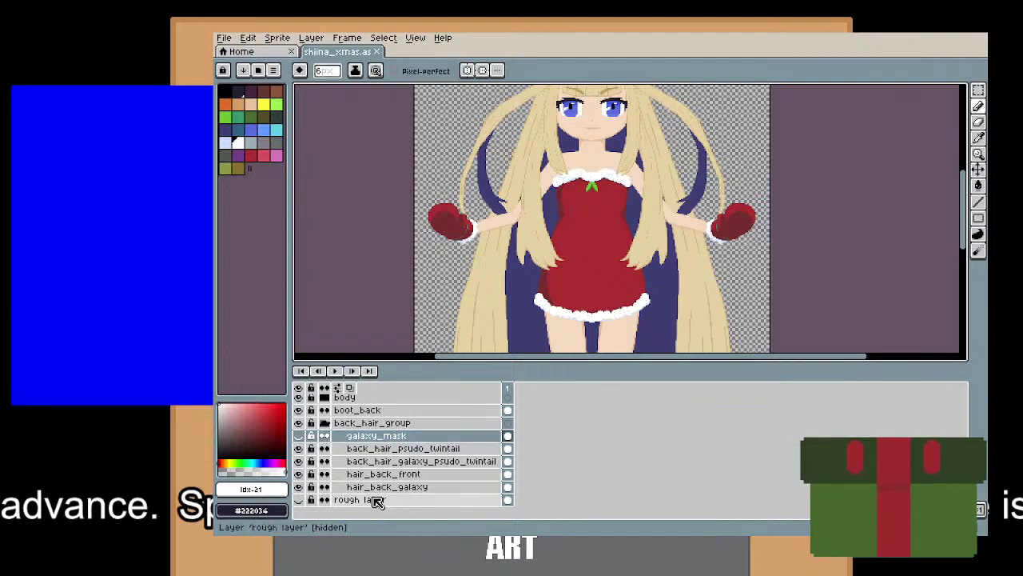
Collapse the back_hair_group layer group and look over the character's dress, legs and hair.
click(326, 429)
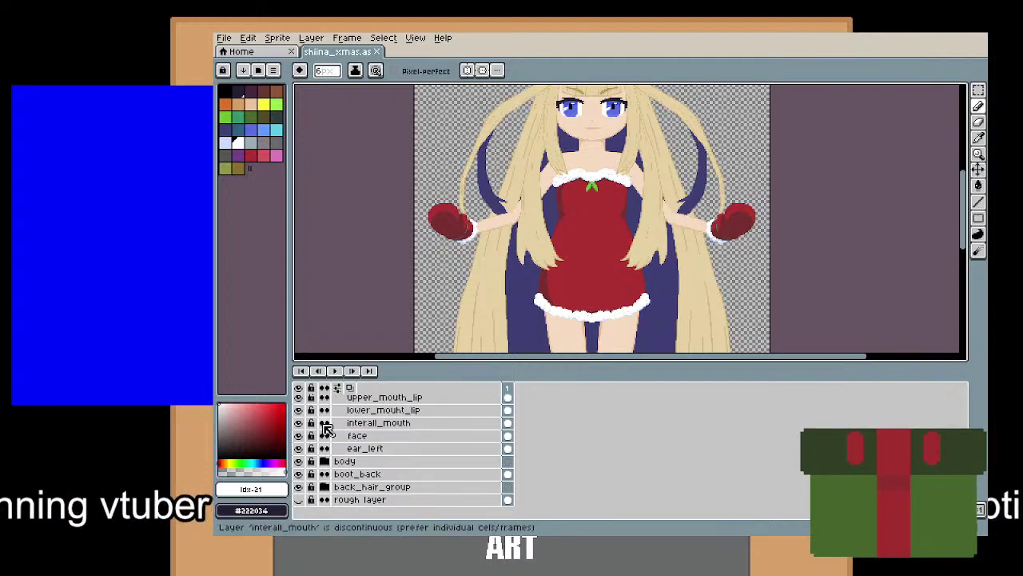
drag(591, 231, 574, 188)
drag(511, 176, 474, 351)
scroll(512, 255, down, 5)
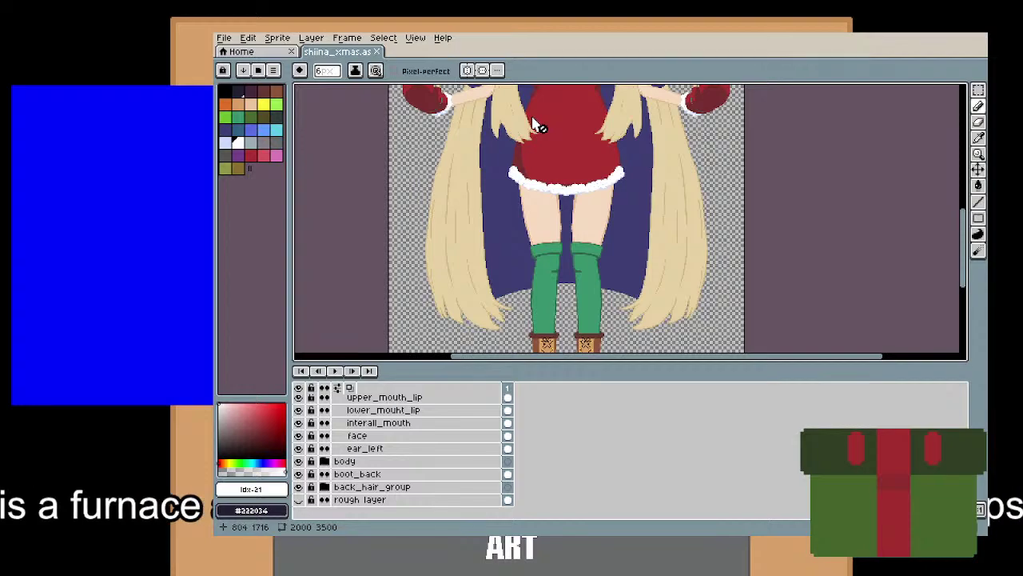
scroll(498, 245, up, 4)
scroll(583, 213, down, 3)
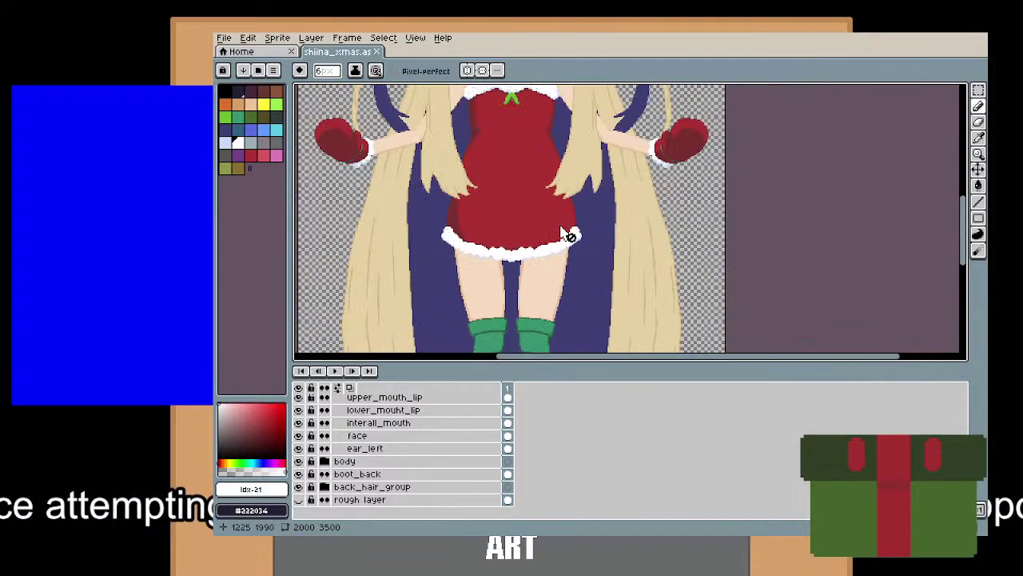
scroll(566, 234, down, 1)
scroll(621, 153, up, 3)
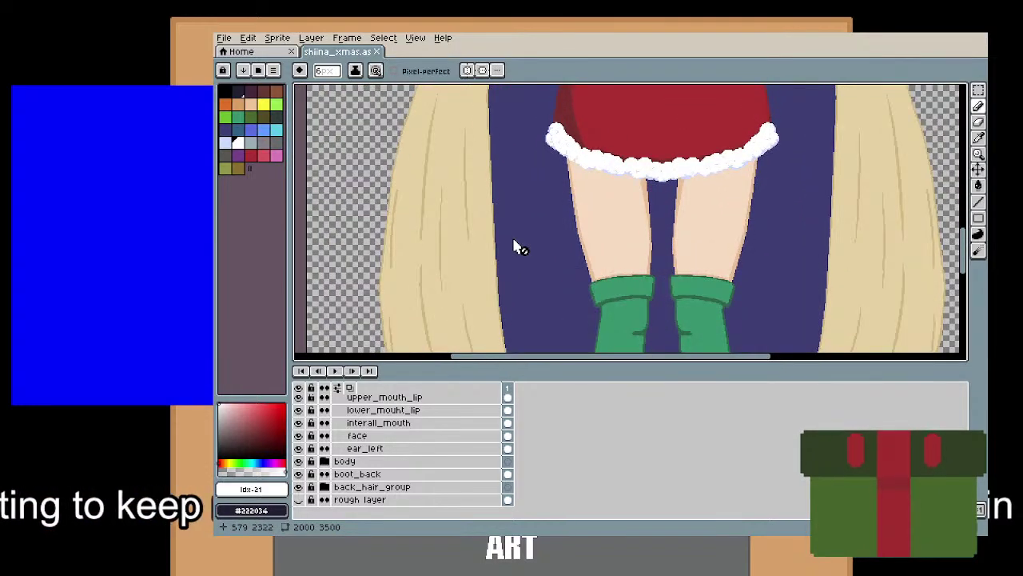
scroll(516, 246, down, 3)
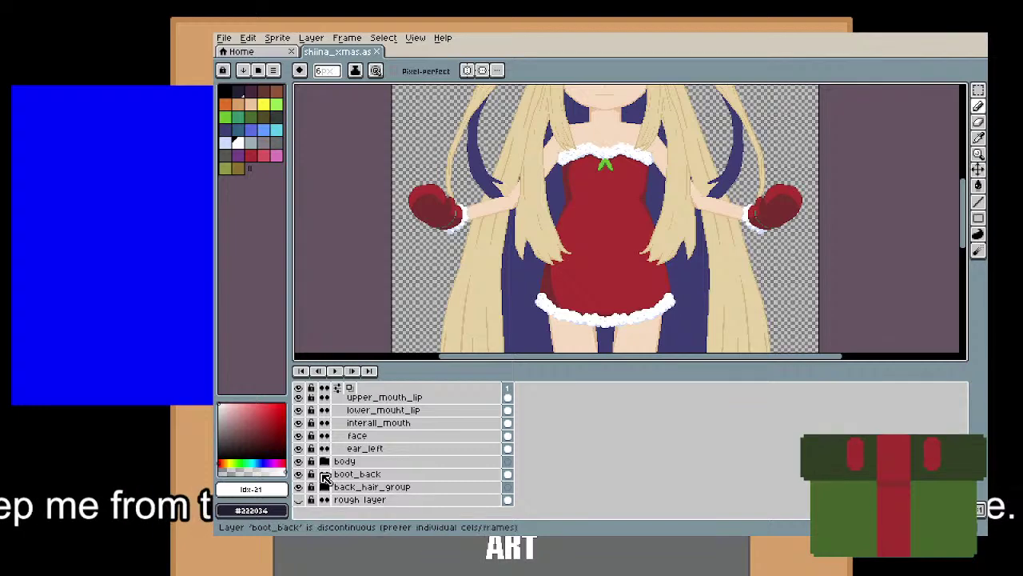
Rename the boot_back layer to left_boot_back.
click(407, 475)
double_click(408, 477)
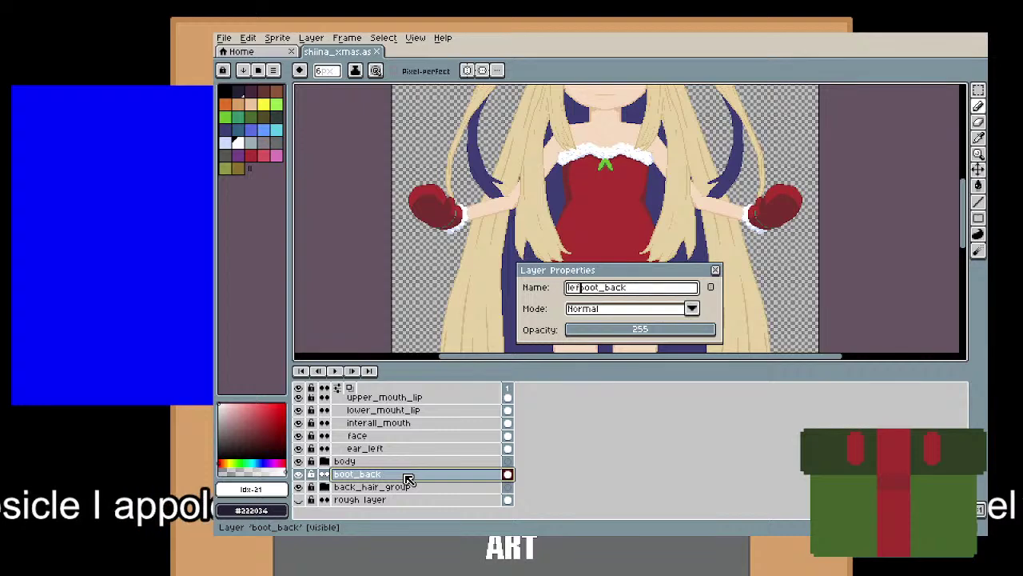
text(left_)
key(Return)
right_click(408, 477)
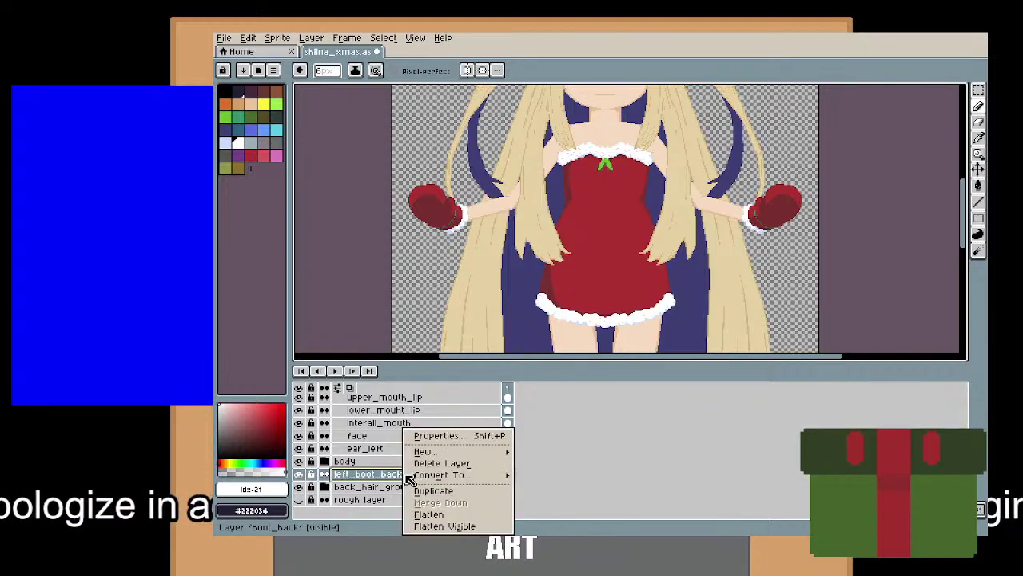
click(665, 279)
Cut the right-hand boot's area out of the left_boot_back layer with a rectangular selection of about 292 × 496 px.
drag(633, 336, 605, 135)
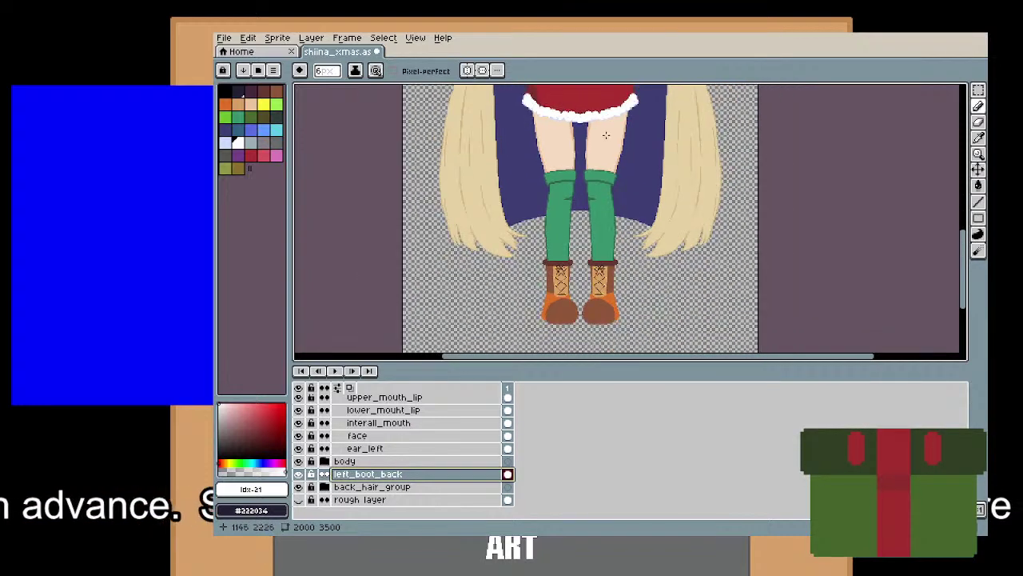
scroll(579, 228, down, 1)
drag(577, 216, 679, 292)
scroll(575, 135, up, 3)
key(m)
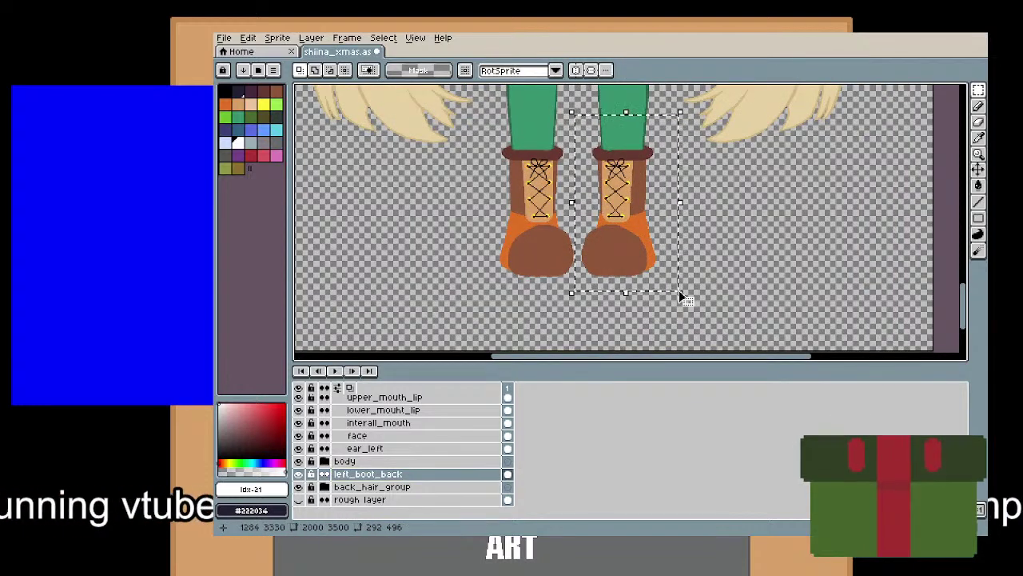
Create a layer above left_boot_back, name it right_boot_back and paste the cut boot piece into it.
right_click(406, 474)
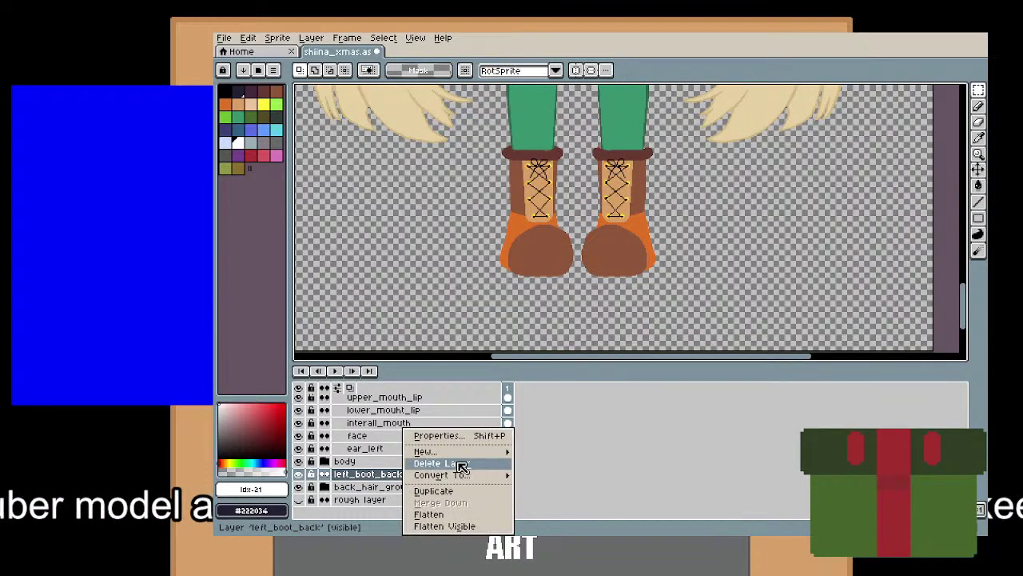
mouse_move(517, 455)
click(548, 451)
scroll(402, 498, down, 2)
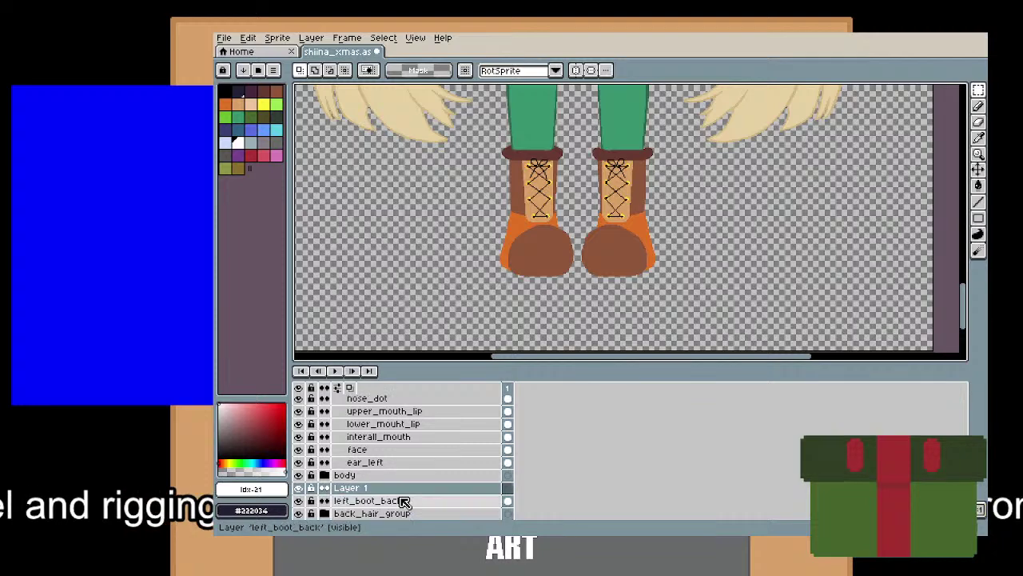
double_click(403, 478)
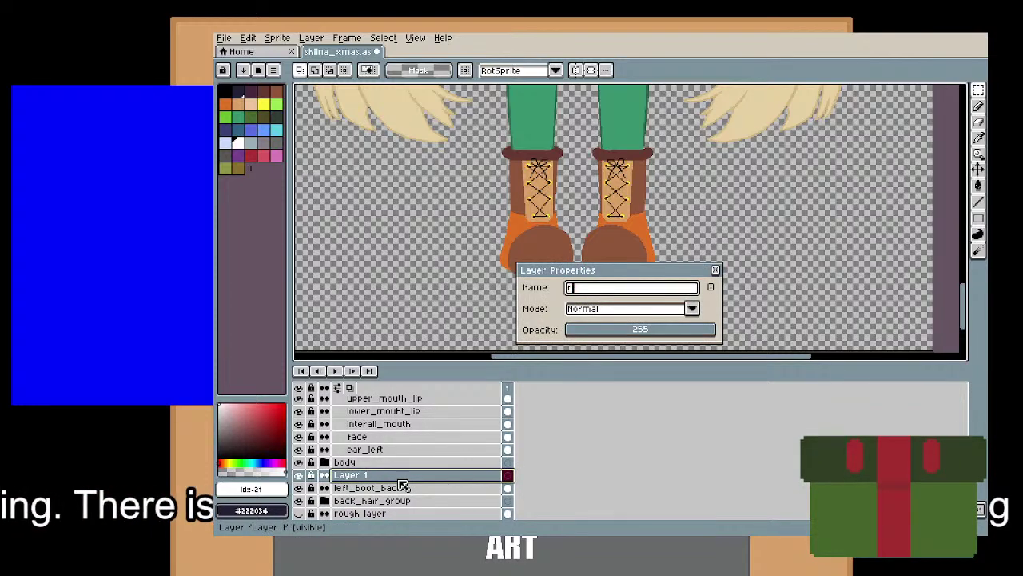
text(right_b)
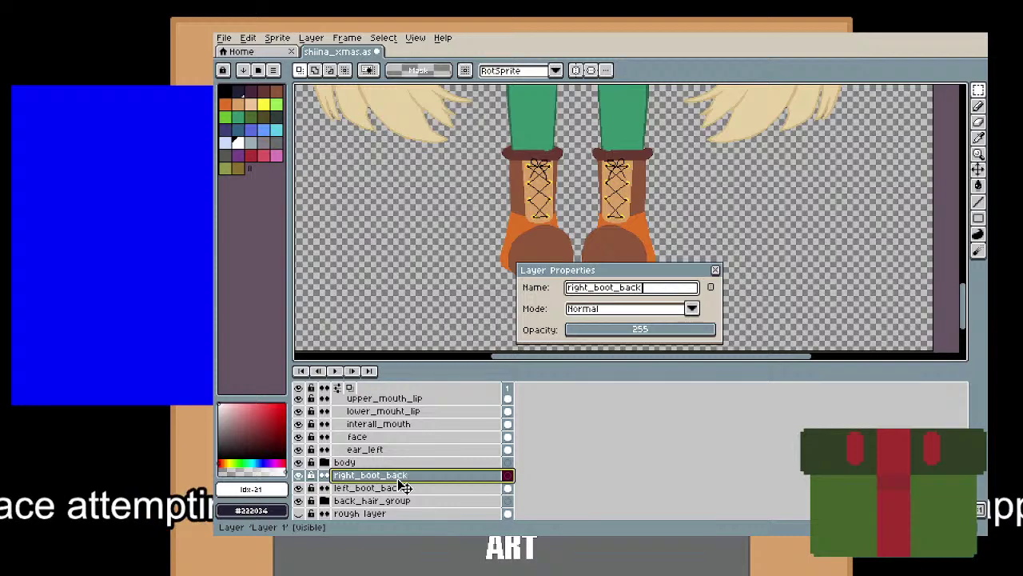
text(oot_back)
key(Return)
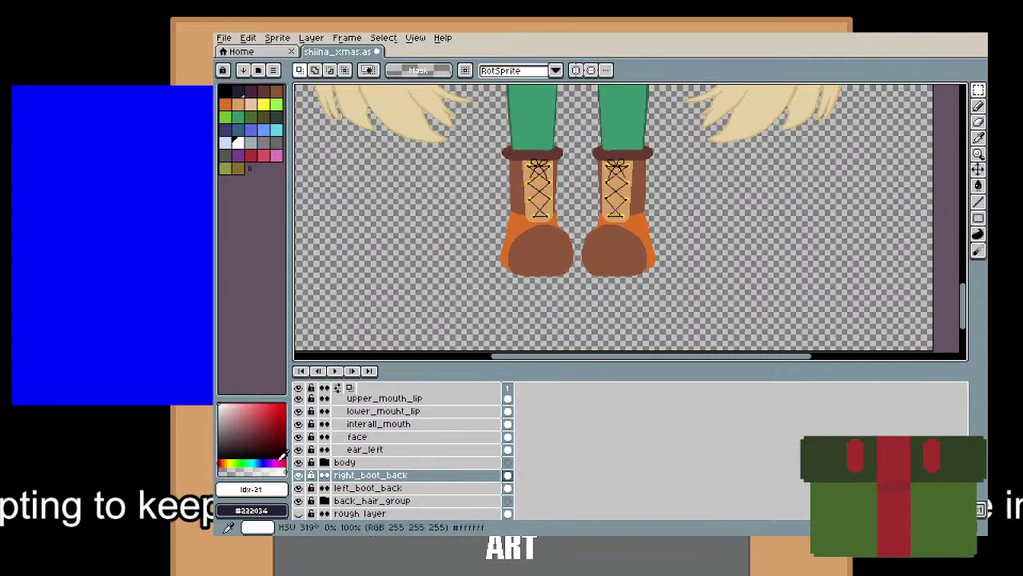
Expand the body group and move the right_boot_back and left_boot_back layers into it, directly beneath left_leg.
click(336, 462)
click(324, 462)
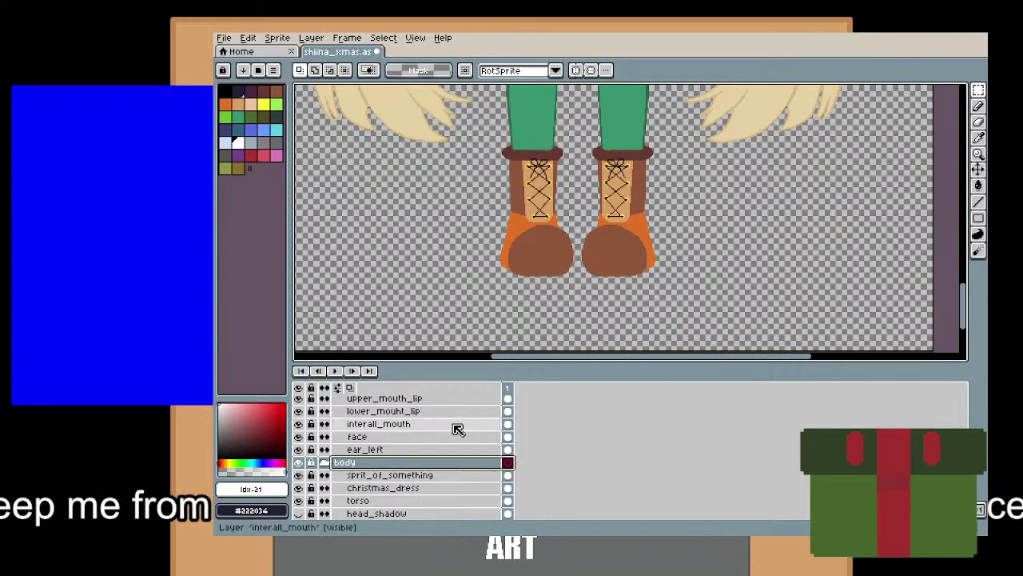
scroll(456, 430, down, 10)
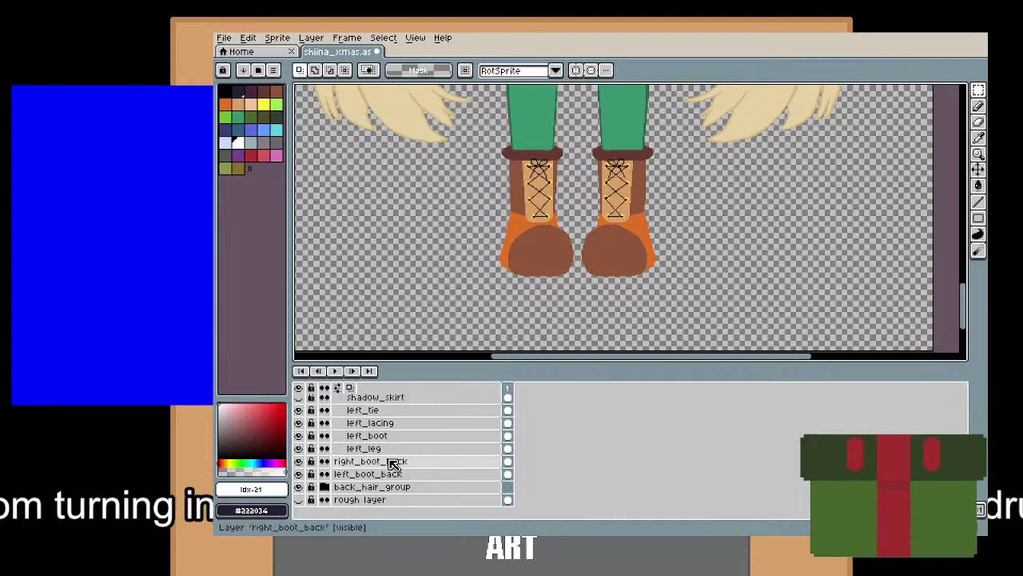
click(393, 462)
shift+click(400, 475)
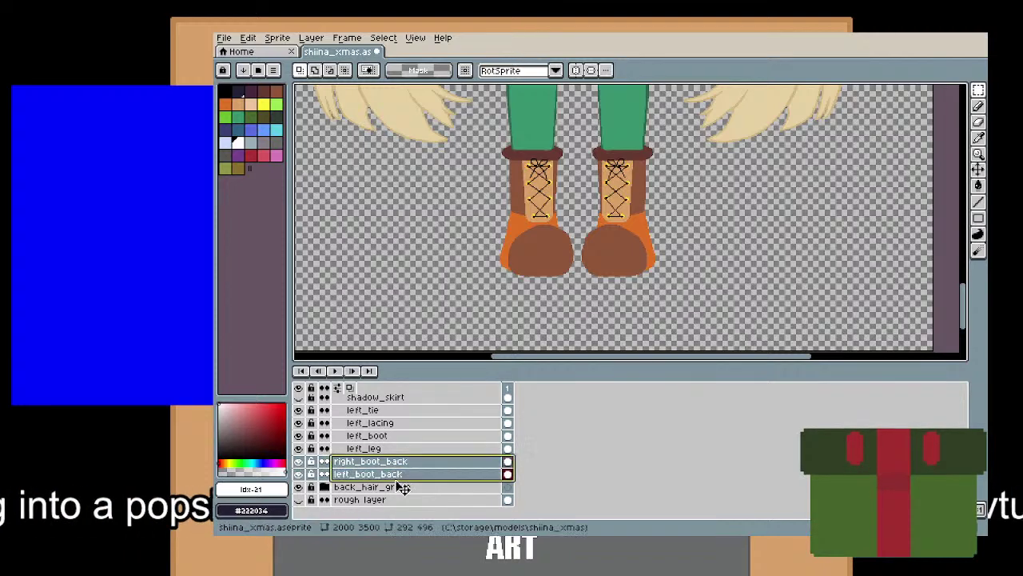
drag(402, 488, 402, 460)
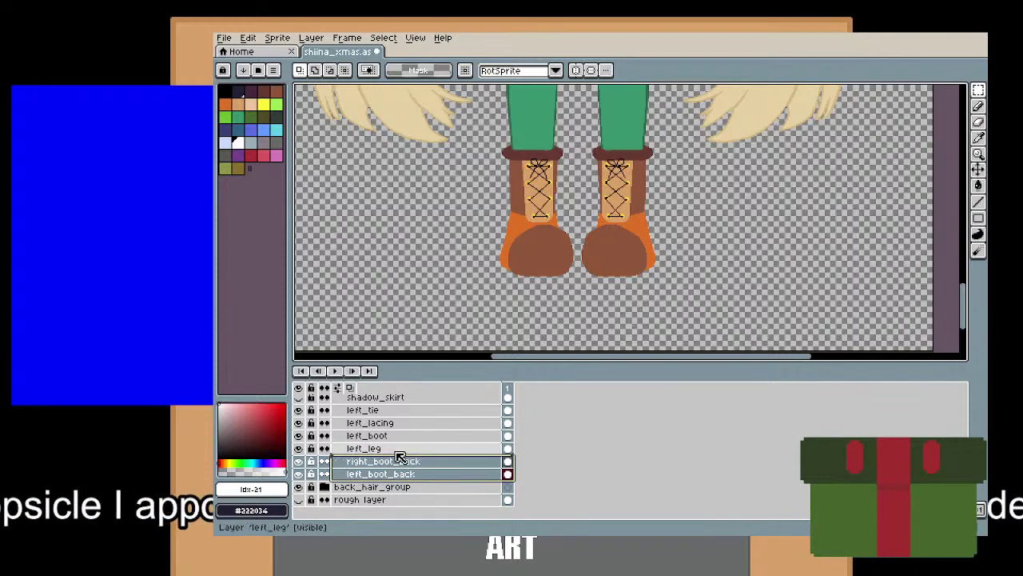
Make left_leg the active layer and show the grid over the canvas.
click(400, 448)
scroll(596, 227, down, 3)
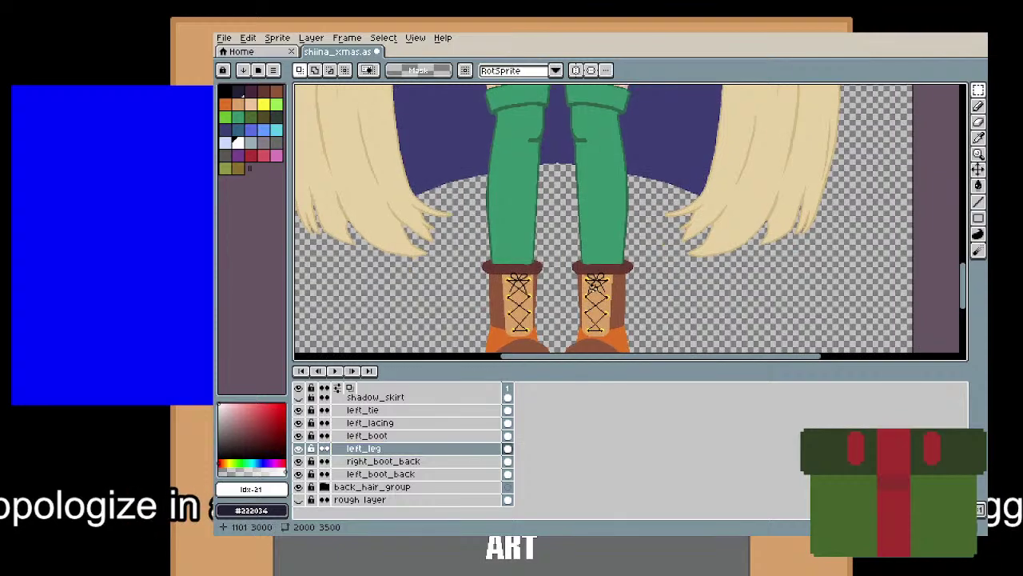
scroll(596, 227, up, 5)
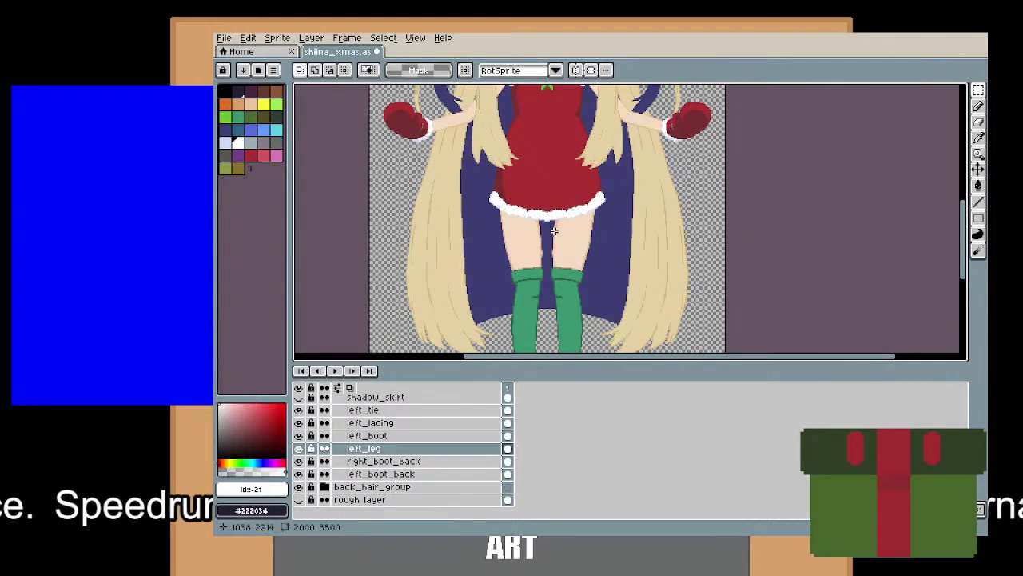
drag(583, 163, 574, 194)
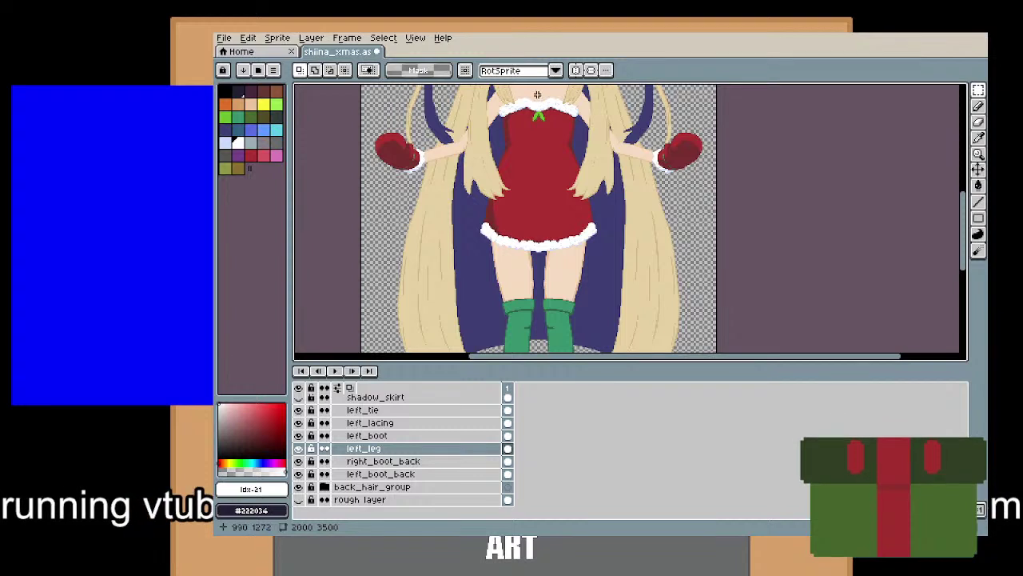
key(ctrl+apostrophe)
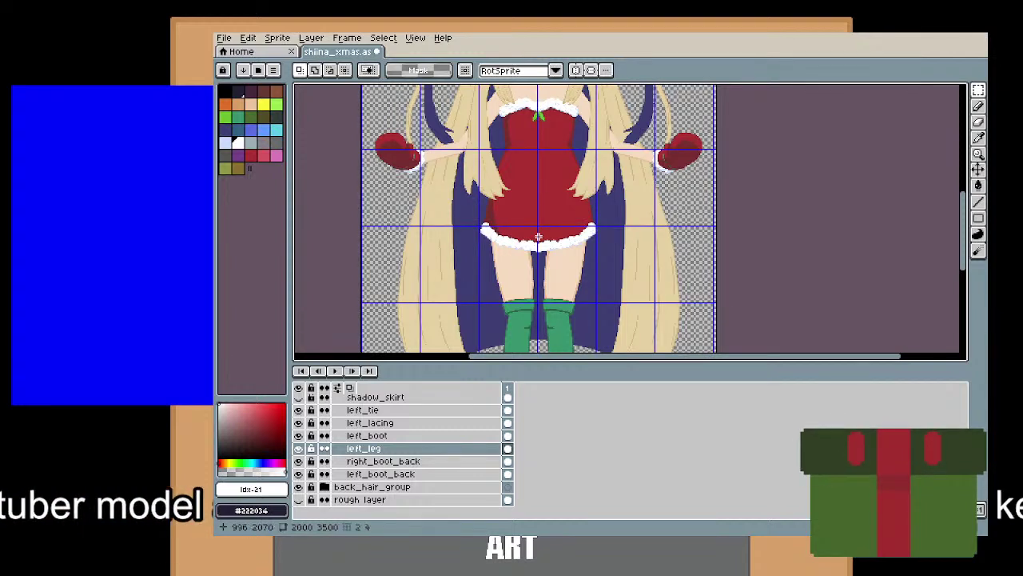
Cut the right-hand leg out of the left_leg layer with a grid-aligned selection spanning about 666 × 1712 px.
scroll(539, 237, down, 2)
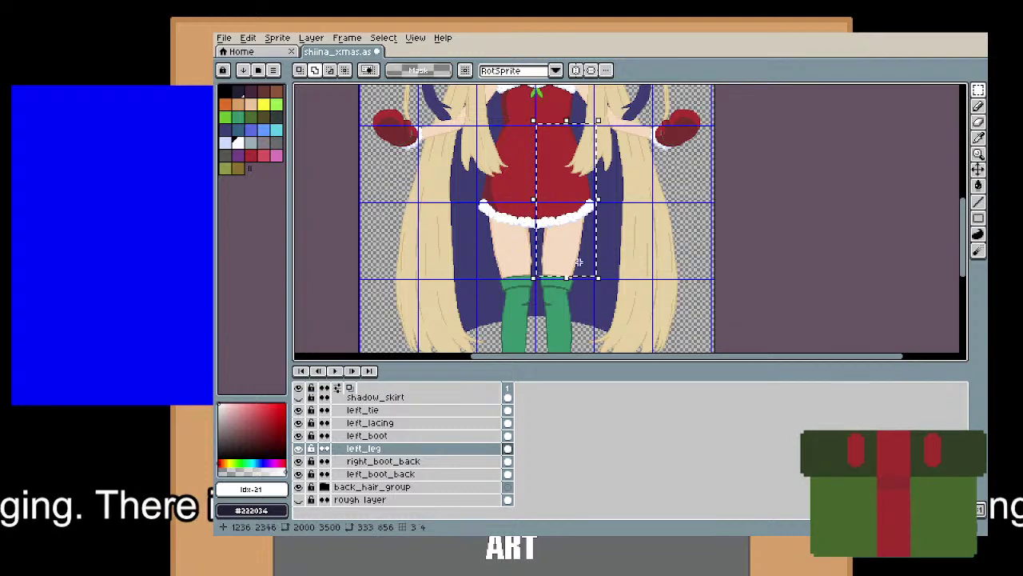
scroll(571, 208, down, 10)
drag(568, 171, 560, 249)
drag(611, 142, 598, 232)
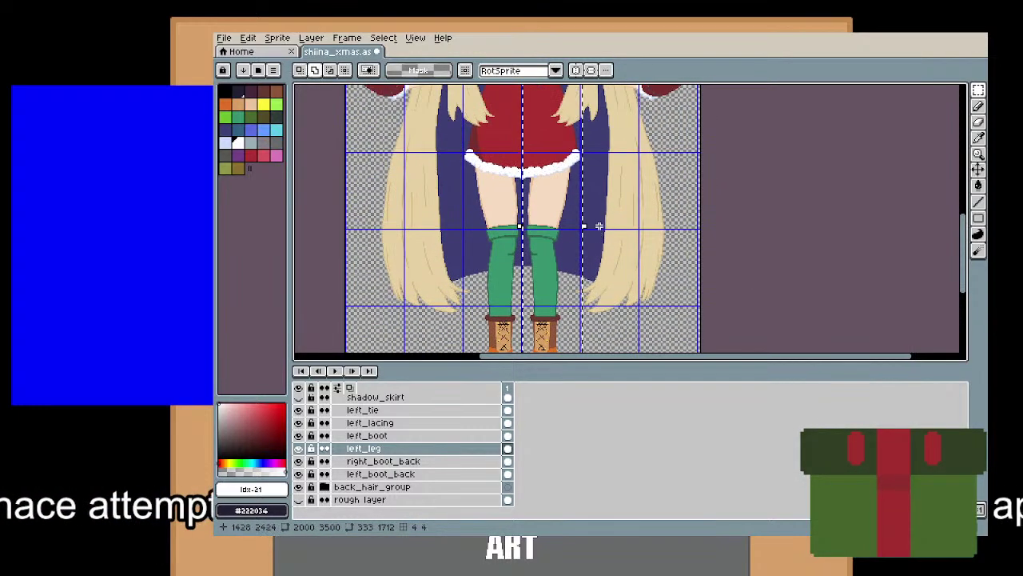
drag(600, 189, 599, 189)
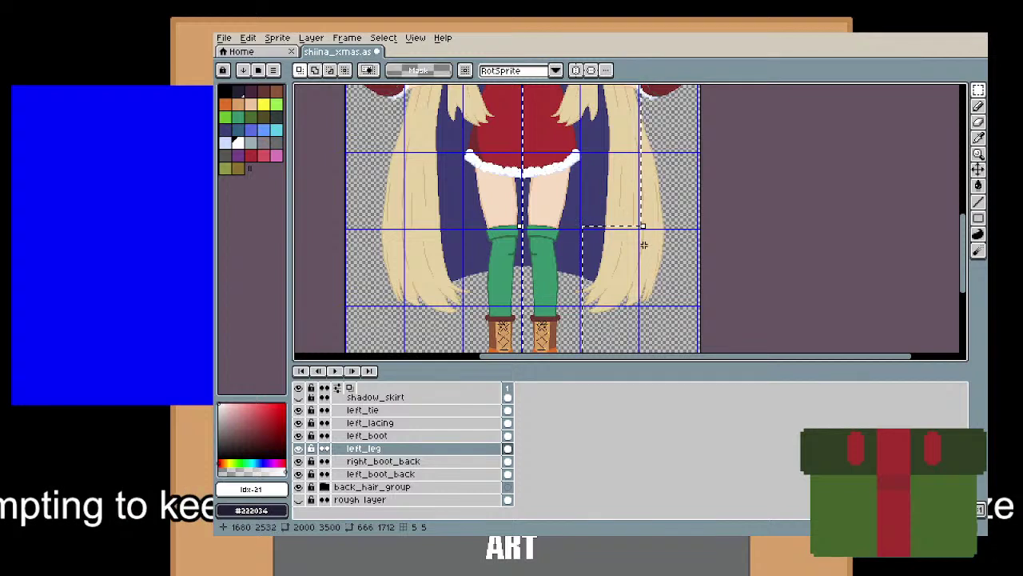
key(Delete)
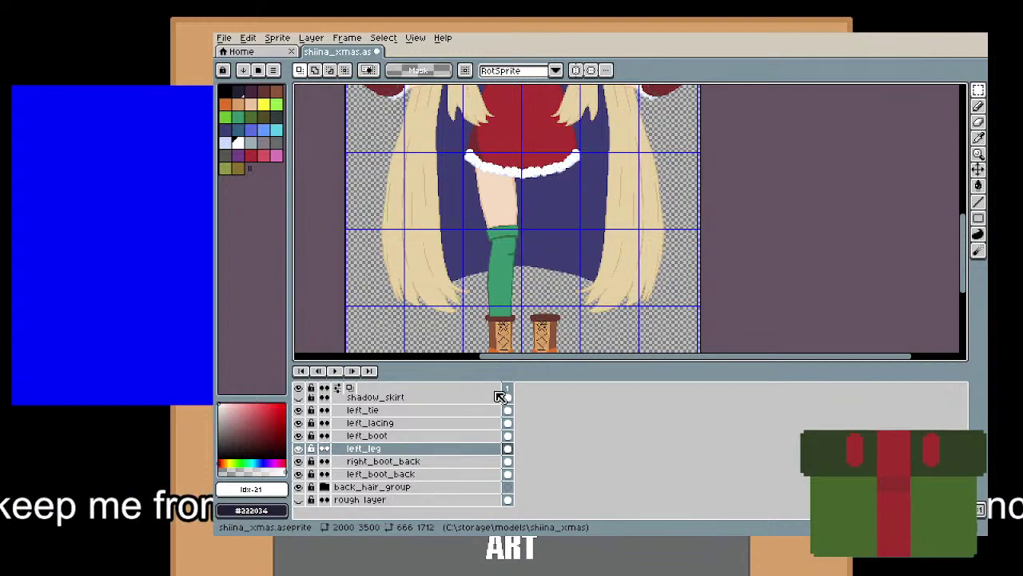
Create a layer named right_leg above left_leg and paste the cut leg into it at its original place.
right_click(447, 451)
mouse_move(508, 452)
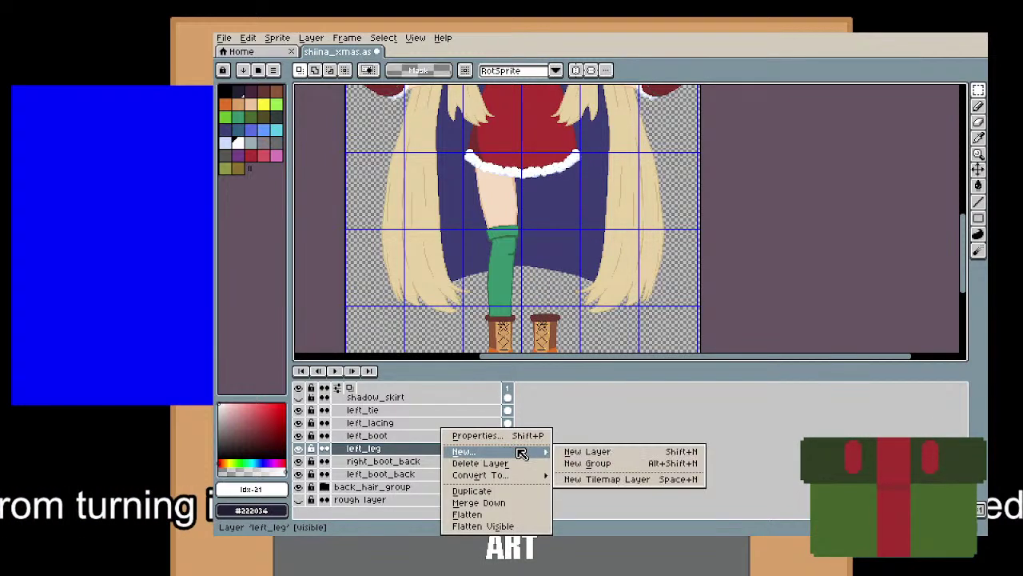
click(577, 450)
double_click(415, 515)
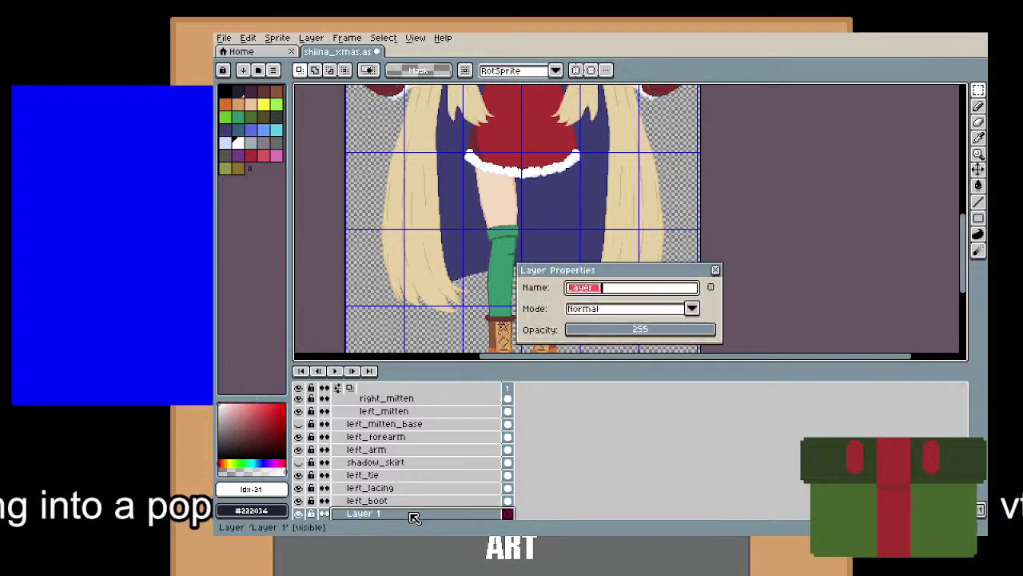
text(right_leg)
key(Return)
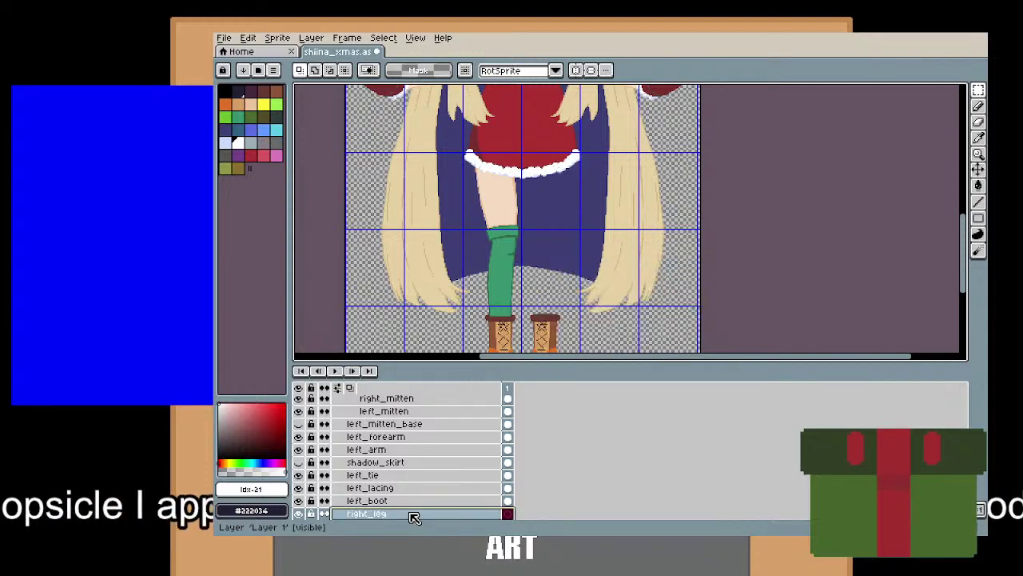
key(ctrl+v)
click(466, 330)
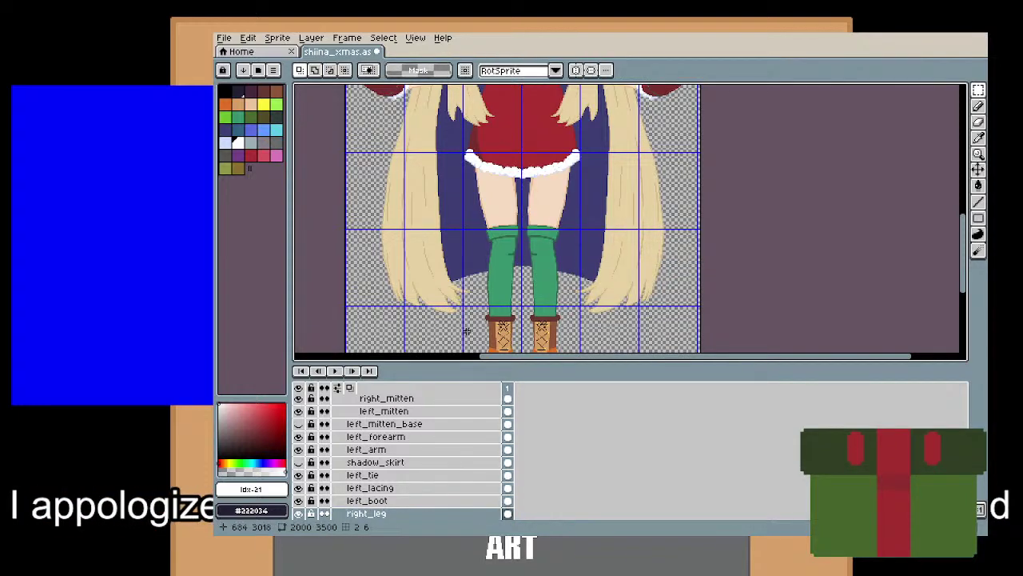
Cut the right-hand boot out of the left_boot layer using a grid-aligned rectangular selection.
click(422, 503)
drag(458, 349, 471, 259)
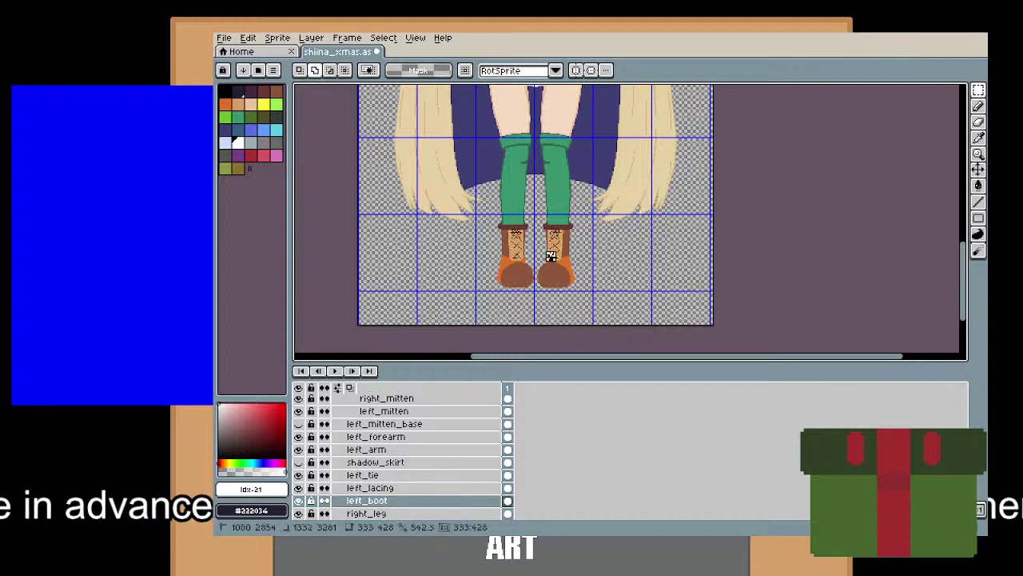
drag(532, 207, 597, 288)
key(ctrl+x)
right_click(450, 501)
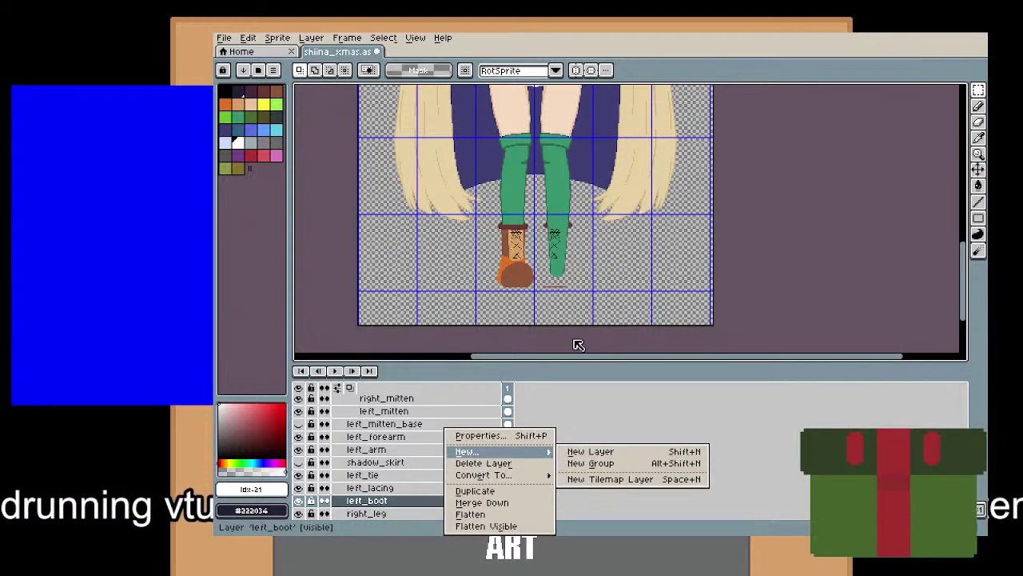
click(784, 257)
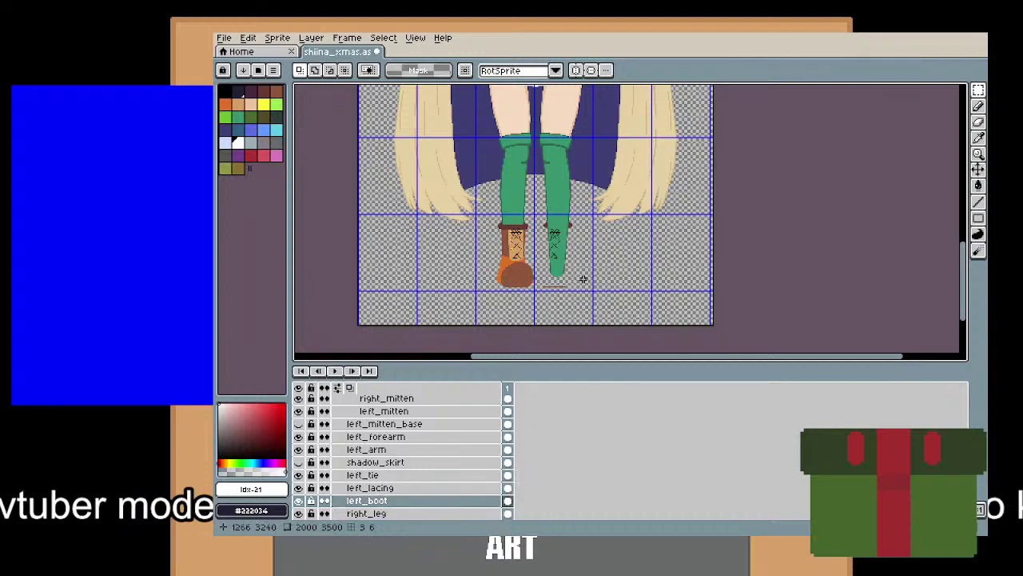
Undo the boot cut, extend the selection over the bottom edge of the sole and cut the whole boot again.
scroll(557, 293, up, 3)
key(ctrl+v)
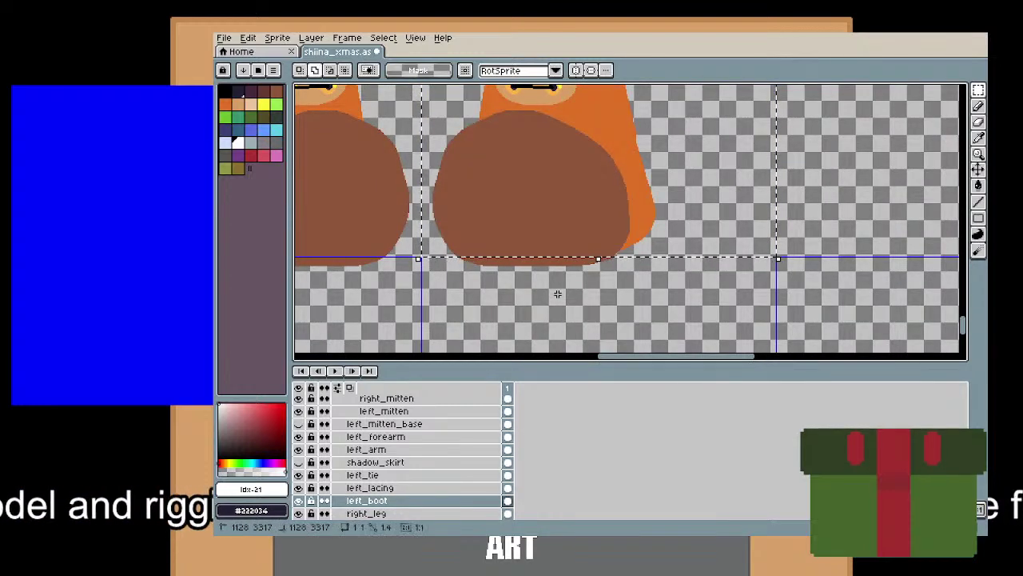
key(ctrl+z)
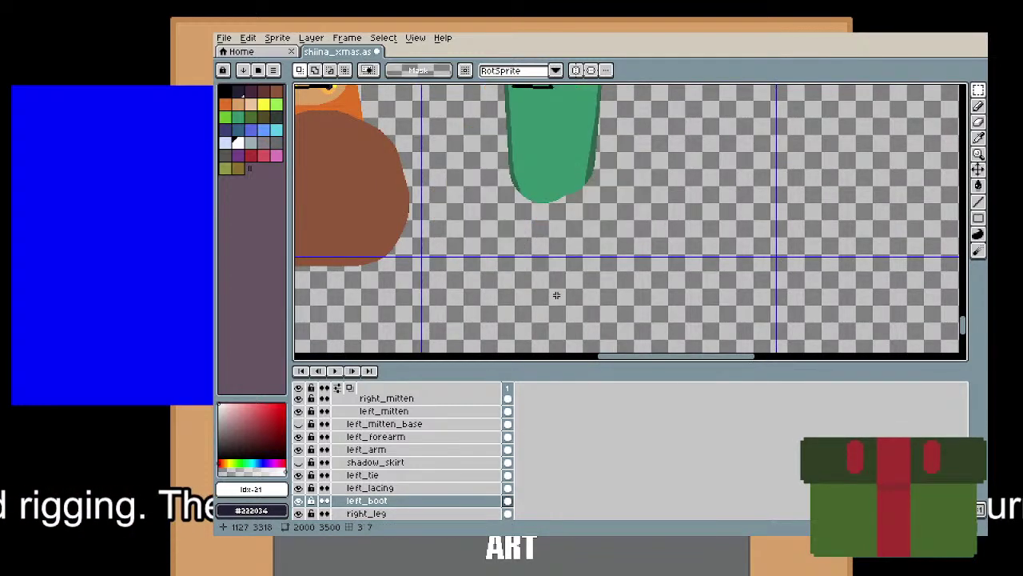
Create a layer named right_boot above left_boot and paste the cut boot into it at its original place.
right_click(427, 501)
mouse_move(472, 452)
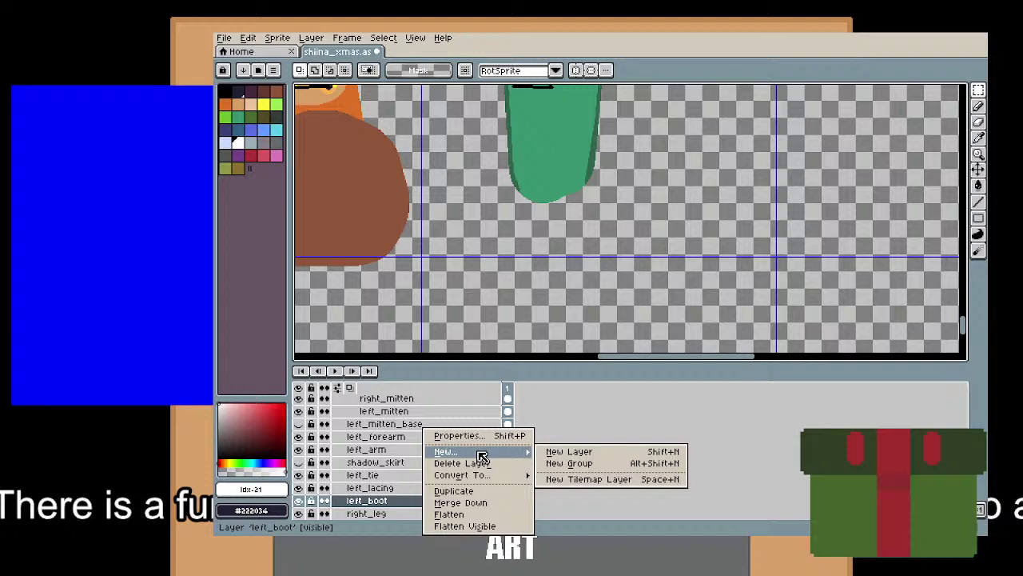
click(565, 453)
double_click(391, 488)
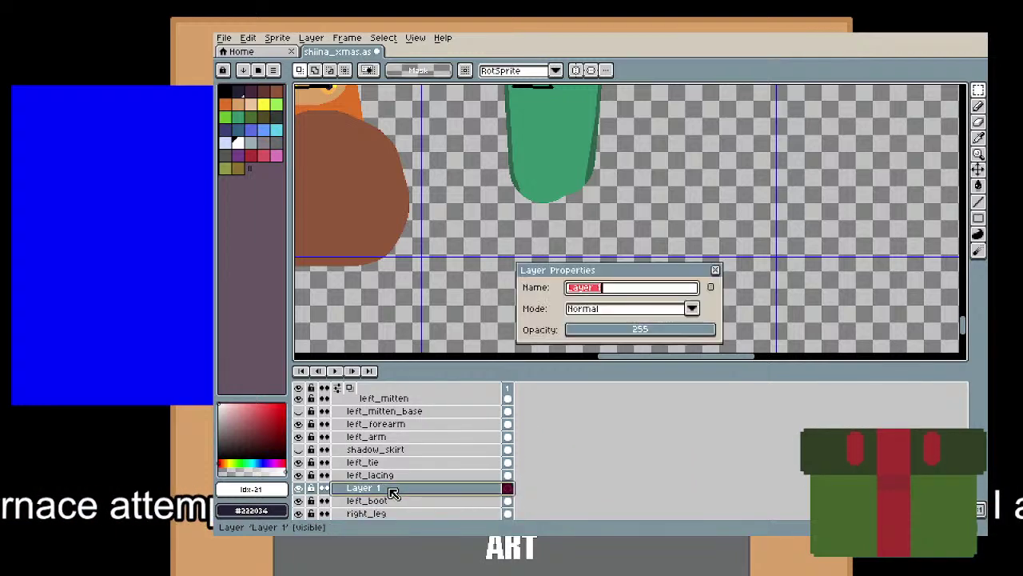
text(right_)
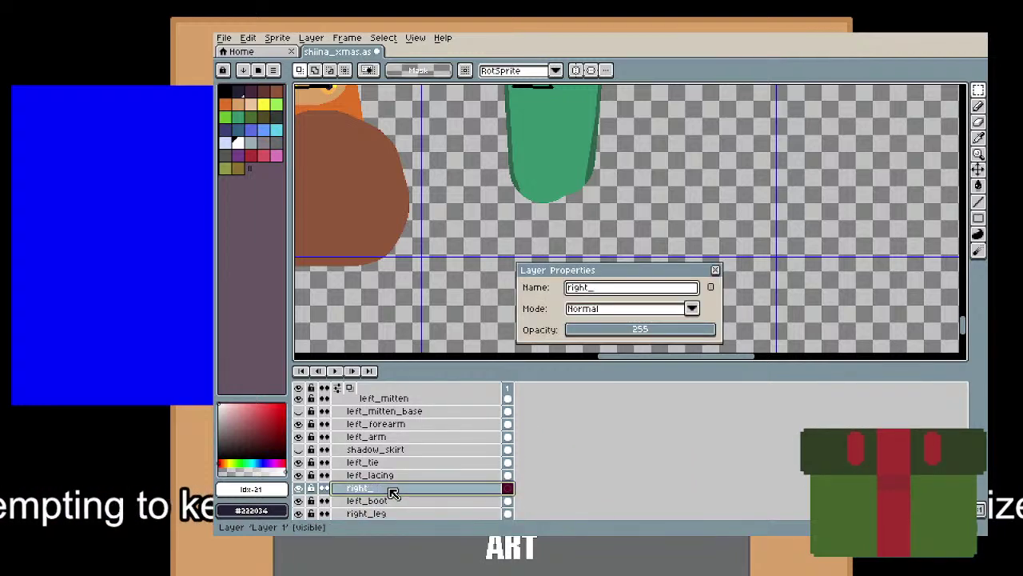
text(boot)
key(Return)
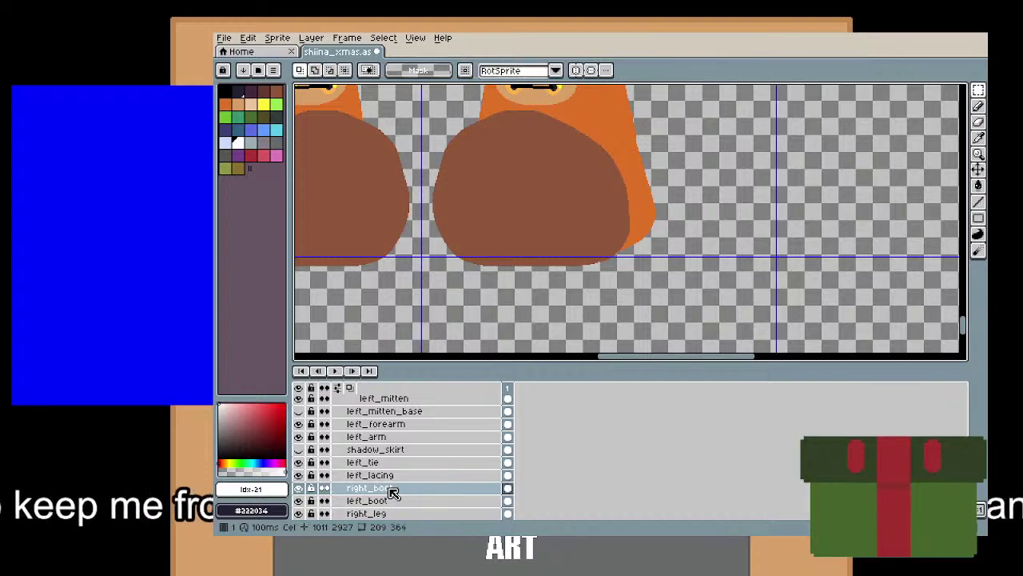
Cut the right-hand boot's lace bow out of the left_tie layer with a grid-aligned selection spanning about 333 × 428 px.
scroll(469, 254, down, 2)
scroll(567, 238, up, 4)
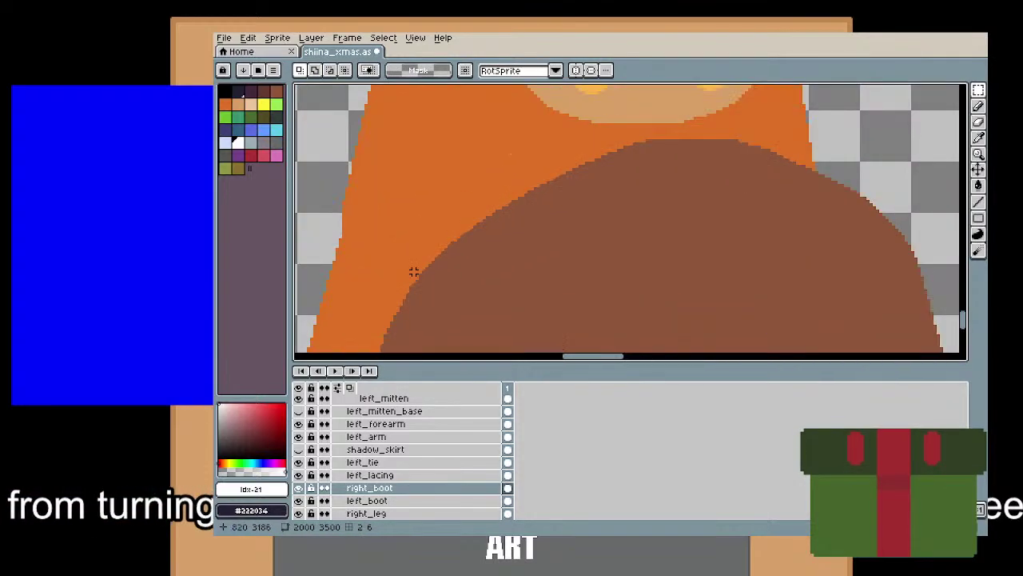
scroll(414, 272, down, 3)
scroll(414, 272, up, 5)
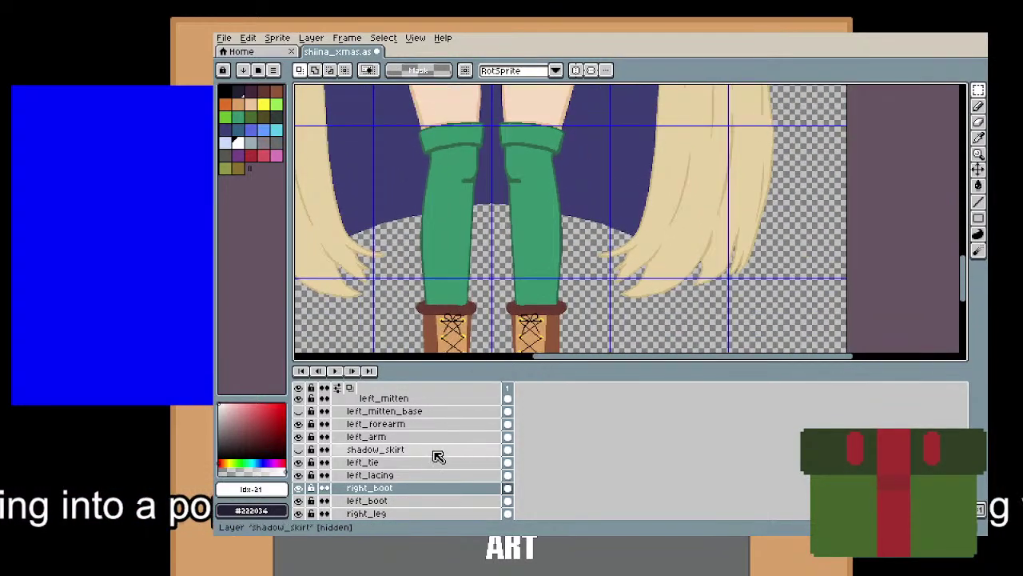
click(430, 464)
scroll(529, 233, down, 3)
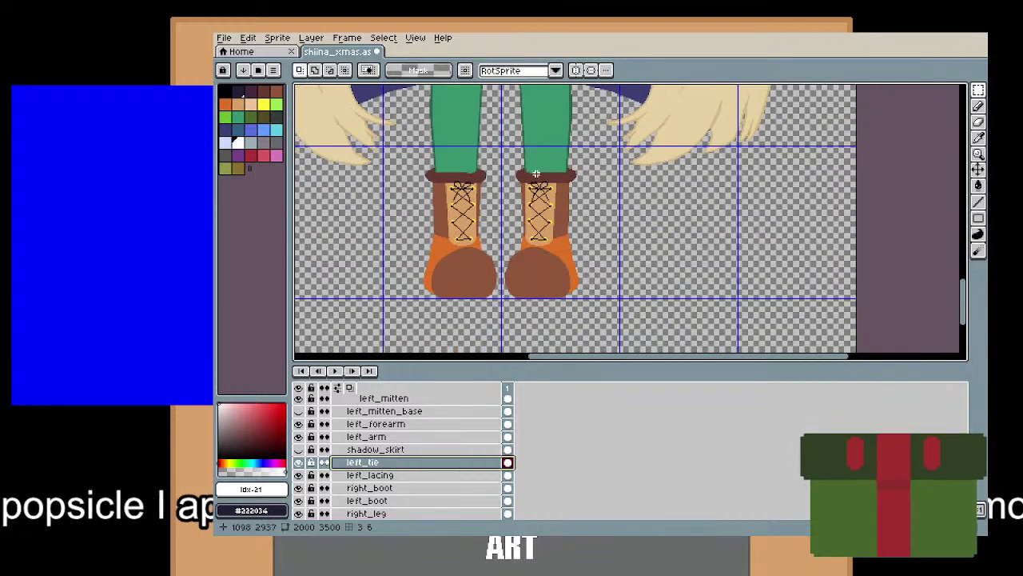
drag(577, 238, 584, 246)
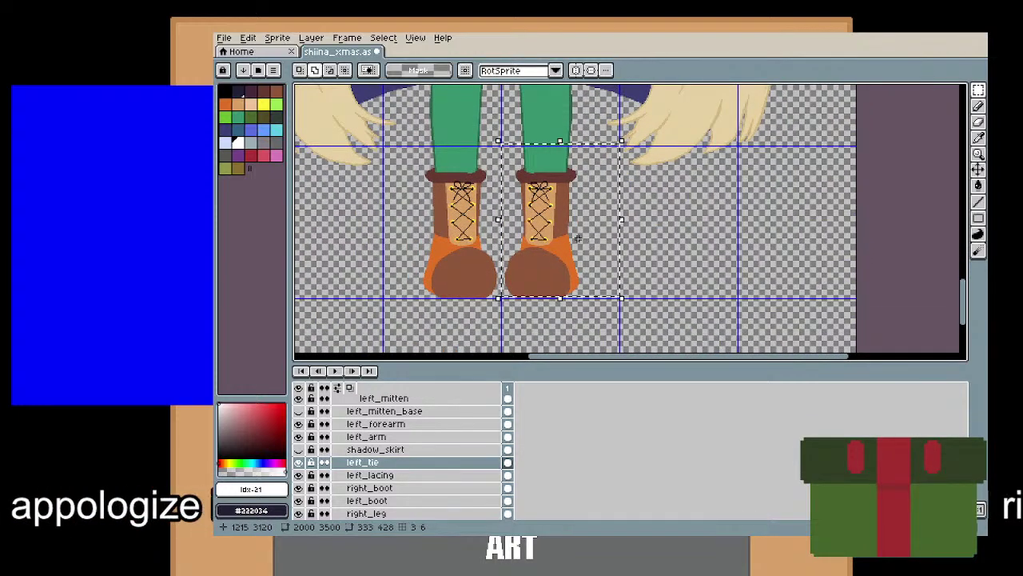
key(ctrl+x)
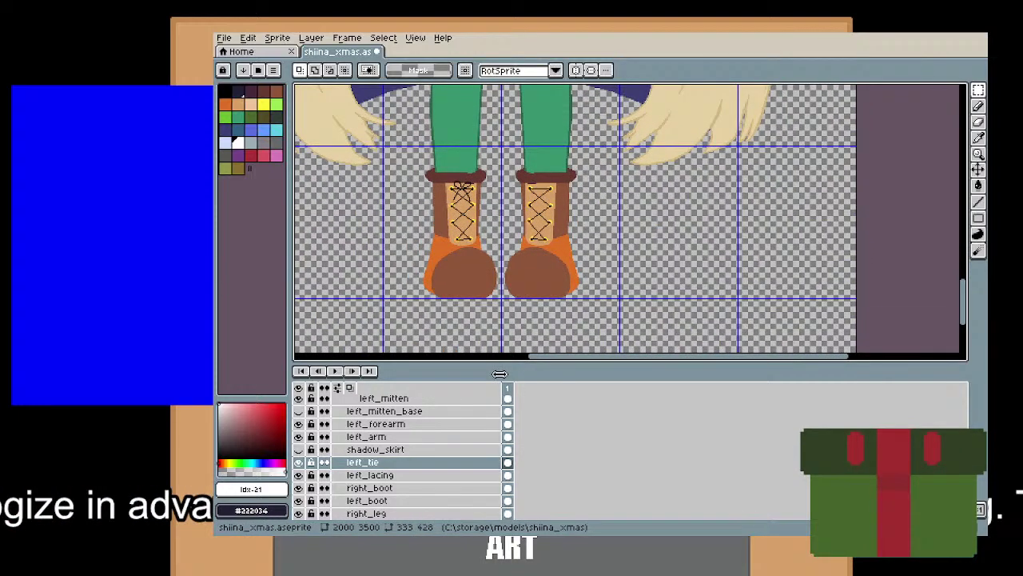
Create a layer named right_tie above left_tie, paste the cut bow into it in place and save the file.
right_click(427, 463)
mouse_move(452, 453)
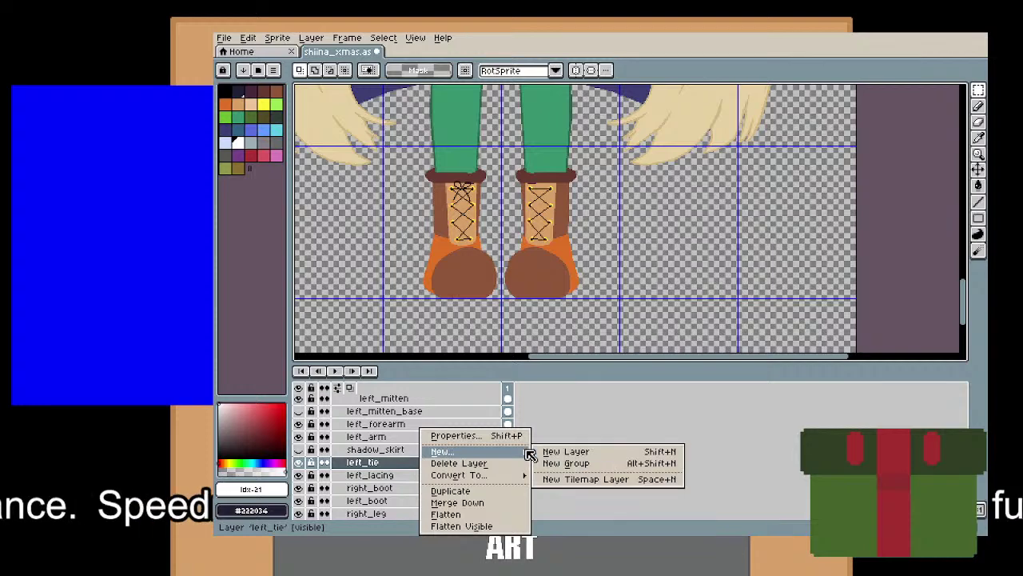
click(546, 450)
double_click(404, 514)
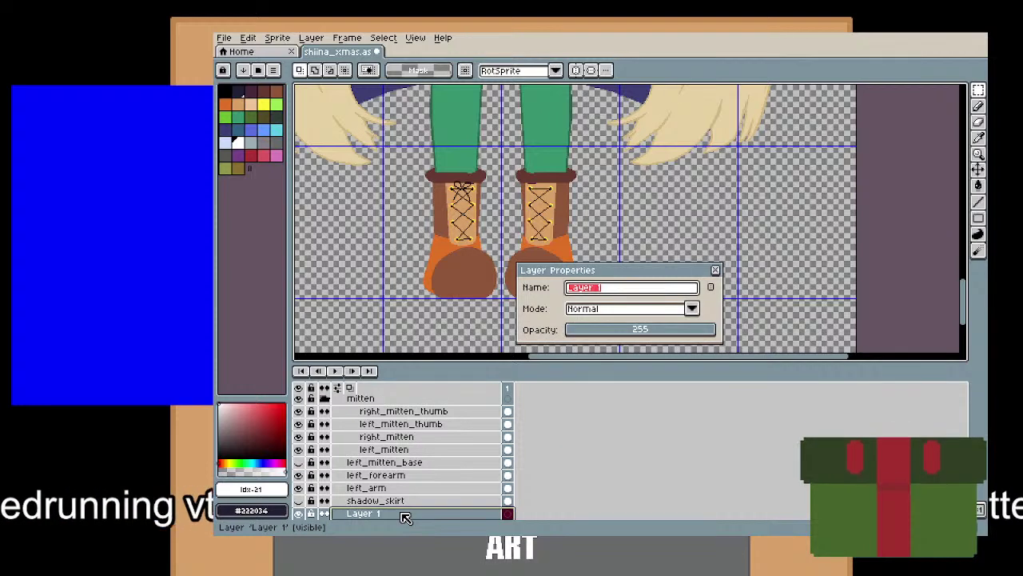
text(right_ti)
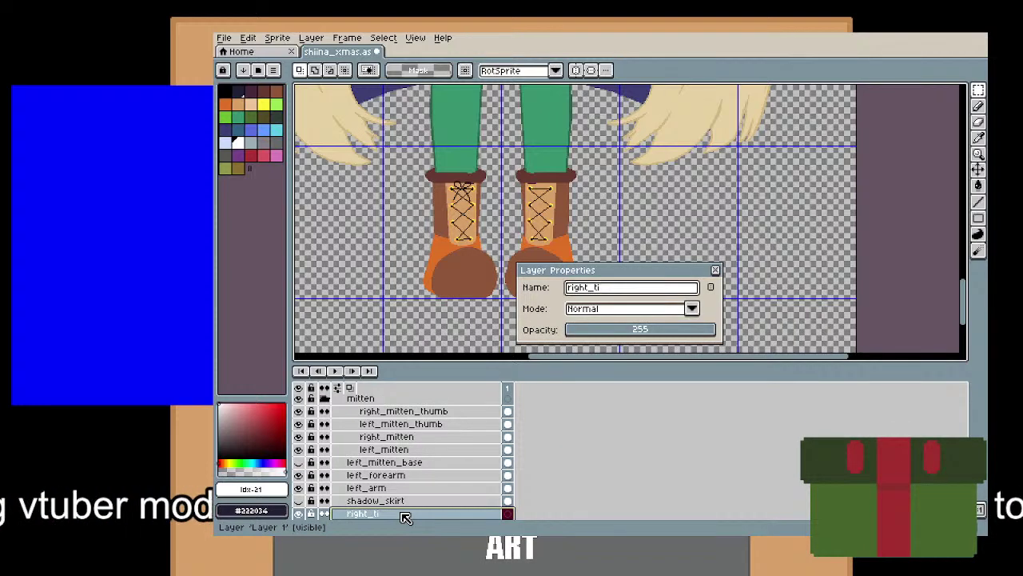
text(e)
key(Return)
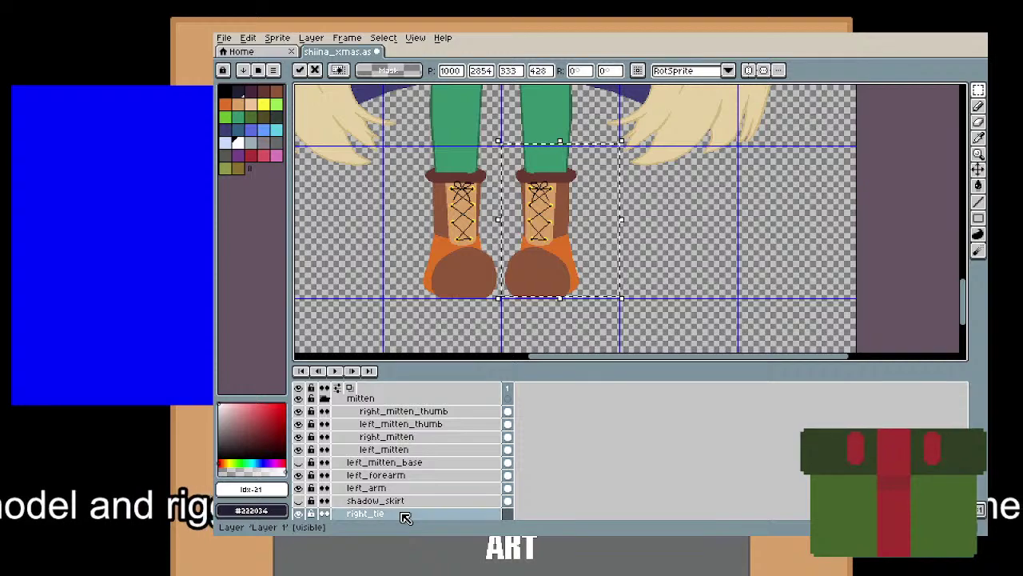
key(ctrl+s)
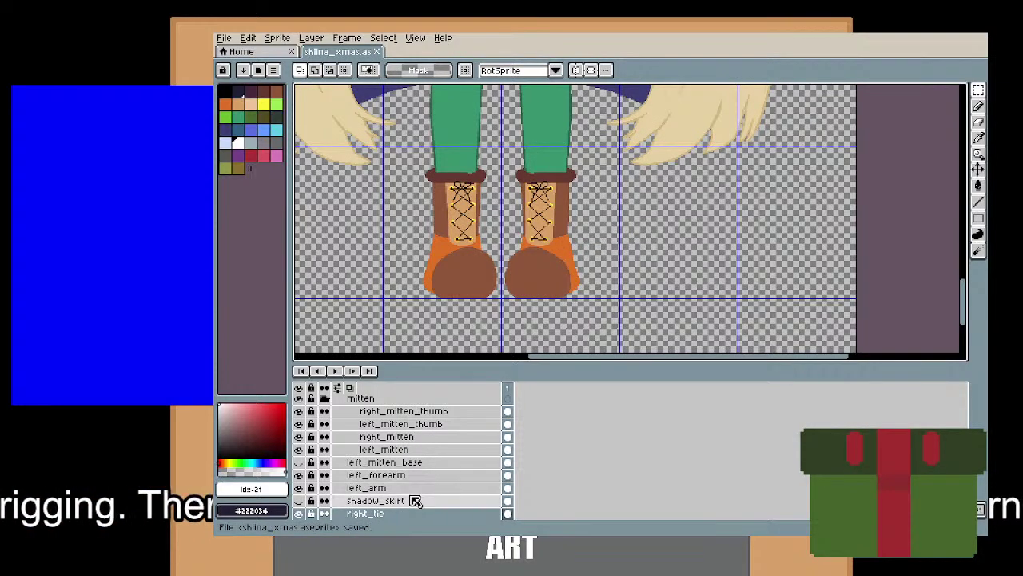
Cut the right-hand upper arm out of the left_arm layer with a grid-aligned selection spanning about 666 × 856 px.
click(415, 487)
scroll(518, 272, down, 1)
scroll(551, 240, up, 10)
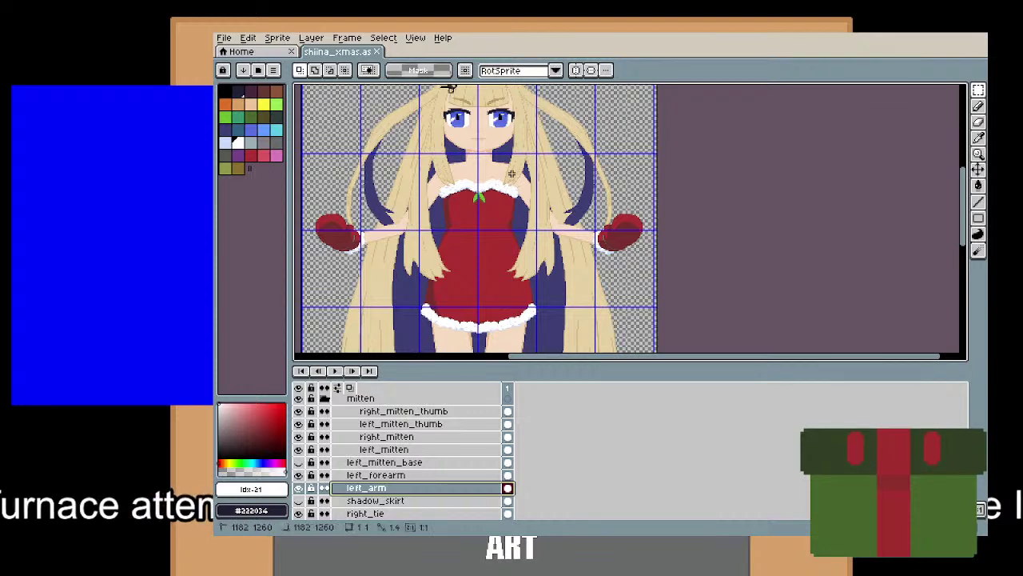
double_click(512, 173)
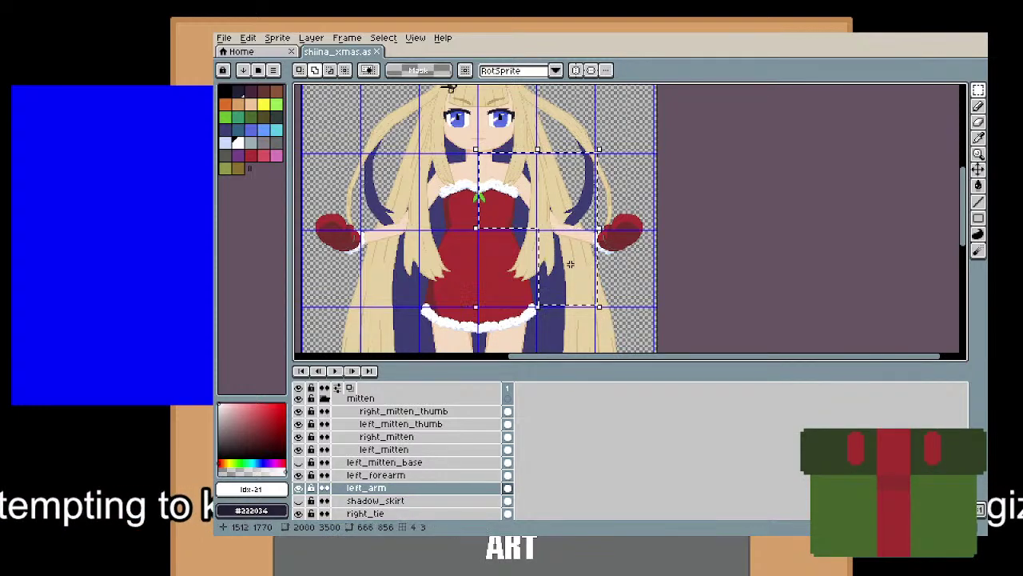
key(ctrl+d)
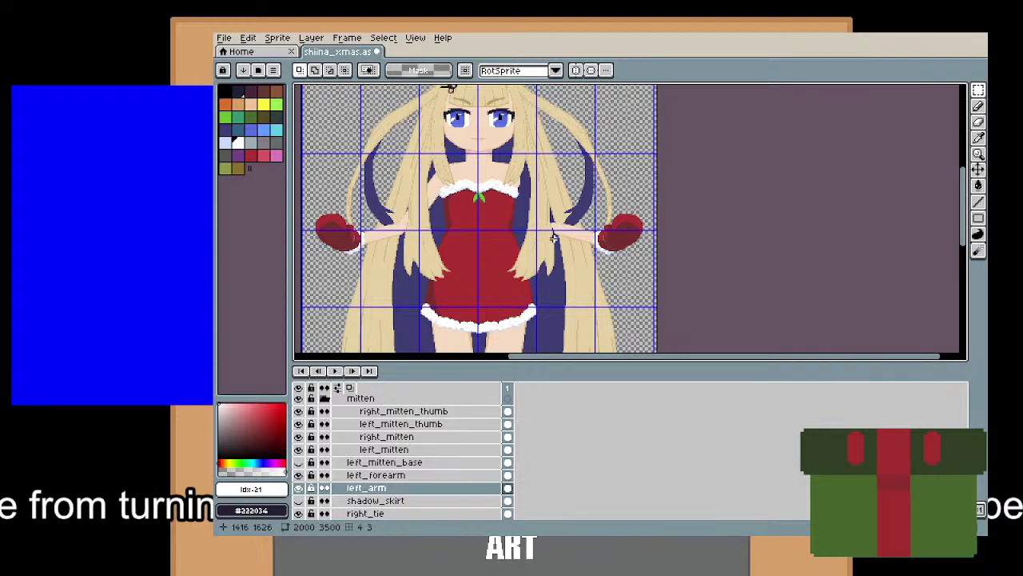
Create a layer named right_arm above left_arm and paste the cut upper arm into it at its original place.
right_click(427, 487)
mouse_move(528, 450)
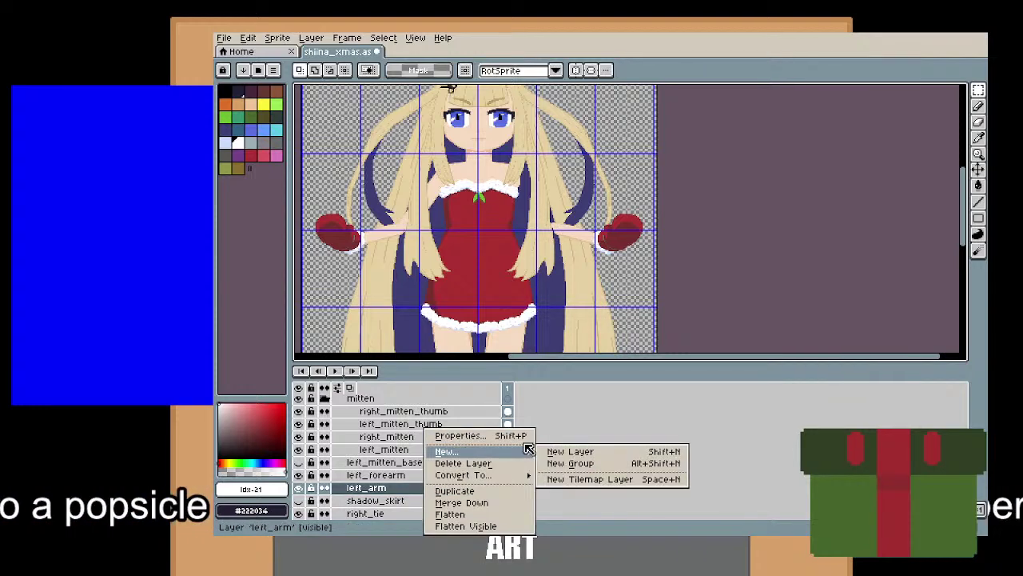
click(569, 453)
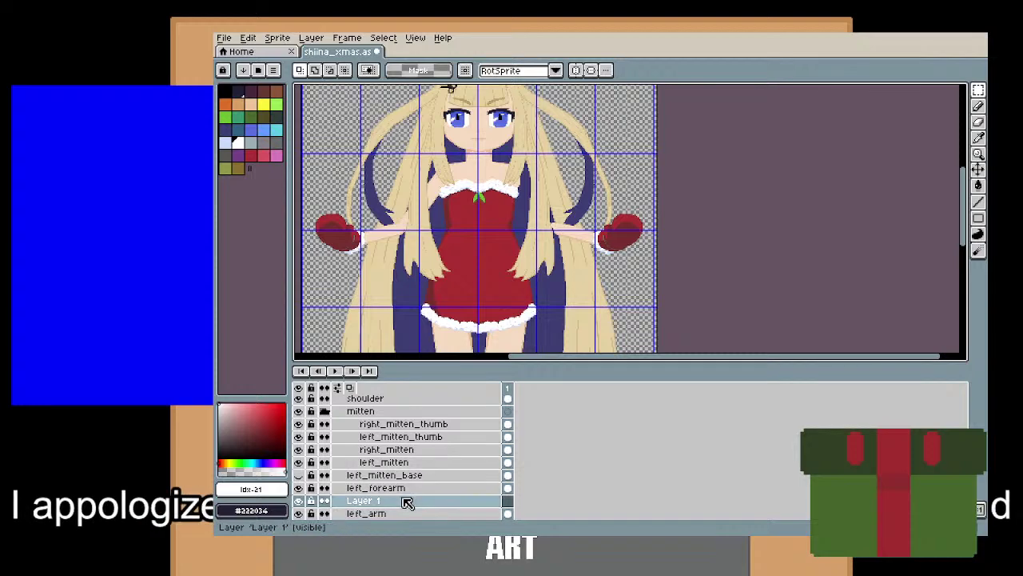
double_click(406, 501)
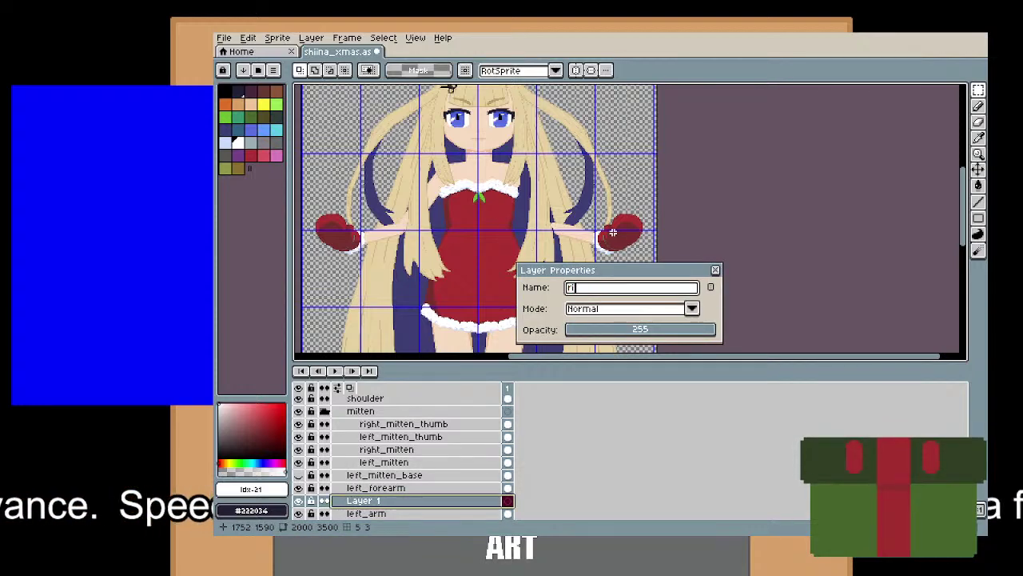
text(right_arm)
key(Return)
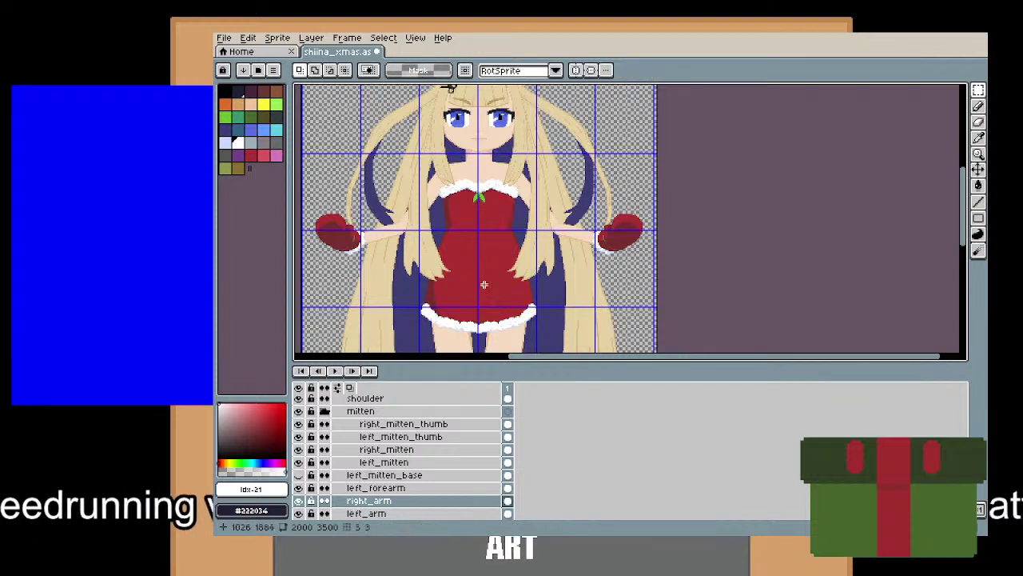
Cut the right-hand forearm out of the left_forearm layer with a grid-aligned selection spanning about 666 × 856 px.
click(389, 488)
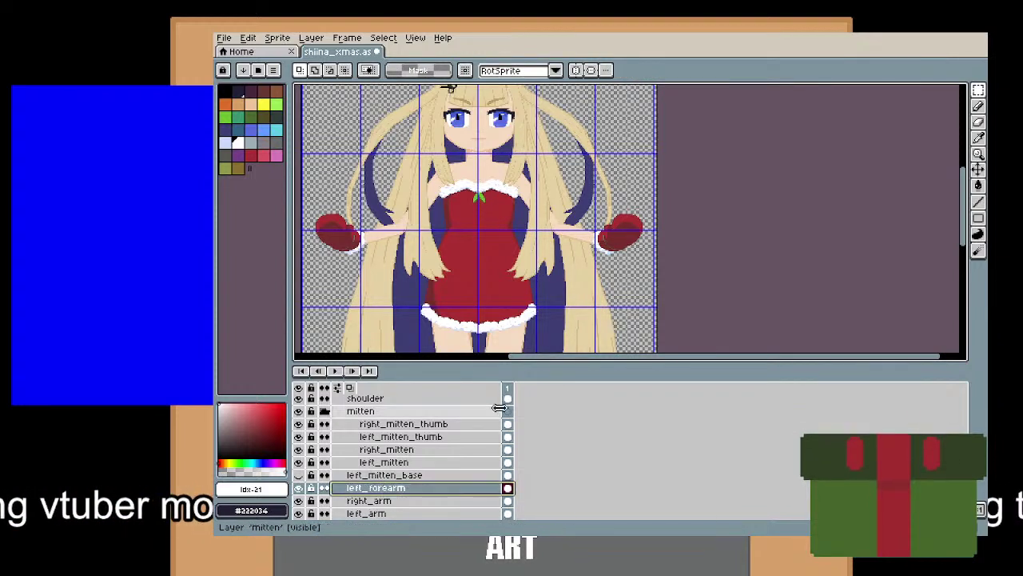
double_click(637, 269)
drag(587, 262, 621, 193)
key(ctrl+d)
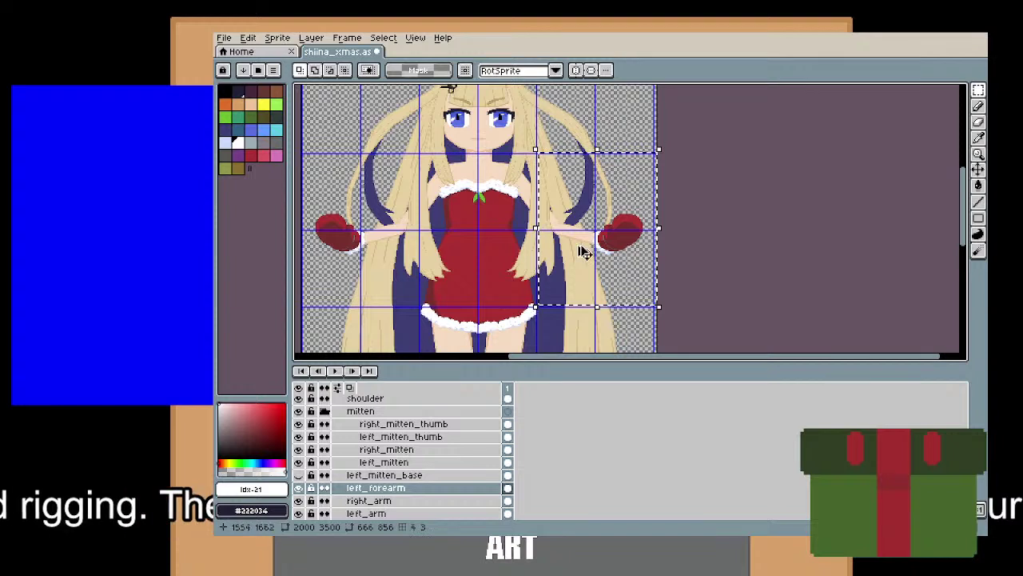
Create a layer named right_forearm above left_forearm and paste the cut forearm into it at its original place.
right_click(389, 491)
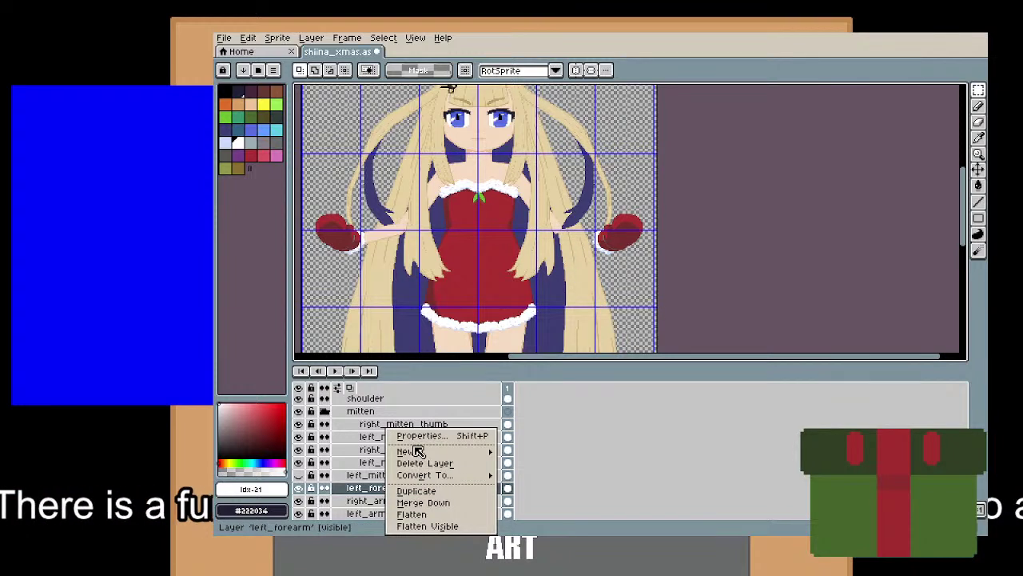
mouse_move(468, 452)
click(538, 452)
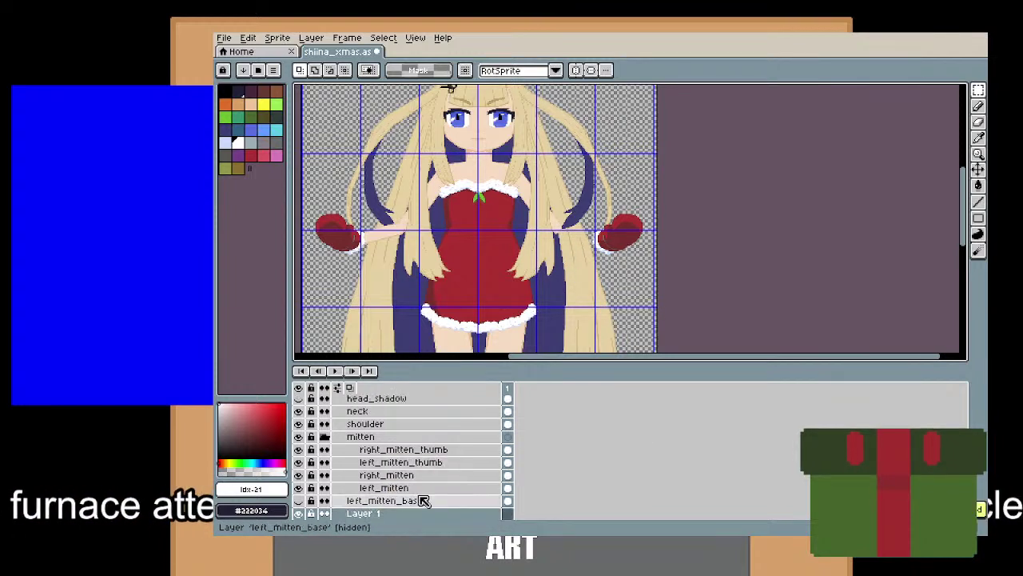
double_click(406, 488)
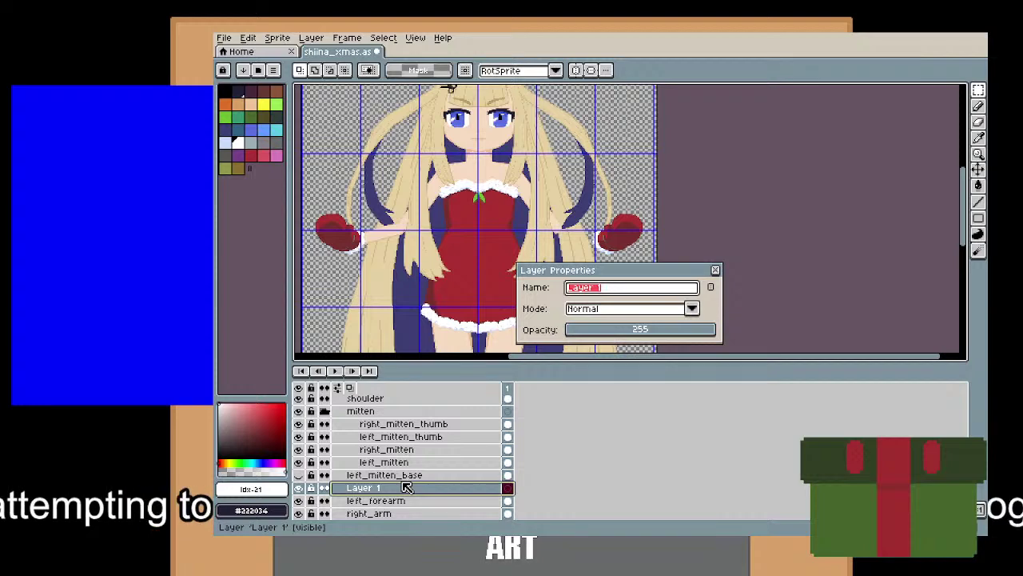
text(right_forearm)
key(Return)
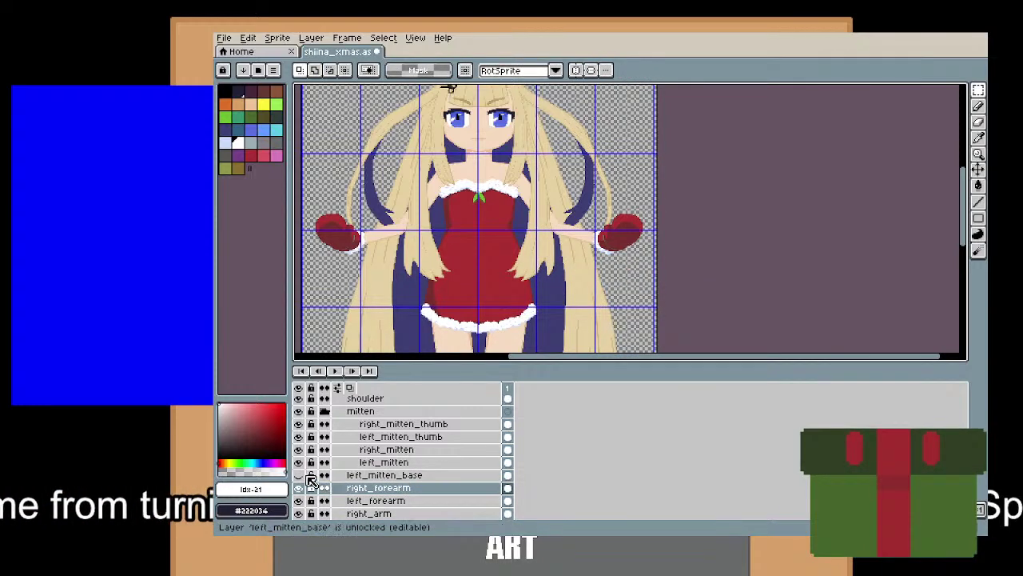
Delete the hidden left_mitten_base layer.
click(423, 476)
key(Delete)
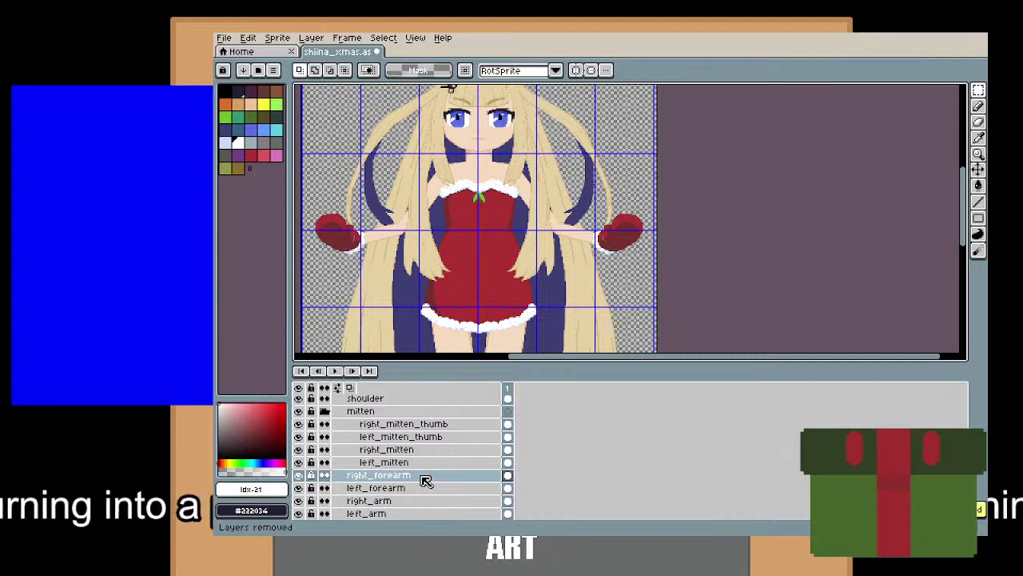
Try to cut the right-hand mitten out of the left_mitten layer with a grid-aligned selection around it.
click(424, 458)
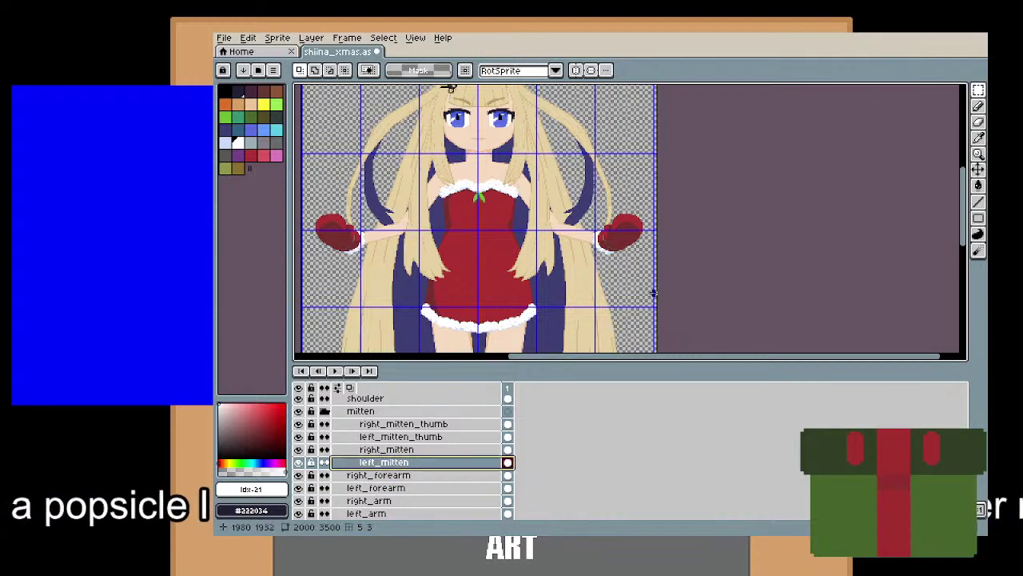
double_click(623, 271)
double_click(622, 205)
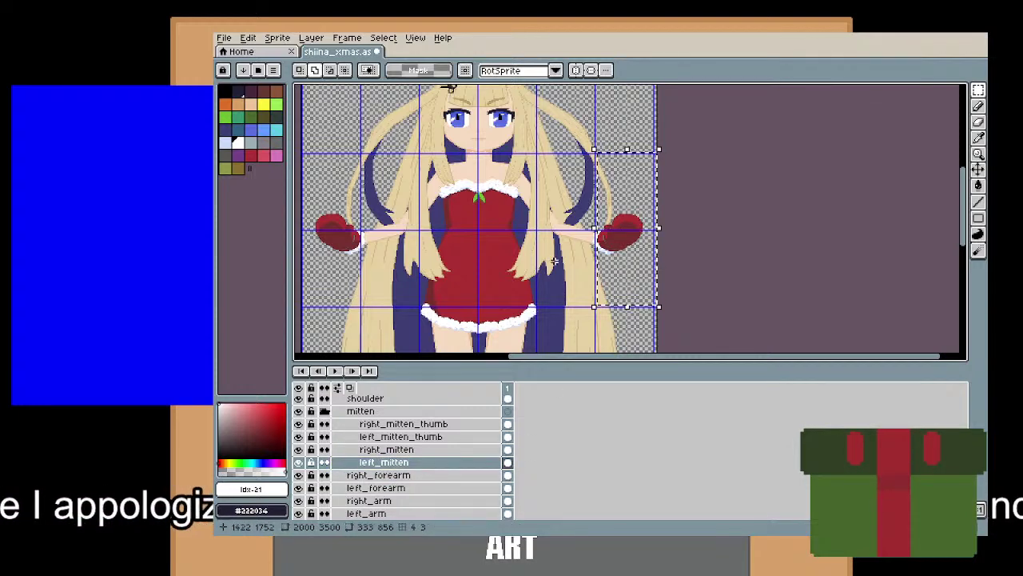
double_click(562, 267)
key(ctrl+d)
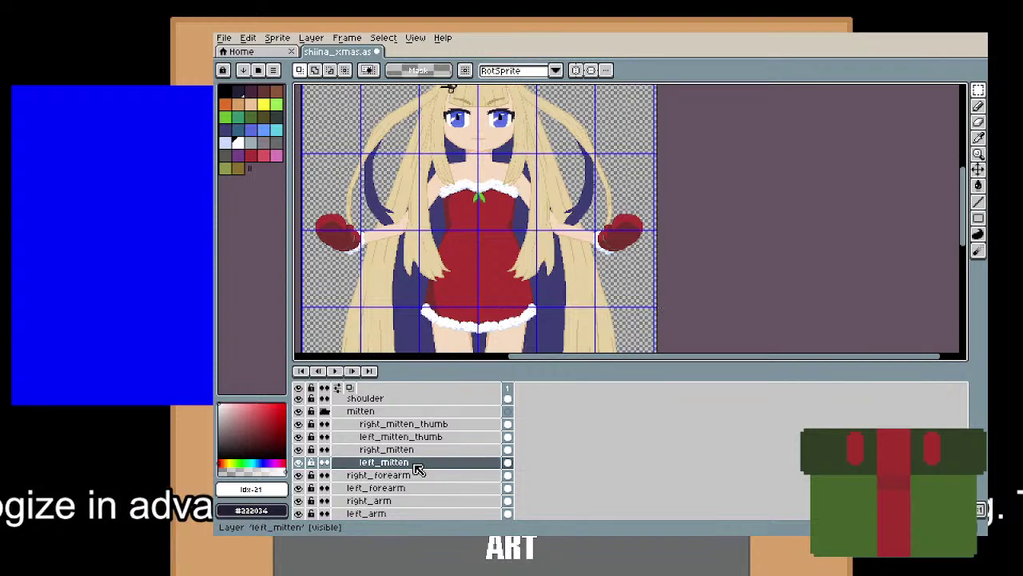
right_click(416, 466)
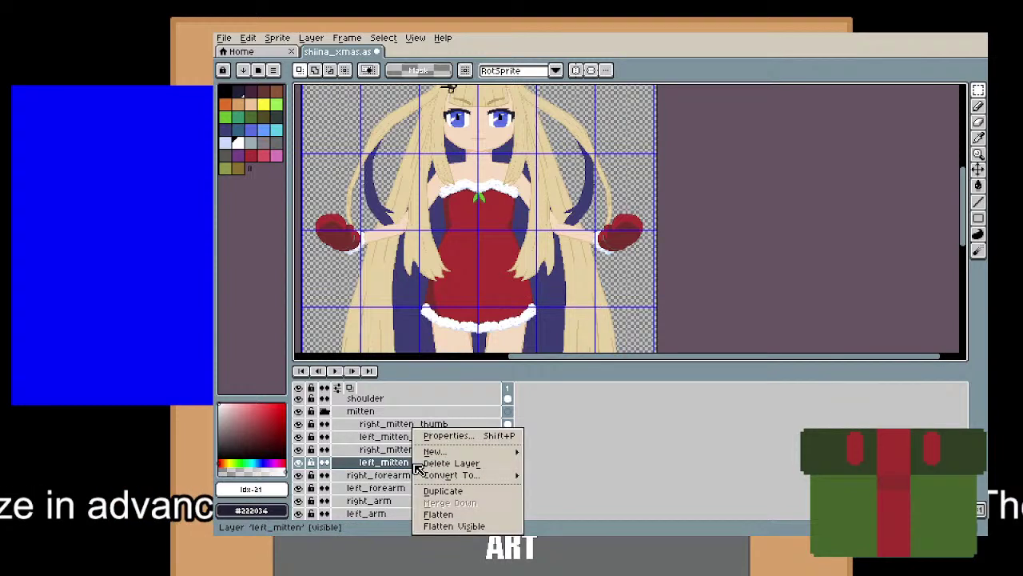
click(588, 422)
Check the contents of the left_mitten and right_mitten layers by toggling their visibility, and collapse the mitten group.
click(300, 463)
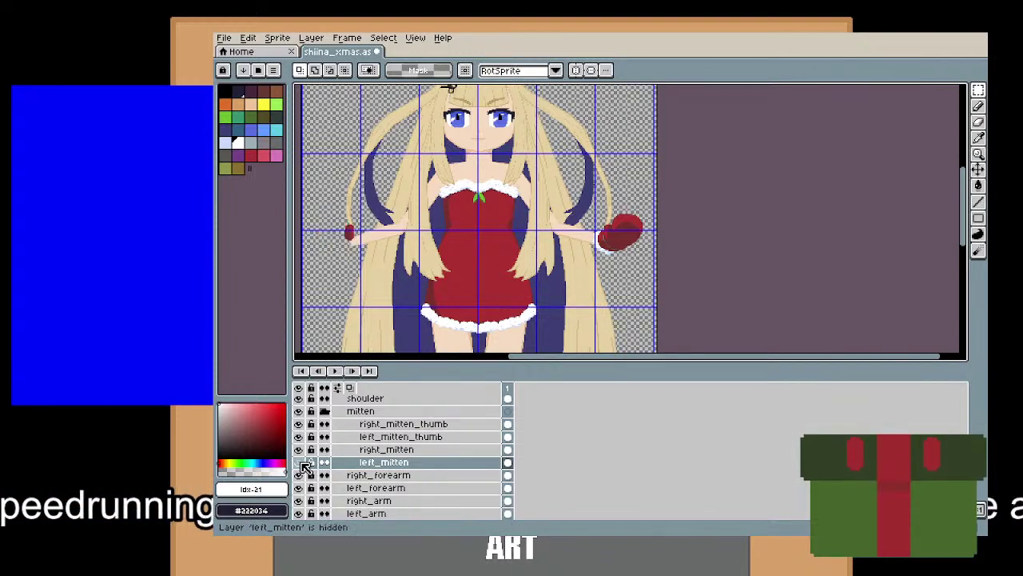
click(301, 464)
click(301, 464)
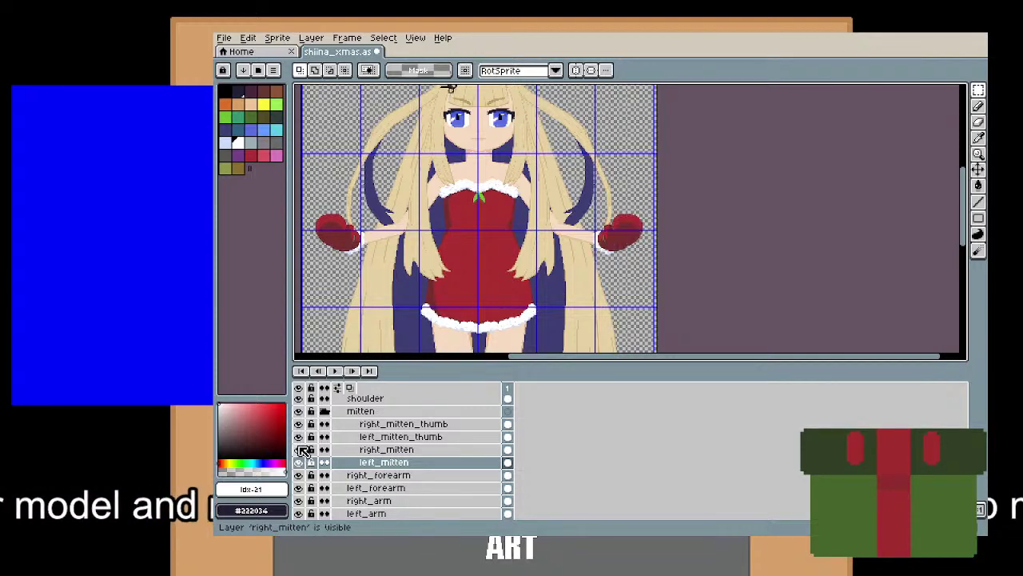
click(323, 412)
scroll(435, 466, up, 2)
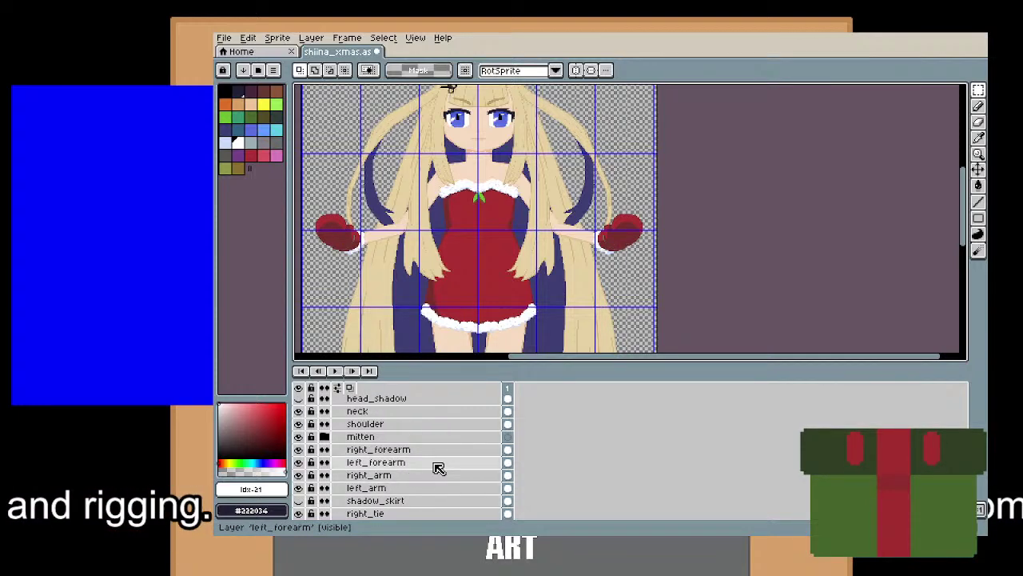
Rename the shoulder layer to left_shoulder.
click(403, 429)
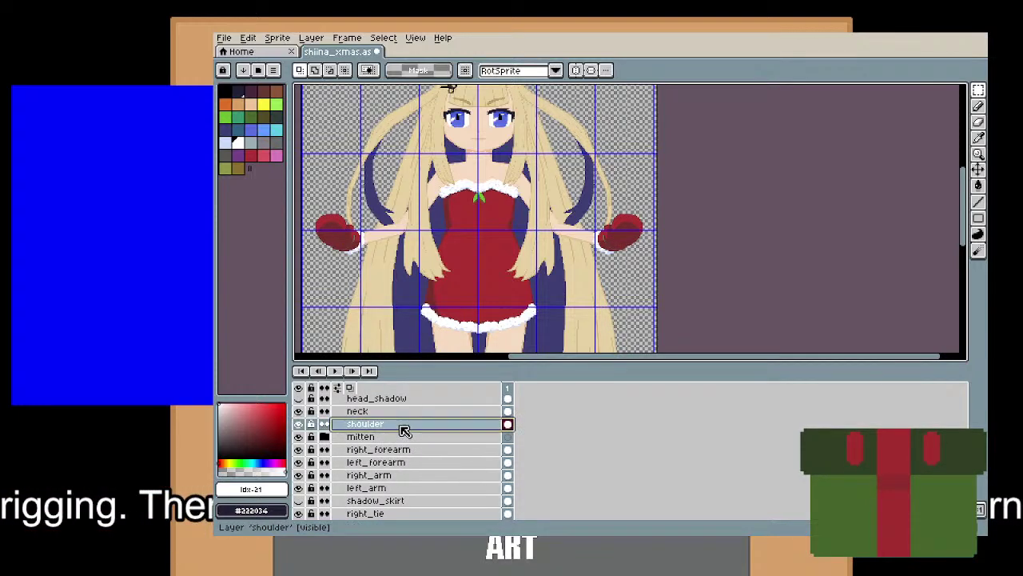
click(306, 426)
double_click(394, 424)
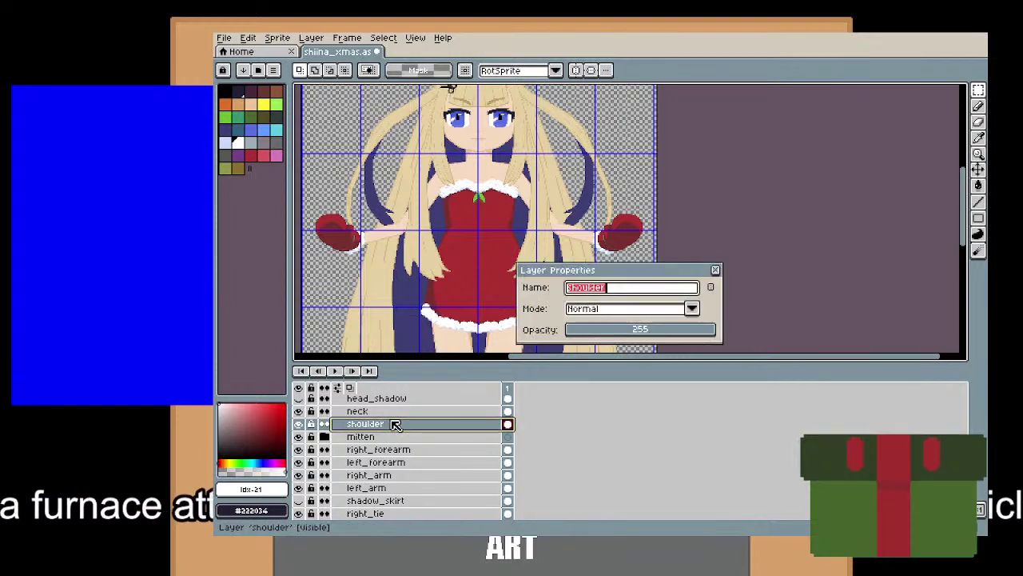
key(BackSpace)
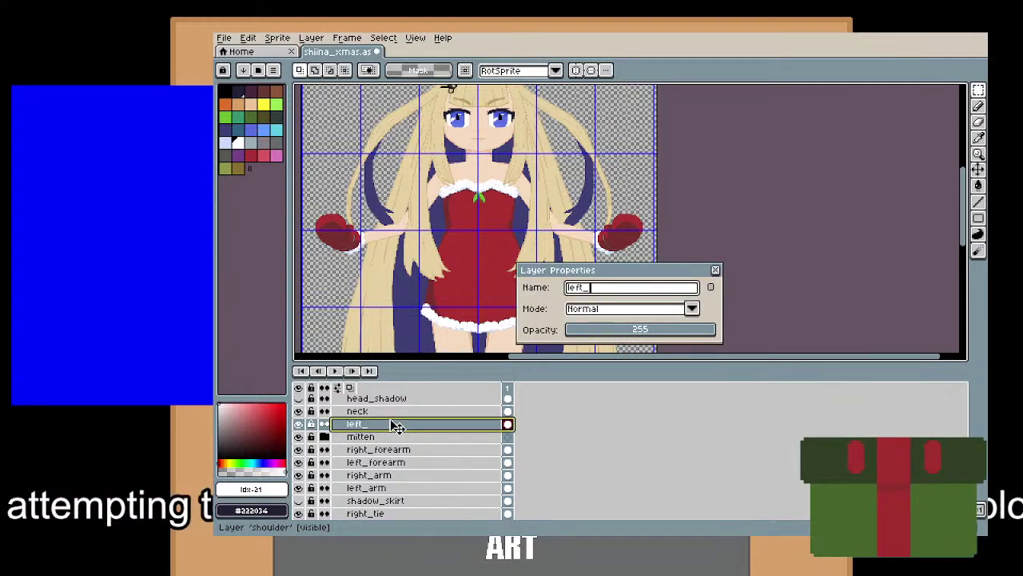
text(left_shoulder)
key(Return)
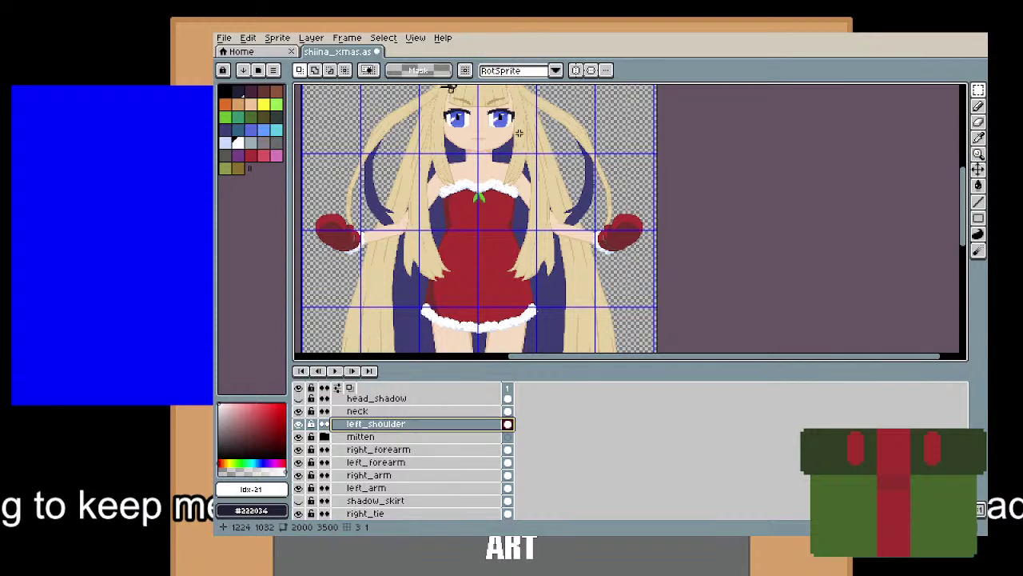
Cut the right-hand shoulder out of left_shoulder with a grid-aligned selection and add a new layer above it.
drag(503, 171, 600, 232)
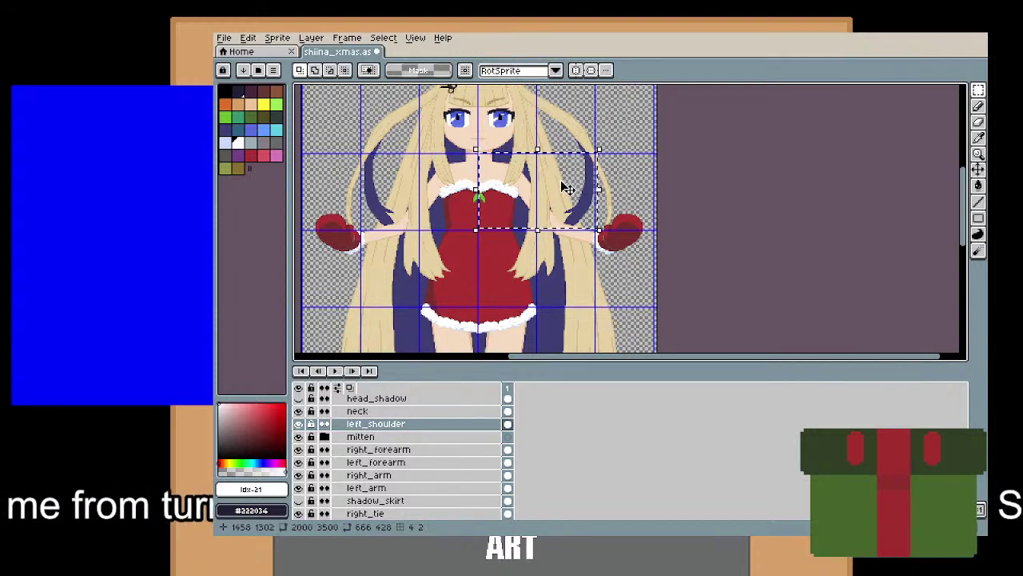
key(ctrl+d)
right_click(416, 425)
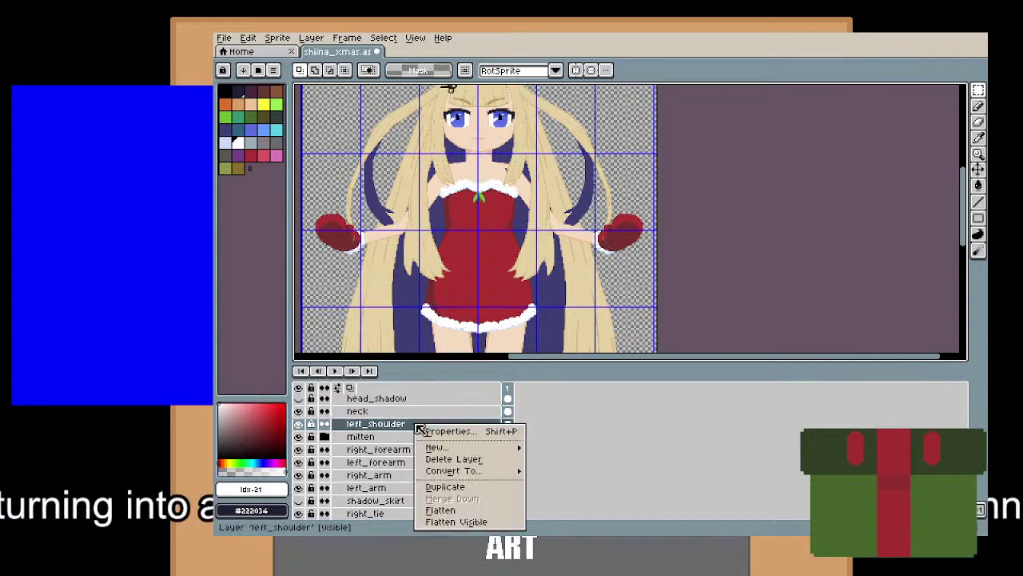
mouse_move(479, 448)
click(592, 448)
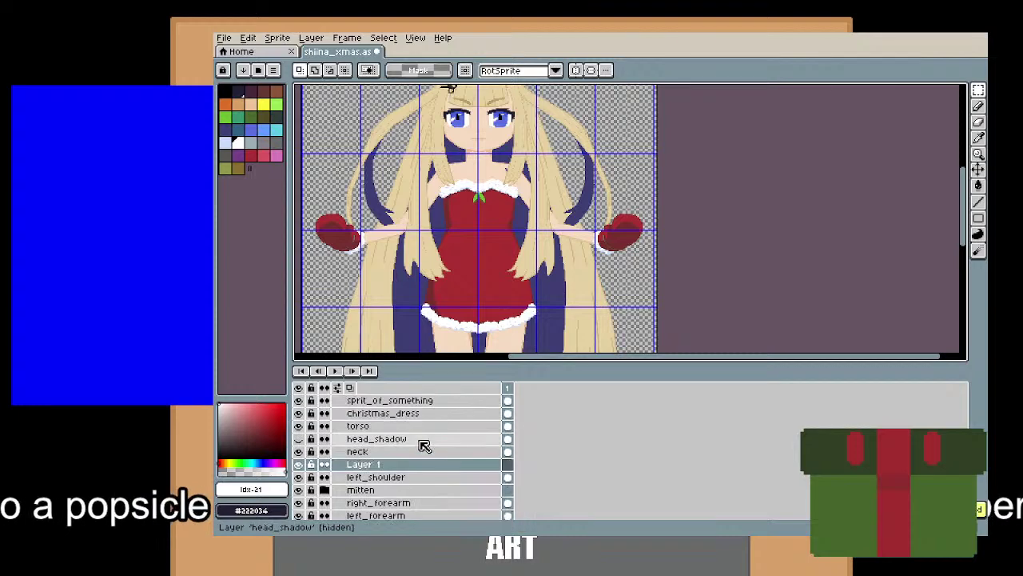
click(414, 452)
double_click(416, 457)
key(Escape)
click(372, 467)
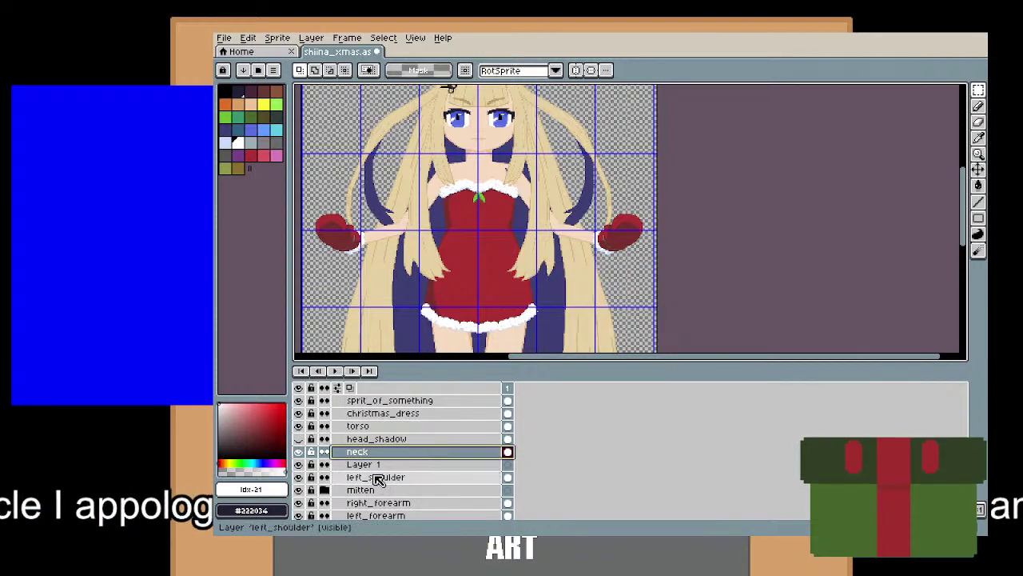
Name the new layer right_shoulder, paste the cut shoulder into it at its original place, and save the file.
double_click(376, 468)
text(right_)
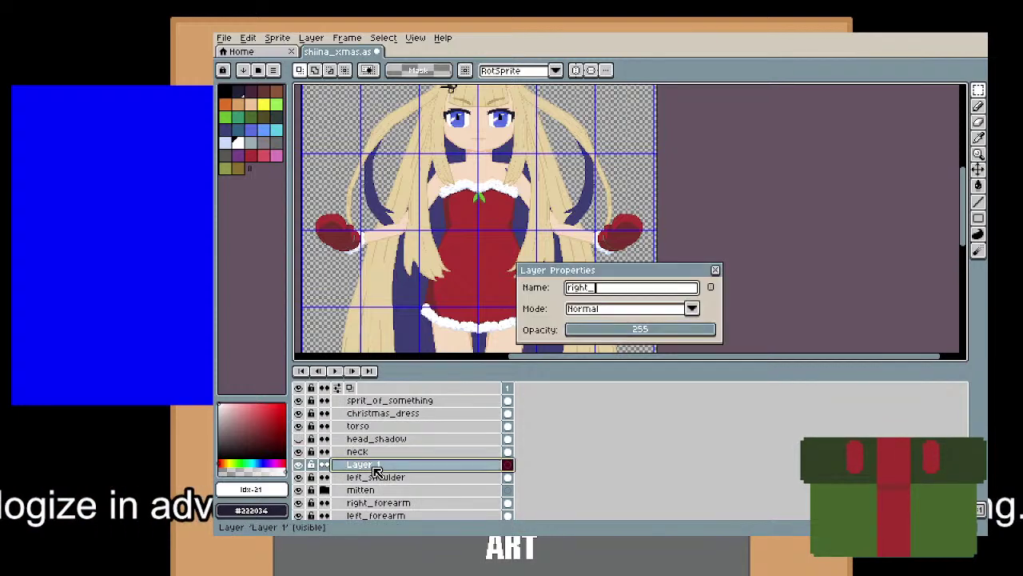
text(should)
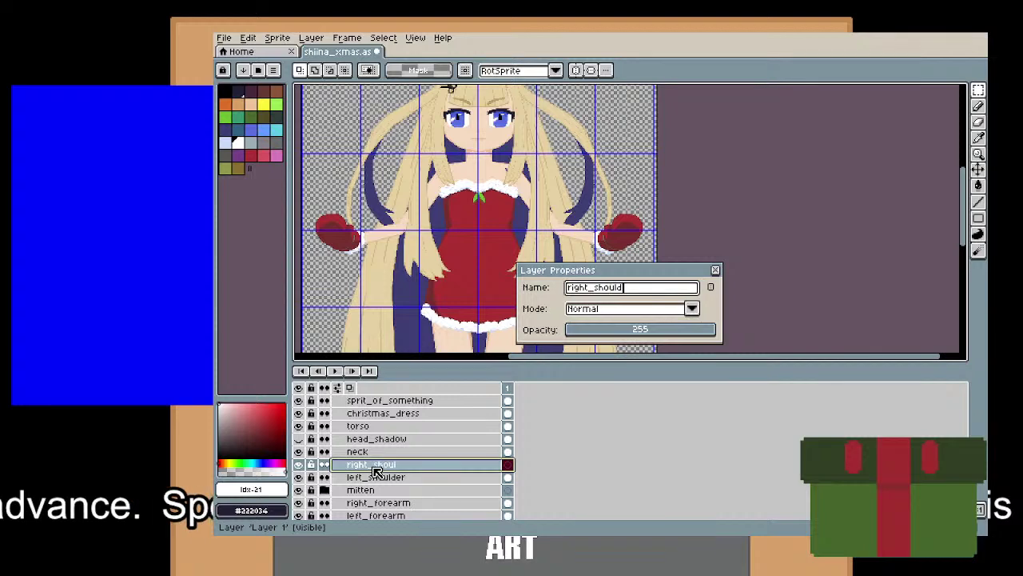
text(er)
key(Return)
key(ctrl+t)
key(ctrl+s)
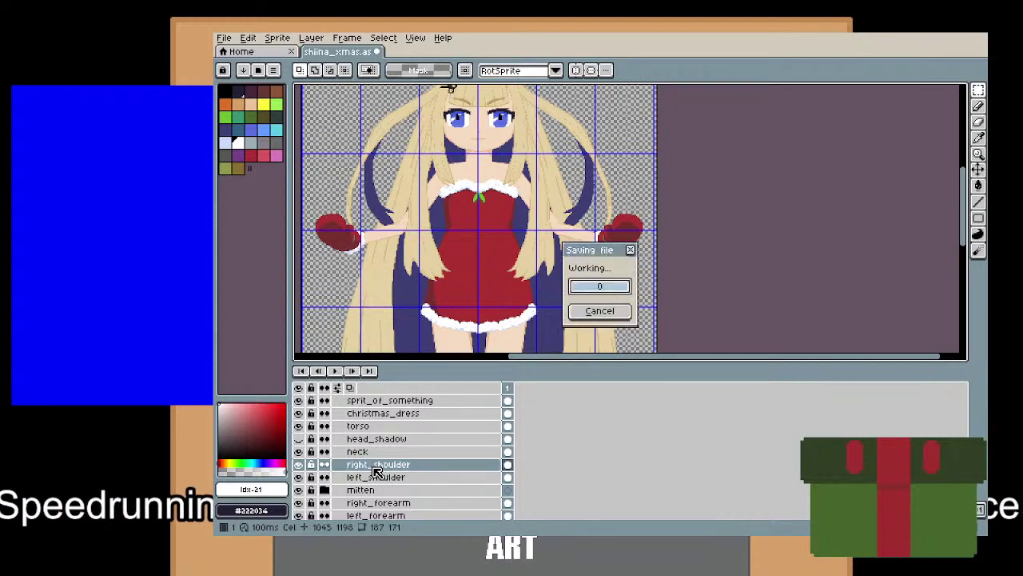
Correct the name of the sprit_of_something layer to sprig_of_something.
click(392, 415)
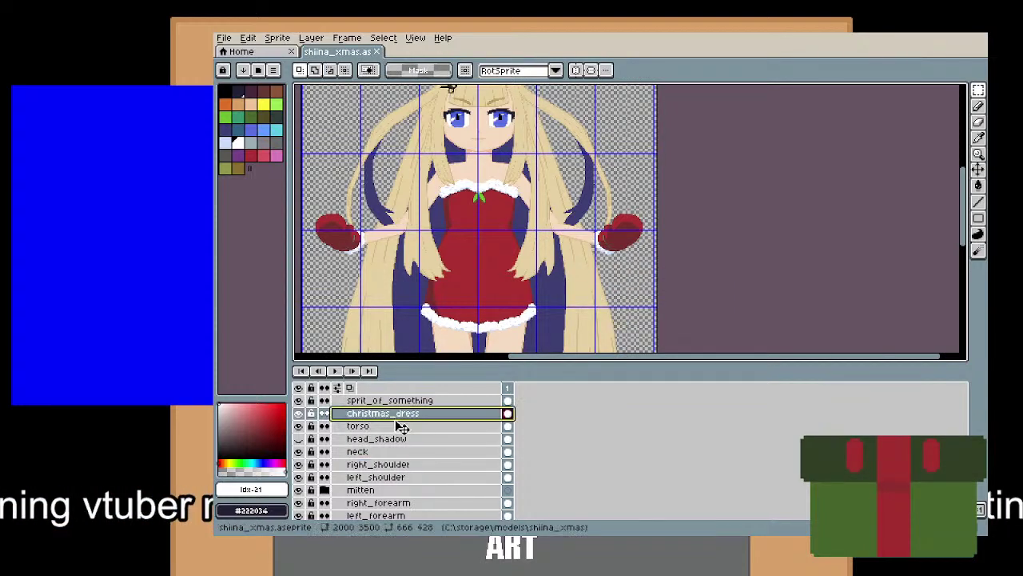
scroll(411, 440, up, 1)
click(335, 413)
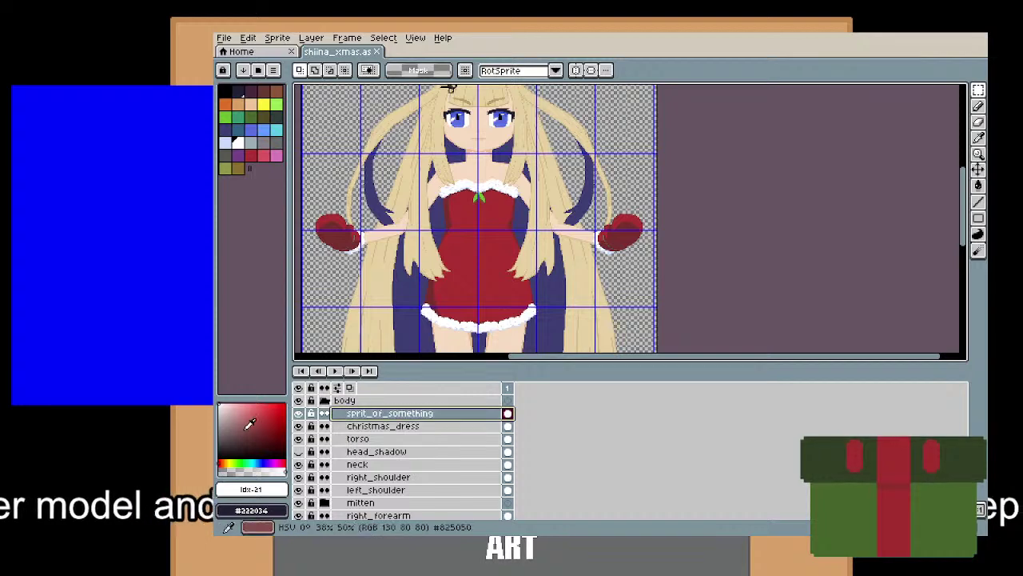
click(298, 414)
double_click(406, 414)
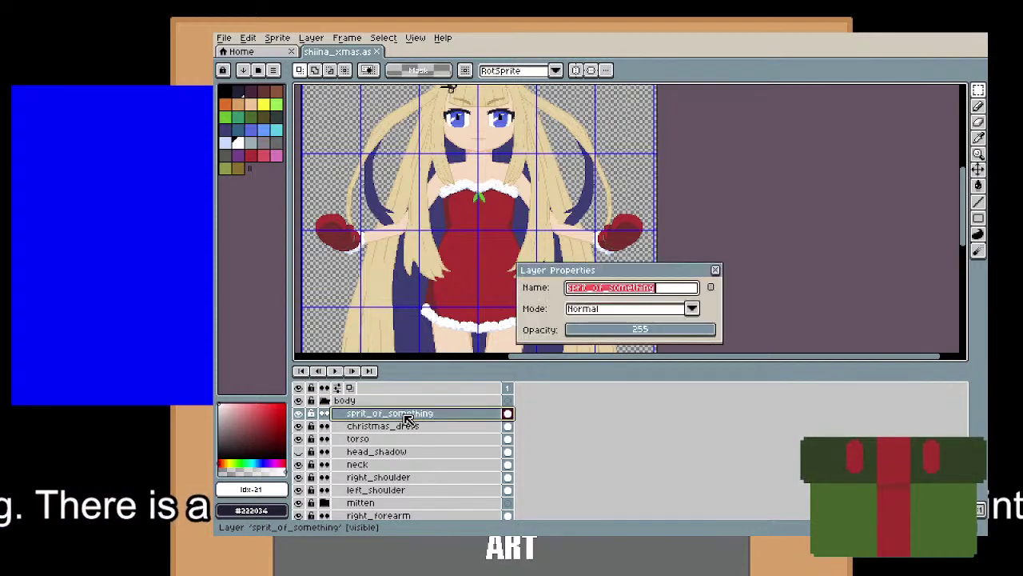
key(Left)
key(Left)
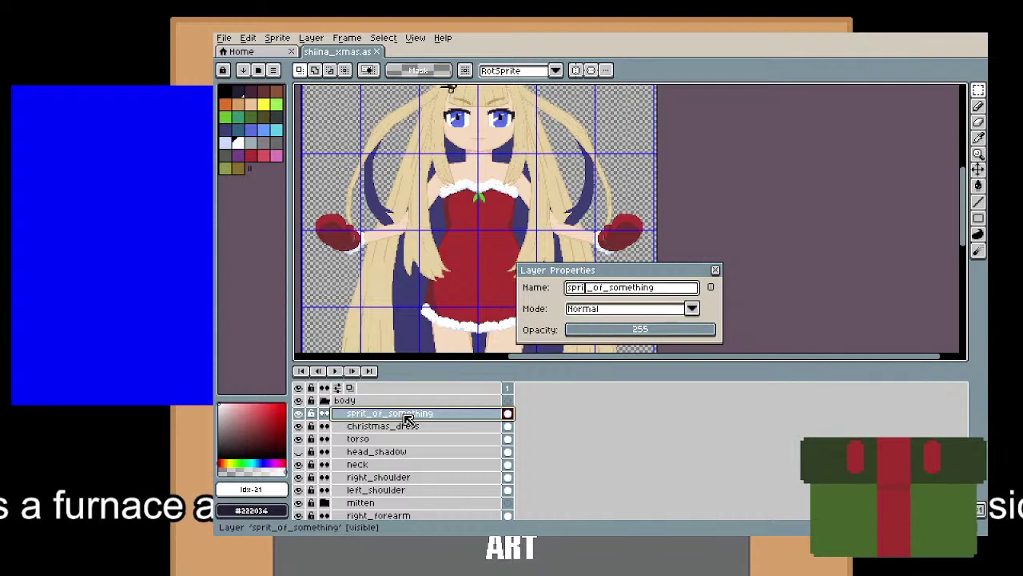
text(g)
key(Return)
Cut the right-hand ear out of ear_left with a grid-aligned selection and add a new layer above it.
scroll(404, 451, up, 1)
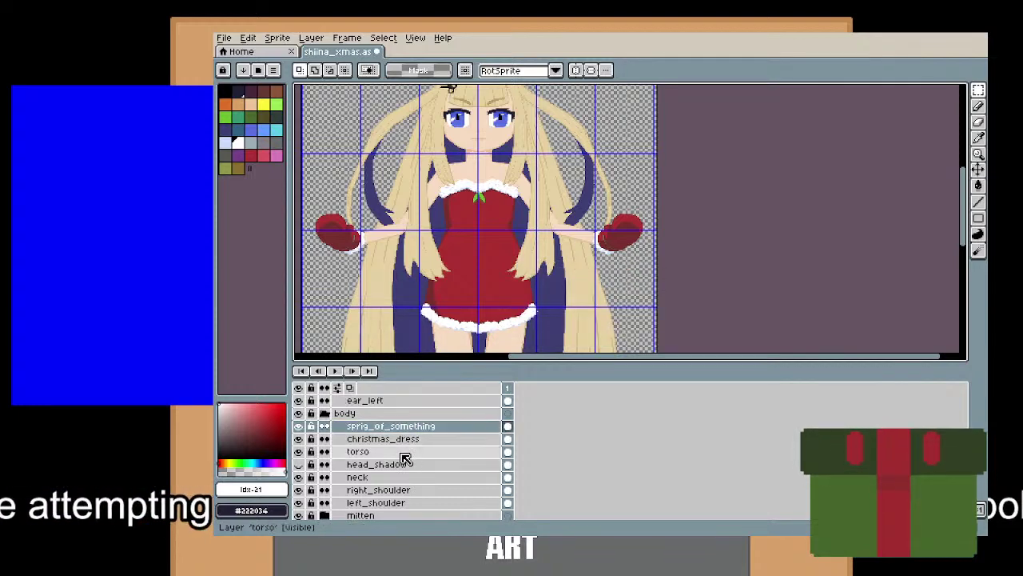
click(364, 425)
scroll(432, 171, up, 2)
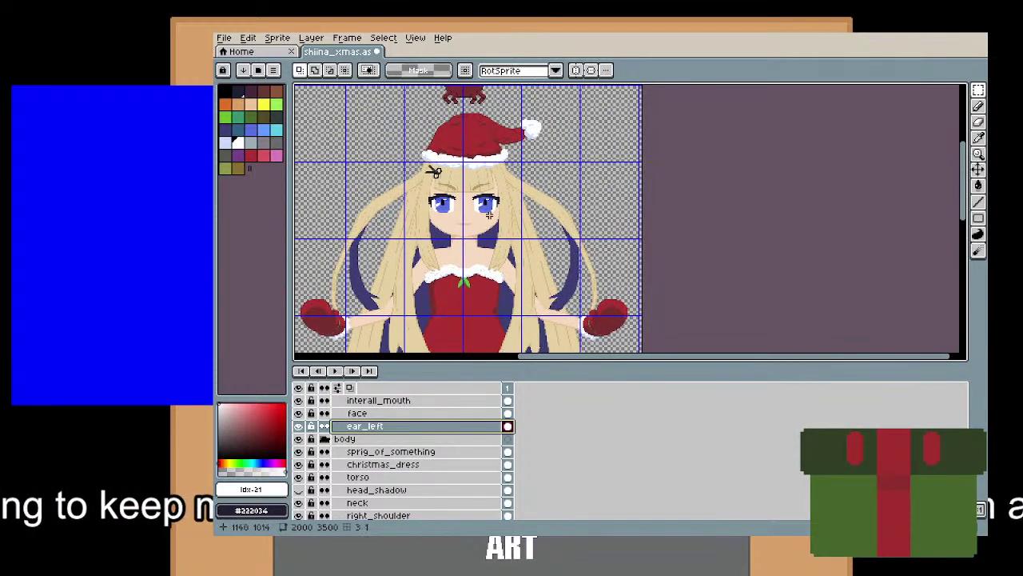
double_click(492, 188)
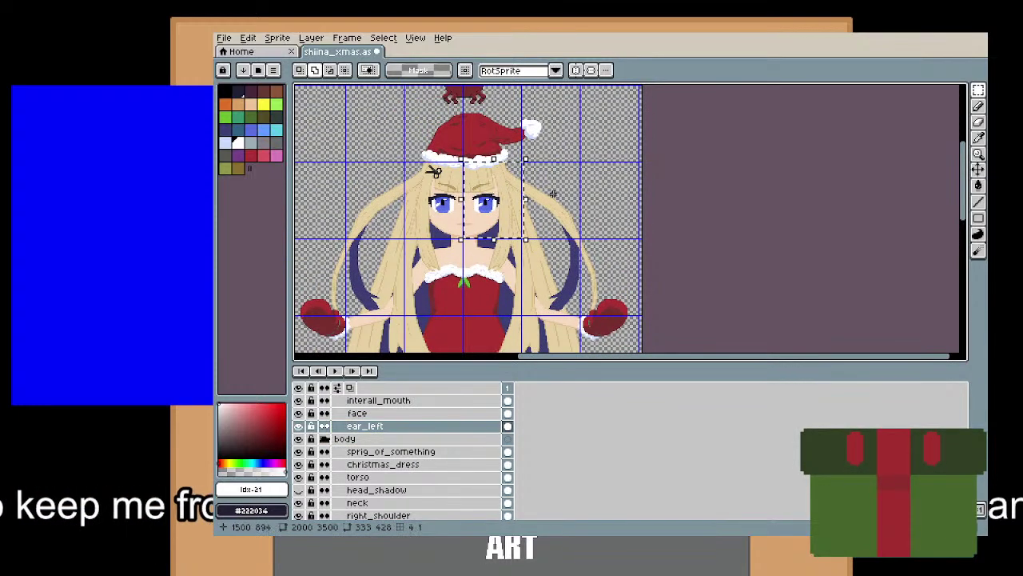
key(ctrl+d)
right_click(436, 430)
mouse_move(457, 452)
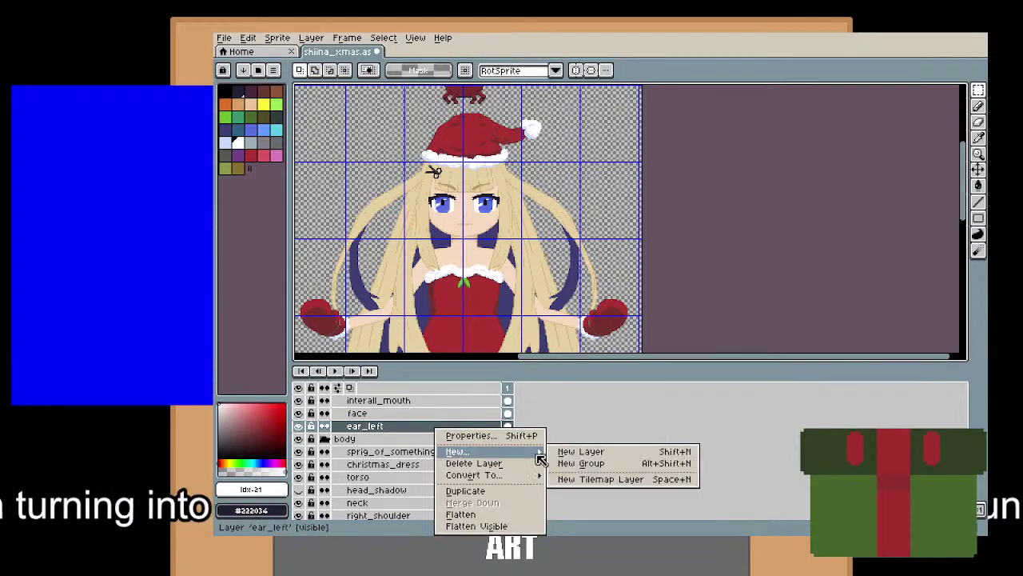
click(569, 451)
Name the new layer right_ear and paste the cut ear into it at its original place.
double_click(388, 512)
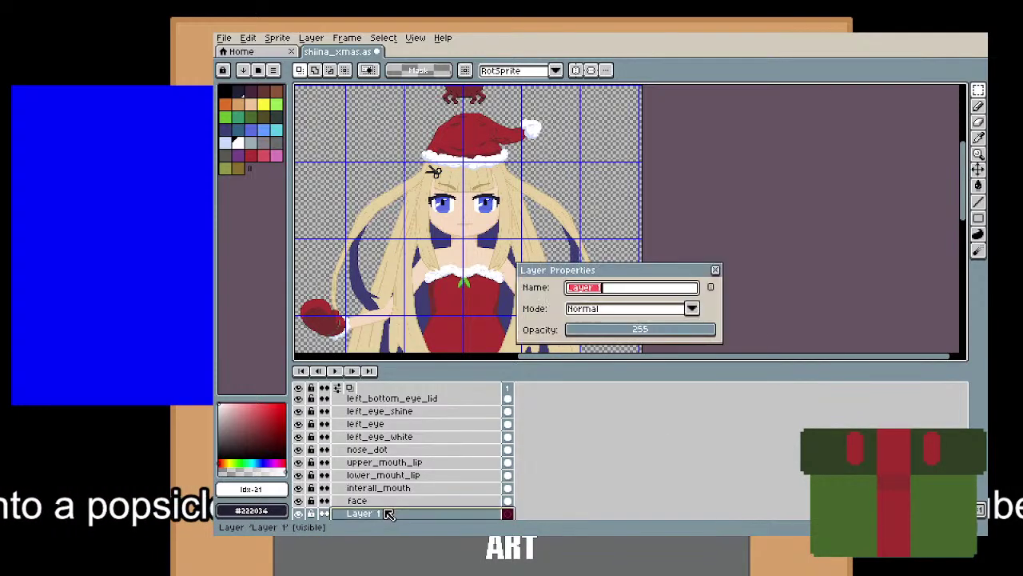
text(right_ear)
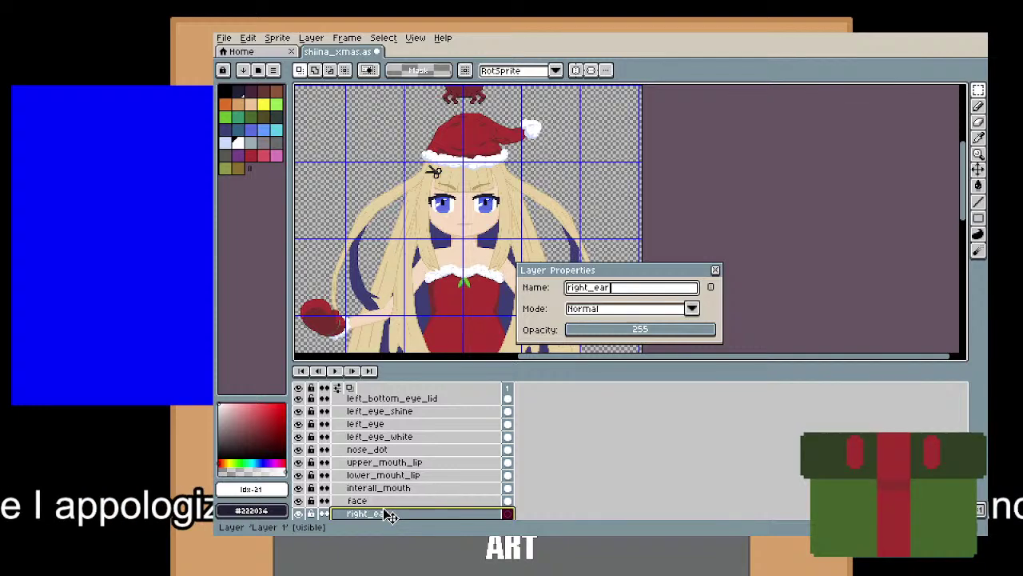
key(Return)
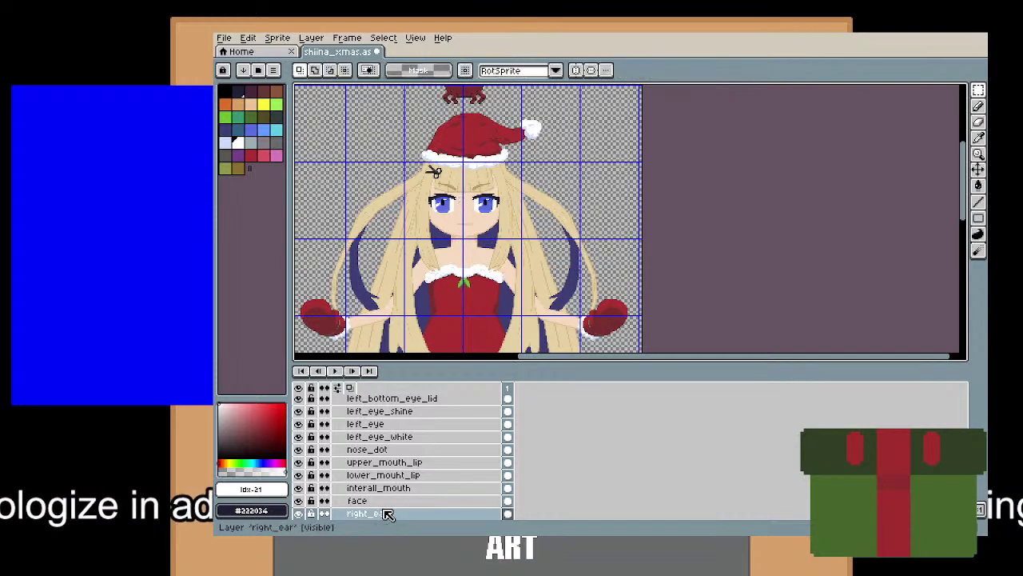
Look through the hair, mouth and face layers for parts that need splitting, toggling the visibility of hair_front_group.
scroll(355, 464, up, 5)
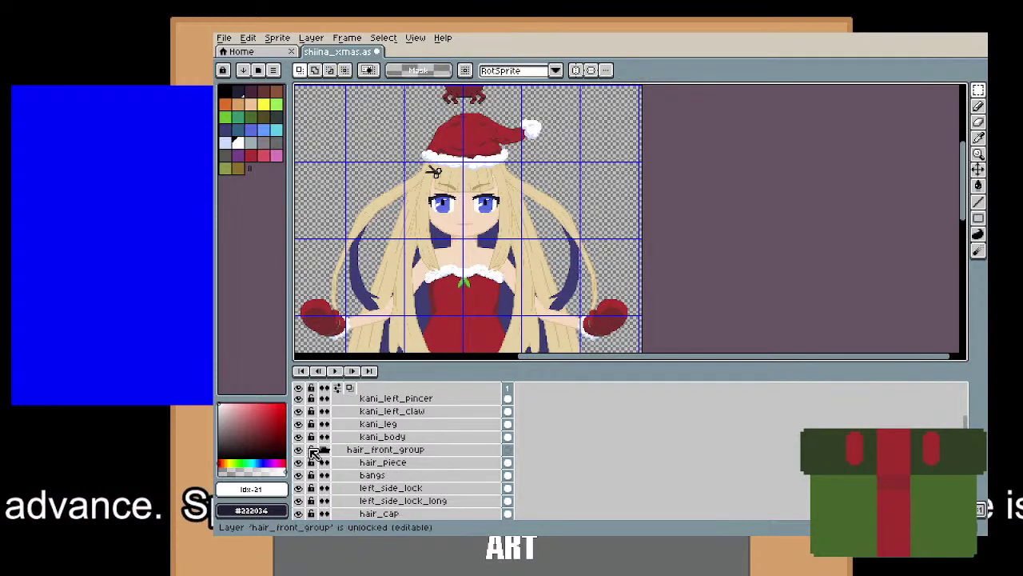
click(298, 450)
click(298, 449)
scroll(444, 476, down, 5)
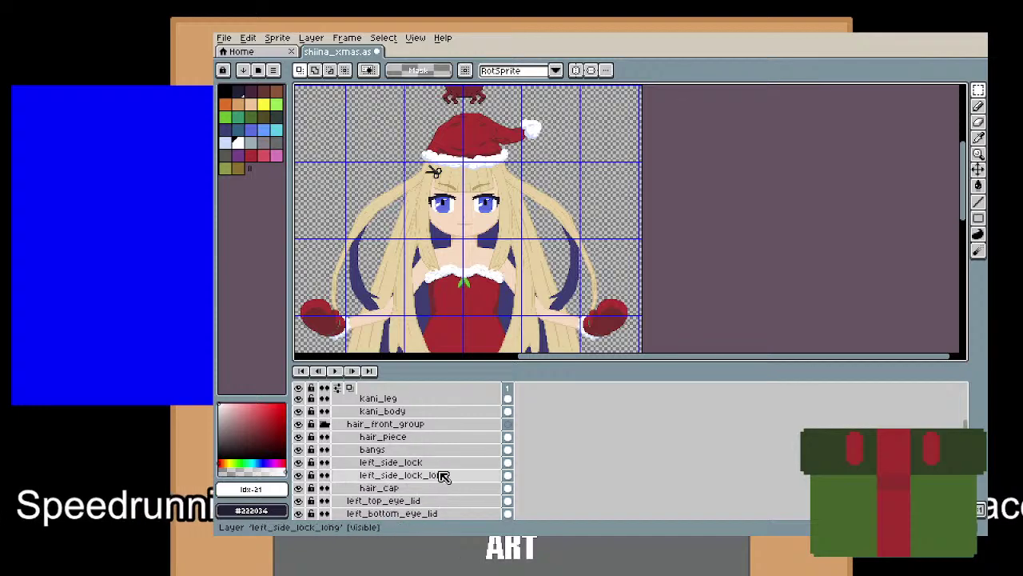
scroll(450, 478, up, 2)
scroll(450, 479, down, 2)
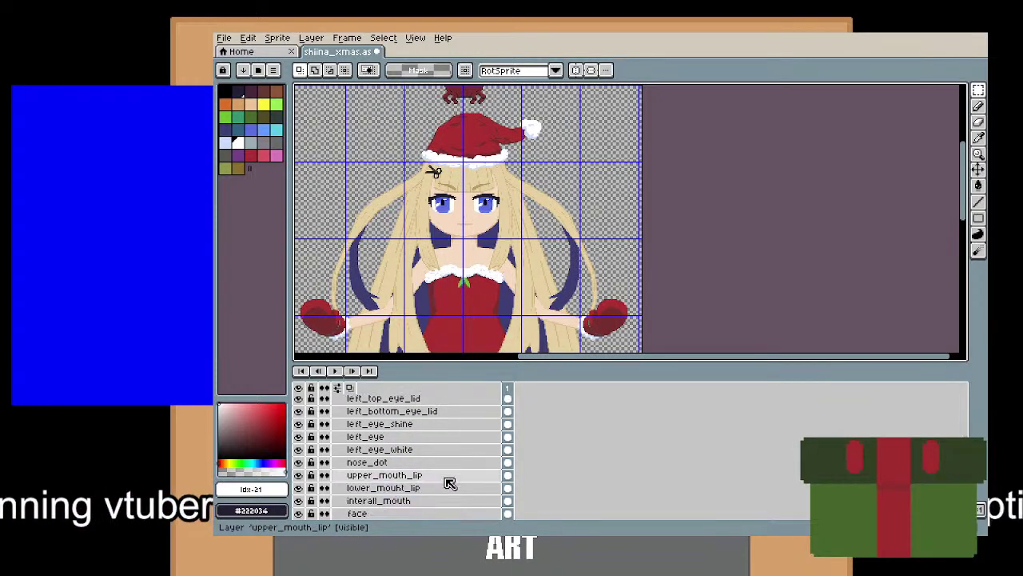
scroll(452, 487, down, 1)
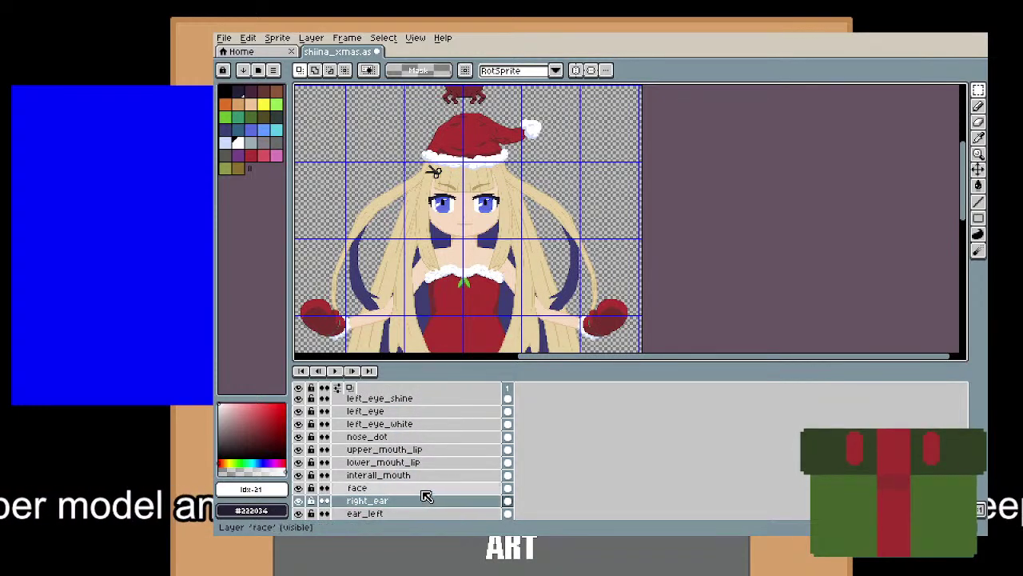
click(424, 487)
click(426, 475)
click(424, 462)
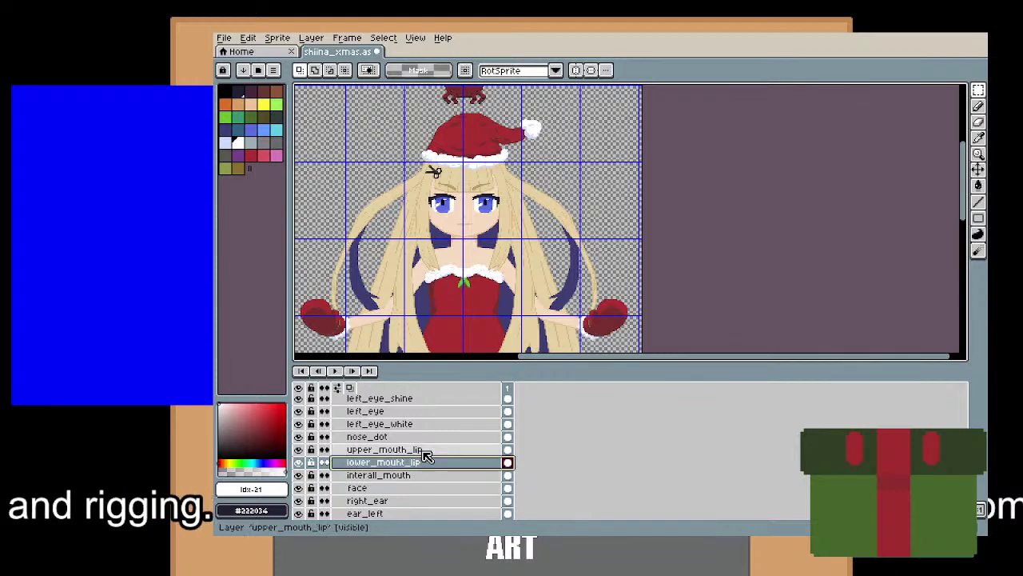
click(424, 449)
click(424, 437)
Cut the right-hand eye white out of left_eye_white with a grid-aligned selection and add a new layer above it.
click(423, 424)
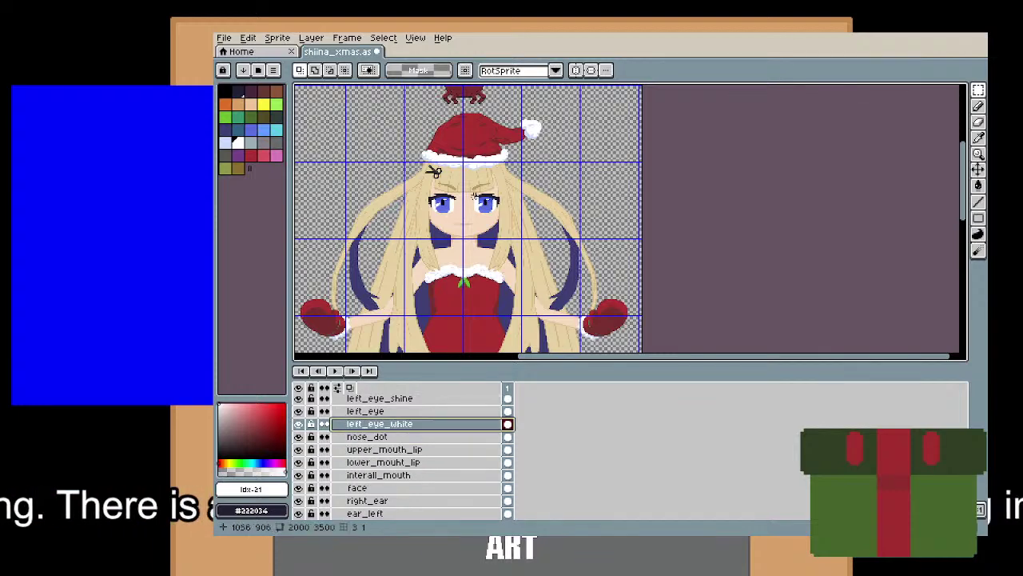
scroll(494, 278, up, 1)
key(Delete)
drag(474, 160, 492, 213)
right_click(399, 425)
mouse_move(477, 447)
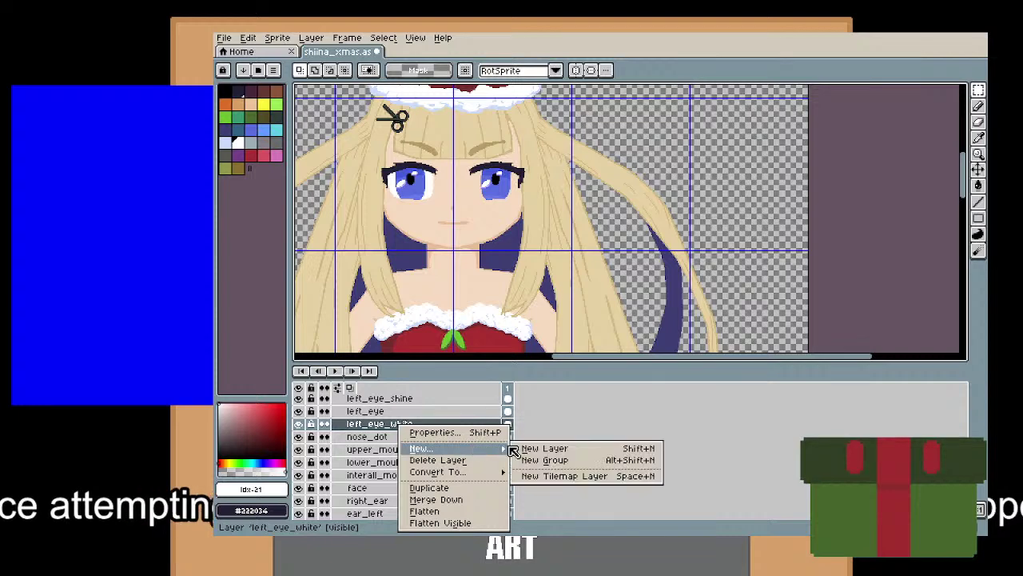
click(543, 448)
Name the new layer right_eye_white and paste the cut eye white into it at its original place.
scroll(400, 479, down, 1)
double_click(389, 489)
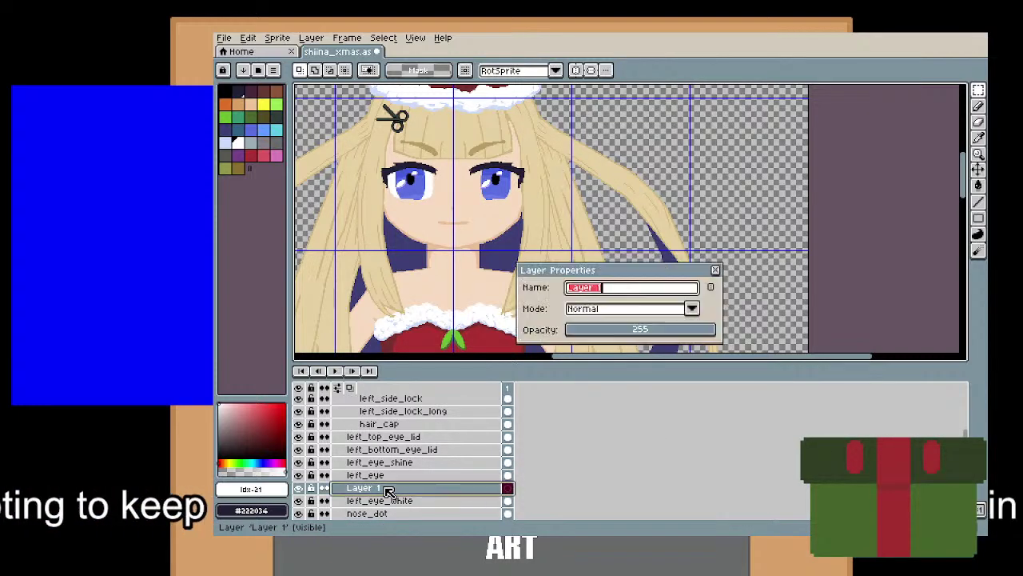
text(right_eye_whit)
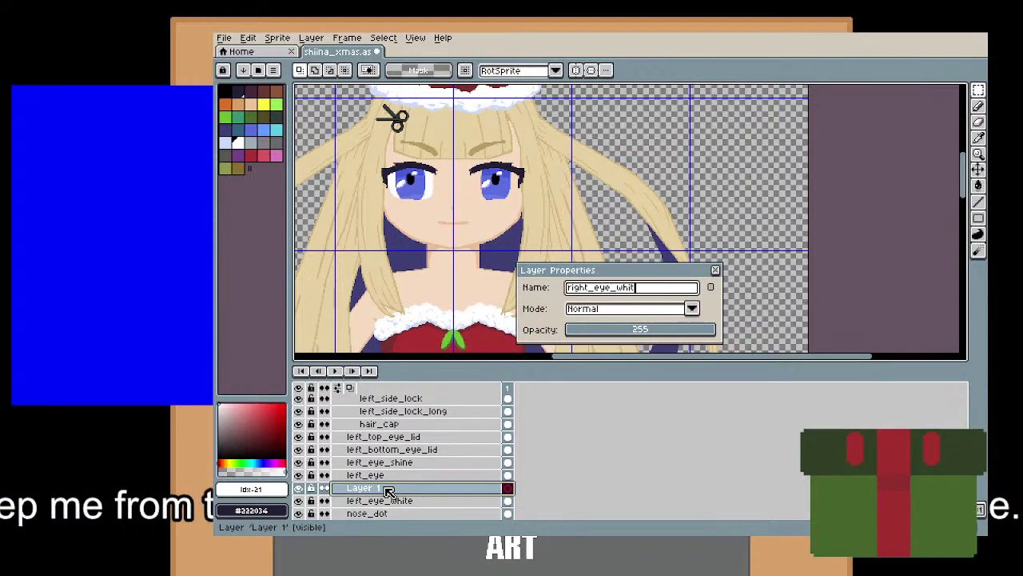
text(e)
key(Return)
Cut the right-hand iris out of left_eye with a grid-aligned selection and add a new layer above it.
click(387, 475)
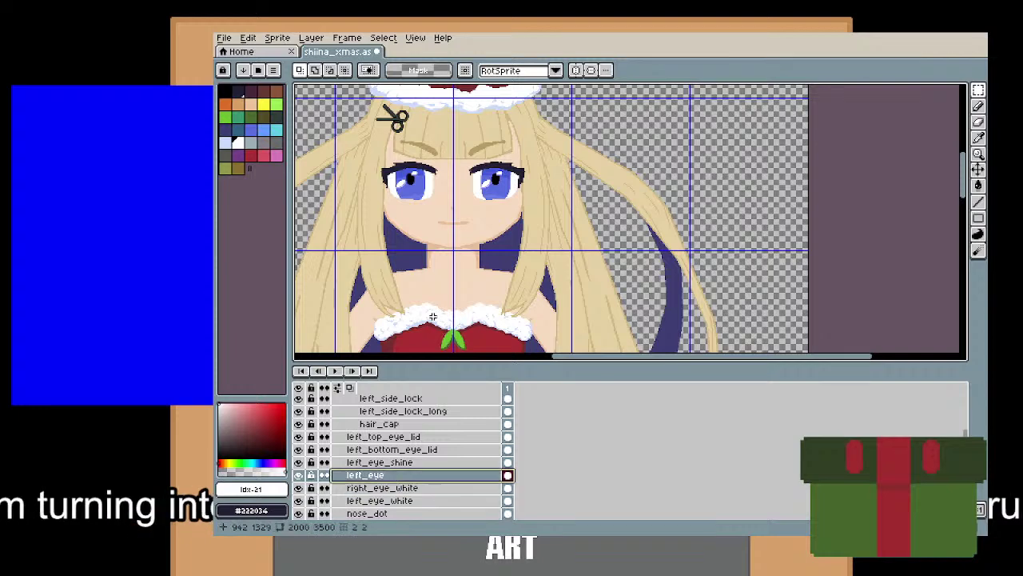
click(481, 195)
key(Delete)
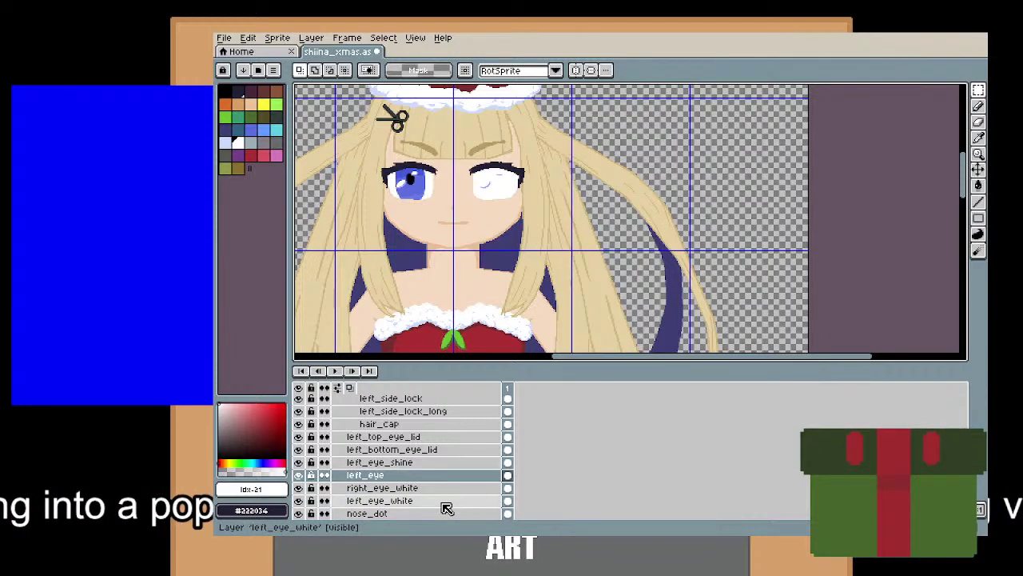
right_click(405, 474)
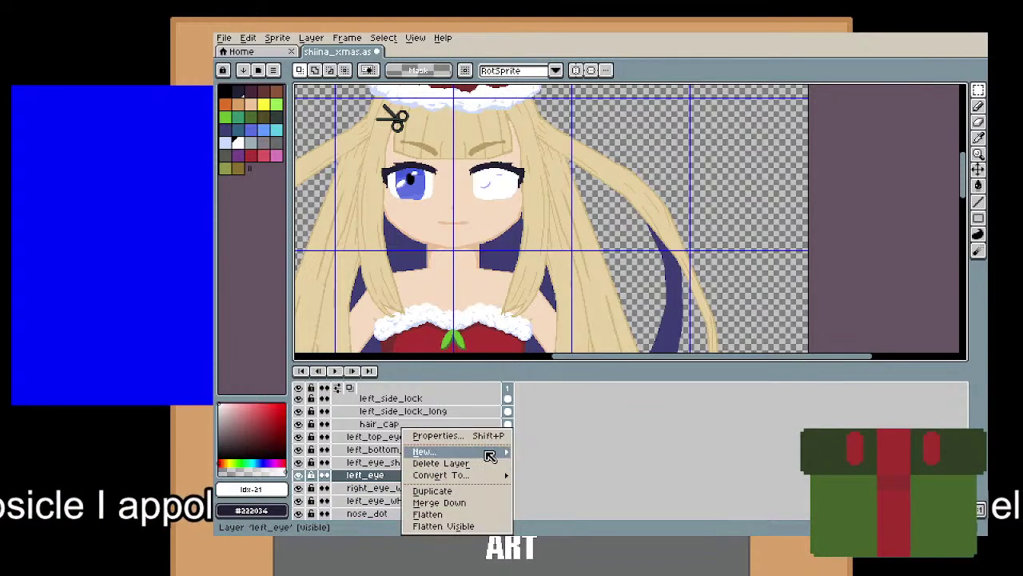
mouse_move(490, 455)
click(540, 453)
scroll(432, 508, down, 1)
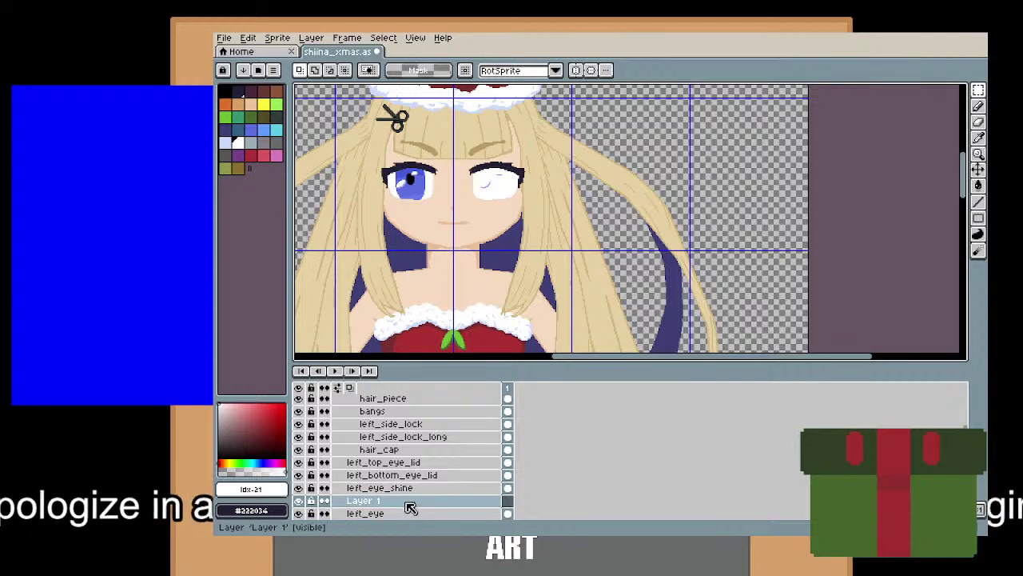
Name the new layer right_eye and paste the cut iris into it at its original place.
double_click(409, 508)
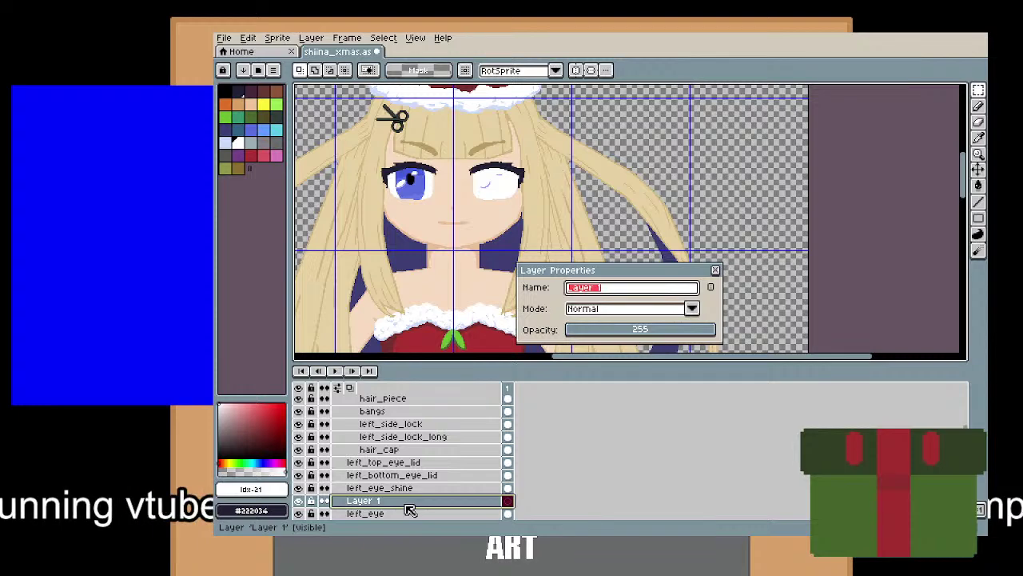
text(right_eye)
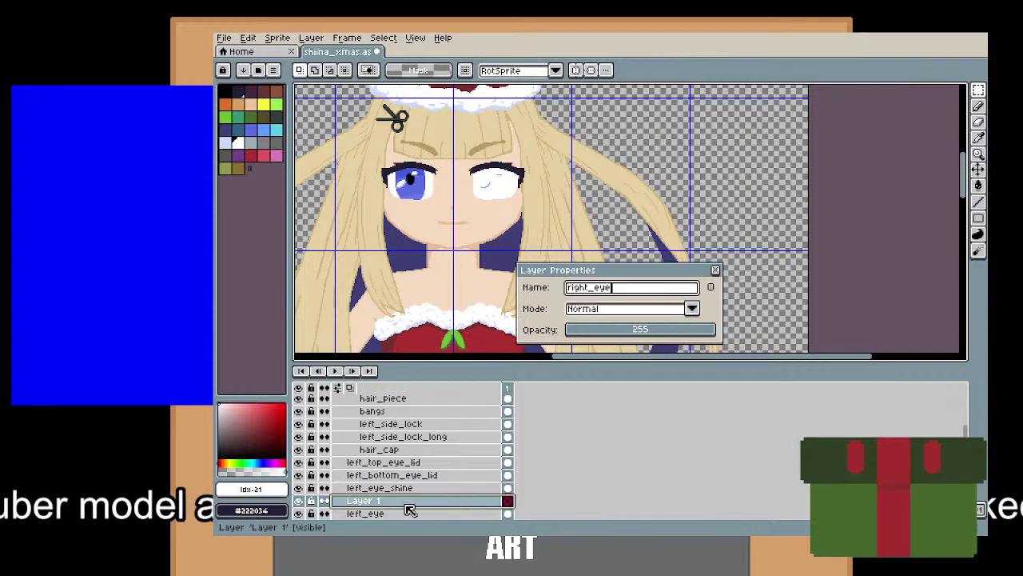
key(Return)
Move the right-hand eye highlight out of left_eye_shine into a new layer named right_eye_shine, keeping its position.
click(406, 490)
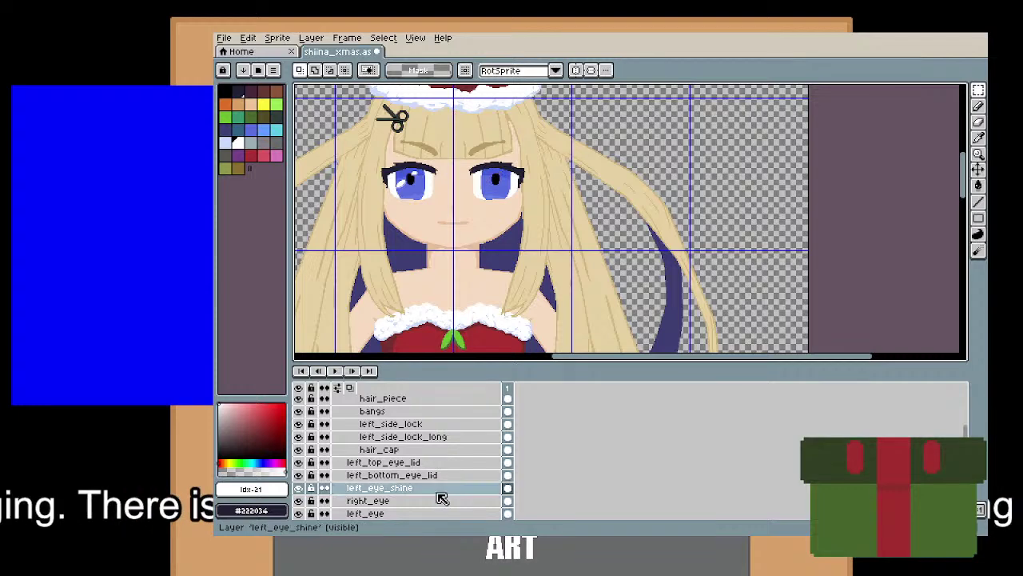
right_click(440, 492)
mouse_move(527, 453)
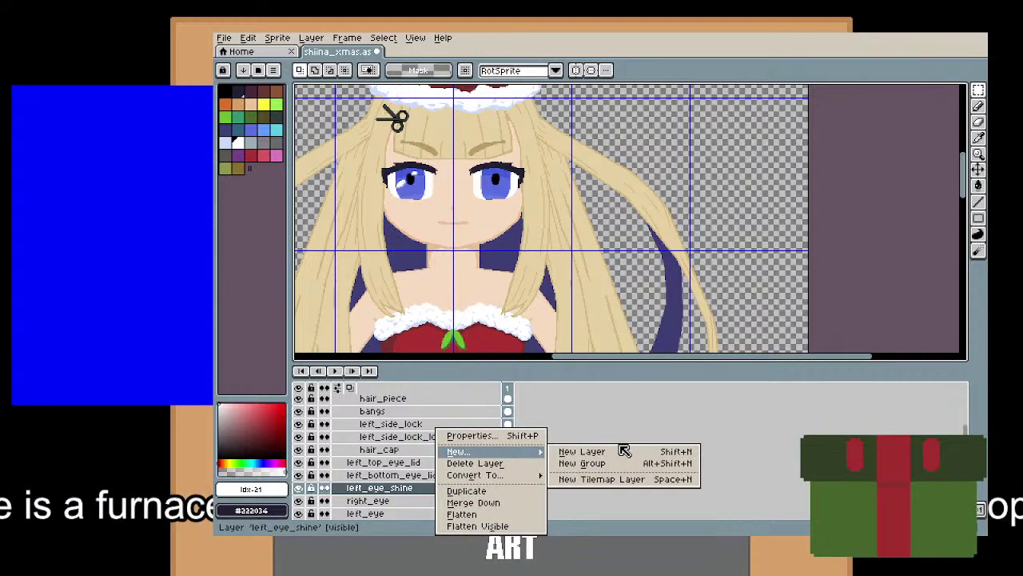
click(624, 451)
double_click(404, 513)
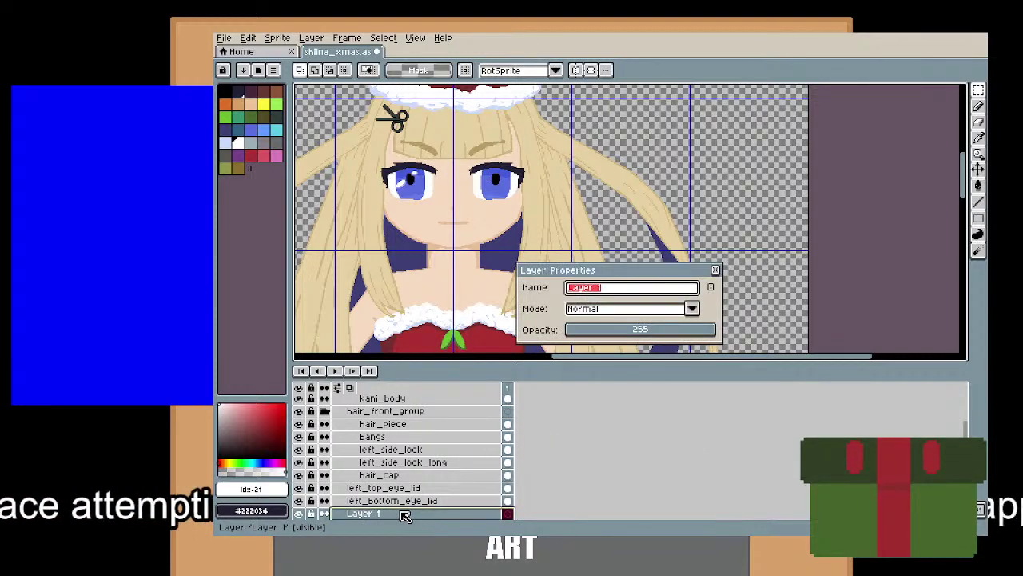
text(right_eye_shine)
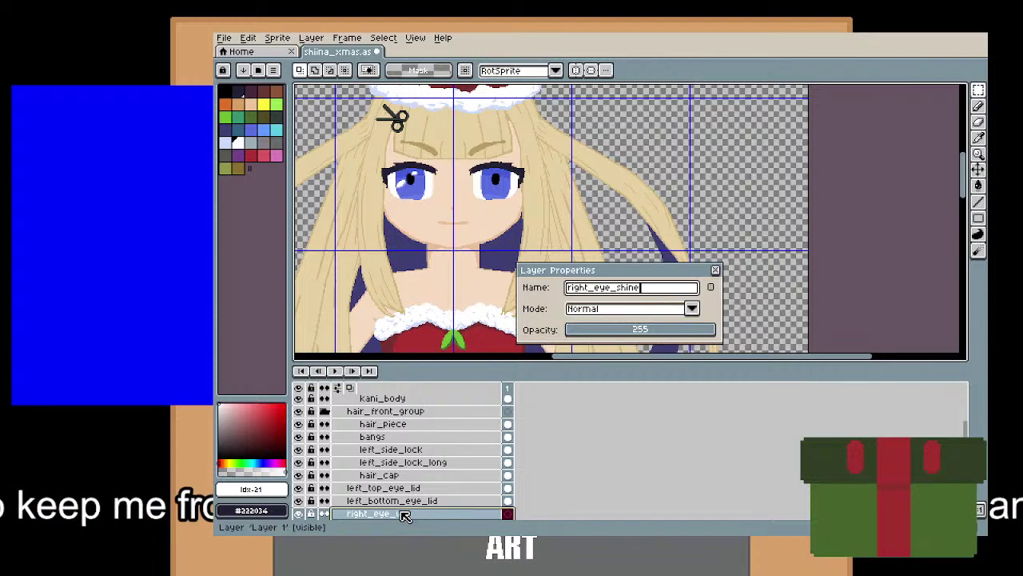
key(Return)
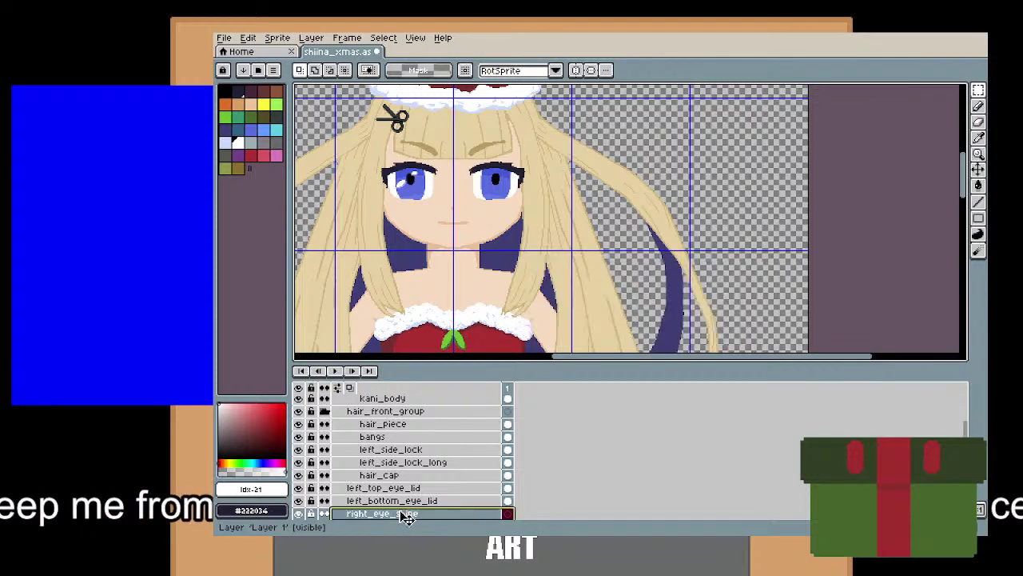
Move the right-hand lower eyelid out of left_bottom_eye_lid into a new layer named right_bottom_eye_lid, keeping its position.
click(410, 500)
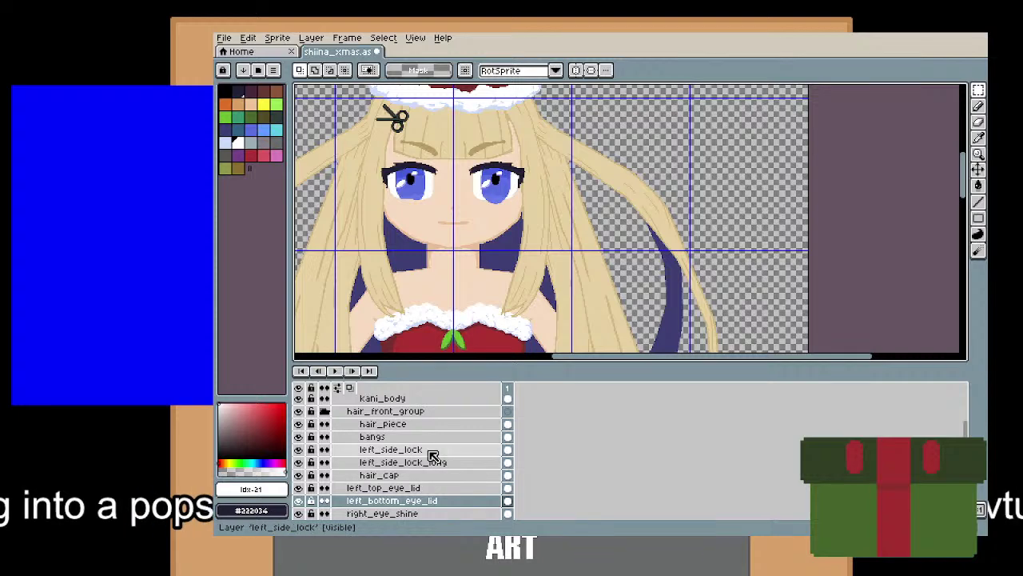
right_click(417, 500)
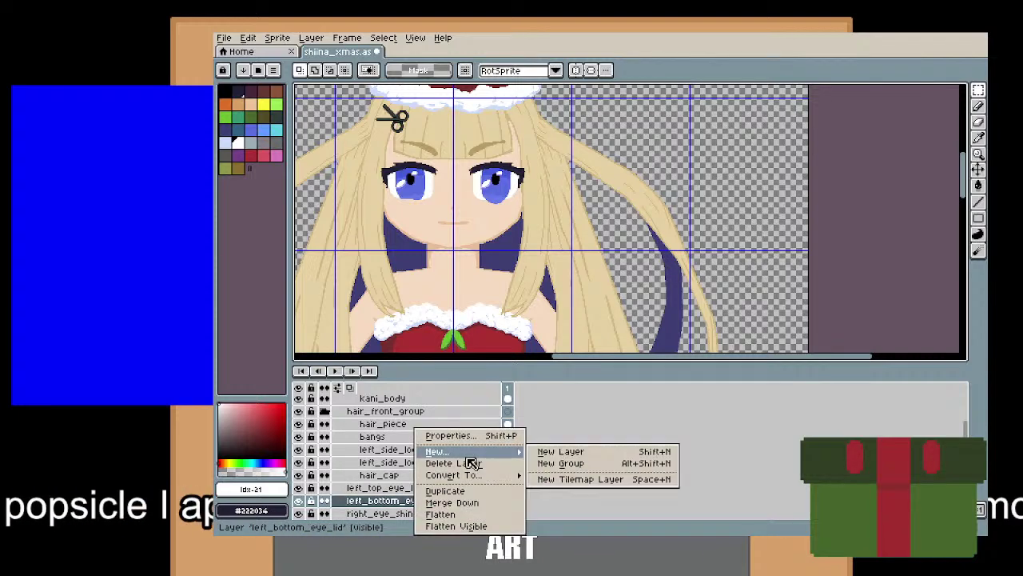
click(560, 453)
double_click(419, 466)
text(righ)
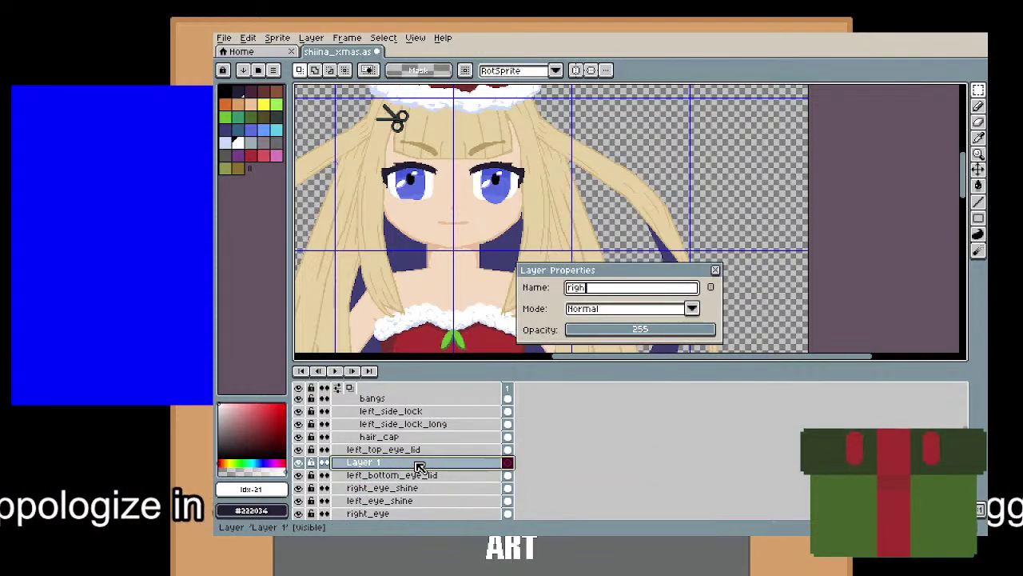
text(t_bottom_eye_li)
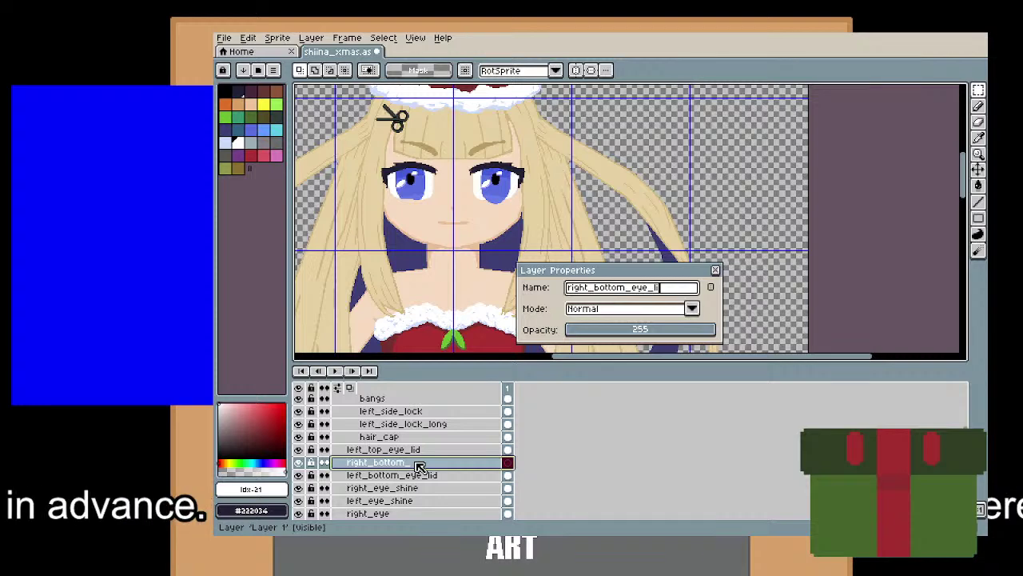
text(d)
key(Return)
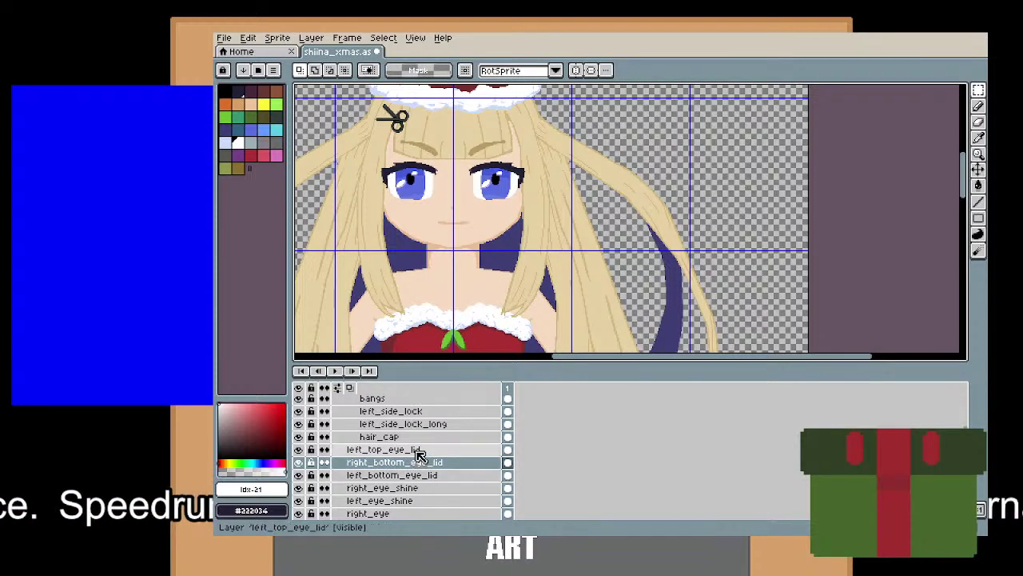
Move the right-hand upper eyelid out of left_top_eye_lid into a new layer named right_top_eye_lid, keeping its position.
click(419, 454)
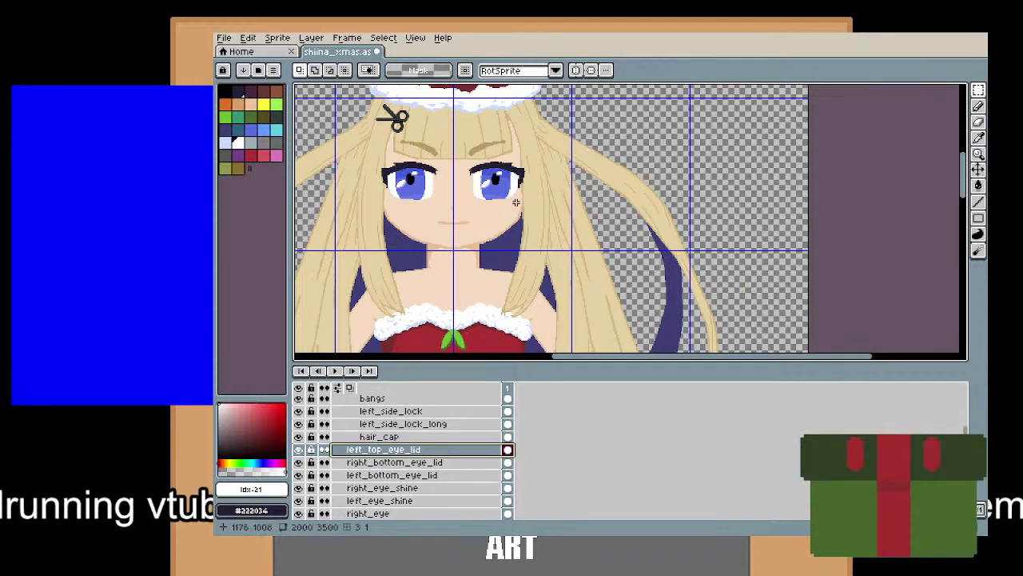
right_click(436, 451)
mouse_move(479, 452)
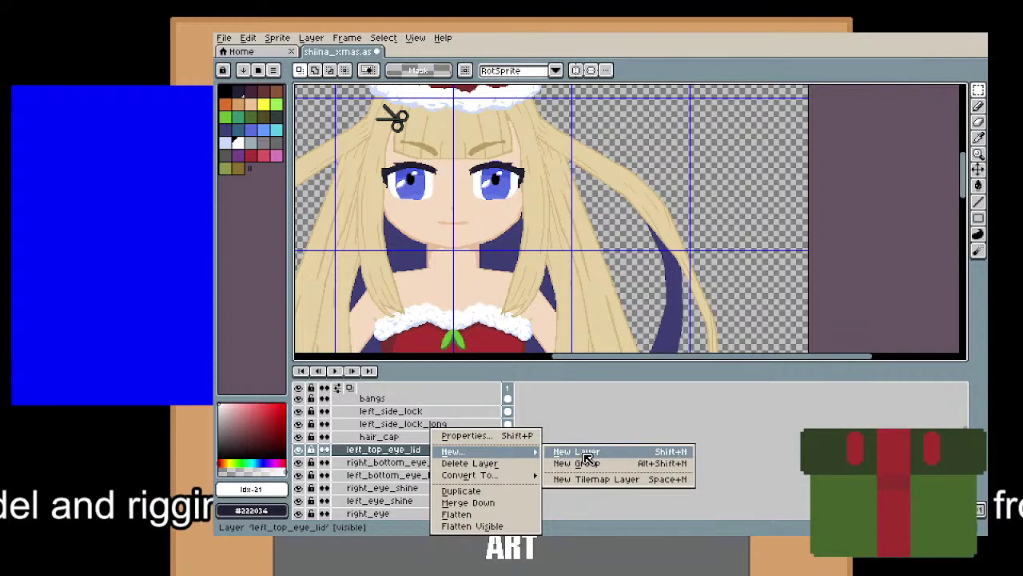
click(583, 452)
double_click(422, 515)
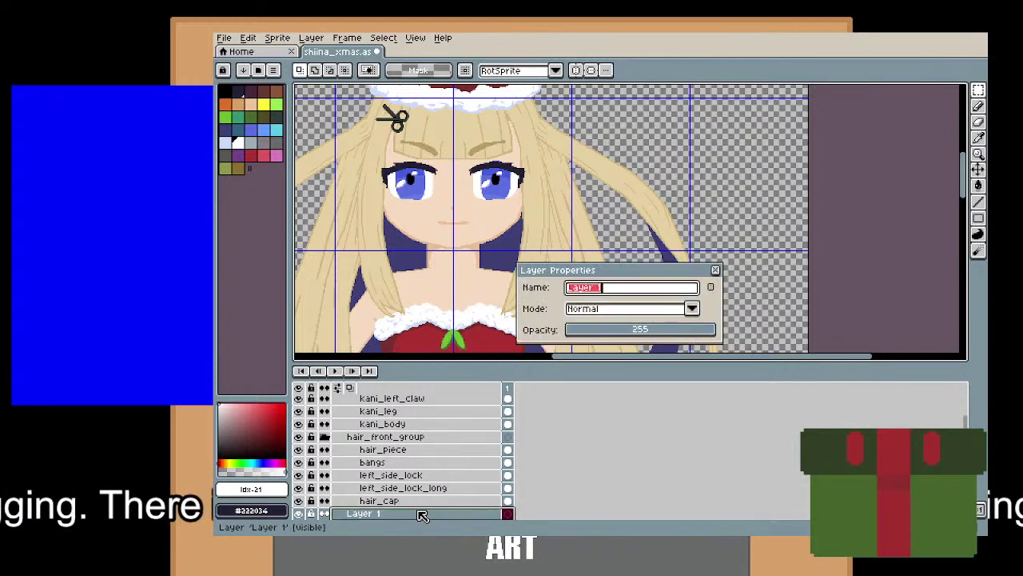
text(rihgt_t)
key(BackSpace)
key(BackSpace)
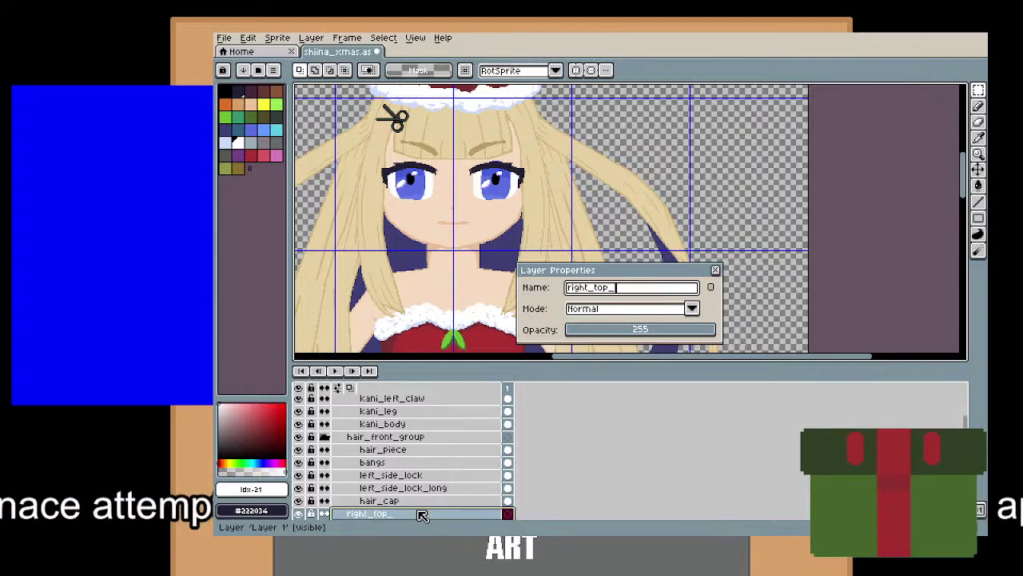
scroll(431, 497, down, 2)
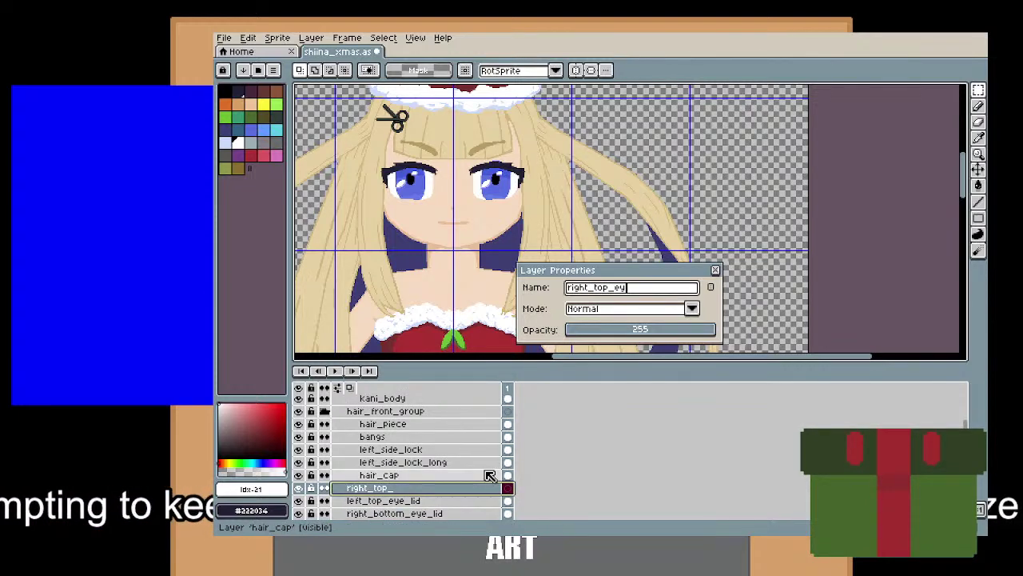
key(Return)
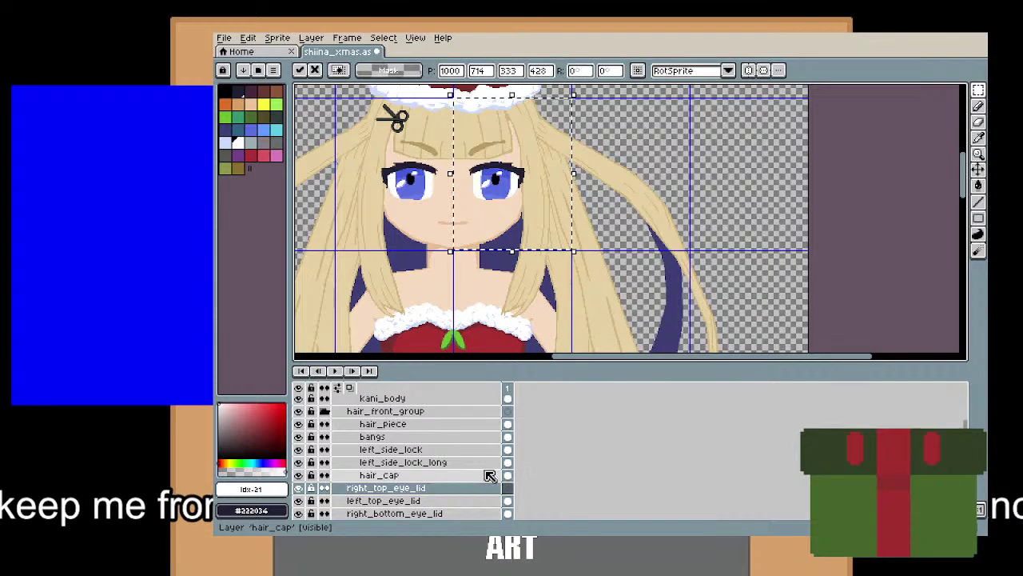
Inspect the right-hand upper eyelid up close and look over the hair_cap layer for parts that need splitting.
scroll(522, 136, up, 3)
drag(404, 288, 585, 107)
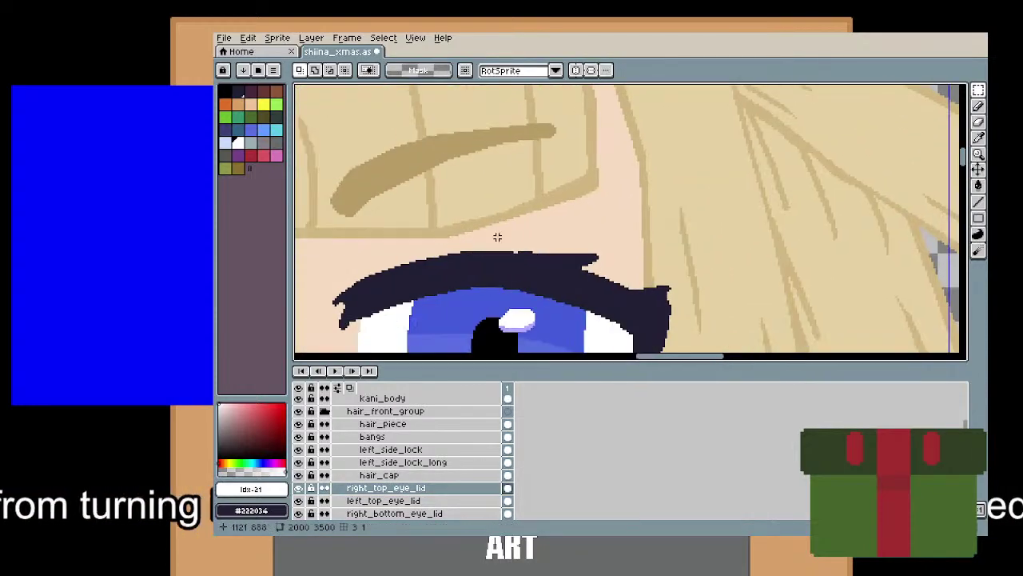
scroll(496, 239, down, 3)
drag(491, 253, 575, 192)
click(416, 475)
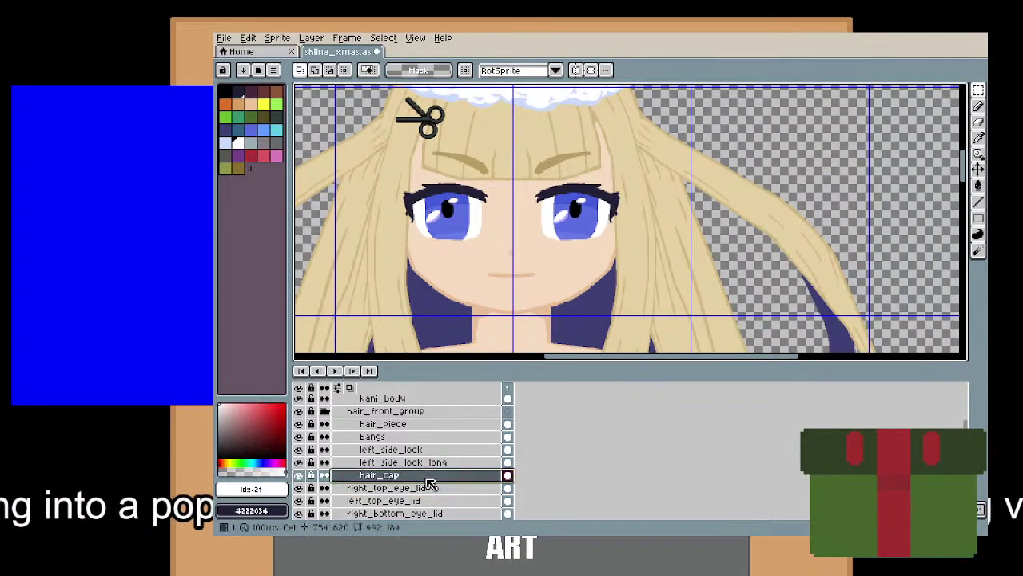
scroll(542, 269, down, 2)
drag(544, 225, 545, 248)
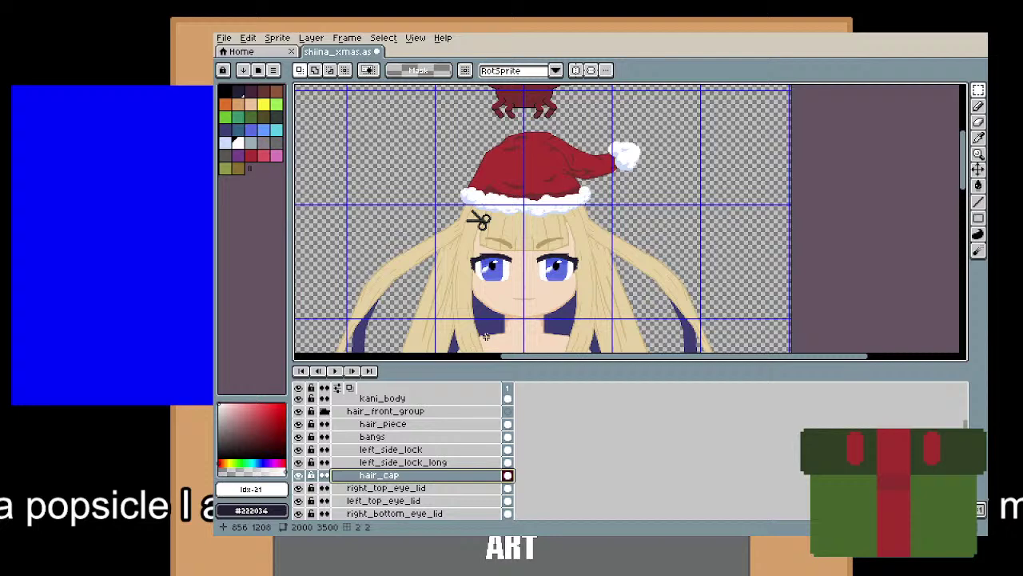
Cut the right-hand long side lock out of left_side_lock_long with a grid-aligned selection extended down over the whole strand.
click(419, 463)
drag(599, 283, 565, 183)
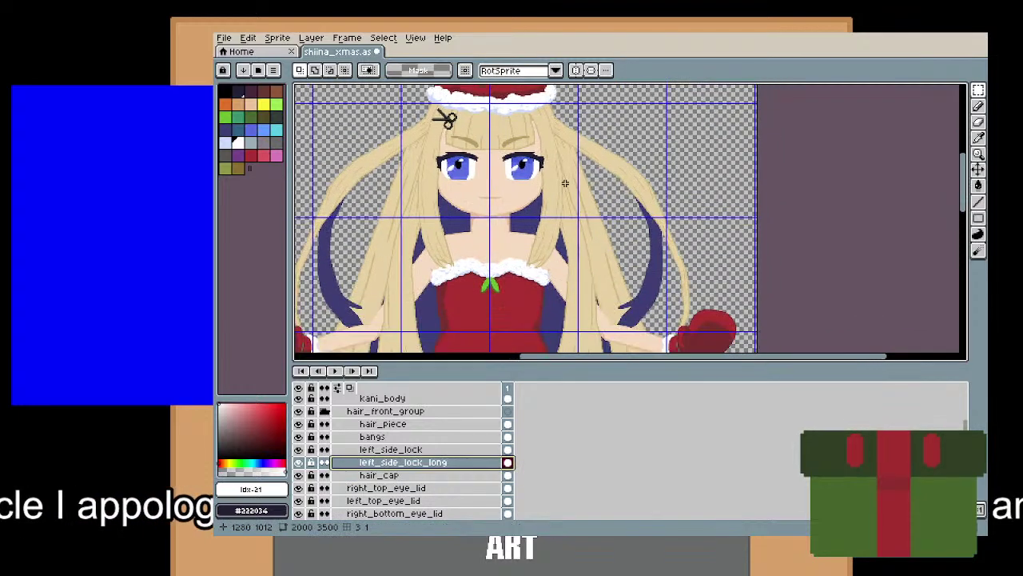
click(302, 463)
click(302, 463)
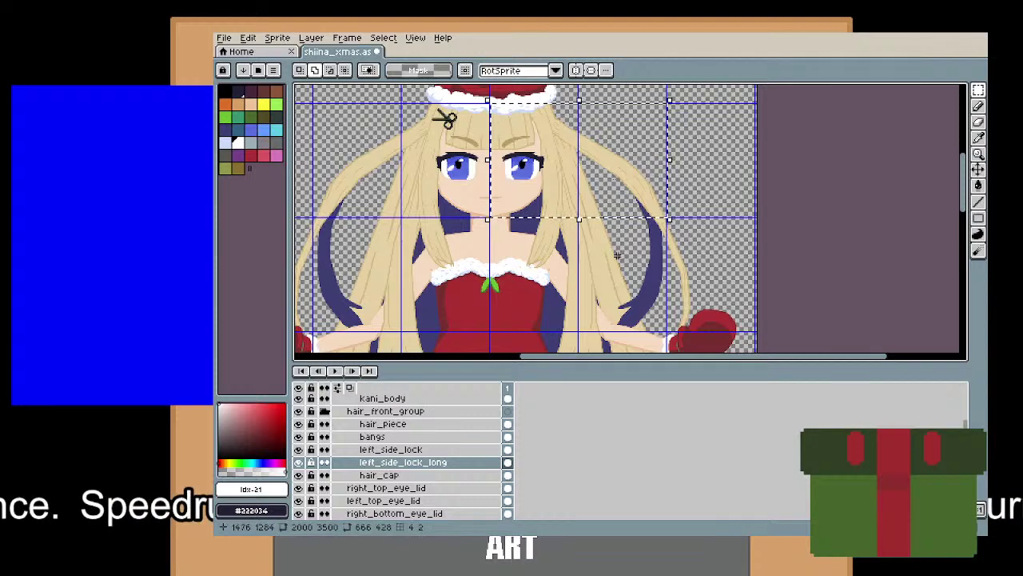
drag(560, 153, 541, 219)
drag(525, 125, 551, 232)
drag(558, 331, 539, 200)
shift+click(502, 210)
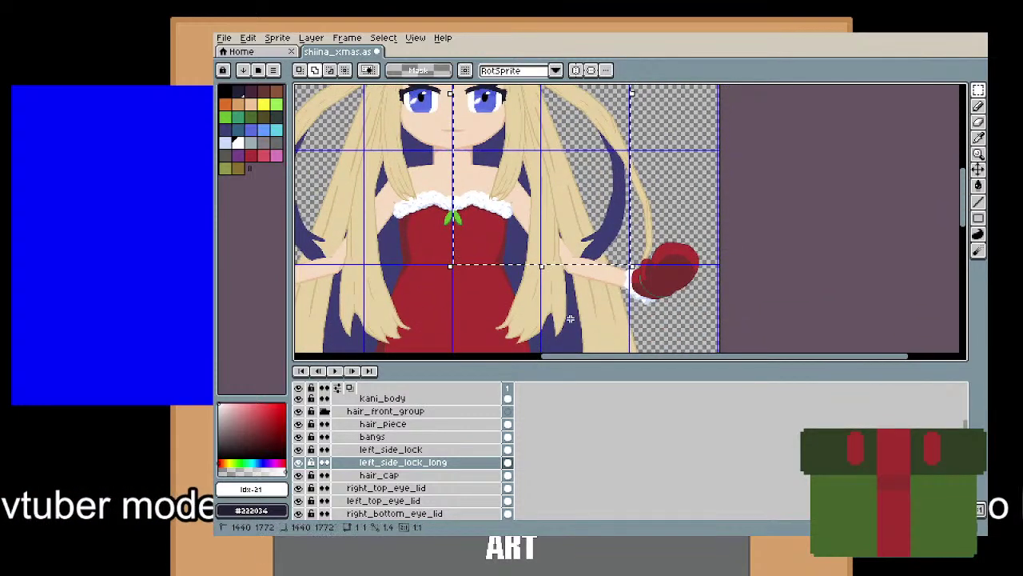
drag(511, 298, 501, 231)
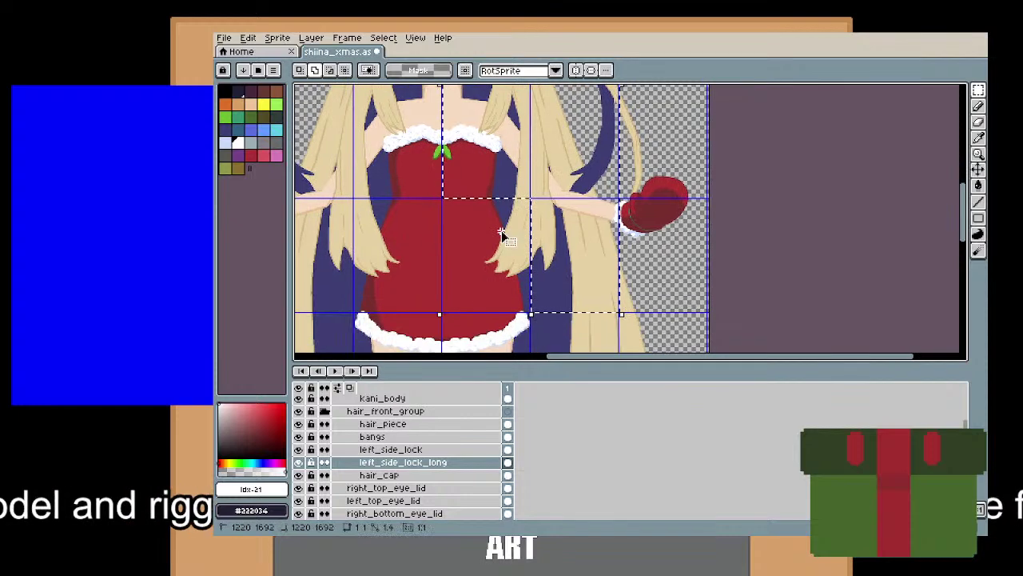
shift+click(502, 233)
key(Escape)
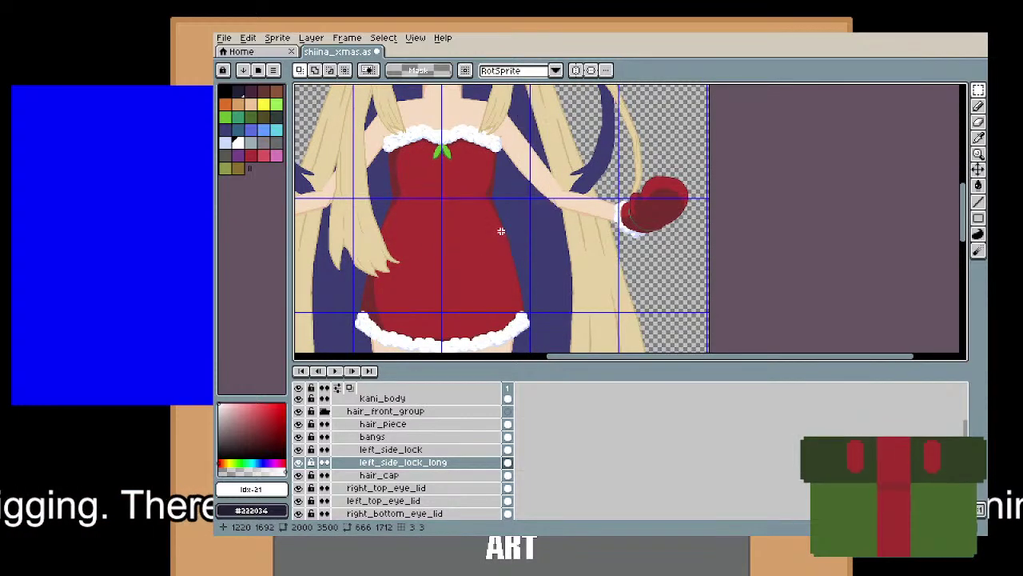
Add a new layer above left_side_lock_long, name it right_side_lock_long and paste the cut strand into it in place.
right_click(458, 466)
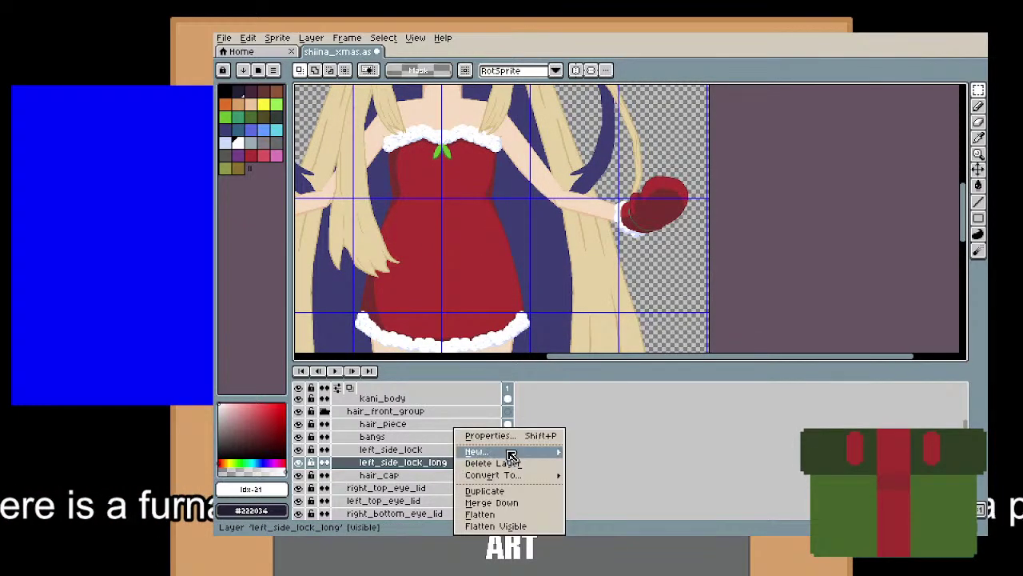
mouse_move(504, 451)
click(579, 451)
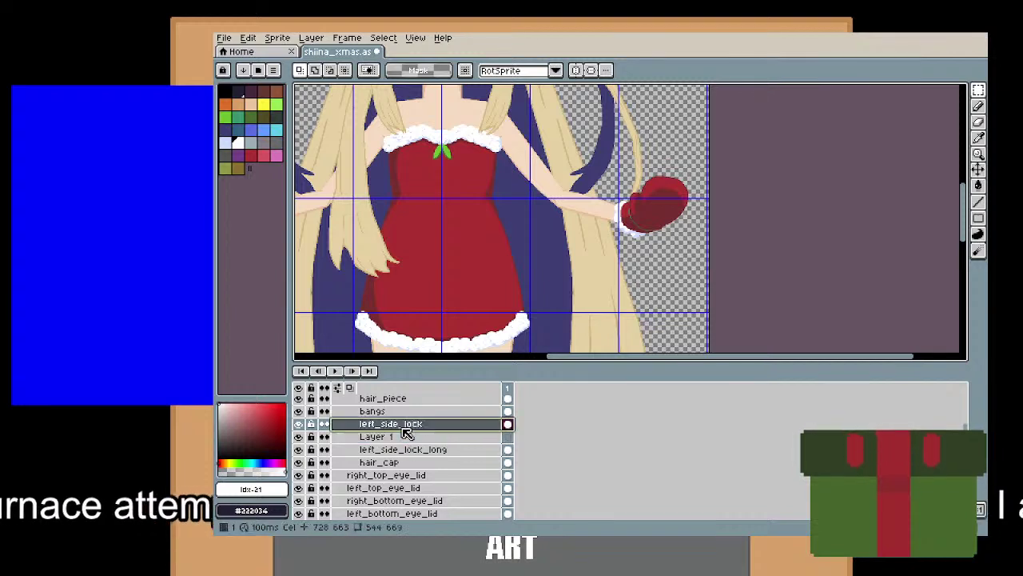
double_click(402, 439)
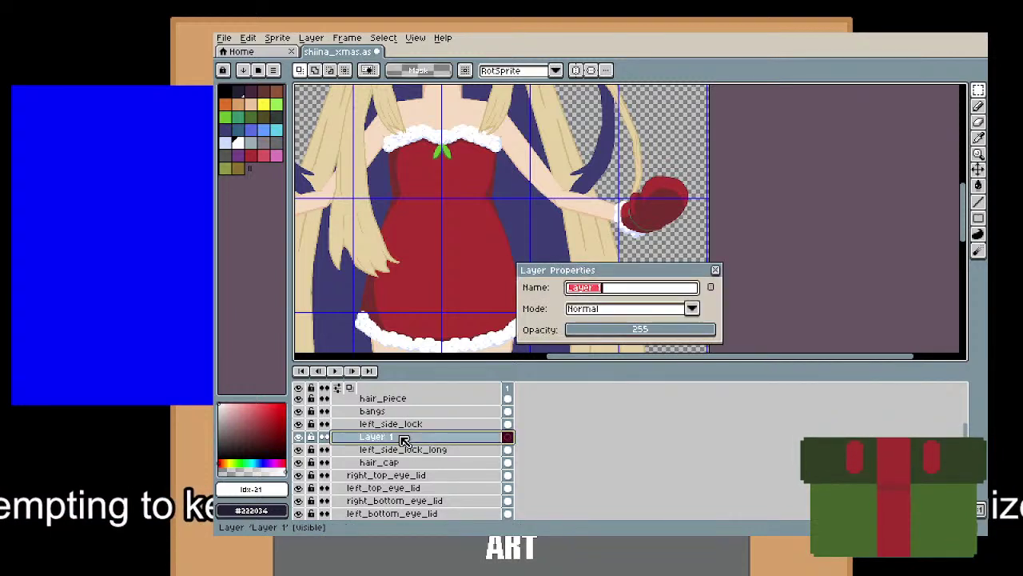
text(right_side_loc)
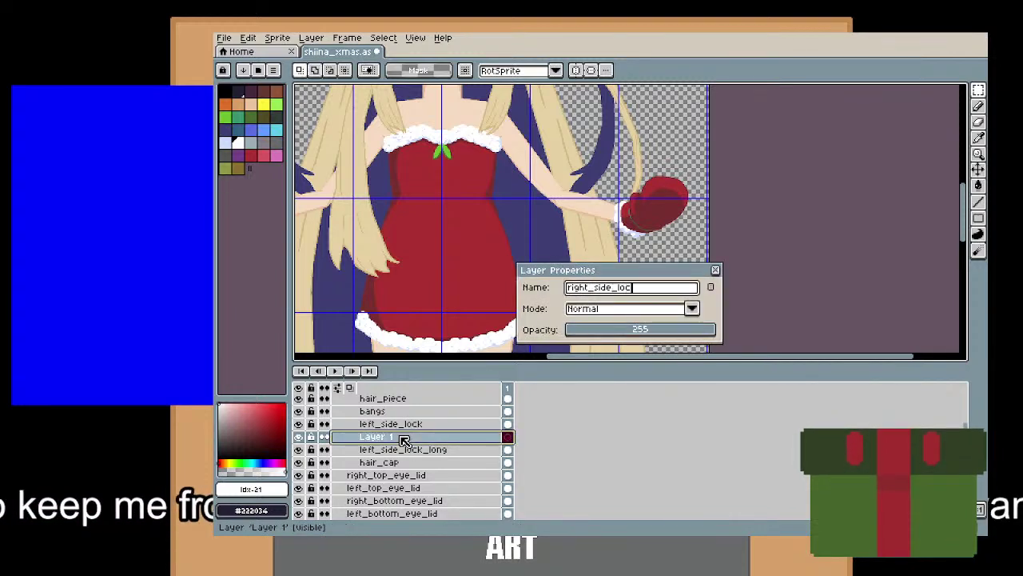
text(k_long)
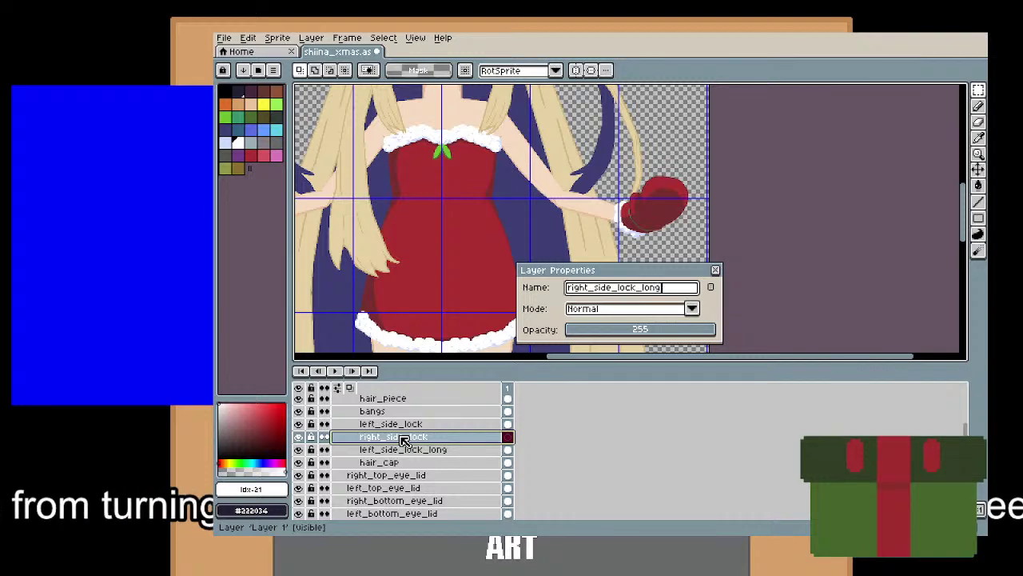
key(Return)
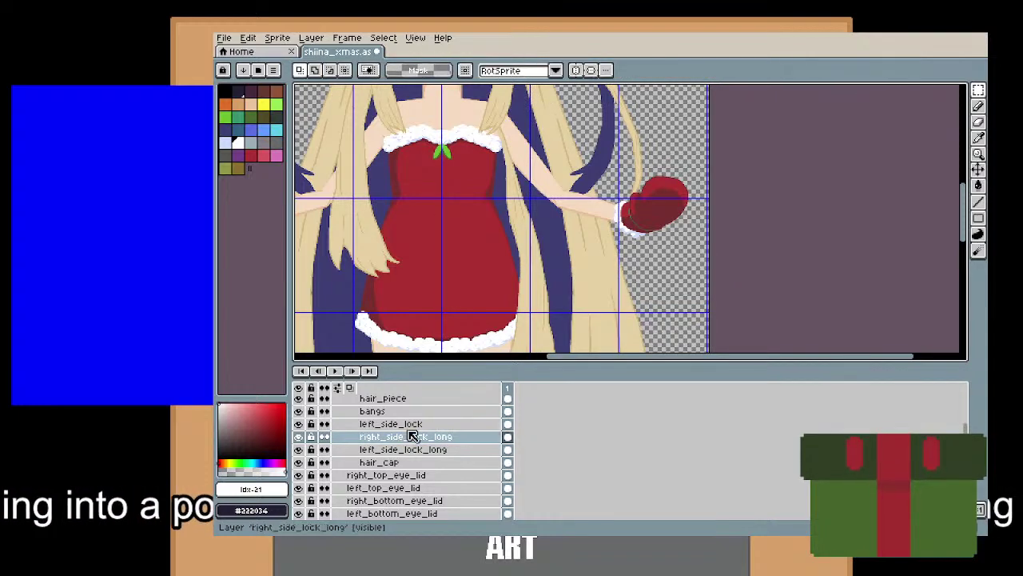
Cut the right-hand side lock out of the left_side_lock layer with a grid-aligned selection extended over the whole strand.
click(412, 423)
drag(502, 255, 510, 322)
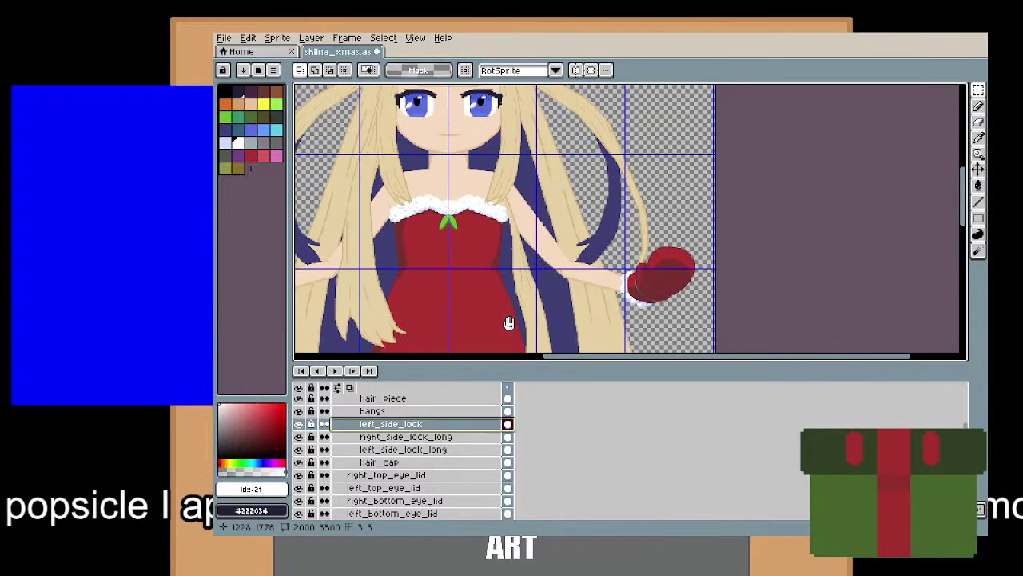
drag(532, 195, 535, 260)
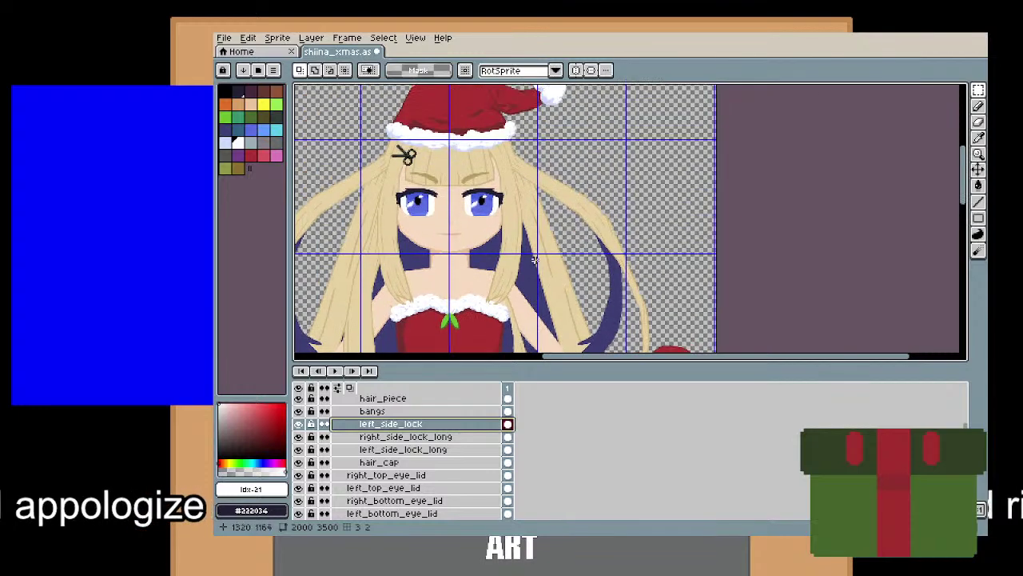
click(299, 424)
click(300, 425)
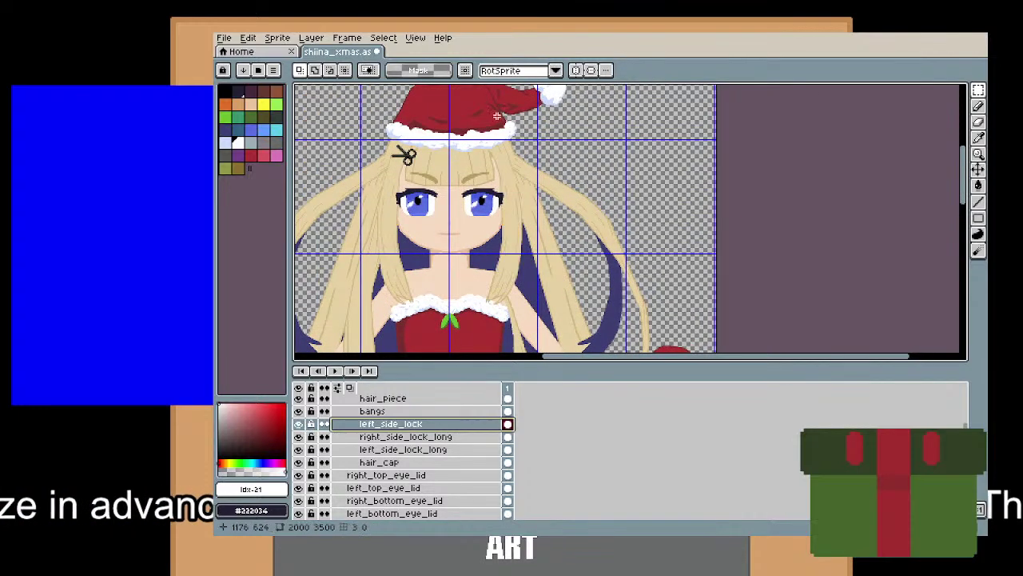
shift+double_click(509, 182)
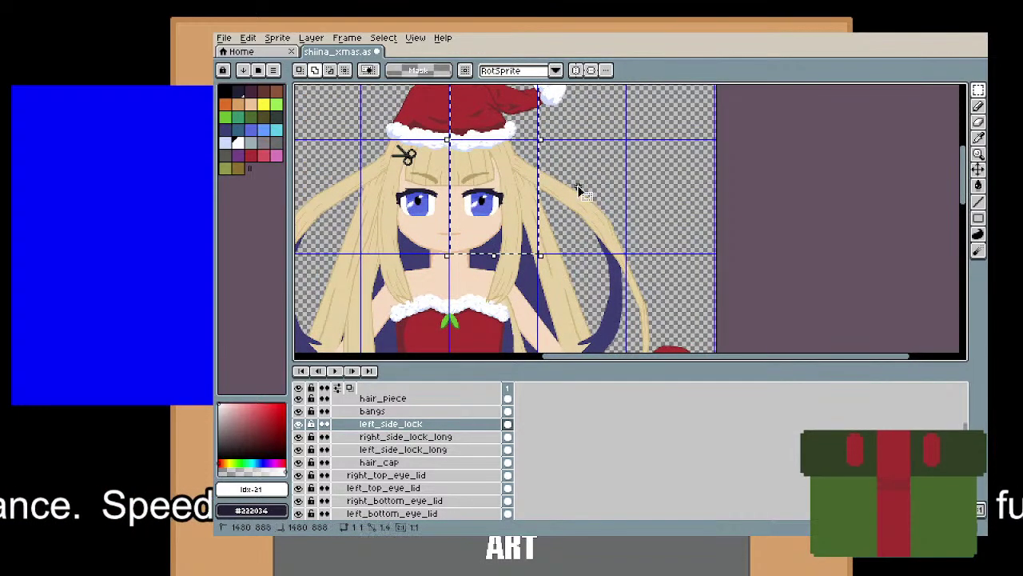
shift+double_click(580, 189)
shift+double_click(508, 283)
key(ctrl+d)
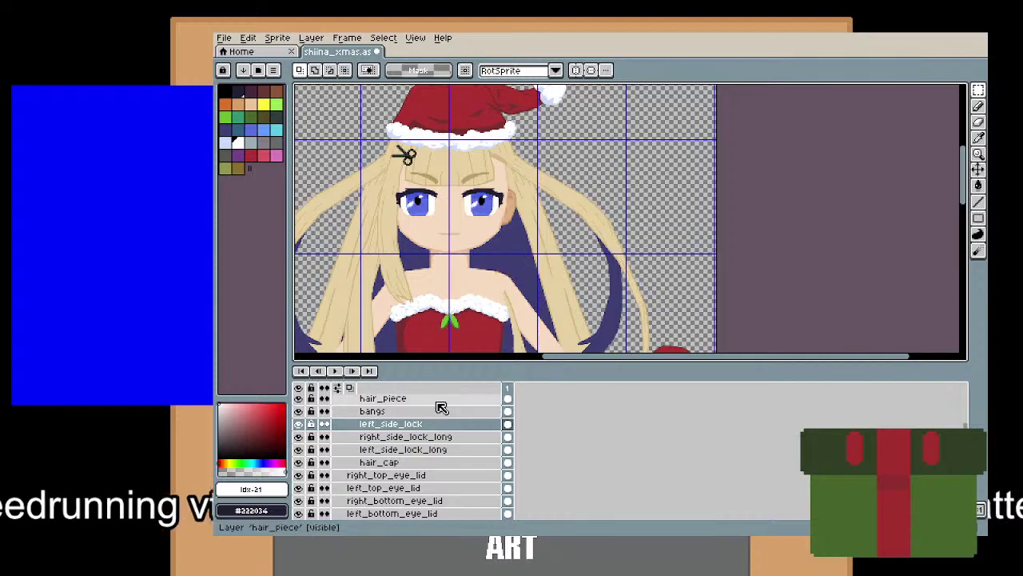
Add a new layer above left_side_lock, name it right_side_lock and paste the cut strand into it in place.
right_click(426, 429)
mouse_move(498, 451)
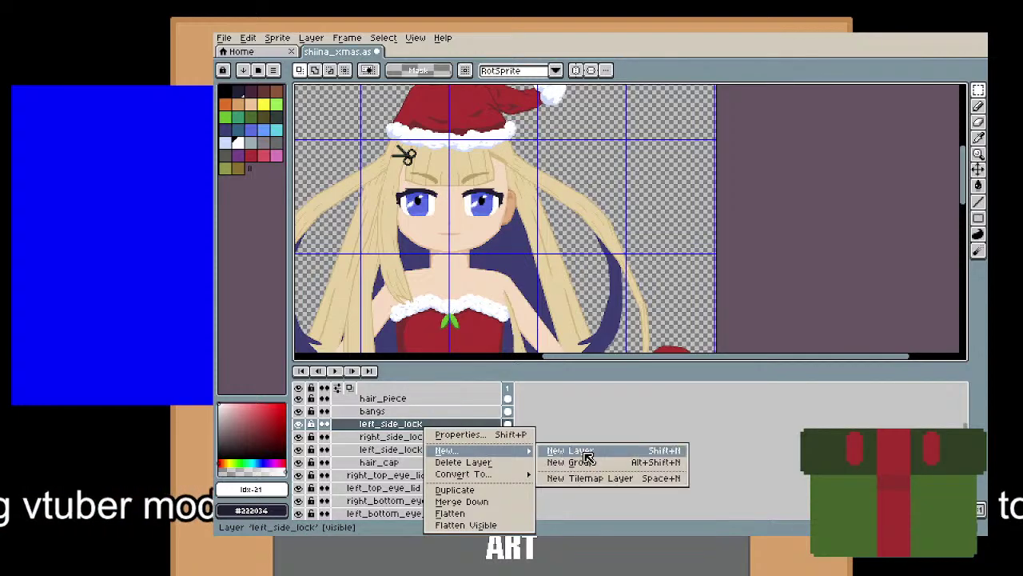
click(585, 457)
double_click(421, 428)
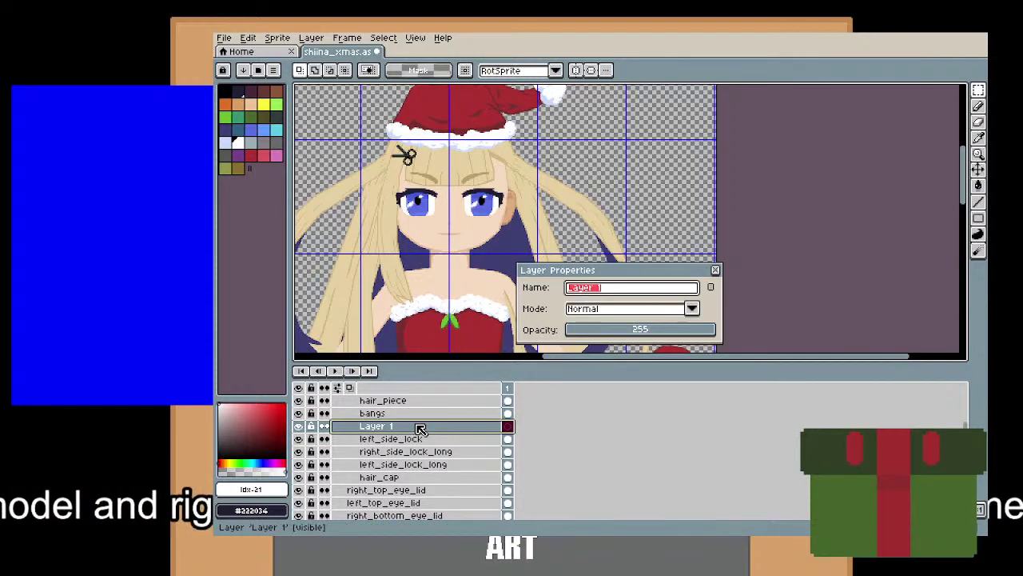
text(right_side_lock)
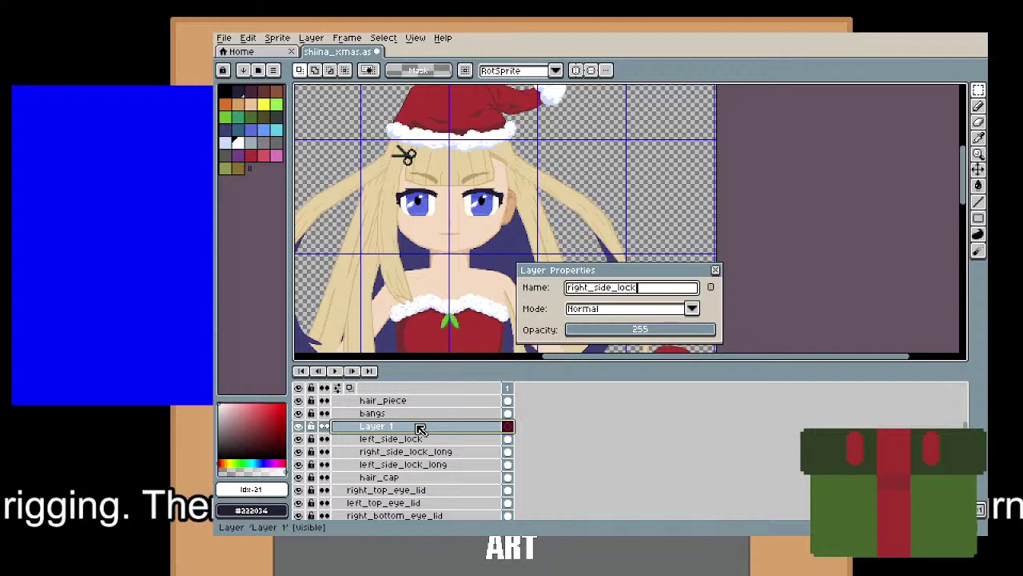
key(Return)
Cut the crab's right-hand claw arm out of the kani_left_claw layer.
scroll(419, 402, up, 1)
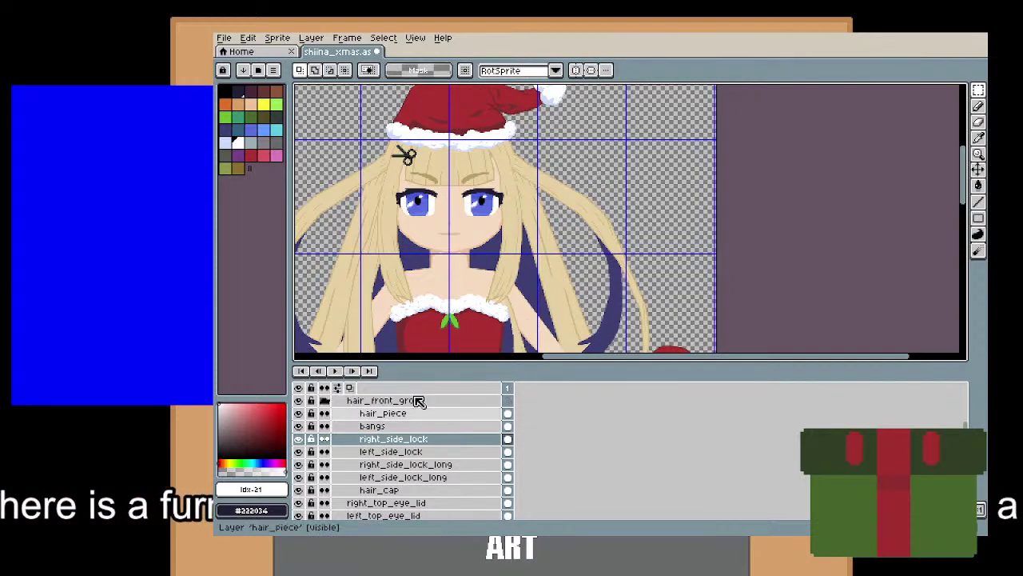
scroll(419, 419, up, 4)
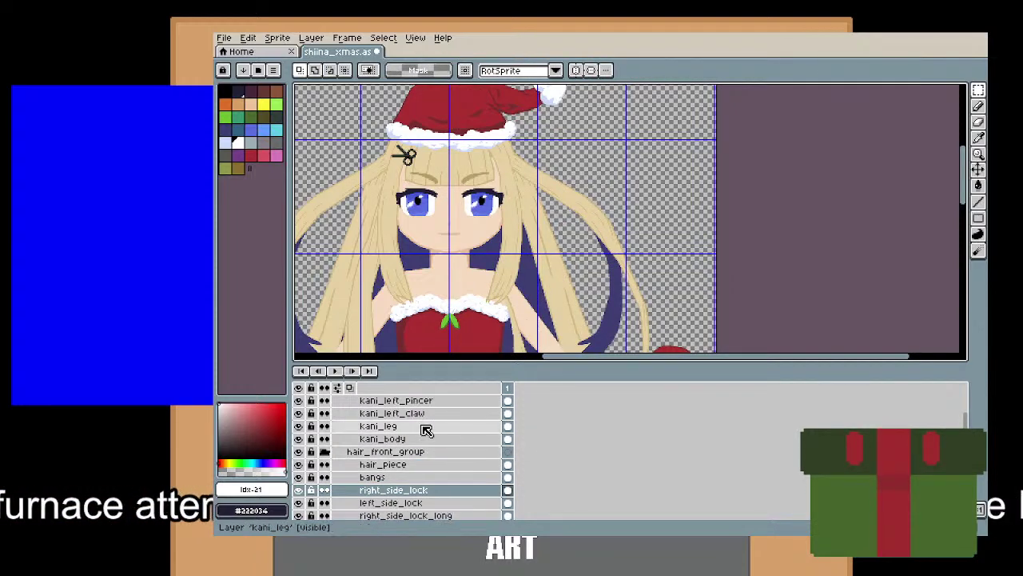
scroll(426, 434, up, 3)
drag(434, 125, 506, 295)
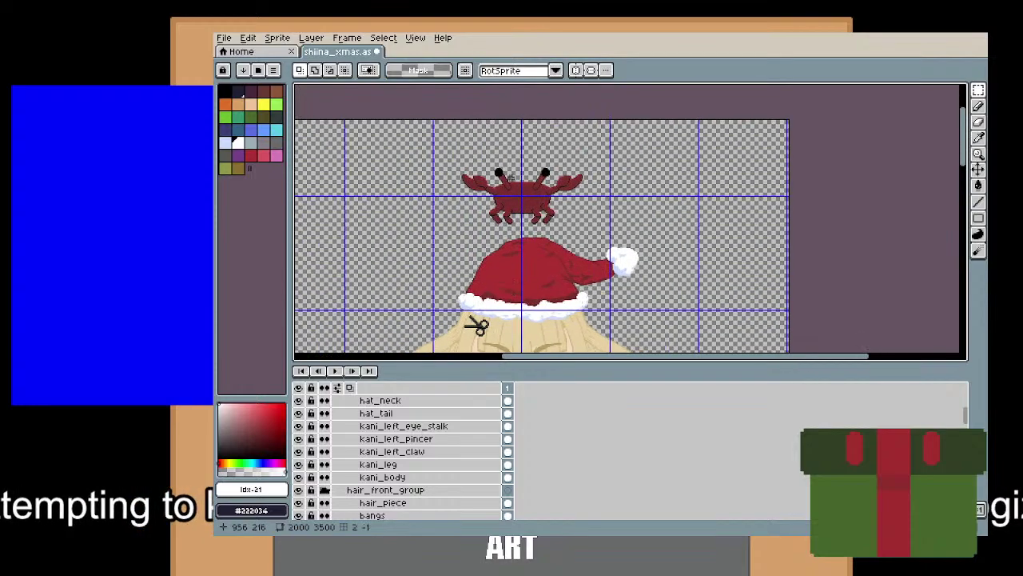
scroll(509, 157, up, 3)
drag(511, 204, 512, 83)
click(468, 489)
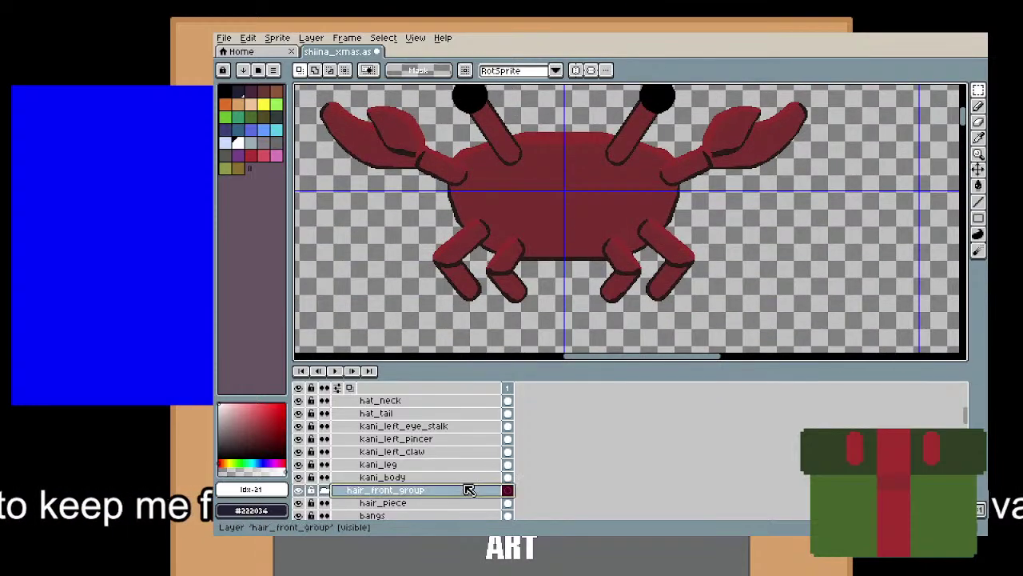
click(464, 450)
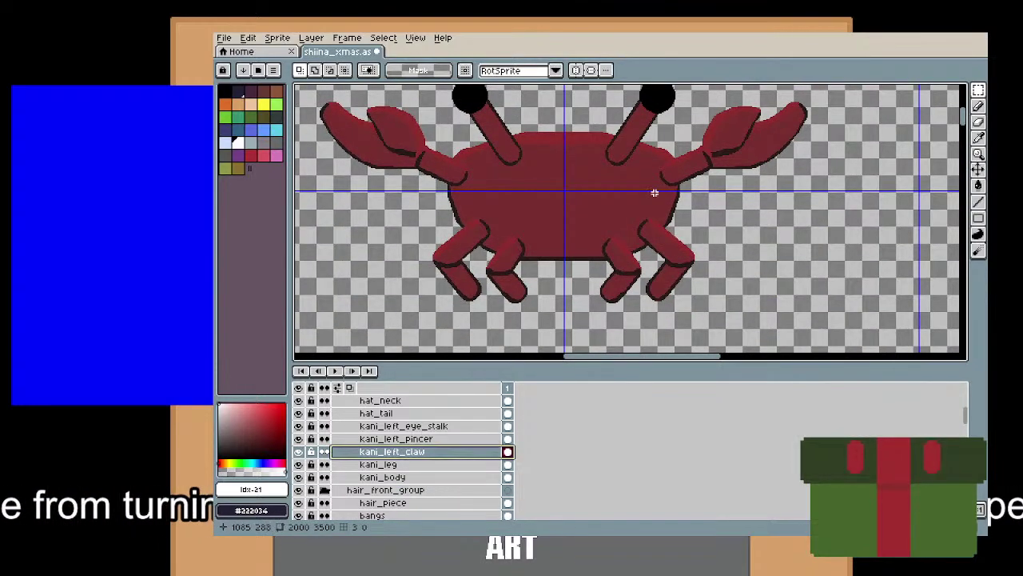
scroll(654, 193, down, 3)
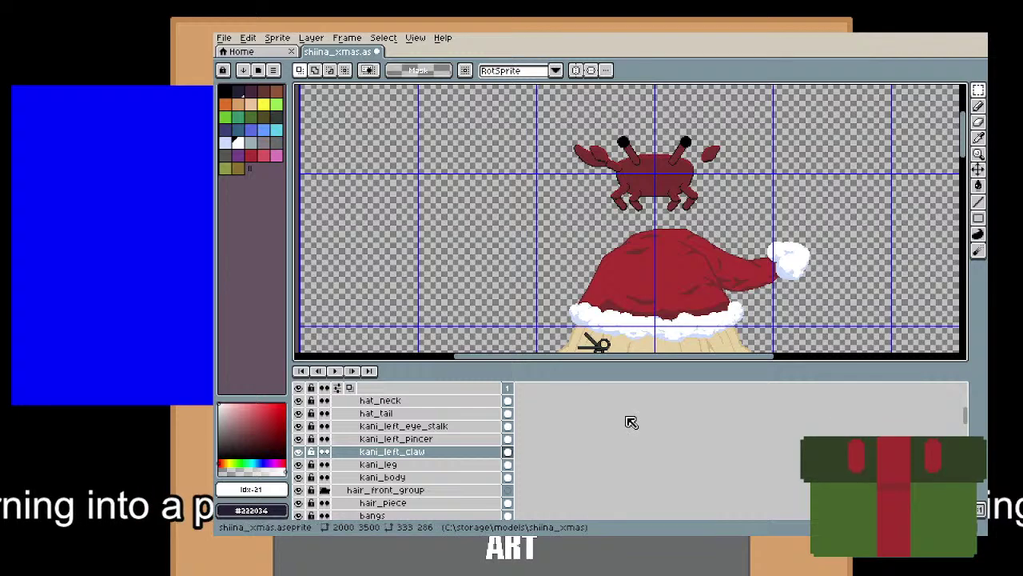
Add a new layer above kani_left_claw, name it kani_right_claw and paste the cut claw arm into it in place.
right_click(437, 453)
mouse_move(464, 451)
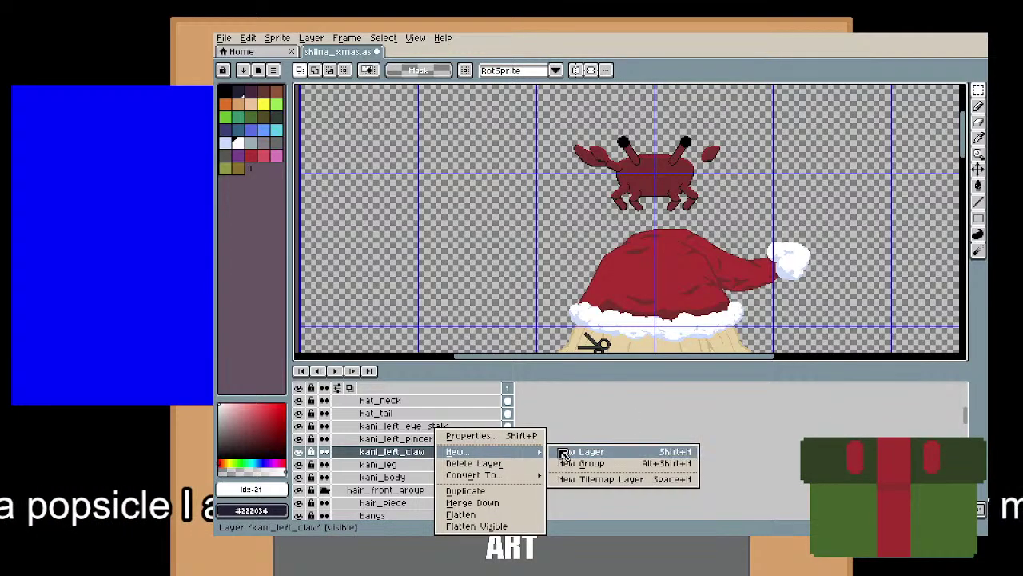
click(563, 453)
double_click(439, 467)
text(rihg)
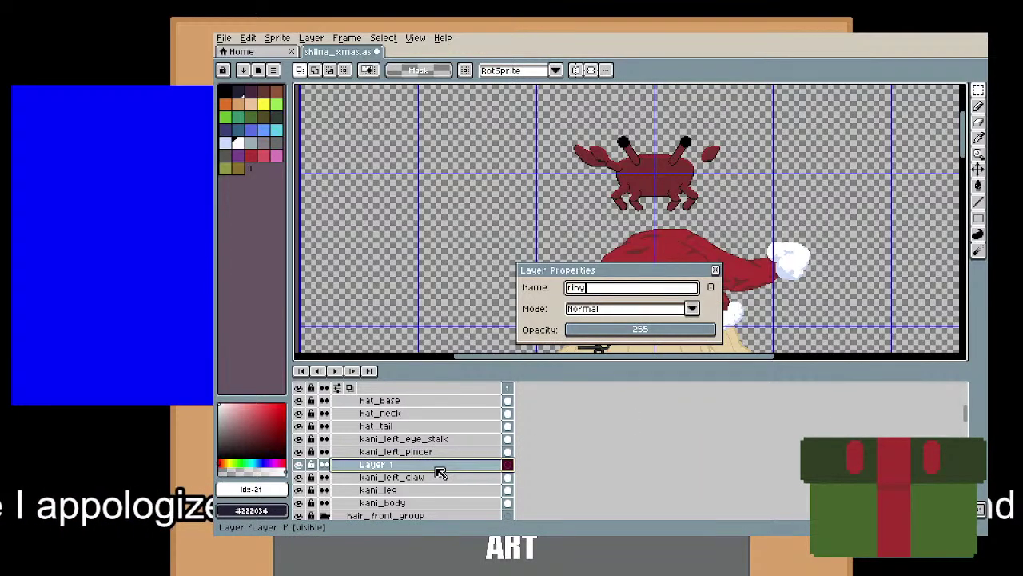
text(kani_right_c)
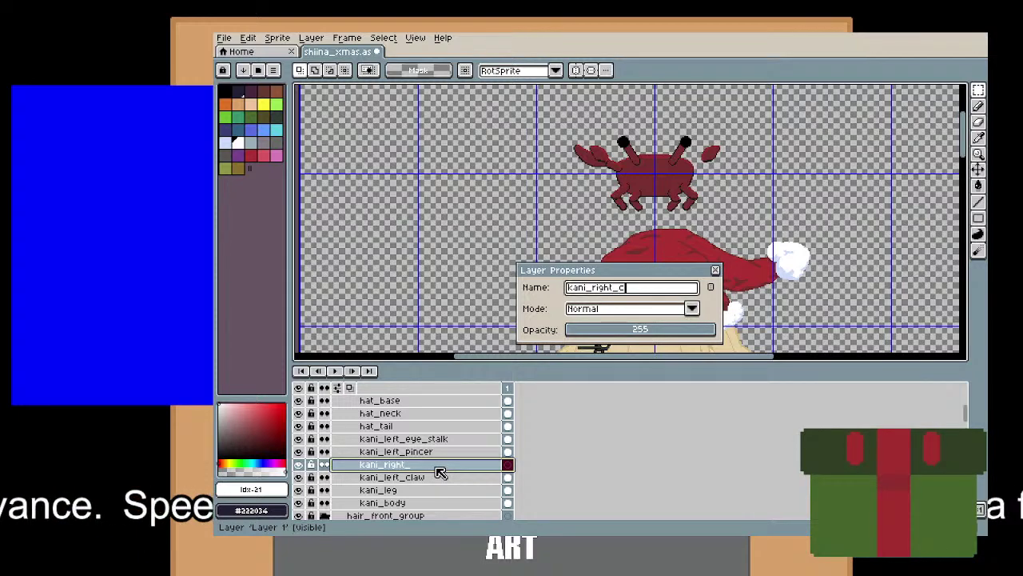
text(law)
key(Return)
key(ctrl+v)
key(ctrl+d)
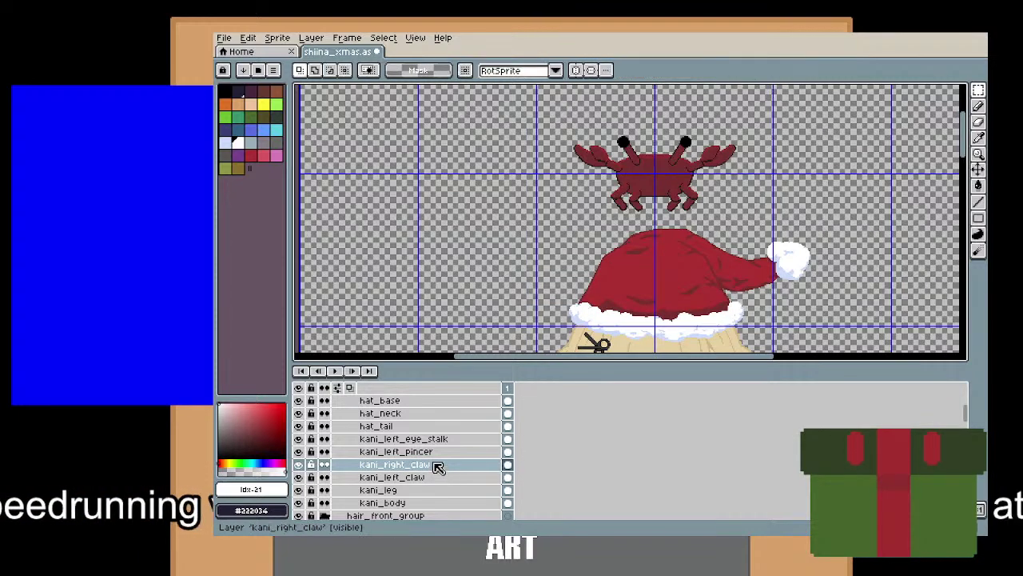
Move the crab's right-hand pincer out of kani_left_pincer into a new layer named kani_right_pincer, keeping its position.
click(437, 456)
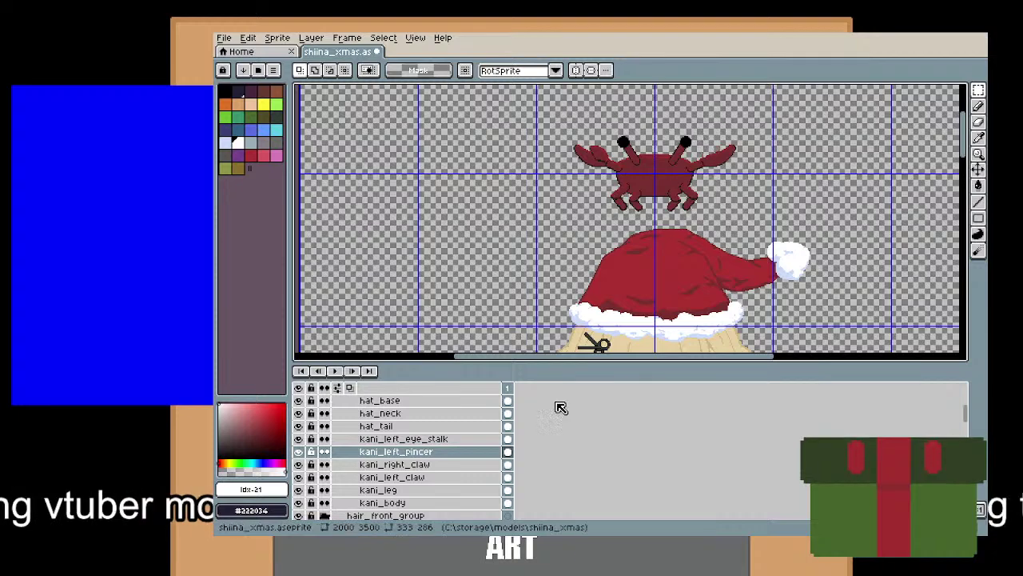
right_click(460, 451)
mouse_move(491, 451)
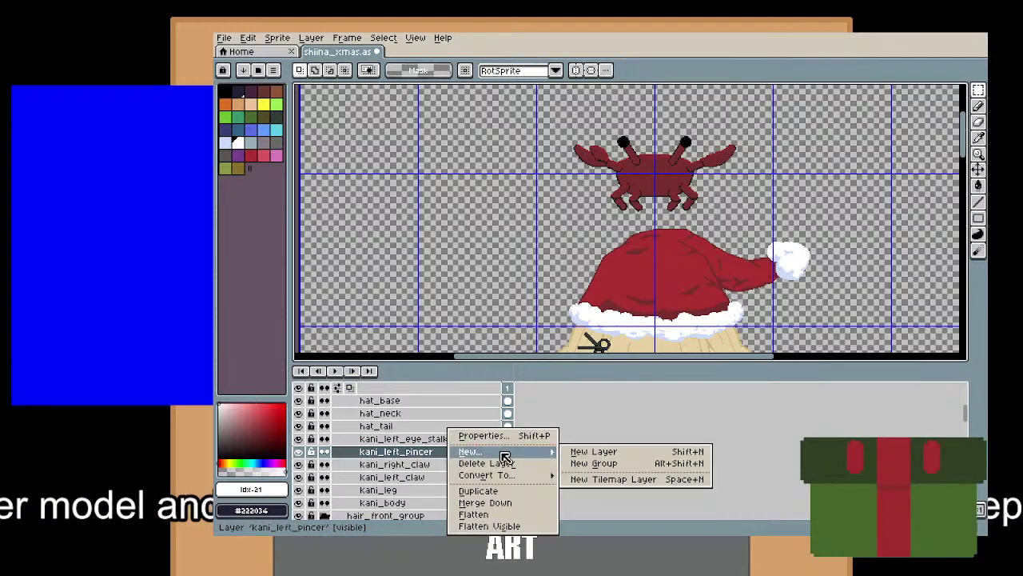
click(608, 454)
double_click(420, 454)
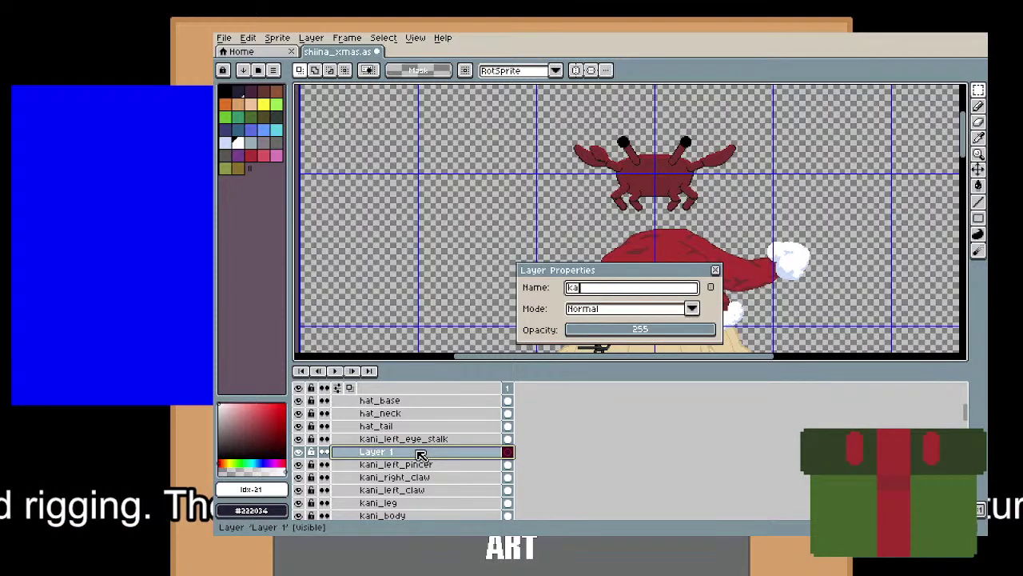
text(kani_right_pincer)
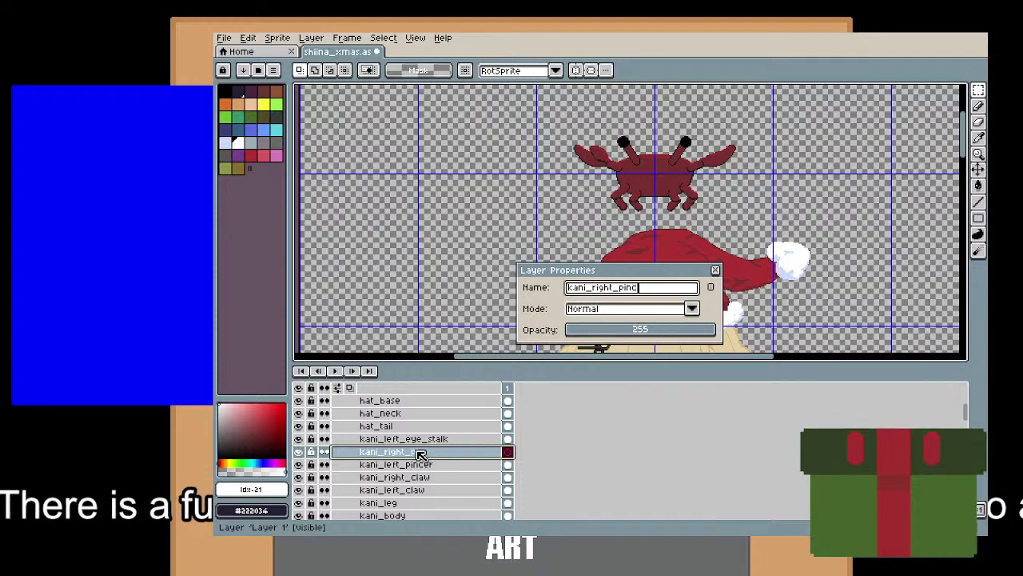
key(Return)
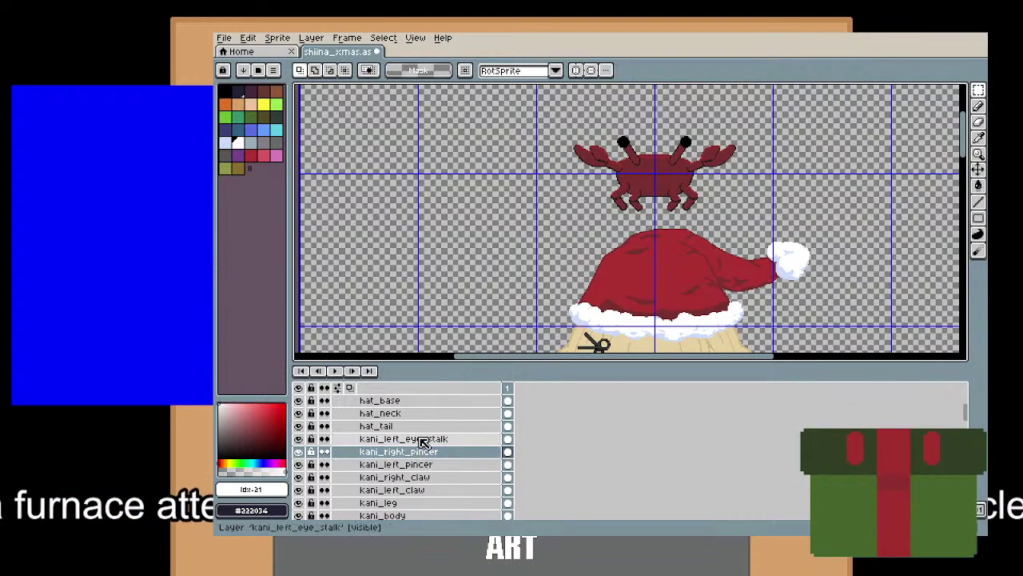
Cut the crab's right-hand eye stalk out of kani_left_eye_stalk with a selection of its grid cell.
double_click(419, 439)
key(Return)
double_click(711, 144)
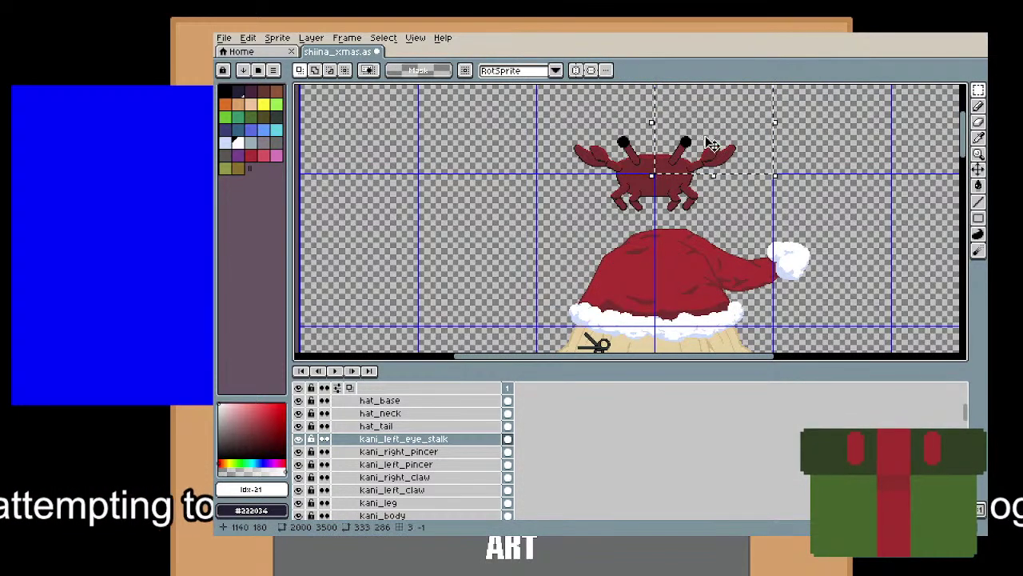
key(ctrl+x)
Add a new layer above kani_left_eye_stalk, name it kani_right_eye_stalk and paste the cut eye stalk into it in place.
right_click(479, 438)
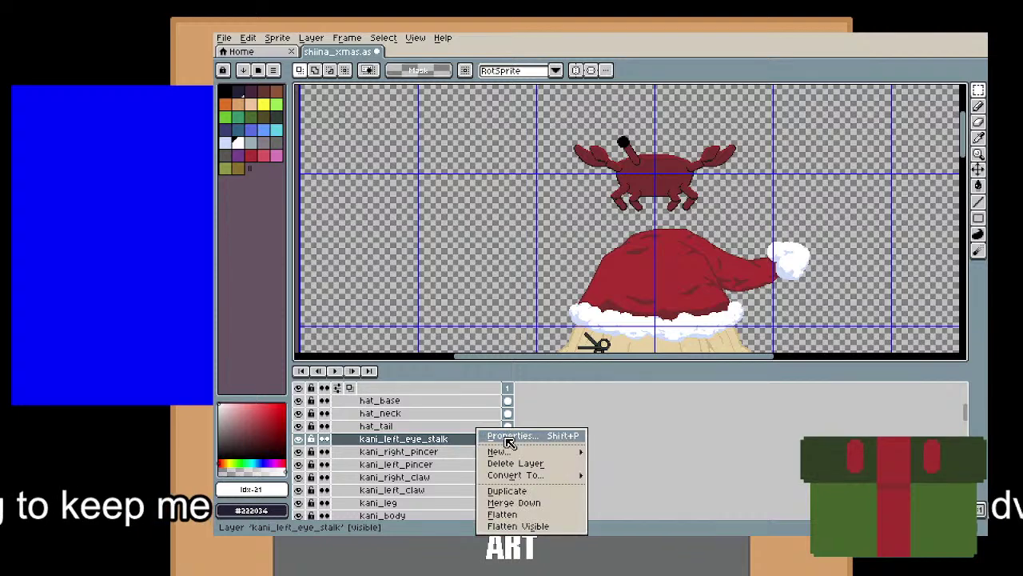
mouse_move(560, 452)
click(624, 450)
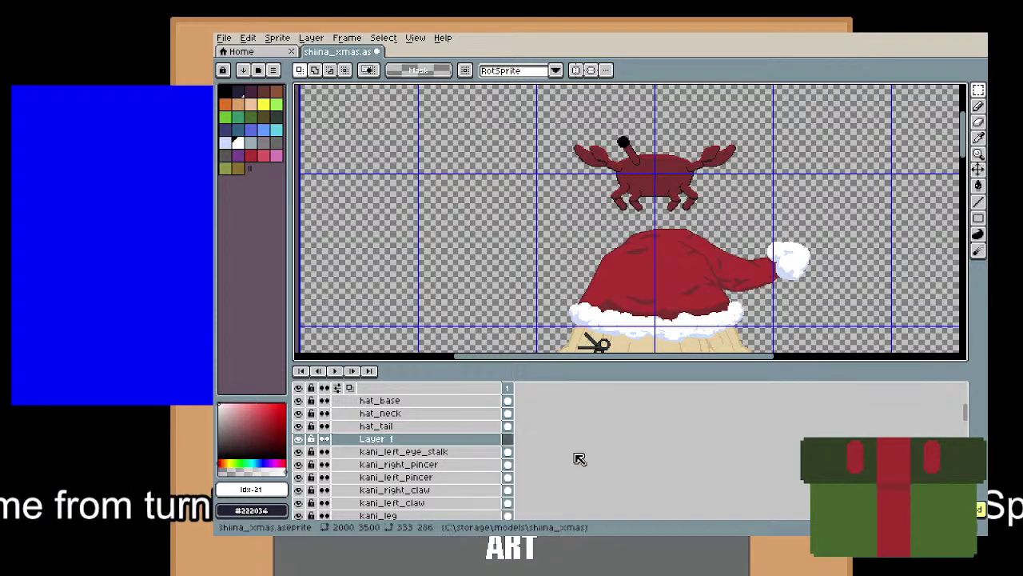
double_click(431, 443)
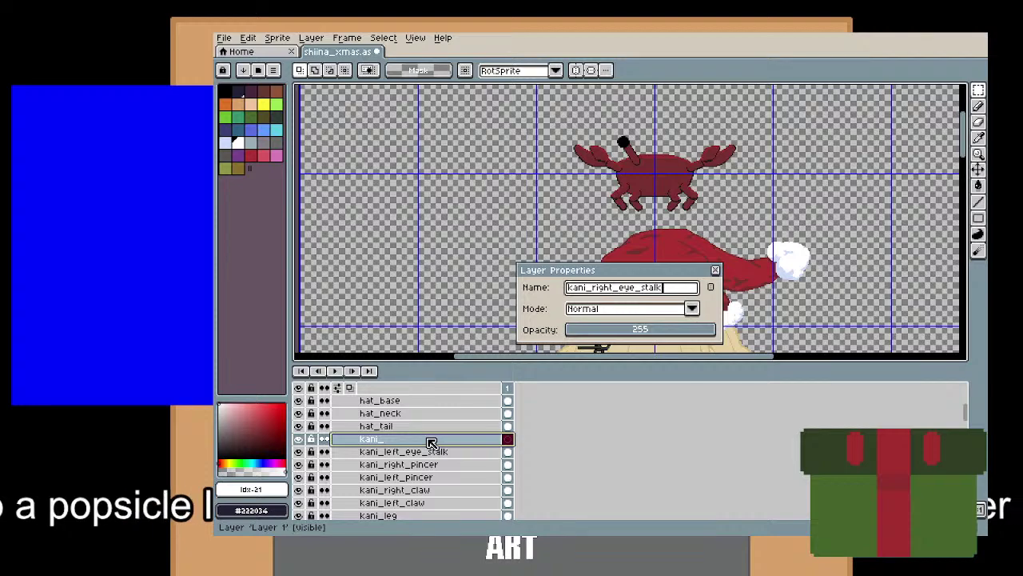
key(Return)
key(ctrl+v)
key(Return)
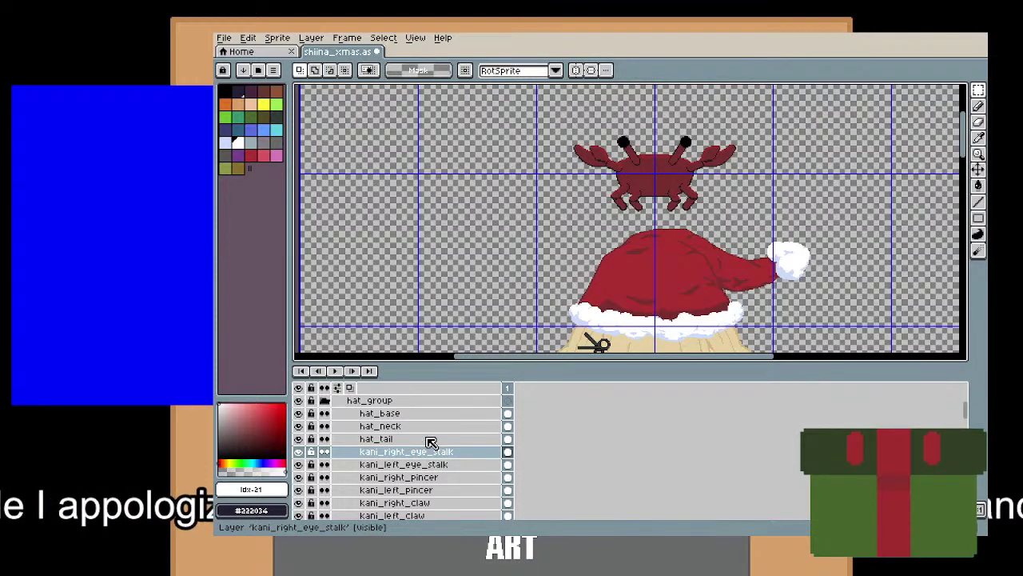
Cut the right-hand upper eyelash out of left_eye_top_lash with a selection of the grid cell around that eye.
scroll(431, 443, up, 4)
click(412, 430)
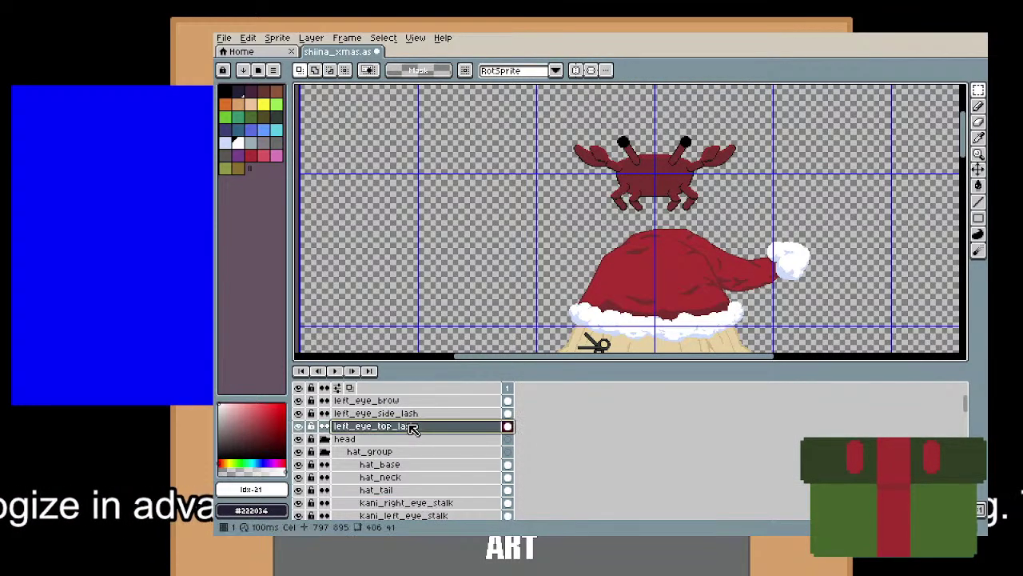
drag(823, 187, 733, 76)
scroll(661, 240, up, 2)
drag(661, 240, 777, 84)
scroll(706, 188, down, 2)
drag(619, 221, 622, 218)
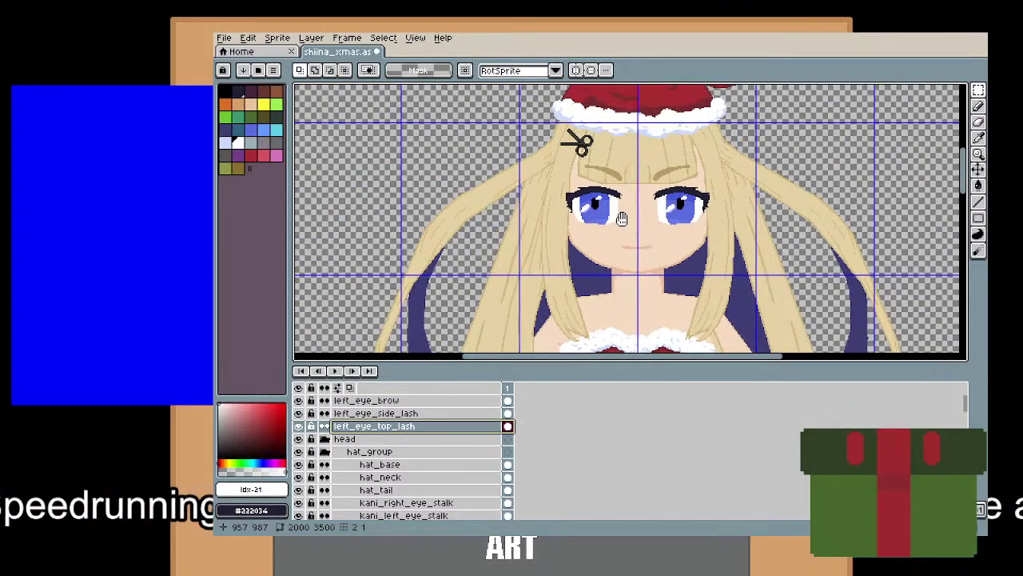
drag(686, 209, 692, 218)
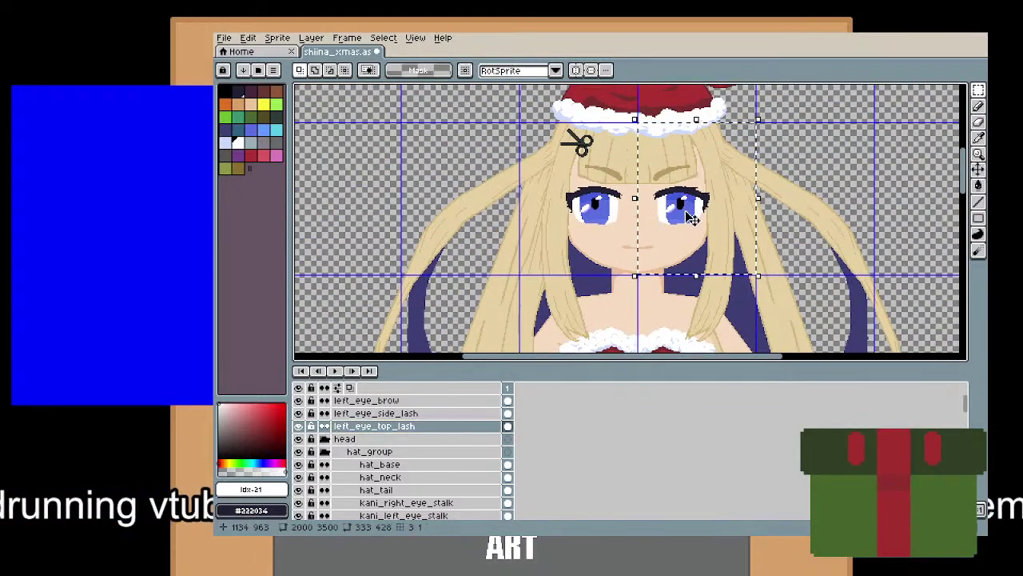
Add a new layer above left_eye_top_lash, name it right_eye_top_lash and paste the cut eyelash into it in place.
right_click(417, 428)
mouse_move(448, 451)
click(552, 453)
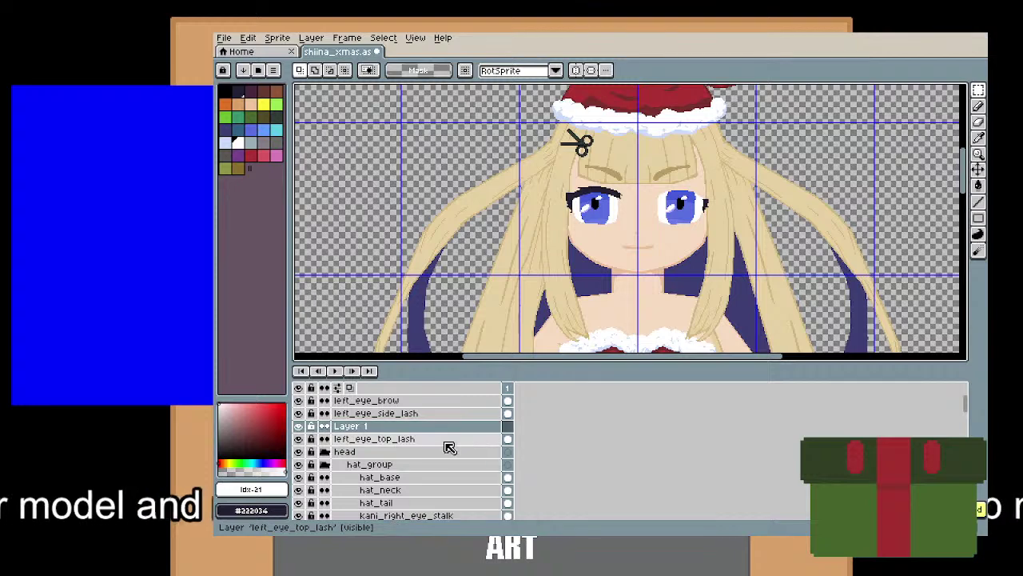
double_click(434, 427)
text(right_)
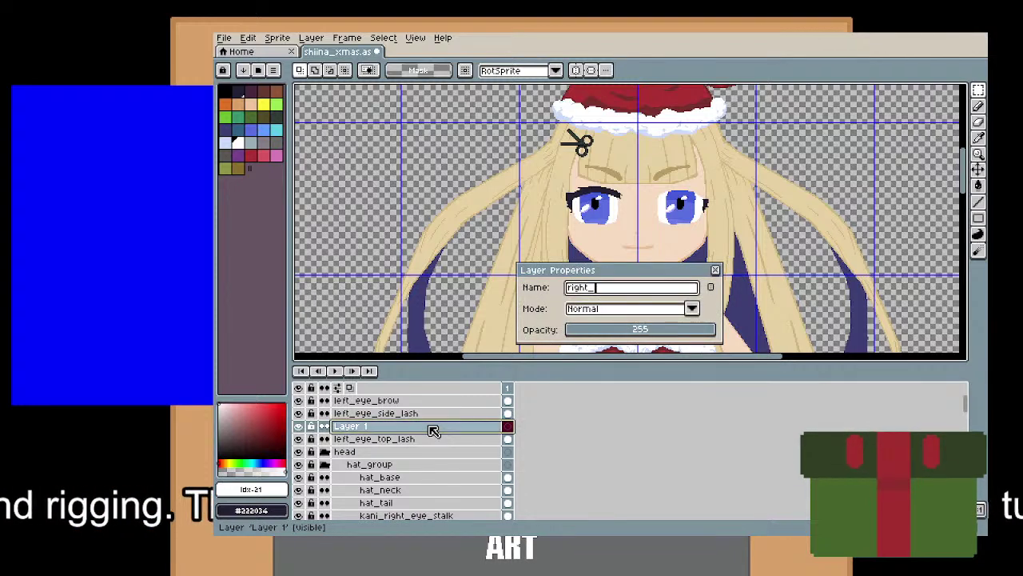
text(eye_top_lash)
key(Return)
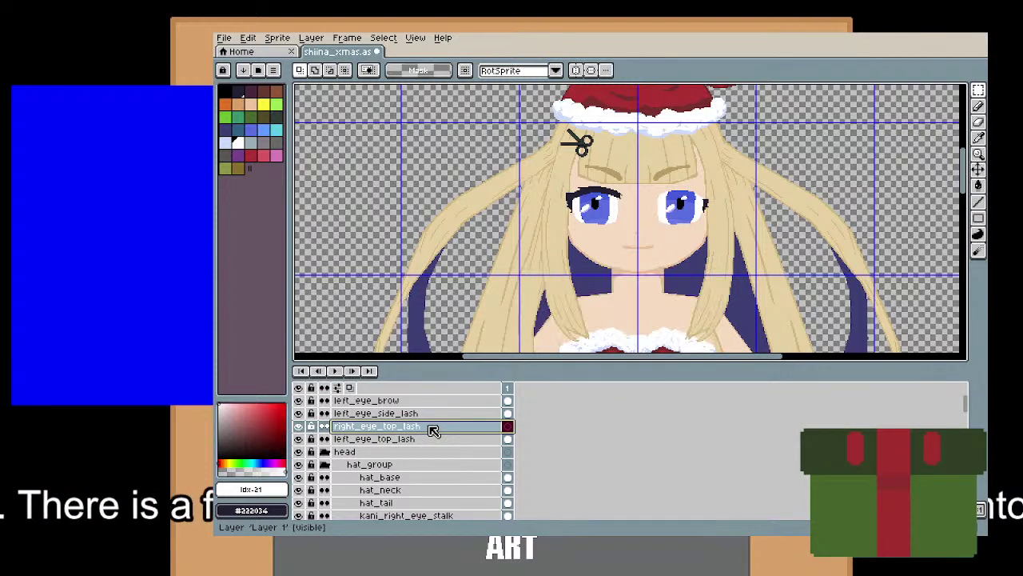
key(ctrl+v)
key(ctrl+d)
Cut the right-hand side eyelash out of left_eye_side_lash and paste it in place into a new layer above named right_eye_side_lash.
click(435, 416)
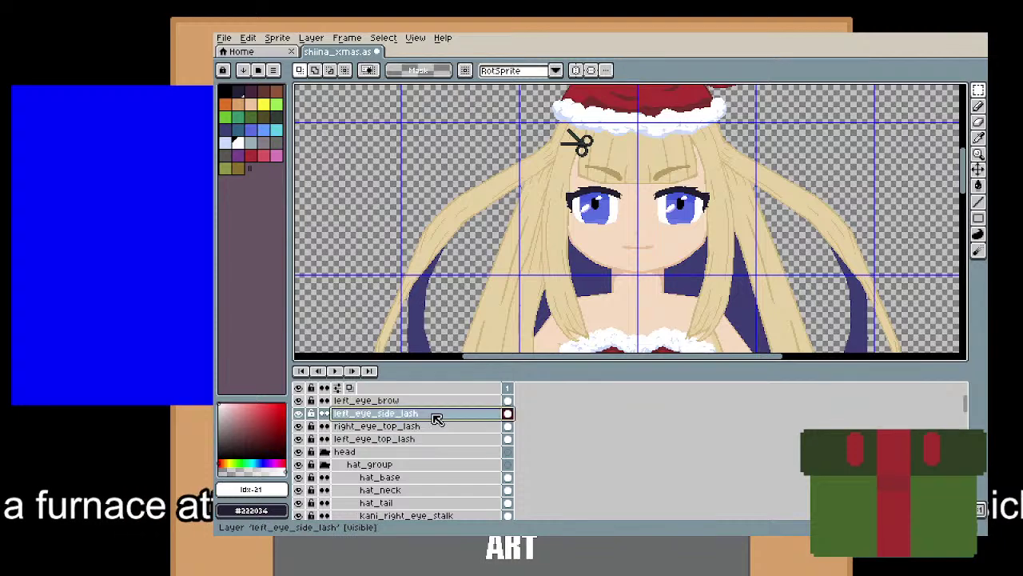
click(705, 203)
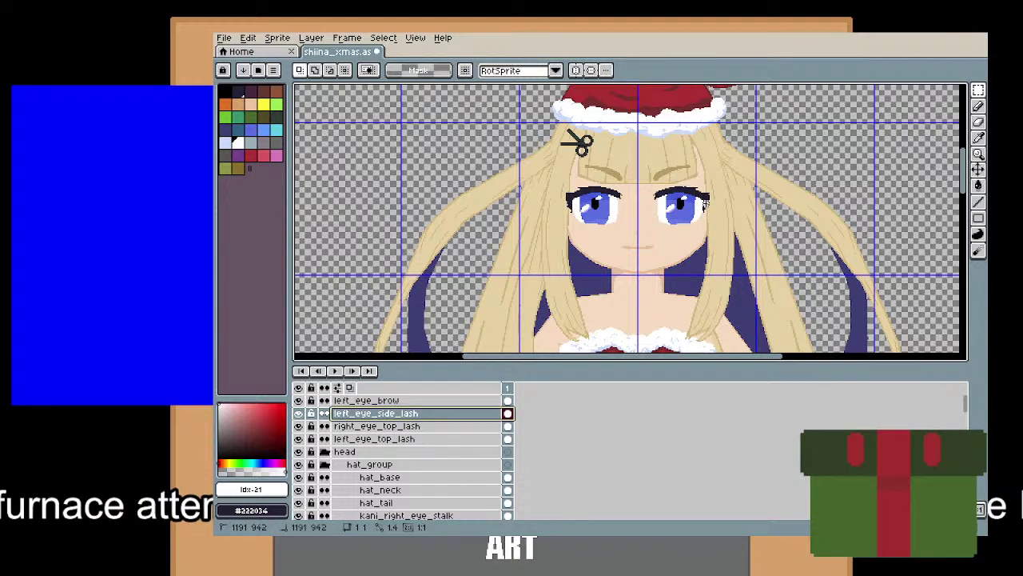
right_click(446, 415)
mouse_move(480, 434)
click(582, 434)
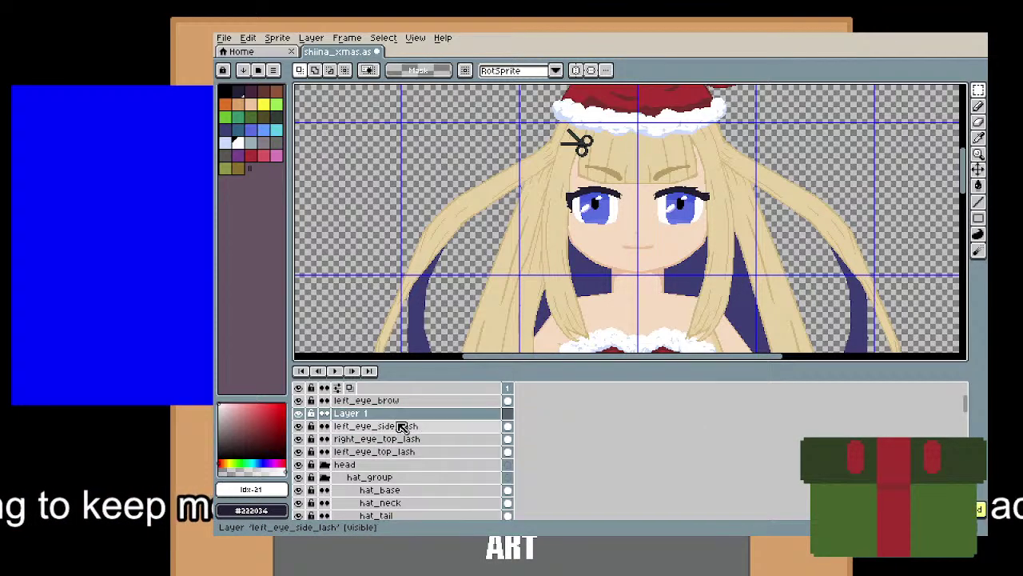
double_click(395, 415)
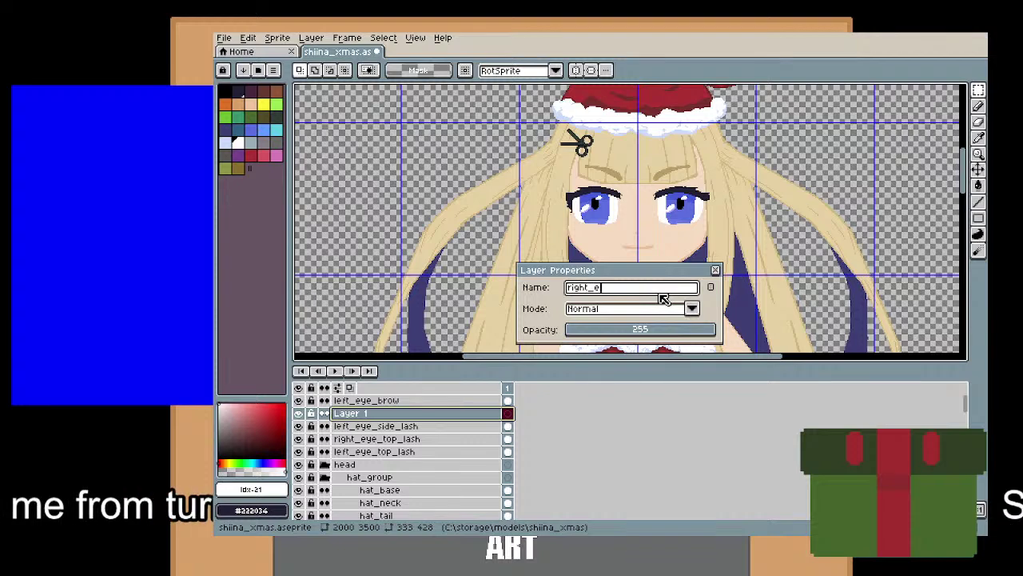
text(right_eye_side_lash)
key(Return)
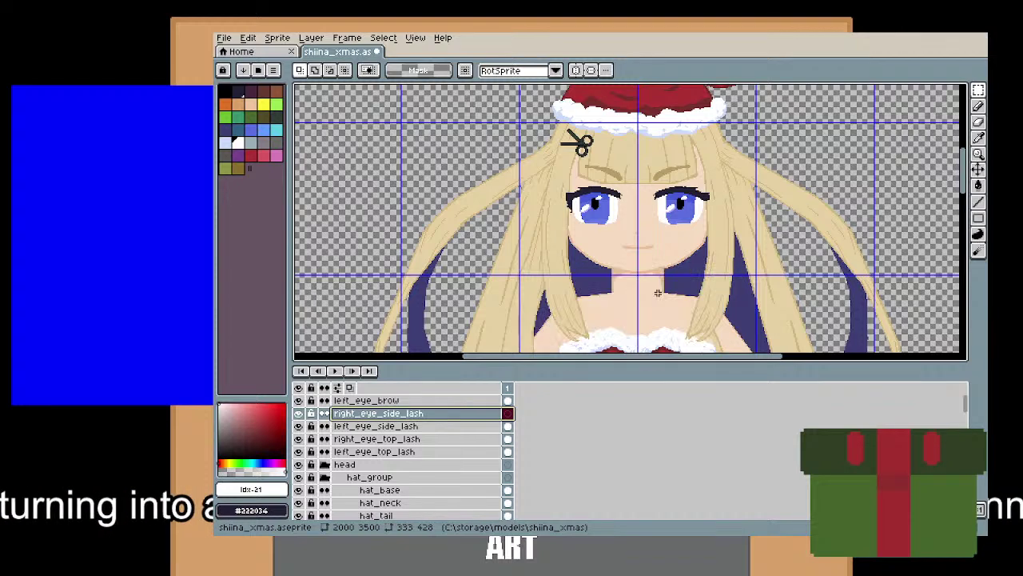
Cut the right-hand eyebrow out of left_eye_brow, paste it in place into a new layer above named right_eye_brow, and save the file.
click(426, 401)
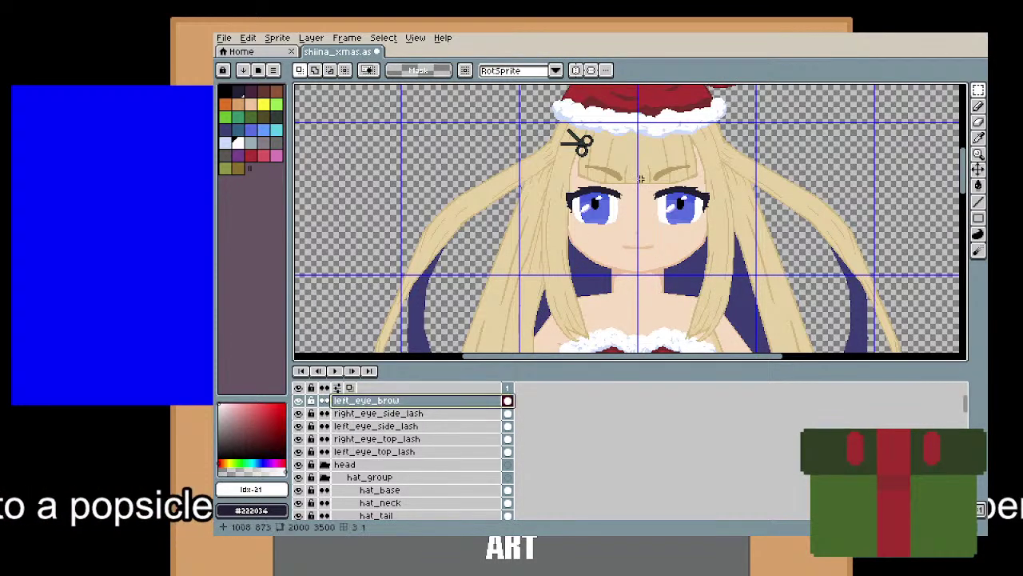
right_click(411, 402)
mouse_move(456, 425)
click(599, 424)
double_click(346, 402)
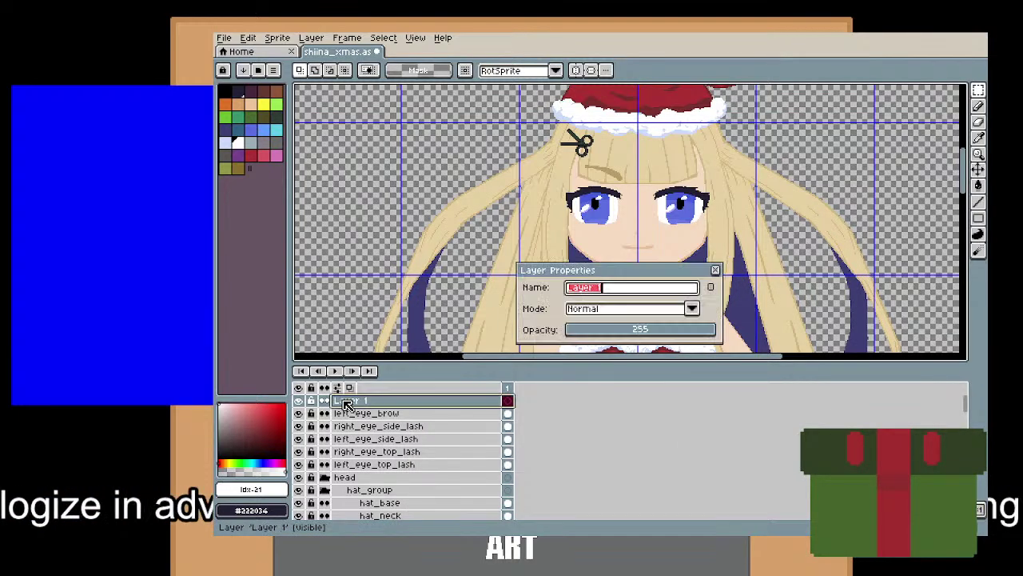
text(right_eye)
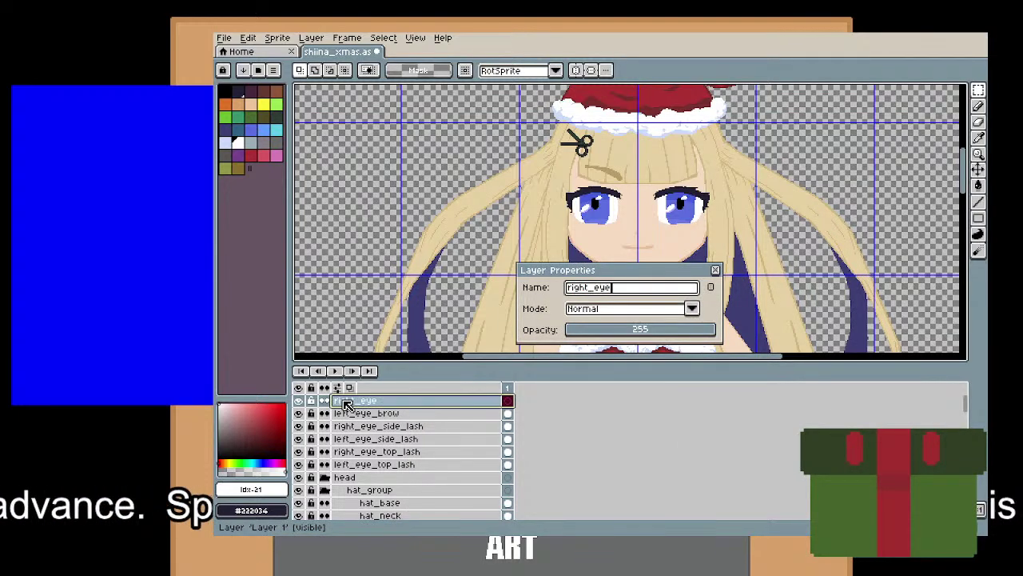
text(_brow)
key(Return)
key(ctrl+v)
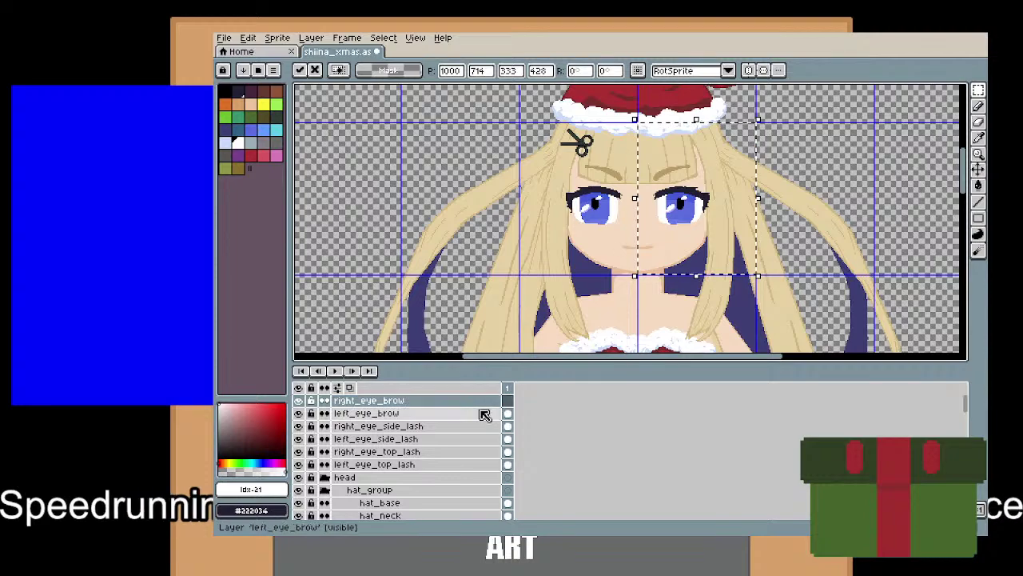
key(ctrl+s)
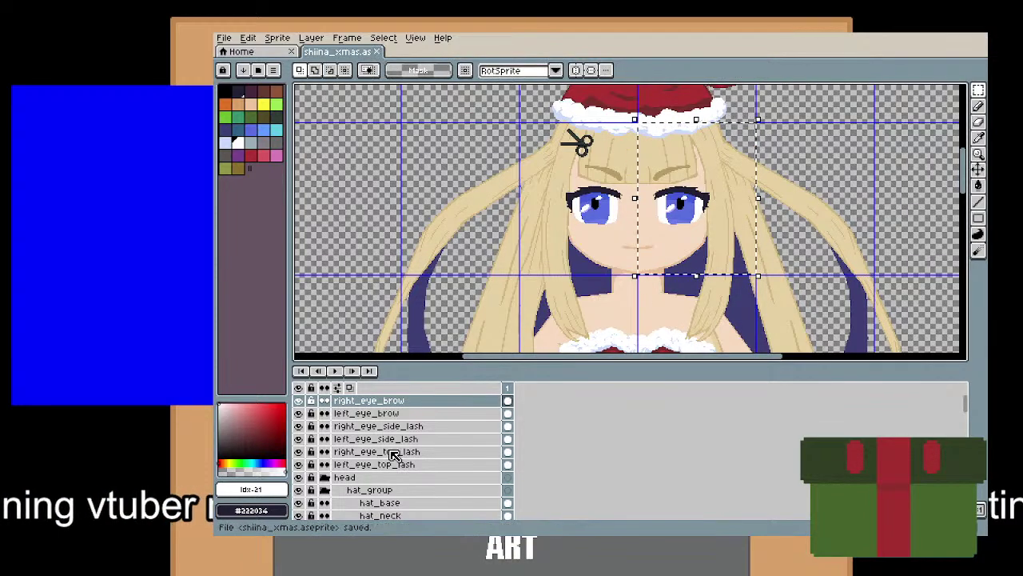
Expand back_hair_group near the end of the layer list and briefly hide back_hair_psudo_twintail to check its artwork.
scroll(389, 455, down, 5)
scroll(432, 432, down, 6)
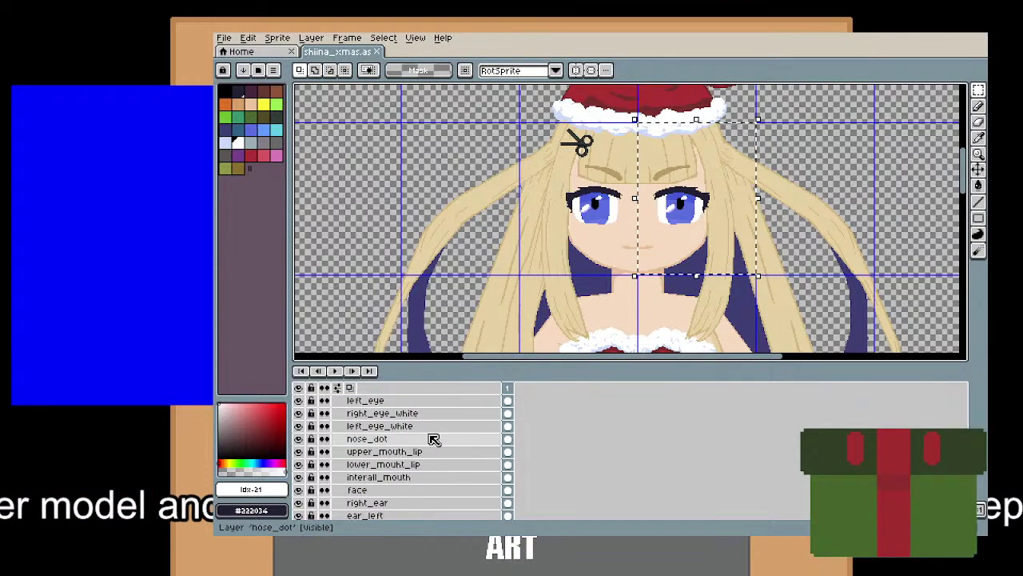
scroll(619, 170, down, 3)
scroll(619, 169, down, 2)
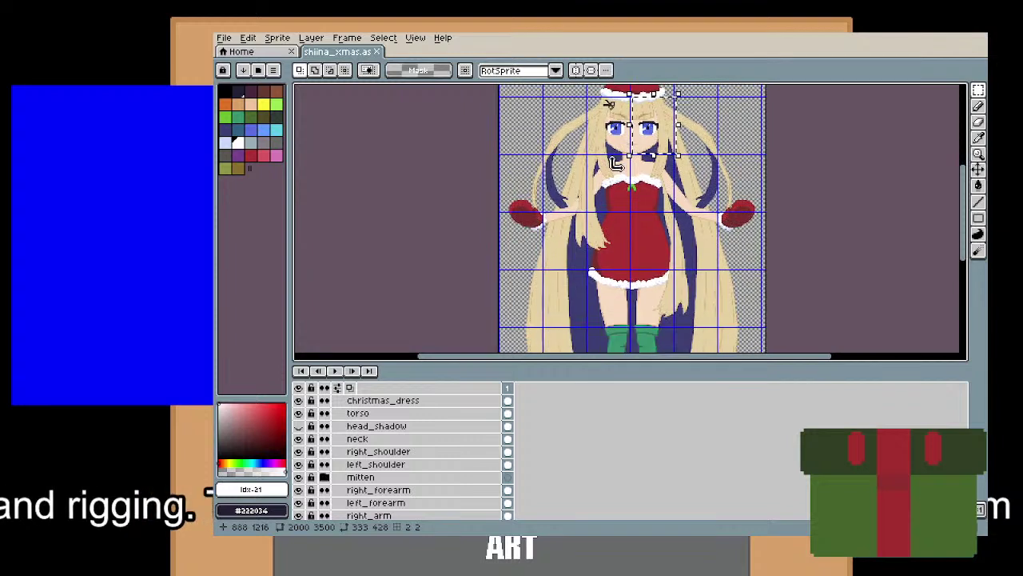
scroll(384, 468, down, 5)
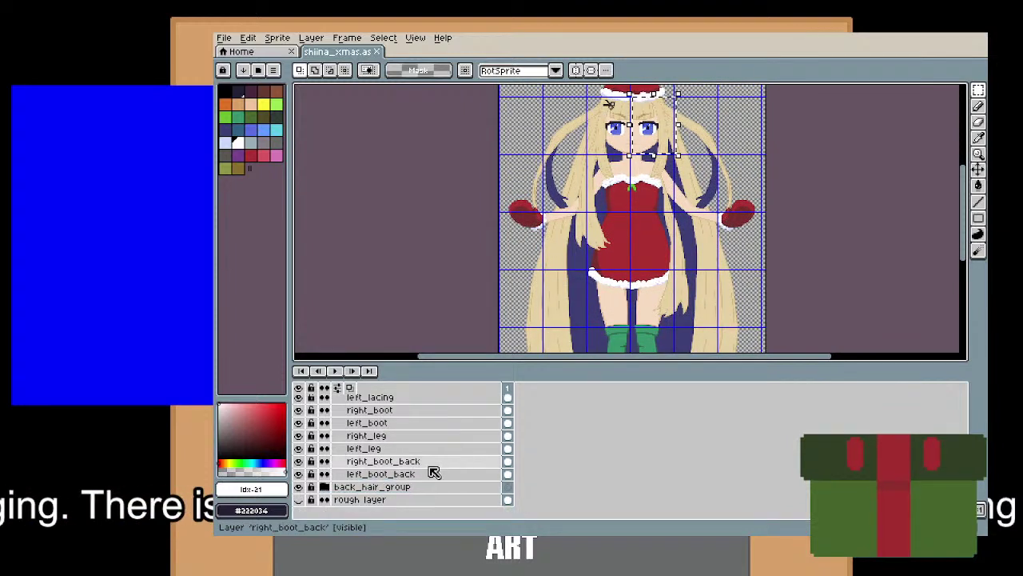
click(325, 486)
scroll(444, 450, down, 3)
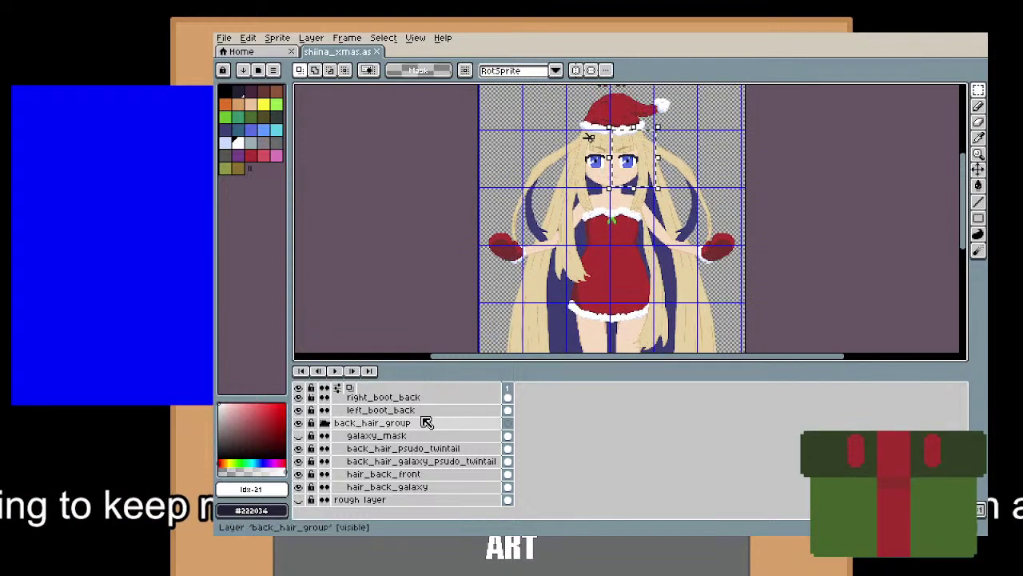
click(404, 447)
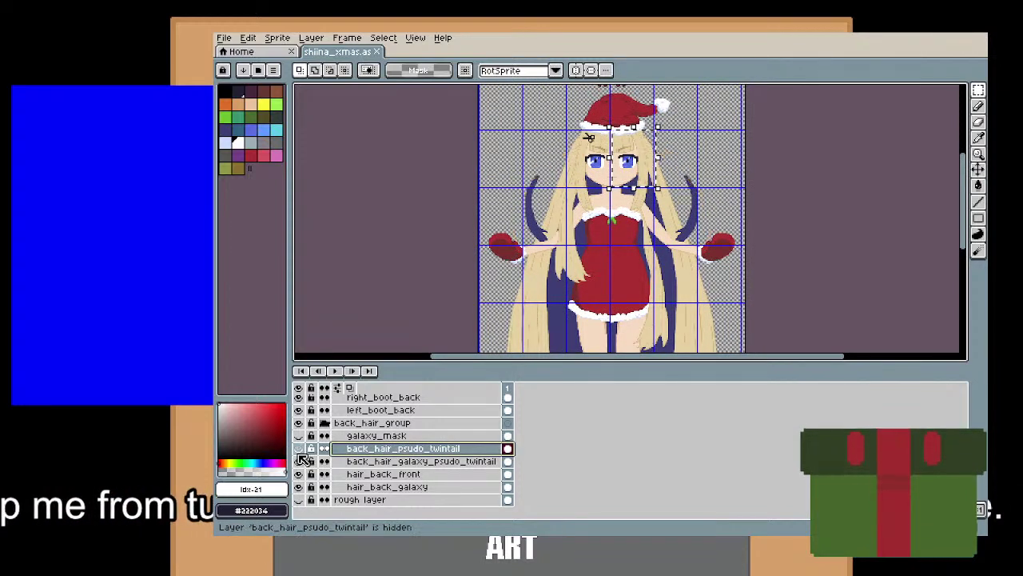
Add the prefix left_ to the names of the back_hair_galaxy_psudo_twintail and back_hair_psudo_twintail layers.
click(392, 464)
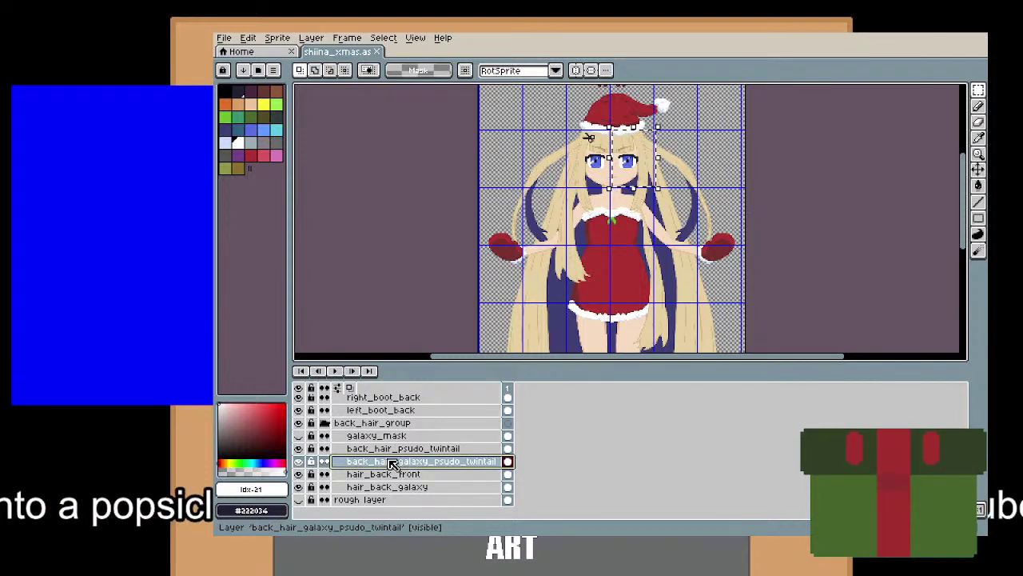
double_click(391, 464)
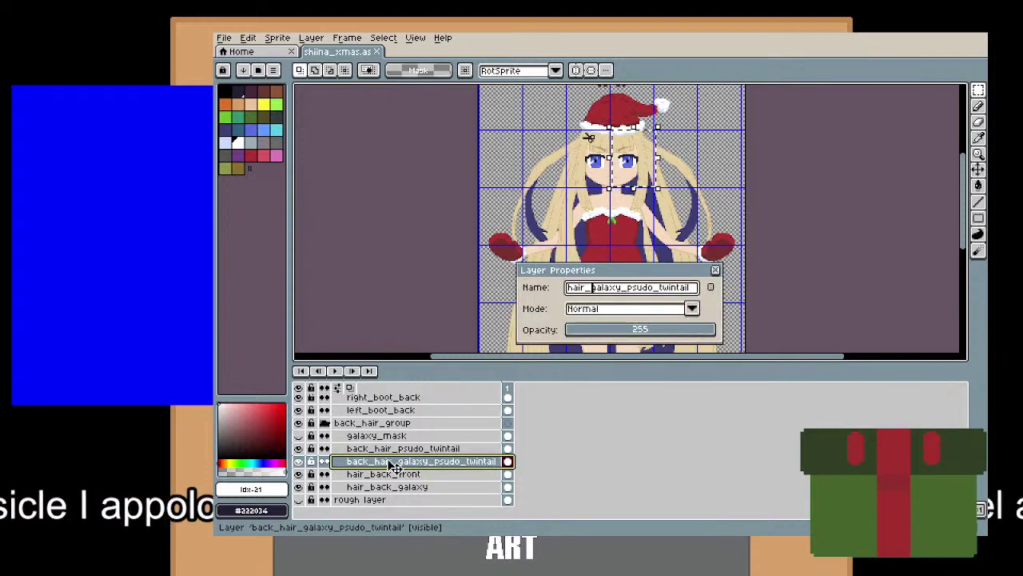
key(Home)
text(left_)
key(Return)
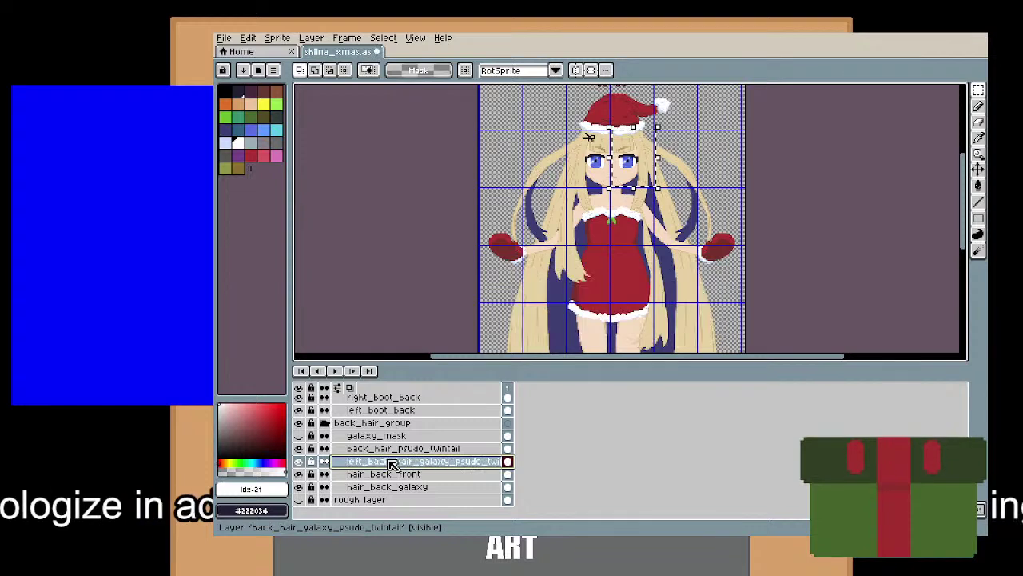
double_click(401, 449)
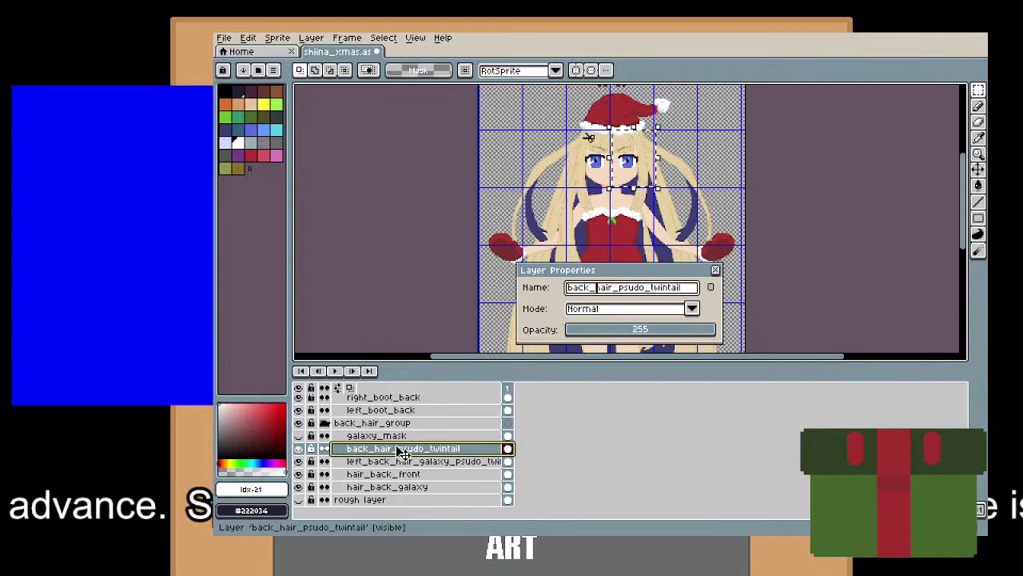
key(Home)
text(left_)
key(Return)
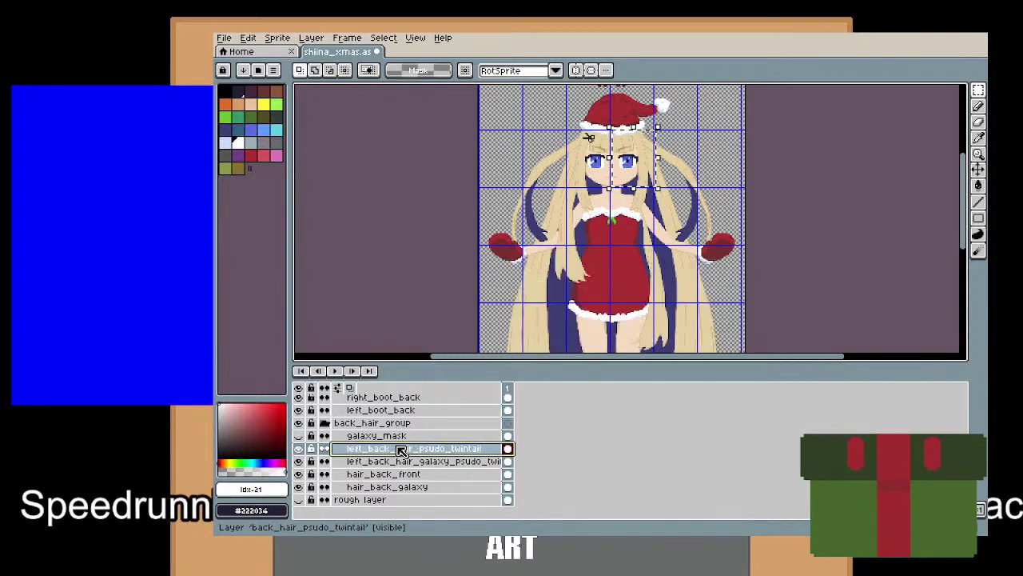
Cut the right-hand galaxy twintail out of left_back_hair_galaxy_psudo_twintail with a selection of the grid cells covering that side.
click(408, 462)
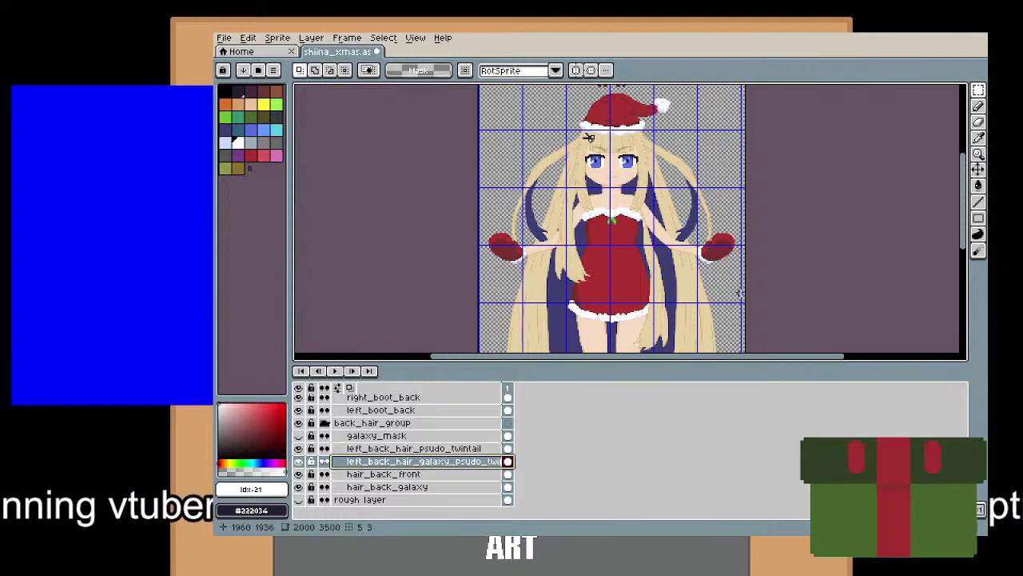
double_click(671, 279)
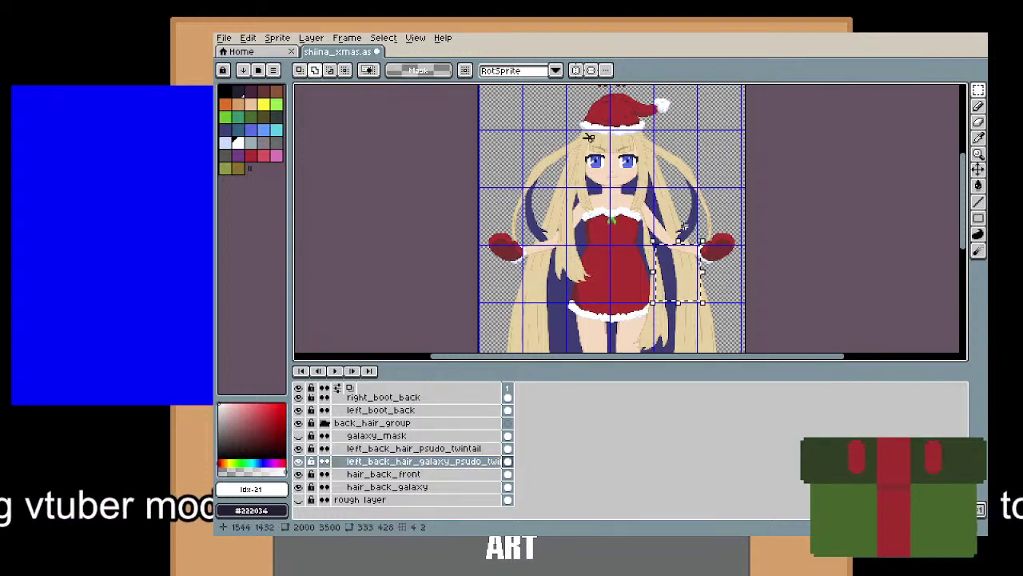
shift+double_click(675, 160)
drag(735, 168, 735, 221)
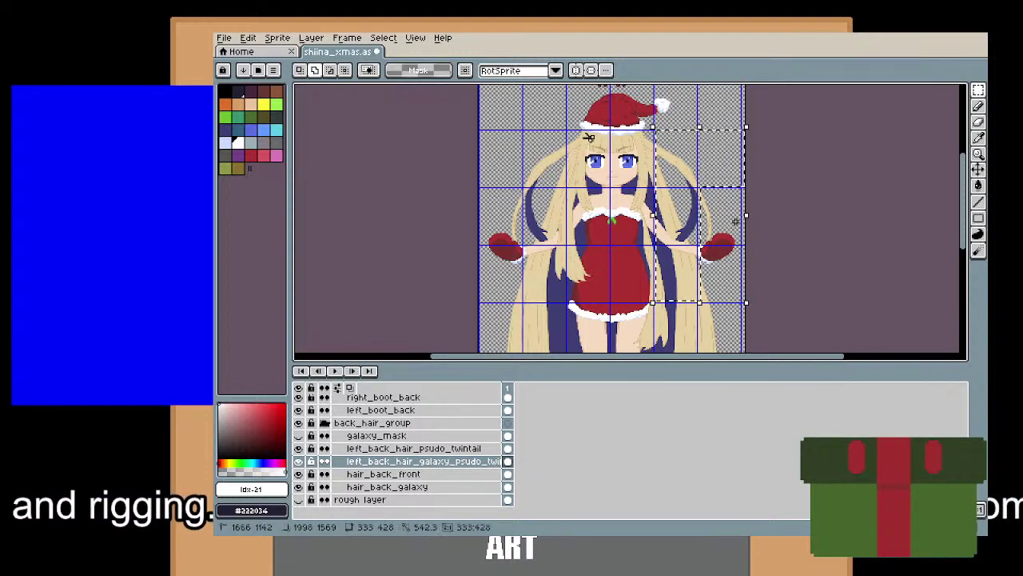
shift+double_click(628, 215)
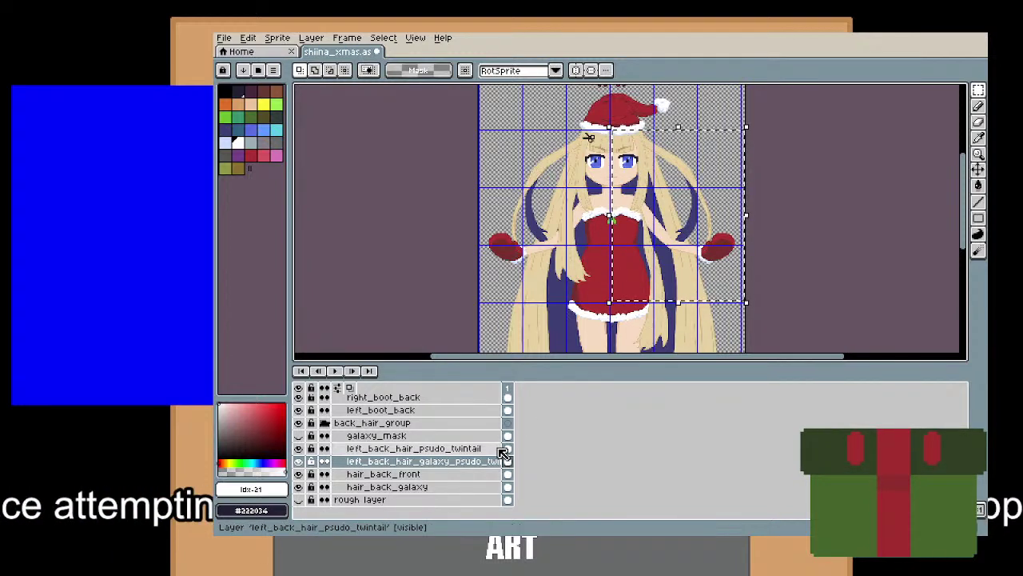
key(ctrl+d)
Add a new layer above left_back_hair_galaxy_psudo_twintail, name it right_back_hair_galaxy_psudo_twintail and paste the cut galaxy twintail into it in place.
right_click(453, 470)
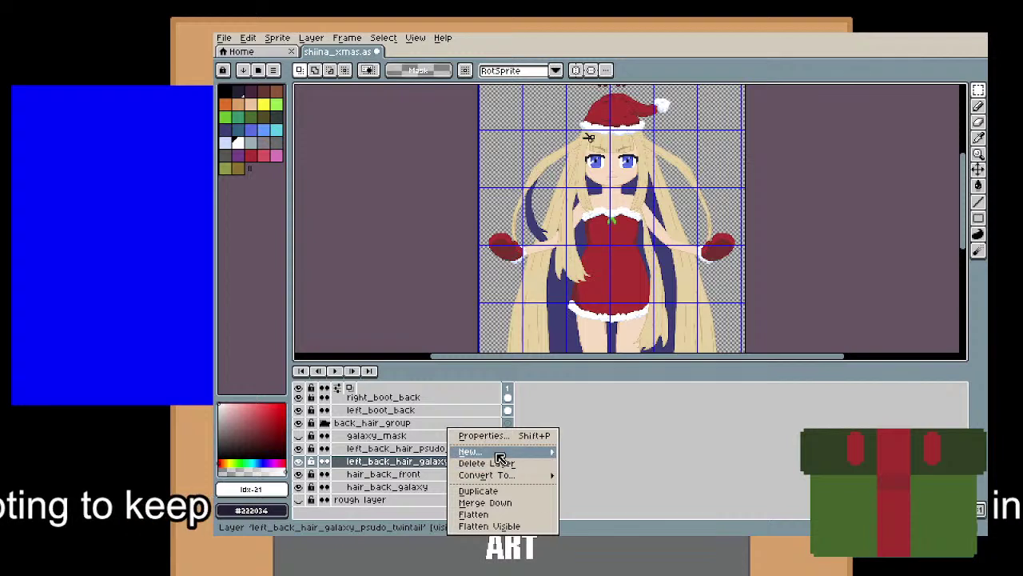
mouse_move(494, 451)
click(608, 452)
double_click(405, 464)
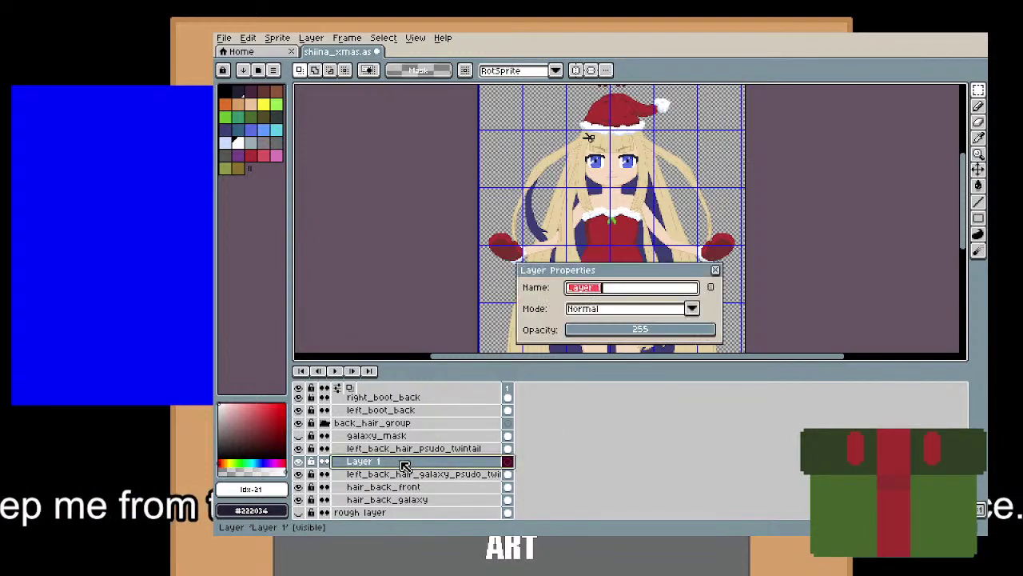
text(right_back_hair_galaxy_p)
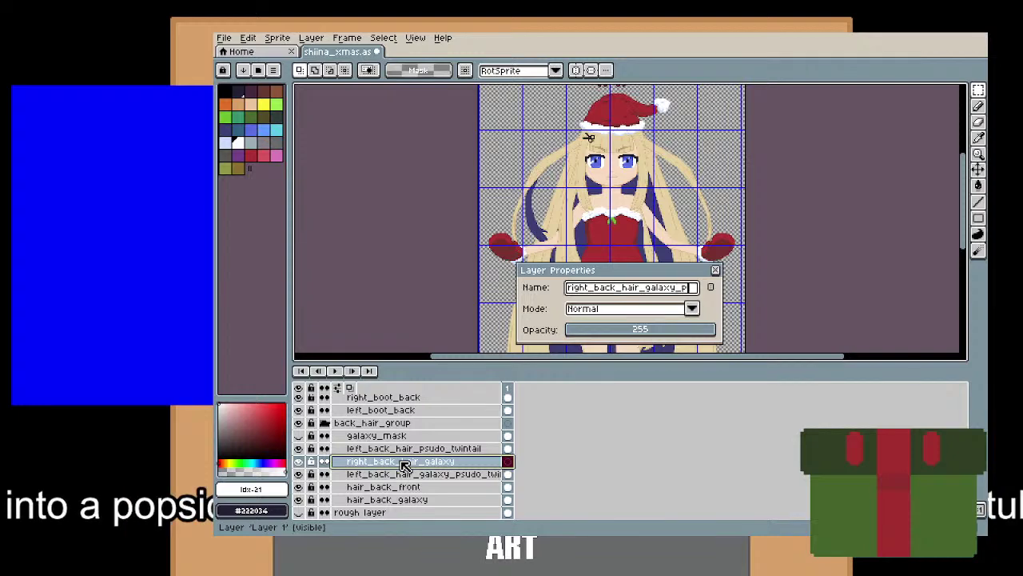
text(sudo_twintail)
key(Return)
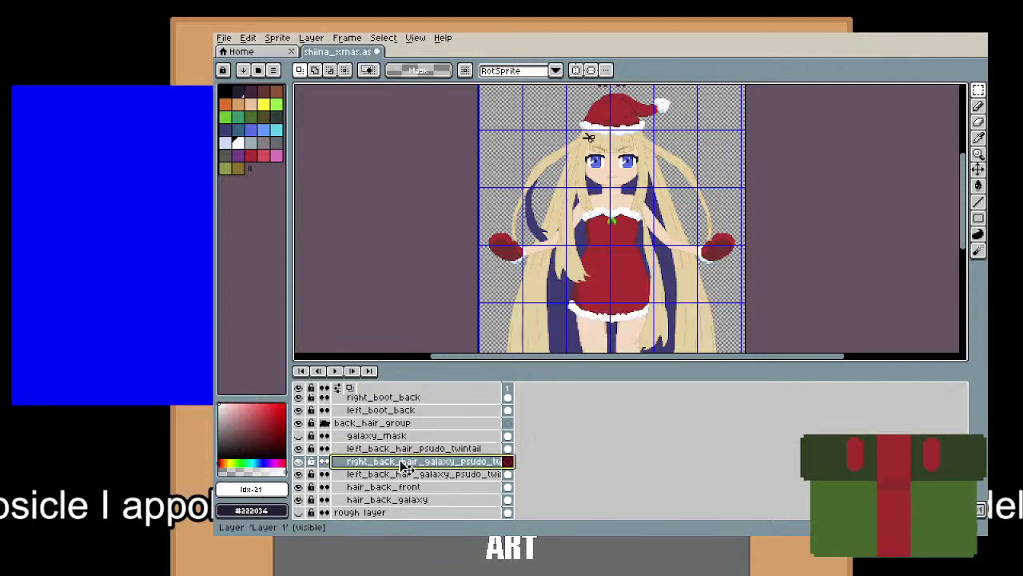
Cut the right-hand blonde twintail out of left_back_hair_psudo_twintail with a selection of the grid cells covering that side.
click(429, 449)
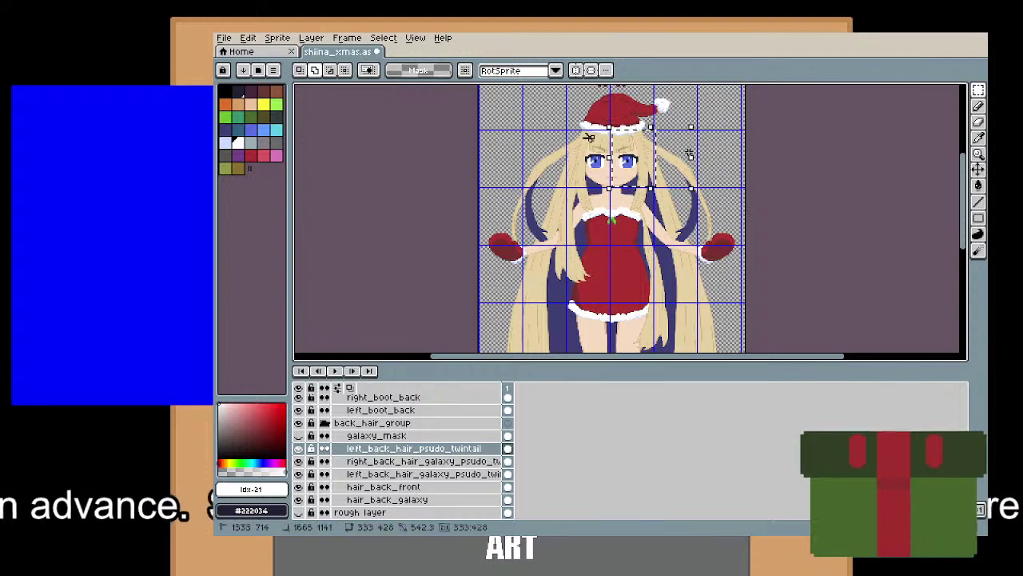
drag(609, 126, 745, 188)
double_click(722, 220)
double_click(722, 268)
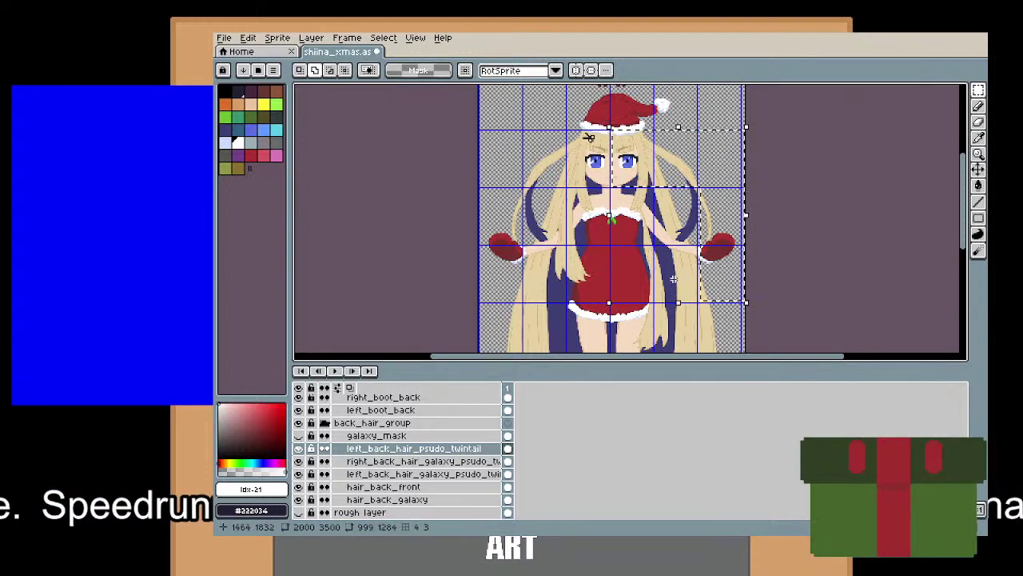
double_click(646, 284)
double_click(676, 221)
double_click(637, 221)
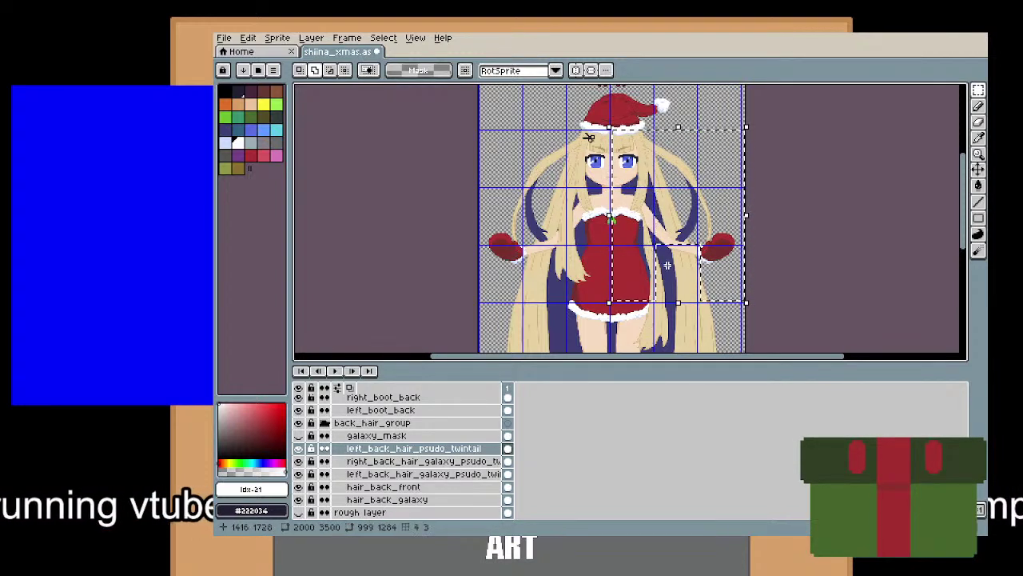
click(724, 200)
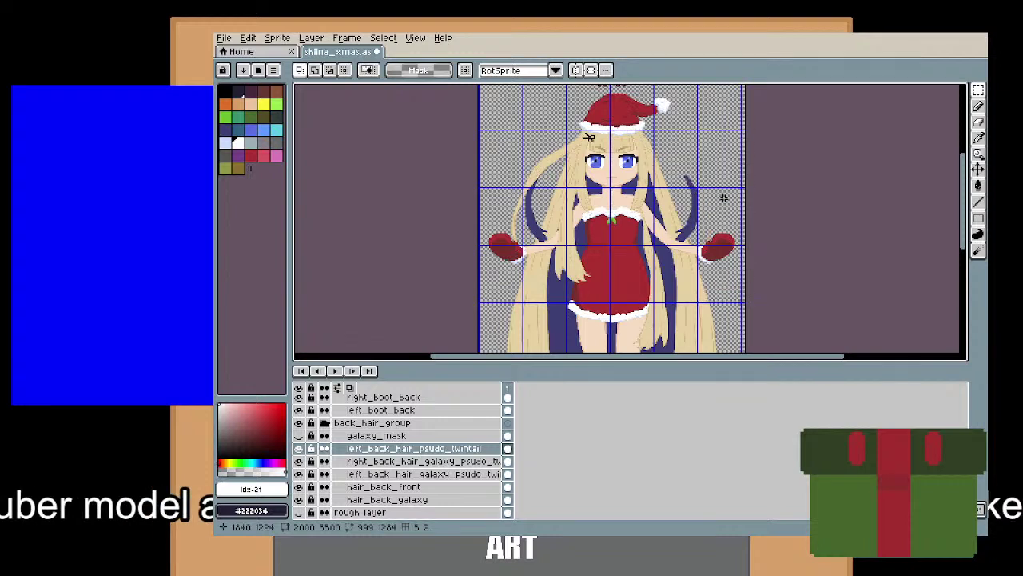
Add a layer above left_back_hair_psudo_twintail named right_back_hair_psudo_twintail, paste the cut blonde twintail into it in place and save the file.
right_click(461, 455)
mouse_move(480, 451)
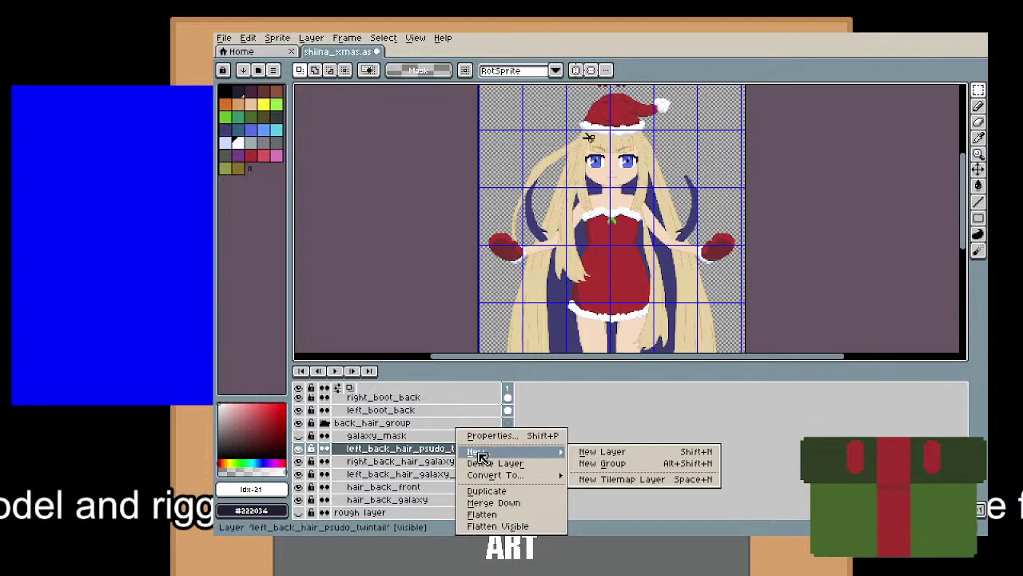
click(613, 452)
double_click(411, 461)
key(Escape)
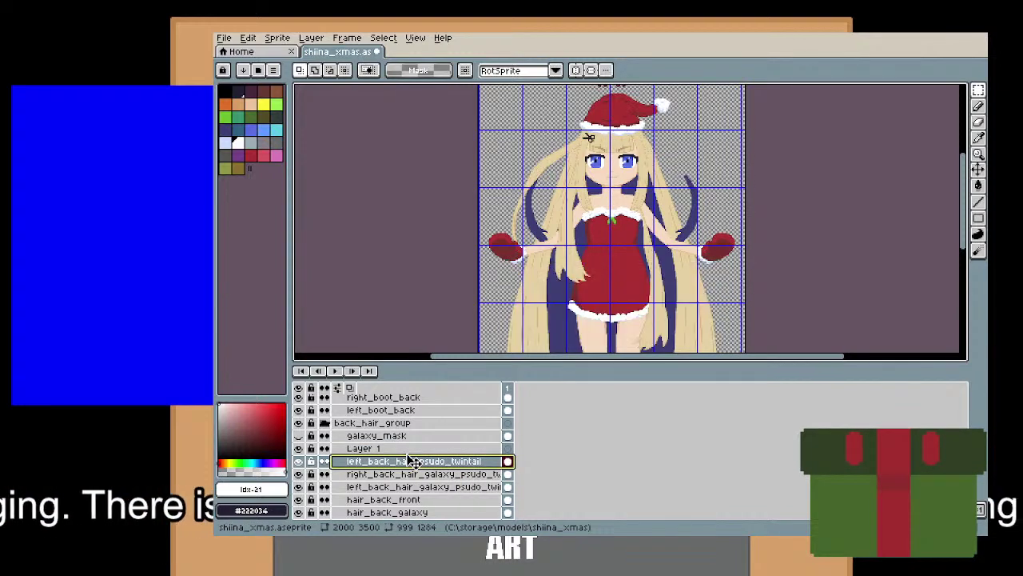
double_click(412, 450)
text(right_b)
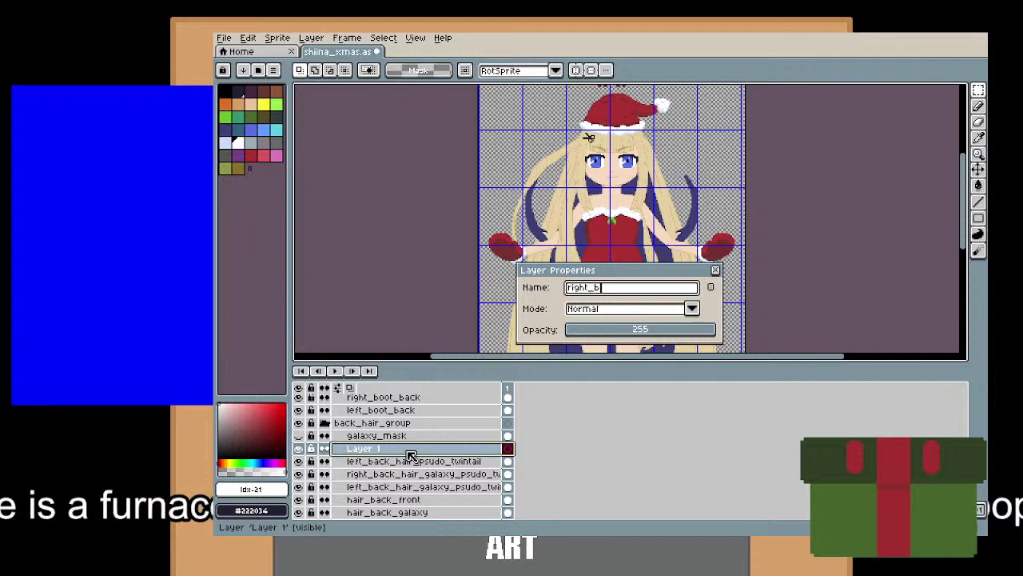
text(ack_hair_ps)
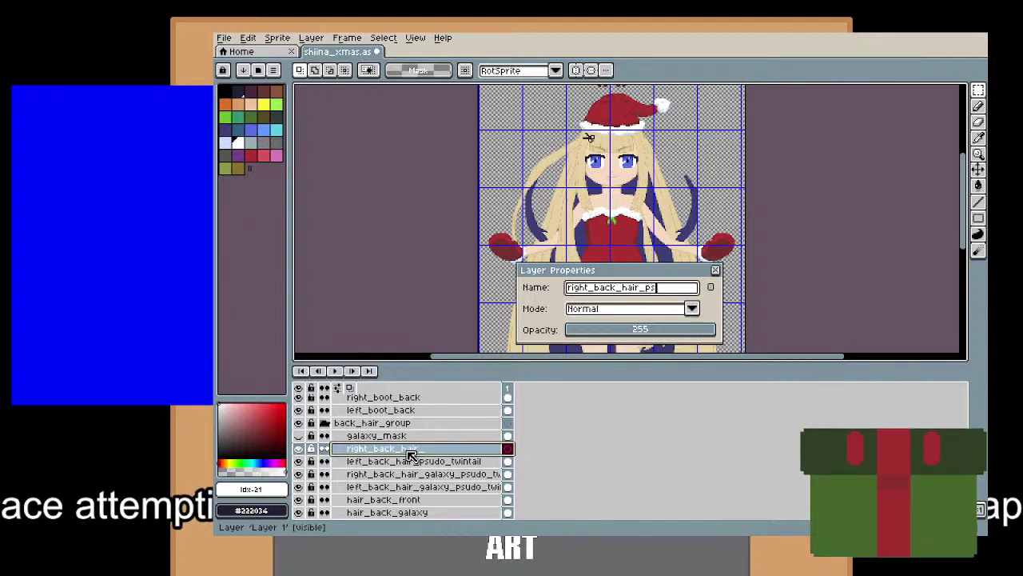
text(udo_twin)
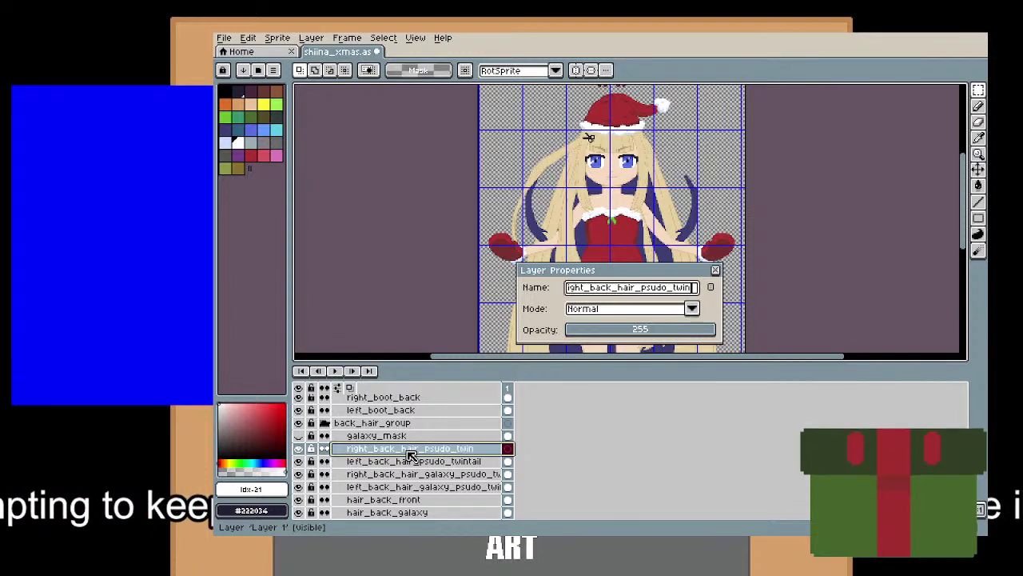
text(tail)
key(Return)
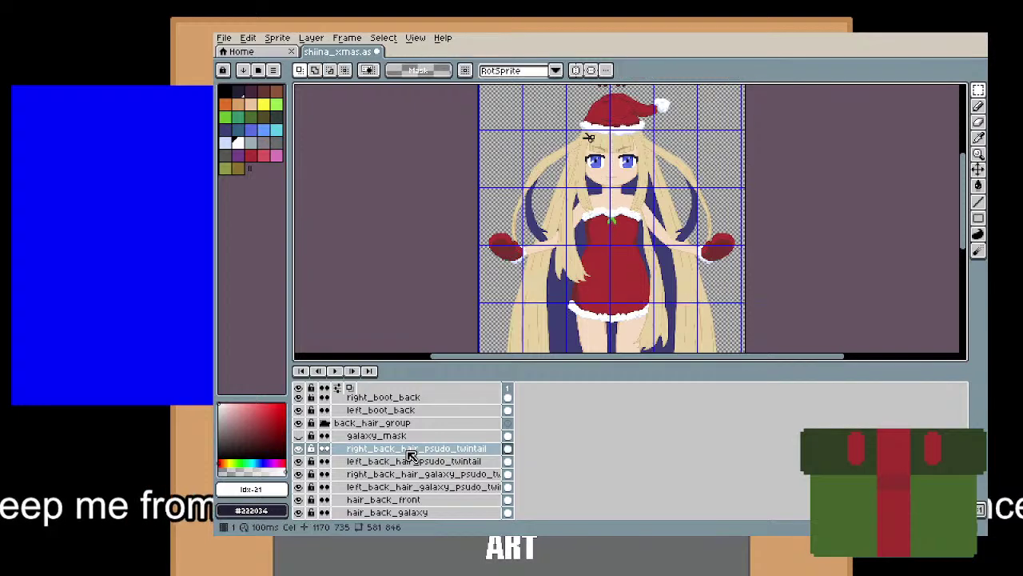
key(ctrl+s)
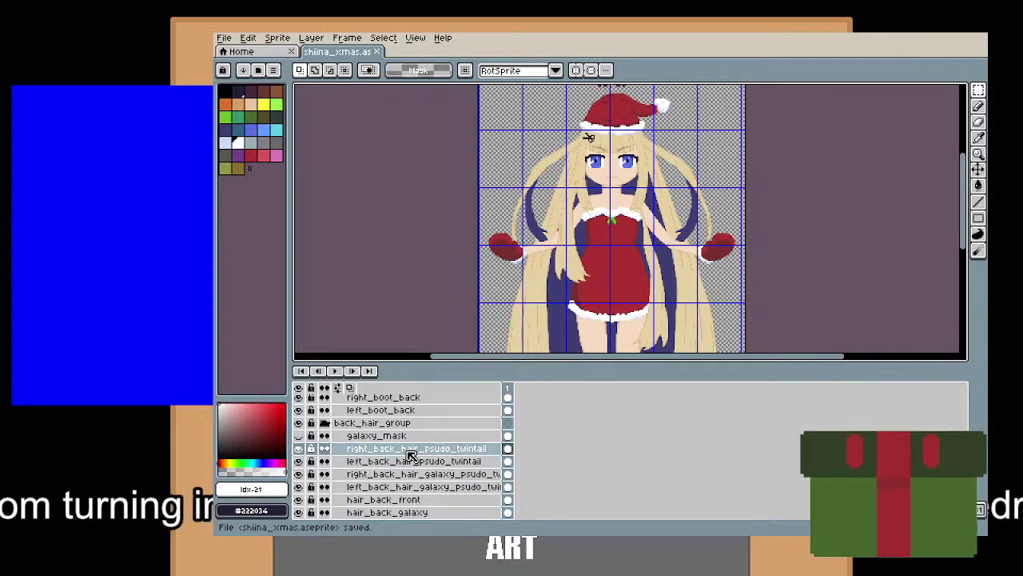
Turn off the grid and hide the right_back_hair_galaxy_psudo_twintail and right_back_hair_psudo_twintail layers.
key(ctrl+')
scroll(713, 272, down, 3)
scroll(713, 272, up, 4)
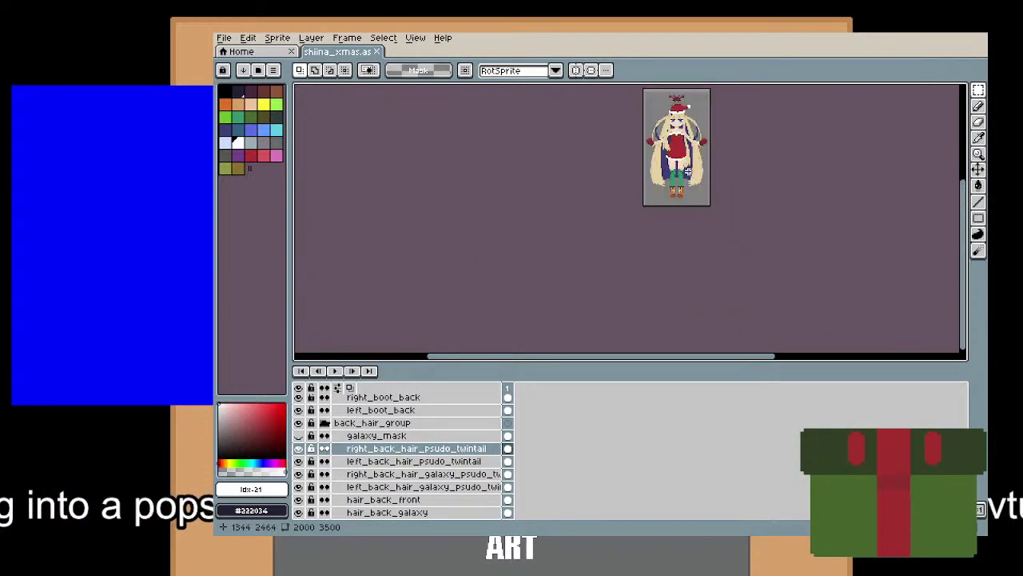
scroll(341, 501, down, 2)
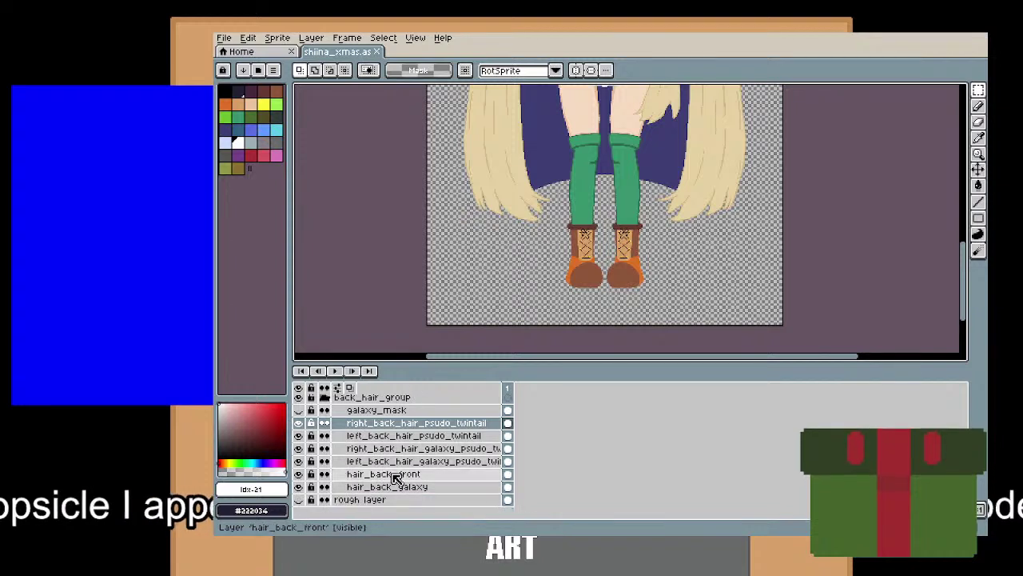
click(299, 449)
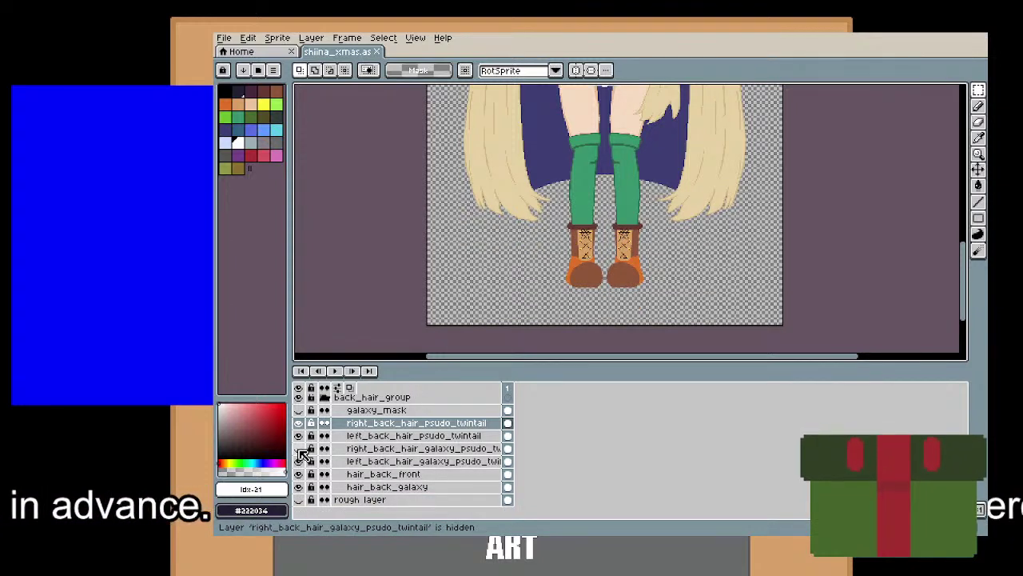
Hide the right_boot_back, right_leg and right_boot layers.
scroll(336, 460, up, 6)
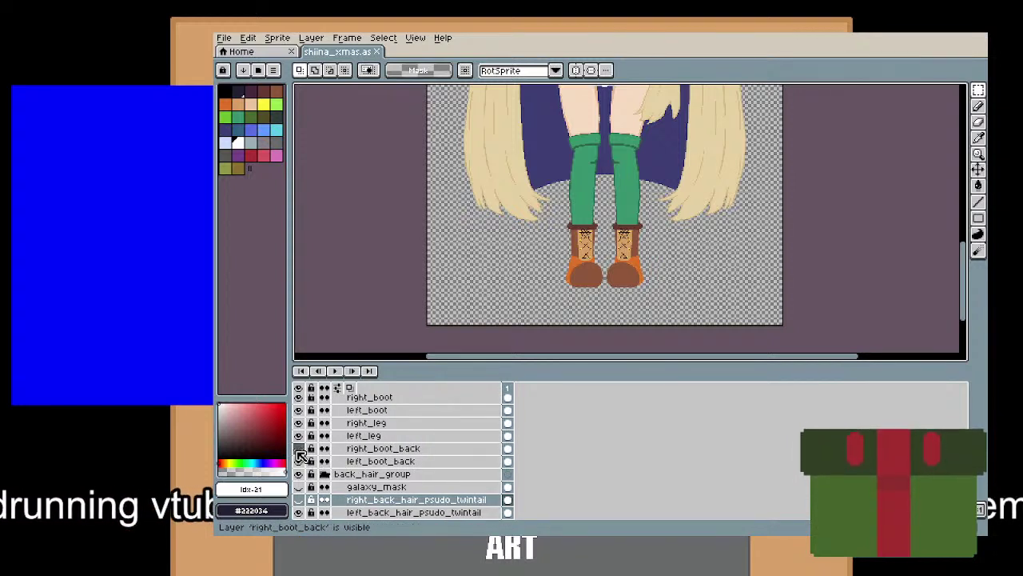
click(299, 422)
scroll(302, 425, up, 1)
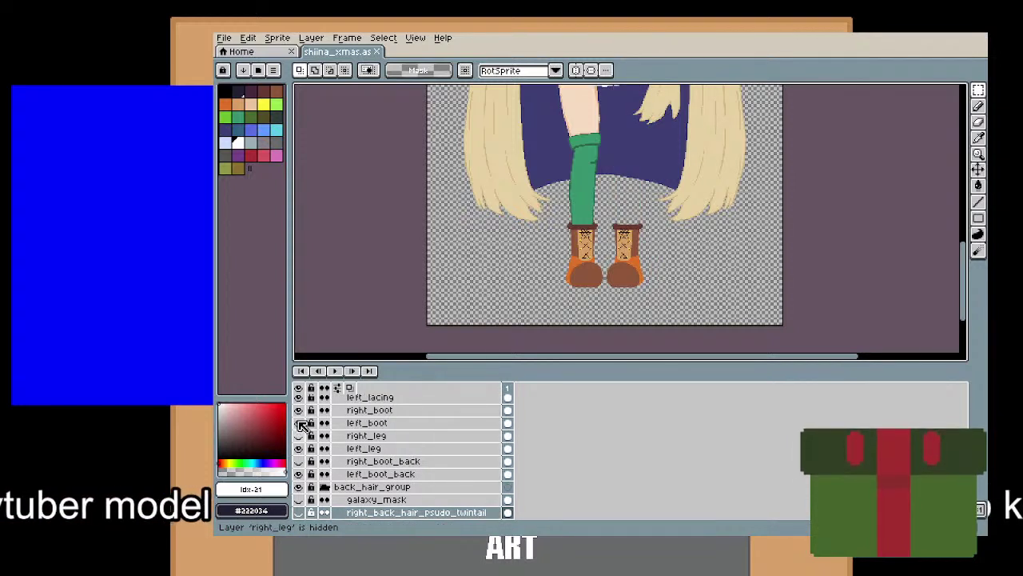
click(299, 423)
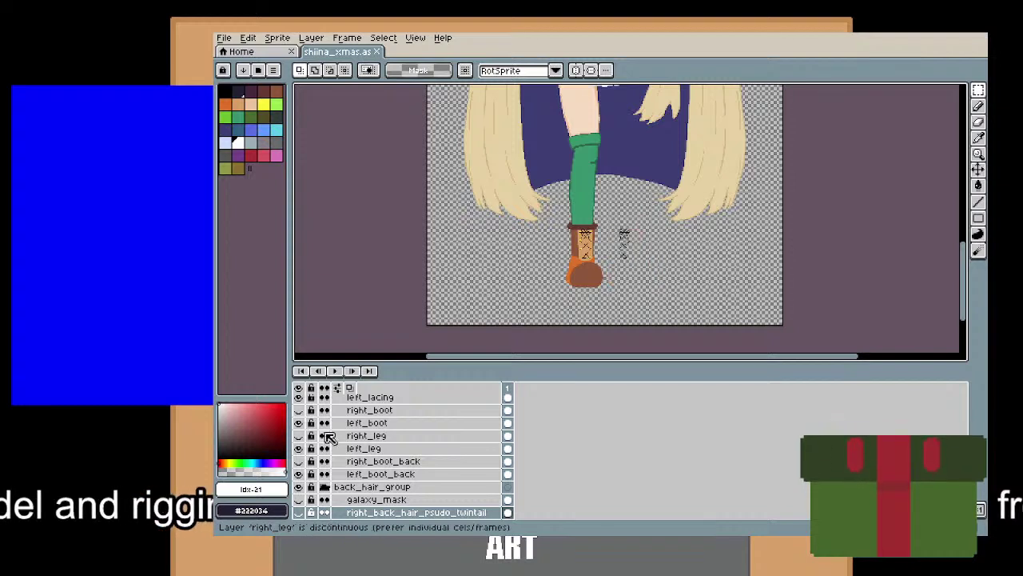
Hide the right_tie, right_arm and right_forearm layers, plus right_mitten and right_mitten_thumb inside the mitten group.
scroll(331, 442, up, 2)
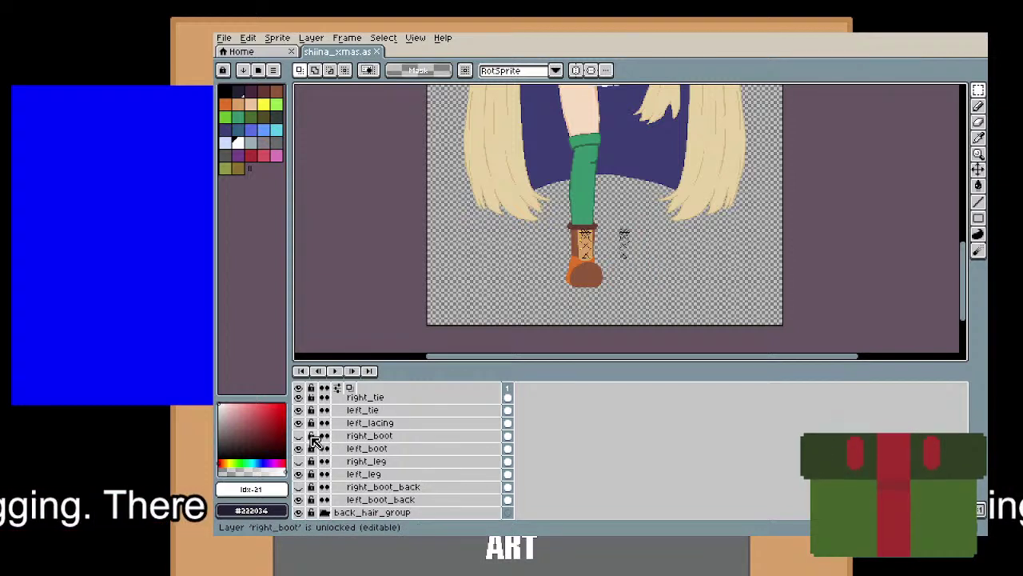
scroll(376, 449, up, 3)
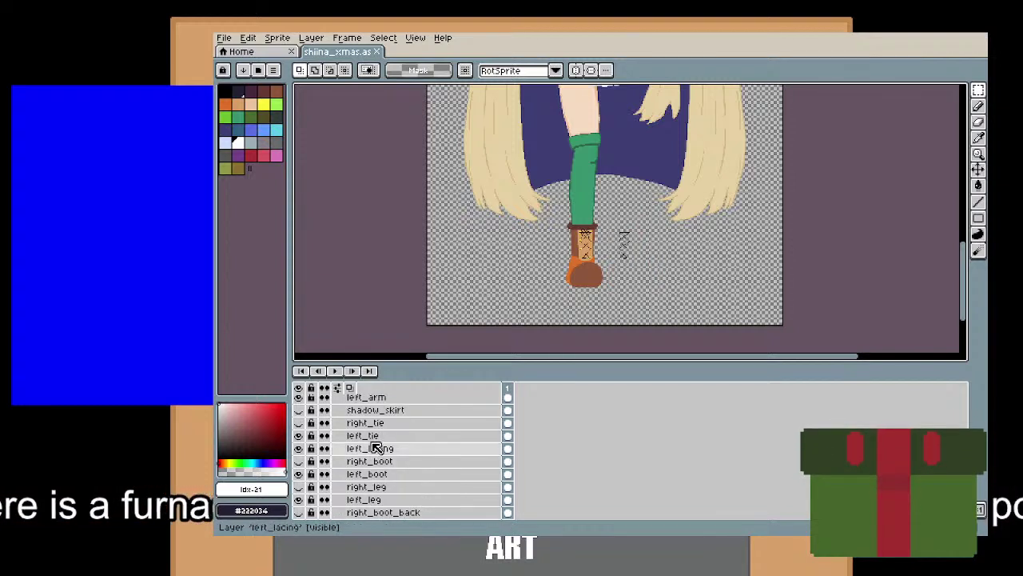
scroll(331, 451, up, 2)
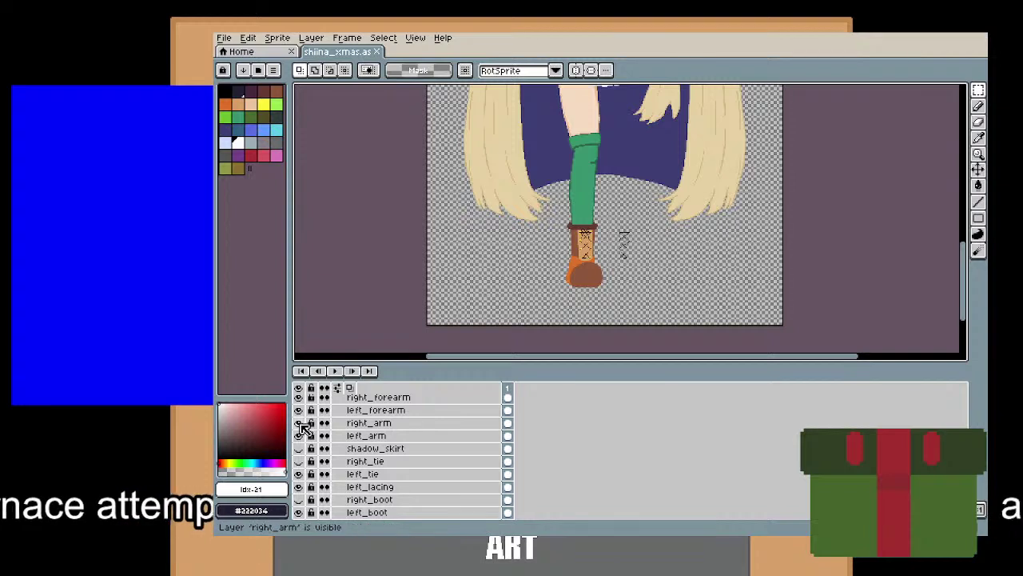
scroll(388, 470, up, 4)
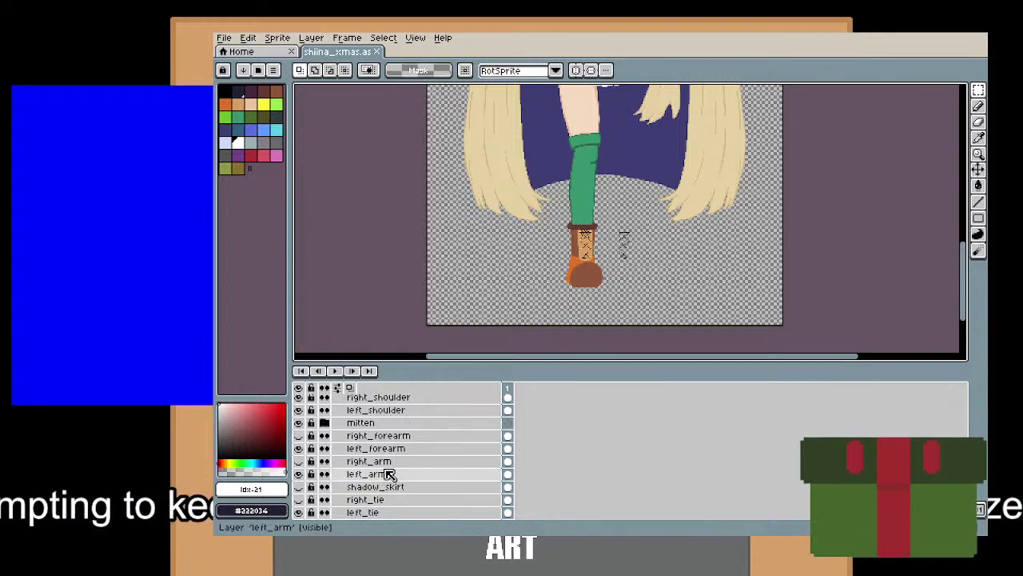
click(323, 438)
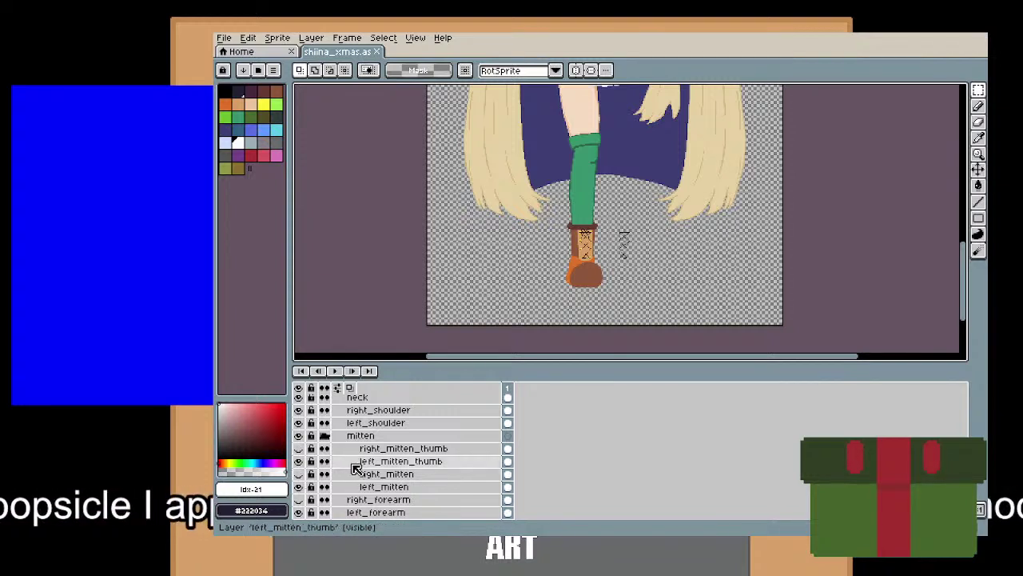
Turn the grid back on and cut the right-hand boot's lacing out of left_lacing with a selection of its grid cell.
scroll(403, 439, down, 3)
scroll(408, 446, down, 4)
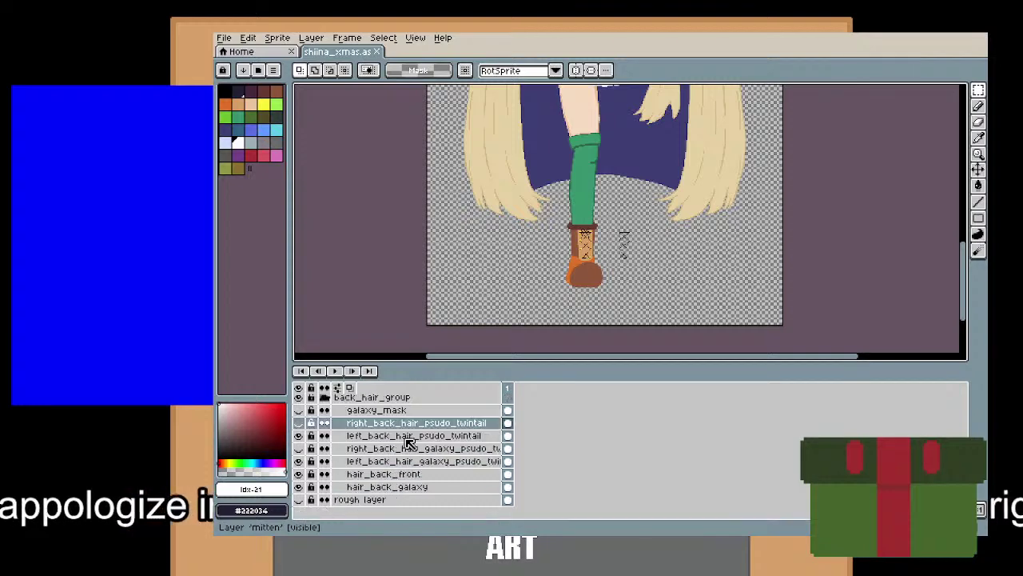
scroll(404, 460, up, 2)
scroll(400, 466, up, 1)
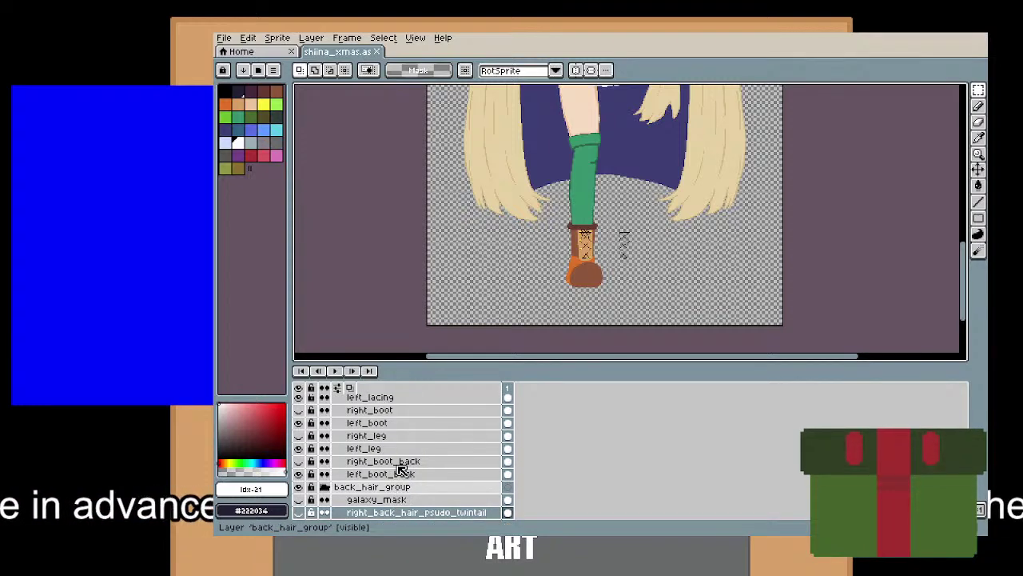
scroll(402, 470, up, 1)
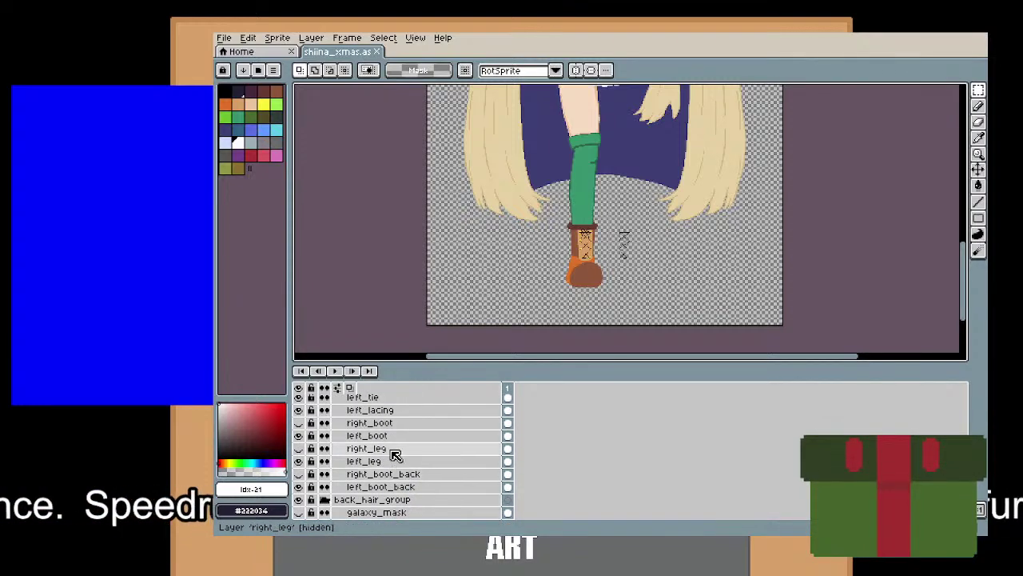
click(392, 436)
click(367, 410)
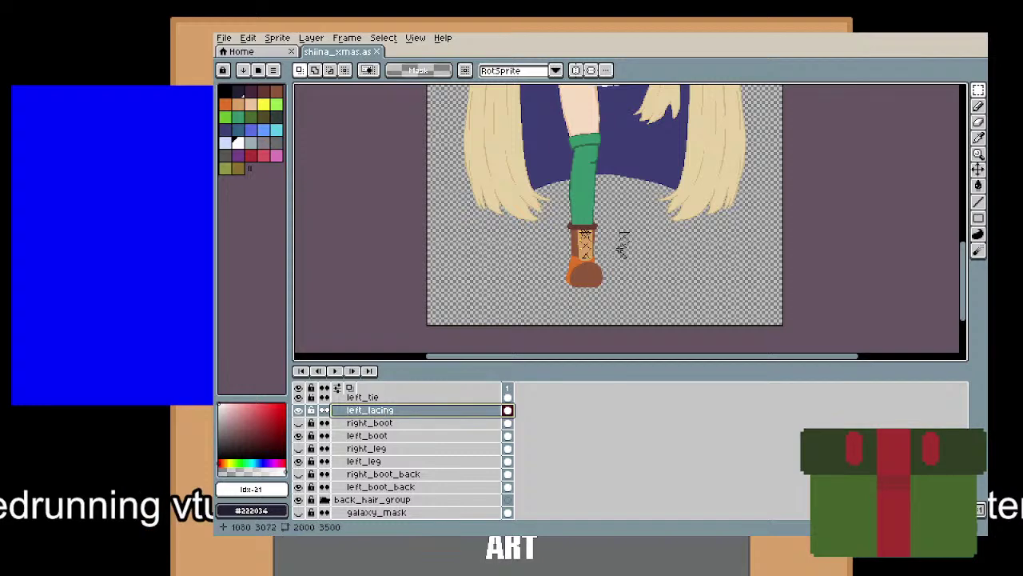
scroll(606, 210, up, 1)
key(ctrl+apostrophe)
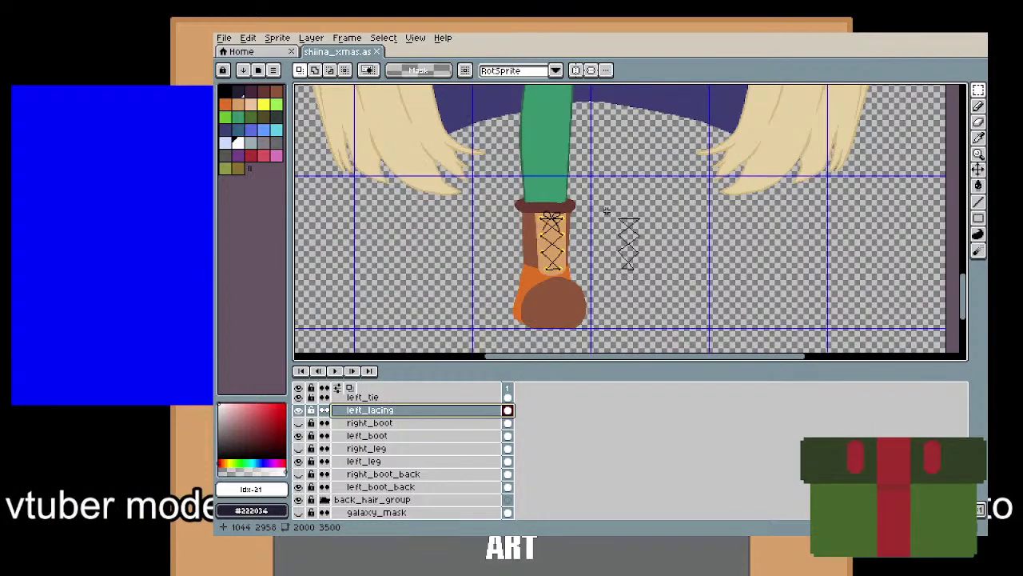
double_click(639, 237)
key(Delete)
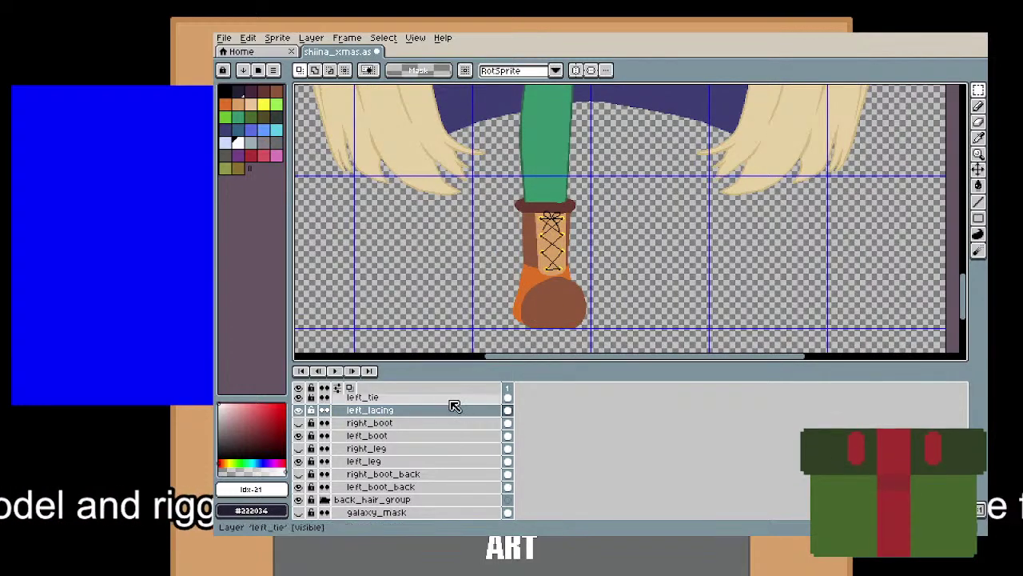
Add a new layer above left_lacing named right_lacing, paste the cut lacing into it in place and hide the layer.
right_click(414, 413)
mouse_move(460, 434)
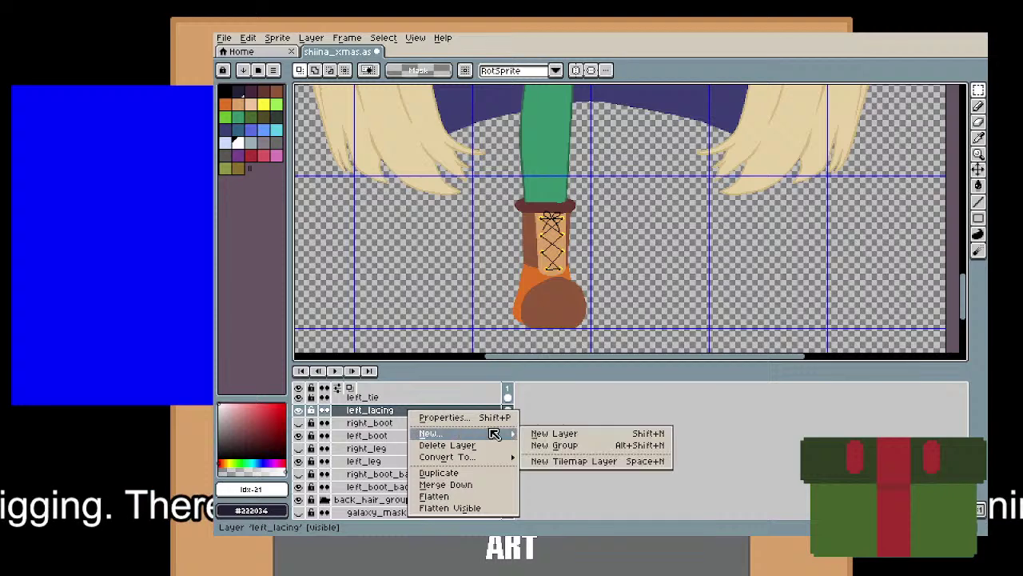
click(544, 433)
double_click(372, 514)
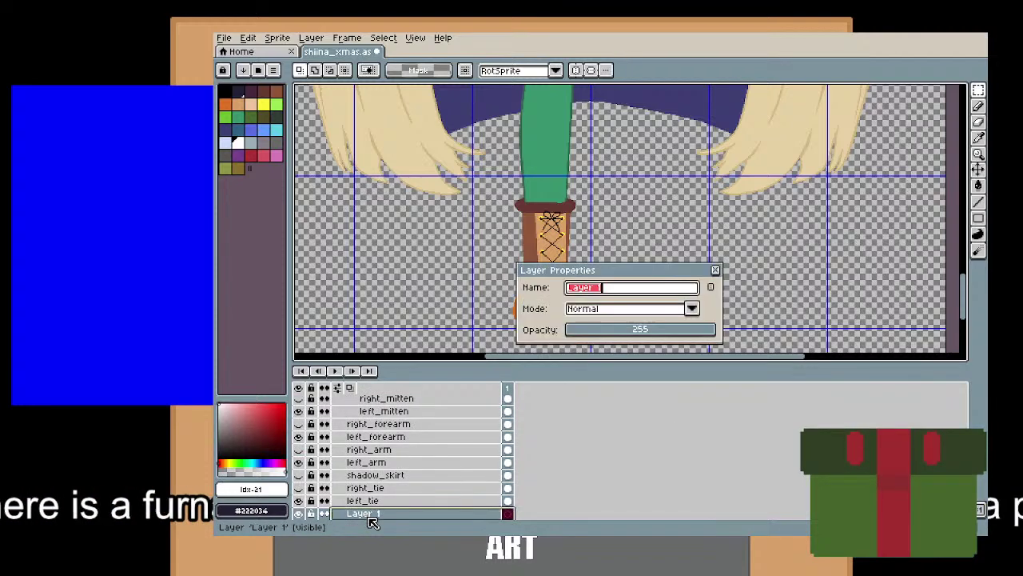
text(right_lacing)
key(Return)
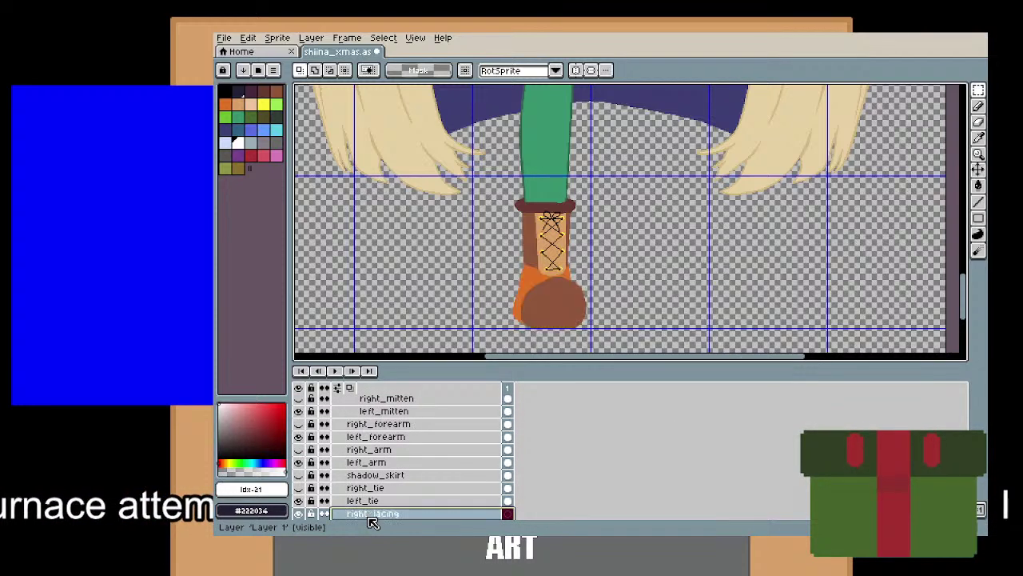
key(ctrl+v)
scroll(447, 479, down, 1)
key(Return)
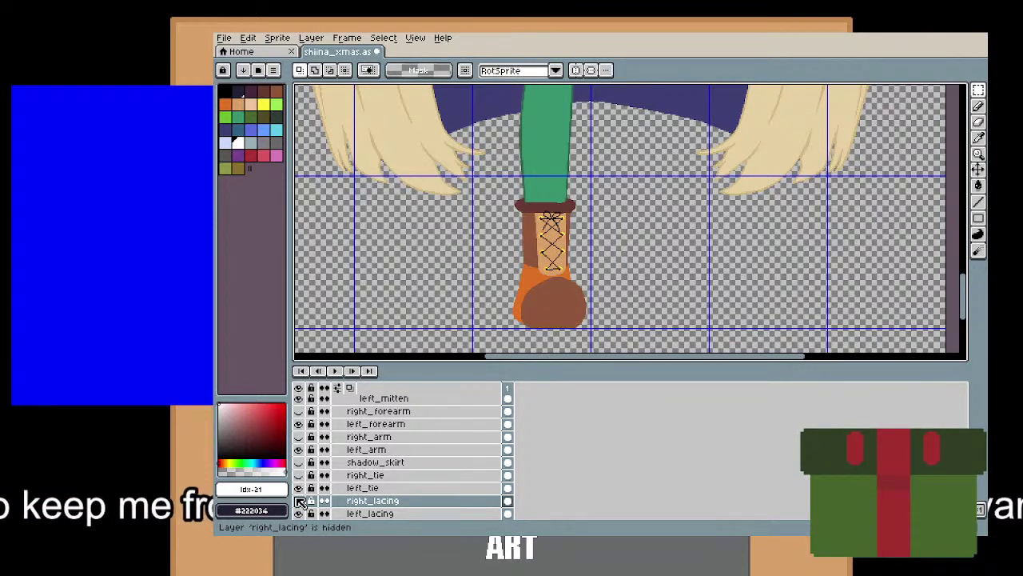
Hide the right_ear and right_eye_white layers in the head group.
scroll(376, 469, up, 7)
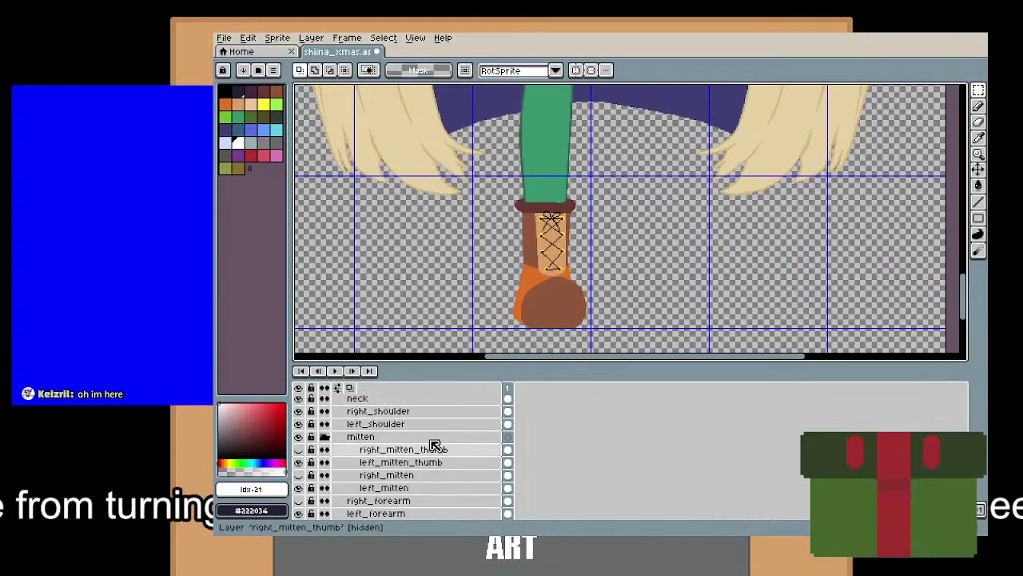
scroll(432, 448, up, 3)
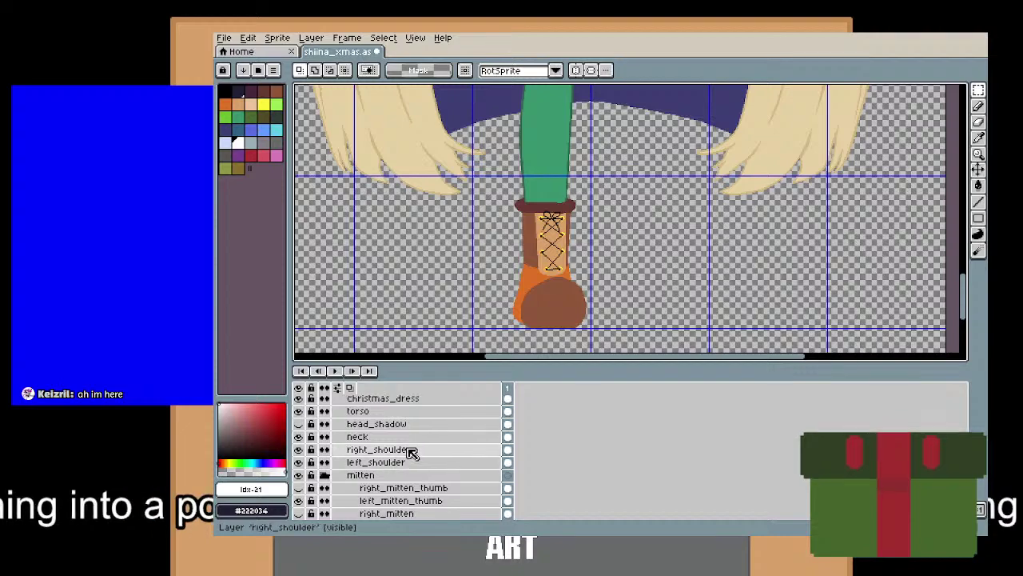
scroll(543, 276, down, 4)
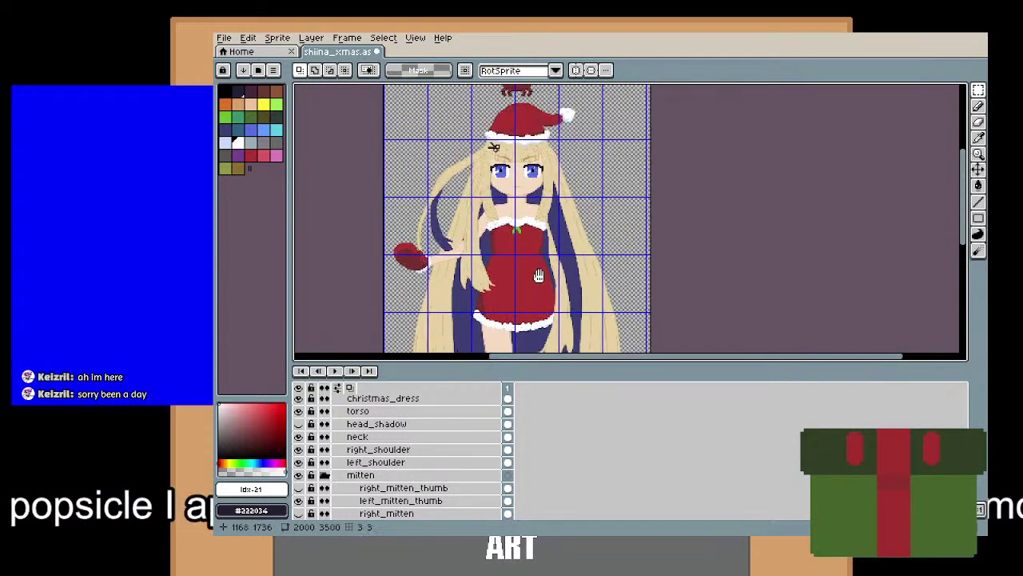
drag(539, 276, 575, 174)
drag(574, 256, 575, 176)
scroll(580, 260, up, 1)
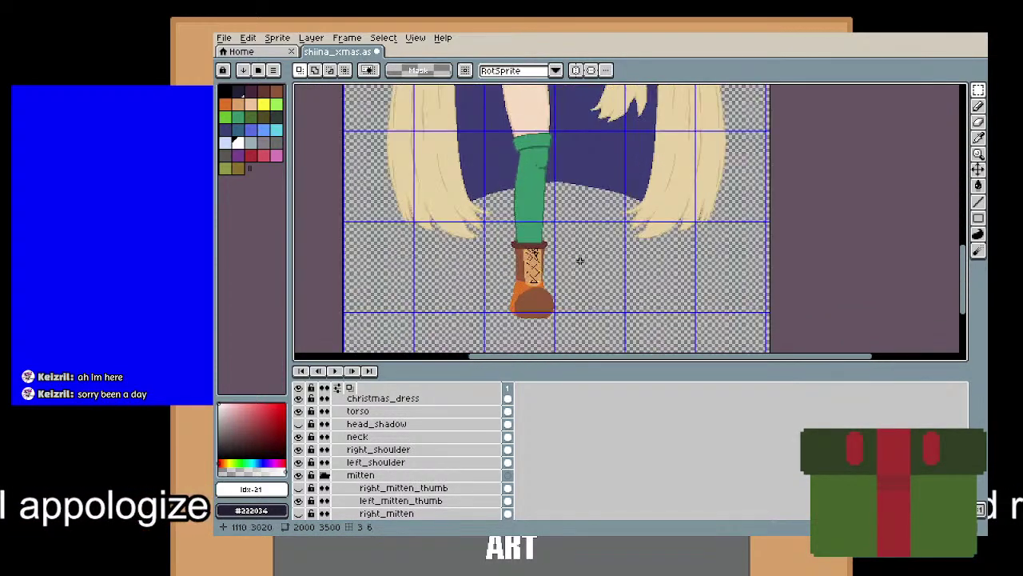
scroll(387, 463, up, 7)
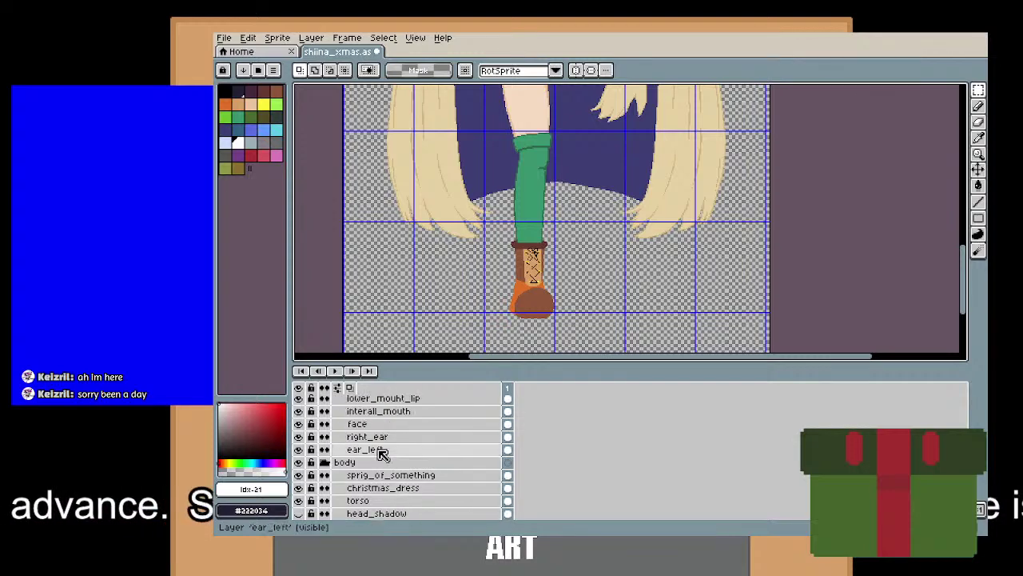
click(298, 436)
scroll(382, 446, up, 1)
scroll(382, 446, up, 2)
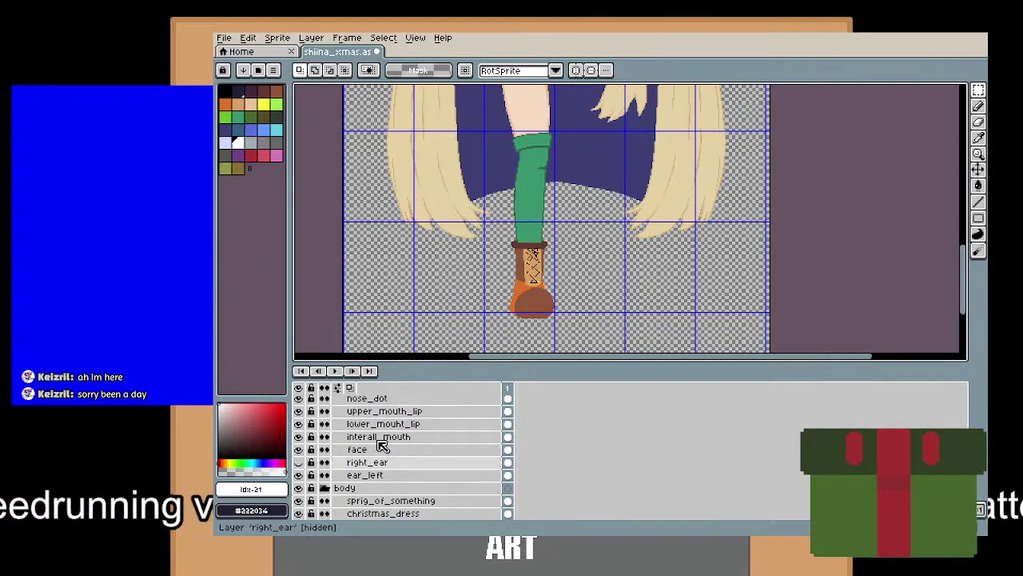
scroll(319, 424, up, 2)
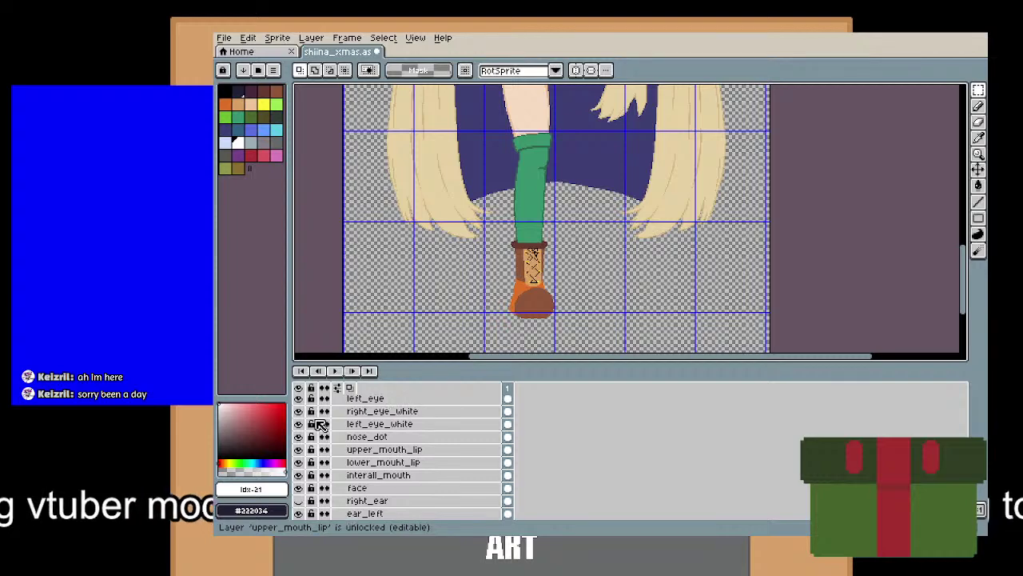
click(298, 410)
Hide the right_eye, right_eye_shine, right_bottom_eye_lid and right_top_eye_lid layers.
scroll(376, 445, up, 2)
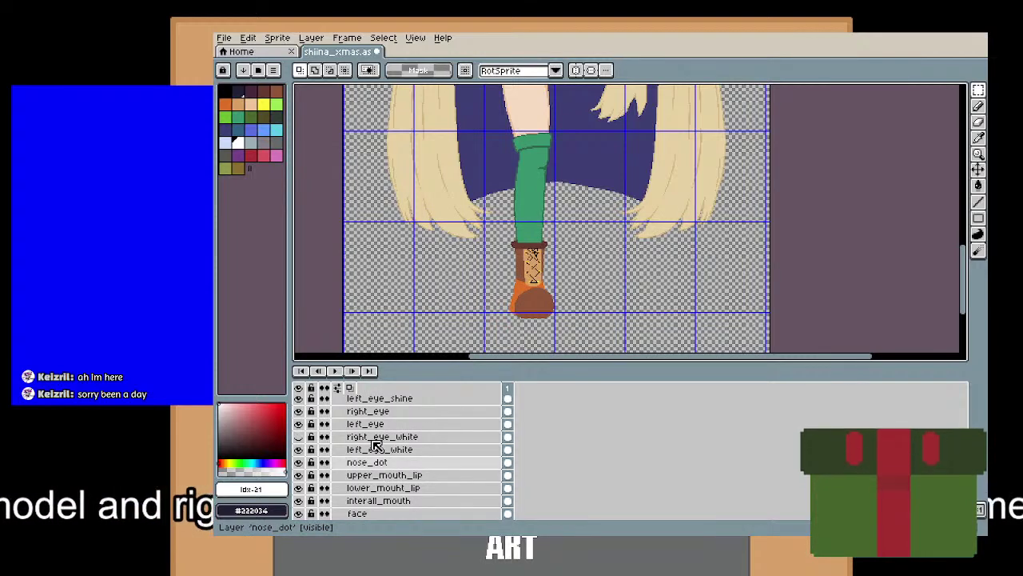
scroll(376, 444, up, 2)
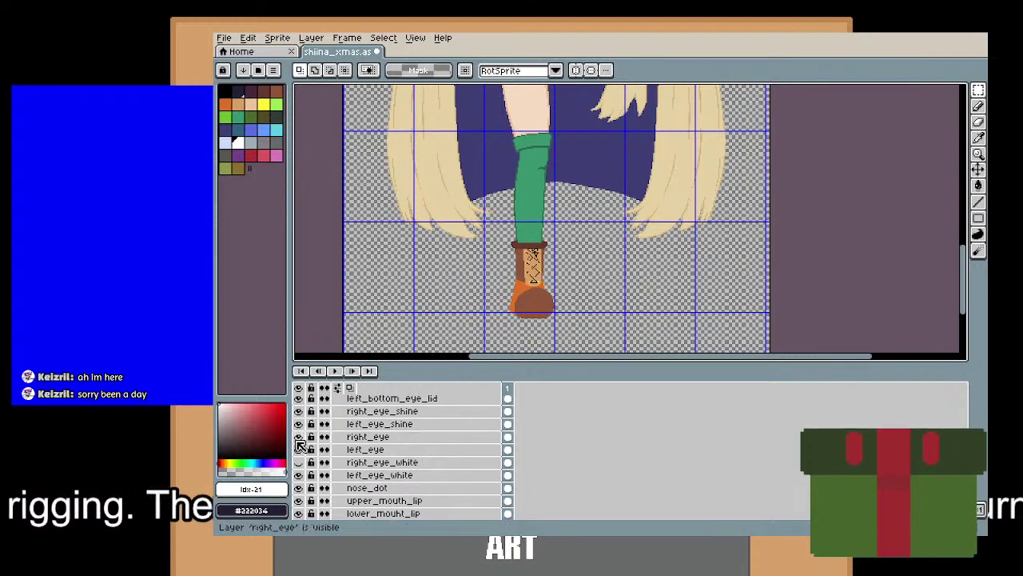
click(298, 411)
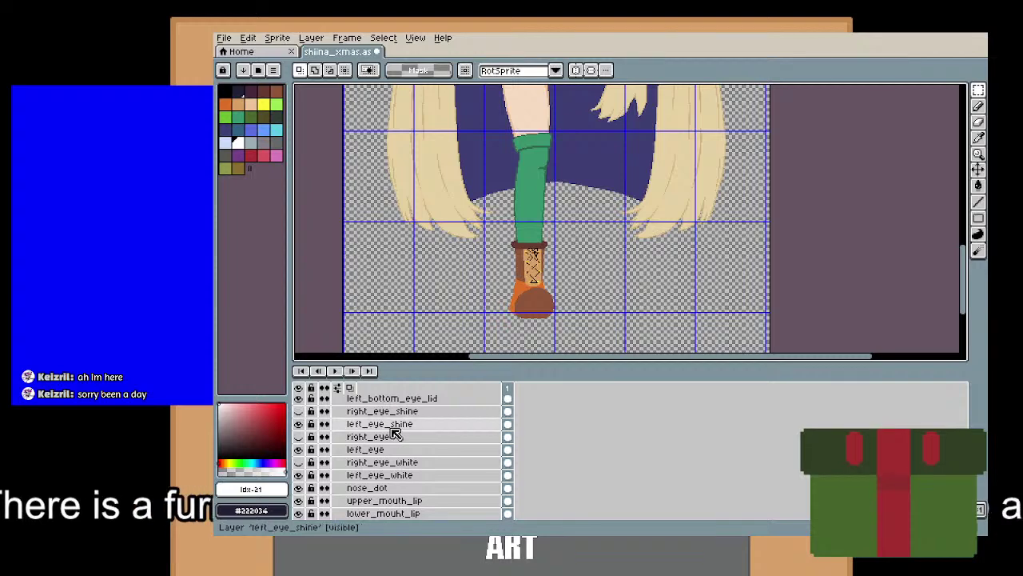
scroll(296, 420, up, 2)
click(297, 412)
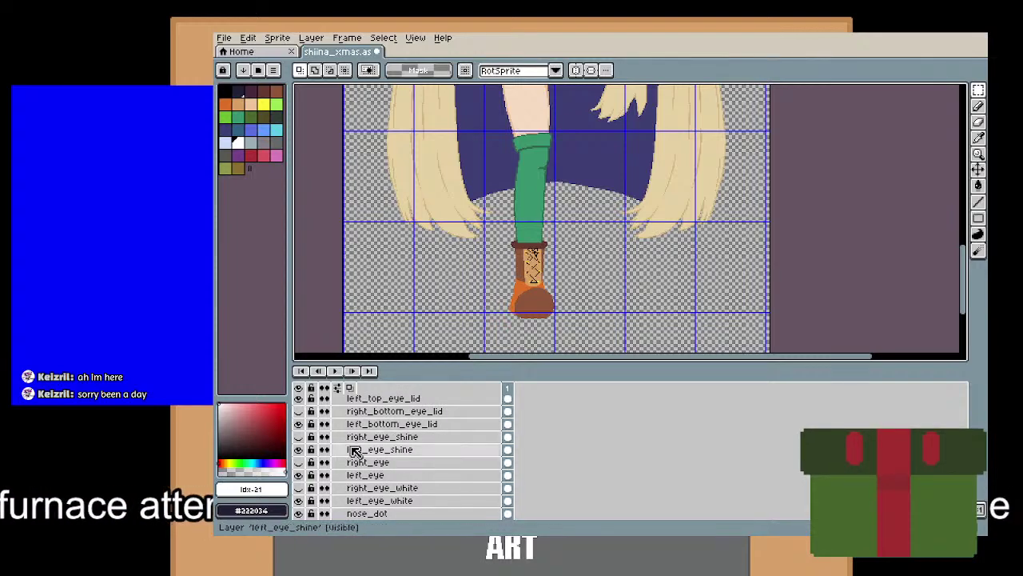
scroll(350, 448, up, 2)
click(298, 413)
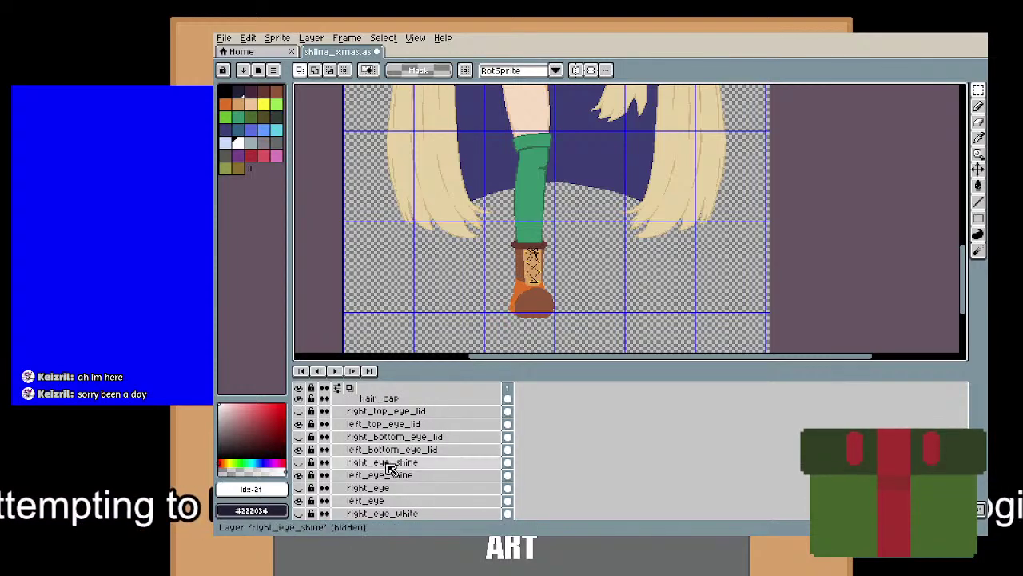
Hide right_side_lock_long and right_side_lock, plus the crab's kani_right_claw, kani_right_pincer and kani_right_eye_stalk layers.
scroll(298, 432, up, 5)
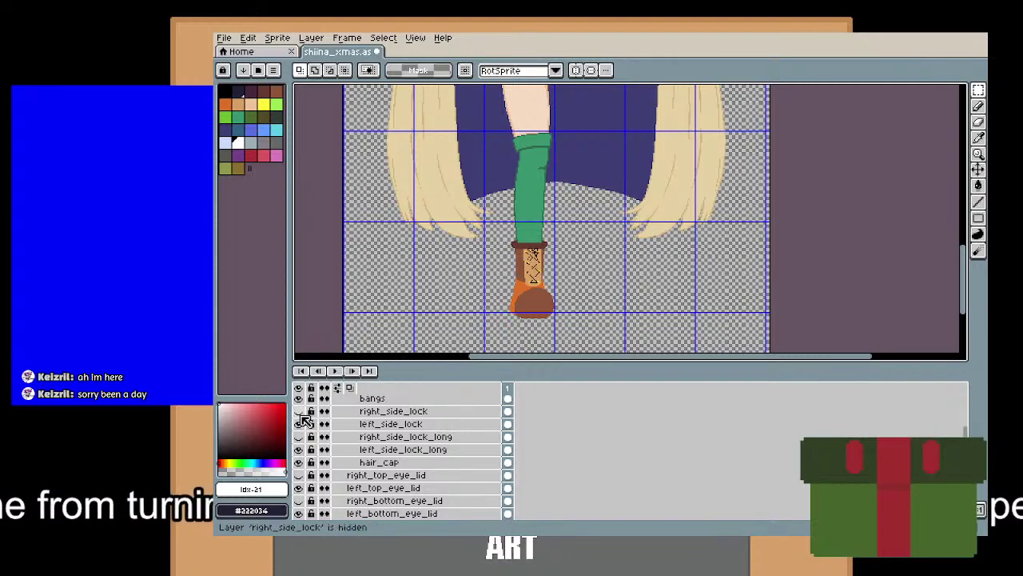
scroll(364, 452, up, 9)
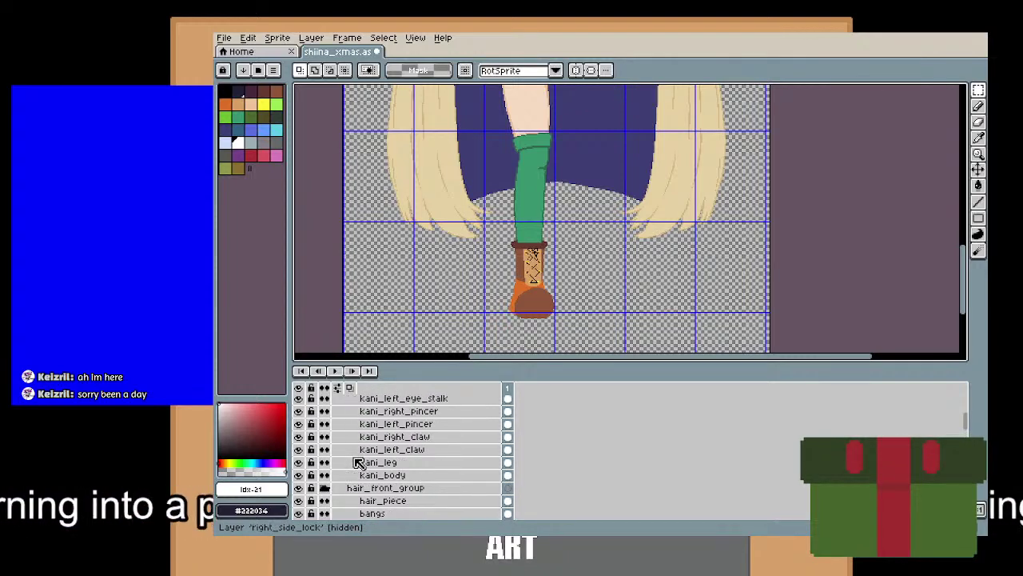
click(299, 437)
scroll(303, 436, up, 2)
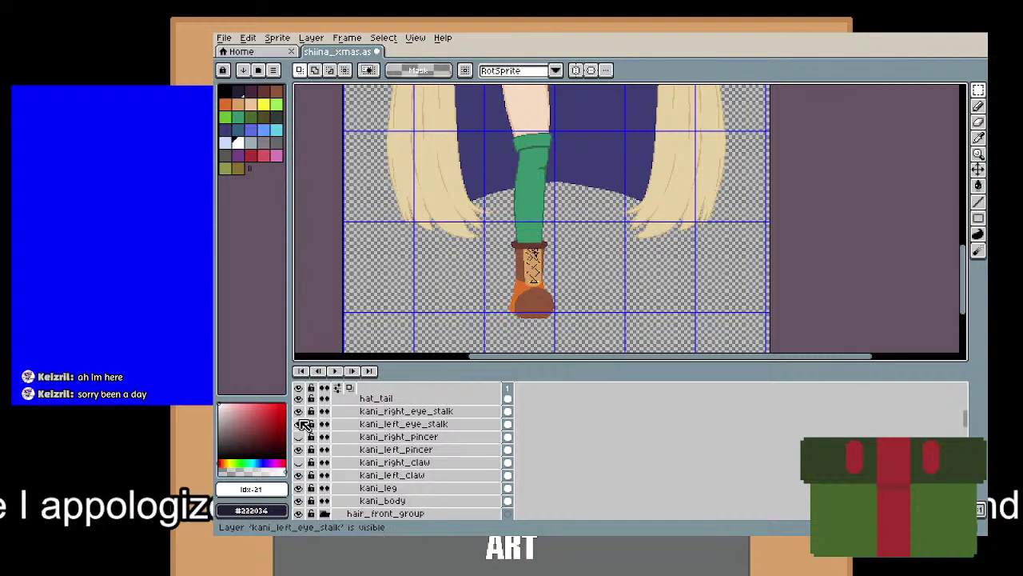
scroll(304, 415, up, 3)
scroll(593, 267, down, 2)
Rename the crab's kani_leg layer to left_kani_leg.
scroll(585, 170, up, 3)
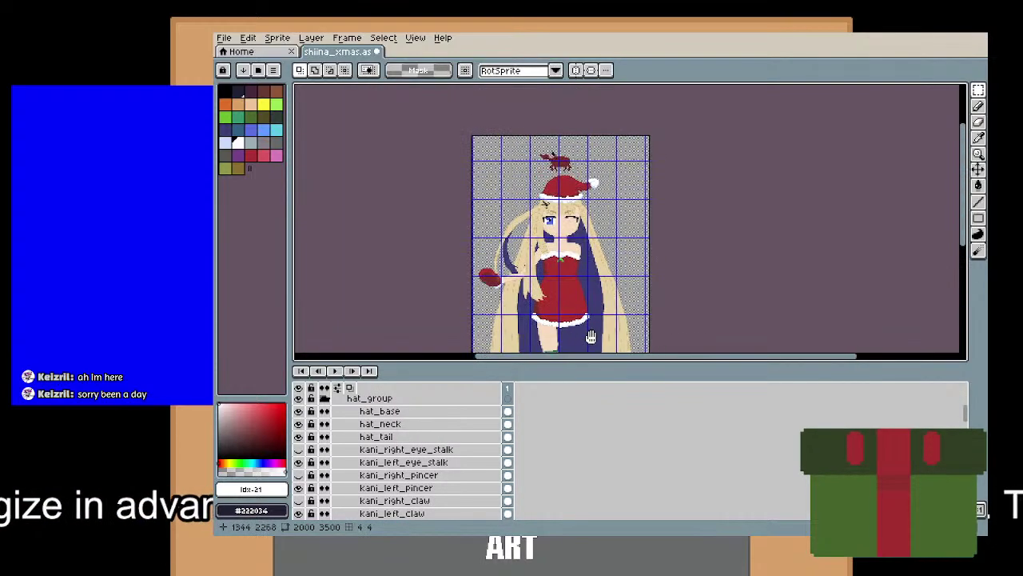
scroll(520, 144, up, 3)
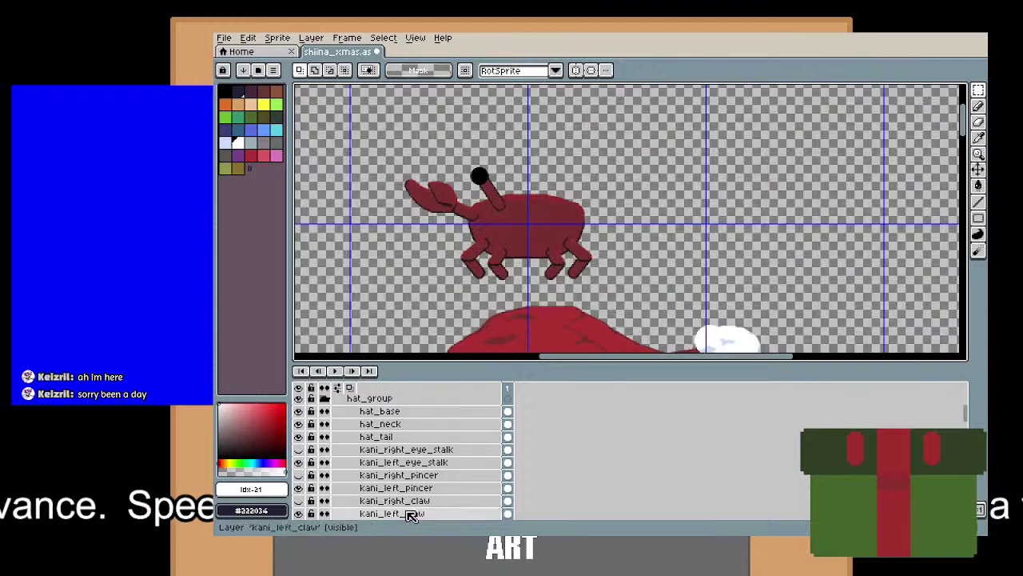
scroll(417, 469, down, 3)
double_click(403, 489)
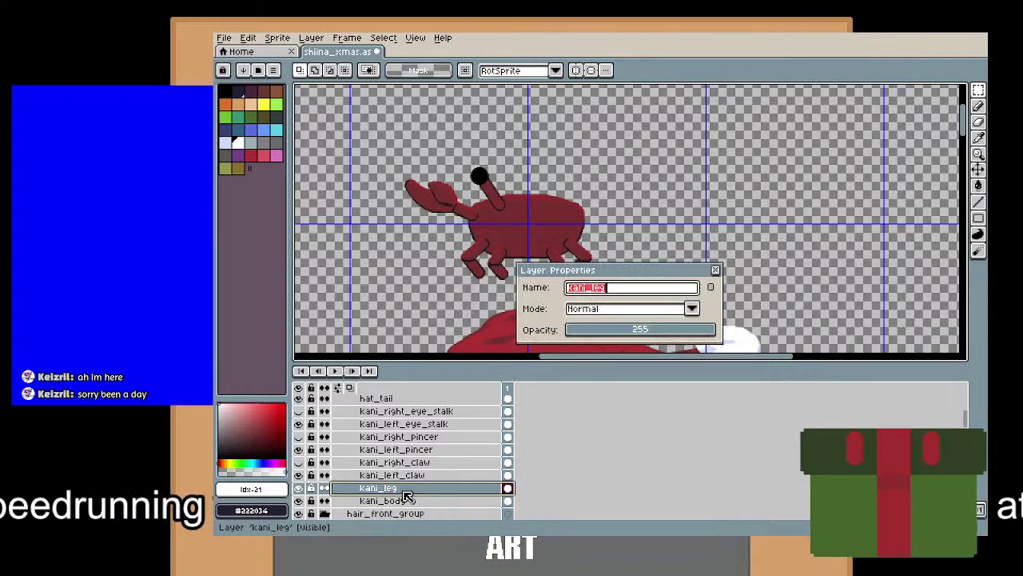
text(le)
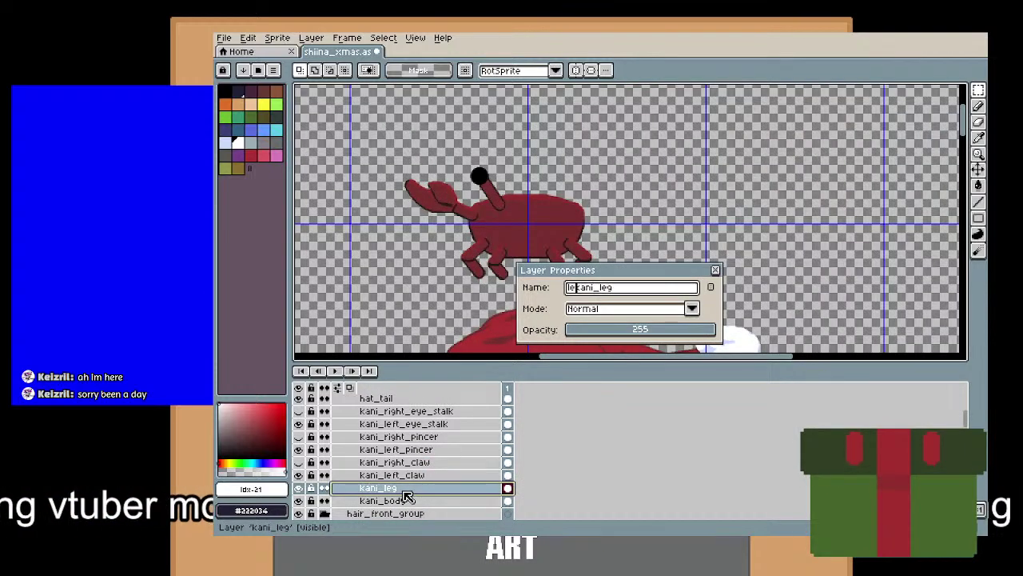
text(ft_)
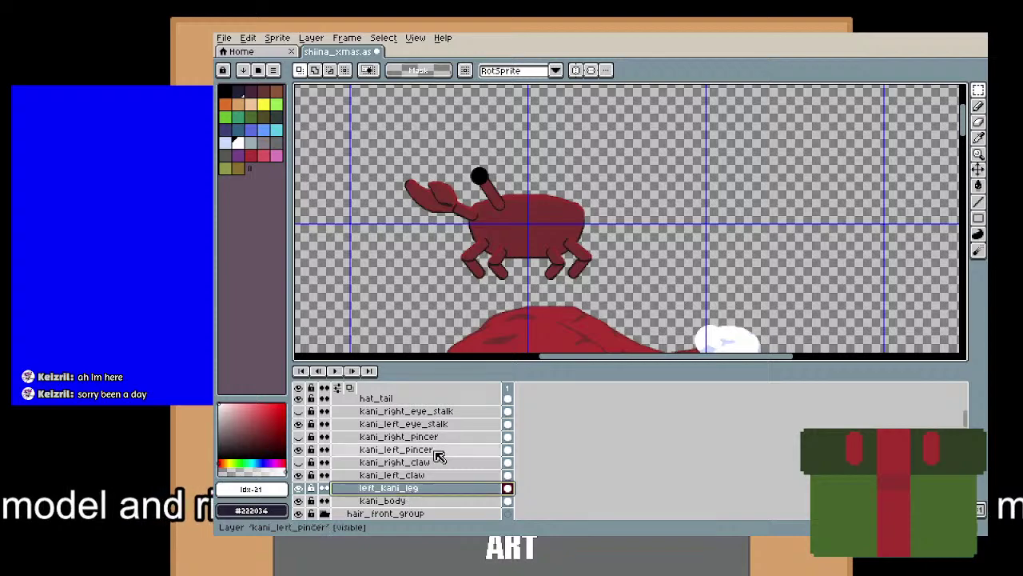
Cut the crab's right-hand legs out of left_kani_leg with a selection of their grid cell.
double_click(609, 279)
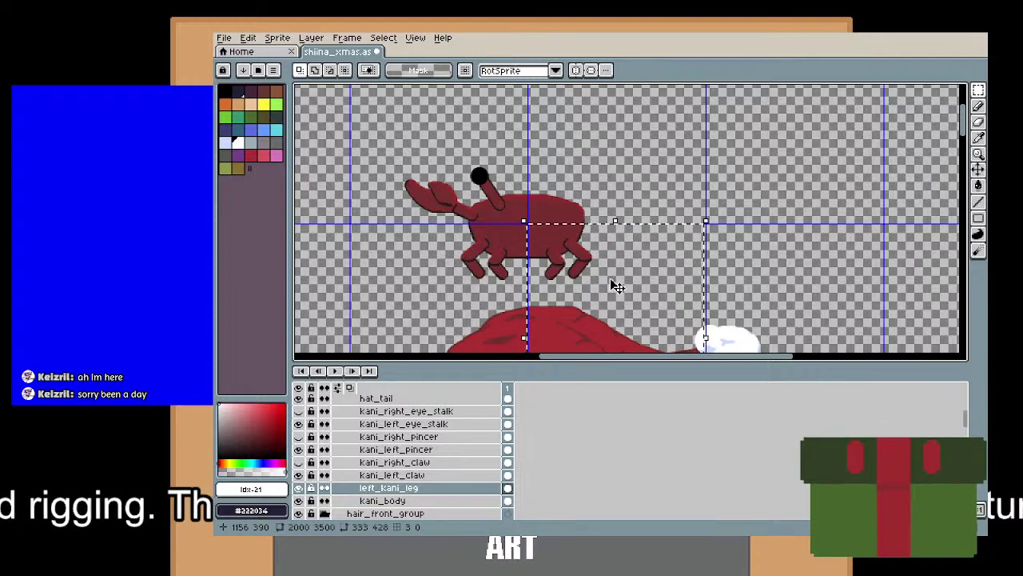
drag(612, 279, 632, 183)
click(761, 209)
click(761, 210)
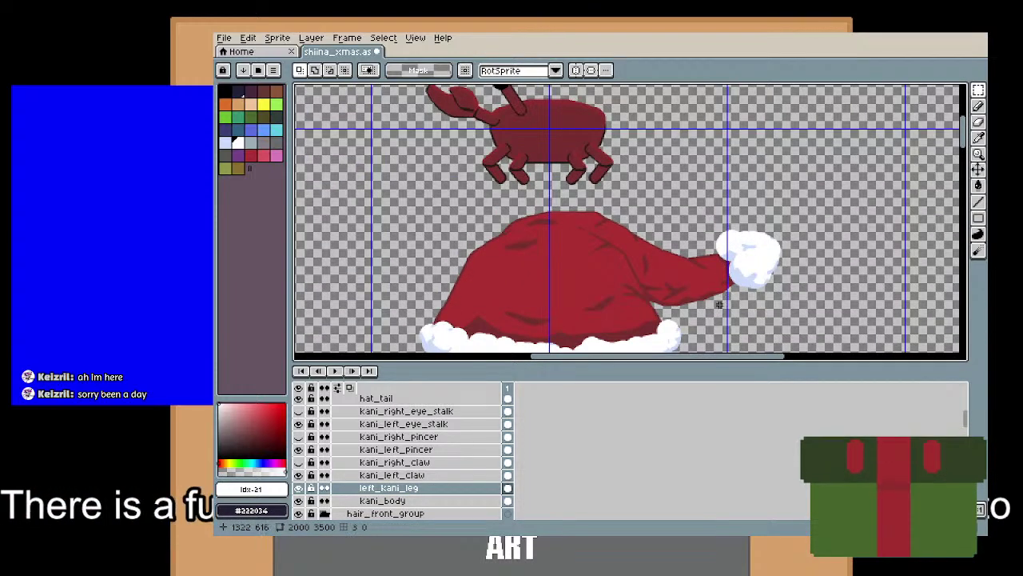
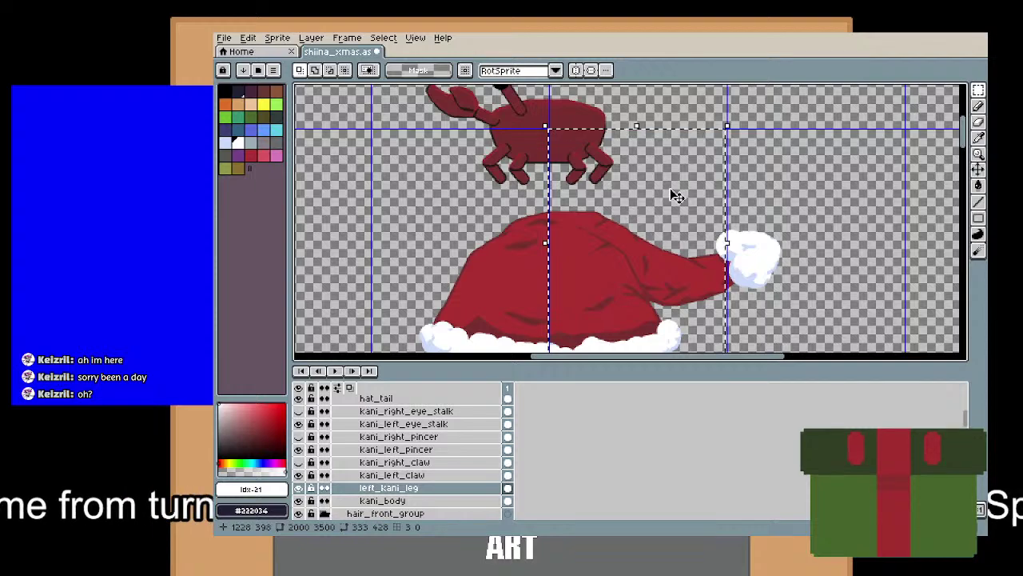
drag(670, 188, 680, 200)
drag(679, 257, 642, 182)
key(ctrl+z)
scroll(504, 176, up, 3)
scroll(504, 176, left, 2)
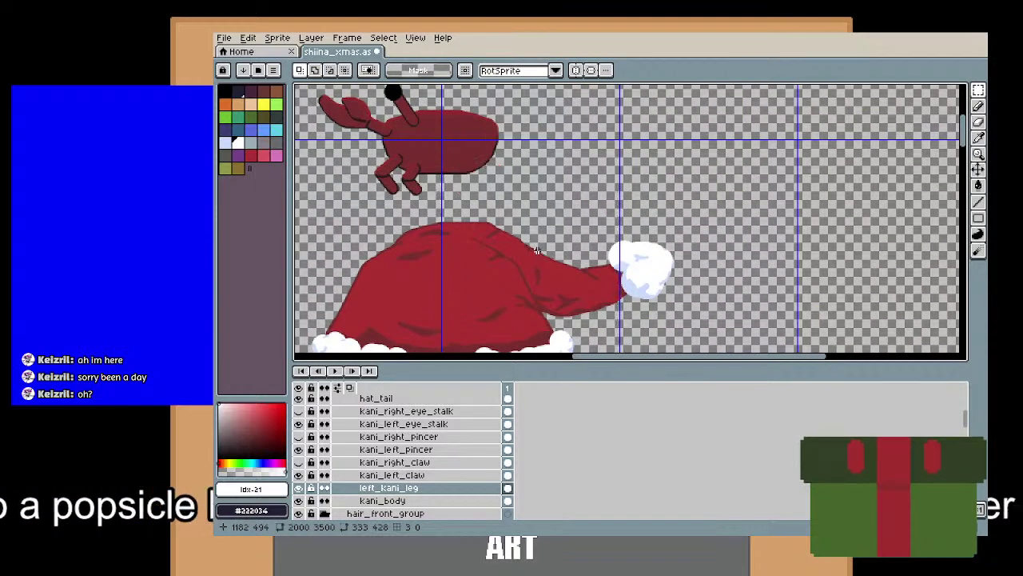
Add a new layer above left_kani_leg and name it right_kani_leg.
right_click(399, 491)
mouse_move(420, 450)
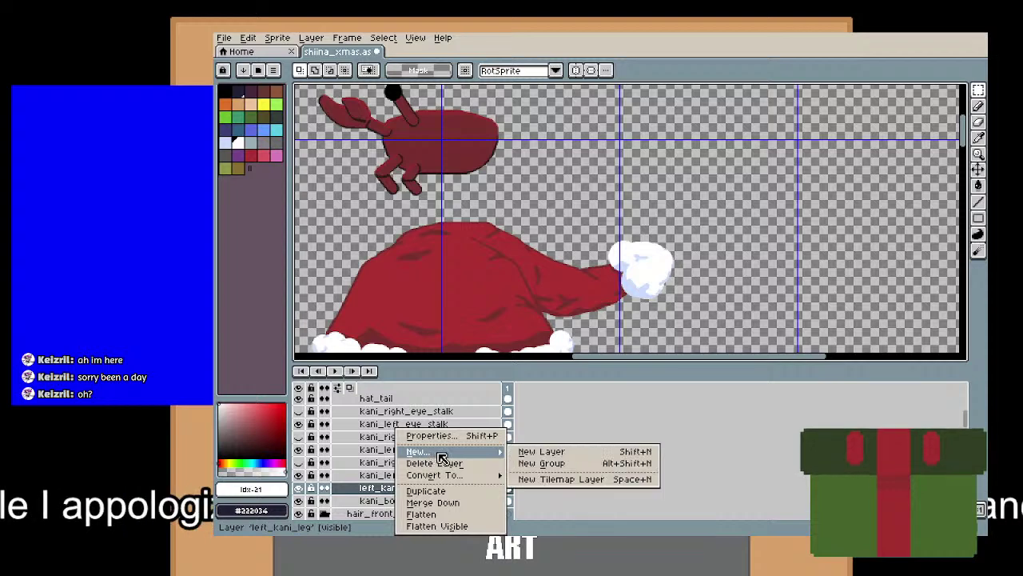
click(549, 450)
scroll(422, 470, down, 2)
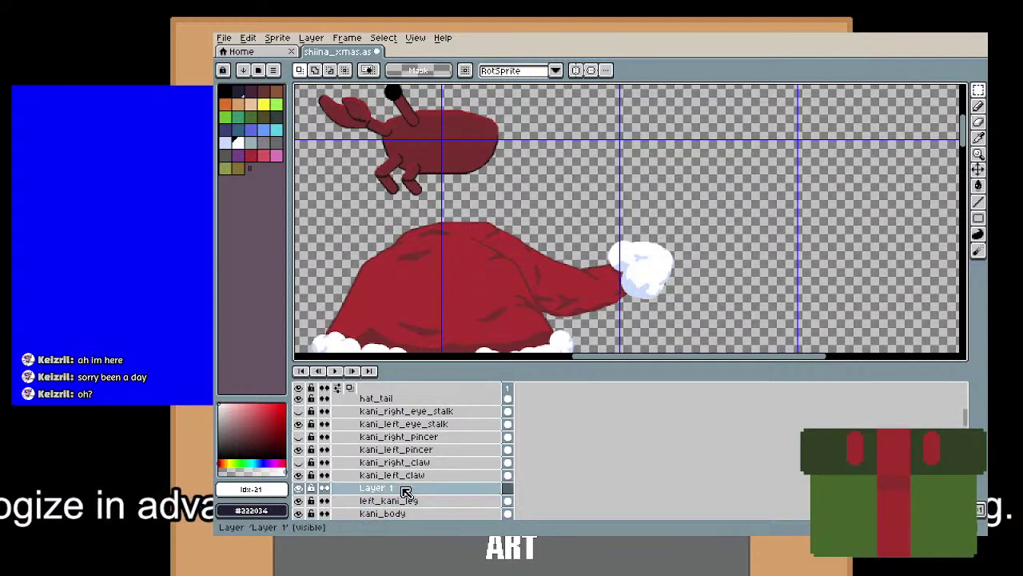
double_click(406, 489)
text(righ)
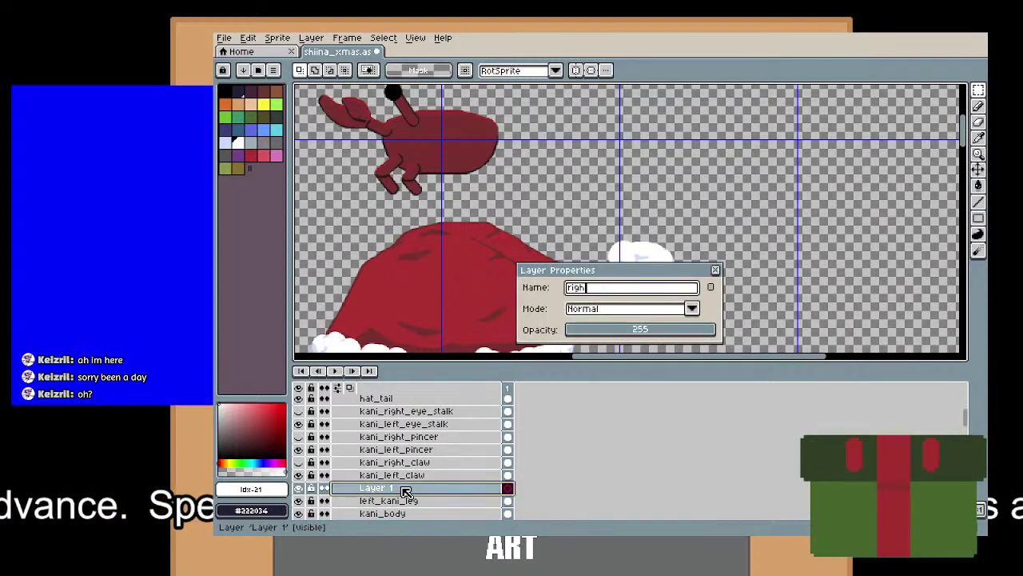
text(t_kani_leg)
key(Return)
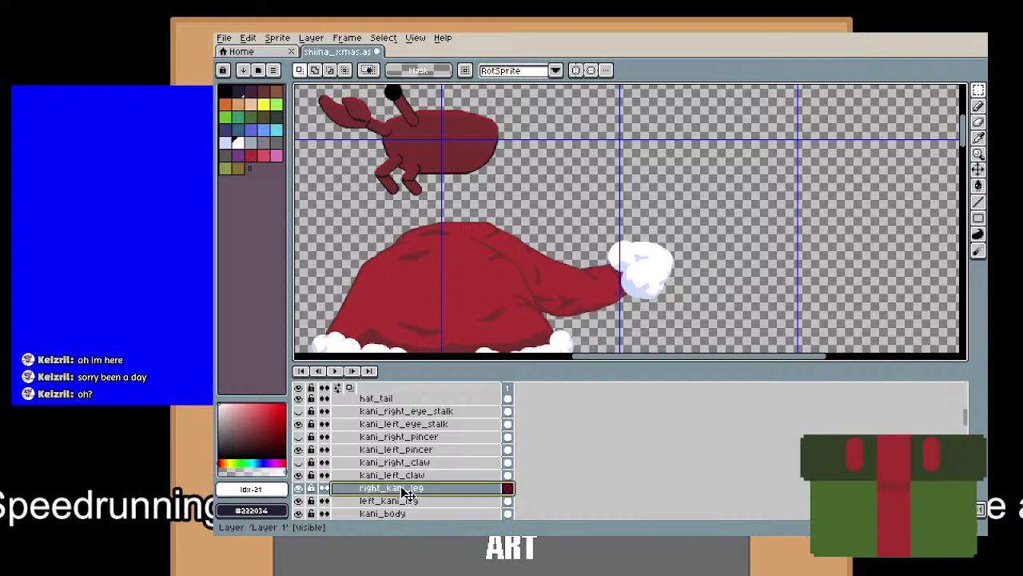
Paste the cut crab legs into right_kani_leg in place and save the file.
key(ctrl+v)
key(Return)
key(ctrl+s)
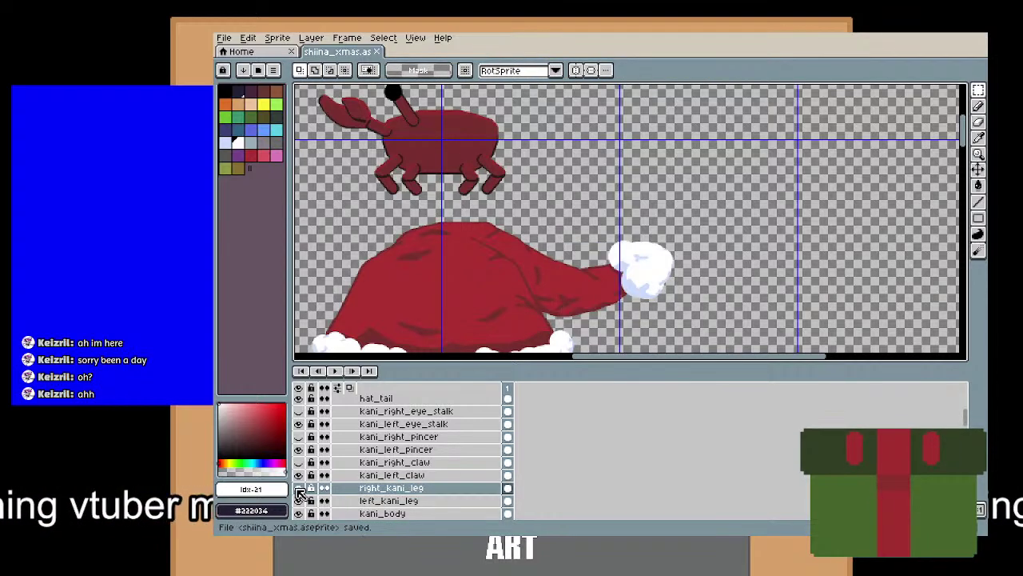
Hide the right_kani_leg, right_eye_top_lash, right_eye_side_lash and right_eye_brow layers.
scroll(529, 173, down, 1)
drag(497, 233, 496, 157)
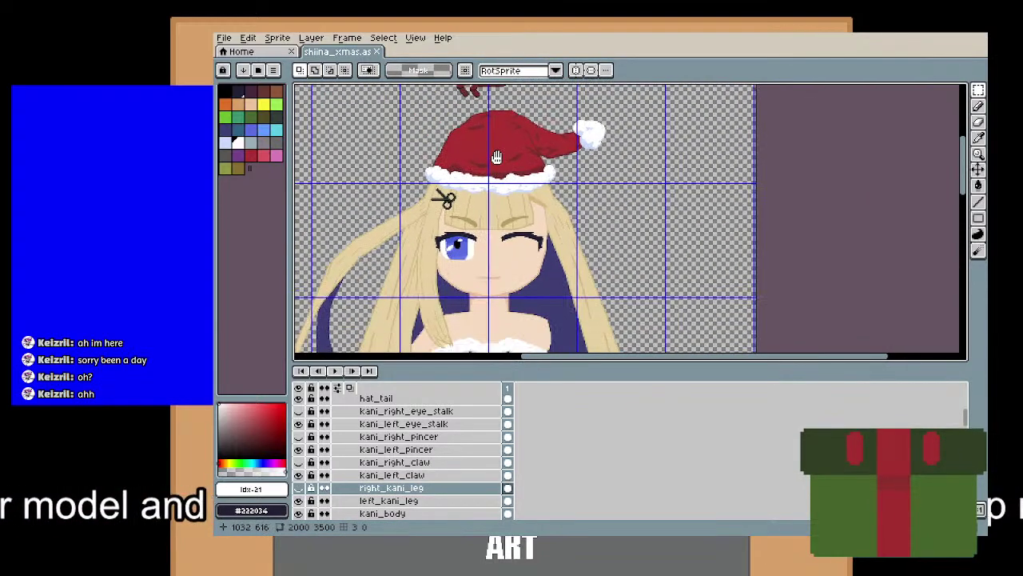
scroll(423, 454, up, 5)
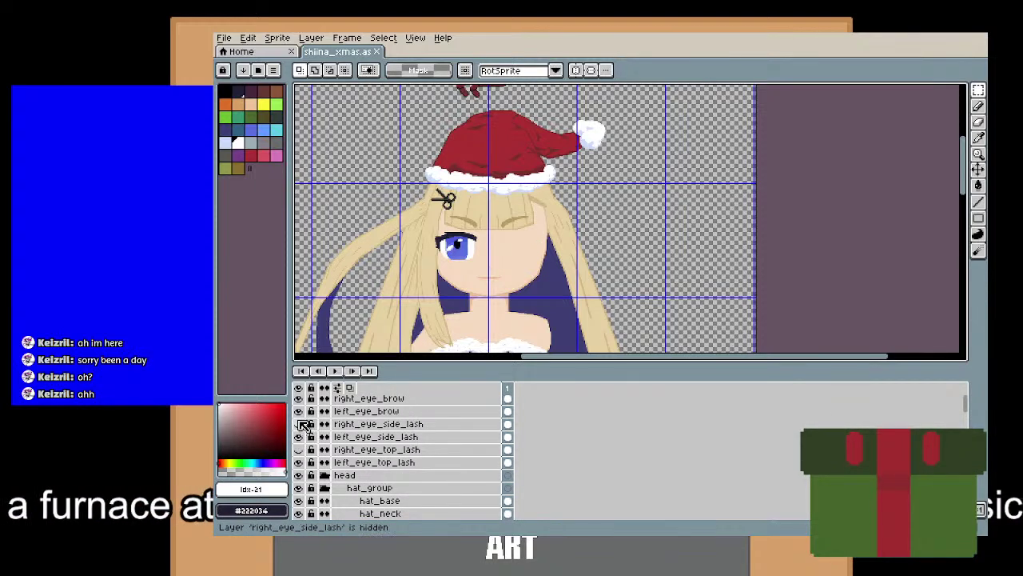
scroll(466, 223, up, 1)
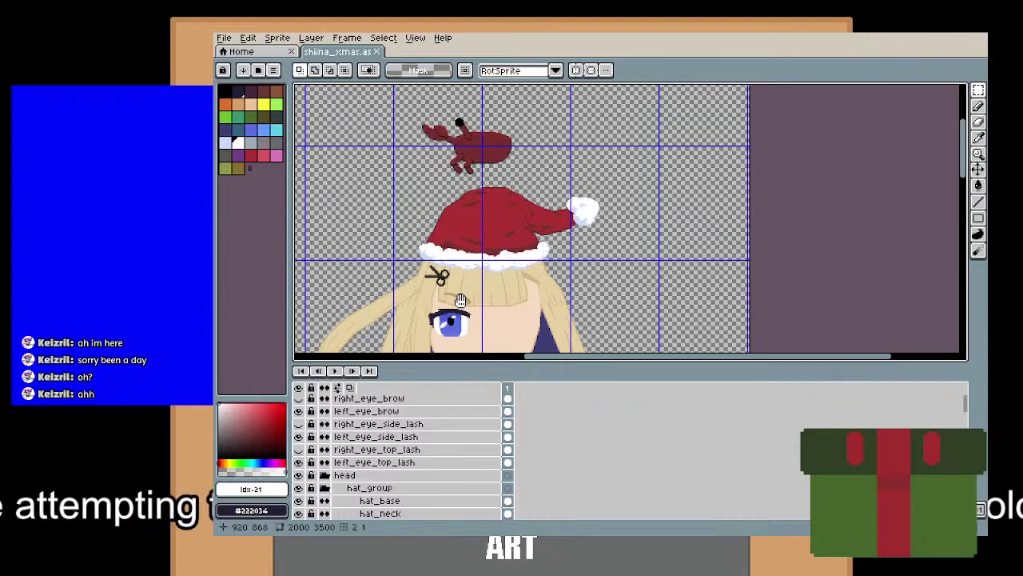
Check the figure from the hat down to the boot for right-side parts that are not yet separated.
scroll(495, 240, down, 5)
mouse_move(526, 263)
mouse_down()
mouse_move(521, 224)
mouse_move(511, 272)
mouse_up()
scroll(500, 239, down, 8)
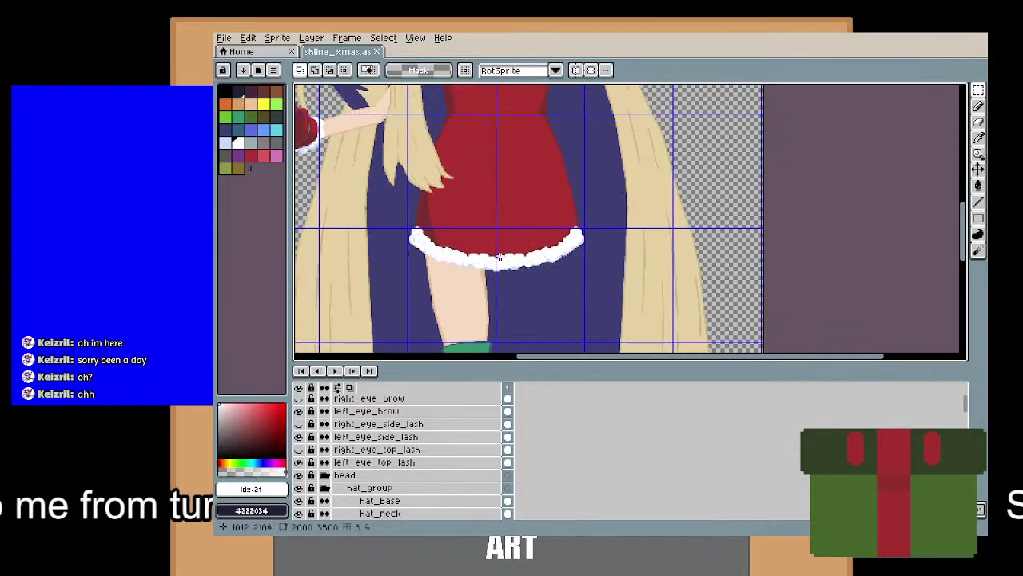
scroll(500, 320, up, 8)
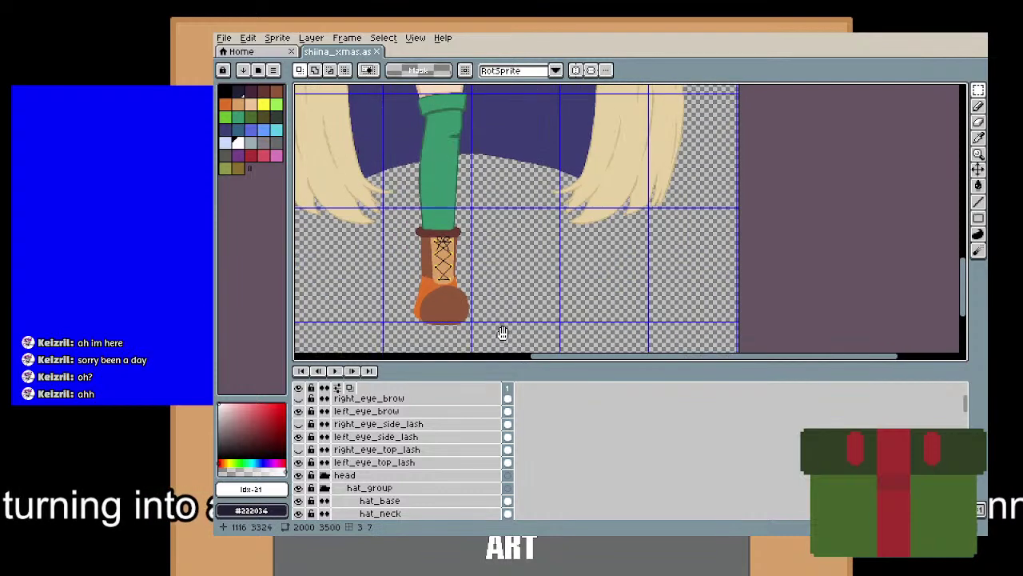
drag(497, 307, 483, 128)
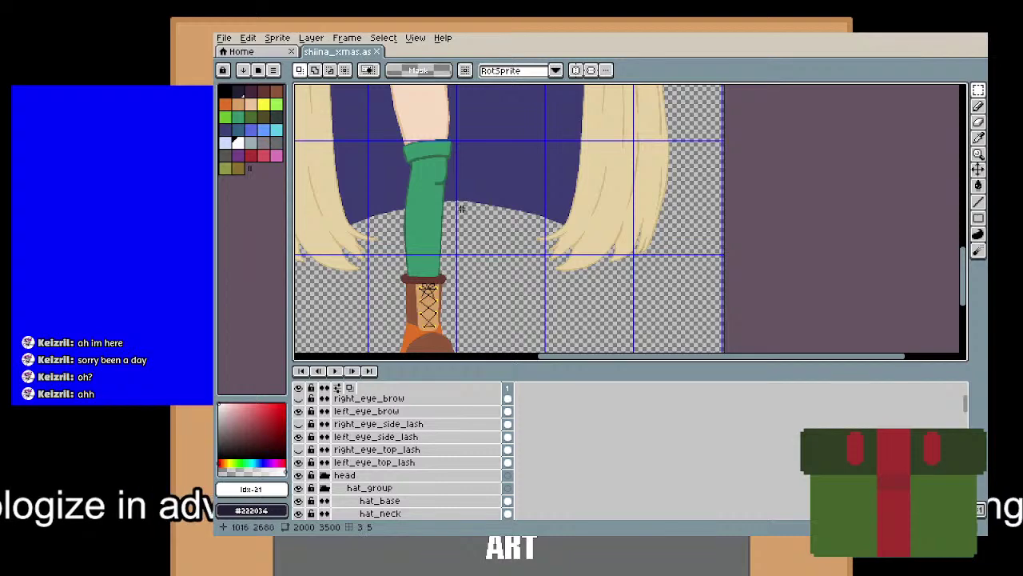
Show the right eyebrow, right lash and right crab layers again, from right_eye_brow down to right_kani_leg.
drag(424, 132, 442, 202)
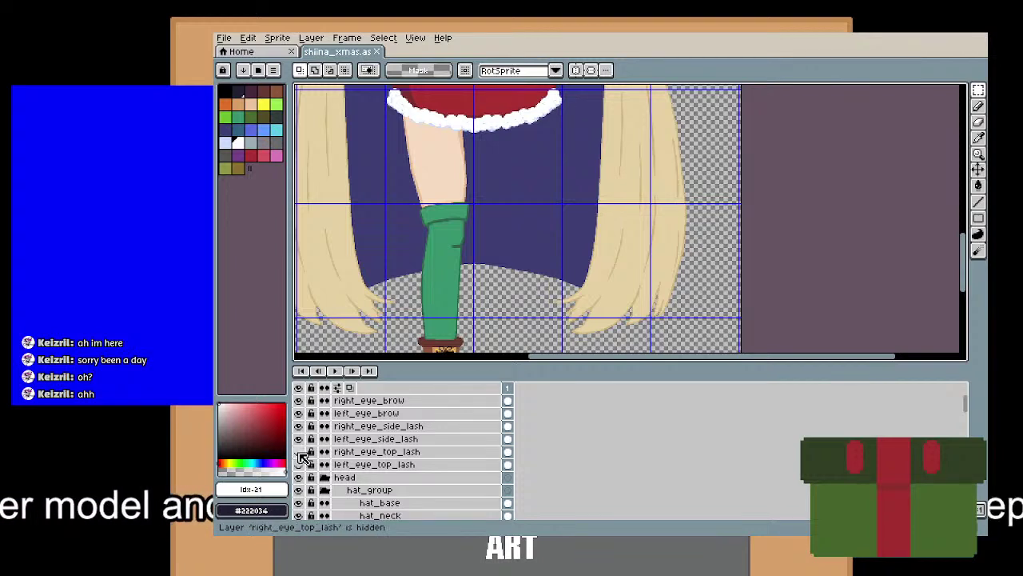
scroll(302, 466, down, 4)
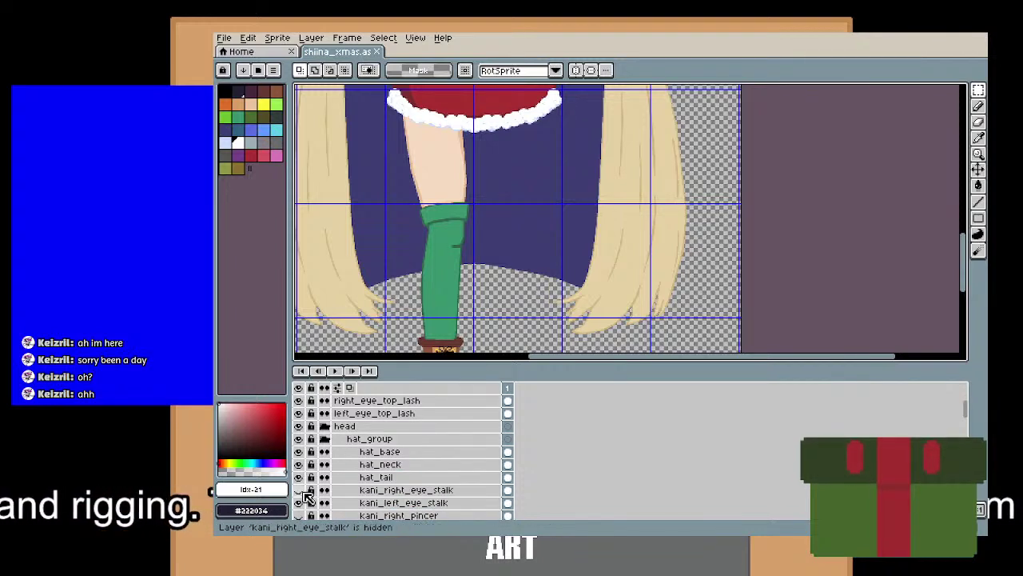
scroll(308, 496, down, 3)
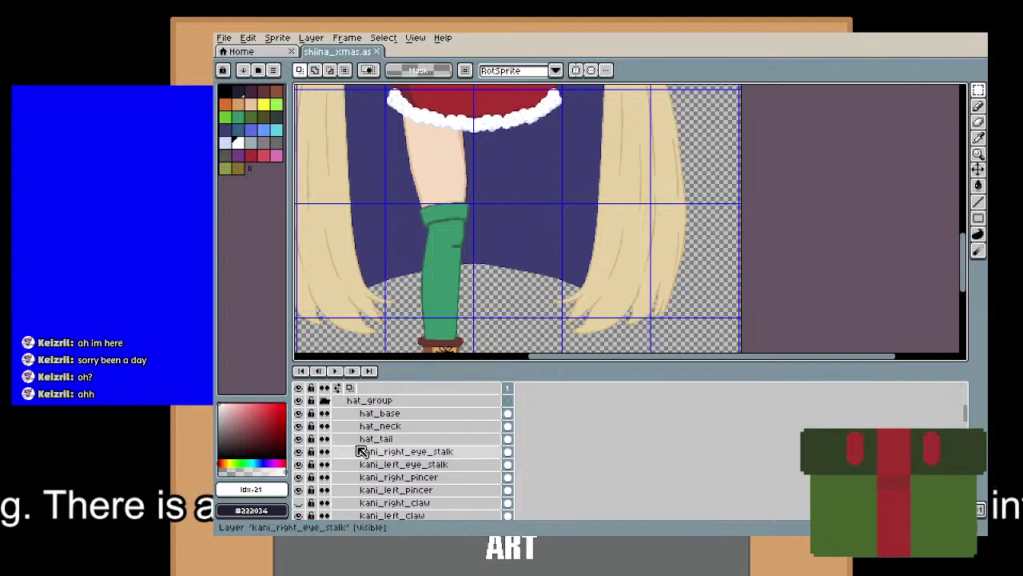
scroll(360, 451, down, 2)
click(299, 478)
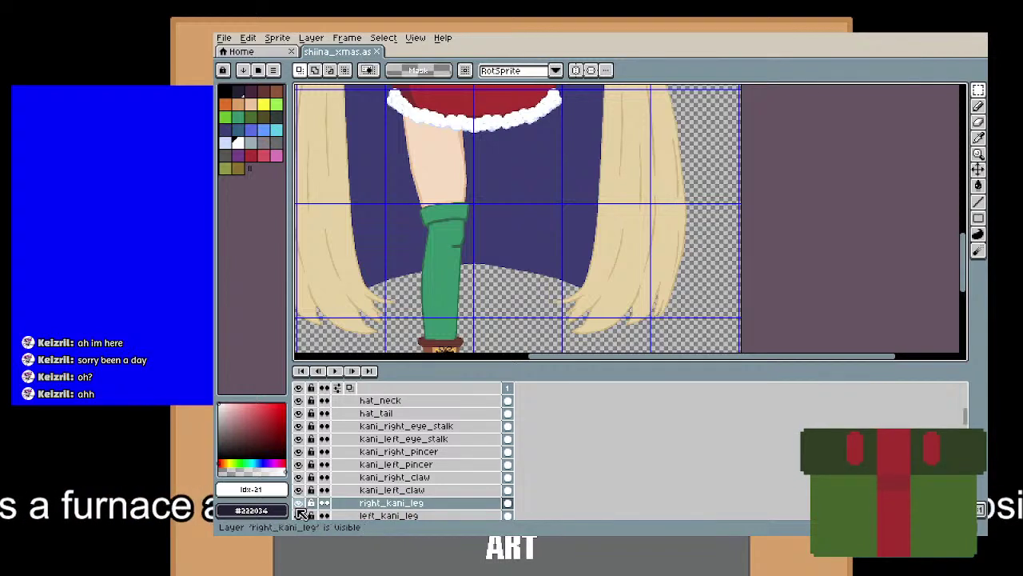
scroll(301, 512, down, 14)
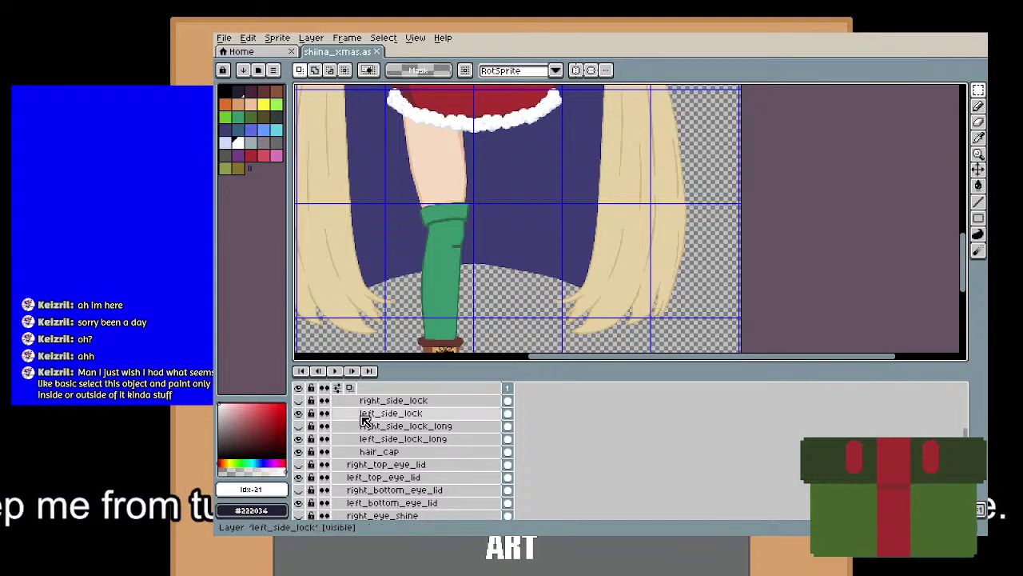
Show the right_side_lock_long layer and switch to the Magic Wand tool.
click(299, 426)
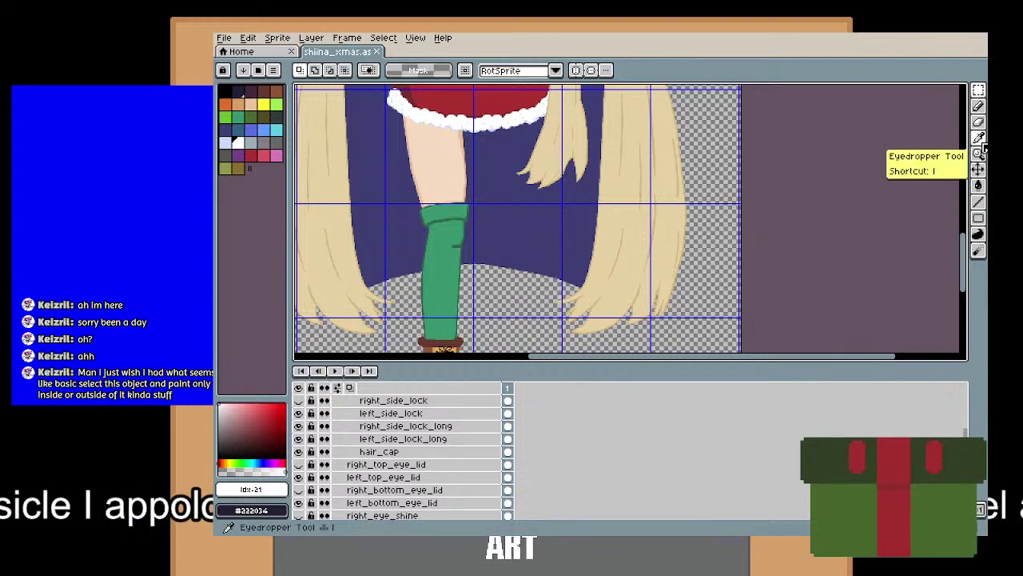
click(981, 92)
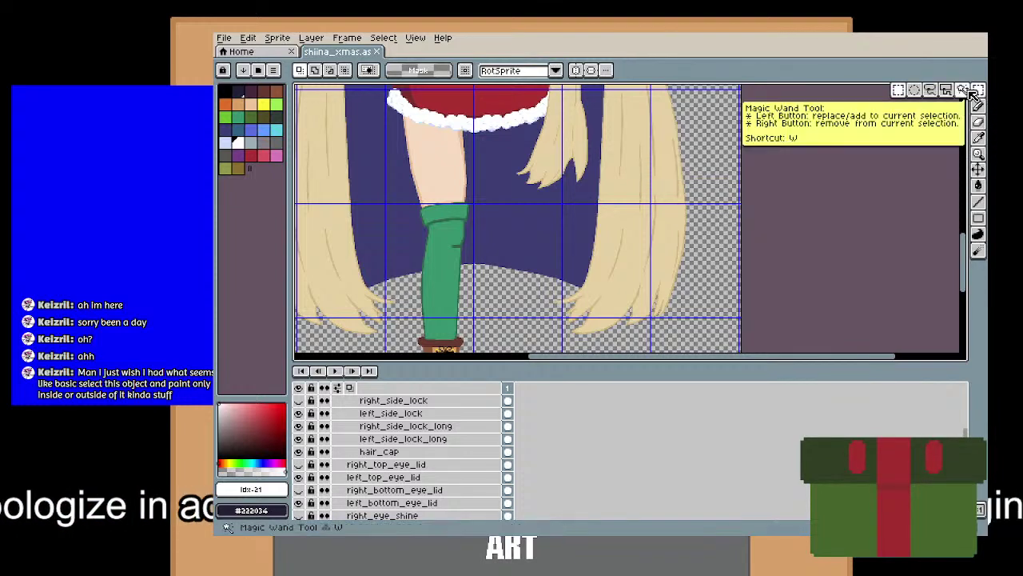
click(963, 90)
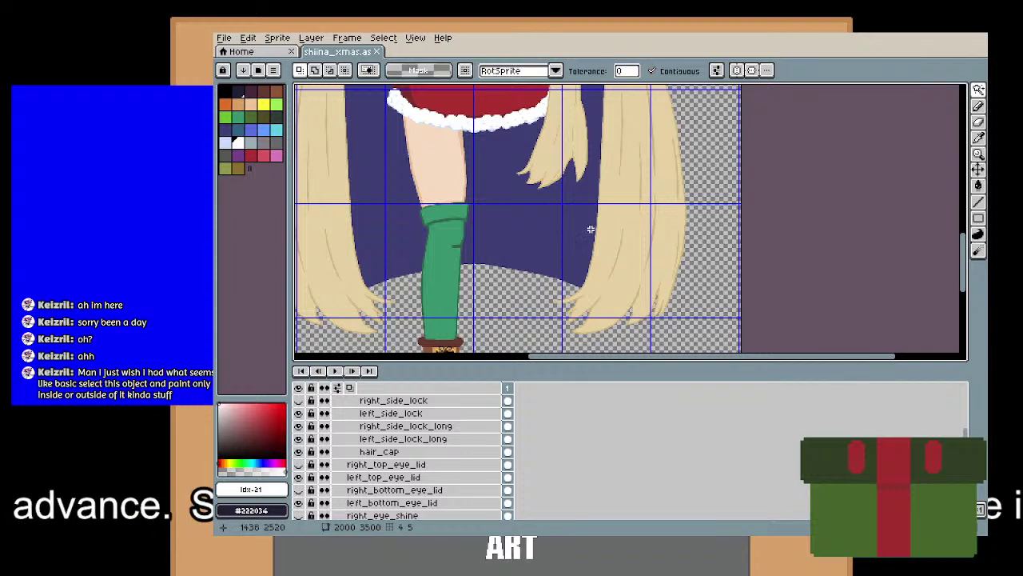
Show the right_eye_white, right_eye and right_eye_shine layers.
scroll(434, 452, down, 7)
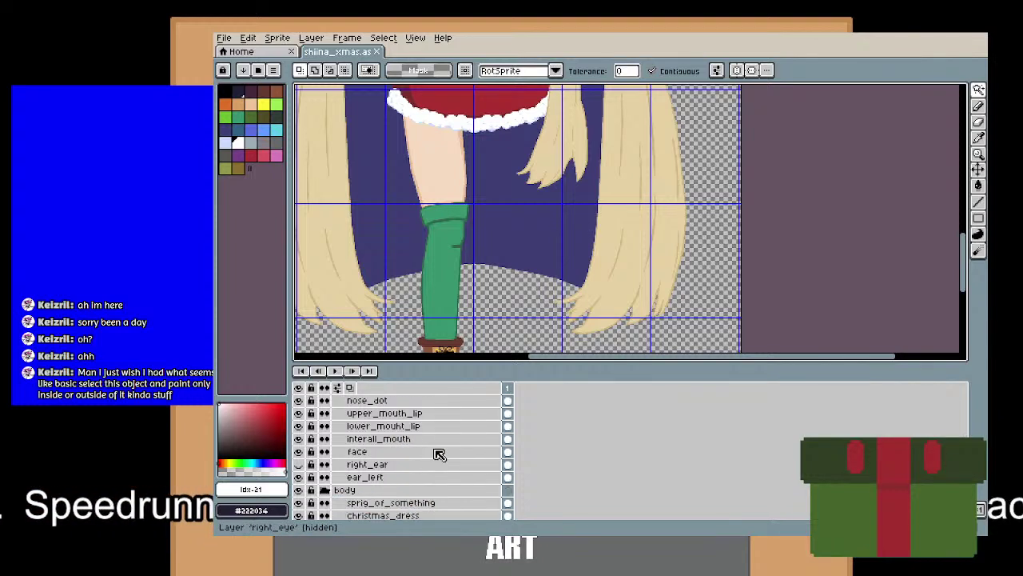
scroll(434, 454, down, 3)
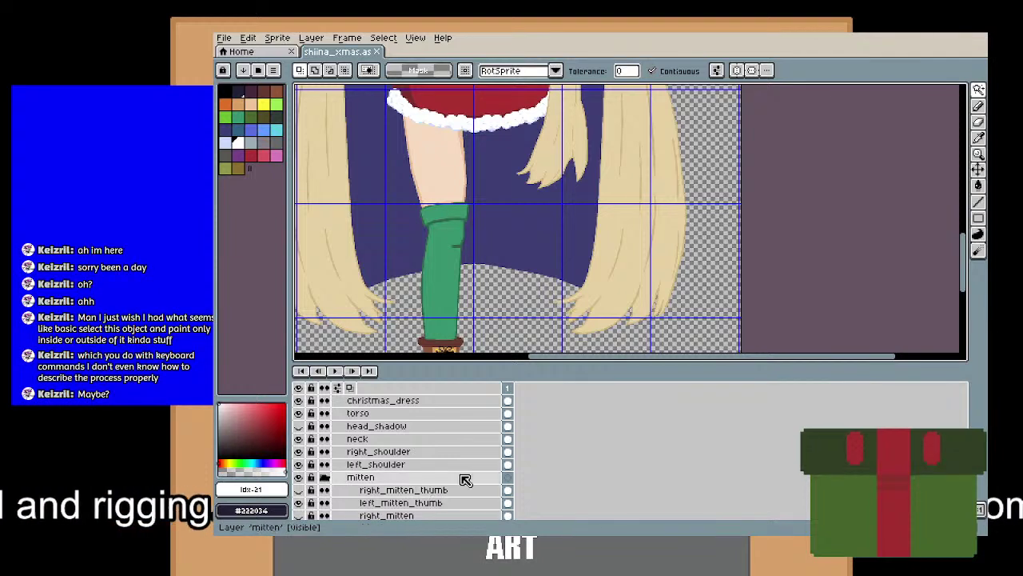
scroll(461, 477, down, 5)
scroll(416, 482, up, 5)
scroll(352, 484, up, 5)
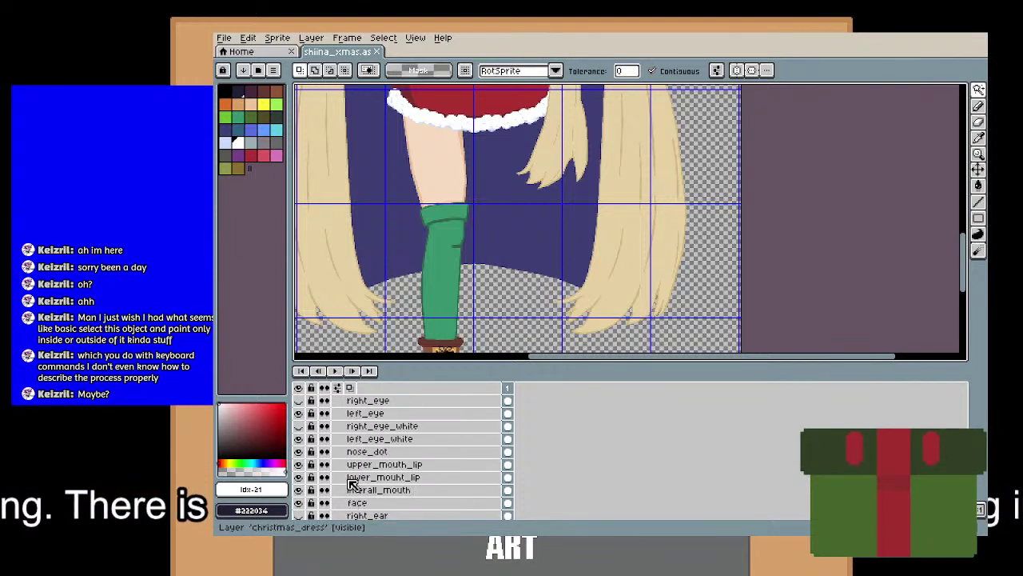
scroll(346, 450, up, 2)
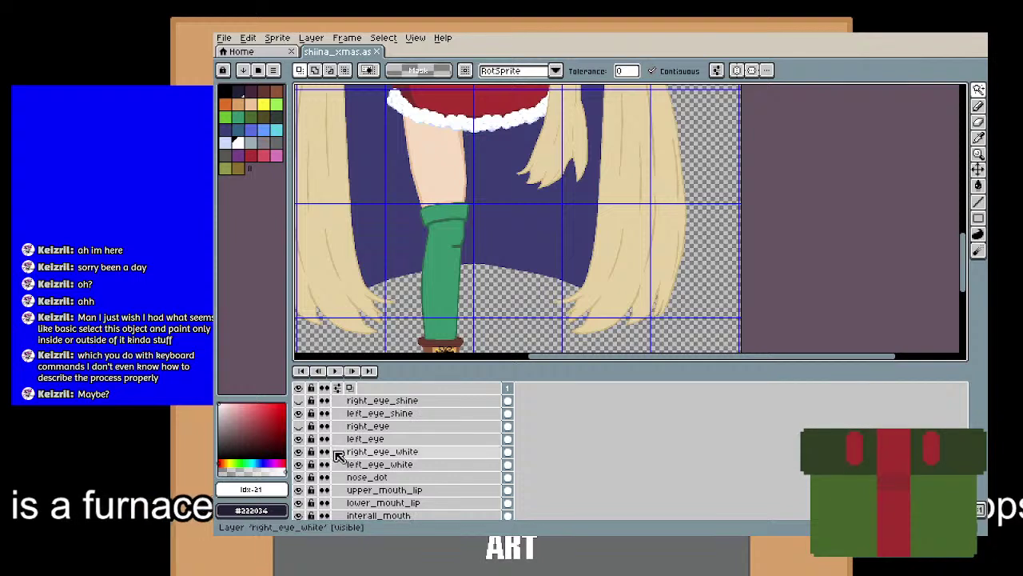
click(301, 402)
Show the right_bottom_eye_lid, right_top_eye_lid and right_side_lock layers.
scroll(370, 443, up, 7)
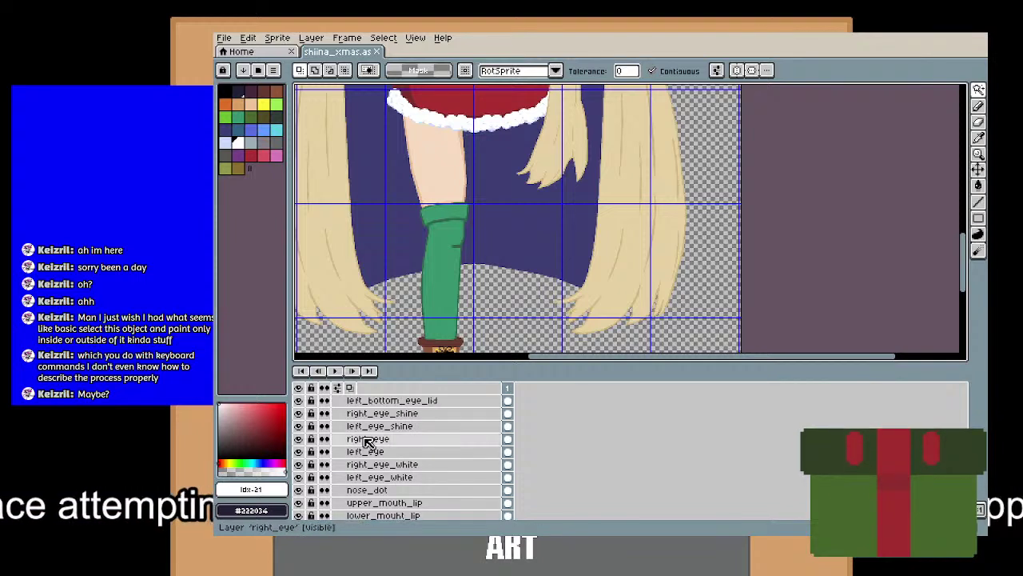
click(301, 475)
click(300, 477)
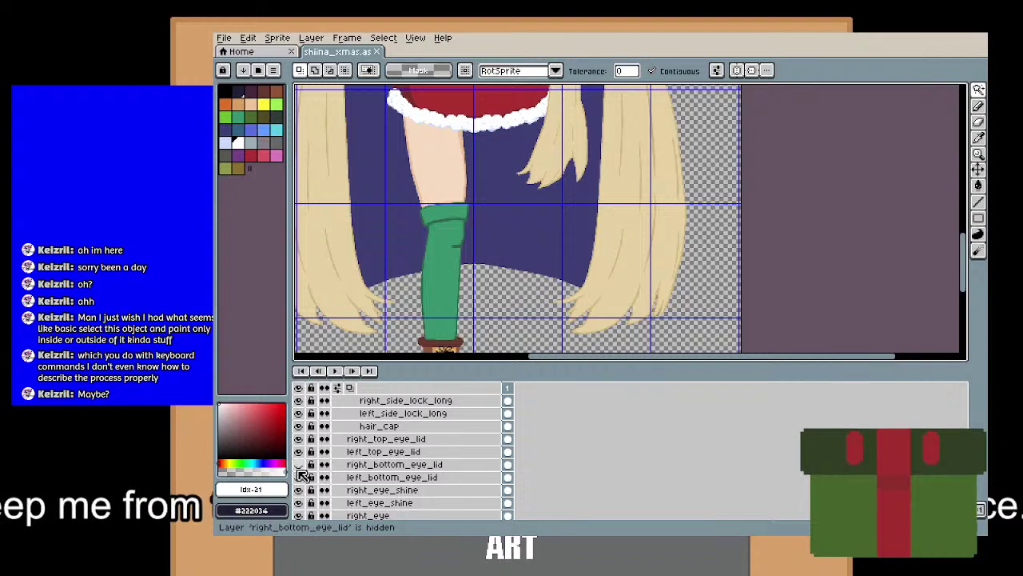
scroll(307, 470, up, 2)
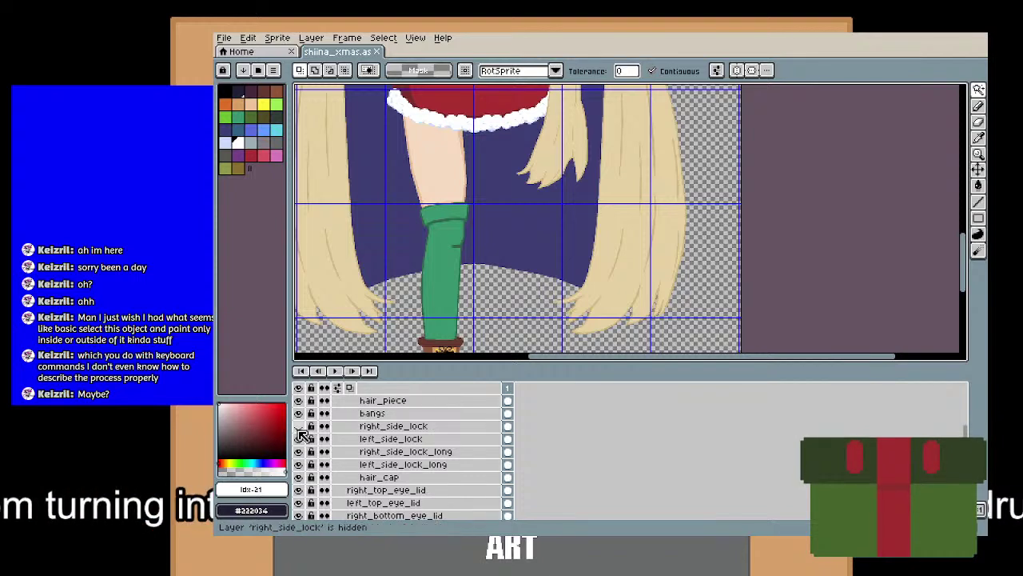
Recheck the head layers for ones still hidden and show right_ear and head_shadow.
scroll(303, 439, up, 5)
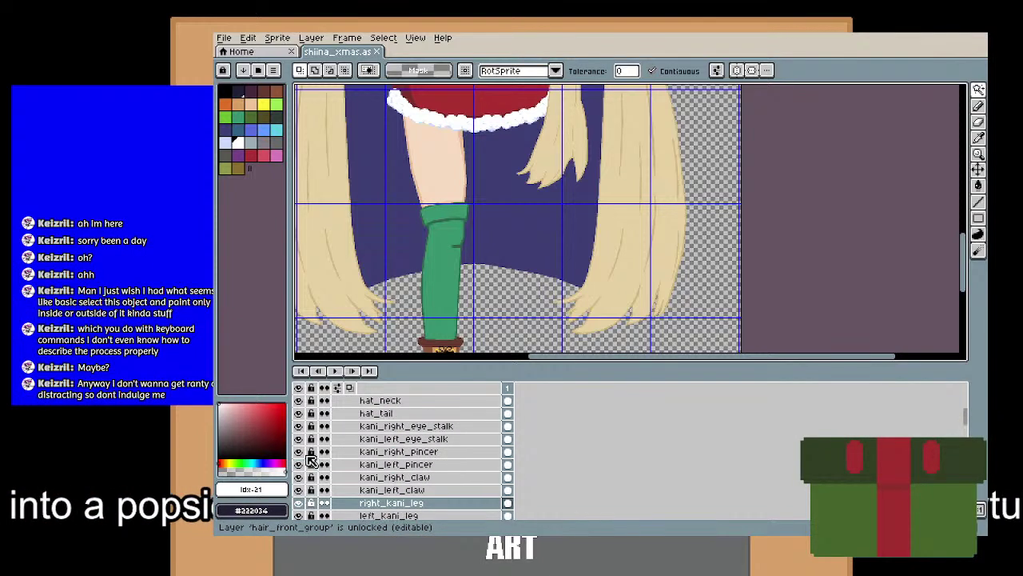
scroll(359, 458, up, 3)
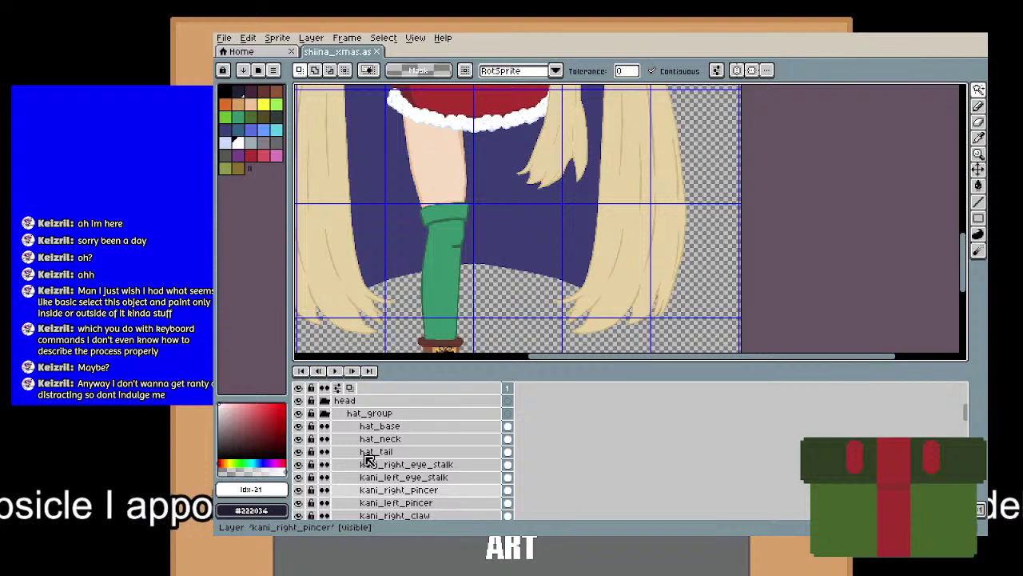
scroll(368, 461, down, 2)
scroll(366, 463, up, 8)
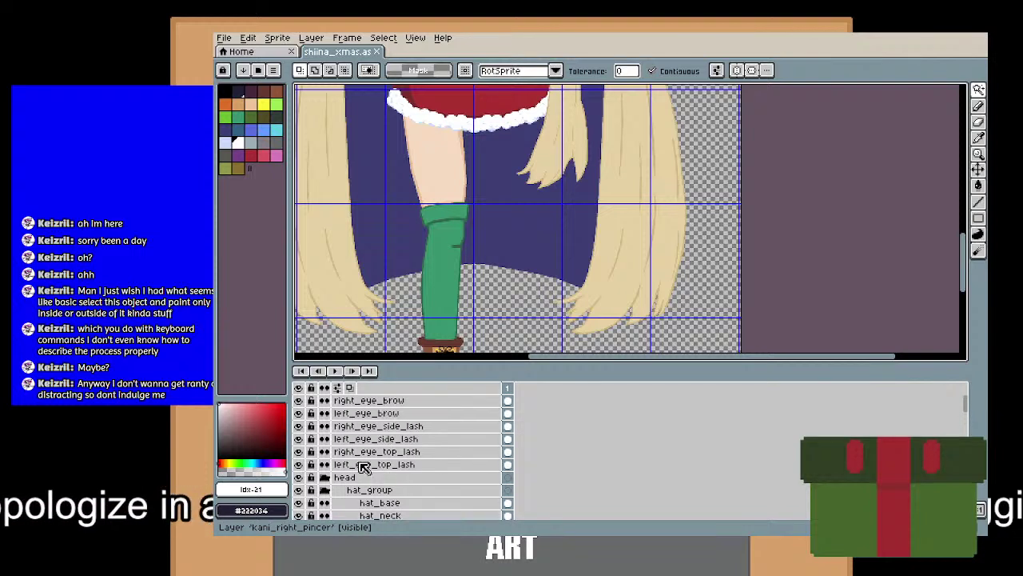
scroll(364, 467, down, 12)
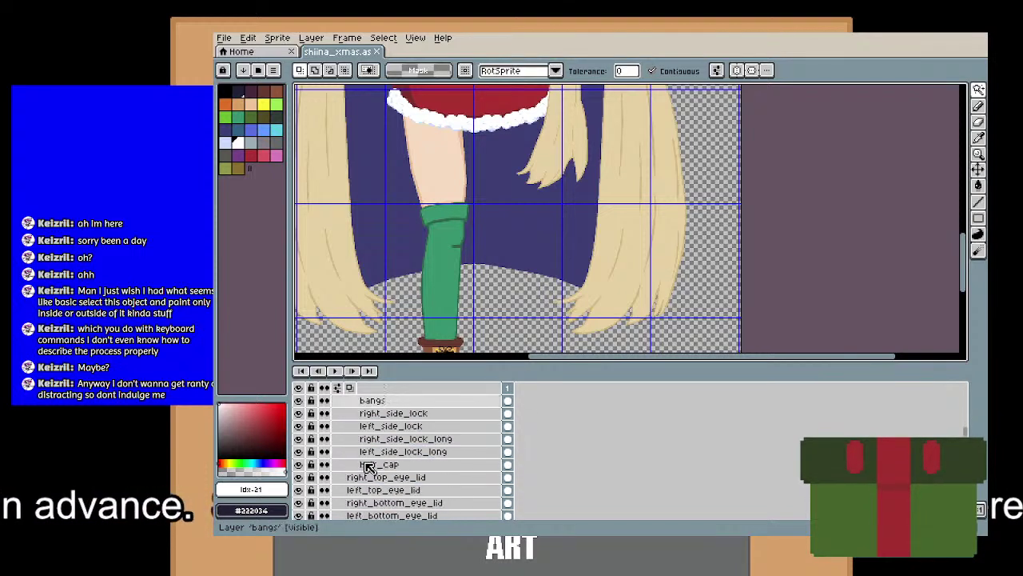
scroll(367, 465, down, 11)
scroll(320, 465, up, 3)
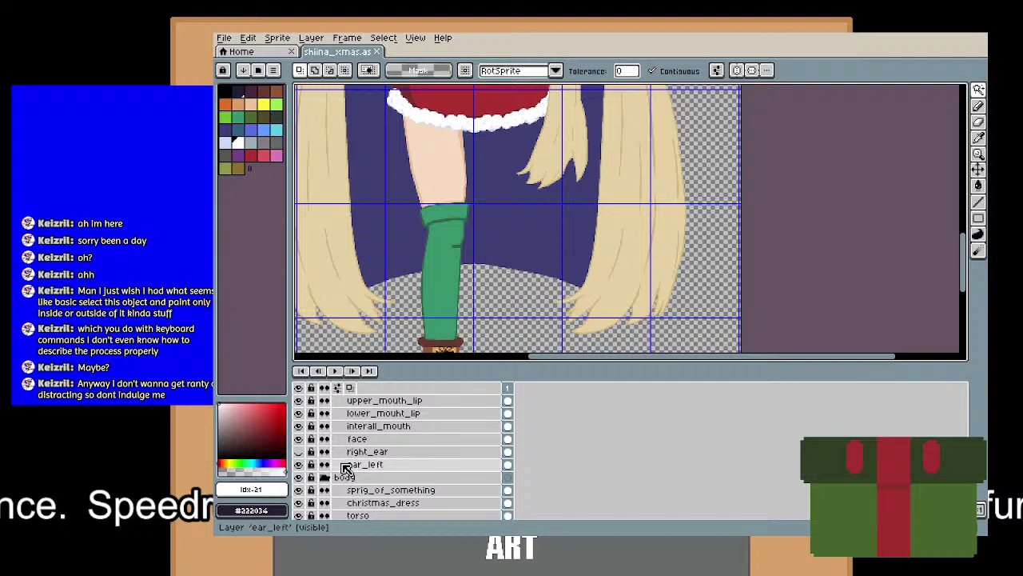
scroll(304, 459, down, 5)
click(299, 465)
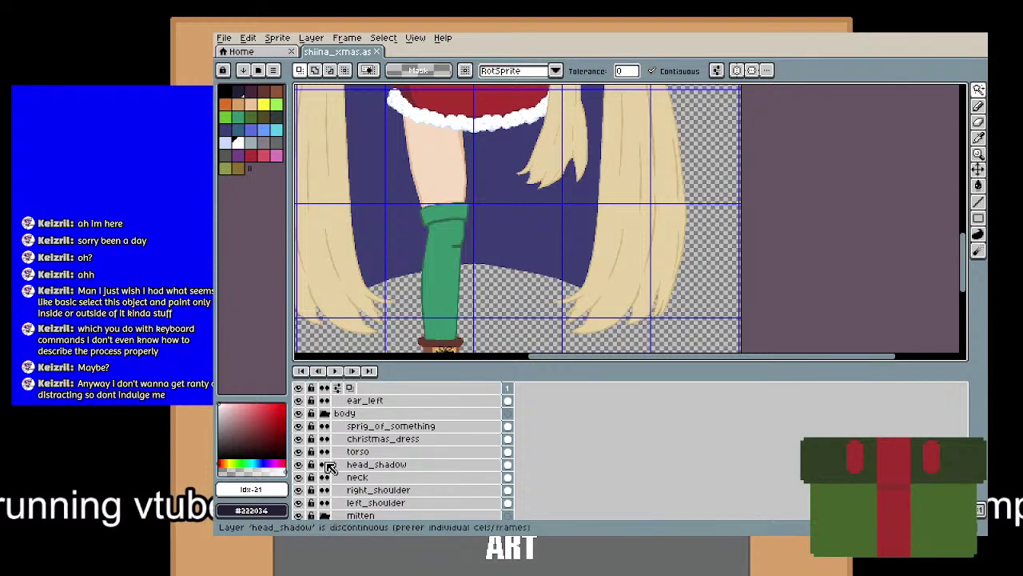
Show the right_mitten_thumb, right_mitten and right_forearm layers.
scroll(351, 465, down, 5)
click(299, 464)
click(299, 465)
scroll(378, 442, down, 2)
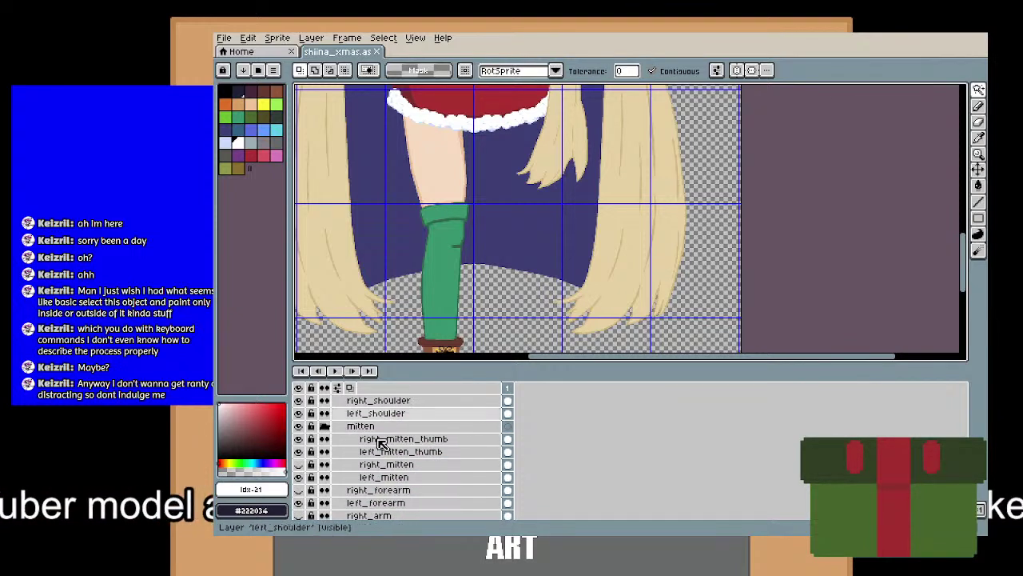
scroll(336, 463, down, 1)
click(299, 478)
scroll(304, 472, down, 3)
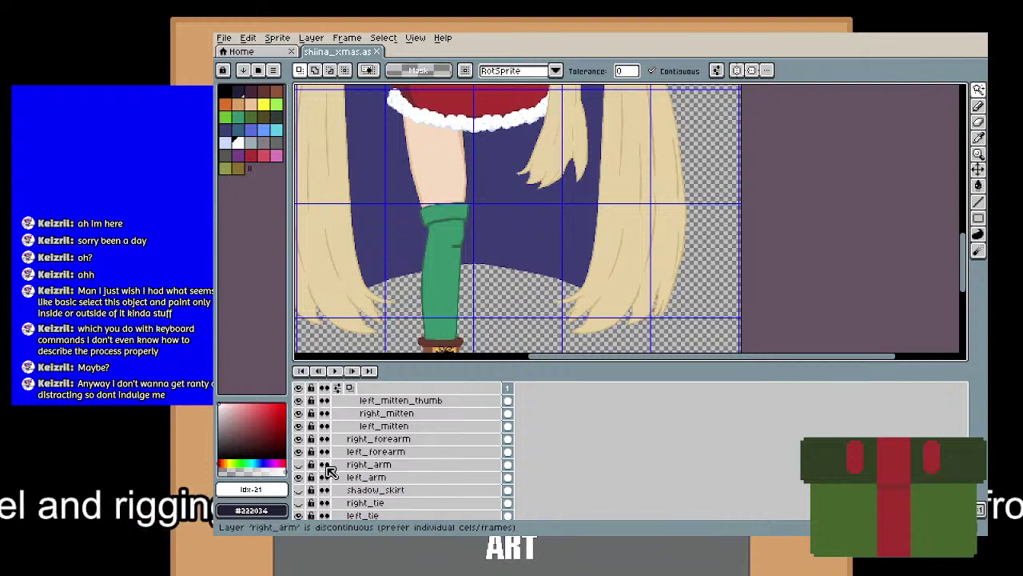
Show the right_arm and right_tie layers, keeping shadow_skirt hidden.
click(300, 464)
scroll(303, 466, down, 2)
click(316, 464)
click(300, 466)
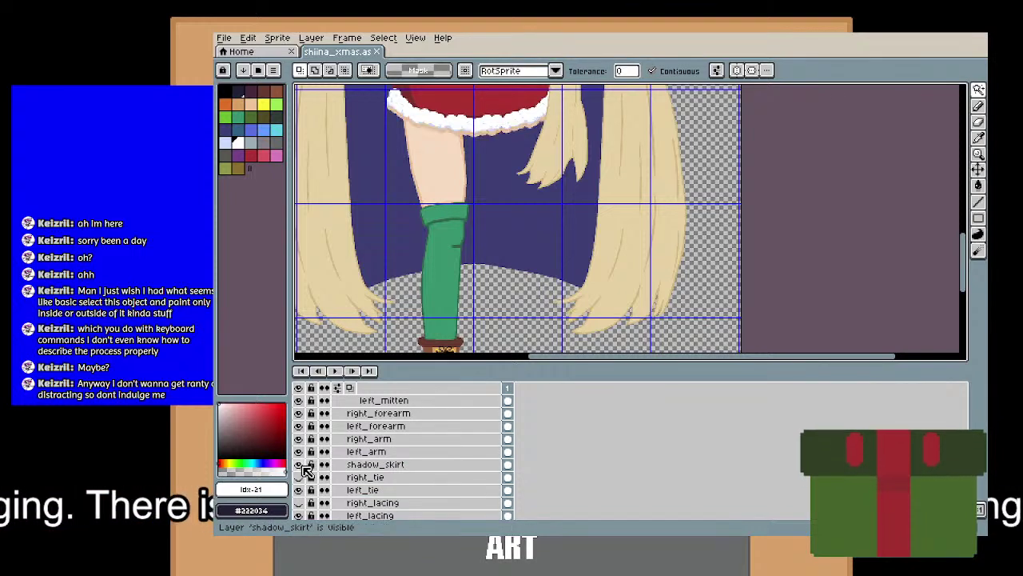
click(299, 477)
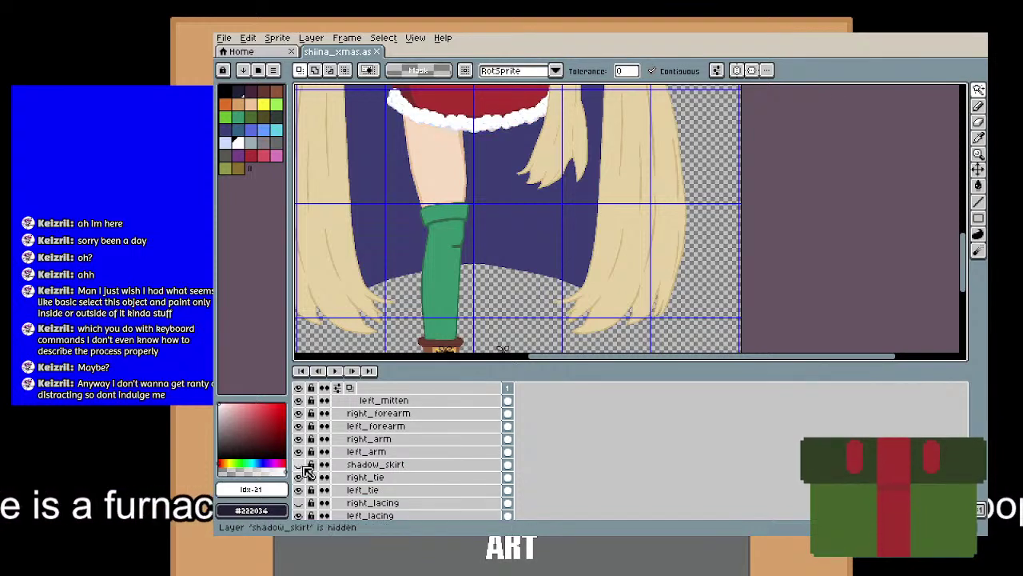
click(300, 464)
Show the right_lacing, right_boot and right_leg layers.
scroll(324, 480, down, 3)
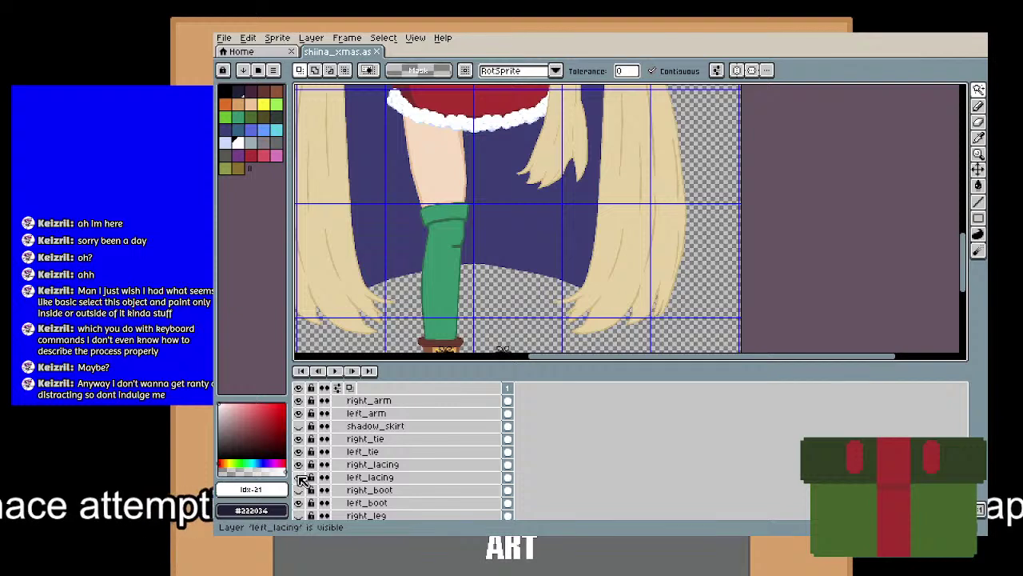
scroll(304, 489, down, 2)
click(299, 490)
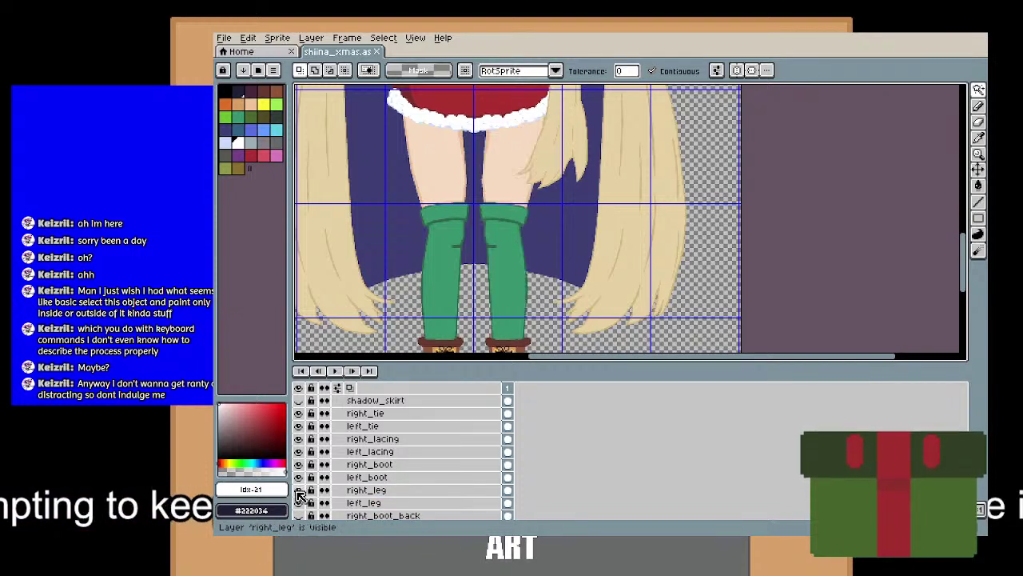
Show right_boot_back and both right back-hair twintail layers, and hide left_back_hair_galaxy_psudo_twintail.
scroll(299, 495, down, 3)
scroll(303, 489, down, 2)
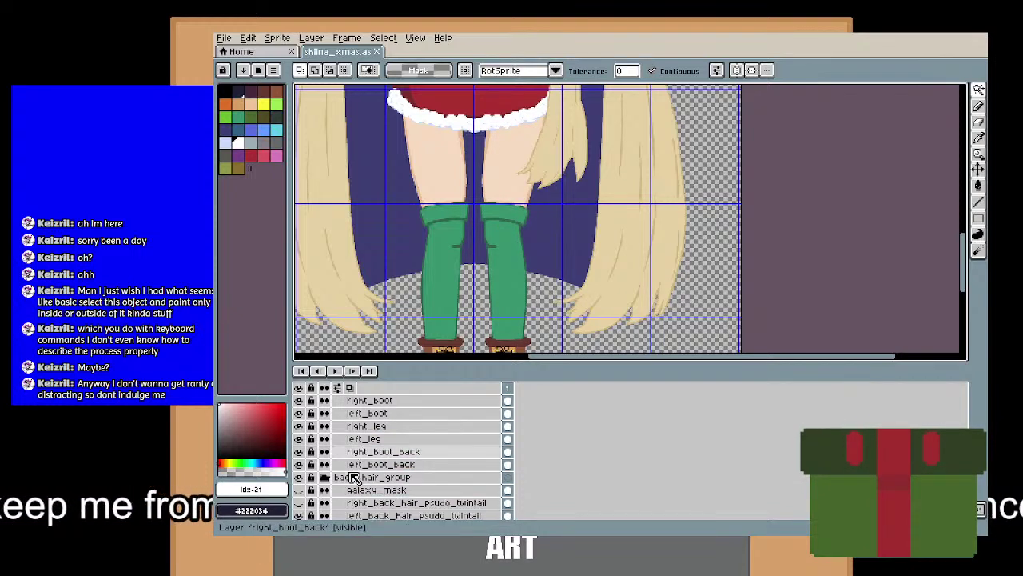
click(301, 504)
scroll(302, 496, down, 6)
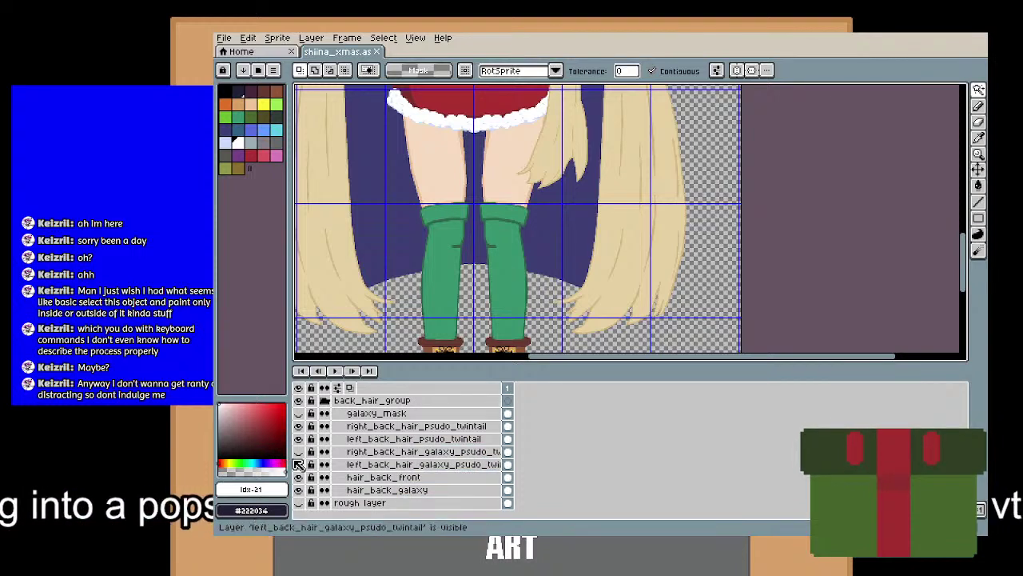
Select the light blonde fill of the back hair on the hair_back_front layer with the Magic Wand.
click(442, 478)
scroll(616, 308, up, 4)
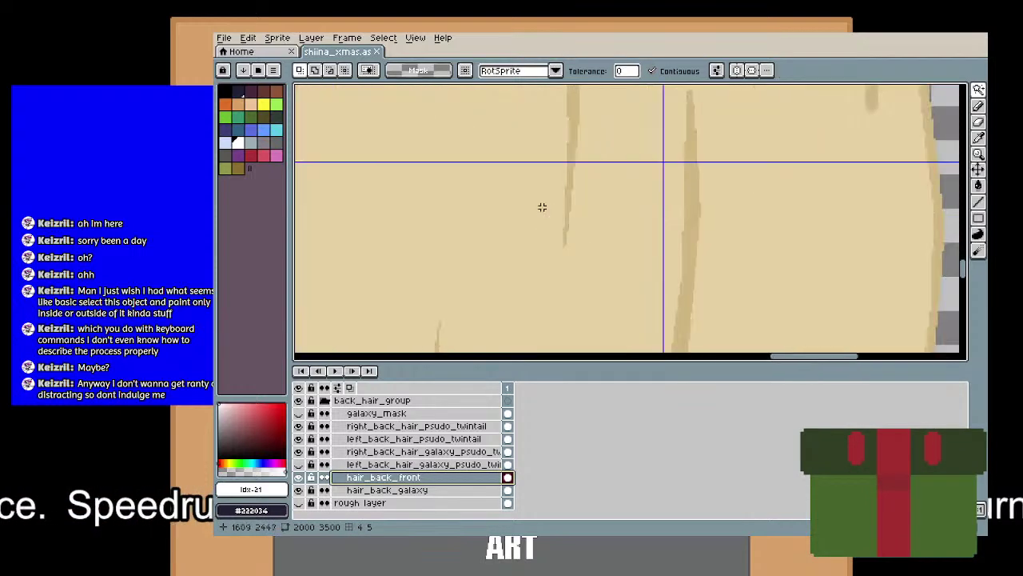
click(537, 209)
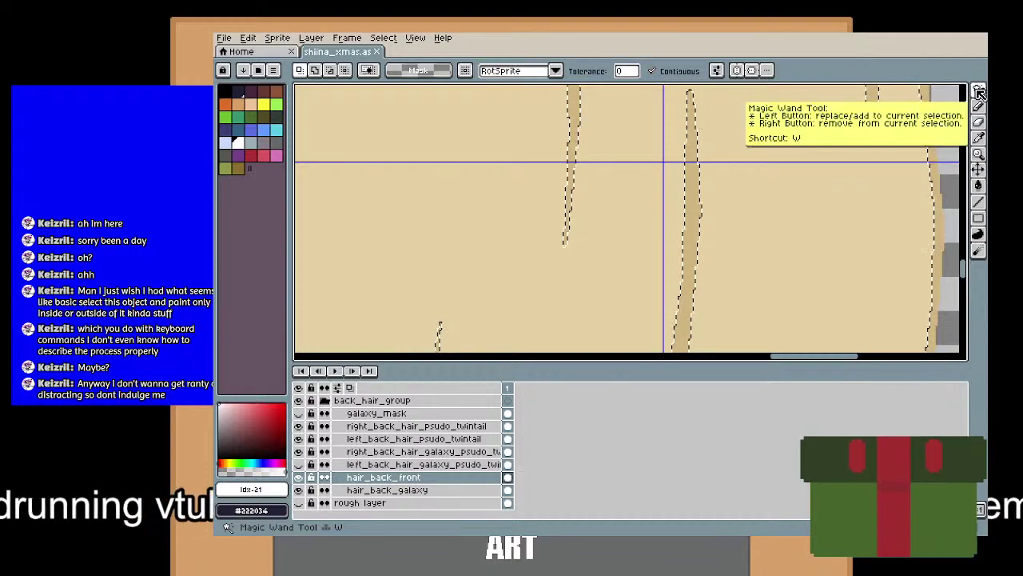
Inspect the selection edges along the hair strands and set the Magic Wand tolerance to 25.
scroll(656, 240, down, 4)
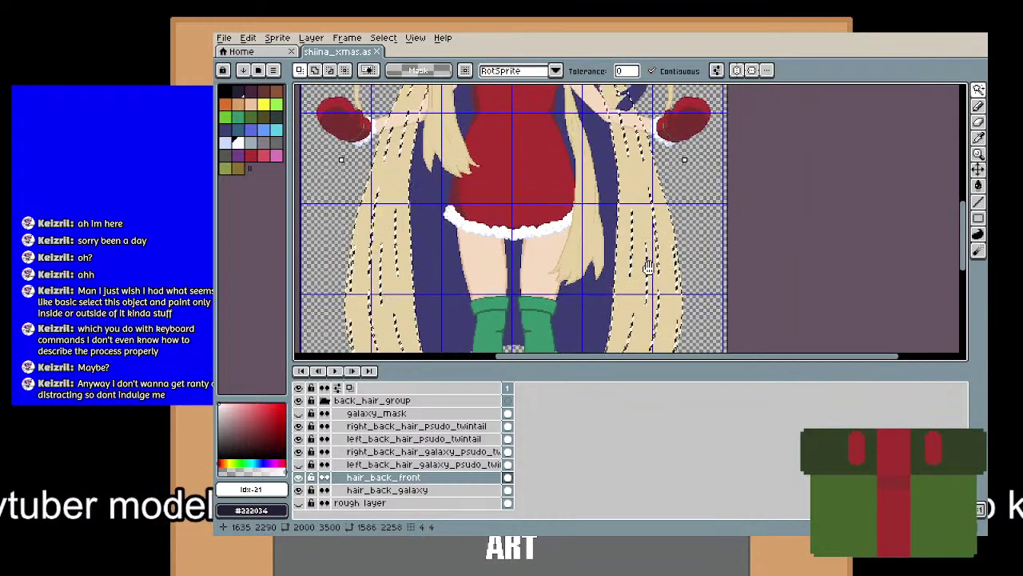
drag(648, 266, 636, 345)
drag(587, 201, 583, 141)
scroll(621, 162, up, 4)
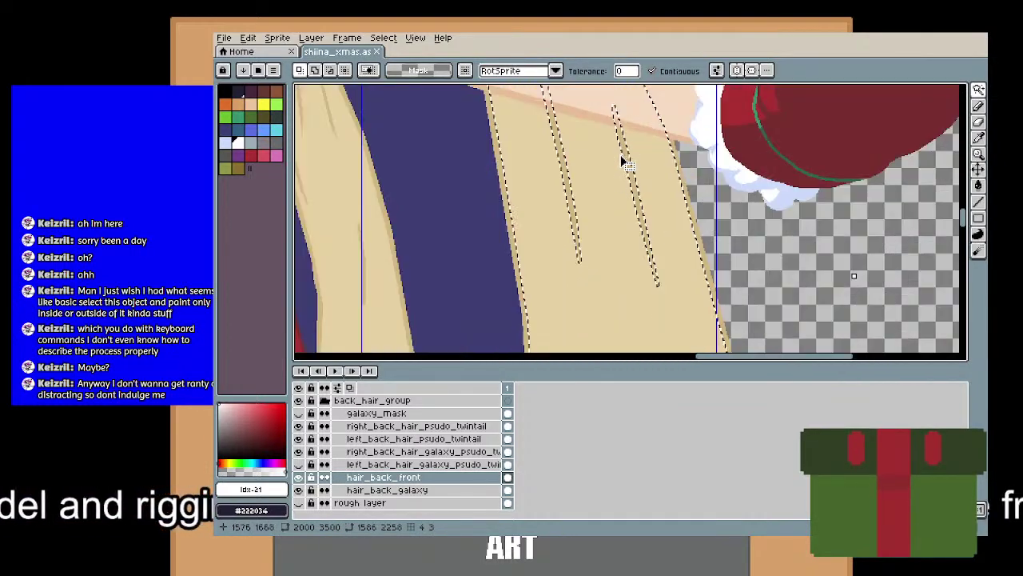
scroll(610, 235, up, 1)
click(628, 71)
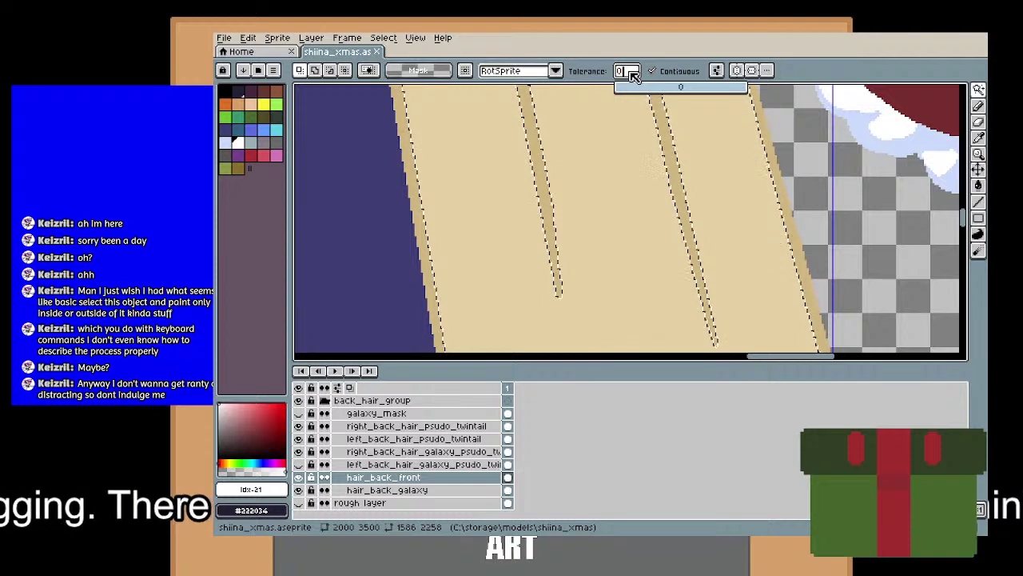
text(25)
key(Return)
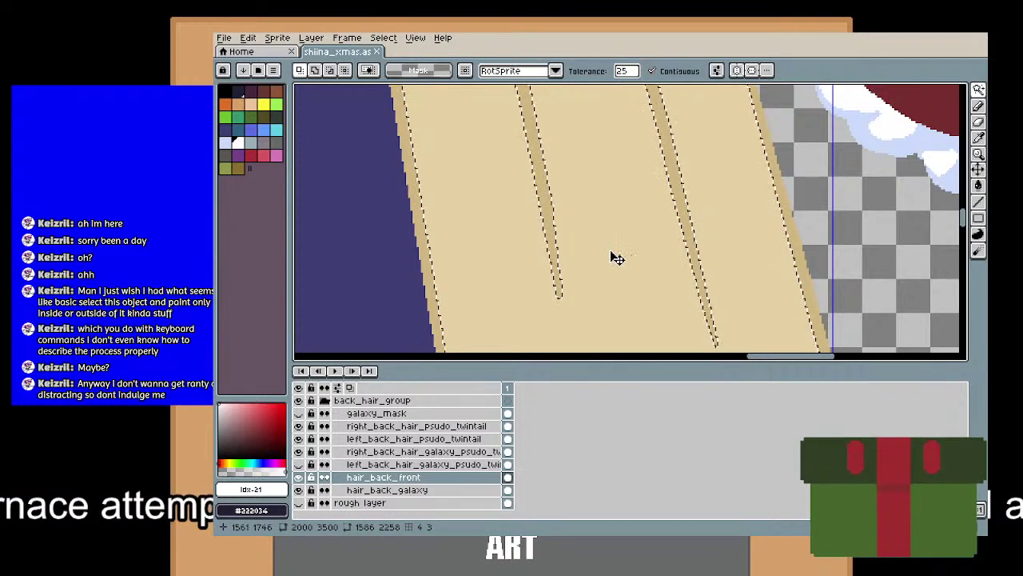
Clear the selection, reselect the back hair with the Magic Wand at tolerance 50, and inspect the selection edges down to the hair tips.
key(ctrl+d)
click(631, 72)
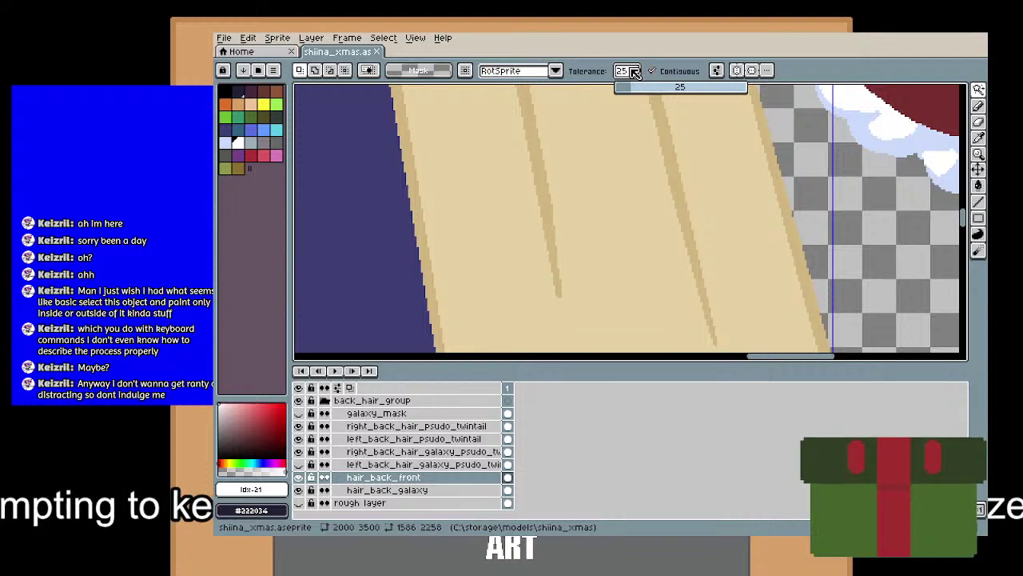
key(BackSpace)
text(50)
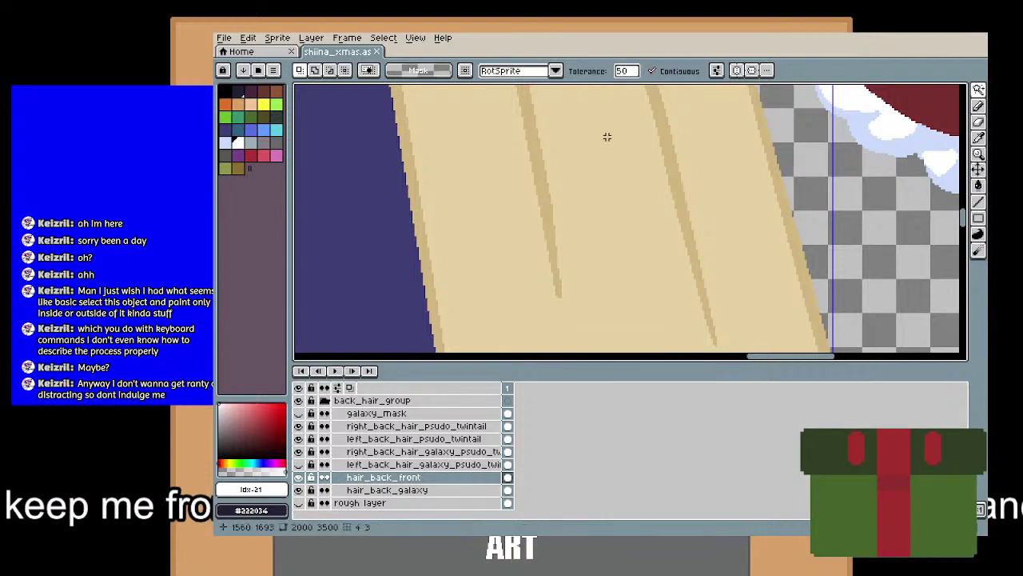
click(605, 168)
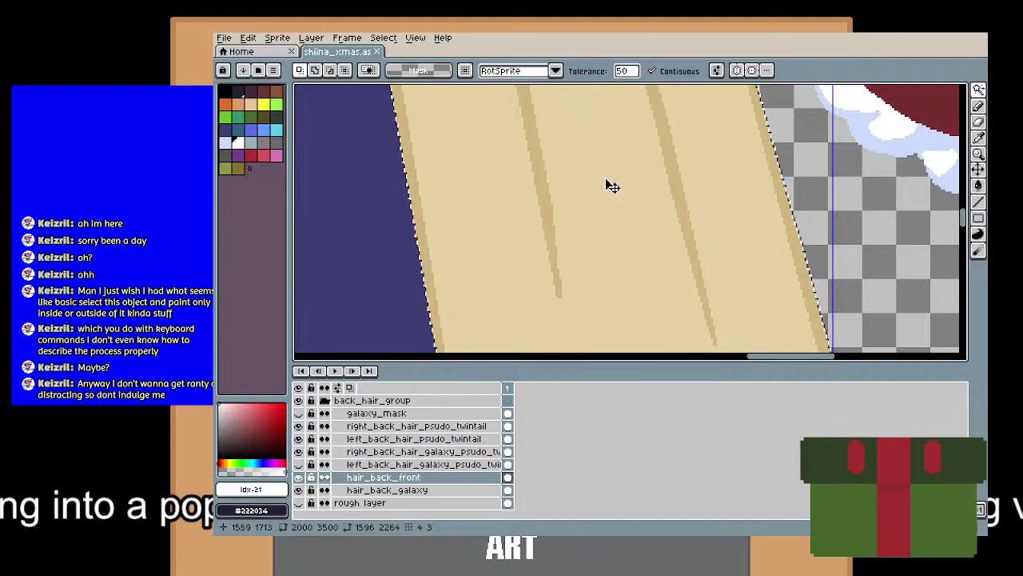
scroll(605, 178, down, 5)
scroll(432, 181, up, 3)
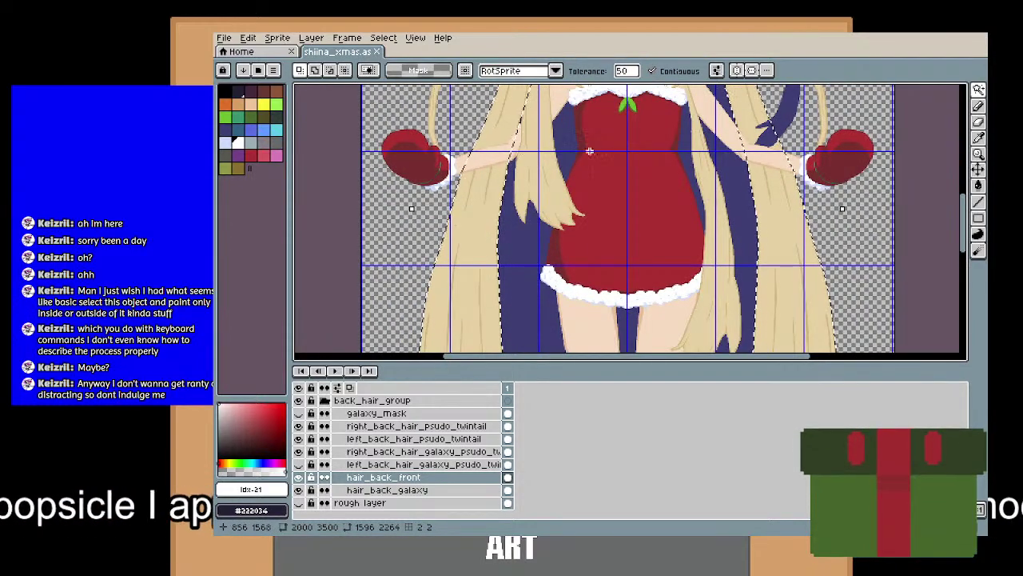
drag(589, 151, 484, 351)
scroll(624, 266, down, 8)
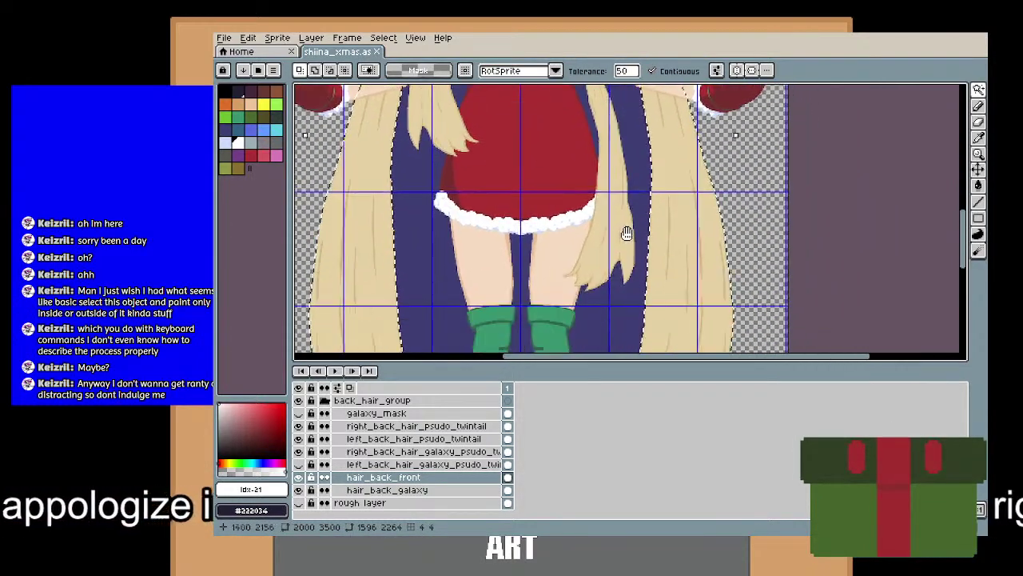
drag(704, 153, 680, 207)
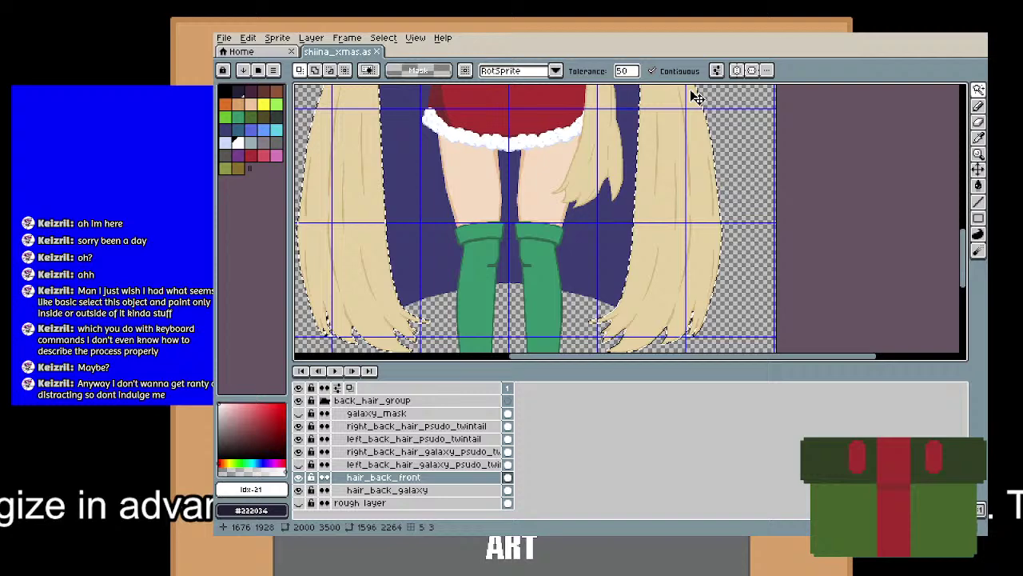
Set the Magic Wand tolerance to 0, clear the selection and save the sprite.
click(632, 70)
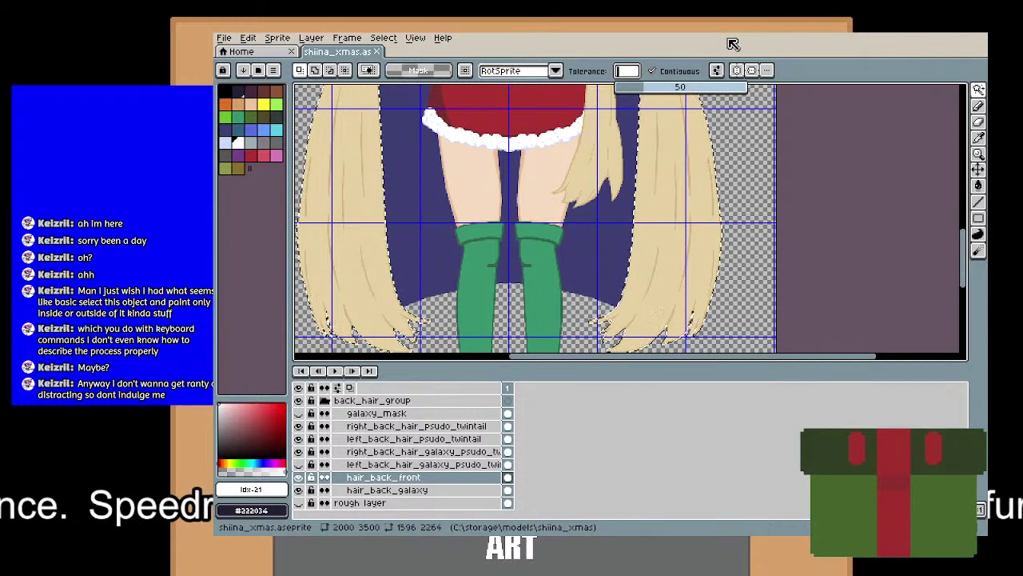
text(0)
key(Return)
key(ctrl+d)
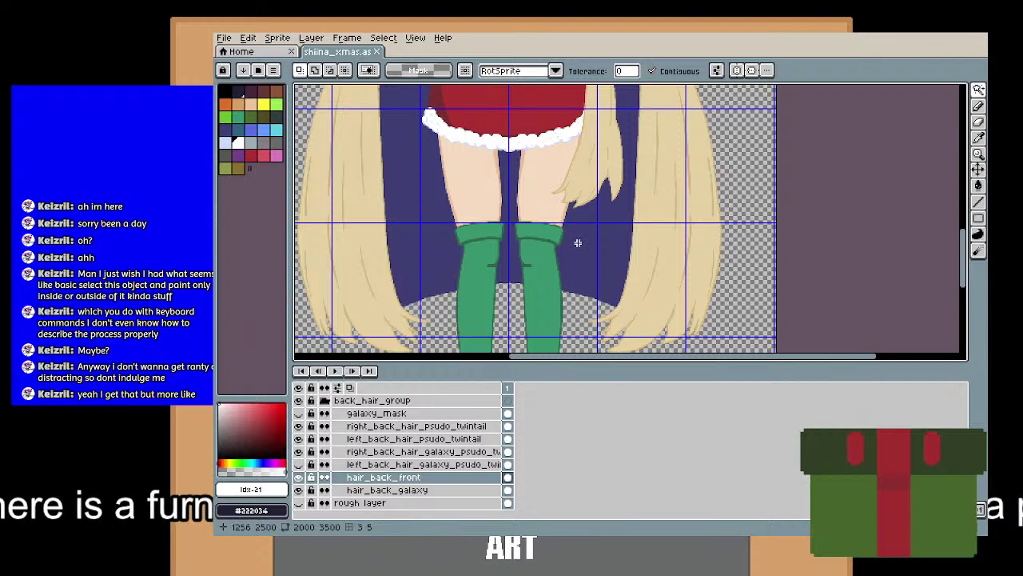
scroll(577, 242, down, 5)
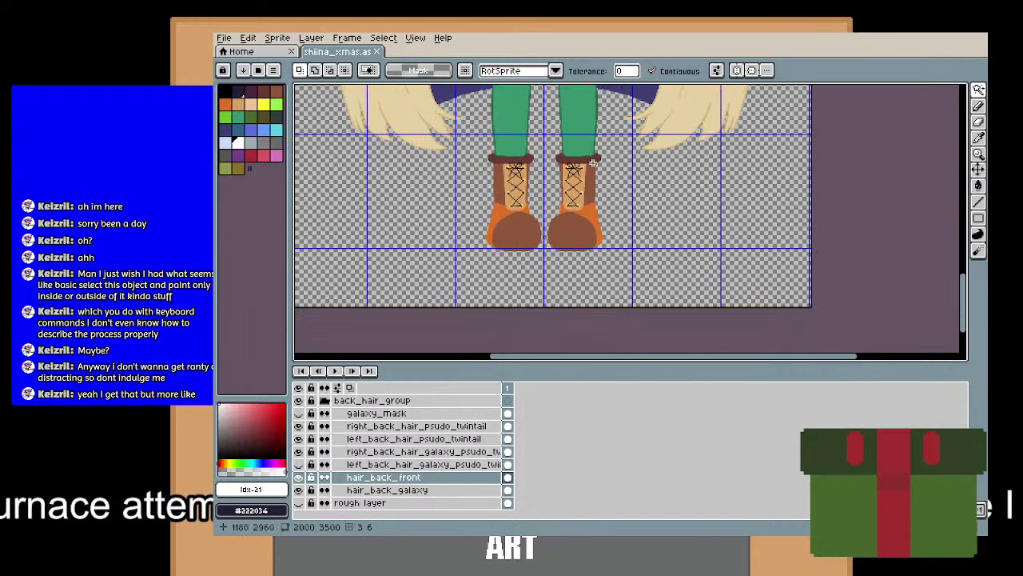
key(ctrl+s)
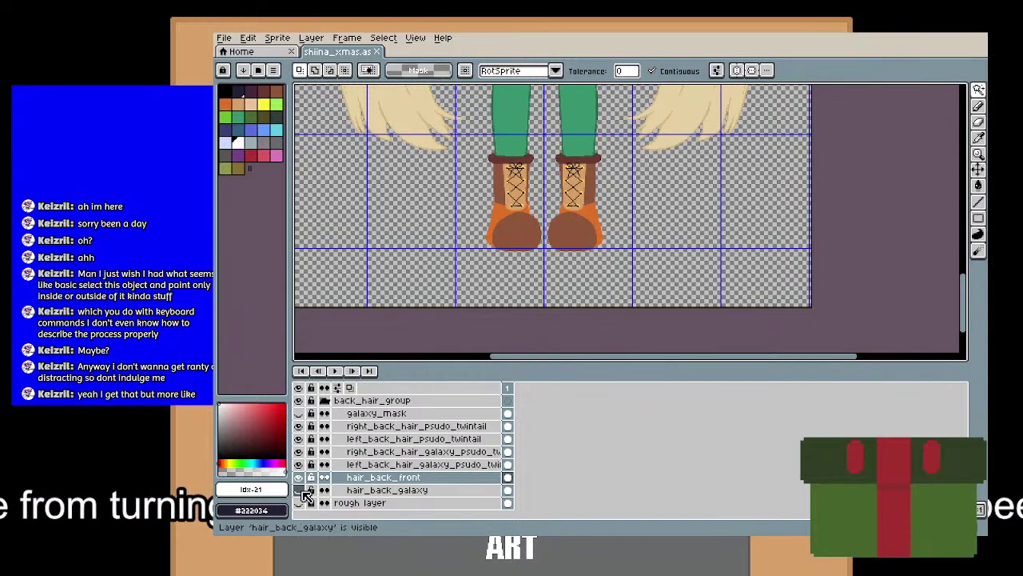
Make hair_back_galaxy the active layer and set up a 6 px Eraser with symmetry across the figure's vertical centre line.
click(369, 490)
key(b)
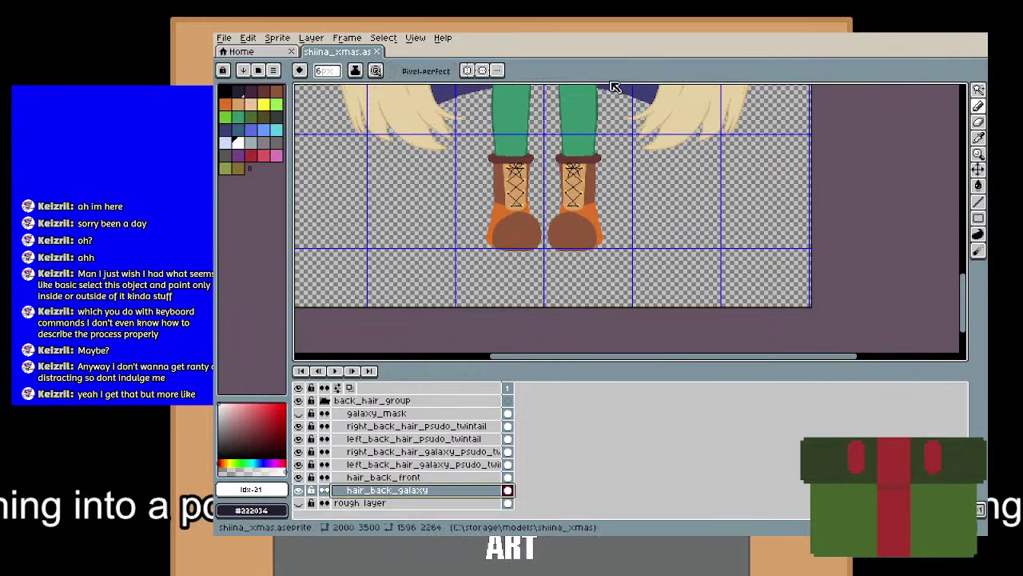
key(e)
click(516, 71)
drag(520, 128, 512, 277)
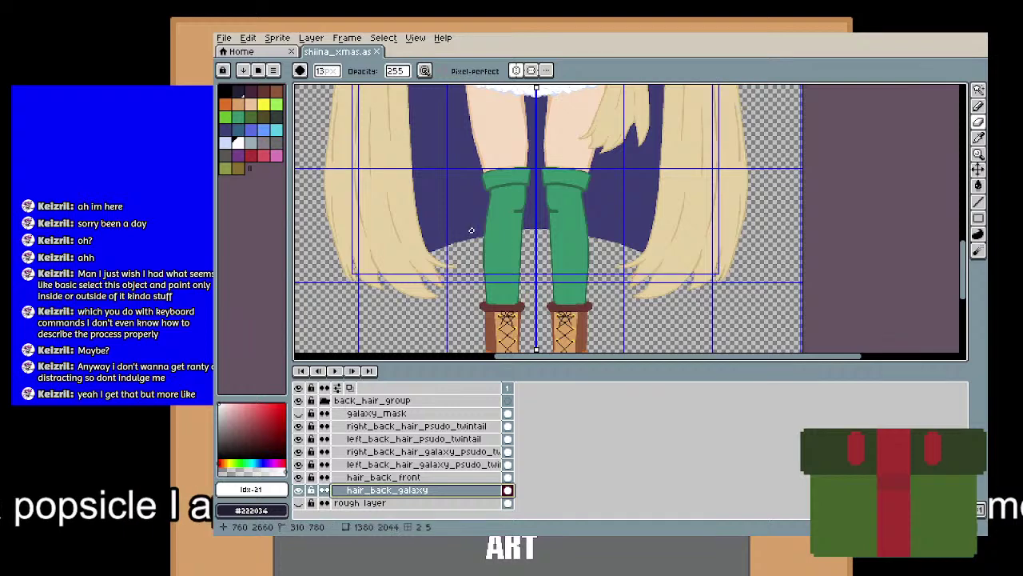
scroll(472, 229, down, 11)
scroll(471, 222, up, 4)
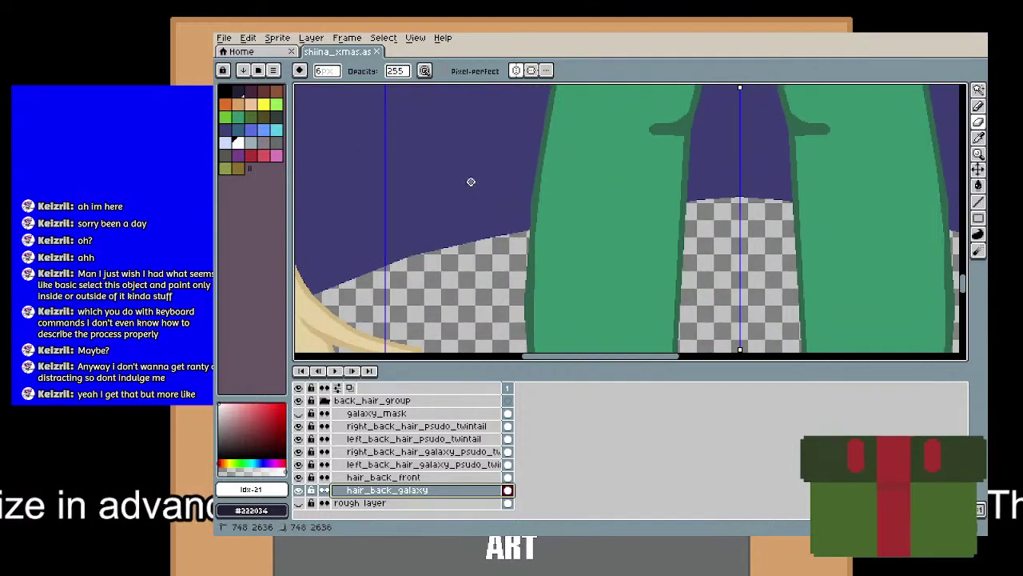
scroll(475, 188, up, 2)
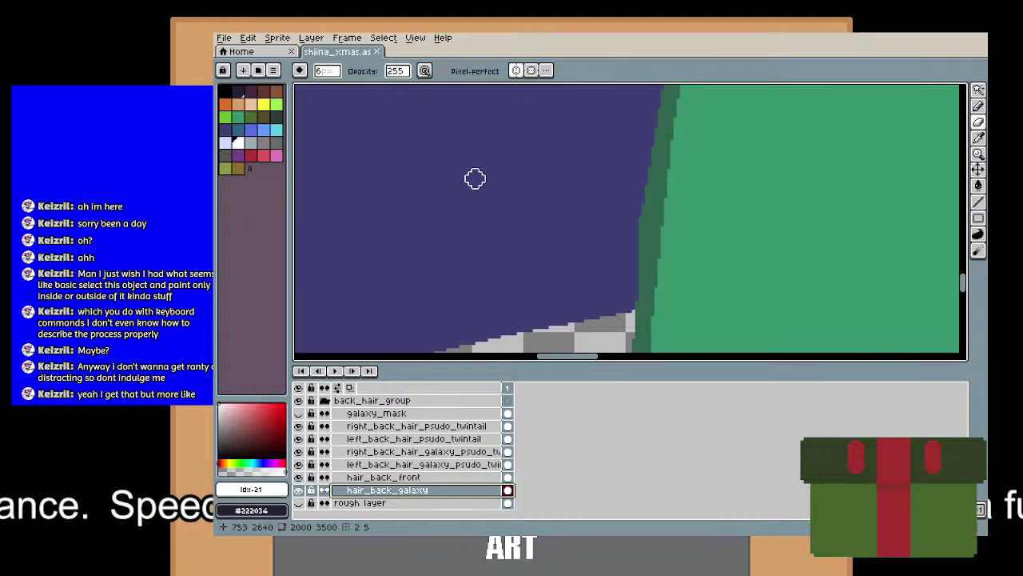
drag(441, 294, 429, 342)
scroll(479, 247, down, 6)
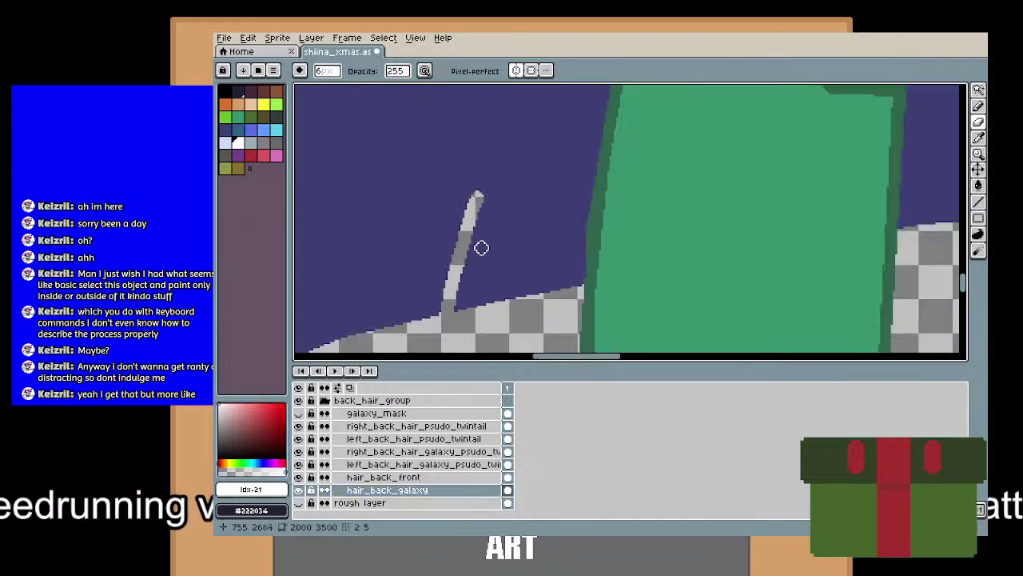
key(ctrl)
key(b)
scroll(471, 265, up, 3)
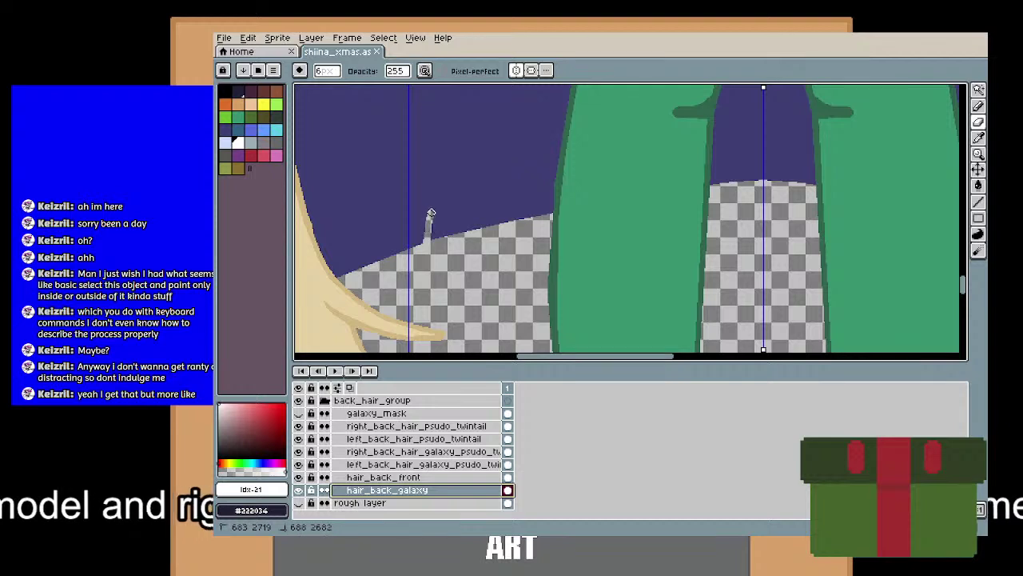
click(437, 195)
scroll(434, 257, up, 1)
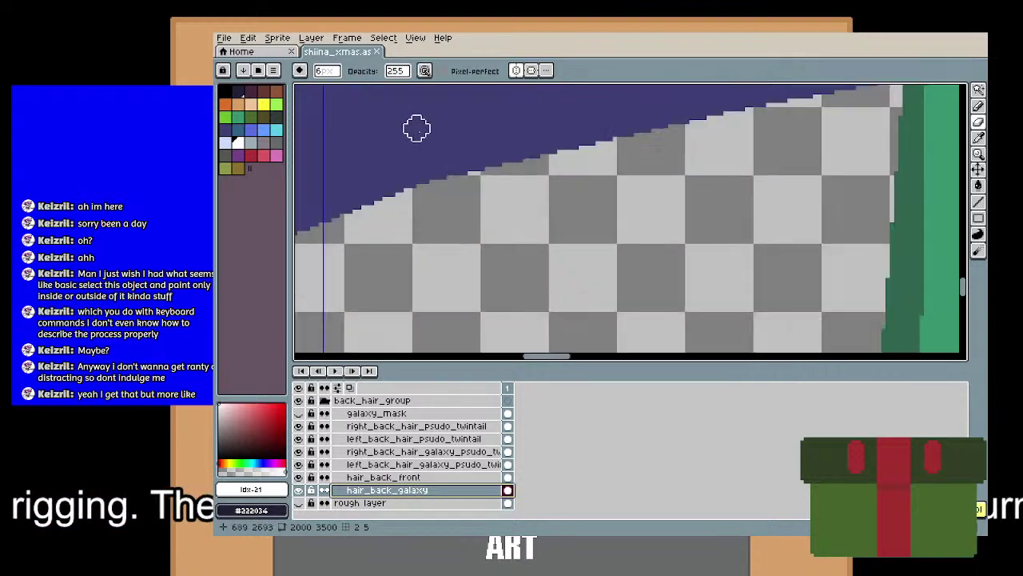
Erase two narrow mirrored slits into the lower edge of the dark blue back hair, between the blonde twintail and the leg.
drag(423, 108, 407, 216)
drag(465, 206, 438, 284)
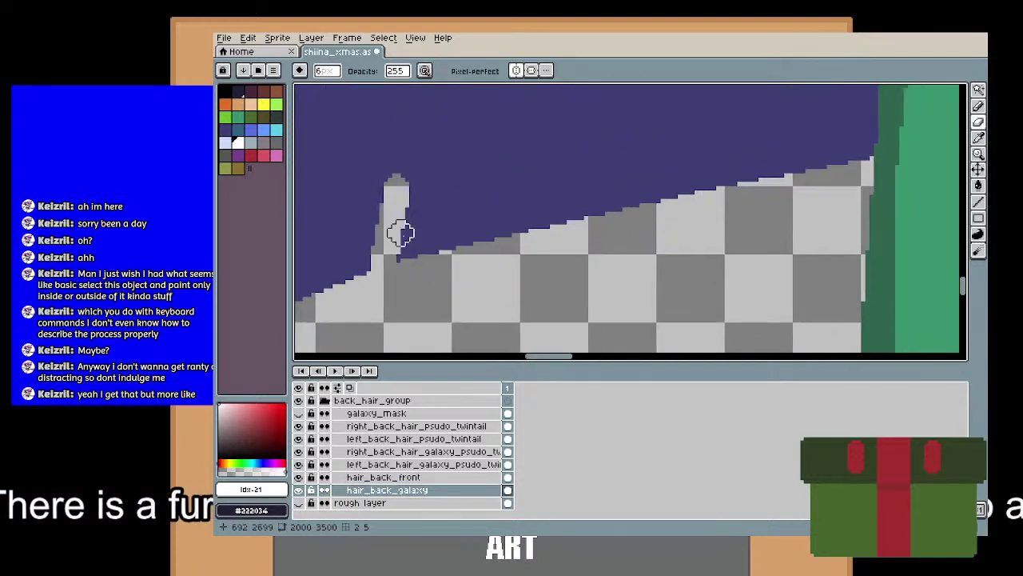
drag(400, 189, 392, 257)
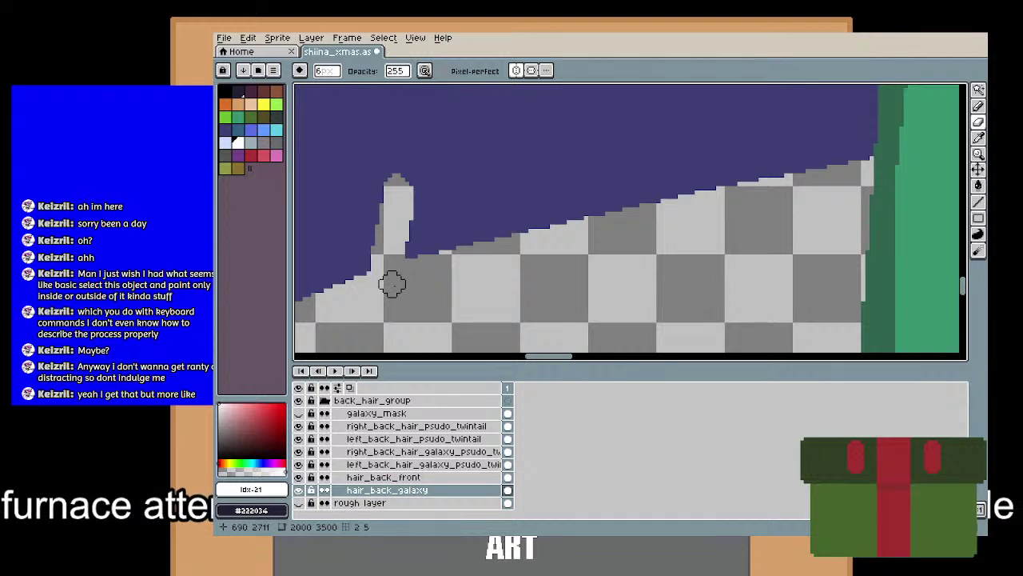
scroll(392, 283, down, 3)
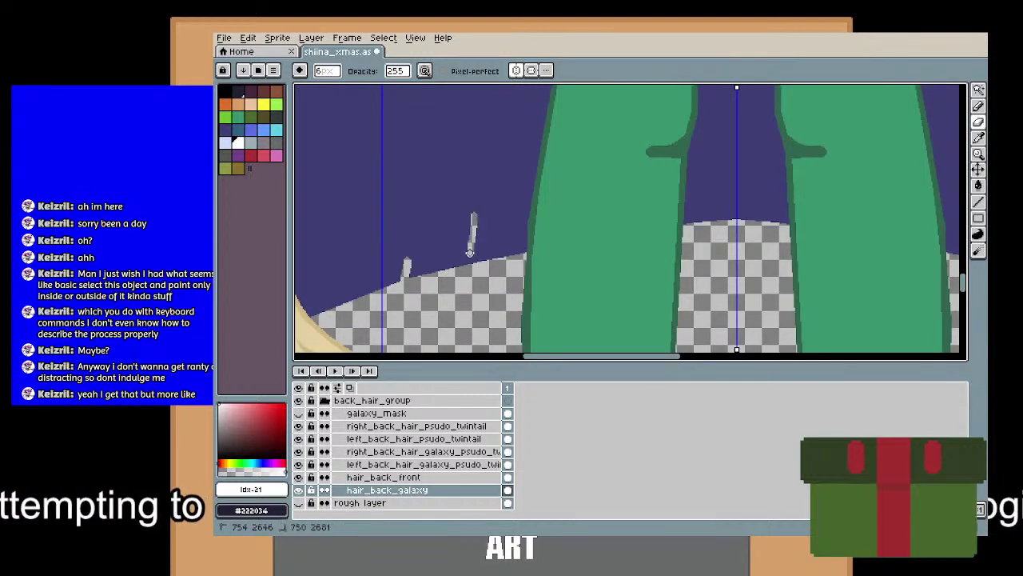
key(ctrl+z)
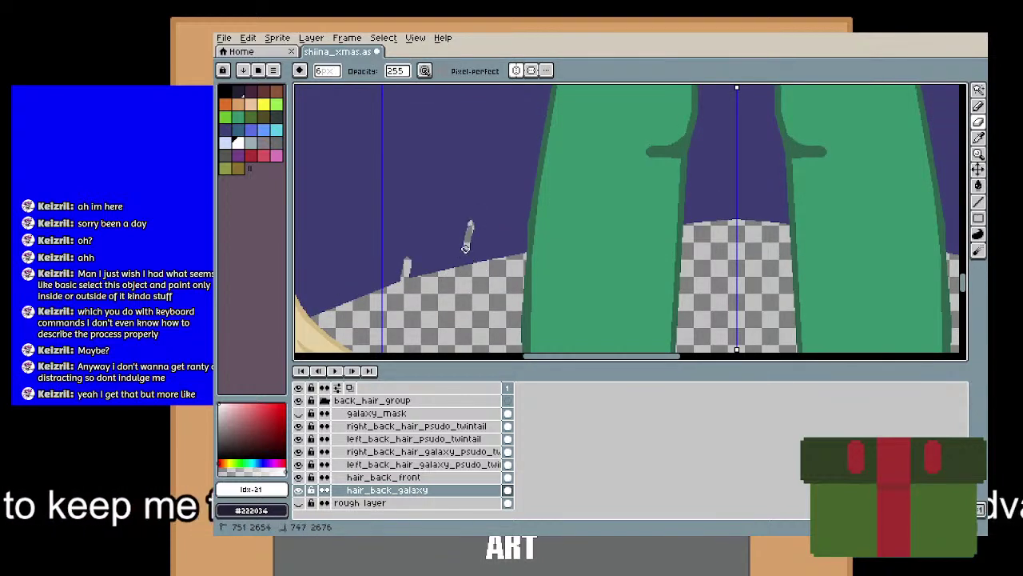
Erase a rounded notch into the dark blue hair's lower edge at the centre line between the legs.
scroll(720, 216, up, 4)
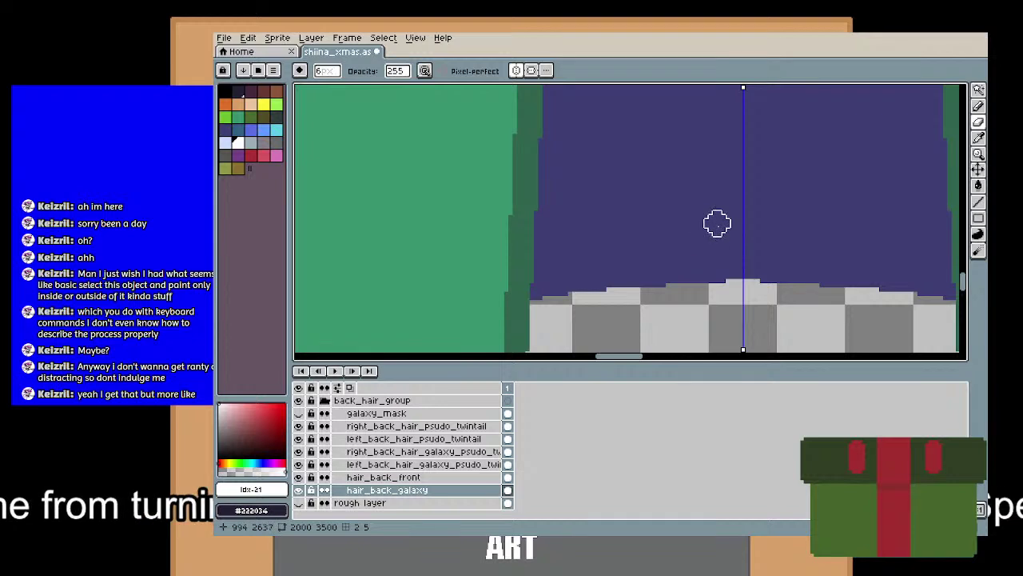
drag(717, 223, 699, 283)
drag(728, 235, 725, 295)
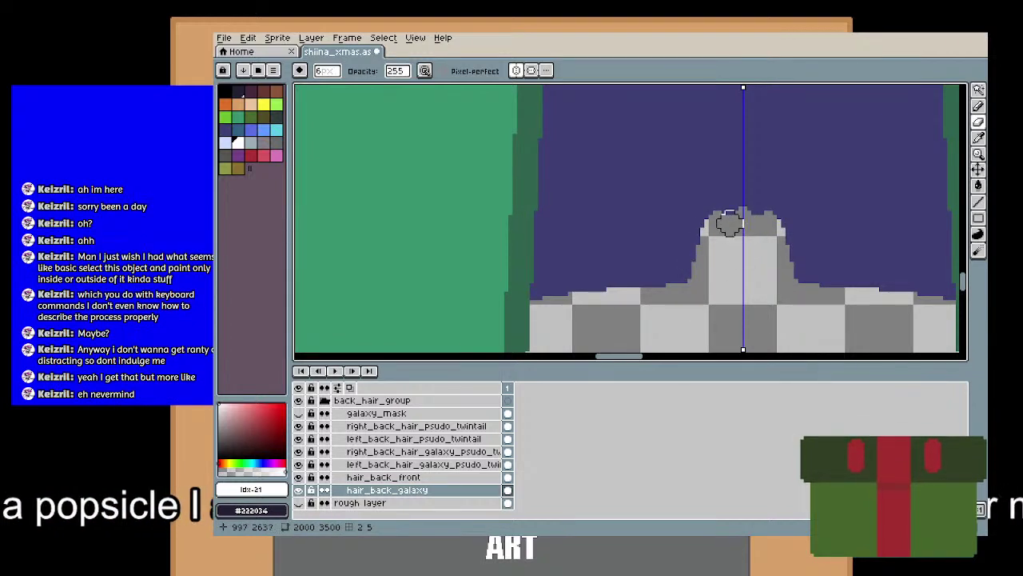
scroll(749, 219, down, 2)
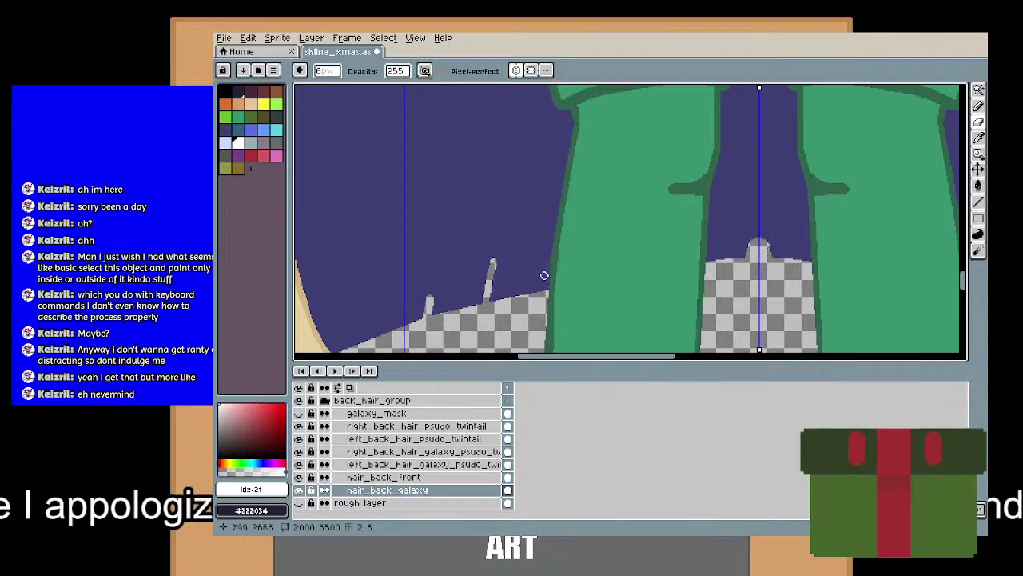
Widen the slit nearest the leg by erasing along its outer side down to the hair's lower edge.
scroll(525, 247, up, 2)
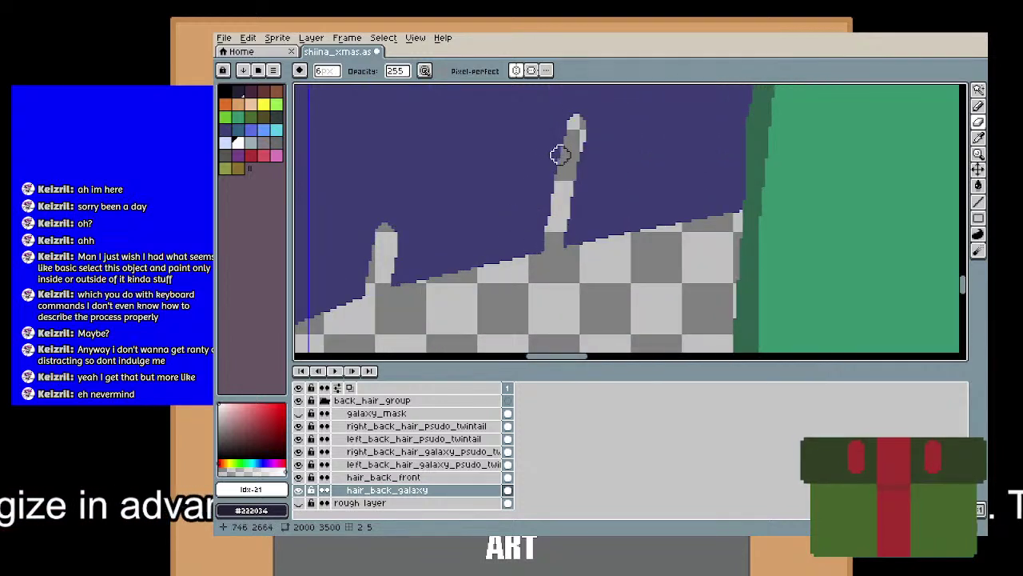
drag(566, 144, 537, 260)
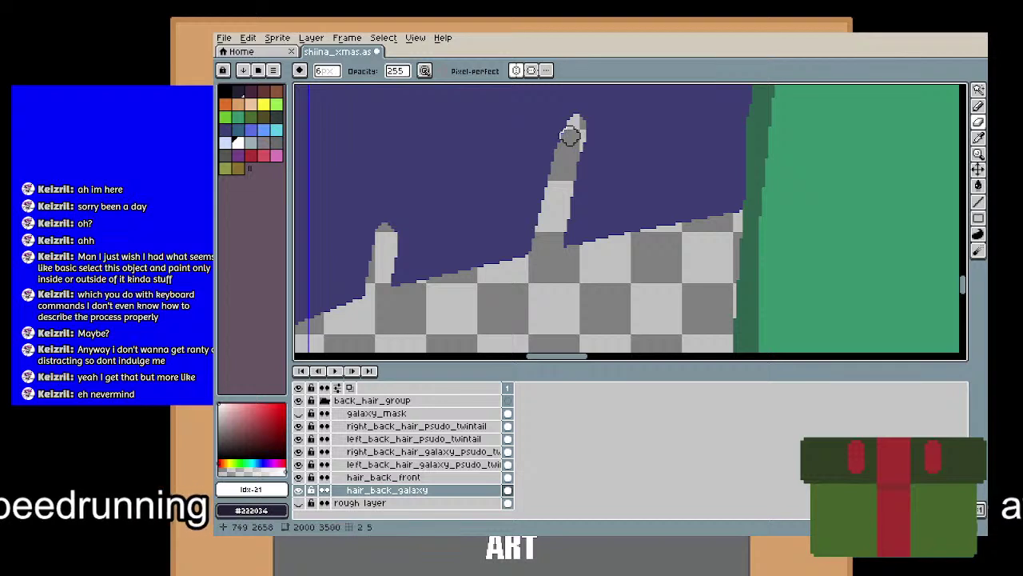
drag(474, 197, 563, 142)
drag(445, 200, 569, 174)
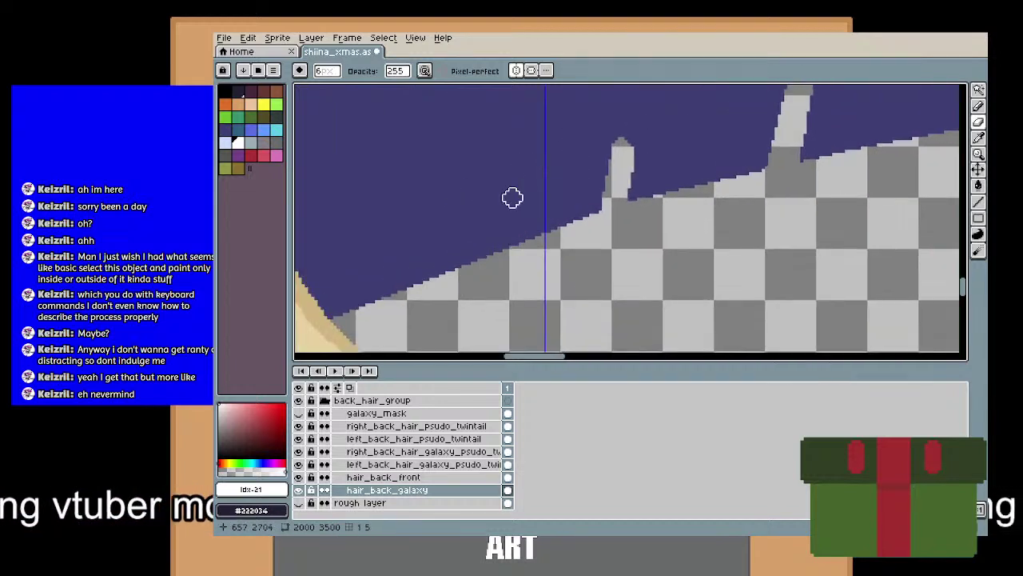
Reduce the Eraser to 4 px and erase a third thin slit into the dark blue hair near the blonde twintail.
key(minus)
key(minus)
drag(496, 164, 474, 268)
scroll(475, 263, up, 1)
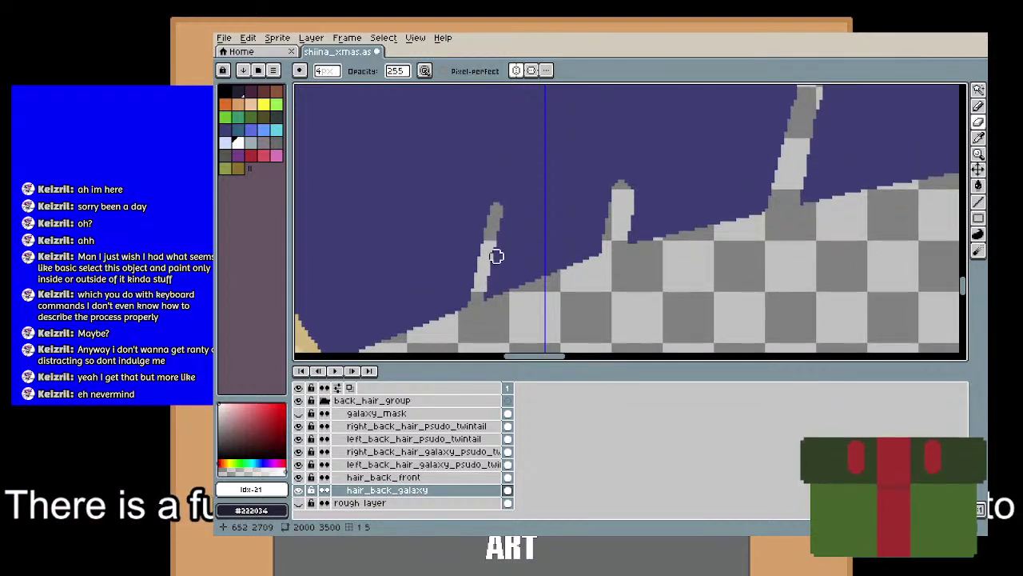
drag(495, 256, 493, 324)
key(ctrl)
key(ctrl+z)
drag(488, 284, 500, 250)
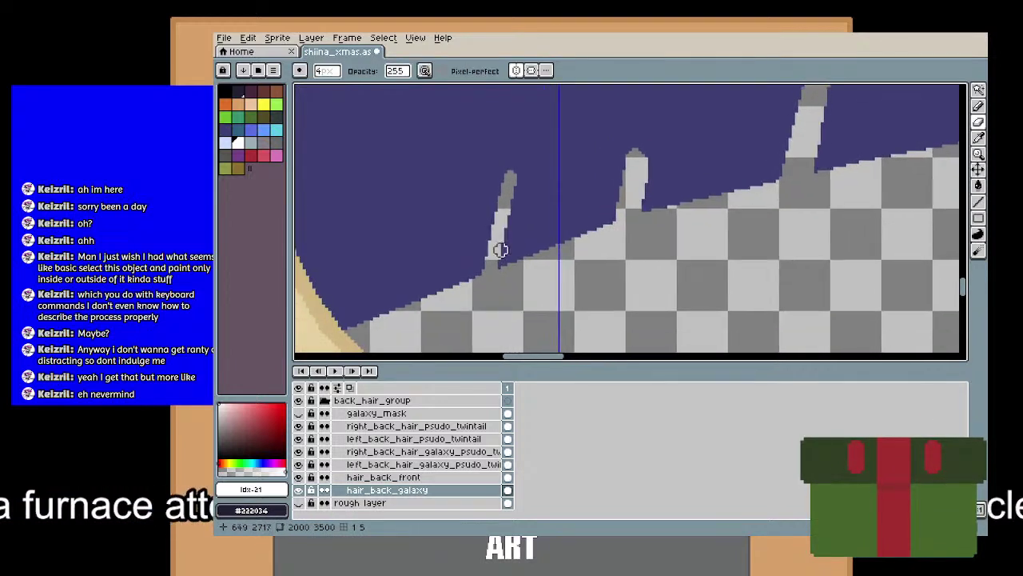
Pick the hair colour #3F3F74 and taper the tip of the slit nearest the twintail with the 6 px Pencil.
alt+click(559, 197)
key(b)
scroll(529, 167, up, 1)
click(478, 193)
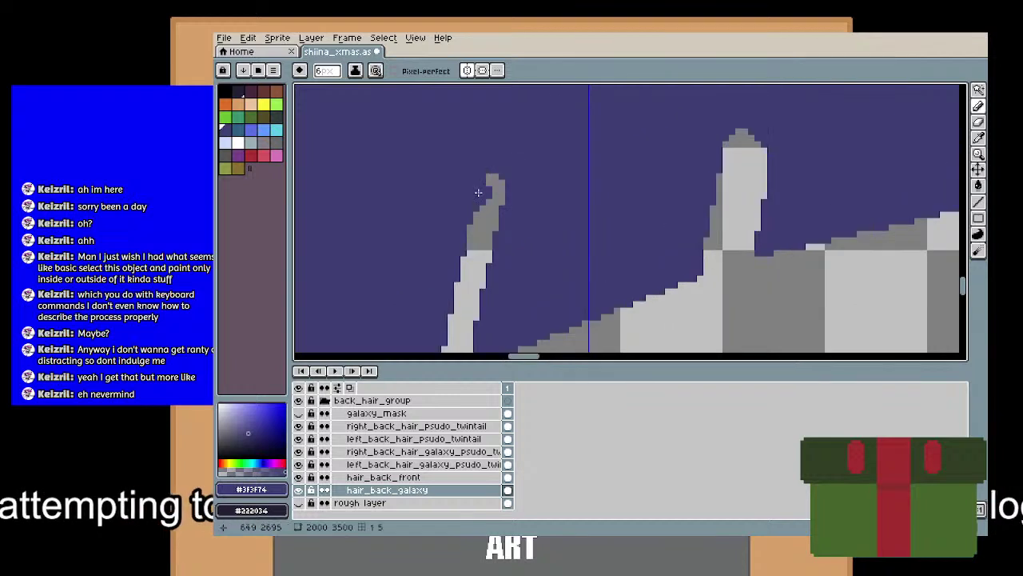
drag(470, 268, 489, 171)
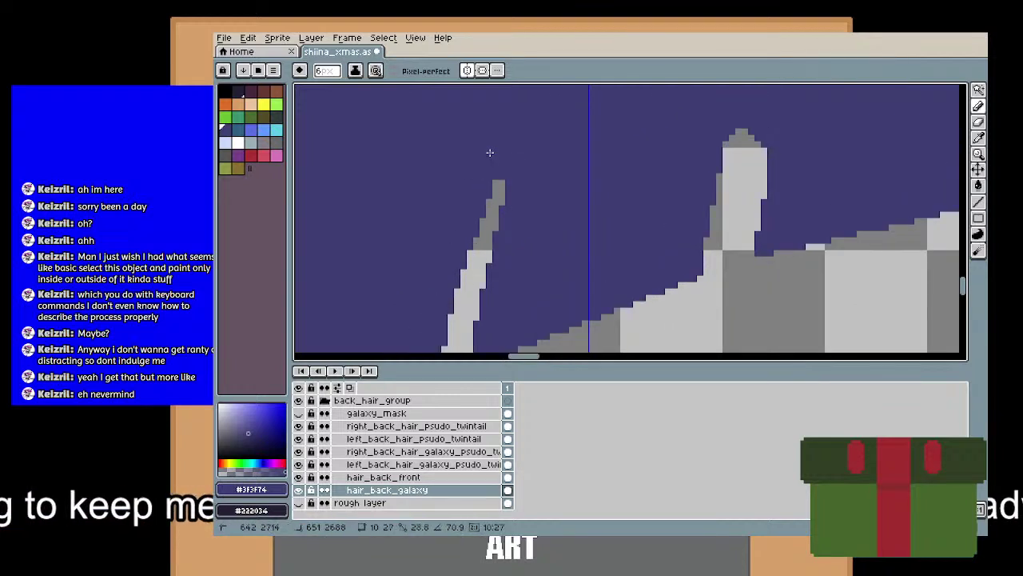
Taper the outer side of the middle slit, and paint a #3F3F74 strand up through it with the Pencil set to 3 px.
mouse_move(677, 207)
mouse_down()
mouse_move(636, 244)
mouse_move(679, 167)
mouse_move(709, 178)
mouse_up()
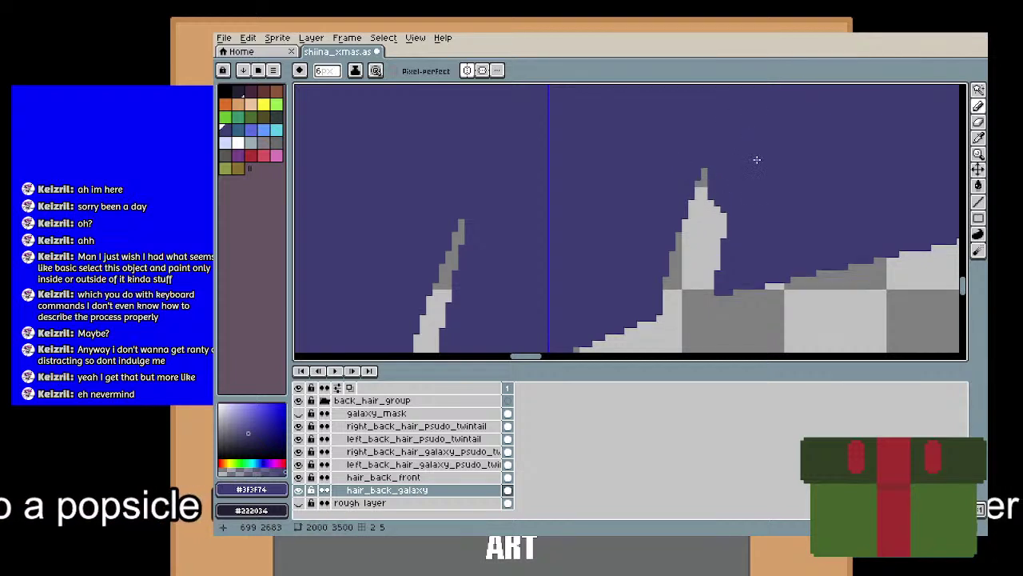
key(ctrl+z)
key(minus)
key(minus)
key(minus)
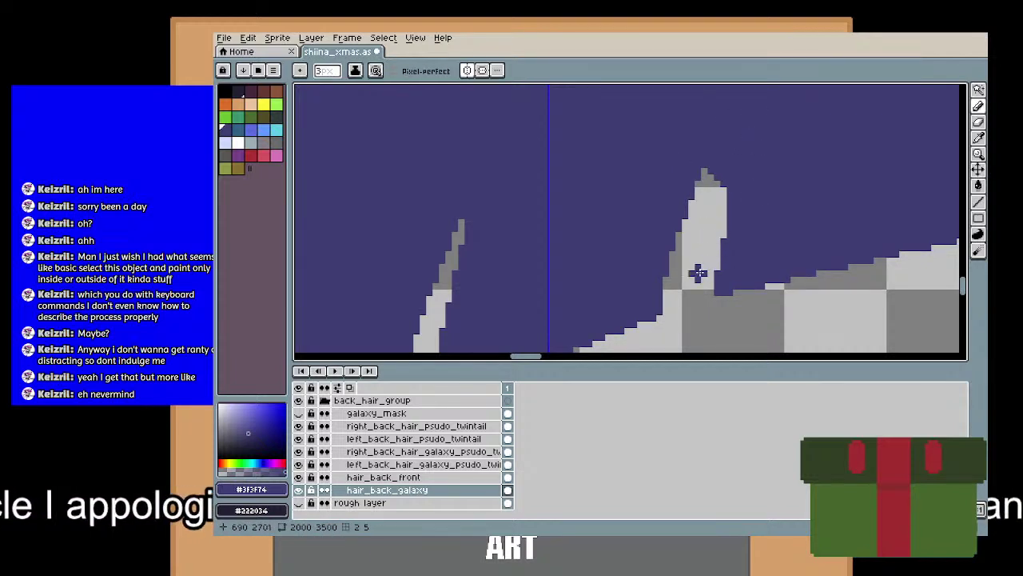
drag(698, 273, 713, 183)
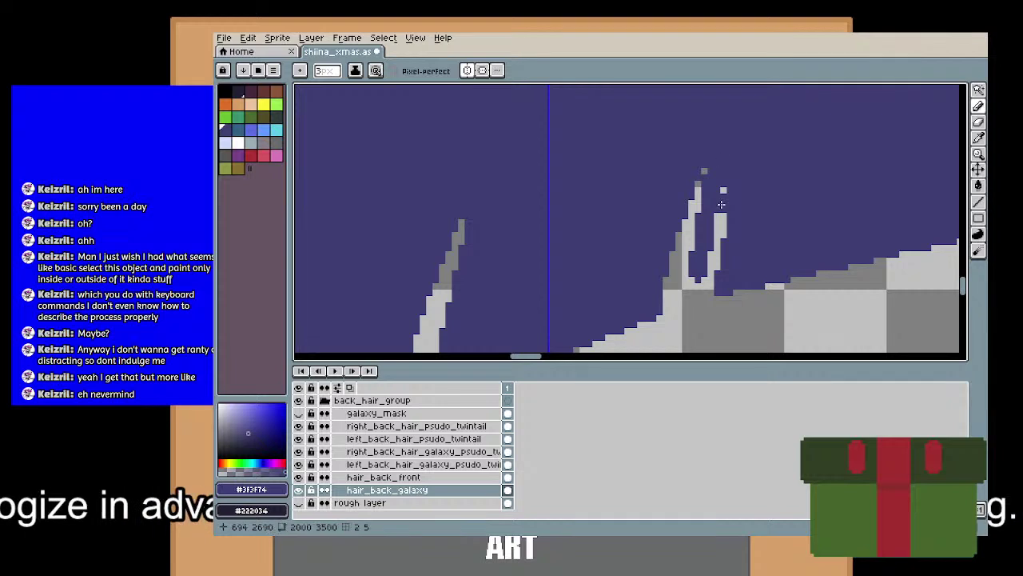
scroll(703, 166, down, 3)
scroll(754, 223, up, 3)
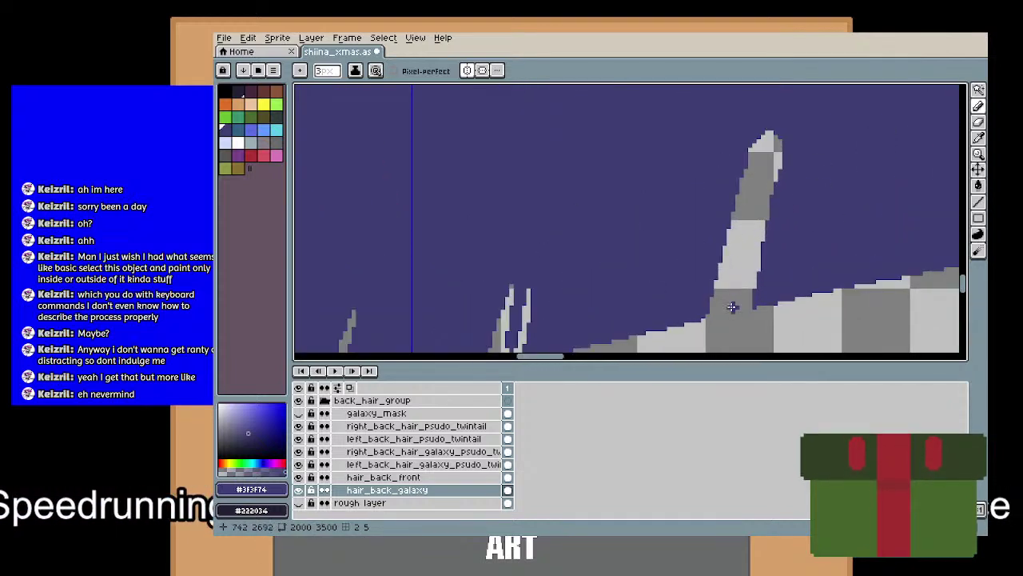
Paint #3F3F74 strands up through the slit nearest the leg with the 3 px Pencil, narrowing it to a fine point.
drag(731, 308, 772, 156)
shift+click(773, 132)
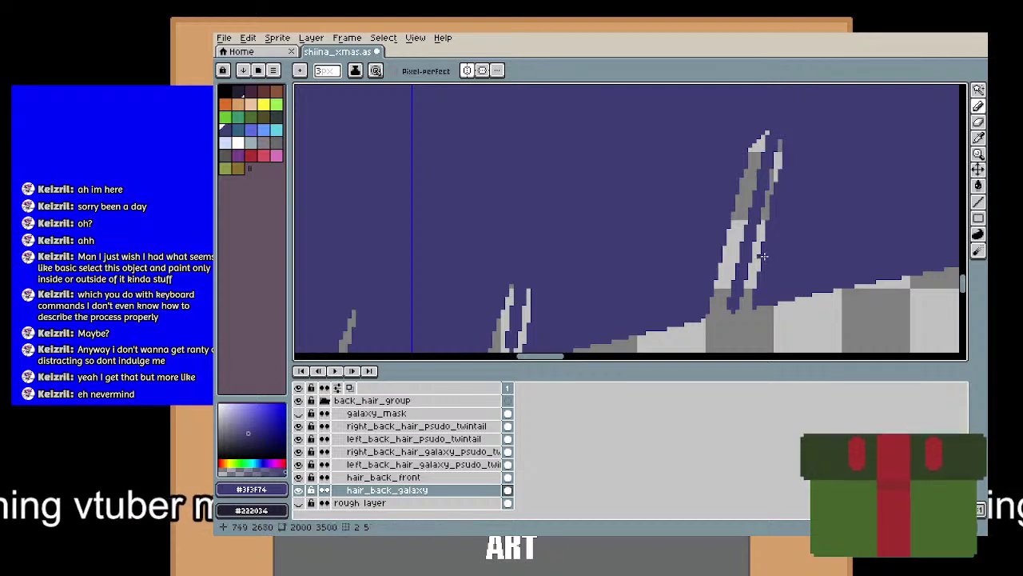
click(755, 264)
shift+click(774, 134)
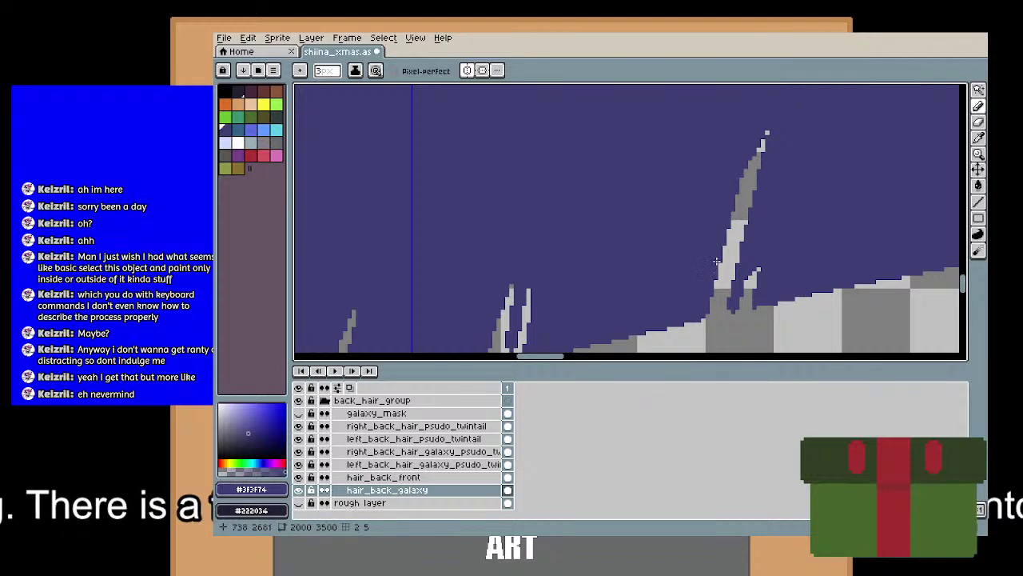
mouse_move(717, 260)
mouse_down()
mouse_move(768, 127)
mouse_move(763, 162)
mouse_up()
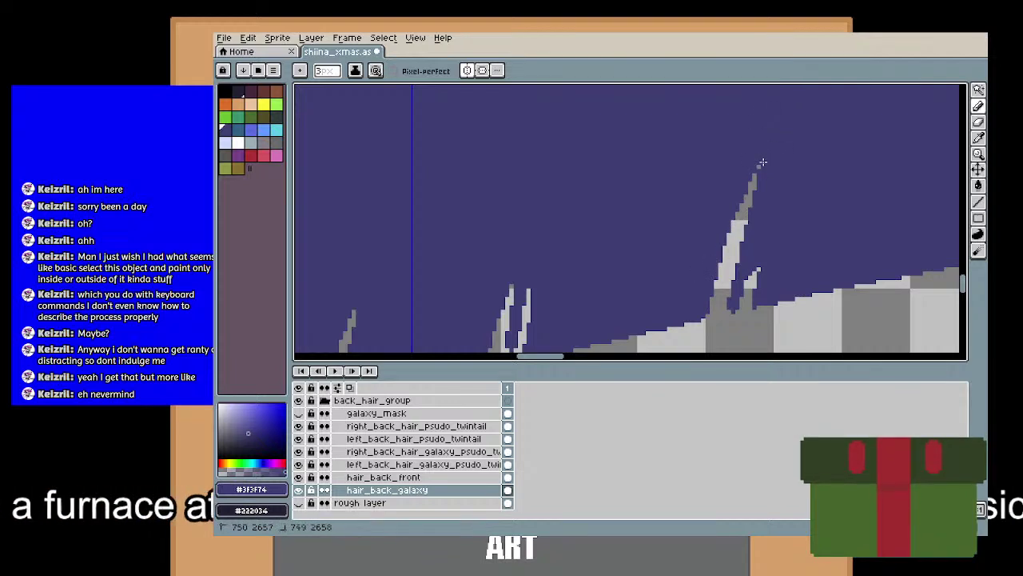
scroll(718, 229, down, 2)
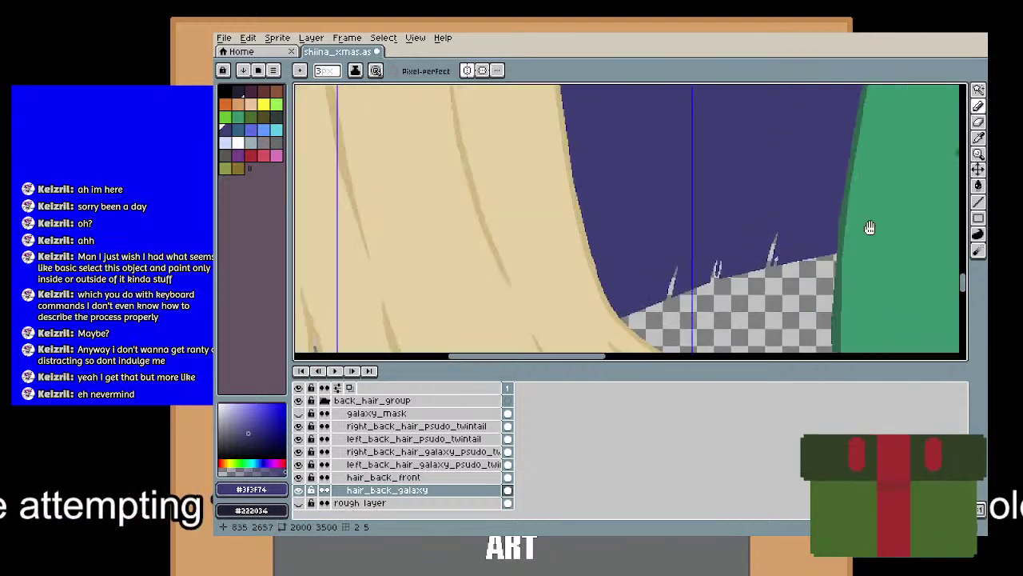
Close the notch in the dark blue hair between the legs with Pencil strokes and fill the leftover gaps with #3F3F74.
scroll(719, 229, down, 2)
scroll(750, 257, up, 3)
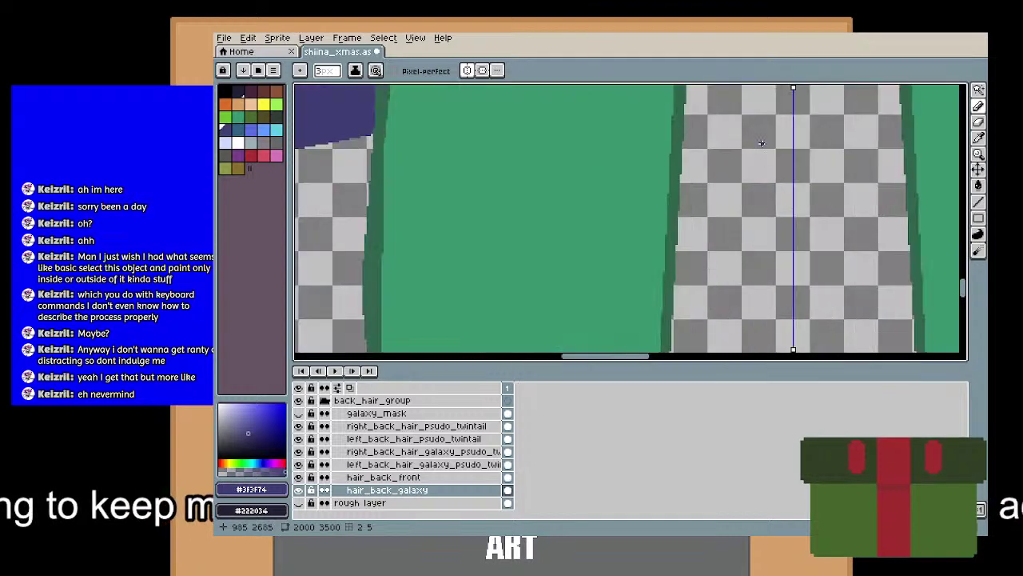
scroll(760, 276, up, 2)
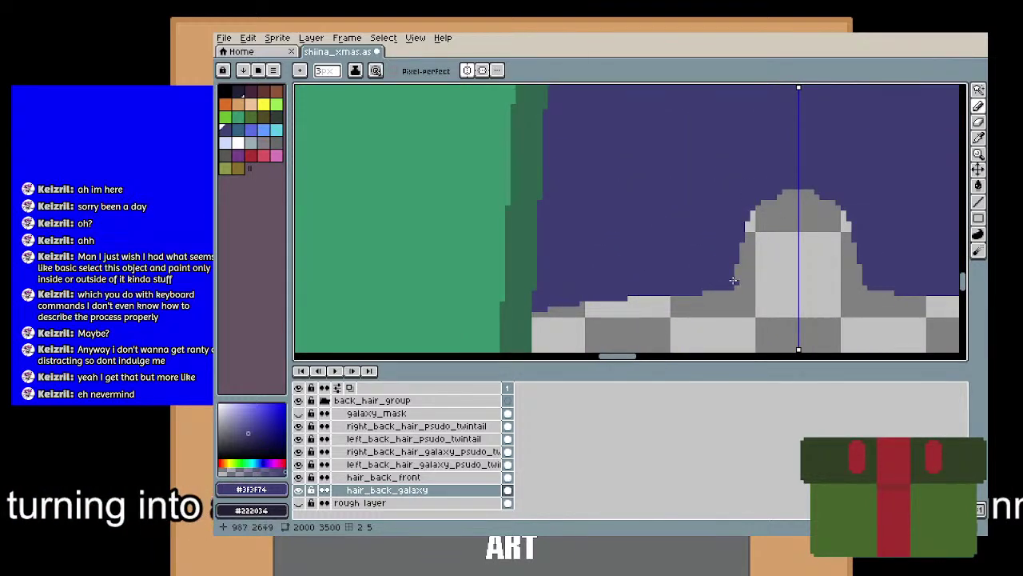
drag(730, 282, 756, 177)
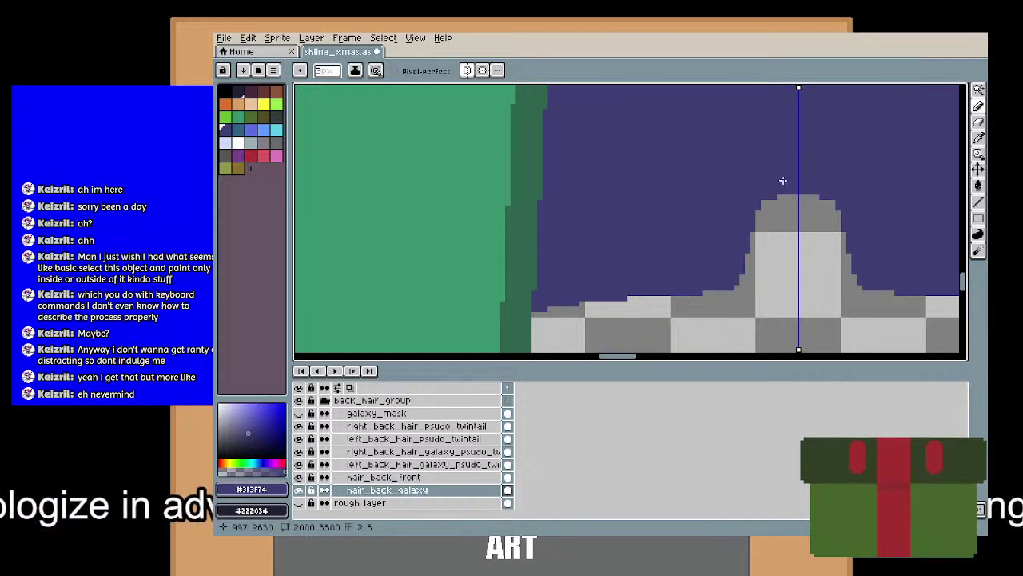
mouse_move(780, 200)
mouse_down()
mouse_move(778, 272)
mouse_move(775, 255)
mouse_move(778, 272)
mouse_move(796, 272)
mouse_move(786, 267)
mouse_move(799, 183)
mouse_move(801, 256)
mouse_up()
key(ctrl+z)
key(ctrl+z)
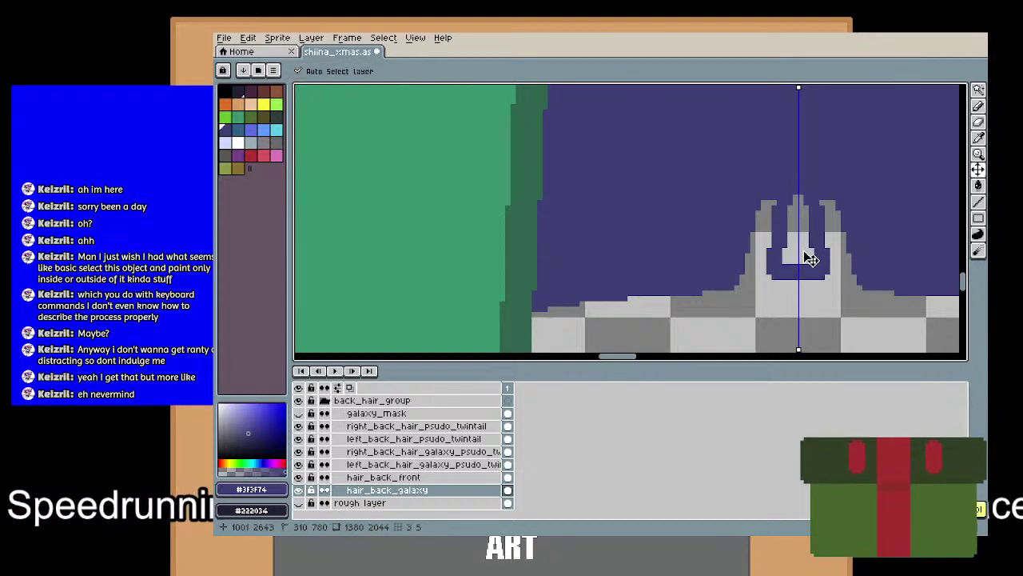
key(ctrl+z)
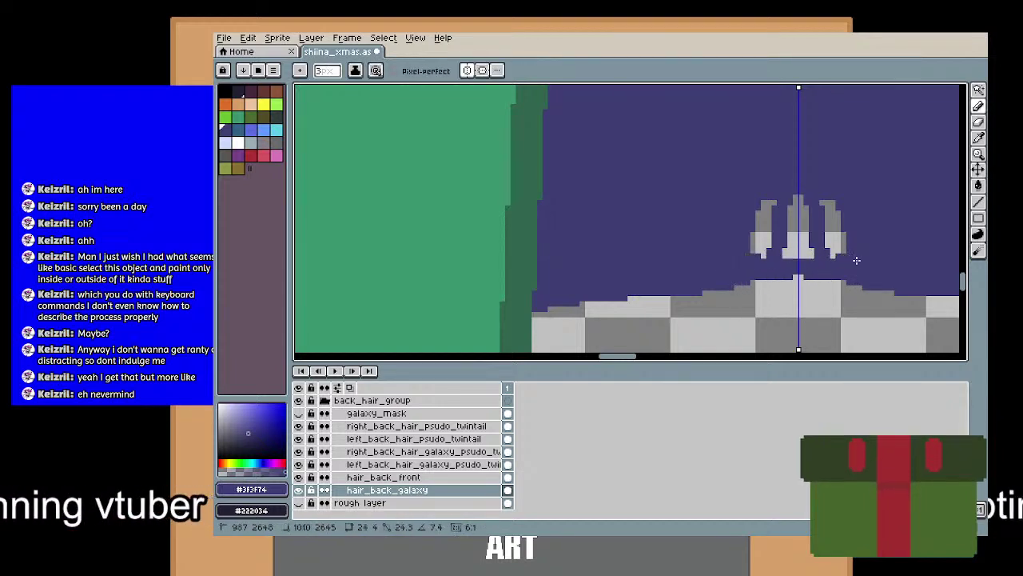
key(g)
click(794, 243)
click(767, 238)
Examine the dark blue back hair's lower edge across the whole figure, on both sides of the legs.
scroll(854, 230, down, 5)
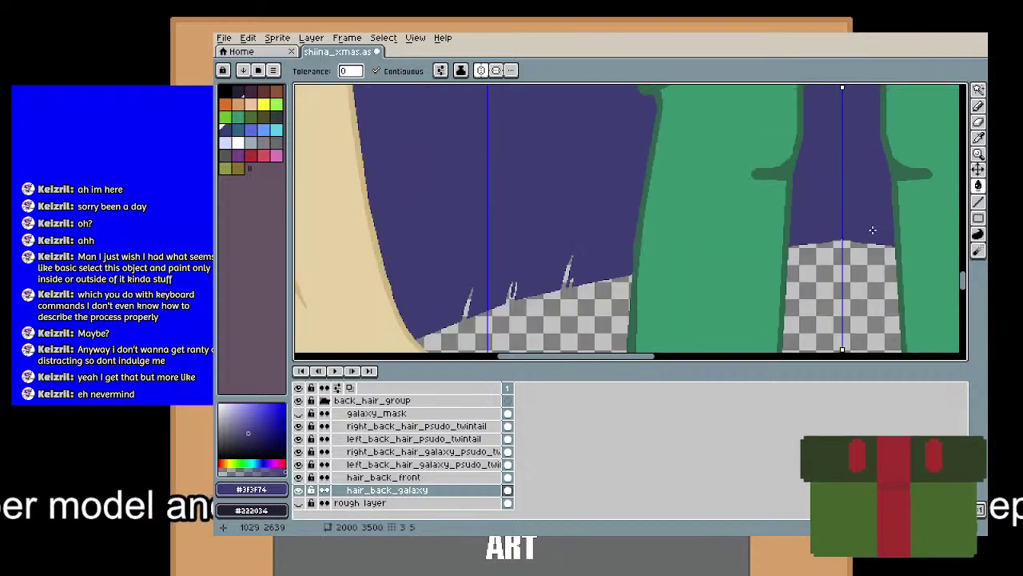
drag(872, 231, 679, 258)
drag(814, 254, 657, 215)
scroll(646, 221, down, 3)
drag(582, 229, 616, 318)
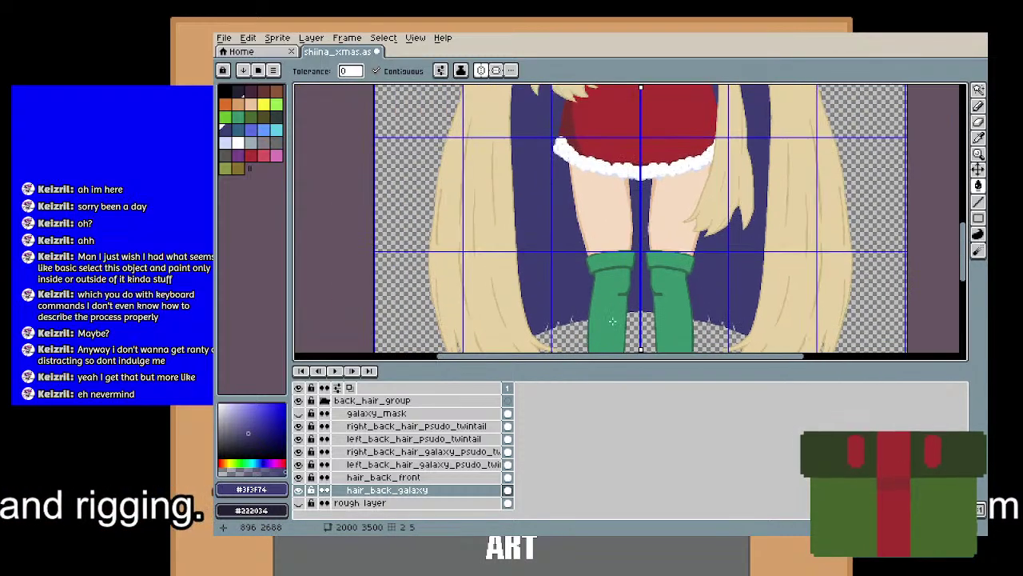
drag(654, 267, 651, 276)
scroll(616, 252, down, 2)
scroll(590, 280, up, 2)
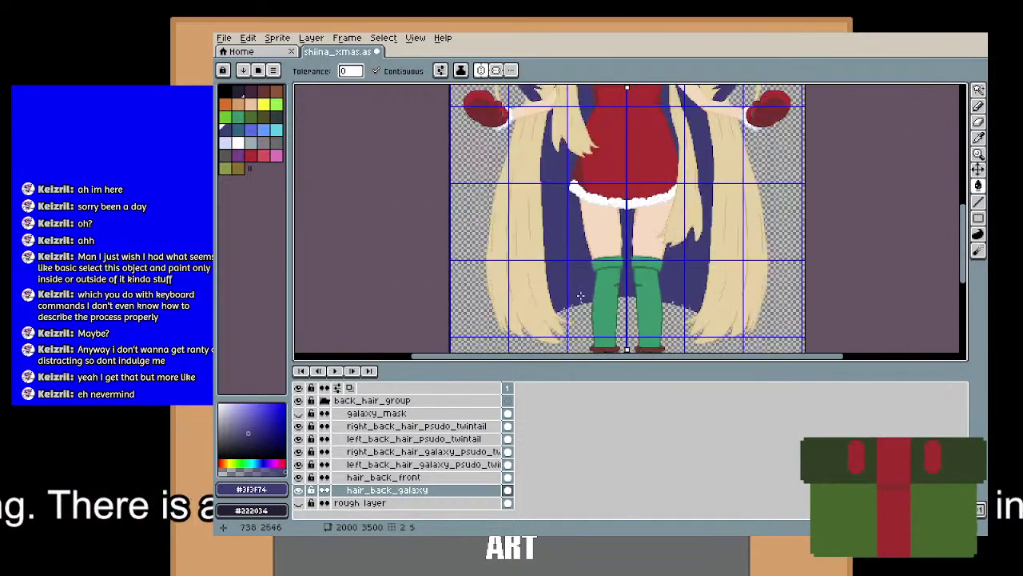
drag(570, 308, 568, 253)
Erase two thin slits with the 2 px Eraser into the dark blue hair edge beside the blonde twintail, making the outer one longer.
scroll(564, 258, up, 7)
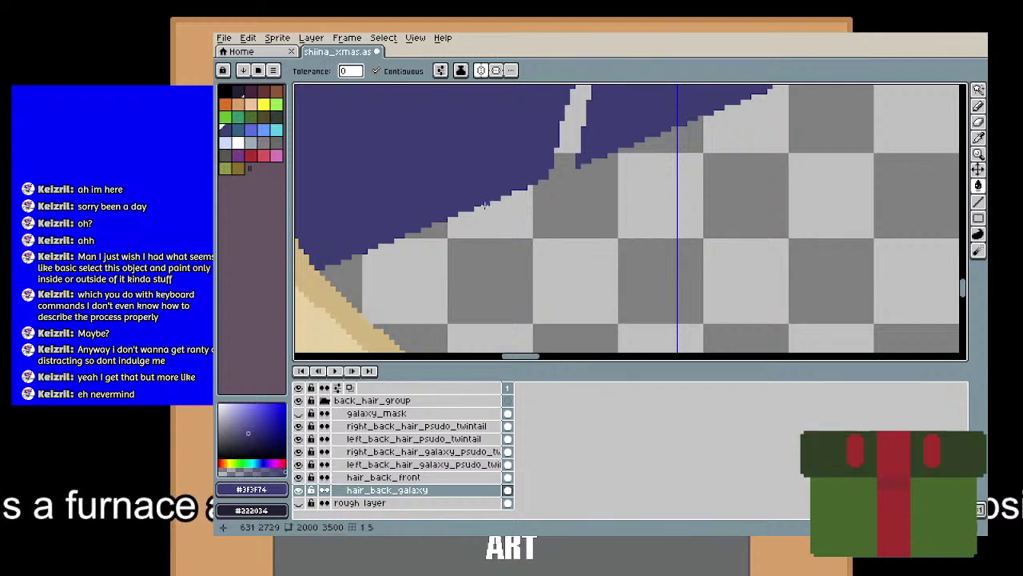
key(e)
key(e)
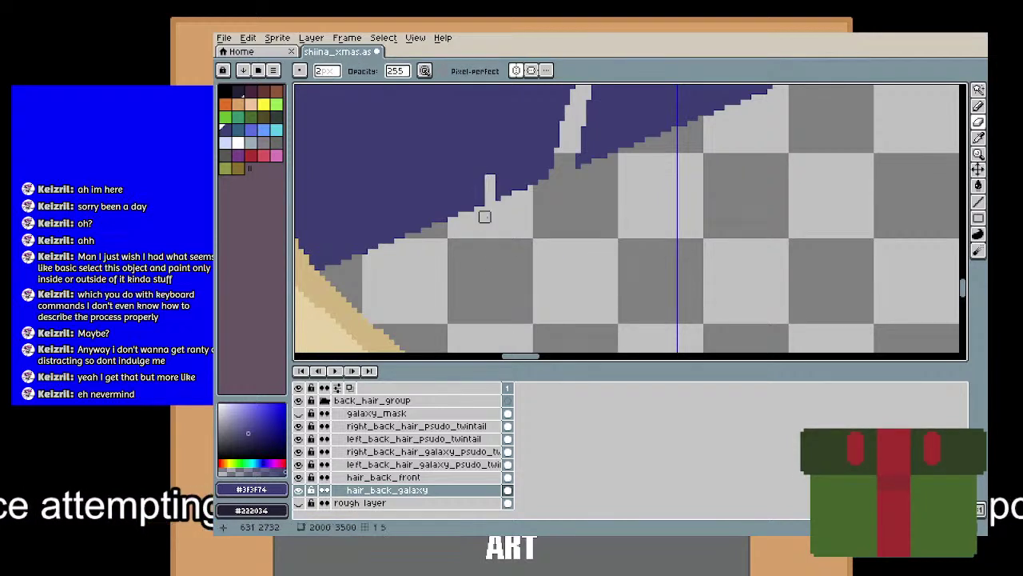
key(ctrl+z)
drag(484, 179, 471, 229)
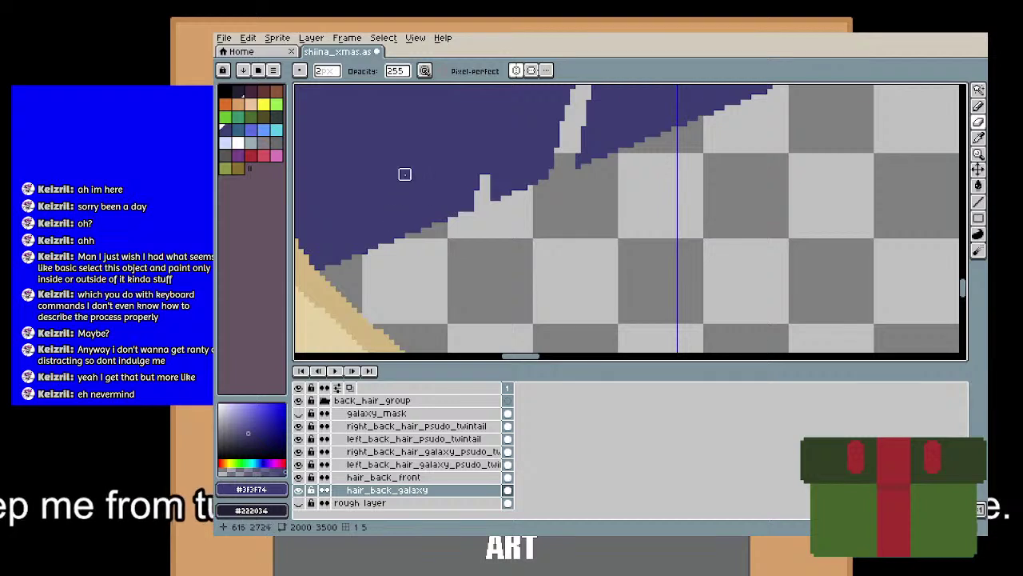
shift+click(384, 268)
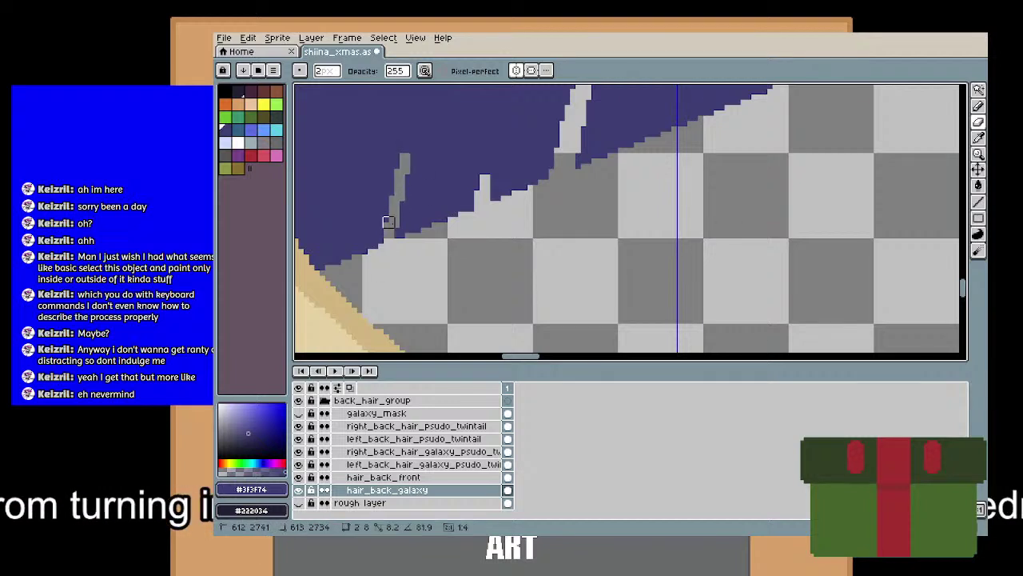
click(404, 179)
shift+click(394, 243)
Erase a short slit between the twintail-side and middle slits, tapering its tip with the Eraser at 1 px.
scroll(580, 201, down, 1)
drag(649, 158, 595, 240)
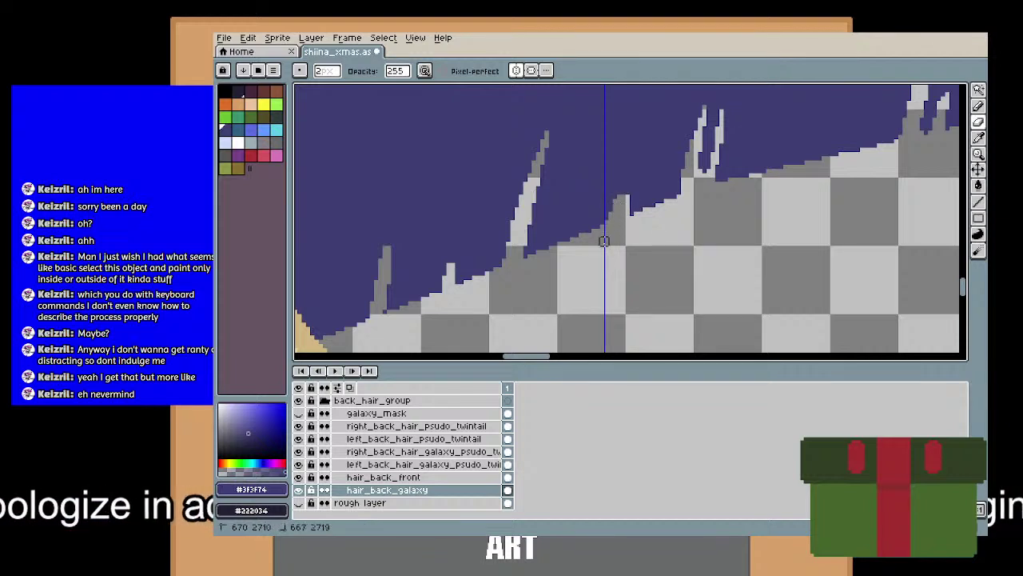
scroll(625, 202, up, 2)
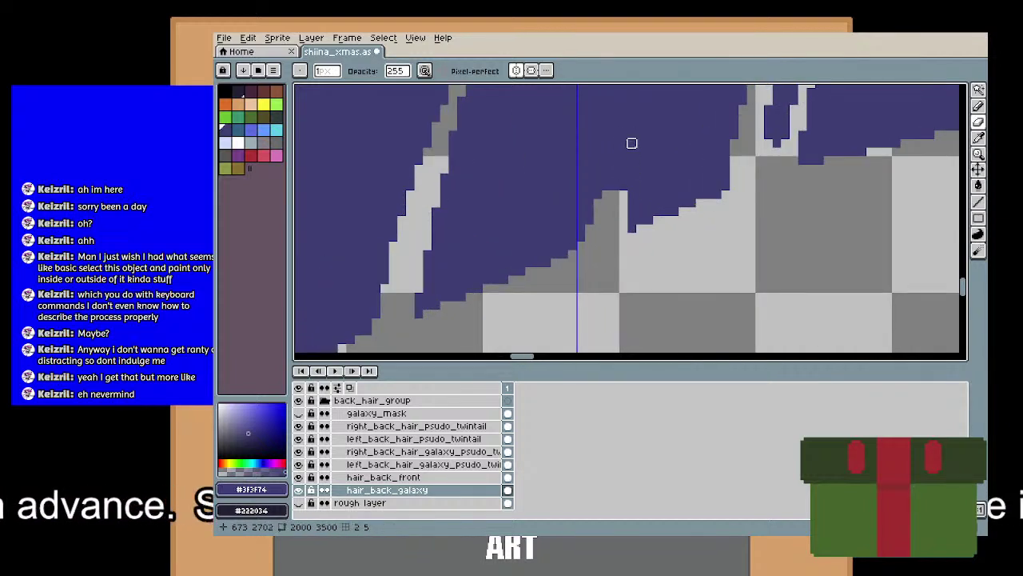
drag(632, 143, 615, 203)
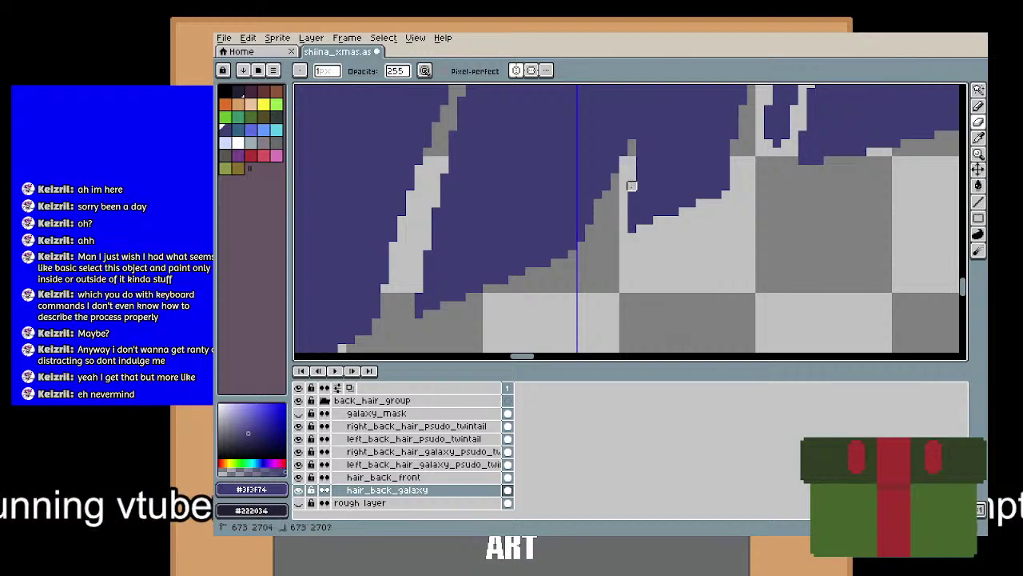
Save the shiina_xmas sprite file with the reshaped back hair.
scroll(614, 186, down, 5)
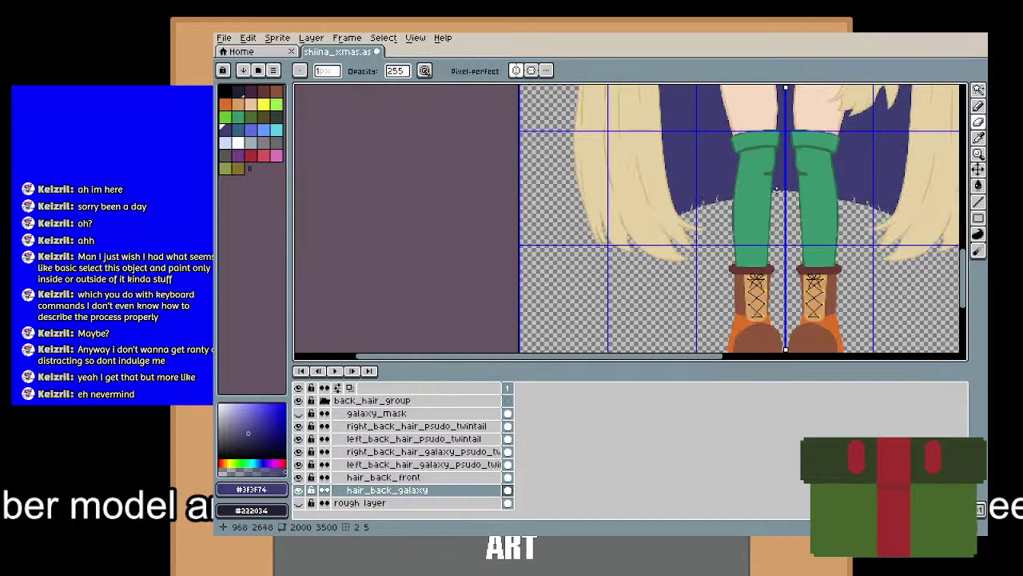
key(ctrl+s)
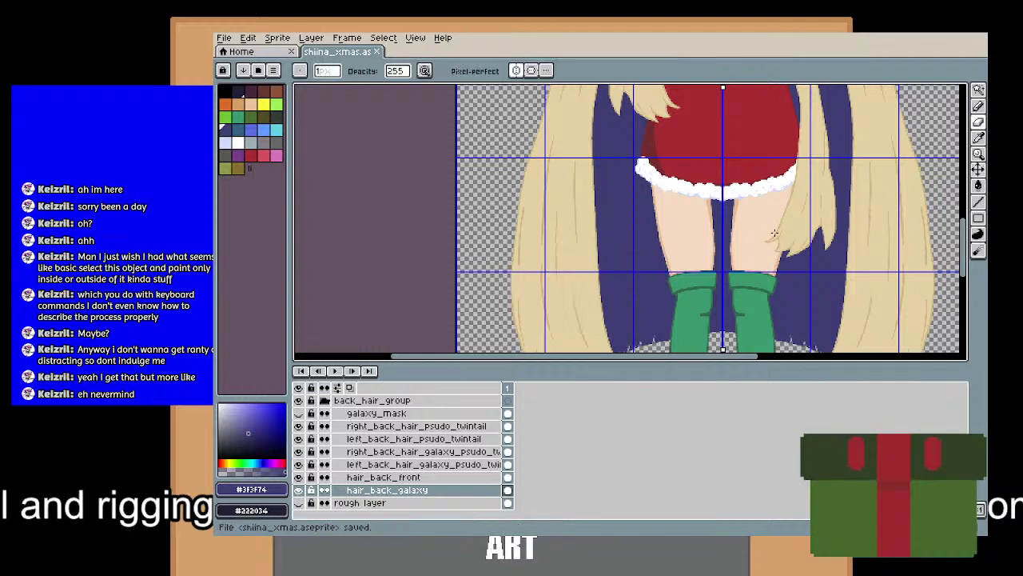
drag(629, 140, 551, 197)
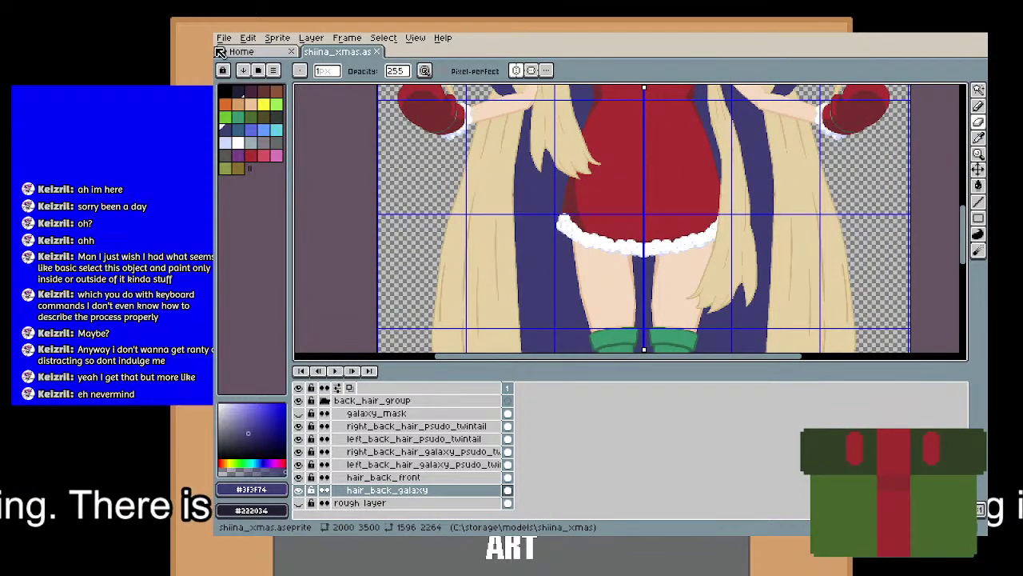
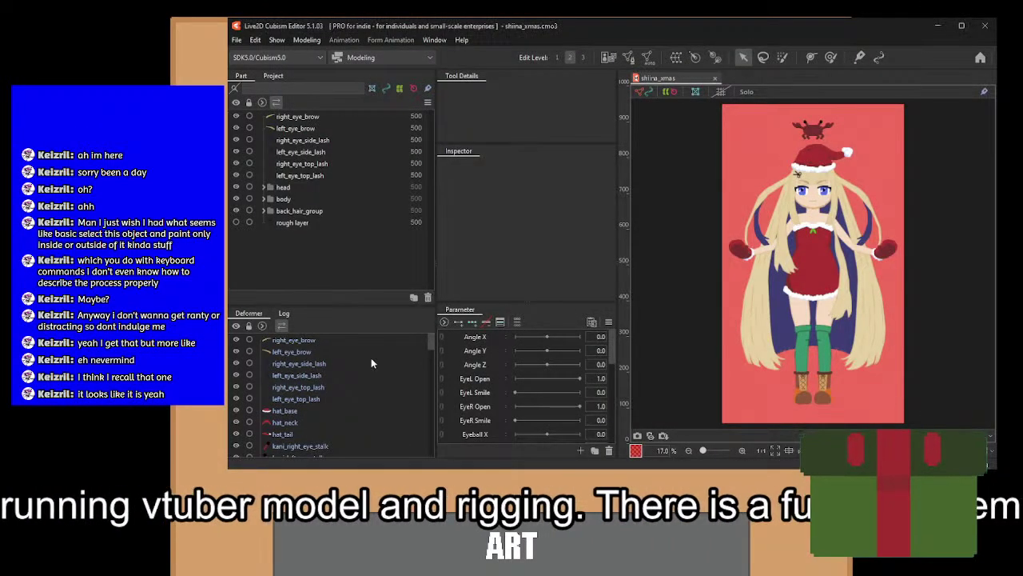
Switch to Live2D Cubism Editor and select all the art meshes of the shiina_xmas model.
click(340, 385)
scroll(340, 379, down, 10)
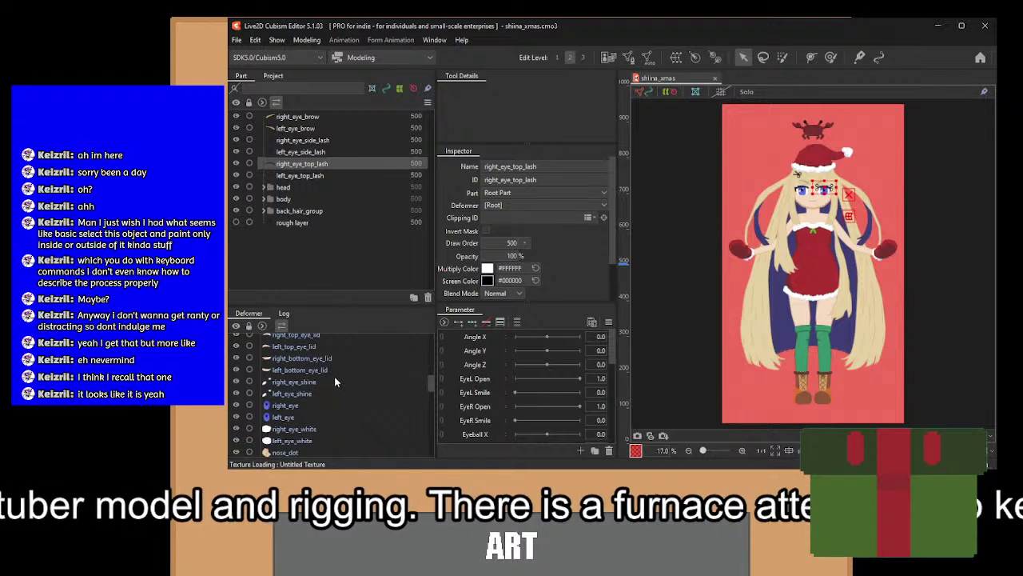
click(286, 392)
key(ctrl+a)
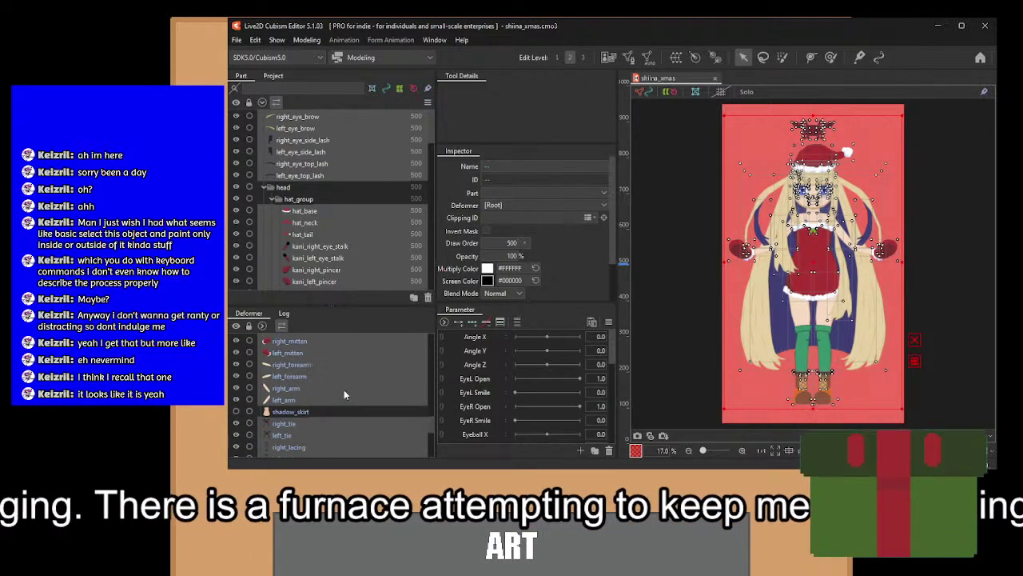
scroll(344, 394, down, 5)
scroll(344, 394, down, 3)
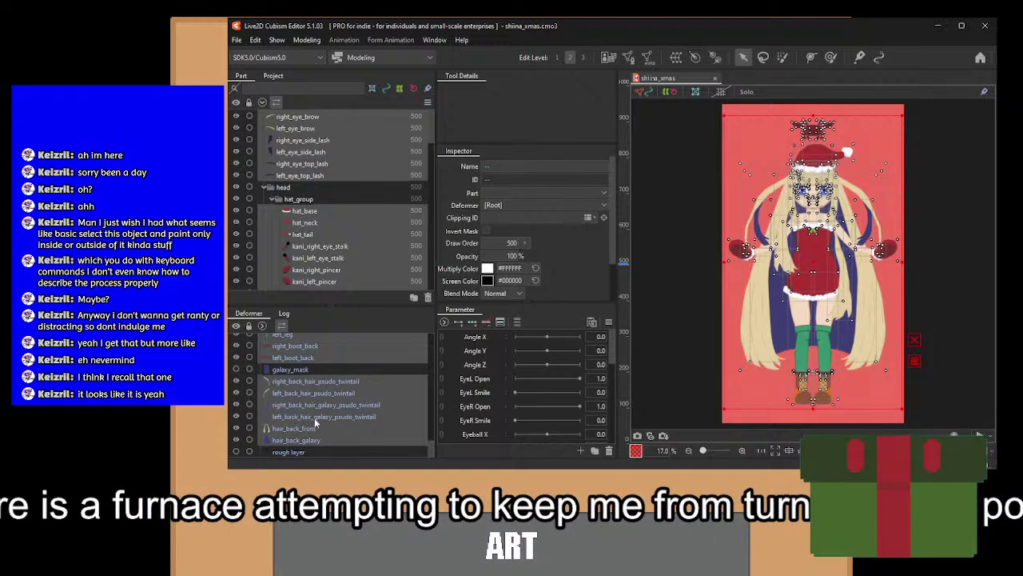
Delete the rough layer art mesh from the model.
click(290, 452)
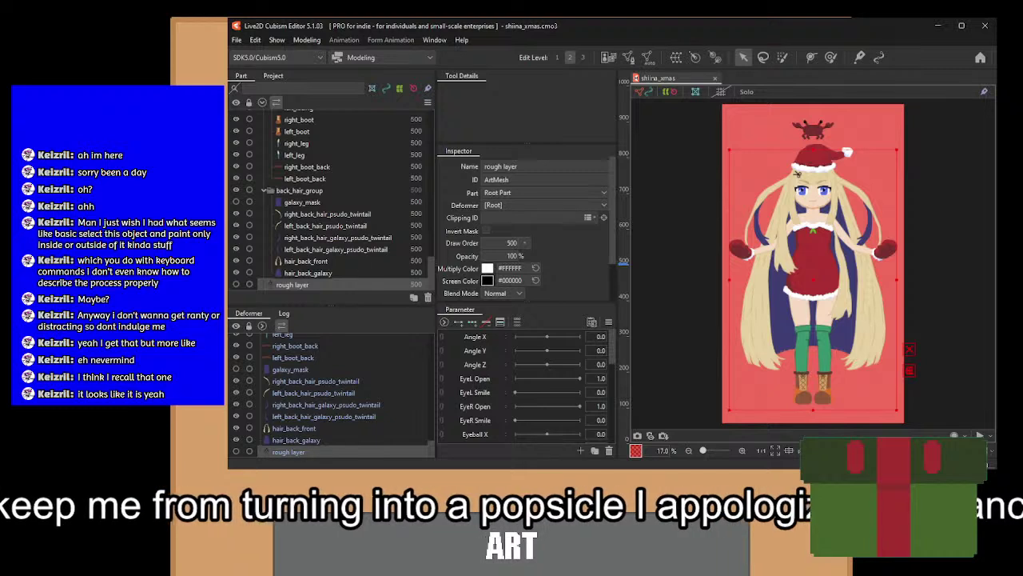
click(305, 260)
click(302, 285)
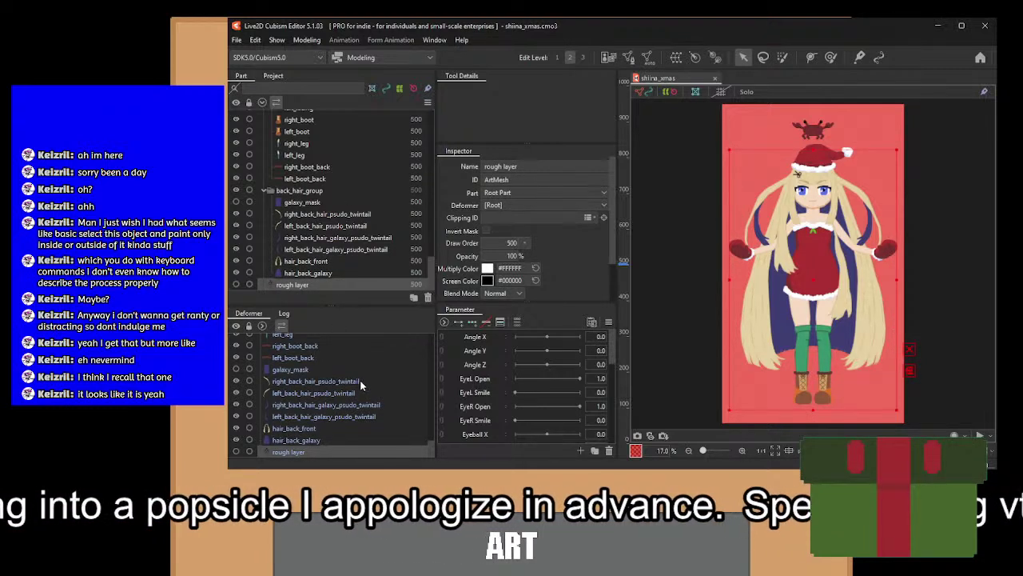
click(287, 241)
click(294, 286)
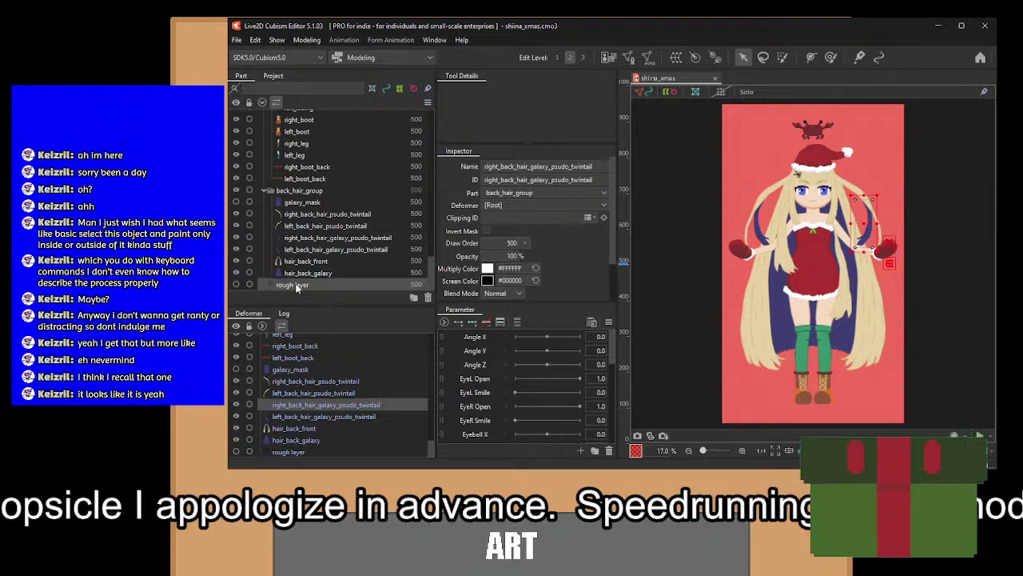
key(Delete)
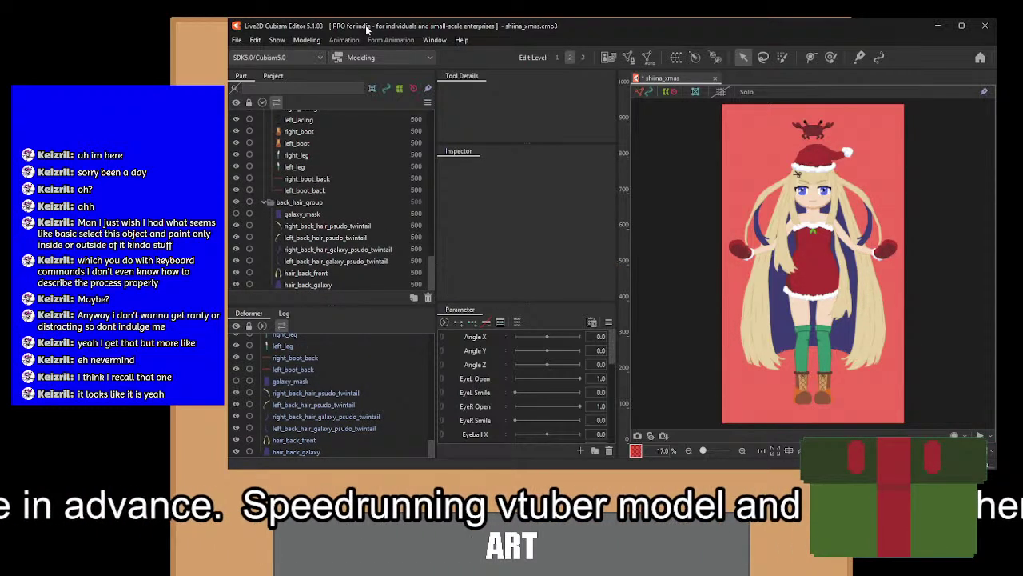
Select all the remaining art meshes and generate a dense polygon mesh for each of them.
click(296, 382)
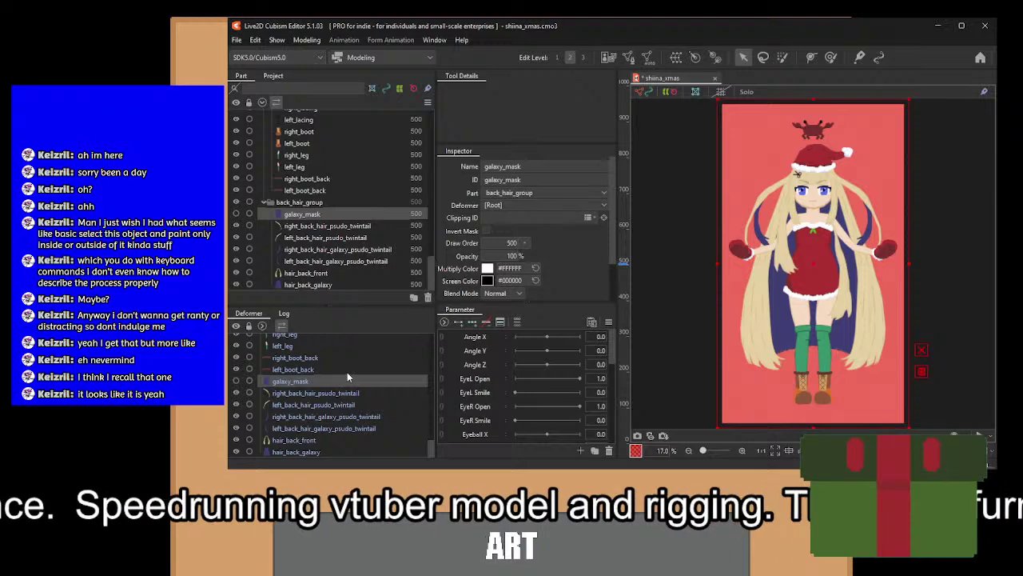
key(ctrl+a)
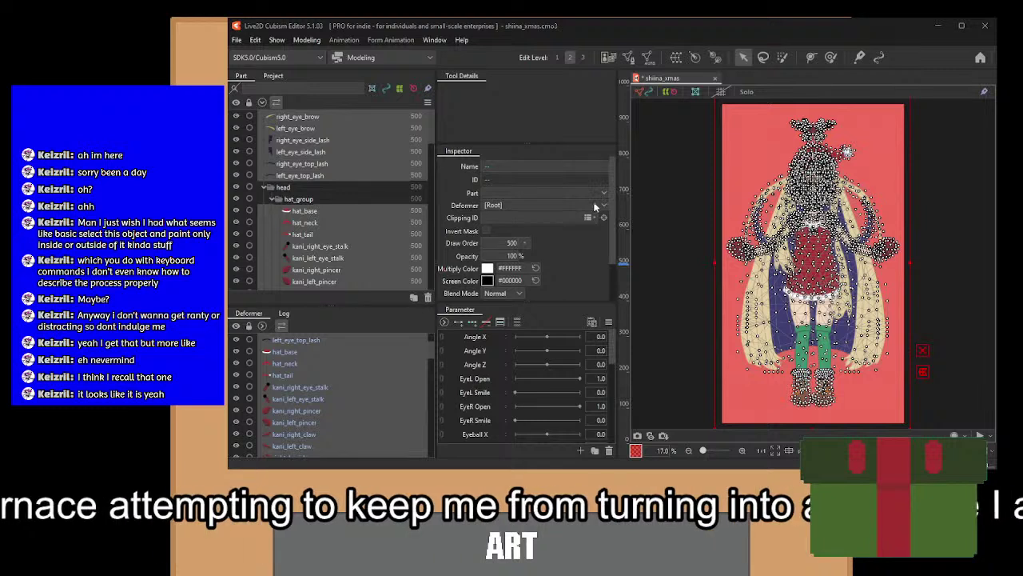
Clip the galaxy_mask art mesh to the galaxy back-hair meshes, including right_back_hair_galaxy_psudo_twintail, and make the mask visible.
click(364, 375)
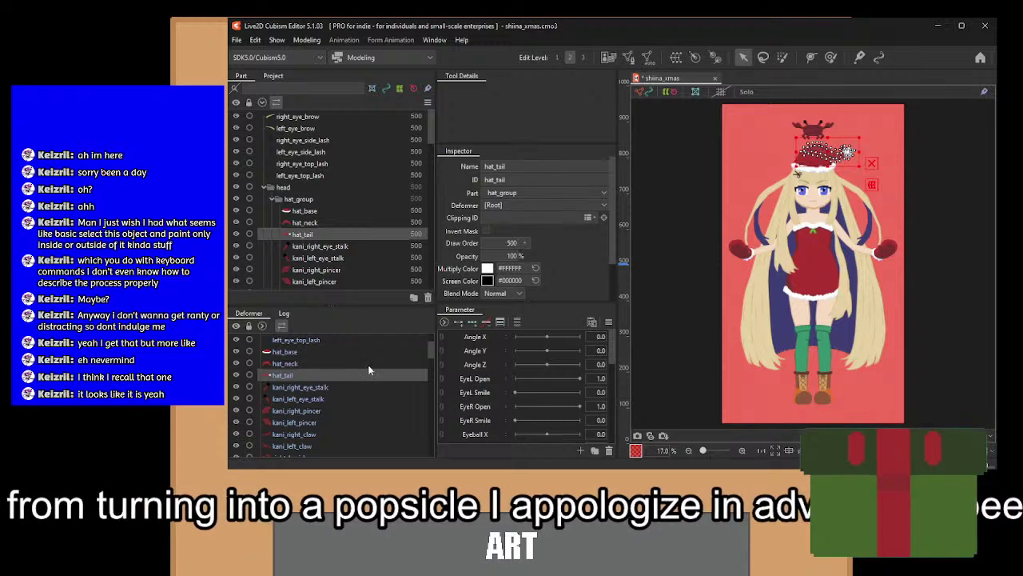
scroll(369, 367, down, 5)
scroll(369, 369, down, 6)
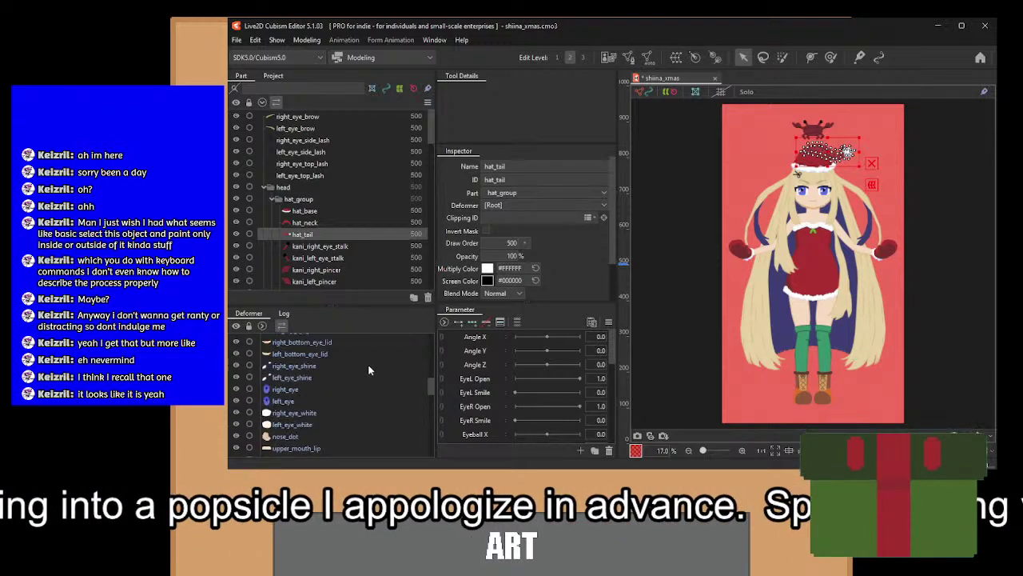
click(324, 380)
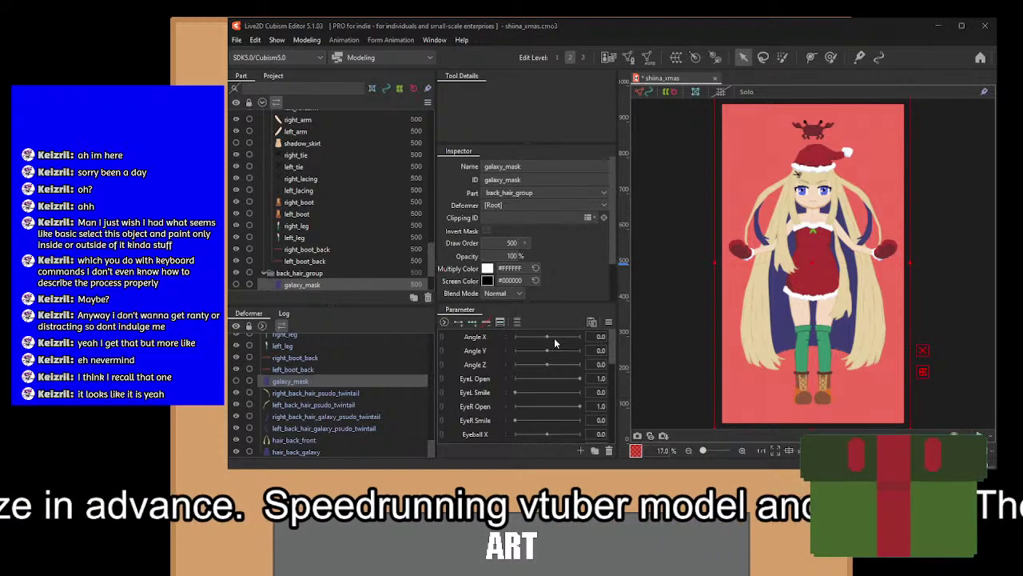
click(493, 384)
click(496, 375)
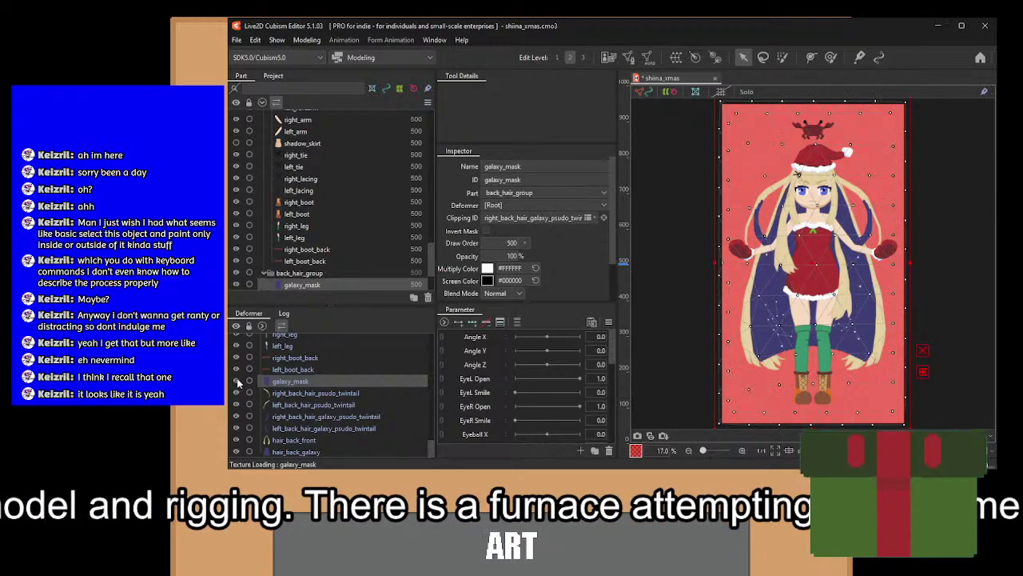
scroll(804, 306, up, 5)
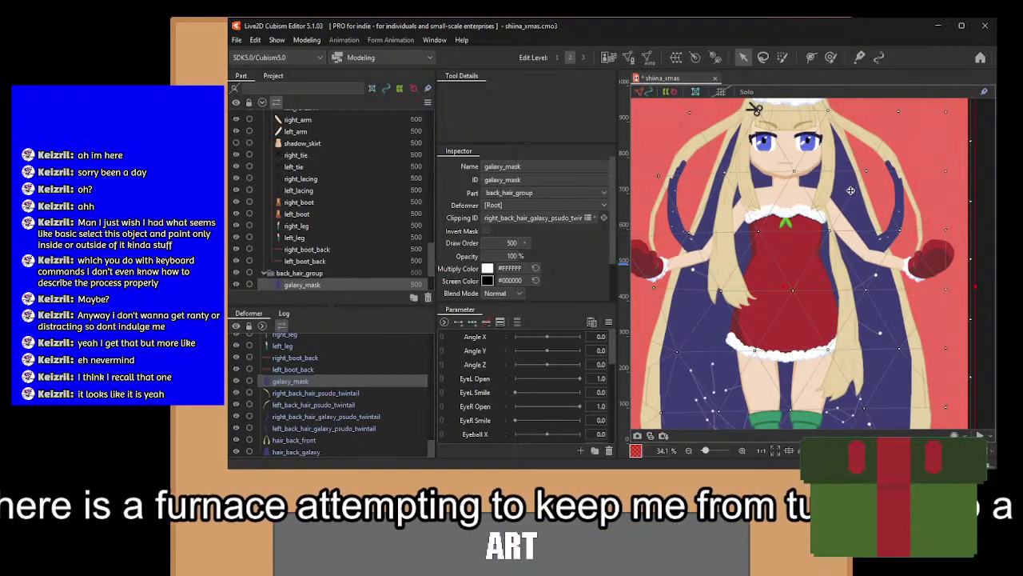
scroll(667, 161, up, 10)
scroll(687, 187, down, 3)
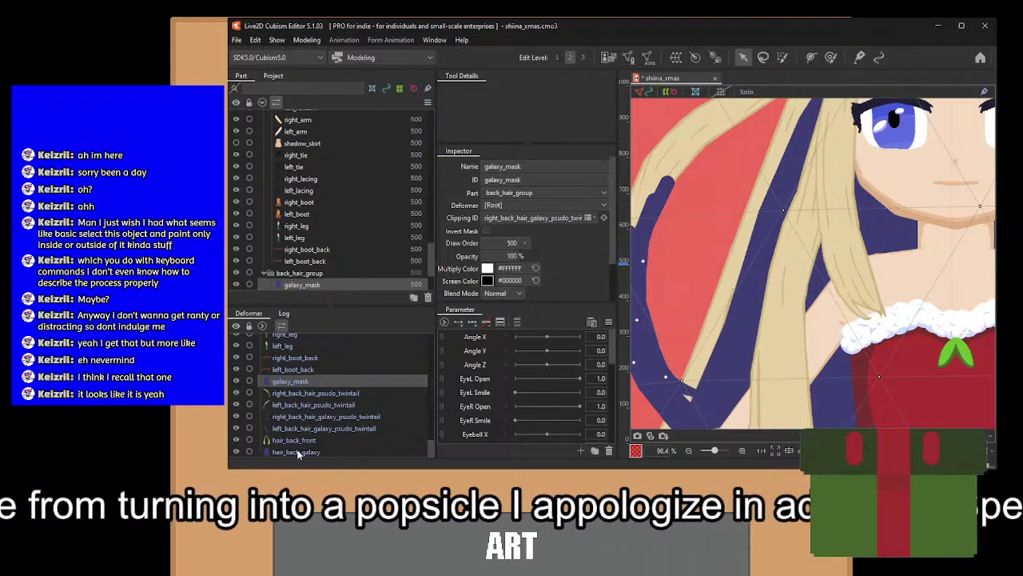
Set the draw order of both back_hair_galaxy_psudo_twintail meshes and hair_back_galaxy to 450.
click(302, 418)
ctrl+click(302, 428)
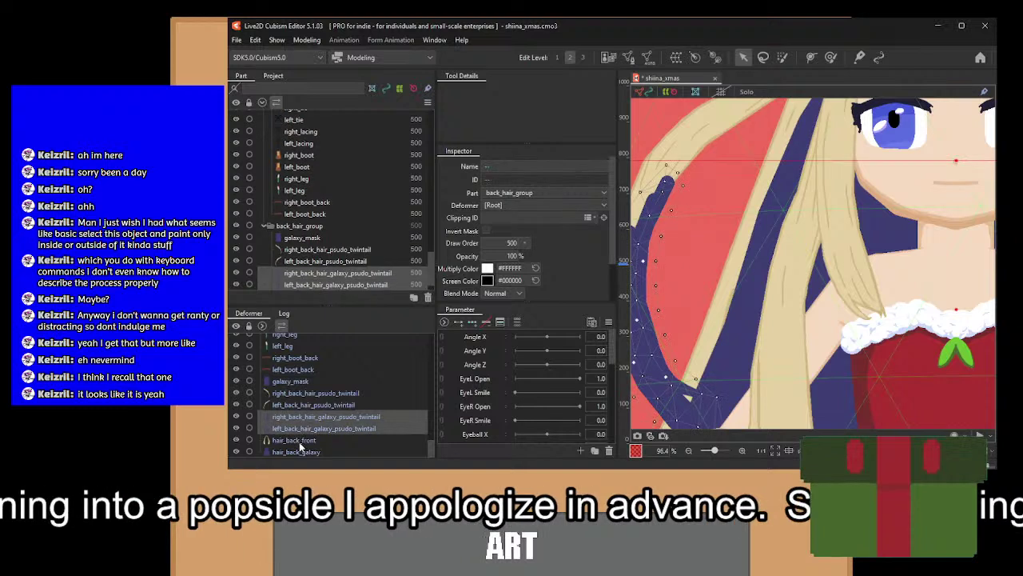
ctrl+click(298, 451)
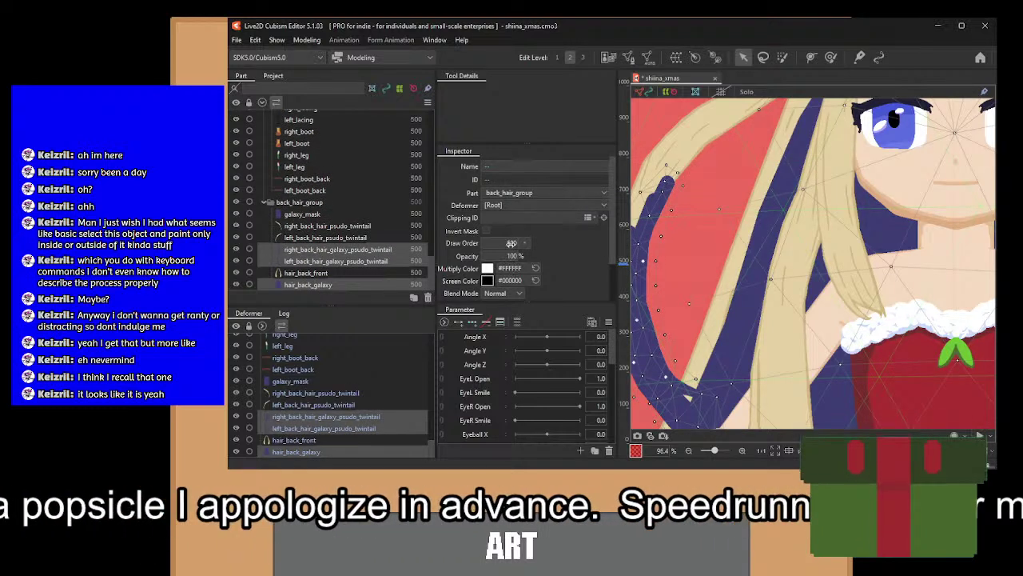
double_click(511, 242)
text(450)
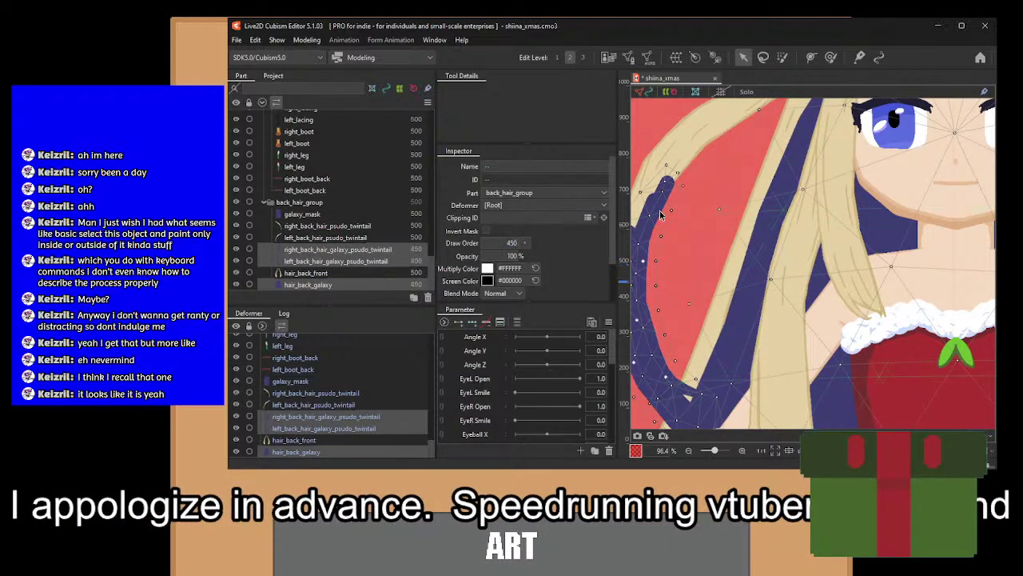
Set the draw order of galaxy_mask to 460 and select the hair_back_galaxy art mesh on the model.
click(292, 381)
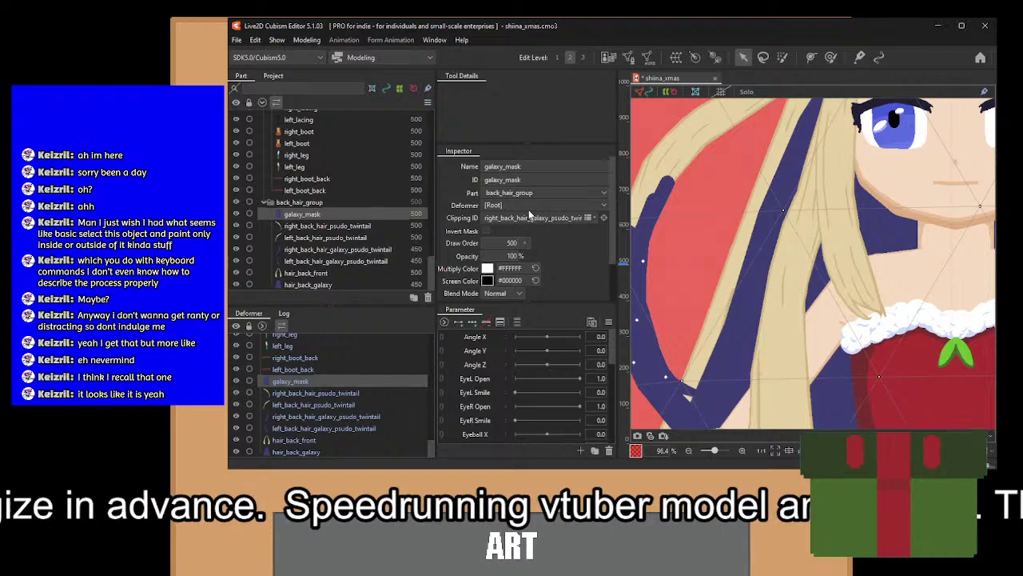
double_click(512, 243)
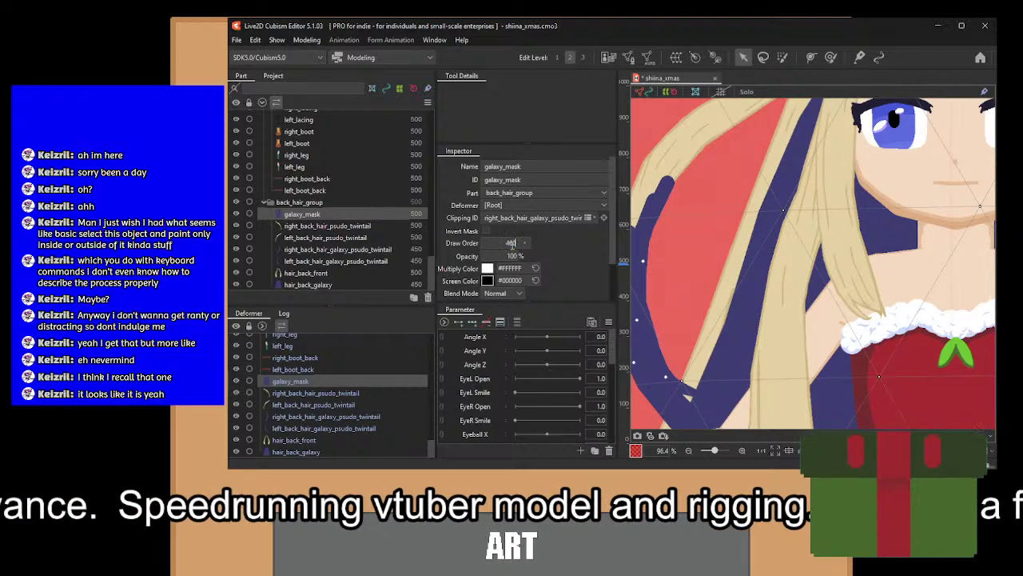
text(480)
key(Return)
scroll(829, 224, down, 3)
scroll(829, 224, down, 2)
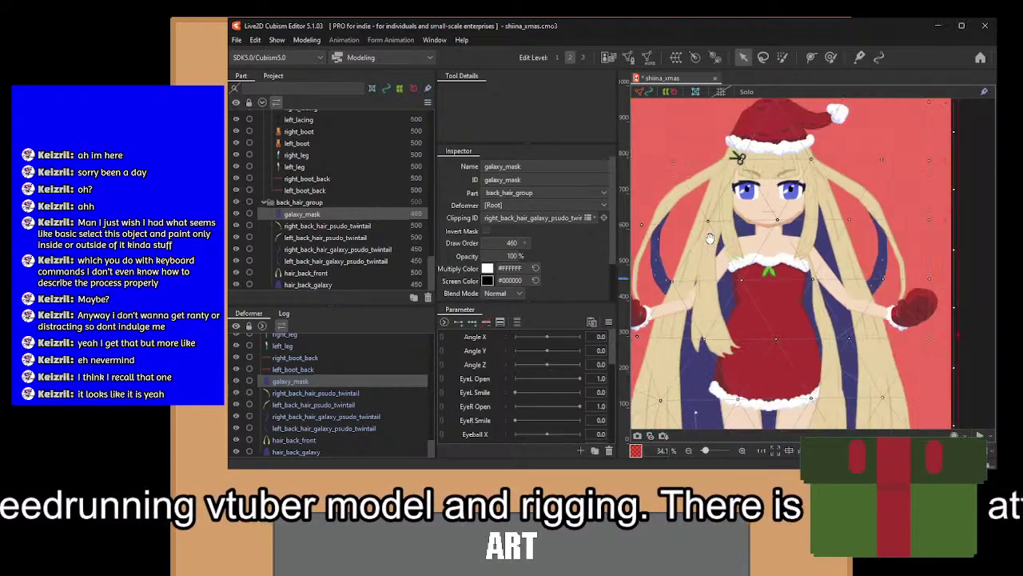
drag(756, 345, 805, 280)
drag(820, 199, 783, 308)
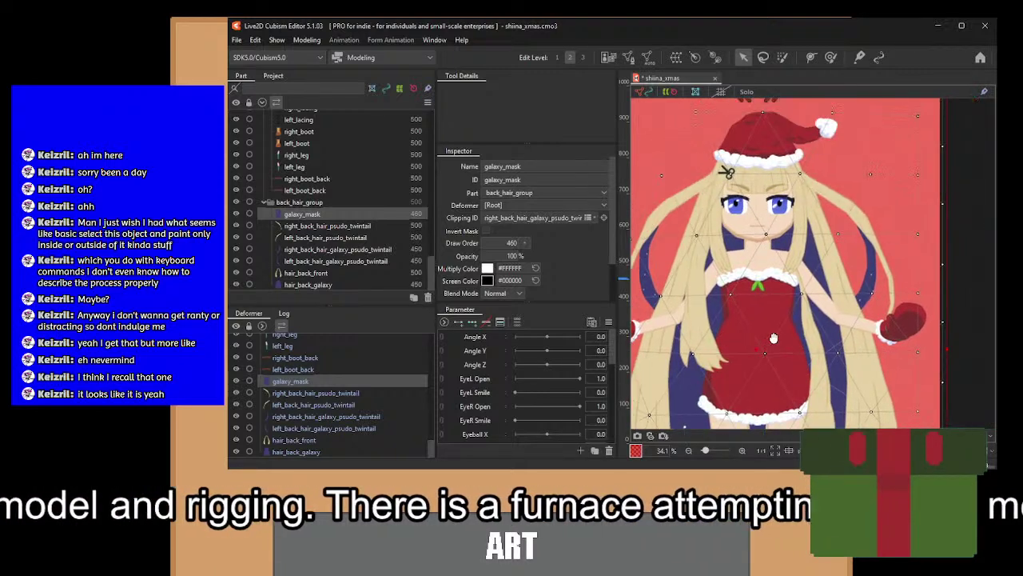
drag(737, 359, 773, 209)
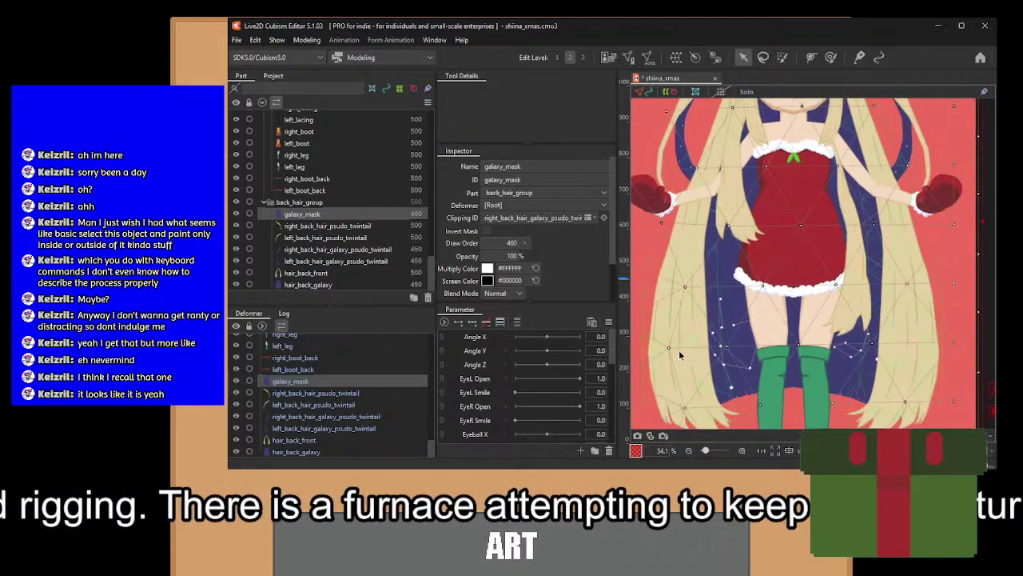
click(741, 336)
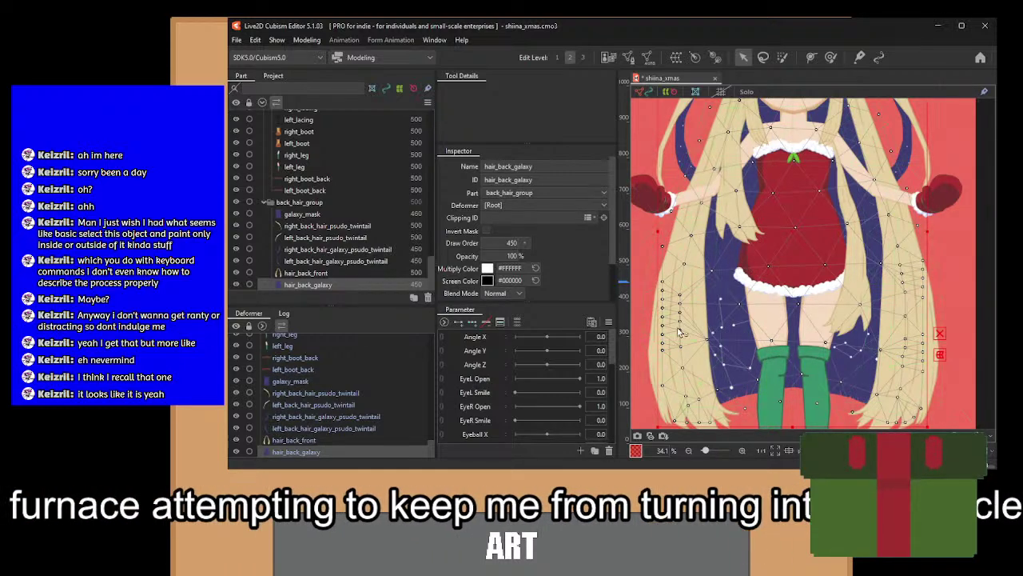
Deselect the hair_back_galaxy mesh, check the whole character, and save the model file.
scroll(751, 234, down, 3)
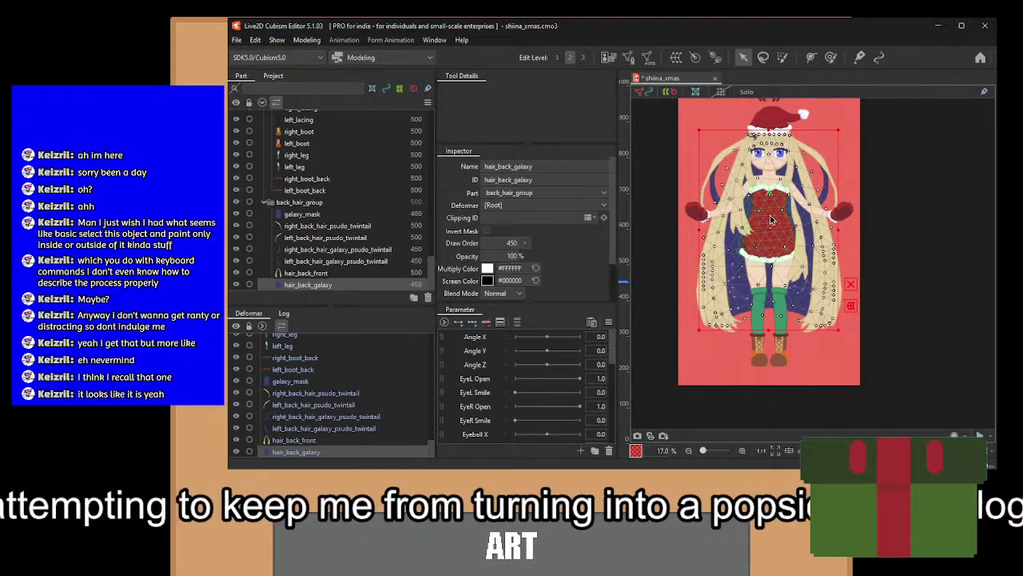
drag(768, 225, 793, 239)
click(879, 229)
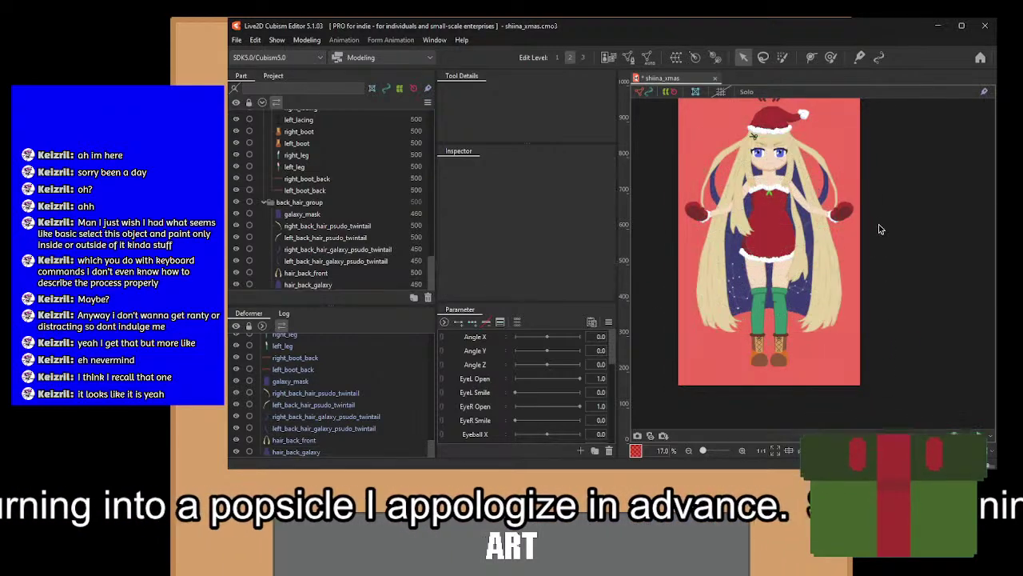
scroll(683, 150, up, 5)
drag(809, 200, 705, 255)
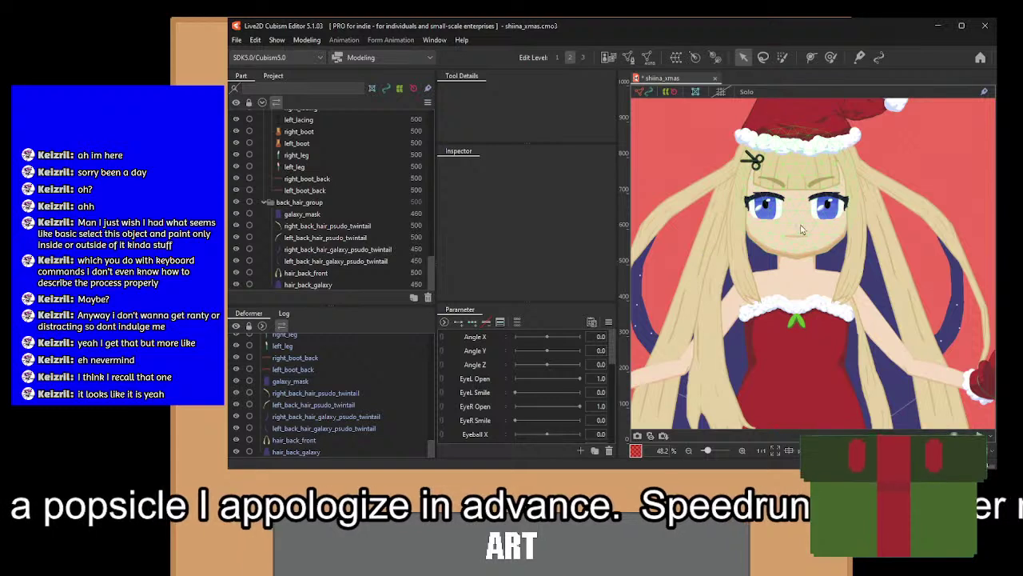
scroll(705, 254, down, 4)
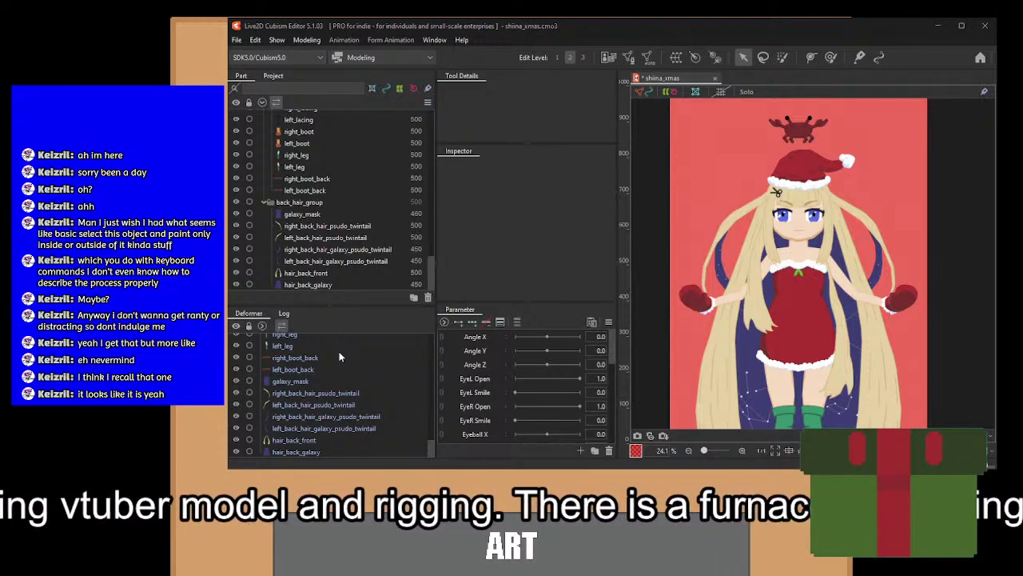
key(ctrl+s)
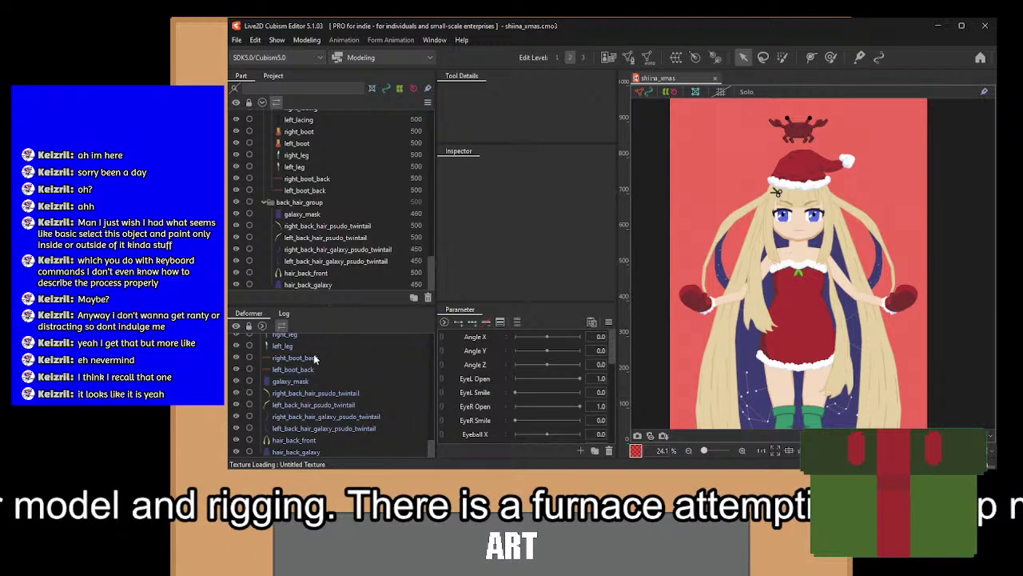
Examine the eye and upper lip meshes and look through the head parts in the deformer list.
scroll(313, 367, up, 10)
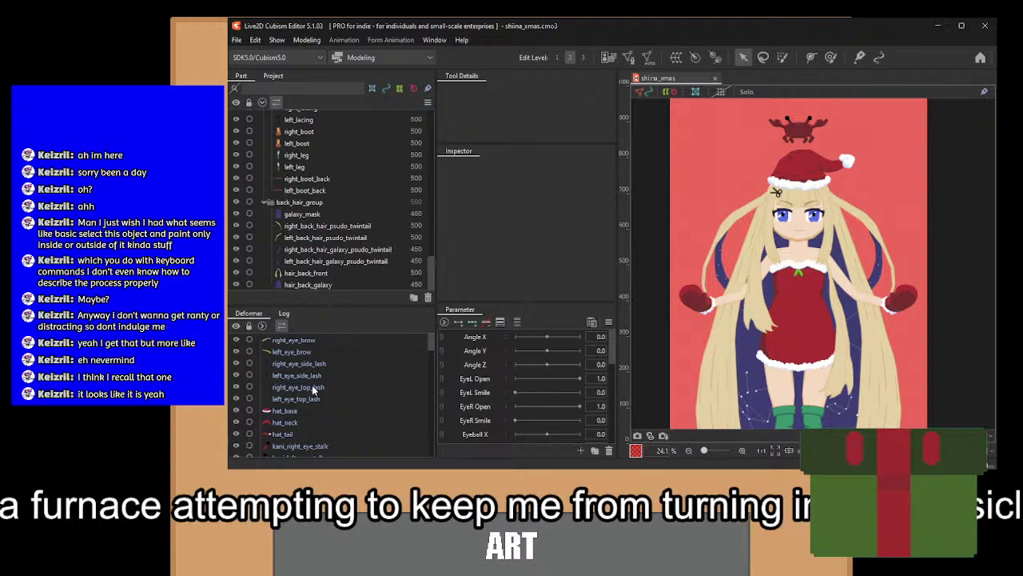
scroll(780, 231, up, 6)
click(706, 250)
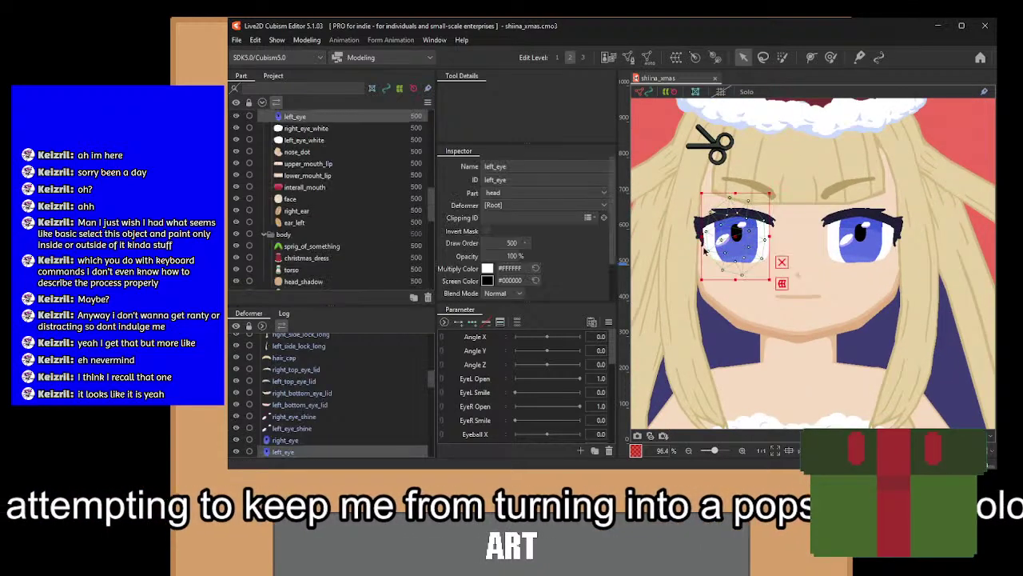
drag(704, 250, 760, 244)
scroll(342, 368, down, 2)
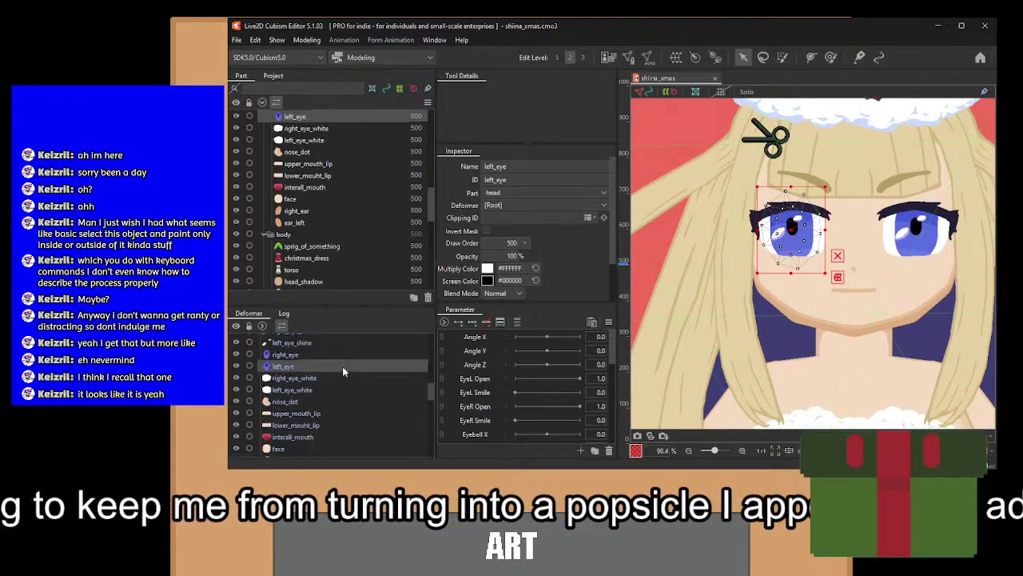
scroll(344, 366, down, 2)
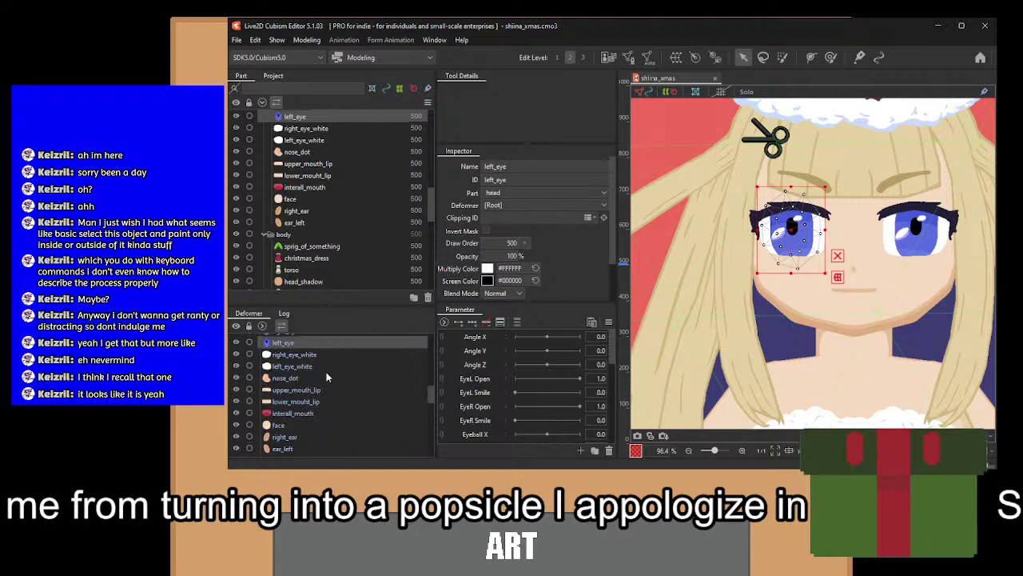
click(295, 389)
scroll(302, 364, down, 5)
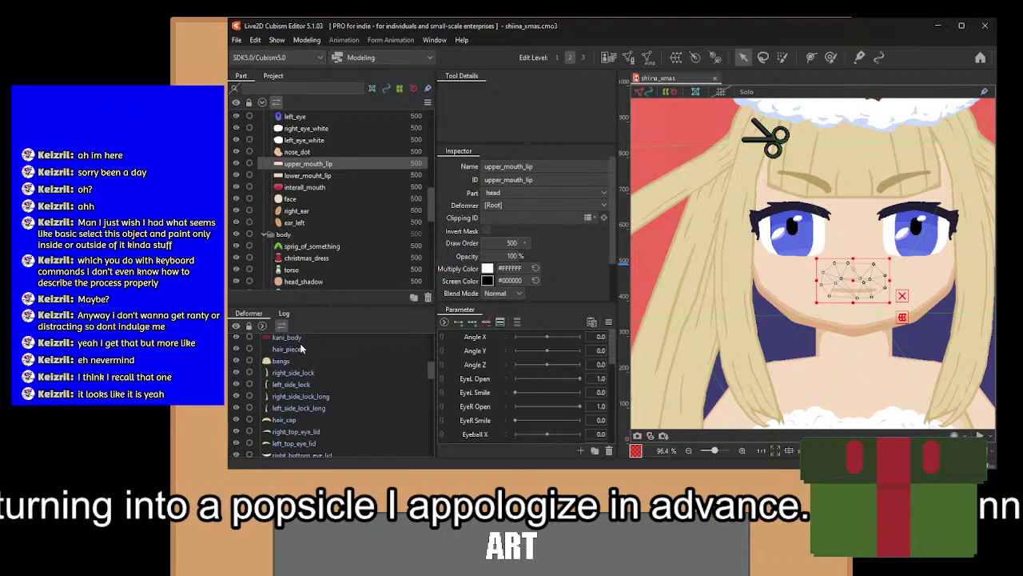
scroll(303, 362, down, 3)
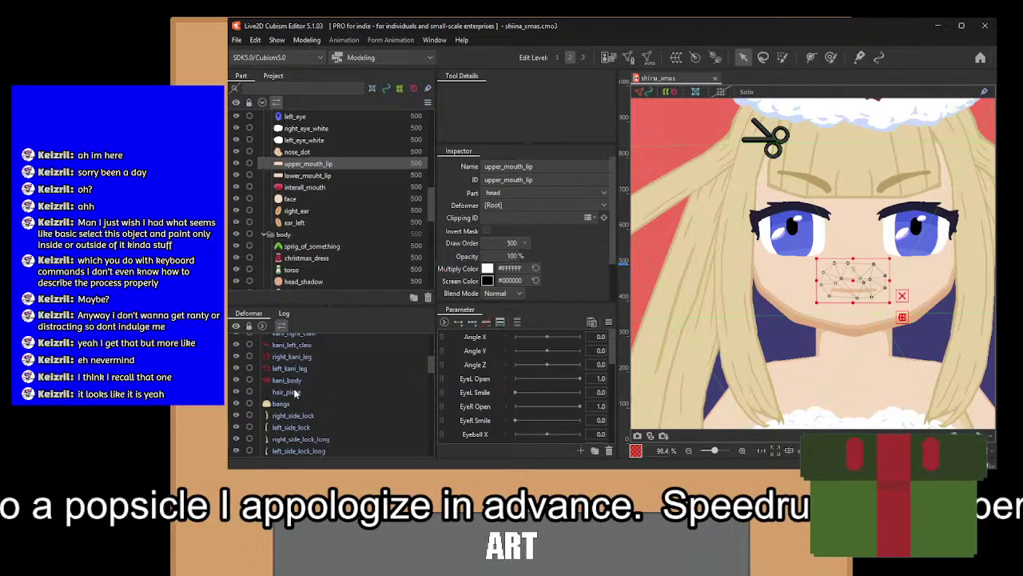
drag(292, 337, 297, 454)
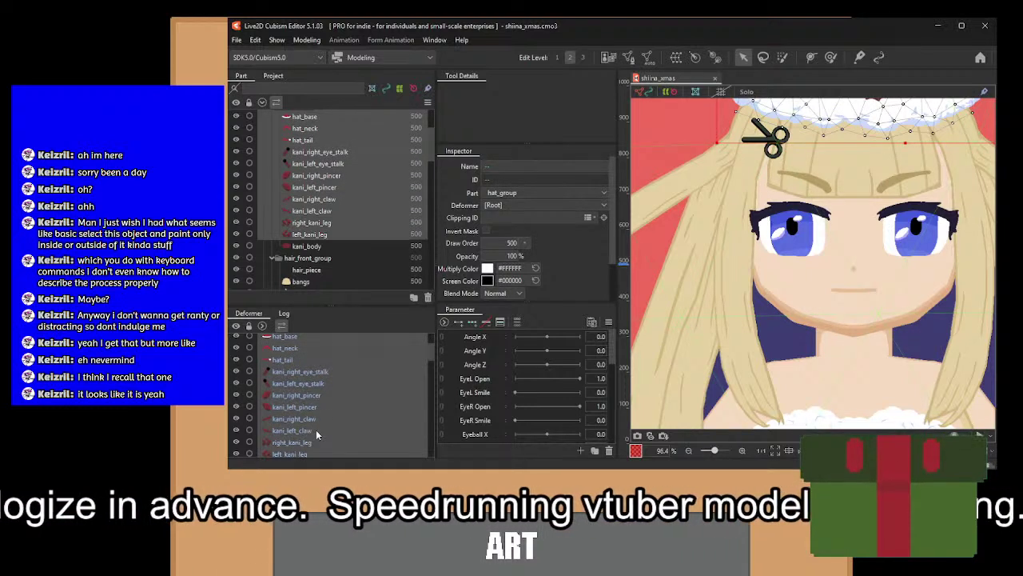
scroll(316, 434, down, 3)
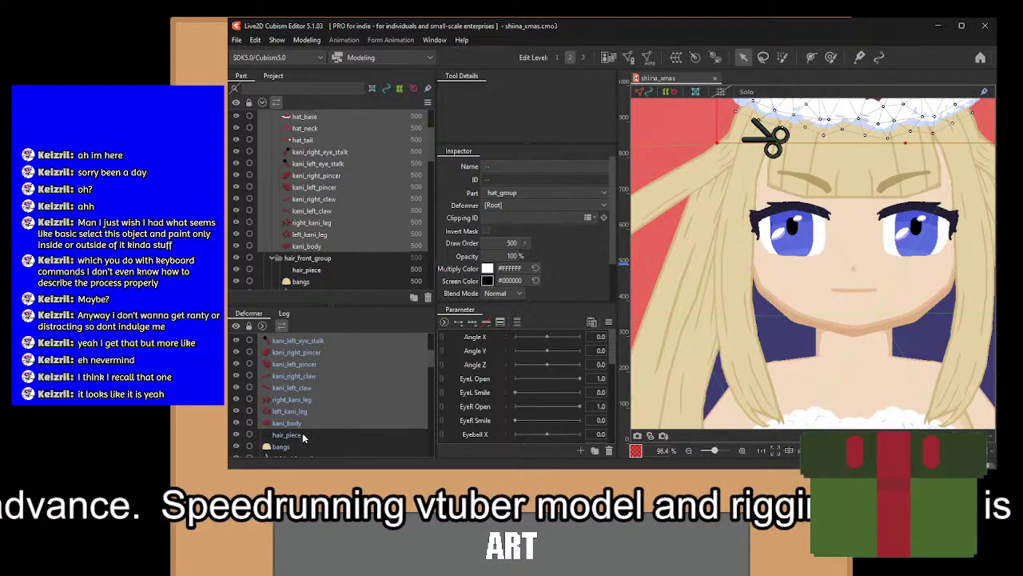
scroll(340, 387, up, 8)
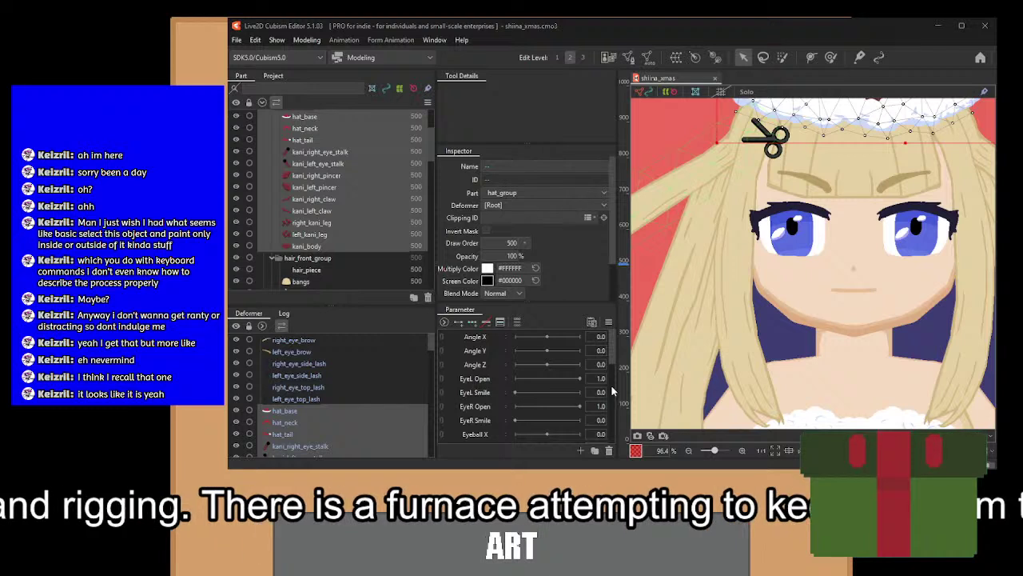
Create a warp deformer named main_kani_warp around all crab parts, from kani_right_eye_stalk to kani_body.
scroll(341, 423, down, 5)
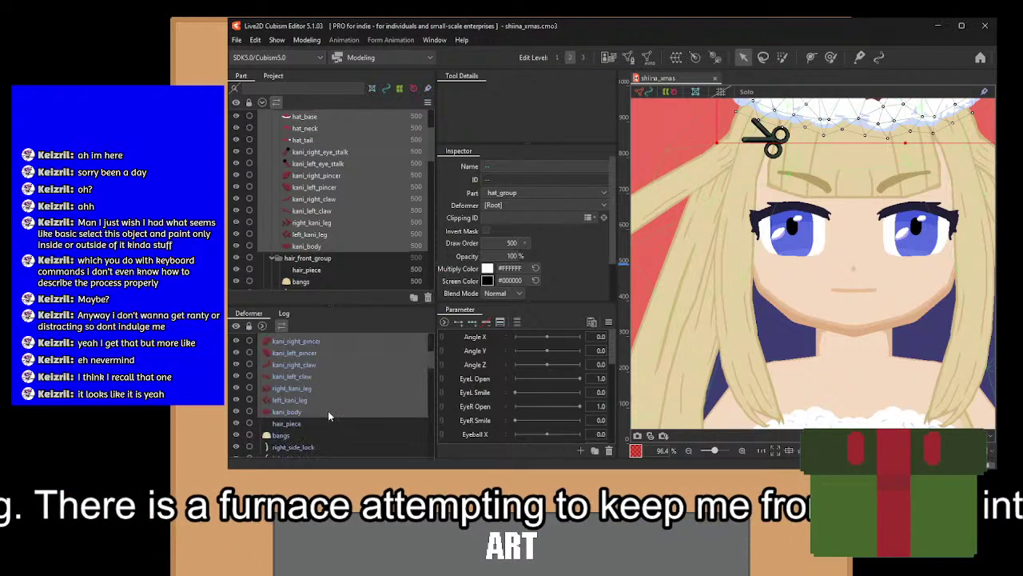
click(290, 397)
drag(291, 394, 298, 340)
scroll(314, 364, up, 2)
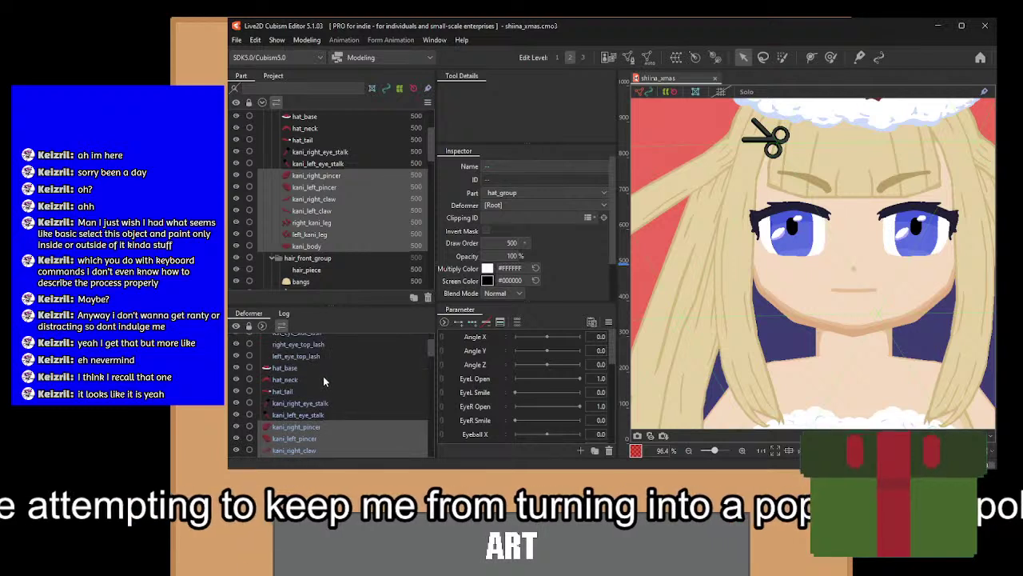
ctrl+click(309, 414)
shift+click(307, 403)
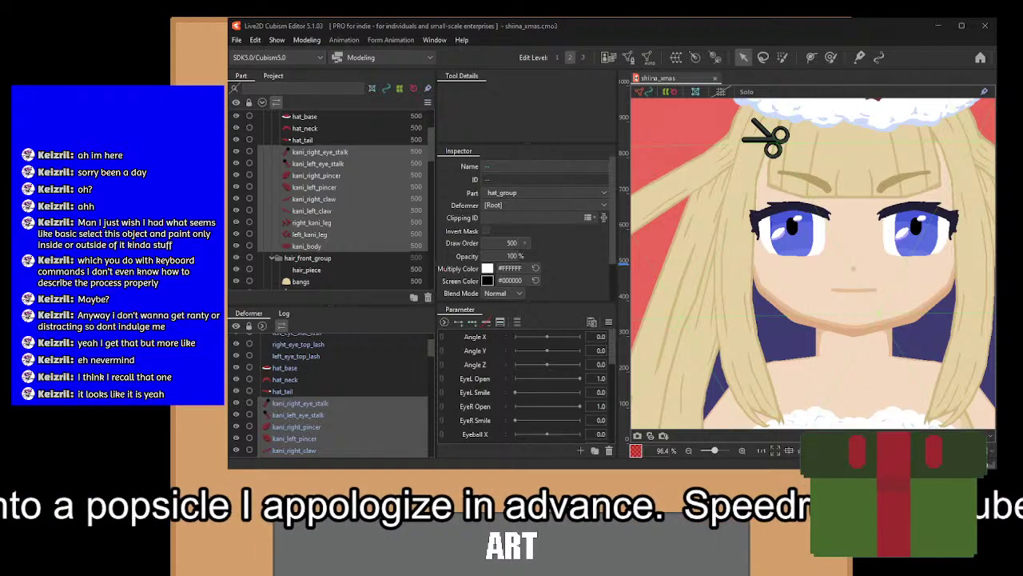
click(609, 392)
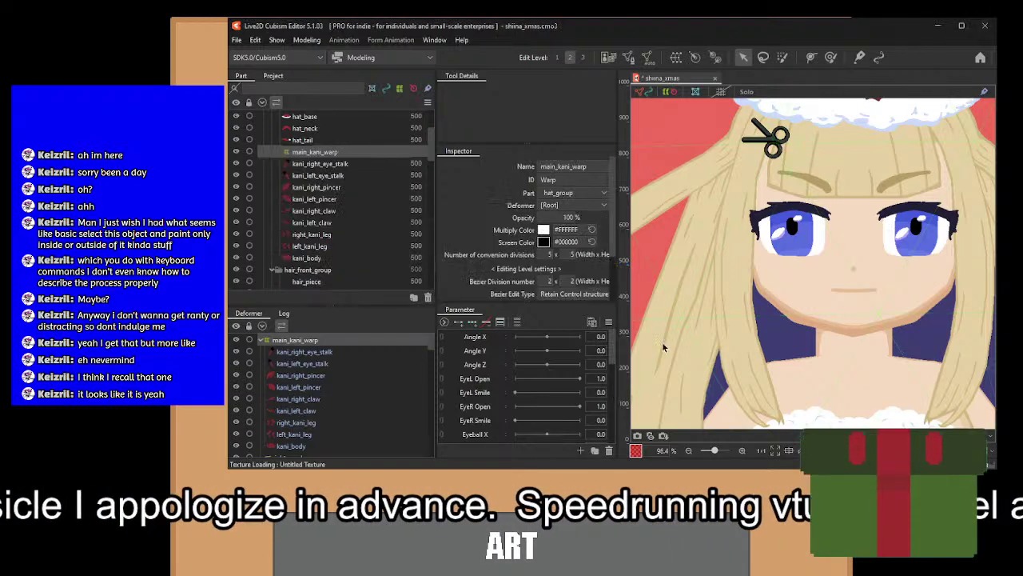
Move main_kani_warp down onto the left side of the Santa hat and rotate it counterclockwise to follow the hat's slope.
scroll(713, 373, down, 5)
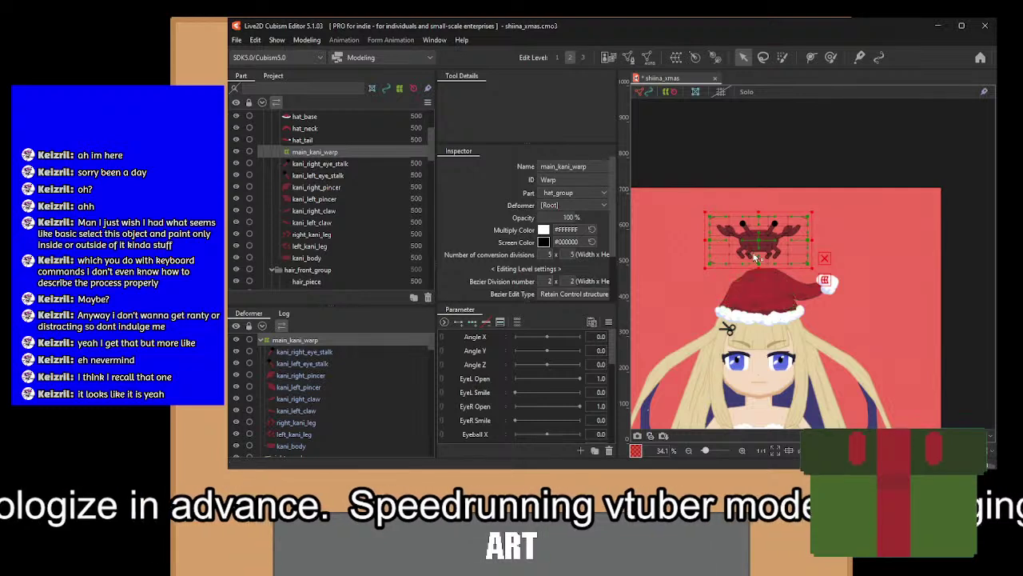
drag(758, 238, 729, 273)
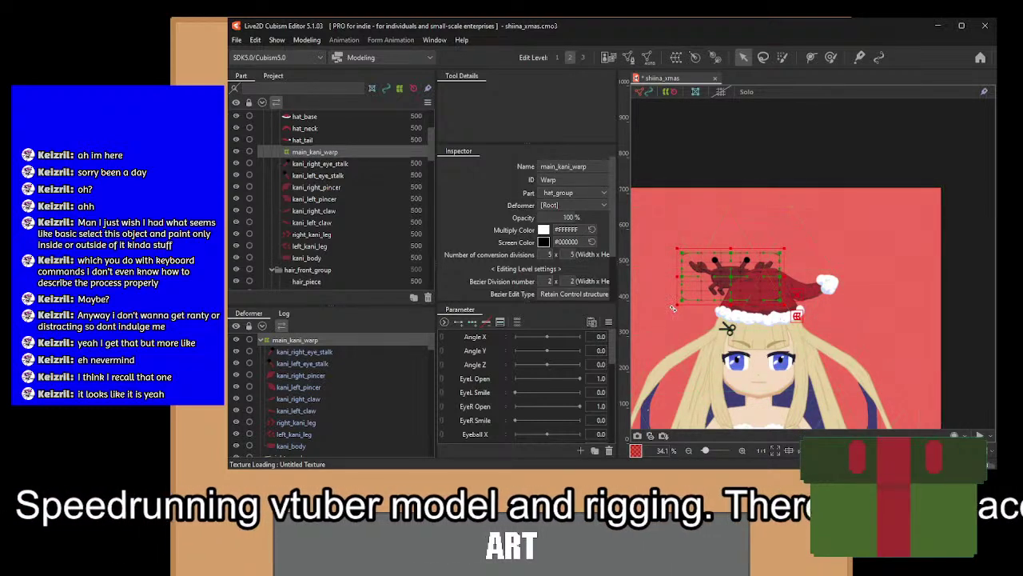
drag(668, 306, 696, 342)
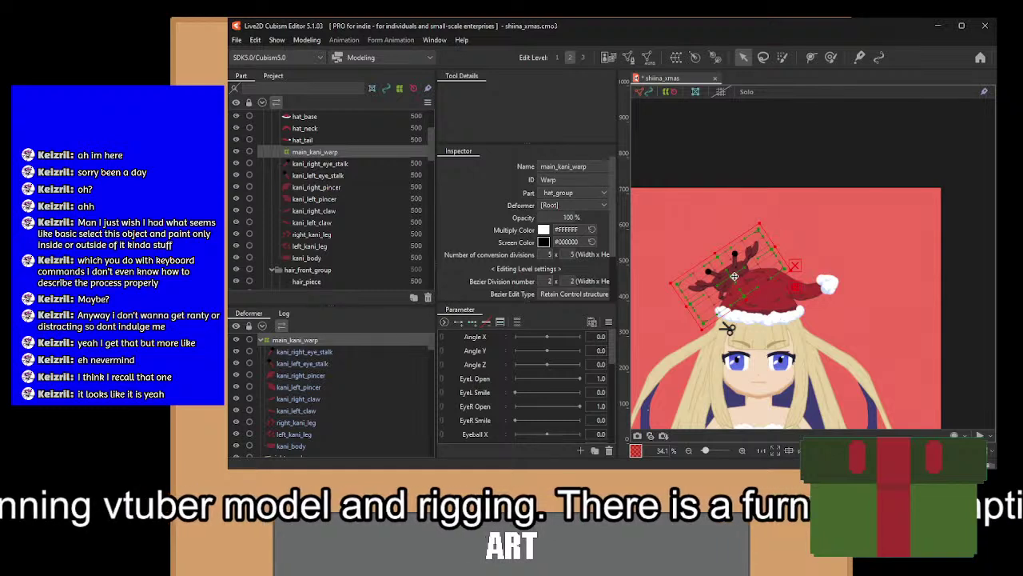
drag(735, 277, 734, 274)
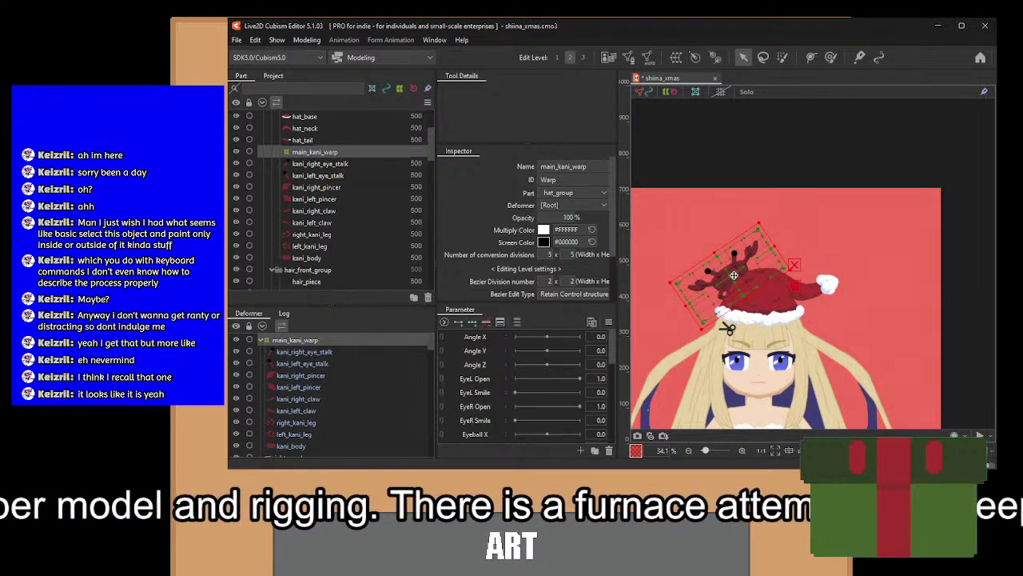
Create a warp deformer named main_hat_warp around hat_base, hat_neck and hat_tail.
click(263, 342)
click(262, 340)
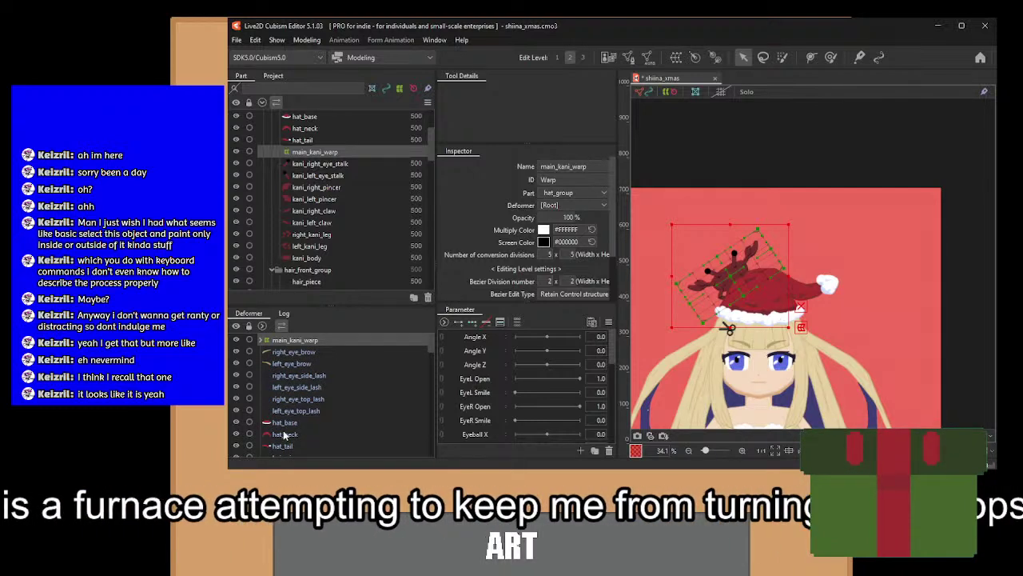
drag(284, 423, 284, 445)
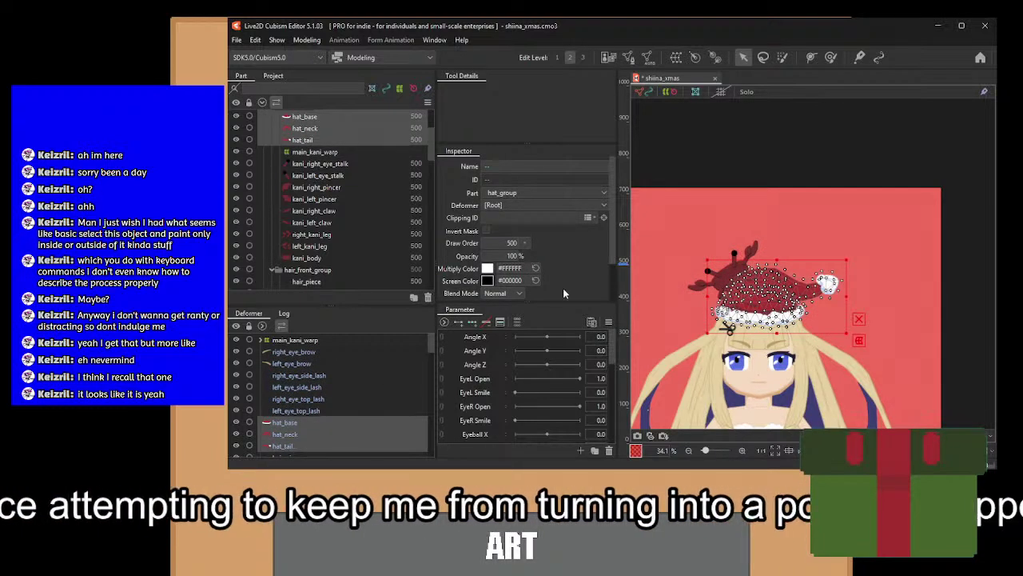
click(275, 423)
drag(275, 428, 279, 445)
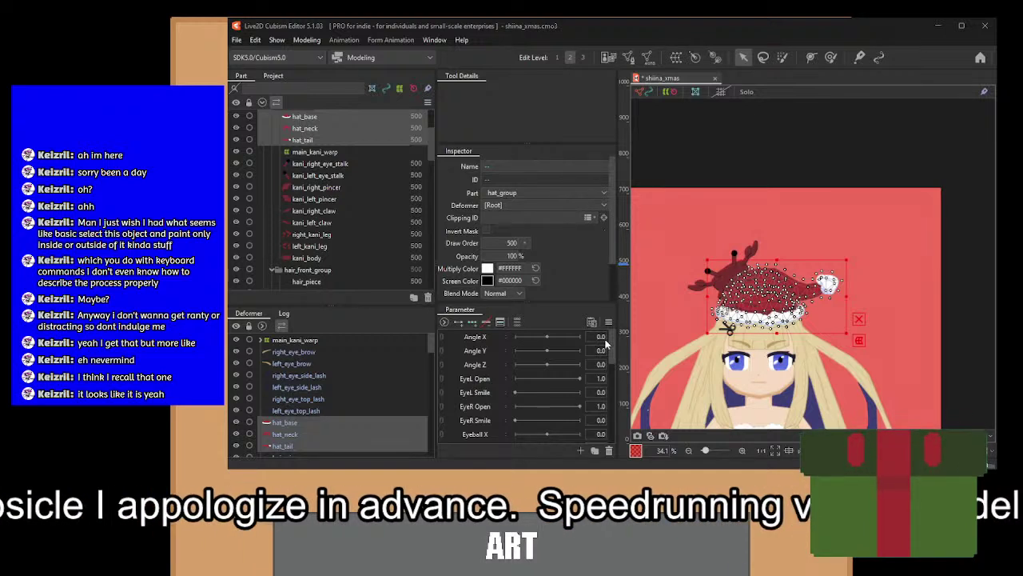
click(605, 387)
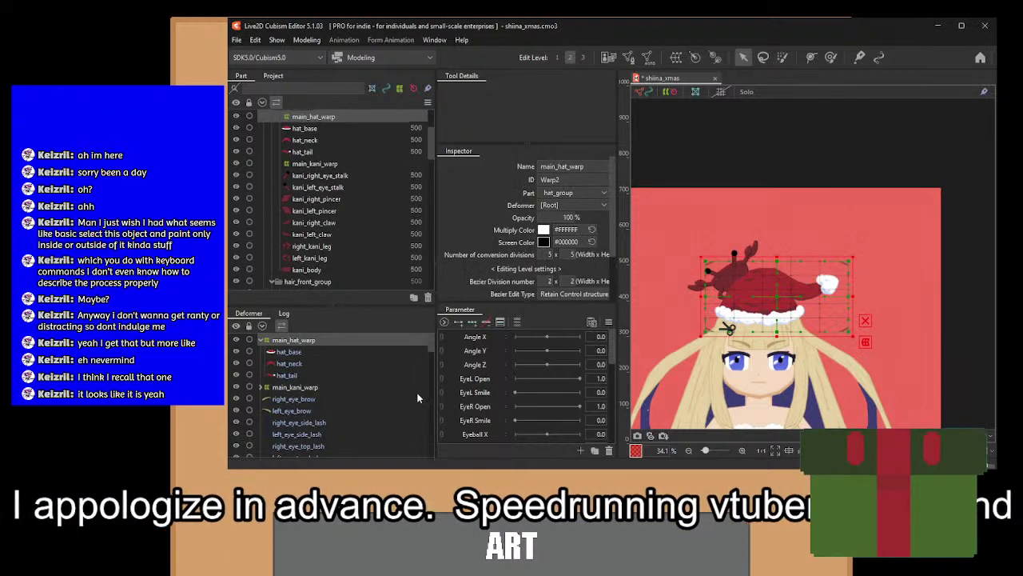
Create a parent warp deformer named hat_group_warp containing main_hat_warp and main_kani_warp, and collapse its hierarchy.
click(261, 387)
click(260, 340)
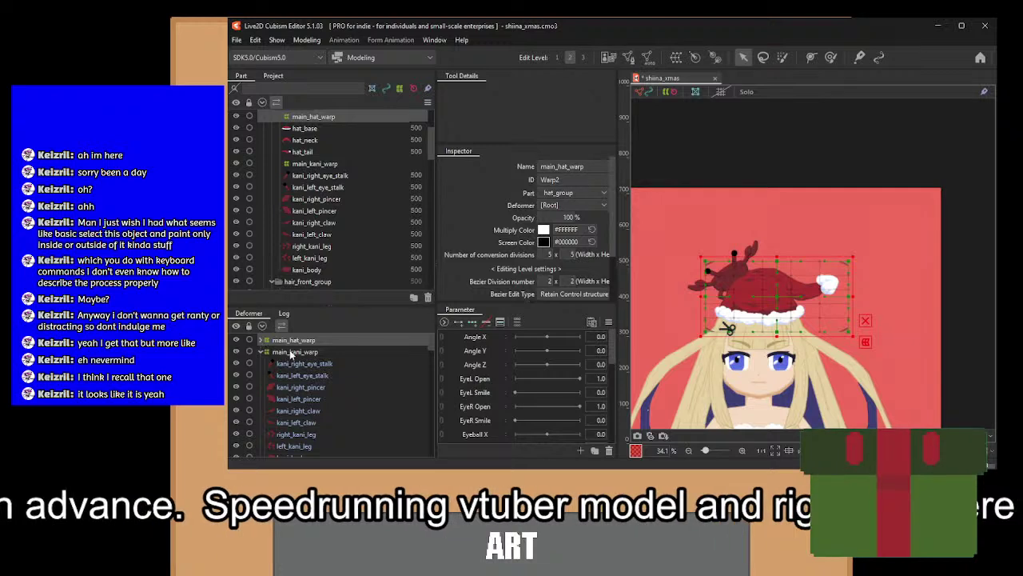
ctrl+click(294, 351)
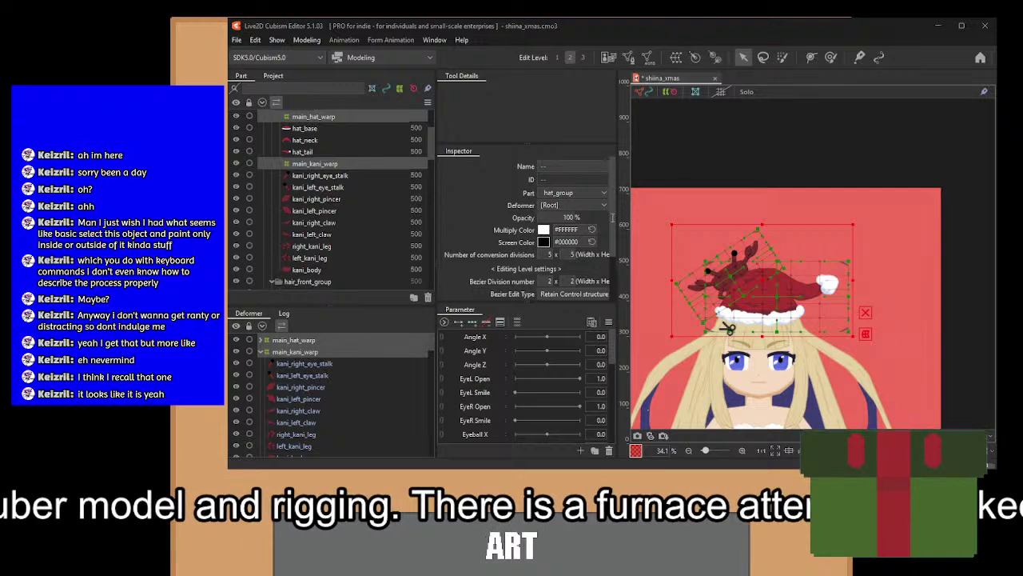
click(617, 379)
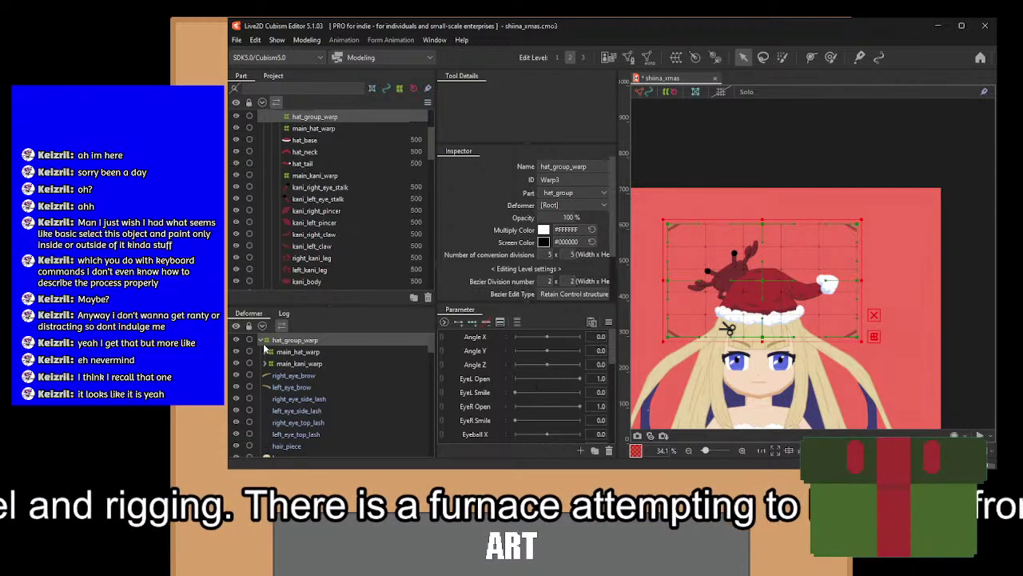
click(260, 339)
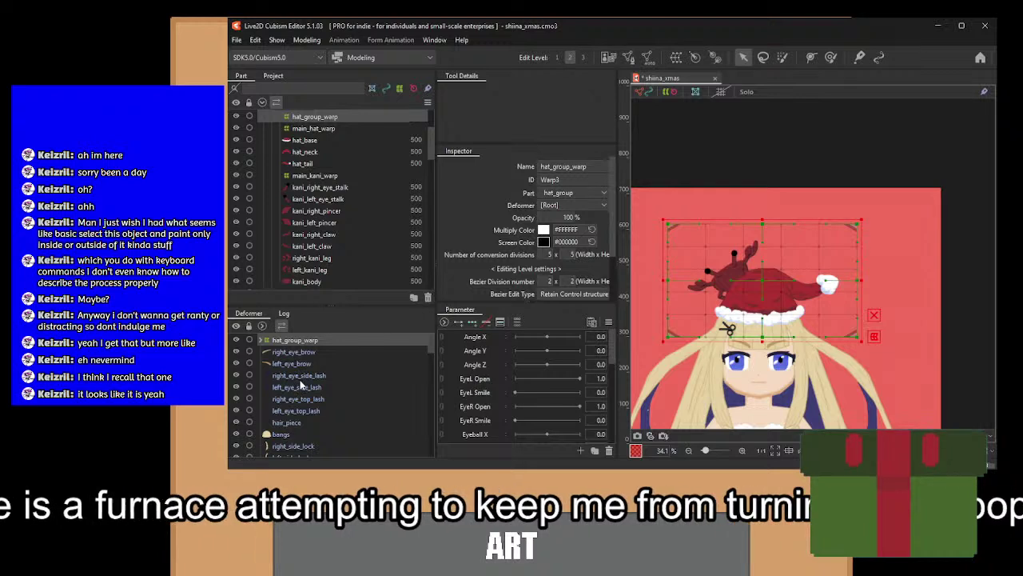
Create a warp deformer named face_group_warp around all brow, lash, eyelid, eye, nose and mouth parts, leaving out face and hair, and collapse its hierarchy.
click(296, 352)
shift+click(297, 365)
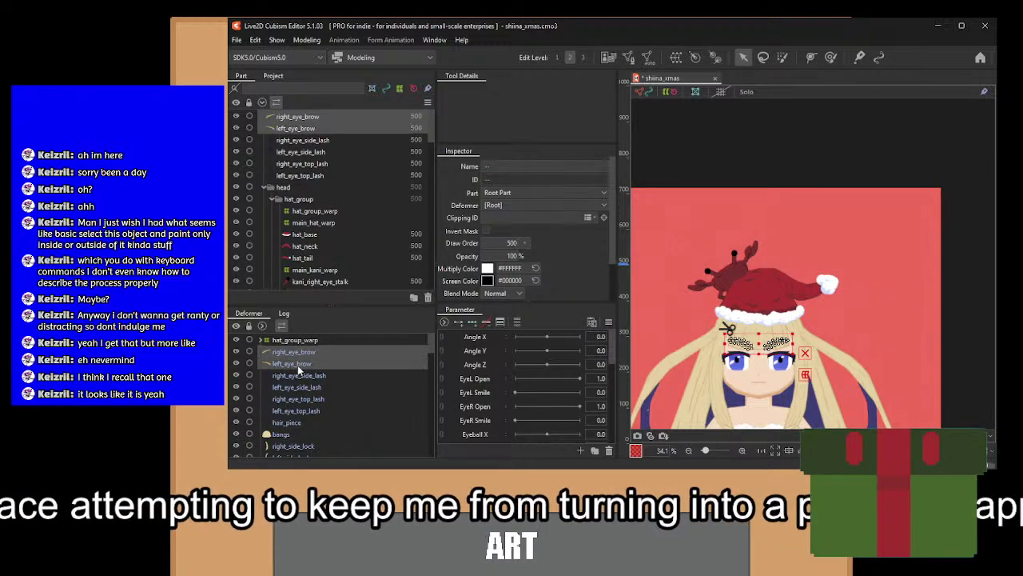
shift+click(298, 374)
shift+click(297, 387)
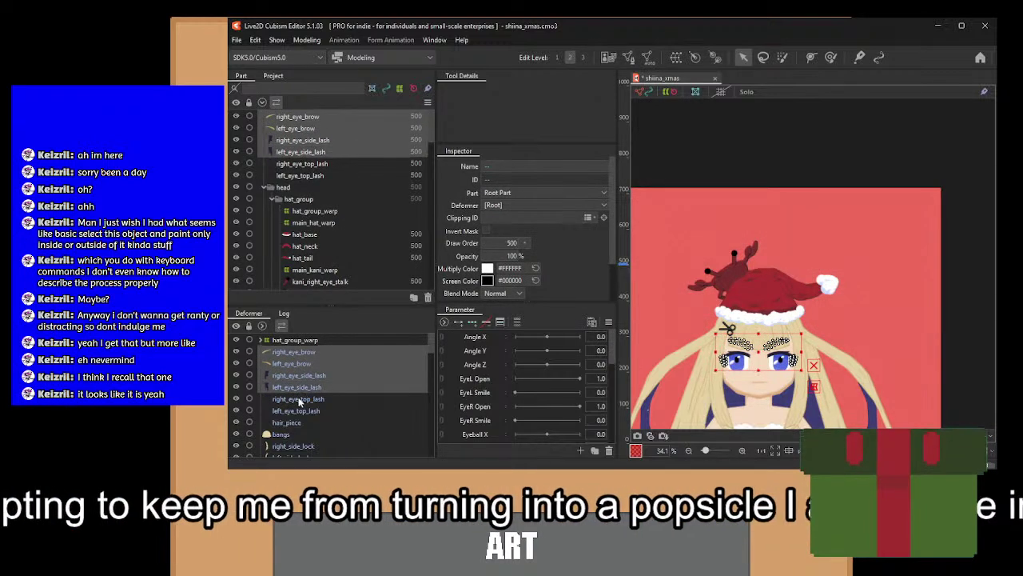
shift+click(298, 398)
shift+click(297, 410)
shift+click(293, 421)
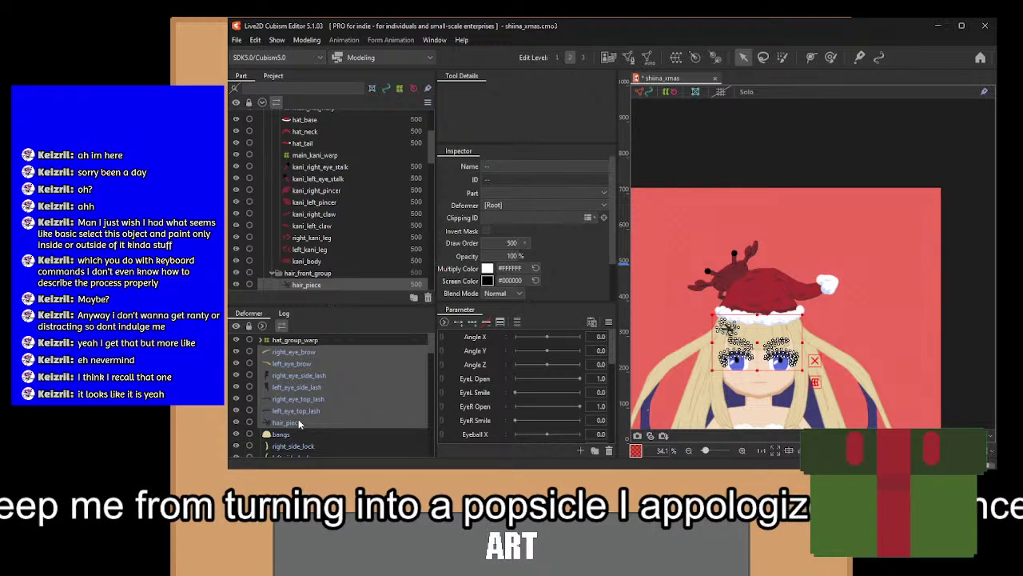
ctrl+click(298, 419)
scroll(299, 424, down, 3)
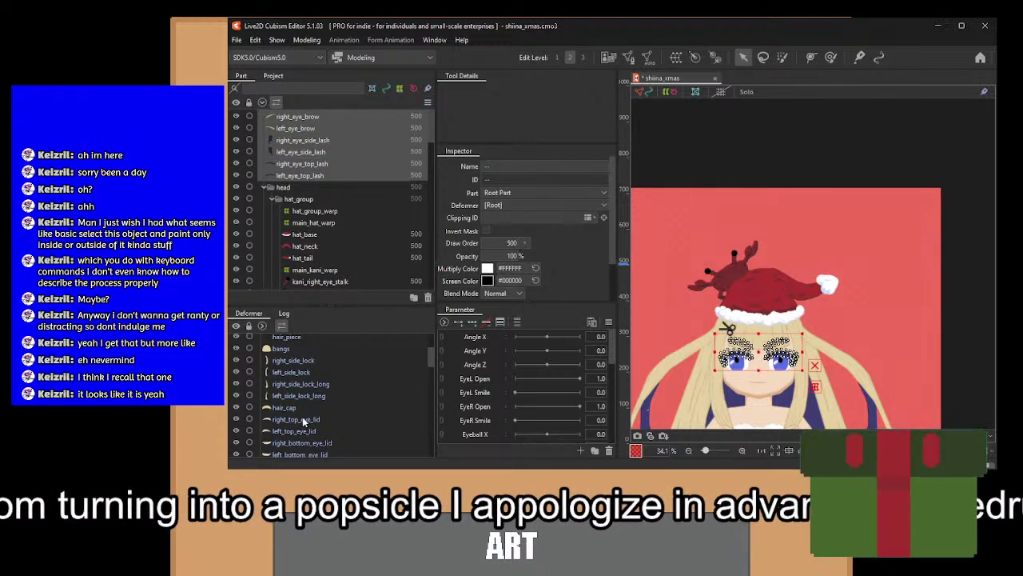
scroll(299, 426, down, 2)
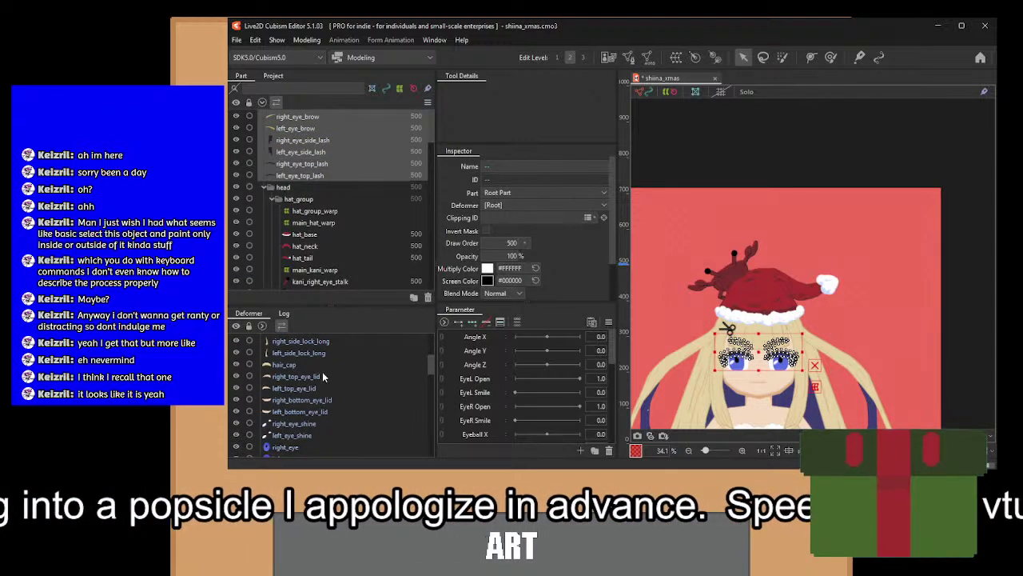
click(309, 425)
ctrl+click(310, 435)
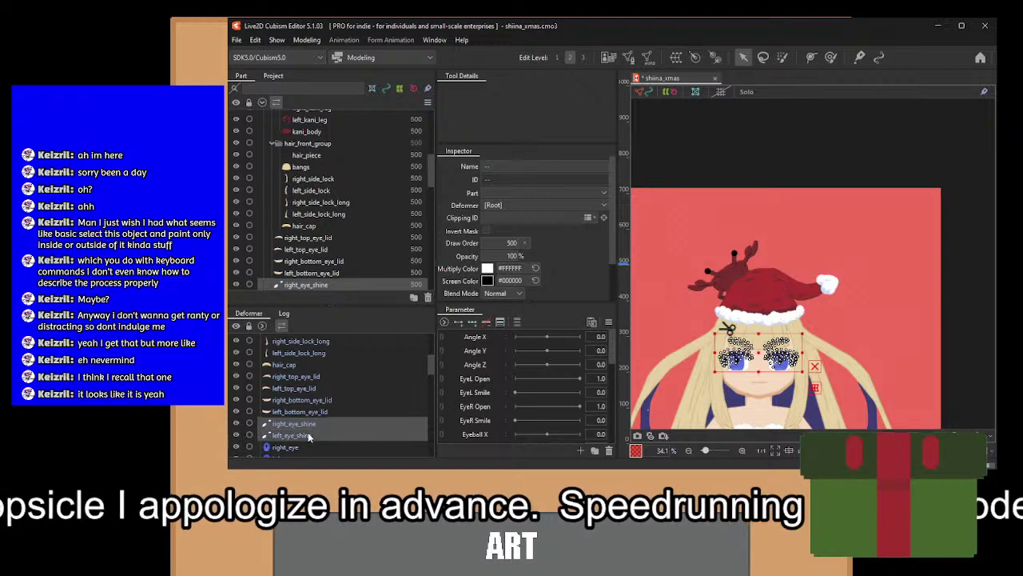
ctrl+click(312, 411)
ctrl+click(317, 400)
ctrl+click(315, 388)
ctrl+click(300, 375)
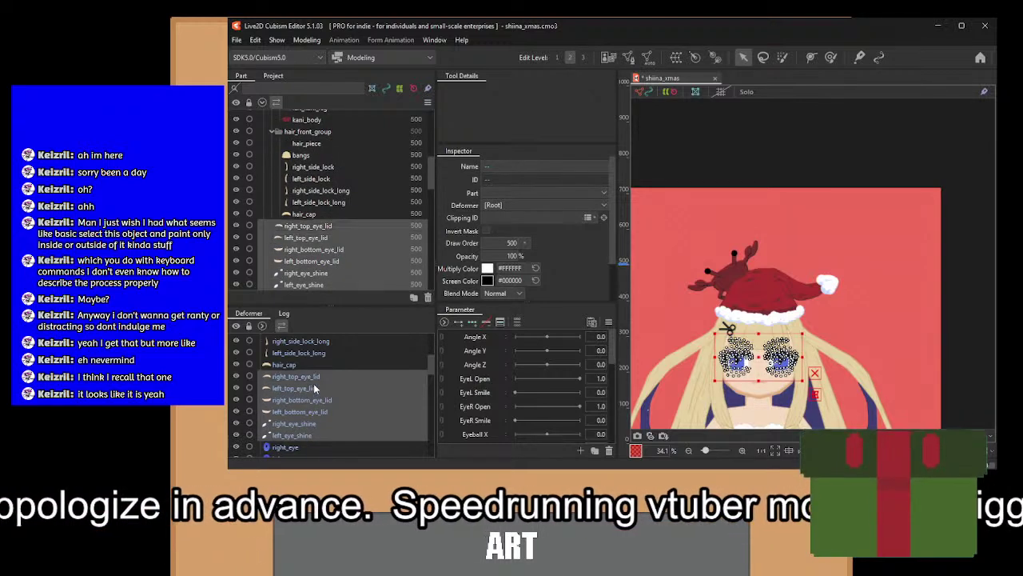
scroll(304, 383, down, 3)
ctrl+click(288, 362)
ctrl+click(293, 372)
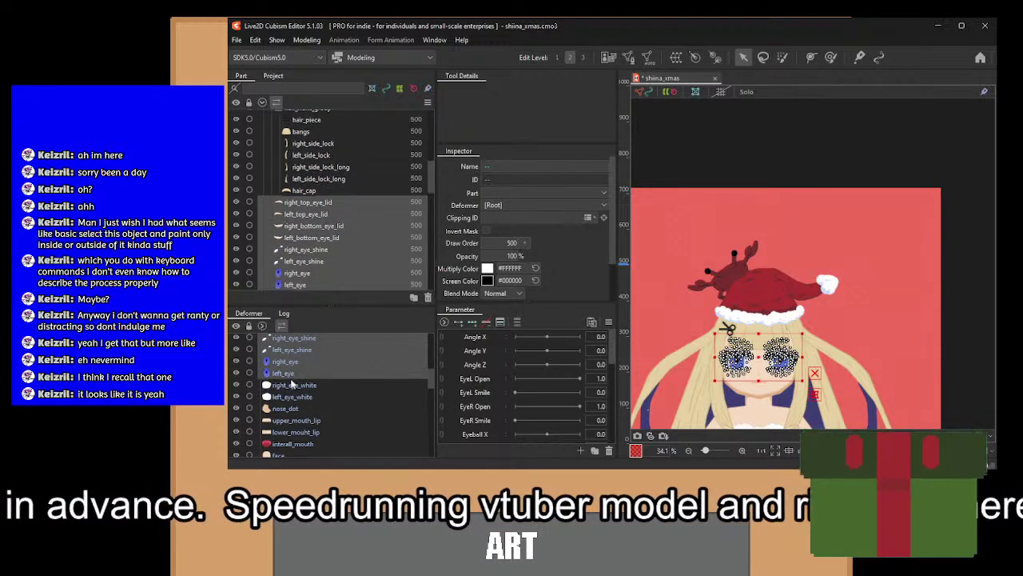
ctrl+click(294, 384)
ctrl+click(292, 397)
ctrl+click(292, 407)
ctrl+click(323, 421)
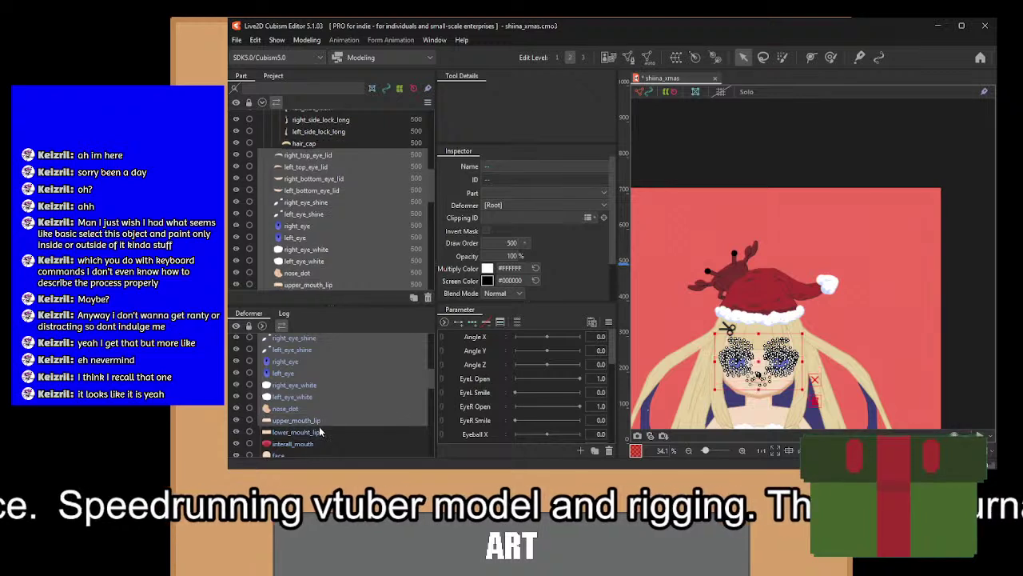
ctrl+click(320, 432)
ctrl+click(316, 444)
scroll(321, 423, down, 2)
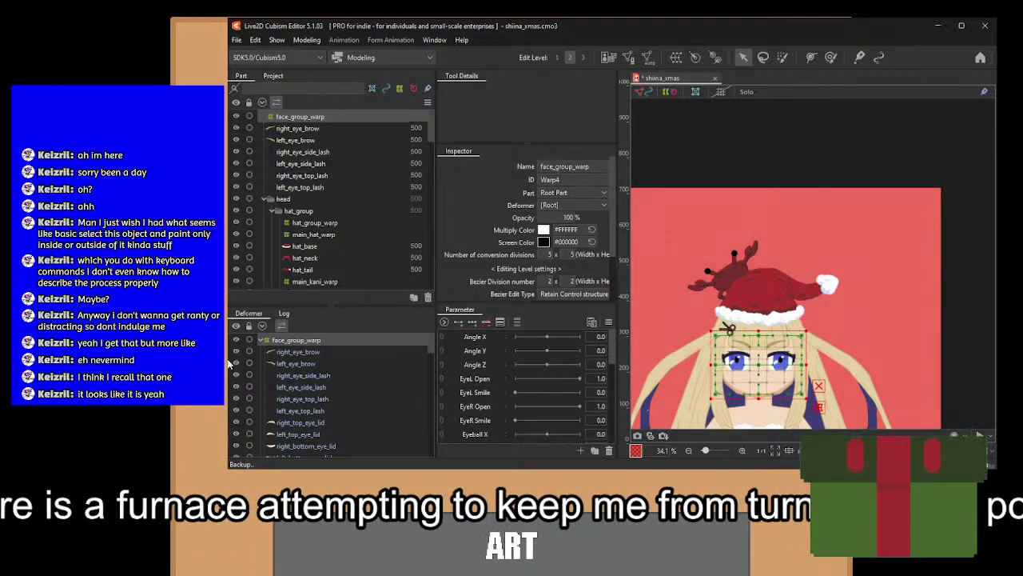
click(258, 351)
click(261, 341)
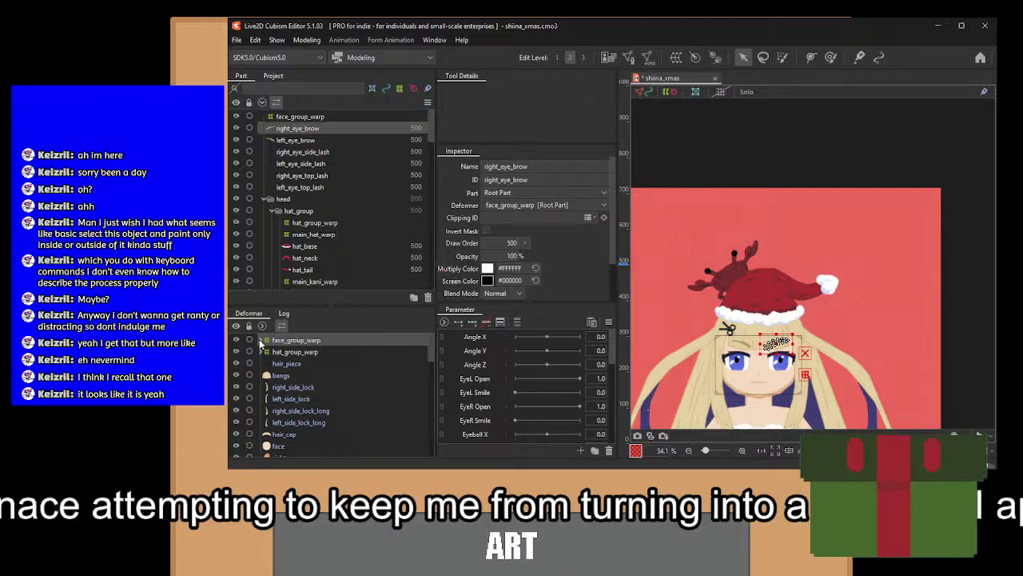
Create a warp deformer named hair_group around hair_cap, both short and long side locks, and all back hair parts except galaxy_mask, and collapse its hierarchy.
click(284, 434)
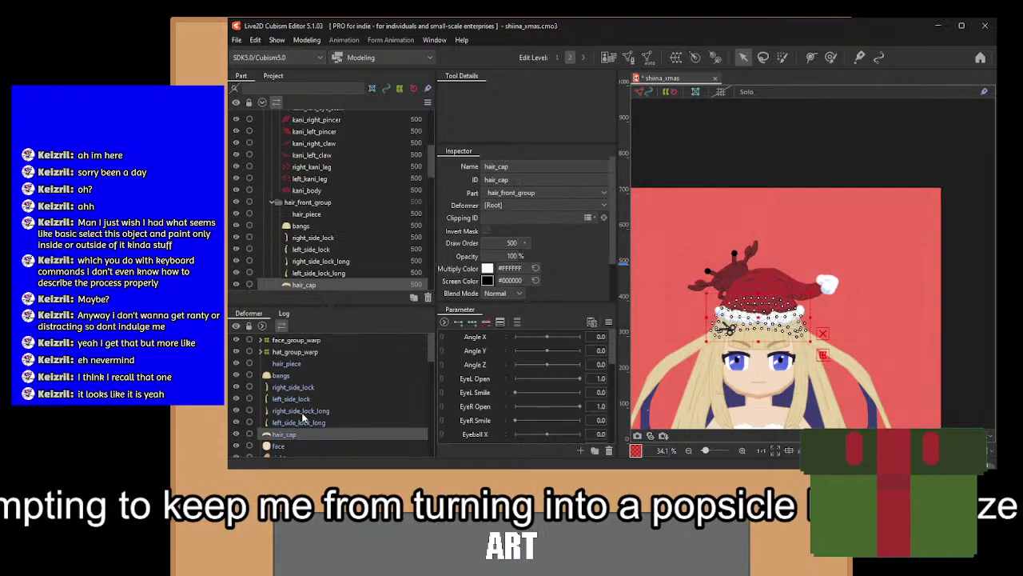
ctrl+click(301, 423)
ctrl+click(301, 410)
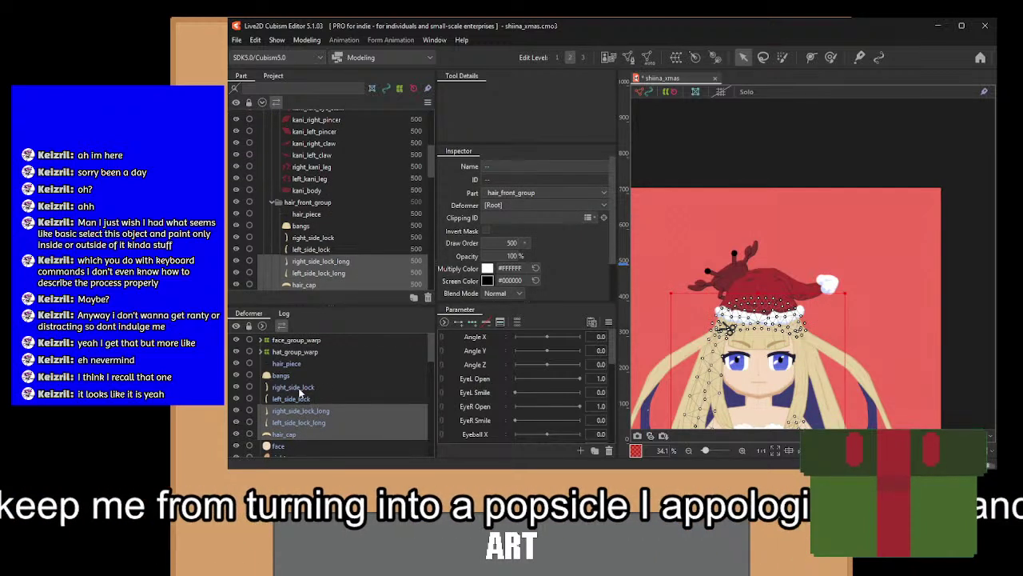
shift+click(301, 388)
scroll(369, 384, down, 5)
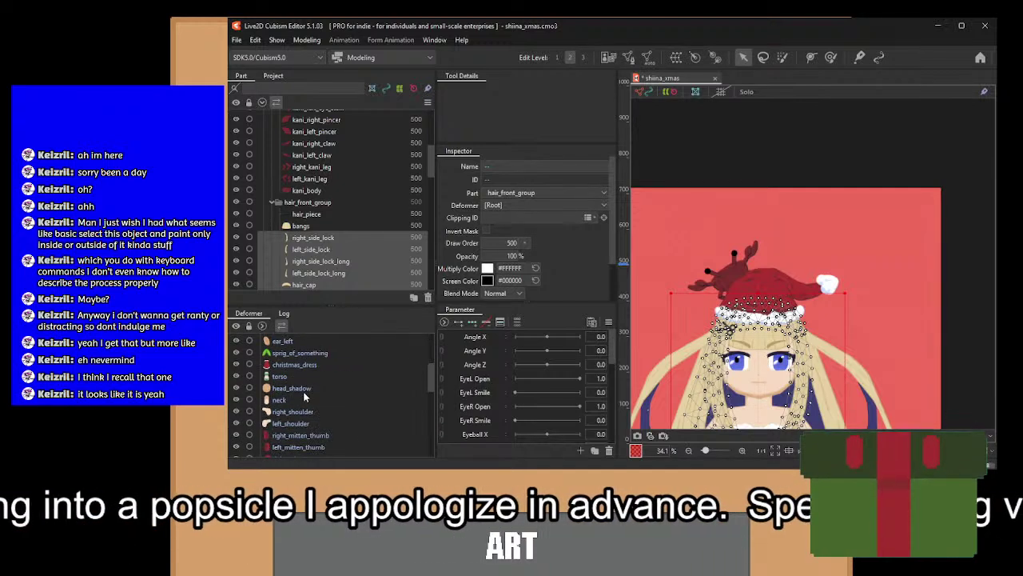
scroll(304, 397, down, 2)
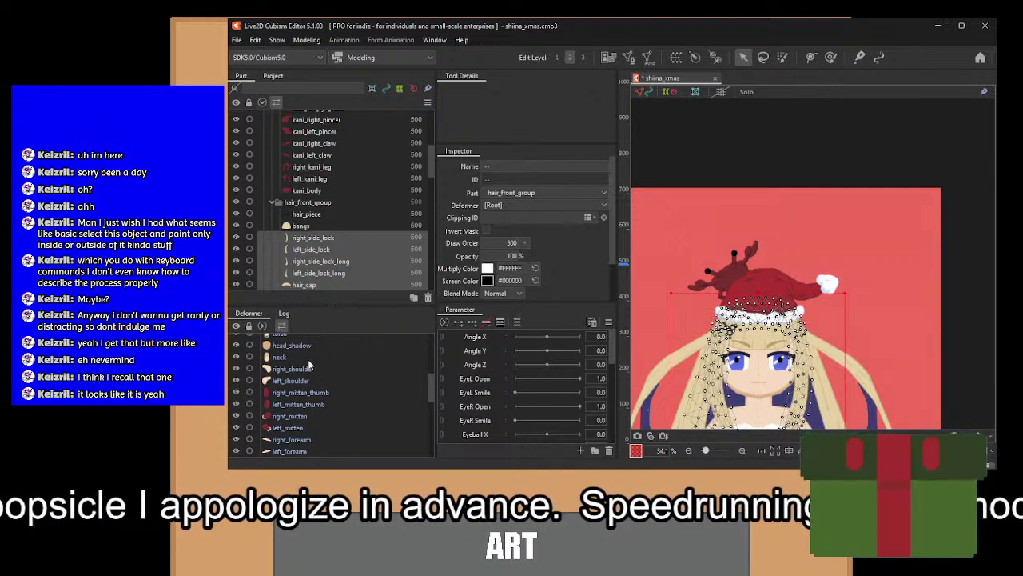
scroll(305, 383, down, 2)
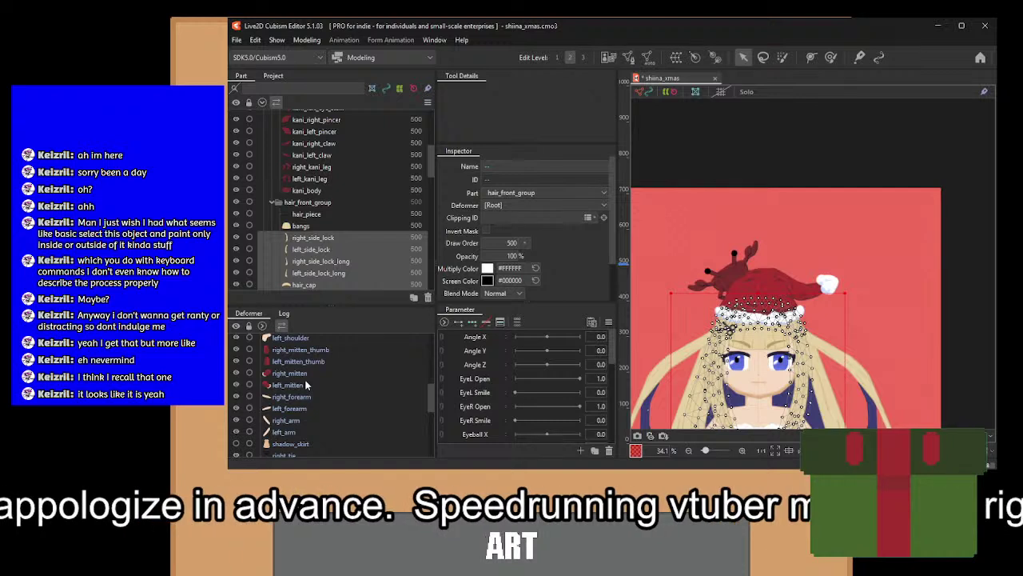
scroll(317, 395, down, 6)
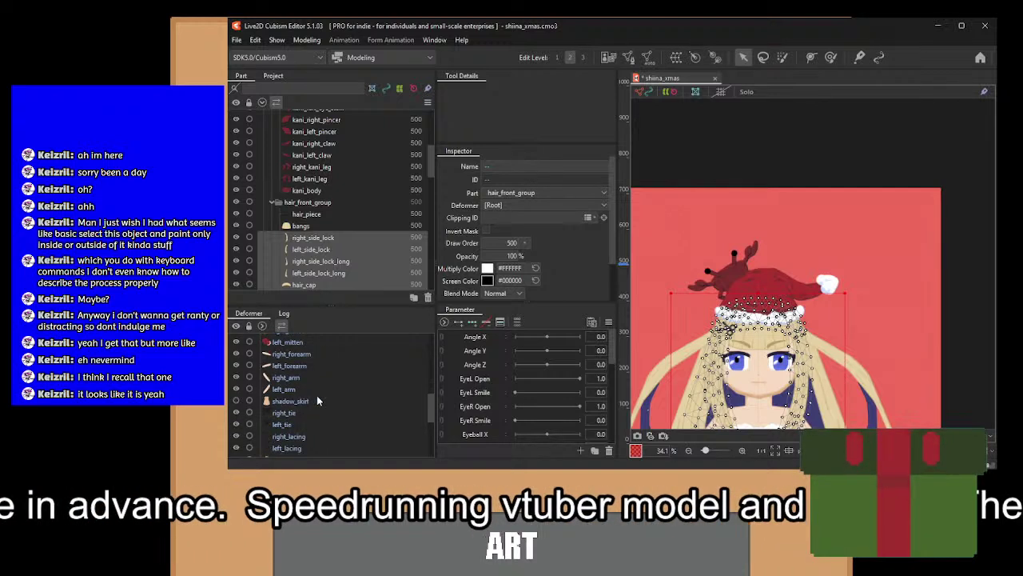
scroll(315, 402, down, 3)
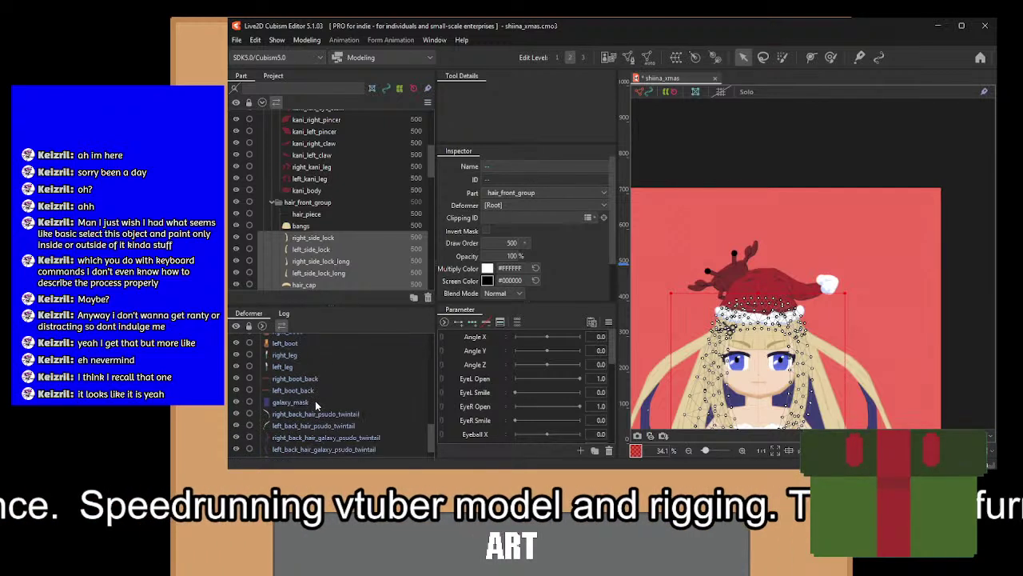
click(296, 443)
drag(296, 454, 302, 409)
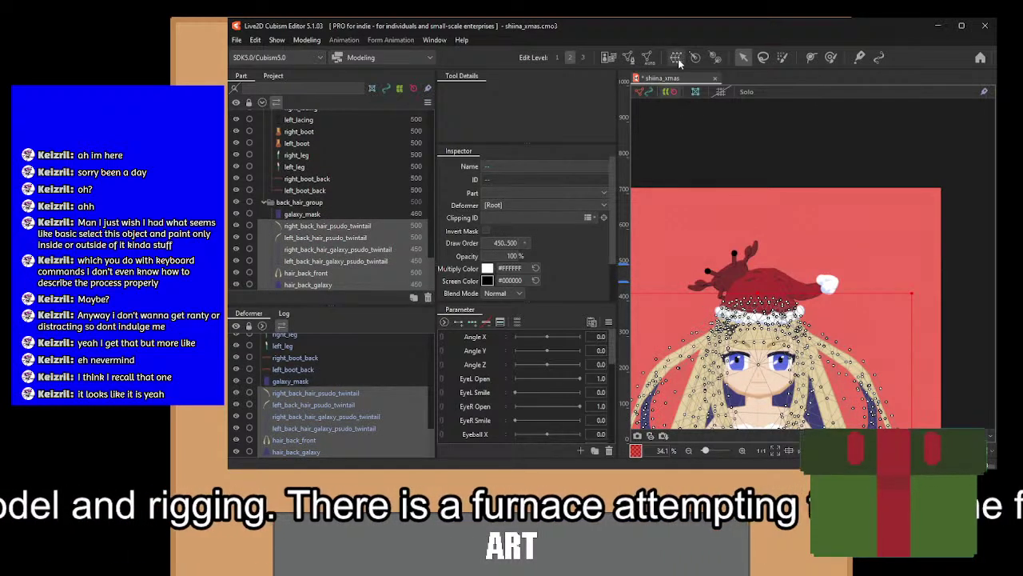
click(609, 389)
click(260, 342)
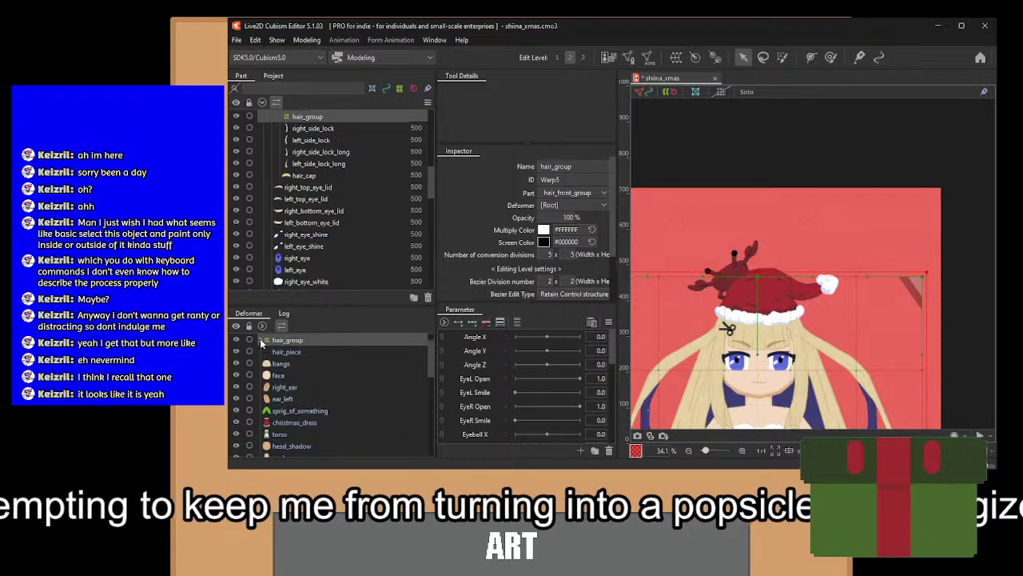
Move bangs and hair_piece into the hair_group deformer and collapse its hierarchy.
click(281, 364)
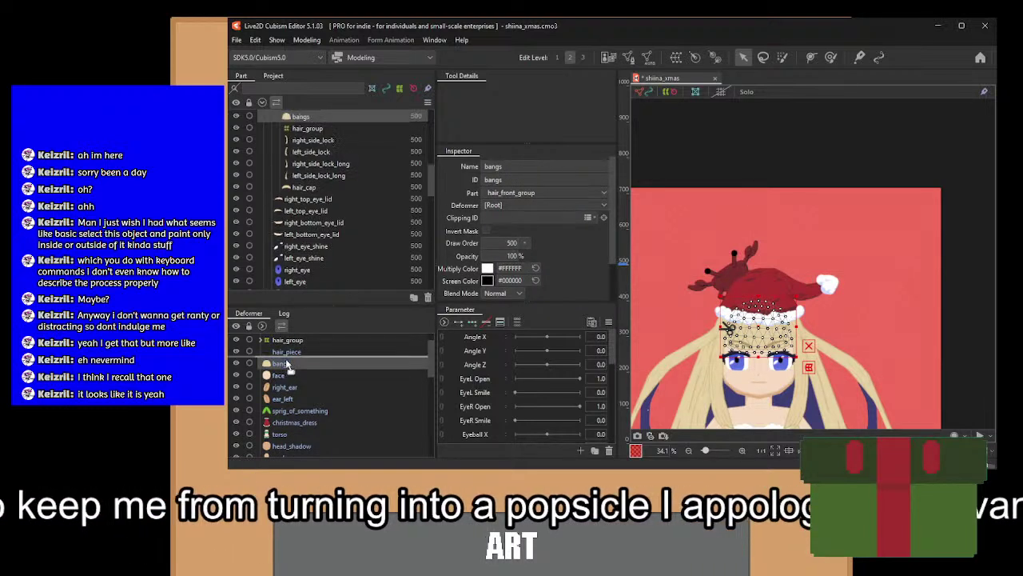
drag(288, 364, 297, 355)
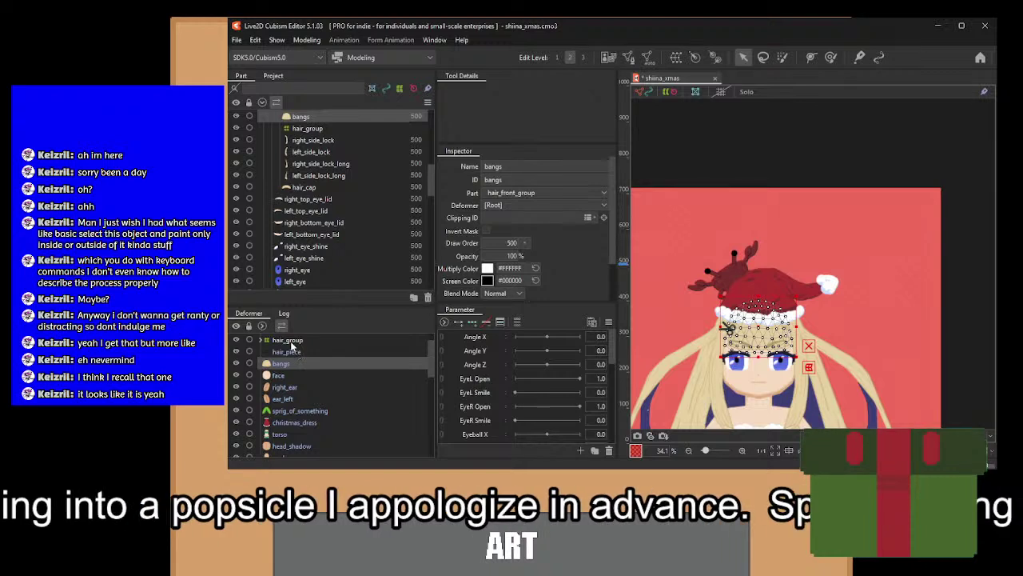
click(292, 342)
click(284, 367)
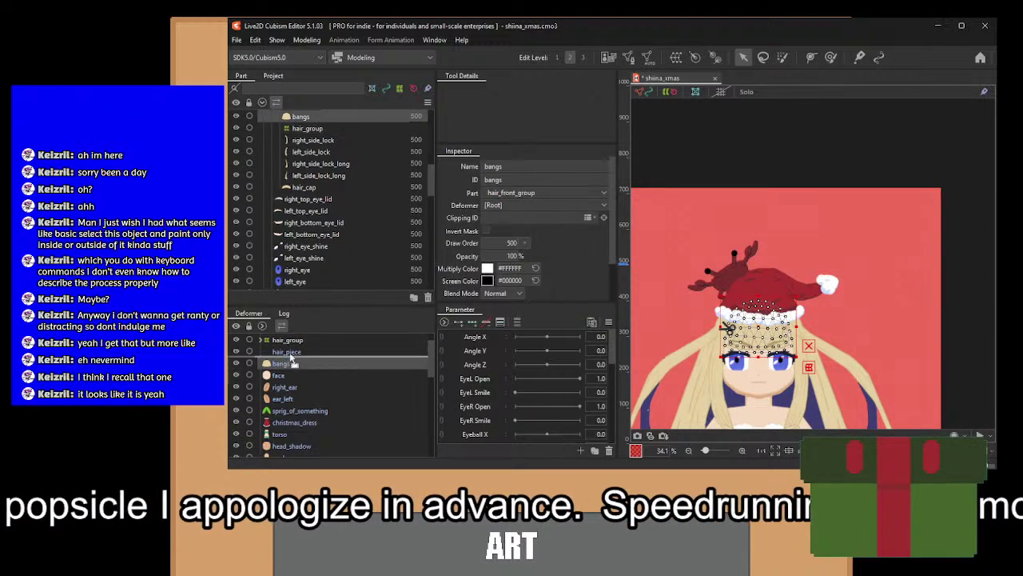
click(259, 340)
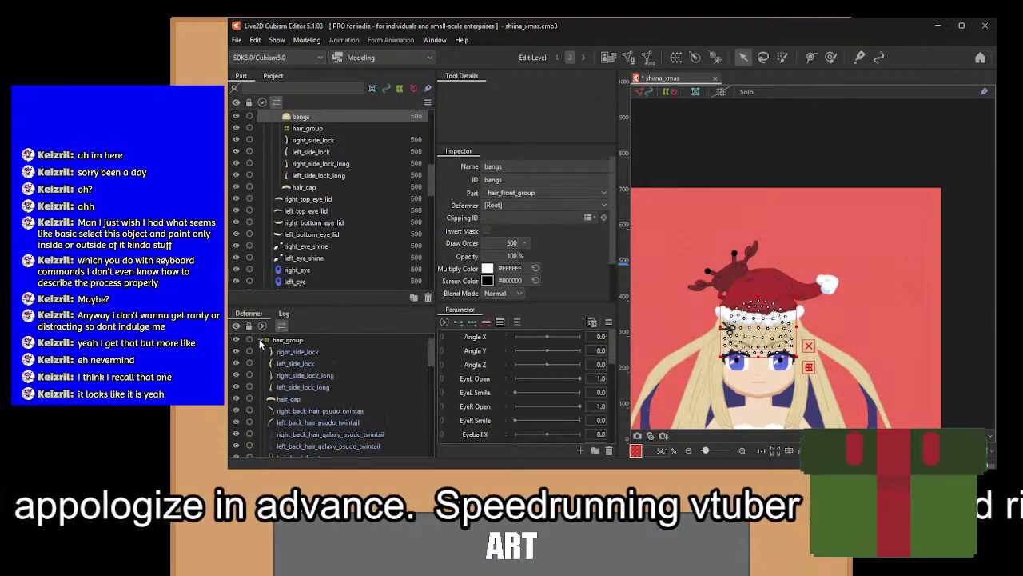
scroll(317, 385, down, 5)
scroll(317, 385, up, 1)
scroll(317, 384, up, 1)
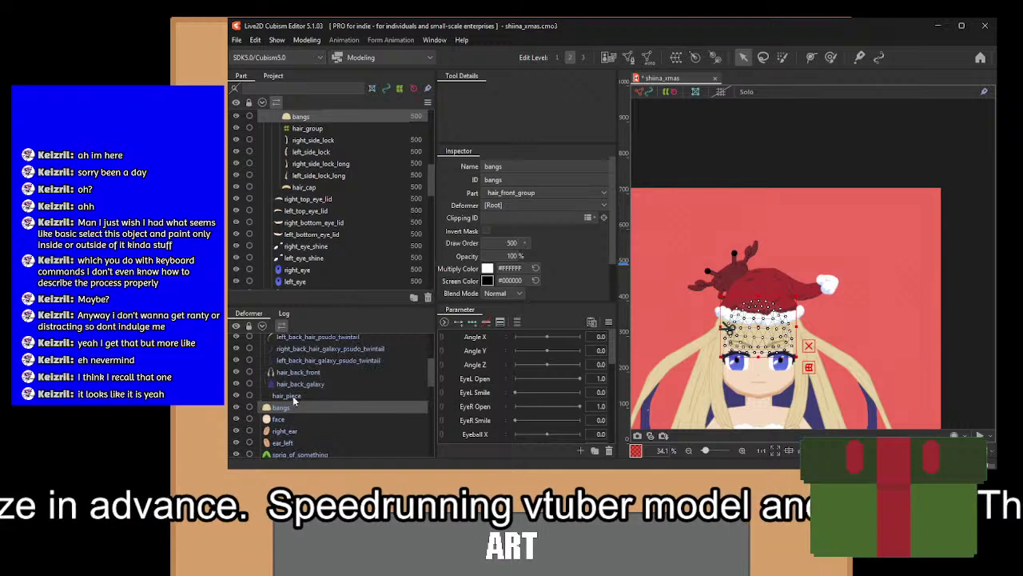
ctrl+click(283, 397)
drag(283, 396, 295, 380)
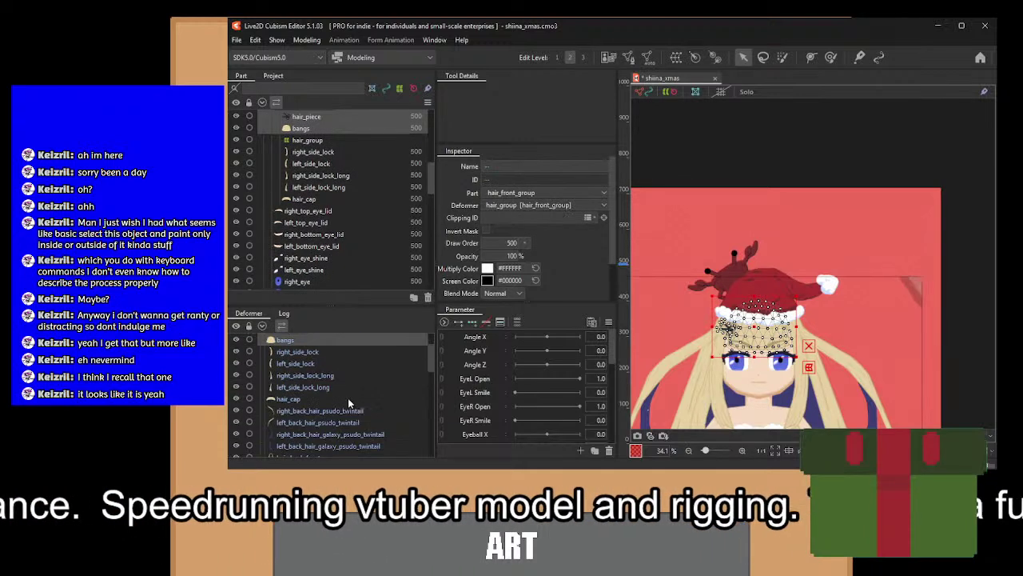
click(261, 363)
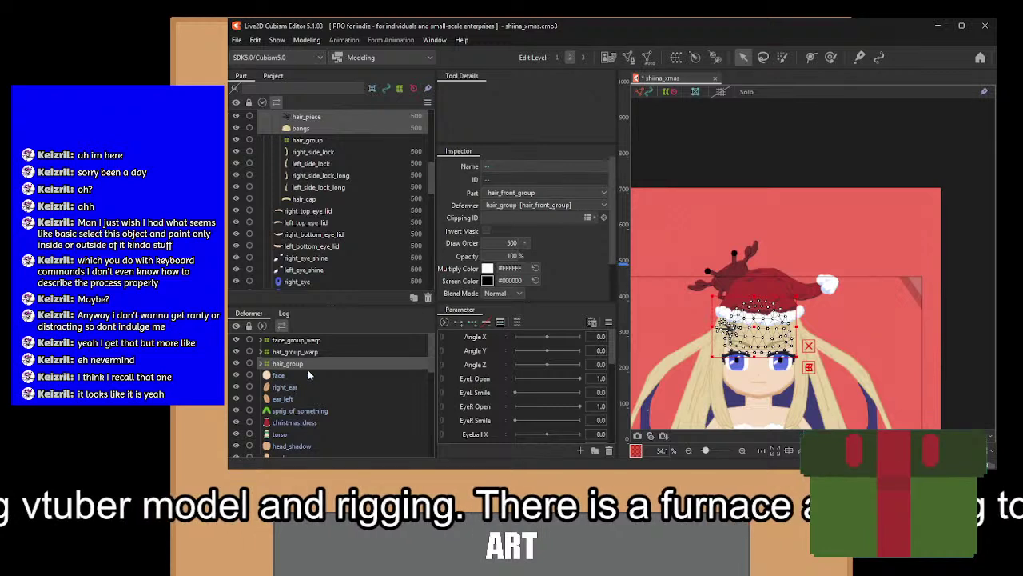
Create a parent warp deformer named head_group containing face, both ears, head_shadow, face_group_warp, hat_group_warp and hair_group, and collapse its hierarchy.
click(288, 399)
ctrl+click(285, 387)
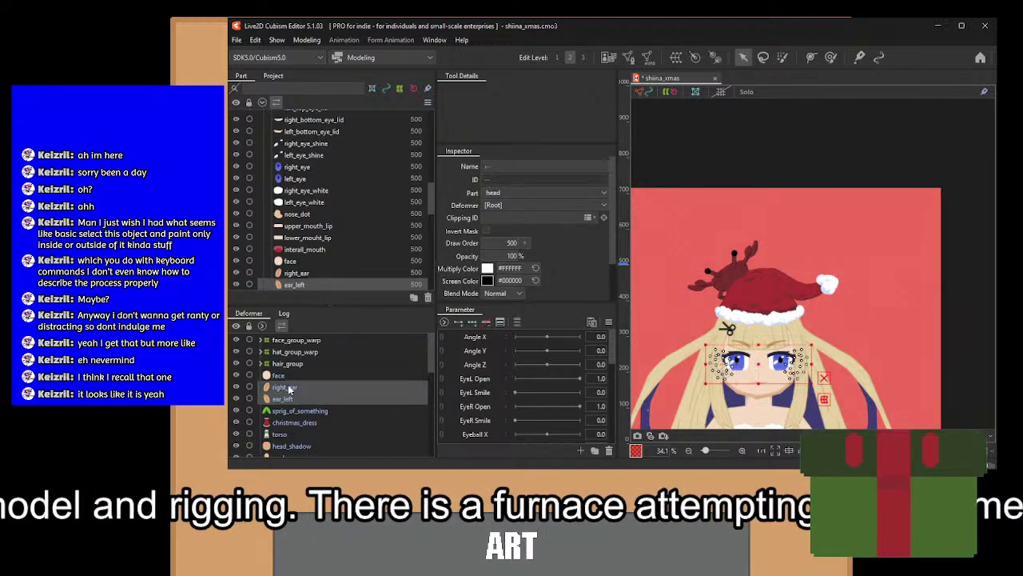
ctrl+click(282, 375)
ctrl+click(281, 364)
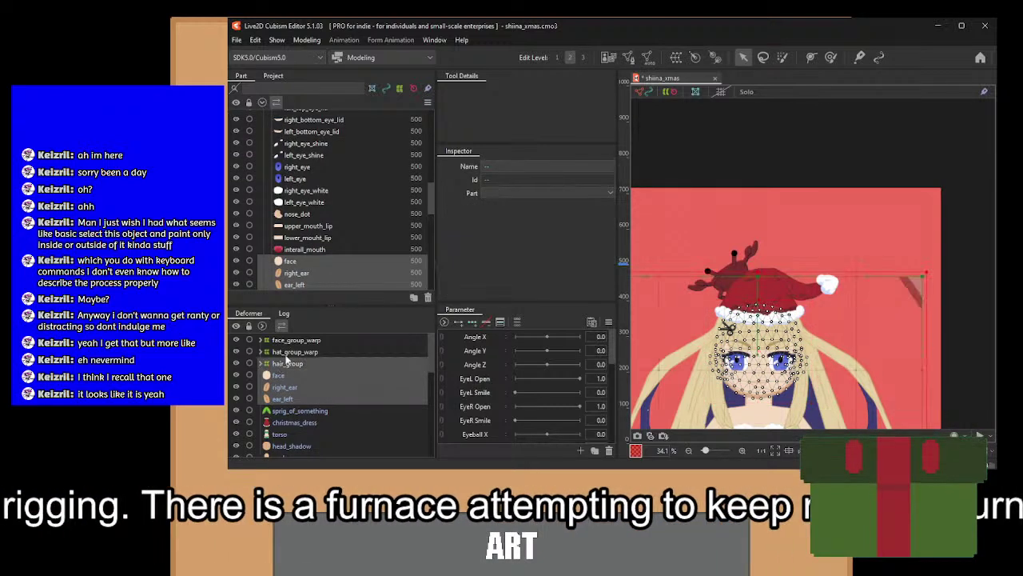
ctrl+click(288, 351)
ctrl+click(293, 341)
ctrl+click(302, 446)
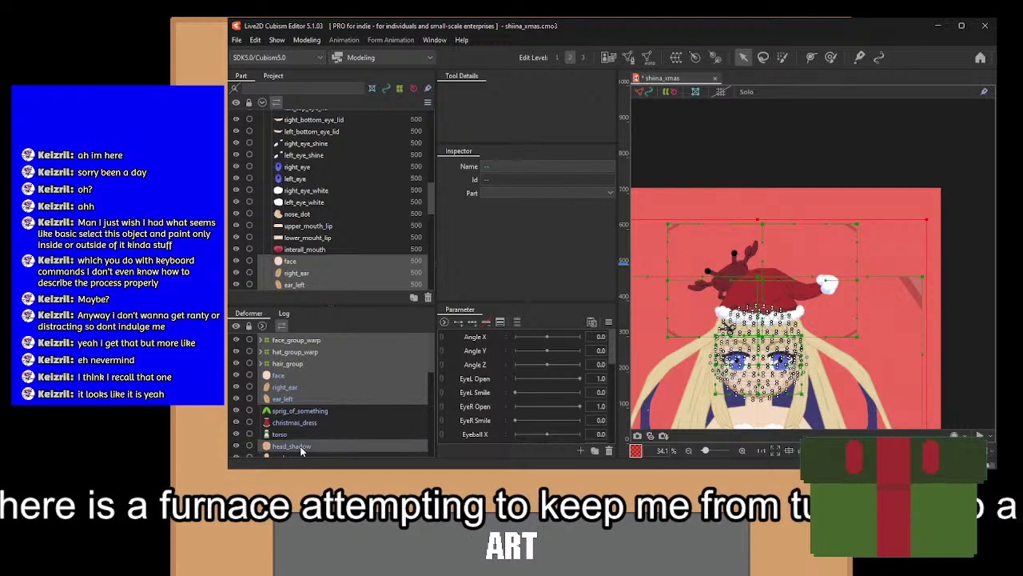
scroll(326, 392, down, 2)
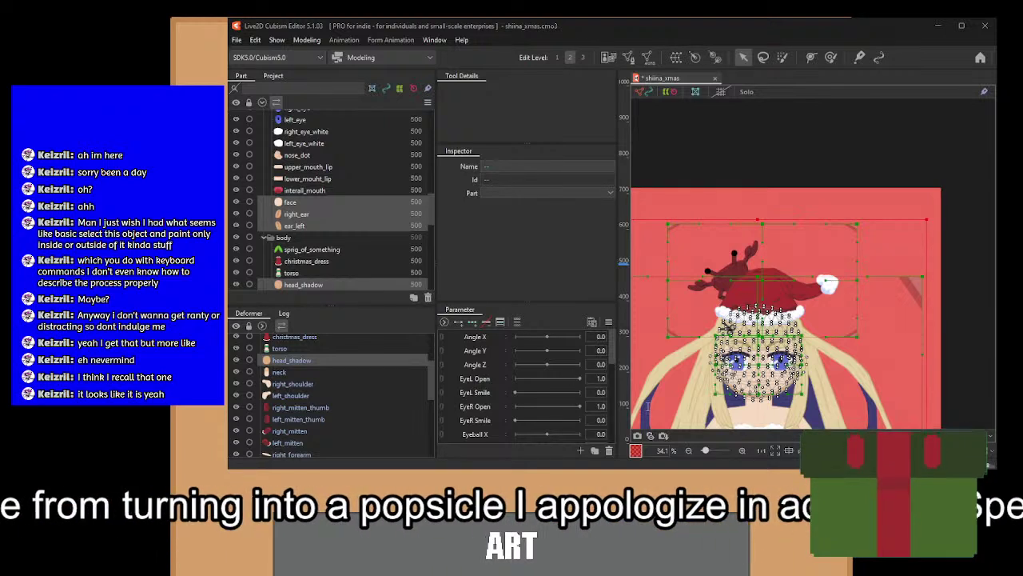
click(616, 382)
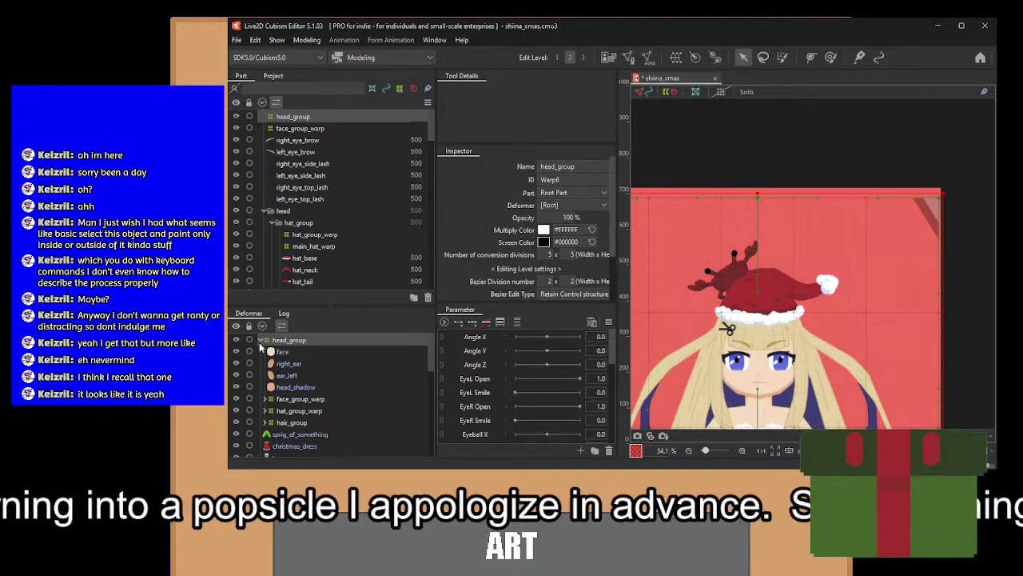
click(260, 341)
click(303, 387)
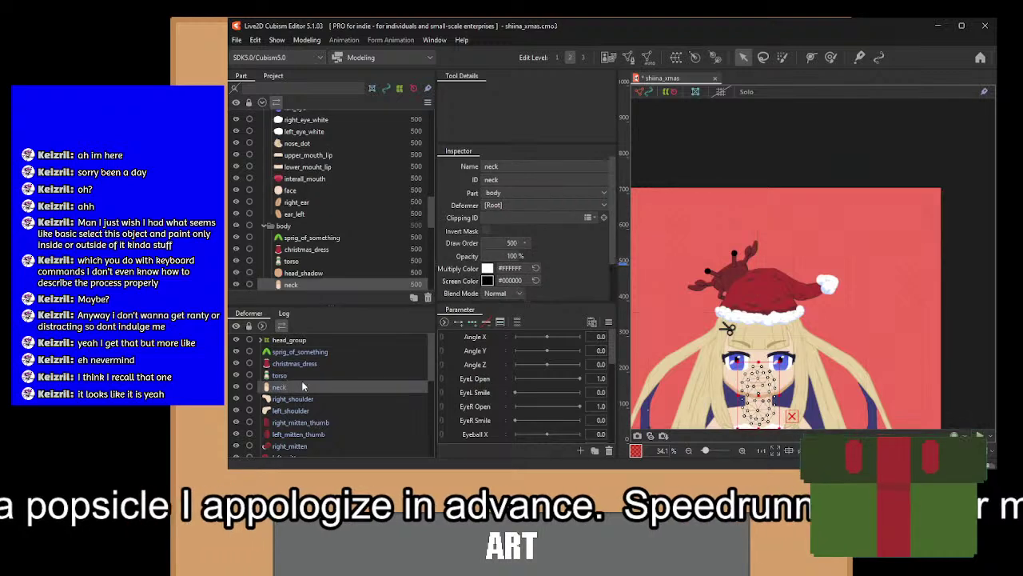
click(264, 341)
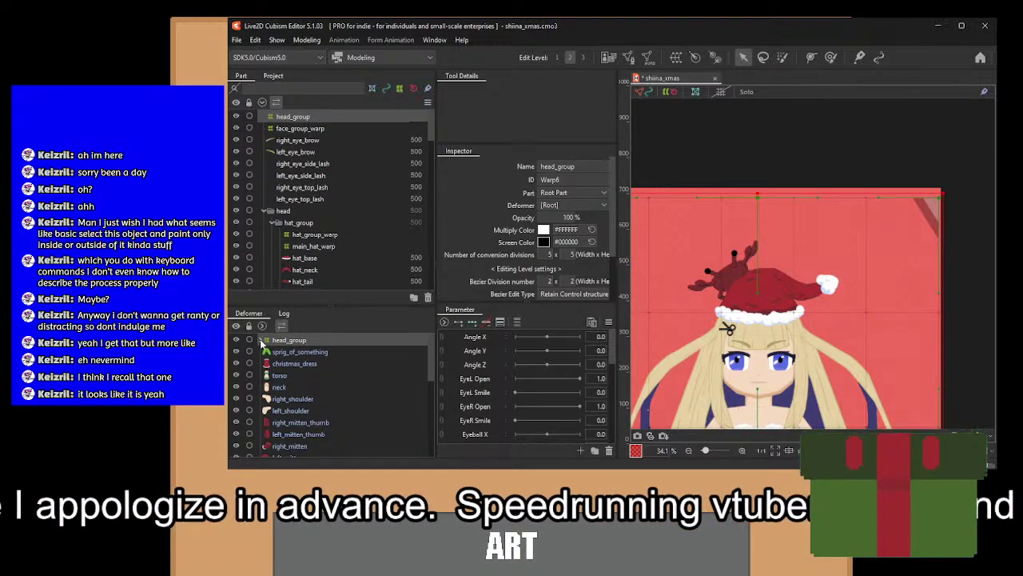
click(261, 342)
click(262, 342)
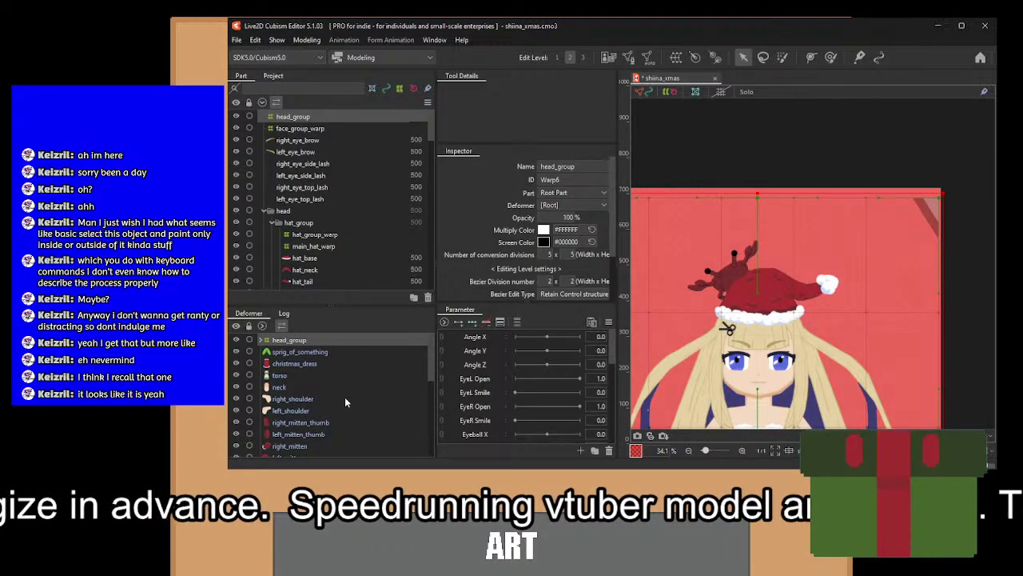
Select head_shadow inside the head_group deformer and set its Clipping ID to neck.
scroll(812, 391, up, 10)
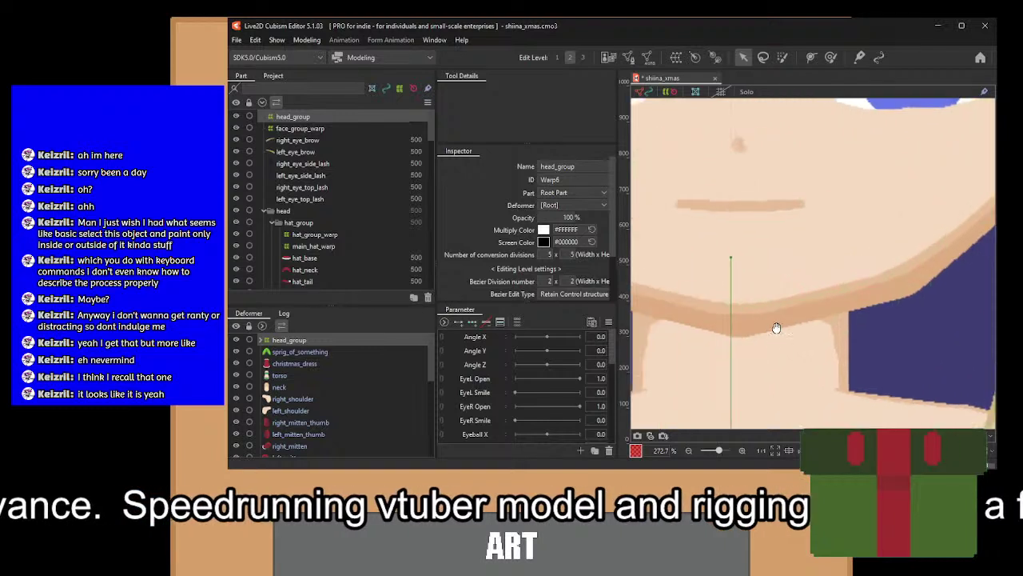
drag(776, 327, 800, 321)
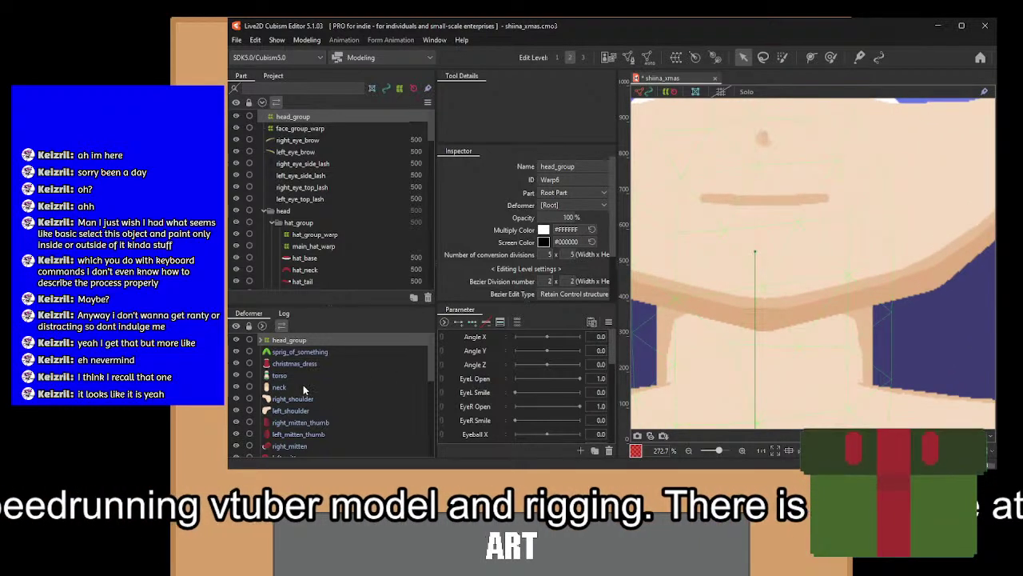
click(264, 340)
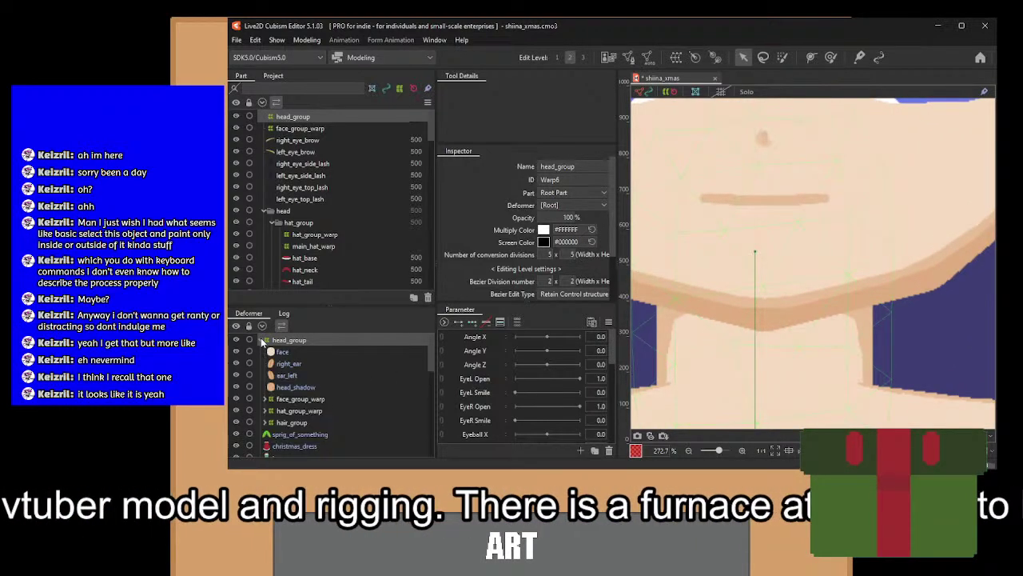
click(310, 375)
click(311, 387)
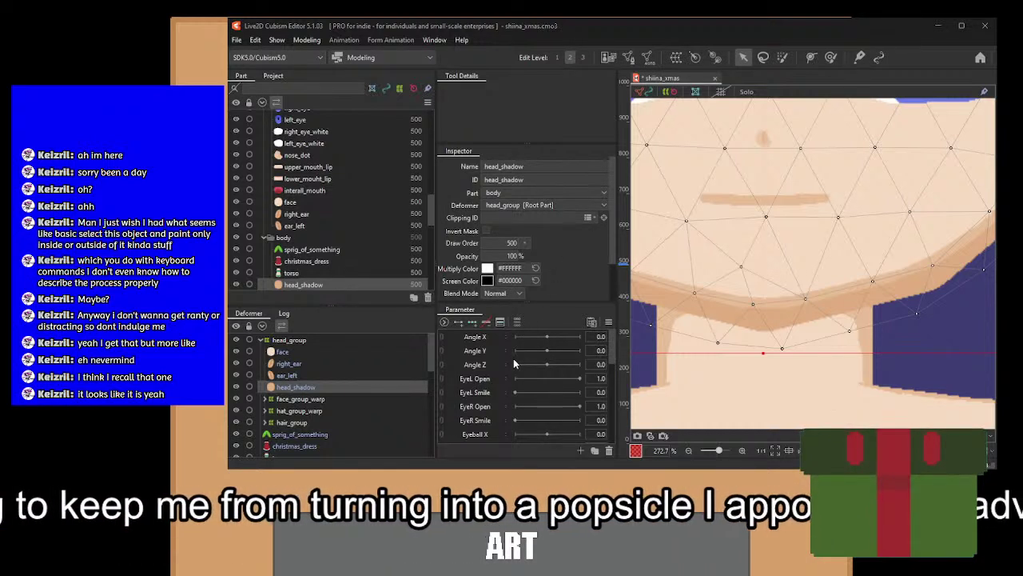
click(516, 218)
text(n)
key(BackSpace)
key(BackSpace)
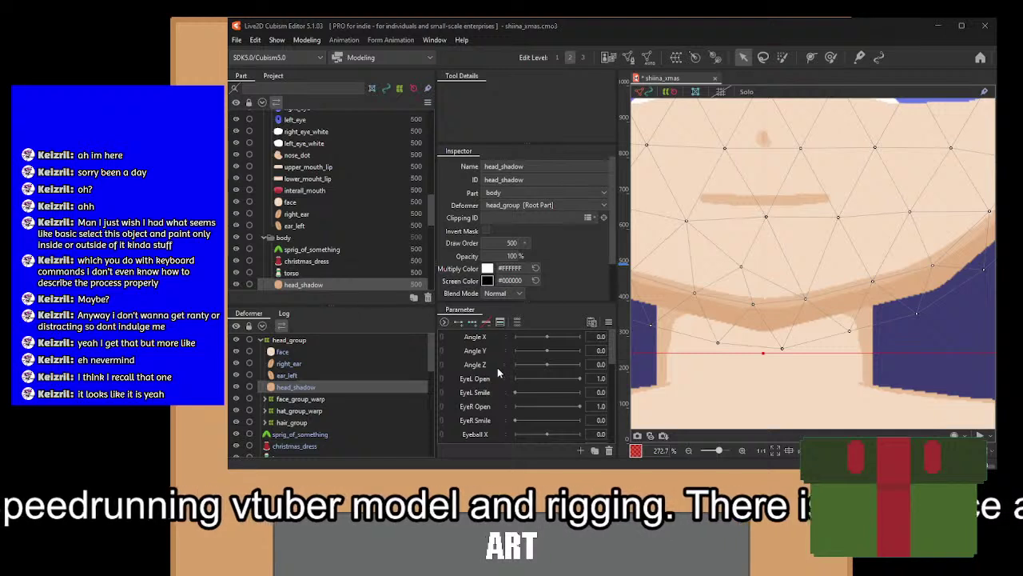
key(ctrl+z)
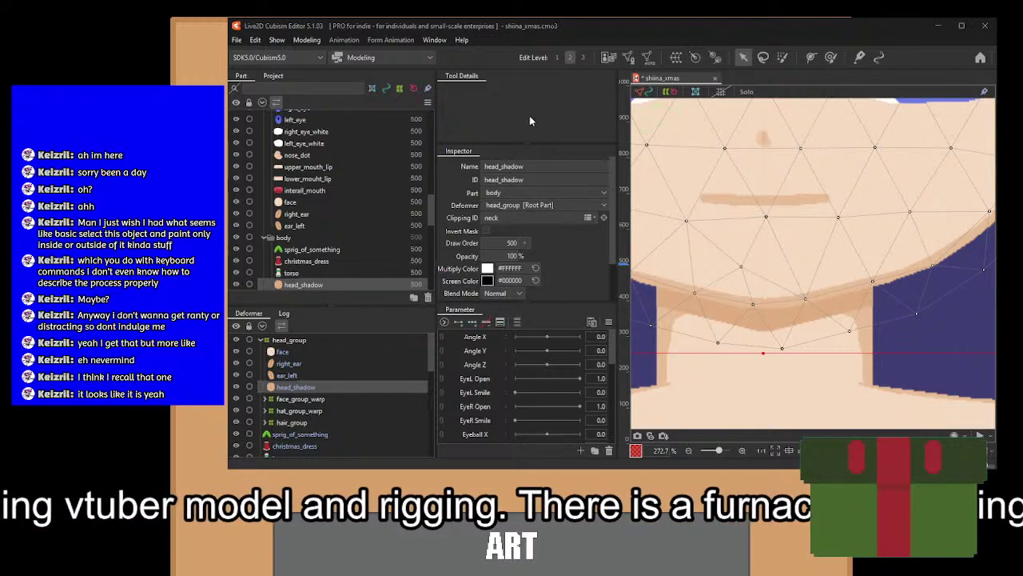
key(ctrl+a)
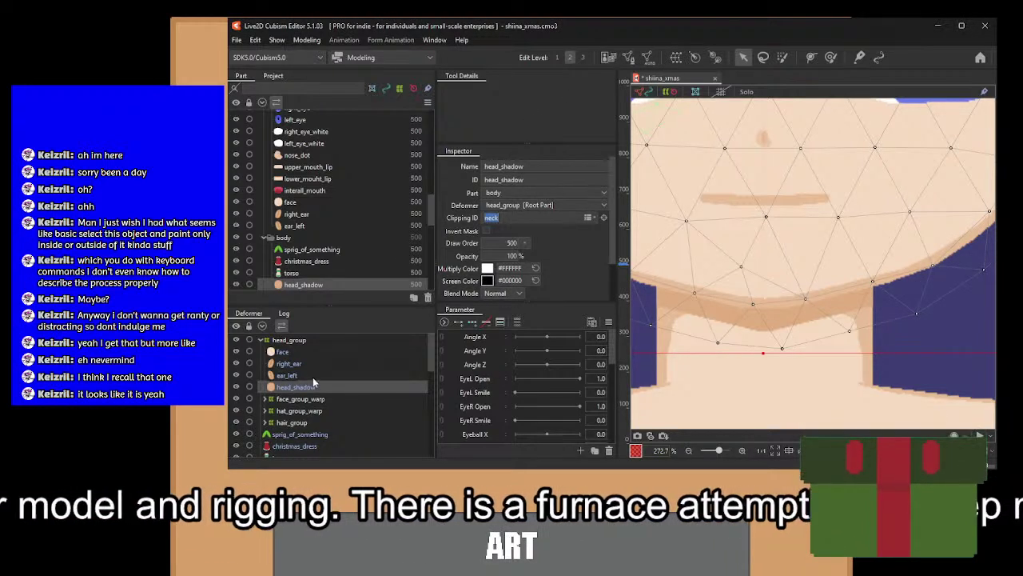
Collapse the head_group deformer's hierarchy.
click(257, 339)
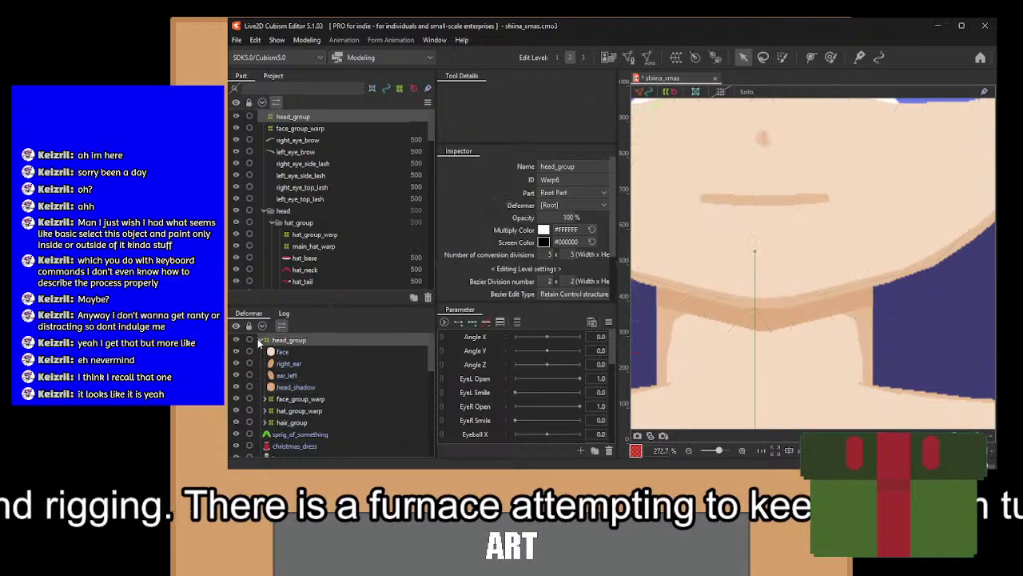
scroll(759, 301, down, 5)
scroll(759, 304, up, 4)
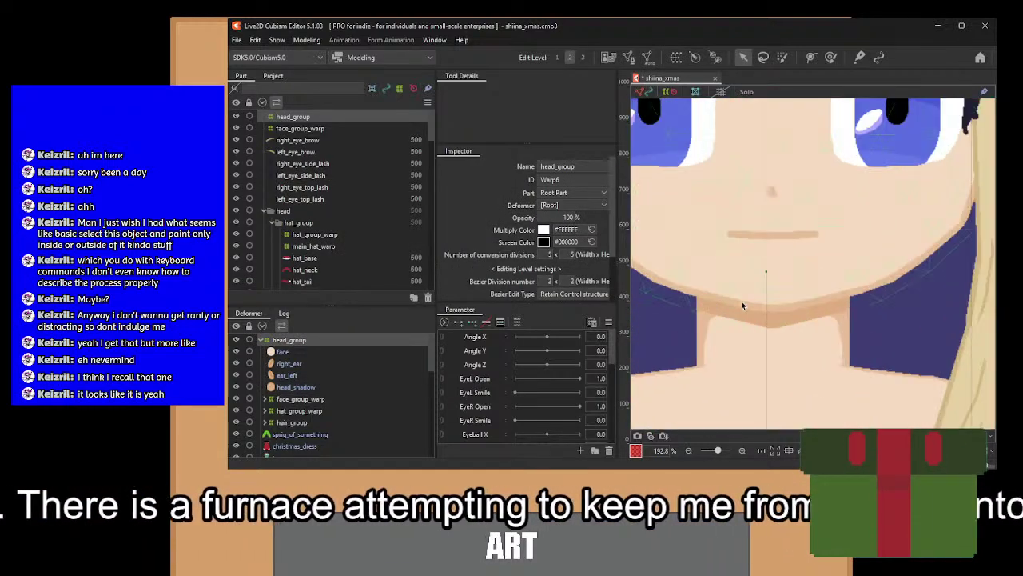
click(260, 340)
scroll(777, 285, down, 6)
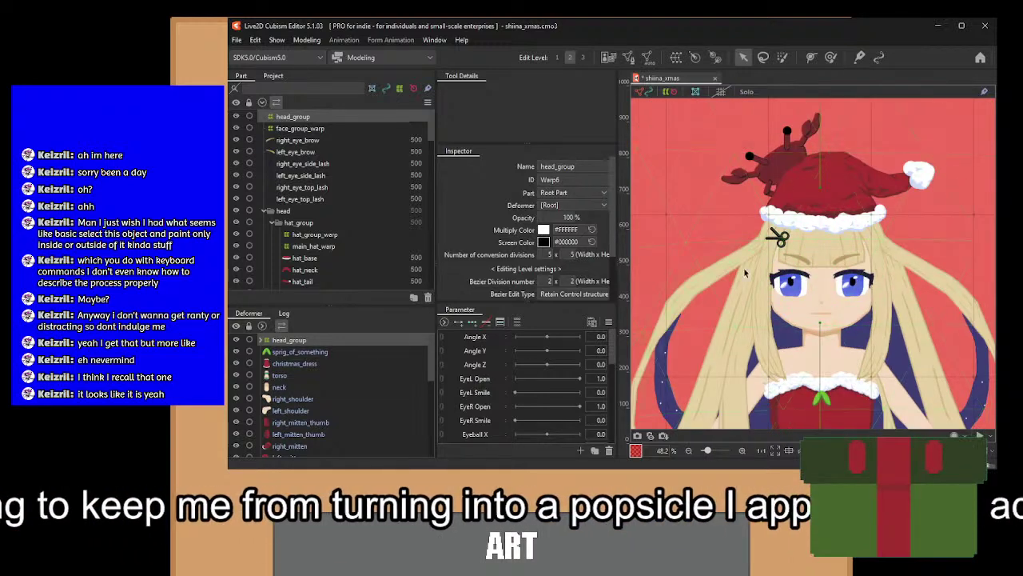
scroll(745, 274, down, 3)
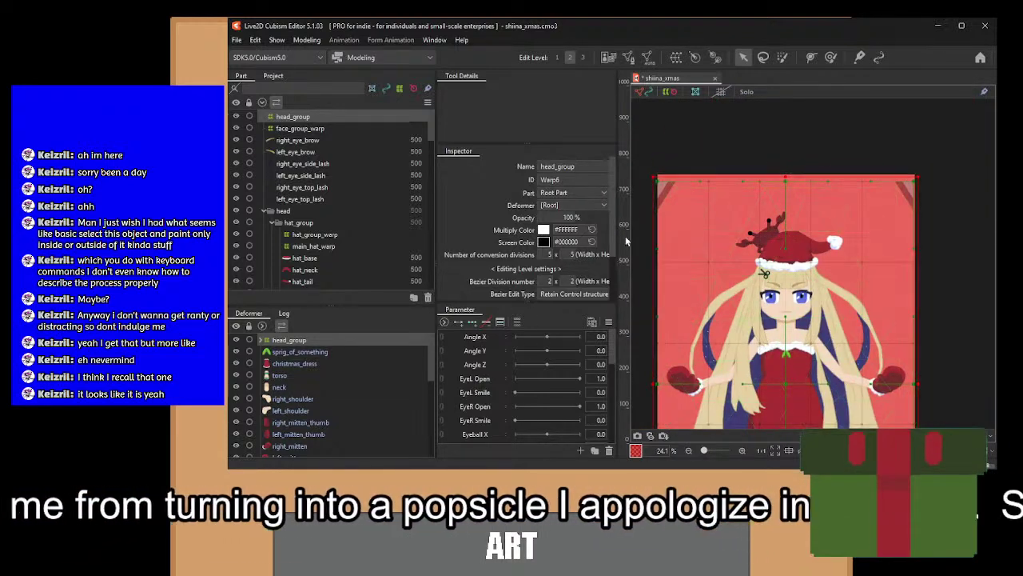
mouse_move(646, 170)
mouse_down()
mouse_move(650, 192)
mouse_move(633, 174)
mouse_move(644, 174)
mouse_up()
key(ctrl+z)
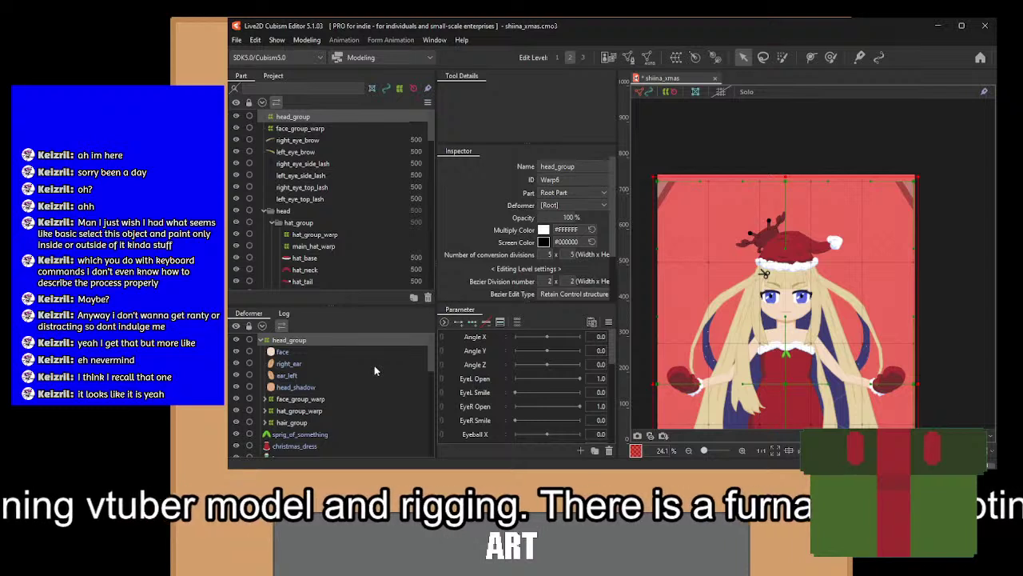
click(260, 339)
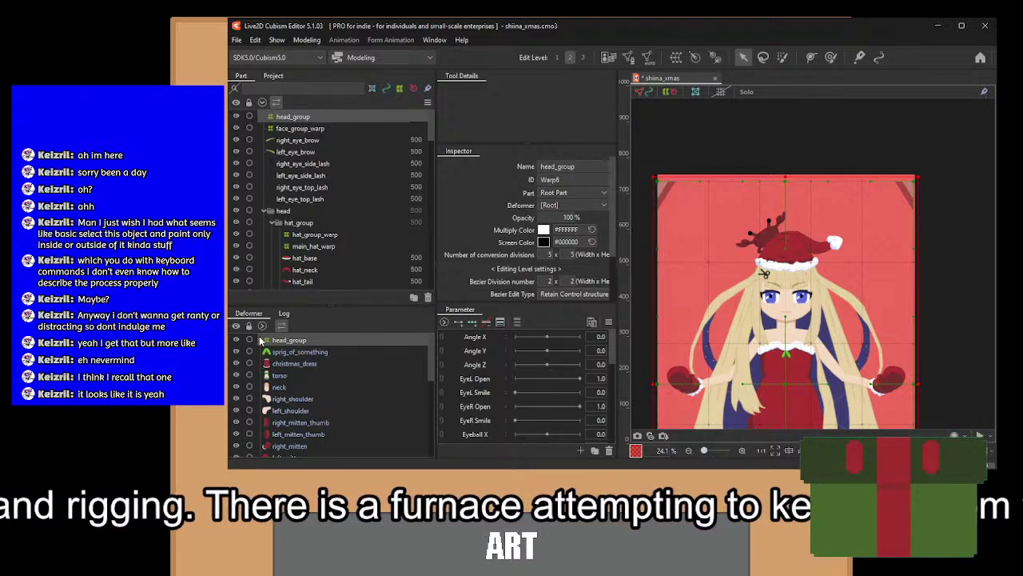
Create a warp deformer named main_left_arm_warp around left_arm, left_forearm, left_mitten and left_mitten_thumb, and collapse its hierarchy.
scroll(320, 396, down, 3)
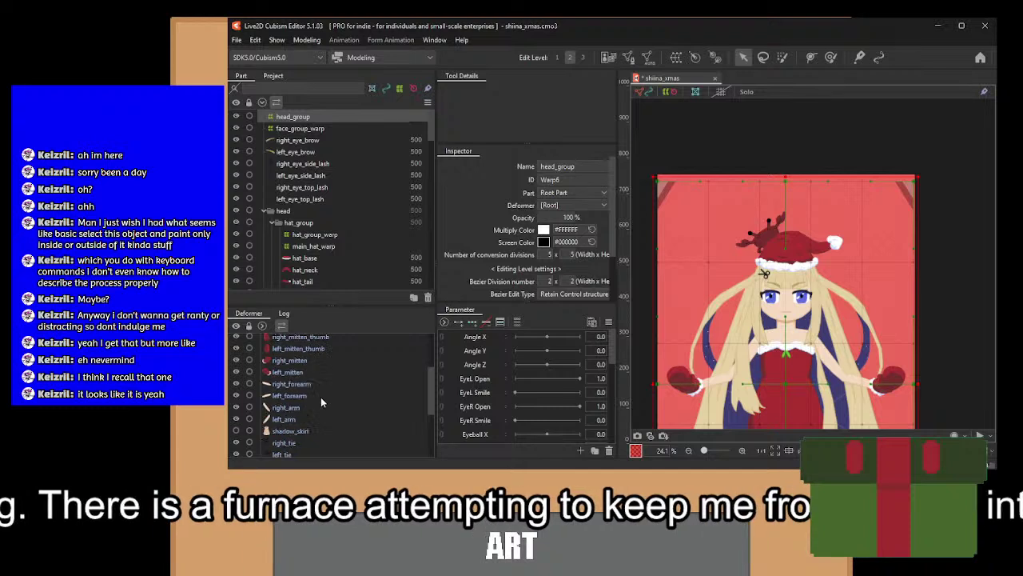
click(320, 396)
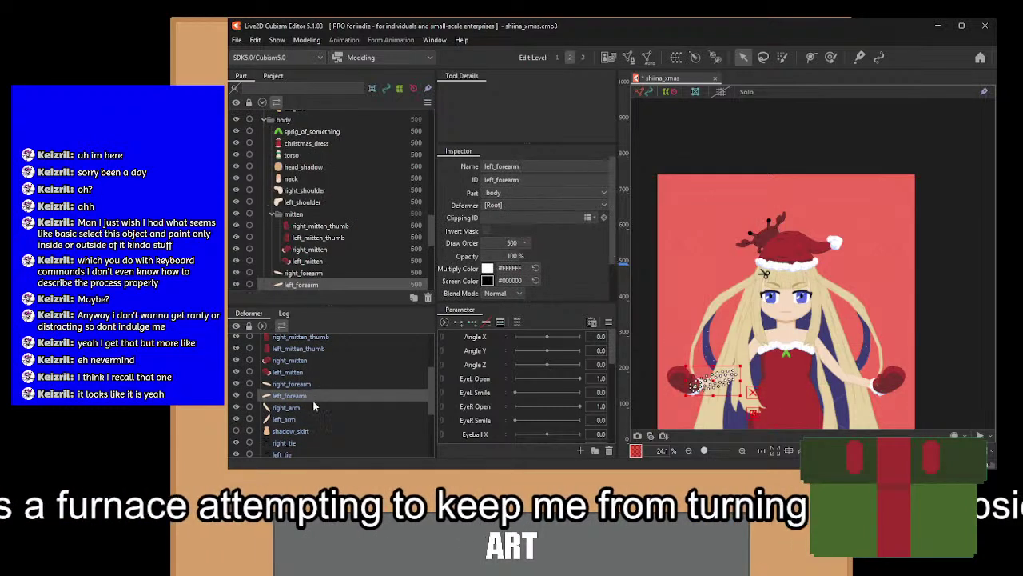
click(294, 407)
click(296, 419)
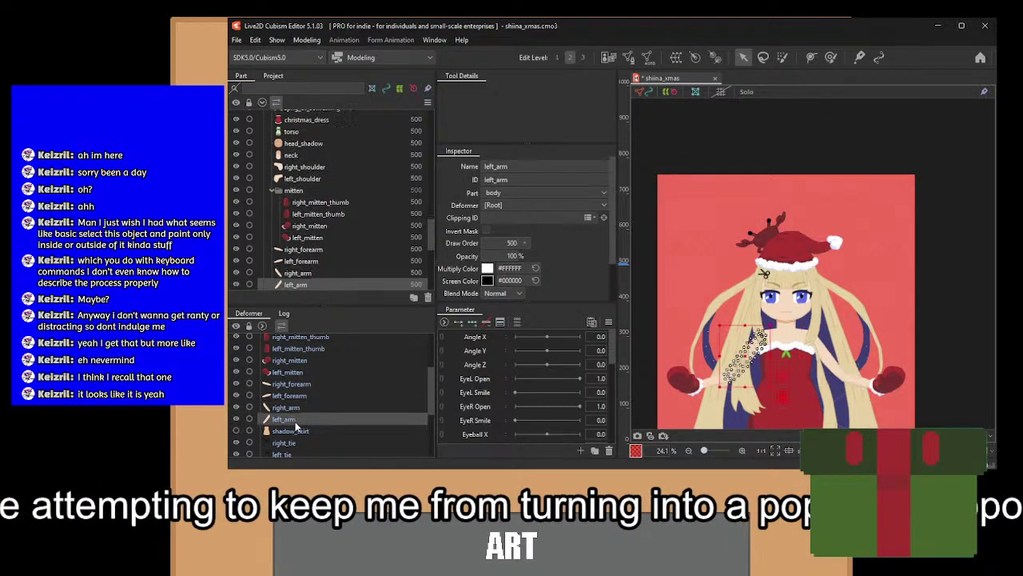
ctrl+click(296, 397)
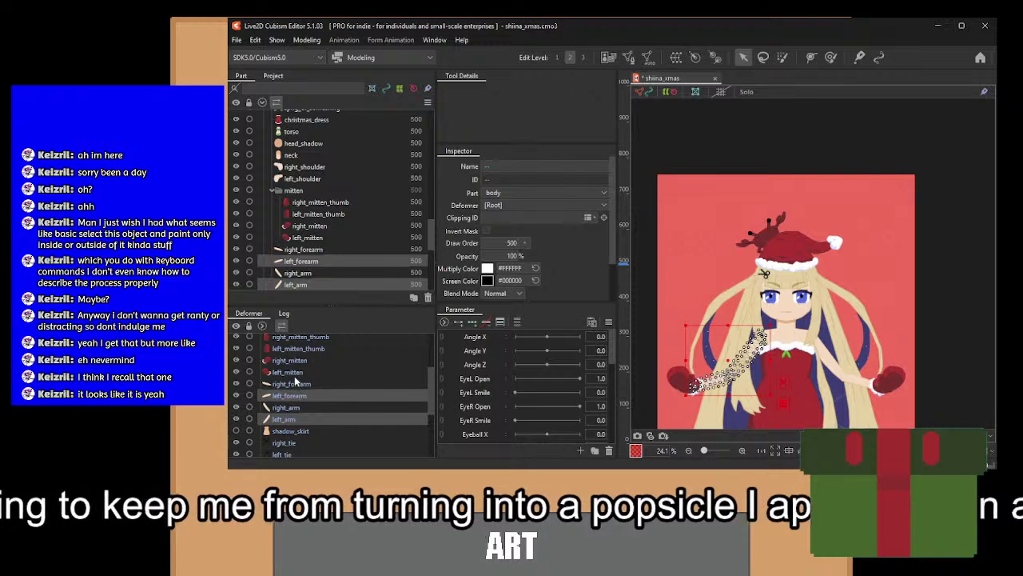
ctrl+click(302, 370)
scroll(330, 395, up, 1)
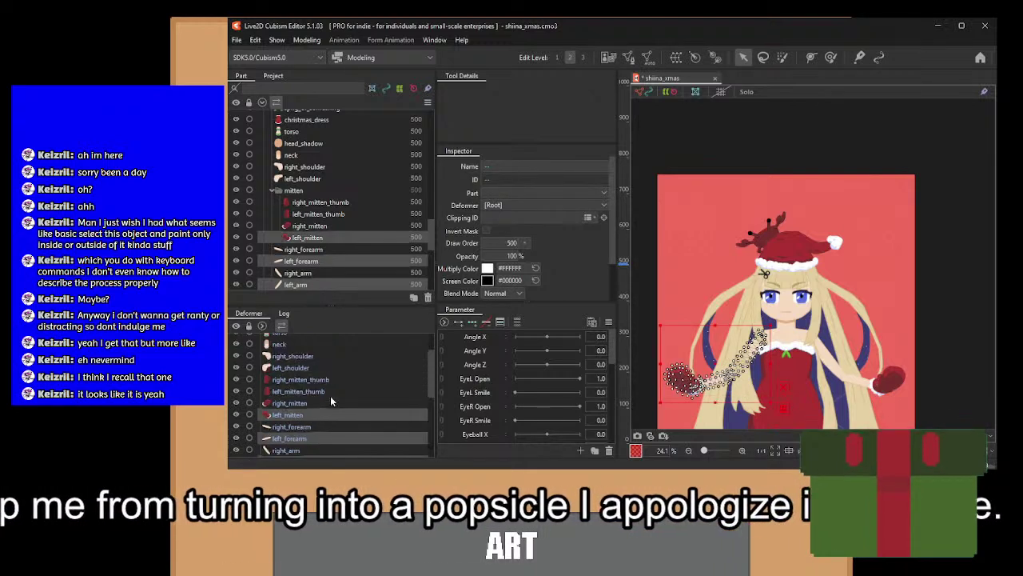
ctrl+click(315, 402)
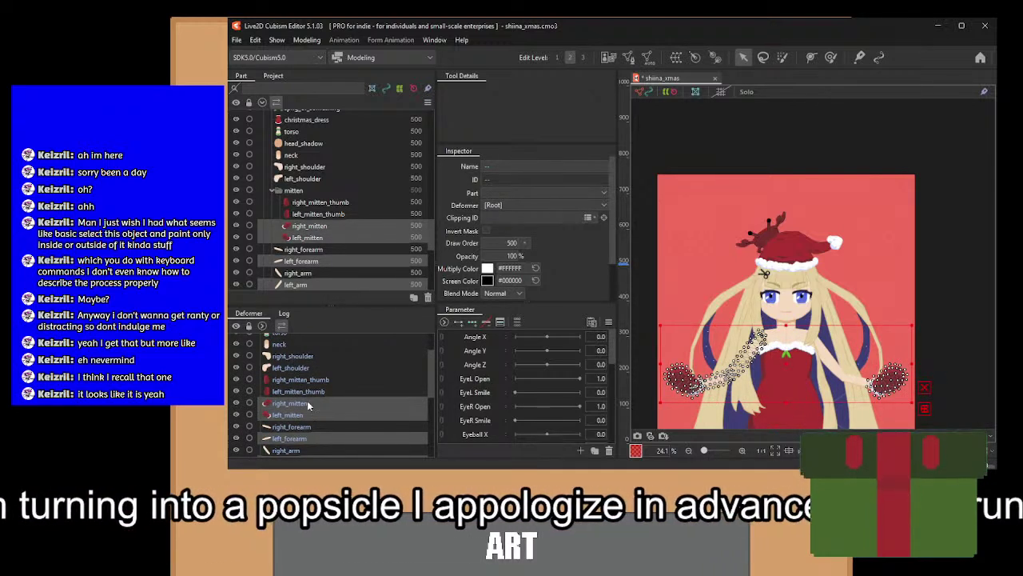
ctrl+click(305, 401)
ctrl+click(304, 393)
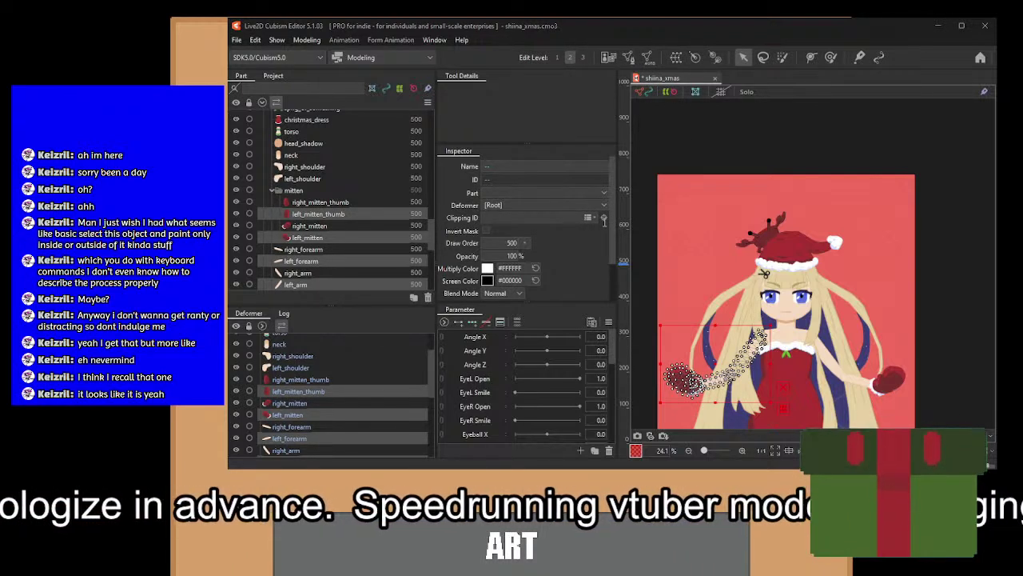
click(594, 393)
click(261, 342)
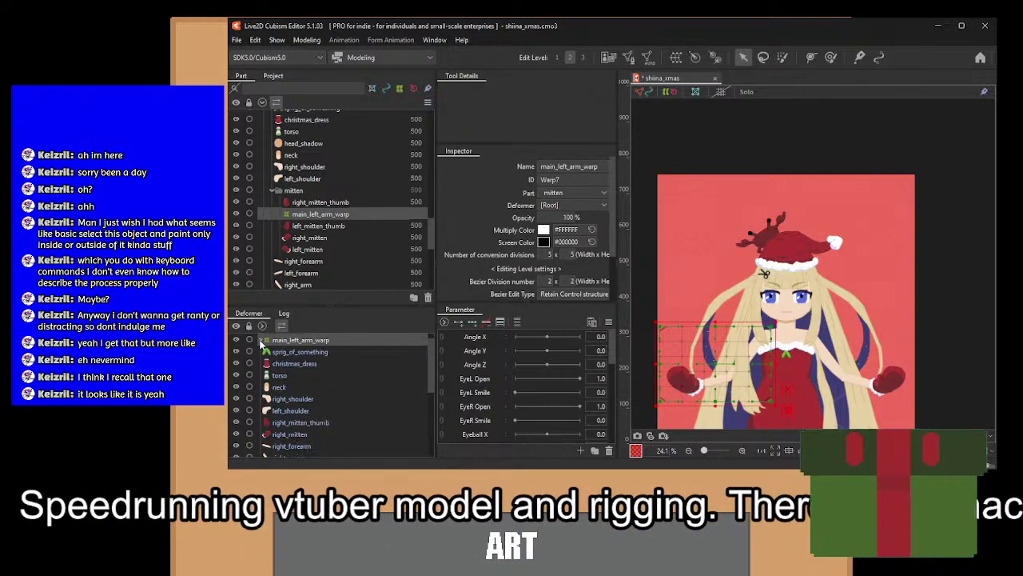
Create a warp deformer named main_right_arm_warp around right_mitten_thumb, right_mitten, right_forearm and right_arm, and collapse its hierarchy.
click(295, 425)
ctrl+click(293, 436)
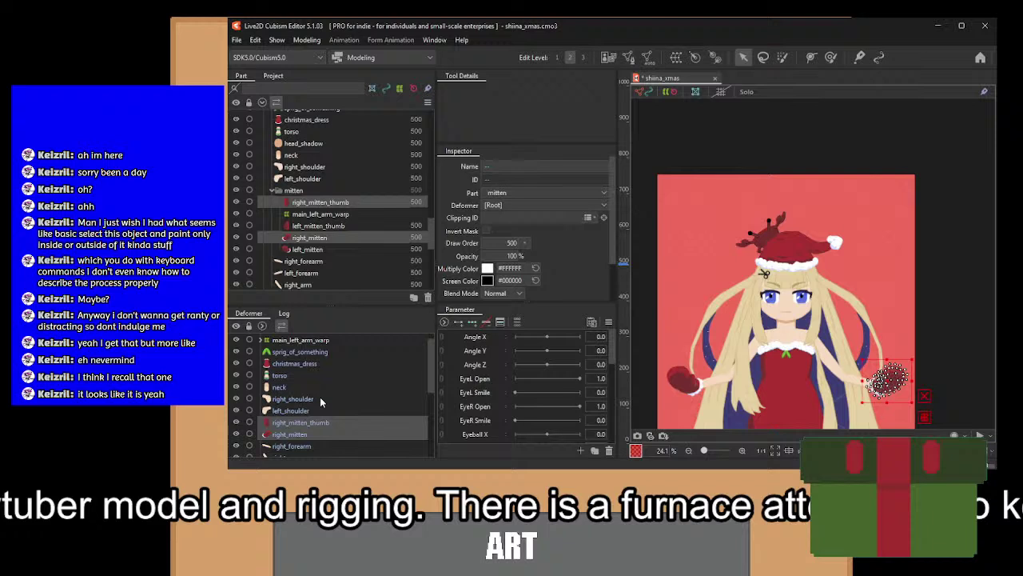
ctrl+click(289, 446)
scroll(309, 438, down, 2)
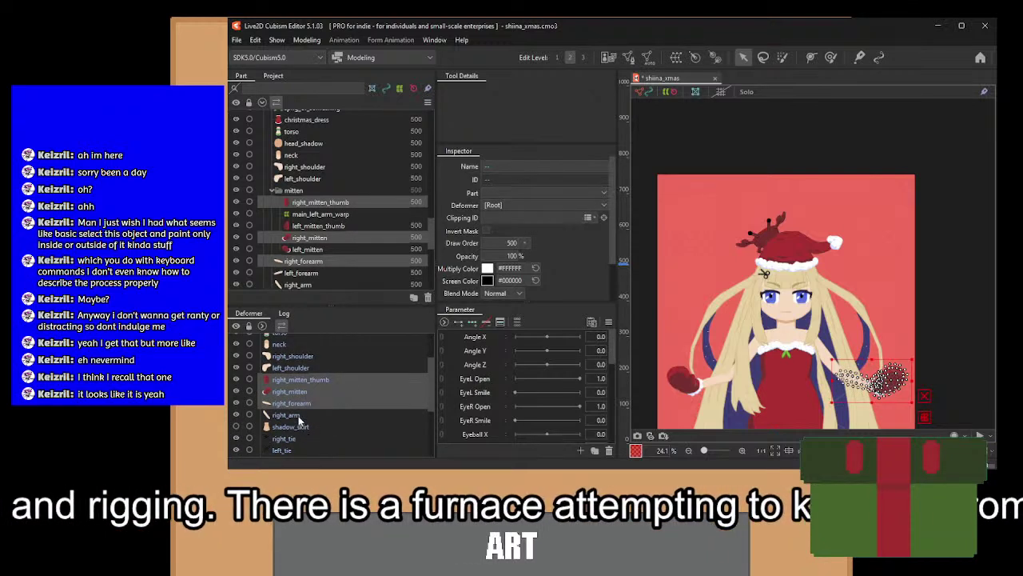
ctrl+click(299, 417)
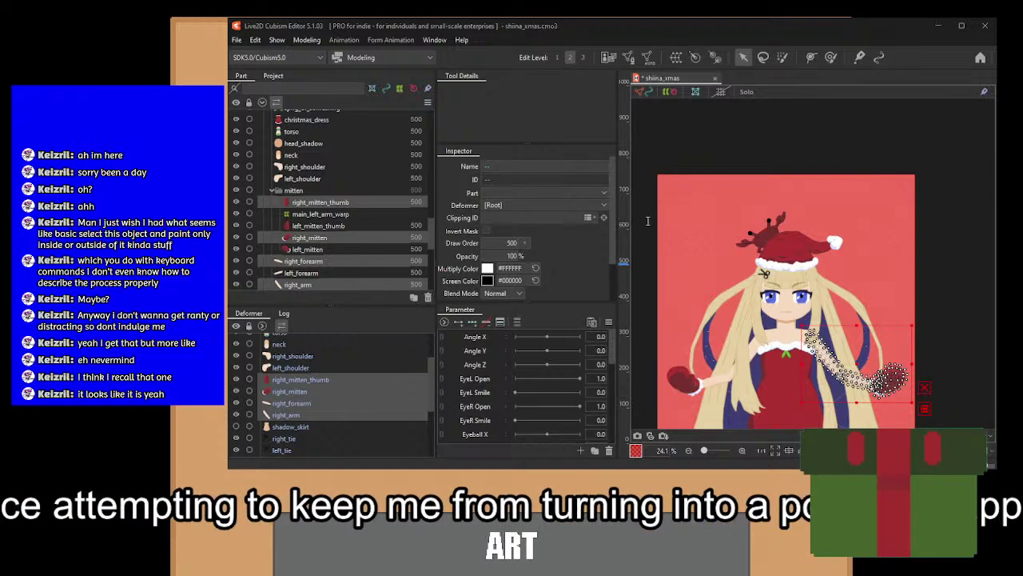
click(602, 381)
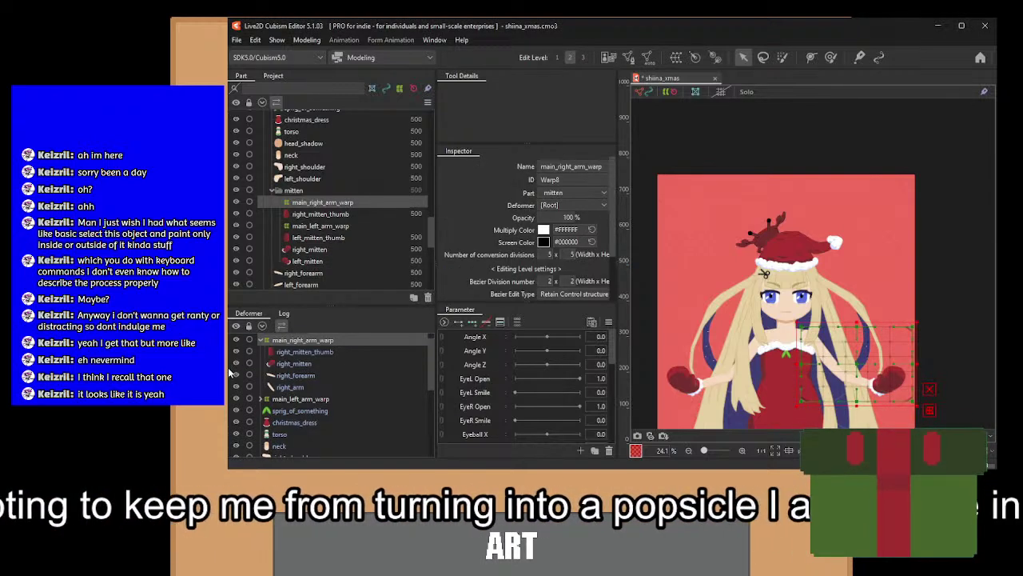
click(261, 340)
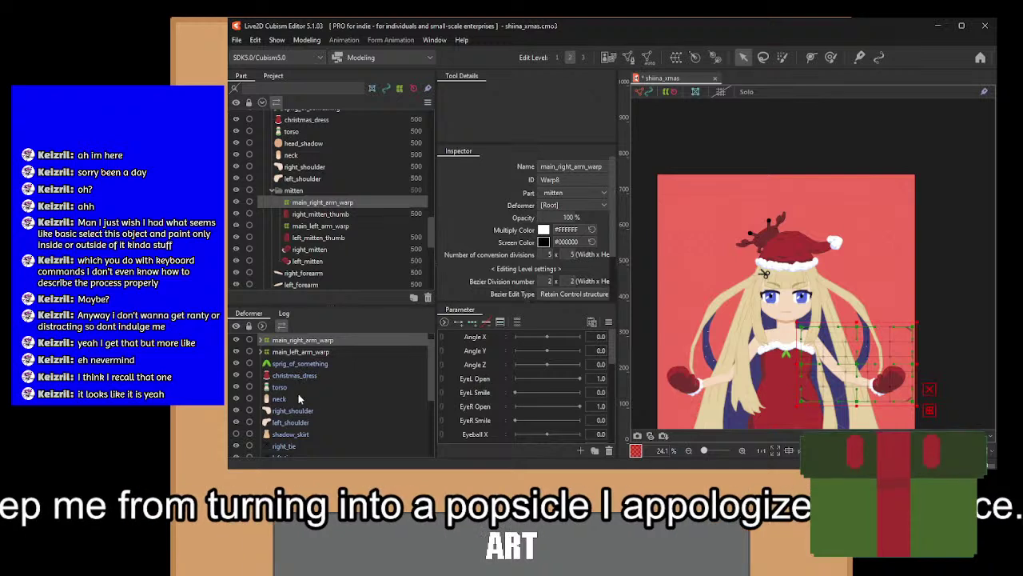
Create a warp deformer named torso_outfit_group around christmas_dress and torso, adding sprig_of_something to it, and collapse its hierarchy.
click(293, 377)
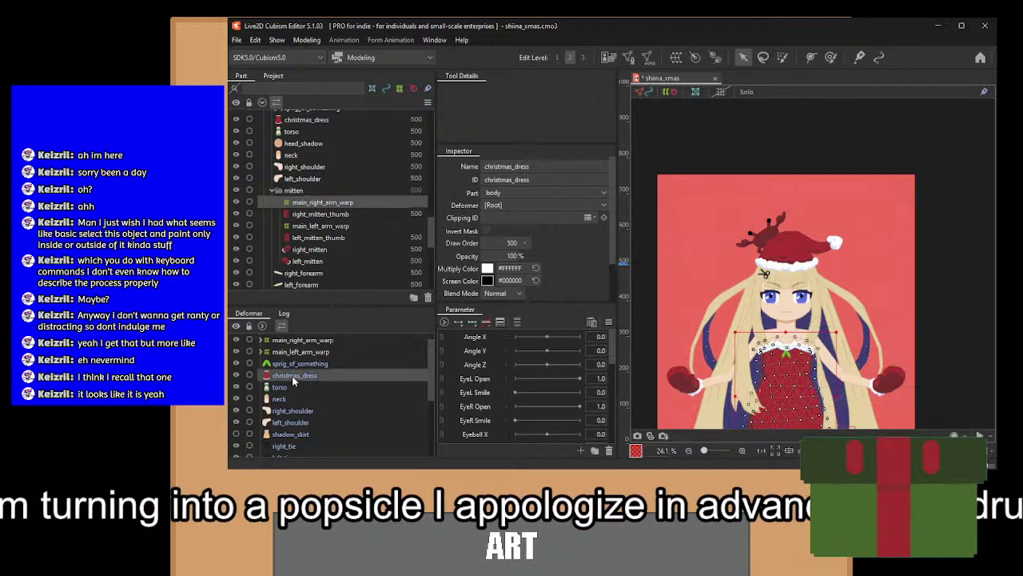
ctrl+click(287, 390)
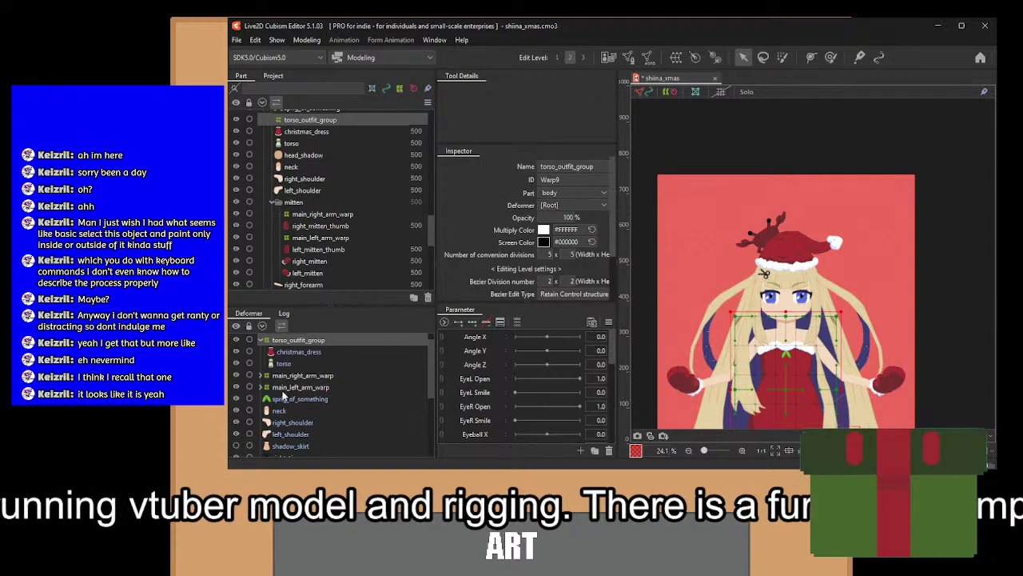
click(281, 398)
drag(281, 398, 276, 352)
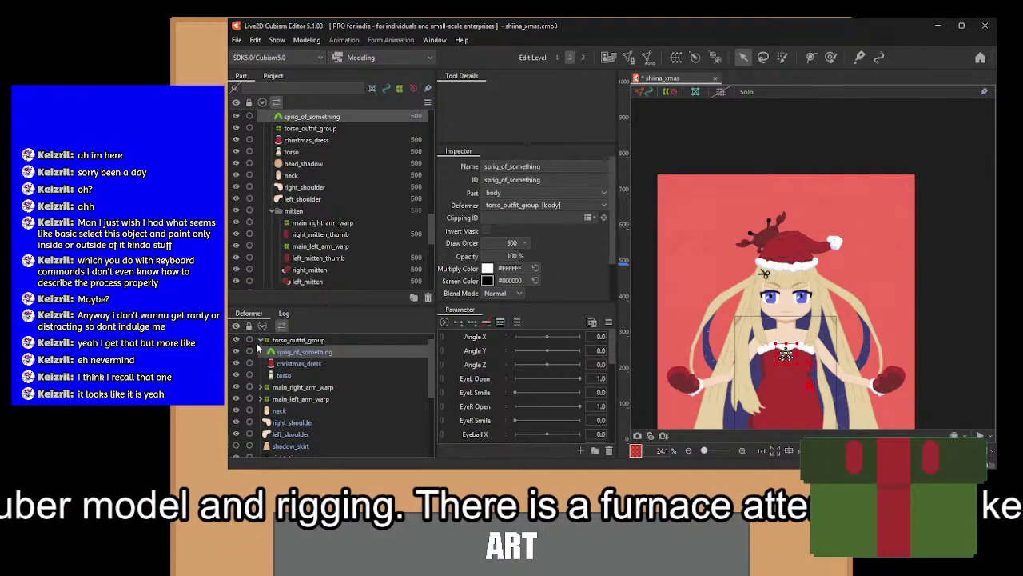
click(260, 340)
Move right_shoulder, left_shoulder and shadow_skirt into the torso_outfit_group deformer and expand its hierarchy.
click(291, 388)
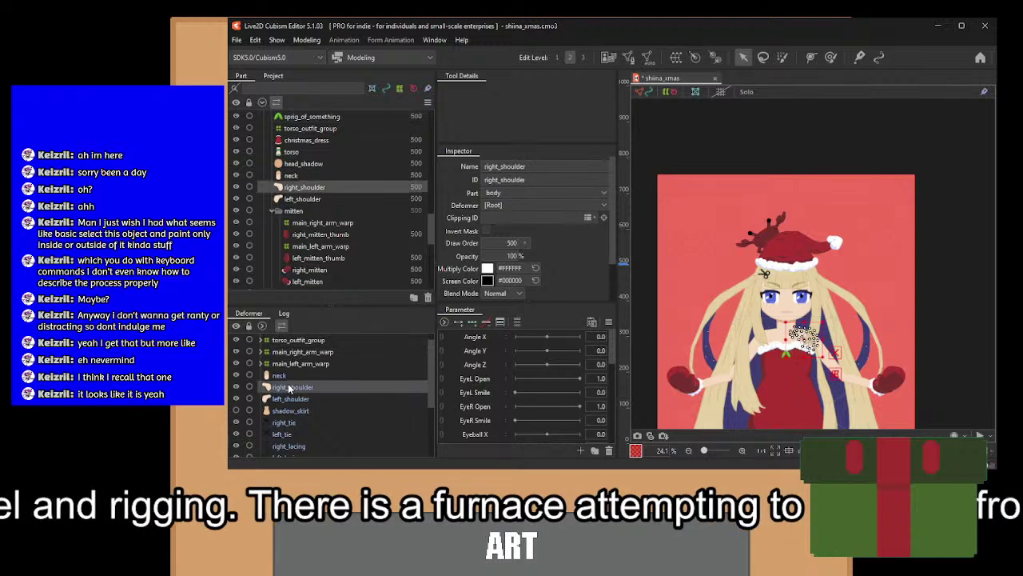
drag(291, 391, 294, 352)
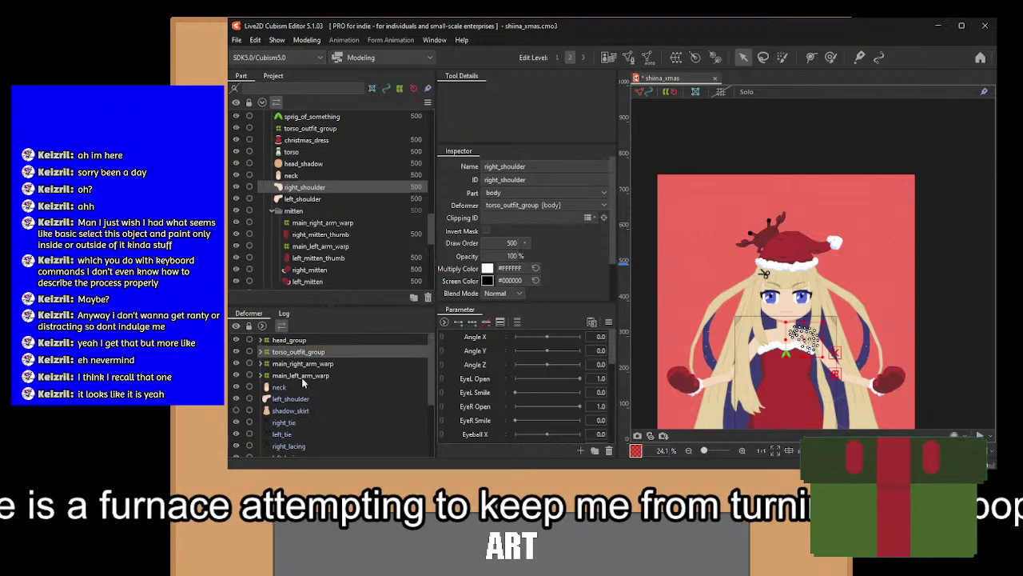
click(302, 400)
drag(302, 399, 307, 355)
drag(299, 399, 294, 353)
click(259, 353)
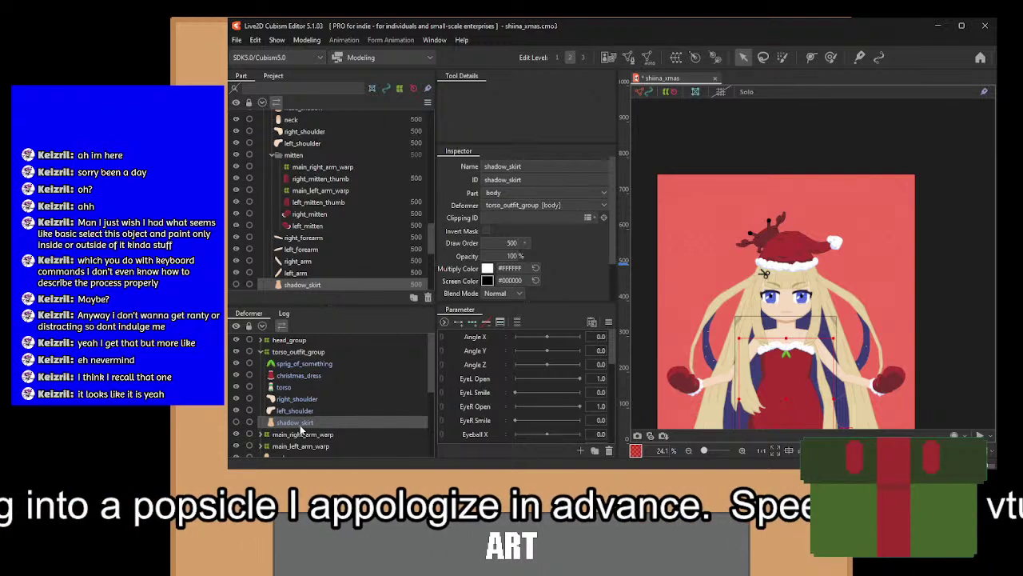
Make shadow_skirt visible and set its Clipping ID to right_leg.
click(235, 422)
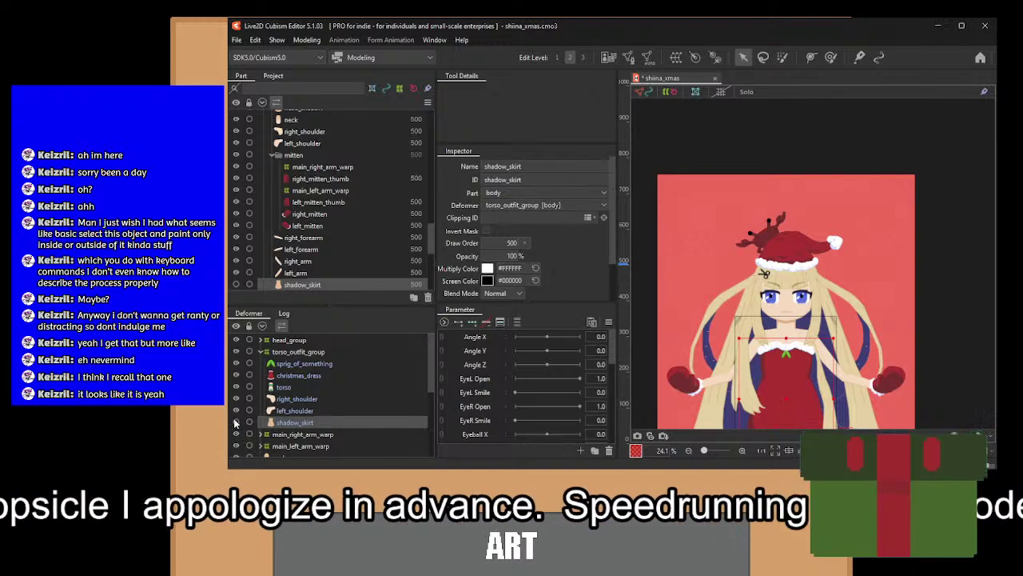
drag(697, 360, 697, 130)
scroll(752, 219, up, 2)
scroll(753, 223, up, 5)
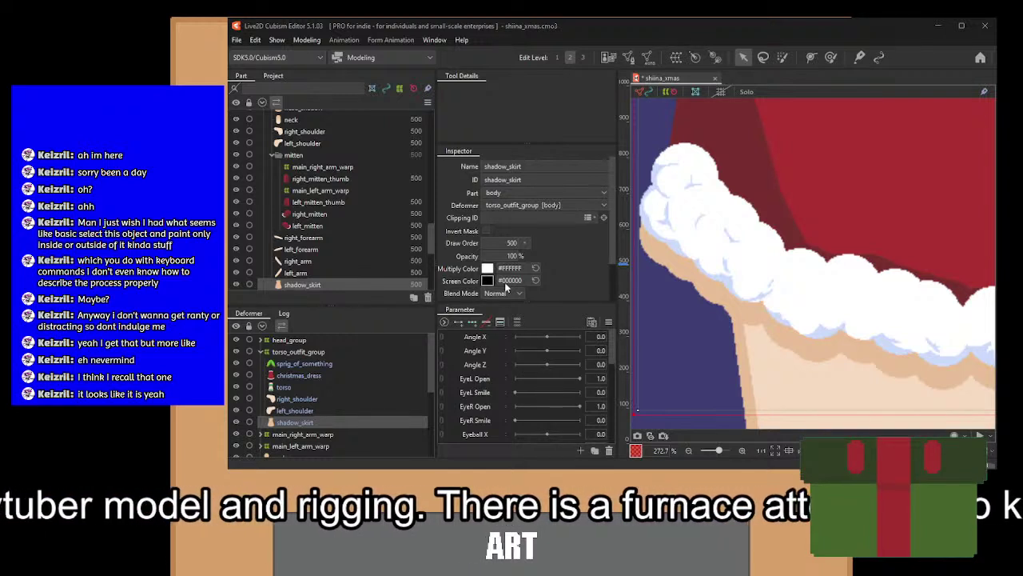
click(495, 345)
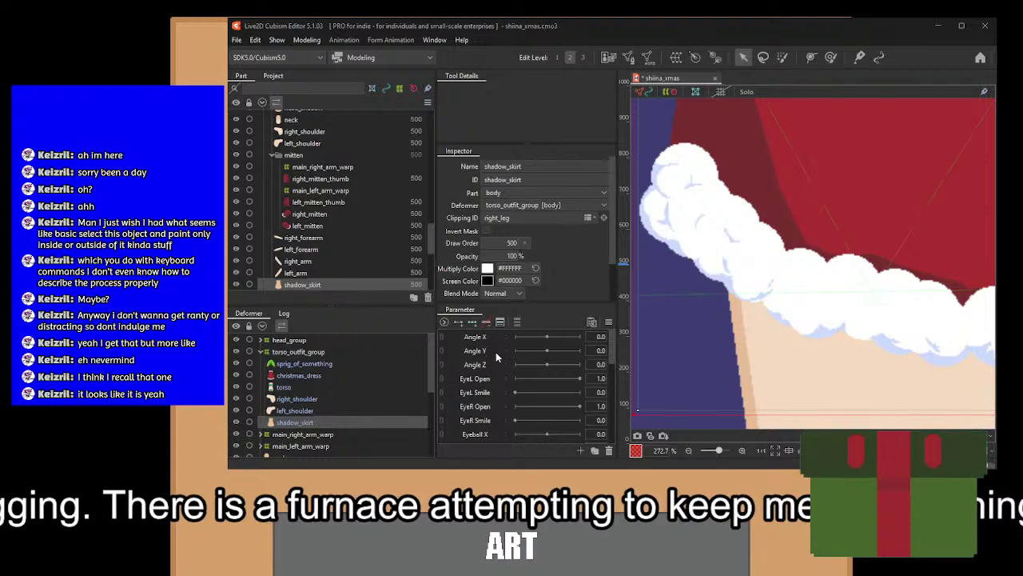
Add left_leg to the Clipping ID of shadow_skirt and check the shadow along the skirt hem on both legs.
click(496, 352)
scroll(746, 246, down, 5)
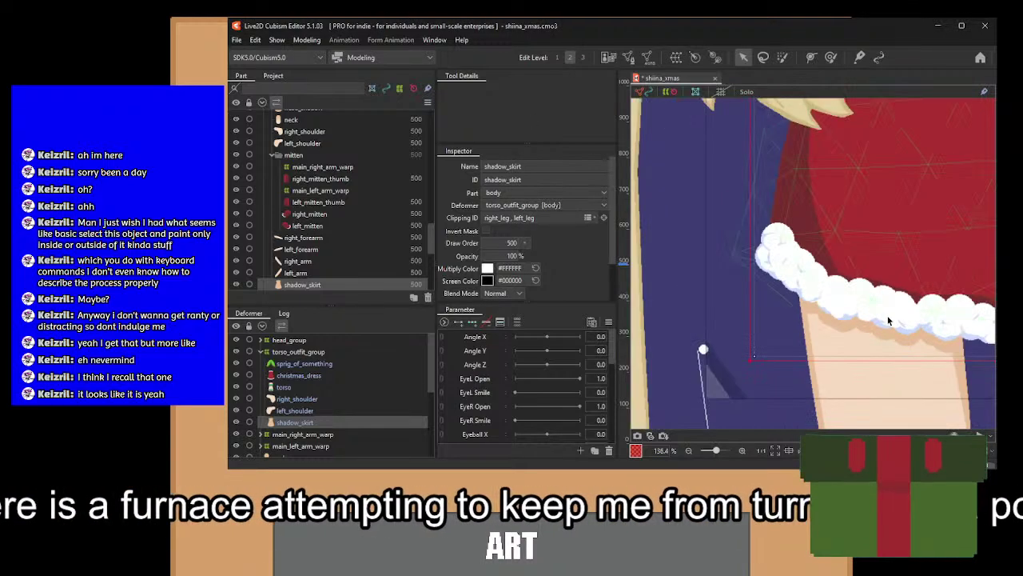
drag(804, 226, 858, 283)
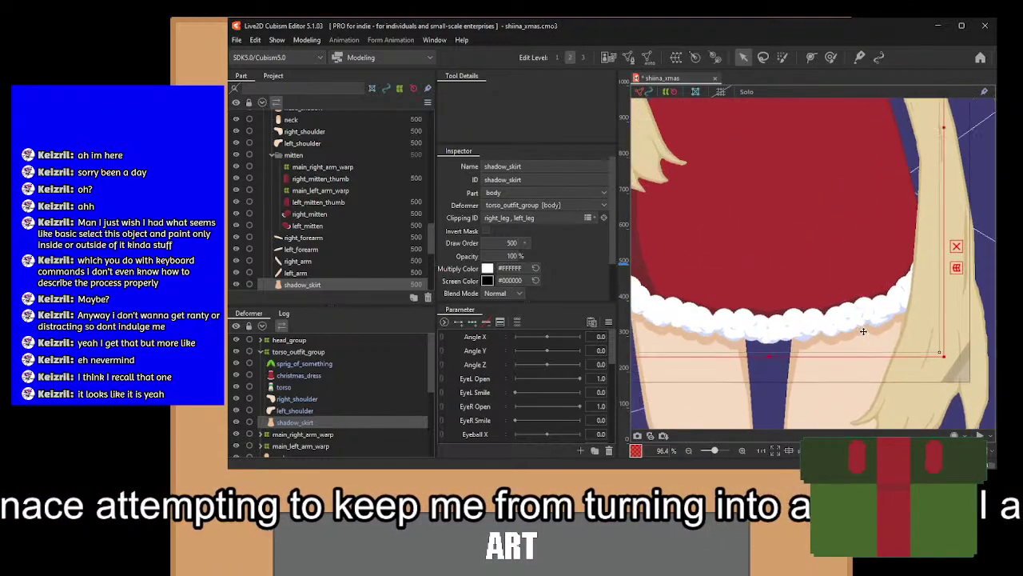
scroll(857, 283, down, 2)
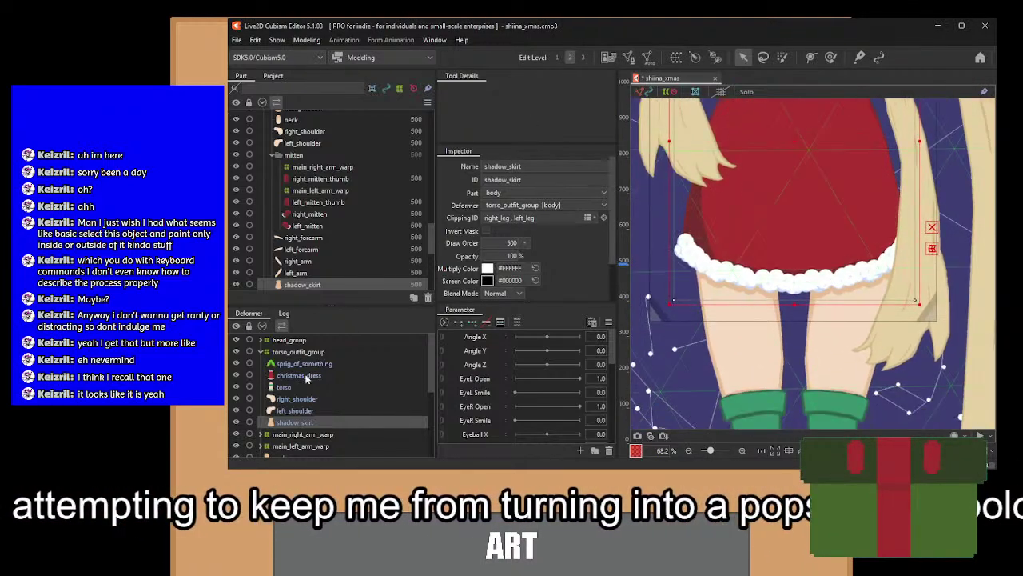
Collapse the torso_outfit_group hierarchy and check the parts grouped inside main_left_arm_warp.
click(260, 352)
click(261, 375)
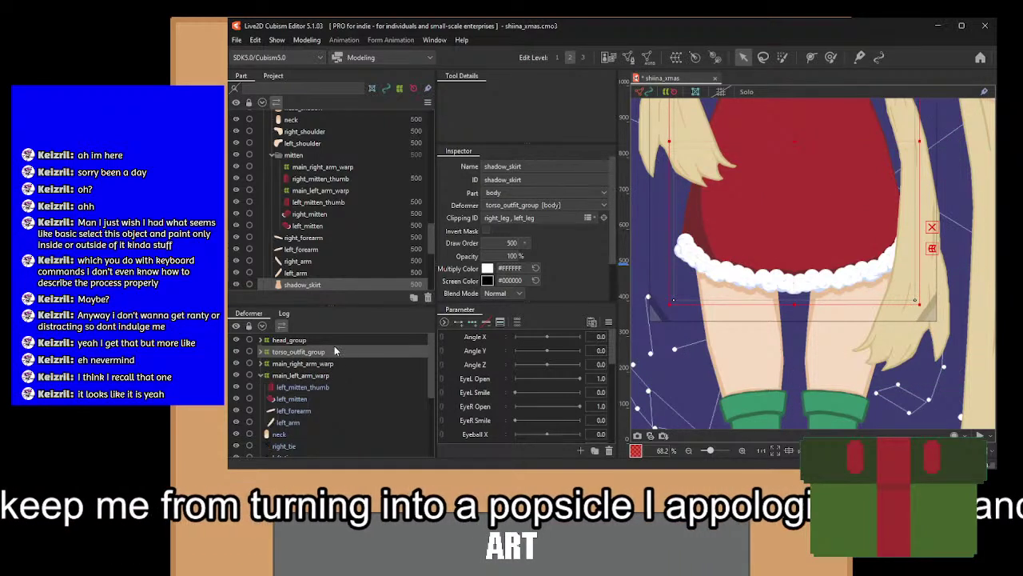
click(304, 411)
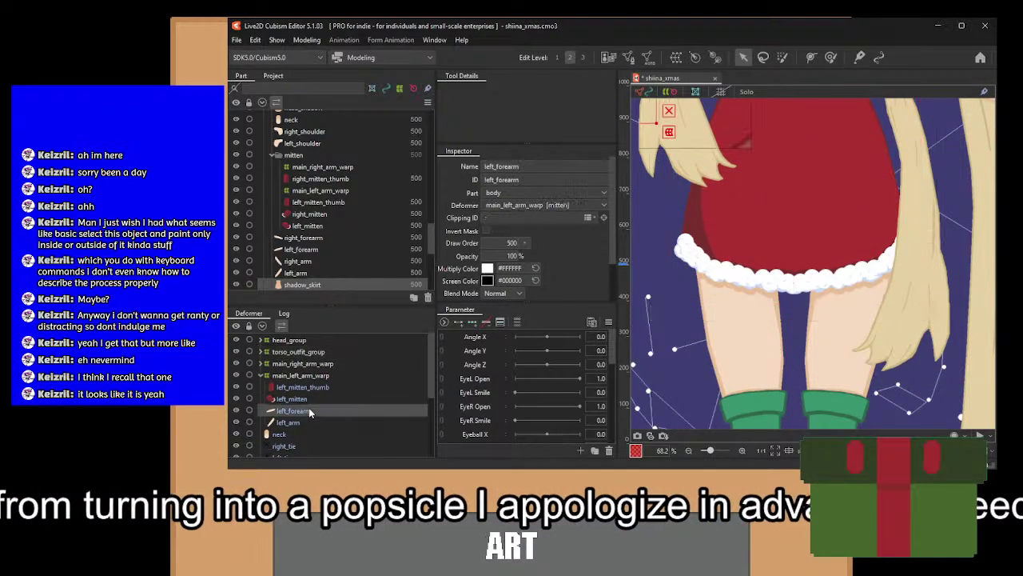
click(260, 373)
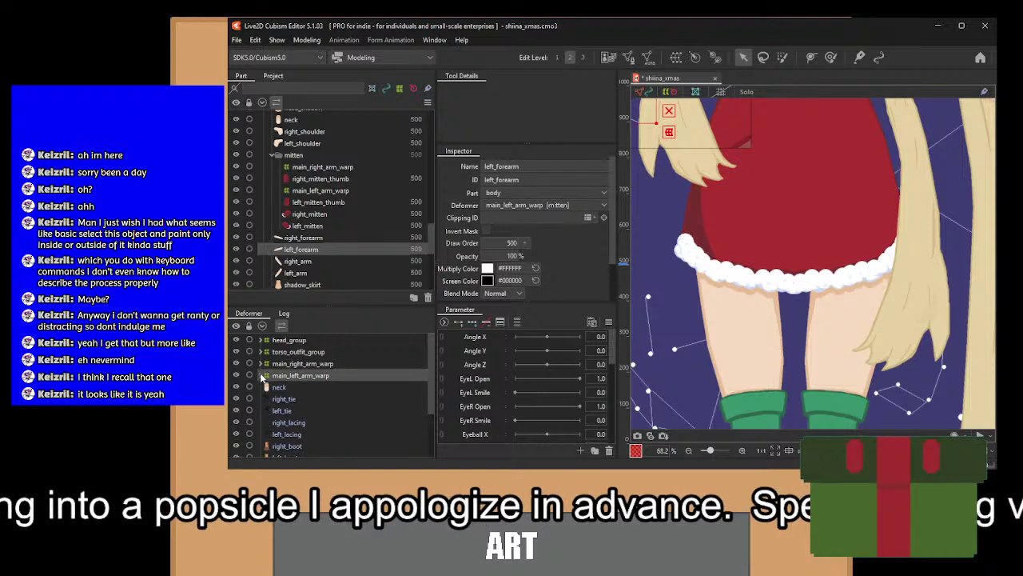
Move the neck part into the torso_outfit_group deformer.
click(302, 400)
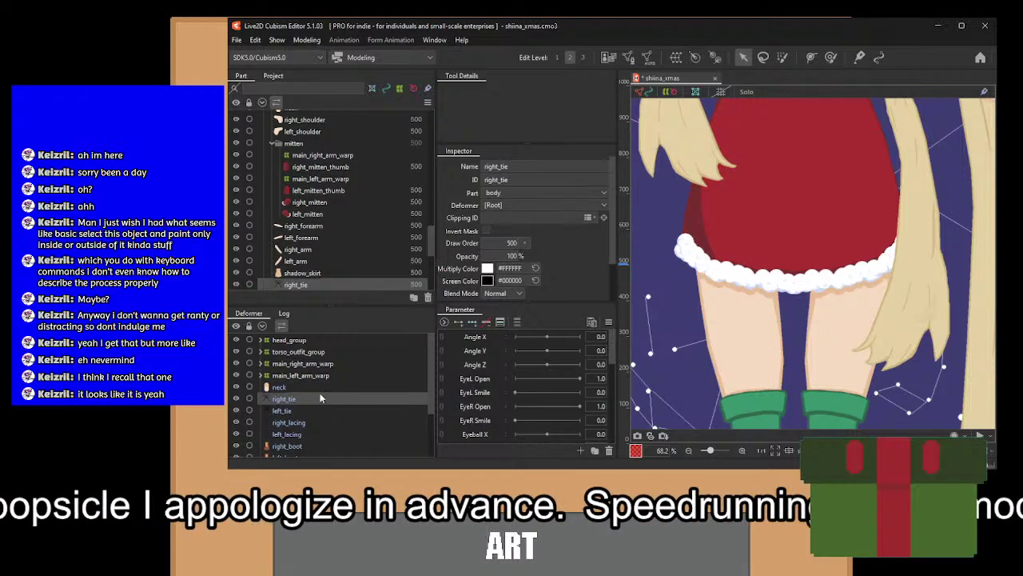
drag(723, 315, 804, 70)
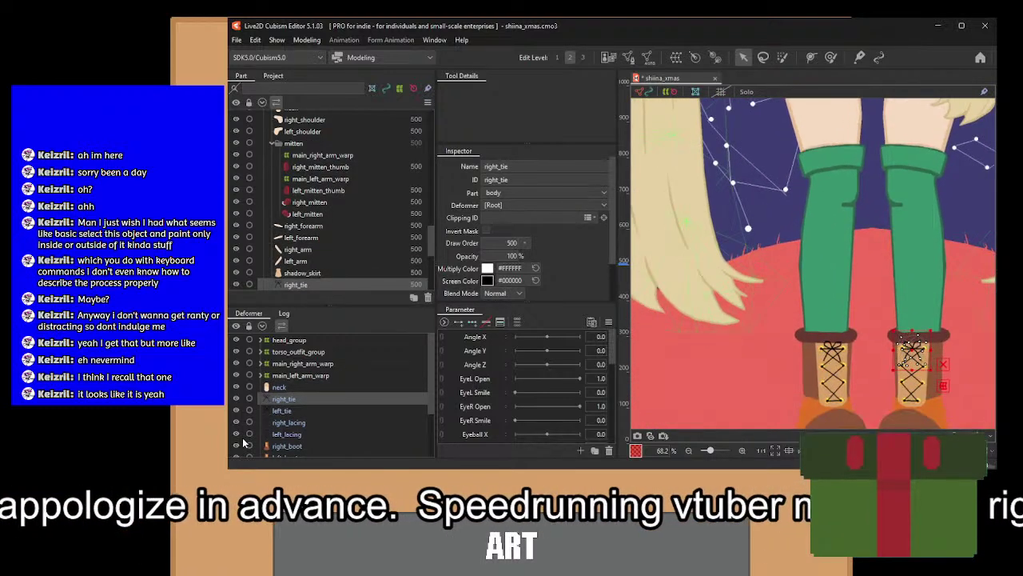
click(271, 389)
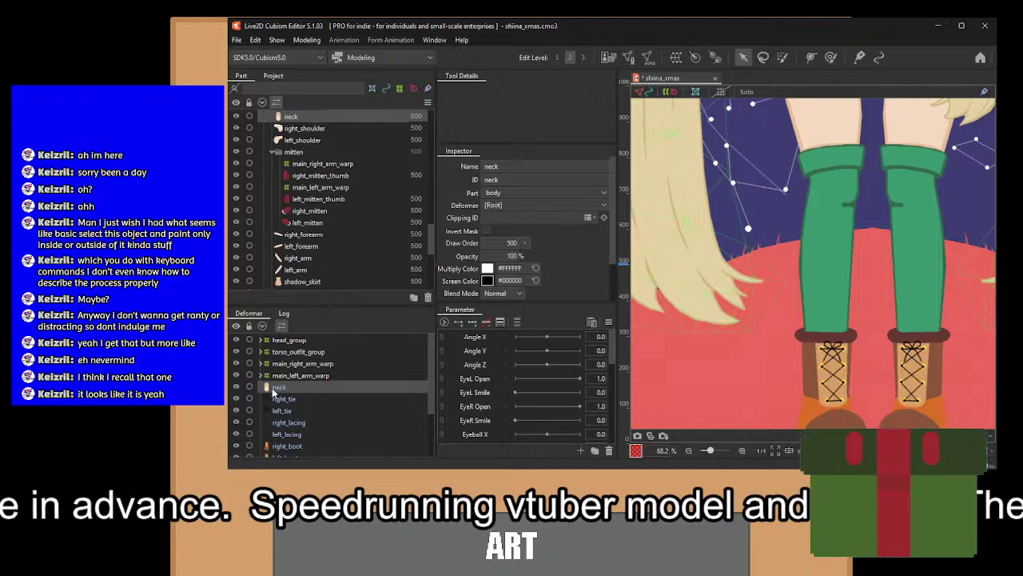
drag(272, 388, 298, 355)
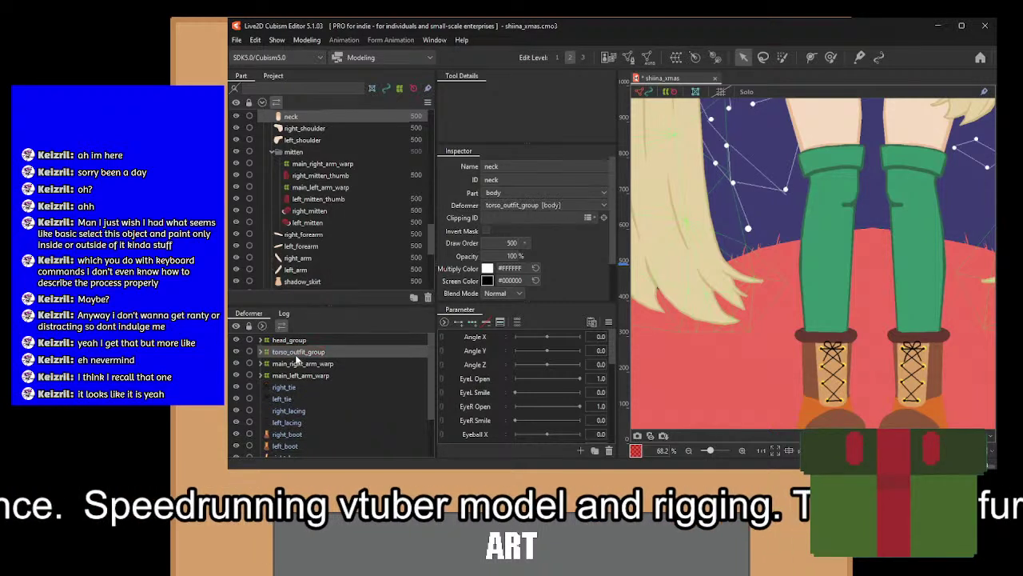
Create a warp deformer named right_leg_group around right_boot, right_lacing, right_tie, right_leg and right_boot_back, and collapse its hierarchy.
click(301, 434)
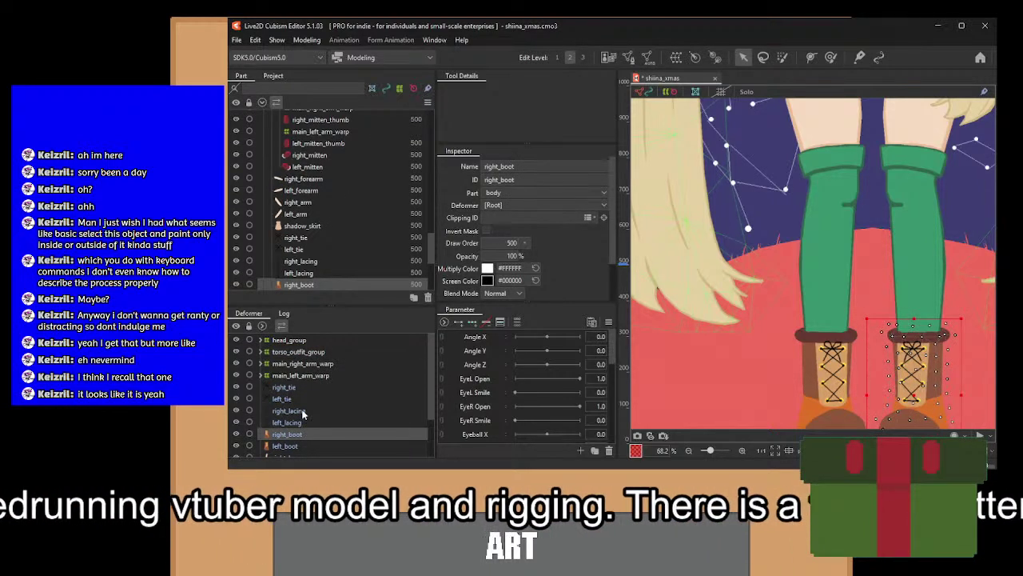
ctrl+click(292, 410)
ctrl+click(287, 387)
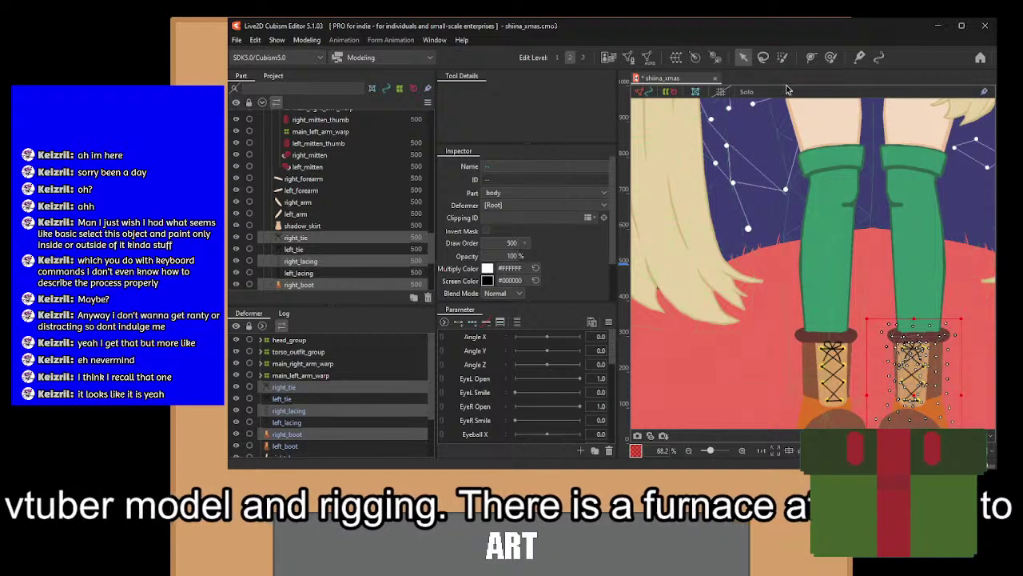
scroll(299, 383, down, 2)
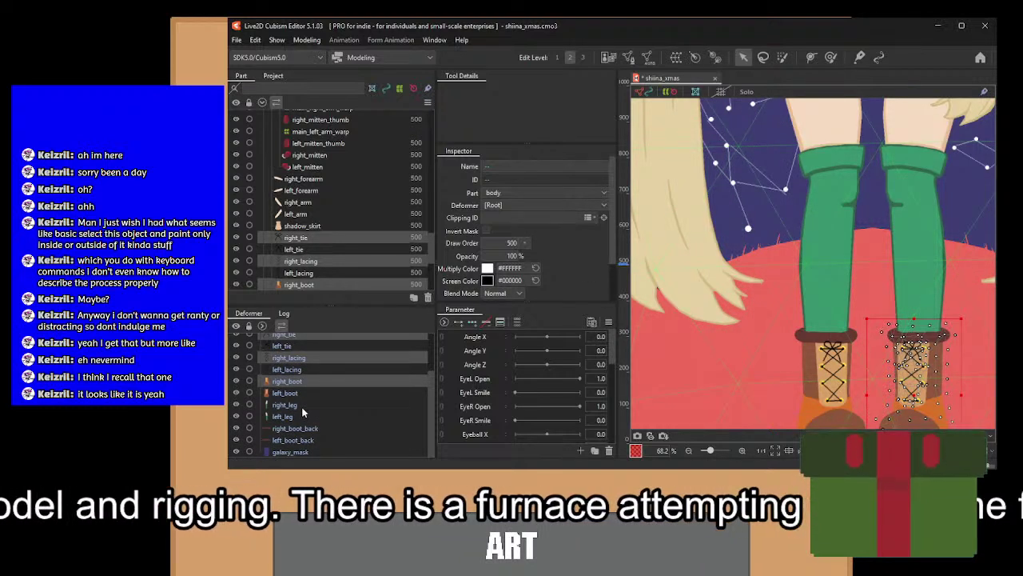
ctrl+click(294, 407)
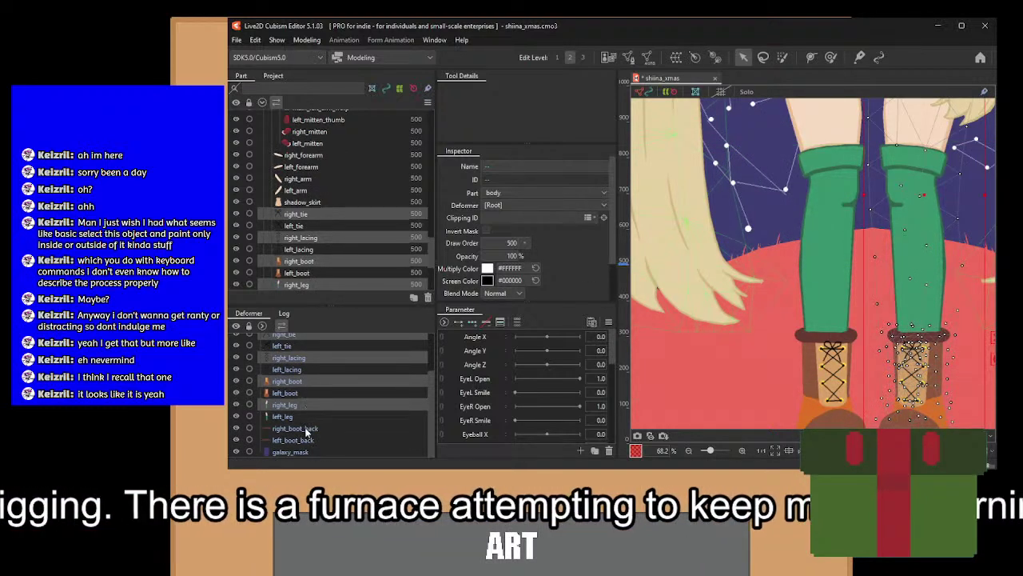
ctrl+click(306, 428)
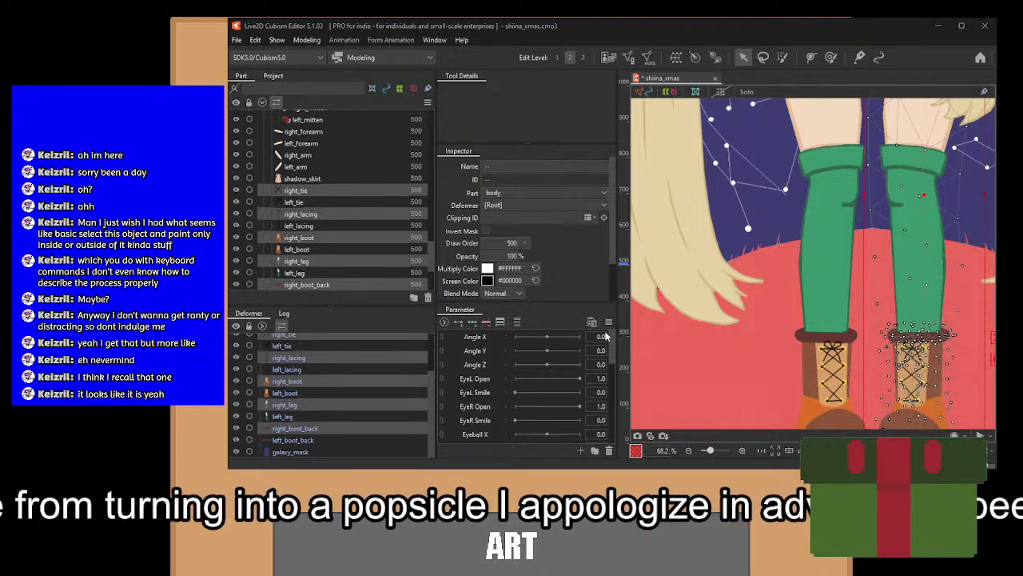
click(593, 395)
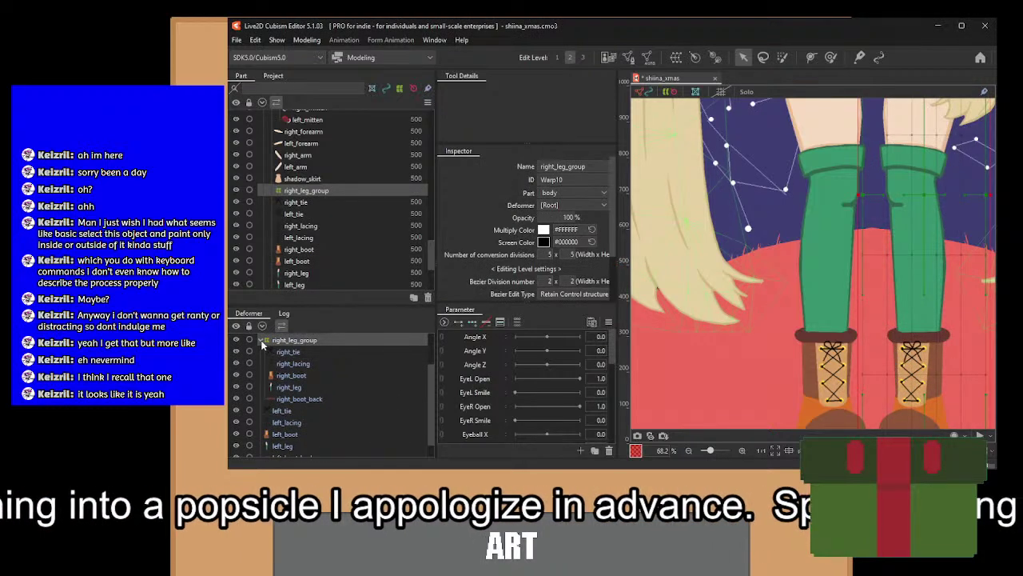
click(262, 343)
Create a warp deformer named left_leg_group around left_tie, left_lacing, left_boot, left_leg and left_boot_back, and collapse its hierarchy.
drag(306, 397, 296, 444)
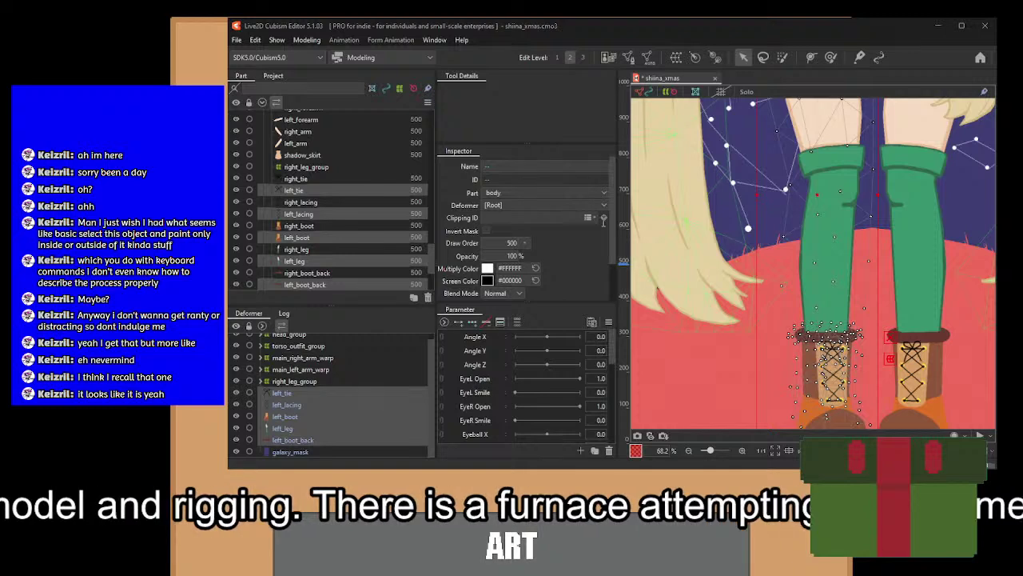
click(630, 390)
scroll(765, 334, up, 3)
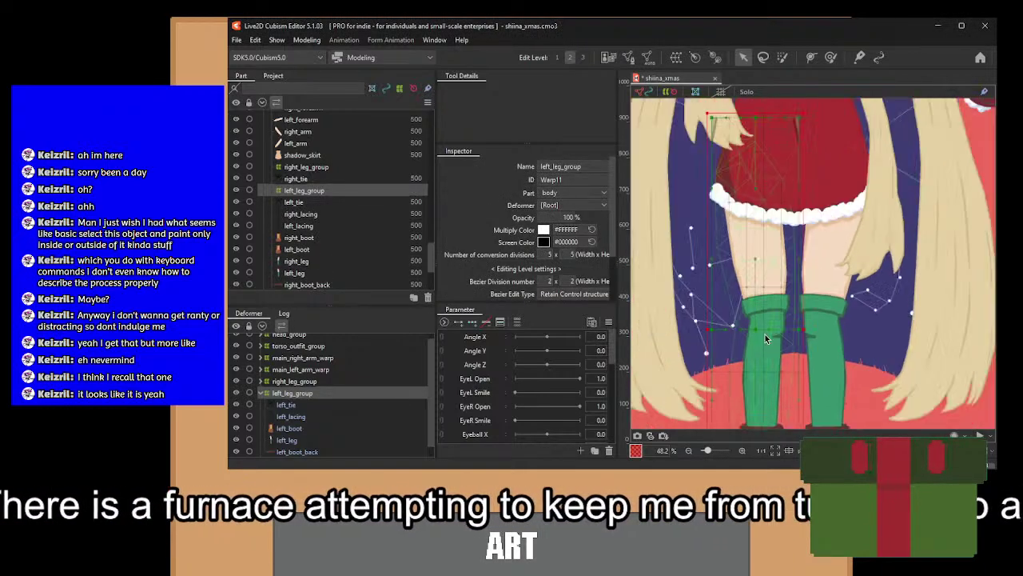
scroll(779, 217, down, 5)
scroll(780, 217, up, 5)
scroll(270, 357, up, 1)
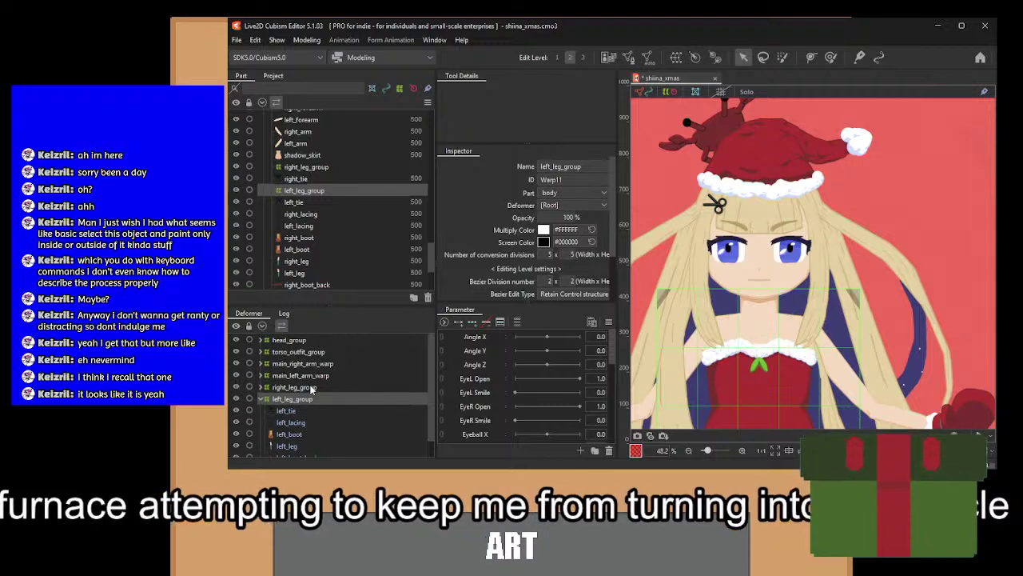
click(261, 398)
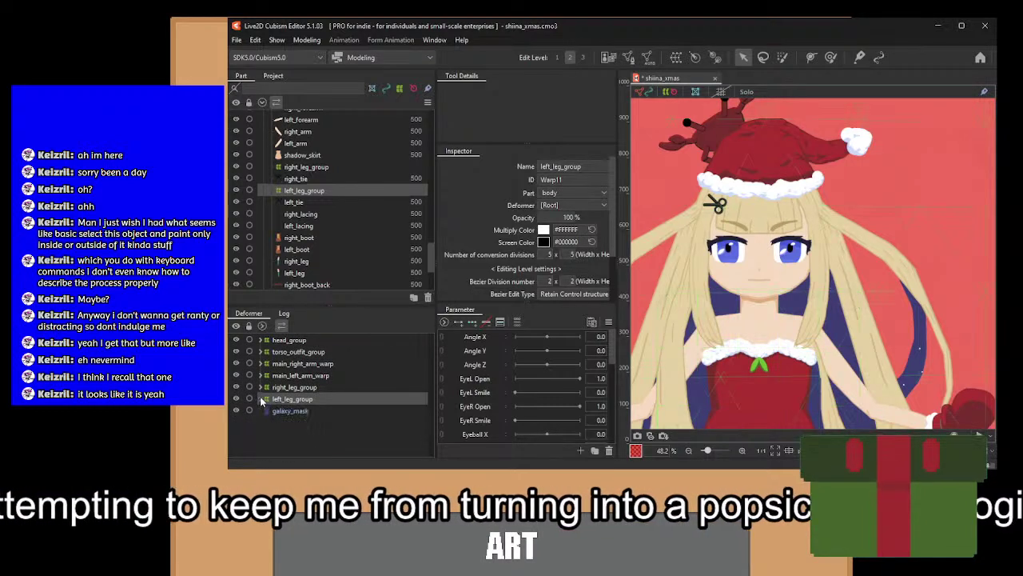
Enlarge the deformer list and expand head_group and face_group_warp to show the individual face parts.
drag(352, 303, 360, 154)
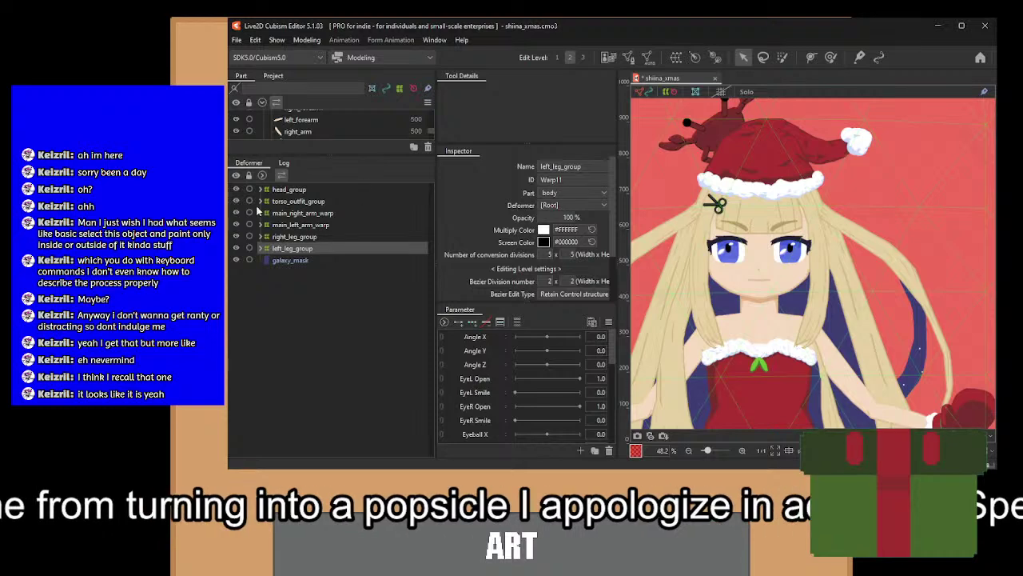
click(261, 189)
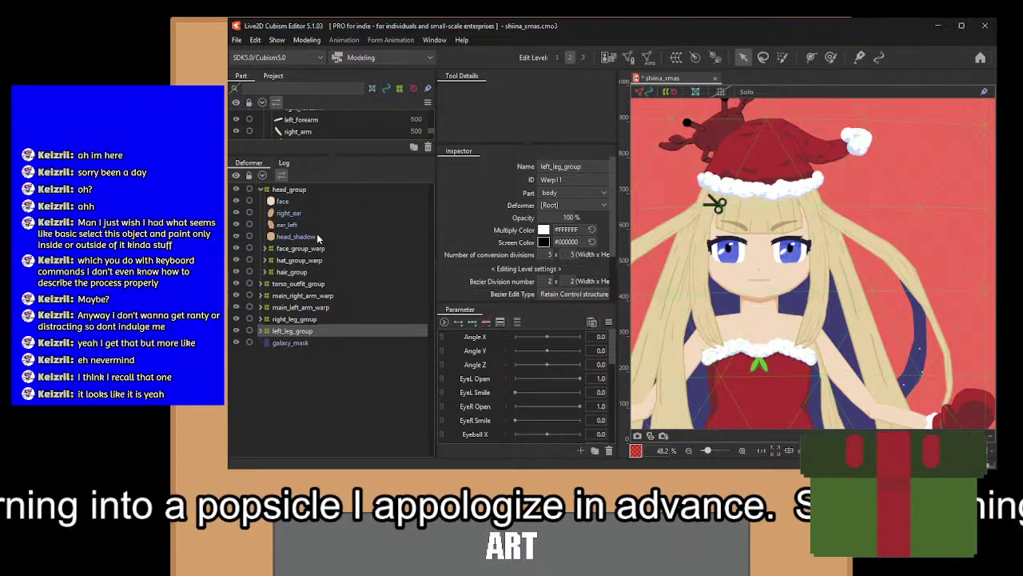
click(291, 214)
click(293, 235)
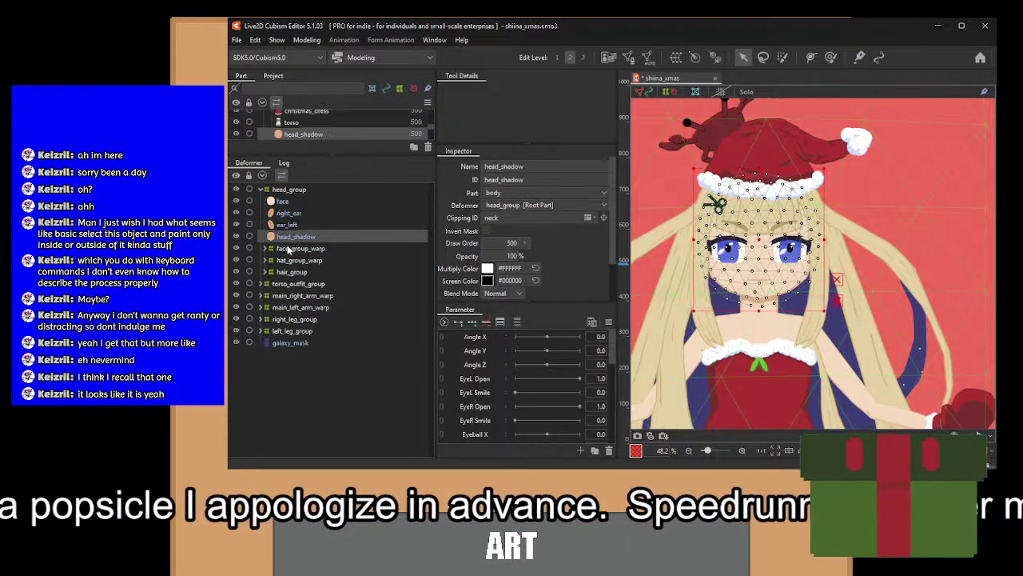
click(284, 249)
click(265, 248)
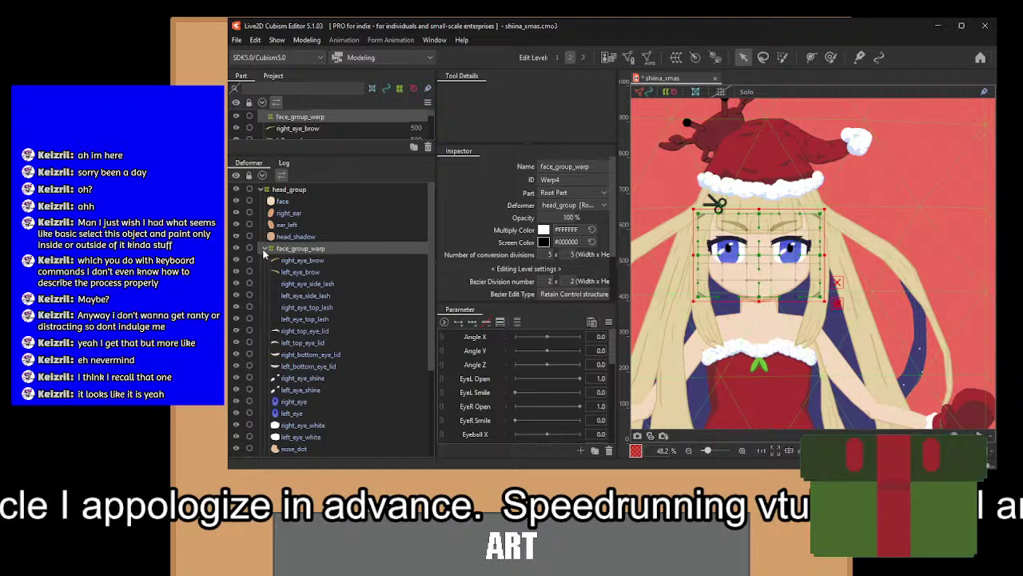
Examine the meshes of the eye parts in face_group_warp up close, including left_eye_white and left_bottom_eye_lid.
click(338, 295)
click(317, 403)
click(309, 436)
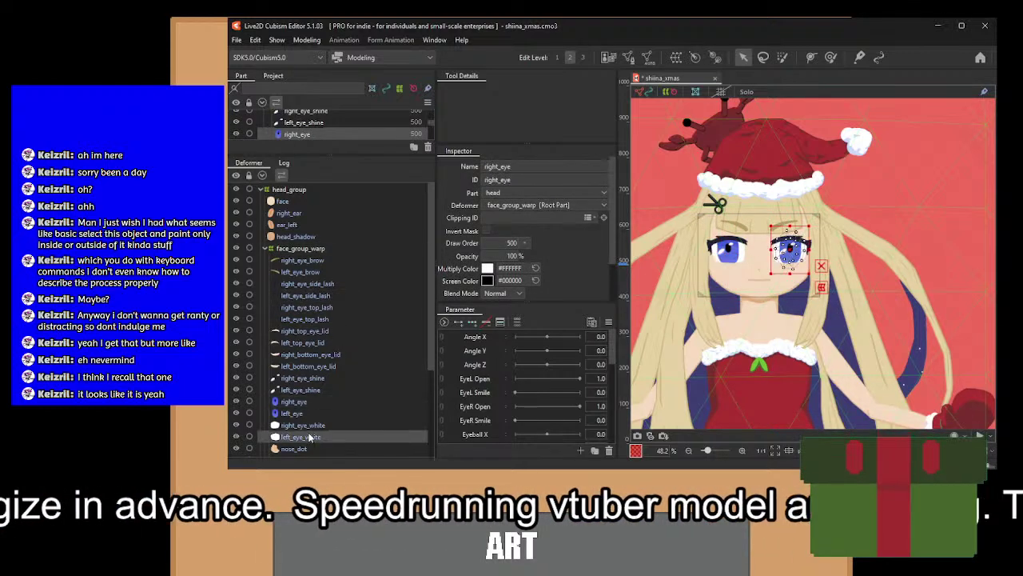
scroll(639, 262, up, 8)
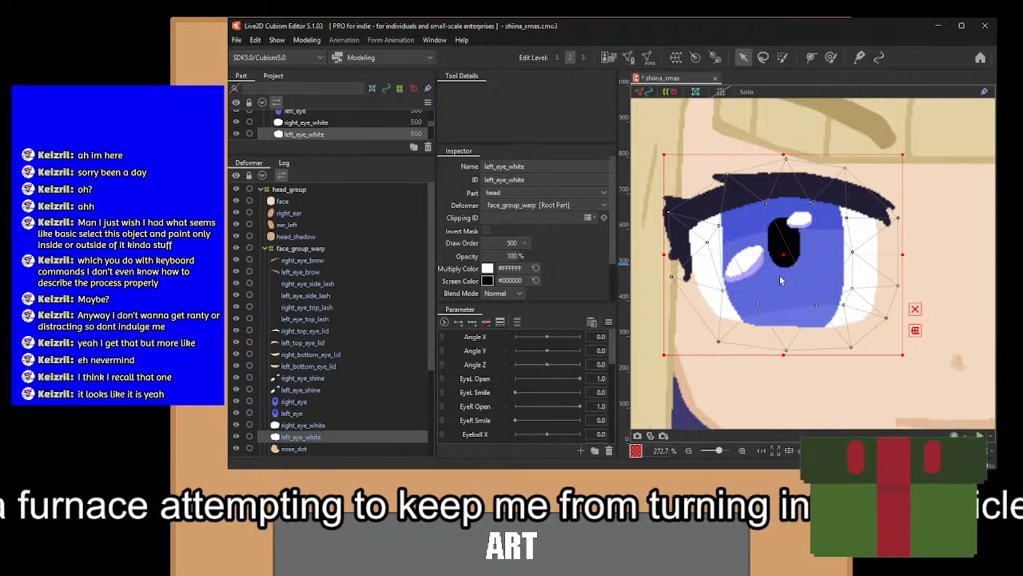
click(317, 366)
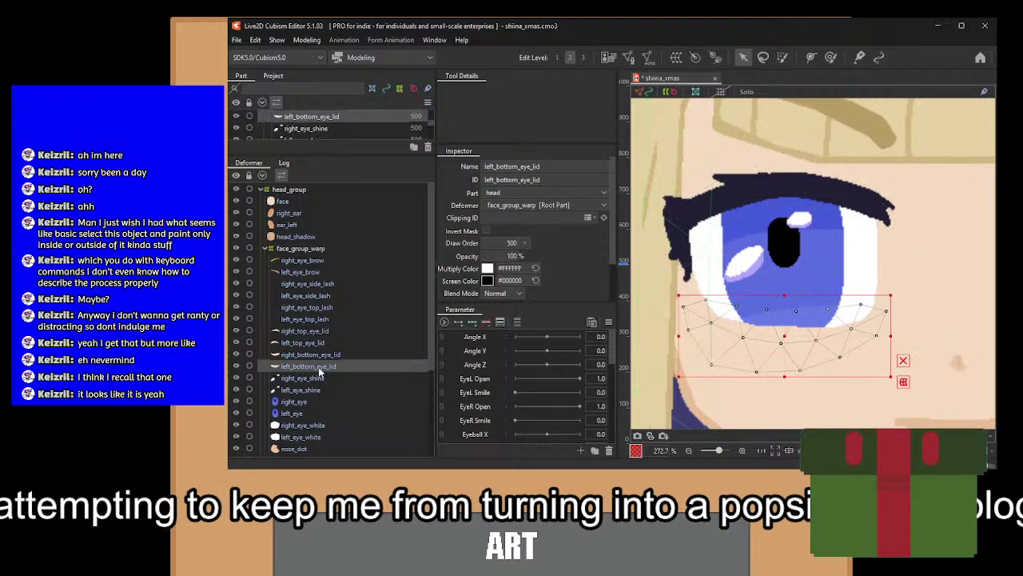
click(321, 355)
click(322, 365)
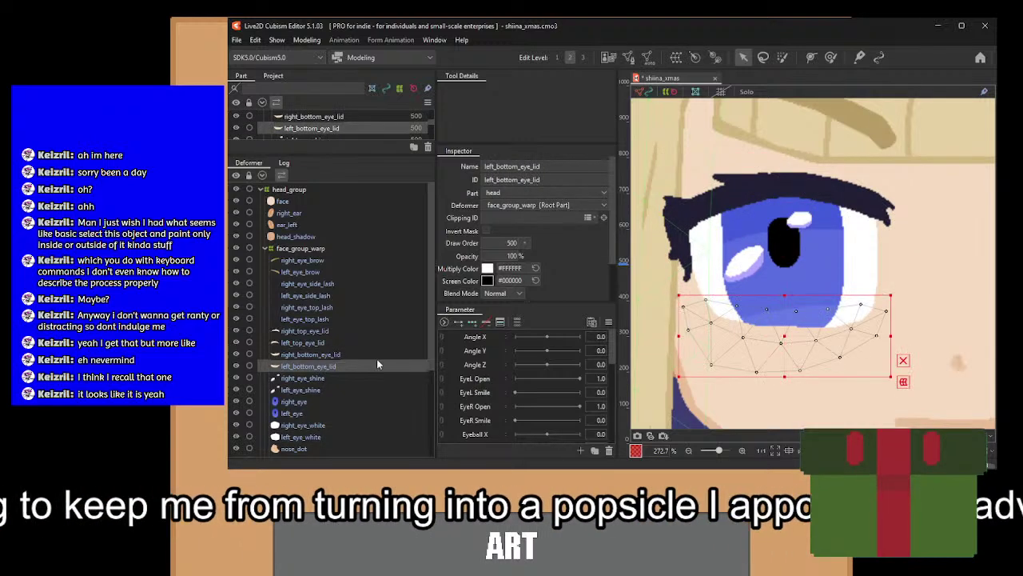
Widen the canvas area and open the left_bottom_eye_lid mesh for manual editing.
drag(767, 297, 782, 226)
scroll(782, 226, up, 3)
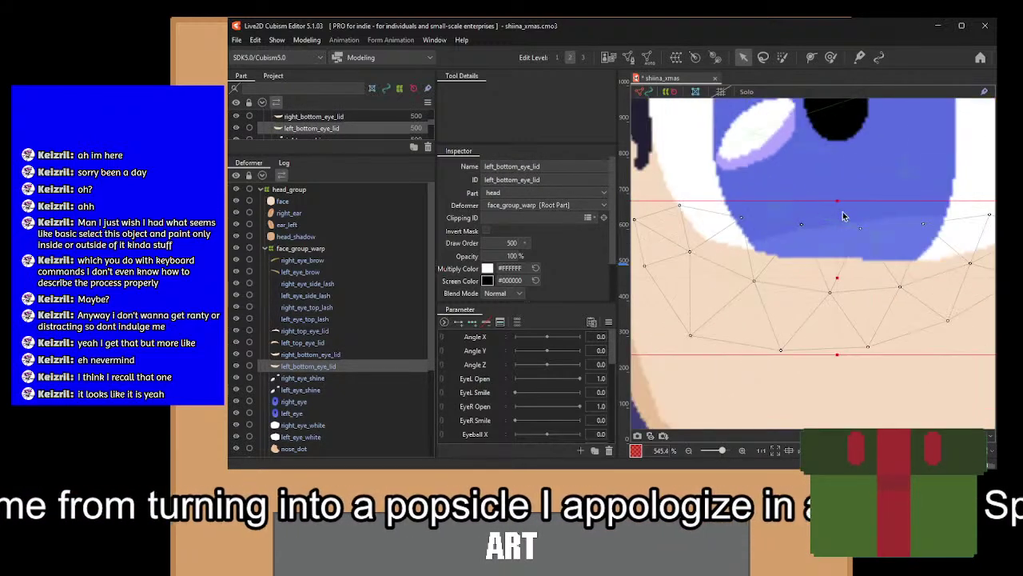
drag(615, 238, 506, 234)
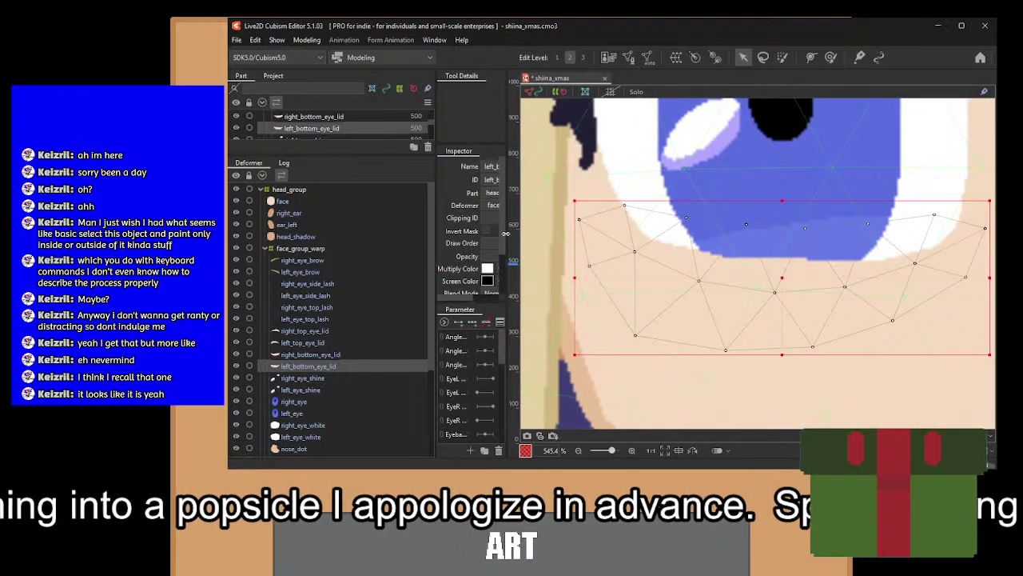
click(630, 60)
Add inner vertices around the left end of the left_bottom_eye_lid mesh, just inside its outer outline.
drag(671, 240, 607, 256)
scroll(759, 288, down, 5)
scroll(758, 283, up, 5)
scroll(689, 235, up, 3)
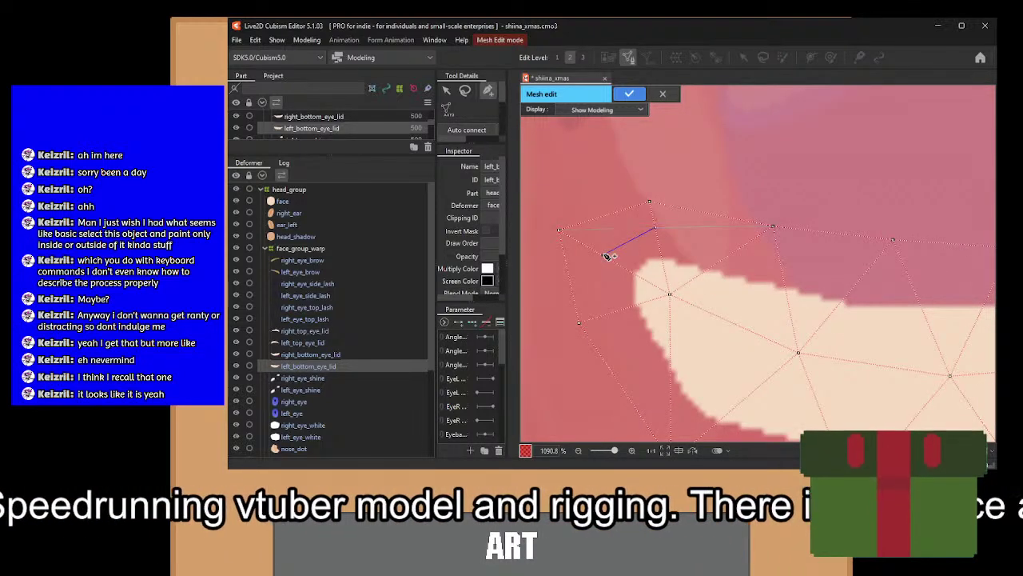
click(603, 255)
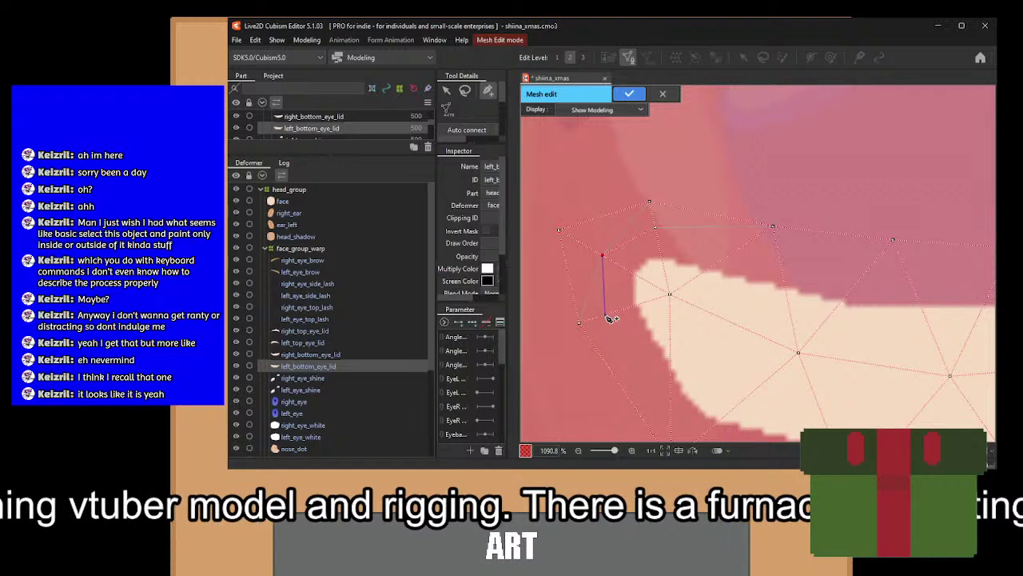
click(604, 316)
drag(663, 322, 641, 191)
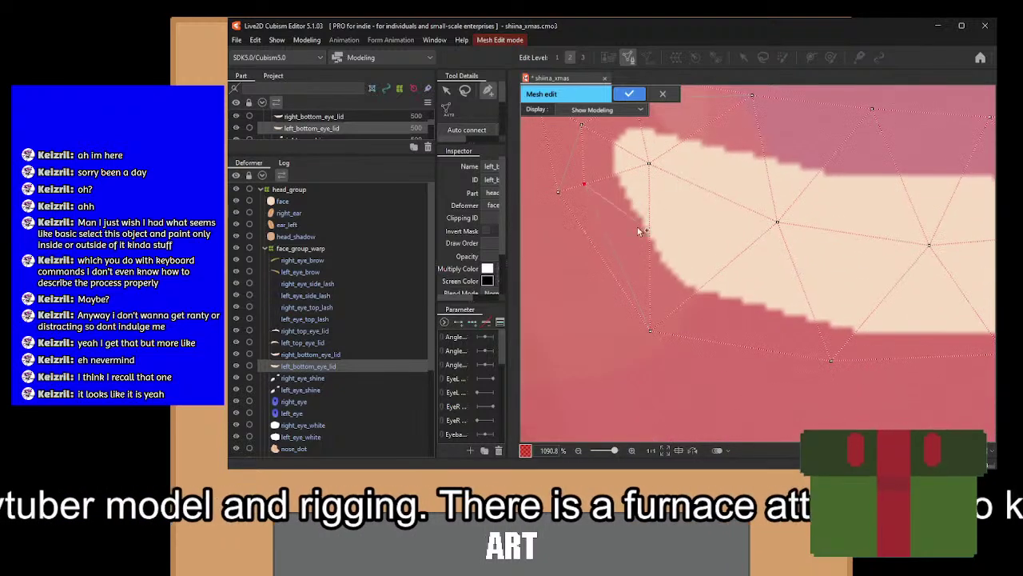
click(650, 300)
Continue the inner vertices along the eyelid's lower edge and up its lower-right curve.
drag(873, 314, 676, 293)
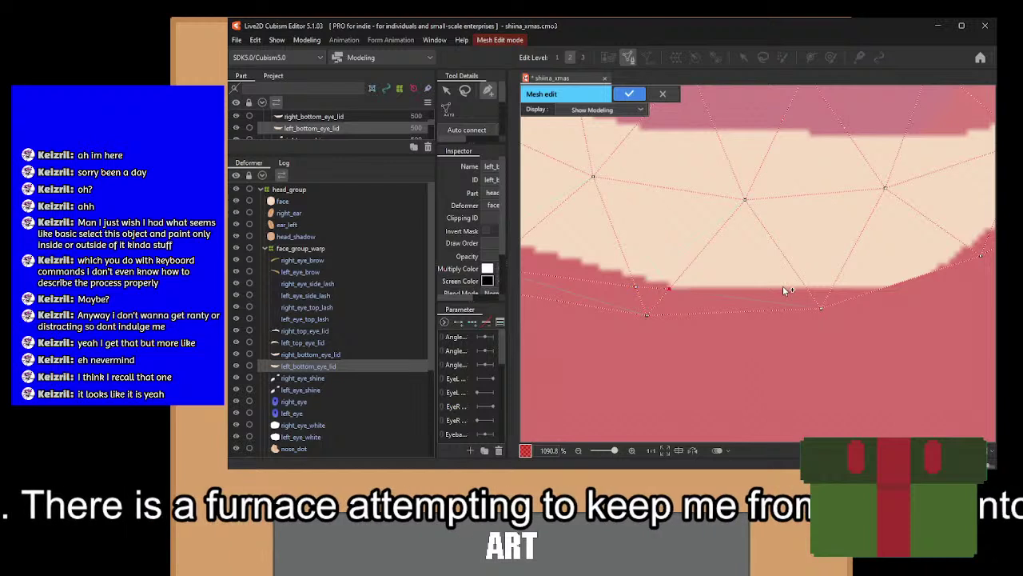
click(804, 283)
drag(896, 264, 721, 263)
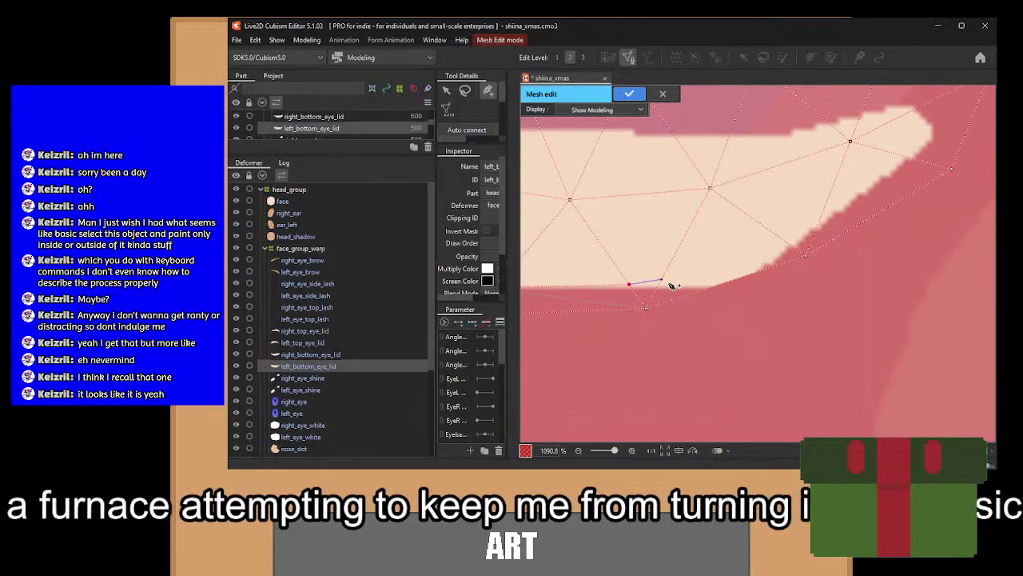
drag(666, 285, 660, 282)
drag(786, 240, 822, 237)
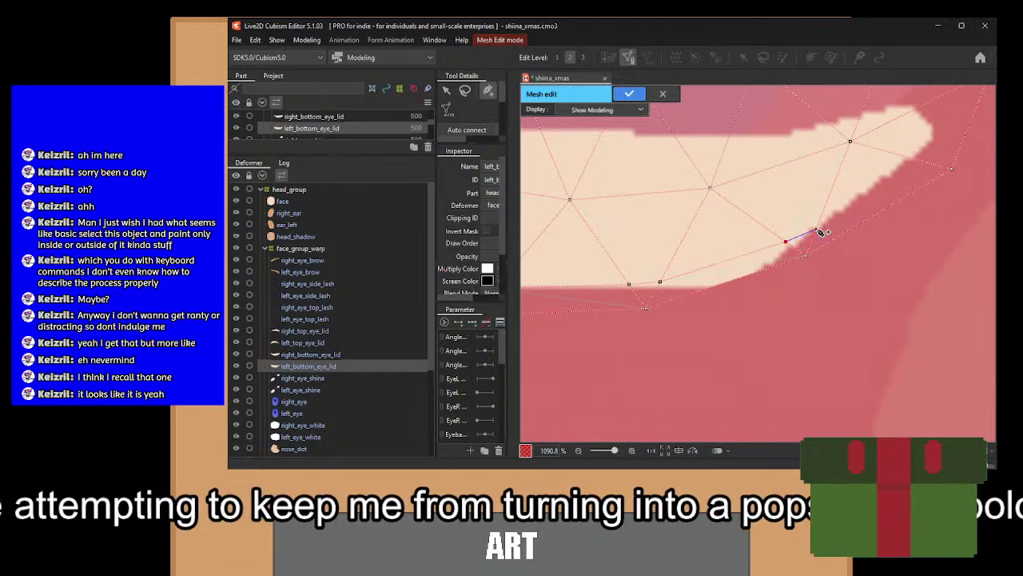
click(817, 230)
Add inner vertices around the right tip of the eyelid mesh, inside the outer outline.
drag(867, 200, 736, 223)
click(798, 187)
drag(830, 141, 764, 233)
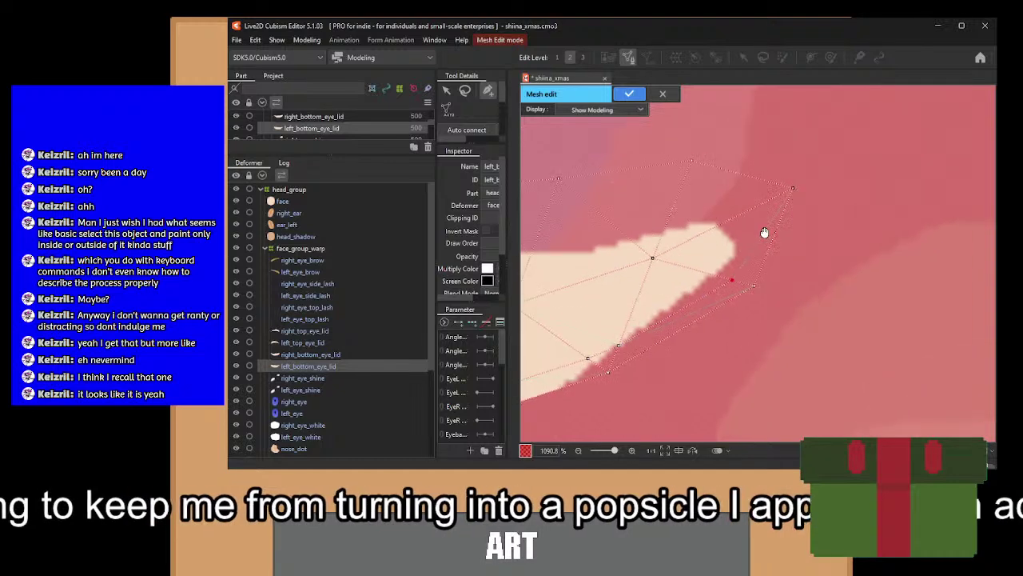
click(767, 199)
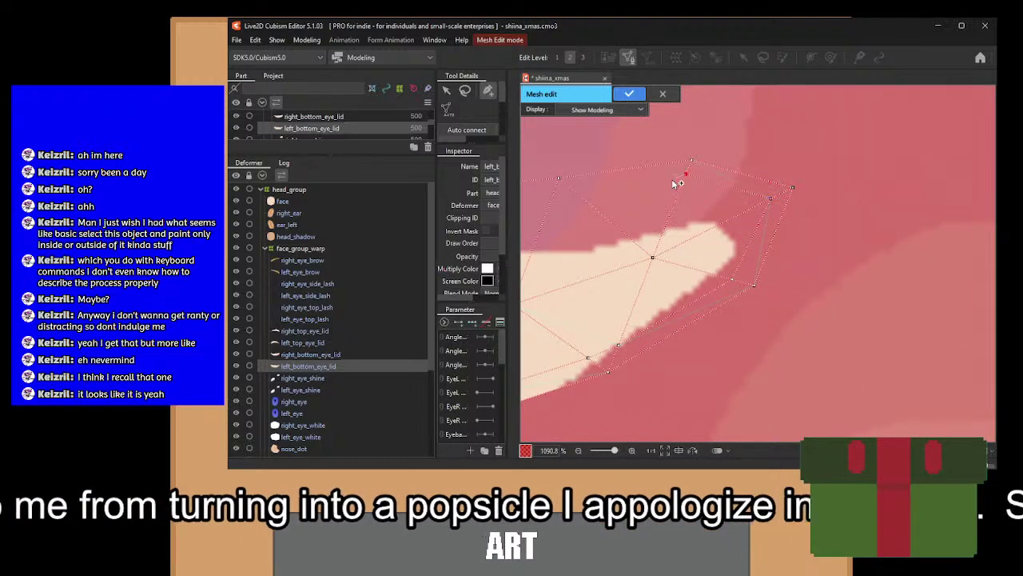
drag(674, 183, 832, 215)
Add inner vertices along the eyelid's upper edge, working from the right tip back towards the left end.
click(739, 224)
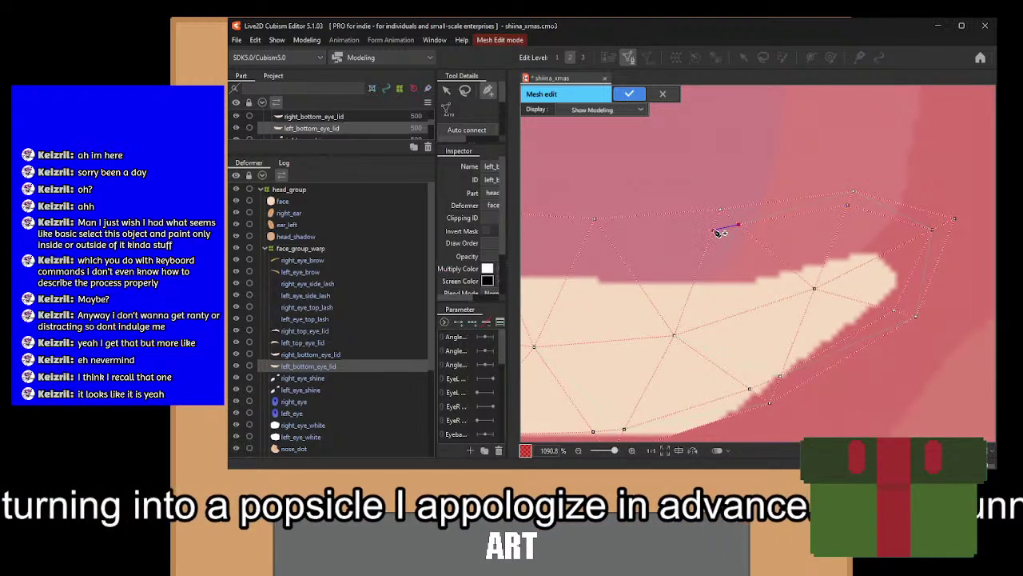
click(713, 230)
click(612, 245)
drag(612, 244, 780, 193)
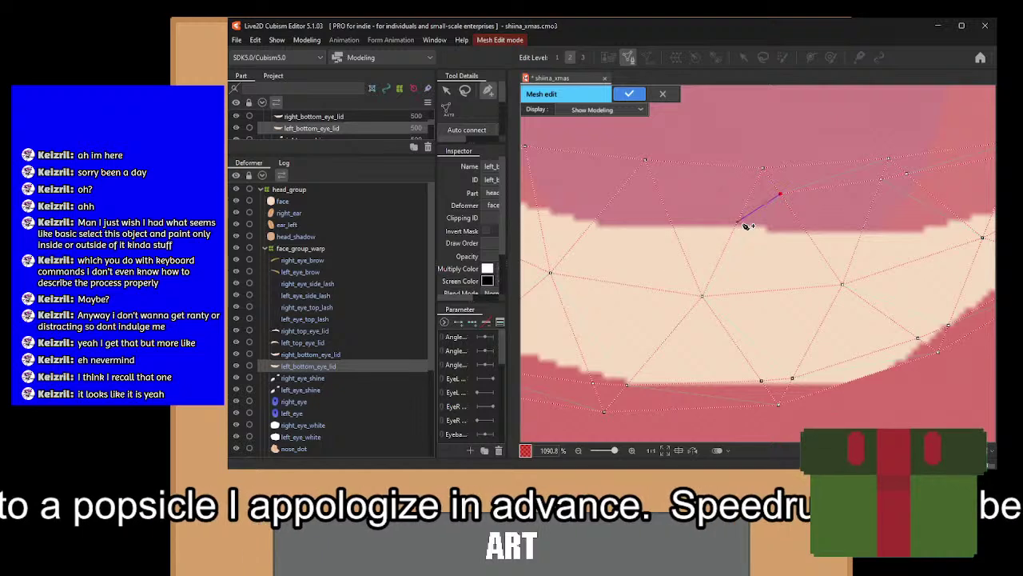
click(749, 193)
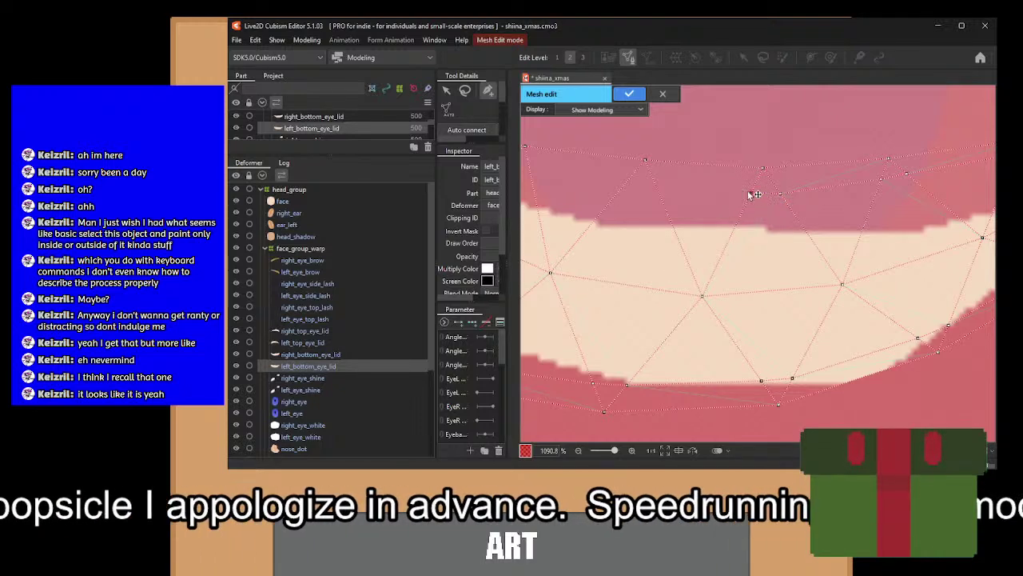
click(655, 185)
drag(692, 194, 886, 225)
click(825, 209)
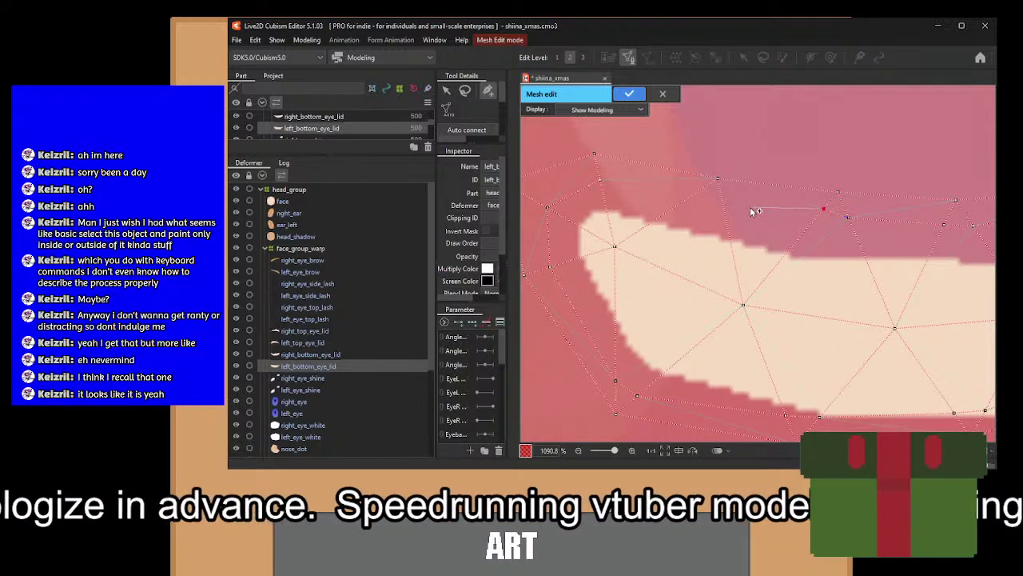
click(722, 195)
Connect the inner and outer vertices around the upper-left end of the eyelid mesh.
drag(703, 185, 759, 271)
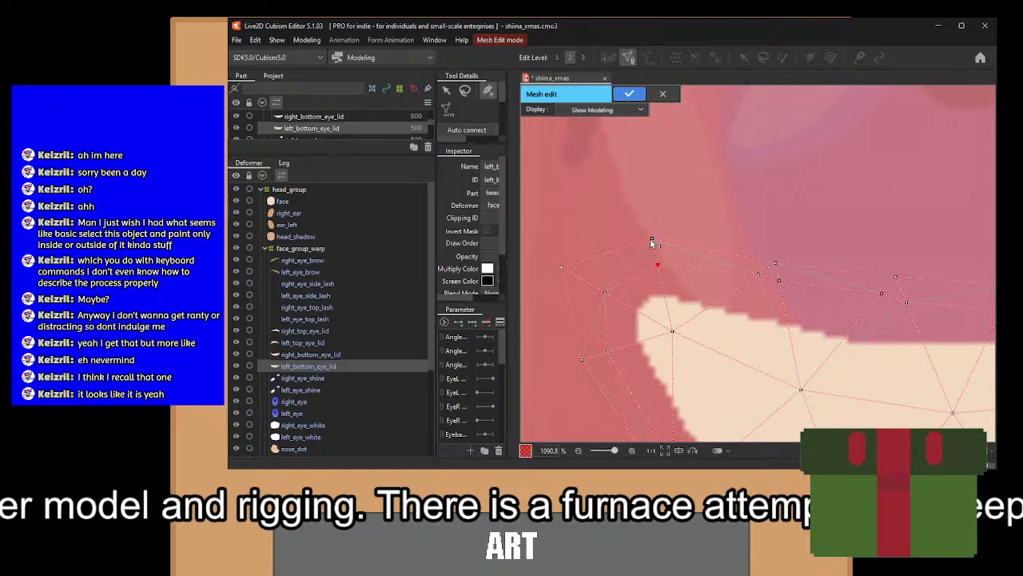
drag(652, 240, 759, 275)
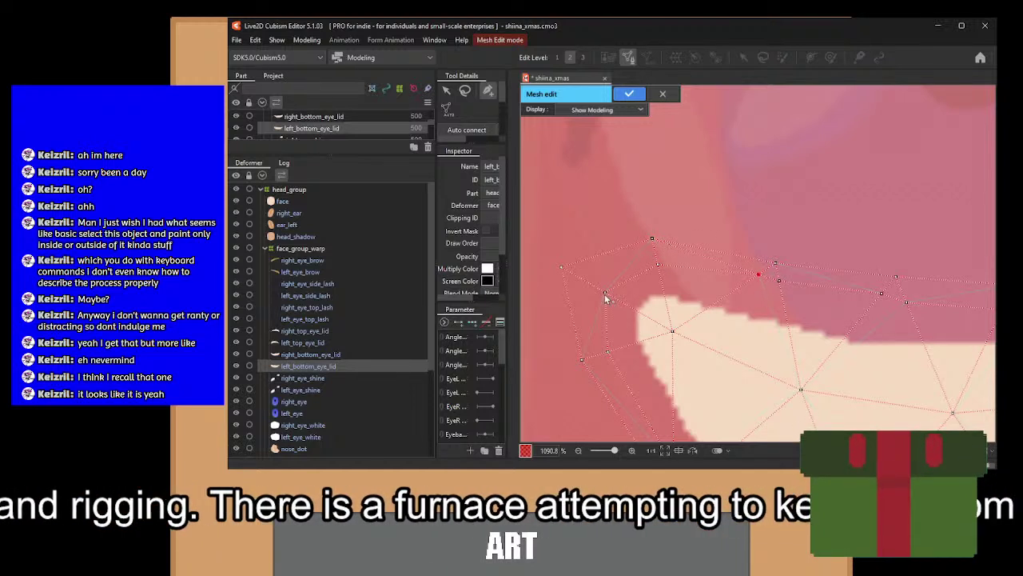
click(652, 239)
drag(618, 302, 643, 221)
drag(608, 277, 630, 213)
scroll(689, 337, down, 2)
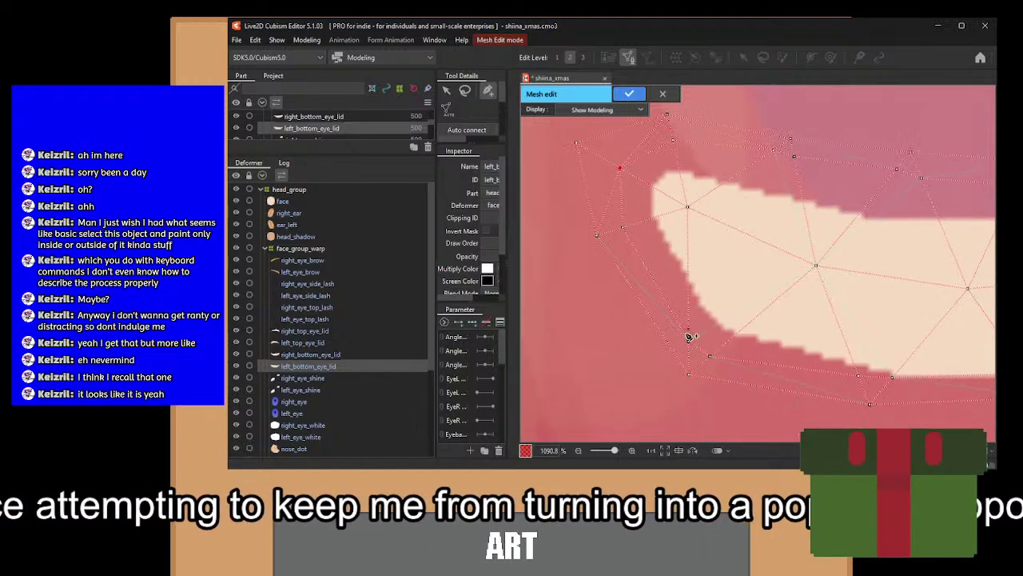
drag(693, 347, 596, 235)
Connect the lower-edge vertices, reposition the outer vertex below the lower-right curve, and apply the mesh edit.
scroll(676, 283, down, 3)
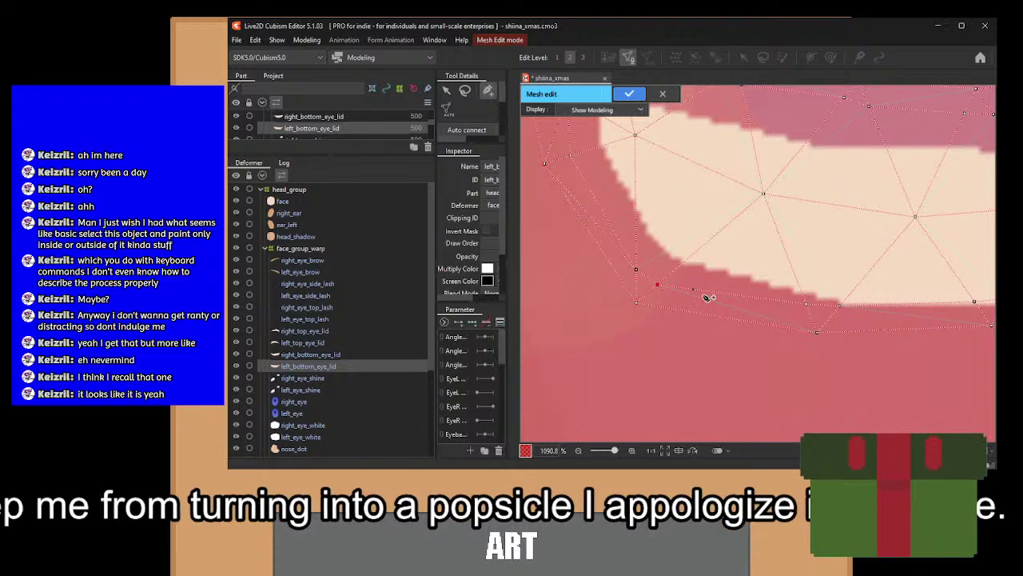
click(817, 331)
drag(832, 330, 764, 317)
click(811, 303)
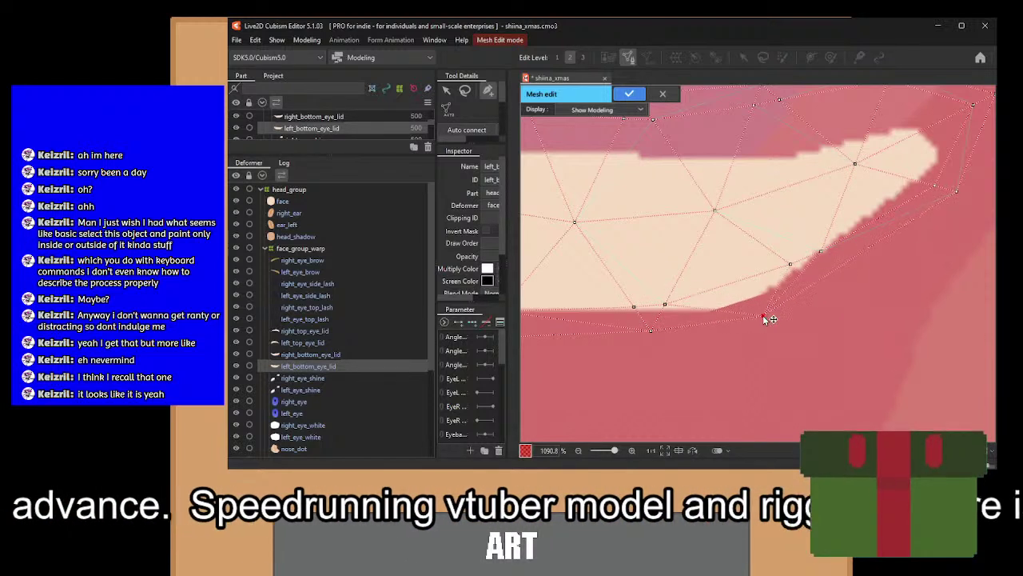
click(629, 94)
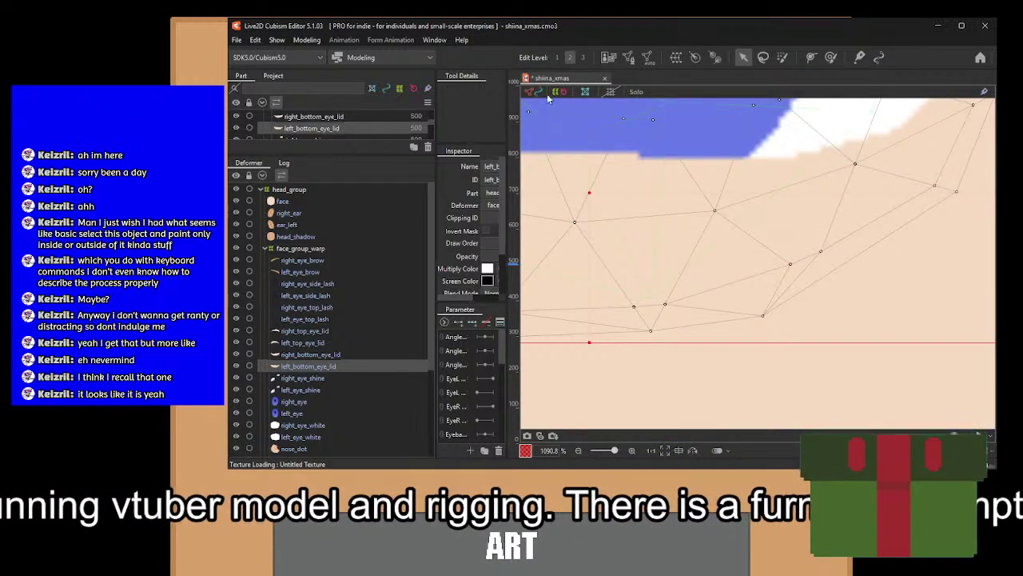
Reopen the left_bottom_eye_lid mesh and add an outer vertex on the lower-right curve, joined to the adjacent inner vertex.
click(629, 59)
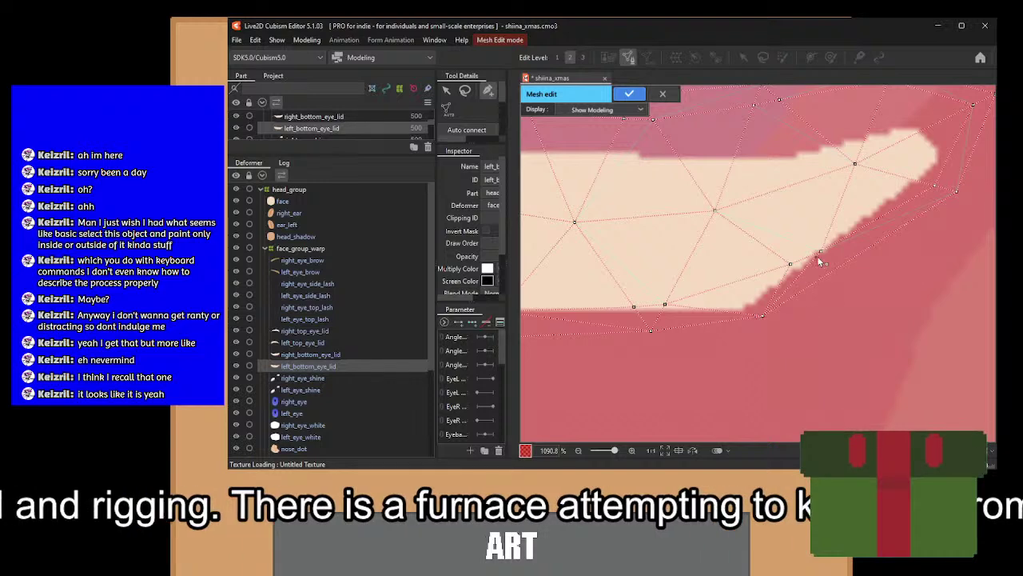
scroll(819, 261, up, 5)
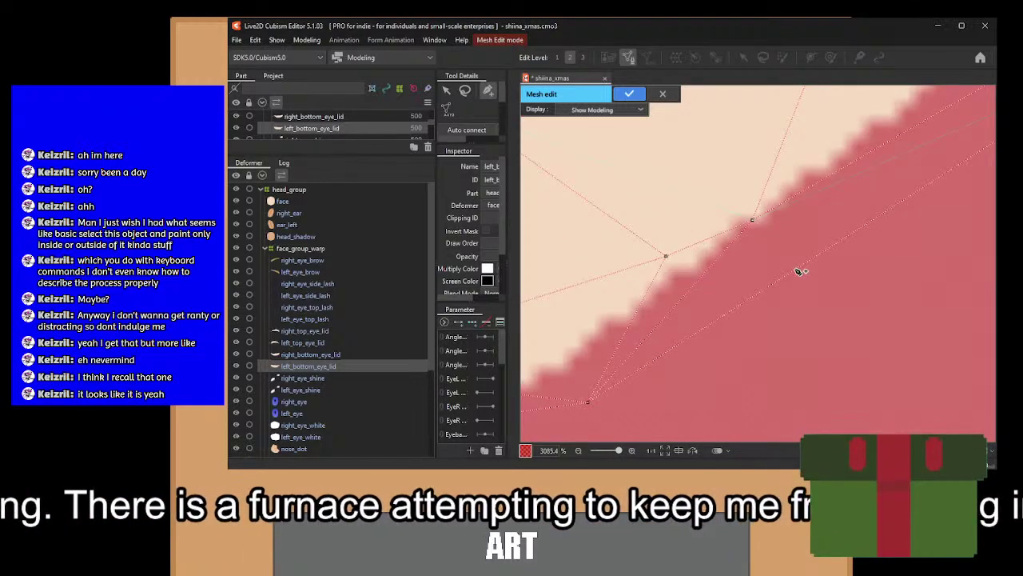
click(797, 270)
click(753, 219)
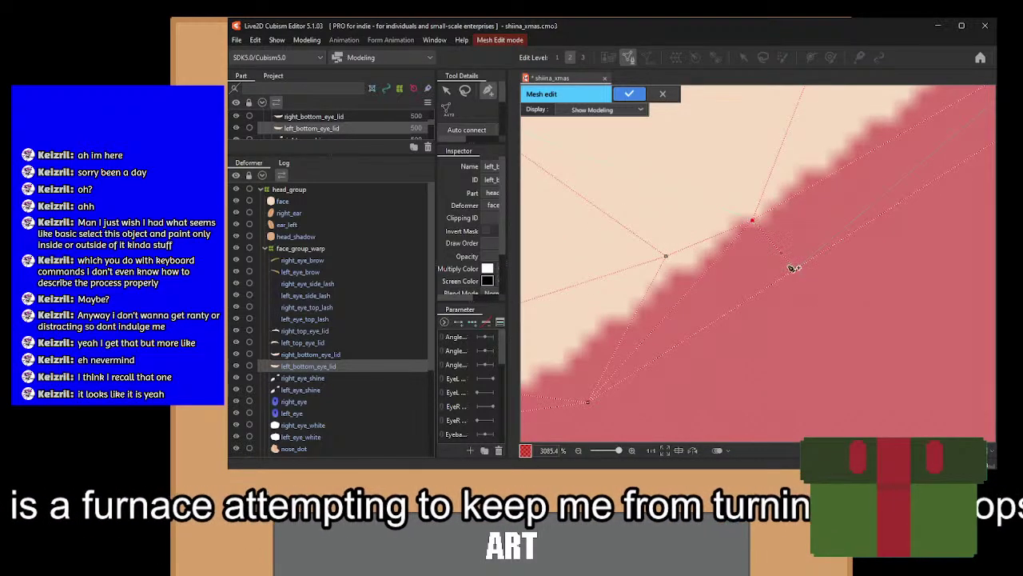
drag(798, 267, 620, 346)
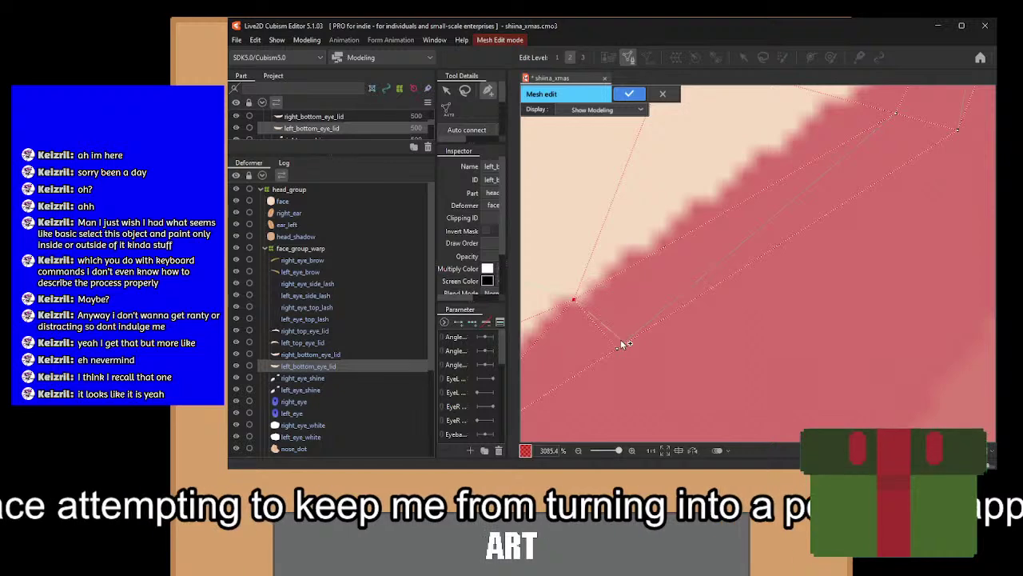
drag(765, 194, 605, 313)
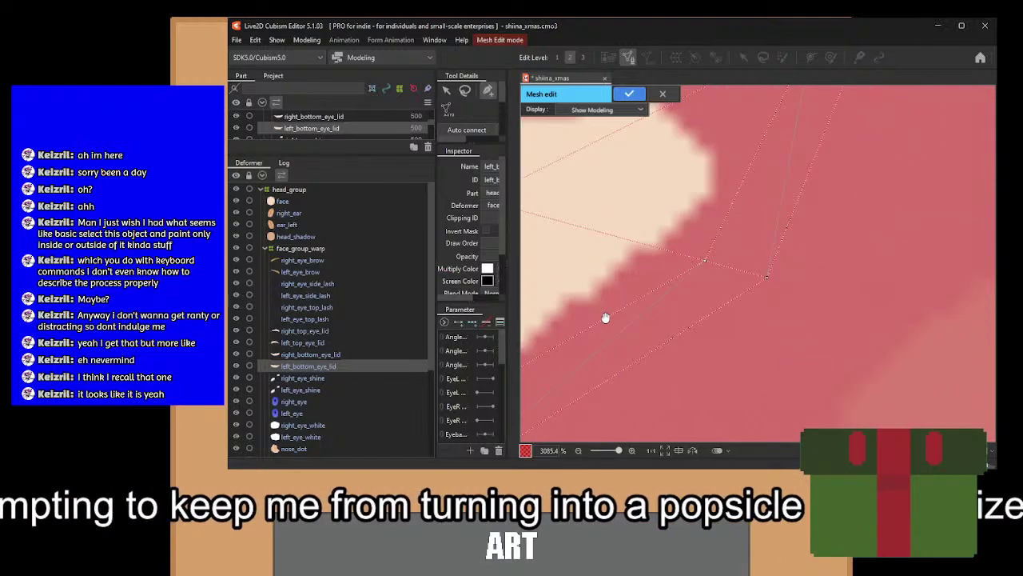
Connect the inner vertices to the outer outline around the right tip of the eyelid mesh.
click(705, 262)
drag(796, 209, 756, 343)
click(775, 168)
drag(714, 163, 841, 309)
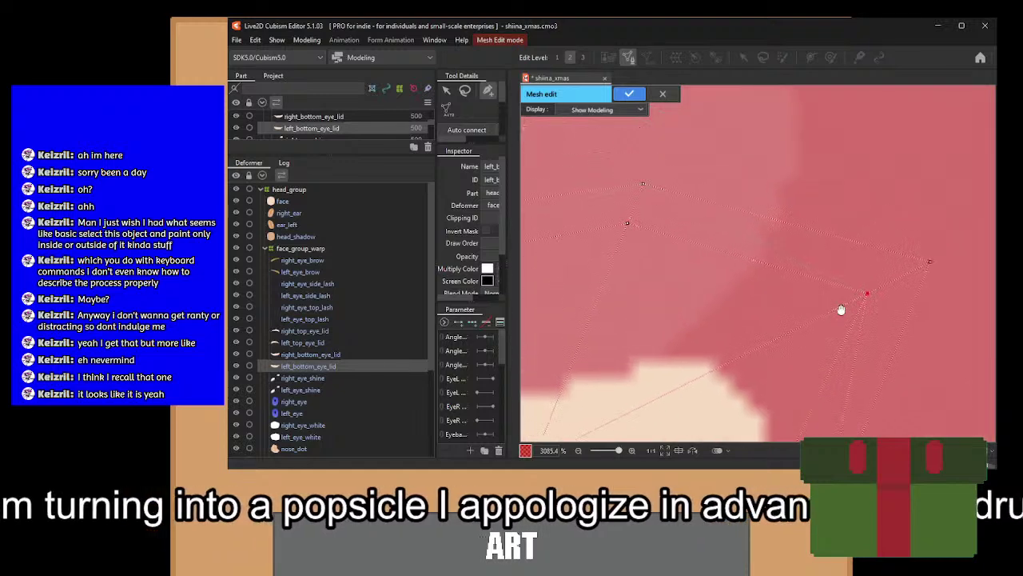
click(676, 204)
drag(654, 275, 884, 283)
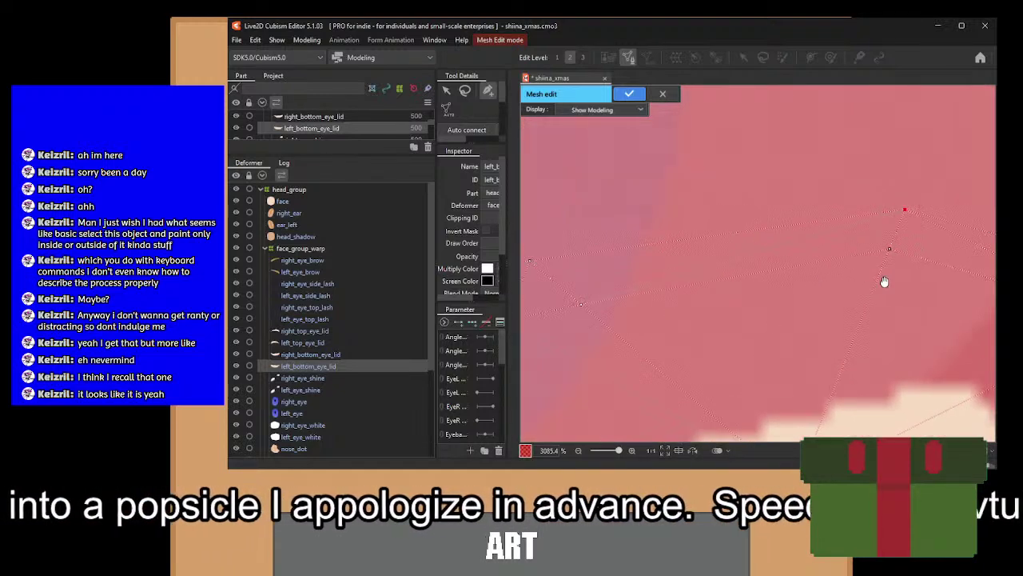
Link the inner vertices on the right part of the upper edge and join them to the nearby interior vertex.
drag(698, 310, 790, 271)
click(676, 269)
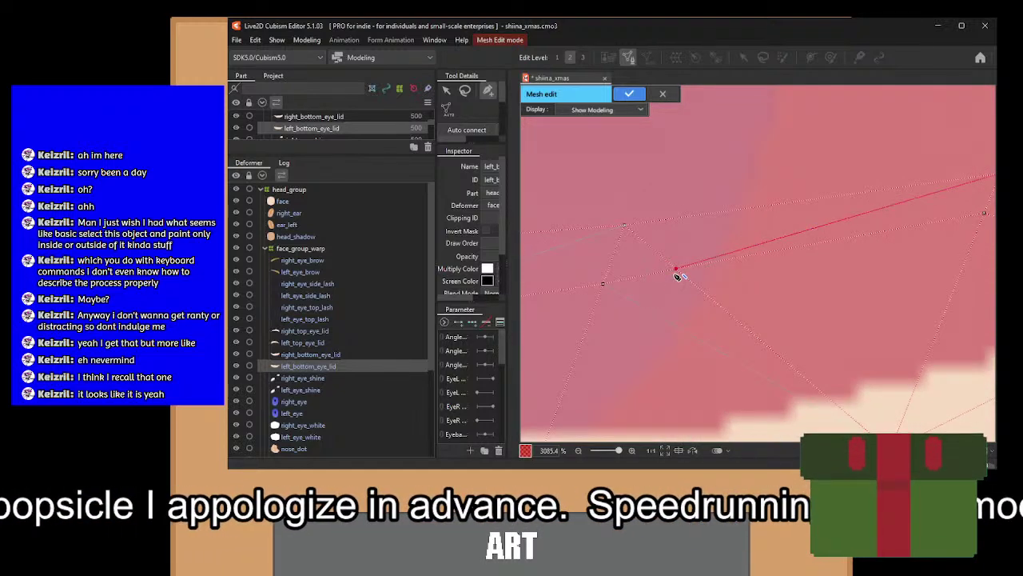
click(603, 284)
drag(706, 340, 658, 217)
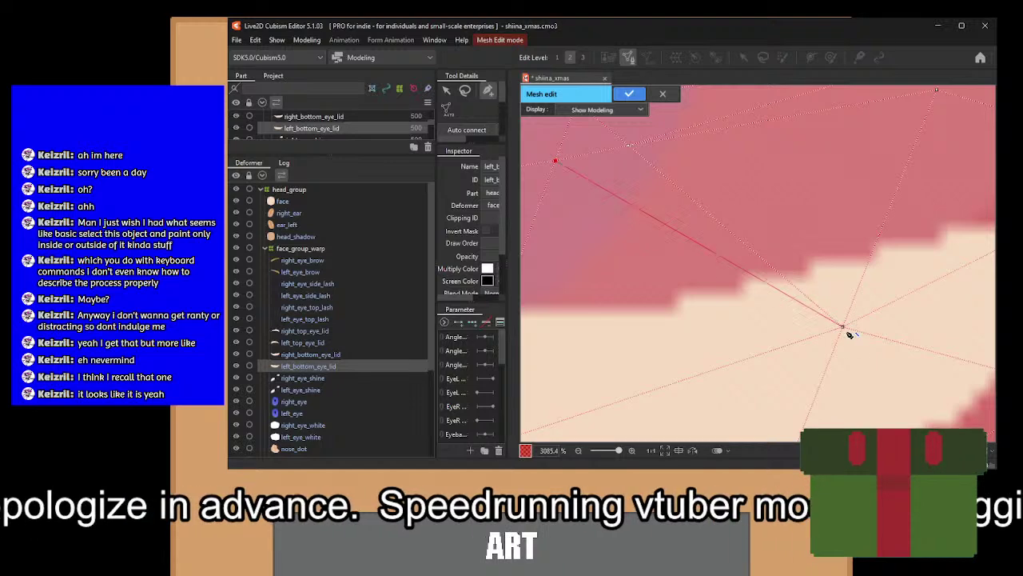
click(842, 327)
Add the missing edges between the inner, outer and interior vertices along the middle of the eyelid's upper edge.
drag(727, 308, 951, 376)
drag(825, 322, 958, 344)
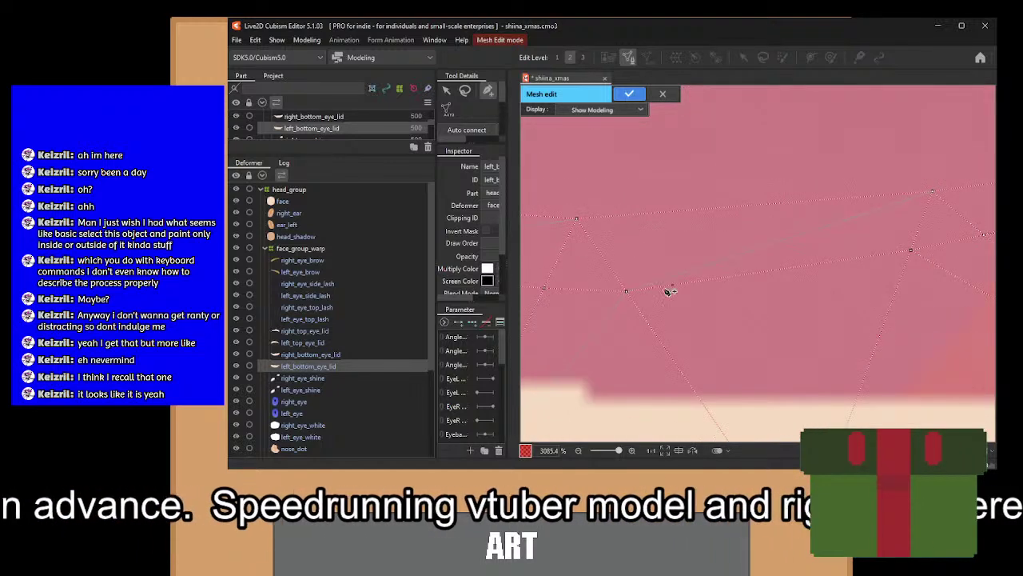
drag(855, 216, 760, 249)
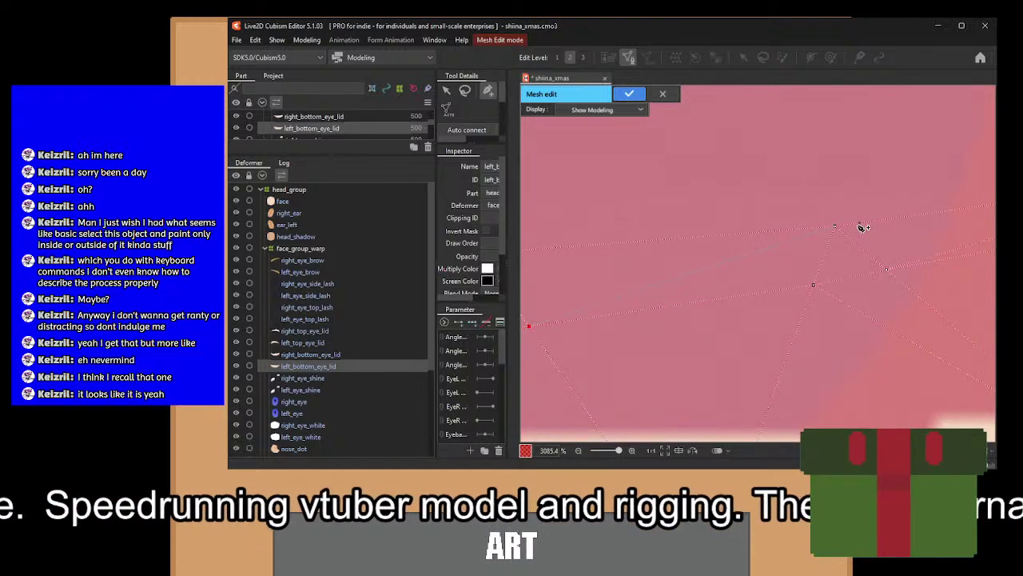
click(837, 226)
drag(679, 333, 818, 224)
drag(712, 302, 835, 189)
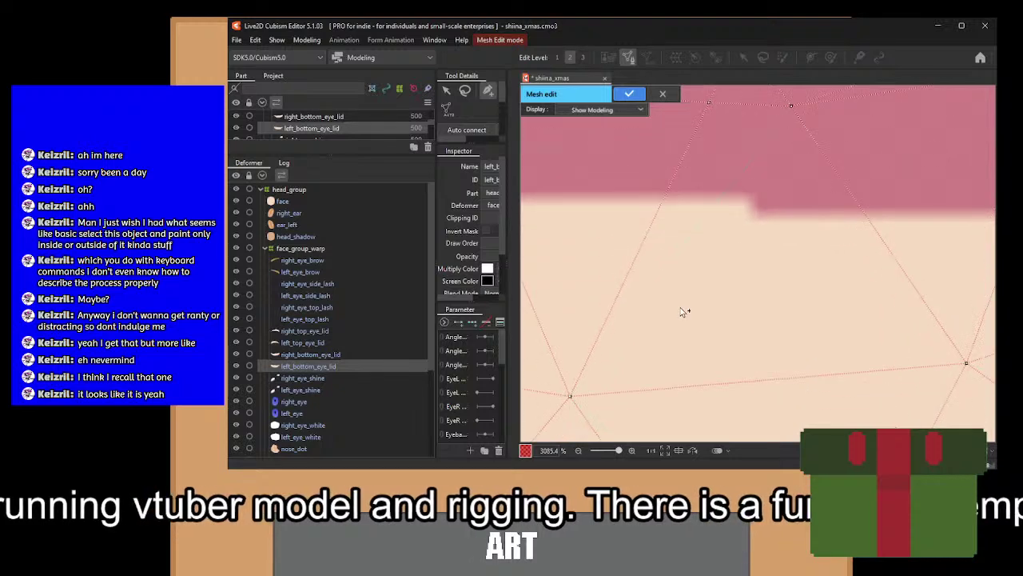
click(573, 394)
drag(749, 270, 692, 370)
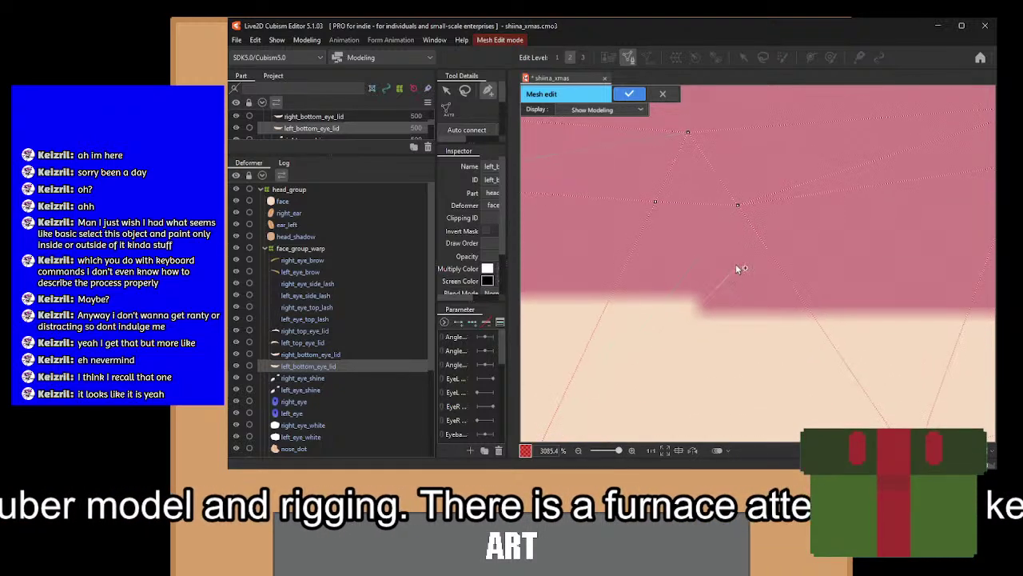
click(737, 205)
Link the central interior vertex to the inner vertex on the lower edge of the left_bottom_eye_lid mesh.
drag(755, 337, 810, 120)
drag(688, 303, 702, 239)
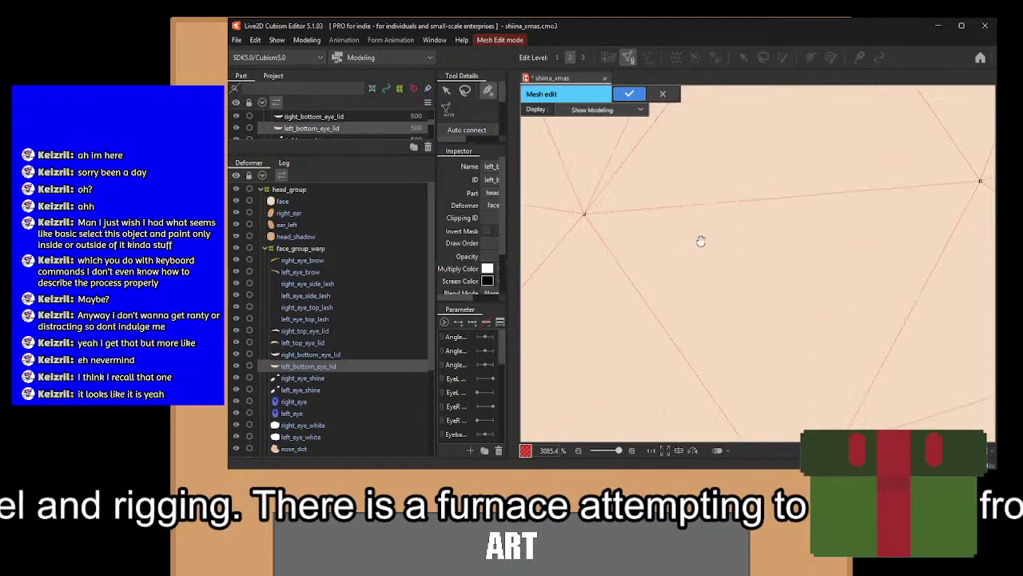
scroll(703, 228, down, 3)
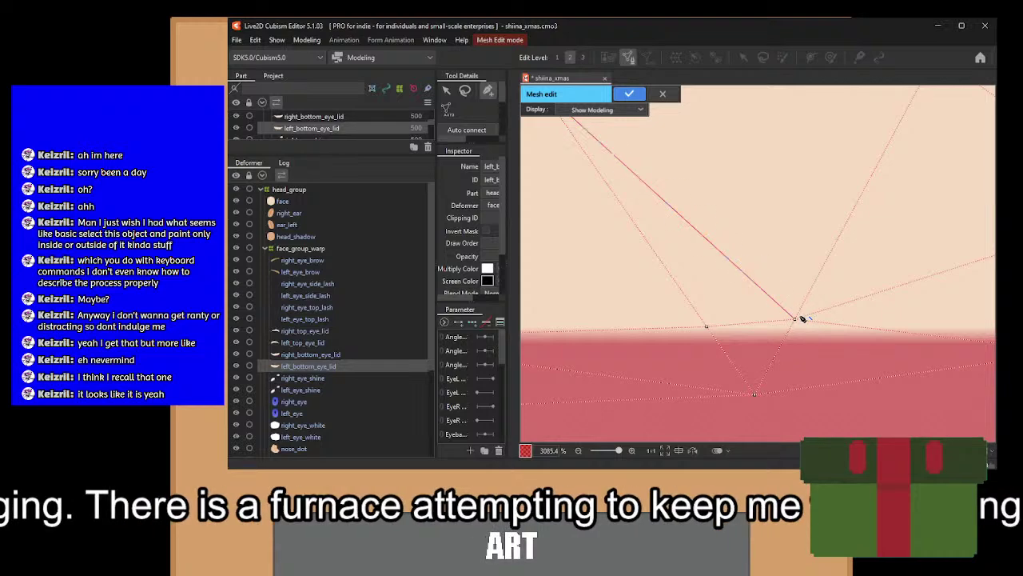
scroll(805, 318, down, 4)
drag(769, 189, 793, 231)
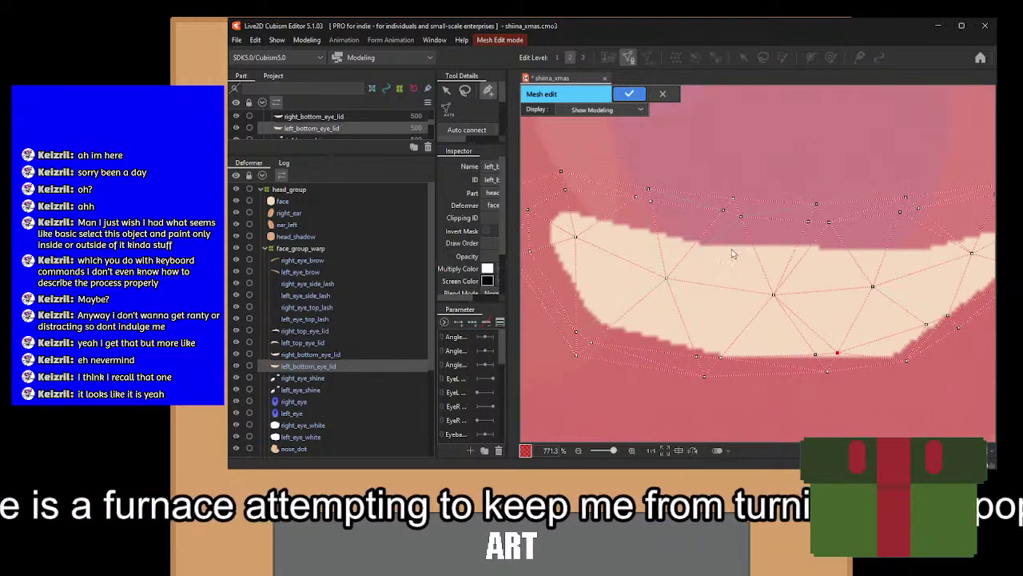
Join the left interior vertex to the inner vertices above it on the upper edge and below it on the lower edge.
scroll(731, 249, up, 2)
click(639, 290)
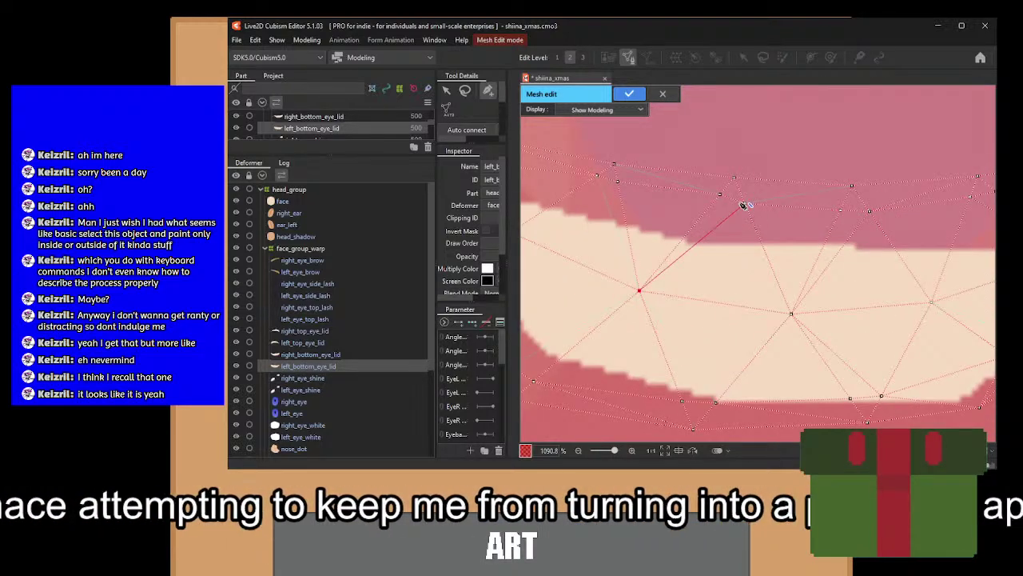
click(851, 185)
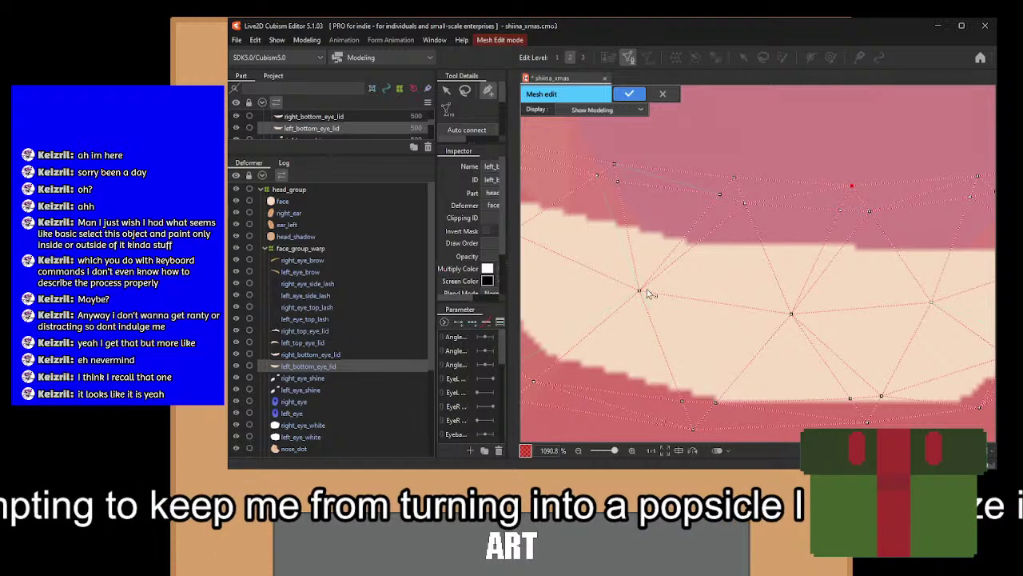
click(716, 402)
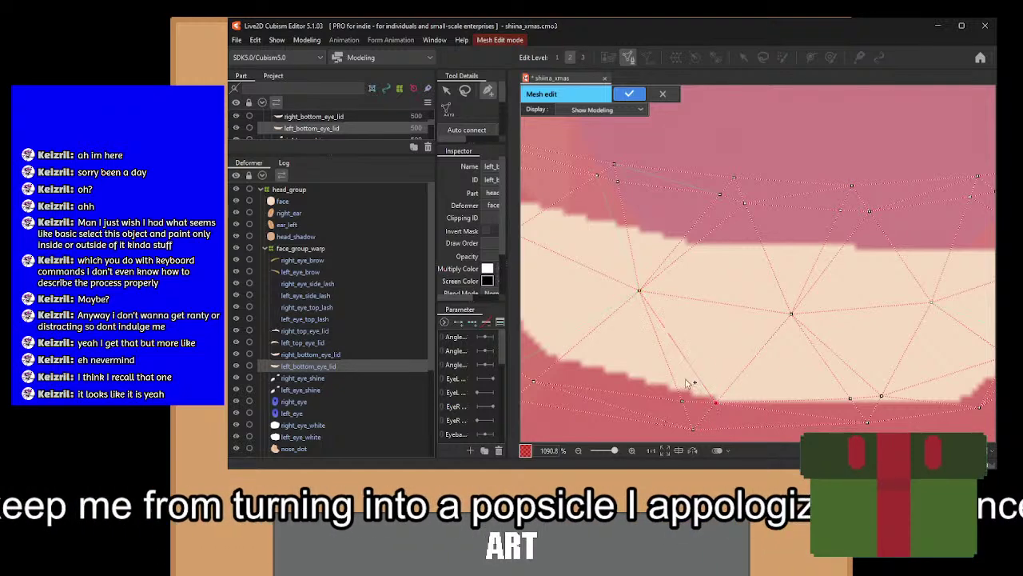
Connect the left interior vertex to the inner vertices at the lower-left curve and upper edge, and undo the accidental vertex move.
drag(615, 364, 713, 361)
click(737, 285)
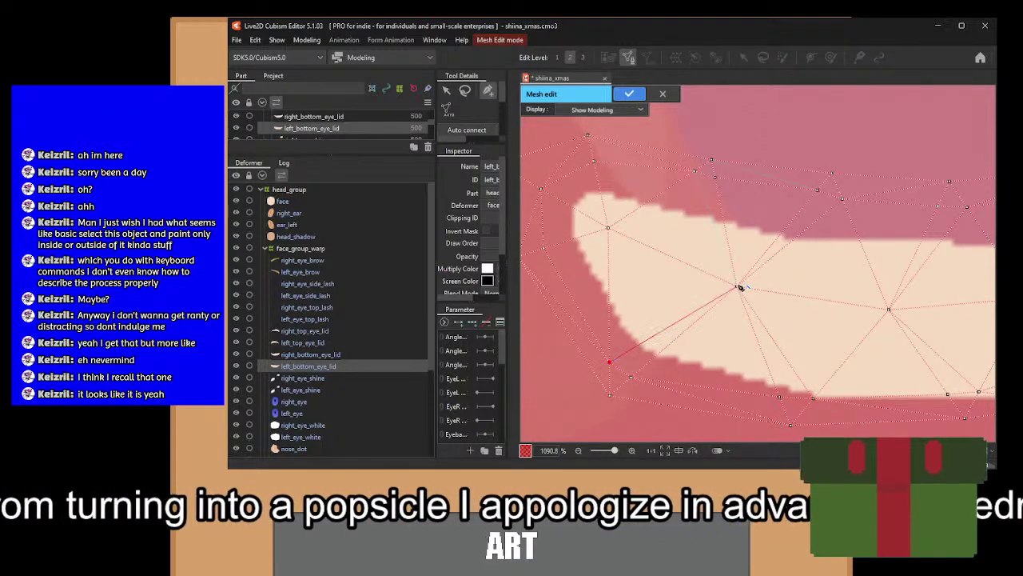
click(711, 160)
click(818, 191)
scroll(800, 232, left, 1)
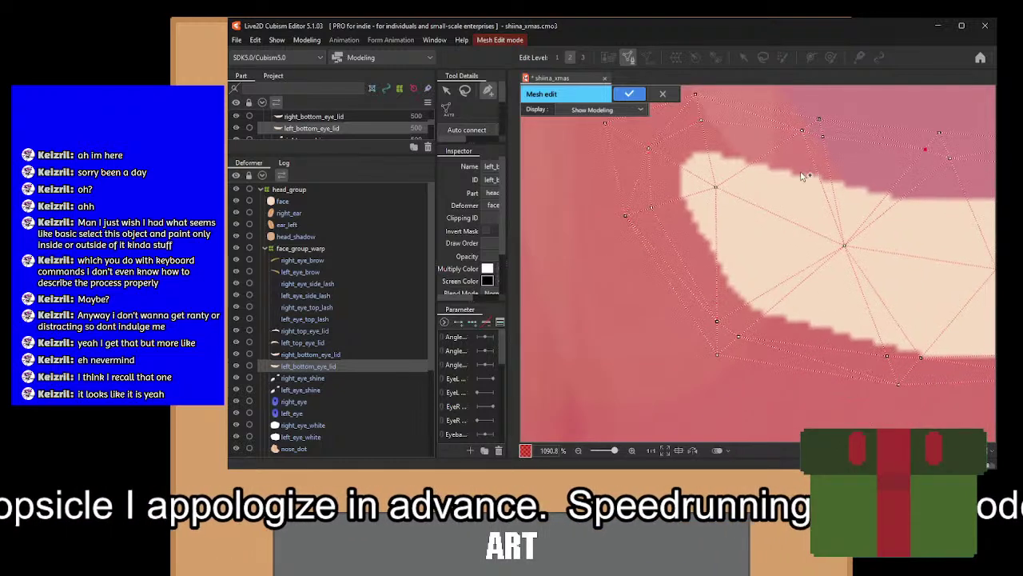
scroll(773, 272, down, 2)
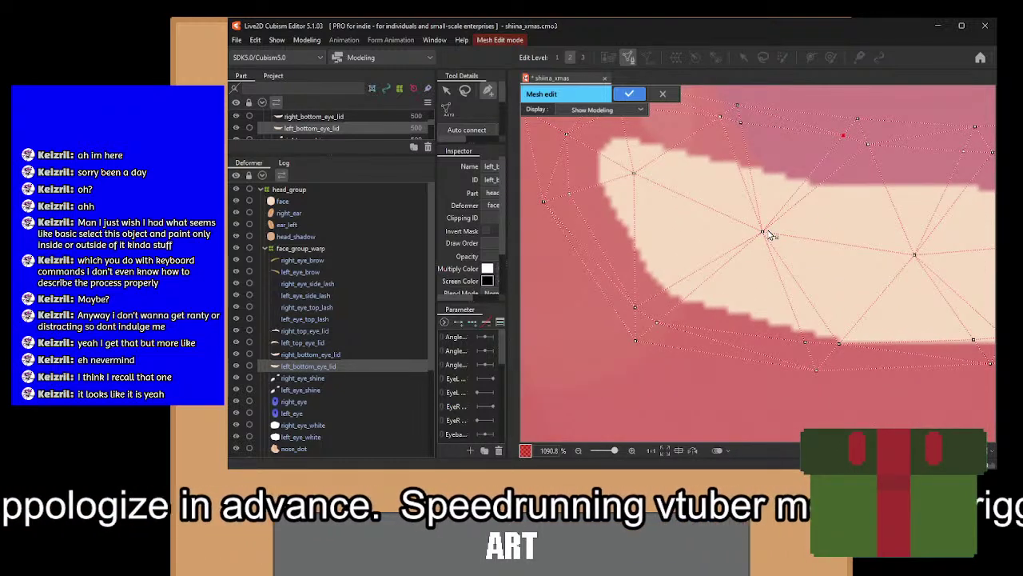
drag(843, 135, 843, 315)
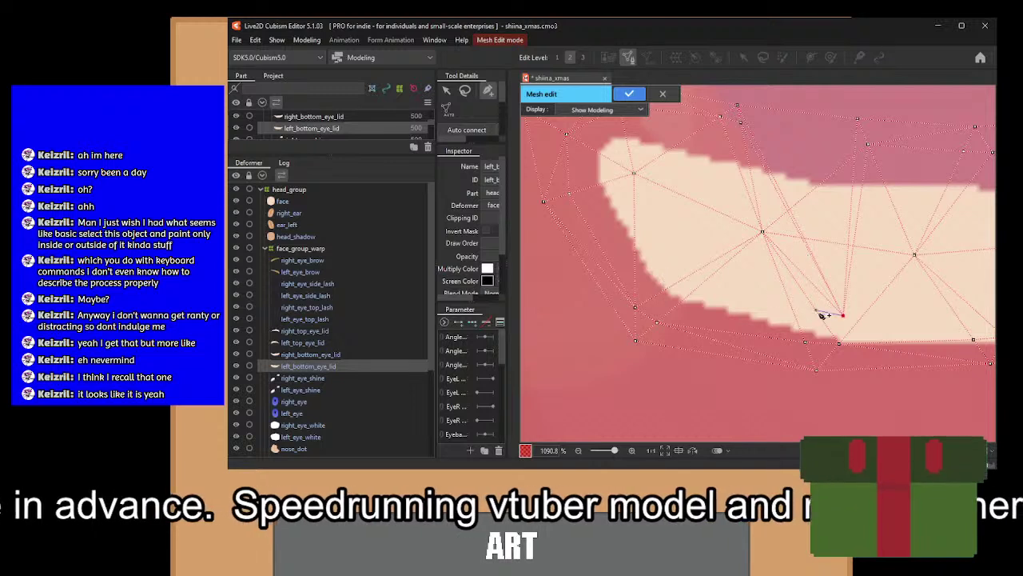
key(ctrl+z)
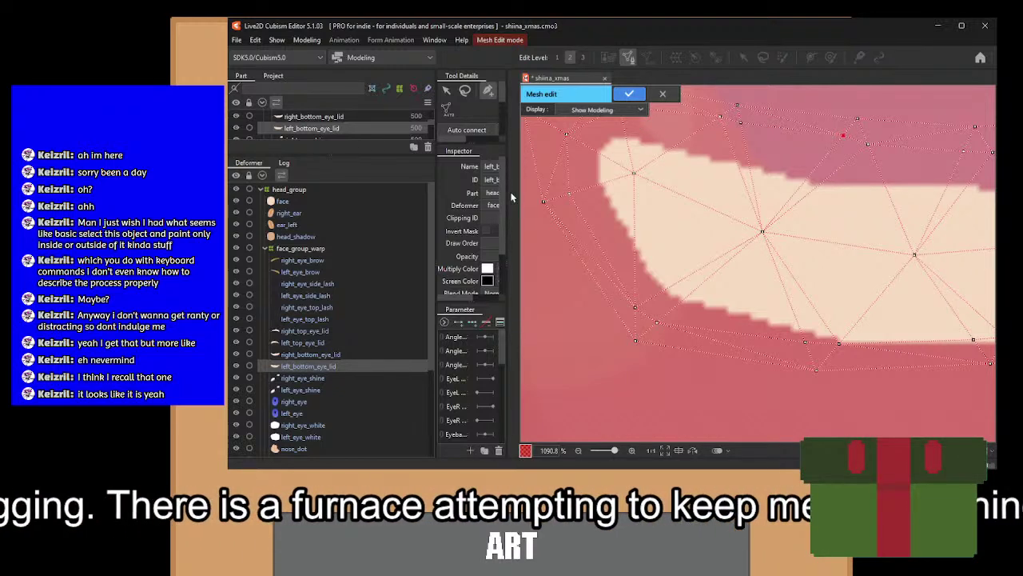
Widen the tool settings area and erase the entire left_bottom_eye_lid mesh with the mesh eraser.
drag(518, 192, 591, 195)
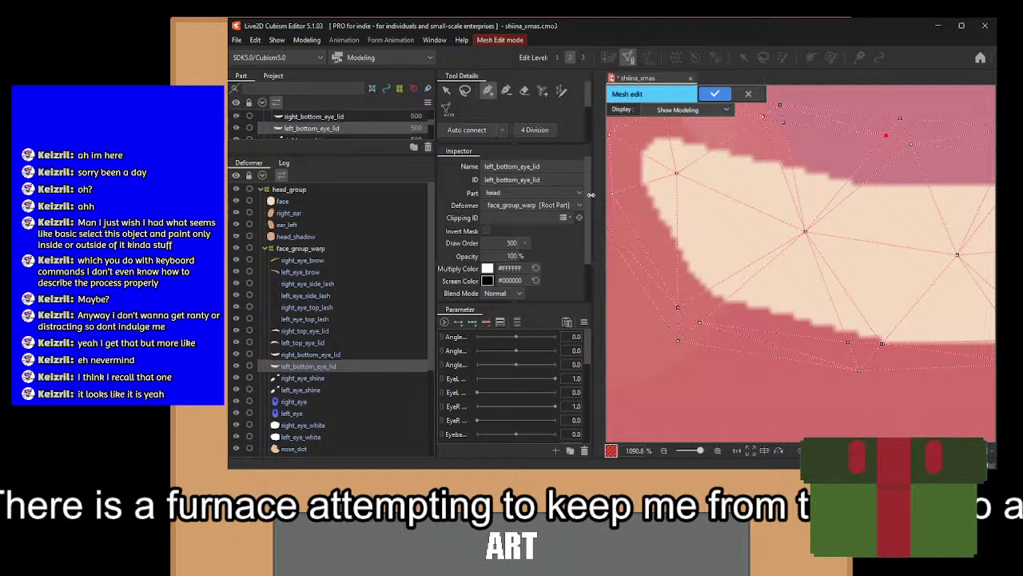
click(523, 92)
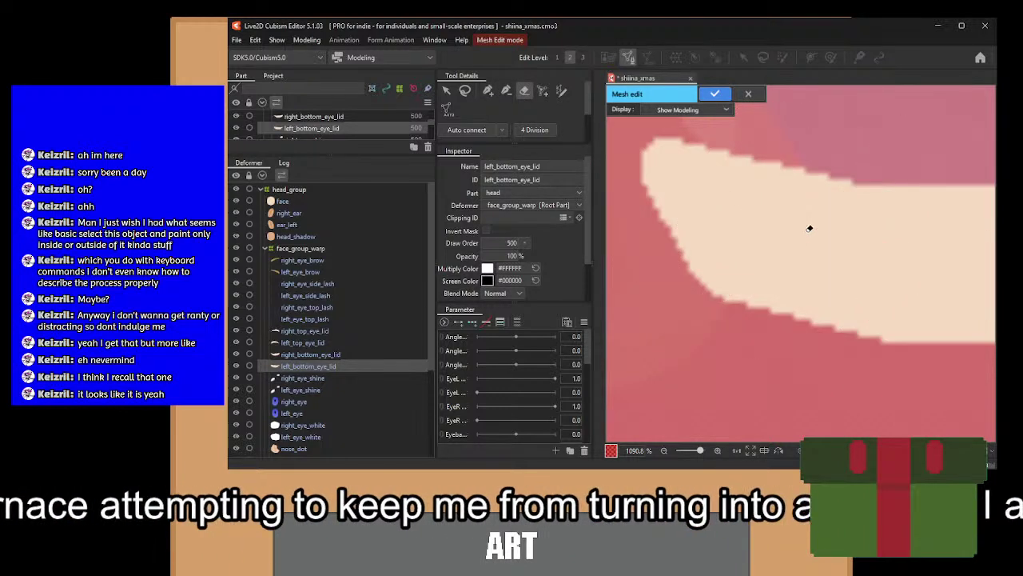
scroll(812, 232, down, 6)
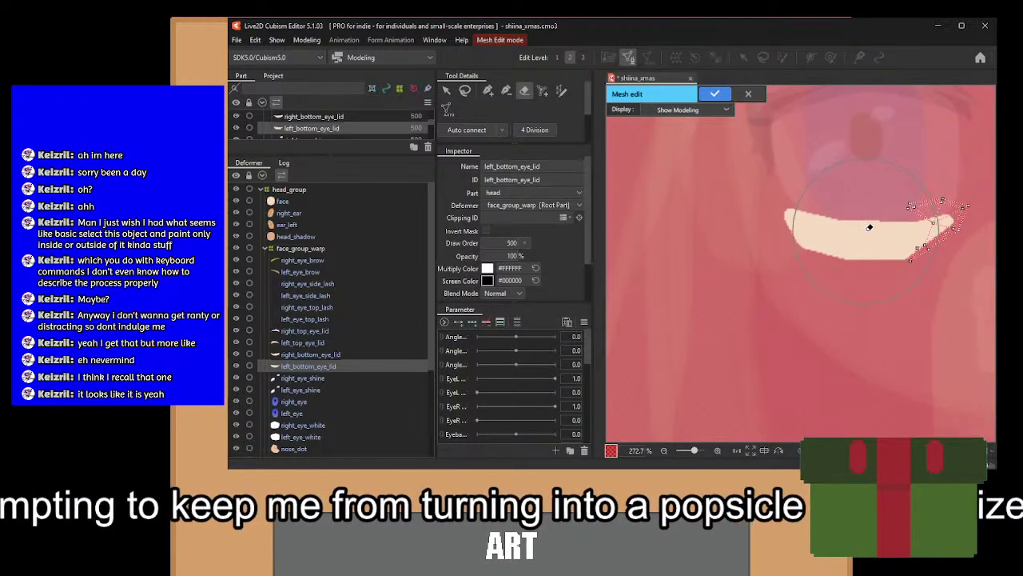
click(930, 223)
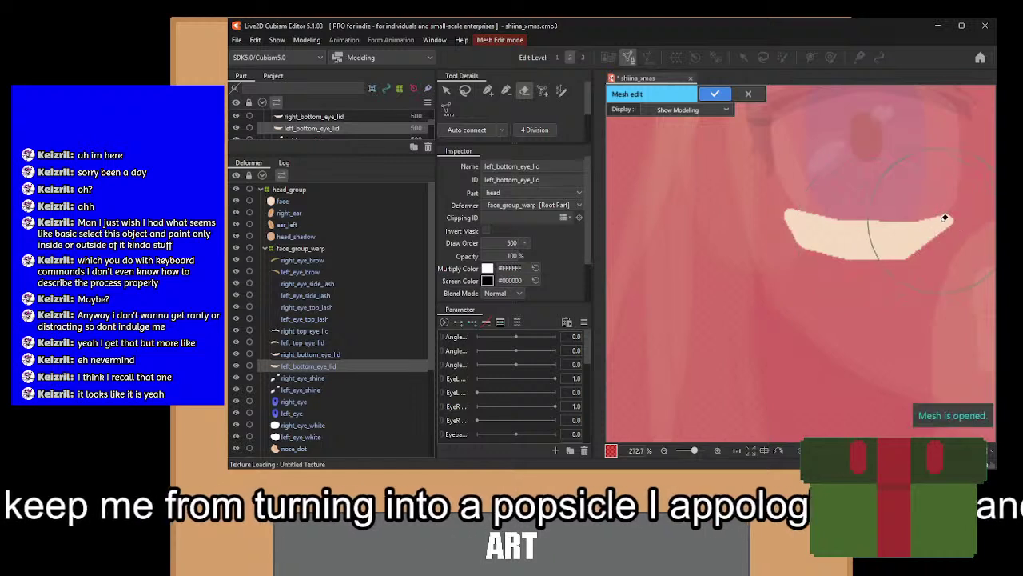
Start a new mesh outline with closely spaced vertices around the eyelid's left tip and down its left side.
click(487, 90)
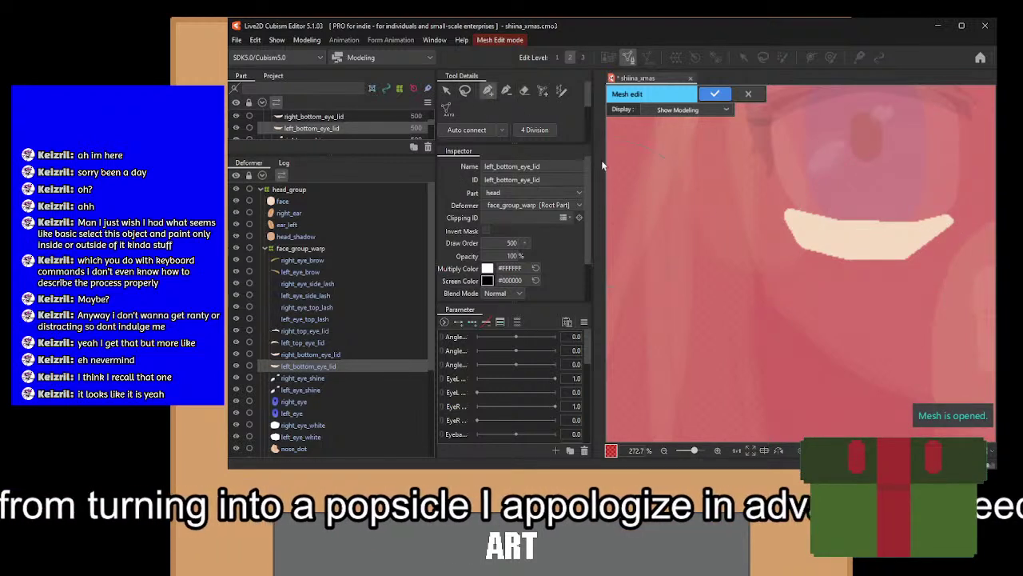
scroll(808, 203, up, 6)
drag(808, 202, 790, 270)
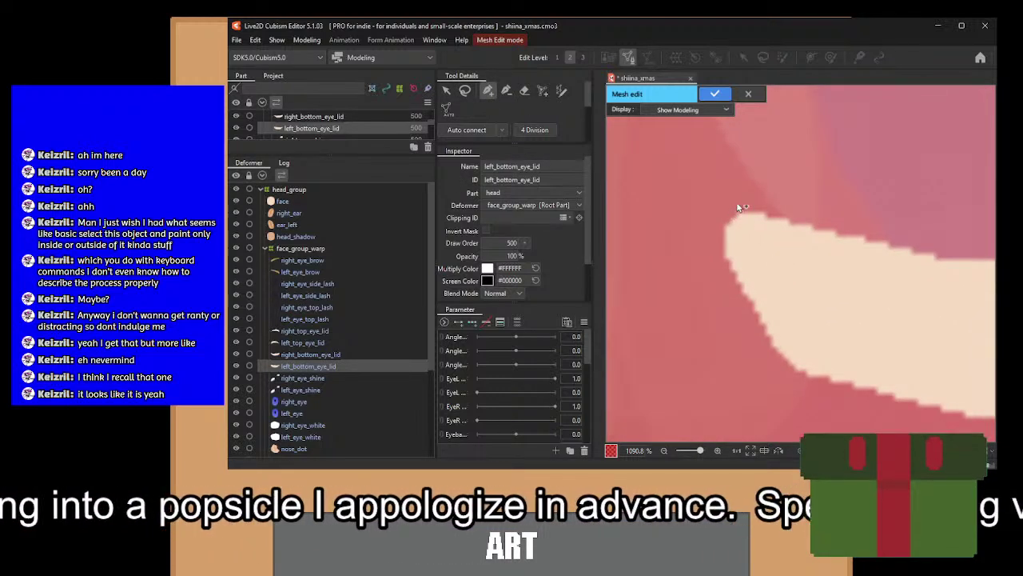
click(738, 201)
click(713, 221)
click(712, 257)
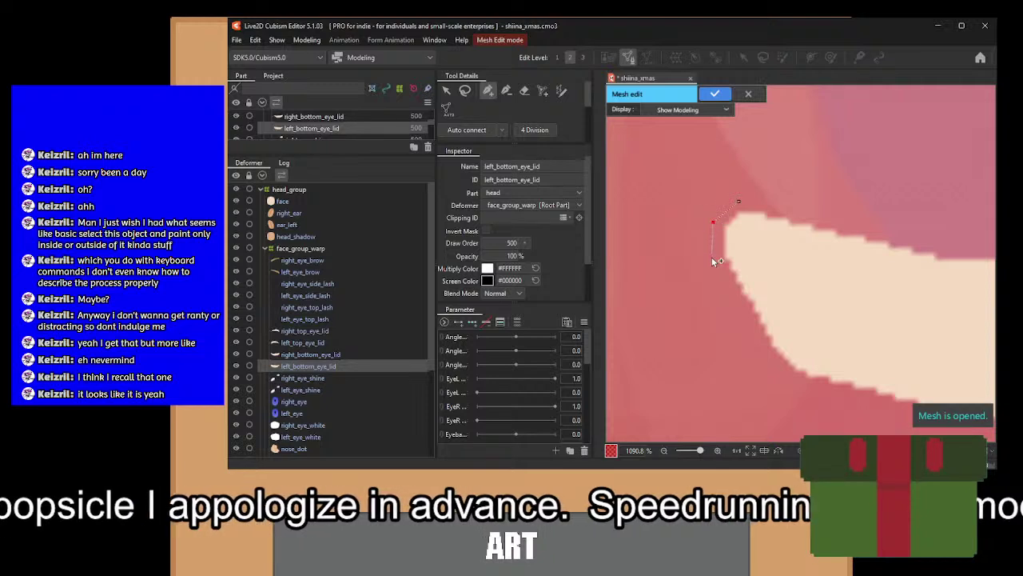
drag(722, 285, 710, 254)
click(725, 279)
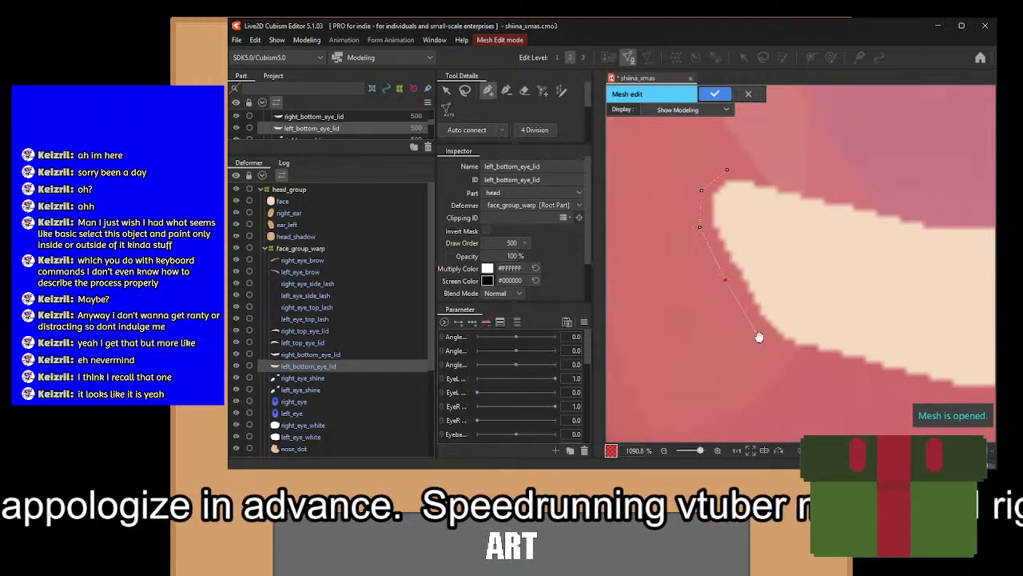
Extend the outline with vertices from the lower-left curve along the eyelid's bottom edge to its right bend.
scroll(725, 279, down, 2)
click(755, 300)
drag(804, 320, 759, 294)
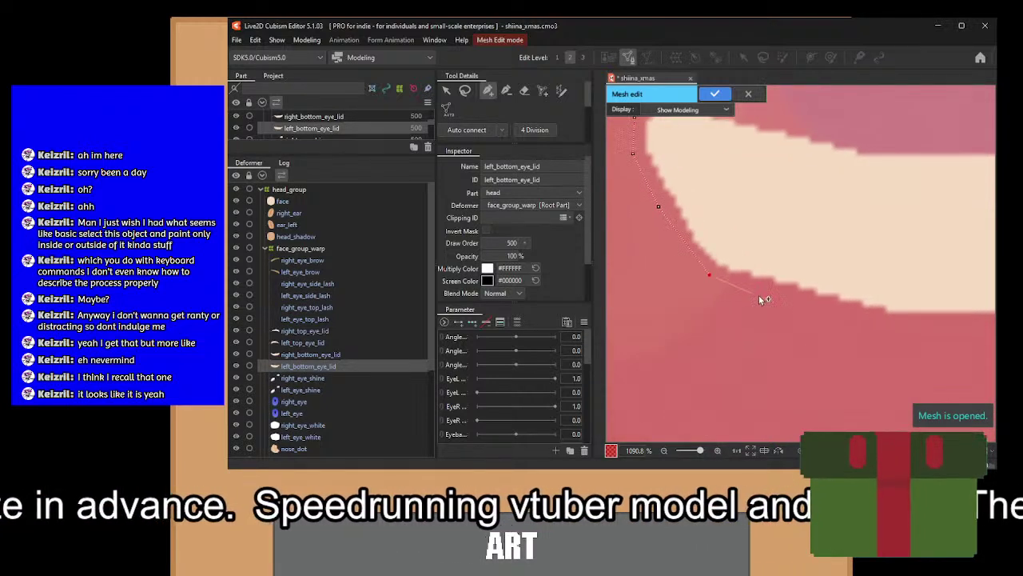
click(804, 307)
drag(849, 322, 801, 318)
click(815, 312)
click(845, 318)
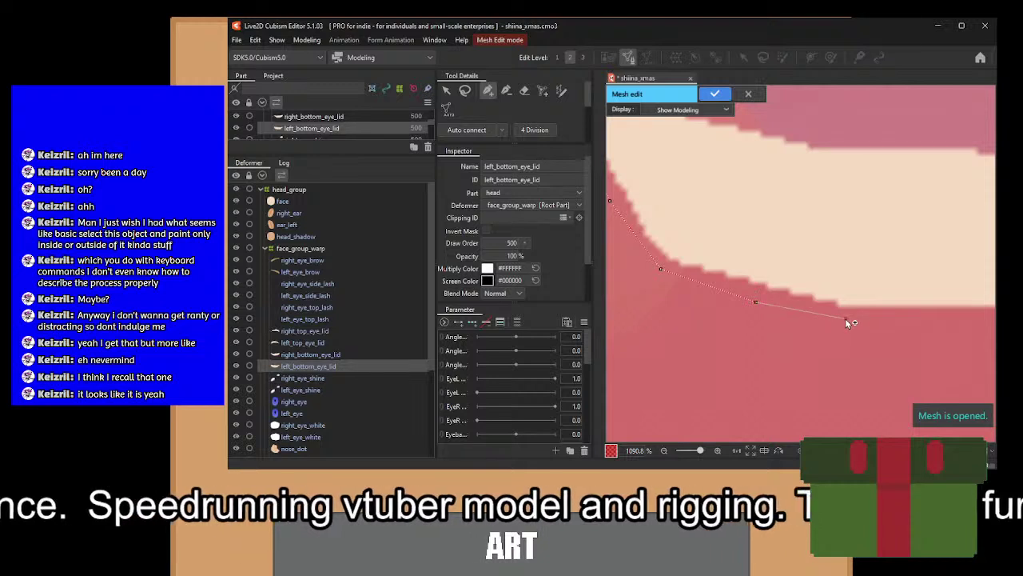
scroll(909, 326, up, 2)
drag(895, 312, 656, 315)
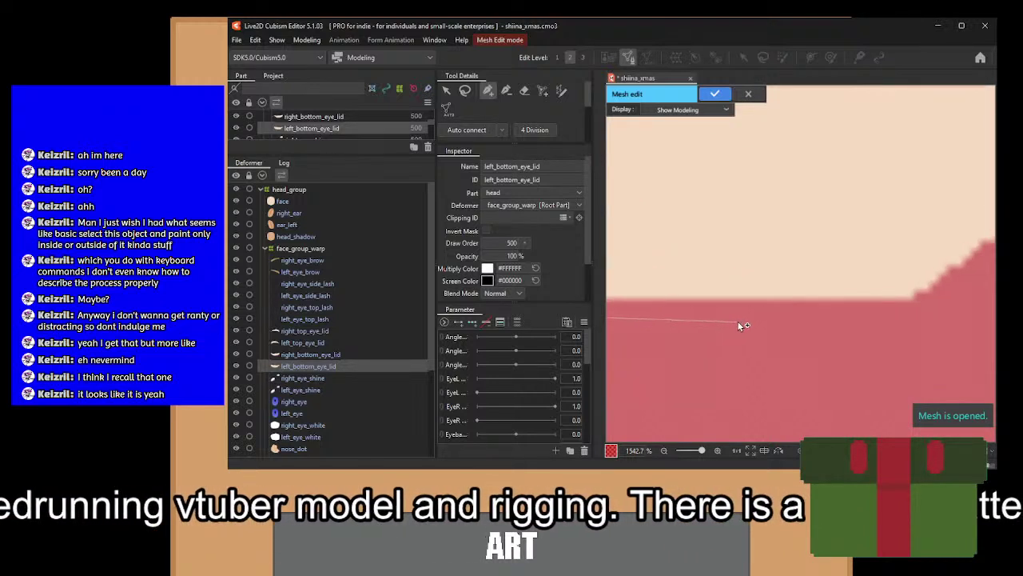
click(706, 318)
click(914, 317)
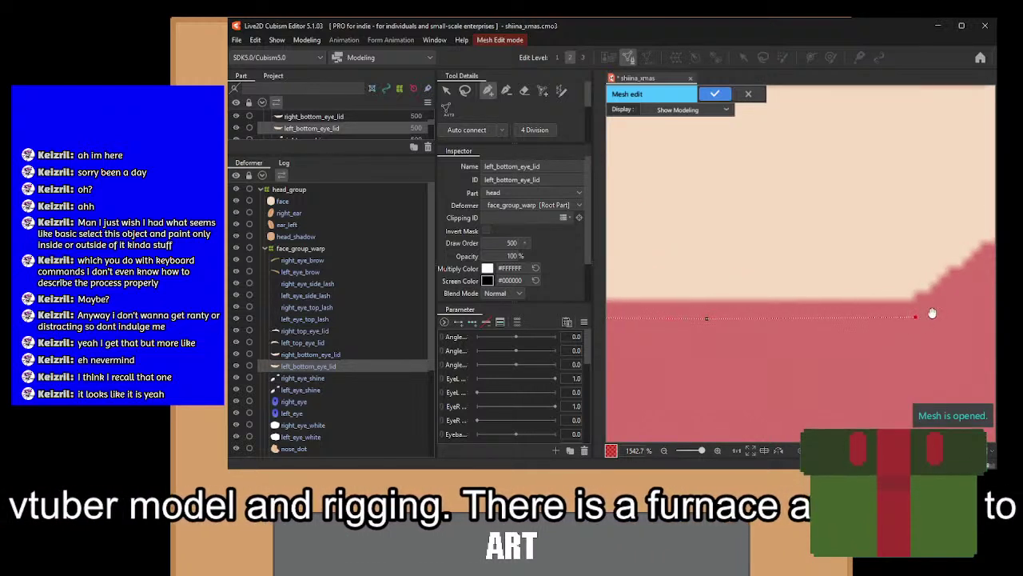
Continue the outline with vertices up the eyelid's lower-right slope to the right tip.
scroll(919, 315, right, 3)
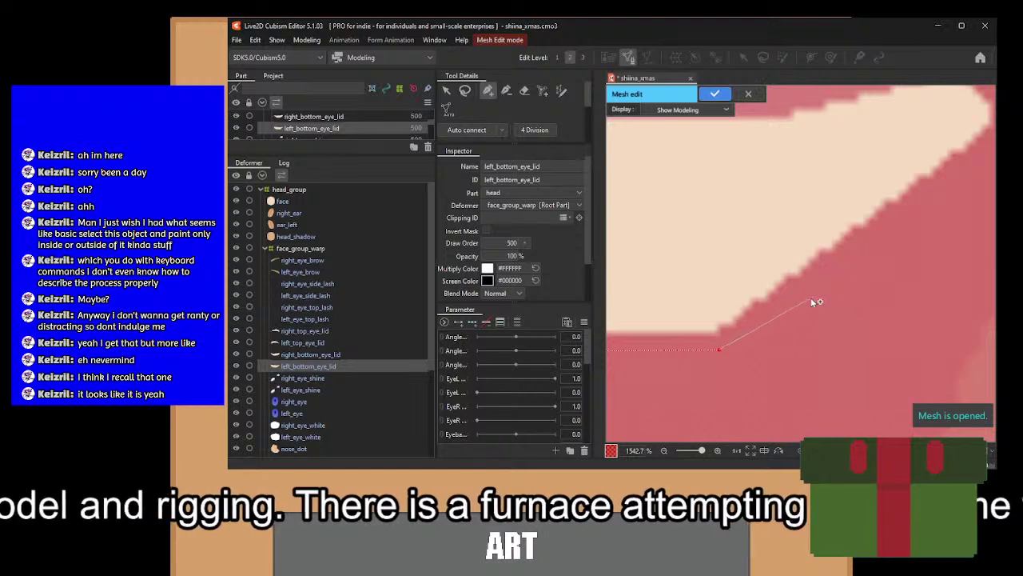
click(905, 203)
scroll(905, 203, right, 3)
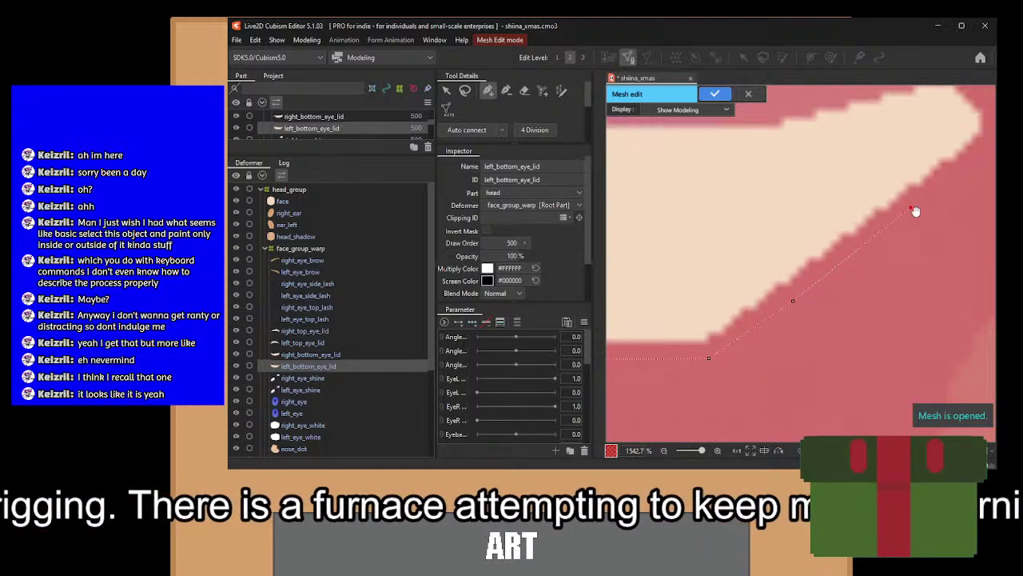
scroll(809, 250, up, 2)
click(796, 234)
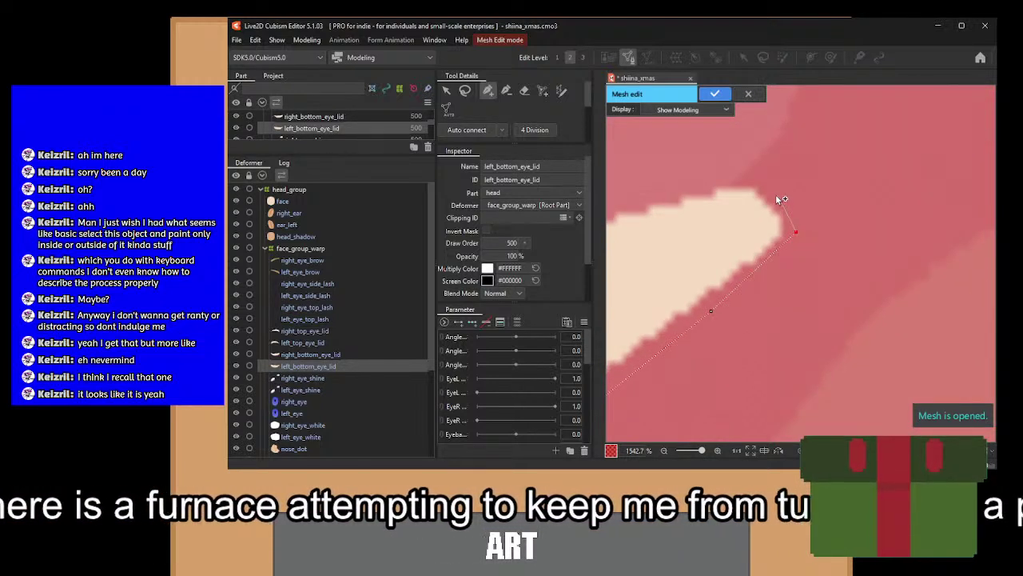
Try the vertex deletion tool near the eyelid's left tip and erase the whole partial outline.
scroll(776, 194, down, 5)
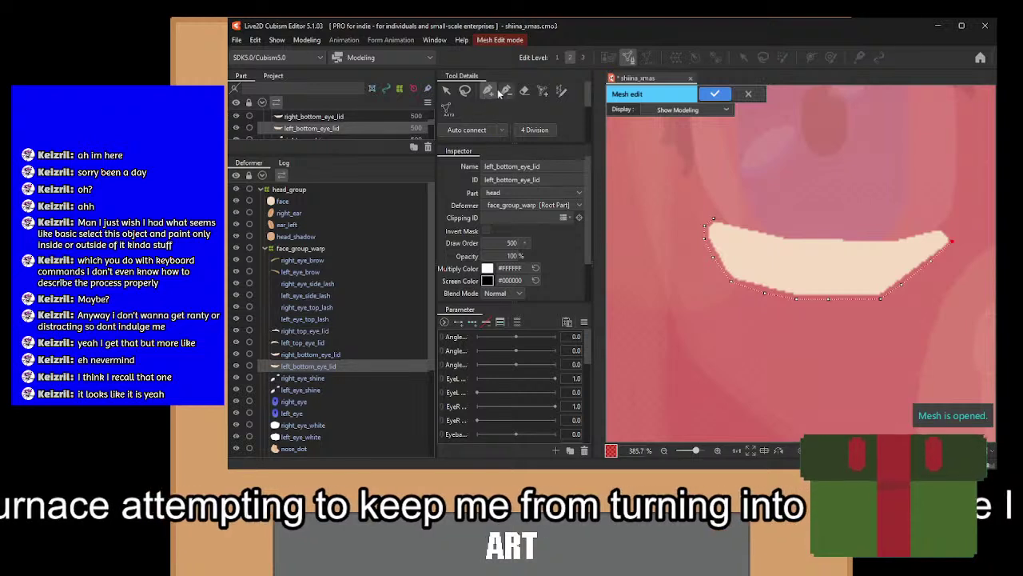
click(504, 91)
click(705, 212)
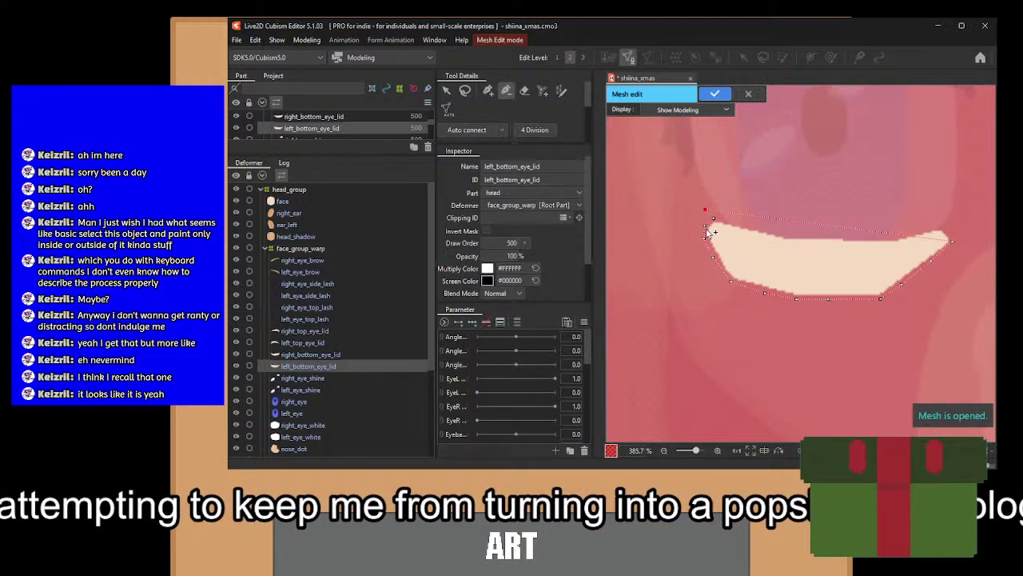
click(520, 92)
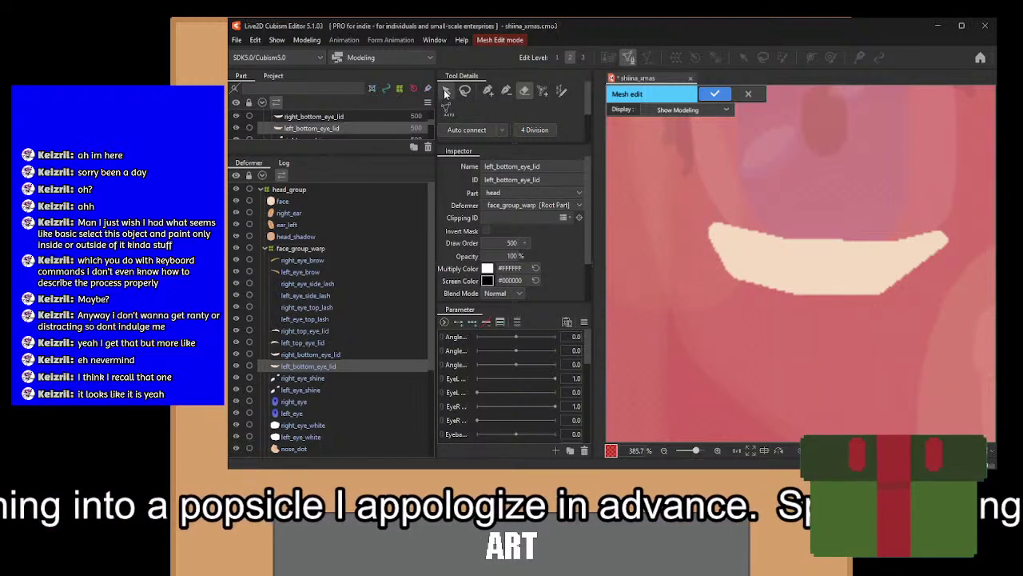
Draw a sparser mesh outline from the eyelid's left tip through the lower-left curve and along the bottom edge to the right bend.
click(488, 90)
scroll(771, 243, up, 2)
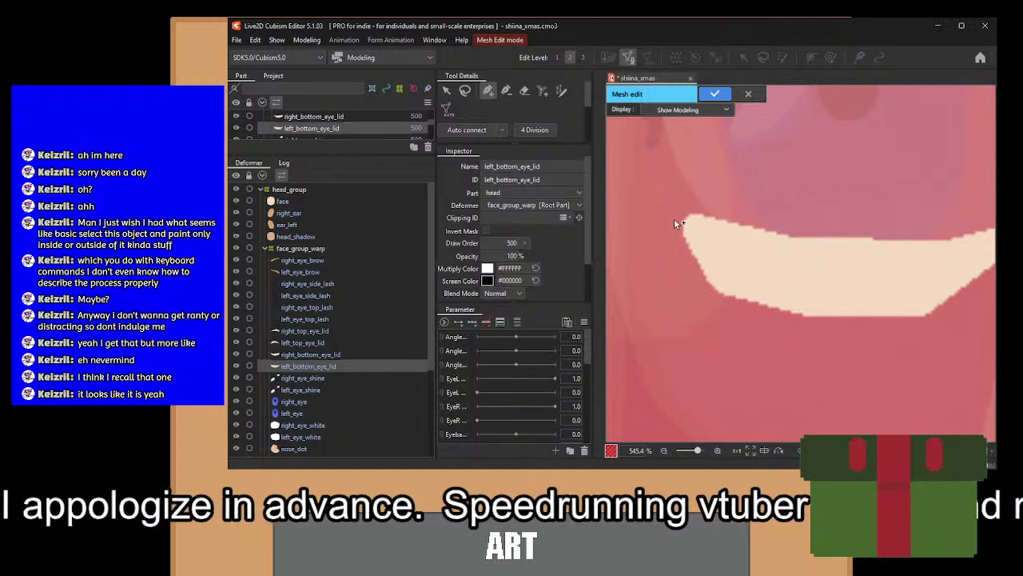
click(708, 301)
click(799, 324)
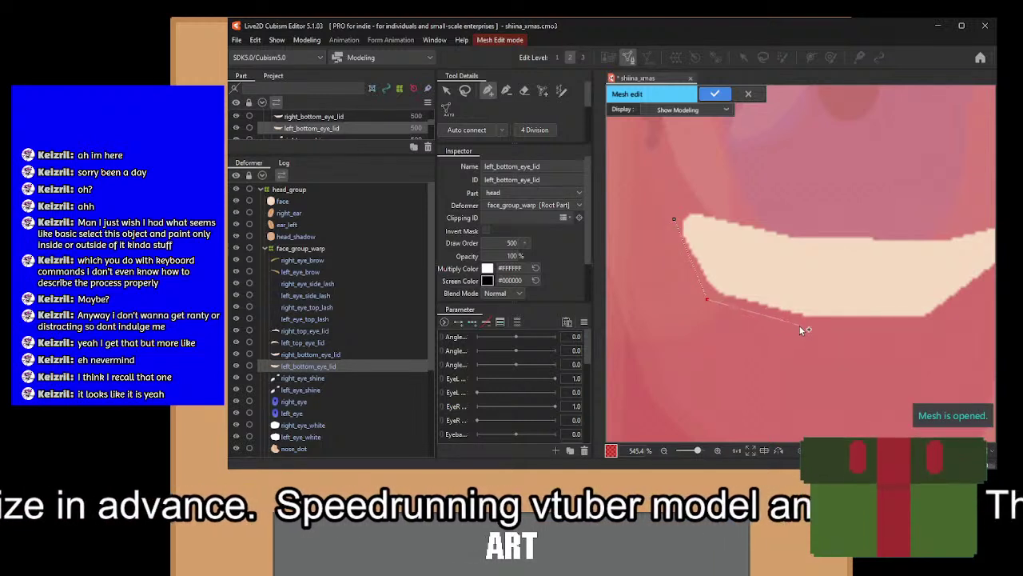
drag(877, 330, 765, 315)
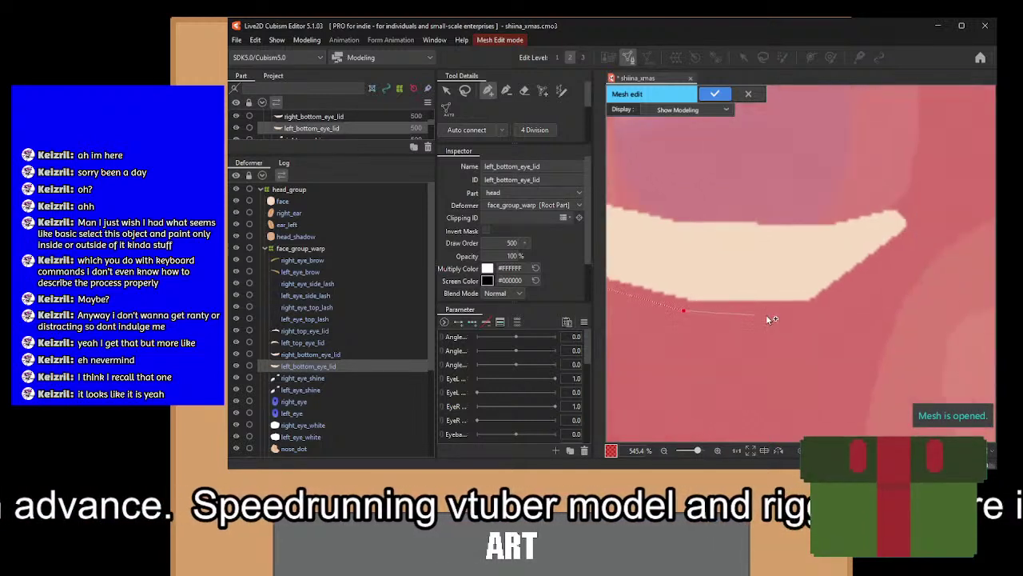
click(814, 310)
Extend the mesh outline up the eyelid's lower-right slope, around the right tip and onto the right part of the upper edge.
click(912, 230)
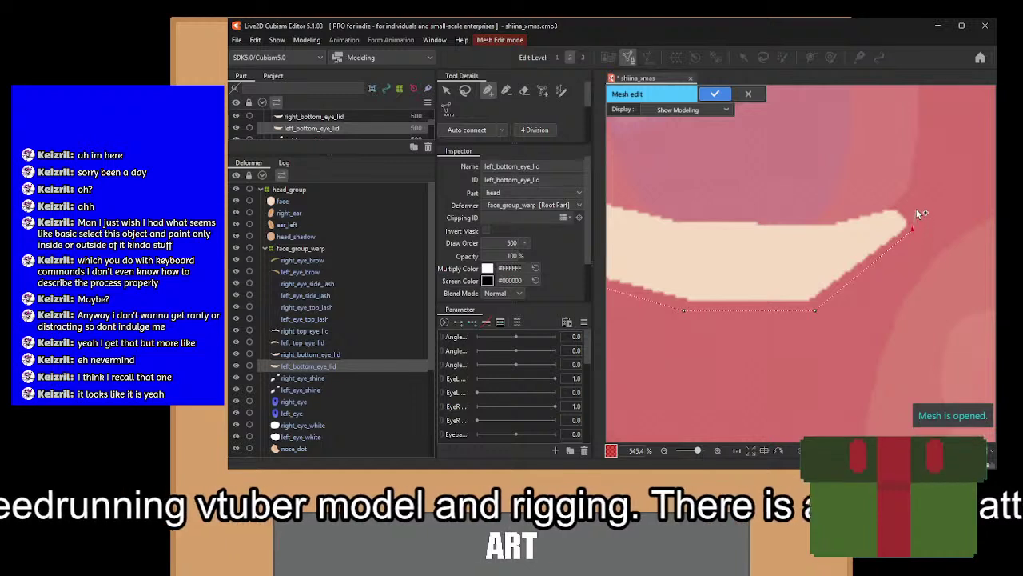
click(902, 200)
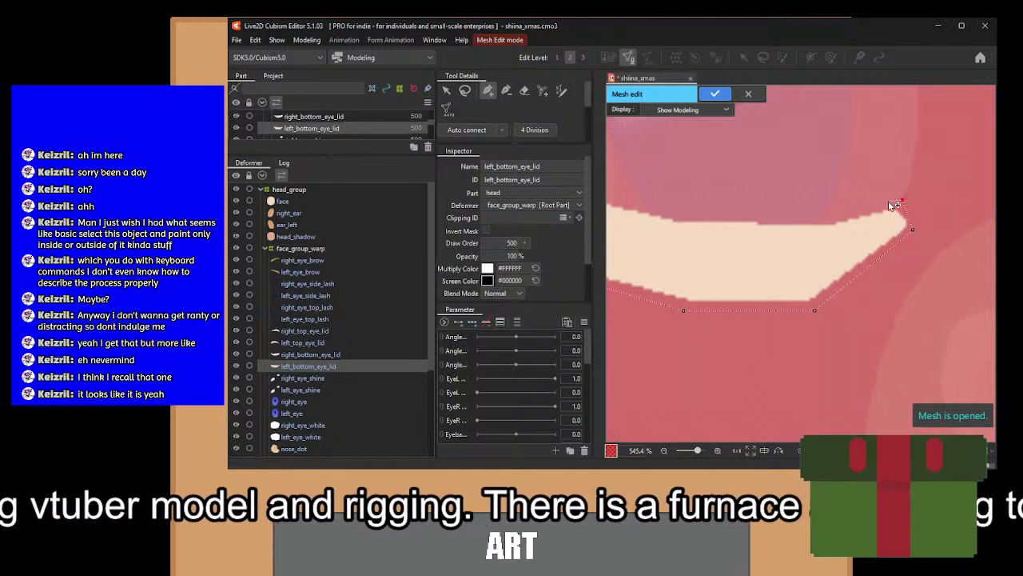
click(861, 208)
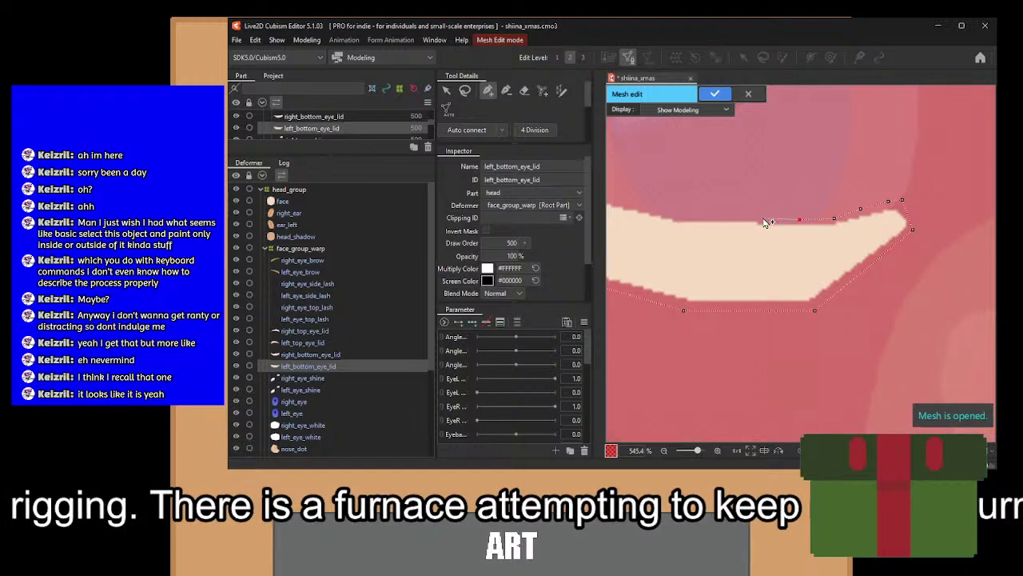
Undo the last outline vertex, place it closer to the eyelid's upper edge, and continue the outline leftward until it closes at the left tip.
scroll(728, 176, up, 3)
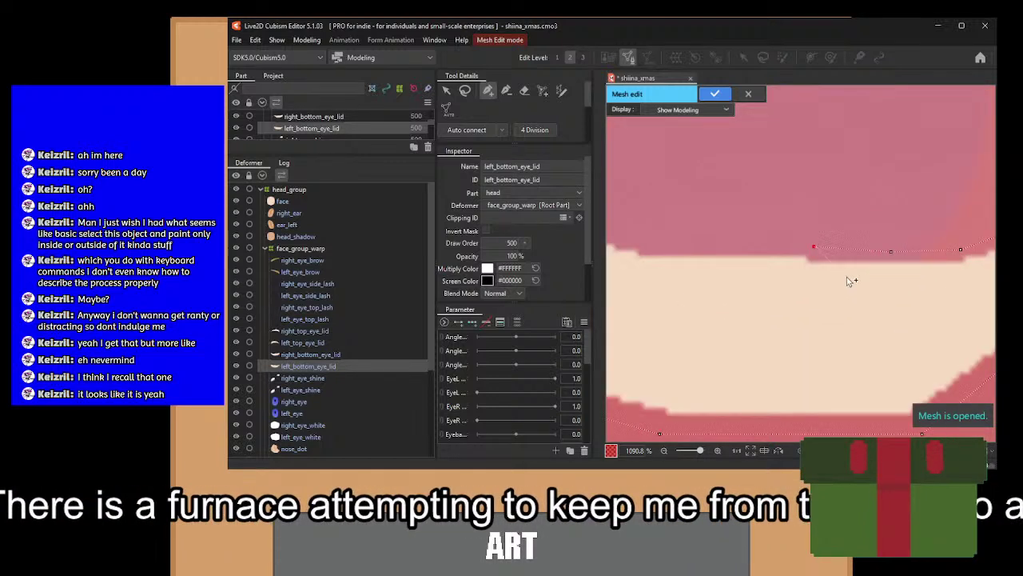
key(ctrl+z)
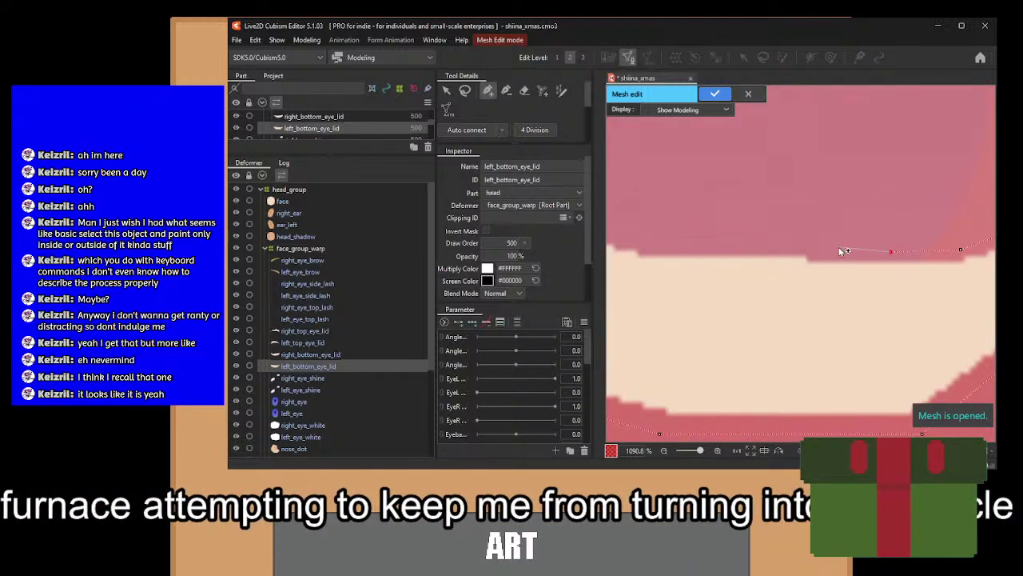
click(824, 253)
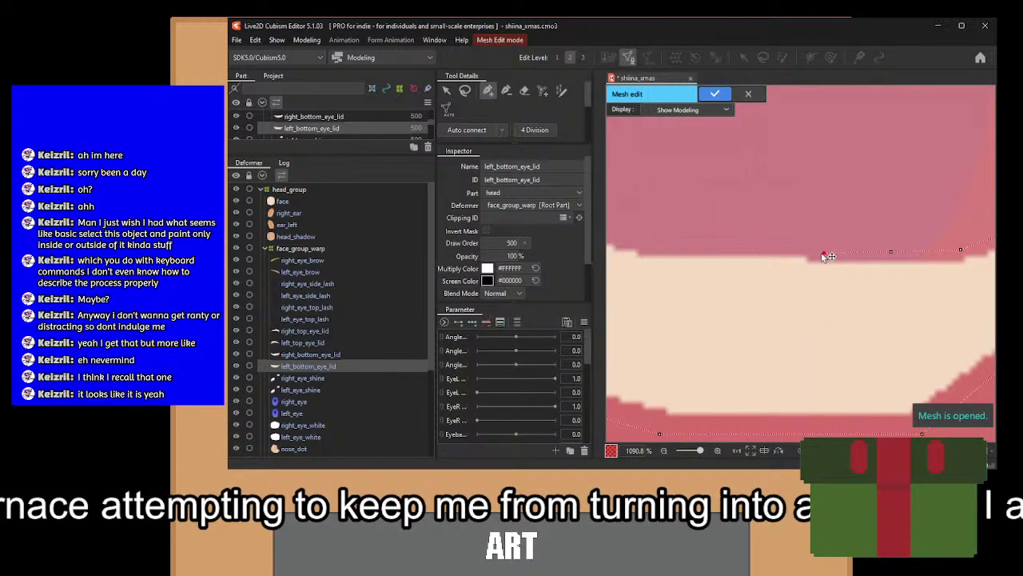
click(756, 248)
click(760, 249)
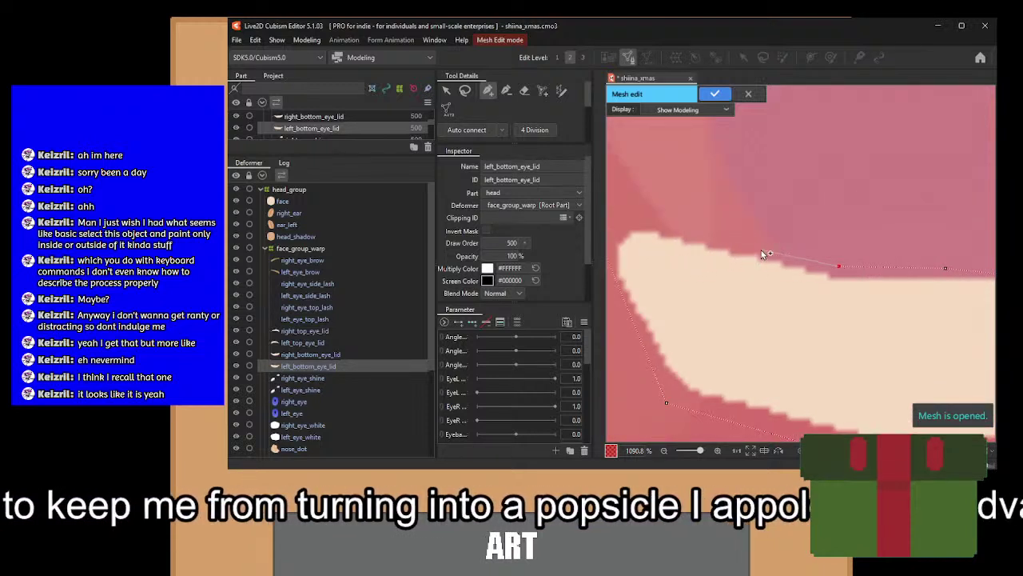
click(701, 238)
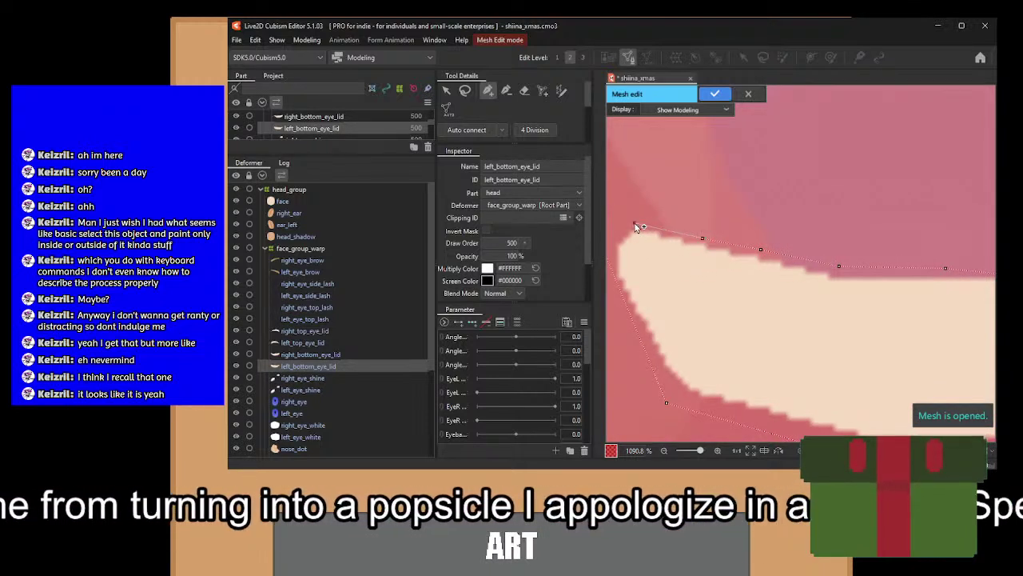
drag(635, 224, 738, 216)
click(703, 234)
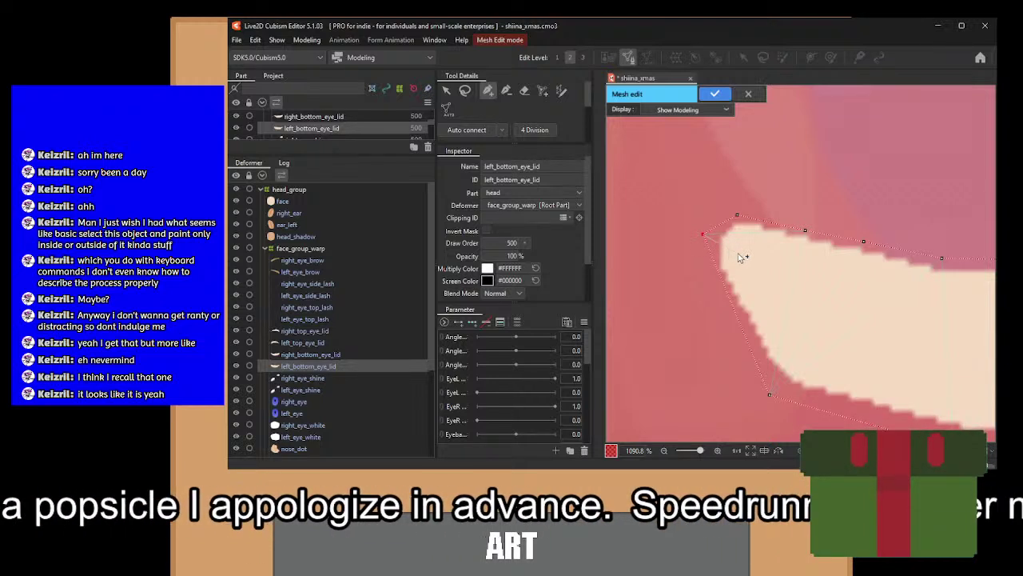
Start an inner vertex row from the left tip through the lower-left curve to the start of the eyelid's bottom edge.
click(738, 254)
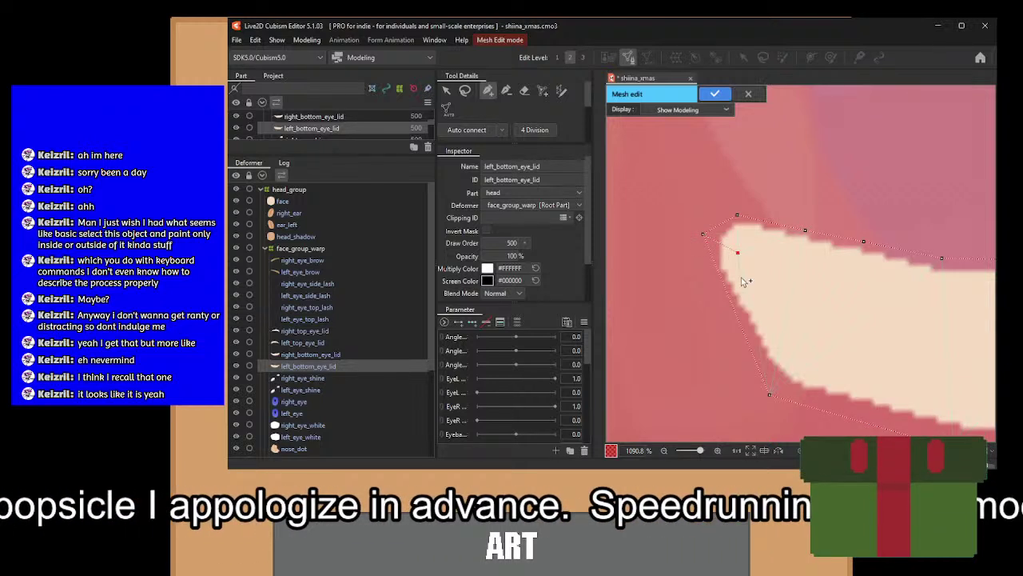
click(783, 373)
drag(782, 373, 631, 269)
click(806, 327)
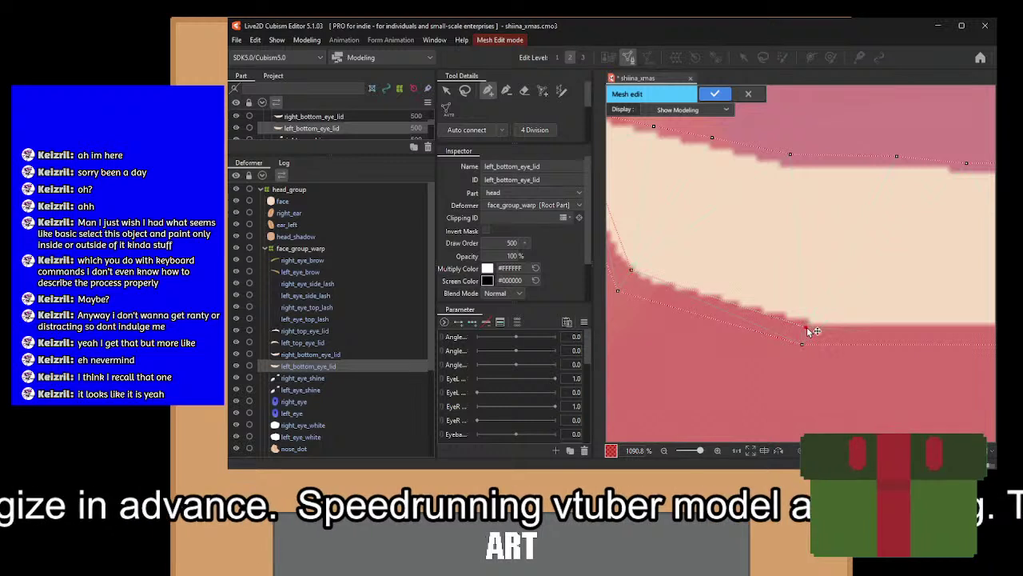
Continue the inner vertex row along the eyelid's bottom edge and up the lower-right slope to the right tip.
drag(807, 330, 707, 337)
drag(938, 306, 728, 352)
scroll(900, 237, up, 5)
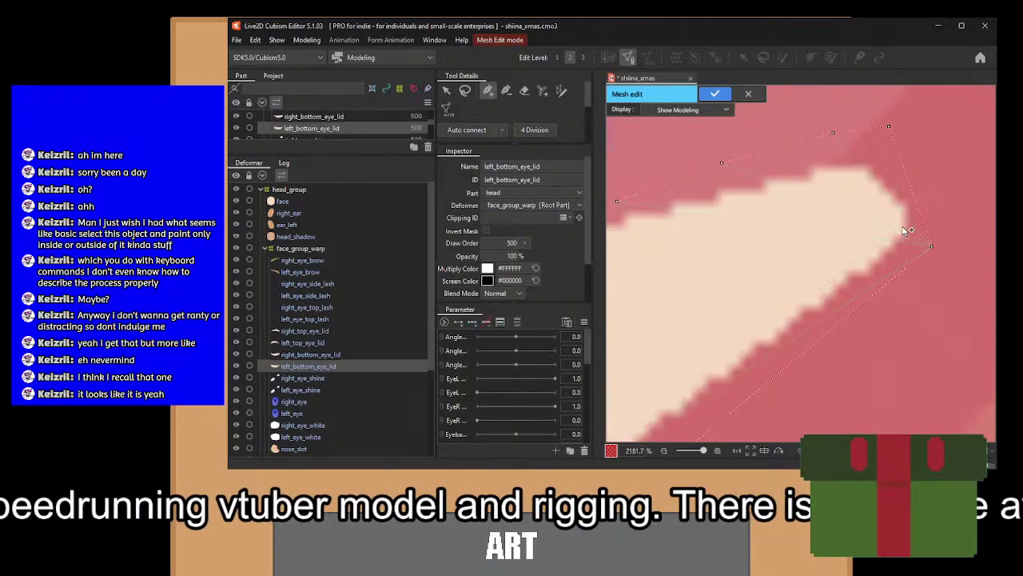
drag(878, 248, 778, 299)
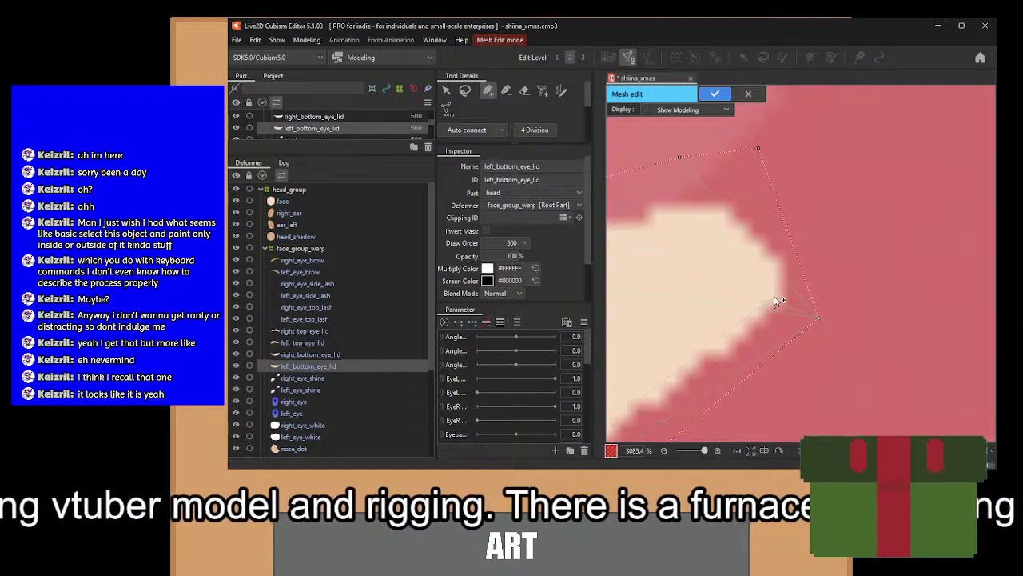
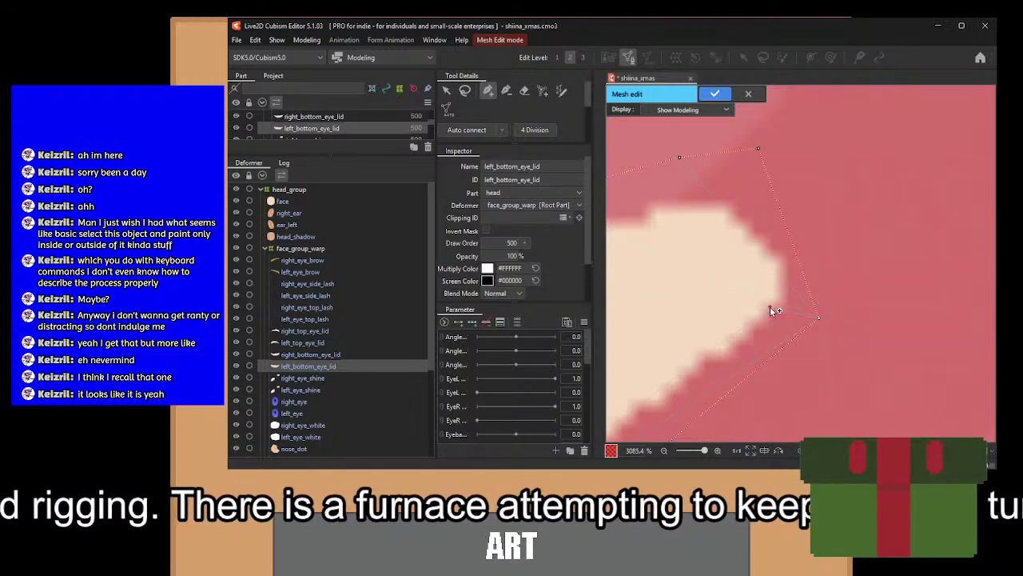
click(770, 306)
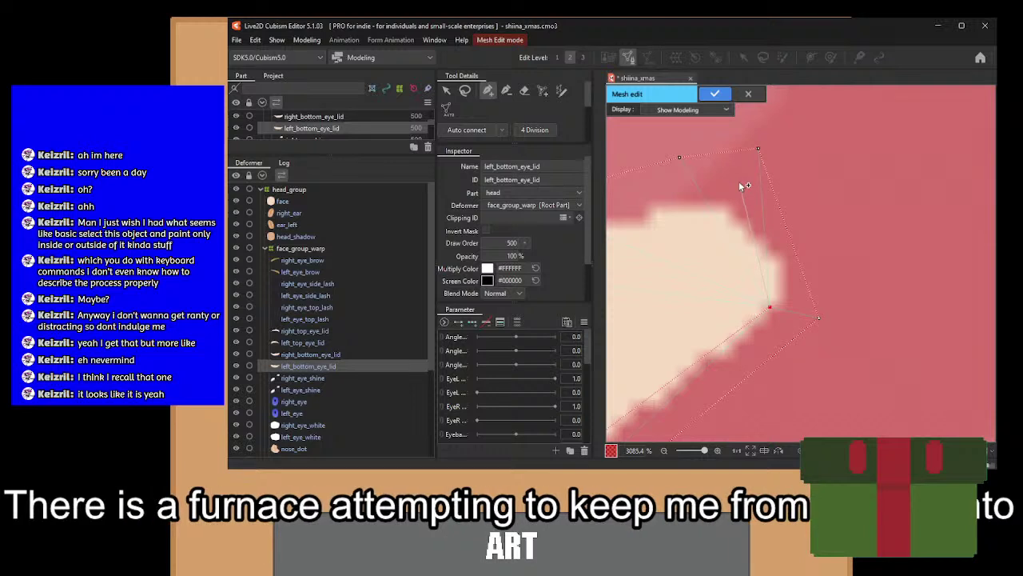
Carry the inner vertex row around the right tip and along the right half of the eyelid's upper edge.
click(682, 185)
drag(682, 185, 895, 165)
click(747, 202)
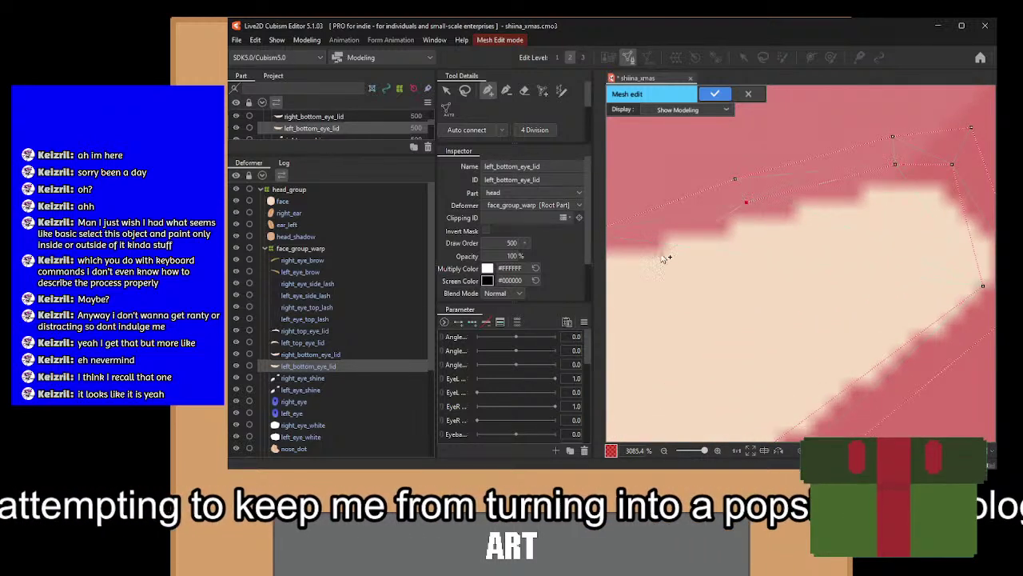
drag(663, 257, 835, 196)
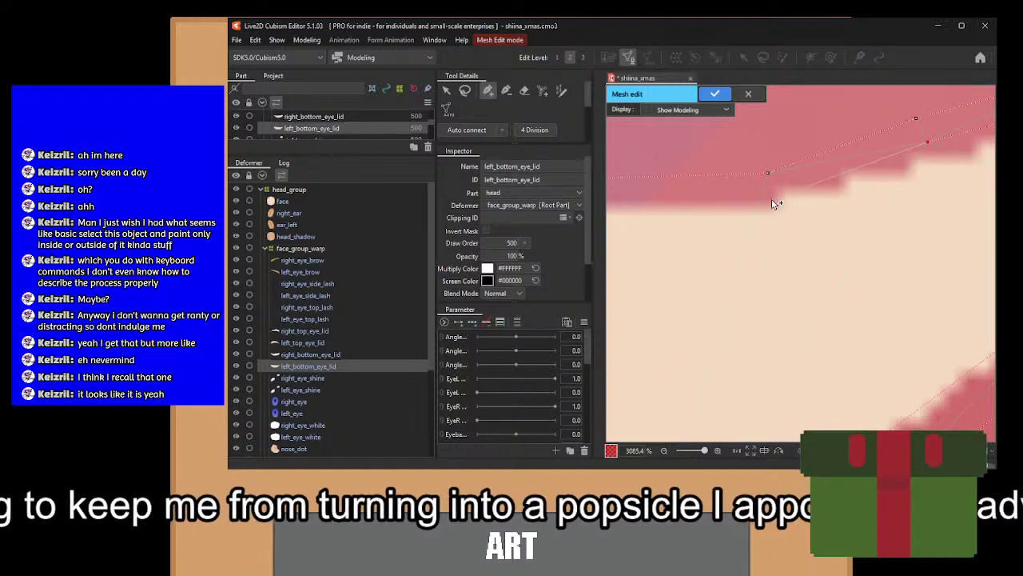
drag(771, 202, 991, 179)
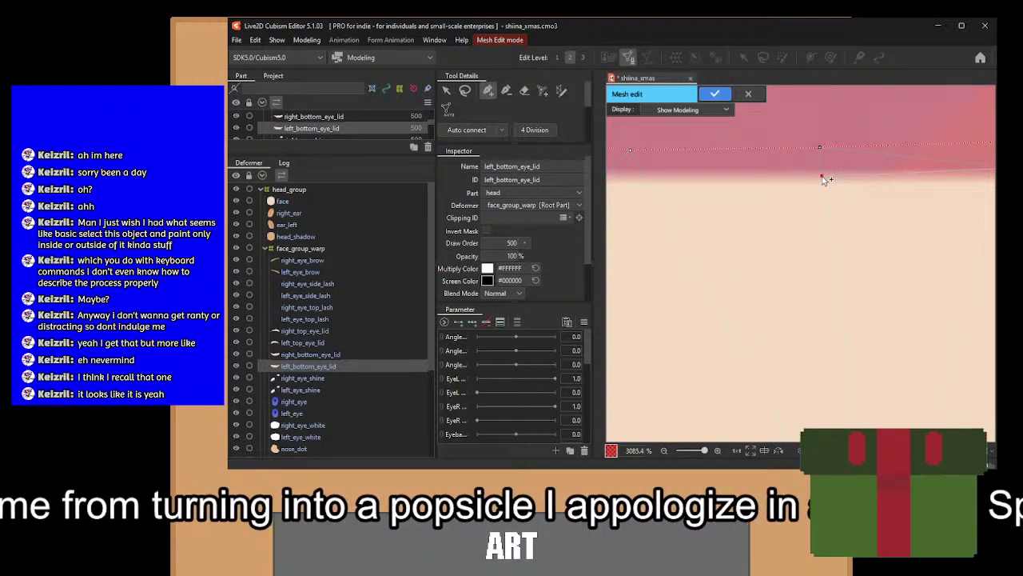
Continue the inner vertex row leftward along the middle and left part of the eyelid's upper edge.
drag(744, 197, 912, 223)
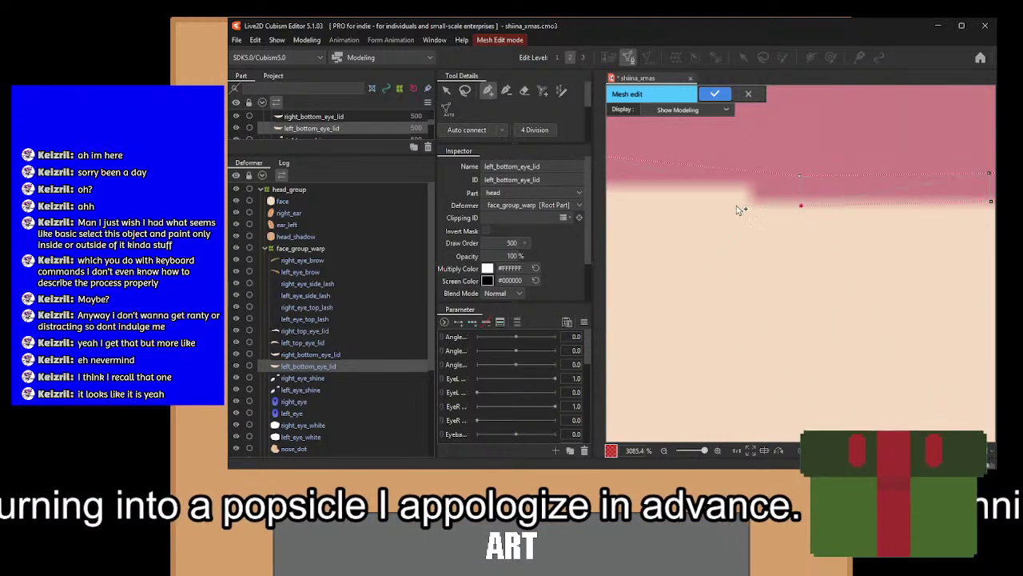
drag(739, 209, 931, 210)
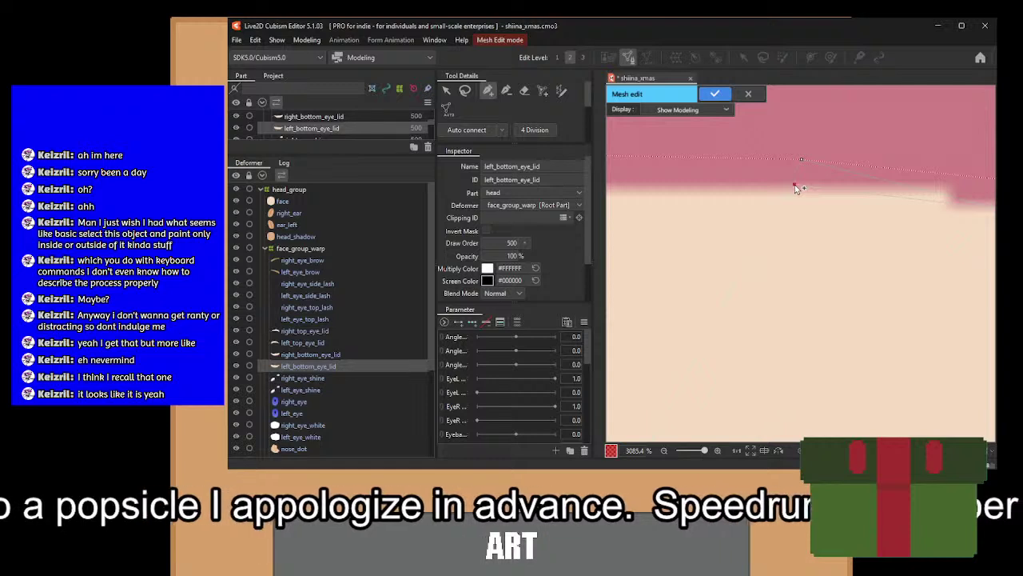
drag(740, 198, 969, 216)
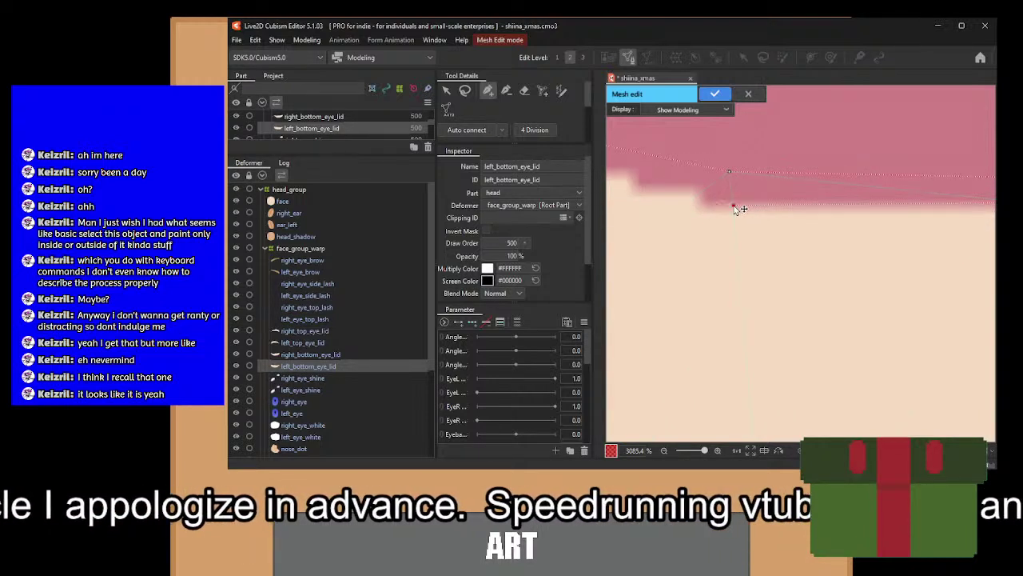
drag(737, 208, 979, 244)
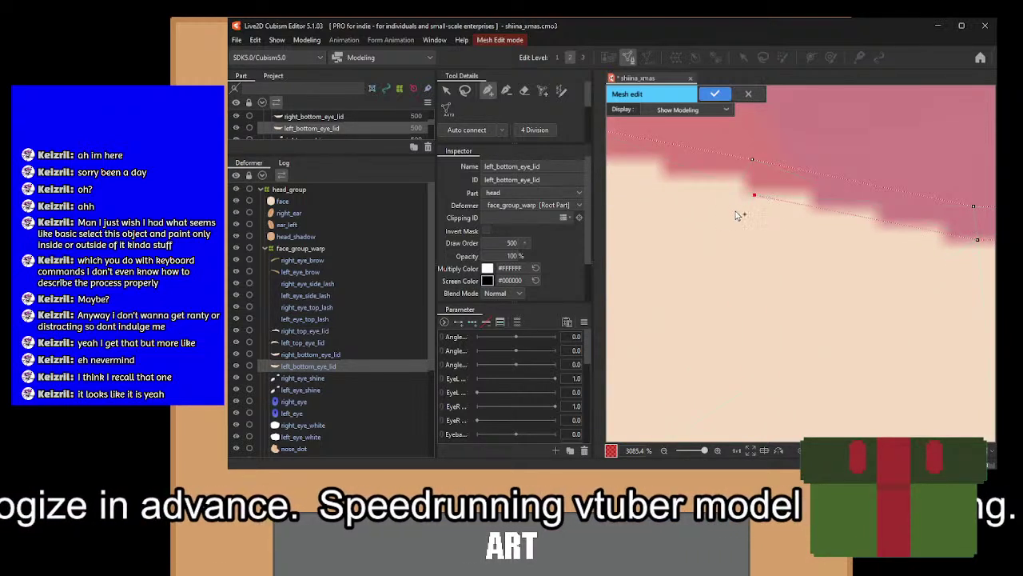
drag(735, 211, 980, 274)
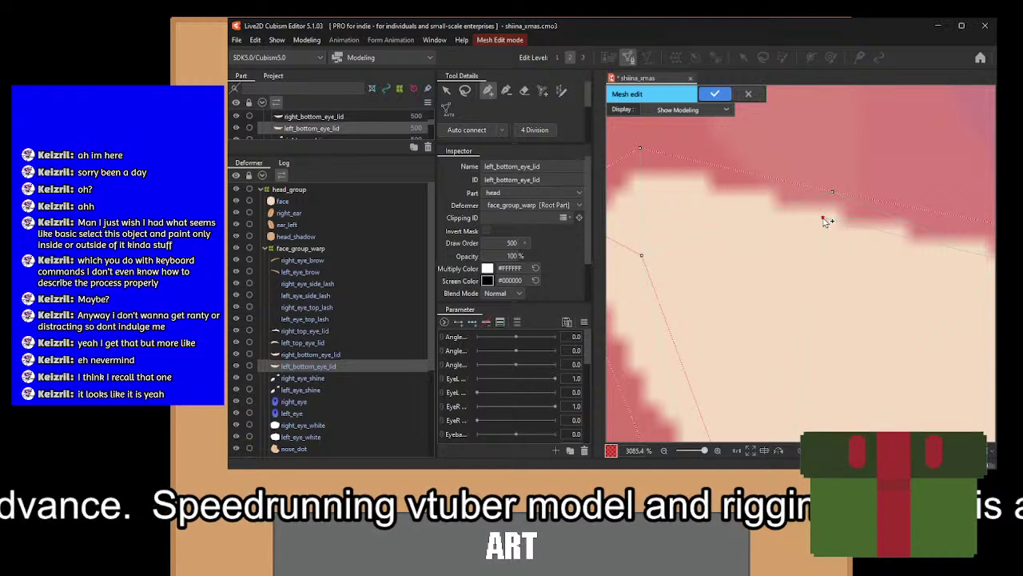
drag(743, 223, 864, 240)
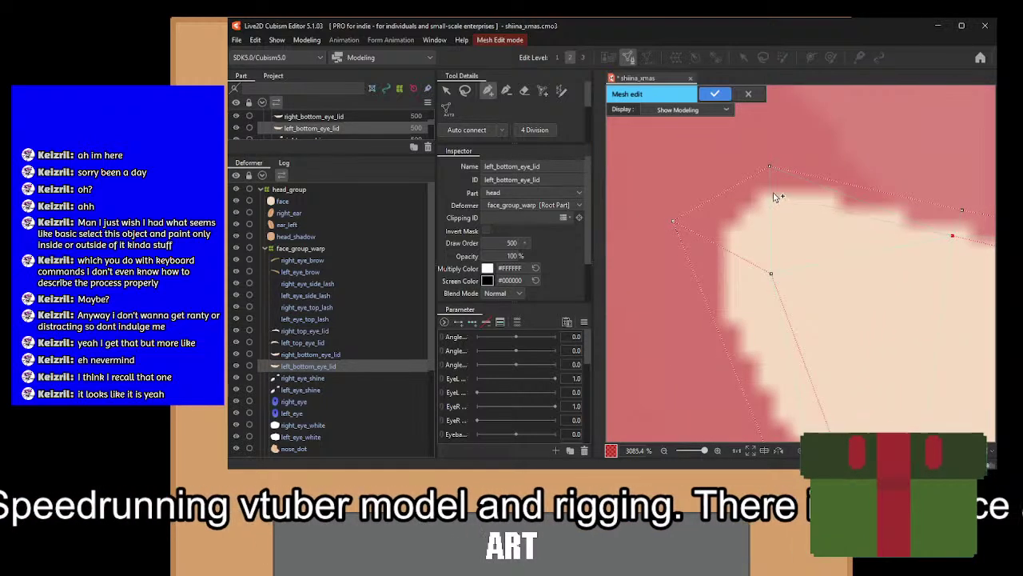
Close the inner vertex row at the eyelid's left end and connect its upper vertex to the outer outline.
click(772, 273)
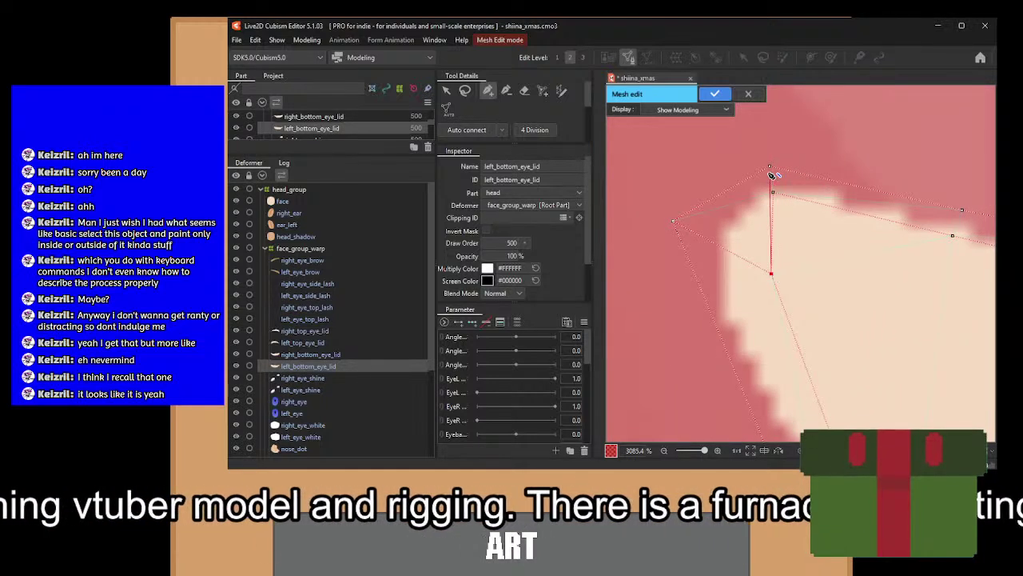
click(773, 192)
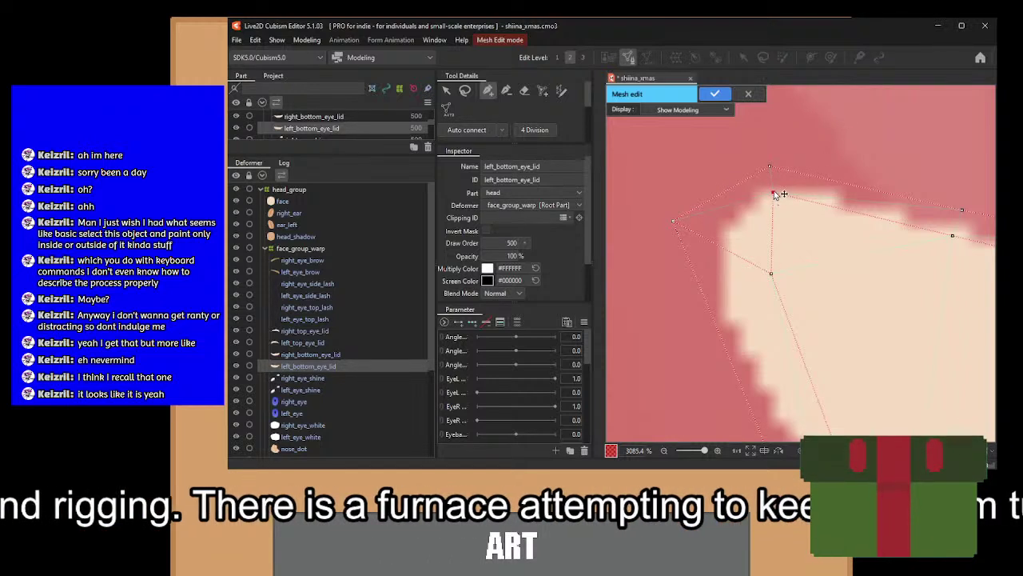
click(770, 167)
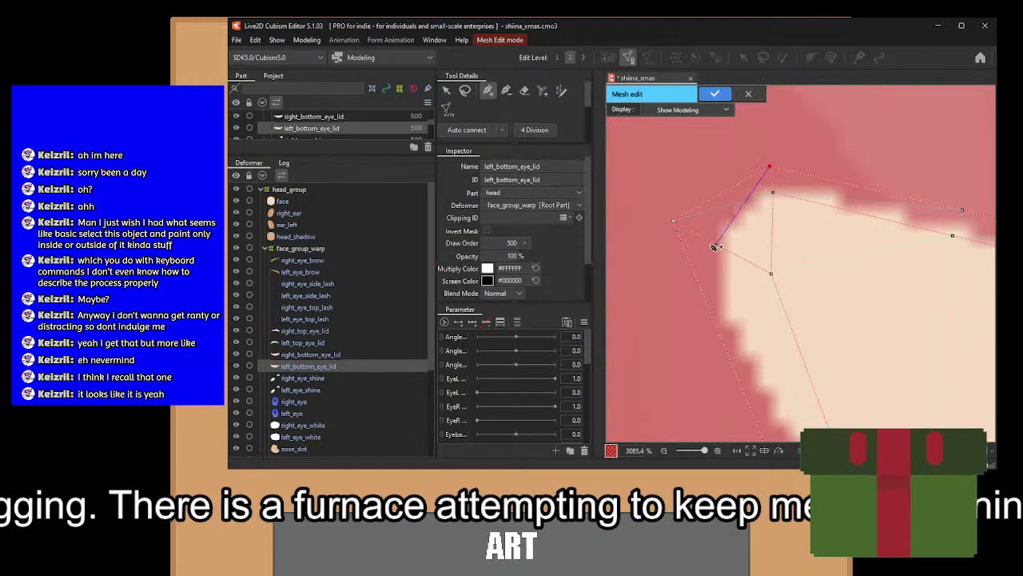
click(673, 220)
click(773, 191)
Add cross edges between matching outer and inner vertices along the left part of the eyelid's upper edge.
drag(963, 211, 785, 235)
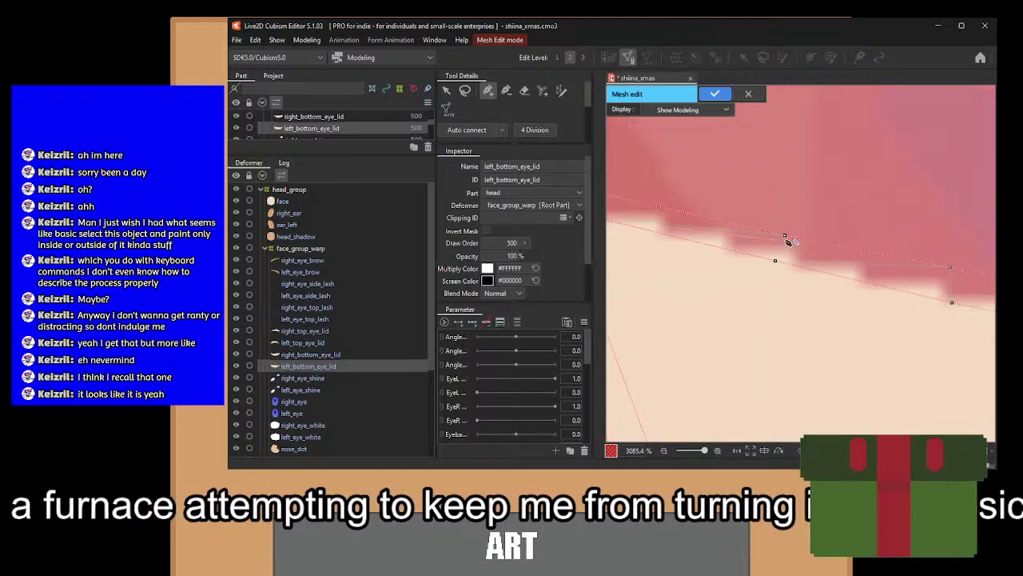
click(785, 235)
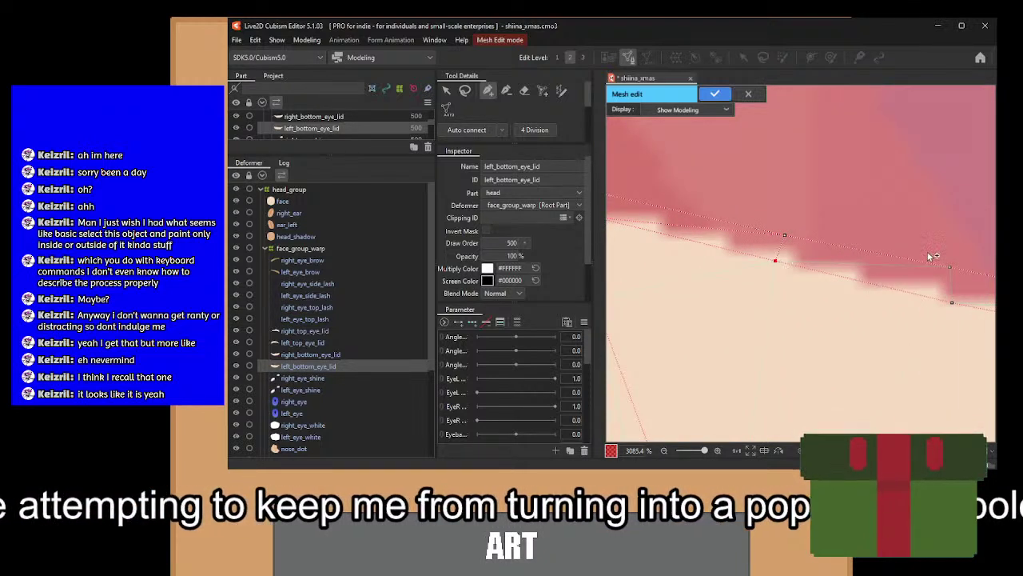
click(949, 269)
drag(952, 275, 752, 257)
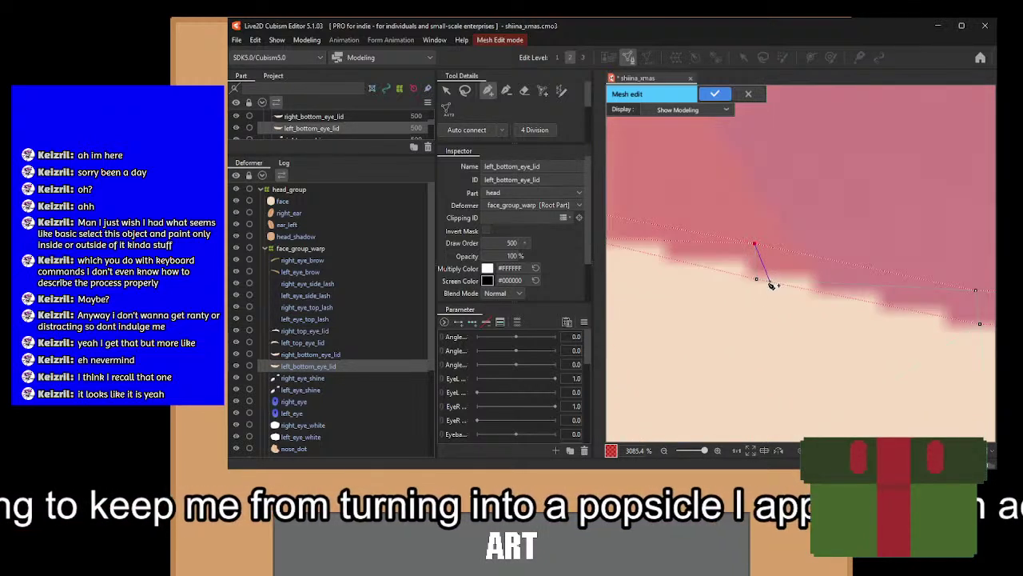
click(757, 280)
drag(846, 306, 710, 308)
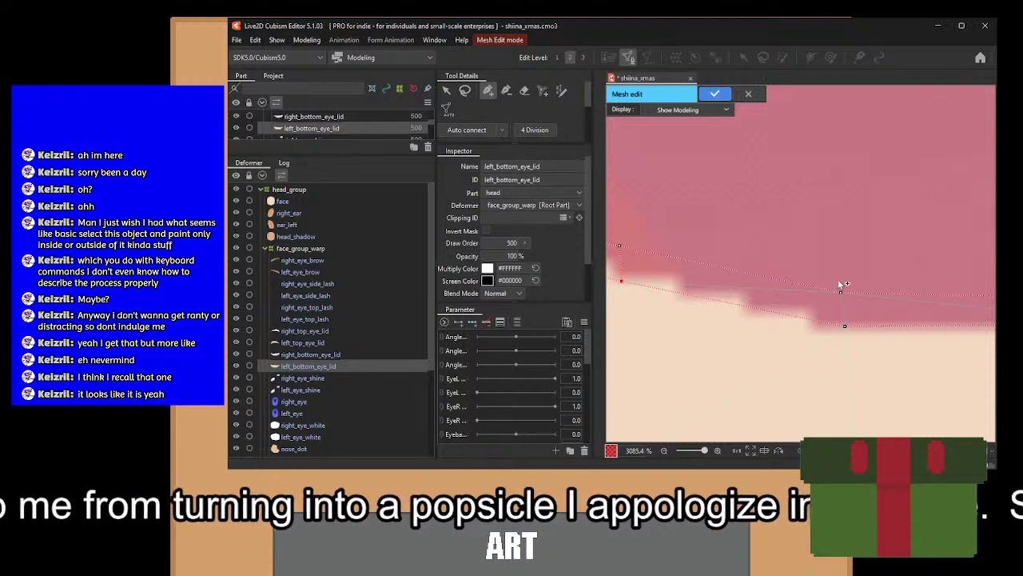
click(844, 324)
Add cross edges between matching outer and inner vertices along the middle part of the eyelid's upper edge.
drag(892, 323, 705, 299)
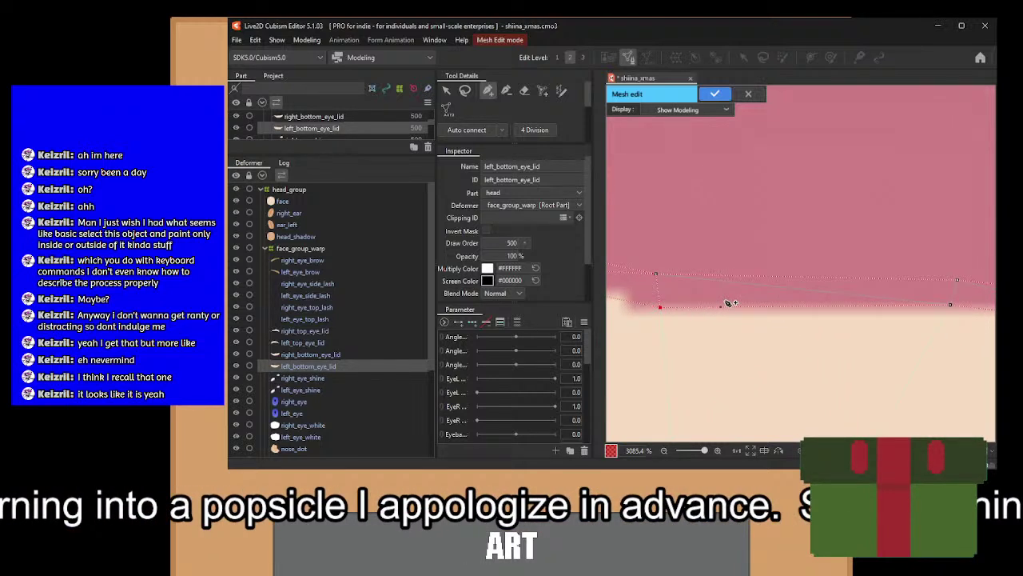
click(958, 280)
click(950, 304)
drag(950, 303, 691, 293)
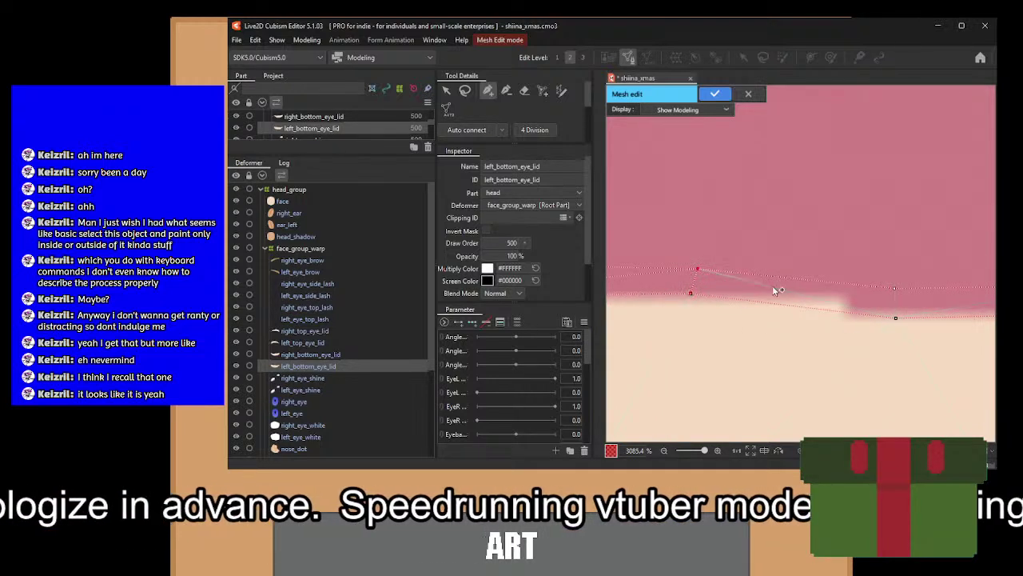
drag(946, 316, 667, 312)
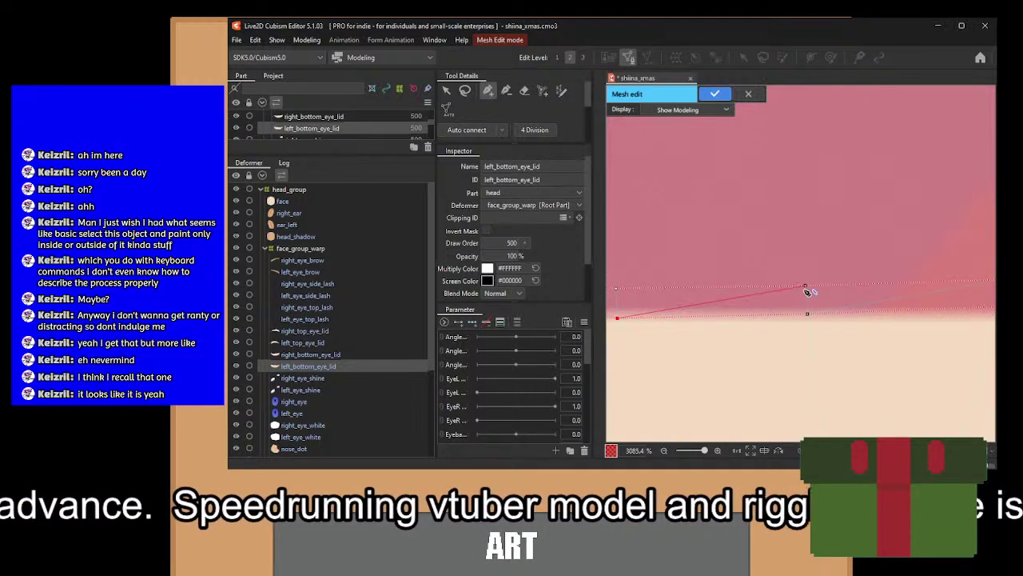
drag(871, 304, 714, 305)
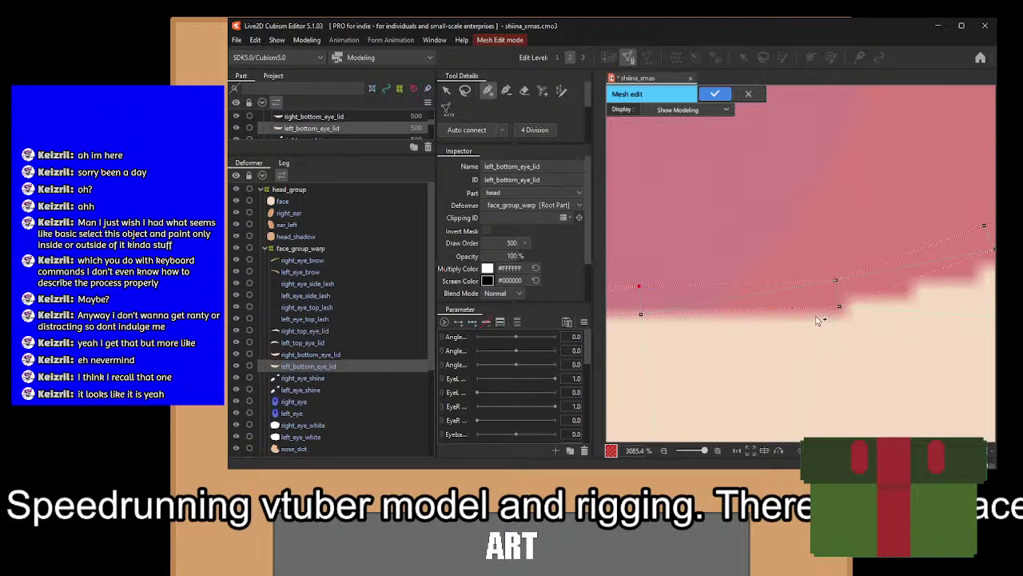
Continue the cross edges between the outer and inner rows along the right part of the eyelid's upper edge.
click(835, 280)
drag(890, 281, 702, 300)
click(807, 269)
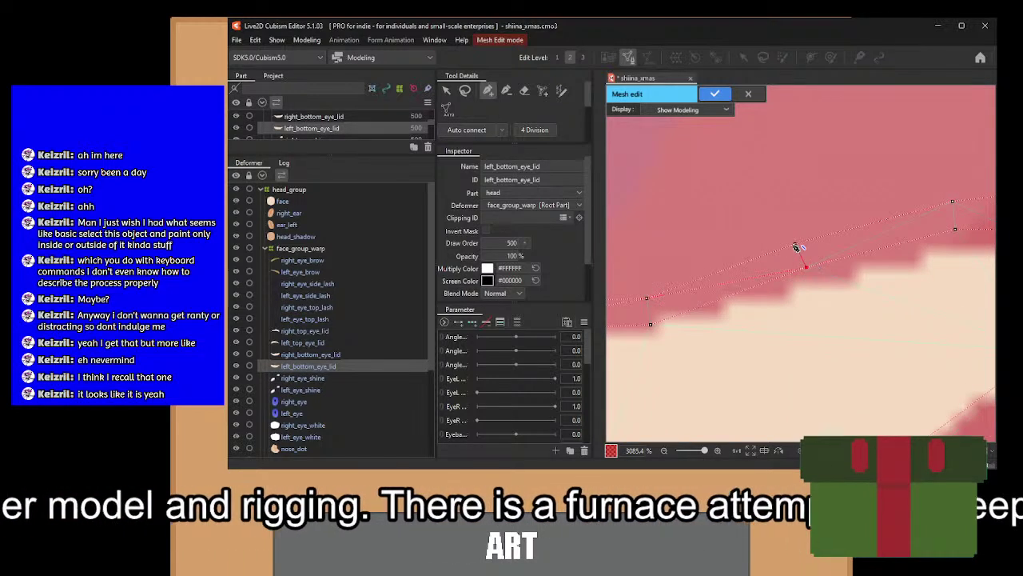
click(795, 244)
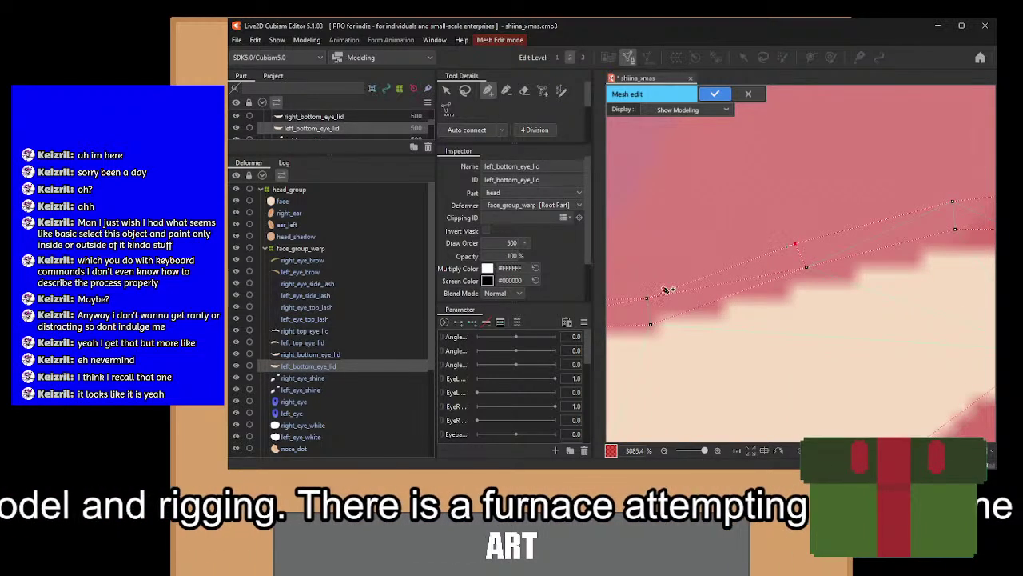
click(808, 269)
drag(909, 242, 819, 259)
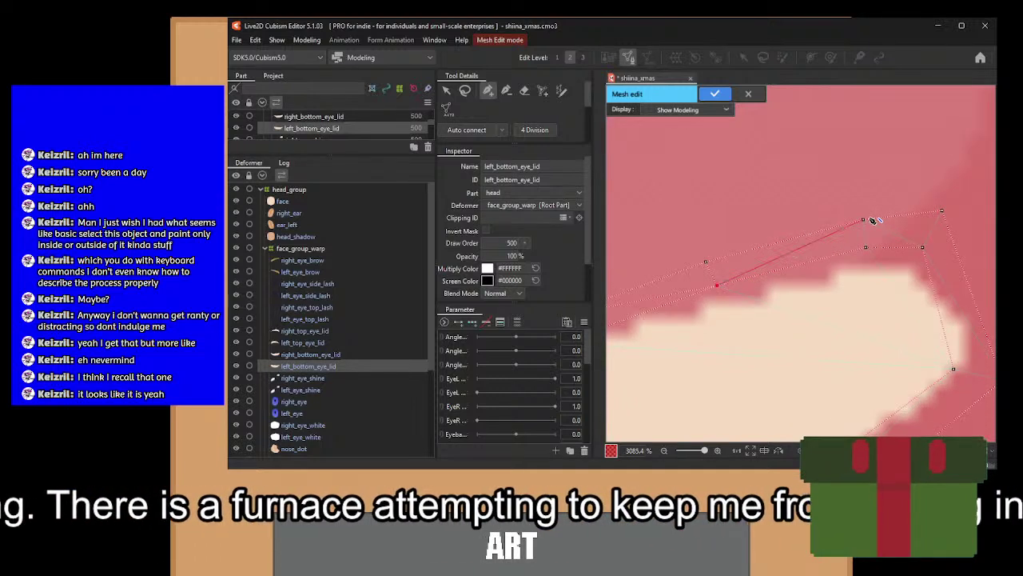
Connect the outer and inner vertices around the eyelid's upper-right corner and right tip.
click(923, 247)
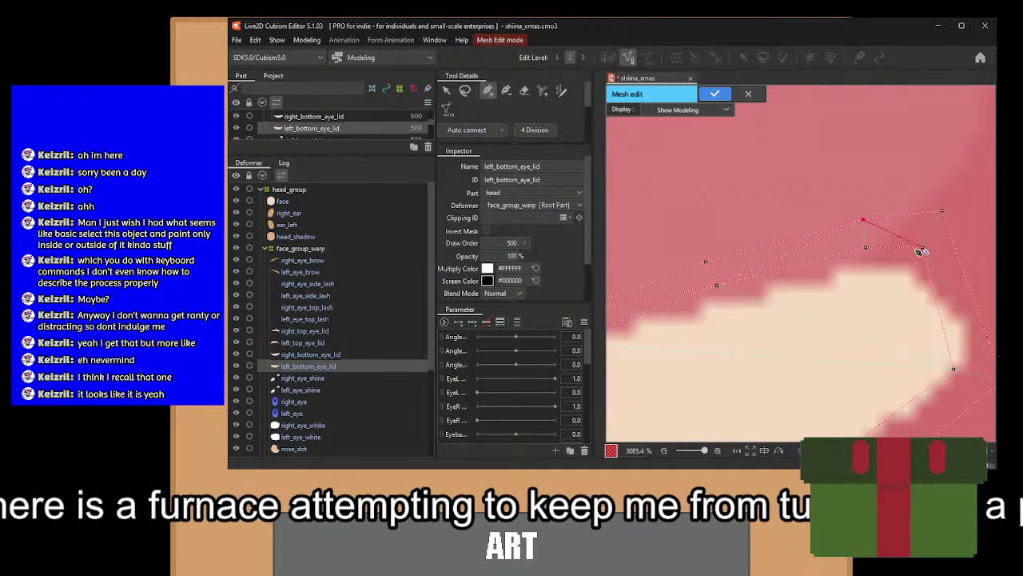
click(943, 213)
drag(926, 276, 830, 195)
scroll(849, 210, up, 1)
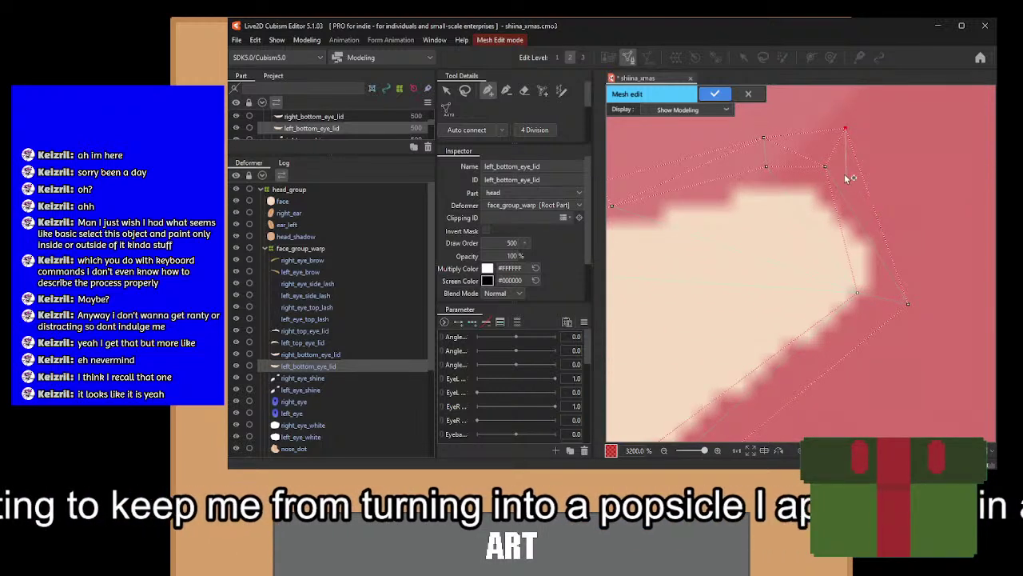
click(908, 303)
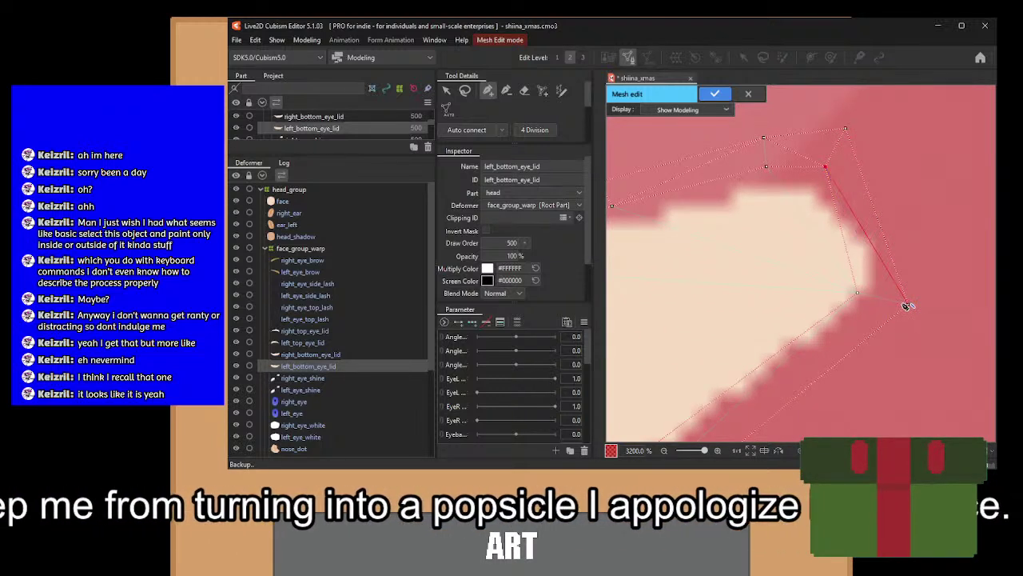
Switch the canvas background to the transparent checkerboard and connect the outer and inner rows down to the eyelid's lower-right corner.
click(627, 450)
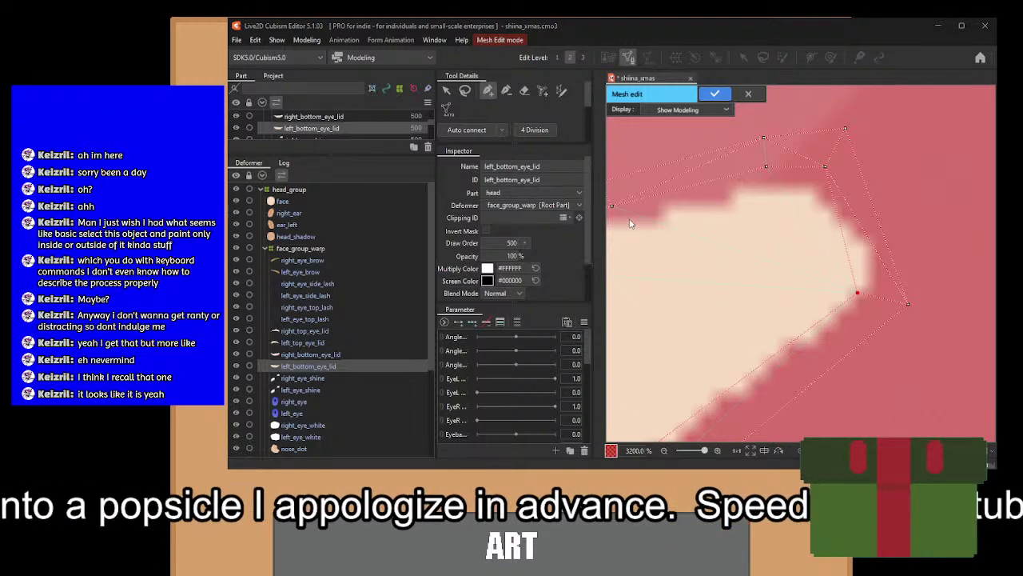
click(611, 450)
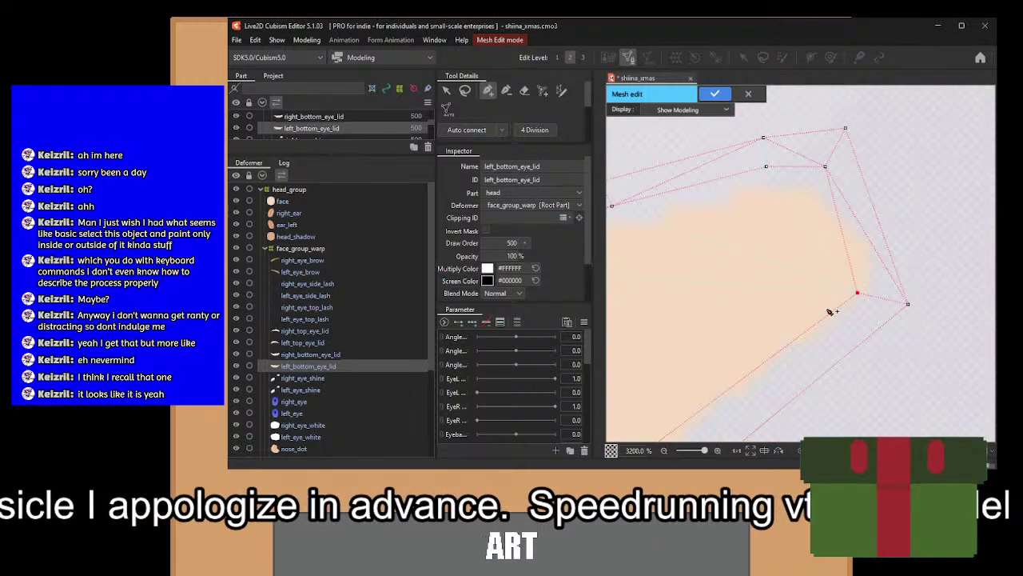
drag(925, 317, 887, 268)
drag(819, 306, 929, 120)
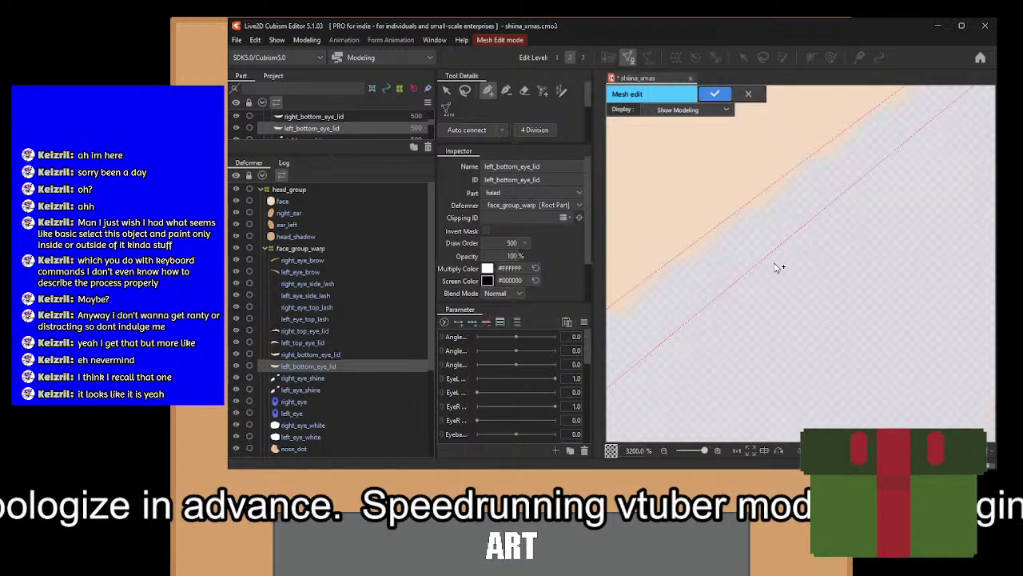
drag(631, 356, 936, 96)
click(742, 262)
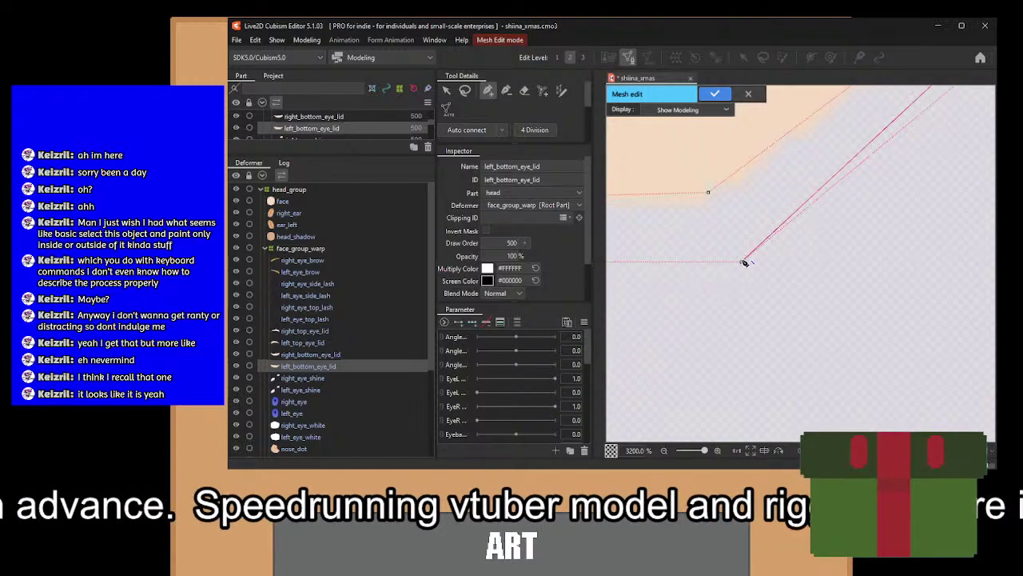
click(709, 192)
Add edges linking the outer and inner rows along the eyelid's bottom edge to its next corner on the left.
drag(656, 226, 947, 192)
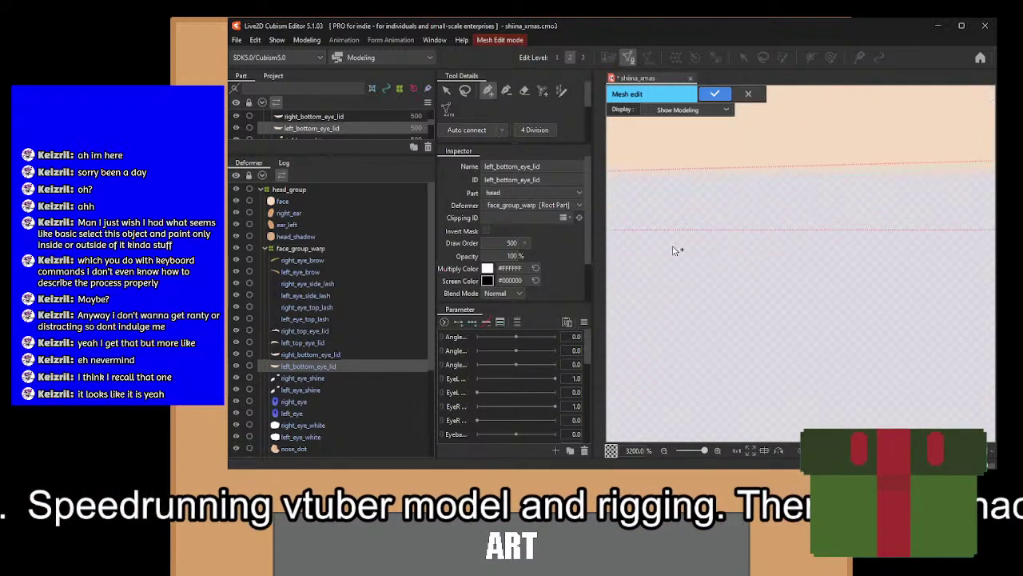
drag(673, 250, 955, 235)
click(724, 208)
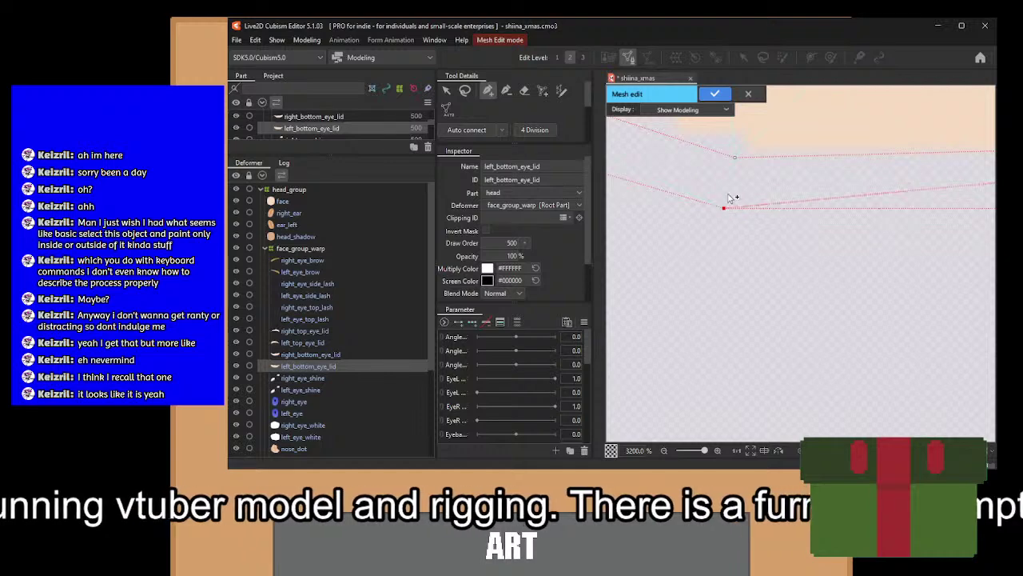
click(735, 158)
Link the outer and inner rows at the eyelid's lower-left corner and up its left side to the left tip.
drag(720, 182, 844, 283)
drag(635, 251, 808, 260)
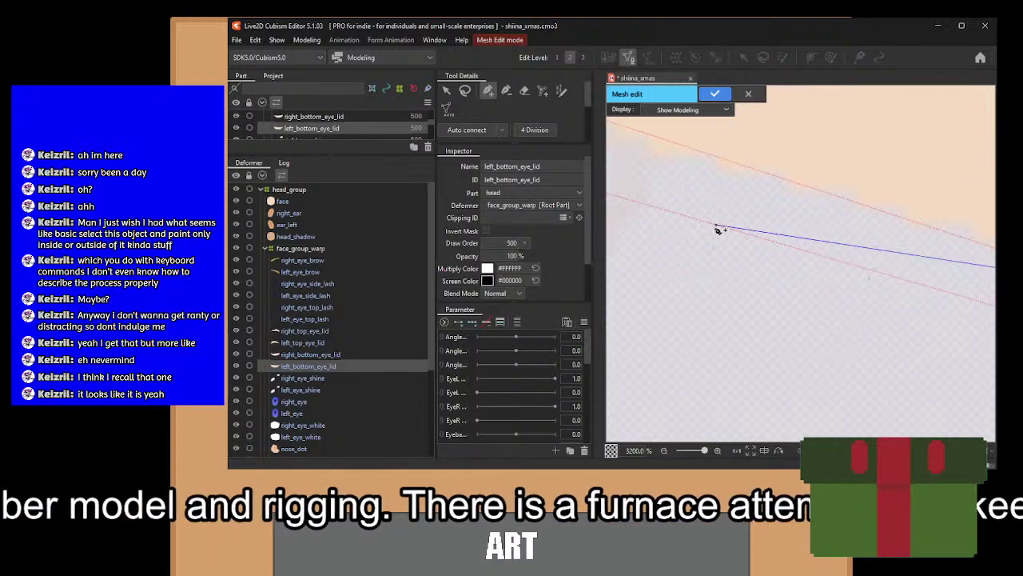
drag(717, 228, 839, 288)
click(772, 284)
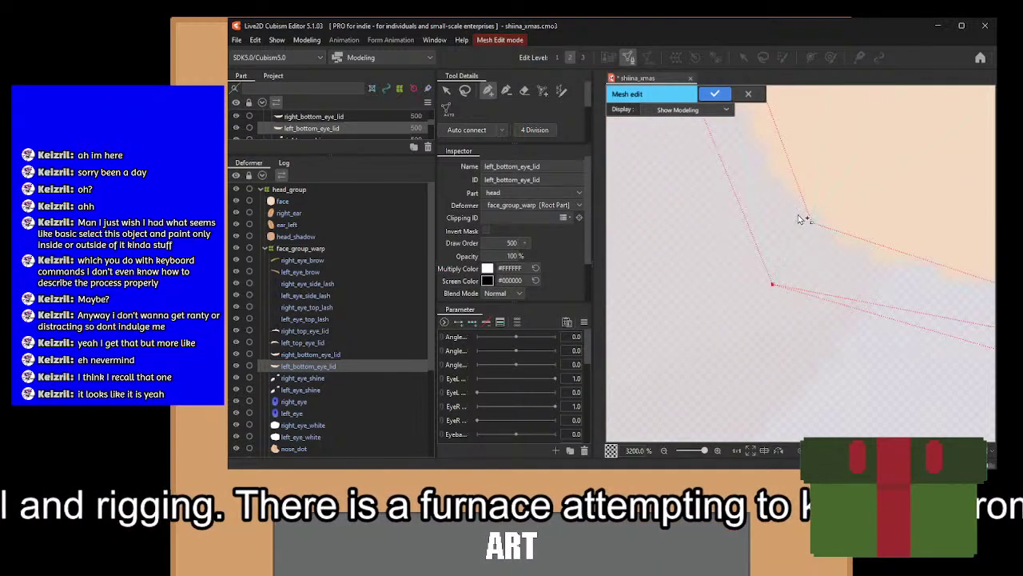
click(810, 223)
drag(757, 152, 829, 357)
drag(750, 246, 816, 151)
drag(891, 387, 848, 400)
drag(808, 192, 806, 324)
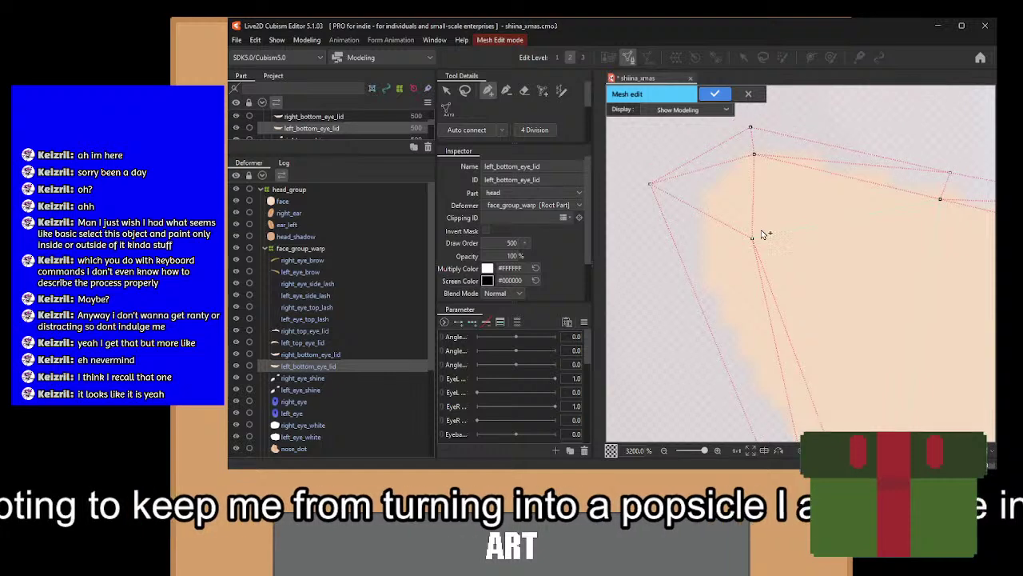
Try to run an extra row of vertices through the middle of the eyelid, starting from the inner vertex at its left end.
drag(923, 281, 813, 256)
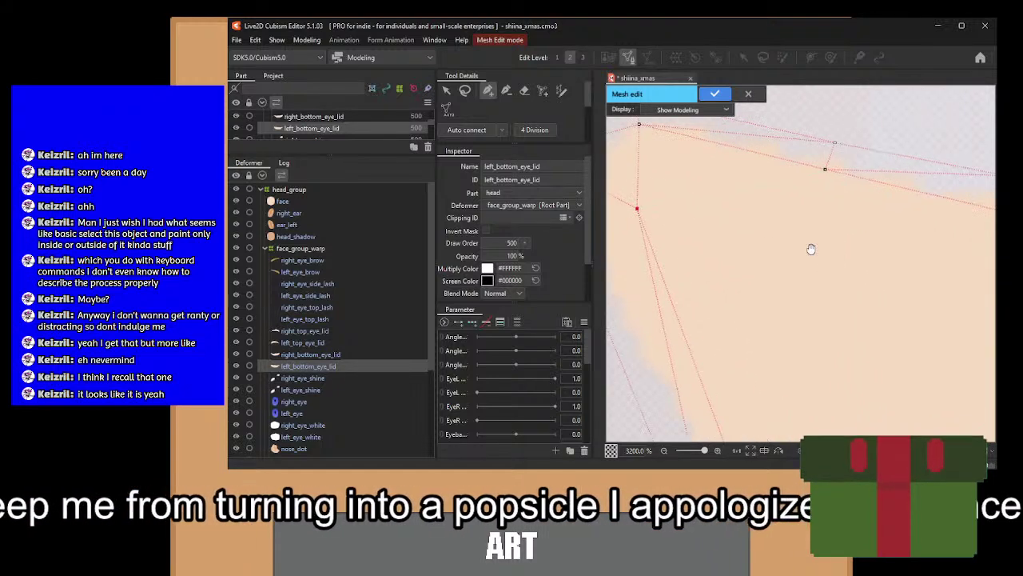
scroll(818, 265, down, 3)
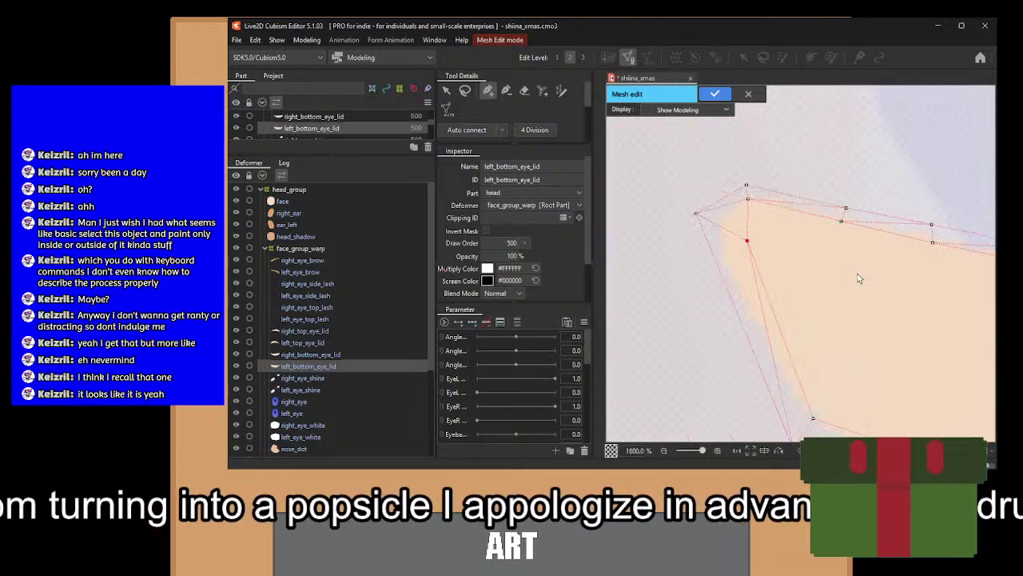
drag(841, 280, 819, 273)
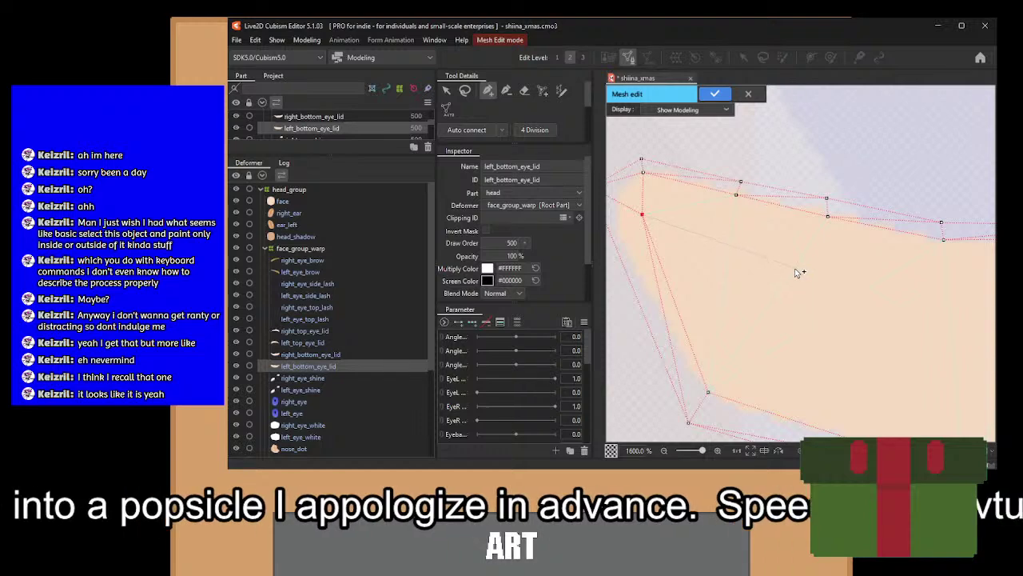
drag(819, 359, 770, 221)
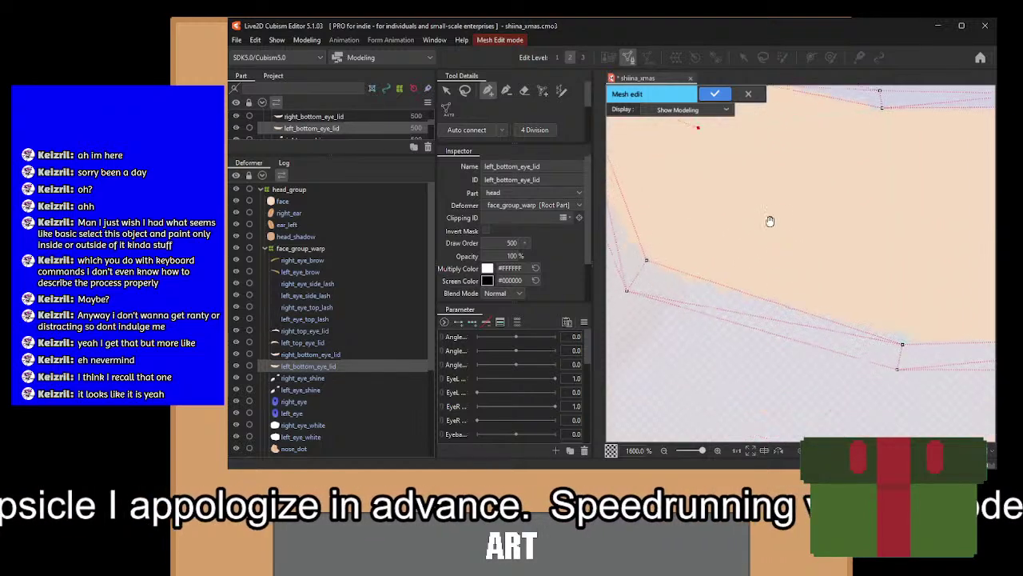
drag(918, 290, 712, 296)
drag(838, 283, 744, 300)
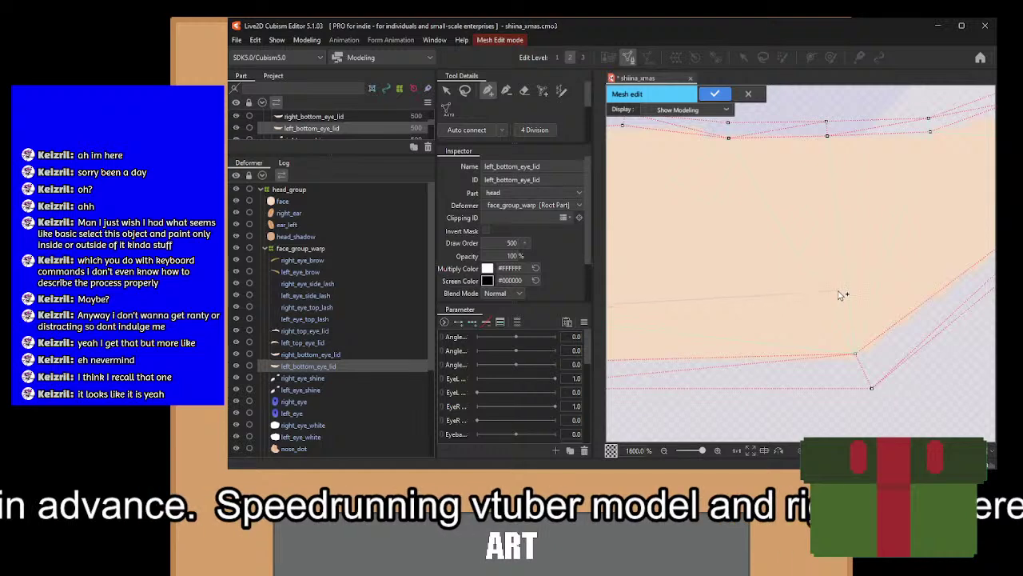
drag(907, 253, 759, 320)
drag(807, 291, 747, 307)
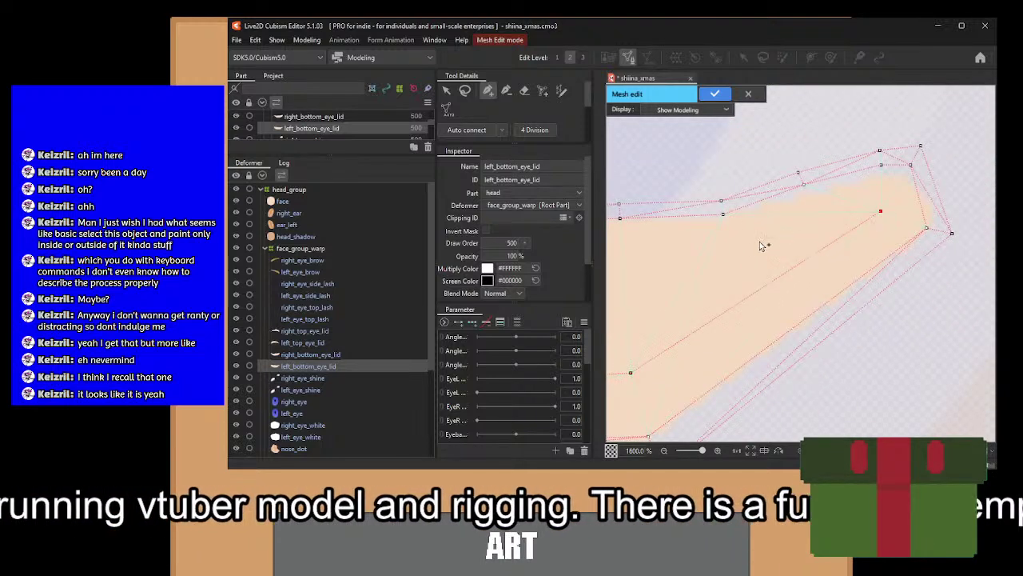
drag(723, 254, 898, 209)
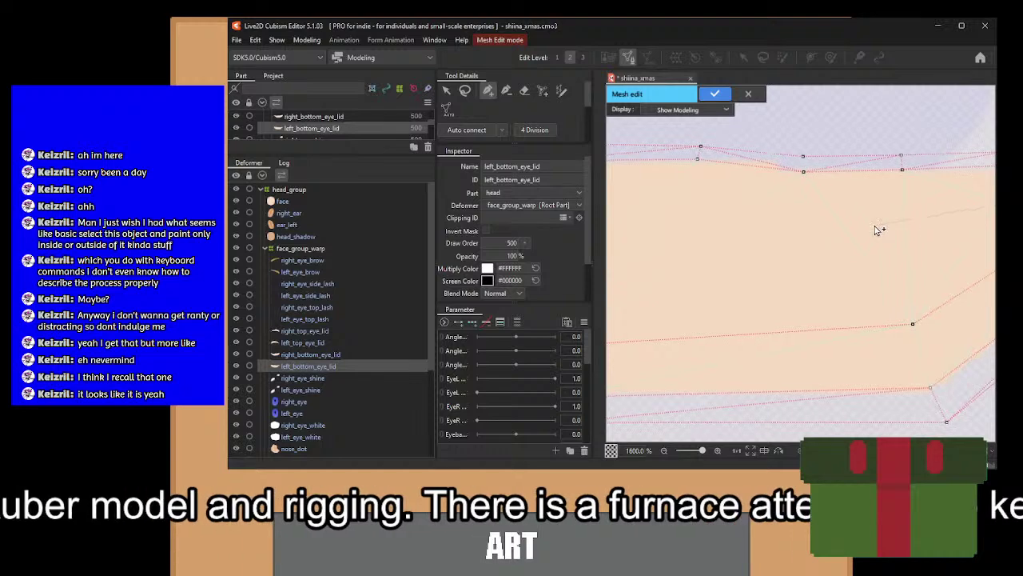
drag(678, 256, 919, 265)
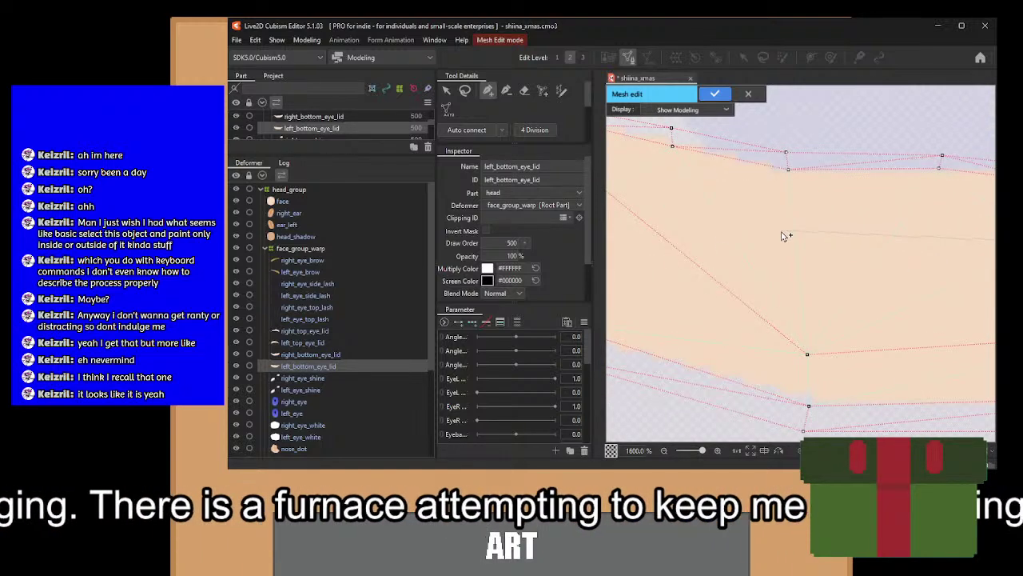
Undo the extra vertices placed through the middle of the eyelid.
scroll(782, 234, down, 3)
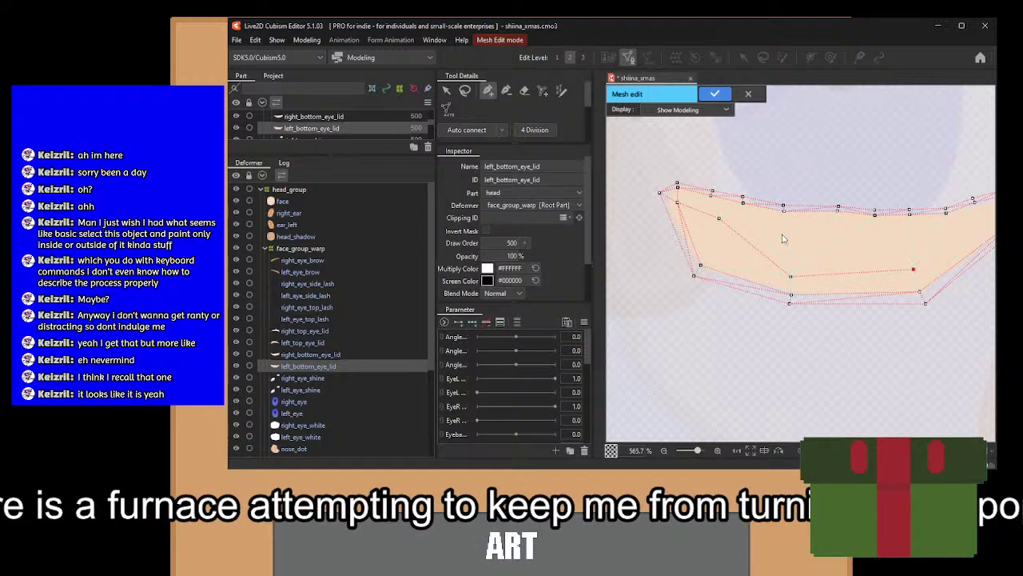
key(ctrl+z)
key(ctrl+z)
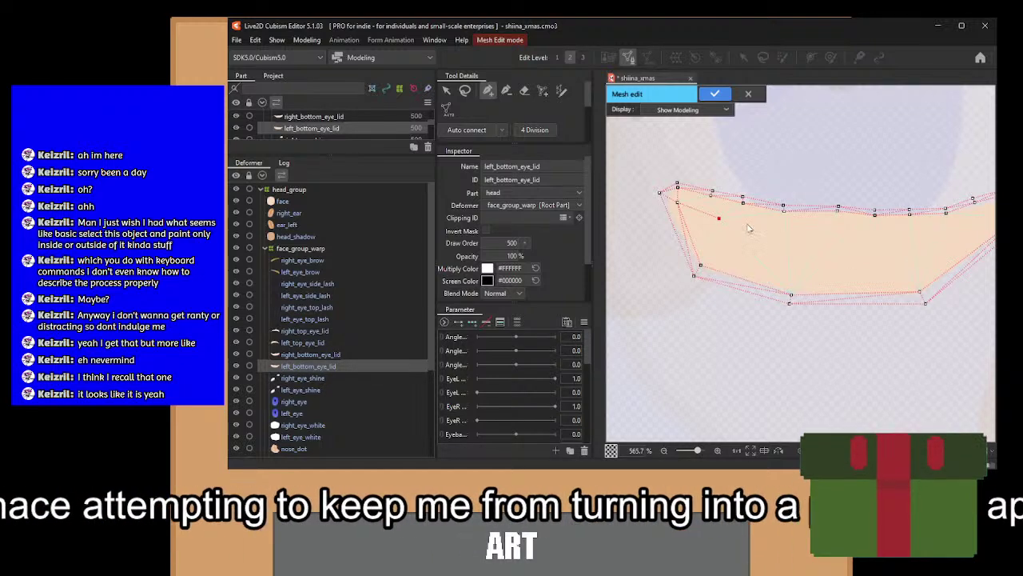
Connect the inner upper and lower vertices with zigzag edges across the left part of the eyelid's interior.
scroll(728, 220, up, 3)
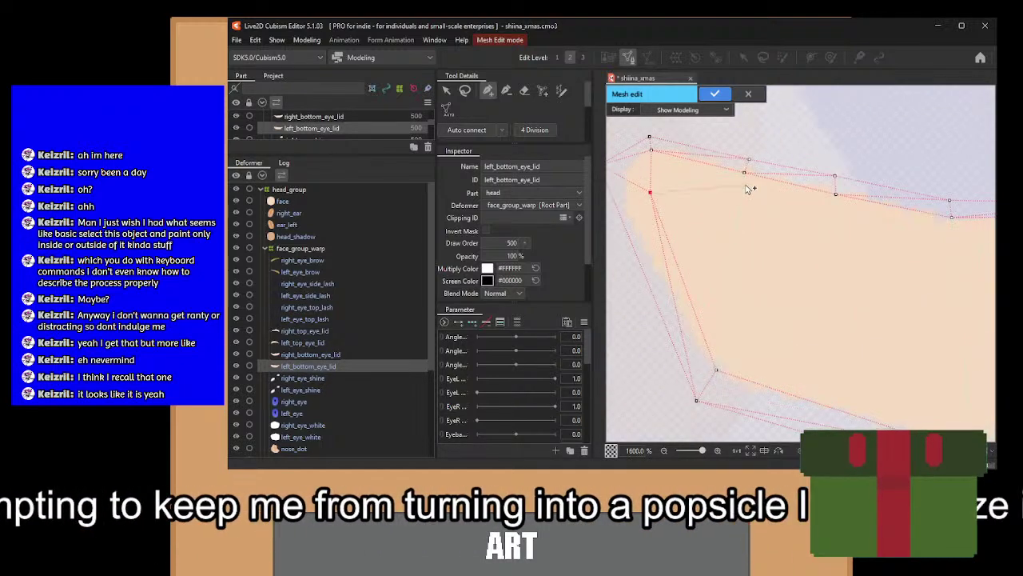
click(716, 370)
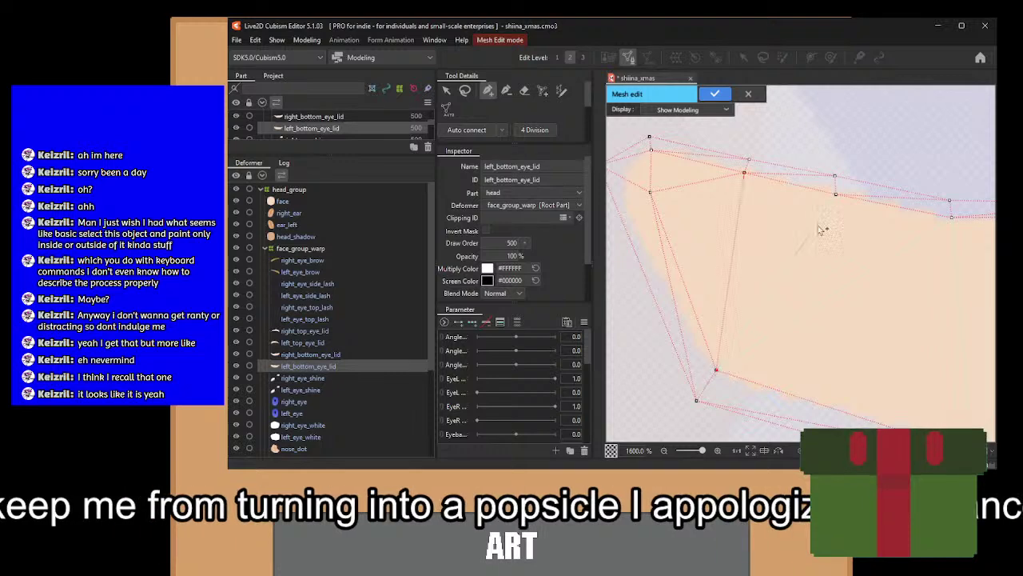
click(835, 195)
drag(836, 351, 672, 226)
click(809, 328)
drag(795, 135, 811, 231)
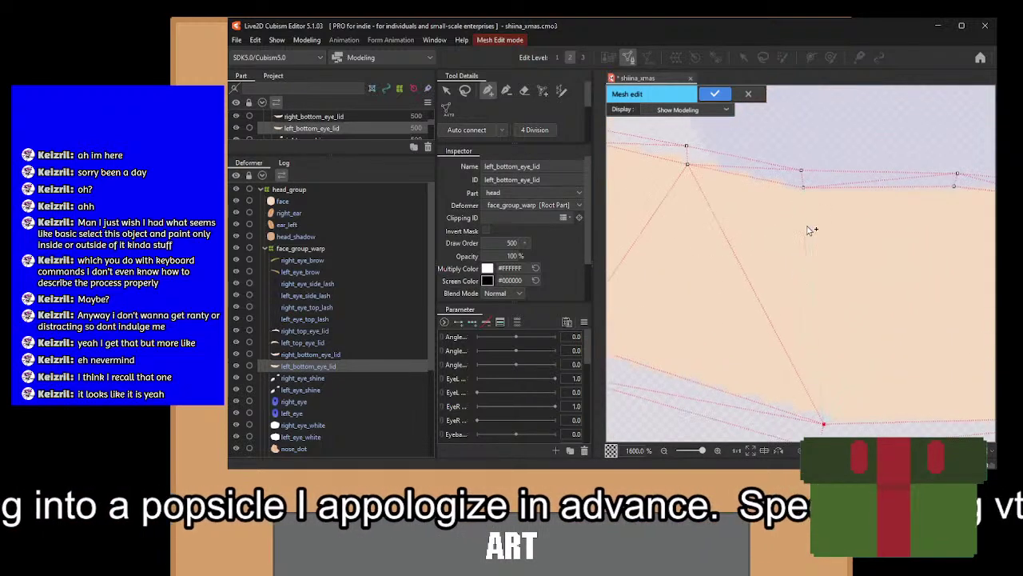
click(804, 187)
Continue the zigzag edges between inner upper and lower vertices across the middle of the eyelid to the lower-right corner.
drag(878, 302, 842, 237)
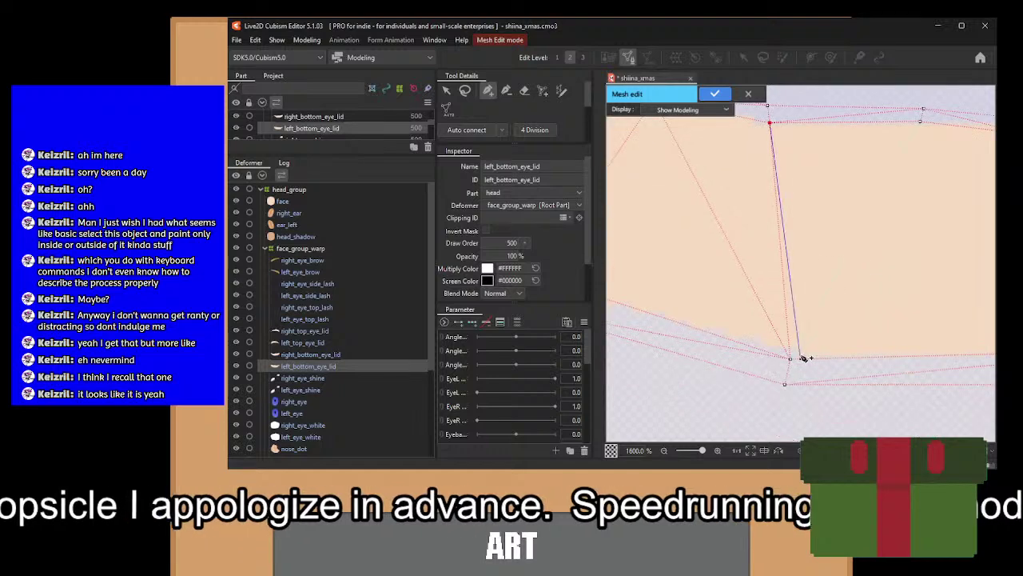
click(792, 361)
drag(883, 210, 819, 269)
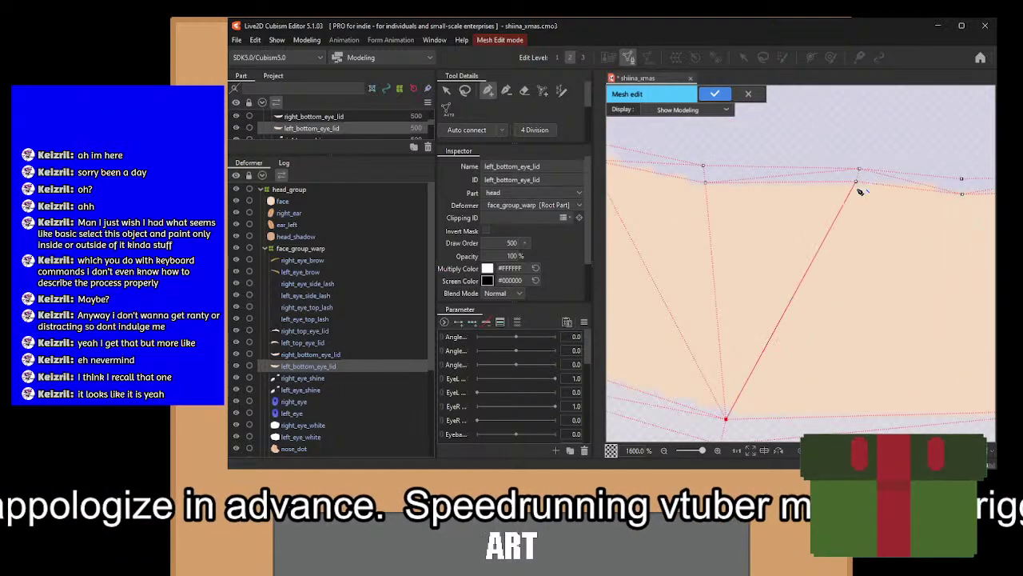
click(856, 183)
drag(883, 220, 771, 156)
click(975, 345)
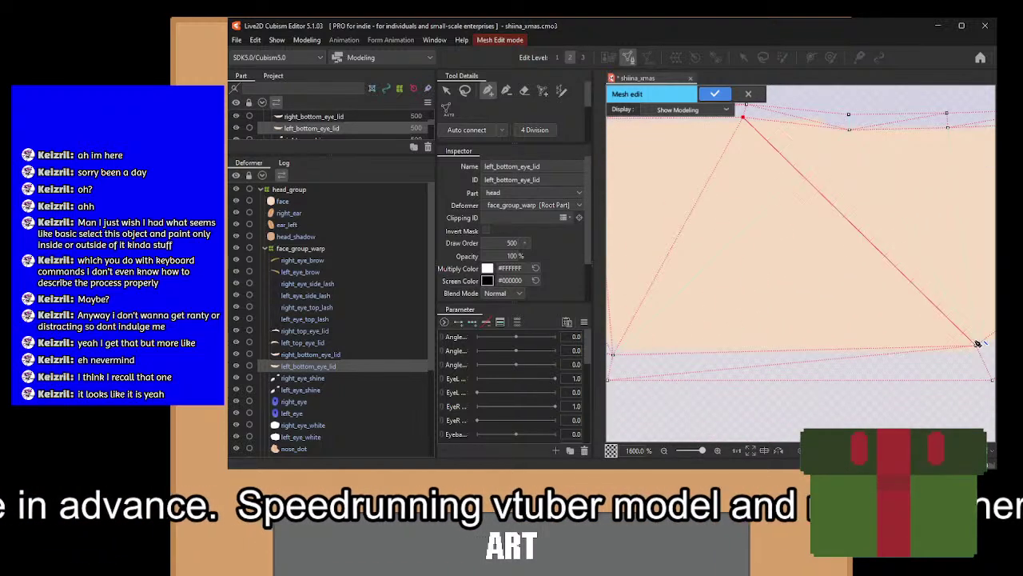
Connect the inner upper vertices to the lower-right corner vertex of the left_bottom_eye_lid mesh with fanned edges.
click(849, 128)
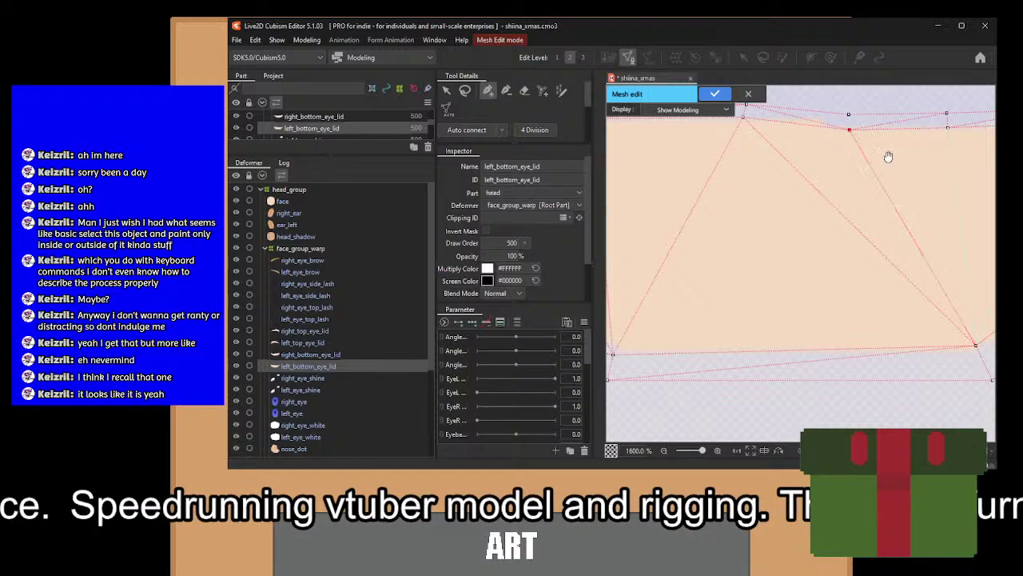
drag(887, 162, 769, 165)
click(828, 131)
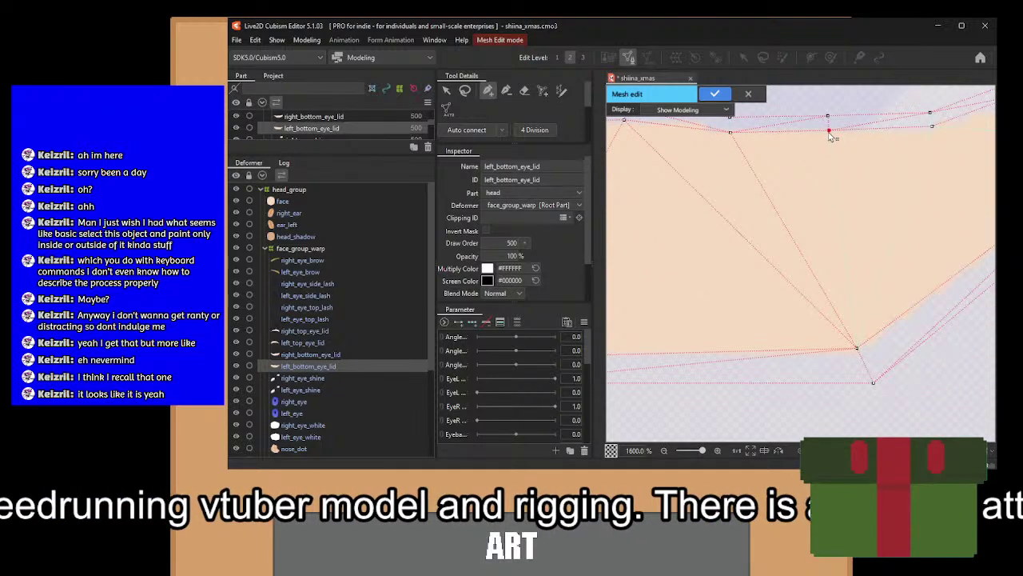
click(858, 348)
drag(900, 237, 833, 309)
click(865, 196)
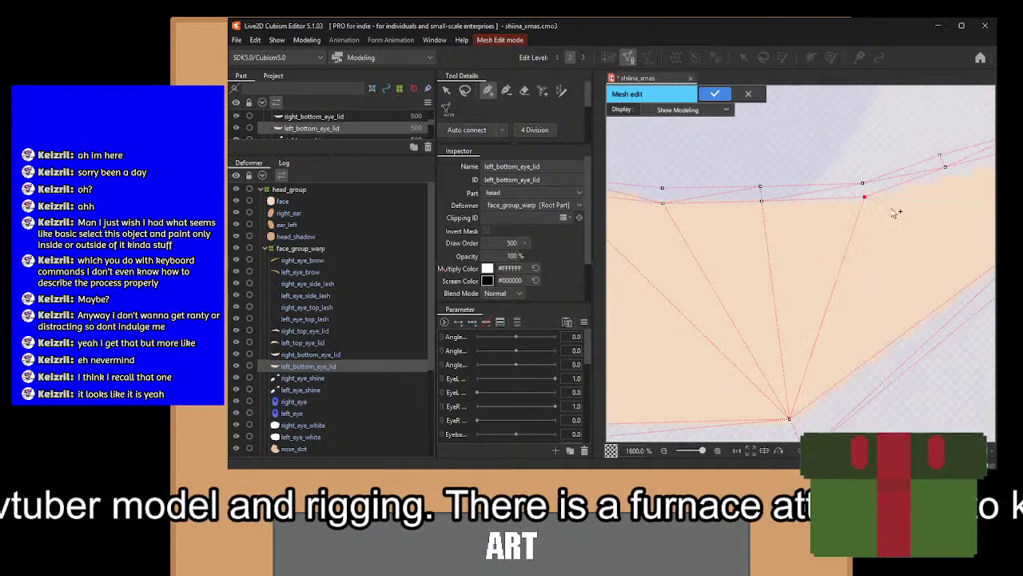
Join the inner vertices at the eyelid's right tip with the remaining edges and apply the left_bottom_eye_lid mesh edit.
drag(965, 220, 781, 244)
click(884, 235)
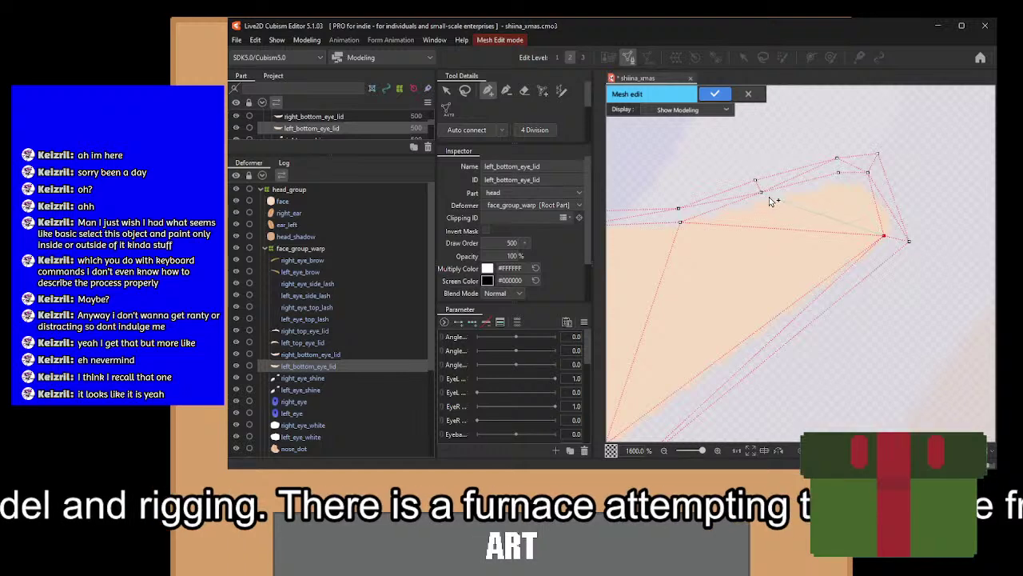
click(761, 192)
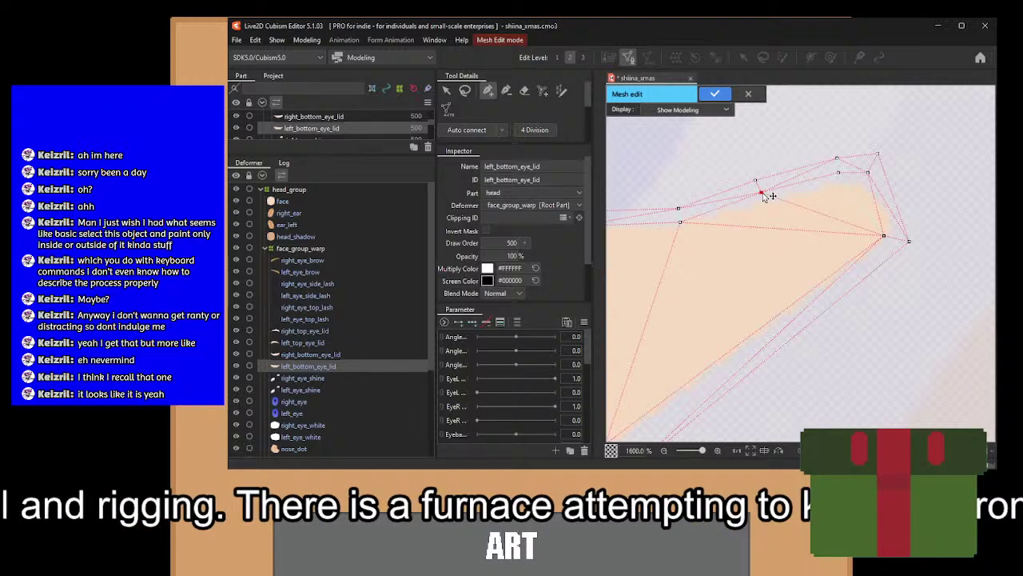
click(838, 173)
click(714, 95)
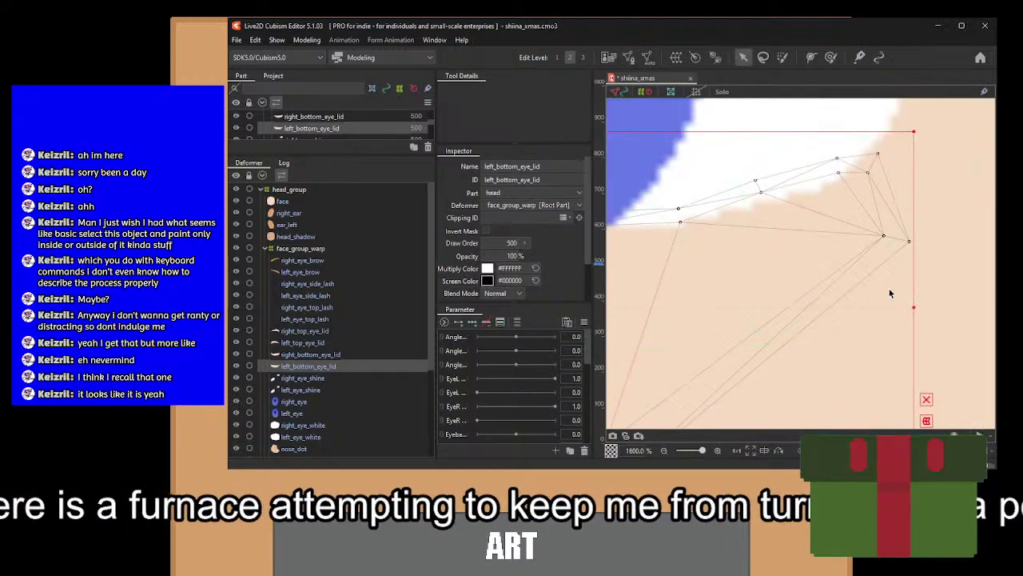
Open the left_top_eye_lid mesh for manual editing and erase its entire existing mesh.
scroll(890, 290, down, 6)
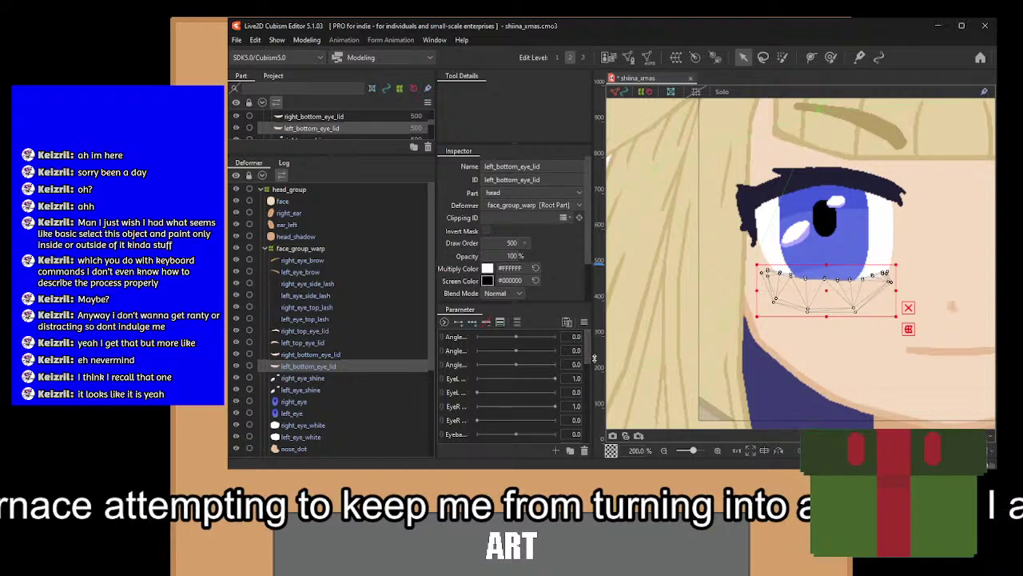
click(302, 342)
drag(682, 237, 650, 289)
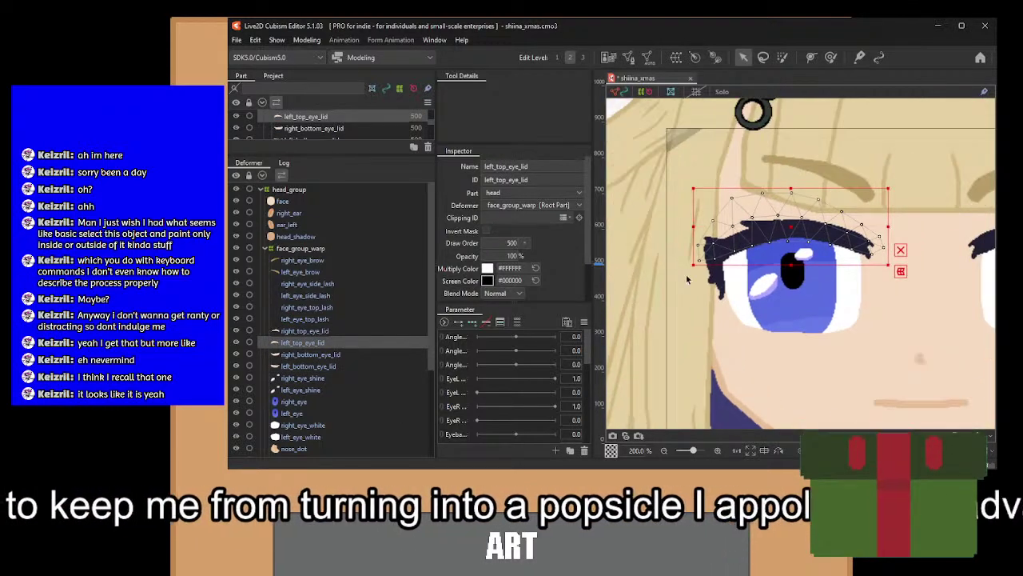
click(628, 59)
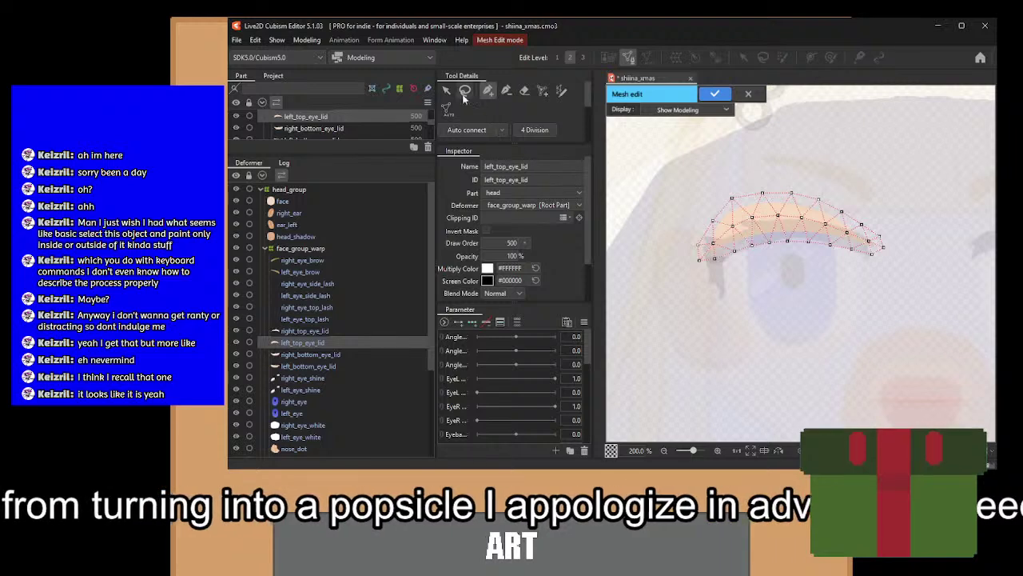
click(524, 93)
mouse_move(719, 268)
mouse_down()
mouse_move(749, 232)
mouse_move(907, 262)
mouse_up()
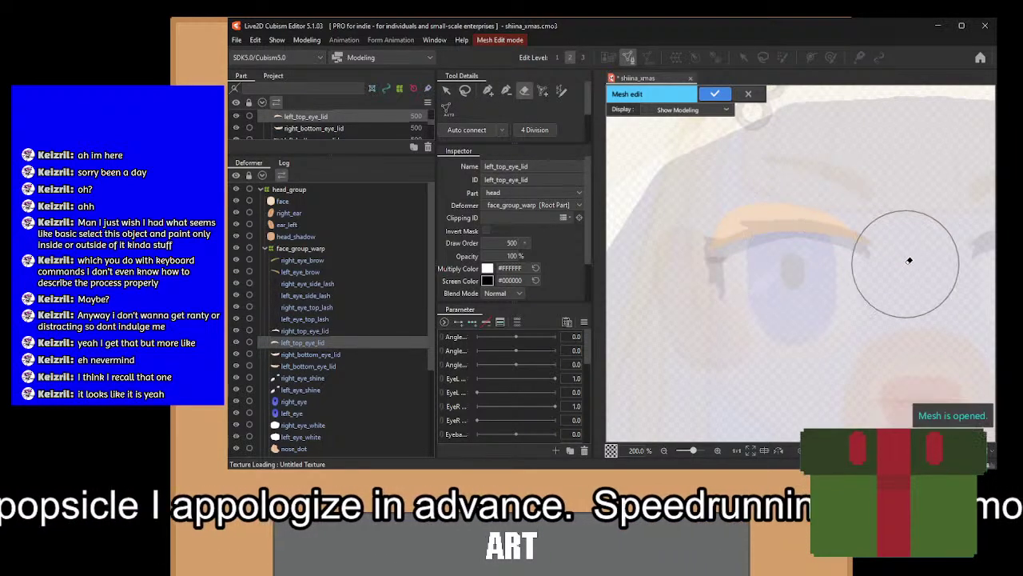
Place a row of connected vertices just below the top eyelid's lower edge, from its left corner around the right tip.
click(485, 91)
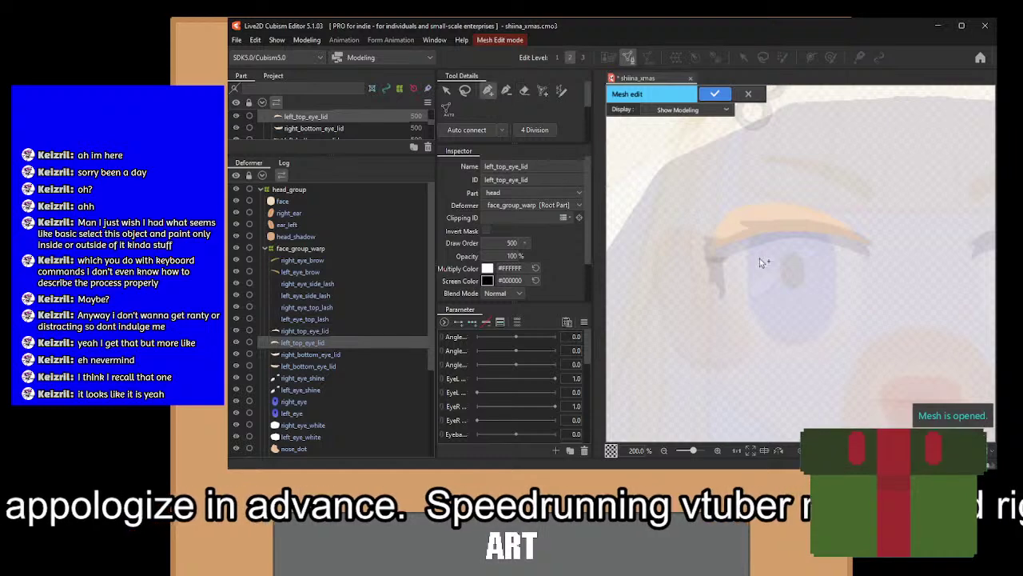
scroll(759, 258, up, 6)
scroll(767, 271, down, 2)
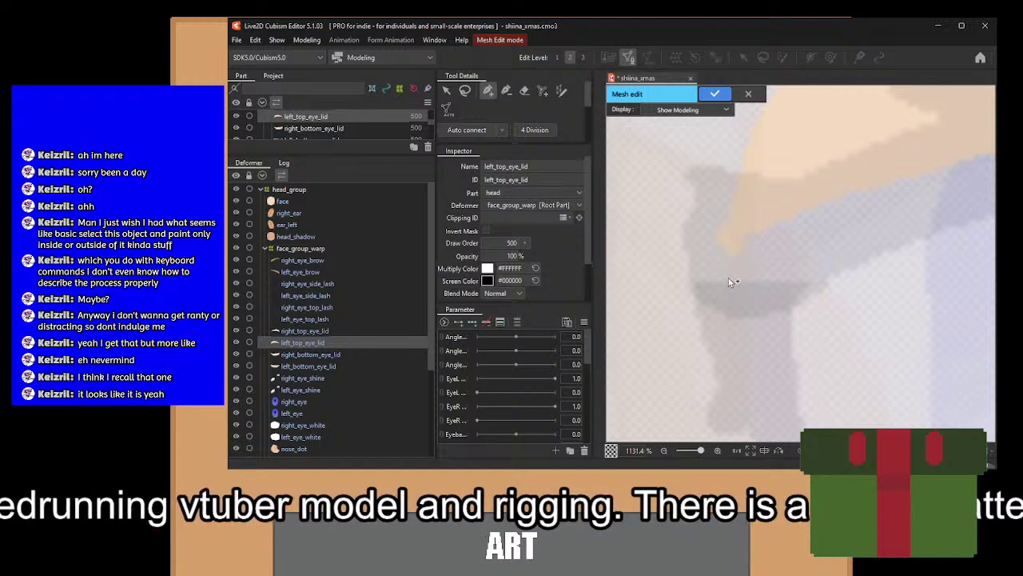
click(728, 277)
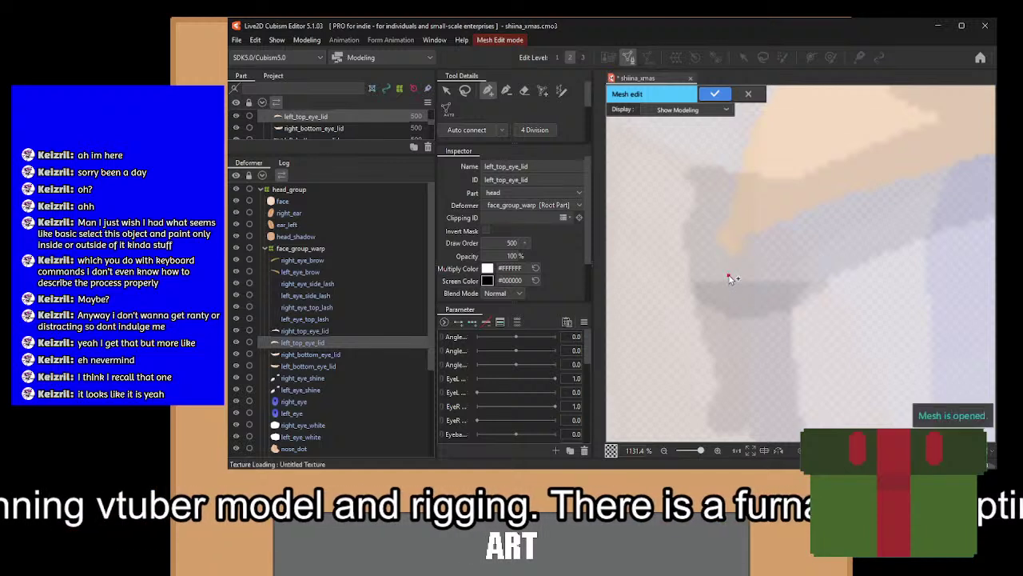
click(770, 251)
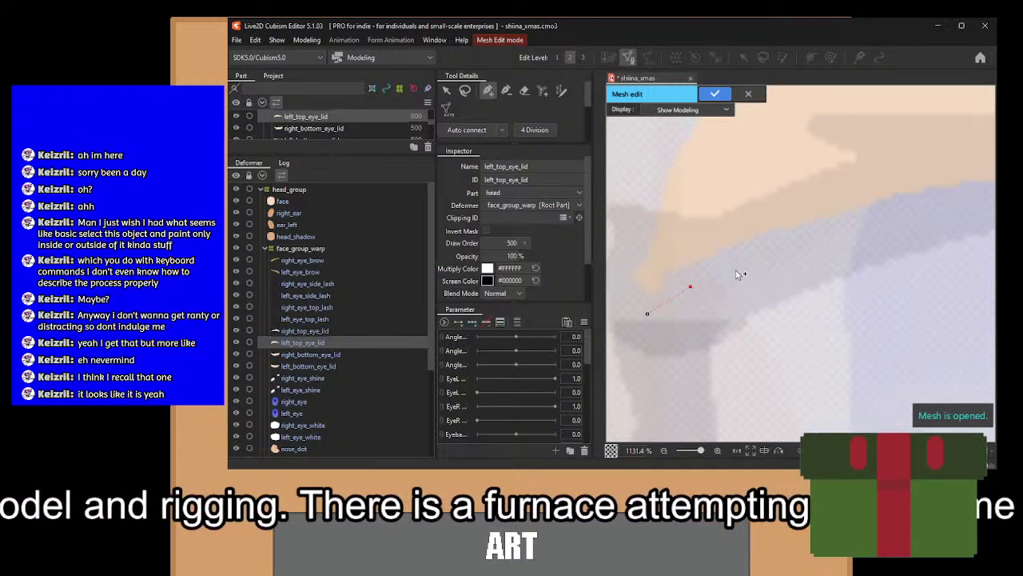
click(735, 270)
drag(868, 232, 761, 268)
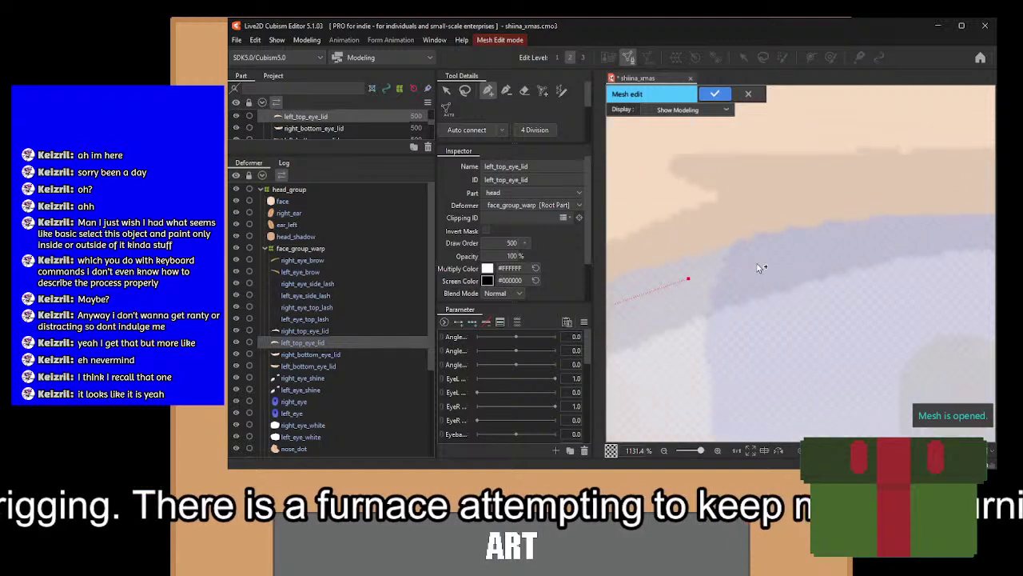
click(776, 256)
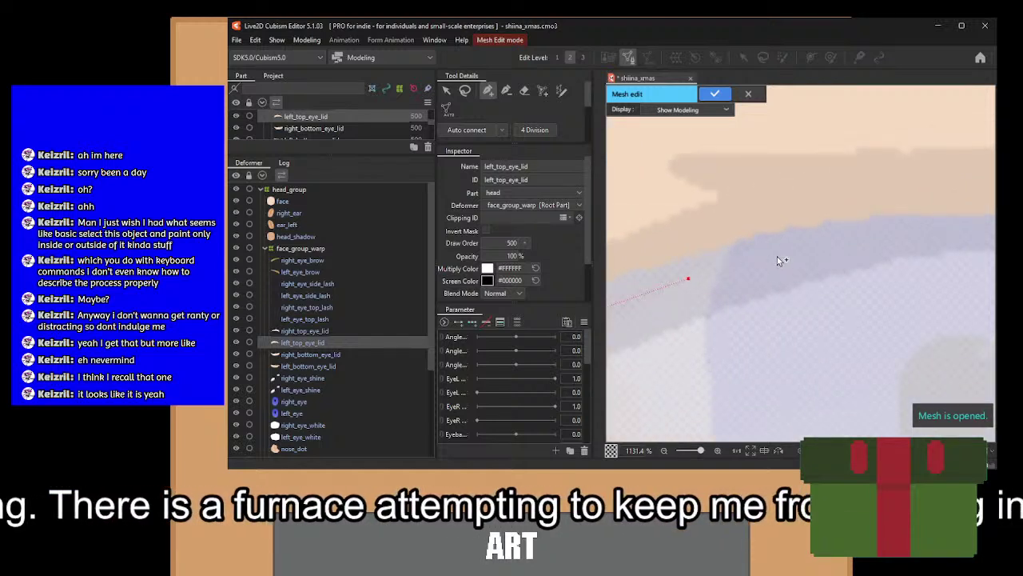
click(868, 242)
drag(906, 249, 752, 306)
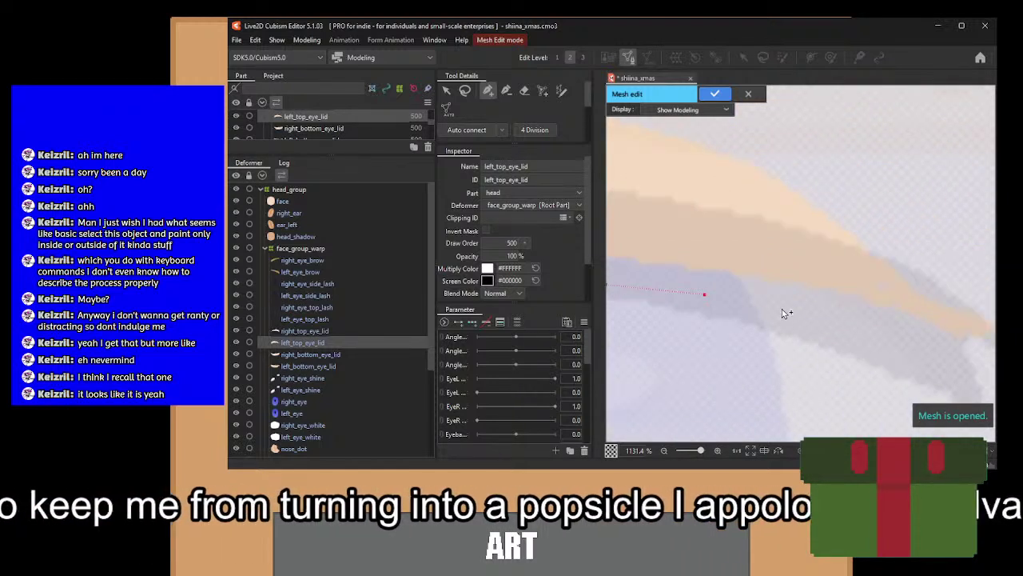
drag(842, 327, 759, 305)
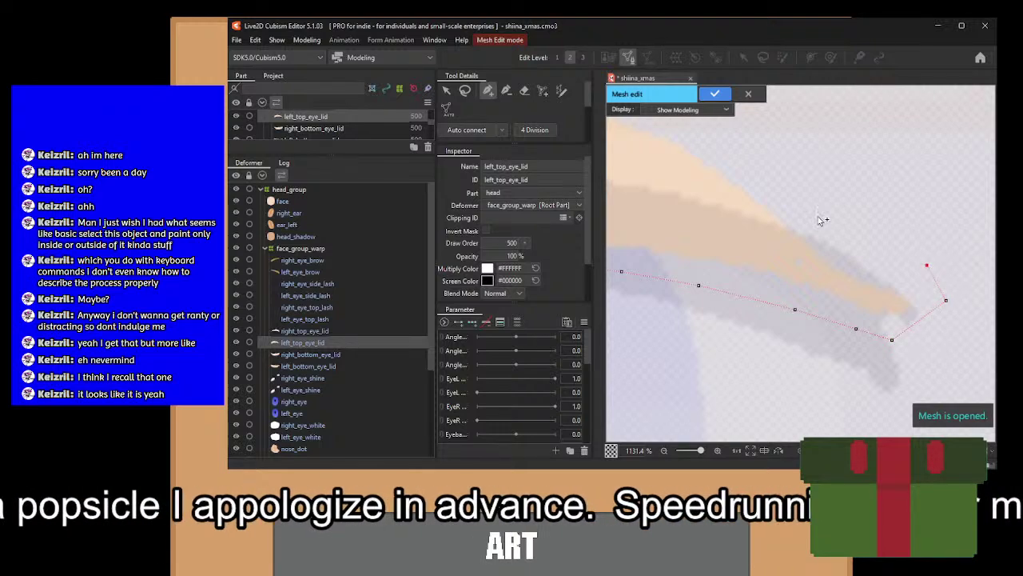
Continue the outline above the top eyelid's upper edge from right to left and close it at the starting vertex.
scroll(832, 215, up, 5)
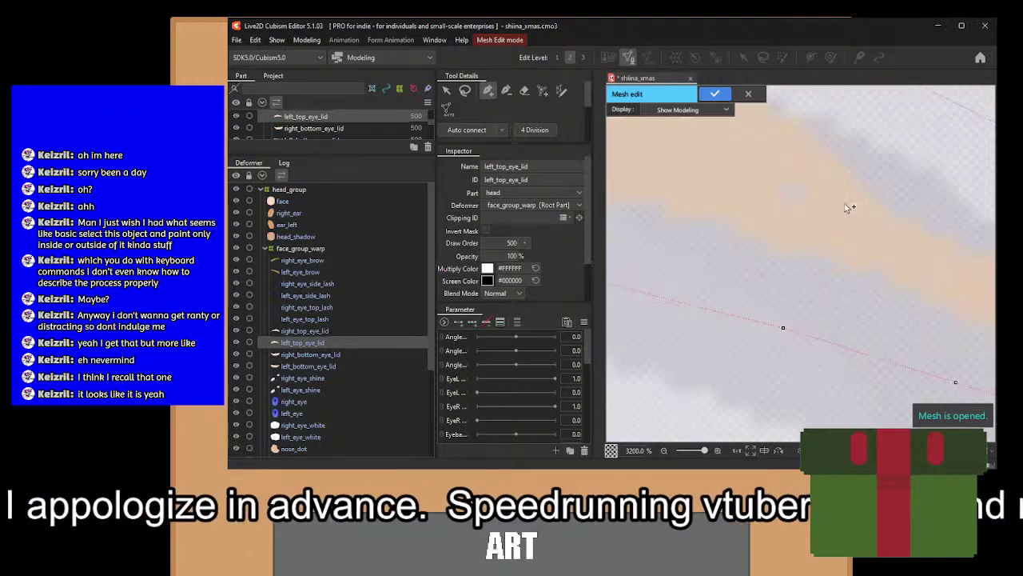
scroll(858, 206, down, 6)
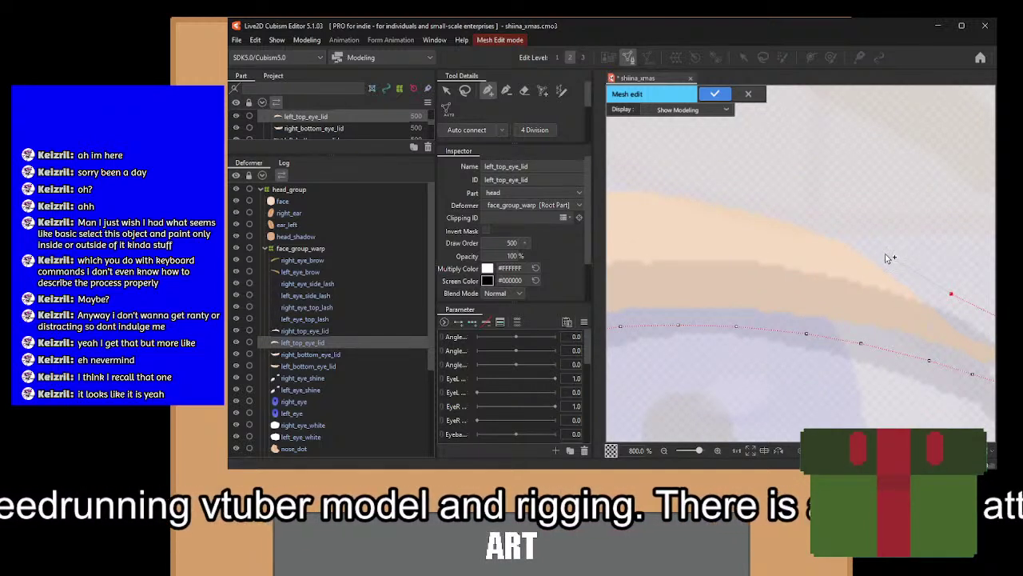
scroll(645, 215, down, 1)
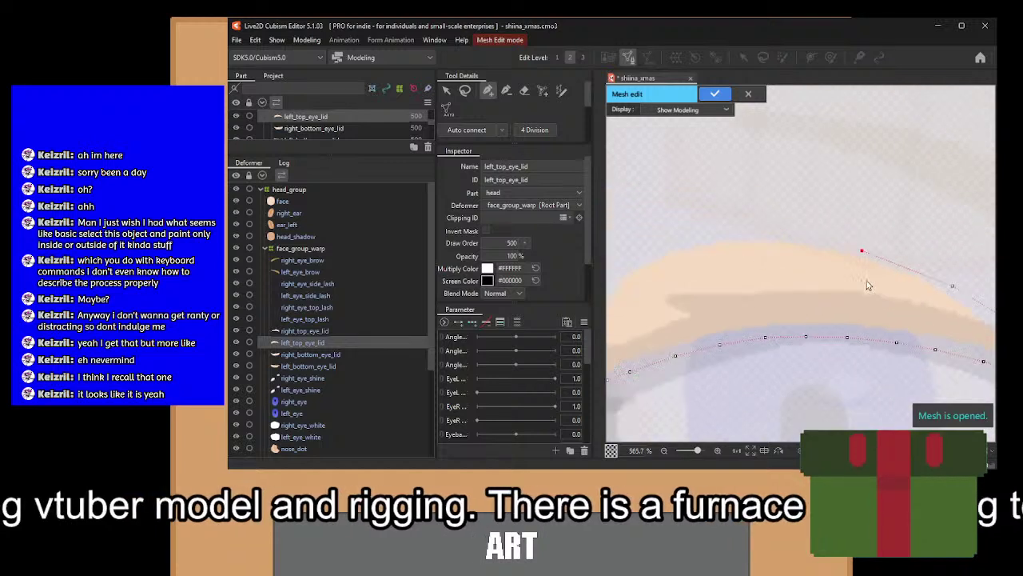
click(815, 233)
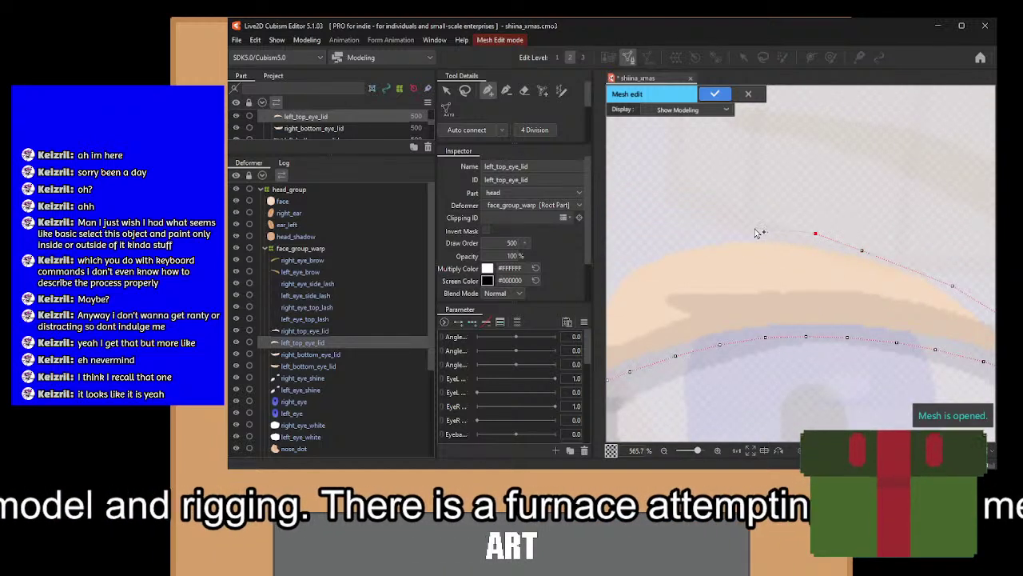
drag(773, 245, 841, 206)
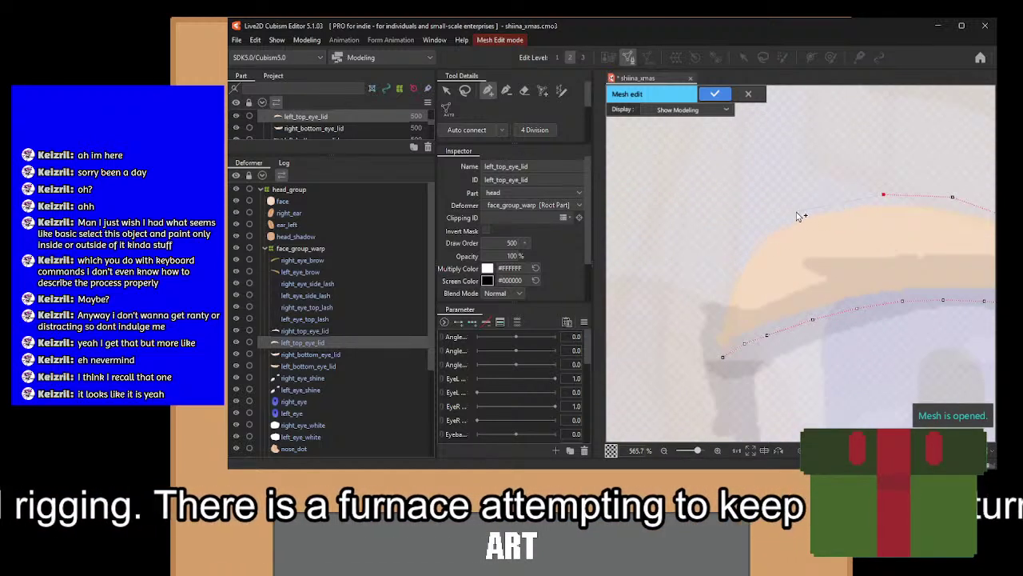
click(708, 310)
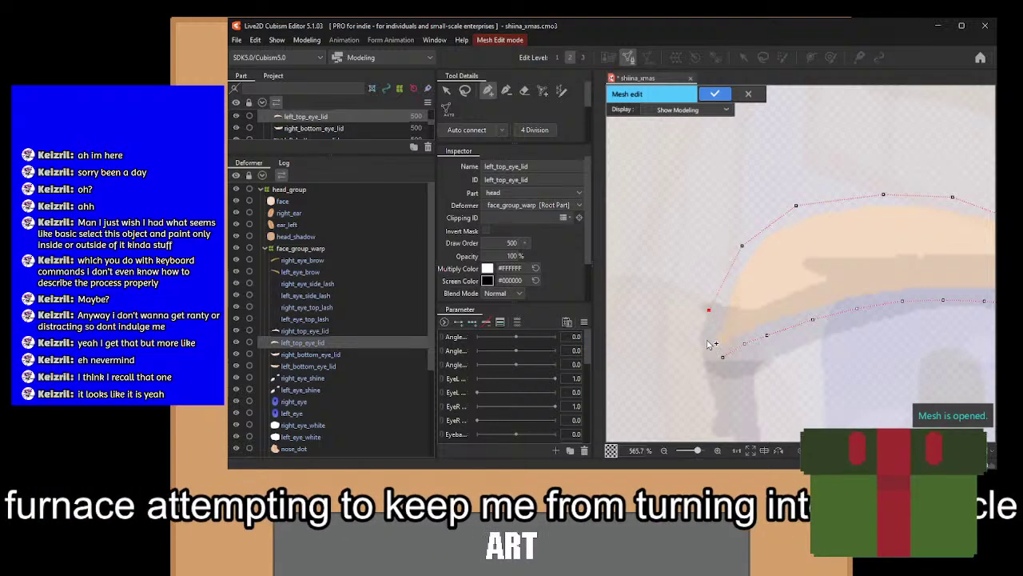
click(706, 339)
click(723, 357)
Start an inner row of vertices from the left corner, following the top eyelid's lower edge to its middle.
scroll(722, 356, up, 4)
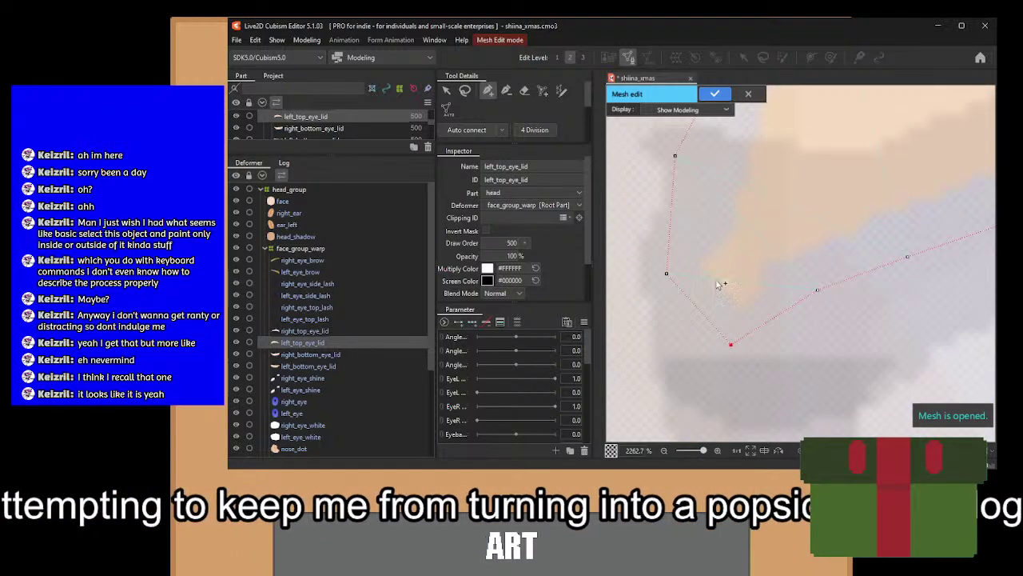
click(740, 285)
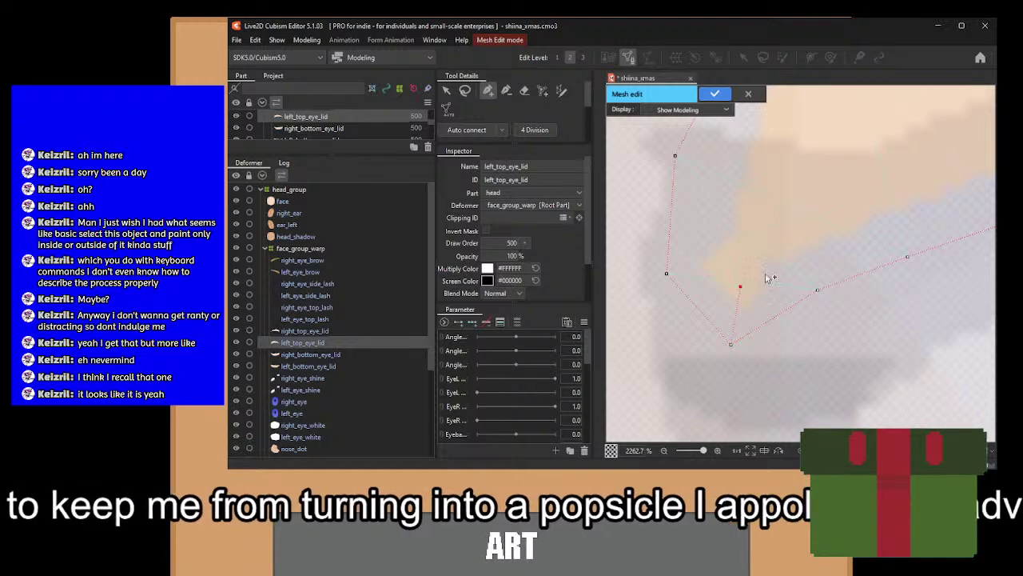
click(785, 264)
drag(832, 252, 705, 309)
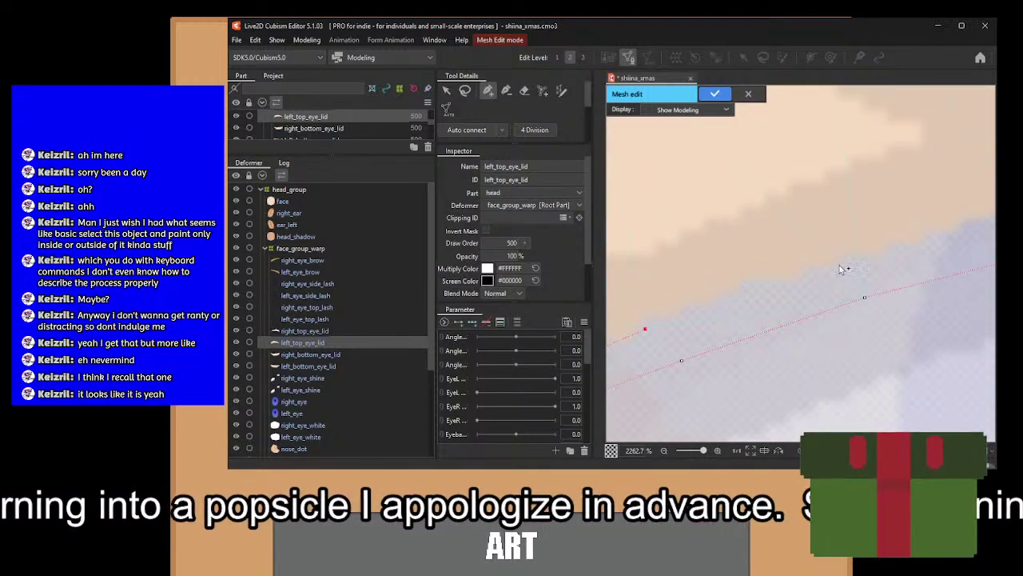
drag(843, 265, 705, 321)
click(839, 265)
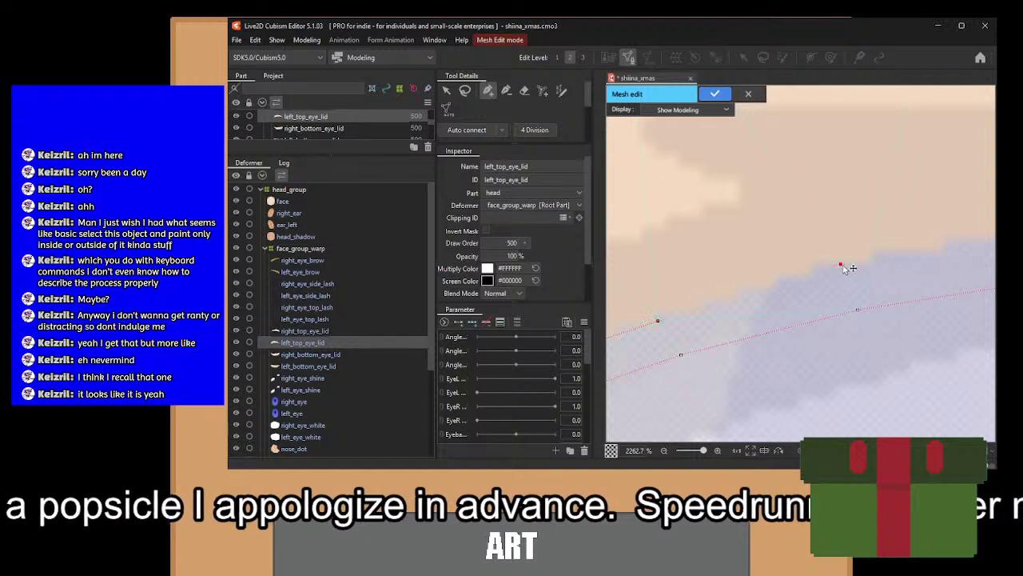
drag(853, 268, 685, 310)
drag(882, 280, 644, 313)
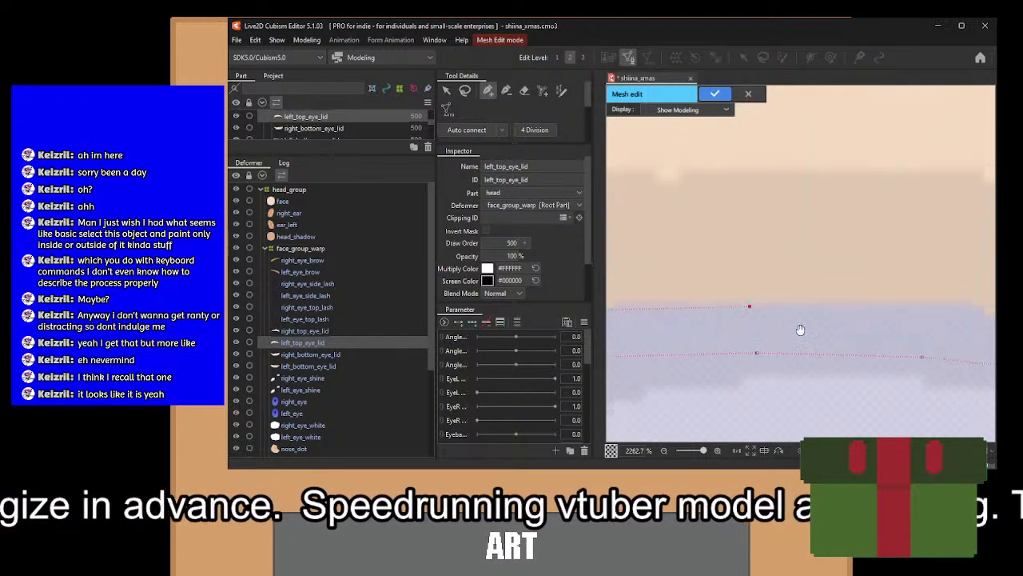
drag(859, 312, 715, 310)
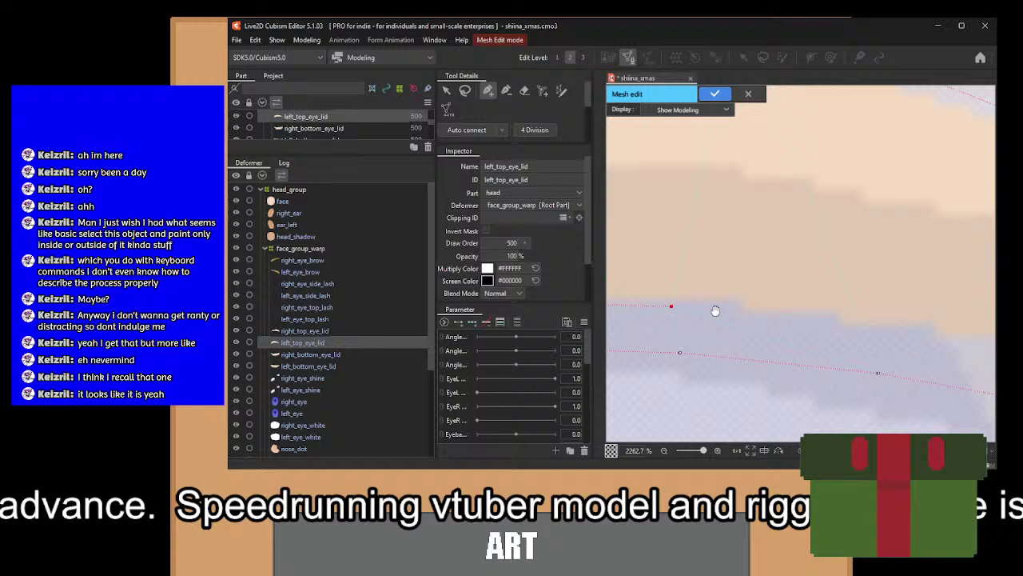
Extend the inner vertex row along the right half of the top eyelid's lower edge to its right tip.
click(873, 328)
drag(901, 334, 722, 305)
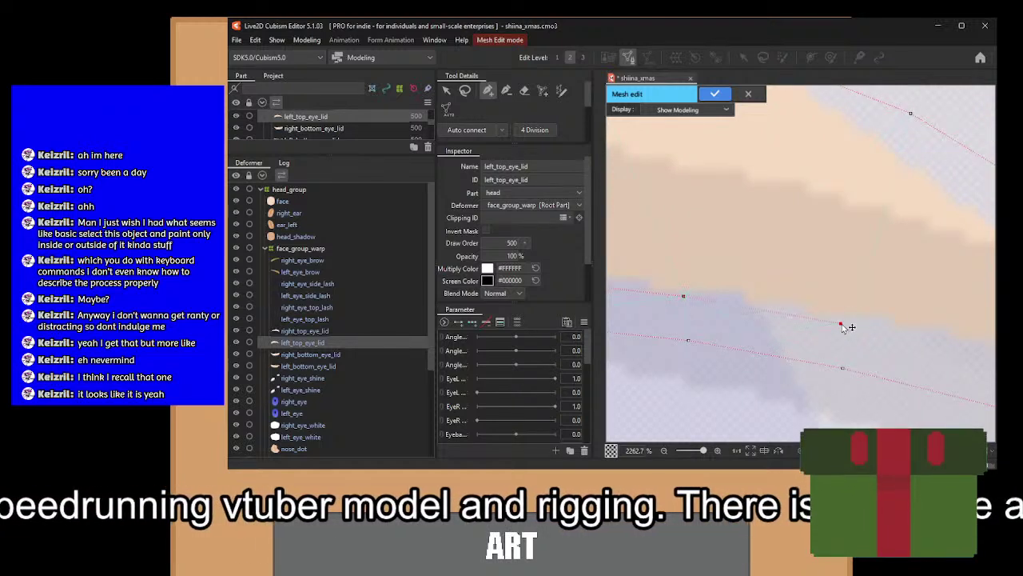
drag(840, 327, 682, 286)
click(845, 335)
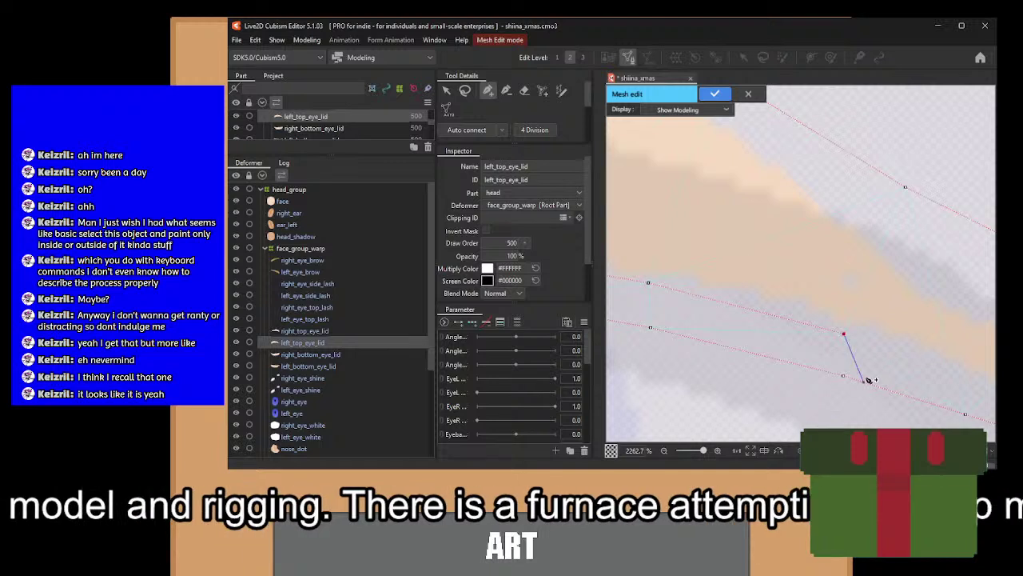
drag(816, 368, 816, 369)
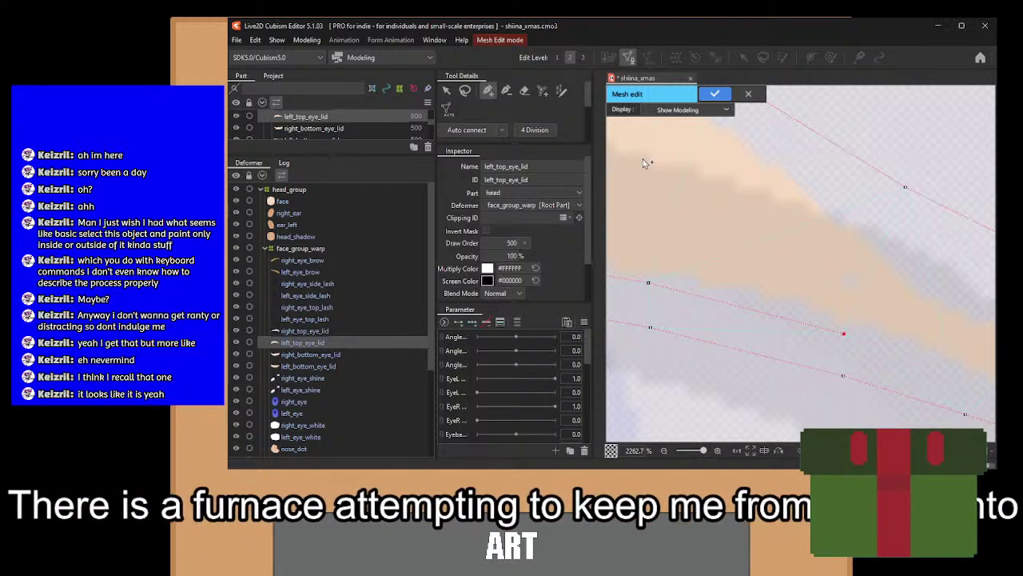
drag(886, 349, 716, 315)
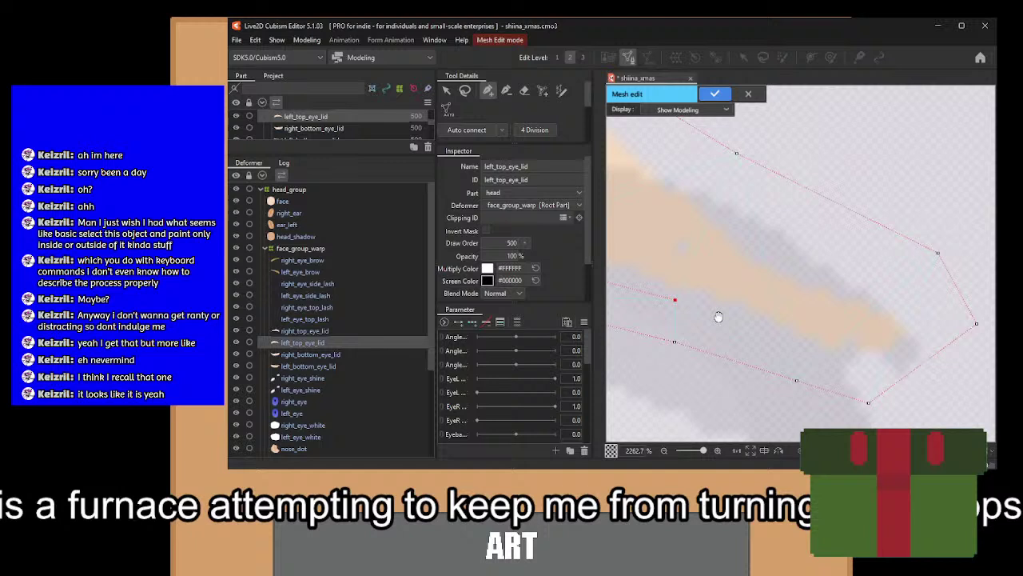
click(806, 342)
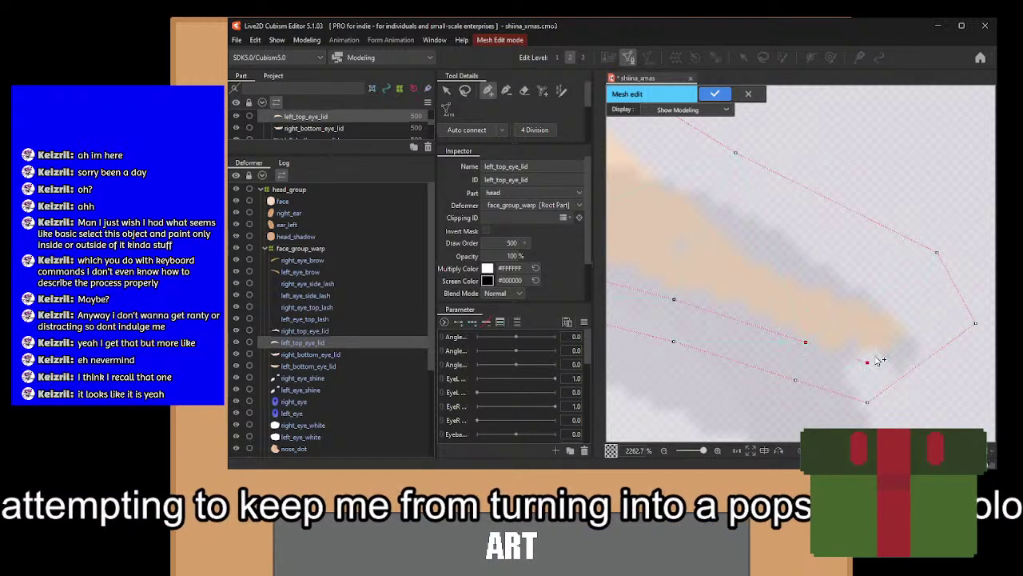
Carry the inner vertex row around the top eyelid's right tip and back along the right half of its upper edge.
click(918, 318)
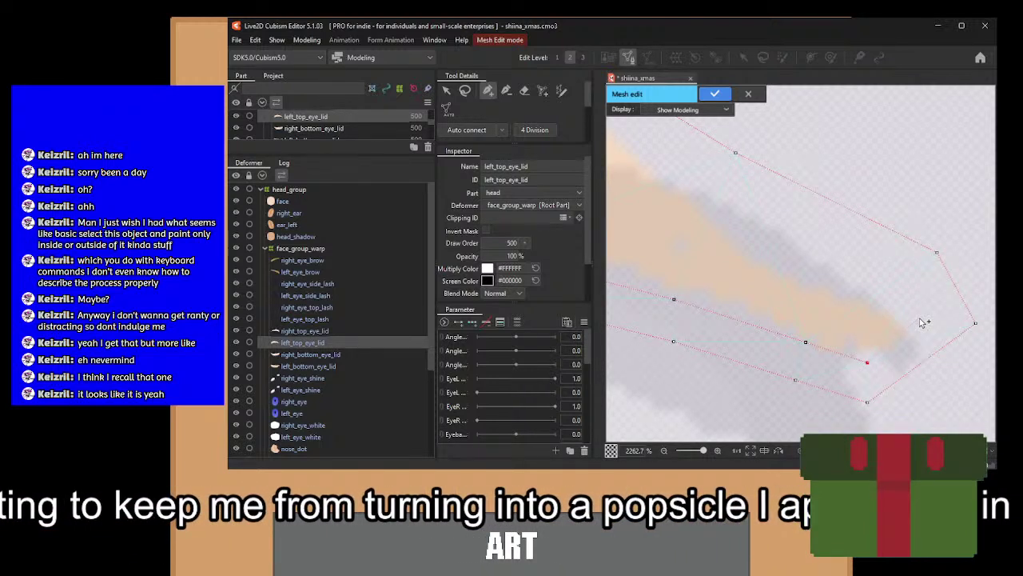
click(887, 278)
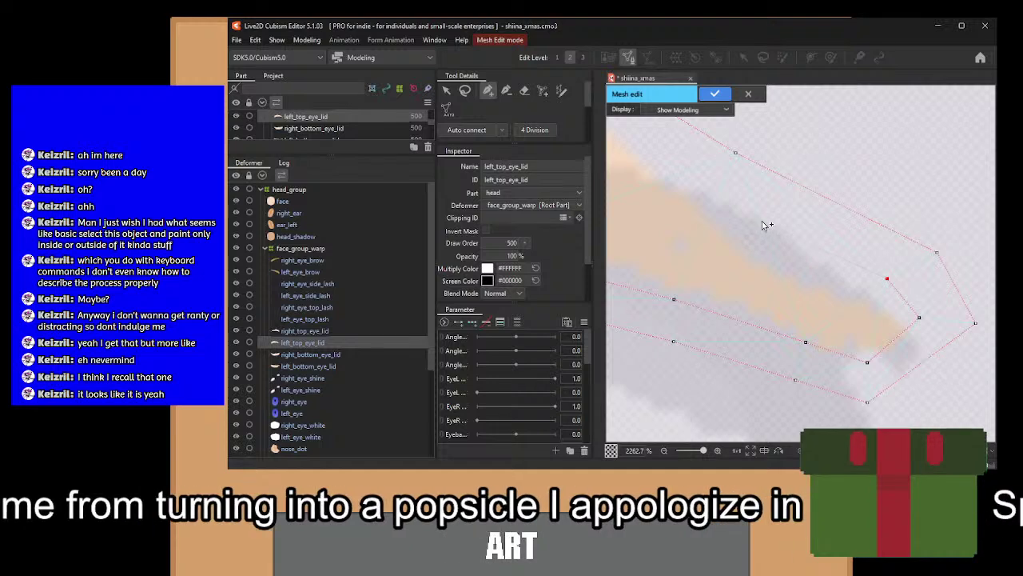
drag(659, 173, 942, 402)
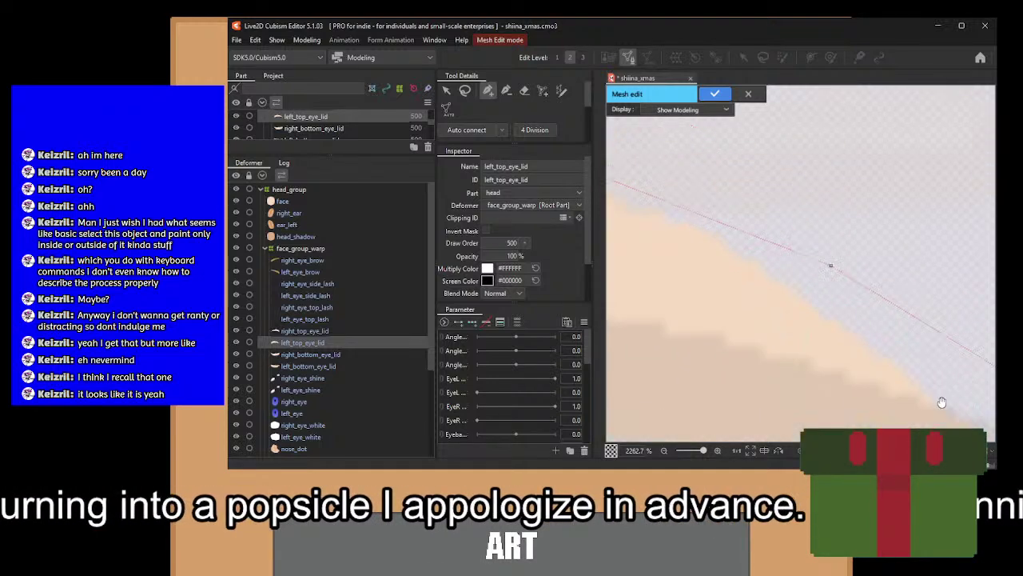
drag(731, 296, 1022, 364)
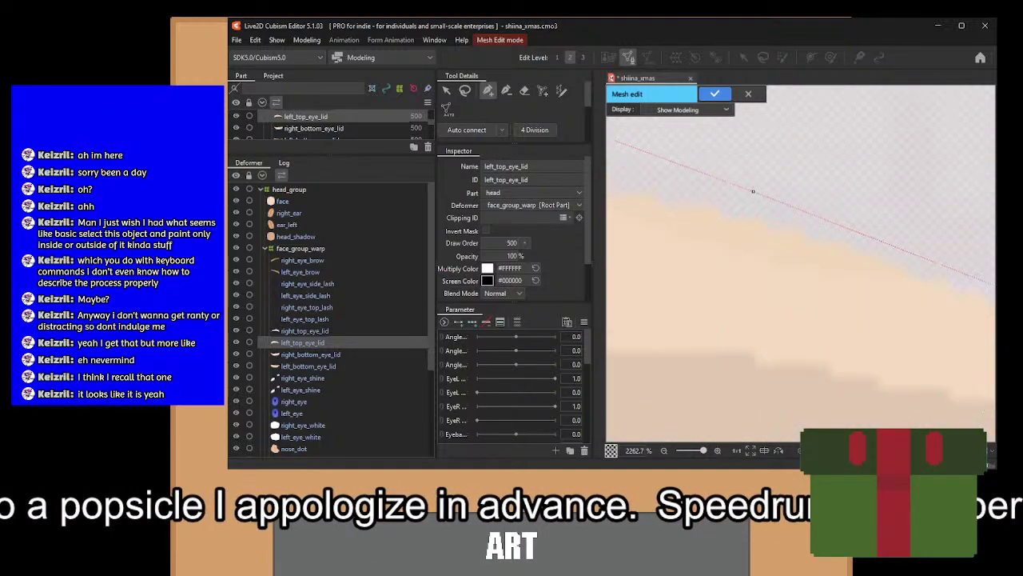
drag(743, 236, 873, 223)
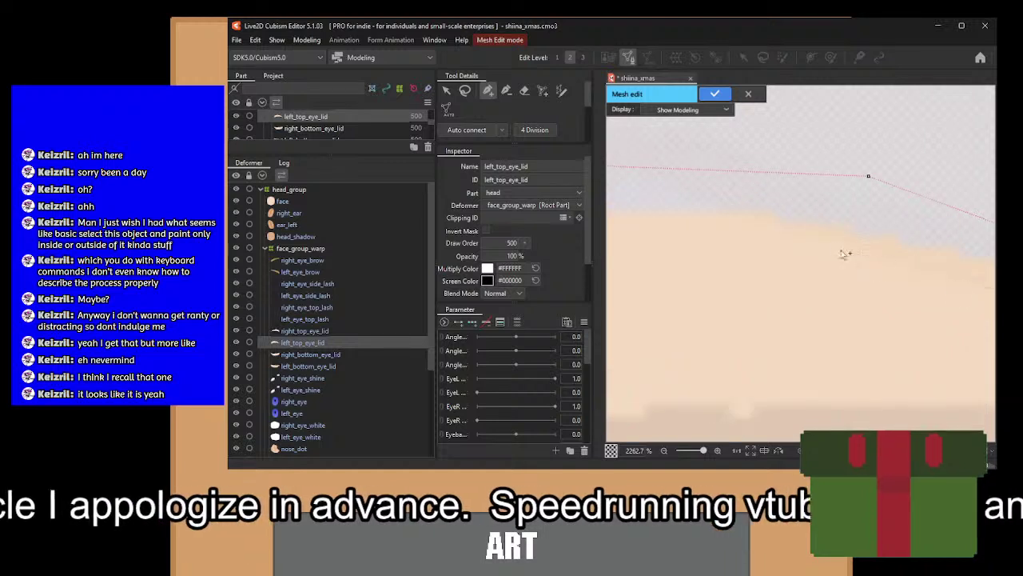
drag(739, 244, 1015, 257)
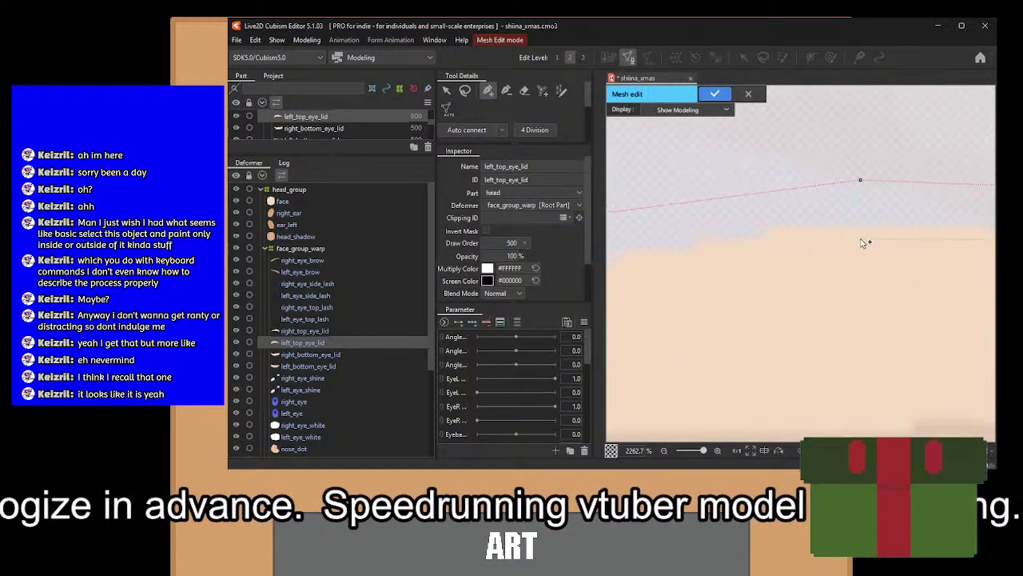
Continue the inner vertex row along the left part of the upper edge and close it at the left corner's starting vertex.
click(873, 224)
drag(786, 283, 947, 237)
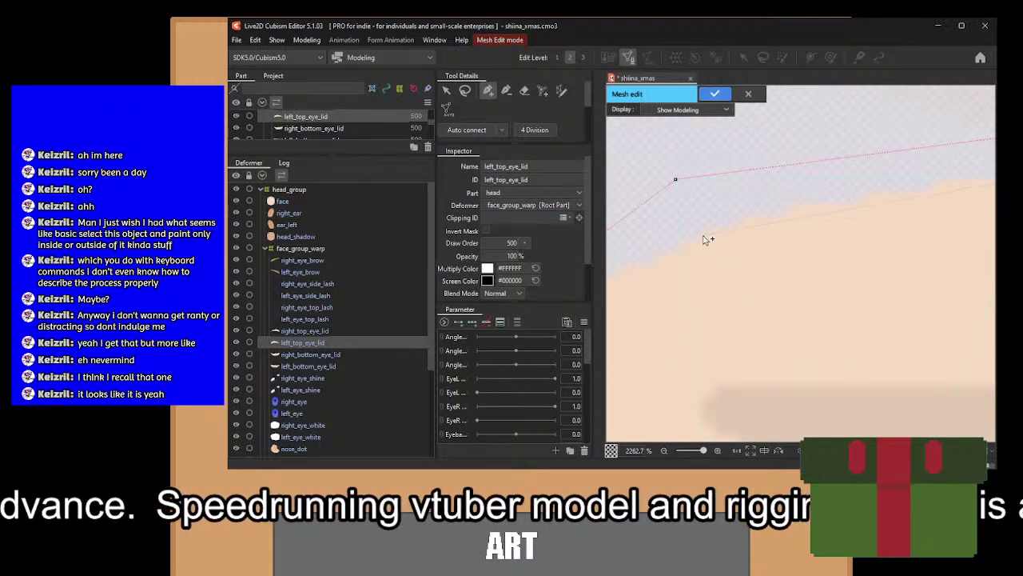
drag(654, 310, 837, 214)
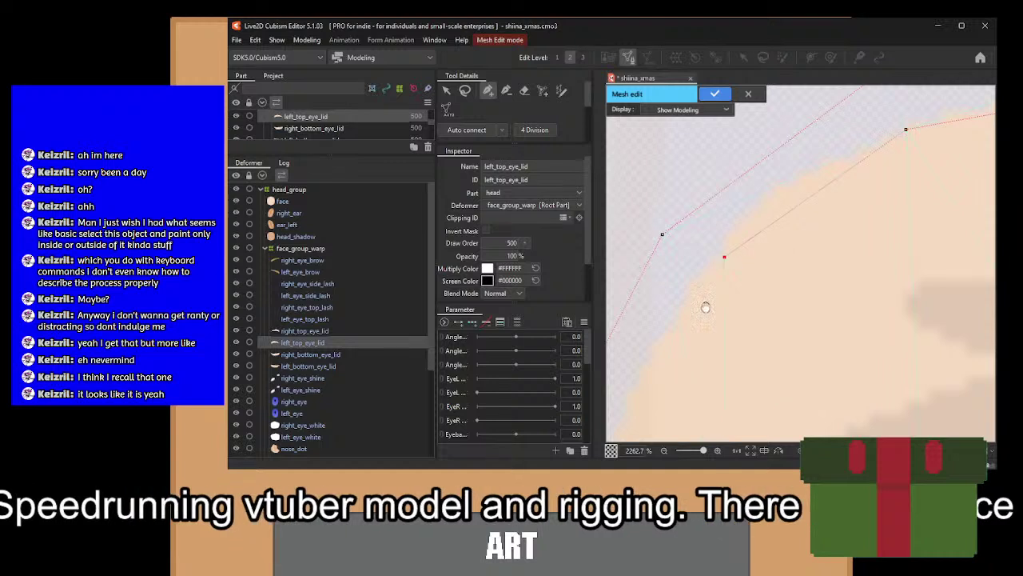
drag(706, 307, 789, 195)
drag(713, 340, 775, 183)
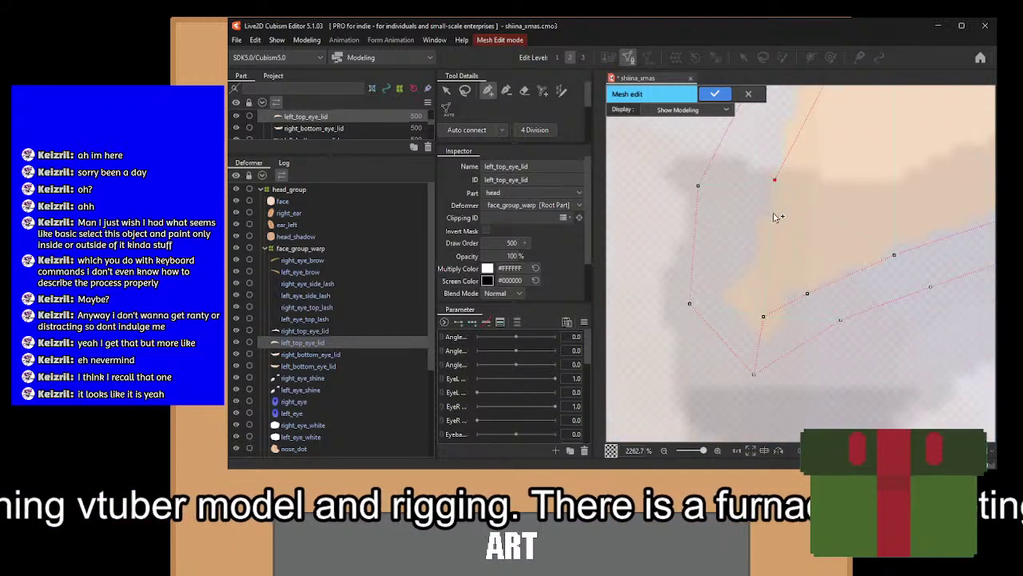
click(764, 317)
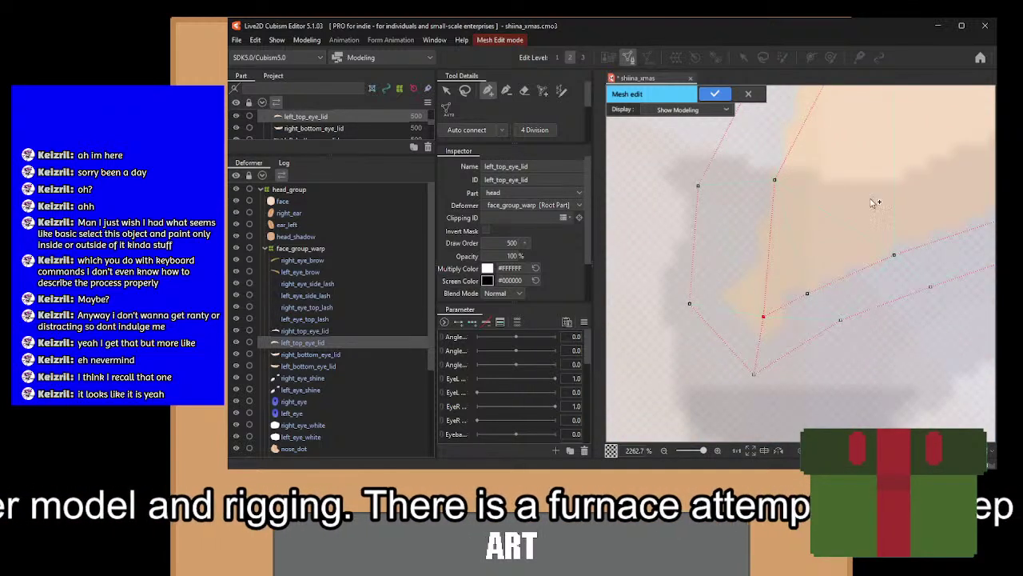
Connect the inner and outer vertex rows with zigzag edges from the left corner up the eyelid's left side.
drag(764, 318, 689, 307)
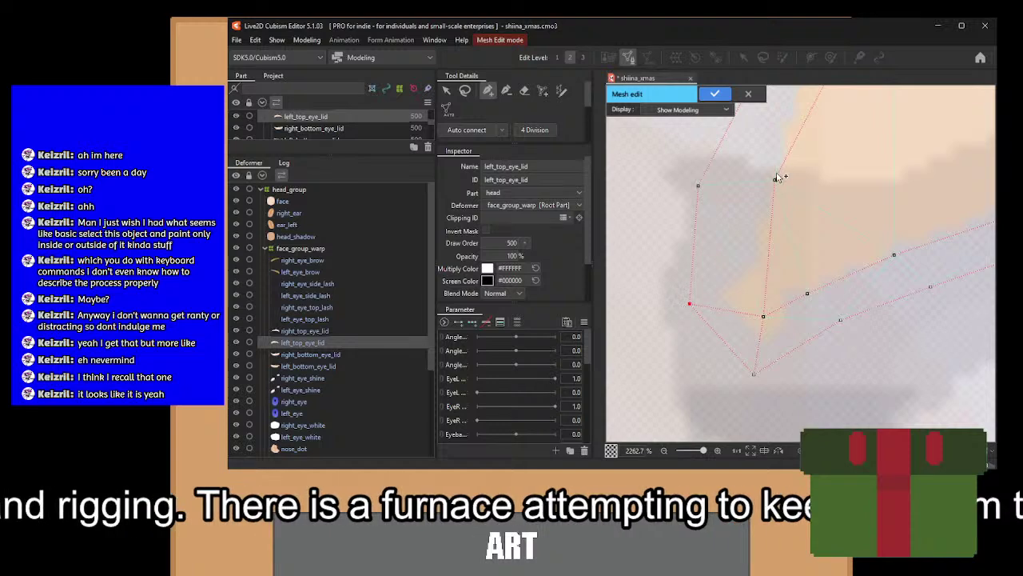
click(775, 180)
click(698, 186)
drag(760, 152, 668, 336)
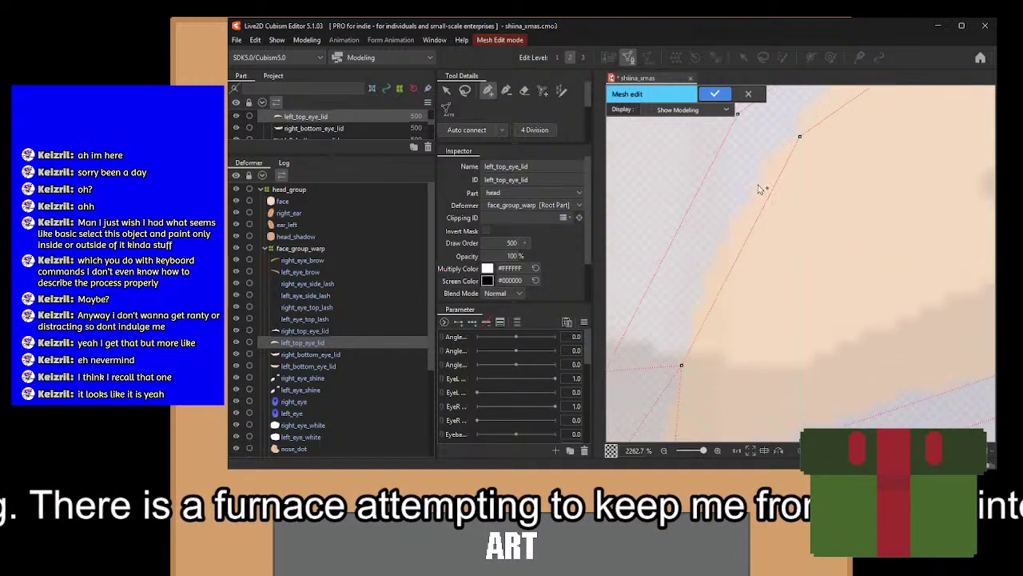
drag(800, 144, 733, 306)
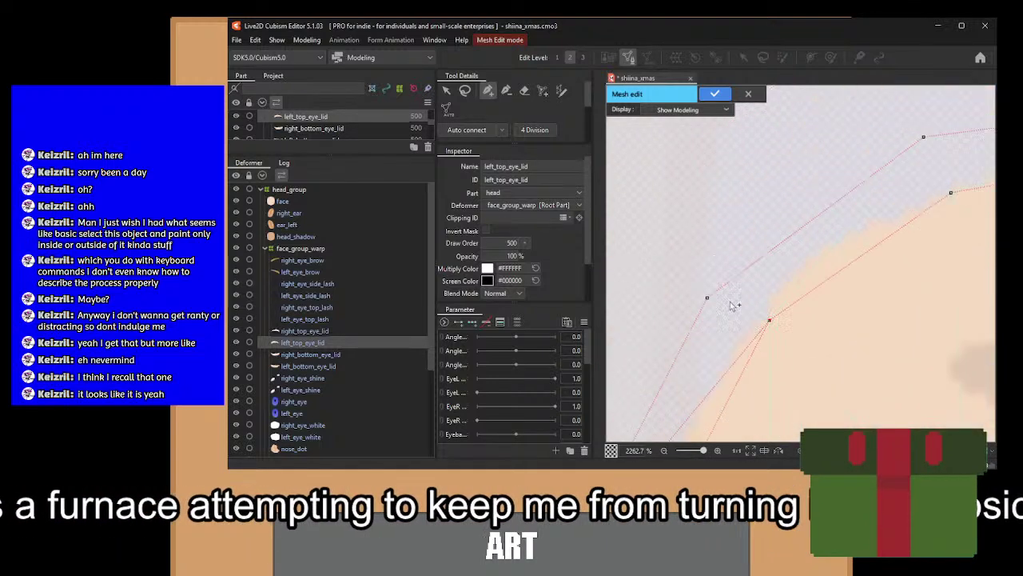
click(707, 297)
Link the inner and outer rows with triangulating edges along the left half of the eyelid's upper edge.
drag(861, 238, 653, 306)
click(743, 261)
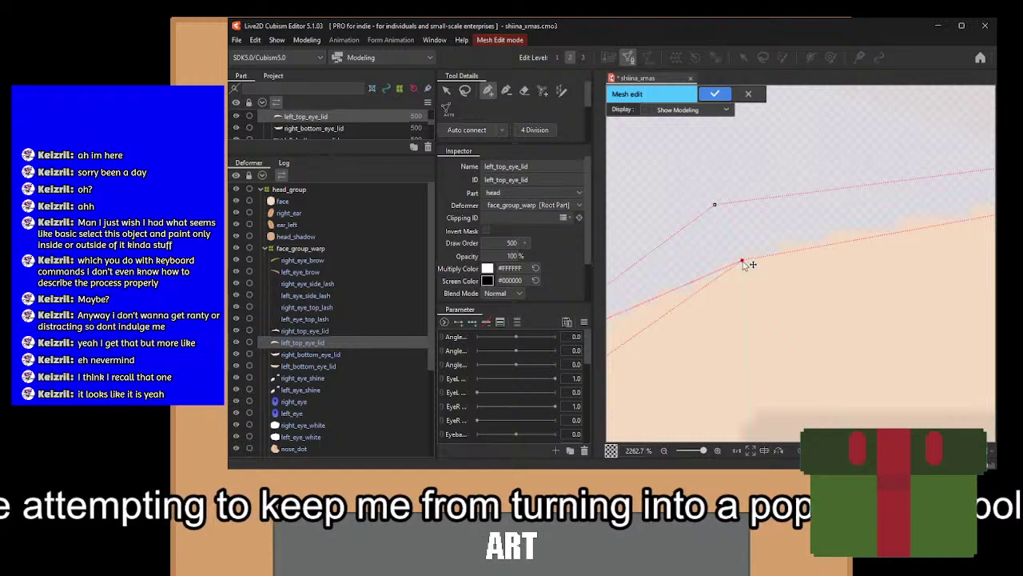
click(714, 205)
drag(877, 248, 631, 286)
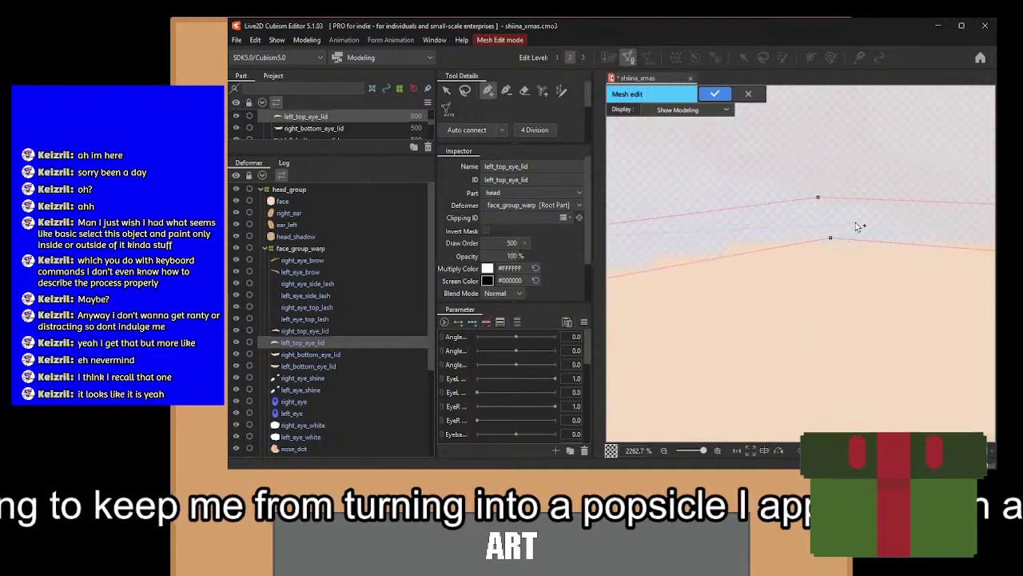
click(831, 238)
click(819, 198)
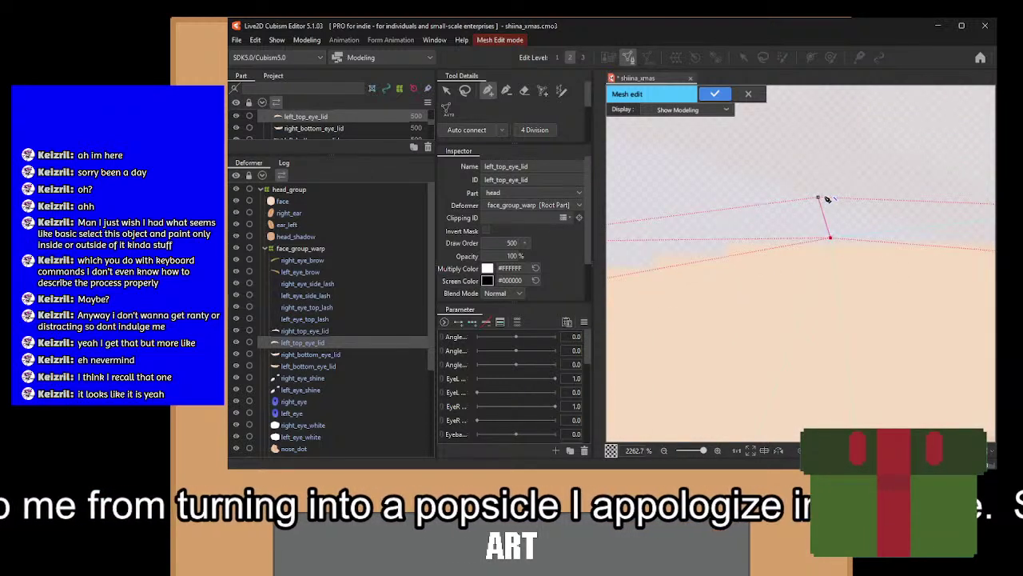
Extend the triangulating edges between both vertex rows along the right half of the eyelid's upper edge.
drag(843, 290, 588, 266)
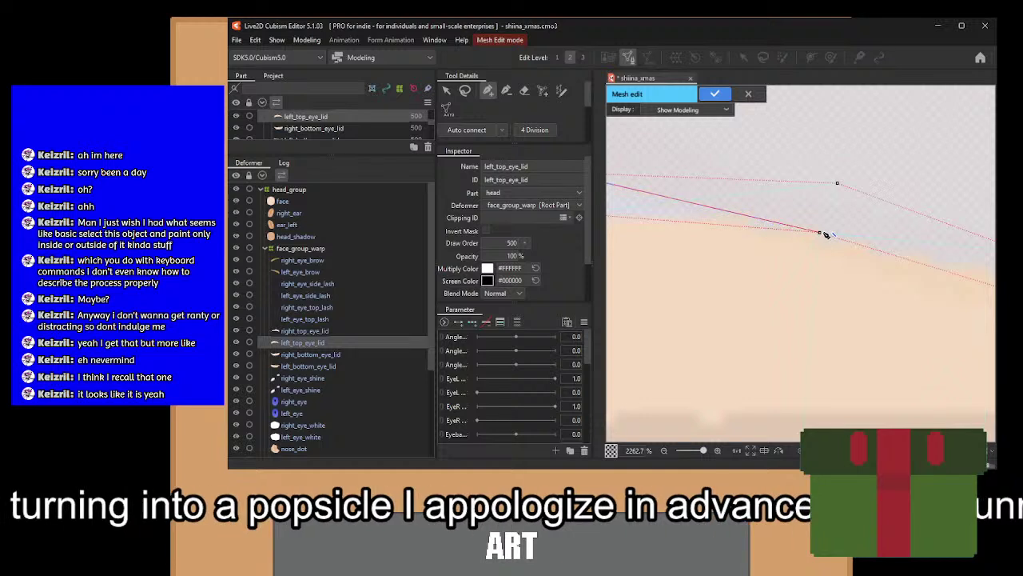
click(821, 232)
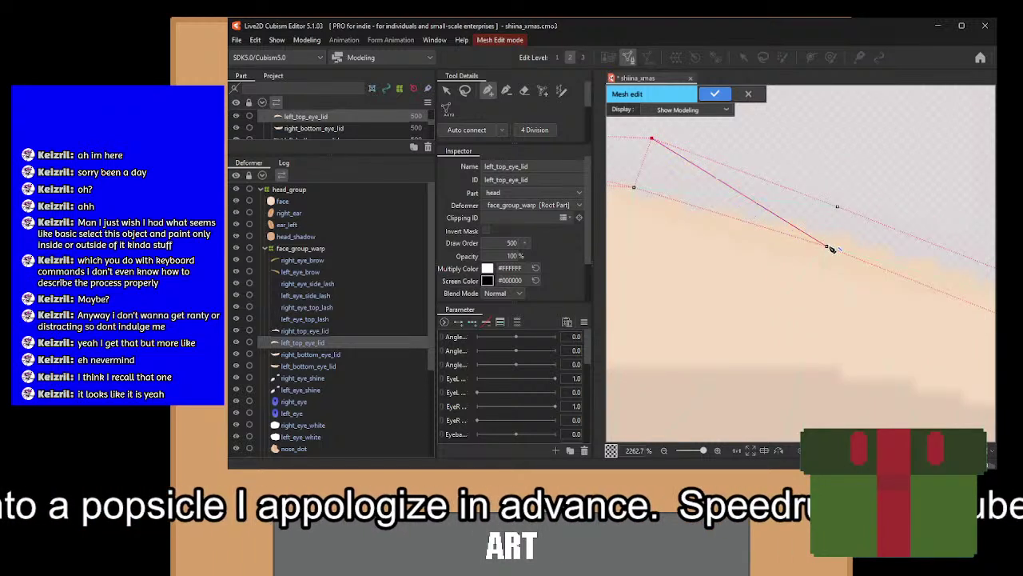
click(838, 209)
drag(927, 294, 703, 253)
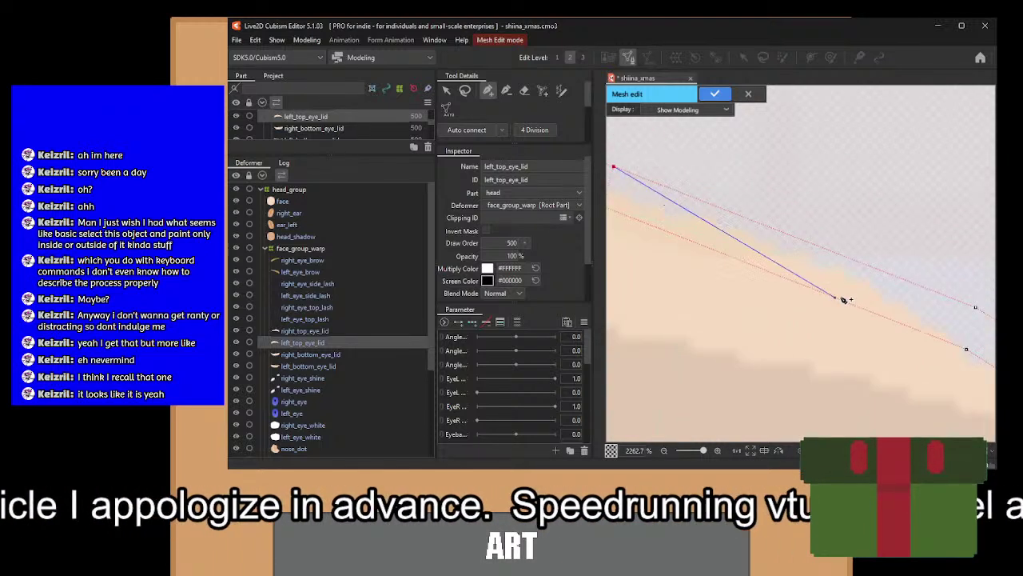
click(966, 349)
drag(966, 349, 818, 266)
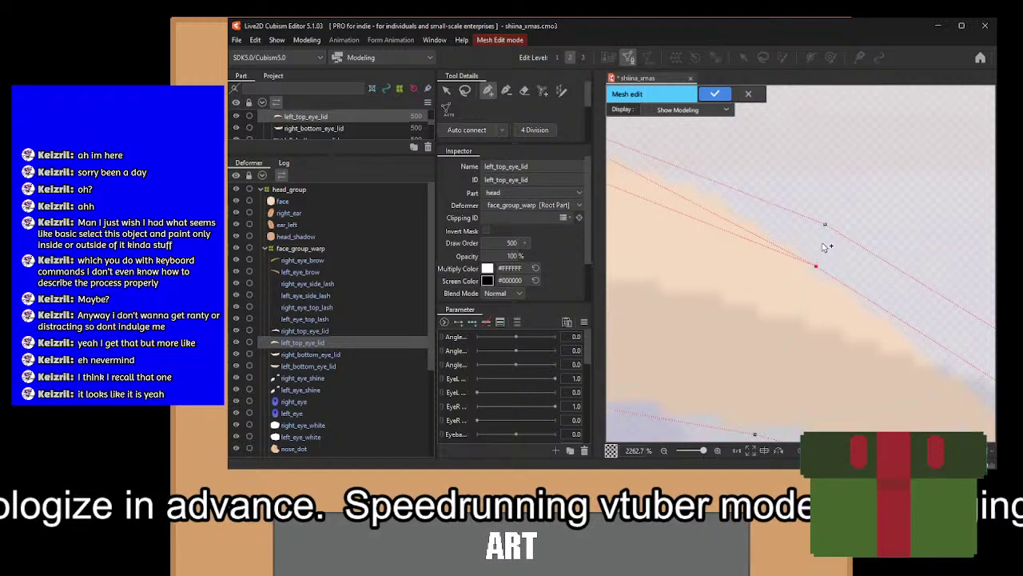
click(826, 226)
Connect the inner and outer vertices down to the eyelid's right tip with triangulating edges.
drag(884, 303, 644, 223)
click(762, 307)
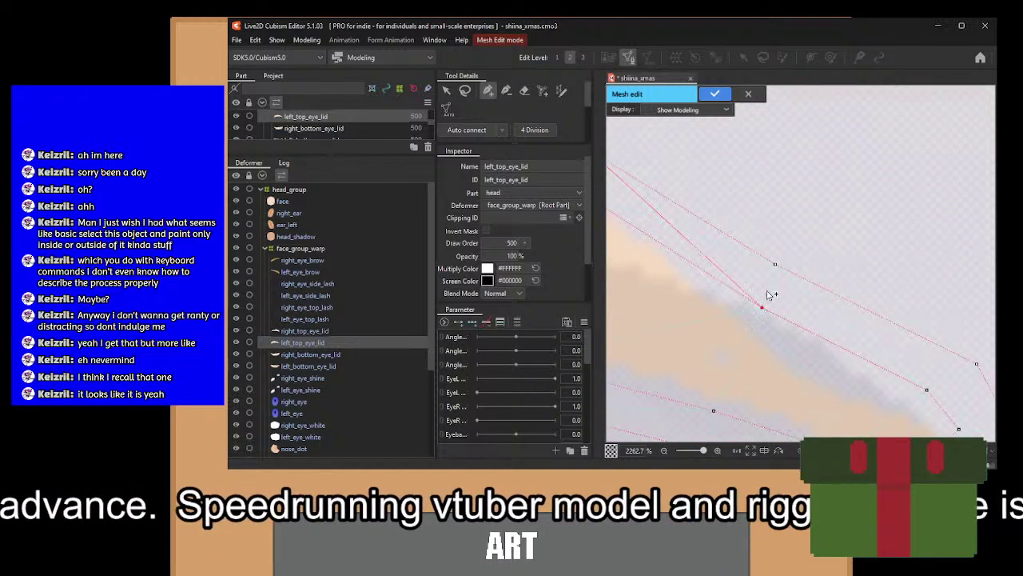
drag(874, 343, 690, 254)
click(742, 301)
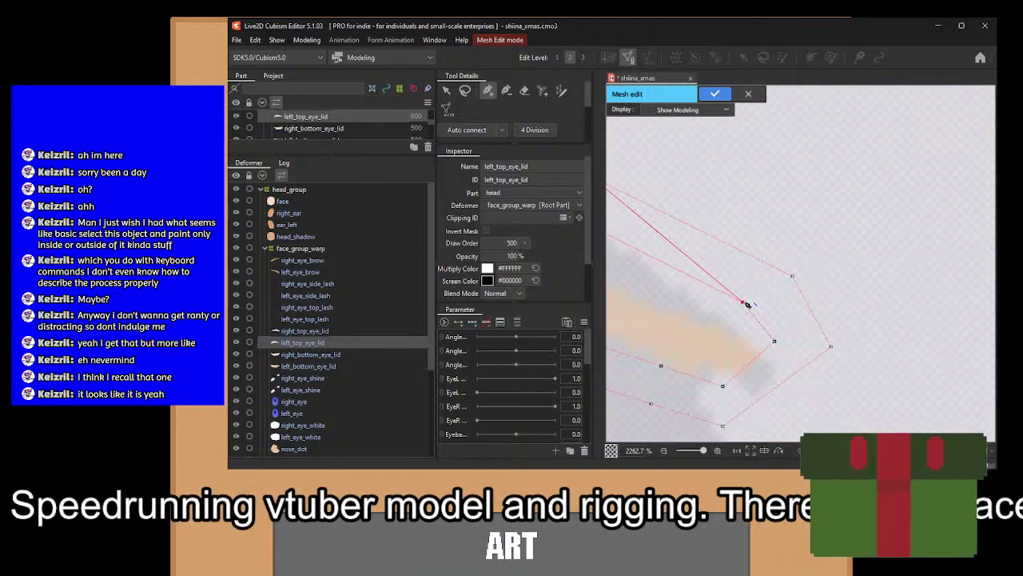
click(791, 276)
click(774, 341)
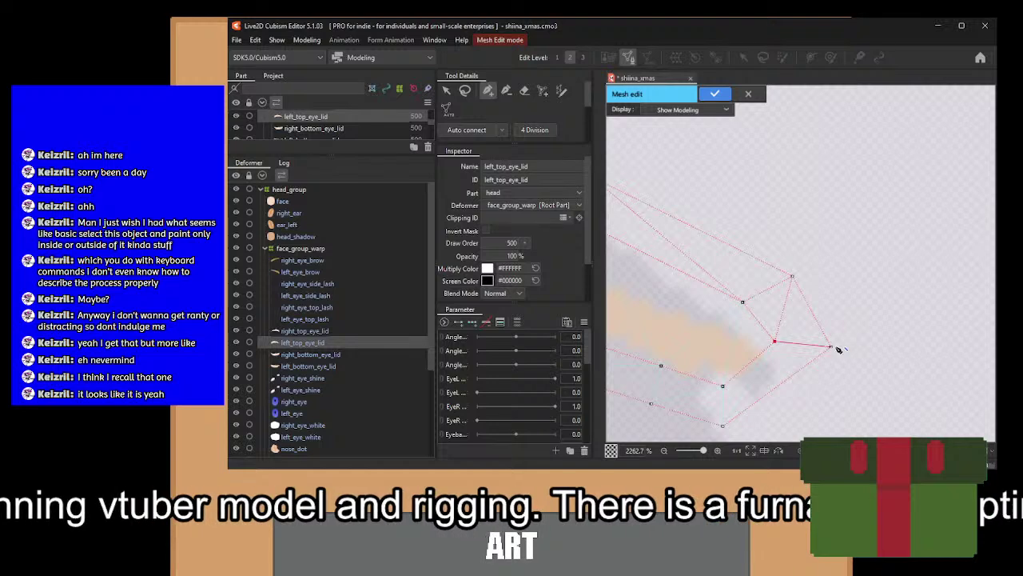
Join the inner and outer vertices around the underside of the right tip and along the start of the lower edge.
drag(761, 387, 815, 268)
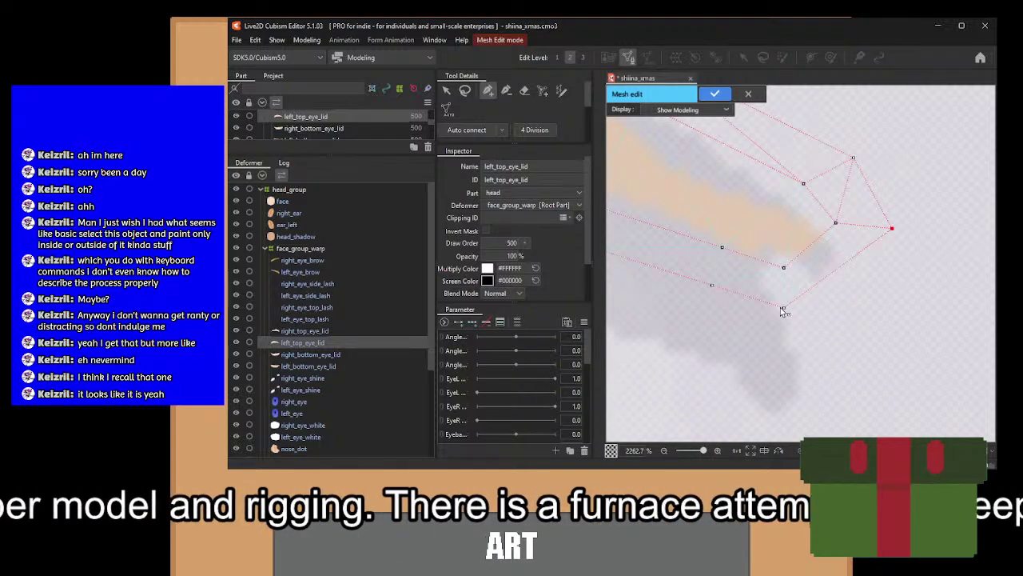
click(835, 223)
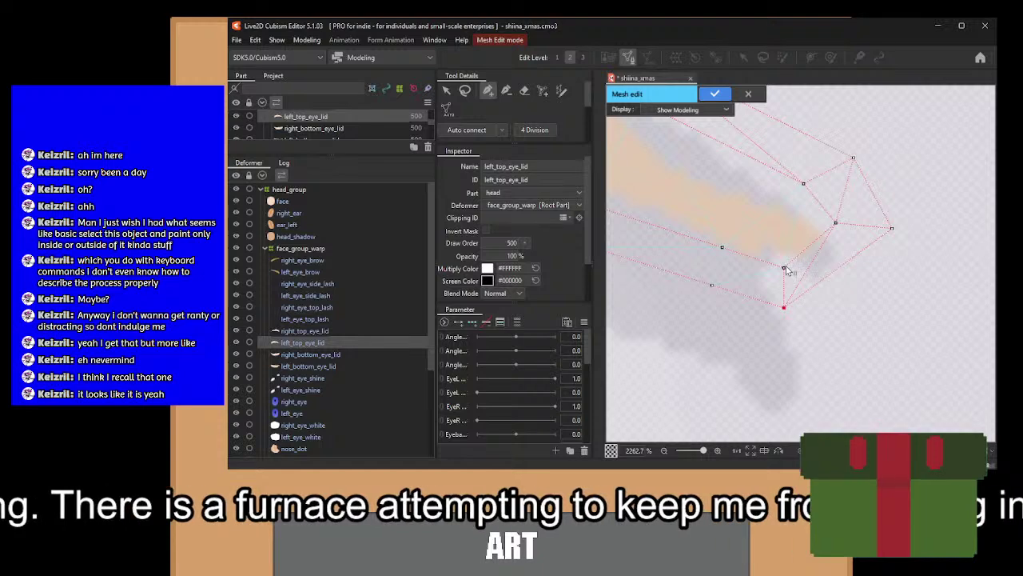
click(784, 267)
click(722, 248)
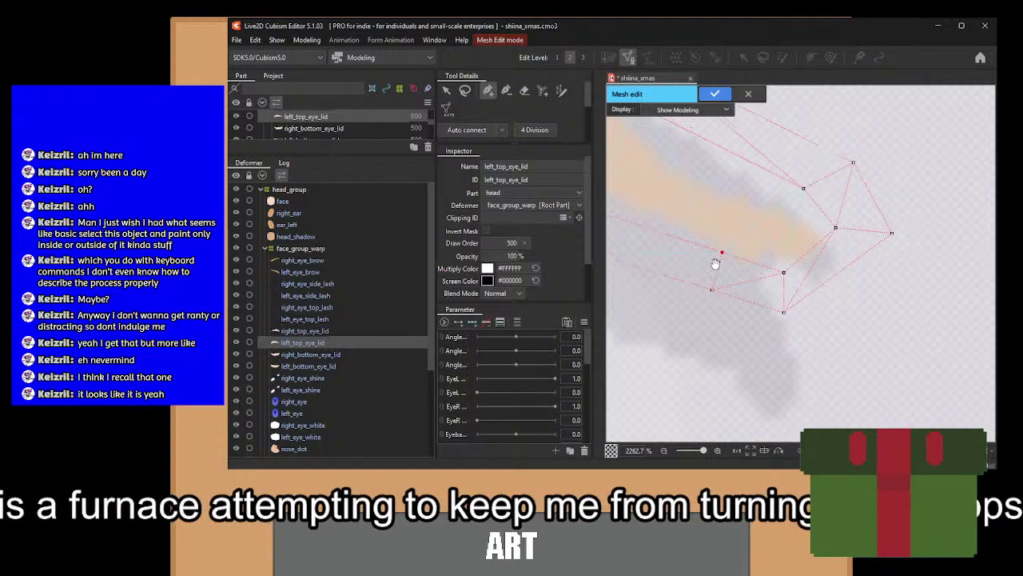
drag(716, 260, 876, 313)
click(749, 299)
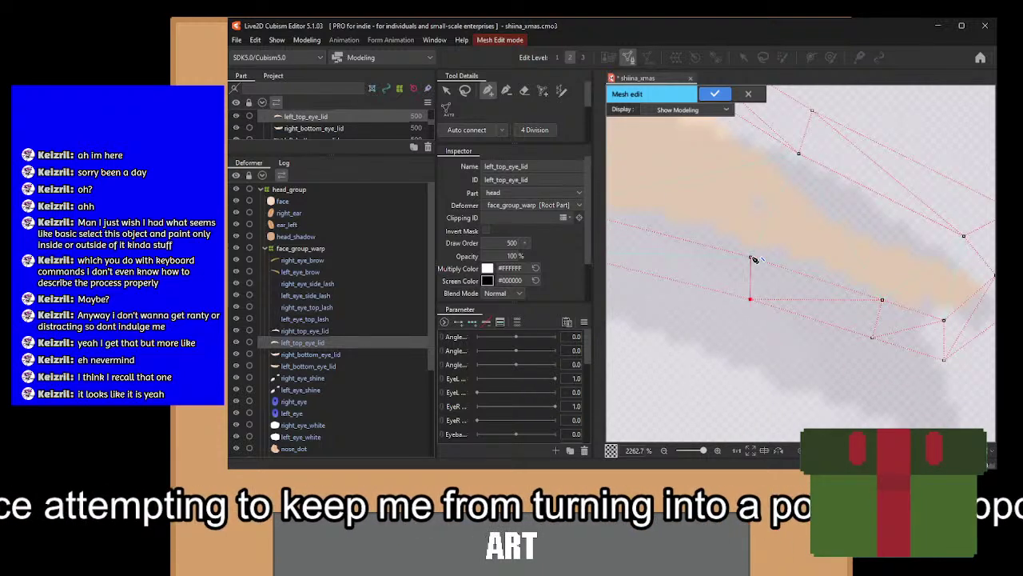
click(750, 256)
Continue the zigzag edges between both vertex rows leftward along the lower edge to the eyelid's middle.
drag(661, 271, 817, 280)
click(705, 263)
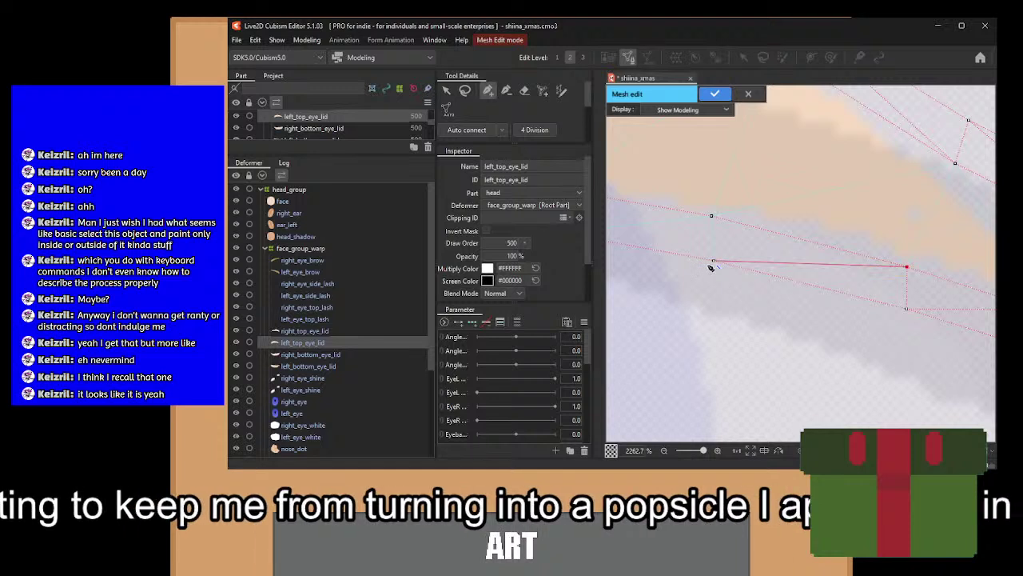
click(712, 217)
drag(693, 252, 865, 294)
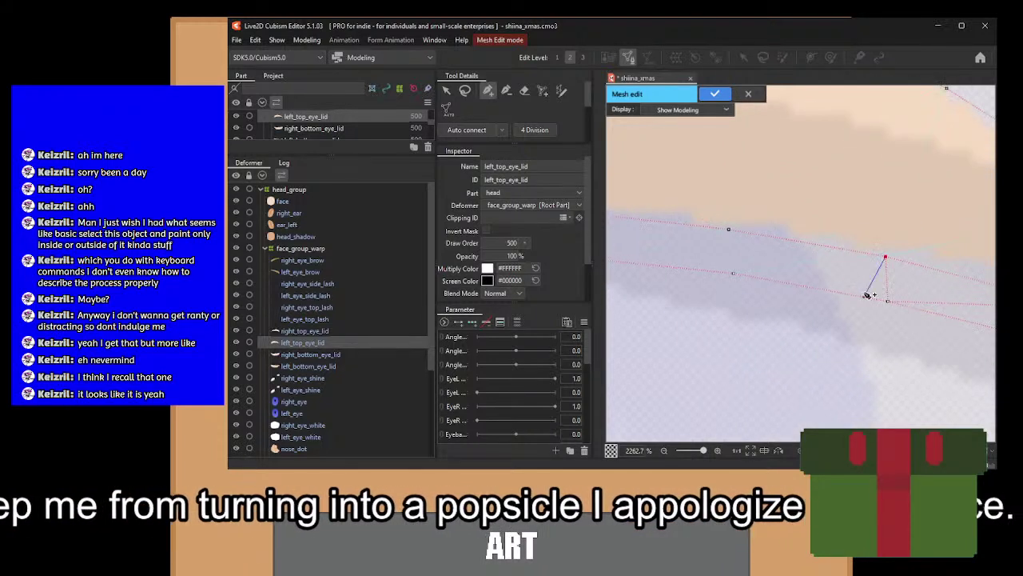
click(733, 275)
click(729, 230)
drag(733, 244, 901, 263)
click(703, 271)
click(695, 225)
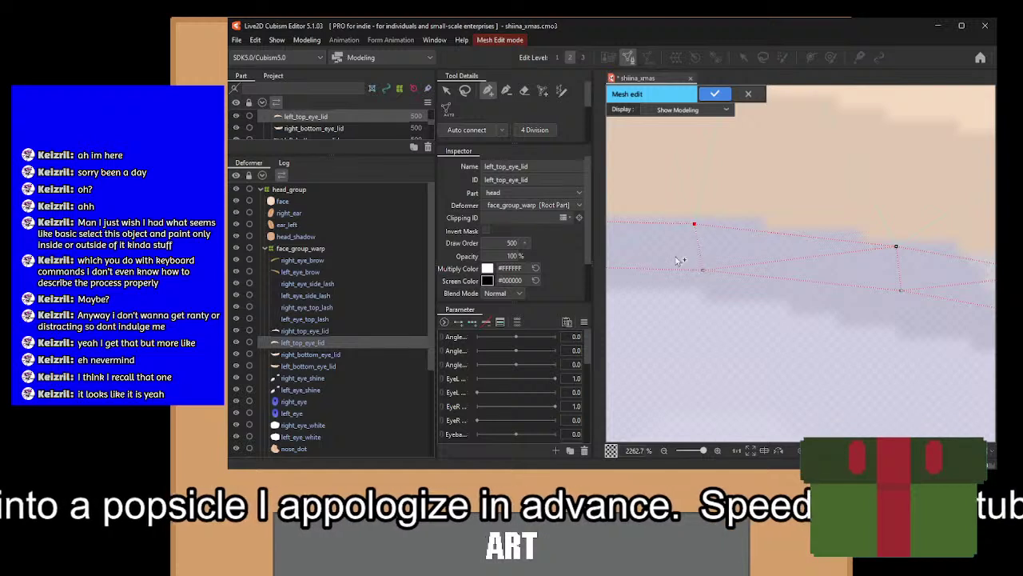
Continue the zigzag edges between both vertex rows along the eyelid's lower edge, from the middle toward its left part.
drag(677, 260, 927, 281)
click(785, 286)
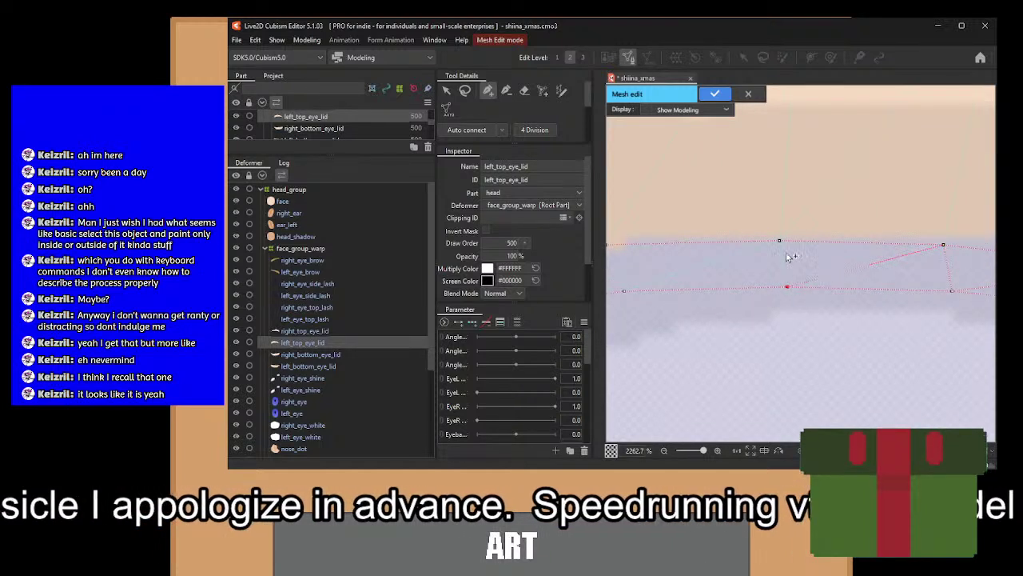
drag(679, 295, 788, 275)
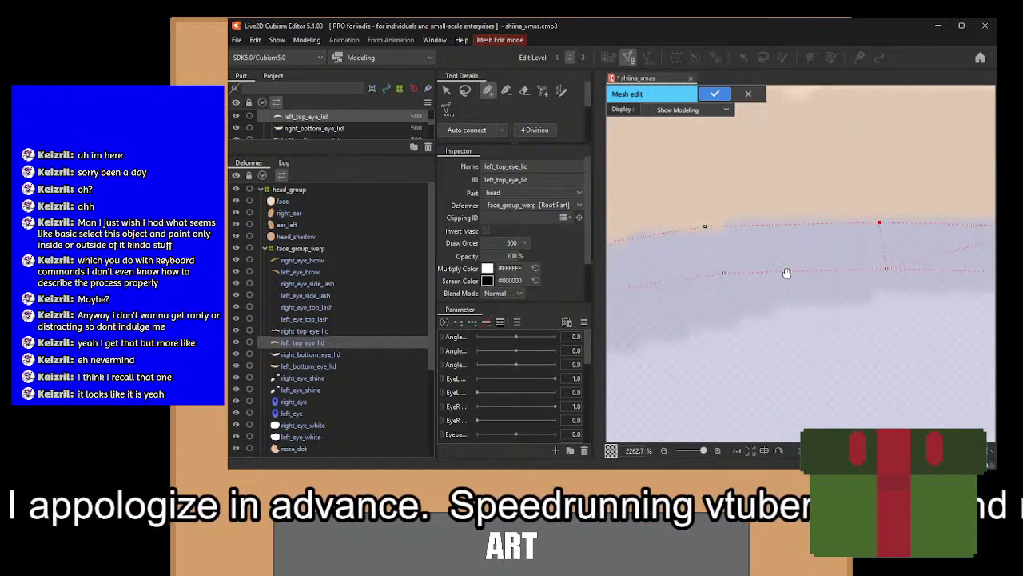
click(733, 270)
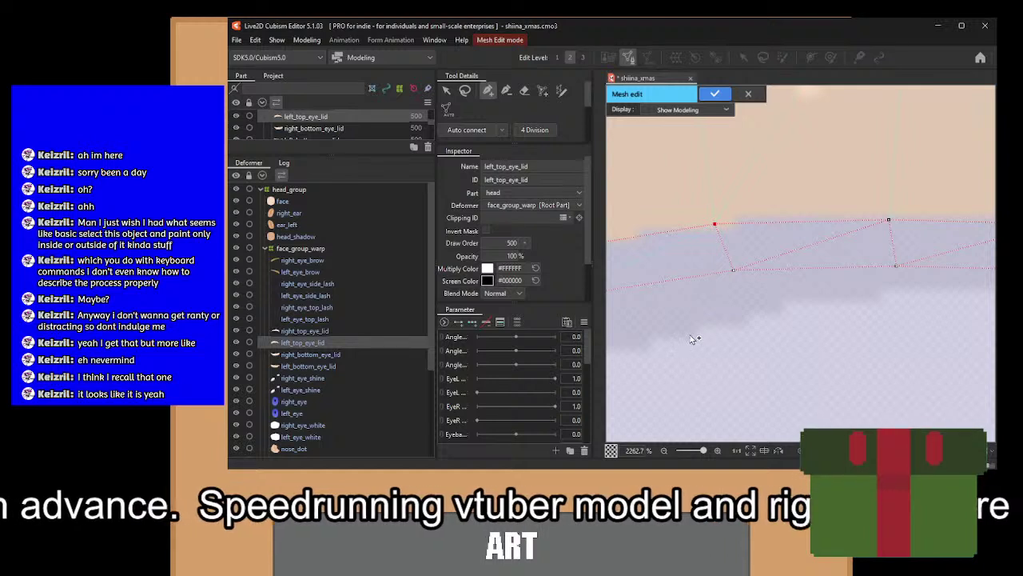
drag(630, 320, 855, 293)
click(776, 272)
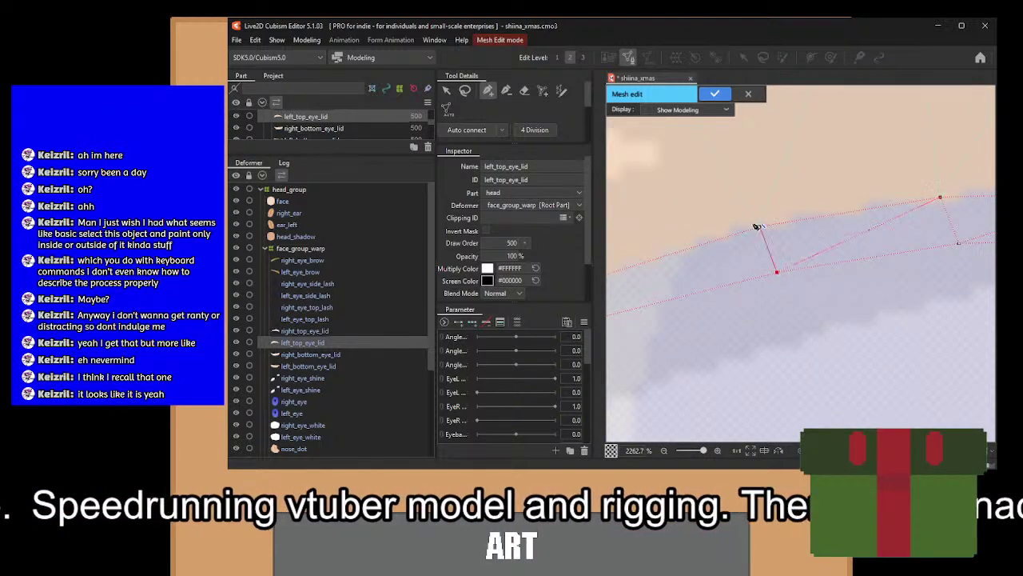
click(759, 227)
Complete the lower-edge zigzag between the inner and outer vertices down to the eyelid's left corner.
drag(697, 277, 925, 208)
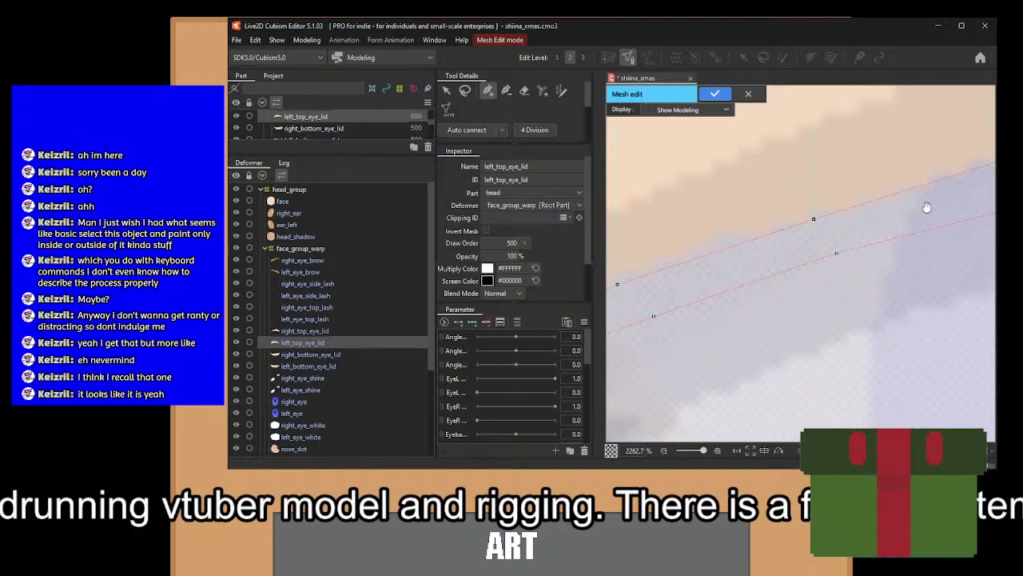
click(837, 251)
drag(639, 301, 735, 253)
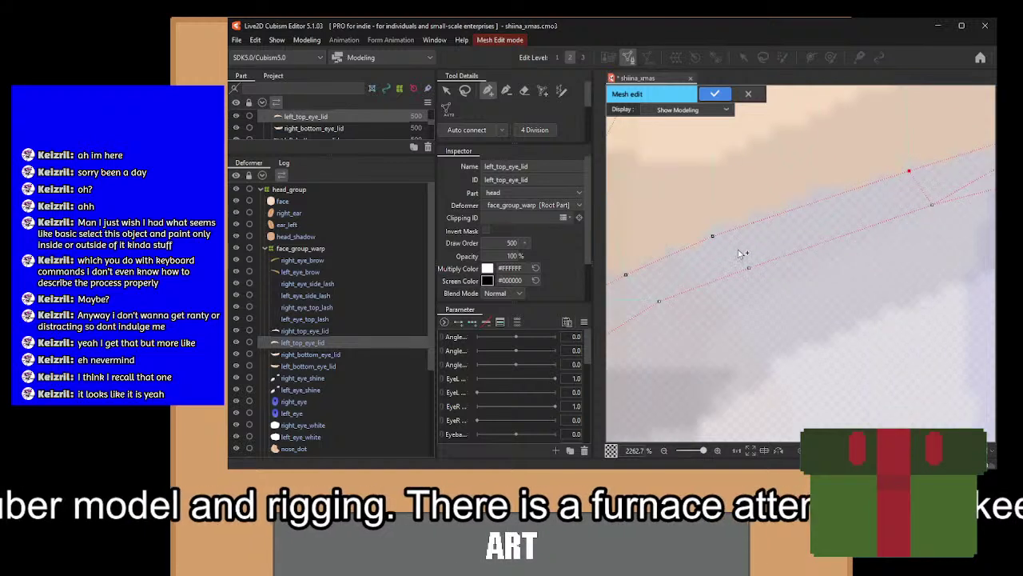
click(749, 267)
click(712, 236)
drag(679, 268, 739, 223)
click(720, 255)
click(687, 230)
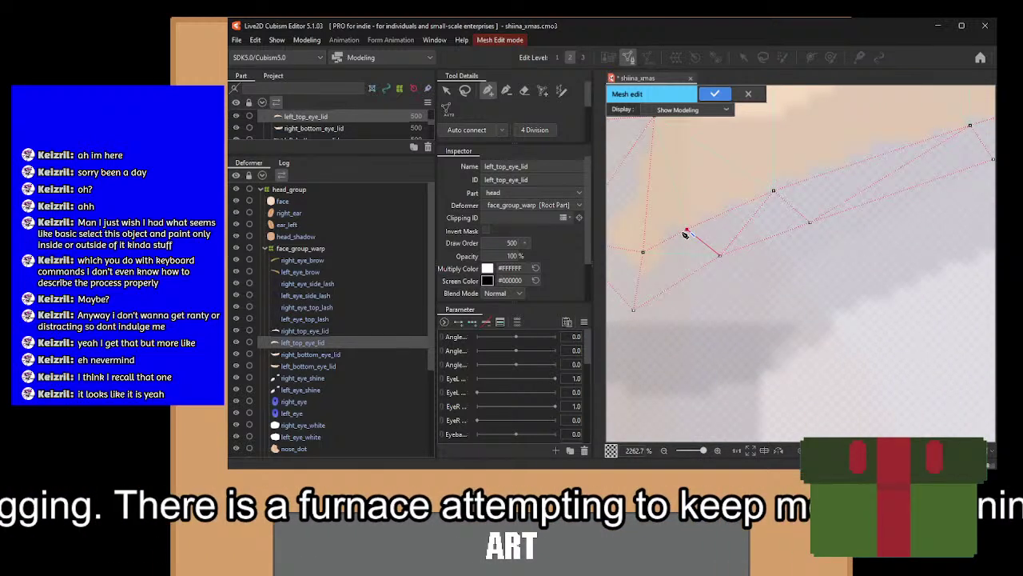
click(643, 253)
click(720, 255)
Triangulate the eyelid's interior at its left end by connecting the upper inner vertices with the lower inner ones.
drag(737, 196, 754, 356)
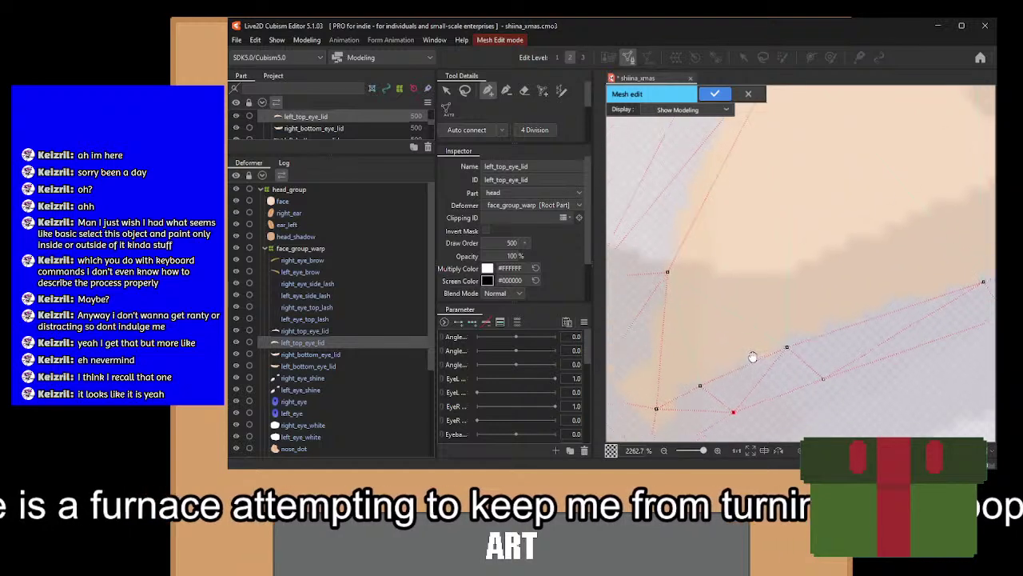
click(670, 276)
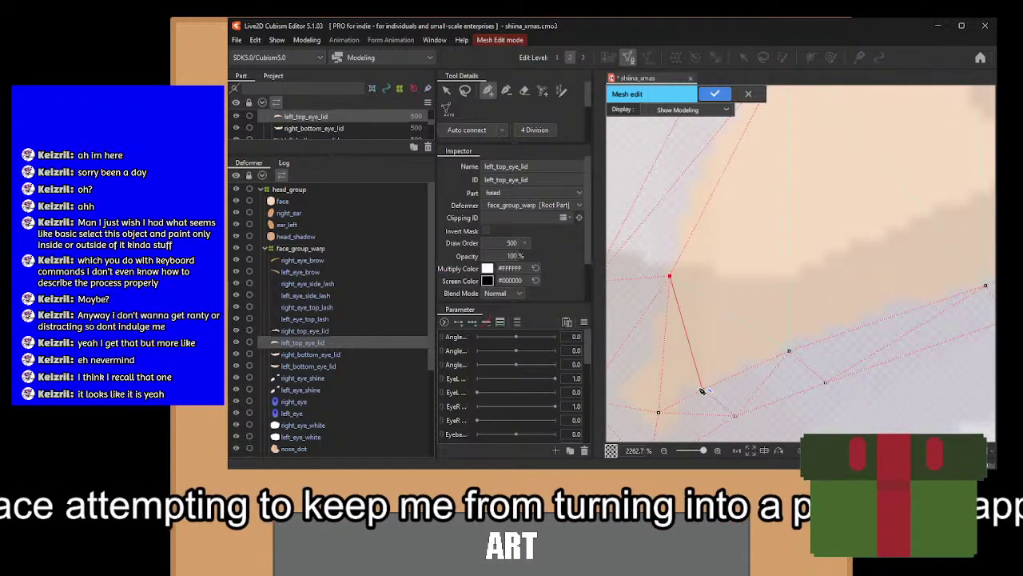
click(702, 389)
click(789, 351)
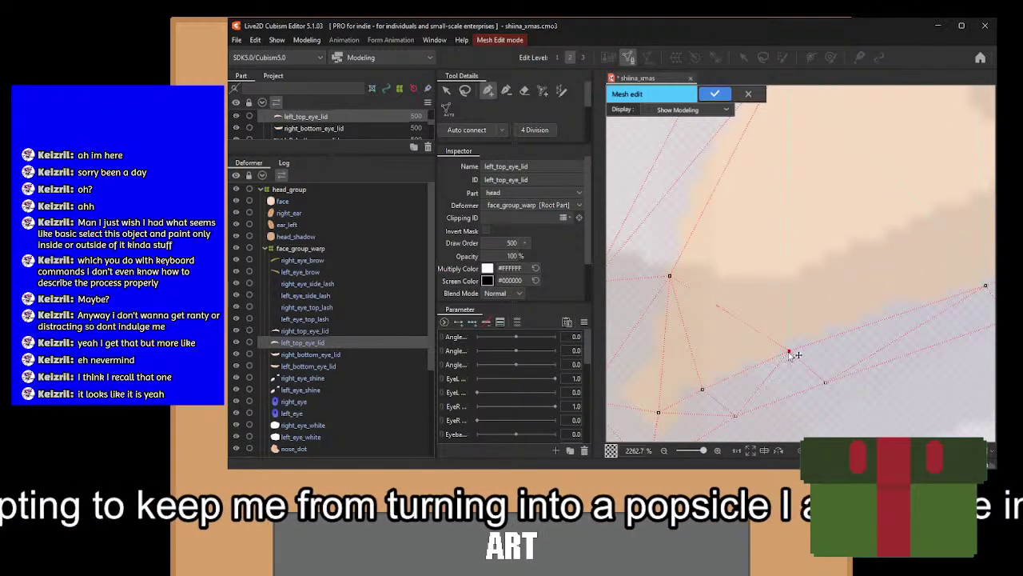
drag(797, 250, 765, 397)
click(757, 196)
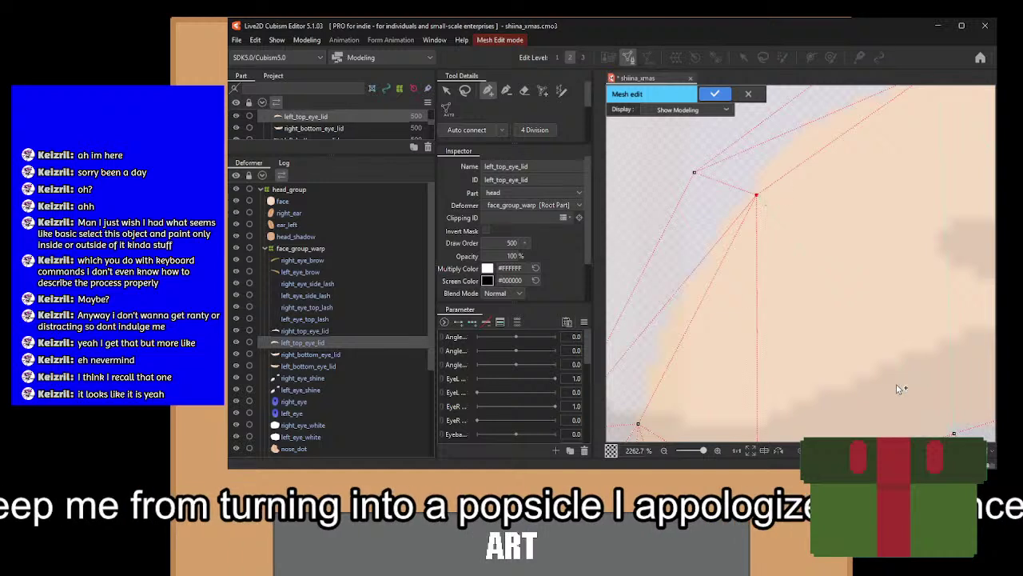
drag(900, 389, 801, 279)
click(855, 325)
drag(853, 261, 837, 438)
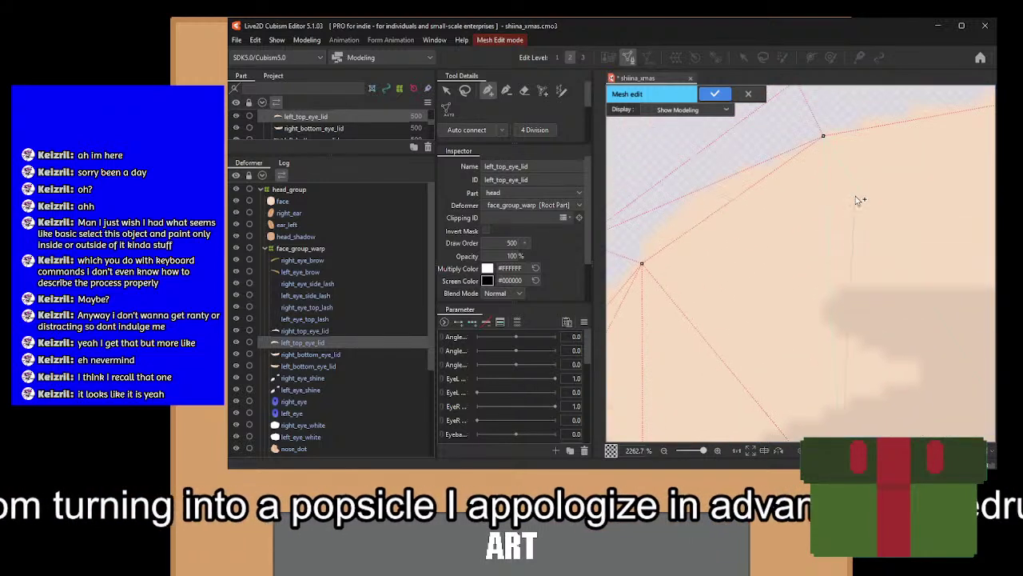
click(826, 140)
Extend the interior triangulation between the upper and lower inner vertices across the middle of the eyelid.
drag(962, 339, 773, 194)
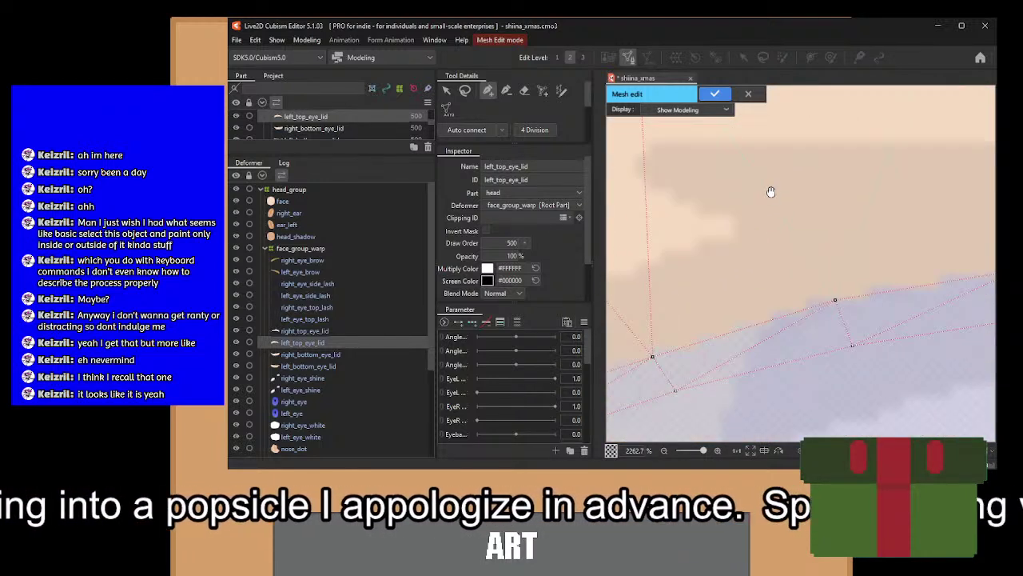
click(833, 302)
drag(856, 224, 808, 405)
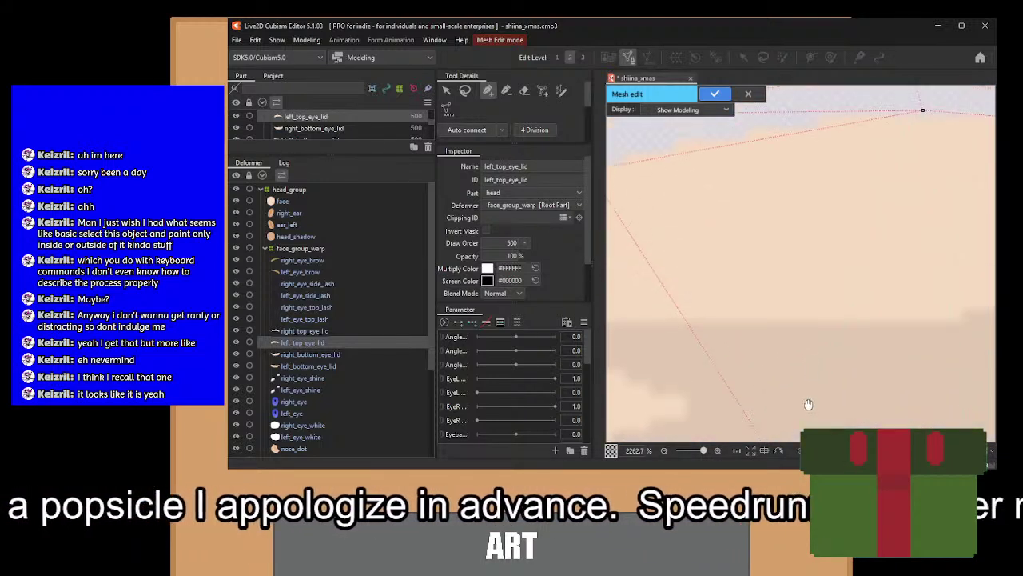
click(928, 123)
drag(916, 290, 702, 99)
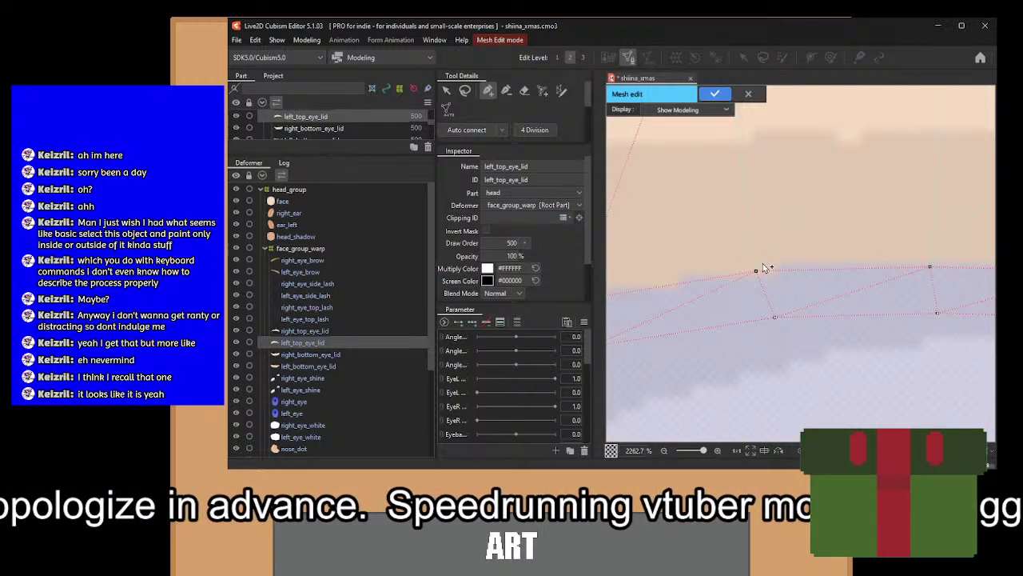
key(ctrl+z)
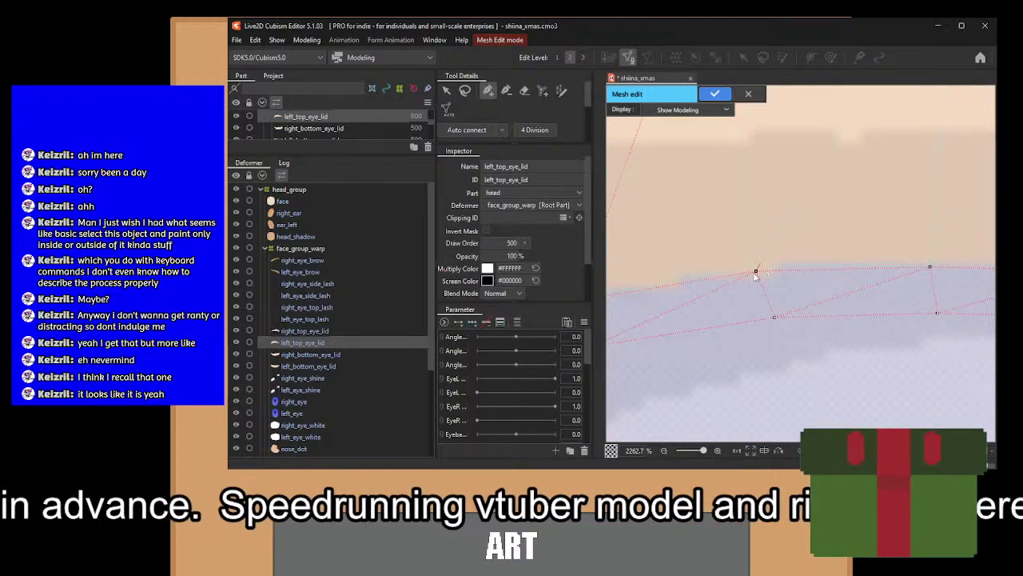
click(755, 272)
drag(785, 218, 593, 414)
click(740, 210)
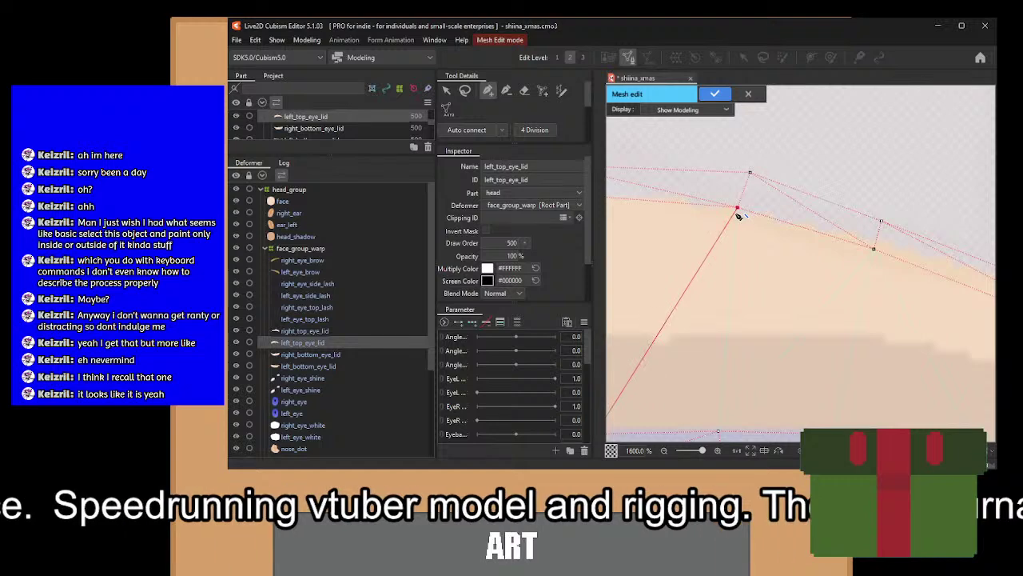
scroll(744, 219, down, 1)
drag(773, 280, 737, 130)
click(702, 247)
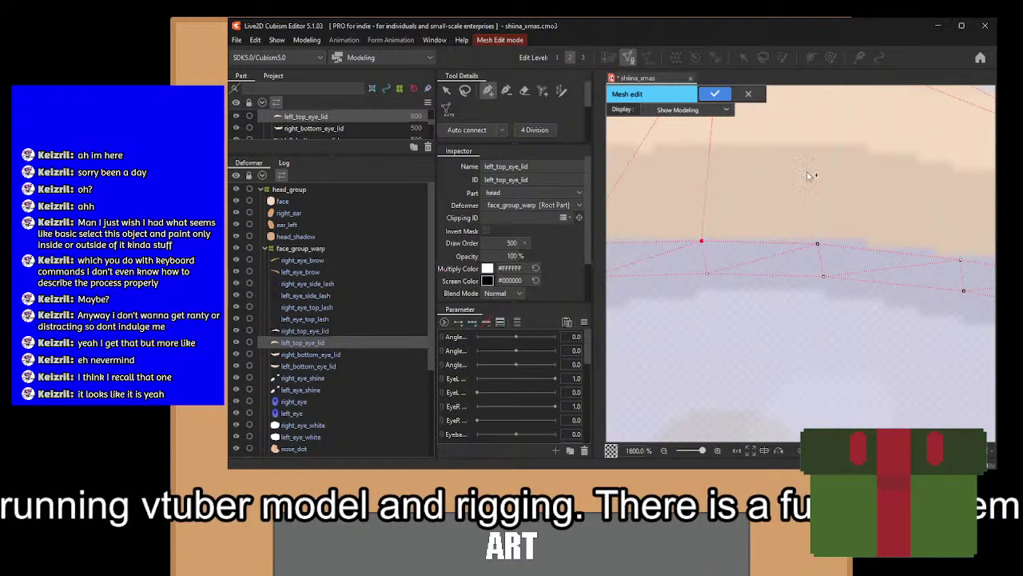
Carry the interior zigzag edges between the upper and lower inner vertices through the eyelid's right half.
drag(810, 173, 741, 358)
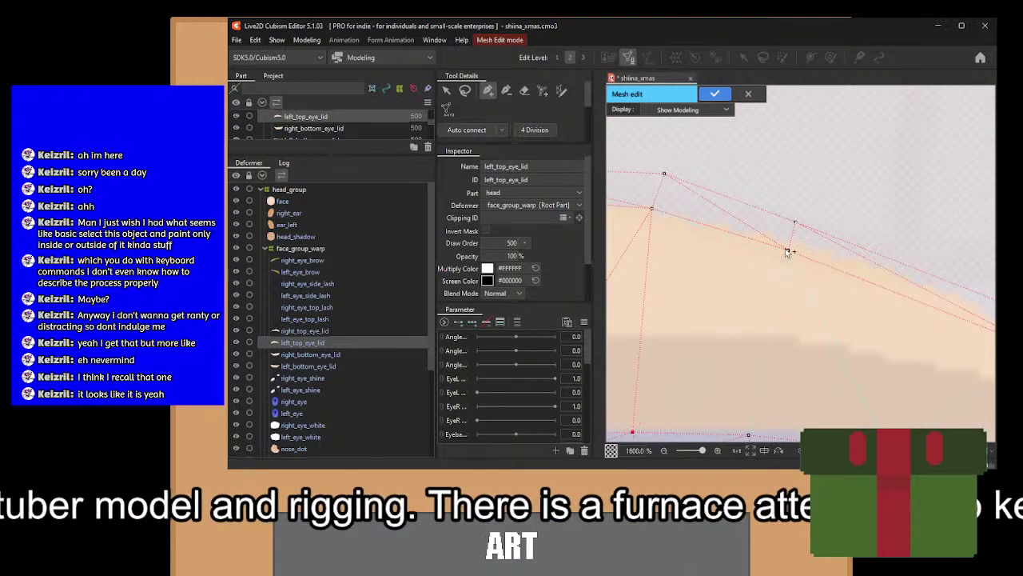
click(788, 251)
drag(786, 296, 776, 138)
click(738, 277)
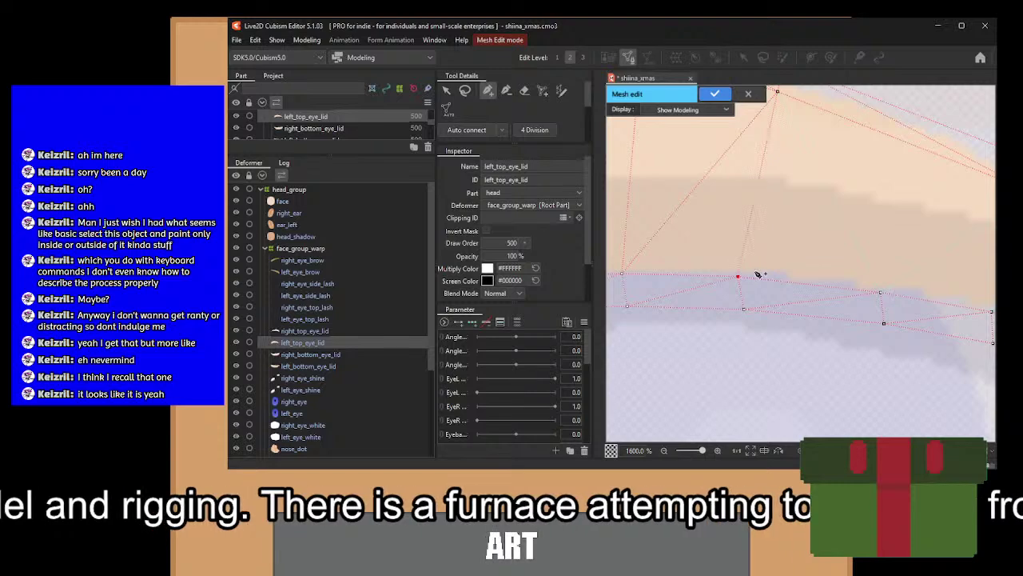
drag(789, 256, 669, 305)
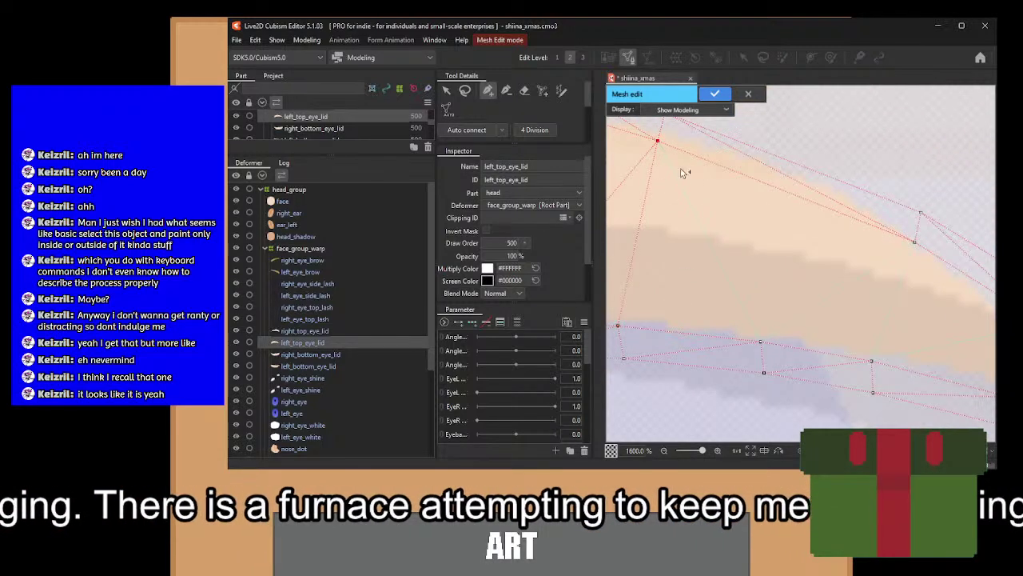
click(760, 342)
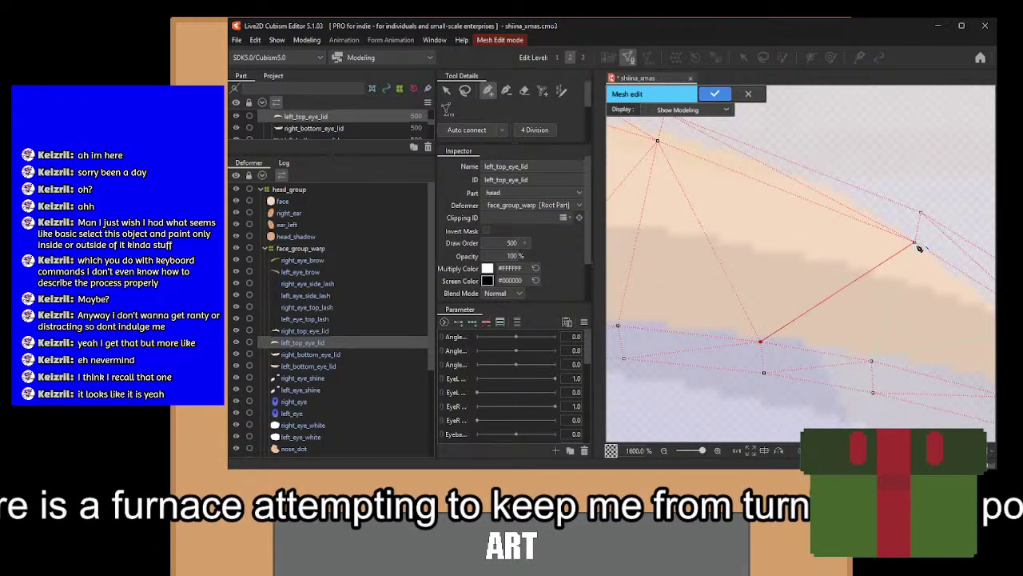
click(914, 242)
drag(916, 326, 848, 241)
click(804, 275)
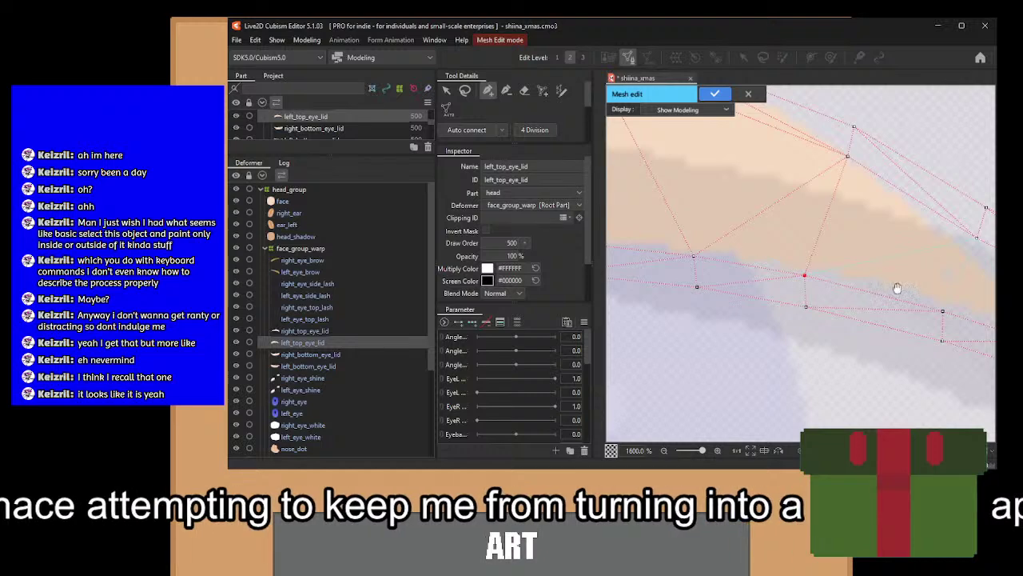
Finish the interior edges up to the eyelid's right tip and apply the mesh edit.
drag(896, 288, 766, 283)
click(770, 270)
click(654, 296)
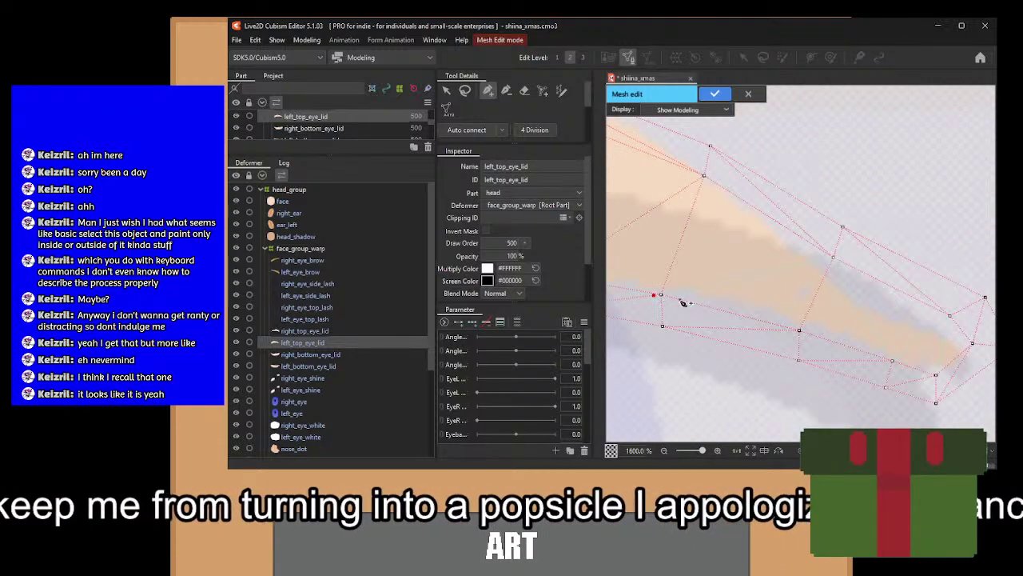
key(ctrl+z)
click(662, 295)
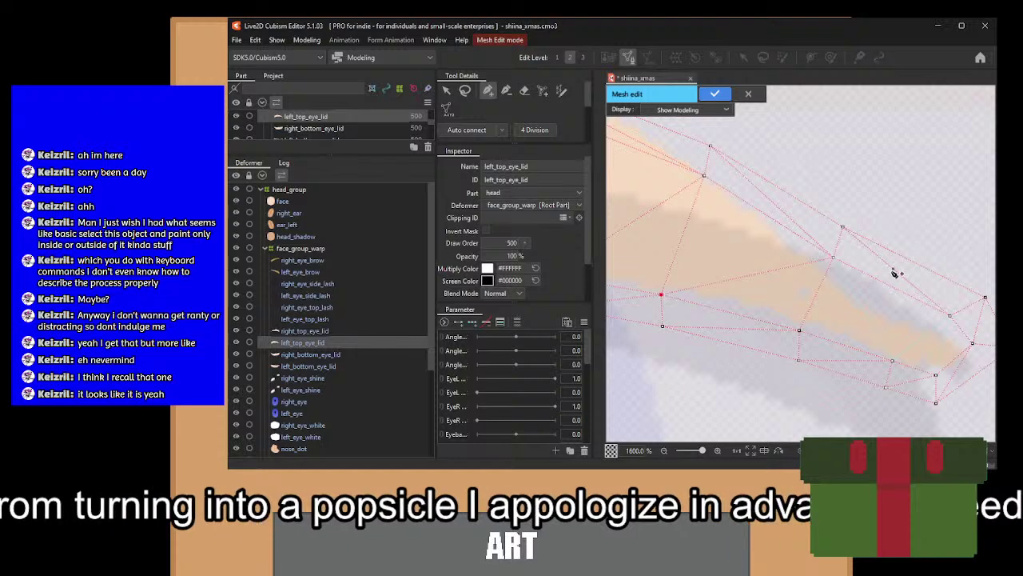
click(893, 360)
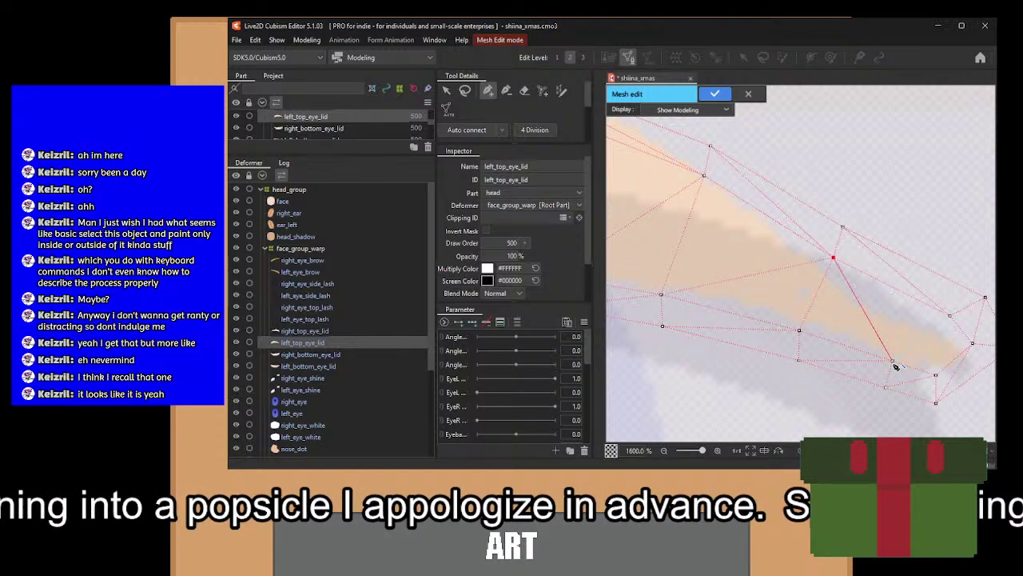
click(949, 316)
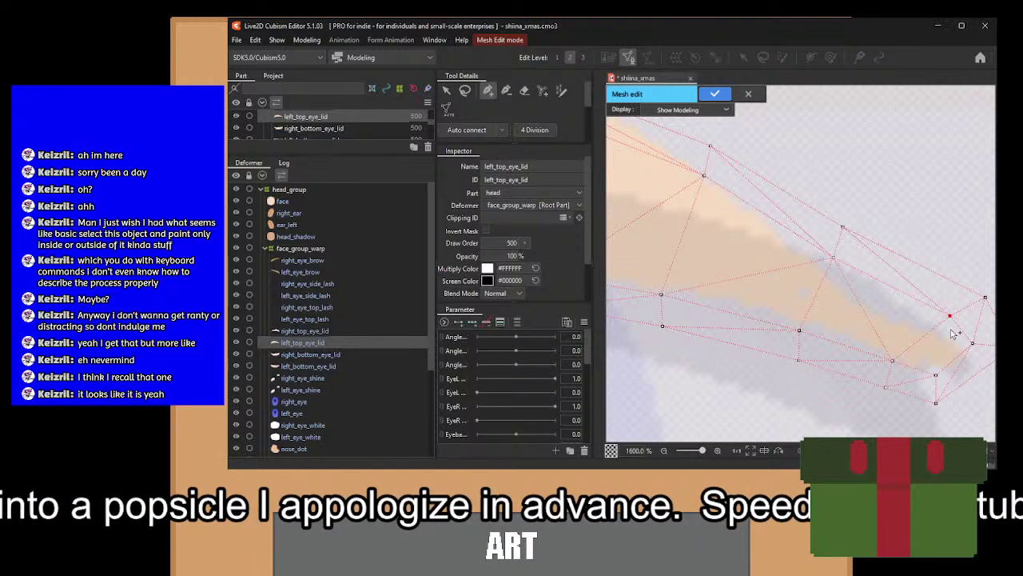
click(715, 93)
scroll(854, 284, down, 2)
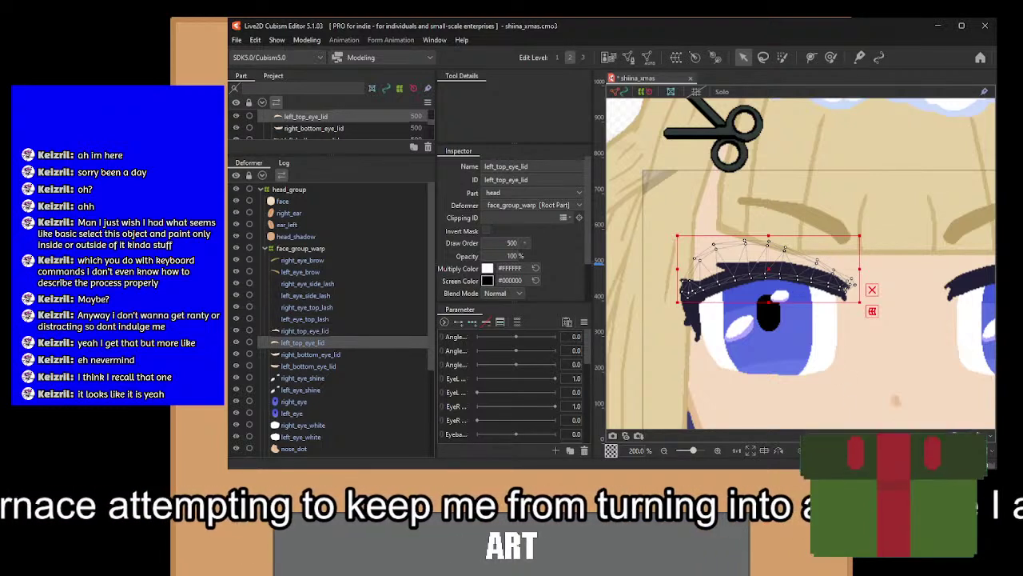
Delete the right_top_eye_lid and right_bottom_eye_lid parts from face_group_warp.
click(320, 354)
click(318, 331)
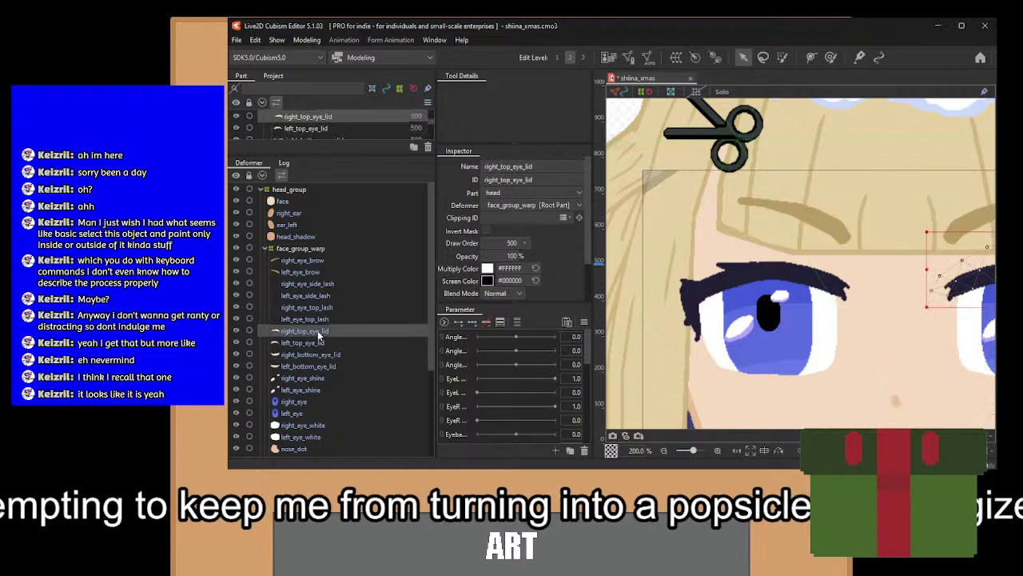
click(319, 355)
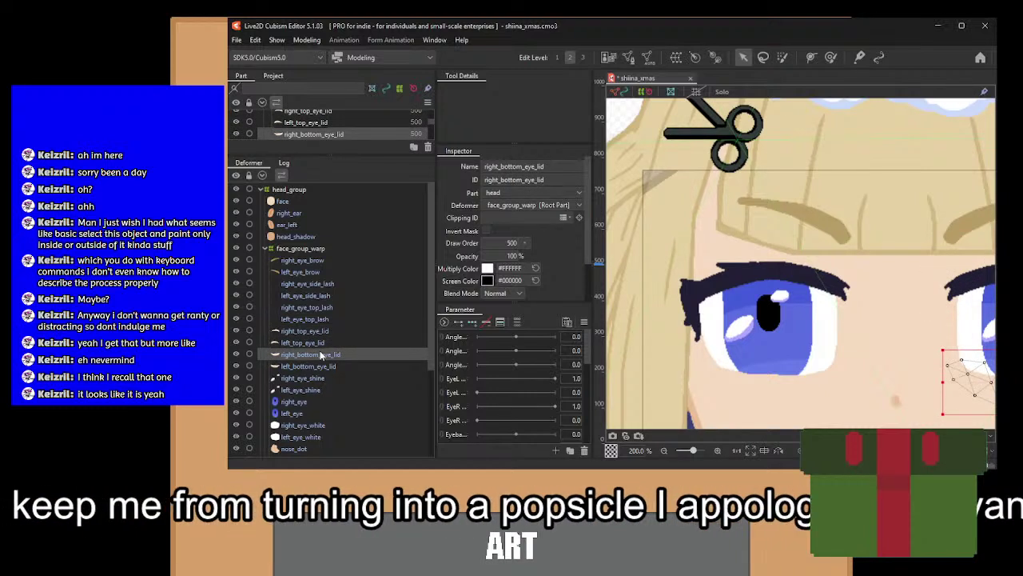
ctrl+click(319, 331)
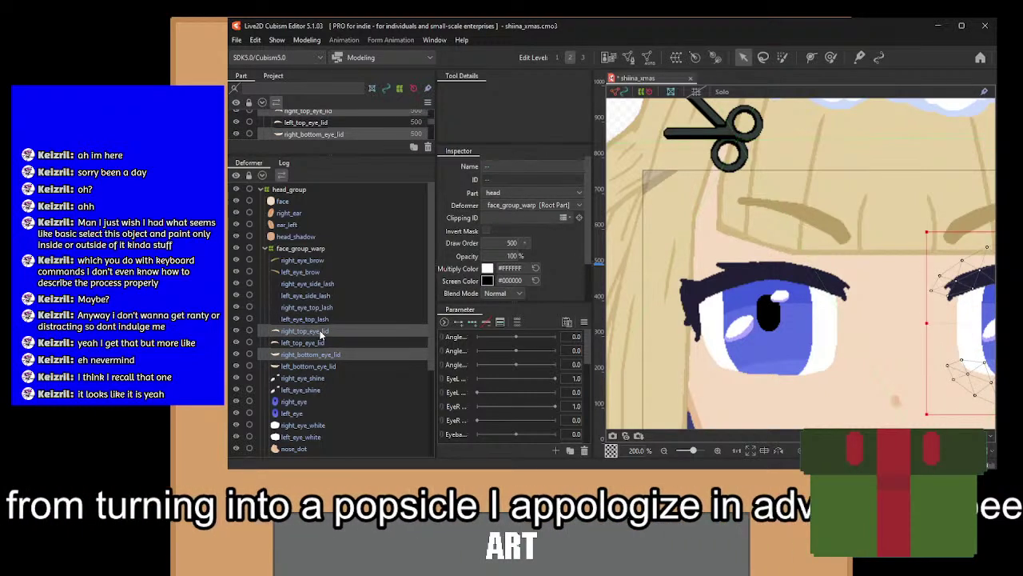
key(Delete)
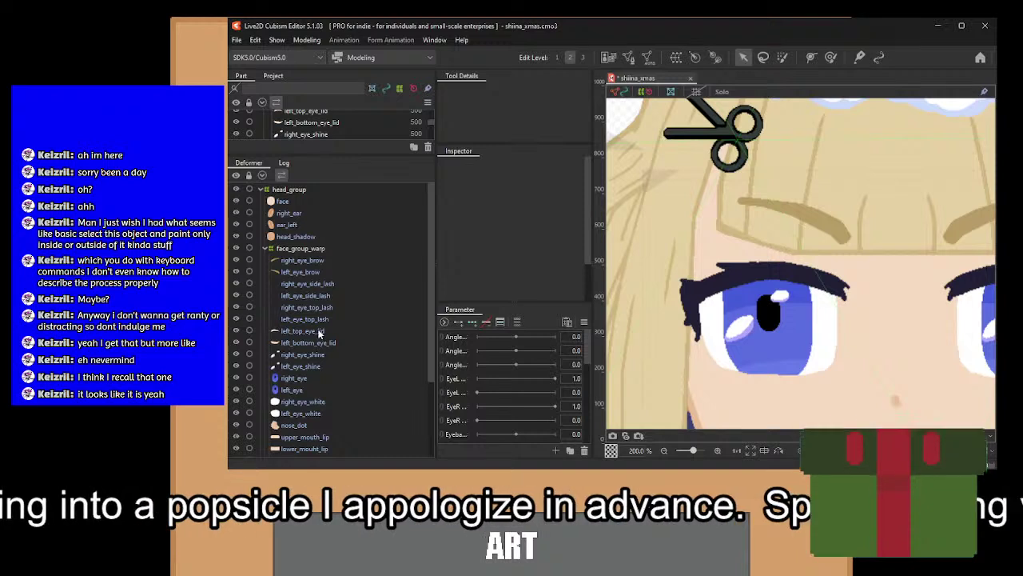
Duplicate left_top_eye_lid and set the copy's ID to right_top_eye_lid.
click(319, 333)
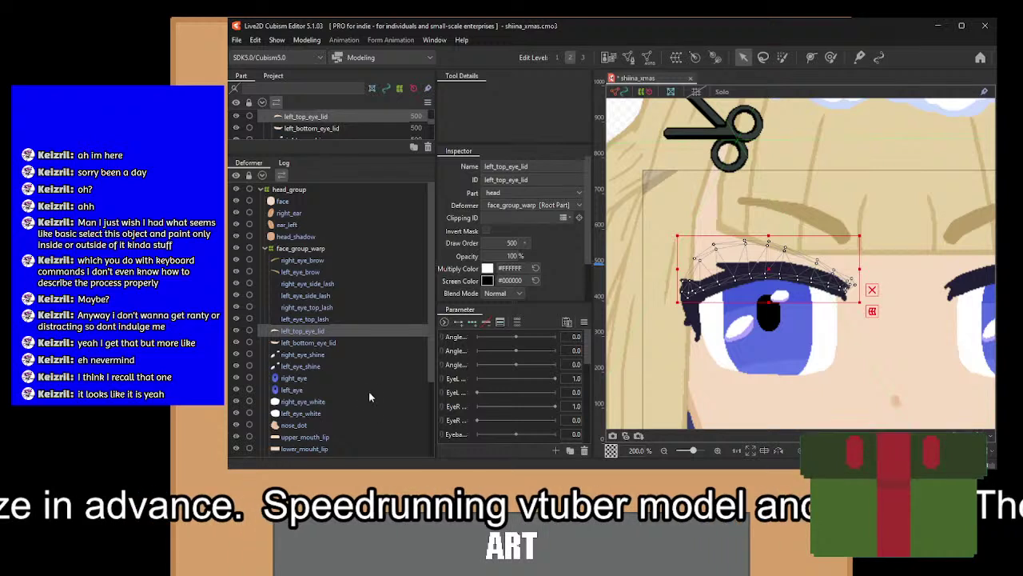
key(ctrl+d)
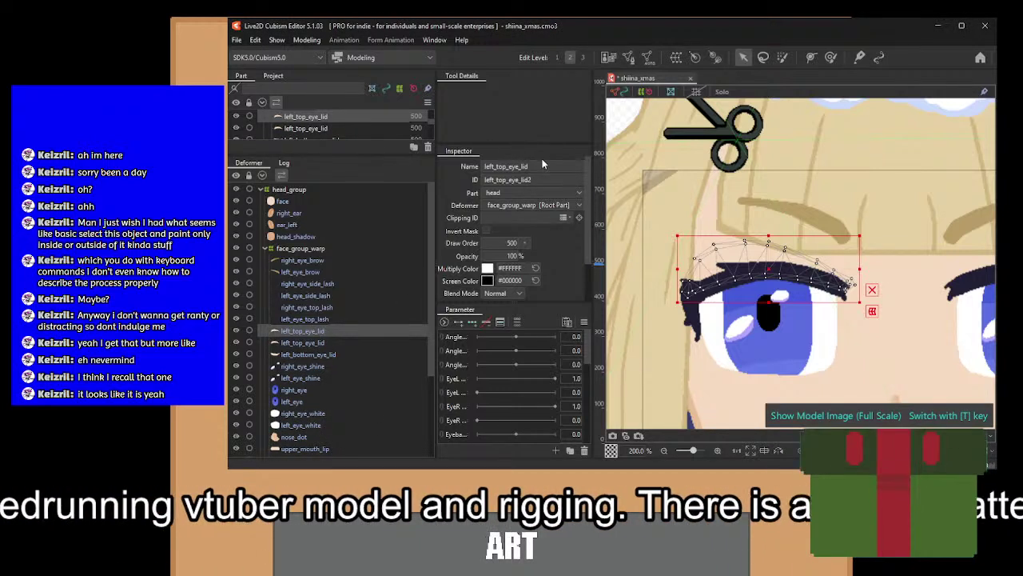
double_click(556, 178)
text(right)
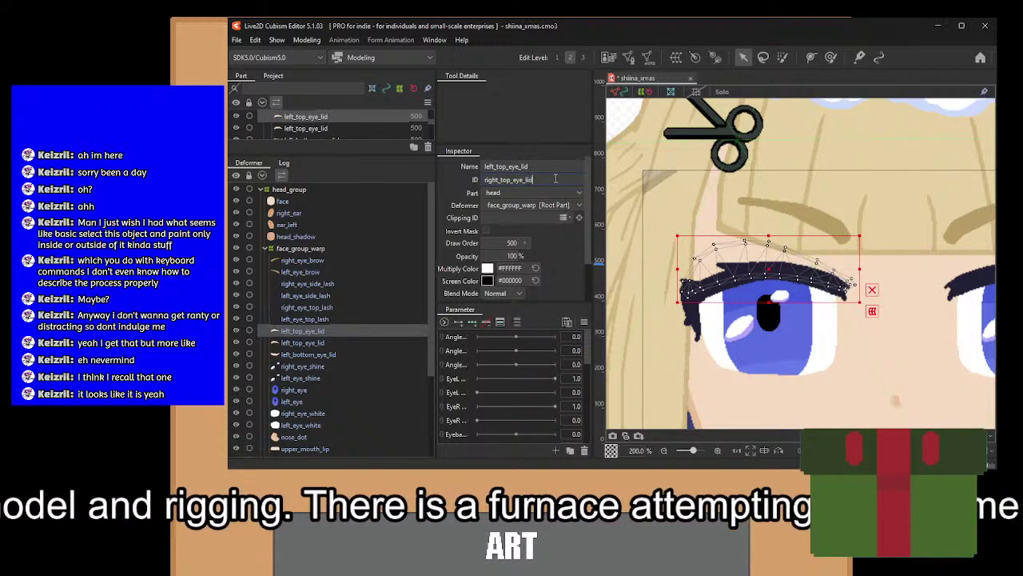
Try to rename the duplicated top eyelid as right_top_eye_lid by reusing its ID as the name.
drag(556, 178, 406, 165)
key(ctrl+c)
click(541, 165)
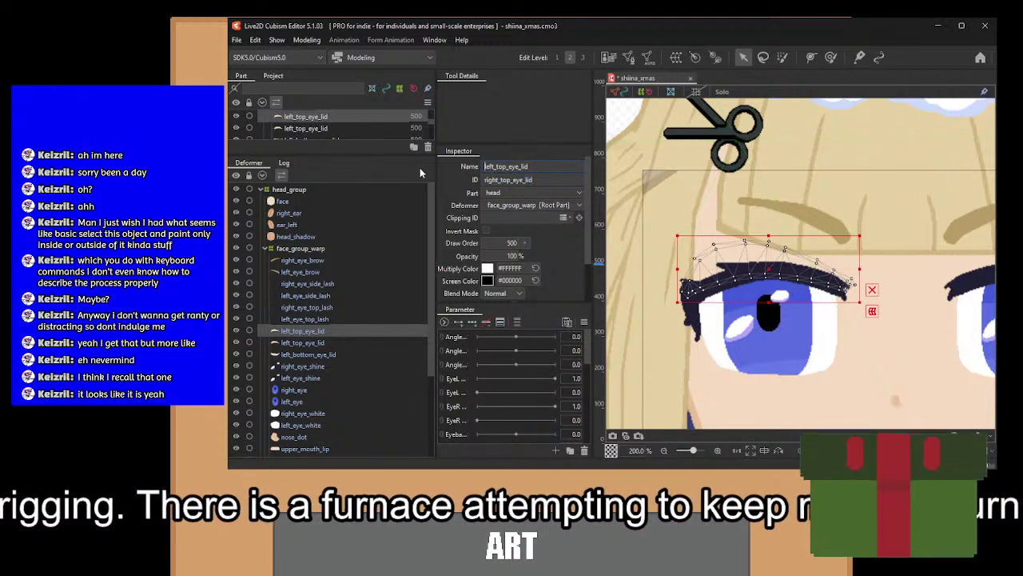
double_click(560, 165)
key(ctrl+v)
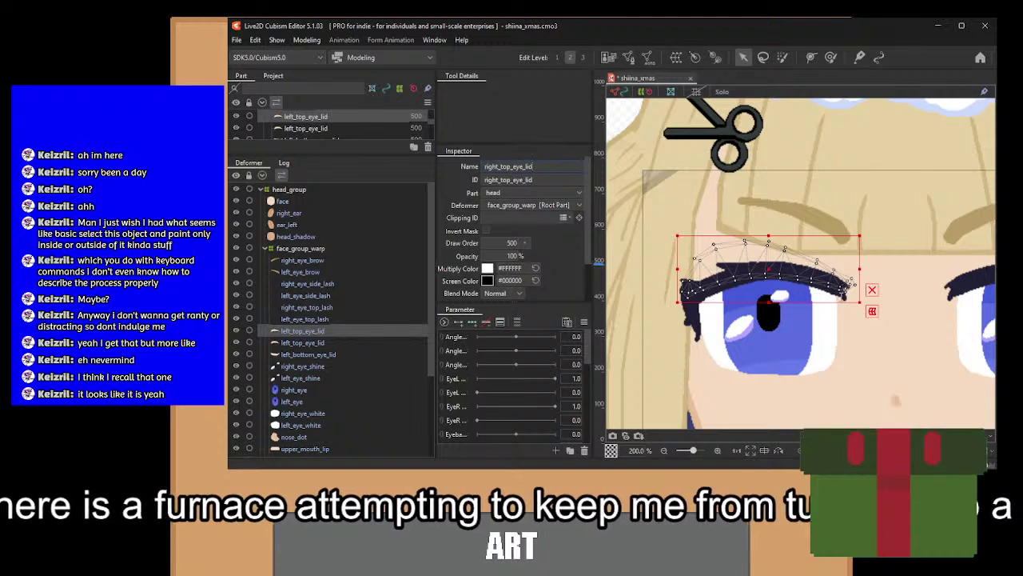
key(Return)
click(318, 341)
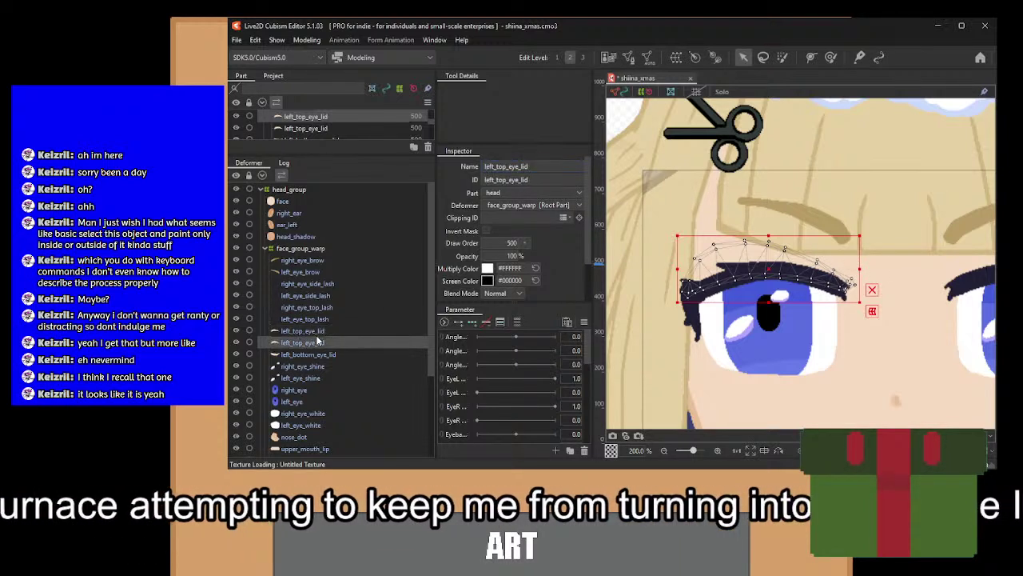
click(319, 331)
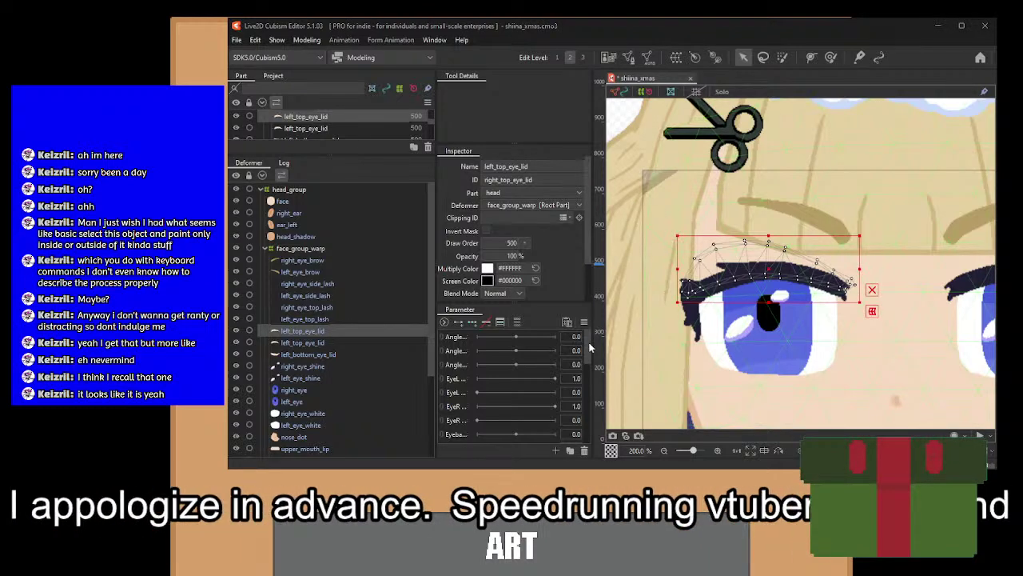
Mirror the duplicated top eyelid horizontally and place it over the right eye.
key(ctrl+z)
drag(872, 300, 783, 263)
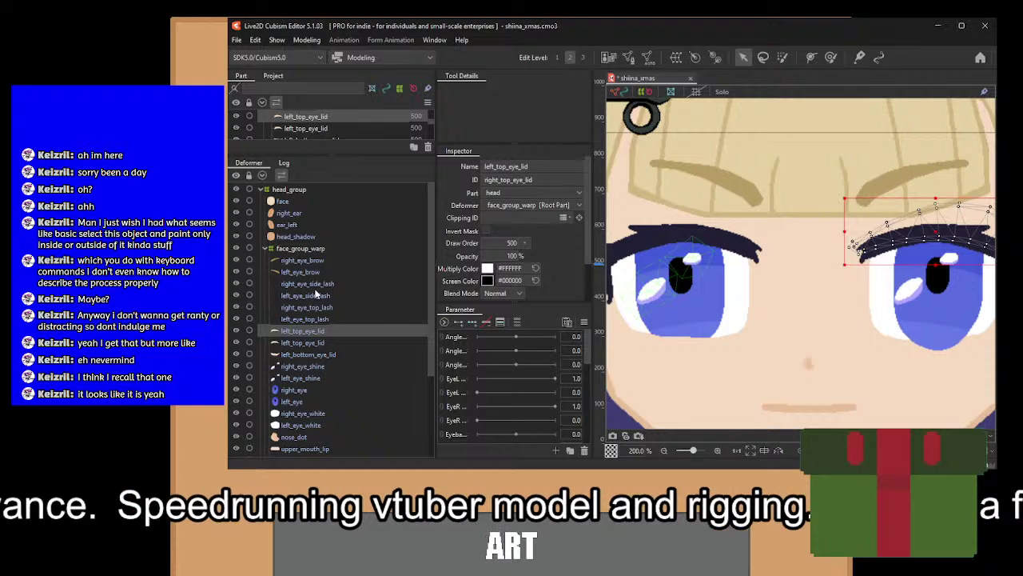
click(307, 354)
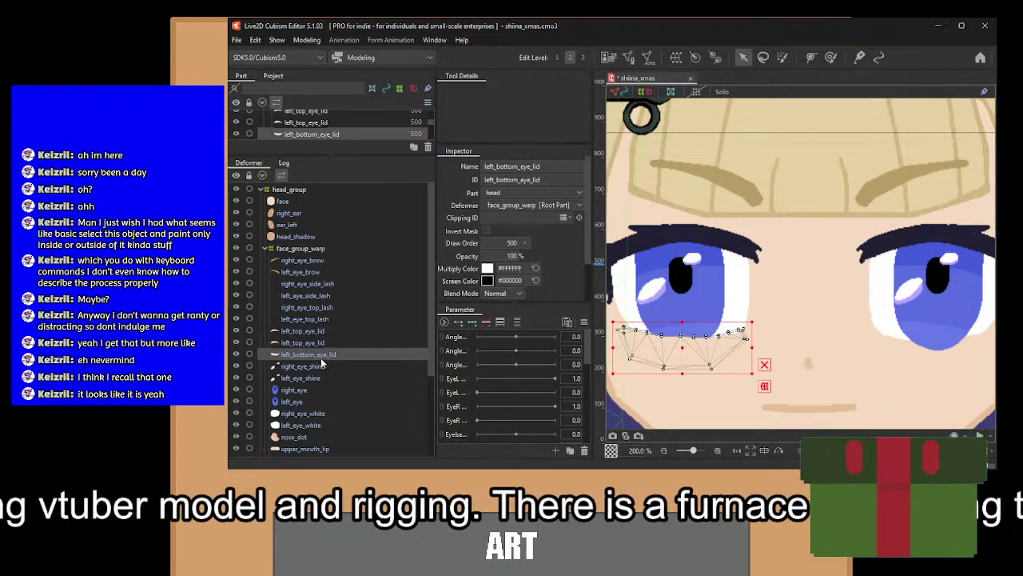
click(307, 342)
Rename the mirrored top eyelid as right_top_eye_lid, matching its ID.
click(305, 331)
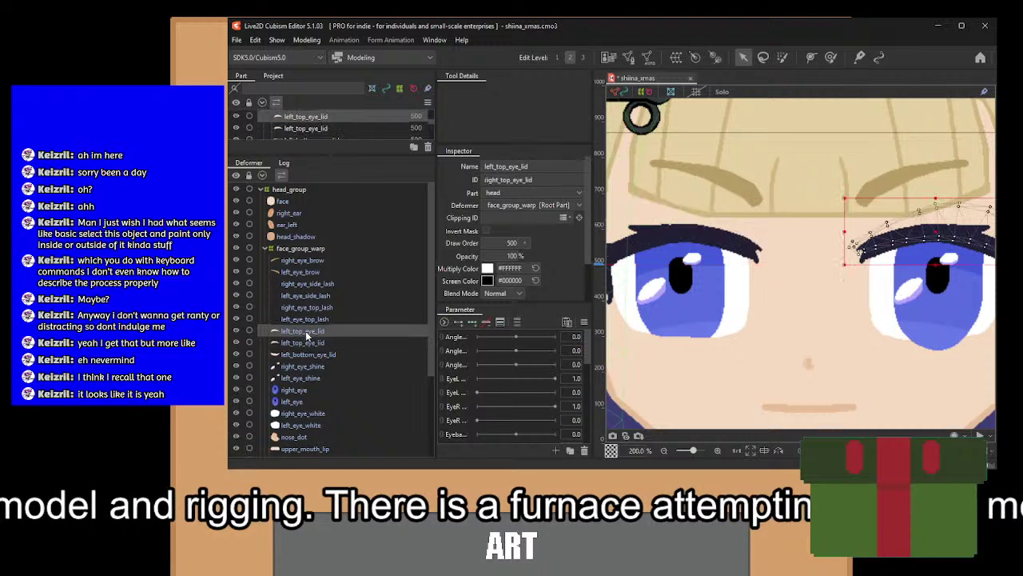
double_click(515, 181)
key(ctrl+c)
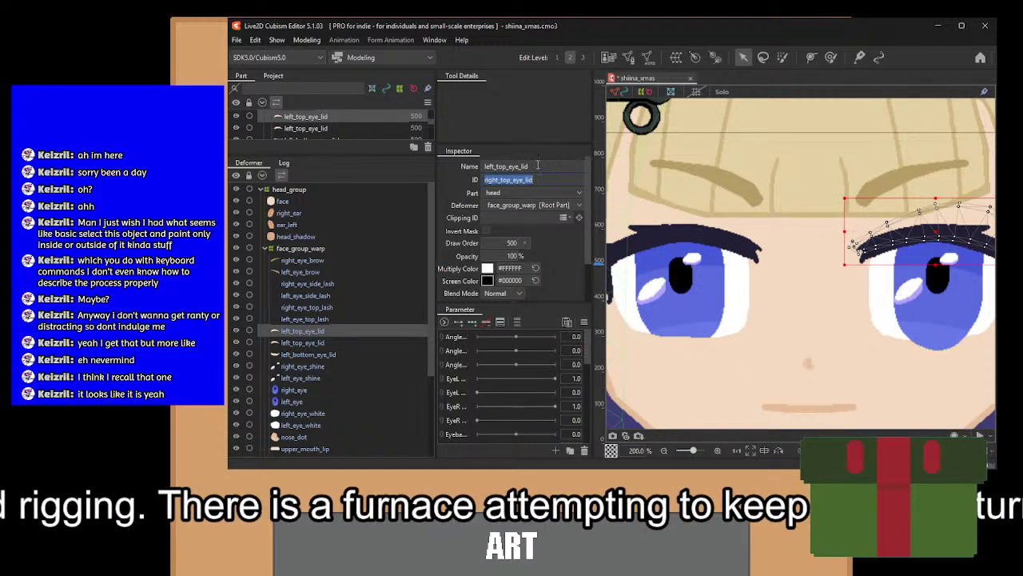
drag(527, 165, 438, 160)
key(ctrl+a)
key(ctrl+v)
key(Return)
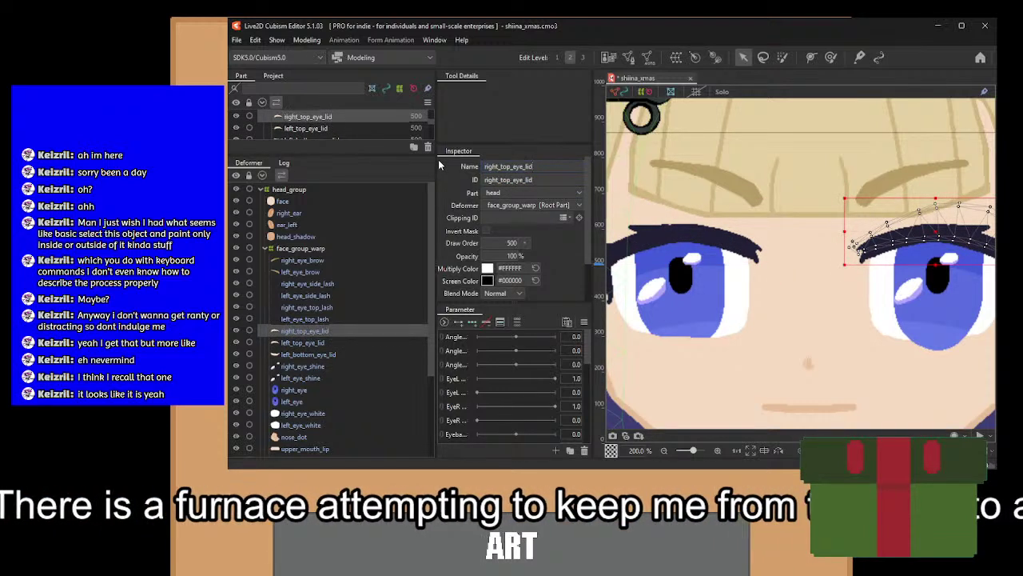
Duplicate left_bottom_eye_lid, placing the copy above left_top_eye_lid in face_group_warp.
click(341, 367)
click(328, 357)
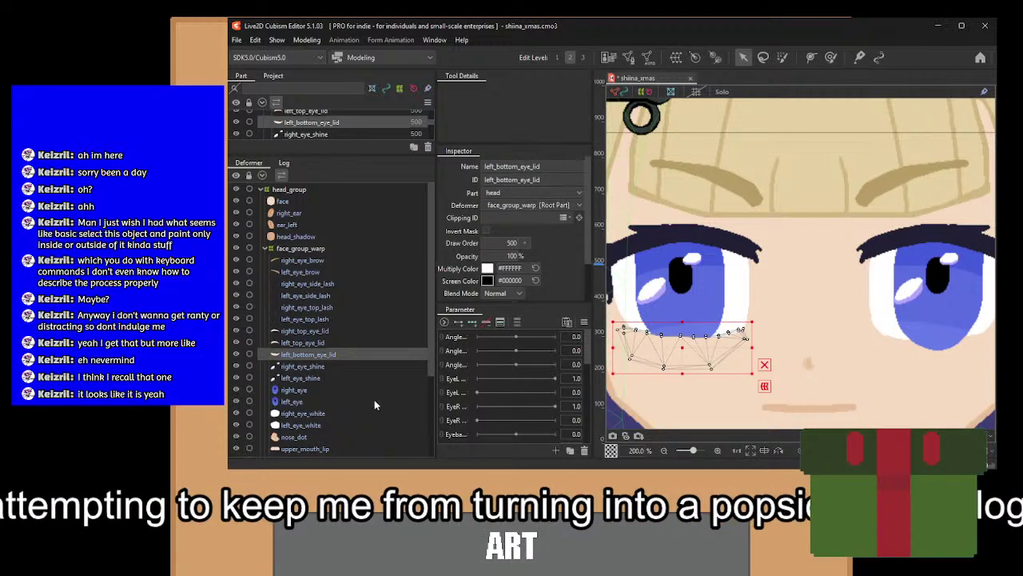
click(318, 343)
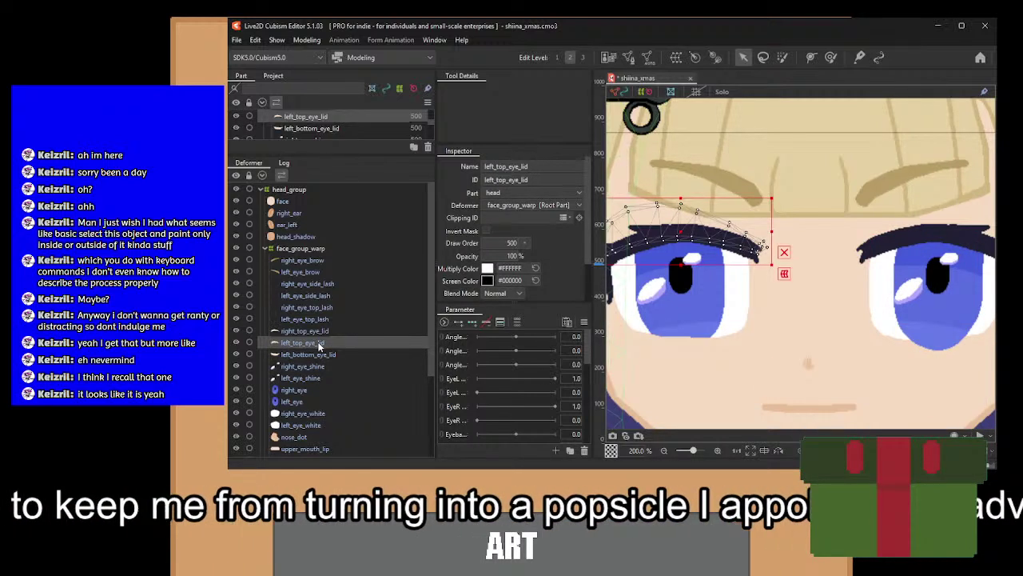
key(ctrl+v)
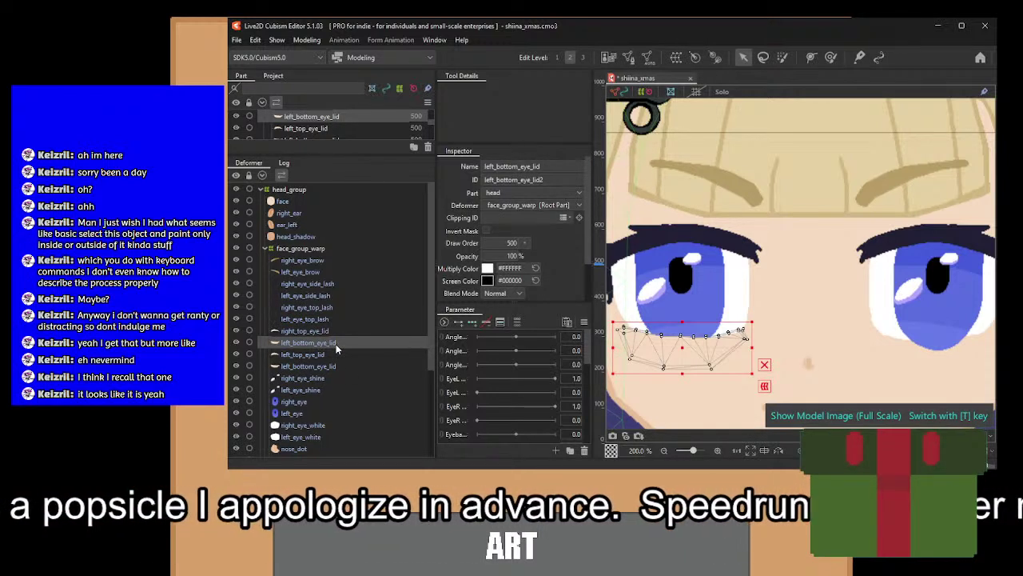
Set both the ID and the name of the duplicated bottom eyelid to right_bottom_eye_lid.
double_click(551, 179)
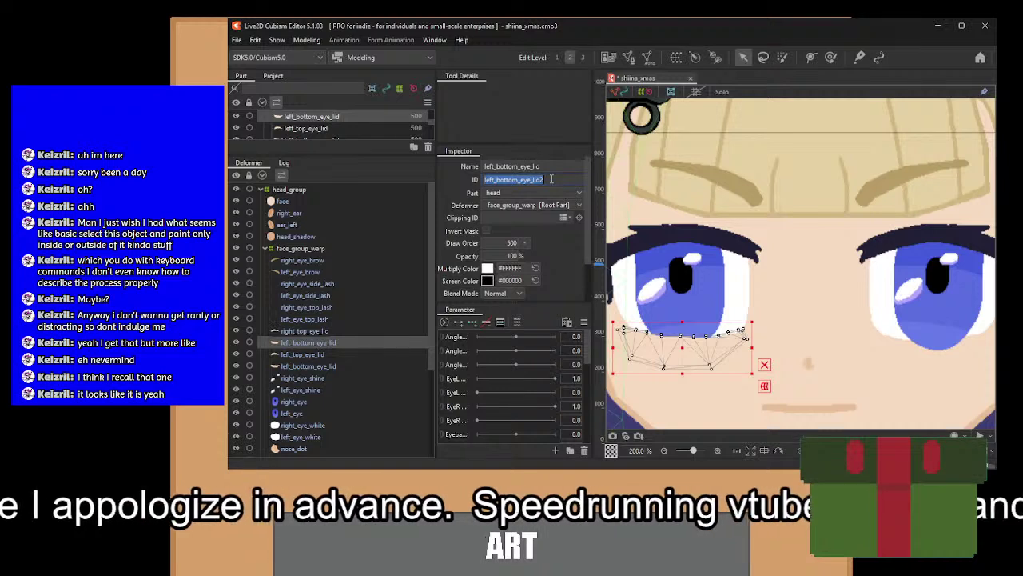
text(right_)
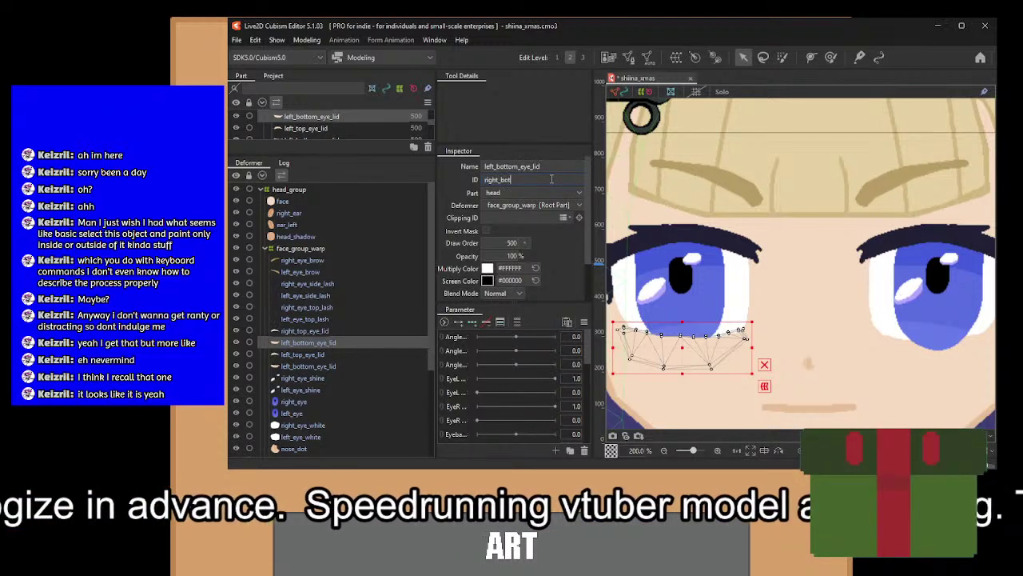
double_click(551, 179)
key(ctrl+c)
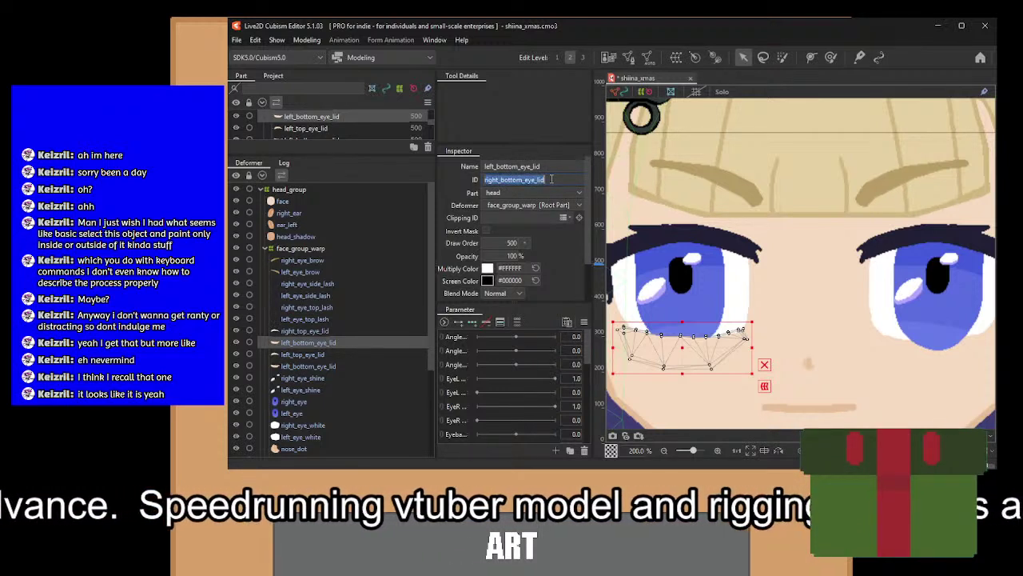
double_click(552, 167)
key(ctrl+v)
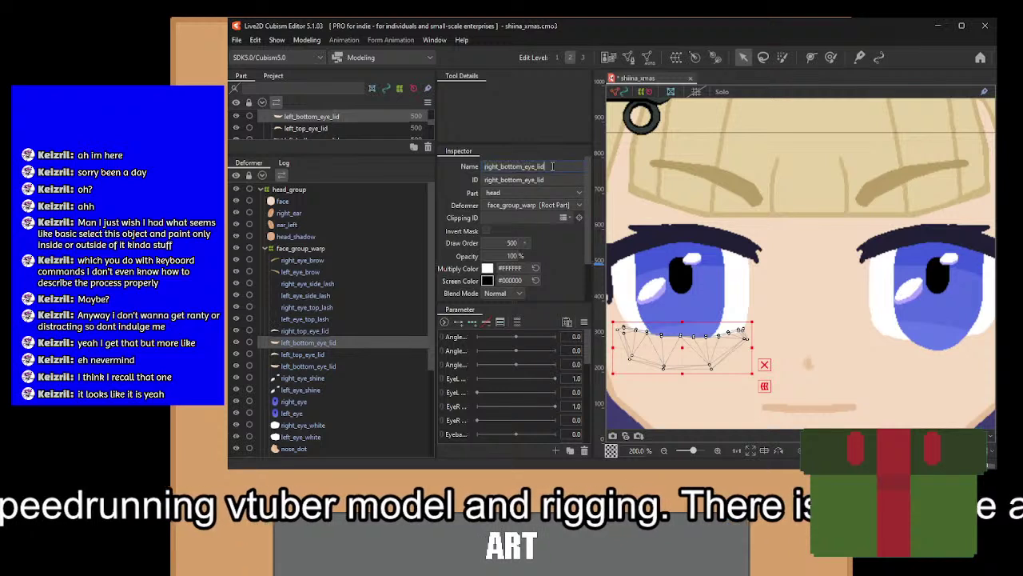
key(Return)
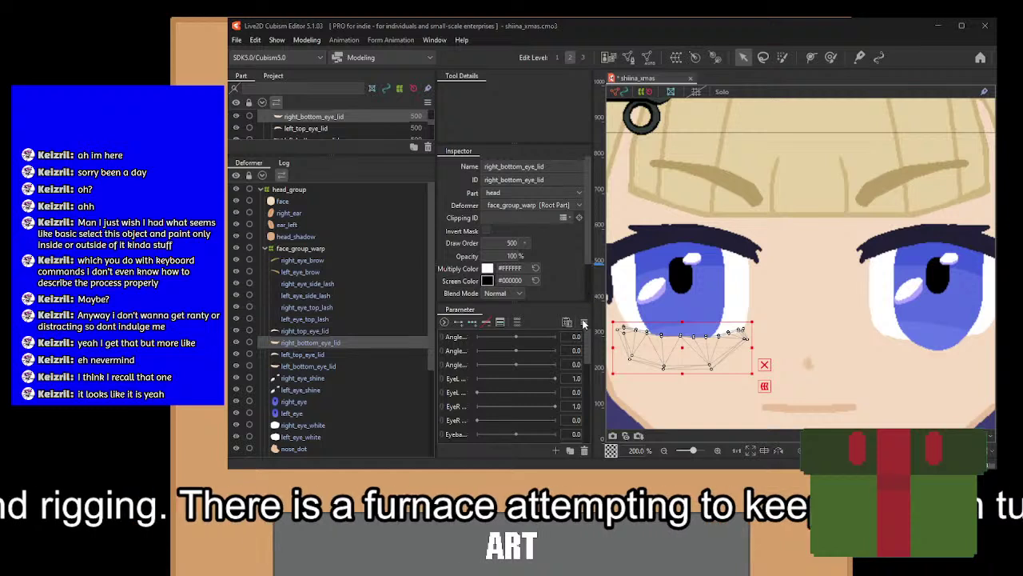
Mirror right_bottom_eye_lid onto the right eye and deselect it.
key(ctrl+z)
click(843, 294)
scroll(843, 294, down, 3)
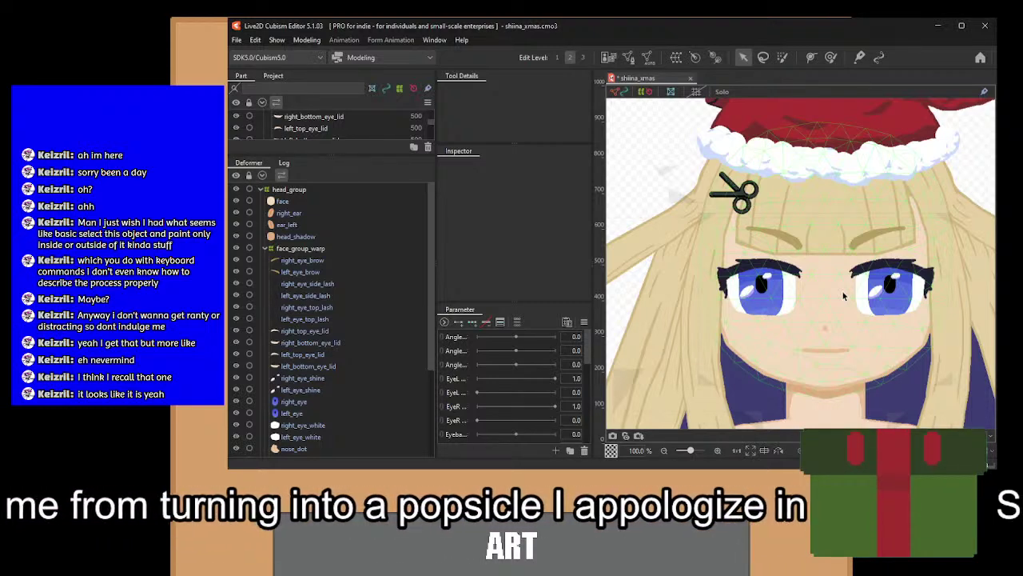
Go through the side and top lash parts and open left_eye_top_lash for manual mesh editing.
click(336, 284)
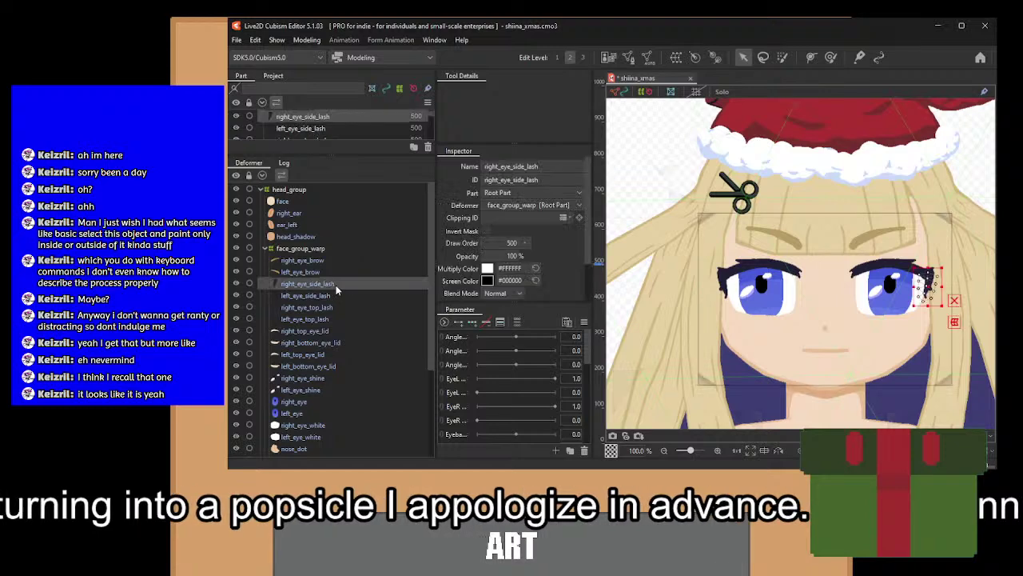
click(326, 295)
click(324, 307)
click(321, 319)
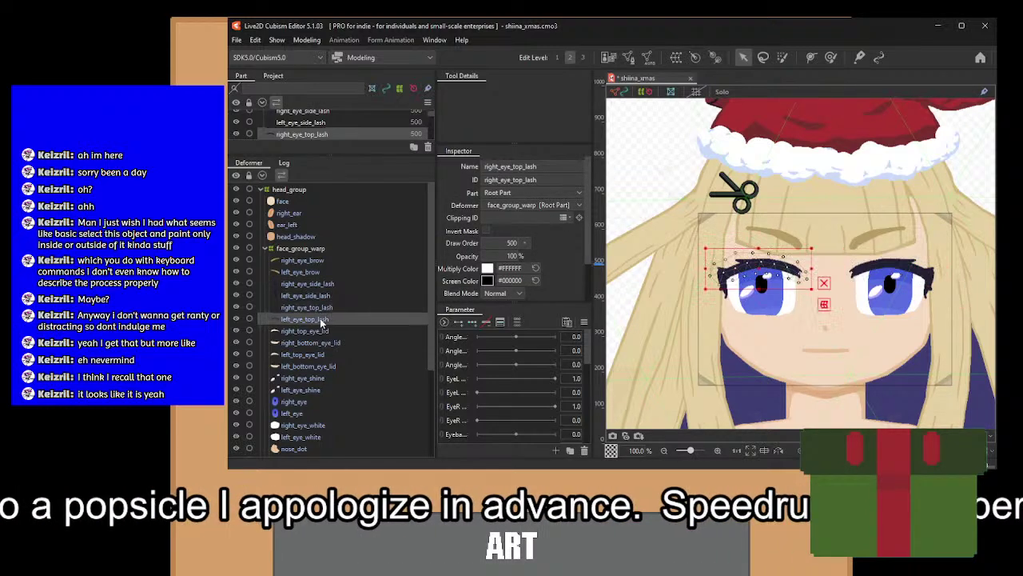
scroll(763, 312, up, 6)
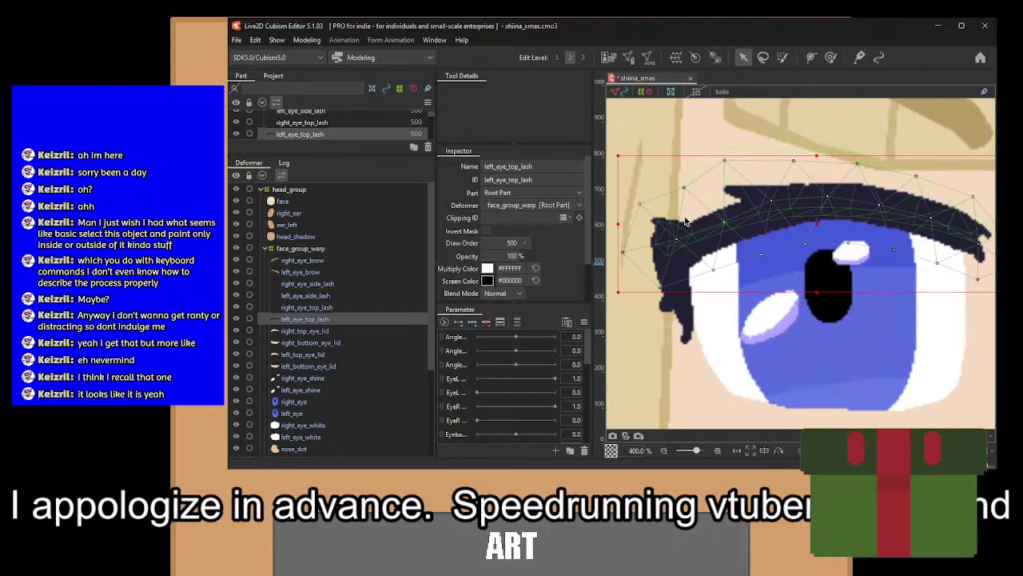
click(629, 58)
Add two connected mesh vertices along the lower edge of the lash's outer end.
scroll(690, 233, up, 5)
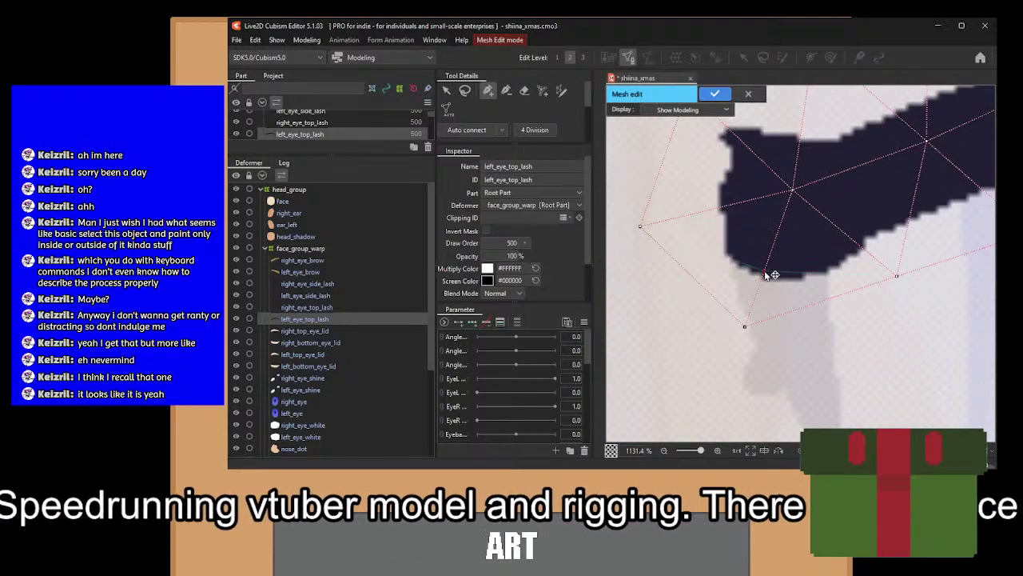
click(765, 272)
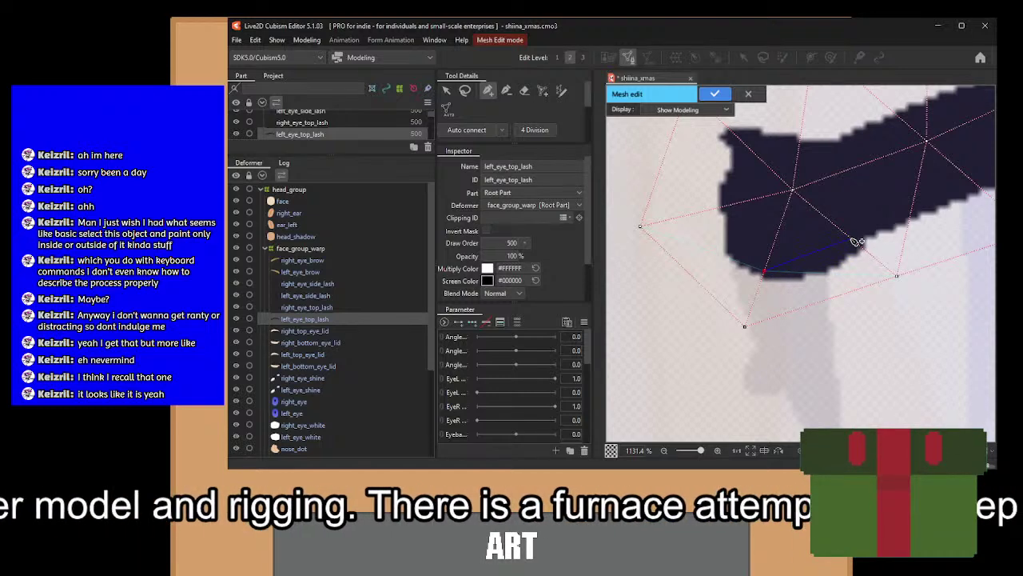
click(853, 239)
Erase the entire existing mesh of left_eye_top_lash and switch back to adding vertices.
scroll(884, 219, down, 8)
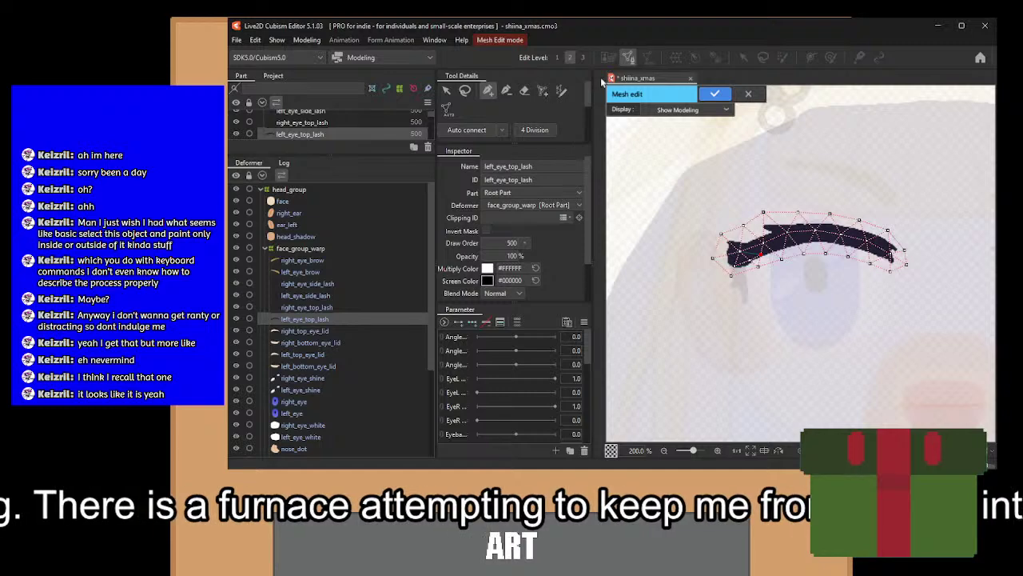
click(528, 91)
mouse_move(764, 215)
mouse_down()
mouse_move(753, 265)
mouse_move(901, 264)
mouse_up()
click(487, 90)
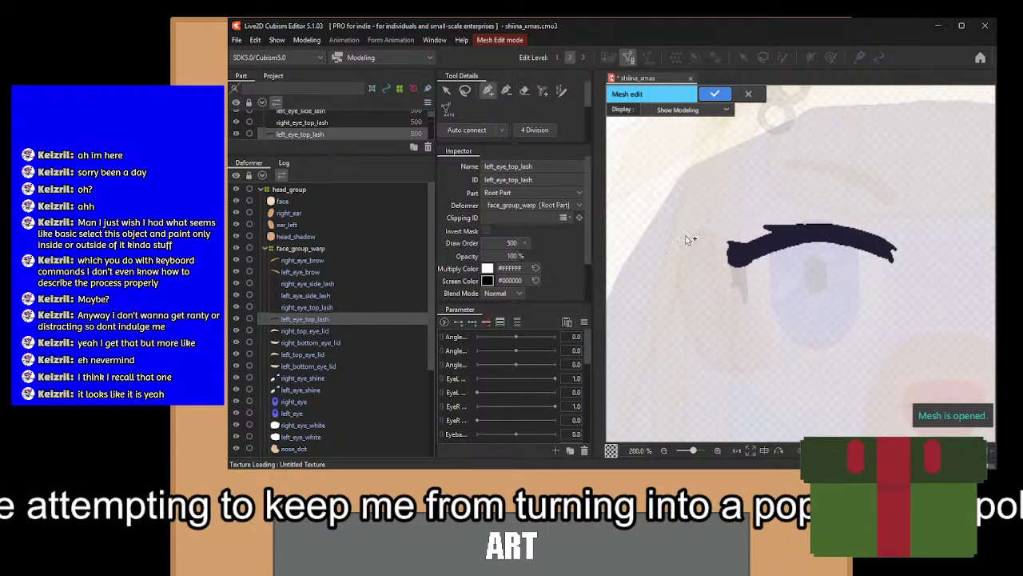
Start the mesh outline of left_eye_top_lash with vertices just below its thick end and the adjoining lower edge.
scroll(783, 293, up, 2)
scroll(768, 287, up, 3)
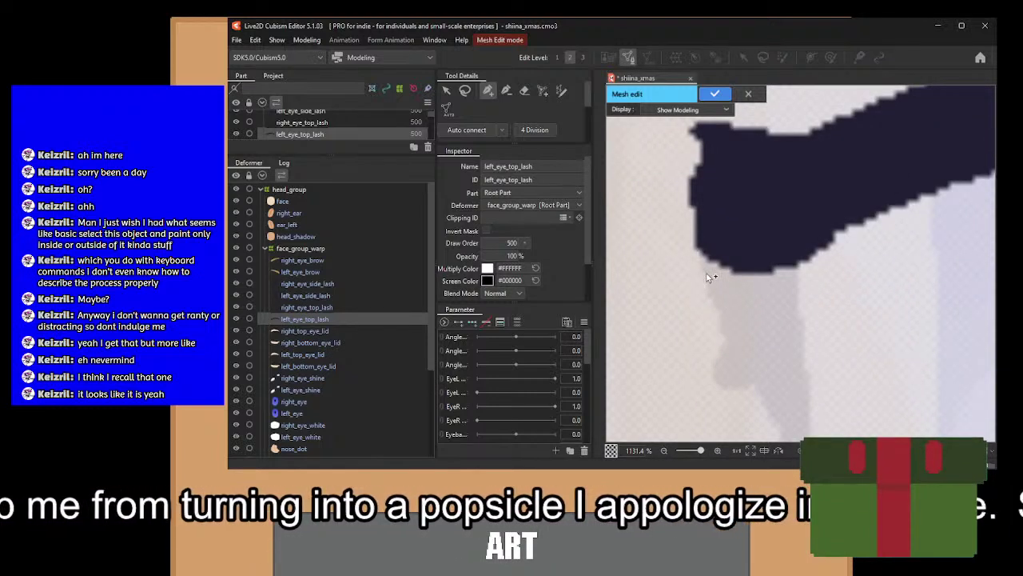
click(698, 272)
click(731, 286)
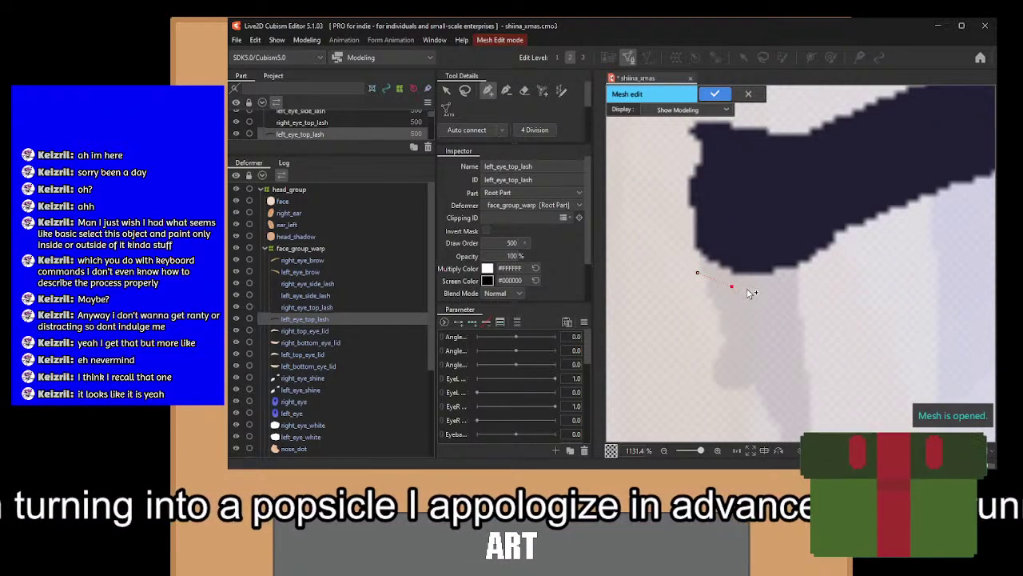
click(762, 289)
drag(851, 253, 790, 283)
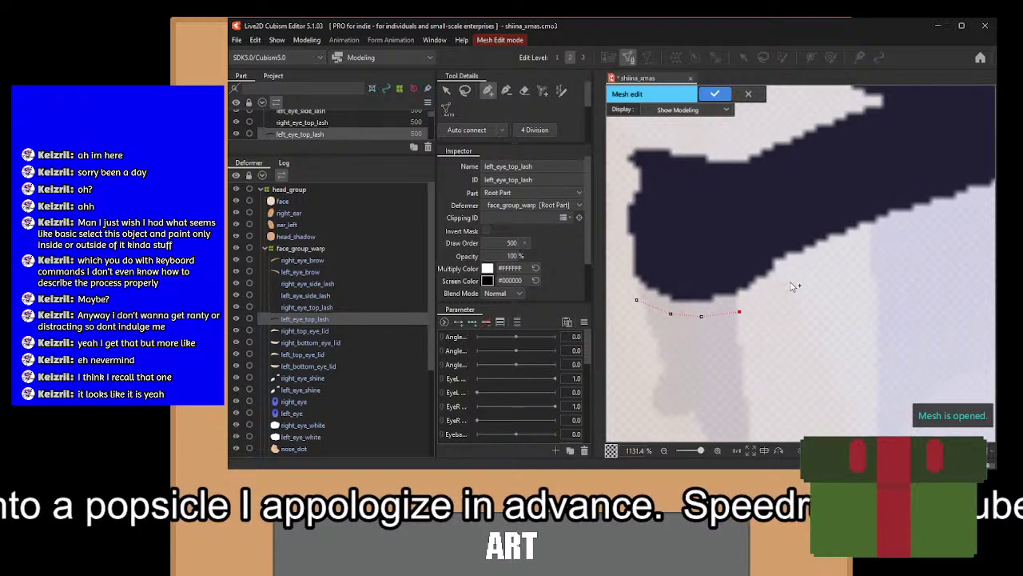
click(791, 282)
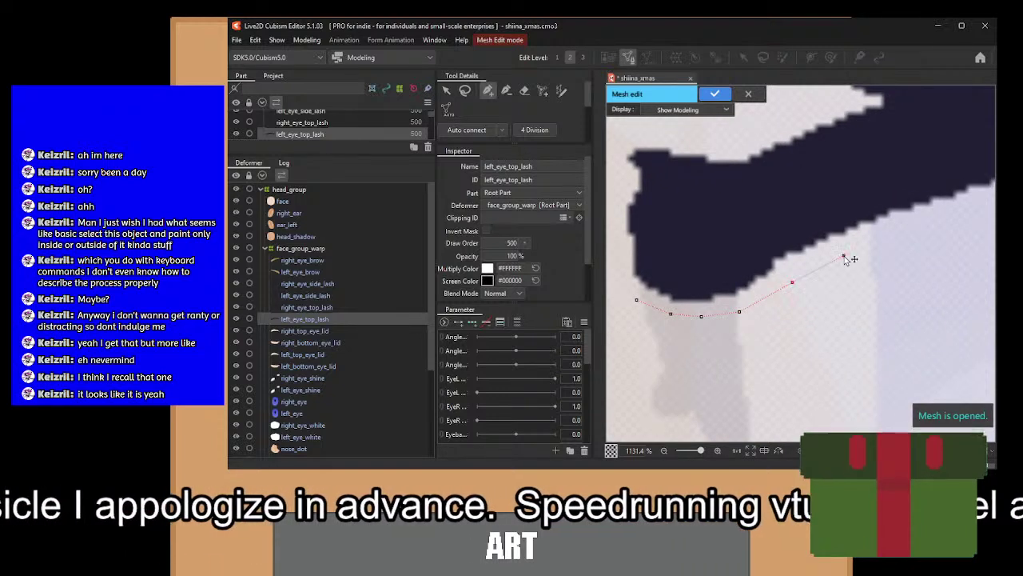
click(844, 256)
drag(844, 256, 776, 300)
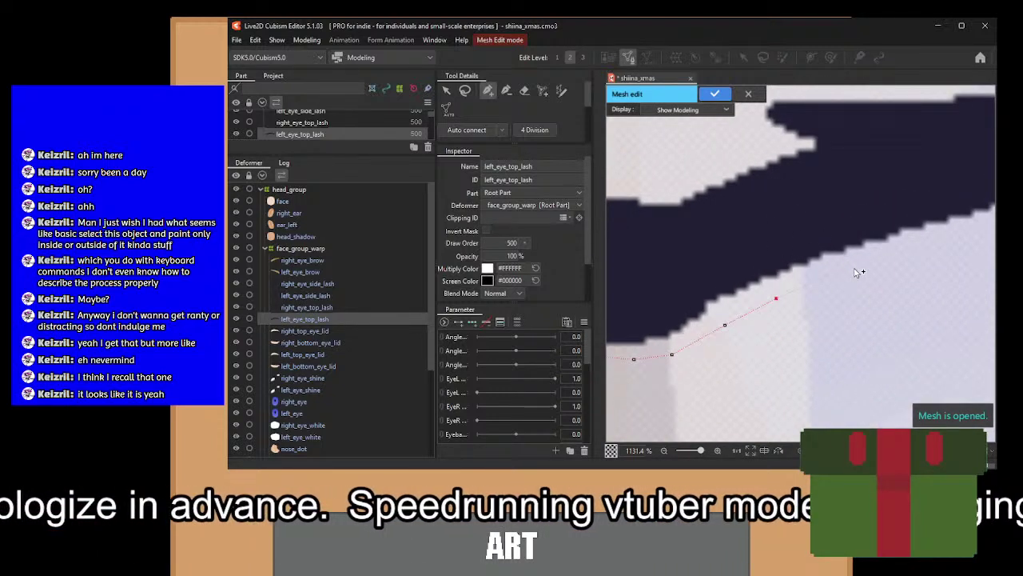
Continue the outline vertices just outside the lash's lower edge, over the iris and down to the forked tip.
drag(859, 273, 764, 295)
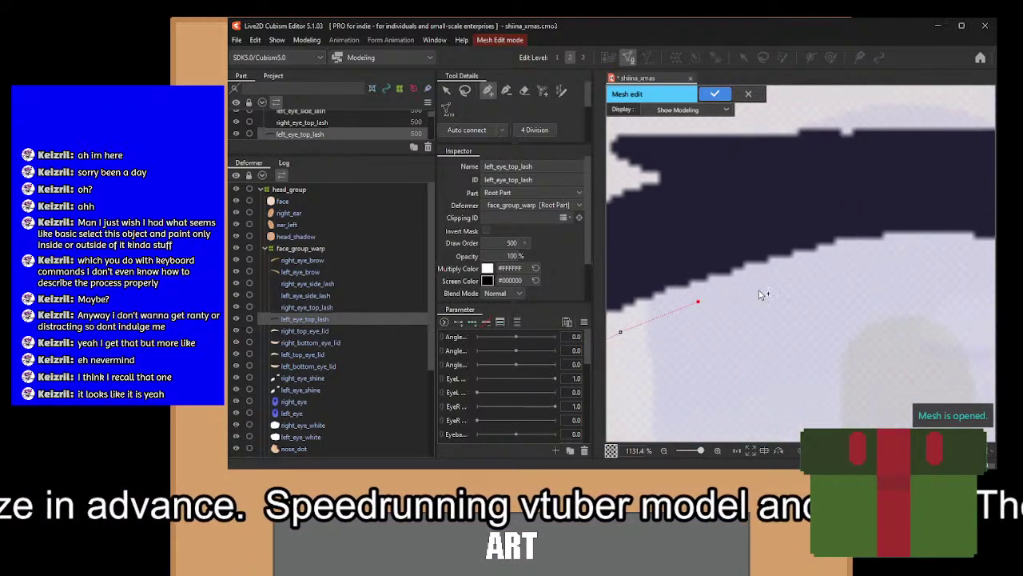
click(825, 270)
drag(865, 266, 733, 269)
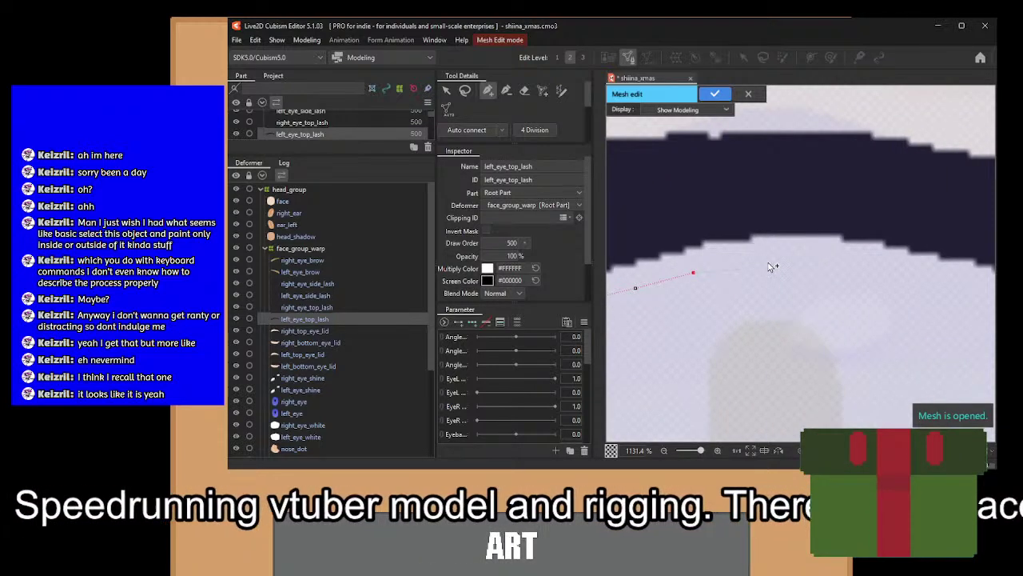
drag(831, 268, 751, 274)
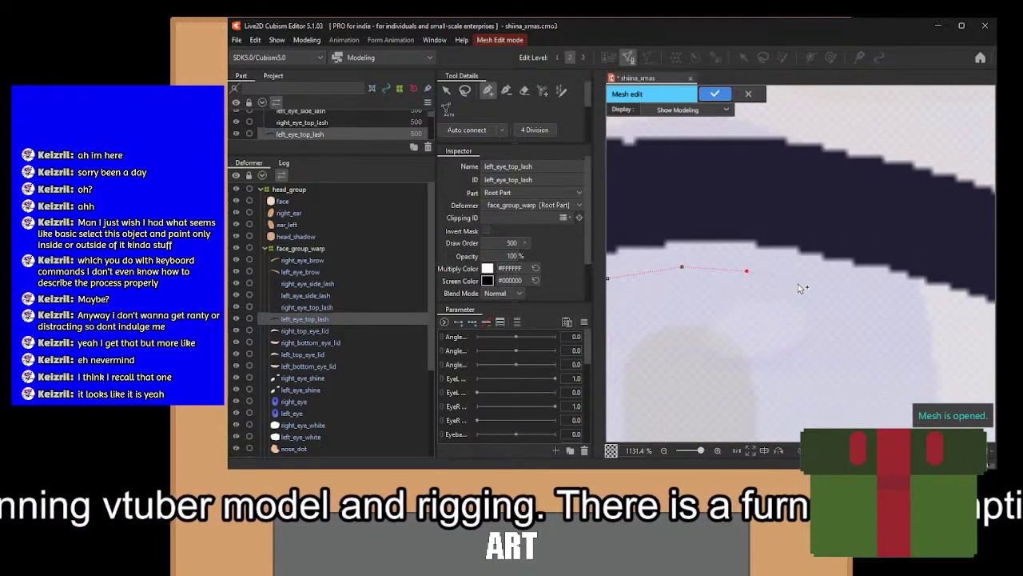
drag(856, 292, 739, 268)
click(760, 273)
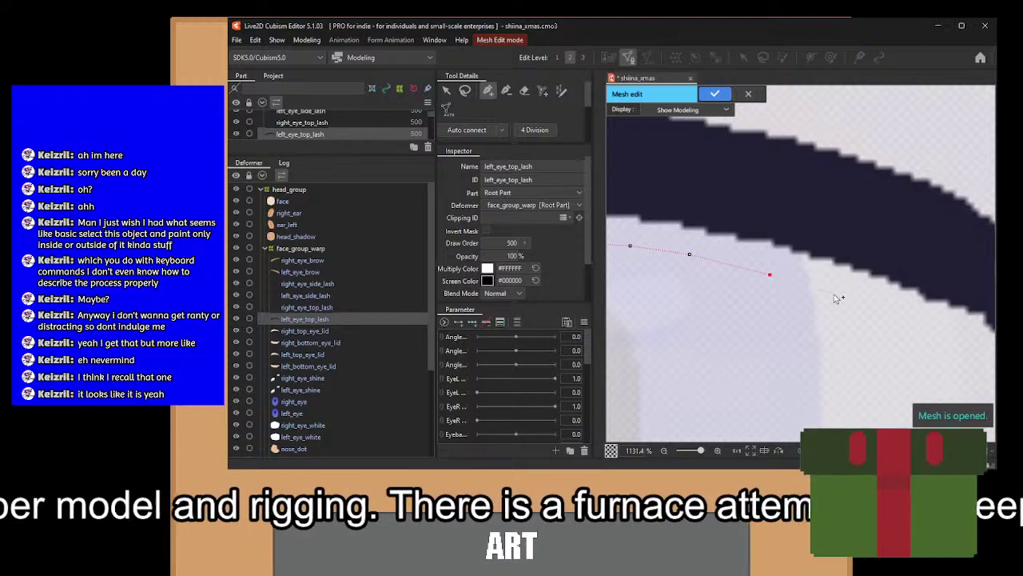
click(828, 293)
drag(882, 311, 774, 277)
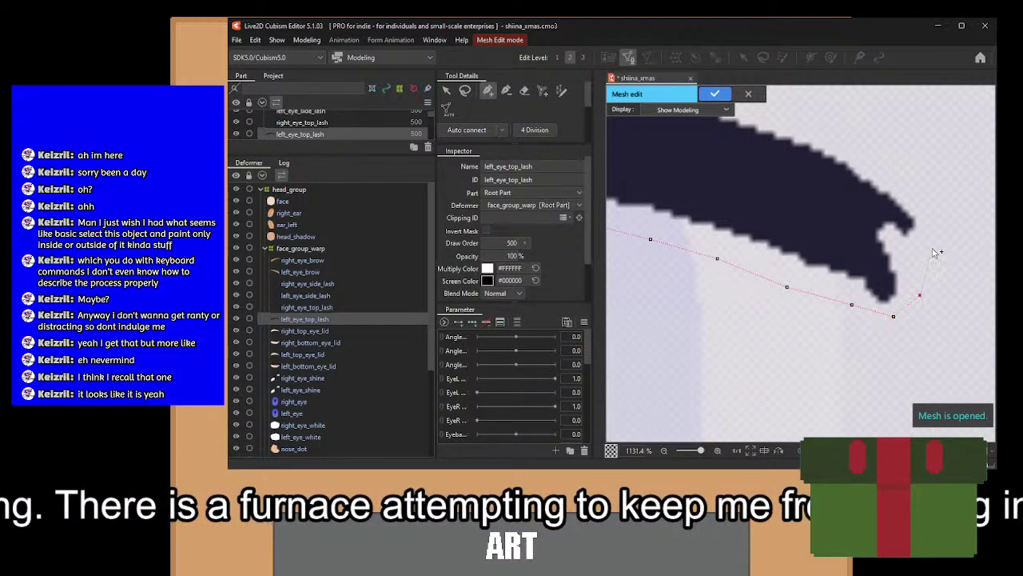
Carry the outline around the forked tip and back along the outside of the lash's upper edge.
drag(901, 179, 915, 295)
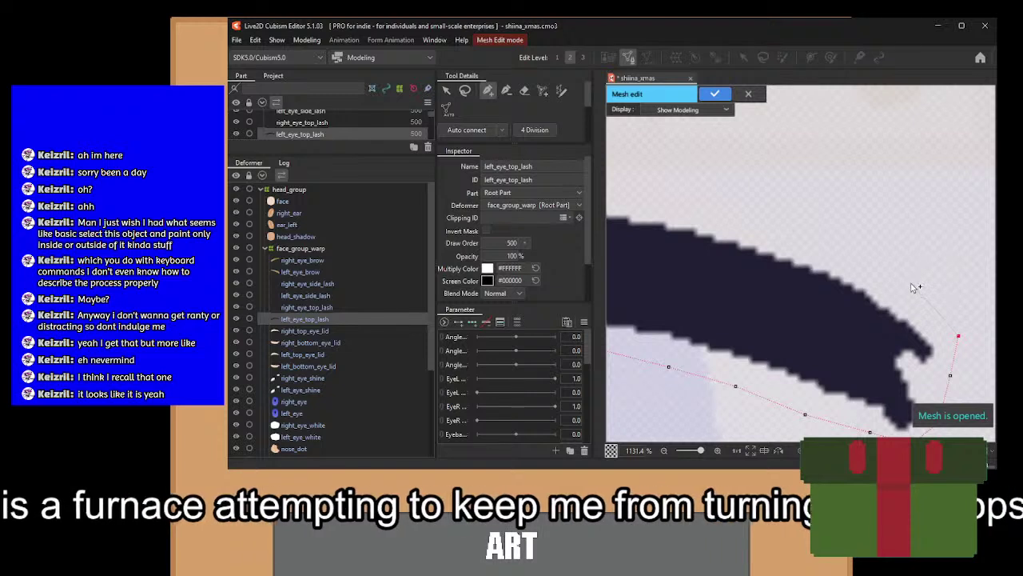
click(868, 254)
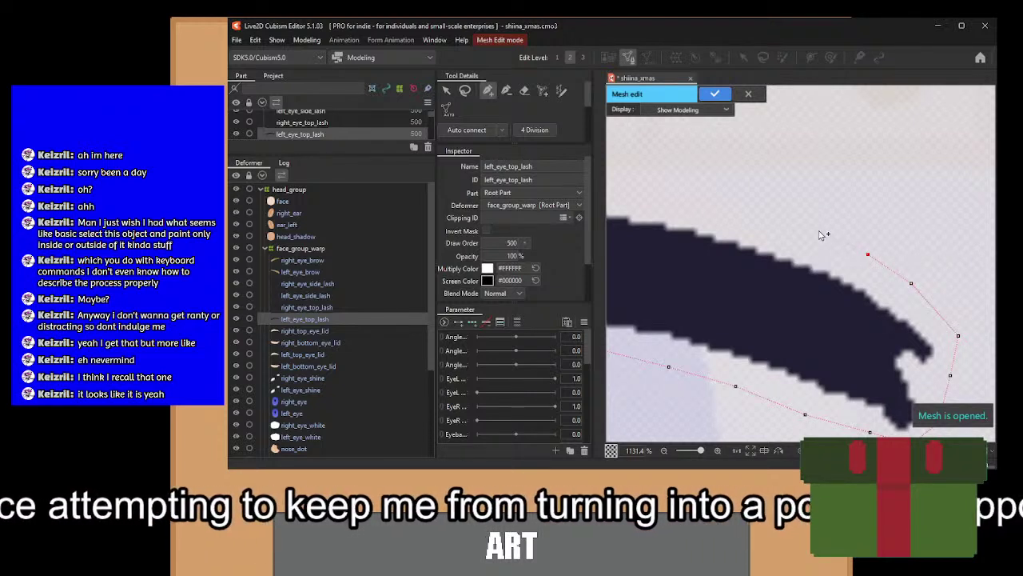
drag(780, 225, 823, 277)
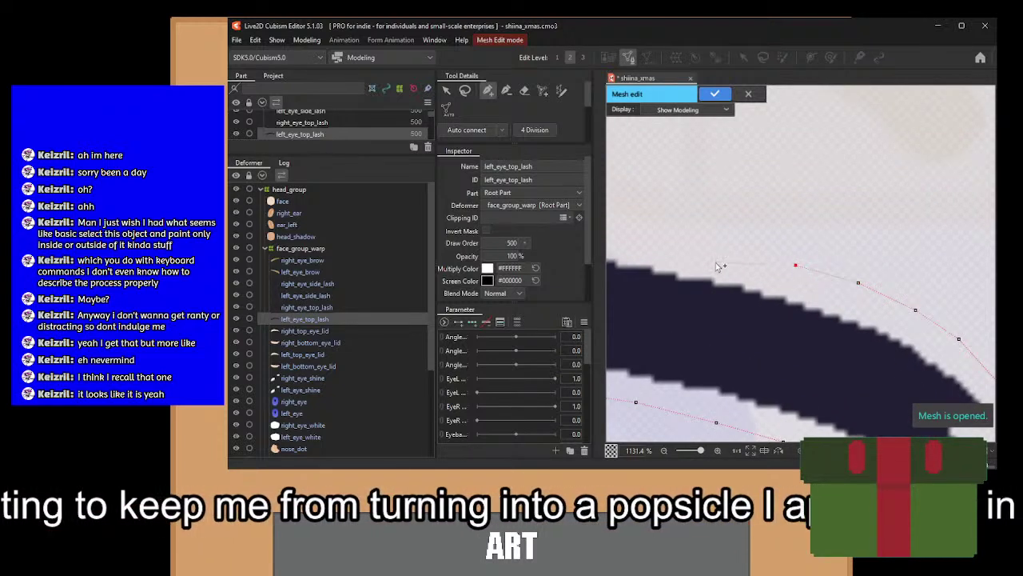
drag(717, 266, 795, 271)
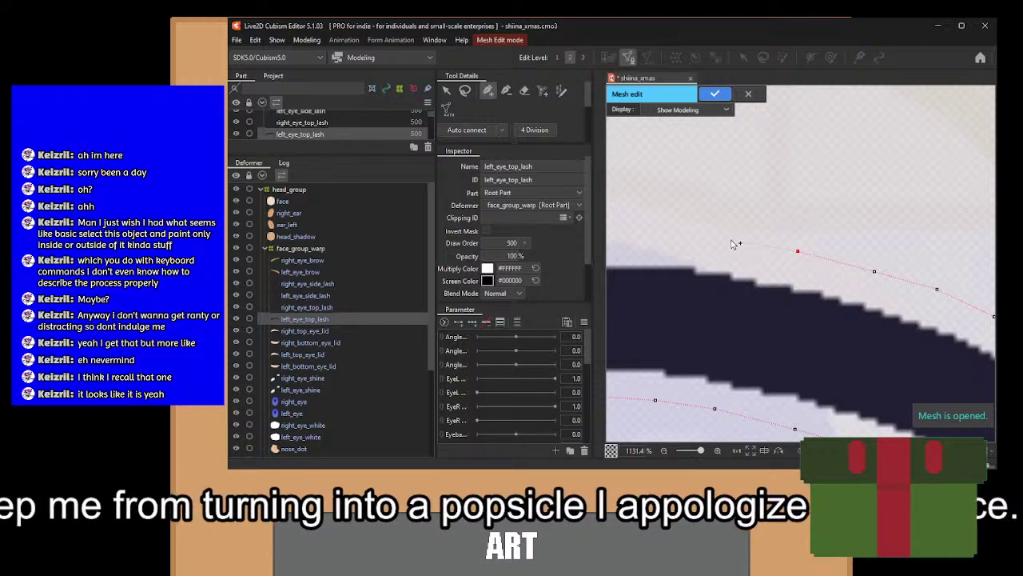
drag(693, 242, 803, 260)
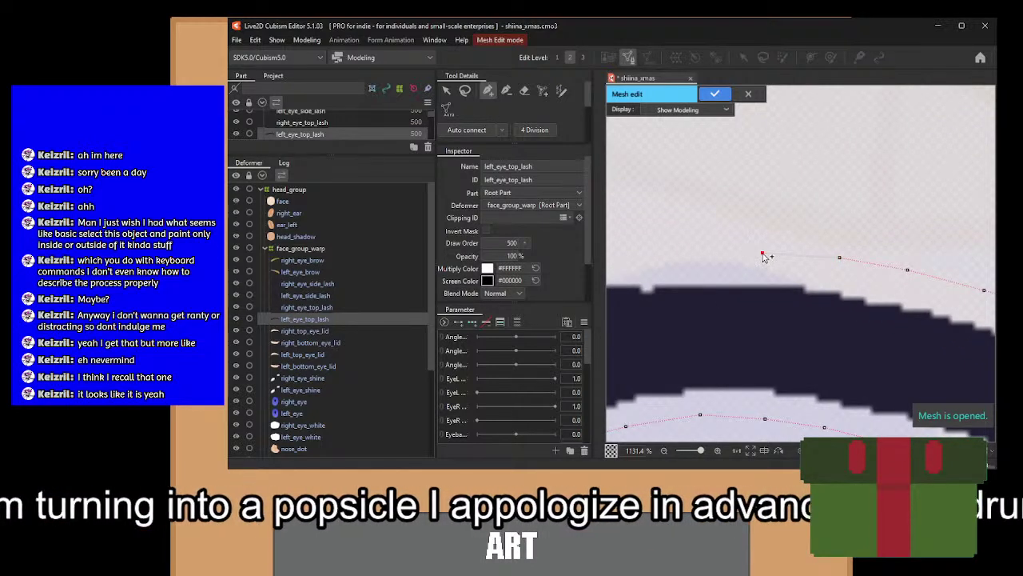
drag(693, 262, 797, 267)
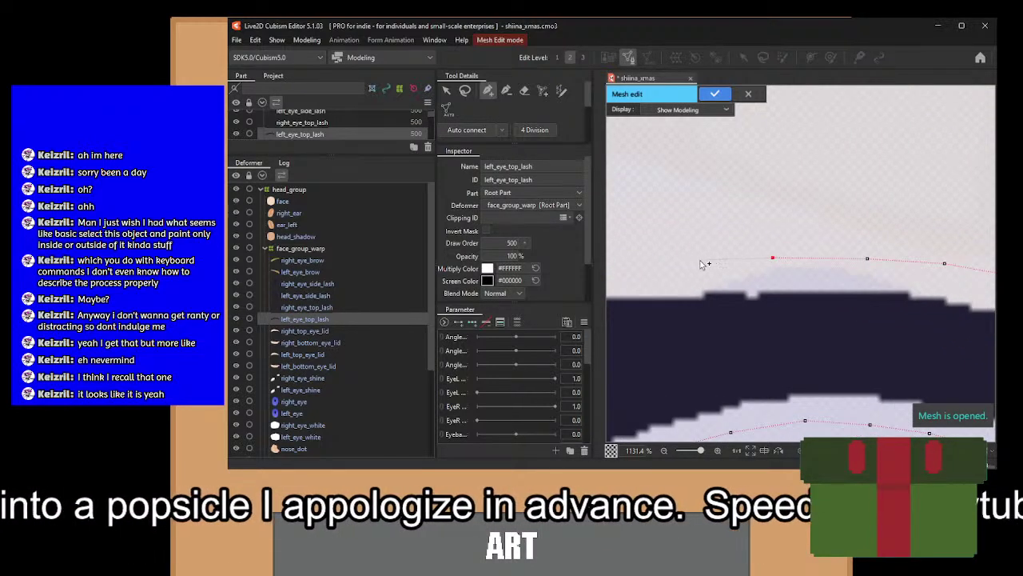
drag(670, 263, 785, 247)
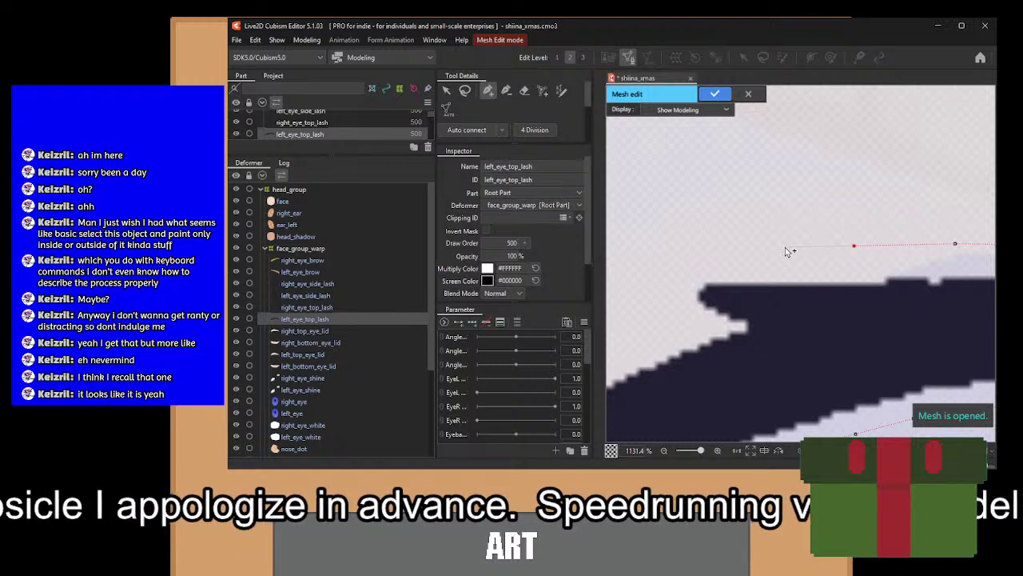
Wrap the outline around the small spike on the lash's upper edge and into the notch beneath it.
click(703, 252)
click(659, 260)
click(648, 274)
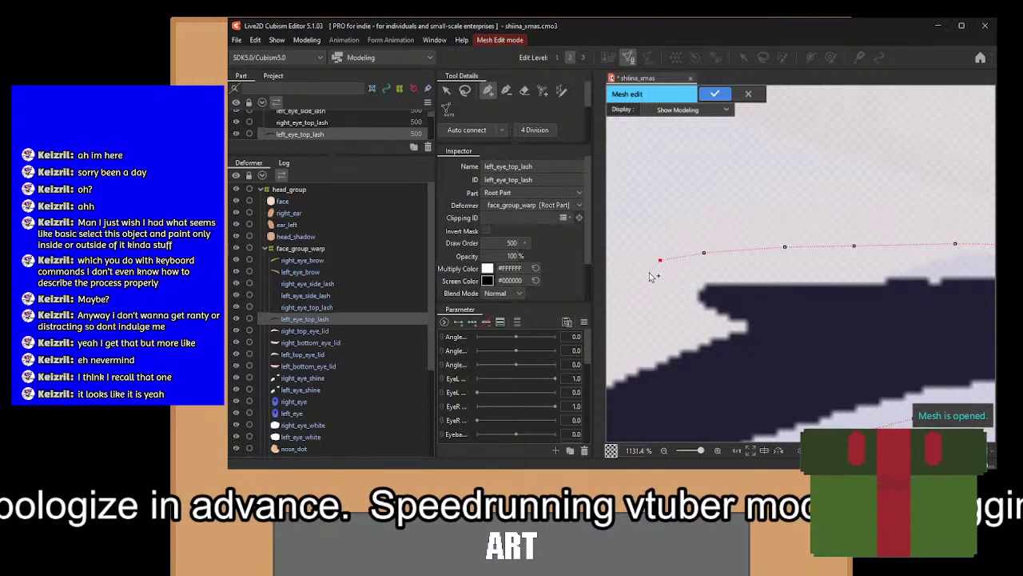
click(653, 299)
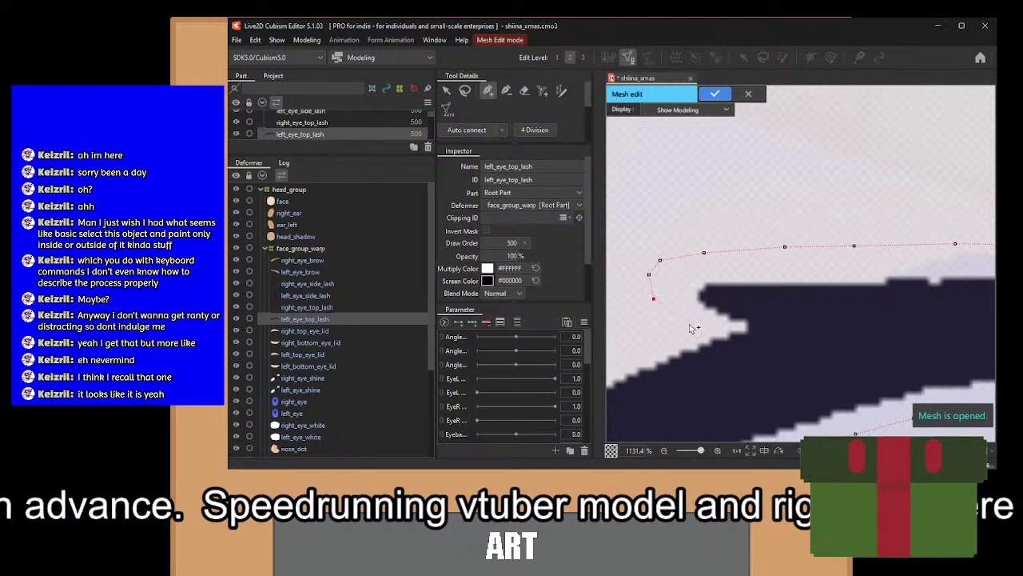
drag(689, 324, 850, 278)
click(850, 278)
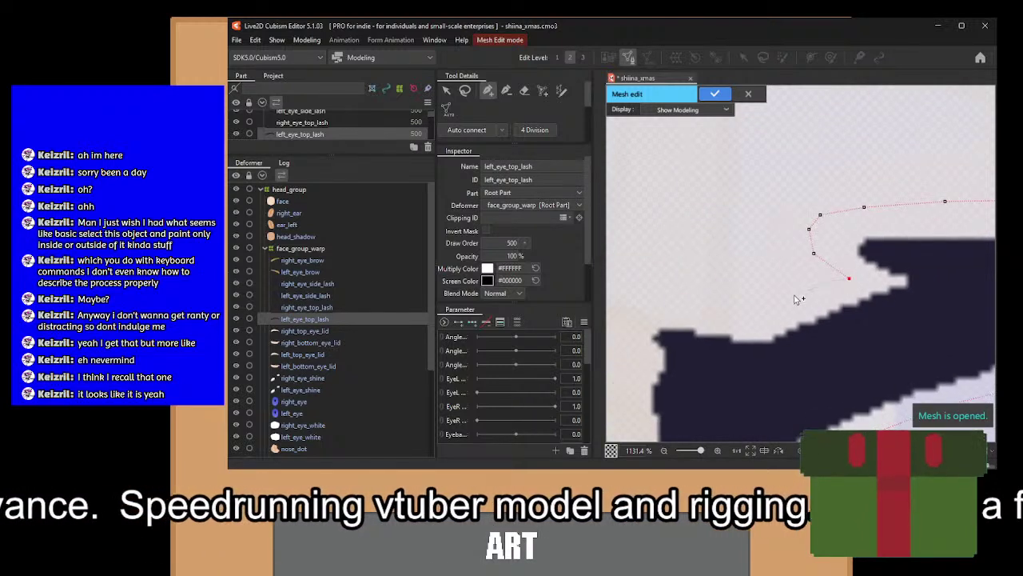
Outline the lash's thick end from the notch and close the loop at the first vertex.
click(756, 311)
click(718, 312)
click(675, 309)
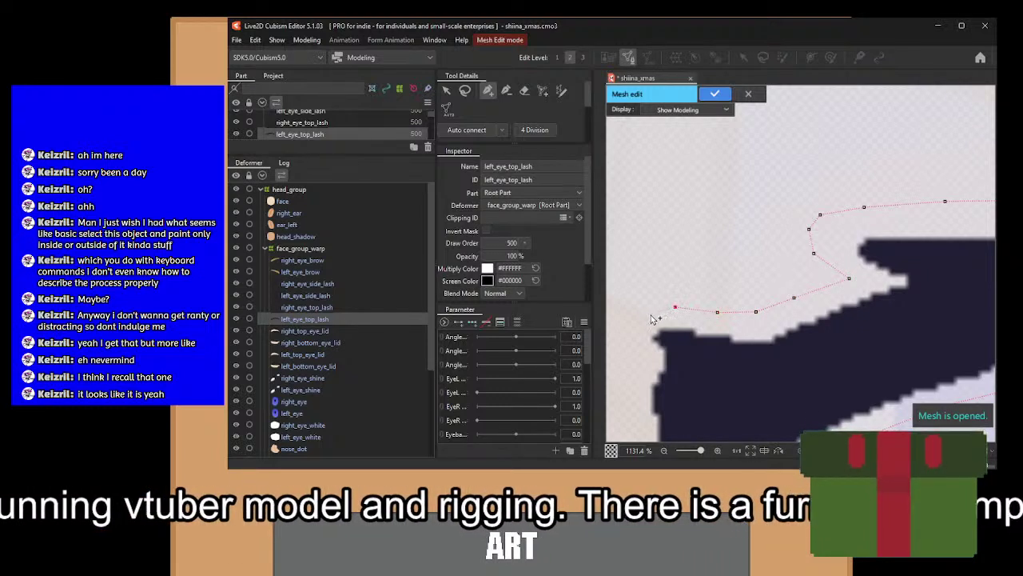
click(642, 316)
drag(611, 346, 655, 251)
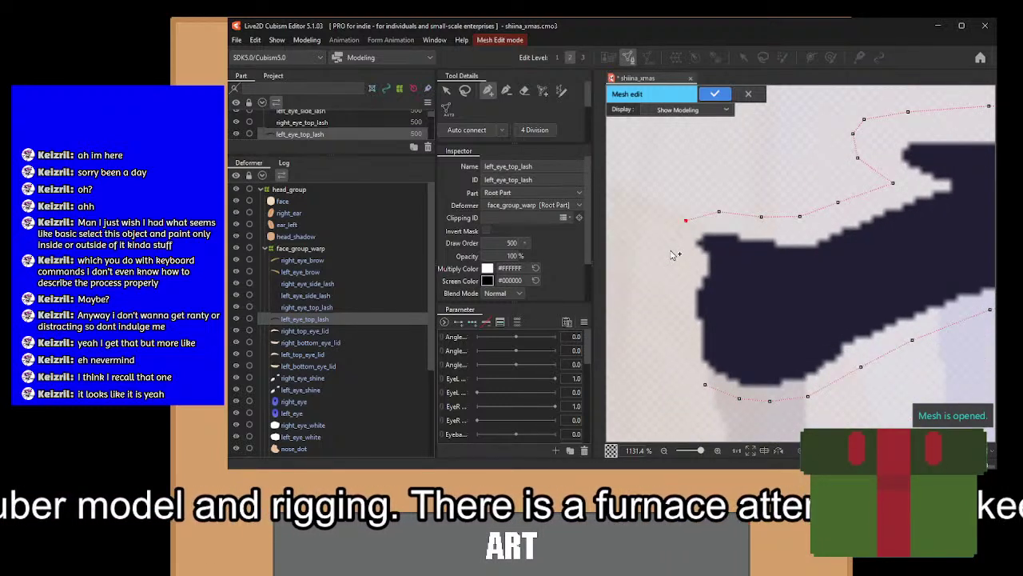
click(705, 385)
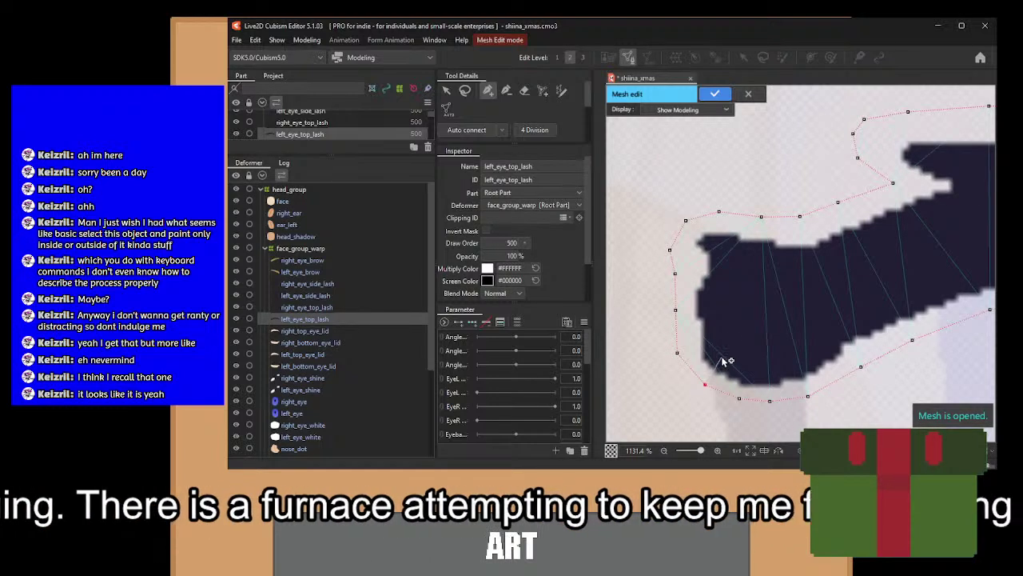
Begin a connected row of inner vertices just inside the lower edge of the lash's thick end.
click(724, 353)
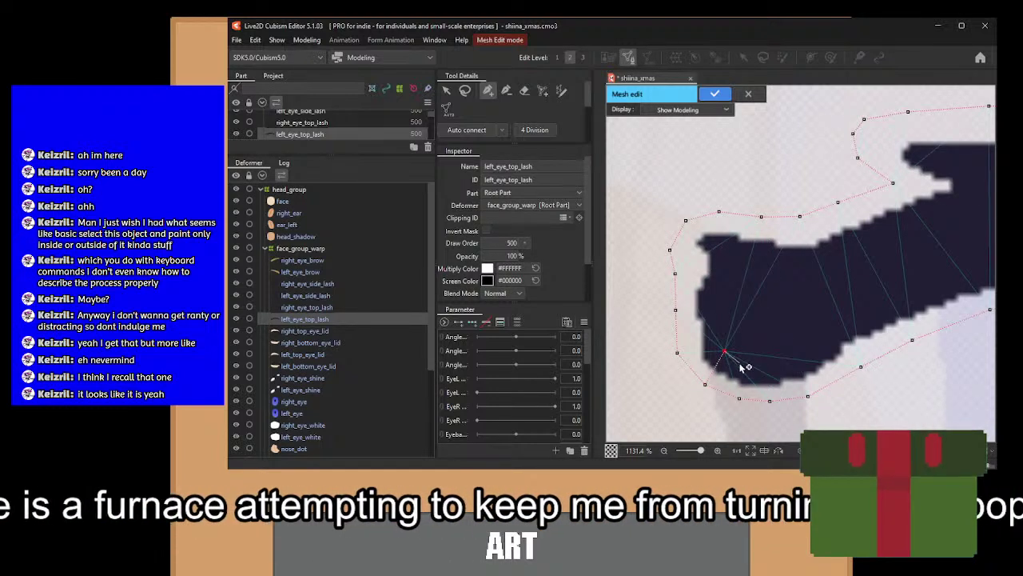
click(746, 364)
click(772, 368)
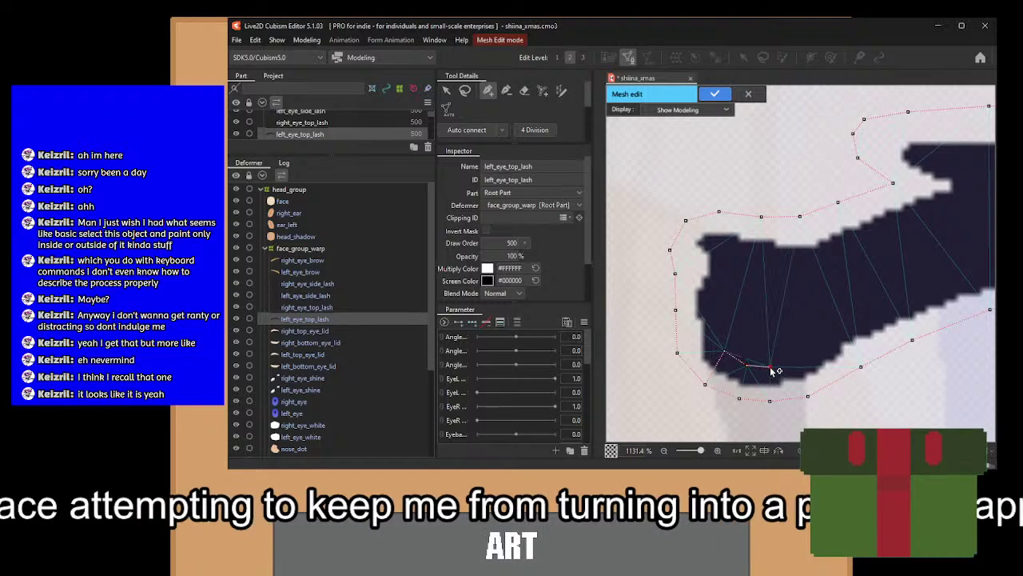
click(798, 361)
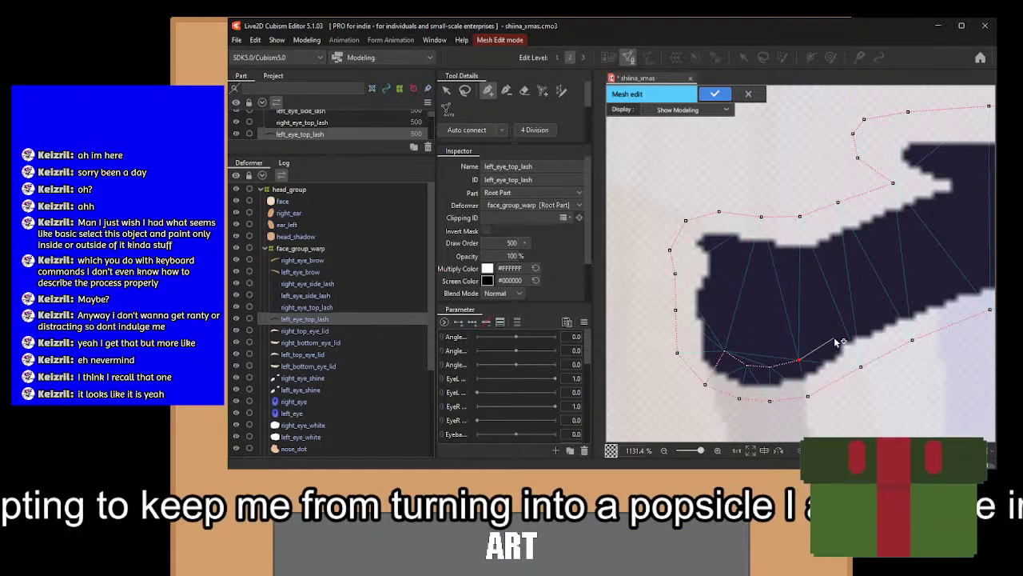
click(841, 330)
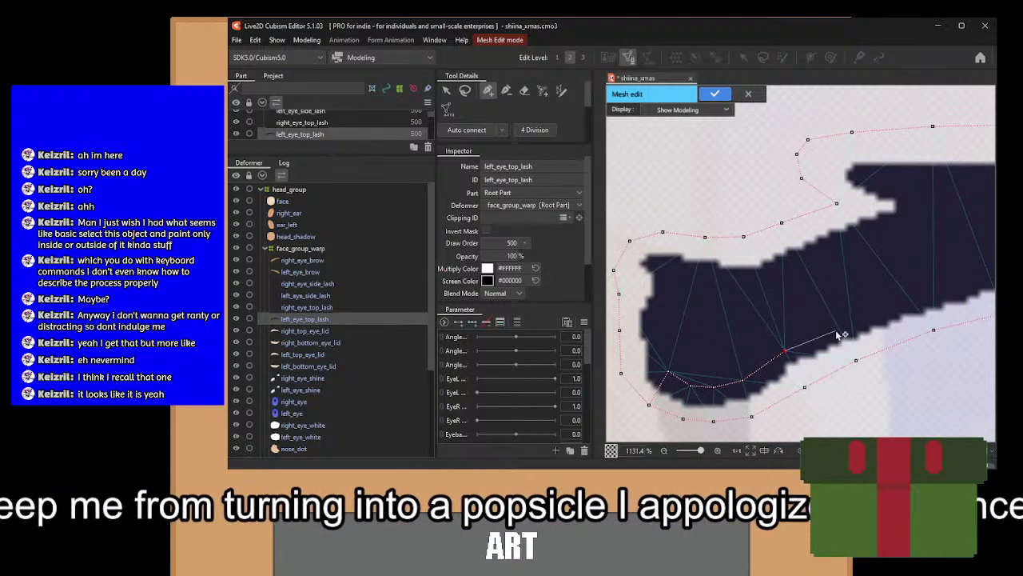
click(839, 331)
Extend the inner vertex row along the lash's lower edge across the middle section above the iris.
click(912, 301)
drag(967, 278, 796, 332)
click(828, 330)
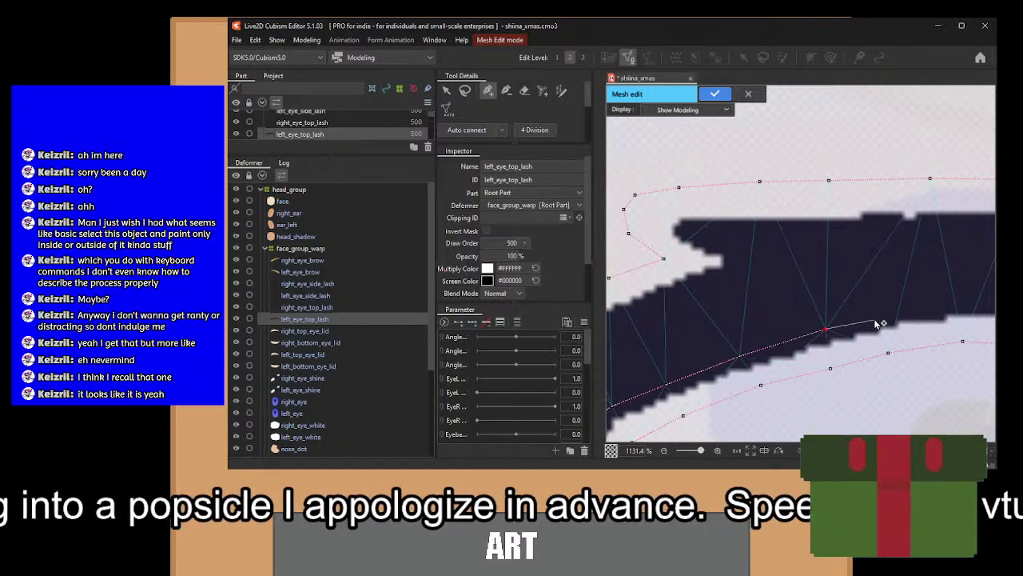
drag(884, 325, 826, 330)
click(823, 325)
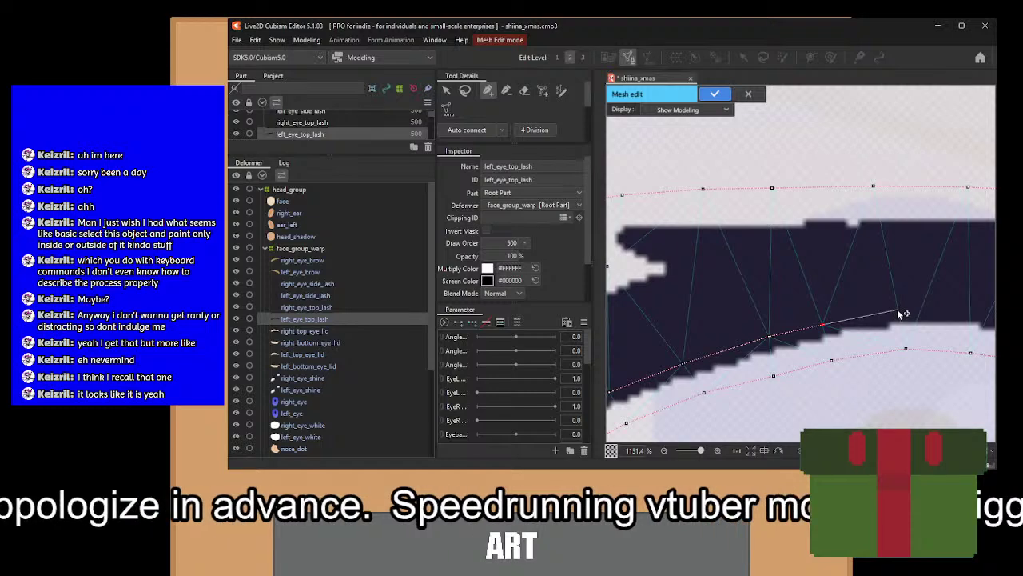
drag(858, 313, 747, 314)
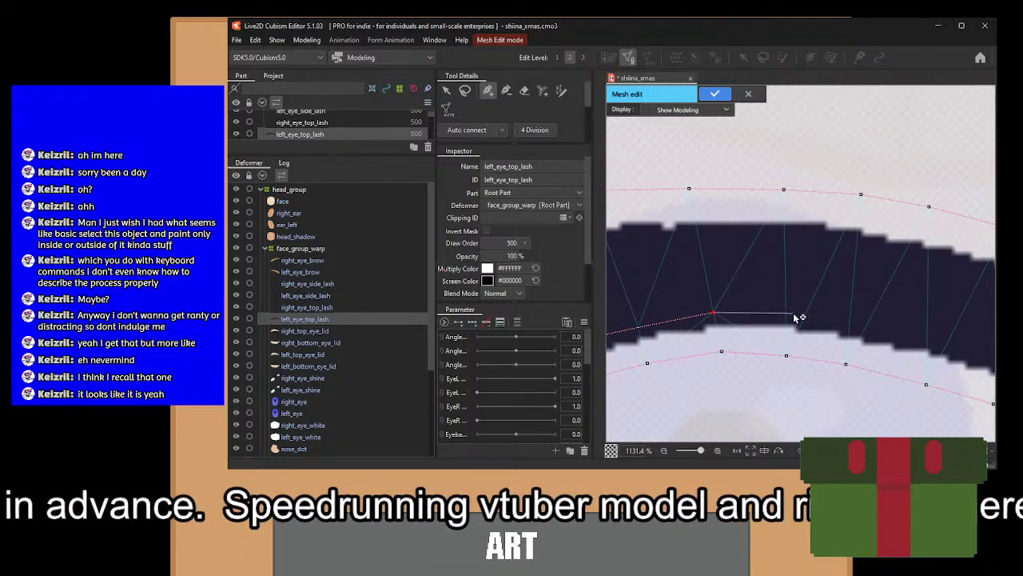
click(795, 315)
click(858, 328)
drag(860, 329, 739, 293)
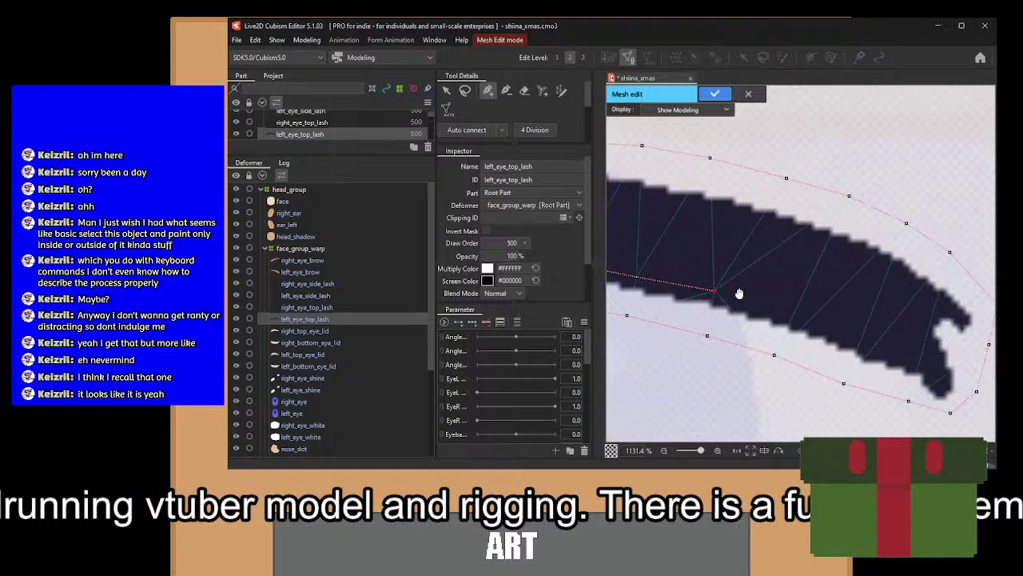
Extend the inner vertex row along the lash's lower edge into the lower prong of its forked outer tip.
click(789, 313)
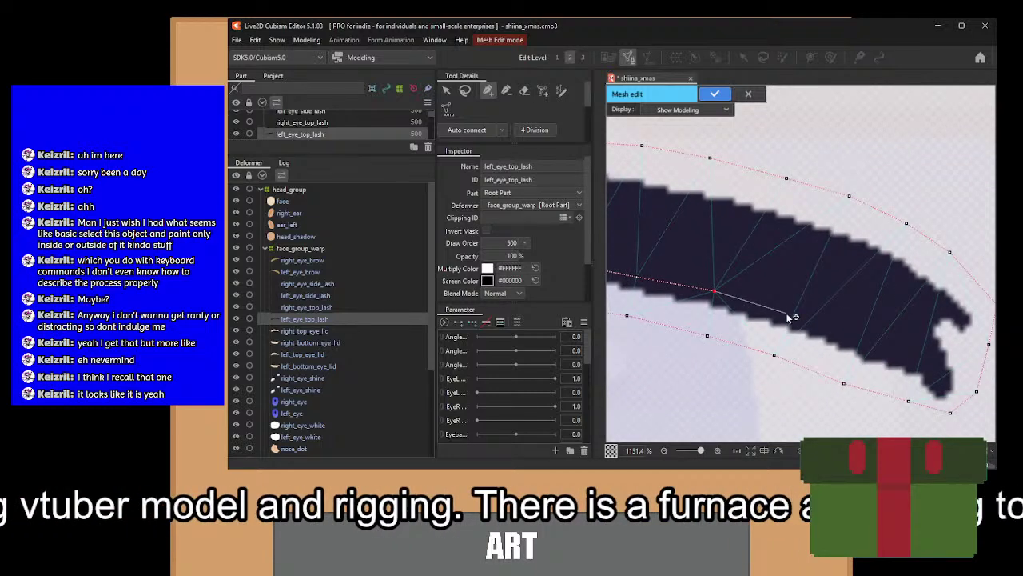
click(856, 339)
click(916, 364)
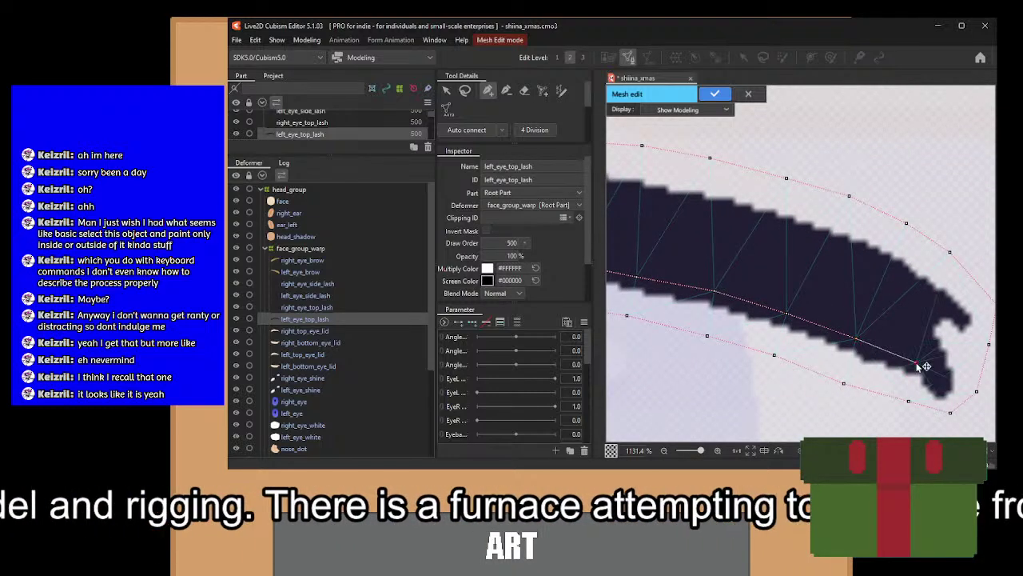
click(940, 381)
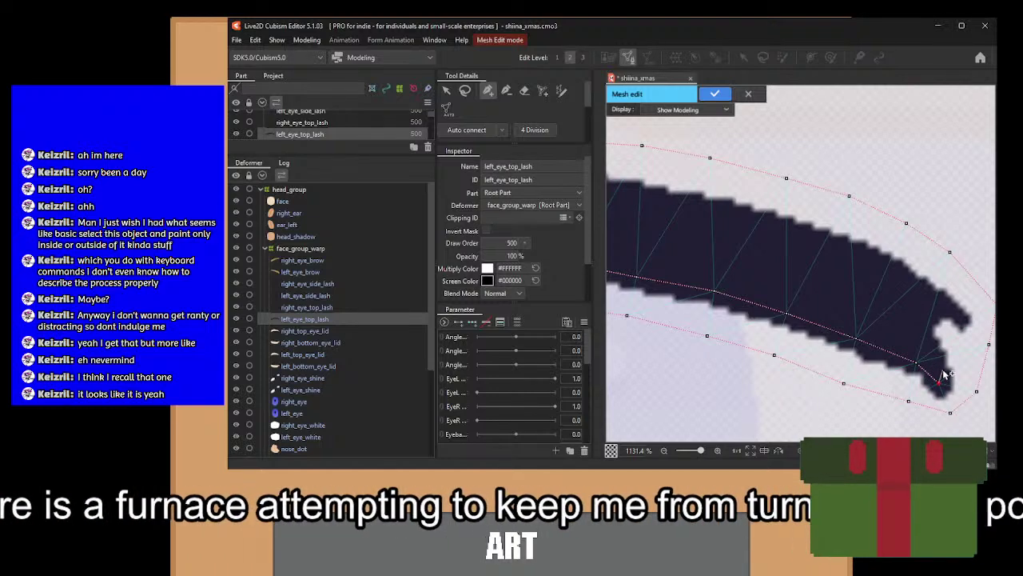
Carry the inner vertex row around the notch in the forked outer tip and back onto the lash's upper edge.
drag(937, 350, 844, 323)
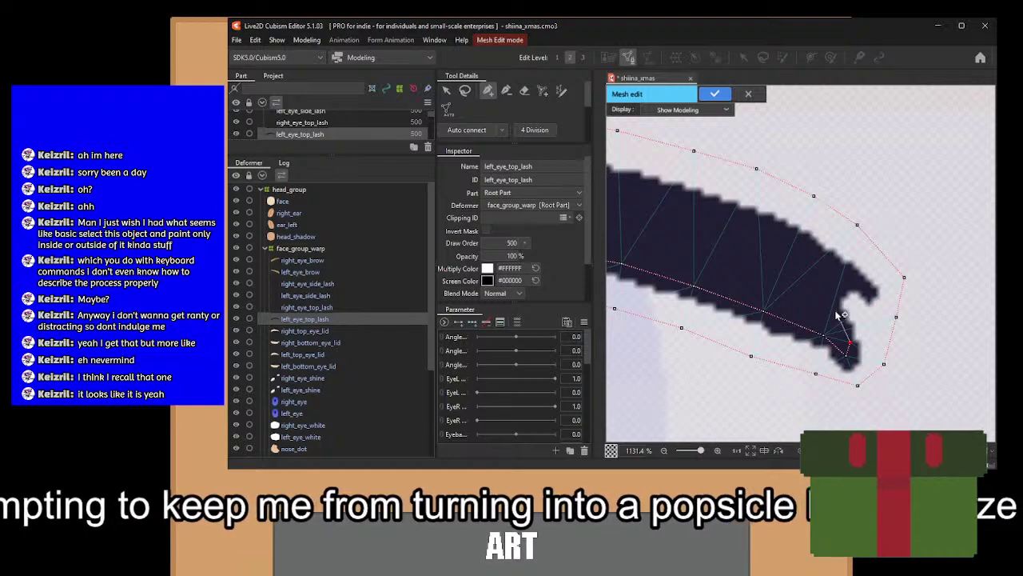
click(836, 308)
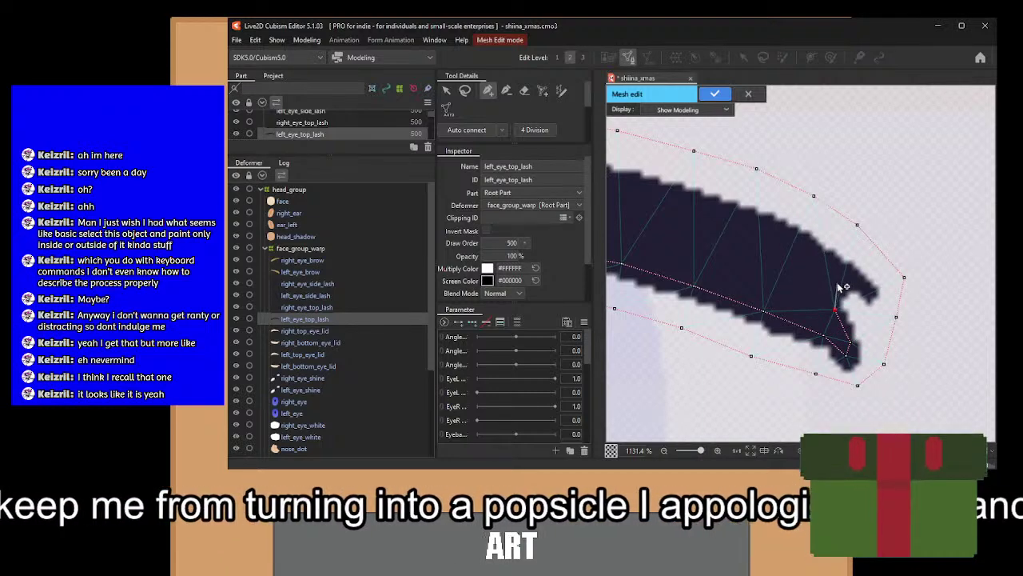
click(846, 283)
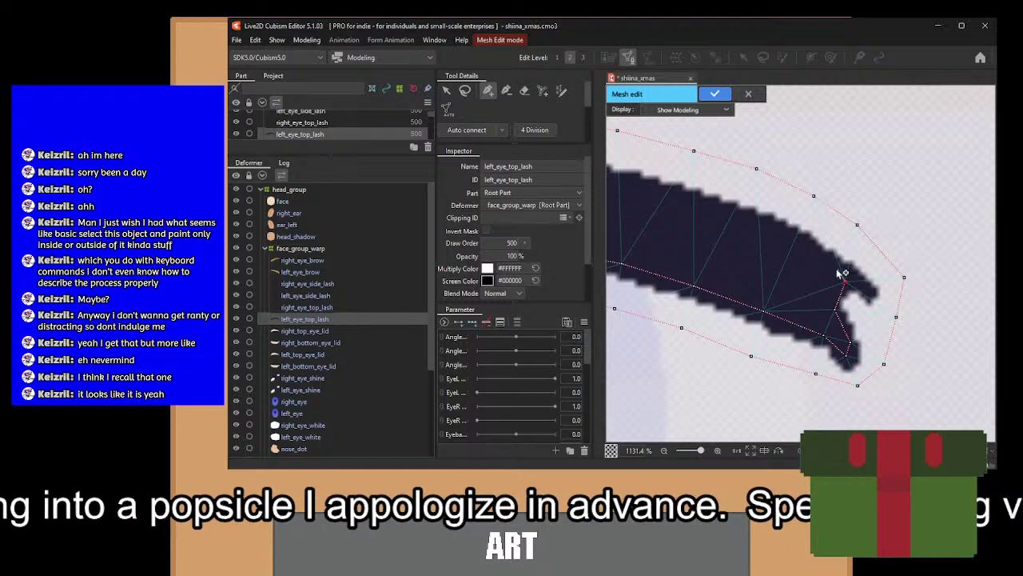
click(833, 263)
click(795, 238)
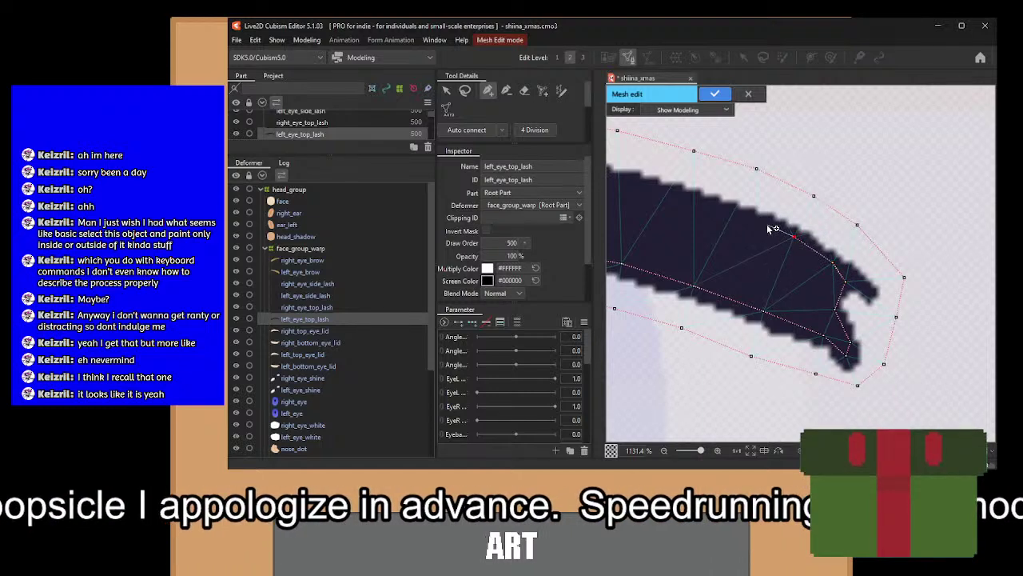
Add two more connected inner vertices along the upper edge, heading away from the forked tip.
drag(759, 222, 817, 267)
click(793, 253)
click(732, 230)
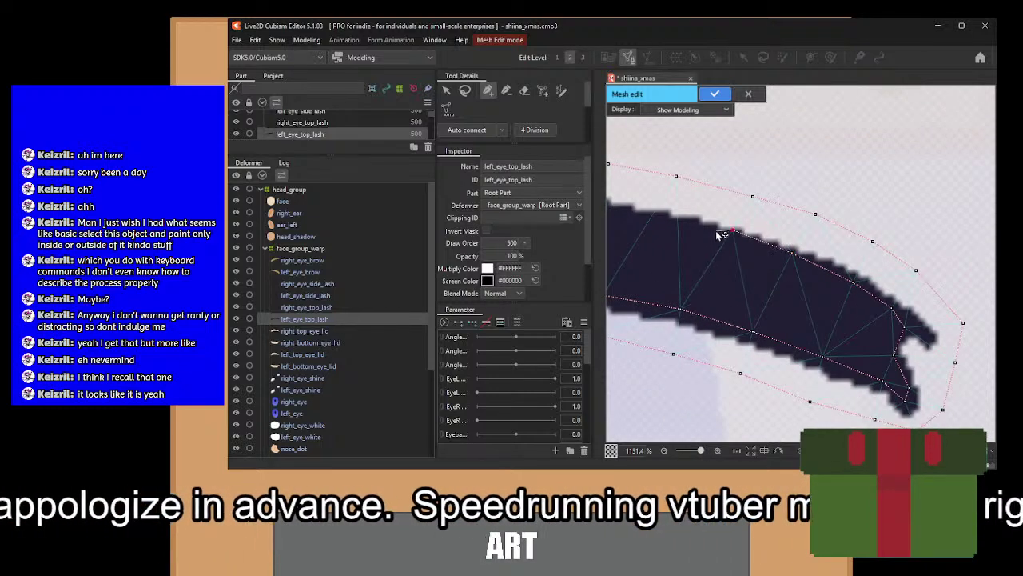
drag(717, 232, 735, 242)
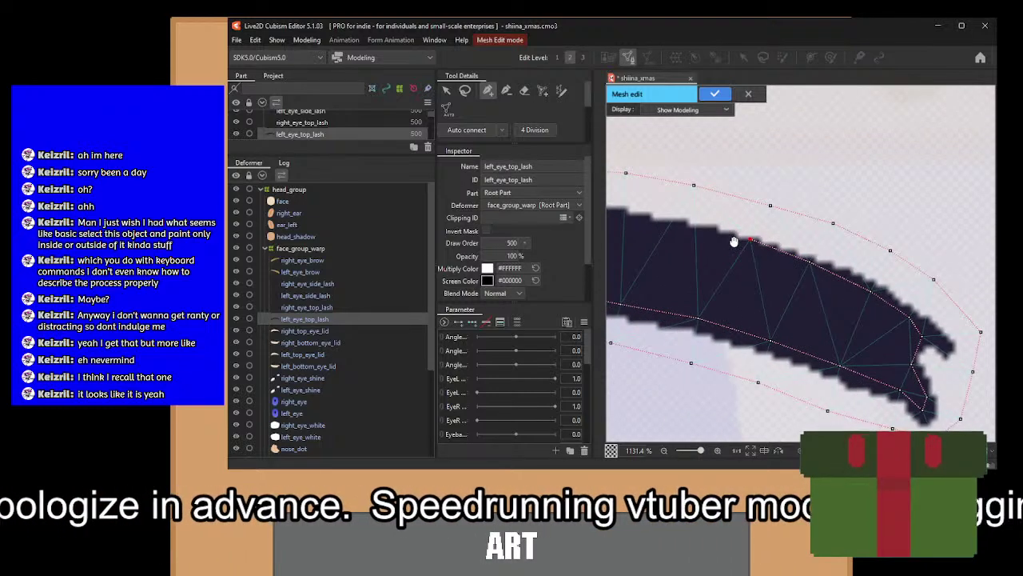
Move the last two upper-edge vertices slightly down, farther inside the lash, and lower the end vertex a bit more.
click(446, 91)
drag(735, 231, 847, 292)
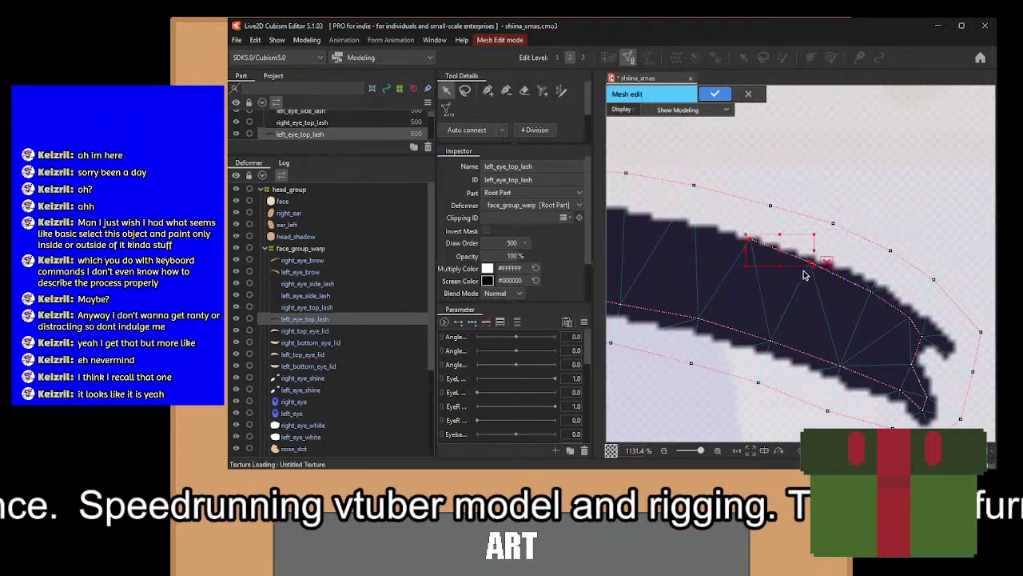
drag(779, 255, 779, 262)
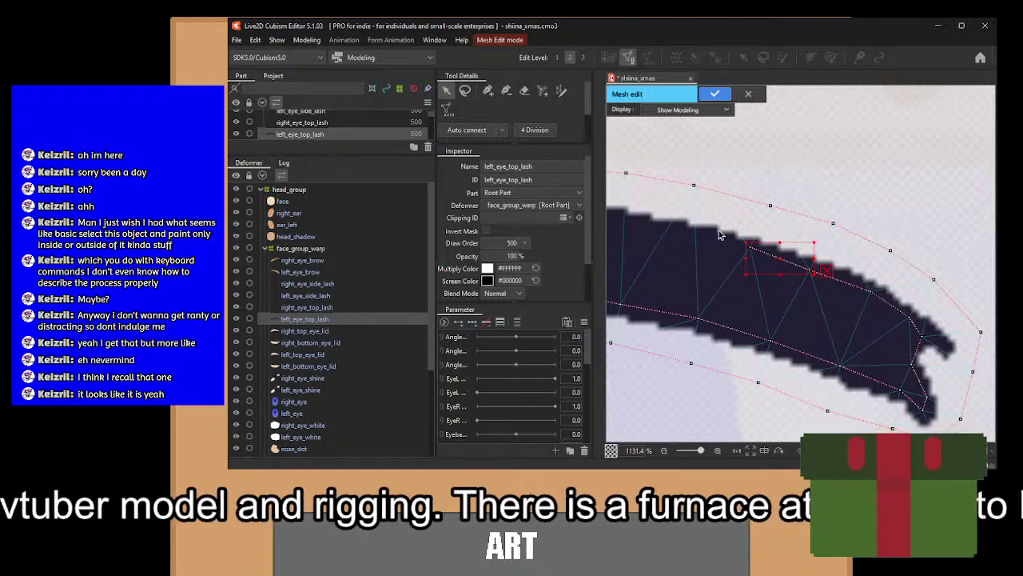
click(753, 250)
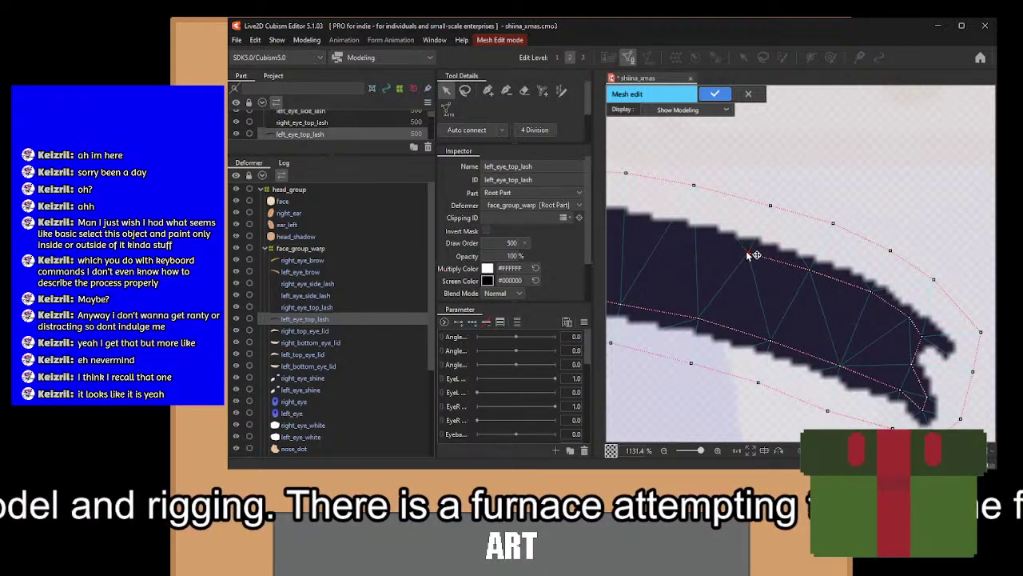
Extend the inner vertex row from its end vertex along the upper edge, across the middle section toward the small spike.
click(487, 91)
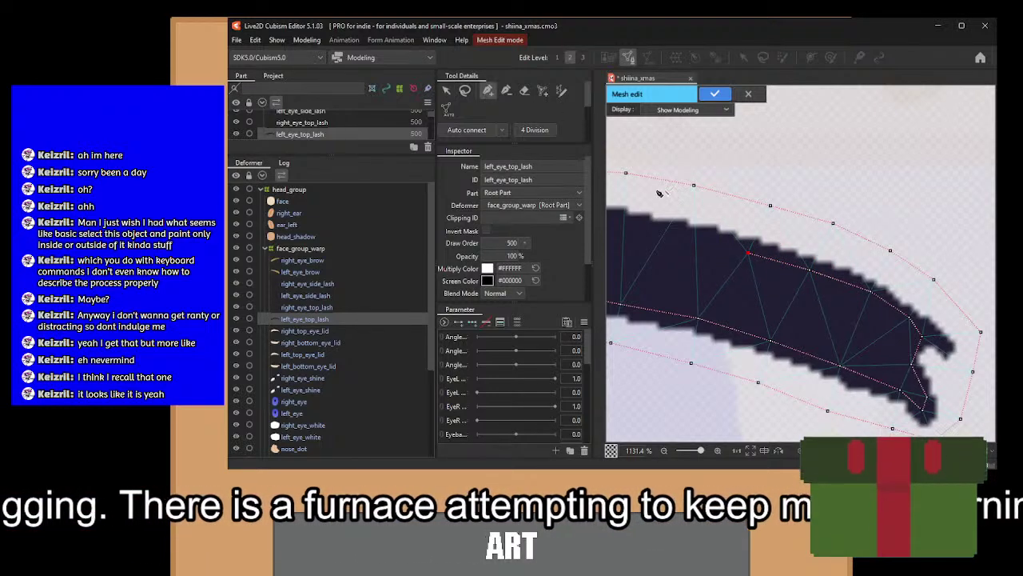
click(680, 232)
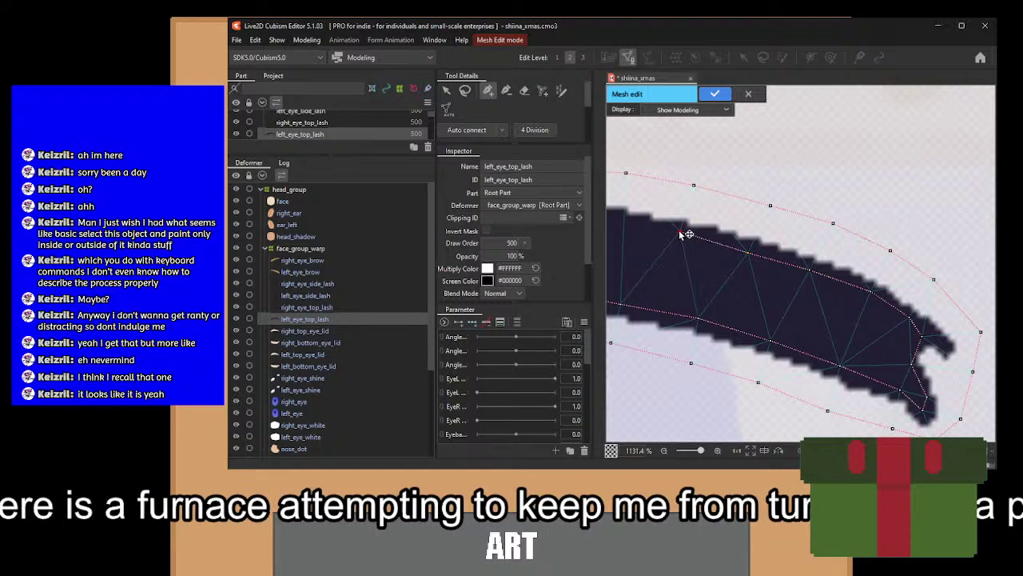
drag(665, 224, 806, 250)
click(758, 248)
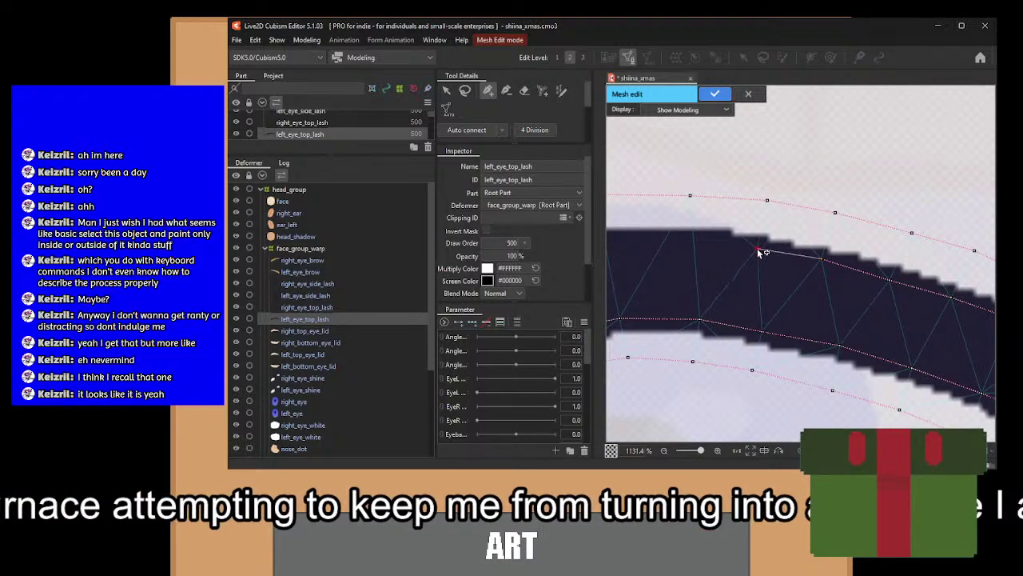
drag(693, 246, 802, 249)
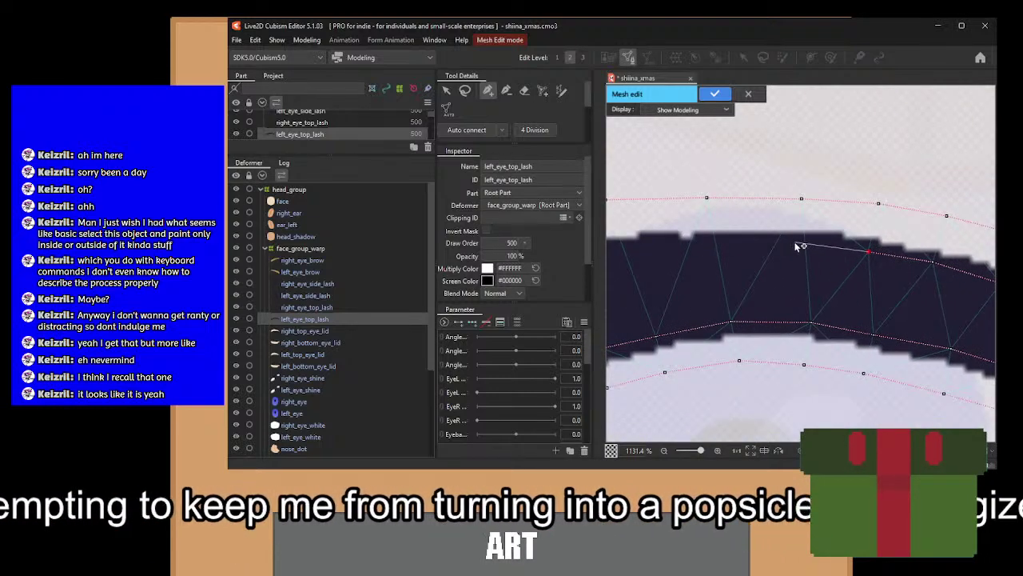
click(797, 245)
click(709, 242)
drag(694, 245, 868, 238)
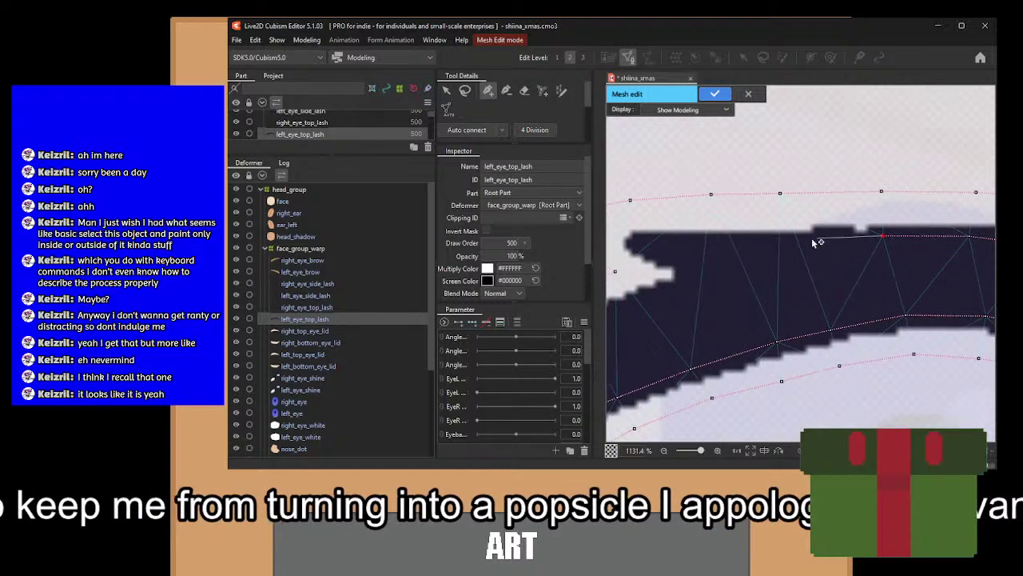
click(788, 242)
drag(732, 245, 815, 246)
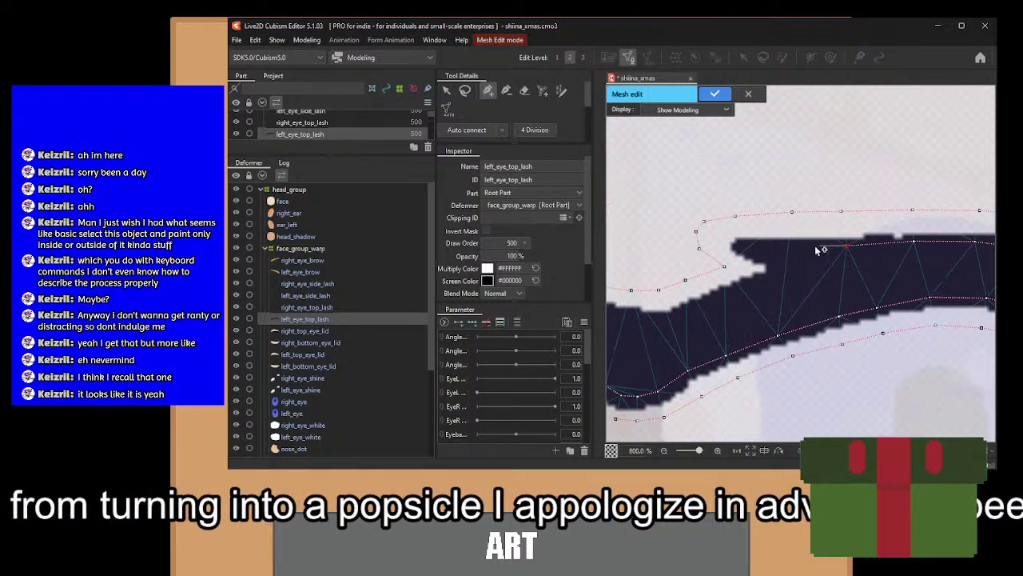
Run the inner vertex row into the small spike, around its tip and past the notch beneath it.
scroll(791, 245, up, 2)
drag(744, 254, 877, 242)
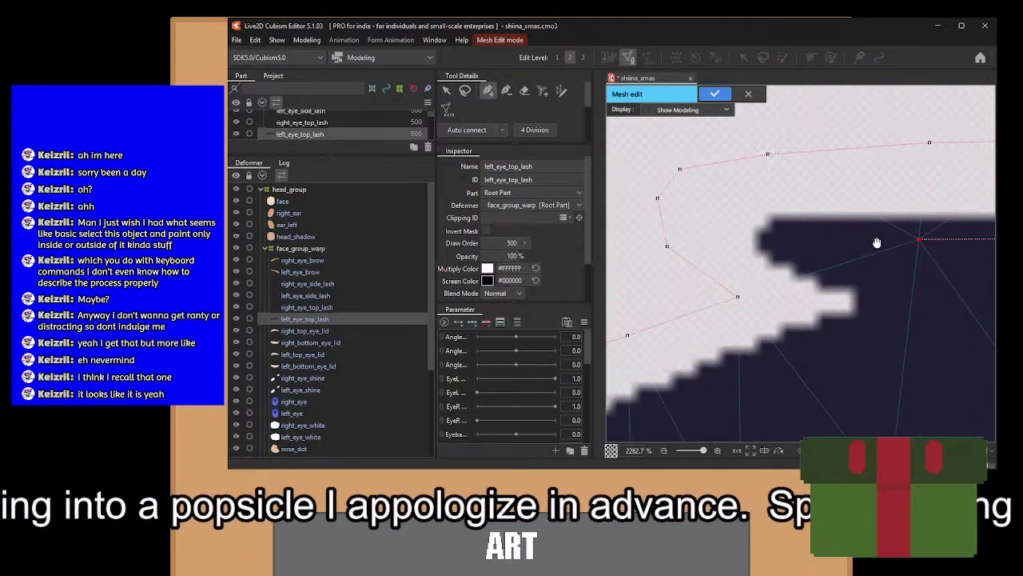
click(831, 230)
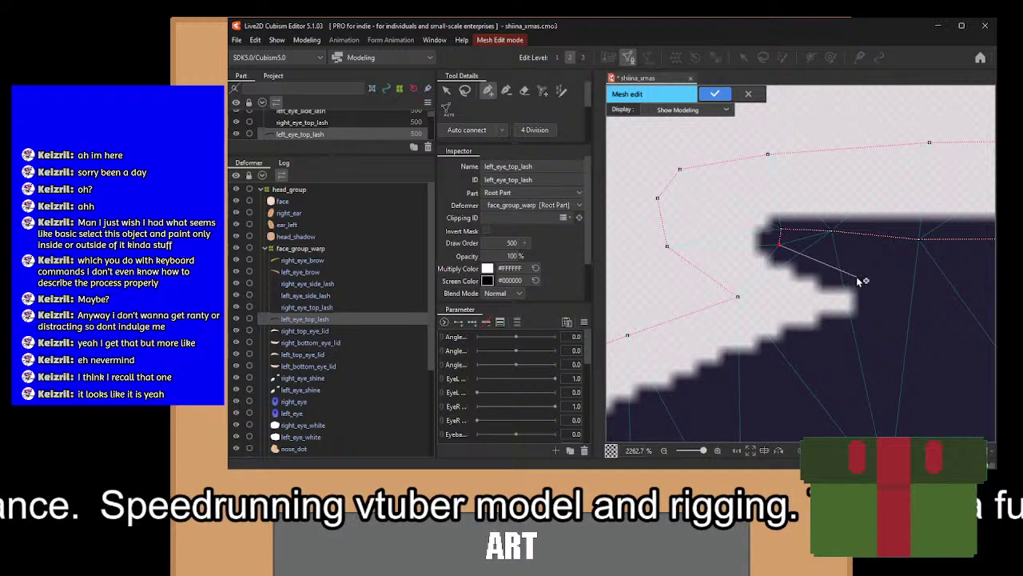
click(905, 310)
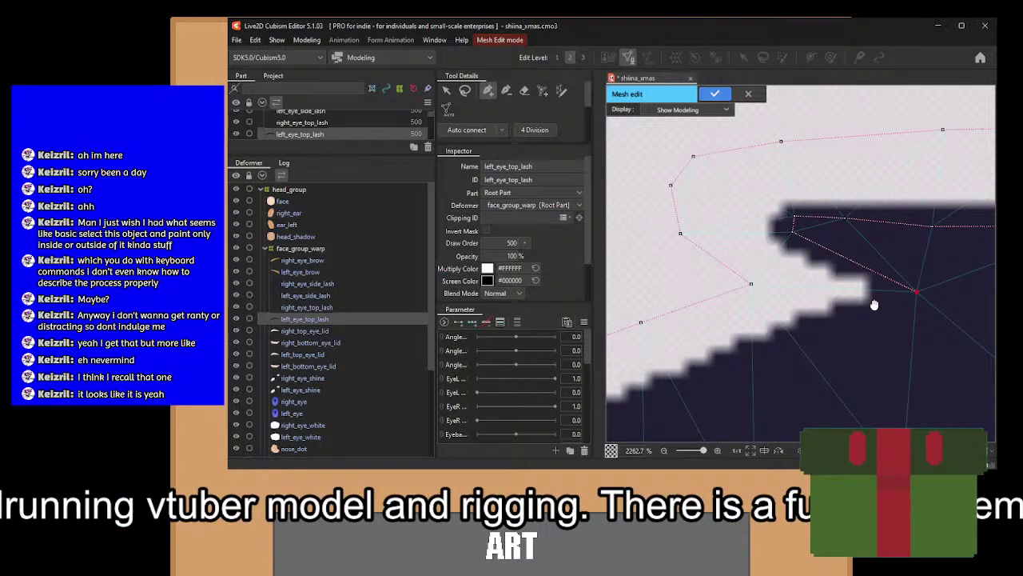
click(823, 334)
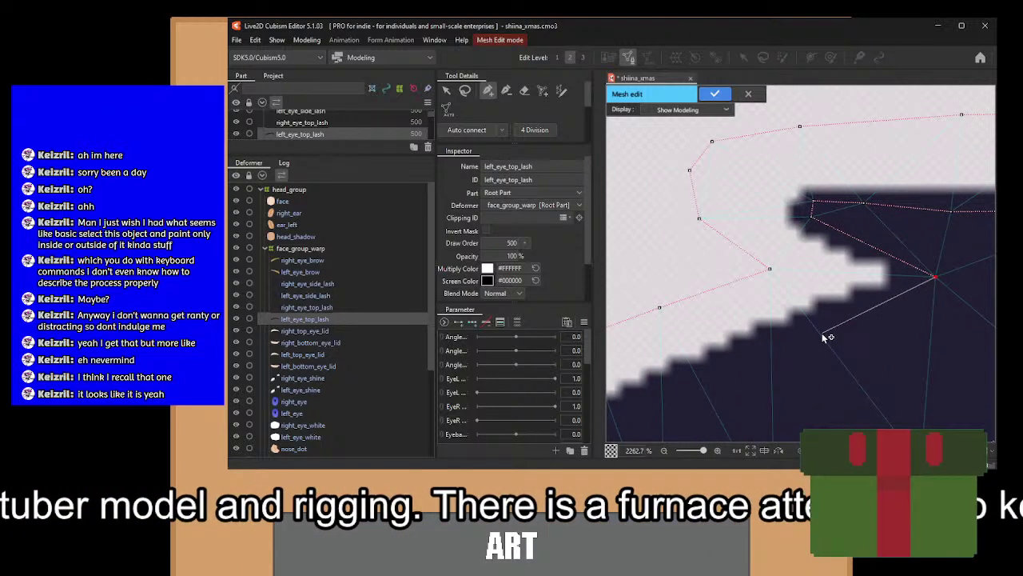
Continue the inner vertex row along the upper edge of the lash's thick end up to its corner.
click(782, 329)
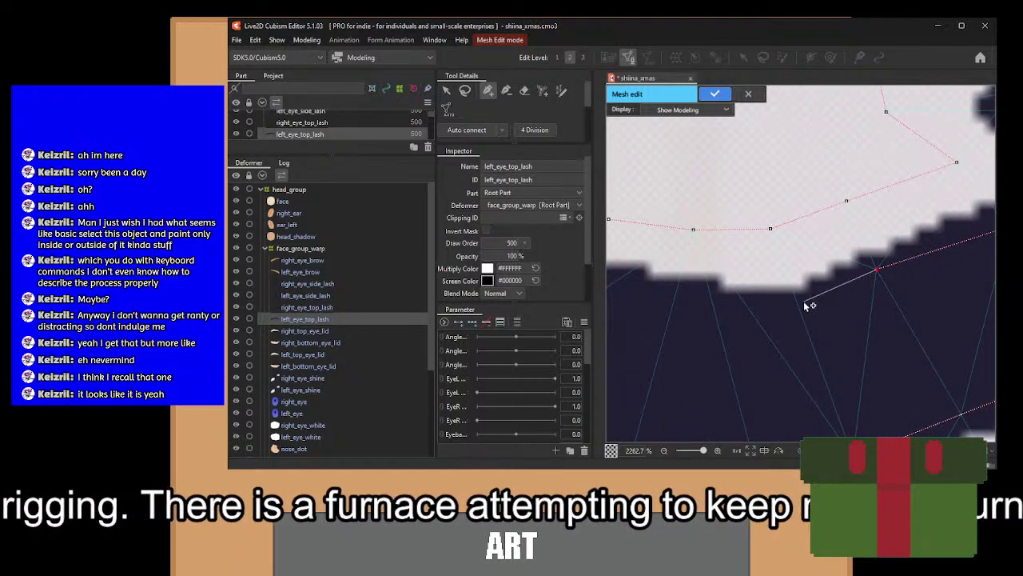
click(806, 303)
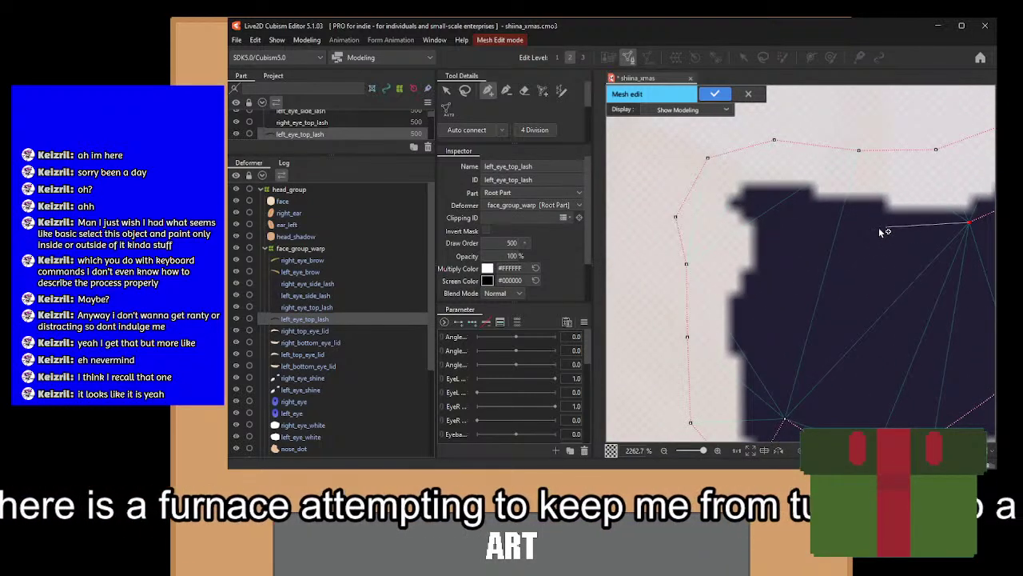
click(836, 231)
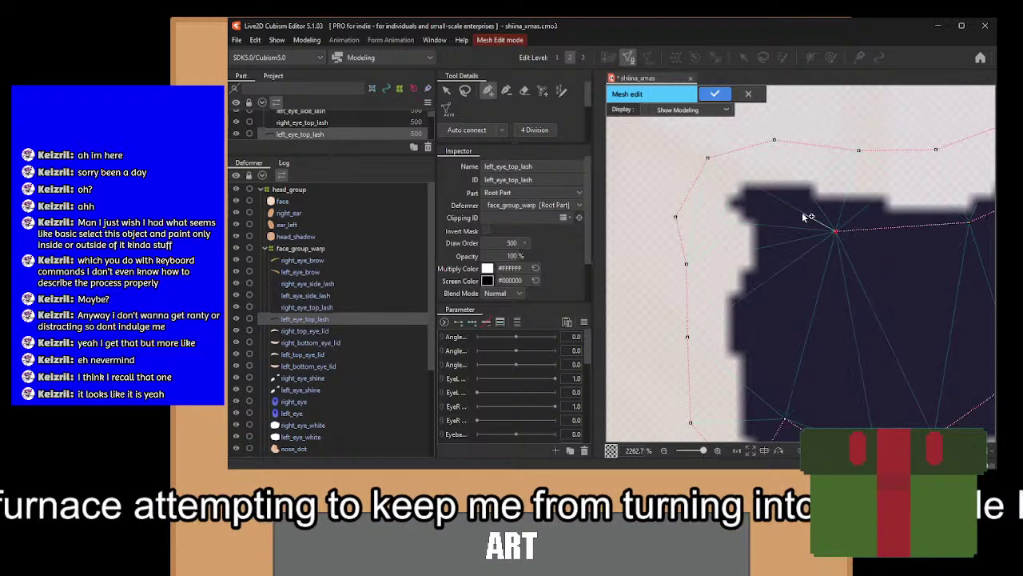
click(767, 201)
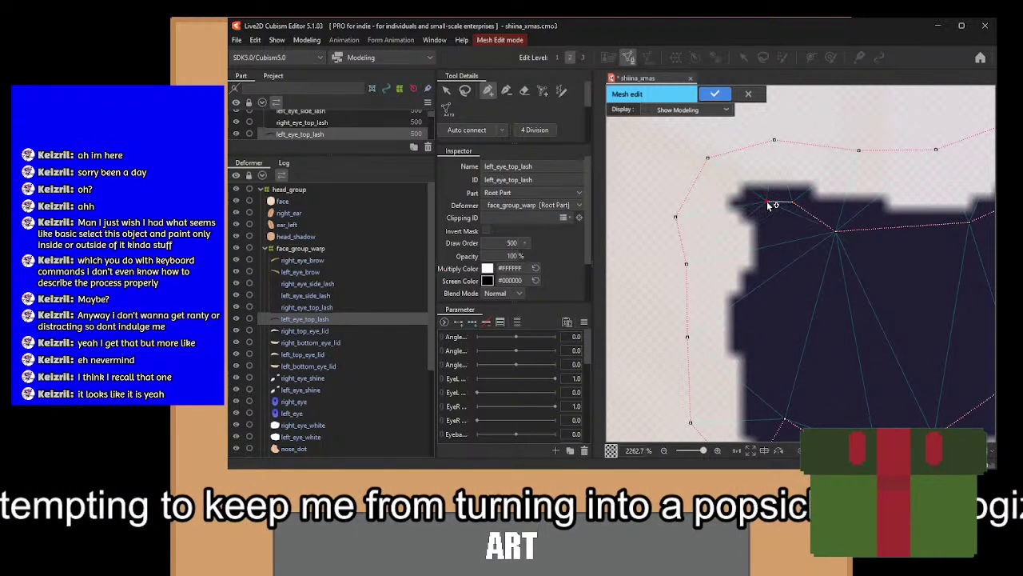
Run the inner vertex row down the side of the thick end and close it at the first inner vertex.
click(769, 226)
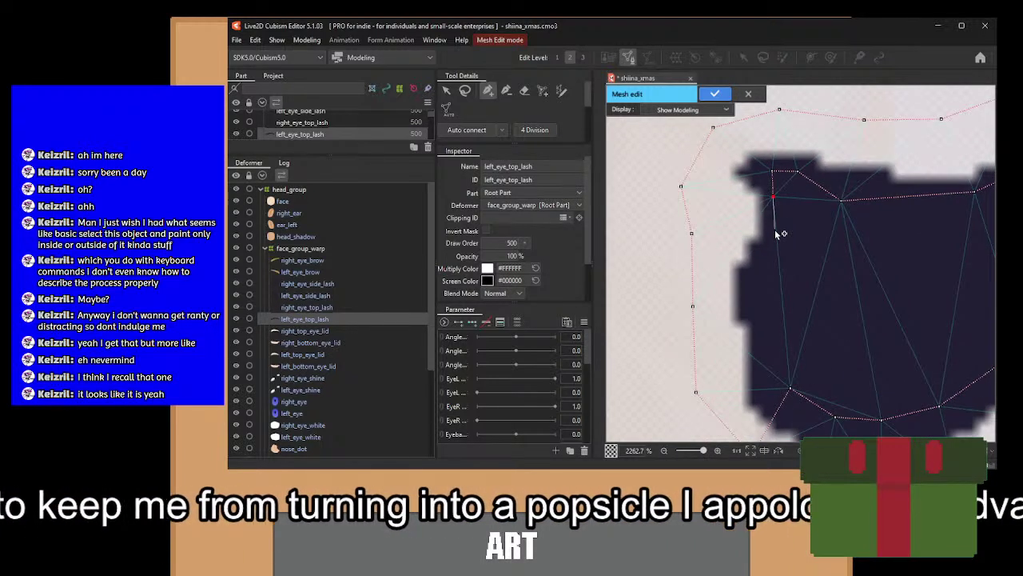
click(775, 295)
scroll(787, 302, down, 2)
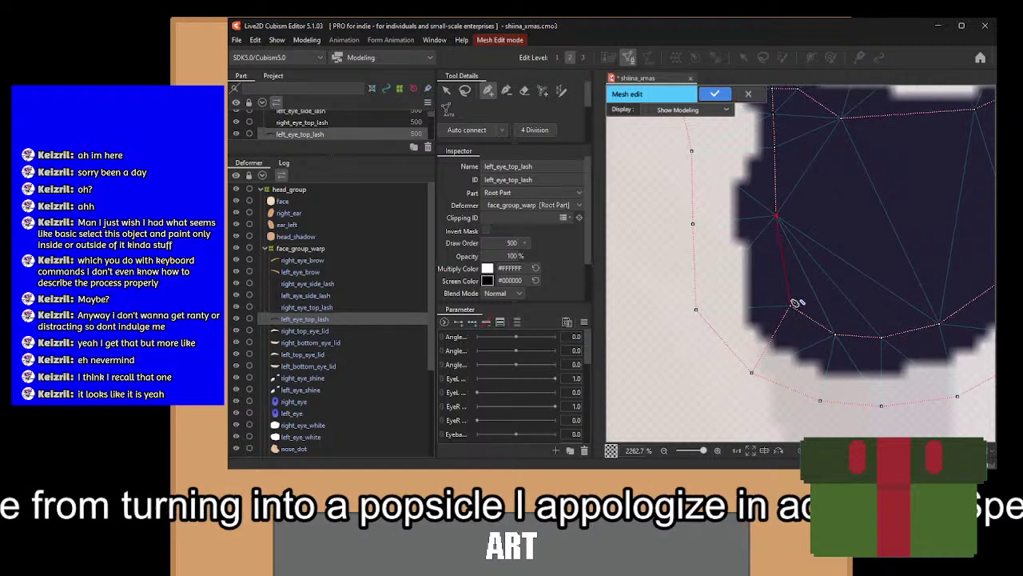
click(791, 307)
Connect the outer outline to the inner vertex row with zigzag edges beneath the lash's thick end.
click(820, 400)
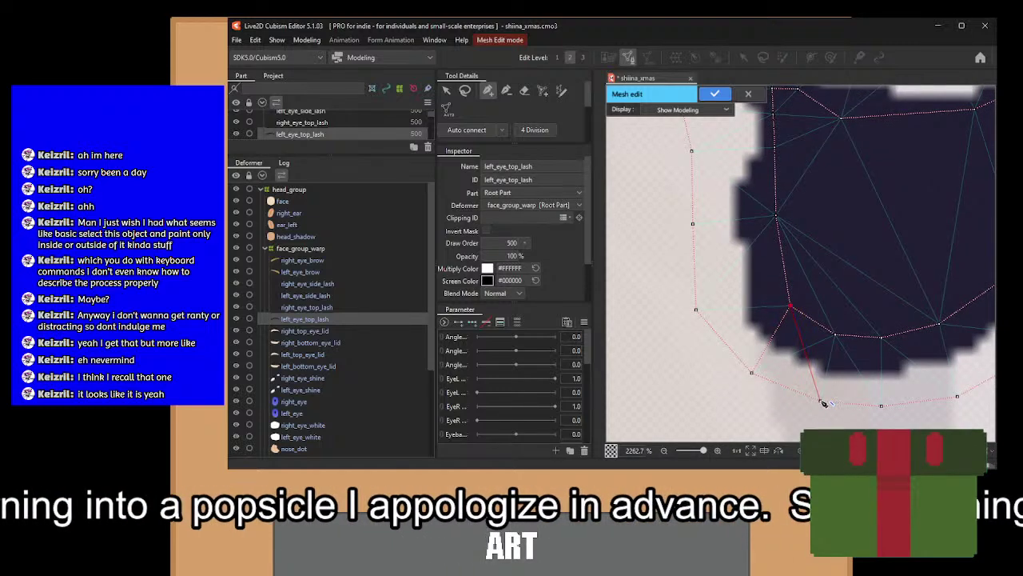
click(835, 335)
click(881, 406)
click(882, 337)
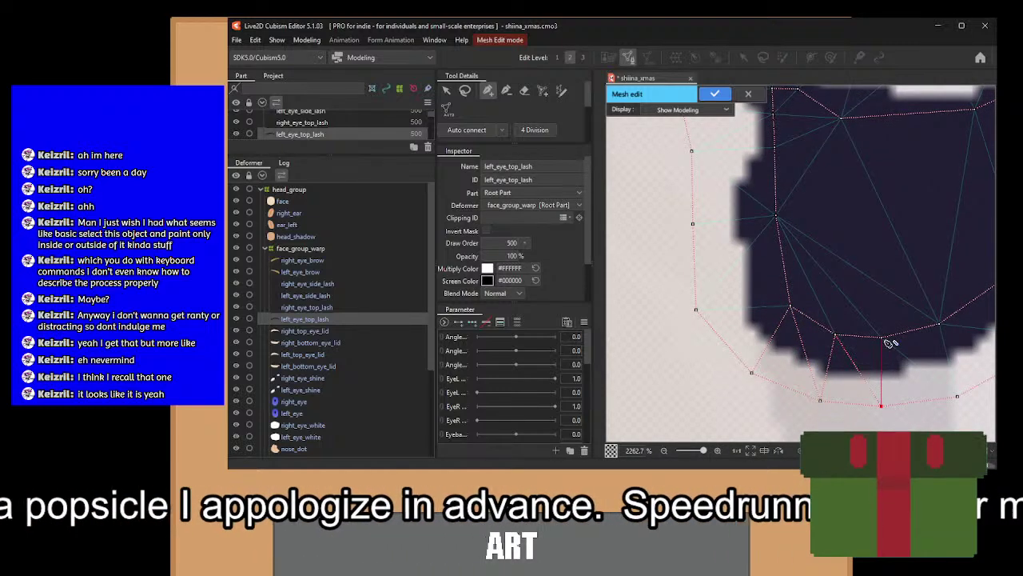
drag(890, 340, 709, 252)
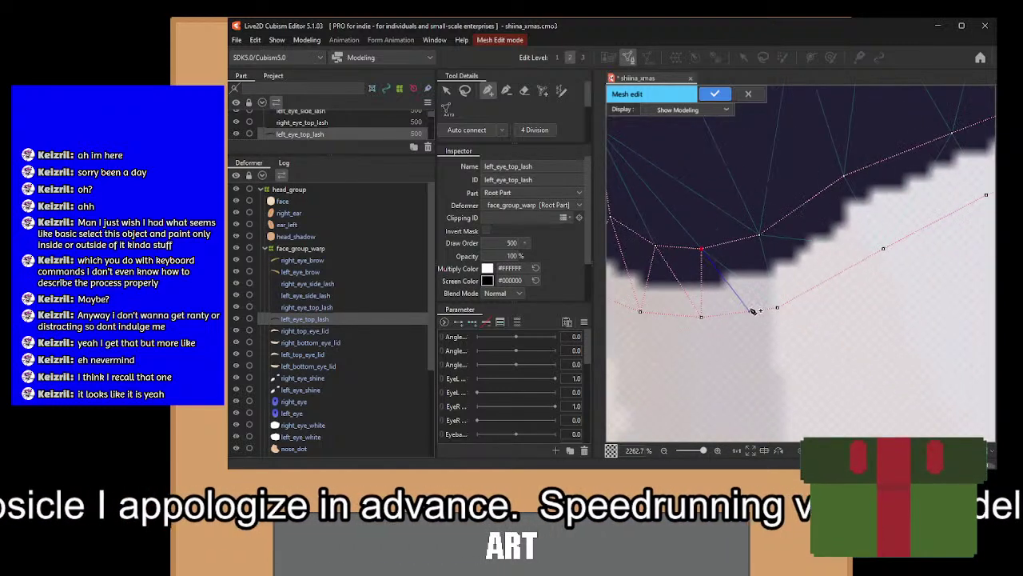
click(760, 237)
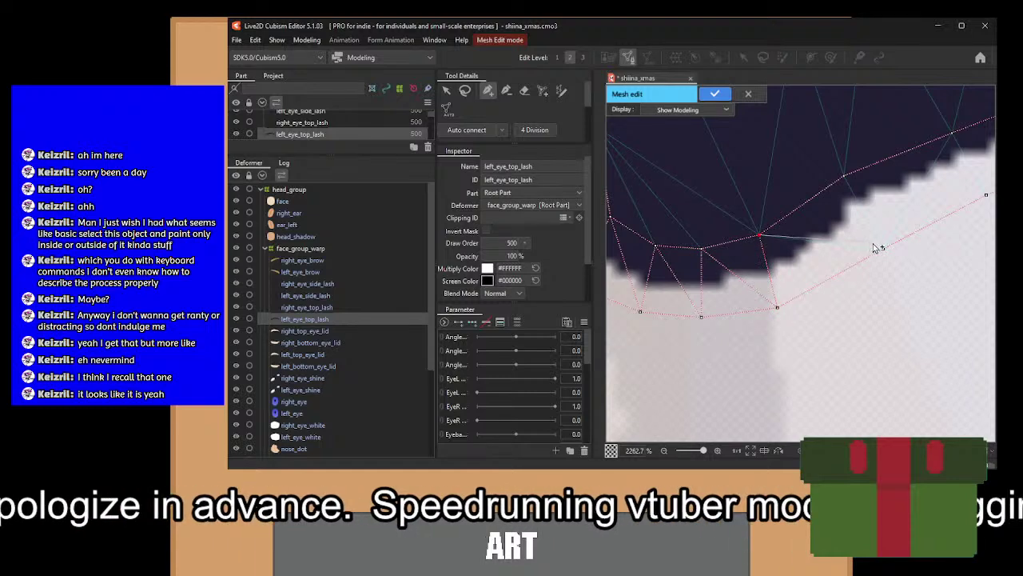
click(843, 177)
Continue the zigzag edges between the outer outline and the inner vertex row along the rising part of the lash's underside.
drag(886, 179, 688, 259)
click(787, 276)
click(755, 214)
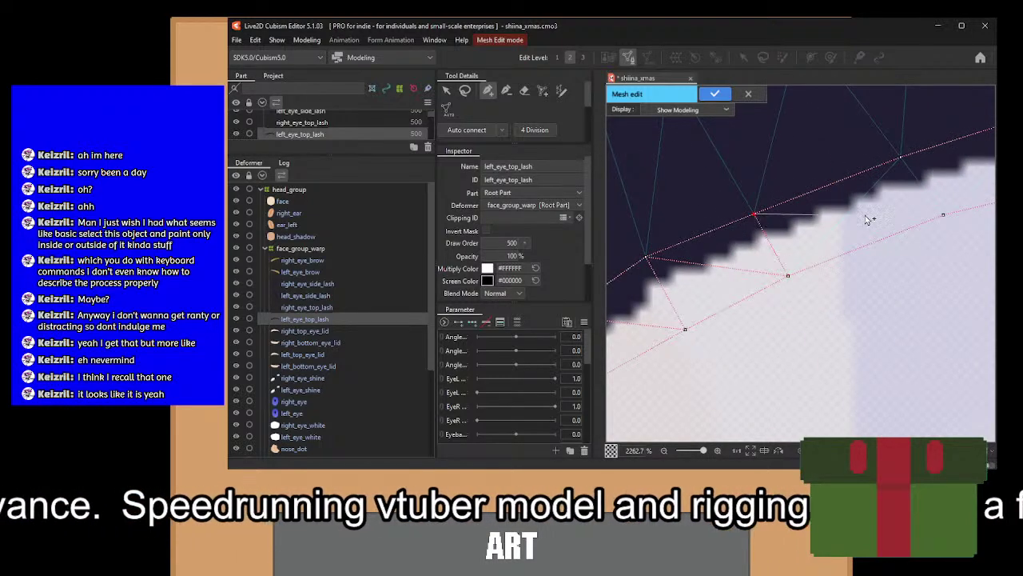
drag(912, 215, 656, 288)
click(687, 288)
click(644, 231)
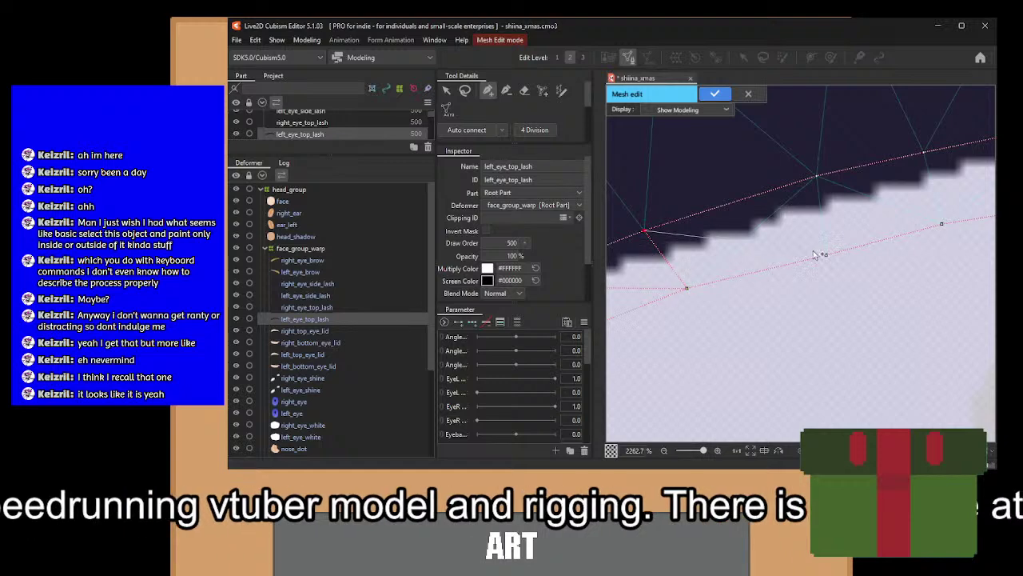
click(817, 176)
drag(857, 197, 752, 251)
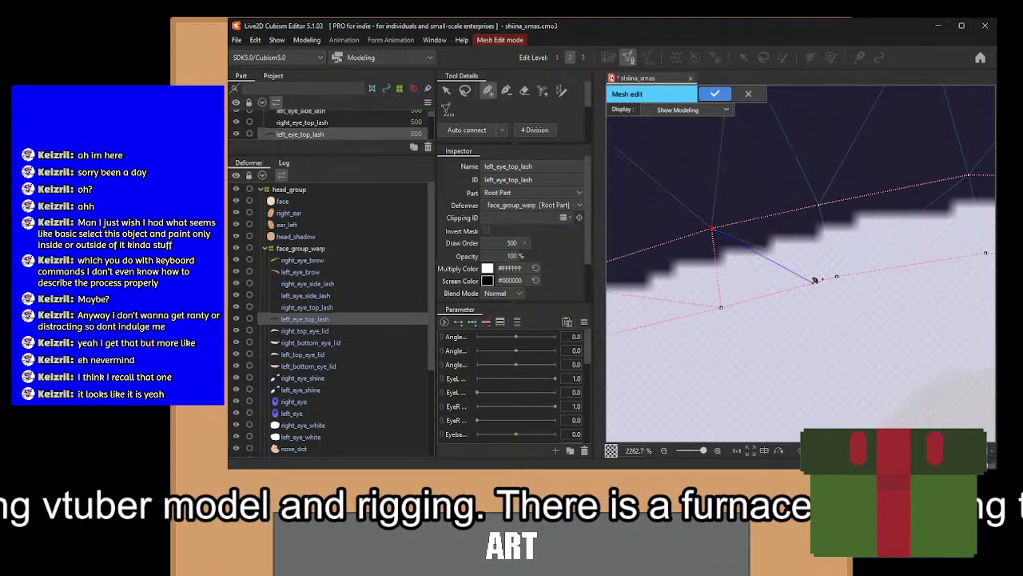
click(837, 276)
click(819, 205)
Connect the outline to the inner vertex row with zigzag edges across the crest of the lash's underside.
drag(863, 215, 587, 282)
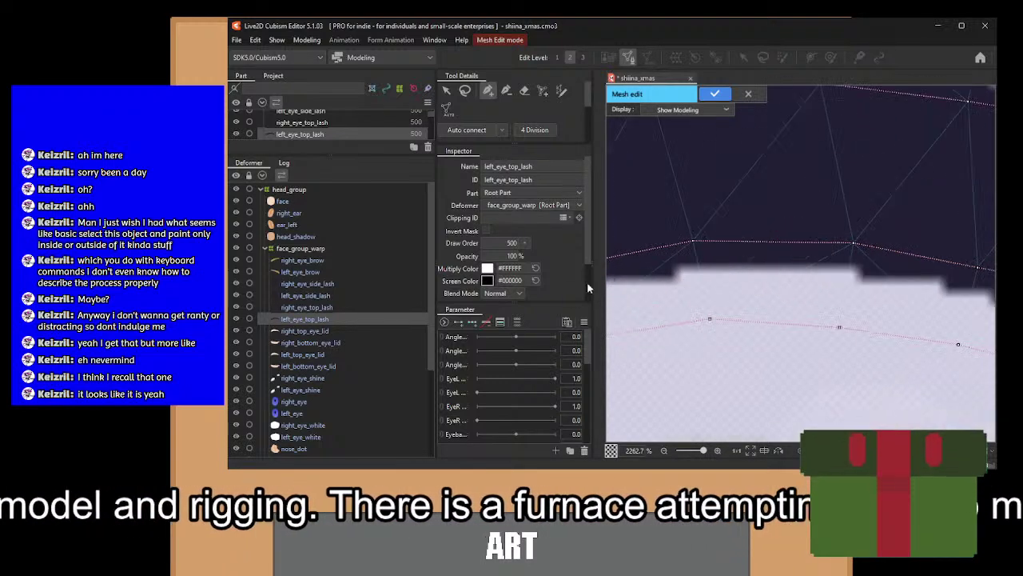
drag(704, 317, 796, 289)
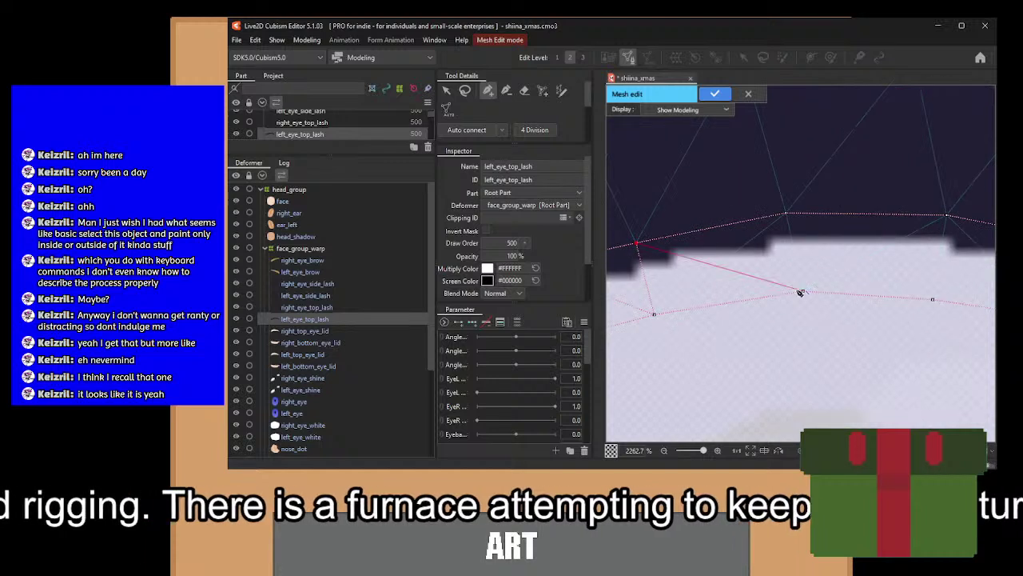
drag(867, 248, 701, 273)
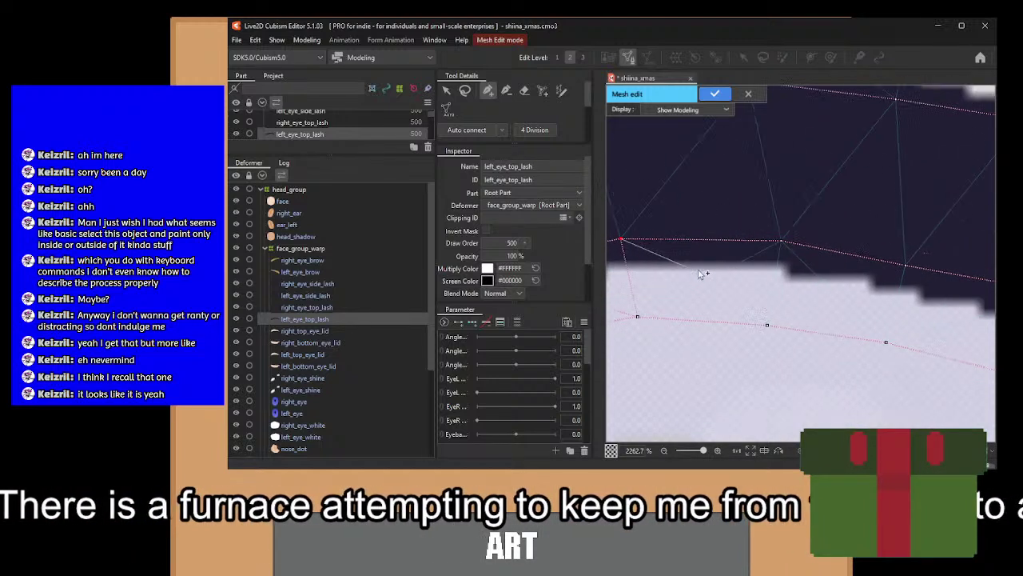
click(767, 325)
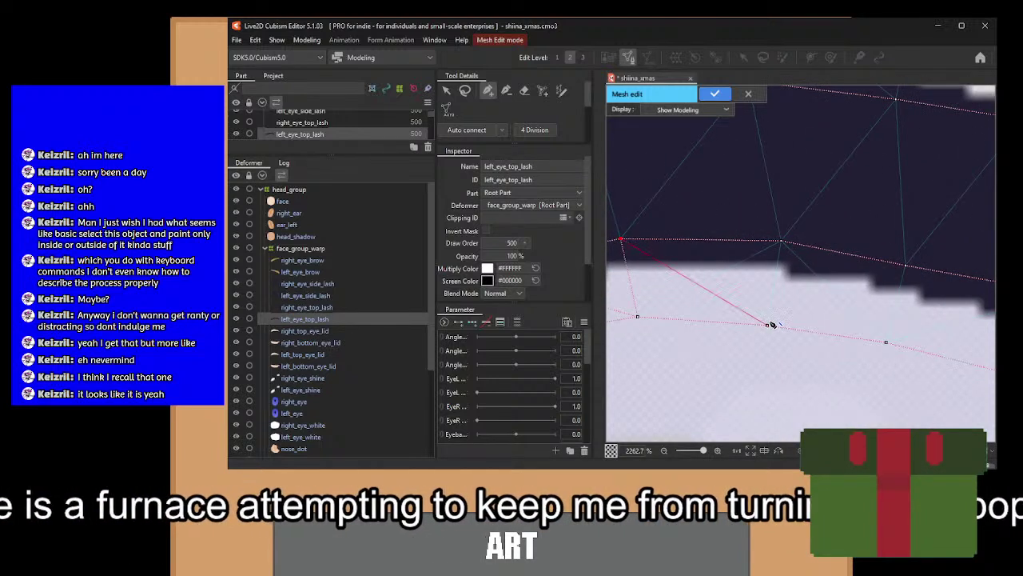
click(885, 342)
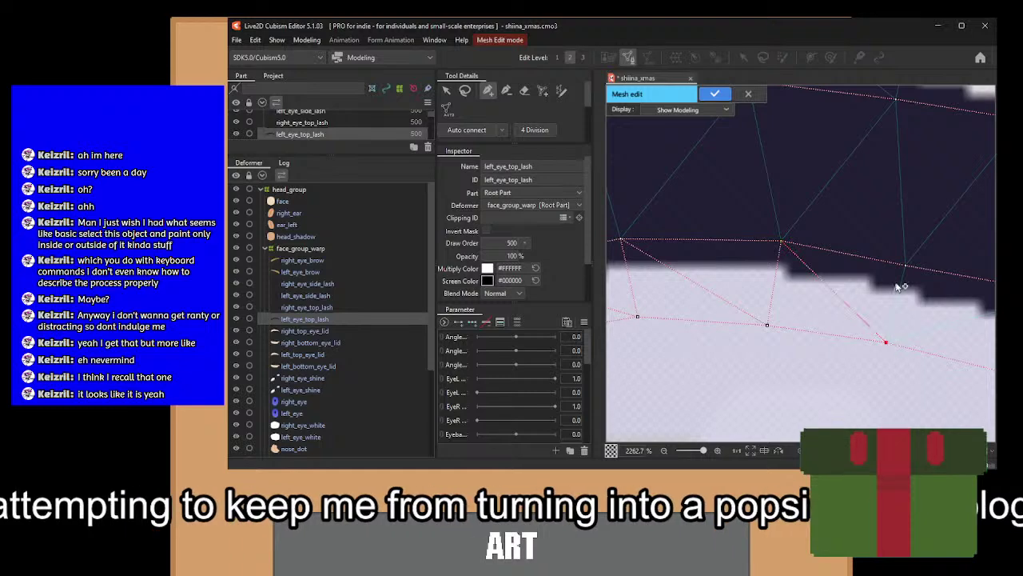
click(907, 266)
Zigzag edges between the outline and the inner vertex row down the descending underside toward the lash's forked end.
drag(916, 326, 712, 287)
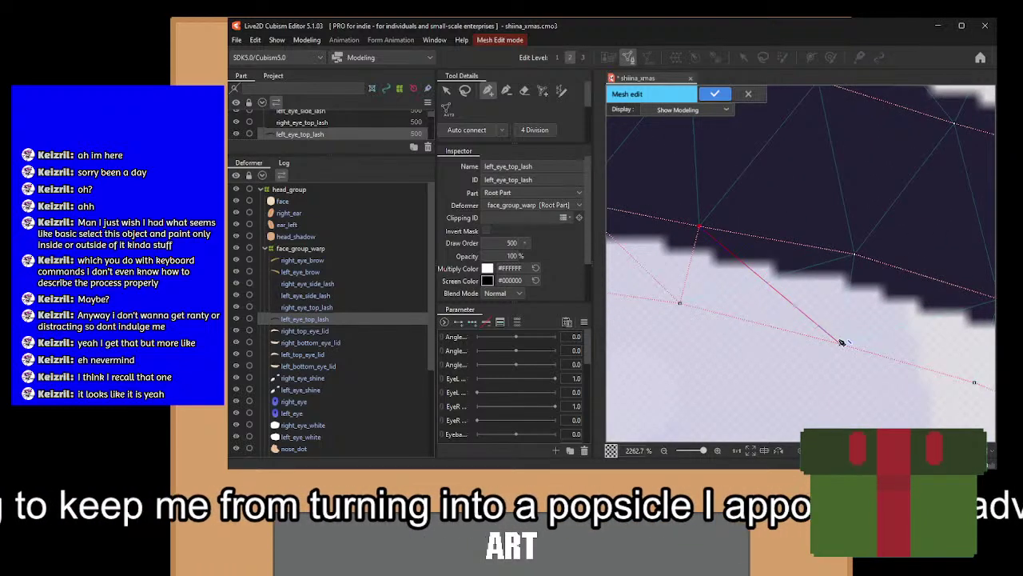
click(840, 344)
click(855, 254)
drag(860, 294, 698, 249)
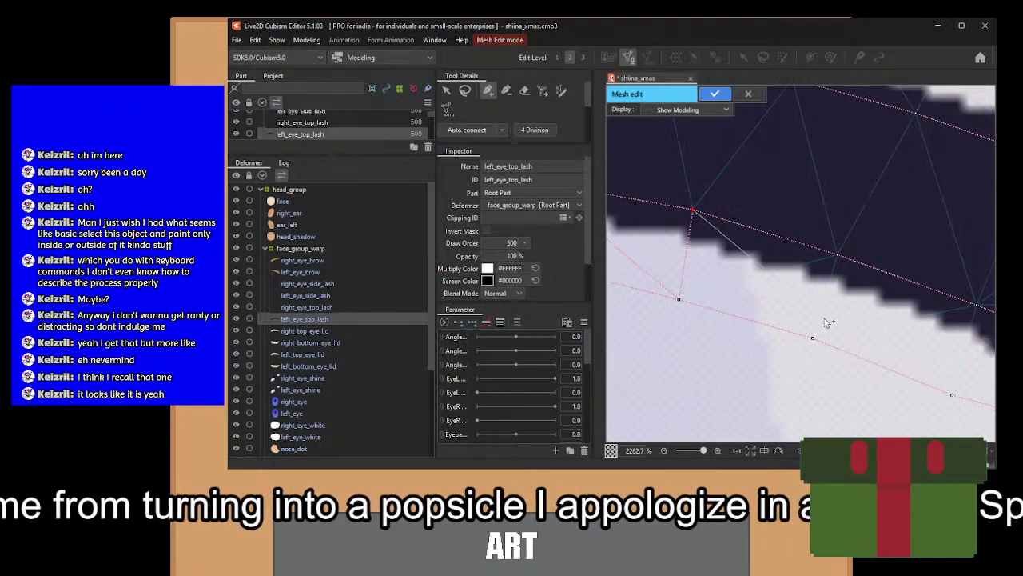
click(814, 339)
click(838, 255)
drag(879, 292, 725, 223)
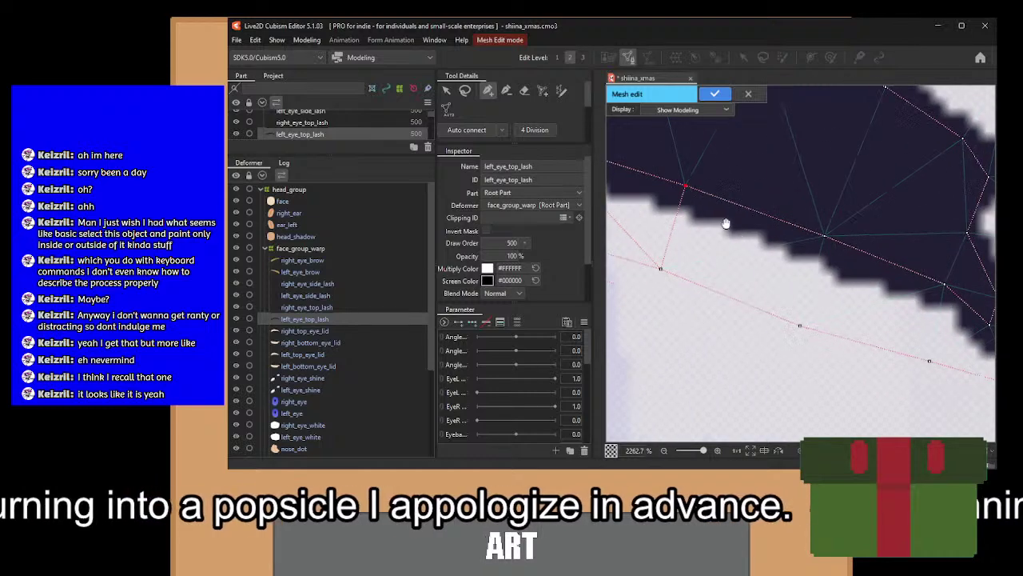
click(801, 325)
click(825, 237)
Connect the outline to the inner vertices around the lower prong of the forked end, undoing the accidental vertex shift.
drag(864, 300, 689, 213)
click(755, 275)
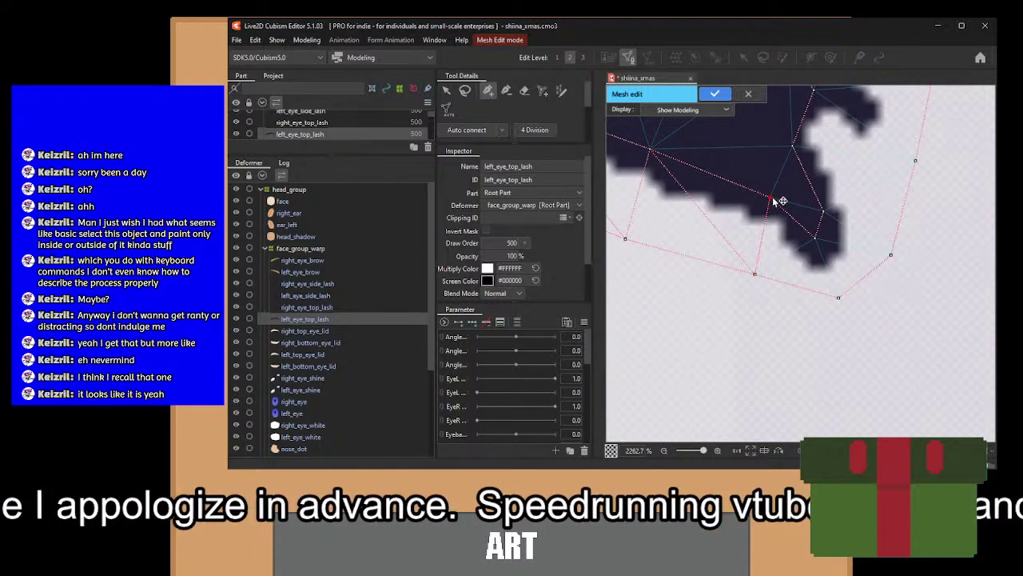
key(ctrl+z)
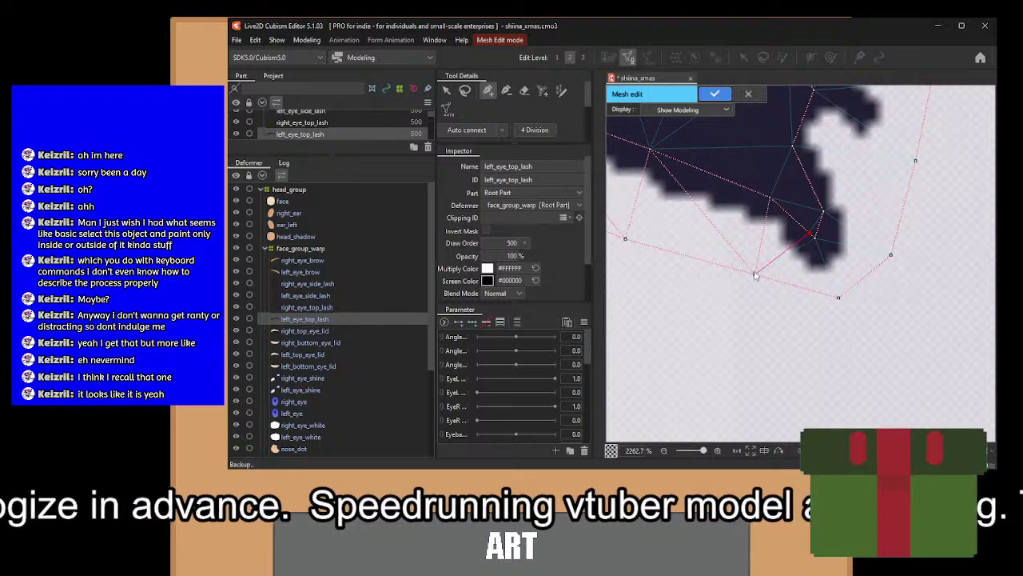
click(754, 274)
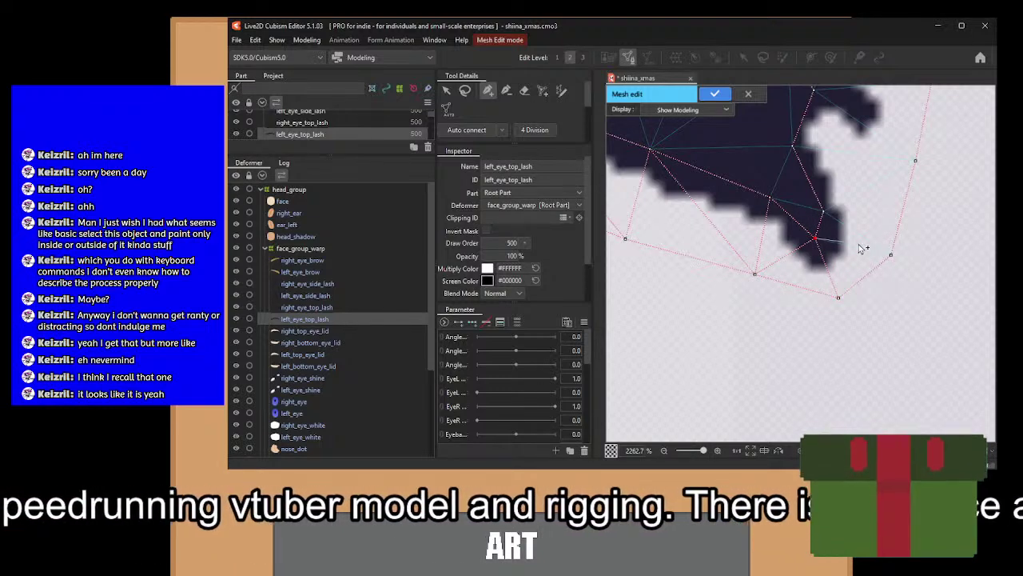
click(892, 255)
click(824, 211)
Connect the outline to the inner vertices across the gap between the prongs and around the upper prong.
drag(851, 198, 795, 292)
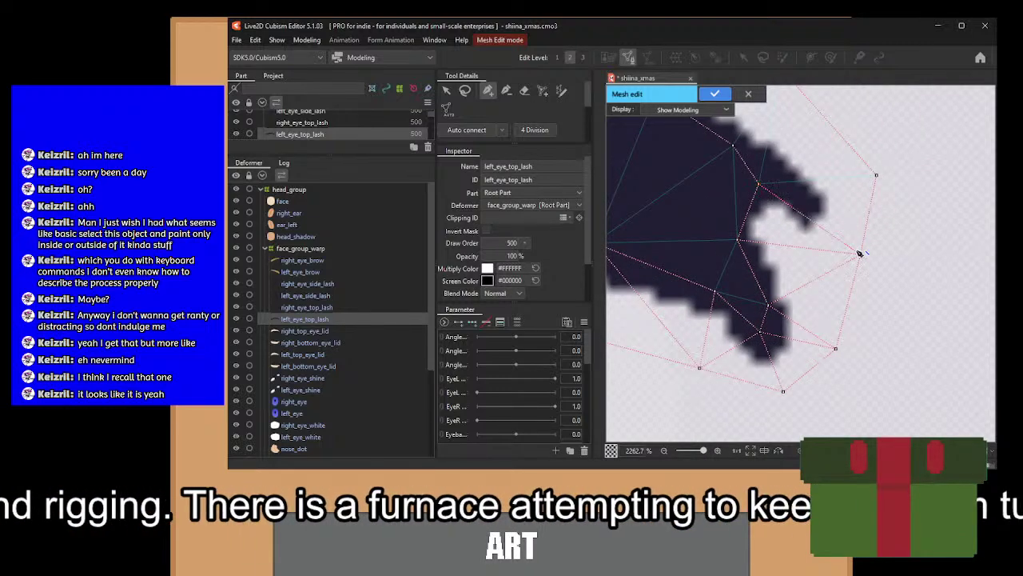
click(758, 186)
scroll(767, 179, up, 3)
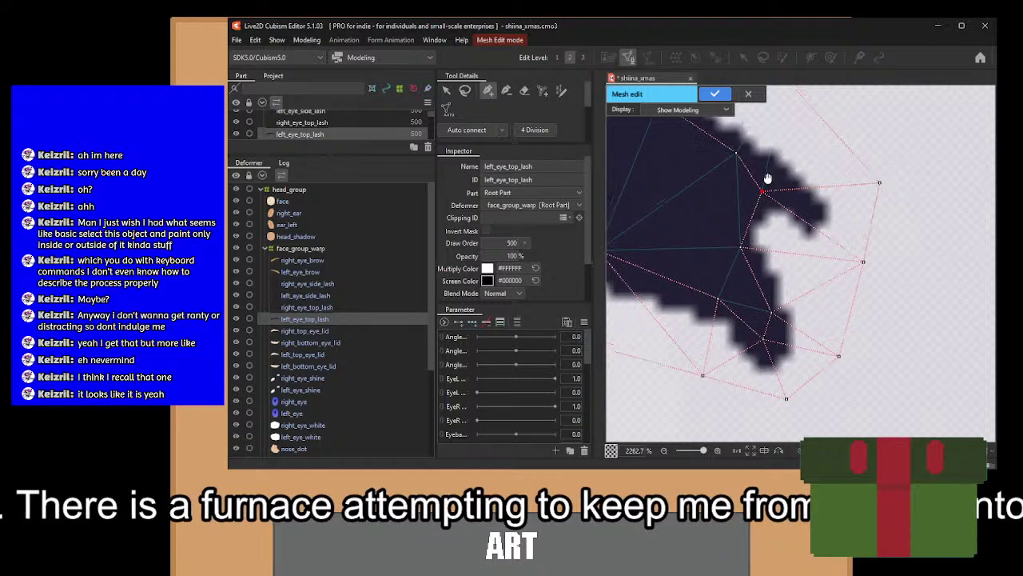
click(797, 200)
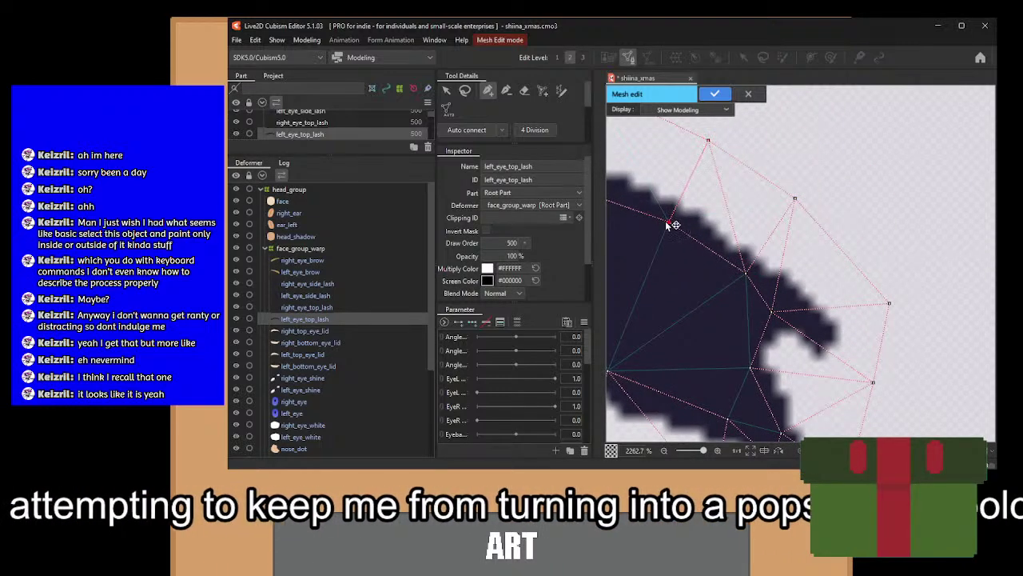
Zigzag edges between the outline and the inner vertex row along the sloping upper edge, moving away from the forked end.
drag(668, 225, 809, 307)
click(734, 168)
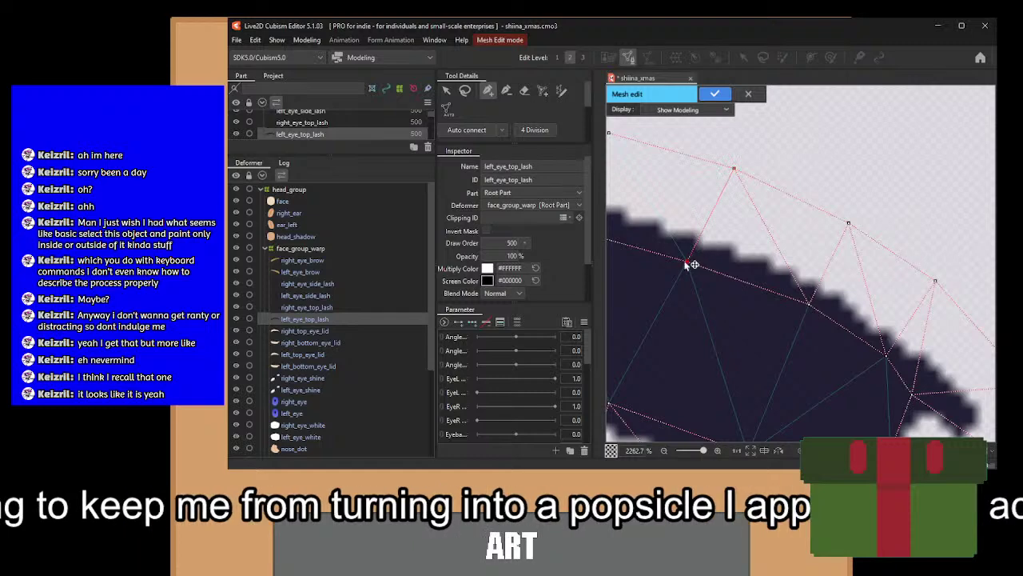
scroll(689, 264, up, 1)
scroll(719, 232, left, 3)
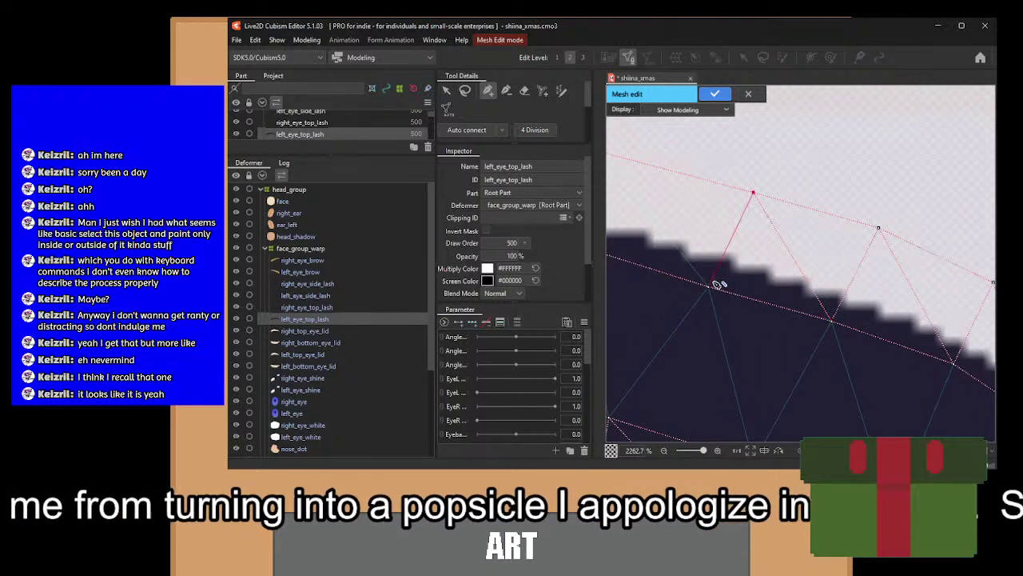
click(709, 287)
drag(673, 263, 822, 299)
click(751, 190)
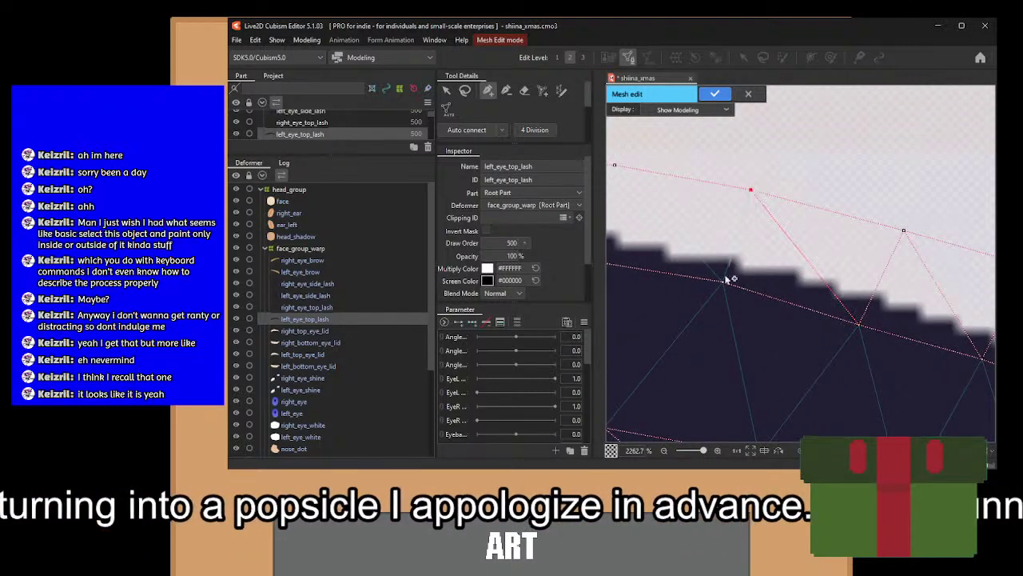
click(722, 282)
Connect the outline to the inner vertex row with zigzag edges over the crest of the lash's upper edge.
drag(671, 259, 894, 301)
click(838, 205)
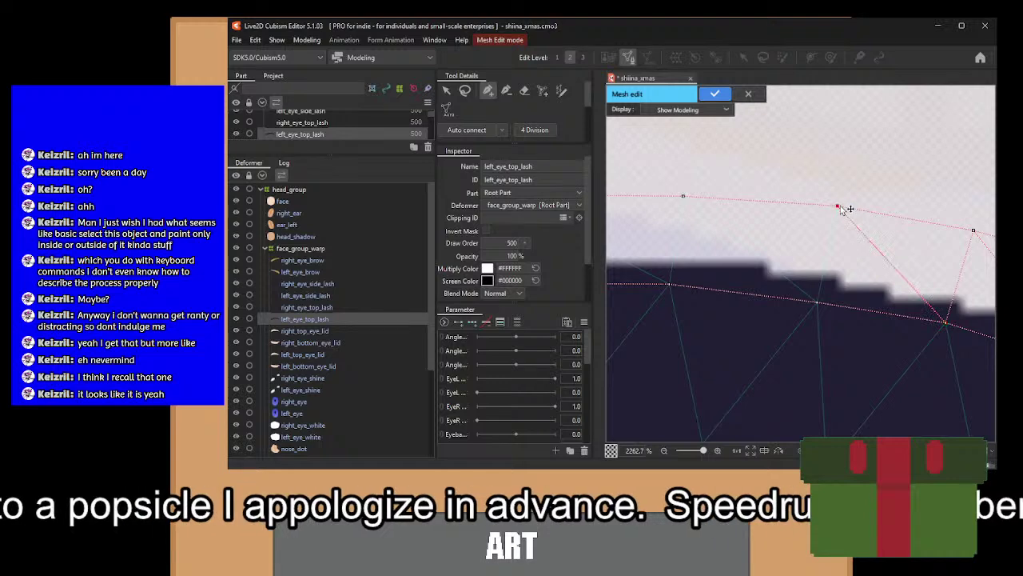
click(817, 303)
click(683, 196)
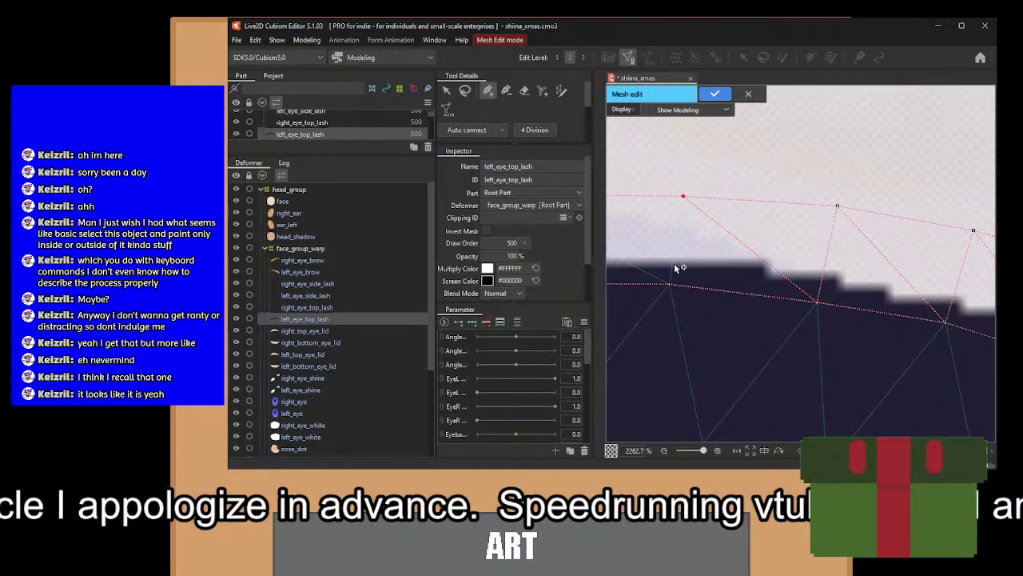
click(670, 283)
drag(656, 274, 881, 314)
click(719, 237)
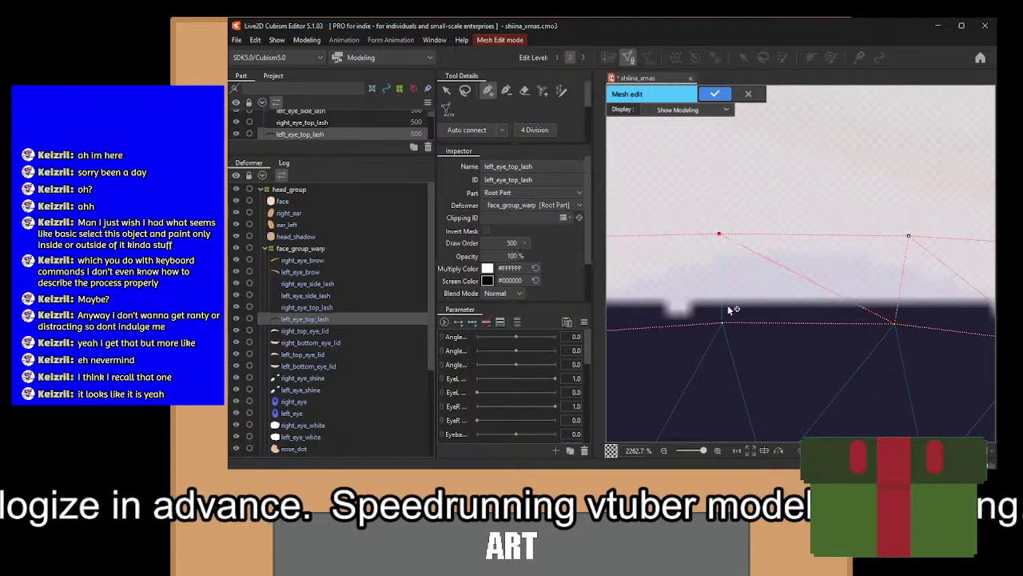
click(724, 328)
Extend the zigzag edges along the flat upper edge as far as the base of the small spike.
scroll(722, 328, left, 5)
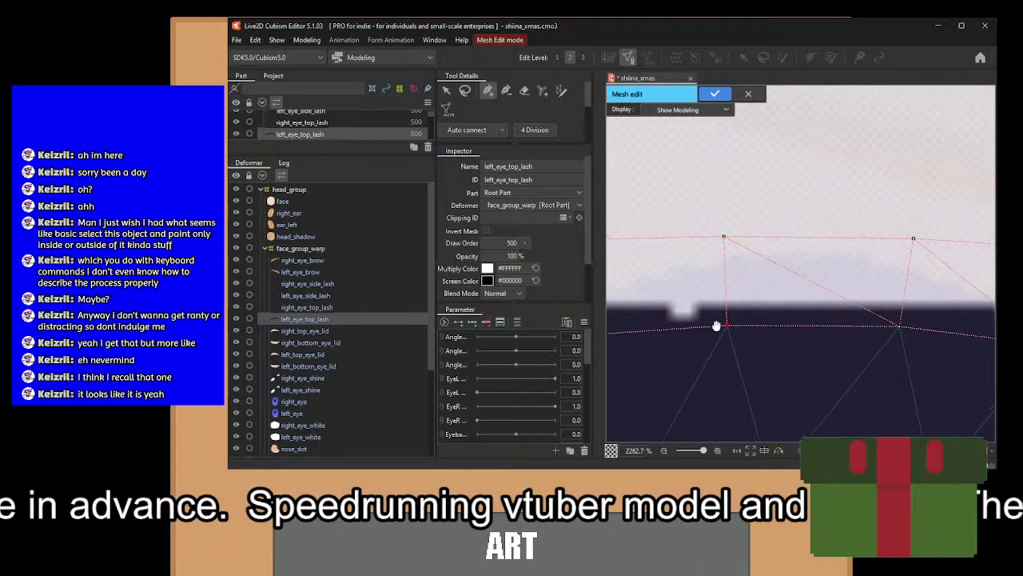
click(729, 242)
click(747, 340)
scroll(747, 340, left, 5)
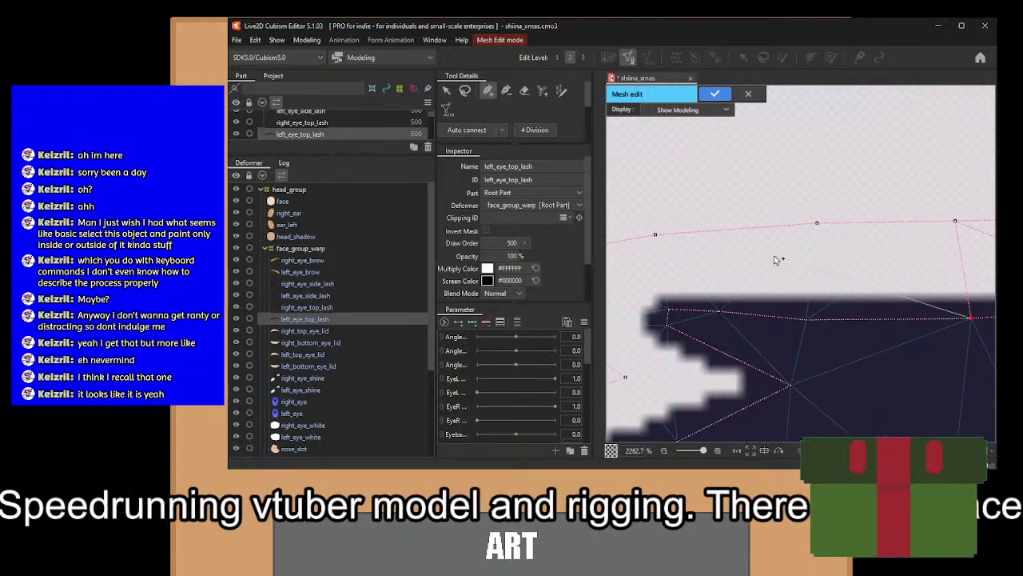
click(815, 226)
click(807, 318)
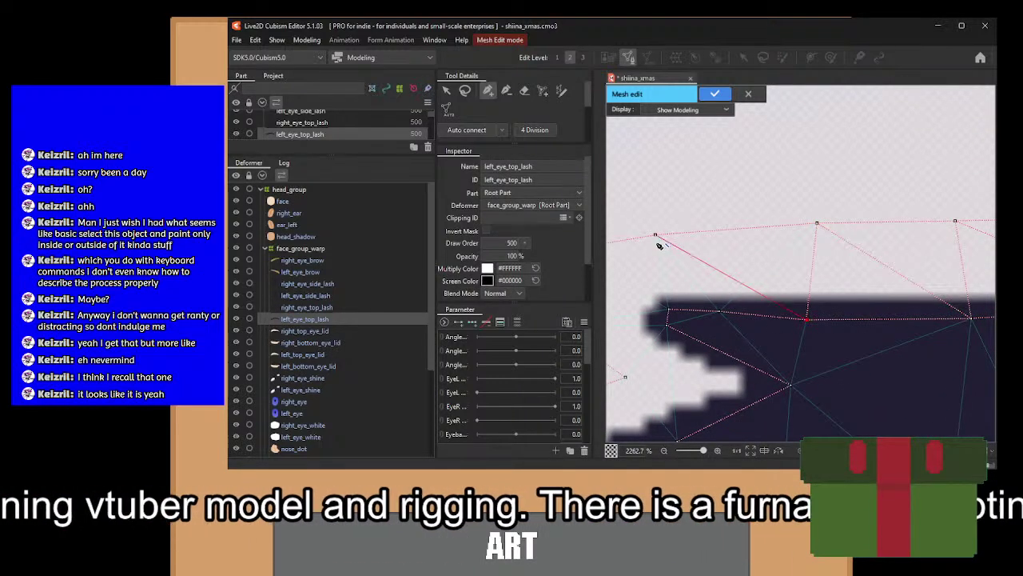
Connect the outline vertices above the small spike to the inner vertices along its upper side.
click(655, 235)
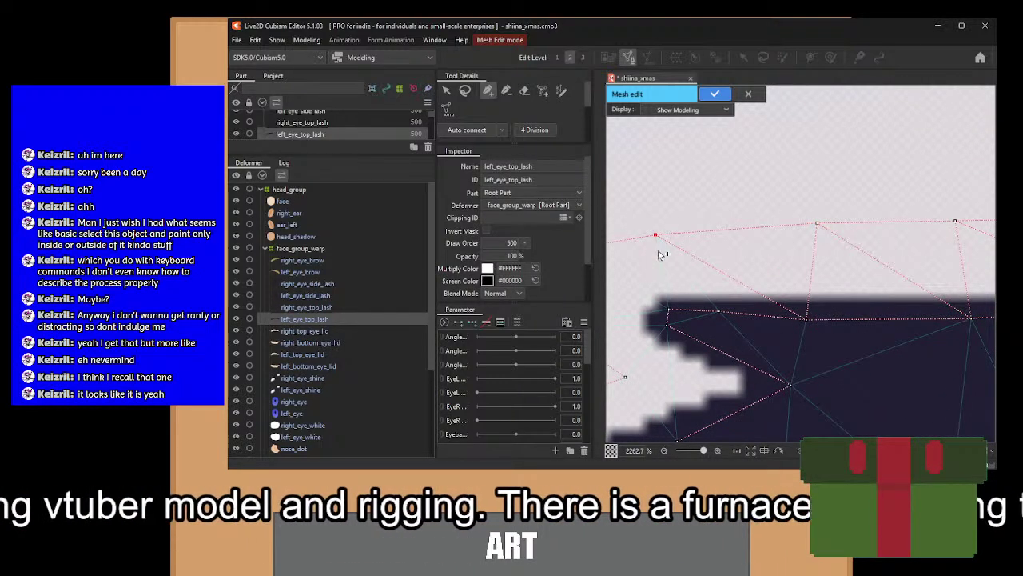
click(719, 310)
click(668, 308)
drag(669, 309, 815, 301)
scroll(815, 301, down, 1)
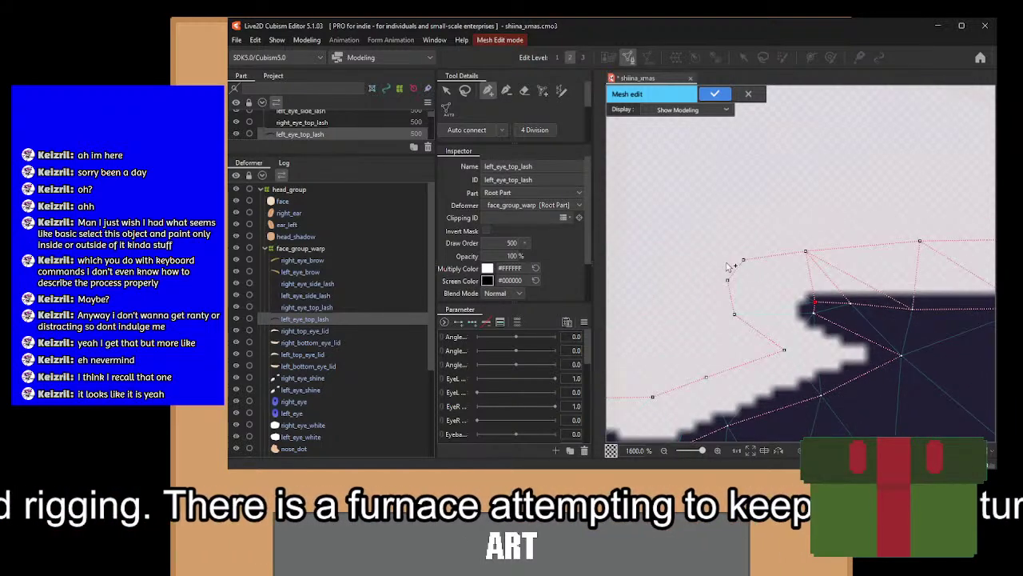
Bridge the outline past the surplus vertex off the small spike's tip and delete that vertex.
click(734, 314)
scroll(735, 297, up, 2)
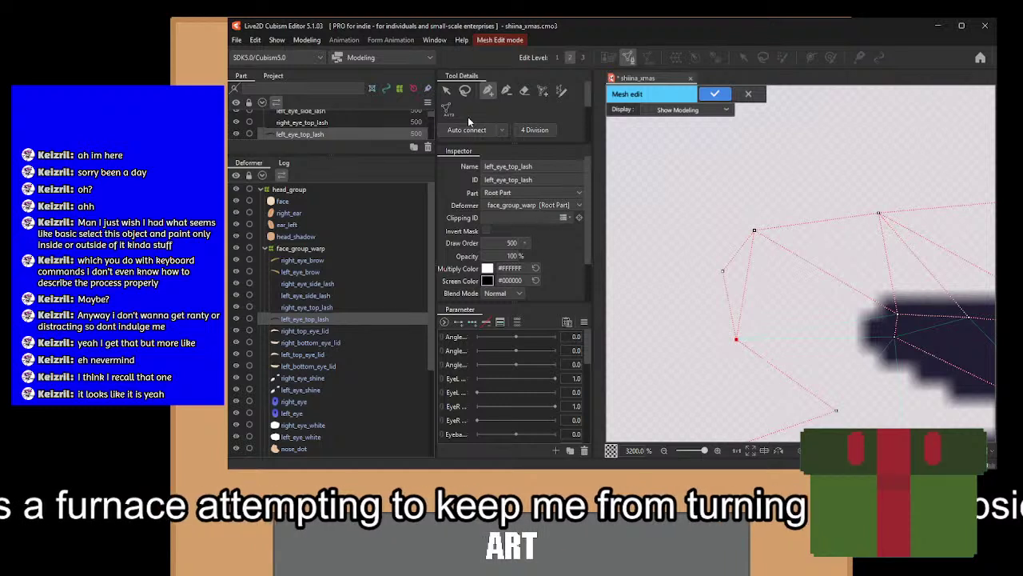
click(509, 92)
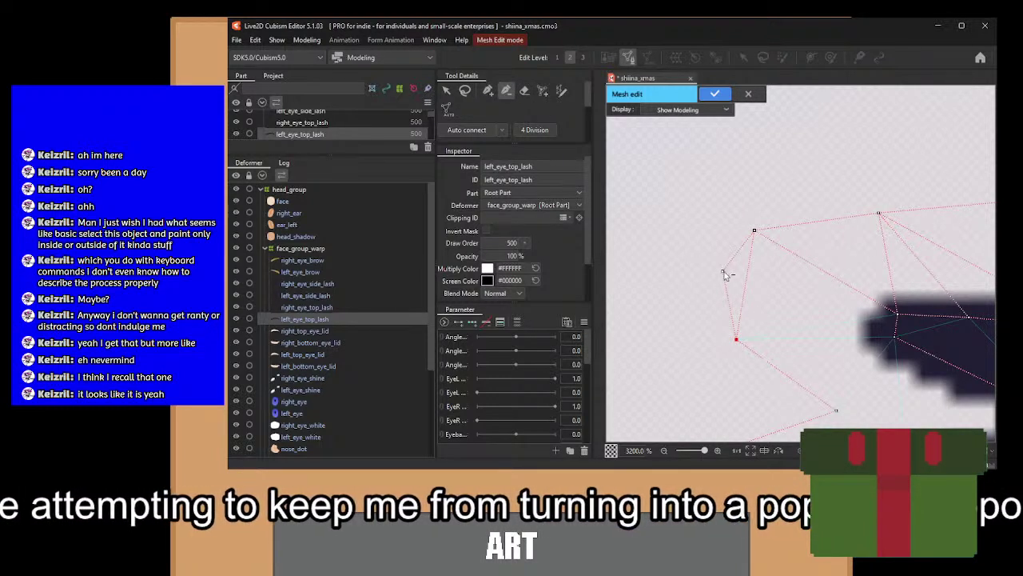
click(489, 90)
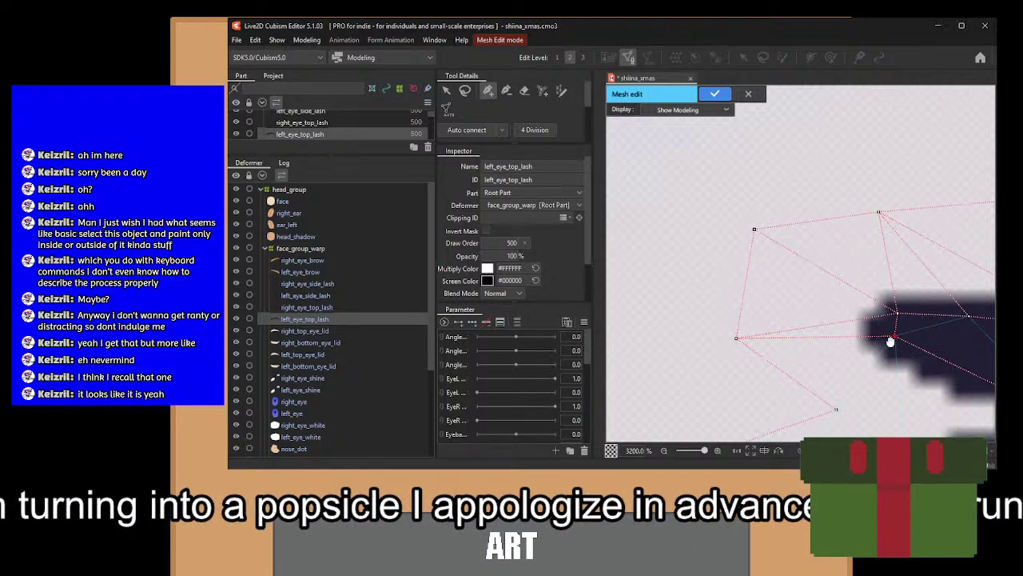
Connect the outline to the inner vertices with zigzag edges around the small spike's tip and along the sloping edge below it.
drag(897, 348, 723, 268)
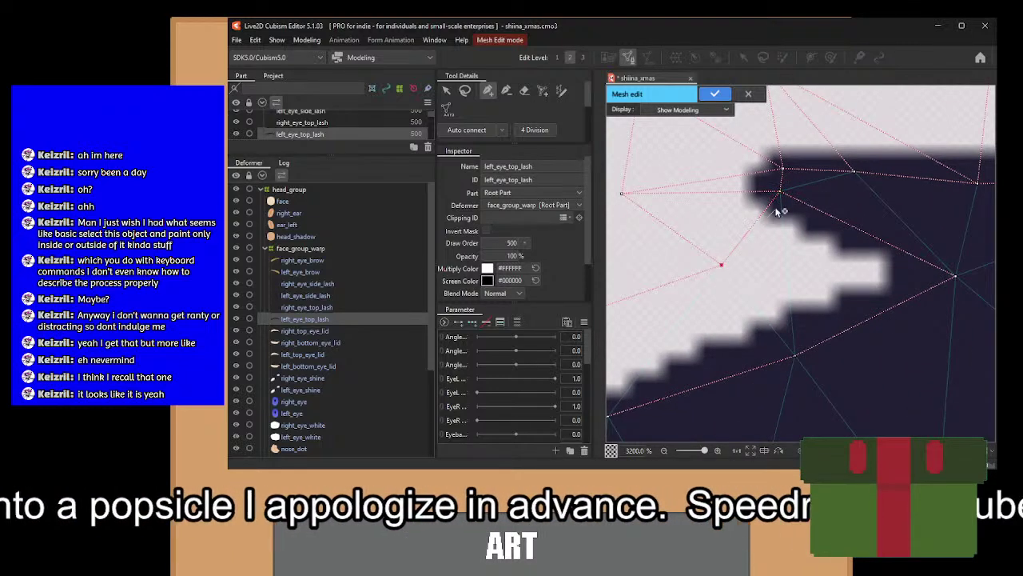
click(795, 354)
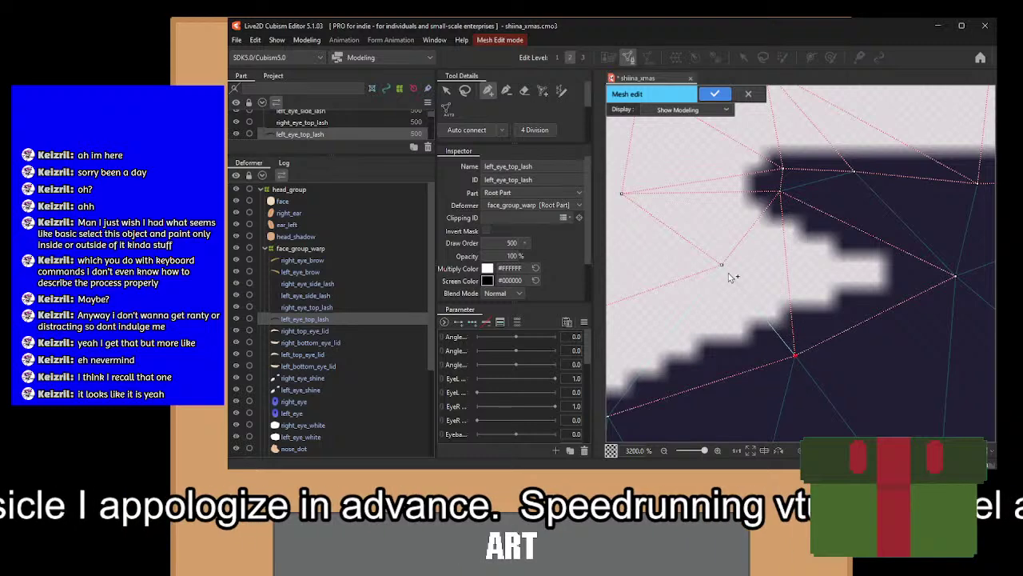
drag(620, 374, 825, 313)
click(815, 355)
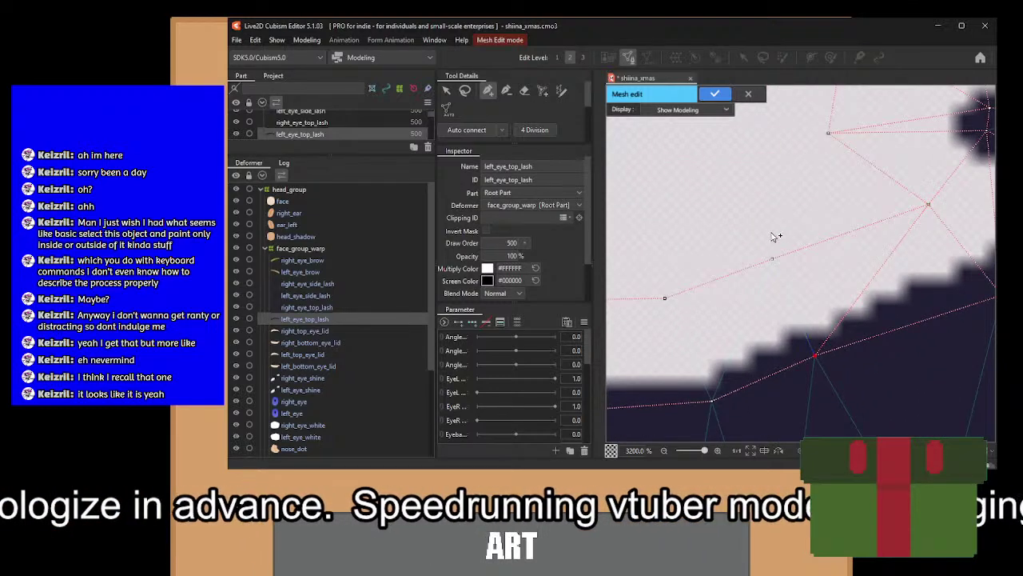
click(770, 269)
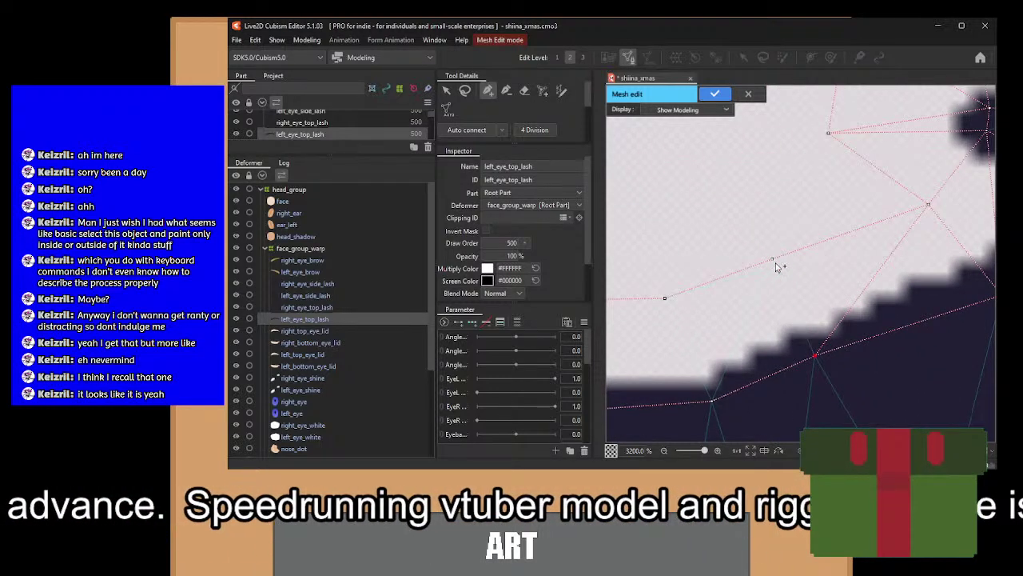
drag(773, 262, 775, 221)
click(758, 285)
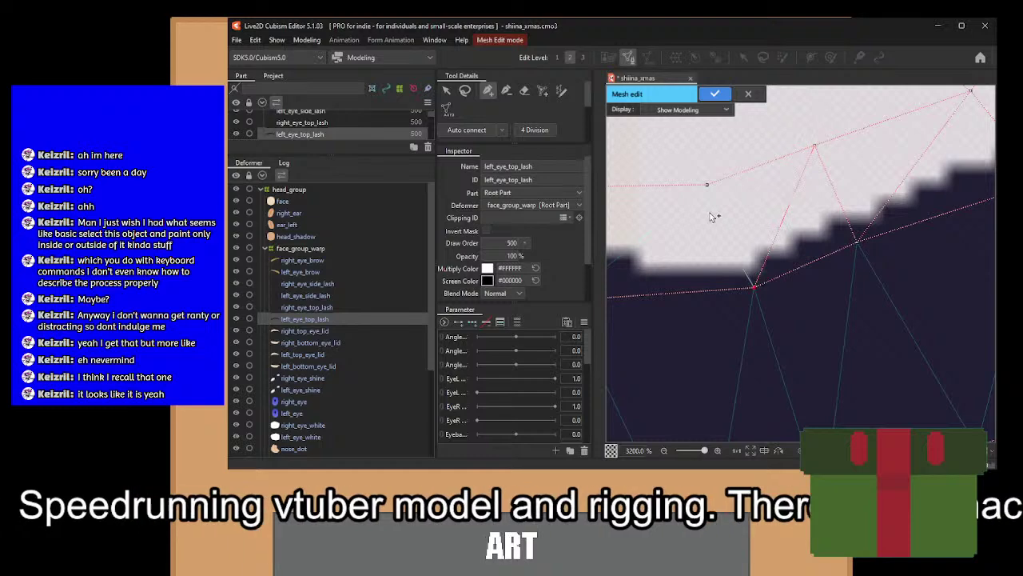
Extend the zigzag edges along the flat edge past the slope and around the upper corner of the lash's blunt end.
click(708, 185)
drag(645, 239, 797, 250)
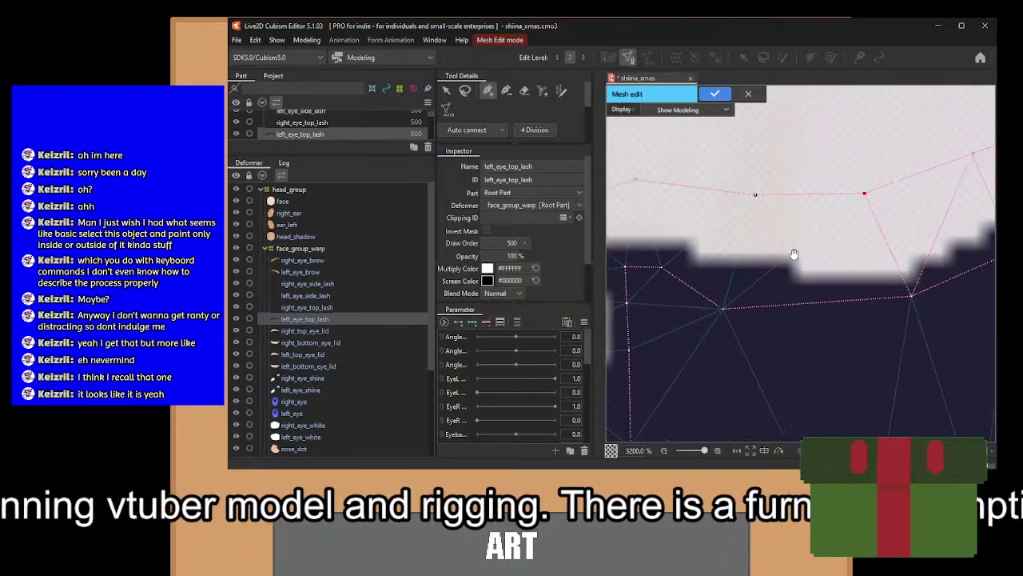
click(723, 308)
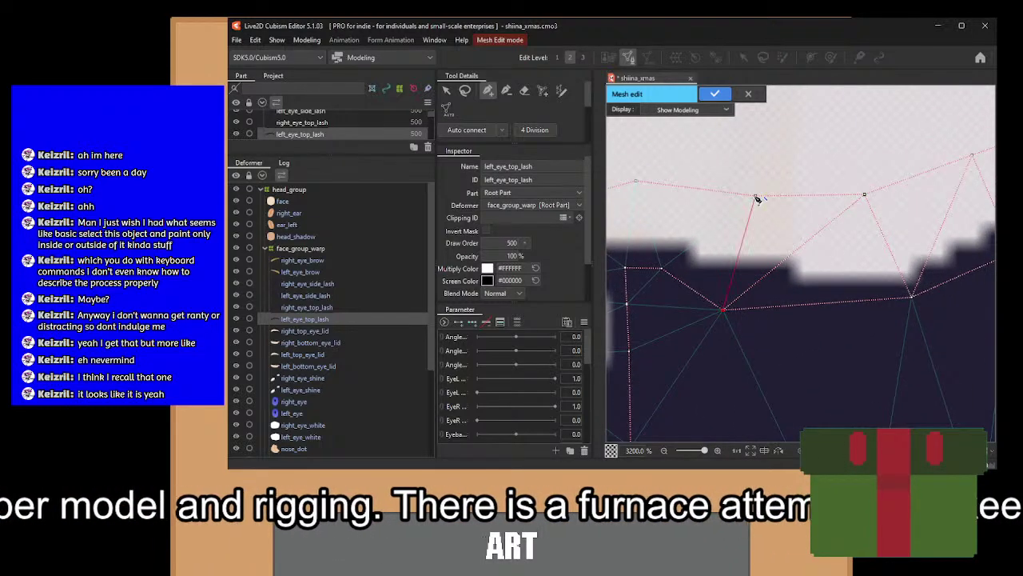
click(664, 267)
drag(654, 233, 759, 236)
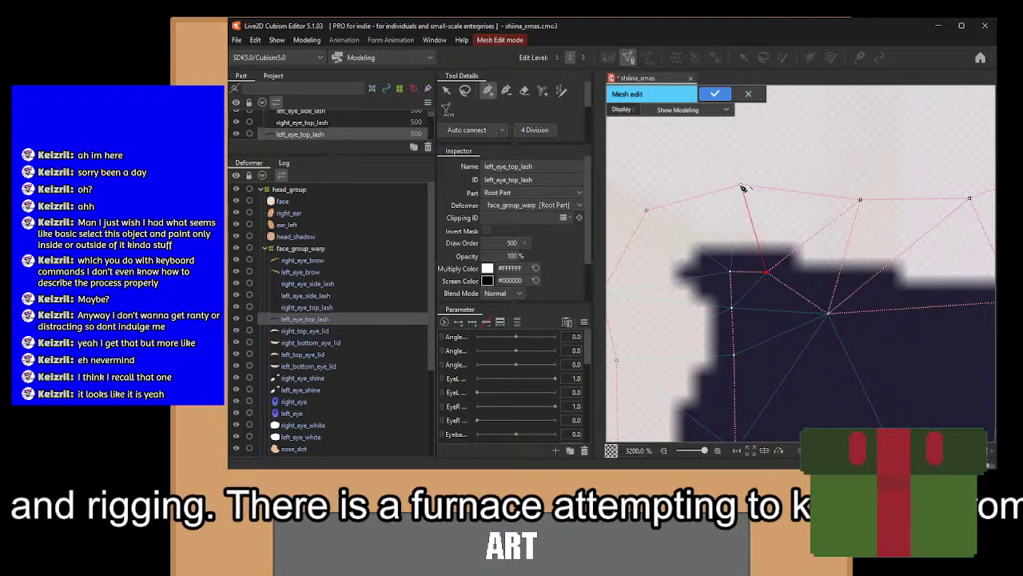
click(647, 210)
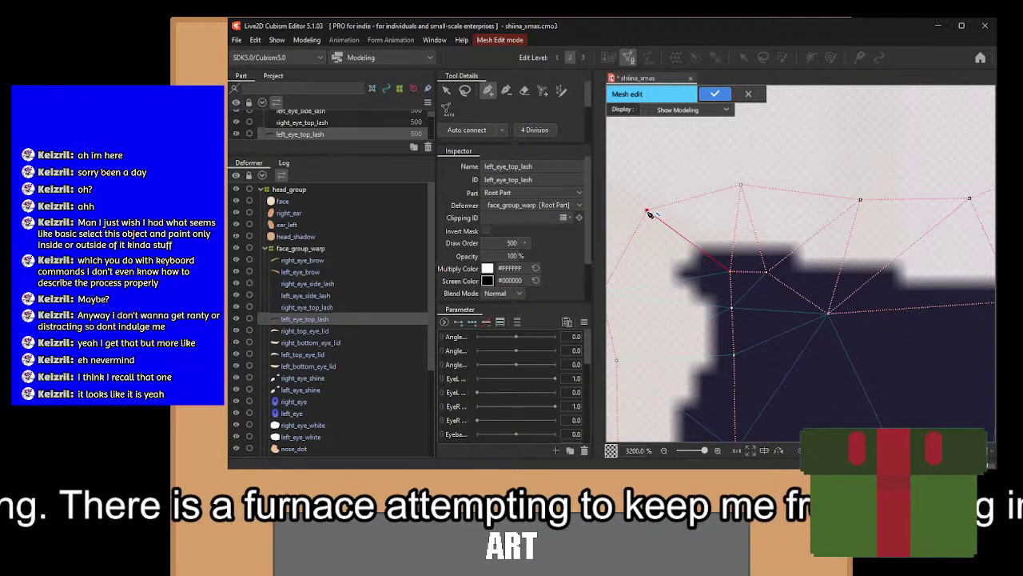
Connect the outline to the inner vertices down the side of the blunt end as far as its lower corner.
drag(651, 213, 782, 169)
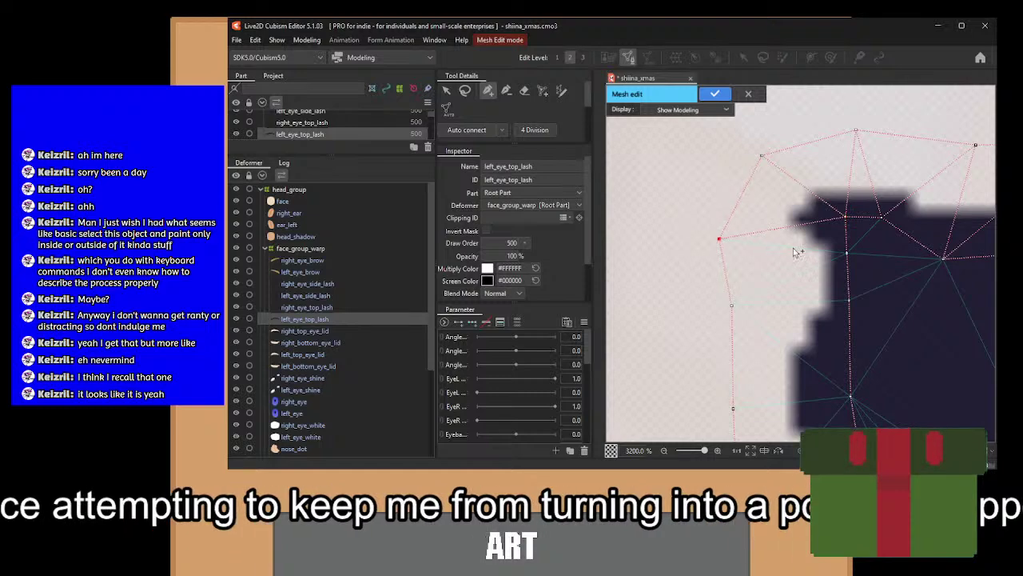
click(847, 255)
click(731, 305)
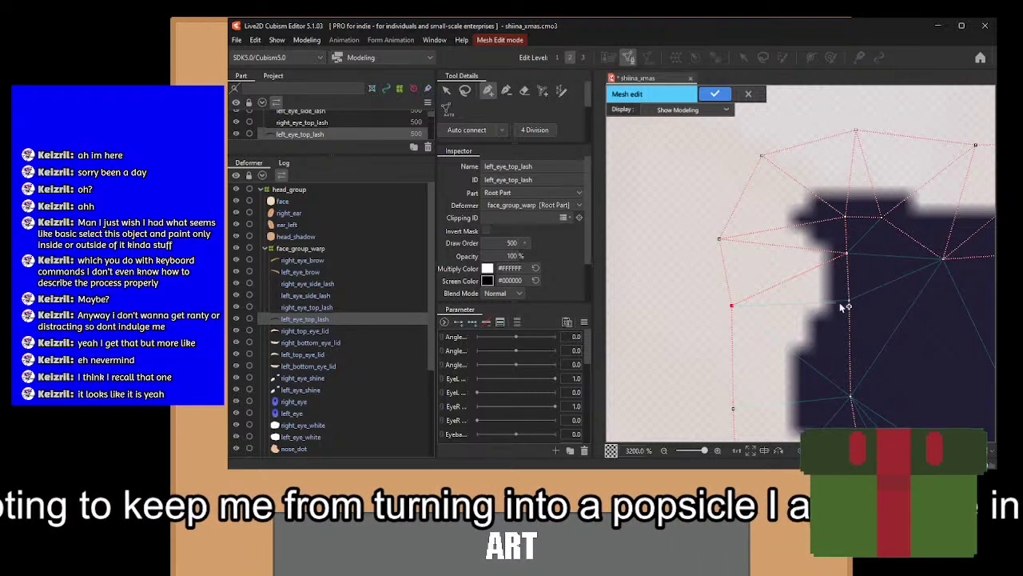
scroll(849, 301, down, 3)
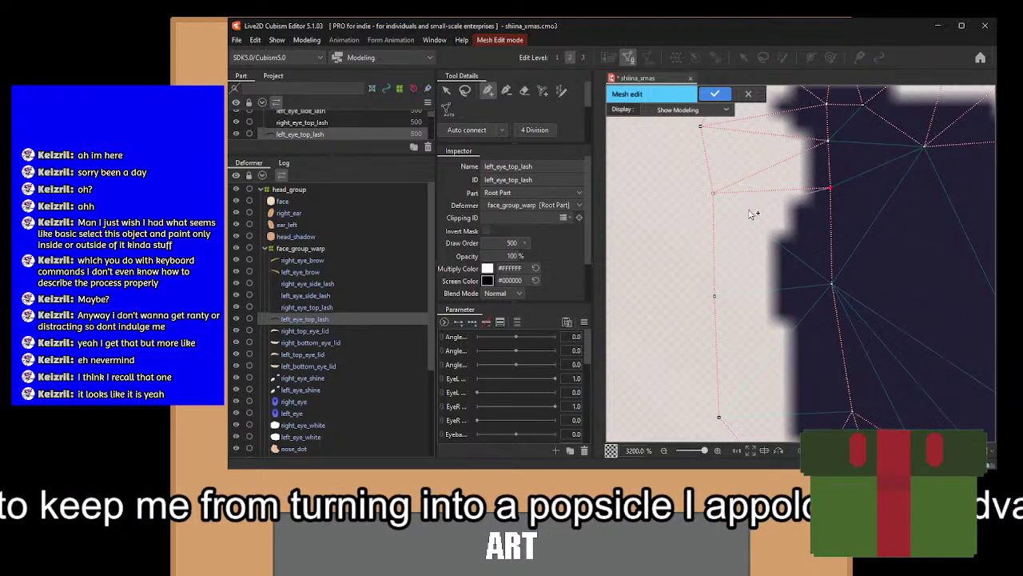
click(833, 285)
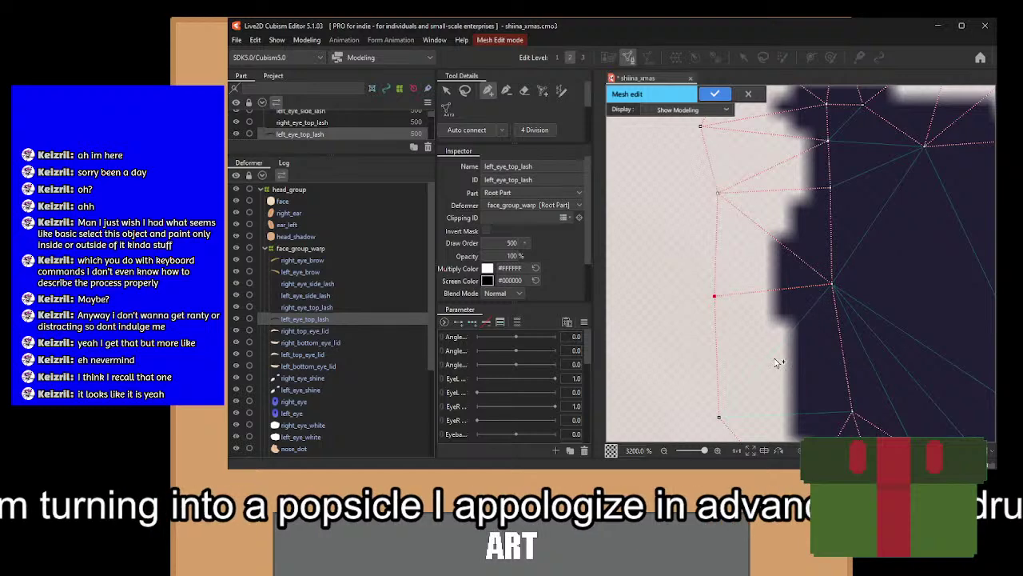
scroll(779, 363, down, 2)
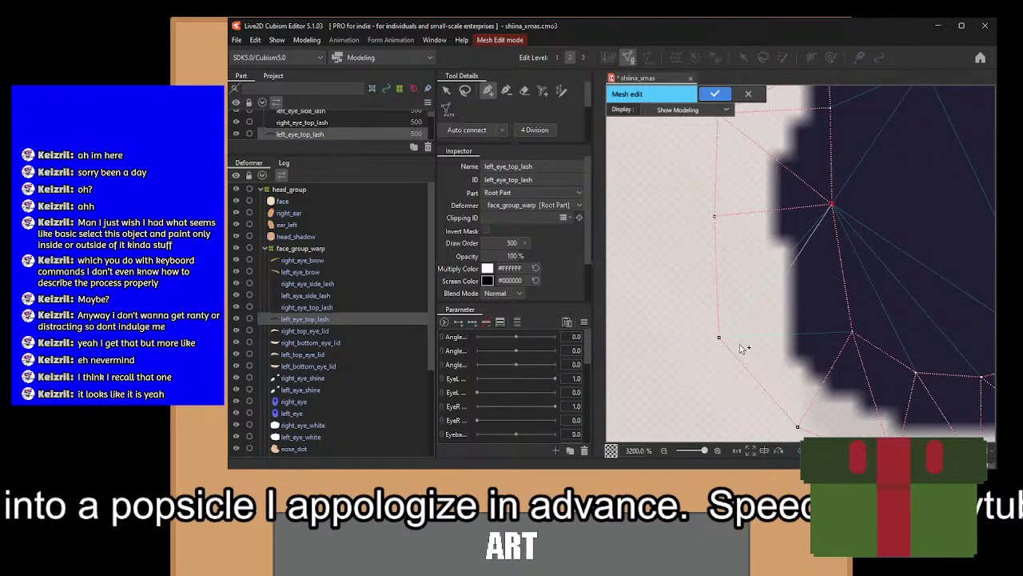
click(851, 332)
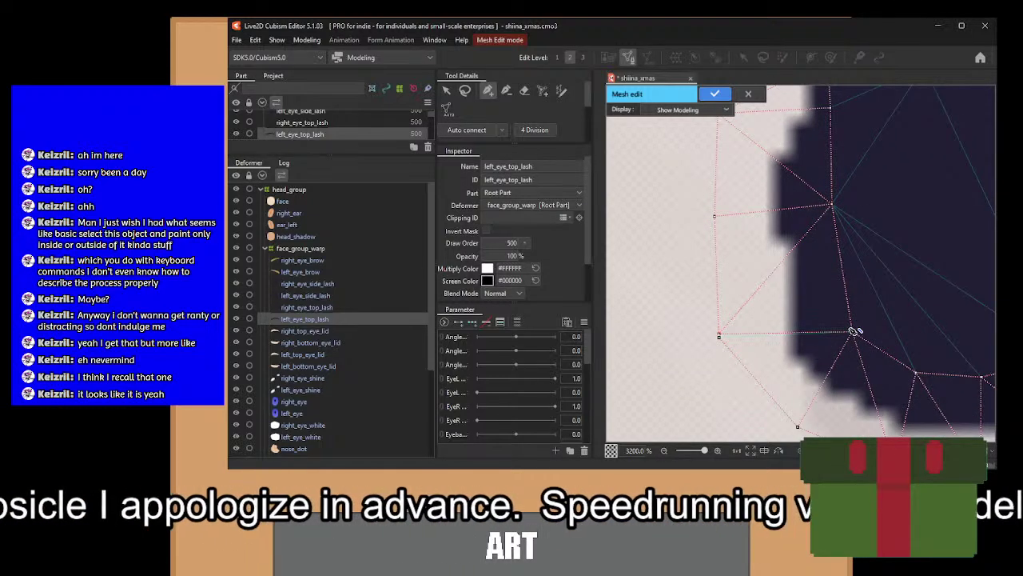
drag(918, 193, 774, 267)
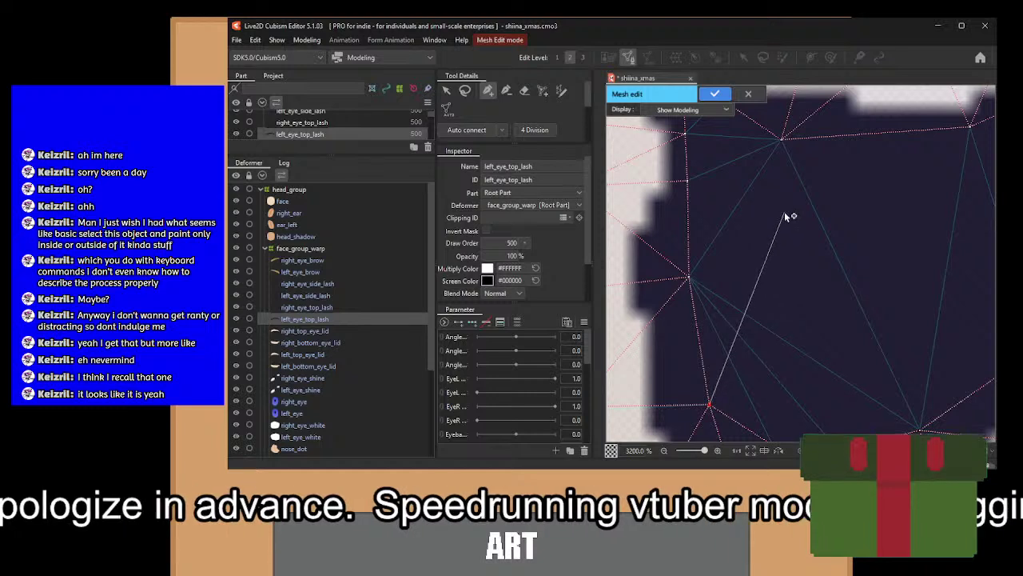
scroll(701, 252, up, 3)
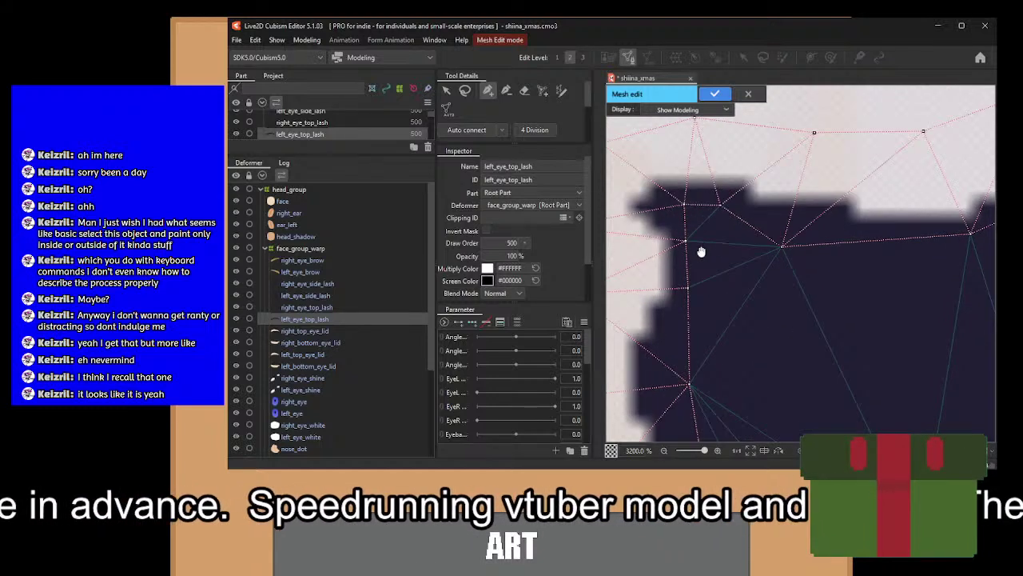
click(721, 206)
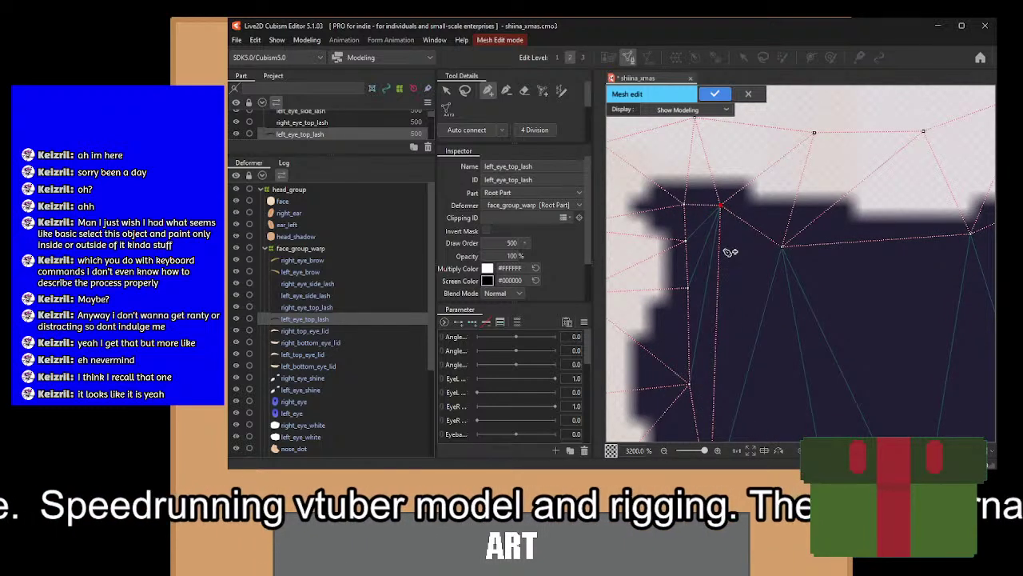
key(ctrl+z)
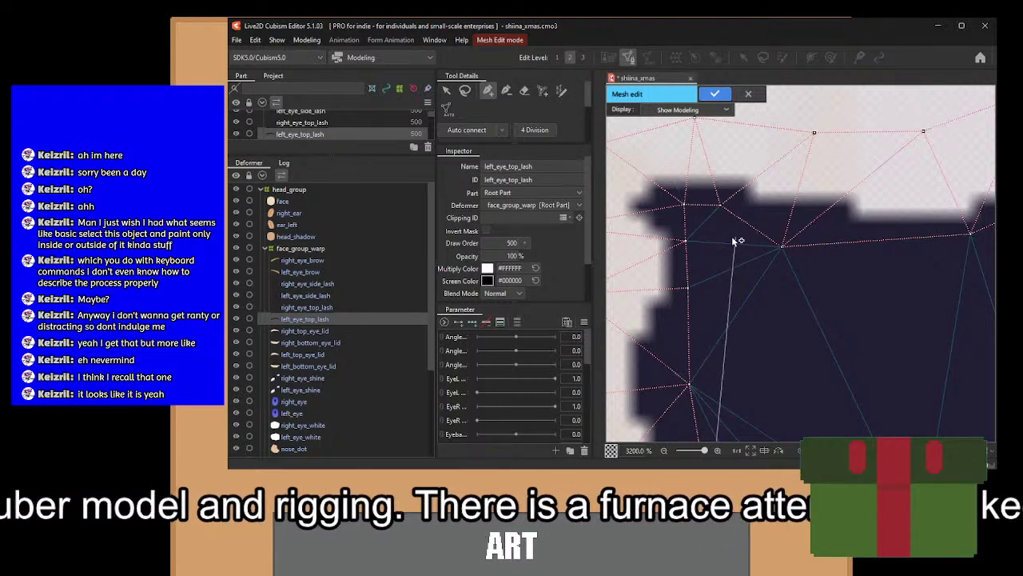
Add edges across the upper interior of the blunt end, linking the inner vertices of its upper edge to those down its side.
click(686, 242)
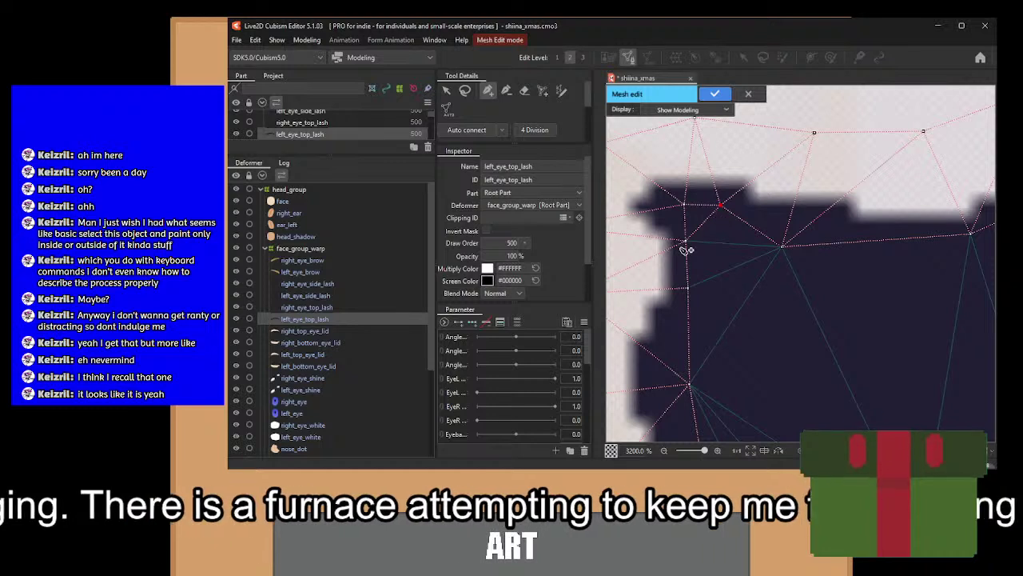
click(784, 246)
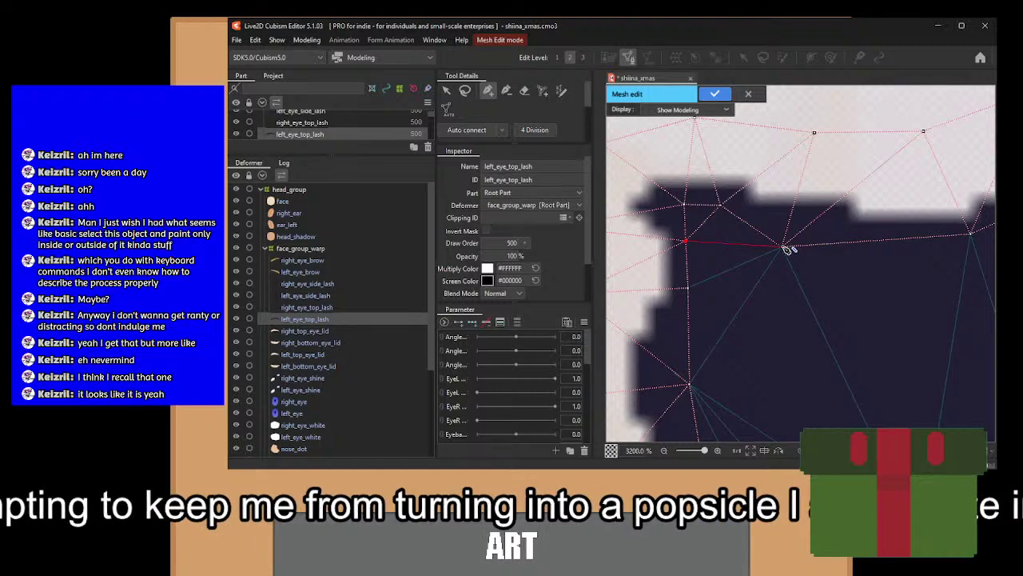
click(692, 288)
scroll(744, 264, down, 1)
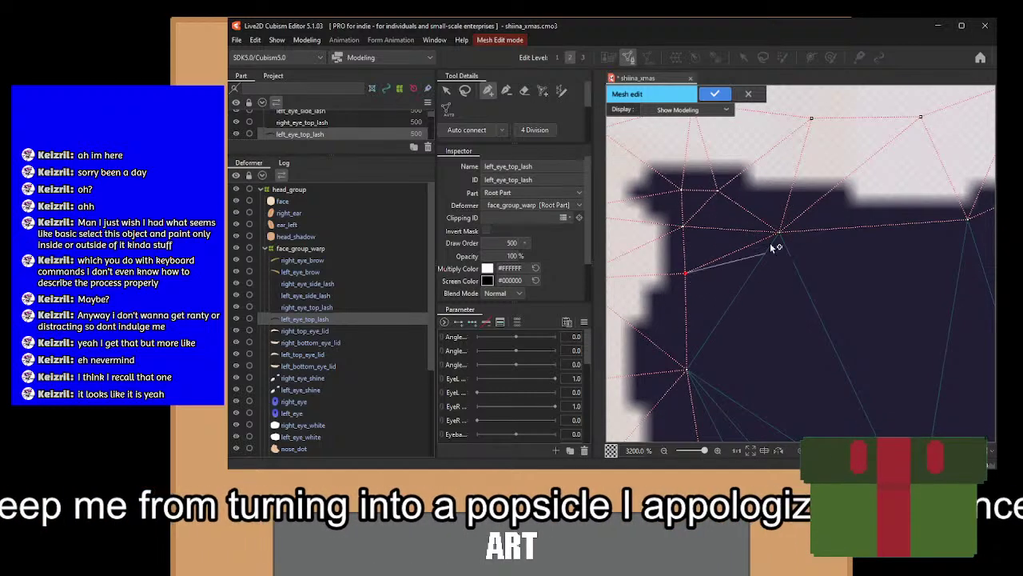
scroll(740, 305, down, 5)
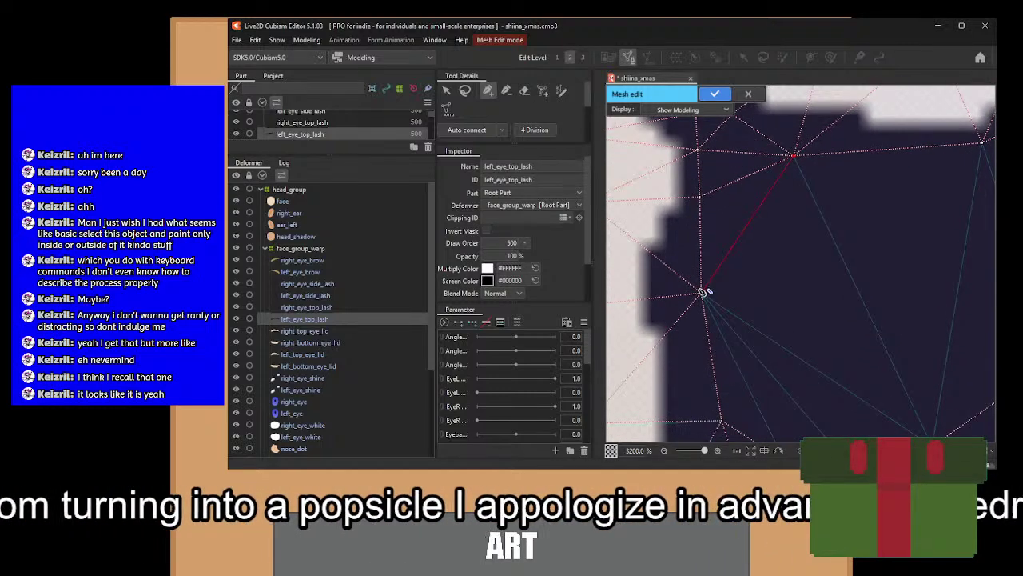
click(702, 292)
scroll(703, 292, down, 7)
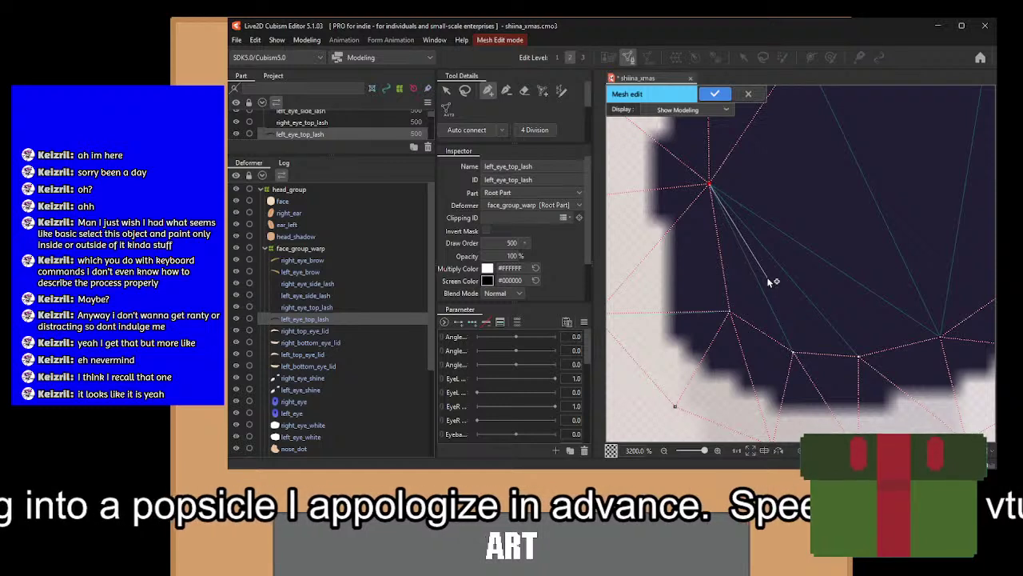
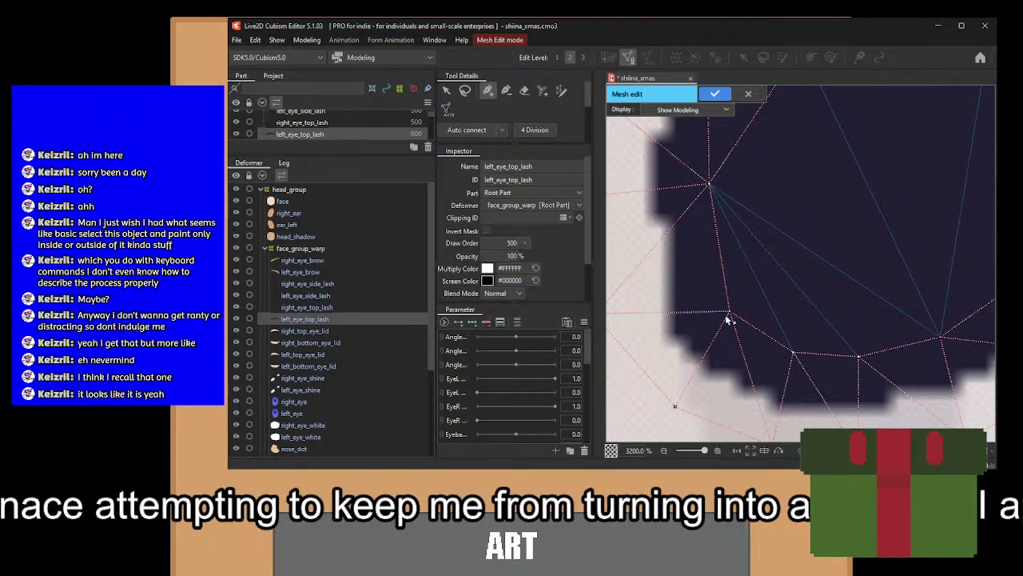
Rejoin the two outline vertices at the lower corner of the lash's blunt end.
drag(728, 318, 721, 275)
drag(785, 234, 762, 248)
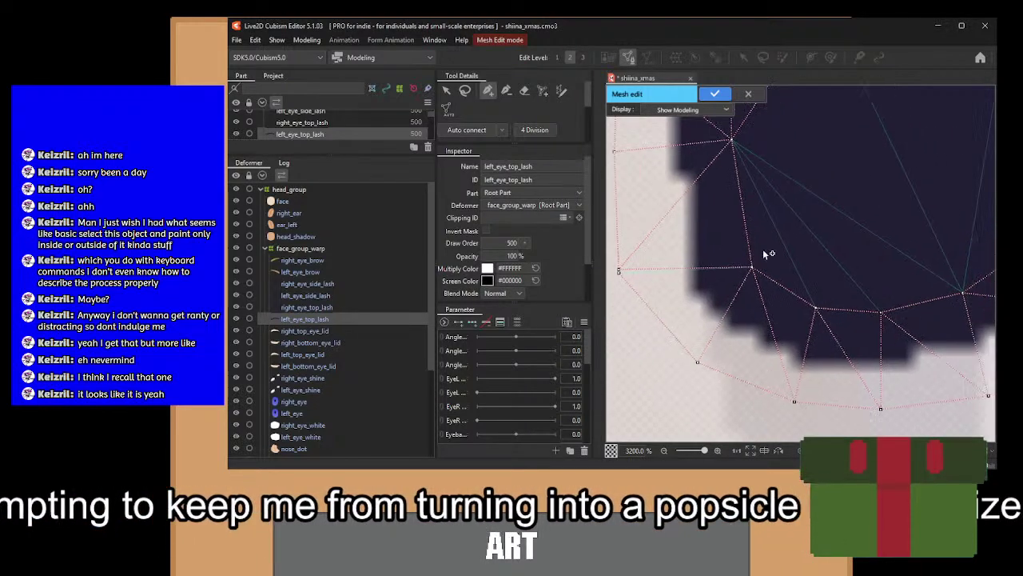
drag(640, 295, 778, 264)
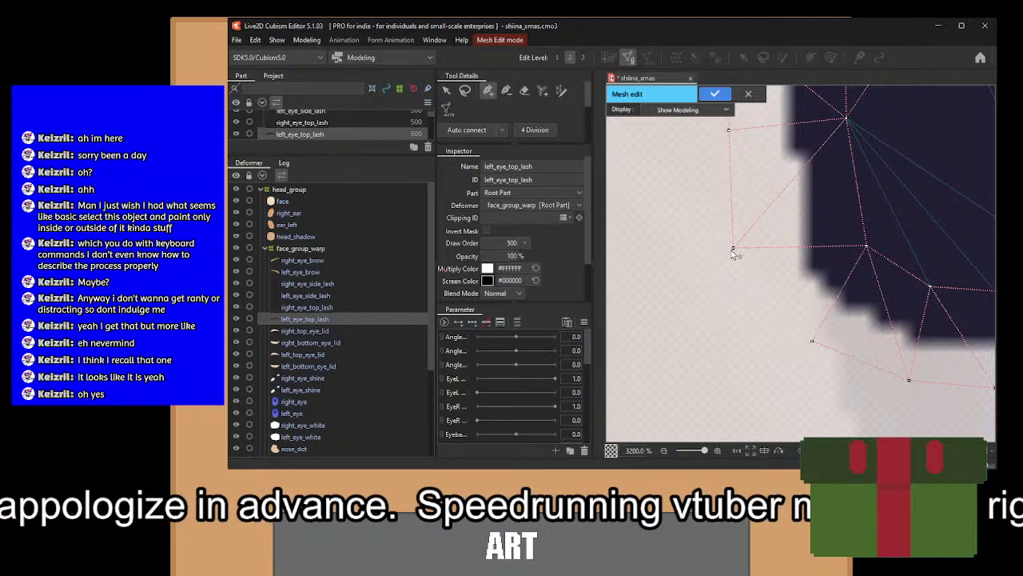
drag(913, 229, 717, 318)
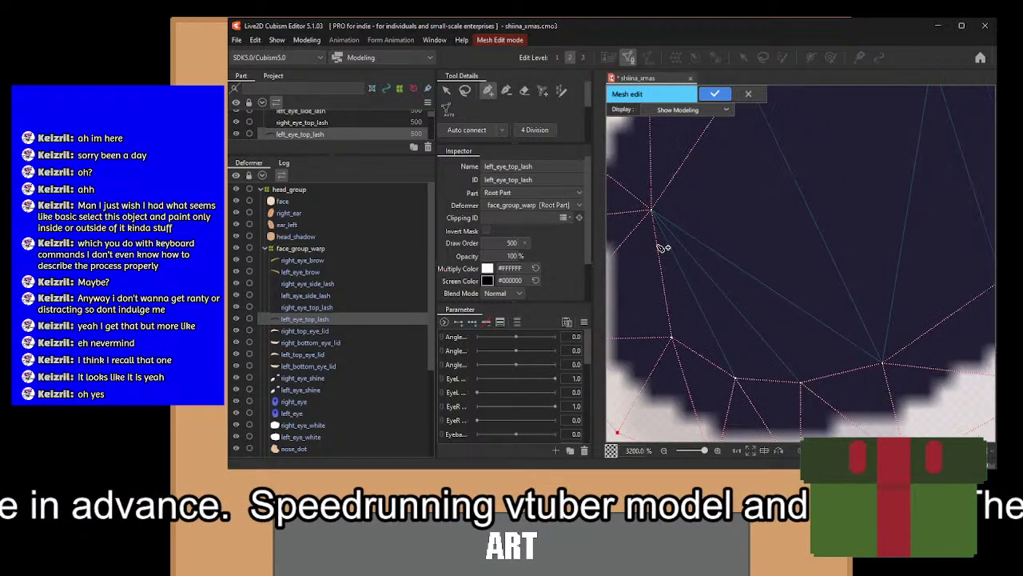
Add a vertex inside the blunt end and connect it to the surrounding inner vertices of the upper edge, side and lower curve.
drag(653, 214, 775, 213)
click(719, 151)
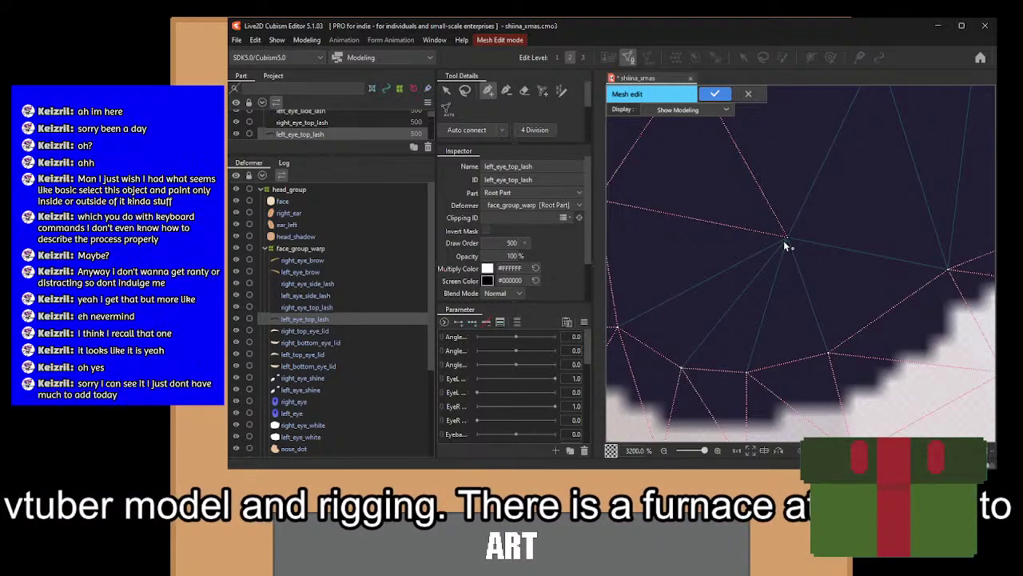
click(786, 238)
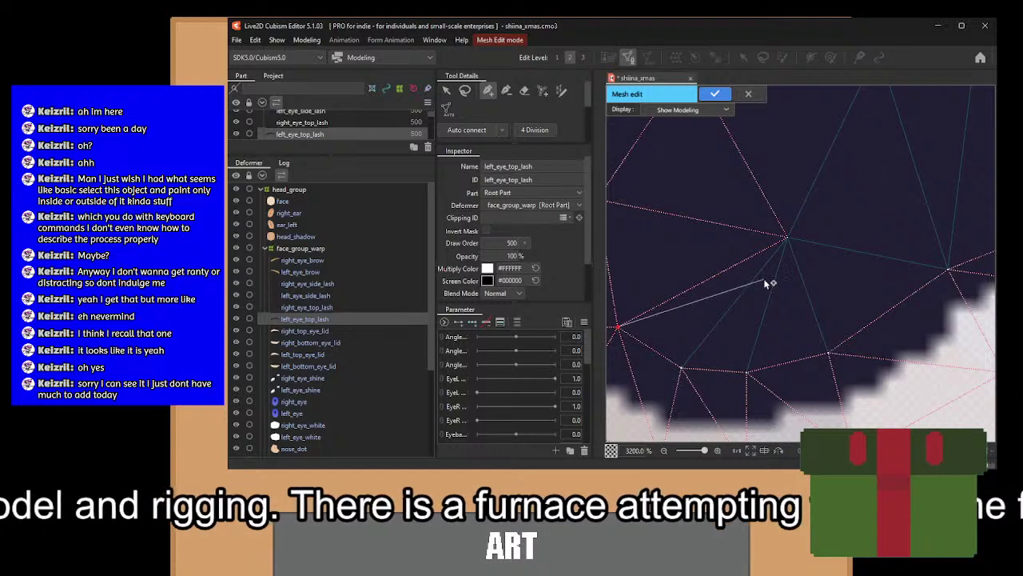
click(792, 241)
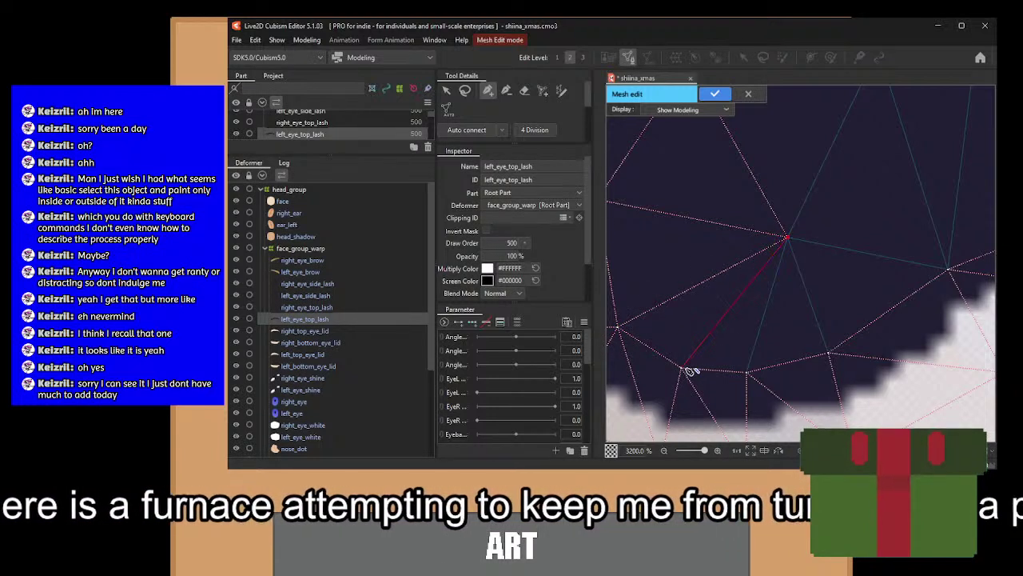
click(747, 372)
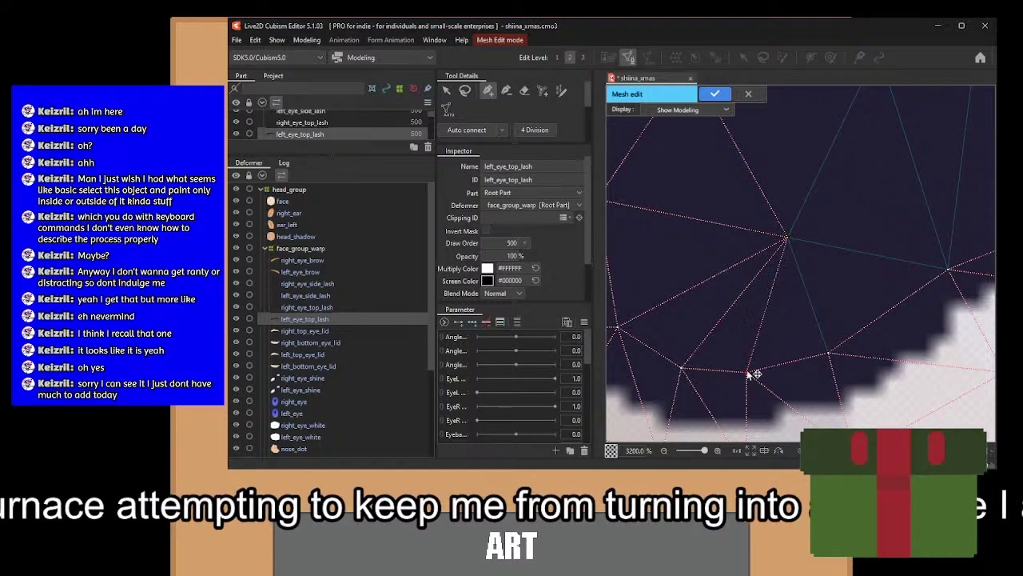
click(788, 240)
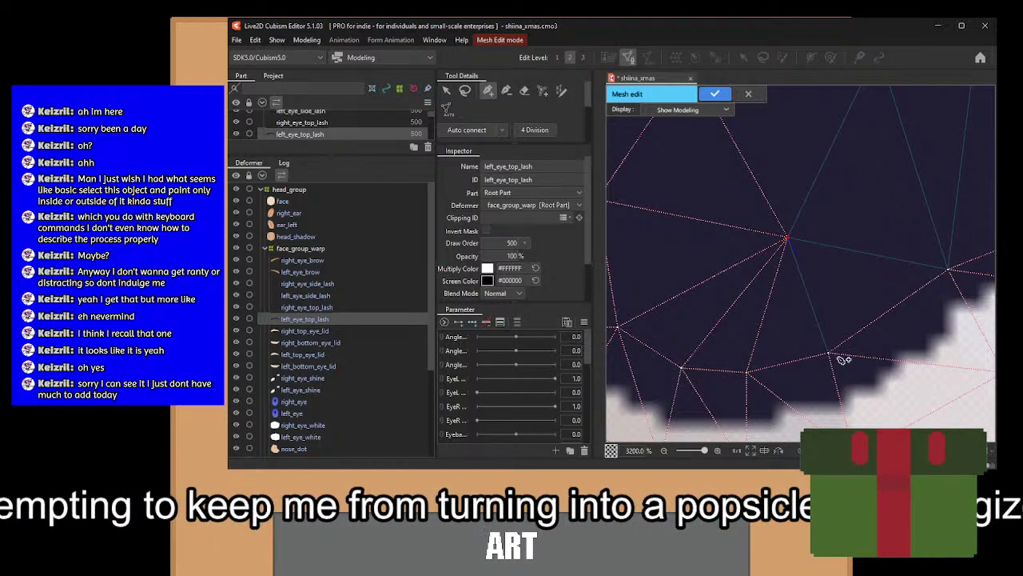
Shift the new interior vertex slightly and triangulate it with the next inner vertices on the lash's lower and upper edges.
drag(852, 260, 740, 385)
drag(685, 363, 706, 366)
click(834, 392)
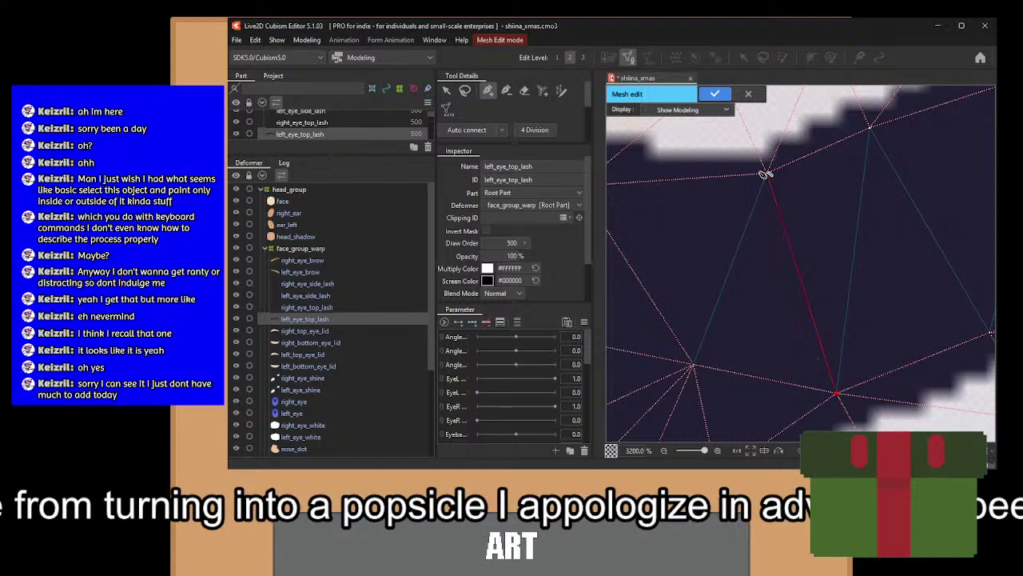
click(765, 173)
click(693, 366)
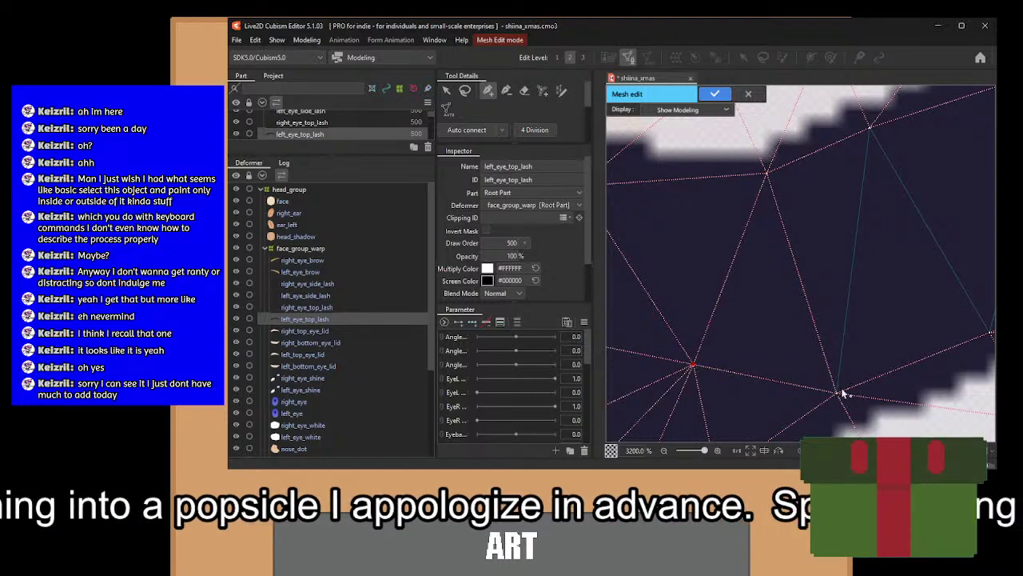
Add zigzag edges between the lower and upper inner vertices of the lash, working from the blunt end towards the notch.
drag(841, 391, 841, 385)
click(869, 127)
drag(980, 307, 824, 306)
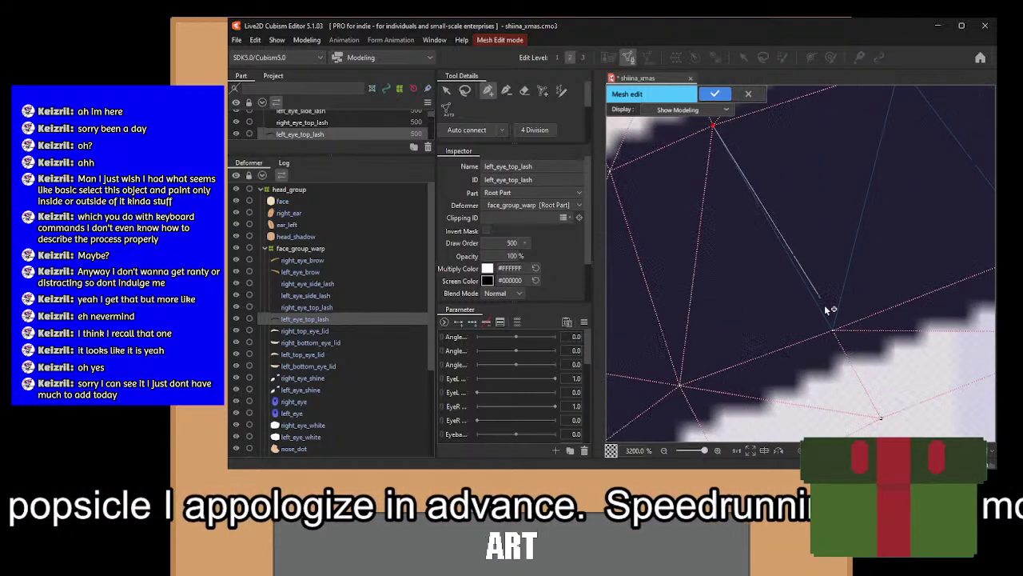
click(835, 330)
drag(875, 151, 783, 325)
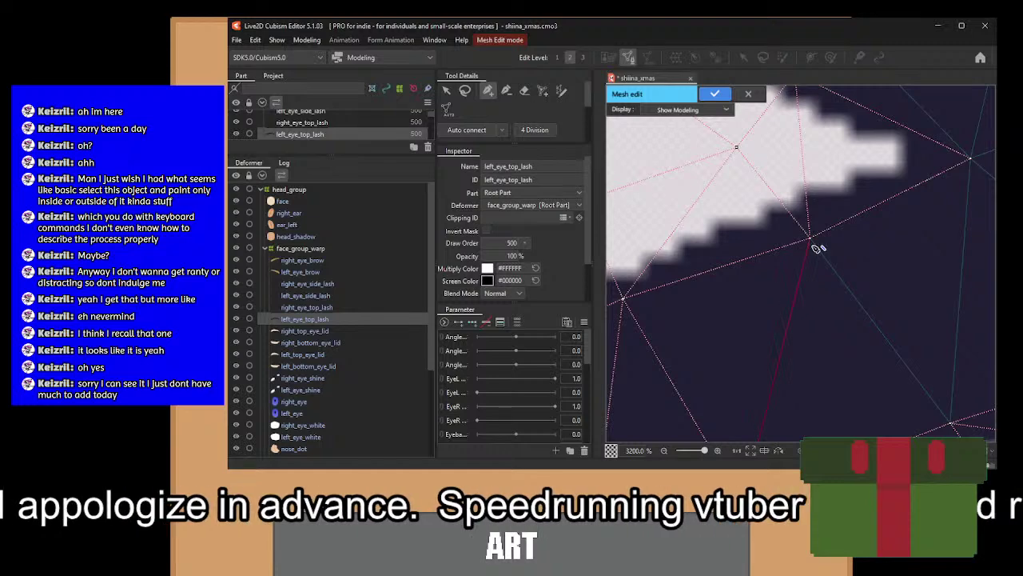
drag(968, 385, 838, 314)
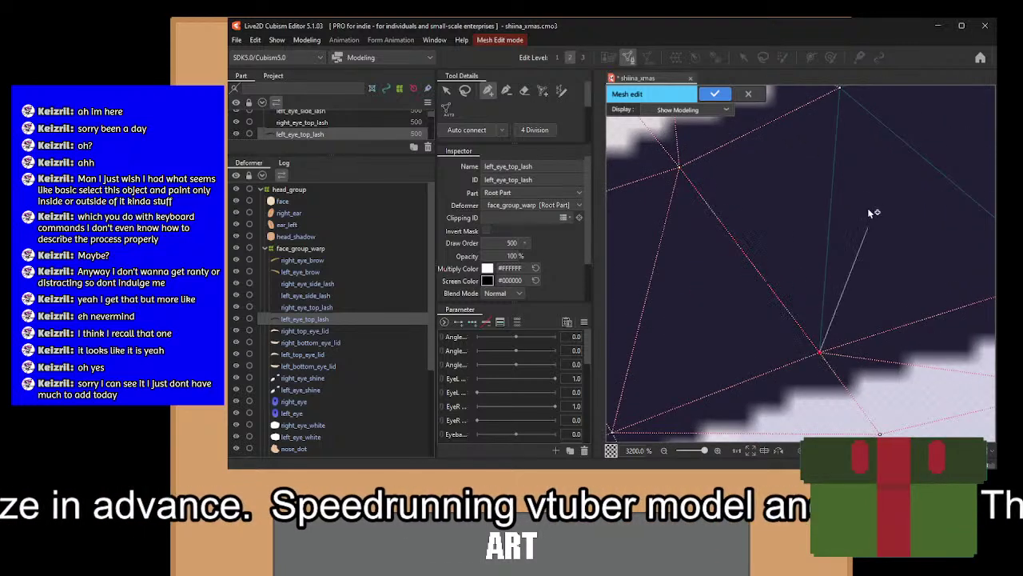
Triangulate the lash interior beside the notch and connect the inner vertices of the small upper prong.
scroll(869, 215, down, 3)
scroll(866, 319, down, 3)
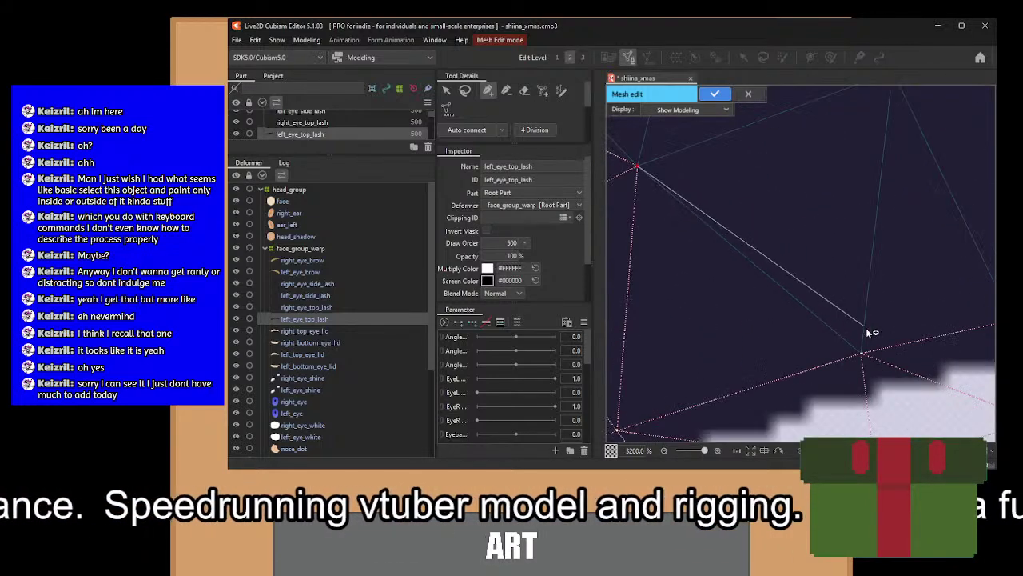
drag(866, 272, 863, 307)
click(892, 147)
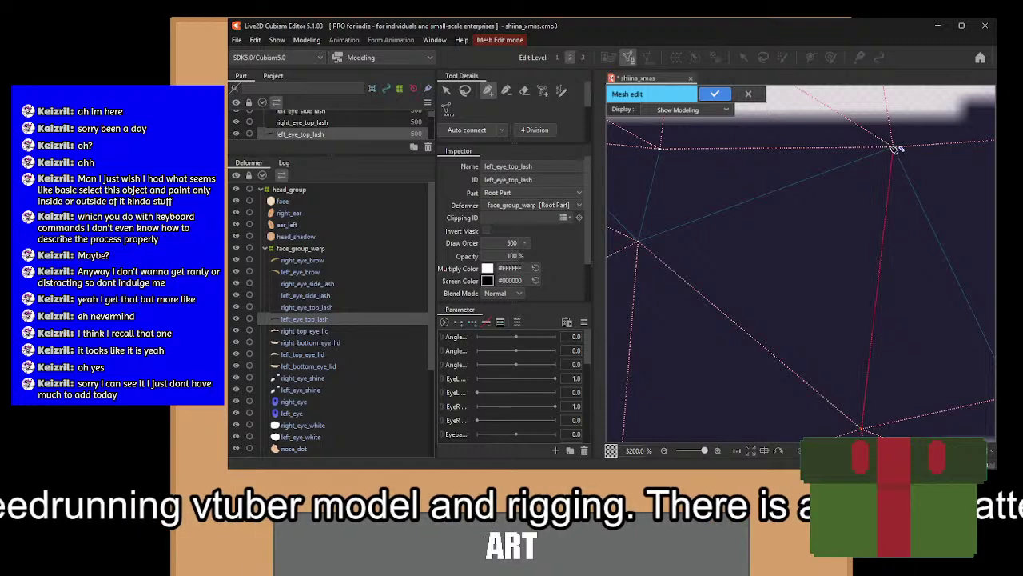
drag(783, 211, 959, 221)
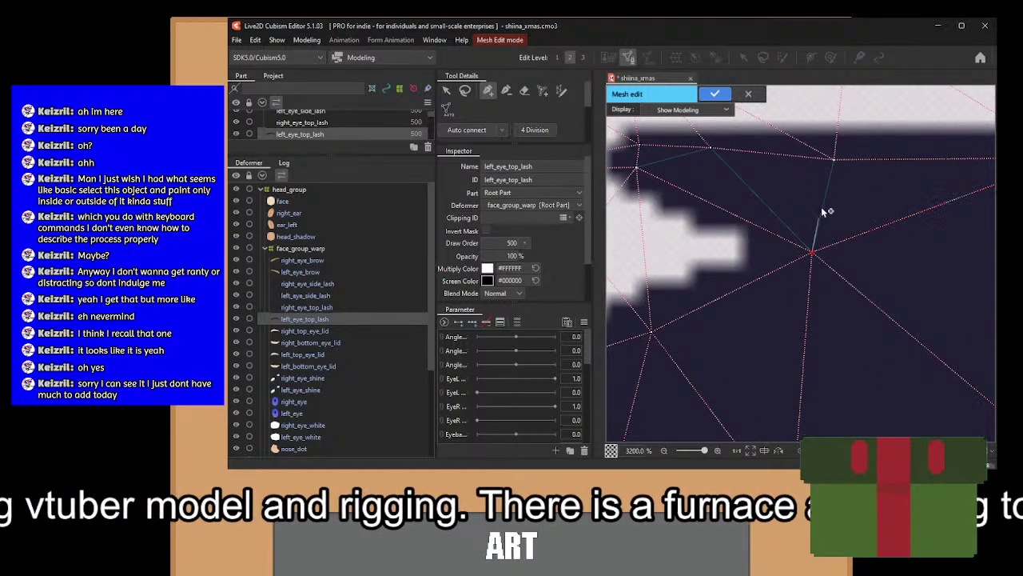
click(638, 168)
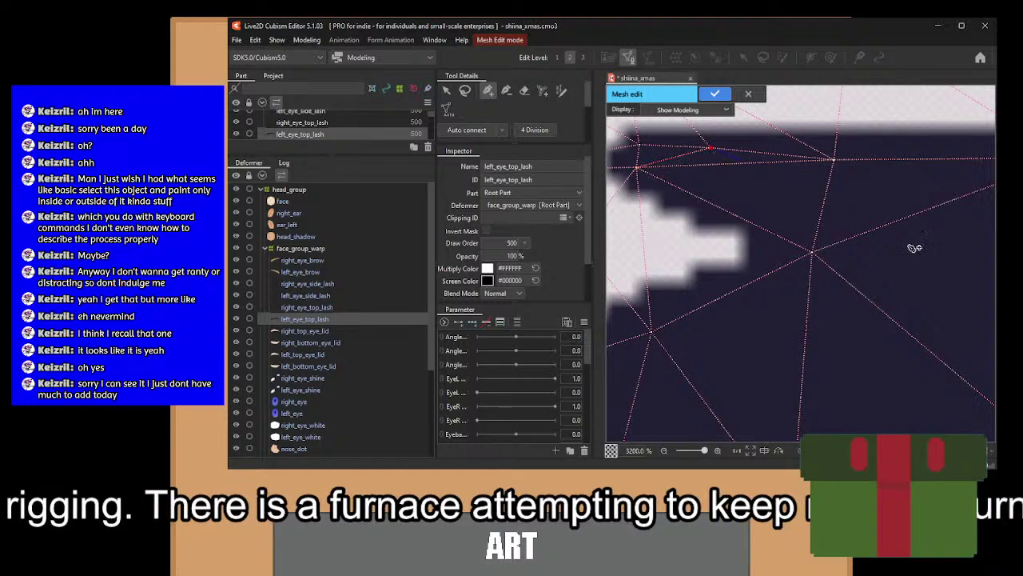
Add alternating diagonal edges between the lower and upper inner vertices just past the notch.
drag(952, 301, 724, 301)
drag(878, 298, 788, 306)
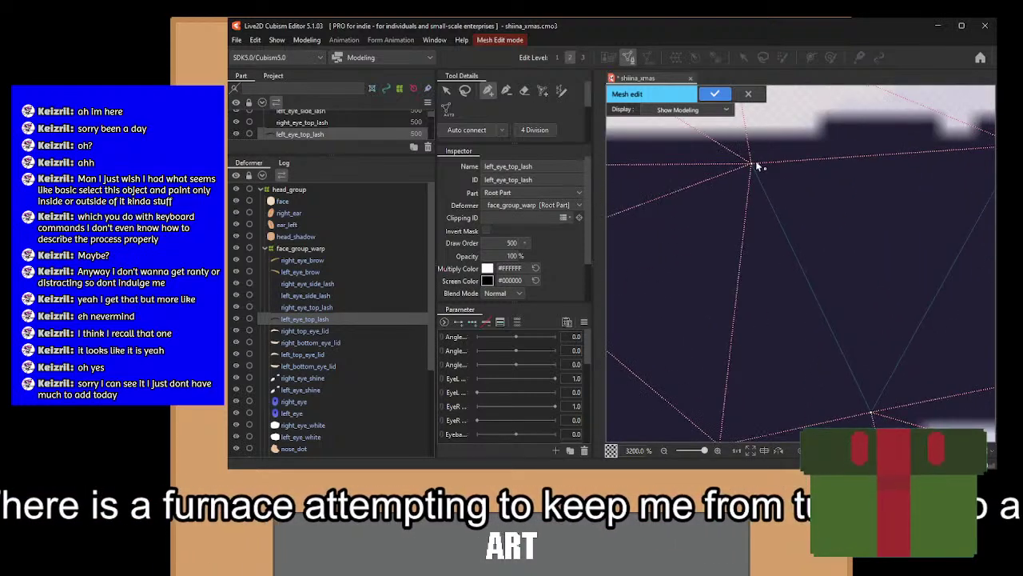
click(749, 165)
drag(855, 315, 777, 265)
scroll(731, 327, down, 3)
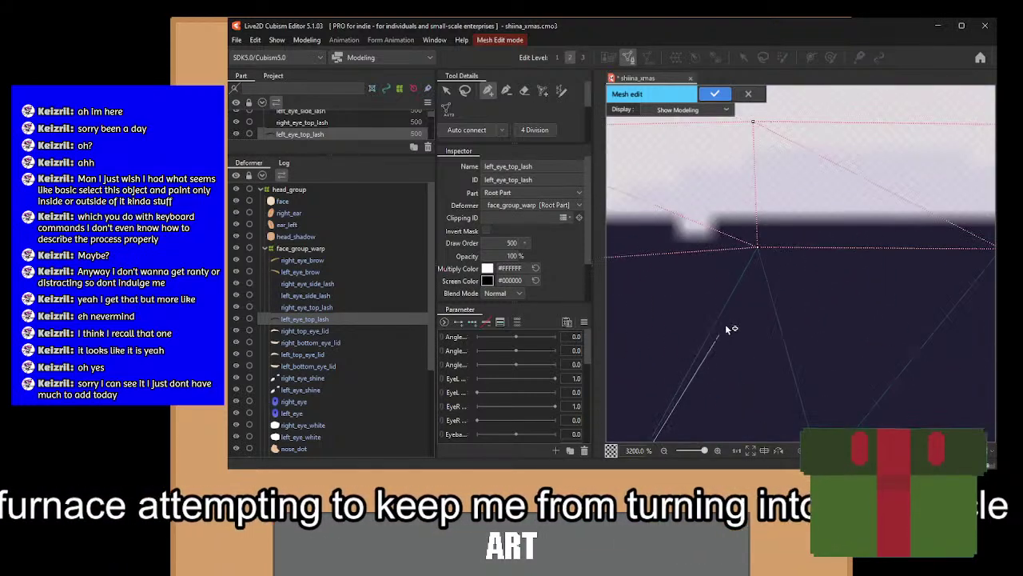
click(756, 246)
scroll(803, 282, up, 3)
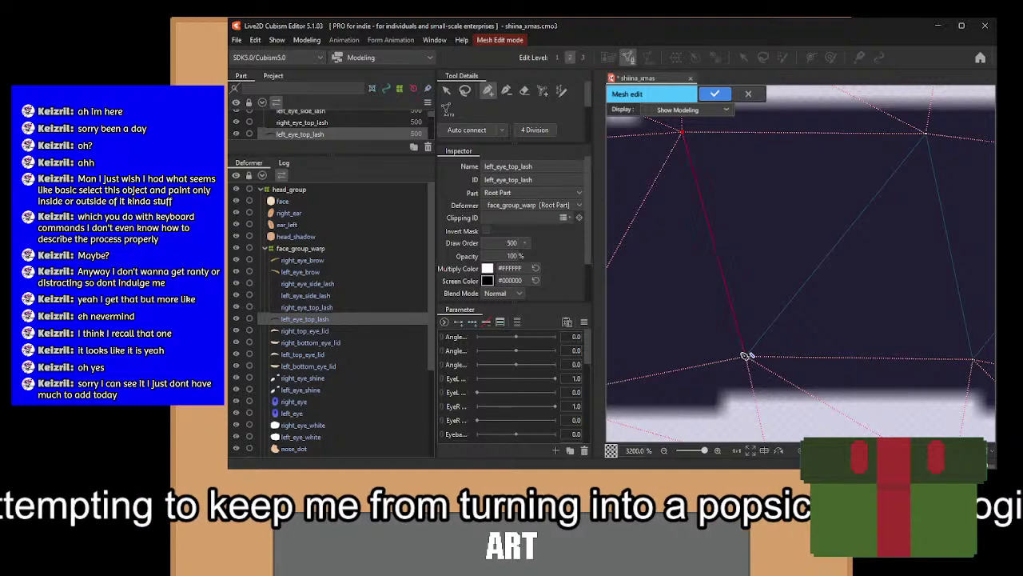
Continue the zigzag of interior edges between both inner vertex rows through the middle of the lash.
click(930, 141)
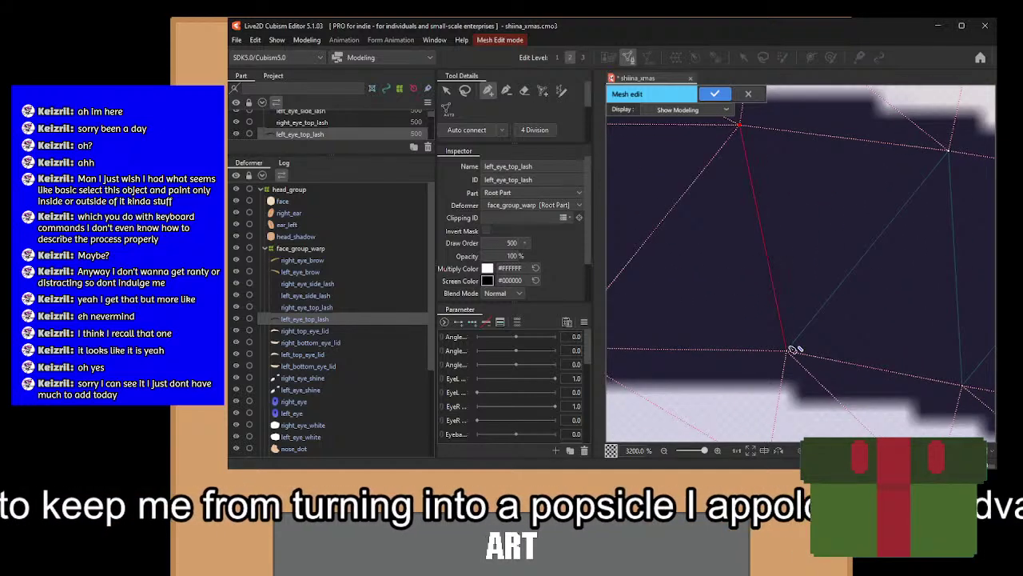
click(789, 349)
click(949, 151)
drag(907, 297, 678, 252)
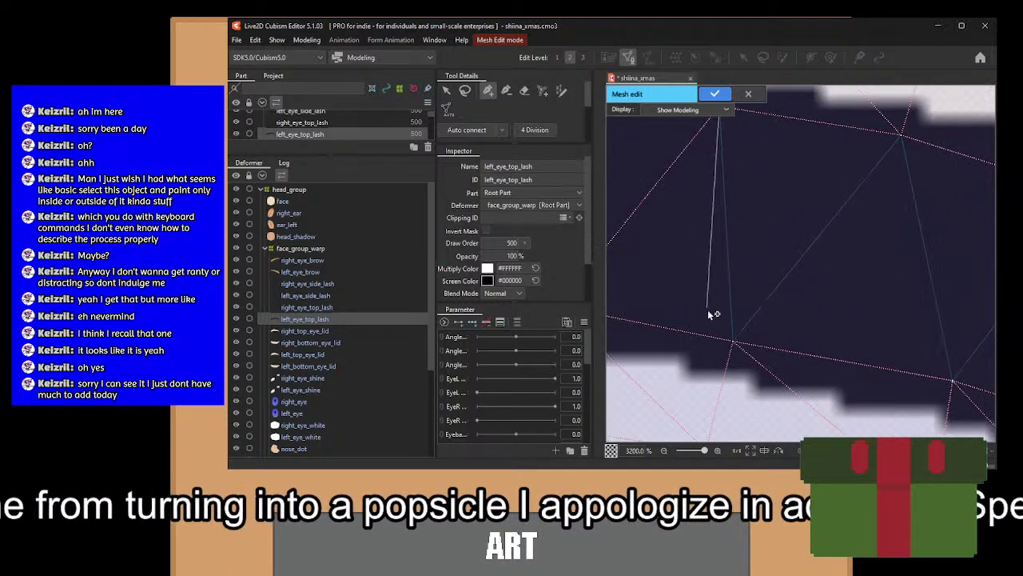
click(733, 343)
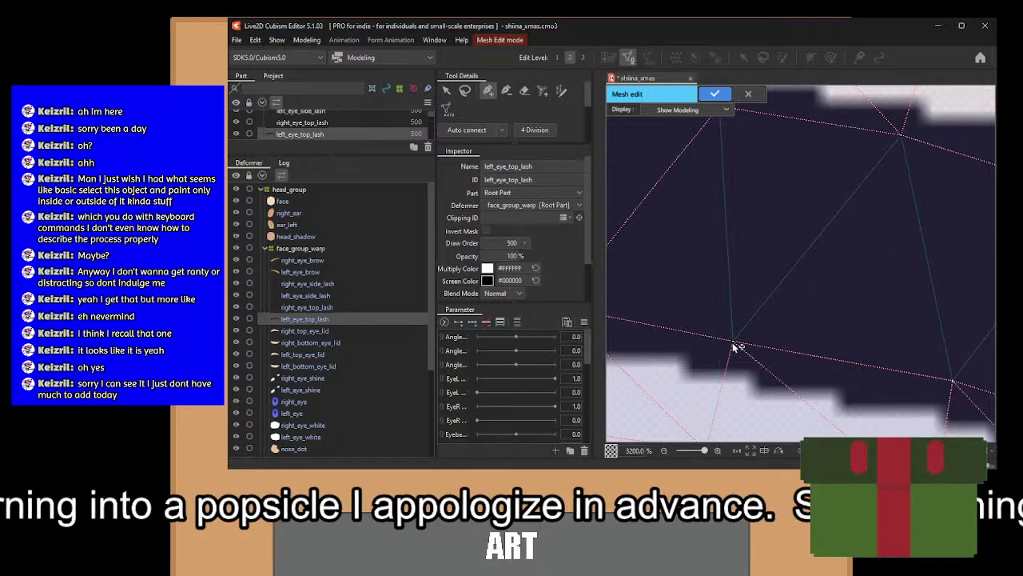
click(733, 344)
click(901, 135)
drag(928, 255, 785, 184)
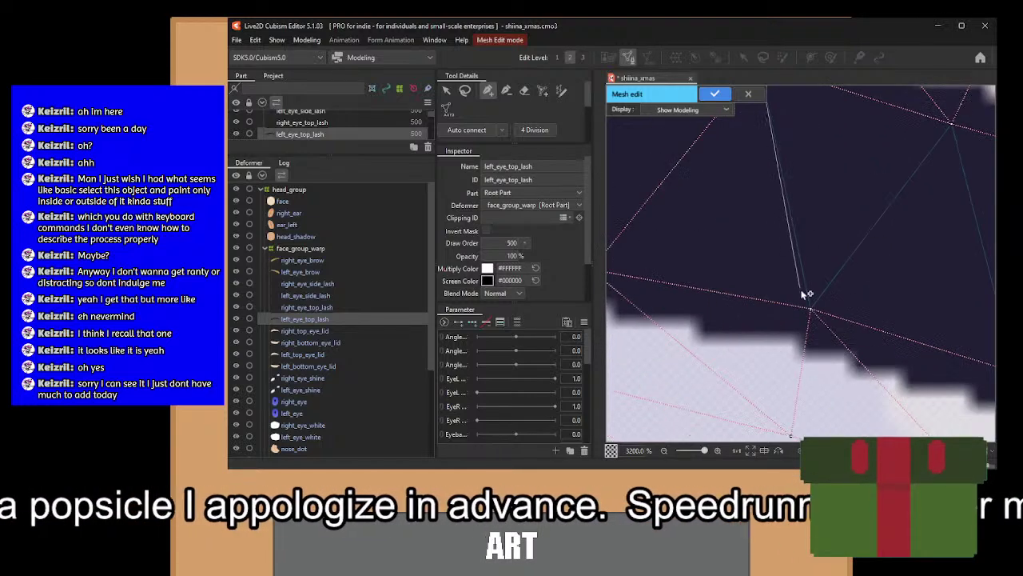
Extend the interior triangulation along the downward-curving part of the lash towards its forked tip.
click(811, 309)
drag(860, 236, 743, 296)
click(834, 186)
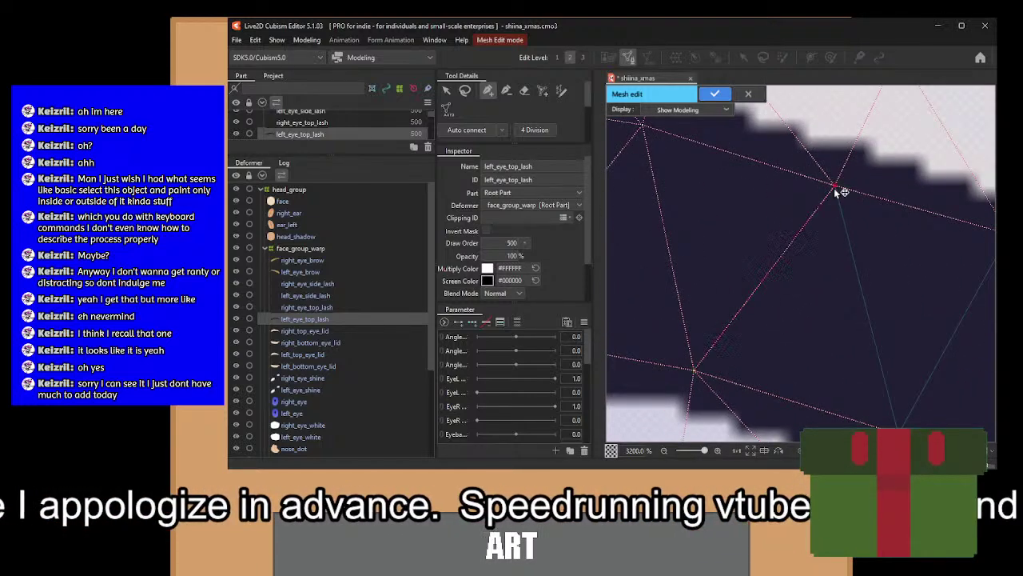
drag(873, 329, 776, 232)
click(801, 327)
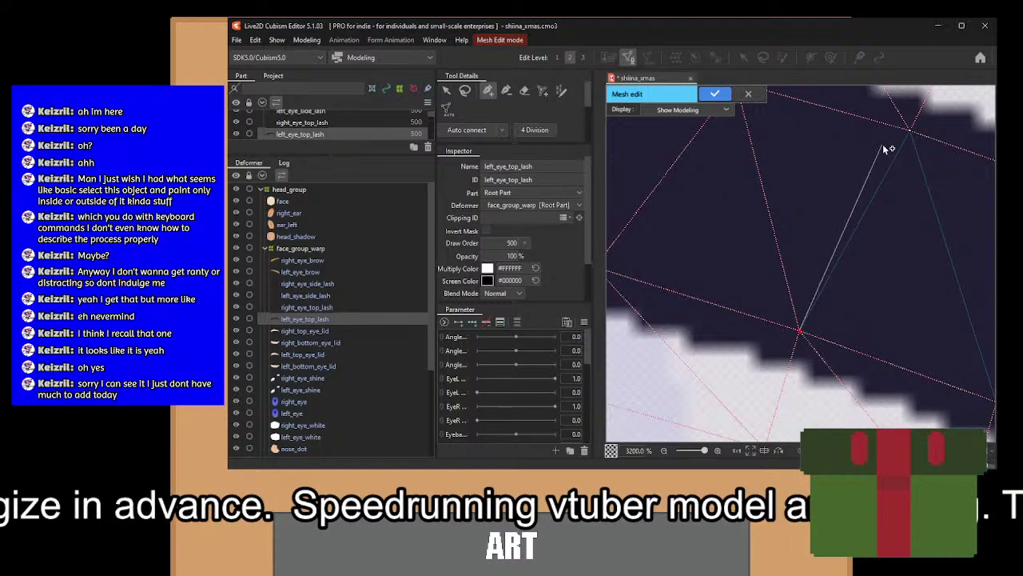
click(909, 131)
drag(935, 280, 713, 249)
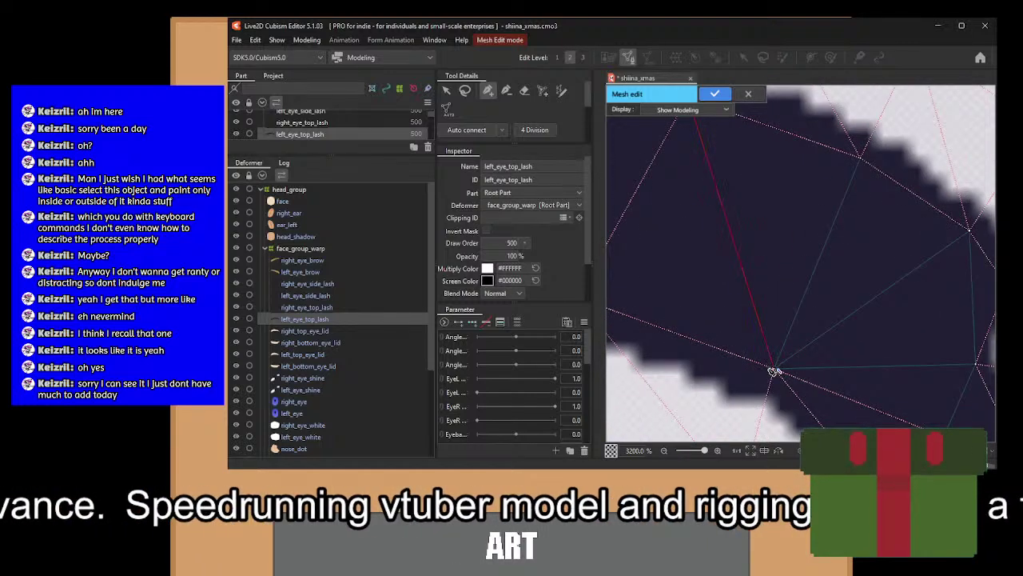
Fan edges from the lower inner vertex before the forked tip to the inner vertices around the upper edge and fork.
click(774, 369)
click(862, 160)
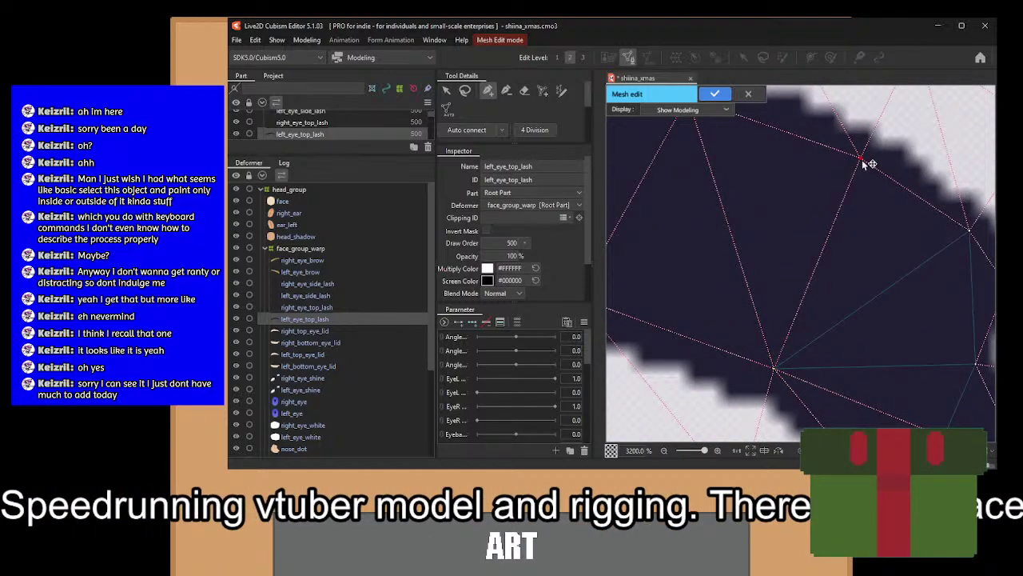
click(773, 370)
click(971, 231)
drag(935, 245, 761, 216)
click(803, 335)
Triangulate the lower prong of the forked tip by linking its lower inner vertex to the two inner vertices opposite.
drag(703, 331, 779, 296)
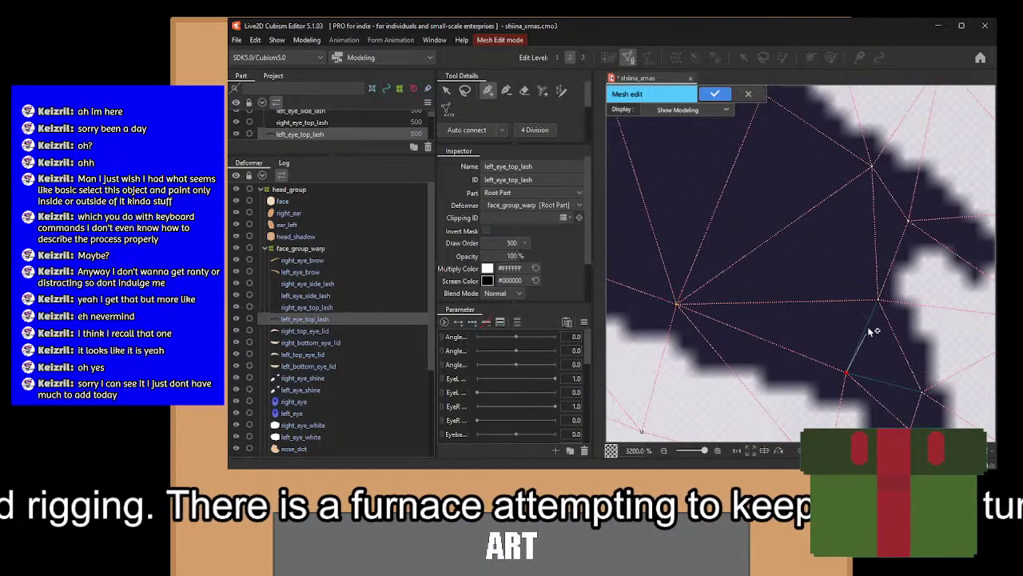
click(878, 300)
drag(887, 342, 849, 278)
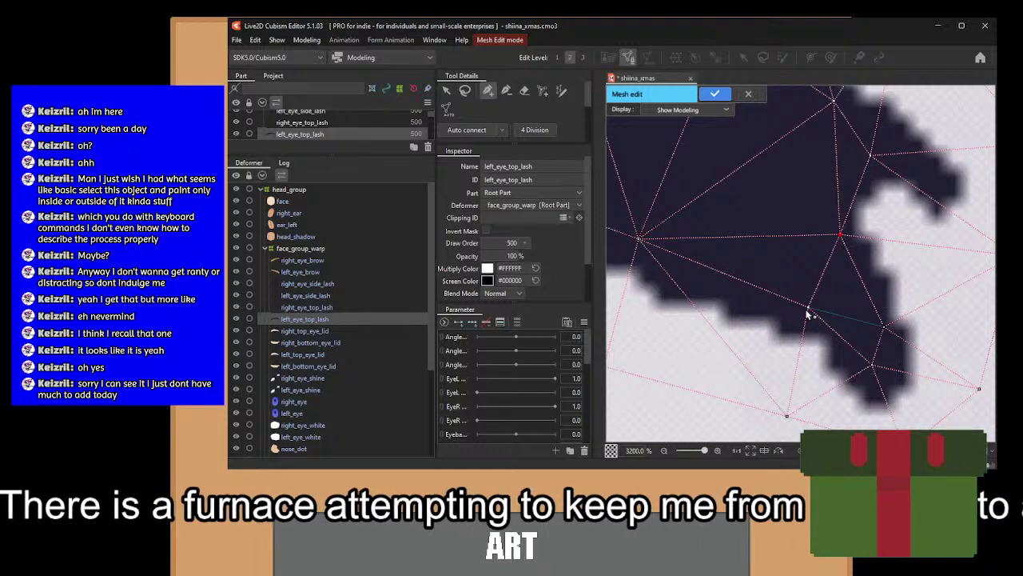
click(809, 309)
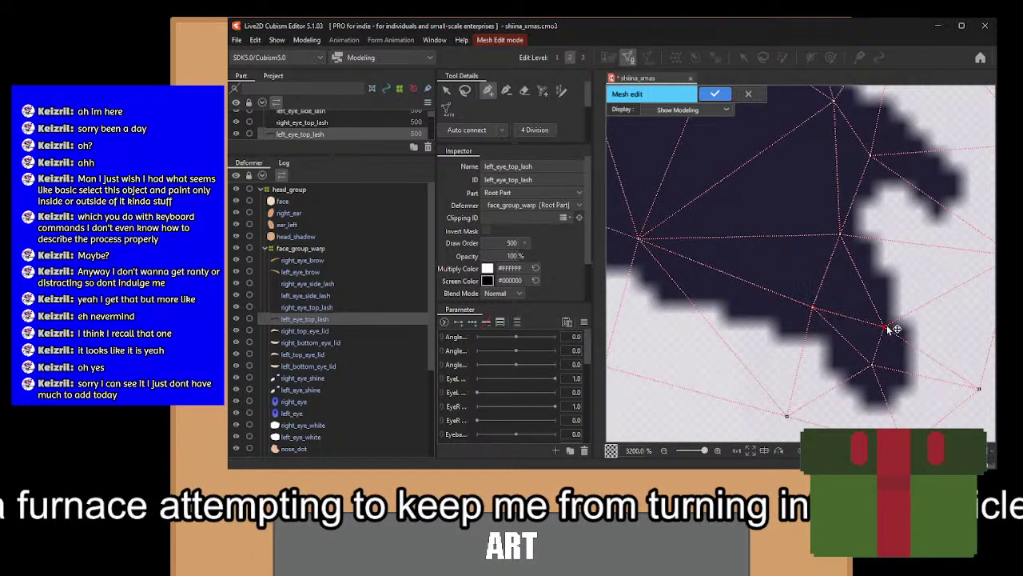
Check the finished mesh across the whole left_eye_top_lash and apply the mesh edit.
scroll(815, 312, down, 10)
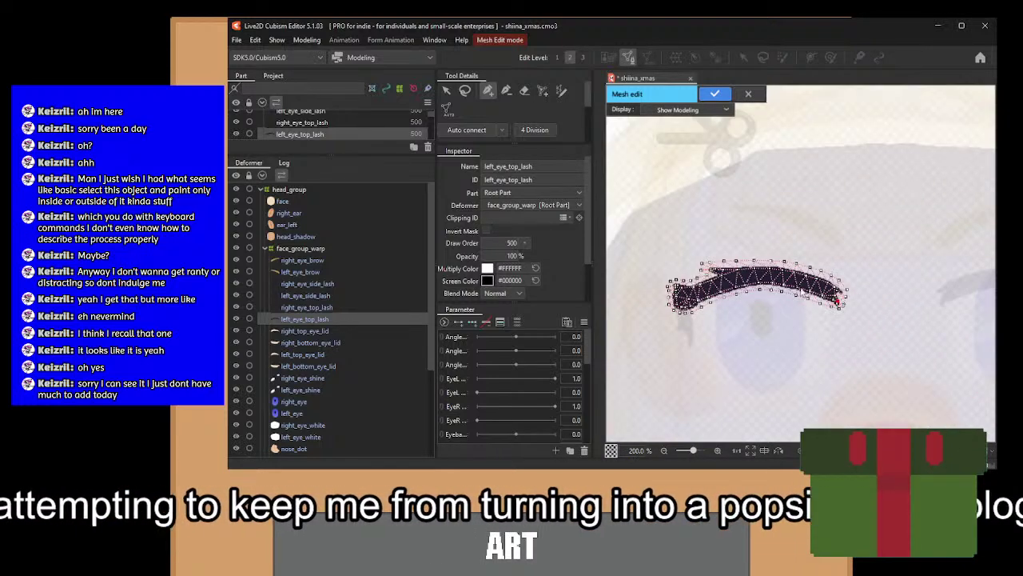
drag(770, 217, 796, 227)
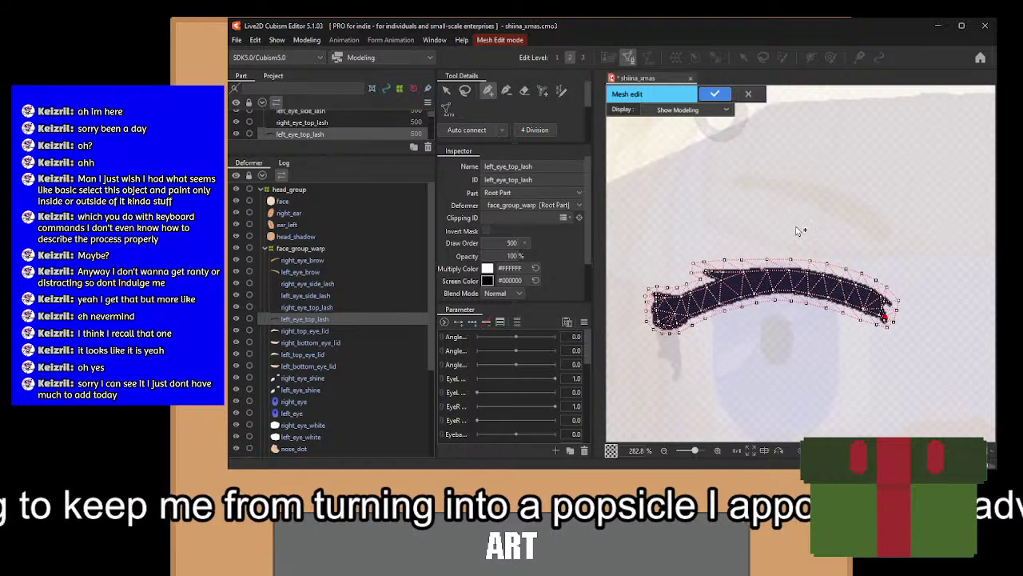
scroll(718, 290, up, 6)
scroll(693, 260, down, 2)
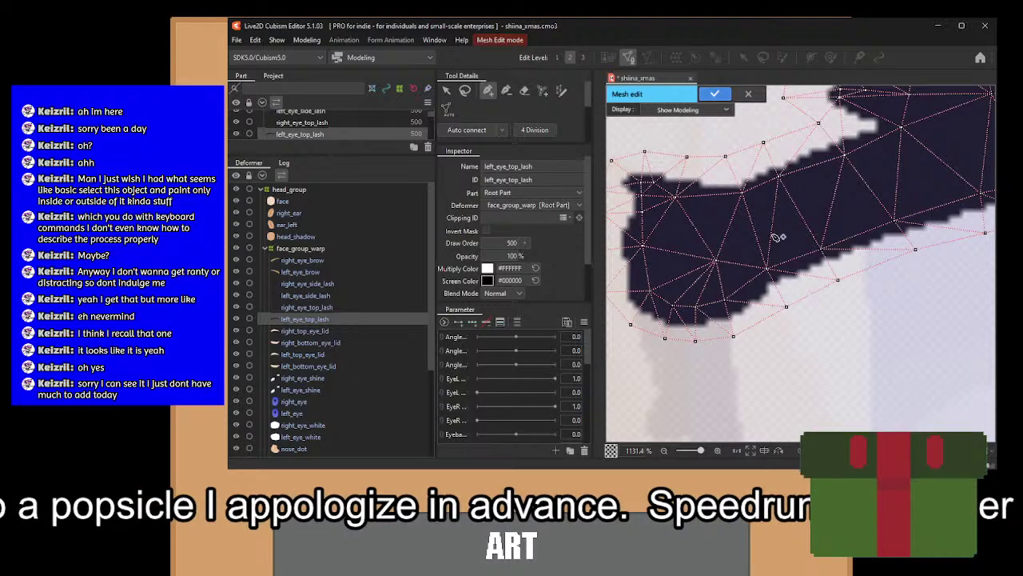
scroll(780, 264, down, 2)
drag(794, 272, 567, 266)
click(715, 94)
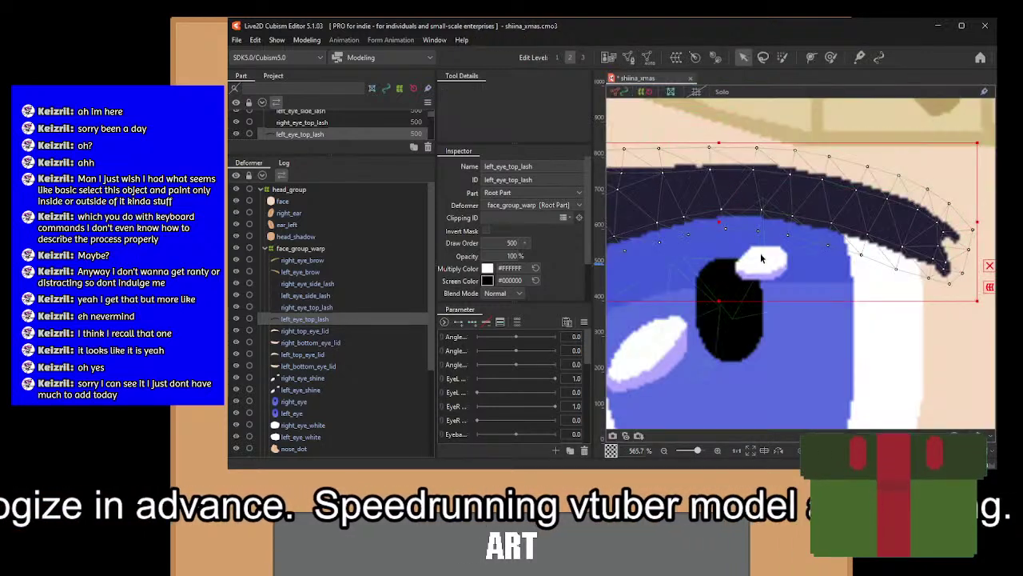
Delete the existing right_eye_top_lash part and duplicate left_eye_top_lash in its place.
click(308, 318)
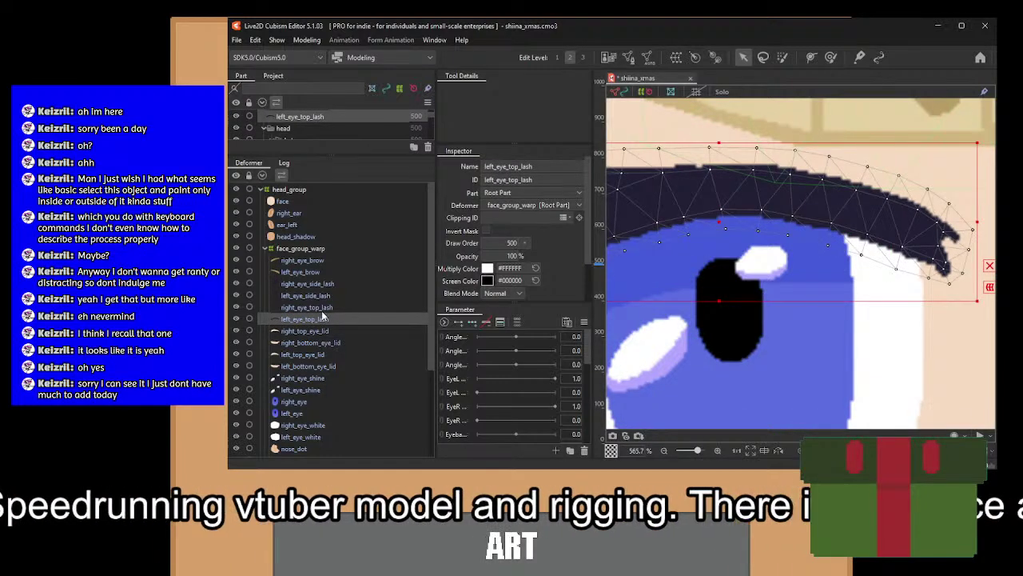
click(322, 311)
key(Delete)
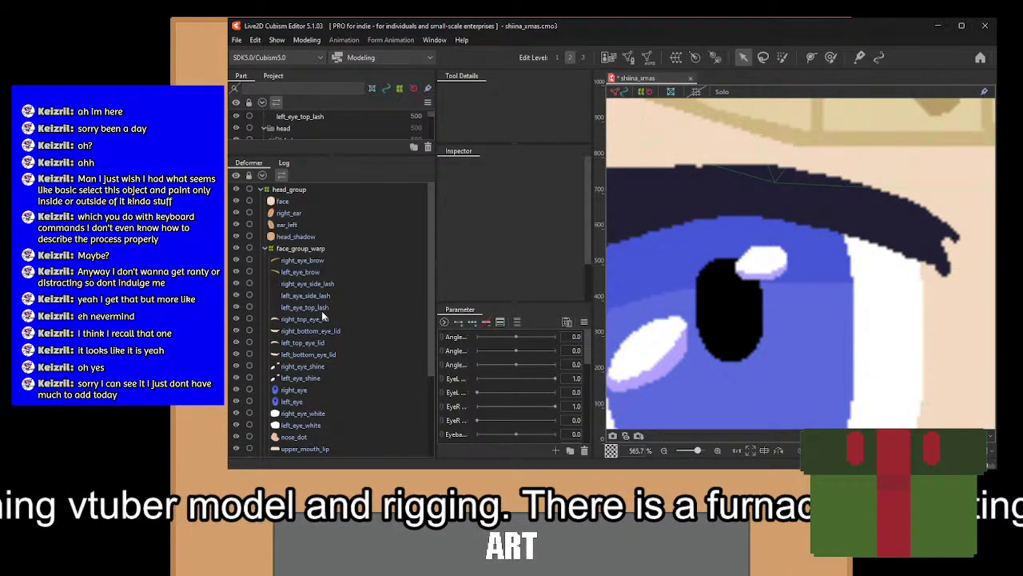
click(322, 311)
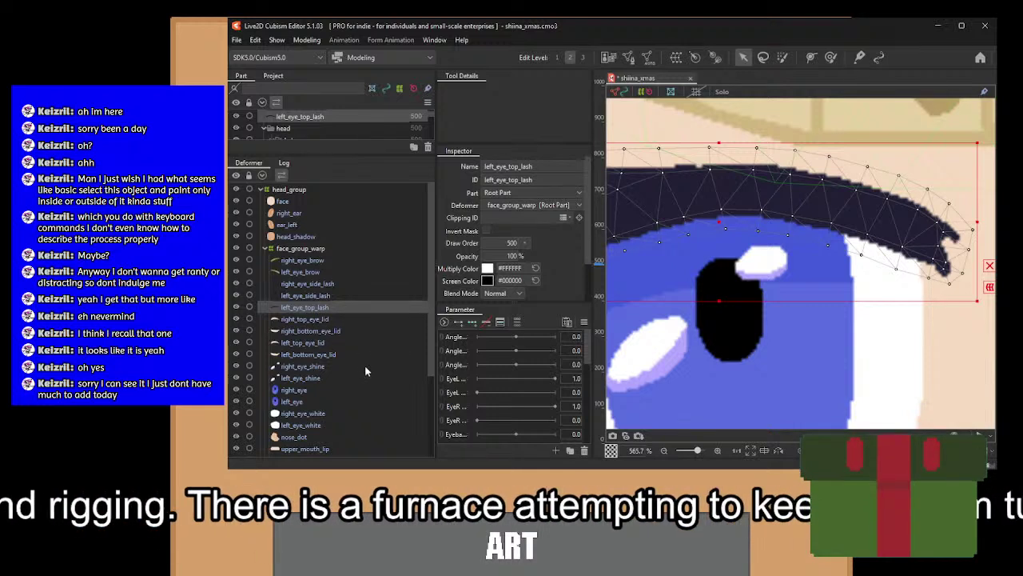
key(ctrl+d)
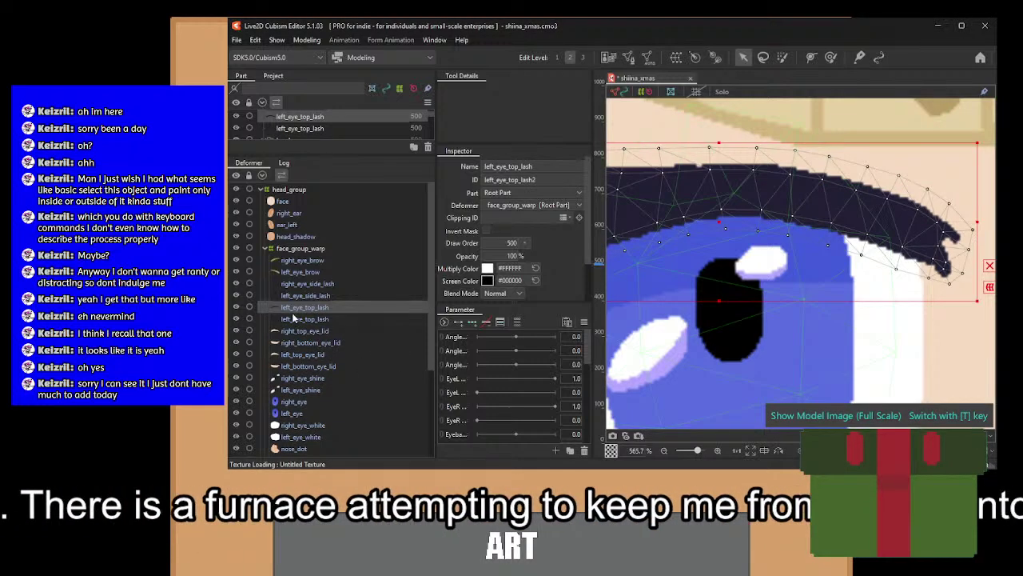
Set both the ID and the name of the duplicated lash to right_eye_top_lash.
double_click(534, 180)
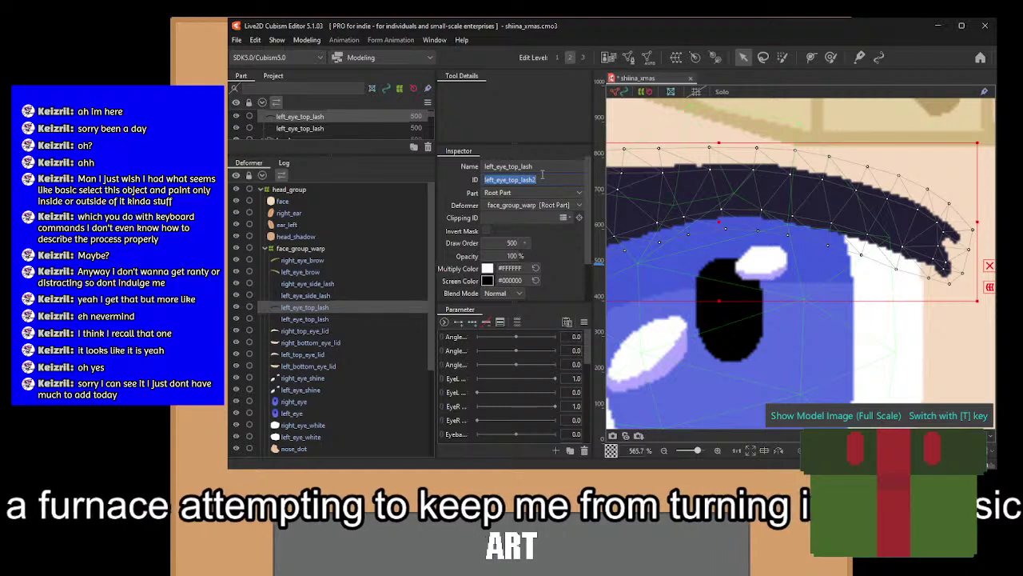
text(l)
text(ight_eye_top)
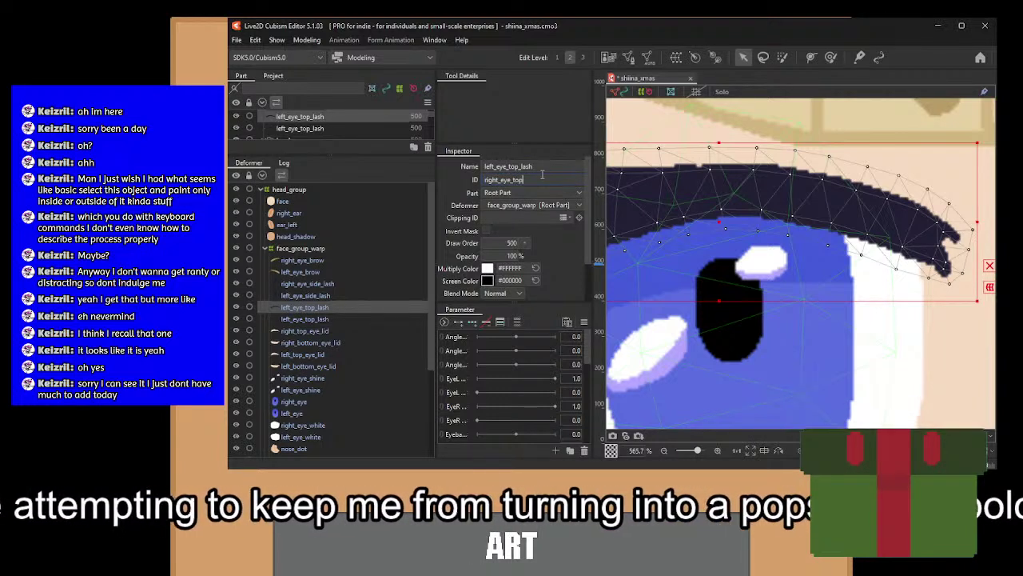
text(_lash)
double_click(542, 174)
key(ctrl+c)
double_click(542, 165)
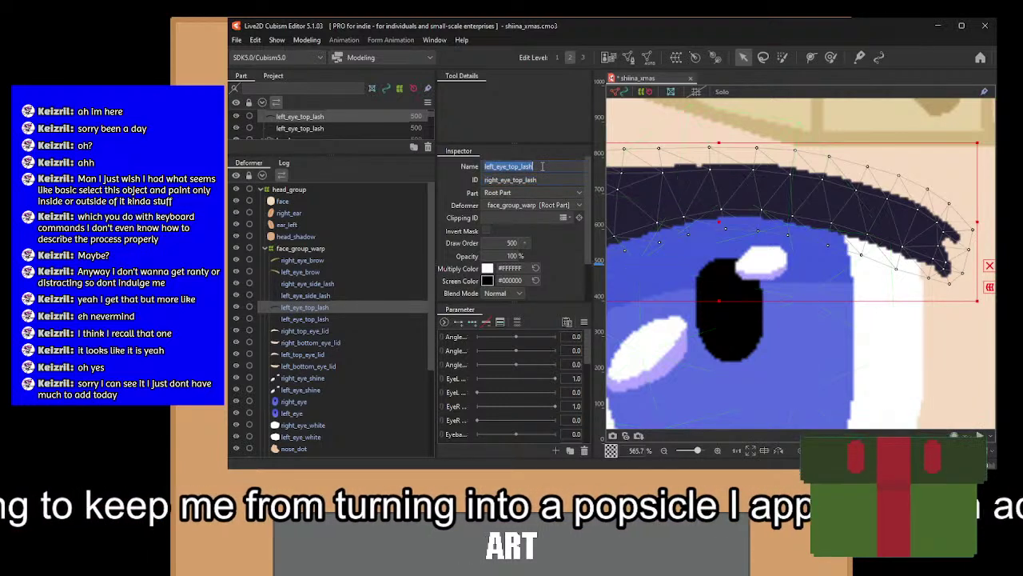
key(ctrl+v)
key(Return)
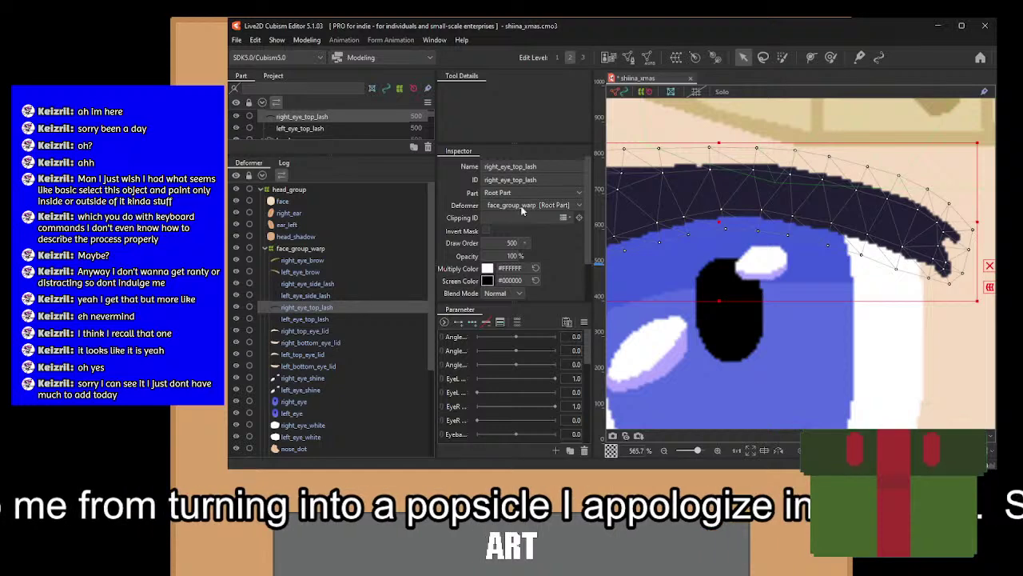
Mirror the duplicated right_eye_top_lash horizontally onto the opposite eye.
scroll(912, 300, down, 5)
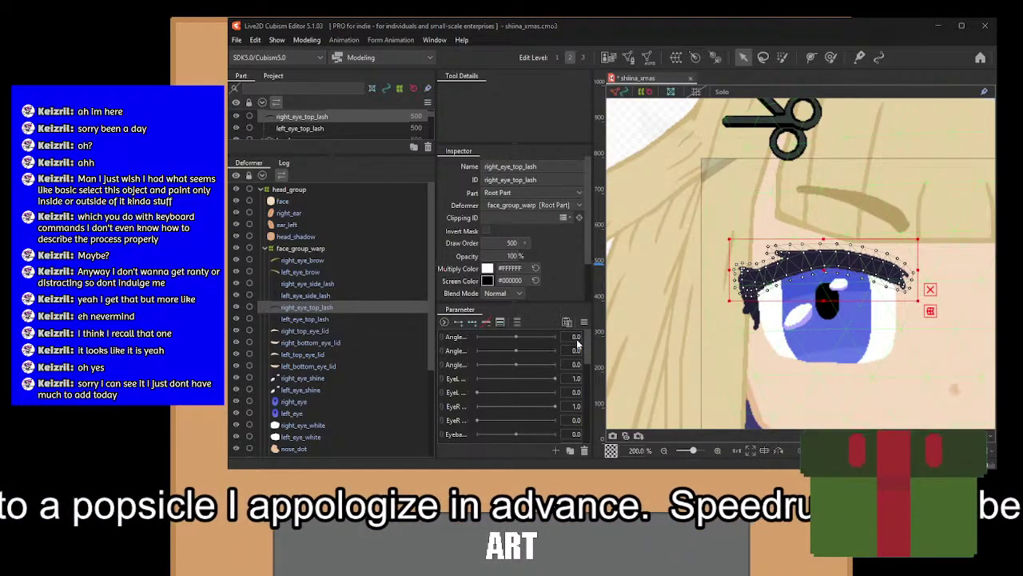
drag(801, 339, 712, 308)
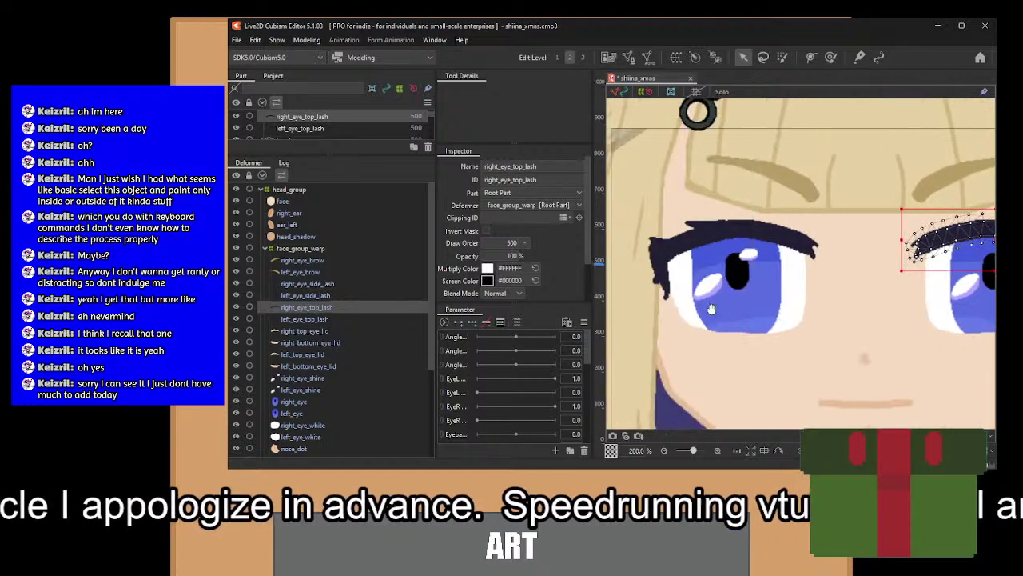
Open the mesh of left_eye_side_lash for editing and erase all of its existing mesh points.
click(302, 295)
scroll(681, 275, up, 5)
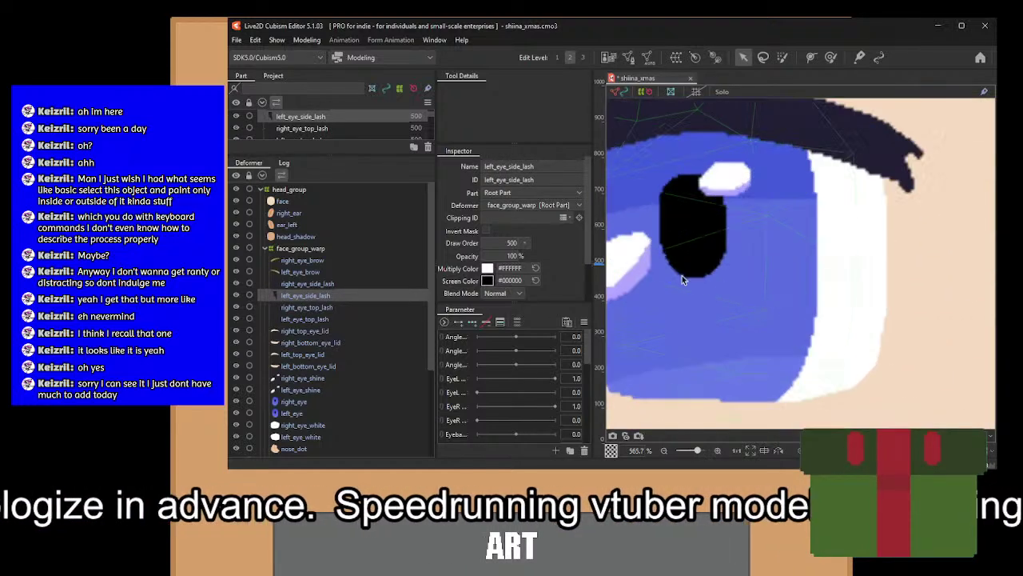
drag(816, 292, 852, 306)
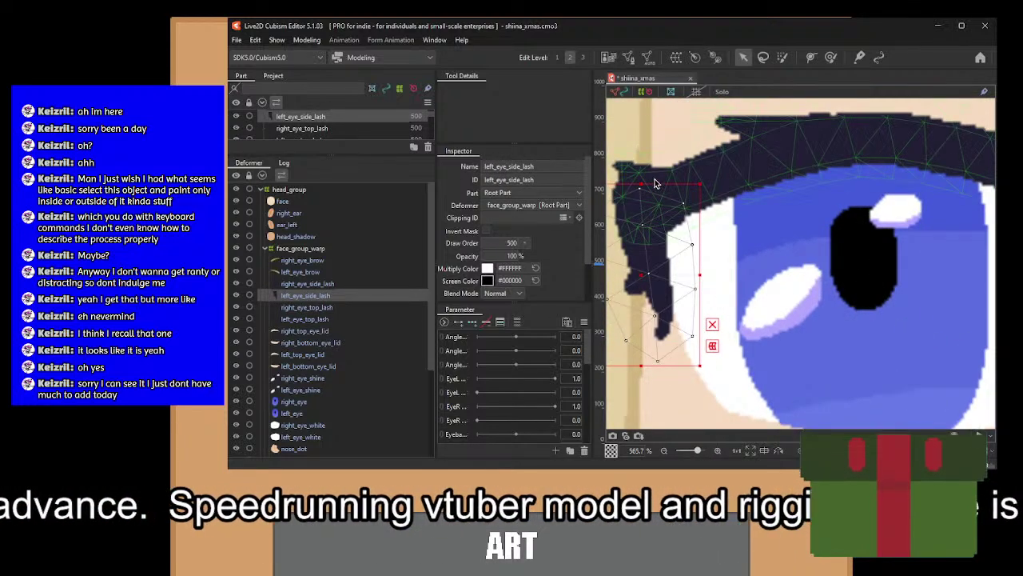
drag(712, 244, 753, 260)
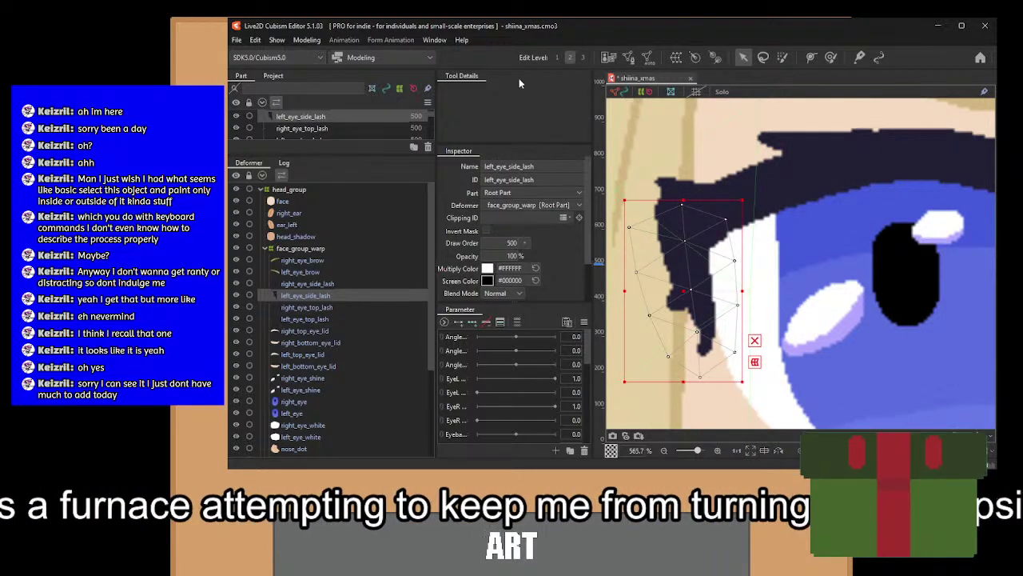
click(629, 58)
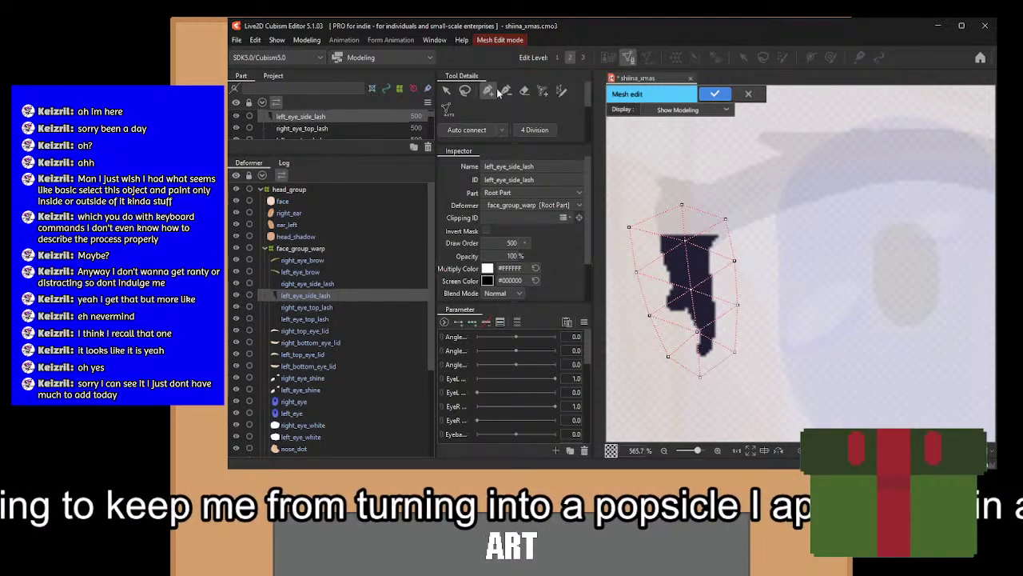
click(524, 91)
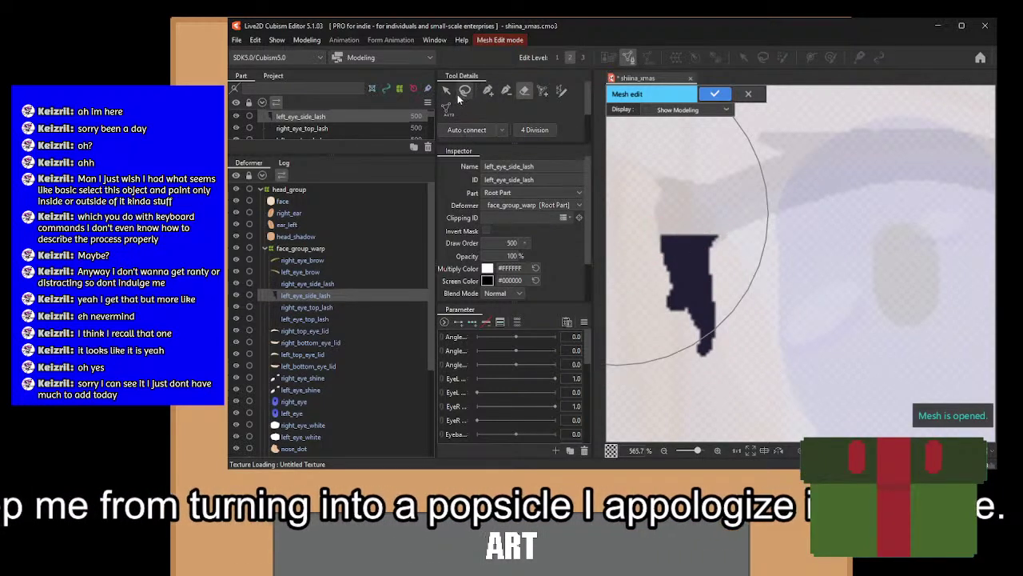
Add outer mesh points just outside the side lash, from below its lower tip up the eye-facing edge to the upper corner.
click(487, 91)
scroll(699, 311, up, 2)
drag(714, 341, 725, 293)
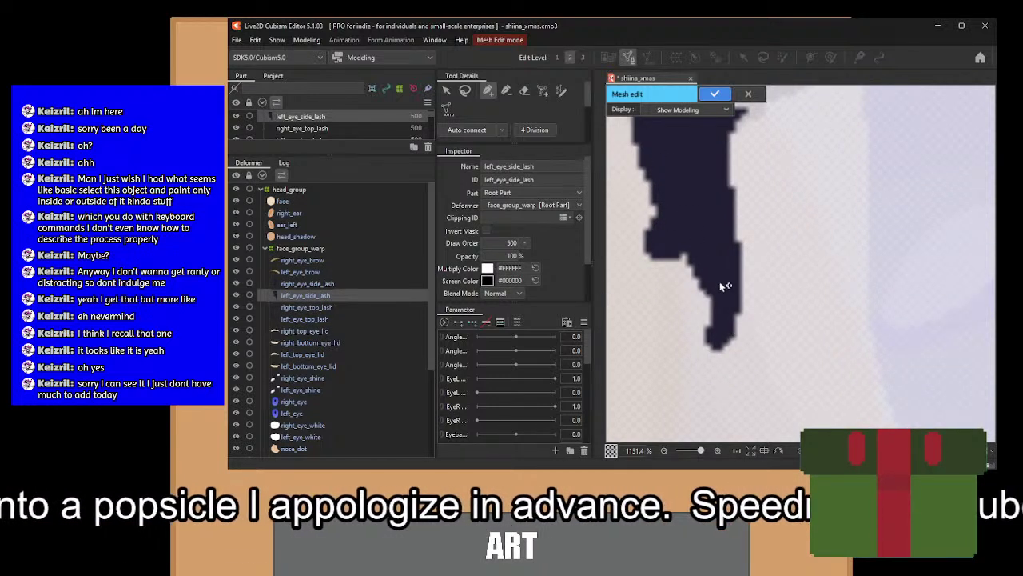
scroll(752, 331, down, 1)
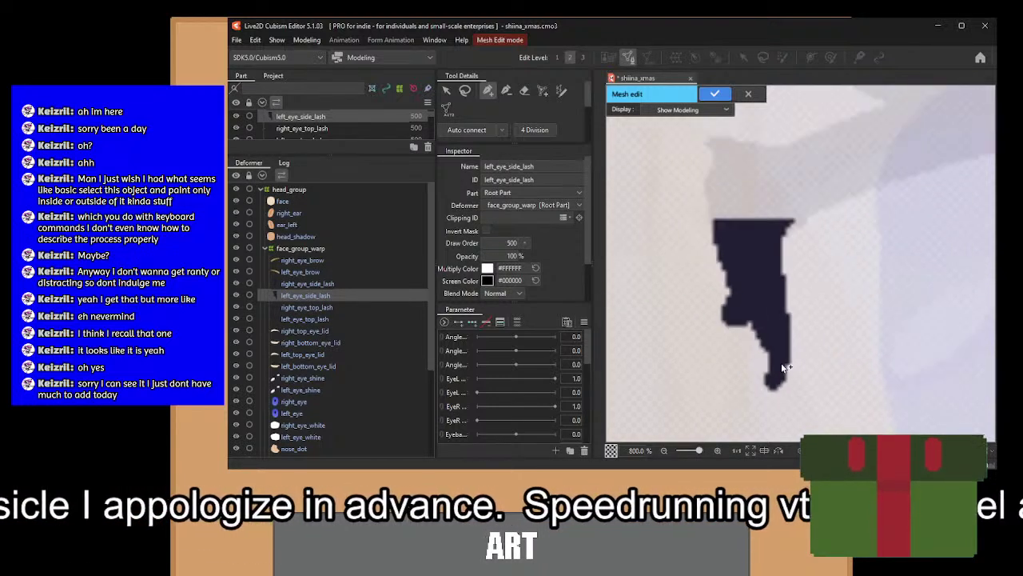
scroll(782, 366, up, 2)
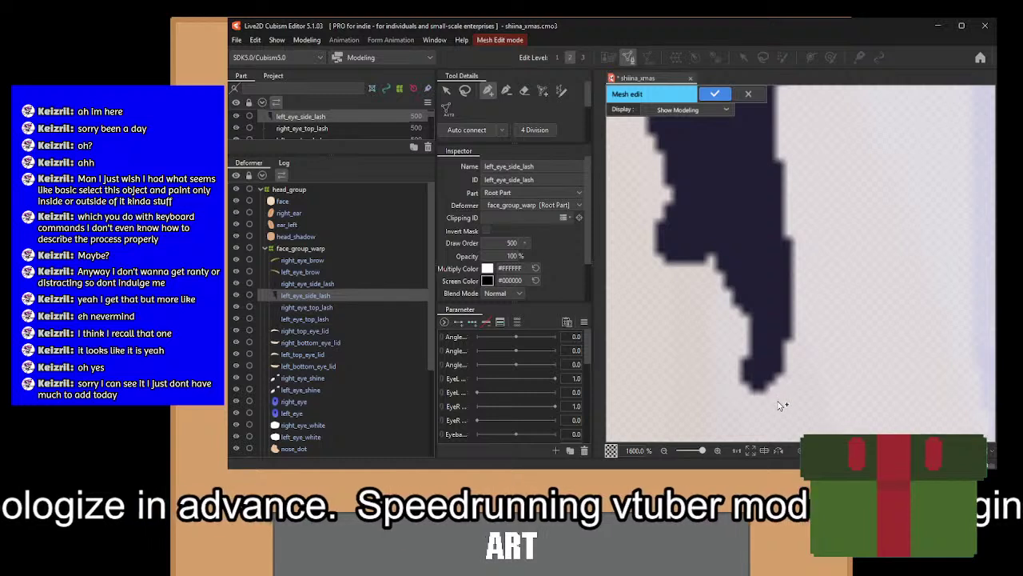
drag(777, 401, 763, 383)
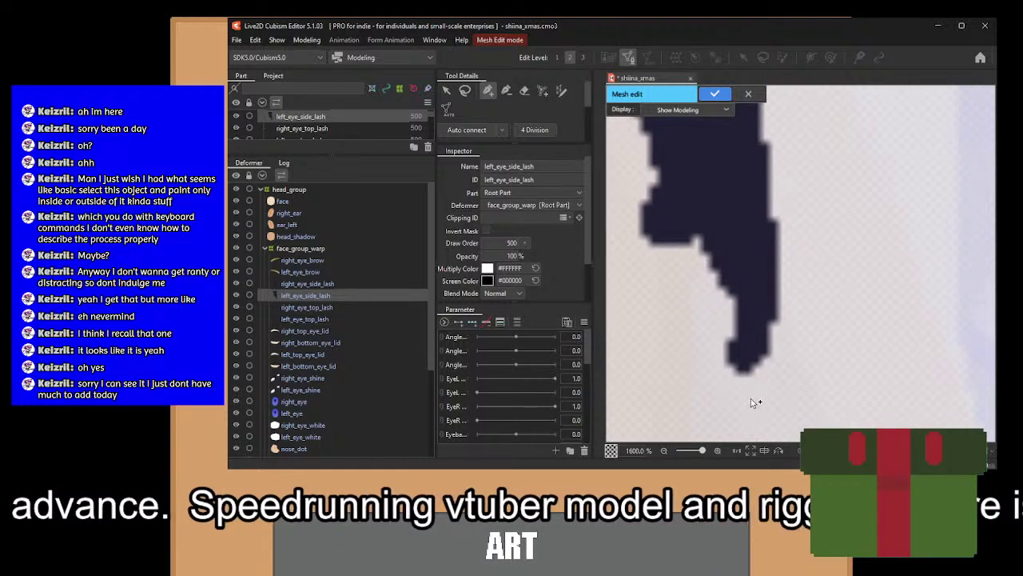
click(751, 397)
click(789, 356)
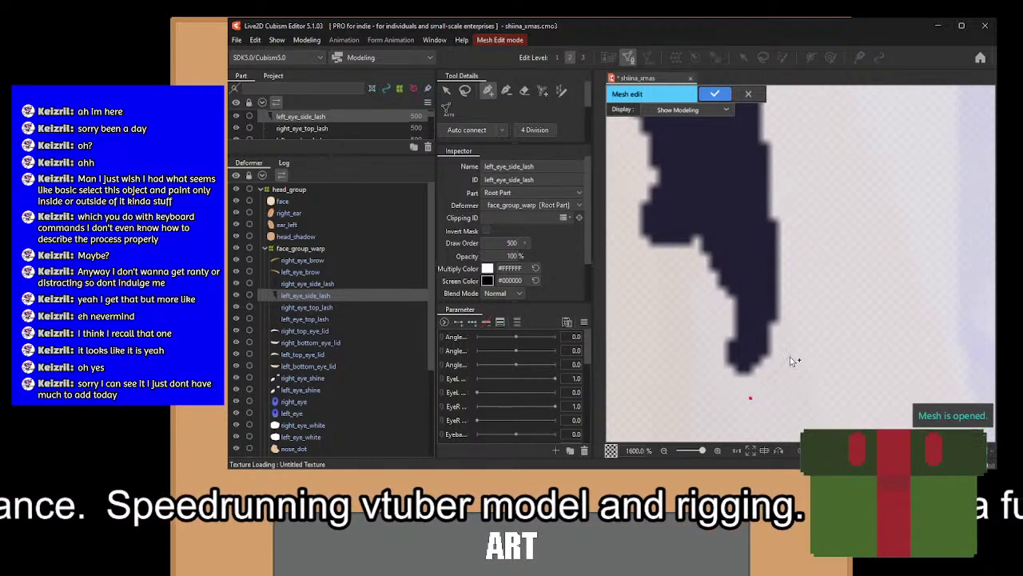
drag(786, 211, 774, 314)
click(776, 299)
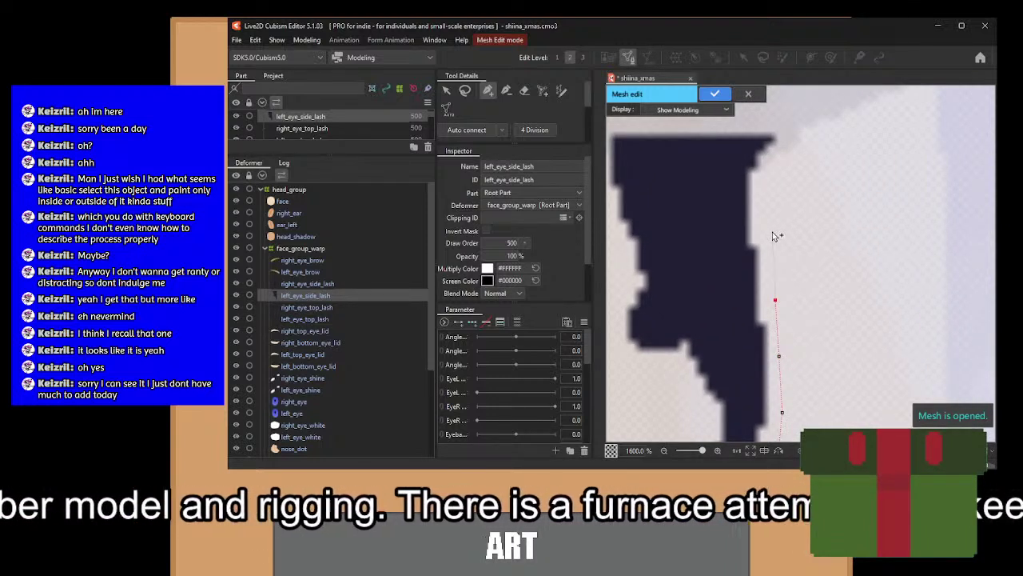
click(771, 231)
click(769, 181)
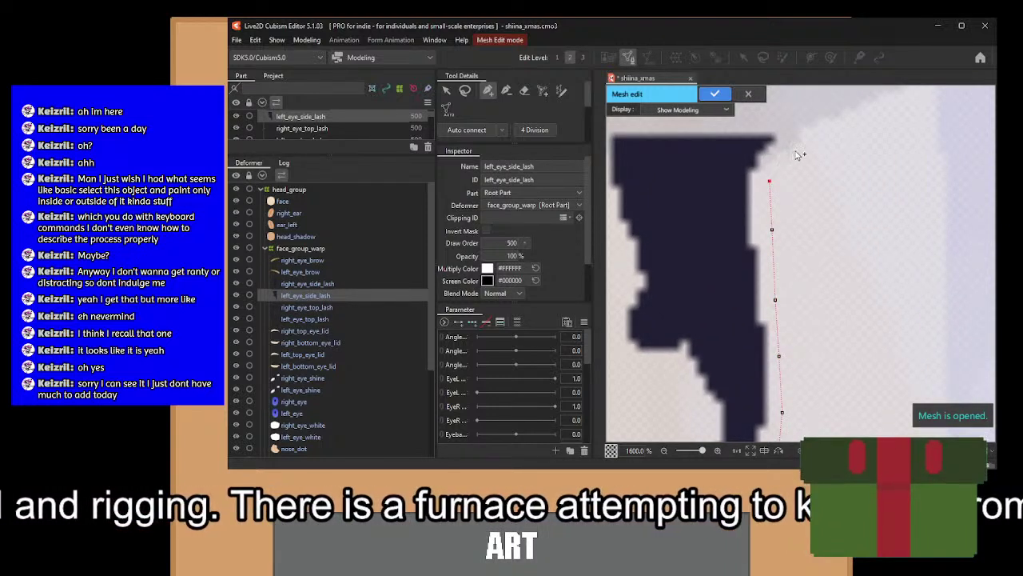
drag(794, 156, 793, 242)
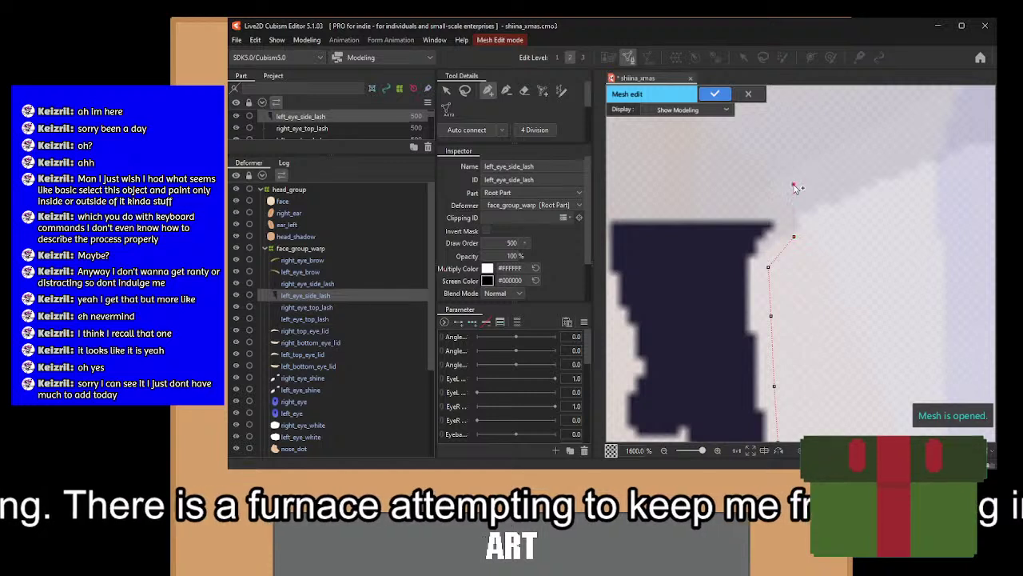
Continue the outer mesh outline above the side lash's flat upper edge to its outer corner.
click(794, 185)
scroll(800, 185, left, 2)
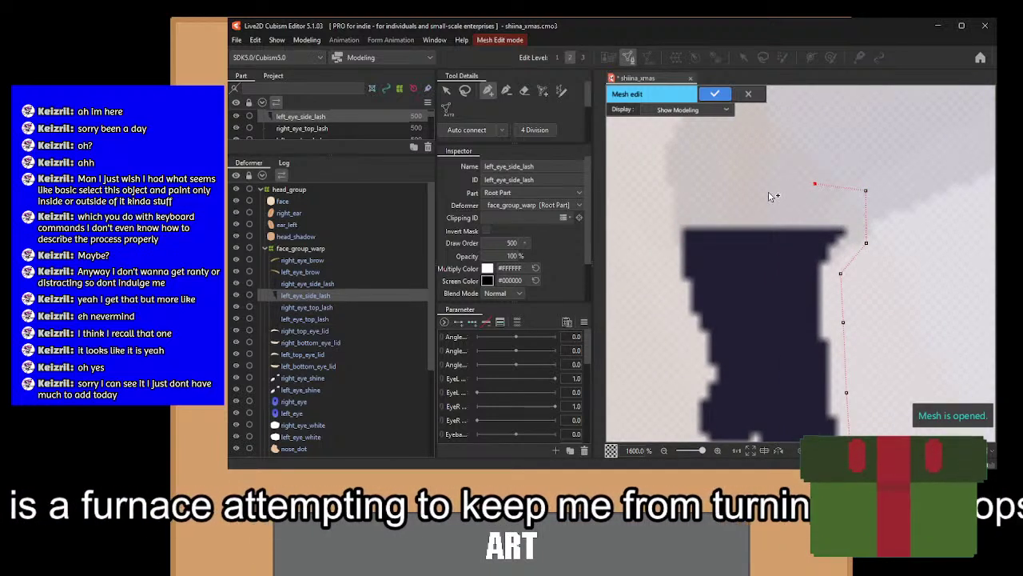
click(744, 185)
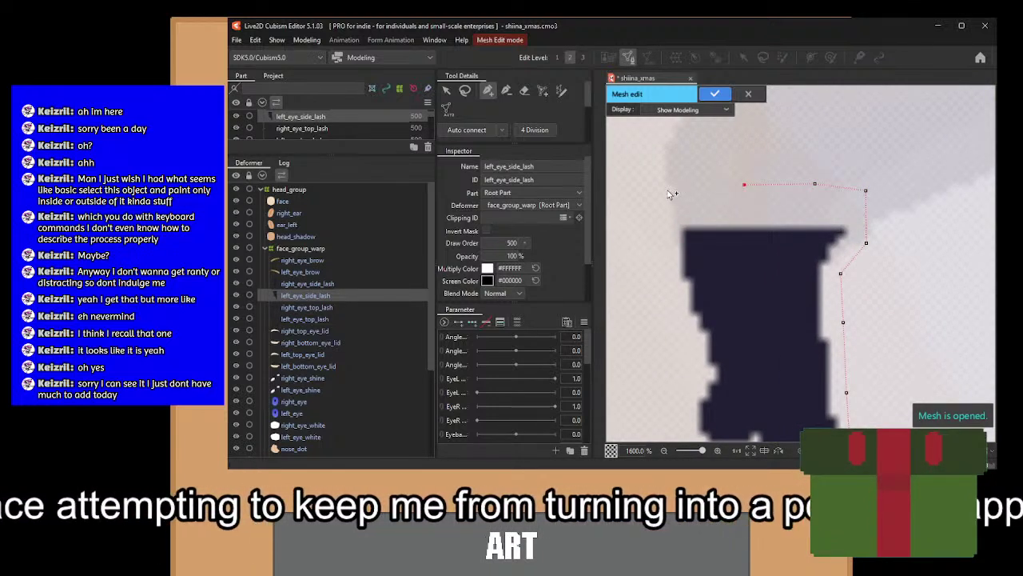
drag(662, 206, 691, 145)
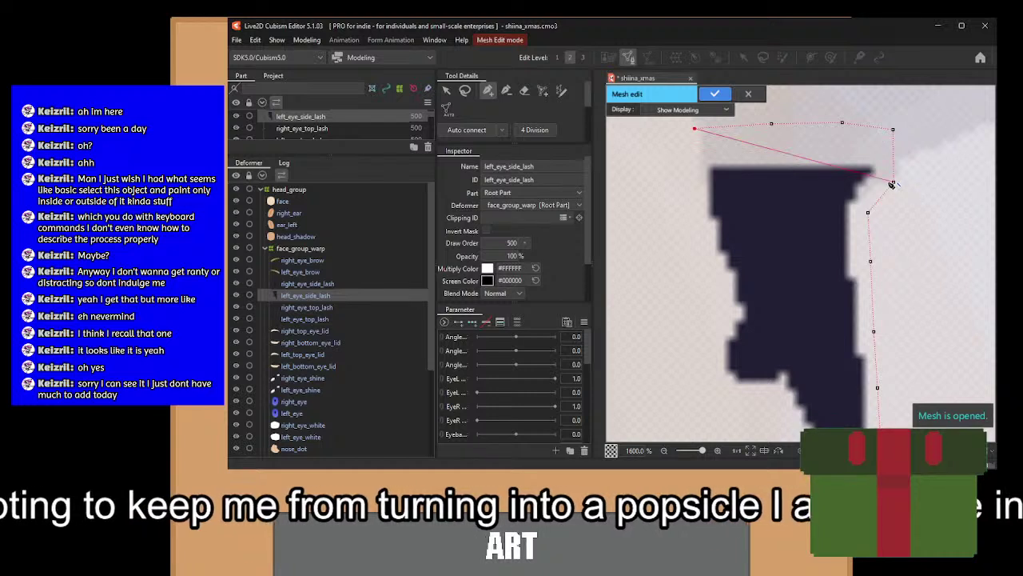
Continue the outer mesh outline down the side lash's outer edge and around the small outward spike.
click(695, 184)
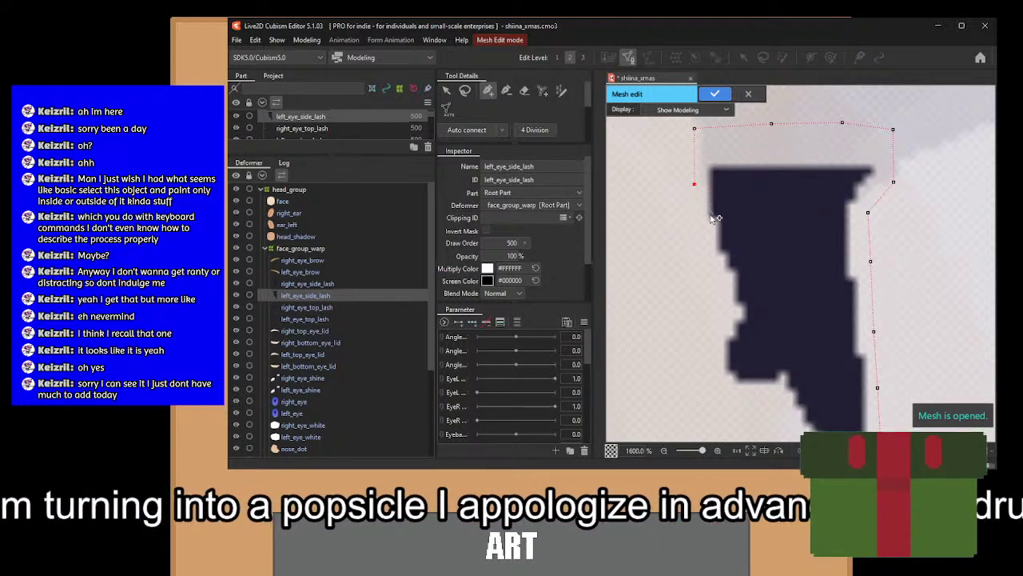
click(694, 215)
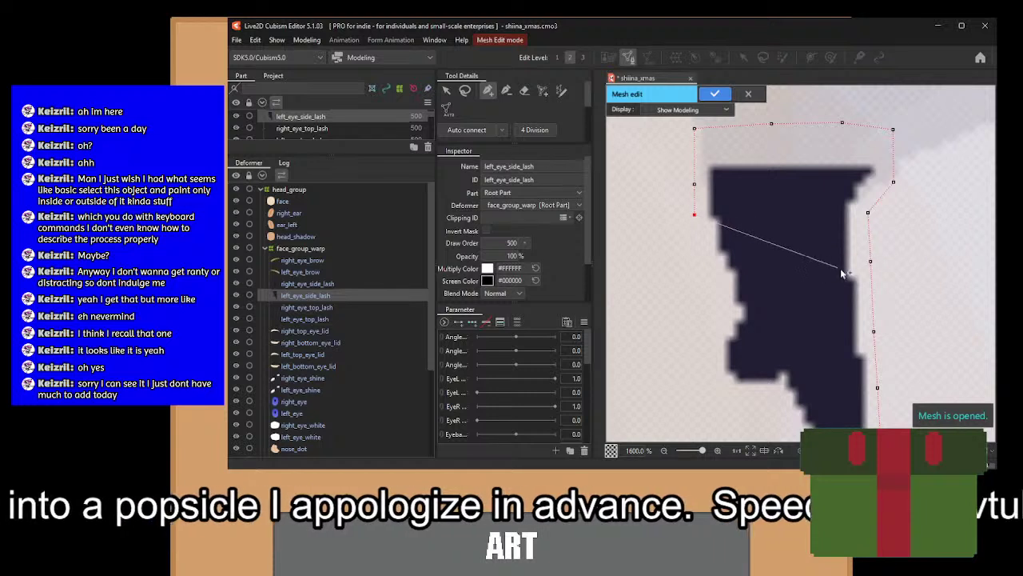
click(695, 265)
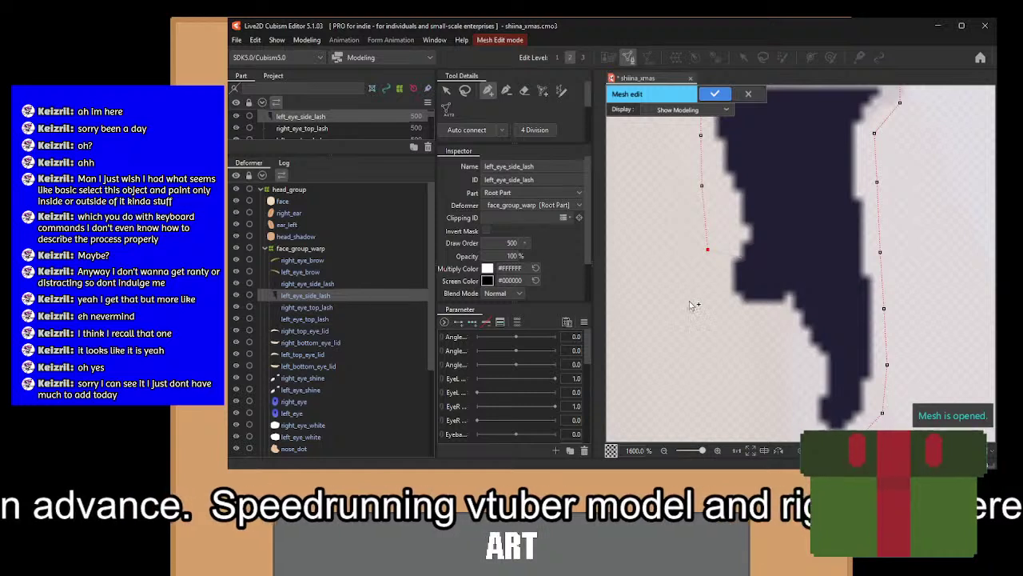
click(691, 313)
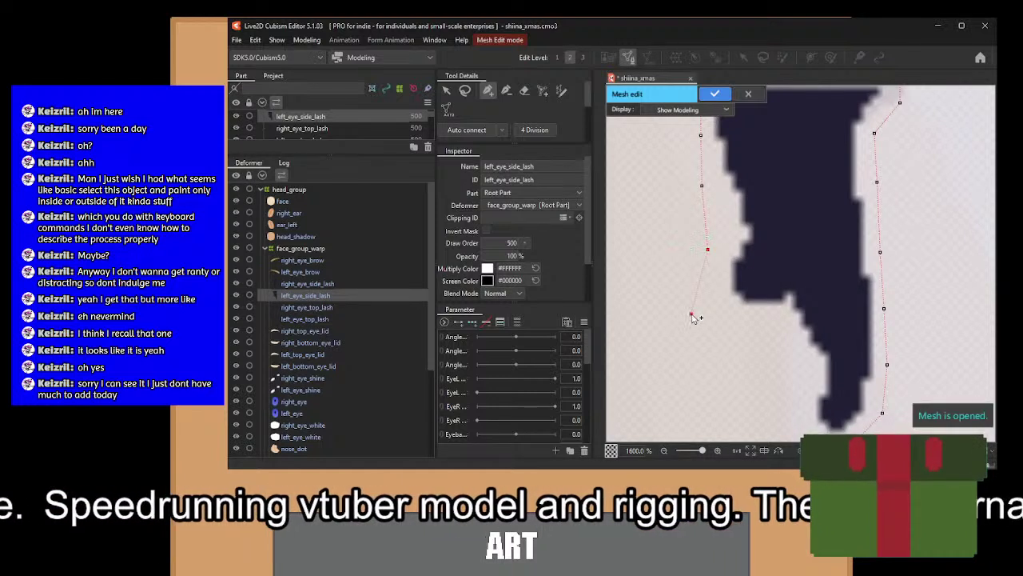
click(776, 314)
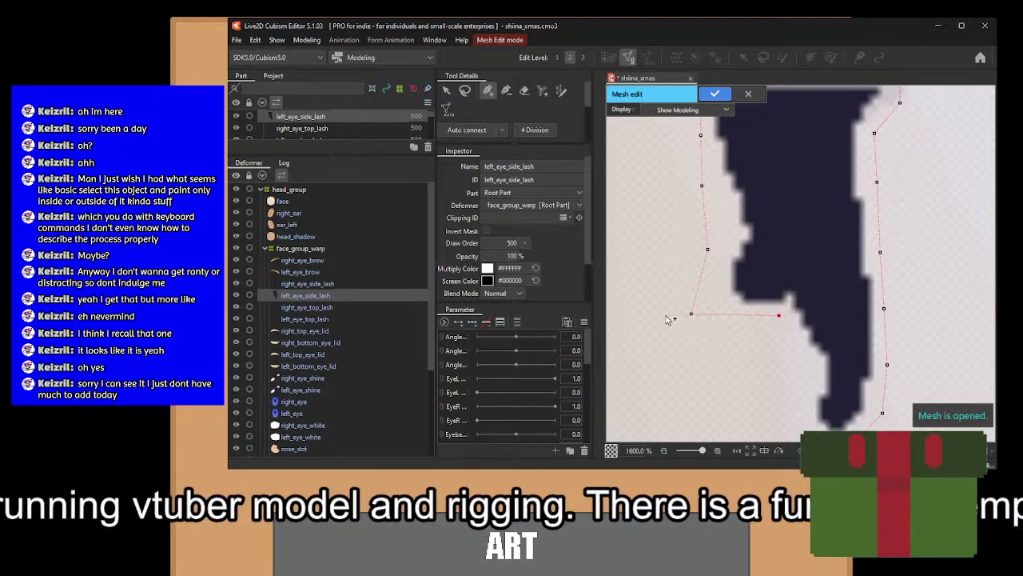
Run the outline down beside the lash's narrow lower end and close it at the first point below the tip.
scroll(796, 363, up, 1)
drag(796, 363, 771, 344)
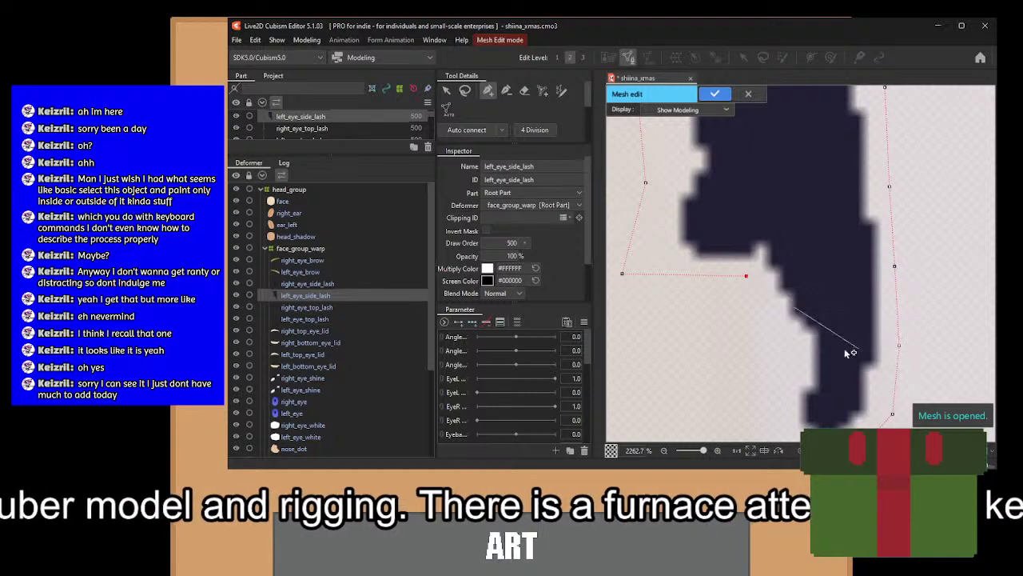
click(781, 342)
drag(782, 344, 764, 258)
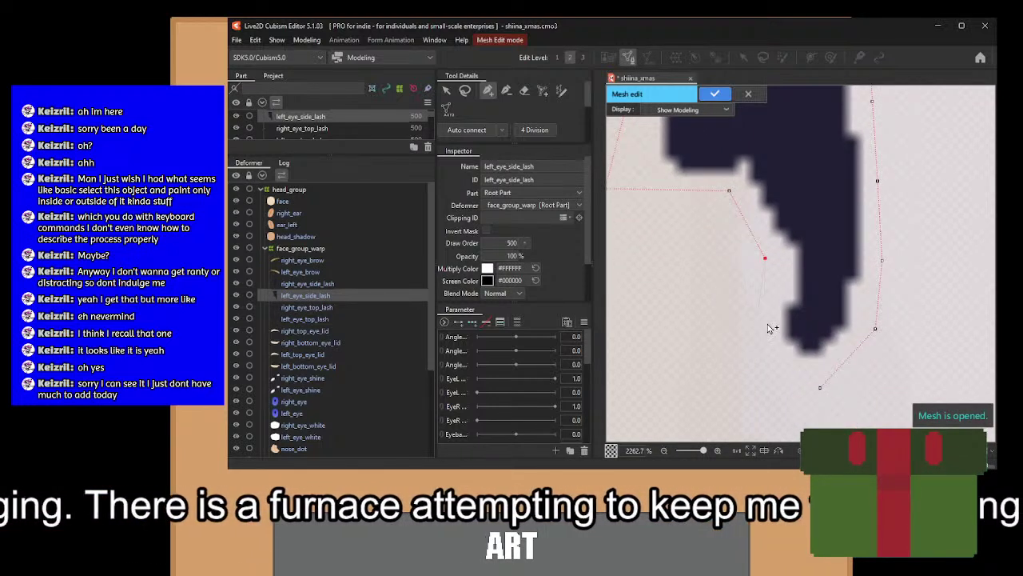
click(768, 316)
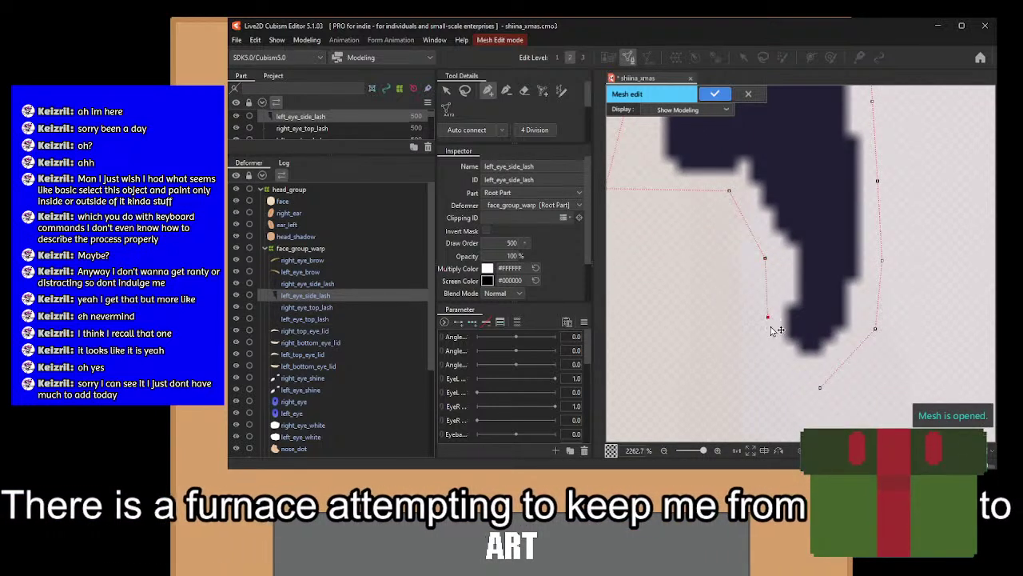
click(791, 383)
click(819, 388)
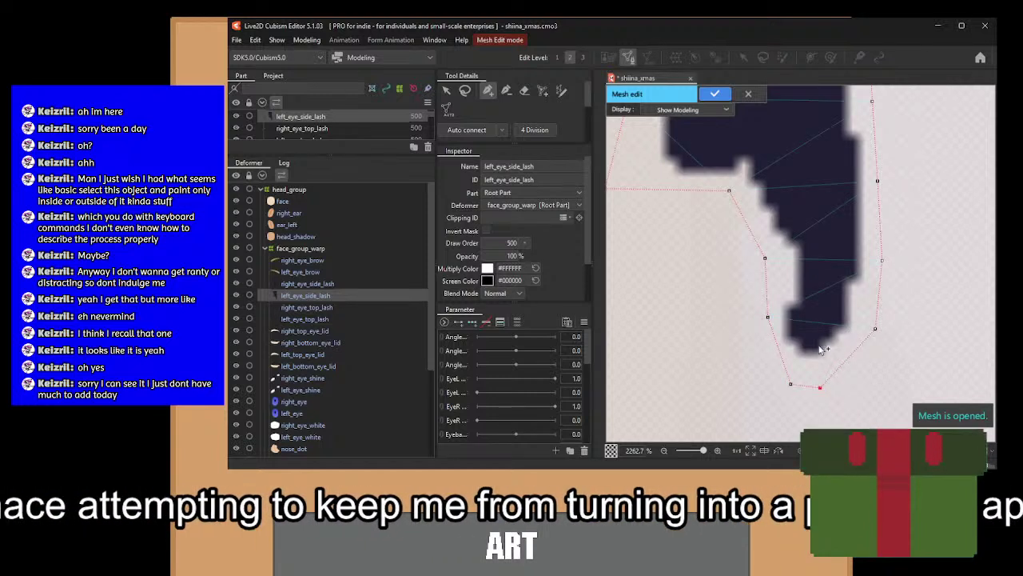
Add an inner row of mesh points just inside the lash, from the lower tip up along the eye-facing edge.
scroll(834, 359, up, 2)
click(820, 324)
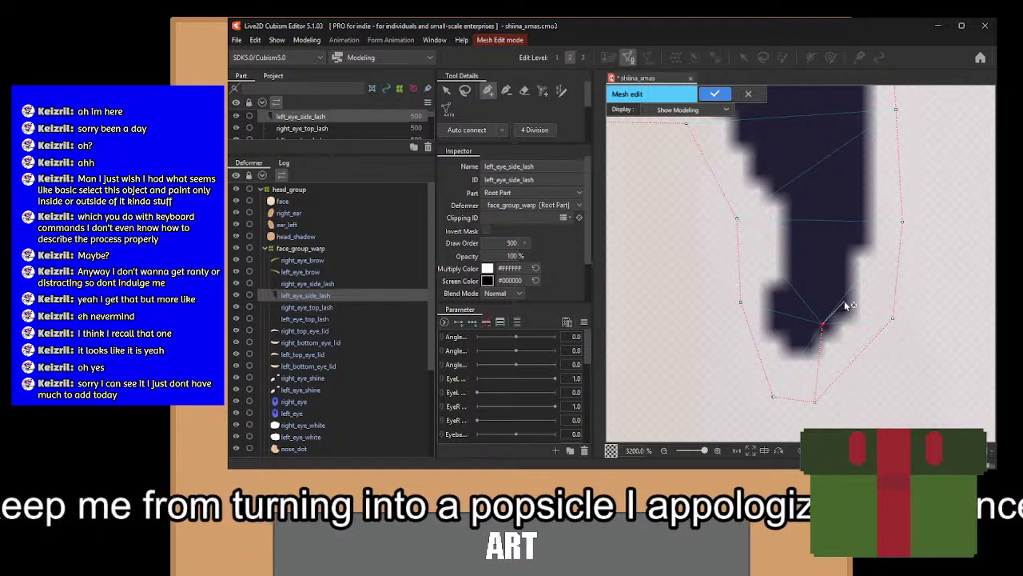
click(842, 301)
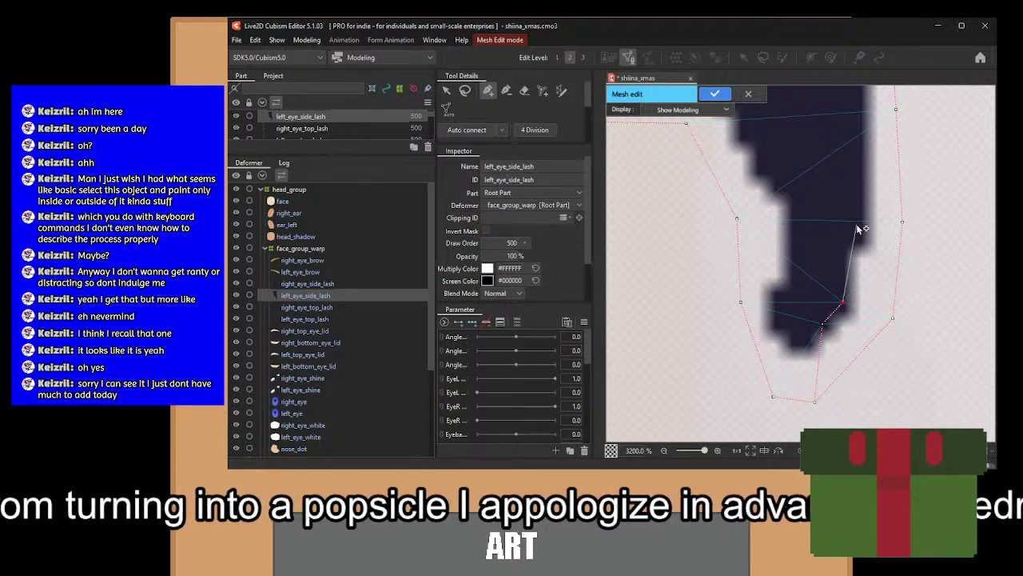
scroll(848, 232, up, 2)
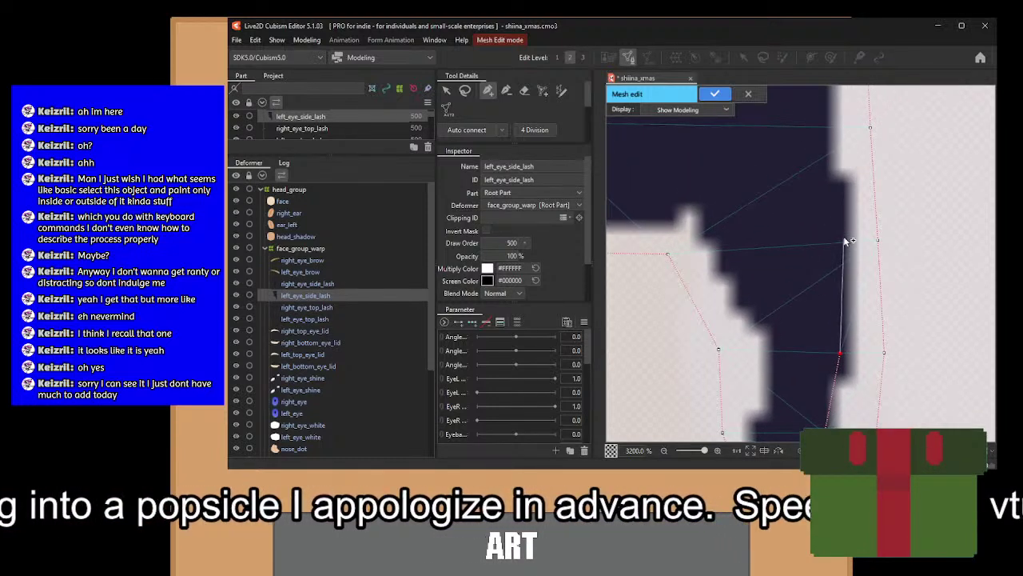
click(841, 243)
drag(819, 147, 849, 244)
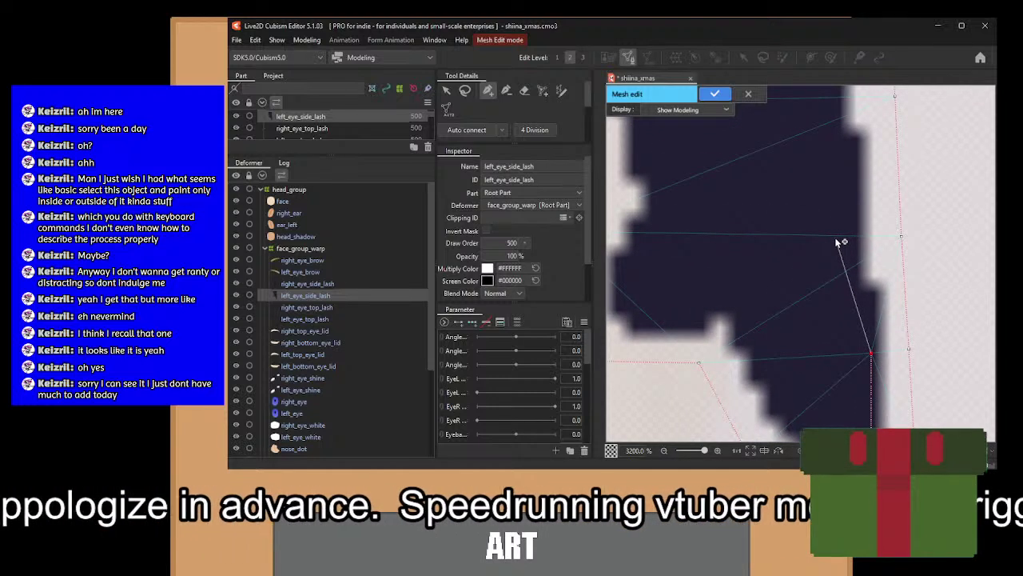
click(836, 238)
drag(820, 200, 814, 334)
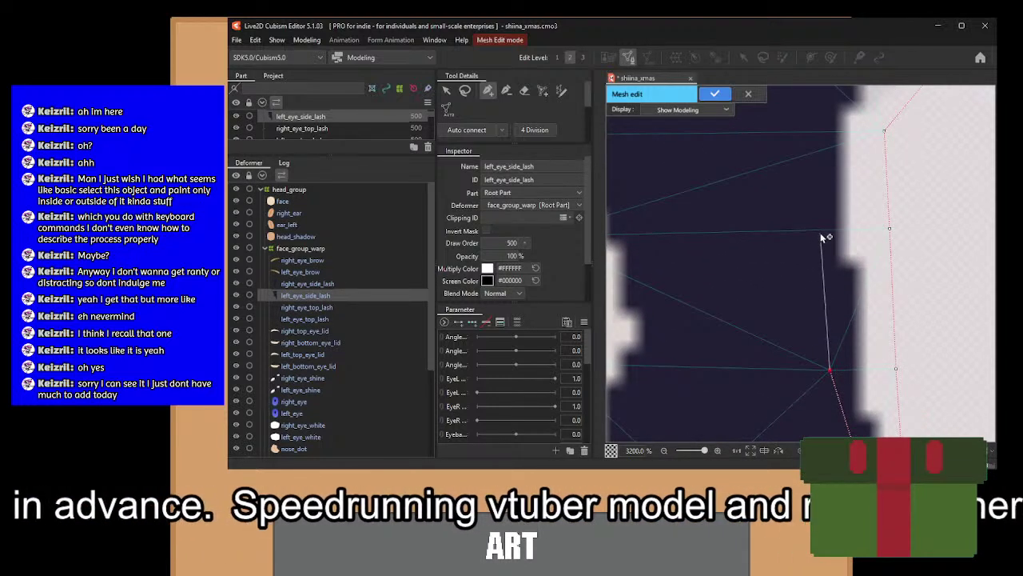
click(821, 233)
drag(820, 186, 807, 328)
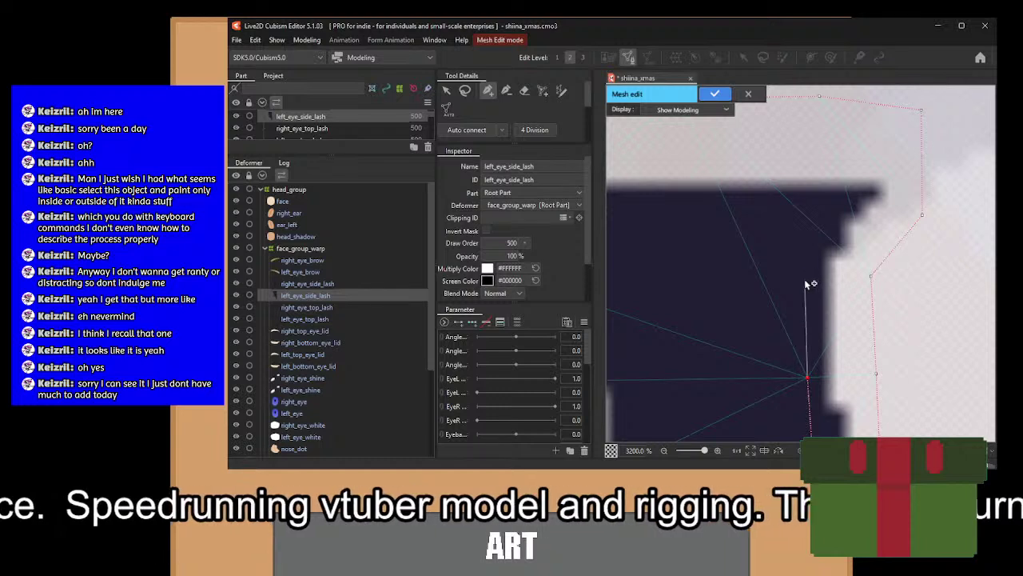
click(805, 279)
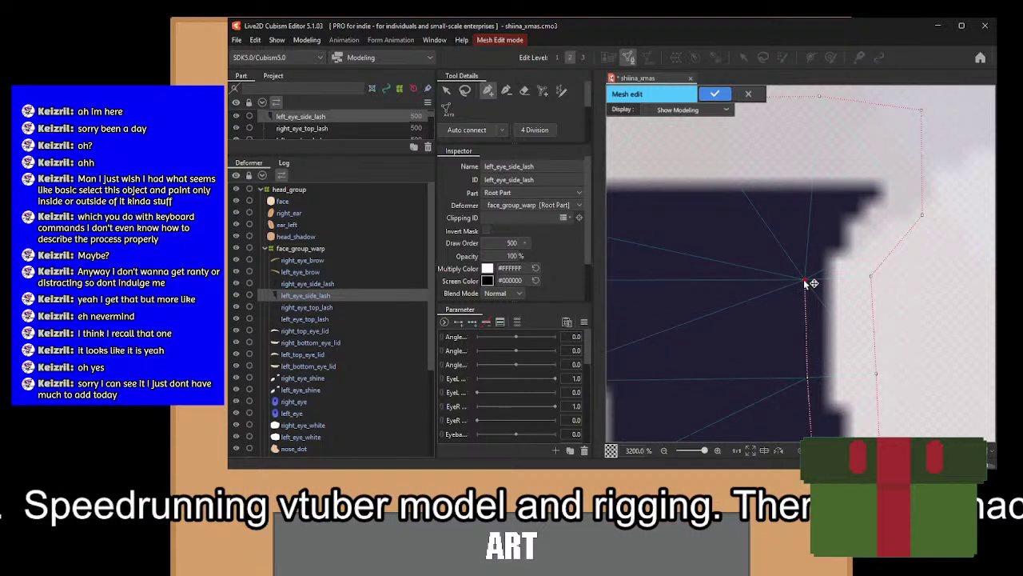
Continue the inner row of mesh points just below the side lash's flat upper edge to its outer corner.
click(837, 213)
drag(841, 214, 858, 263)
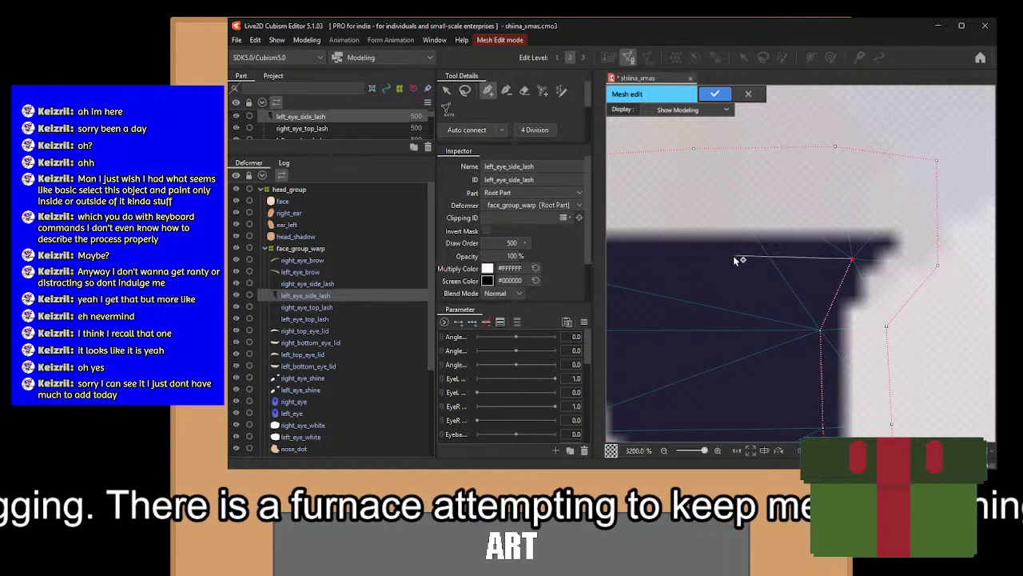
click(704, 257)
drag(715, 257, 872, 256)
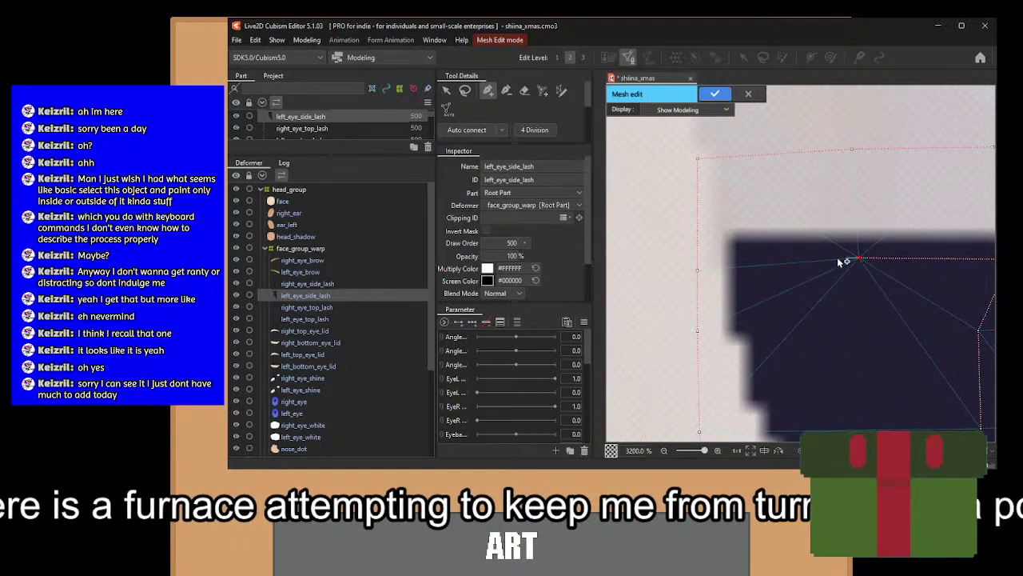
click(762, 264)
scroll(764, 261, down, 2)
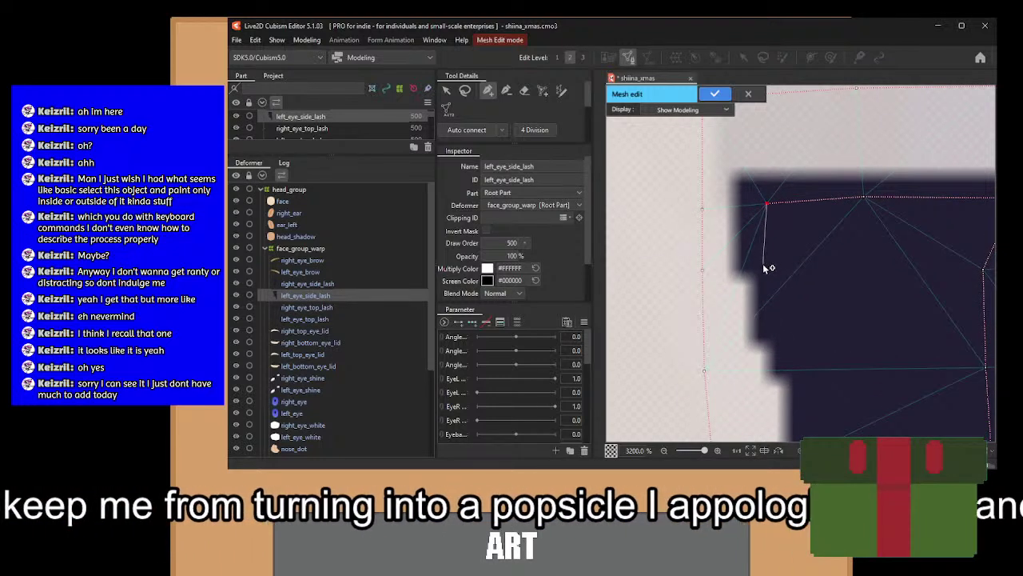
Run the inner row of points down the lash's outer edge and around the inside of the small outward spike.
click(763, 266)
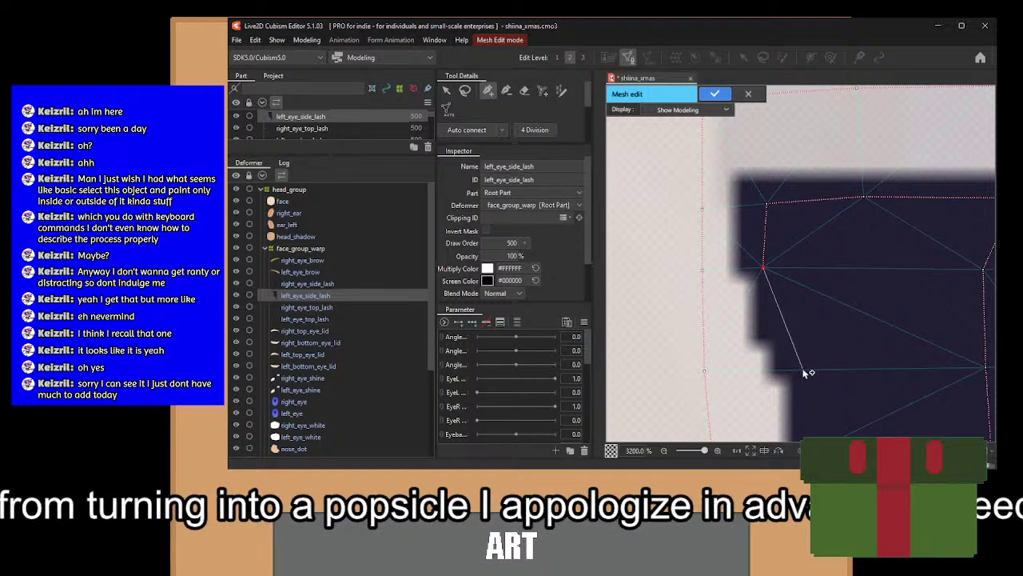
click(803, 369)
drag(829, 383, 824, 228)
drag(842, 349, 812, 279)
click(817, 288)
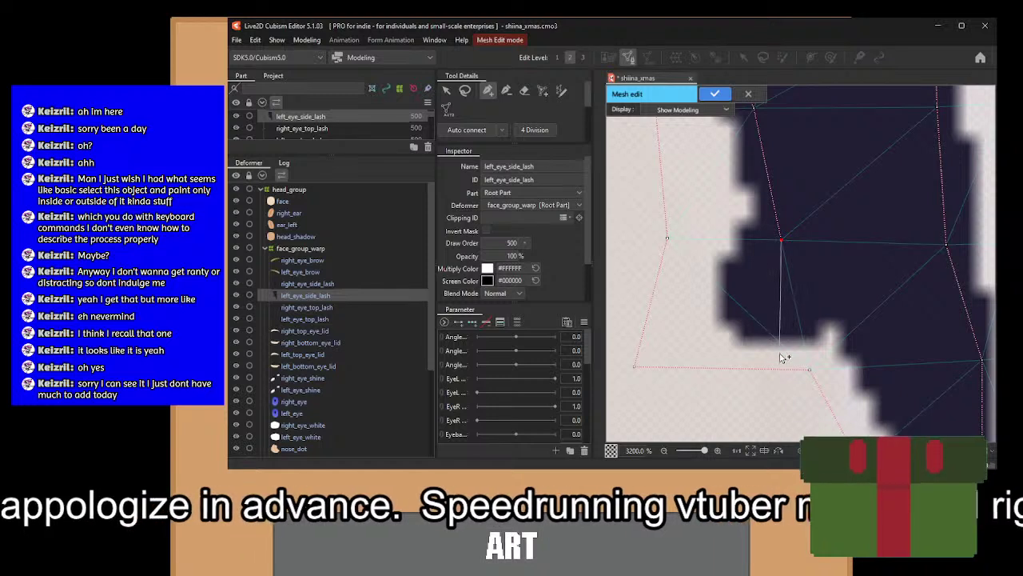
click(748, 305)
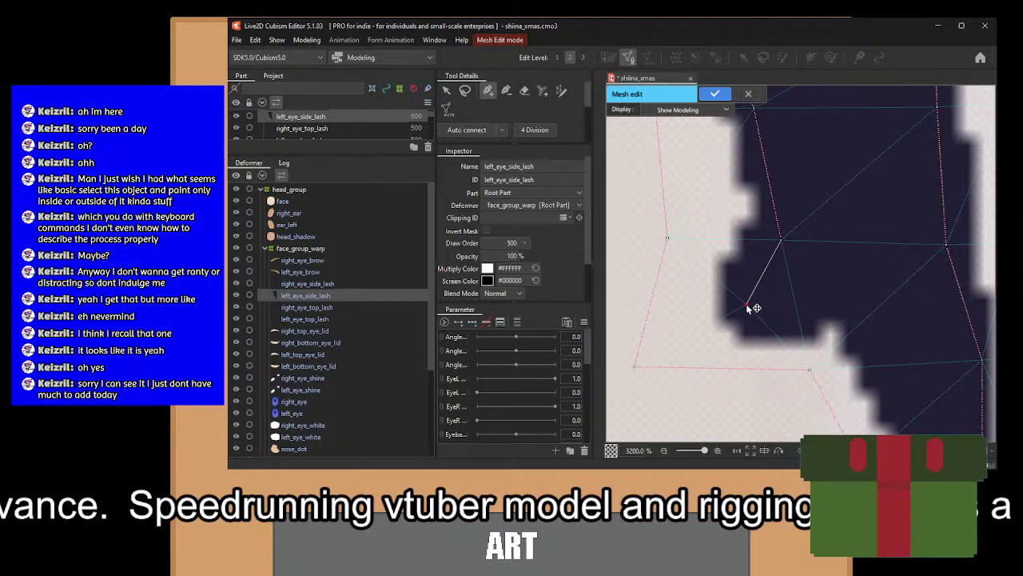
click(811, 305)
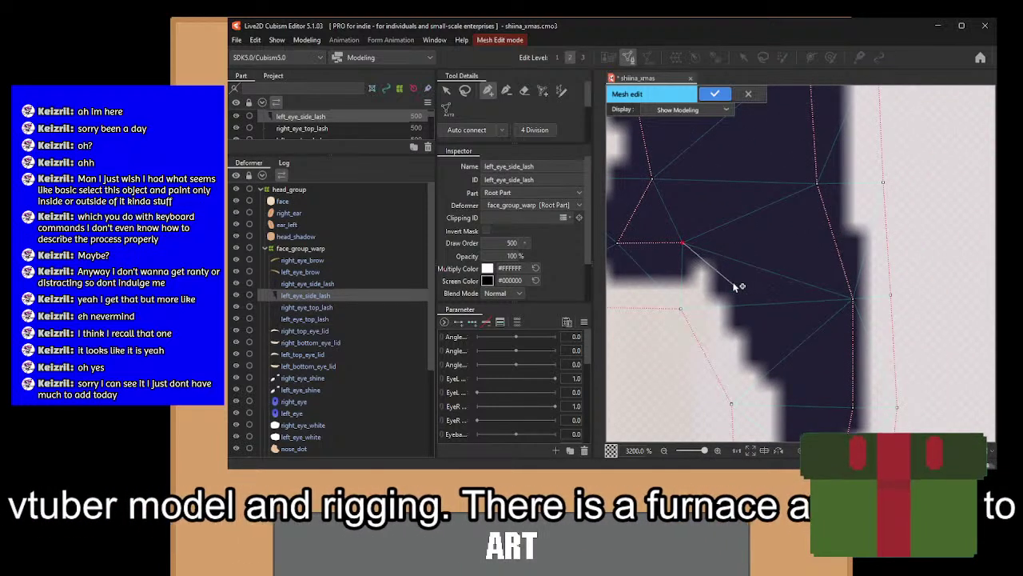
Continue the inner row from the spike down the narrow lower end and join its tip points to the outline below.
click(730, 244)
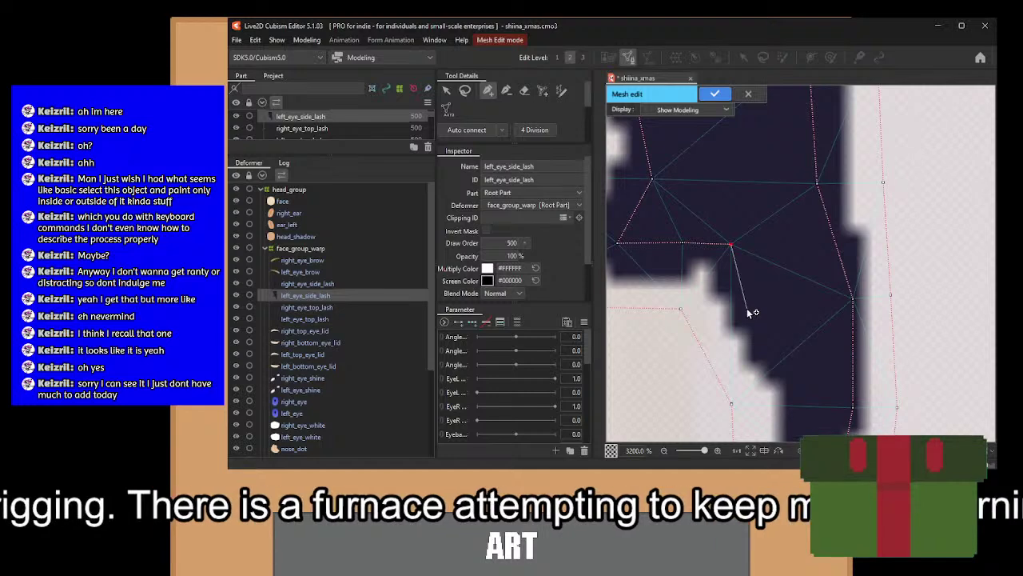
click(749, 299)
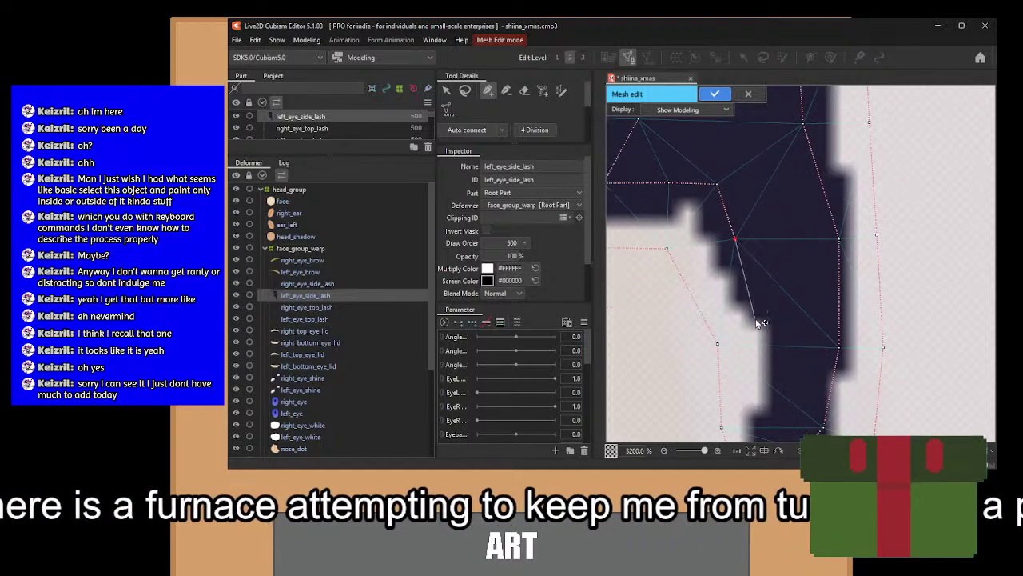
click(779, 344)
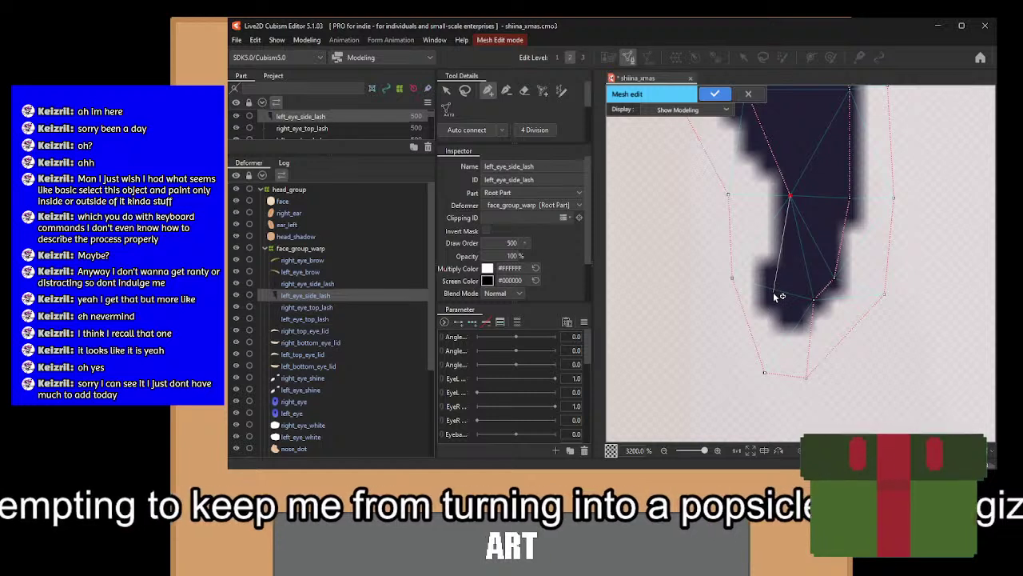
click(774, 294)
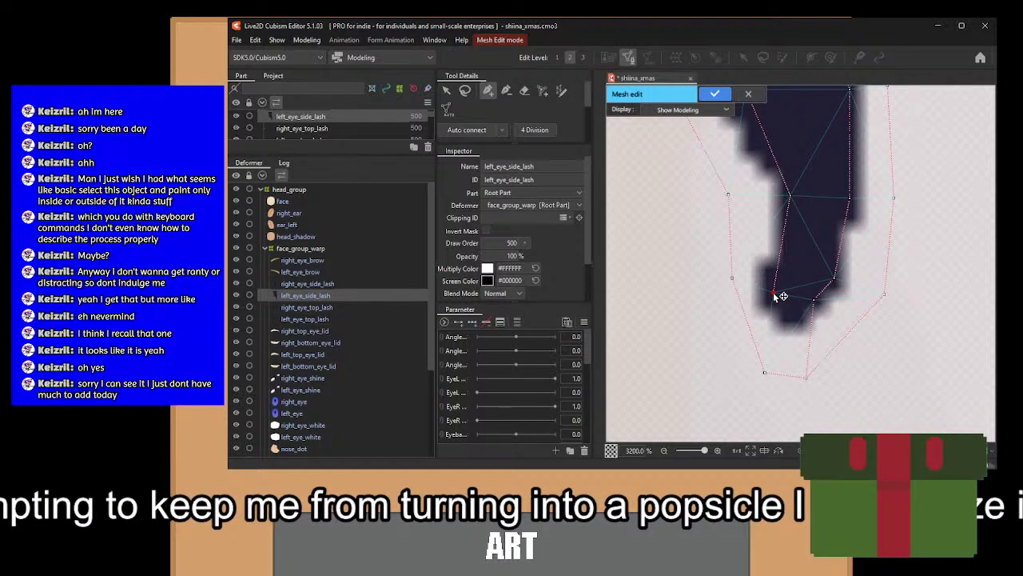
click(765, 372)
click(813, 300)
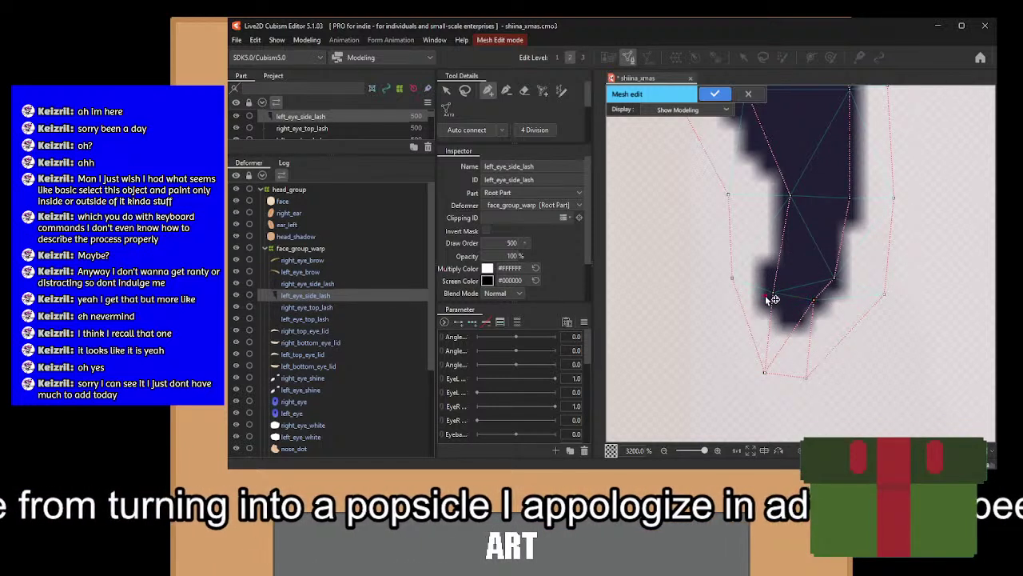
Add connecting edges across the lash's narrow lower end and from its eye-facing side to the outer outline.
click(836, 280)
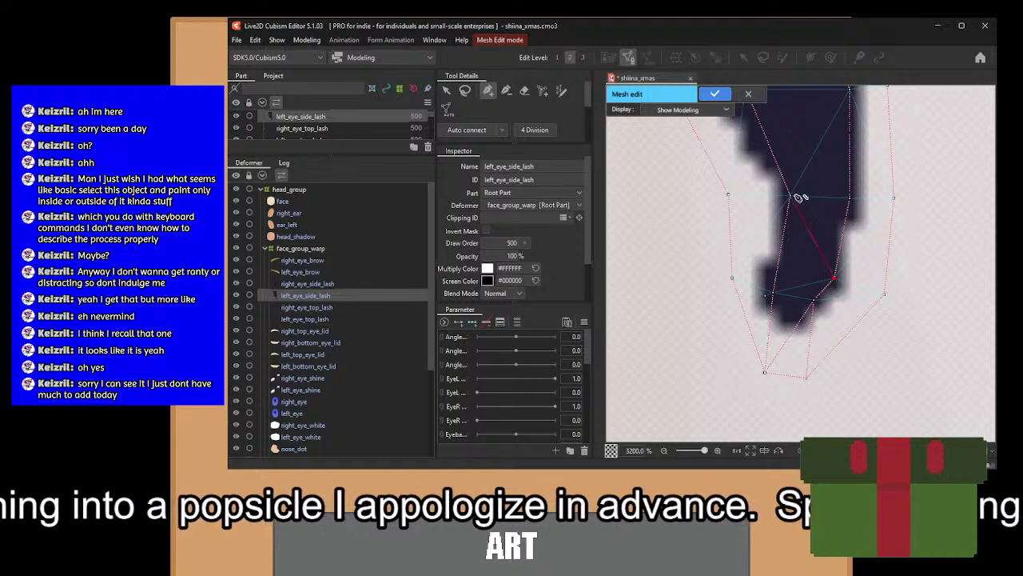
click(790, 194)
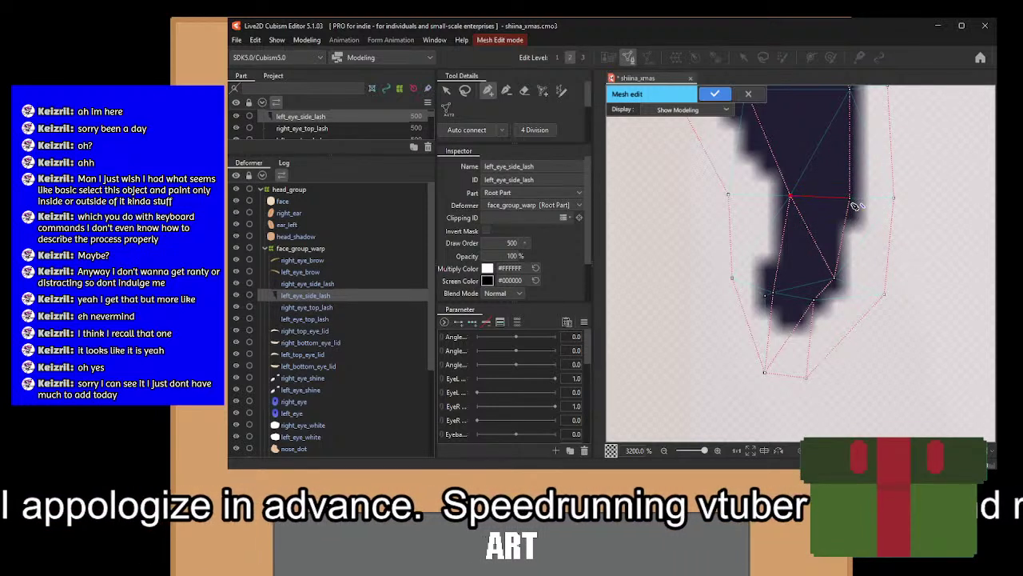
click(852, 198)
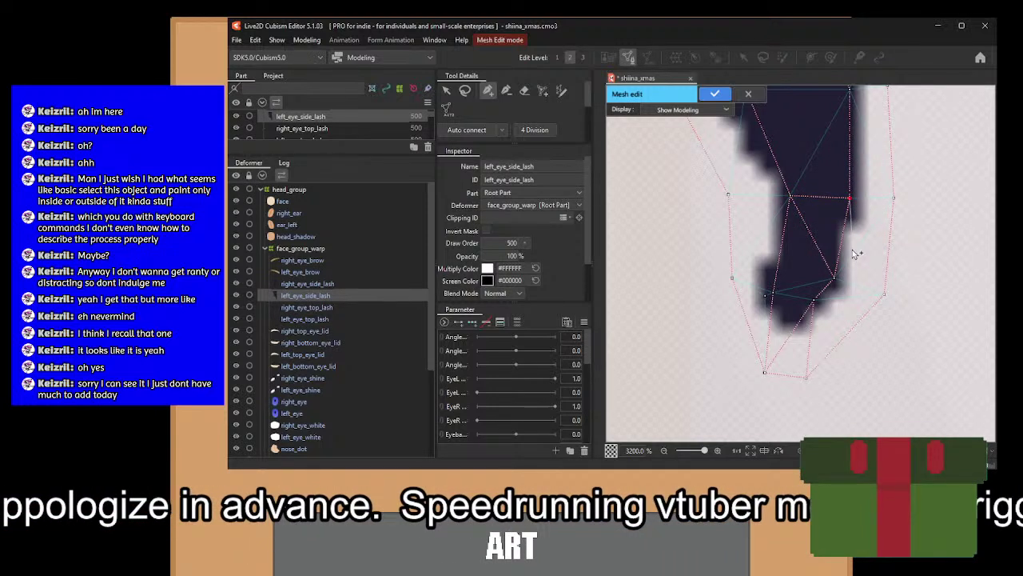
click(813, 301)
click(883, 294)
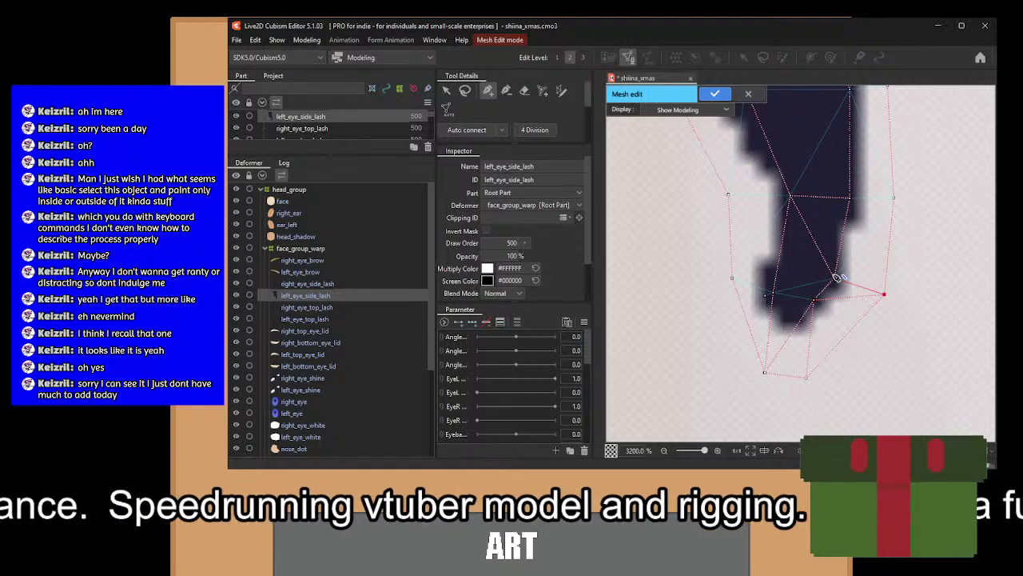
click(893, 198)
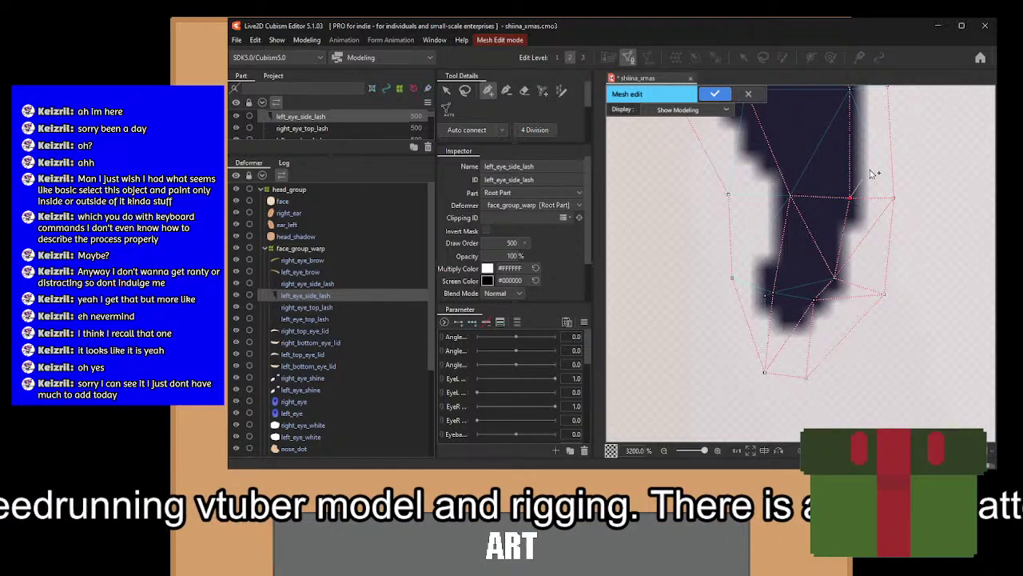
Connect the inner row to the outer outline with zigzag edges along the lower part of the eye-facing edge.
drag(871, 173, 807, 340)
click(823, 253)
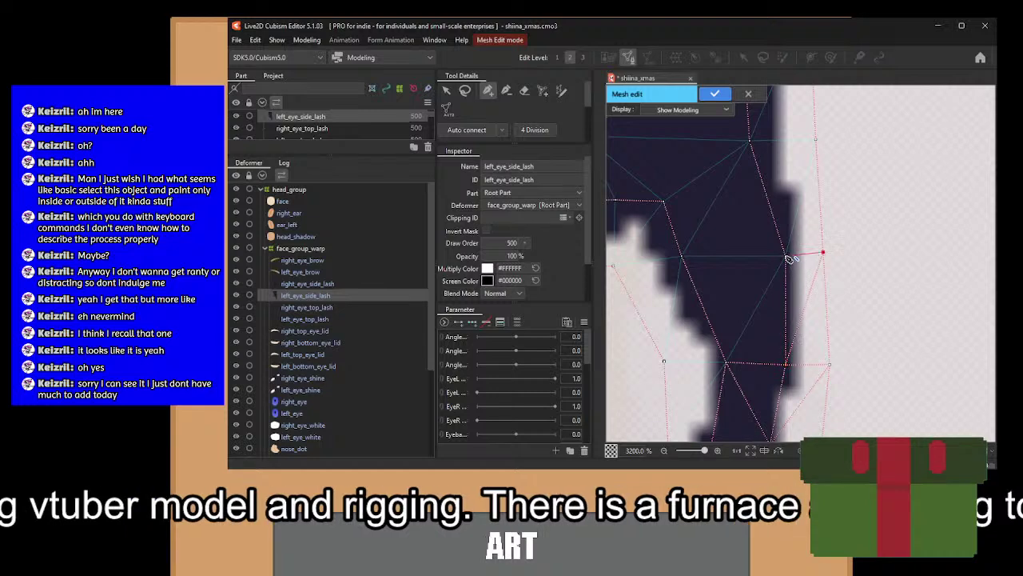
click(787, 257)
drag(783, 196, 768, 301)
click(801, 246)
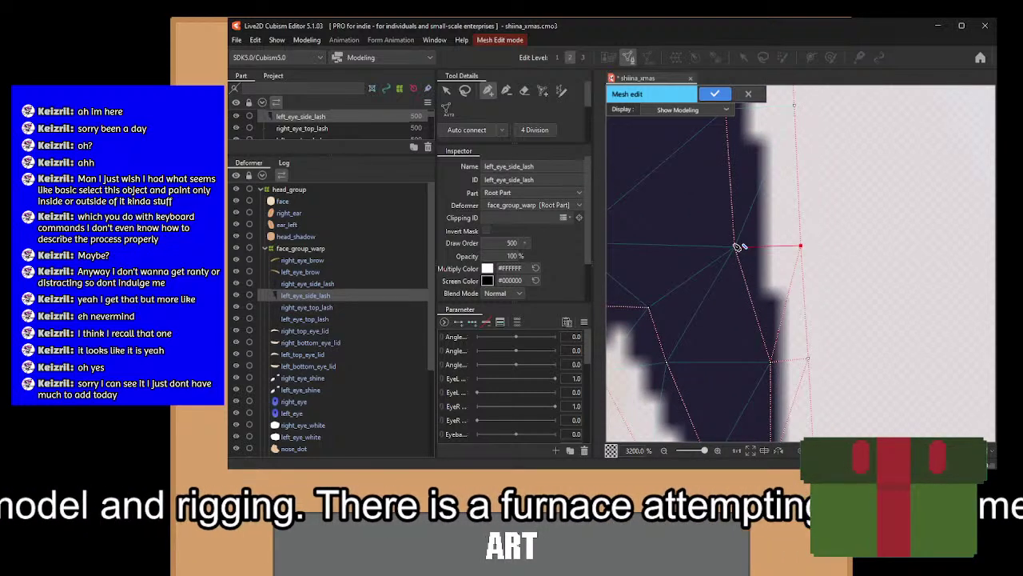
click(735, 246)
Continue the zigzag edges between inner row and outline up the upper part of the eye-facing edge.
drag(770, 201, 767, 319)
click(791, 224)
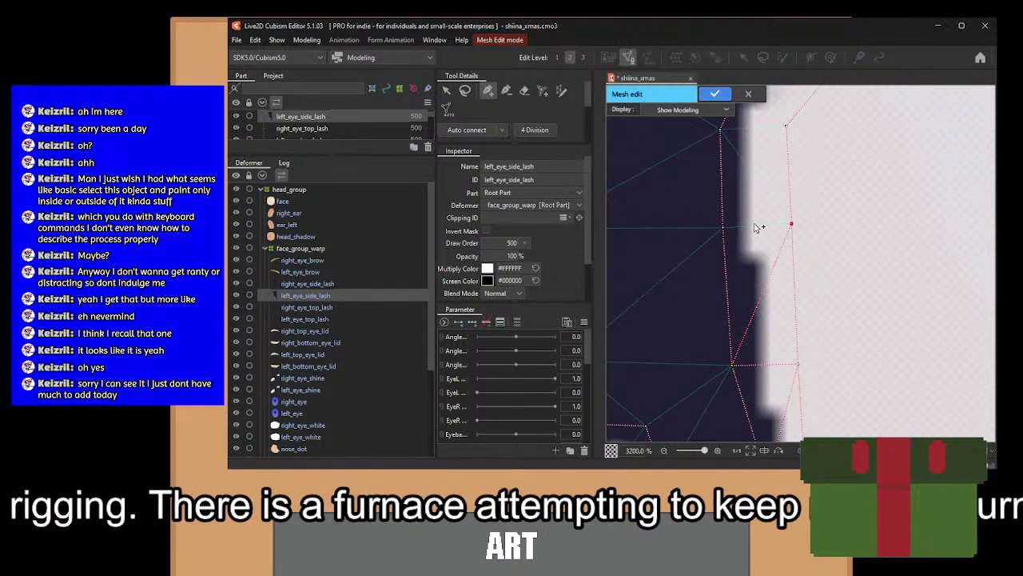
click(724, 228)
drag(741, 216, 741, 317)
click(788, 228)
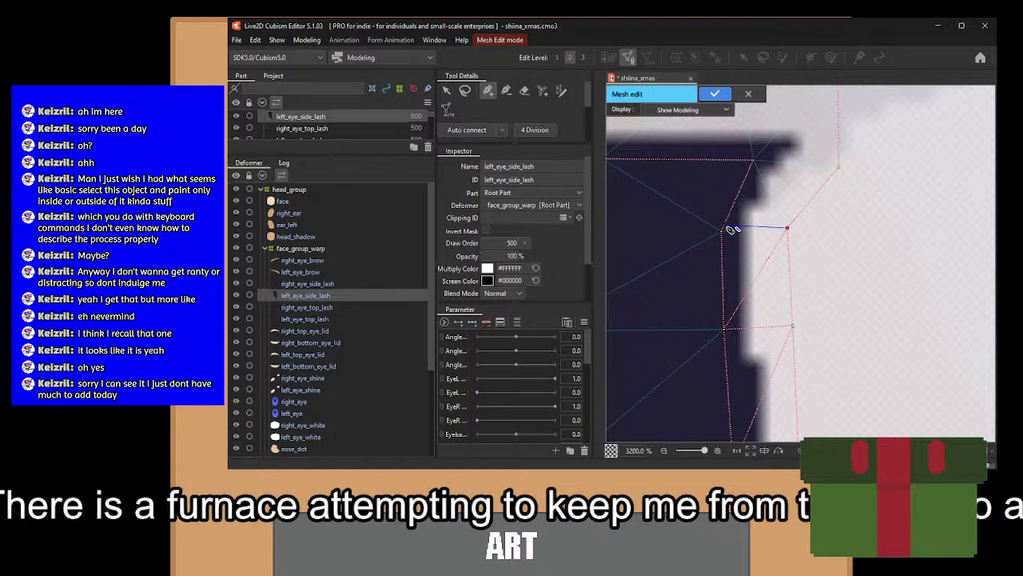
click(724, 230)
Connect the inner point at the lash's pointed upper corner on the eye-facing side to the surrounding outline points.
drag(769, 205, 733, 293)
click(800, 259)
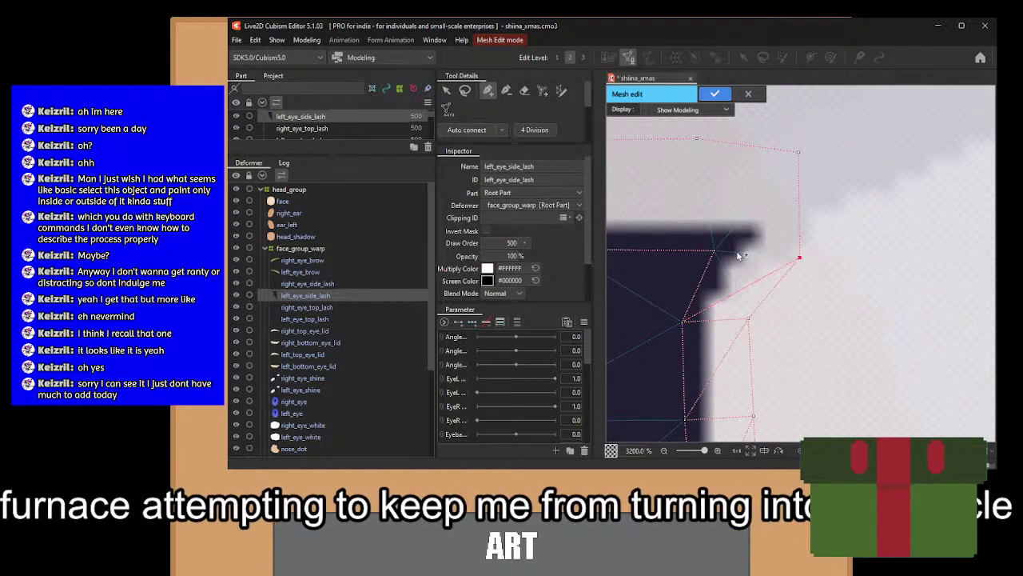
click(710, 252)
drag(717, 220, 717, 260)
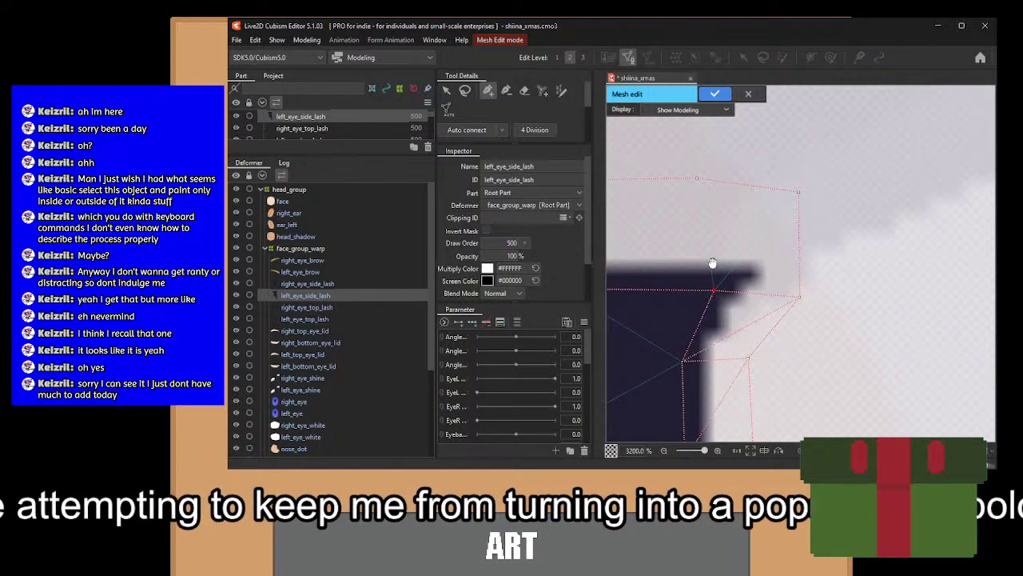
click(696, 176)
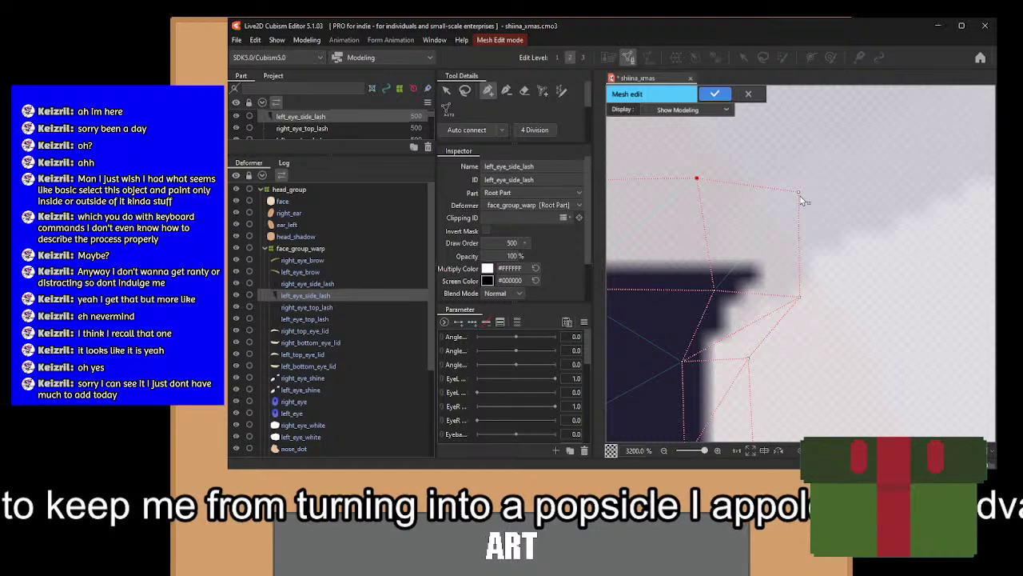
click(799, 194)
click(714, 290)
Connect the inner row to the outline above the flat upper edge with zigzag edges to the outer corner.
drag(707, 270, 893, 299)
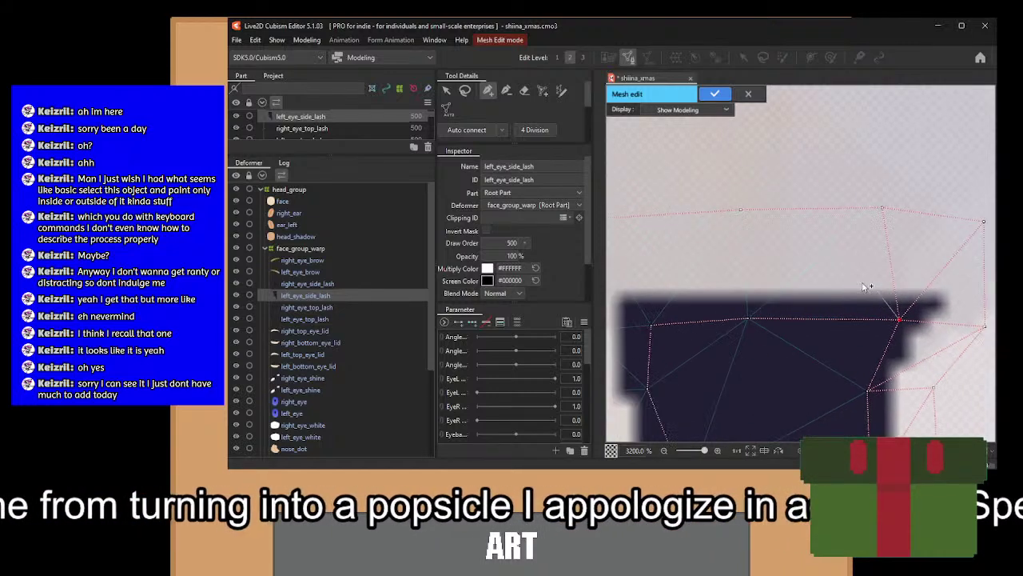
click(882, 208)
click(748, 319)
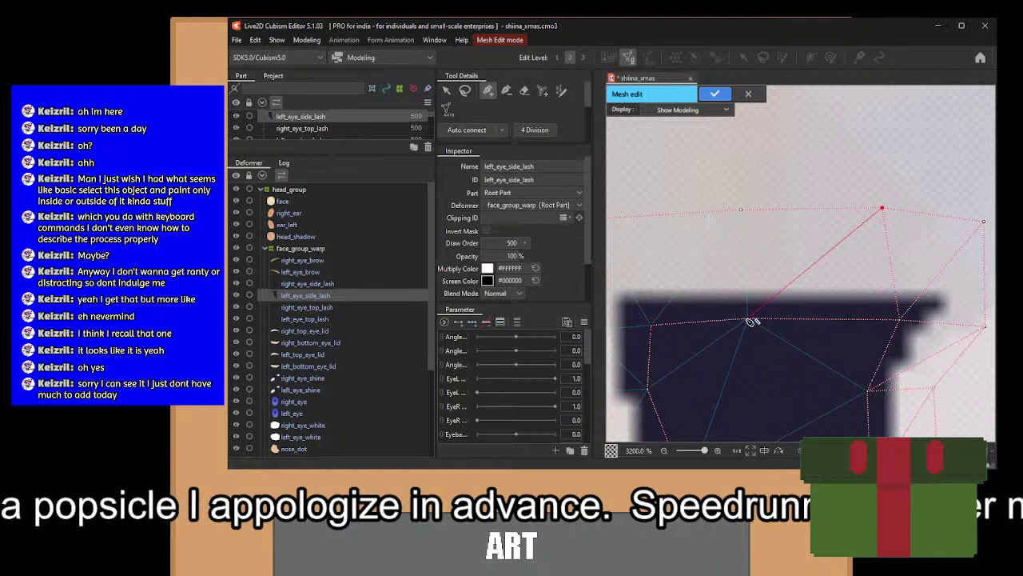
click(741, 210)
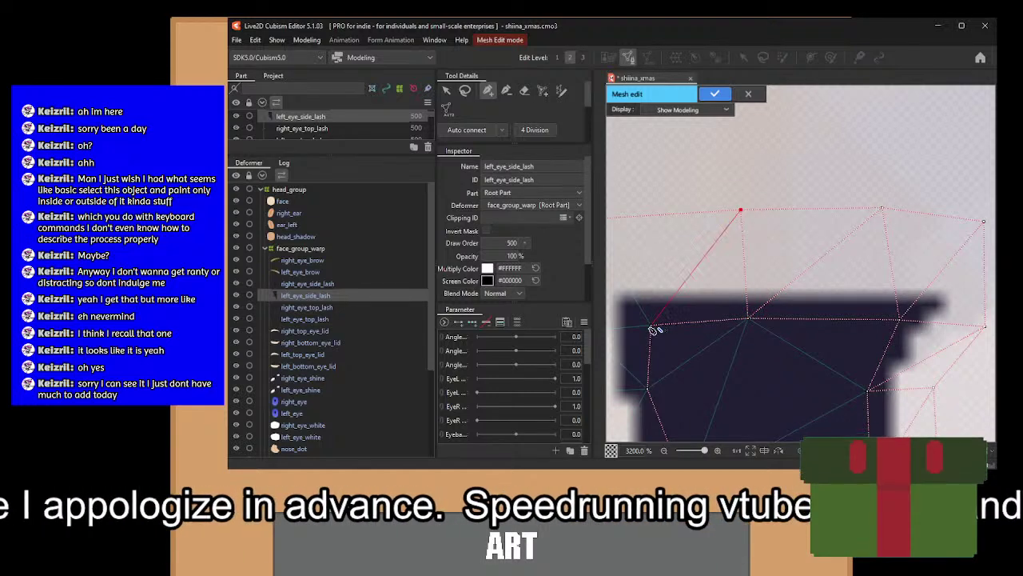
click(653, 326)
drag(700, 305, 811, 215)
click(805, 256)
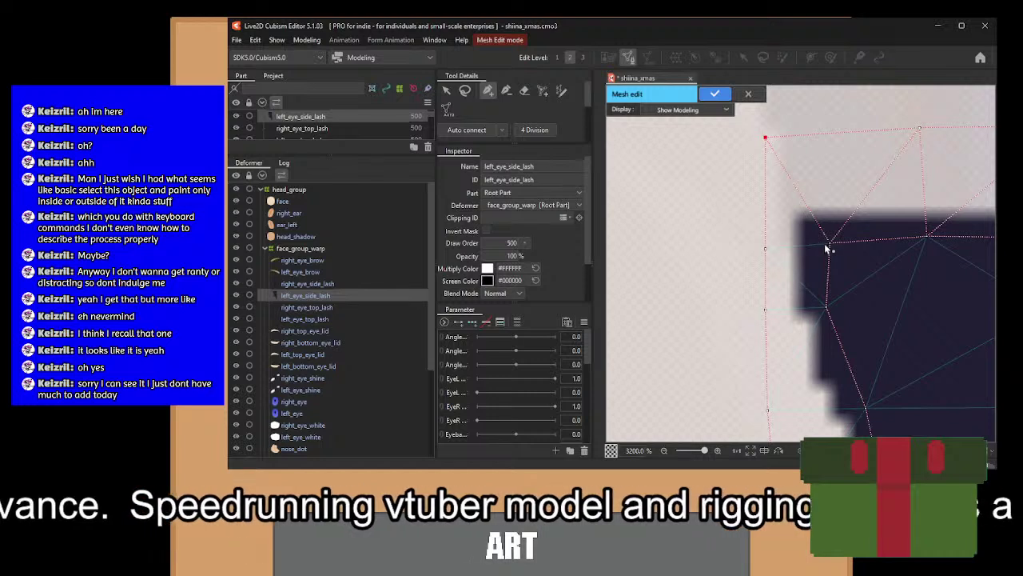
Add zigzag edges between outline and inner row down the upper part of the lash's outer edge.
click(766, 249)
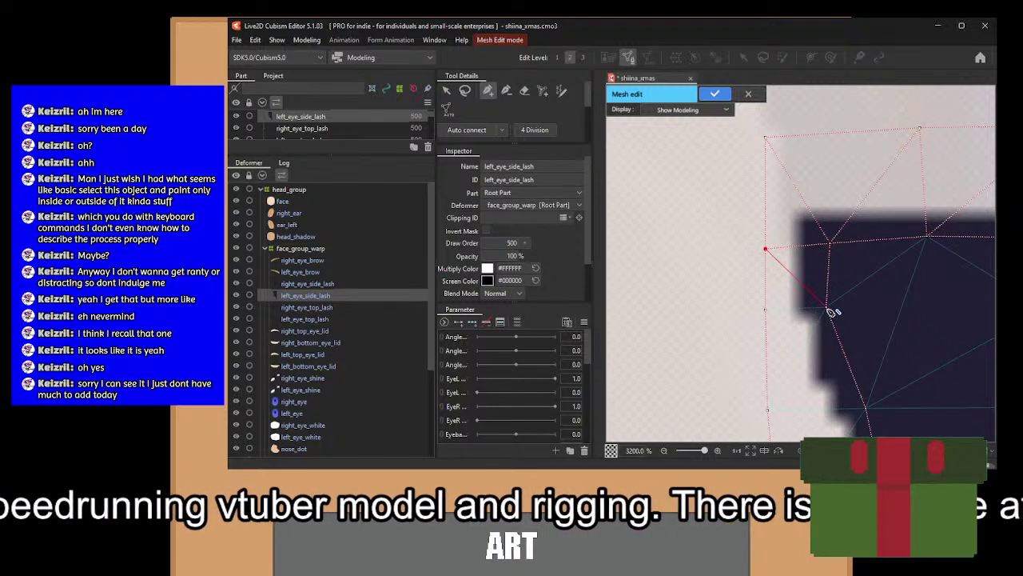
click(827, 308)
click(766, 310)
scroll(816, 320, down, 3)
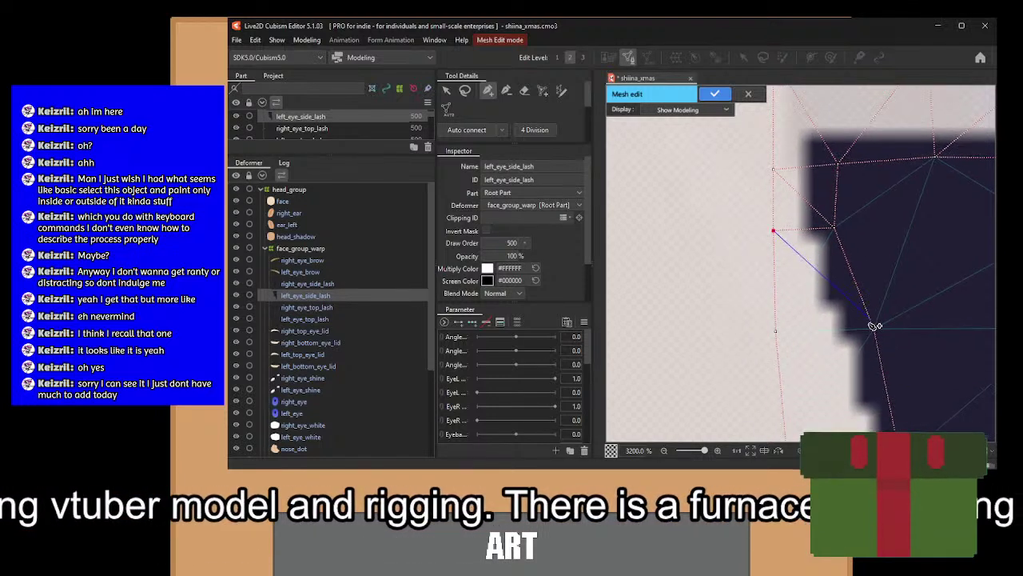
click(875, 333)
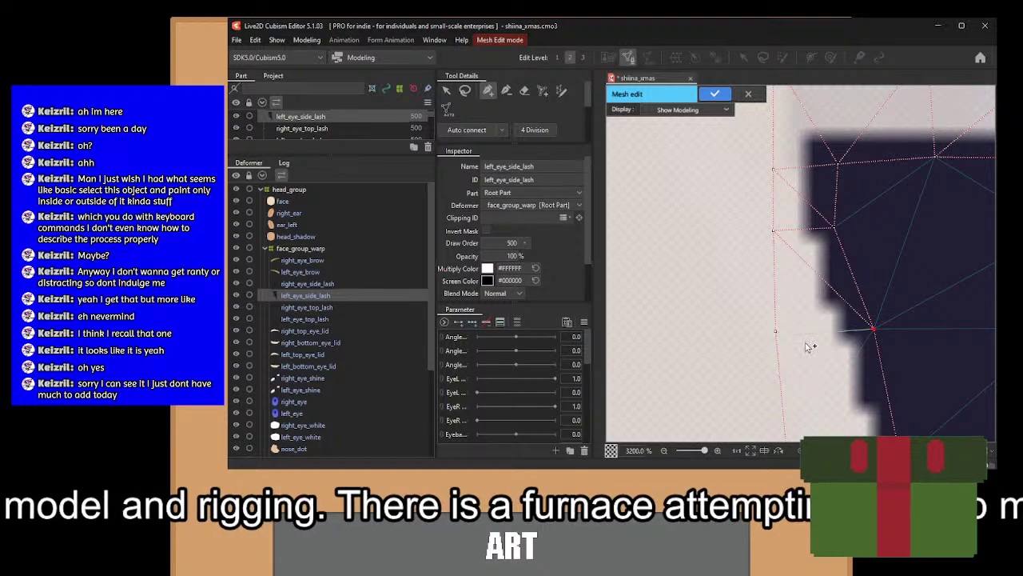
click(775, 332)
Continue the connecting edges down the outer edge and join the spike's inner point to the outline corner beyond it.
scroll(777, 331, down, 5)
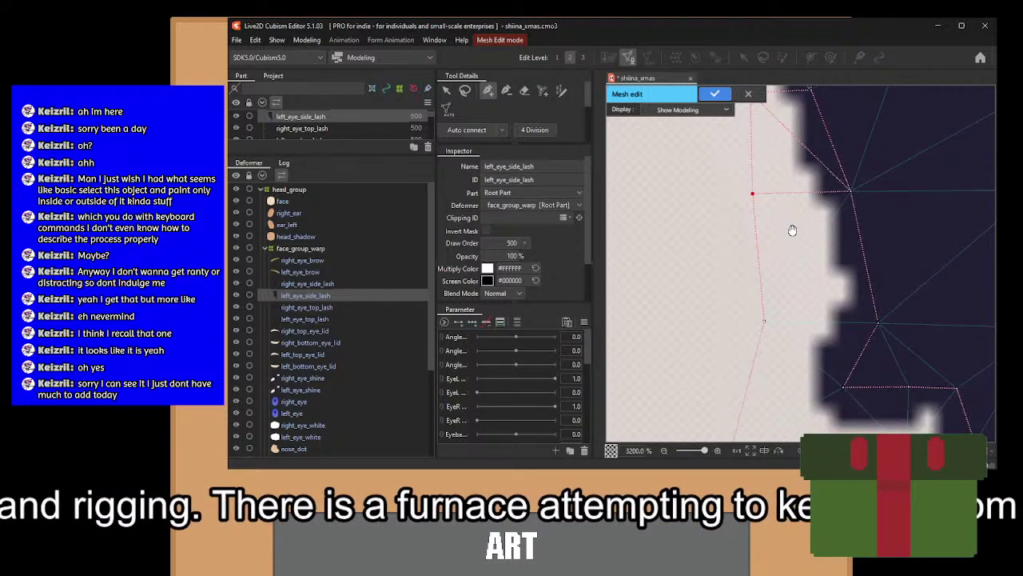
click(876, 317)
click(765, 312)
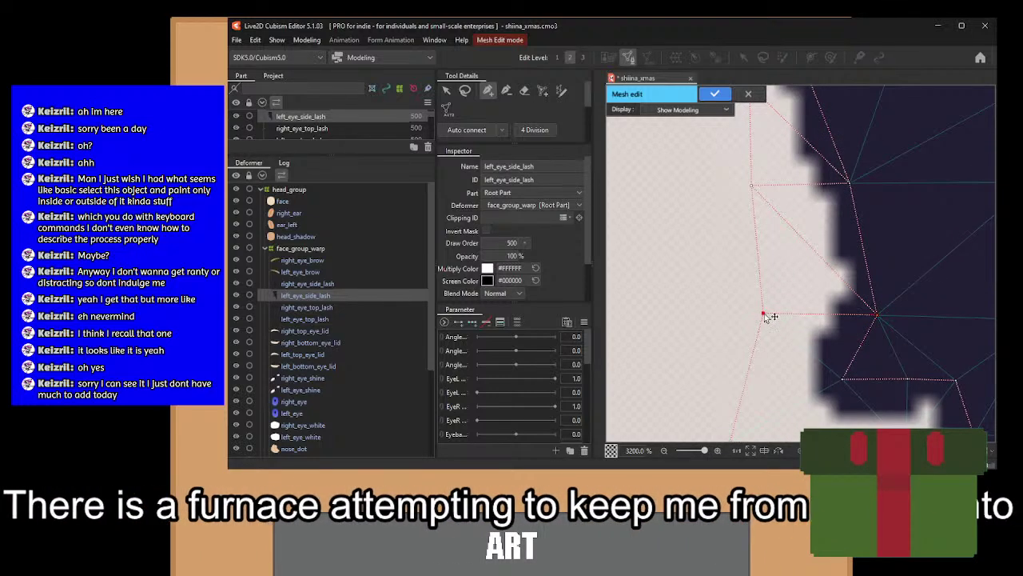
click(846, 380)
scroll(849, 243, down, 5)
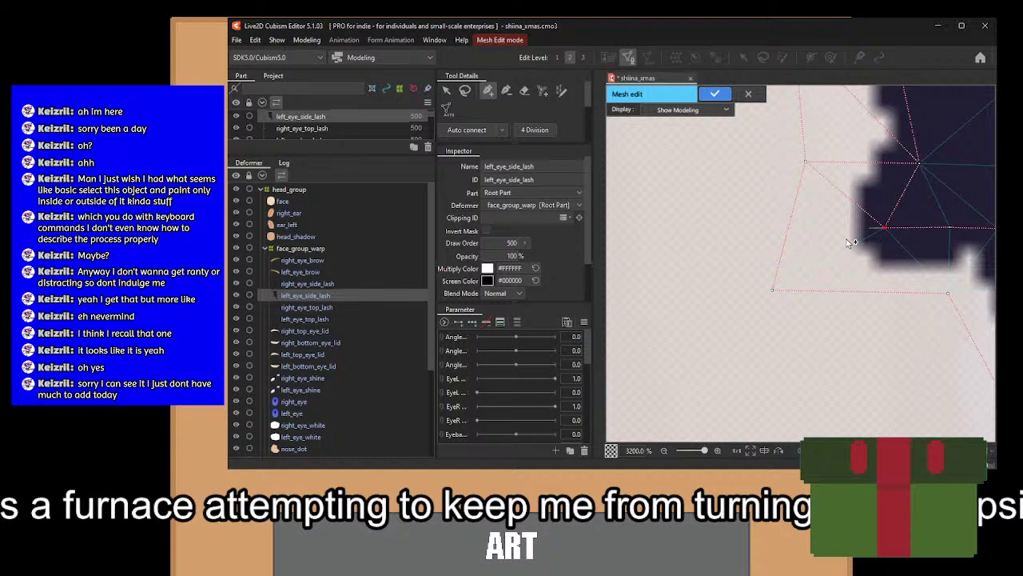
click(772, 291)
click(885, 227)
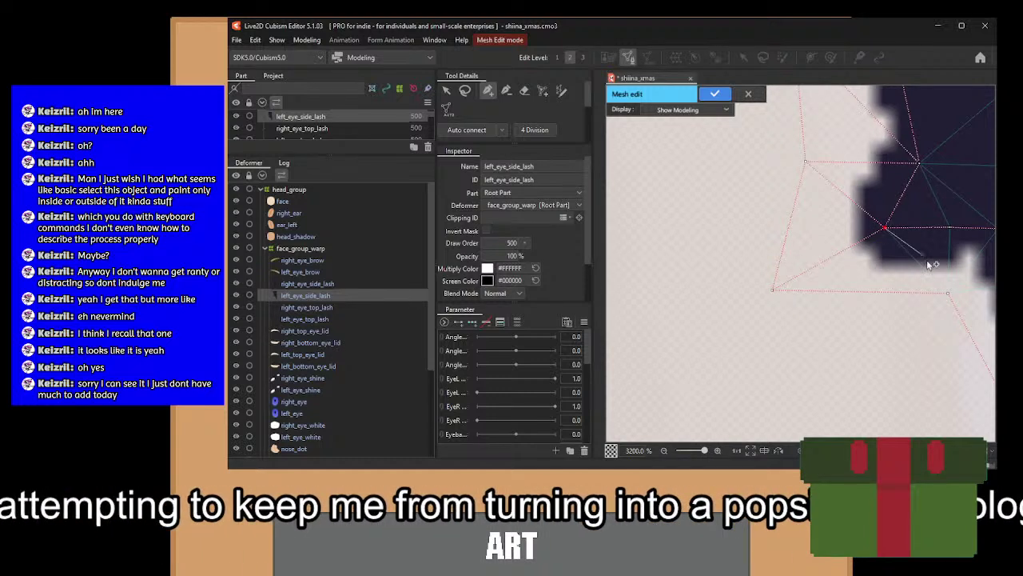
Connect the inner points along the spike's underside to the outline point beneath it and the inner point below the notch.
click(949, 294)
click(949, 229)
drag(959, 248, 834, 253)
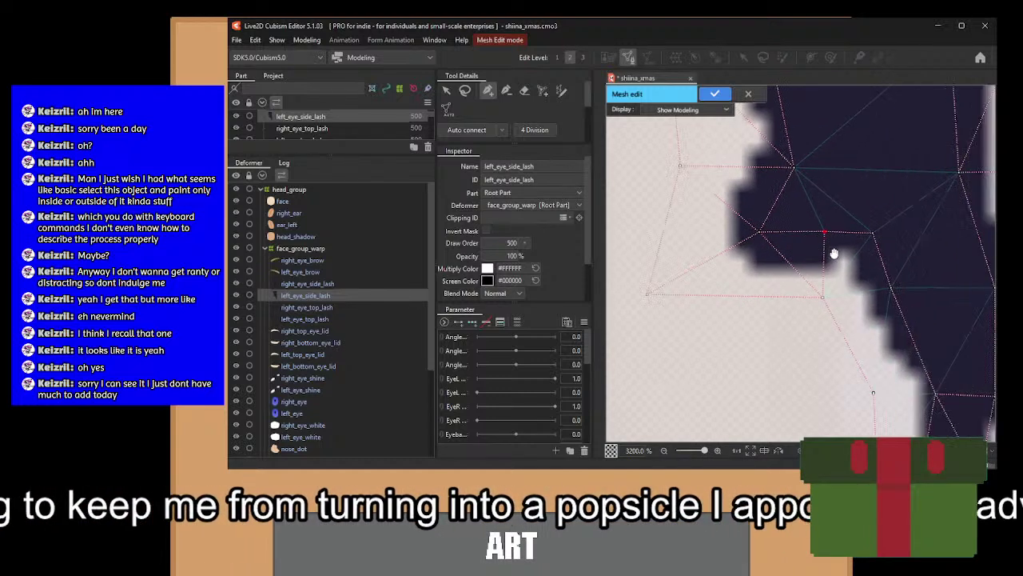
click(826, 297)
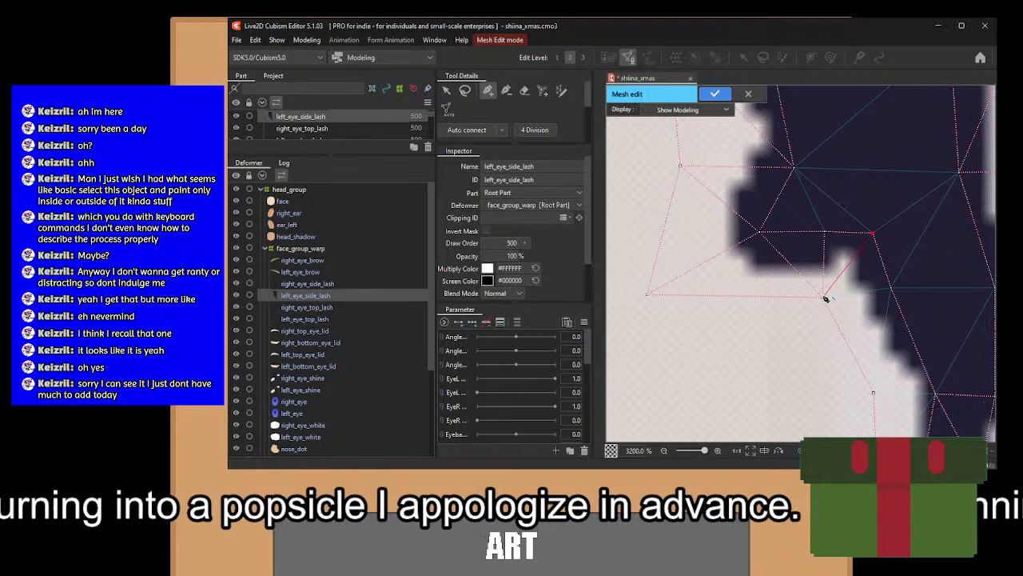
click(889, 289)
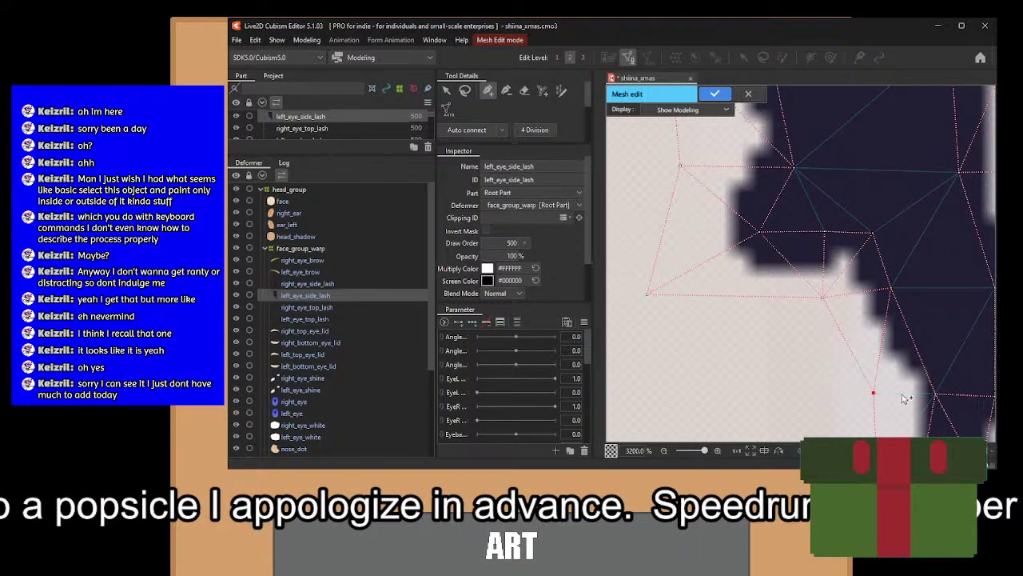
Continue the zigzag edges down the lash's lower outer edge and link the inner points across the lower tip.
drag(903, 397, 837, 318)
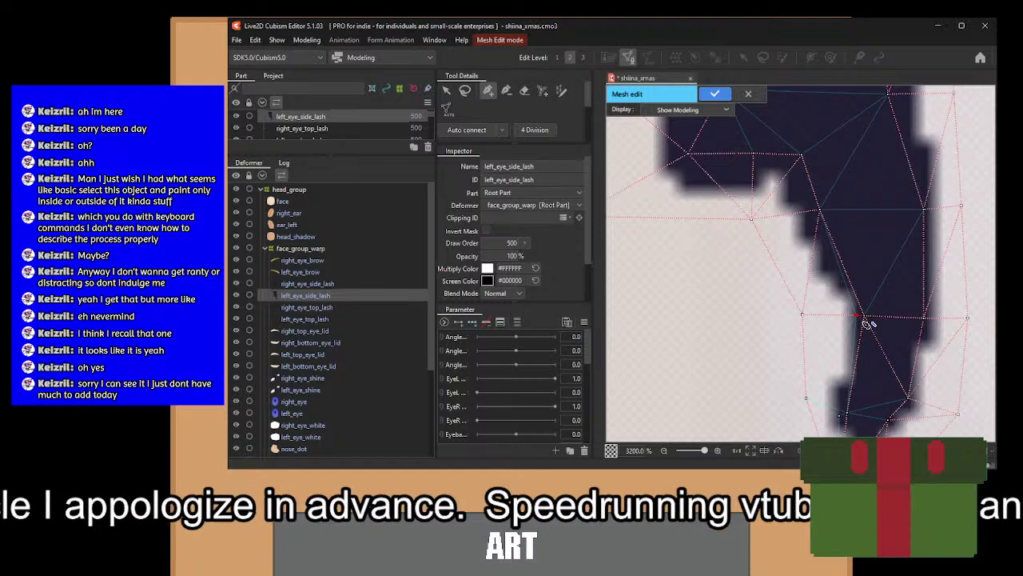
click(806, 398)
drag(848, 408, 864, 304)
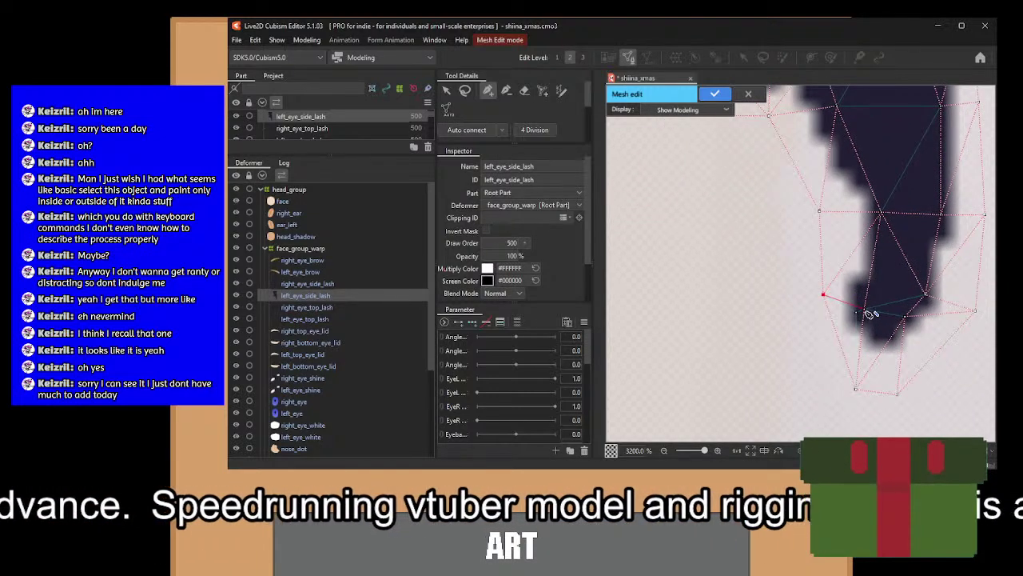
click(864, 308)
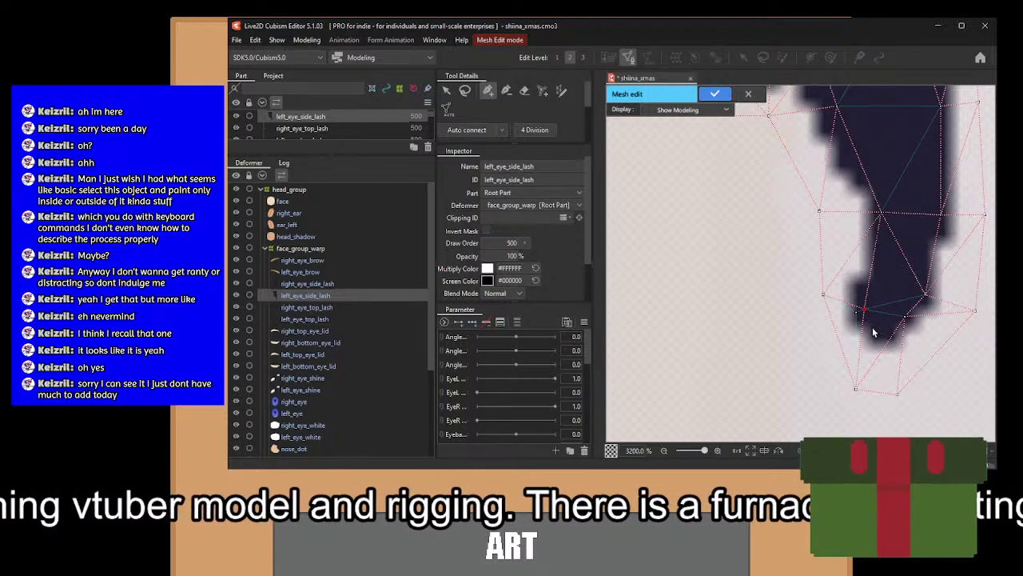
click(904, 318)
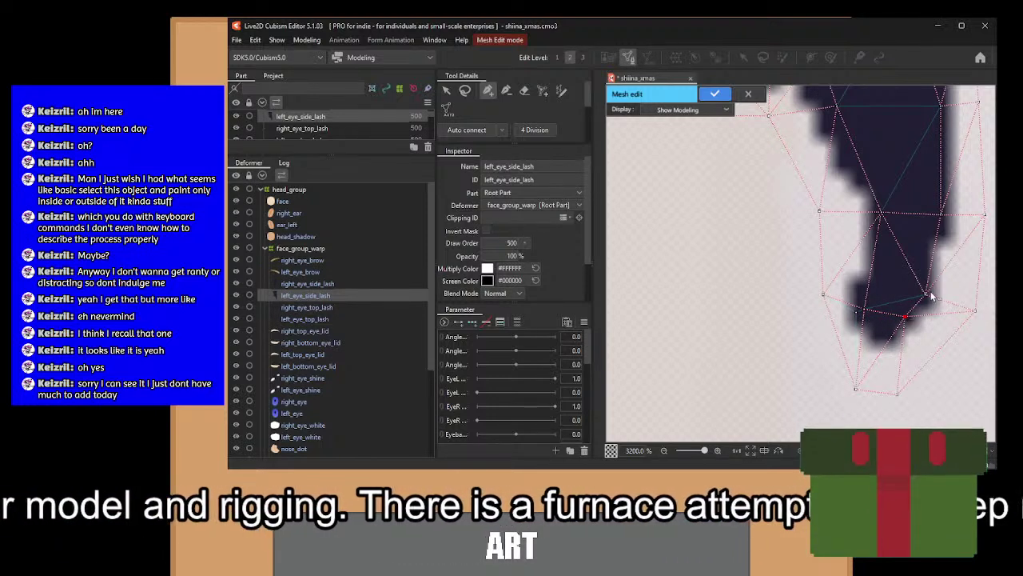
click(864, 309)
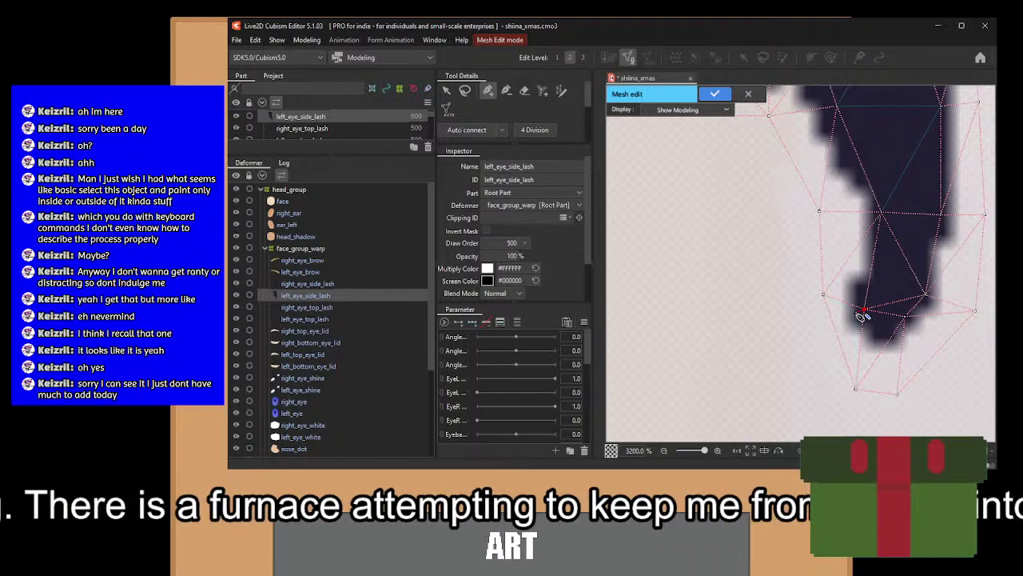
click(504, 92)
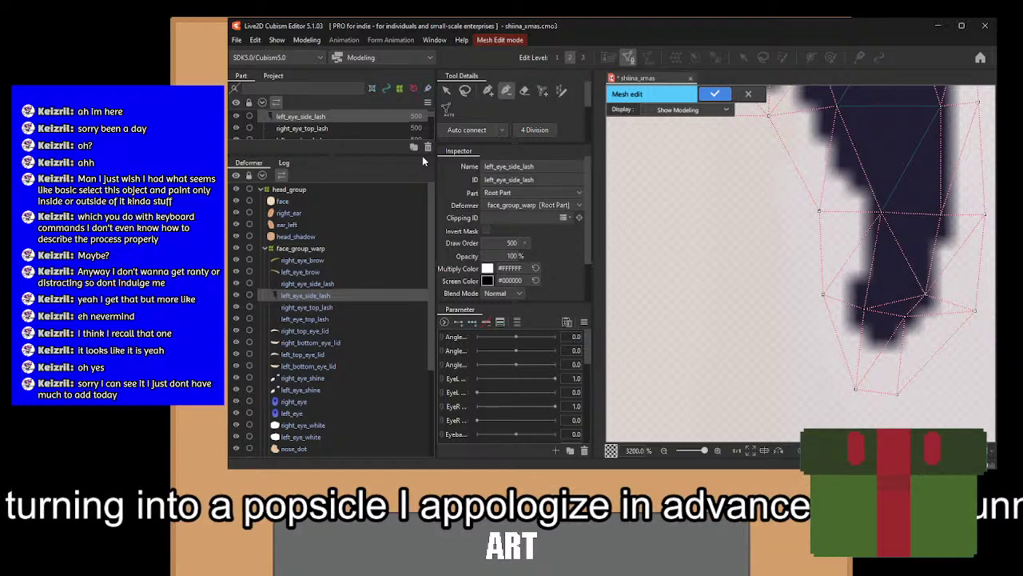
Add interior edges across the lash from above the lower tip up to the inner points at the spike's base.
click(487, 92)
drag(896, 222, 839, 366)
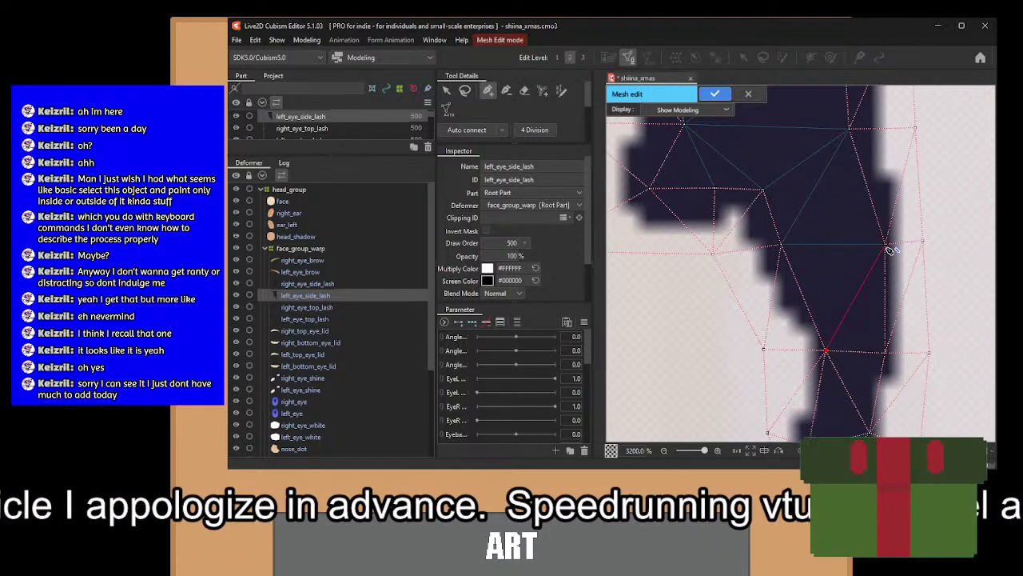
drag(888, 247, 813, 331)
click(837, 237)
click(751, 296)
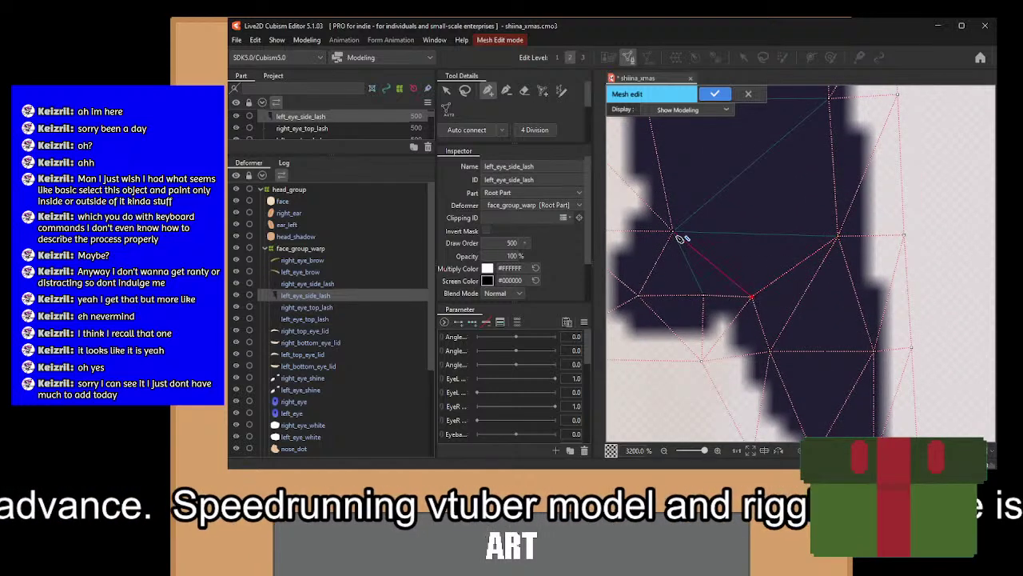
click(675, 234)
click(703, 295)
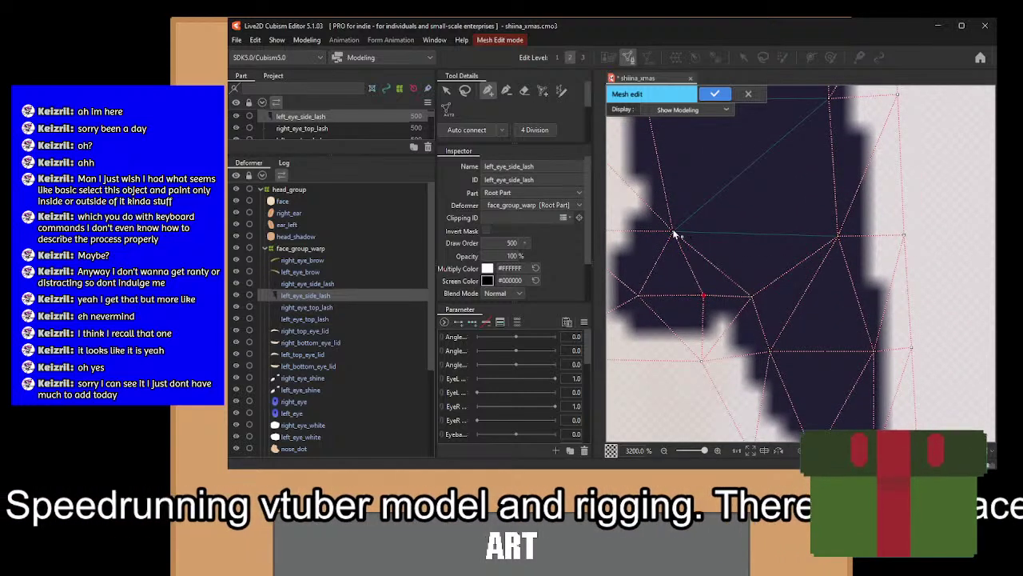
Add zigzag edges across the lash's wide interior from above the spike up to the middle point of the top inner row.
drag(843, 240, 811, 354)
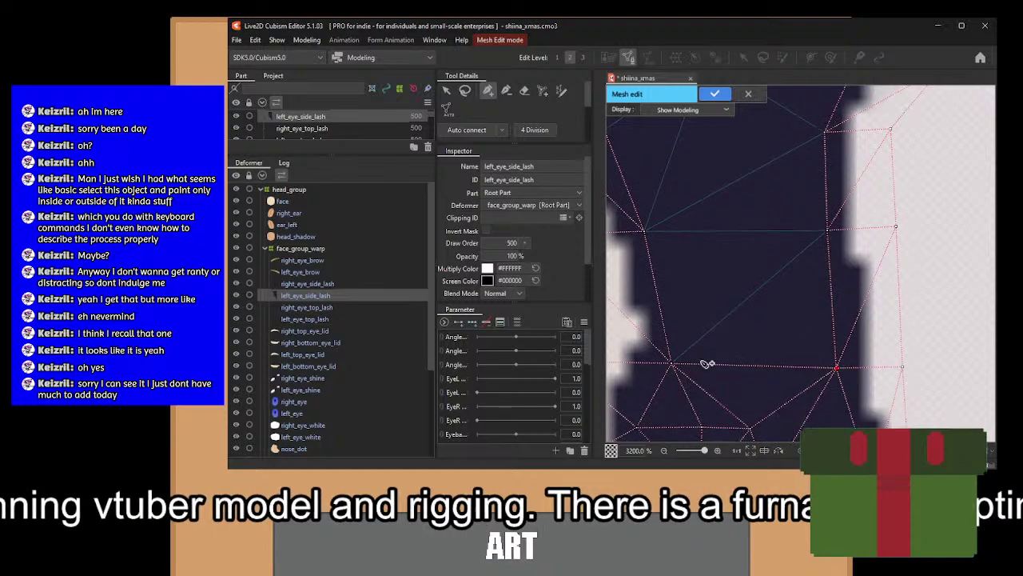
click(672, 364)
click(828, 230)
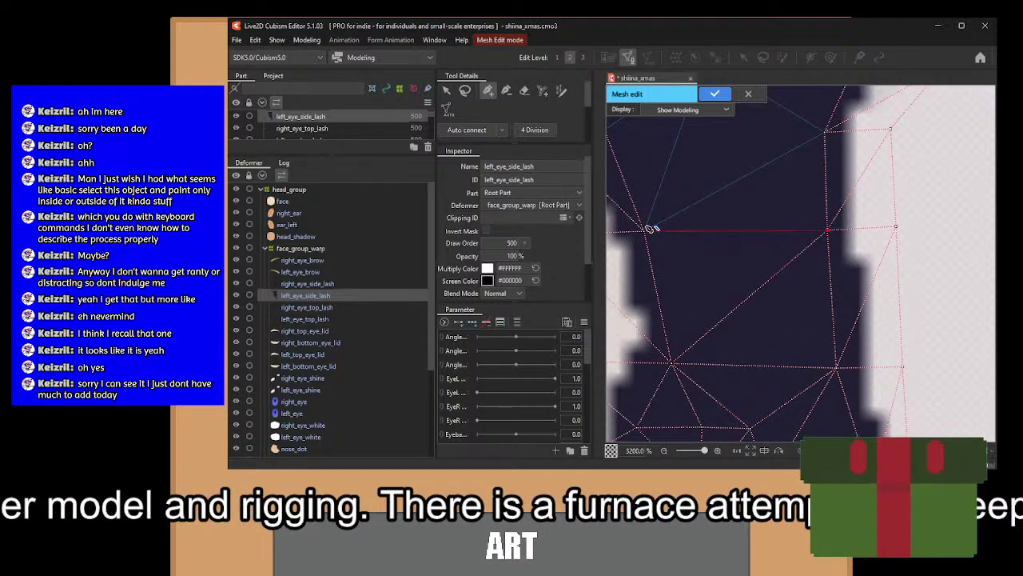
click(645, 230)
drag(819, 149, 815, 248)
click(822, 231)
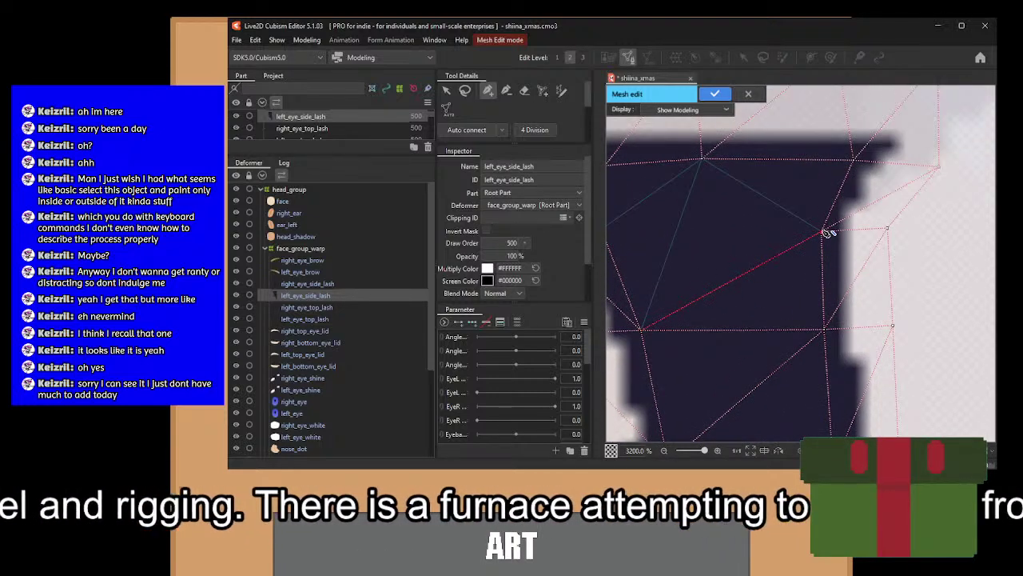
click(700, 161)
Join the top row's middle point to the inner points on the upper outer side, then apply the mesh edit.
drag(689, 209, 845, 240)
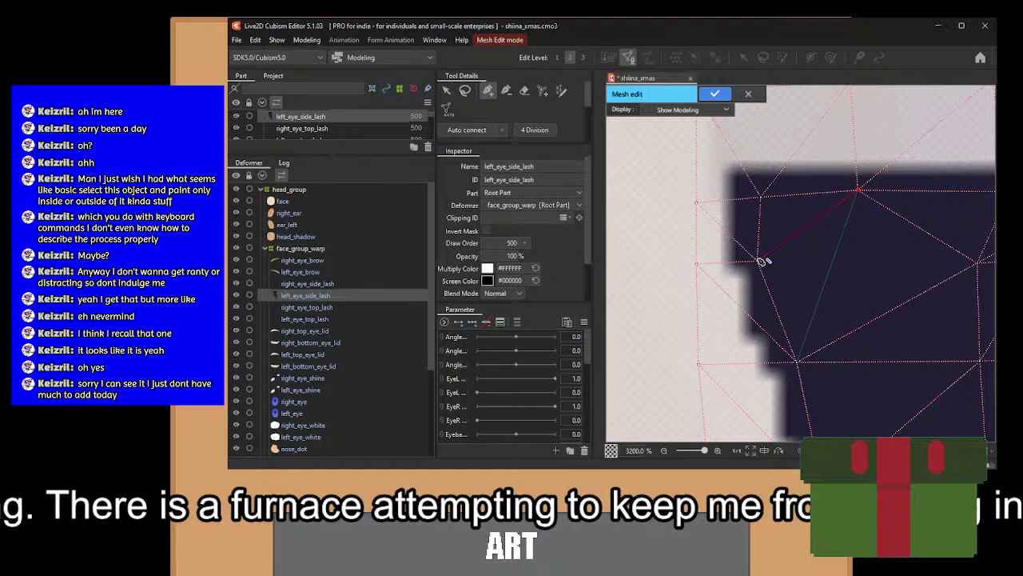
drag(764, 261, 857, 190)
drag(797, 361, 841, 303)
scroll(841, 302, down, 5)
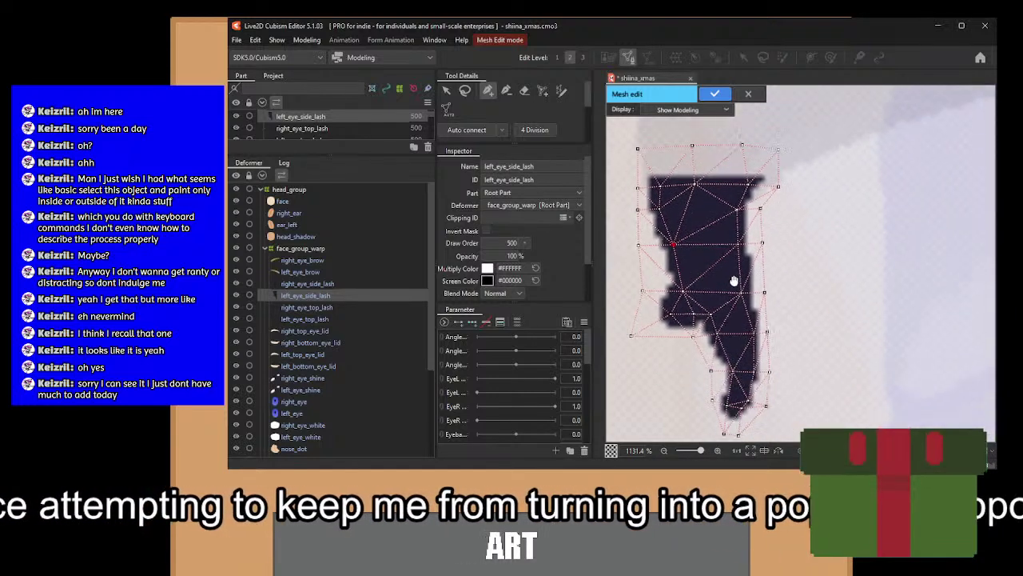
scroll(818, 312, down, 2)
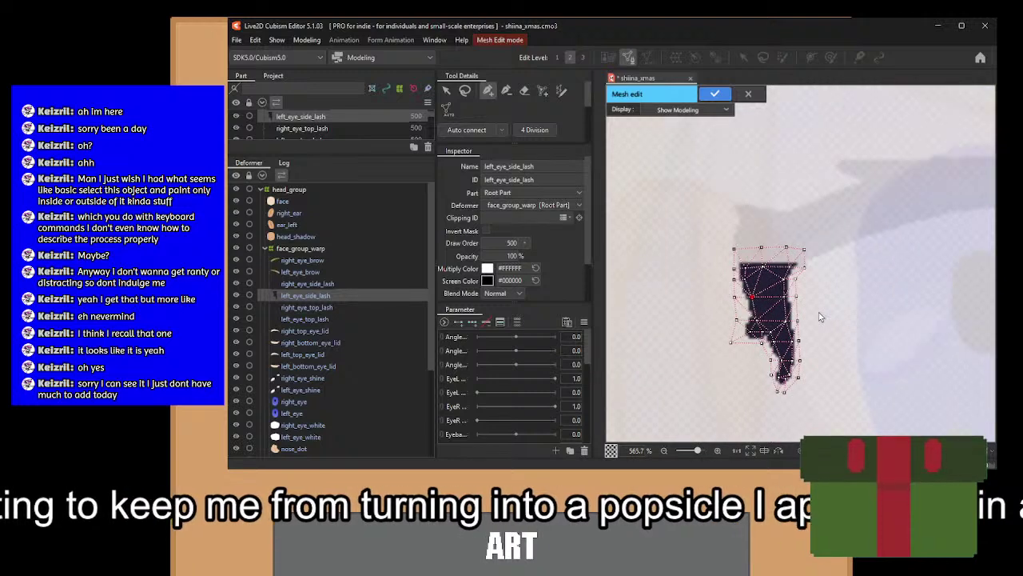
click(717, 93)
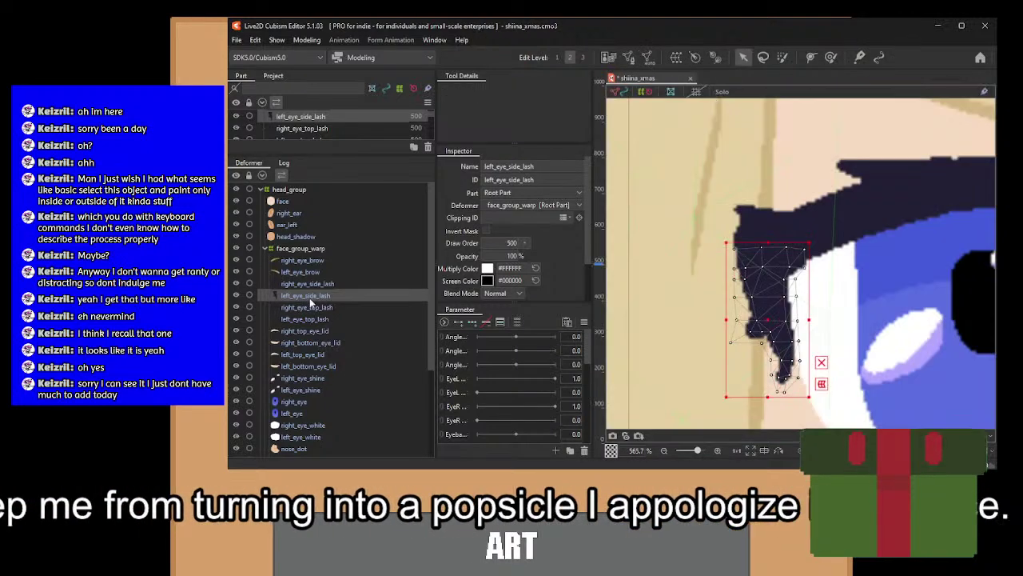
Delete right_eye_side_lash and duplicate the meshed left_eye_side_lash to replace it.
click(318, 285)
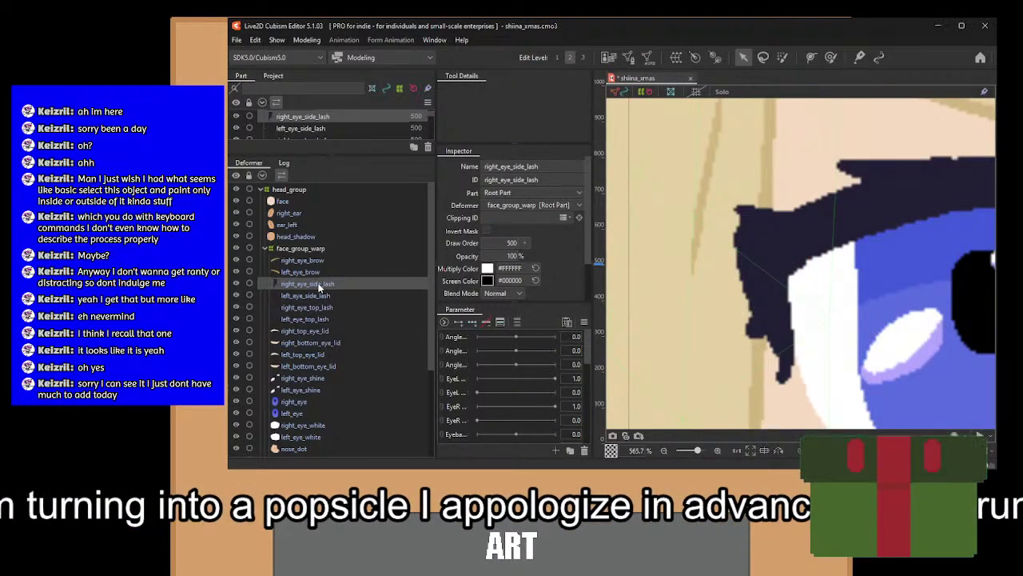
key(Delete)
click(306, 285)
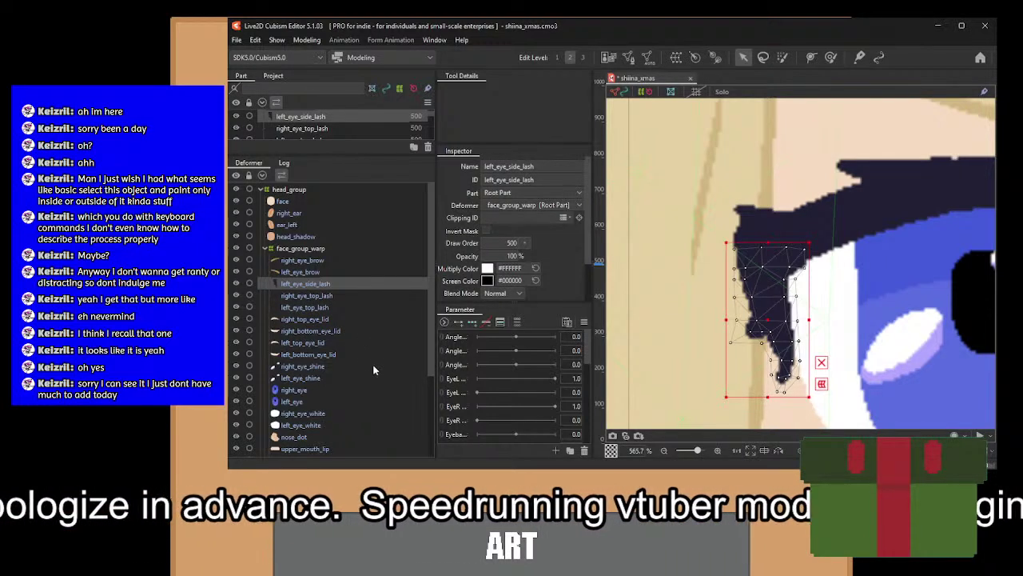
key(ctrl+d)
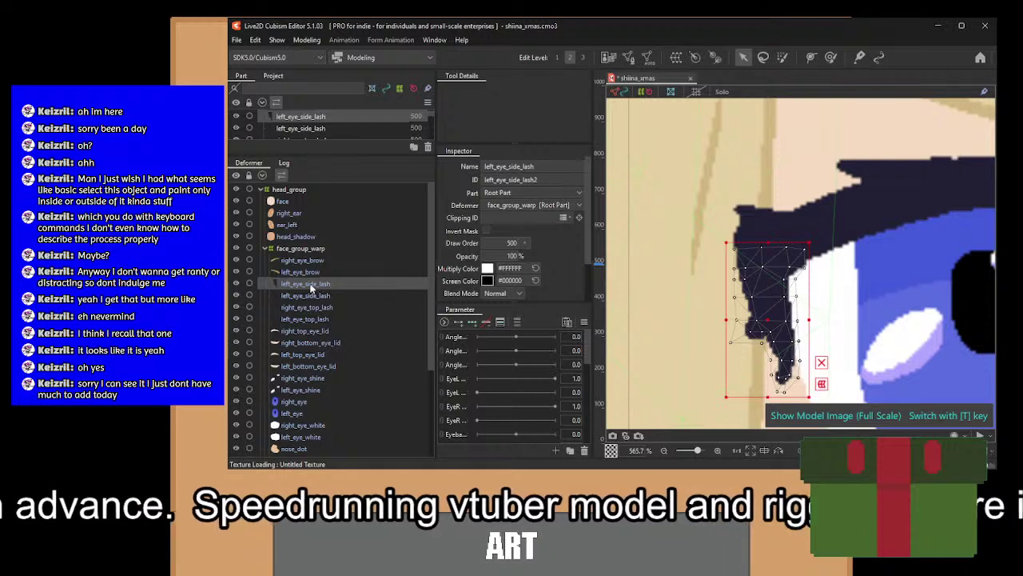
click(309, 285)
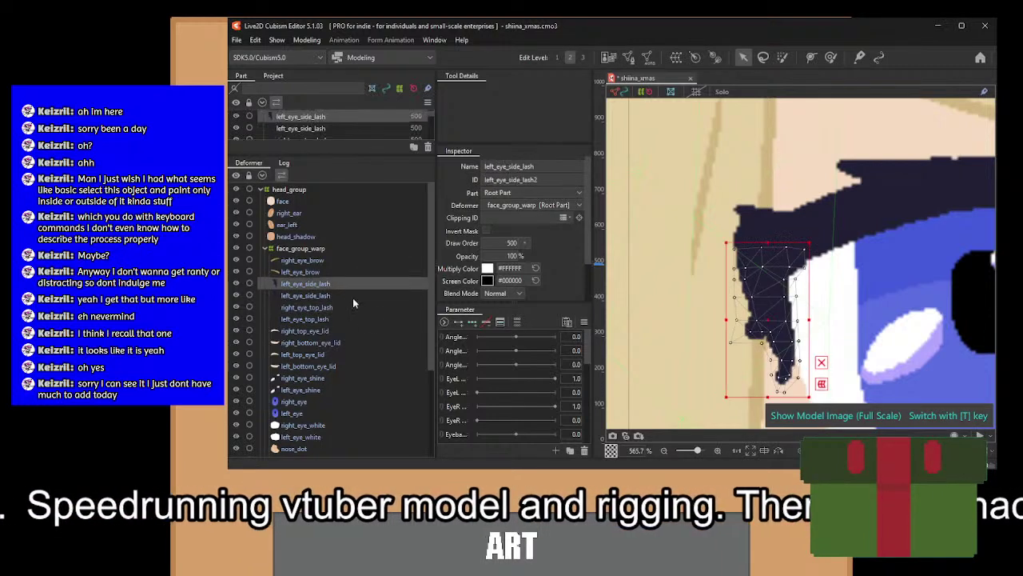
Set the duplicated lash's ID to right_eye_side_lash.
double_click(569, 179)
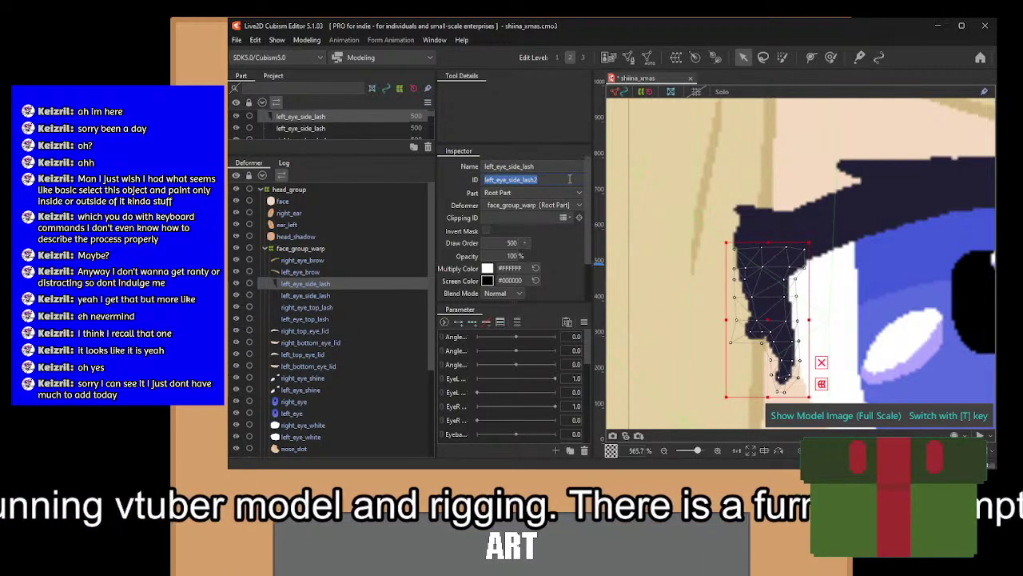
text(right_eye)
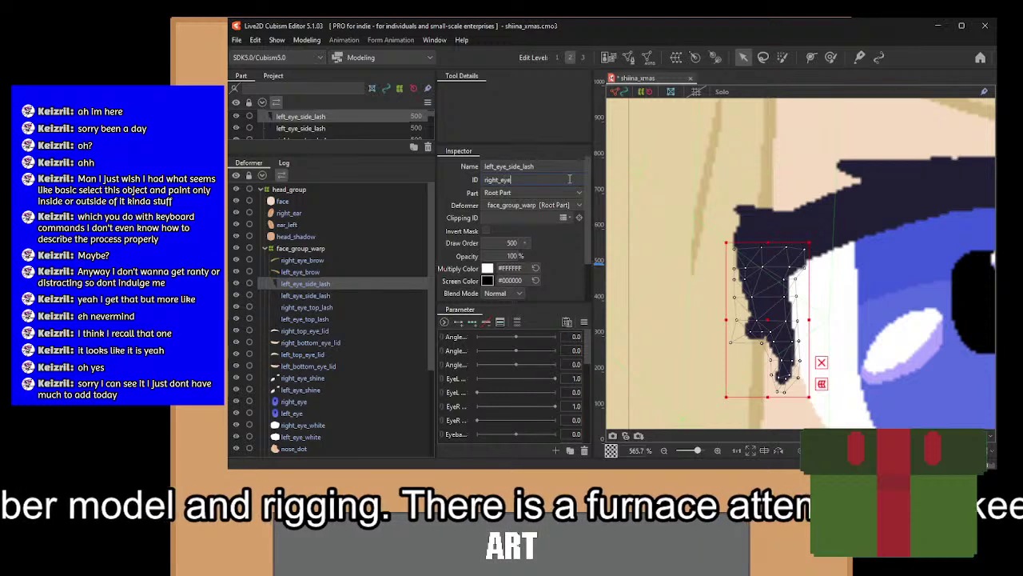
text(_side_lash)
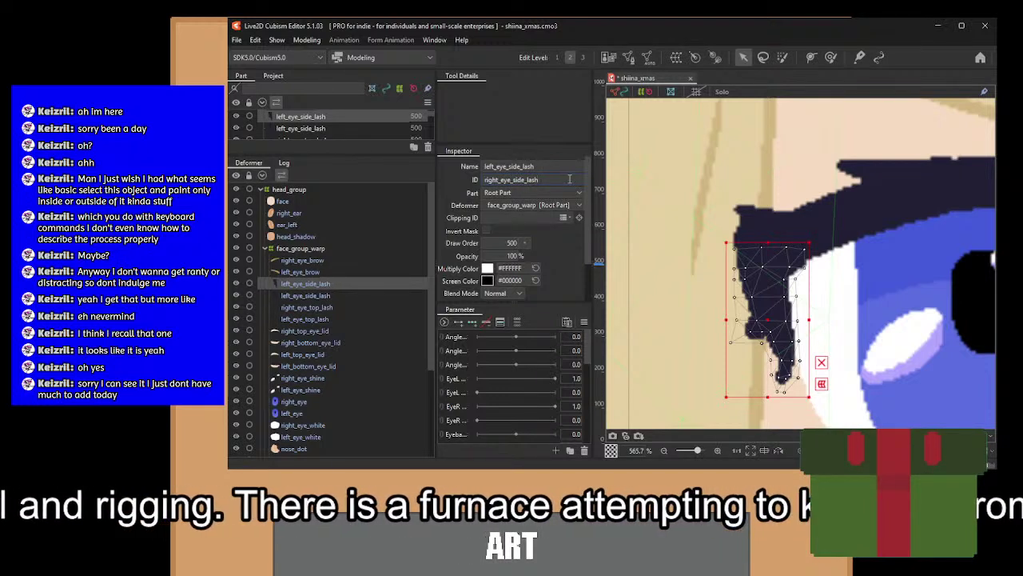
key(Return)
key(ctrl+c)
Try to set the duplicated lash's name to right_eye_side_lash as well.
click(559, 168)
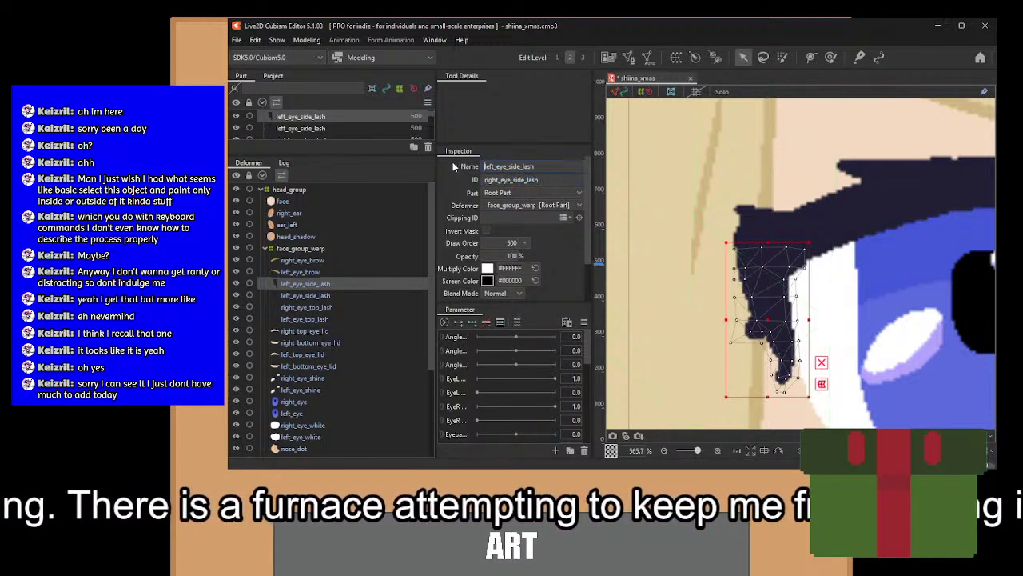
drag(566, 166, 402, 158)
key(ctrl+v)
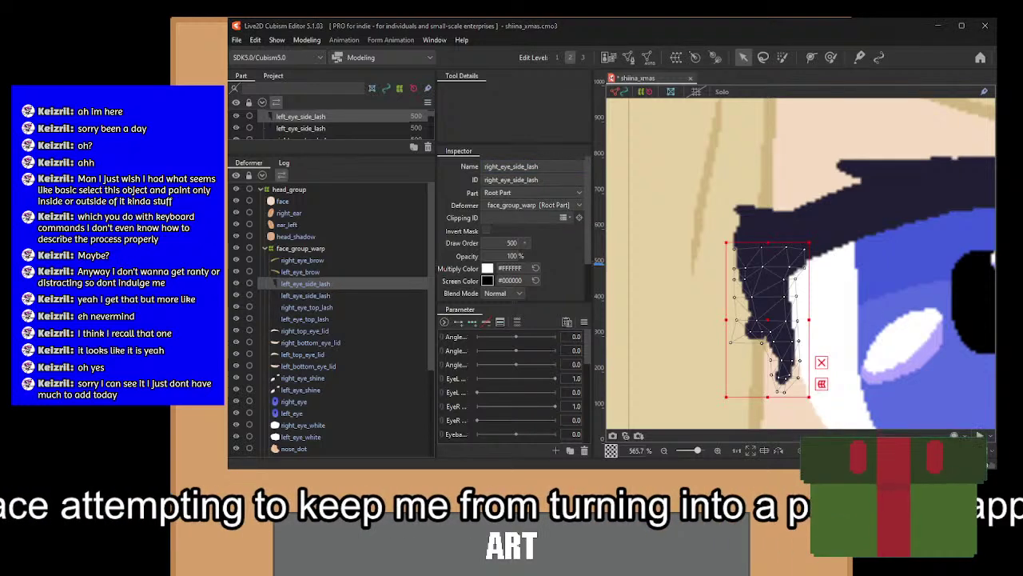
key(ctrl+z)
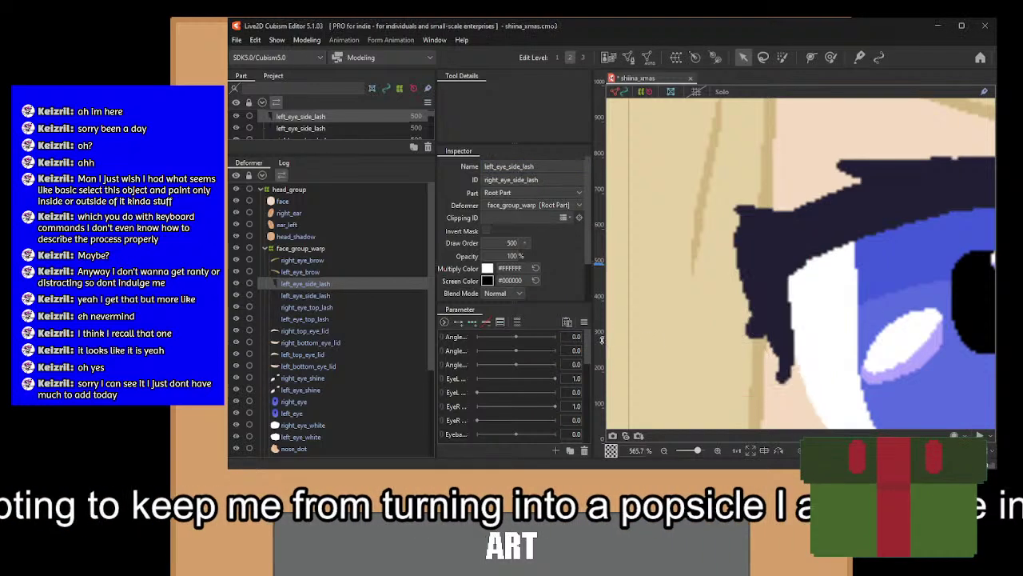
scroll(856, 327, down, 6)
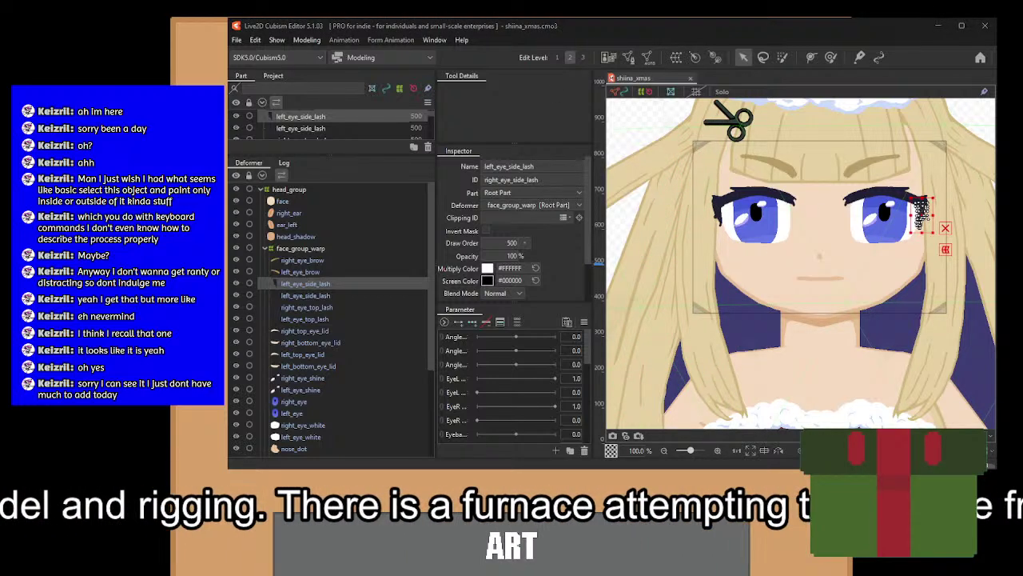
Switch to Aseprite and paste the copied character artwork into a new 1400 × 1594 transparent RGBA sprite.
key(alt+Tab)
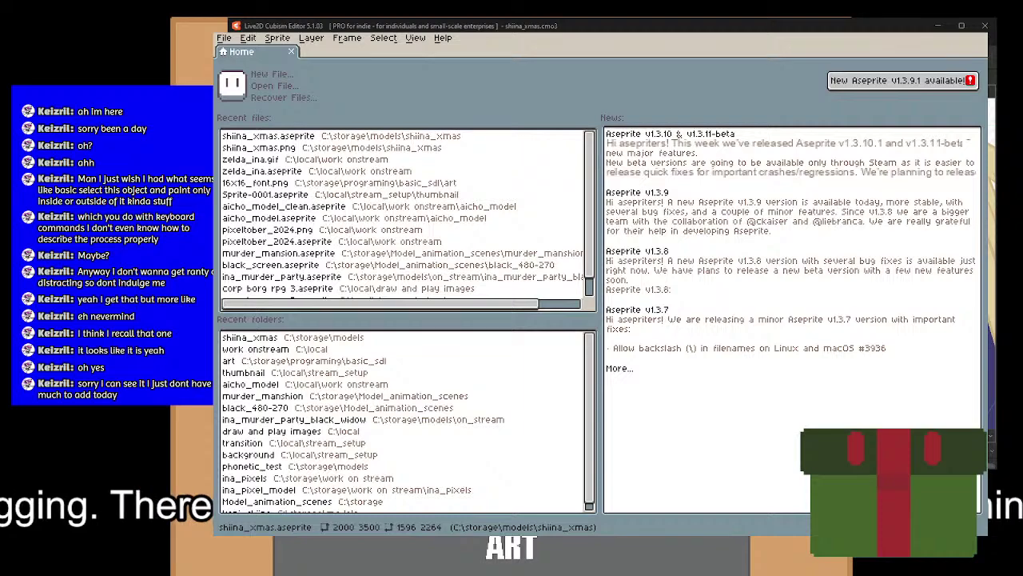
key(ctrl+n)
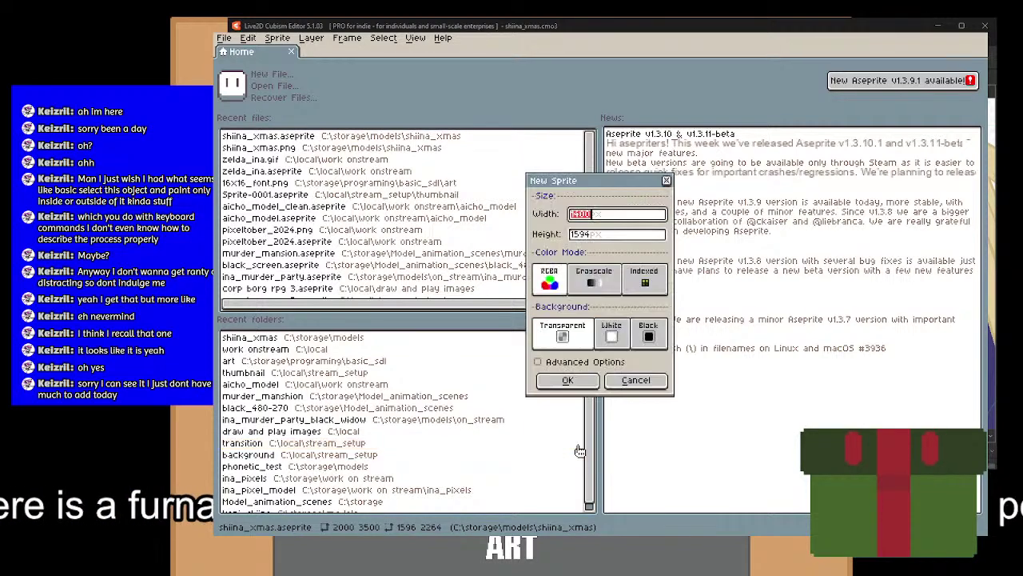
key(Return)
key(ctrl+v)
Examine the face in the pasted character artwork up close, then switch back to Live2D Cubism Editor.
scroll(613, 194, up, 10)
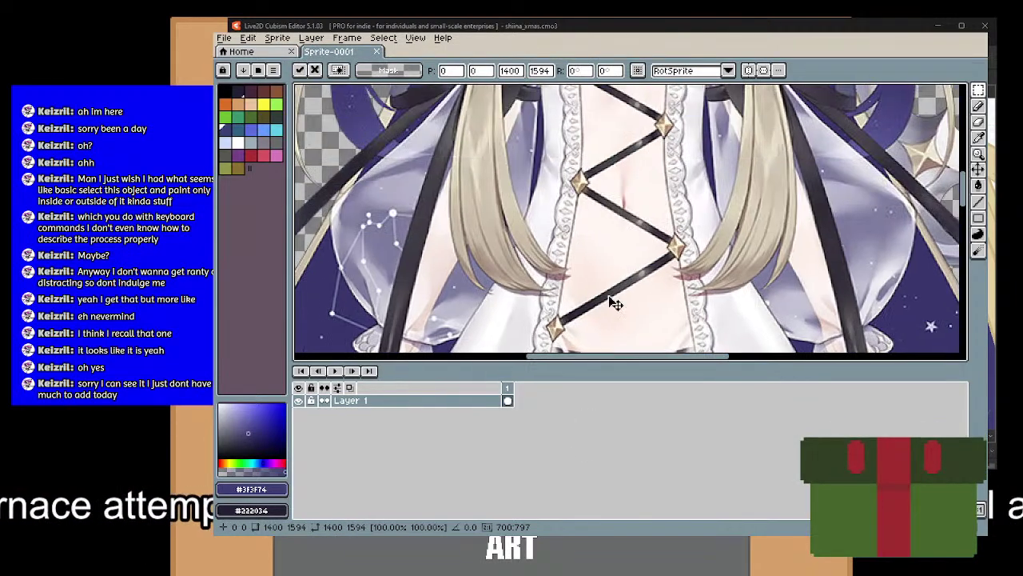
scroll(635, 280, up, 4)
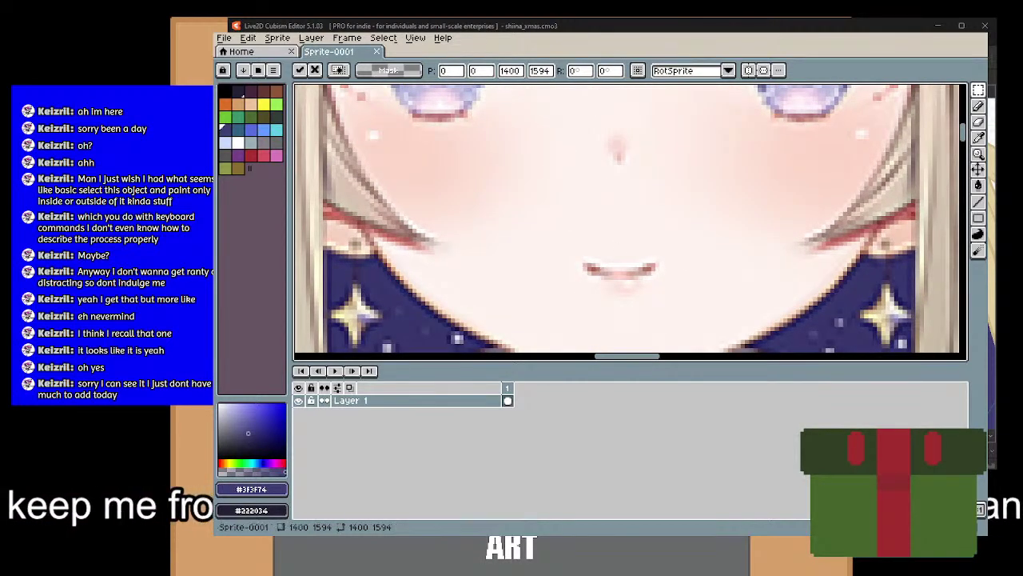
key(alt+Tab)
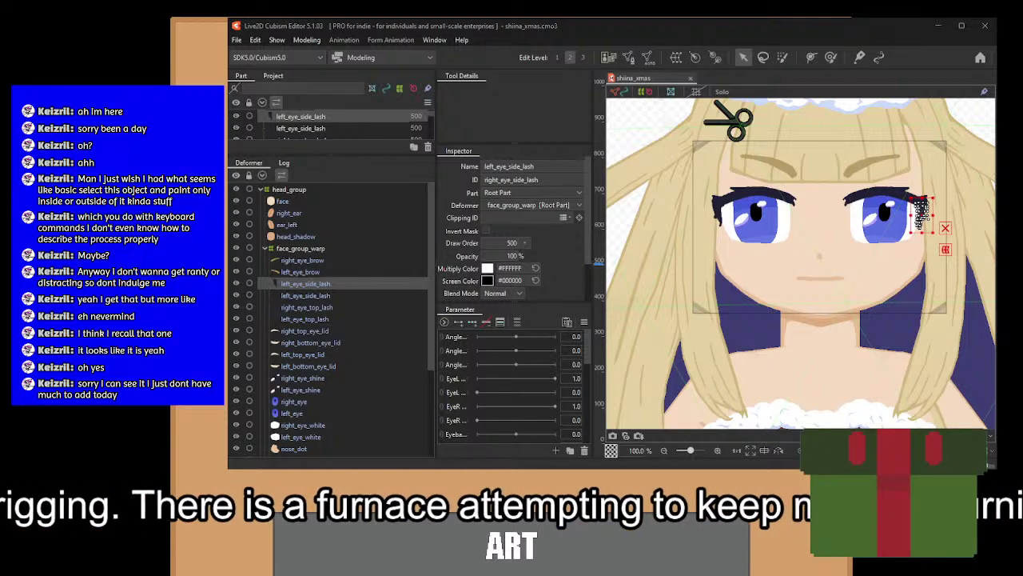
Select the upper_mouth_lip part on the character's face and open its mesh for manual editing.
scroll(694, 272, up, 5)
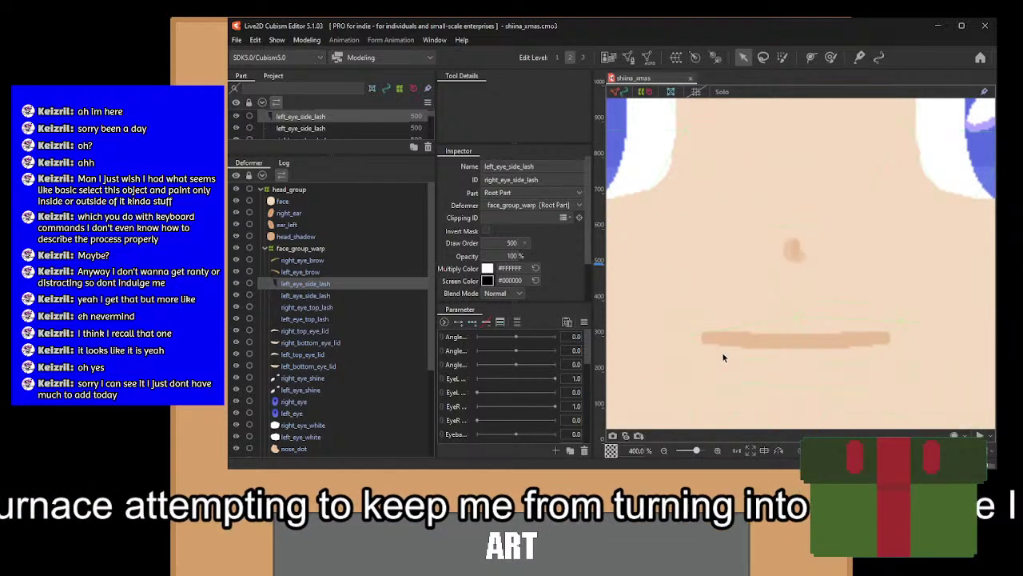
click(784, 347)
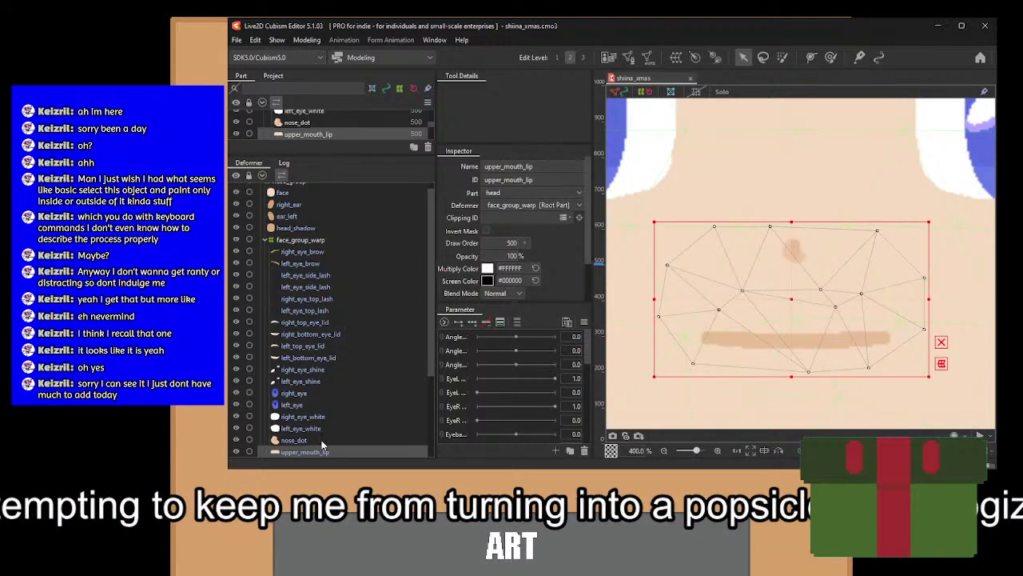
scroll(323, 415, down, 3)
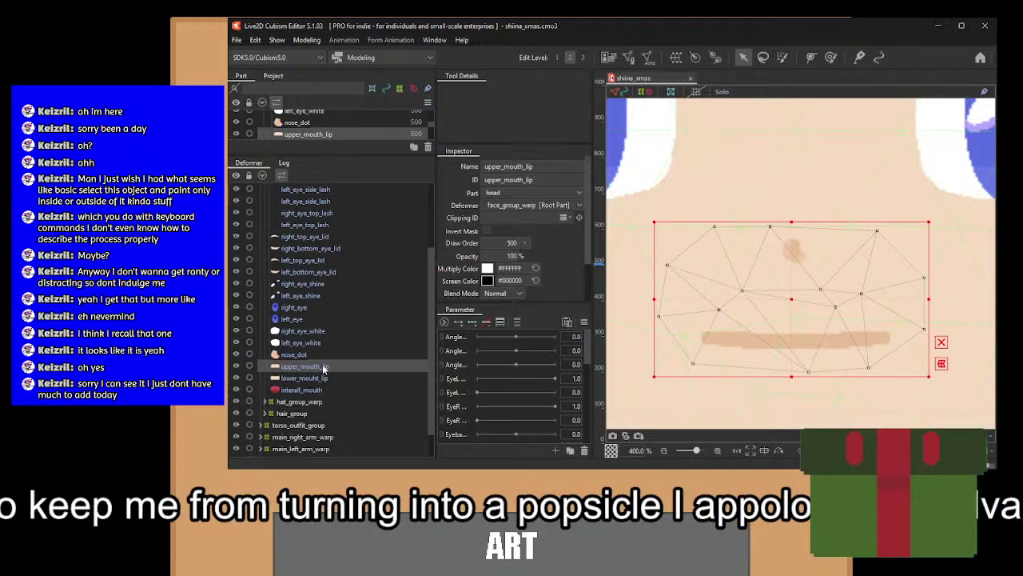
scroll(743, 339, up, 2)
drag(781, 331, 751, 246)
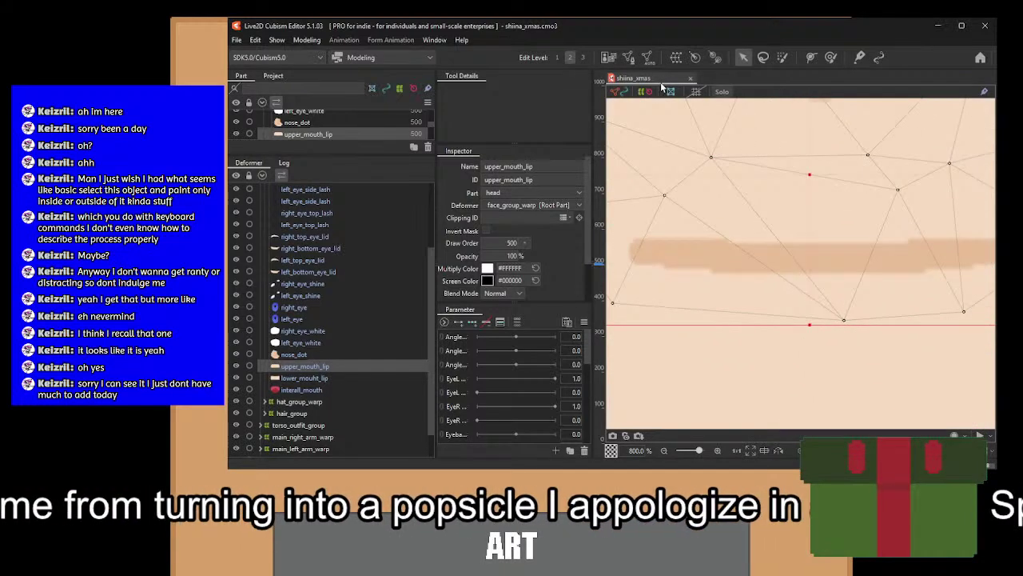
click(628, 57)
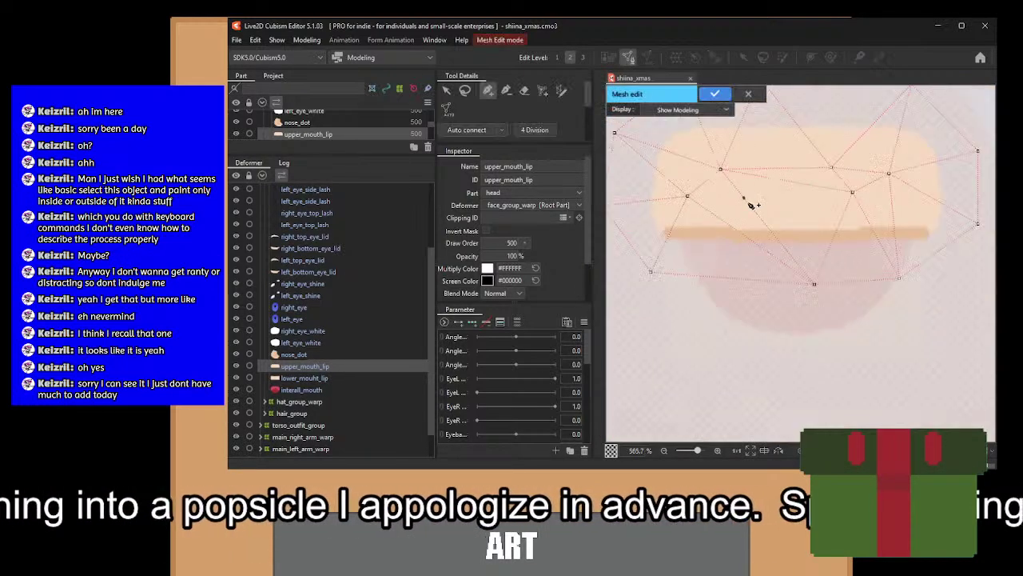
Erase the entire existing mesh of upper_mouth_lip.
scroll(751, 205, down, 2)
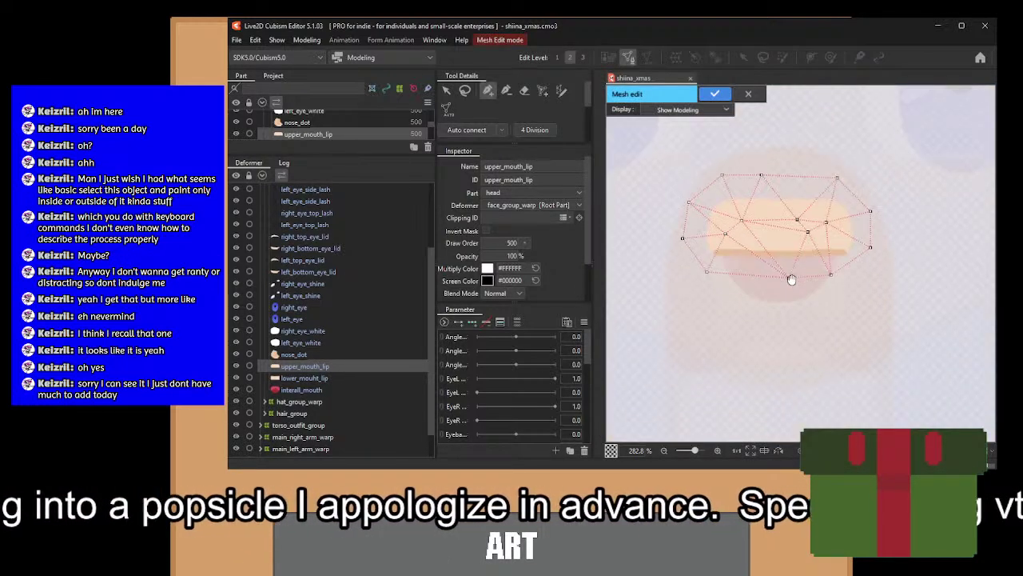
click(525, 91)
mouse_move(775, 249)
mouse_down()
mouse_move(724, 237)
mouse_move(840, 267)
mouse_up()
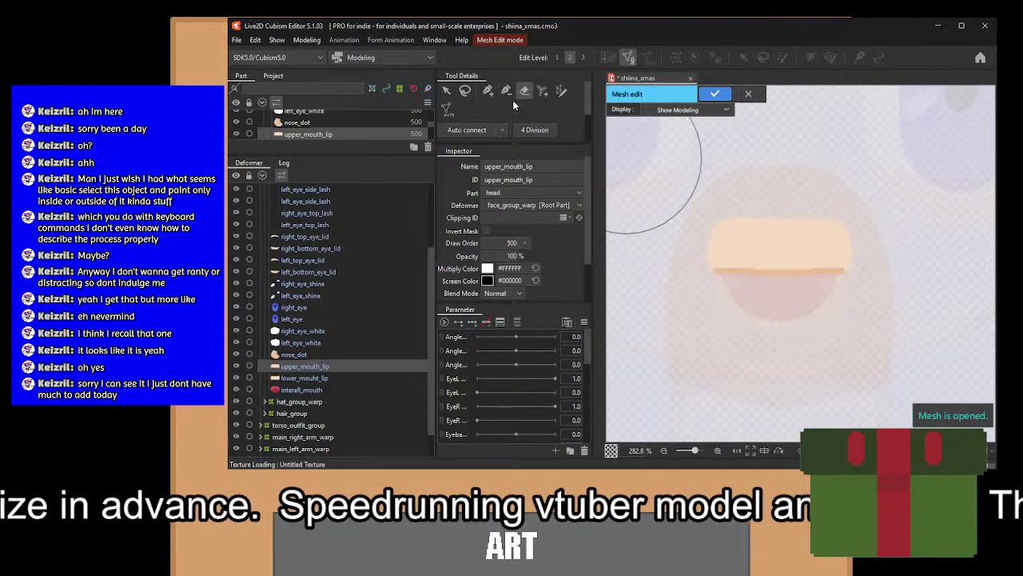
Place a row of connected vertices just below the lip line, from its middle towards the right corner of the mouth.
click(488, 84)
scroll(780, 292, up, 1)
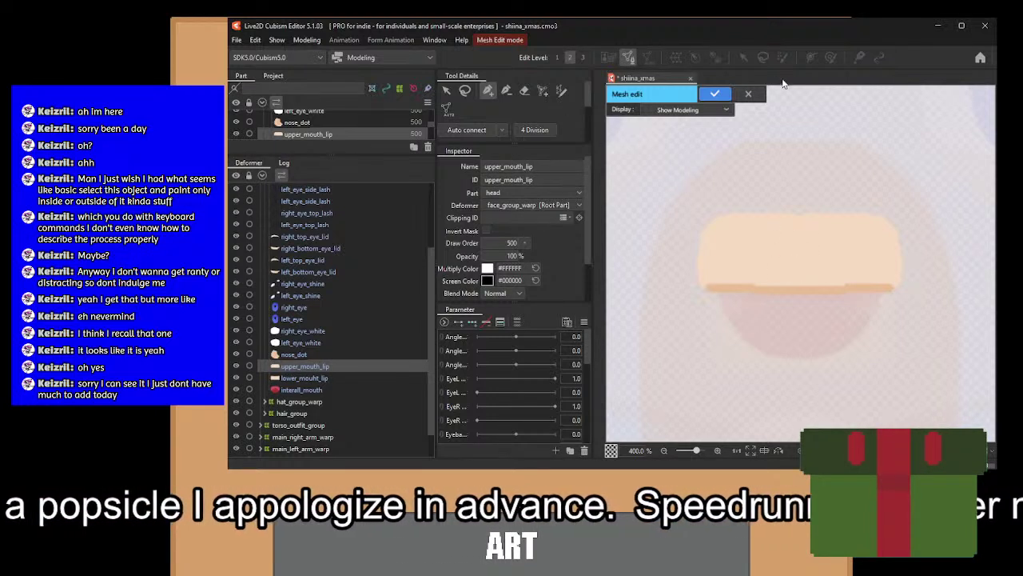
scroll(721, 304, up, 3)
drag(721, 302, 681, 332)
scroll(684, 332, down, 2)
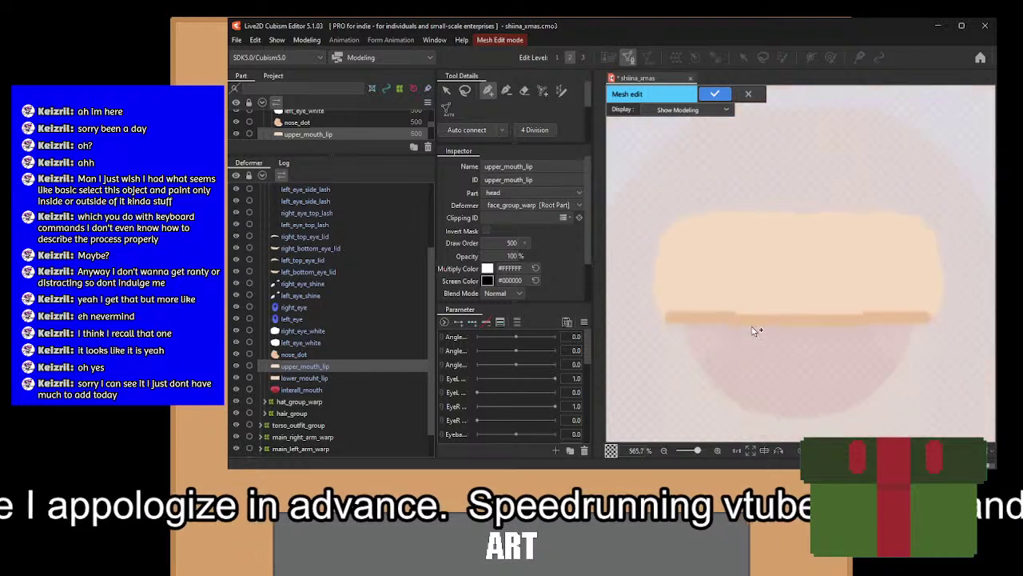
scroll(779, 330, down, 2)
scroll(785, 328, up, 3)
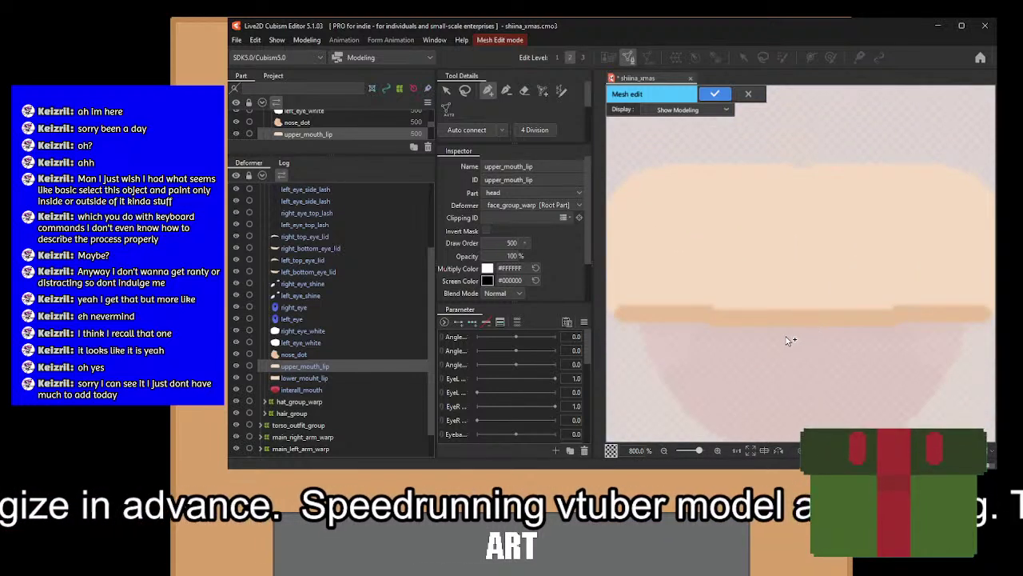
click(769, 337)
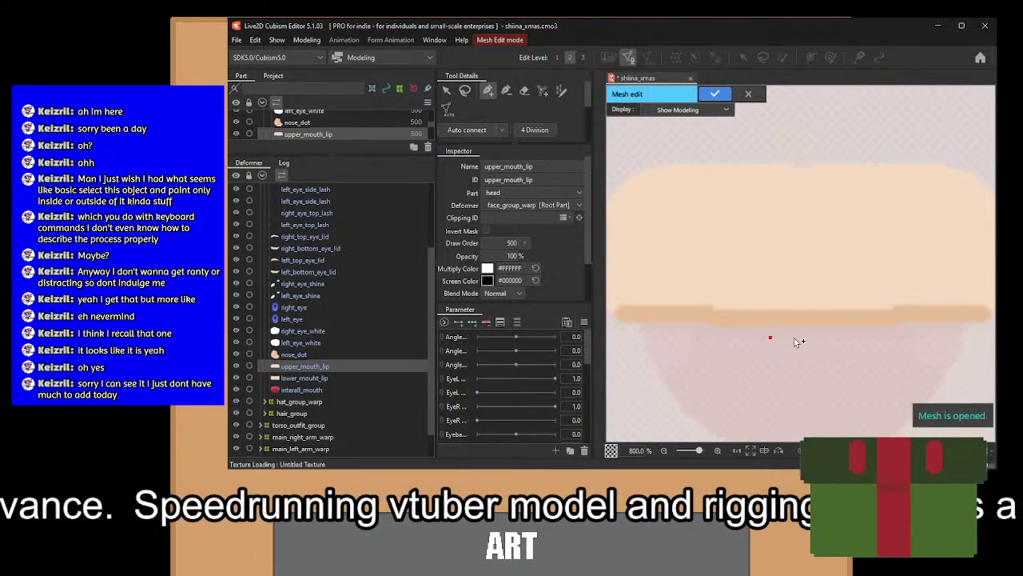
click(867, 337)
drag(907, 340, 825, 342)
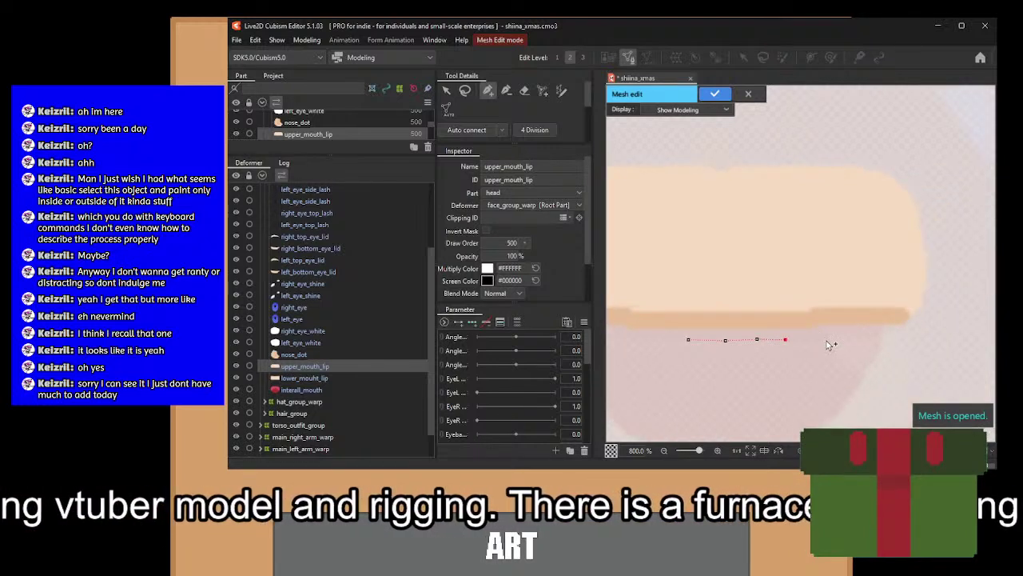
click(826, 340)
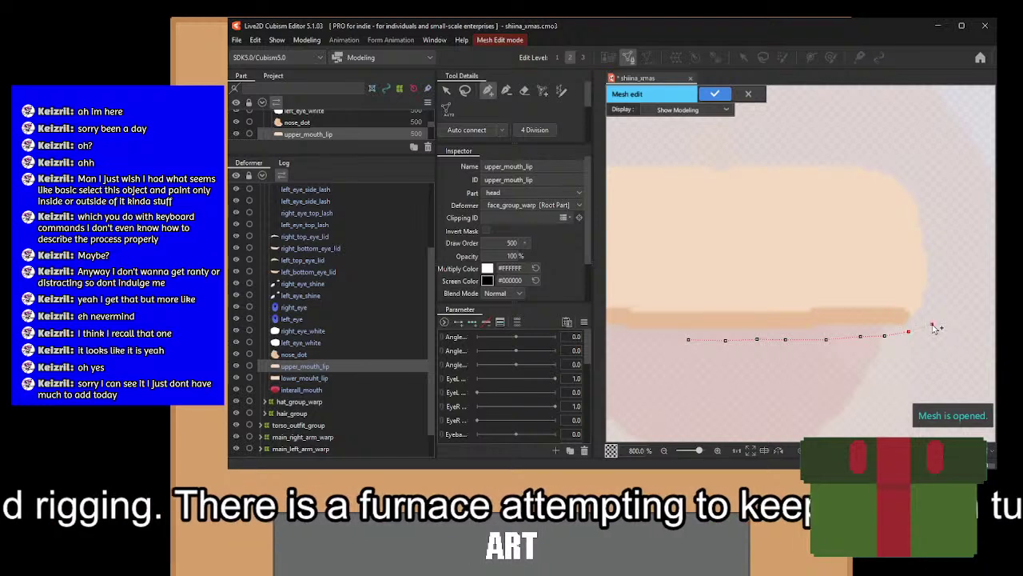
Continue the vertex outline around the upper lip's right end and back along just above its upper edge.
click(943, 290)
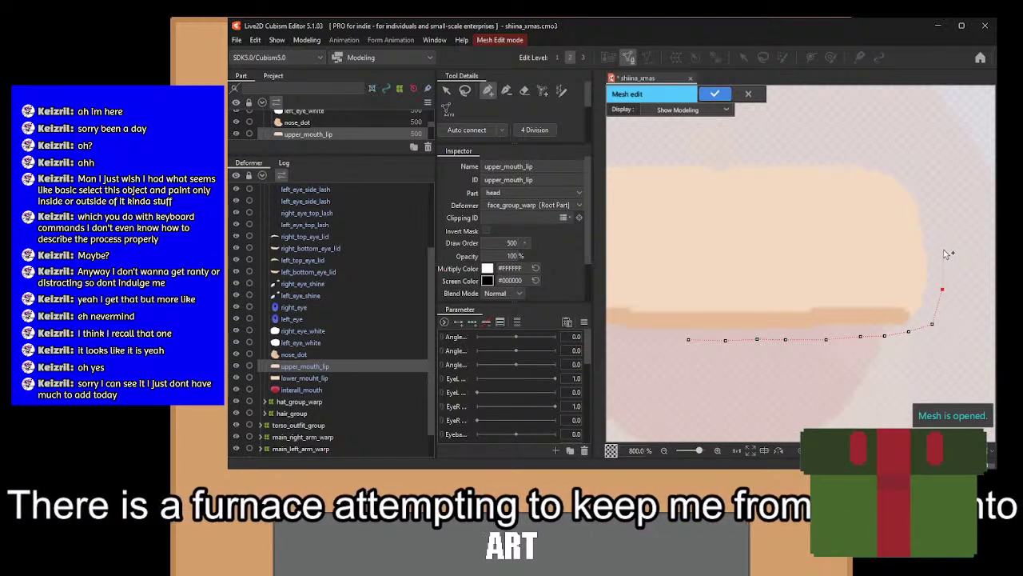
click(944, 250)
drag(939, 208, 965, 266)
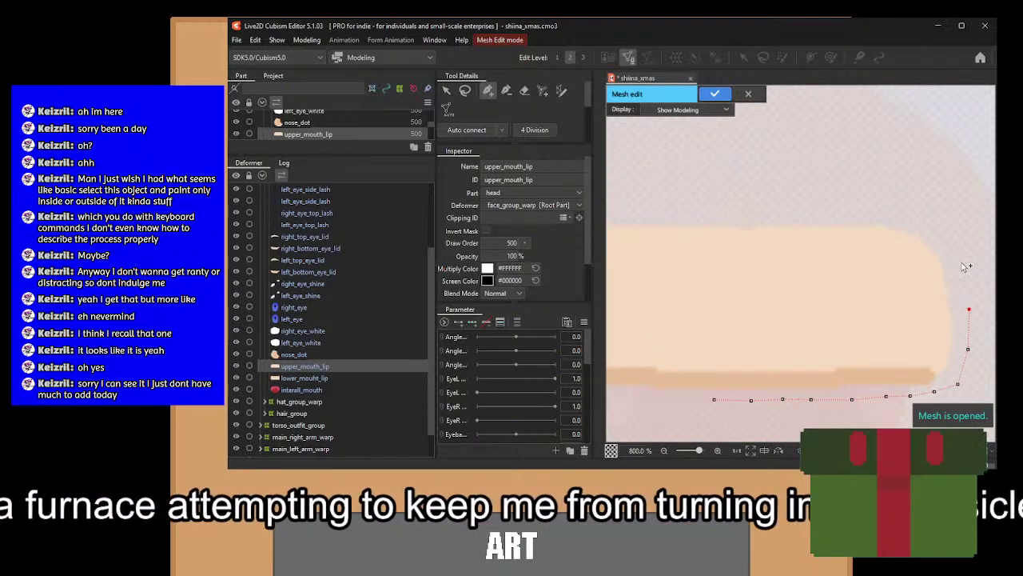
click(929, 220)
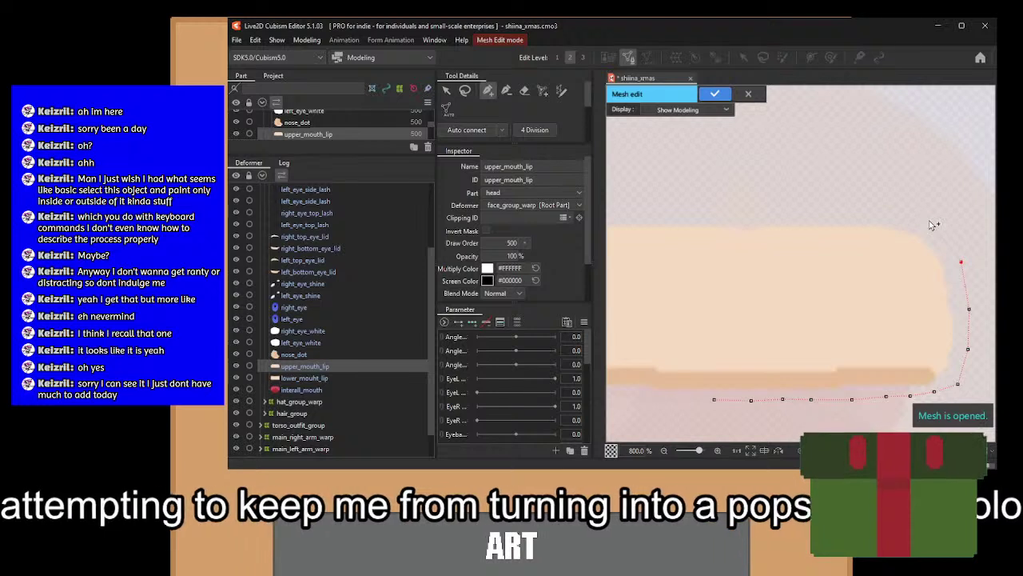
click(870, 202)
drag(757, 226, 816, 240)
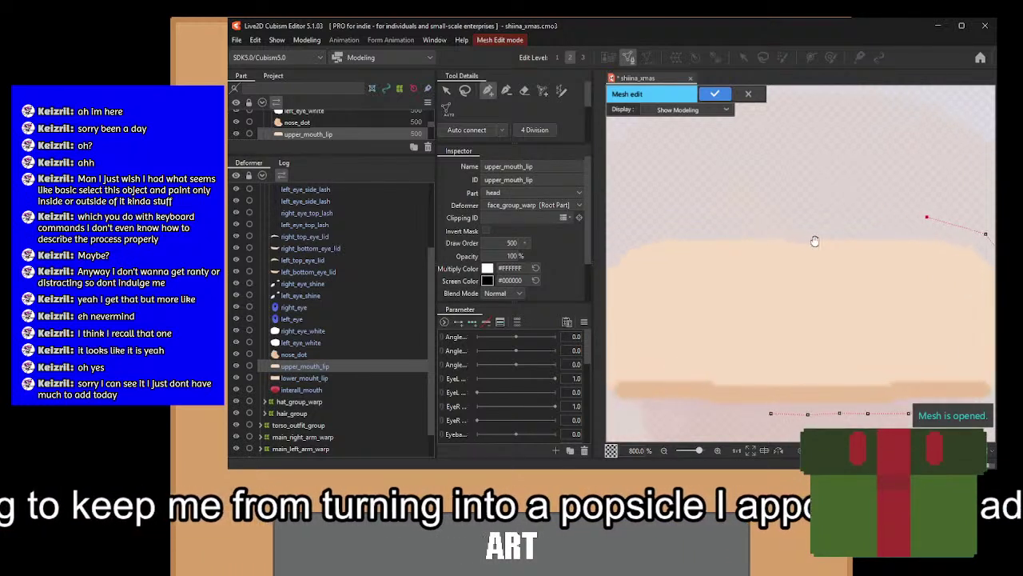
click(837, 215)
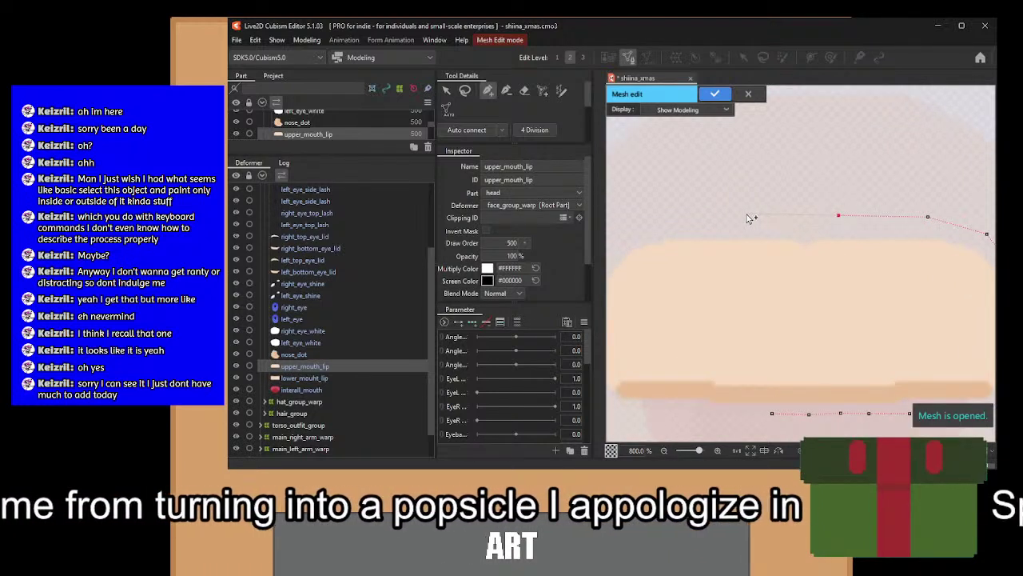
drag(729, 215, 777, 187)
Carry the vertex outline around the upper lip's left end and along below the lip line to its starting vertex.
click(683, 223)
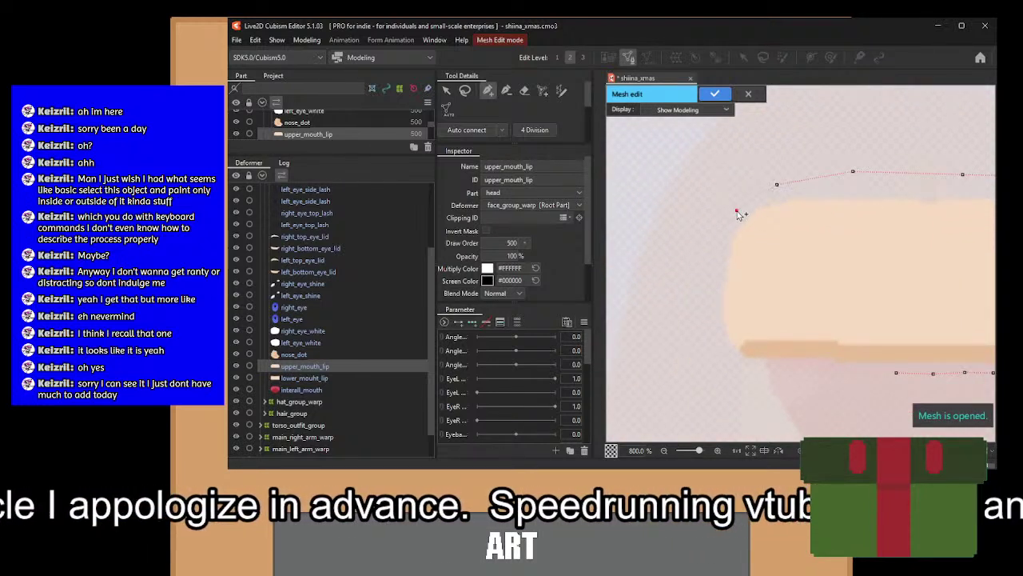
click(736, 210)
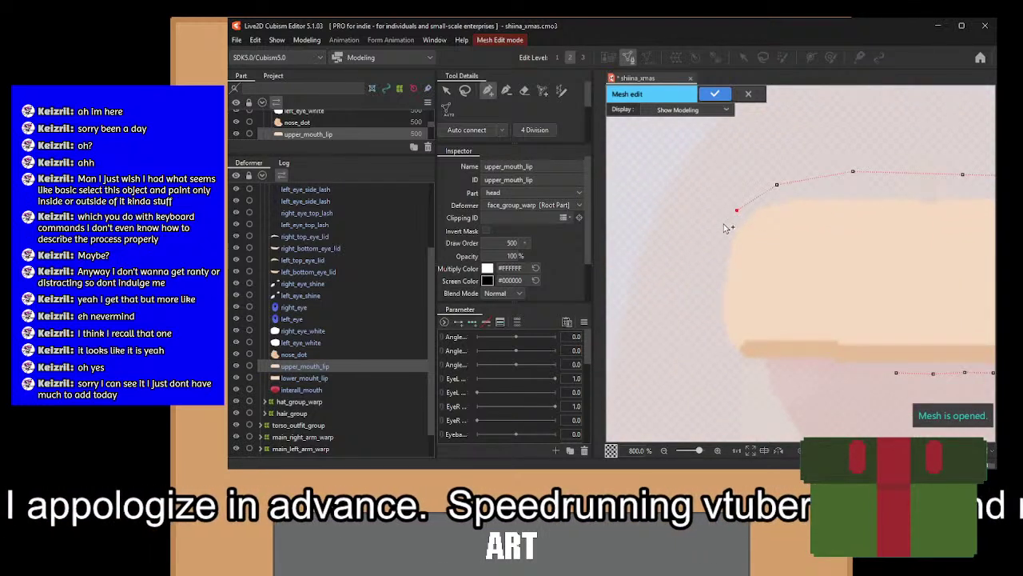
click(710, 293)
click(709, 328)
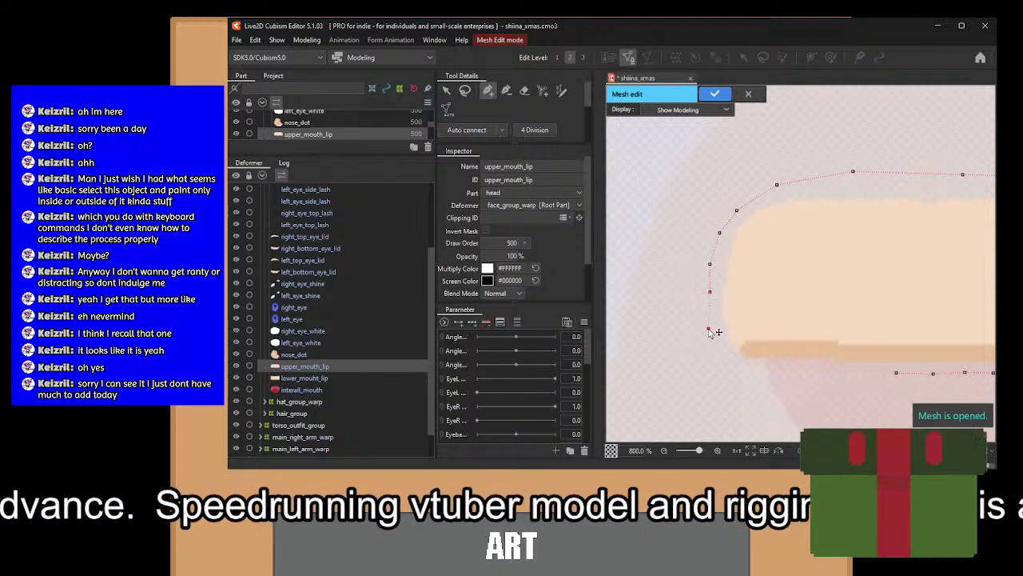
click(724, 364)
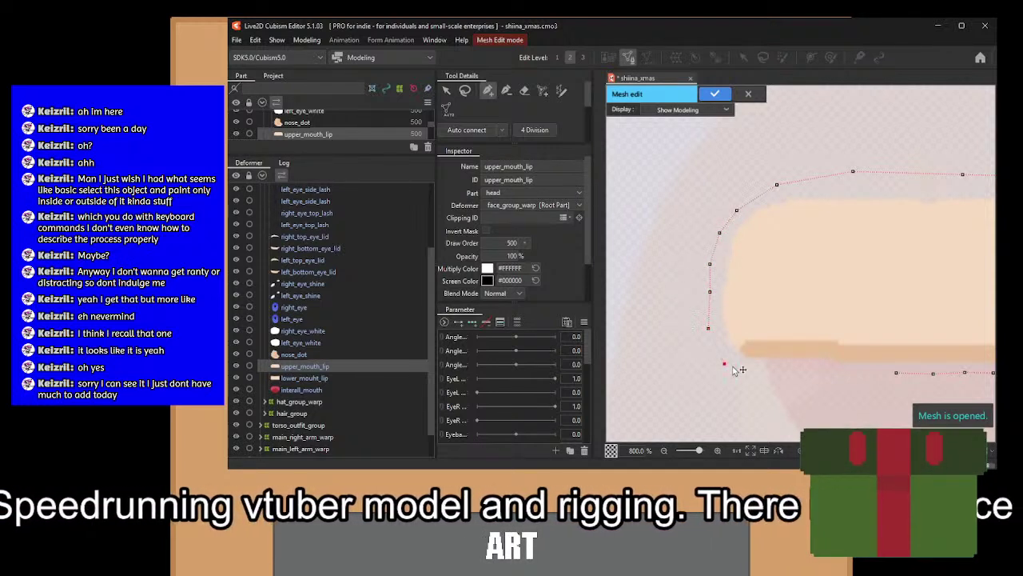
click(752, 374)
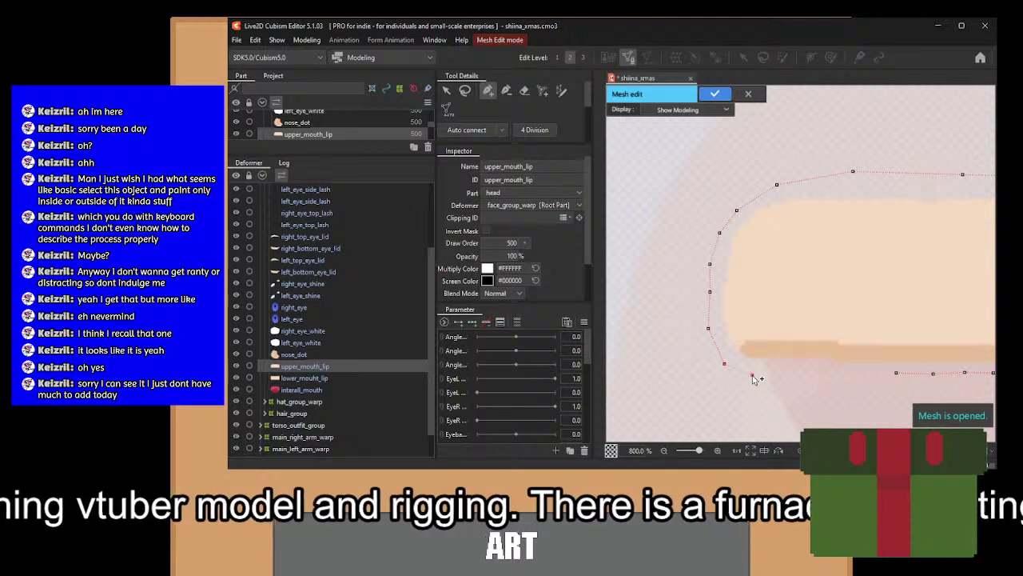
click(797, 374)
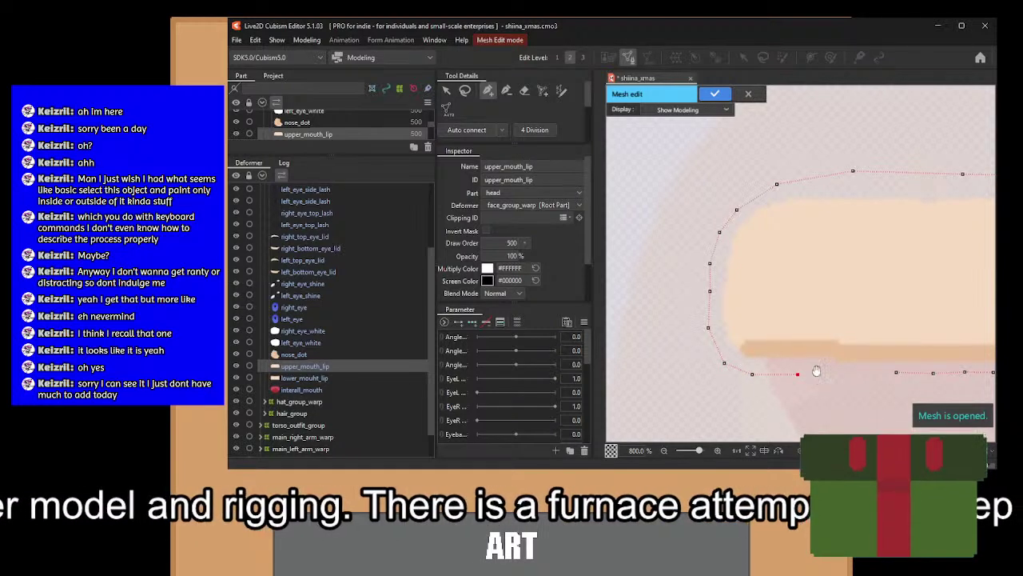
drag(816, 370, 766, 304)
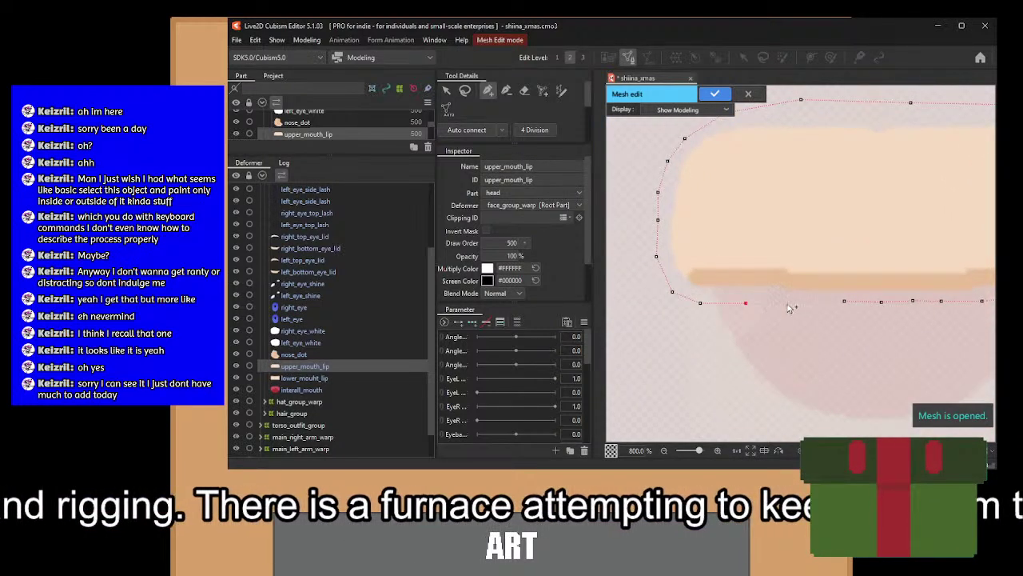
click(787, 303)
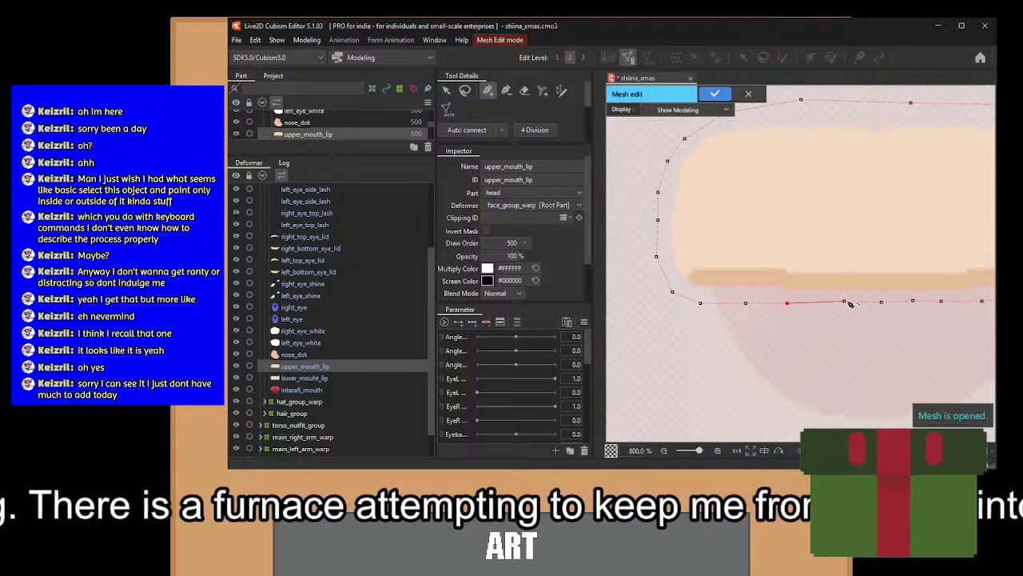
Erase the complete hand-placed outline around the upper lip.
click(520, 93)
scroll(912, 269, down, 3)
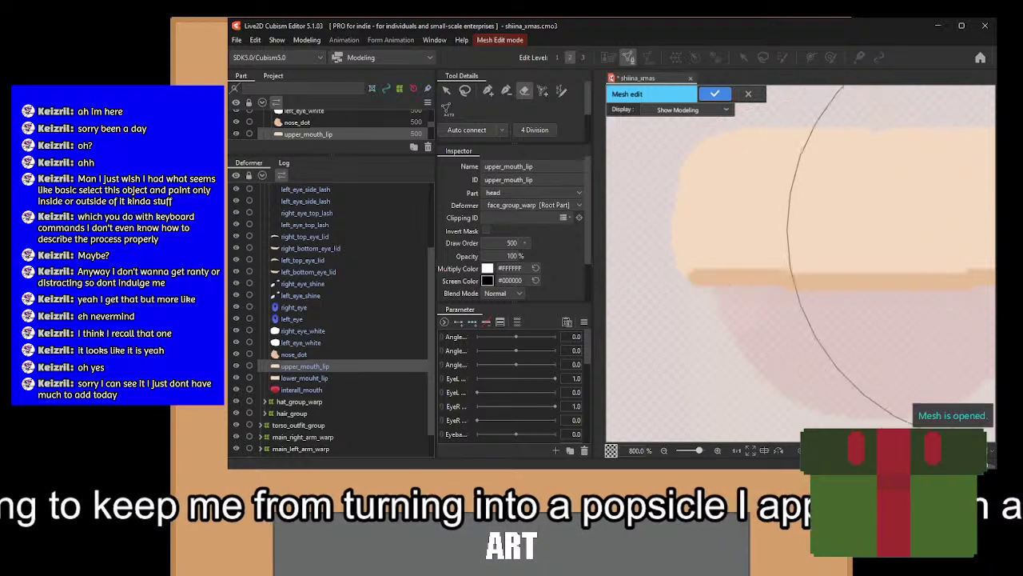
scroll(911, 268, down, 1)
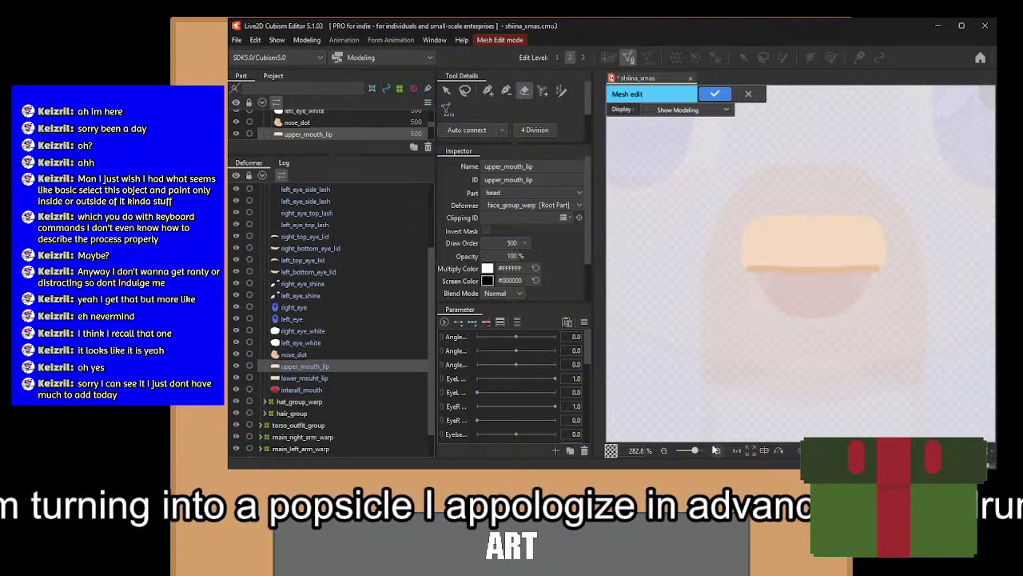
Place four connected test vertices around the left half of the upper lip, leaving the outline open towards the middle.
click(489, 91)
scroll(750, 255, up, 5)
click(844, 294)
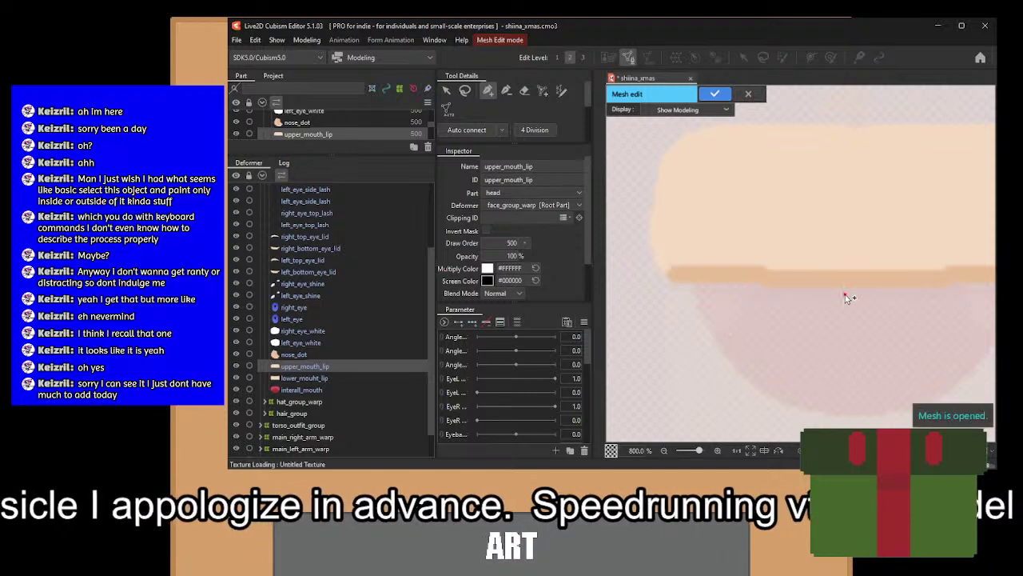
click(730, 301)
click(701, 221)
click(814, 209)
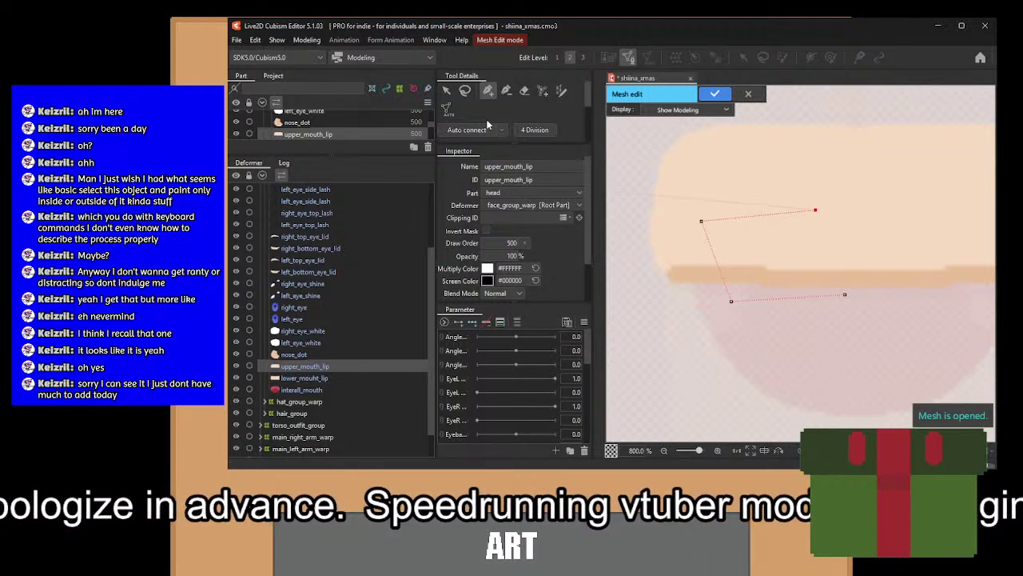
Select the four test vertices and mirror a copy of them onto the right half of the upper lip.
drag(910, 176, 640, 363)
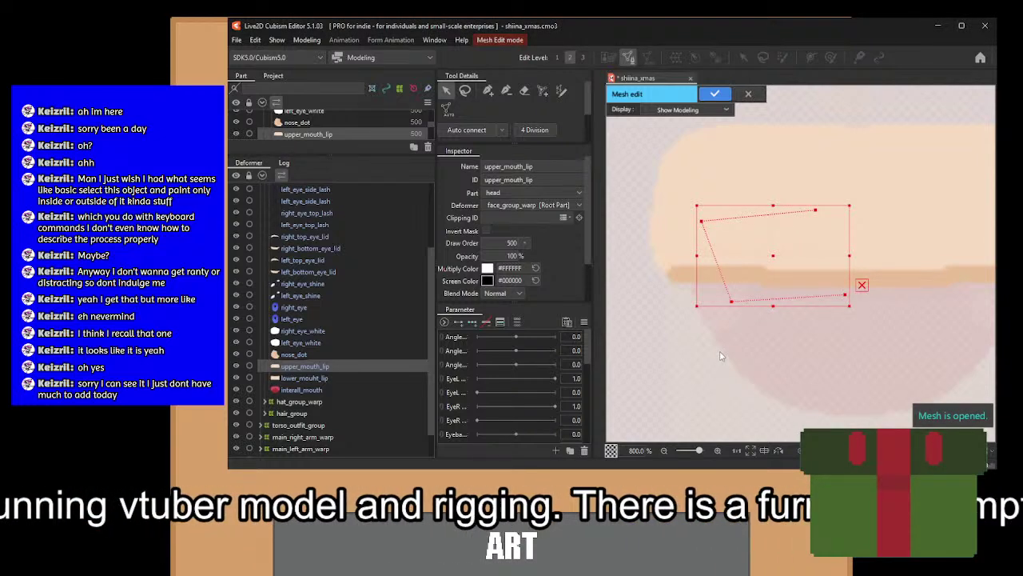
key(ctrl+shift+v)
scroll(799, 292, down, 3)
scroll(840, 308, up, 2)
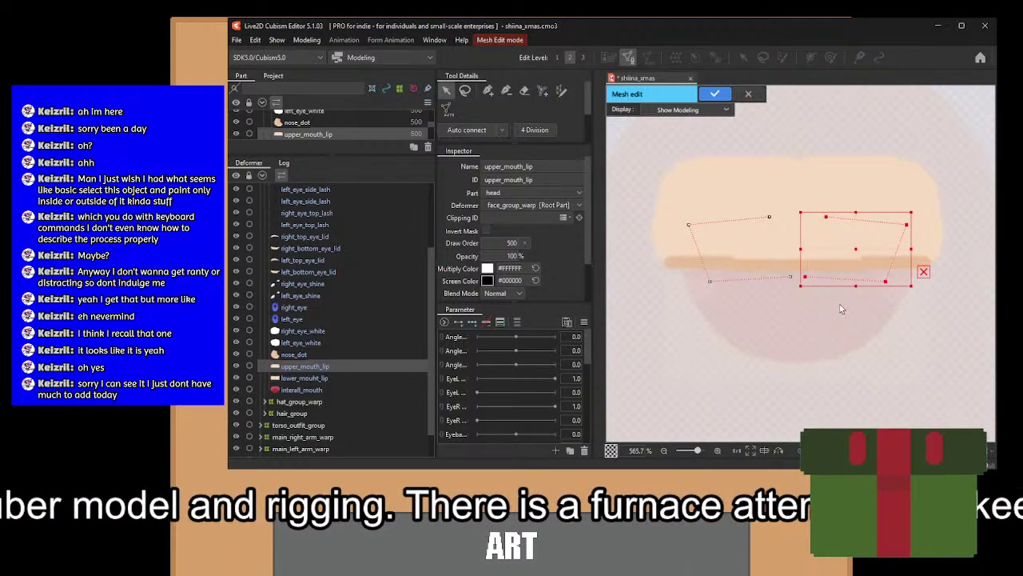
scroll(834, 283, up, 1)
scroll(833, 283, down, 2)
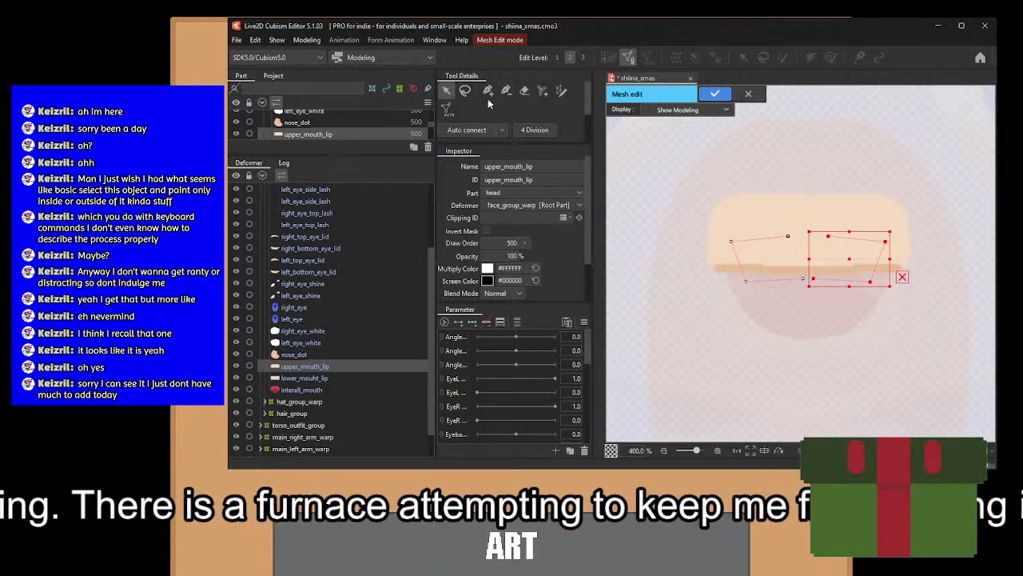
Erase both the test outline and its mirrored copy, and reactivate the tool for adding vertices.
click(524, 90)
mouse_move(701, 247)
mouse_down()
mouse_move(714, 275)
mouse_move(866, 277)
mouse_up()
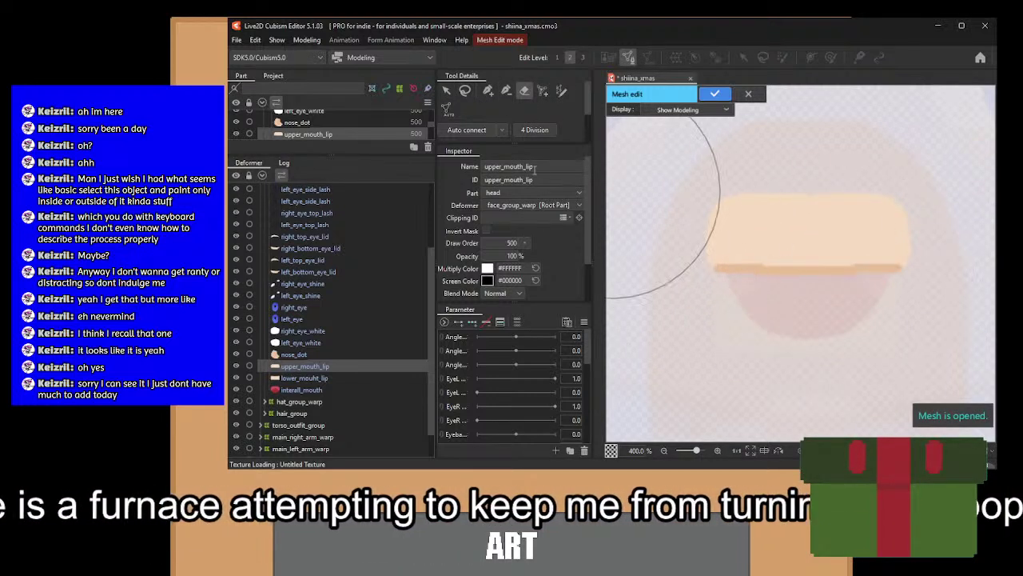
click(486, 92)
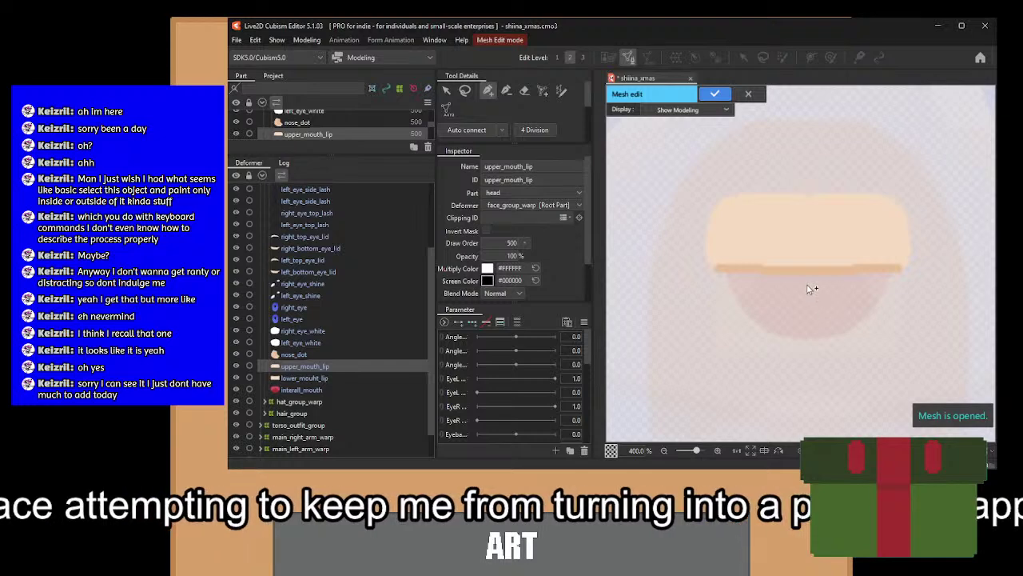
Place six connected outer vertices just below the upper lip's bottom edge, from the middle to the left corner.
scroll(807, 288, up, 5)
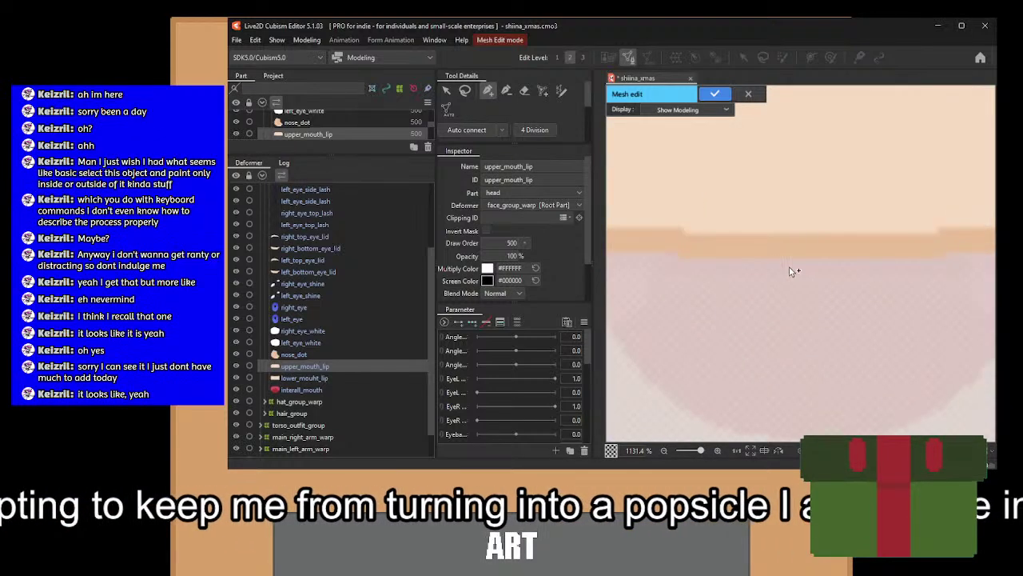
click(789, 268)
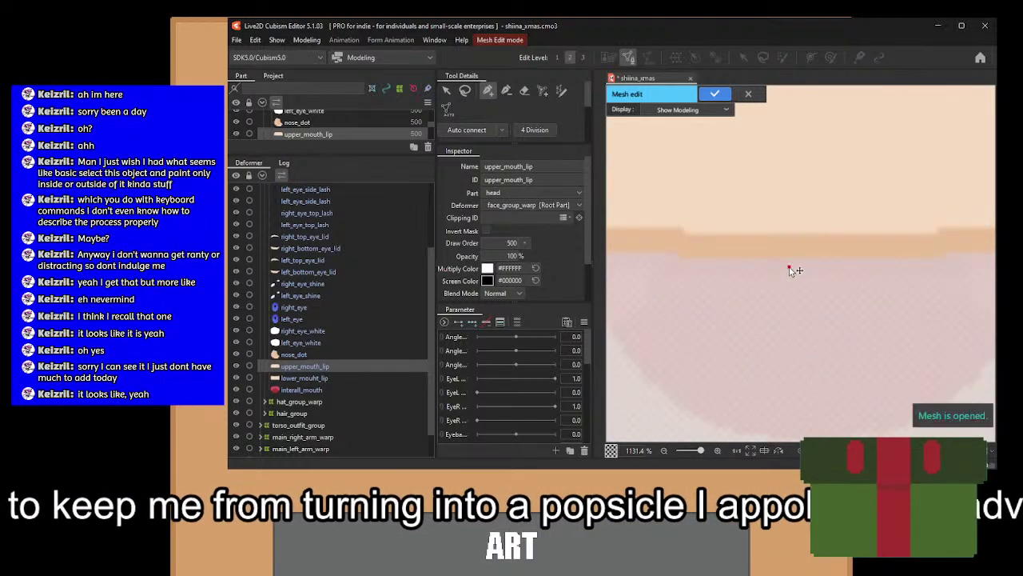
click(743, 268)
drag(720, 275, 783, 292)
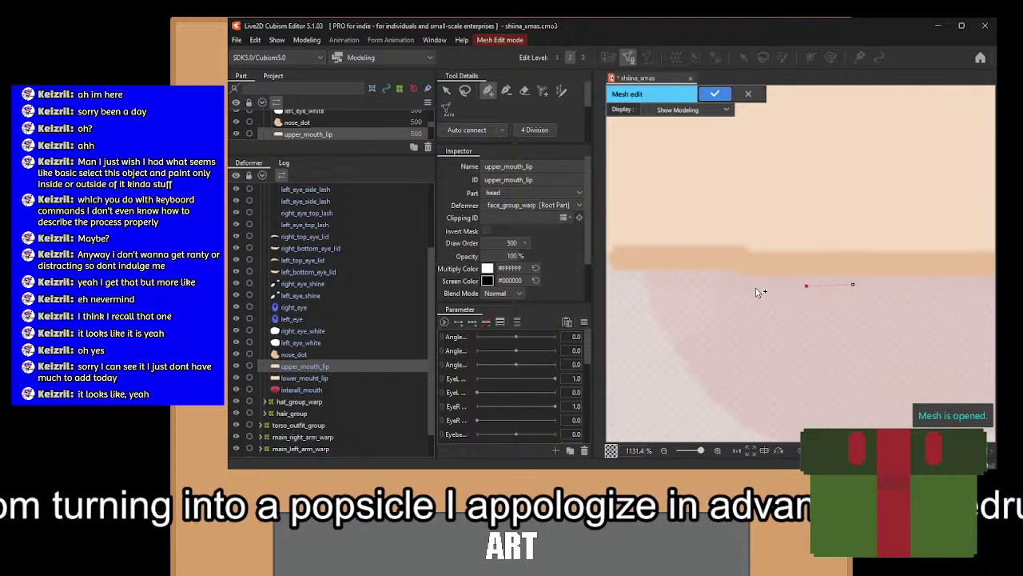
scroll(856, 299, down, 5)
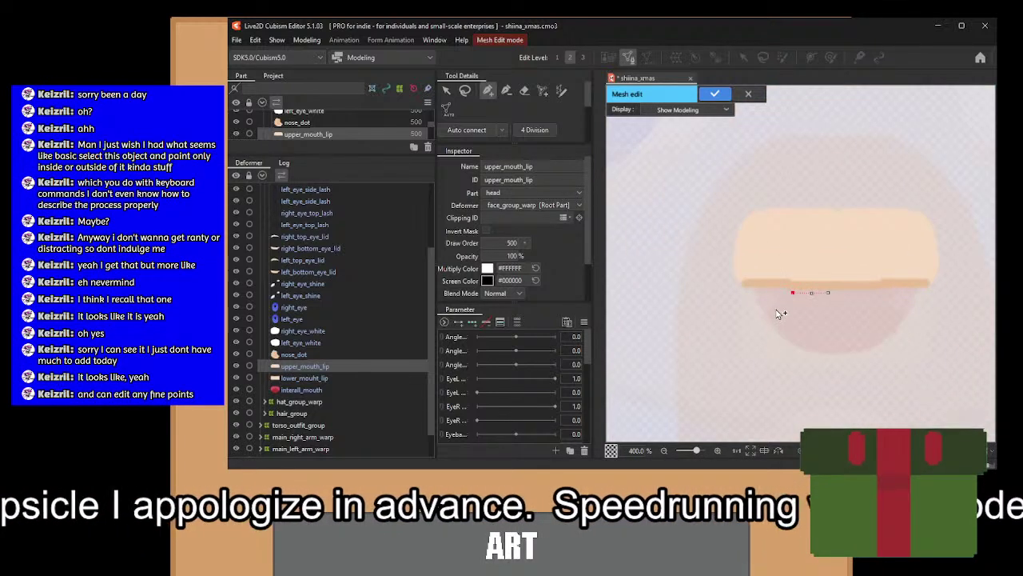
scroll(777, 309, up, 2)
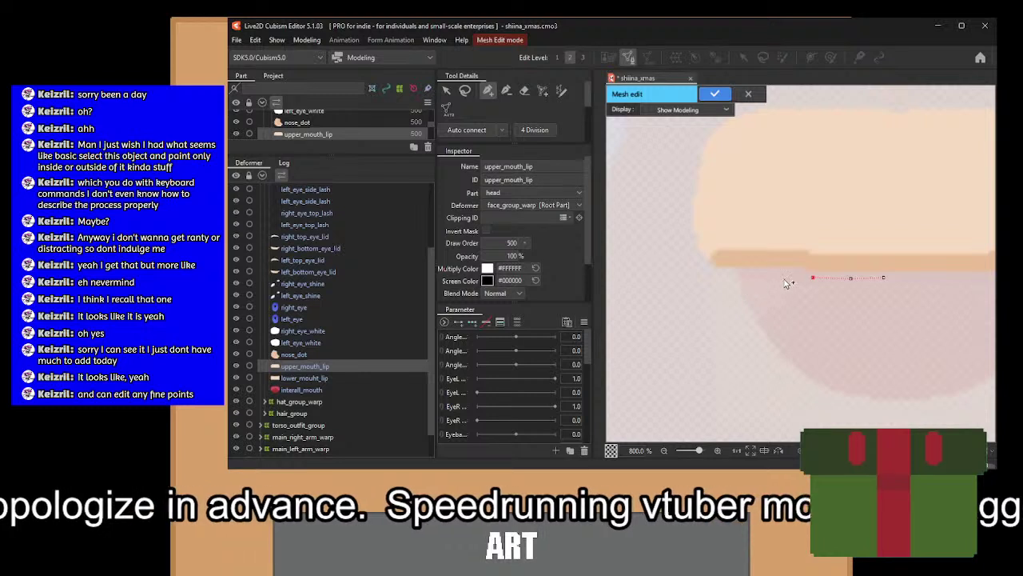
click(784, 277)
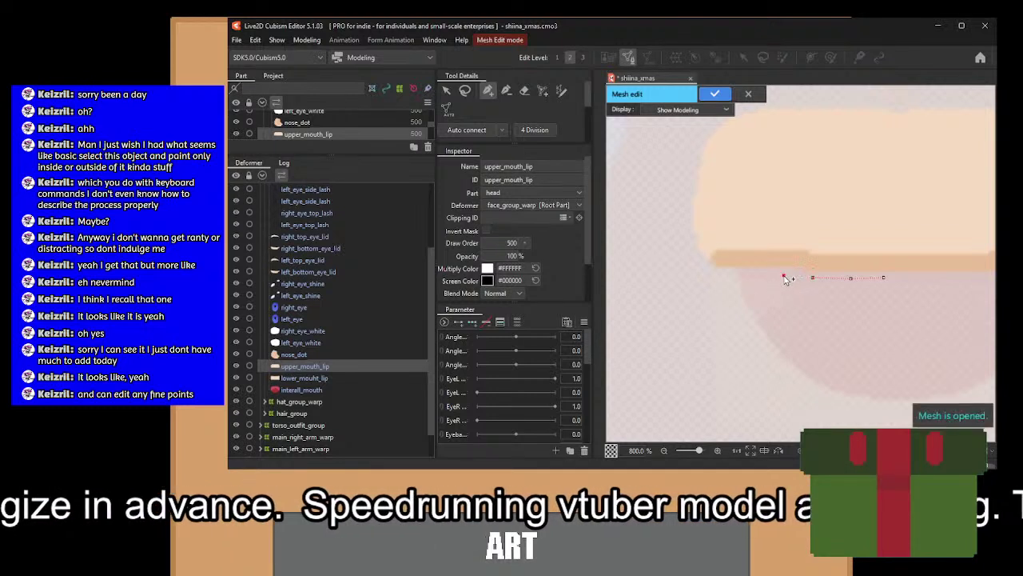
click(741, 276)
click(703, 271)
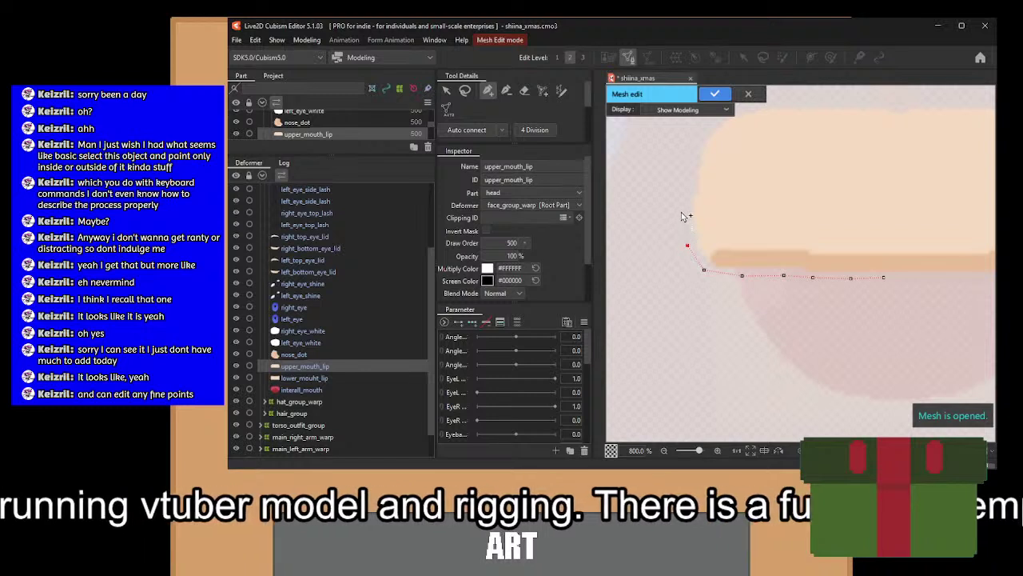
Continue the outer vertex row up around the lip's left side and along just above its top edge to the middle.
click(696, 144)
drag(695, 145, 649, 239)
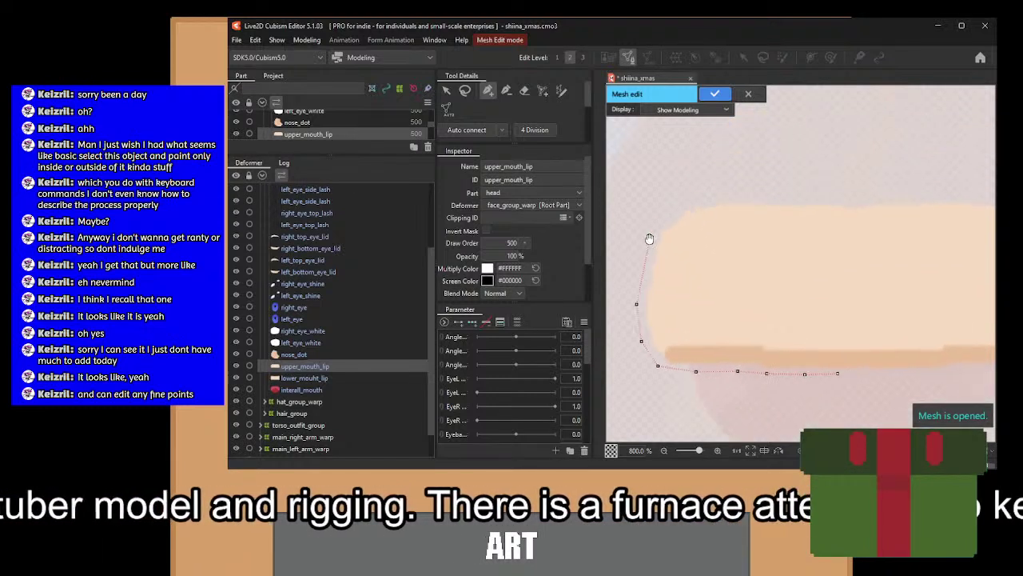
click(685, 198)
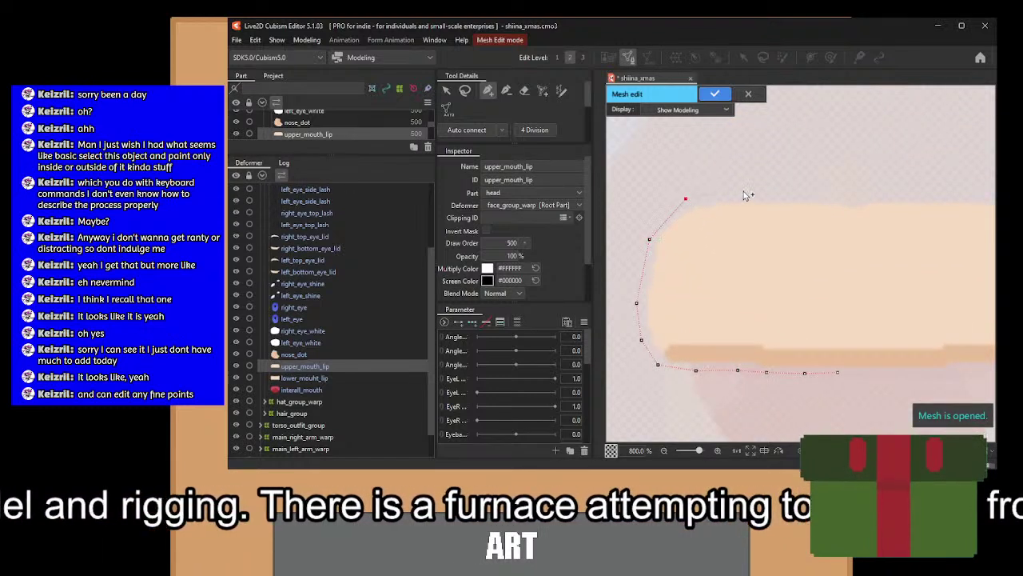
click(744, 191)
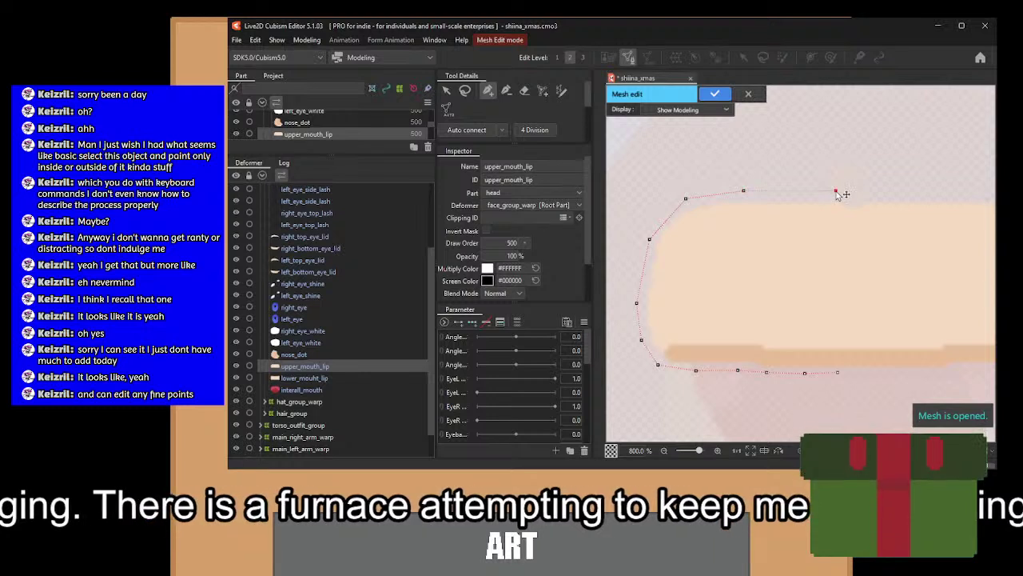
click(837, 191)
Start an inner vertex row from the outer row's top middle end, running just inside the lip's top edge to the upper left corner.
scroll(863, 287, up, 2)
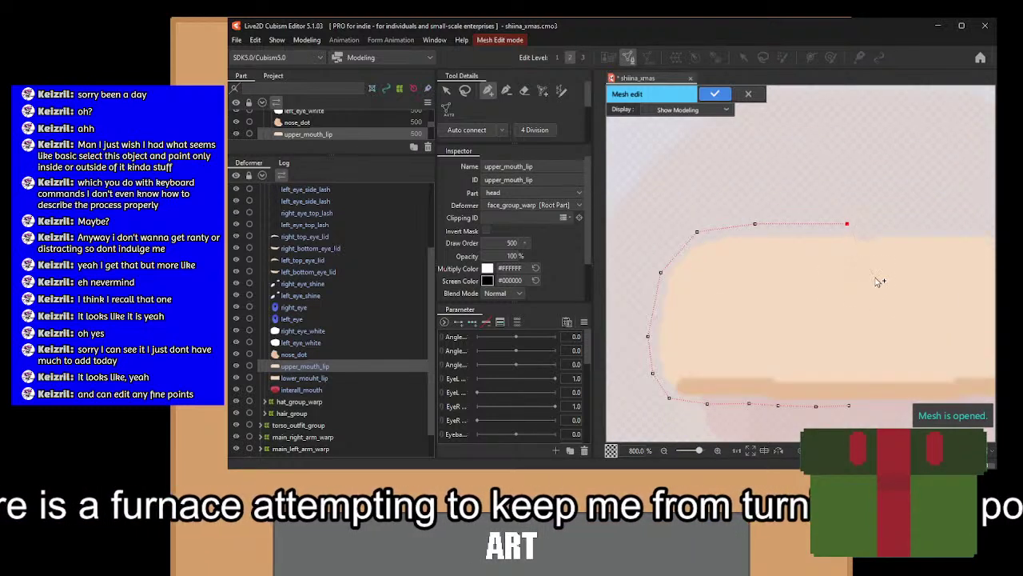
drag(892, 298, 845, 275)
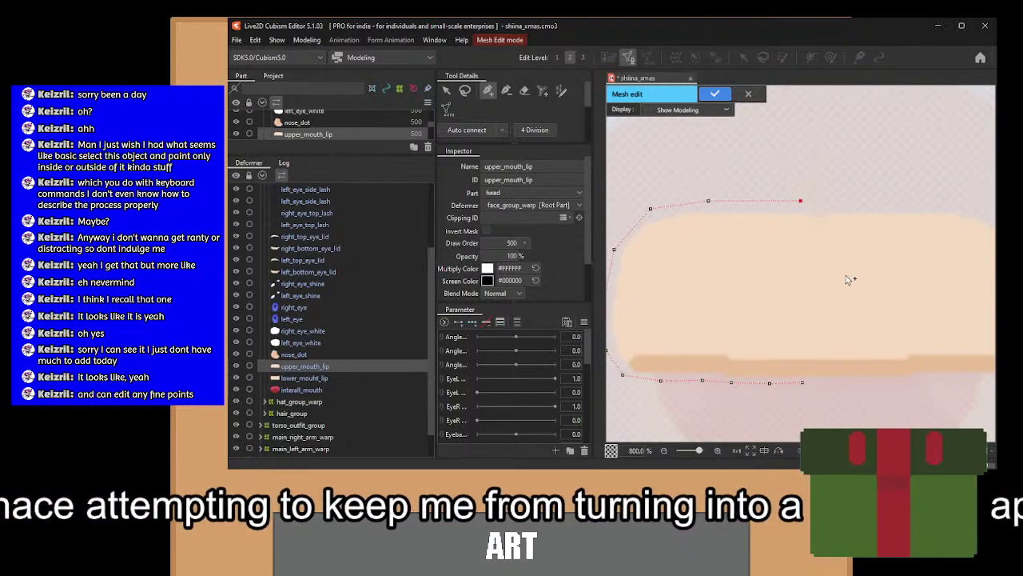
scroll(799, 224, down, 1)
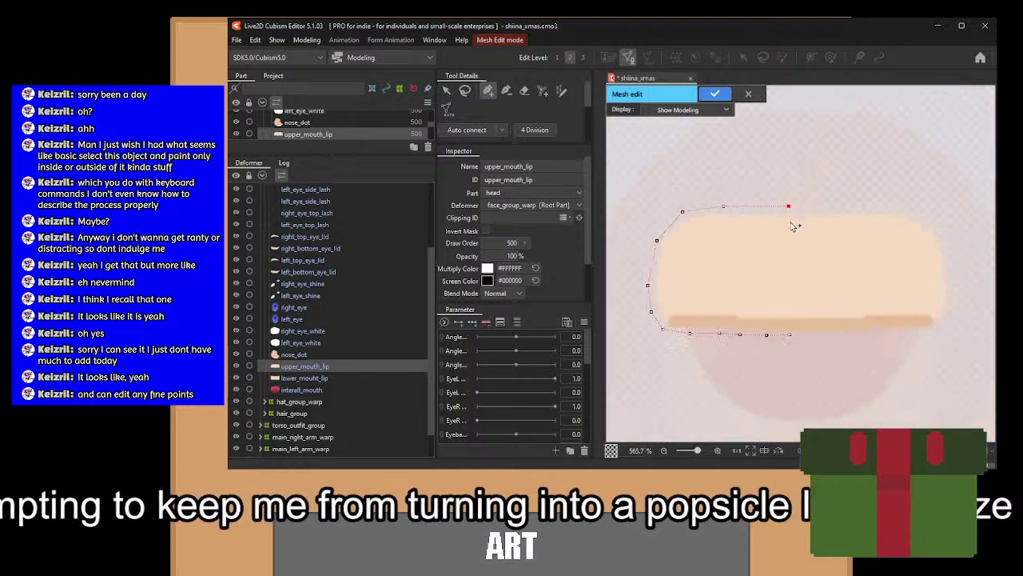
scroll(793, 226, up, 2)
click(786, 229)
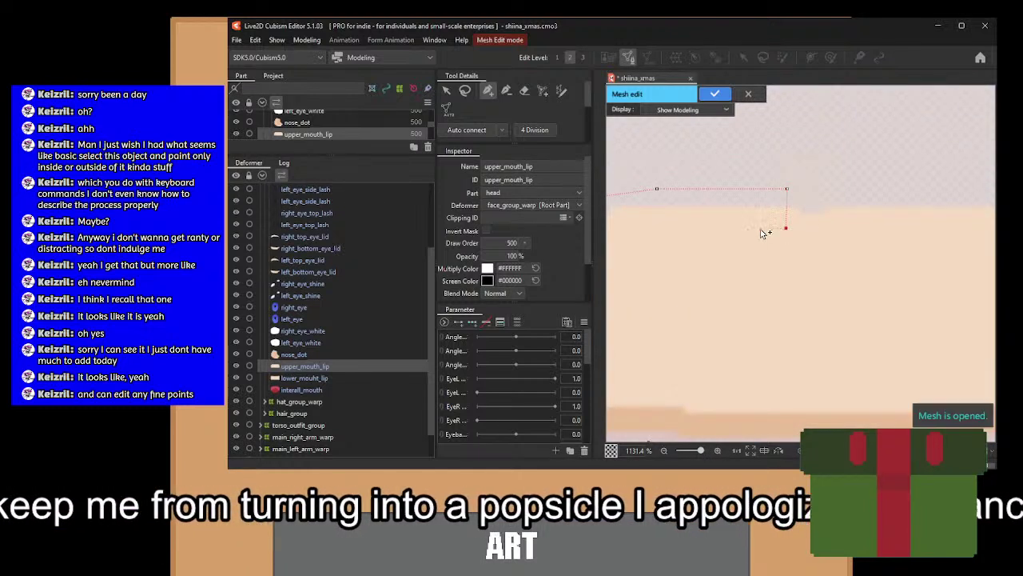
drag(761, 231, 862, 212)
click(758, 211)
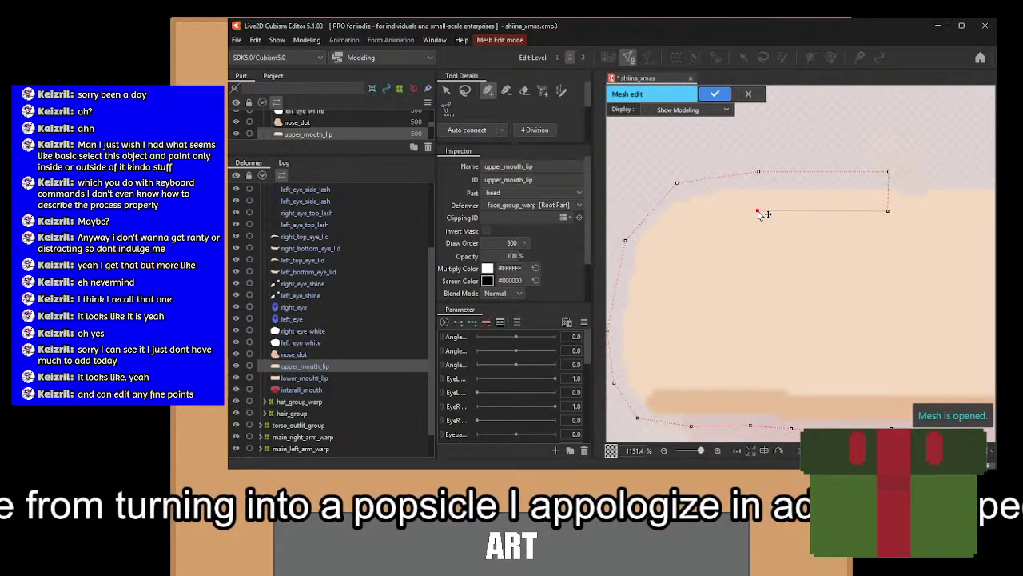
click(689, 216)
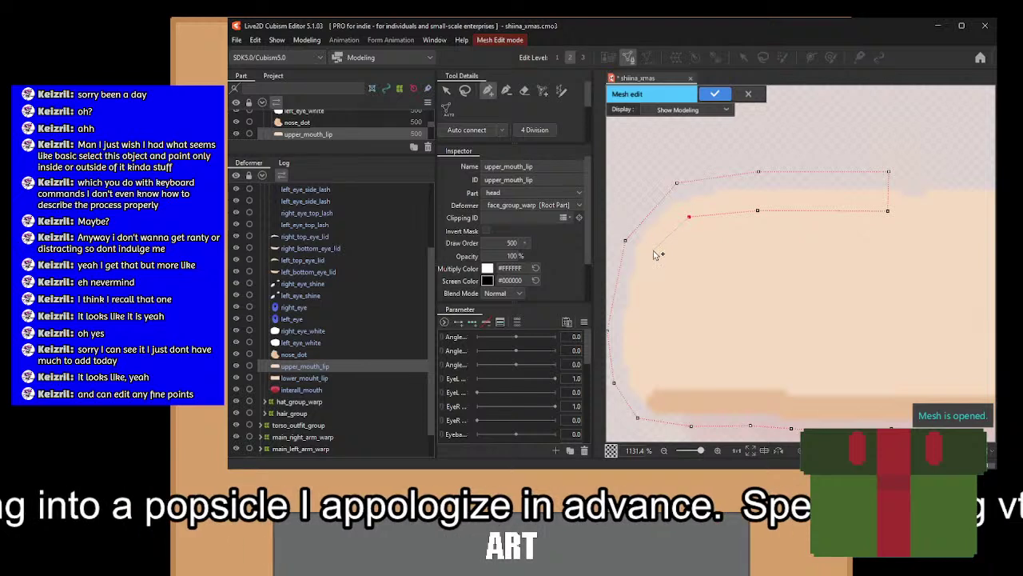
drag(654, 278, 707, 156)
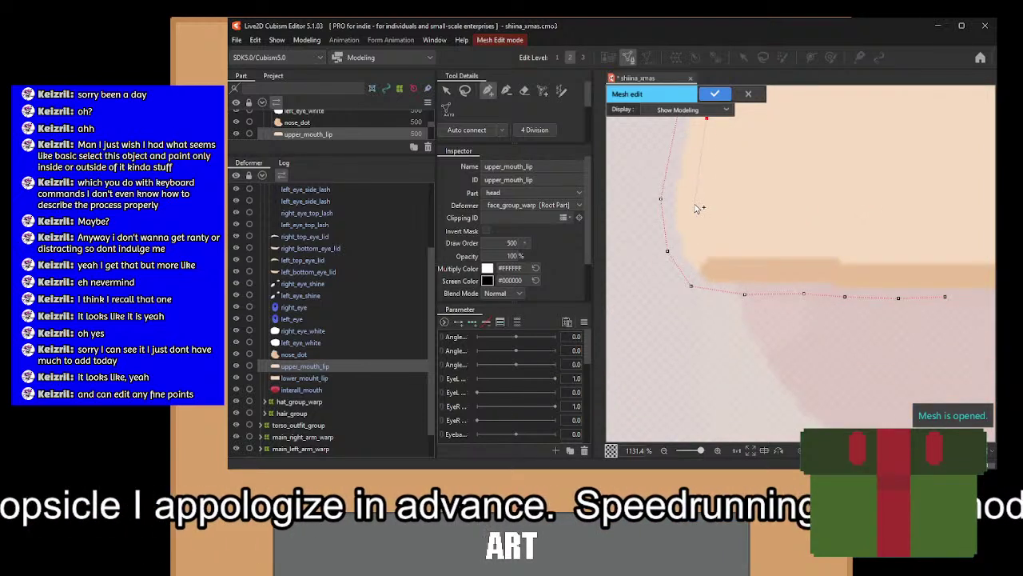
Continue the inner vertex row down the left side and along the dark lip line to the middle, and join it to the outer row.
click(699, 240)
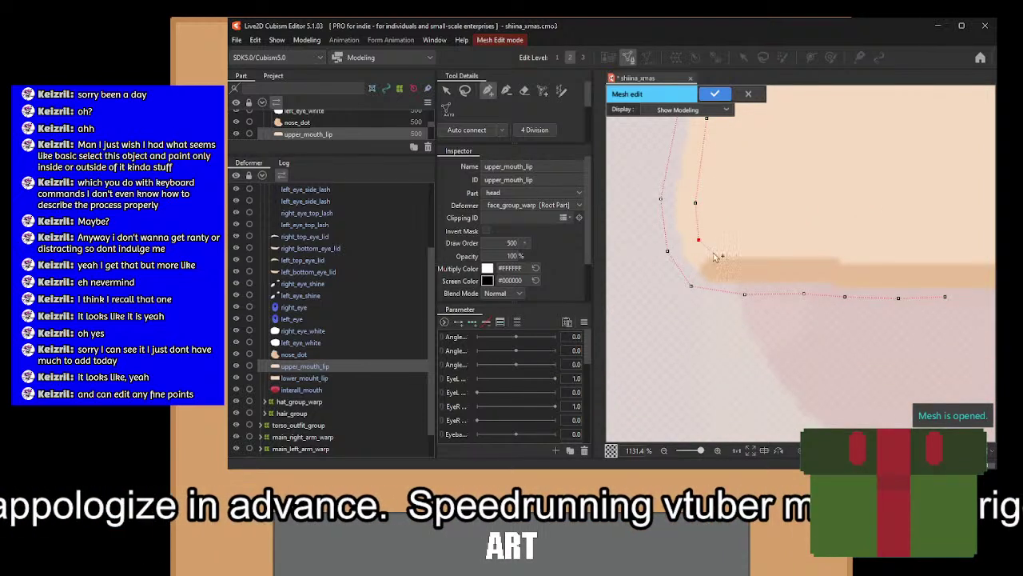
click(712, 257)
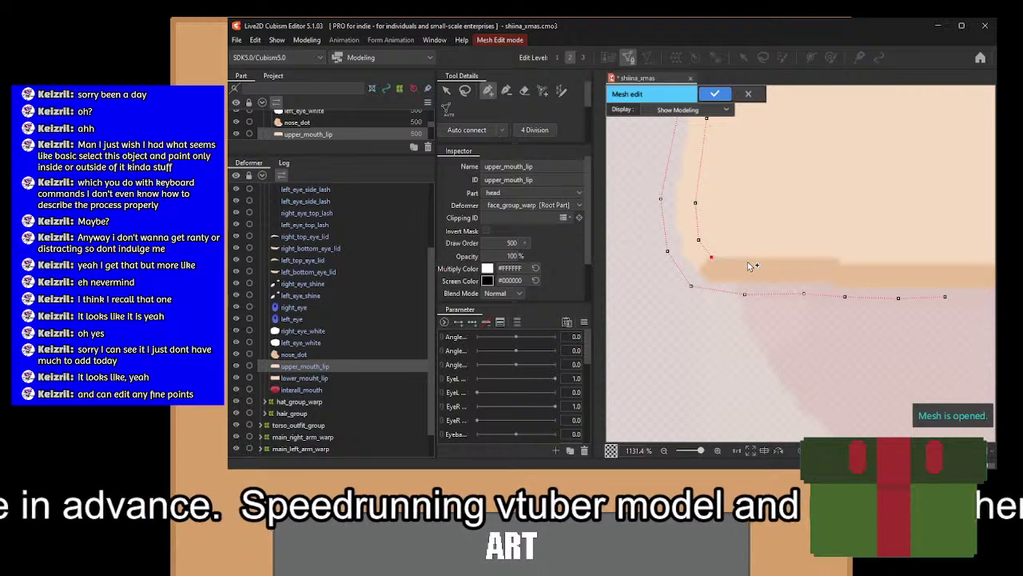
click(747, 259)
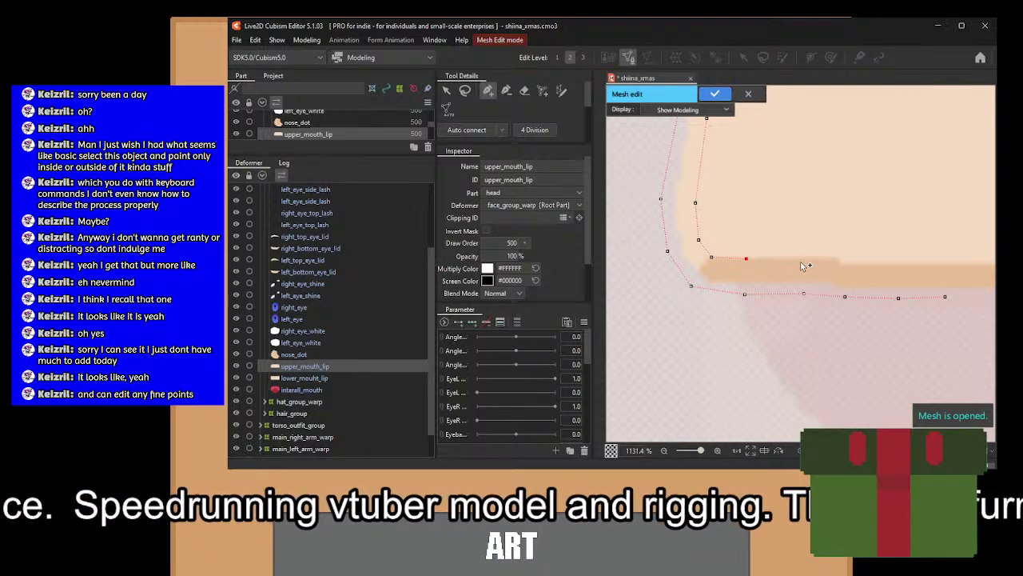
scroll(808, 265, right, 2)
click(771, 259)
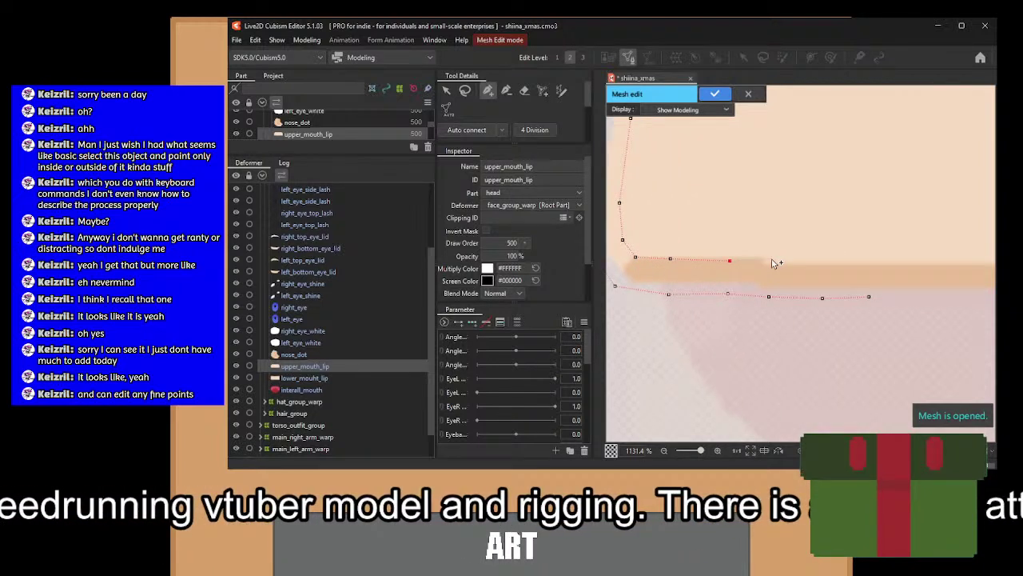
click(821, 259)
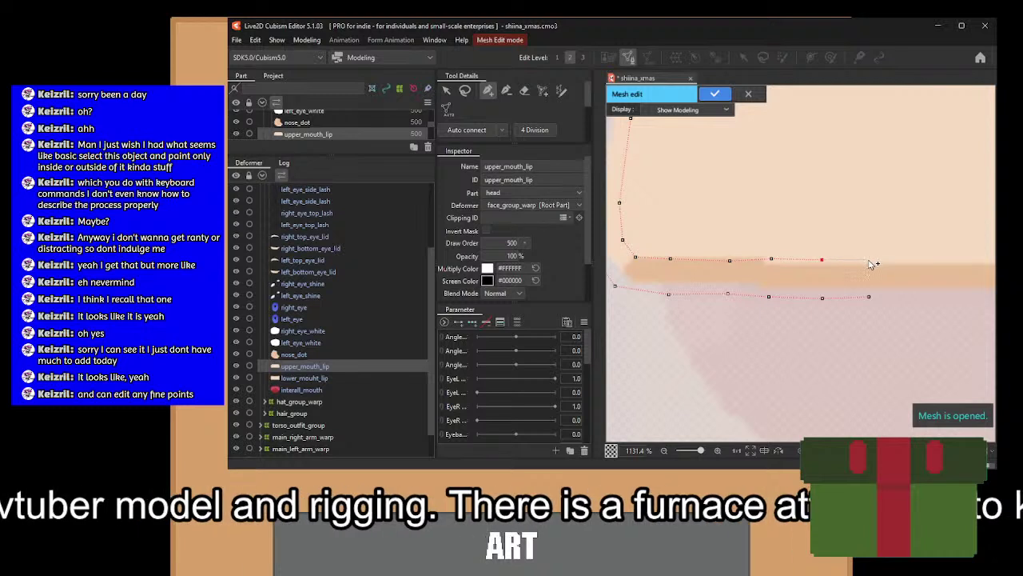
click(868, 260)
click(869, 298)
Connect the outer and inner rows along the left half of the lip's top edge with cross edges that form triangles.
scroll(880, 240, up, 2)
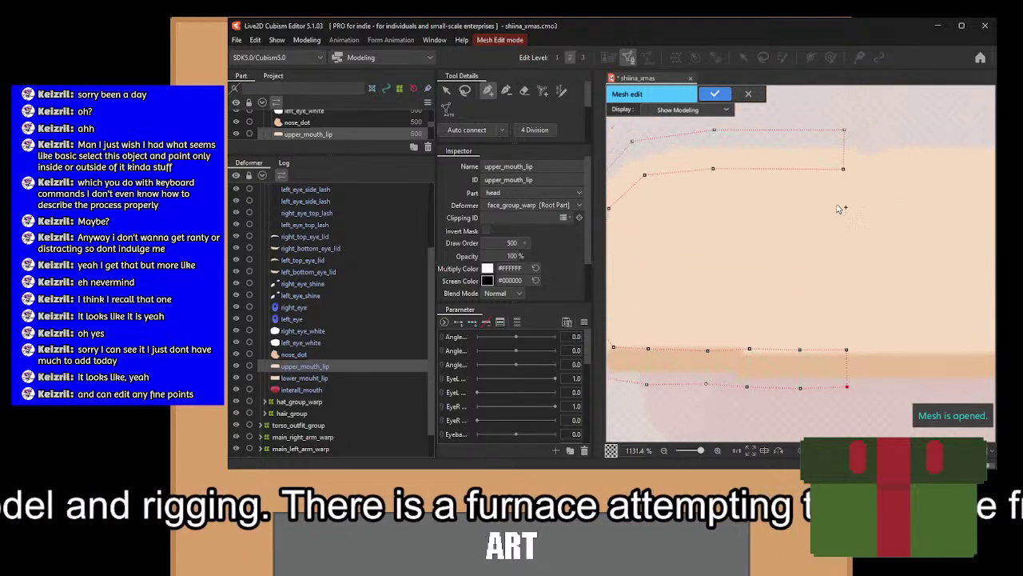
click(843, 170)
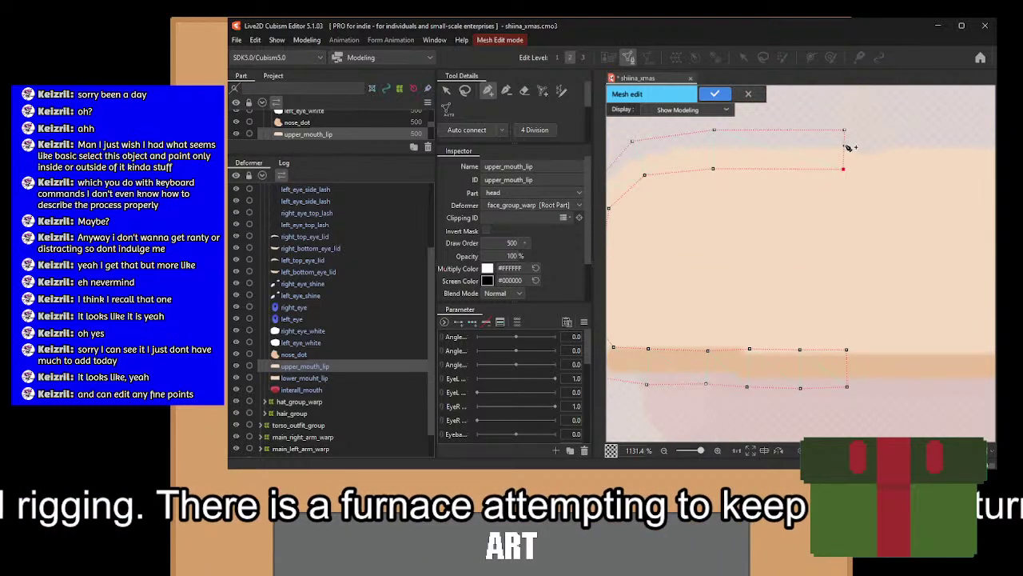
right_click(847, 260)
scroll(848, 262, down, 2)
scroll(836, 195, up, 2)
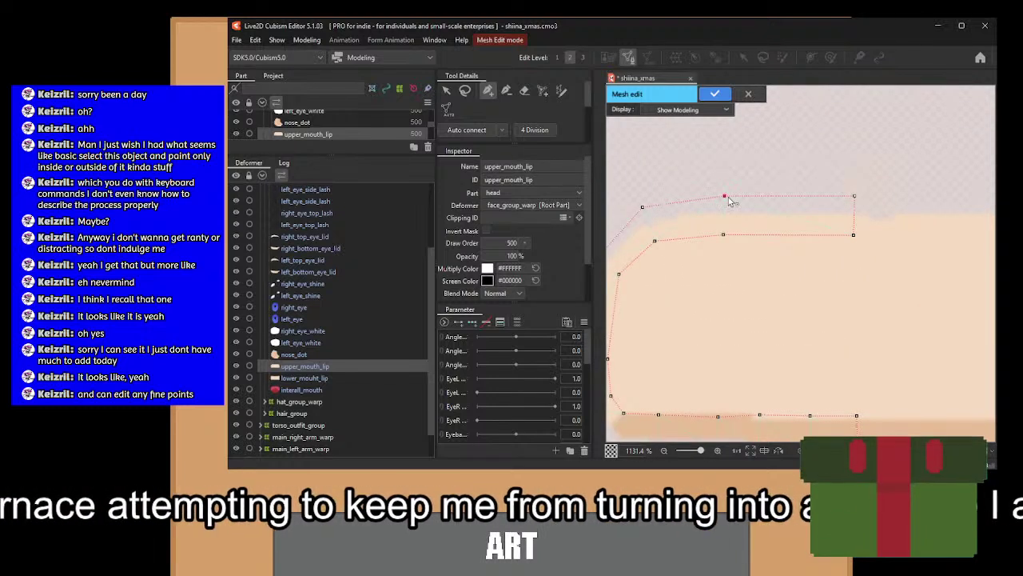
drag(723, 195, 855, 235)
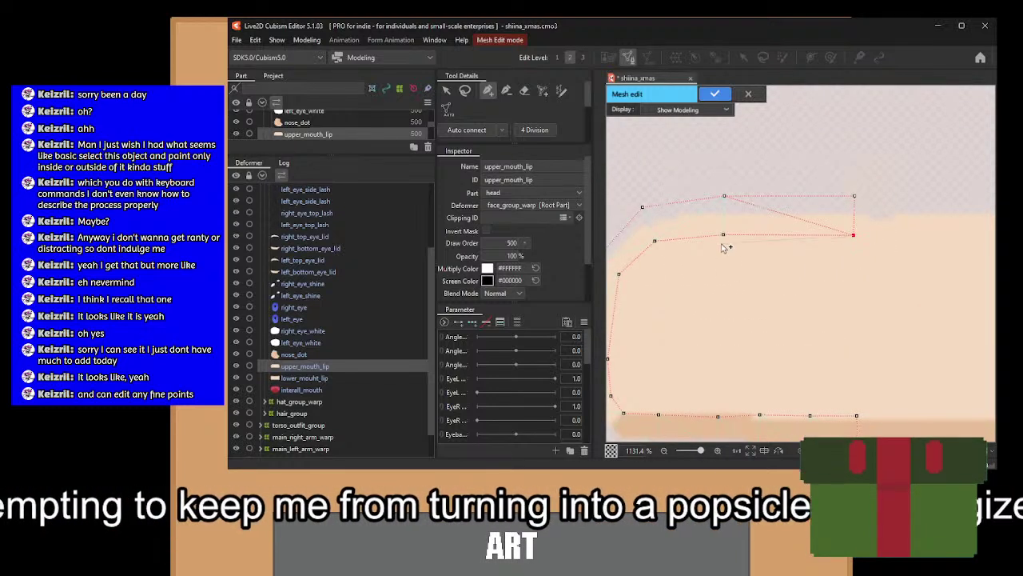
drag(724, 195, 676, 223)
click(644, 210)
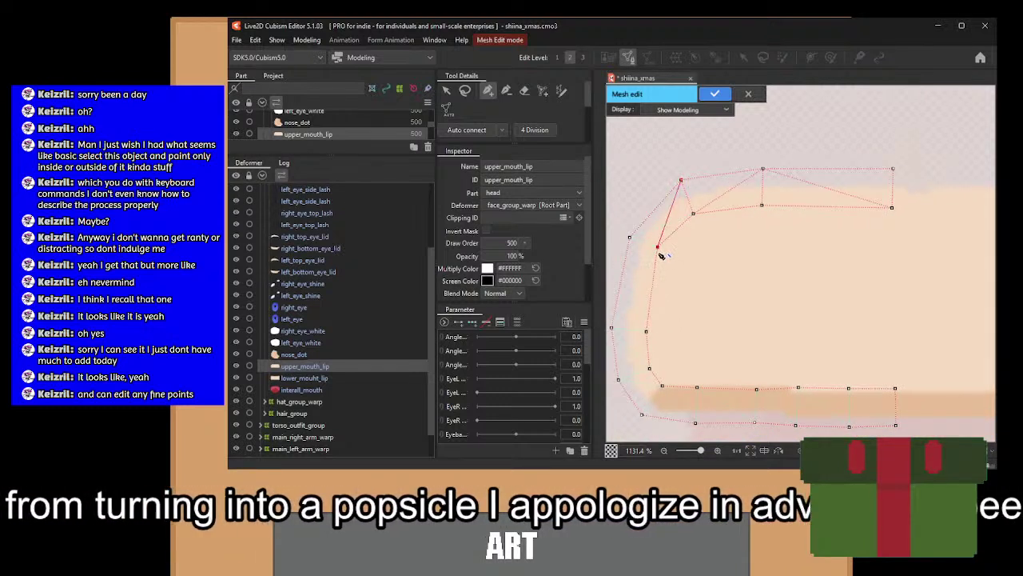
Zigzag edges between the outer and inner rows down the lip's left side to the lower left corner.
click(658, 249)
click(629, 239)
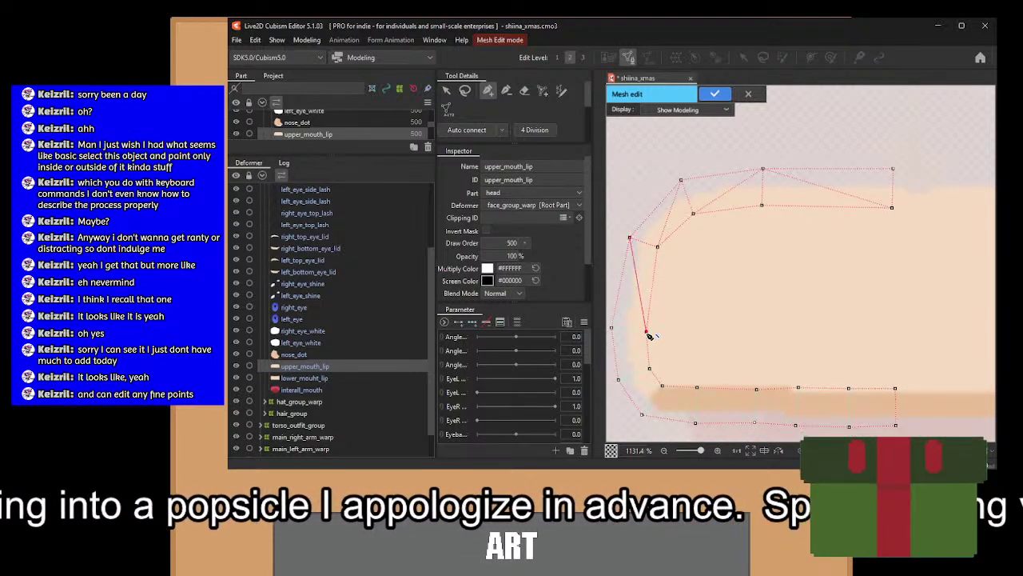
click(646, 331)
click(612, 329)
drag(615, 334, 646, 243)
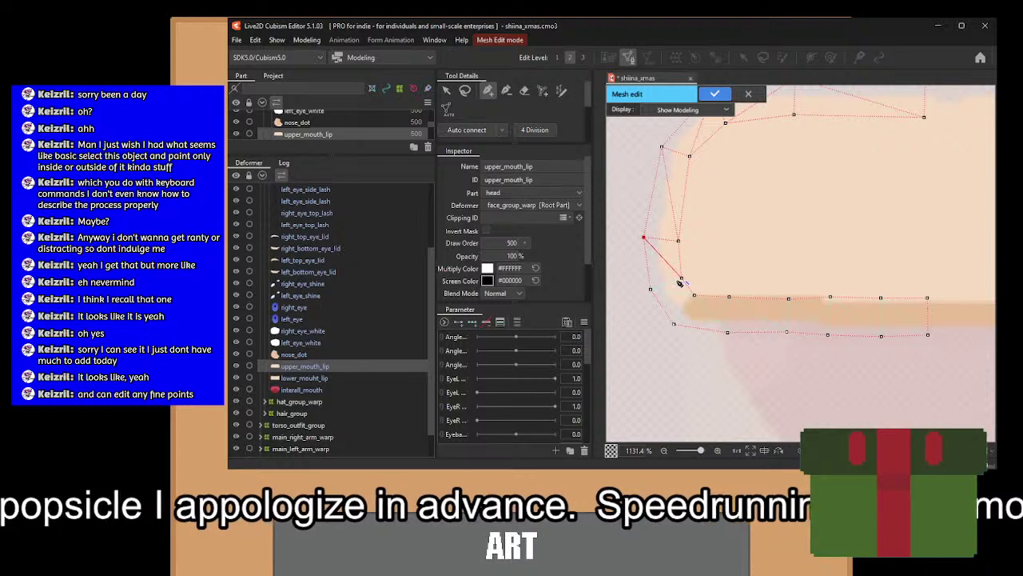
click(681, 279)
drag(650, 297, 693, 302)
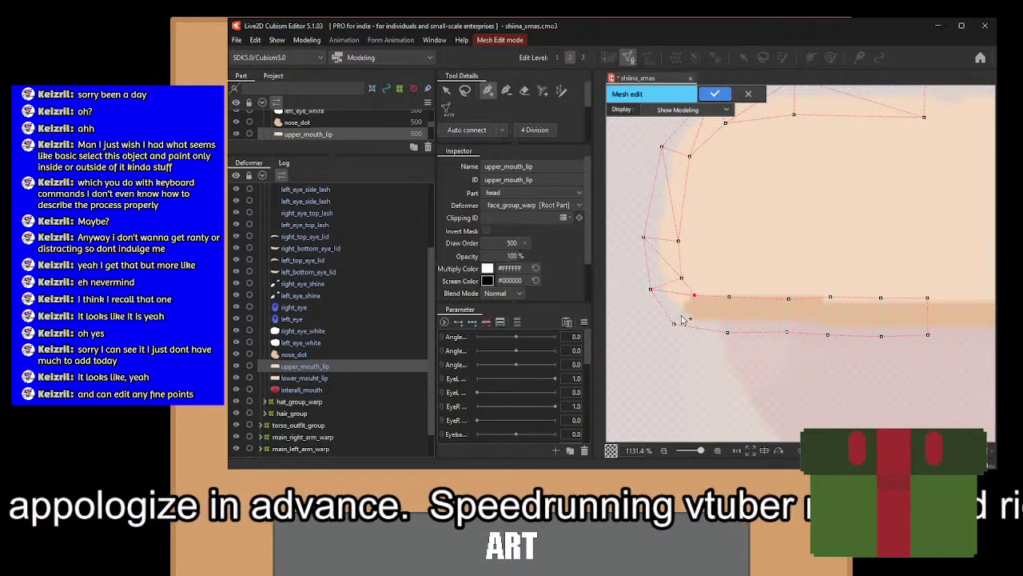
Triangulate the band along the dark lip line by zigzagging edges between the two rows from the left corner to the middle.
click(674, 323)
click(729, 297)
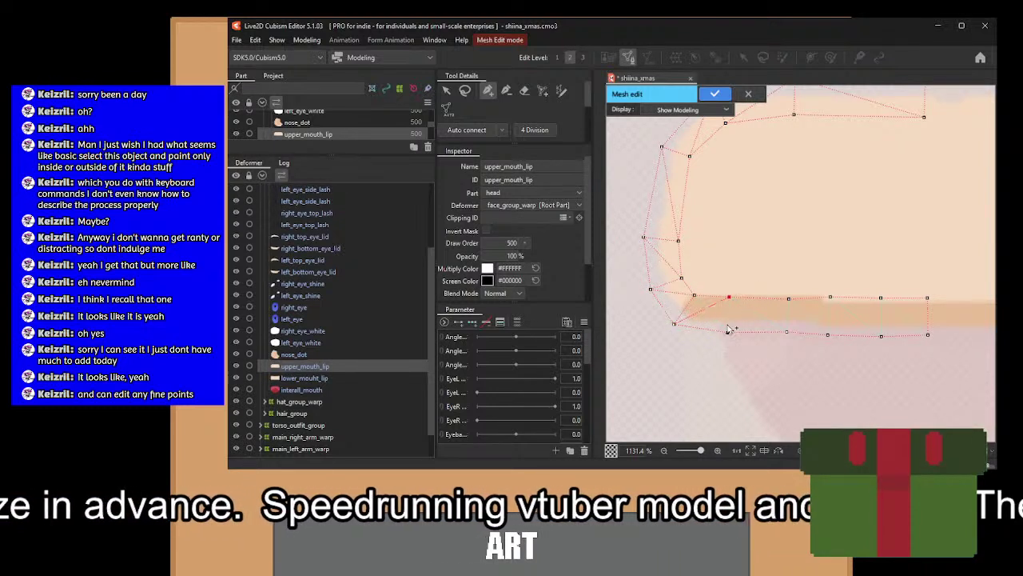
drag(729, 329, 830, 297)
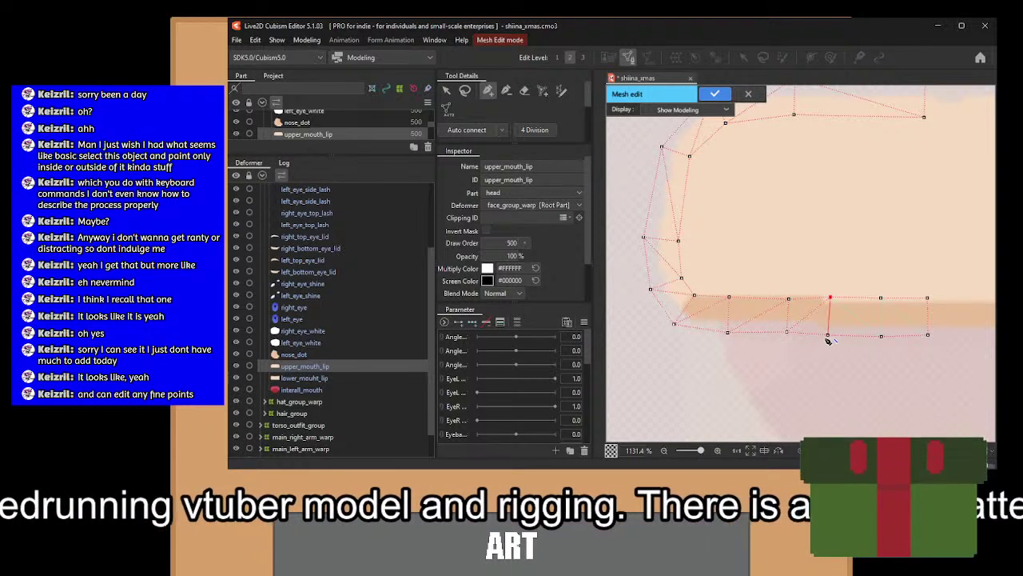
mouse_move(828, 339)
mouse_down()
mouse_move(887, 308)
mouse_move(881, 298)
mouse_up()
drag(881, 335, 927, 298)
Zigzag edges across the upper lip's interior between the inner top row and the dark-line row, working from the middle leftward.
scroll(927, 298, down, 4)
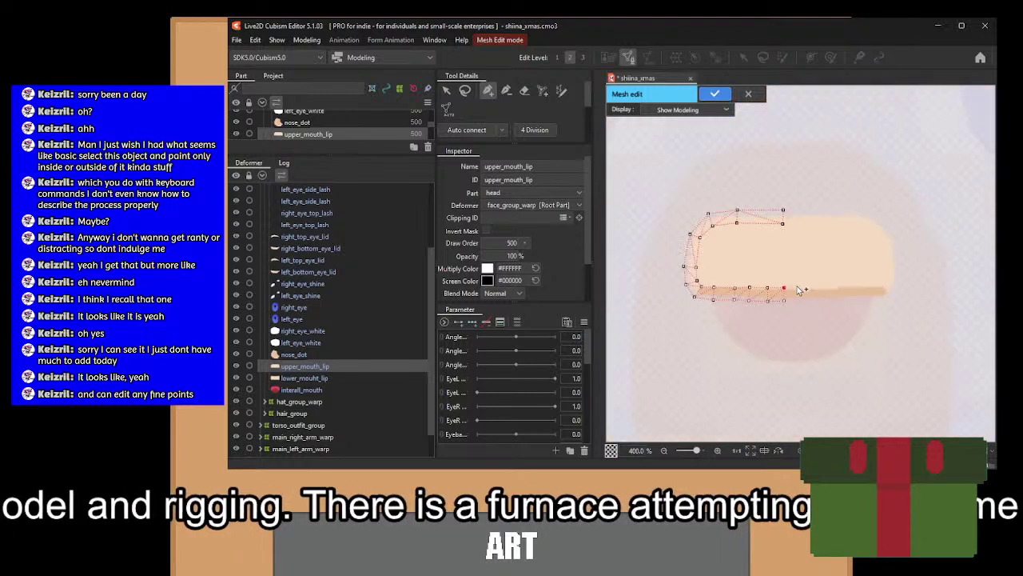
scroll(779, 261, up, 4)
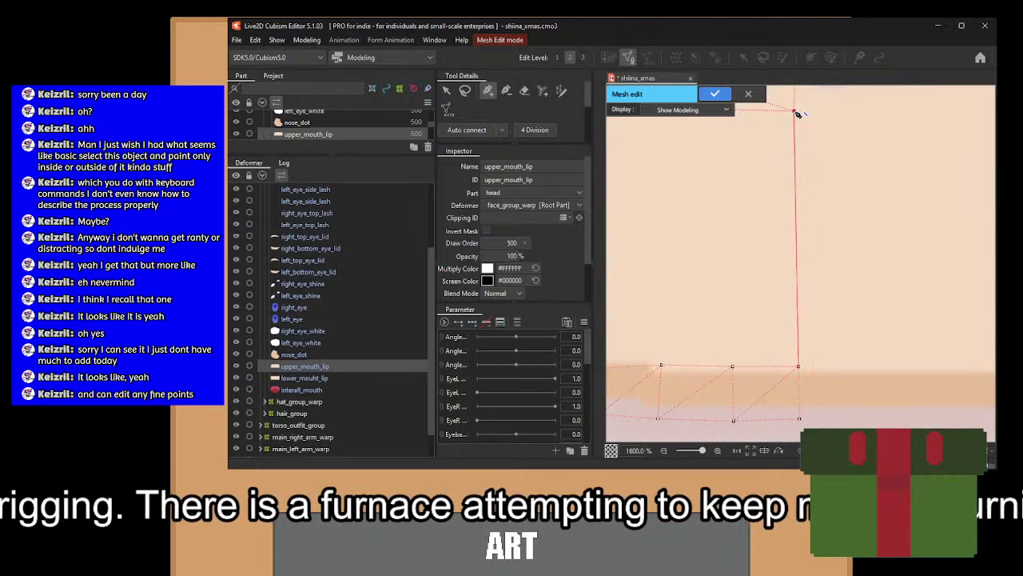
click(795, 111)
click(732, 366)
drag(717, 268, 749, 342)
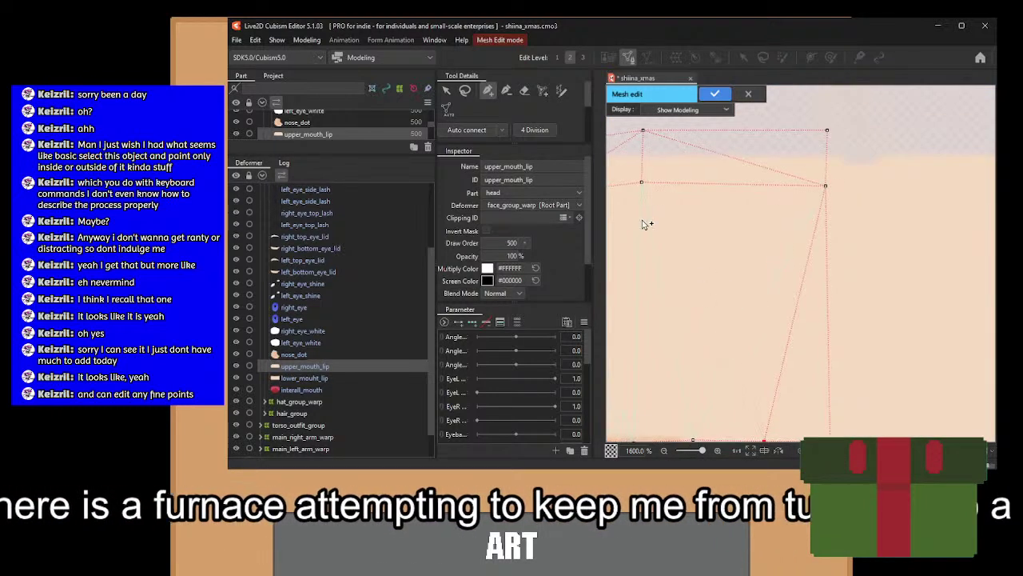
scroll(663, 210, down, 3)
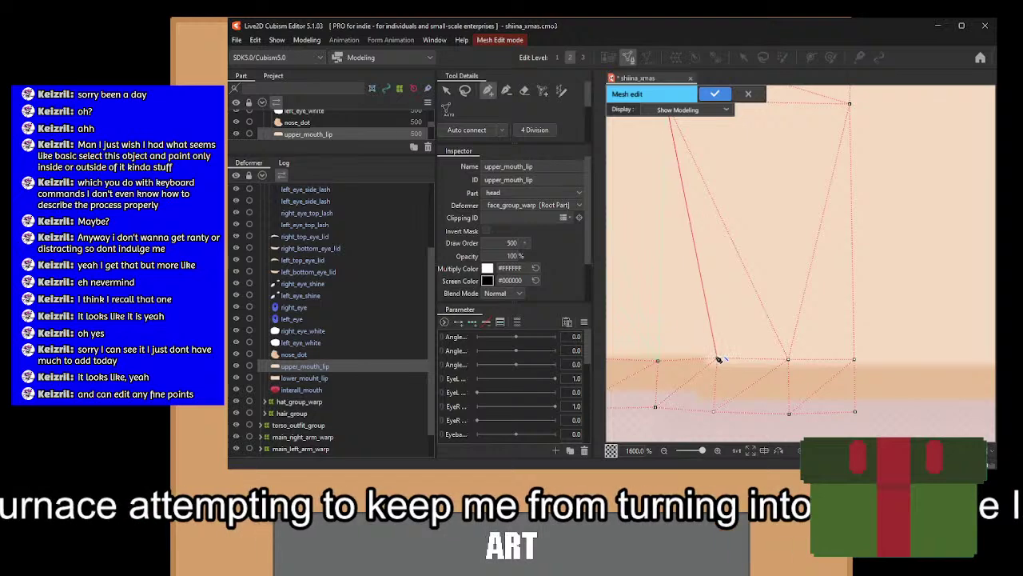
scroll(658, 343, up, 2)
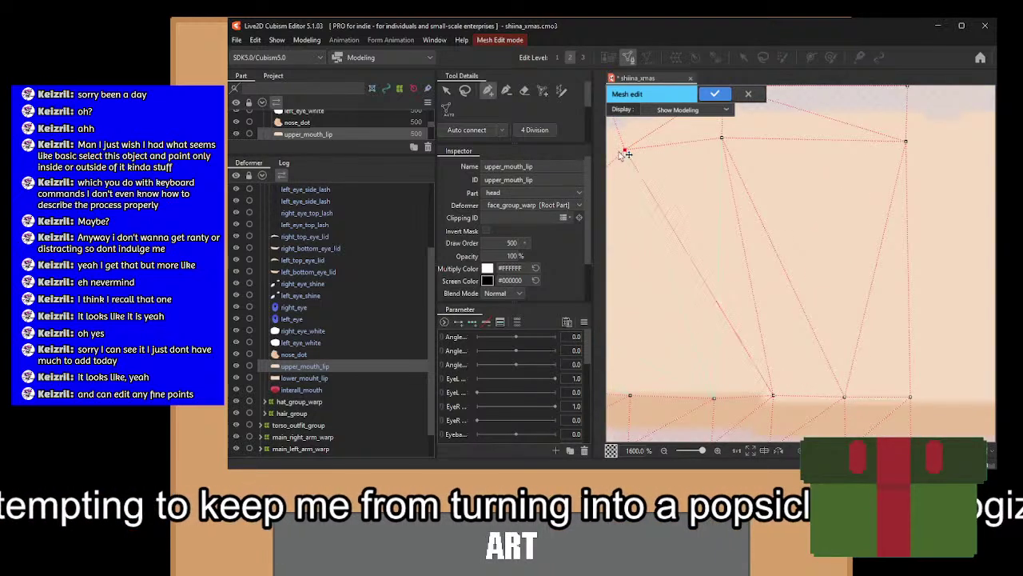
Continue the interior triangulation to the lip's left side, linking the inner left vertices to the inner vertices along the dark lip line.
click(714, 398)
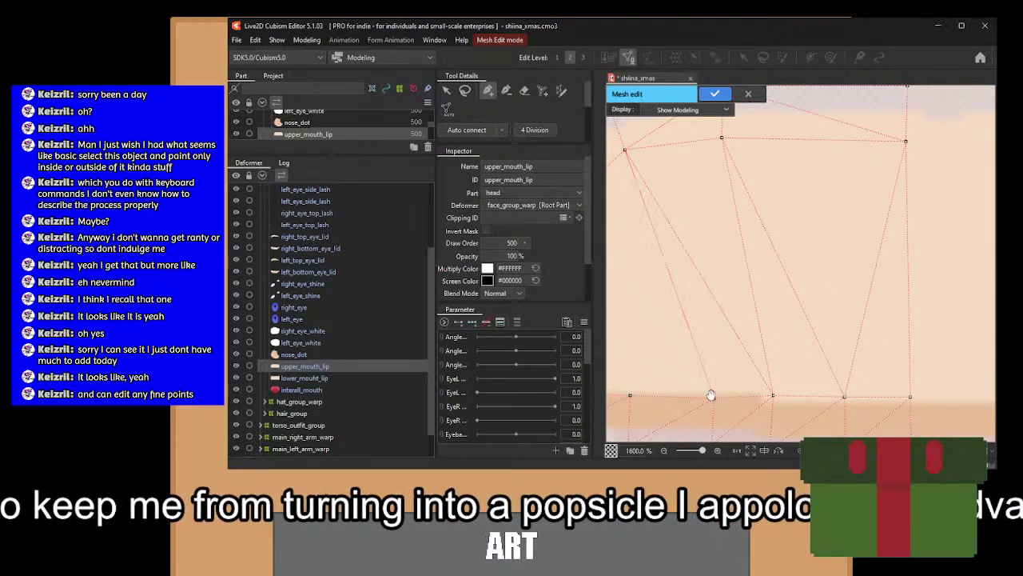
drag(711, 395, 805, 374)
click(668, 175)
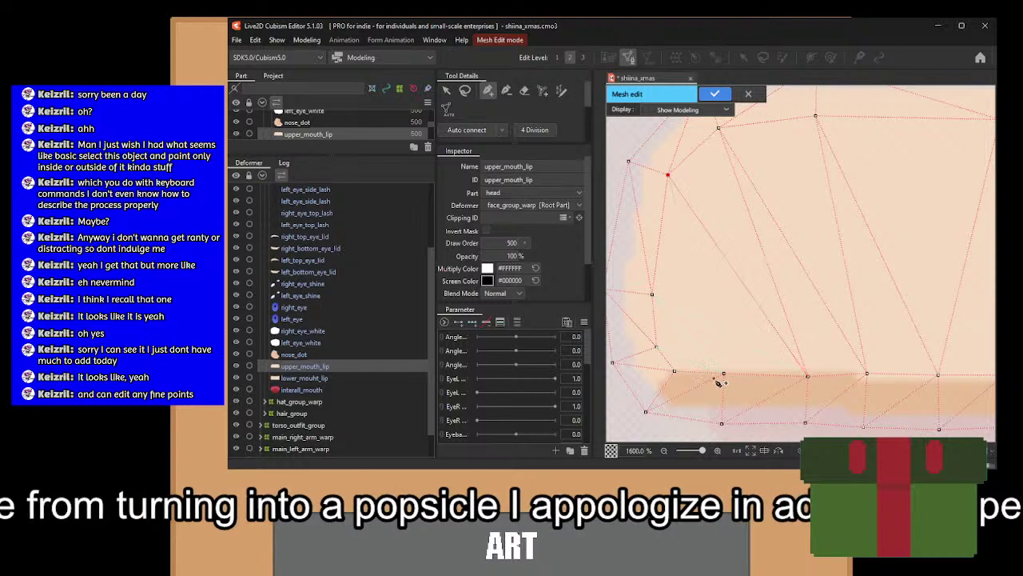
click(723, 373)
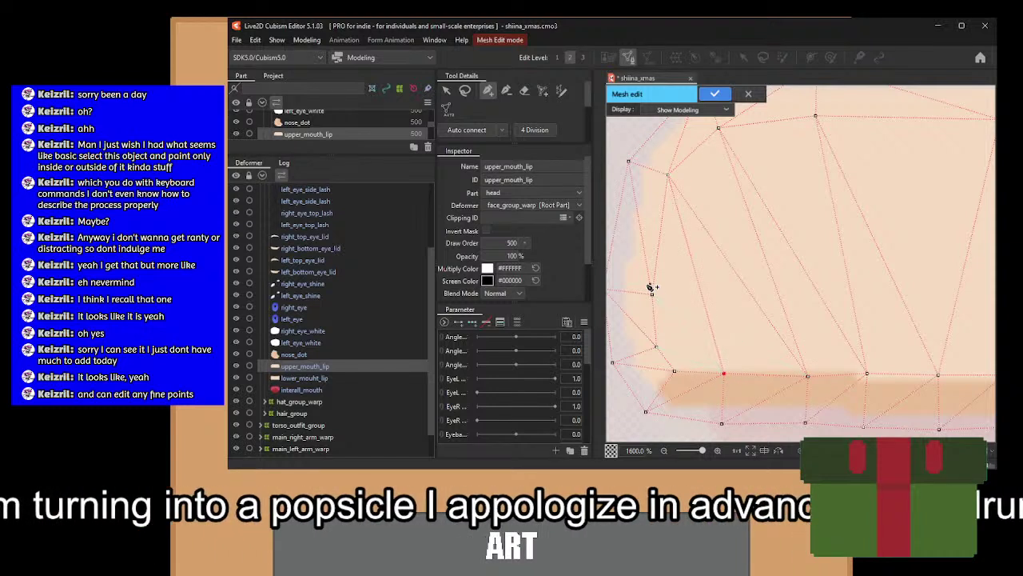
click(657, 347)
click(723, 374)
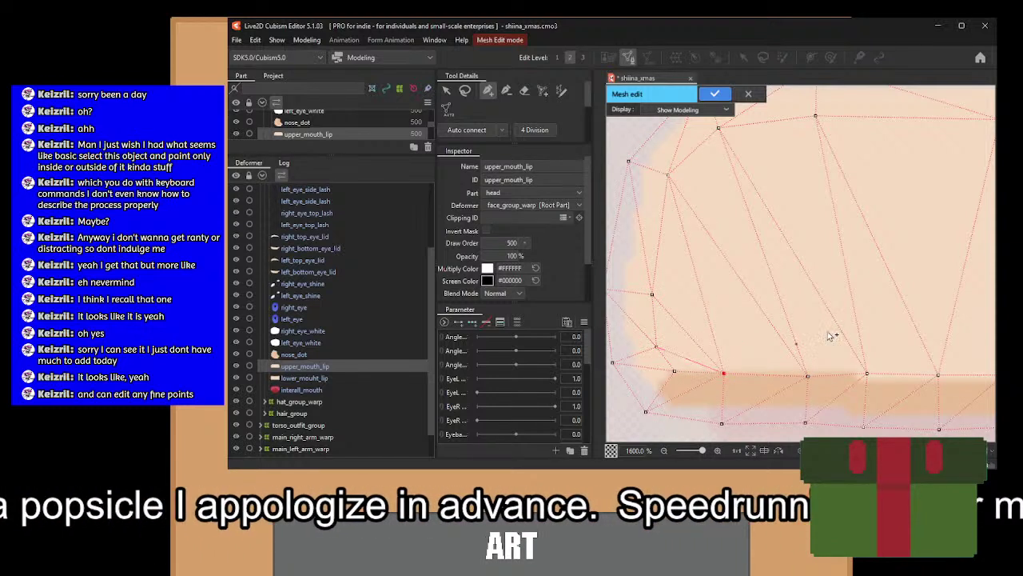
scroll(829, 336, down, 4)
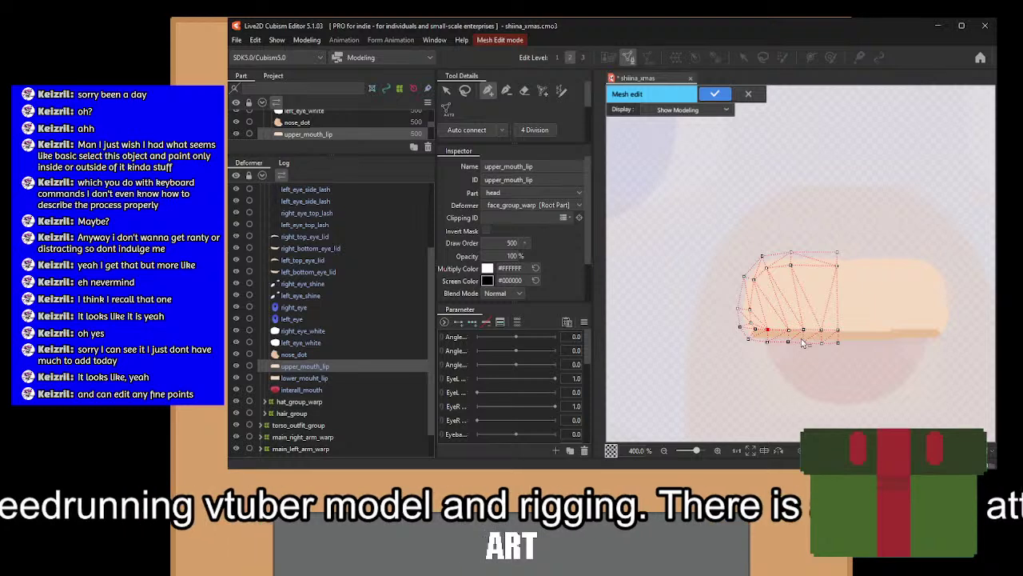
Select the whole left-half mesh and place a mirrored copy of it over the upper lip's right half.
scroll(806, 327, up, 3)
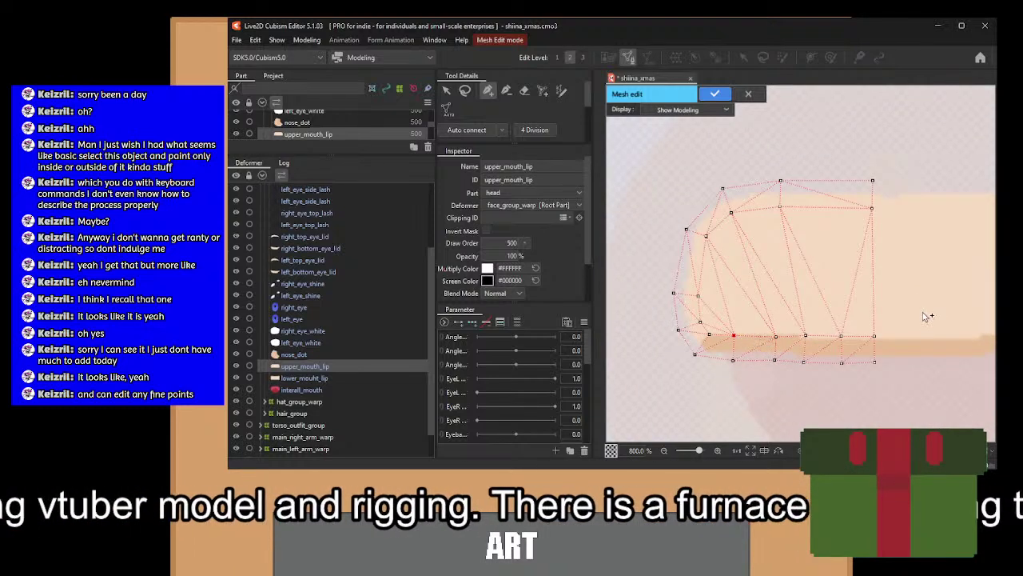
scroll(879, 310, down, 2)
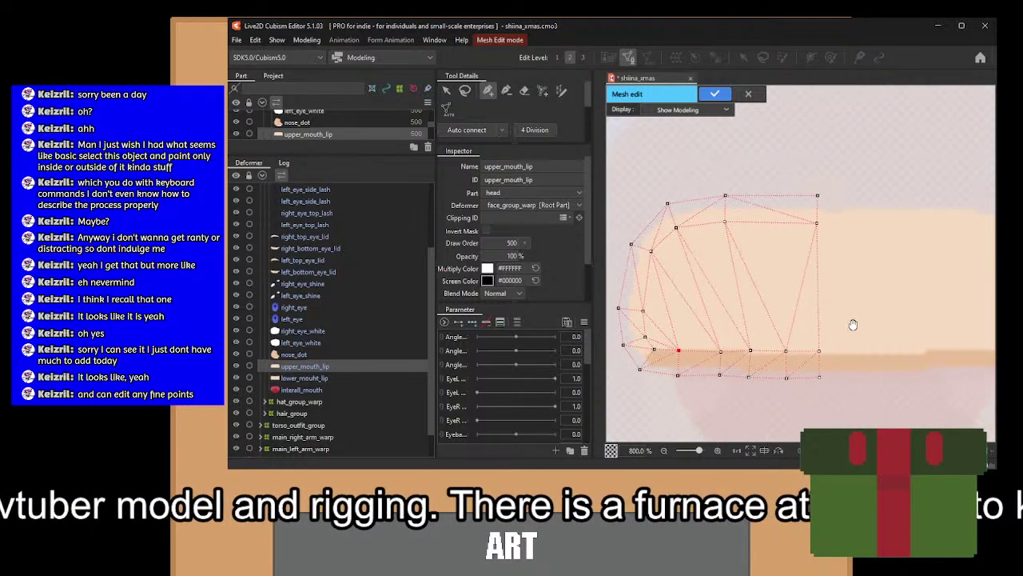
click(448, 90)
drag(862, 202, 651, 395)
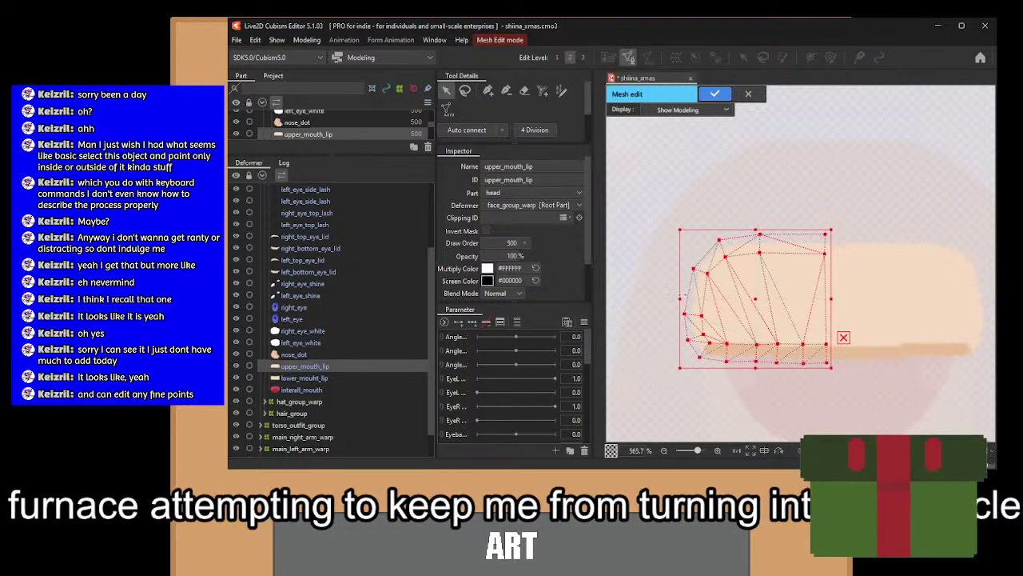
key(ctrl+shift+v)
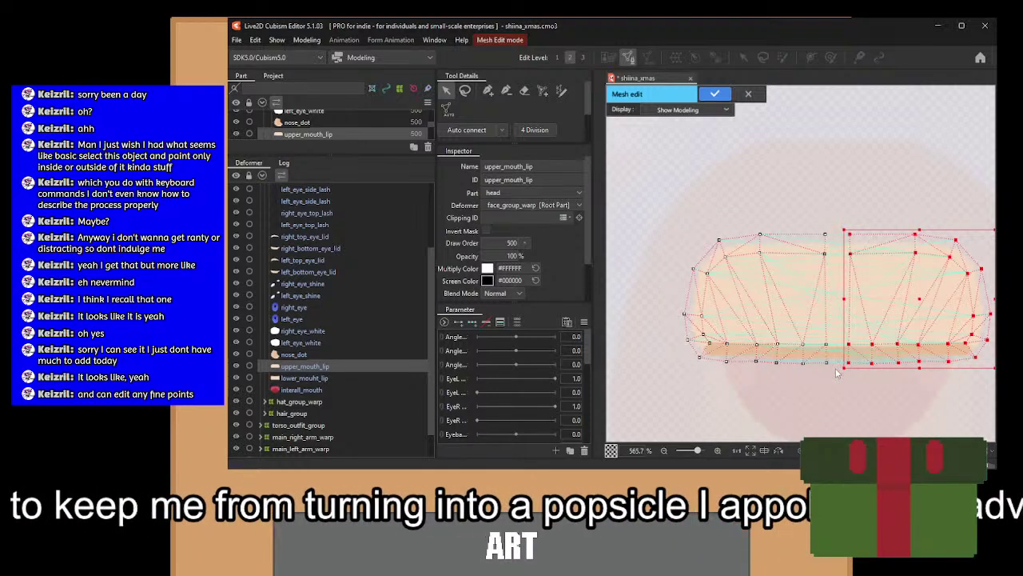
Bridge the two mesh halves at the top middle with edges between the outer and inner rows plus a diagonal.
scroll(794, 318, up, 5)
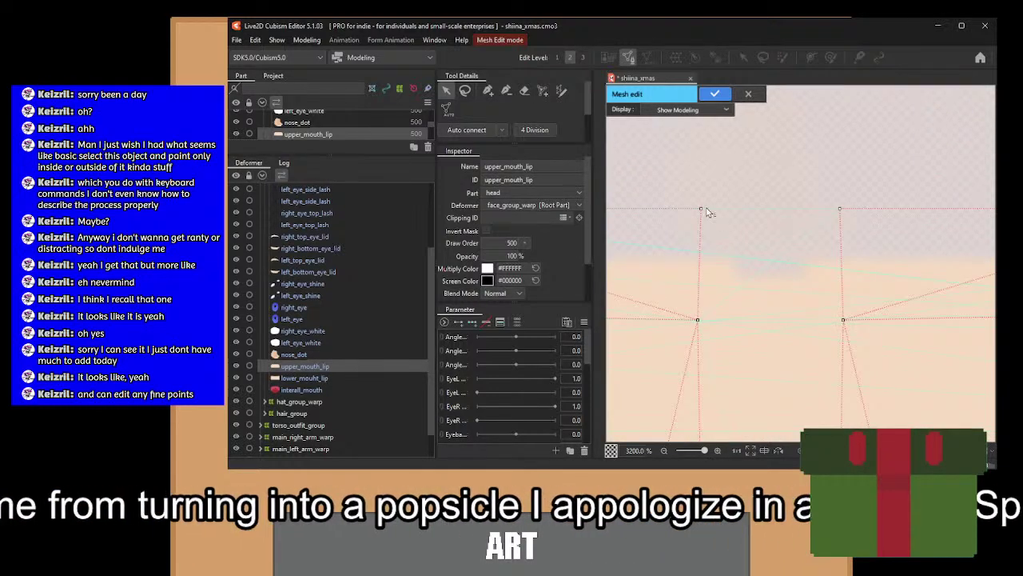
click(841, 208)
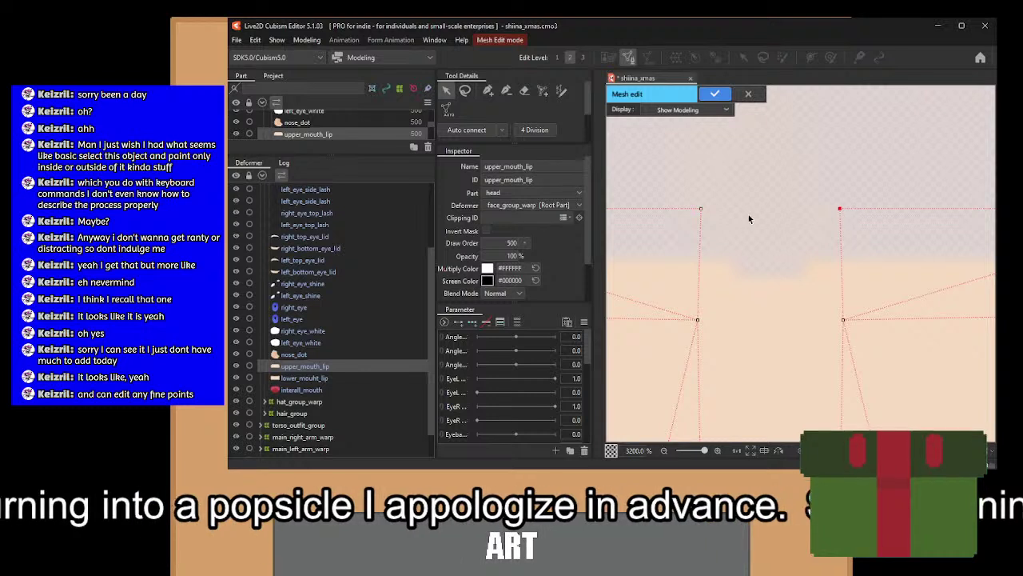
click(490, 90)
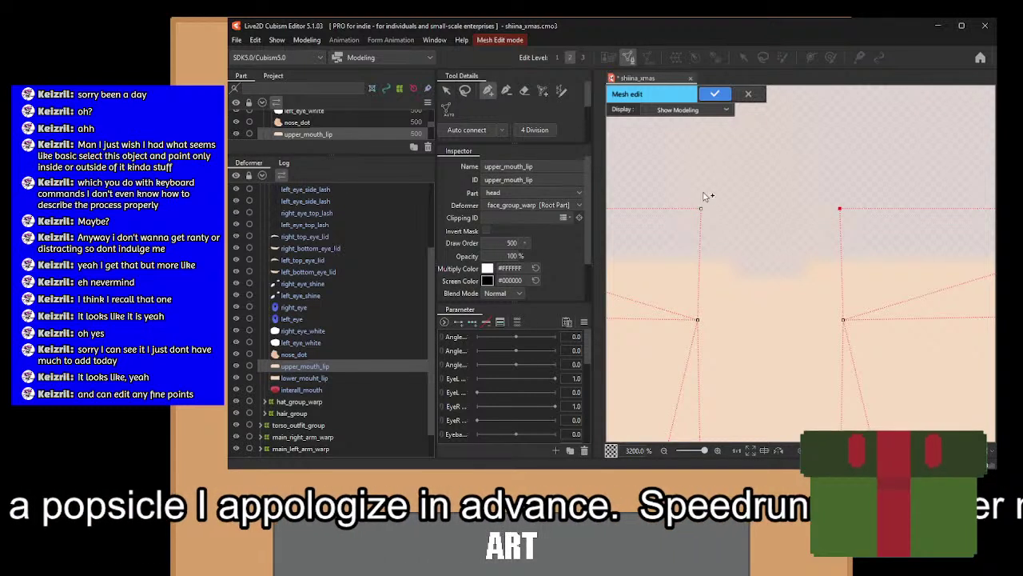
click(701, 209)
click(842, 320)
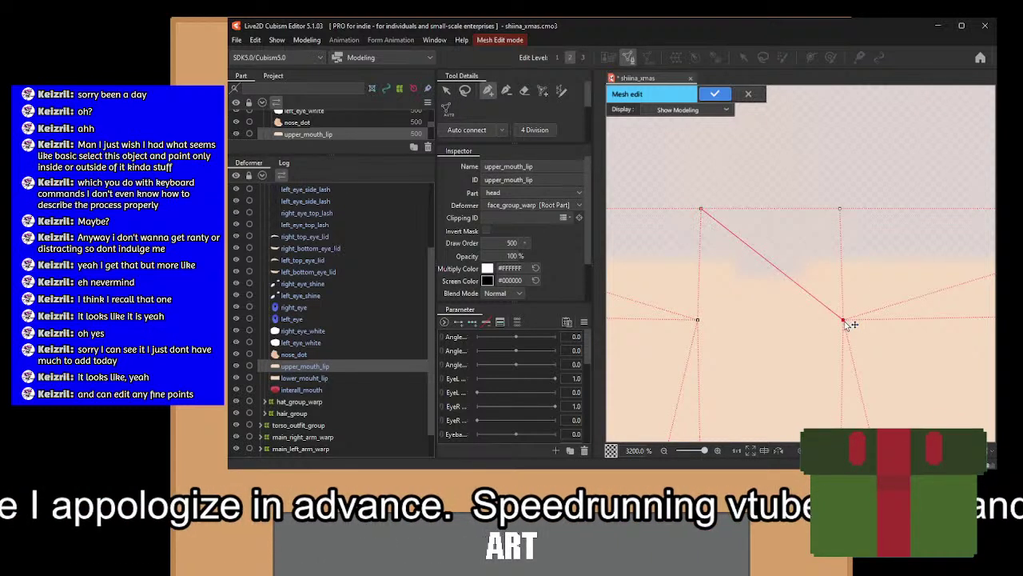
scroll(780, 343, down, 5)
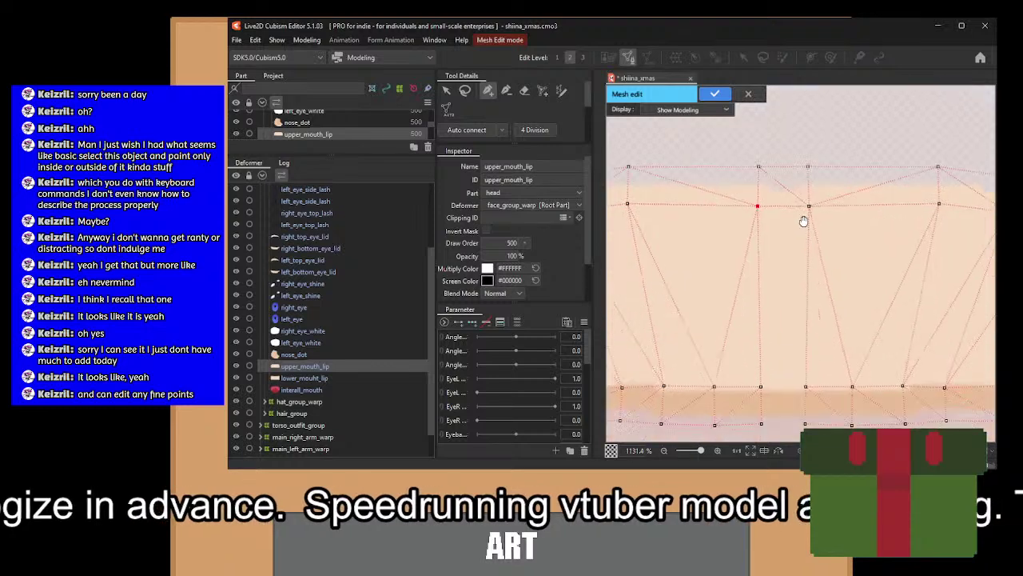
Bridge the halves across the middle of the dark lip line with a diagonal and apply the upper_mouth_lip mesh edit.
click(760, 346)
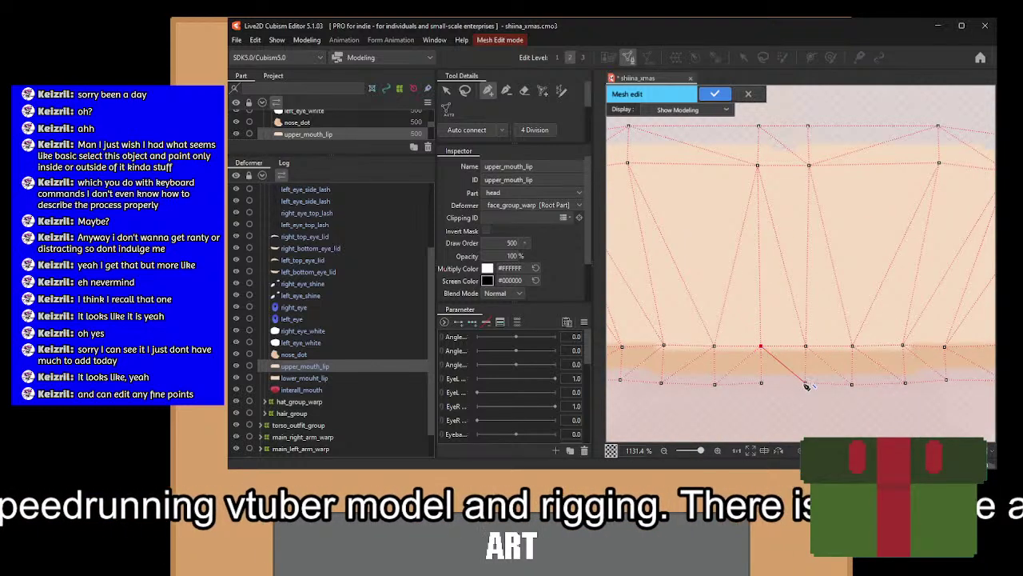
click(761, 383)
scroll(935, 316, down, 3)
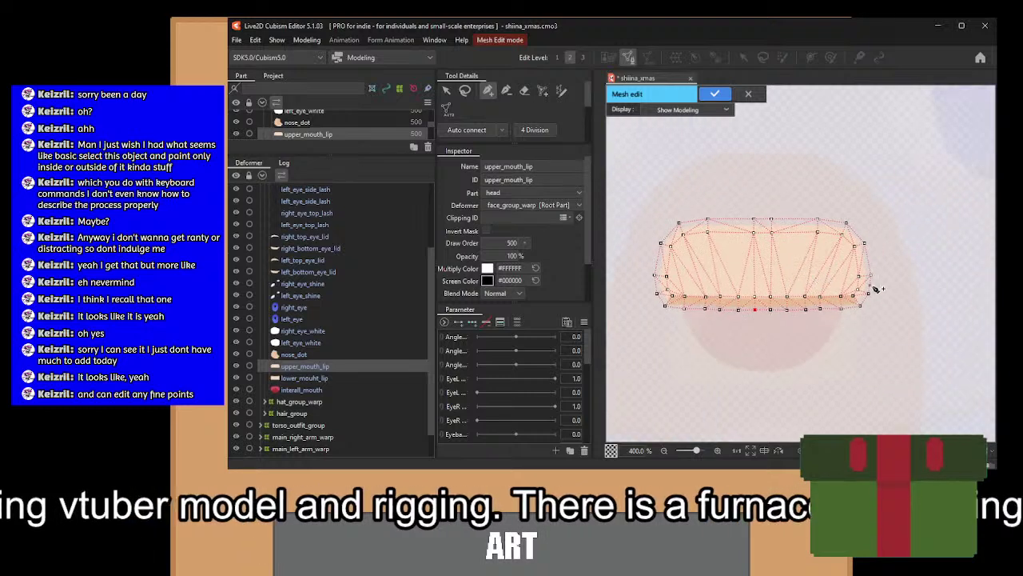
click(714, 95)
scroll(771, 248, down, 1)
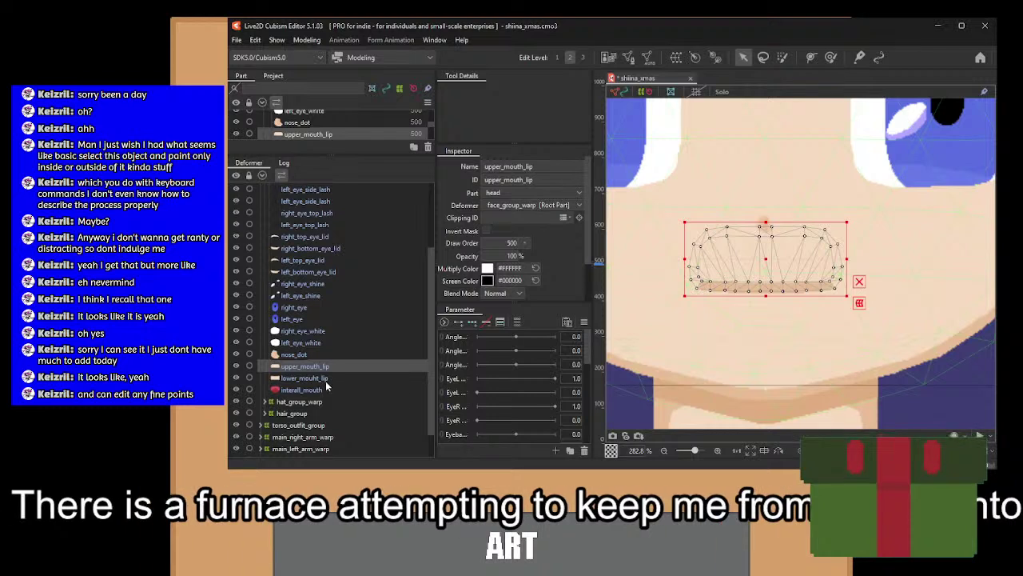
Open lower_mouht_lip for mesh editing and erase its entire existing mesh.
click(359, 378)
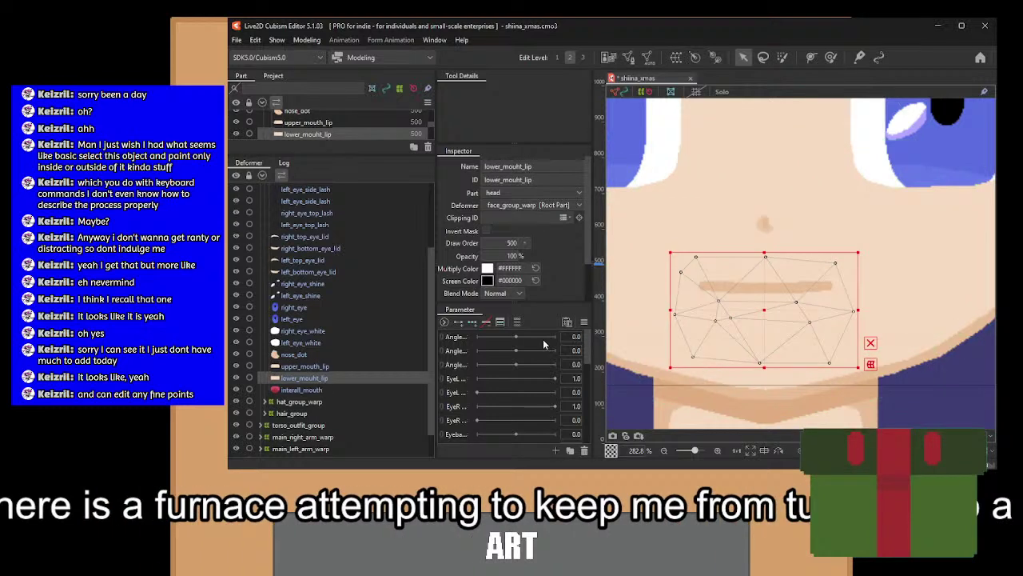
click(627, 57)
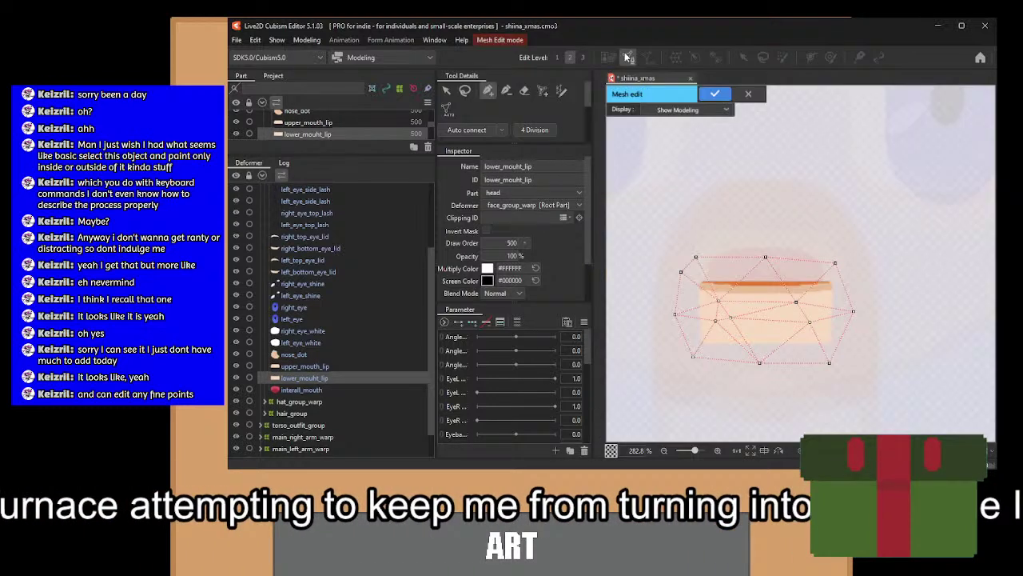
click(524, 91)
mouse_move(836, 271)
mouse_down()
mouse_move(762, 322)
mouse_move(766, 264)
mouse_up()
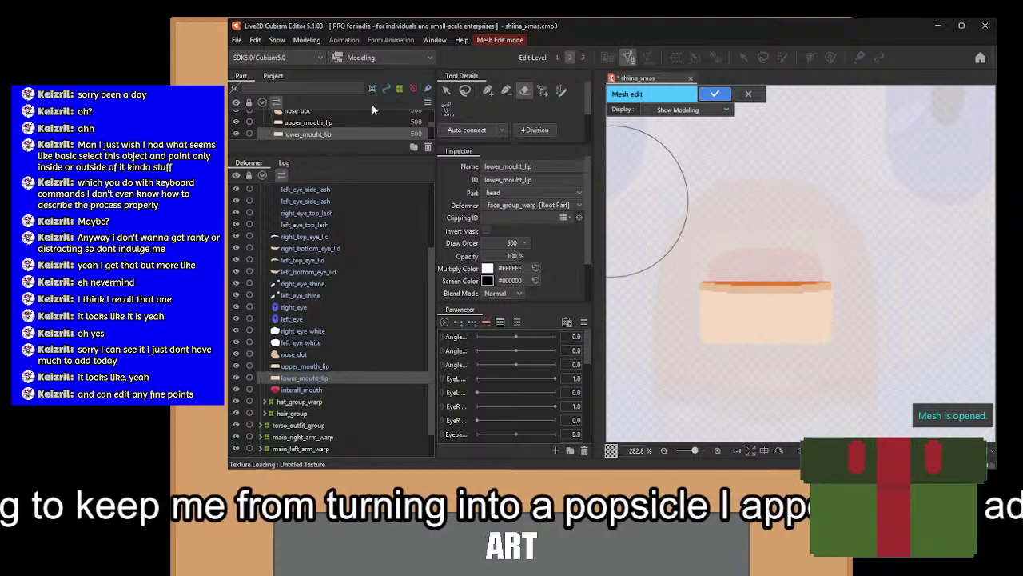
Add a connected outer row of vertices just above the lower lip's top edge, from the middle to the upper left corner.
scroll(811, 296, up, 5)
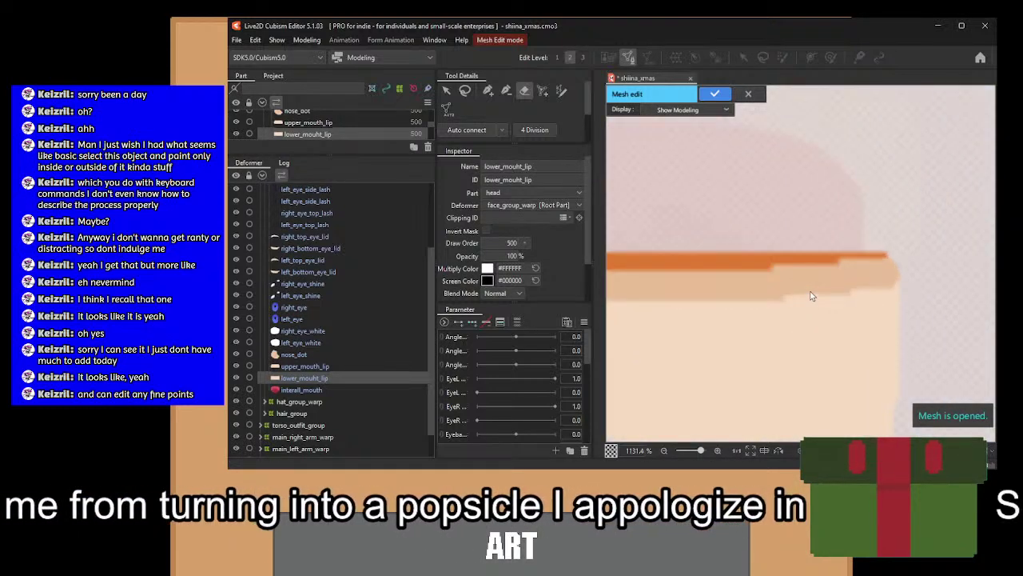
click(488, 90)
scroll(800, 258, down, 2)
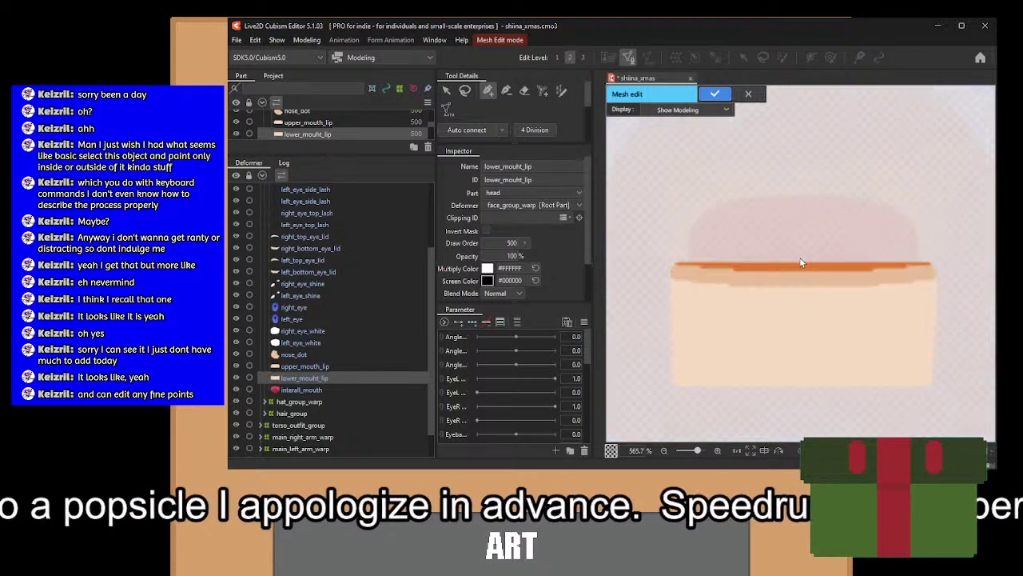
scroll(800, 262, up, 2)
click(797, 253)
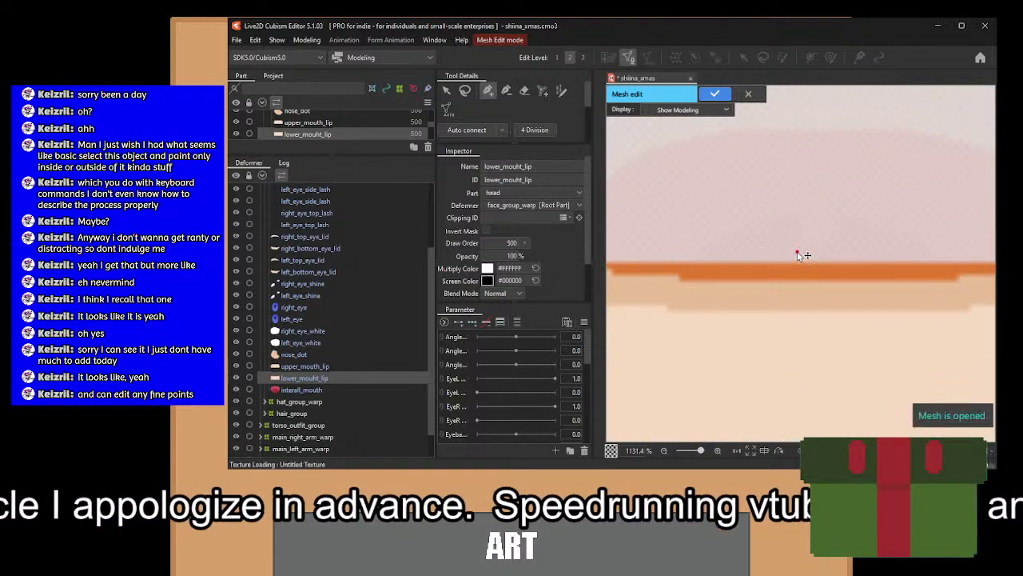
click(760, 251)
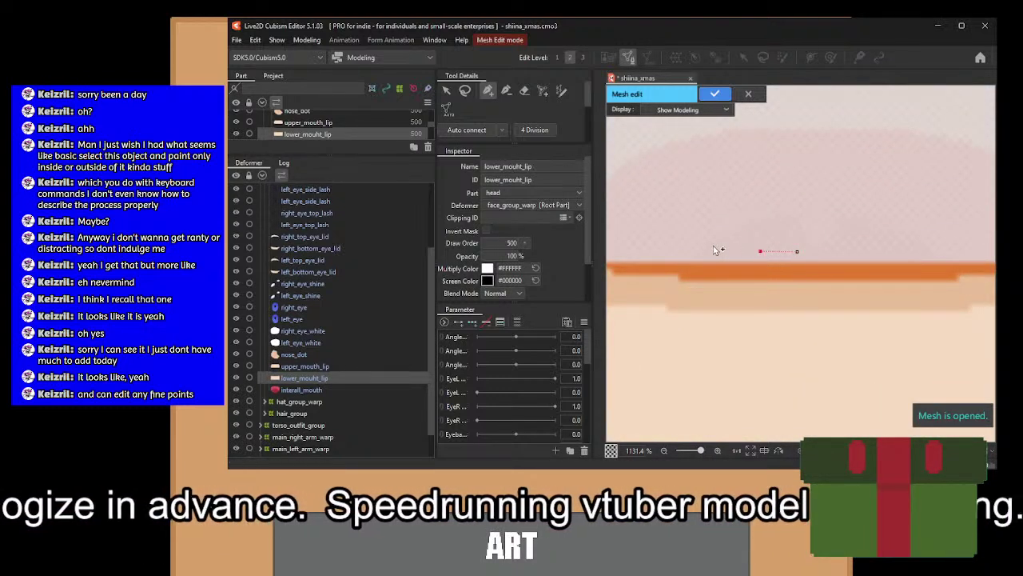
drag(708, 250, 793, 244)
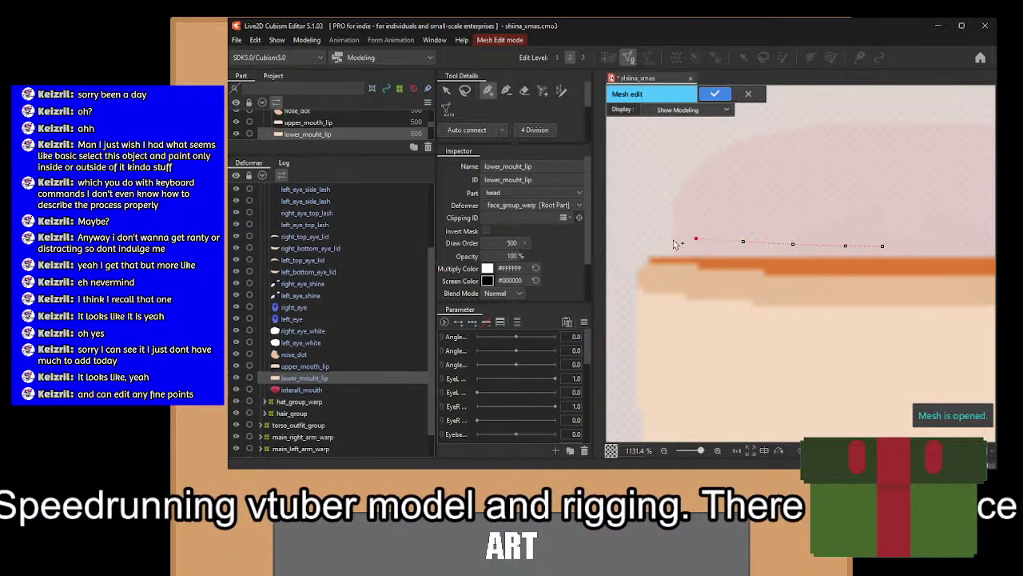
click(645, 236)
drag(645, 236, 731, 203)
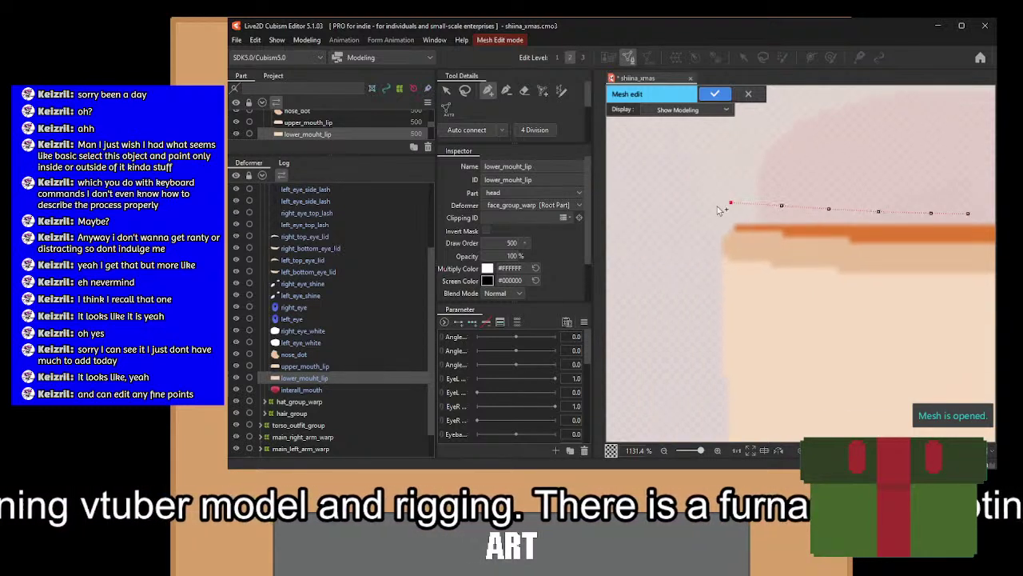
Continue the outer vertex row around the lower lip's upper left corner, down its left side and around the lower left corner.
click(685, 268)
scroll(687, 240, down, 3)
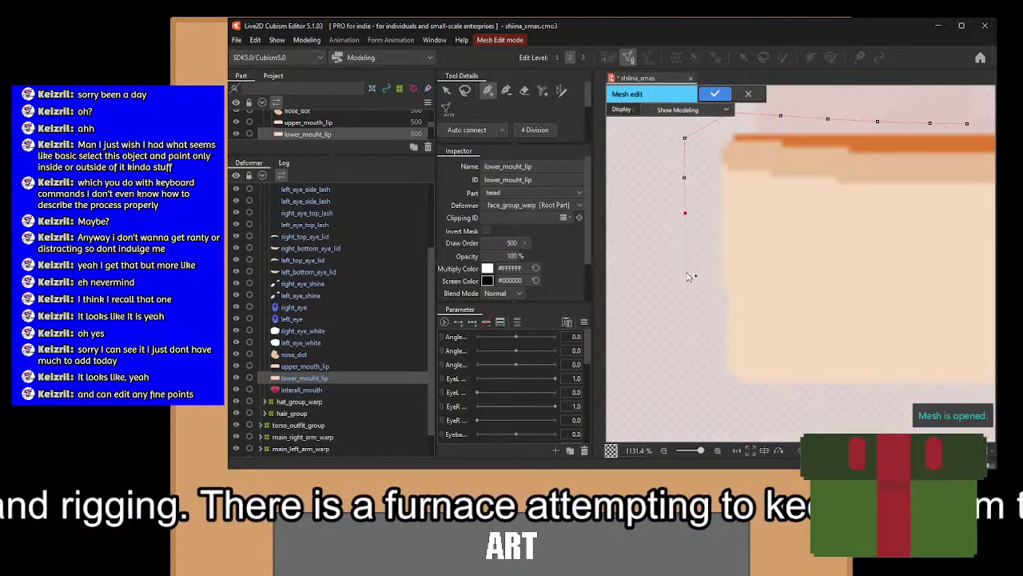
click(688, 290)
scroll(691, 280, down, 3)
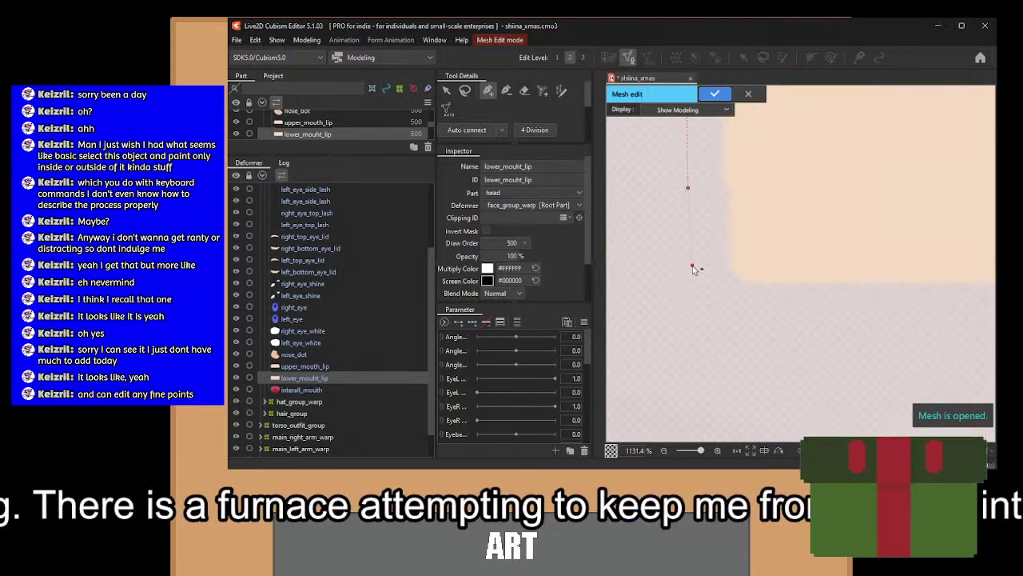
drag(814, 322, 685, 341)
scroll(703, 338, down, 3)
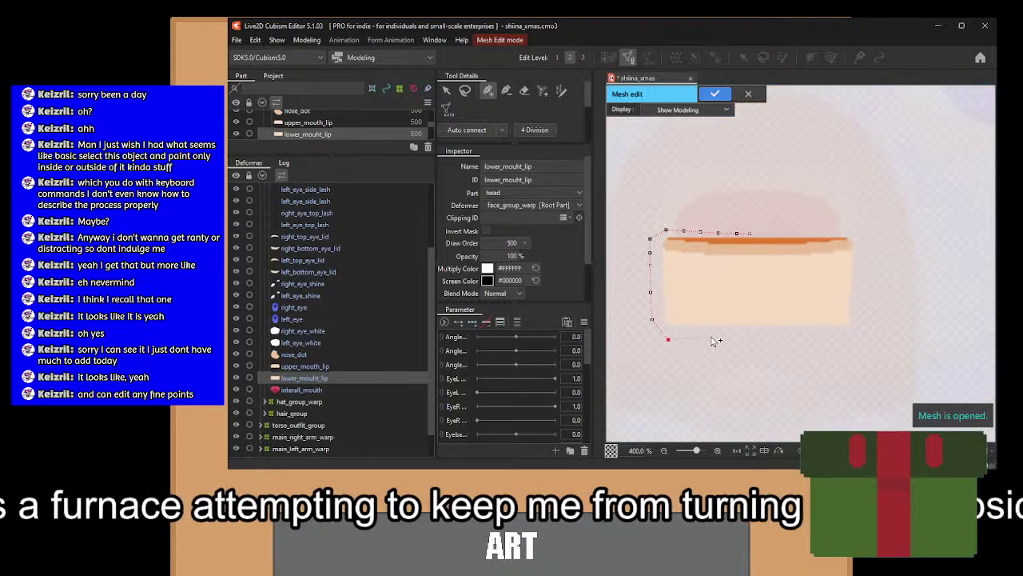
scroll(713, 339, up, 2)
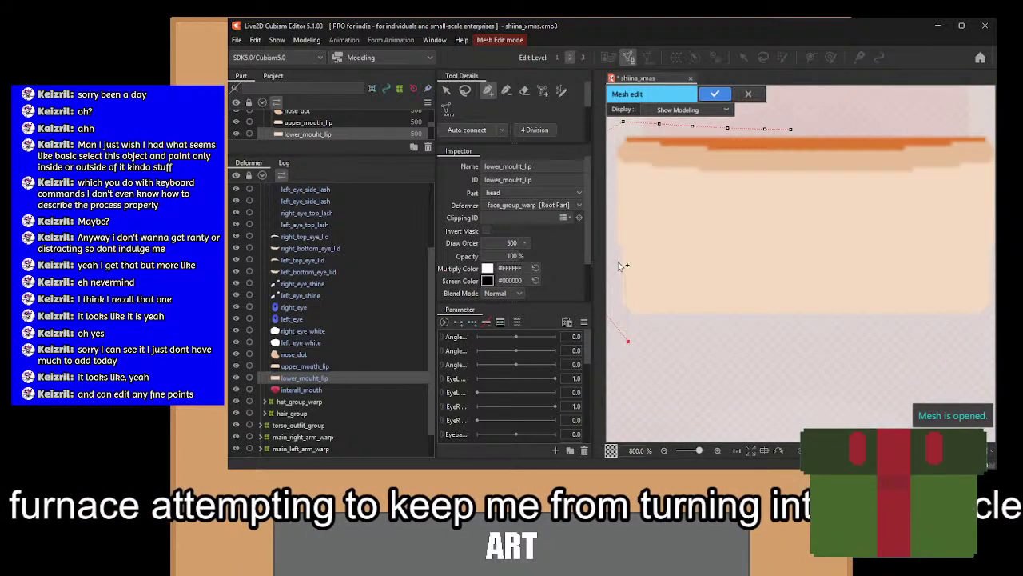
Extend the outer vertex row below the lower lip's bottom edge to the middle and double back just inside that edge.
click(720, 342)
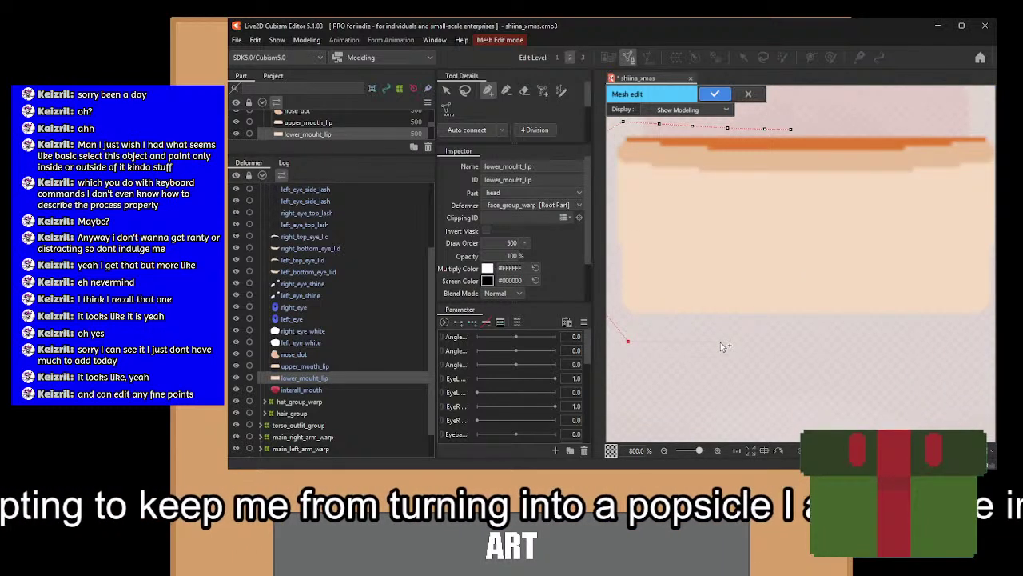
click(808, 343)
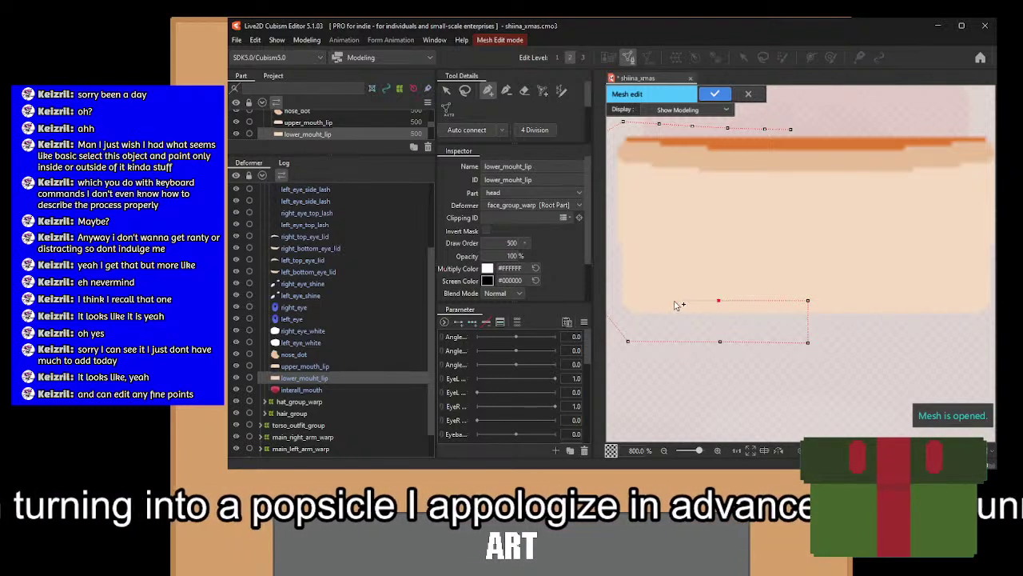
drag(655, 299, 717, 324)
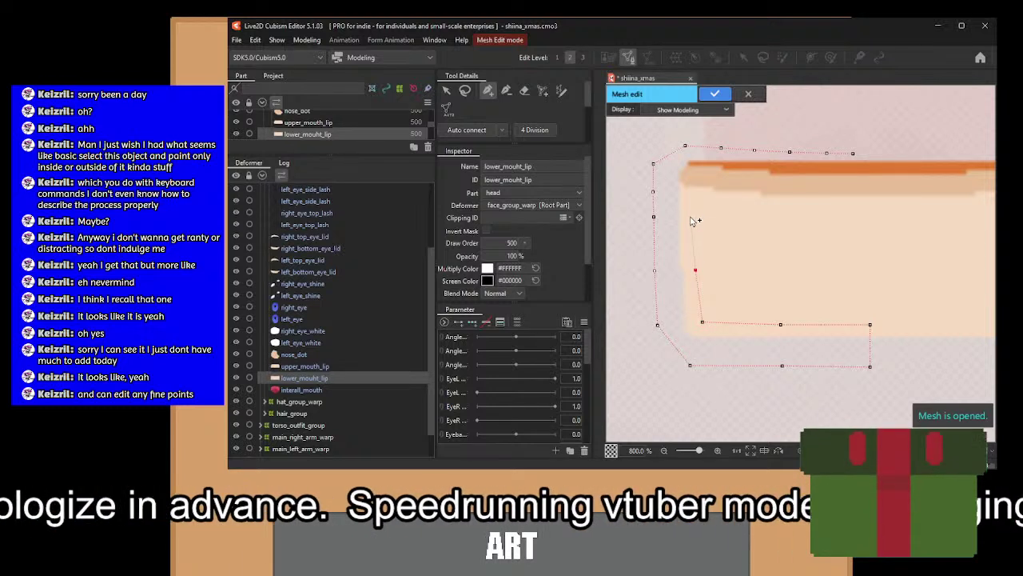
Continue the inner vertex row up the lower lip's left side and around its upper left corner onto the top edge.
scroll(680, 184, up, 2)
drag(675, 177, 771, 262)
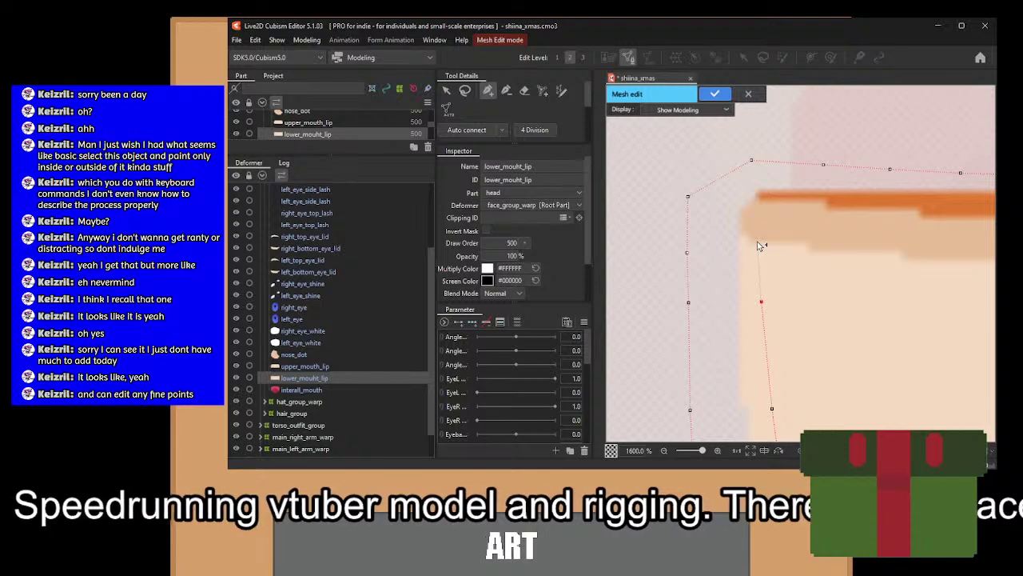
click(758, 239)
click(756, 220)
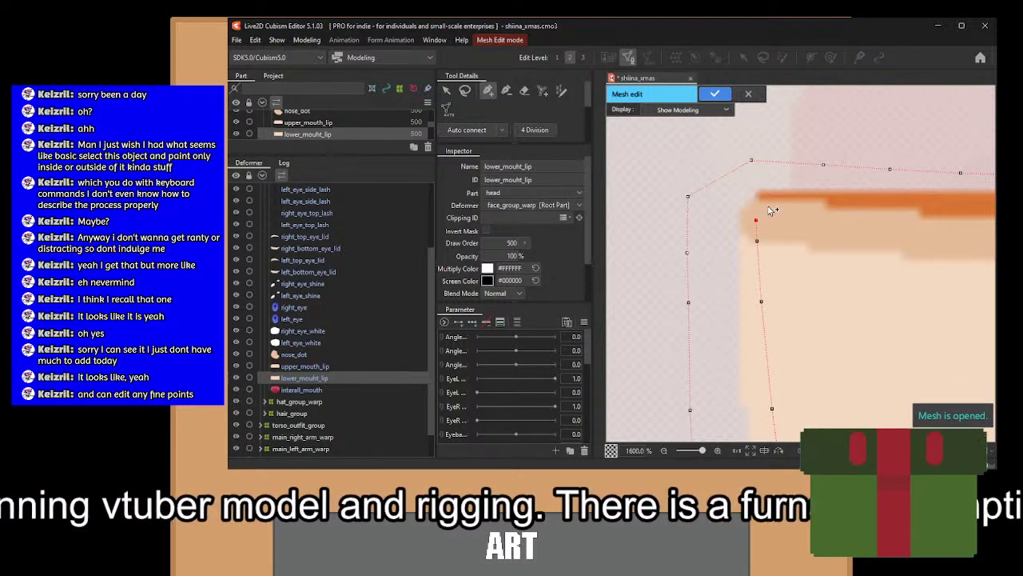
click(826, 204)
drag(898, 225, 754, 235)
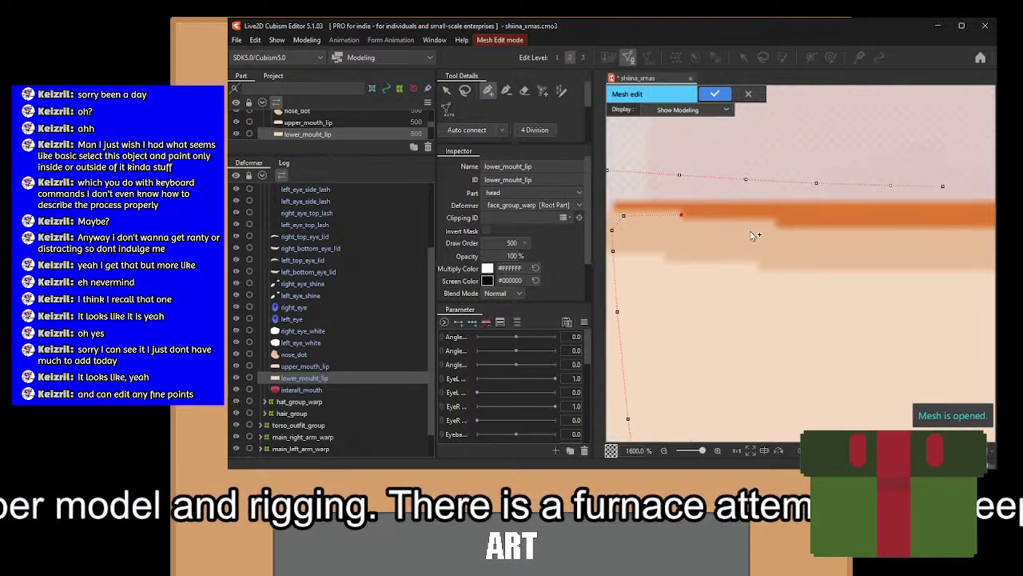
Shift the four inner vertices at the lower lip's upper left corner slightly down, below the dark lip line.
drag(680, 236, 836, 240)
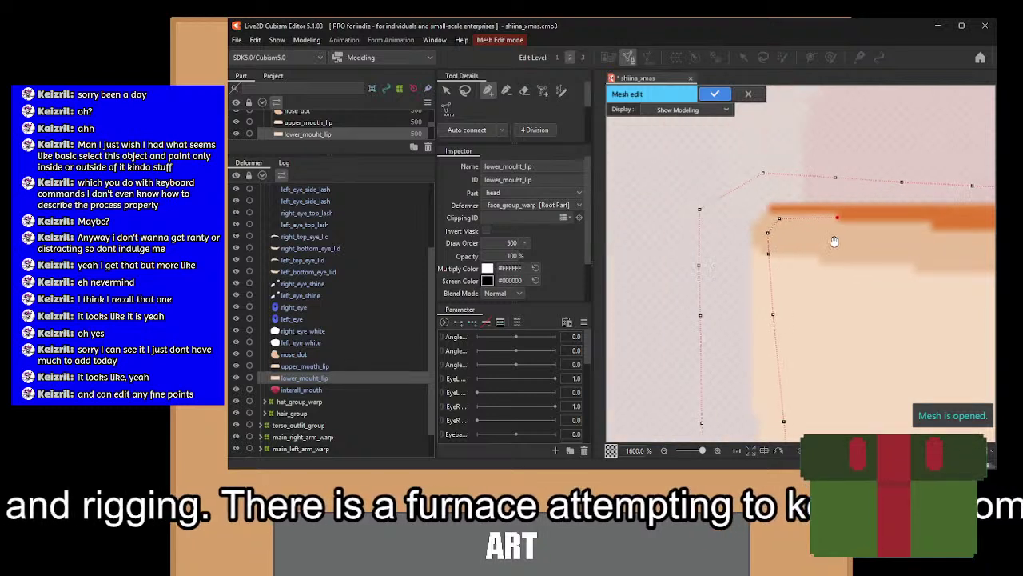
click(446, 90)
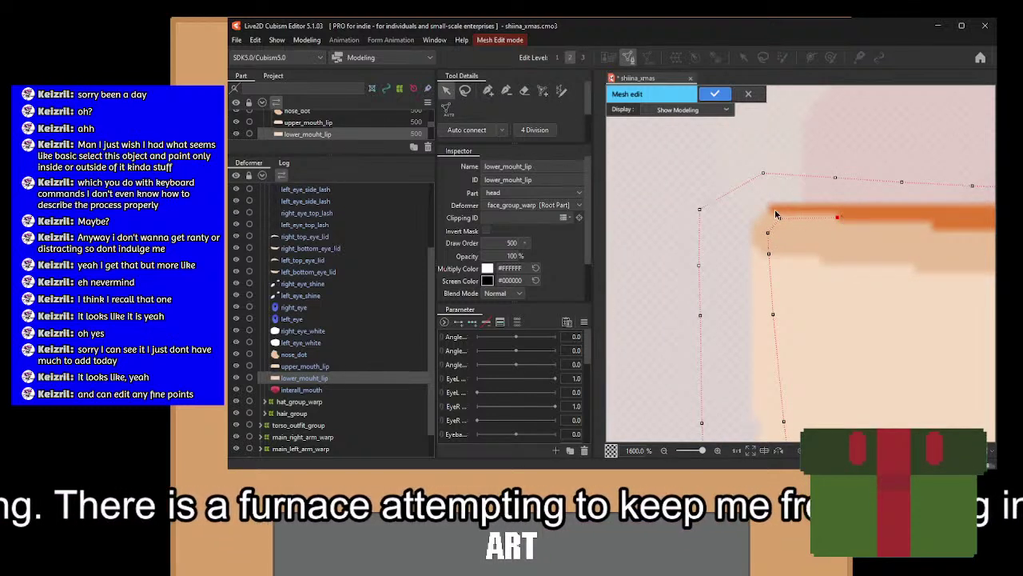
drag(748, 210, 937, 281)
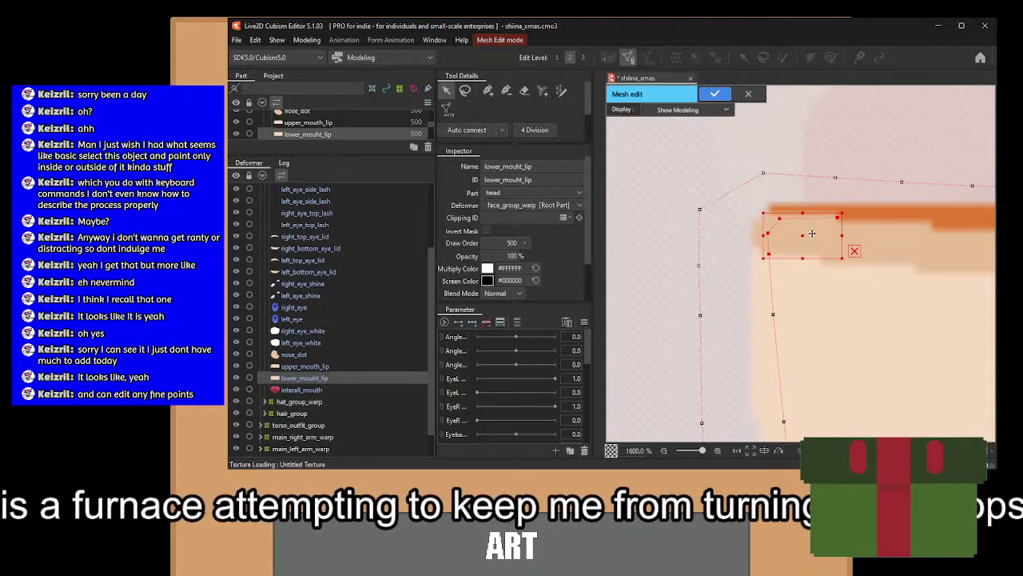
drag(812, 234, 807, 251)
Extend the inner vertex row beneath the dark lip line from the upper left corner to the middle of the lower lip.
drag(894, 214, 814, 230)
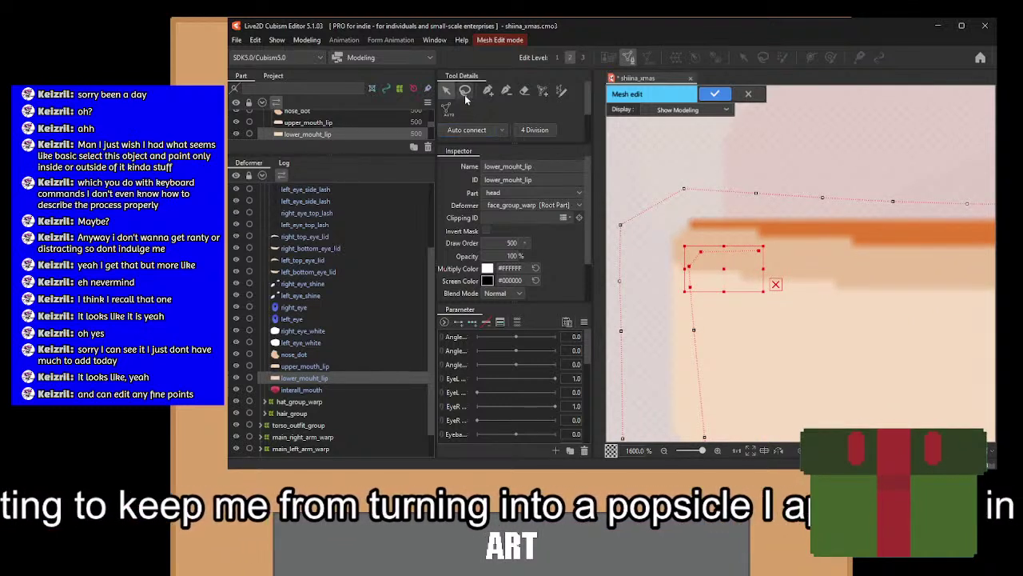
click(488, 91)
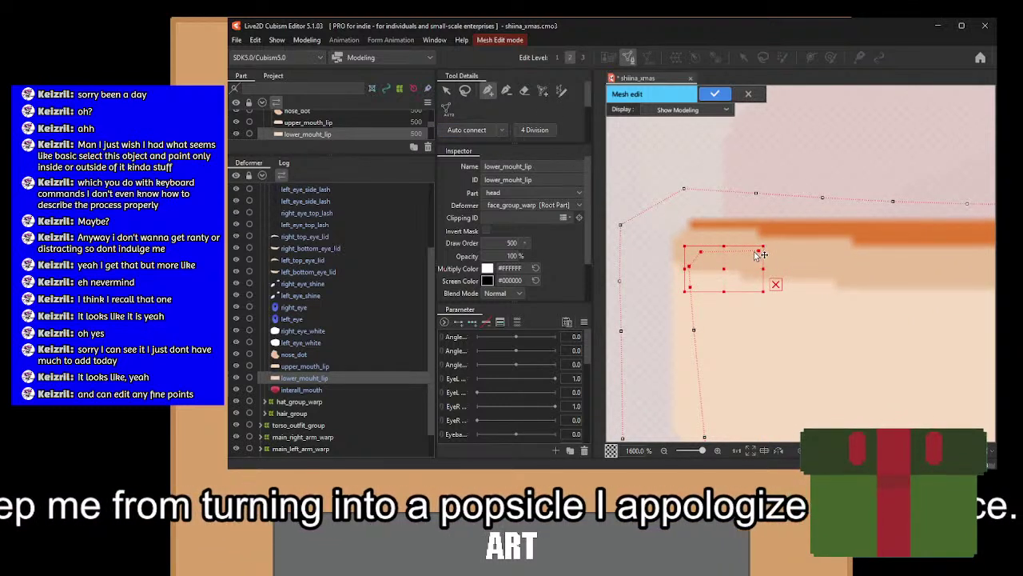
click(817, 259)
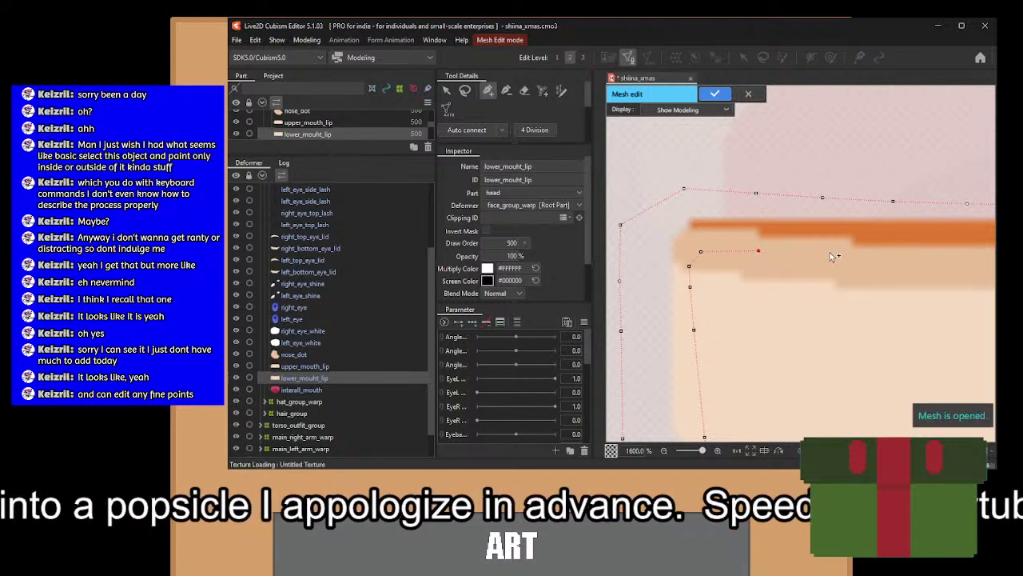
click(817, 253)
drag(896, 259, 802, 252)
click(803, 251)
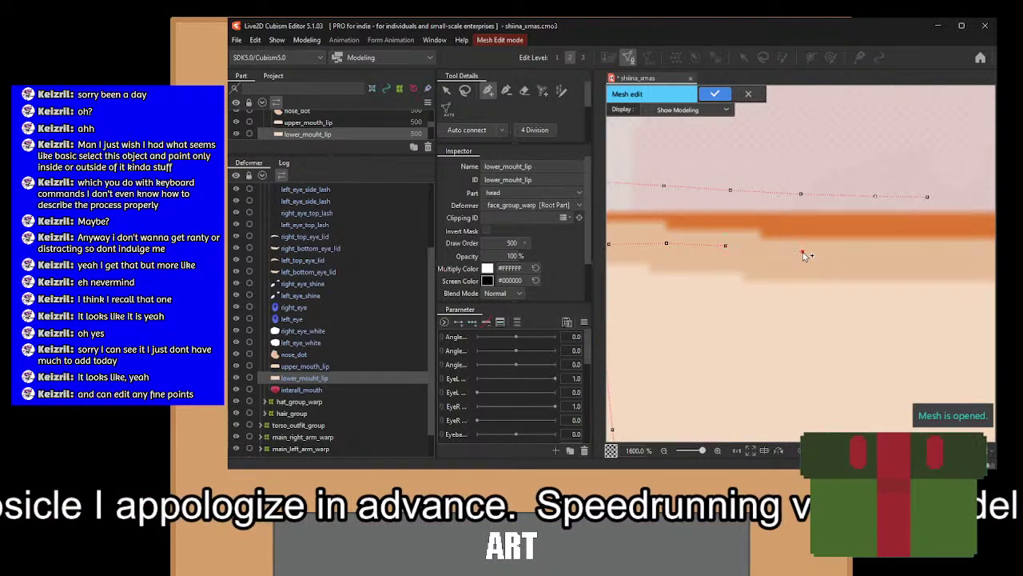
click(877, 251)
drag(911, 253, 779, 252)
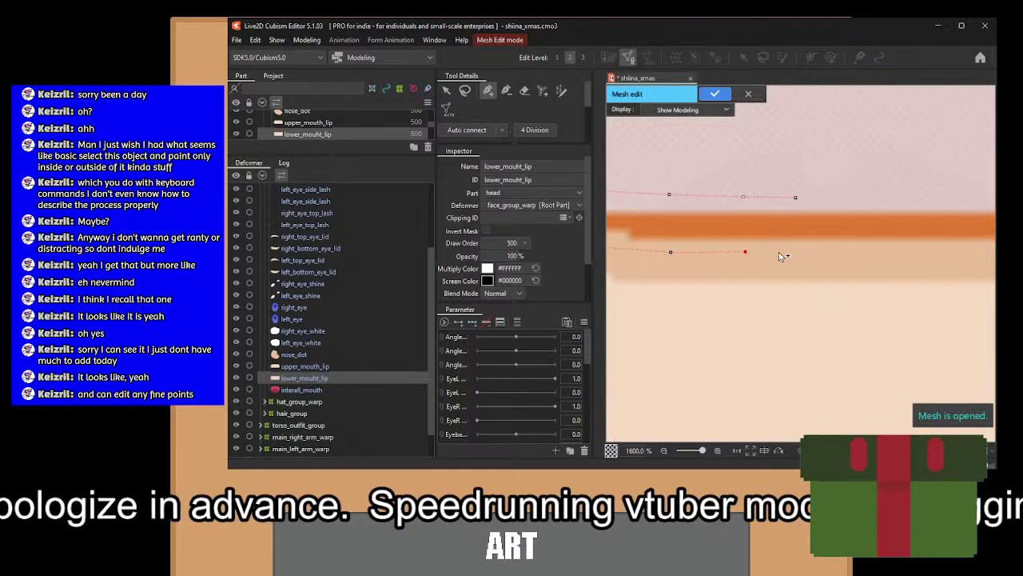
click(801, 251)
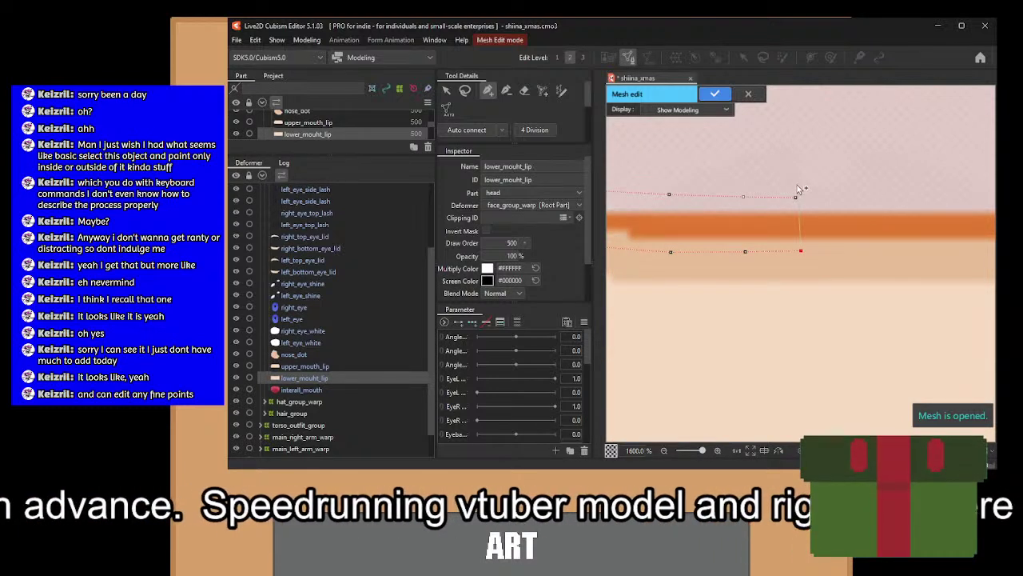
Connect the inner and outer points along the upper edge of the lower lip's left half with zigzag mesh edges.
scroll(844, 273, down, 3)
scroll(844, 273, up, 3)
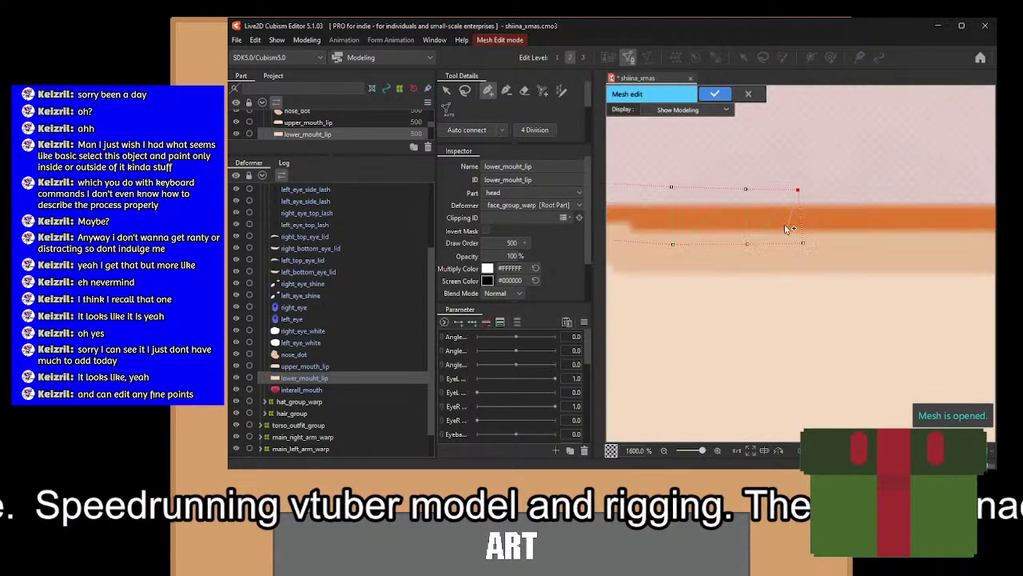
click(747, 244)
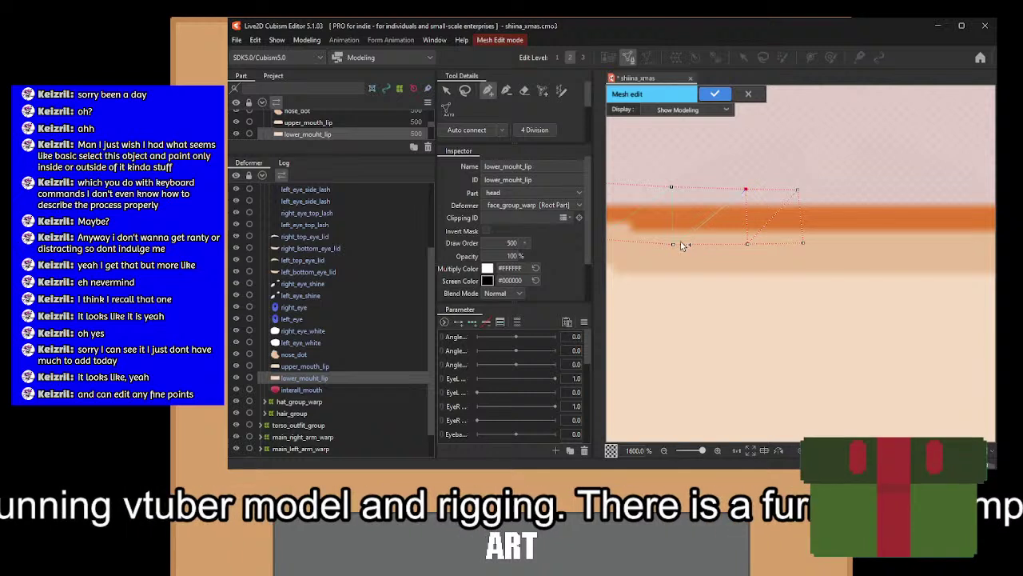
drag(749, 223, 821, 246)
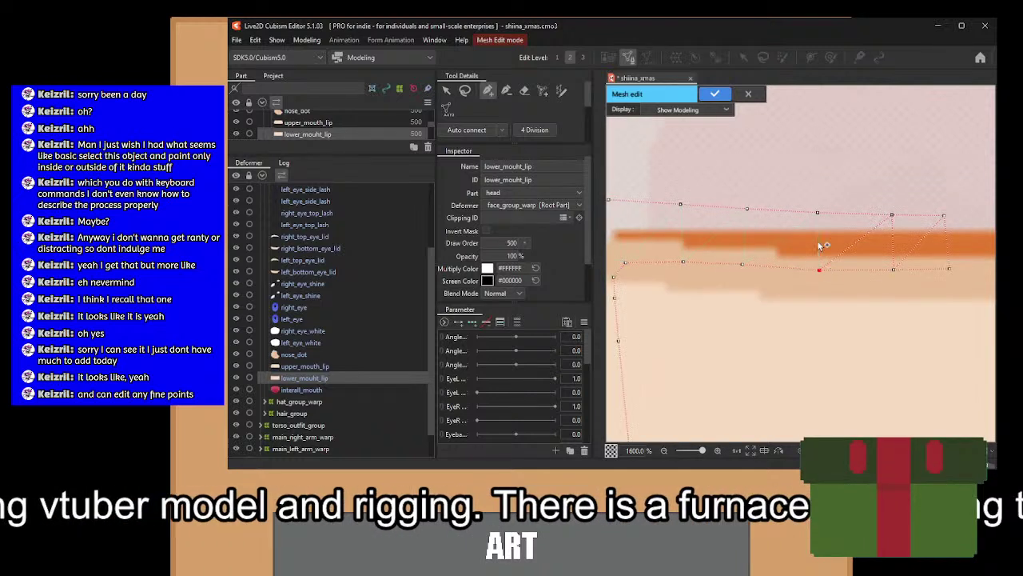
click(742, 263)
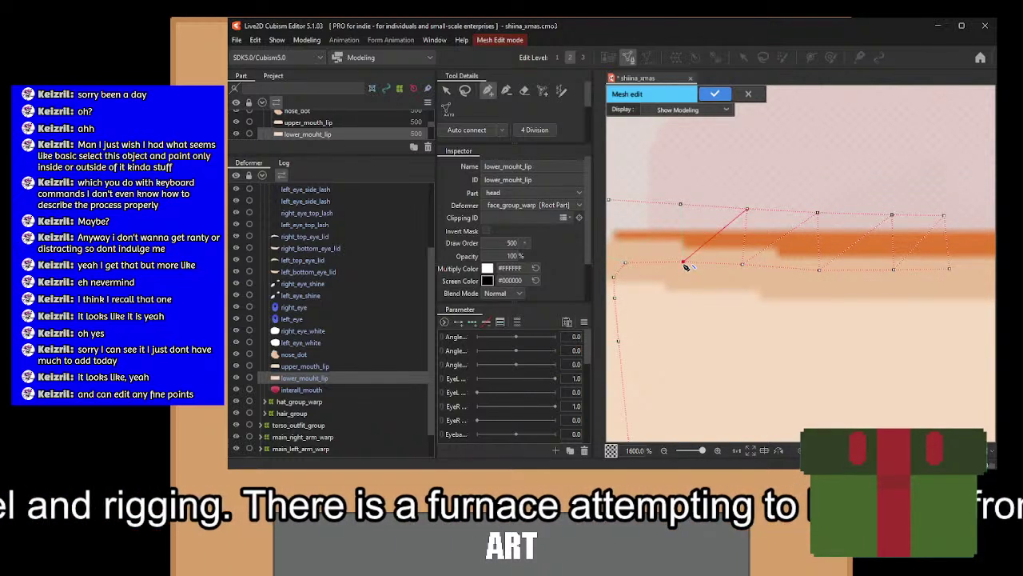
Triangulate the border strip around the lower lip's upper-left corner and down its left side by connecting outer and inner points.
scroll(742, 362, down, 4)
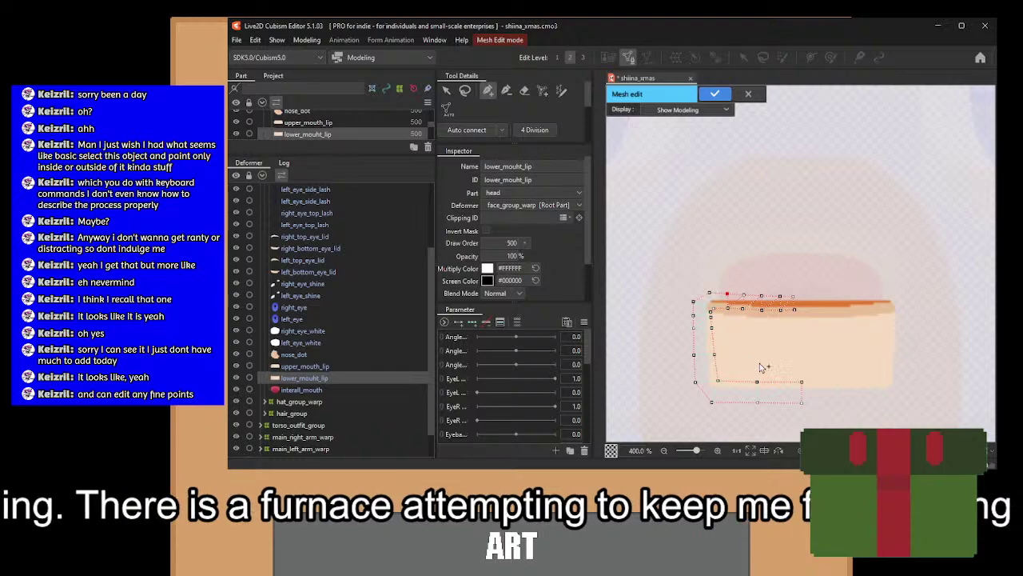
scroll(750, 342, up, 2)
drag(780, 322, 765, 244)
scroll(758, 256, down, 1)
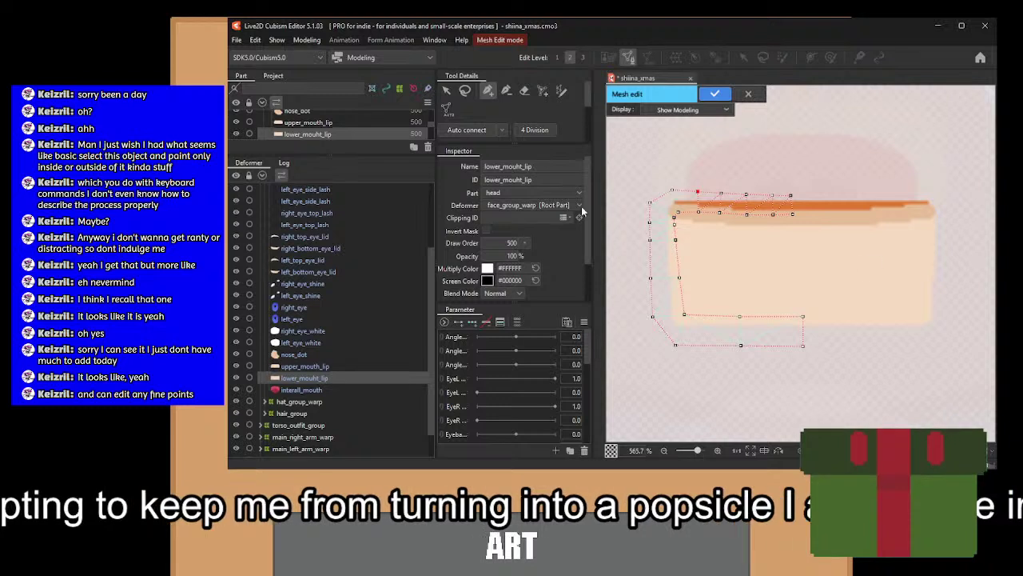
scroll(667, 209, up, 3)
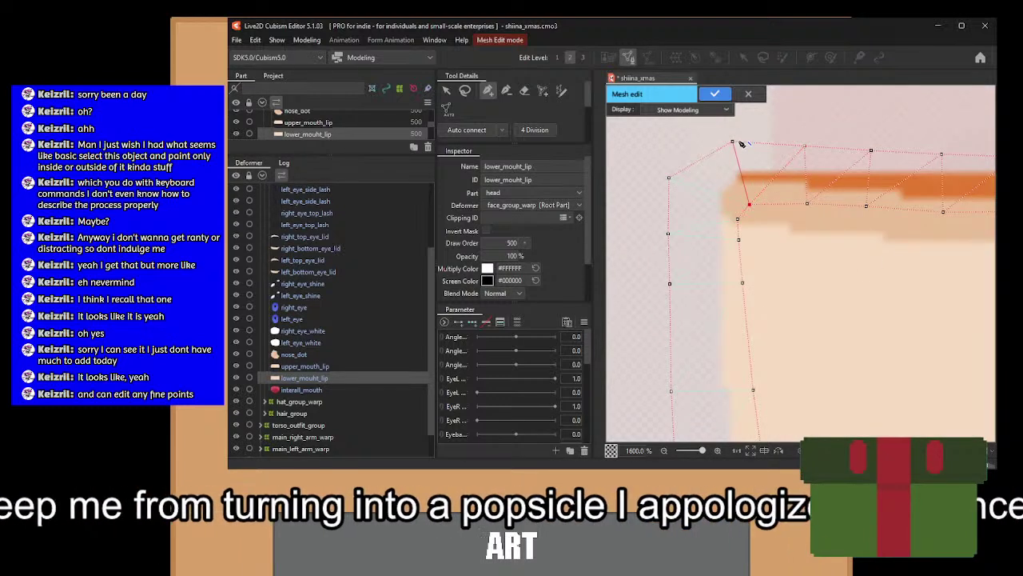
click(669, 177)
click(749, 203)
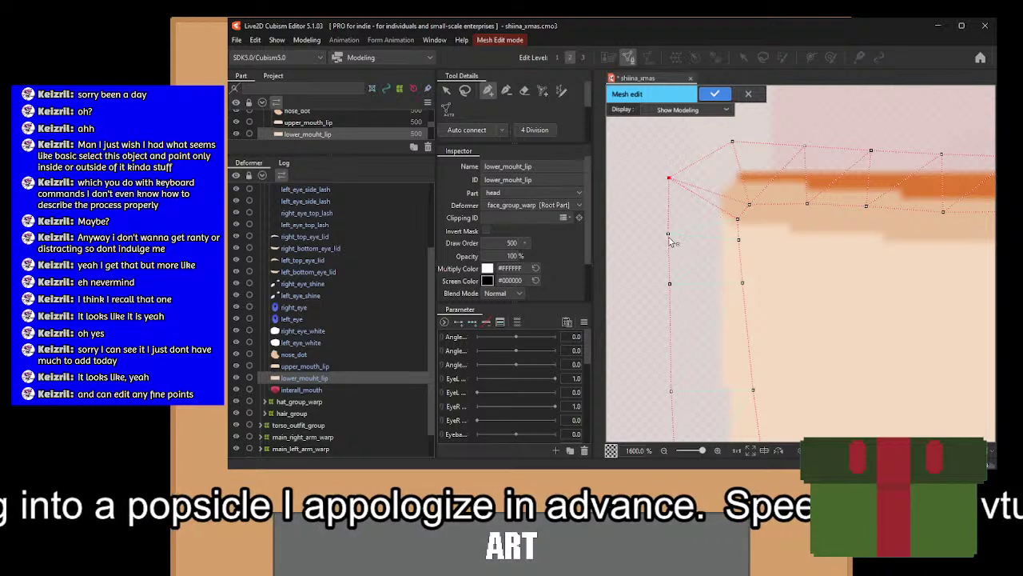
click(738, 240)
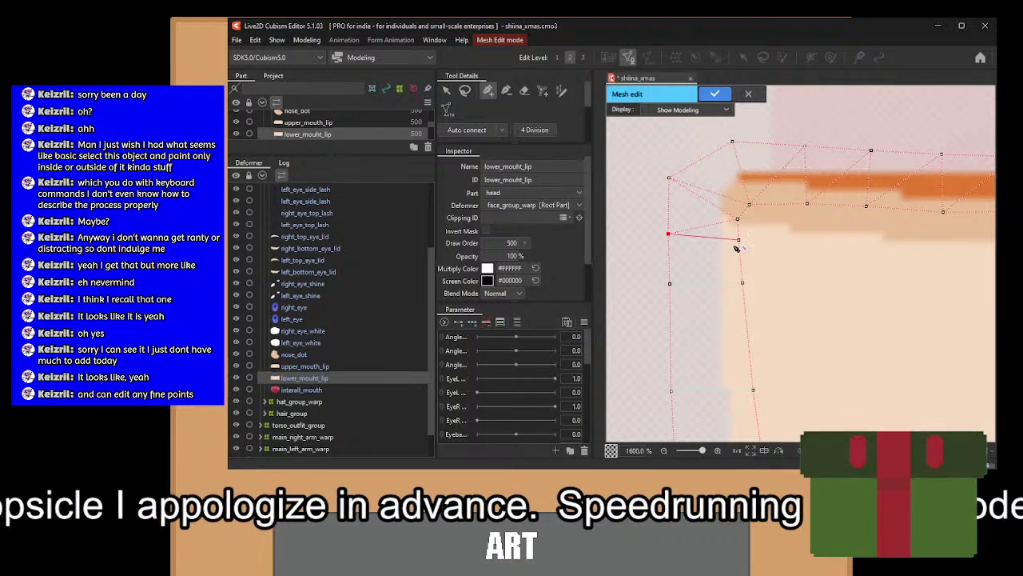
click(670, 283)
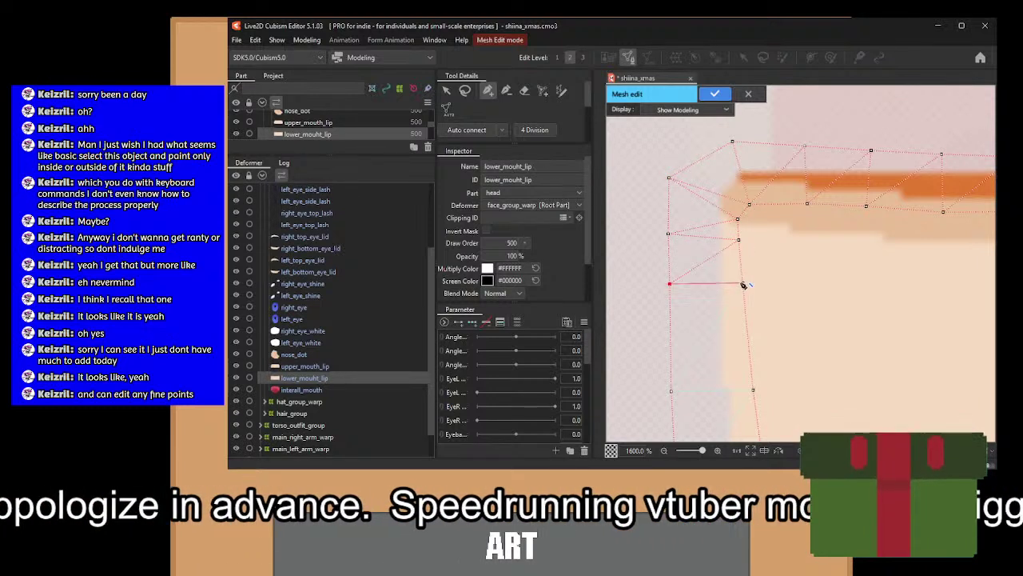
click(741, 283)
click(671, 391)
drag(761, 391, 805, 189)
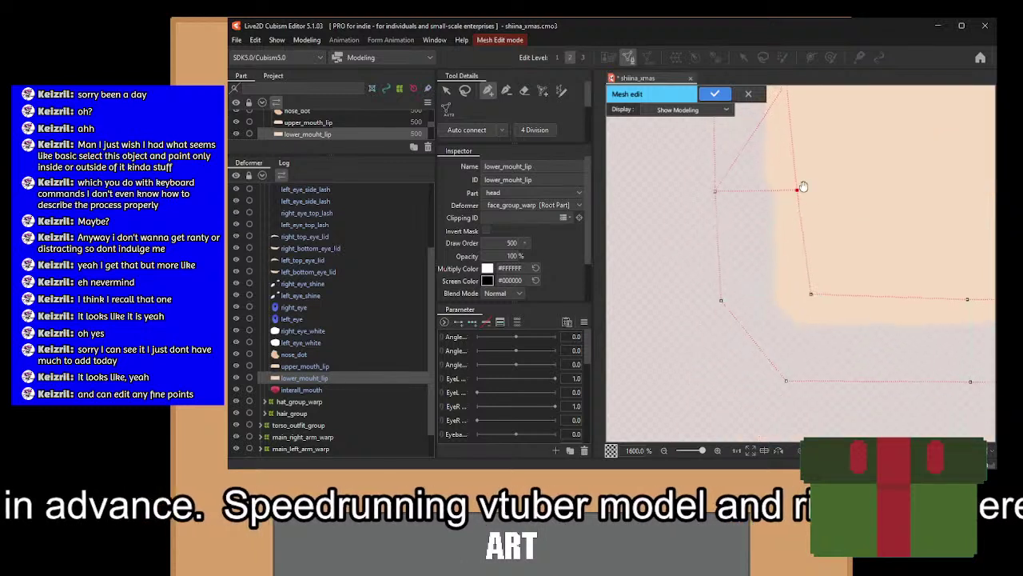
Connect the outer and inner points around the lower-left corner and along the bottom edge to the lip's centre.
click(721, 297)
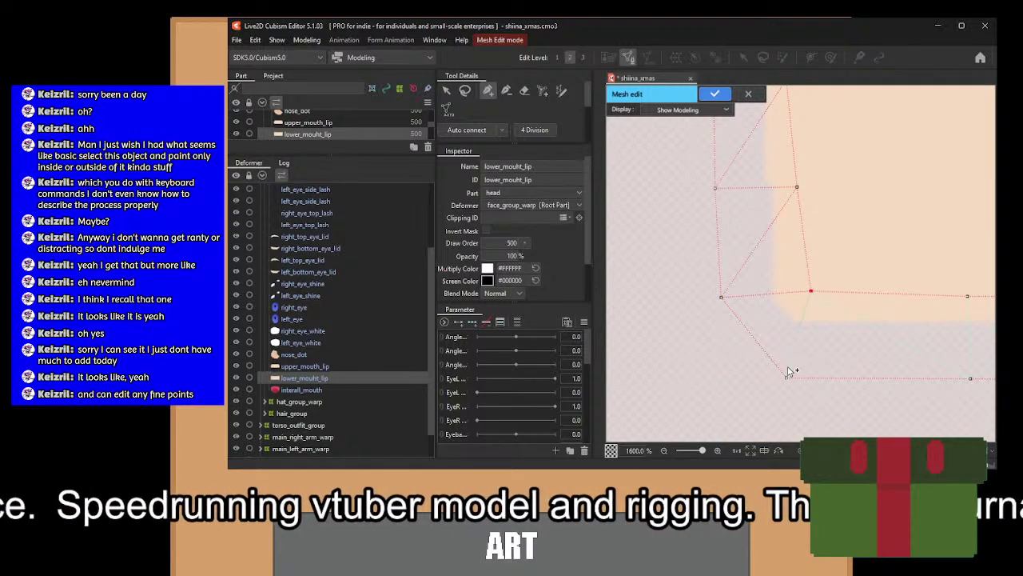
drag(886, 337, 756, 307)
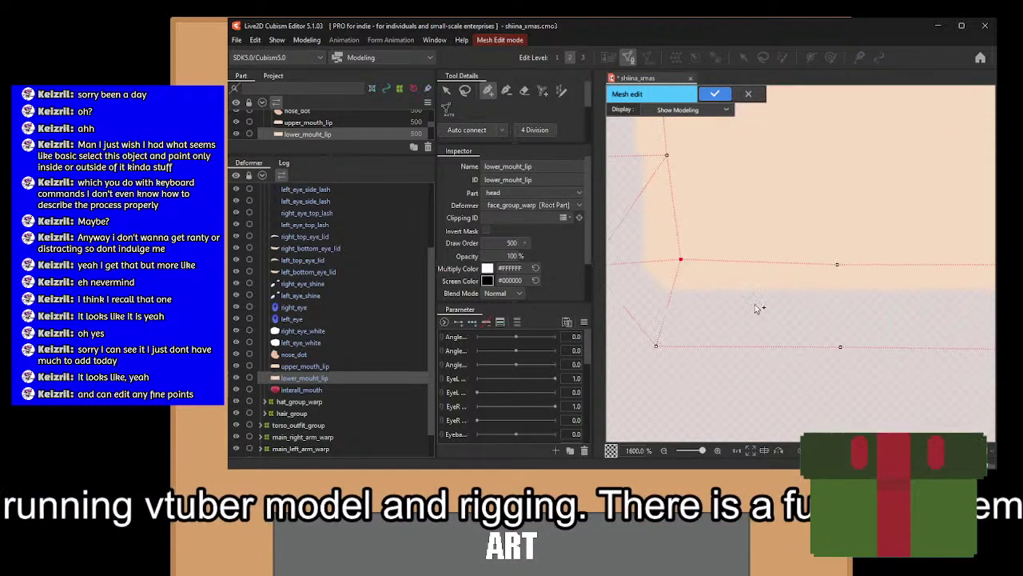
click(841, 347)
click(837, 264)
drag(901, 286, 619, 253)
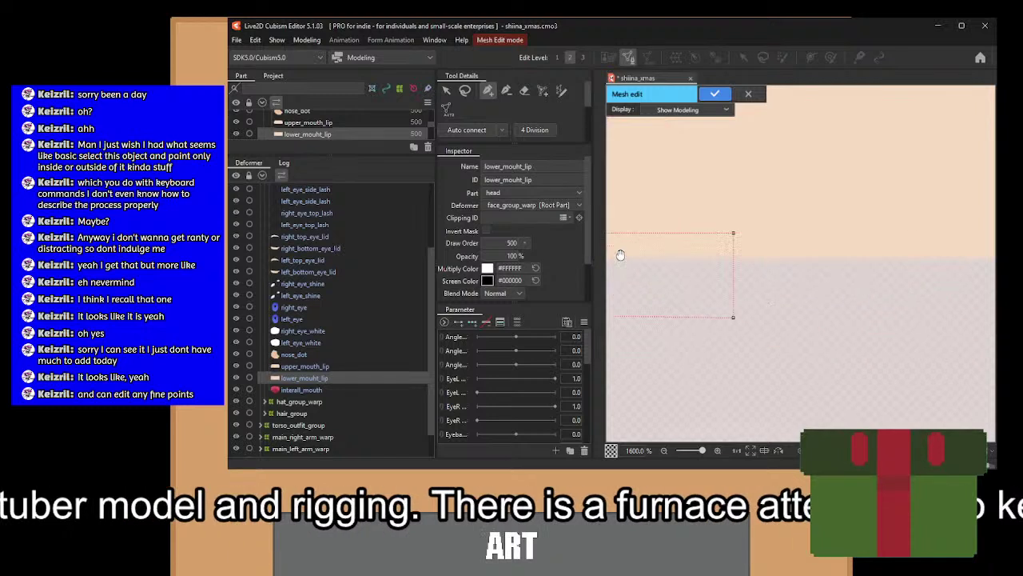
click(733, 316)
scroll(758, 255, down, 3)
scroll(902, 440, down, 1)
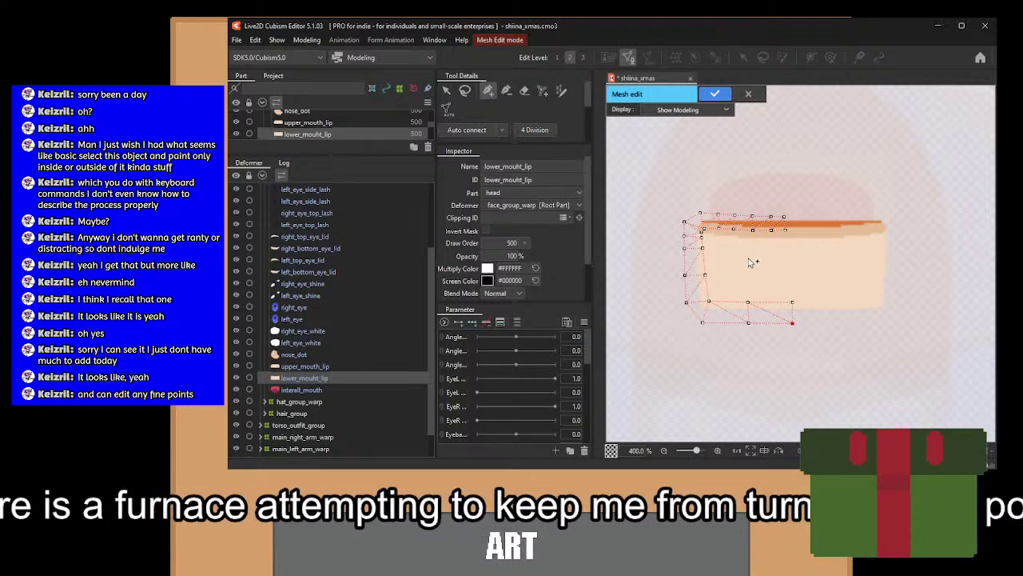
Fill the interior of the lower lip's left half with edges from the upper inner points to the bottom and side points.
scroll(740, 223, up, 3)
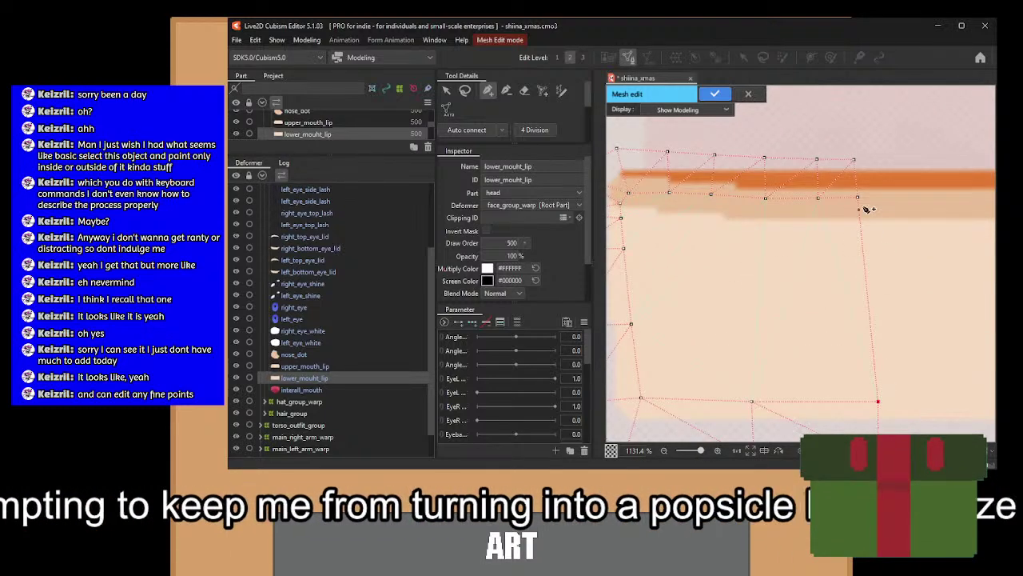
drag(752, 400, 818, 199)
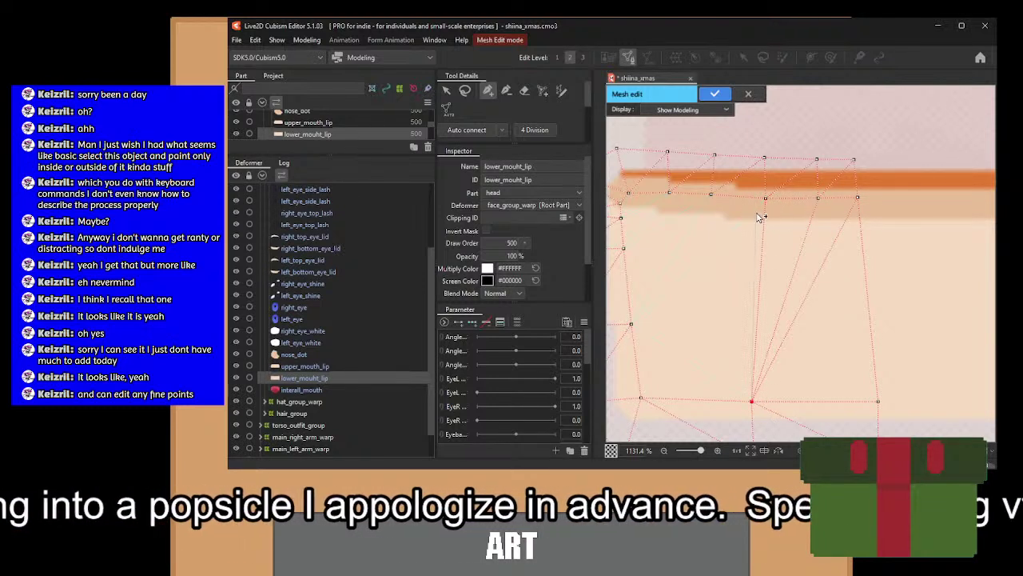
drag(765, 199, 642, 397)
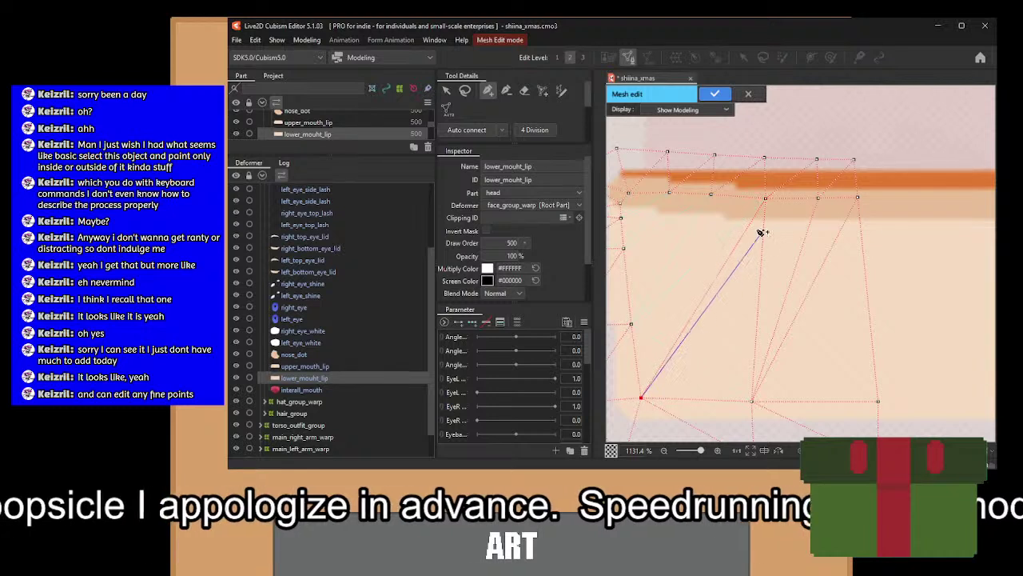
click(631, 323)
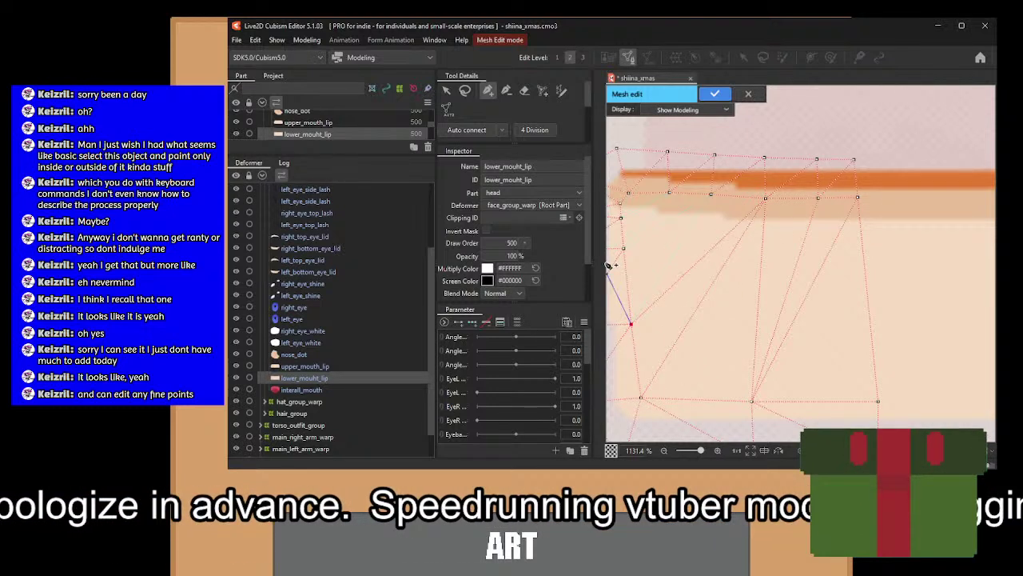
click(710, 194)
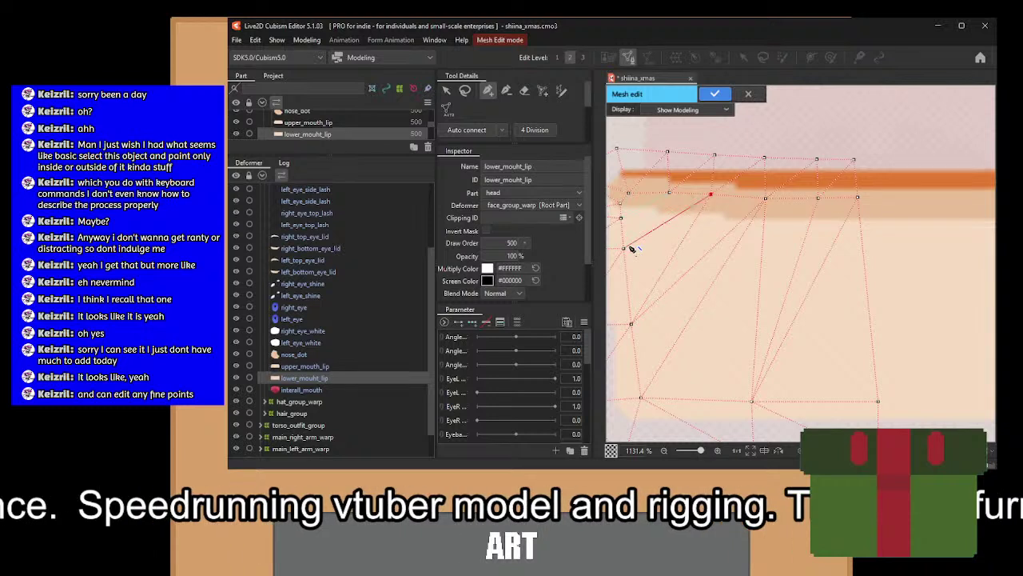
click(624, 248)
click(669, 193)
click(620, 217)
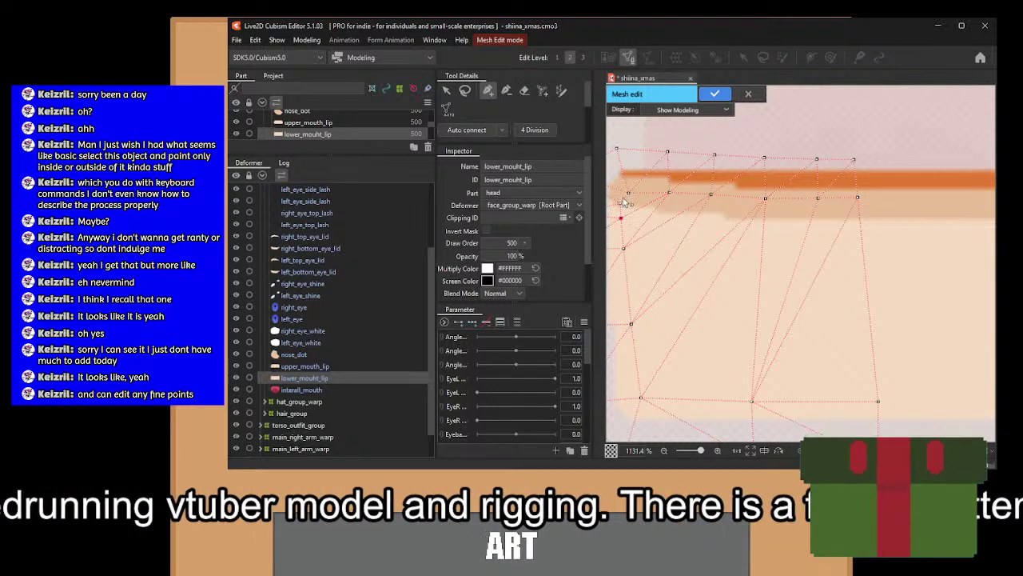
Select the whole left half of the lower lip mesh and paste a mirrored copy over the right half.
scroll(800, 257, down, 5)
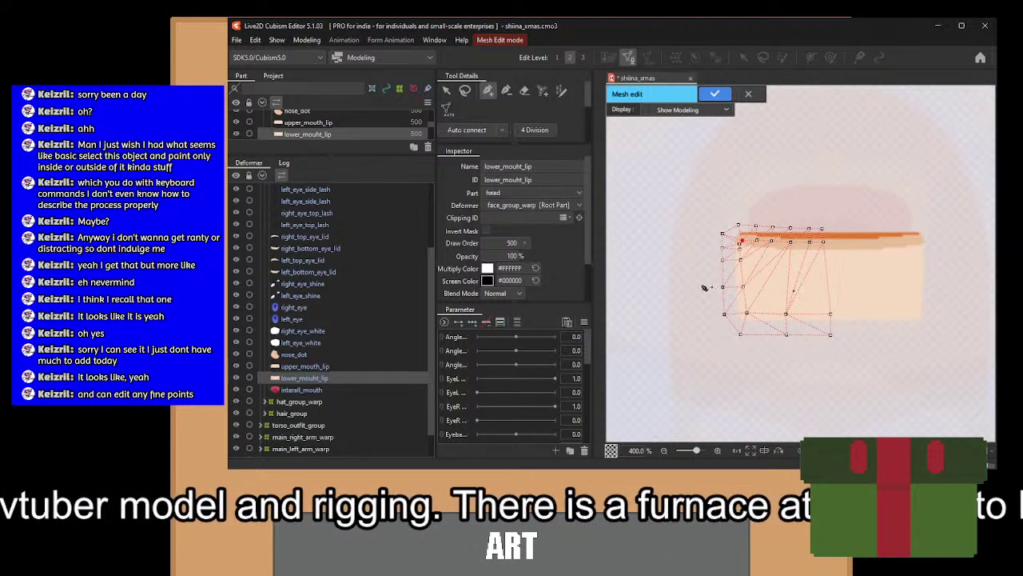
click(448, 89)
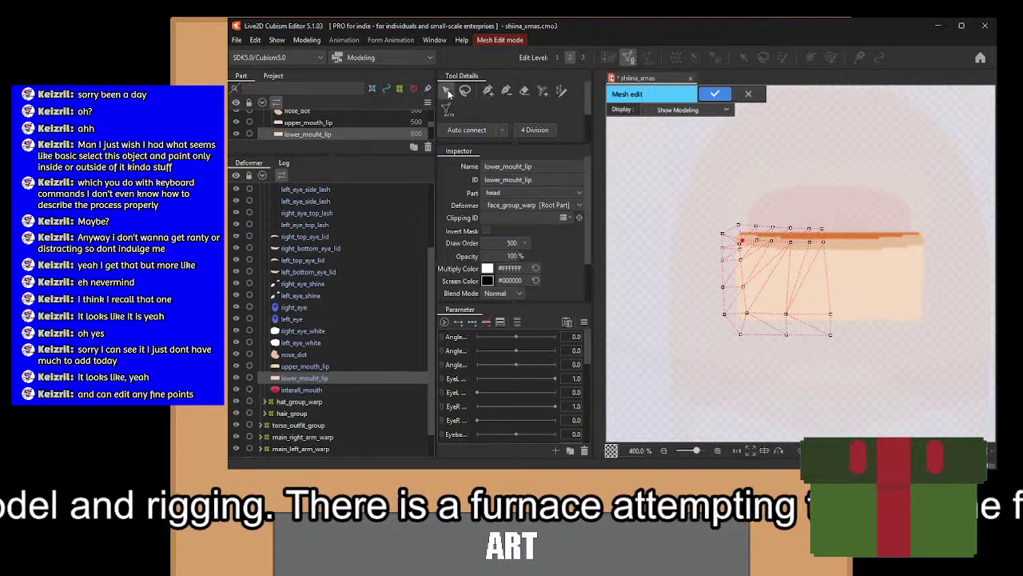
drag(880, 196, 673, 374)
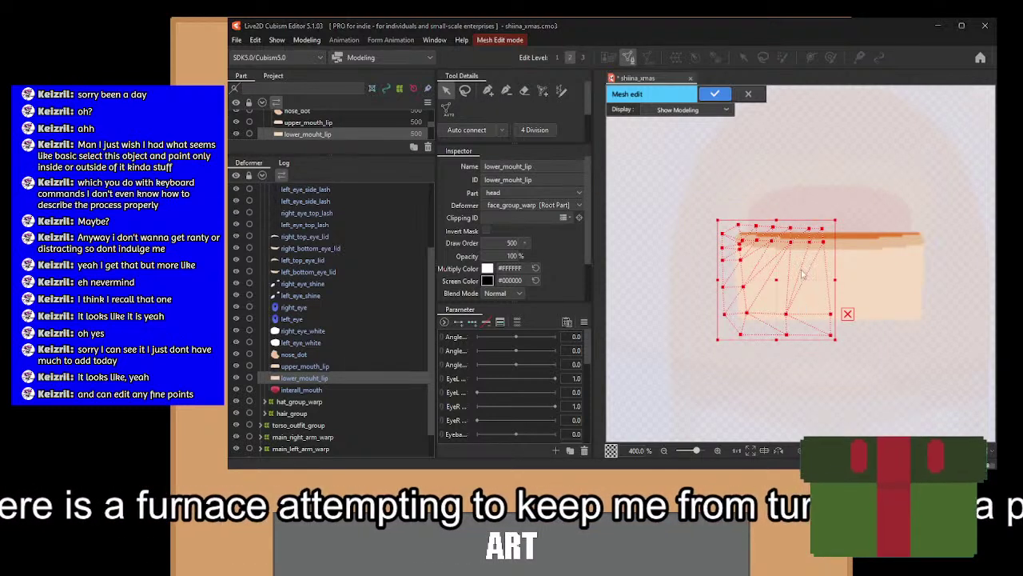
key(ctrl+v)
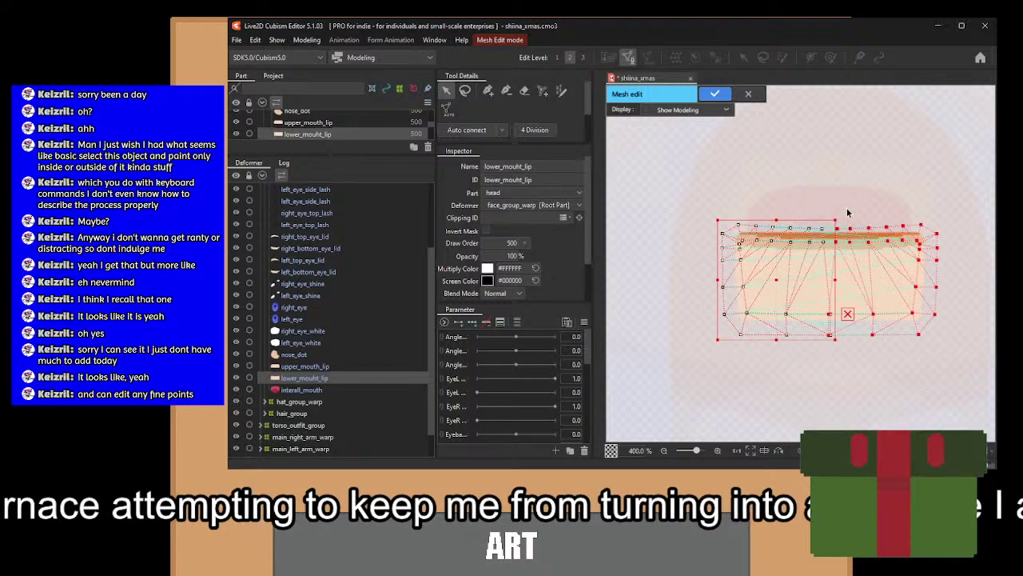
Merge the doubled mesh points at the lower lip's centre seam, on both the inner and outer bottom edges.
click(487, 90)
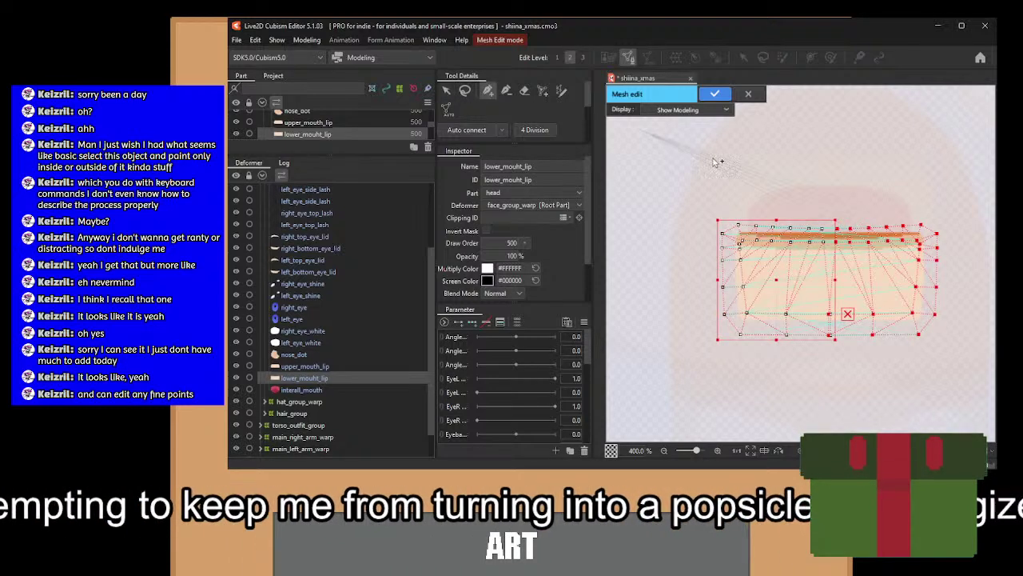
scroll(839, 256, up, 3)
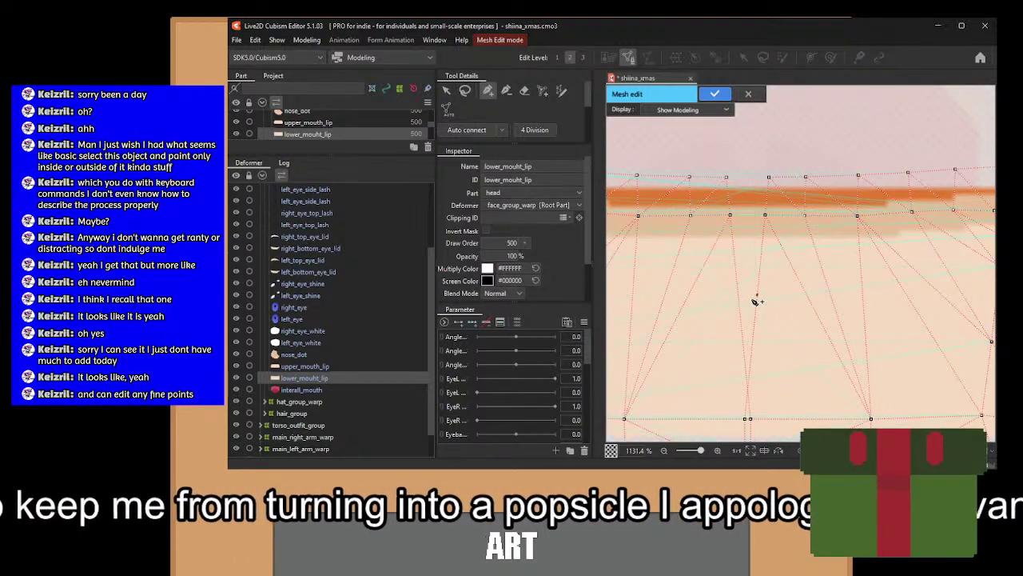
scroll(758, 296, up, 1)
scroll(764, 272, down, 1)
scroll(767, 268, up, 1)
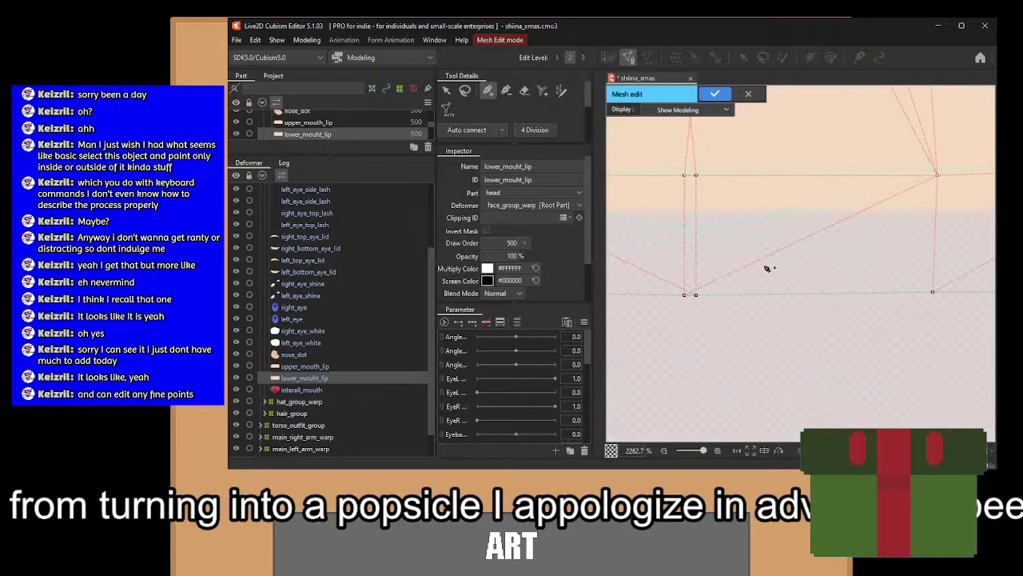
drag(735, 269, 772, 300)
scroll(750, 297, up, 1)
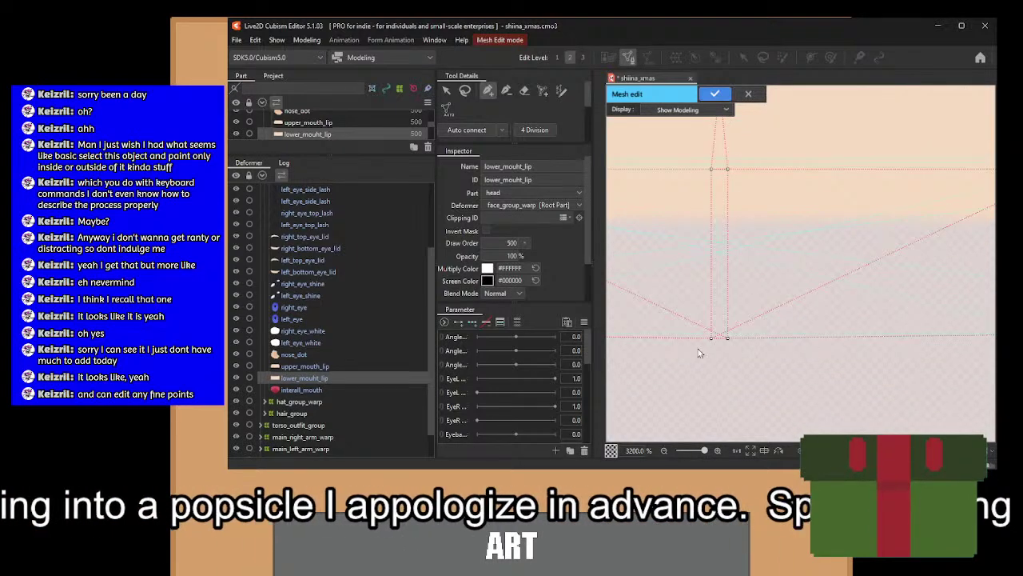
scroll(718, 351, down, 3)
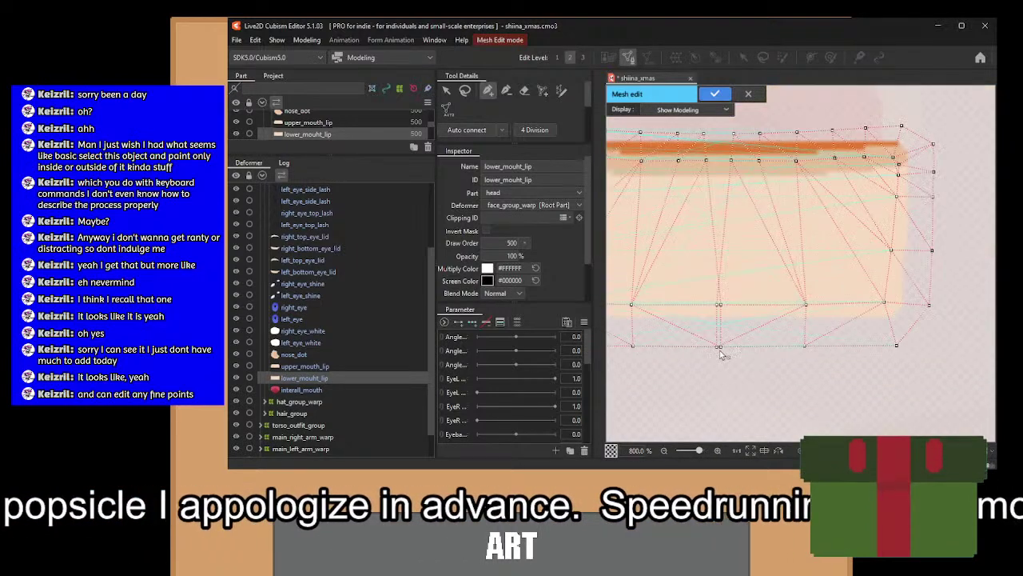
scroll(719, 350, up, 3)
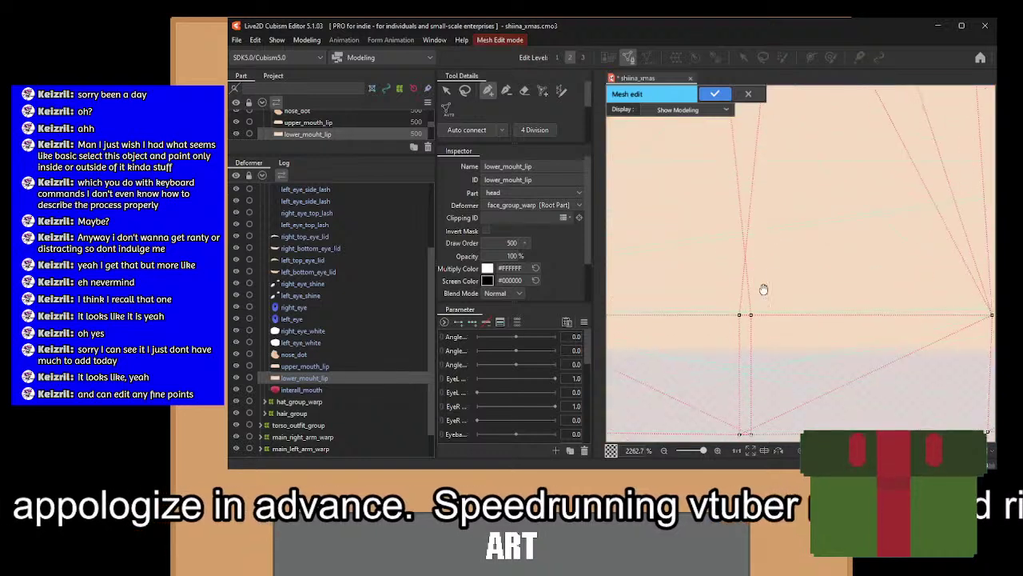
drag(764, 290, 768, 207)
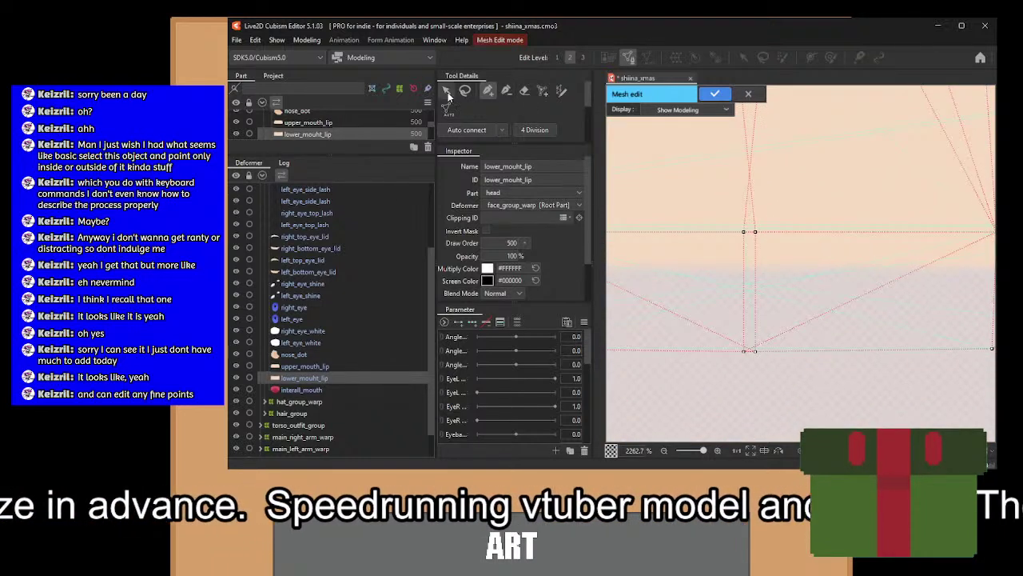
click(446, 91)
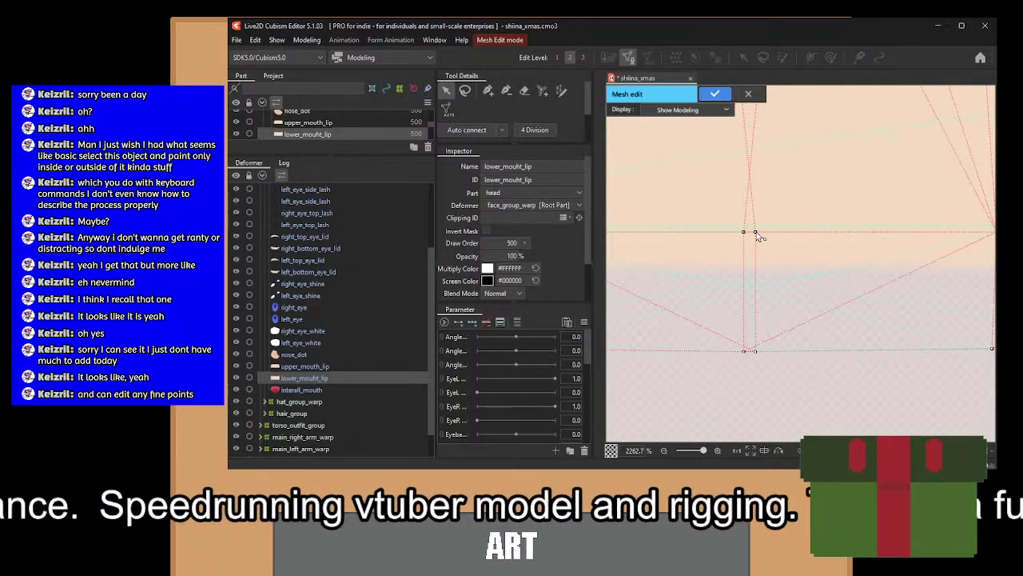
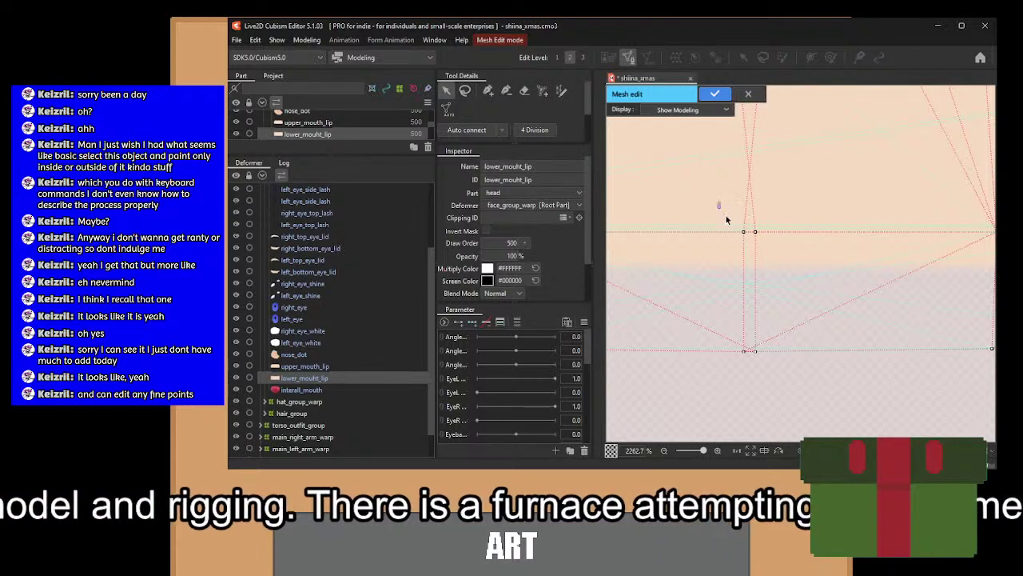
drag(725, 215, 783, 243)
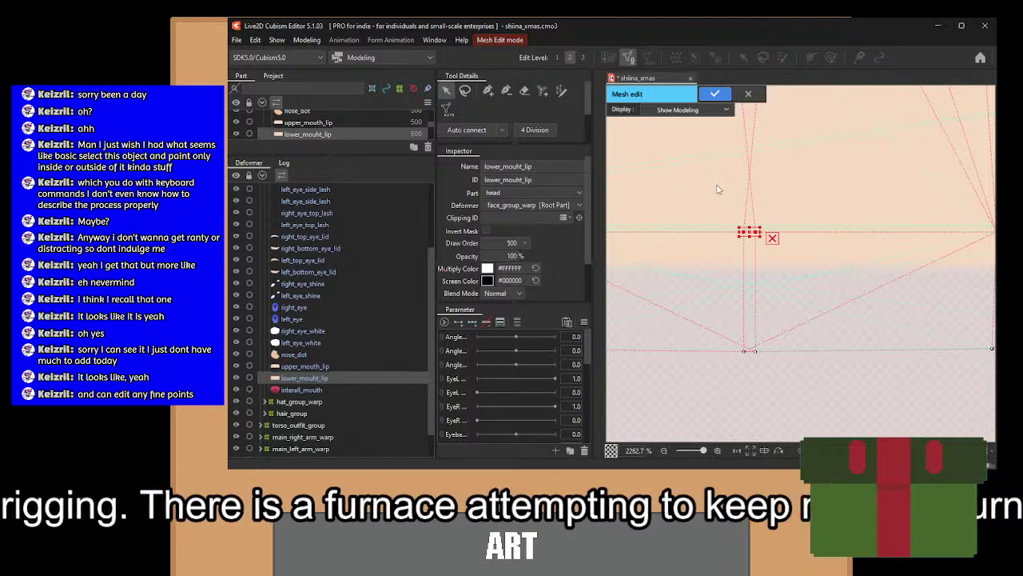
click(784, 237)
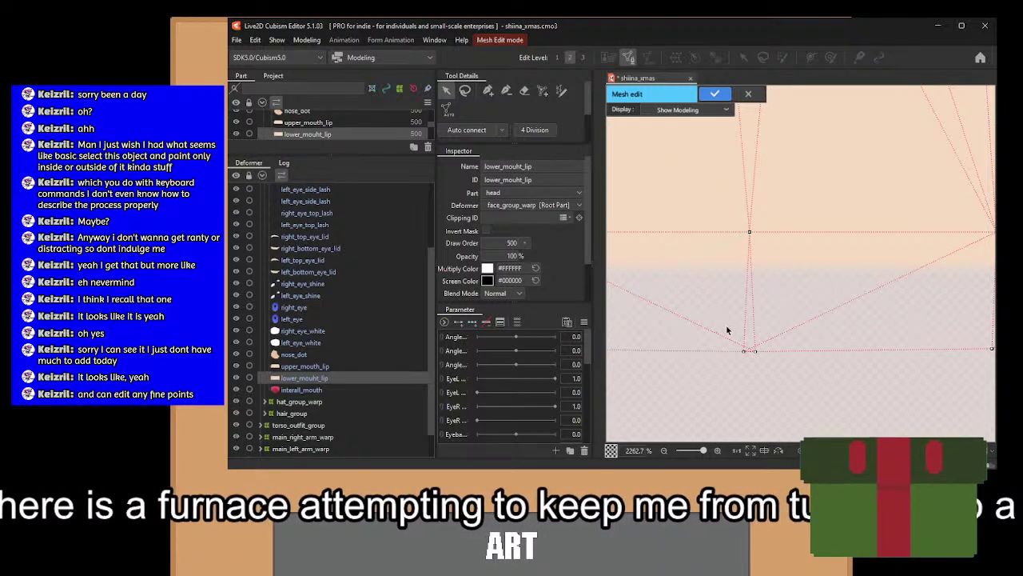
drag(726, 325, 785, 373)
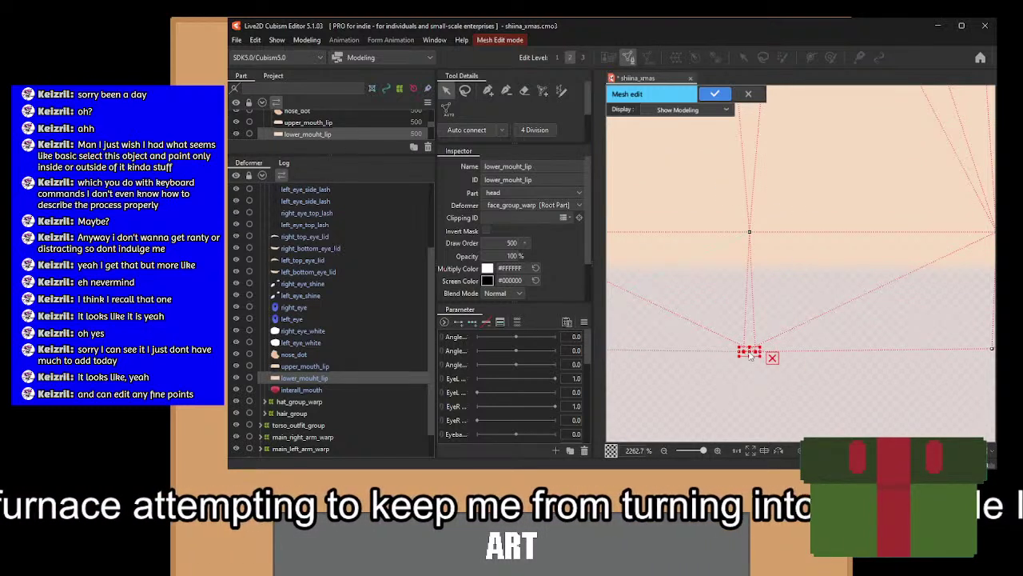
click(792, 398)
Connect the mirrored halves with edges across the centre of the lower lip's top border, and apply the mesh edit.
scroll(792, 384, up, 5)
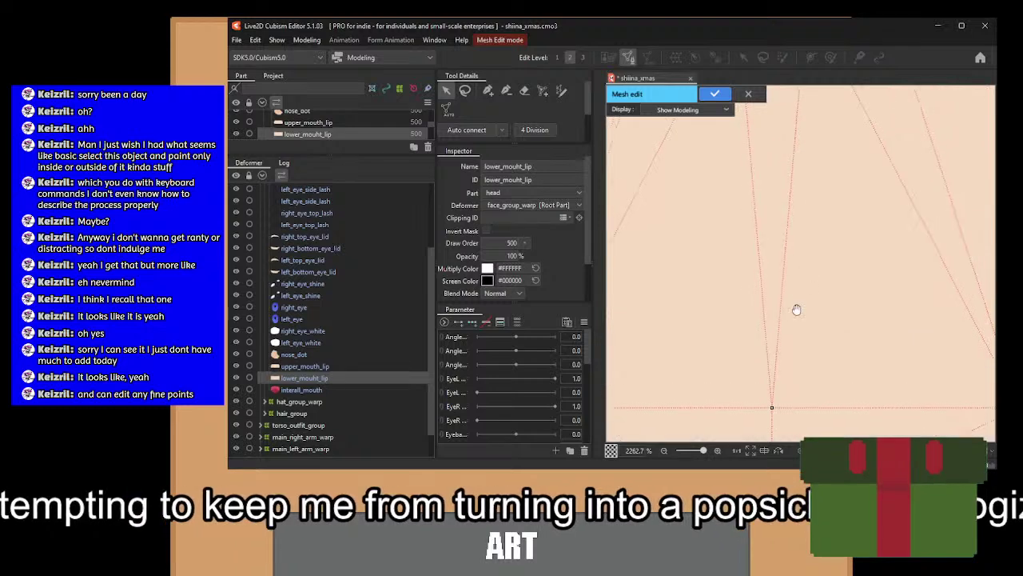
scroll(805, 310, down, 6)
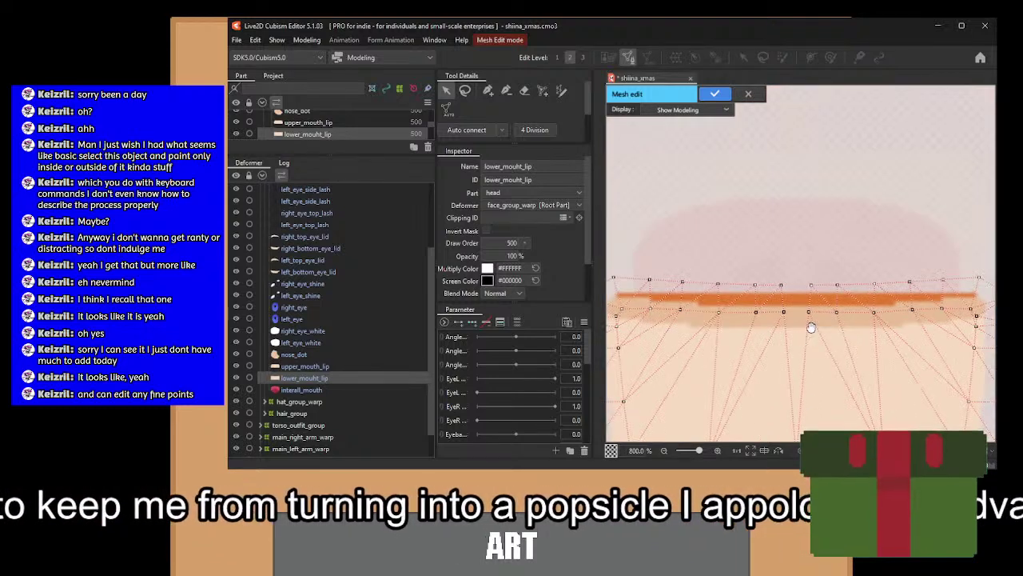
scroll(811, 205, up, 6)
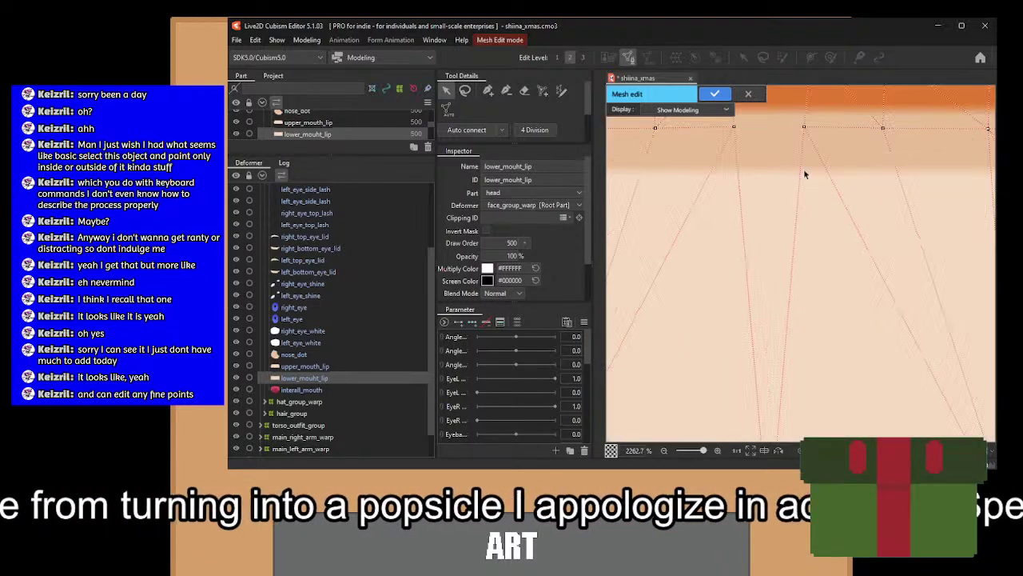
click(488, 90)
click(756, 252)
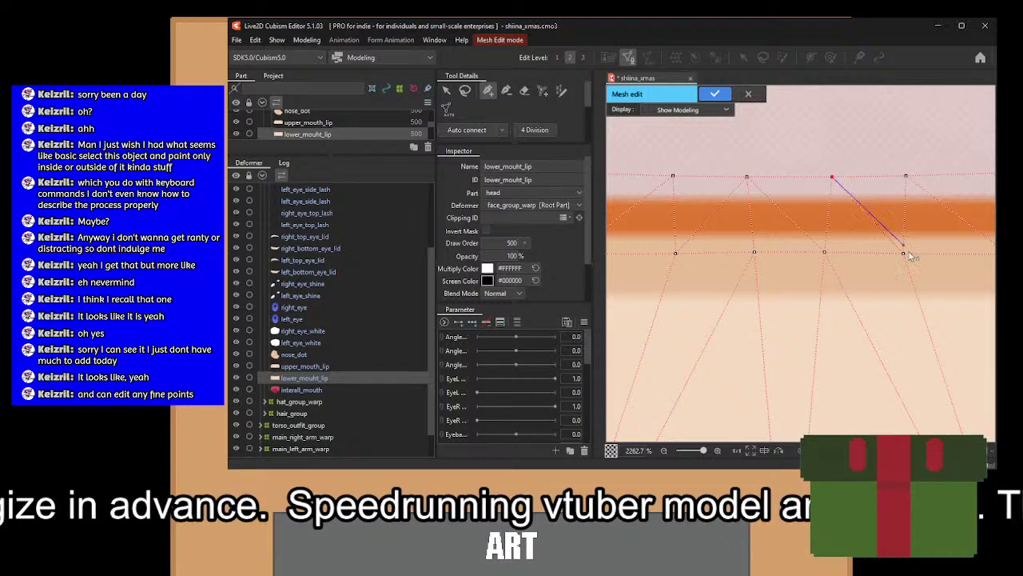
scroll(921, 282, down, 8)
drag(916, 281, 817, 207)
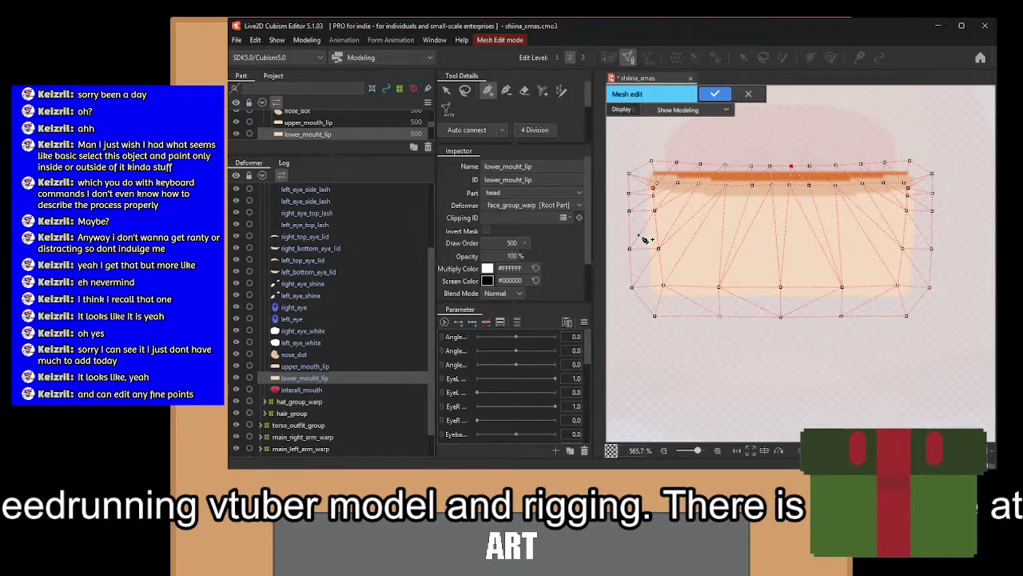
click(711, 94)
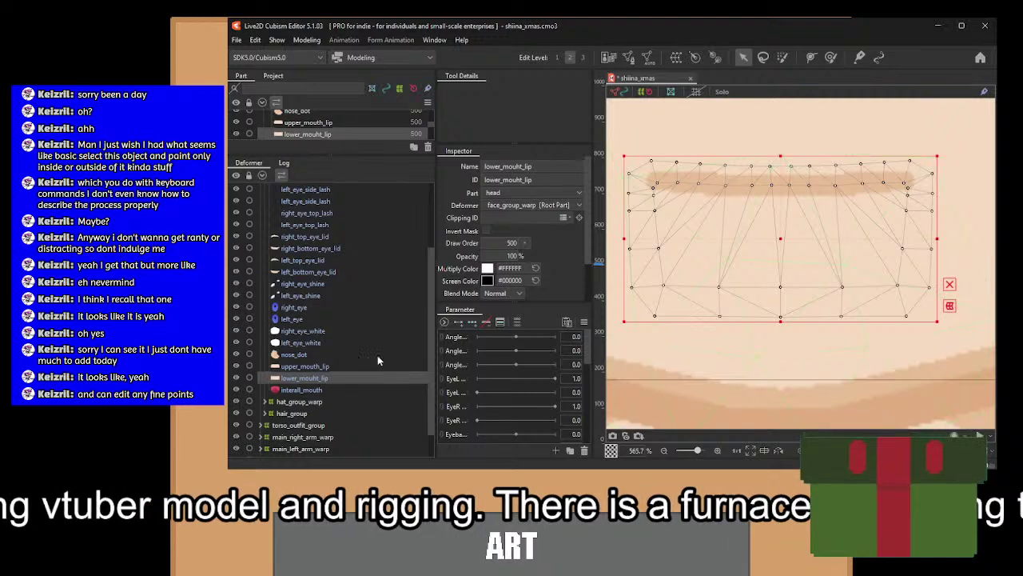
Select upper_mouth_lip and try tilting its left half clockwise and raising it slightly to test the mesh.
click(333, 365)
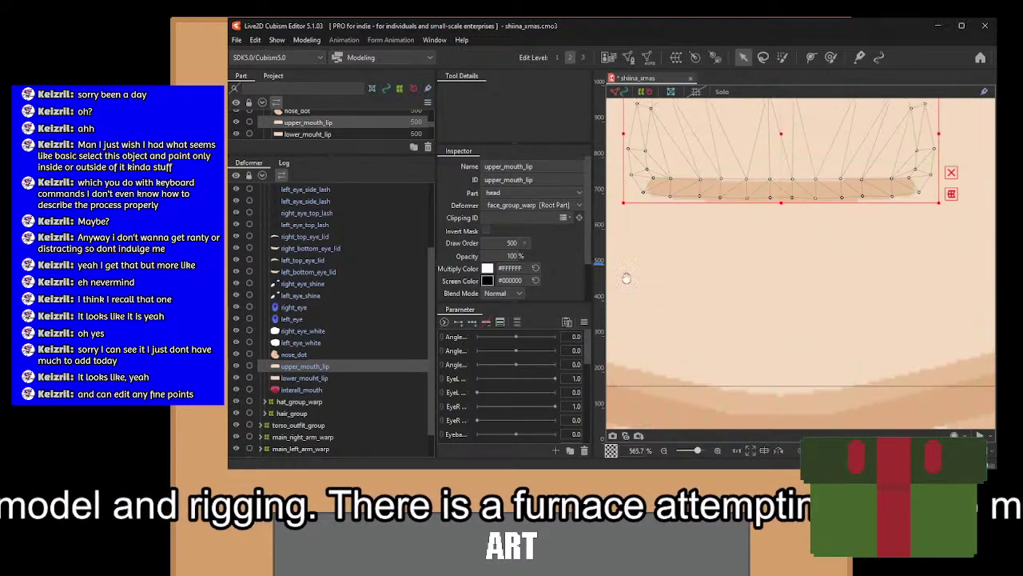
scroll(783, 289, down, 2)
scroll(787, 279, up, 2)
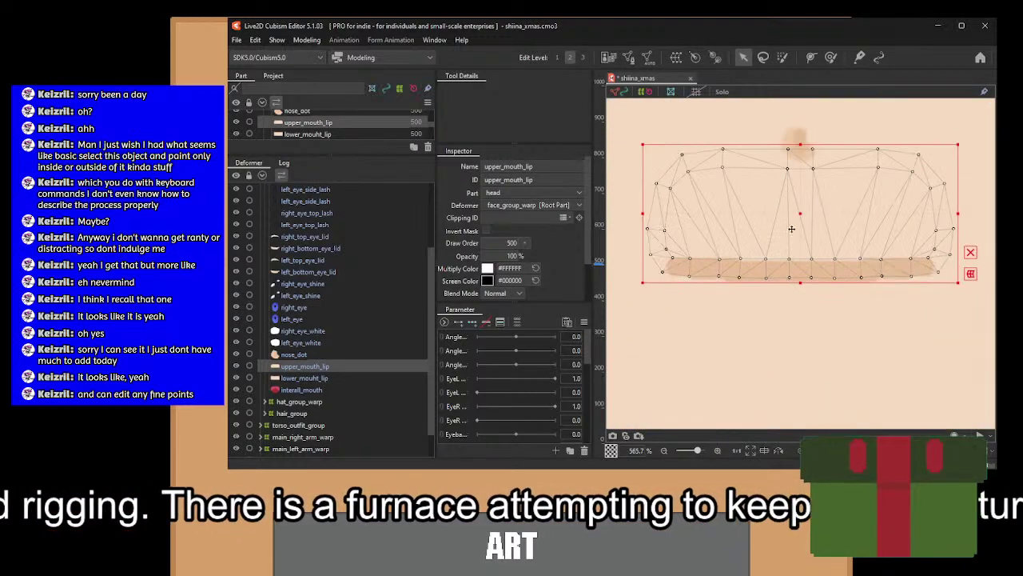
drag(805, 129, 621, 343)
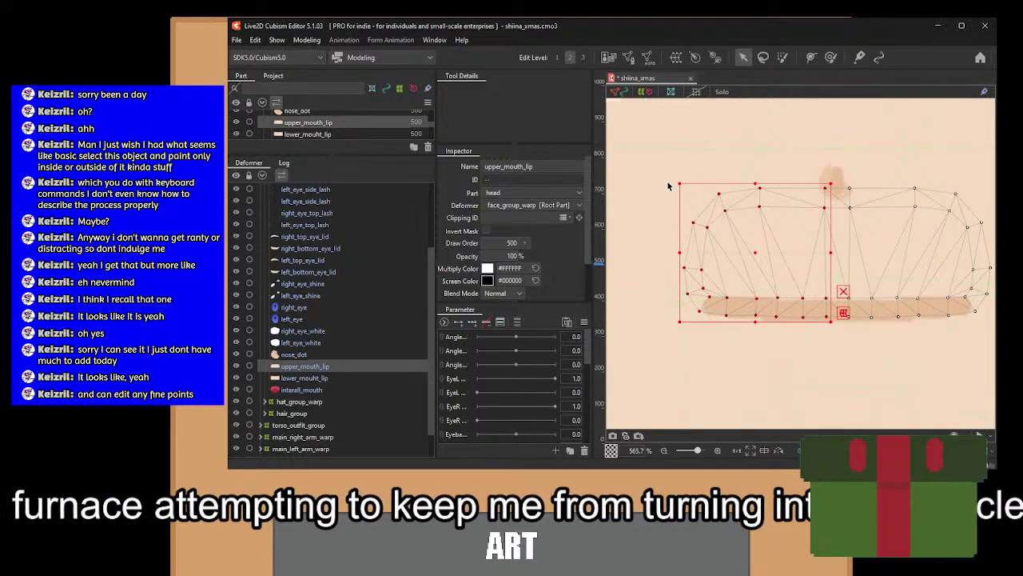
drag(672, 181, 683, 173)
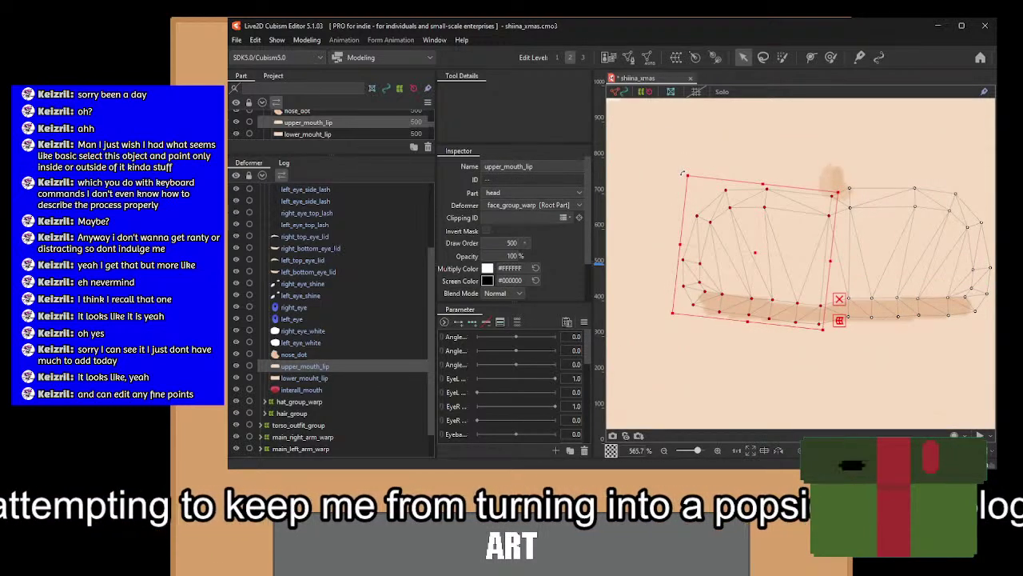
drag(754, 252, 754, 240)
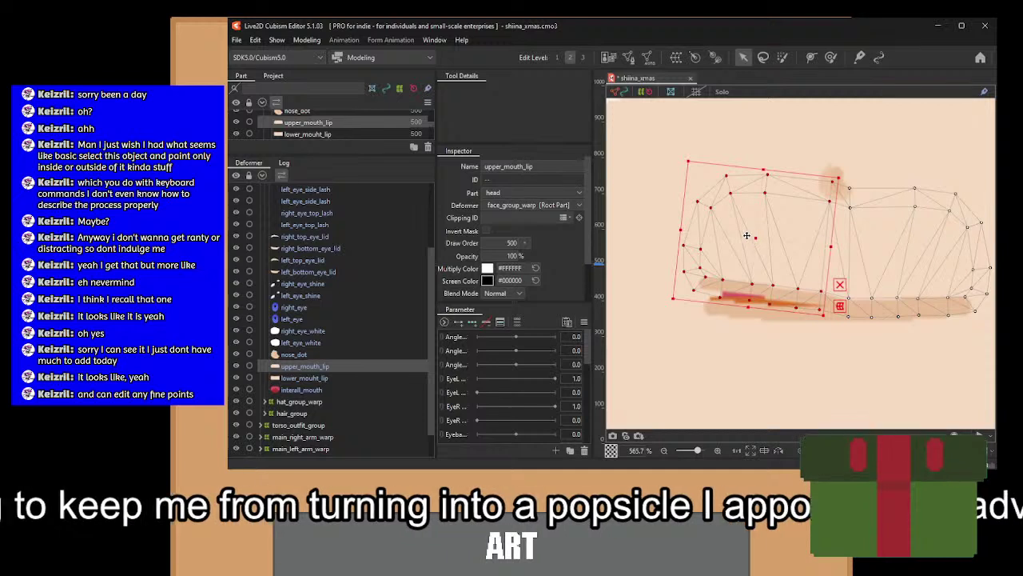
Try tilting the outer left part of the upper lip further clockwise and raising it into a curved mouth corner.
drag(653, 130, 791, 335)
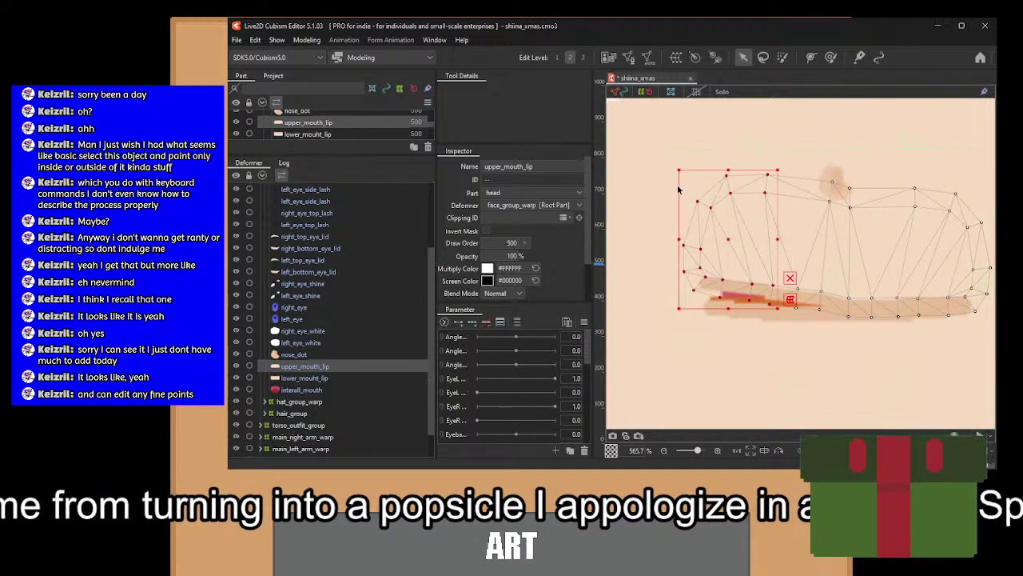
drag(670, 167, 692, 151)
drag(729, 241, 729, 228)
scroll(744, 288, up, 5)
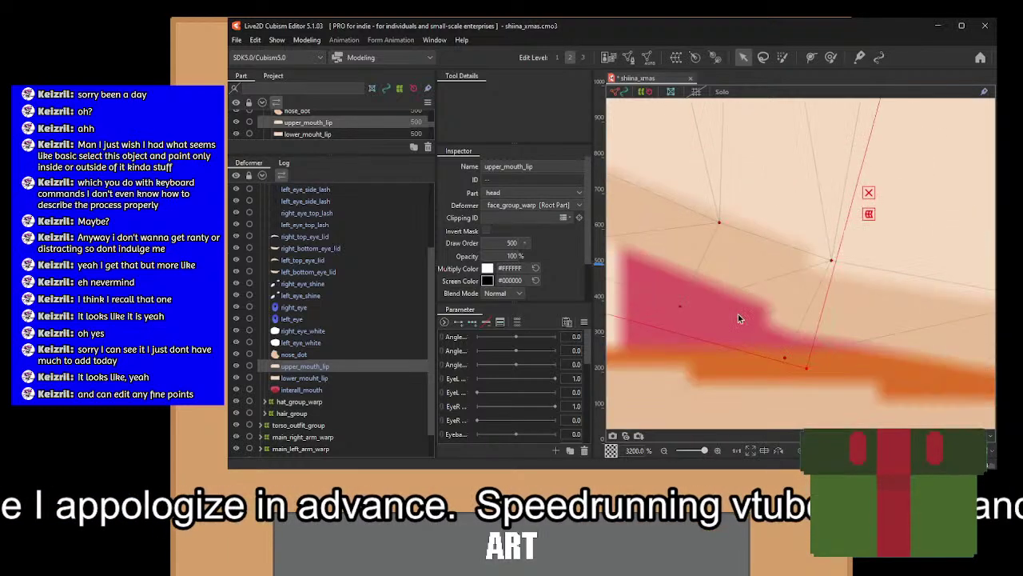
scroll(741, 316, down, 4)
scroll(759, 311, up, 1)
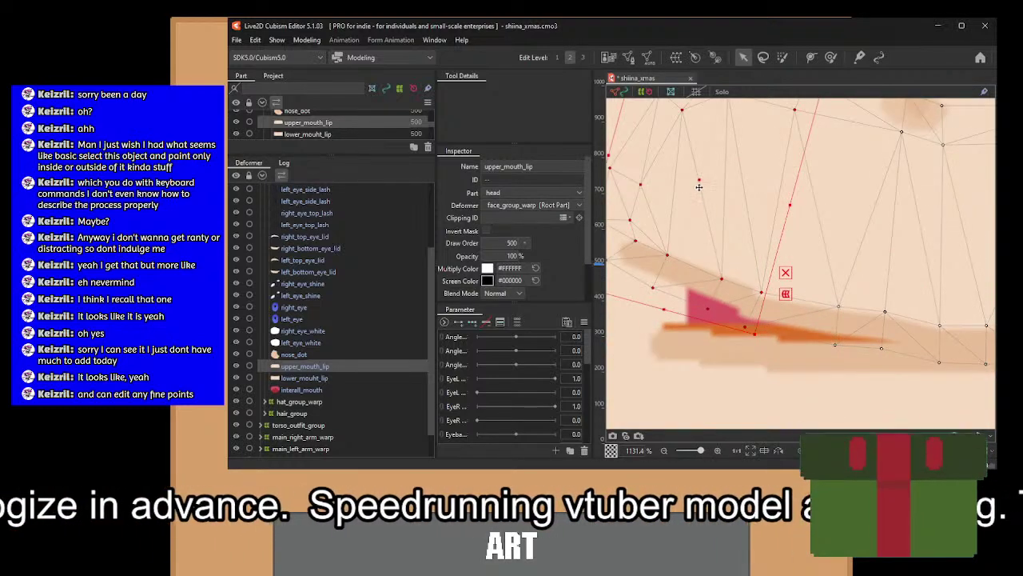
drag(698, 184, 688, 189)
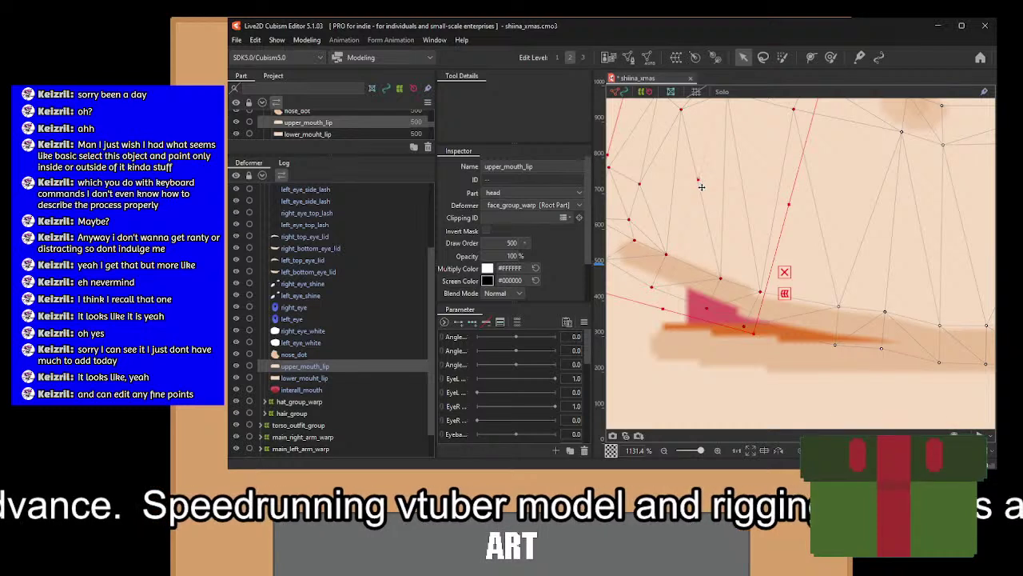
scroll(767, 320, down, 1)
scroll(704, 163, down, 1)
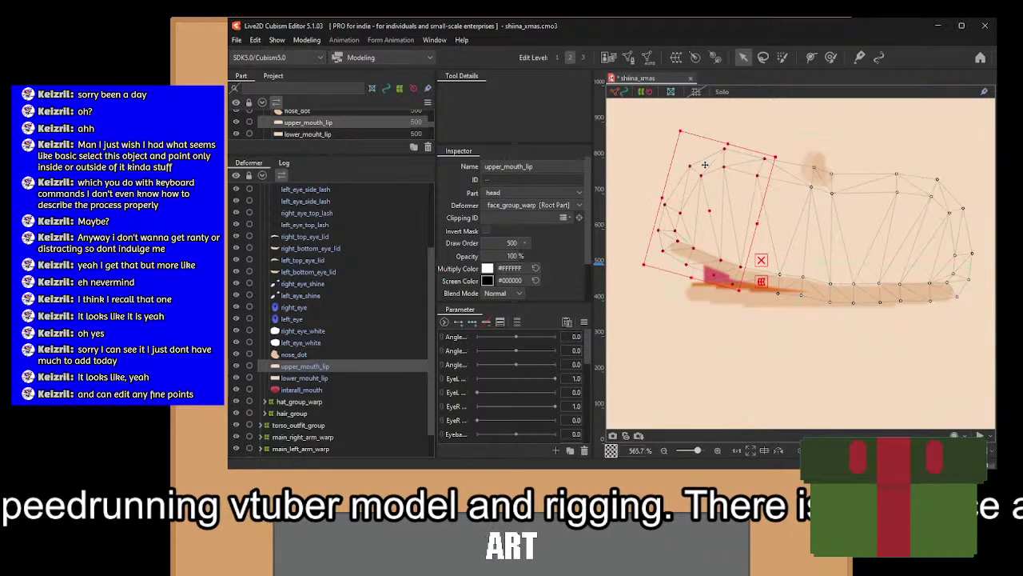
Try lowering the upper lip's left corner, tilting its outermost points clockwise again and lifting them slightly.
drag(705, 164, 716, 190)
click(638, 136)
drag(637, 131, 760, 340)
drag(660, 167, 674, 151)
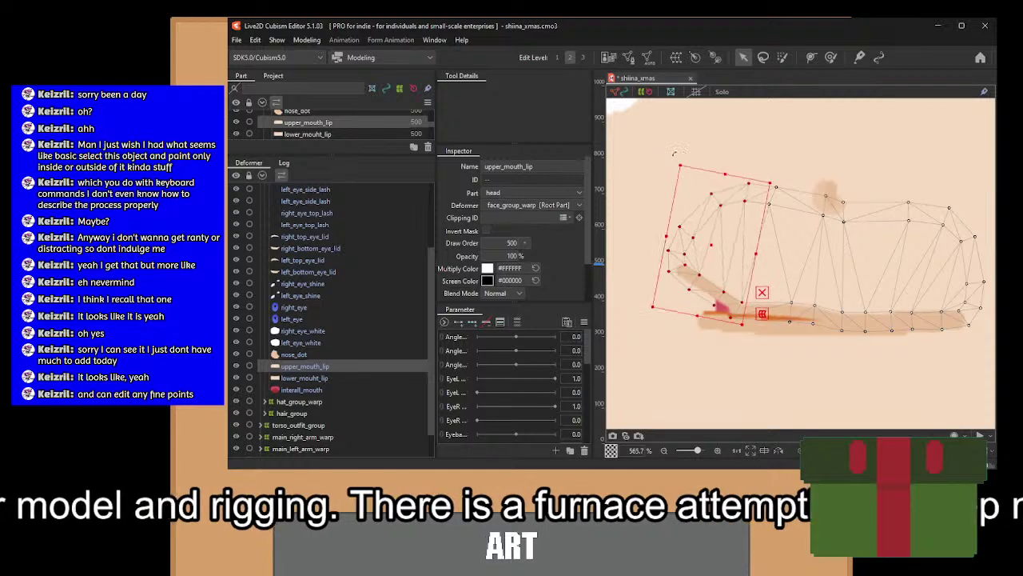
drag(712, 242, 717, 237)
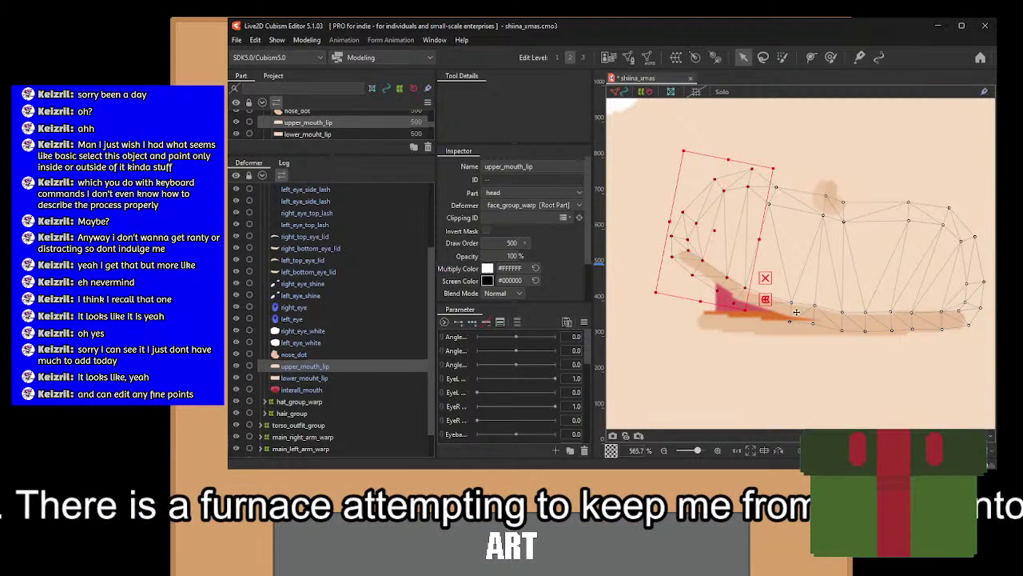
Undo all the test deformations on the left half of upper_mouth_lip.
key(ctrl+z)
key(ctrl+z)
key(ctrl+z)
key(ctrl+z)
key(ctrl+z)
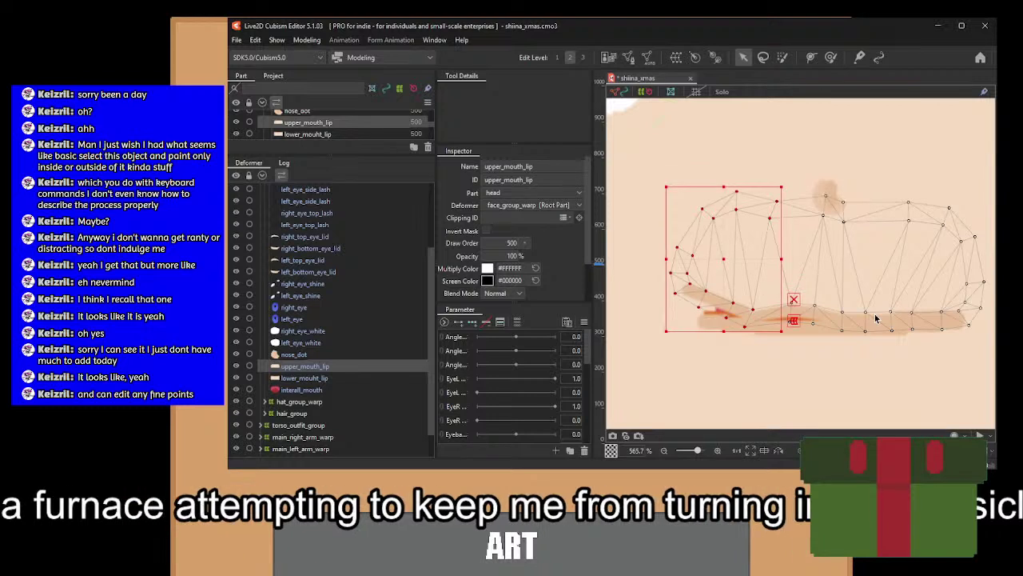
key(ctrl+z)
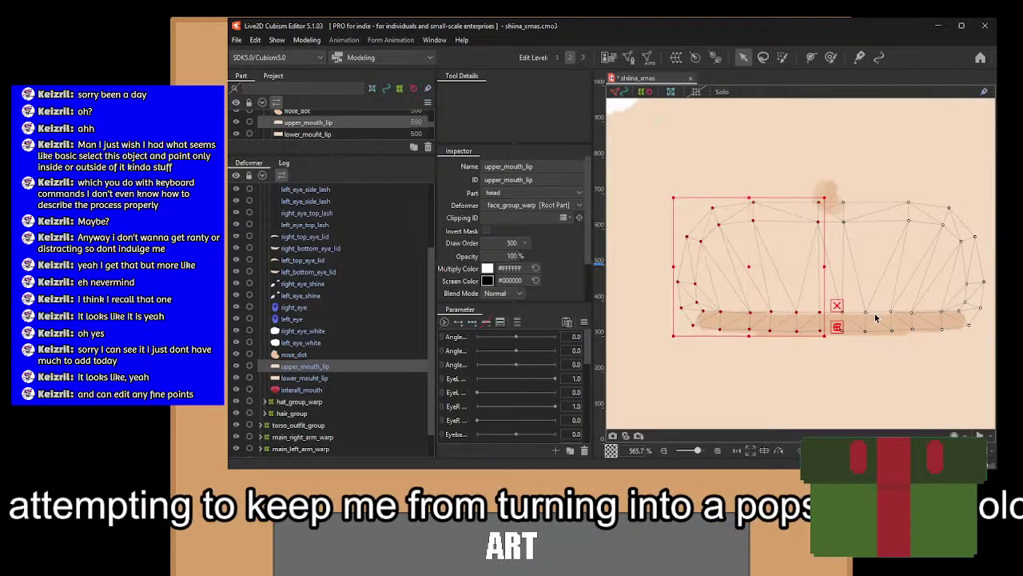
Examine the upper lip mesh's bottom border up close, and reselect upper_mouth_lip to view it on the whole face.
drag(849, 309, 809, 308)
scroll(742, 345, up, 3)
click(734, 346)
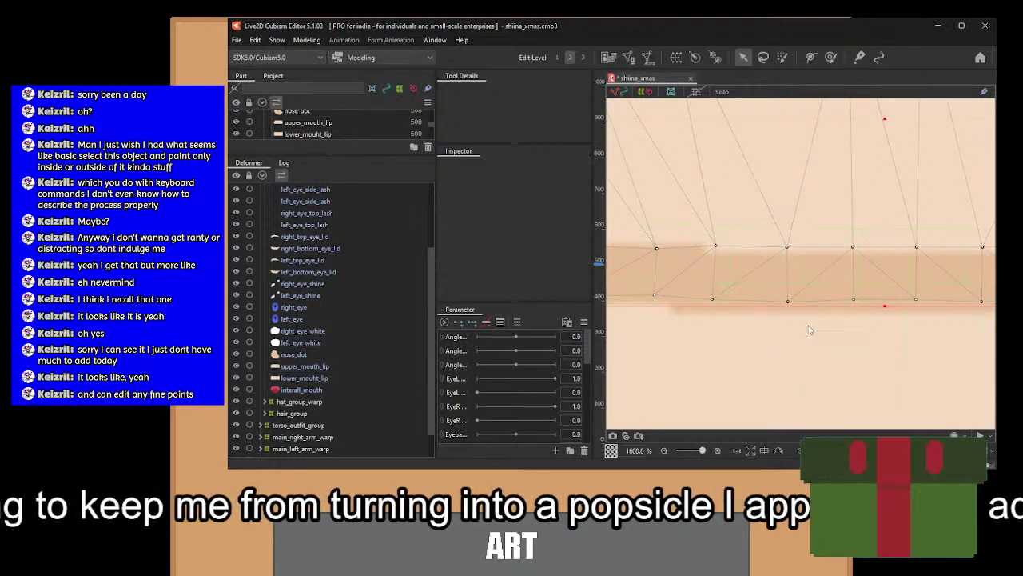
click(675, 254)
scroll(807, 301, down, 4)
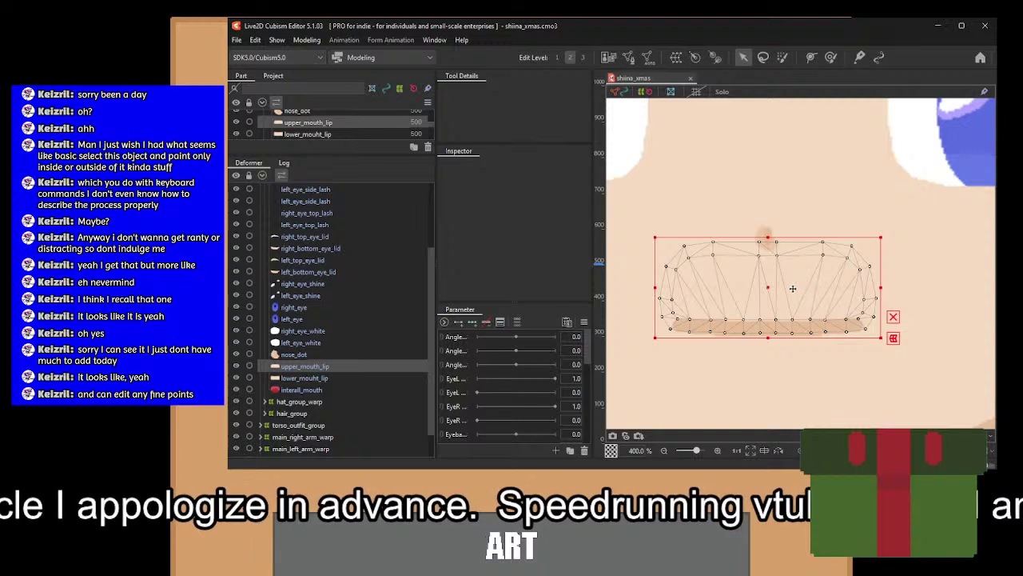
scroll(793, 288, down, 3)
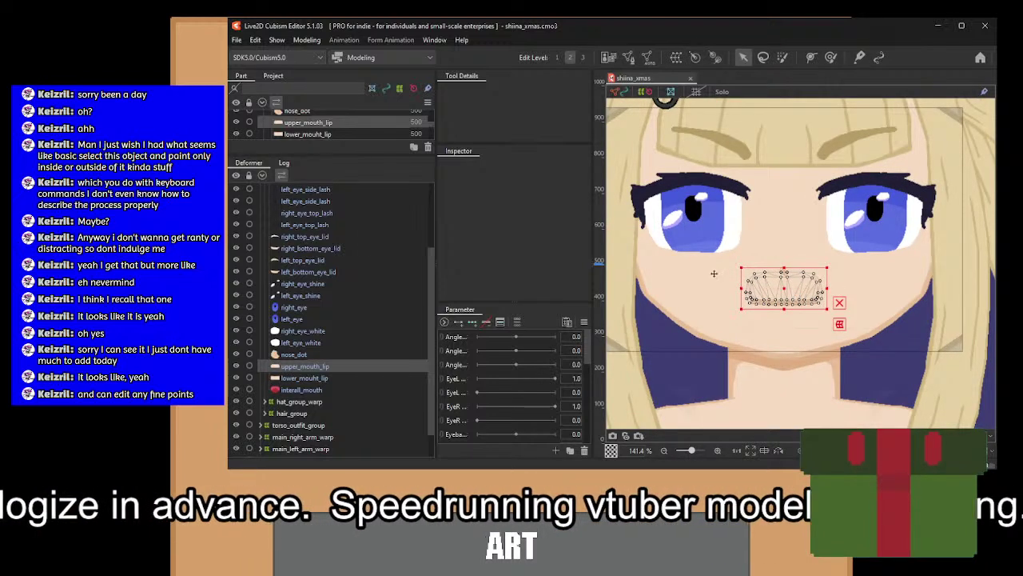
Set left_eye to be clipped by left_eye_white and right_eye by right_eye_white.
click(296, 319)
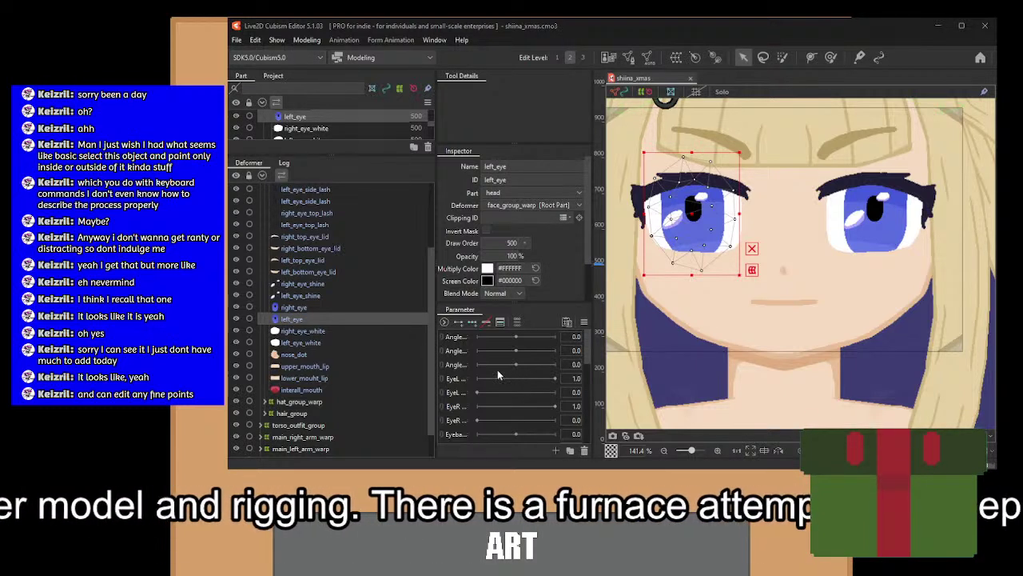
click(305, 306)
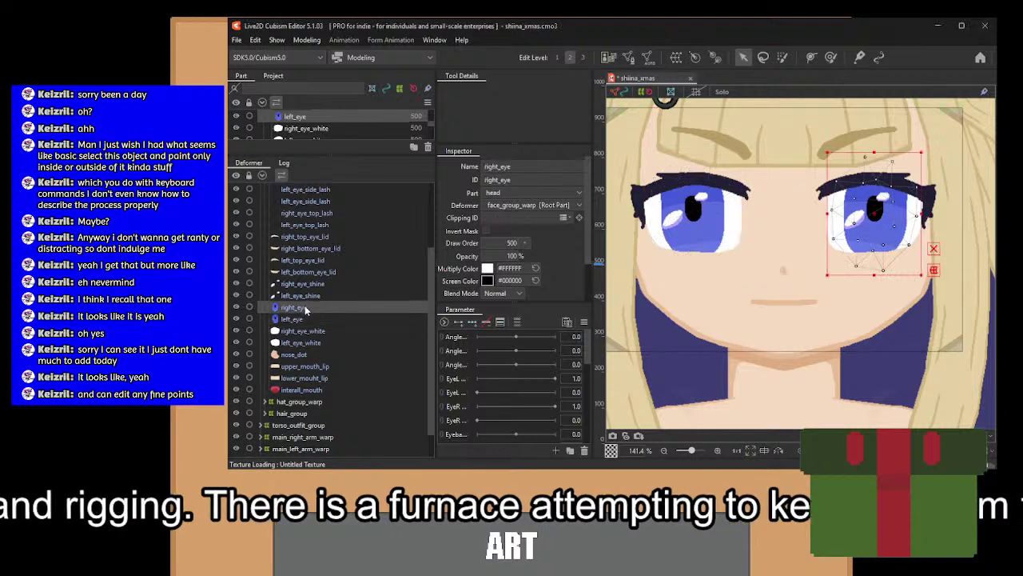
click(495, 364)
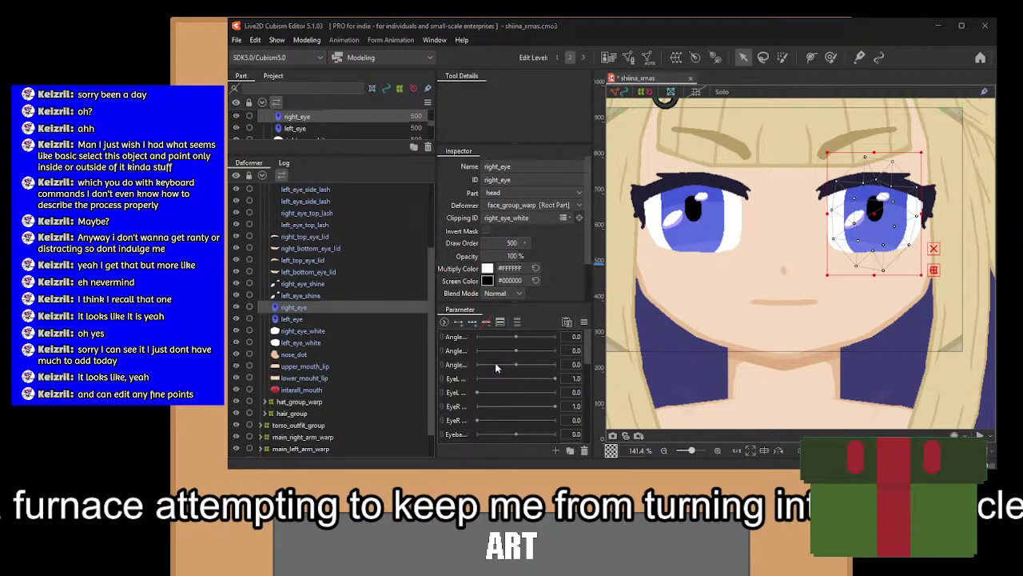
Set left_eye_shine to be clipped by left_eye_white and right_eye_shine by right_eye_white.
click(303, 296)
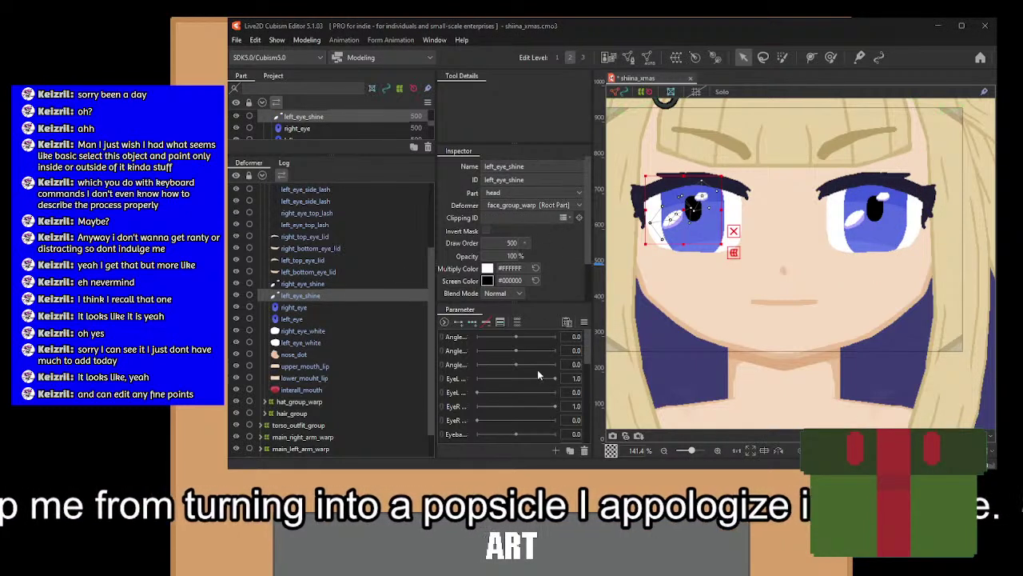
click(493, 370)
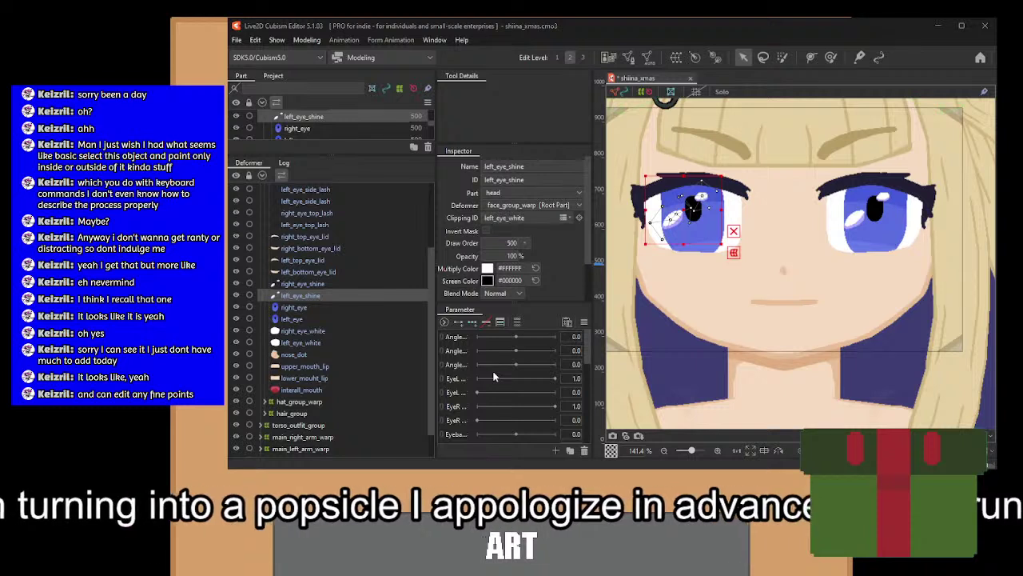
click(304, 284)
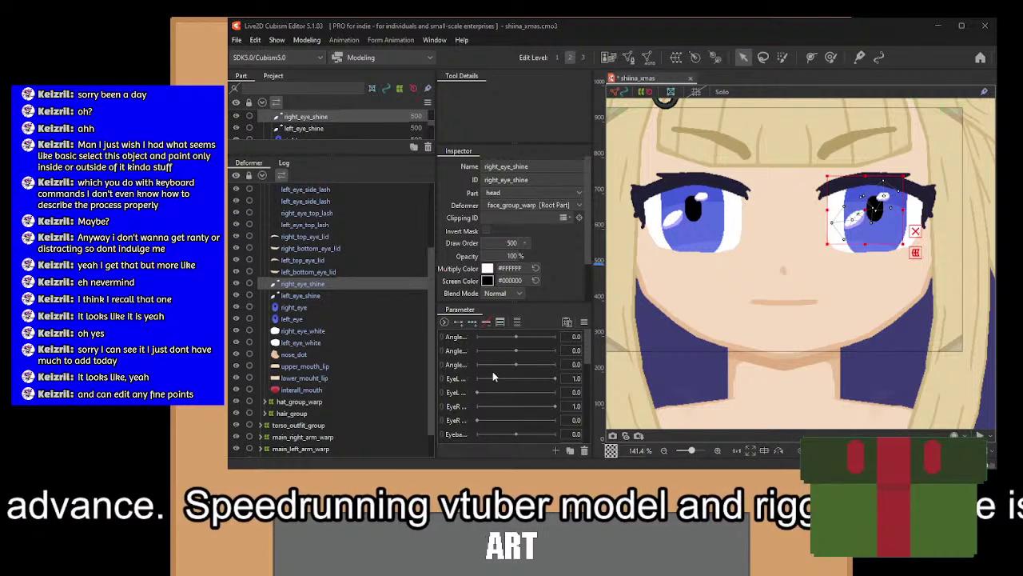
key(ctrl+z)
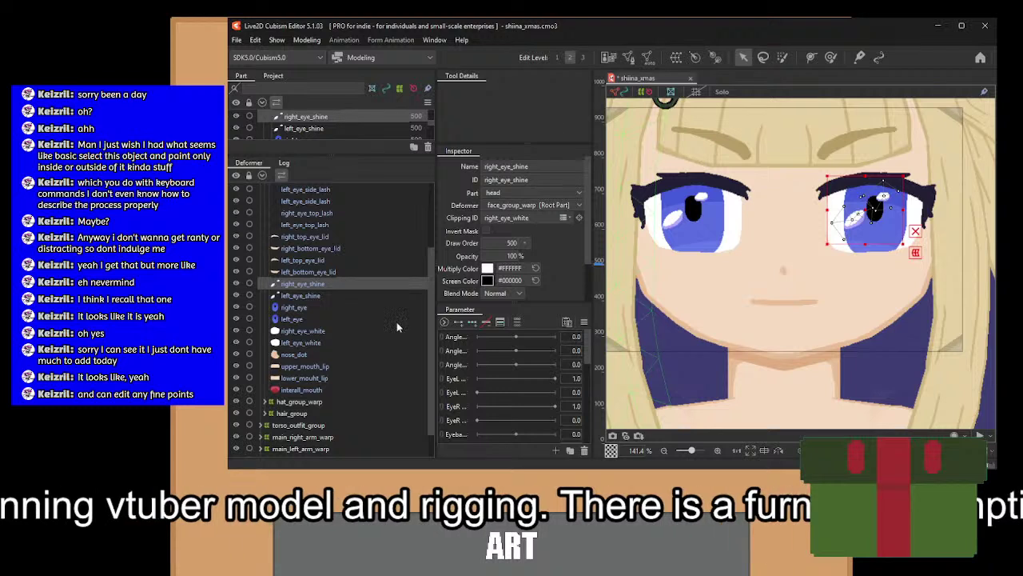
Create a warp deformer named main_left_eye around left_eye_shine and left_eye.
click(309, 297)
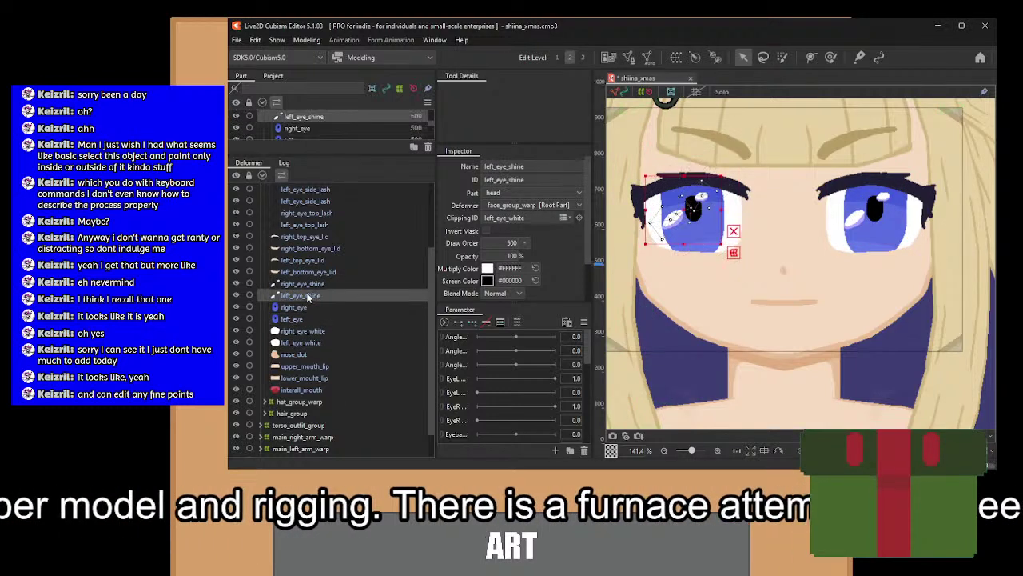
ctrl+click(307, 316)
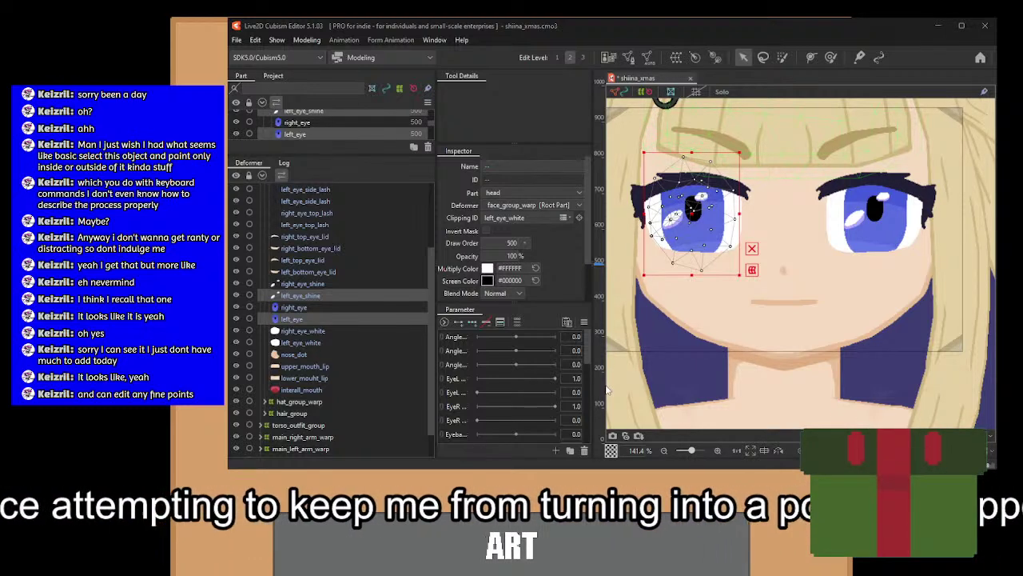
key(Return)
Create a 5 x 5 warp deformer named main_right_eye around right_eye and right_eye_shine, and collapse both eye deformers in the hierarchy.
click(308, 308)
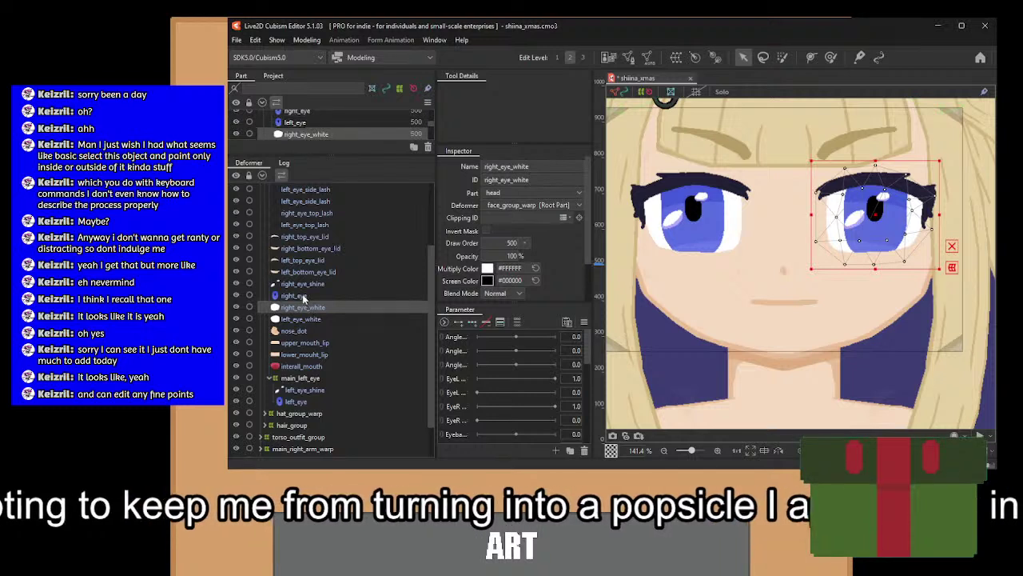
click(304, 294)
ctrl+click(302, 283)
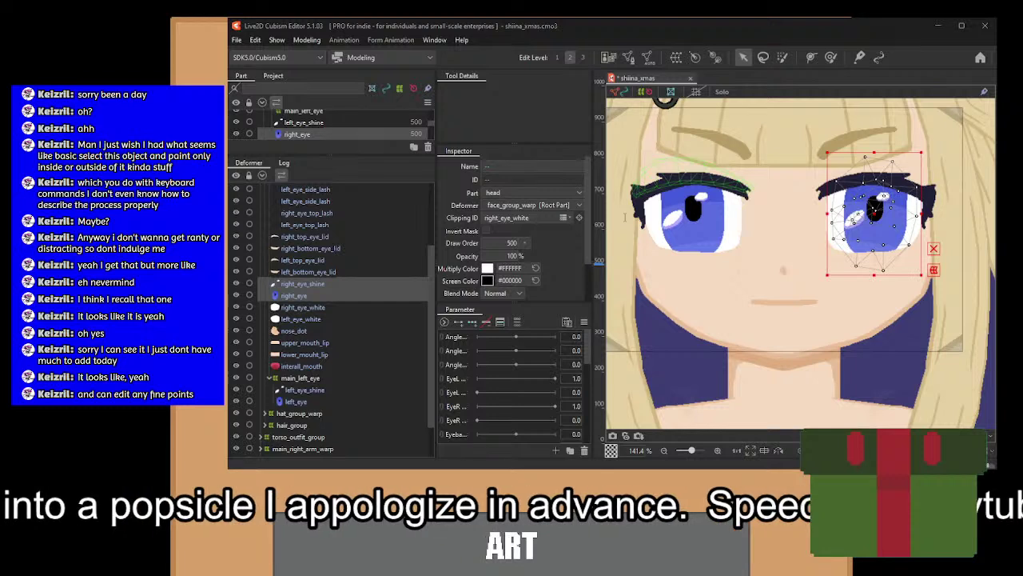
click(601, 392)
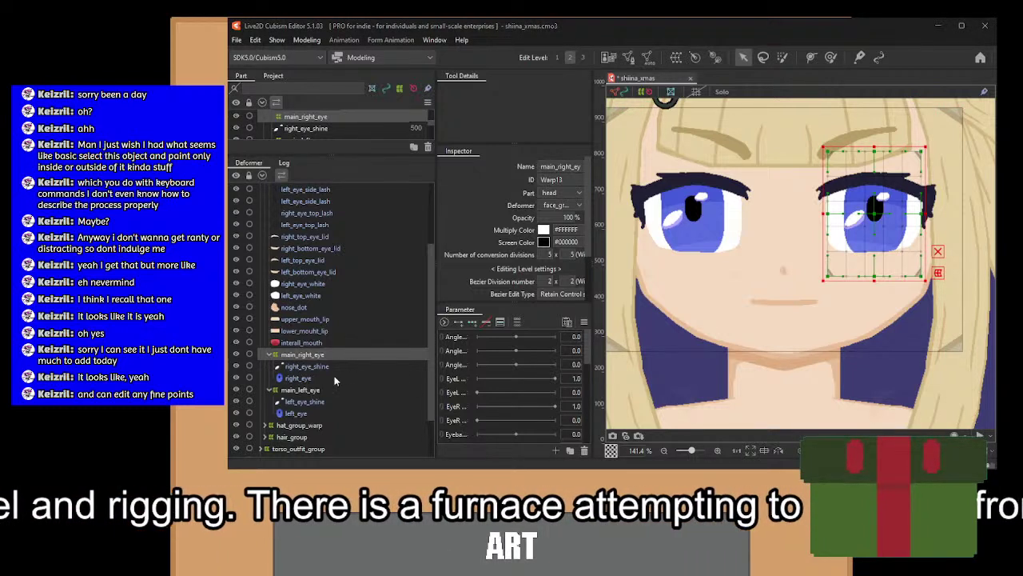
click(269, 390)
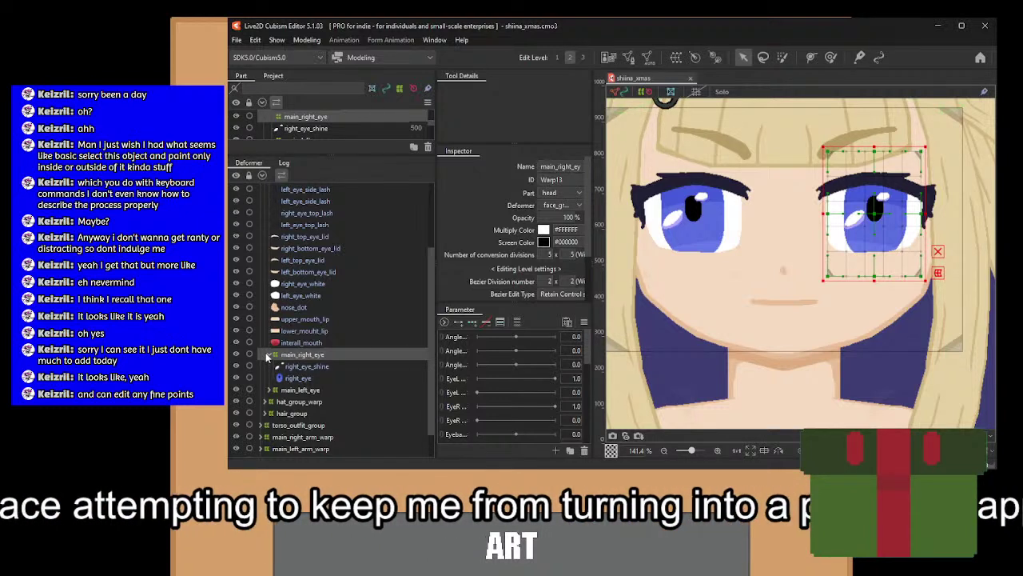
click(270, 354)
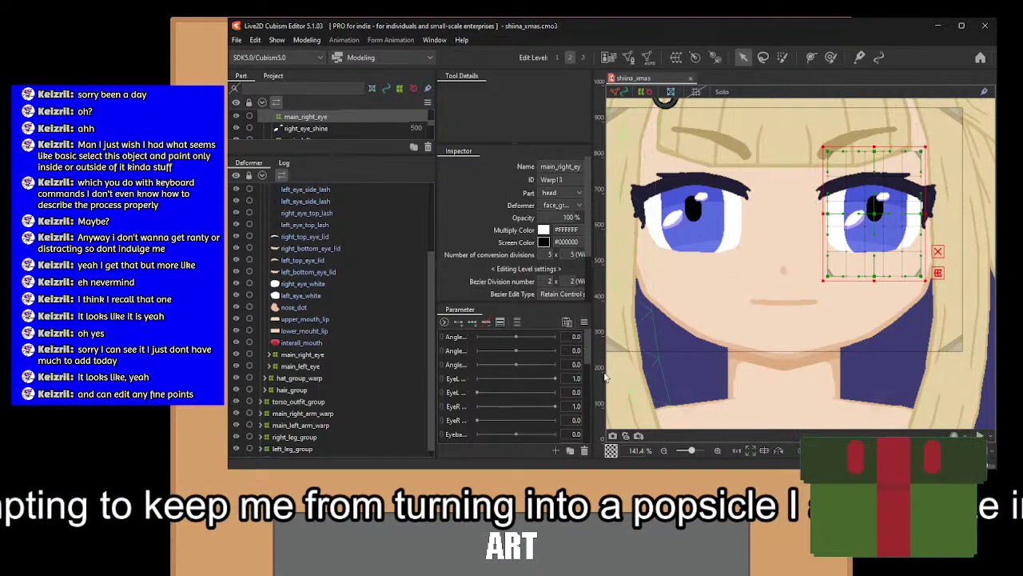
Widen the parameter list and its name column so the full parameter names are readable, and select EyeL Open.
scroll(589, 382, down, 2)
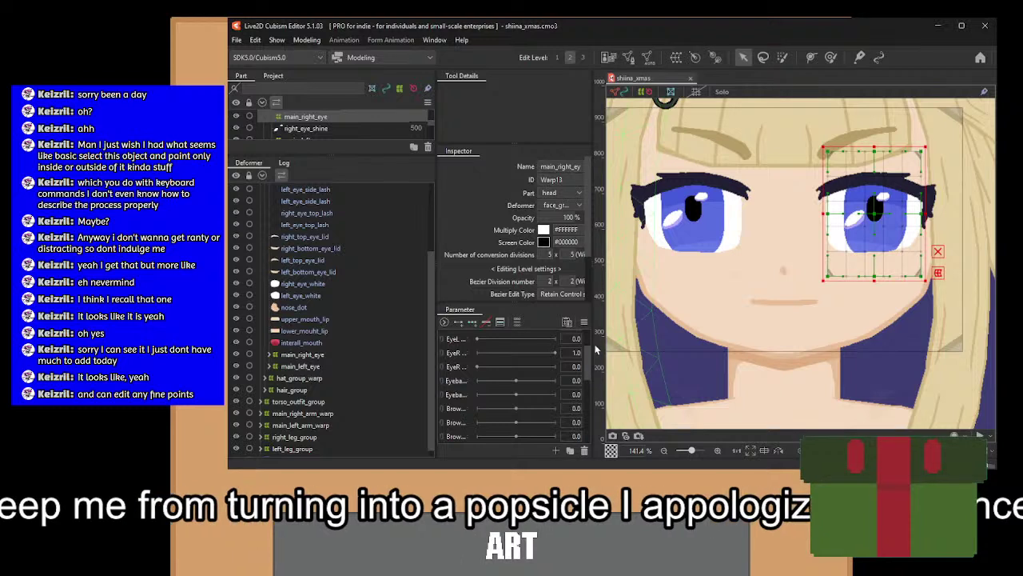
scroll(589, 344, up, 2)
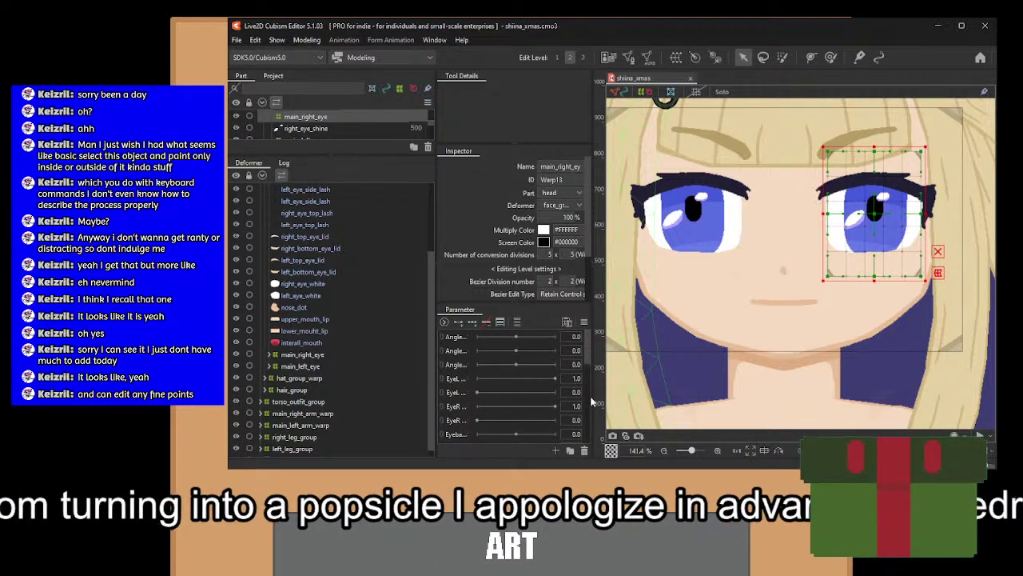
drag(593, 394, 652, 392)
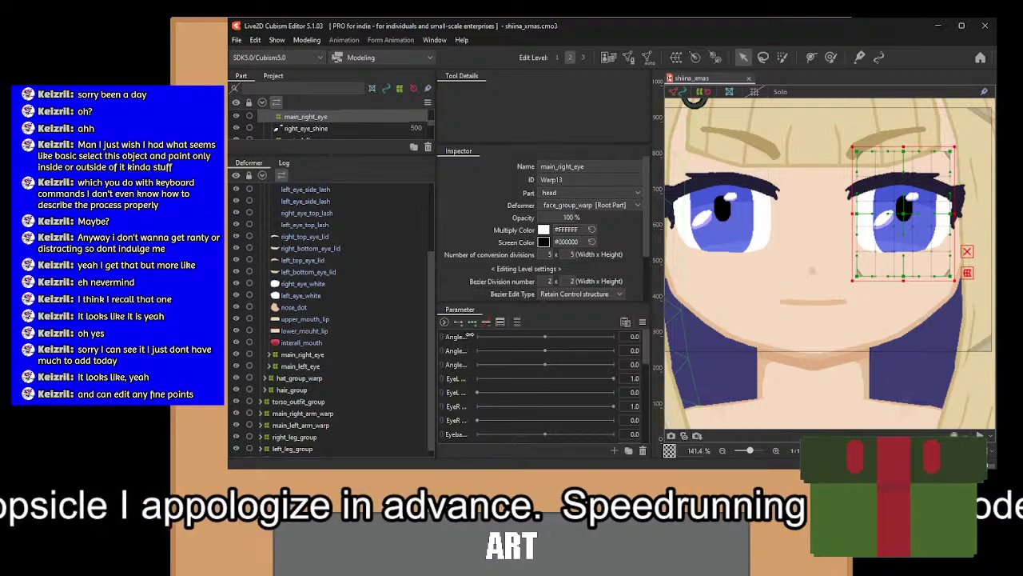
drag(467, 335, 498, 339)
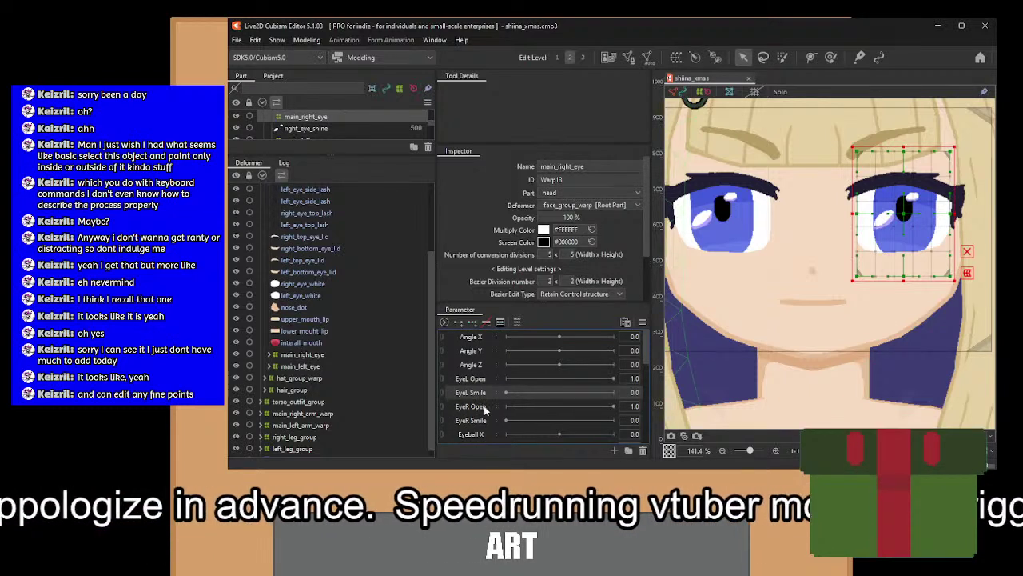
click(479, 381)
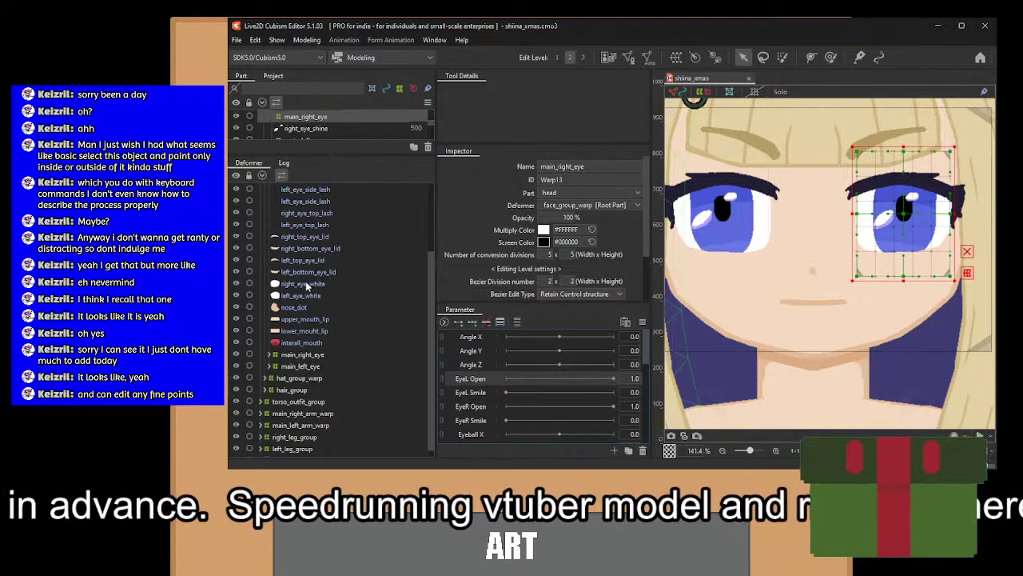
drag(696, 247, 747, 291)
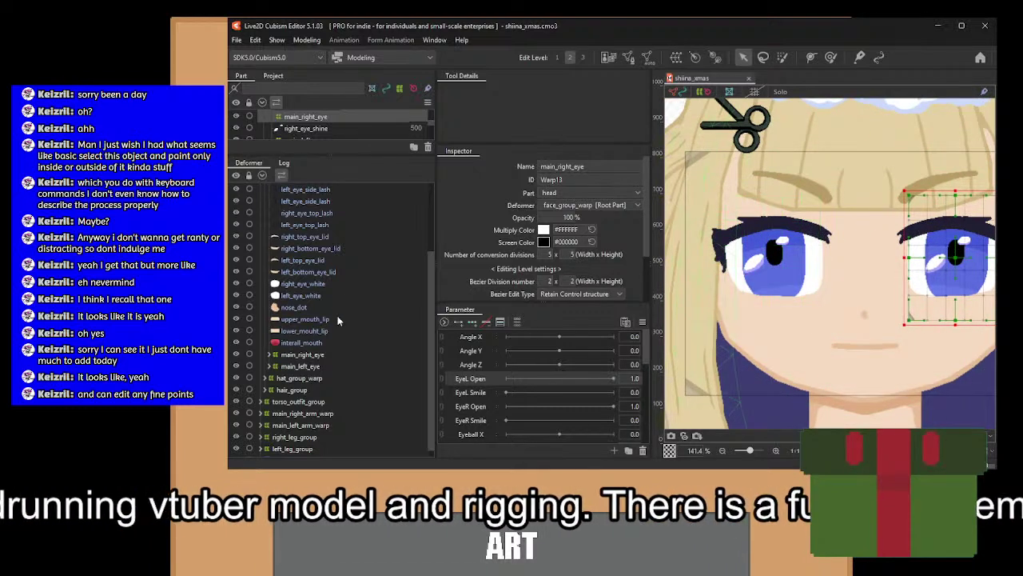
click(307, 273)
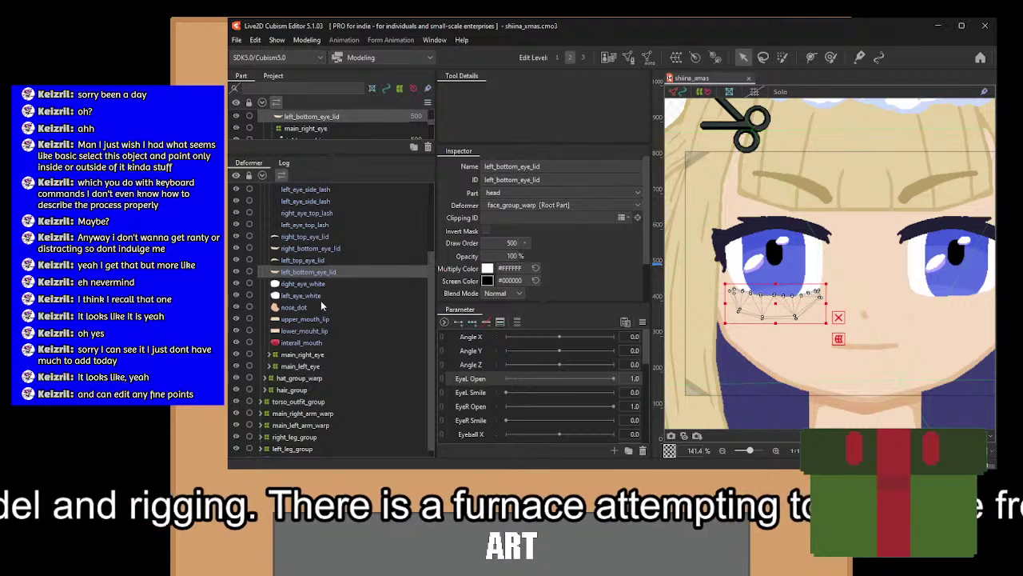
click(317, 296)
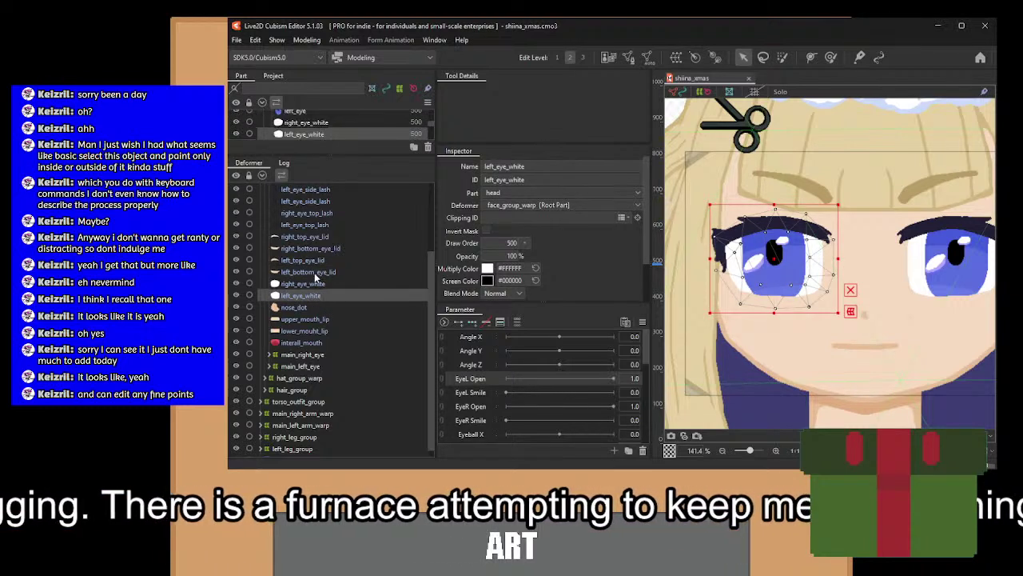
ctrl+click(317, 273)
ctrl+click(314, 249)
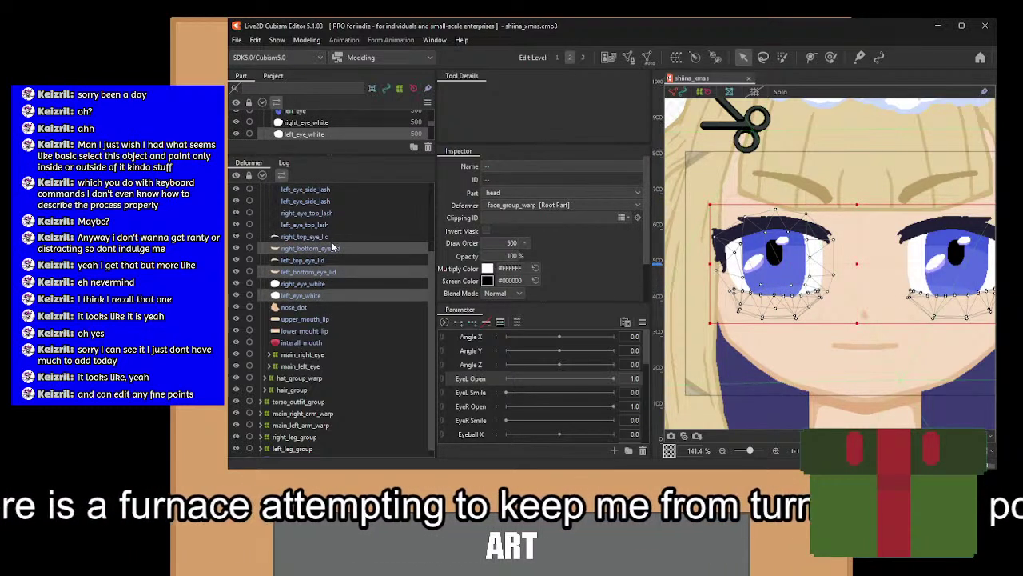
ctrl+click(333, 248)
ctrl+click(325, 236)
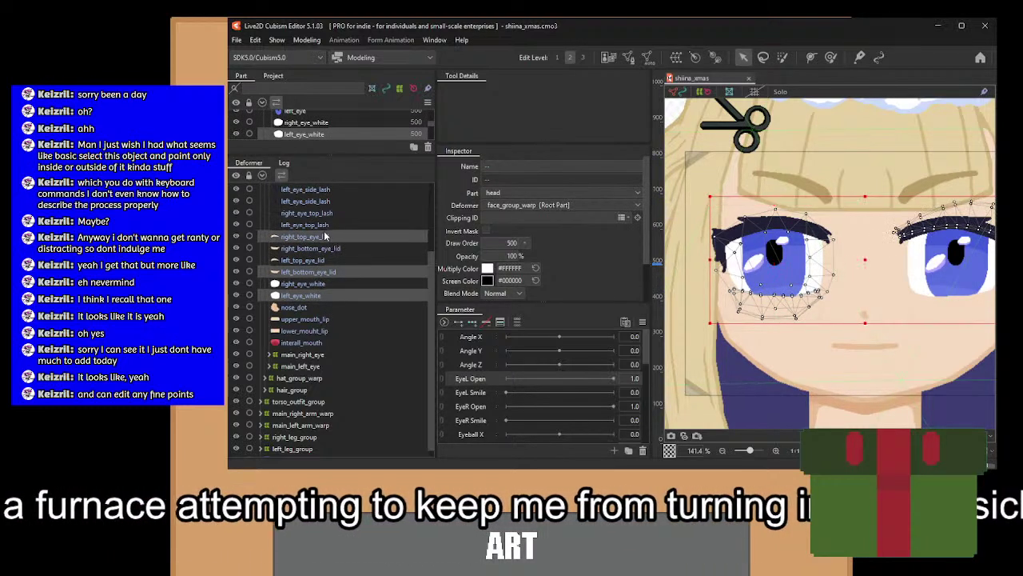
click(311, 297)
Rename the upper of the two left_eye_side_lash entries to right_eye_side_lash, reusing the text of its ID.
scroll(322, 333, up, 3)
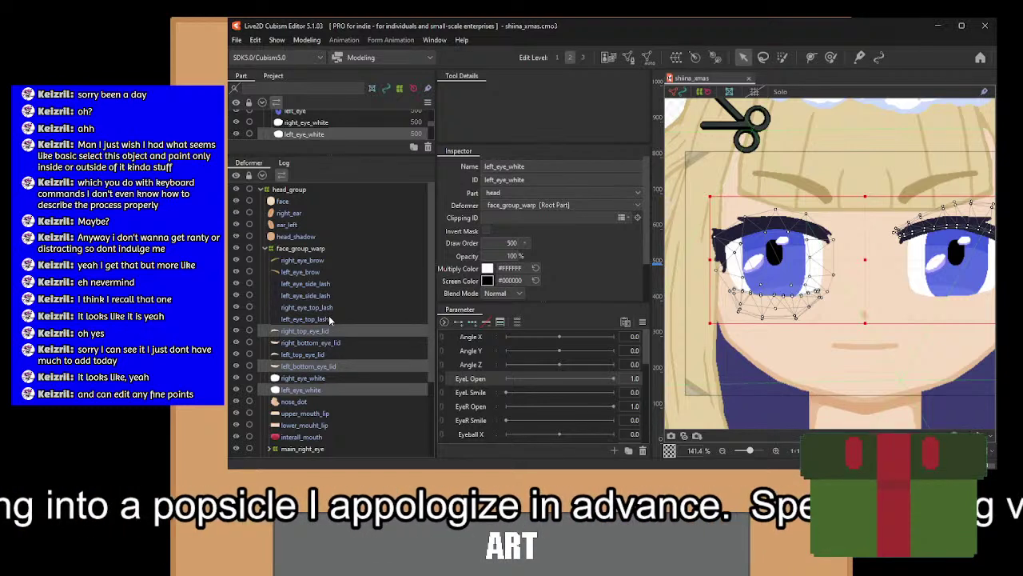
click(323, 296)
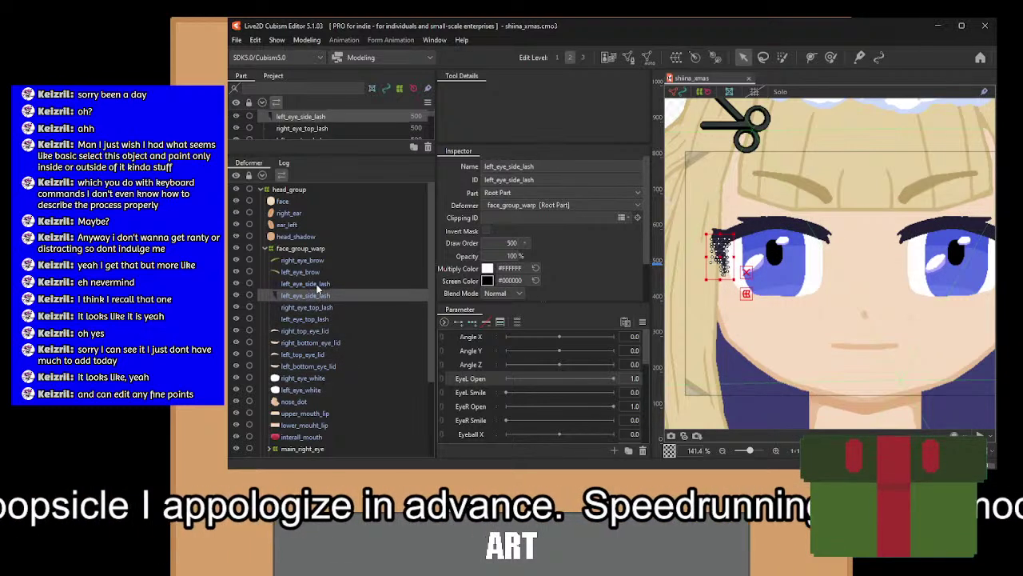
click(318, 284)
double_click(544, 179)
key(ctrl+c)
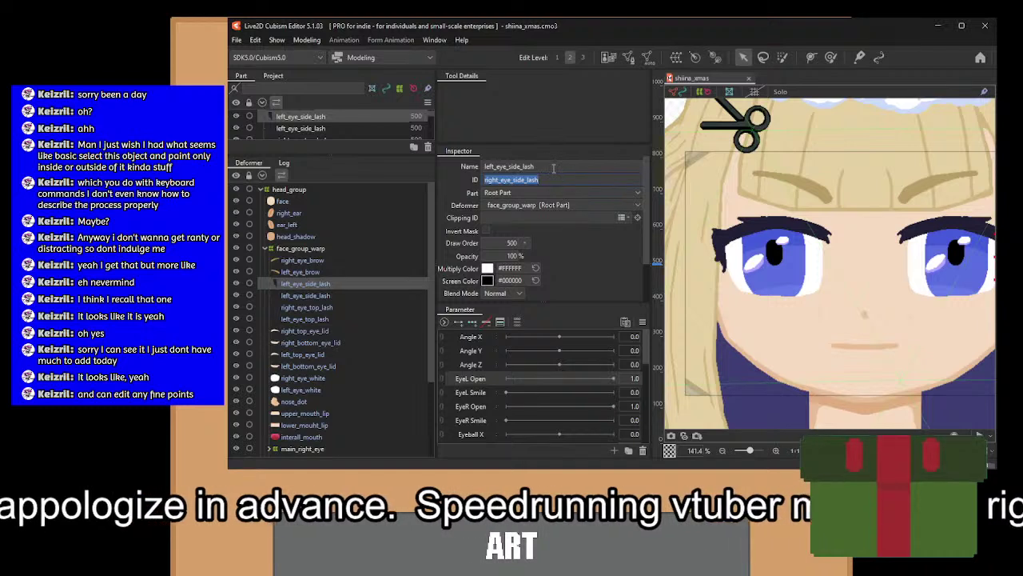
click(554, 167)
key(ctrl+a)
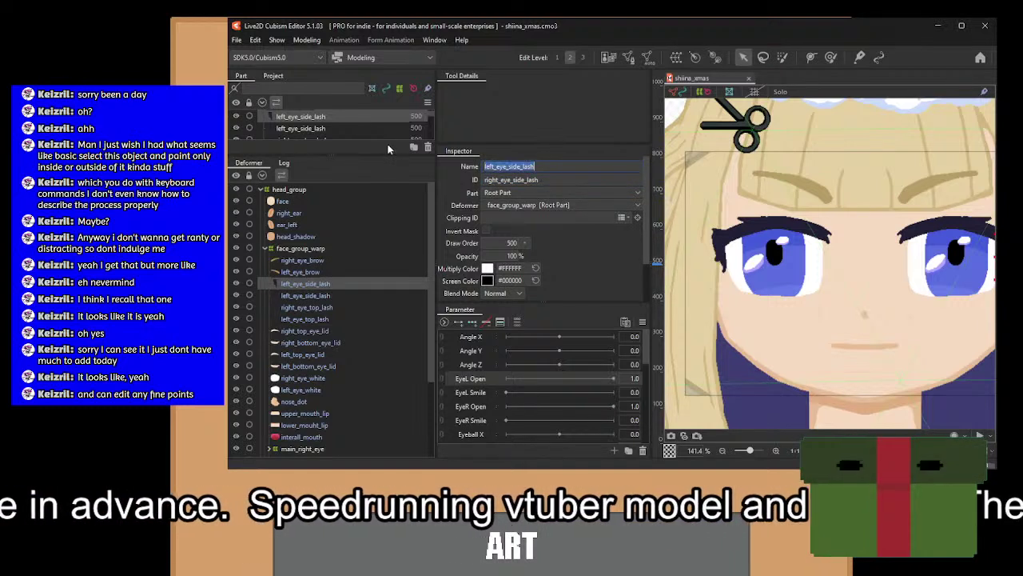
key(ctrl+v)
key(Return)
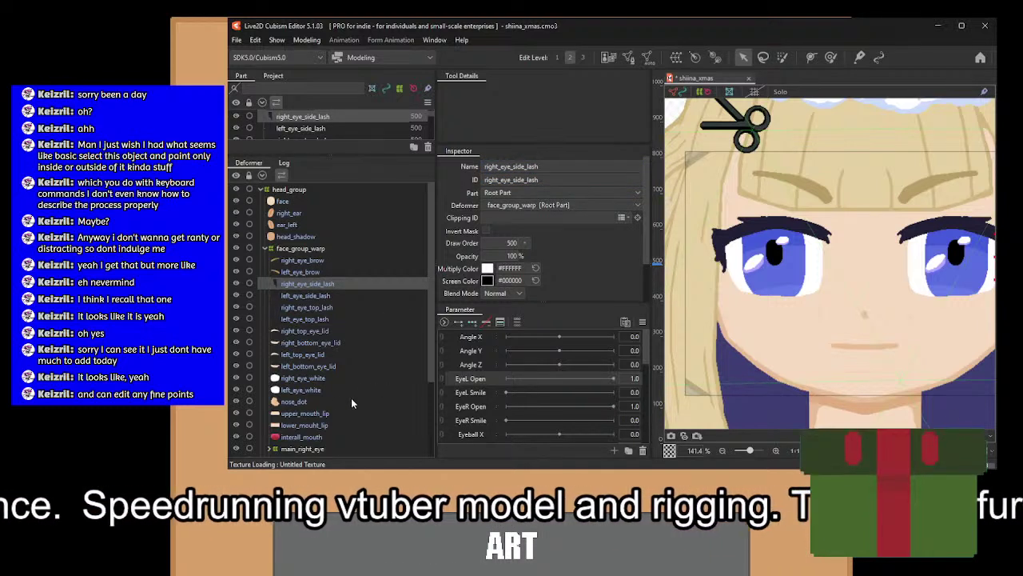
click(327, 389)
click(320, 353)
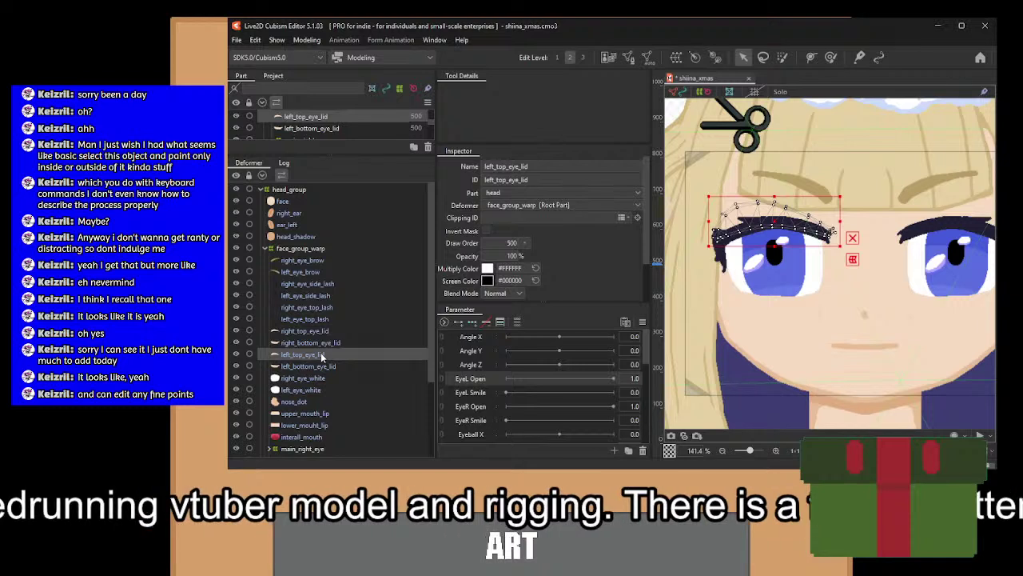
click(316, 332)
scroll(330, 372, down, 1)
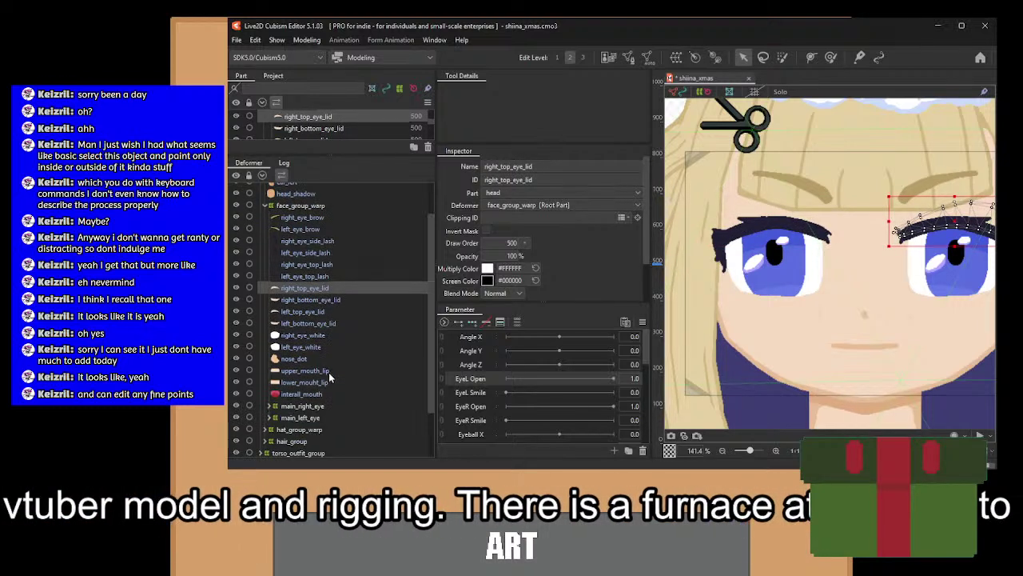
click(312, 381)
click(312, 370)
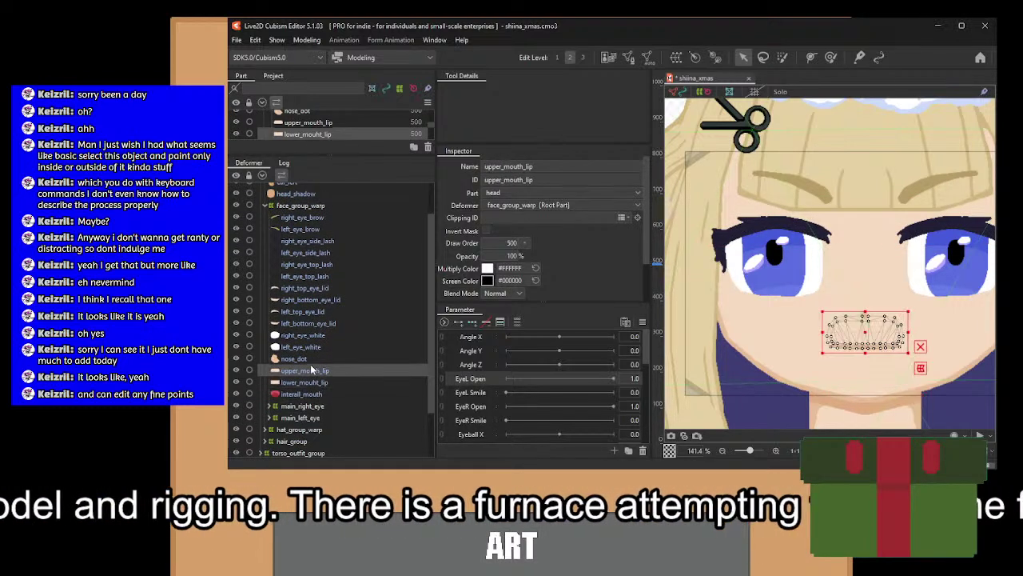
click(316, 346)
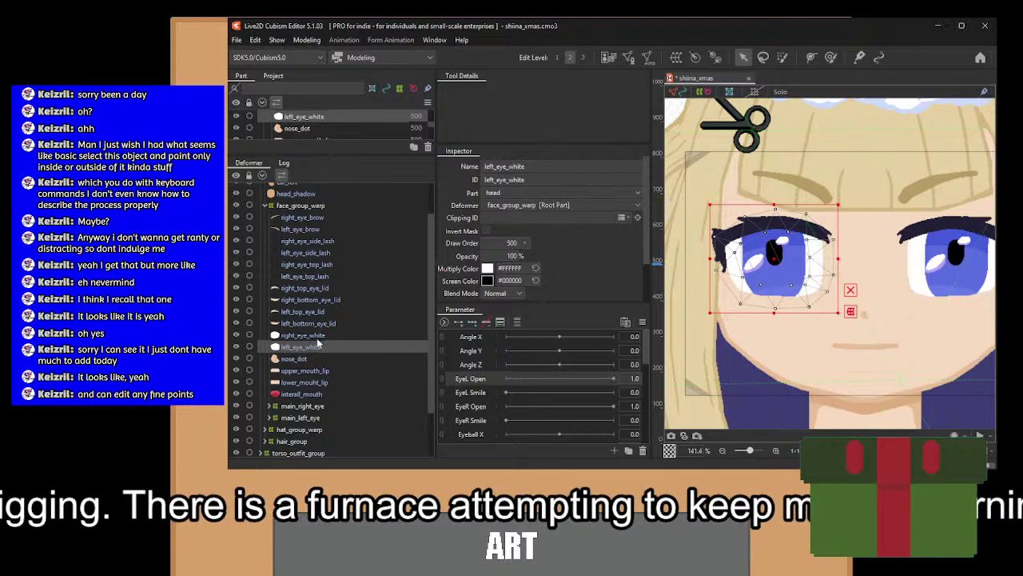
ctrl+click(316, 334)
ctrl+click(311, 311)
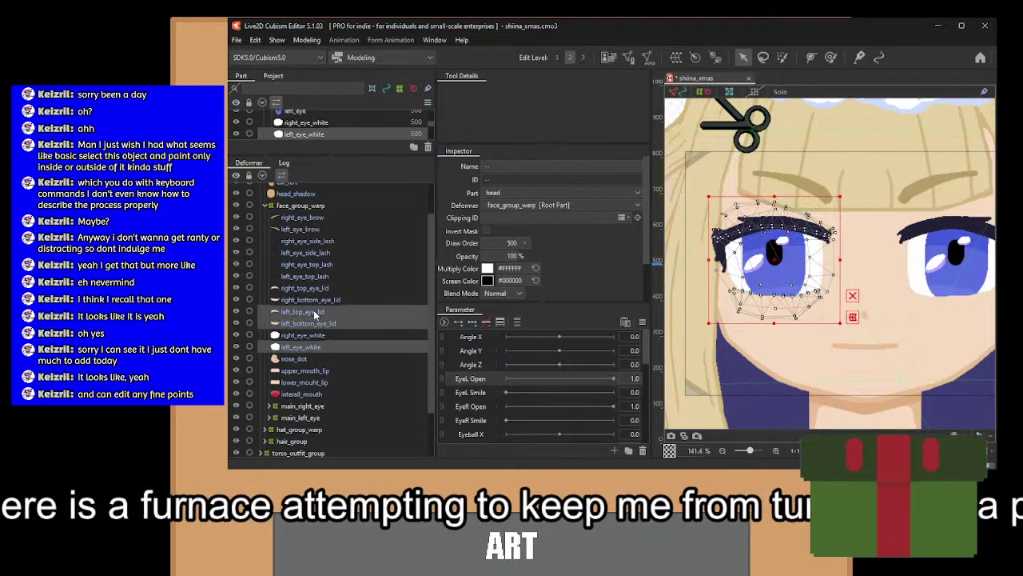
ctrl+click(306, 254)
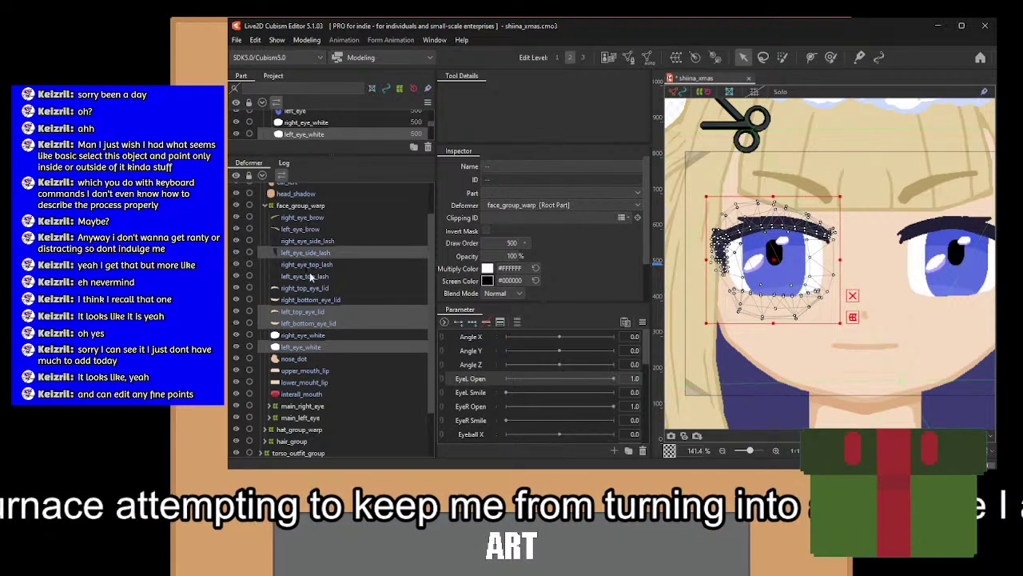
ctrl+click(310, 275)
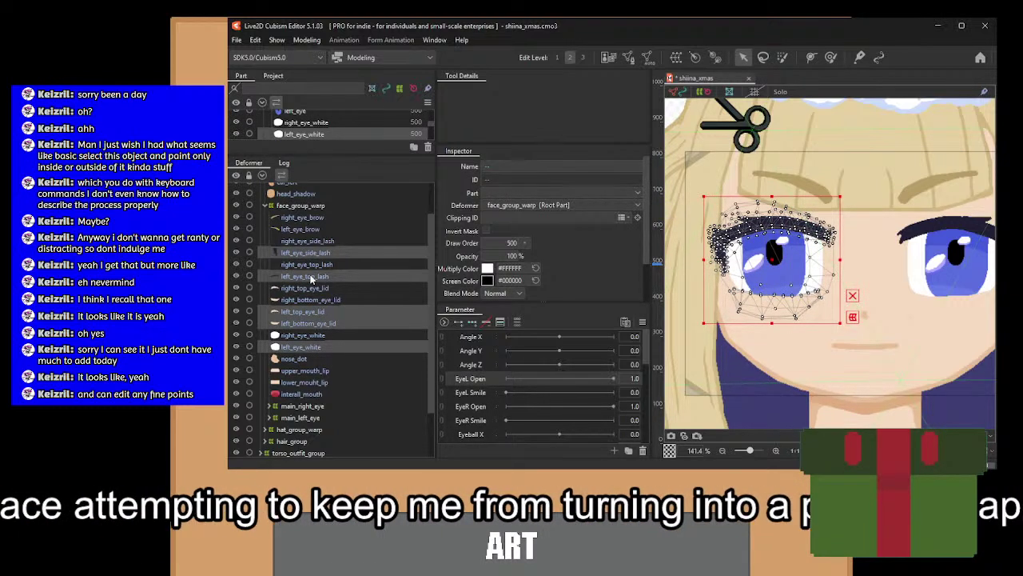
ctrl+click(311, 418)
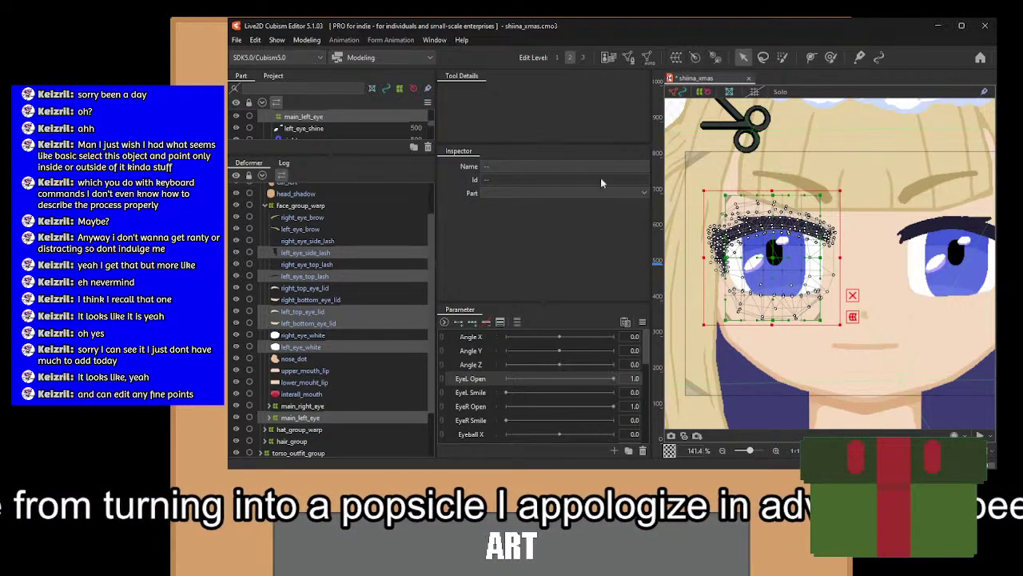
Create a 5 x 5 warp deformer named left_eye_group around the left eye's lashes, eyelids, left_eye_white and main_left_eye.
click(307, 348)
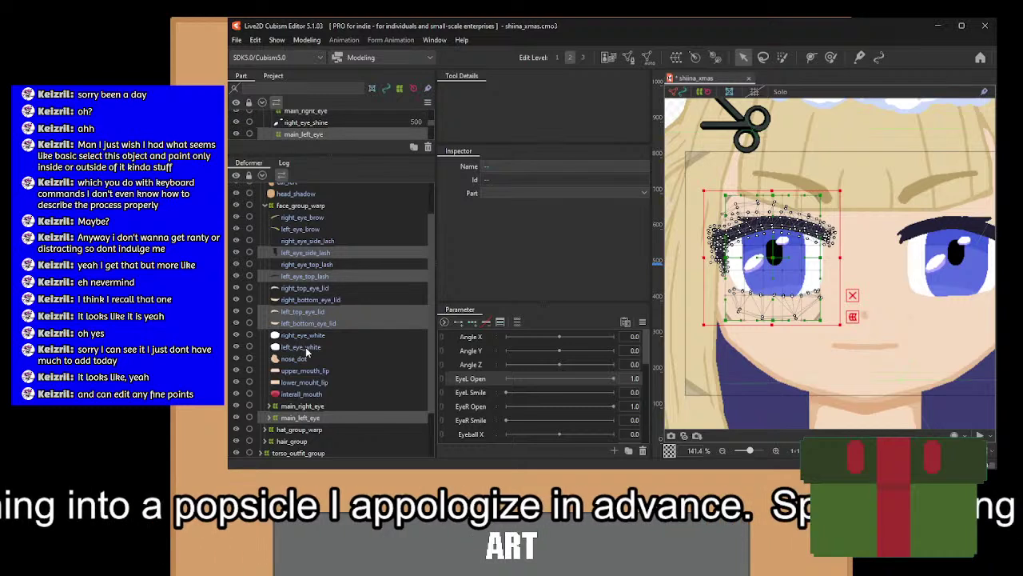
ctrl+click(301, 336)
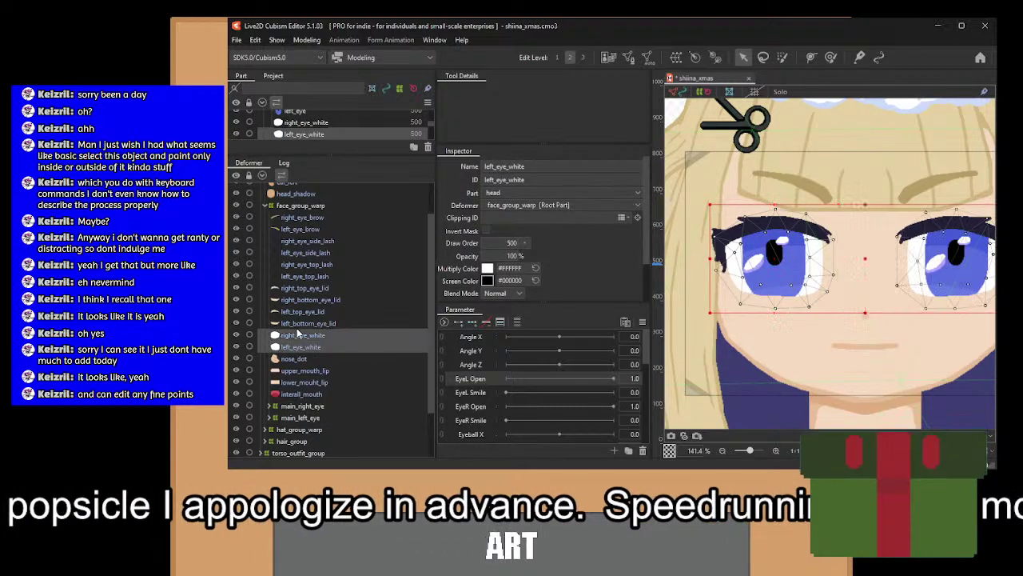
ctrl+click(300, 323)
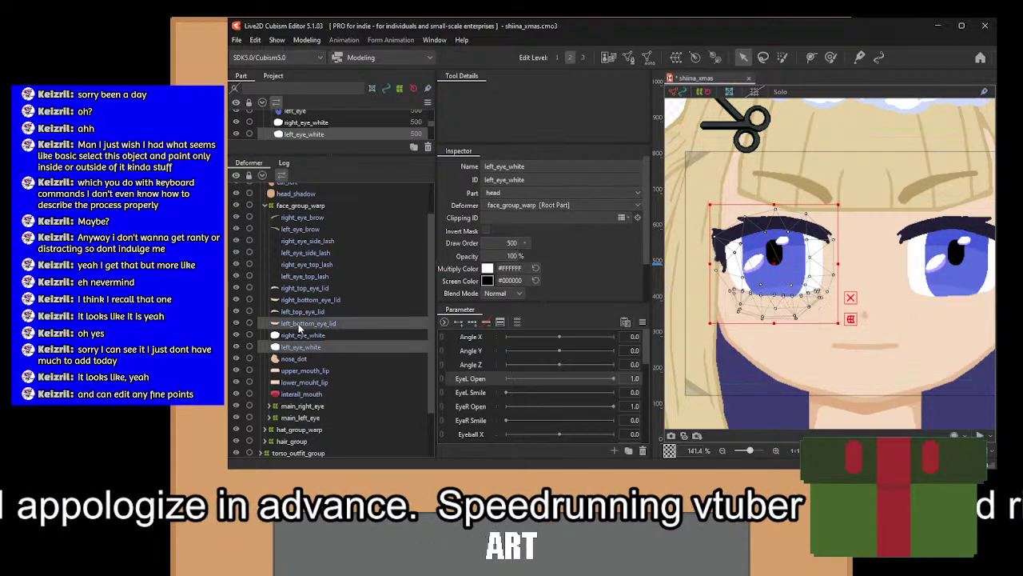
ctrl+click(301, 312)
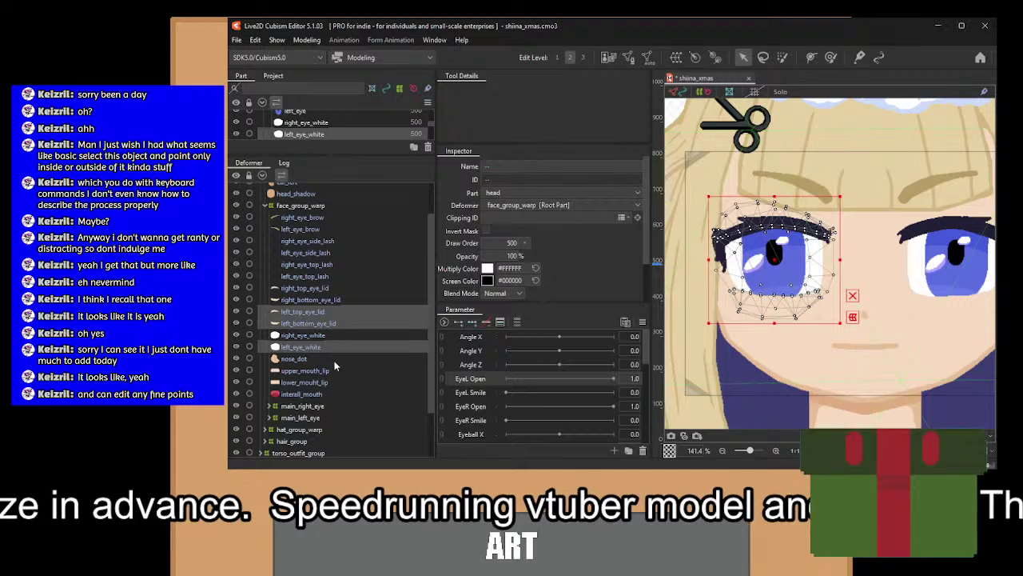
ctrl+click(299, 417)
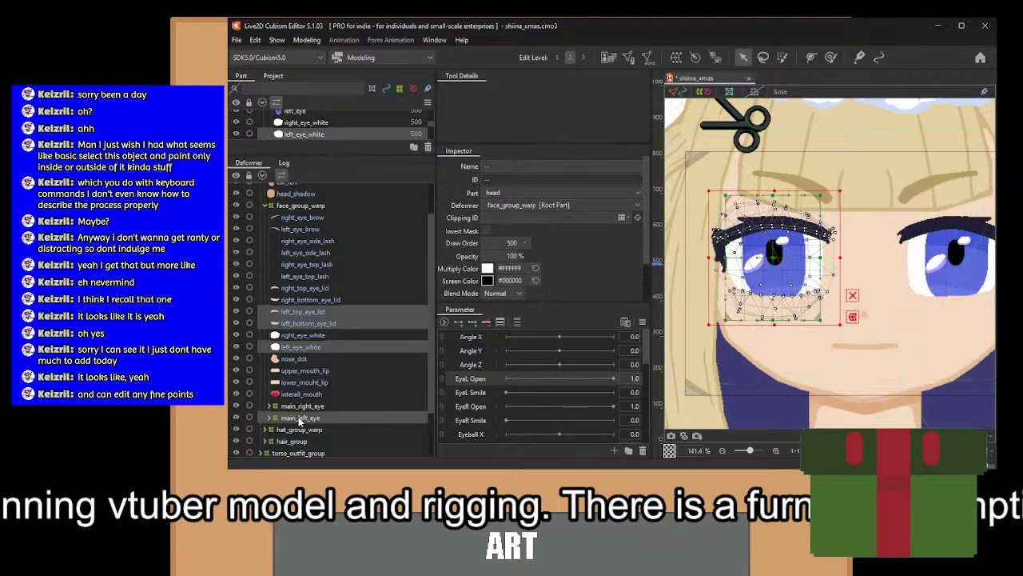
ctrl+click(302, 254)
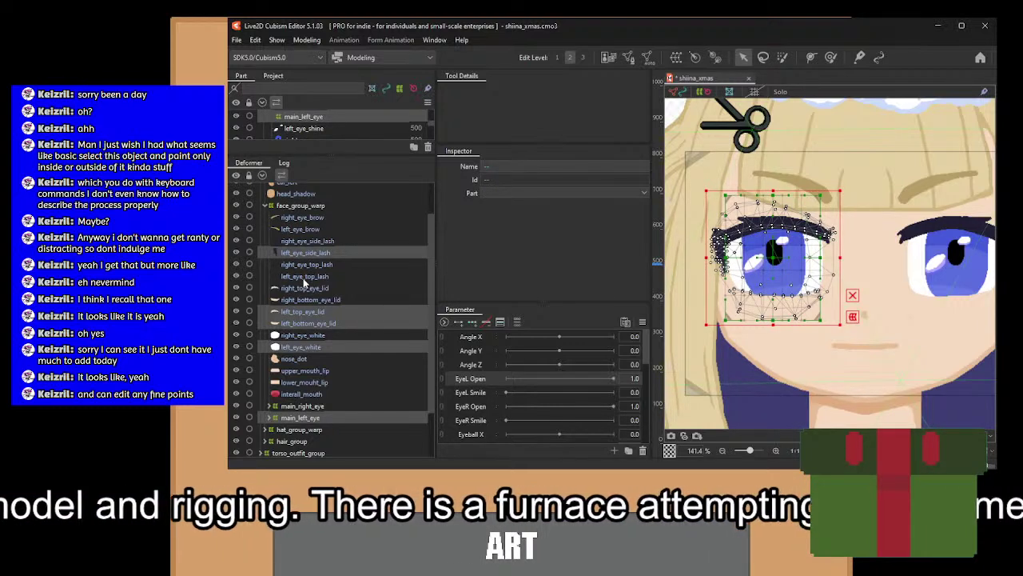
ctrl+click(303, 277)
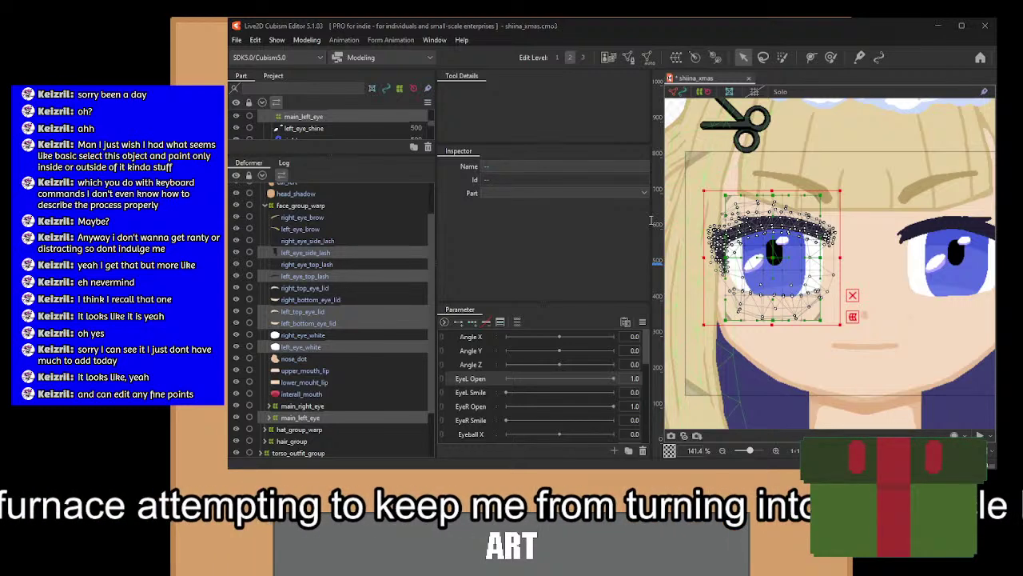
click(592, 382)
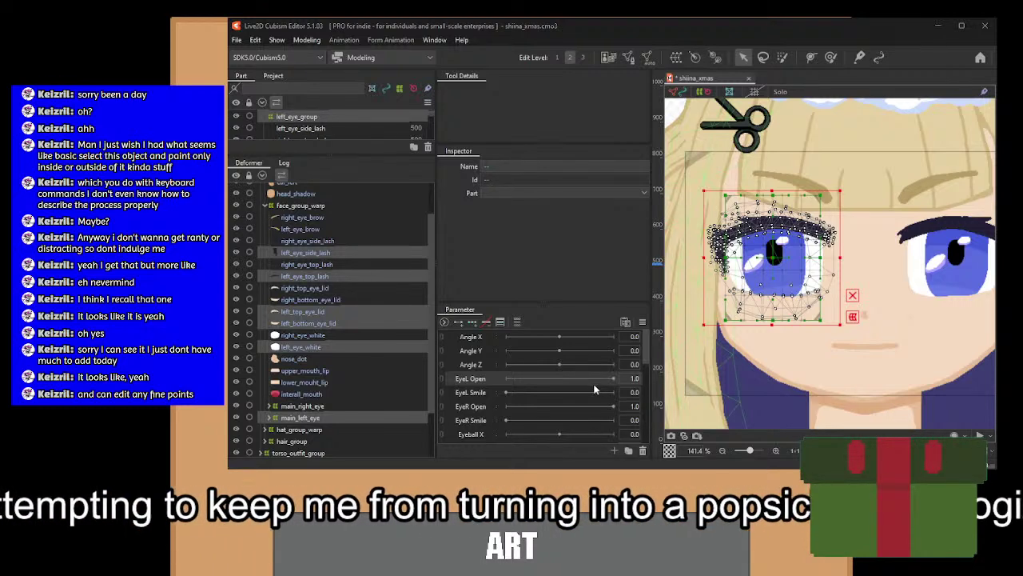
scroll(795, 298, up, 3)
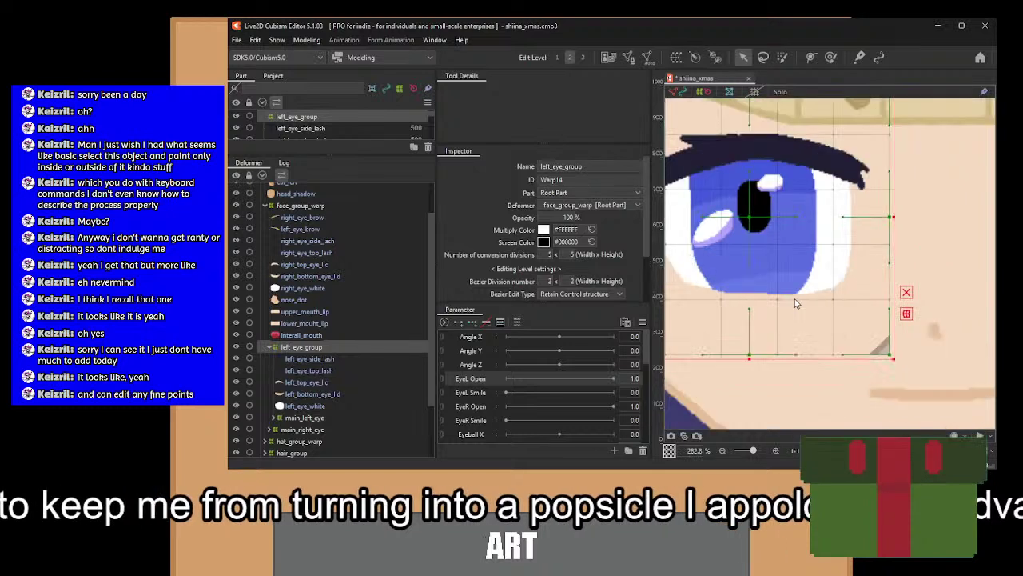
scroll(762, 204, down, 2)
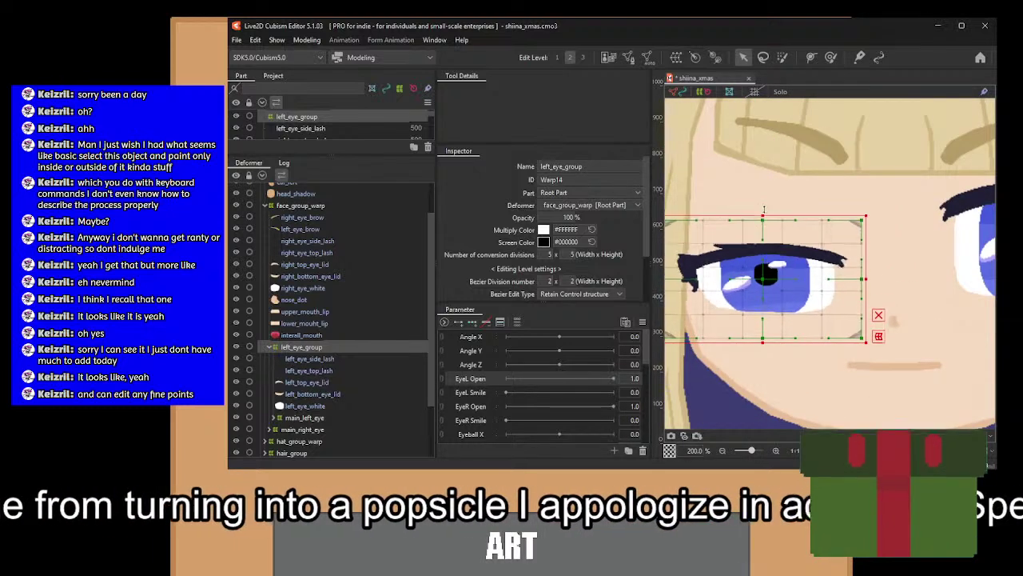
click(302, 407)
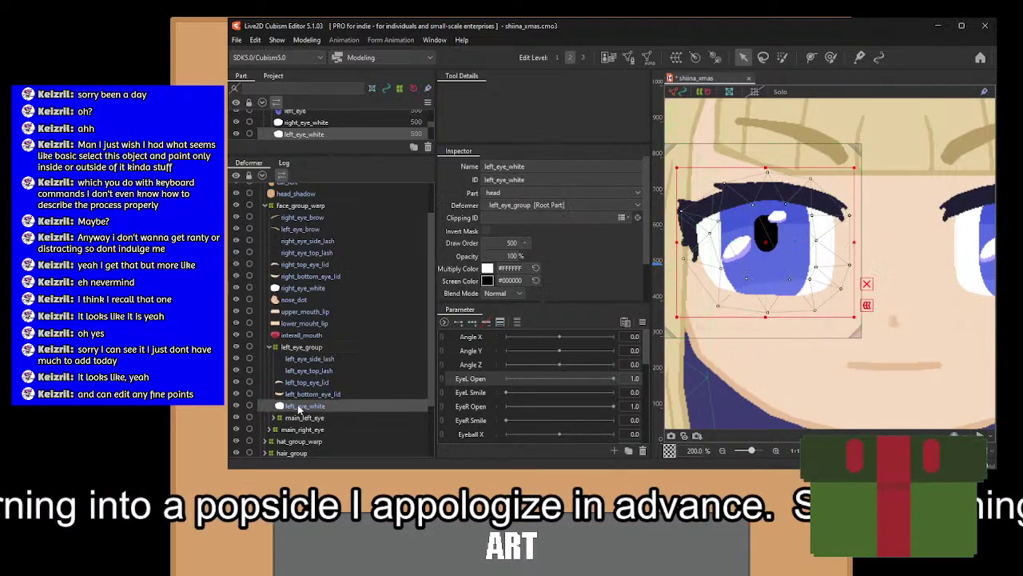
click(305, 395)
click(320, 369)
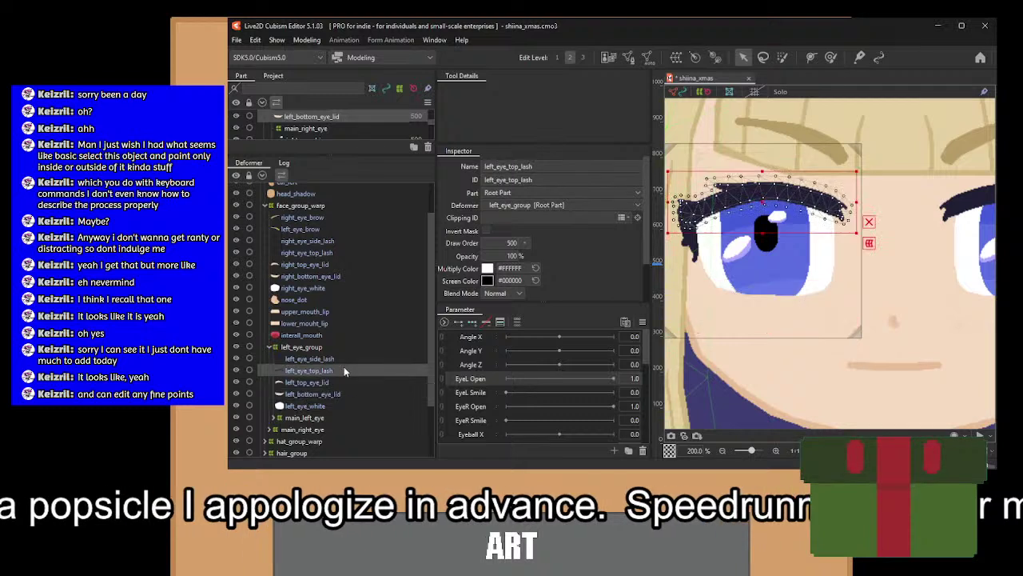
click(323, 360)
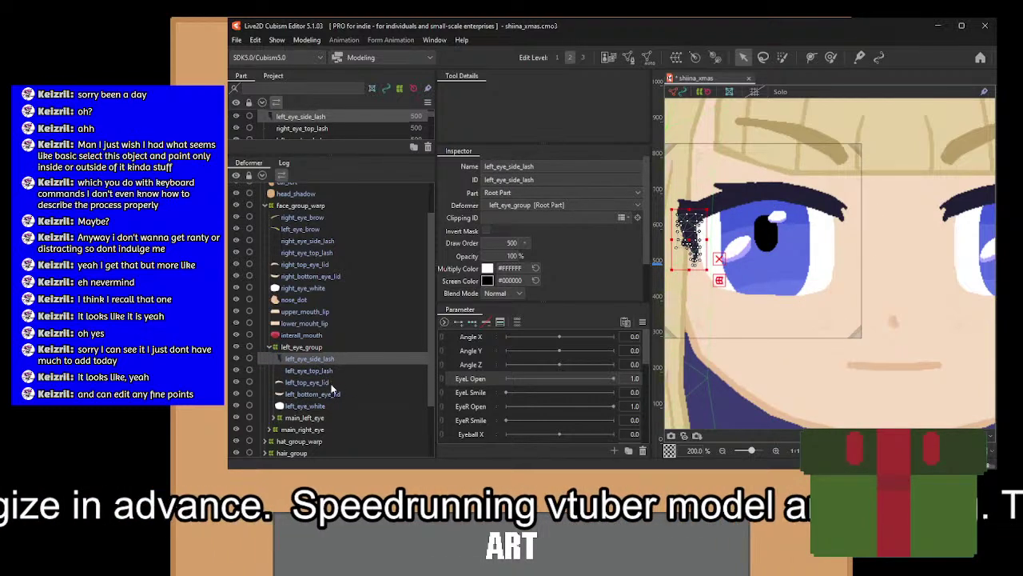
shift+click(330, 383)
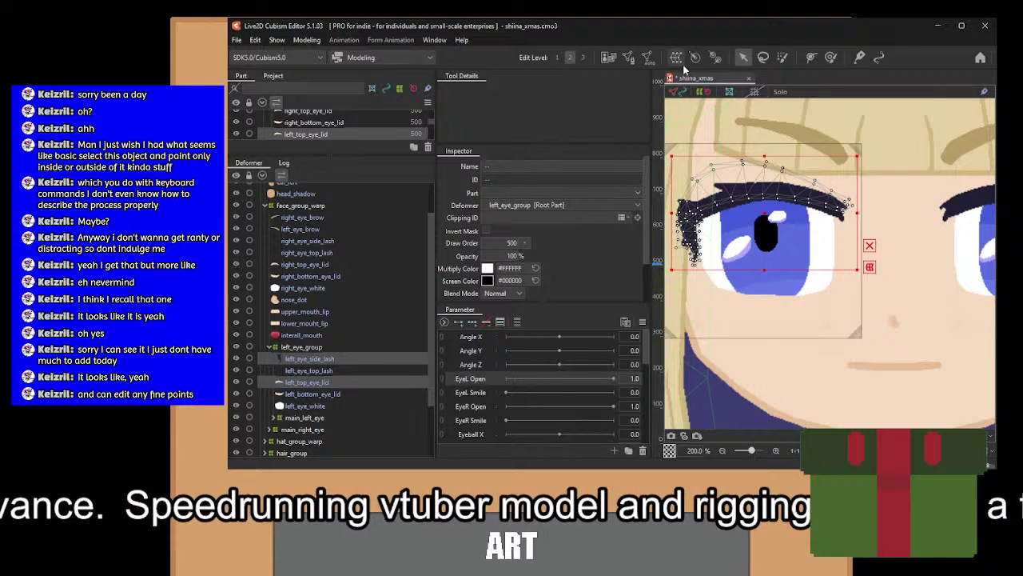
click(332, 370)
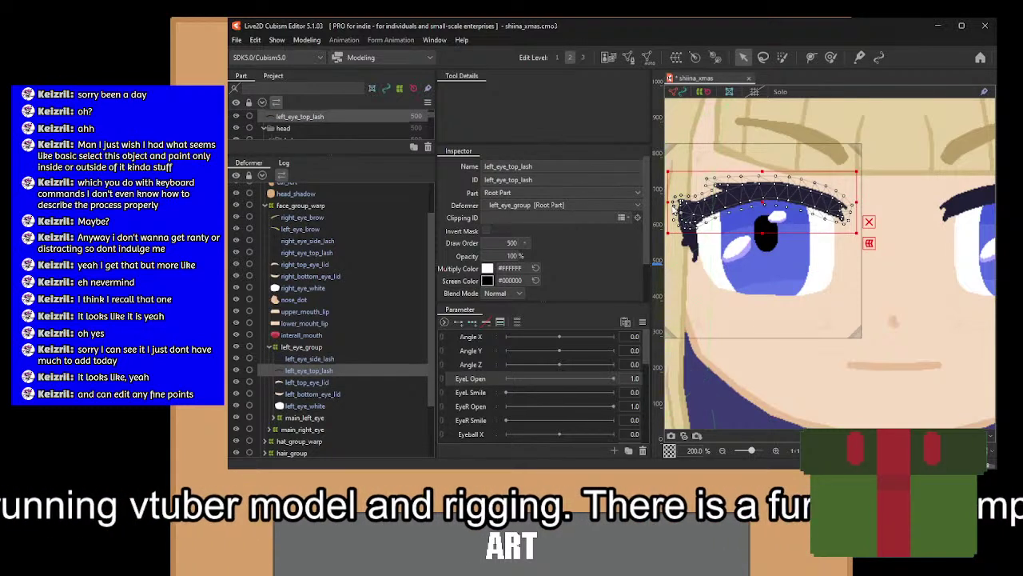
Add keyforms for left_top_eye_lid at both ends of EyeL Open and set the parameter to 0.0.
click(317, 382)
drag(701, 251, 766, 274)
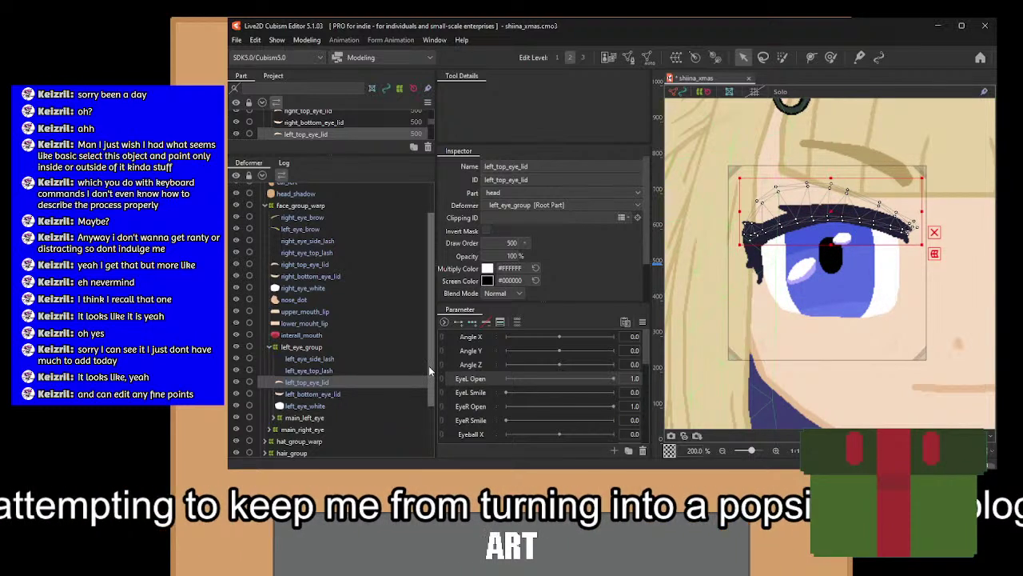
scroll(800, 304, up, 1)
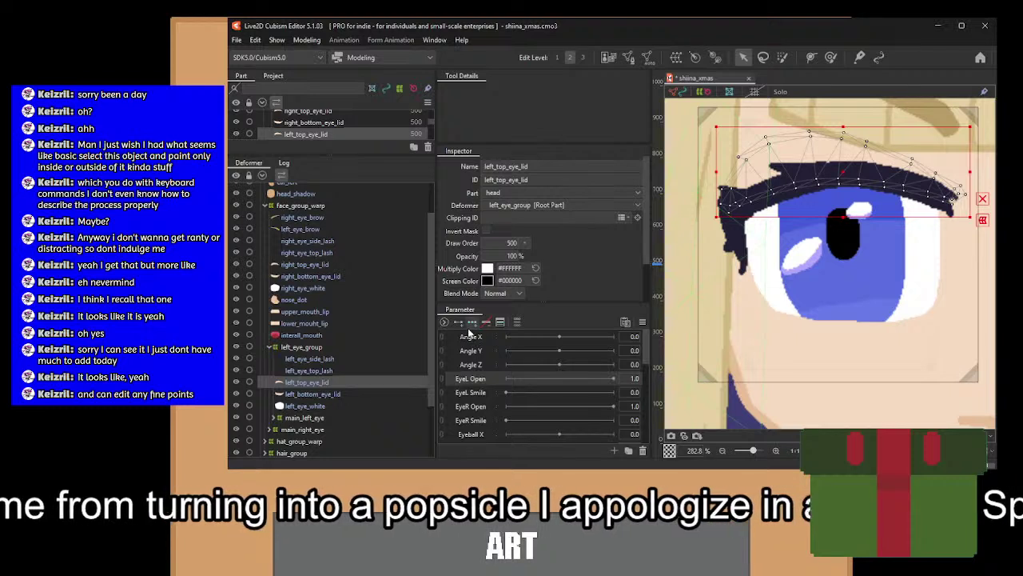
click(499, 322)
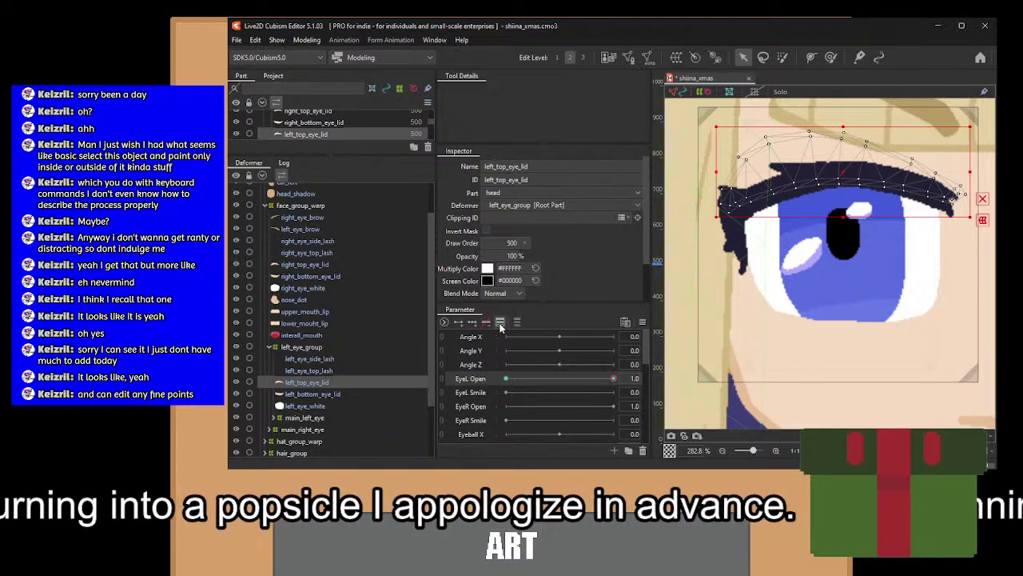
click(506, 378)
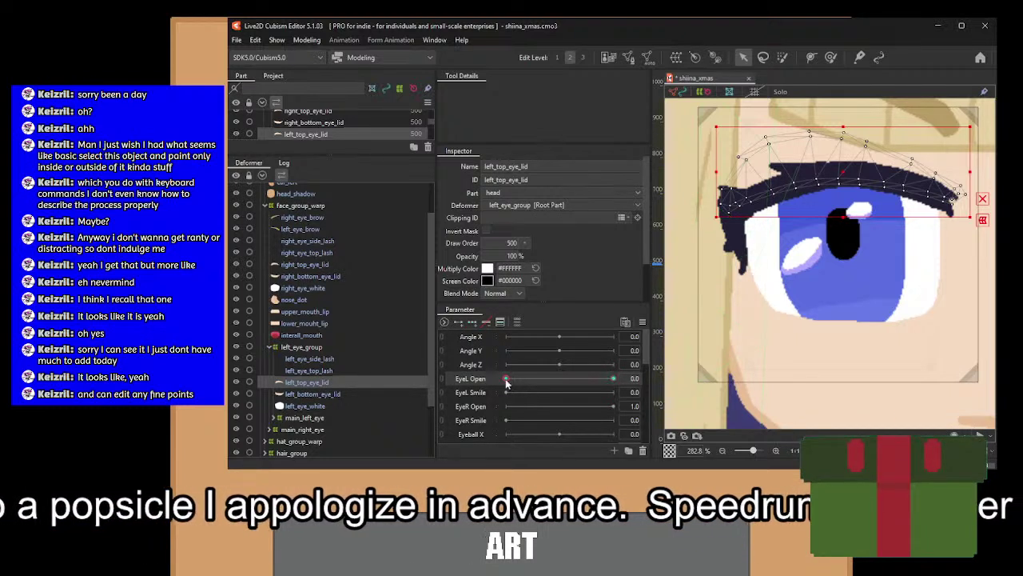
Try to close the left eye by moving the whole left_top_eye_lid mesh down over the iris.
drag(842, 173, 840, 224)
drag(962, 222, 912, 265)
scroll(913, 267, up, 4)
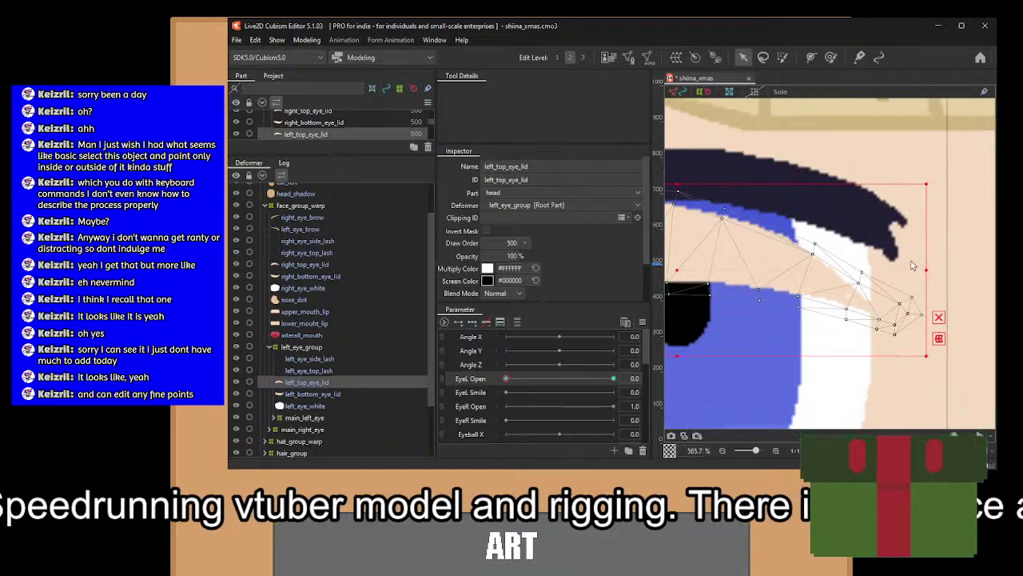
scroll(849, 269, down, 2)
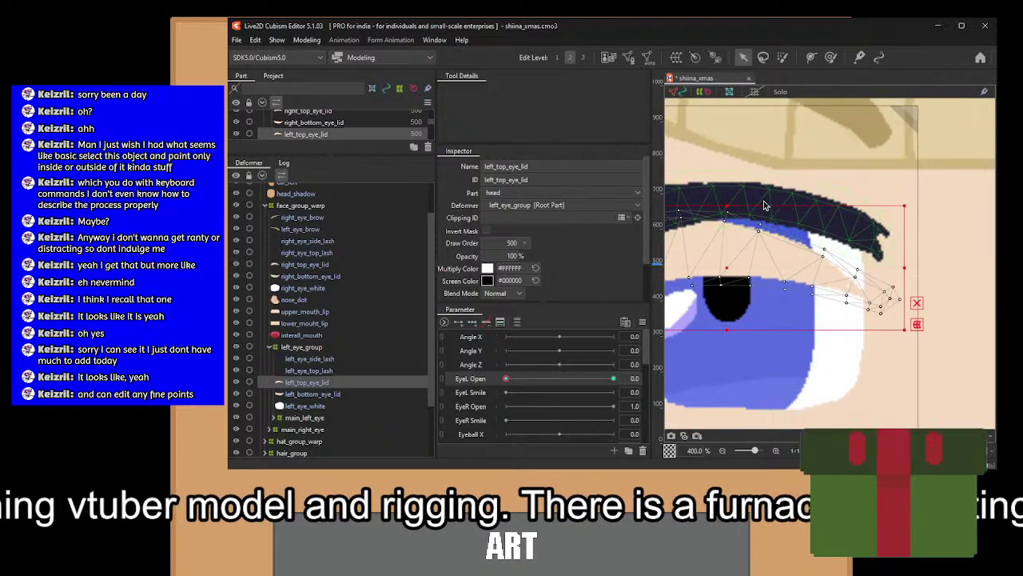
Try to rotate and raise the mesh points at the inner corner of left_top_eye_lid.
drag(773, 189, 944, 364)
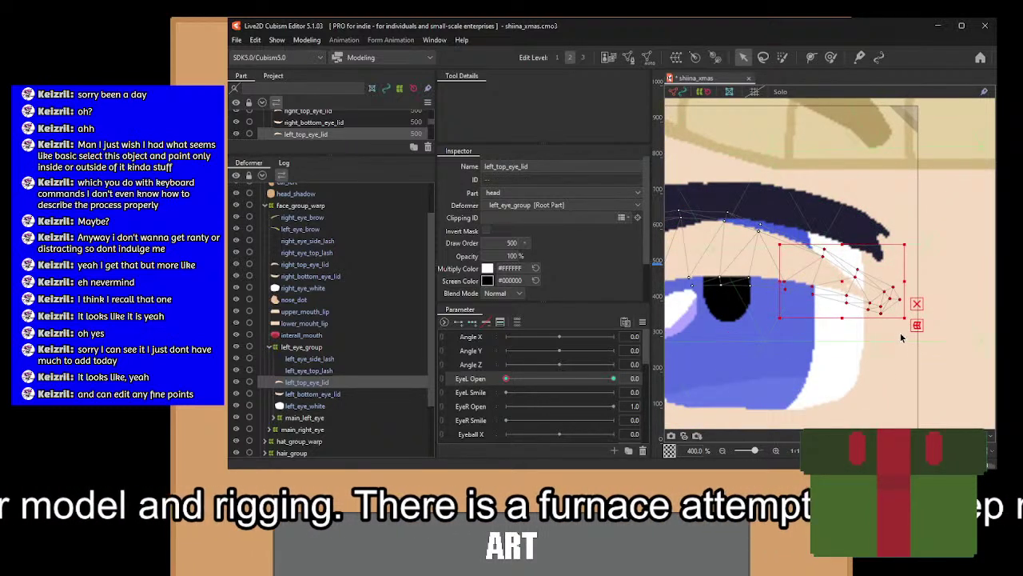
drag(909, 321, 919, 297)
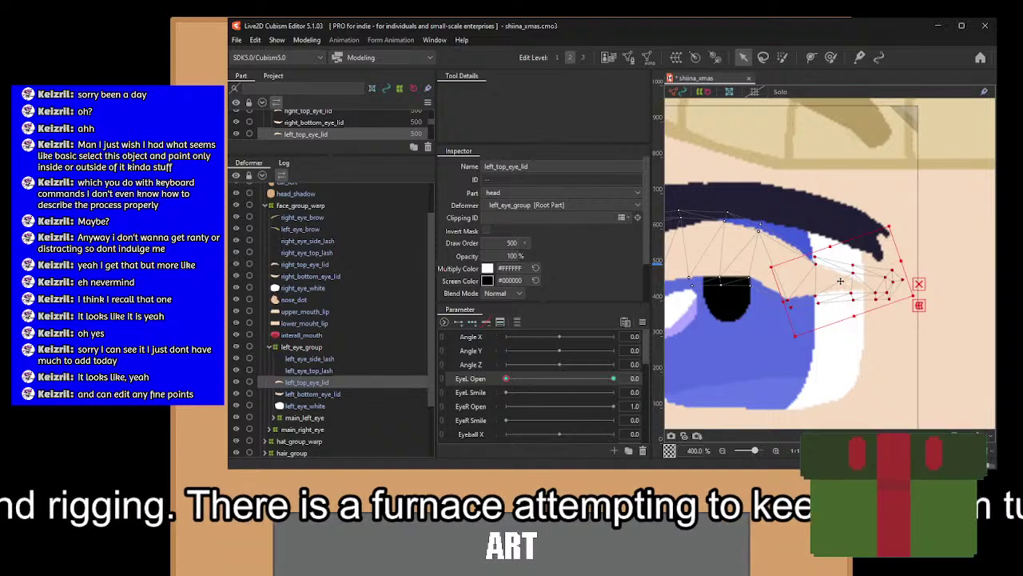
mouse_move(841, 281)
mouse_down()
mouse_move(845, 260)
mouse_move(904, 264)
mouse_move(845, 267)
mouse_up()
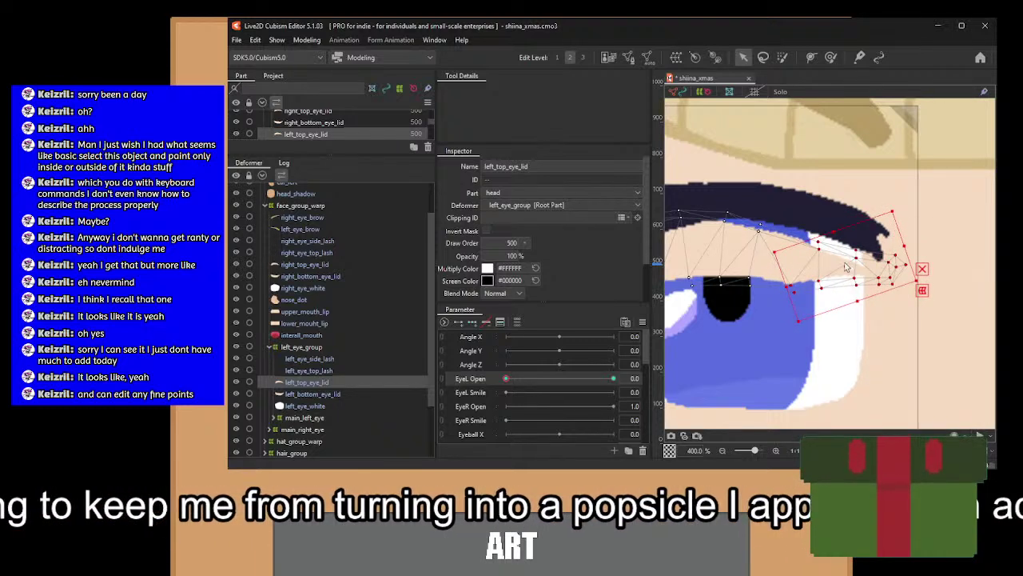
scroll(844, 267, up, 4)
scroll(823, 256, down, 3)
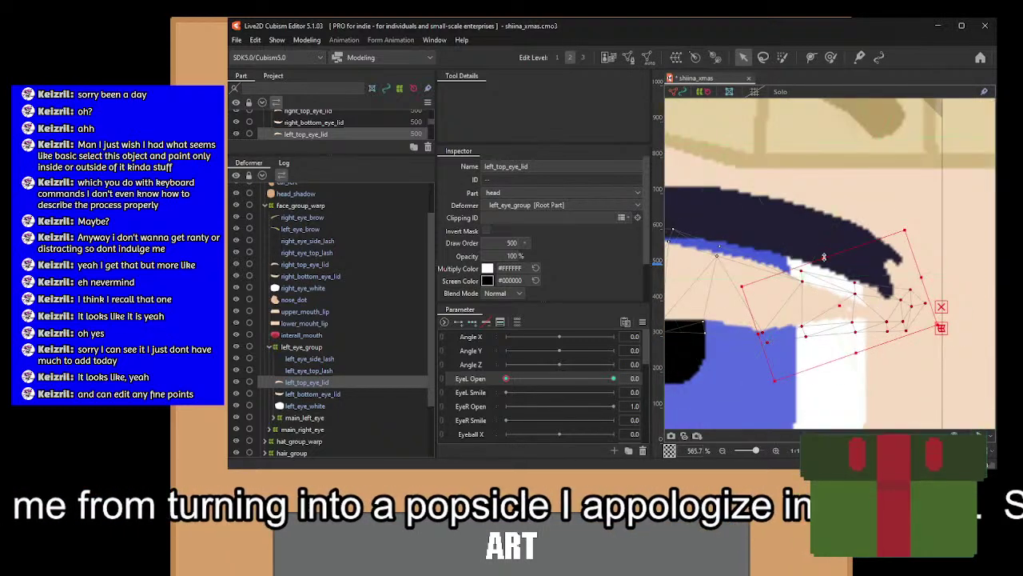
Undo the corner adjustments and the downward move of left_top_eye_lid.
key(ctrl+z)
key(ctrl+z)
key(ctrl+z)
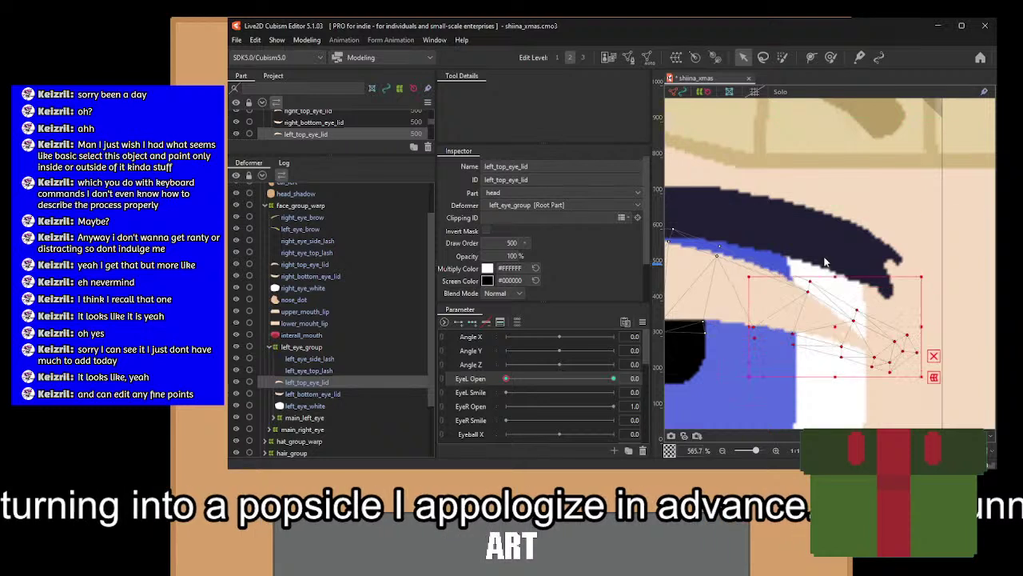
key(ctrl+z)
scroll(823, 262, down, 2)
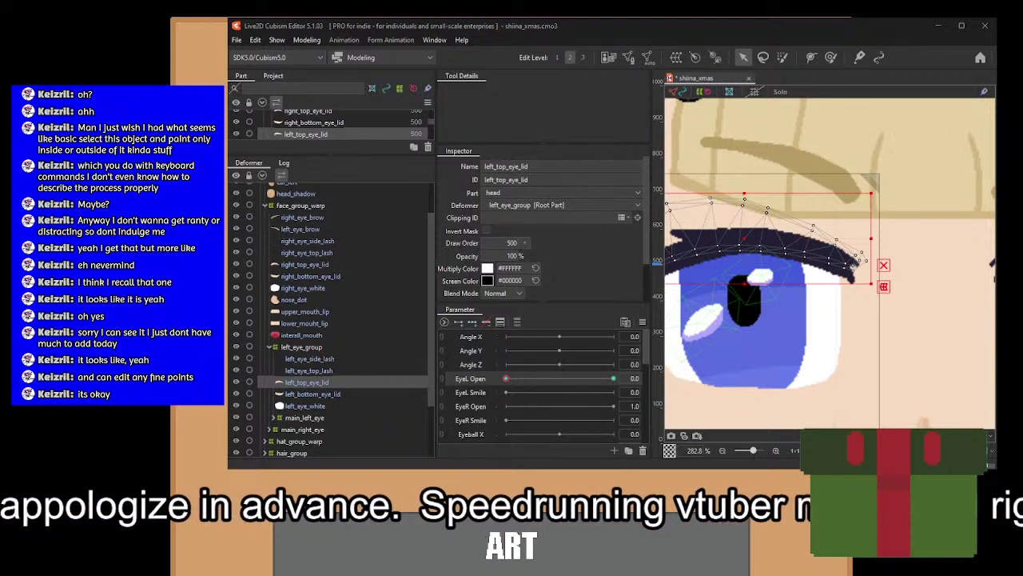
Switch the canvas display to the full-scale model image.
scroll(340, 123, up, 1)
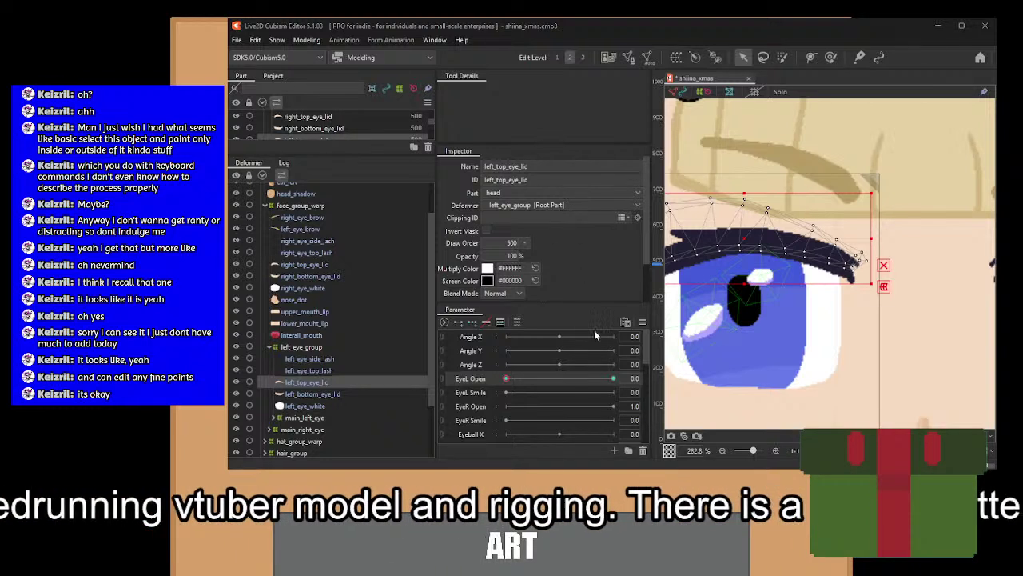
key(t)
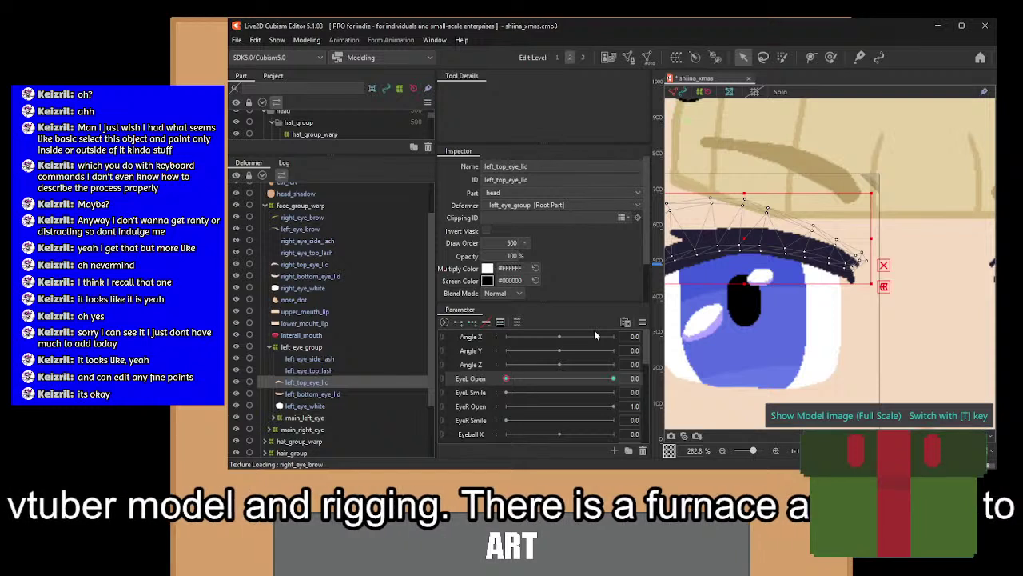
scroll(319, 288, up, 2)
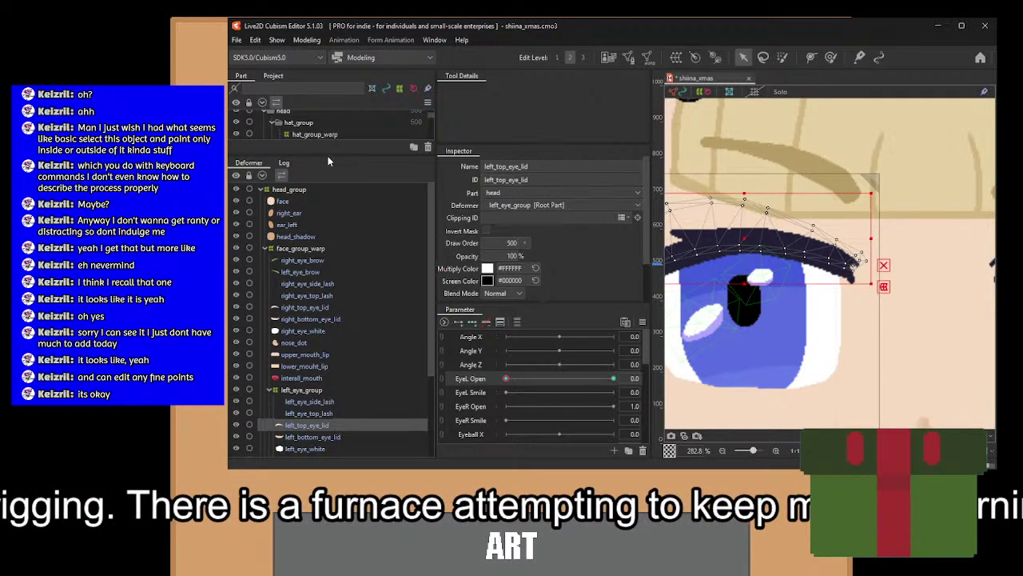
drag(329, 154, 343, 275)
scroll(349, 199, down, 1)
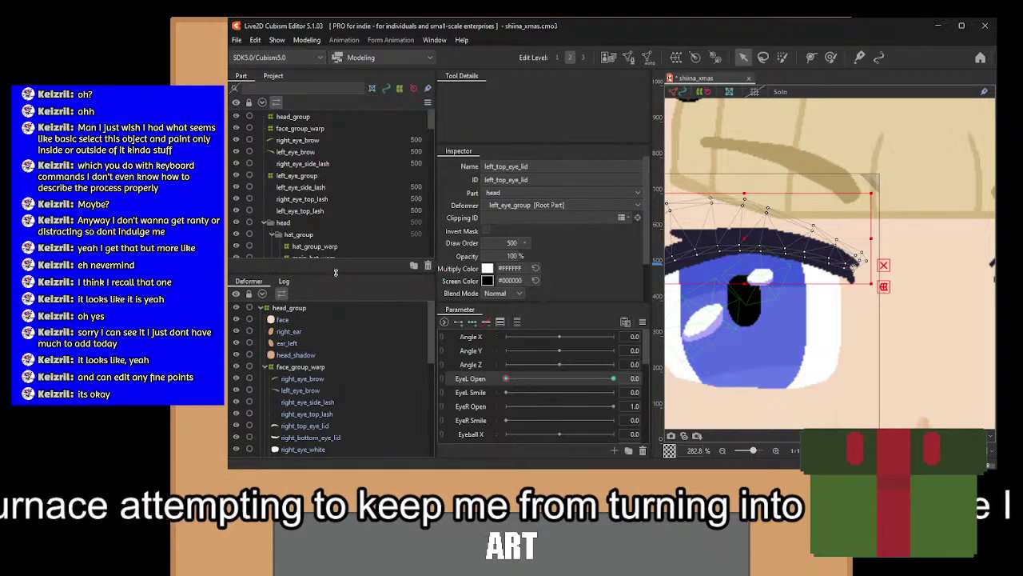
drag(339, 274, 323, 159)
Save the shiina_xmas model file.
scroll(764, 286, down, 3)
scroll(765, 287, up, 5)
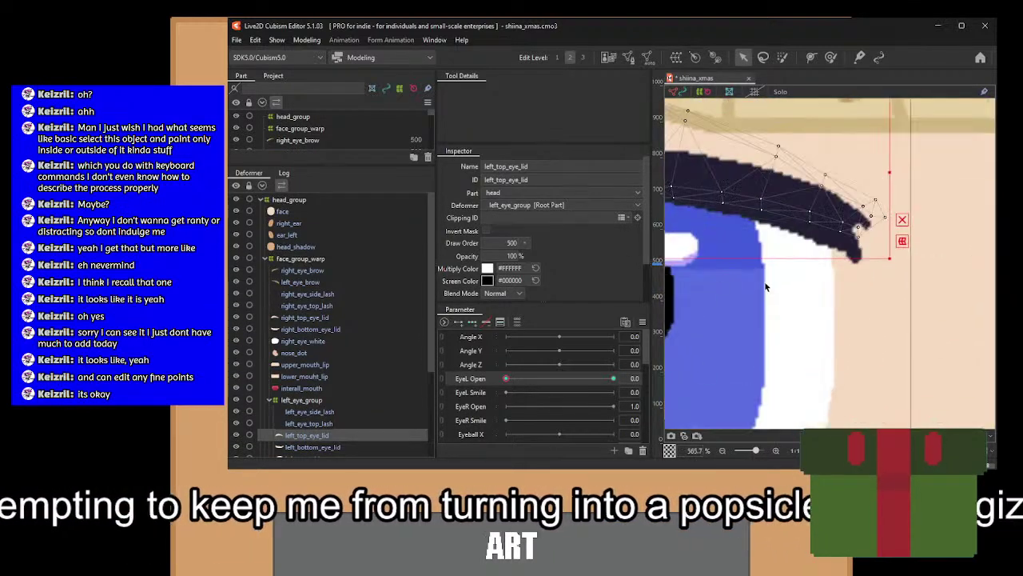
drag(761, 240, 824, 235)
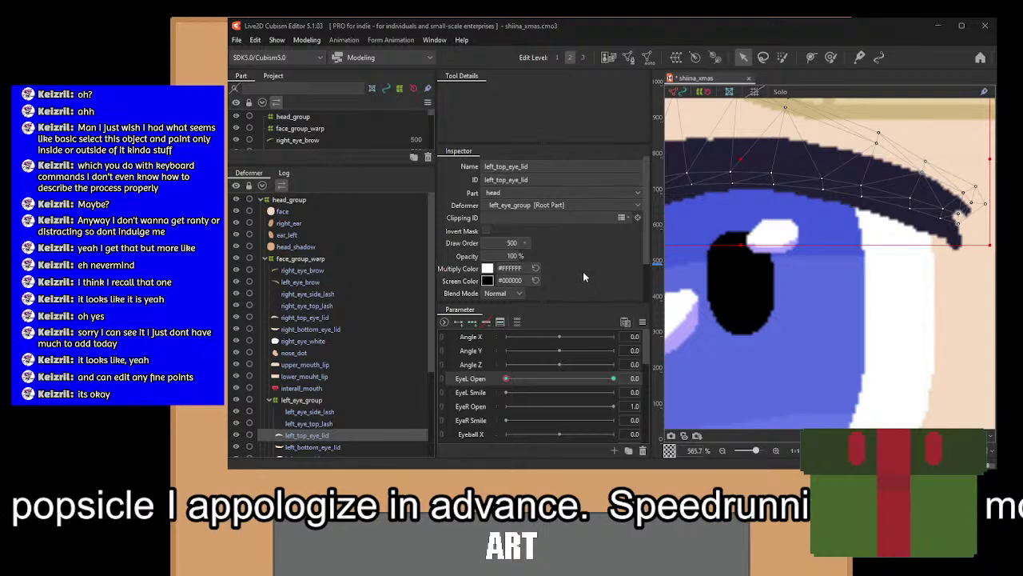
key(ctrl+s)
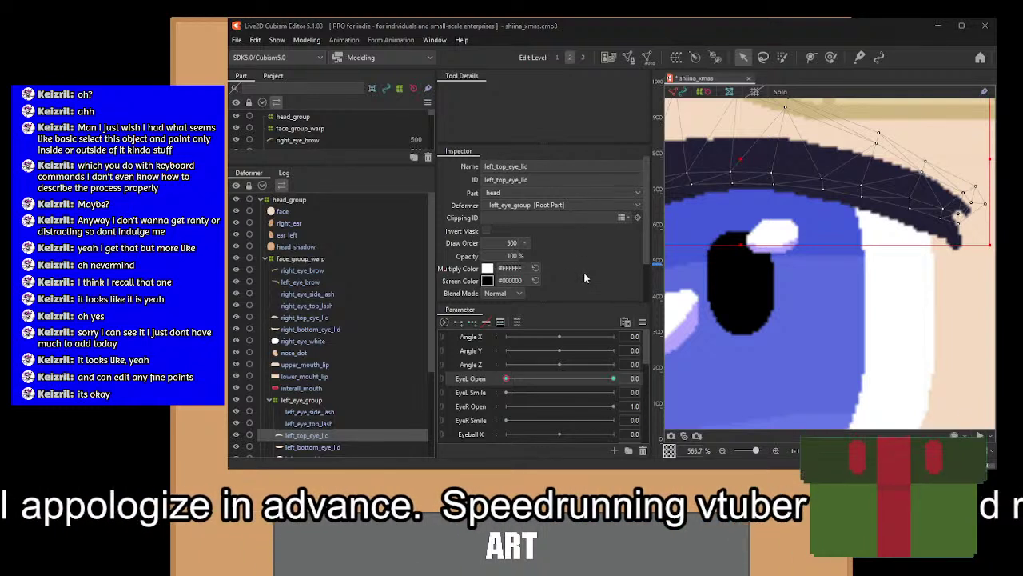
Try to lower the whole left_top_eye_lid mesh over the iris and raise its inner corner points.
drag(741, 158, 741, 258)
scroll(811, 267, down, 3)
scroll(818, 274, up, 2)
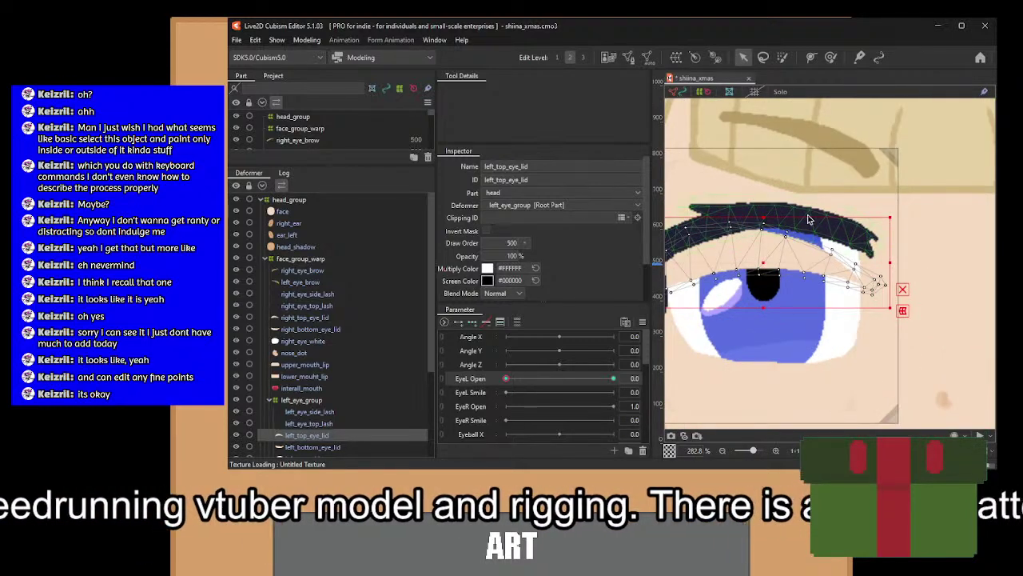
drag(798, 191, 920, 284)
scroll(893, 322, up, 2)
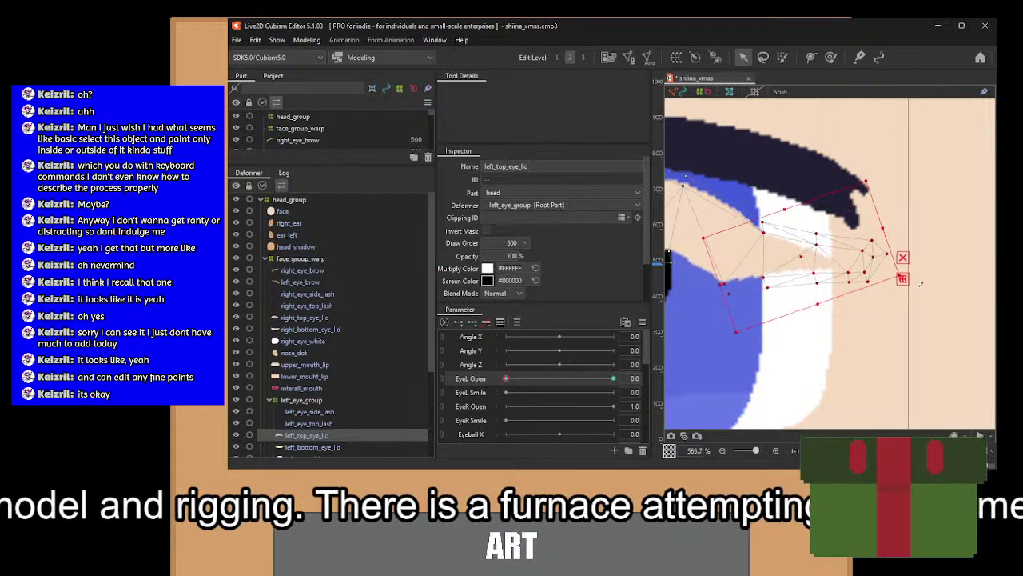
drag(807, 257, 821, 234)
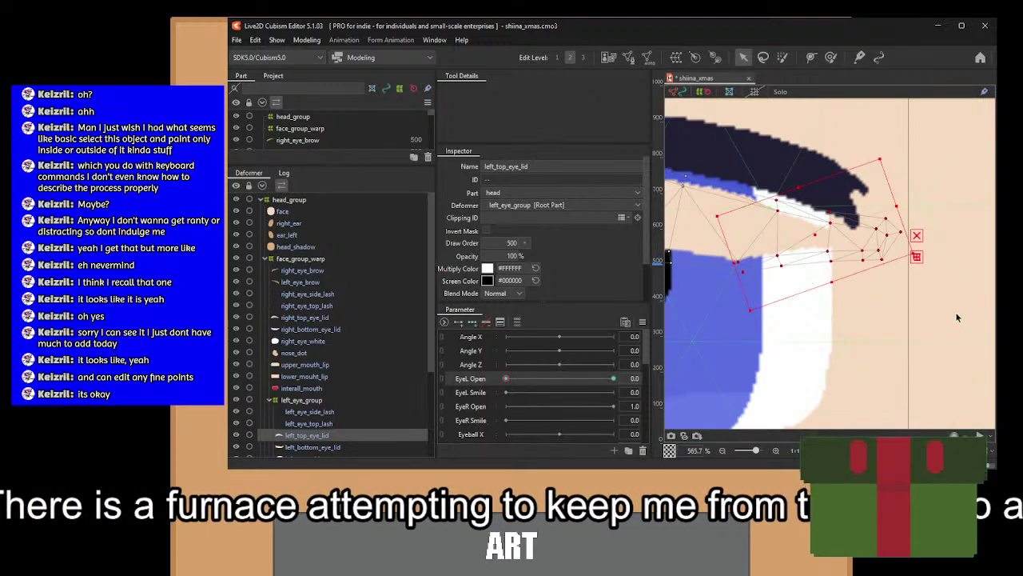
Try to rotate the outermost mesh points at the inner corner tip of left_top_eye_lid.
drag(955, 312, 793, 126)
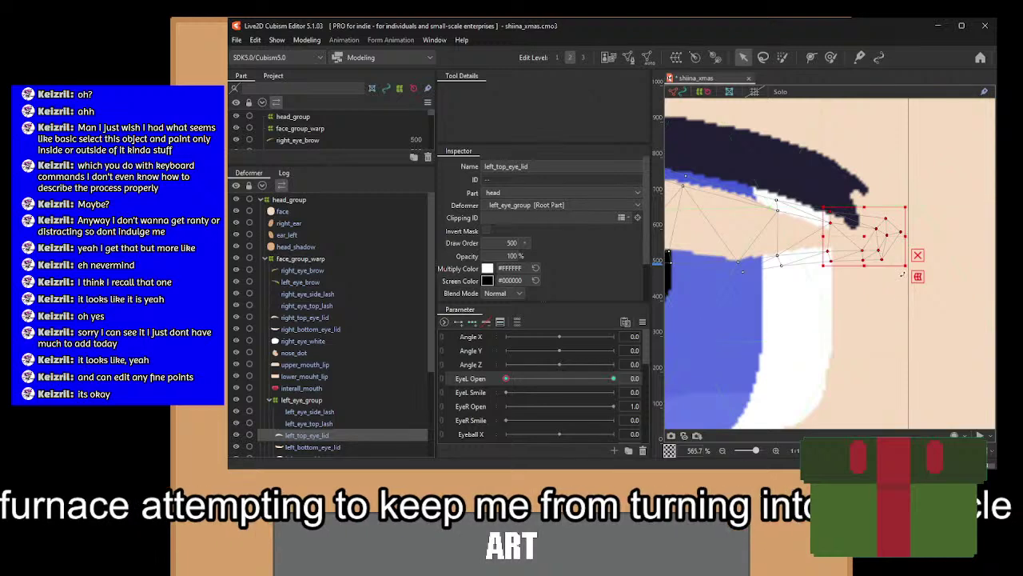
drag(906, 272, 874, 239)
drag(771, 192, 892, 225)
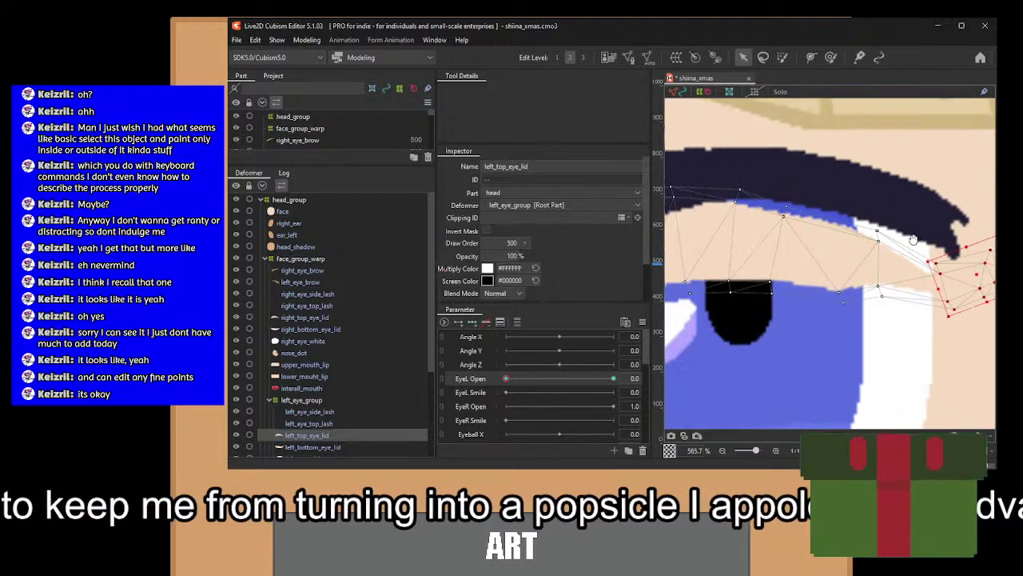
scroll(778, 251, down, 3)
scroll(729, 261, up, 2)
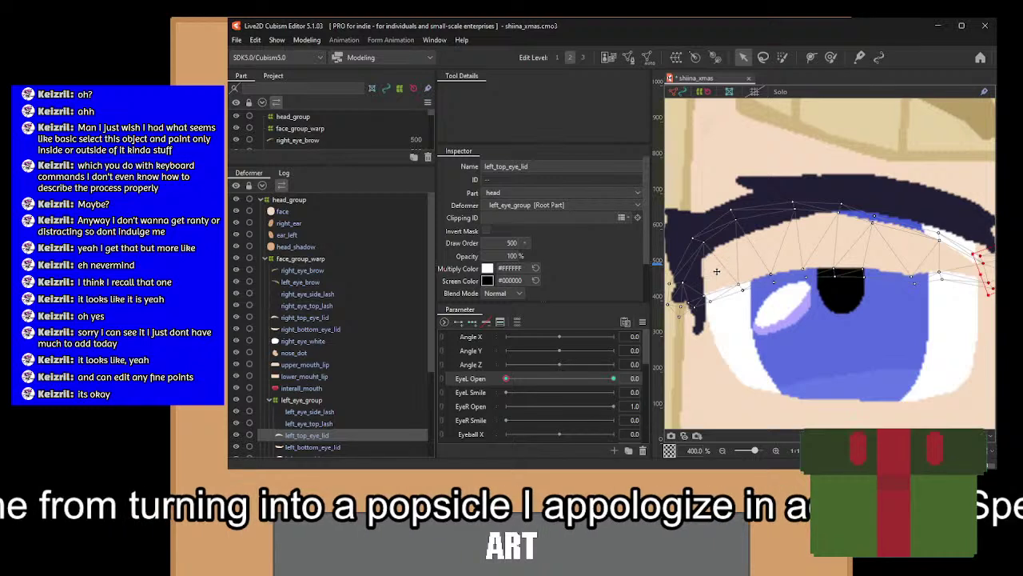
Try to select the upper-edge mesh points of left_top_eye_lid and stretch them up toward the lash.
click(706, 276)
drag(707, 277, 772, 305)
drag(685, 183, 763, 331)
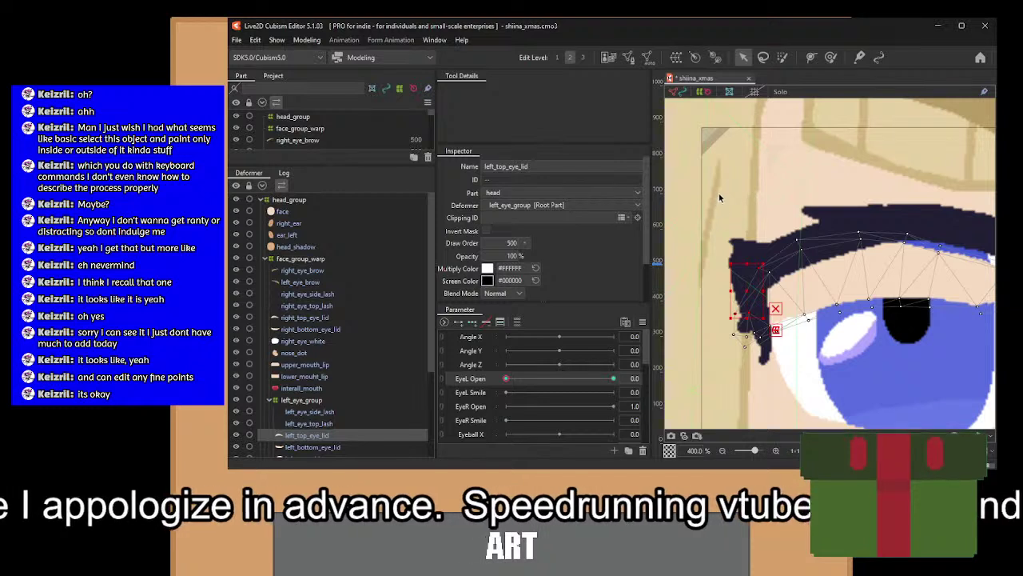
drag(720, 193, 827, 269)
drag(763, 183, 863, 275)
drag(864, 204, 962, 301)
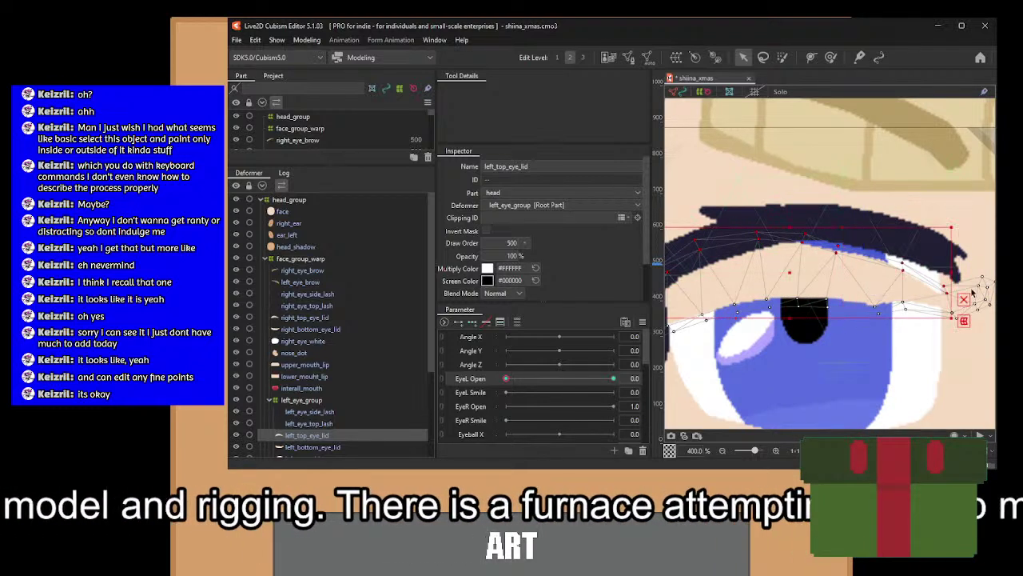
scroll(897, 274, up, 2)
drag(823, 186, 941, 299)
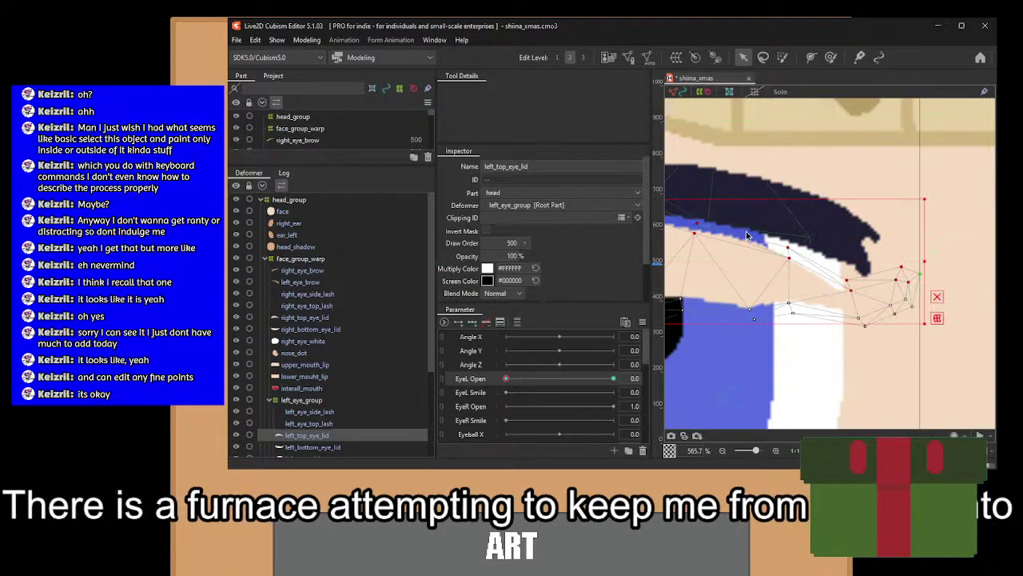
scroll(941, 299, down, 2)
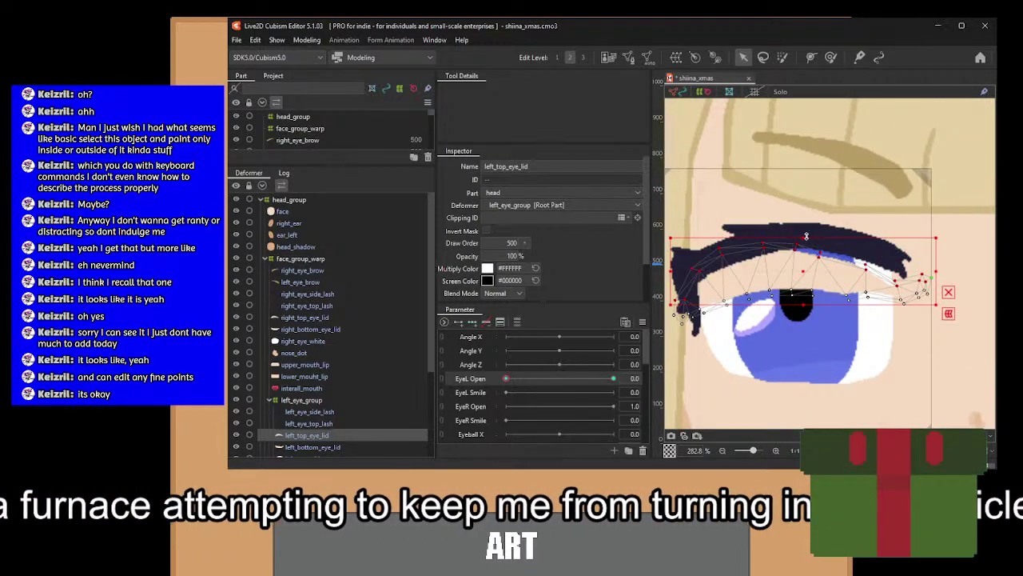
mouse_move(805, 235)
mouse_down()
mouse_move(812, 126)
mouse_move(809, 216)
mouse_up()
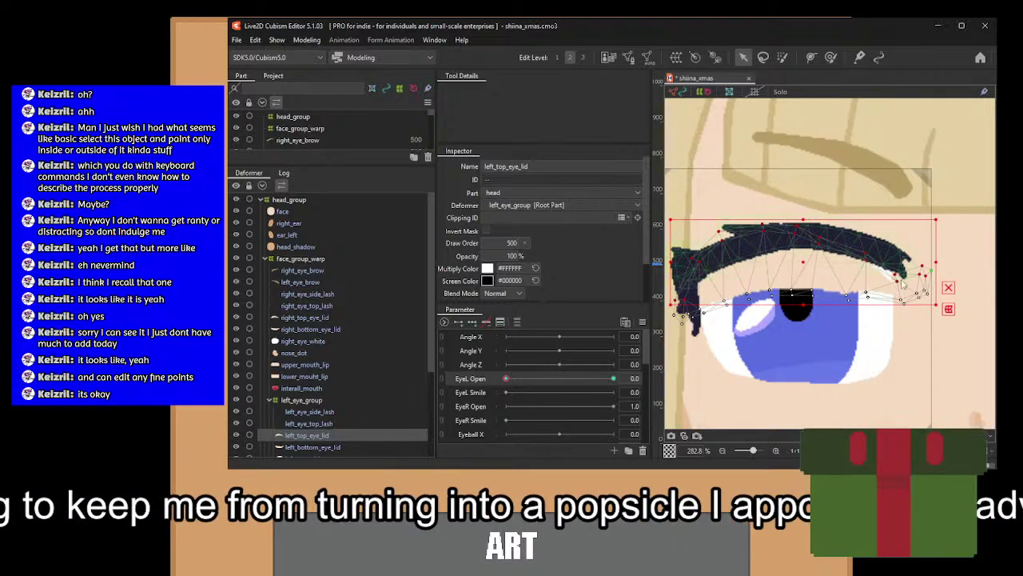
Try to shift the inner corner mesh points of left_top_eye_lid to cover the exposed eye white.
scroll(935, 274, up, 5)
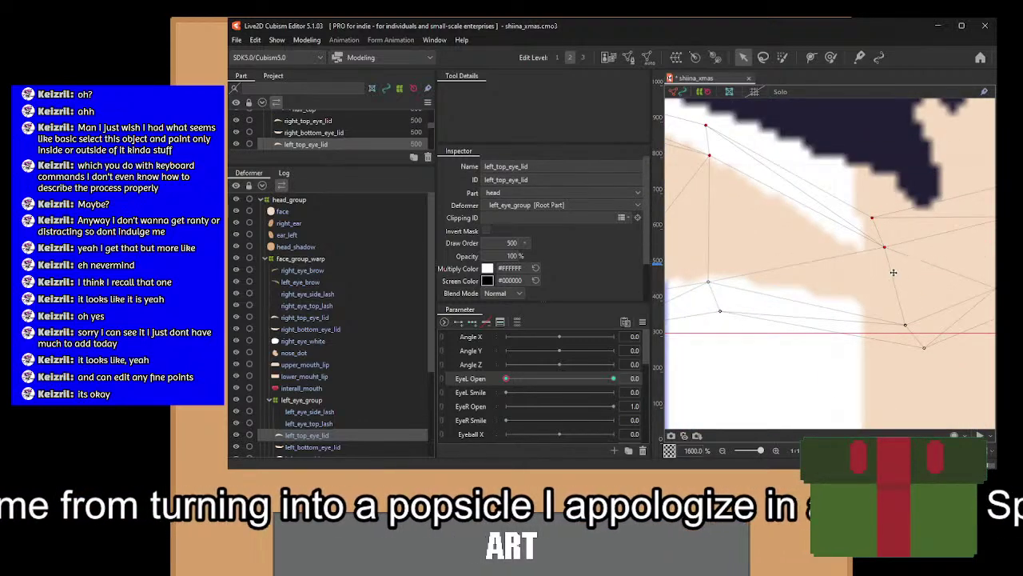
drag(894, 272, 840, 335)
scroll(840, 334, down, 3)
scroll(806, 341, up, 2)
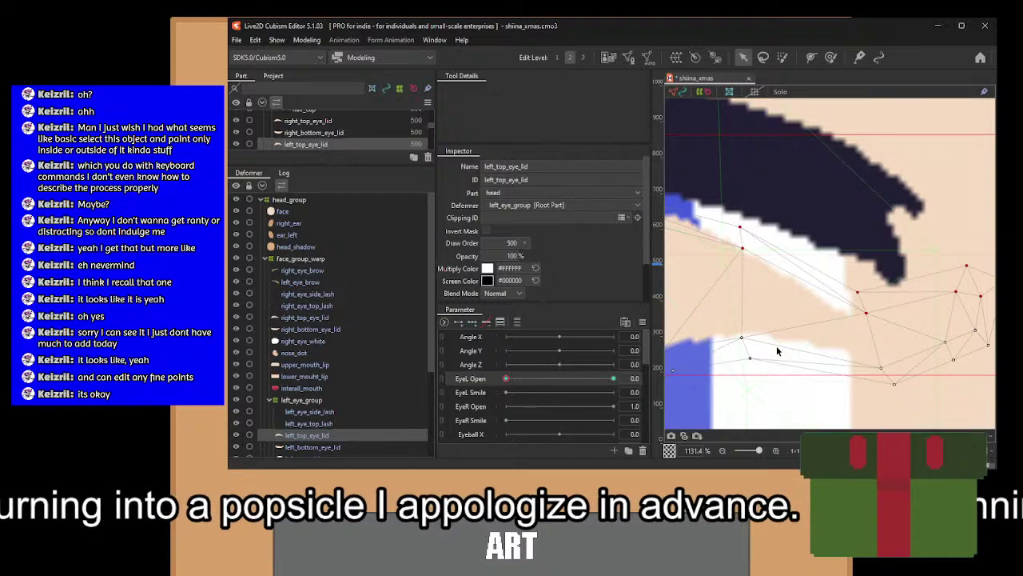
scroll(792, 343, down, 3)
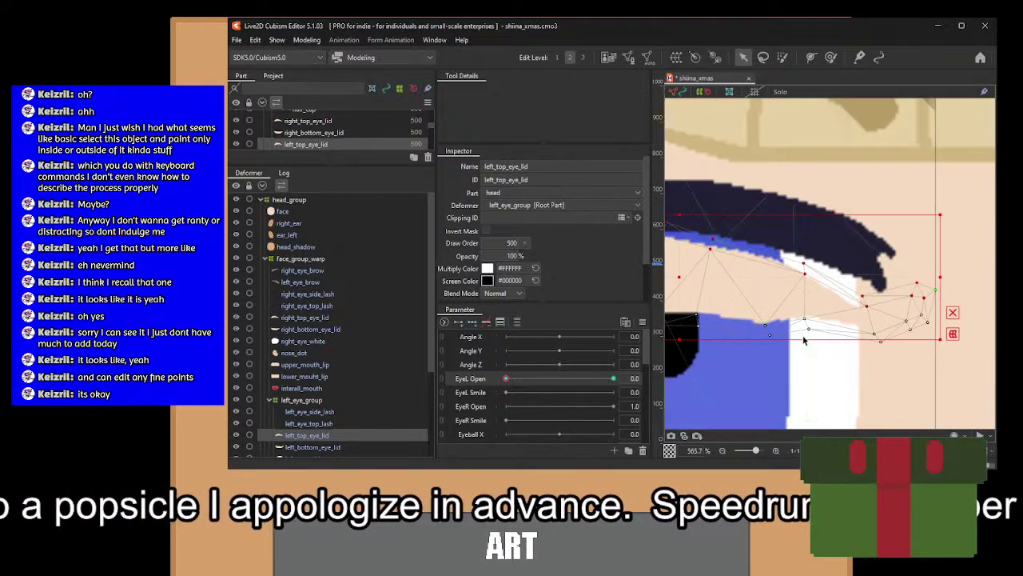
scroll(816, 331, up, 1)
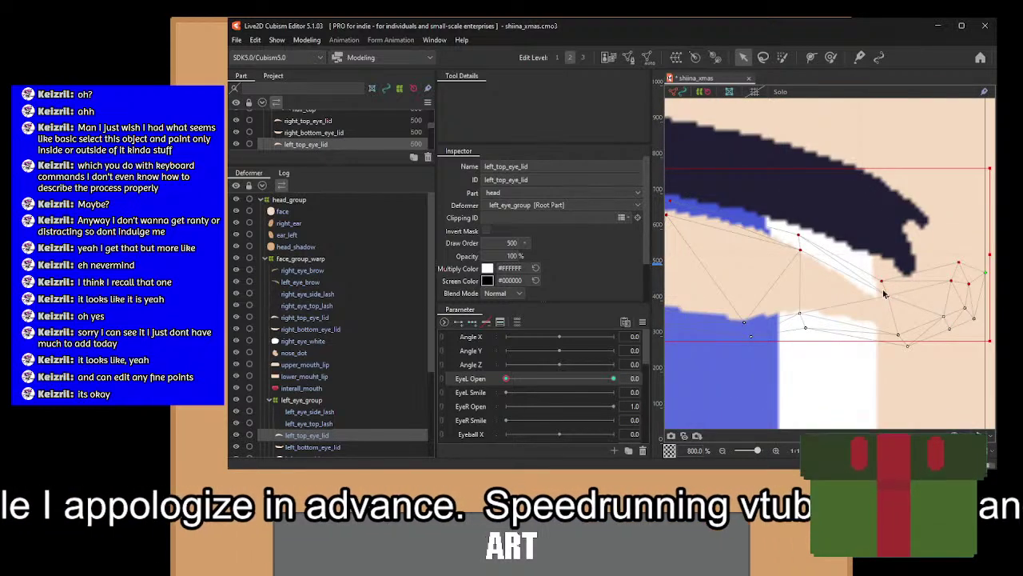
drag(895, 302, 878, 292)
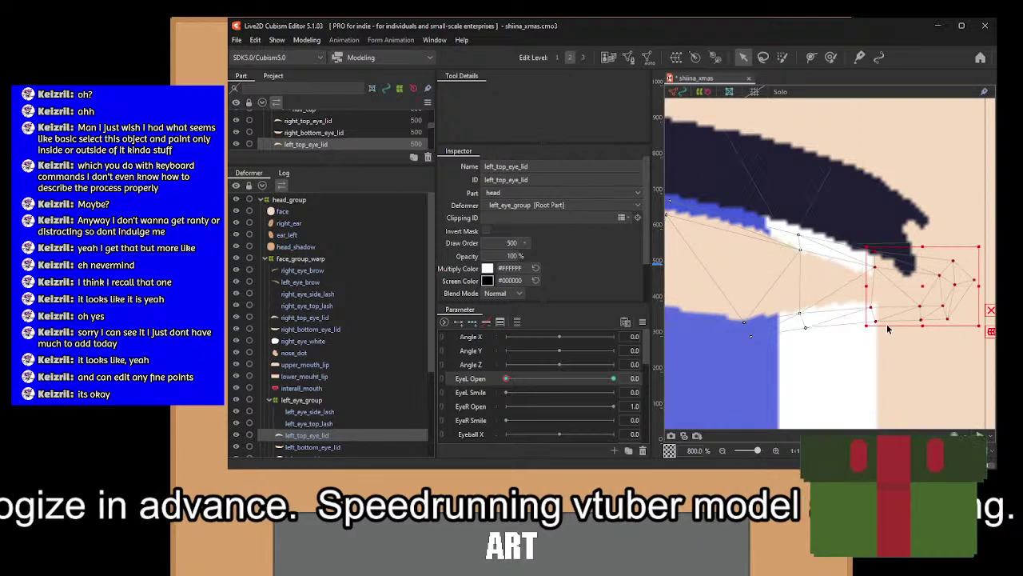
Undo the corner and upper-edge adjustments and the downward move of left_top_eye_lid.
scroll(843, 304, down, 2)
key(ctrl+z)
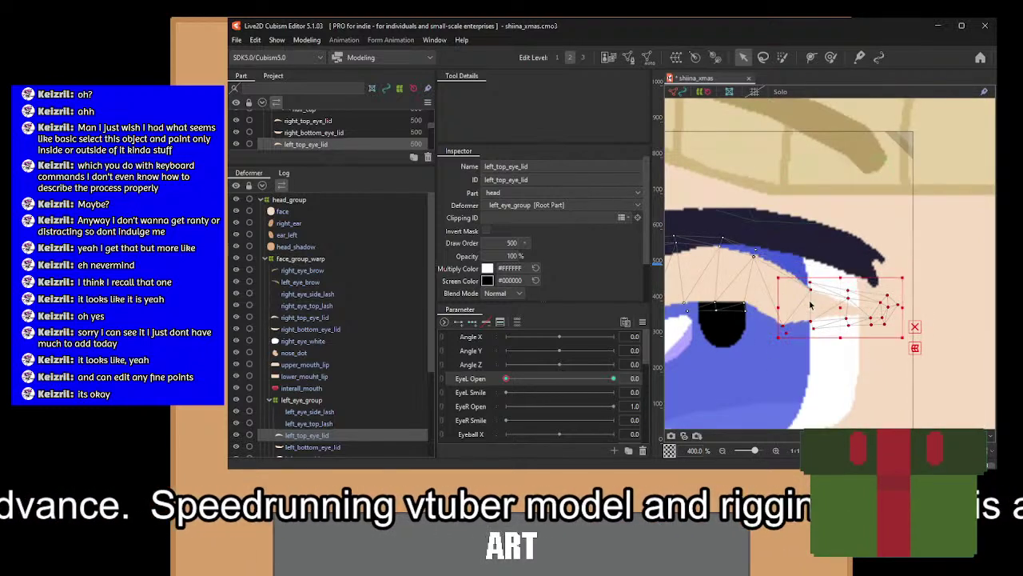
drag(810, 304, 825, 295)
scroll(856, 310, up, 3)
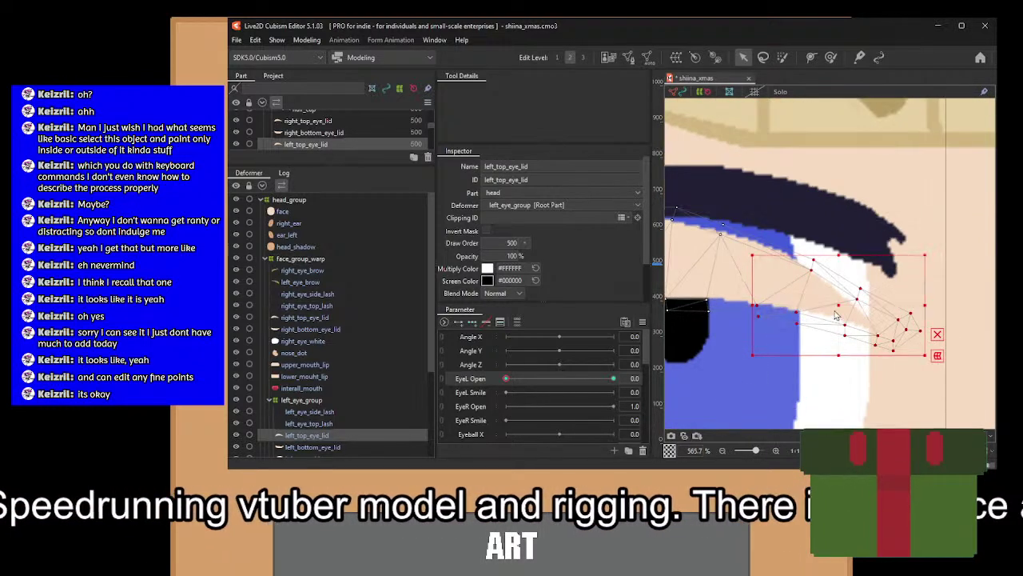
scroll(759, 320, down, 6)
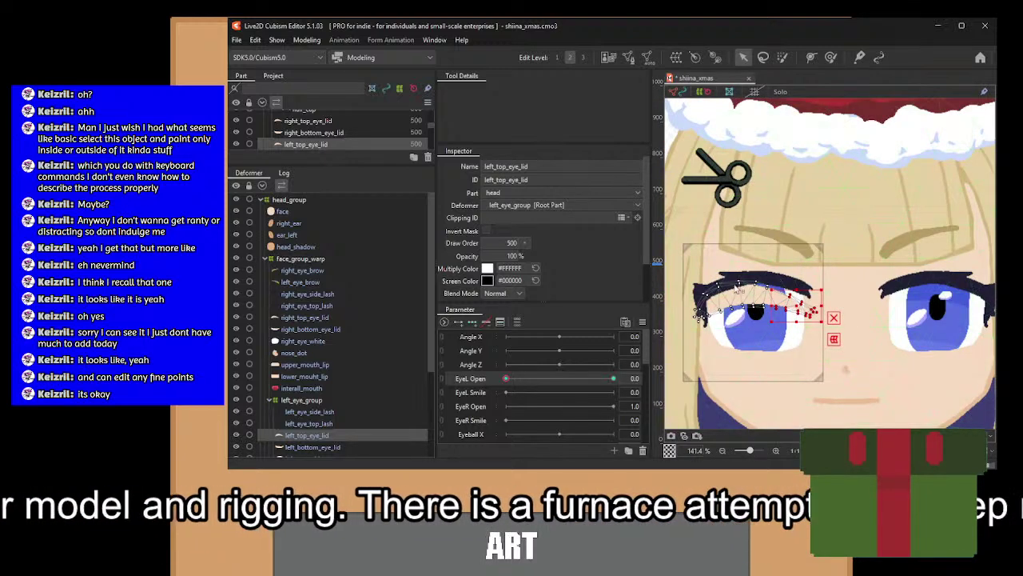
key(ctrl+z)
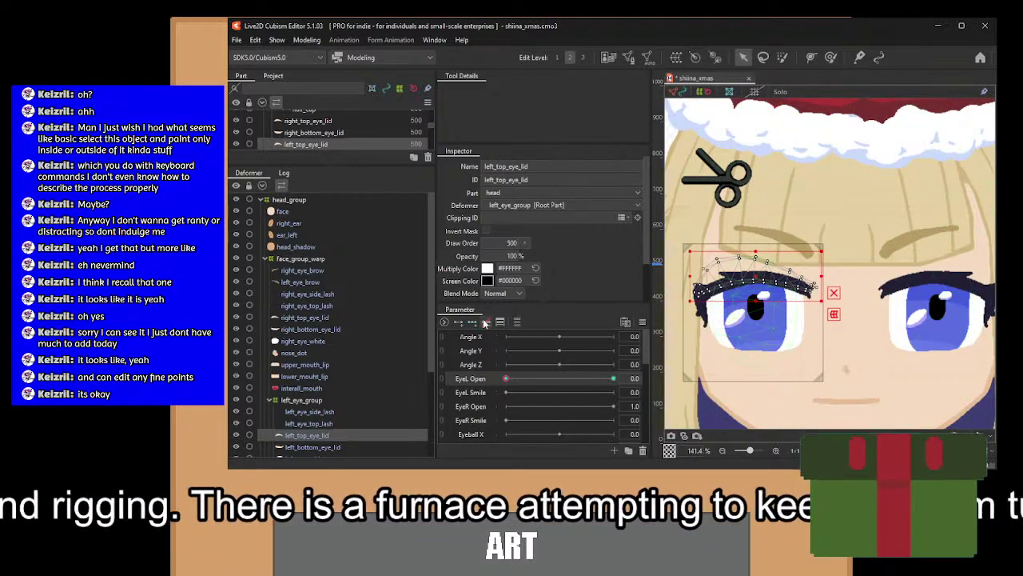
Delete the EyeL Open keys from left_top_eye_lid and open its mesh for manual editing.
click(485, 322)
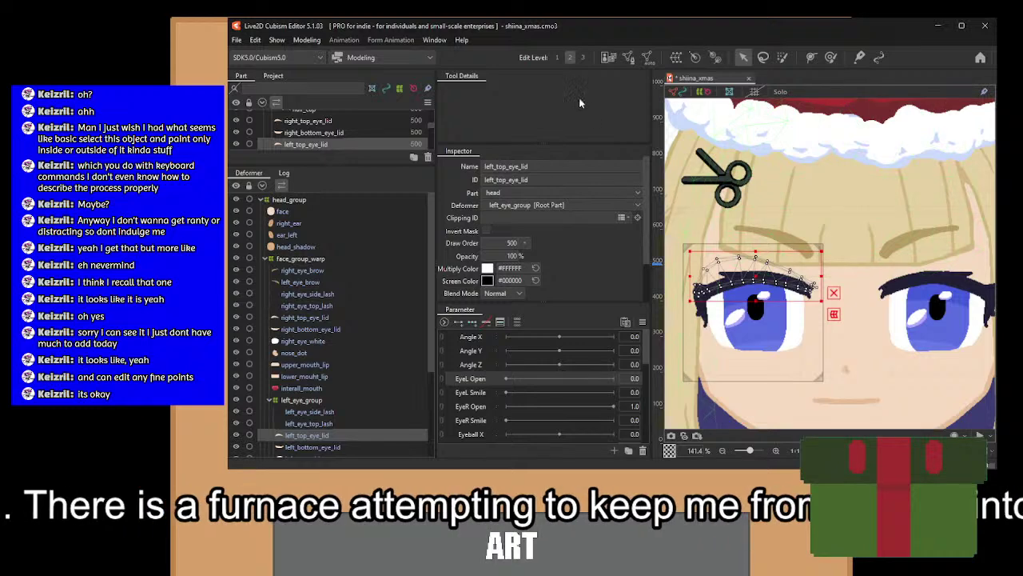
click(628, 58)
scroll(791, 307, up, 10)
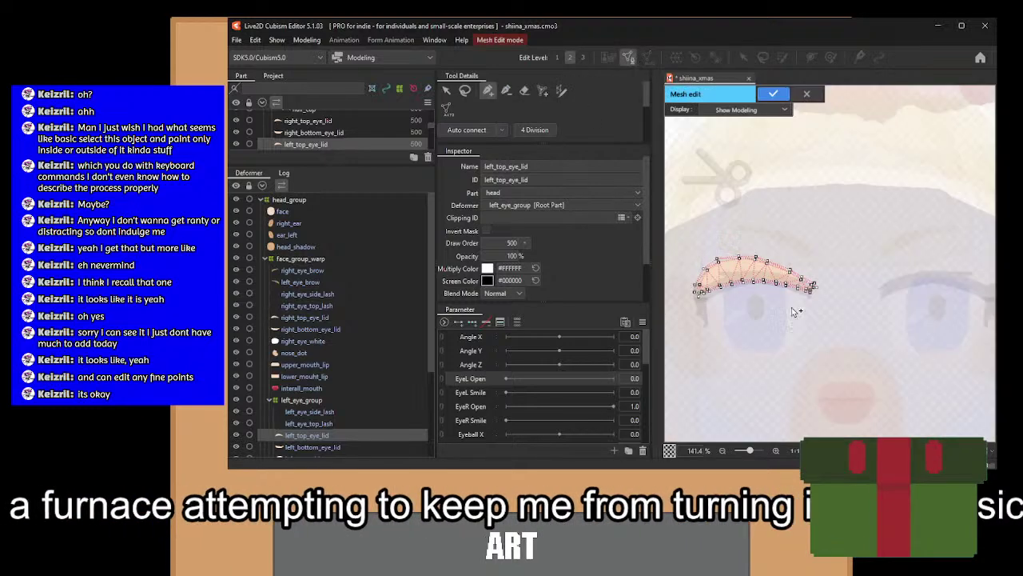
Add a connected row of mesh vertices through the middle of left_top_eye_lid, from the inner corner past the eyelid's centre.
drag(881, 249, 854, 309)
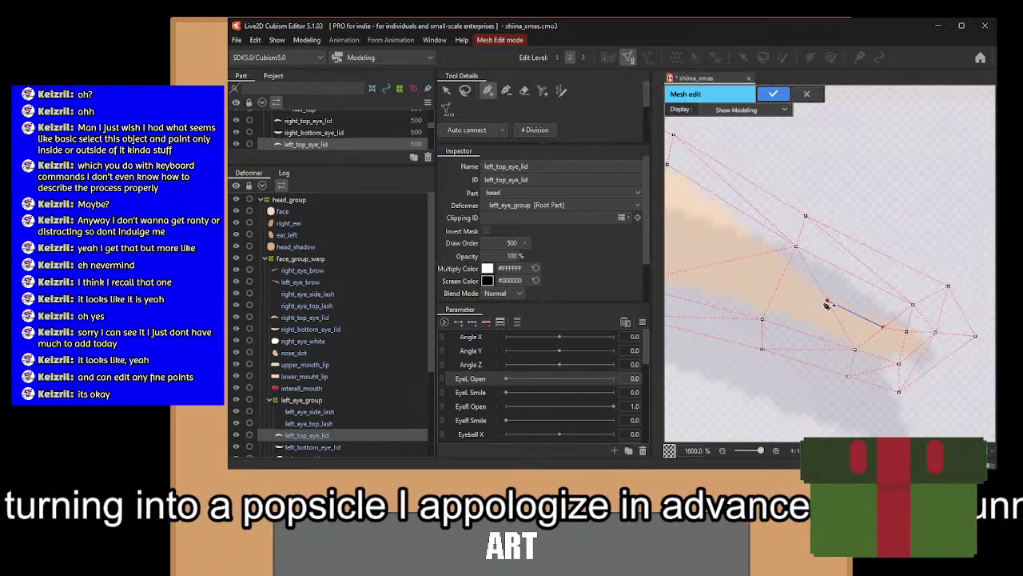
click(780, 280)
drag(740, 266, 923, 310)
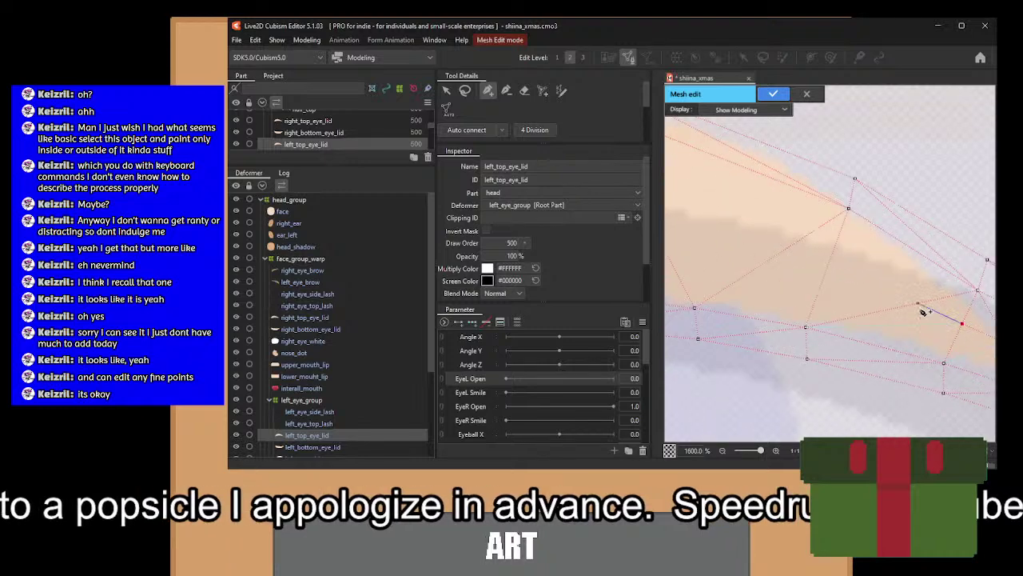
click(771, 257)
drag(742, 256, 938, 323)
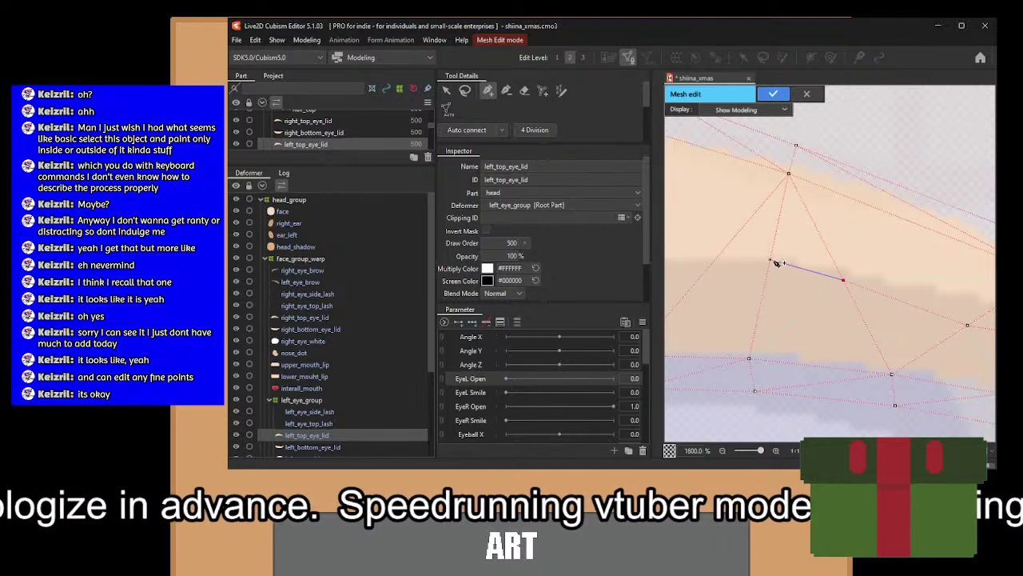
drag(727, 253, 925, 285)
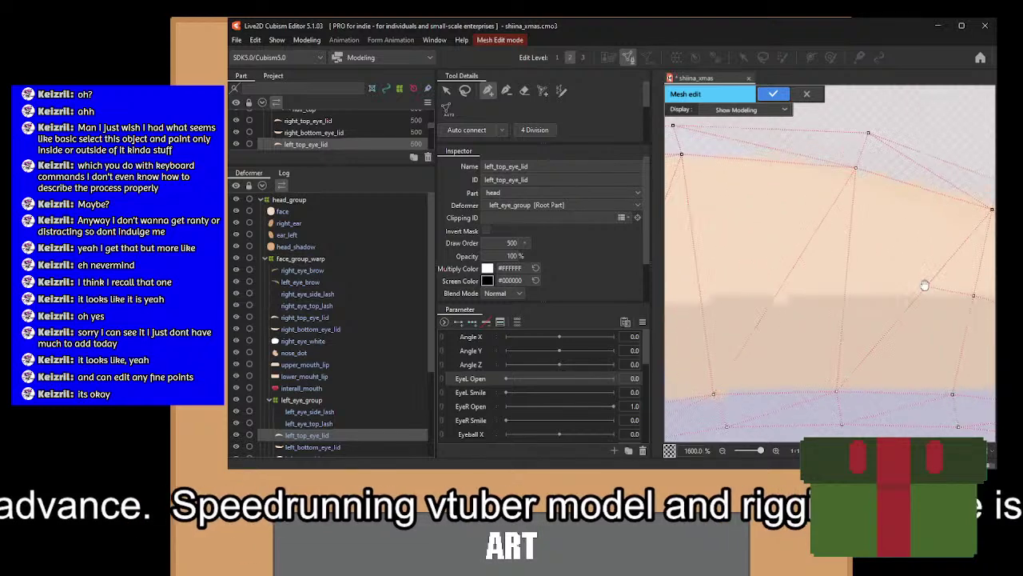
drag(689, 255, 895, 277)
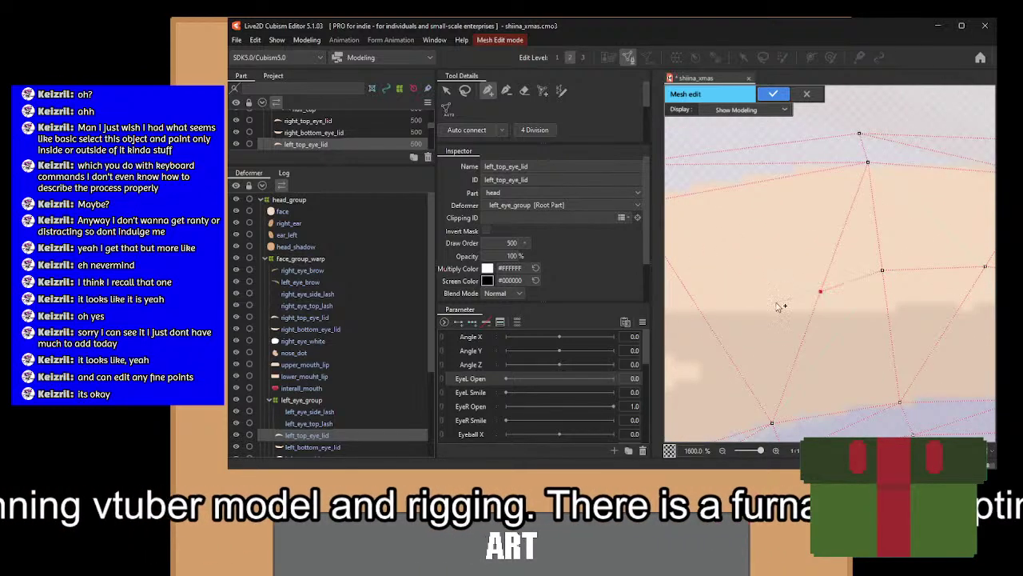
Extend the middle vertex row to the outer end of left_top_eye_lid and connect it to the existing vertex there.
drag(780, 306, 893, 272)
click(849, 292)
drag(827, 296, 921, 254)
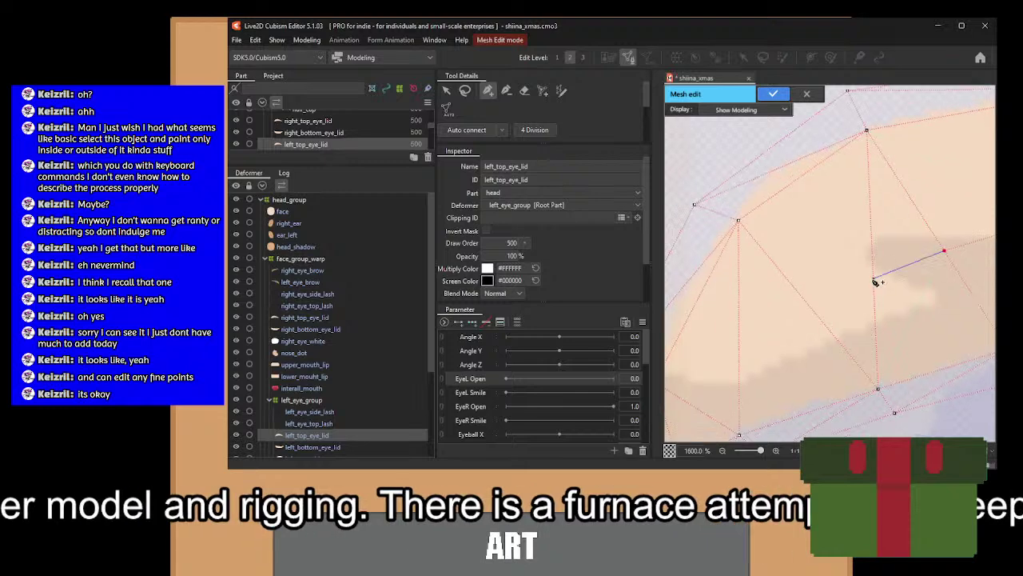
drag(813, 307, 834, 278)
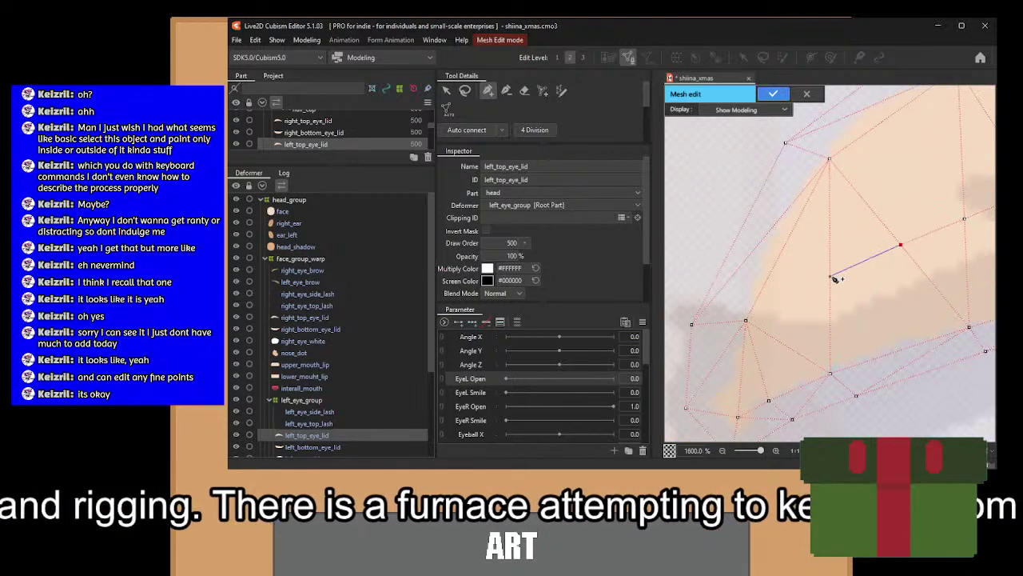
click(746, 321)
drag(943, 249, 926, 263)
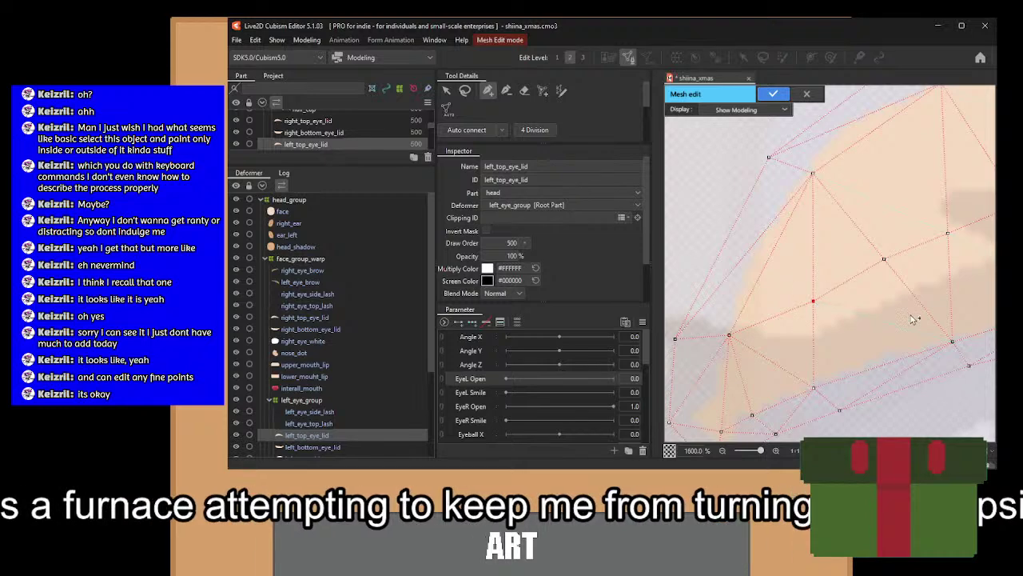
Connect the middle-row vertices in the outer part of left_top_eye_lid to the vertices along its lower and upper edges.
click(952, 342)
drag(956, 331, 752, 354)
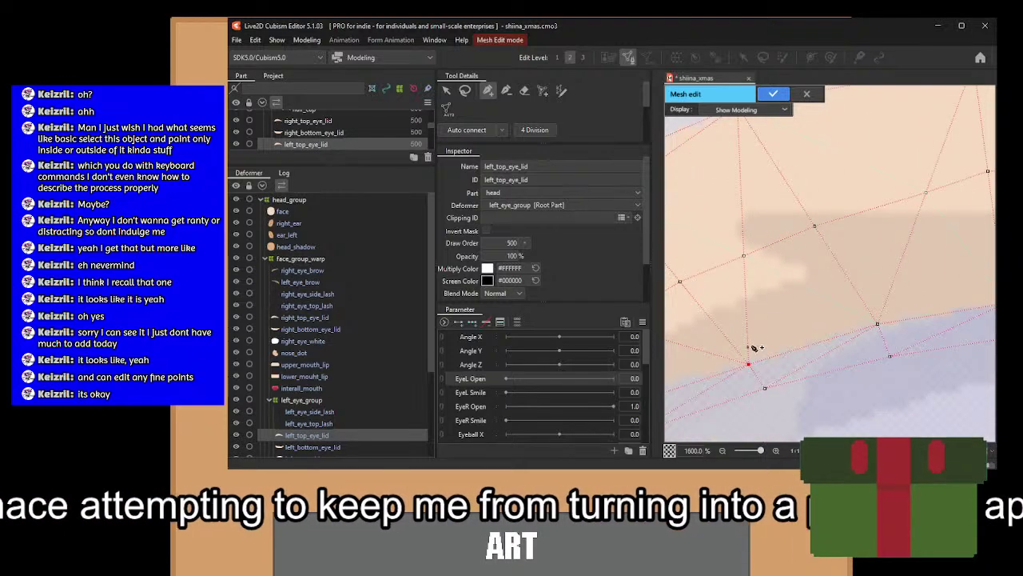
click(815, 228)
drag(882, 225, 820, 256)
drag(679, 252, 920, 301)
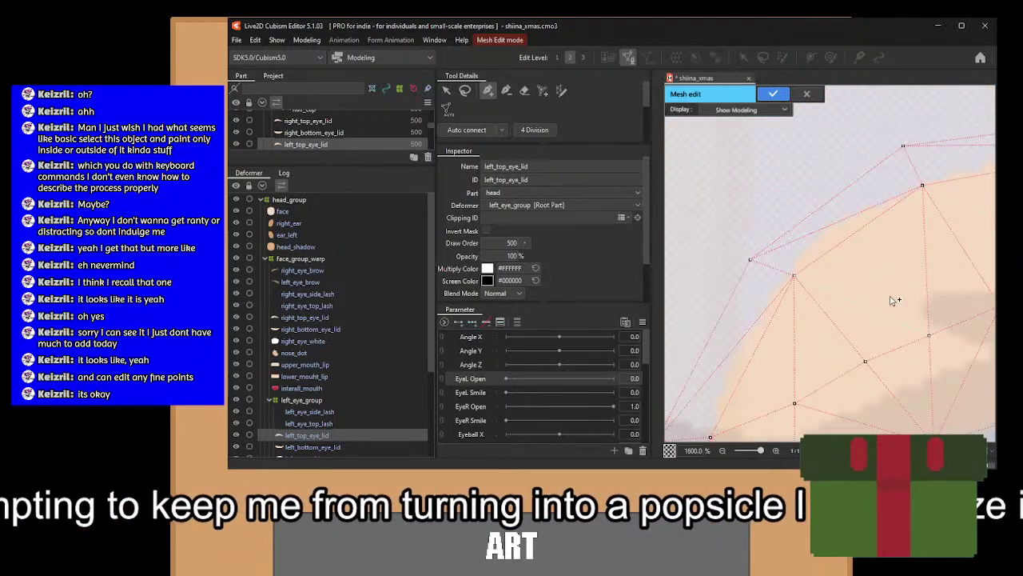
click(795, 277)
drag(930, 342, 623, 255)
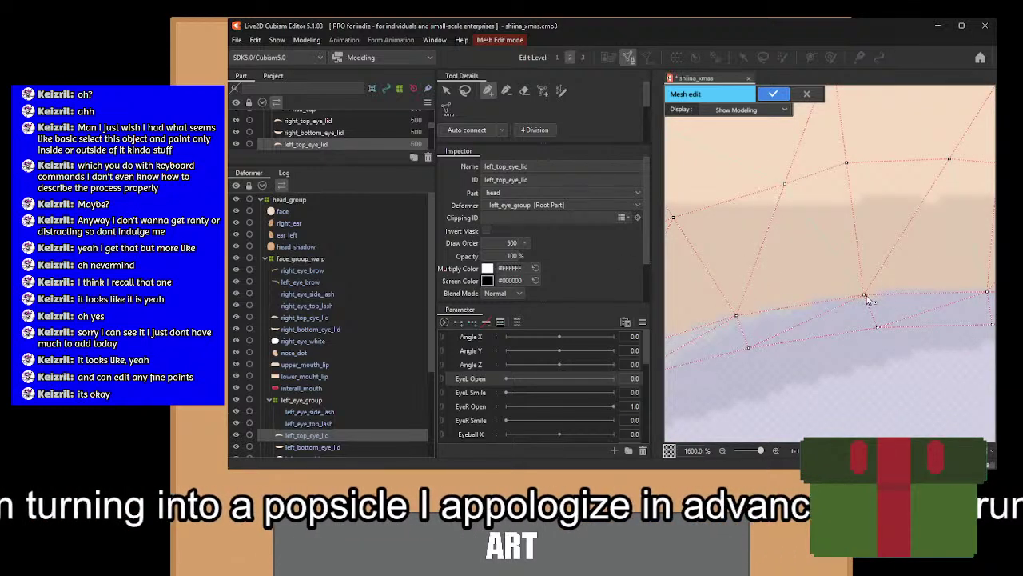
Connect the middle-row vertices around the centre of left_top_eye_lid to the neighbouring upper-edge and lower-edge vertices.
drag(762, 191, 888, 288)
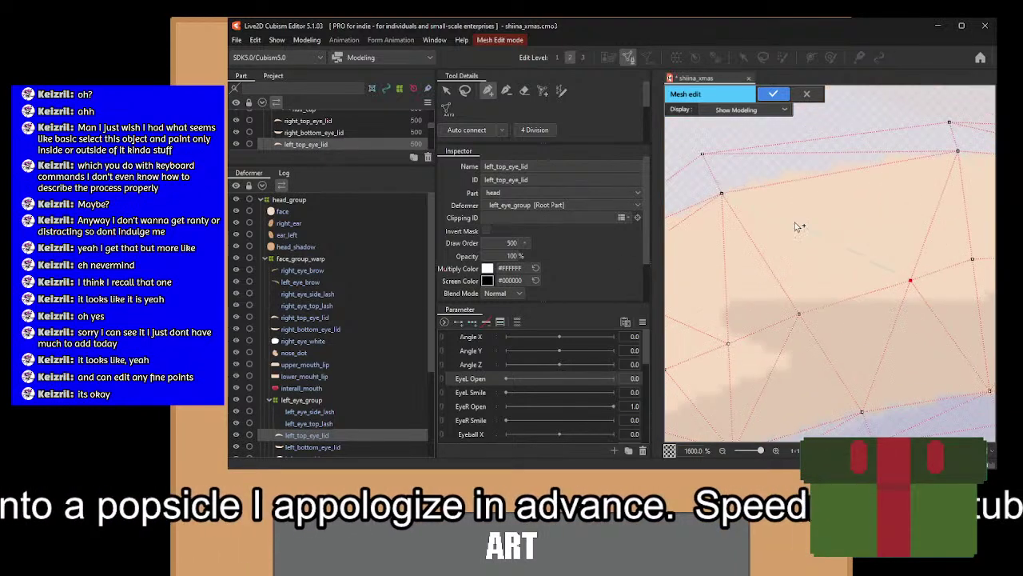
drag(941, 264, 785, 258)
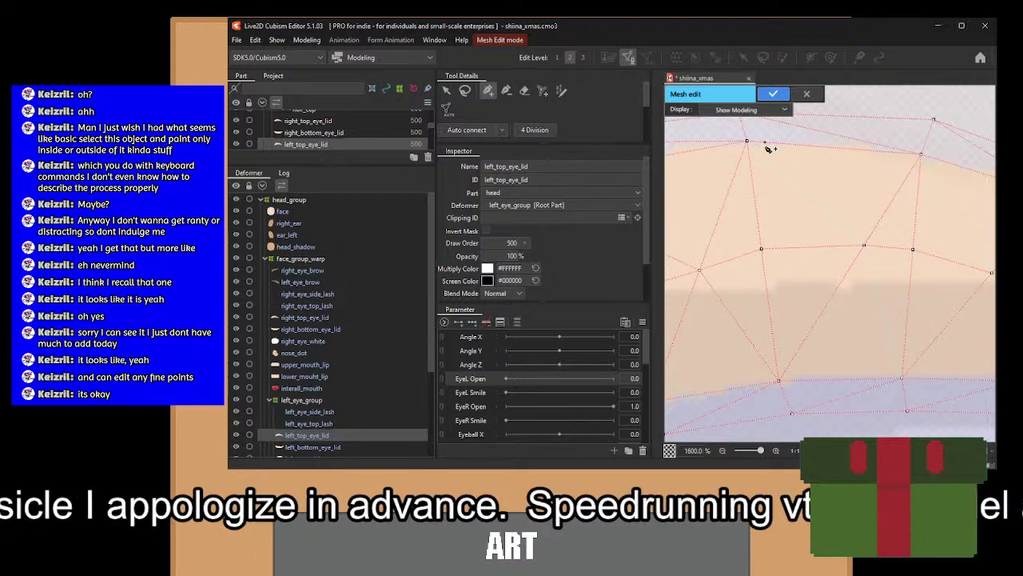
drag(748, 143, 869, 243)
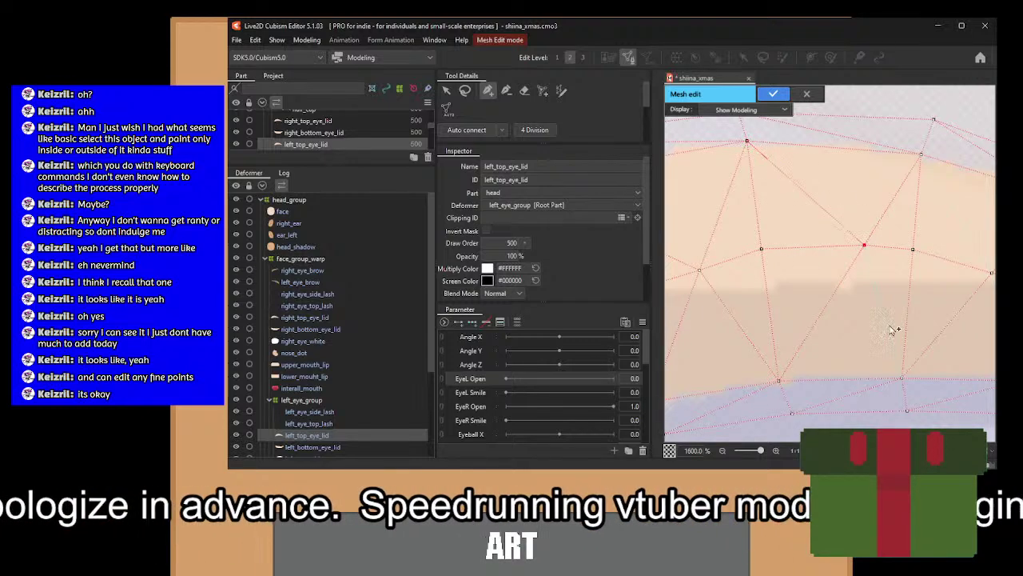
drag(936, 367, 792, 347)
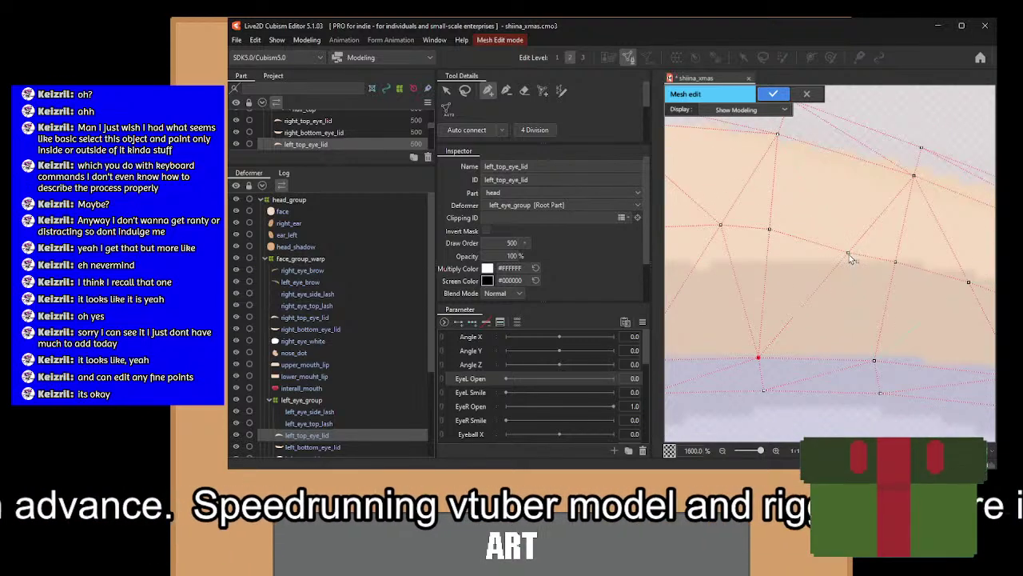
drag(831, 208, 832, 267)
click(779, 194)
drag(875, 333, 818, 241)
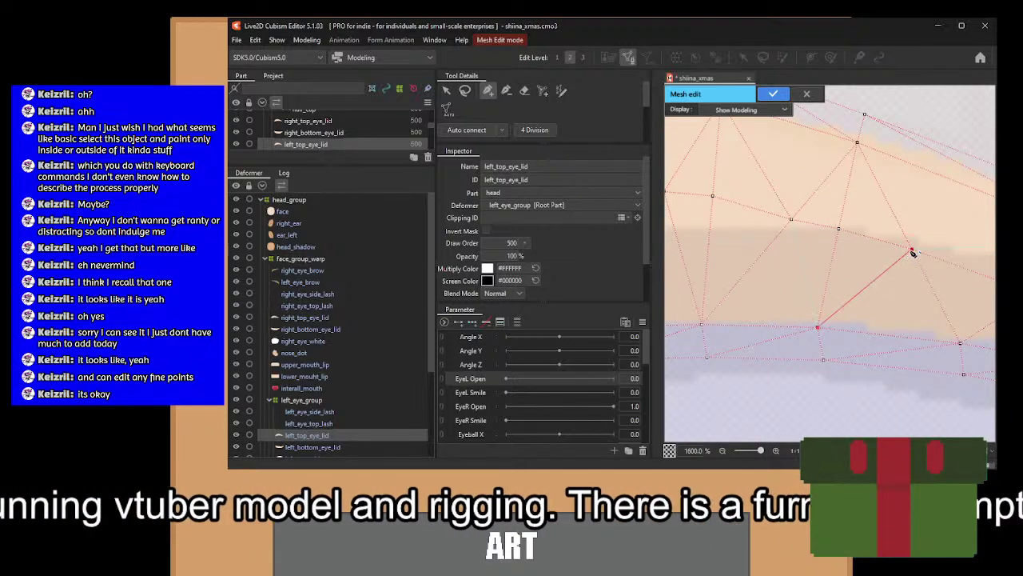
drag(913, 252, 868, 260)
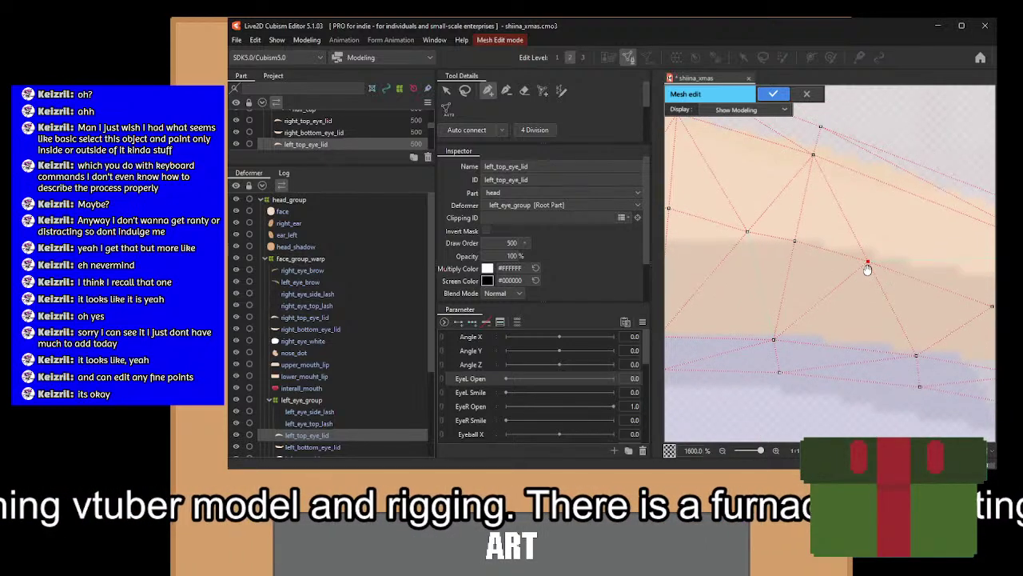
Complete the triangle connections between the middle row and both edges through the inner part of left_top_eye_lid to its corner.
click(774, 337)
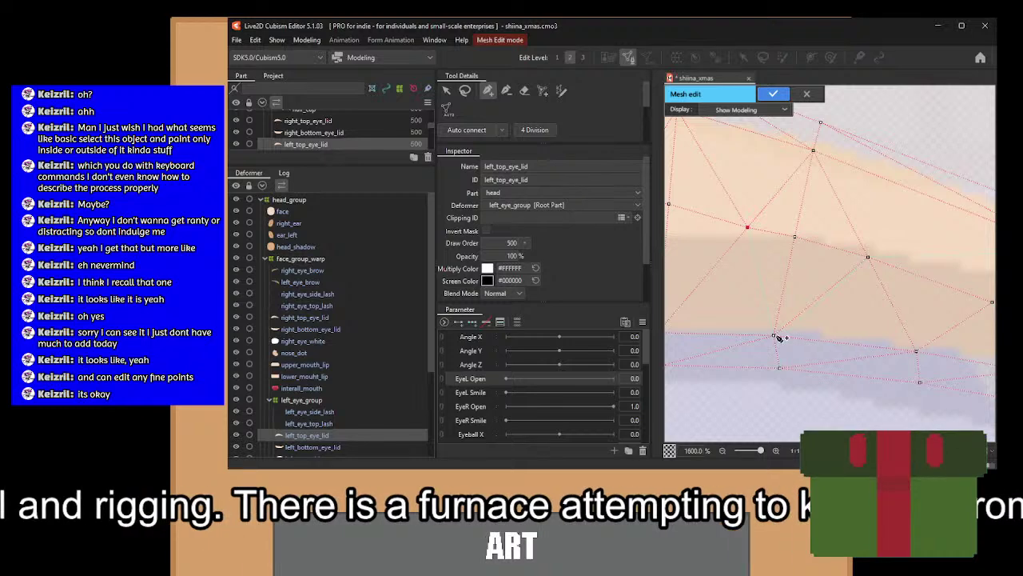
drag(870, 277, 810, 265)
drag(900, 271, 837, 279)
drag(944, 289, 839, 270)
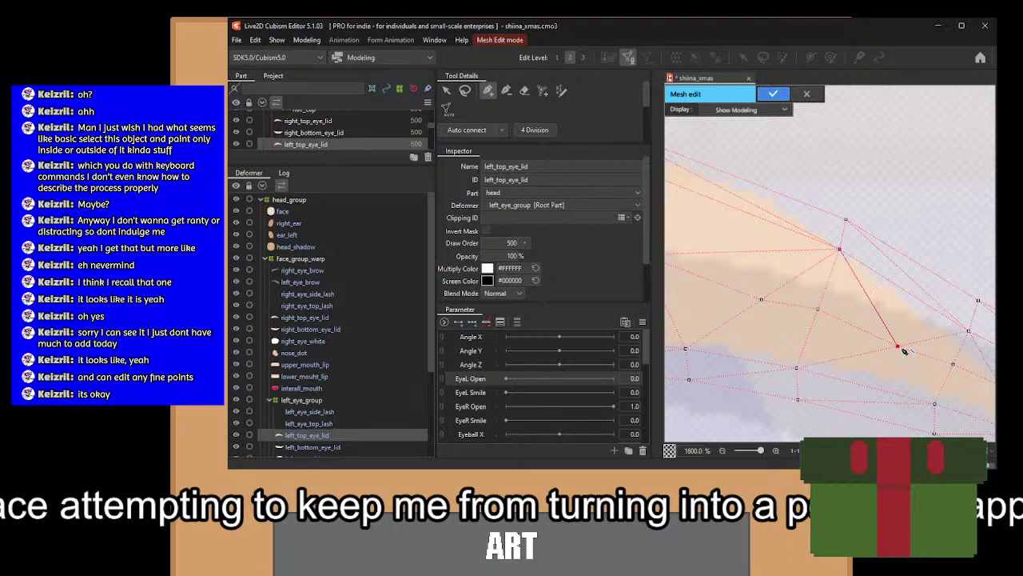
click(898, 347)
drag(927, 368, 830, 299)
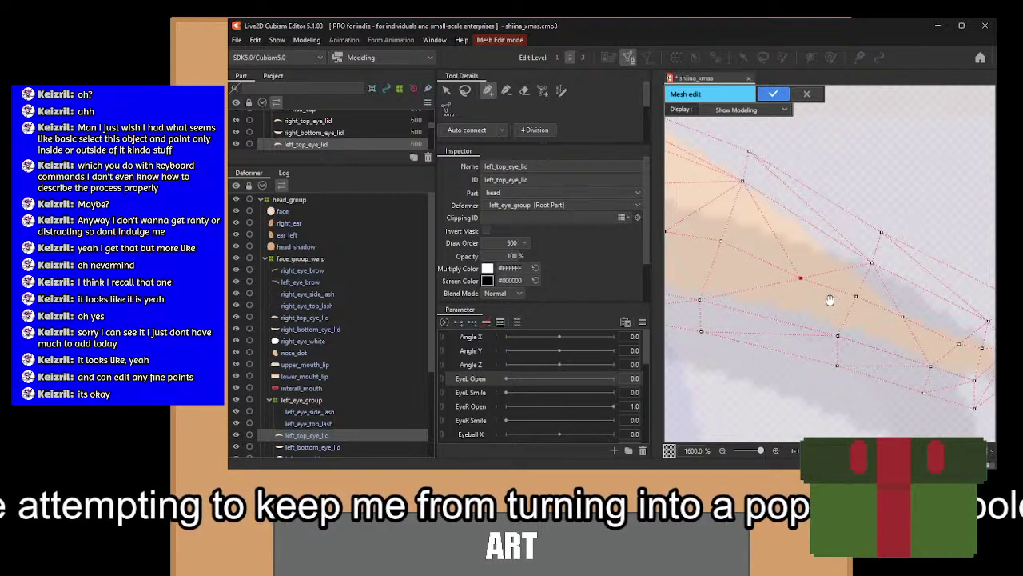
click(902, 318)
drag(986, 332, 817, 278)
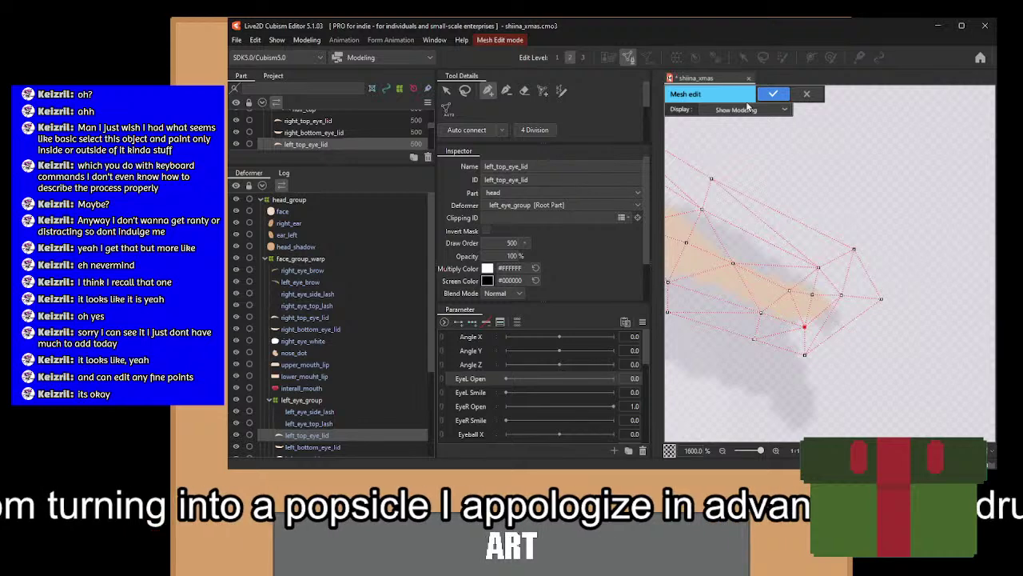
Apply the left_top_eye_lid mesh edit and save the model.
click(776, 95)
scroll(919, 304, down, 8)
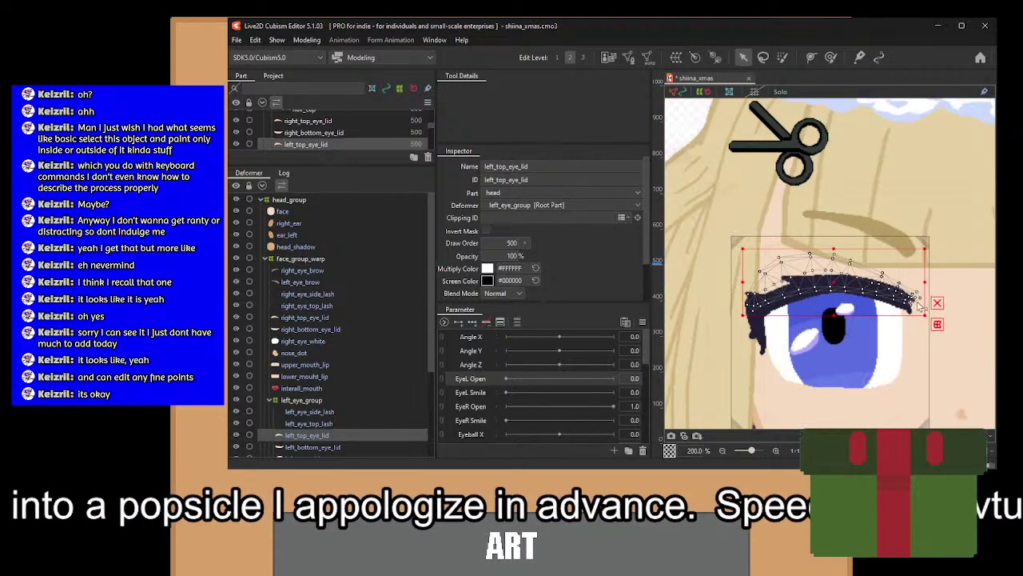
key(ctrl+s)
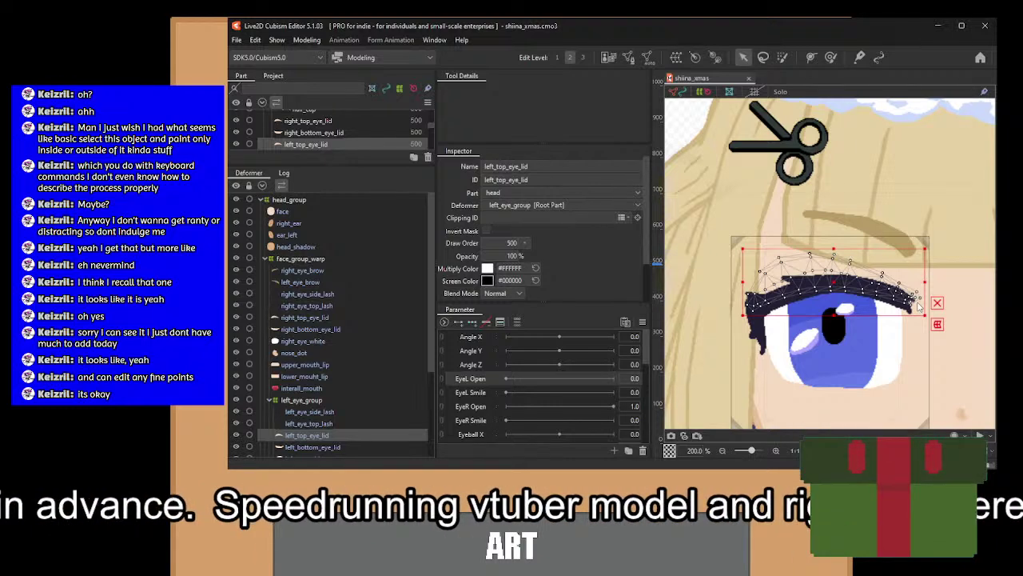
Add two keys for left_top_eye_lid on EyeL Open and move the eyelid down over the iris at the 0.0 key.
drag(884, 323, 825, 310)
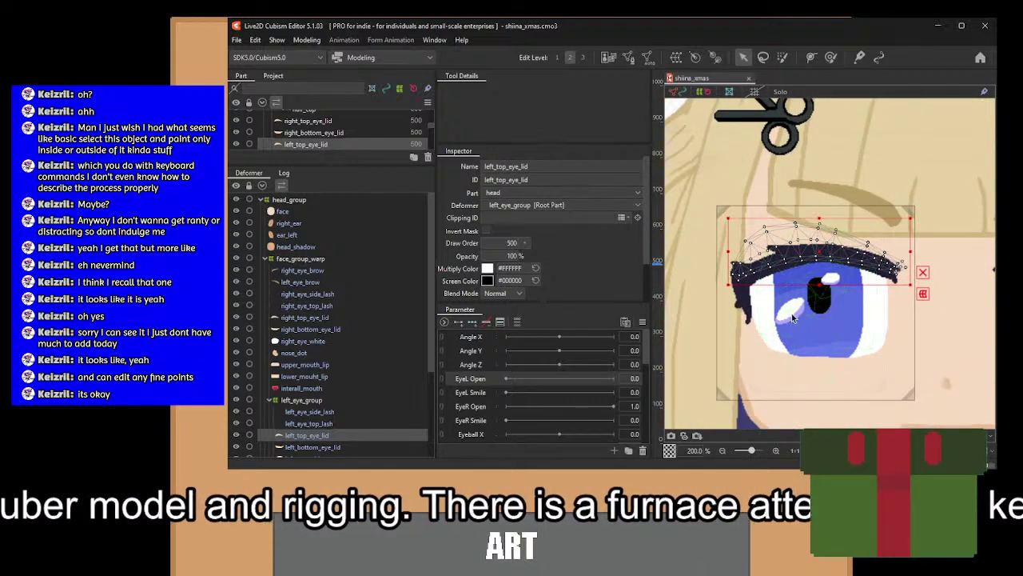
click(459, 321)
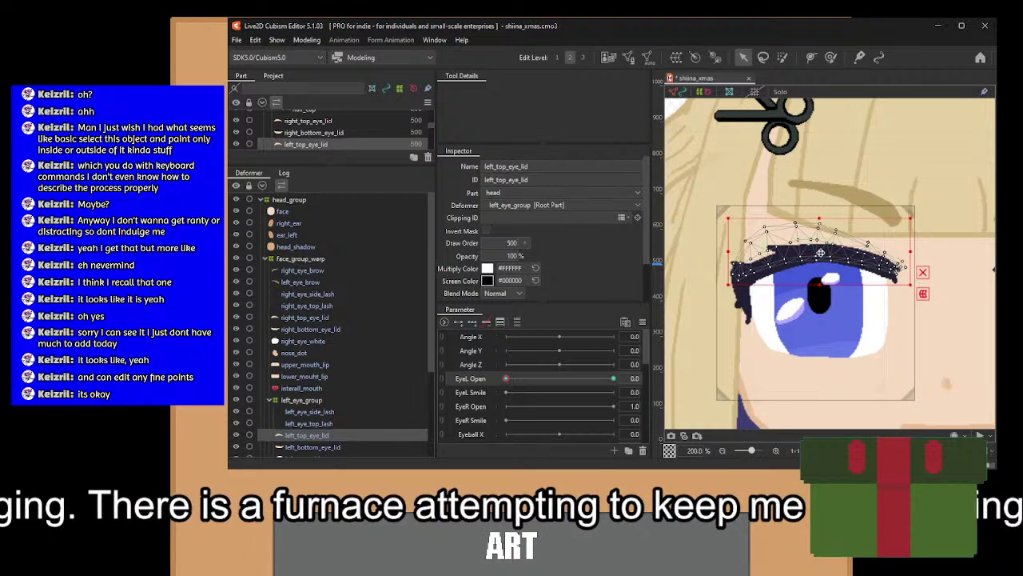
drag(819, 252, 823, 294)
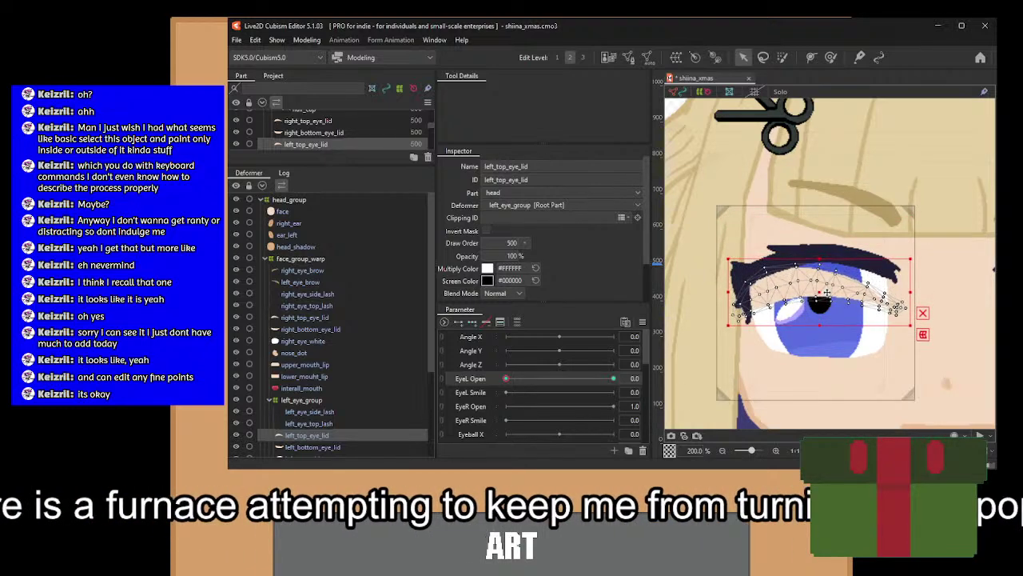
Rotate the inner part of left_top_eye_lid slightly upward and raise it, then adjust a narrower vertex selection the same way.
scroll(907, 294, up, 3)
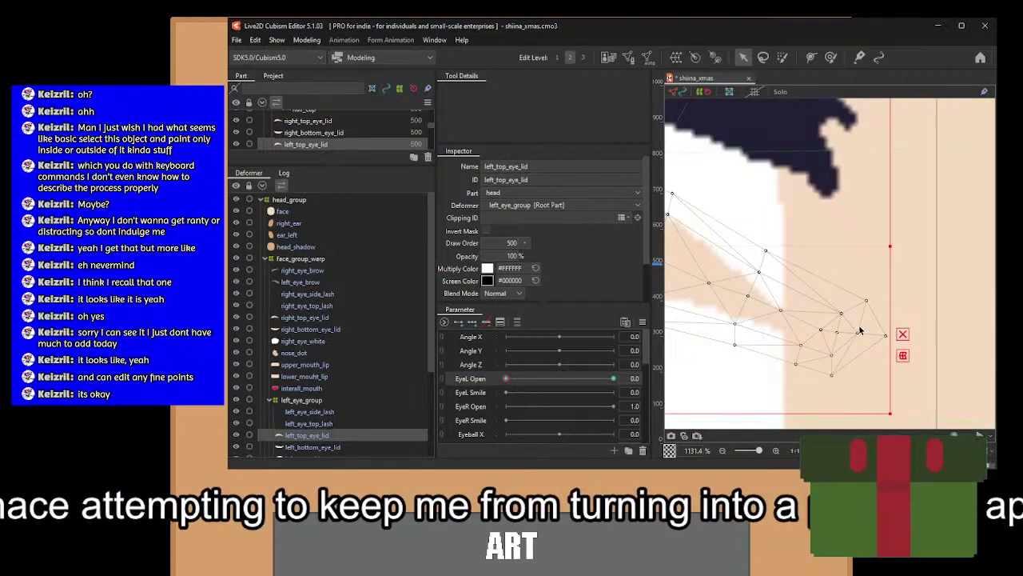
scroll(979, 334, down, 2)
drag(977, 334, 900, 323)
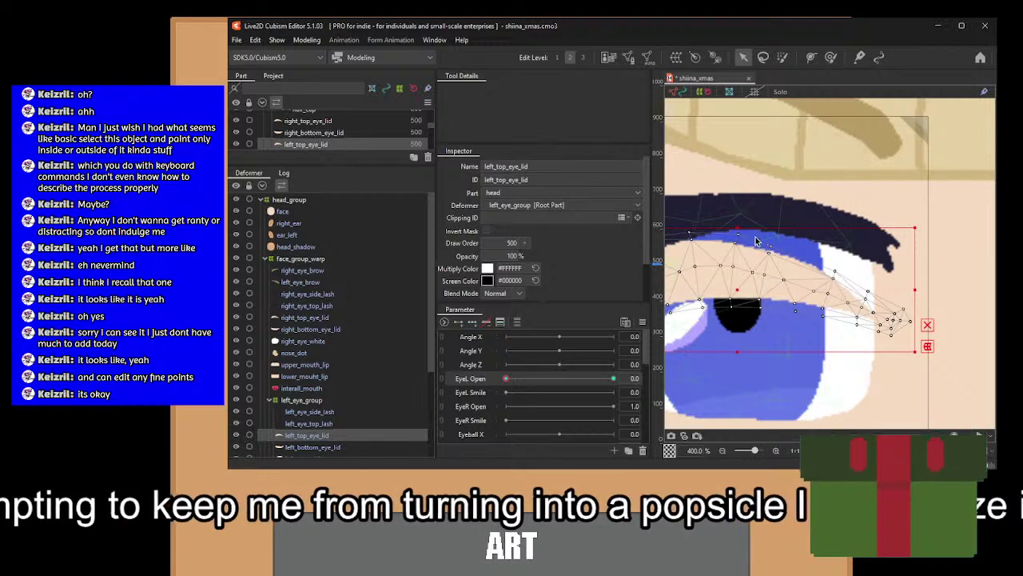
drag(753, 239, 942, 371)
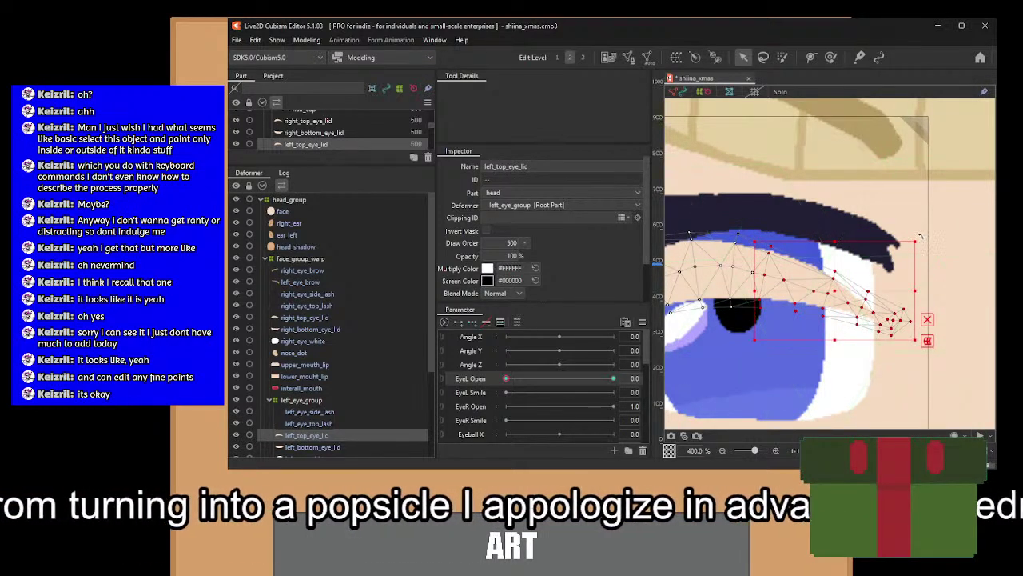
drag(921, 236, 919, 232)
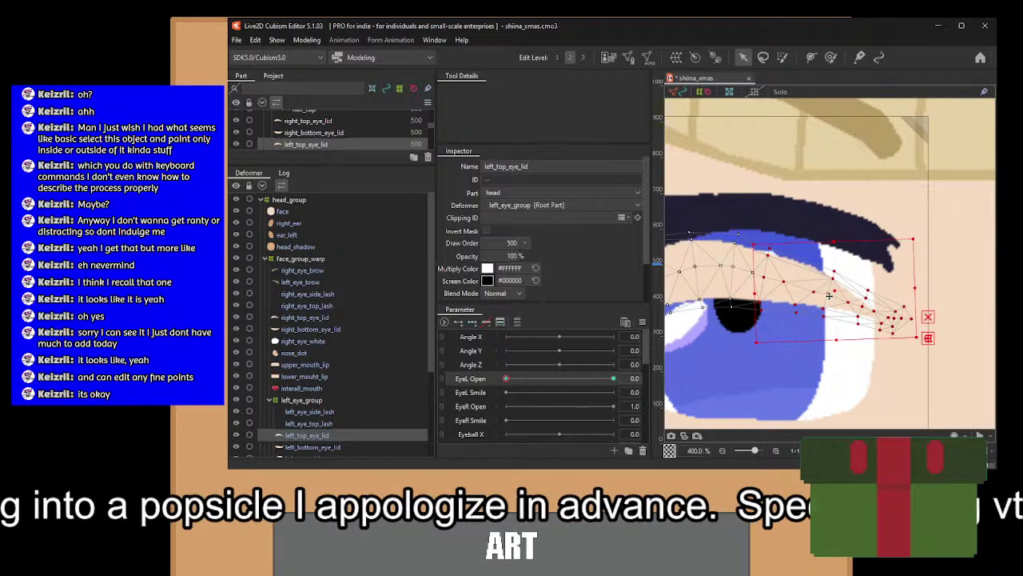
drag(829, 296, 829, 293)
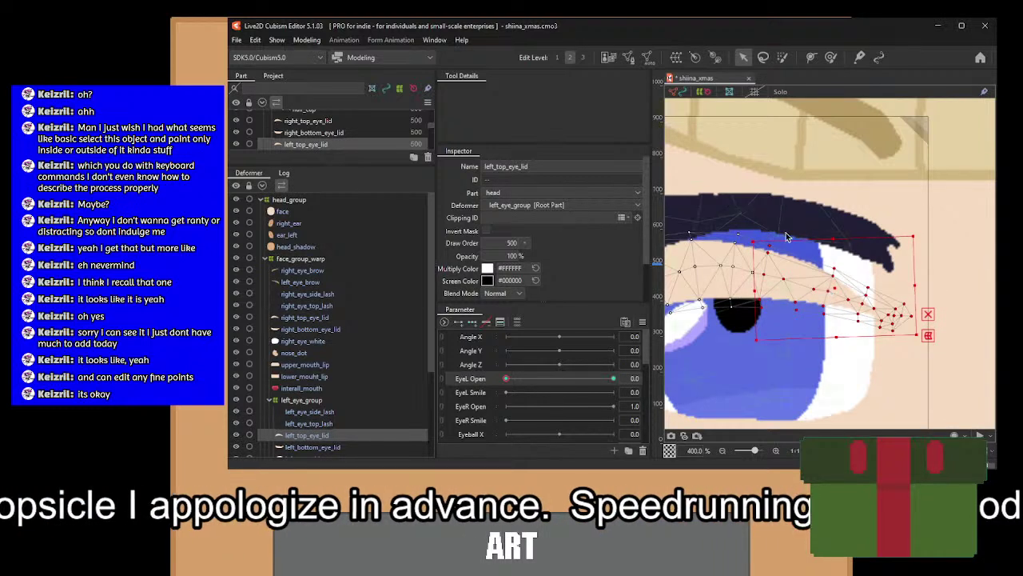
drag(775, 220, 982, 396)
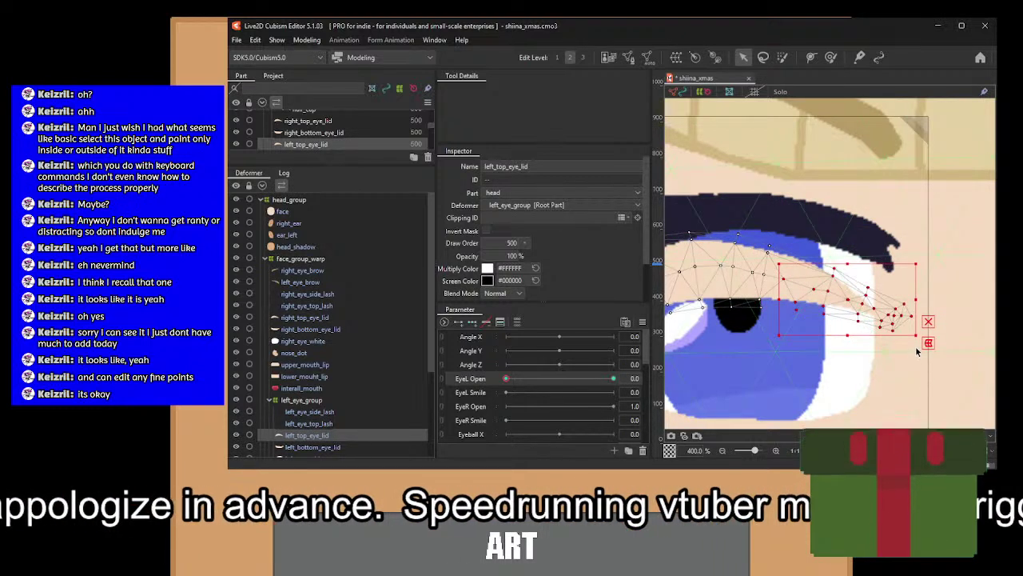
drag(849, 300, 851, 299)
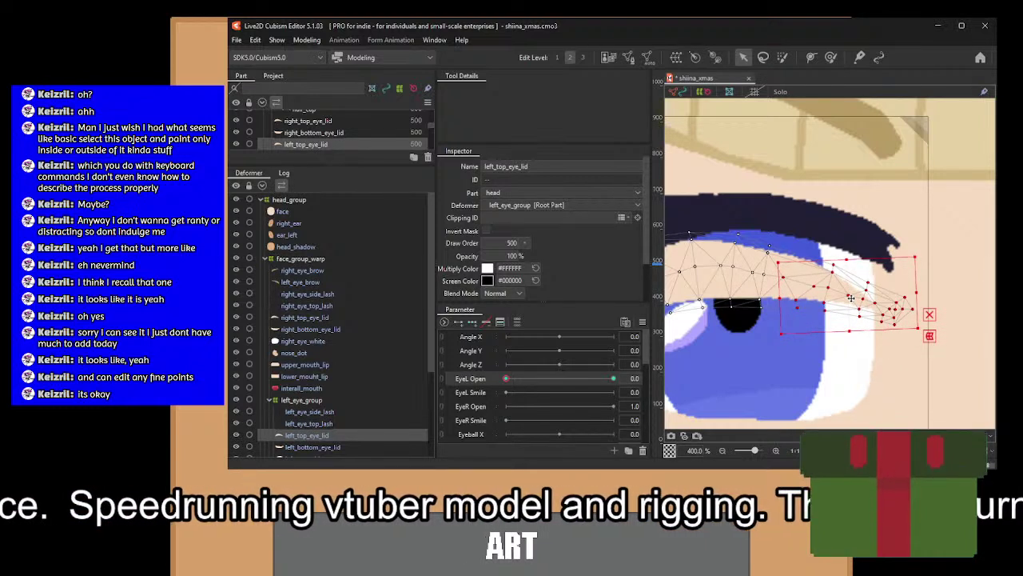
Tilt and nudge progressively smaller vertex groups at the inner corner of left_top_eye_lid to curve its tip upward.
drag(797, 206, 989, 374)
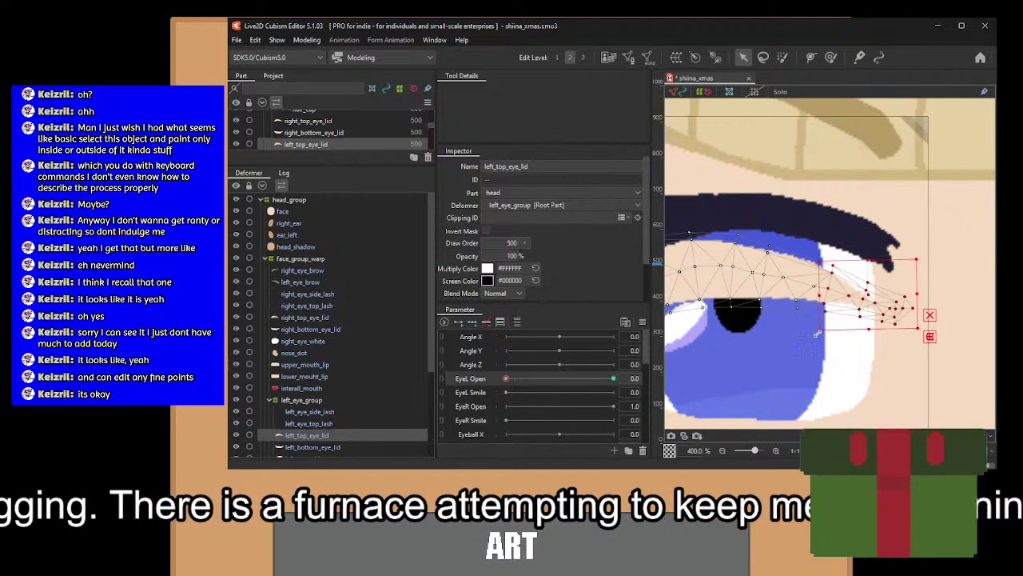
drag(817, 334, 819, 335)
drag(871, 301, 873, 301)
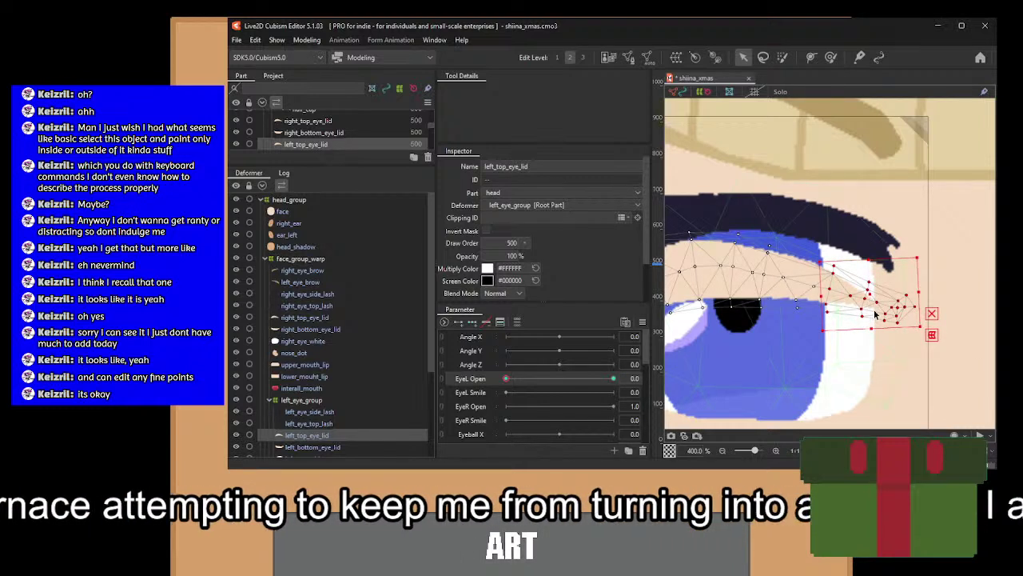
drag(841, 216, 977, 387)
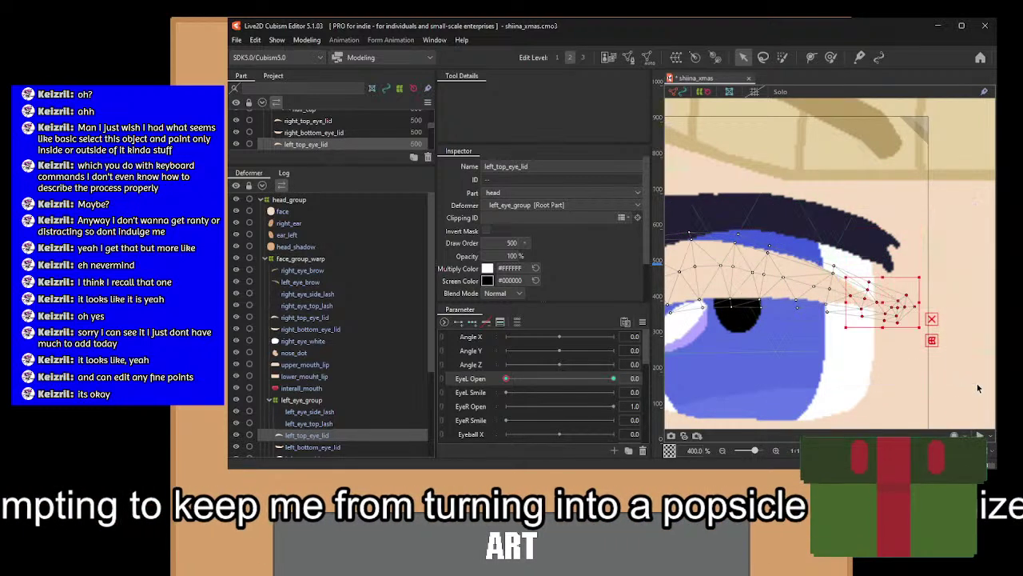
drag(841, 334, 844, 336)
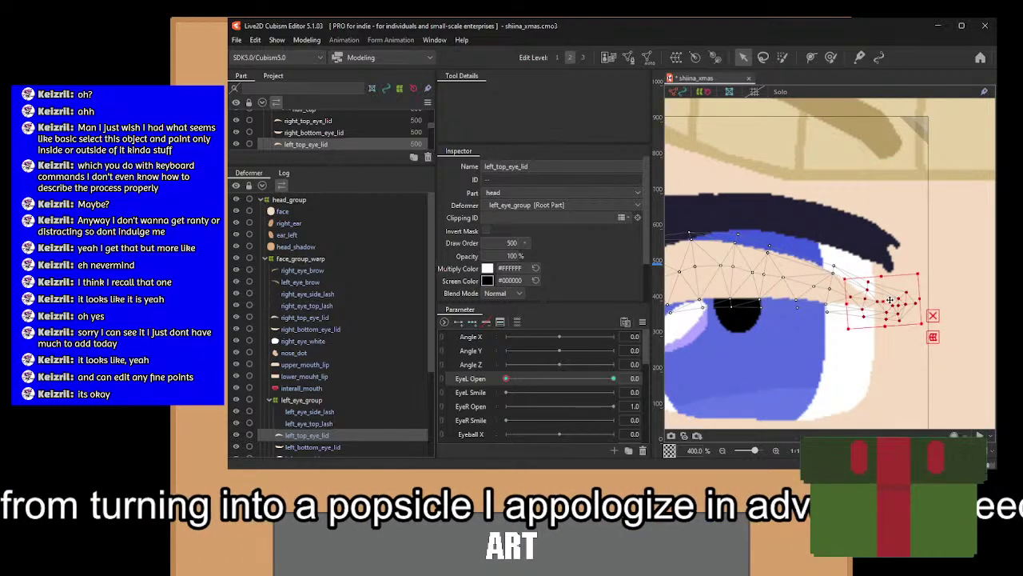
drag(889, 299, 889, 297)
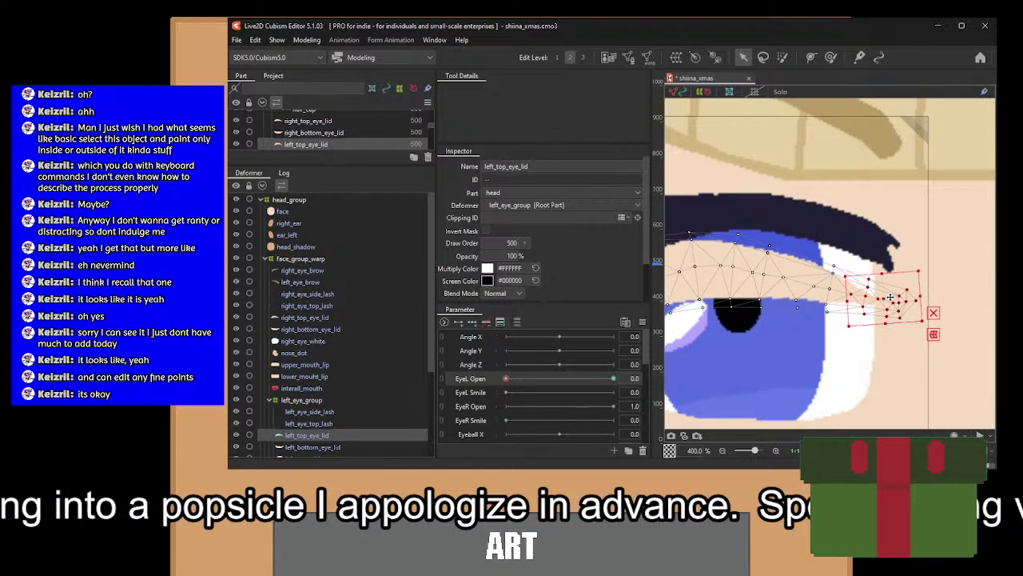
Select the outer part of left_top_eye_lid's vertices, rotate them slightly clockwise and move them up.
drag(704, 316, 689, 174)
drag(717, 280, 814, 363)
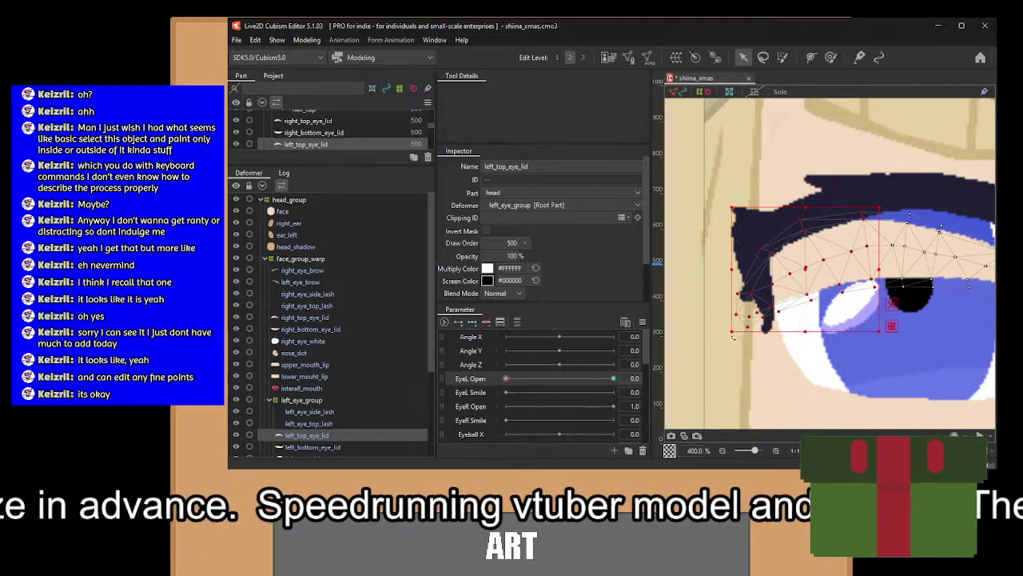
drag(728, 202, 733, 197)
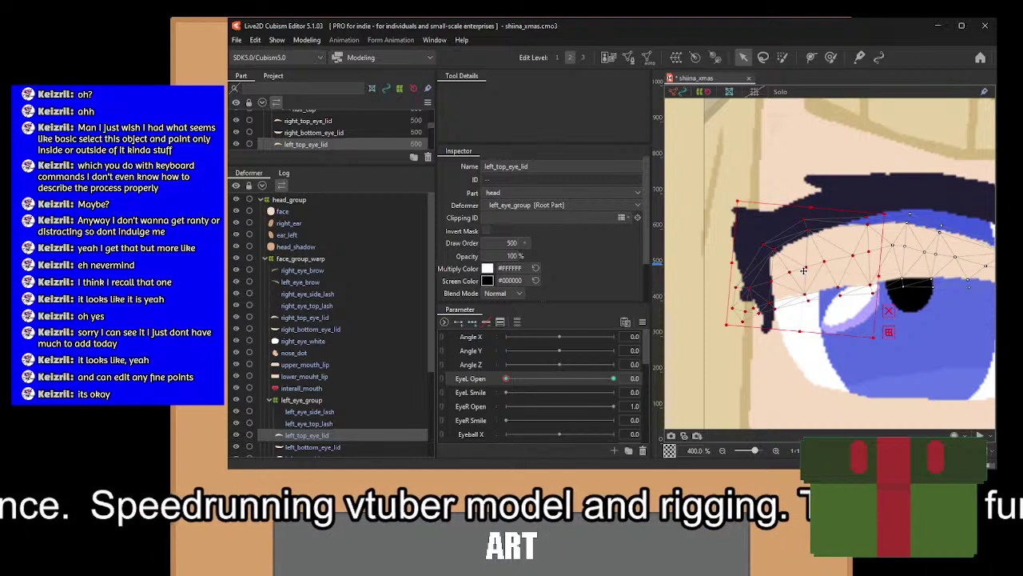
drag(803, 270, 803, 266)
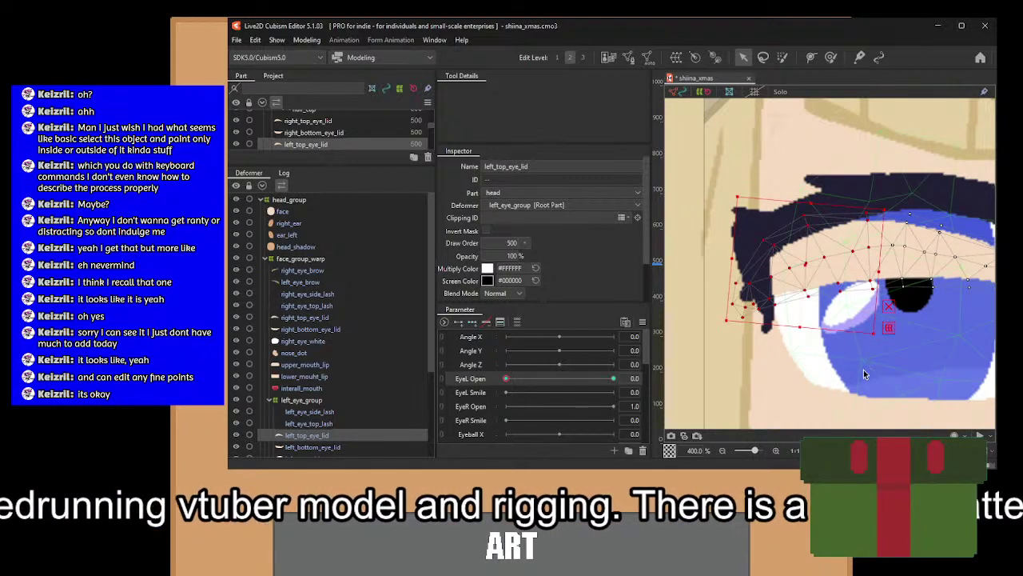
Select progressively narrower groups of left_top_eye_lid's vertices at the outer corner and rotate each slightly clockwise.
drag(865, 371, 669, 169)
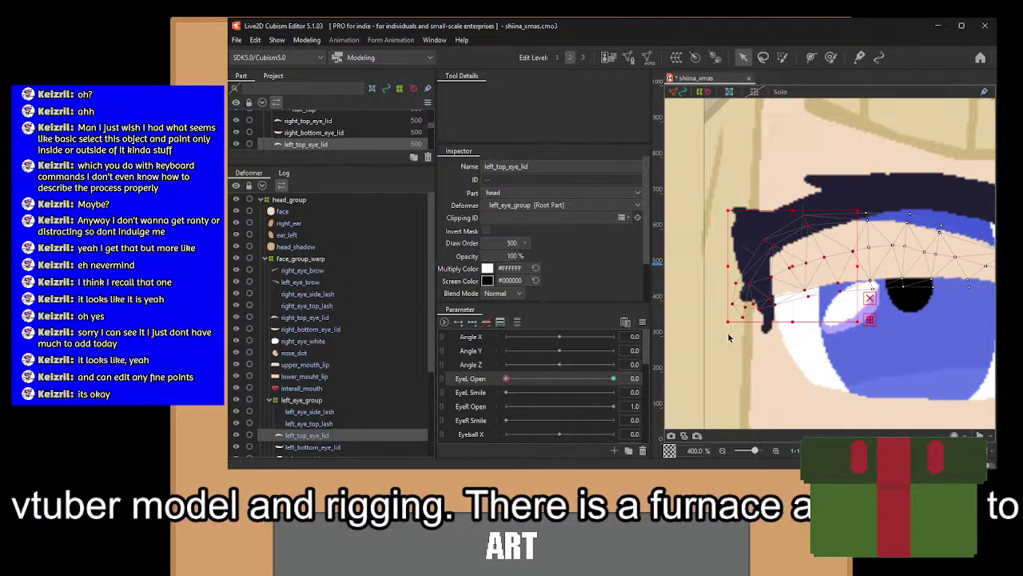
drag(725, 326, 722, 322)
drag(785, 278, 786, 271)
key(ctrl+z)
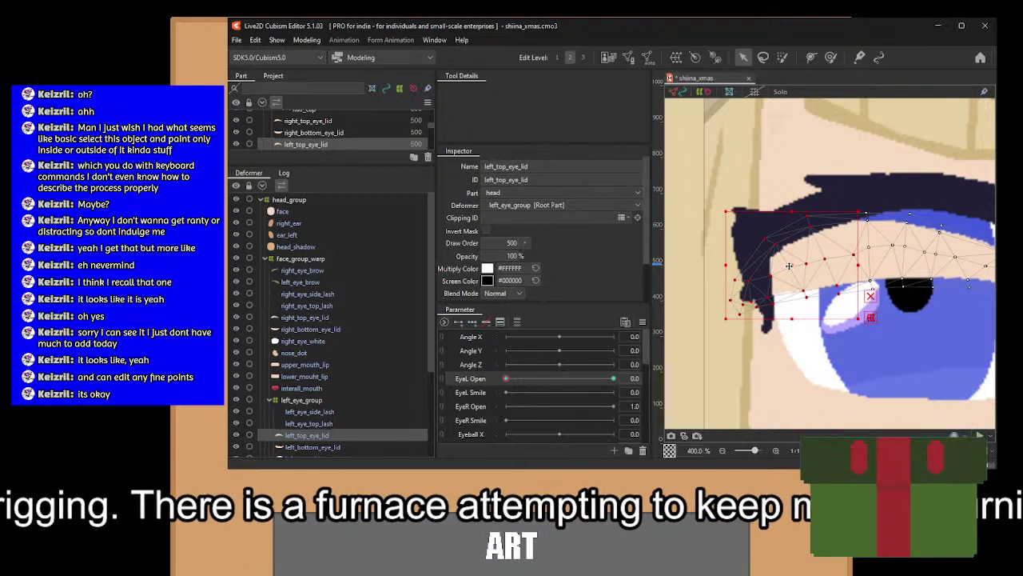
drag(841, 352, 685, 182)
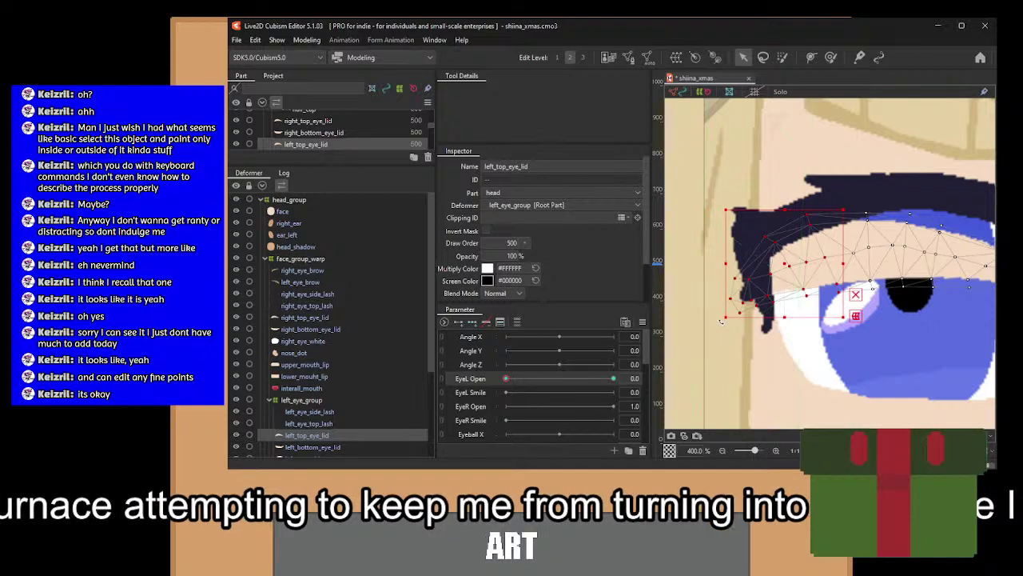
drag(721, 321, 716, 316)
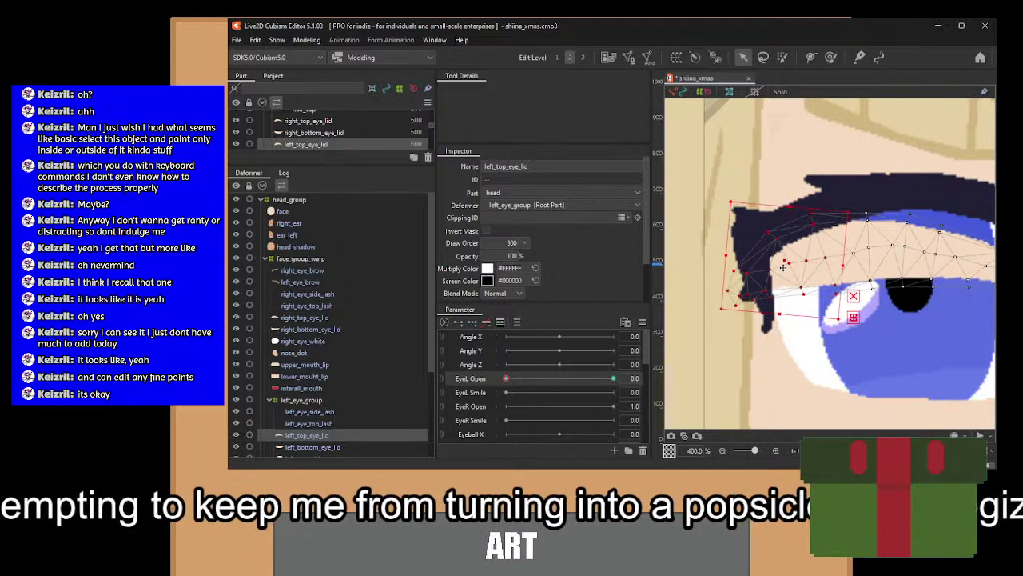
Select the vertices along the upper edge of left_top_eye_lid and try to stretch them upward past the lash.
scroll(760, 254, up, 1)
scroll(748, 246, up, 4)
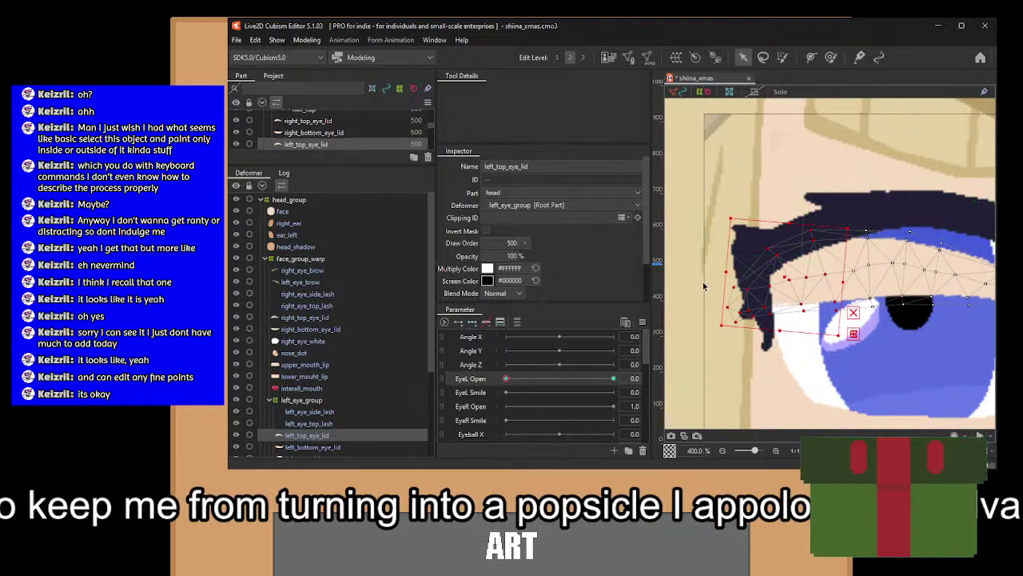
drag(726, 299, 755, 273)
drag(737, 192, 746, 301)
drag(701, 218, 797, 311)
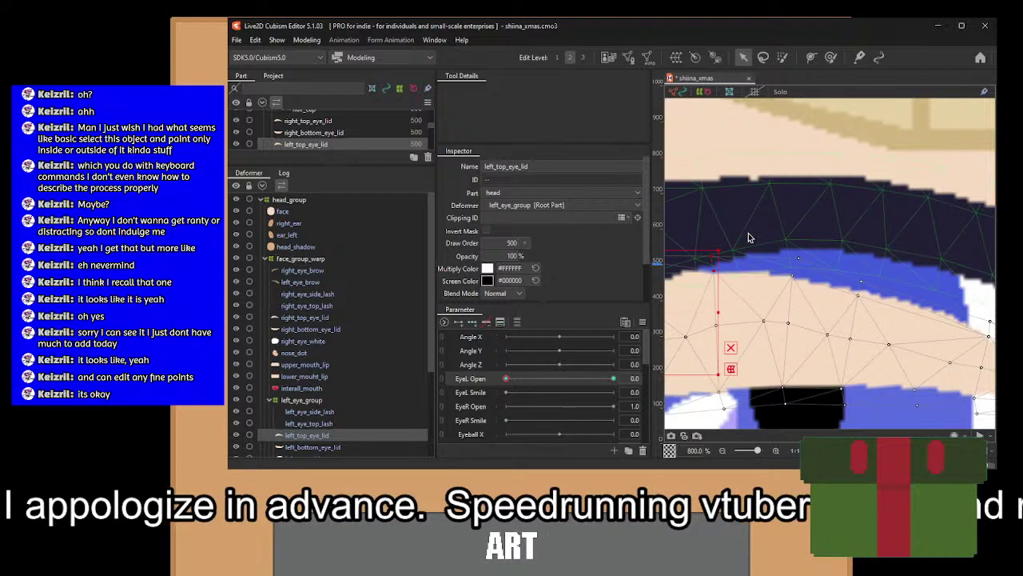
drag(747, 251, 875, 317)
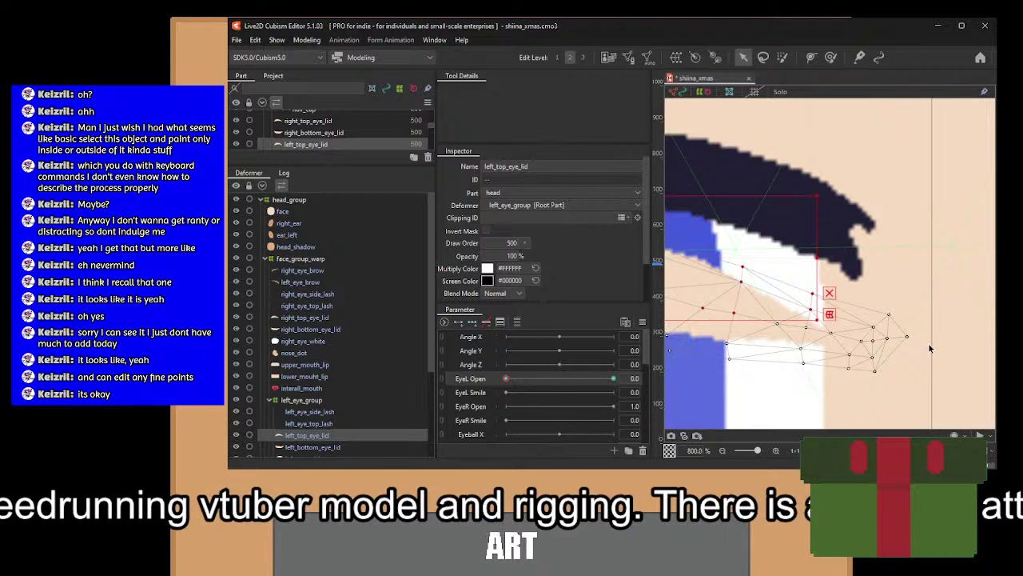
drag(929, 345, 869, 296)
drag(781, 263, 871, 324)
scroll(774, 293, down, 5)
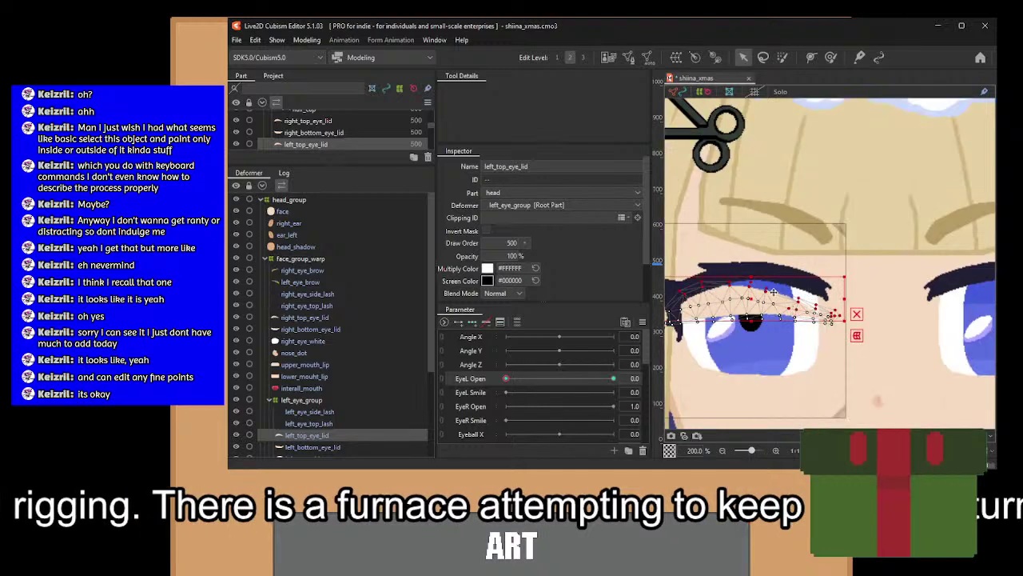
drag(749, 277, 744, 181)
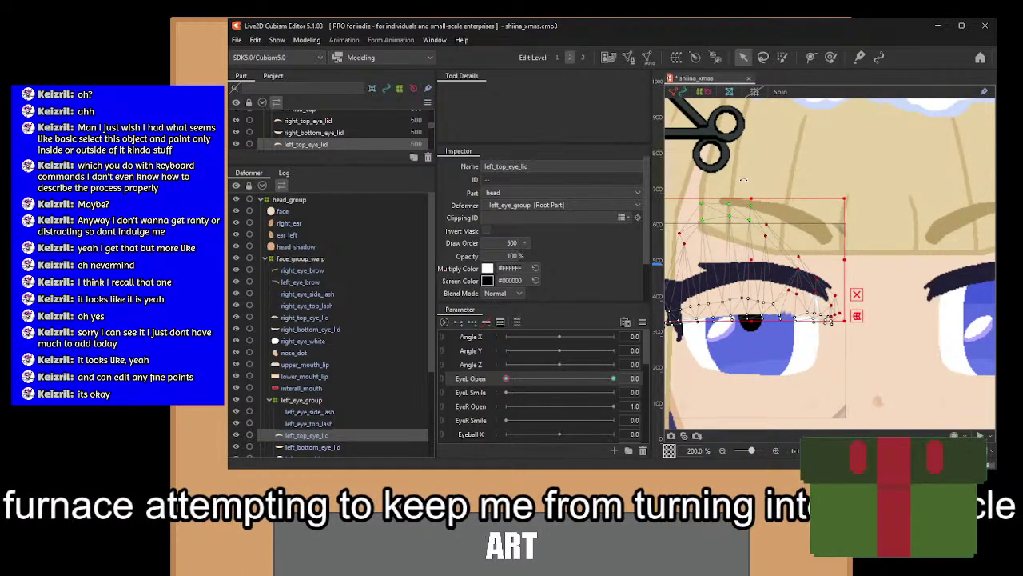
Try to raise a smaller group of upper-edge vertices near the inner corner, and undo the upward stretching of left_top_eye_lid.
scroll(743, 181, up, 2)
scroll(919, 375, up, 2)
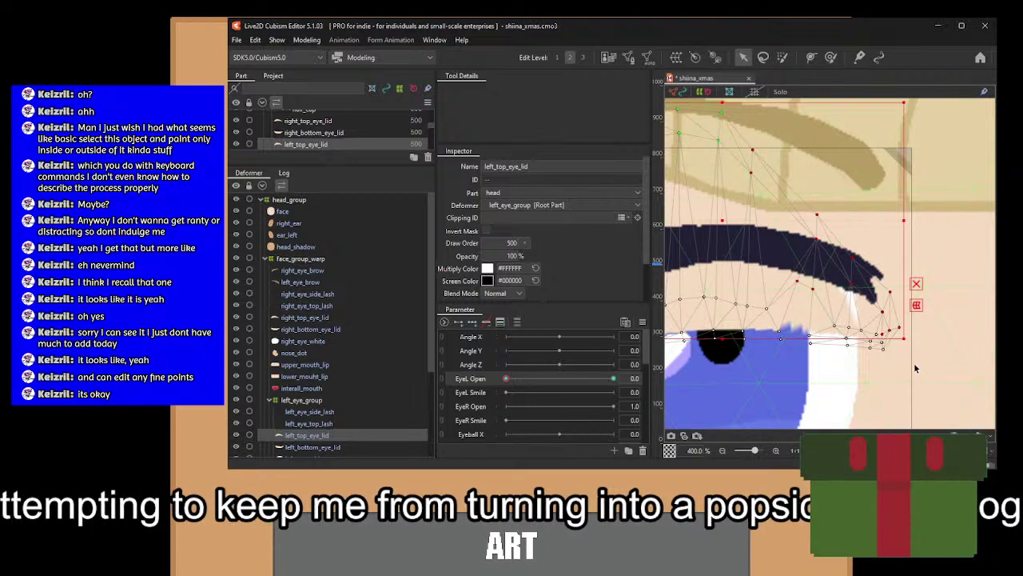
scroll(912, 364, down, 1)
scroll(912, 365, up, 1)
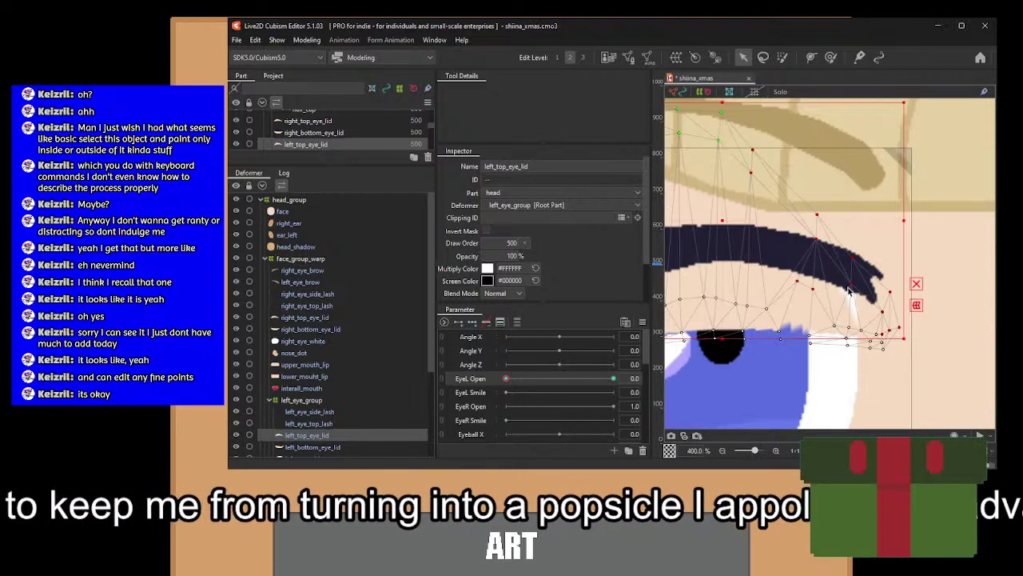
drag(794, 202, 870, 334)
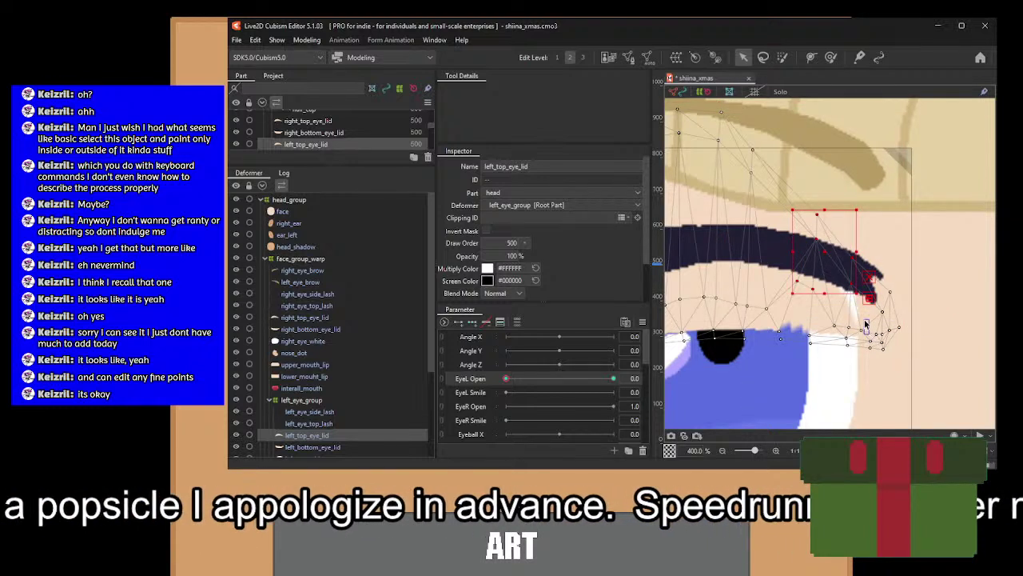
scroll(862, 334, up, 3)
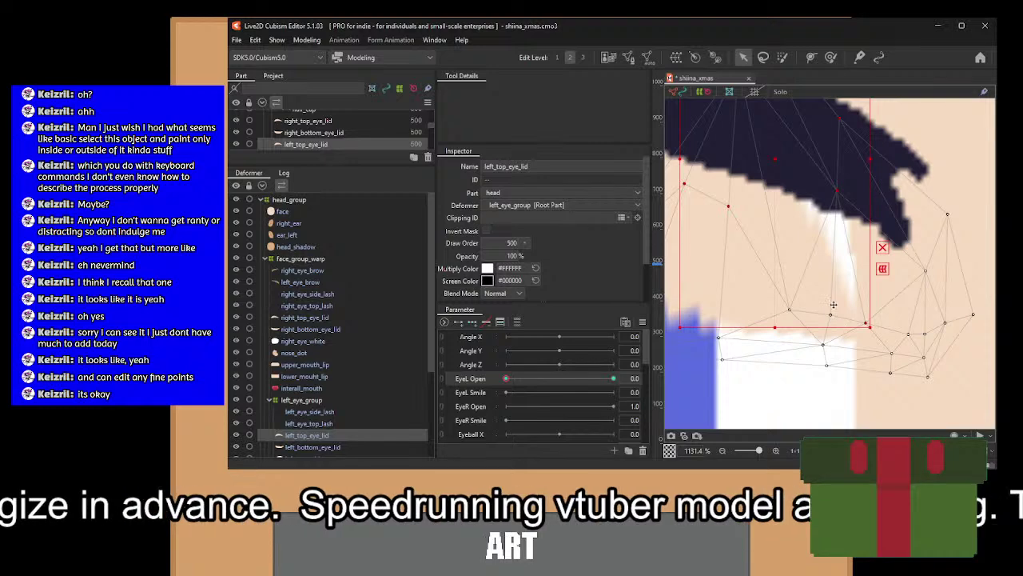
scroll(793, 240, down, 2)
drag(788, 202, 774, 121)
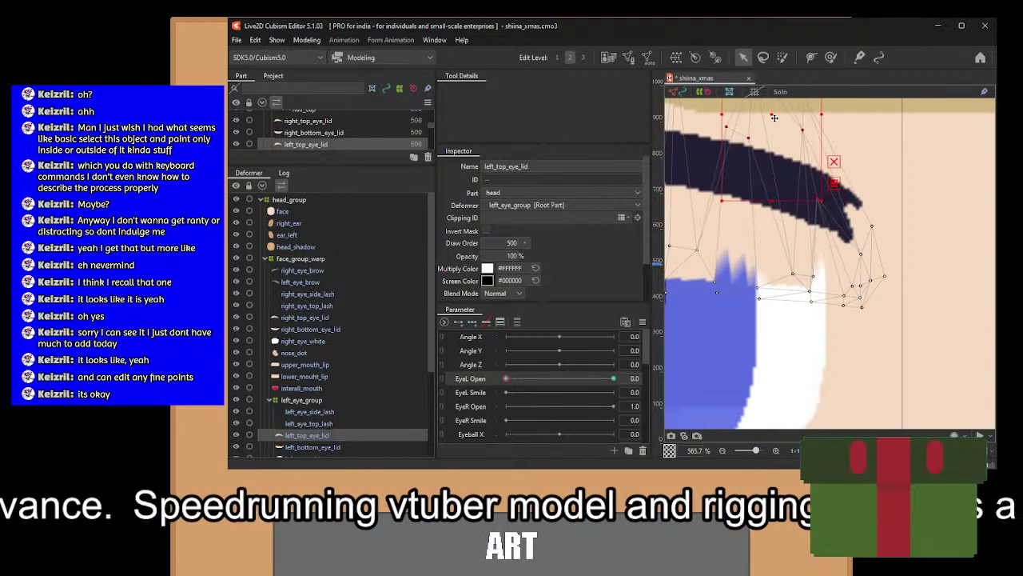
key(ctrl+z)
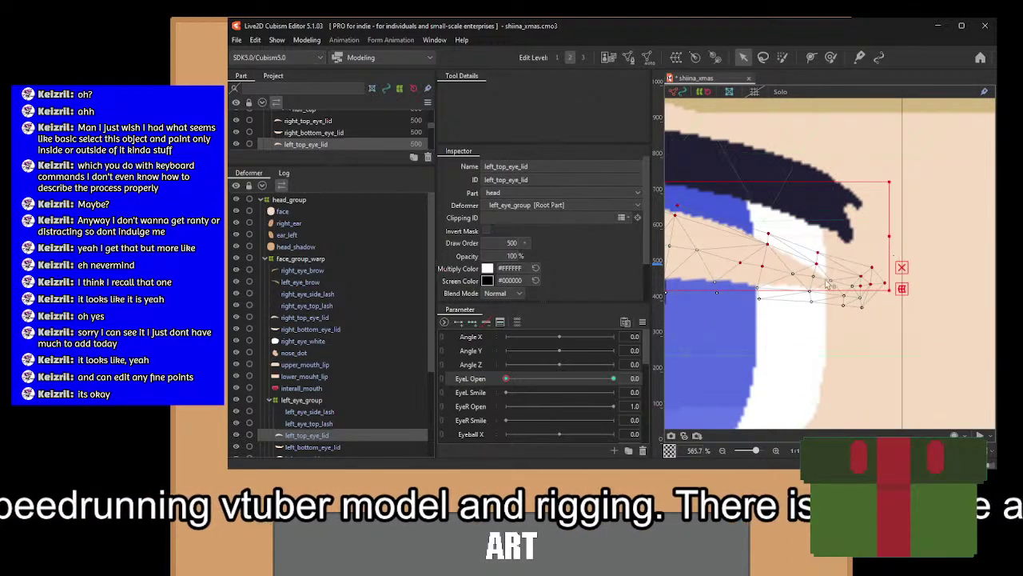
Set EyeL Open back to 1.0 with left_top_eye_lid still selected.
scroll(909, 292, up, 4)
scroll(909, 292, down, 3)
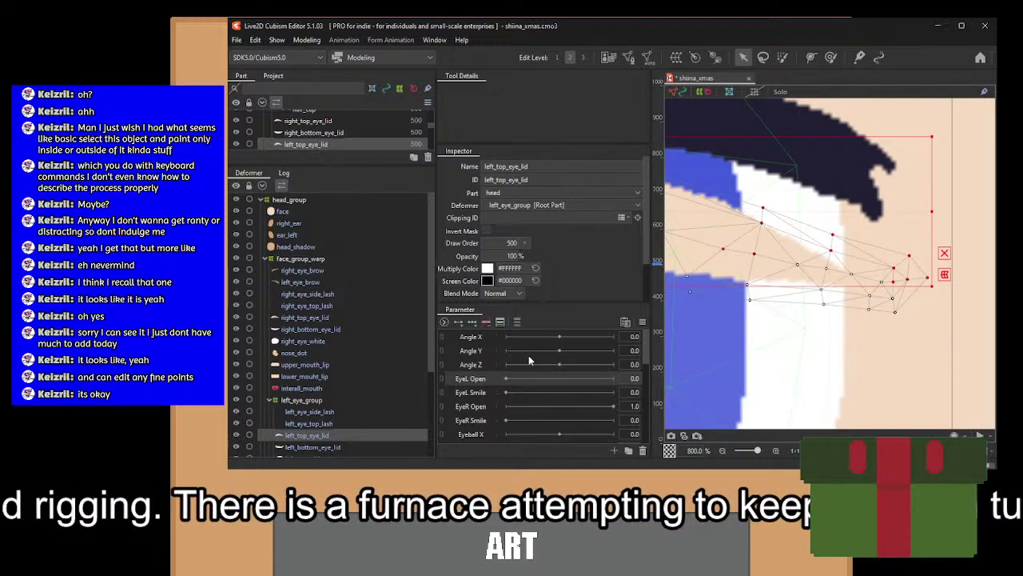
click(615, 380)
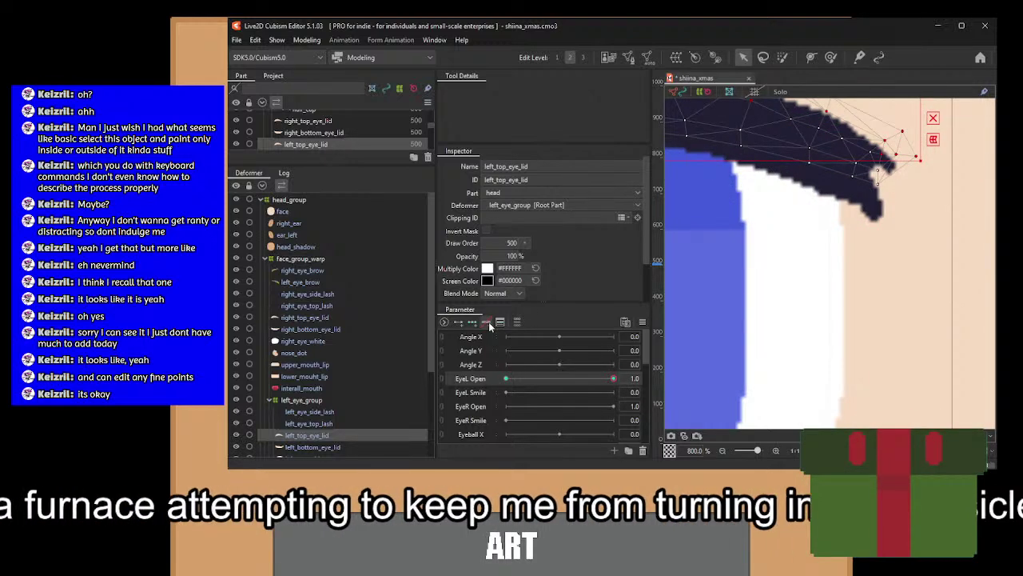
scroll(697, 124, down, 5)
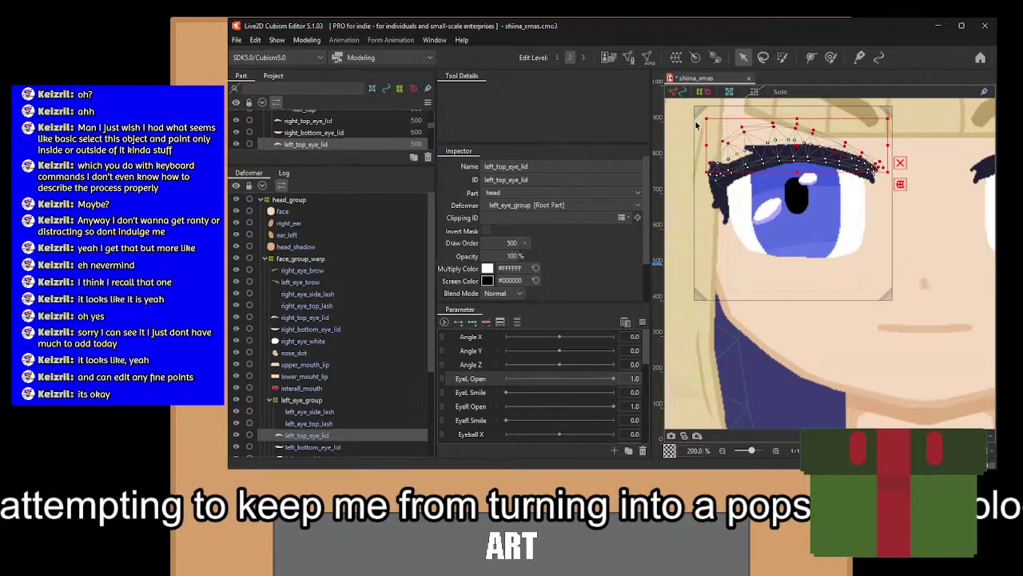
click(626, 58)
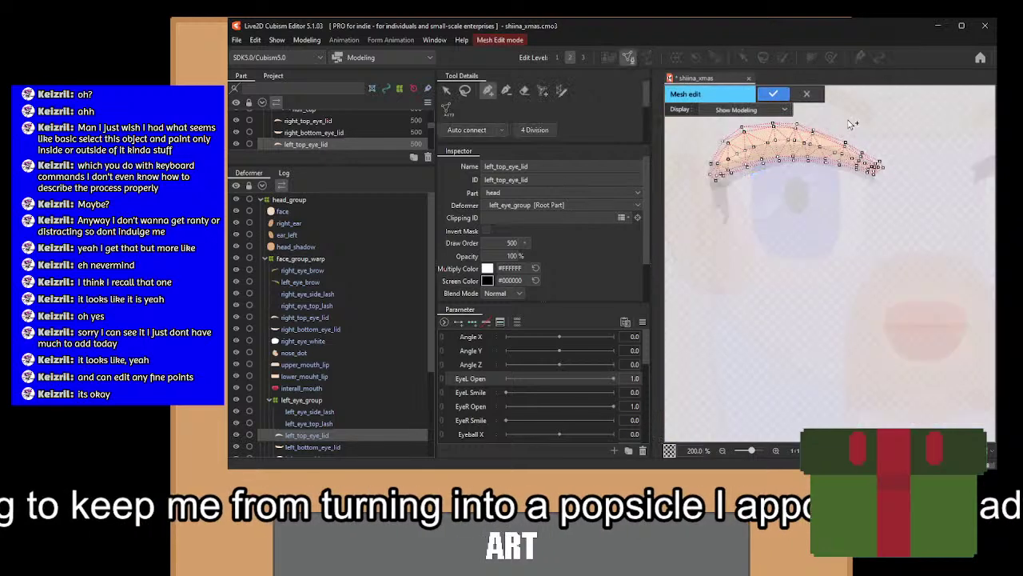
scroll(852, 155, up, 10)
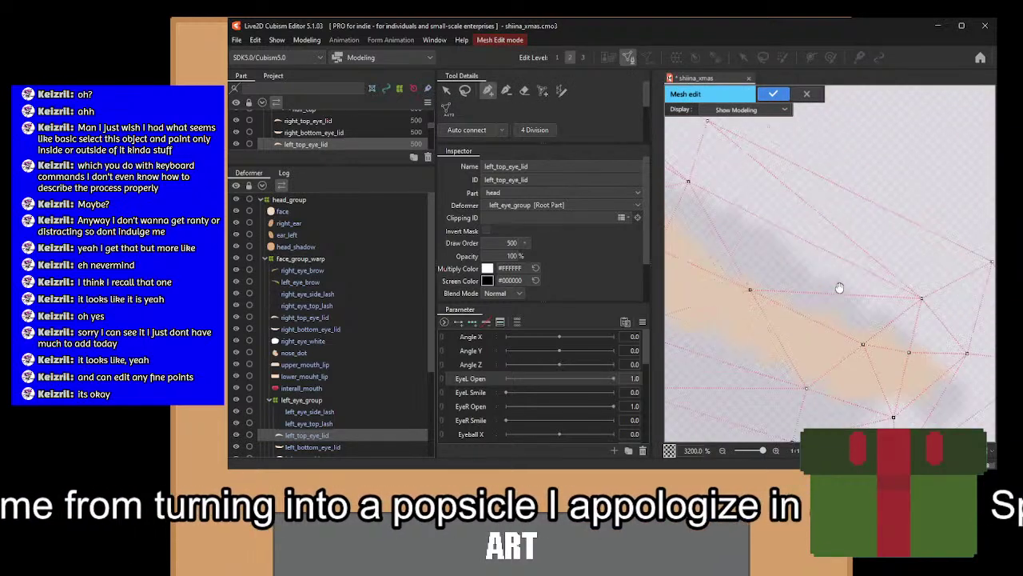
drag(839, 288, 863, 252)
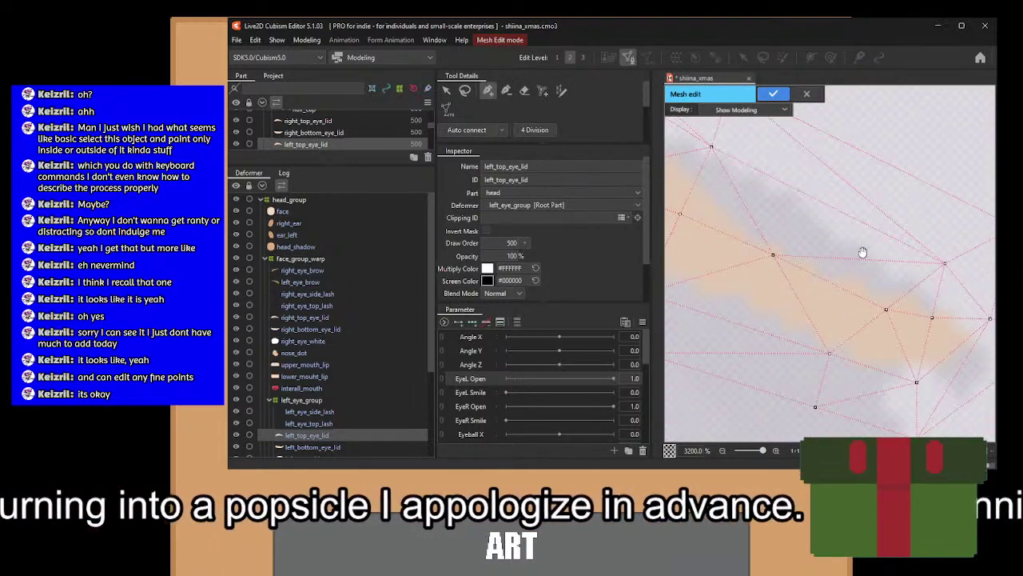
scroll(862, 252, down, 5)
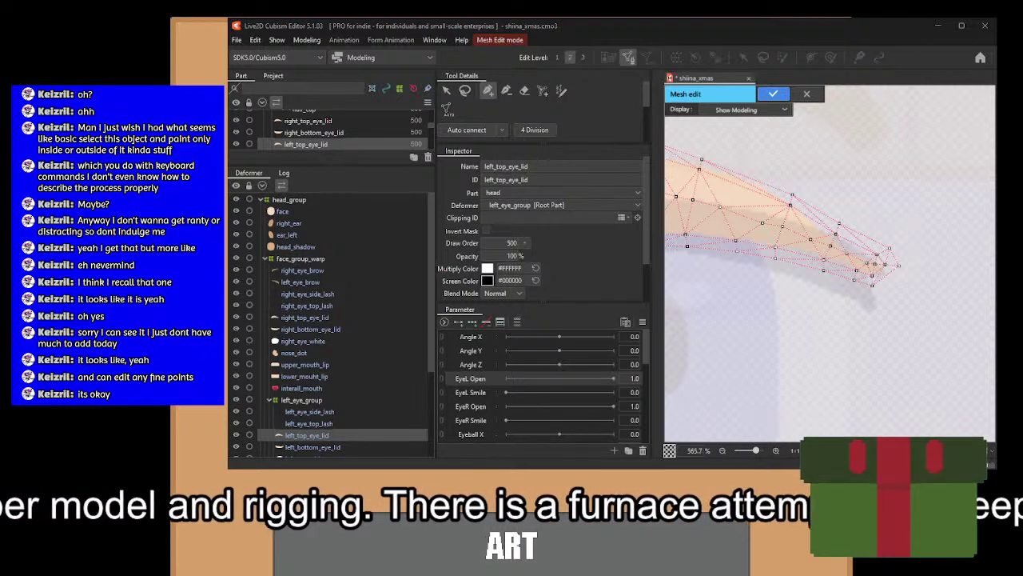
click(815, 95)
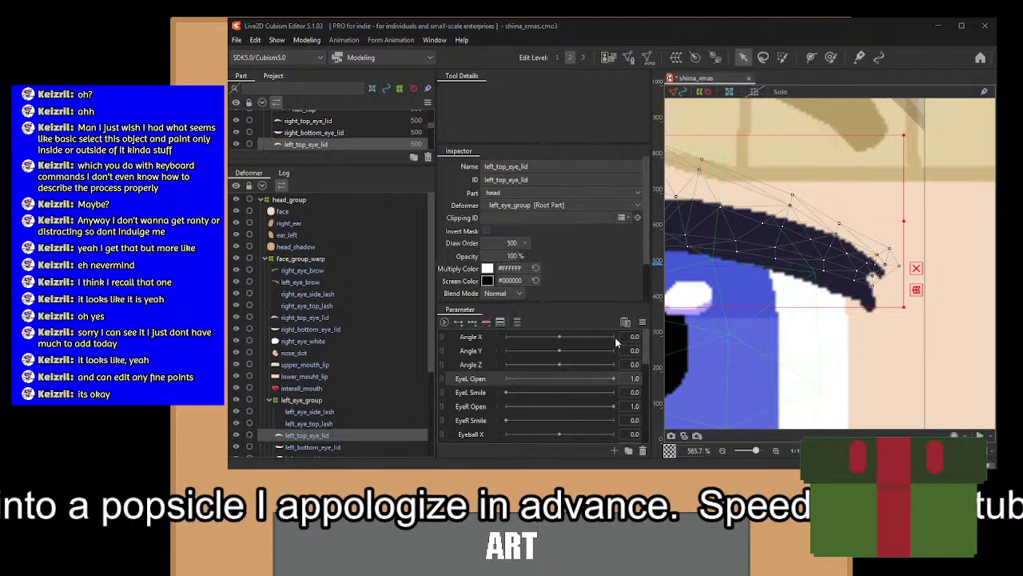
Switch the display to full-scale model images and open left_top_eye_lid for mesh editing at its inner corner.
key(t)
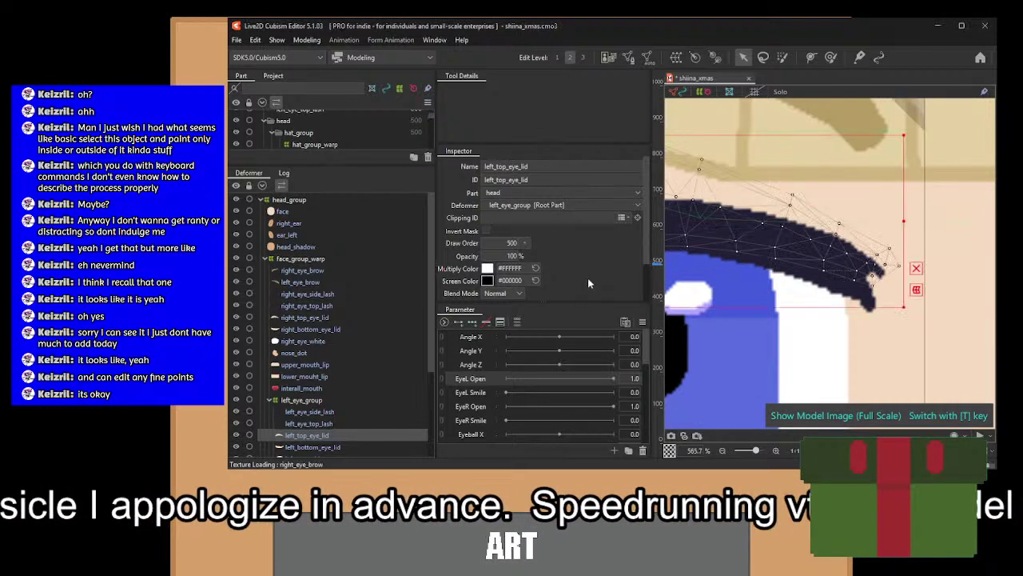
click(630, 57)
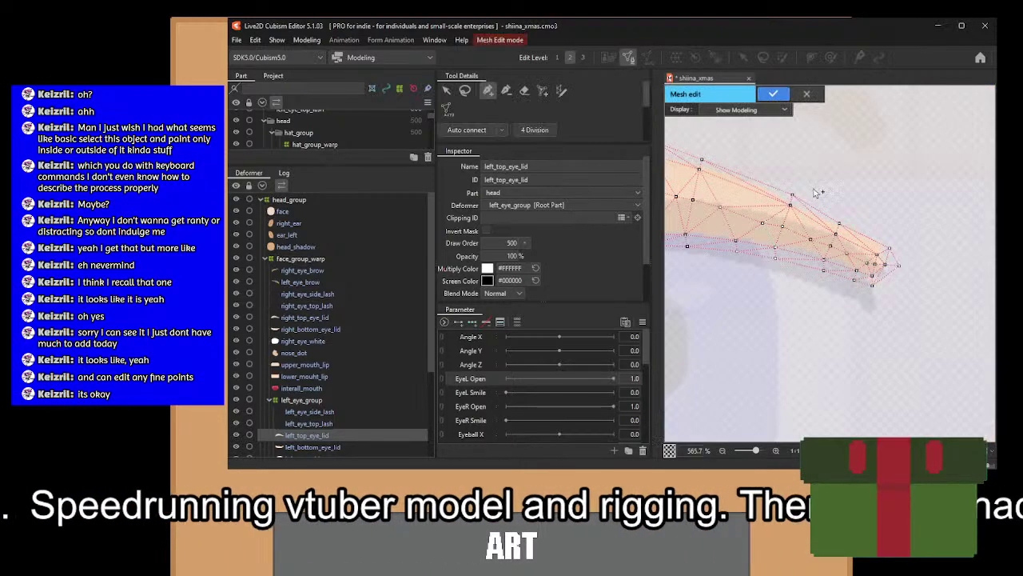
scroll(869, 251, up, 8)
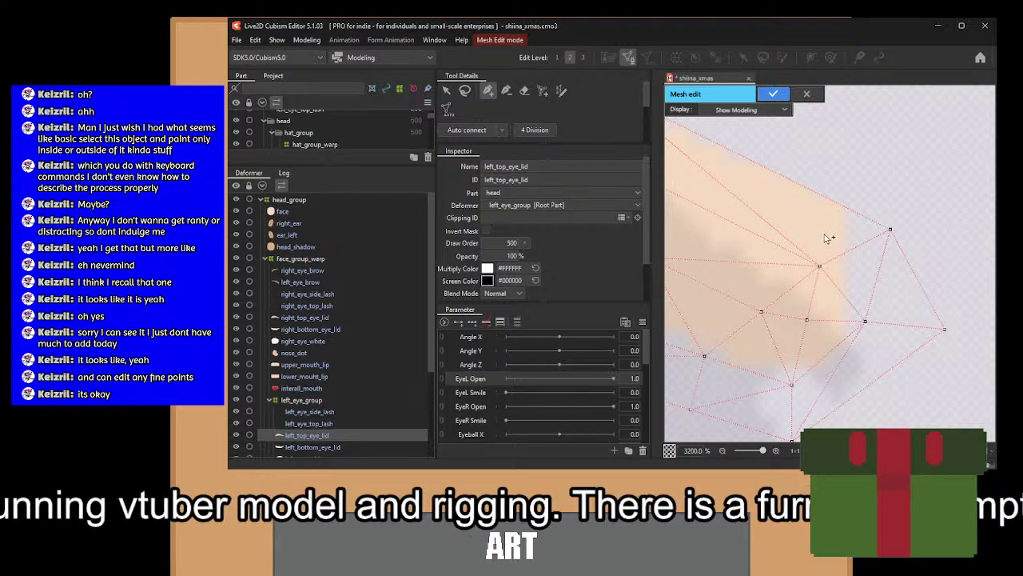
scroll(874, 285, down, 4)
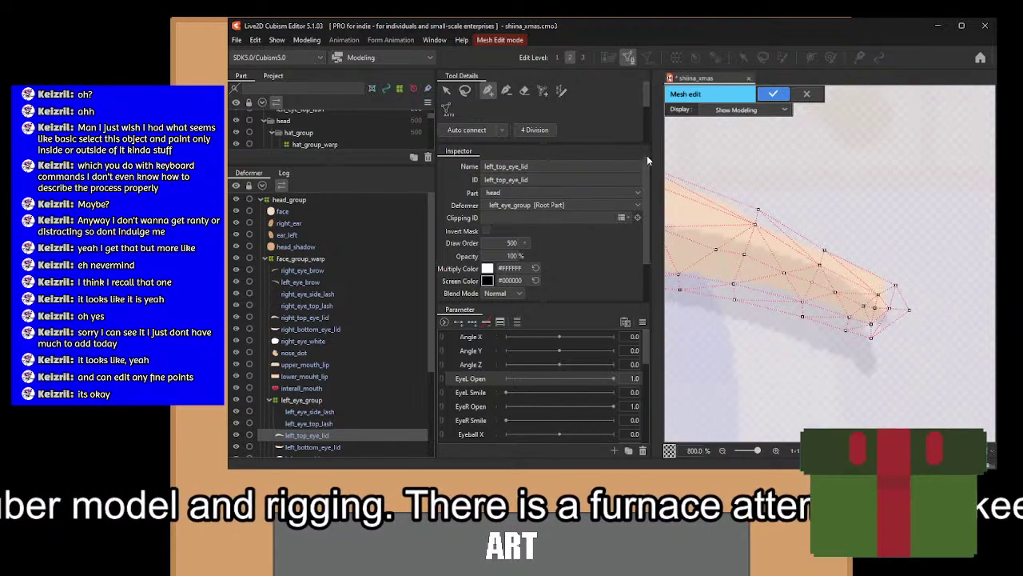
Move the upper-edge mesh vertices near the inner corner of left_top_eye_lid up, away from the artwork's edge.
click(446, 90)
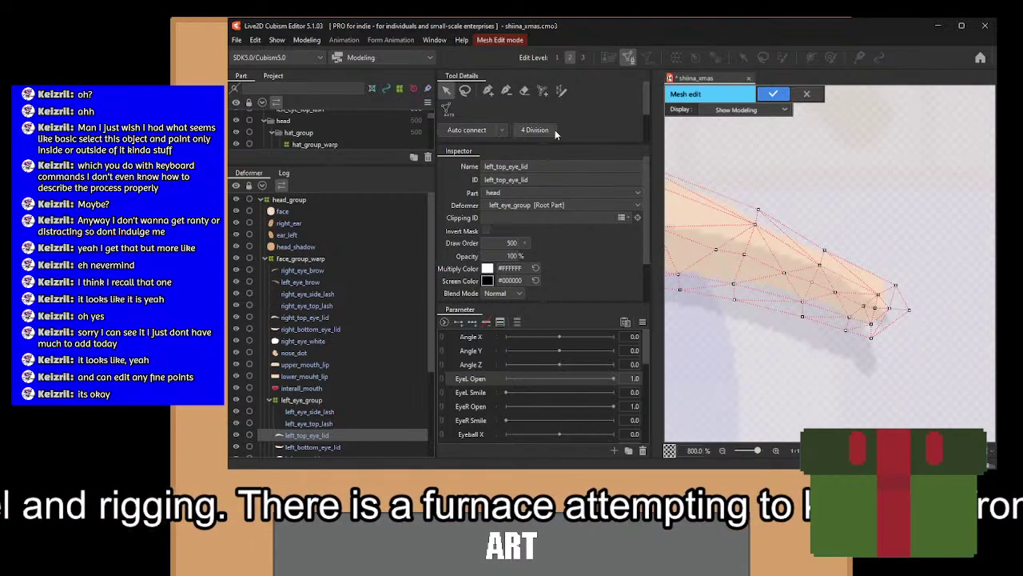
scroll(779, 234, up, 1)
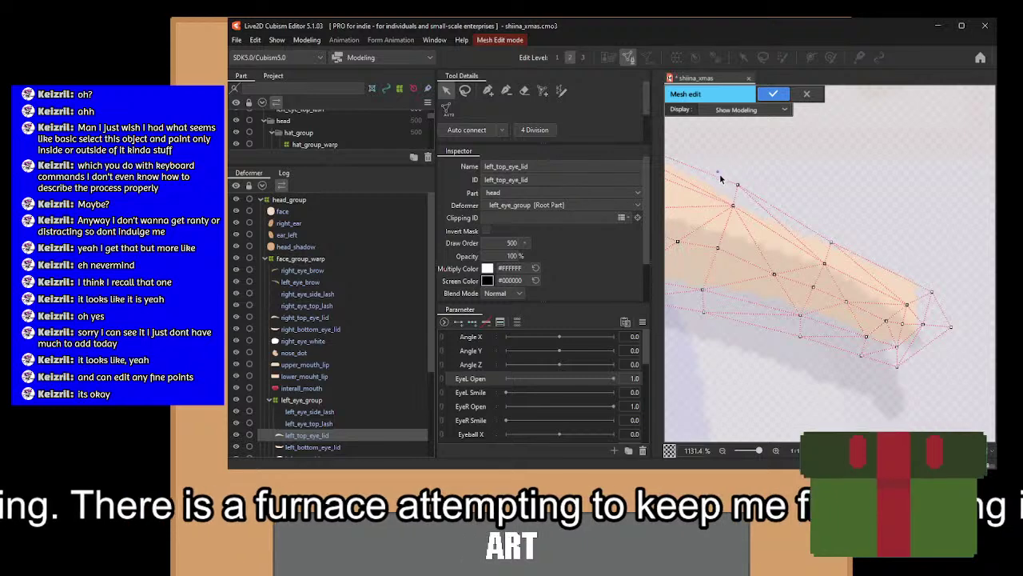
drag(718, 171, 852, 272)
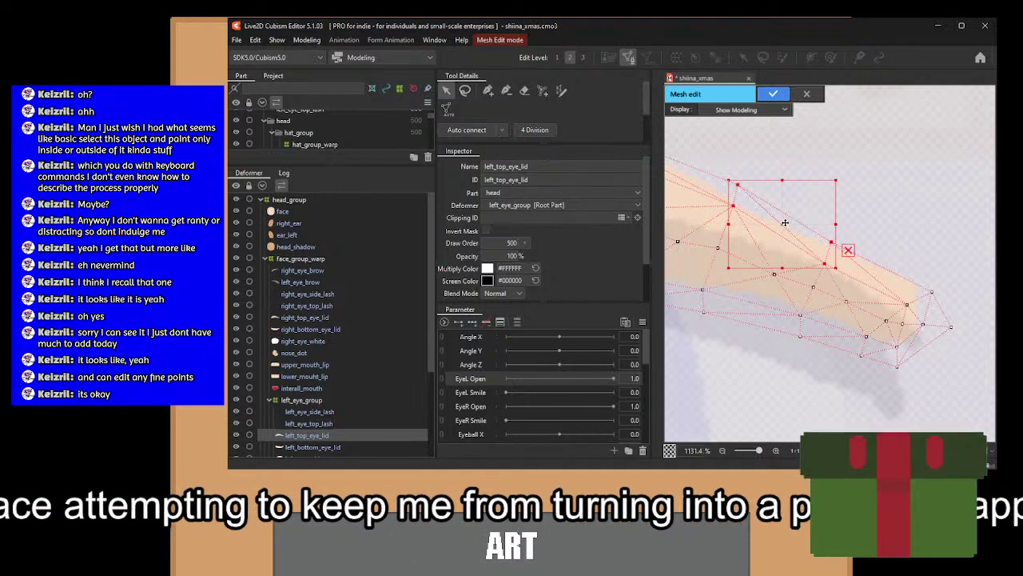
drag(780, 235, 789, 203)
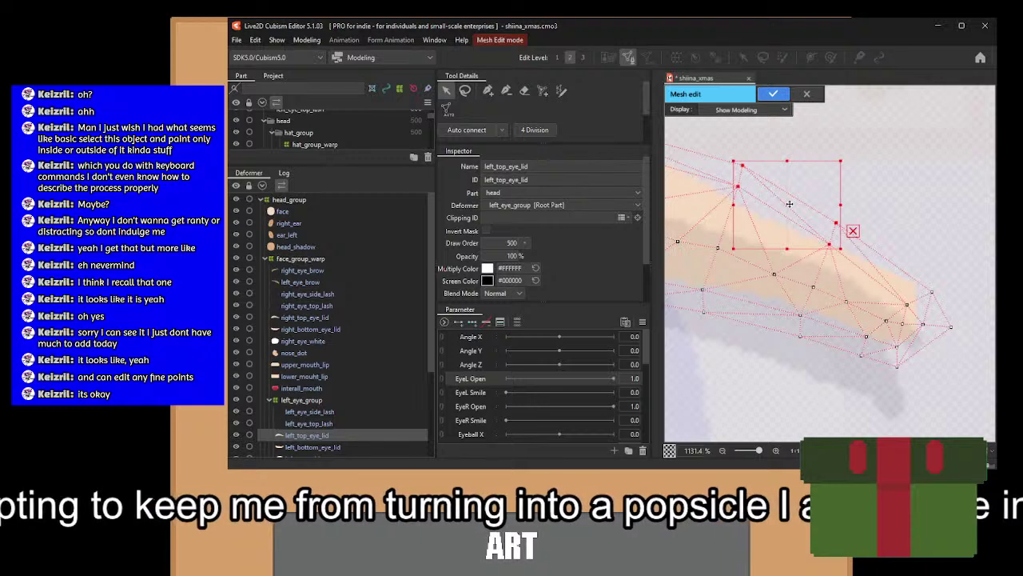
drag(890, 245, 928, 283)
click(887, 248)
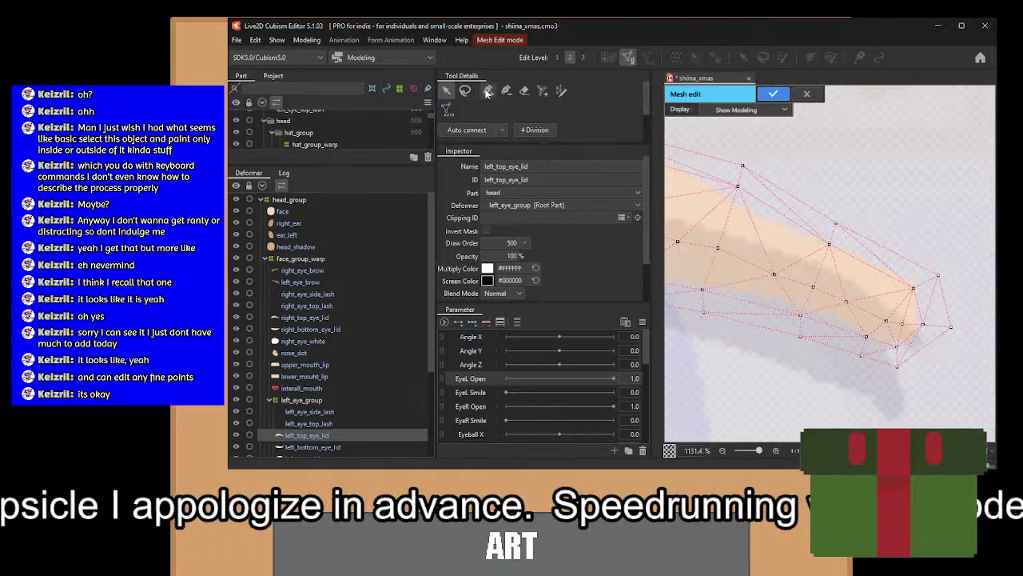
Add a row of three mesh vertices running outward across left_top_eye_lid's upper edge, midway between the last two edge vertices before the inner corner.
click(487, 91)
scroll(885, 294, up, 3)
drag(895, 299, 828, 257)
click(829, 254)
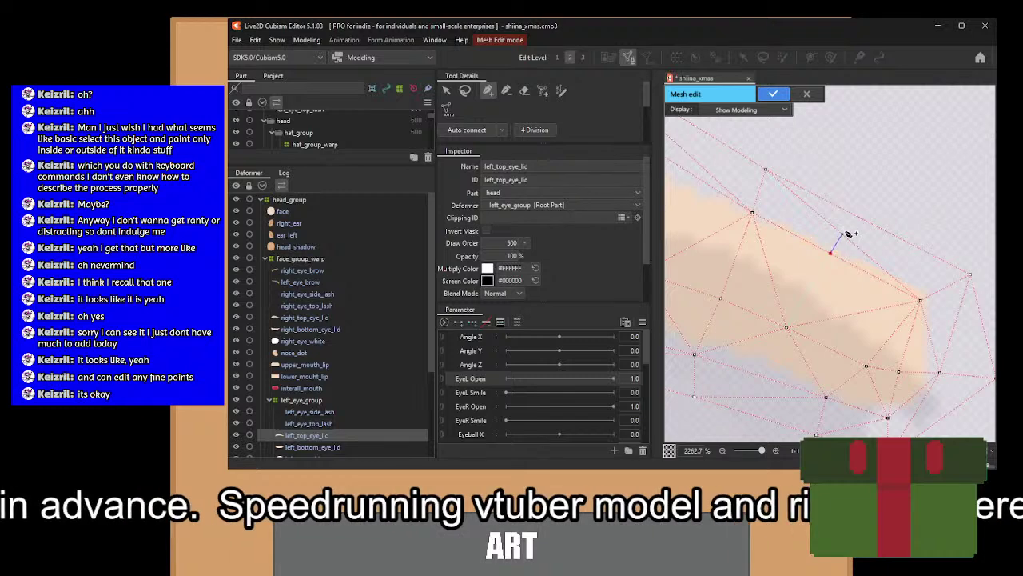
click(841, 232)
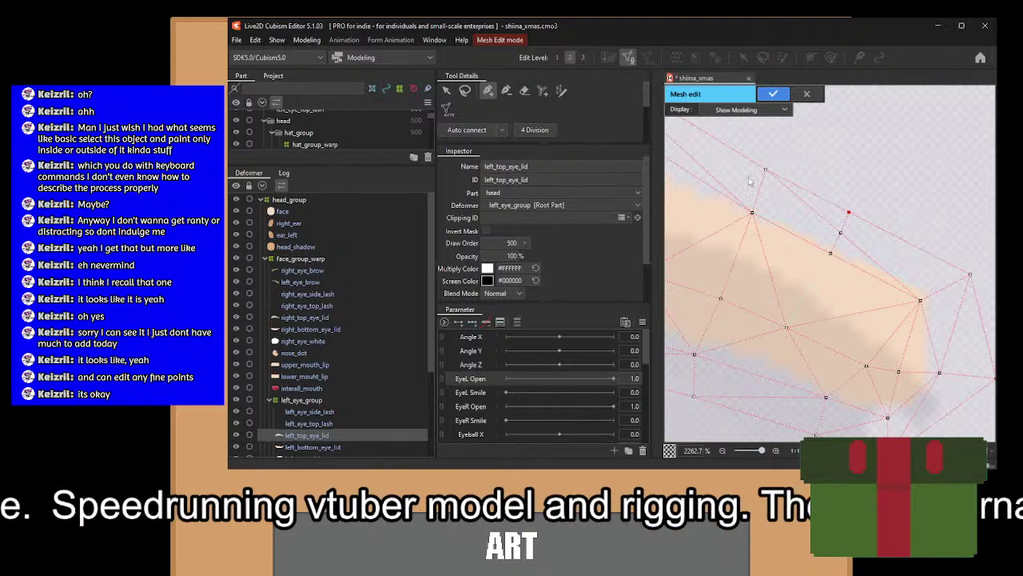
Add a matching row of three vertices across the next gap of the upper edge, and connect both rows to the interior vertices below.
drag(750, 181, 928, 263)
click(849, 244)
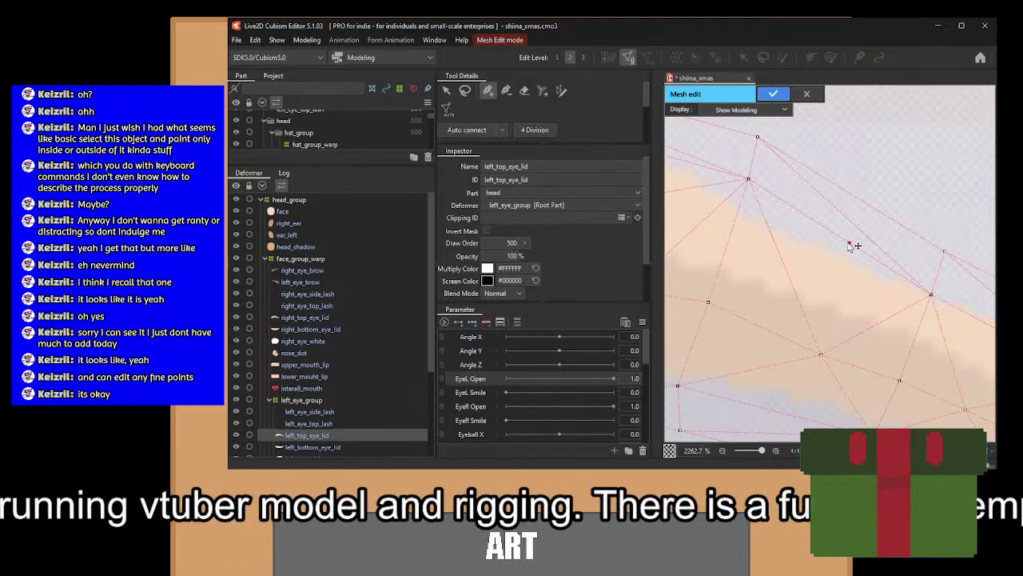
click(854, 225)
click(864, 203)
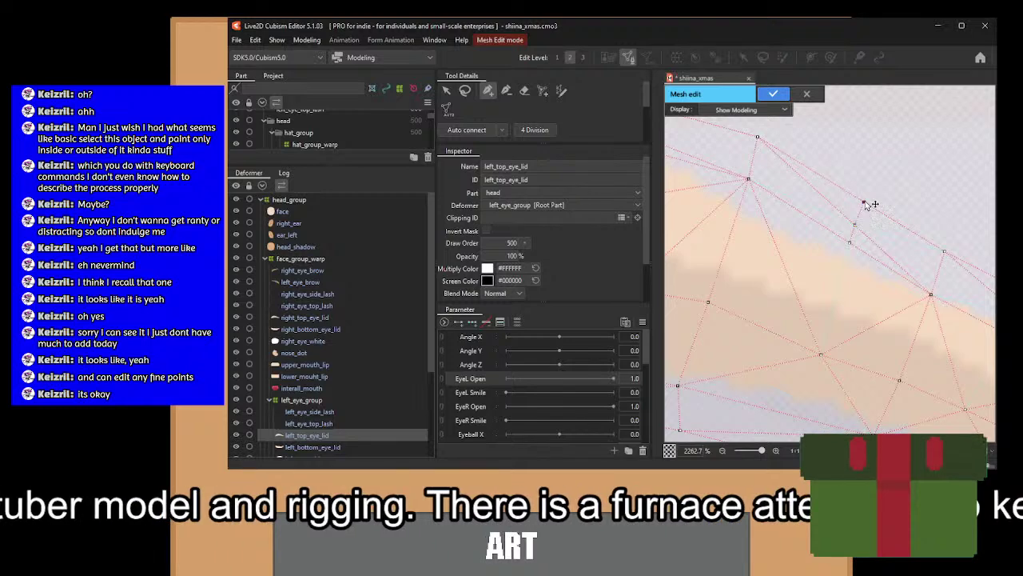
click(821, 354)
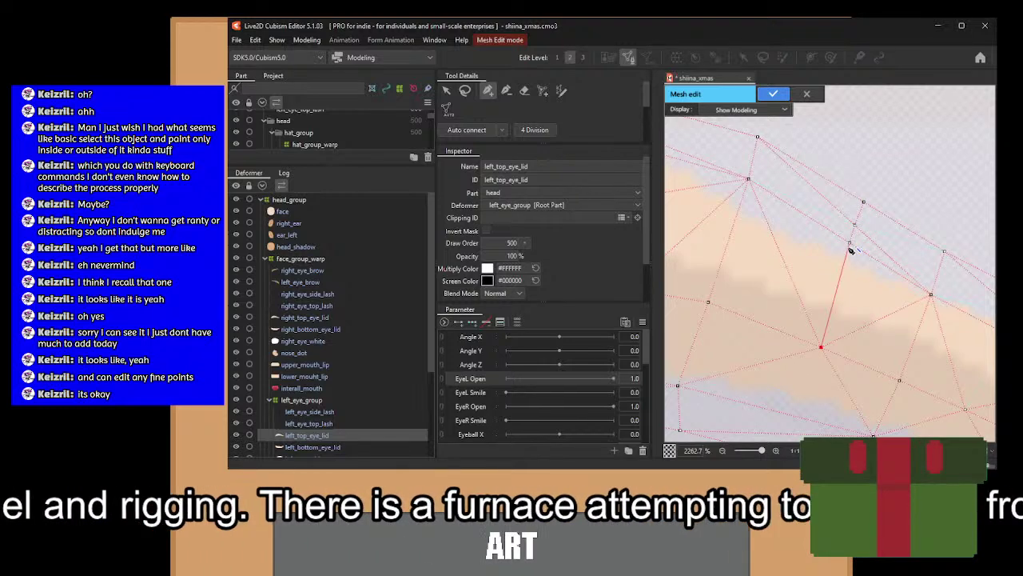
drag(956, 300, 702, 231)
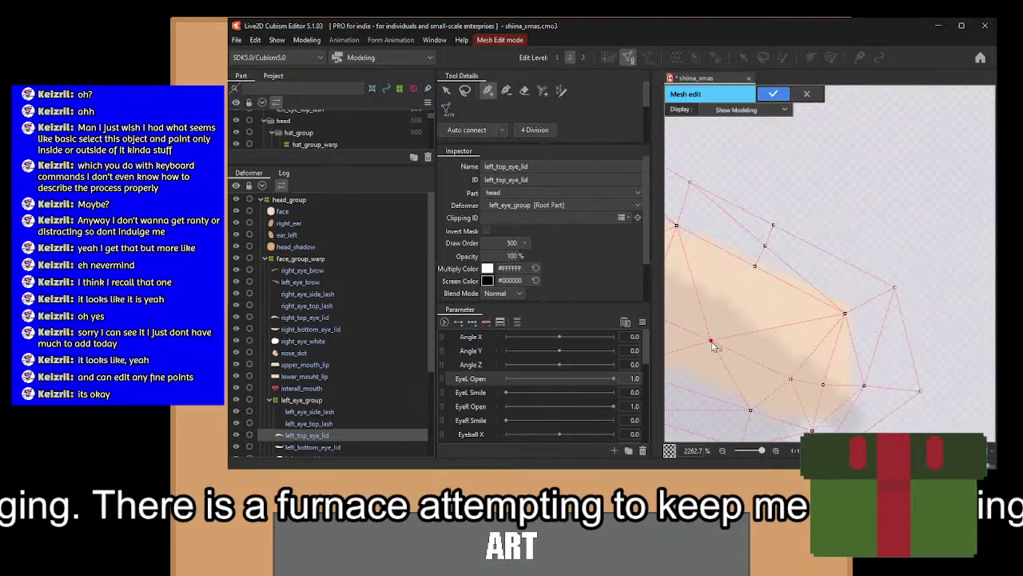
scroll(826, 318, up, 1)
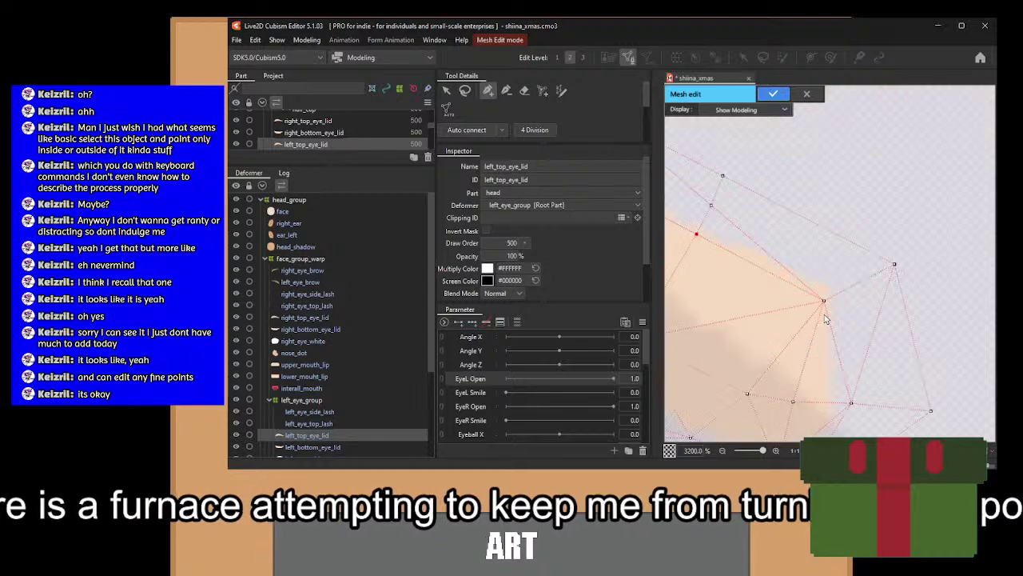
Delete the upper vertex at the lid's inner corner and add replacement vertices on the artwork's edge and the mesh outline.
drag(825, 318, 861, 288)
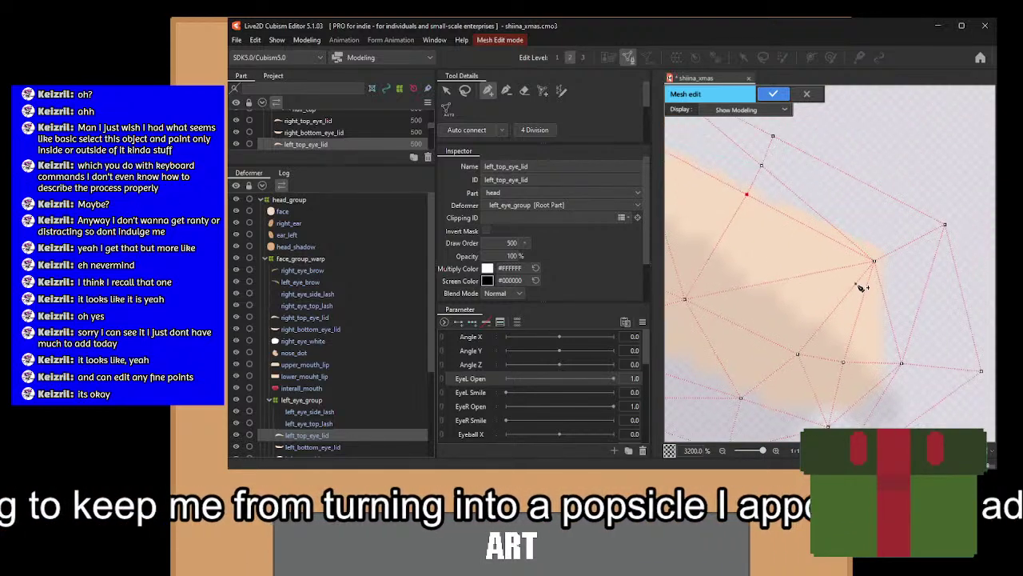
click(506, 91)
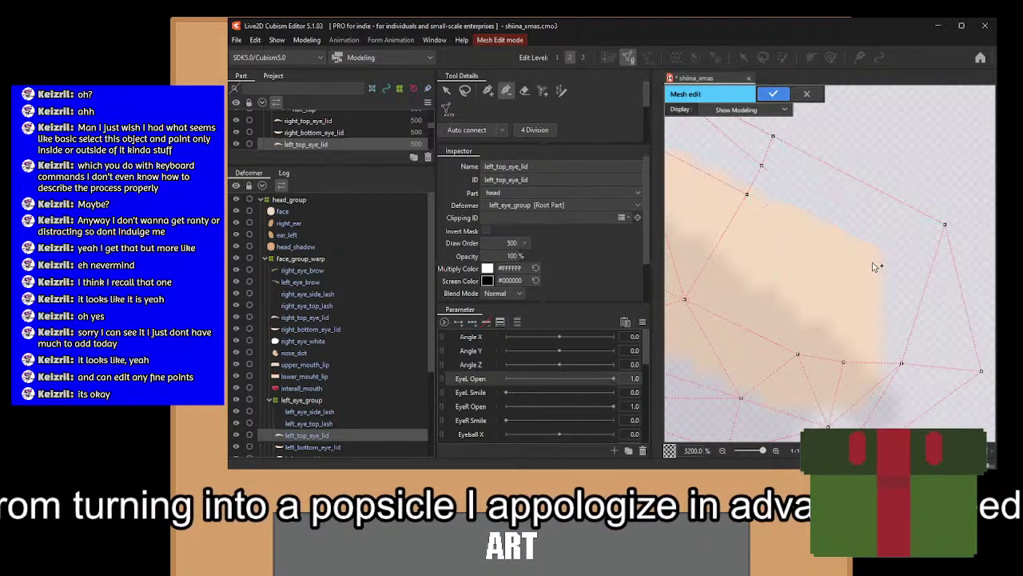
click(488, 91)
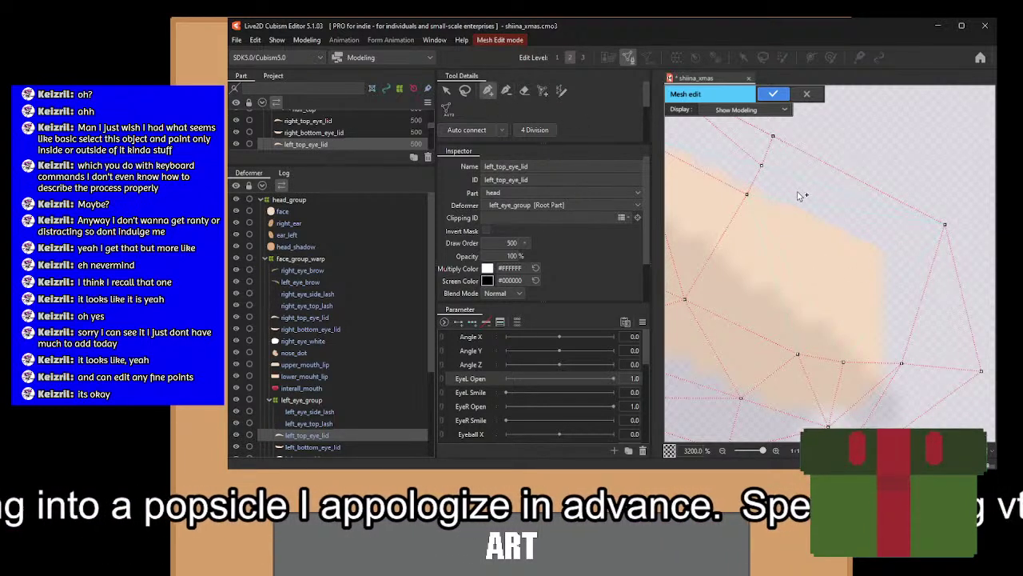
click(823, 240)
drag(781, 219, 822, 235)
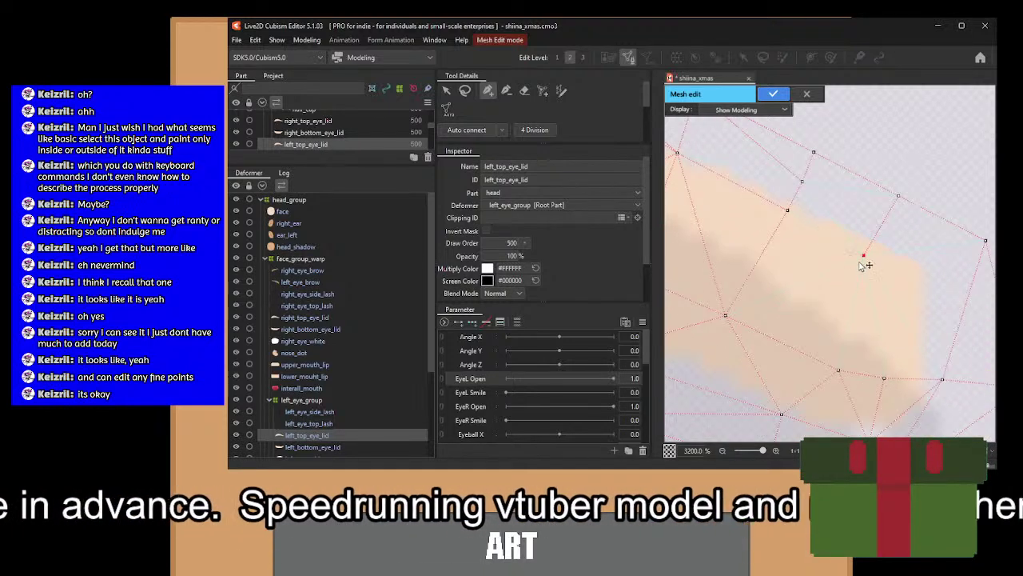
Connect the new inner-corner edge vertices to the neighbouring three-vertex row and to the adjoining upper-edge vertex.
drag(840, 291, 868, 278)
scroll(868, 278, down, 3)
scroll(869, 277, up, 3)
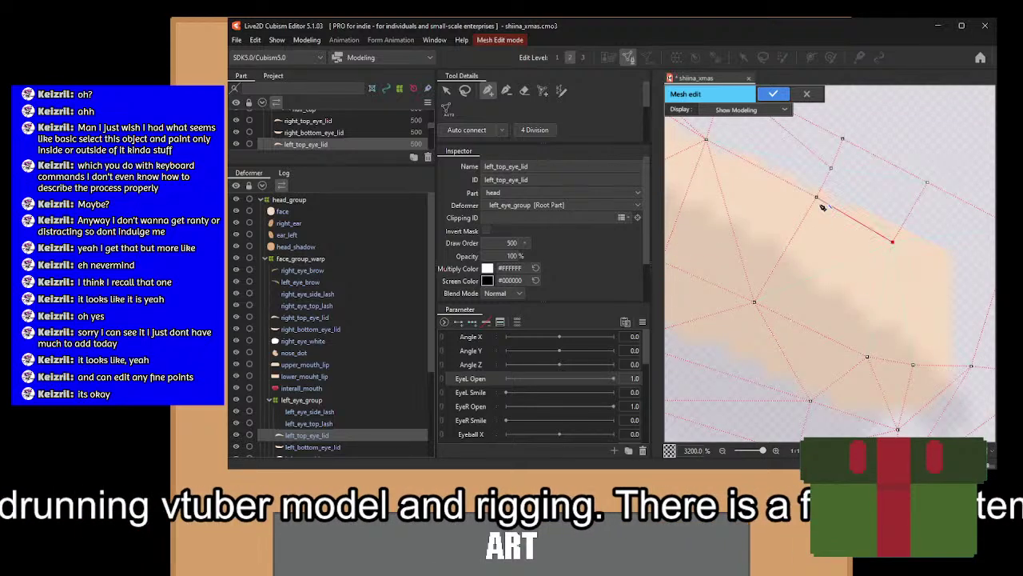
click(816, 197)
click(831, 169)
click(892, 242)
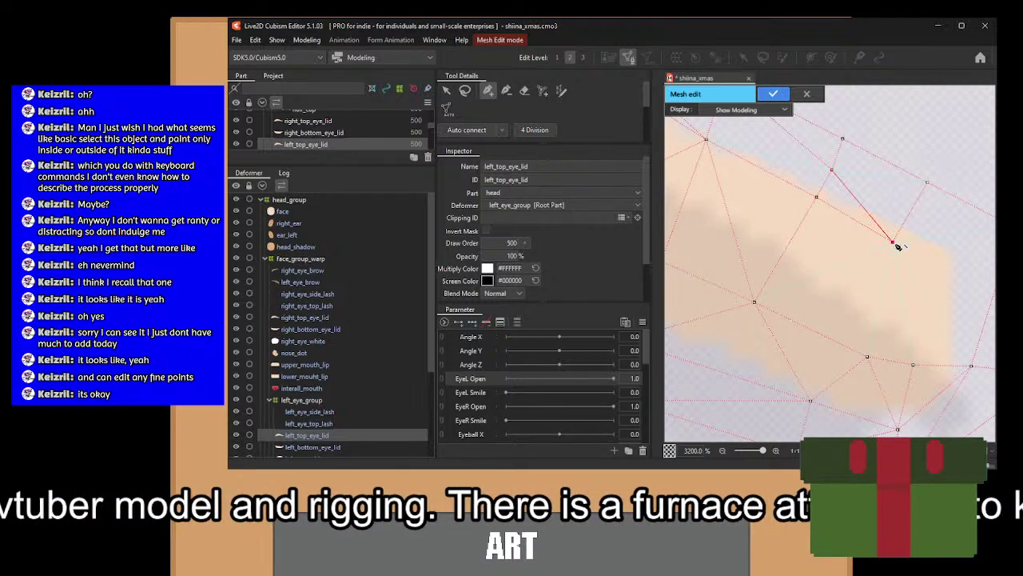
click(831, 169)
click(927, 182)
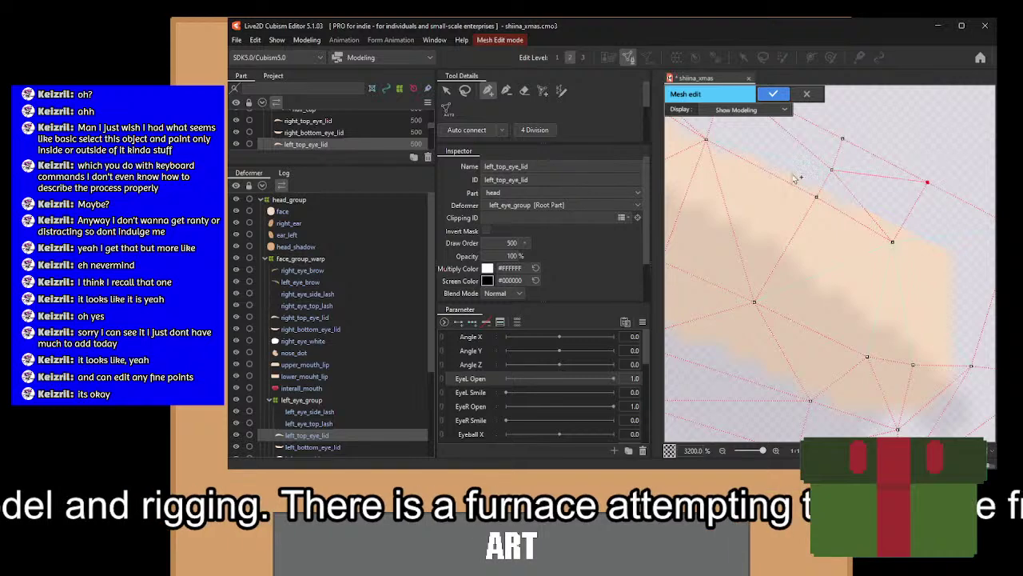
click(706, 139)
click(831, 169)
Add two vertices down the rounded inner tip of the lid and connect them to the surrounding outline and upper-edge vertices.
drag(885, 209, 783, 183)
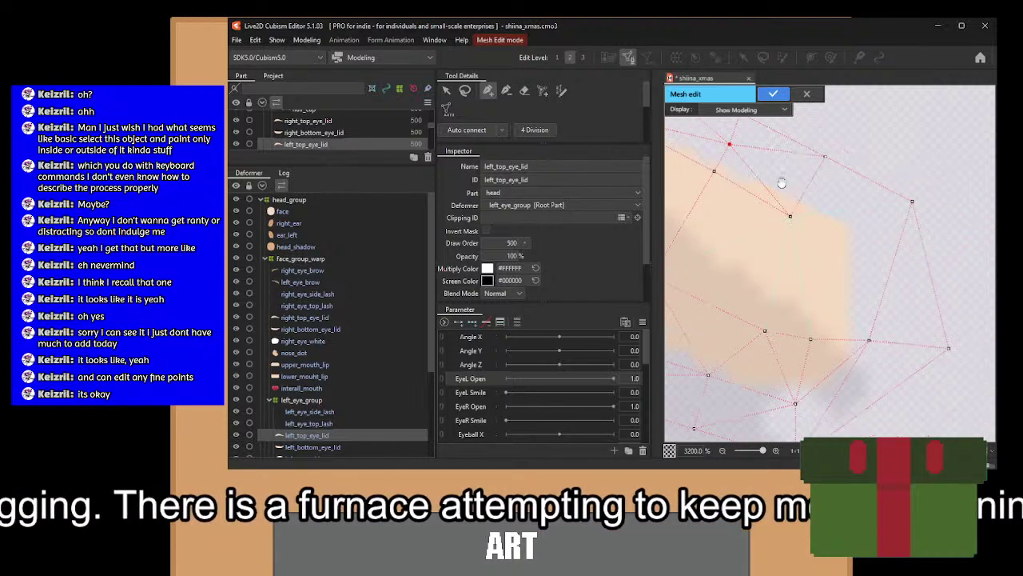
drag(782, 231, 806, 230)
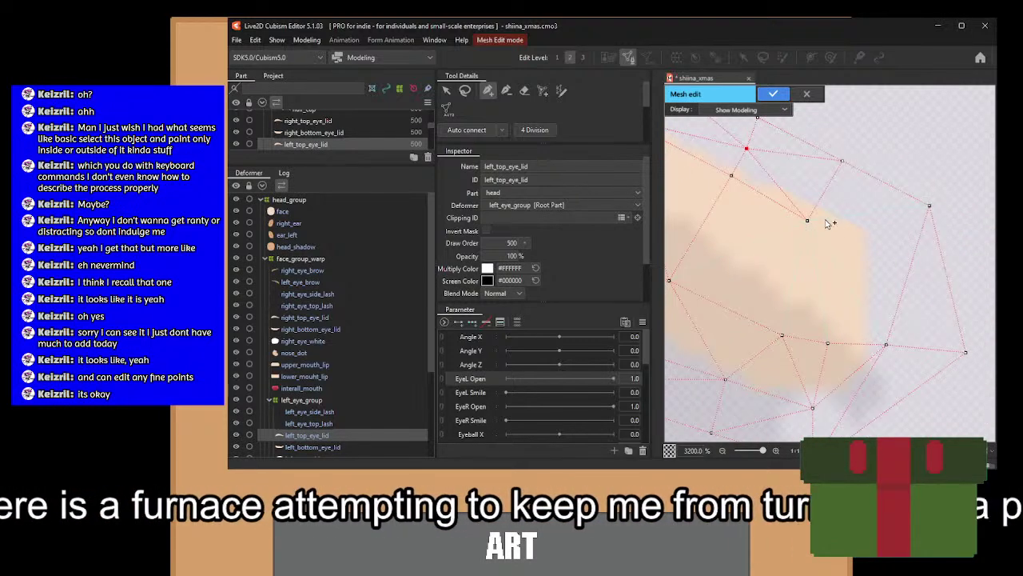
click(851, 251)
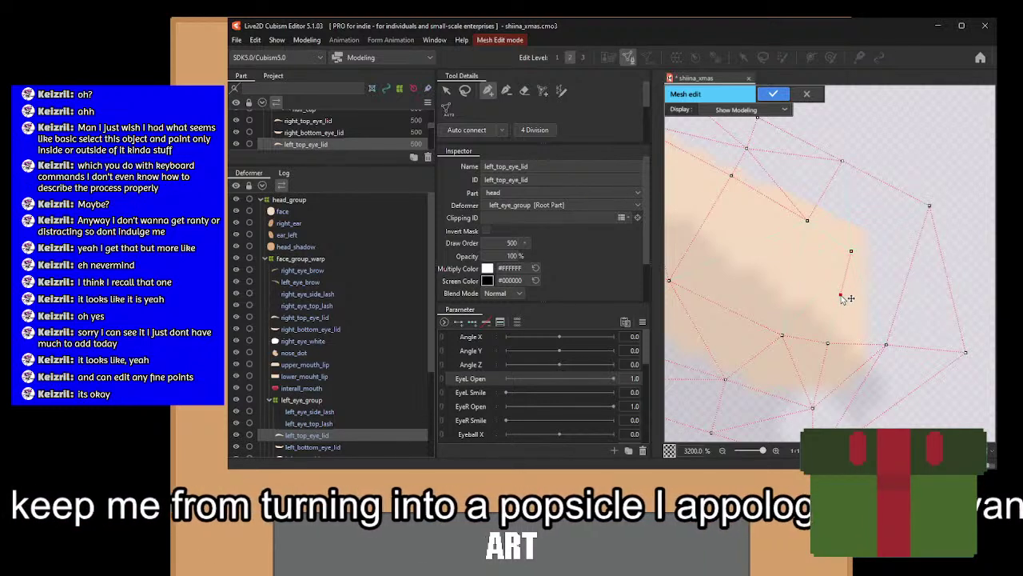
click(829, 344)
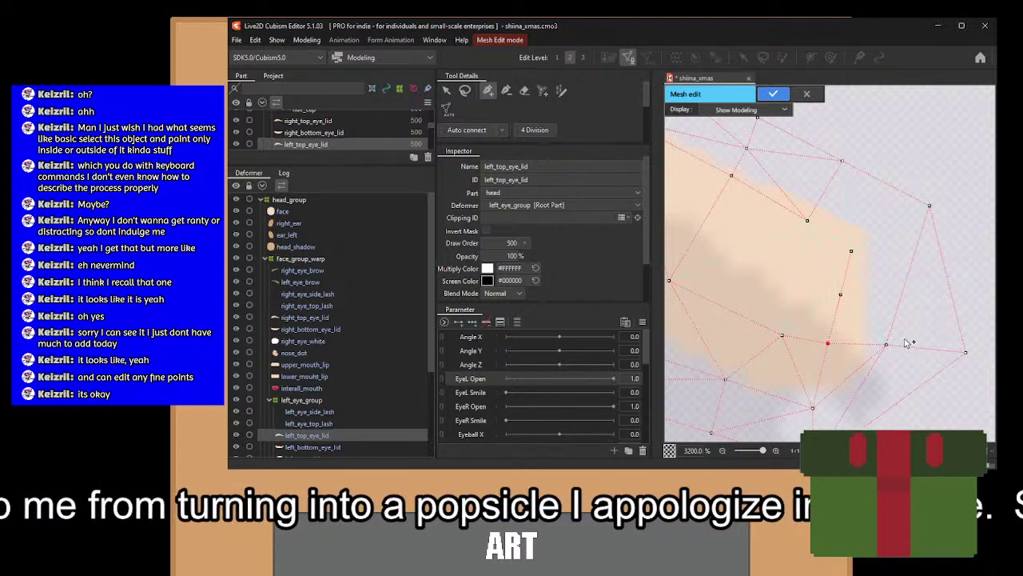
click(840, 295)
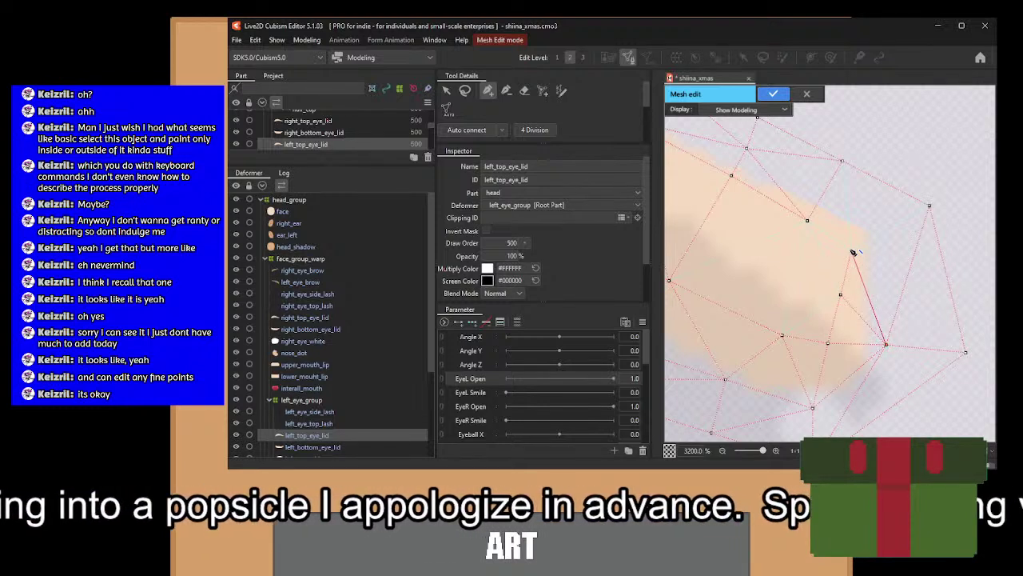
click(930, 207)
click(853, 252)
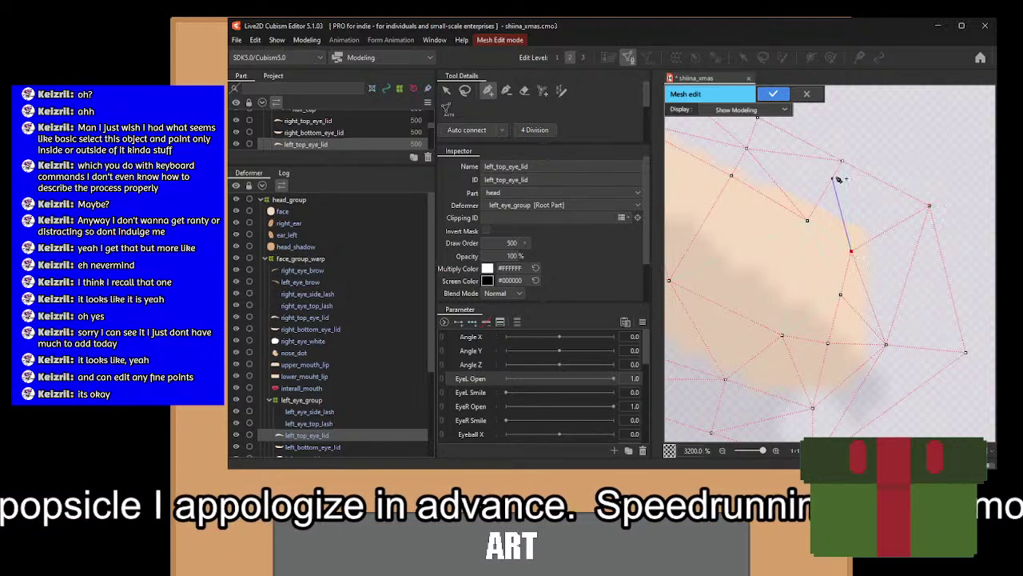
click(851, 252)
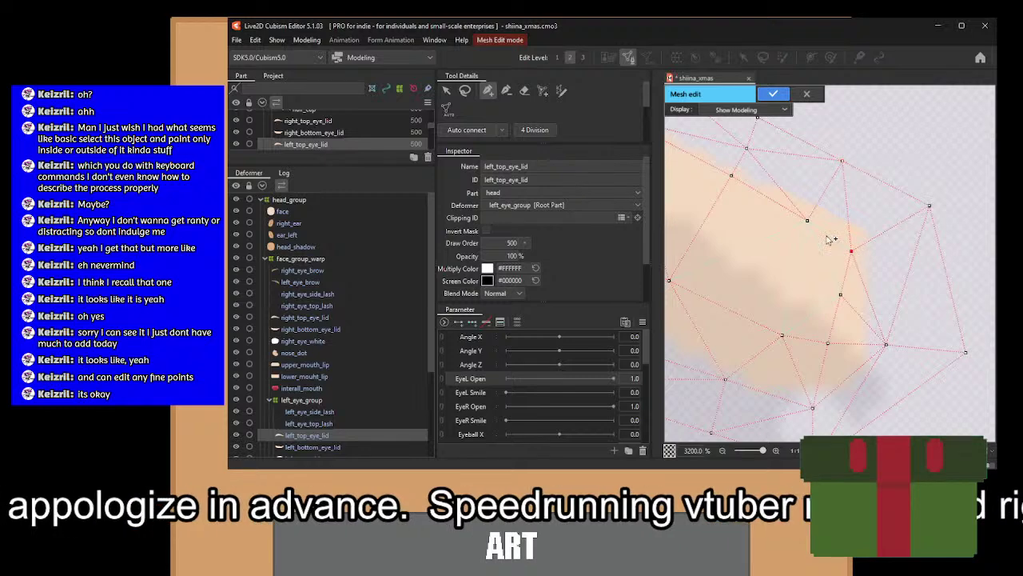
click(809, 221)
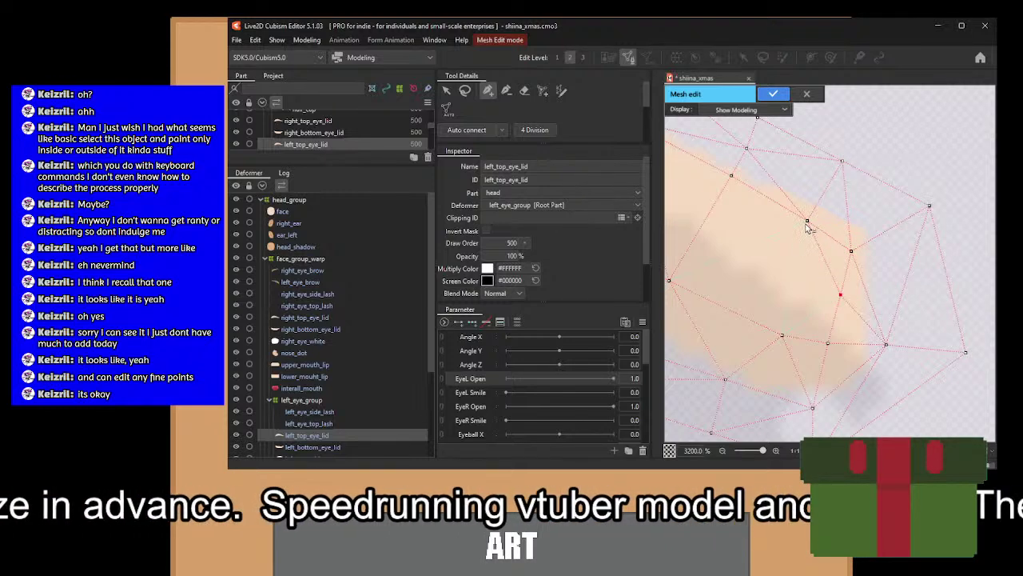
click(808, 221)
Add a vertex inside the lid near the inner corner and connect it to the surrounding mesh vertices.
drag(797, 242, 891, 249)
click(854, 274)
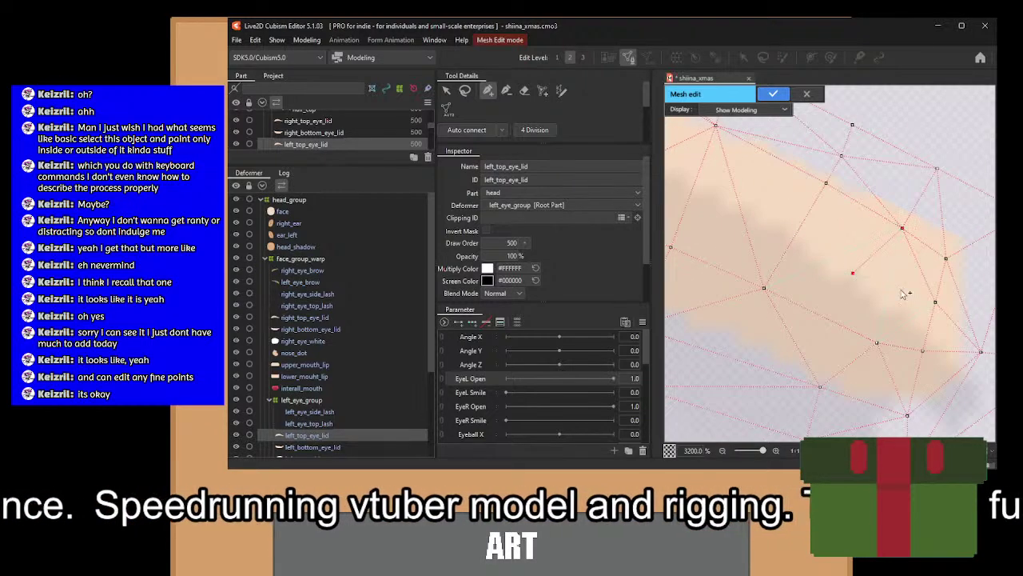
click(936, 303)
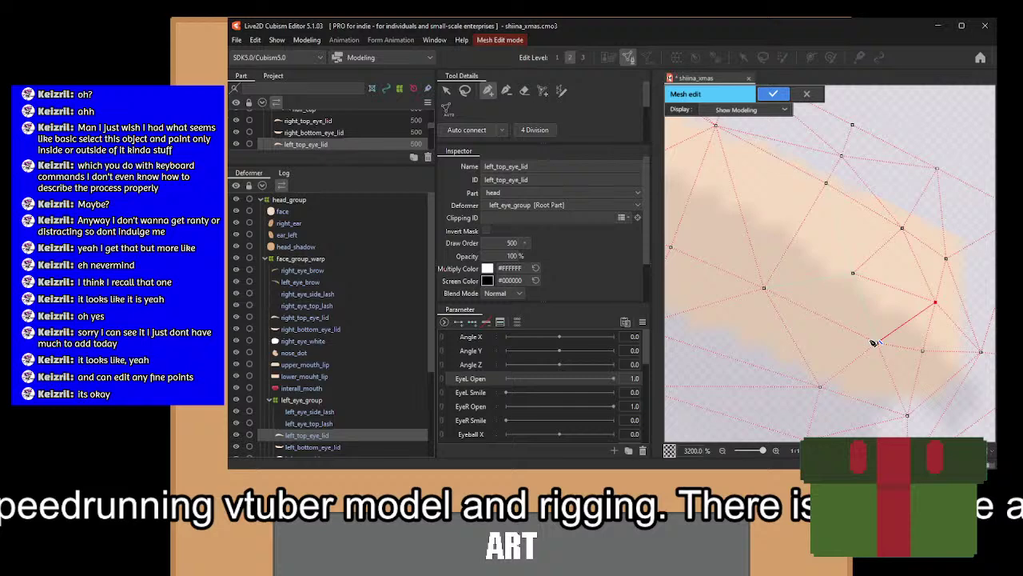
click(852, 274)
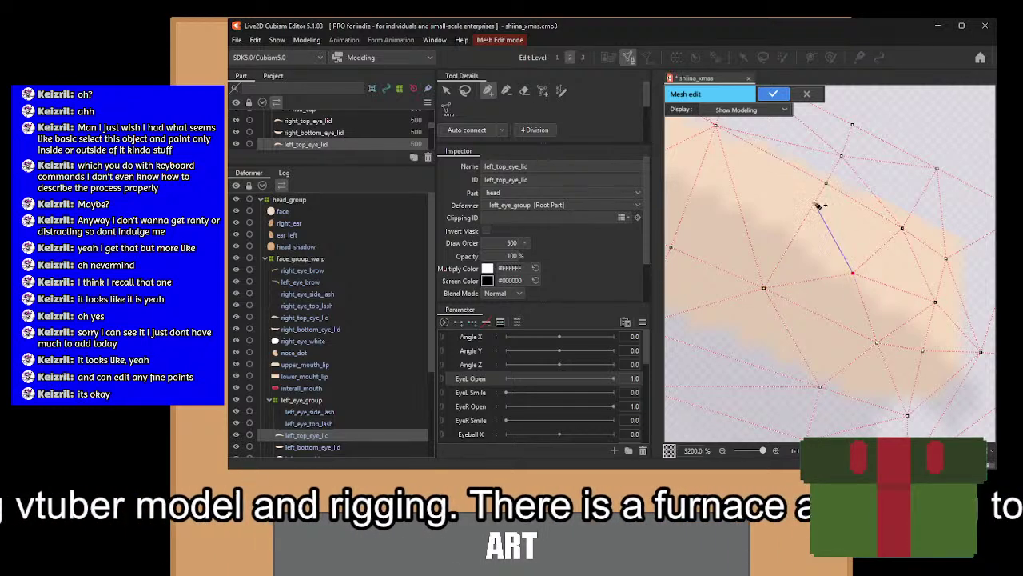
Add a row of three vertices across the upper edge near the lid's outer corner, connect them, and apply the mesh edit.
scroll(836, 296, down, 6)
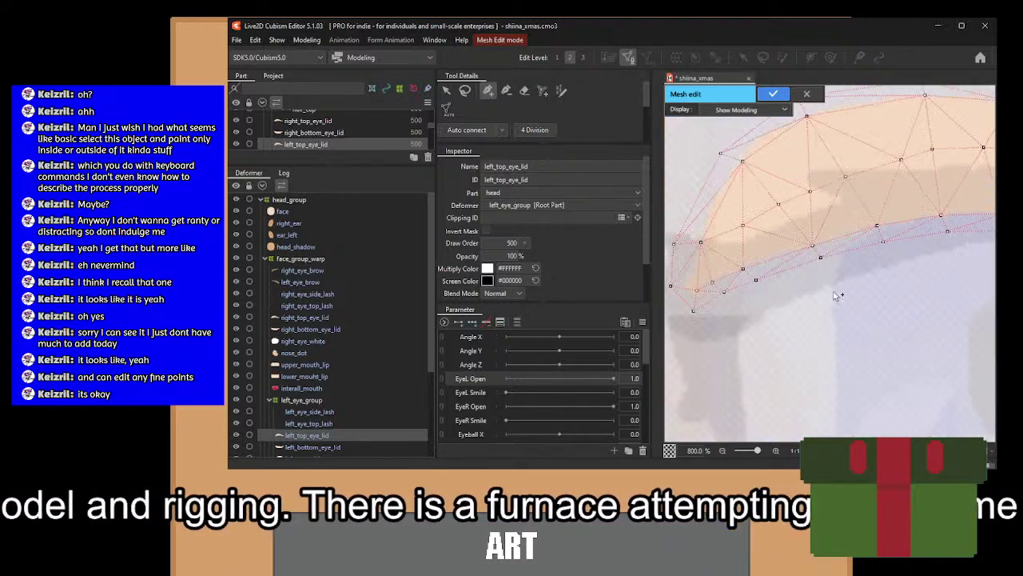
drag(834, 295, 877, 251)
scroll(836, 210, up, 3)
scroll(836, 210, down, 3)
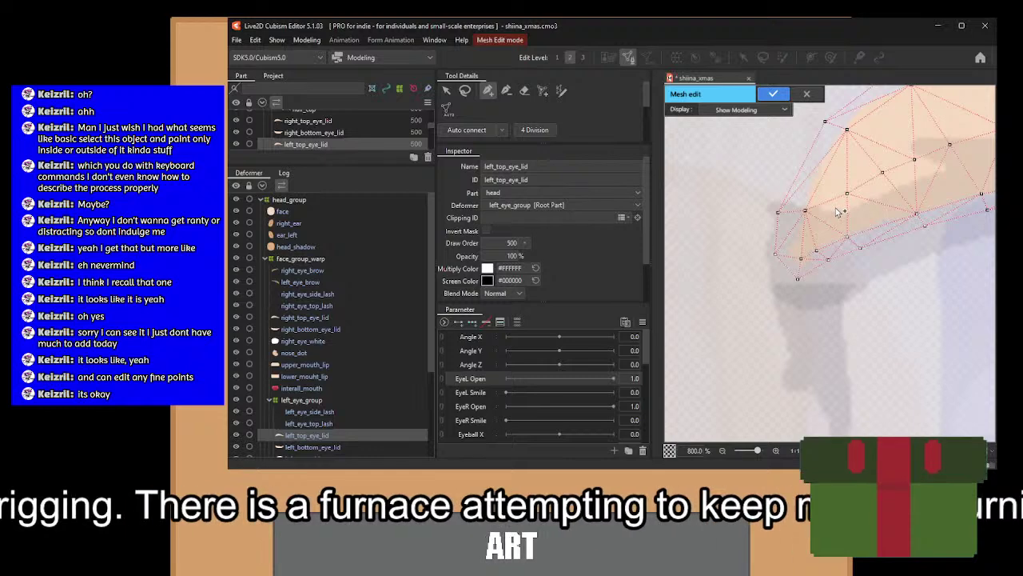
scroll(848, 228, up, 3)
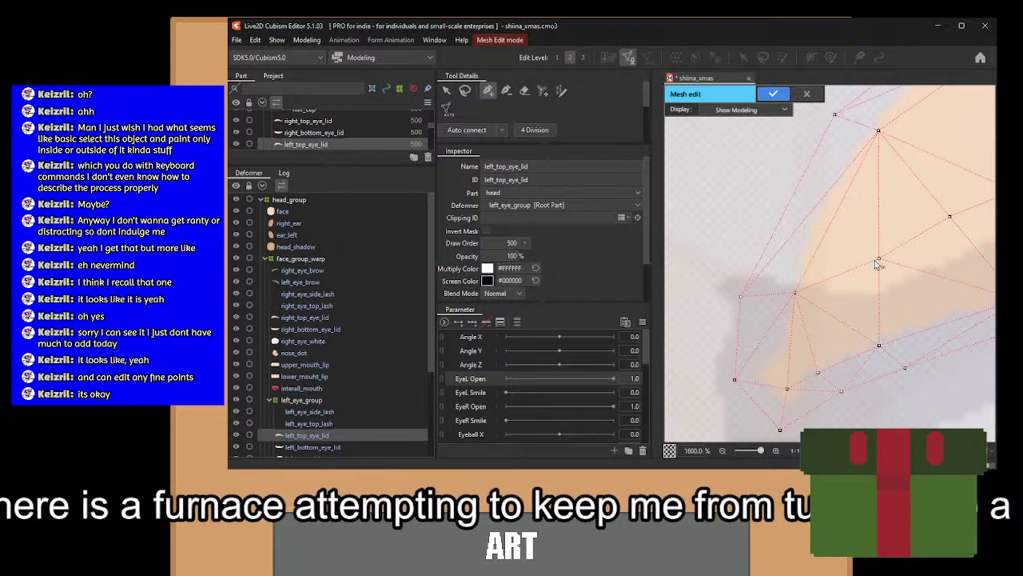
click(826, 229)
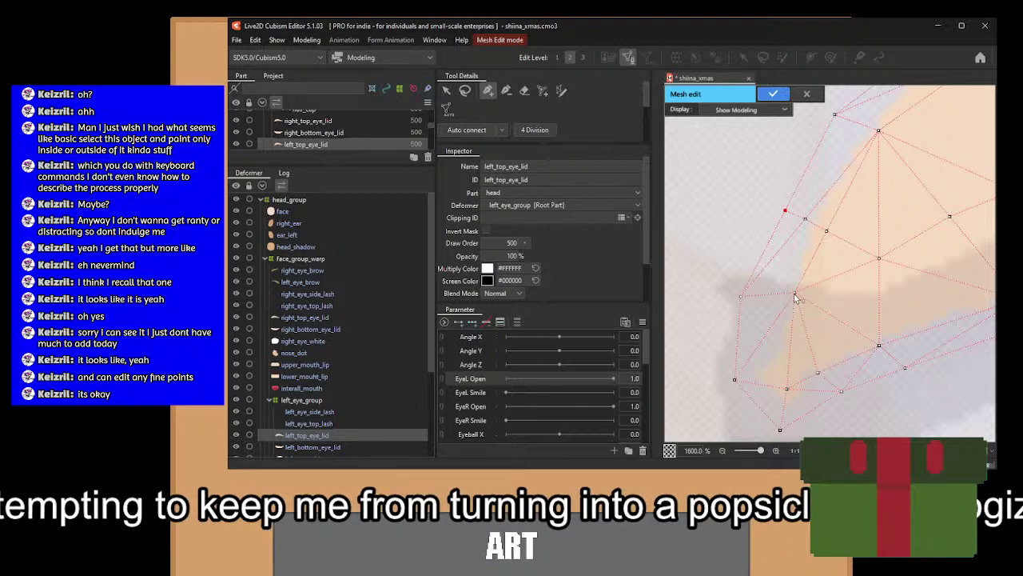
scroll(895, 216, down, 3)
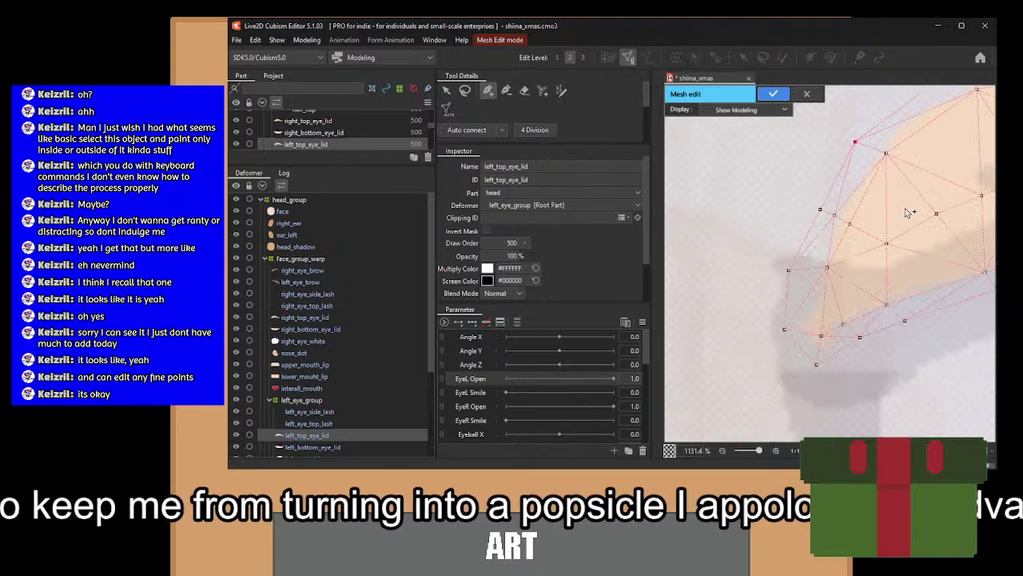
scroll(887, 238, down, 3)
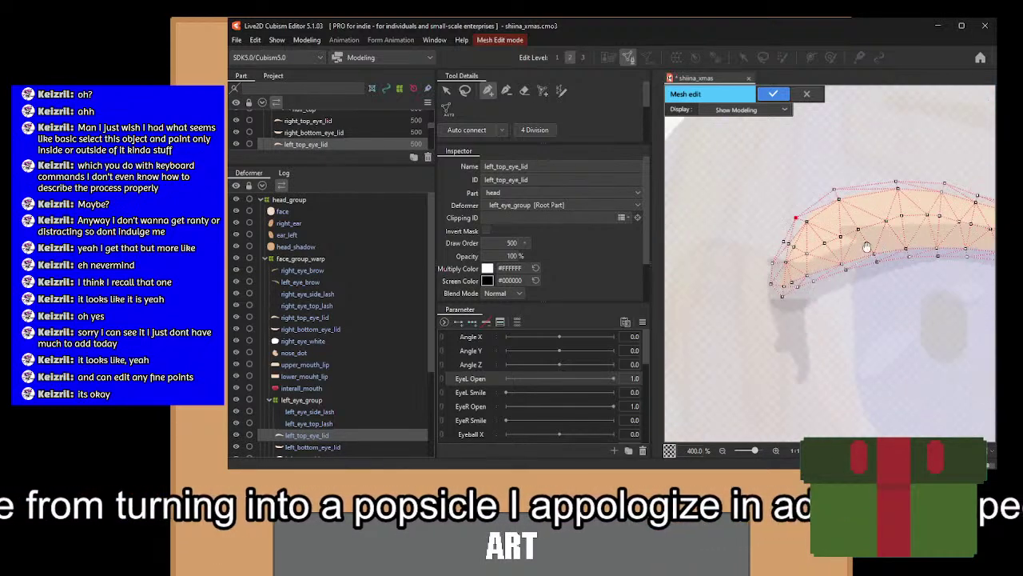
click(774, 94)
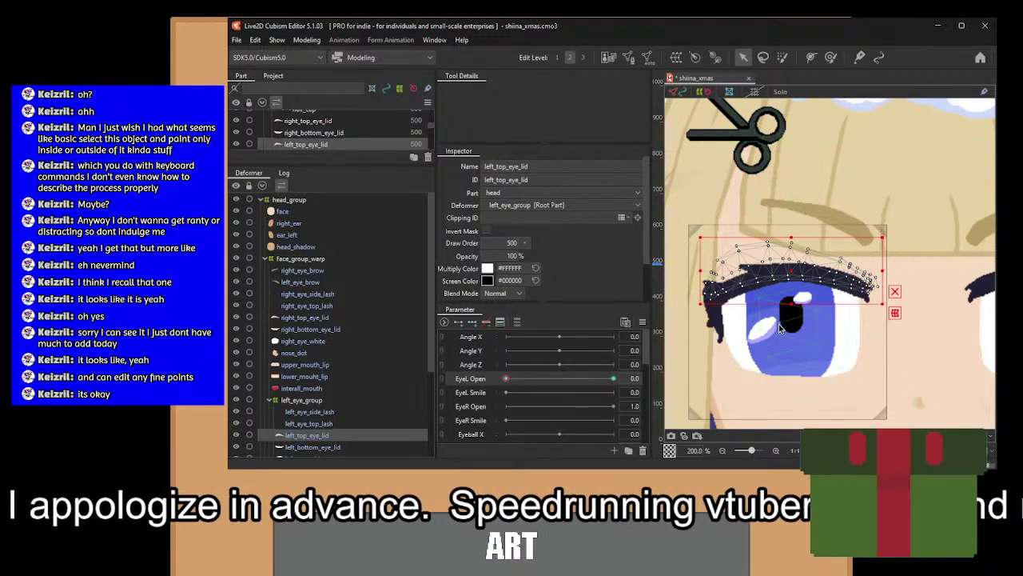
Lower the whole left_top_eye_lid over the iris for the closed pose and tilt its inner-side vertices slightly upward.
scroll(781, 323, up, 2)
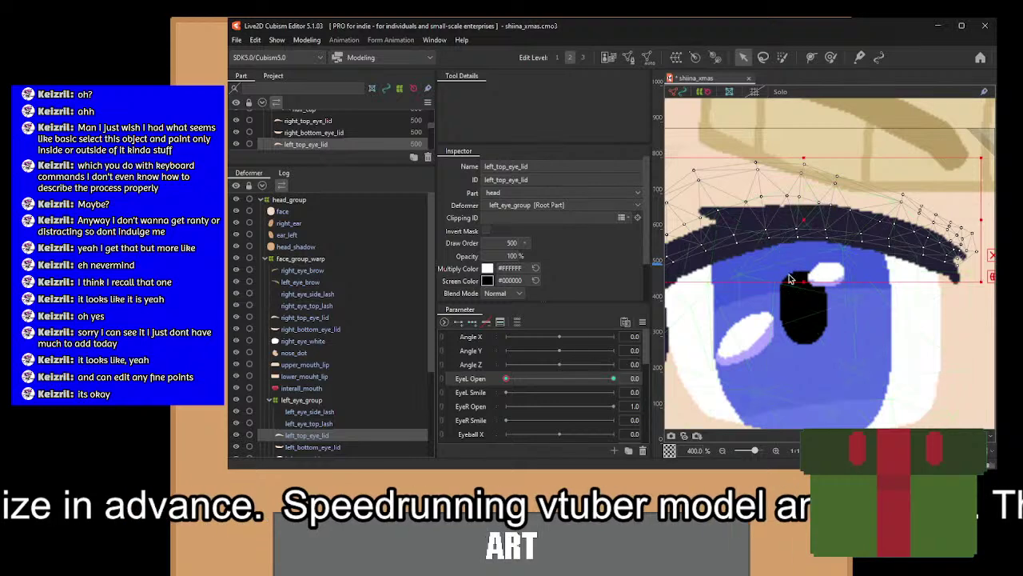
drag(806, 248, 785, 288)
drag(747, 175, 902, 313)
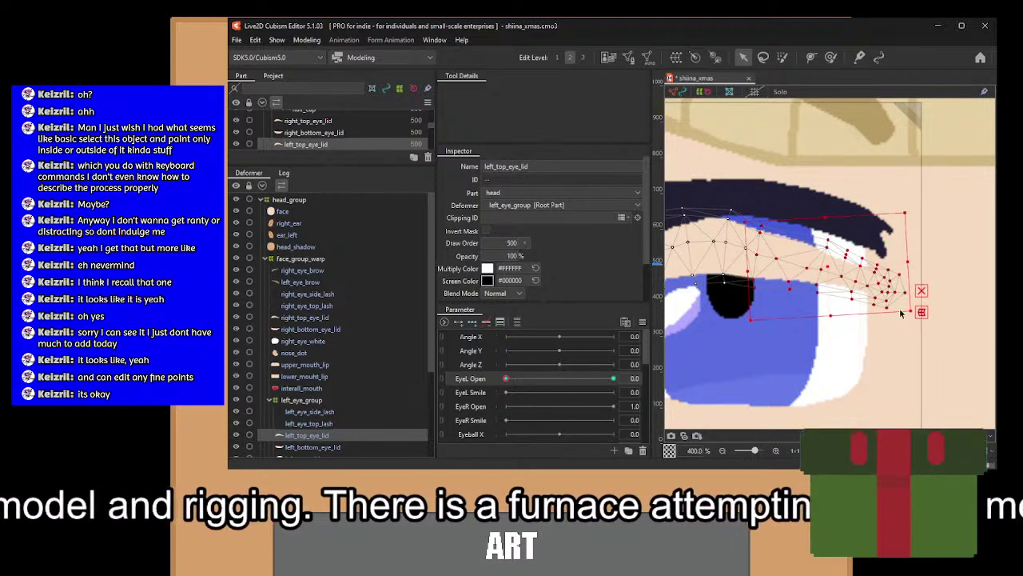
drag(832, 271, 832, 270)
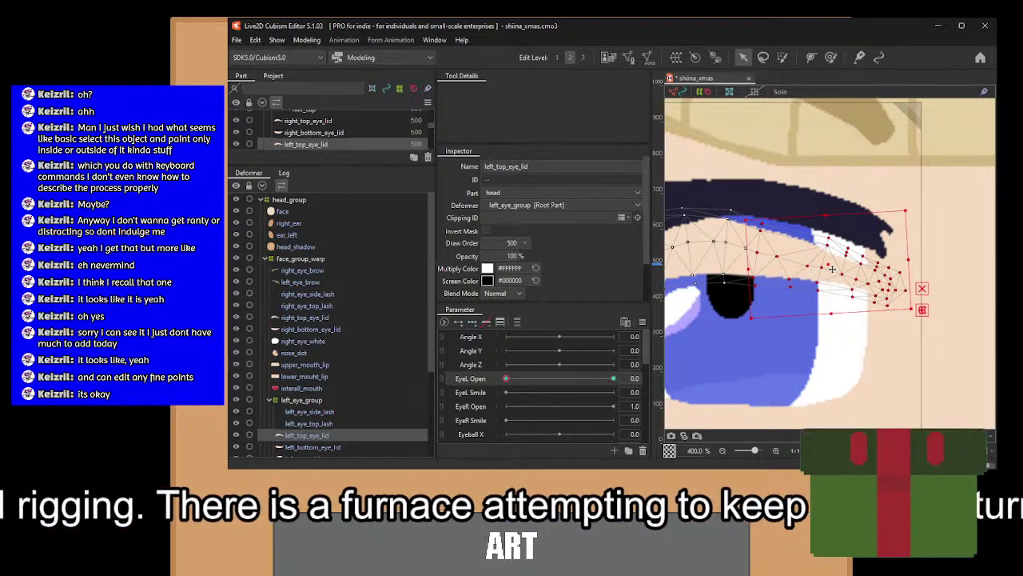
Rotate and raise progressively smaller groups of vertices towards the lid's inner corner to smooth its curve.
drag(785, 189, 977, 362)
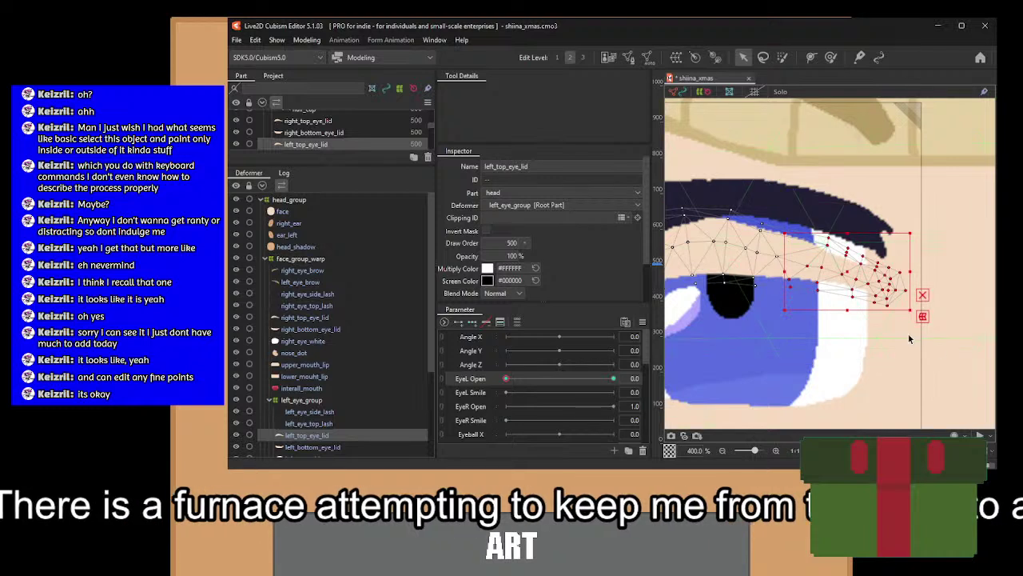
drag(914, 315, 915, 306)
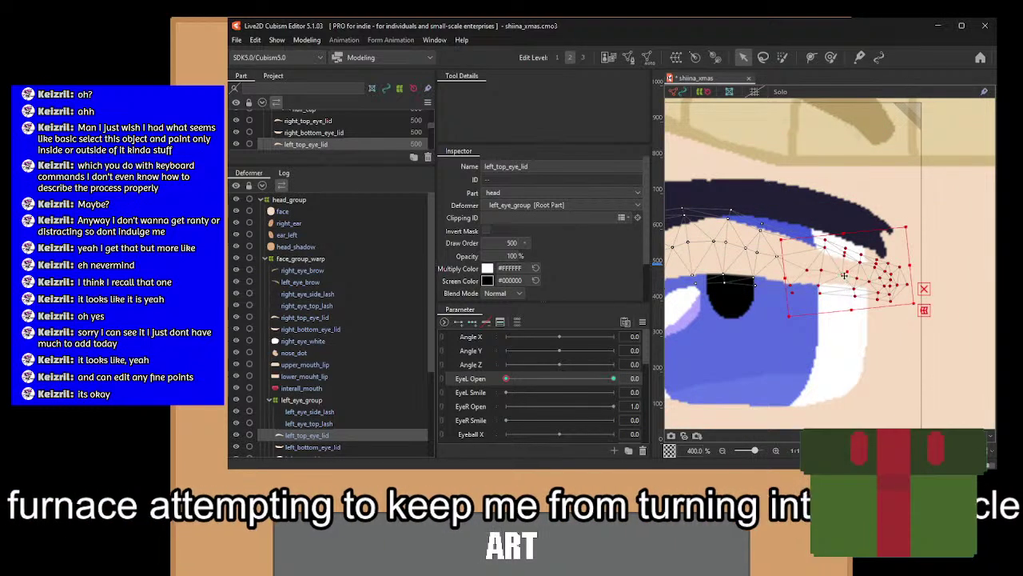
drag(844, 275, 845, 271)
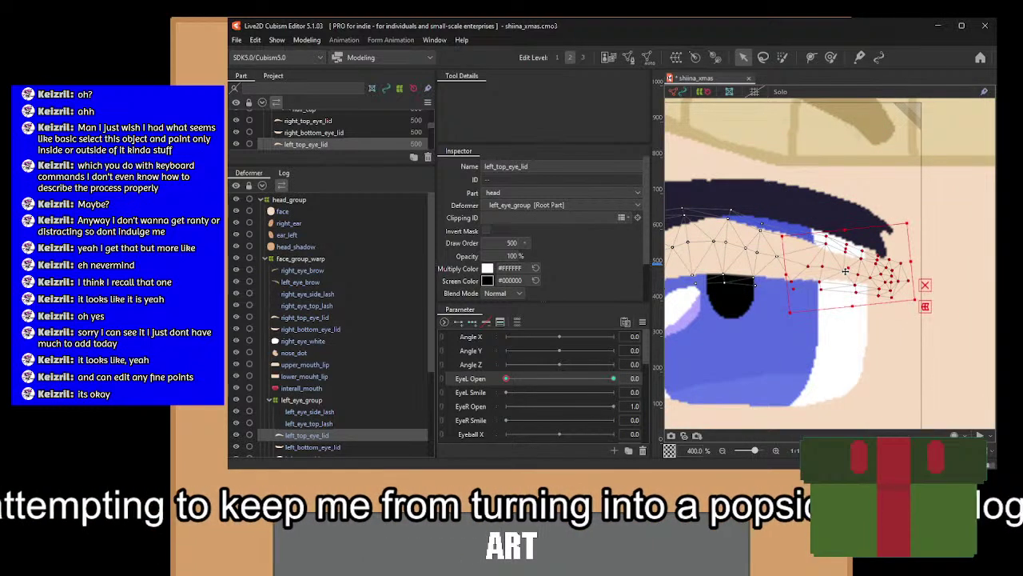
drag(822, 210, 975, 355)
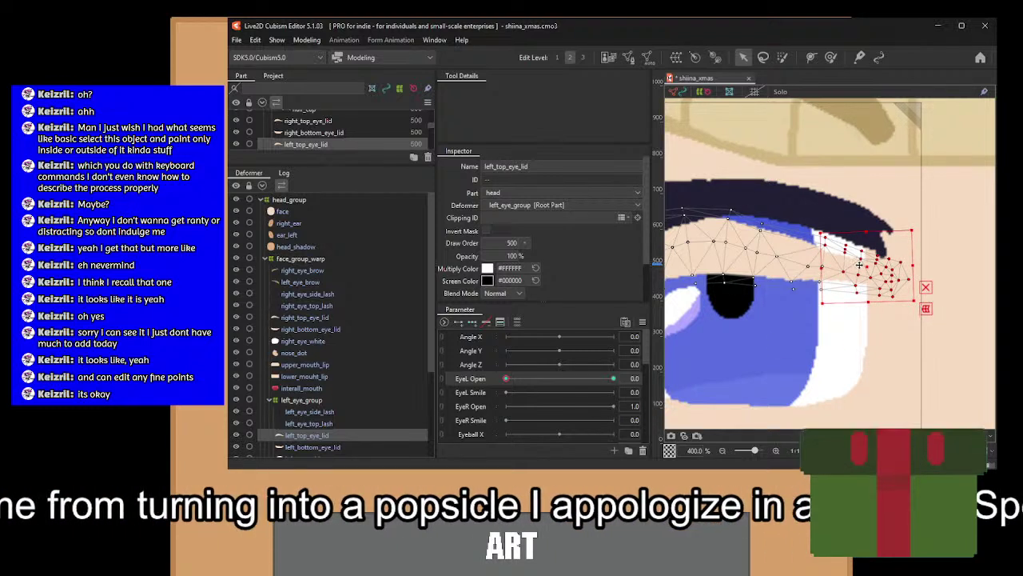
drag(862, 263, 862, 260)
Rotate the vertices at the lid's outer corner slightly and nudge them up and outward behind the side lash.
drag(798, 273, 917, 291)
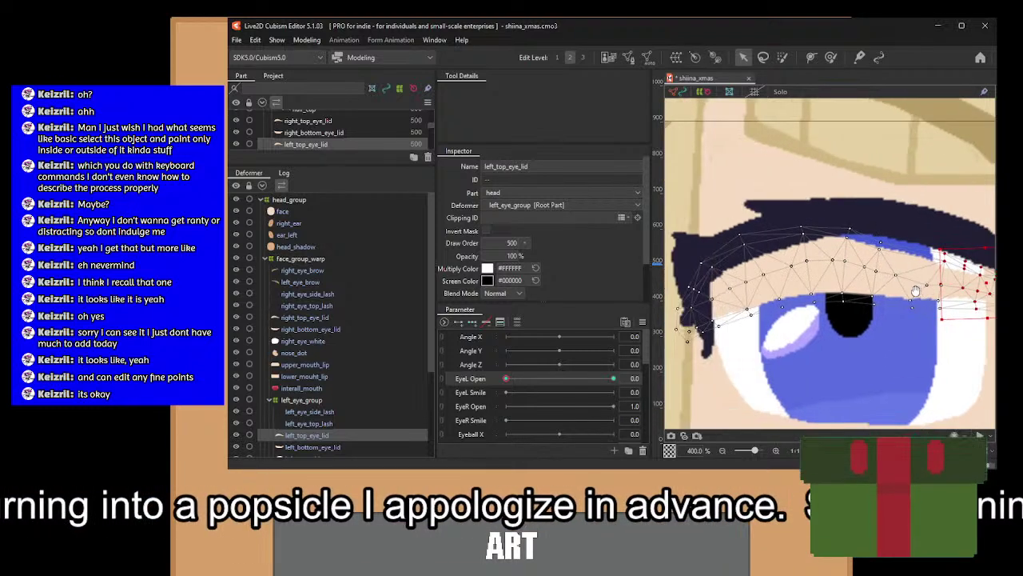
drag(791, 208, 669, 400)
drag(728, 380, 830, 353)
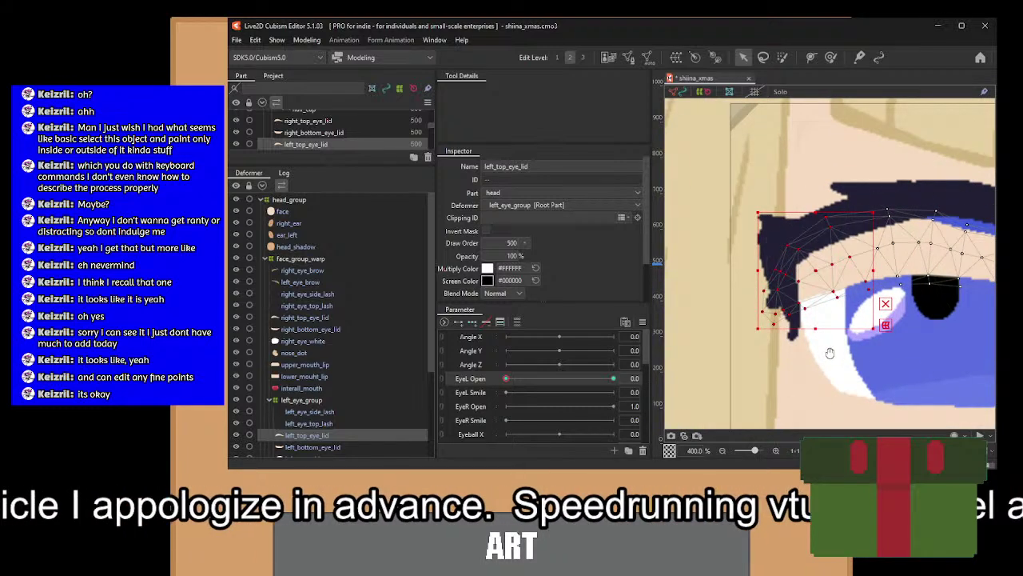
click(751, 333)
drag(723, 170, 906, 324)
key(ctrl+z)
click(941, 249)
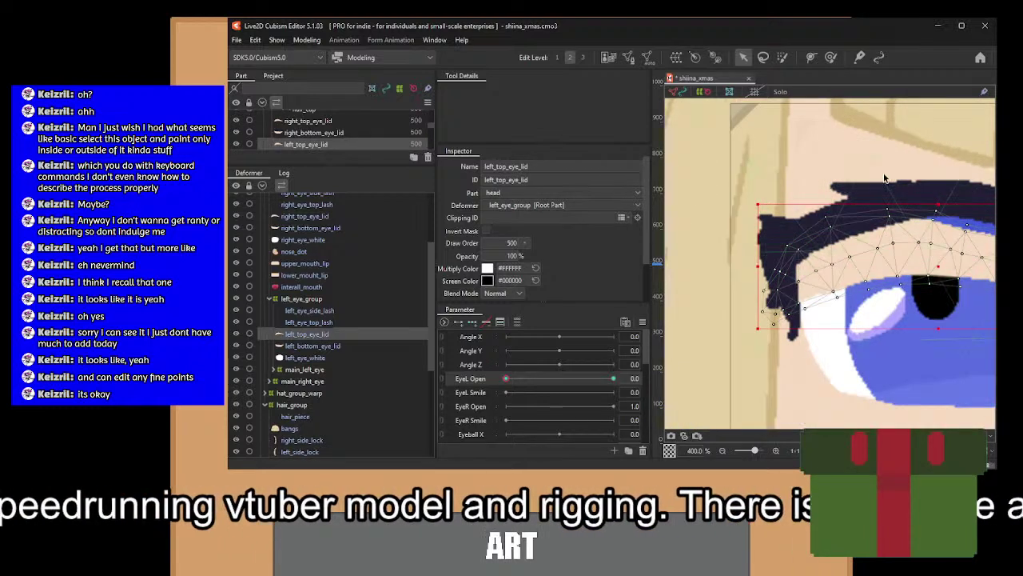
drag(885, 177, 734, 375)
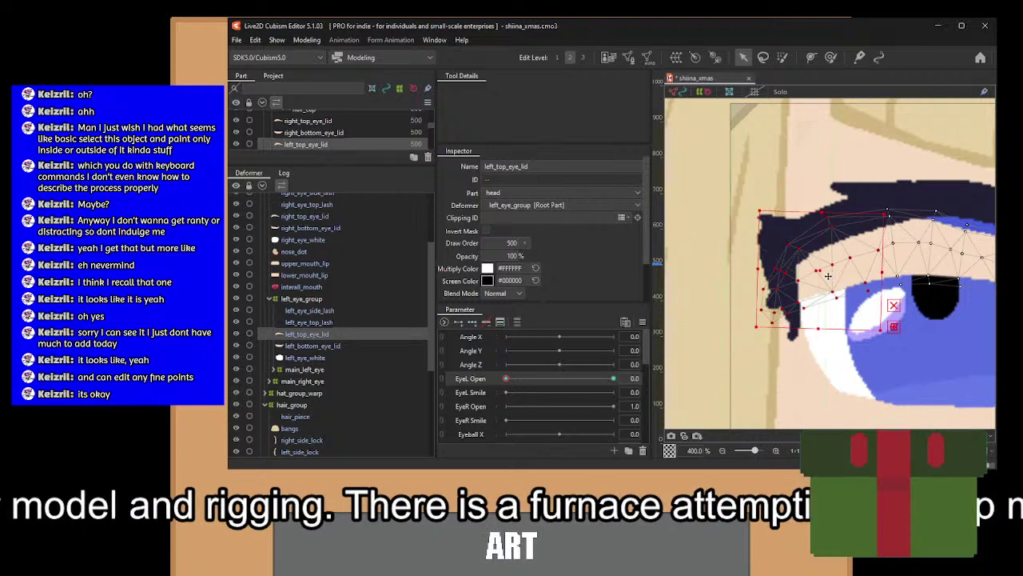
drag(828, 276, 826, 272)
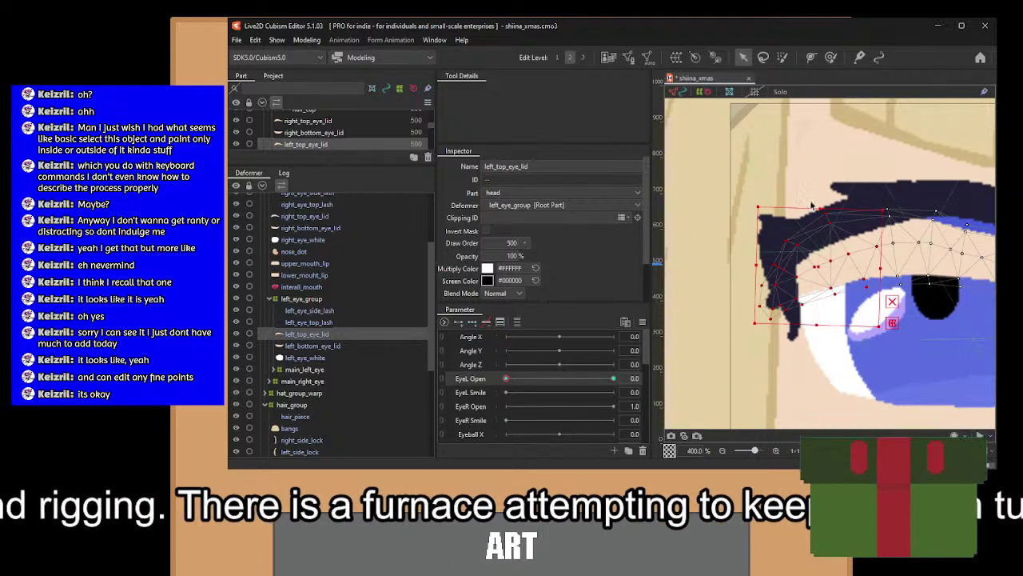
Rotate the inner-corner vertices slightly clockwise, lower them a little, and turn the outermost tip group a bit further.
drag(943, 282, 769, 262)
drag(848, 168, 960, 313)
click(955, 254)
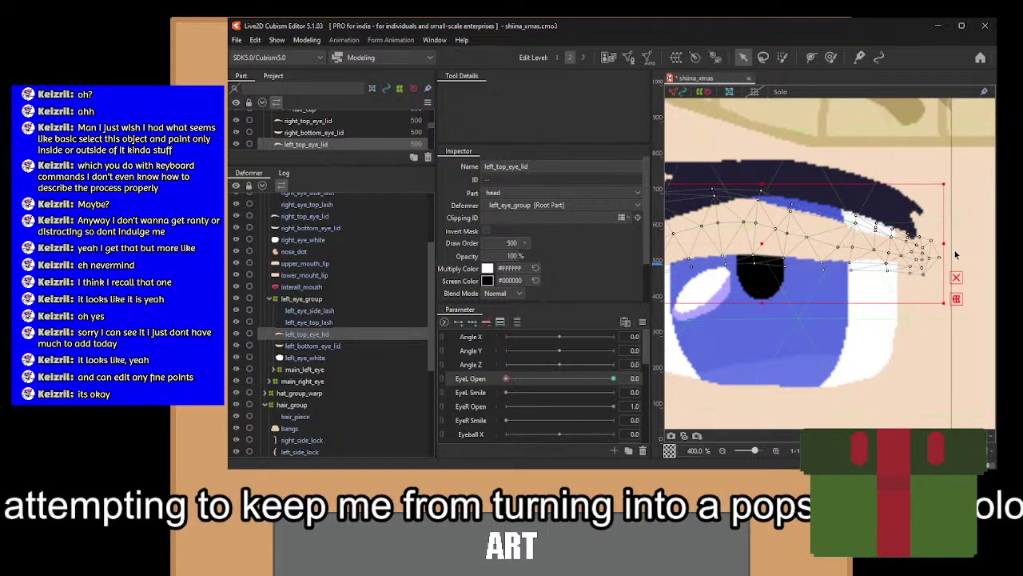
click(956, 254)
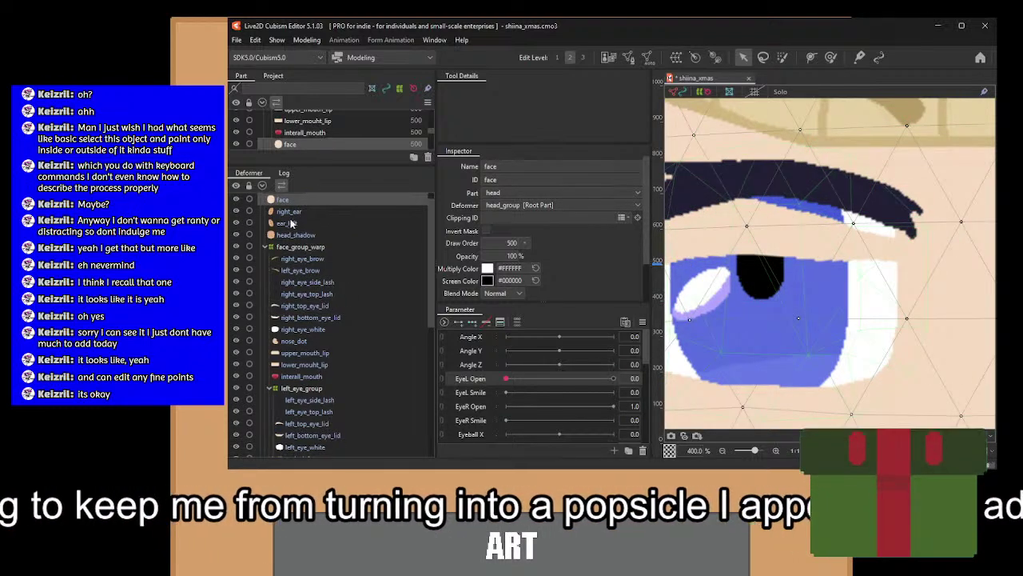
key(ctrl+z)
key(ctrl+z)
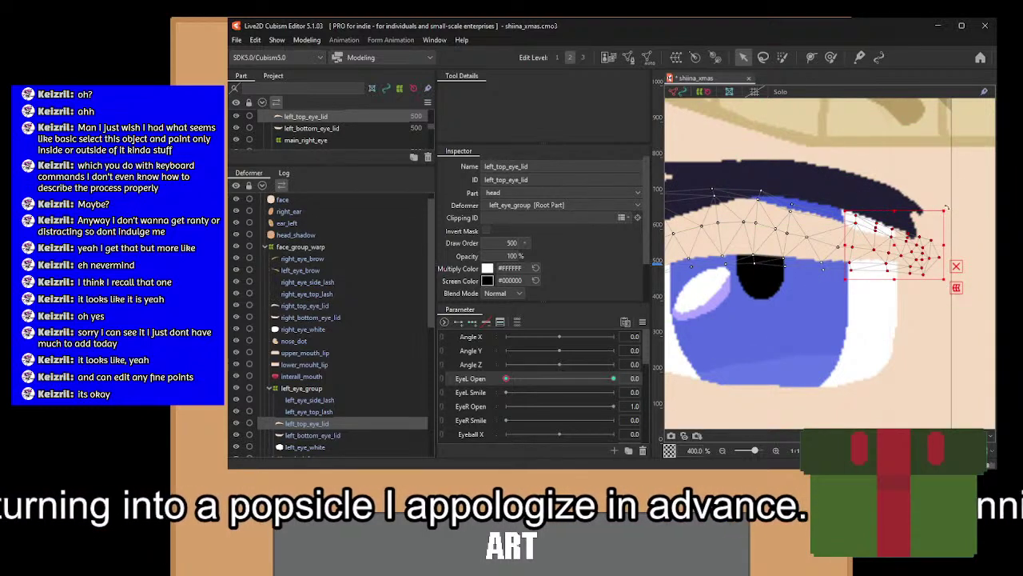
drag(947, 207, 950, 214)
drag(902, 246, 902, 252)
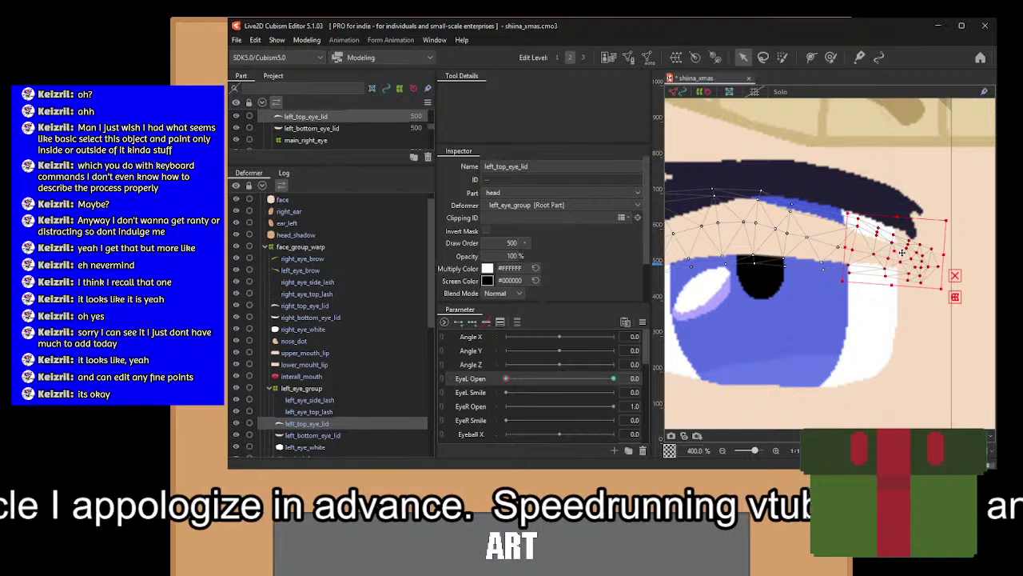
drag(878, 200, 963, 329)
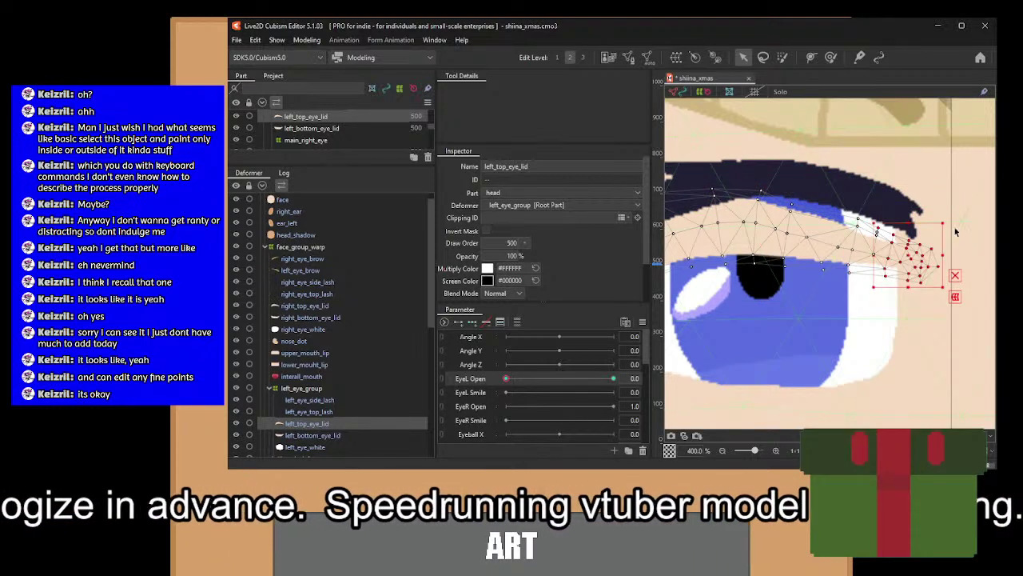
drag(950, 219, 952, 223)
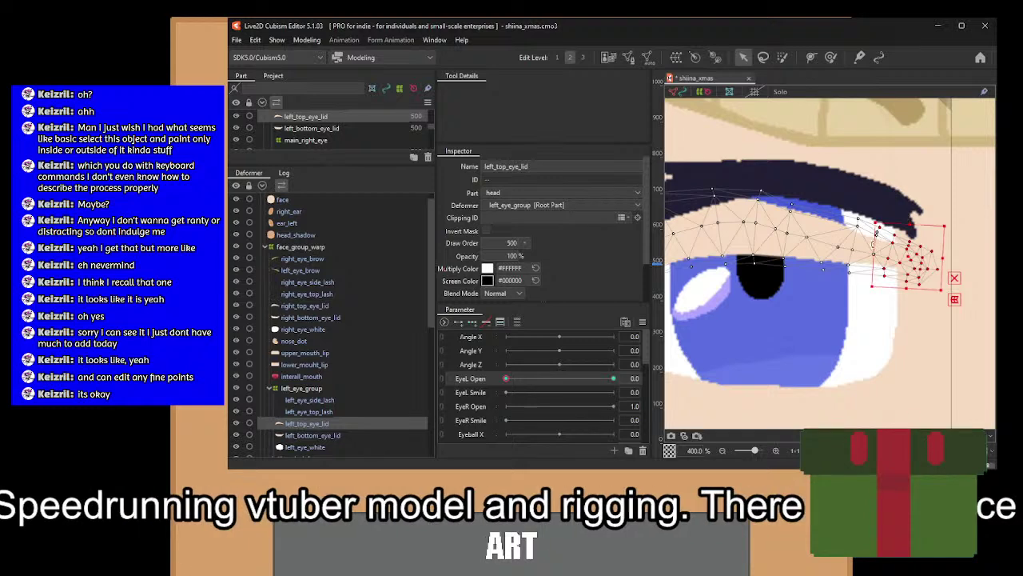
Select the upper-edge vertices along left_top_eye_lid from the outer to the inner corner and raise them together above the upper lash.
drag(849, 228, 956, 253)
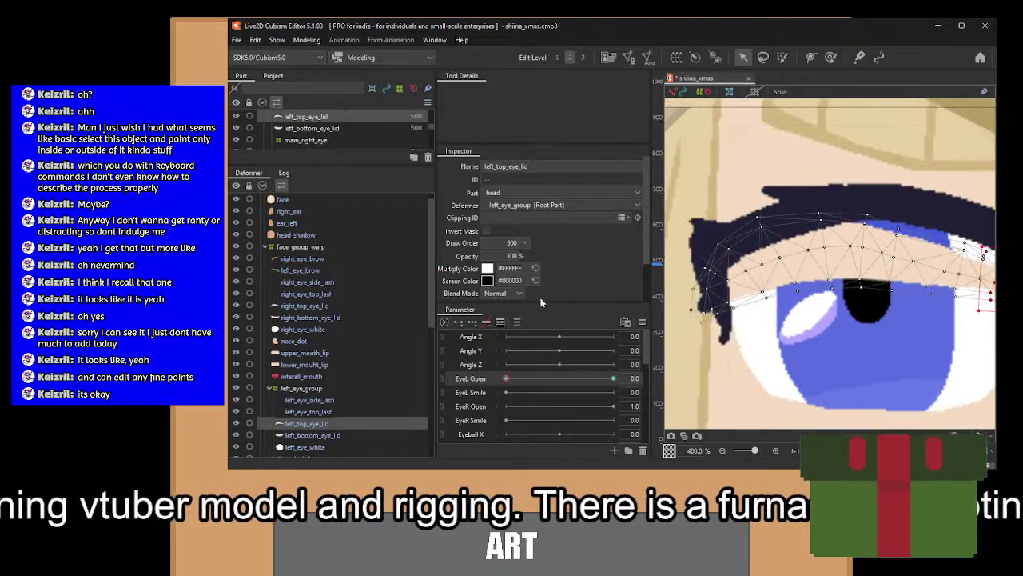
click(325, 421)
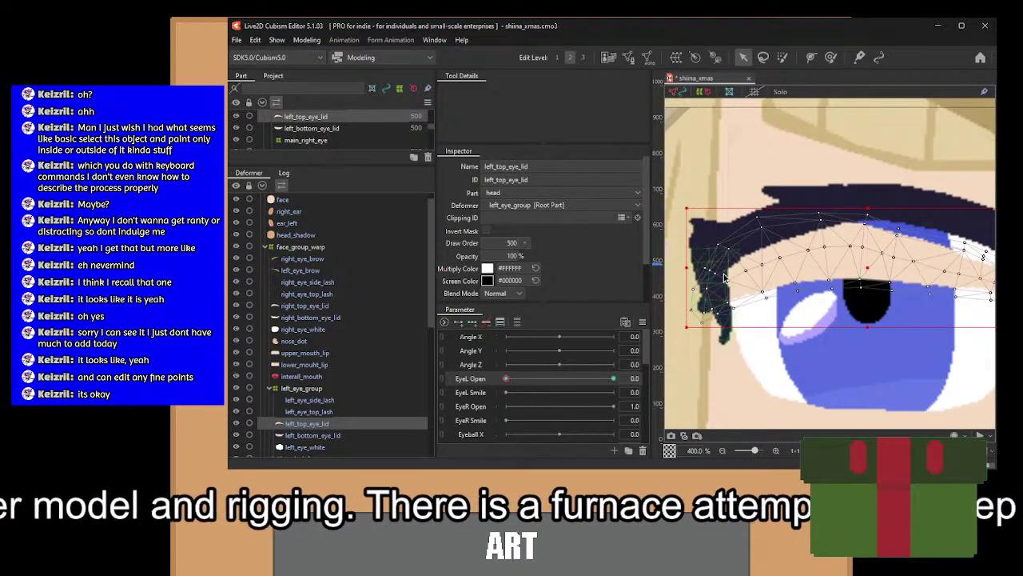
scroll(683, 297, up, 3)
drag(687, 293, 767, 185)
drag(728, 157, 837, 214)
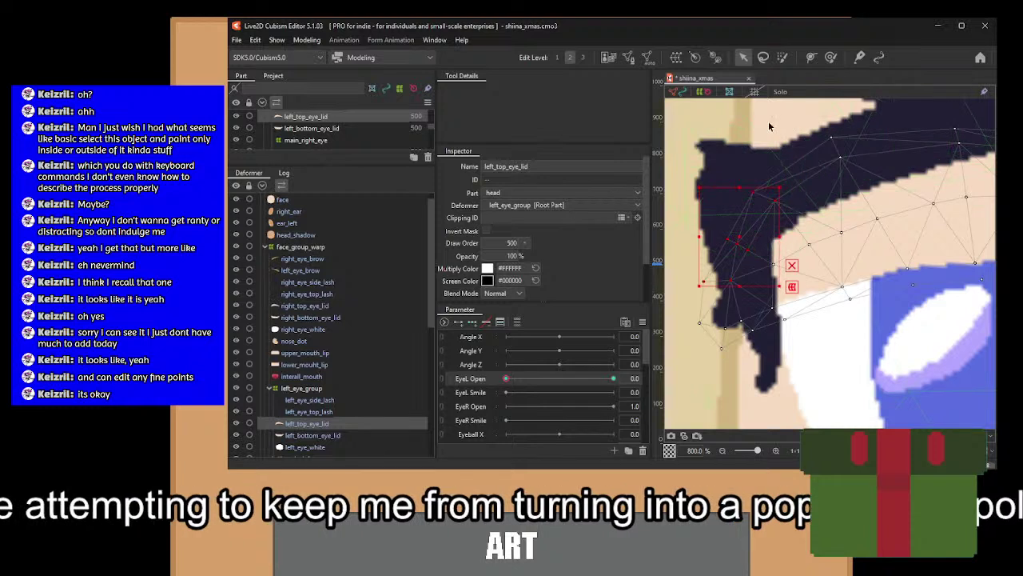
drag(883, 189, 713, 237)
drag(685, 163, 808, 254)
drag(806, 197, 830, 273)
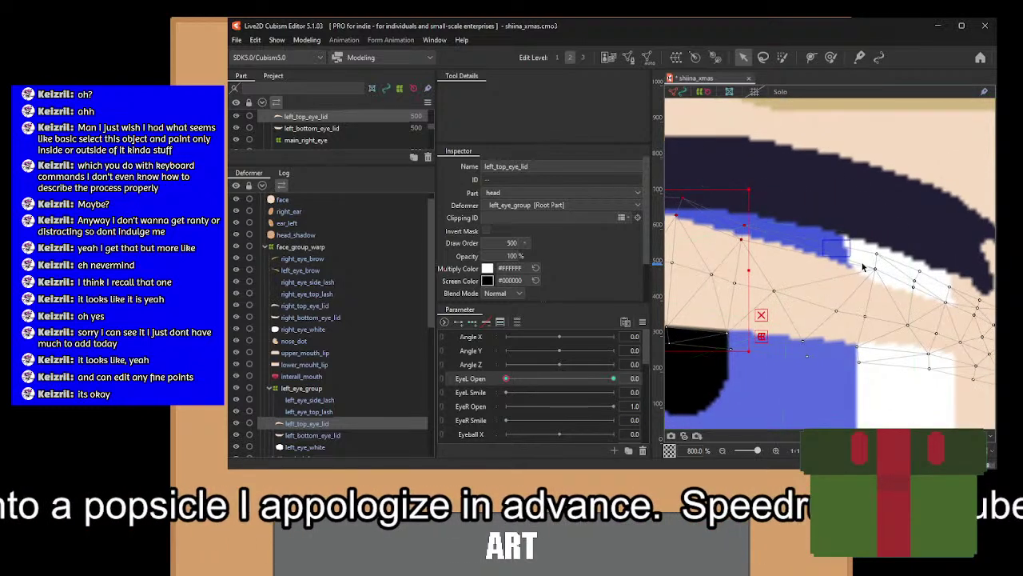
drag(824, 239, 821, 267)
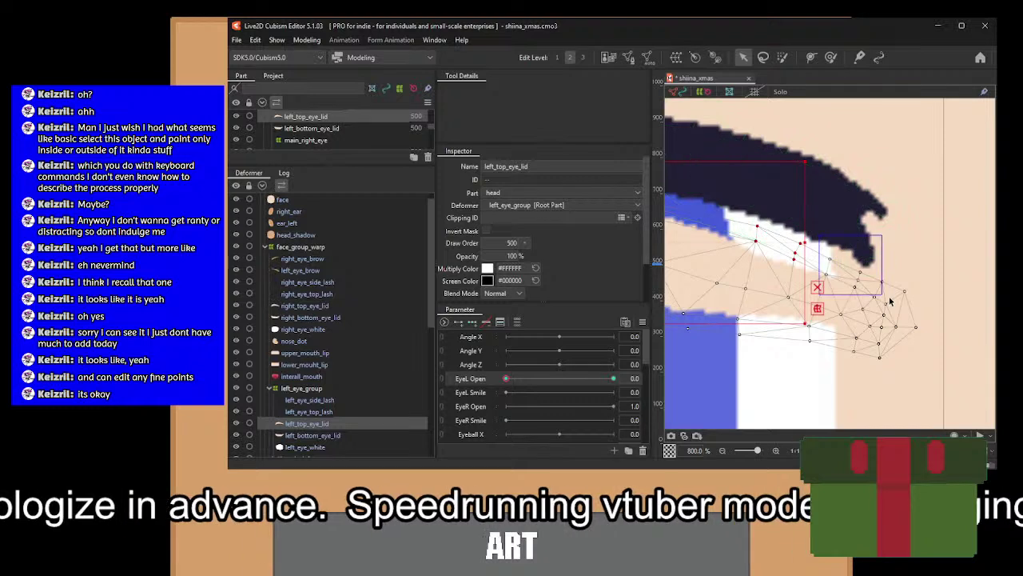
drag(817, 308, 901, 304)
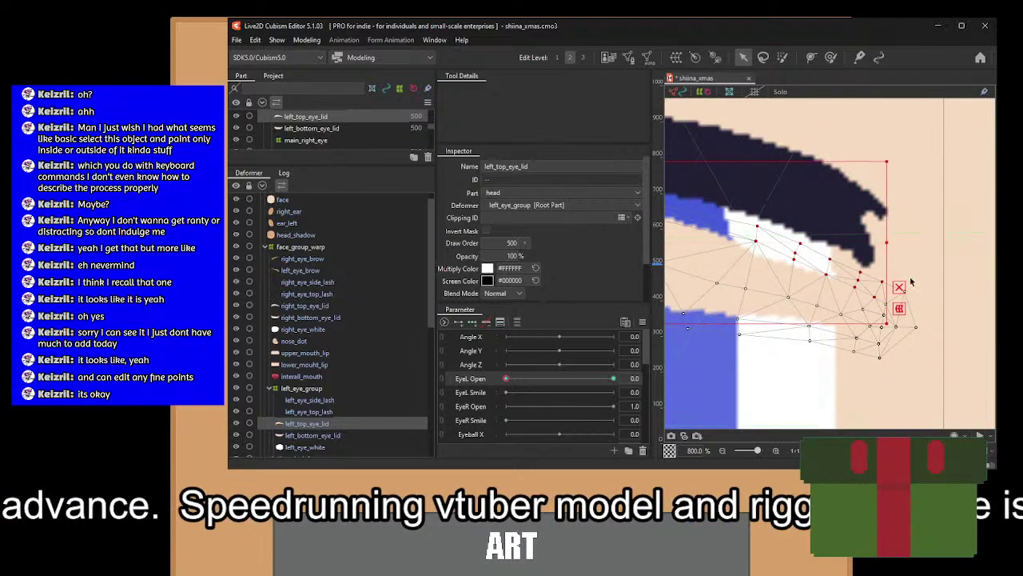
drag(925, 263, 885, 307)
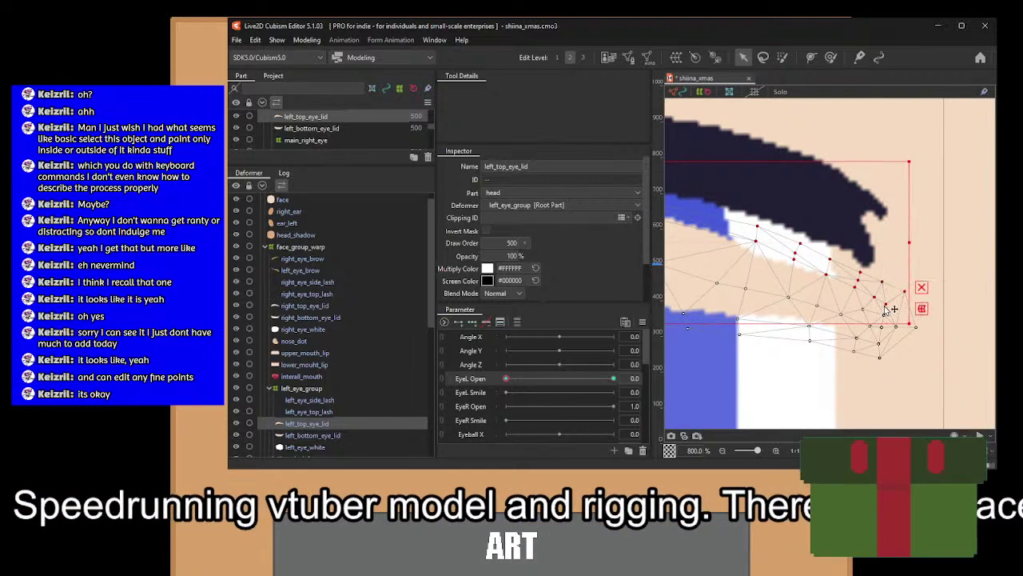
scroll(893, 309, down, 3)
drag(773, 278, 773, 231)
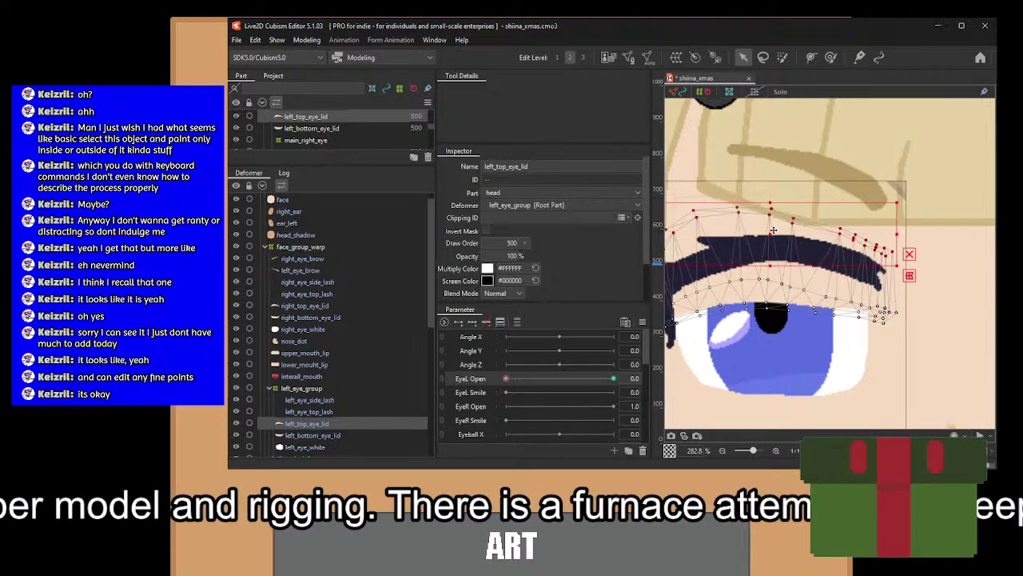
Run EyeL Open between 0.0 and 1.0 to check how the top lid closes, finishing at 1.0.
scroll(824, 334, down, 2)
scroll(819, 340, up, 1)
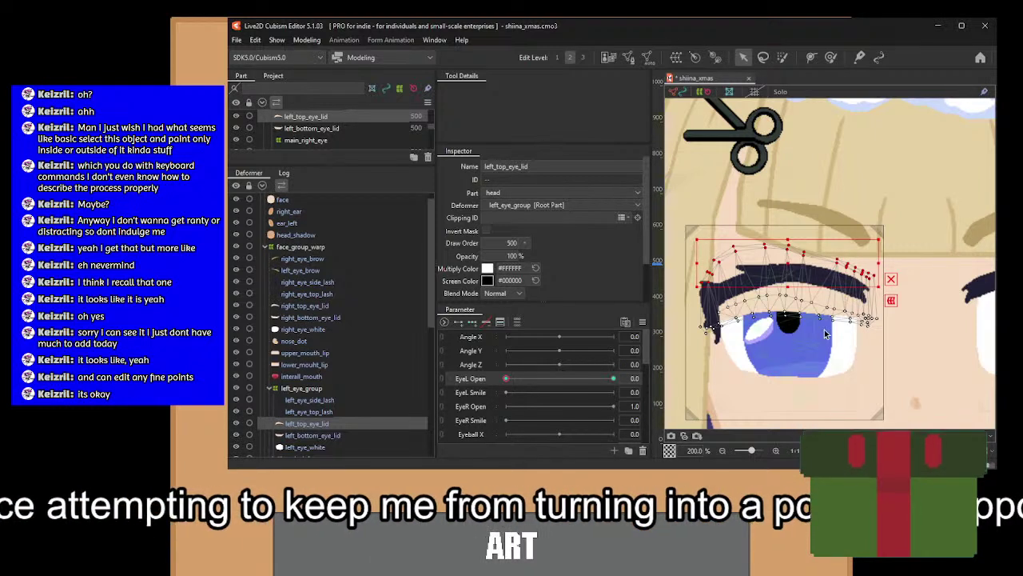
drag(508, 378, 749, 358)
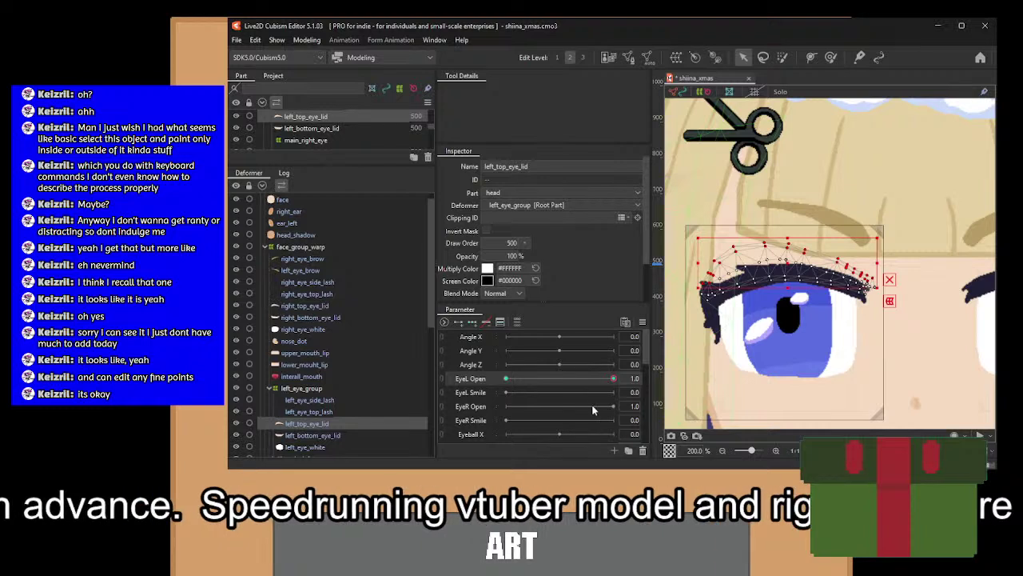
drag(614, 379, 506, 379)
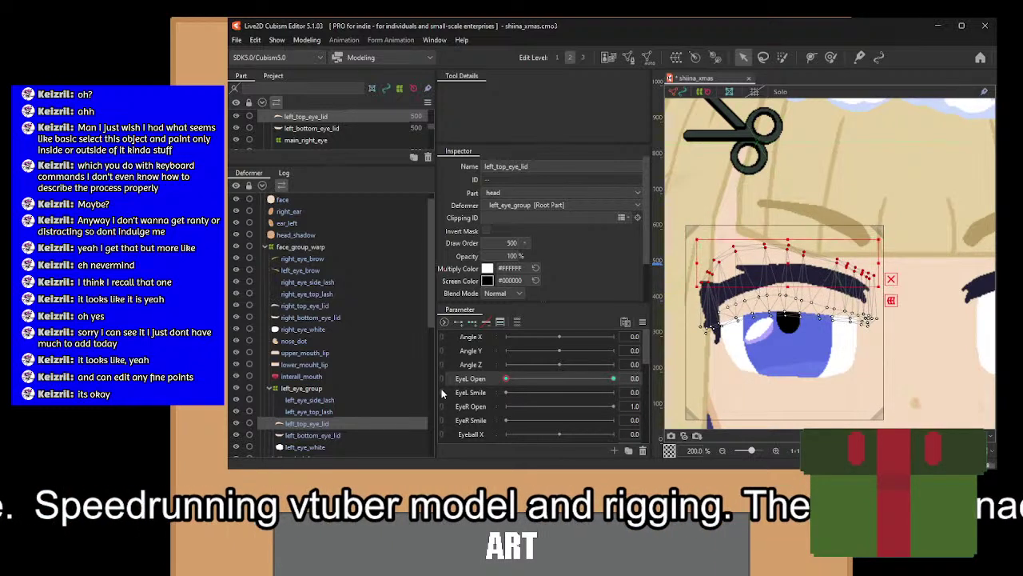
drag(442, 391, 644, 406)
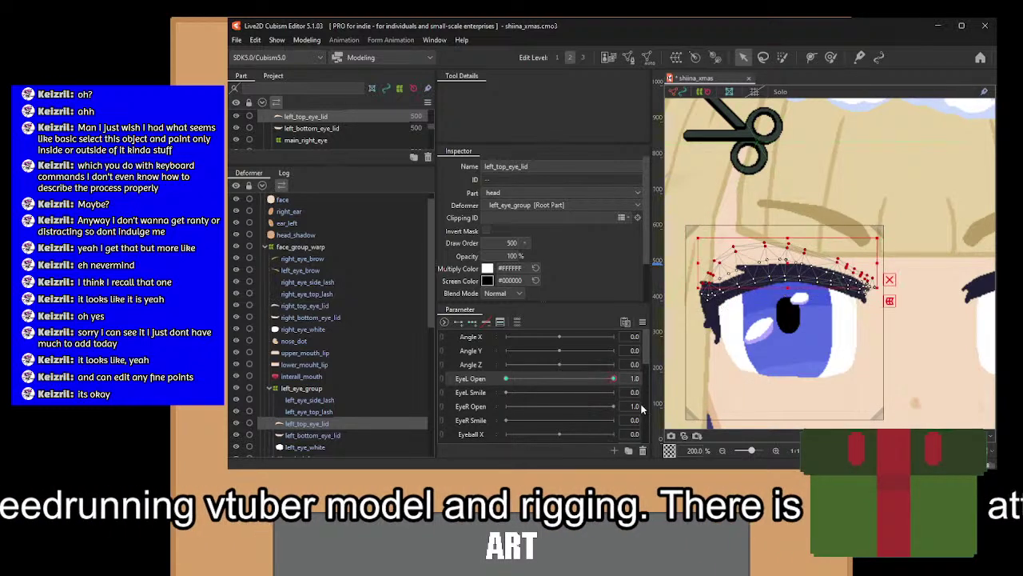
Open left_bottom_eye_lid for mesh editing and start a connected row of vertices inside the lid from its outer-corner vertex.
click(323, 435)
scroll(834, 390, up, 3)
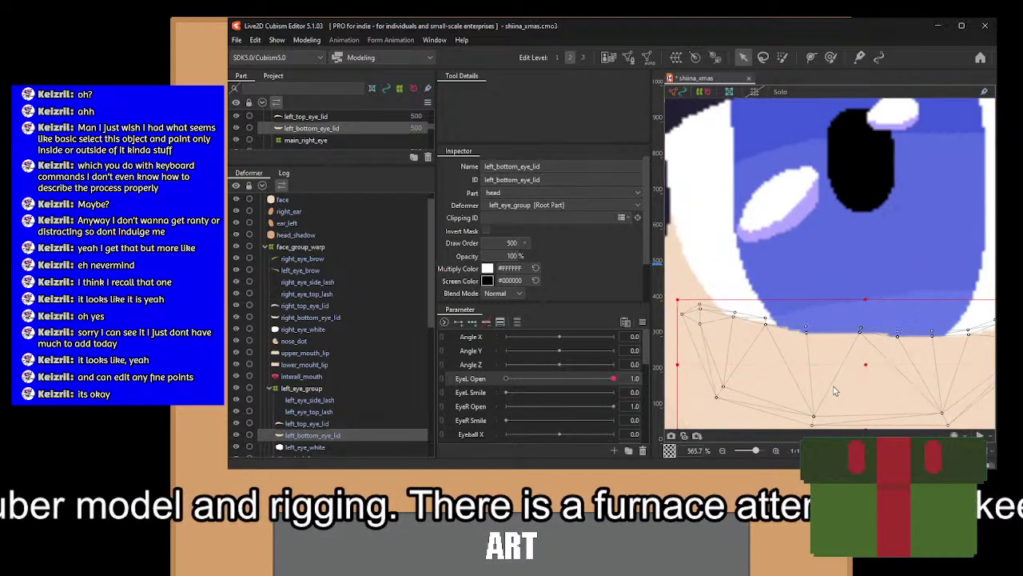
click(631, 58)
scroll(740, 266, up, 3)
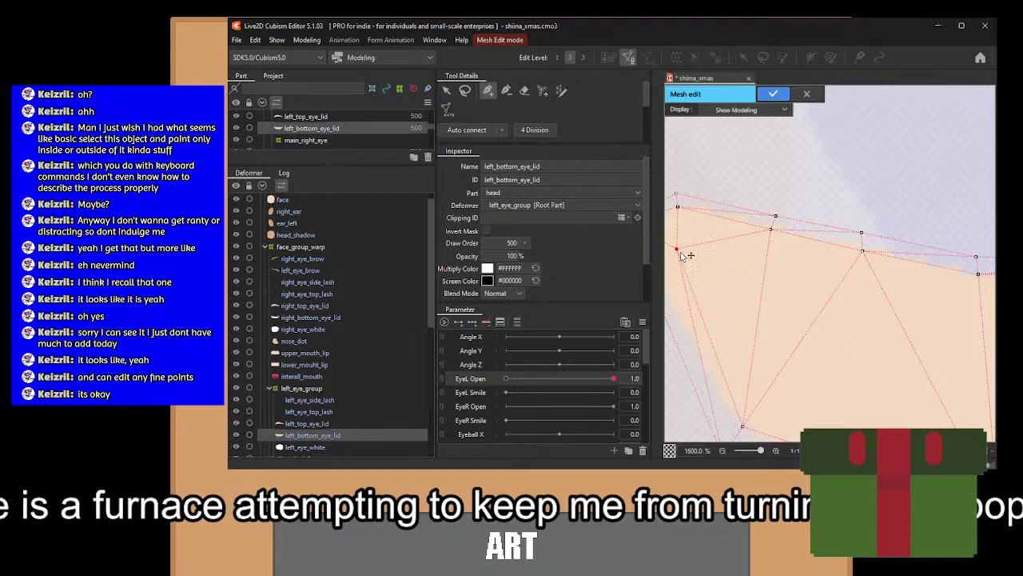
click(763, 310)
click(804, 338)
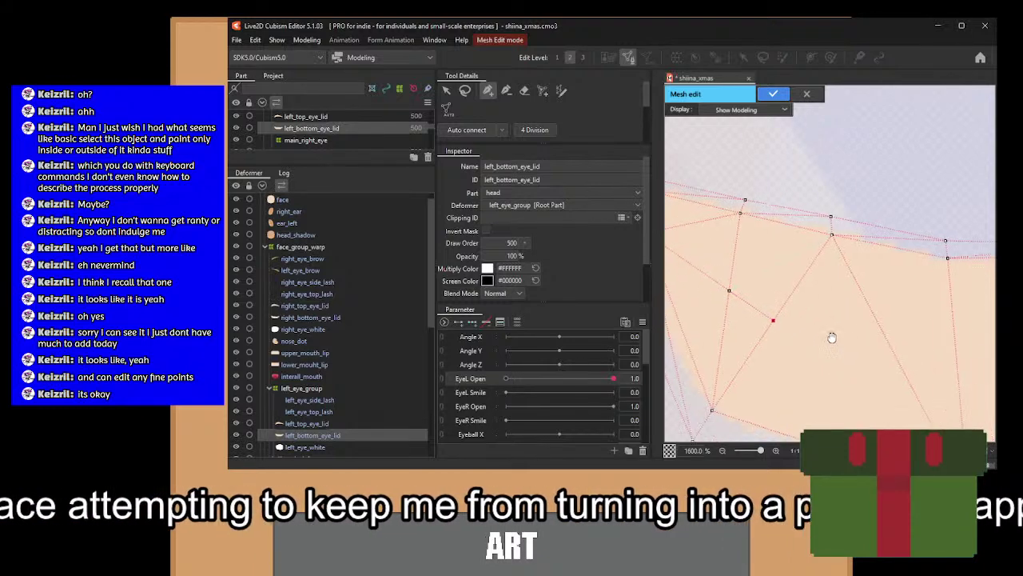
Continue the connected row of vertices through the middle of left_bottom_eye_lid's mesh up to its inner corner.
click(882, 360)
click(937, 367)
drag(938, 367, 798, 348)
click(869, 353)
drag(911, 352, 730, 328)
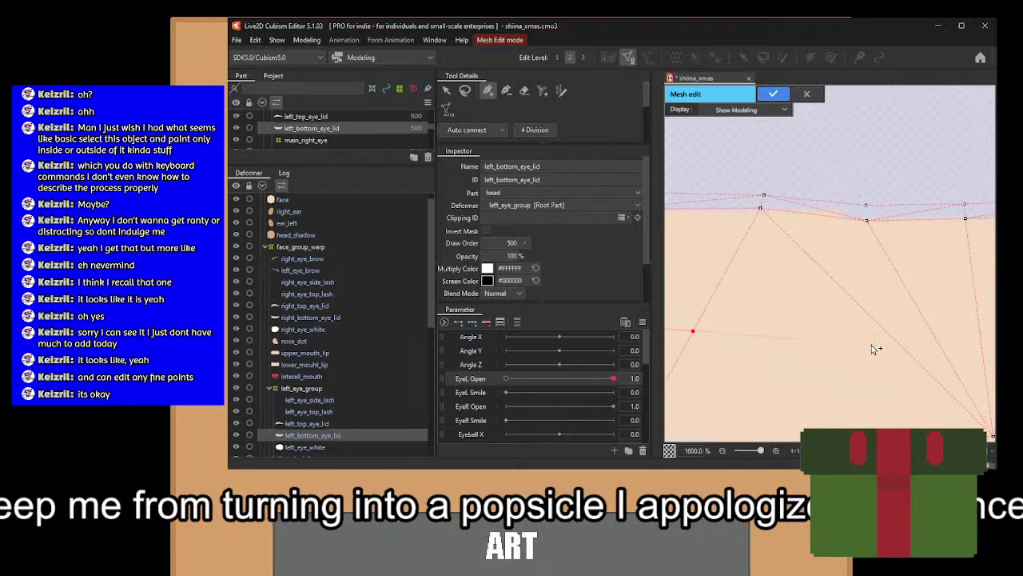
click(896, 341)
drag(935, 335, 837, 326)
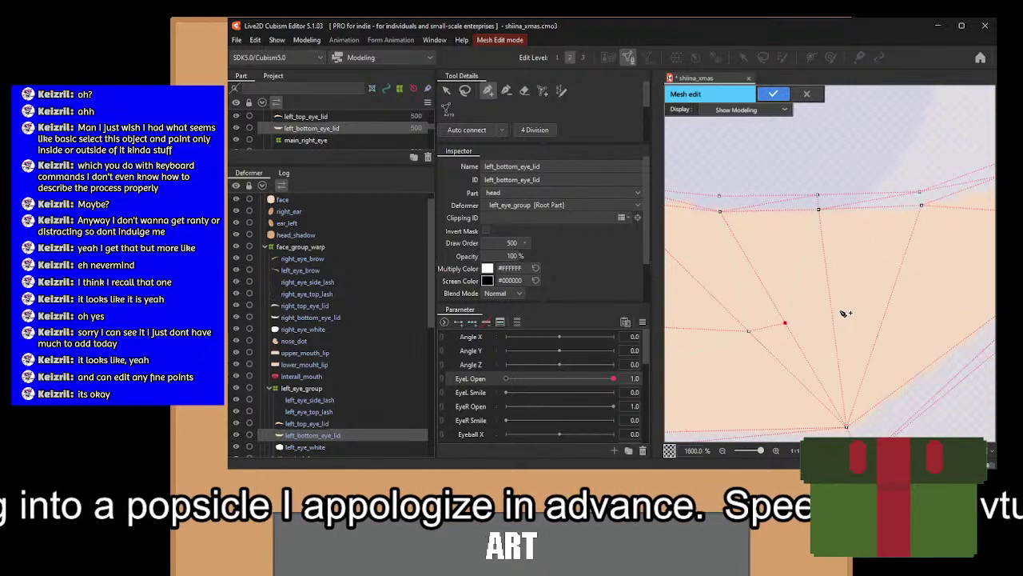
click(889, 302)
drag(927, 290, 724, 333)
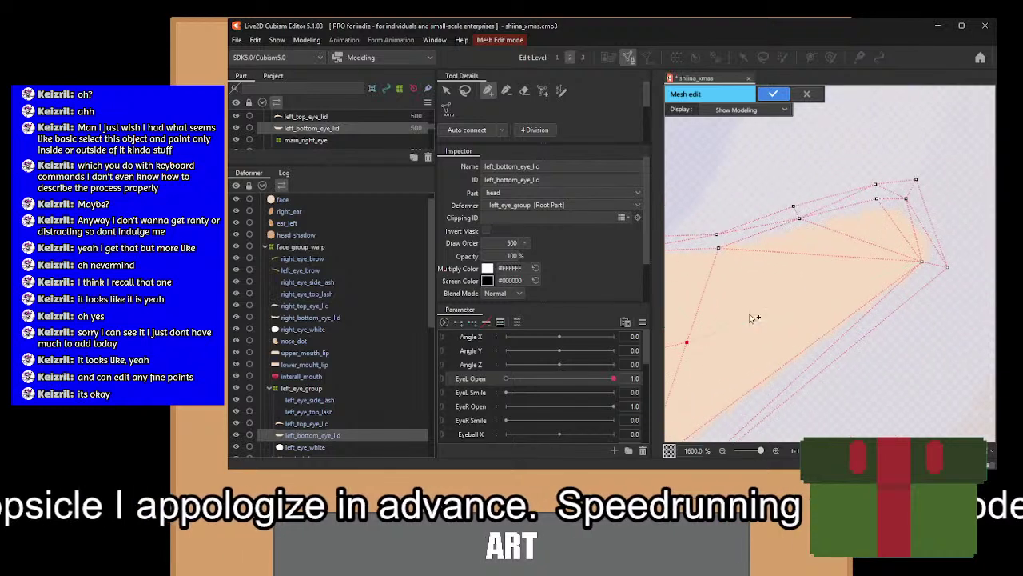
click(845, 256)
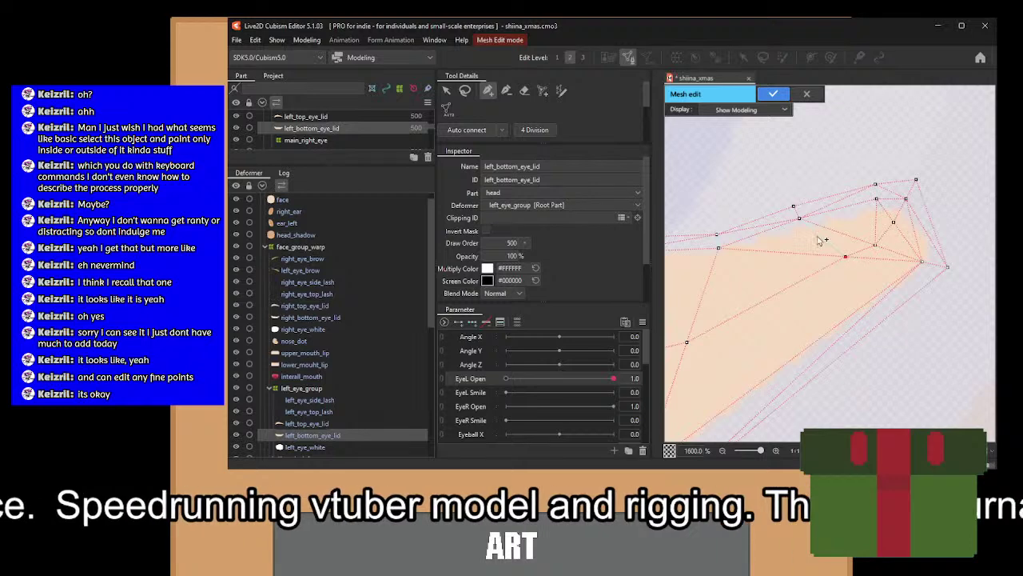
drag(846, 257, 804, 224)
drag(845, 263, 884, 200)
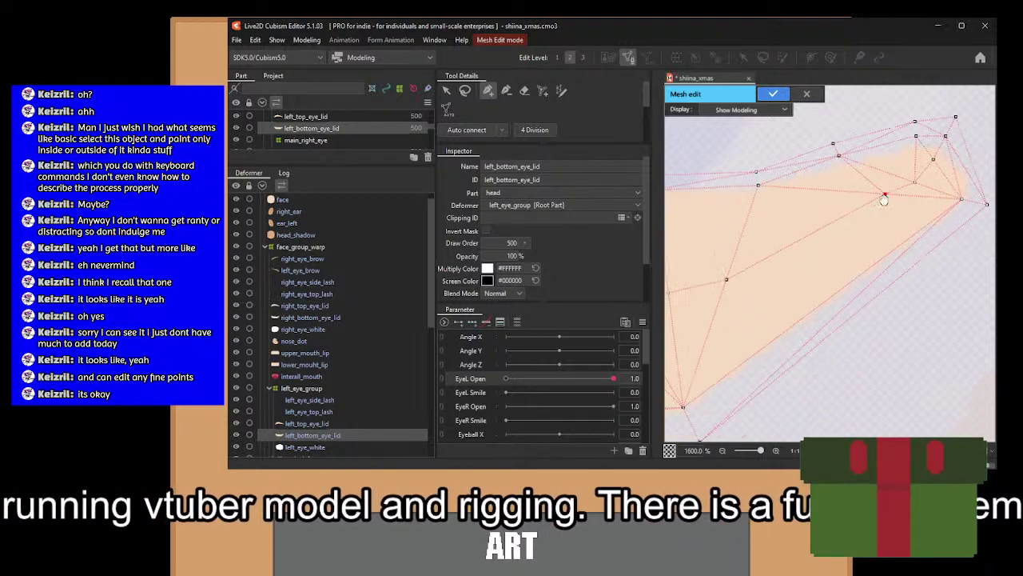
Connect the new middle-row vertices on the inner half of the lid to the neighbouring upper- and lower-edge vertices.
click(684, 408)
drag(707, 336, 845, 349)
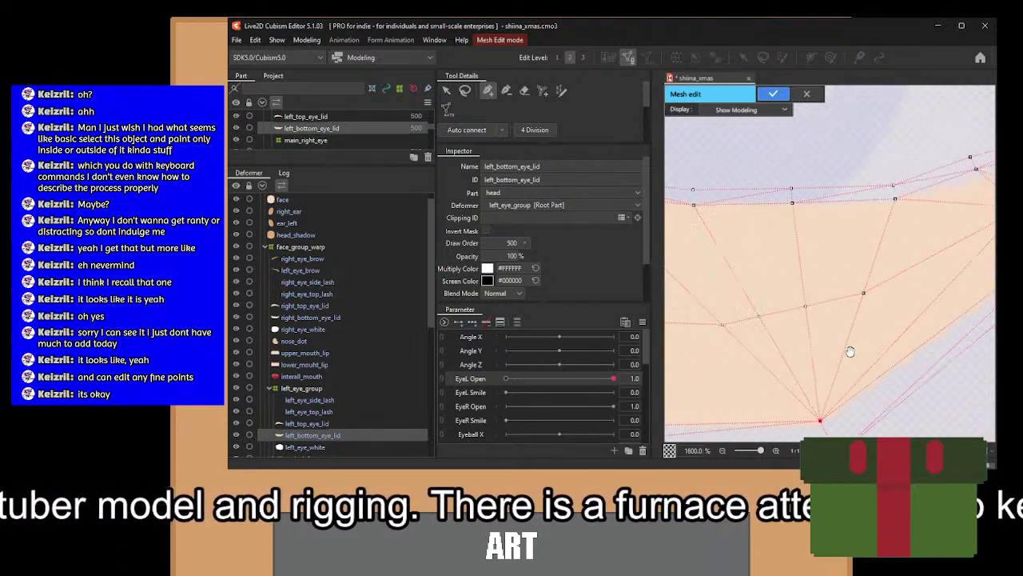
click(795, 205)
click(761, 317)
drag(761, 322, 838, 330)
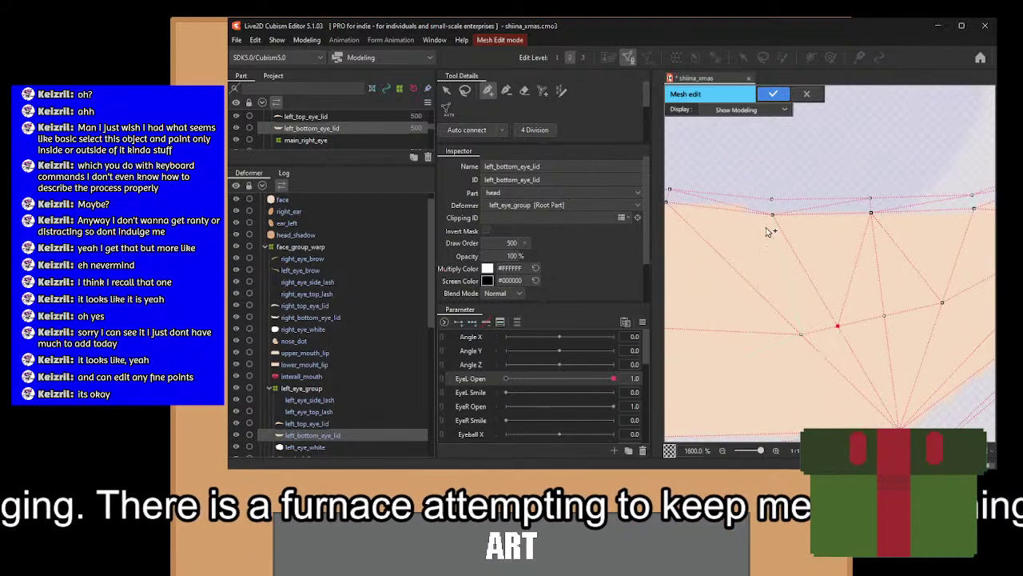
click(772, 215)
click(801, 334)
drag(772, 333, 983, 231)
scroll(788, 302, down, 1)
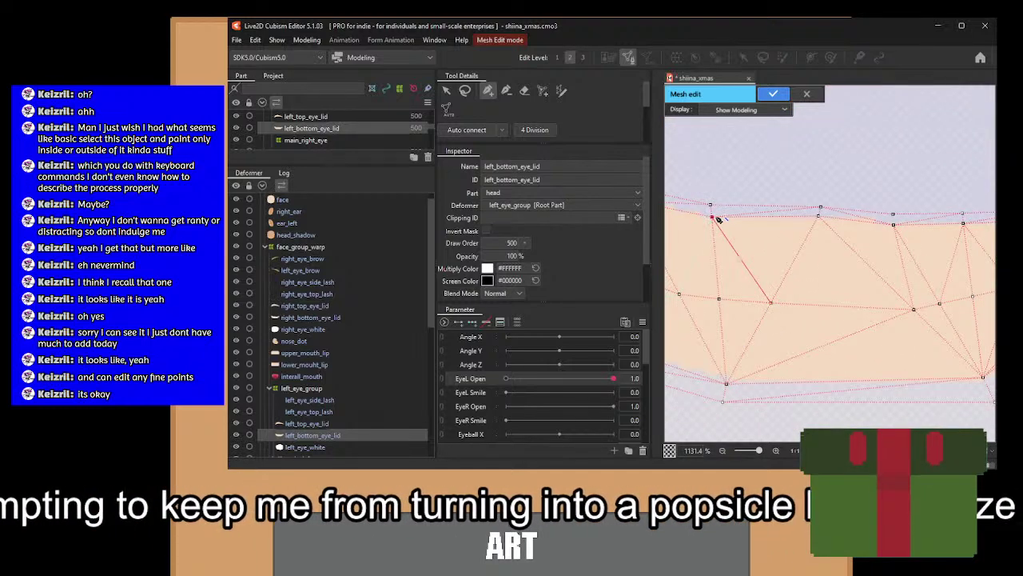
Connect the remaining middle-row vertices at the outer end to the edge vertices and apply the mesh edit.
drag(711, 216, 825, 338)
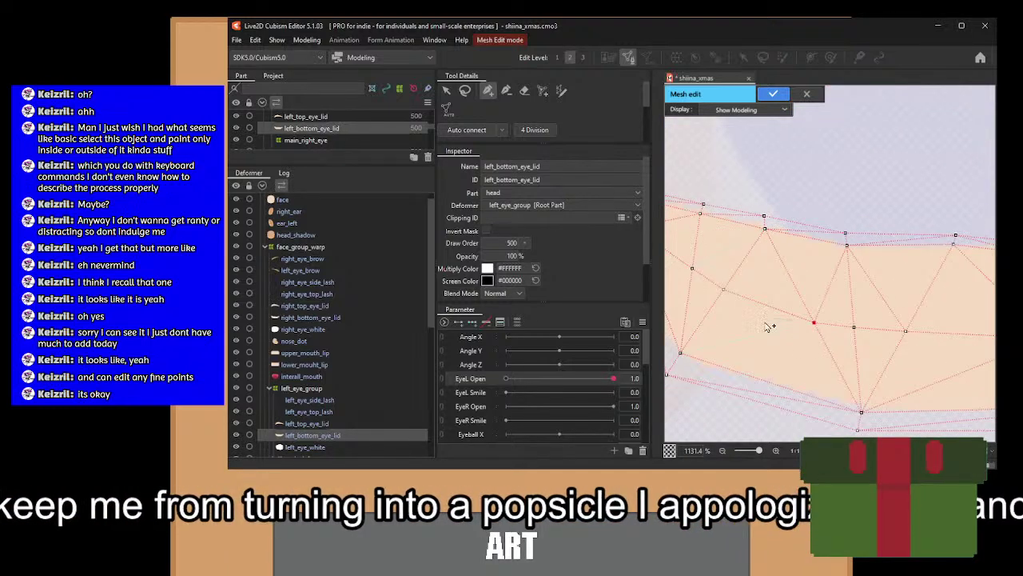
click(680, 352)
drag(691, 349, 763, 349)
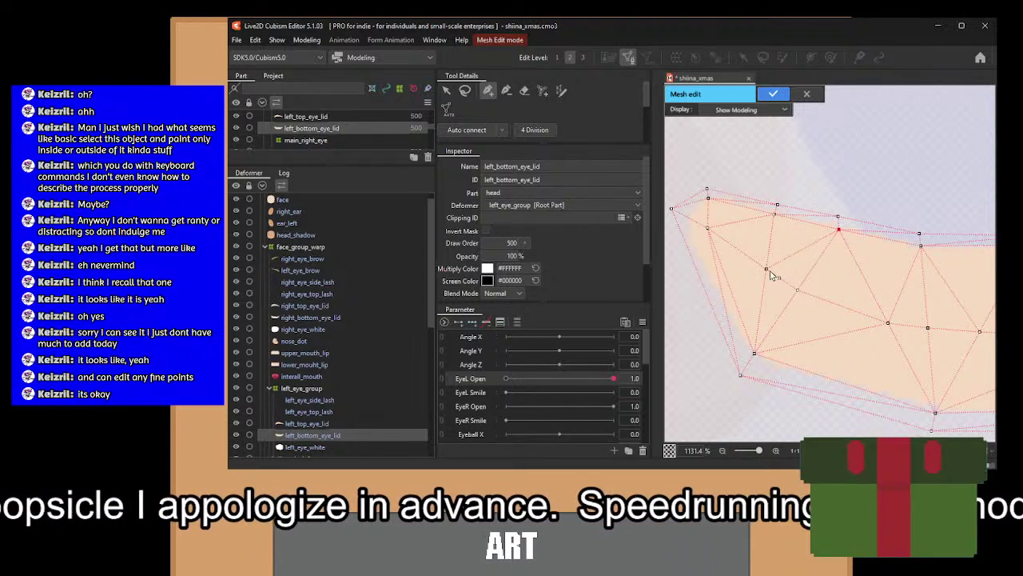
click(774, 93)
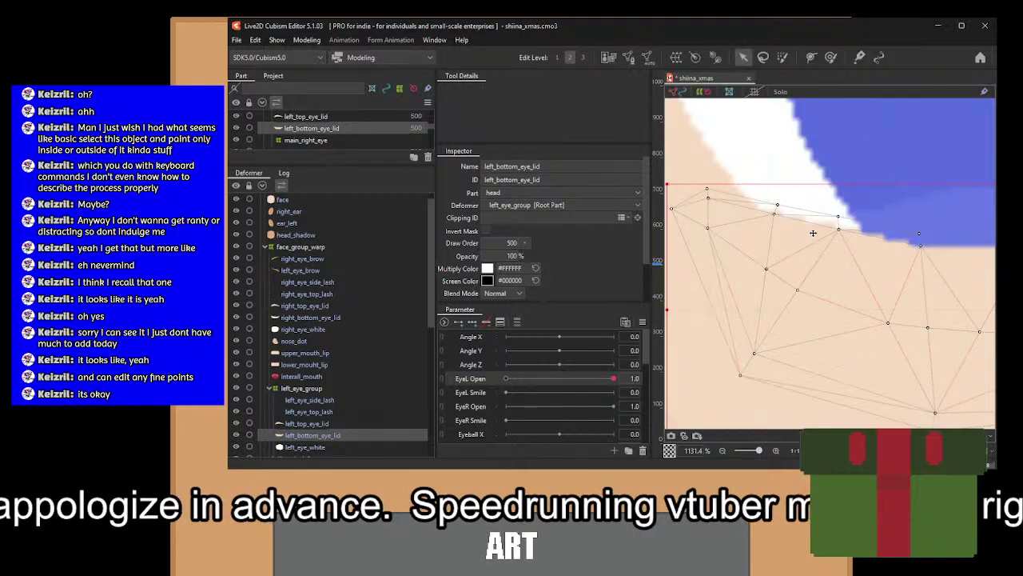
Key left_bottom_eye_lid on EyeL Open at 0.0 and 1.0, and at 0.0 raise the whole lid to just below the upper lash.
scroll(813, 233, down, 8)
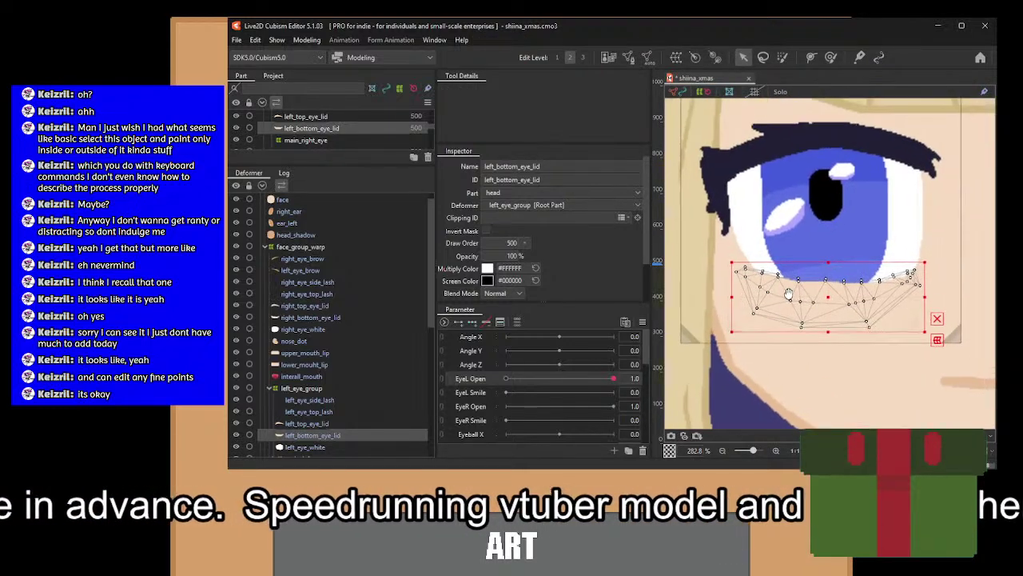
scroll(788, 294, up, 2)
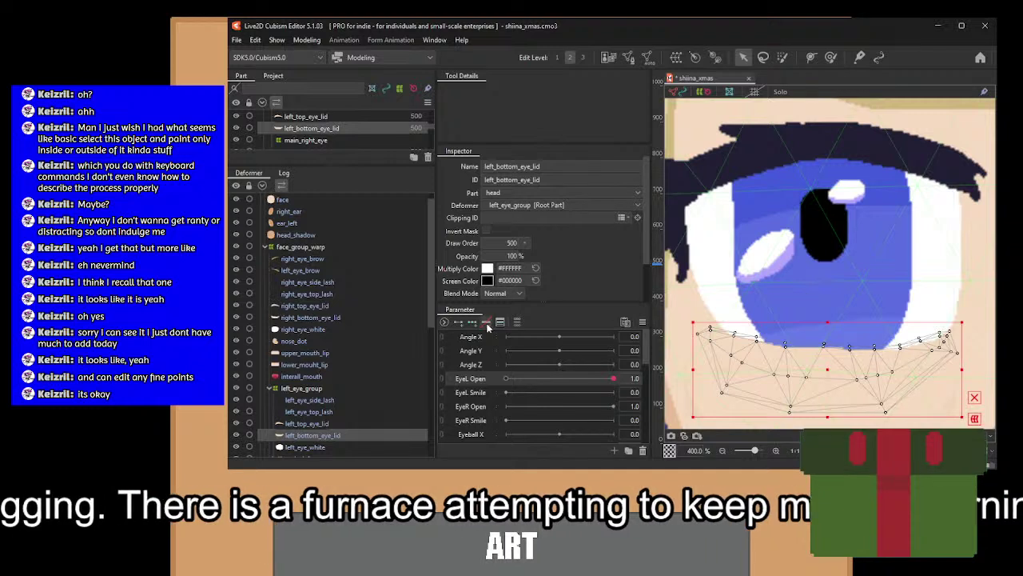
click(505, 380)
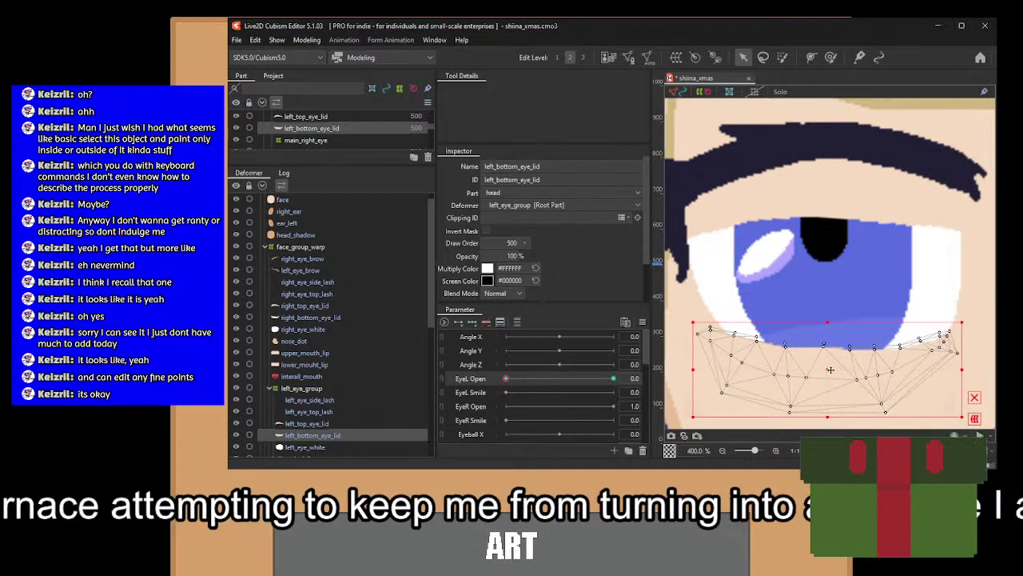
drag(829, 369, 827, 236)
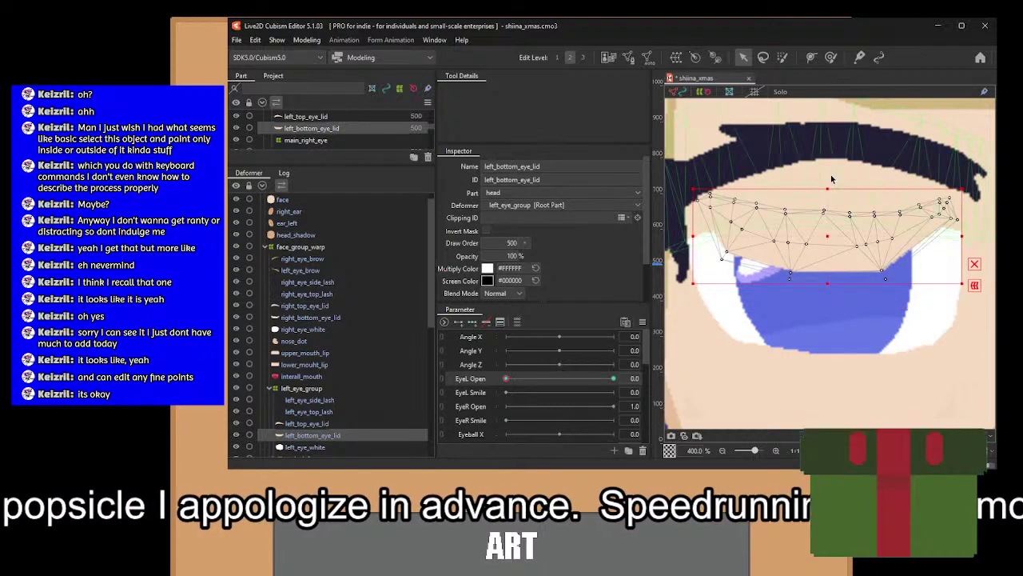
Select the outer part of left_bottom_eye_lid's vertices, rotate them slightly counterclockwise and shift them a little outward and down.
drag(817, 176, 643, 315)
drag(705, 309, 784, 275)
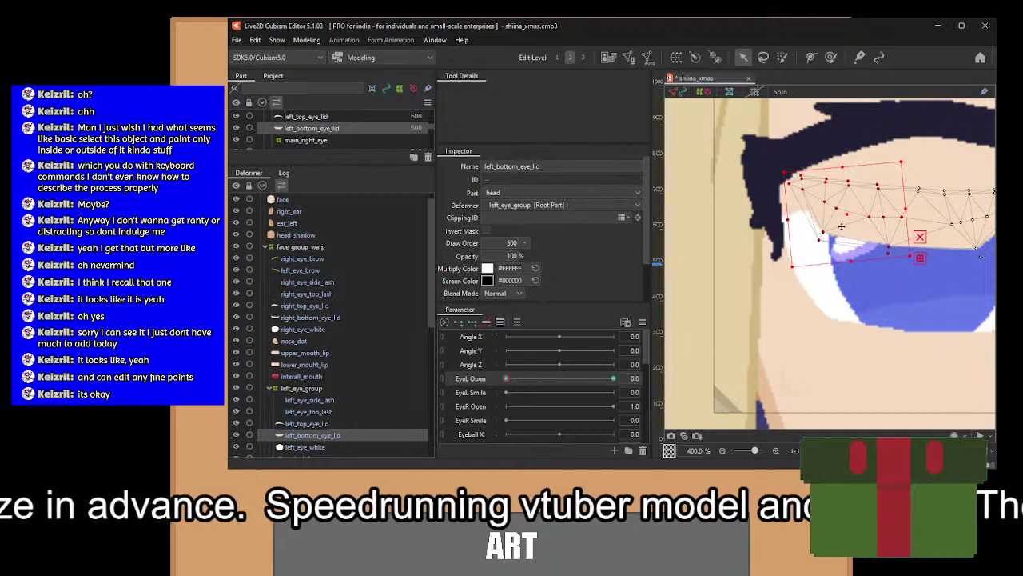
drag(851, 210, 844, 215)
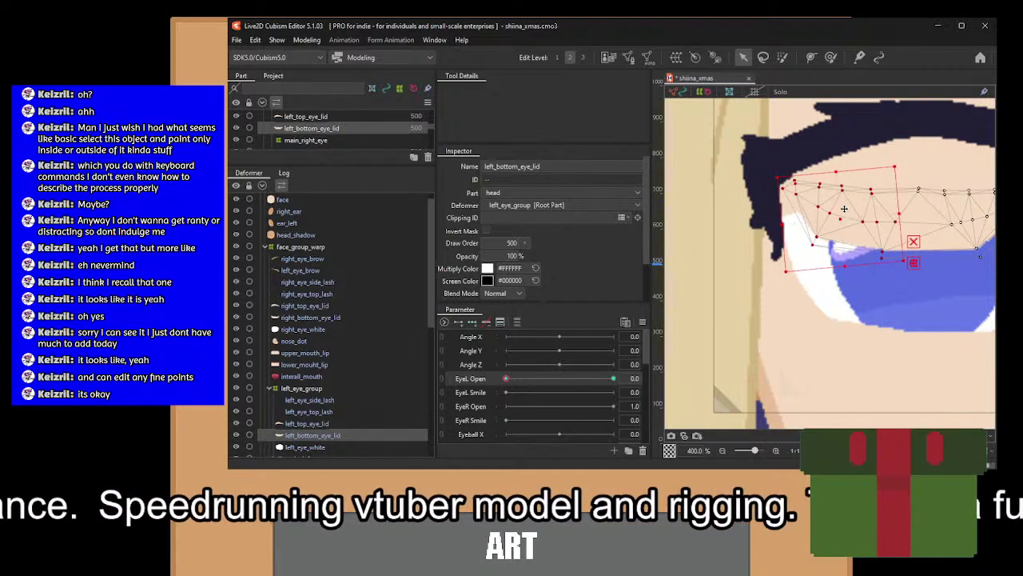
Rotate the outer-end vertices slightly counterclockwise, shift them outward, and move the outermost group further out behind the side lash.
drag(859, 149, 723, 318)
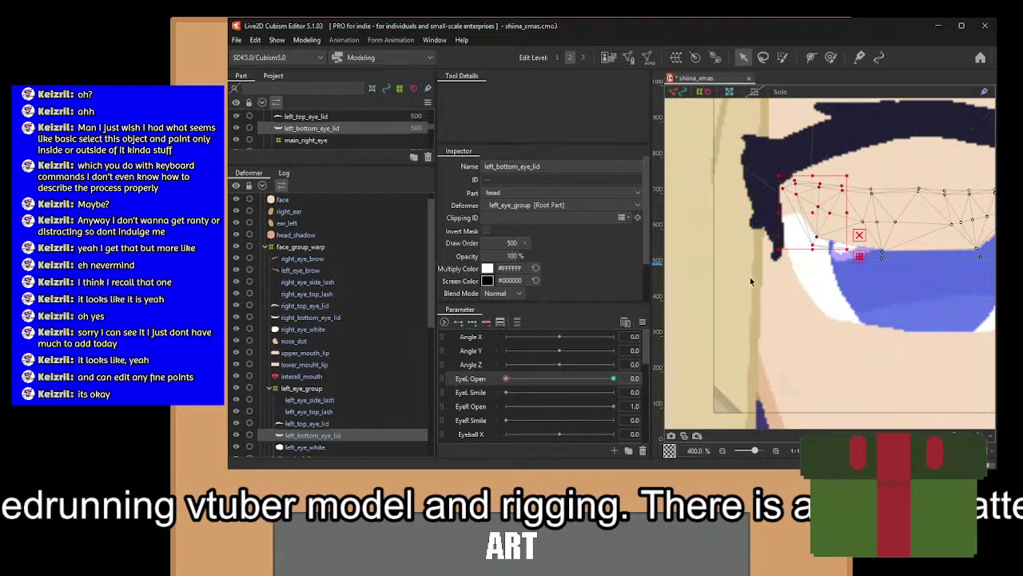
drag(772, 253, 773, 260)
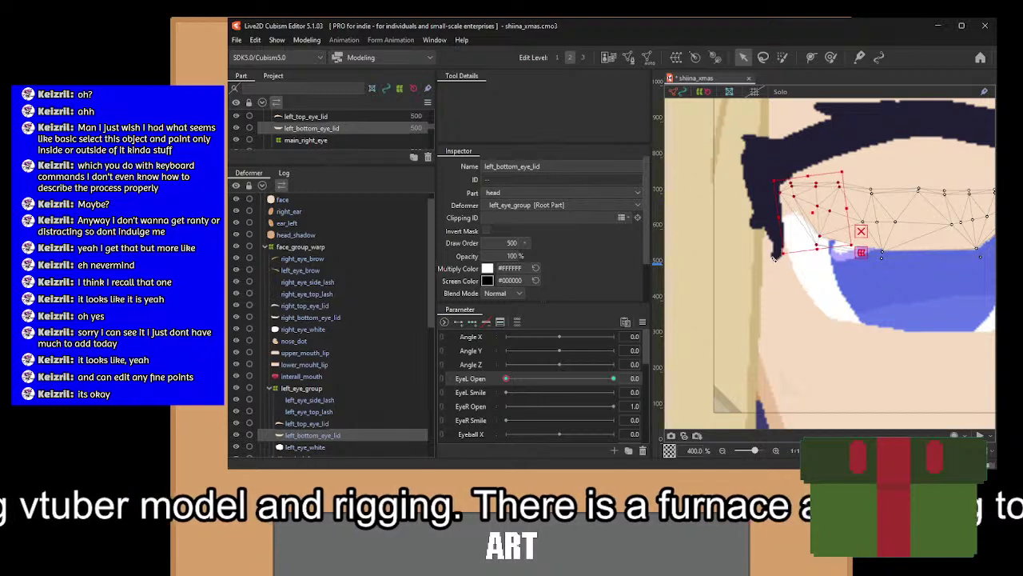
drag(819, 209, 810, 214)
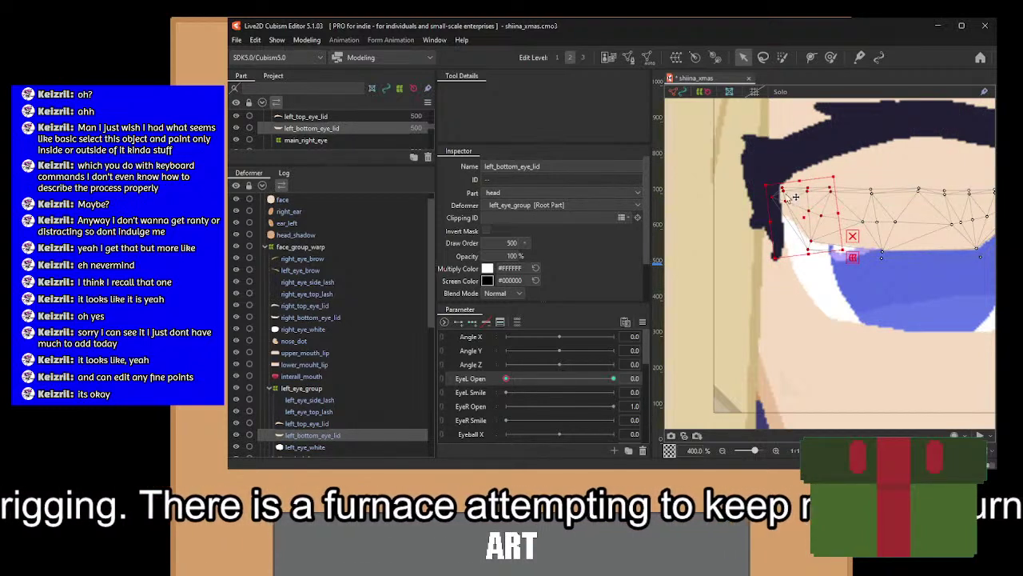
drag(732, 154, 803, 277)
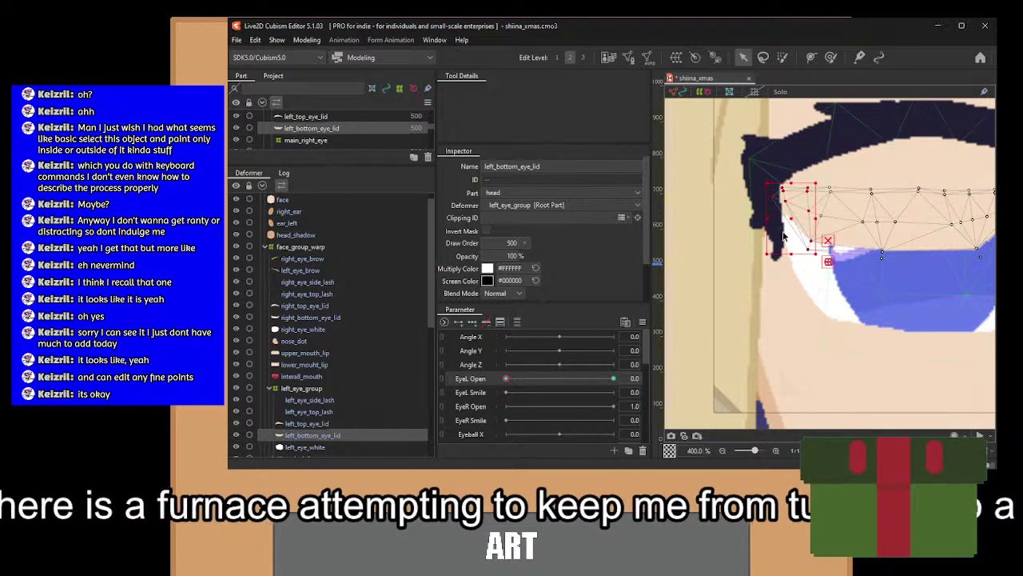
drag(793, 215, 769, 215)
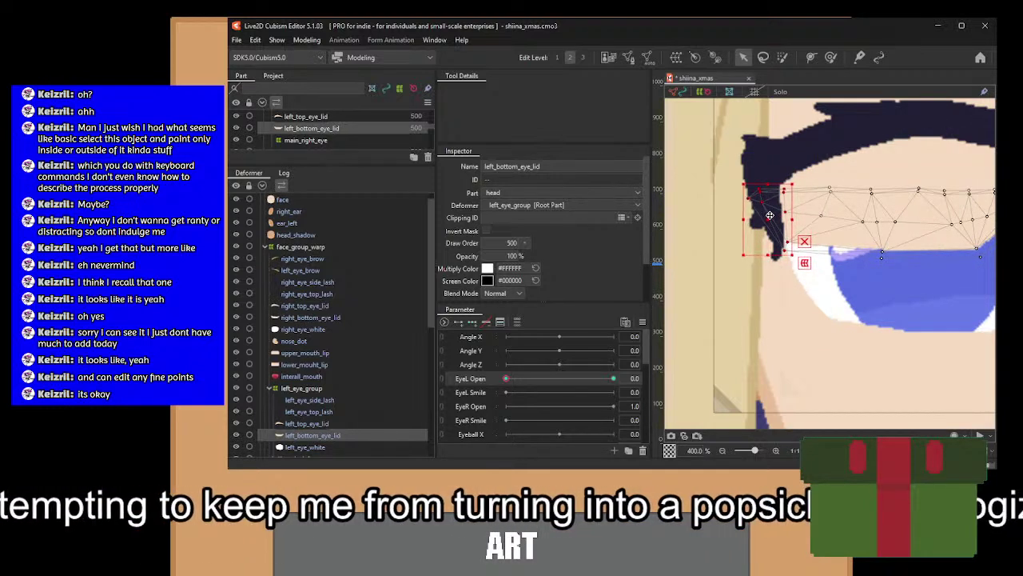
Select the inner part of left_bottom_eye_lid's vertices, rotate them slightly clockwise and shift them a little toward the inner corner.
drag(870, 231, 694, 248)
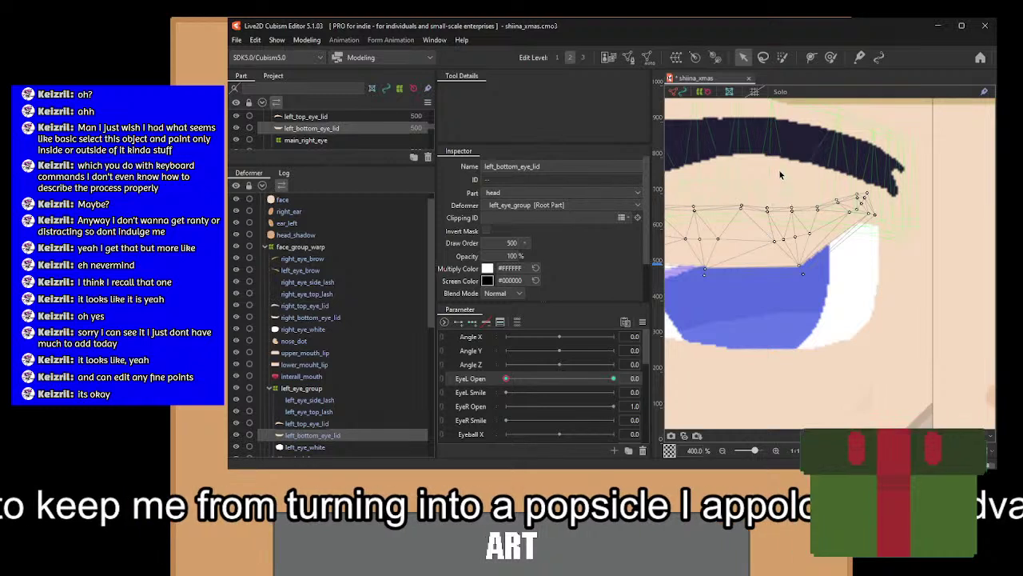
drag(779, 171, 805, 200)
drag(817, 239, 935, 319)
click(891, 183)
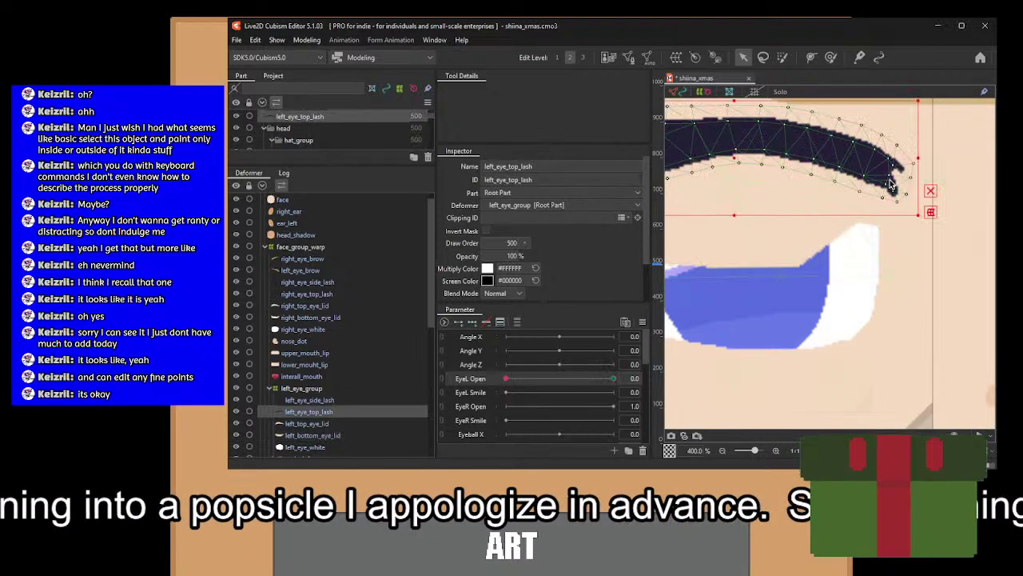
key(ctrl+z)
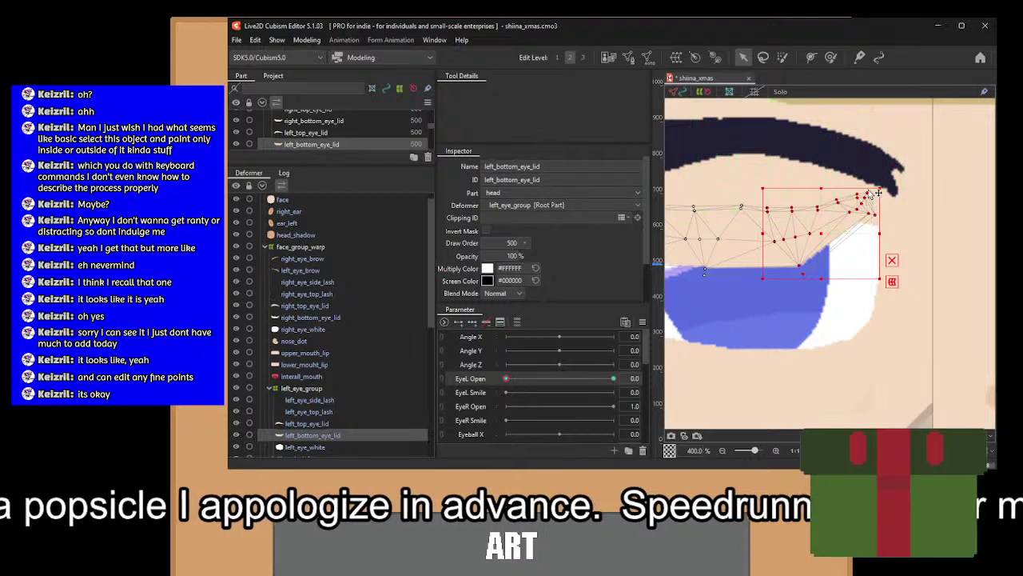
drag(879, 181, 885, 189)
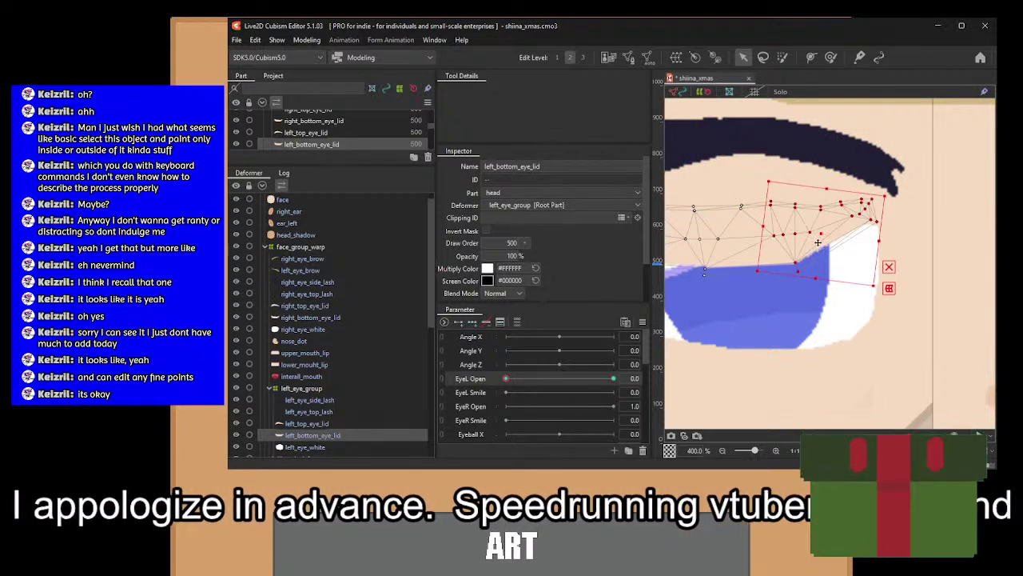
drag(820, 239, 826, 241)
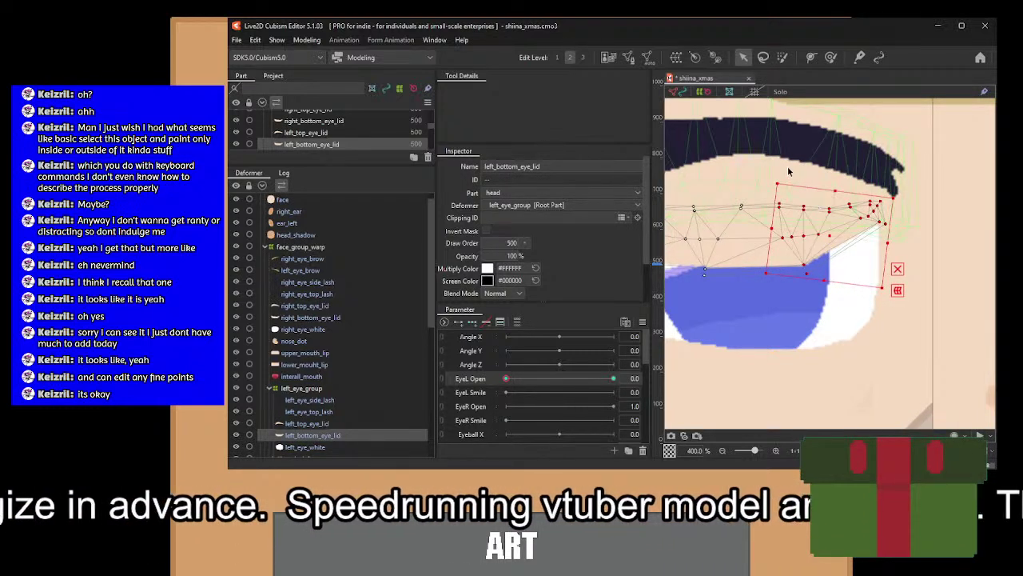
Rotate a narrower inner-end vertex group clockwise, shift it toward the inner corner, and turn the innermost tip group a bit further.
drag(788, 168, 883, 263)
drag(934, 312, 934, 312)
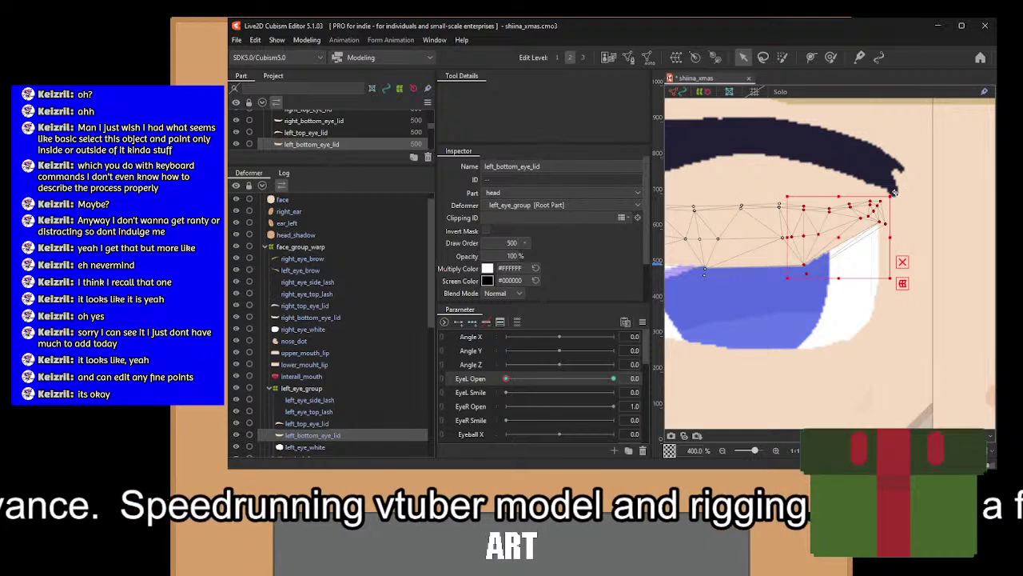
drag(833, 228, 848, 230)
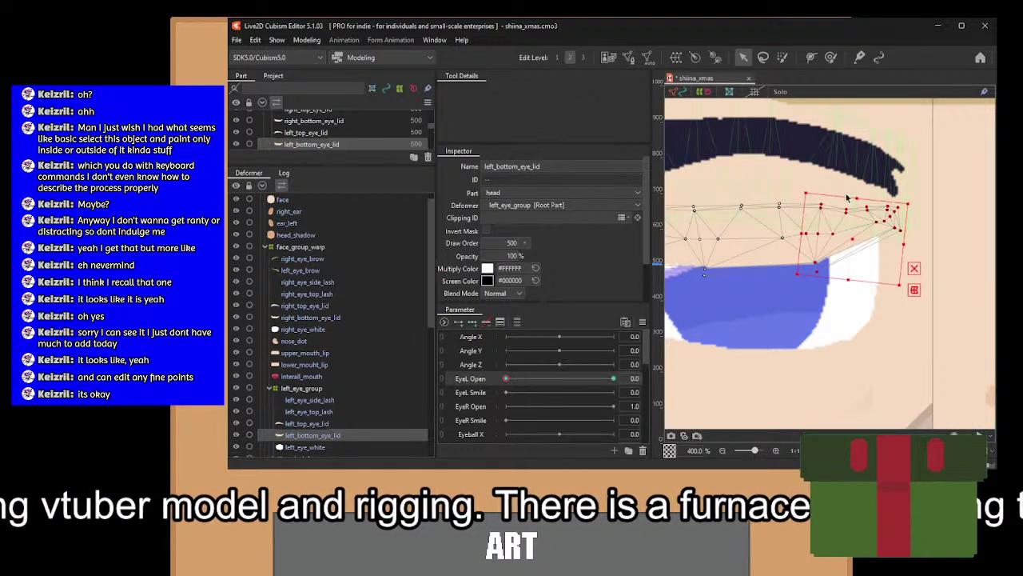
drag(837, 185, 882, 240)
drag(961, 317, 961, 318)
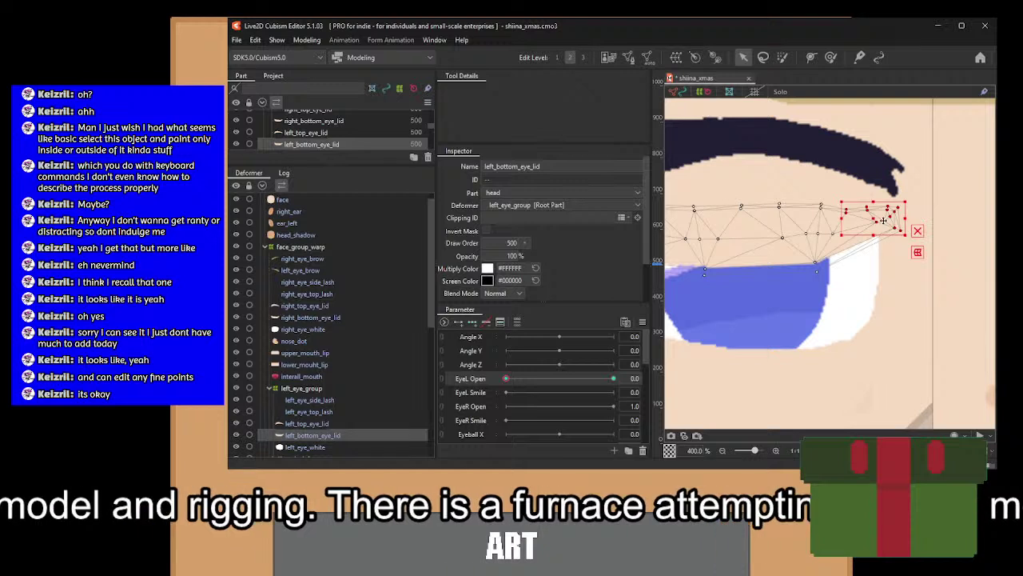
drag(911, 198, 881, 229)
Select left_bottom_eye_lid's lower-edge vertices from outer to inner corner, lower them together below the eye, and deselect the lid.
drag(754, 275, 815, 266)
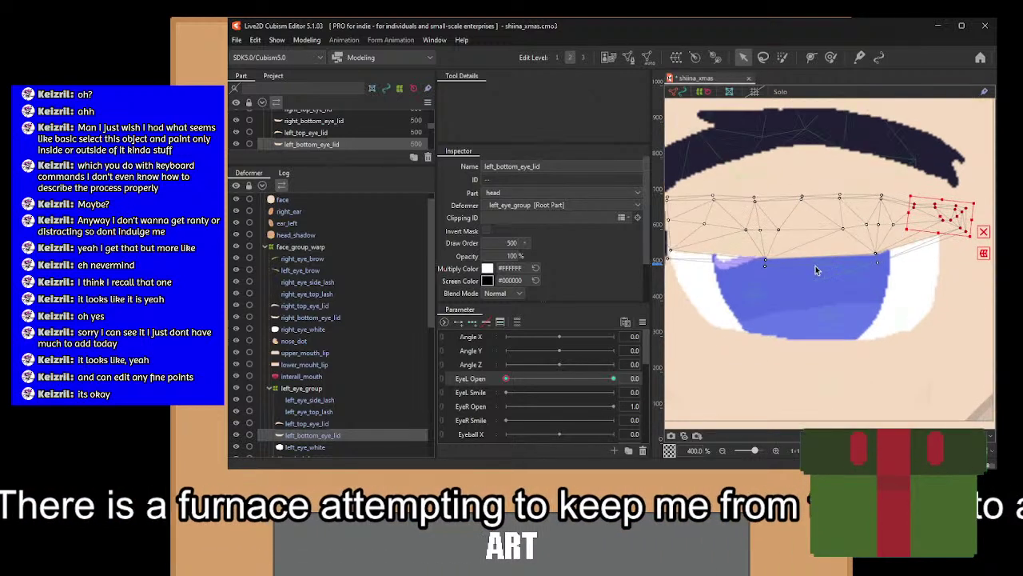
scroll(816, 265, down, 1)
drag(683, 242, 934, 283)
scroll(926, 236, up, 2)
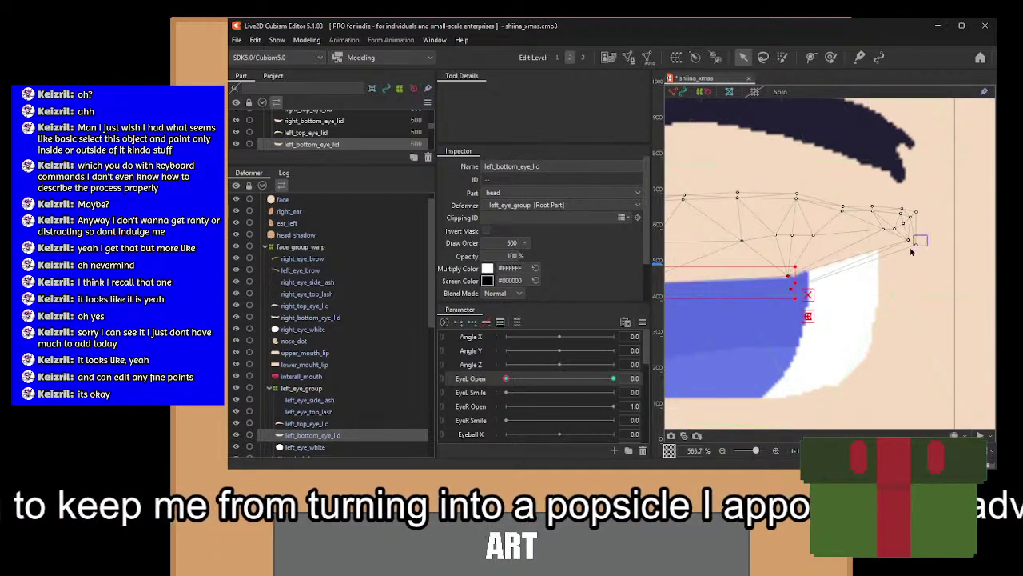
drag(911, 249, 893, 255)
scroll(843, 276, down, 1)
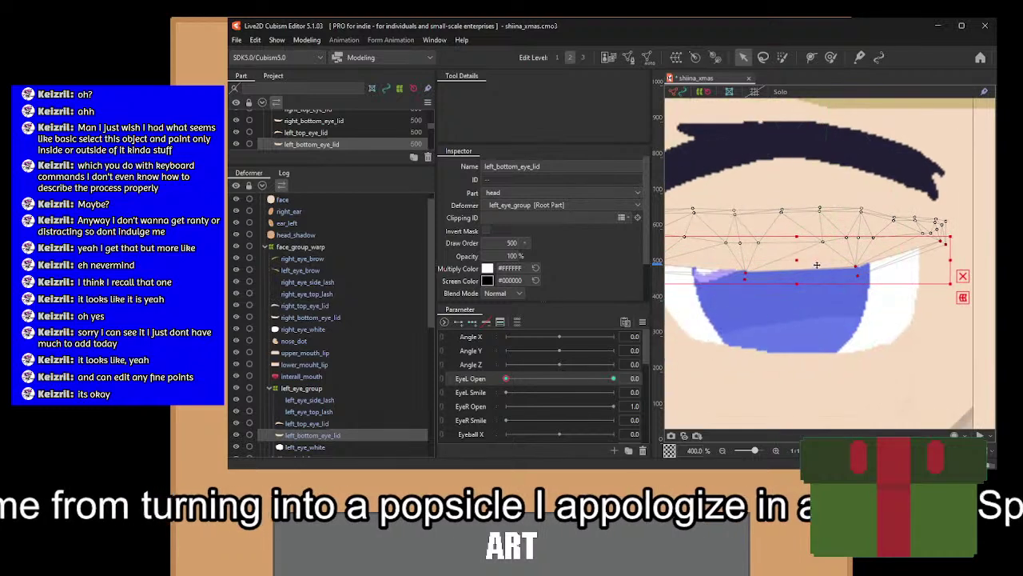
drag(799, 258, 800, 356)
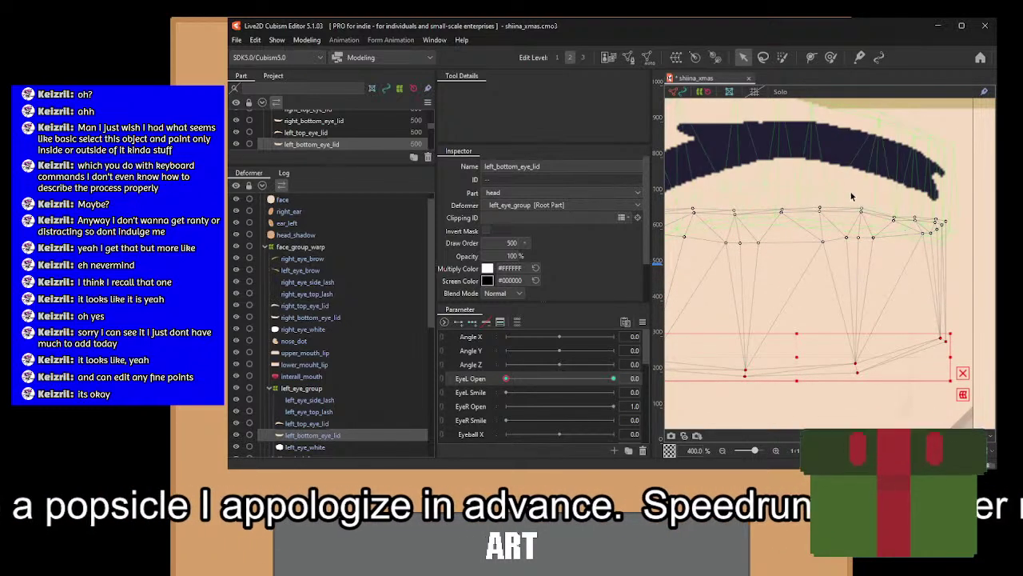
click(859, 227)
click(861, 294)
scroll(863, 307, down, 3)
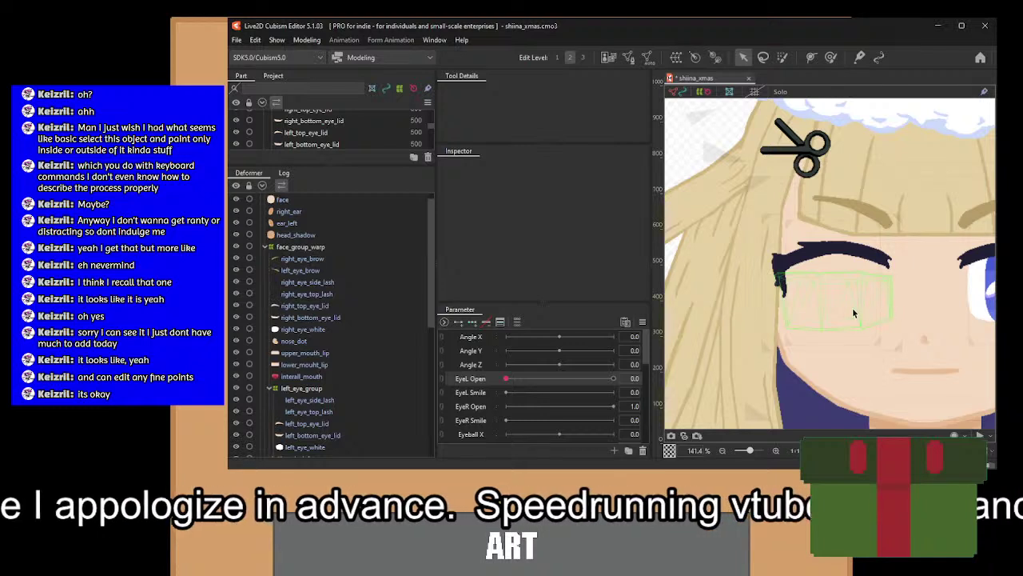
Return EyeL Open to 1.0 and add two EyeL Open keys each to left_eye_side_lash and left_eye_top_lash.
drag(512, 382, 592, 384)
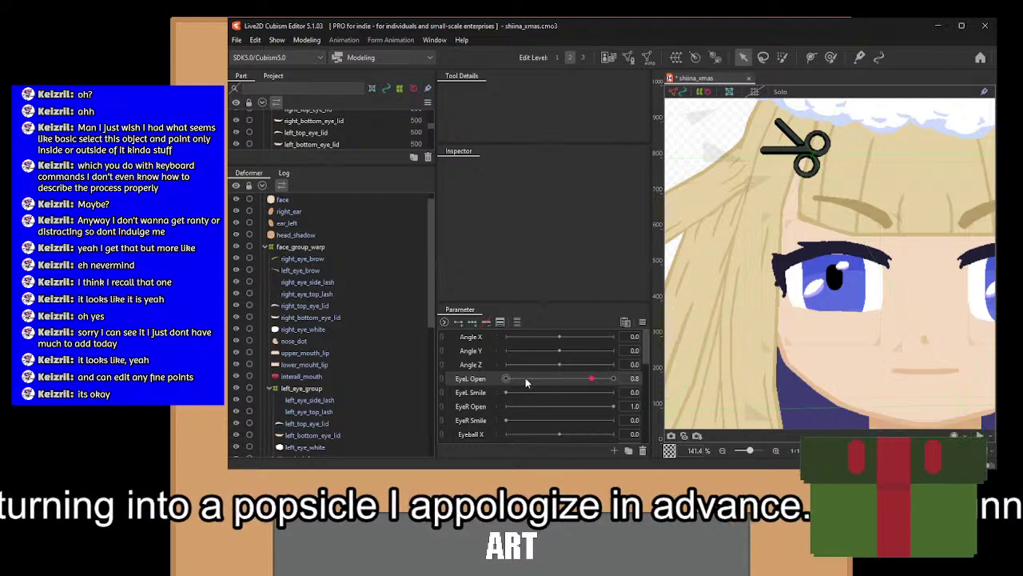
drag(590, 378, 843, 418)
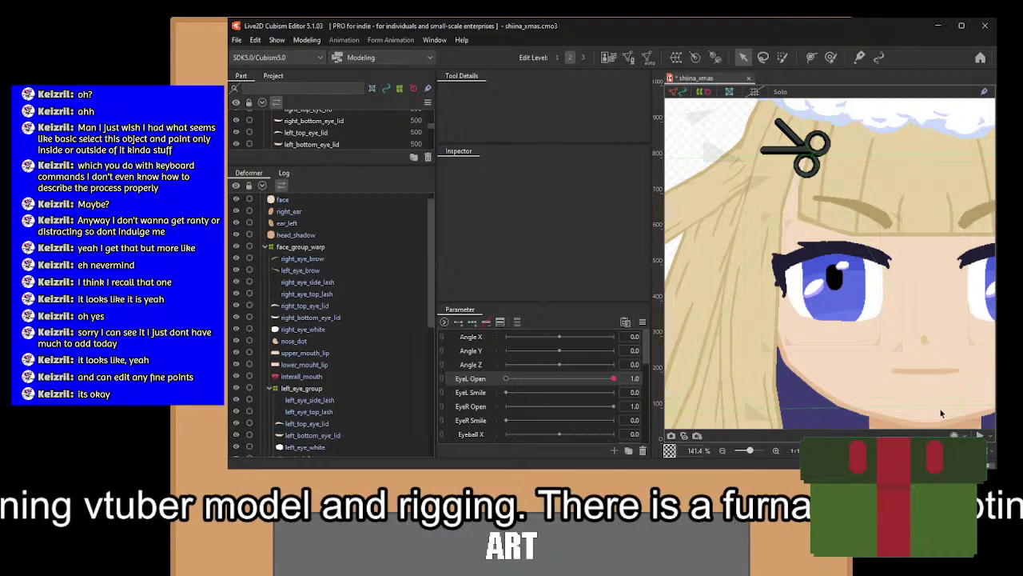
click(308, 411)
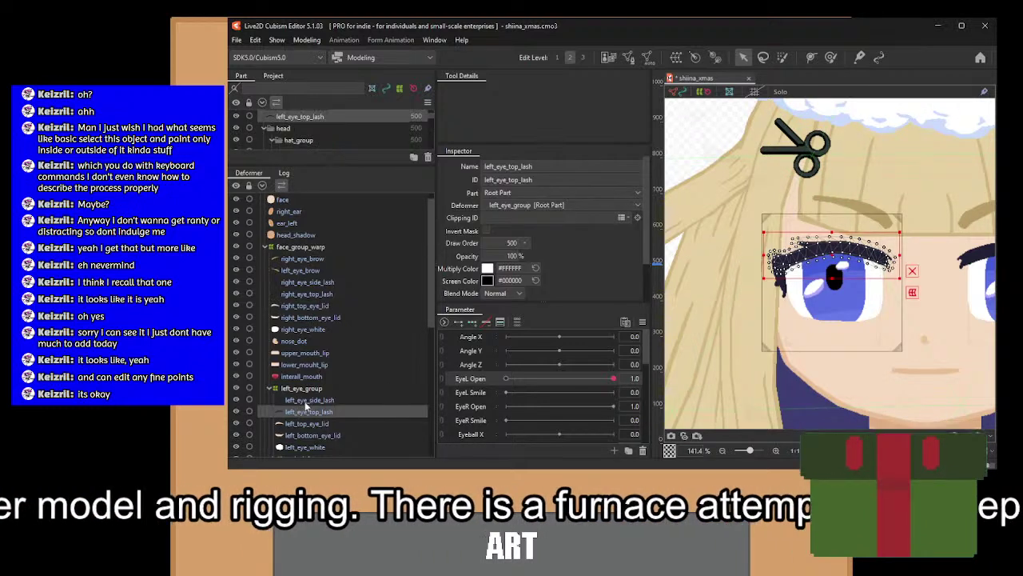
click(307, 401)
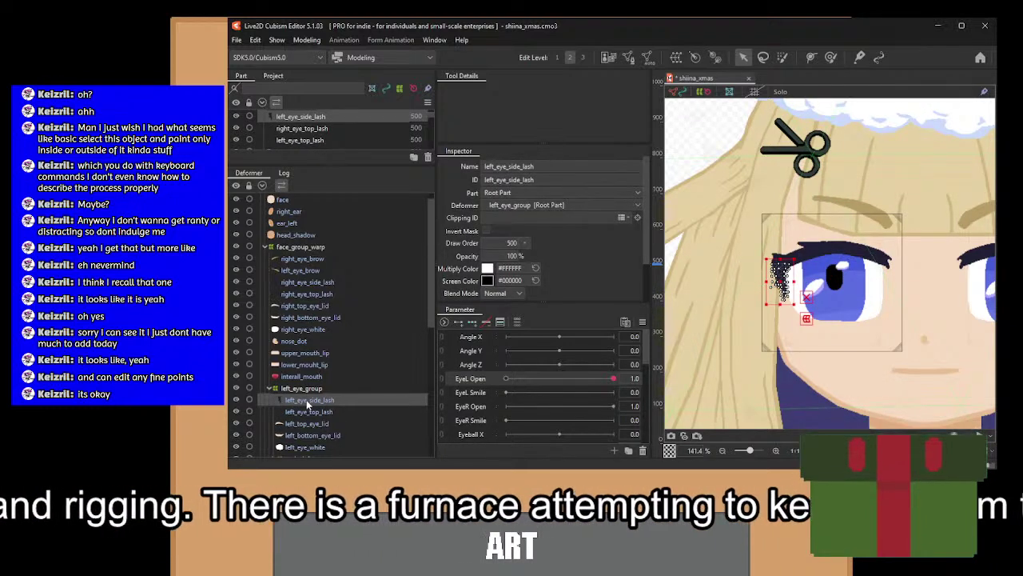
ctrl+click(313, 411)
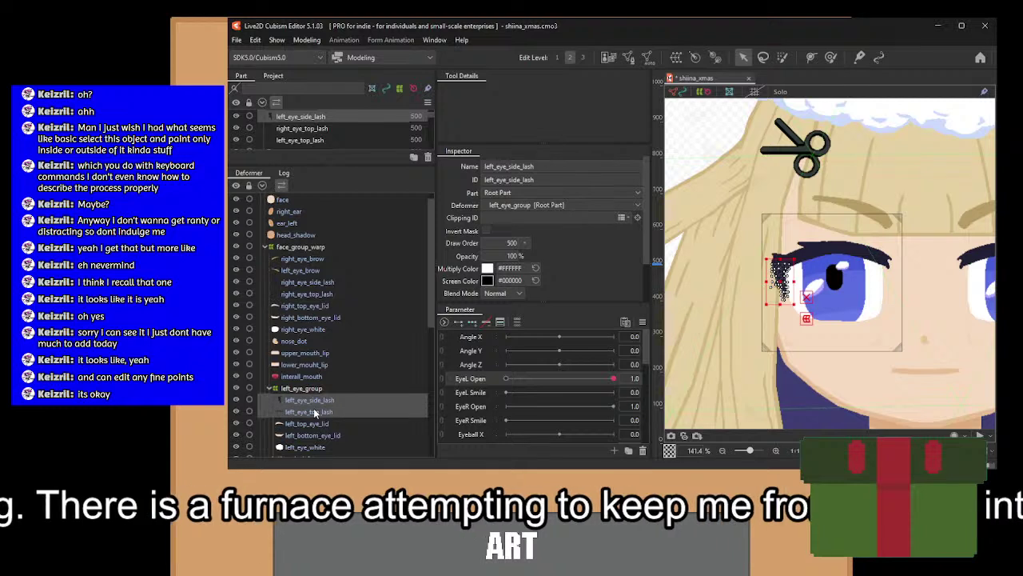
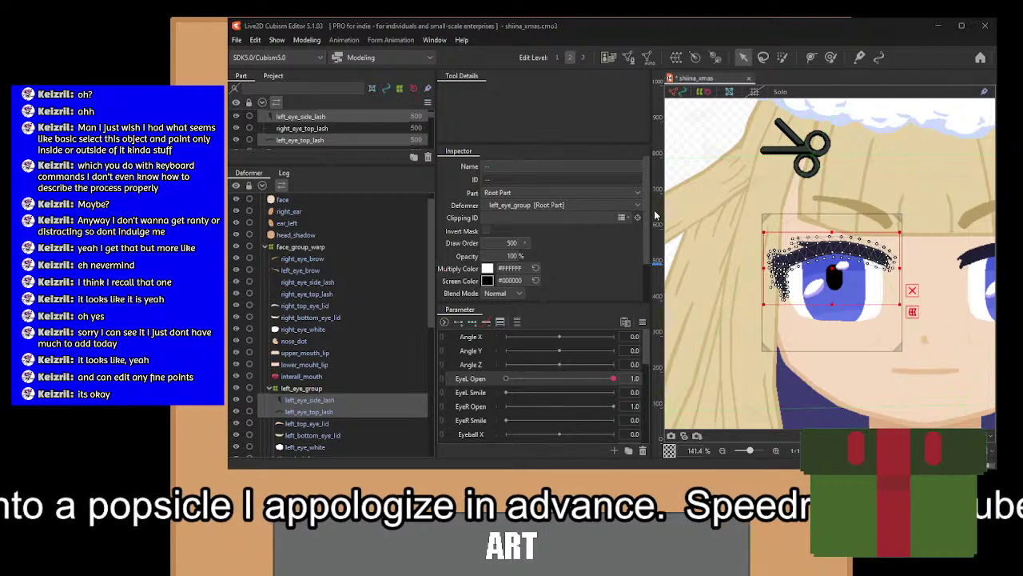
click(320, 400)
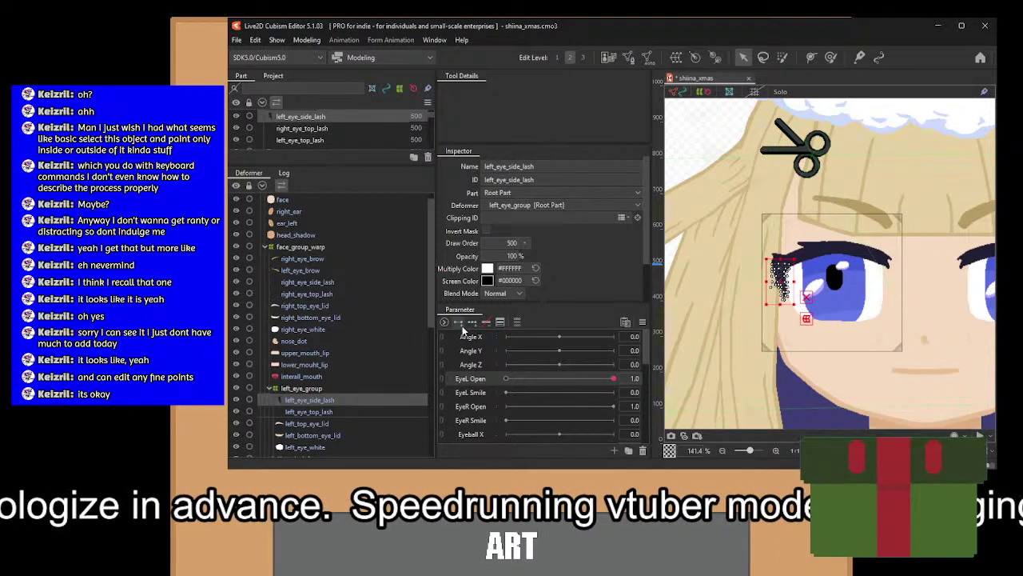
click(307, 410)
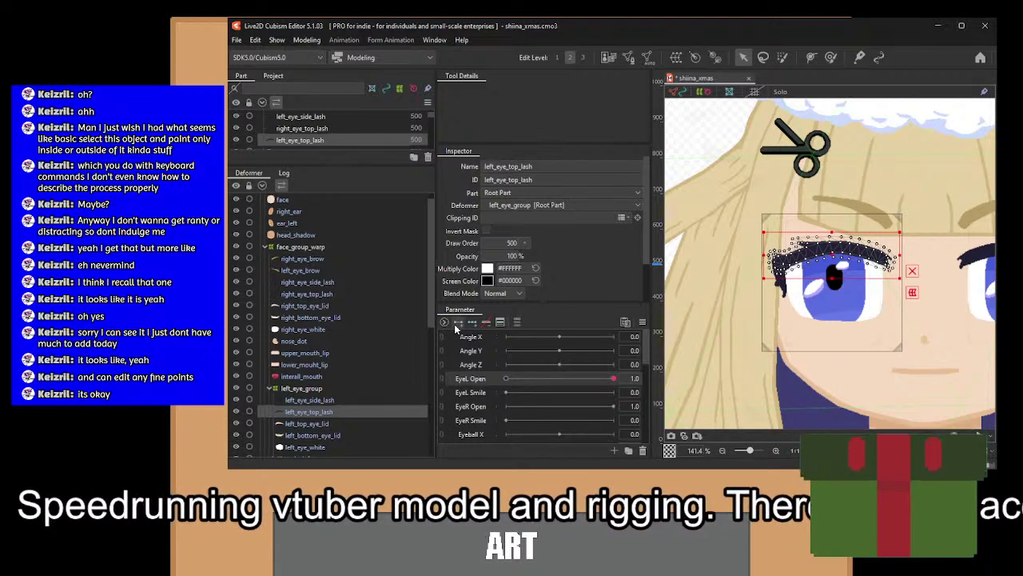
At EyeL Open 0.0, hide left_bottom_eye_lid and lower the whole left_eye_top_lash until it overlaps the top of the pupil.
click(506, 380)
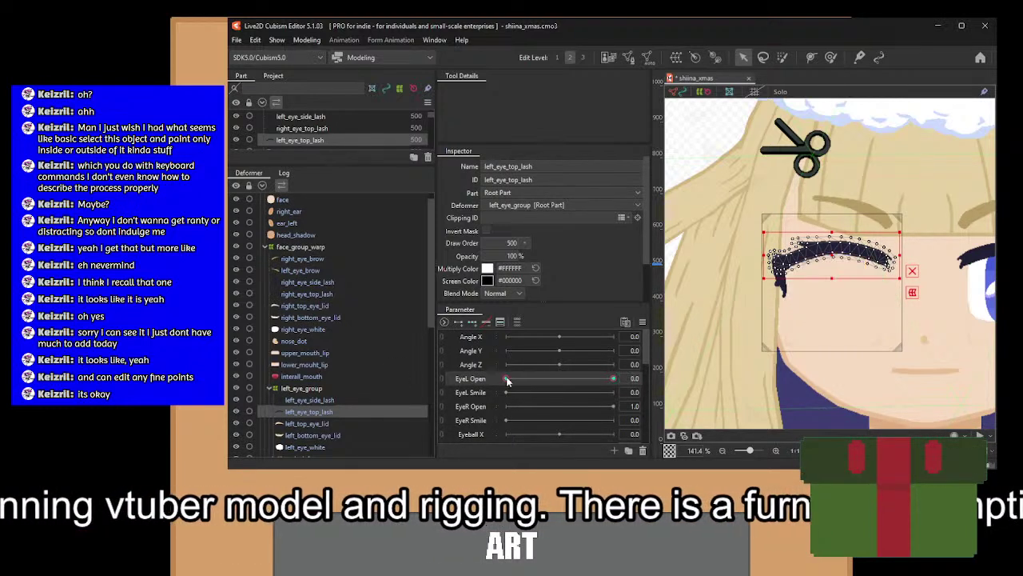
scroll(771, 320, up, 2)
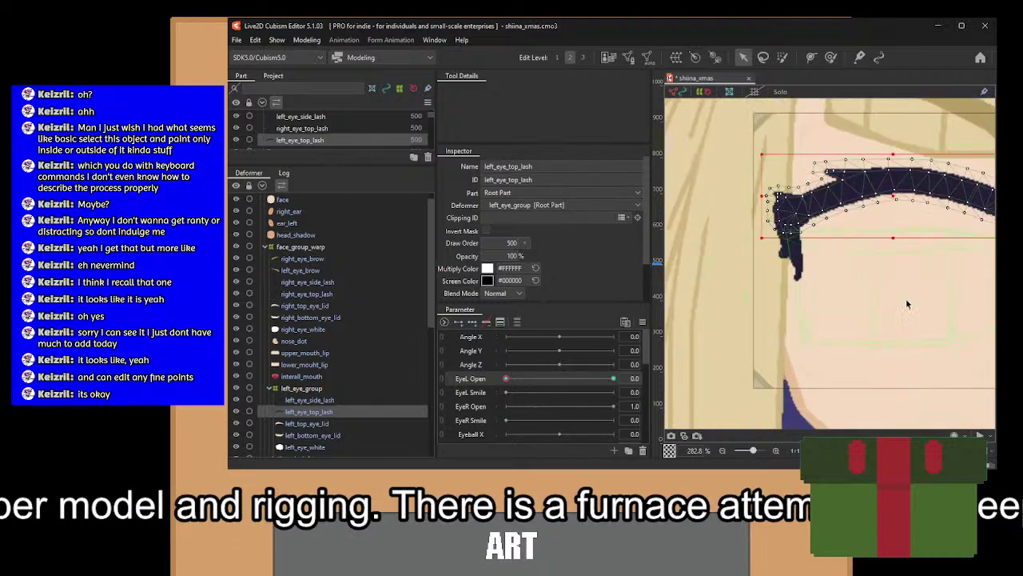
click(235, 439)
drag(791, 280, 731, 289)
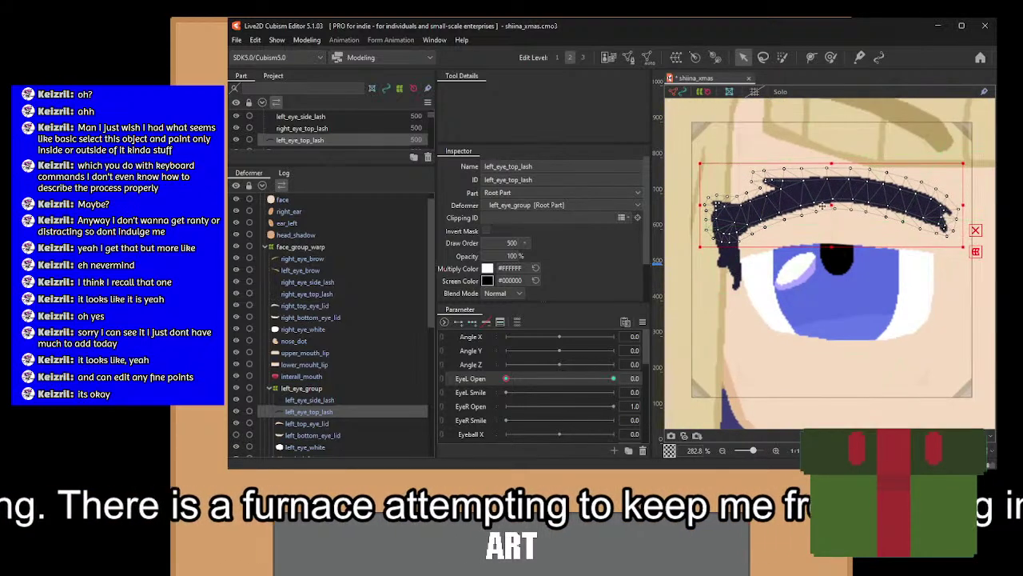
drag(833, 191, 834, 216)
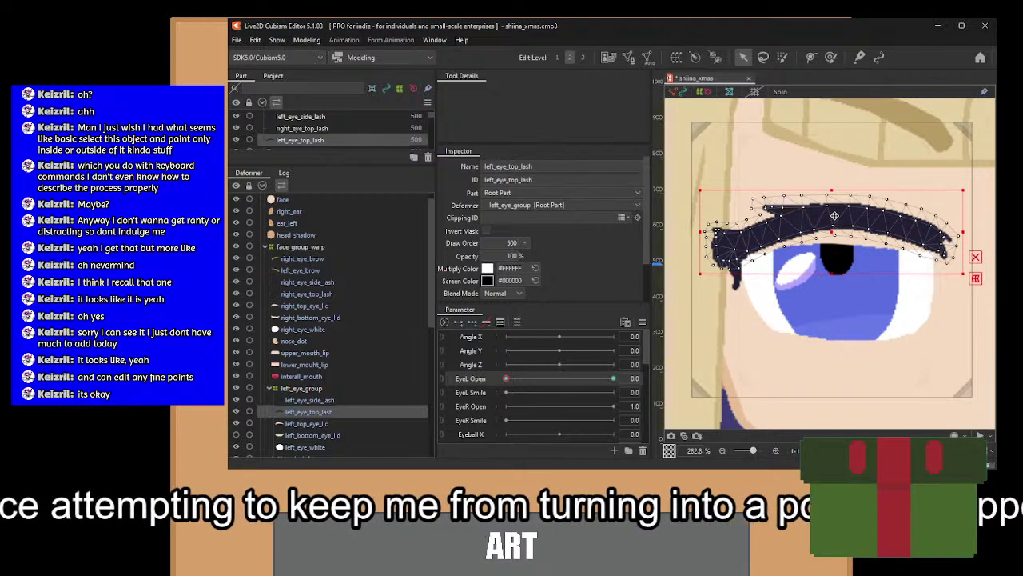
drag(833, 216, 831, 230)
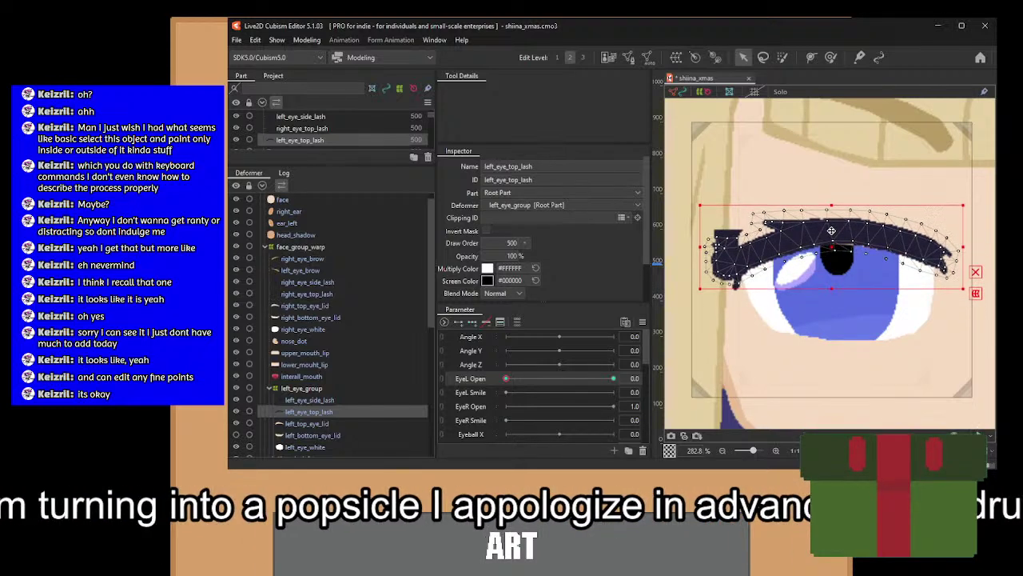
Select the inner half of left_eye_top_lash's vertices, rotate them slightly counterclockwise and raise them a little.
scroll(926, 249, up, 2)
scroll(762, 152, down, 2)
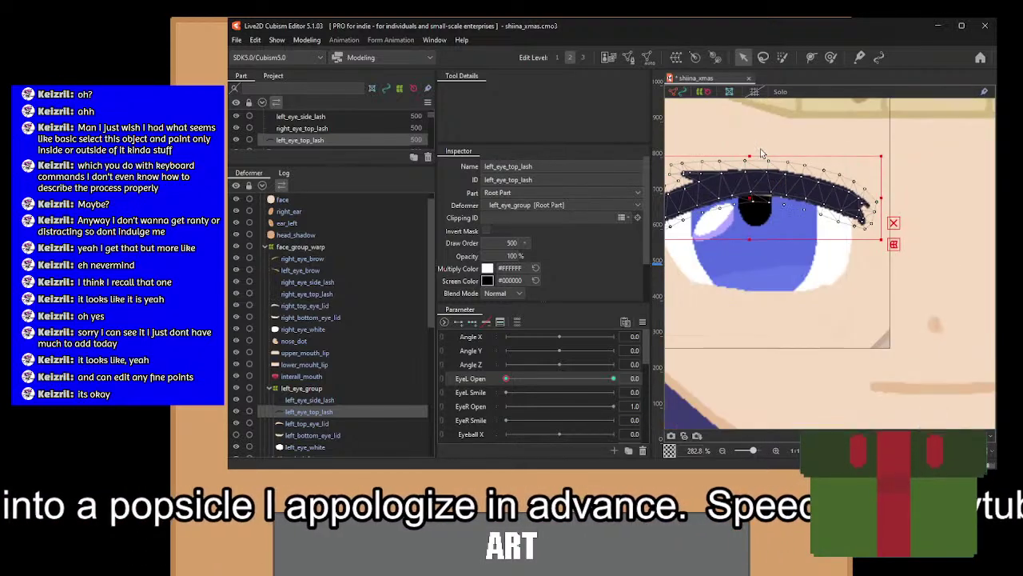
drag(759, 145, 884, 237)
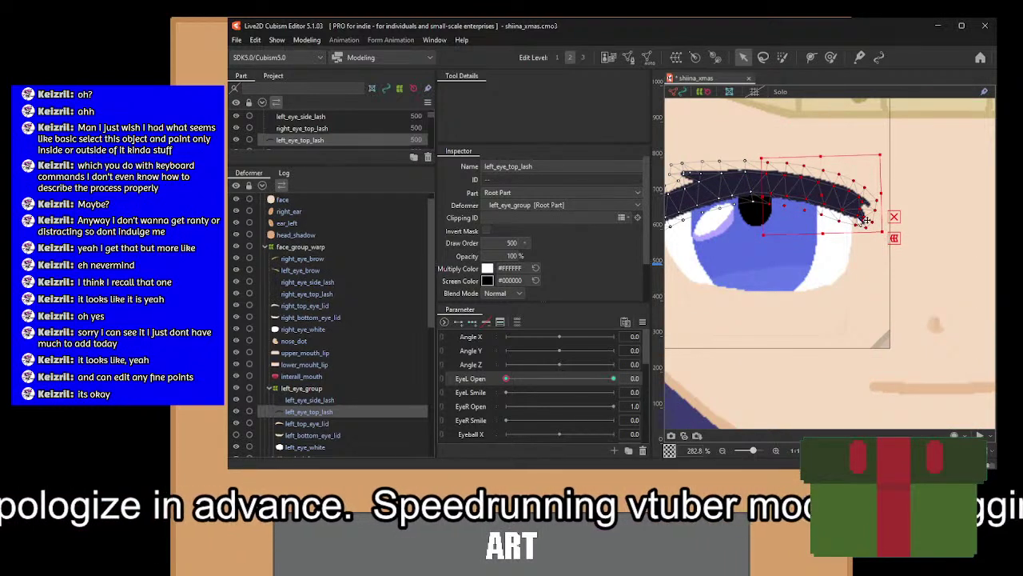
drag(820, 194, 820, 191)
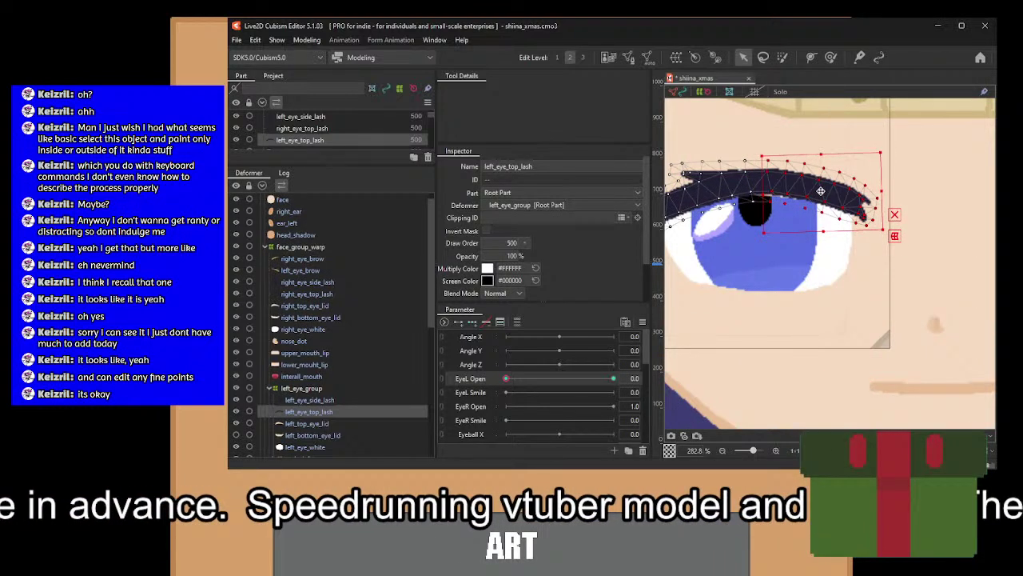
Rotate a narrower group of the top lash's inner-end vertices further counterclockwise and raise it slightly.
click(783, 150)
drag(928, 267, 875, 232)
drag(822, 195, 823, 192)
scroll(823, 192, up, 2)
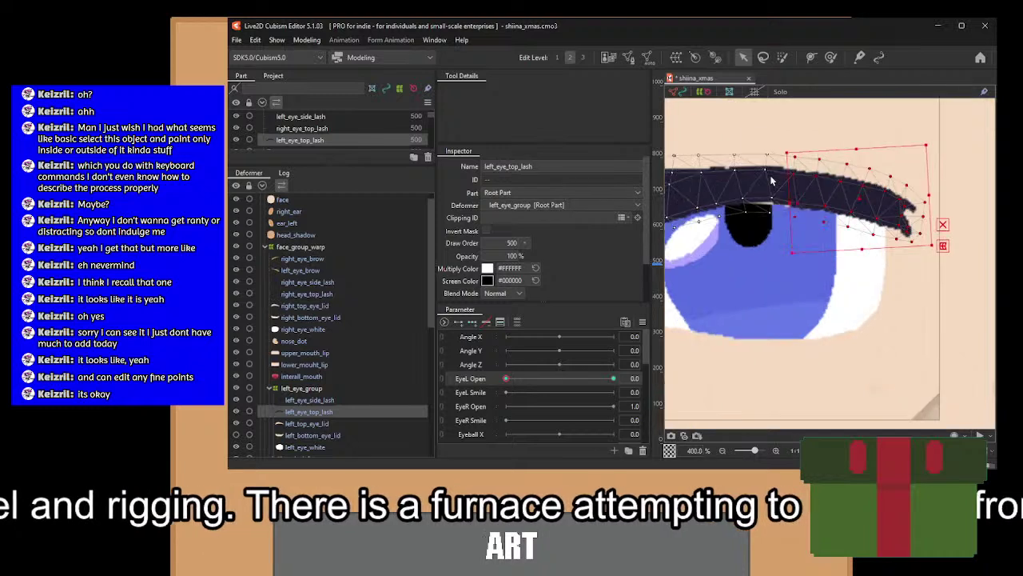
Try to rotate left_eye_top_lash's outer-half vertices slightly clockwise and raise them, then undo the adjustment.
click(316, 411)
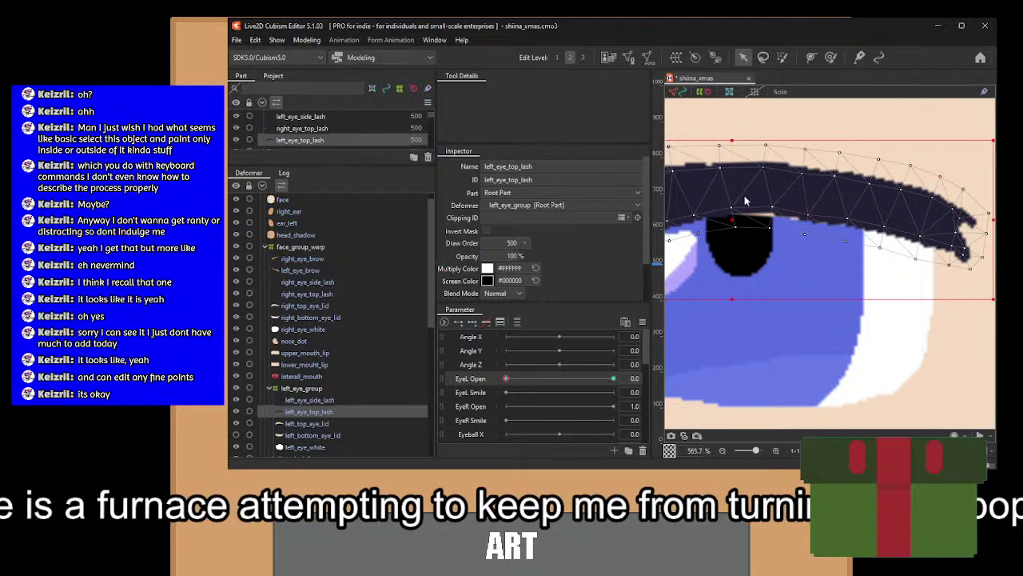
scroll(745, 203, down, 2)
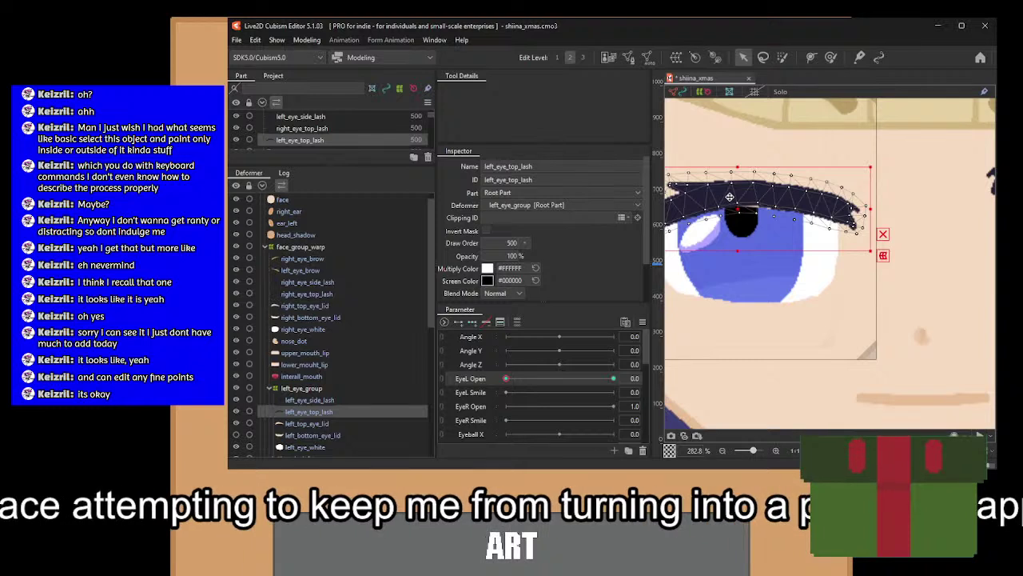
scroll(799, 204, up, 1)
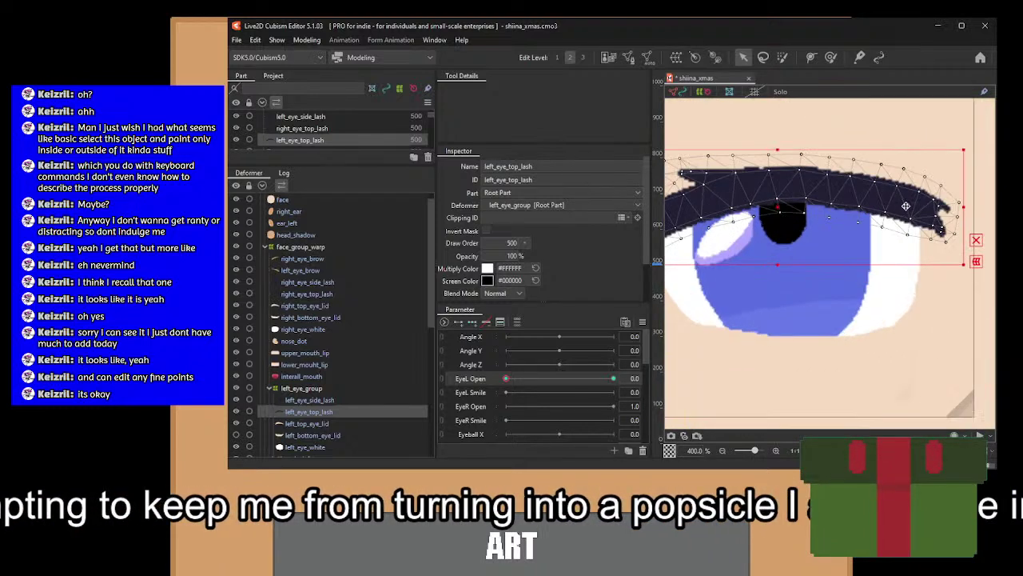
drag(773, 187, 874, 174)
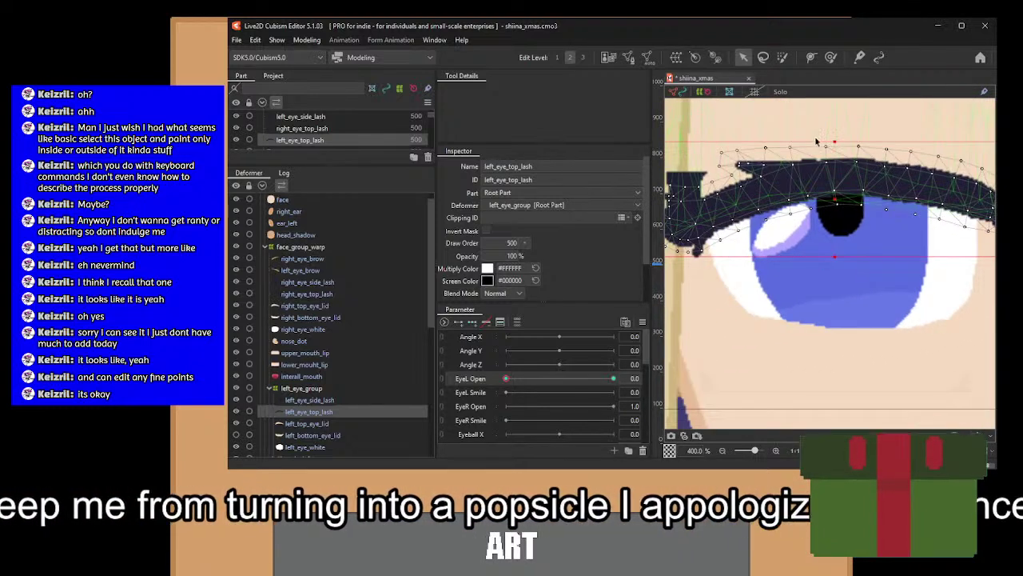
drag(815, 135, 814, 152)
drag(704, 301, 781, 295)
drag(715, 269, 713, 267)
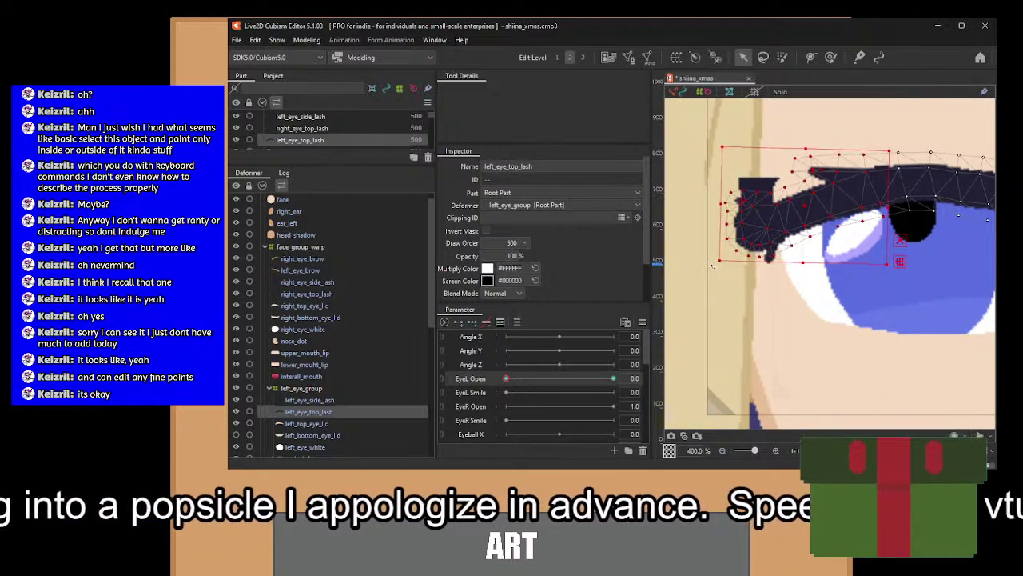
drag(804, 207, 805, 204)
drag(894, 205, 797, 212)
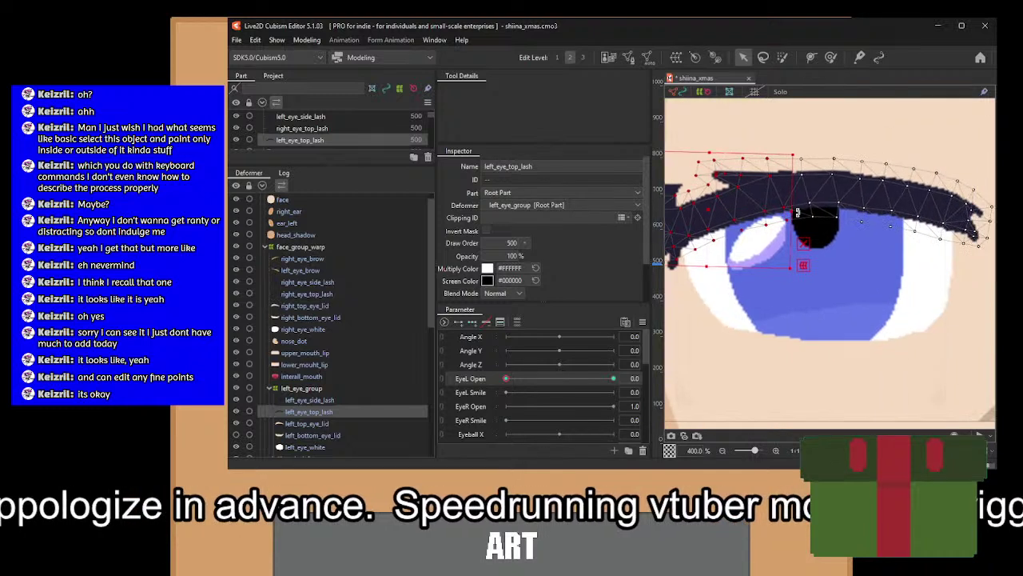
key(ctrl+z)
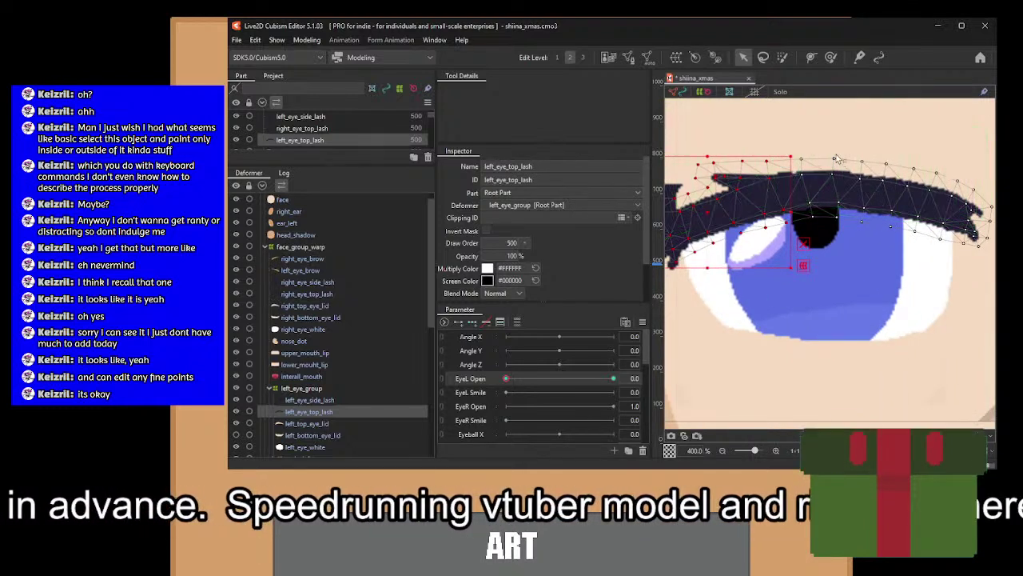
Extend the top lash's outer vertex selection past its middle above the pupil and lower these vertices slightly.
click(851, 166)
drag(546, 352, 546, 351)
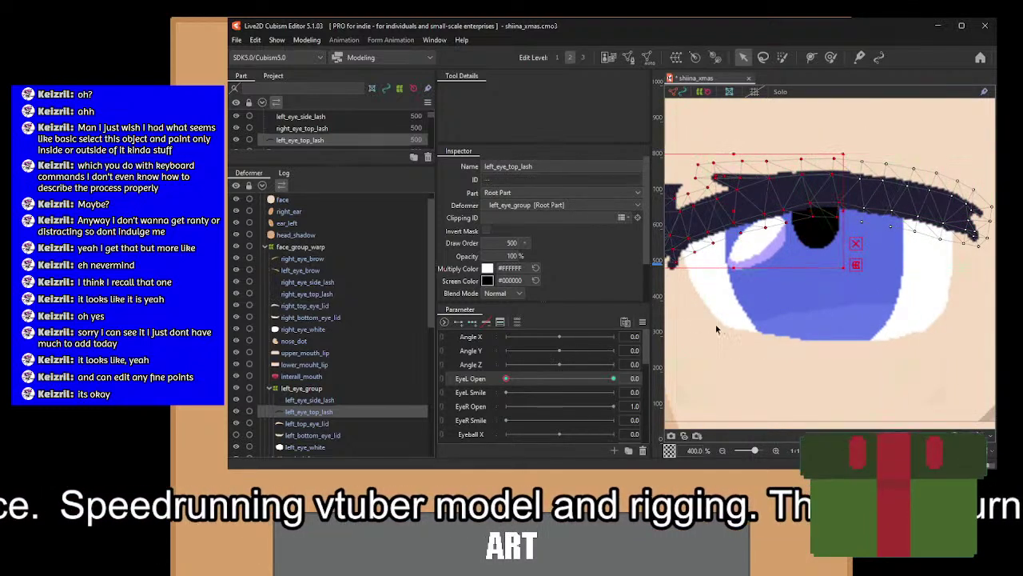
drag(724, 218, 765, 215)
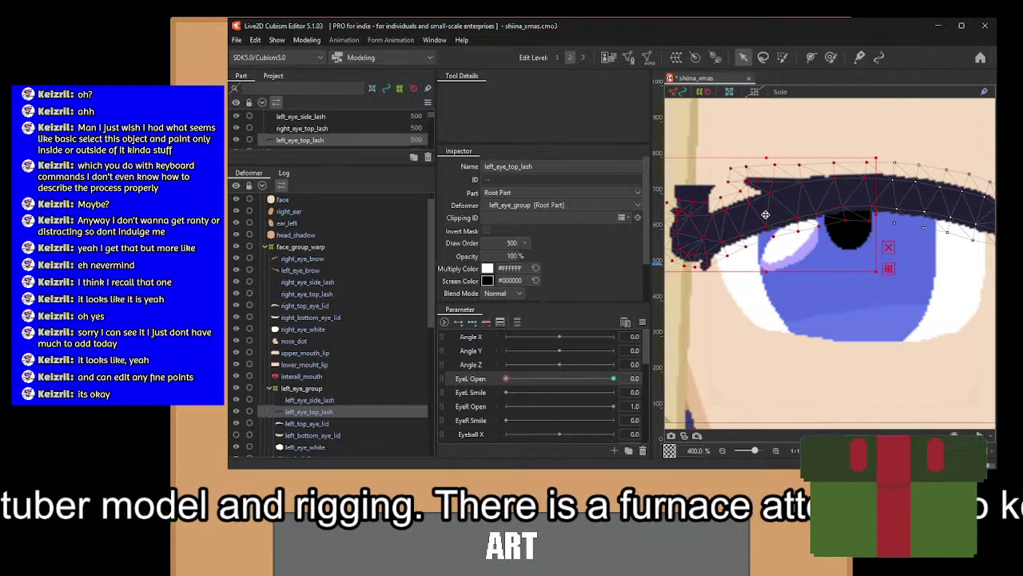
Set EyeL Open to 1.0 and check the top lash against the open eye.
drag(507, 379, 685, 396)
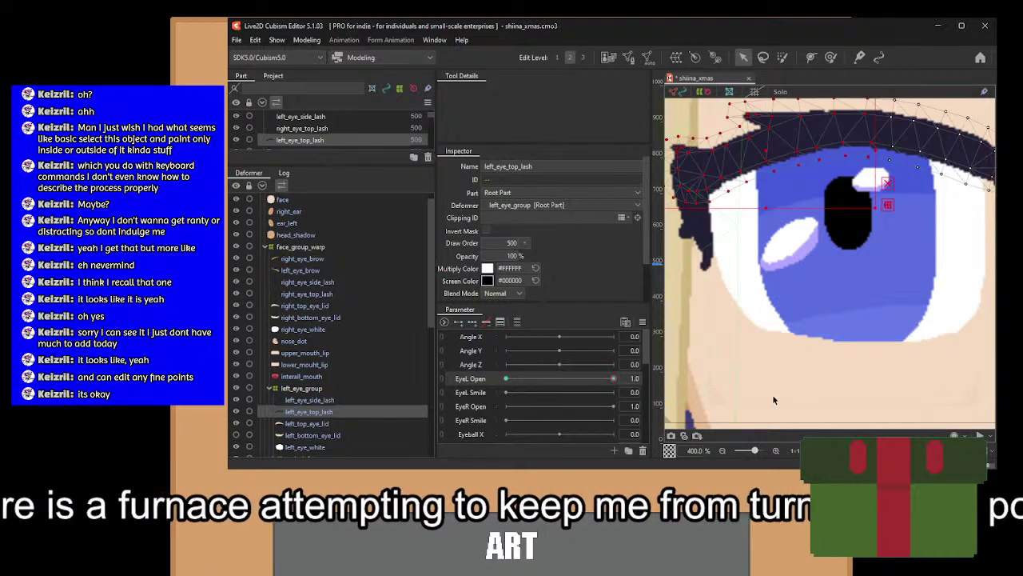
drag(773, 396, 733, 422)
scroll(814, 321, down, 3)
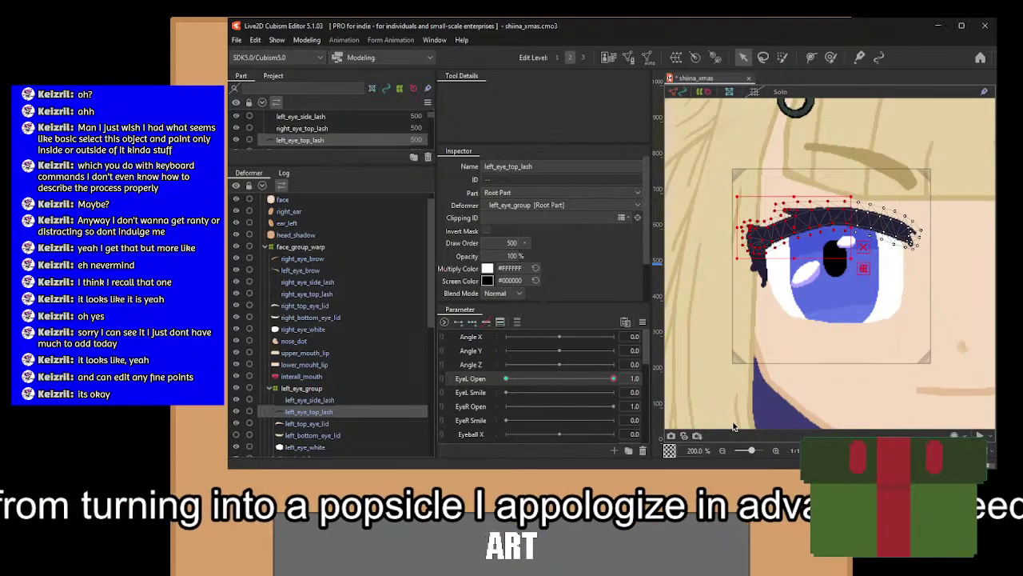
At EyeL Open 0.0, lower left_eye_side_lash beneath the top lash's outer end and shorten its height from below.
click(337, 399)
scroll(781, 258, up, 2)
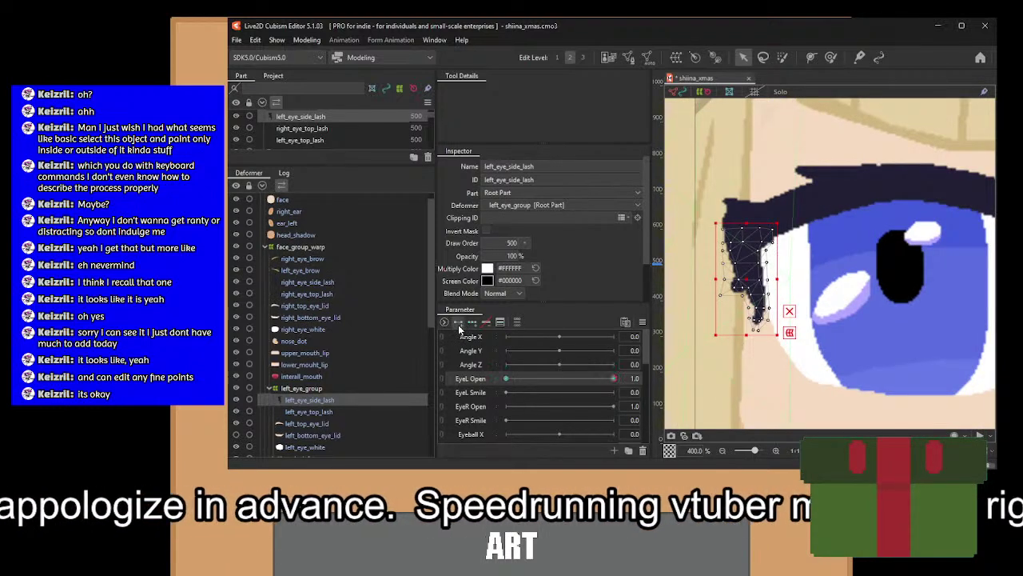
click(505, 380)
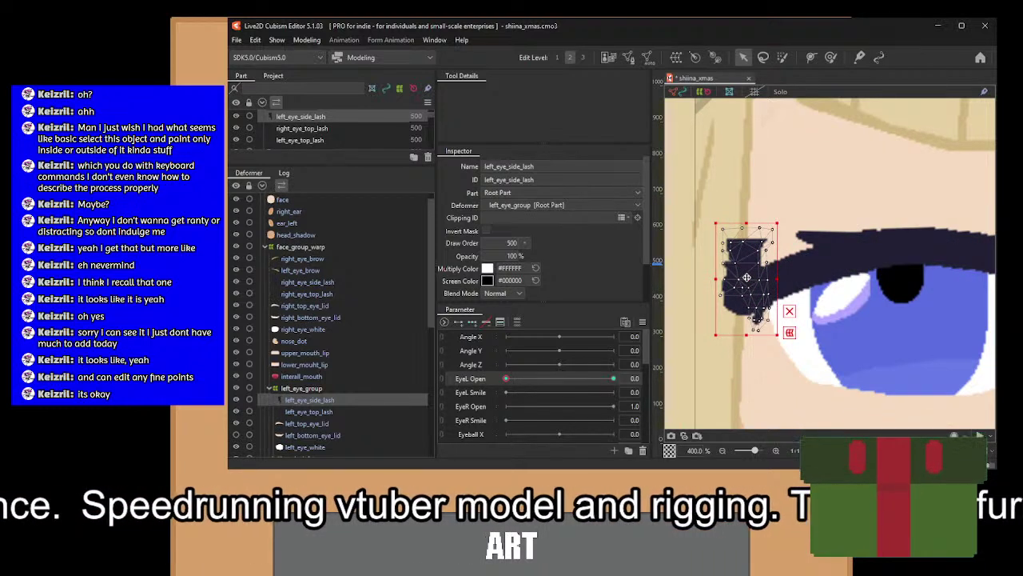
drag(746, 278, 747, 341)
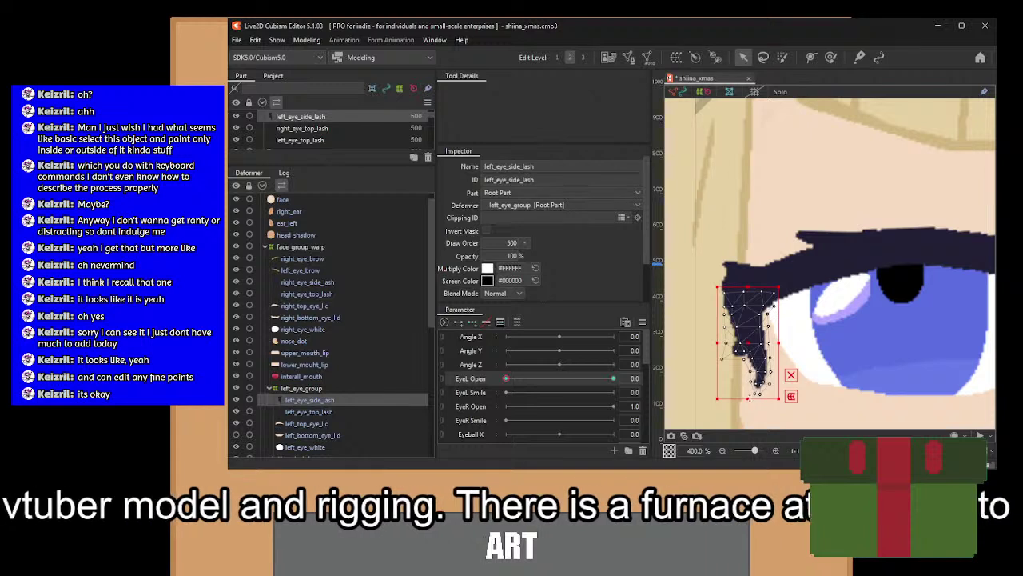
drag(757, 398, 757, 356)
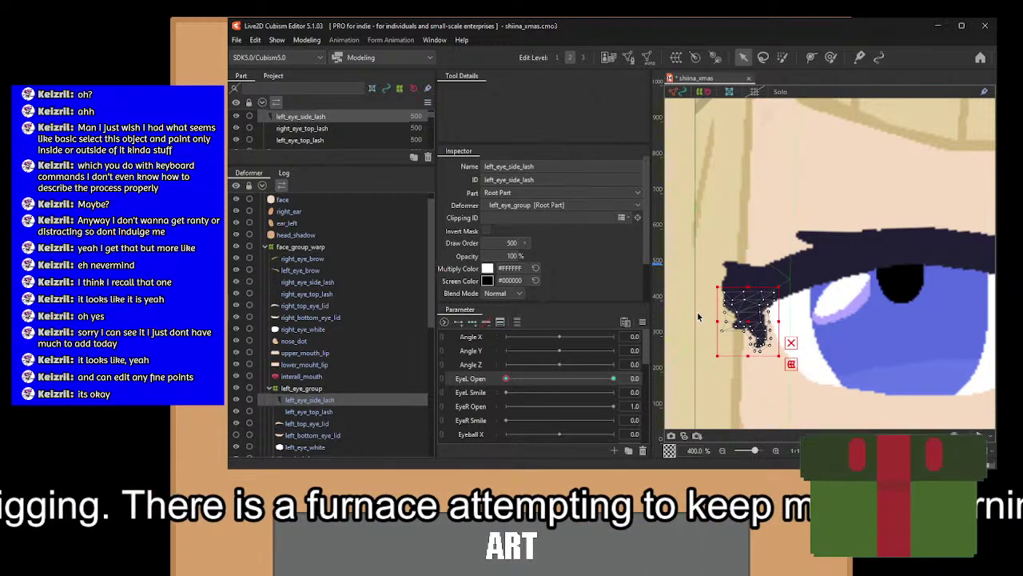
Select the side lash's lower tip vertices, rotate them slightly counterclockwise and shift them inward toward the eye.
drag(698, 311, 774, 344)
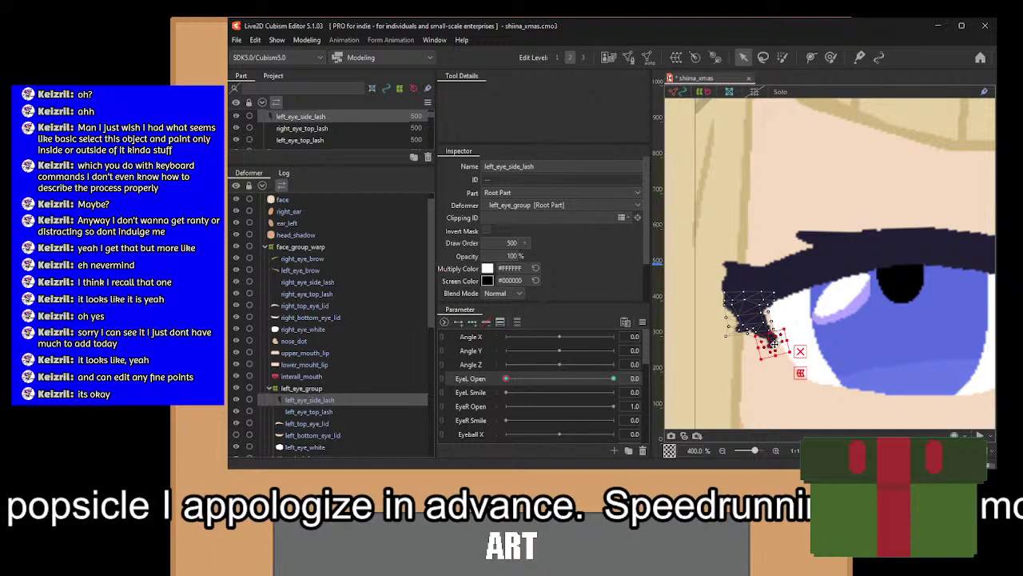
Show left_bottom_eye_lid again and bring EyeL Open from 0.0 to 1.0 to check the lash movement.
click(235, 434)
scroll(828, 265, down, 4)
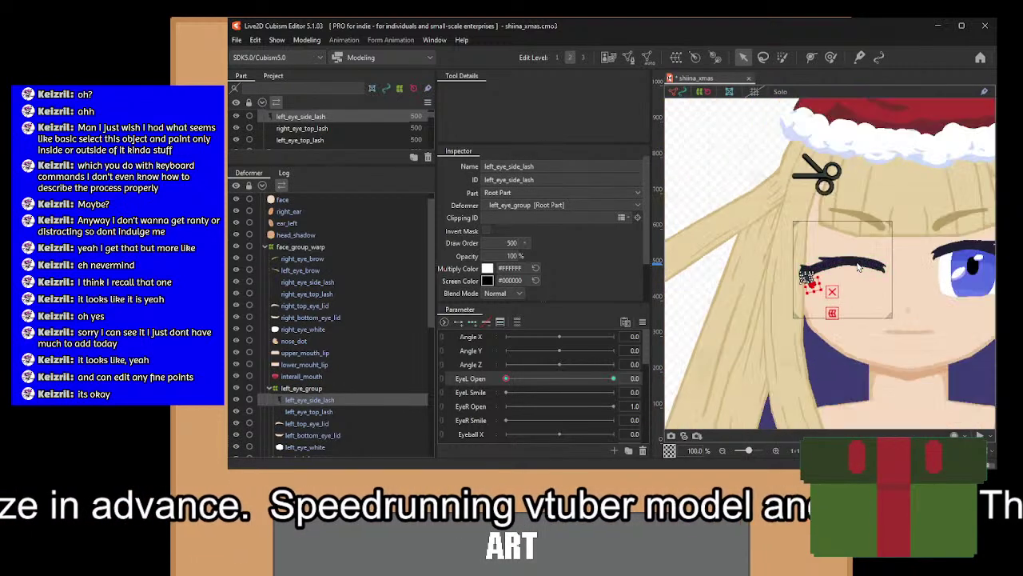
drag(506, 378, 700, 385)
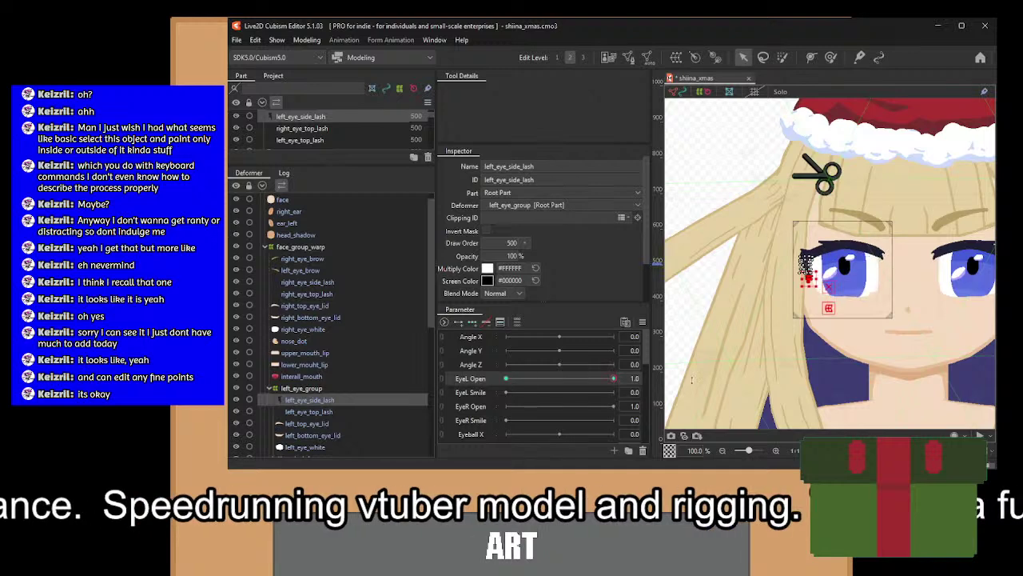
Deselect the side lash and move EyeL Open between 1.0 and 0.0 to check the left eye's closing motion, ending at 1.0.
click(723, 180)
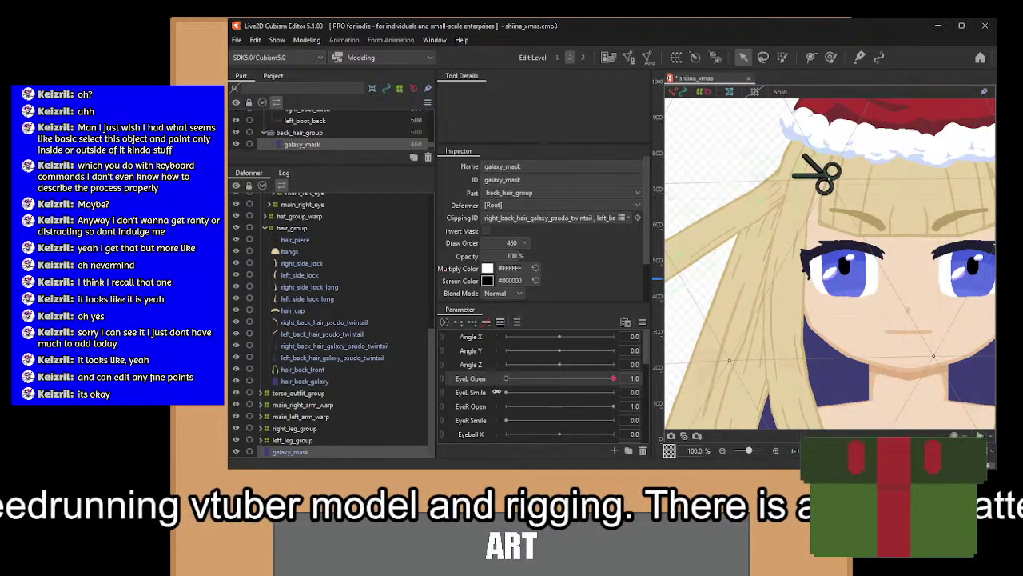
drag(609, 376, 429, 408)
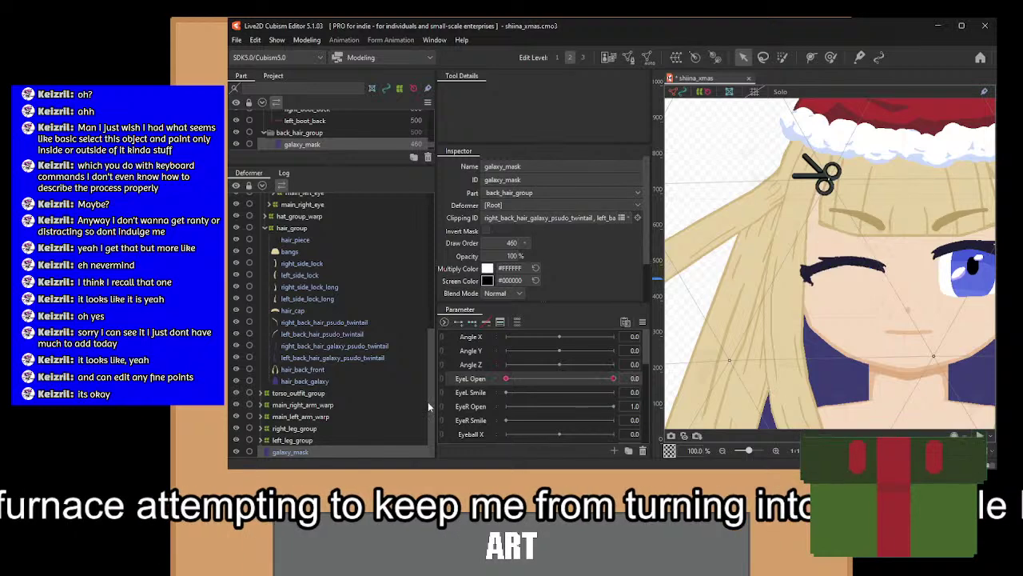
drag(239, 419, 830, 346)
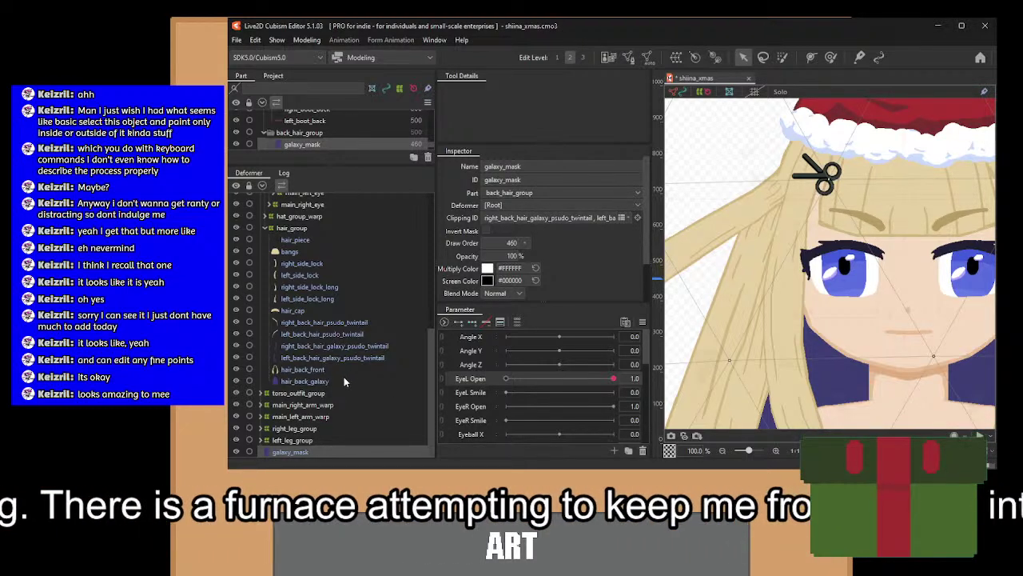
Examine how the left eye's parts are organised under left_eye_group compared with the right eye's parts in the deformer hierarchy.
scroll(344, 375, up, 5)
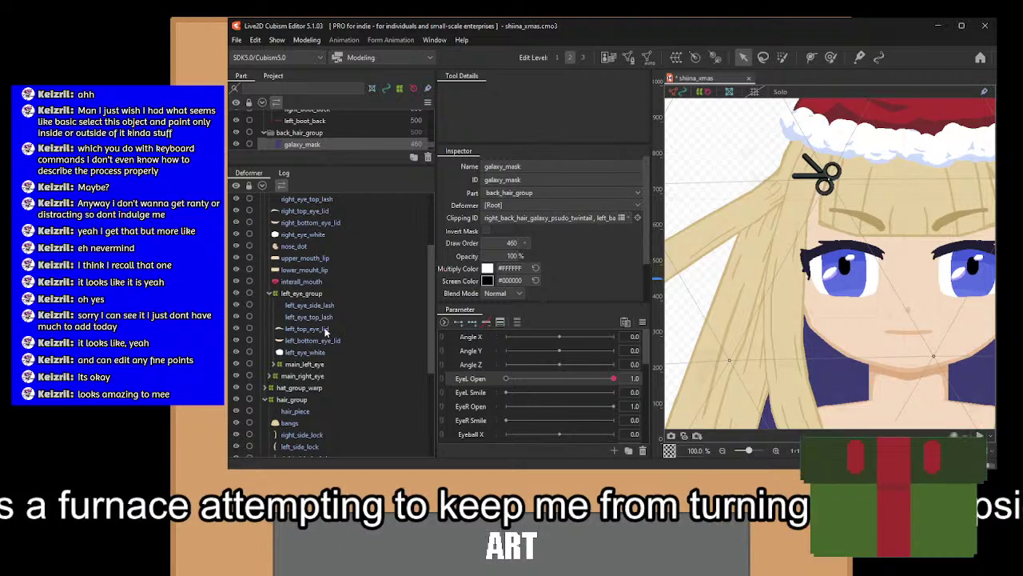
scroll(320, 354, up, 1)
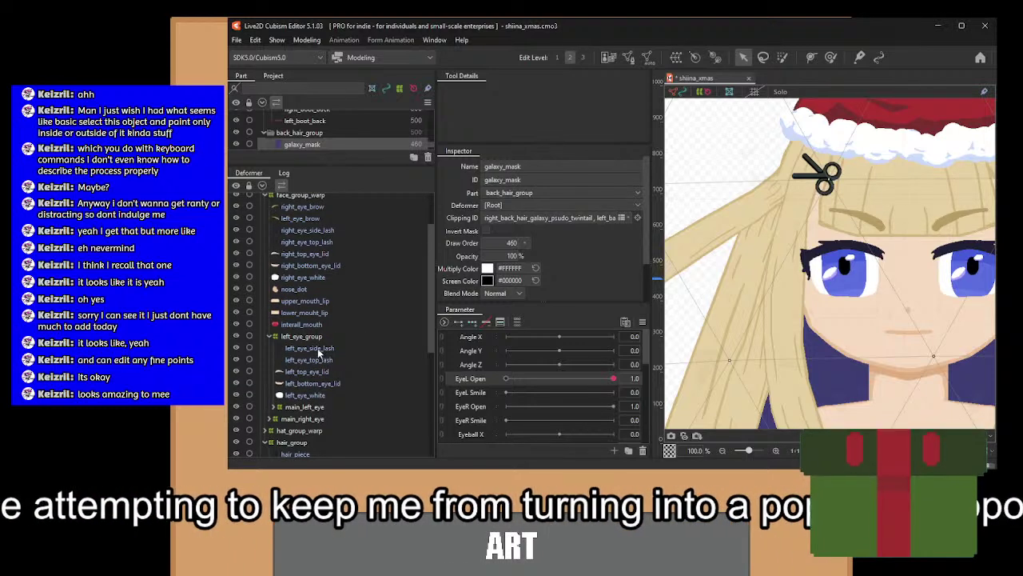
scroll(308, 293, up, 2)
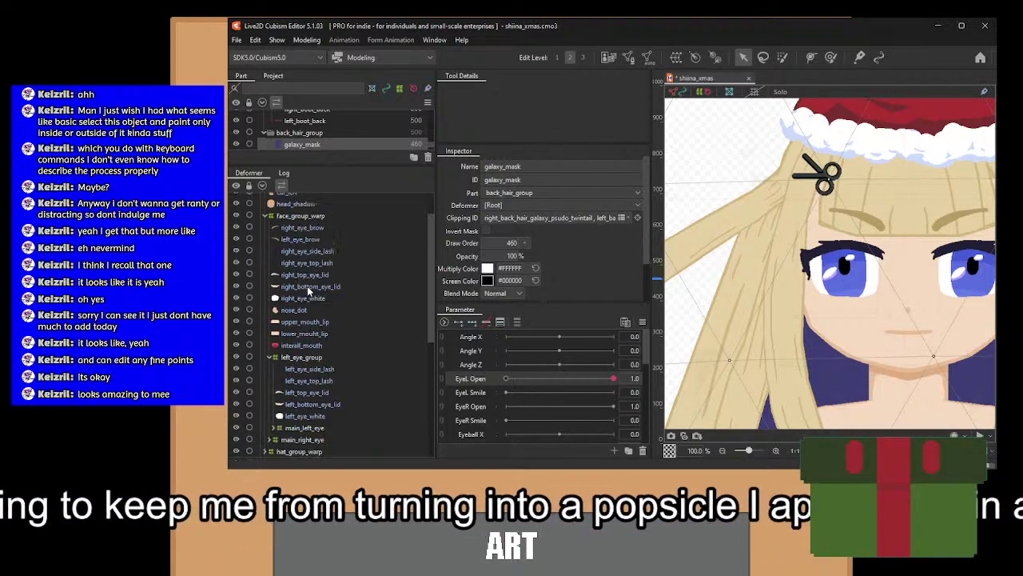
scroll(308, 293, down, 1)
click(321, 256)
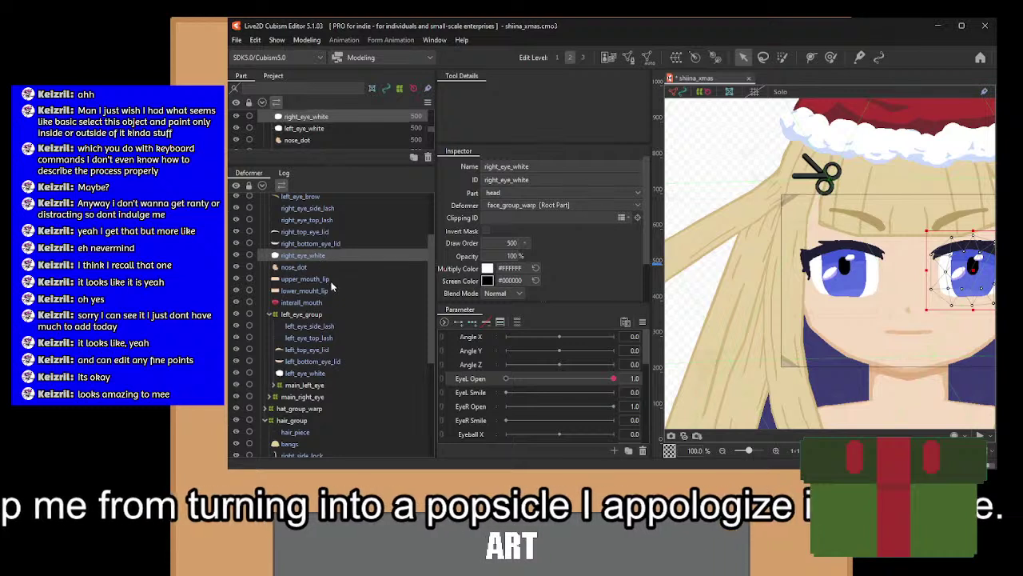
ctrl+click(318, 244)
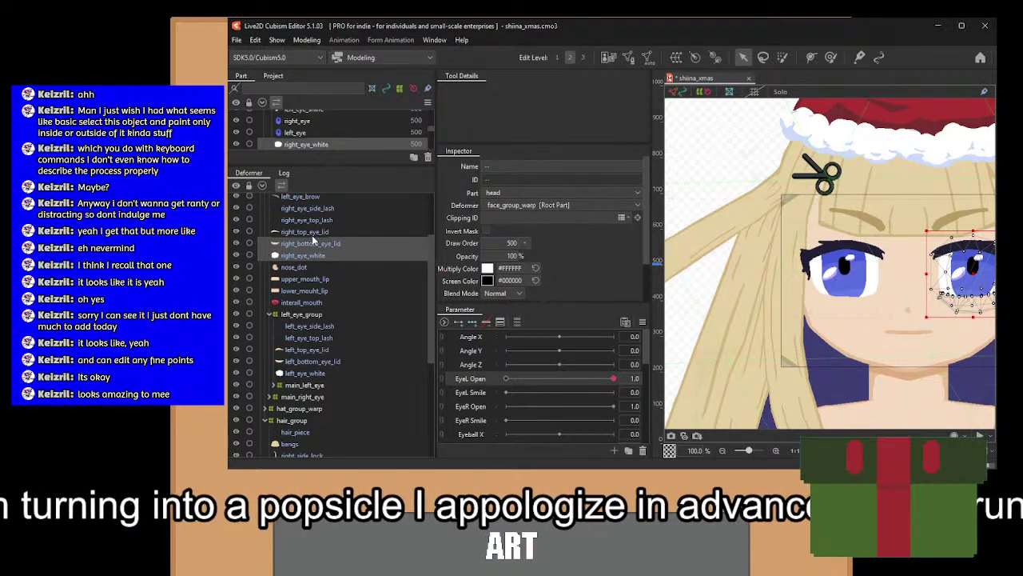
click(322, 267)
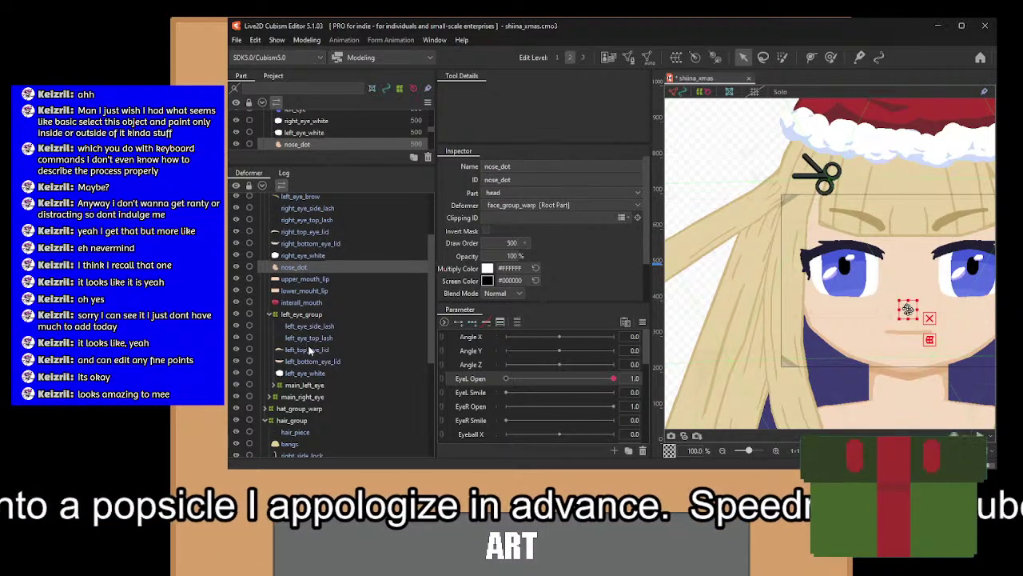
click(308, 362)
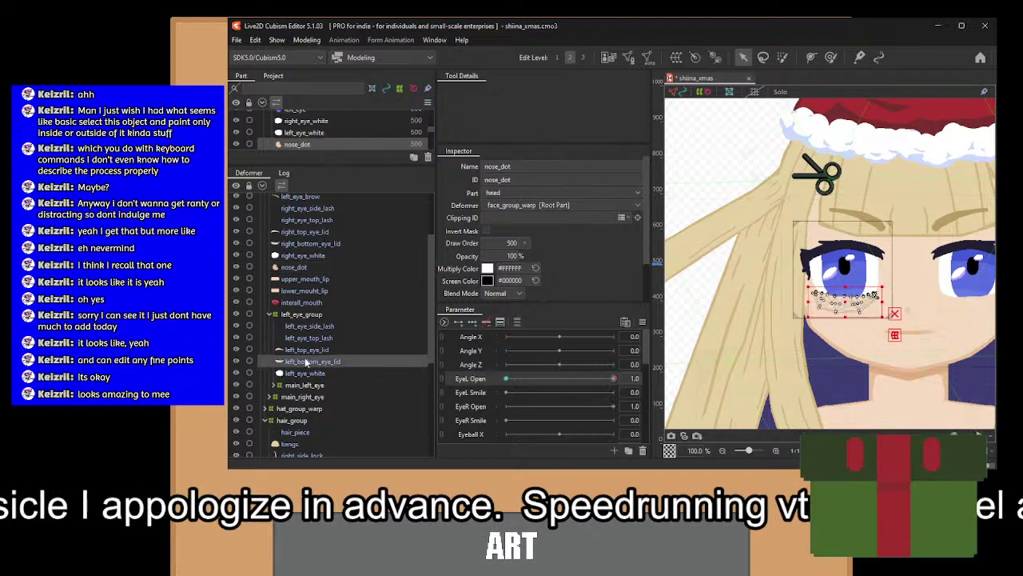
click(308, 374)
click(309, 385)
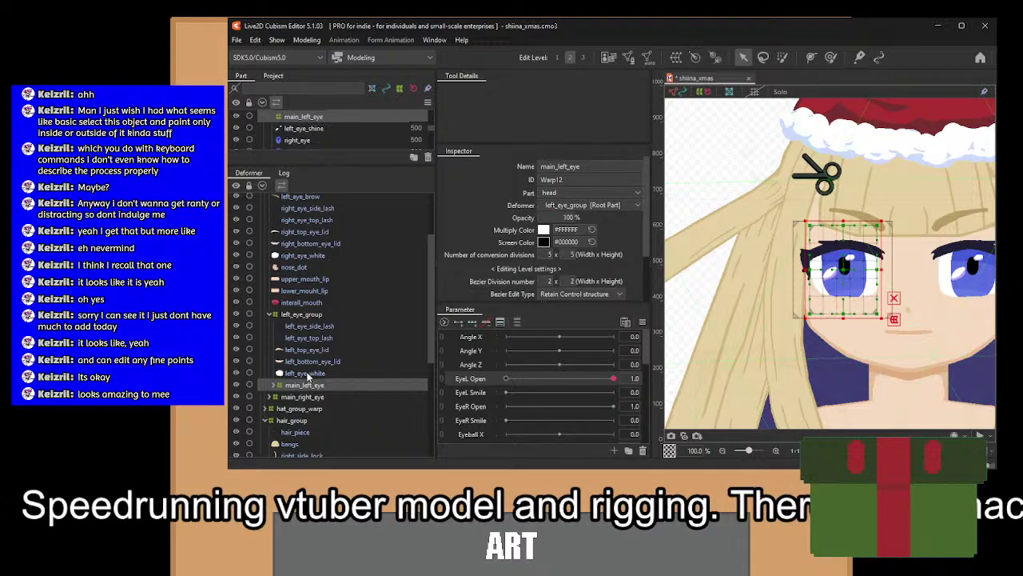
click(308, 373)
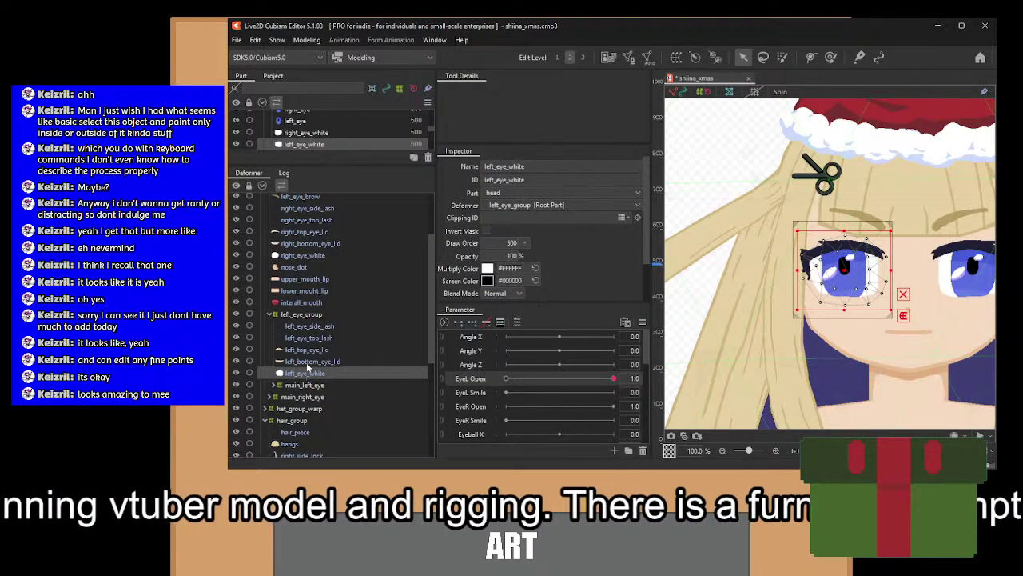
scroll(312, 290, up, 2)
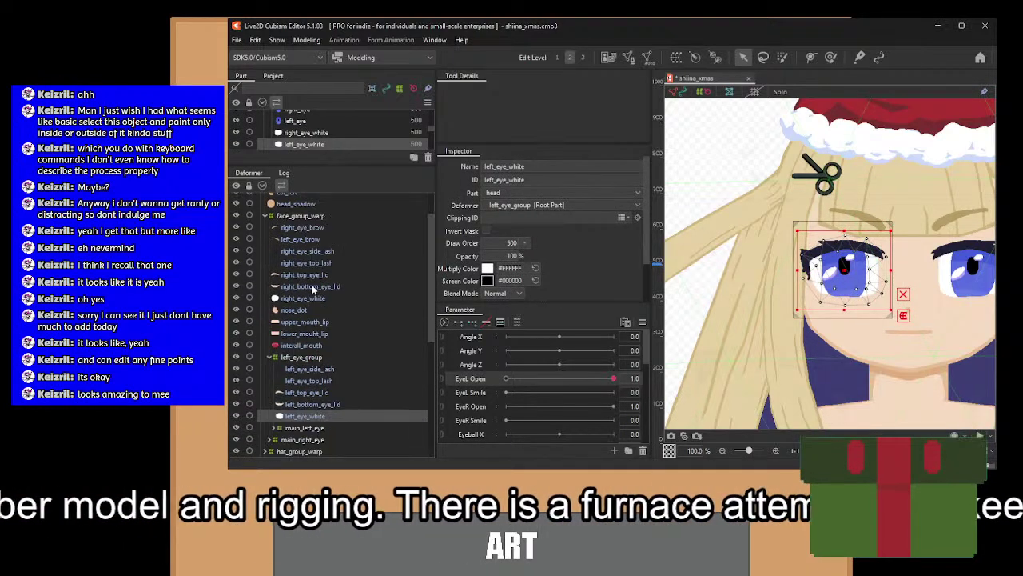
click(315, 357)
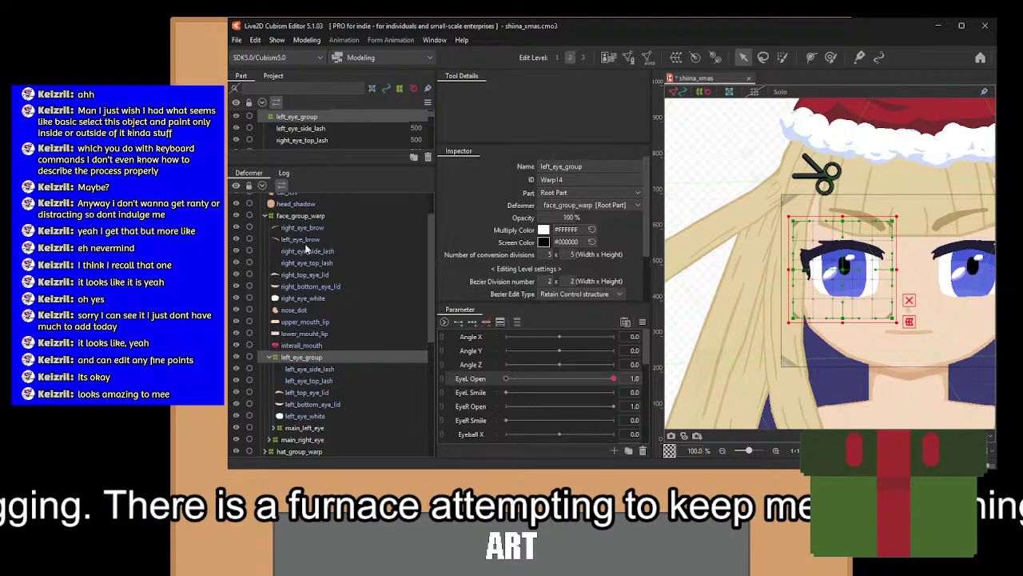
Create a warp deformer named right_eye_group around right_eye_white and main_right_eye, with 5 × 5 conversion divisions and 2 × 2 Bezier divisions, under face_group_warp.
click(303, 299)
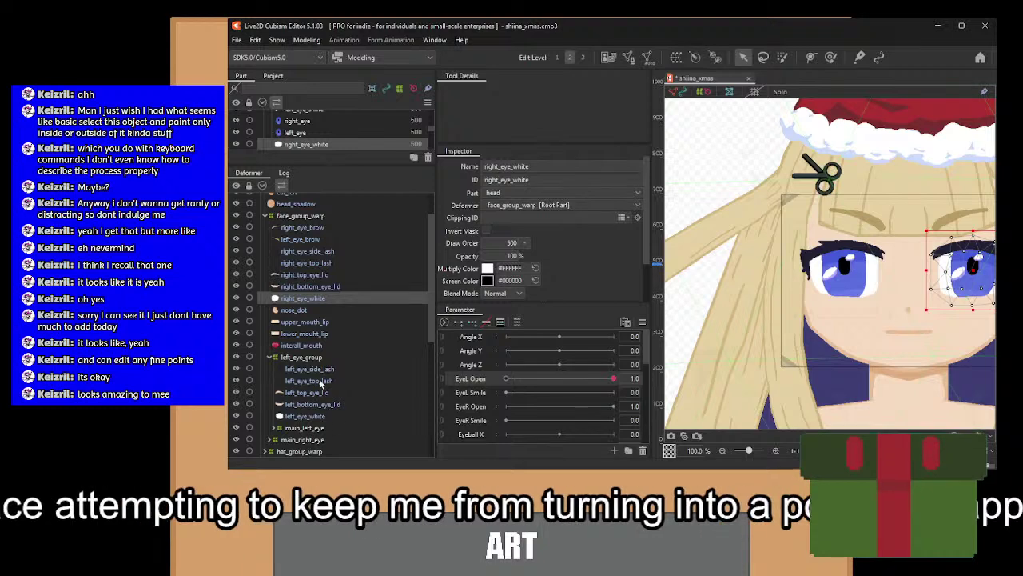
scroll(323, 384, down, 2)
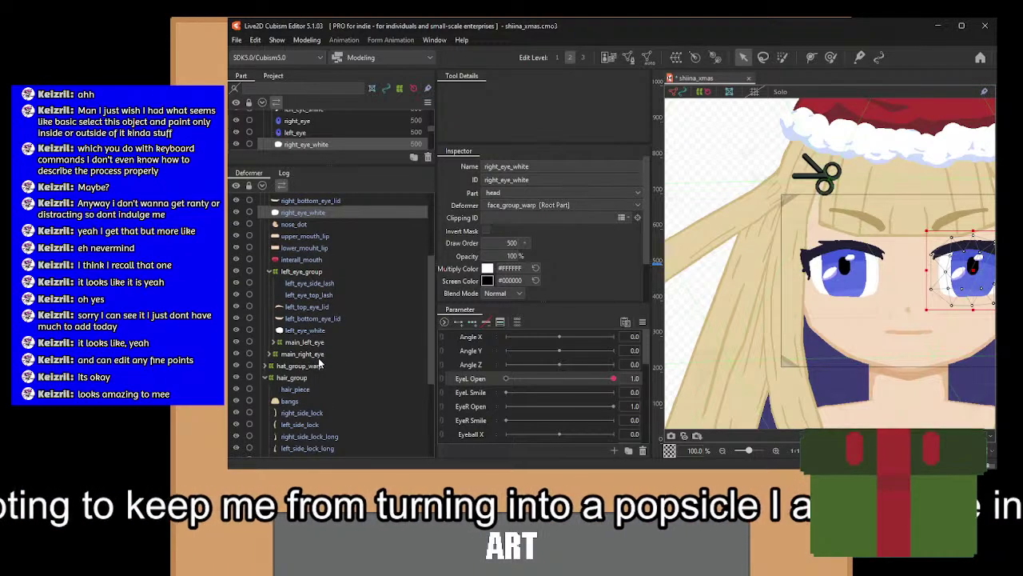
ctrl+click(323, 355)
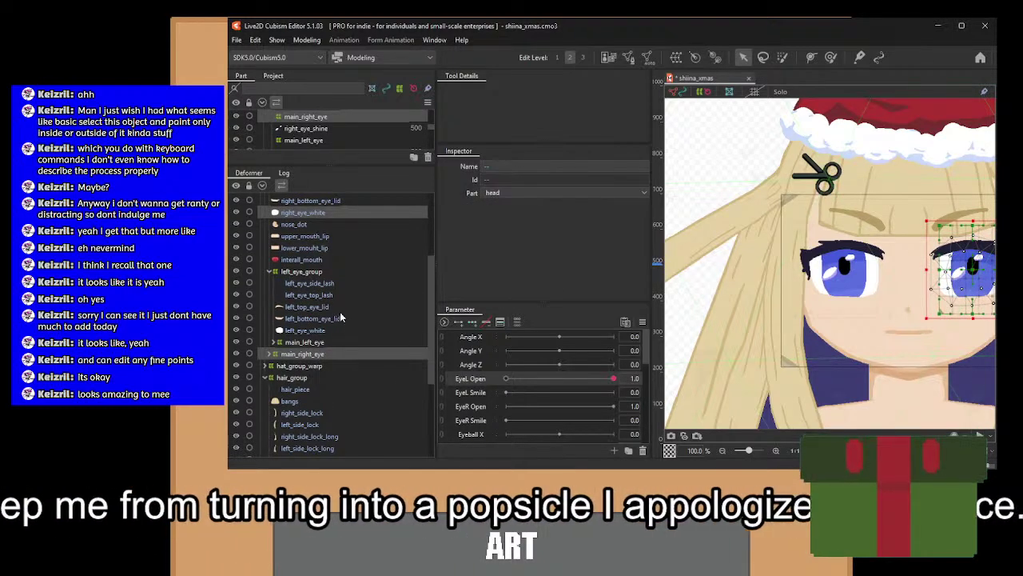
scroll(340, 317, up, 2)
scroll(341, 314, down, 1)
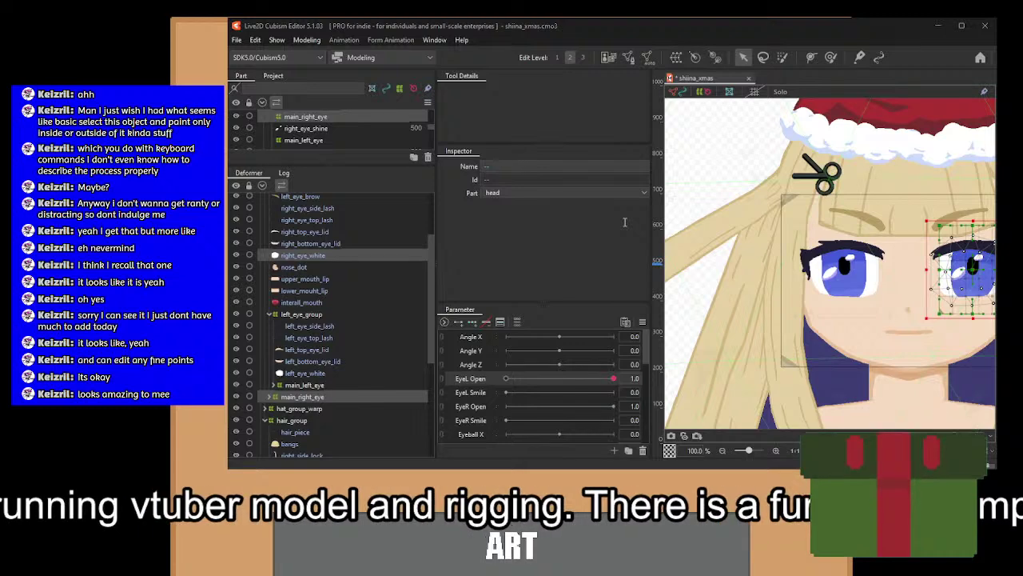
key(ctrl+z)
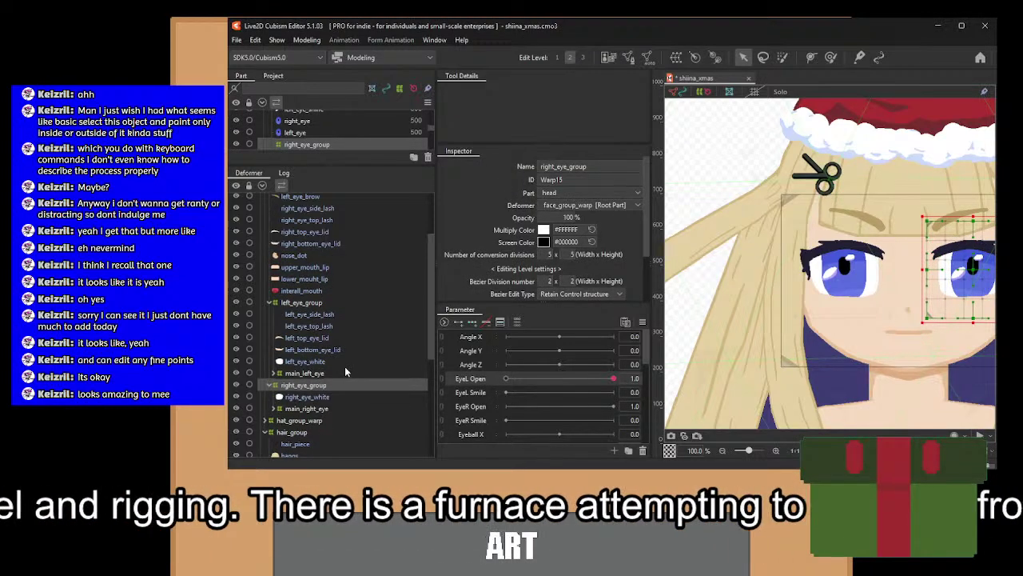
Duplicate left_bottom_eye_lid and move the copy into right_eye_group.
click(320, 351)
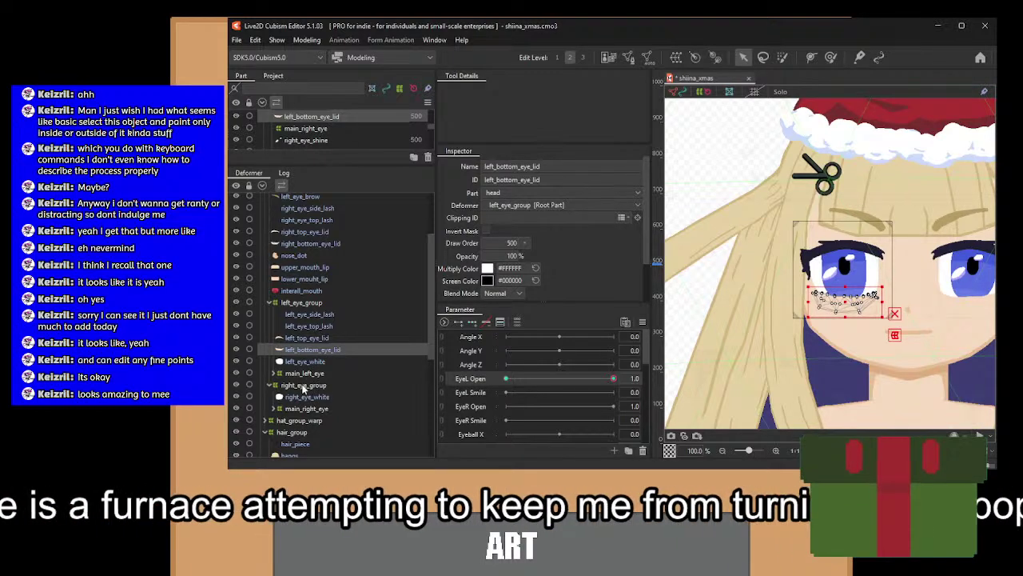
click(303, 388)
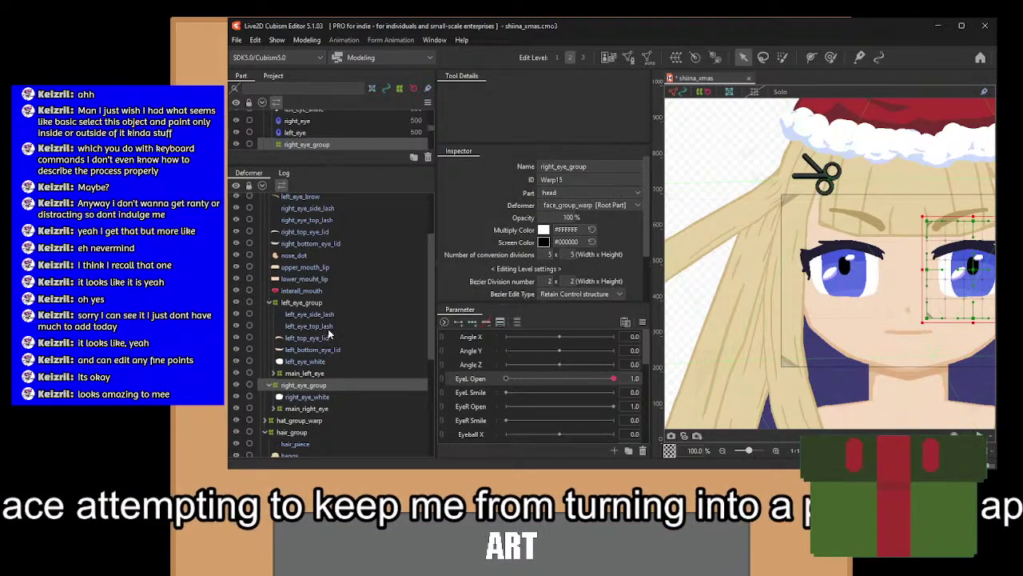
key(ctrl+v)
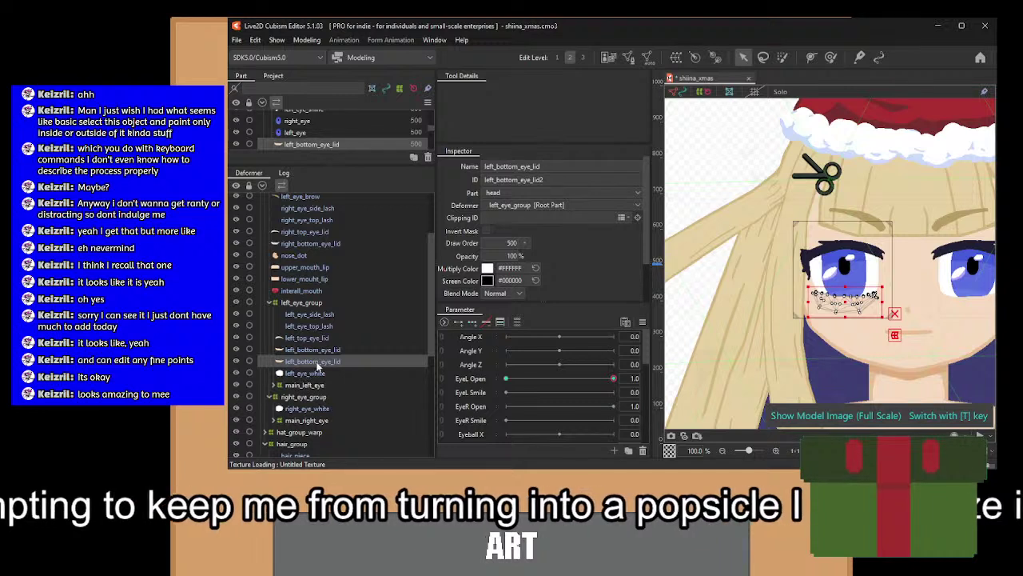
drag(323, 387, 323, 407)
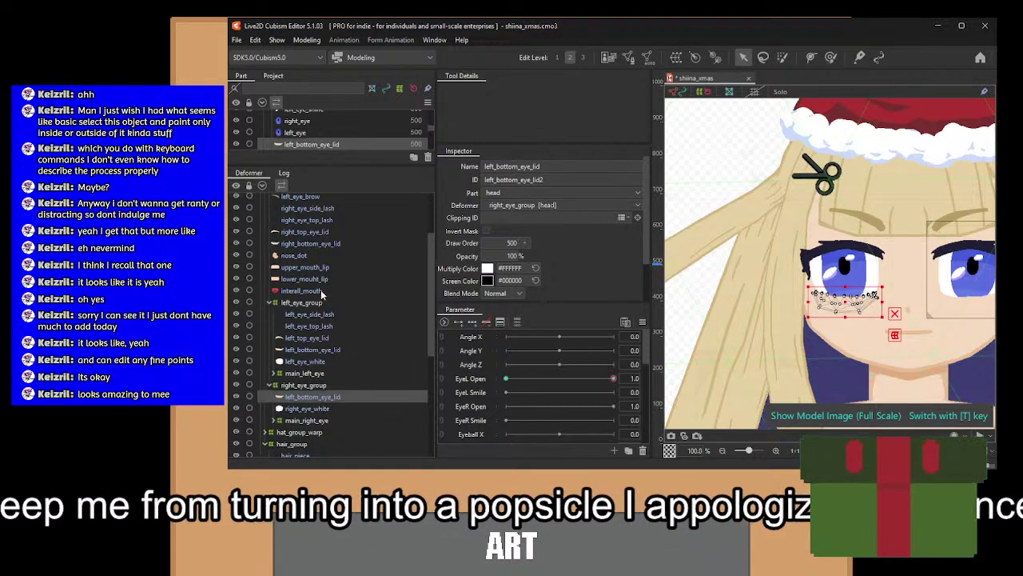
Delete the old right_bottom_eye_lid mesh from face_group_warp.
click(325, 241)
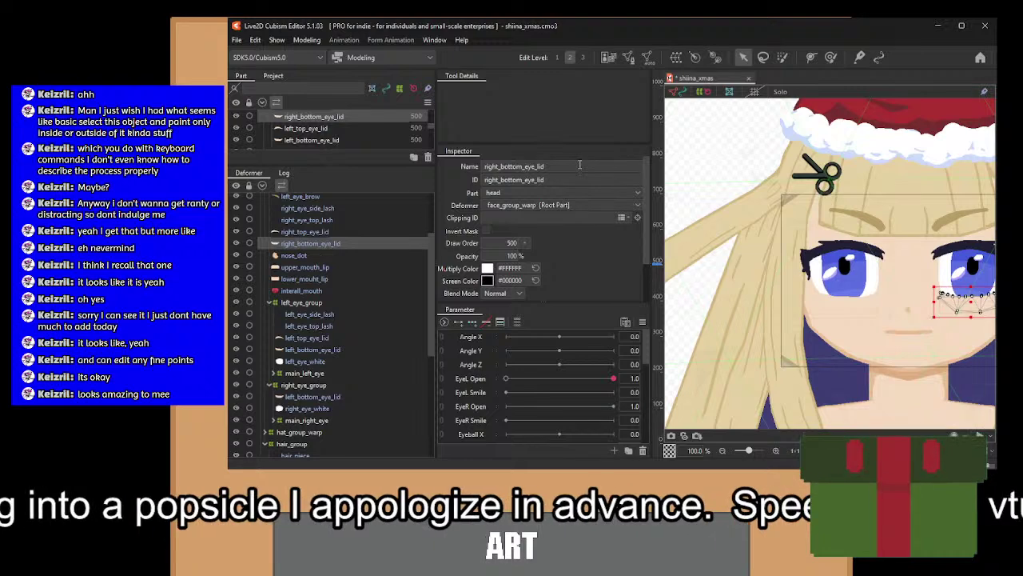
click(316, 256)
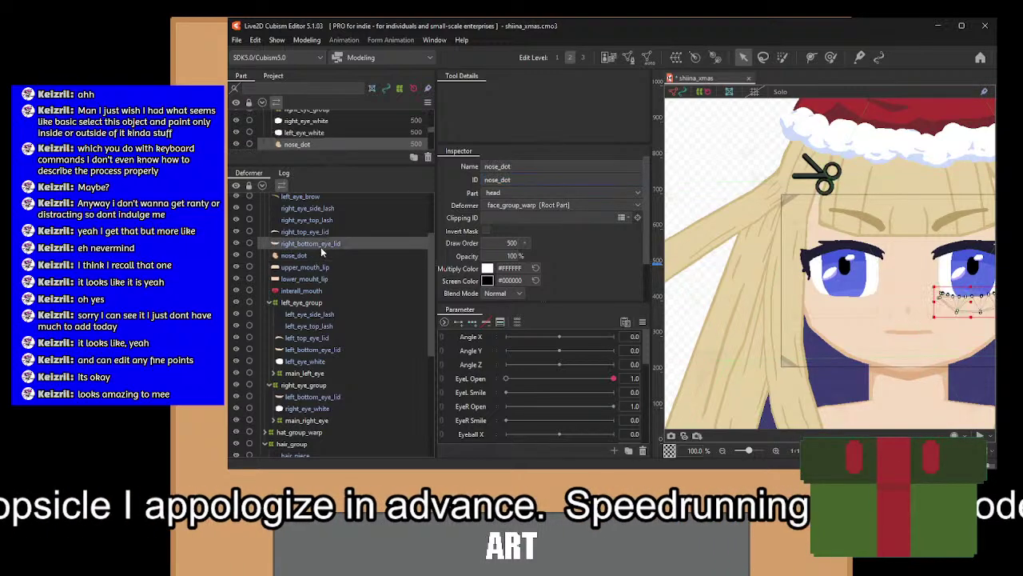
key(Delete)
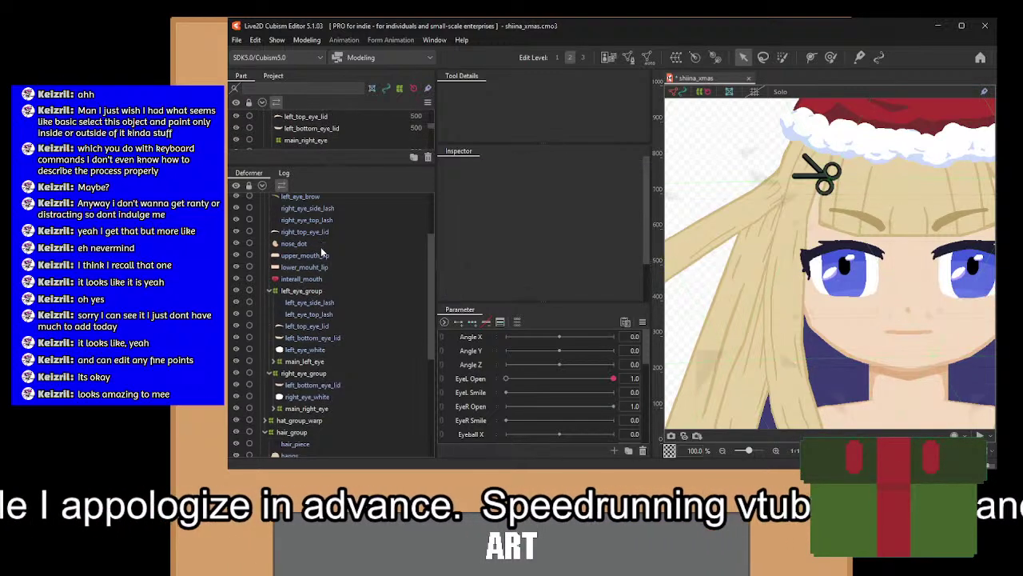
Set both the ID and the name of the copied bottom eyelid in right_eye_group to right_bottom_eye_lid.
click(336, 388)
double_click(552, 182)
text(right_bottom_eye_lid)
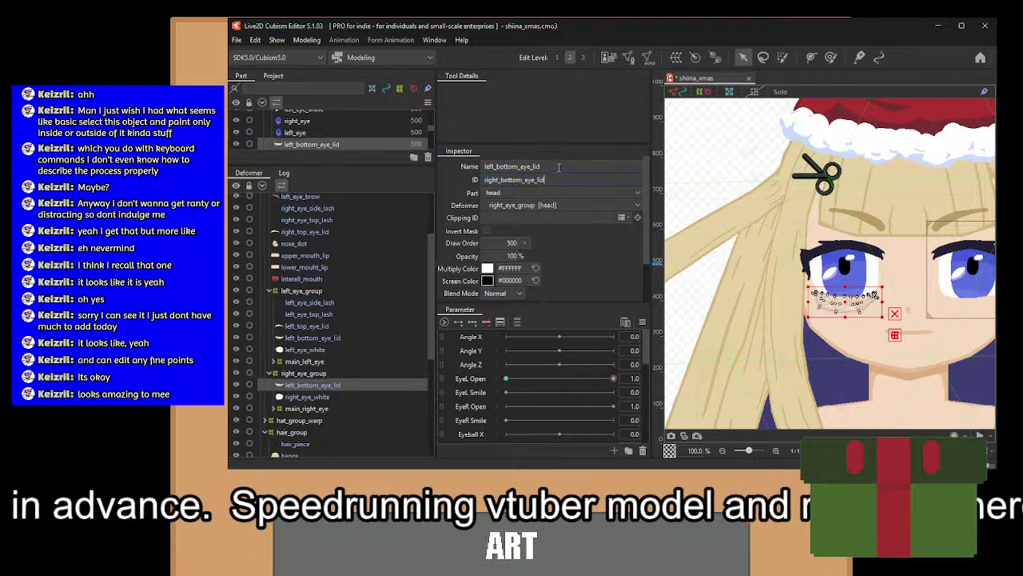
double_click(559, 166)
text(right_bottom_eye_lid)
key(Return)
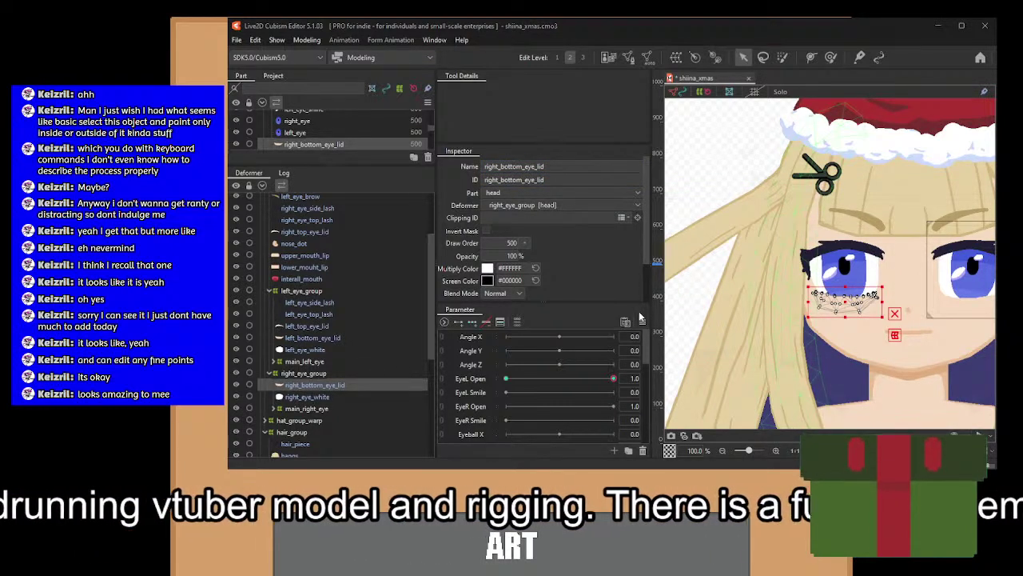
key(ctrl+t)
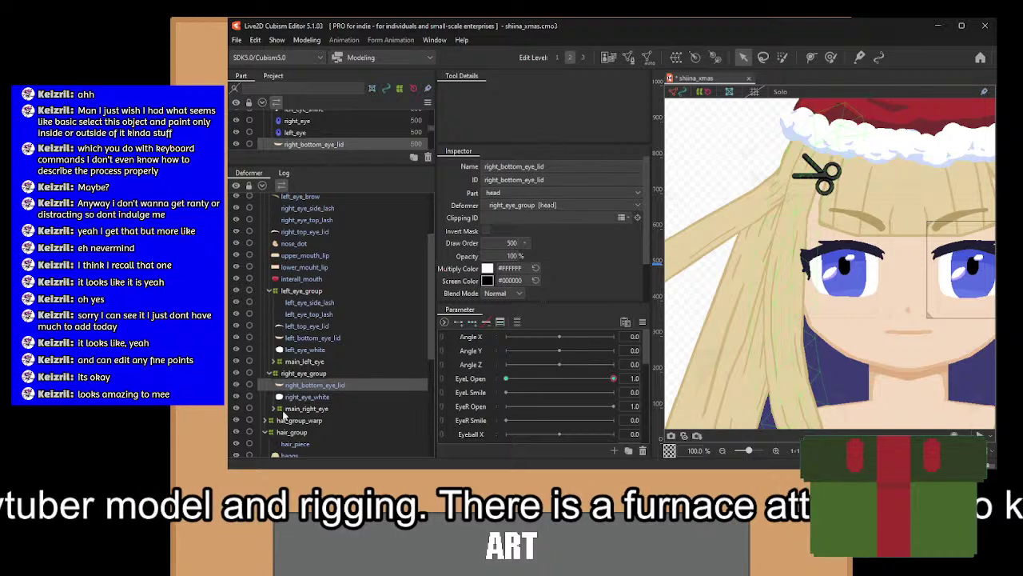
Copy left_top_eye_lid and delete the old right_top_eye_lid from face_group_warp.
click(308, 326)
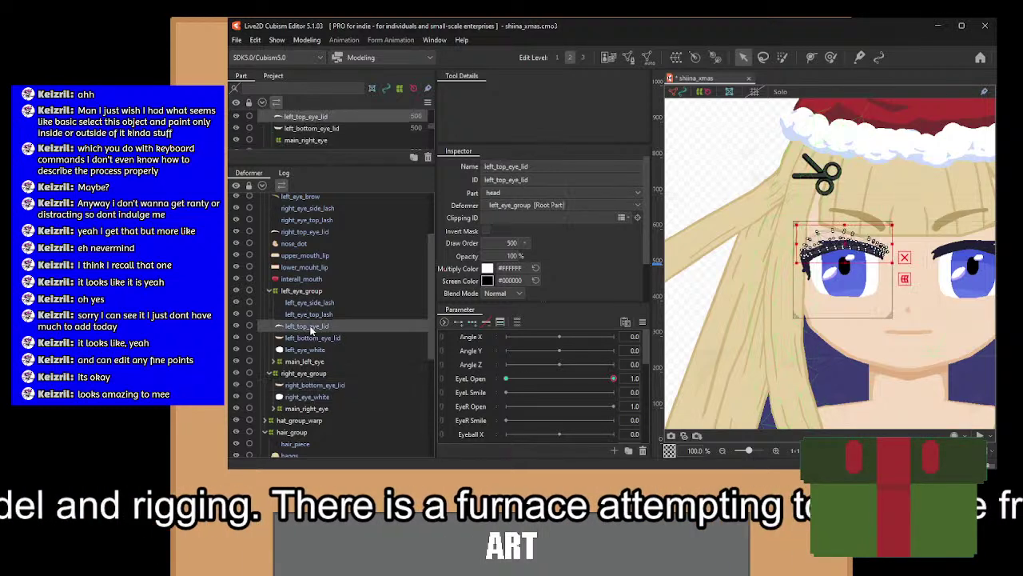
click(308, 232)
key(Delete)
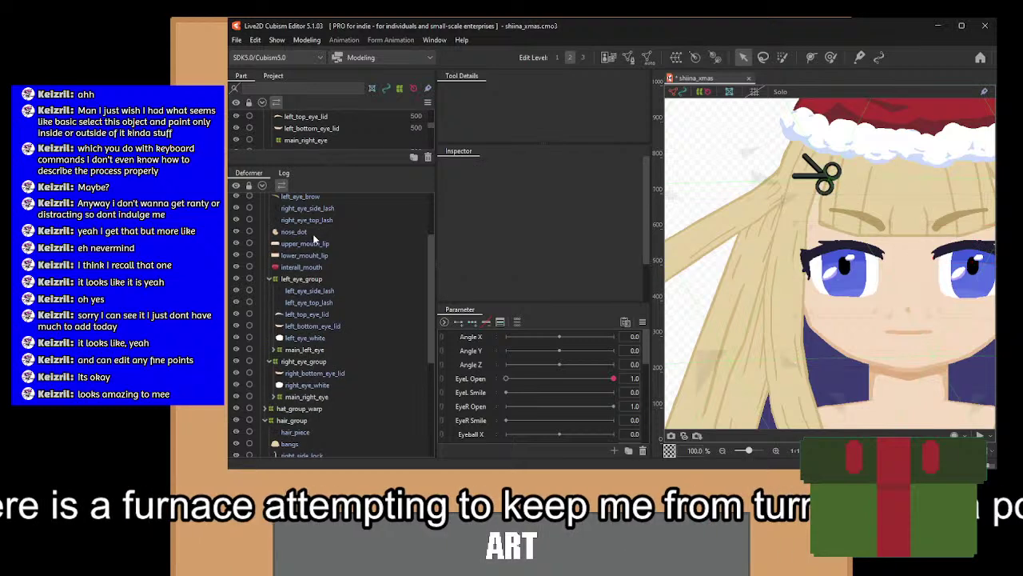
Paste the copied top eyelid and move it into right_eye_group above right_bottom_eye_lid.
click(326, 373)
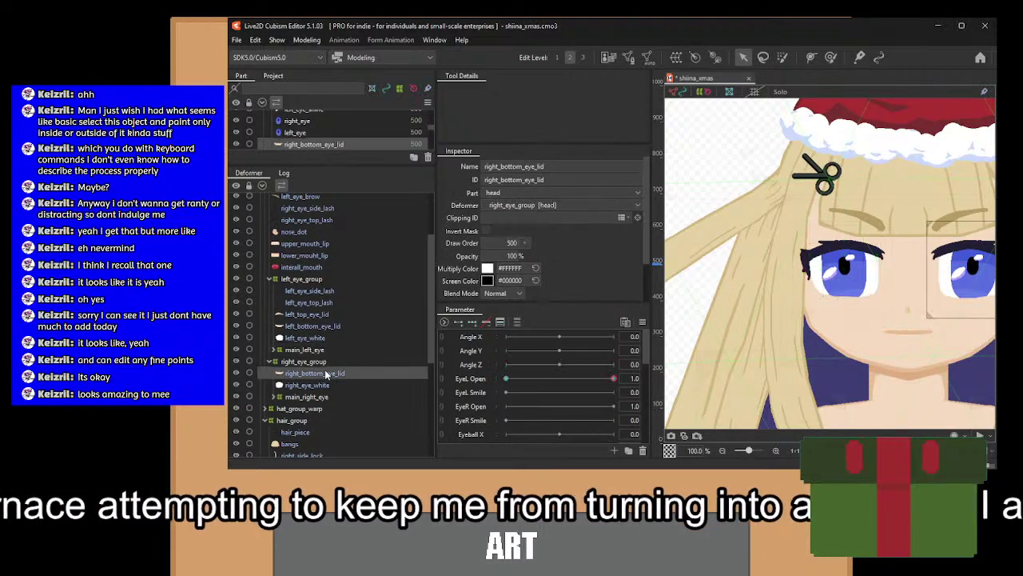
key(ctrl+v)
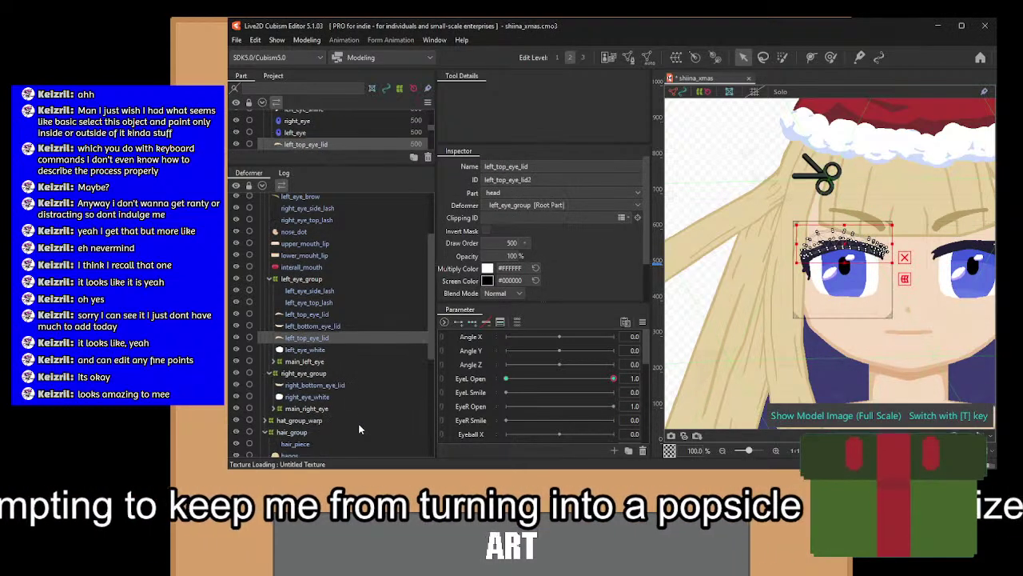
drag(320, 339, 326, 374)
Set the copied top eyelid's ID to right_top_eye_lid and try to give it the same name.
double_click(562, 183)
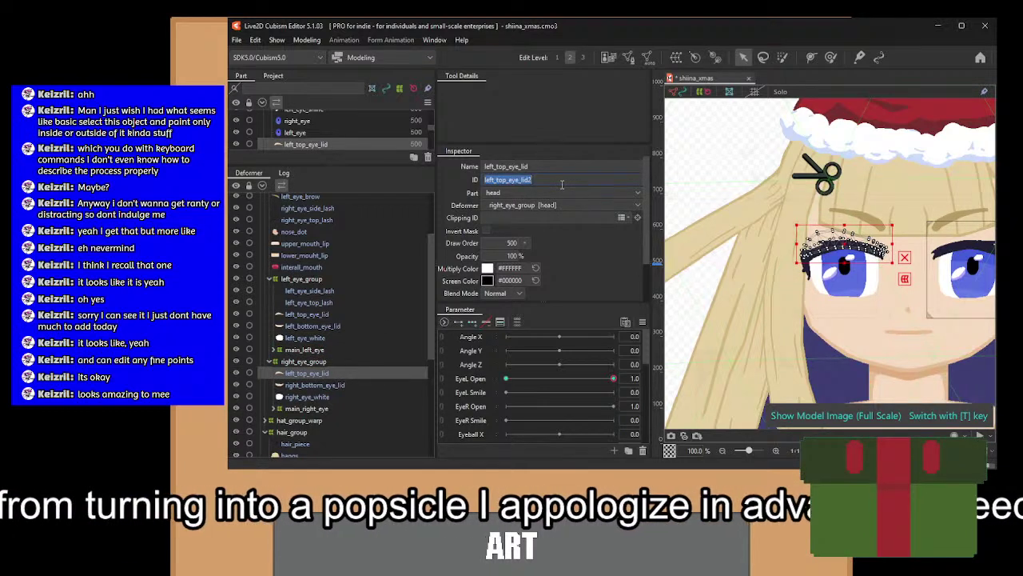
text(right_top_)
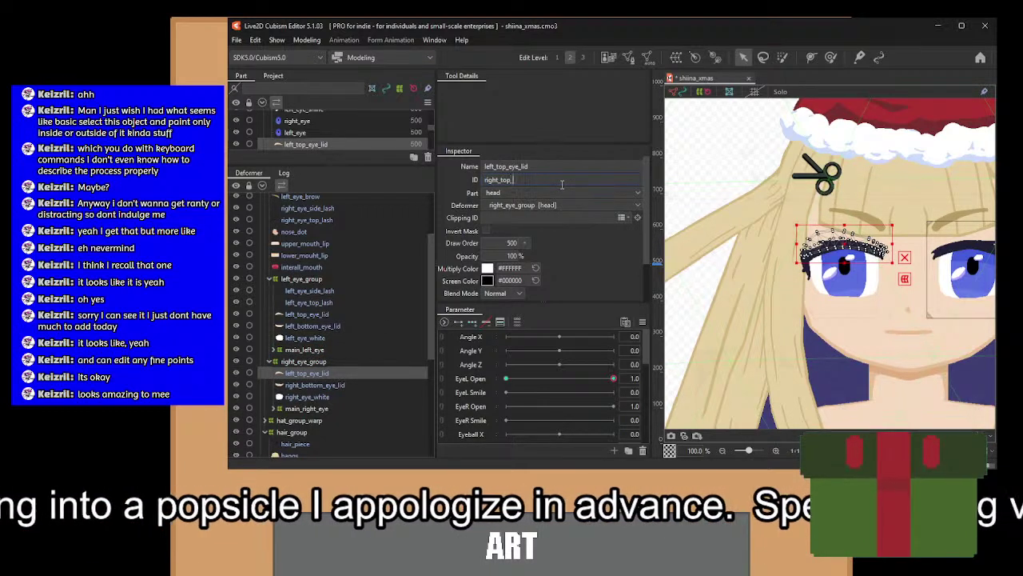
text(eye_lid)
drag(562, 184, 354, 156)
text(right_top_eye_lid)
double_click(512, 168)
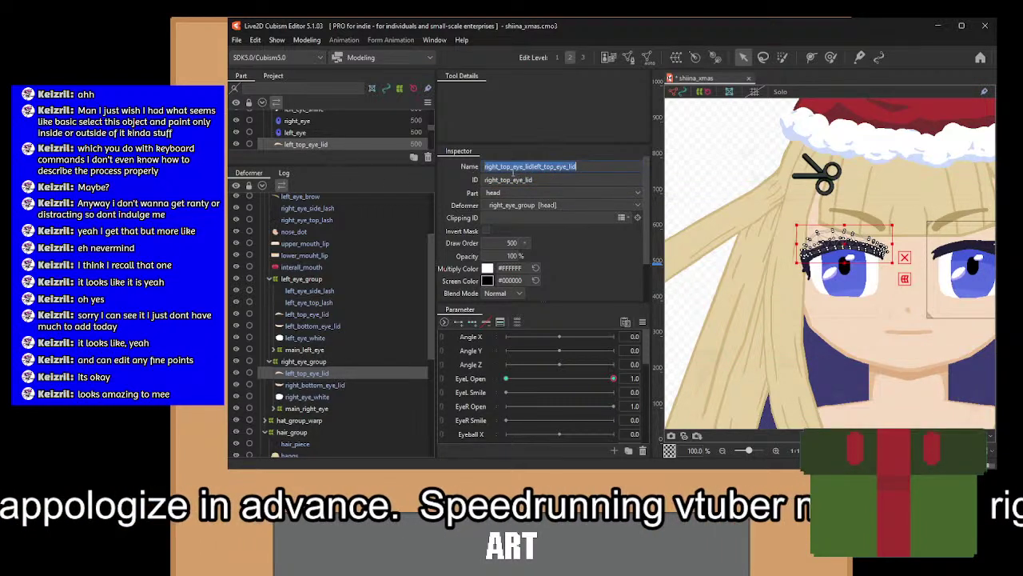
text(right_top_eye_lid)
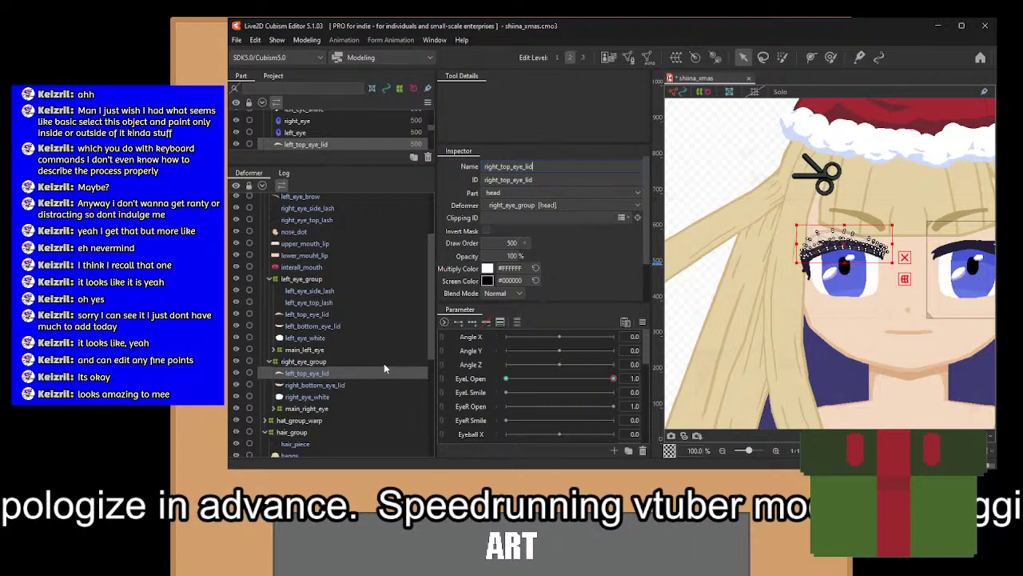
click(333, 385)
click(327, 376)
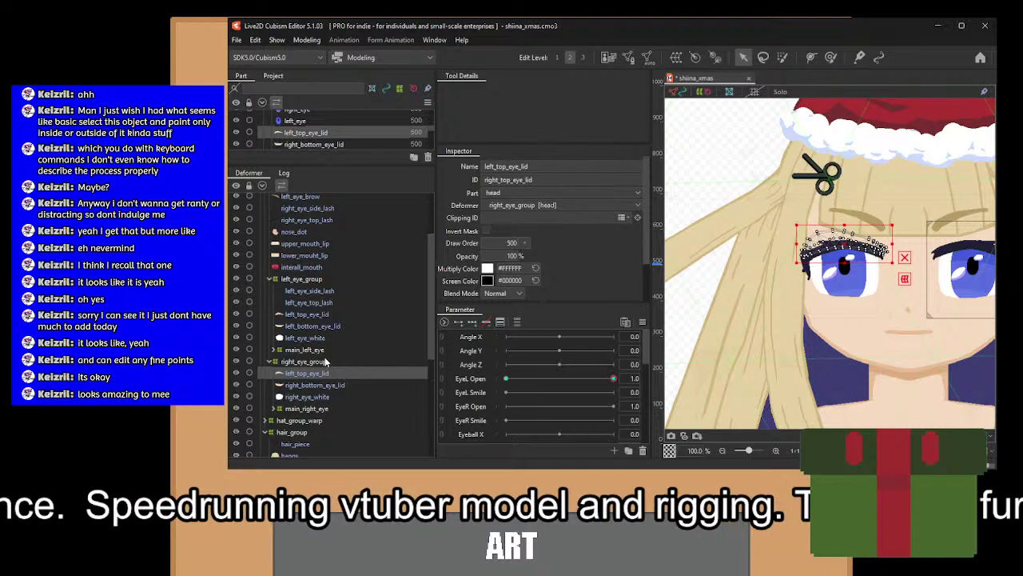
Delete right_eye_side_lash and right_eye_top_lash from face_group_warp.
click(325, 304)
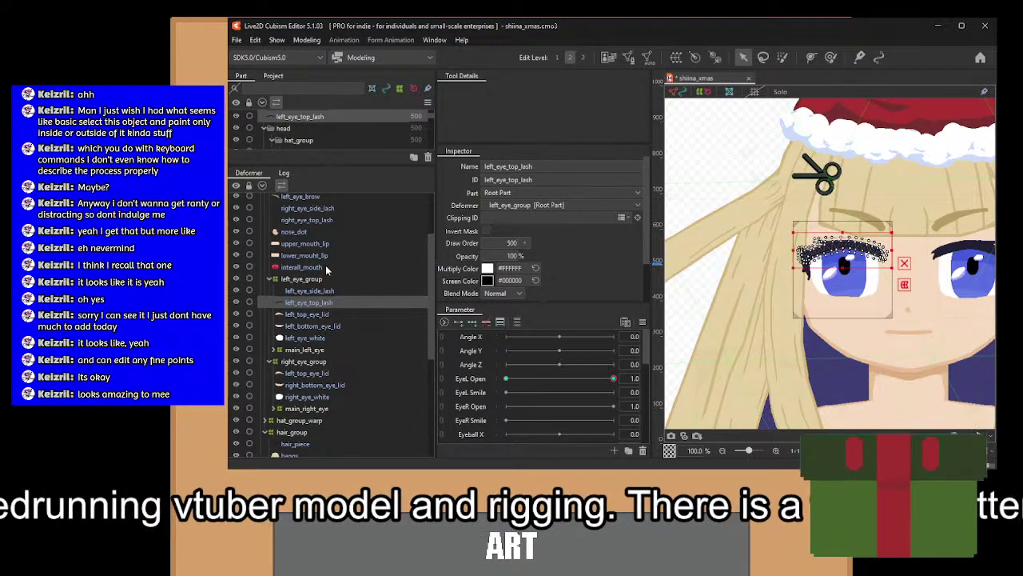
click(315, 222)
ctrl+click(318, 209)
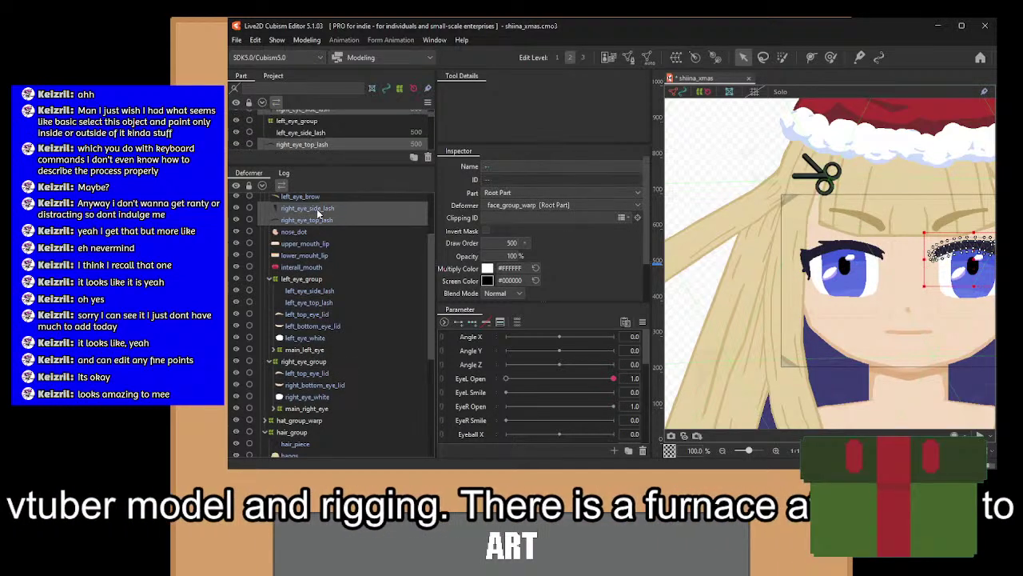
key(Delete)
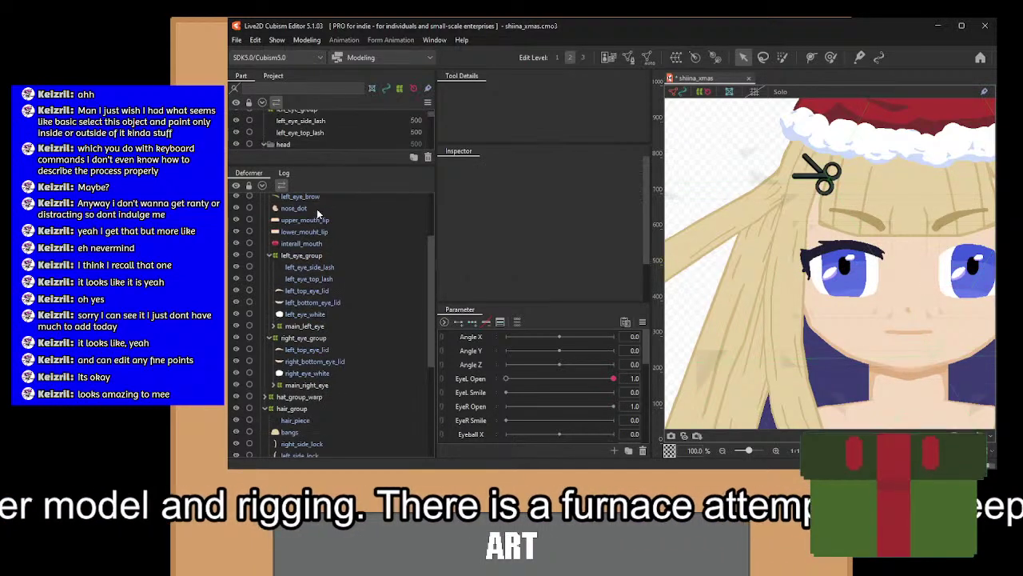
Duplicate left_eye_side_lash and left_eye_top_lash from left_eye_group by copying and pasting them.
click(304, 279)
ctrl+click(309, 267)
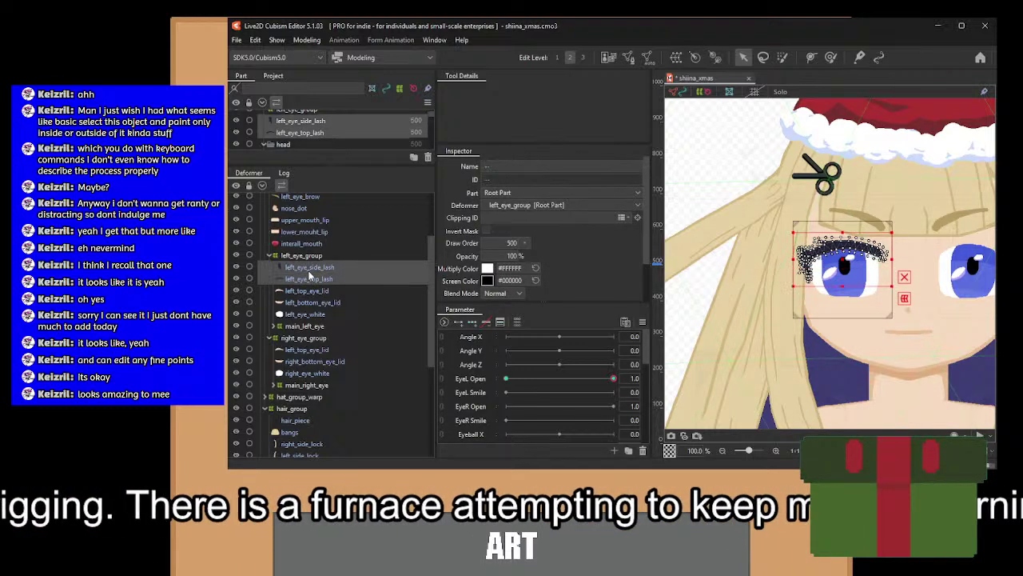
click(307, 338)
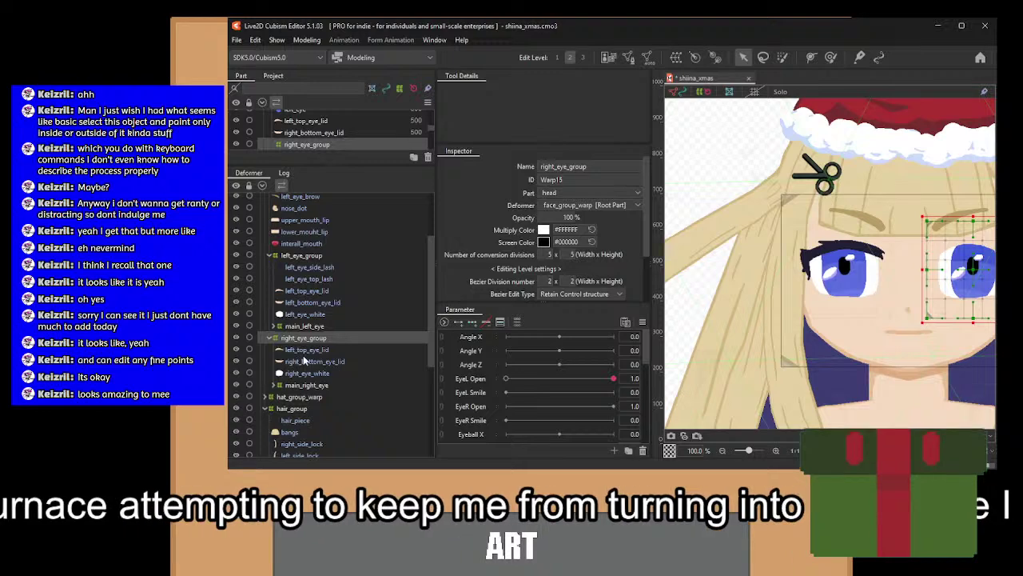
click(304, 352)
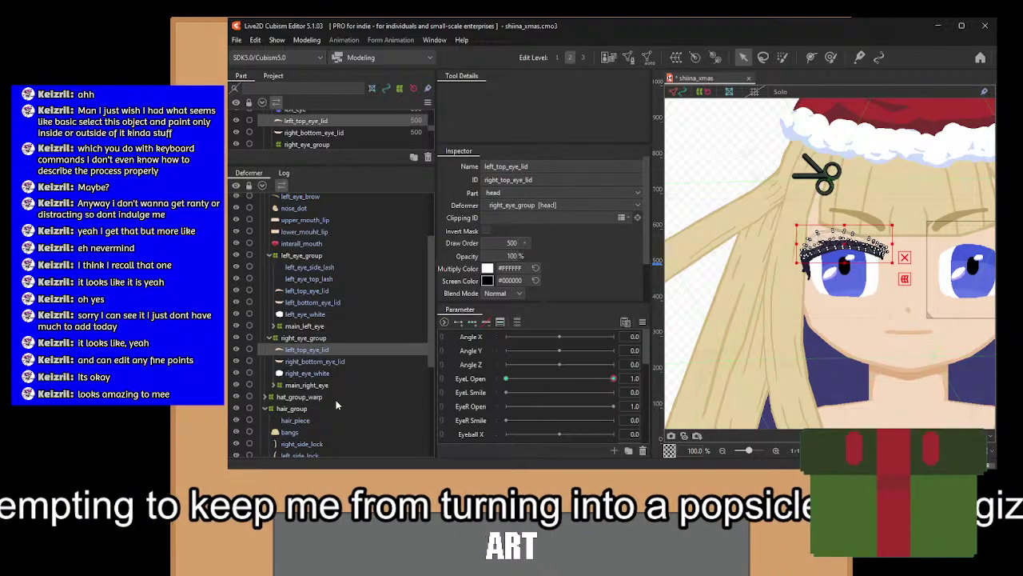
key(ctrl+v)
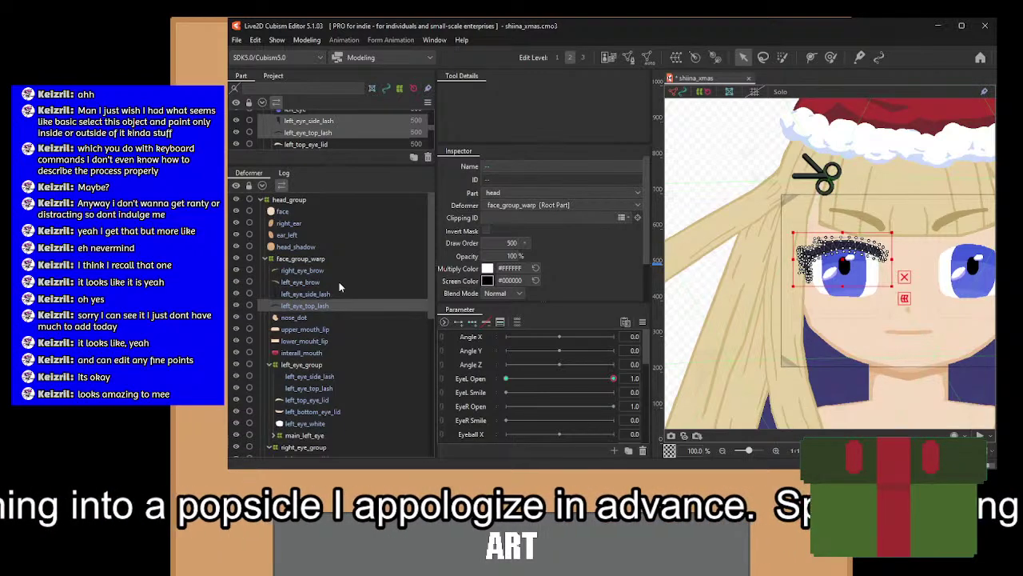
Compare the IDs of the pasted lashes in face_group_warp with those of the original lashes in left_eye_group.
scroll(339, 291, up, 1)
click(317, 344)
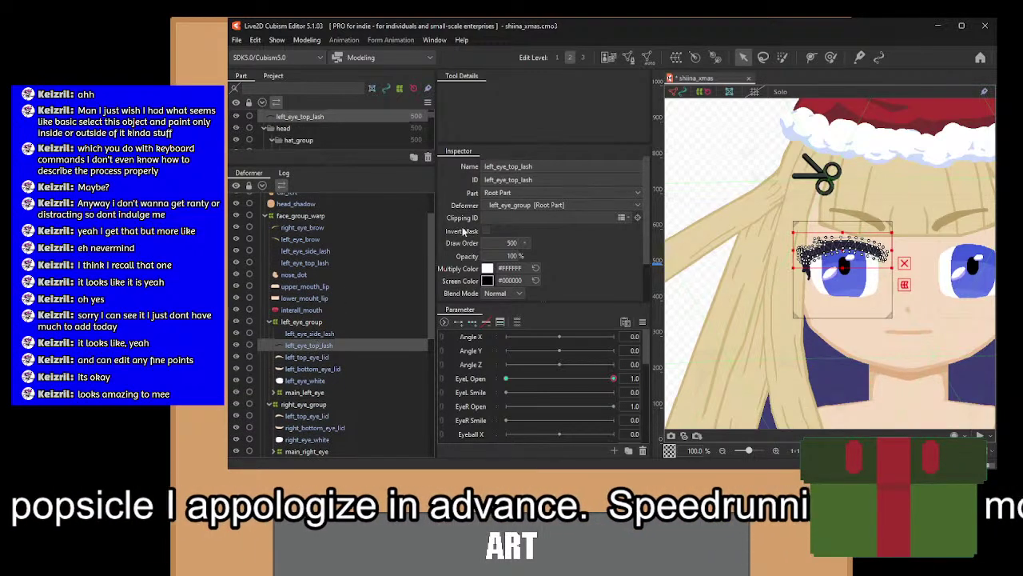
double_click(508, 179)
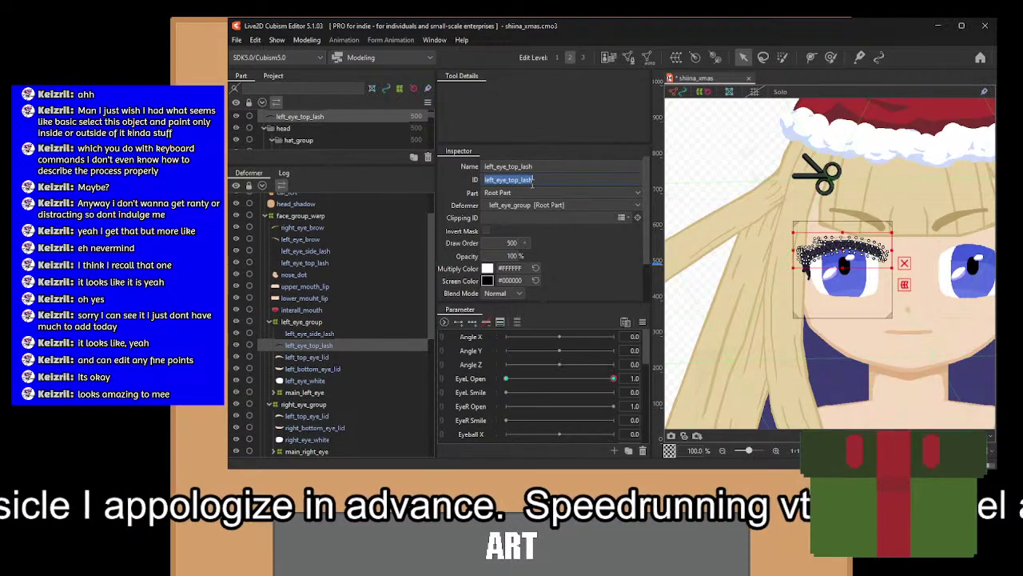
click(325, 263)
click(322, 251)
click(336, 345)
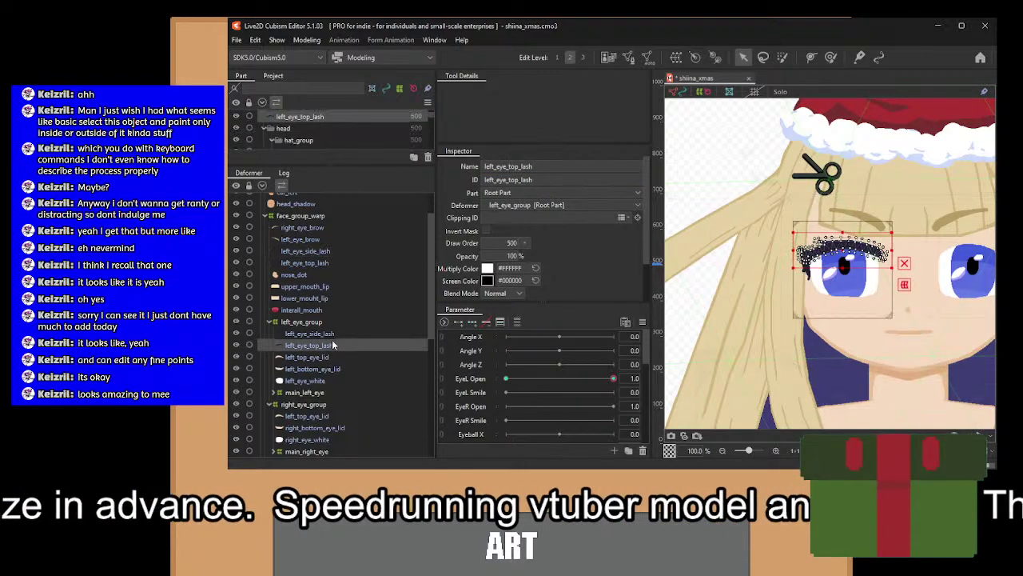
key(ctrl+z)
Move the duplicated side and top lashes from face_group_warp into left_eye_group.
key(Down)
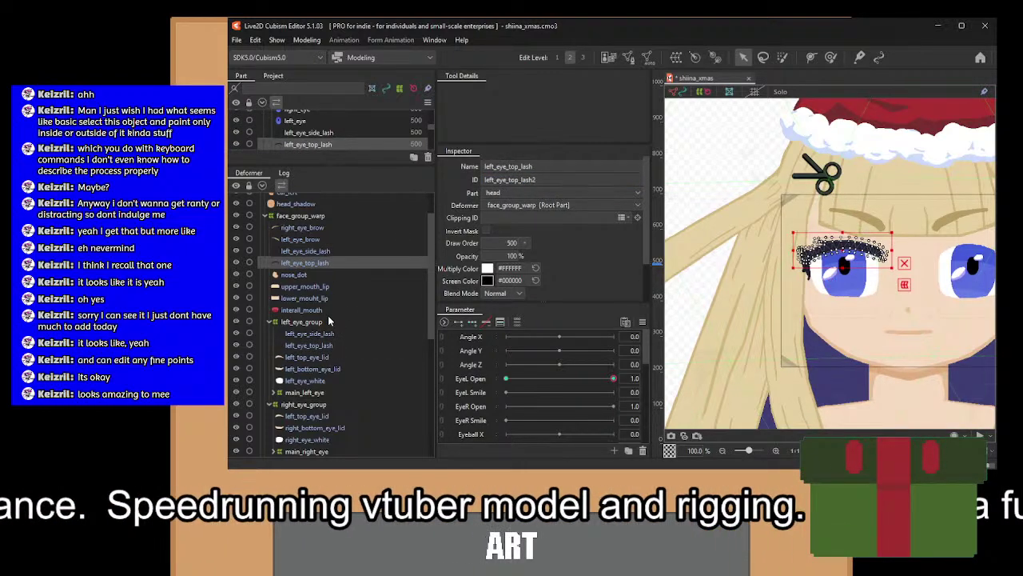
key(shift+Up)
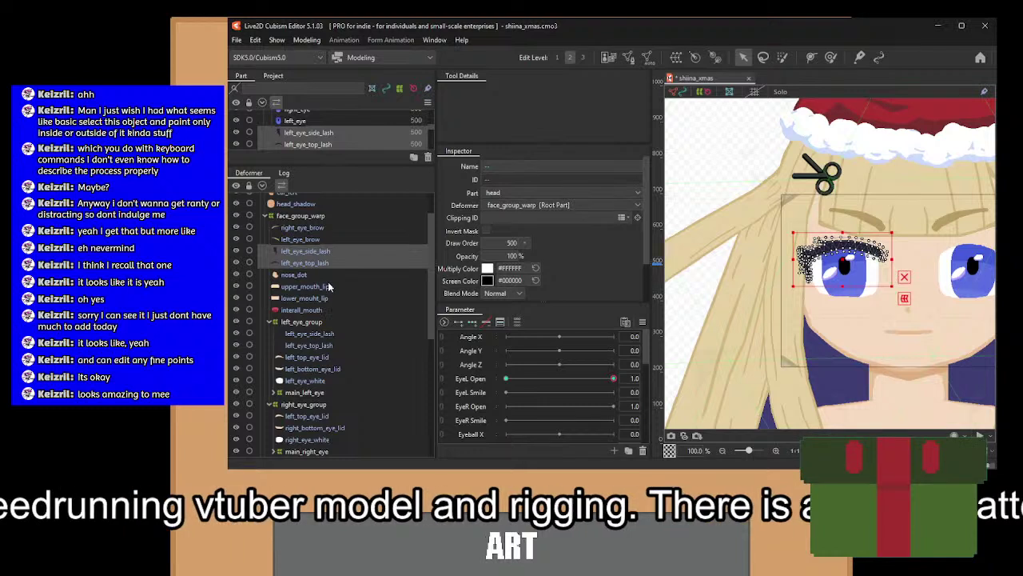
drag(327, 264, 331, 321)
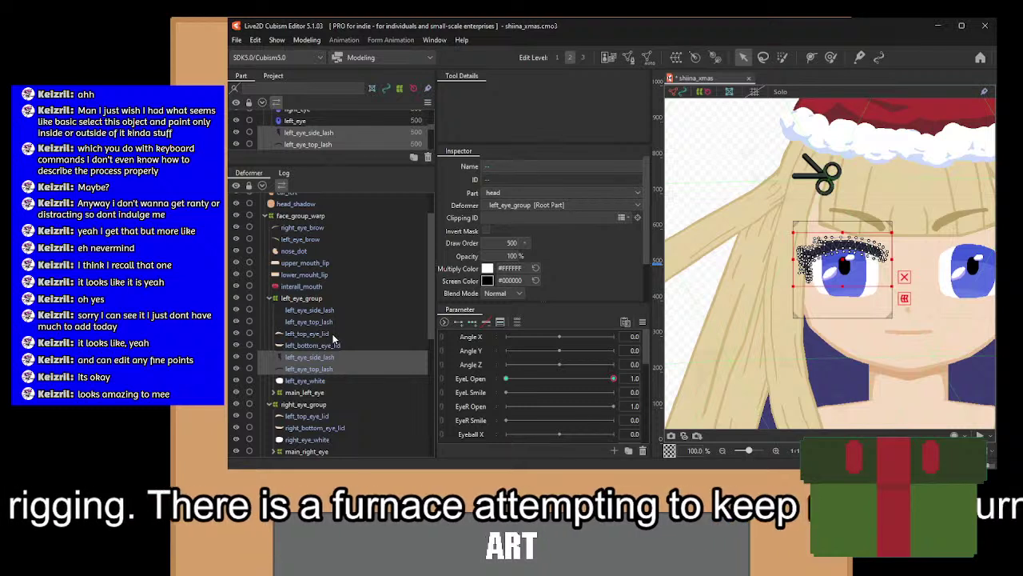
Try to move the duplicated side and top lashes from left_eye_group into right_eye_group.
click(312, 333)
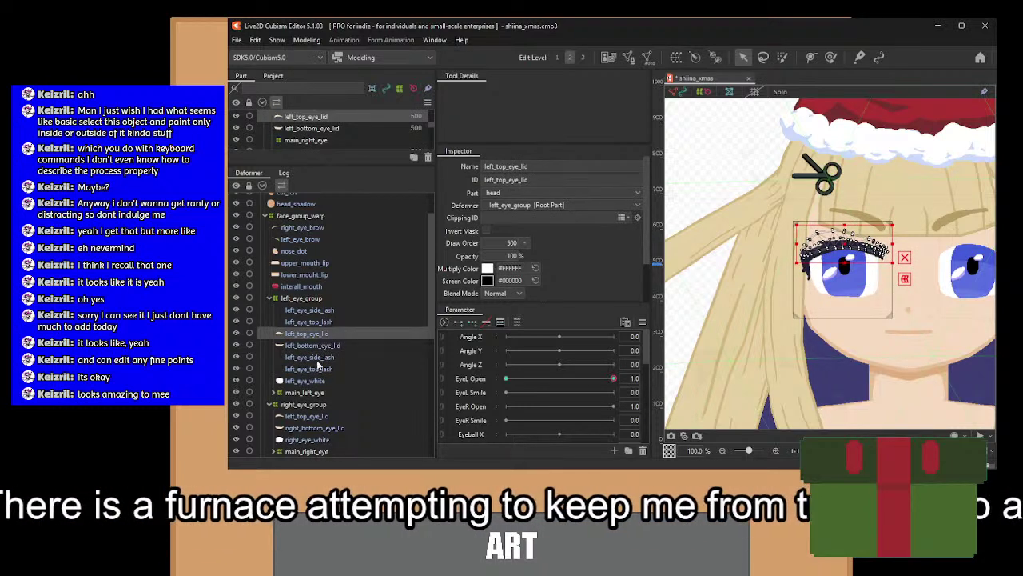
click(318, 361)
ctrl+click(318, 370)
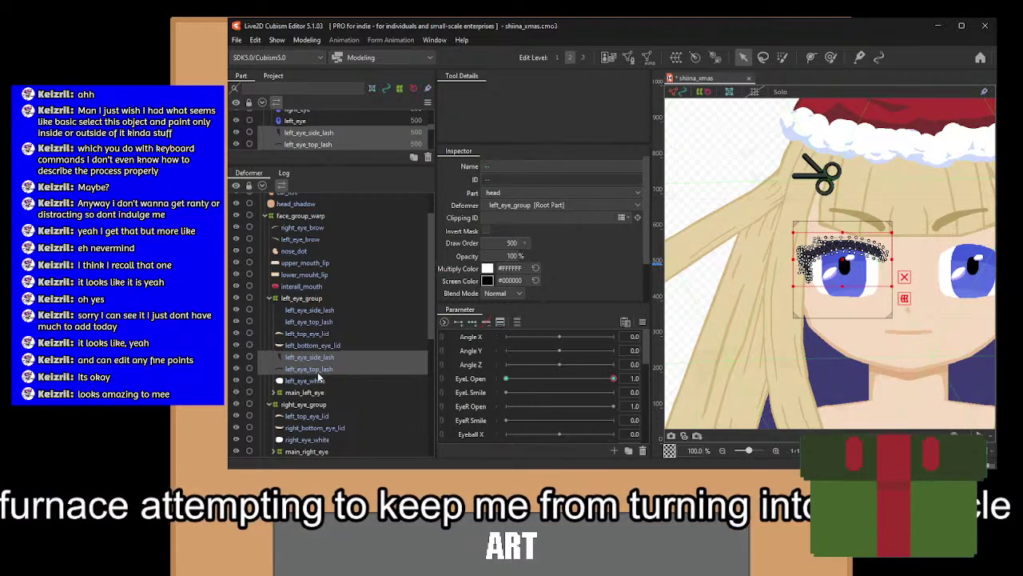
drag(318, 372, 319, 408)
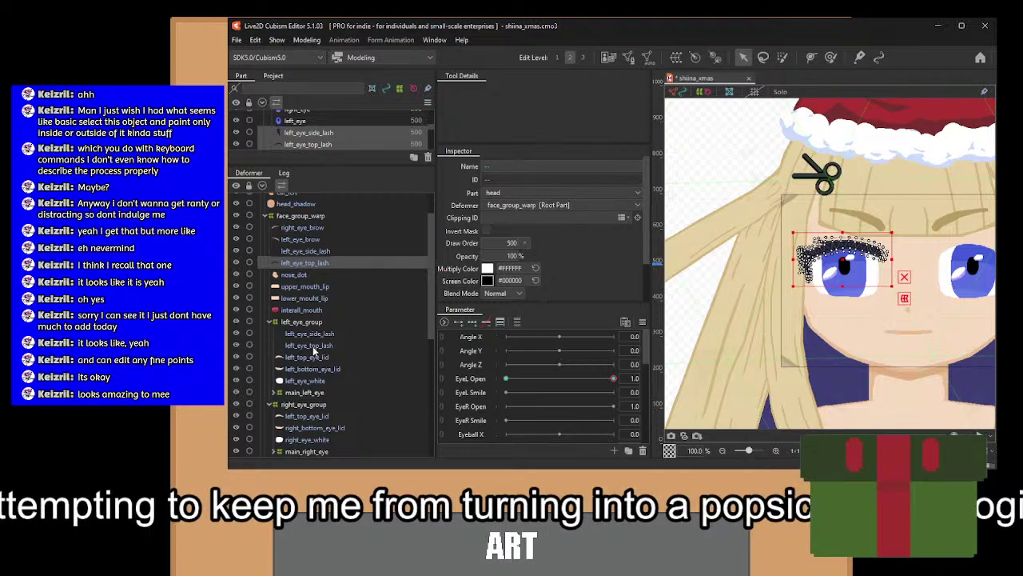
click(316, 345)
click(343, 333)
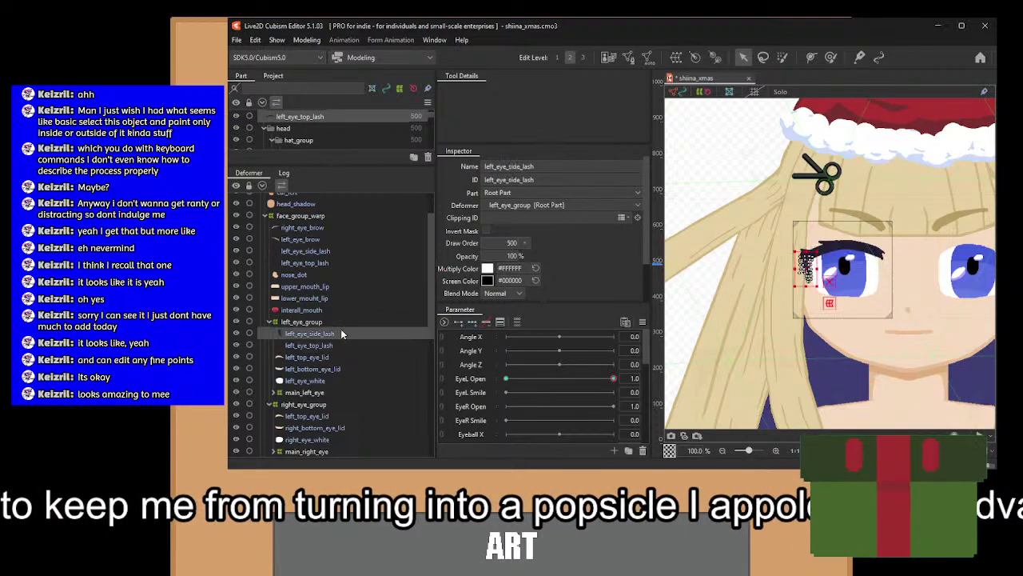
Undo the last changes to the duplicated lashes' placement and select left_top_eye_lid.
key(ctrl+z)
key(ctrl+z)
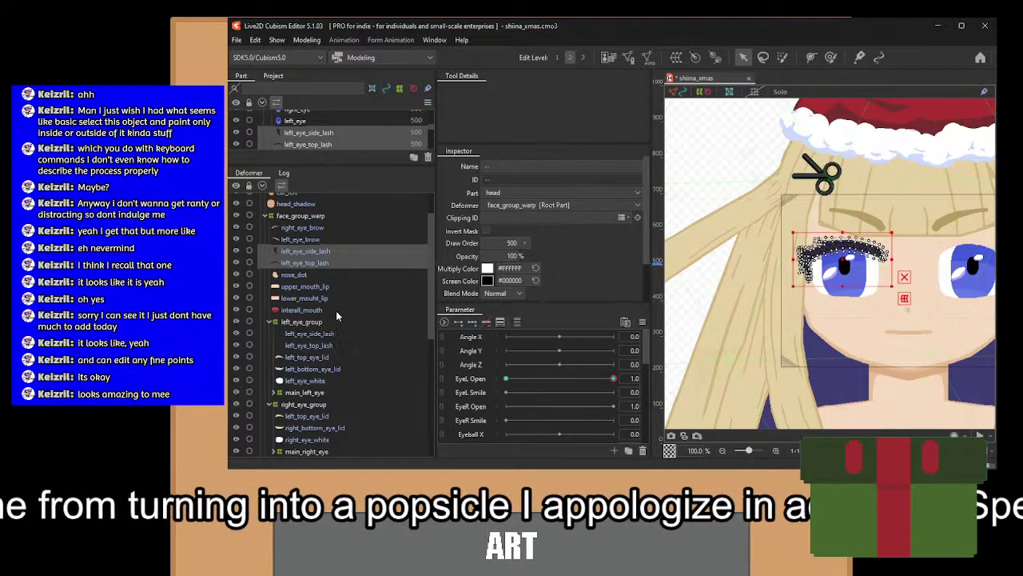
key(ctrl+z)
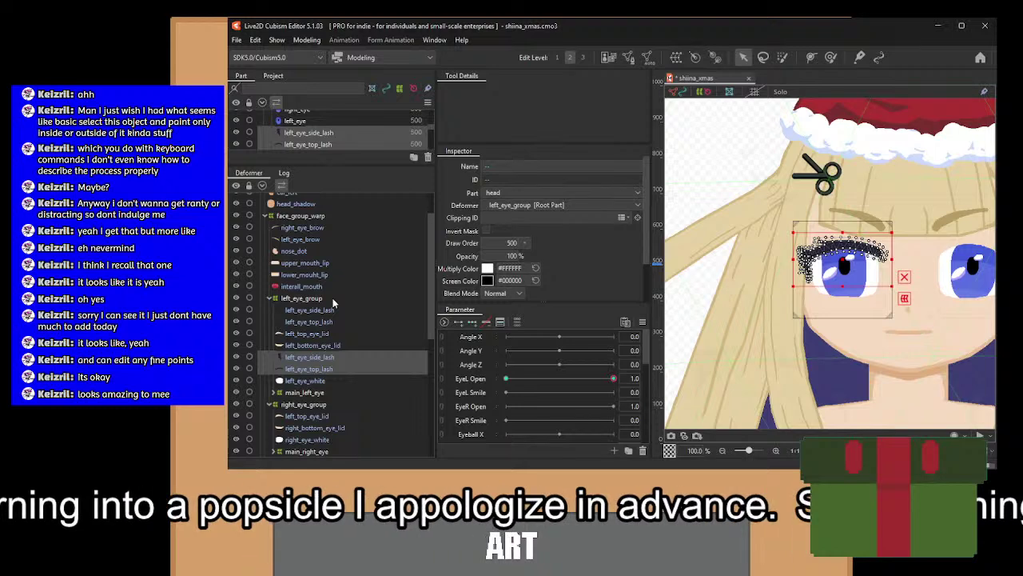
click(313, 332)
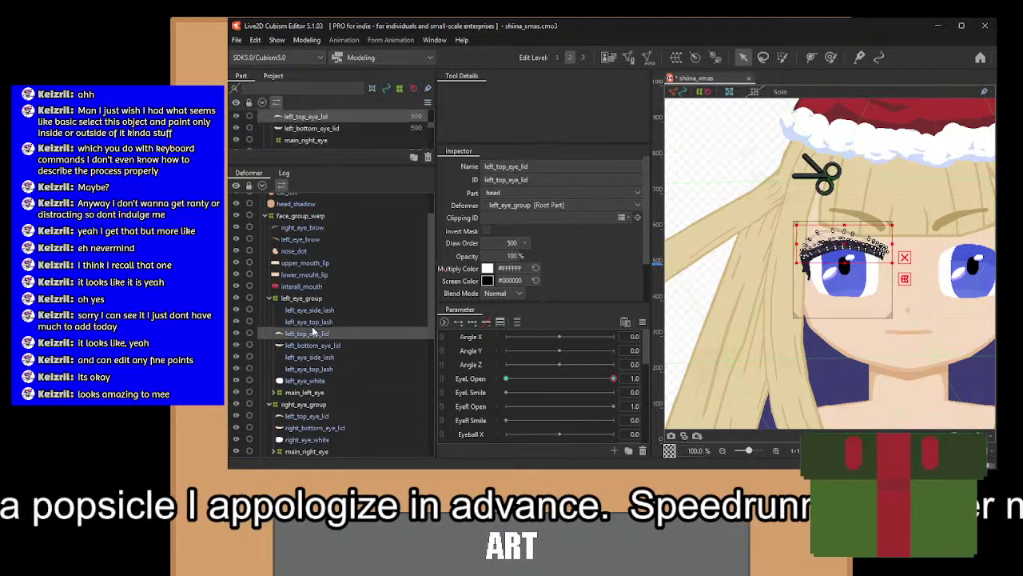
Move the duplicated side and top lashes from left_eye_group into right_eye_group.
click(323, 358)
scroll(322, 364, down, 2)
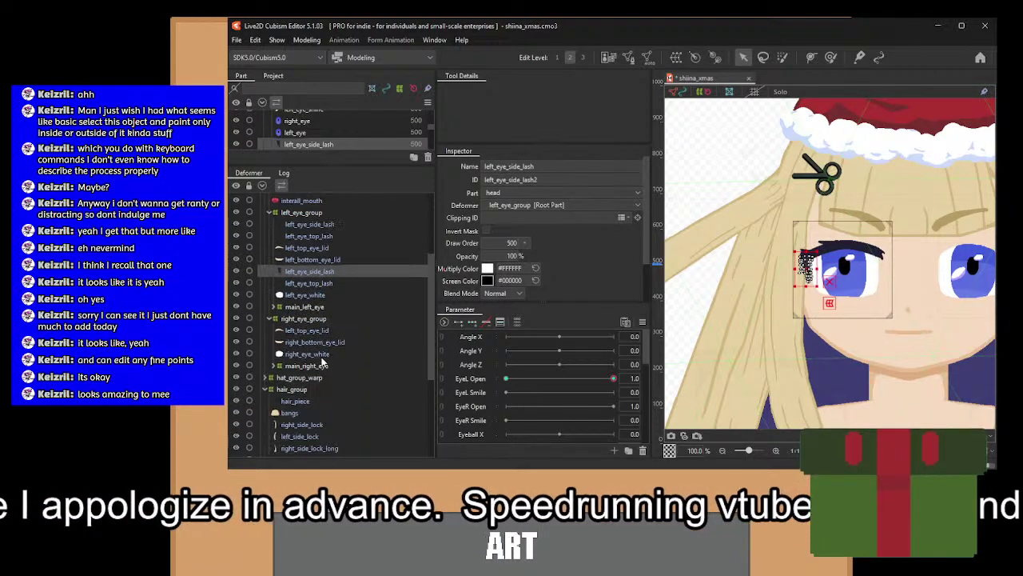
ctrl+click(320, 284)
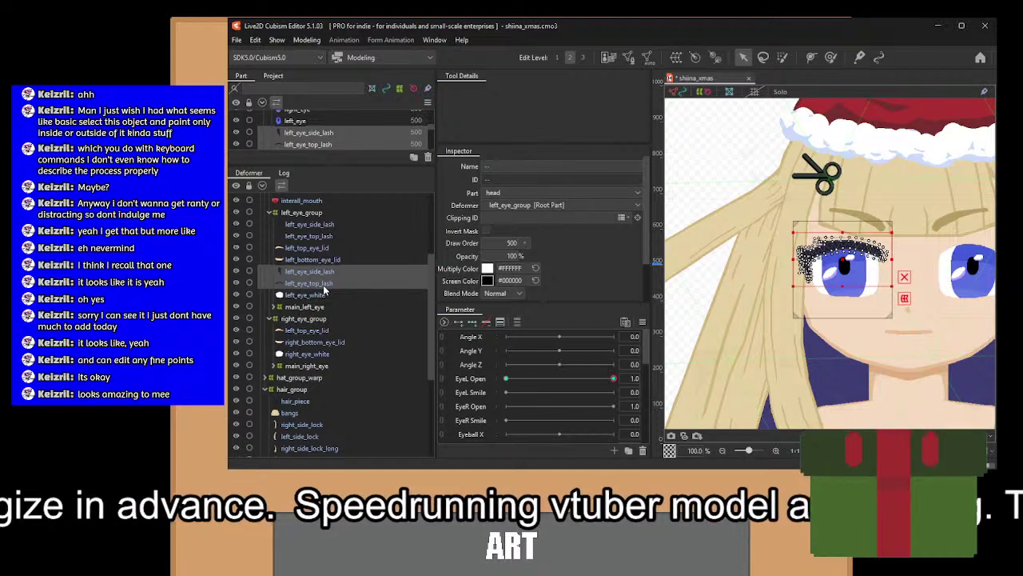
click(324, 272)
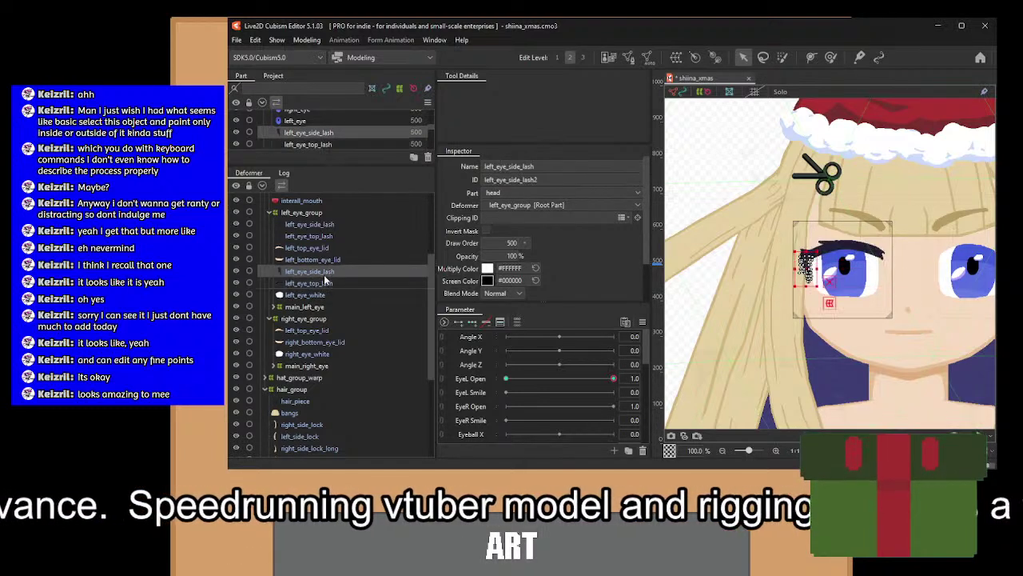
ctrl+click(324, 283)
drag(325, 283, 326, 330)
Change the ID and name of the duplicated top lash in right_eye_group to right_eye_top_lash.
click(322, 319)
double_click(548, 177)
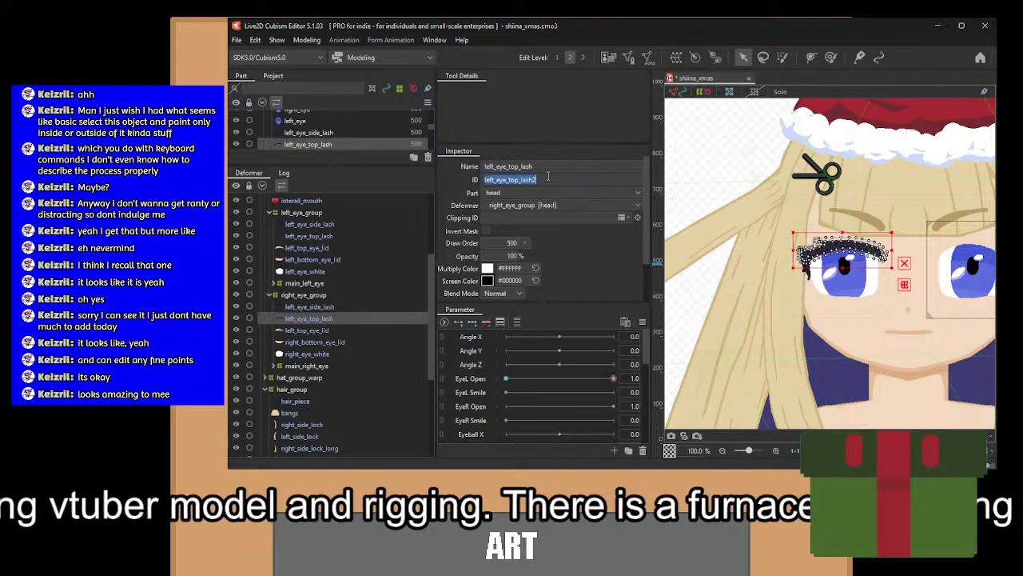
text(right_)
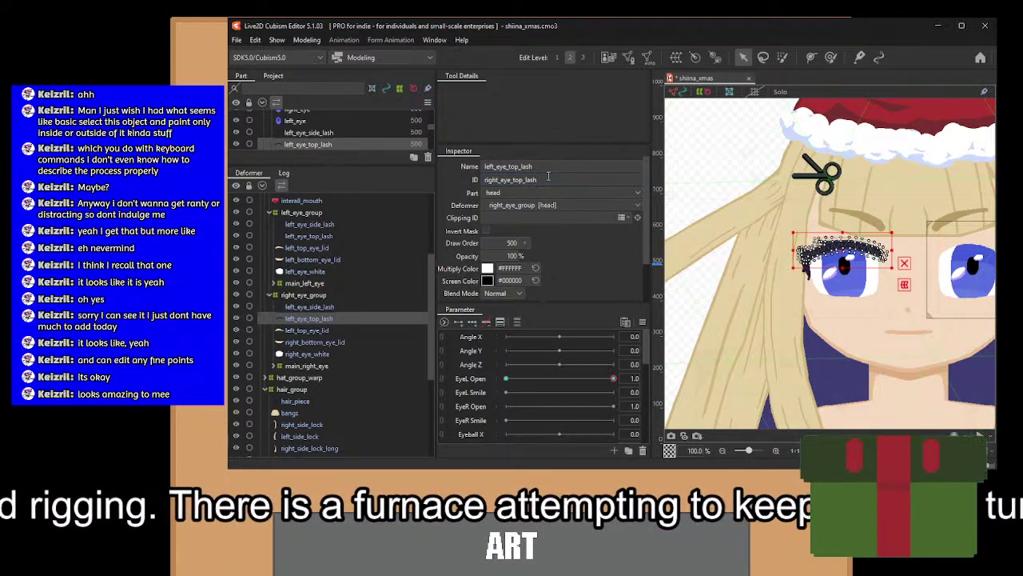
double_click(541, 166)
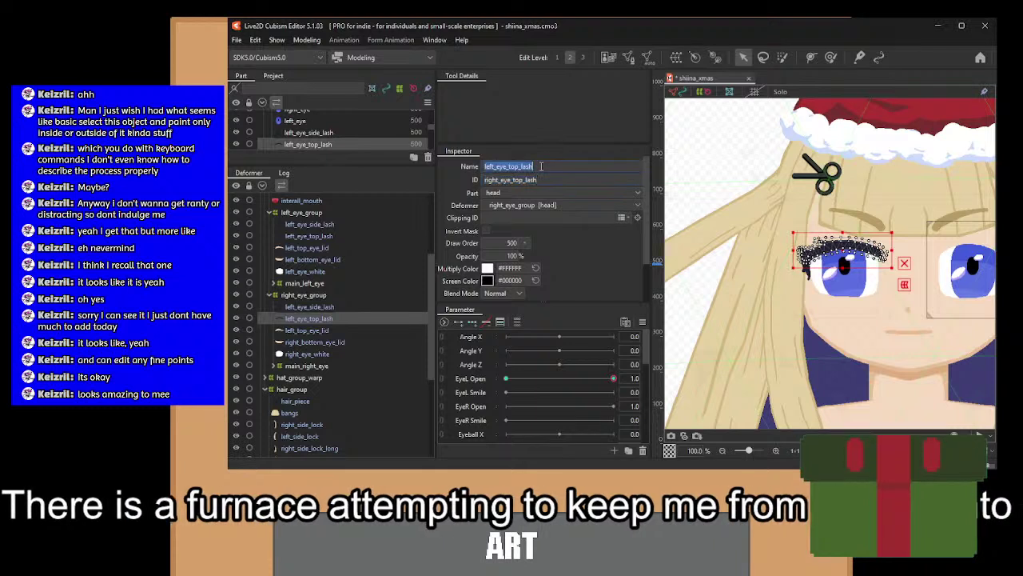
text(right_eye_top_lash)
Change the ID and name of the duplicated side lash in right_eye_group to rihgt_eye_side_lash.
click(322, 307)
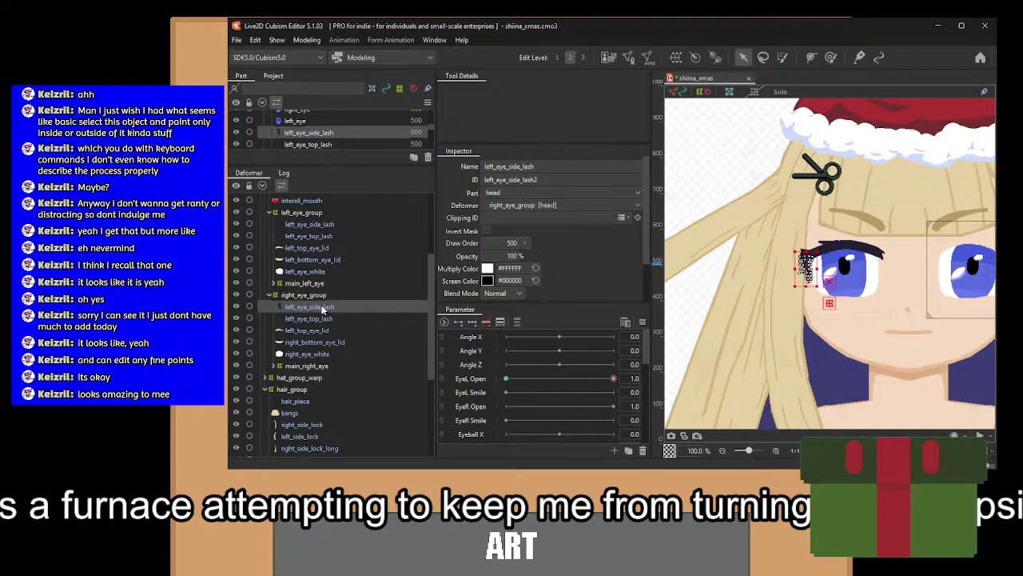
double_click(556, 179)
text(rihg)
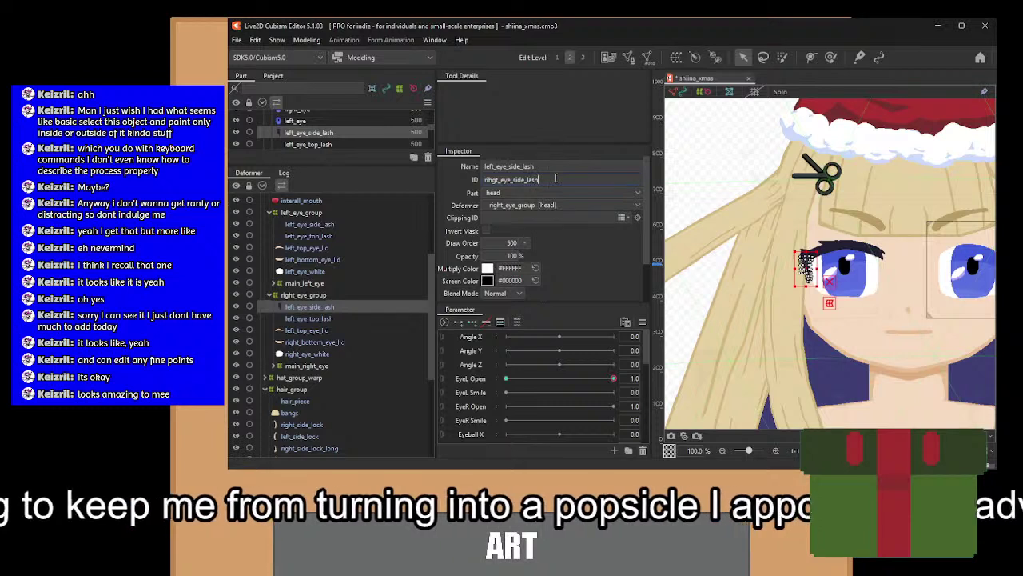
double_click(555, 179)
key(ctrl+c)
double_click(532, 166)
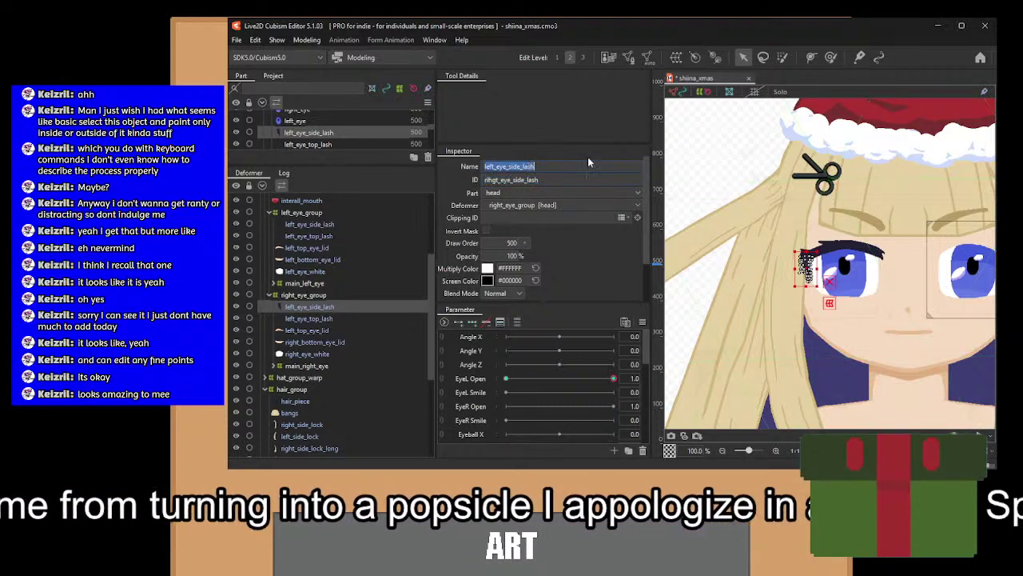
key(ctrl+v)
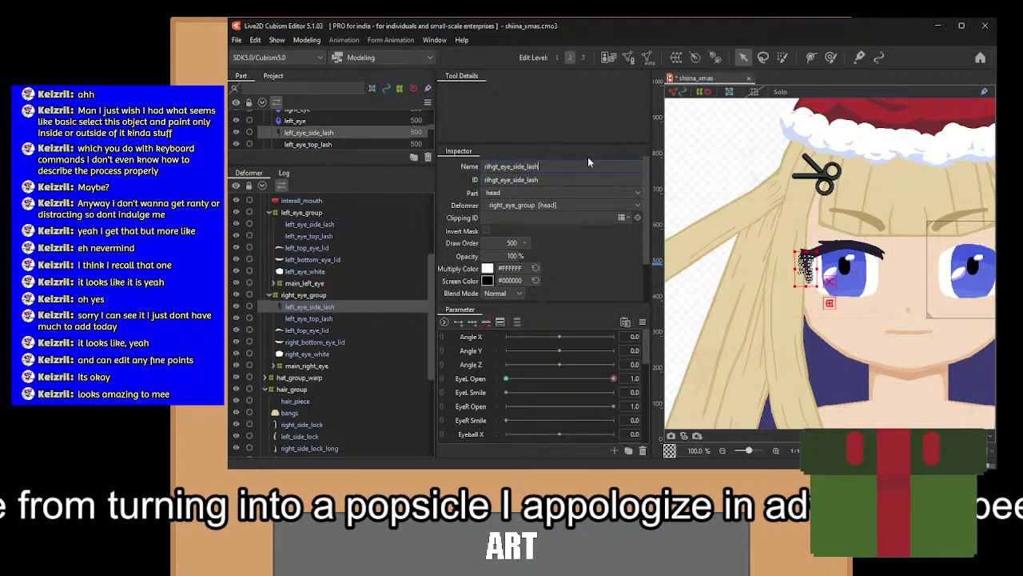
Try to shift the duplicated side and top lashes together across the face toward the opposite eye.
ctrl+click(308, 319)
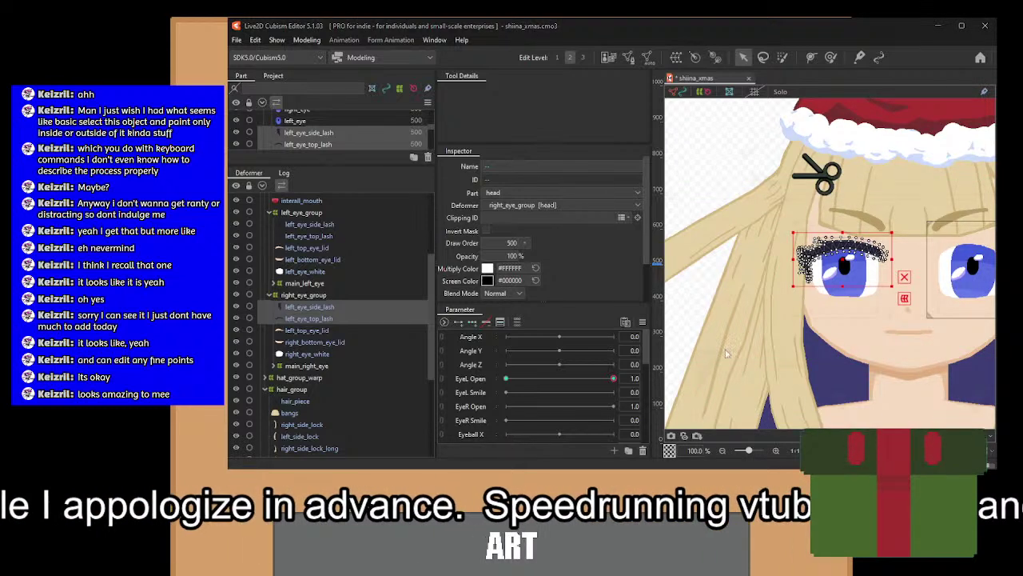
key(ctrl+t)
scroll(826, 280, down, 4)
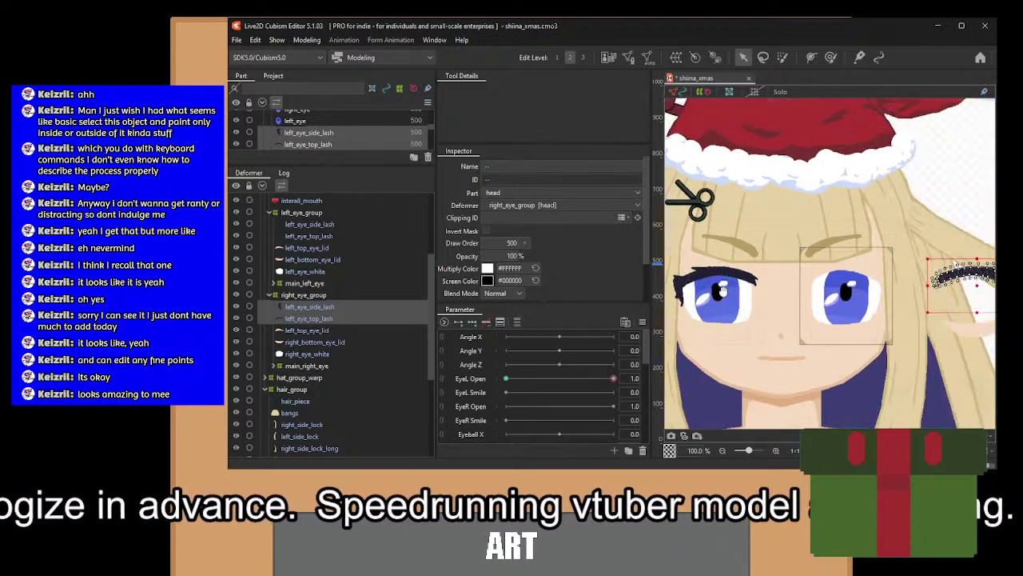
key(ctrl+z)
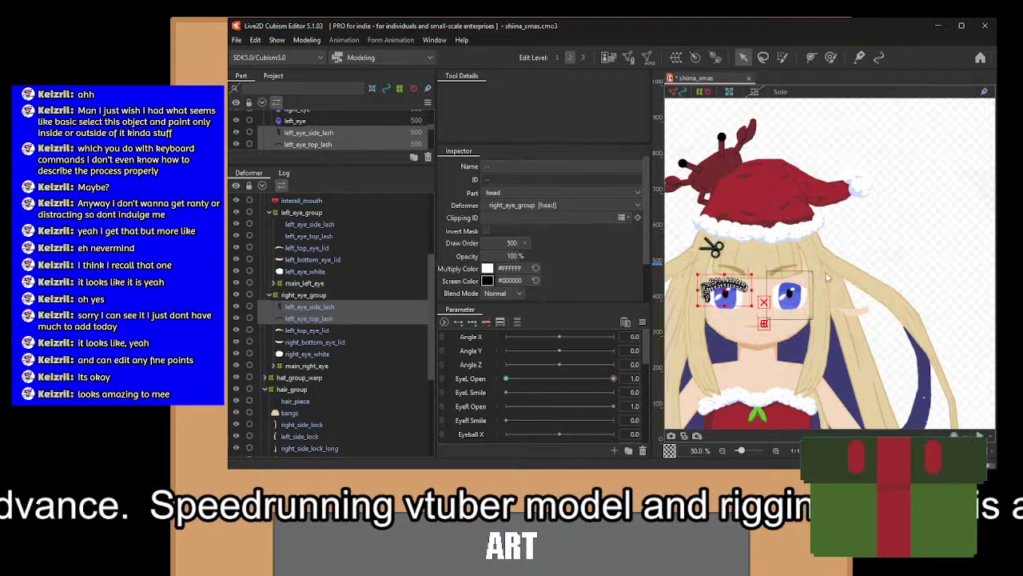
Set the ID of the duplicated side lash in right_eye_group to right_eye_side_lash.
click(708, 294)
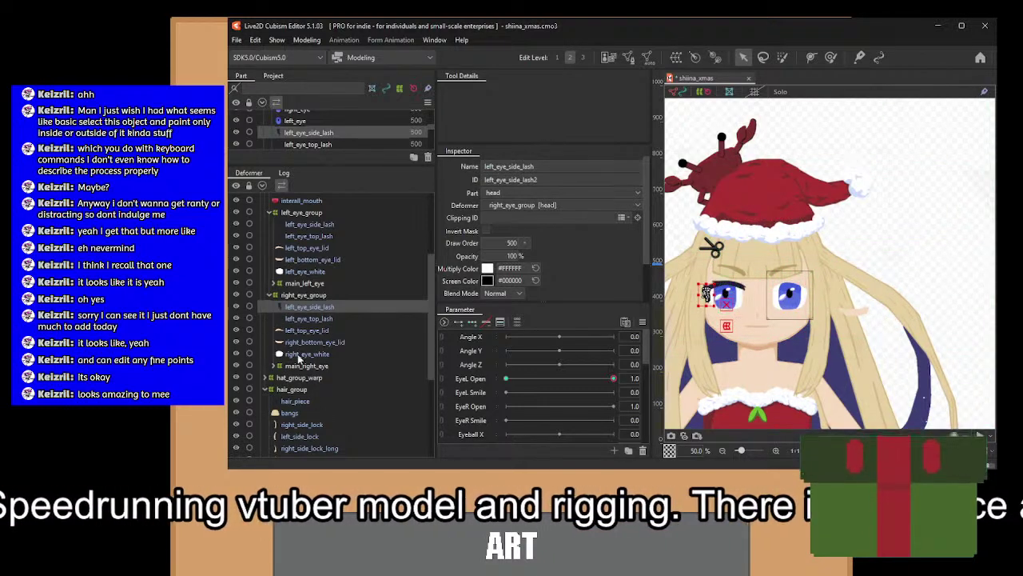
click(307, 318)
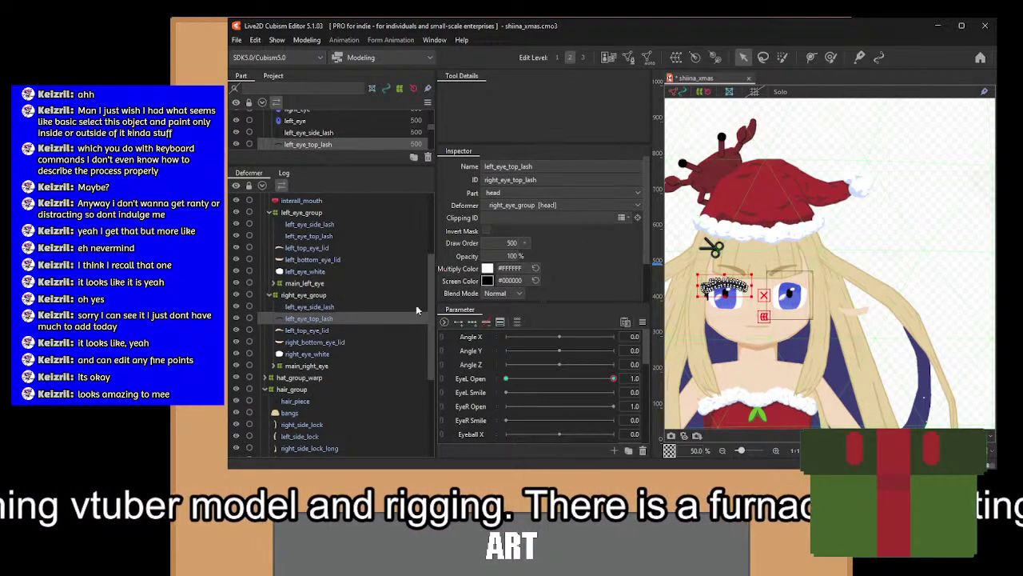
click(332, 309)
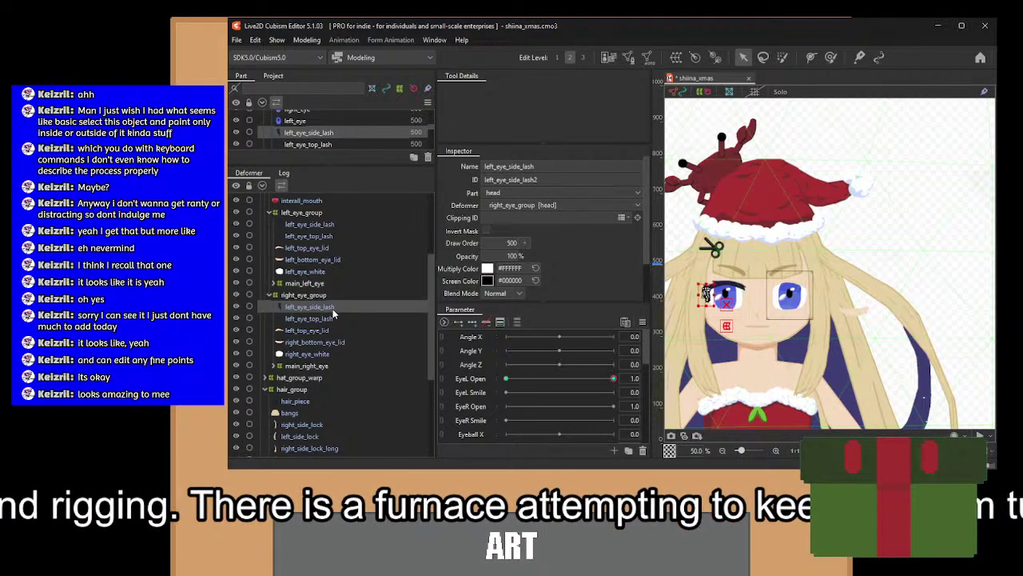
double_click(534, 180)
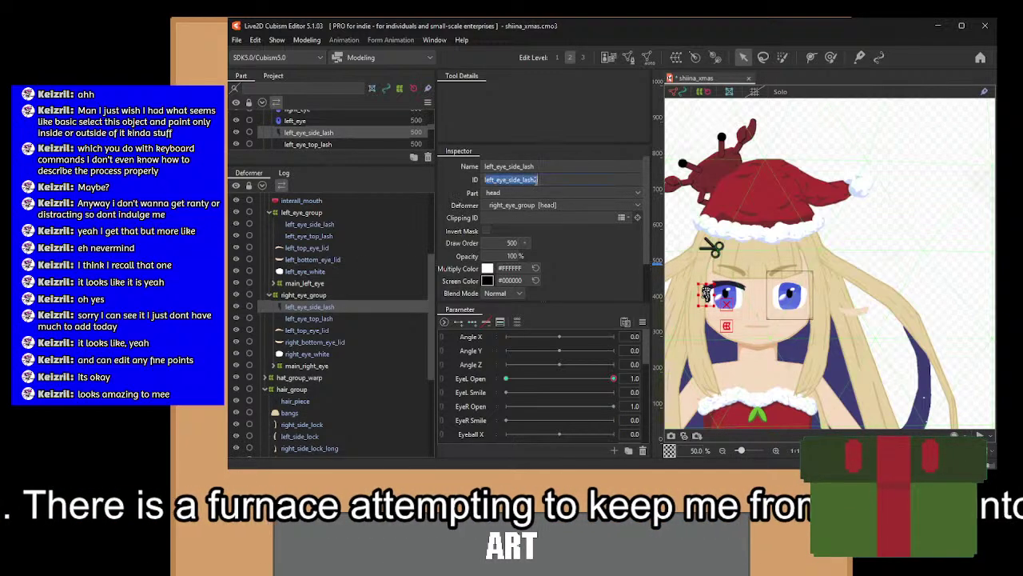
text(right_eye_)
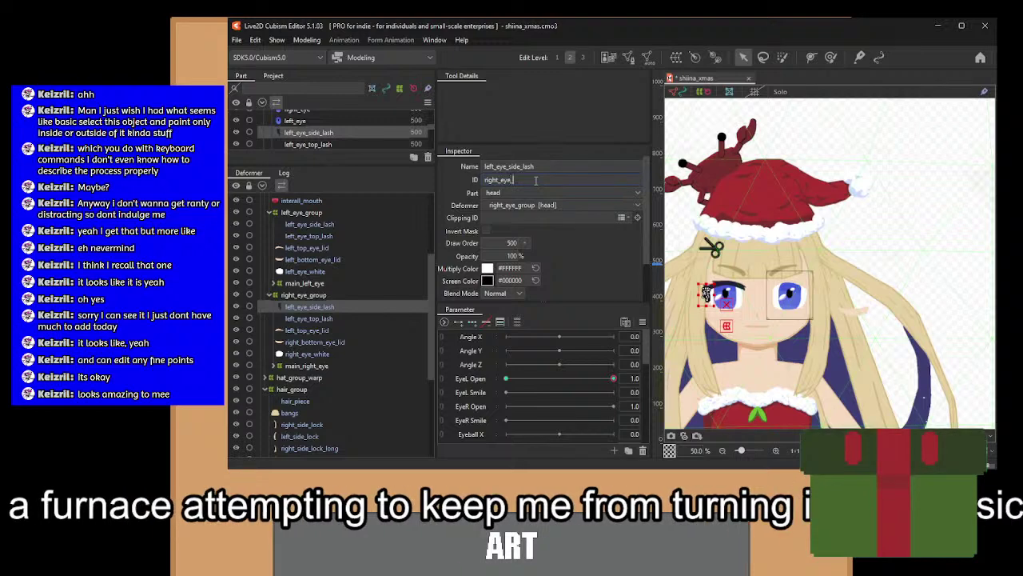
text(side_lash)
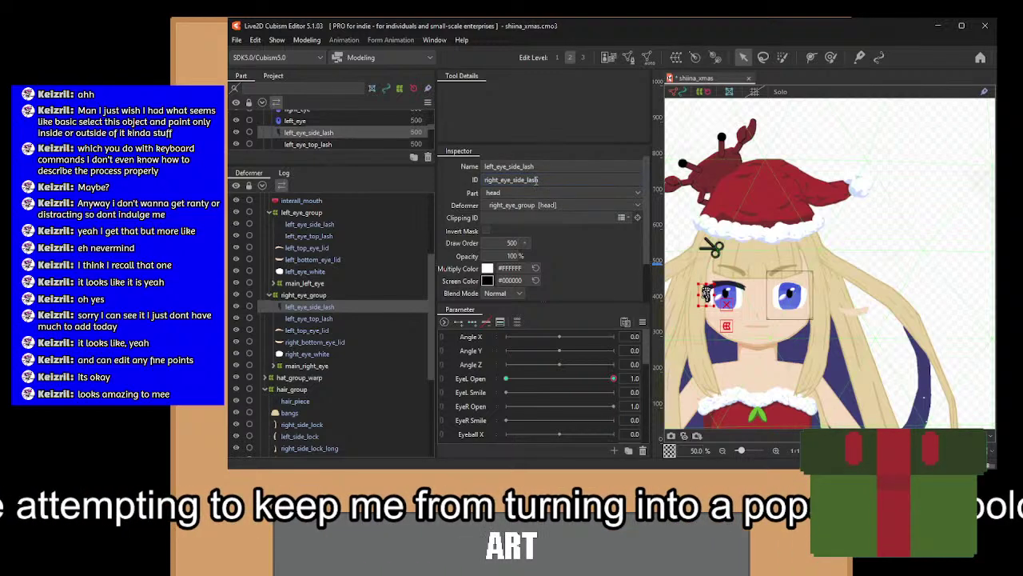
double_click(535, 180)
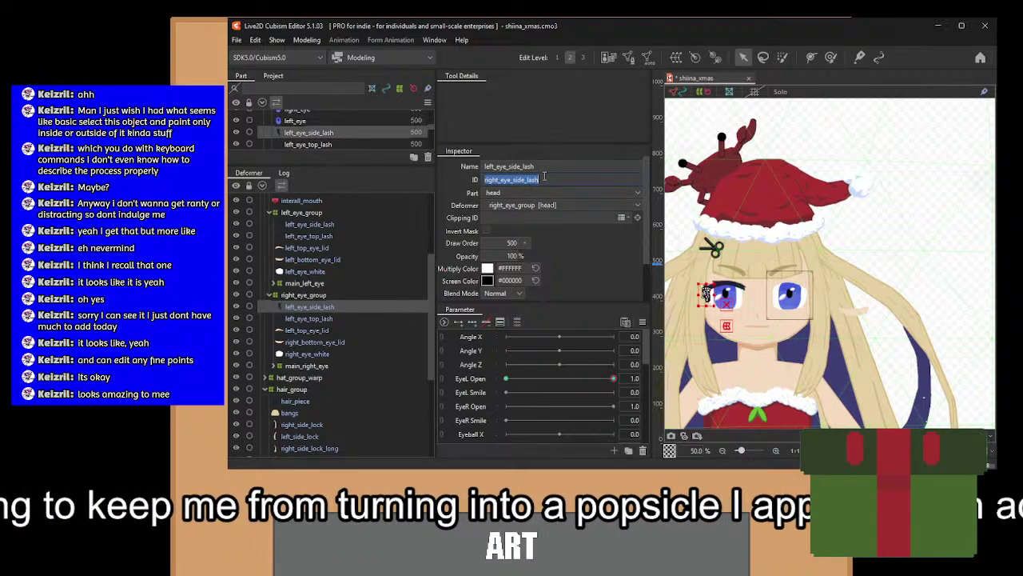
Undo the recent lash and eyelid changes, back to when face_group_warp held the original right-eye lashes and both right eyelids.
scroll(865, 274, up, 3)
scroll(865, 274, down, 2)
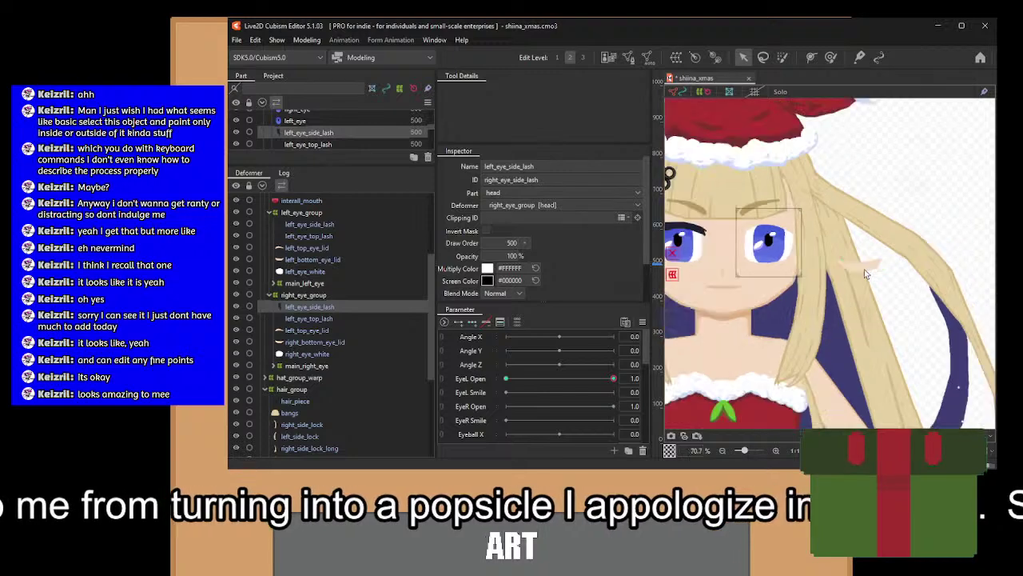
scroll(865, 275, down, 1)
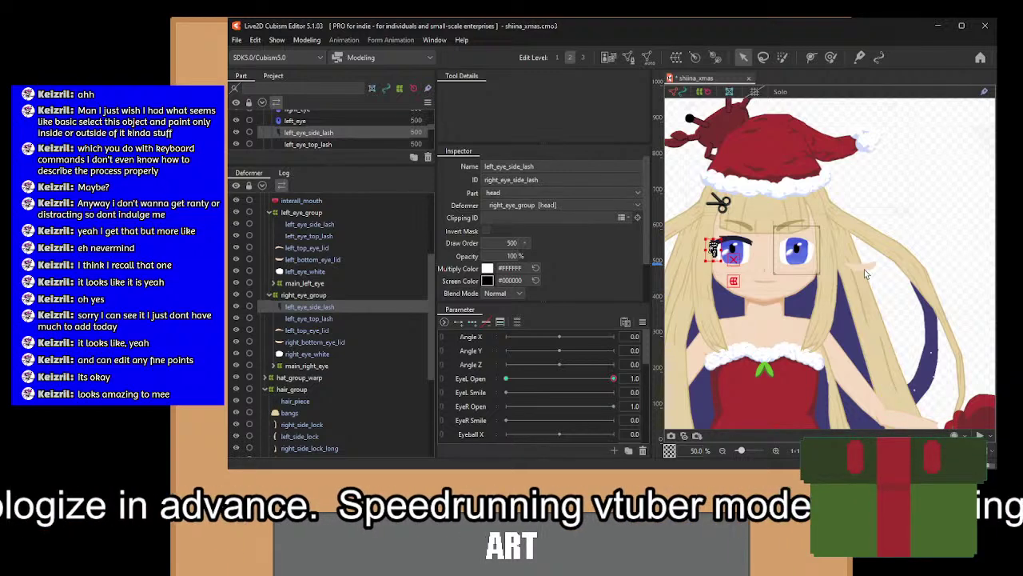
key(ctrl+z)
key(ctrl+z)
key(ctrl+z)
key(ctrl+z)
key(ctrl+z)
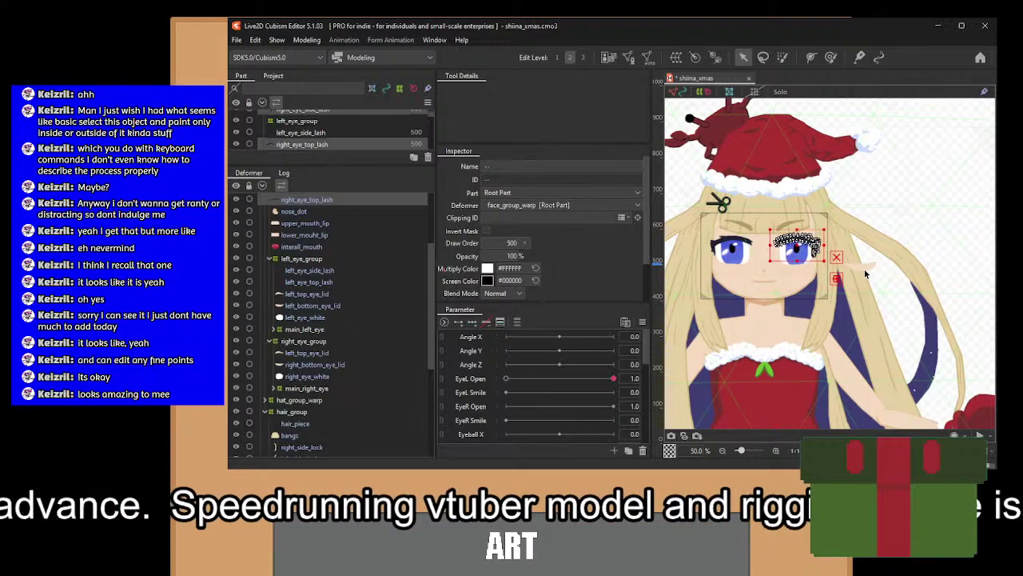
key(ctrl+z)
key(ctrl+z)
key(ctrl+z)
key(ctrl+z)
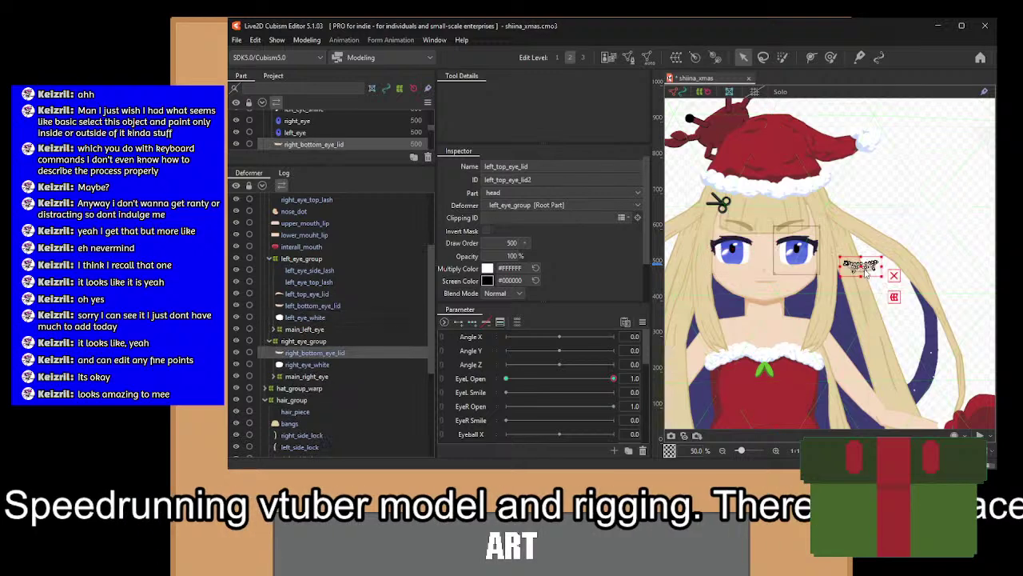
key(ctrl+z)
key(ctrl+z)
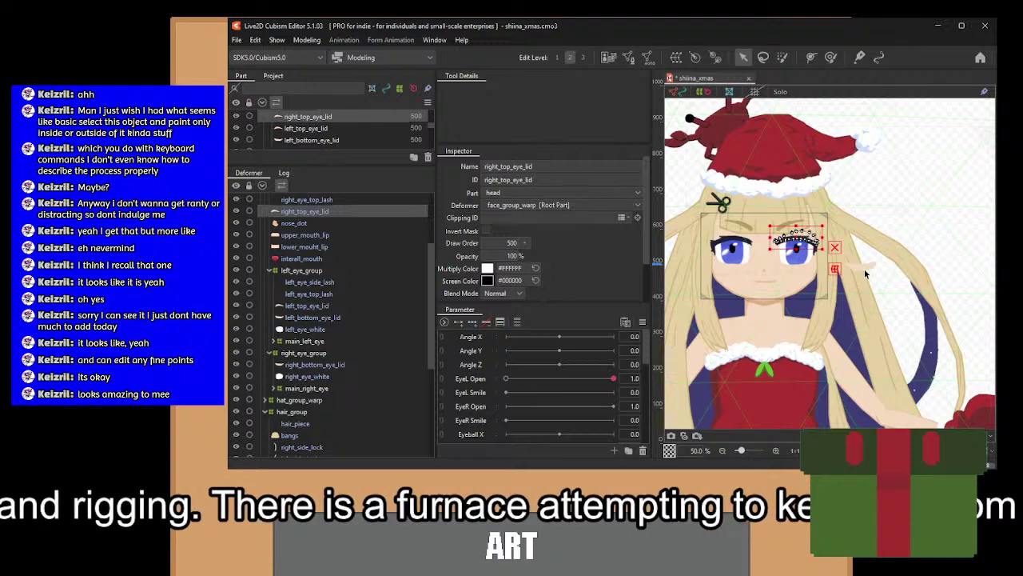
key(ctrl+z)
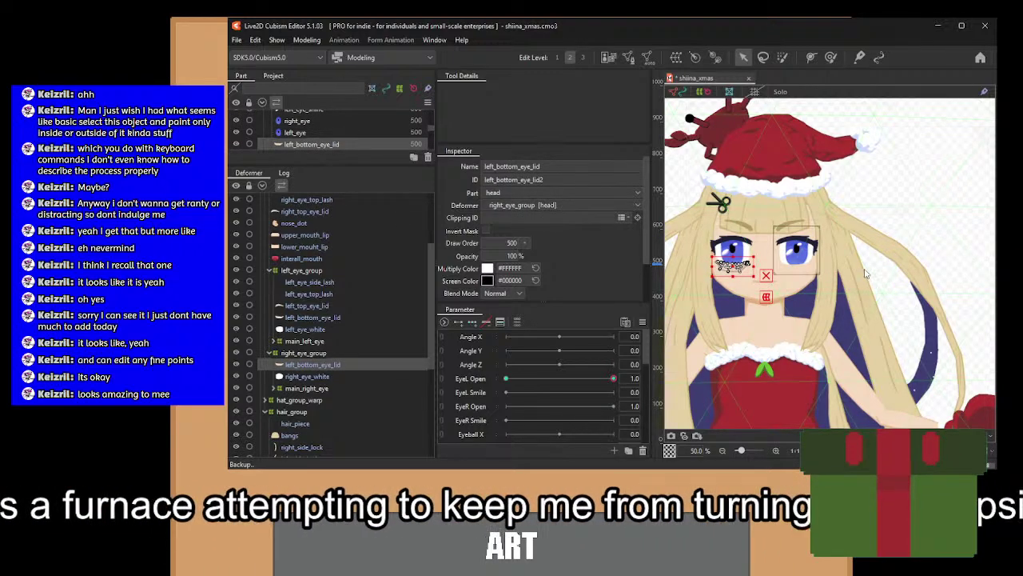
key(ctrl+z)
Move the left eye's side lash, top lash, top lid and bottom lid from left_eye_group into face_group_warp.
click(309, 329)
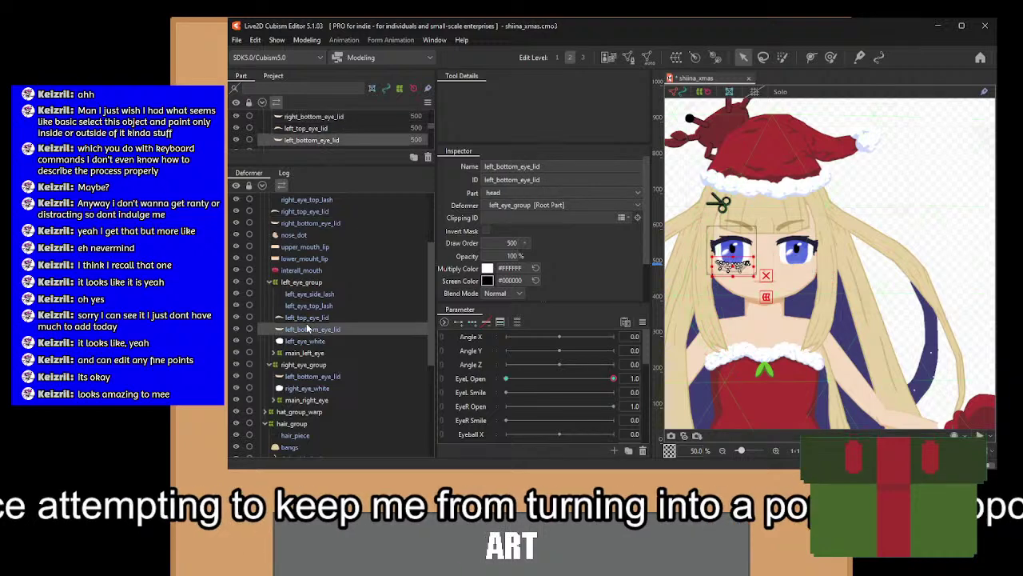
shift+click(303, 297)
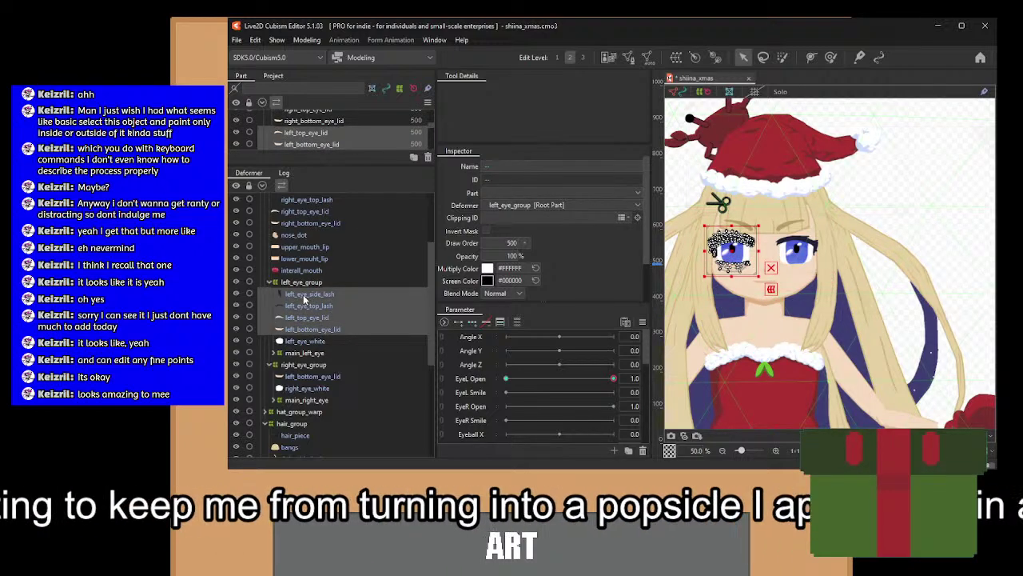
drag(304, 298, 382, 252)
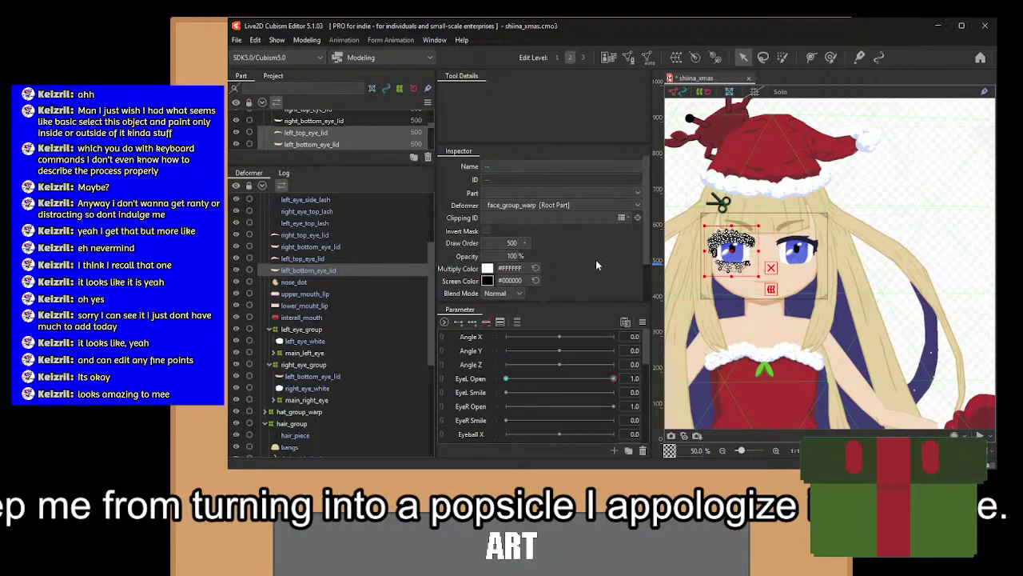
drag(784, 282, 807, 285)
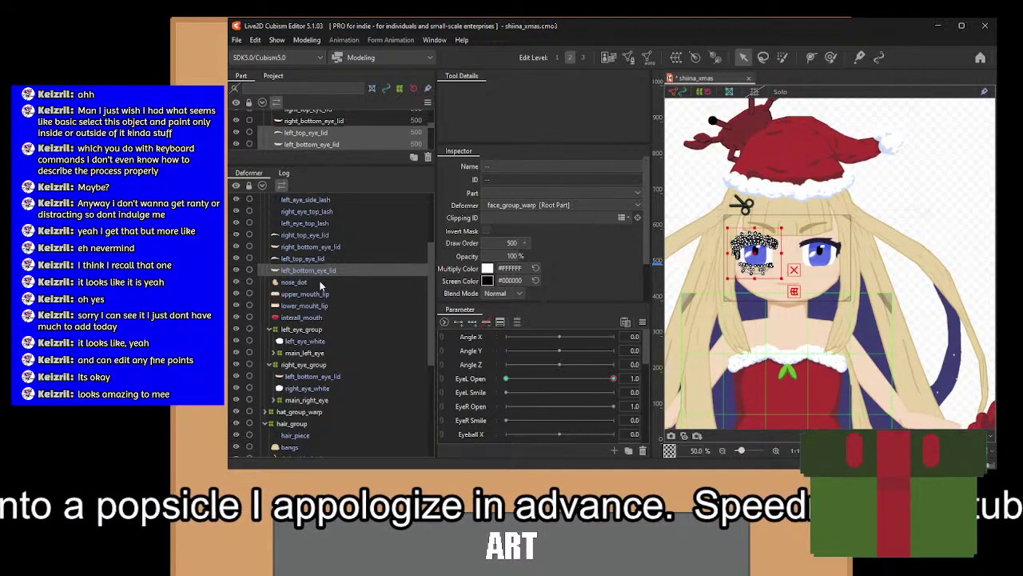
click(319, 260)
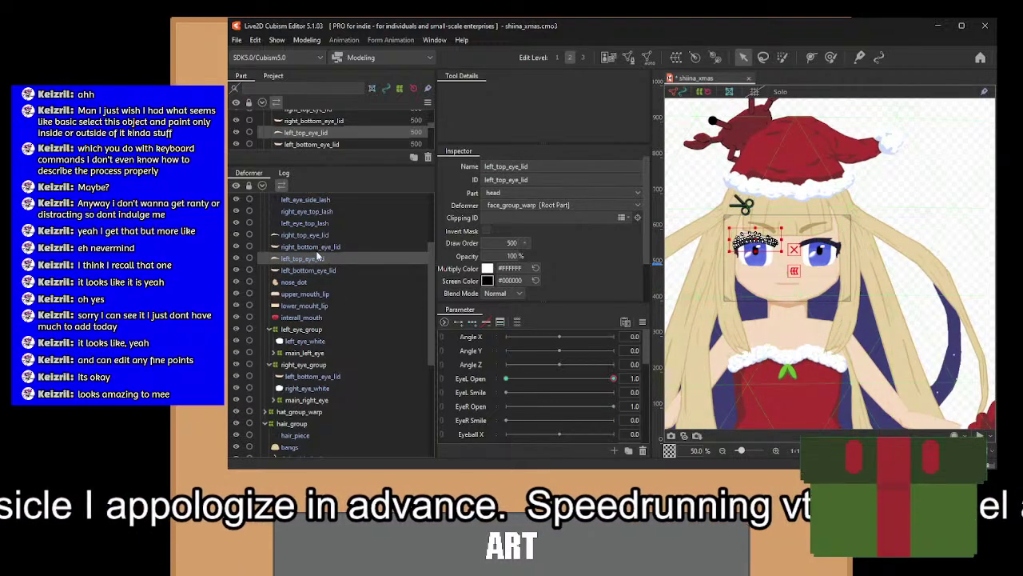
click(343, 247)
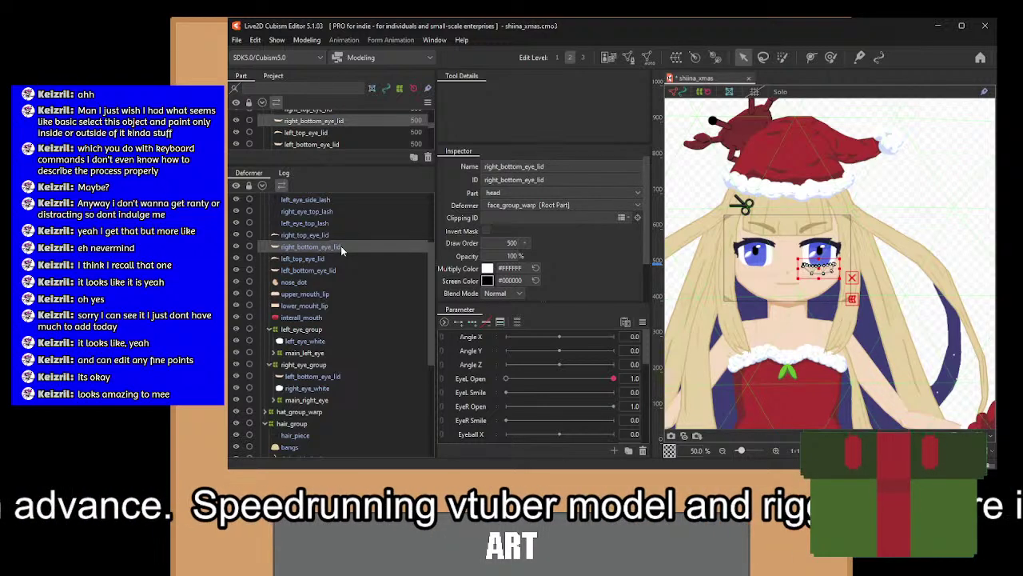
scroll(341, 247, up, 2)
ctrl+click(321, 320)
ctrl+click(315, 309)
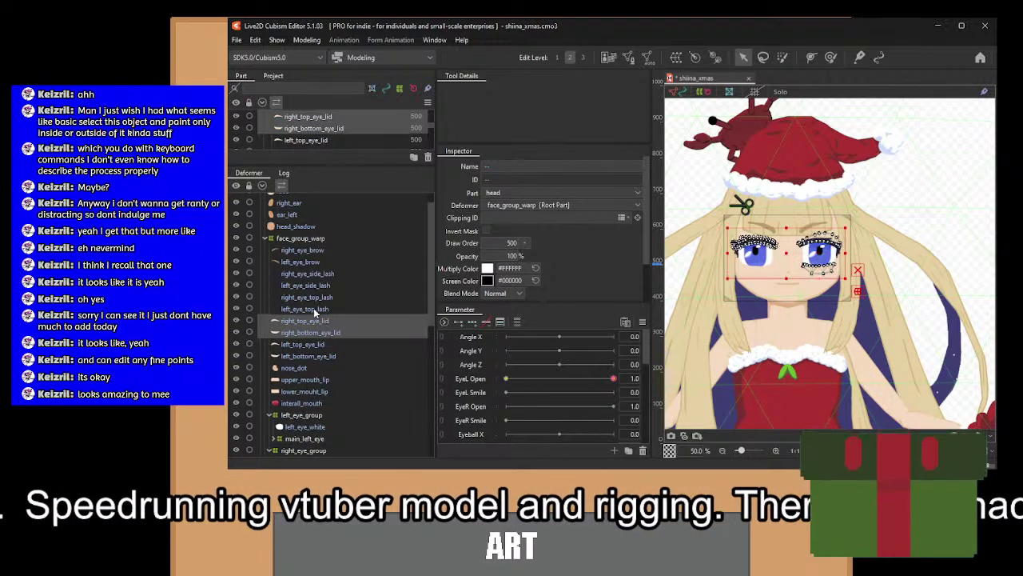
ctrl+click(312, 297)
ctrl+click(313, 287)
ctrl+click(313, 274)
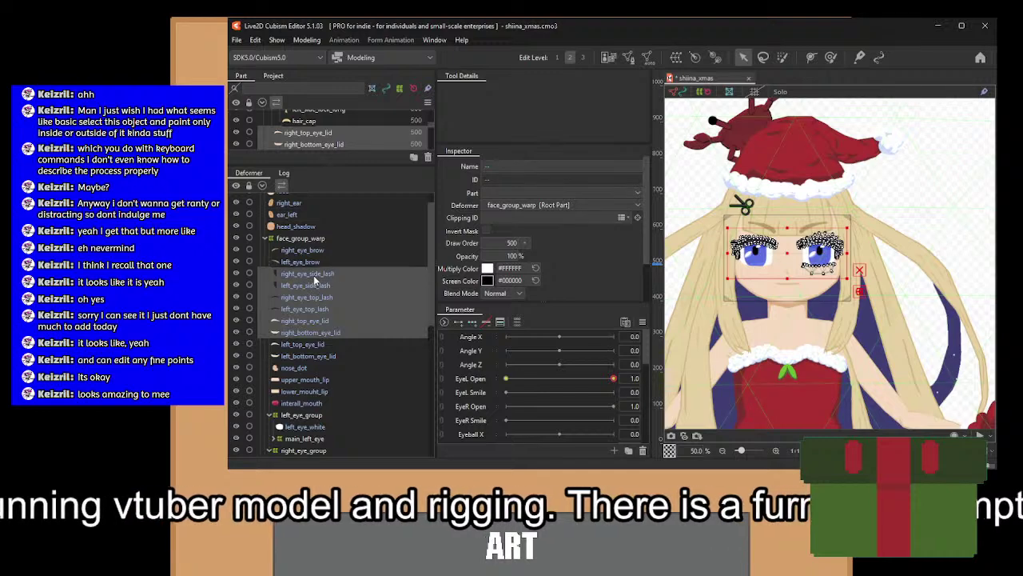
ctrl+click(328, 321)
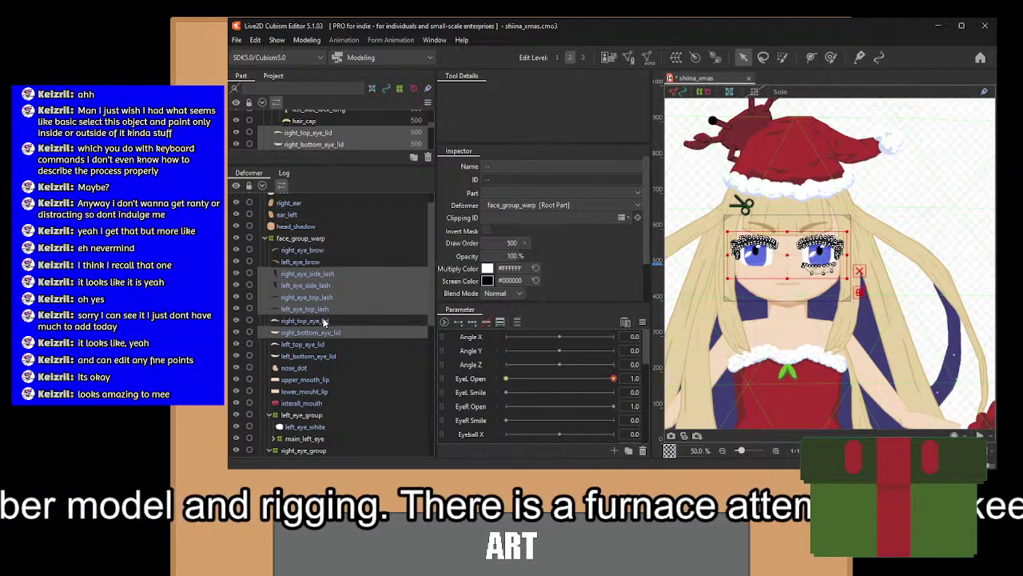
click(317, 344)
Delete the right eye's side lash, top lash, top lid and bottom lid from face_group_warp.
click(318, 333)
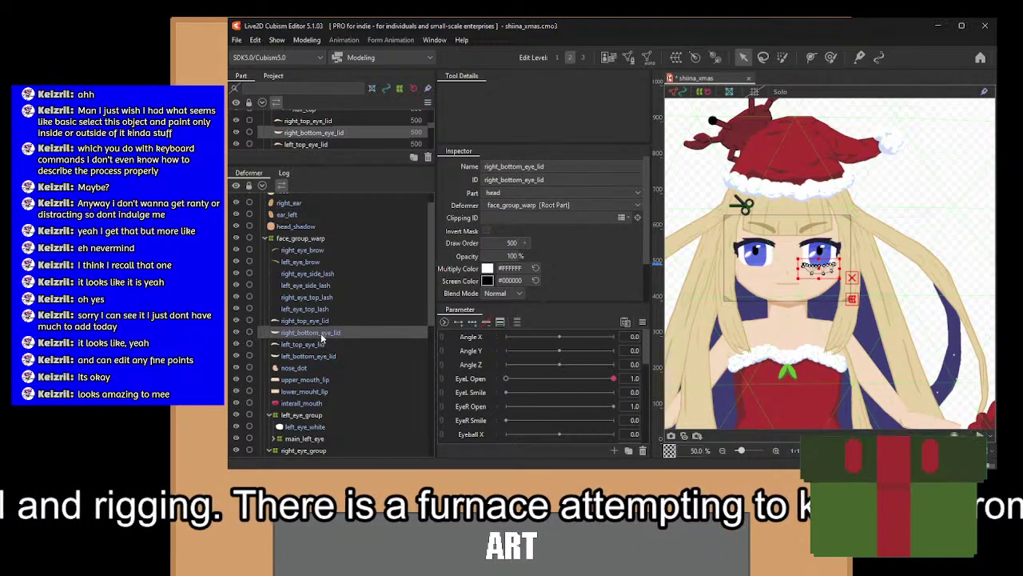
ctrl+click(314, 321)
ctrl+click(311, 297)
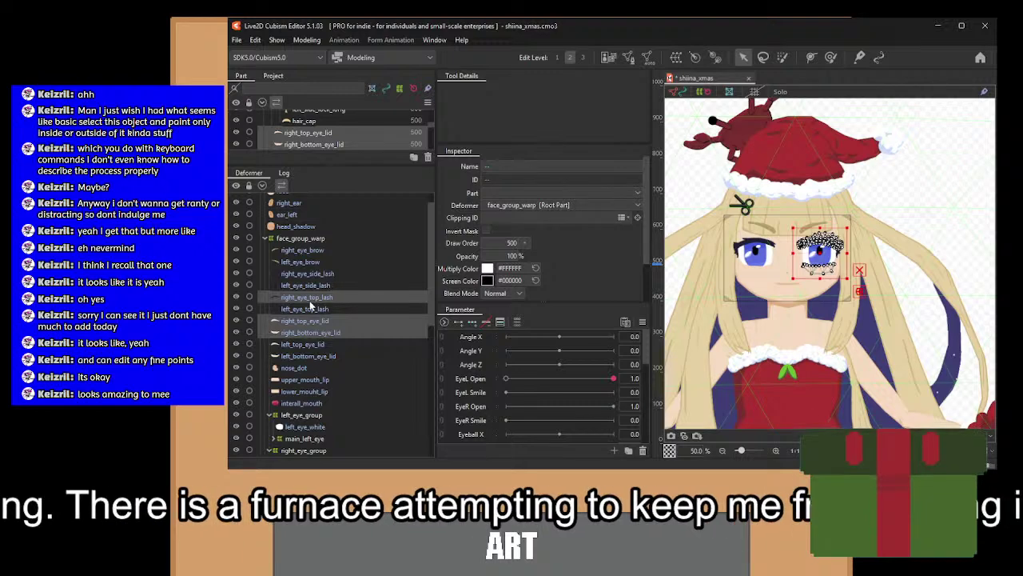
ctrl+click(310, 274)
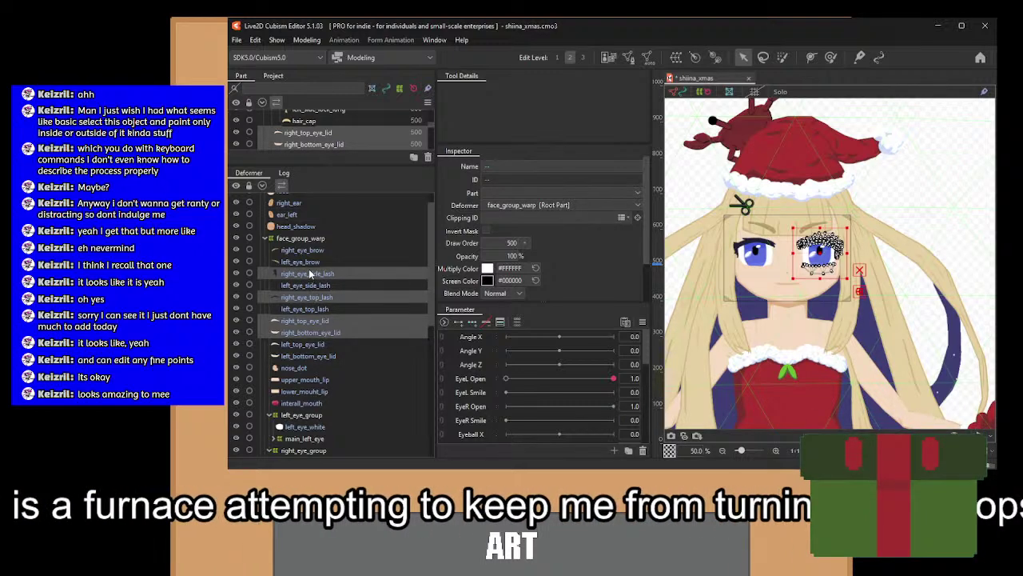
key(Delete)
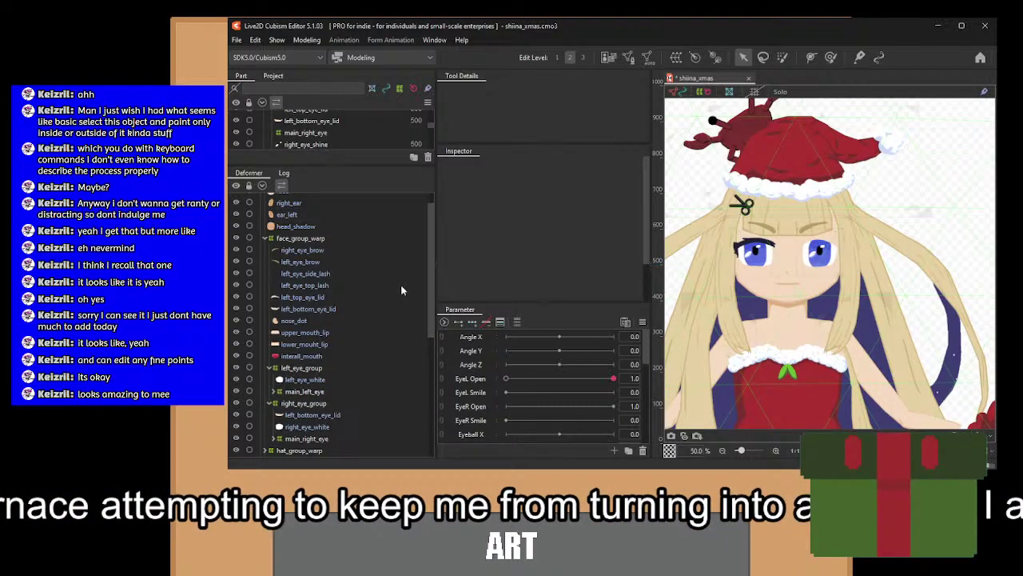
Duplicate left_bottom_eye_lid within face_group_warp and delete the stray left_bottom_eye_lid from right_eye_group.
click(317, 310)
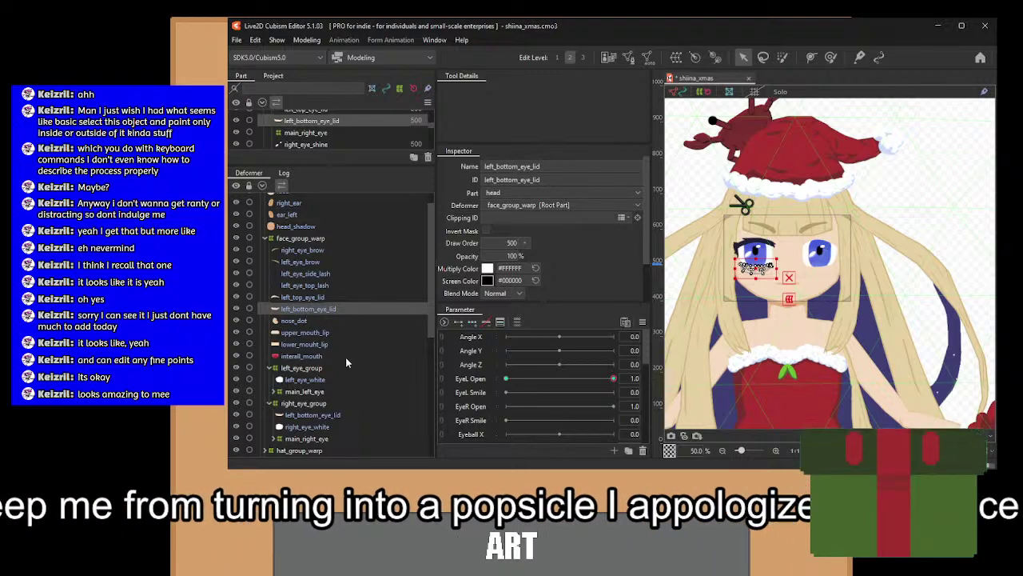
key(ctrl+v)
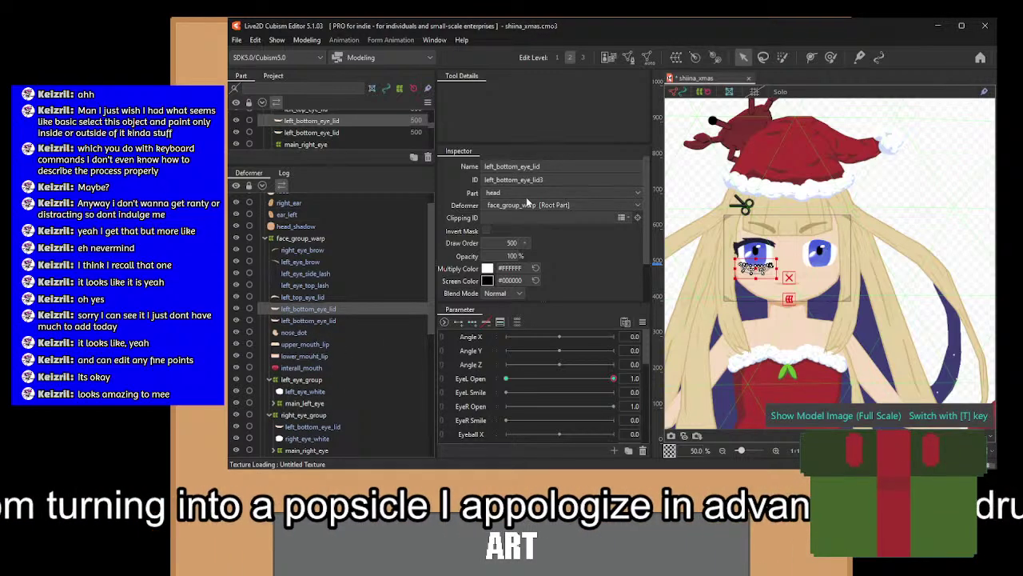
double_click(555, 177)
click(554, 179)
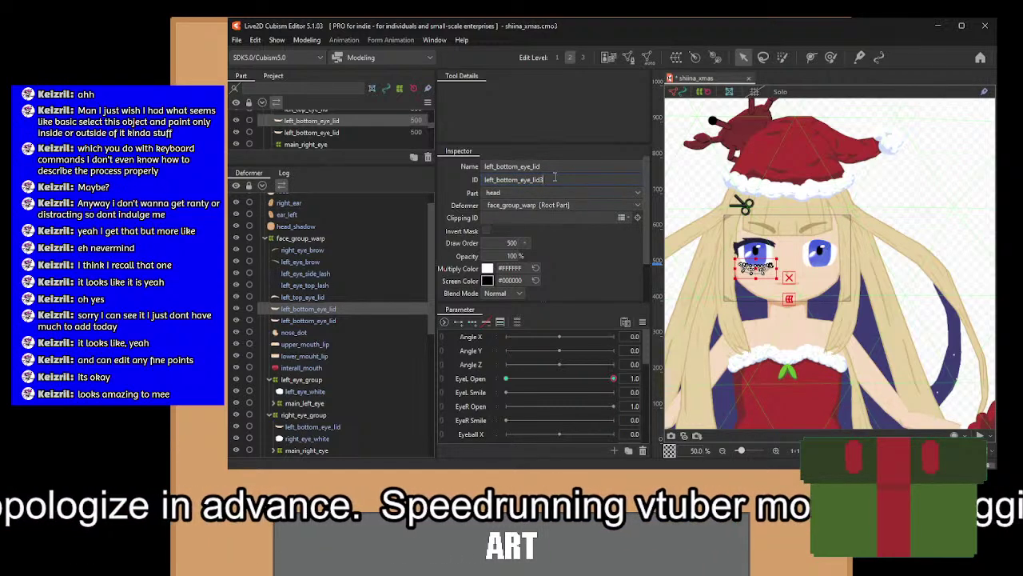
click(336, 427)
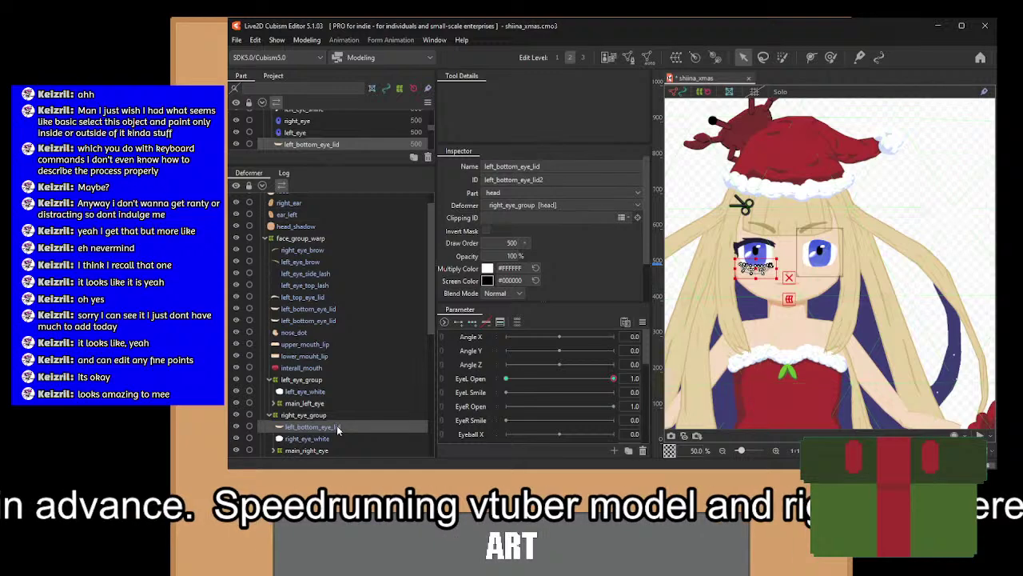
key(Delete)
Set the ID of the duplicated bottom eyelid in face_group_warp to right_bottom_eye_lid.
click(295, 323)
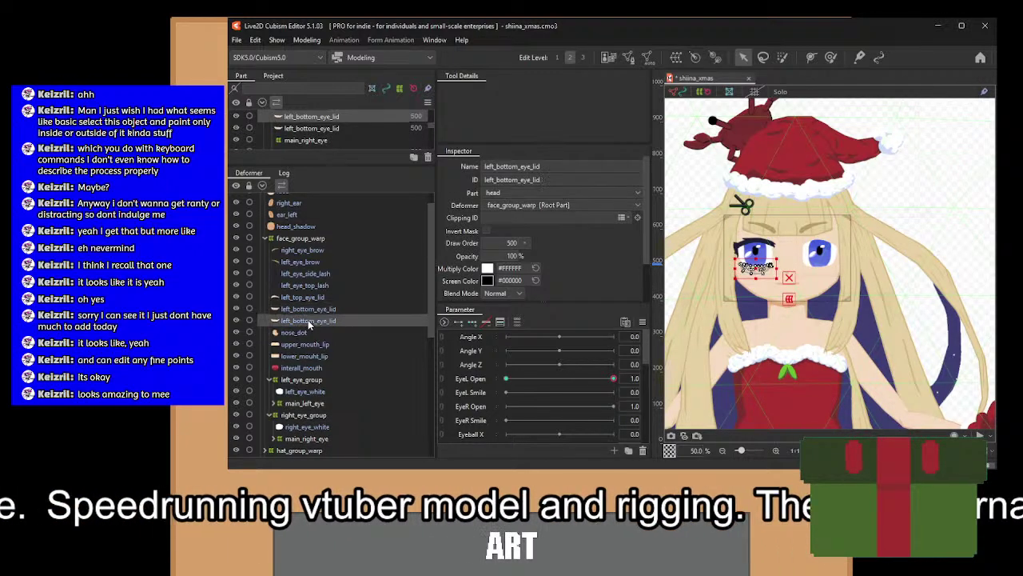
double_click(569, 179)
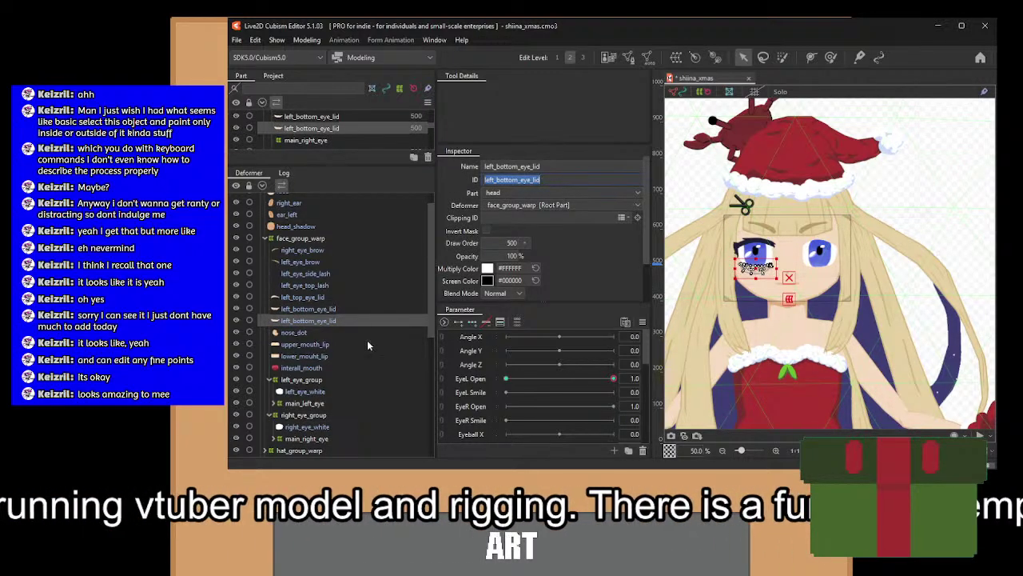
click(354, 307)
double_click(546, 180)
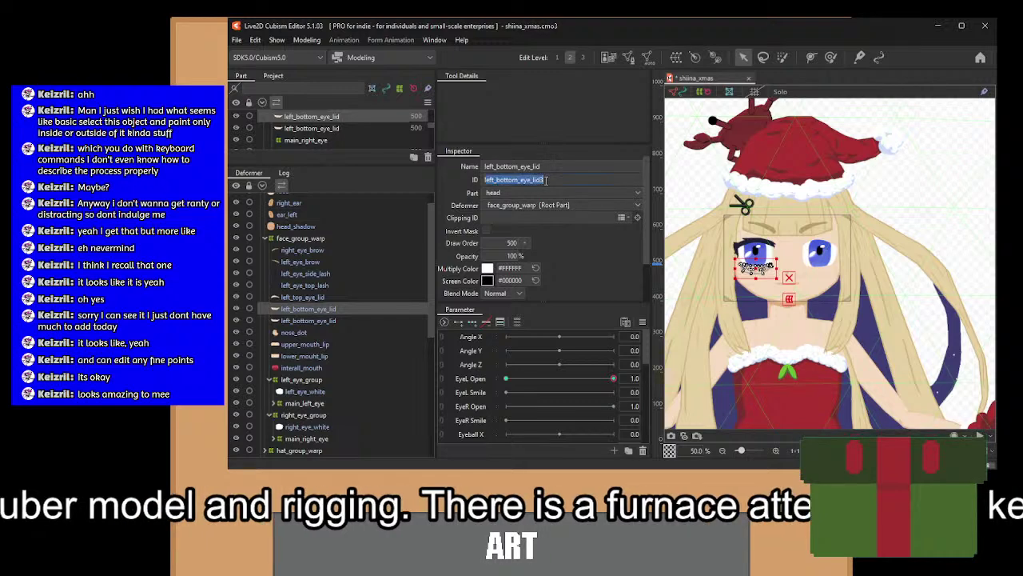
text(right_bottom_eye_lid)
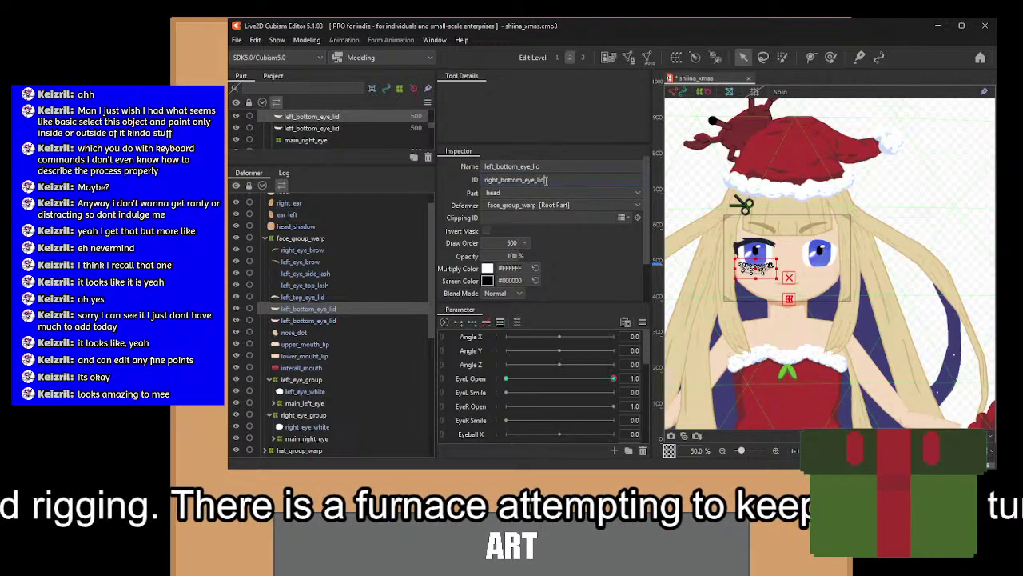
Rename the duplicated bottom eyelid as right_bottom_eye_lid, reusing the text of its ID.
double_click(546, 180)
key(ctrl+c)
double_click(547, 167)
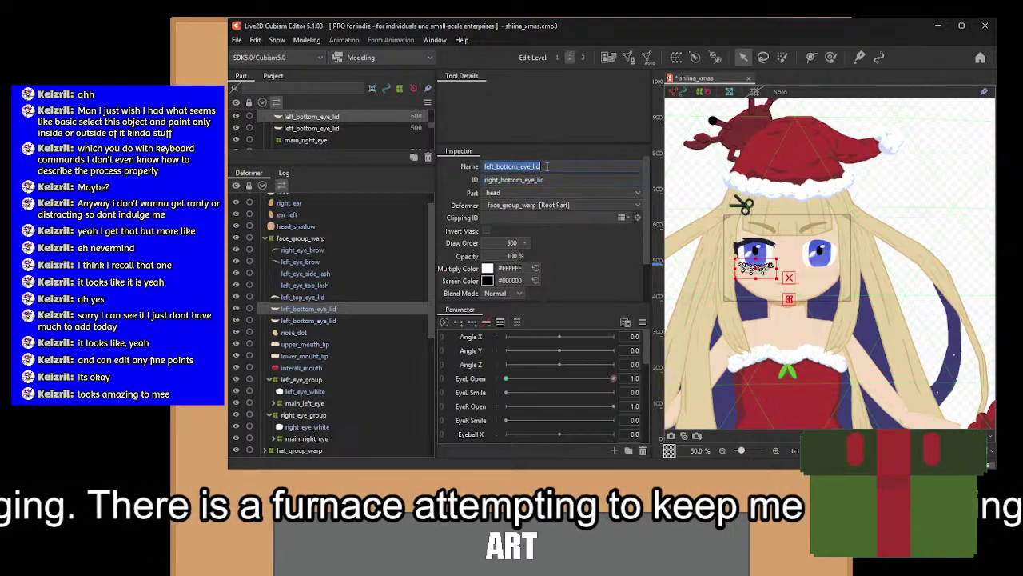
key(ctrl+v)
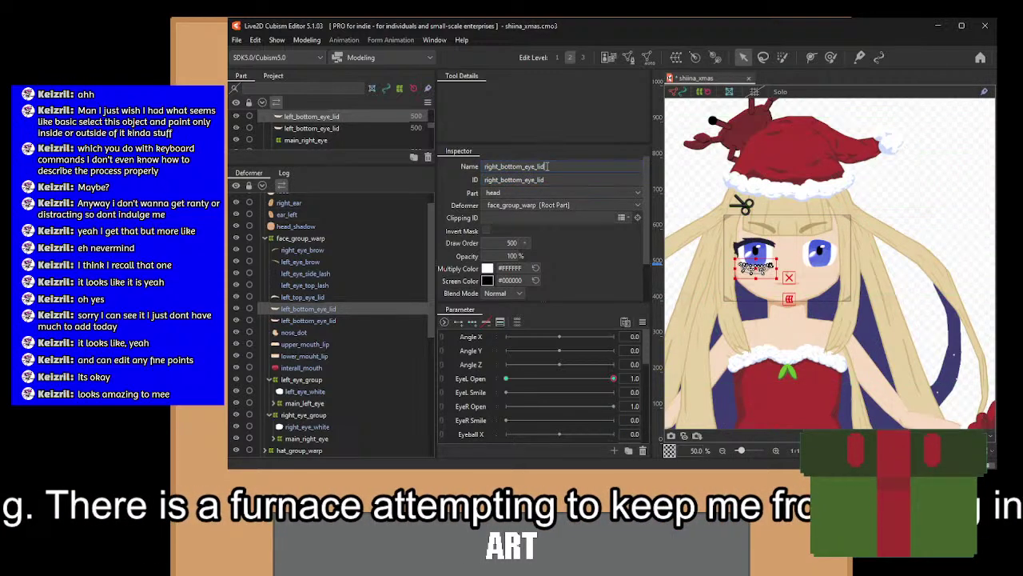
click(308, 297)
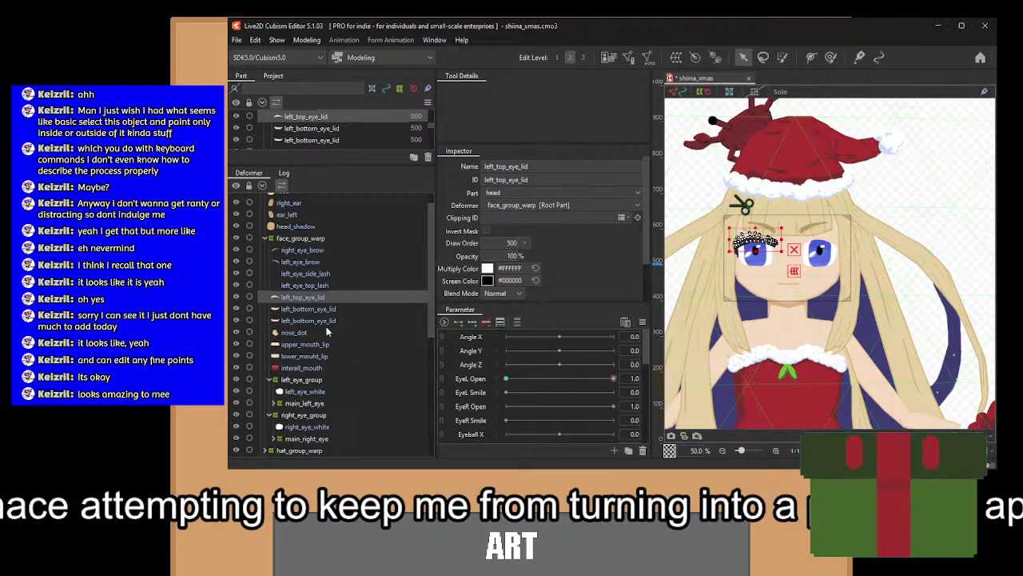
click(301, 309)
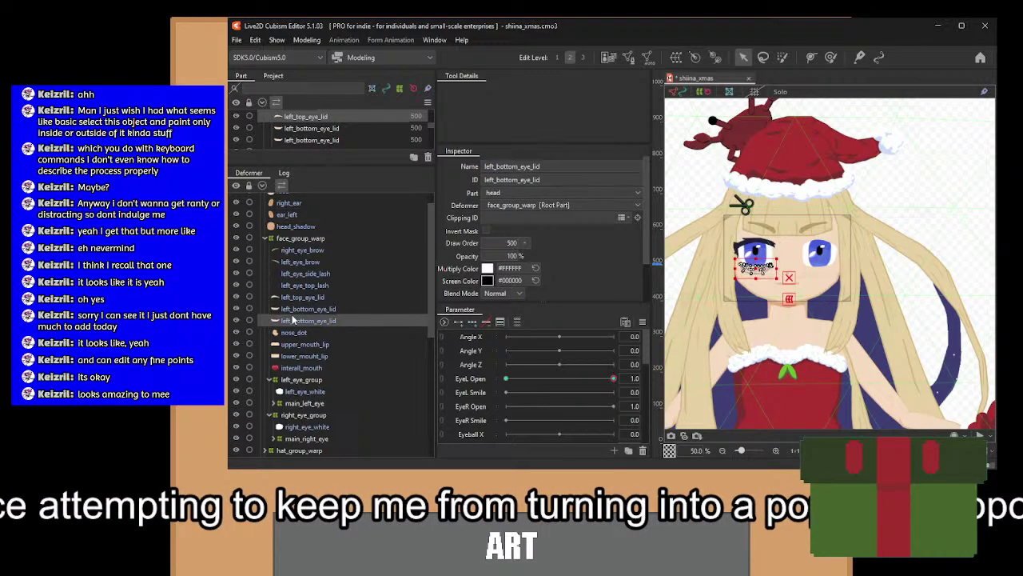
double_click(564, 181)
key(ctrl+c)
double_click(559, 166)
key(ctrl+v)
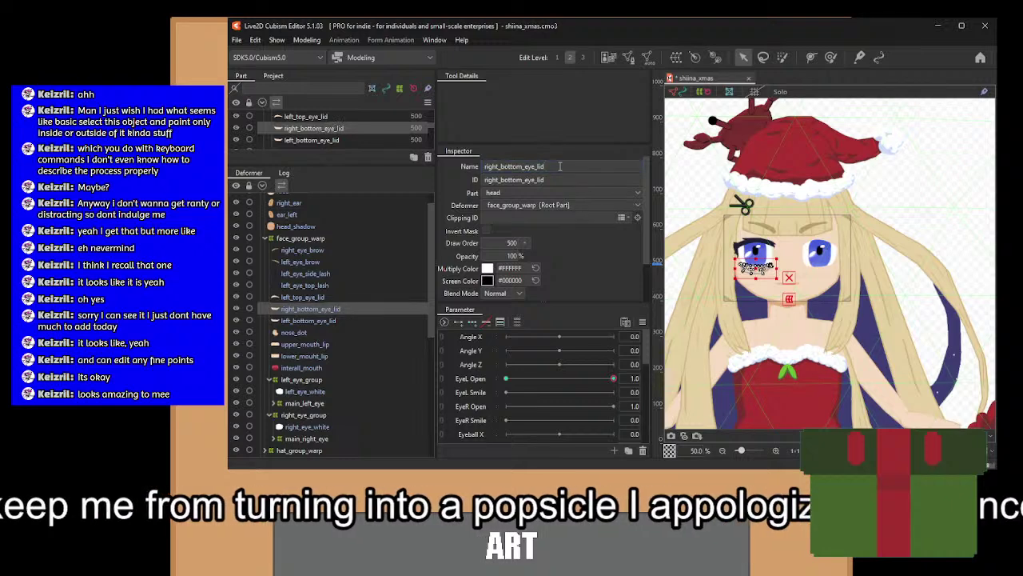
key(Return)
Duplicate left_top_eye_lid in face_group_warp and set the copy's ID and name to right_top_eye_lid.
click(343, 297)
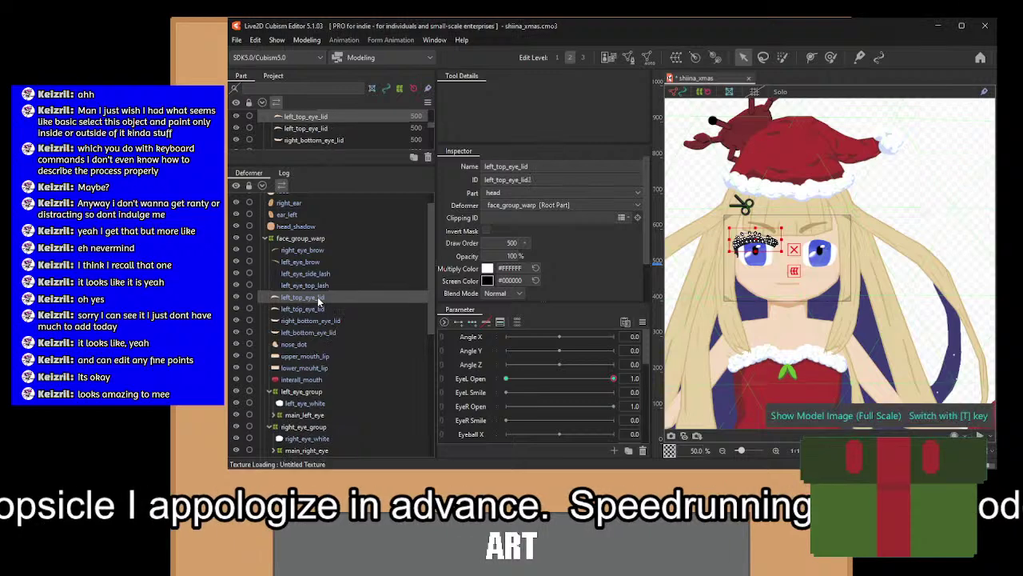
key(ctrl+d)
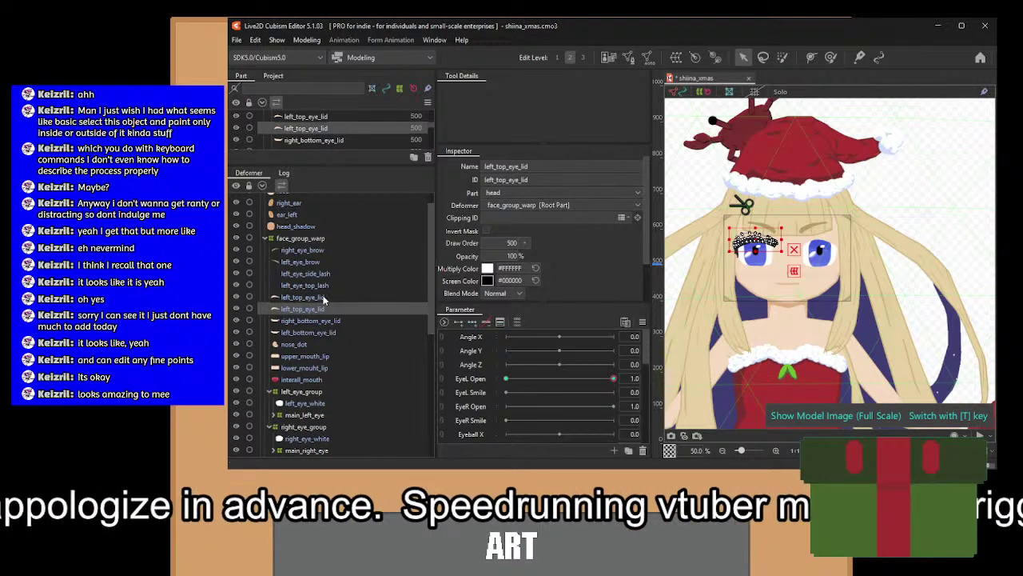
click(323, 297)
double_click(558, 179)
text(right_top_)
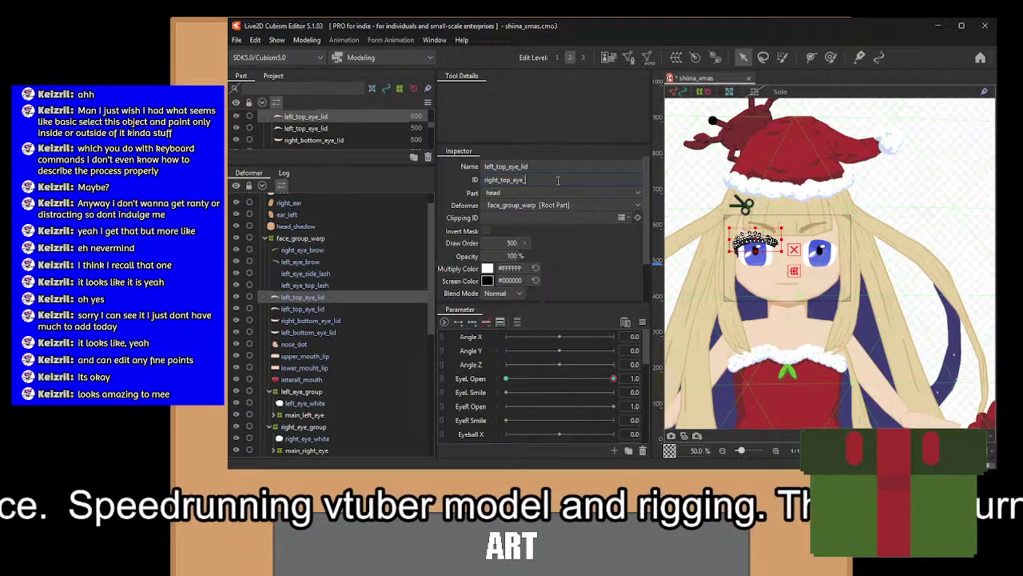
double_click(558, 179)
double_click(553, 166)
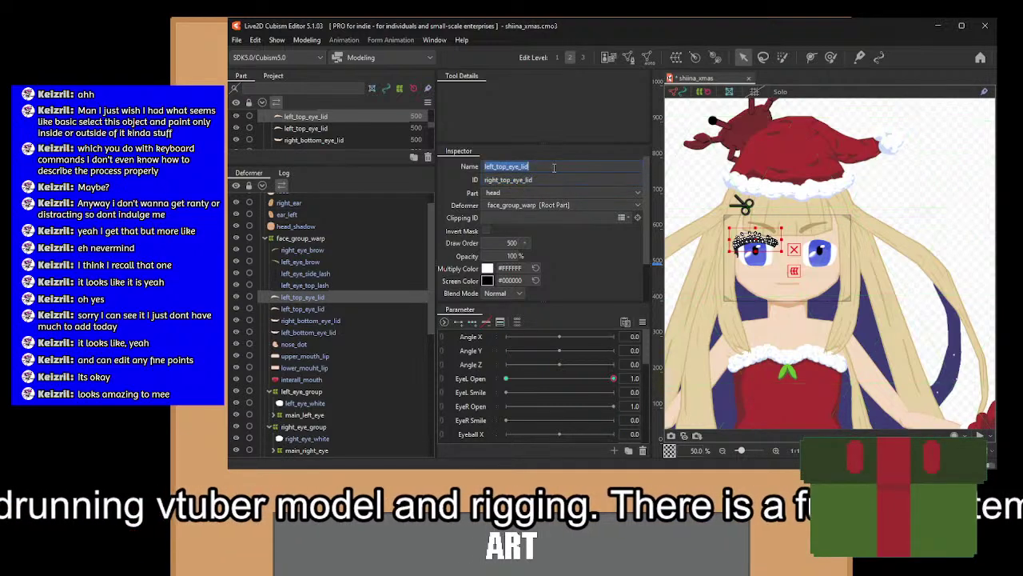
key(Return)
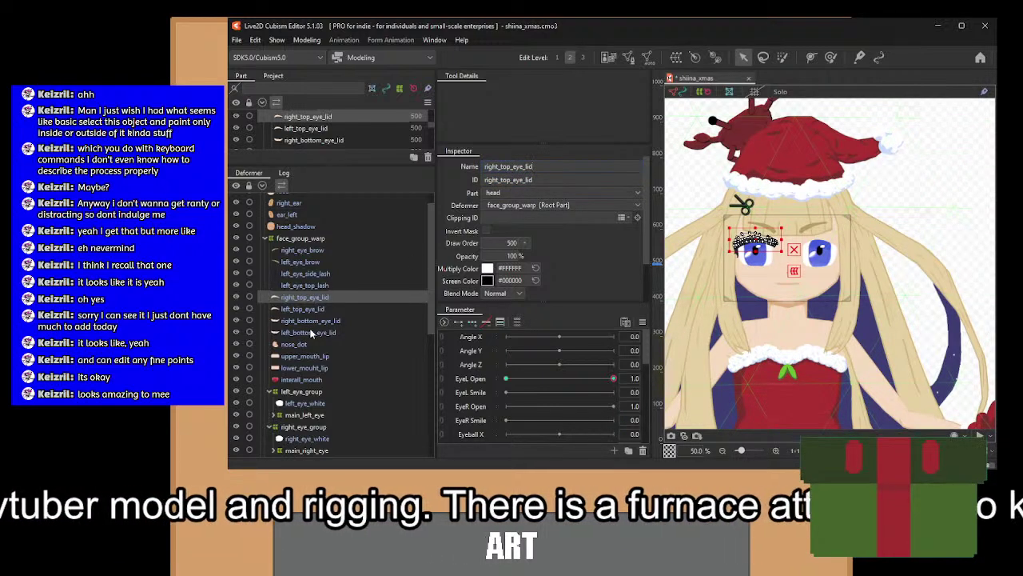
Duplicate left_eye_top_lash in face_group_warp, set the copy's ID to right_eye_top_lash and enter the same text as its name.
click(319, 284)
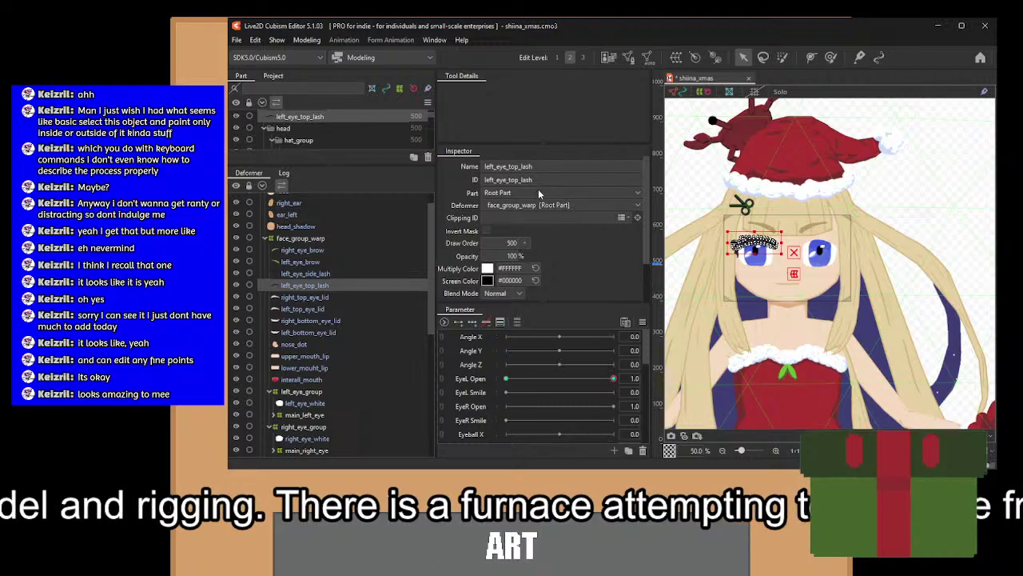
key(ctrl+d)
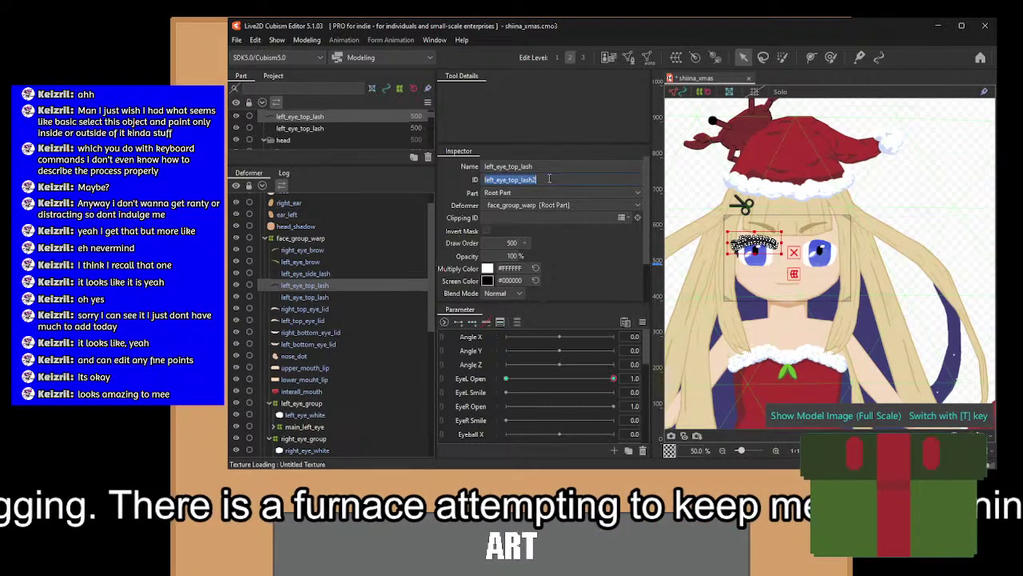
text(right_eye_to)
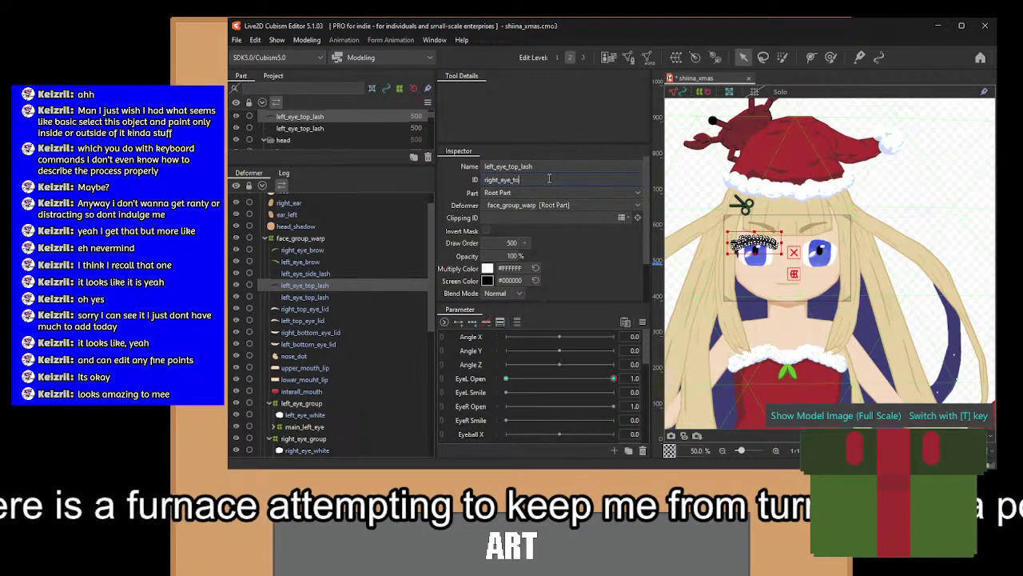
text(p_lash)
key(ctrl+a)
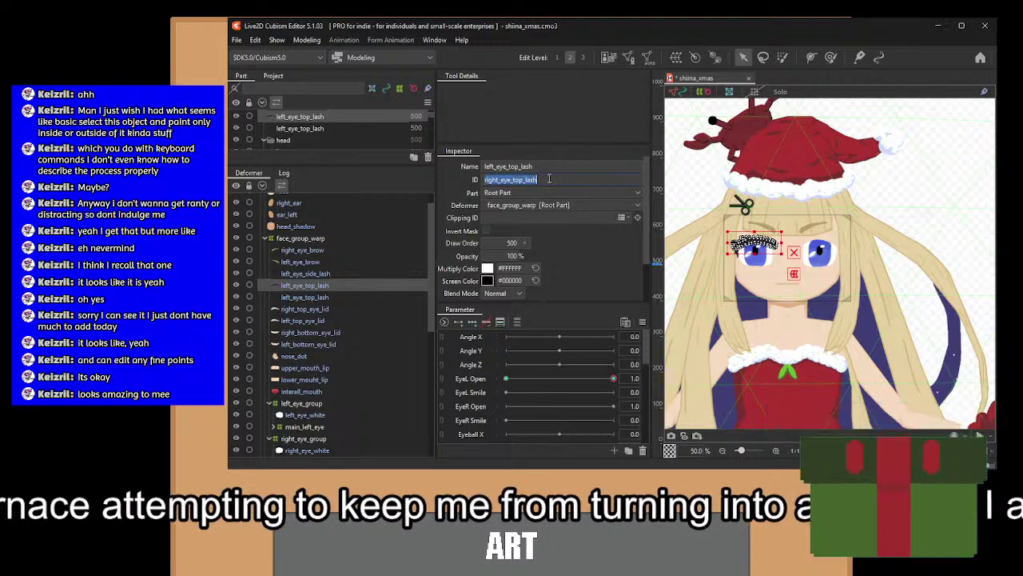
click(547, 167)
key(ctrl+v)
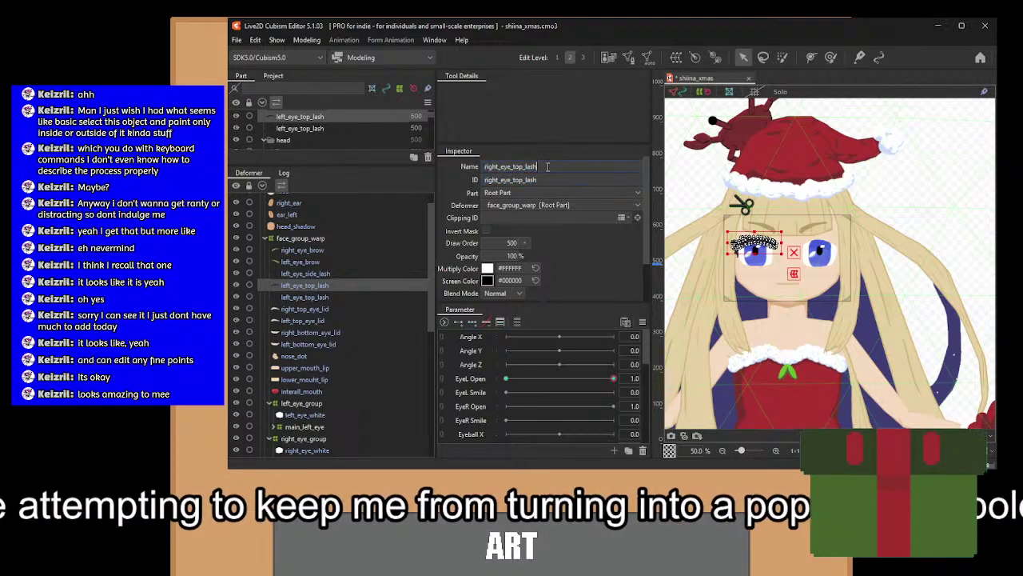
Duplicate left_eye_side_lash in face_group_warp and set the copy's ID and name to right_eye_side_lash.
click(307, 273)
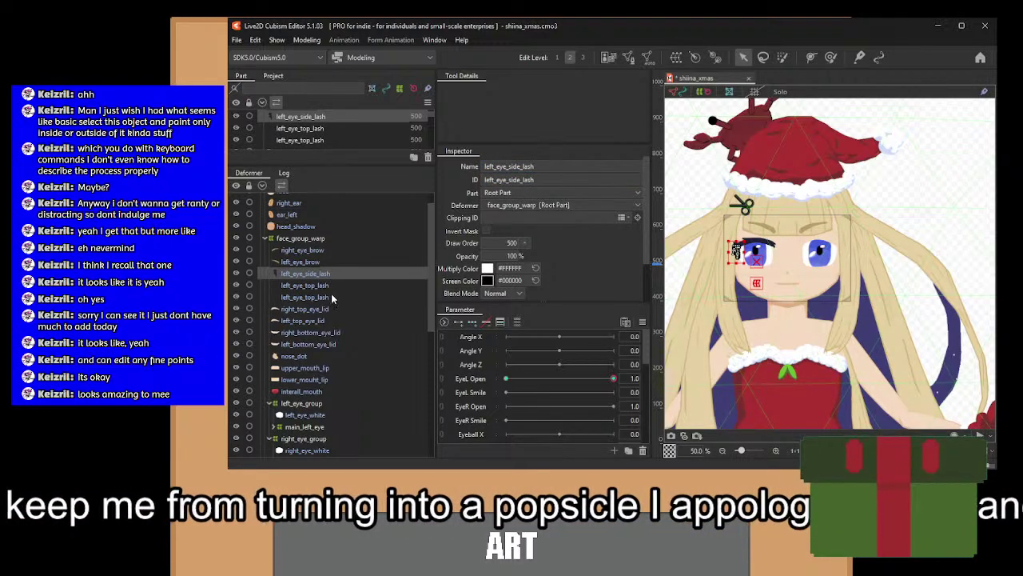
key(ctrl+d)
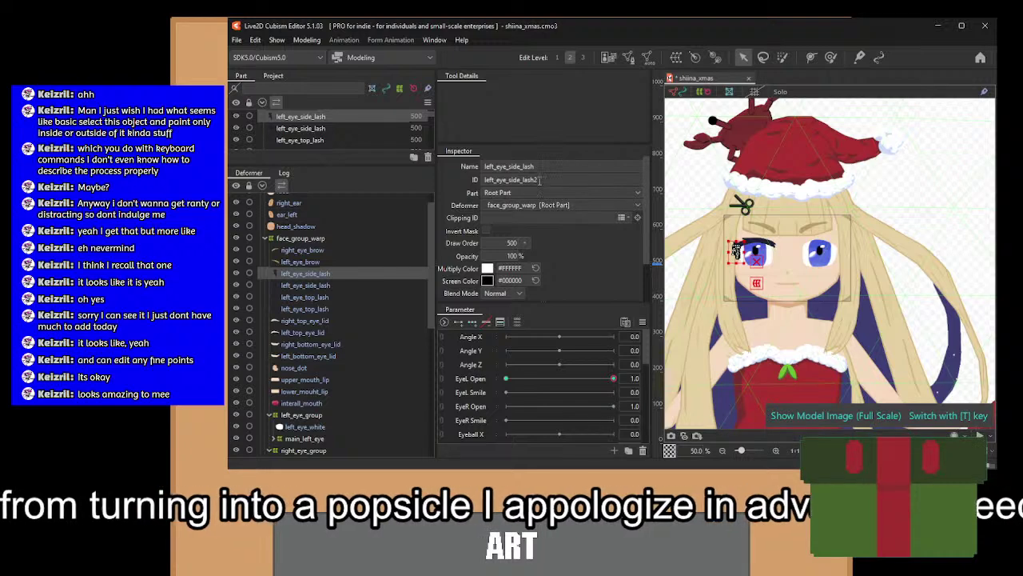
click(540, 180)
text(right_)
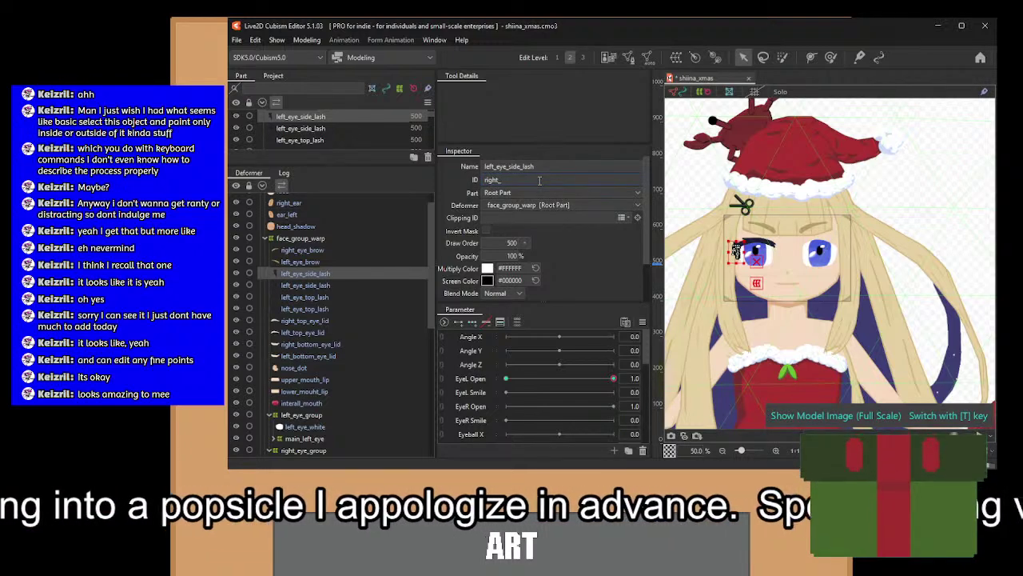
text(eye_side_lash)
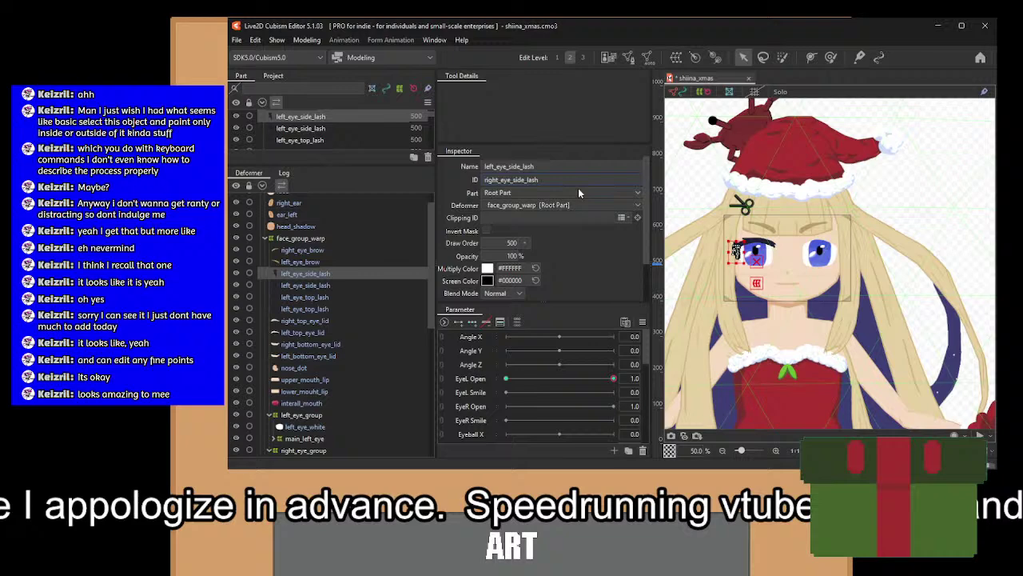
key(Return)
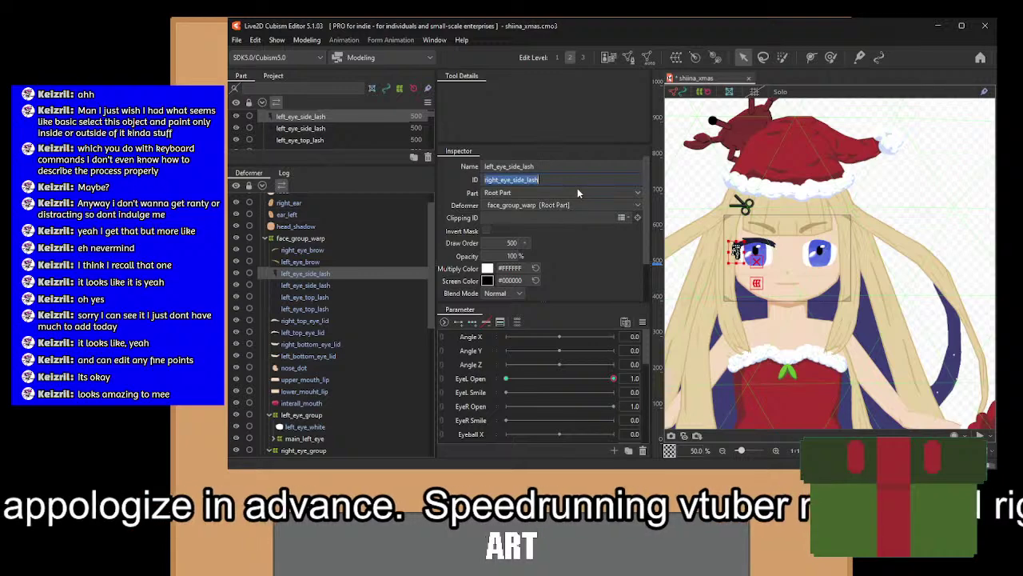
click(561, 168)
key(ctrl+v)
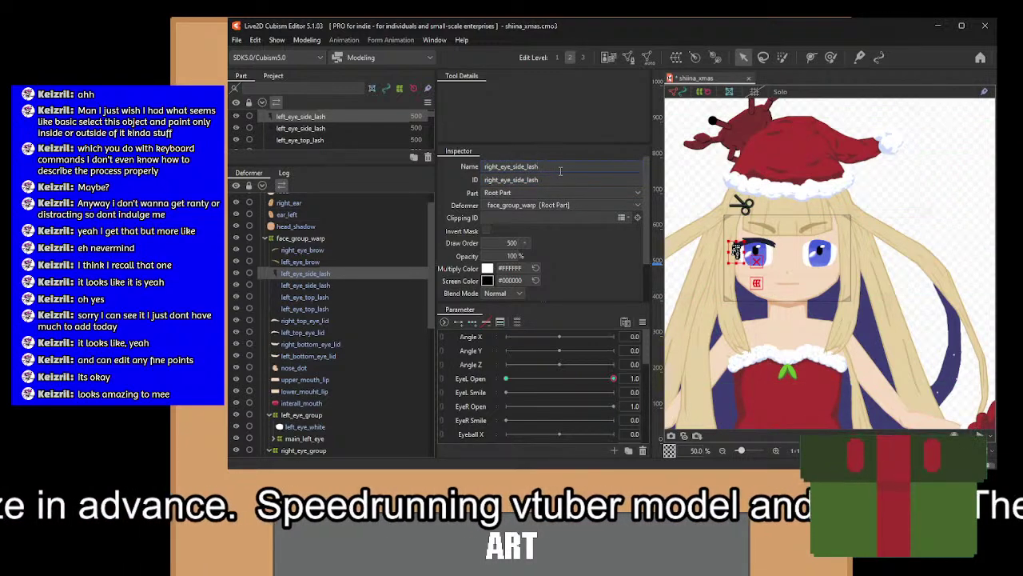
Select the four duplicated lash and lid pieces together and mirror them into place over the character's other eye.
ctrl+click(323, 299)
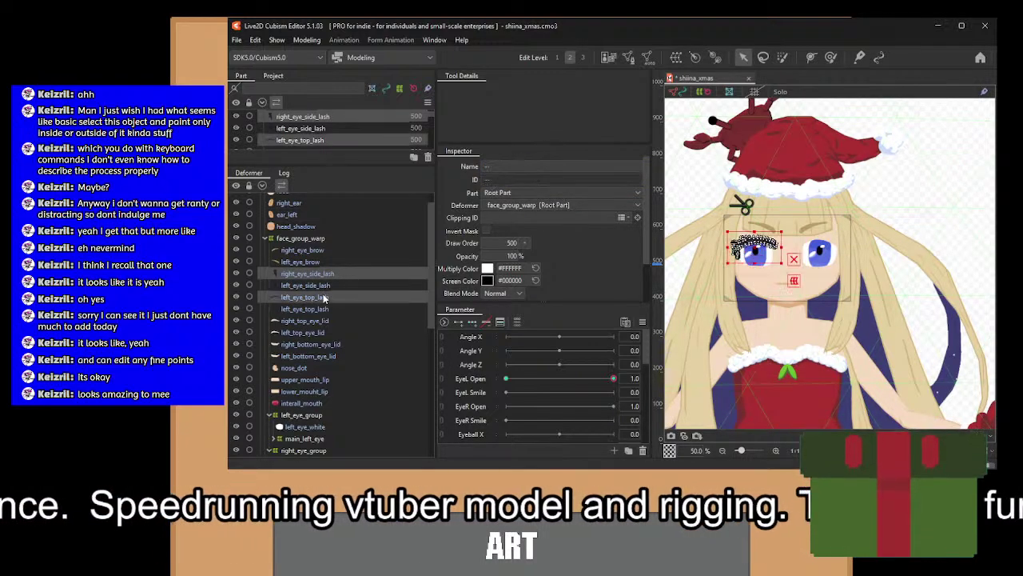
ctrl+click(316, 321)
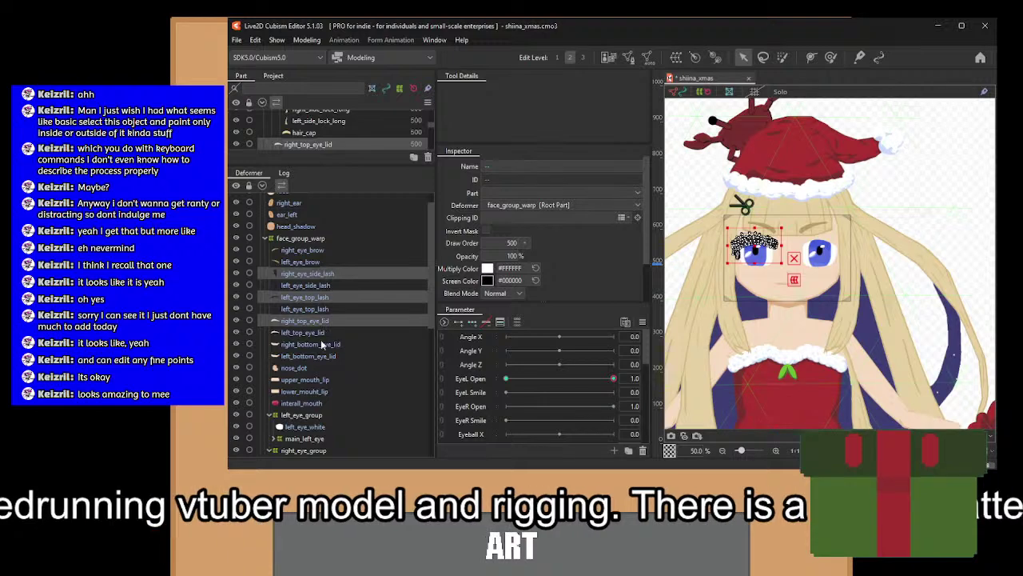
ctrl+click(323, 345)
scroll(740, 201, up, 1)
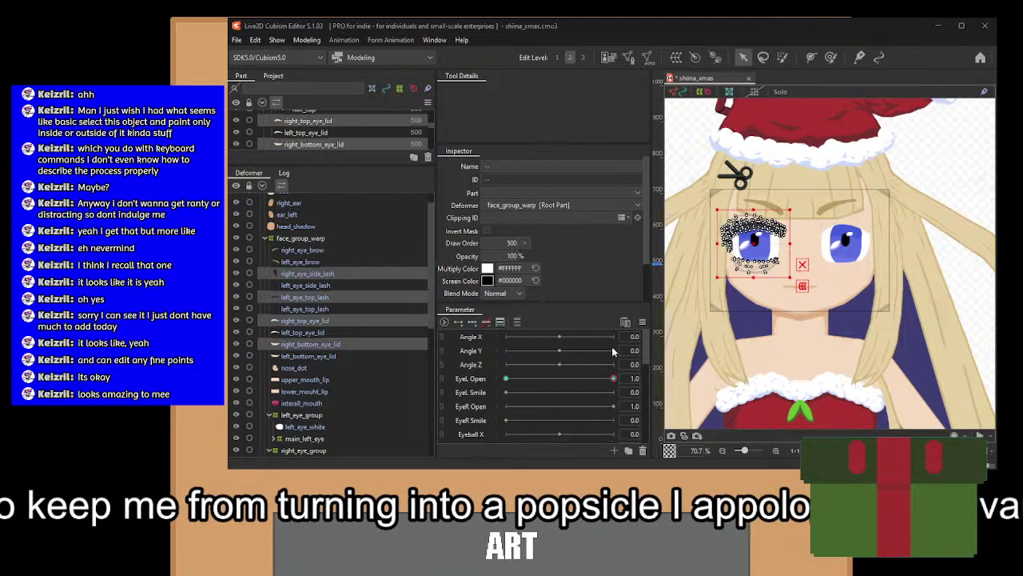
key(ctrl+z)
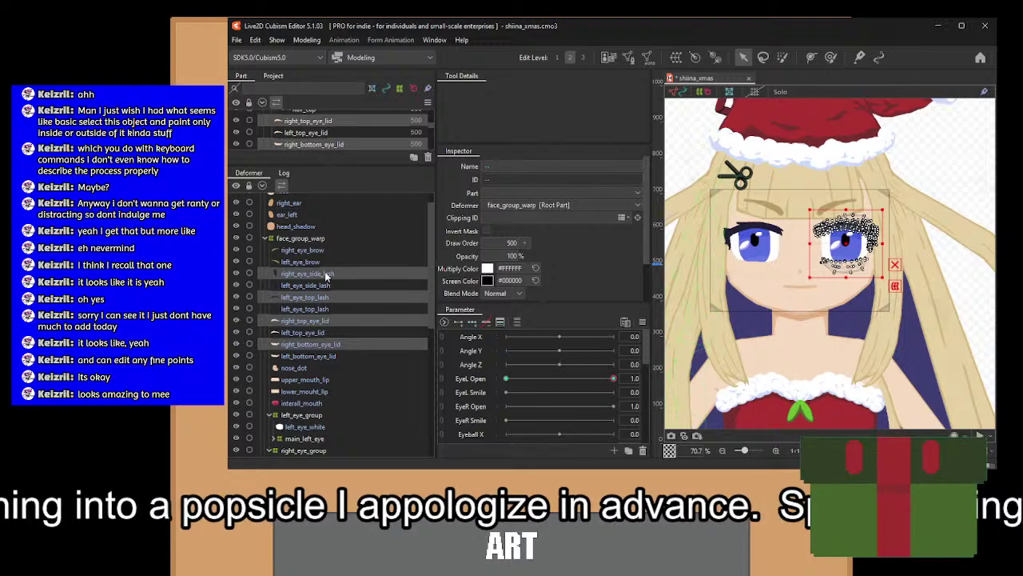
Move the four duplicated lid and lash pieces into right_eye_group and the four left originals into left_eye_group.
scroll(325, 276, down, 1)
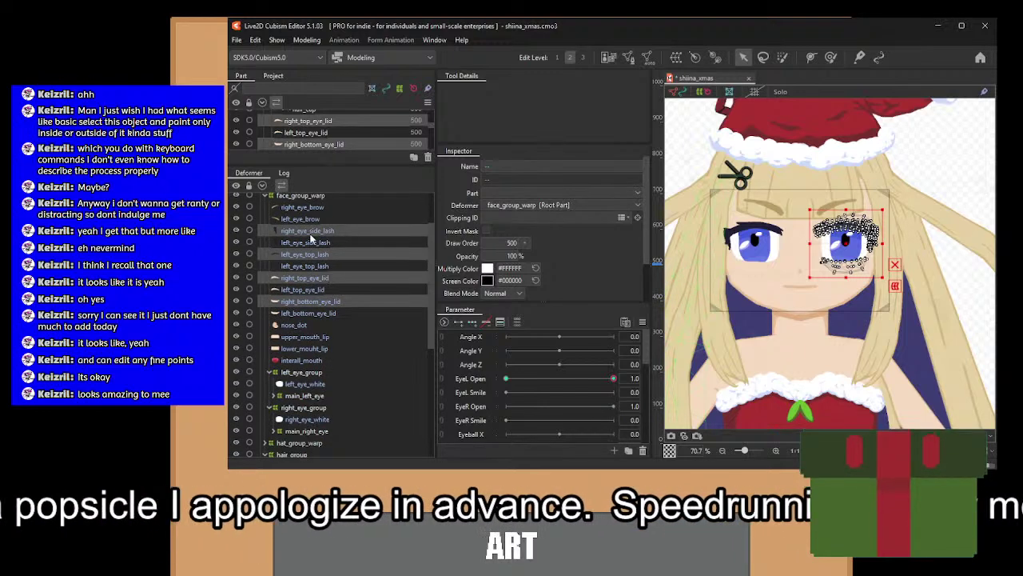
drag(312, 237, 320, 366)
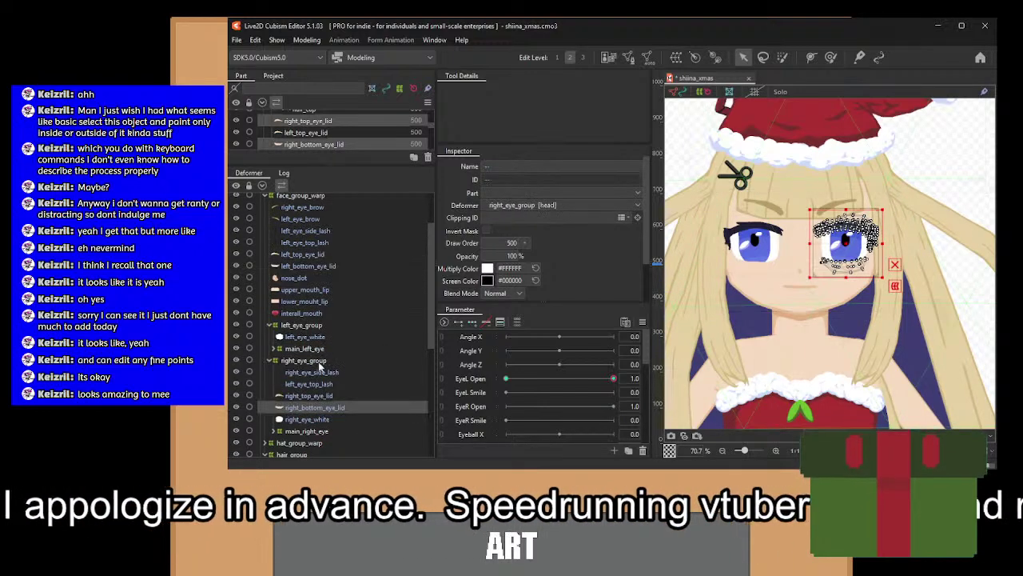
click(314, 265)
ctrl+click(312, 255)
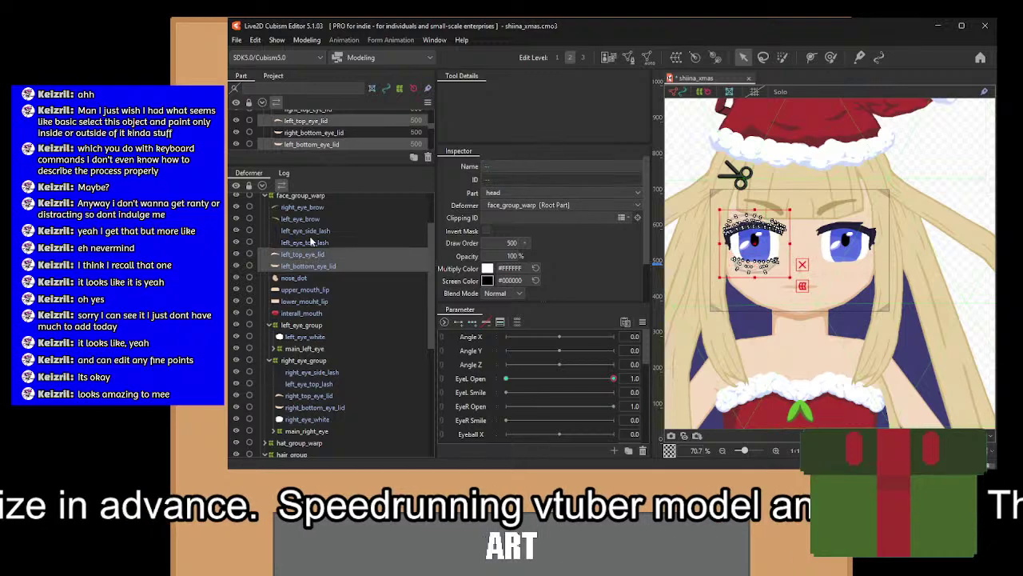
ctrl+click(310, 241)
ctrl+click(310, 231)
drag(312, 259, 326, 337)
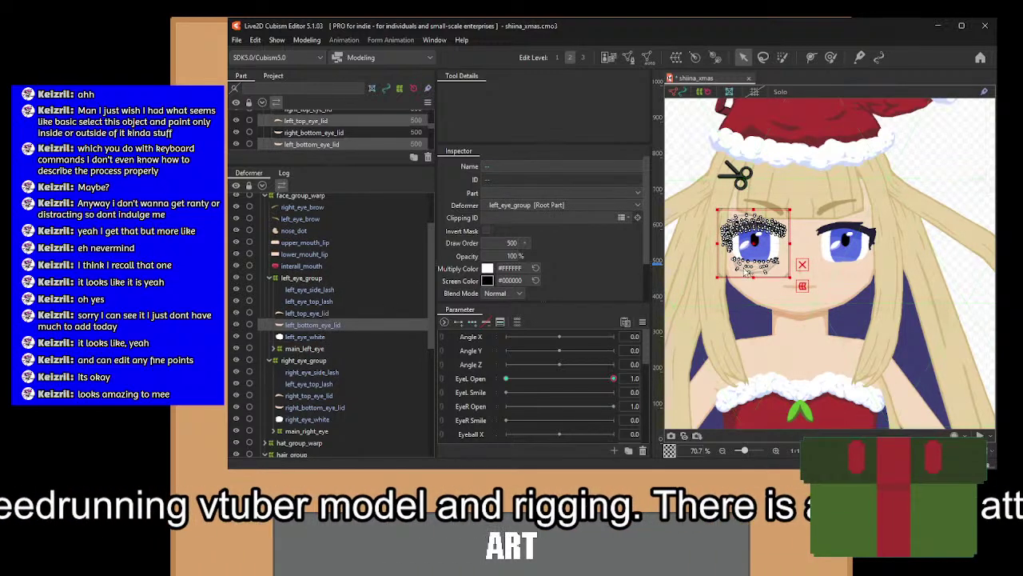
Transfer the keys of the four lash and lid pieces in right_eye_group from EyeL Open to EyeR Open and save the model.
drag(612, 378, 659, 399)
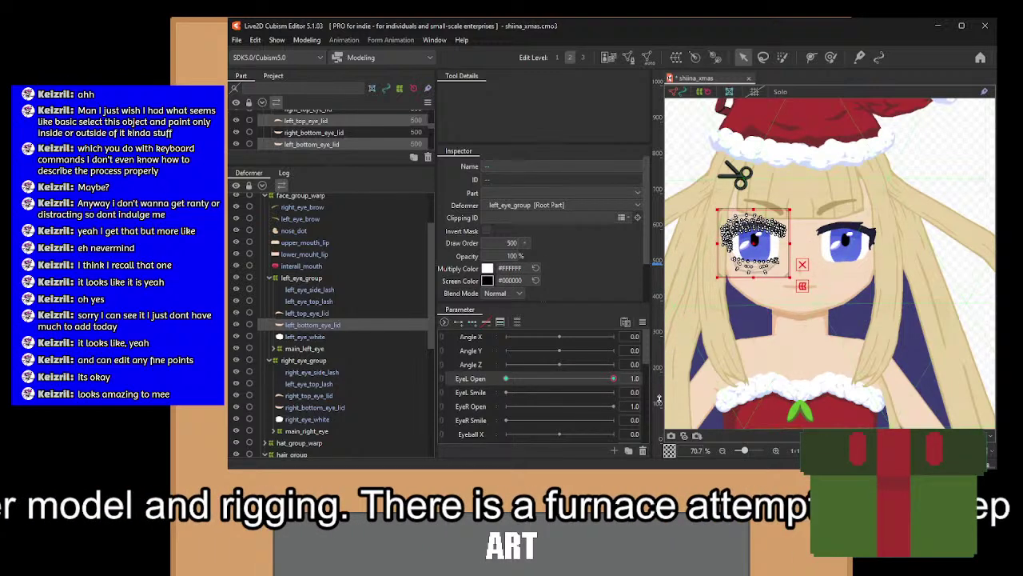
click(318, 384)
click(318, 372)
ctrl+click(320, 383)
ctrl+click(324, 397)
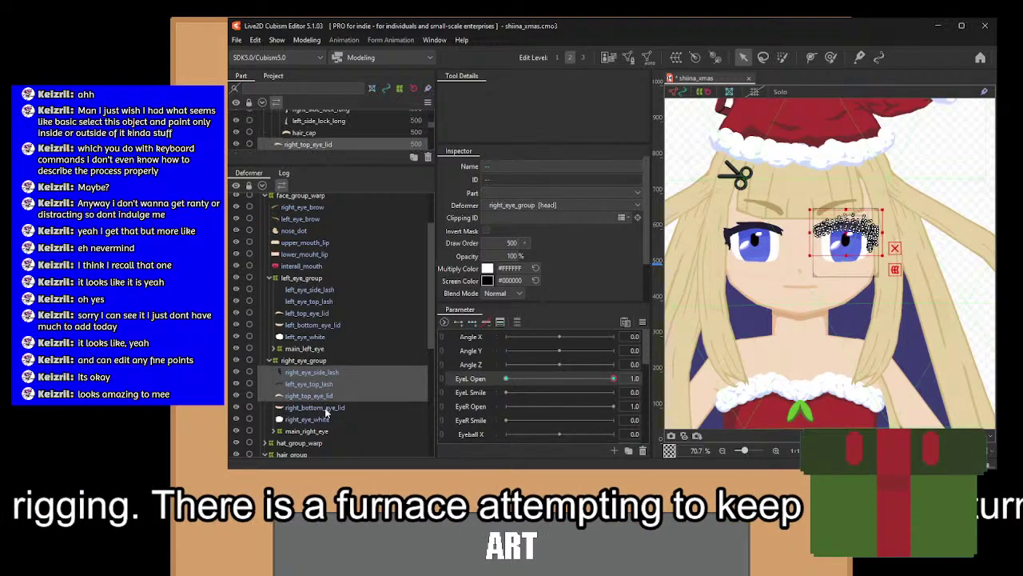
ctrl+click(326, 408)
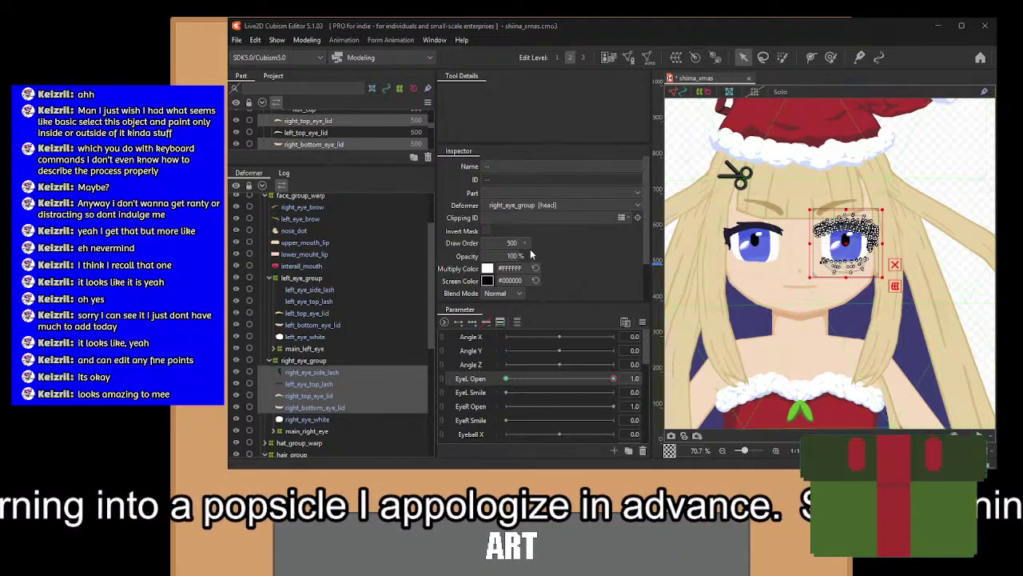
key(ctrl+z)
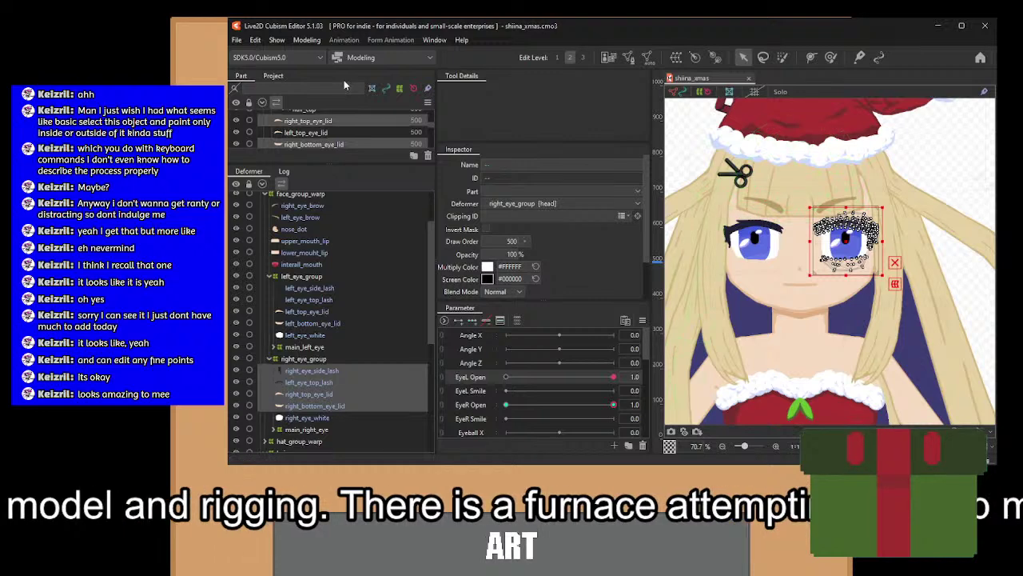
Preview the model's motion in the physics settings with the [Posing] pattern, and close the preview.
click(348, 279)
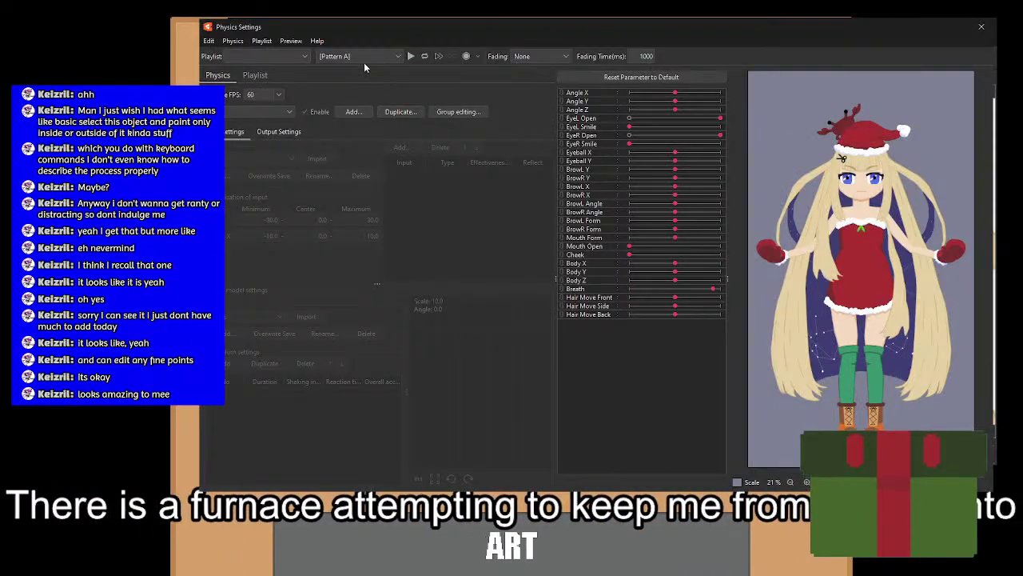
click(357, 56)
click(347, 88)
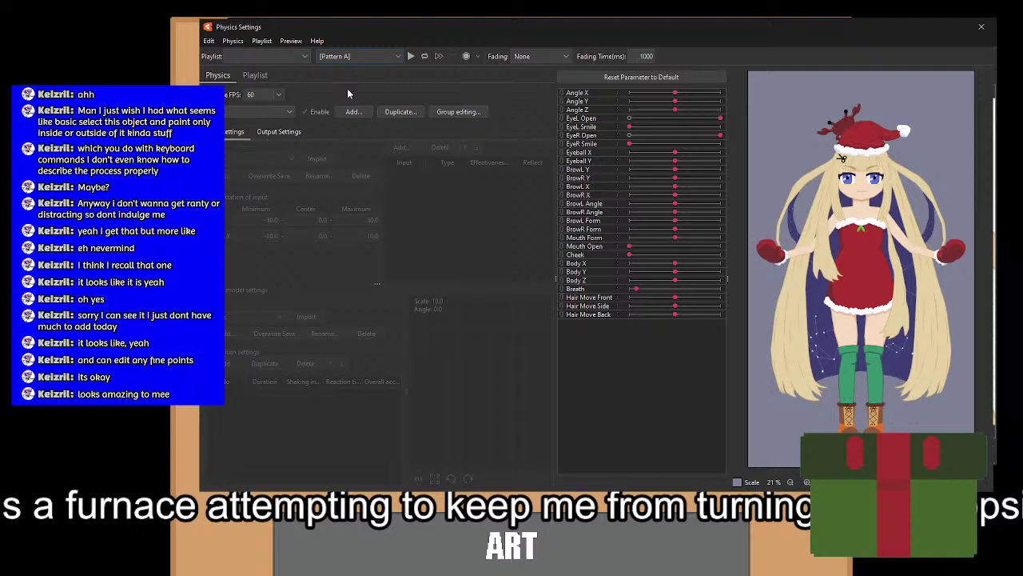
click(410, 56)
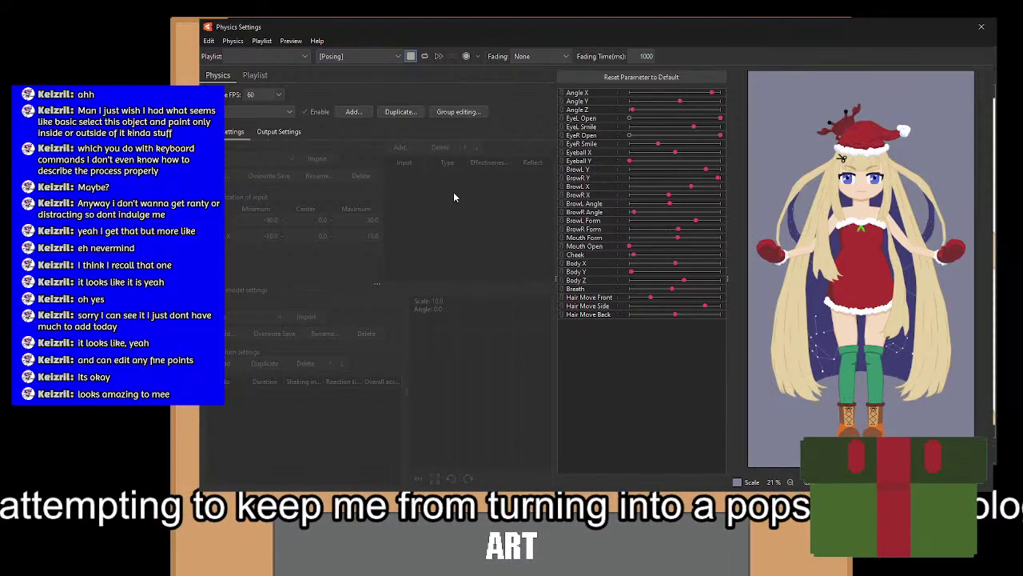
click(982, 26)
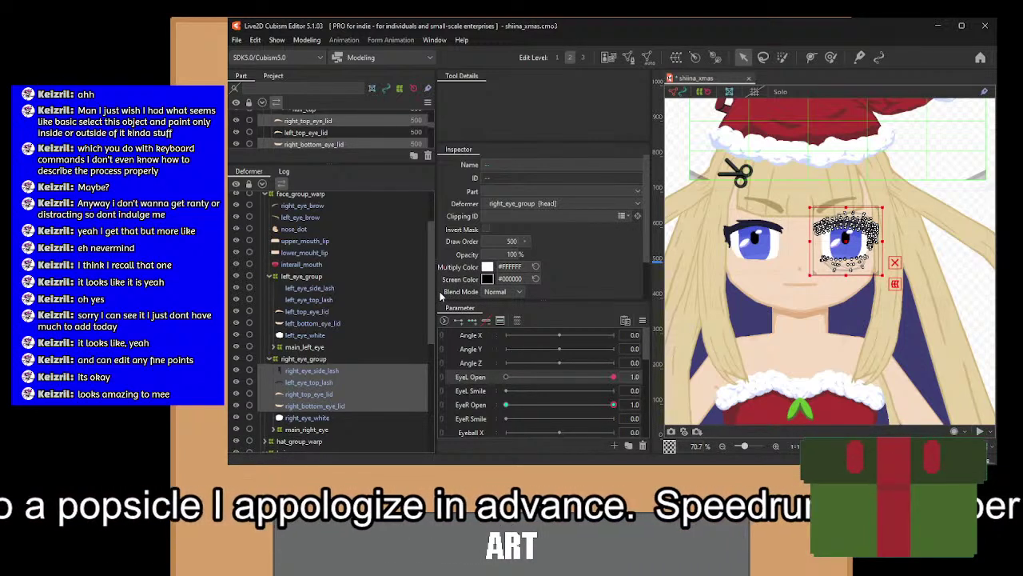
Add three keys on the Mouth Form parameter for upper_mouth_lip and set the parameter to 1.0.
scroll(763, 273, up, 5)
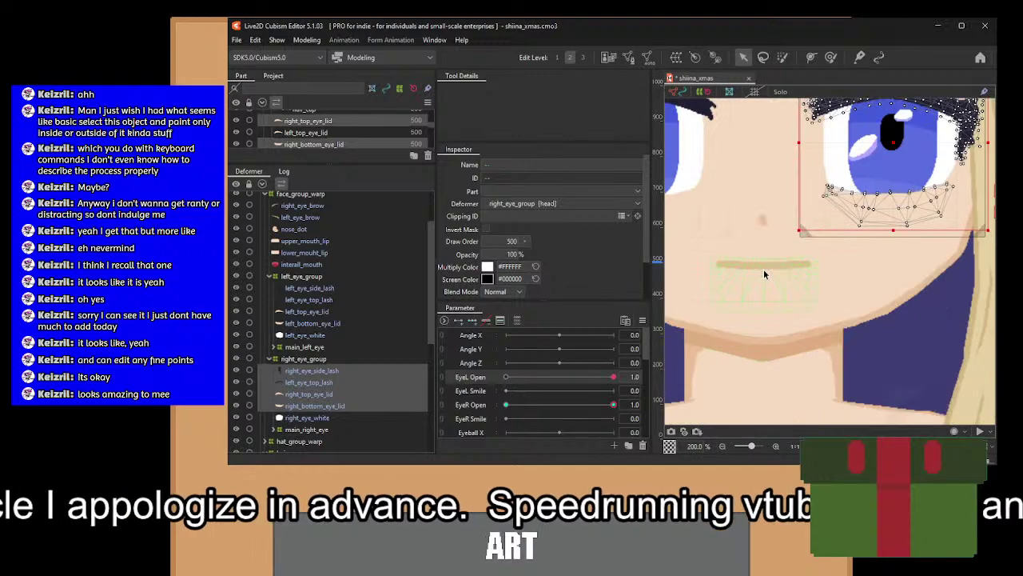
click(761, 270)
scroll(797, 275, up, 3)
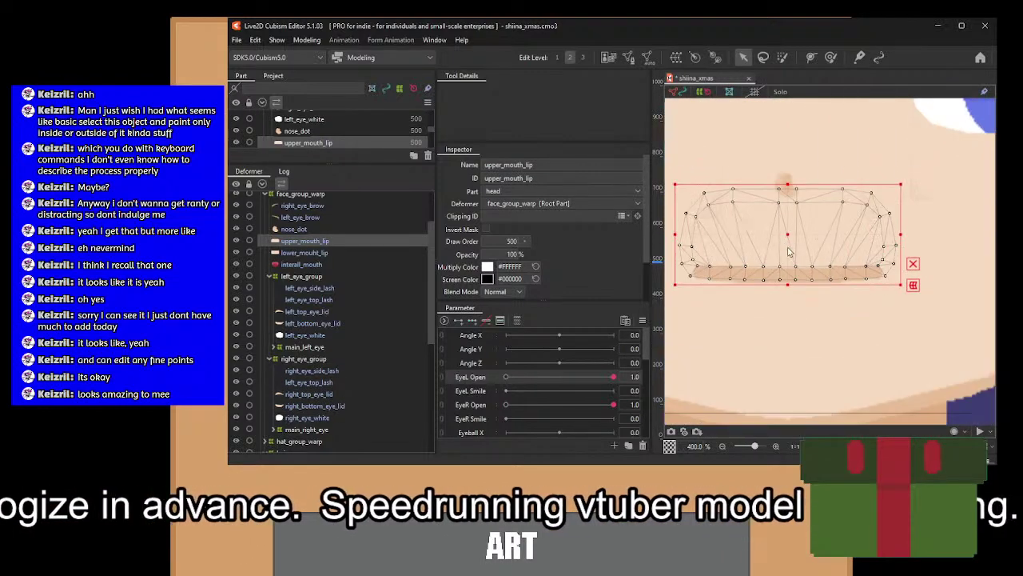
click(337, 251)
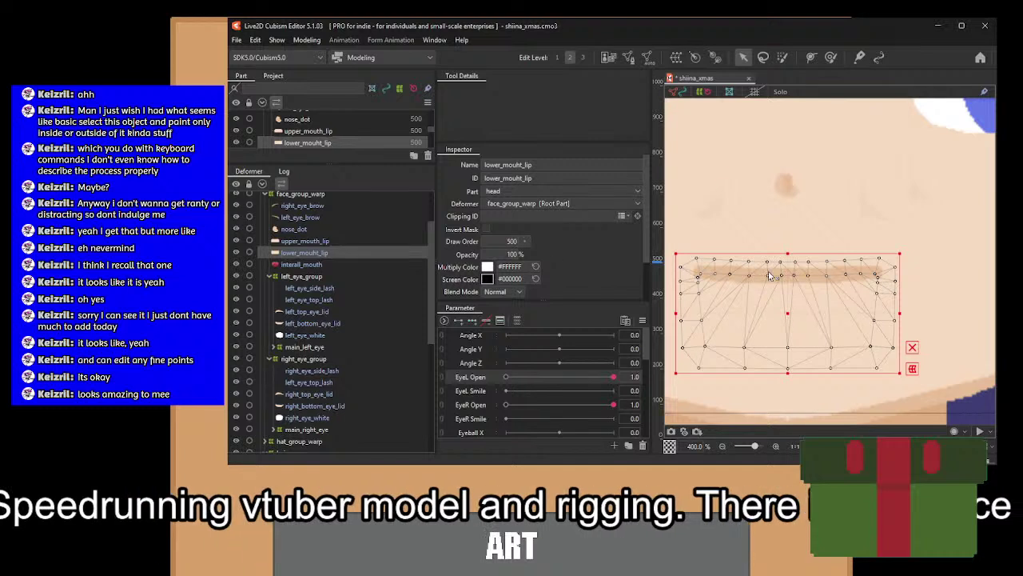
scroll(774, 274, down, 1)
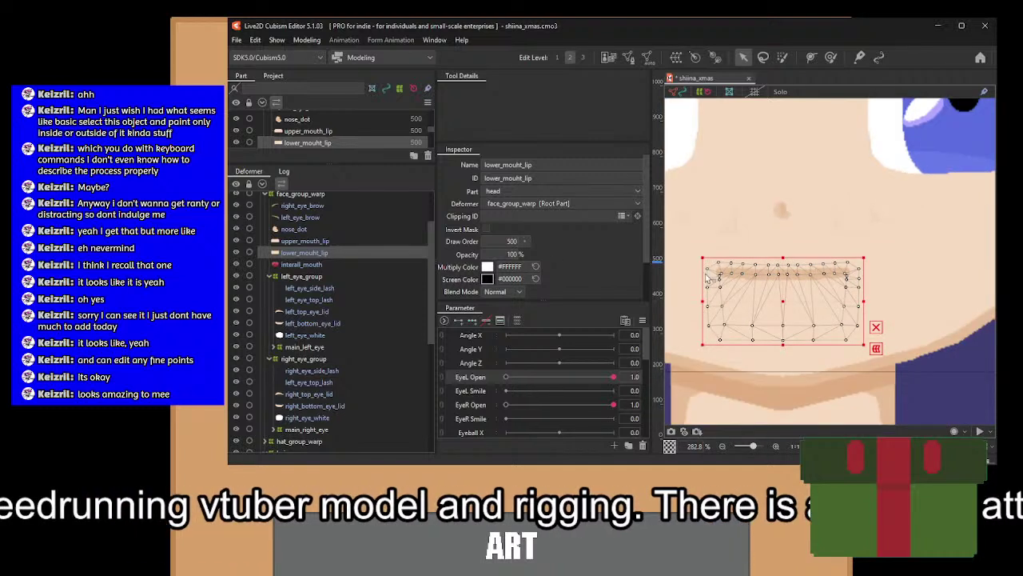
click(313, 240)
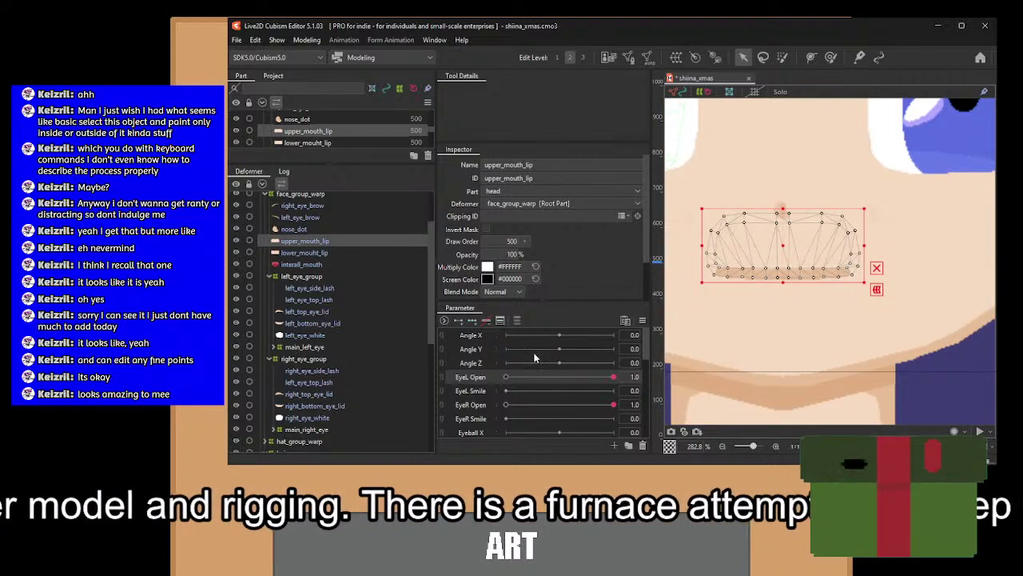
scroll(536, 388, down, 1)
scroll(535, 388, down, 2)
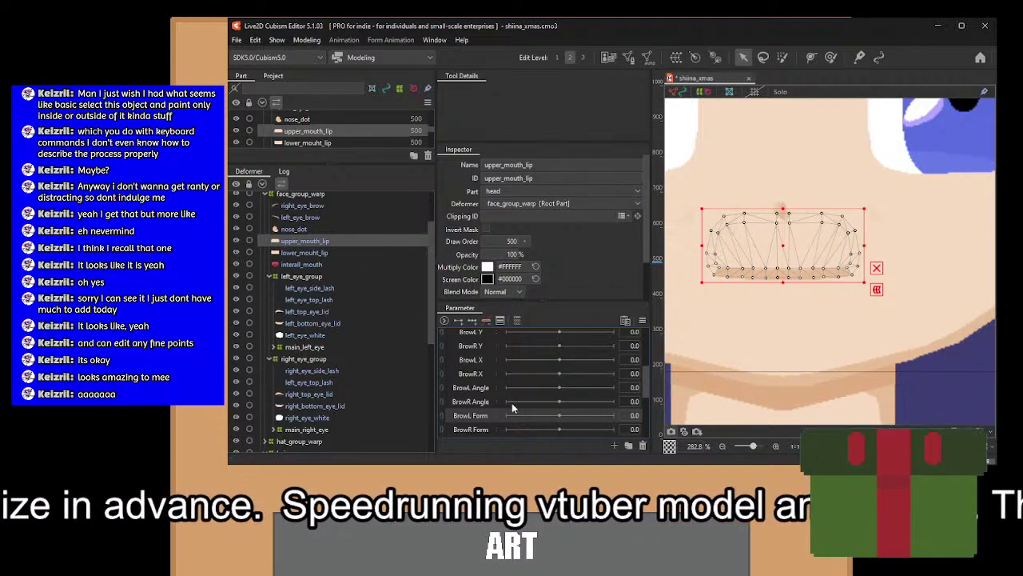
scroll(518, 419, down, 3)
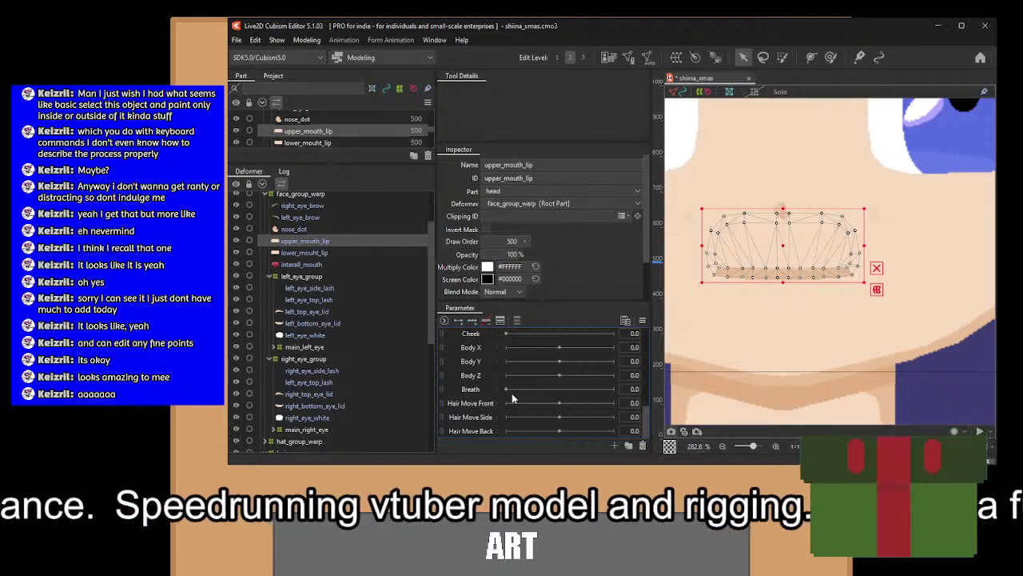
scroll(509, 395, up, 1)
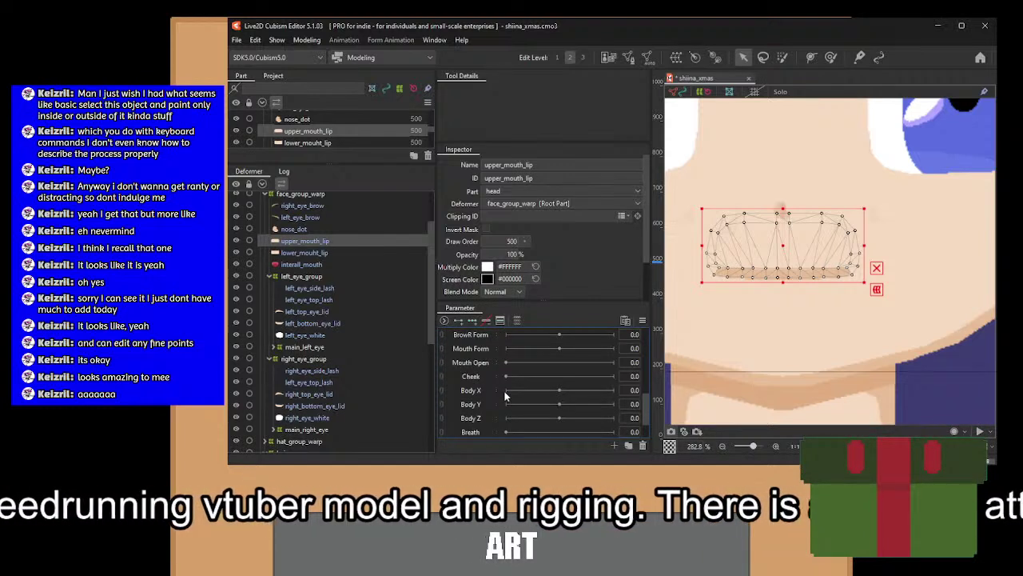
scroll(482, 348, up, 2)
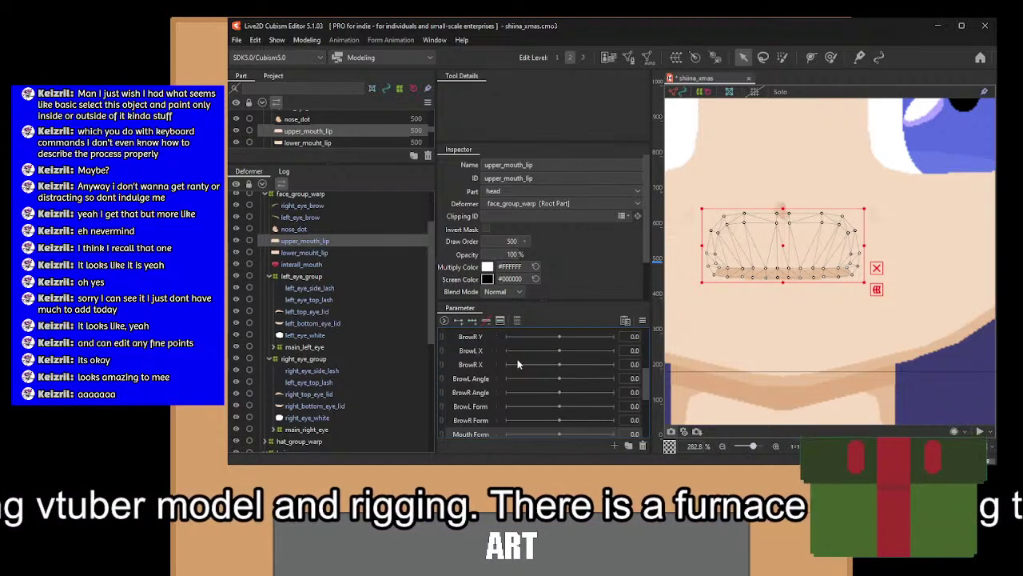
scroll(517, 361, down, 1)
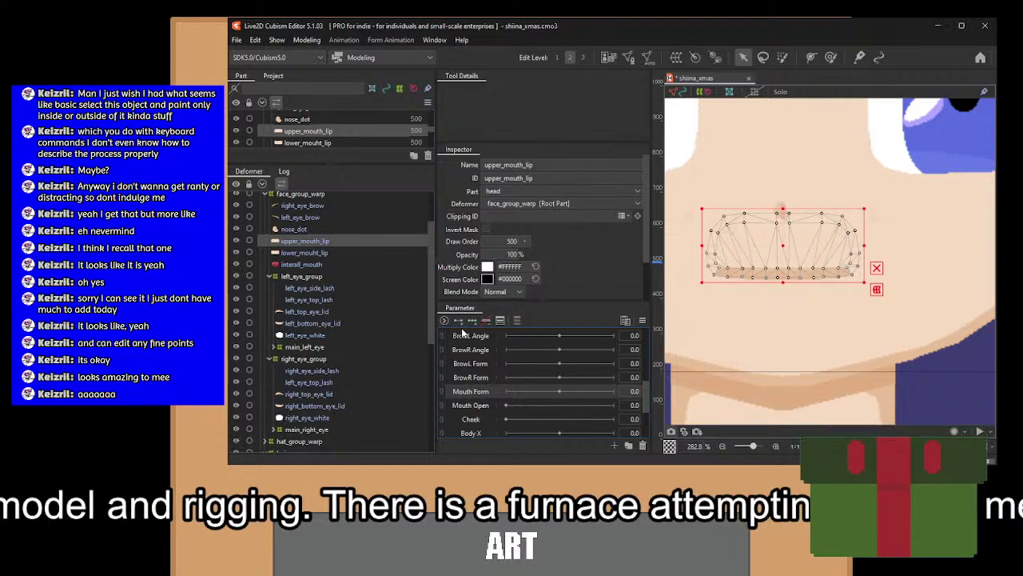
click(610, 392)
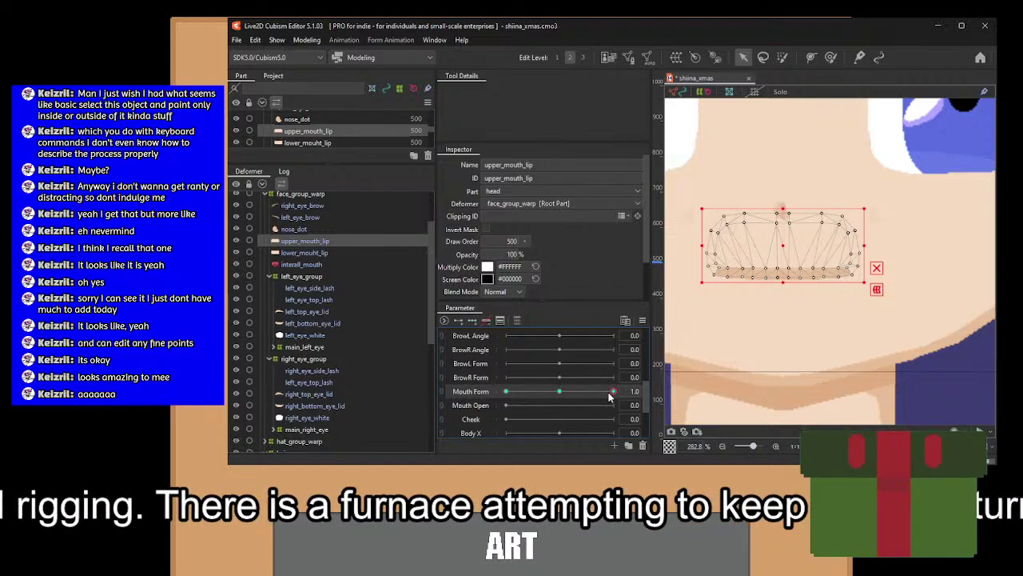
scroll(766, 269, up, 3)
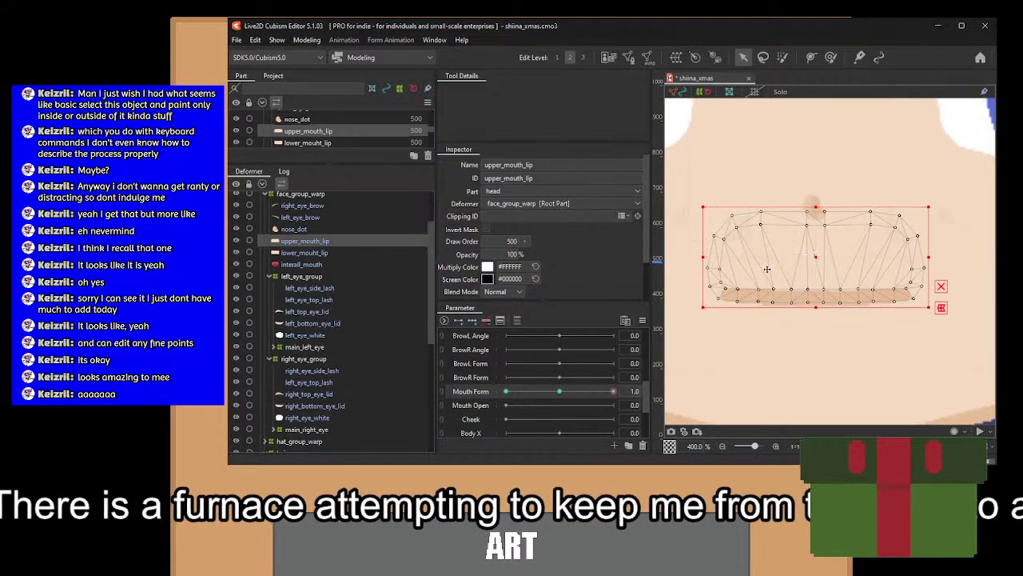
scroll(767, 270, up, 1)
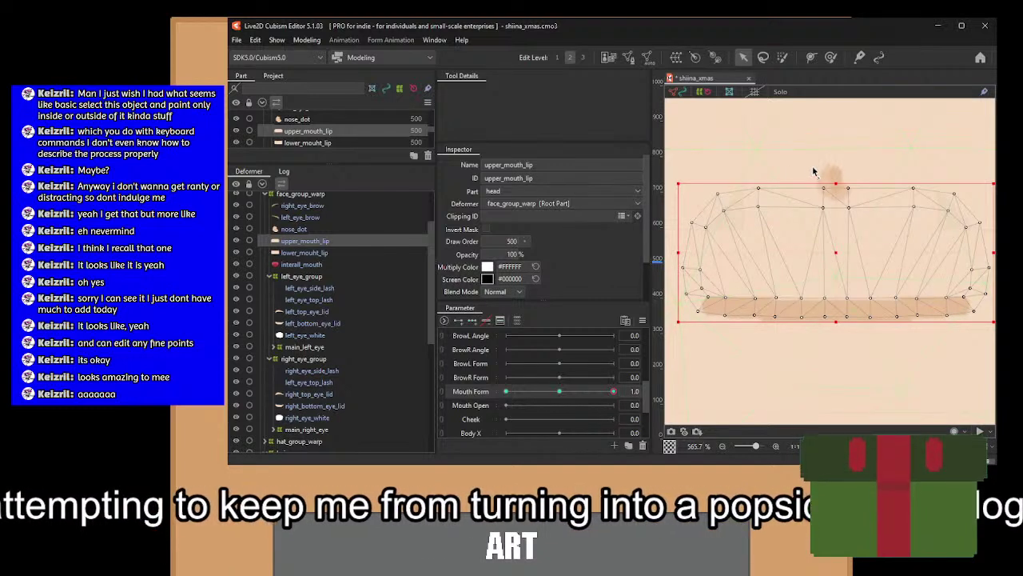
drag(812, 165, 653, 347)
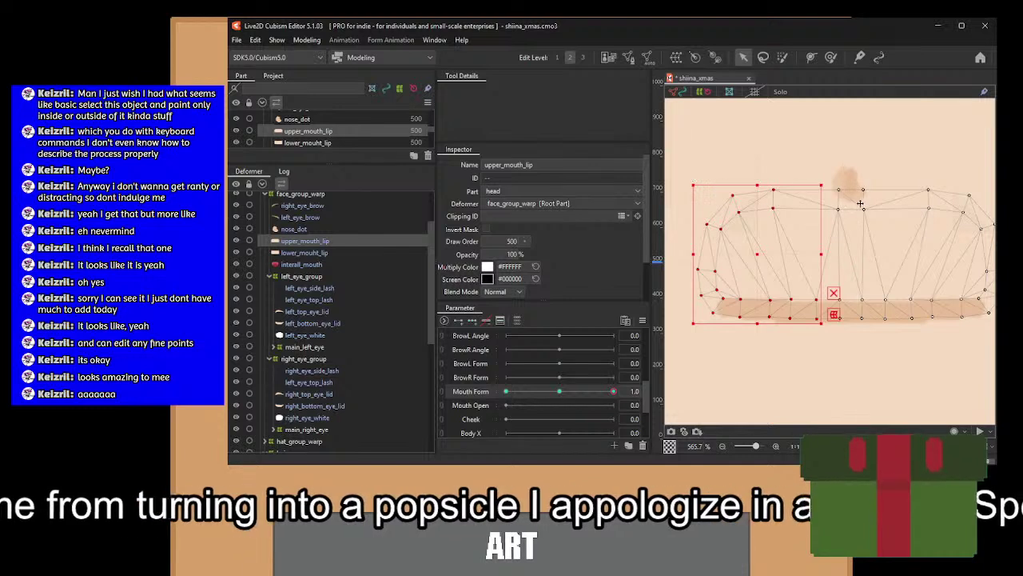
mouse_move(860, 162)
mouse_down()
mouse_move(928, 278)
mouse_move(959, 305)
mouse_move(864, 164)
mouse_up()
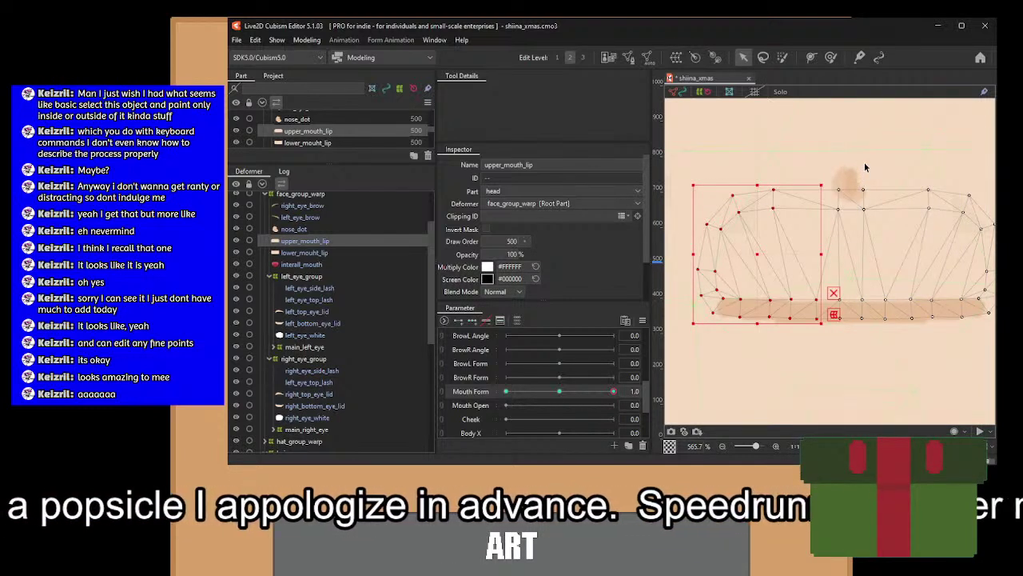
drag(854, 163, 995, 339)
scroll(894, 300, down, 2)
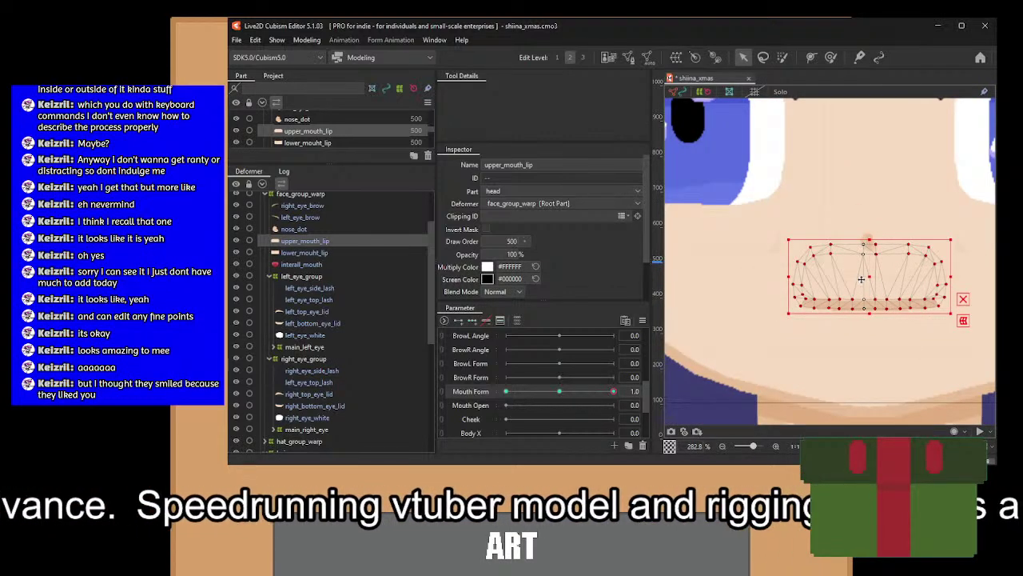
drag(861, 279, 866, 279)
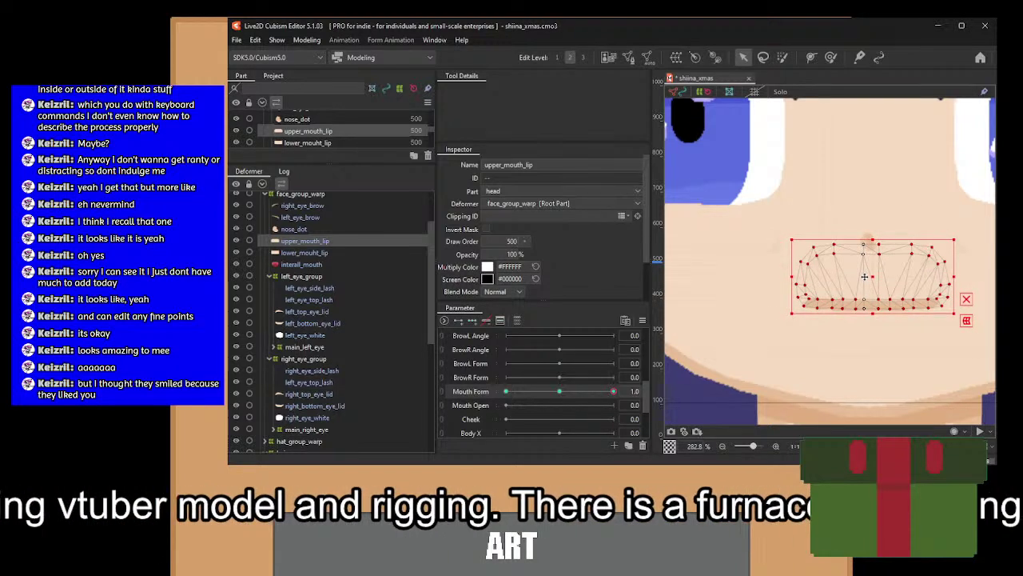
scroll(887, 264, up, 3)
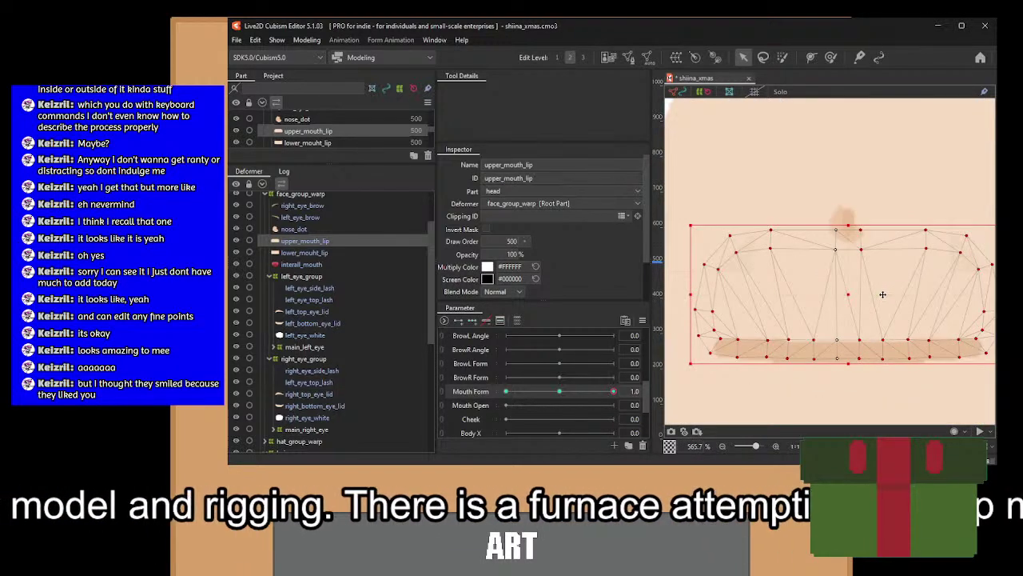
click(818, 184)
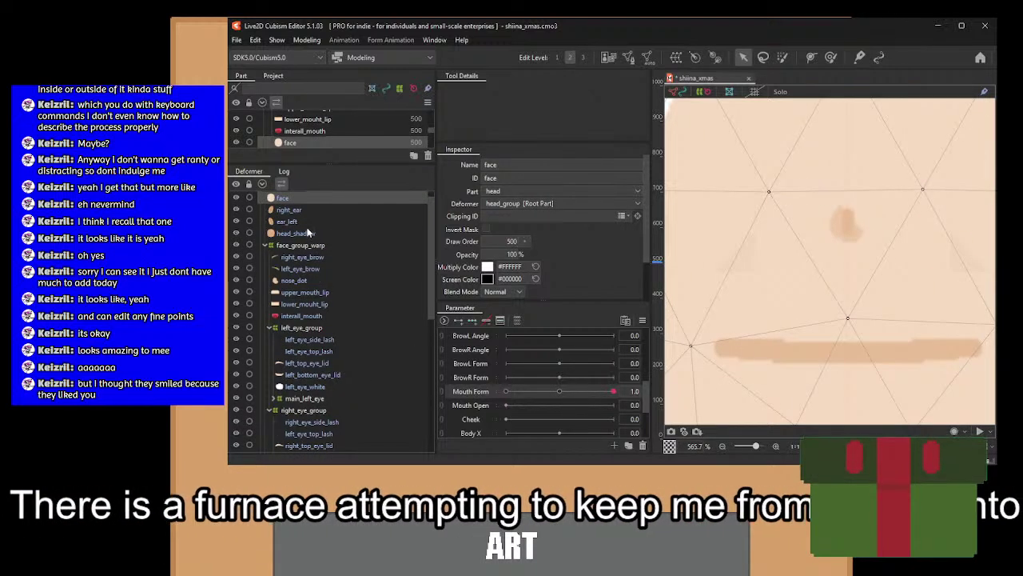
click(770, 349)
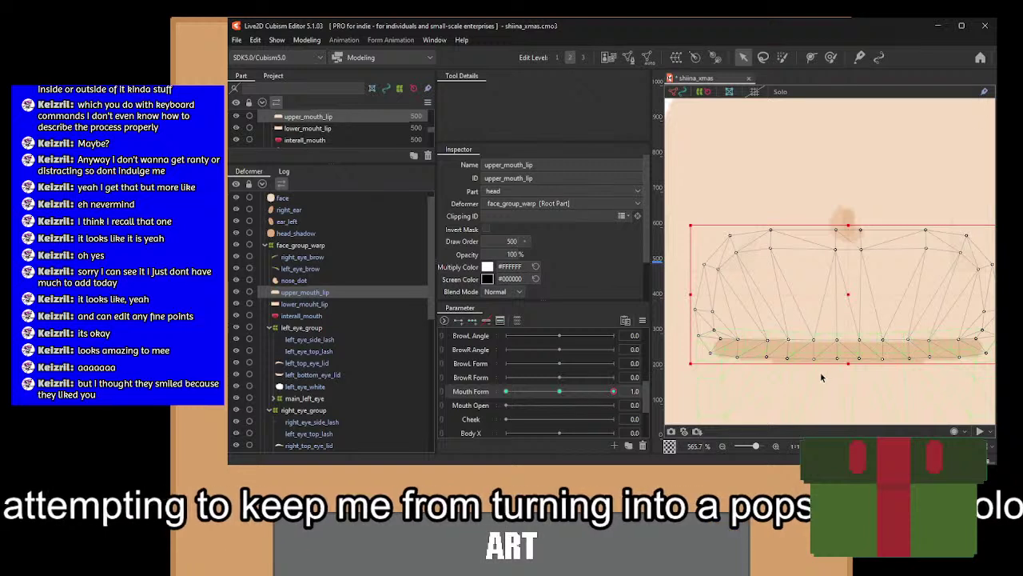
Raise the side points of upper_mouth_lip slightly, leaving out the two central point columns, to begin the smile curve.
drag(820, 371, 676, 179)
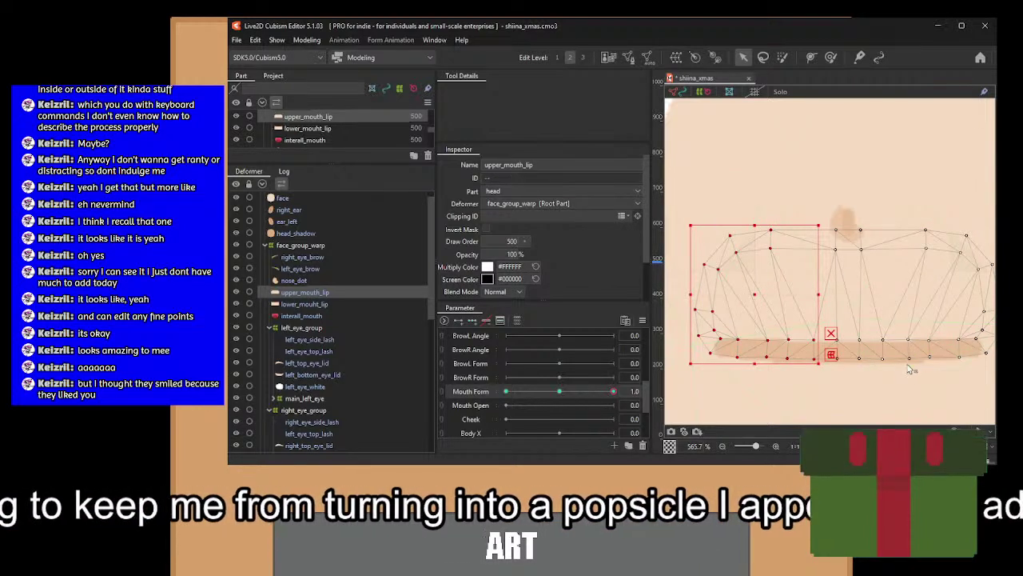
drag(874, 370, 1001, 211)
drag(889, 267, 867, 253)
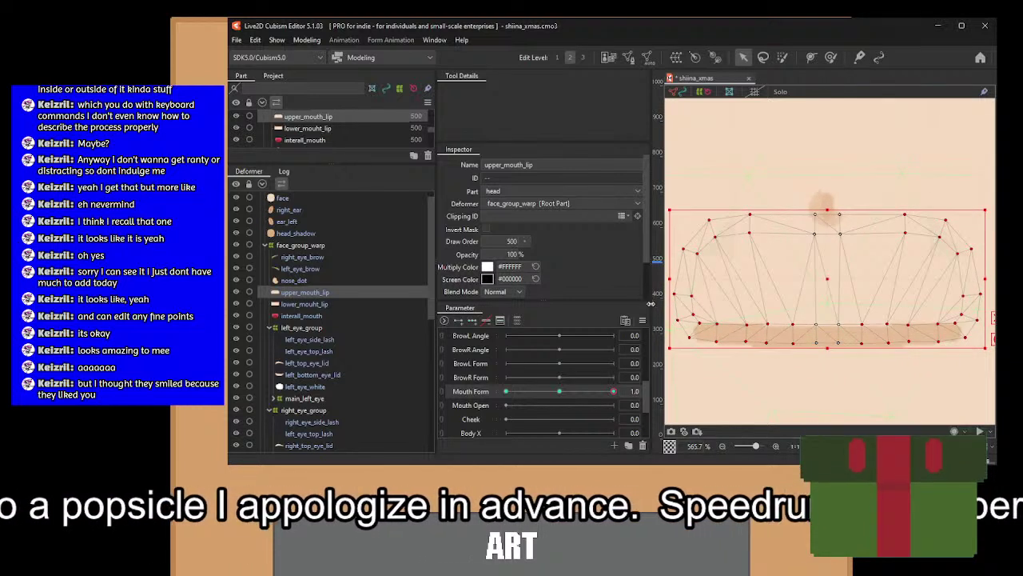
drag(651, 303, 627, 296)
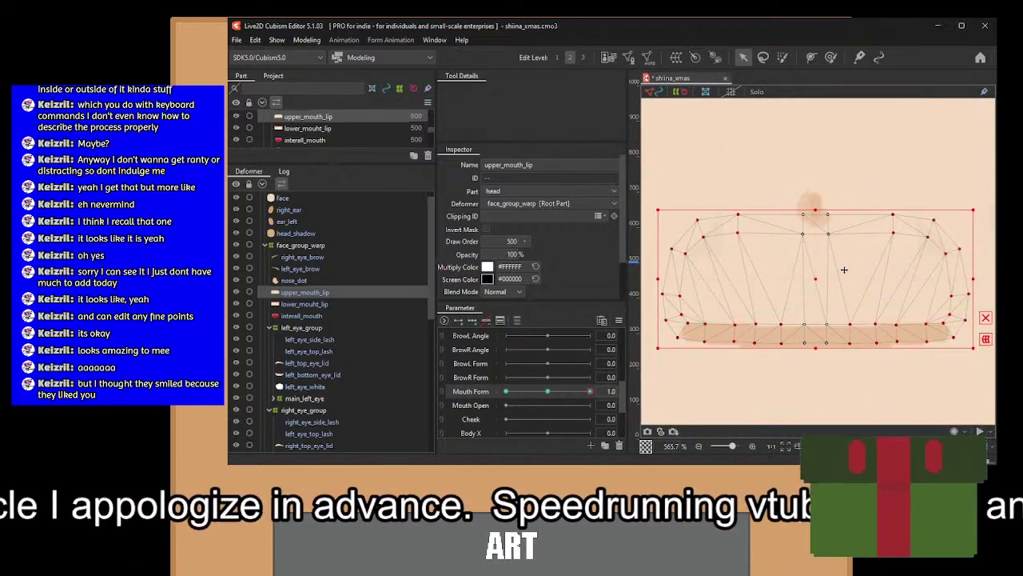
drag(816, 287, 815, 282)
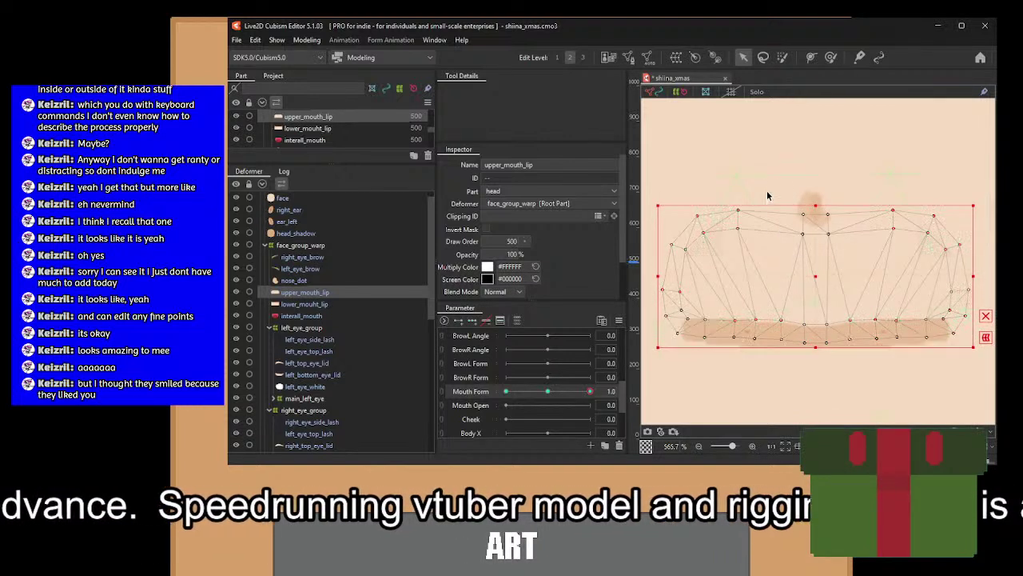
Raise both sides of upper_mouth_lip a little more, also leaving out the points next to the central columns.
drag(767, 190, 631, 371)
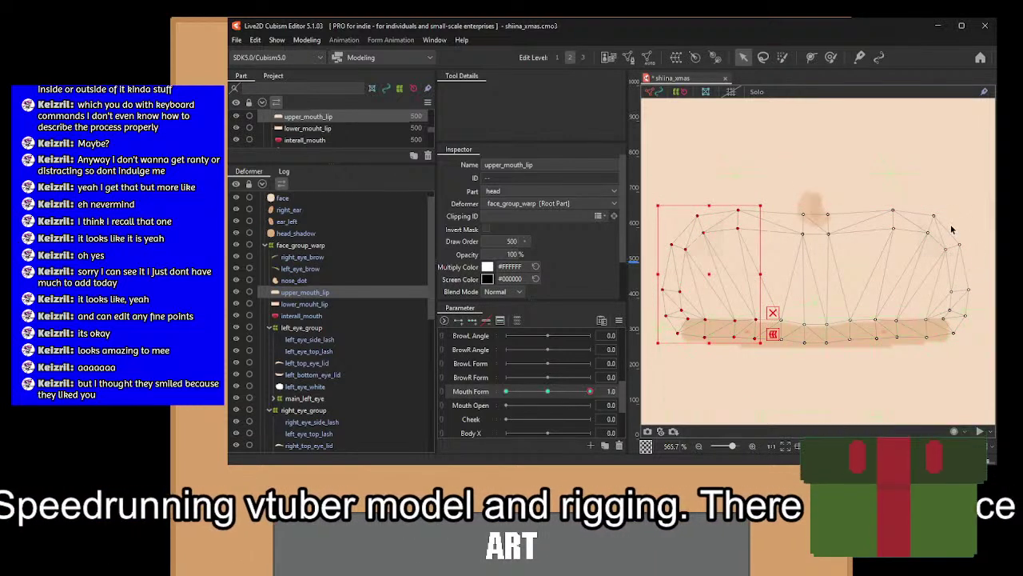
drag(869, 347, 989, 180)
drag(812, 268, 813, 262)
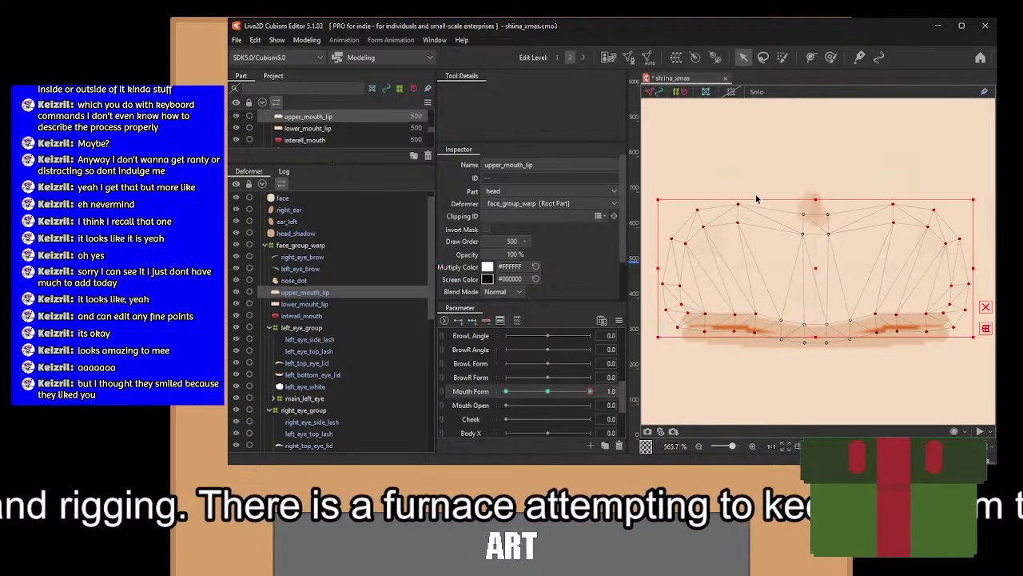
Raise the outer points at both ends of upper_mouth_lip in two stages, narrowing the selection toward the corners.
drag(726, 182, 673, 352)
drag(743, 304, 703, 365)
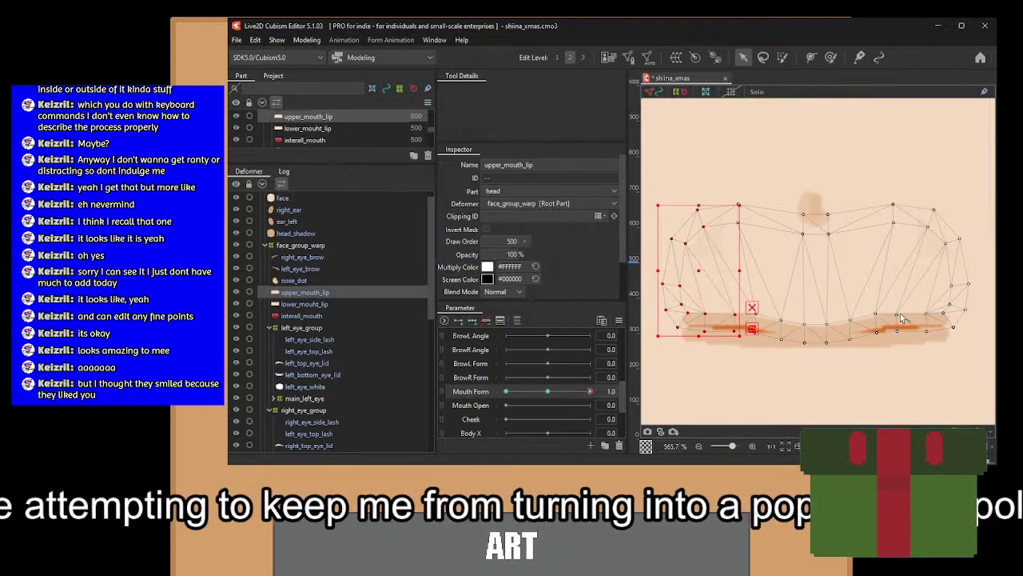
drag(929, 345, 982, 358)
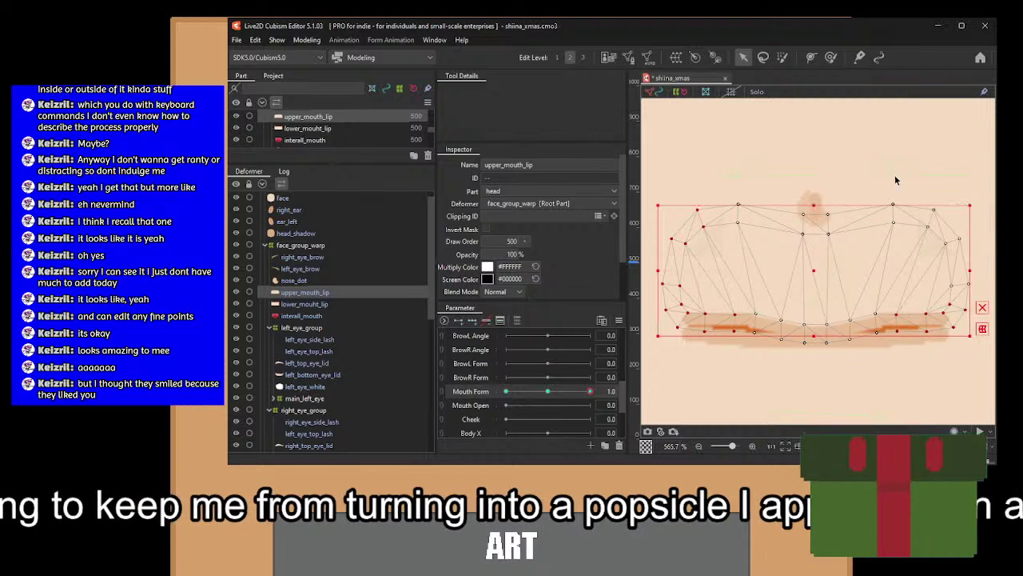
drag(921, 237, 987, 302)
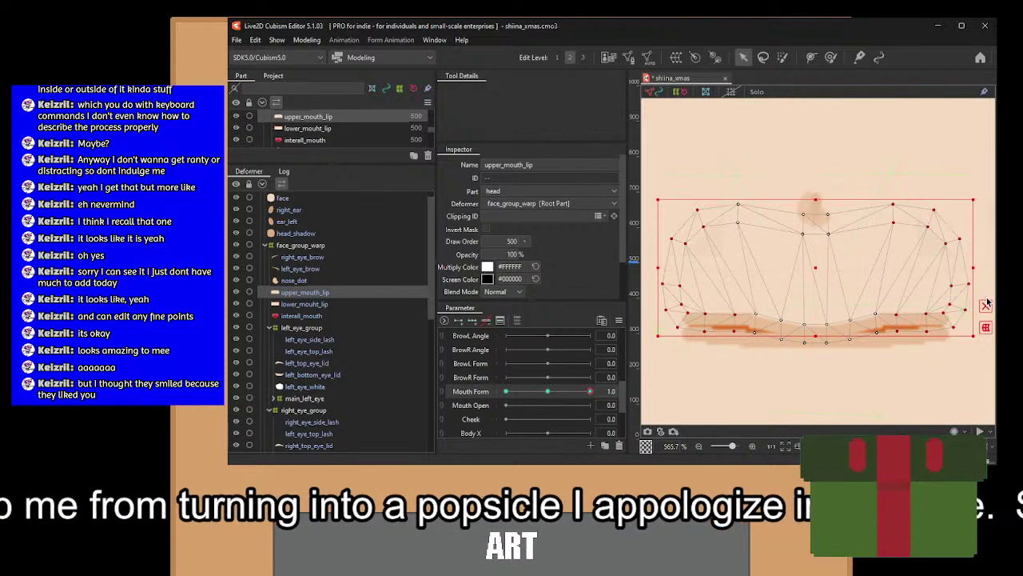
drag(820, 270, 819, 264)
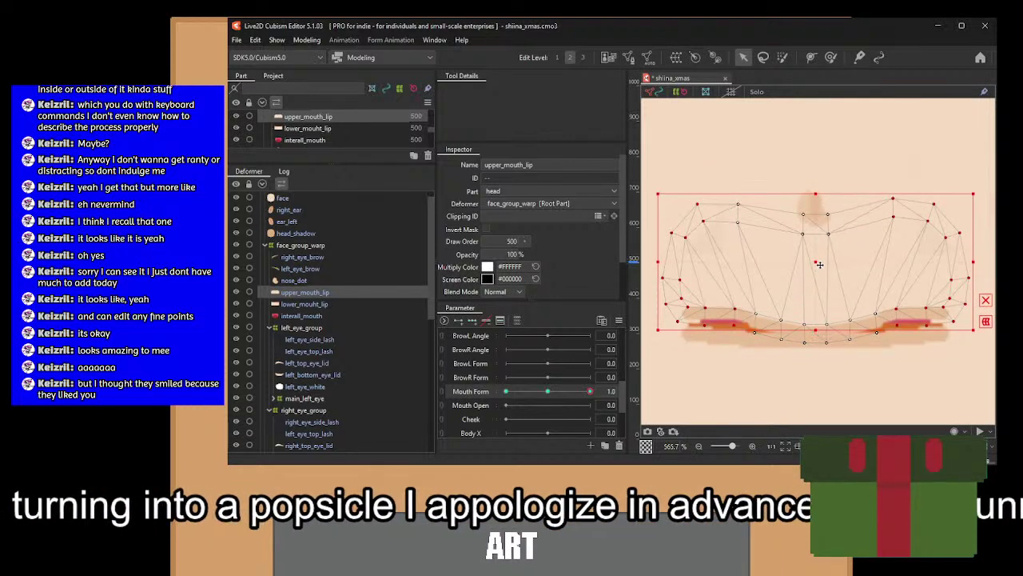
drag(714, 186, 649, 362)
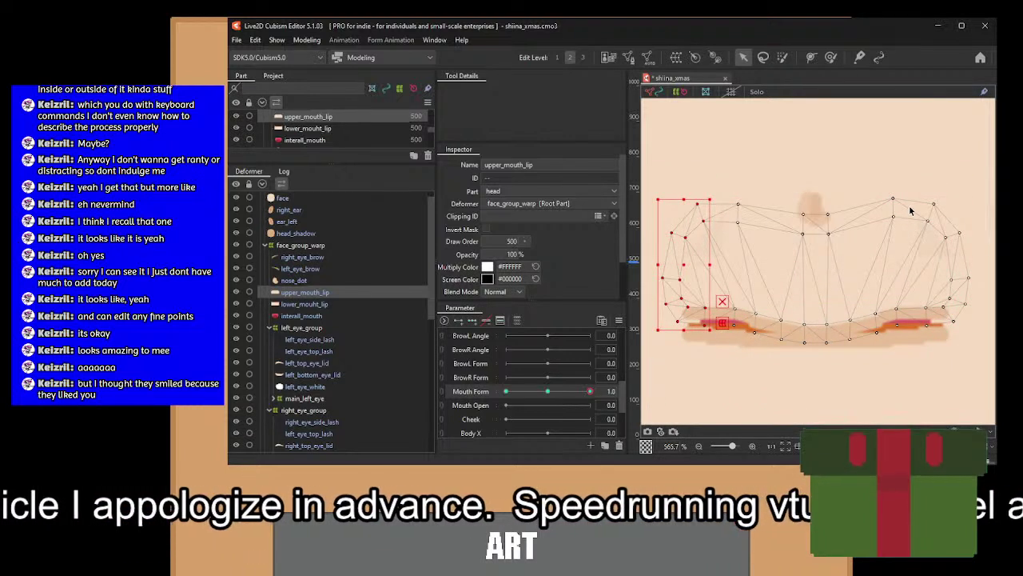
drag(925, 215, 995, 346)
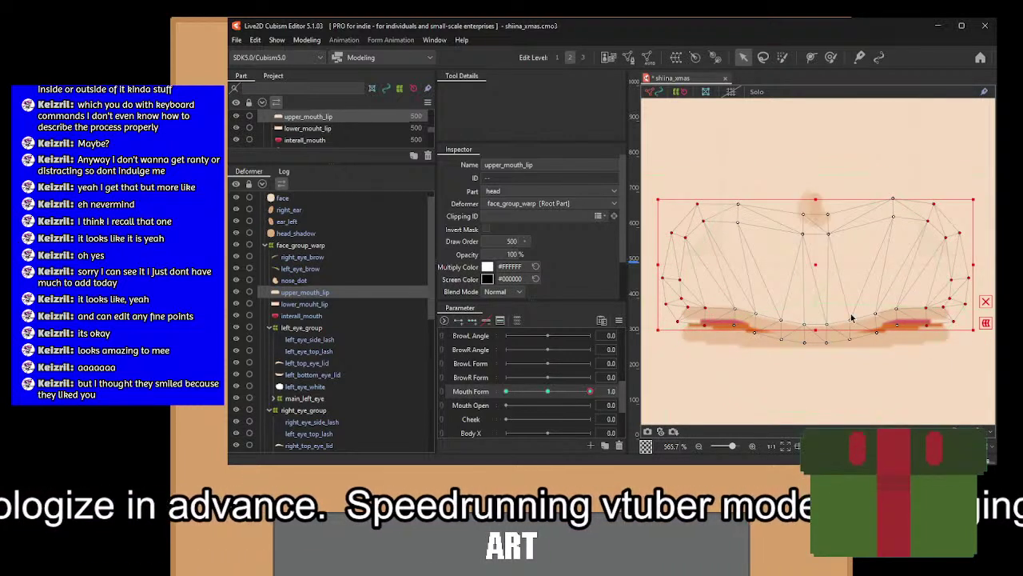
drag(820, 264, 821, 250)
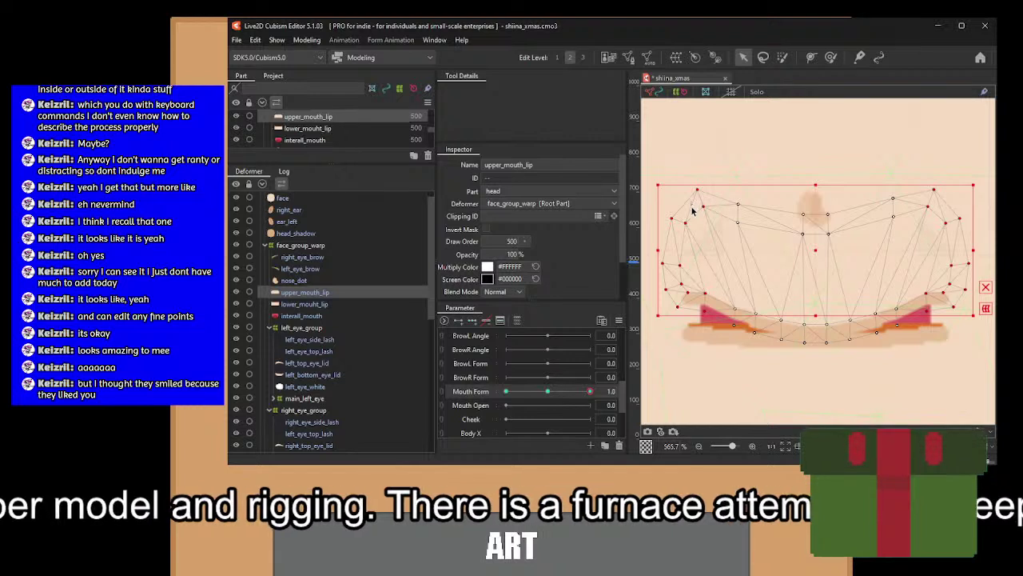
Reselect upper_mouth_lip and raise only the outermost points at both mouth corners.
drag(693, 210, 648, 351)
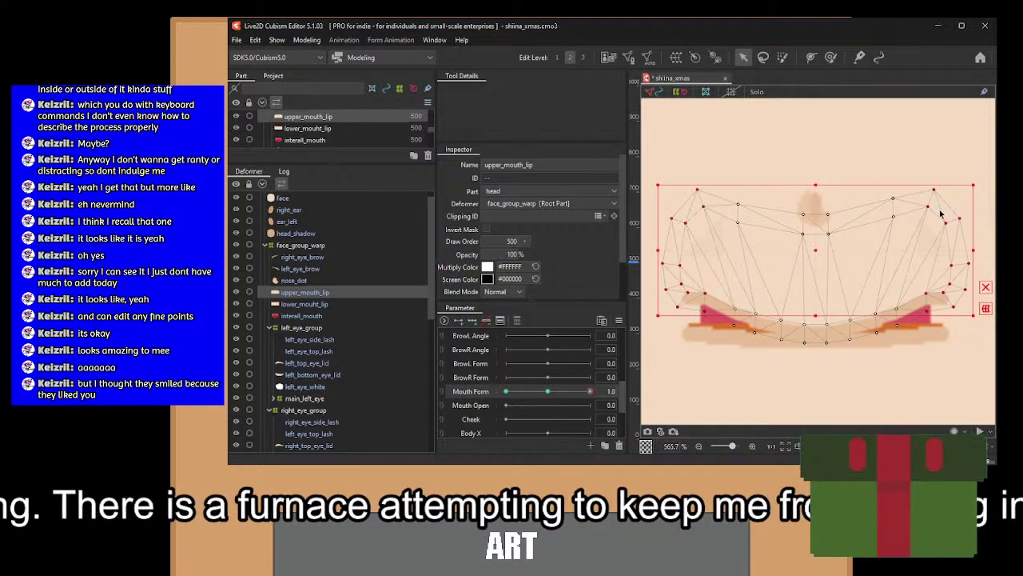
drag(939, 209, 992, 330)
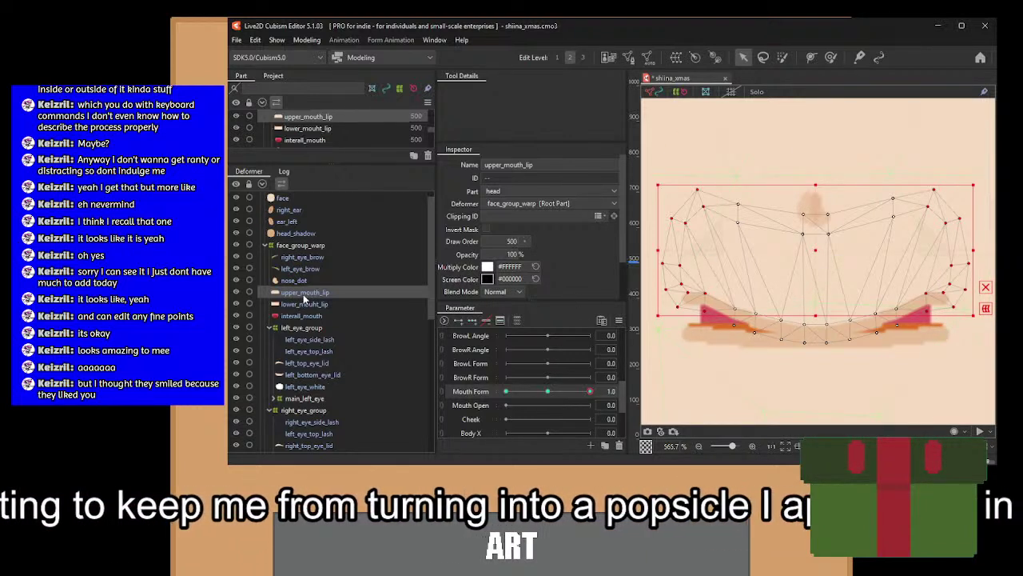
click(303, 294)
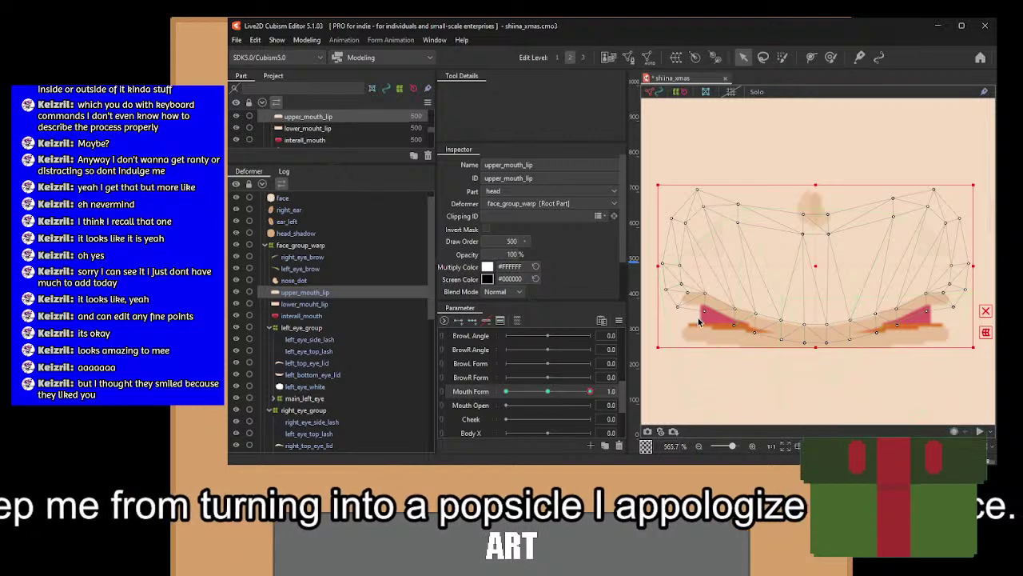
drag(673, 274, 654, 210)
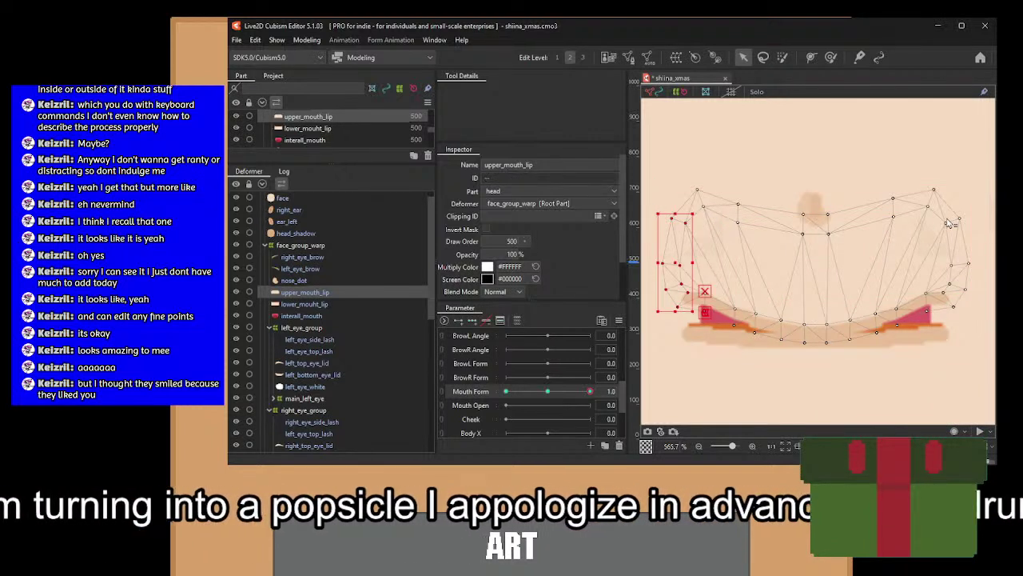
drag(942, 211, 996, 334)
drag(818, 263, 817, 244)
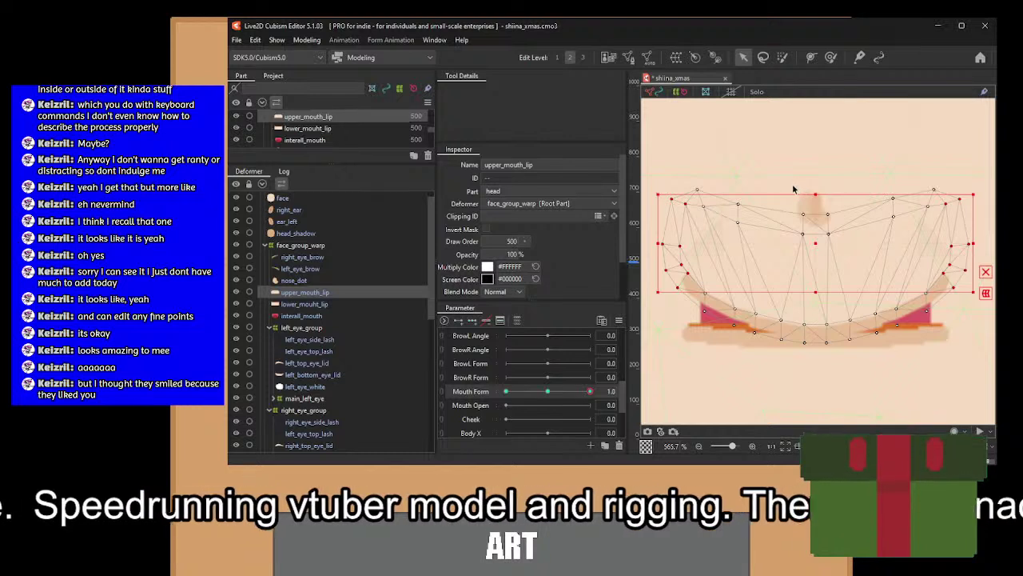
Tilt each half of upper_mouth_lip slightly toward the centre, nudge both inward, and test the shape by moving Mouth Form, ending at 1.0.
drag(791, 356, 642, 160)
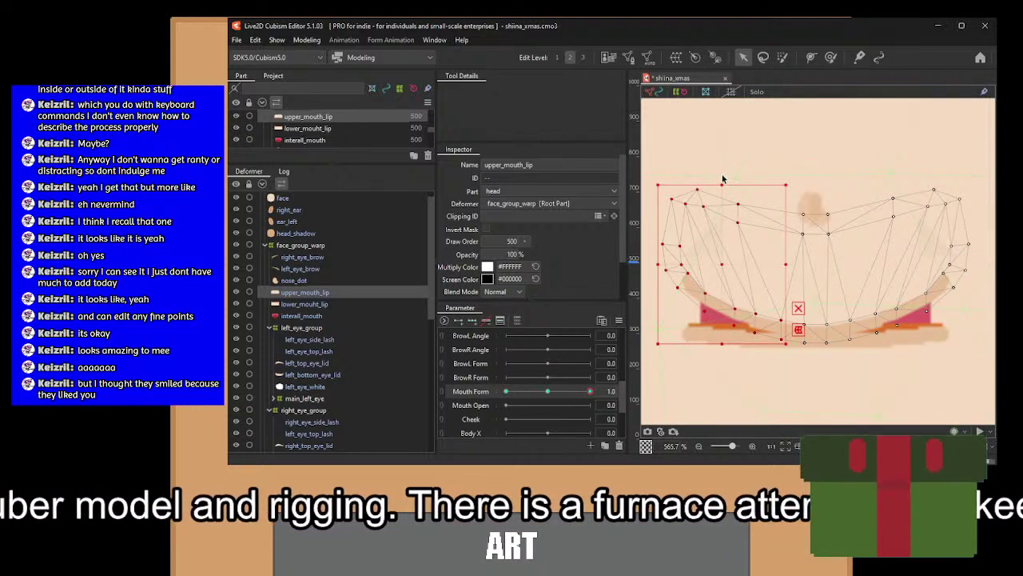
drag(723, 179, 723, 177)
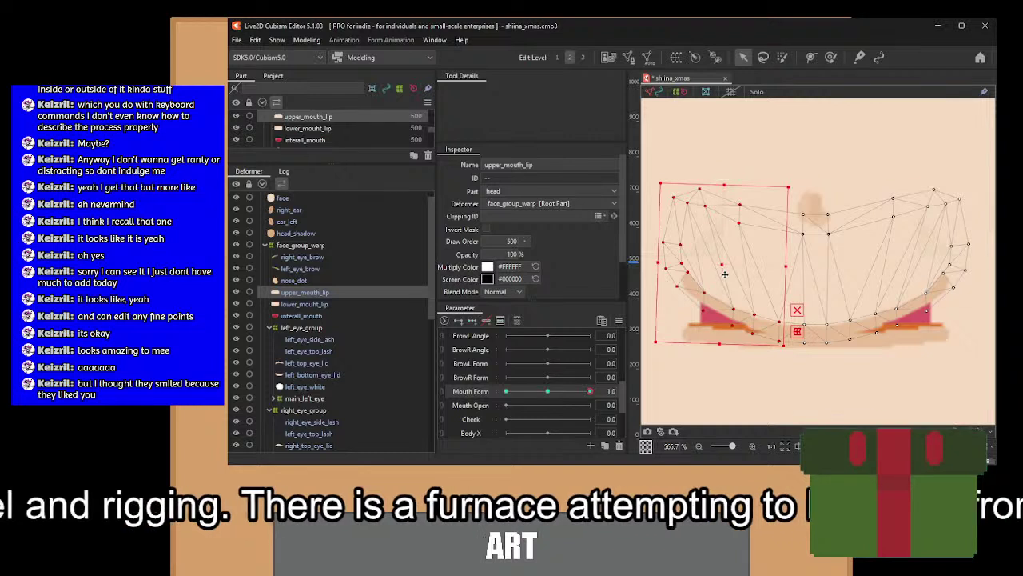
drag(722, 268, 727, 266)
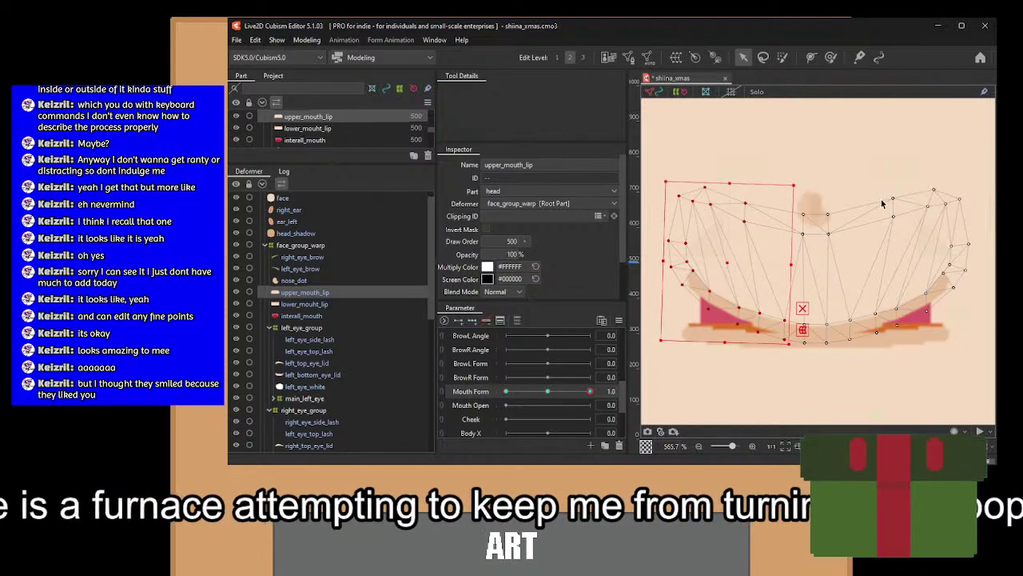
drag(845, 174, 992, 387)
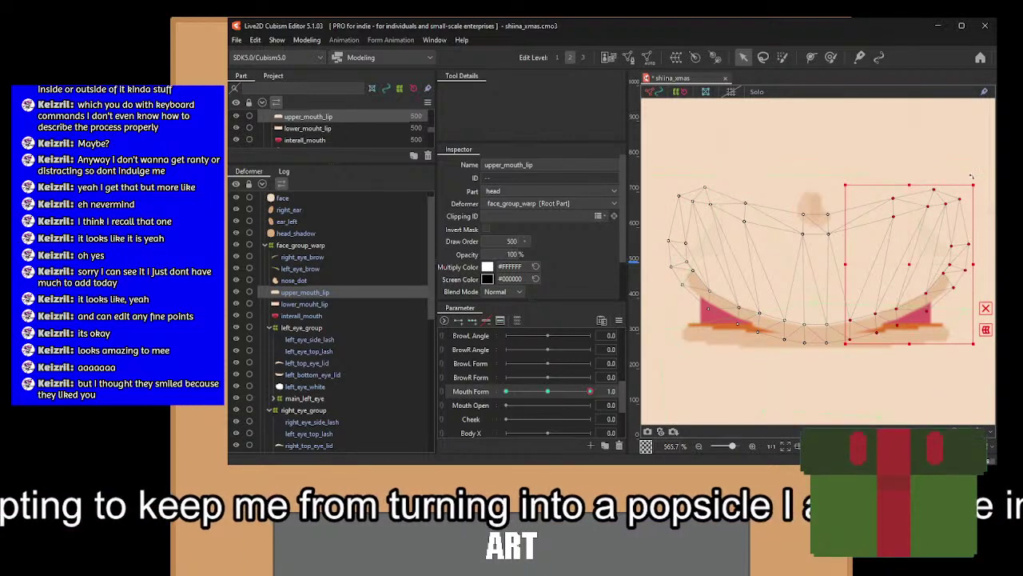
drag(977, 182, 975, 171)
drag(909, 264, 907, 263)
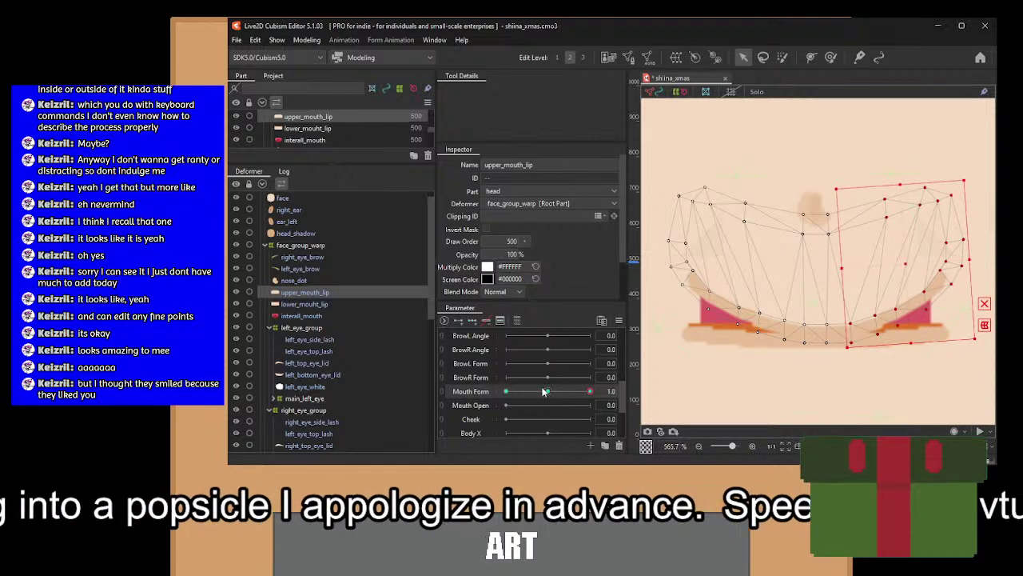
drag(589, 391, 660, 394)
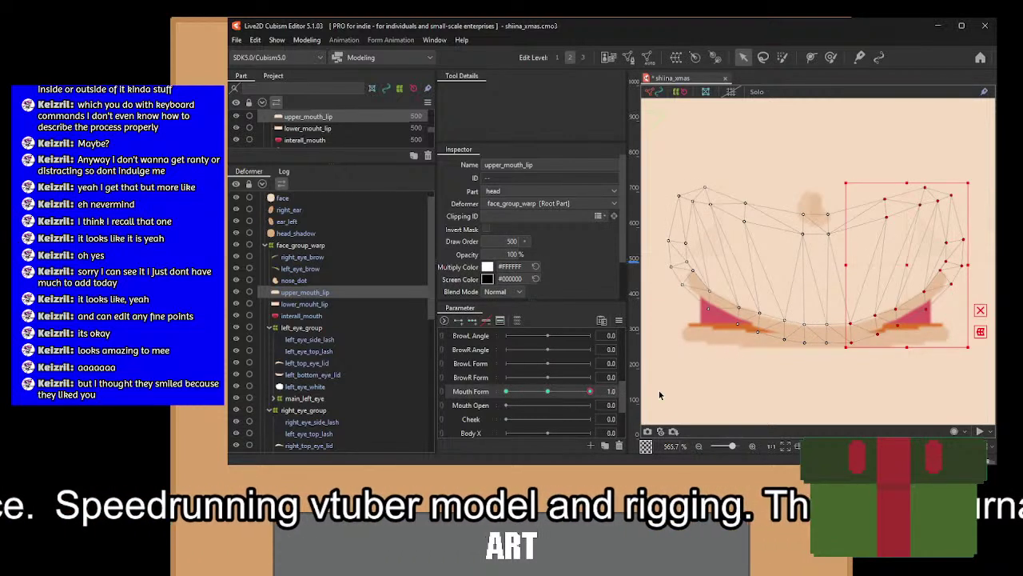
Add three keys on the Mouth Form parameter for lower_mouht_lip.
click(304, 307)
drag(798, 346, 799, 269)
click(474, 320)
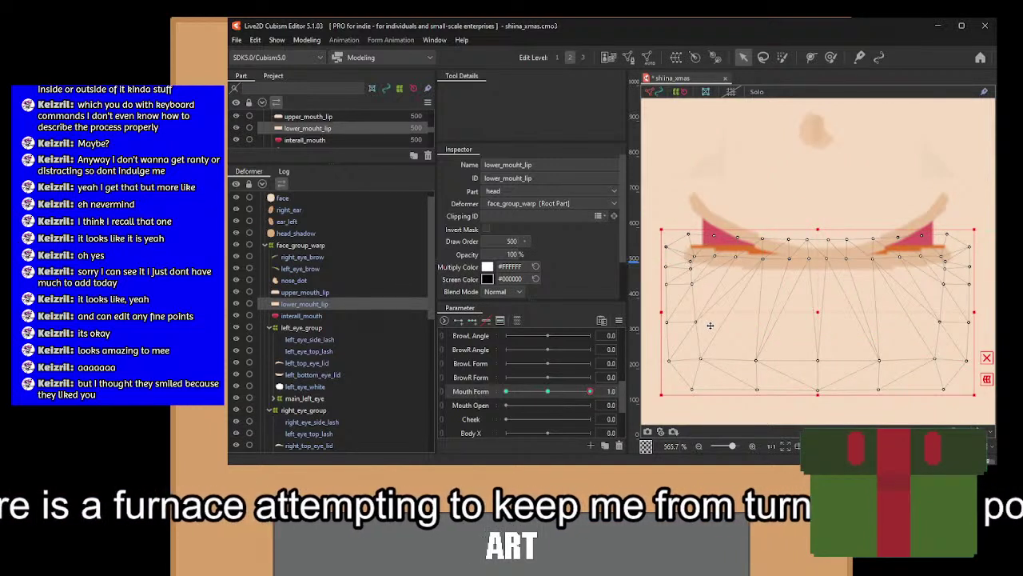
Raise the outer points at both ends of lower_mouht_lip in two stages, narrowing the selection toward the mouth corners.
drag(867, 290, 868, 275)
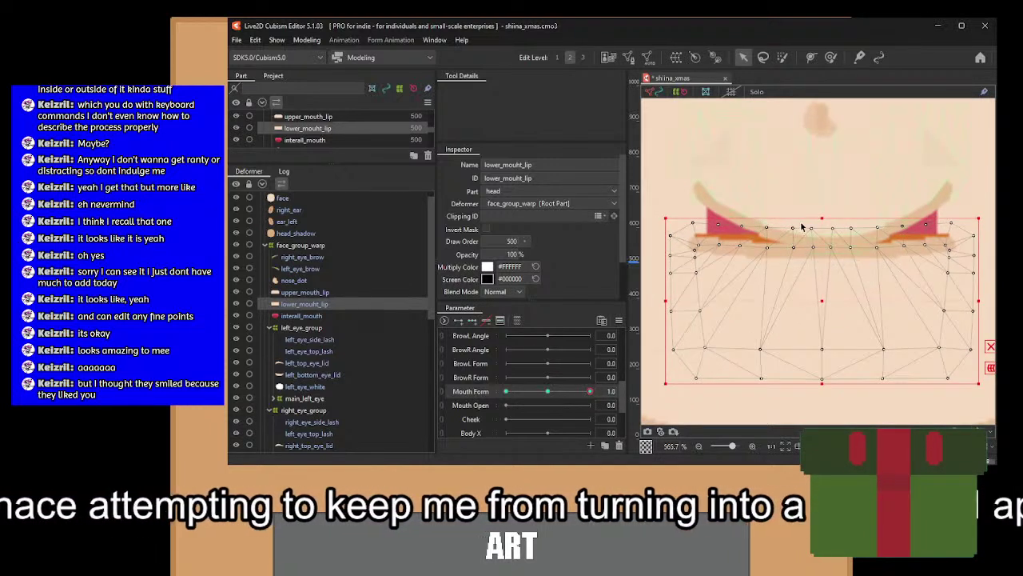
drag(774, 251, 650, 421)
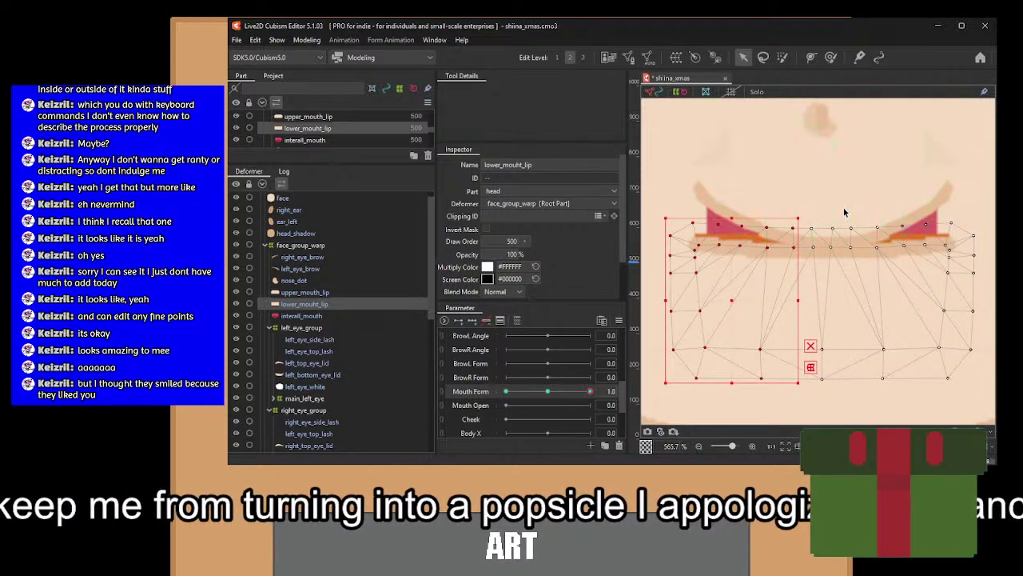
drag(844, 209, 996, 410)
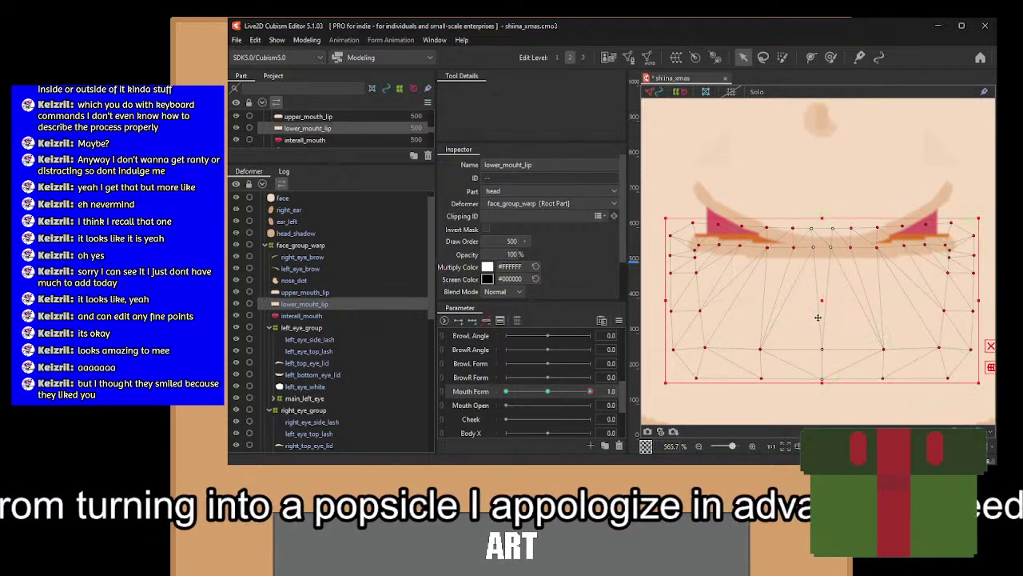
drag(826, 301, 827, 298)
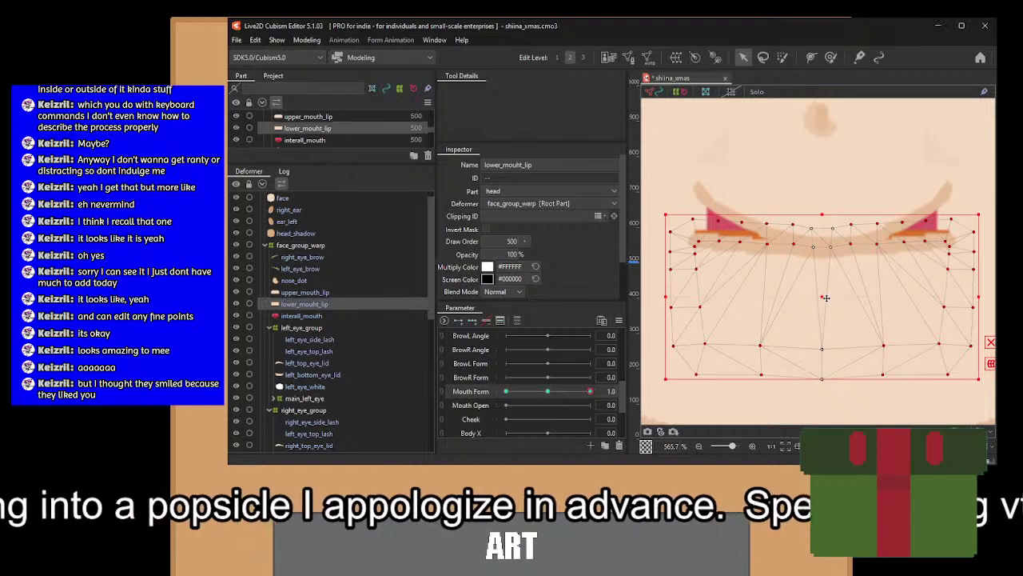
drag(772, 187, 649, 438)
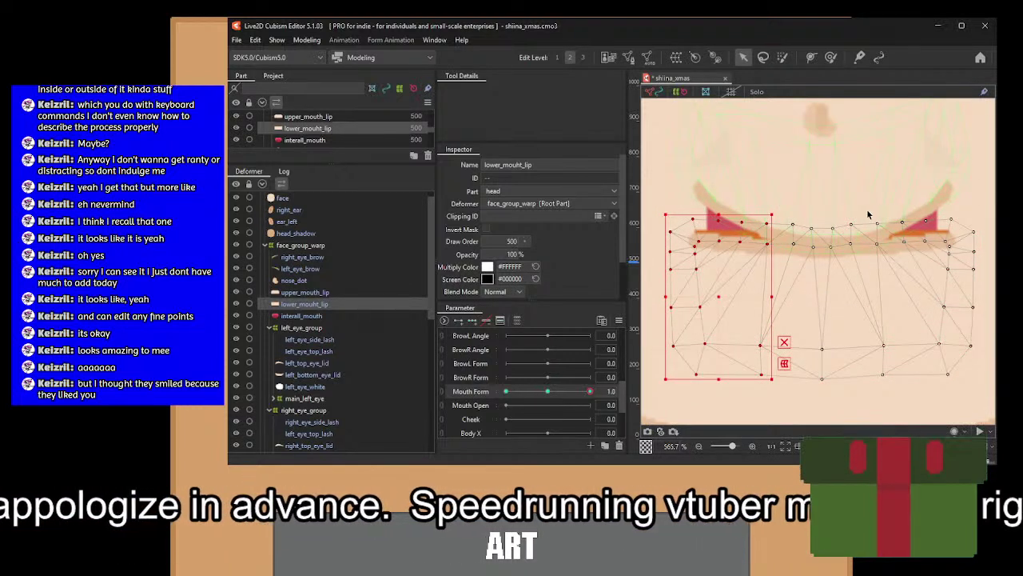
drag(867, 206, 986, 400)
drag(824, 294, 824, 288)
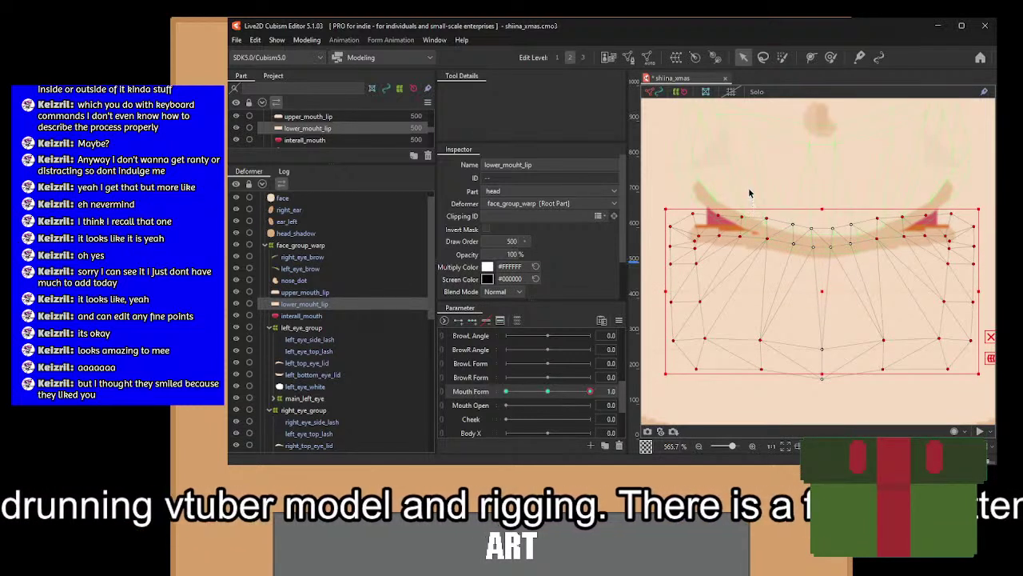
Continue the smile curve of lower_mouht_lip by raising two progressively narrower groups of end points at both sides.
drag(749, 192, 646, 434)
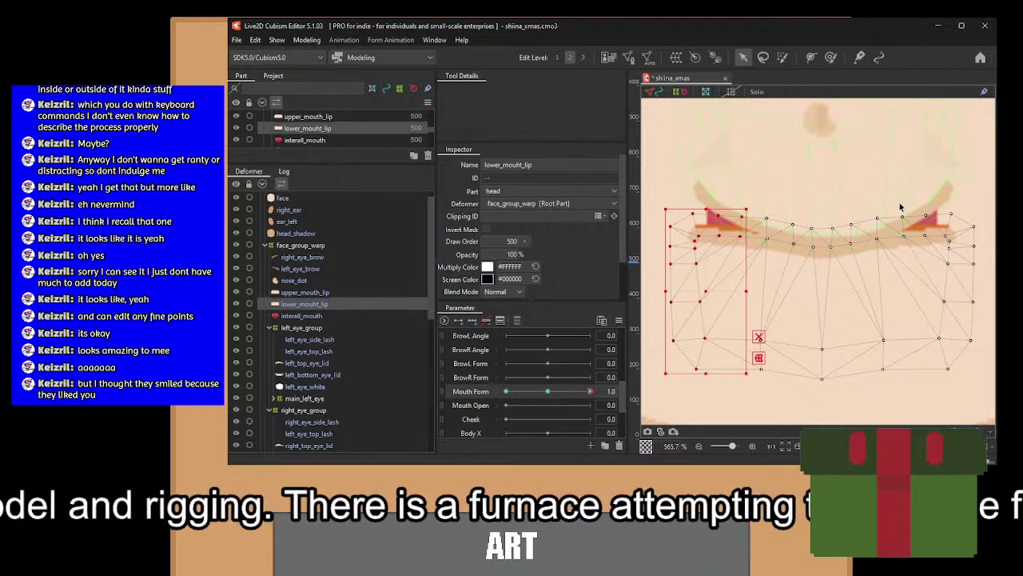
drag(898, 201, 991, 382)
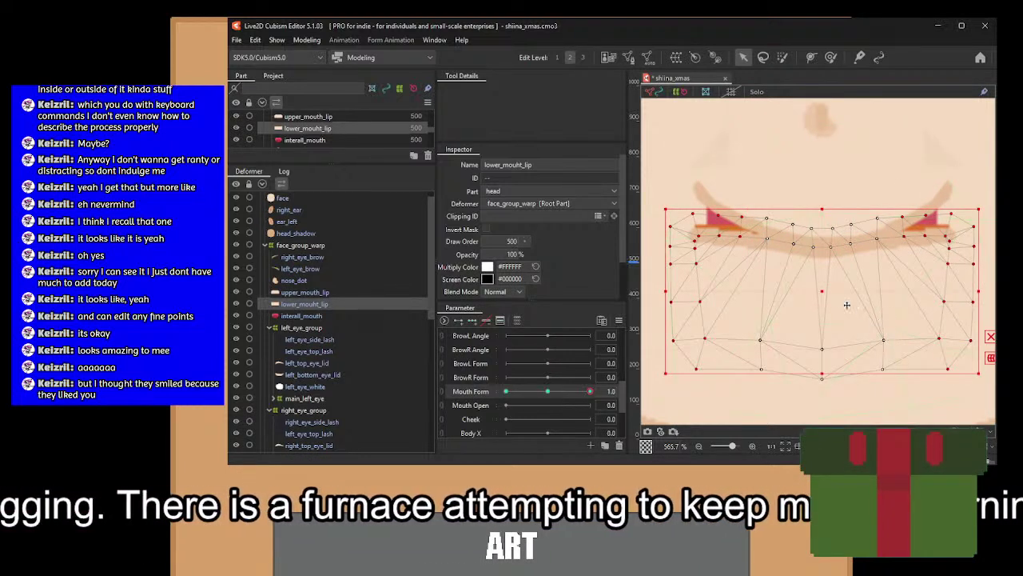
drag(824, 293, 824, 284)
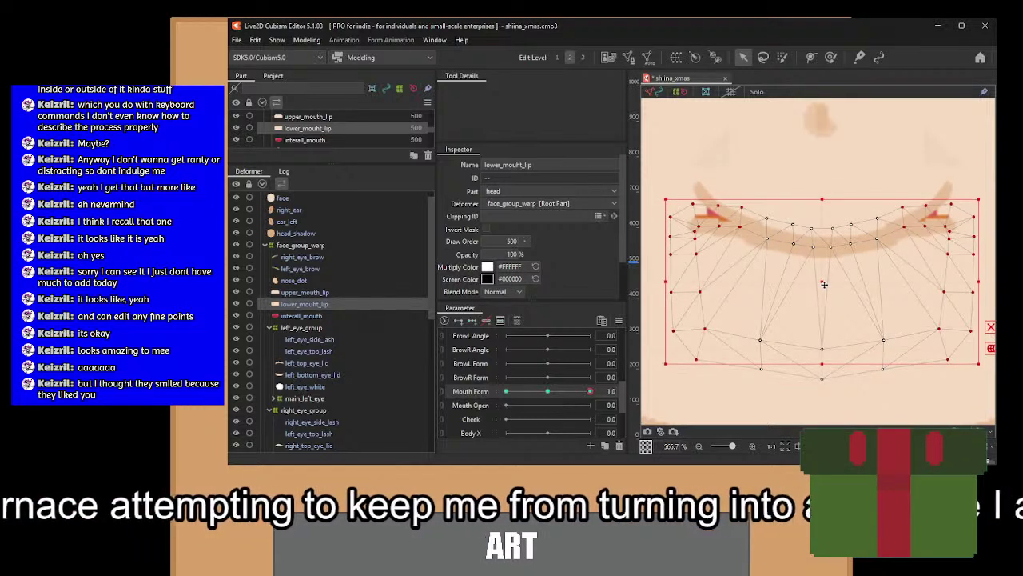
drag(730, 188, 651, 425)
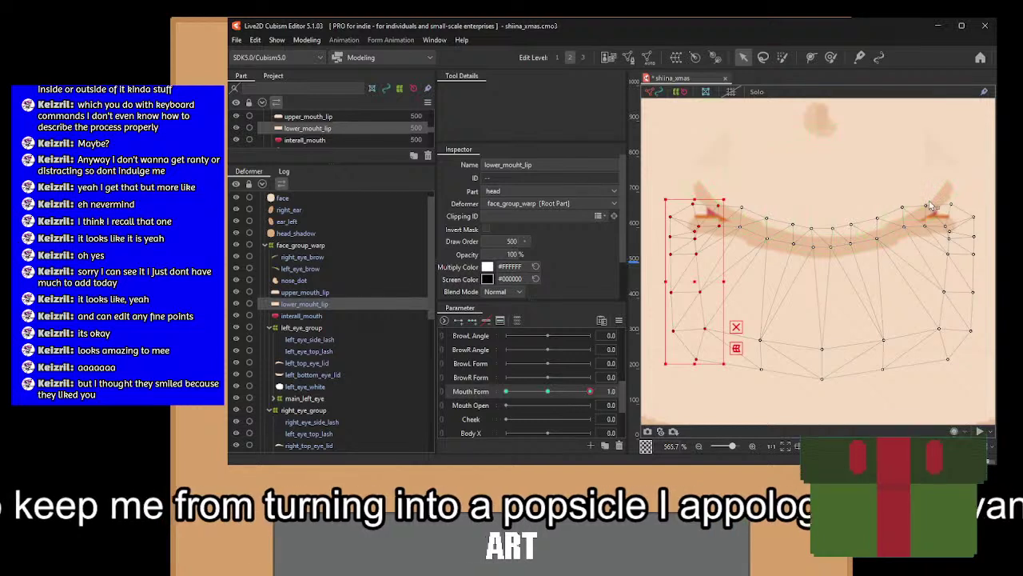
drag(917, 194, 971, 396)
key(Up)
key(Up)
key(Up)
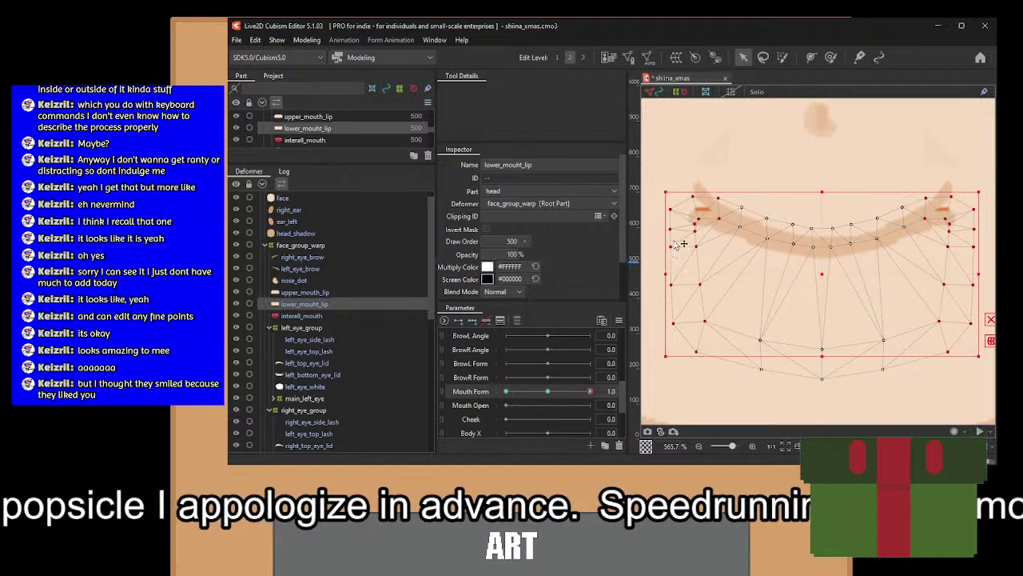
Raise only the outermost points of lower_mouht_lip at both mouth corners until they meet the upper lip's ends.
drag(702, 183, 640, 409)
drag(697, 342, 695, 343)
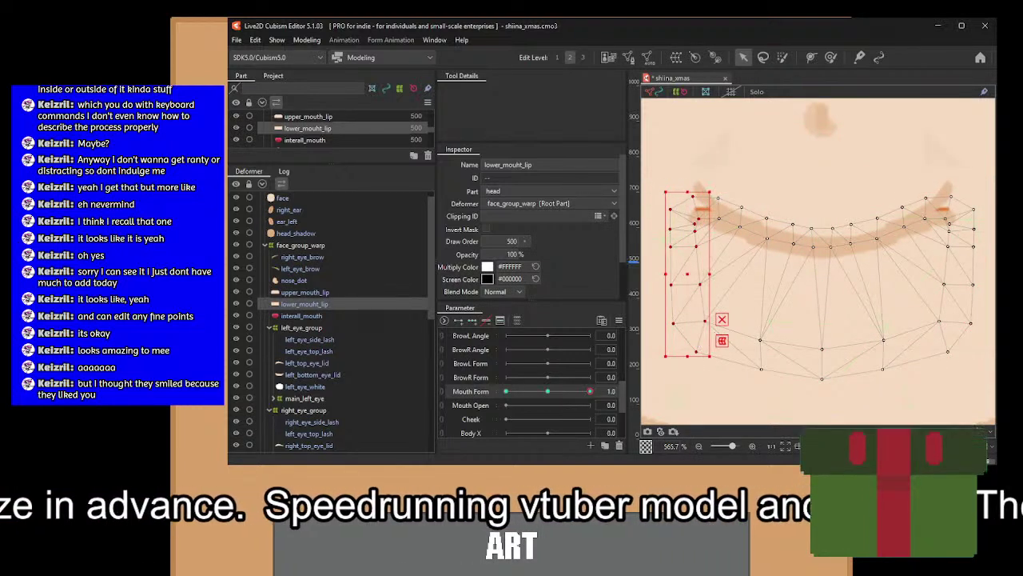
drag(940, 182, 993, 369)
drag(931, 306, 968, 366)
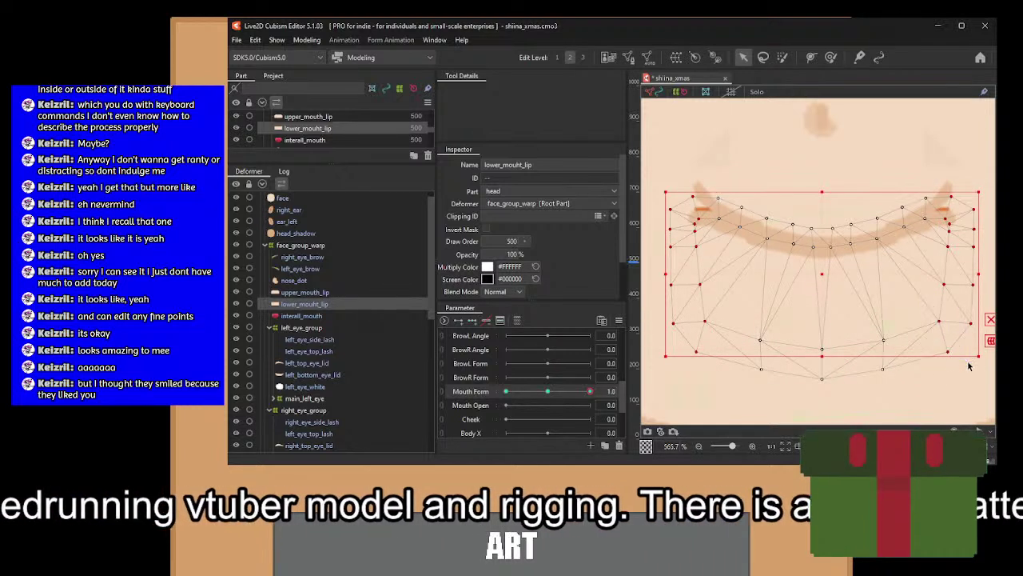
drag(819, 277, 819, 253)
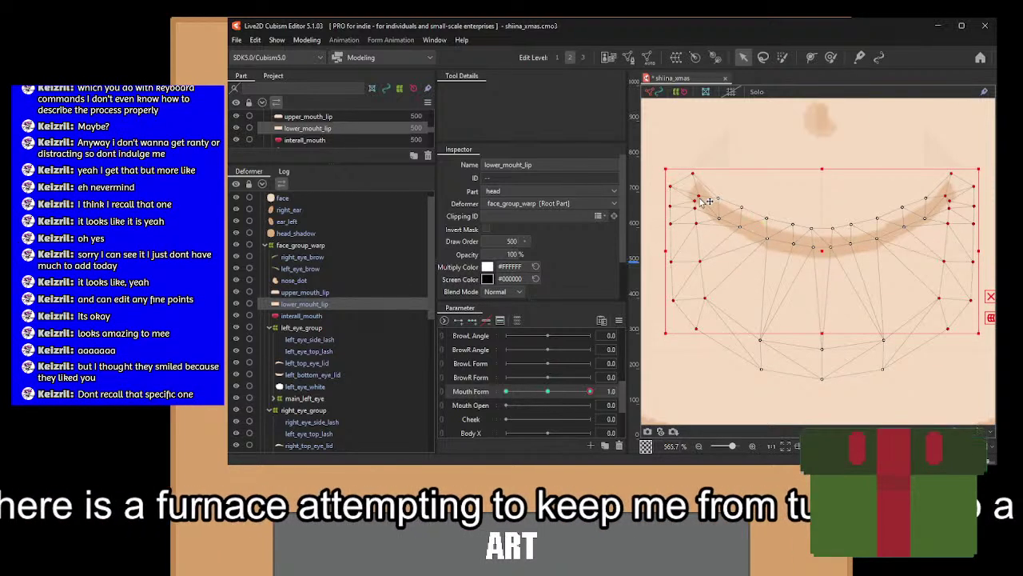
Tilt the end points of lower_mouht_lip at each corner slightly toward the mouth's centre and nudge them inward.
drag(700, 201, 737, 199)
drag(806, 168, 647, 348)
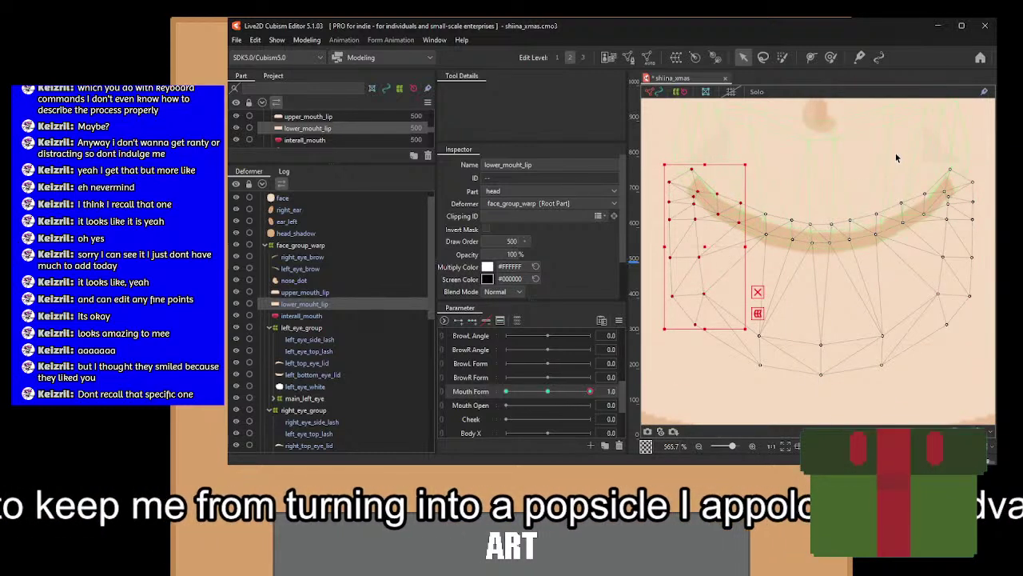
drag(896, 153, 996, 351)
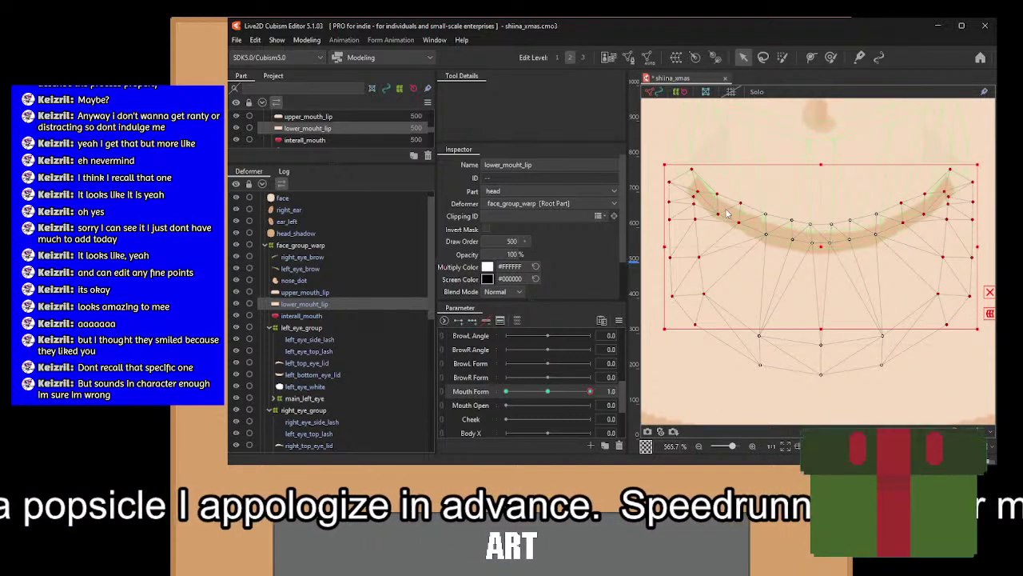
key(ctrl+z)
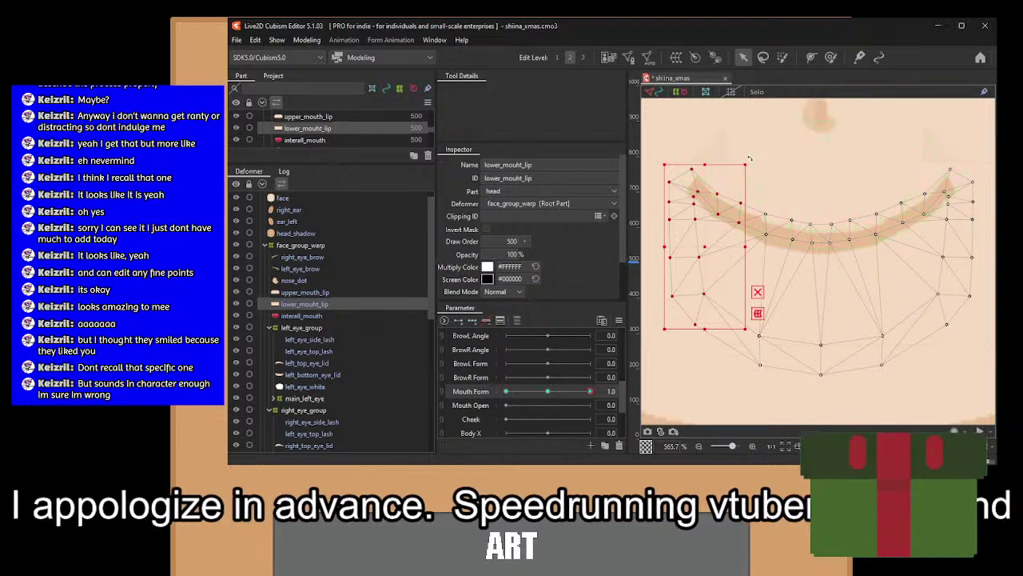
drag(757, 158, 753, 162)
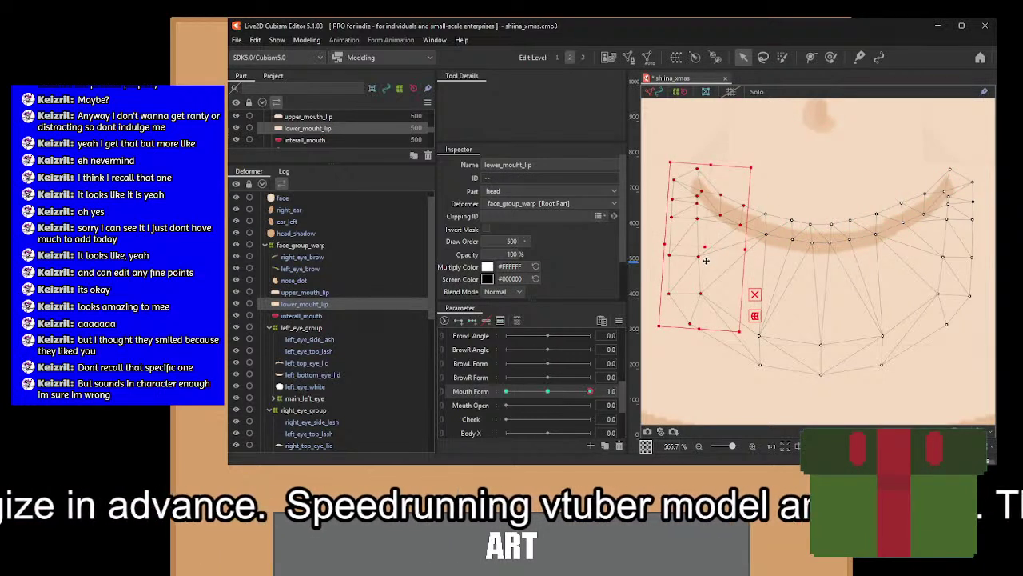
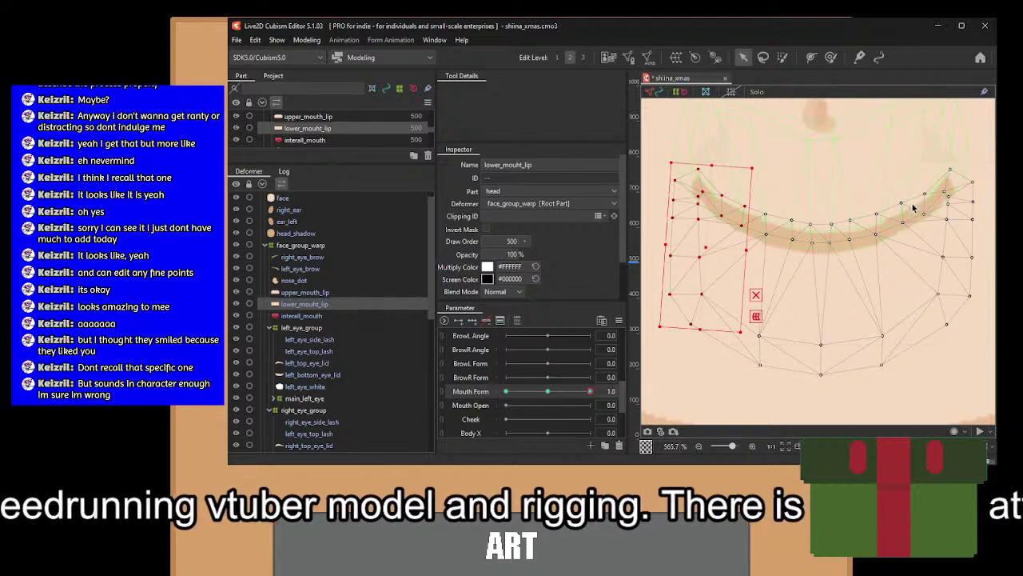
drag(898, 149, 994, 371)
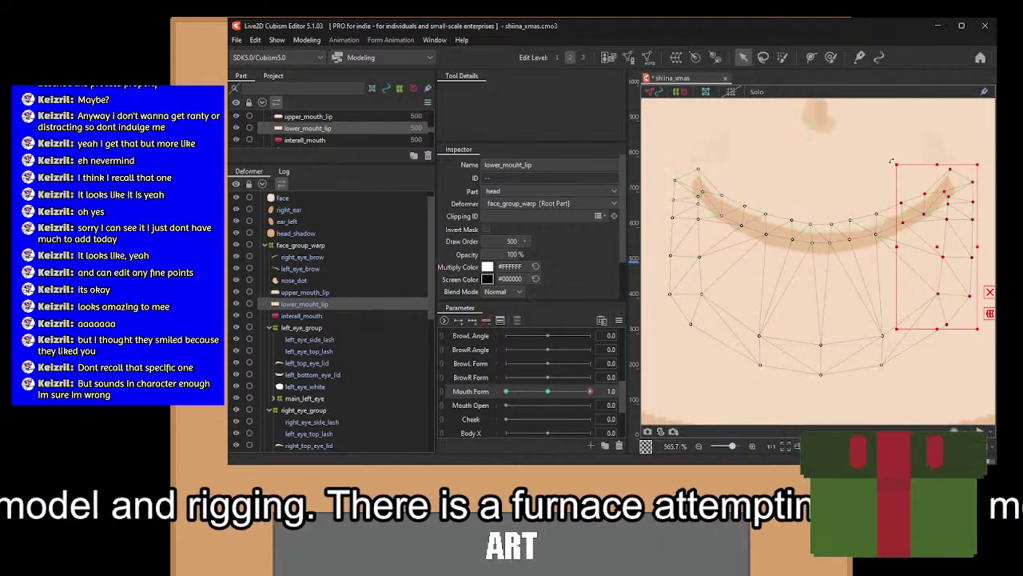
drag(895, 158, 883, 165)
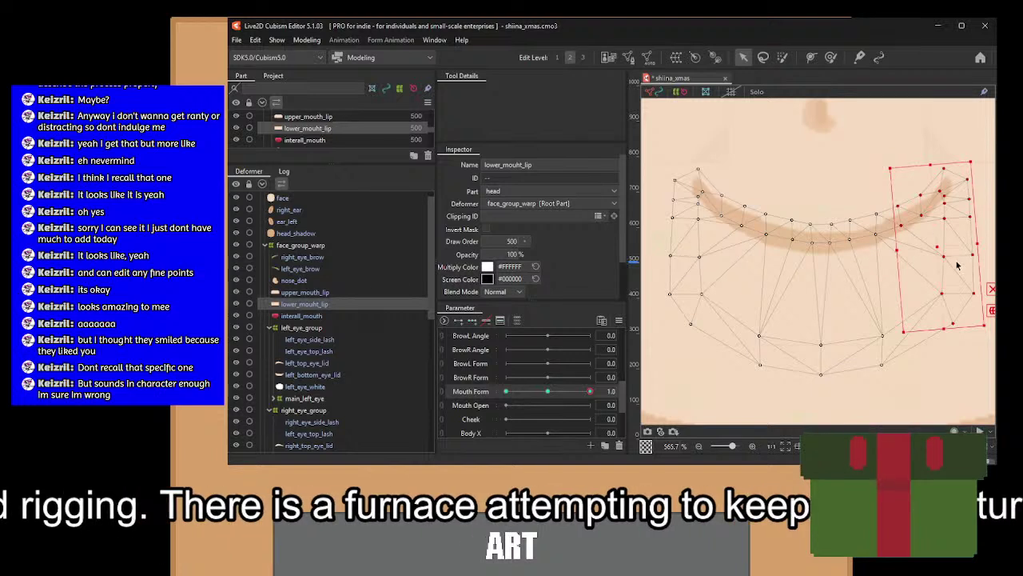
drag(941, 253, 938, 253)
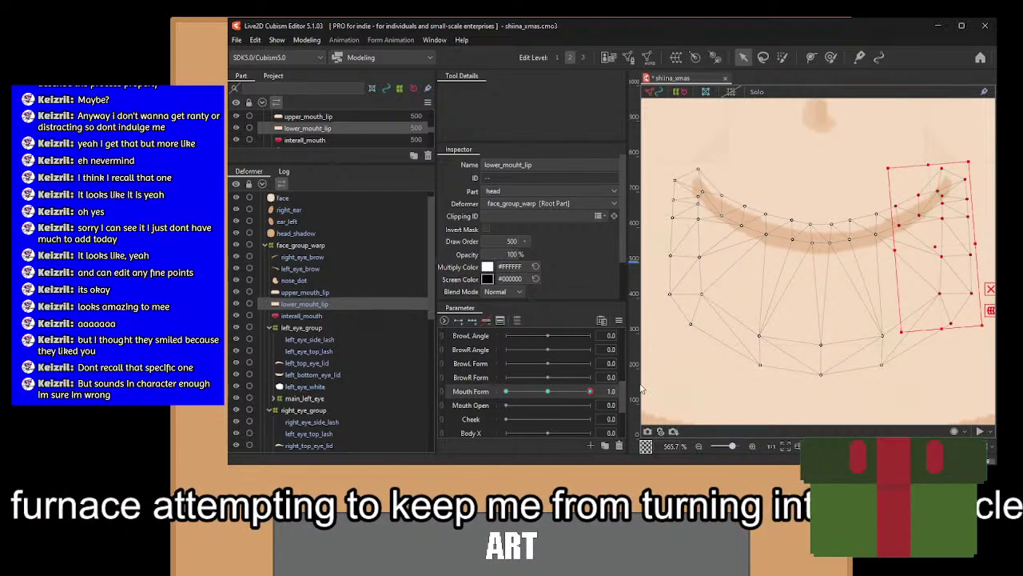
Test the lip shapes by moving Mouth Form back and forth, ending at 0.0.
drag(585, 391, 717, 400)
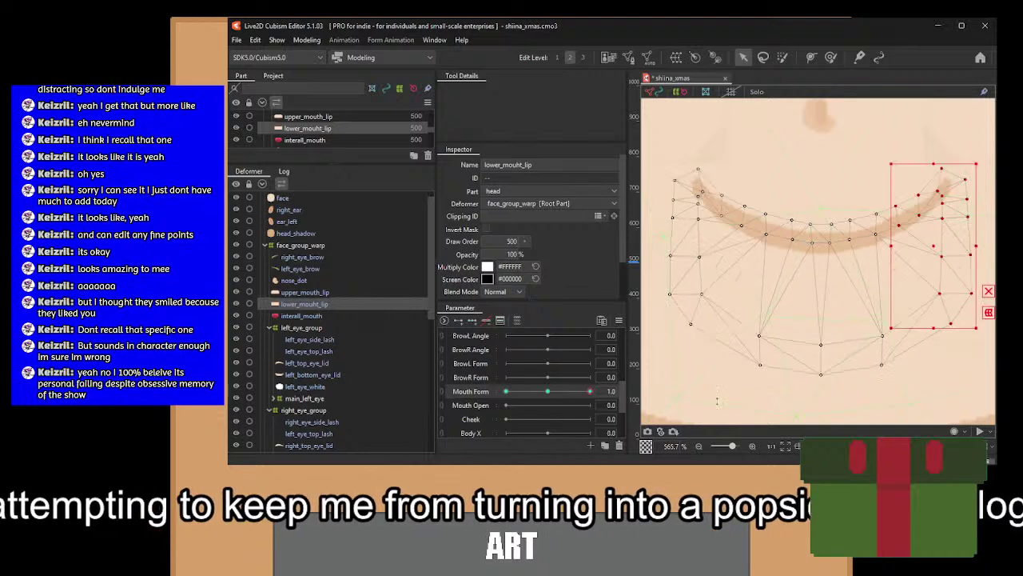
drag(590, 392, 676, 390)
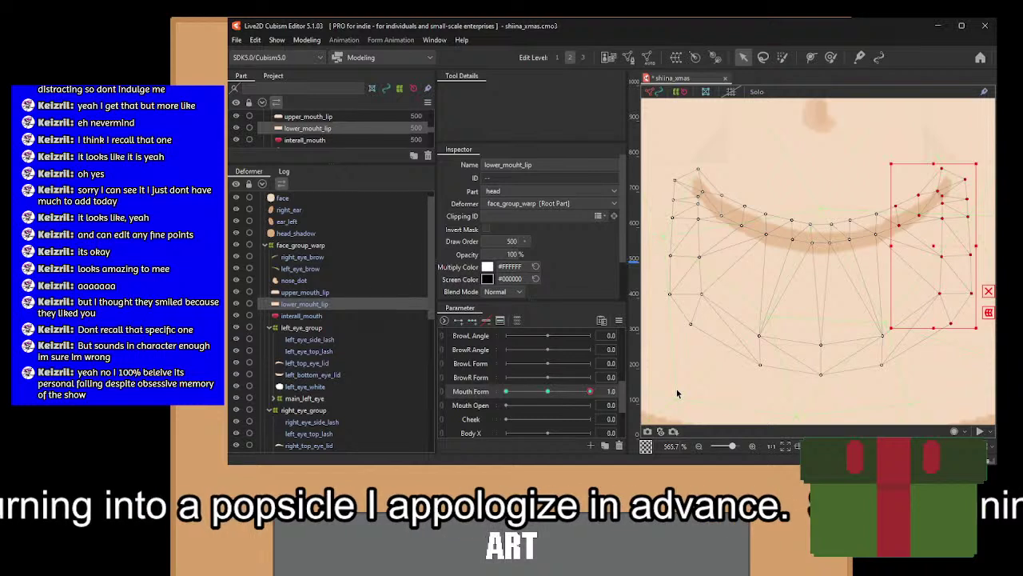
drag(590, 391, 681, 414)
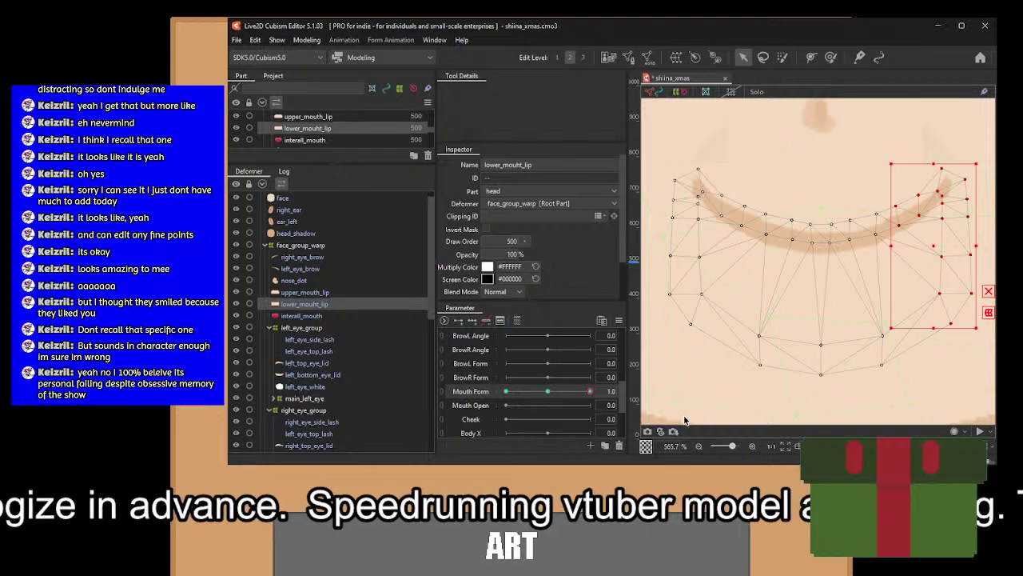
drag(590, 391, 760, 379)
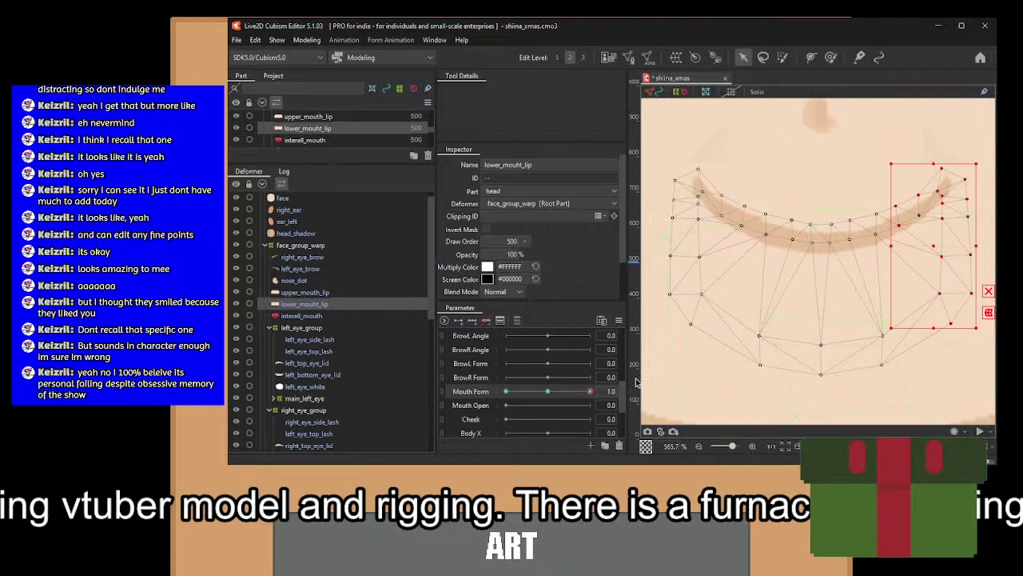
drag(590, 391, 716, 374)
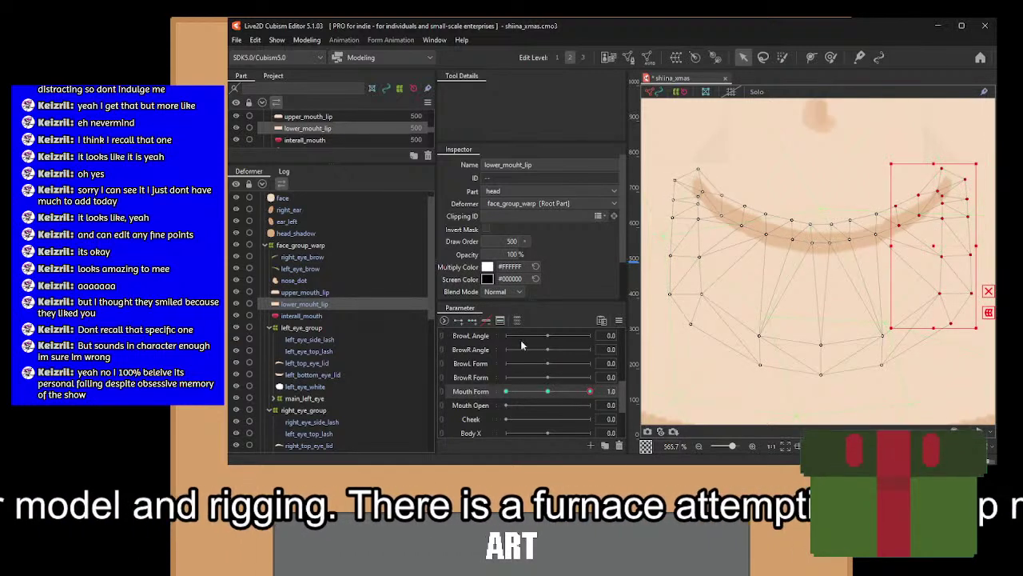
click(549, 390)
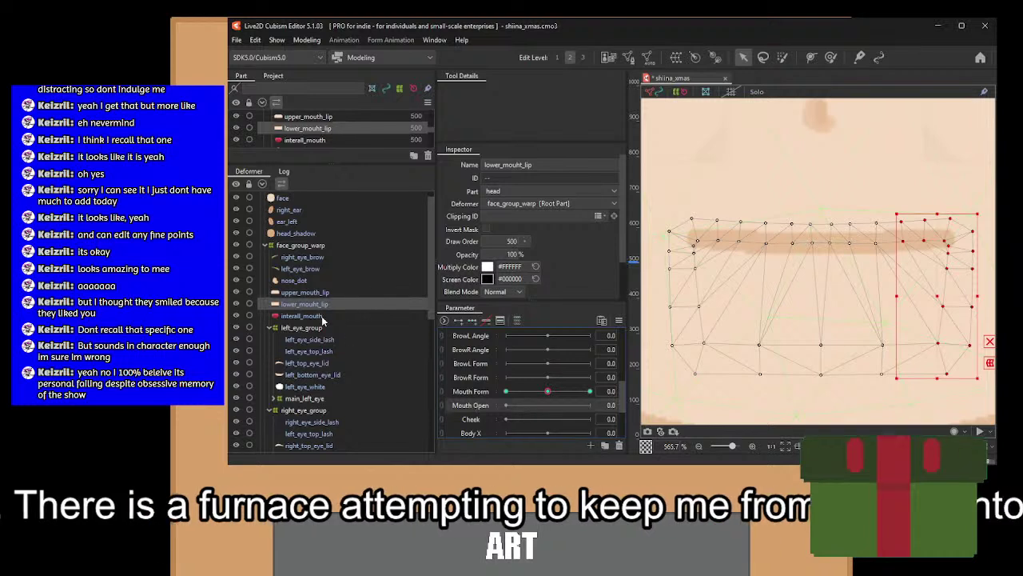
Toggle the visibility of upper_mouth_lip and lower_mouht_lip to inspect how each one covers the inner mouth.
click(237, 293)
click(237, 293)
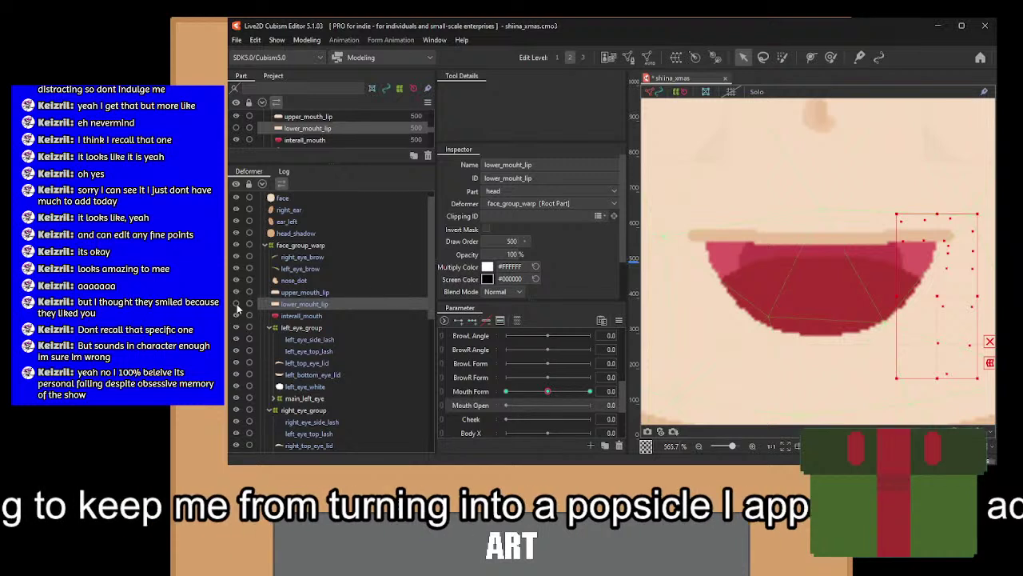
click(235, 292)
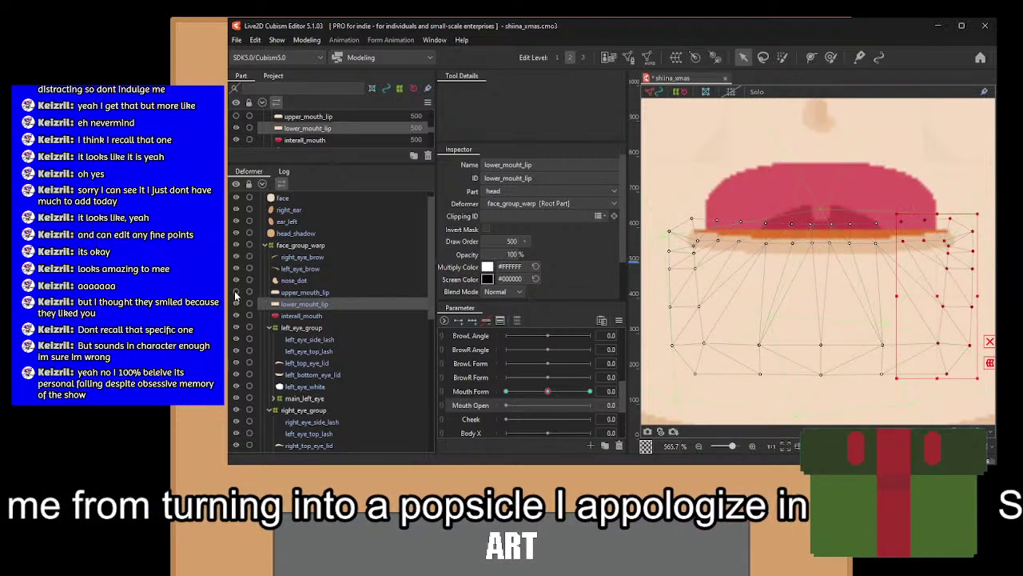
click(236, 292)
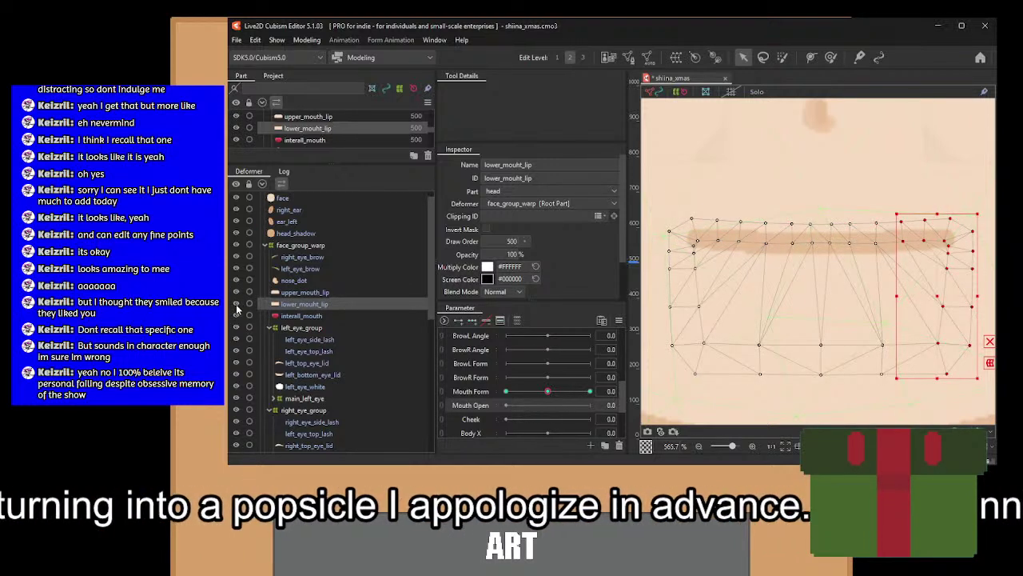
Add two keys on Mouth Open for lower_mouht_lip and, at 1.0, lower all points between the corner ends slightly.
click(297, 305)
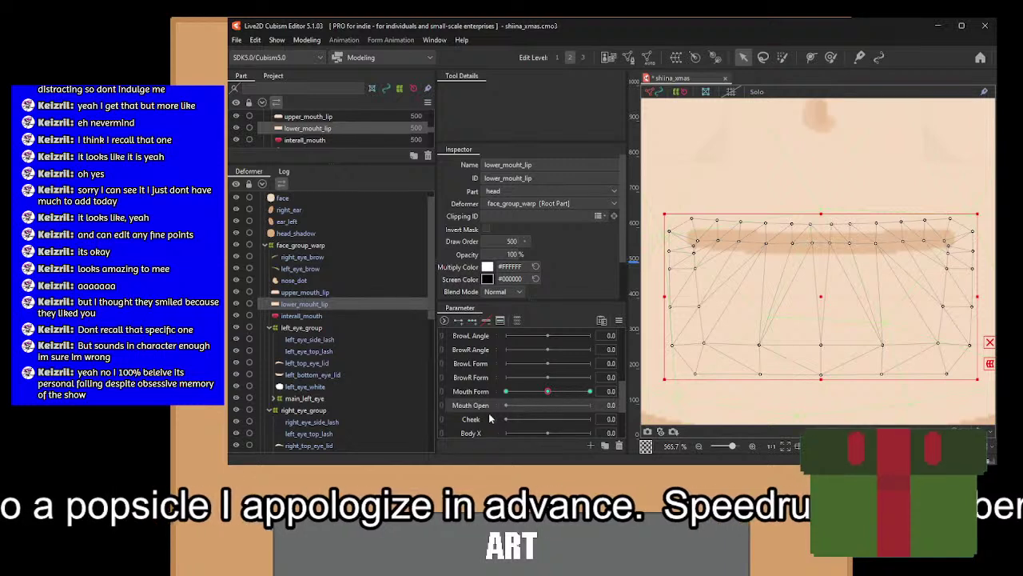
click(461, 320)
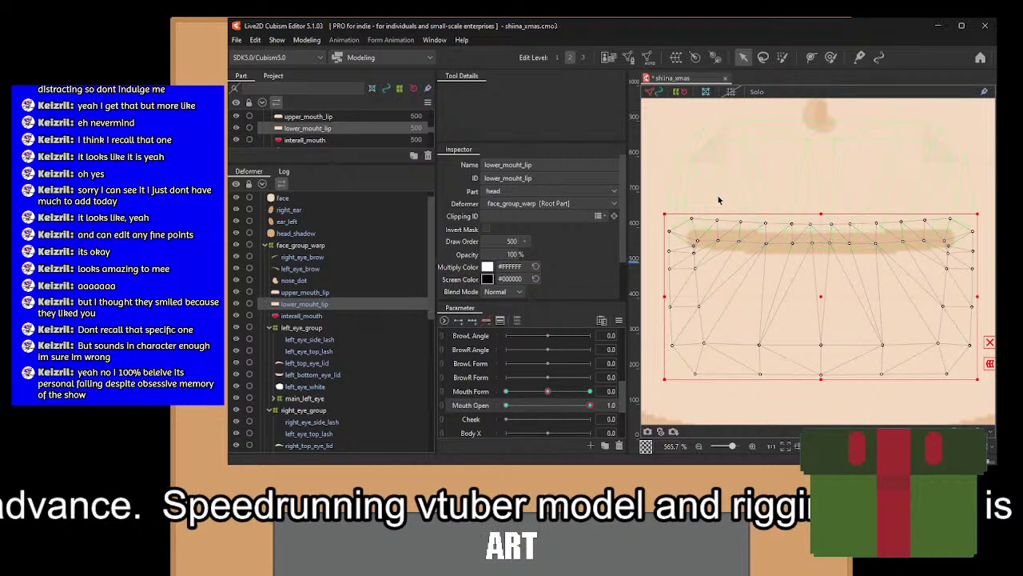
drag(710, 202, 948, 397)
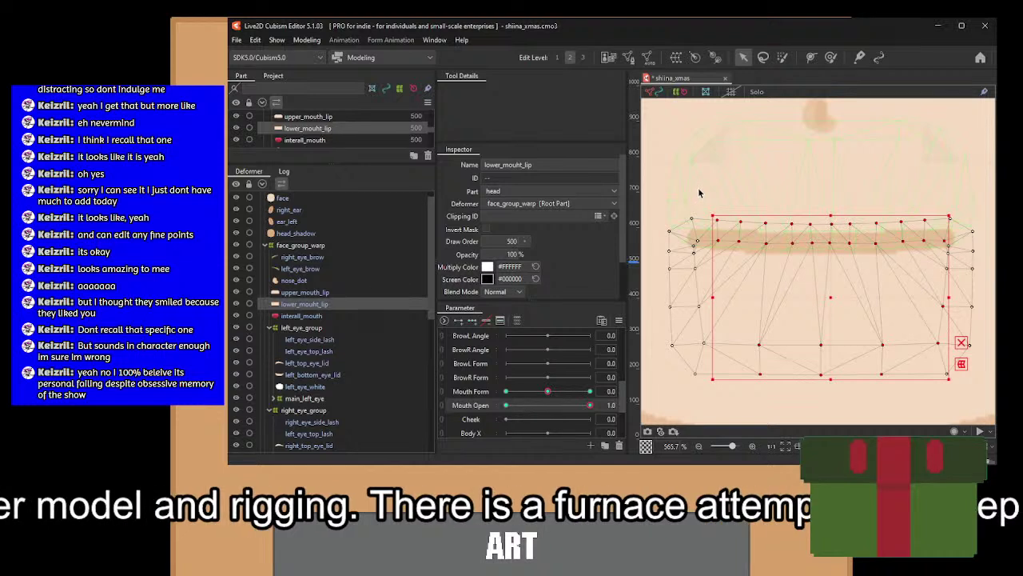
drag(699, 191, 935, 379)
drag(705, 193, 942, 397)
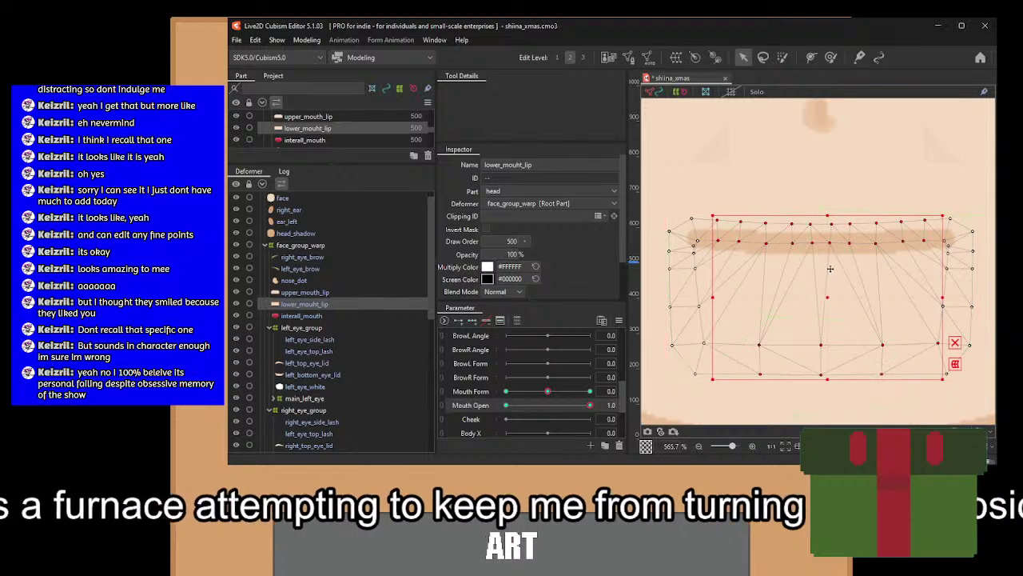
drag(823, 215, 829, 226)
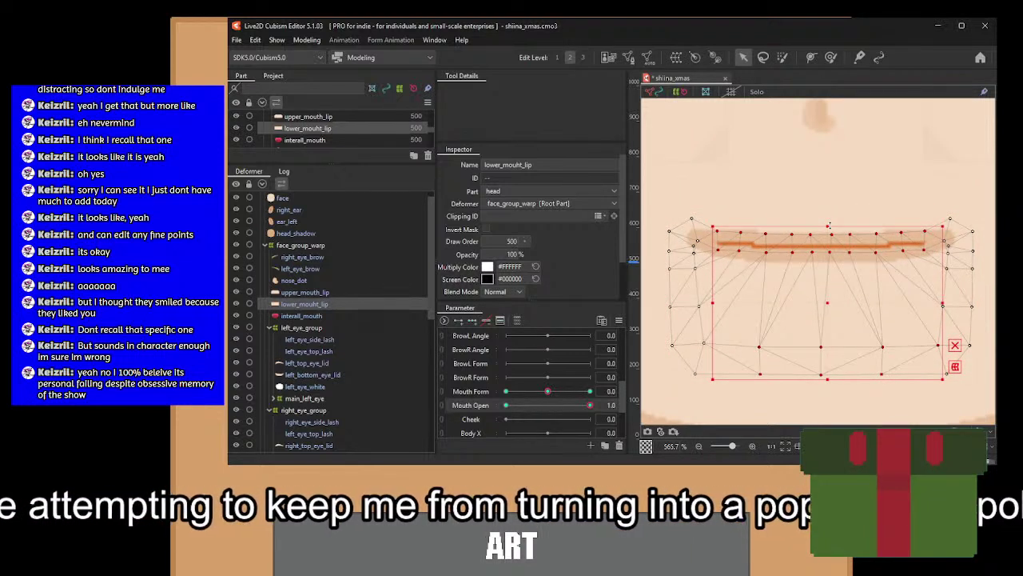
Lower progressively narrower groups of lower_mouht_lip's middle points at Mouth Open 1.0 to curve the lip downward.
drag(733, 222, 911, 408)
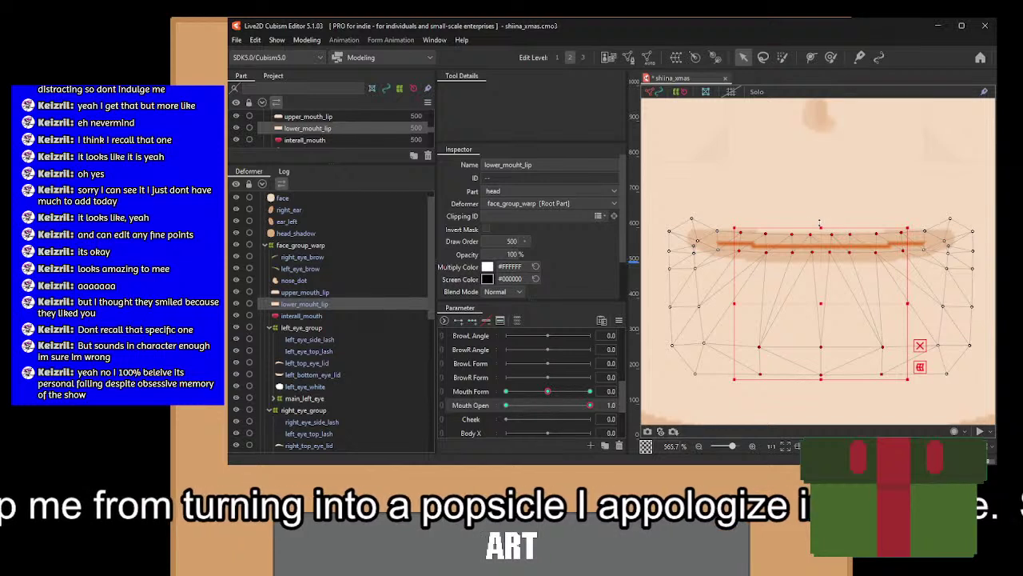
drag(819, 224, 821, 236)
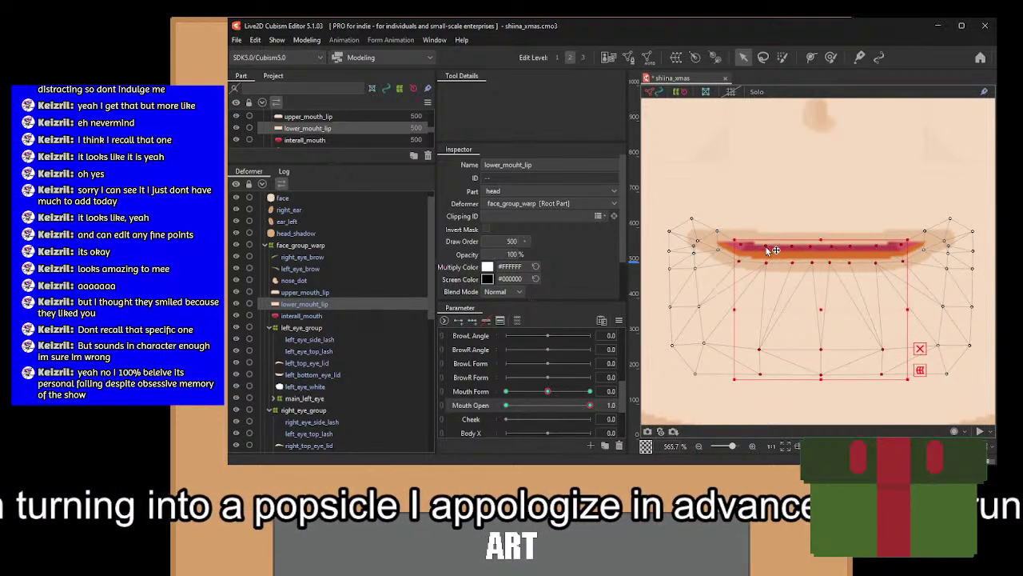
drag(755, 230, 890, 404)
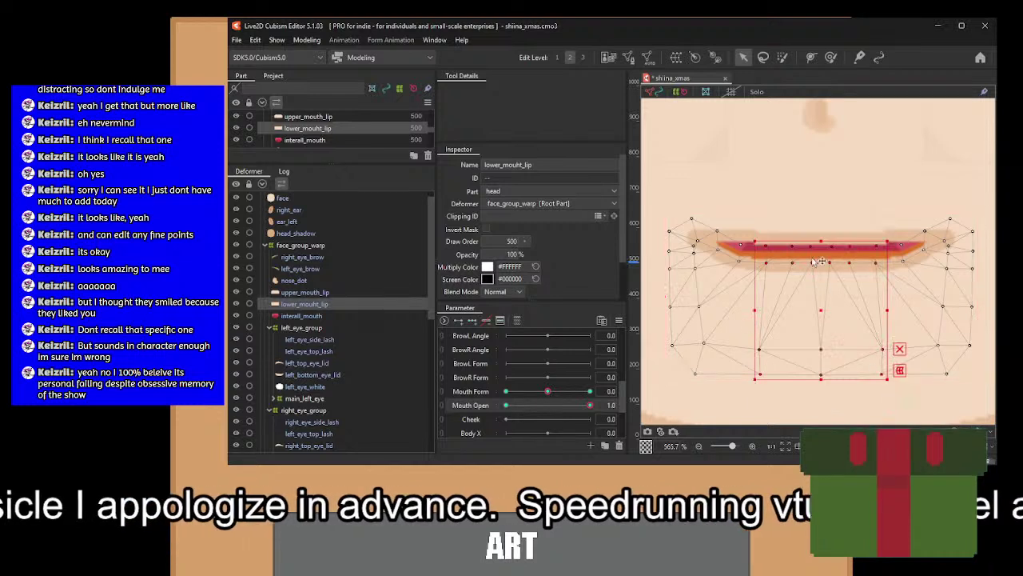
drag(821, 239, 861, 370)
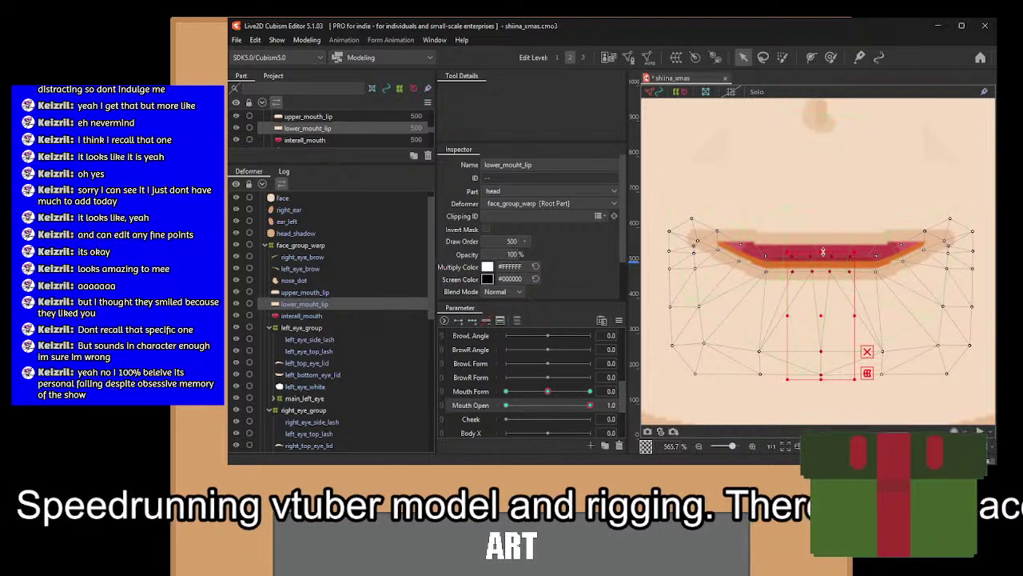
drag(823, 258, 853, 399)
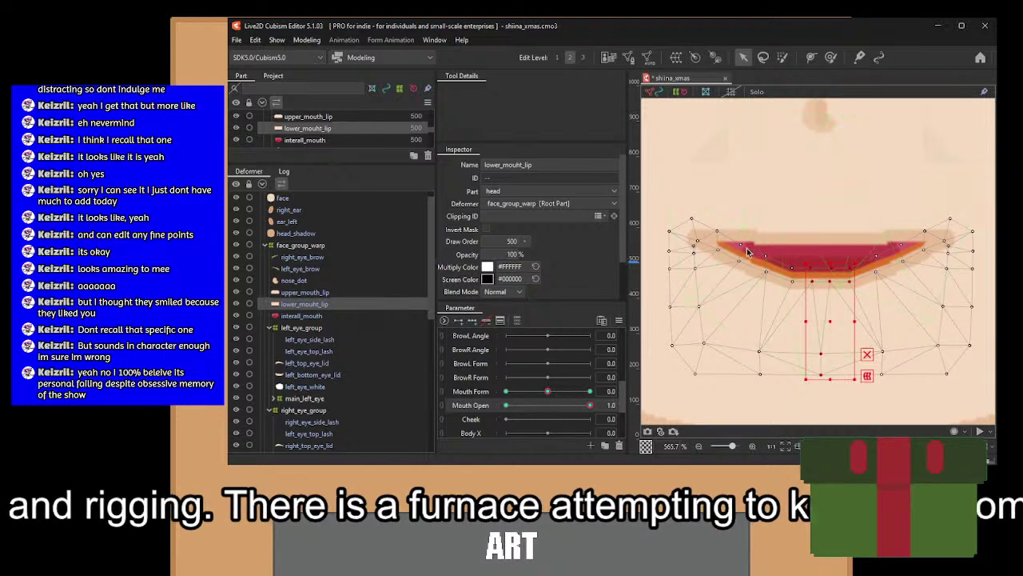
Move the inner points of lower_mouht_lip further down, followed by a wider group reaching almost to the corners, to deepen the mouth opening.
drag(730, 234, 912, 404)
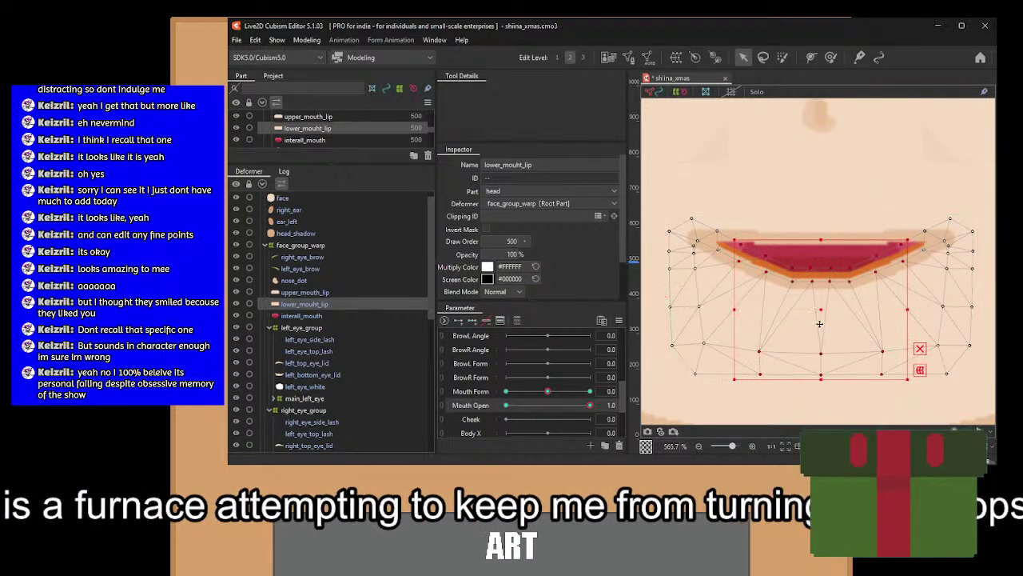
drag(819, 316, 820, 327)
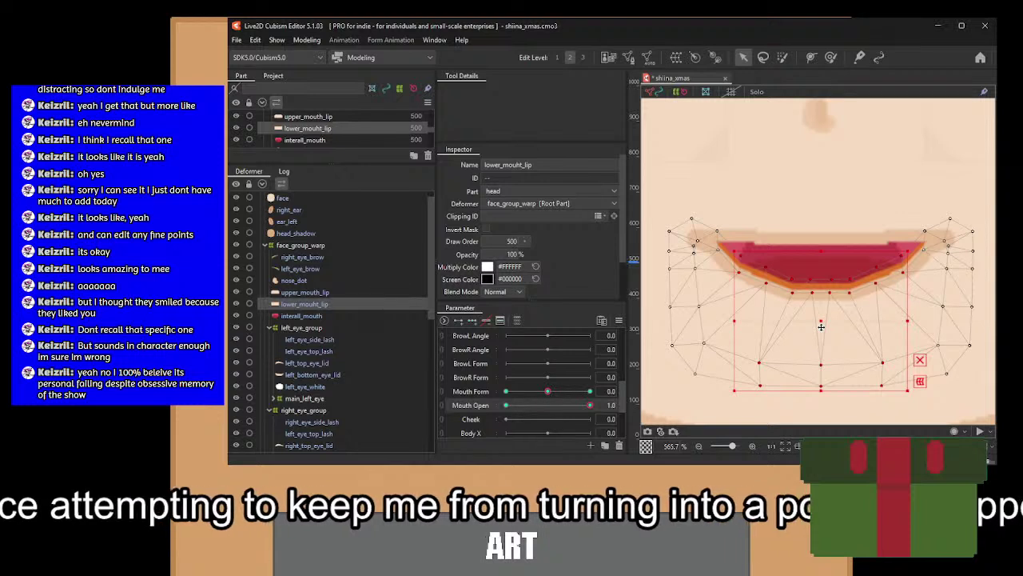
drag(704, 201, 935, 404)
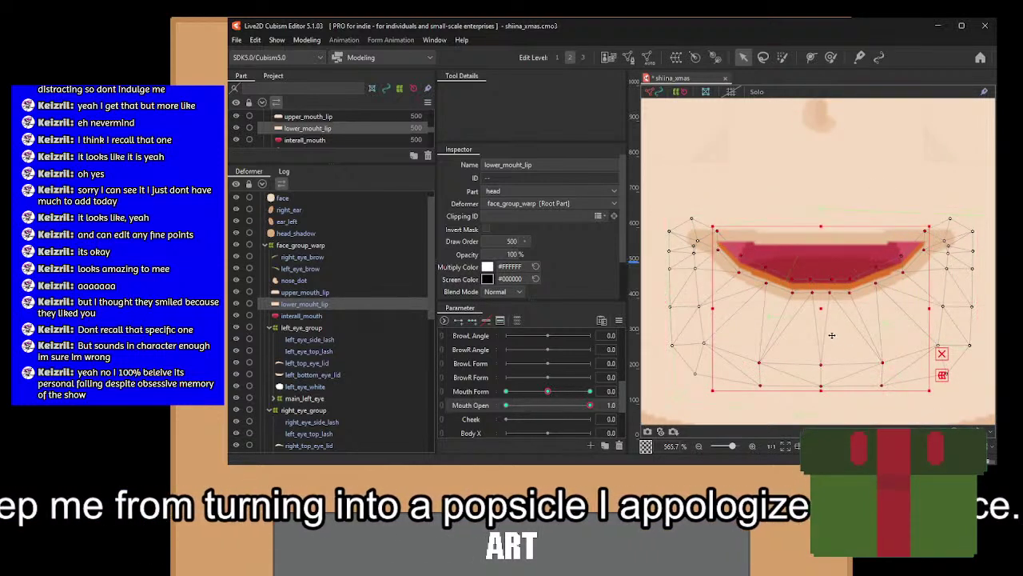
drag(821, 311, 822, 323)
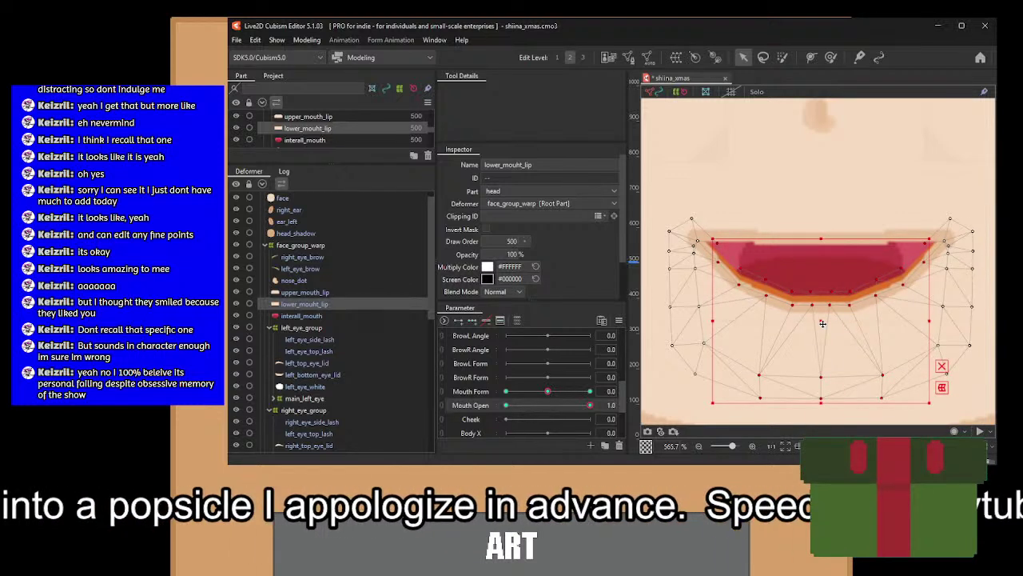
Return Mouth Open to 0.0, add two keys on it for upper_mouth_lip, and set the parameter to 1.0.
drag(590, 405, 663, 414)
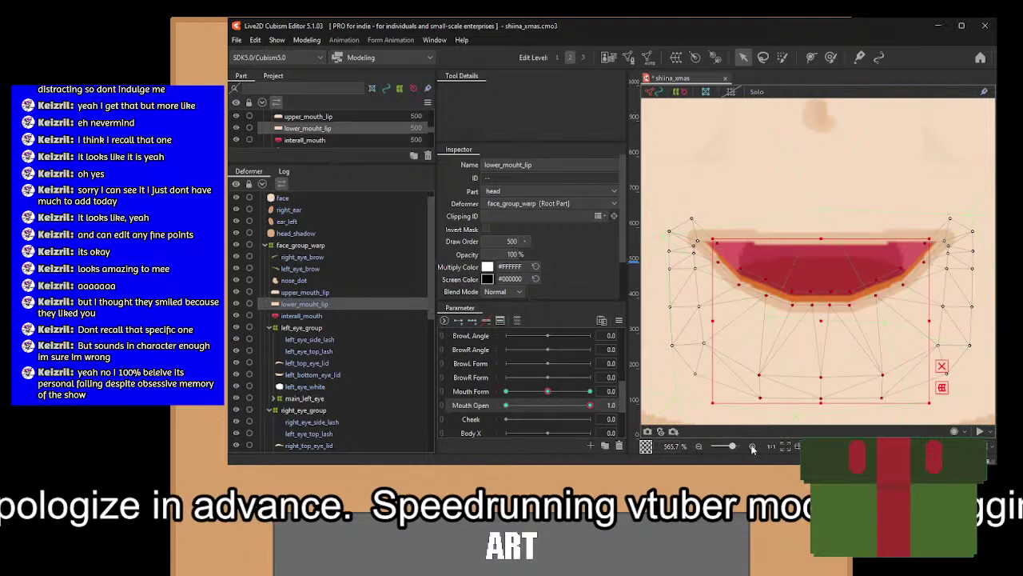
drag(790, 446, 623, 422)
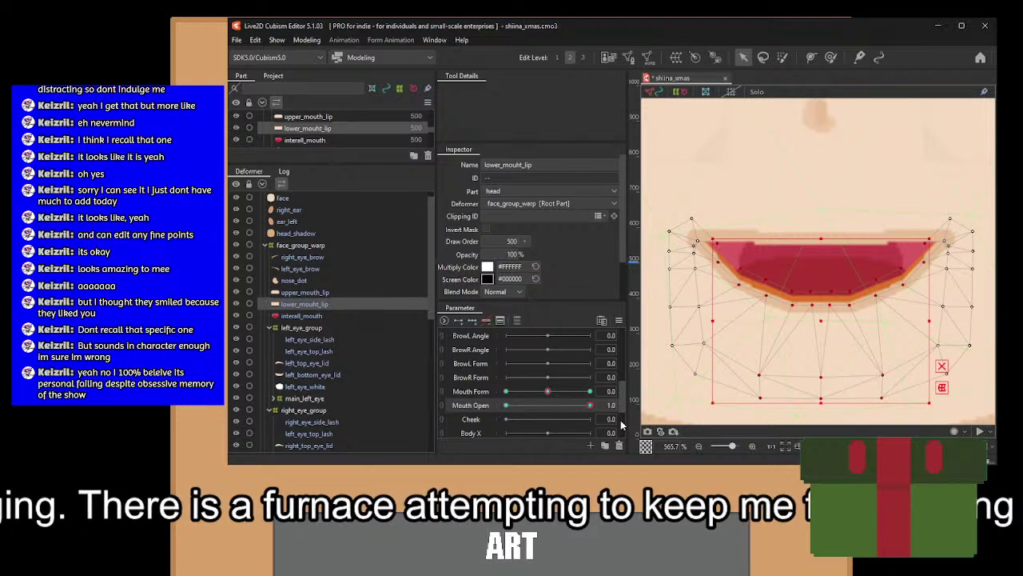
click(509, 405)
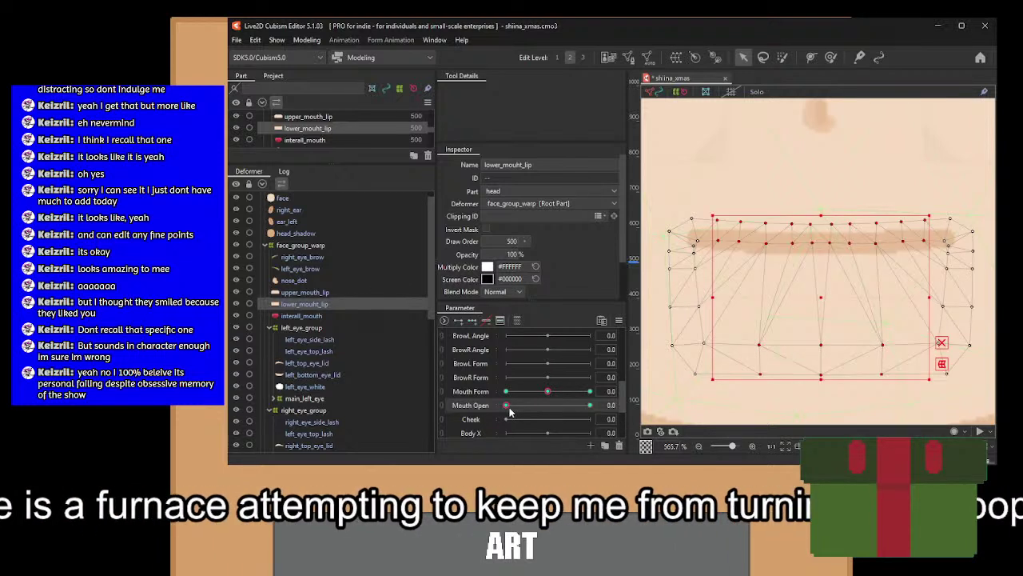
click(315, 293)
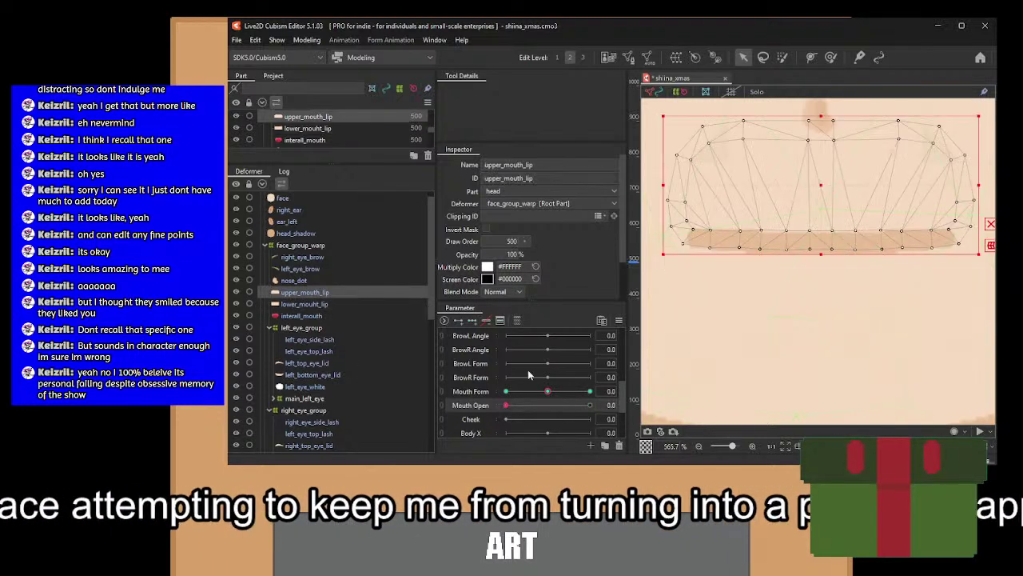
click(590, 405)
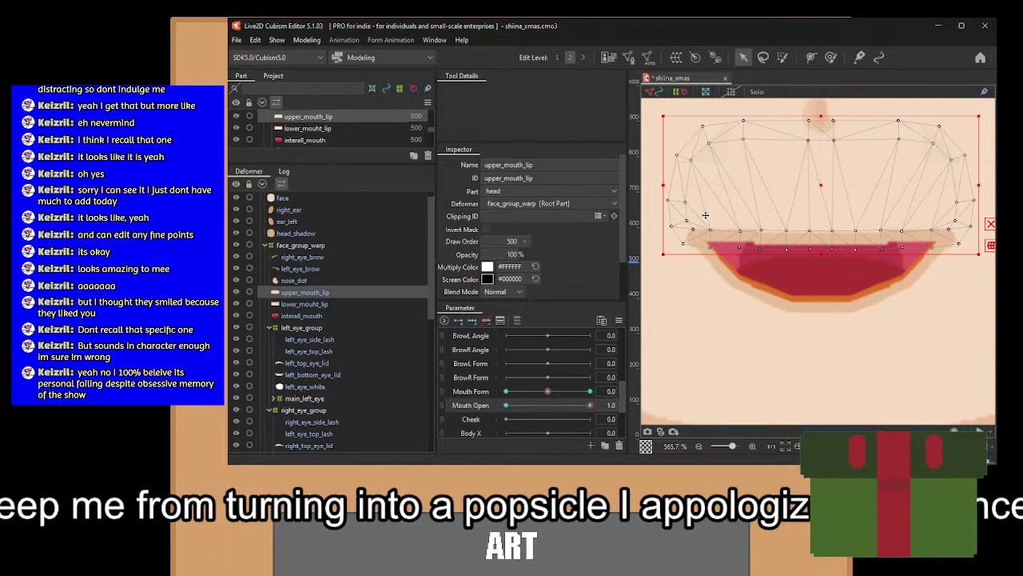
Raise only the lower-edge points of upper_mouth_lip between the mouth corners slightly at Mouth Open 1.0.
drag(702, 213, 737, 231)
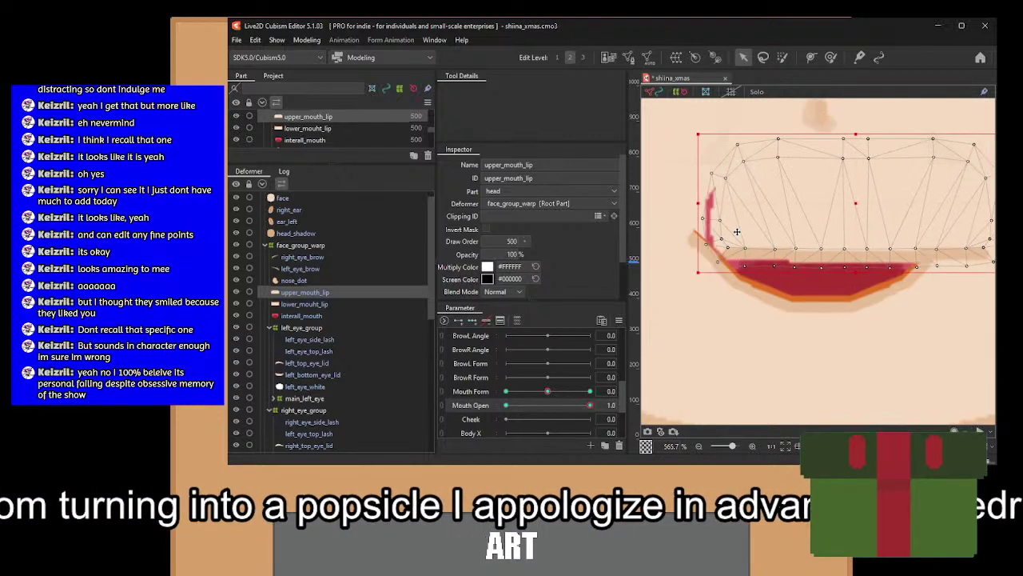
key(ctrl+z)
drag(703, 266, 932, 210)
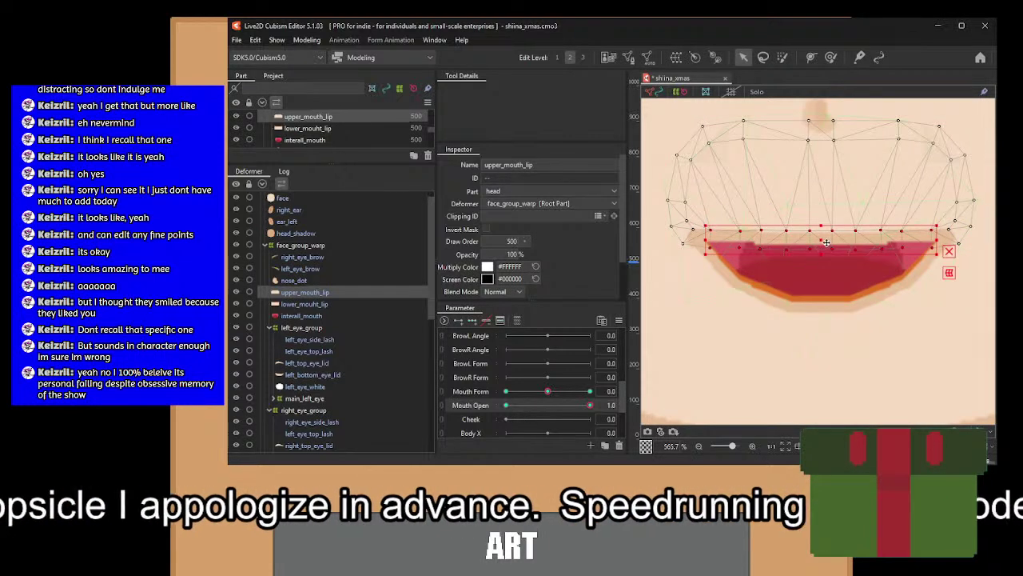
drag(827, 241, 826, 239)
Try to arch the lower edge of upper_mouth_lip by raising narrowing groups of its middle points, and undo the arch.
drag(730, 271, 925, 210)
drag(822, 236, 823, 229)
drag(754, 251, 866, 203)
mouse_move(807, 231)
mouse_down()
mouse_move(808, 214)
mouse_move(806, 227)
mouse_up()
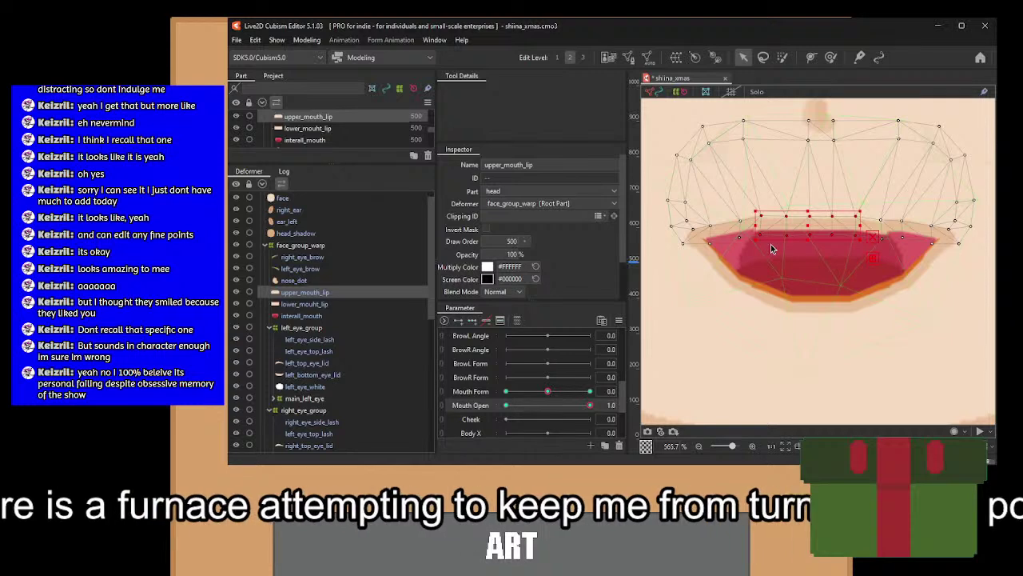
scroll(747, 245, up, 5)
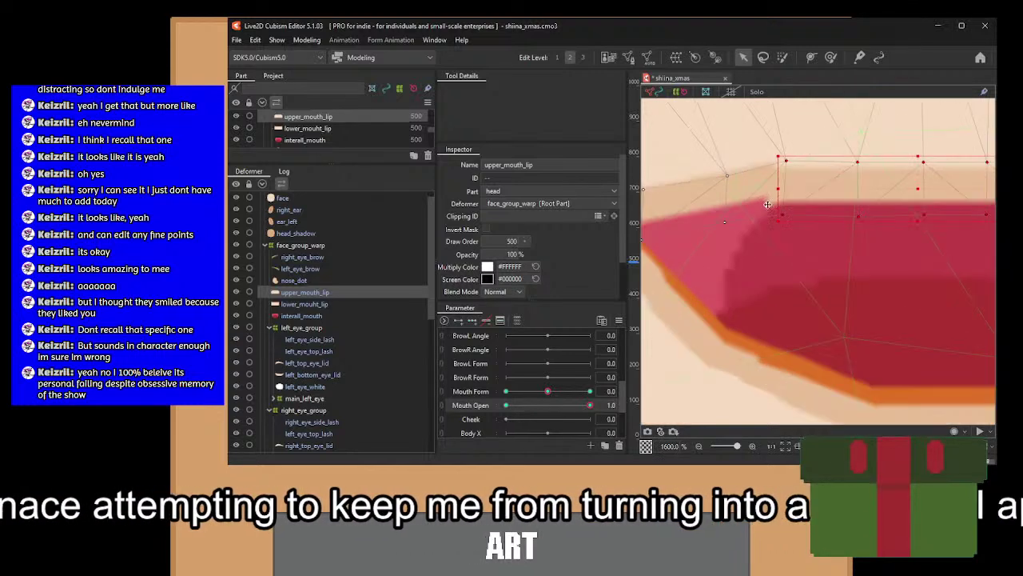
scroll(825, 234, down, 5)
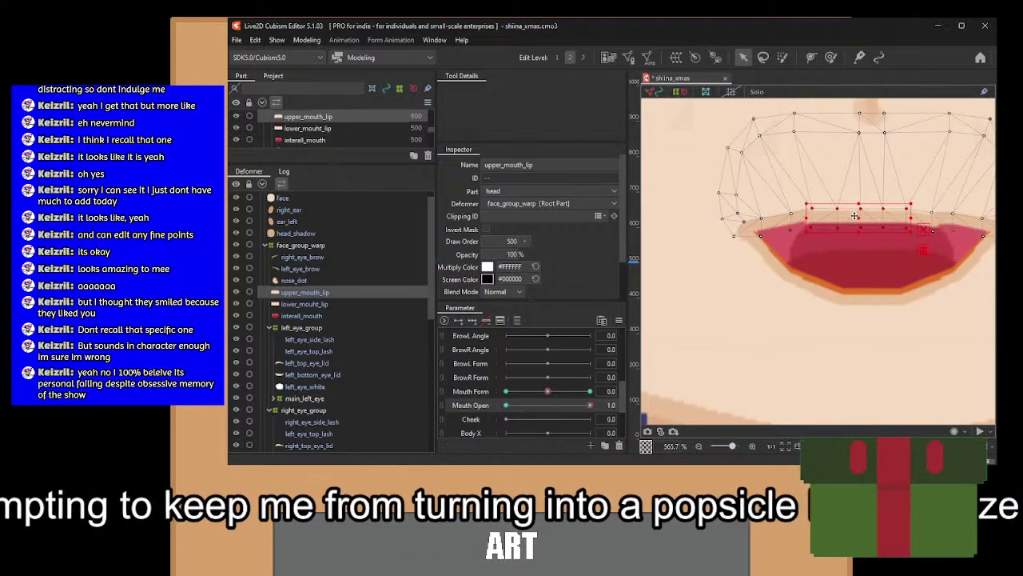
key(Down)
key(Down)
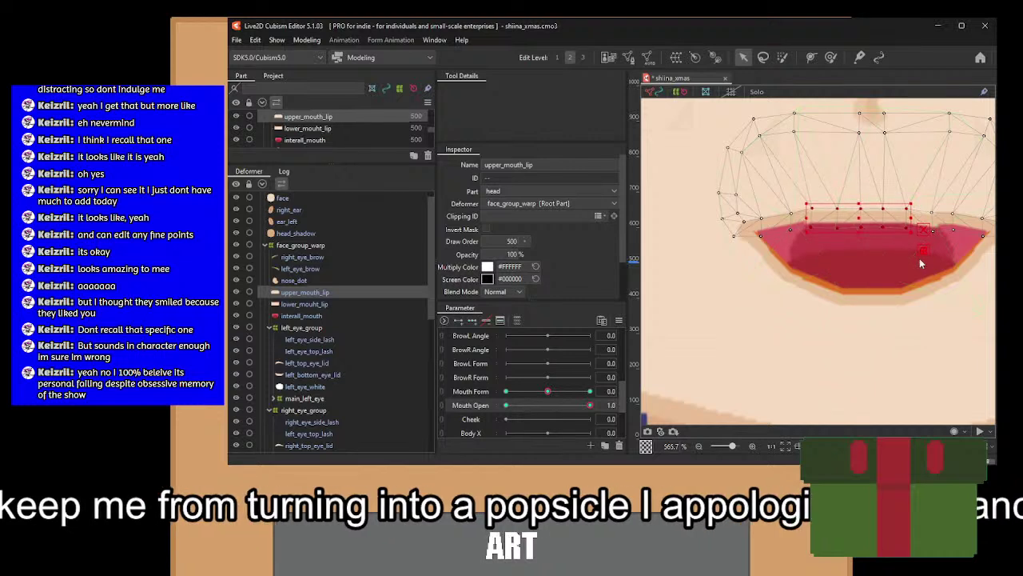
key(ctrl+z)
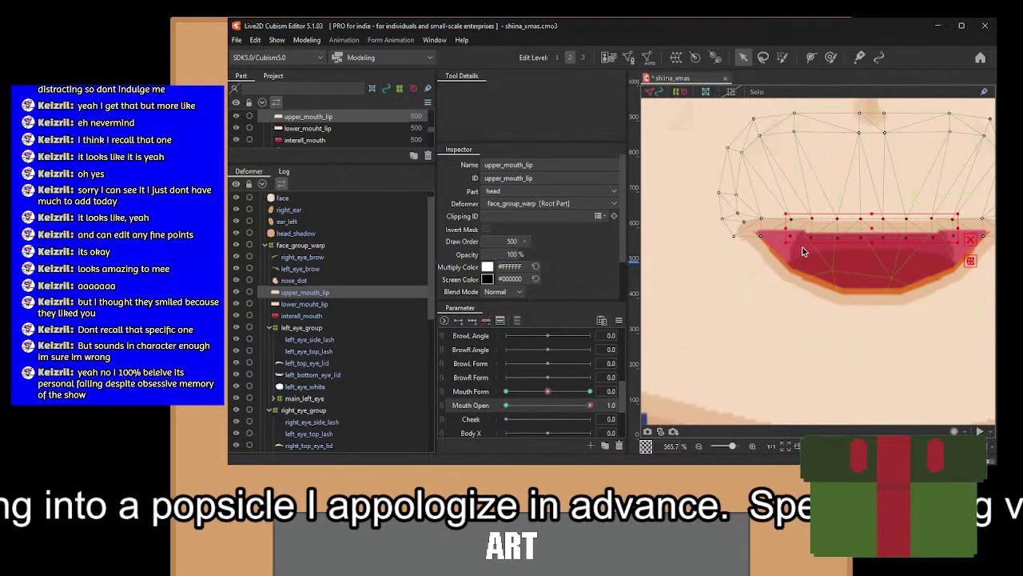
Raise the middle points of upper_mouth_lip's lower edge slightly, and lift a wider group with them to form a gentle arch.
drag(802, 244, 934, 214)
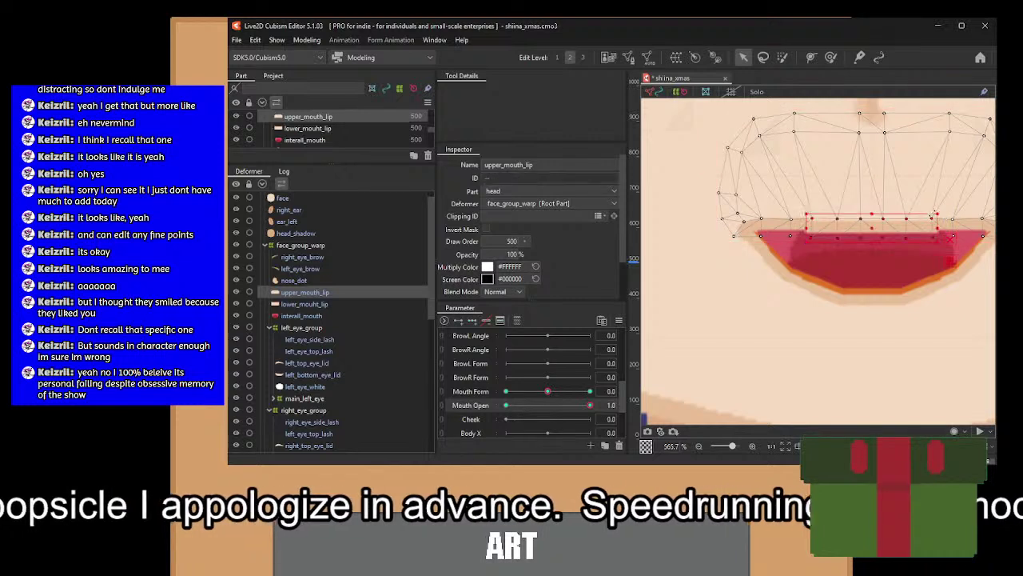
drag(872, 224, 873, 221)
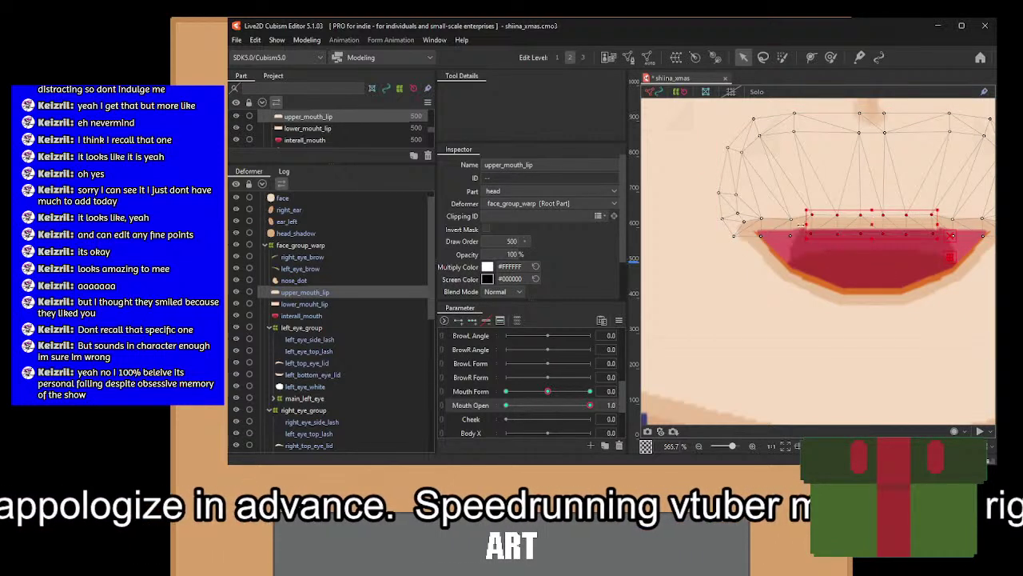
drag(782, 242, 869, 212)
drag(964, 206, 963, 208)
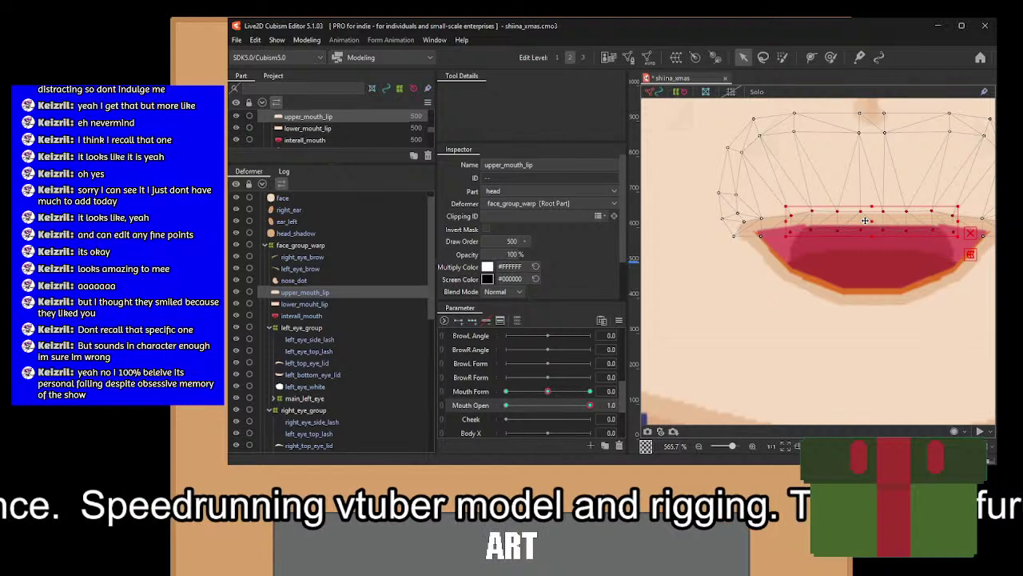
scroll(865, 220, up, 4)
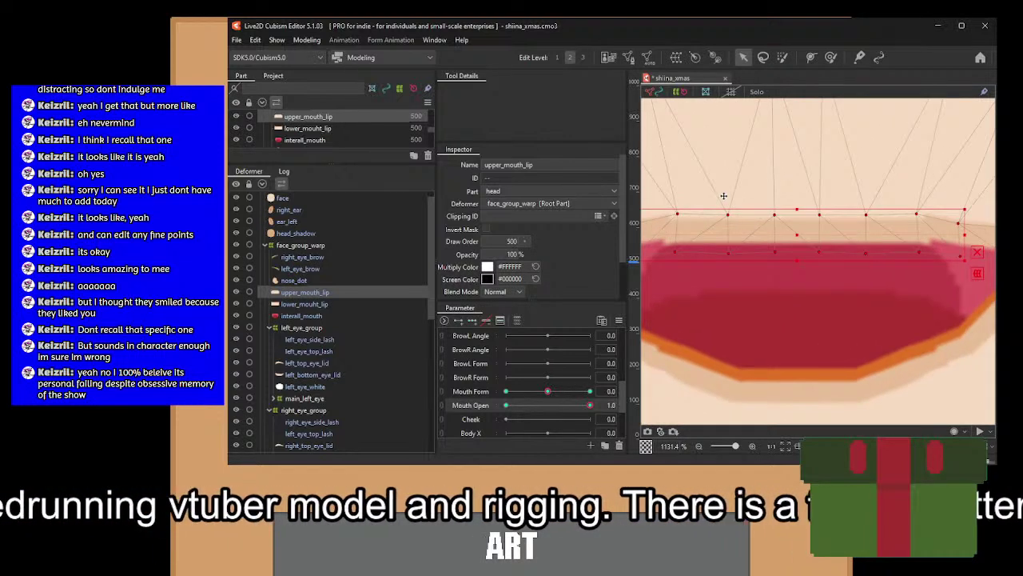
scroll(774, 242, down, 4)
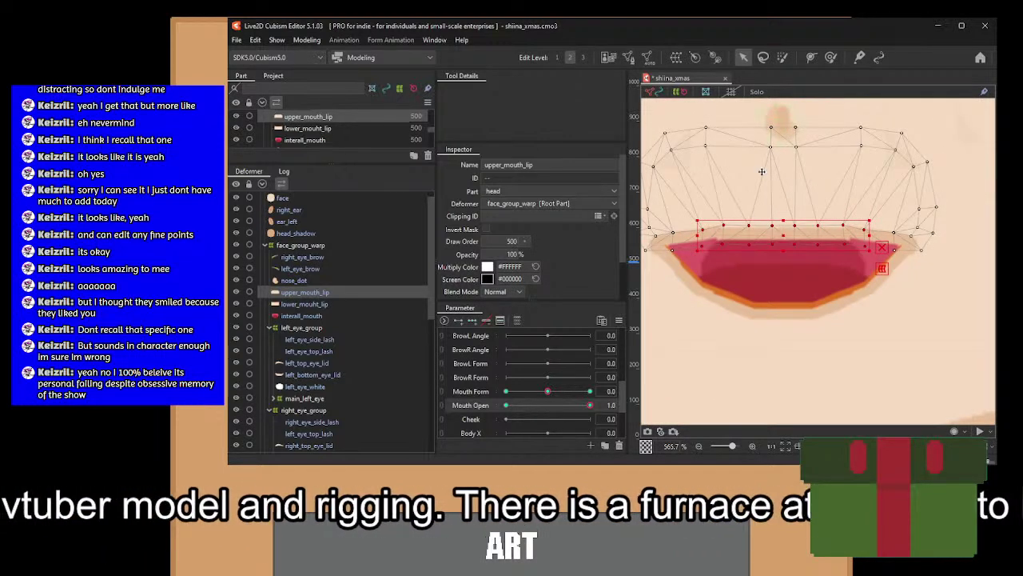
Raise the middle points on both edges of upper_mouth_lip very slightly at Mouth Open 1.0.
drag(752, 229, 802, 263)
key(ctrl+z)
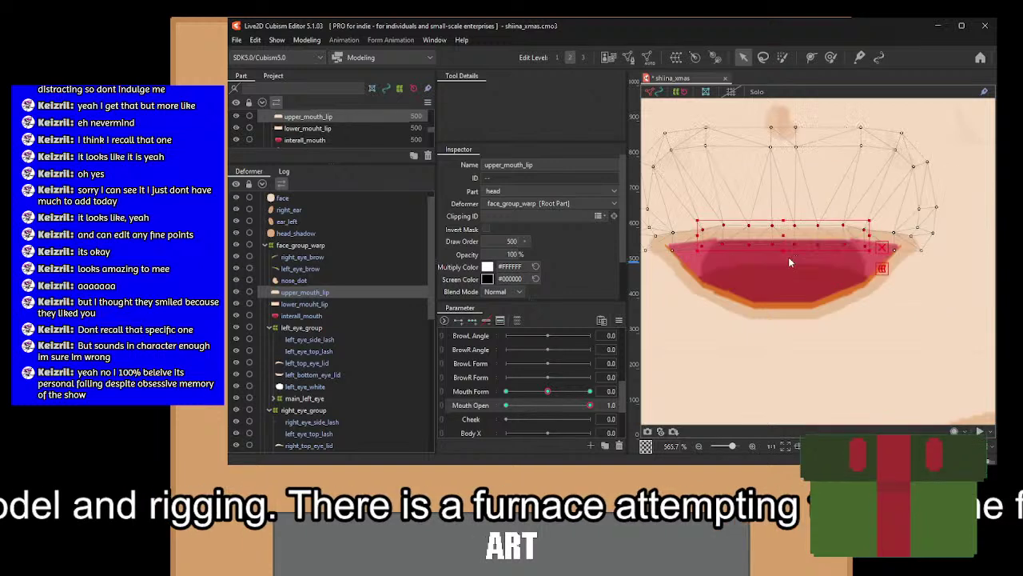
click(737, 262)
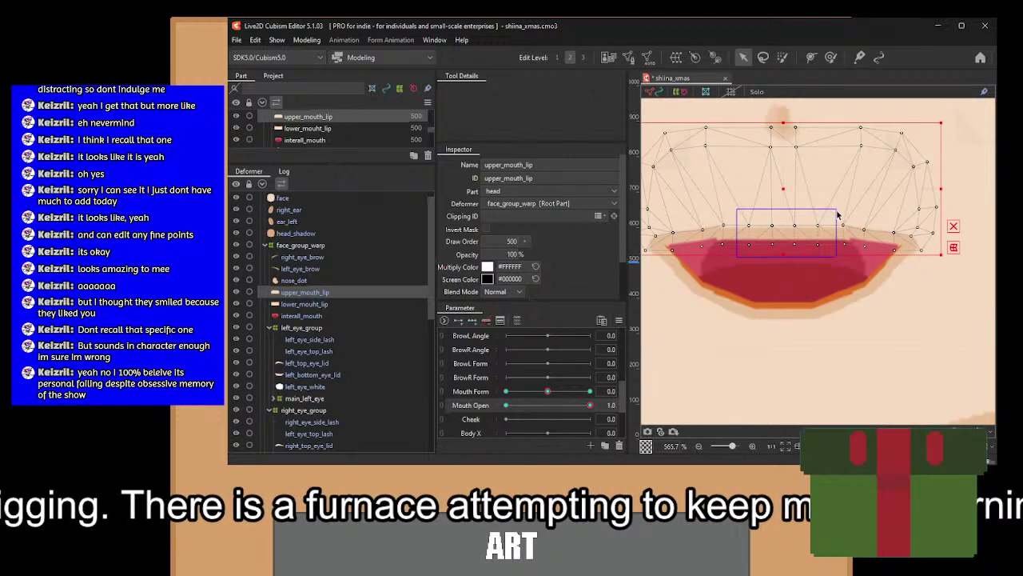
drag(837, 214, 836, 215)
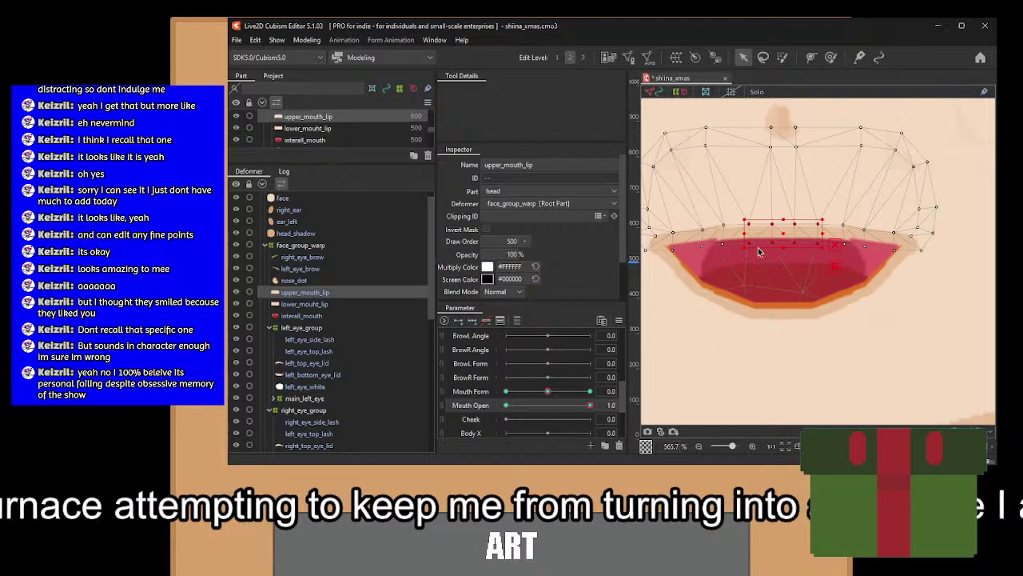
Stretch the lower-edge point row of upper_mouth_lip slightly wider toward both mouth corners.
scroll(743, 244, up, 2)
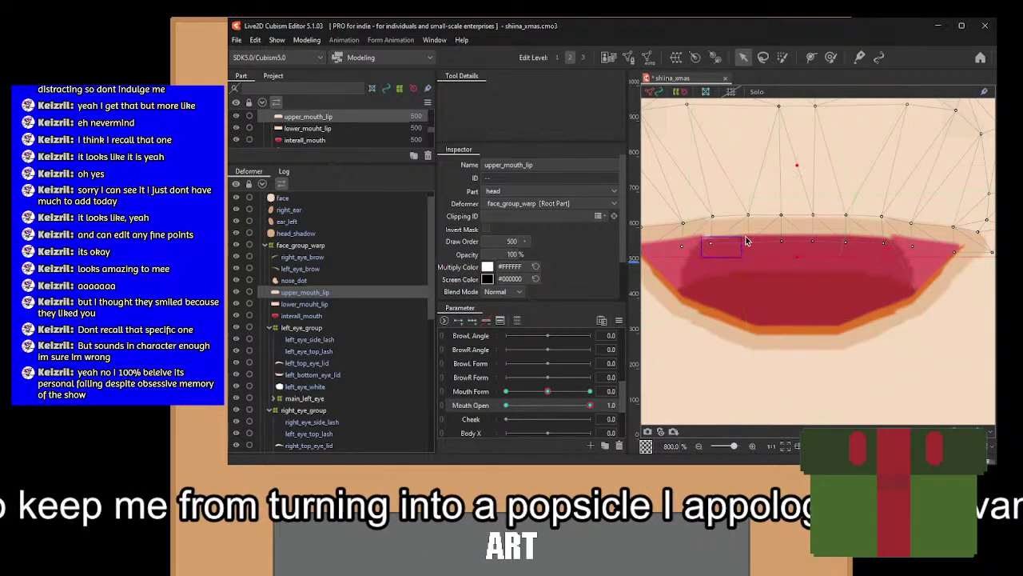
drag(910, 232, 893, 232)
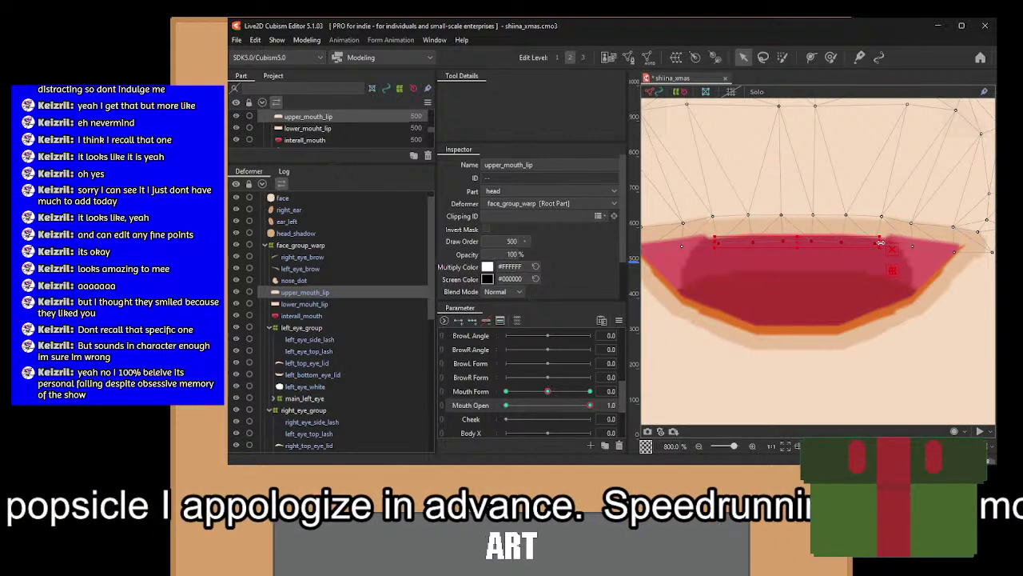
drag(670, 207, 864, 208)
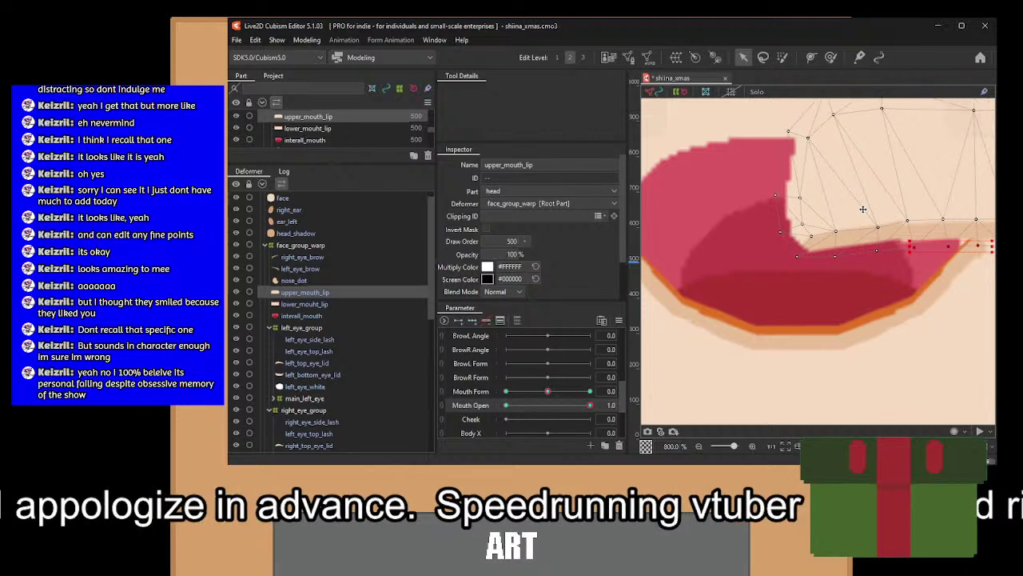
key(ctrl+z)
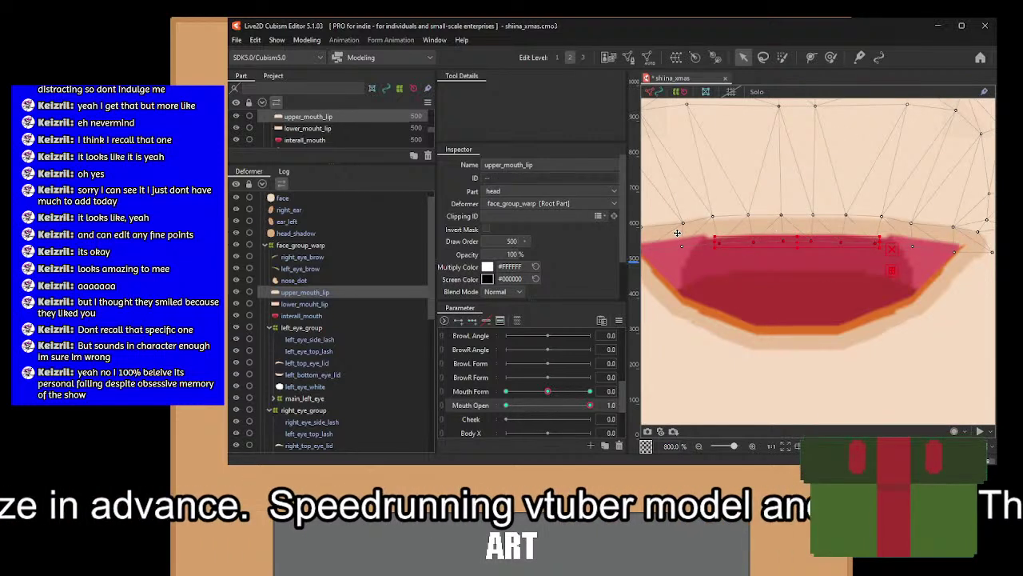
drag(713, 296, 760, 323)
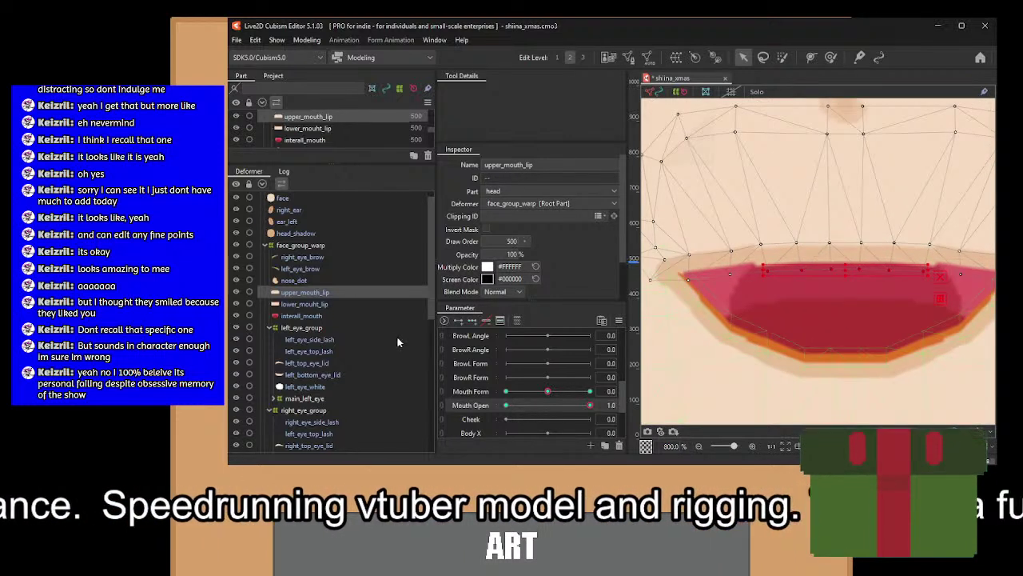
Stretch the point row along the top edge of upper_mouth_lip slightly wider on both sides.
click(308, 296)
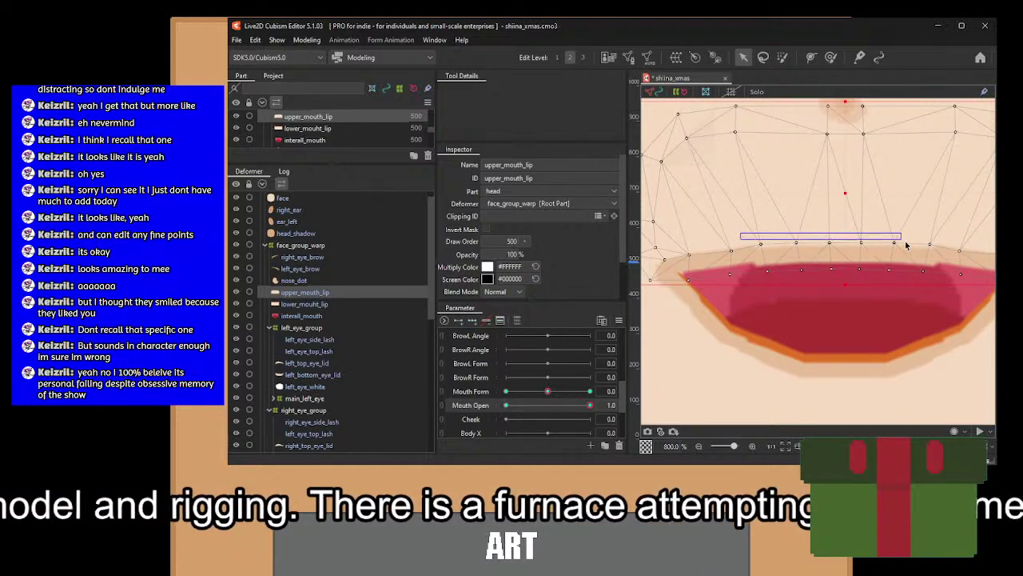
drag(952, 256, 950, 256)
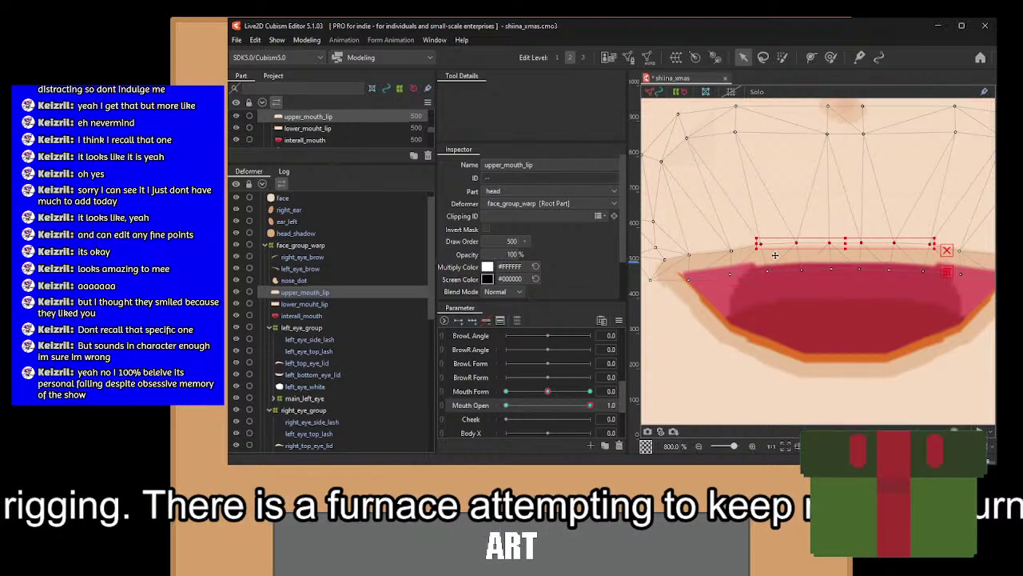
drag(755, 244, 750, 244)
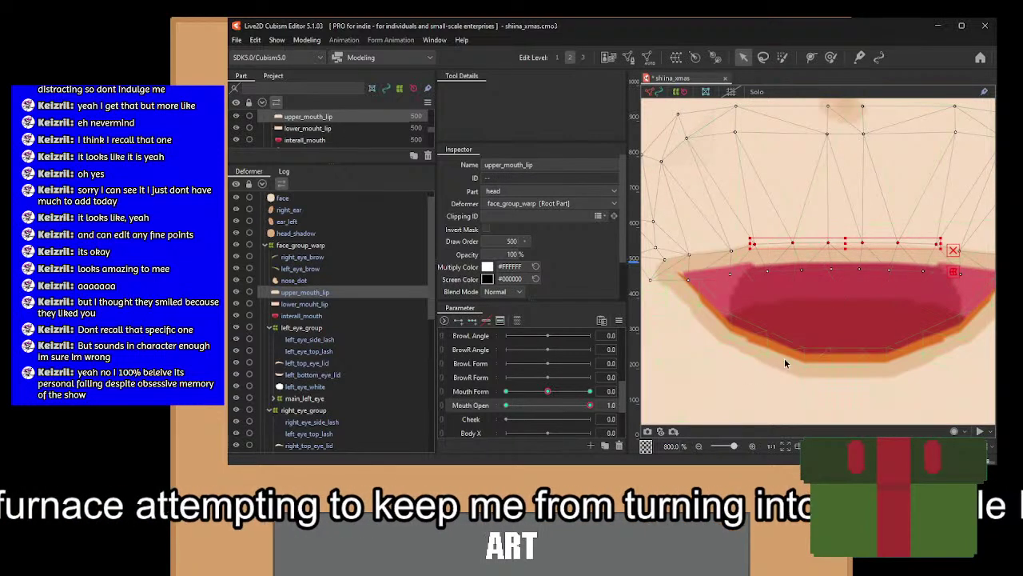
Shift one outer-edge point on the left curve of lower_mouht_lip slightly outward.
click(317, 309)
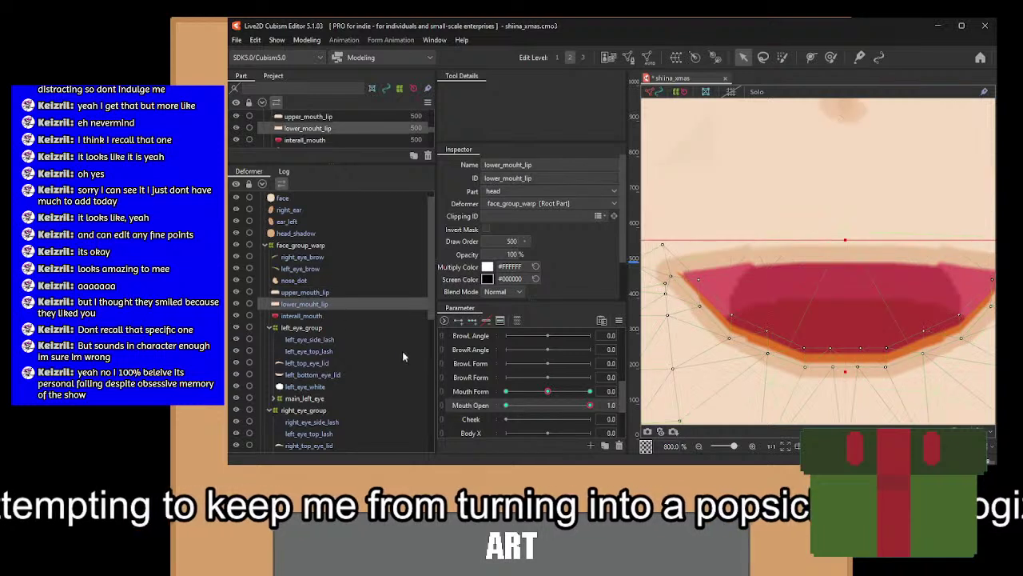
drag(773, 383, 761, 334)
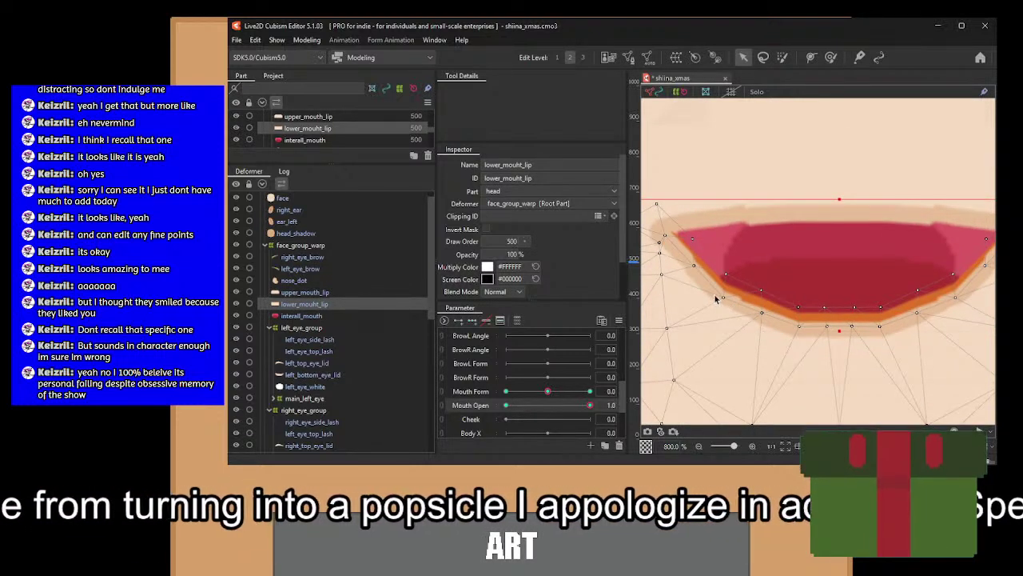
click(727, 298)
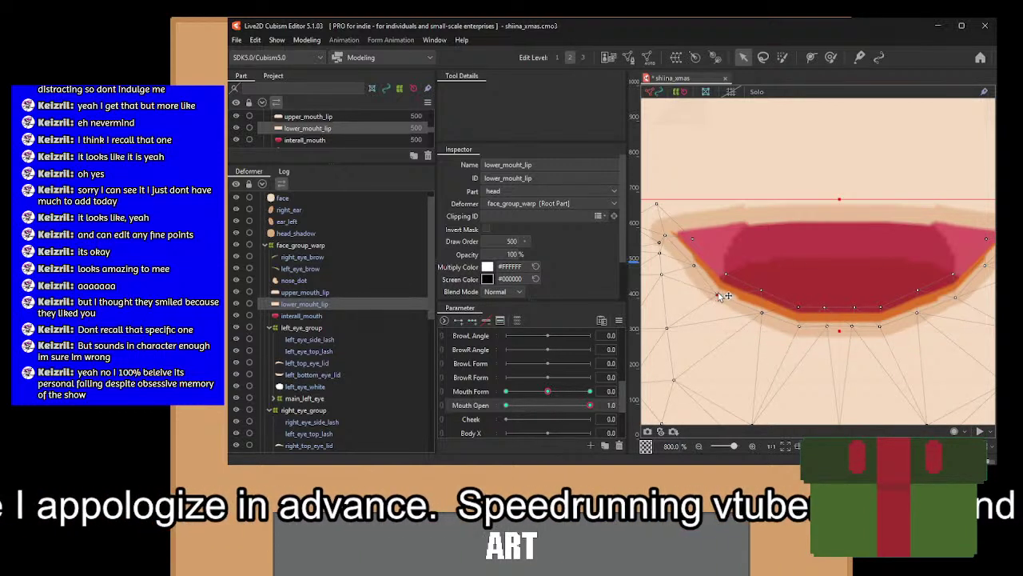
Test the mouth at varying Mouth Open values, and link Mouth Form and Mouth Open into one combined parameter grid.
scroll(896, 315, down, 5)
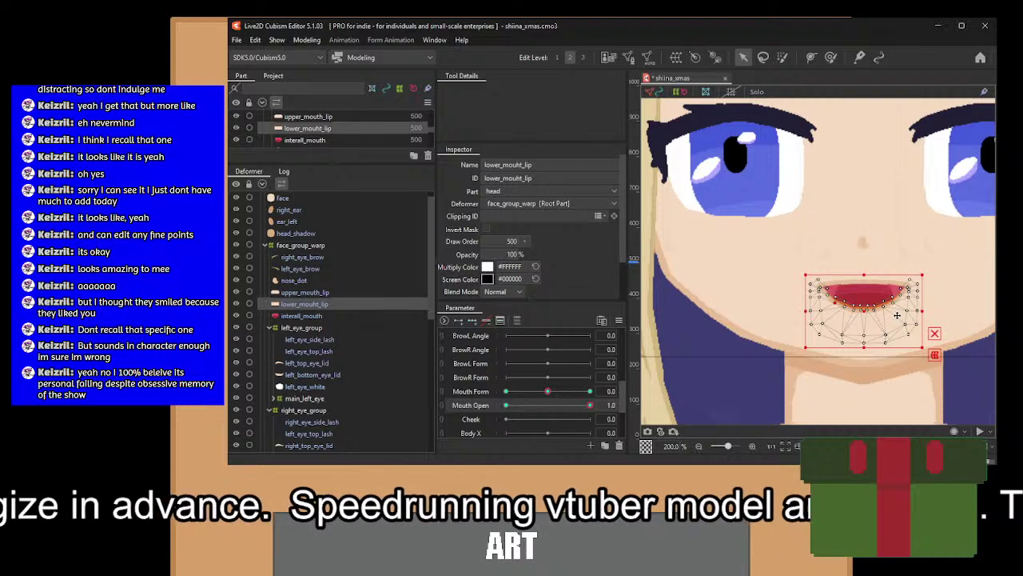
drag(589, 405, 608, 415)
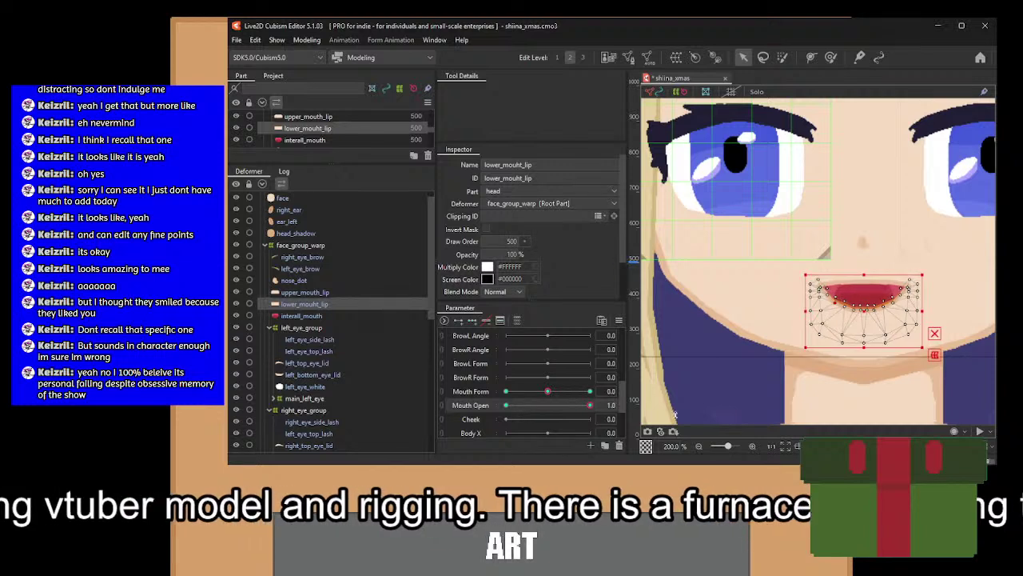
mouse_move(563, 405)
mouse_down()
mouse_move(495, 406)
mouse_move(699, 408)
mouse_move(490, 407)
mouse_move(616, 403)
mouse_move(579, 405)
mouse_up()
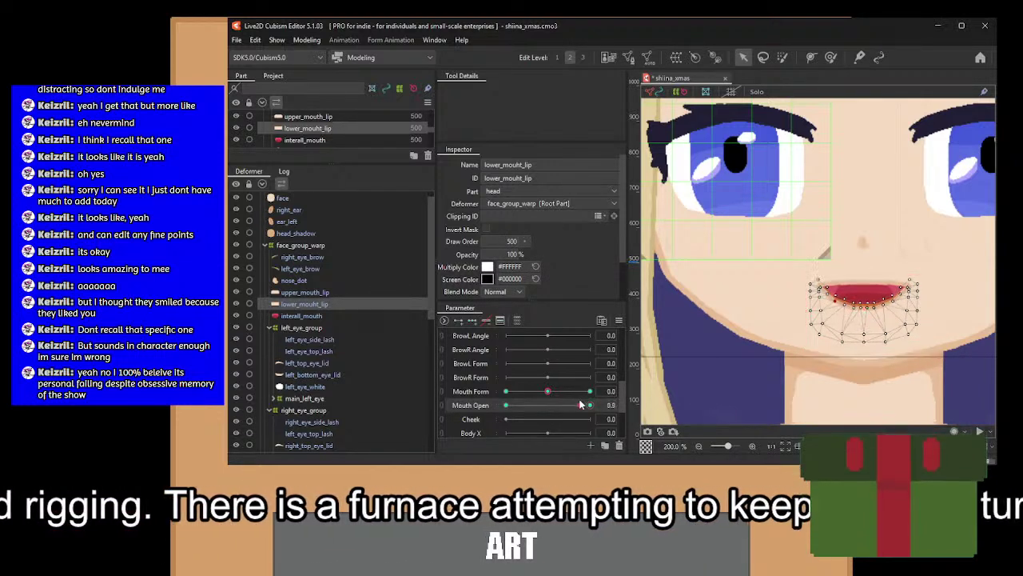
click(441, 399)
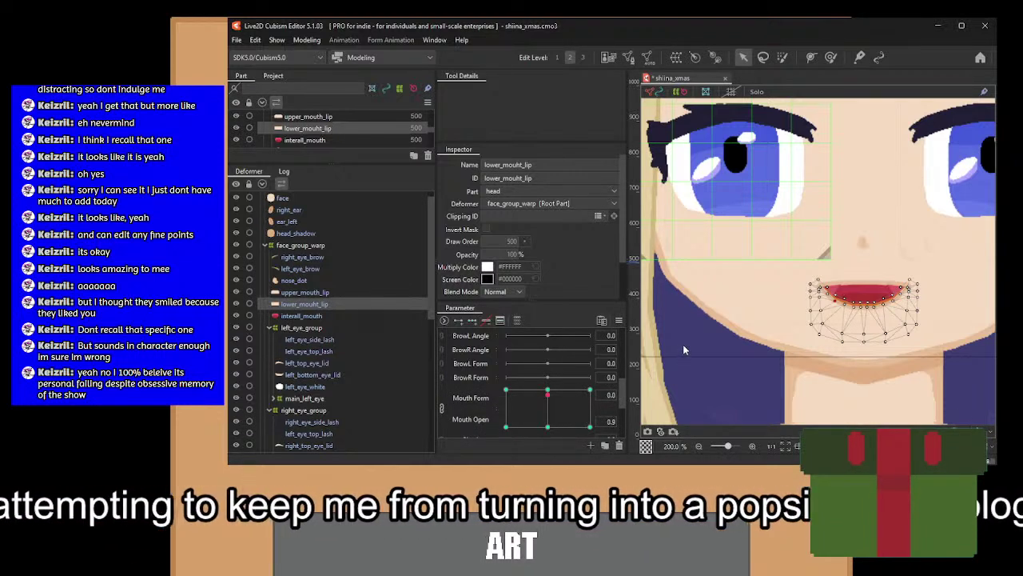
Preview the combined mouth shapes from closed to open smile, and set Mouth Form and Mouth Open to 1.0.
click(548, 426)
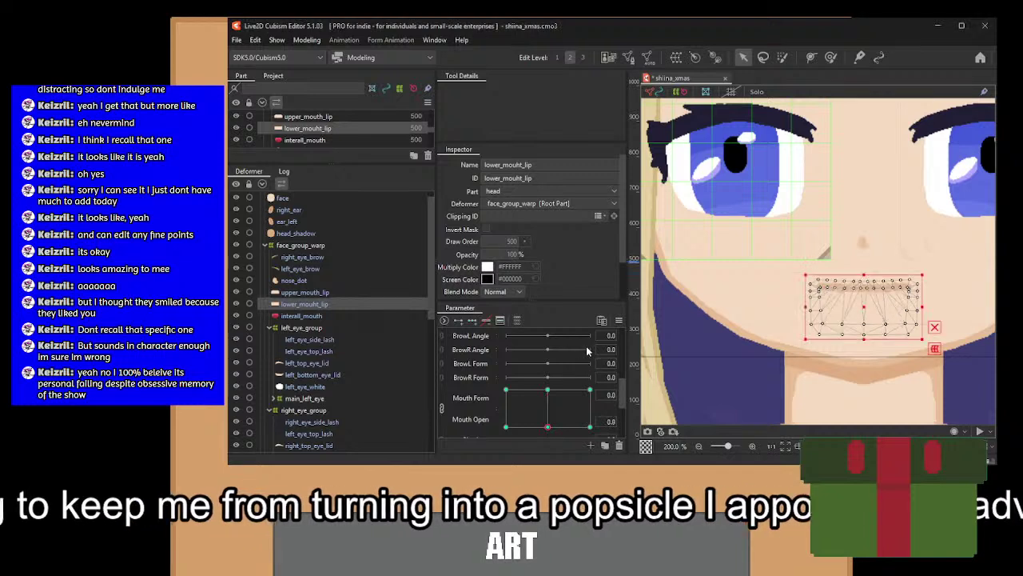
drag(548, 429, 591, 383)
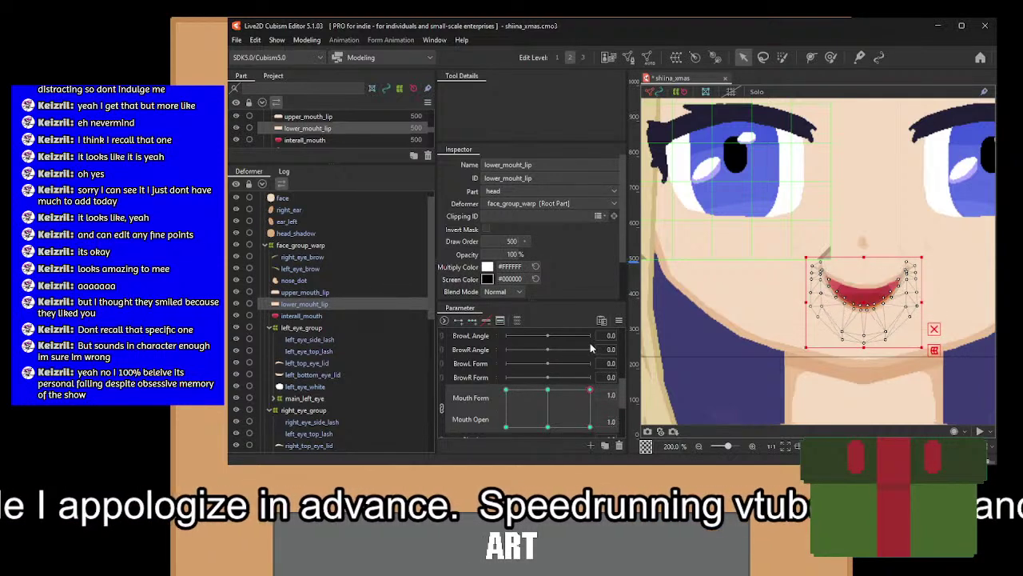
mouse_move(590, 389)
mouse_down()
mouse_move(545, 453)
mouse_move(549, 387)
mouse_move(590, 389)
mouse_up()
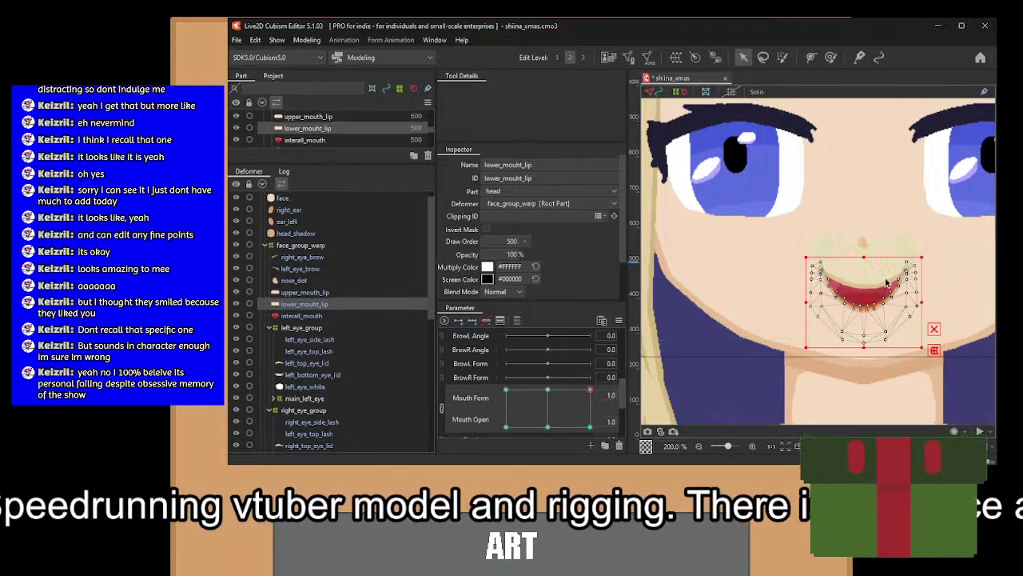
scroll(864, 307, up, 2)
drag(864, 308, 852, 274)
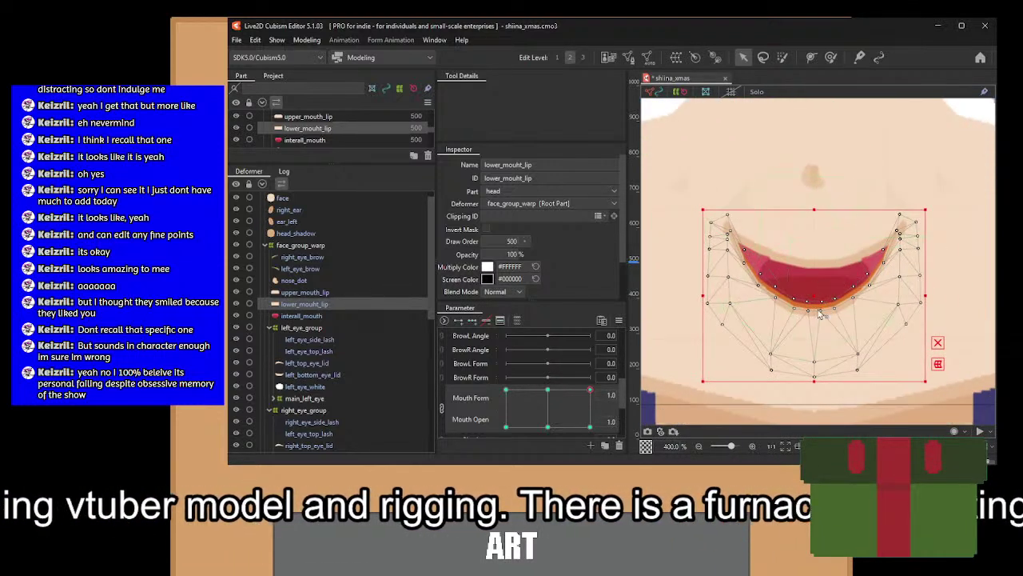
Lower the mouth-corner points of upper_mouth_lip and lower_mouht_lip together slightly.
ctrl+click(324, 293)
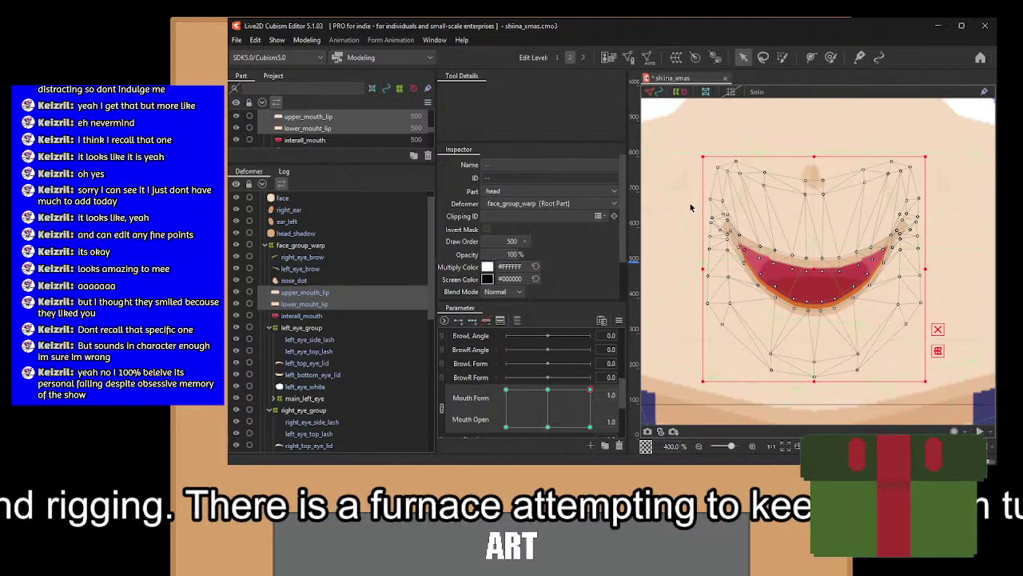
drag(685, 210, 953, 250)
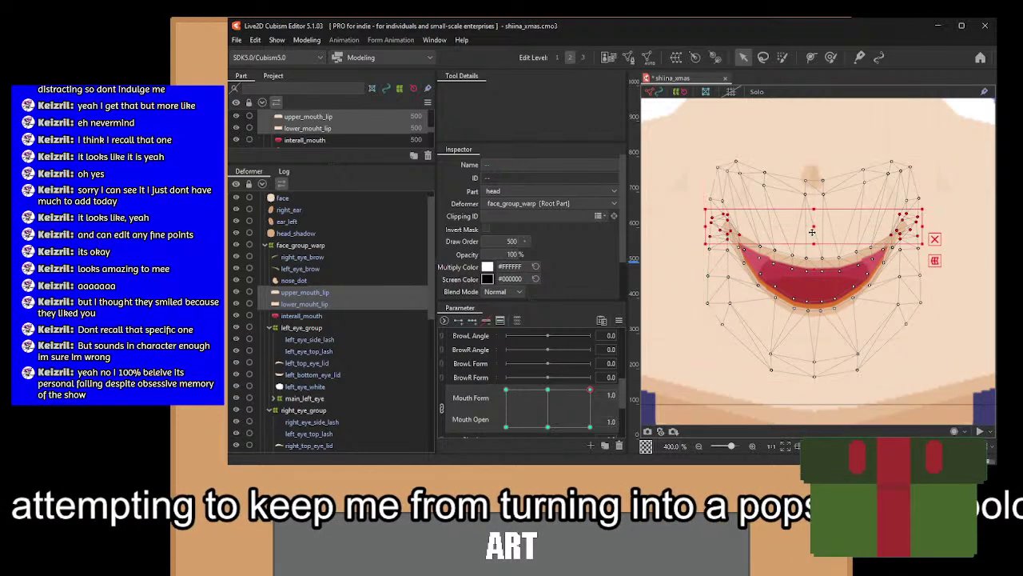
drag(812, 232, 814, 233)
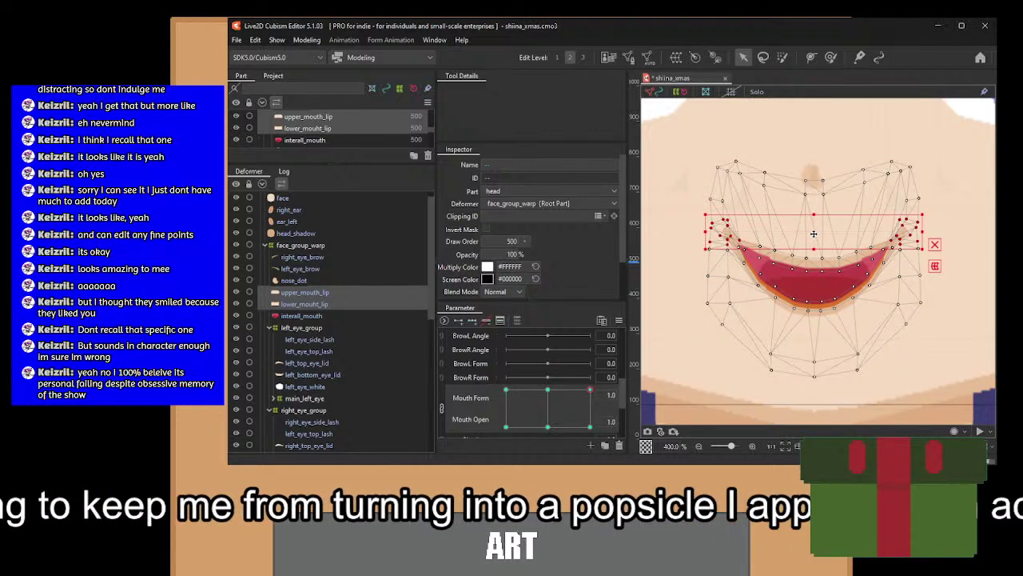
Examine the open smile on the whole face by sweeping the combined Mouth Form and Mouth Open parameters.
drag(590, 390, 605, 359)
scroll(853, 253, down, 3)
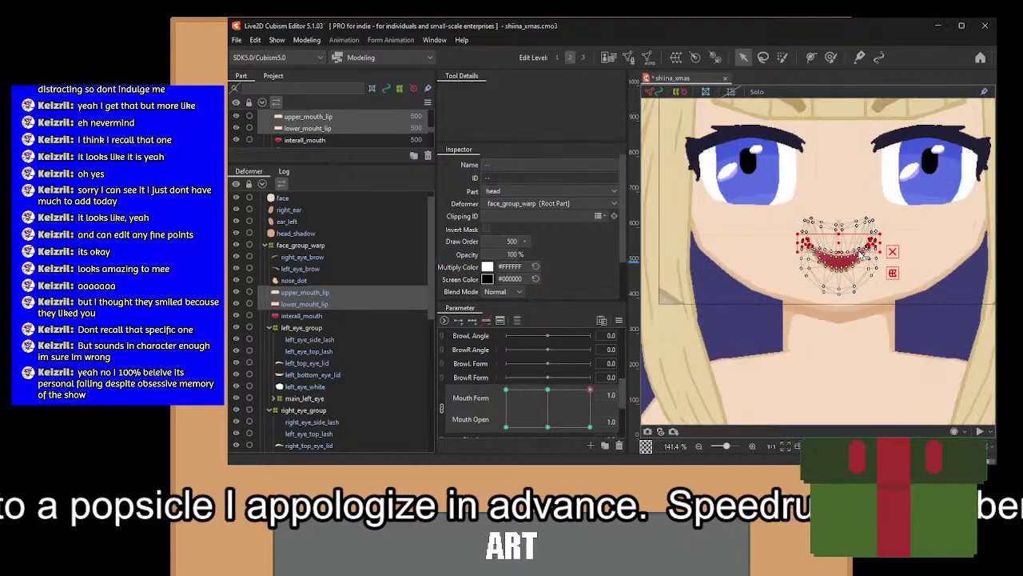
drag(590, 390, 608, 378)
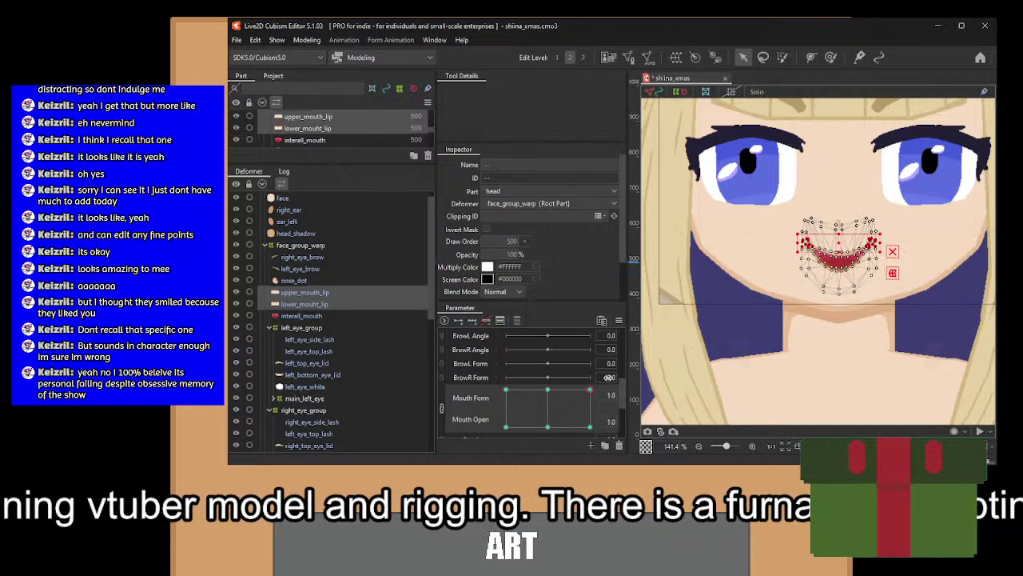
Try to adjust the upper lip's middle points with both lips selected, and undo the change.
scroll(877, 264, up, 6)
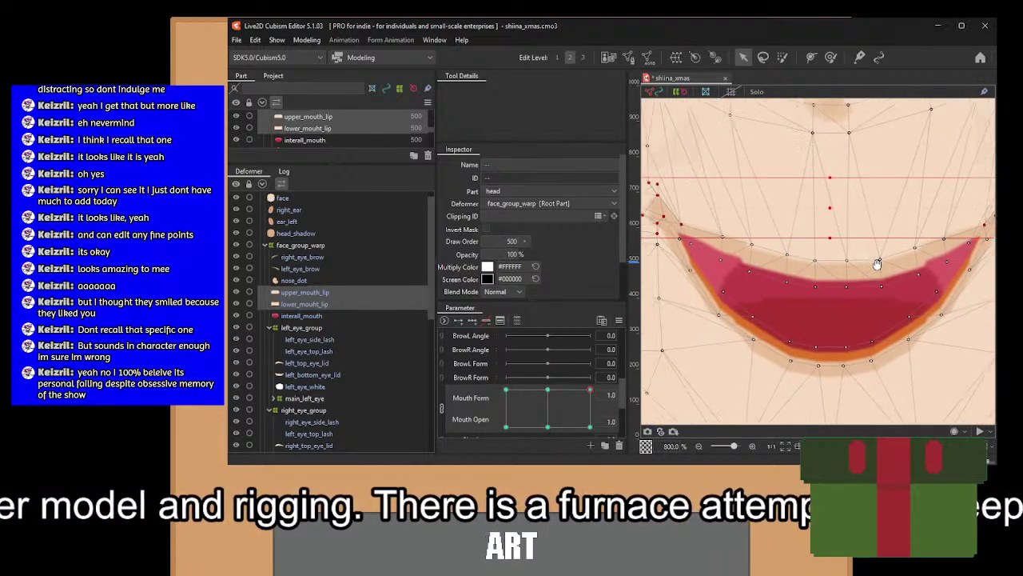
drag(877, 264, 892, 266)
drag(804, 257, 912, 305)
key(ctrl+z)
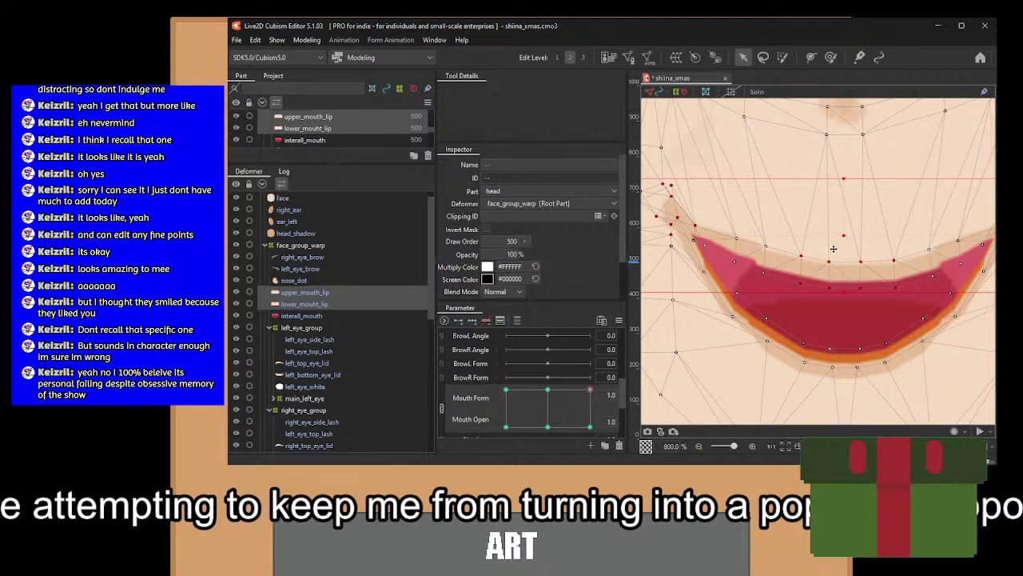
On upper_mouth_lip alone, raise the points between the mouth corners slightly and lift the middle ones a bit more for the open smile.
click(309, 315)
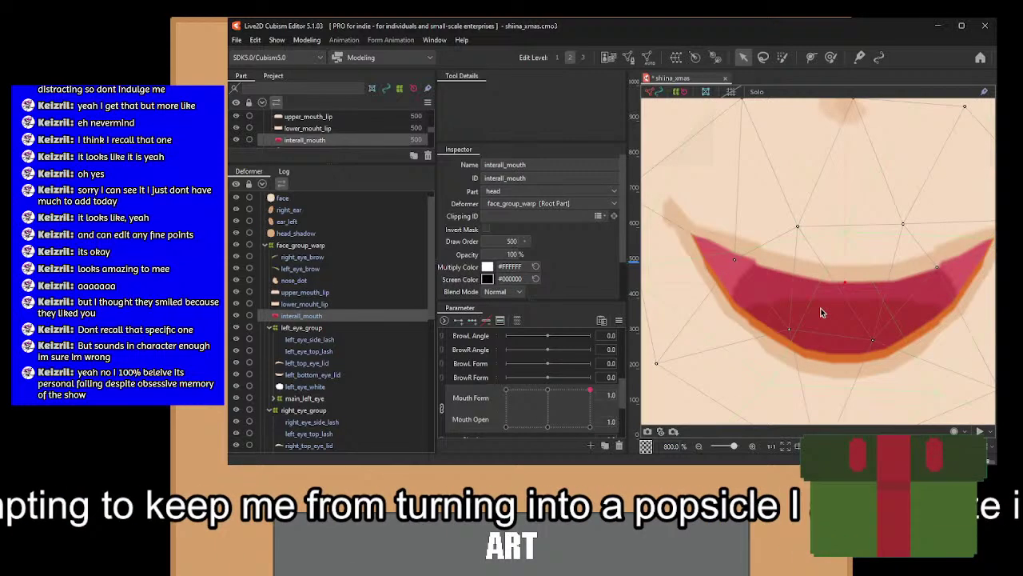
click(313, 327)
click(319, 305)
click(320, 293)
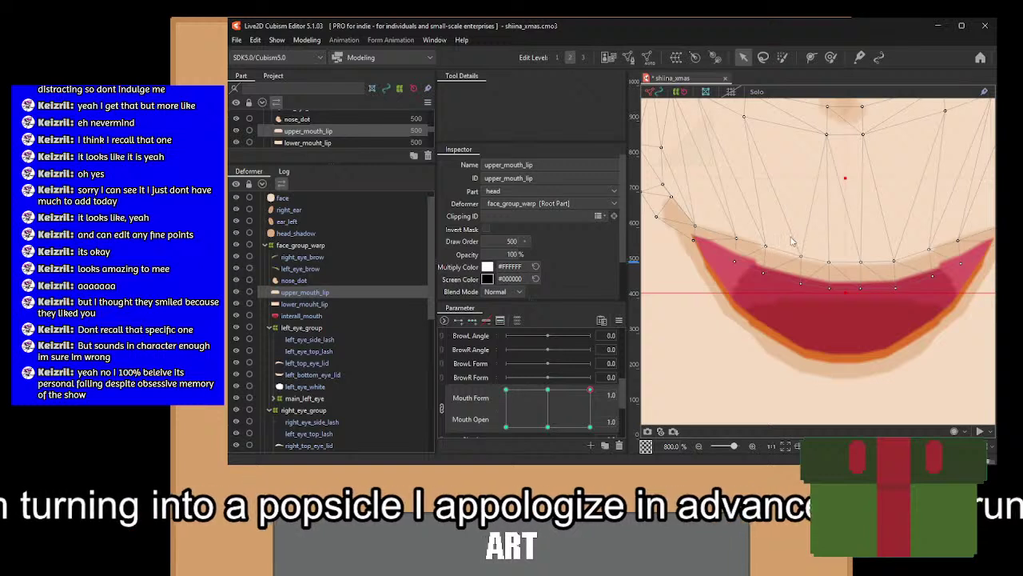
drag(786, 303, 906, 229)
drag(846, 270, 848, 261)
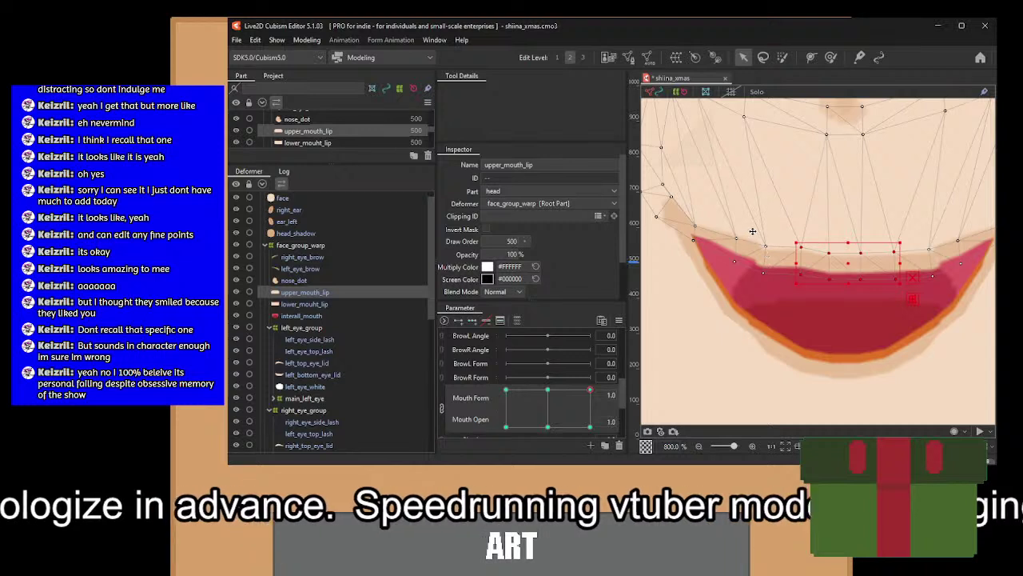
key(ctrl+z)
drag(730, 228, 971, 281)
drag(846, 263, 846, 261)
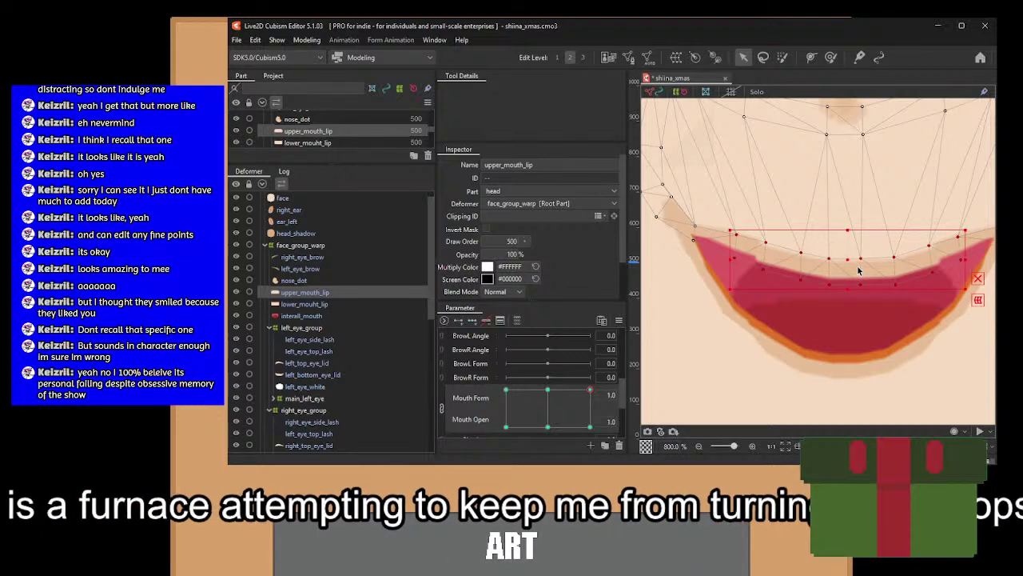
drag(852, 264, 850, 260)
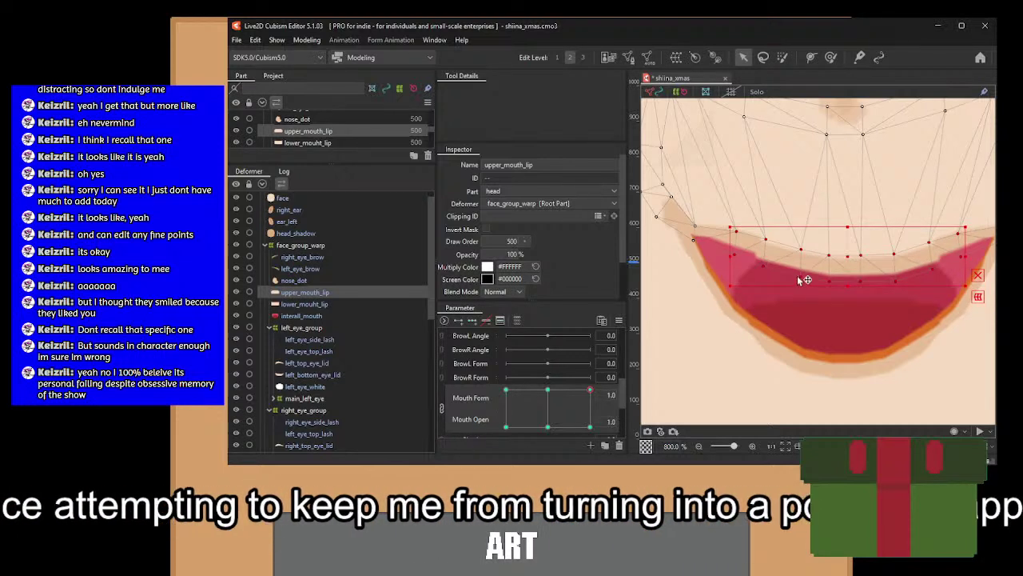
drag(758, 300, 955, 221)
drag(847, 261, 850, 256)
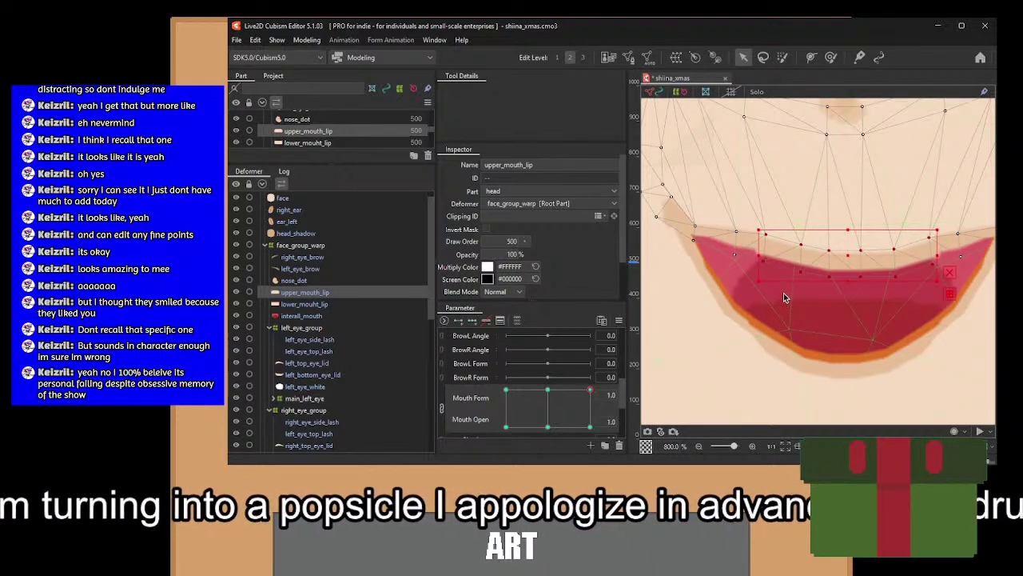
Raise the middle points of upper_mouth_lip slightly to refine the upper edge of the open smile.
drag(783, 291, 920, 232)
drag(849, 260, 849, 256)
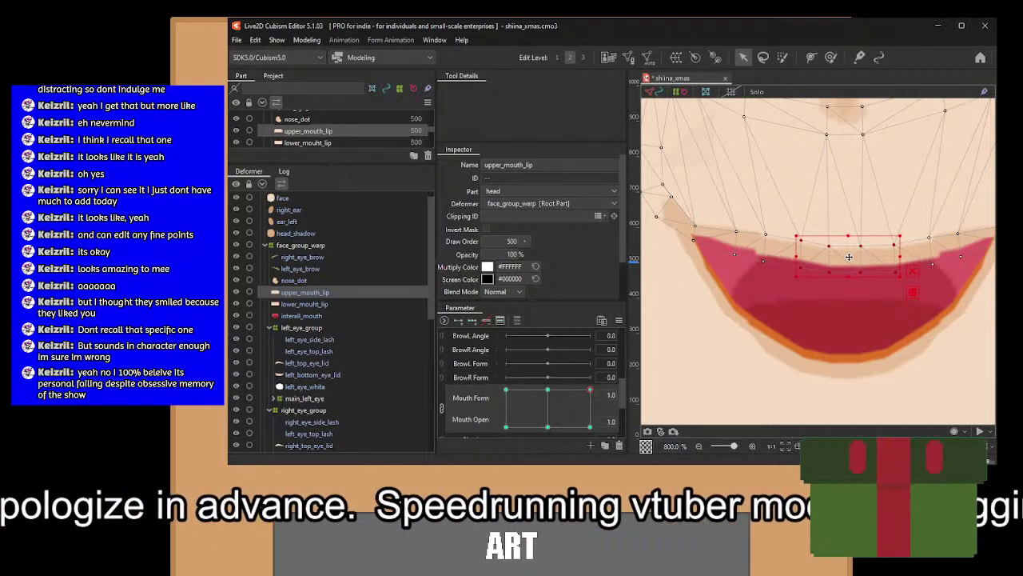
scroll(809, 307, down, 6)
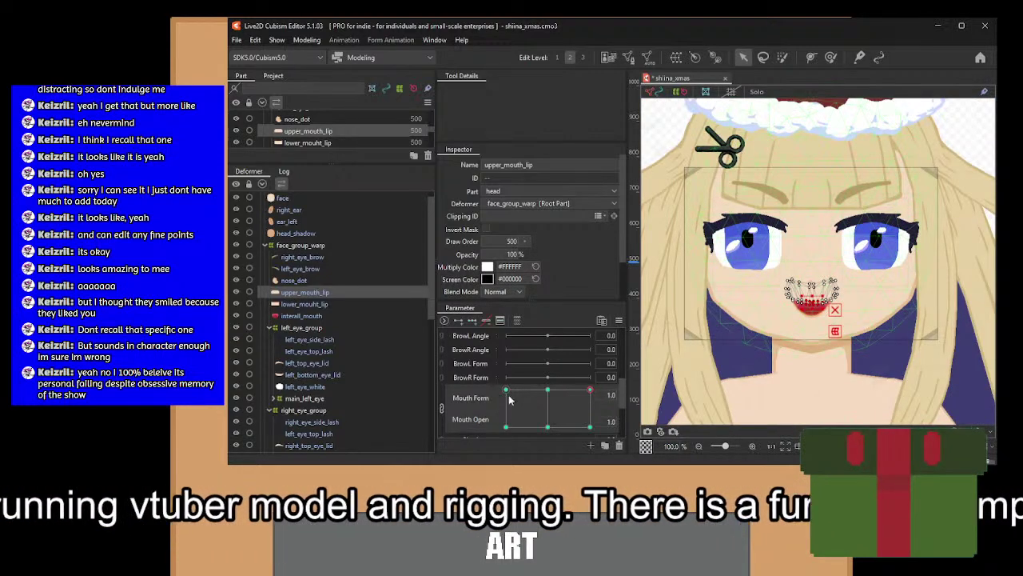
Check the mouth shapes on the whole face across the combined Mouth Form and Mouth Open values, and unlink the two parameters.
click(804, 370)
click(787, 368)
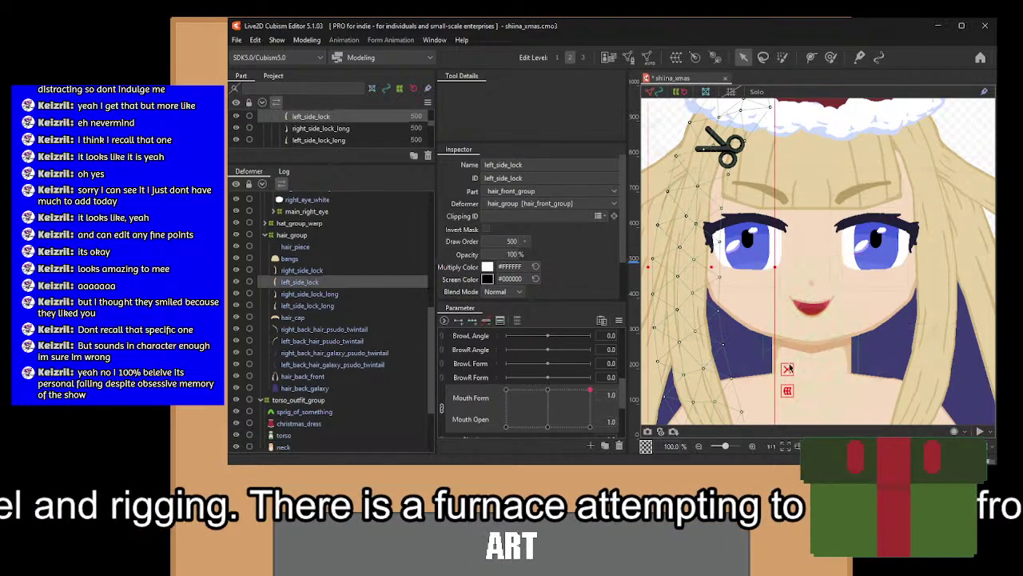
click(893, 309)
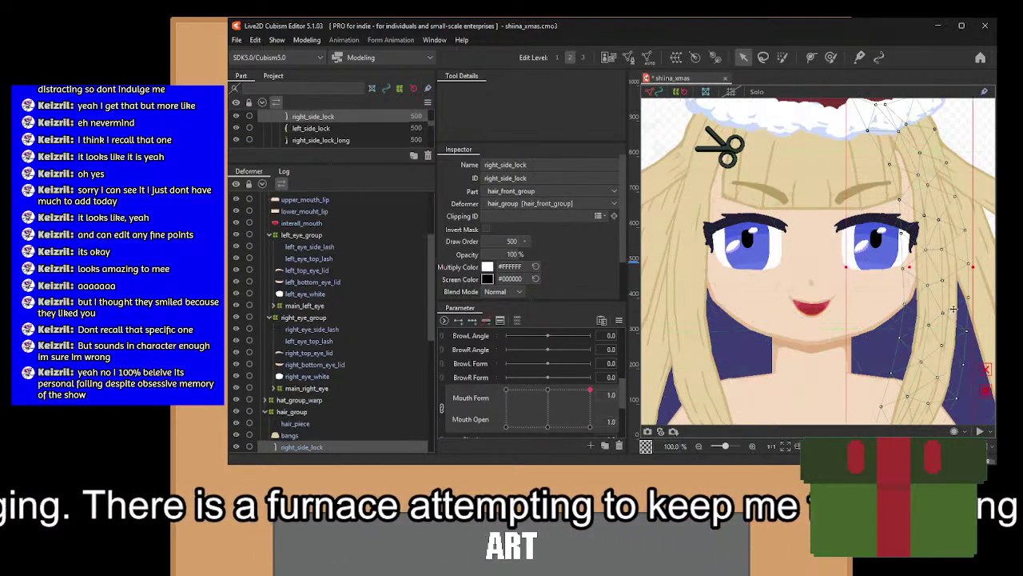
drag(591, 395, 436, 454)
drag(649, 462, 590, 426)
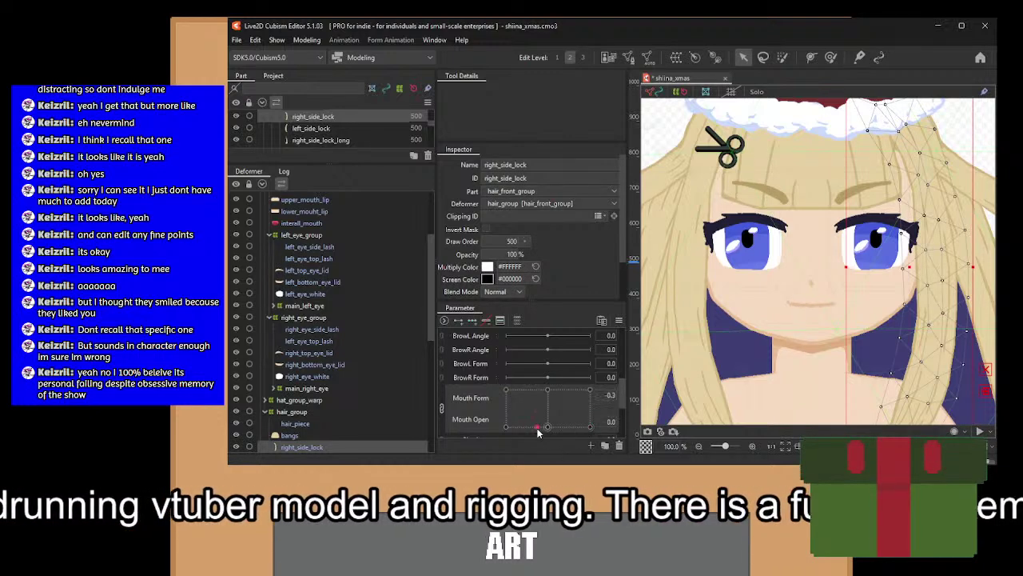
drag(589, 426, 628, 436)
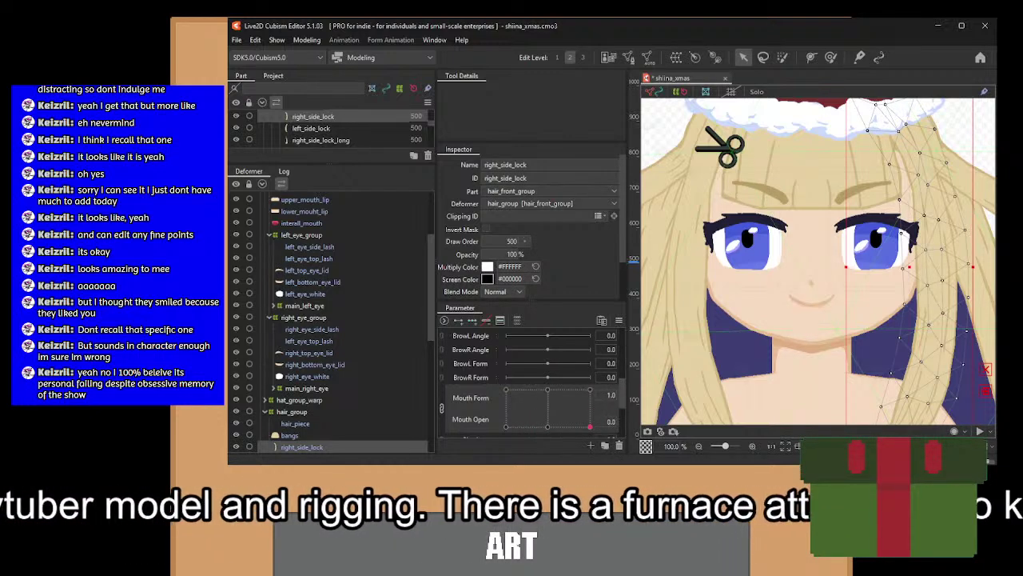
click(441, 407)
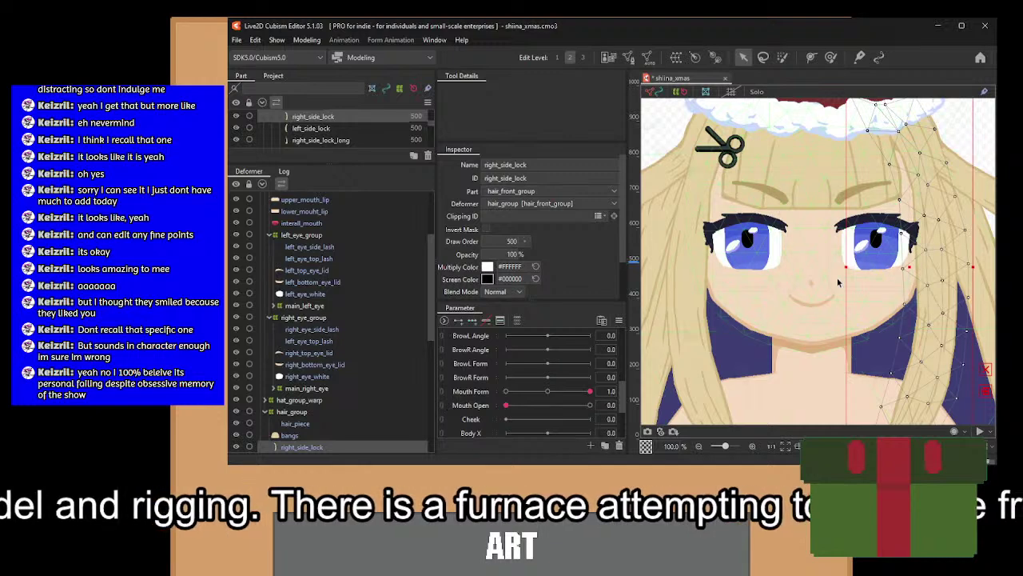
Collapse face_group_warp and hair_group in the deformer hierarchy.
scroll(838, 281, down, 3)
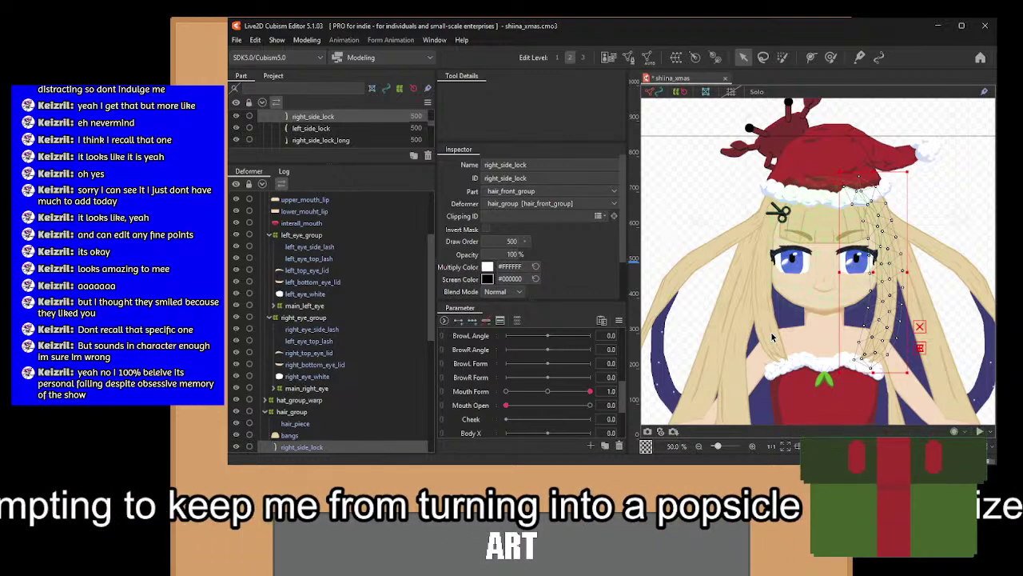
scroll(275, 320, up, 3)
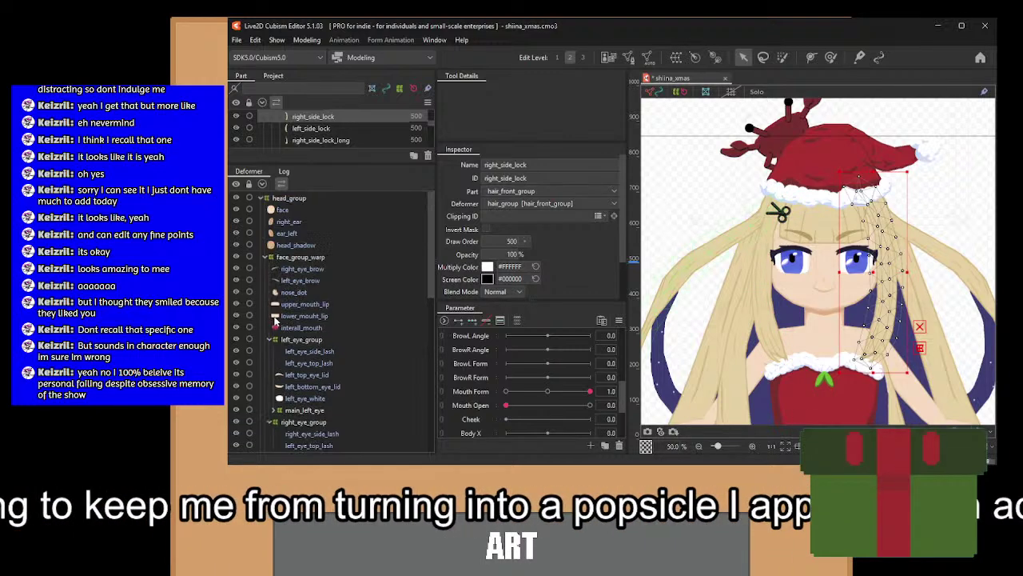
click(259, 255)
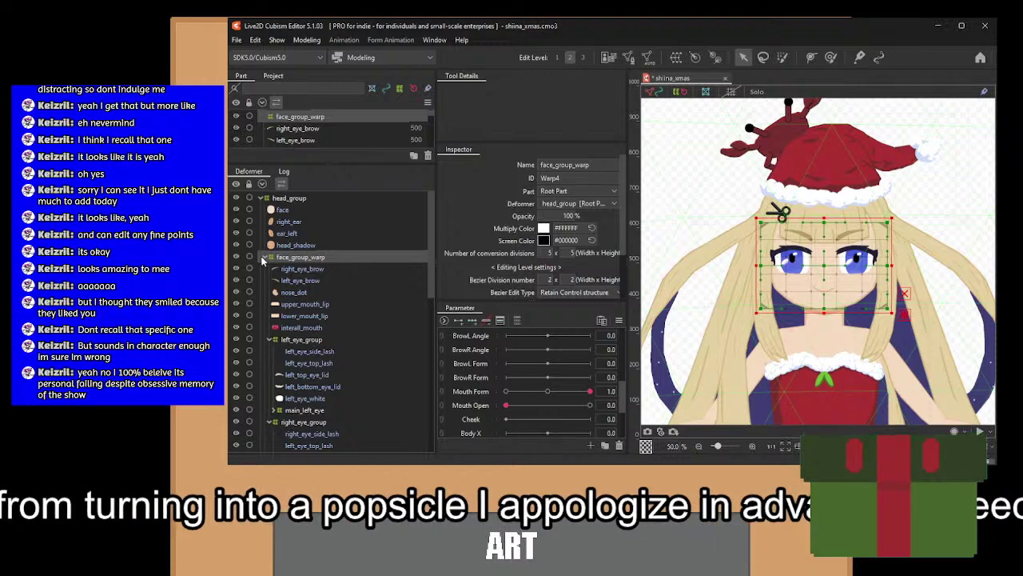
click(263, 256)
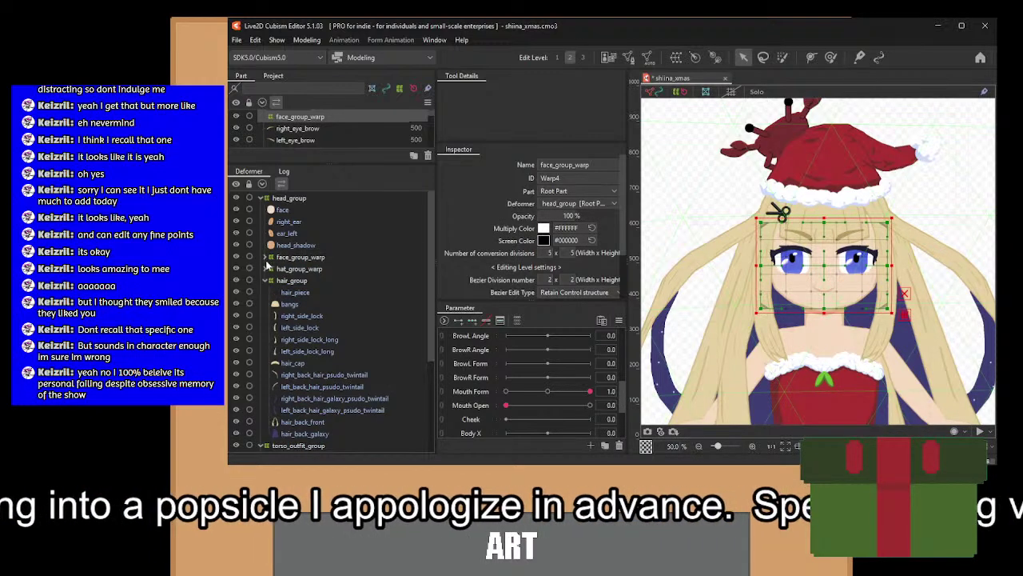
click(264, 280)
click(264, 281)
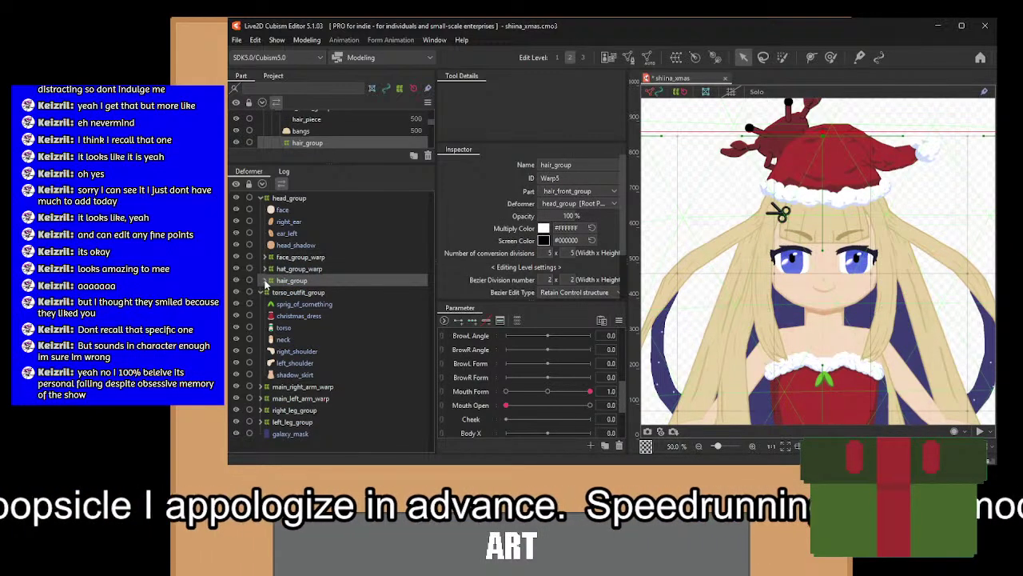
Select the head_group warp deformer and set its number of conversion divisions to 9 x 9.
click(286, 201)
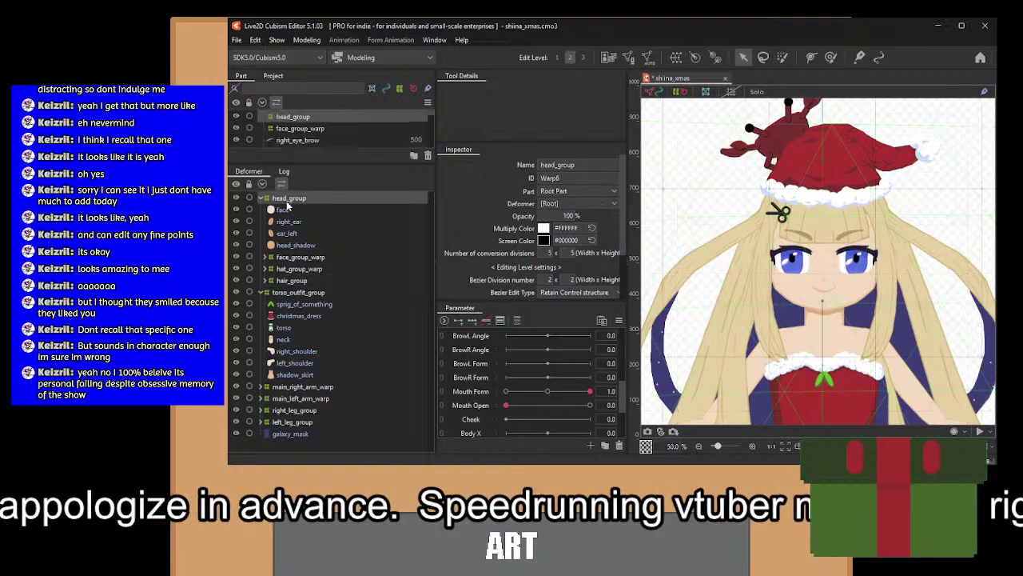
scroll(750, 263, up, 2)
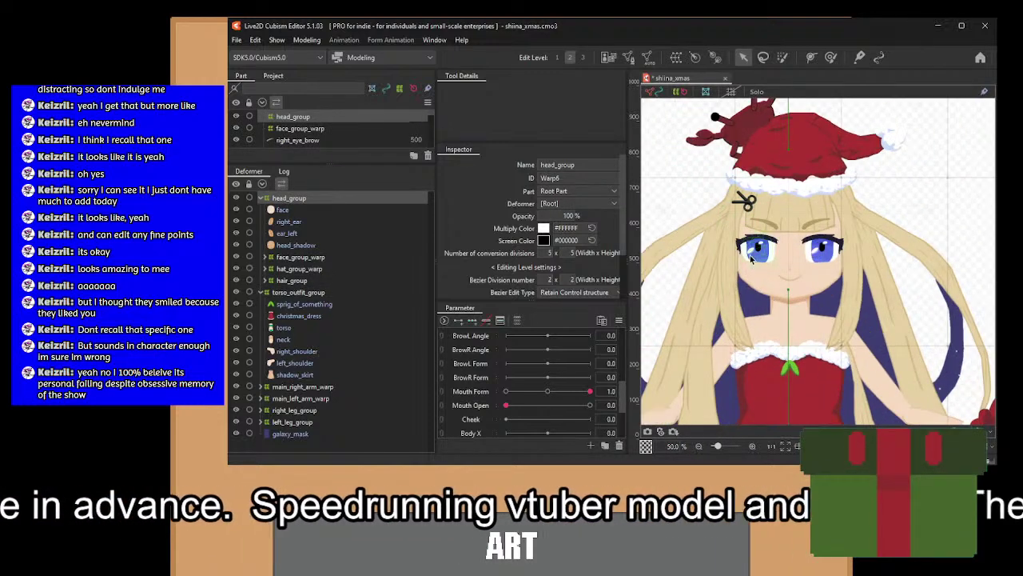
click(301, 209)
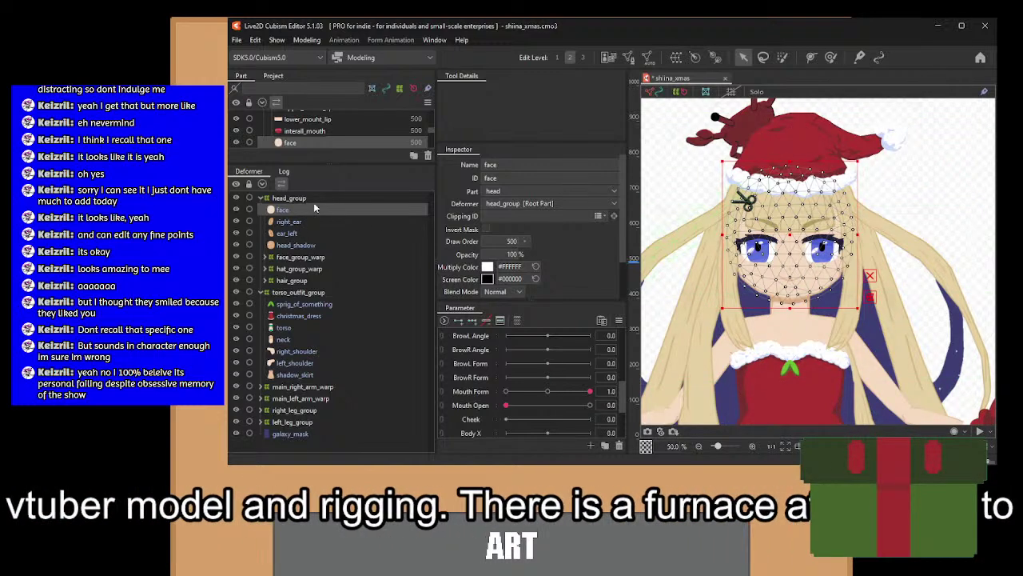
click(316, 198)
scroll(773, 250, down, 5)
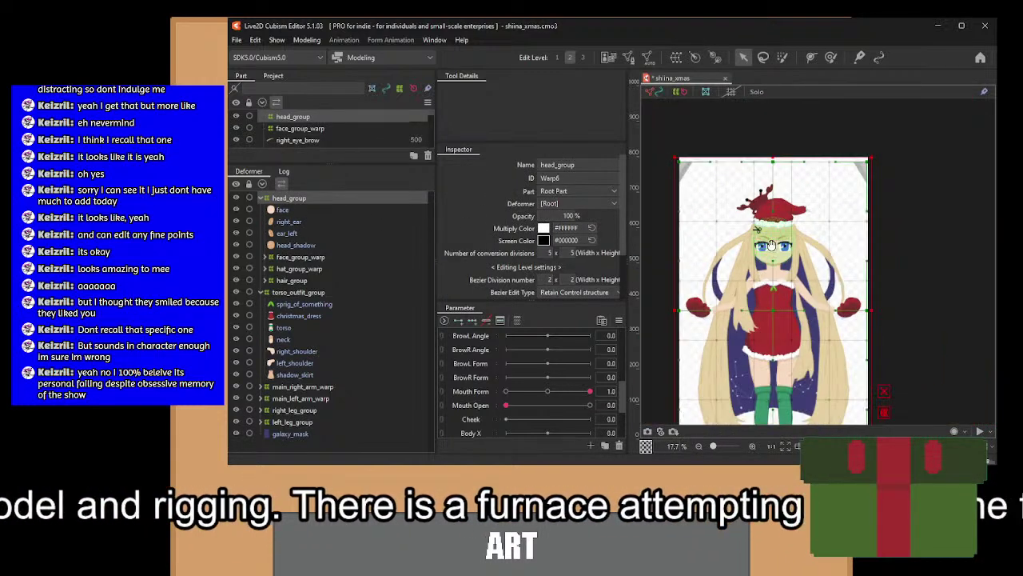
drag(772, 246, 775, 213)
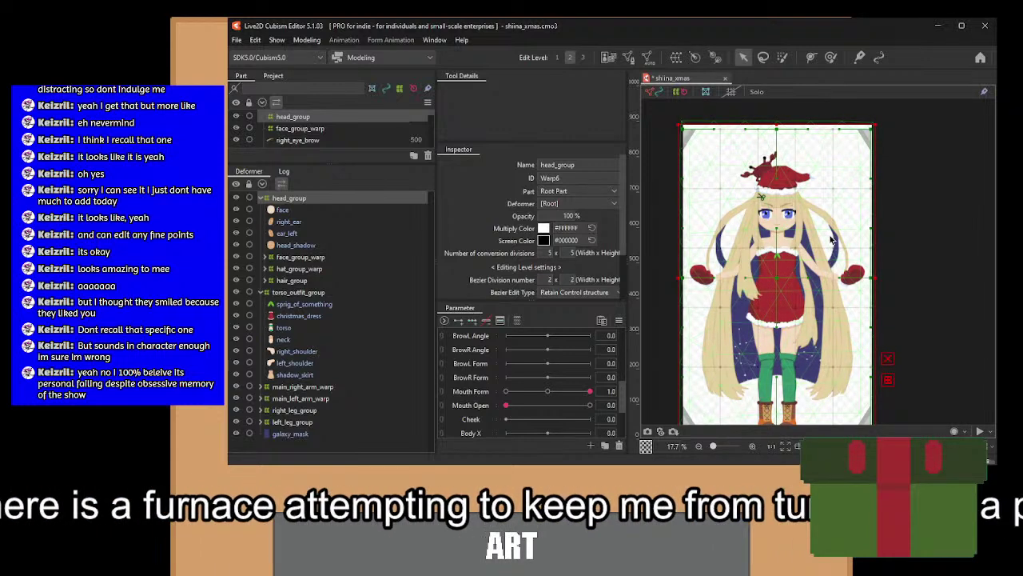
scroll(777, 218, up, 3)
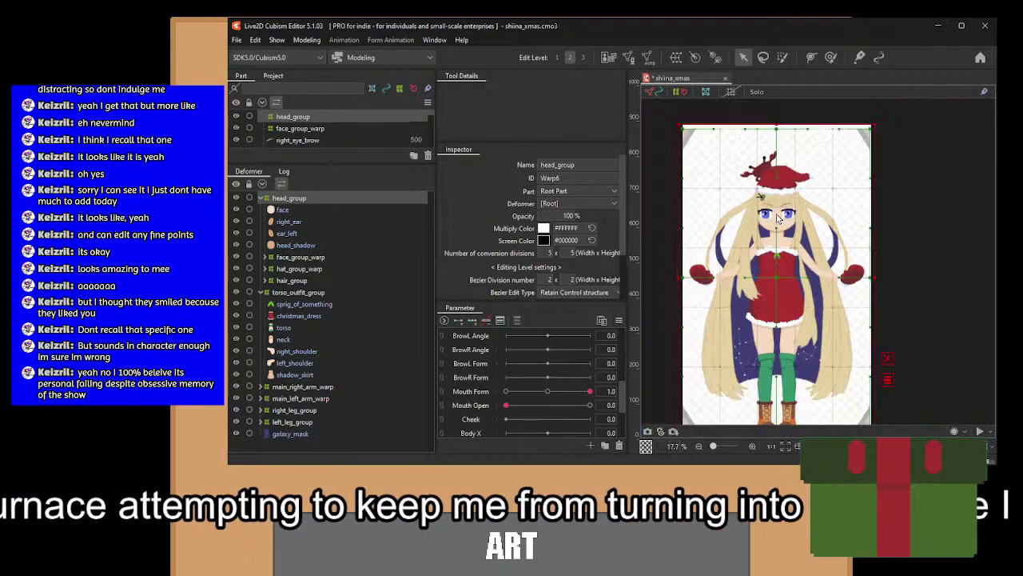
drag(770, 197, 775, 225)
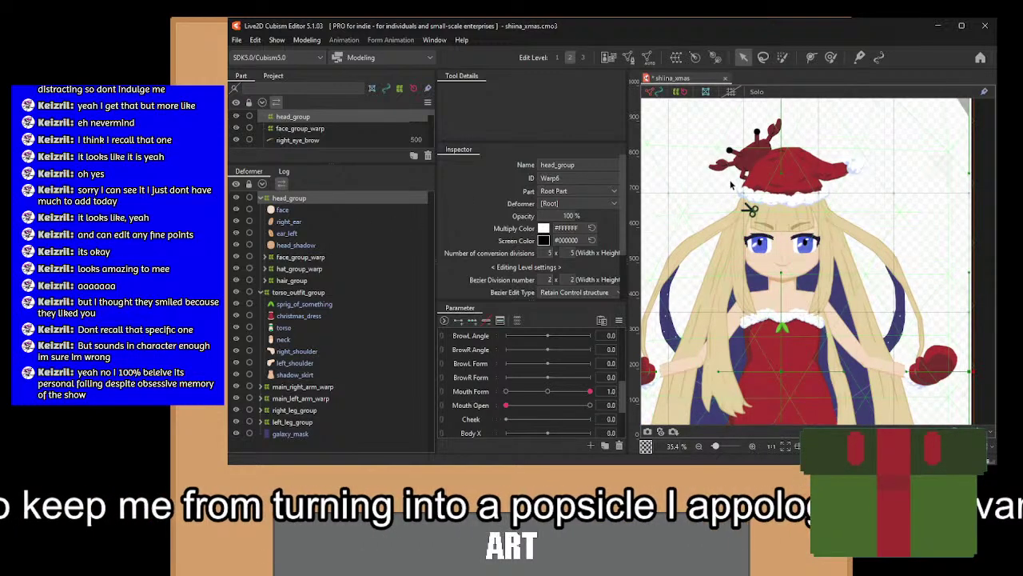
scroll(731, 185, down, 2)
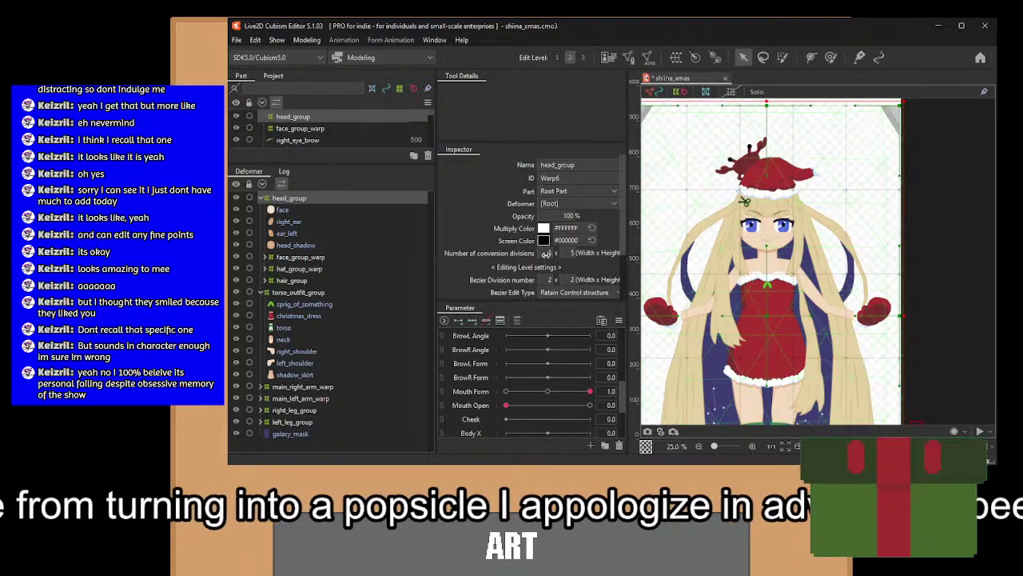
text(9)
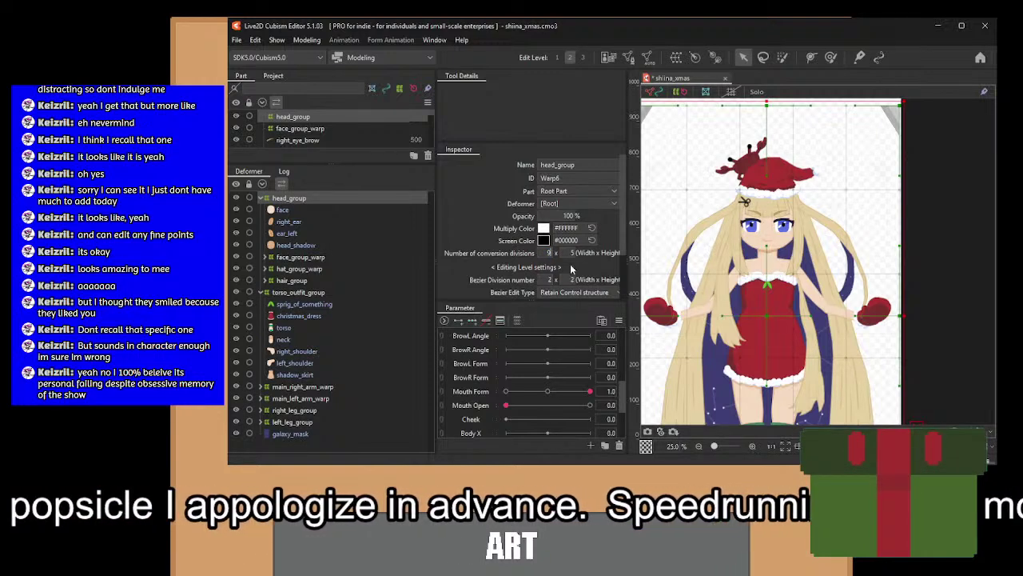
click(572, 252)
text(9)
key(Return)
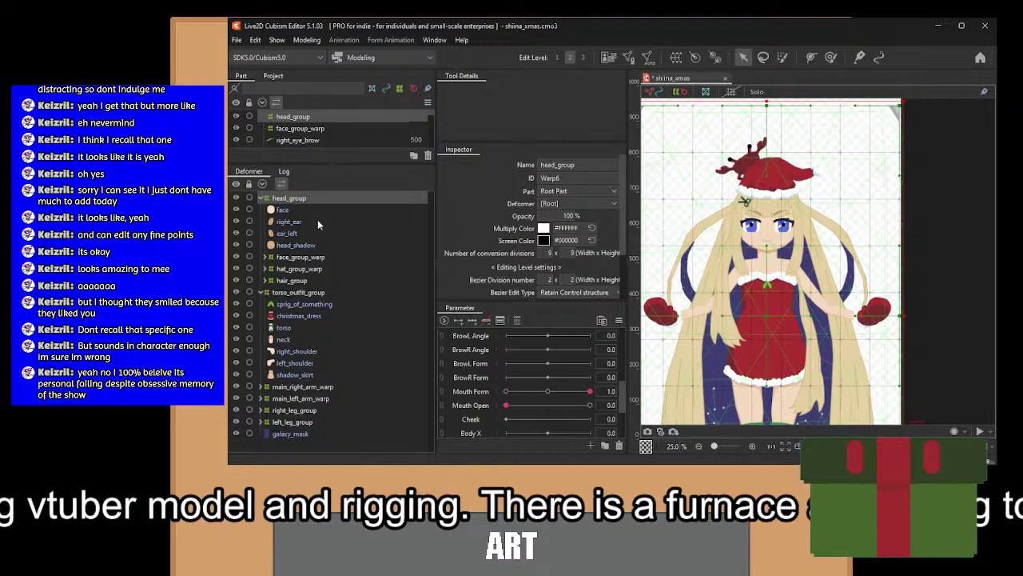
Move hair_group out of head_group to the root level, and add three keys to head_group on Angle Z.
drag(292, 279, 286, 197)
click(290, 199)
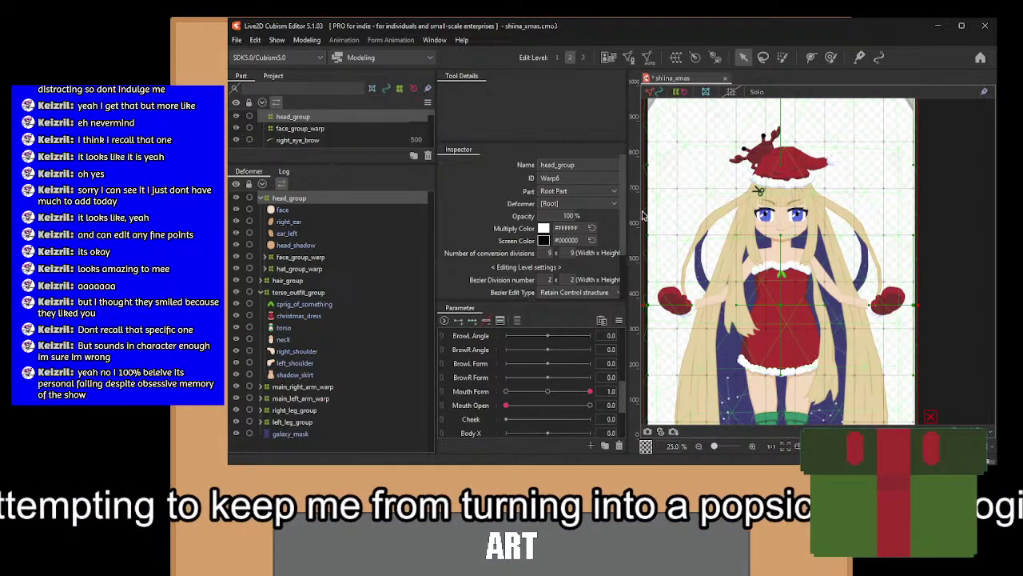
scroll(518, 348, up, 5)
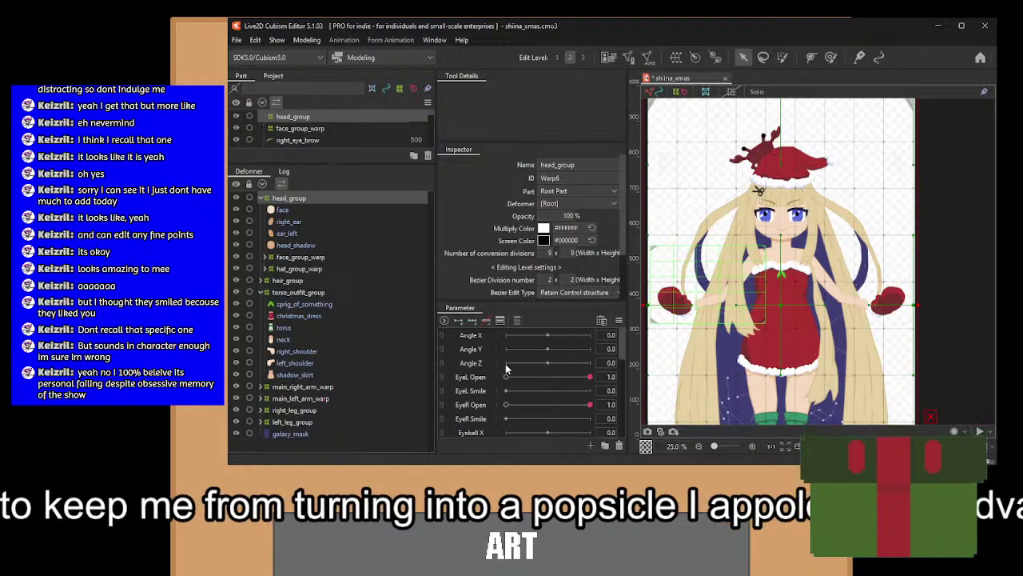
click(483, 362)
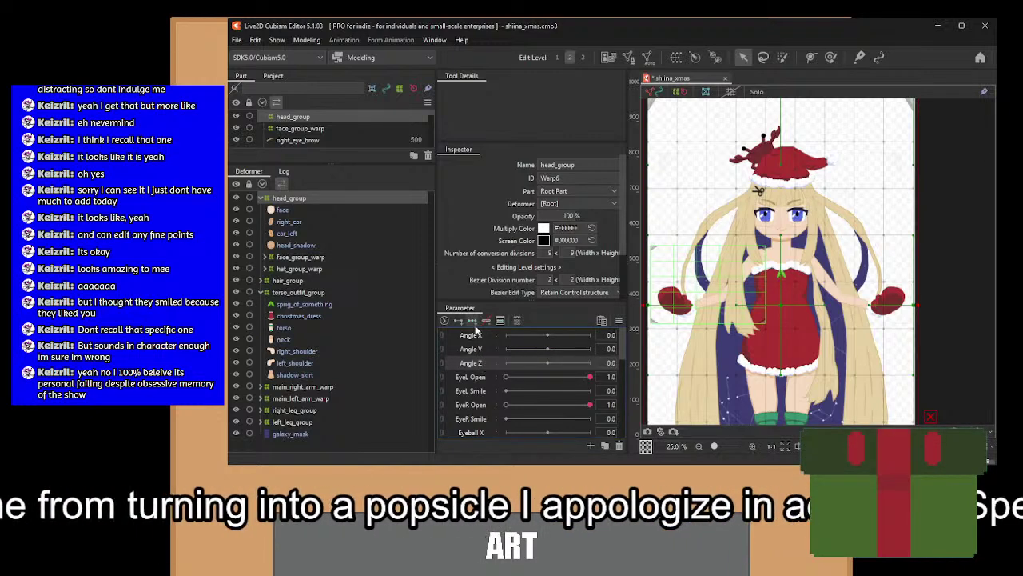
Select the head_group control points around the head and hat, rotate them slightly counterclockwise, and shift them slightly to the left.
scroll(717, 198, up, 3)
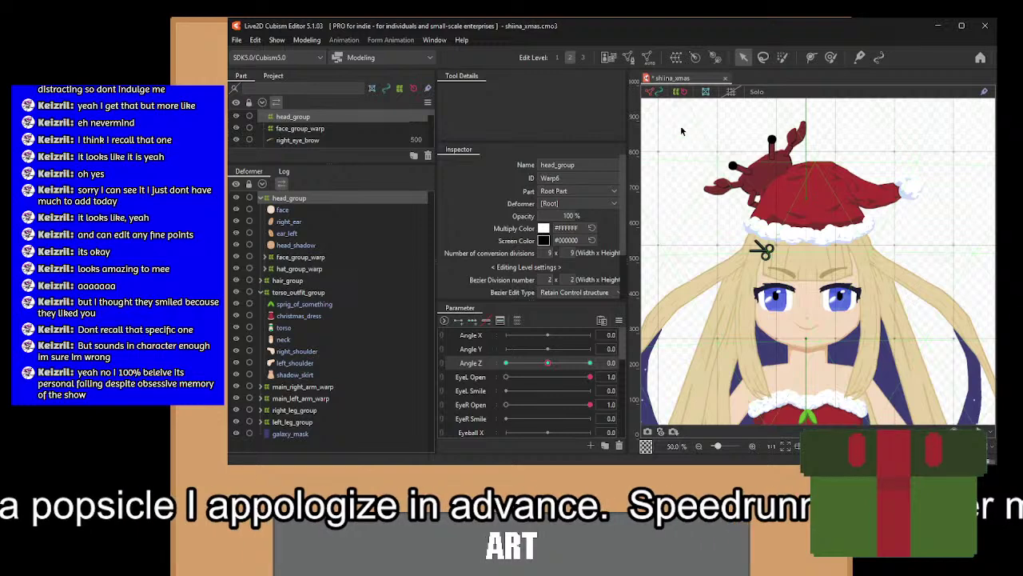
scroll(682, 131, down, 3)
drag(745, 194, 774, 220)
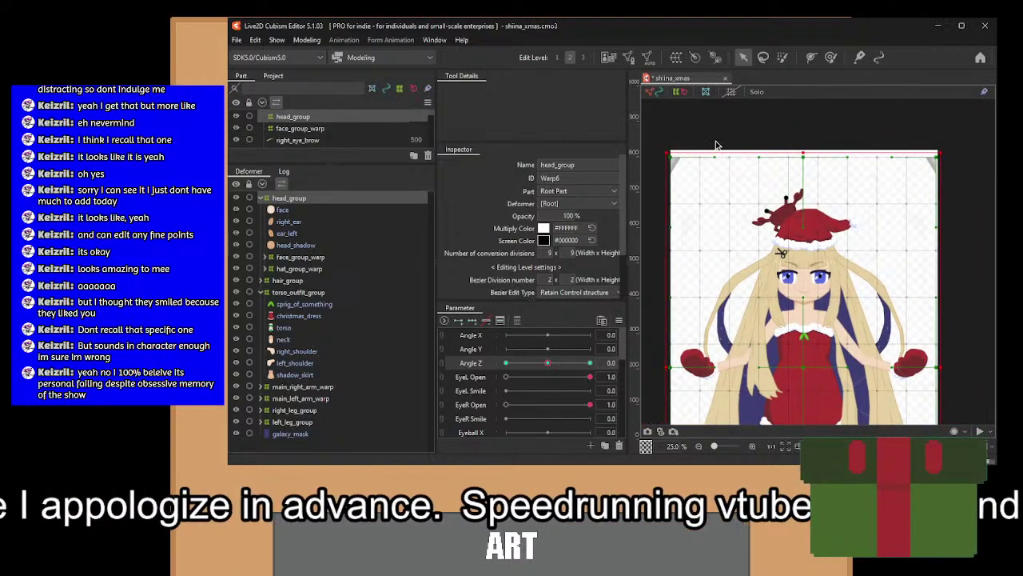
drag(893, 277, 895, 319)
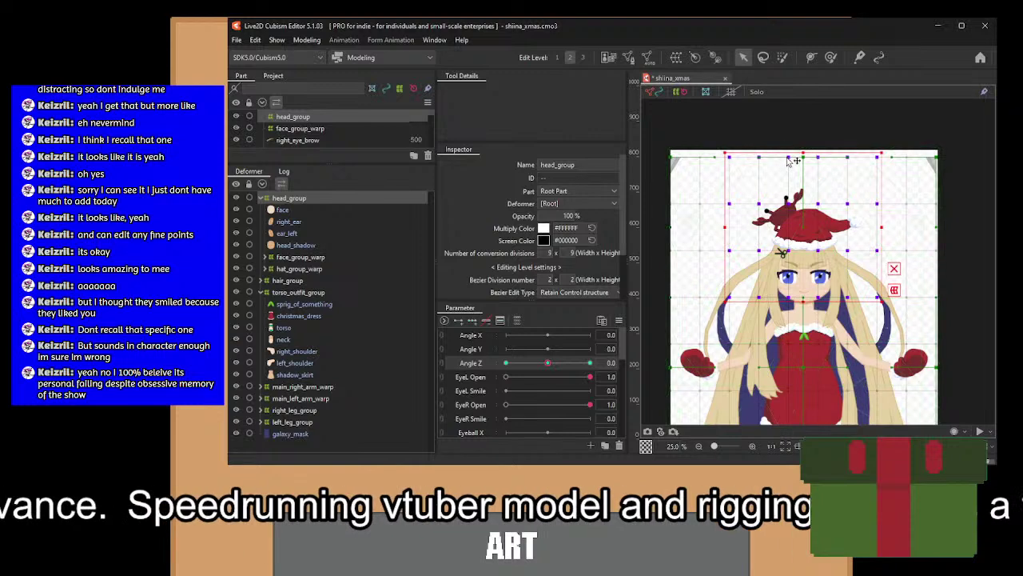
scroll(800, 306, up, 1)
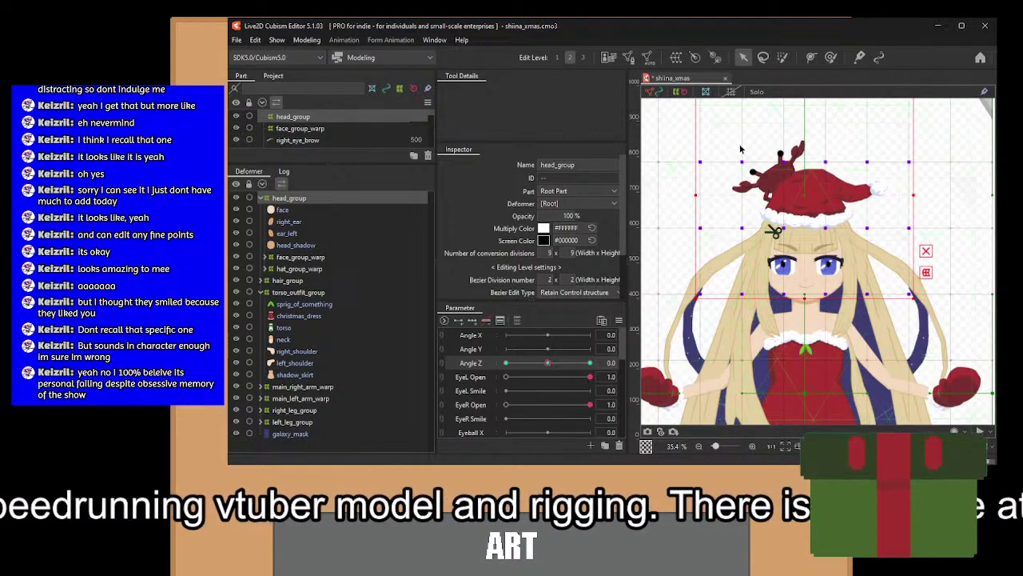
scroll(810, 310, up, 2)
scroll(810, 310, down, 2)
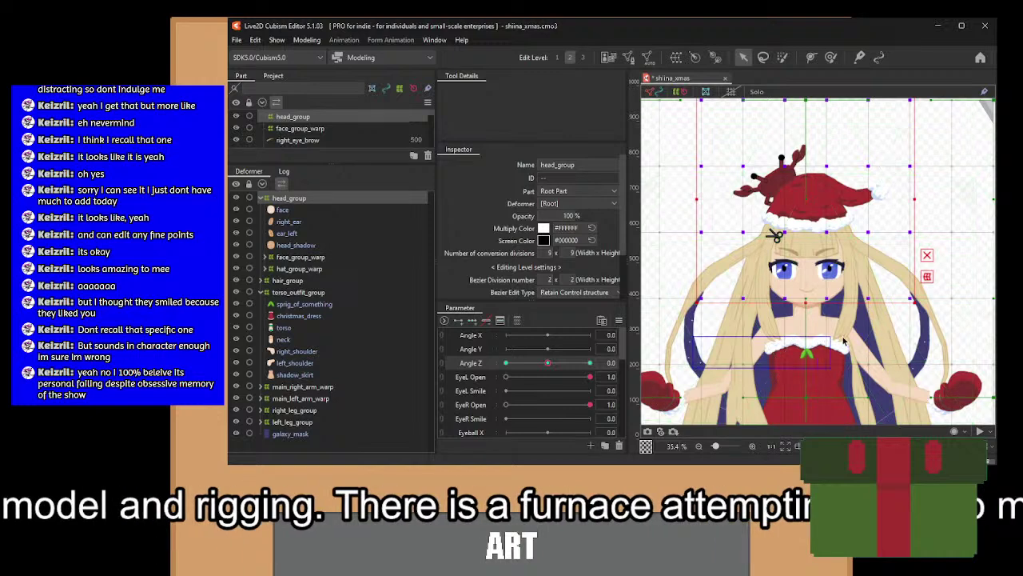
drag(809, 185, 817, 251)
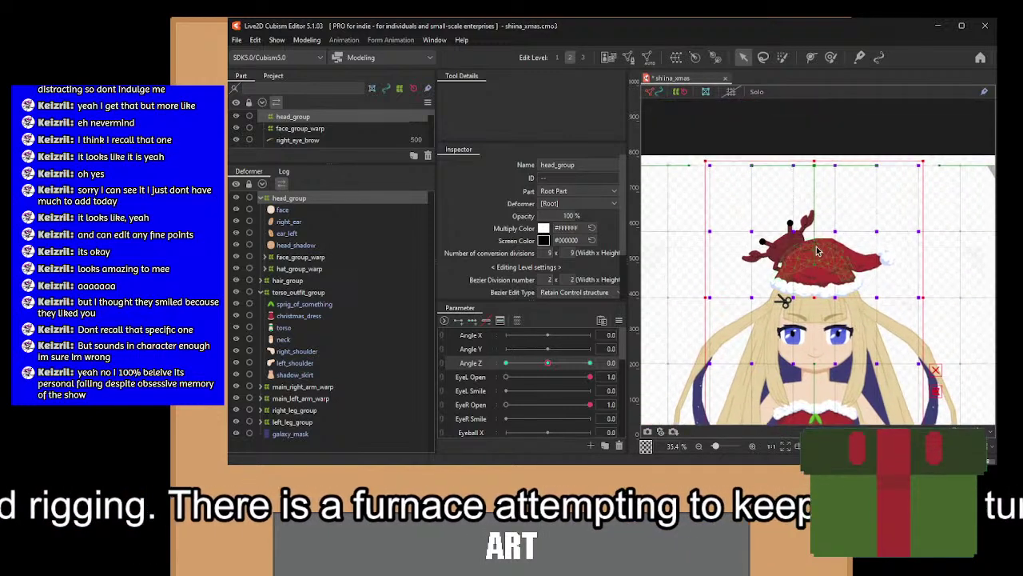
drag(703, 154, 692, 157)
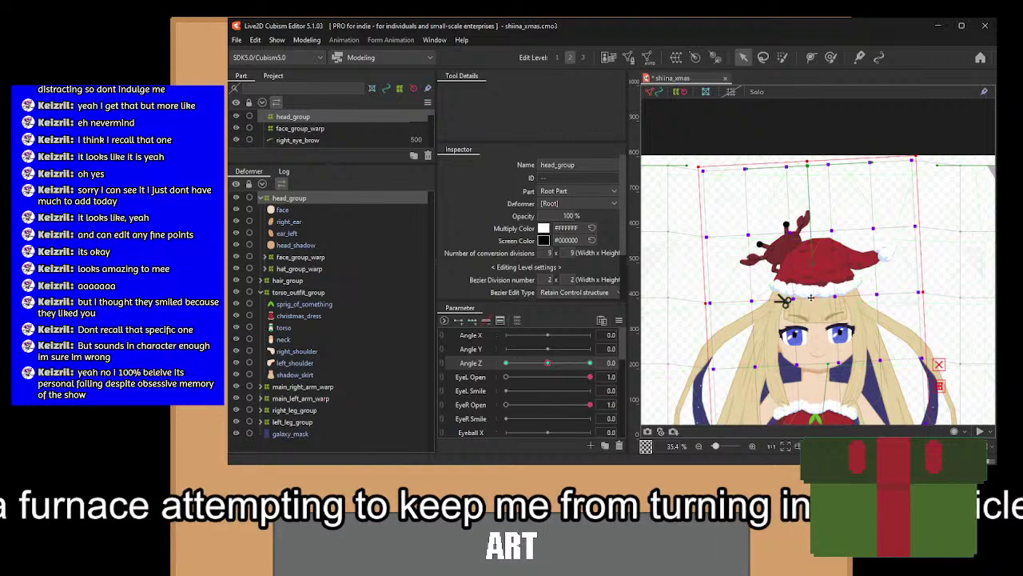
mouse_move(812, 300)
mouse_down()
mouse_move(730, 298)
mouse_move(811, 300)
mouse_up()
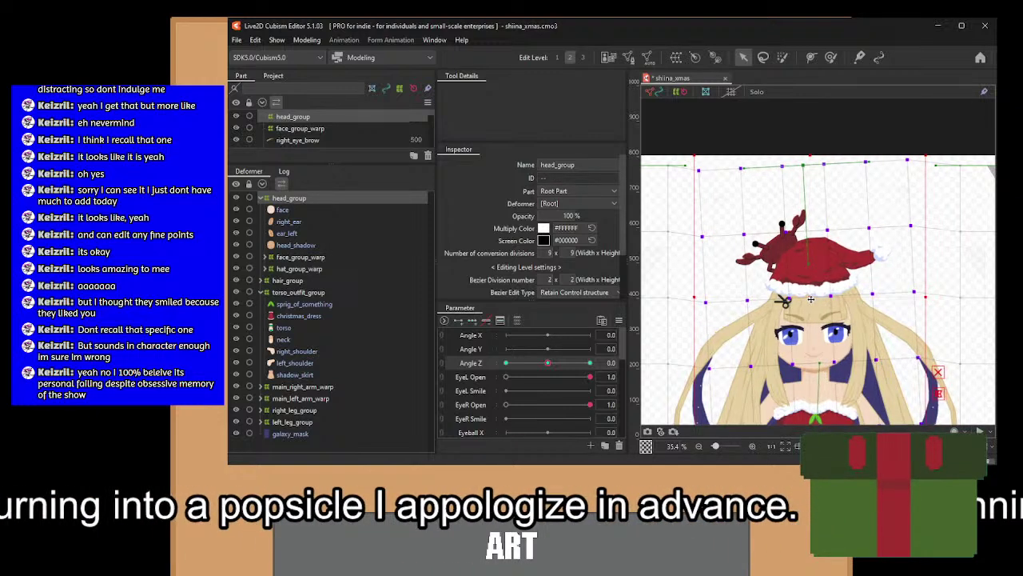
Check the head tilt around the chin and sweep Angle Z across its range to 30.
scroll(785, 300, up, 8)
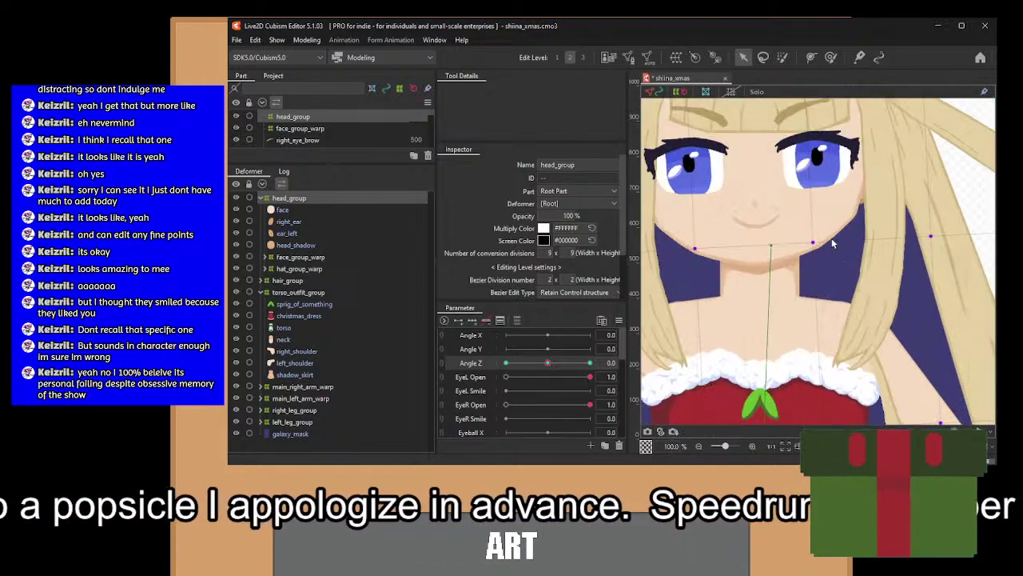
drag(832, 237, 874, 269)
drag(510, 365, 592, 363)
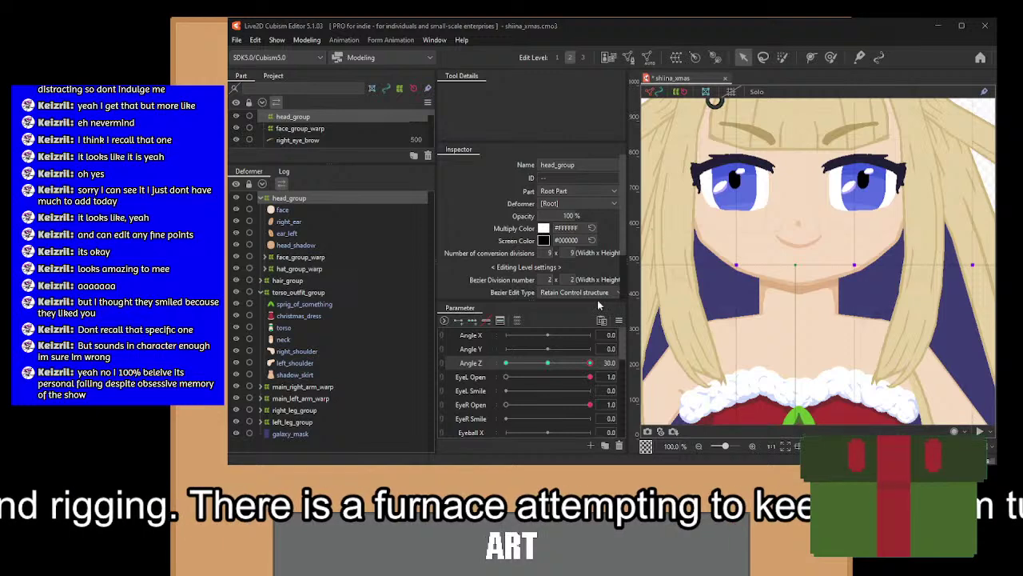
At Angle Z -30, rotate the head_group control points around the head and hat slightly counterclockwise and shift them slightly to the left.
drag(590, 363, 234, 418)
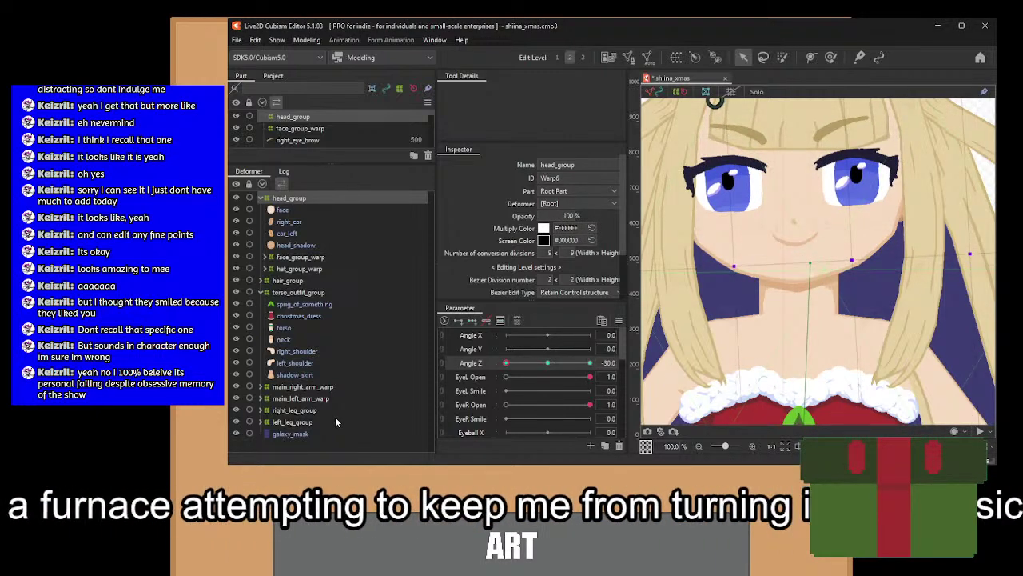
scroll(762, 312, down, 3)
scroll(761, 312, down, 2)
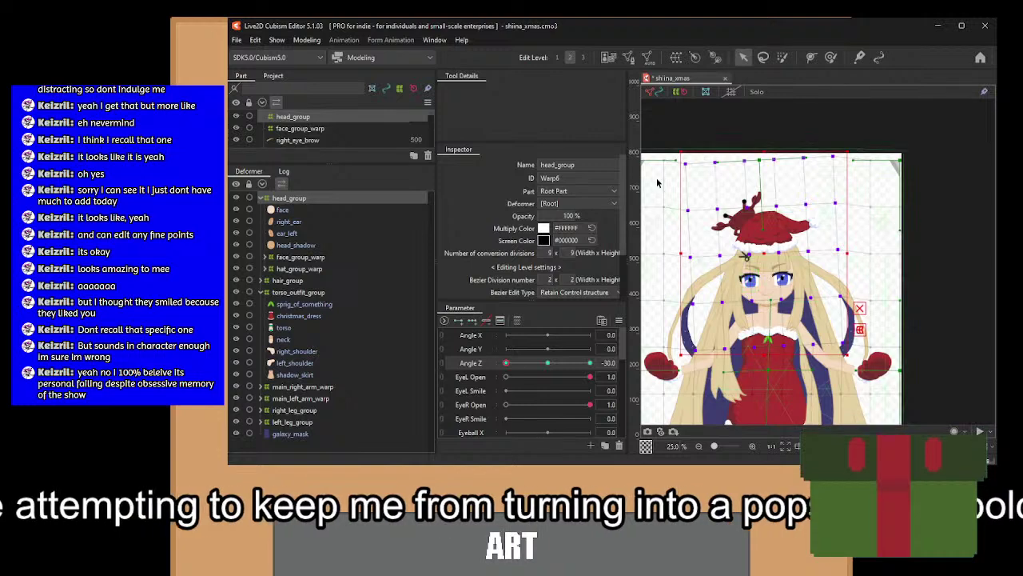
drag(676, 148, 670, 154)
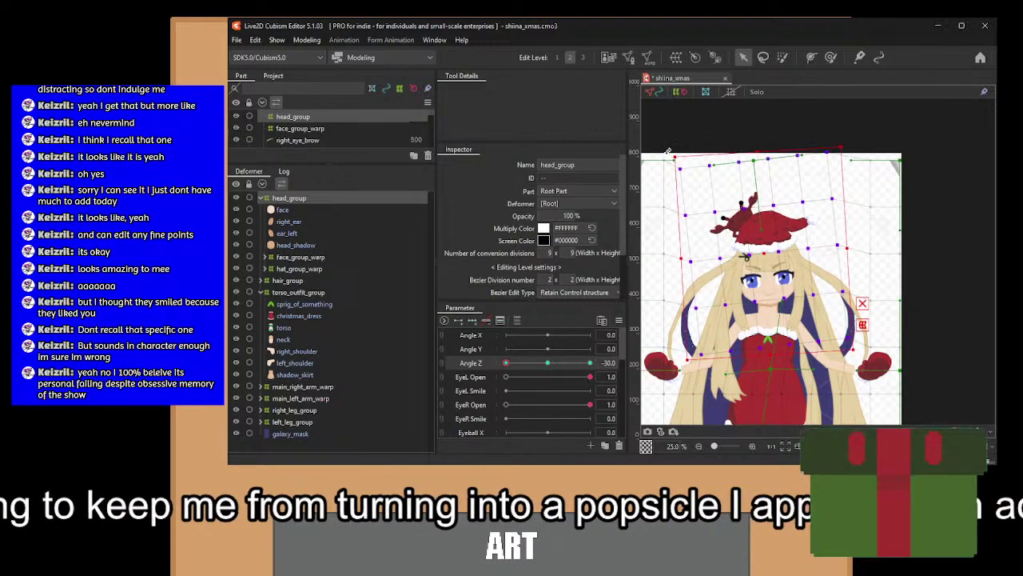
drag(765, 250, 759, 253)
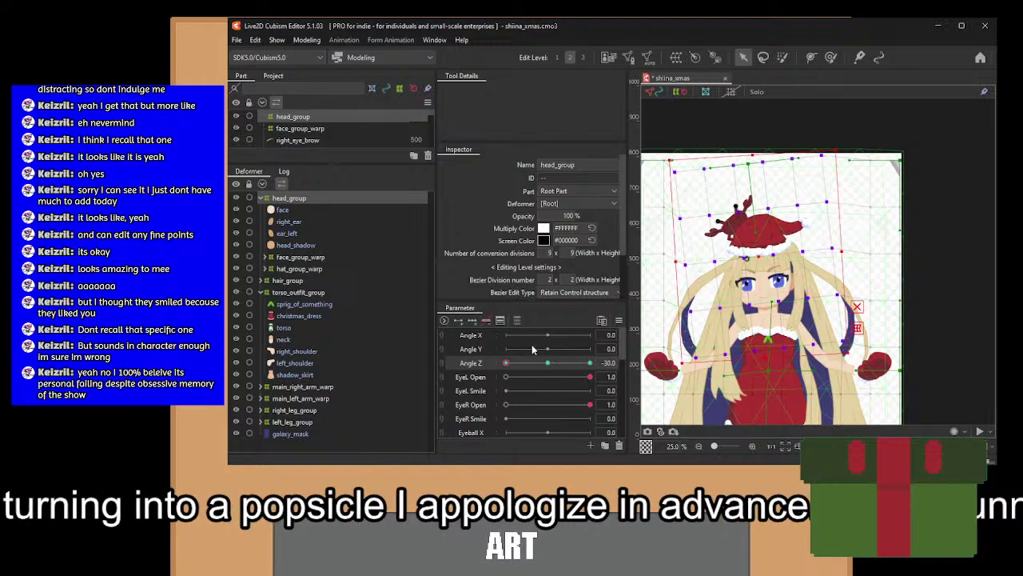
Check the opposite head tilt by sweeping Angle Z from -30, and return it to 0.
drag(506, 363, 534, 388)
click(506, 364)
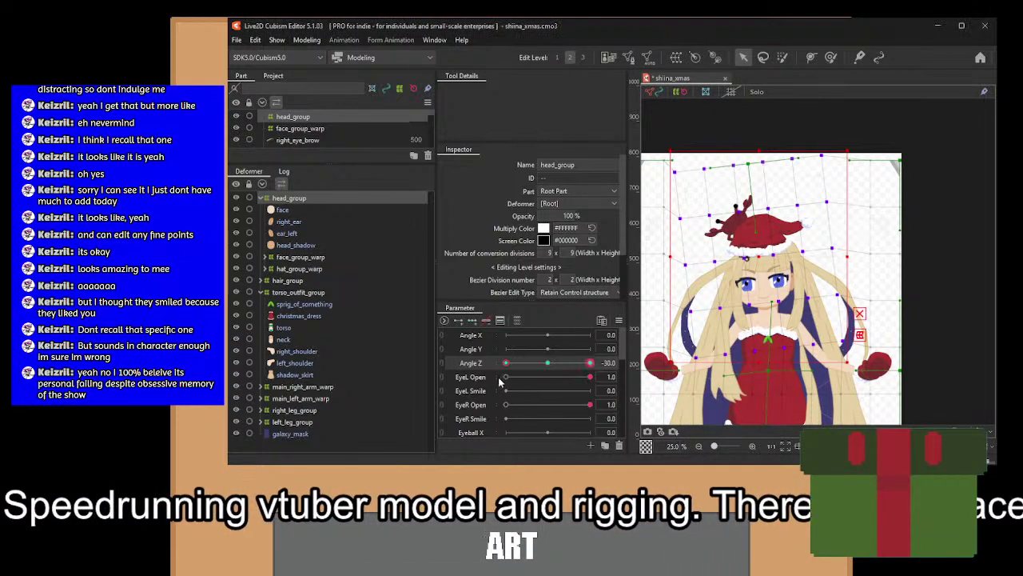
drag(507, 365, 550, 366)
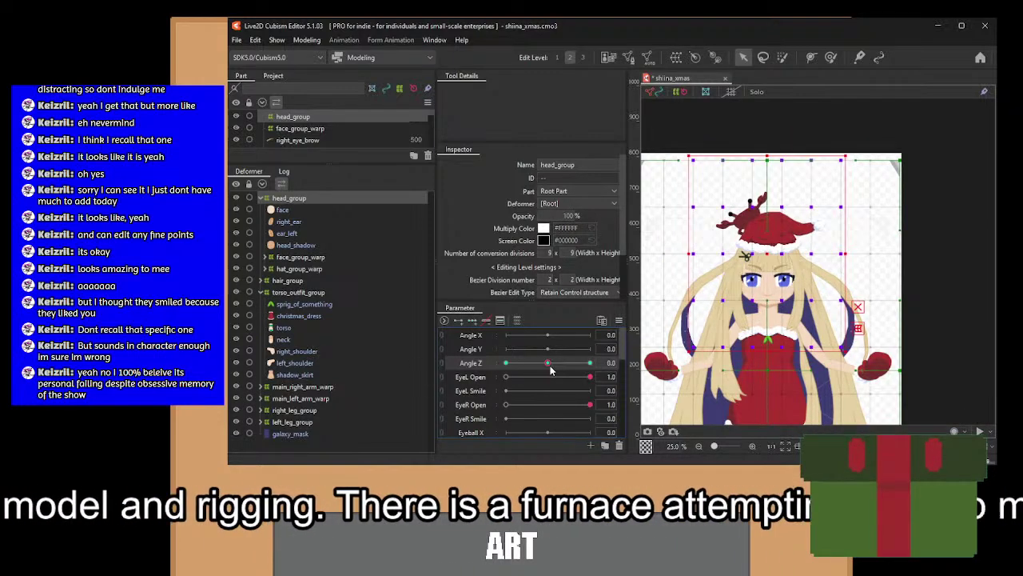
Move hair_group inside head_group and give it a parent rotation deformer named hair_group_point.
click(289, 281)
drag(292, 286, 296, 270)
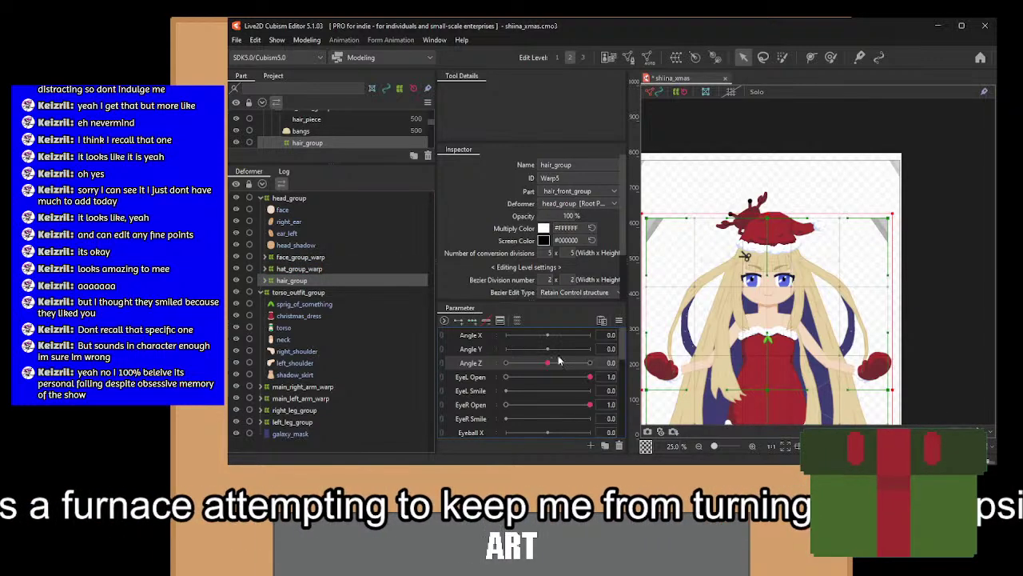
drag(547, 363, 498, 383)
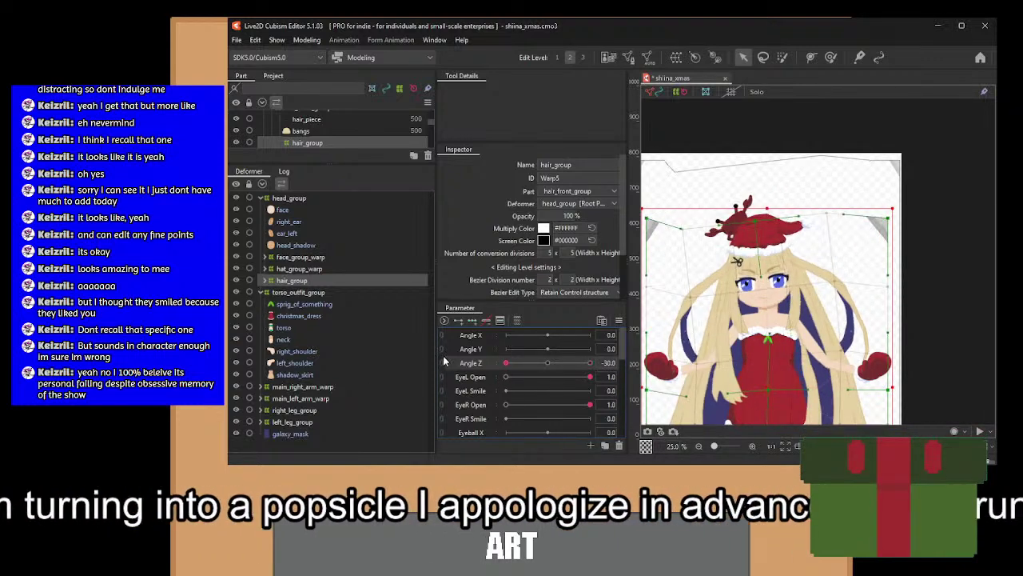
click(547, 364)
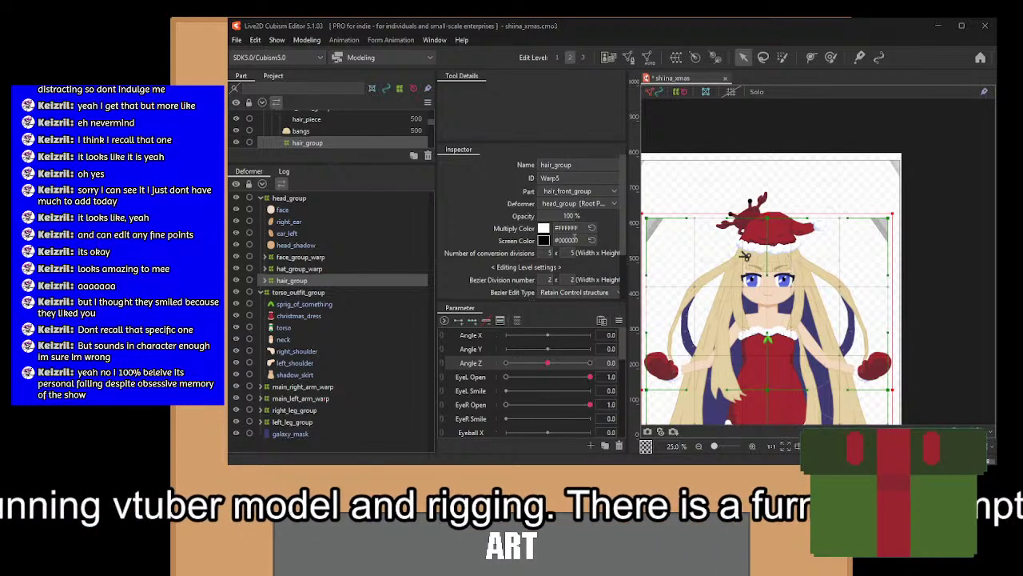
click(593, 332)
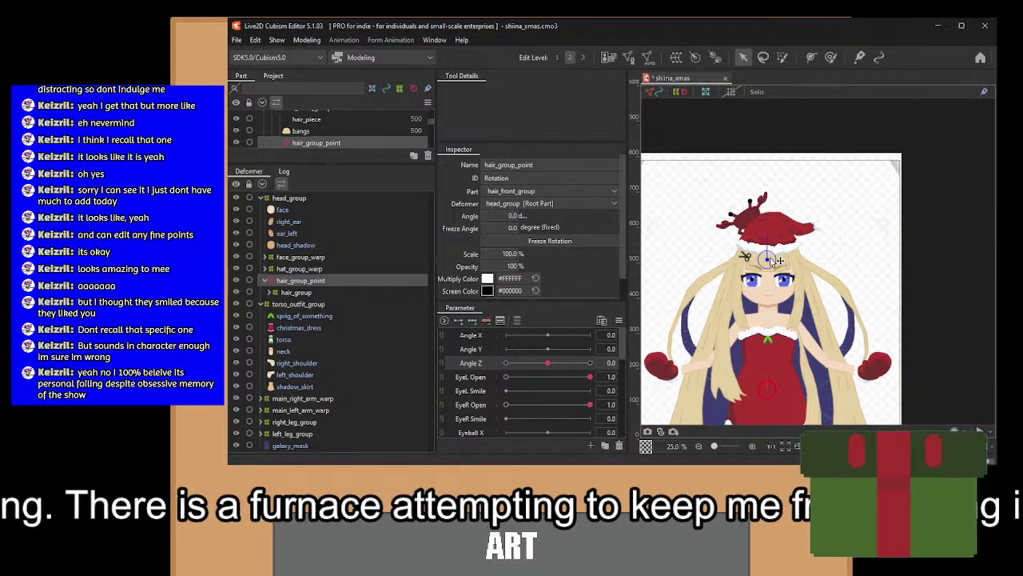
Try raising the hair_group_point pivot to the forehead, and check the hair and right_side_lock_long while sweeping Angle Z to -30.
drag(770, 259, 770, 265)
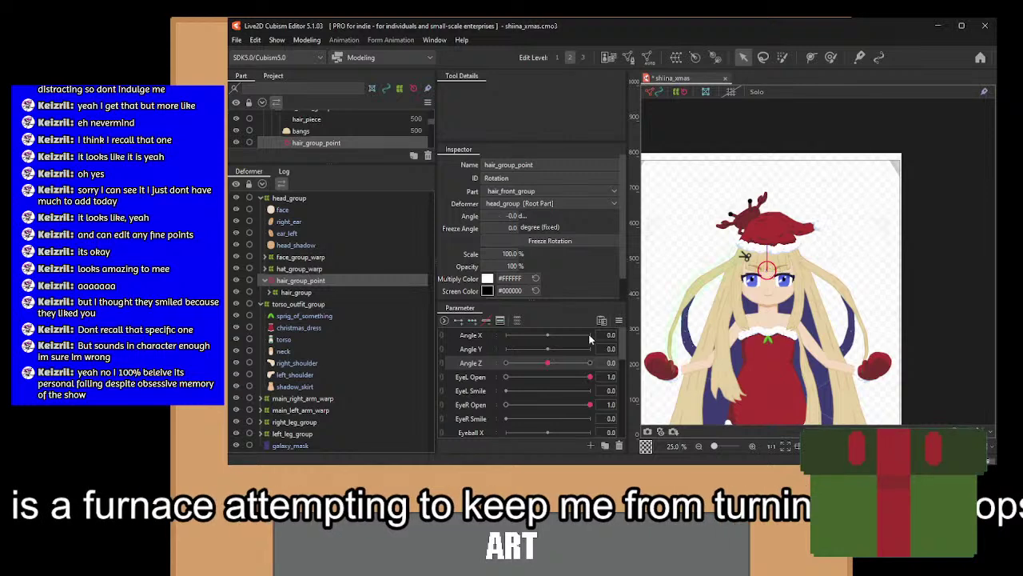
drag(552, 364, 612, 352)
drag(897, 285, 901, 159)
scroll(901, 159, up, 3)
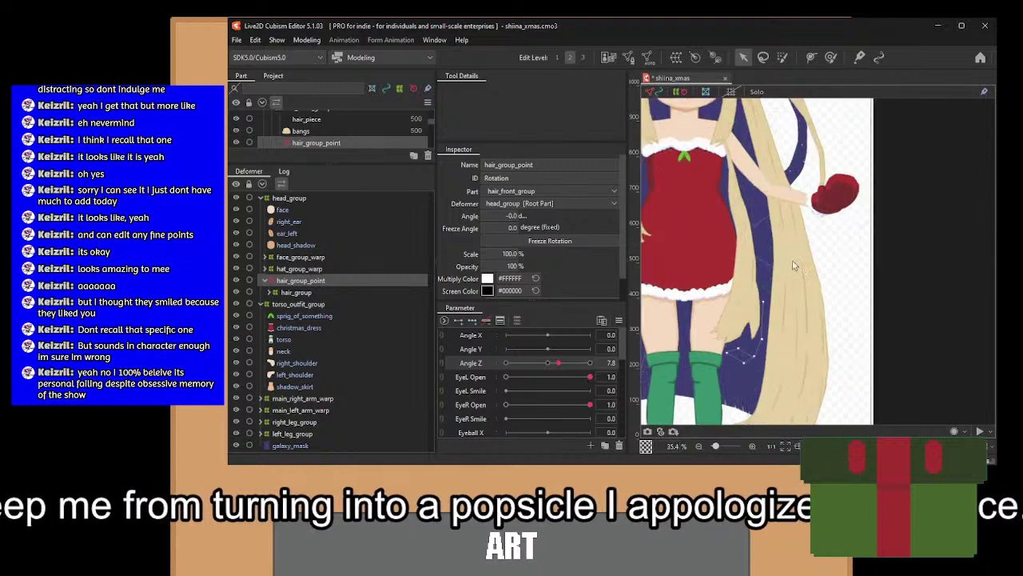
drag(723, 292, 806, 328)
click(806, 328)
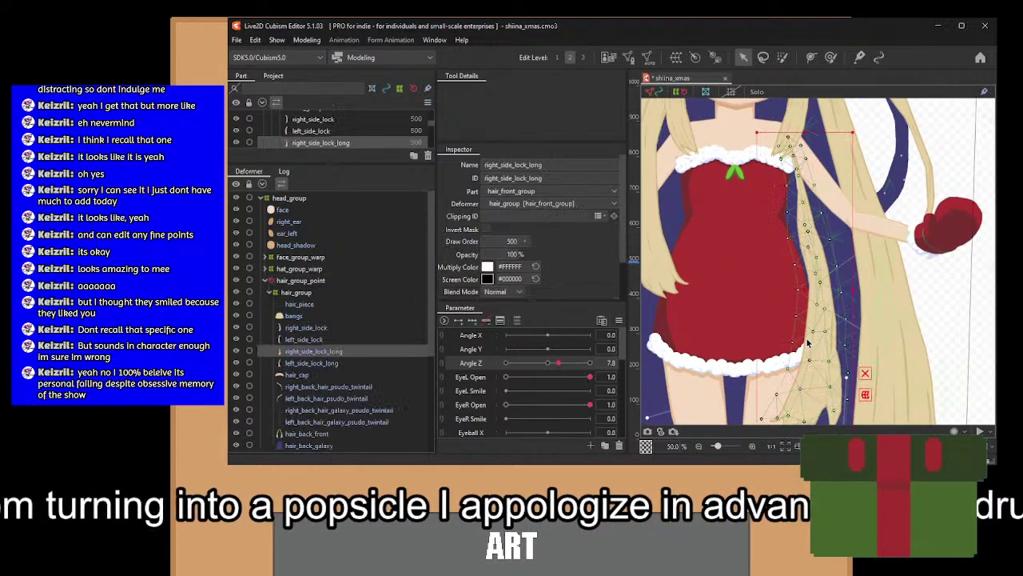
scroll(807, 336, down, 4)
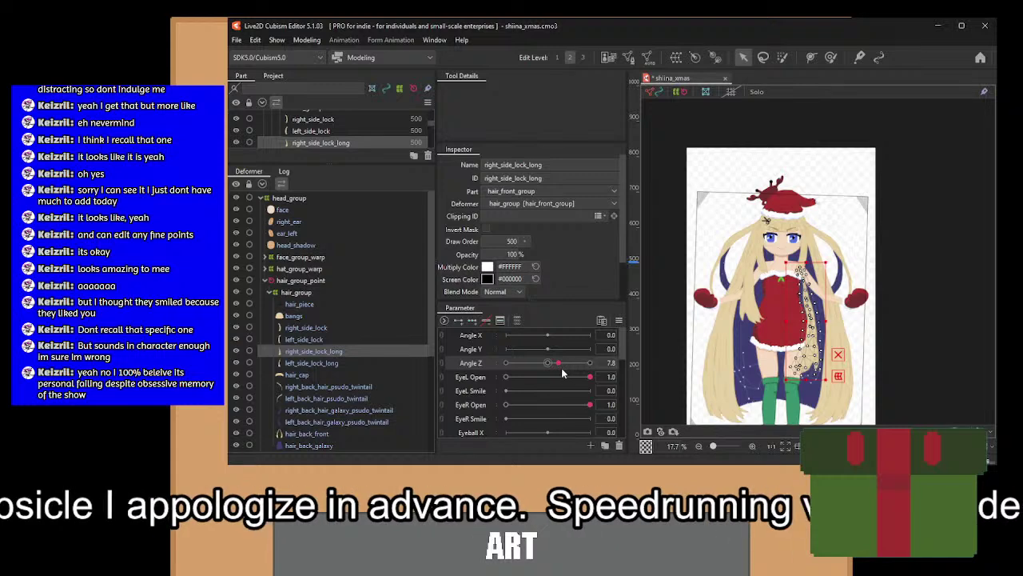
drag(559, 363, 485, 372)
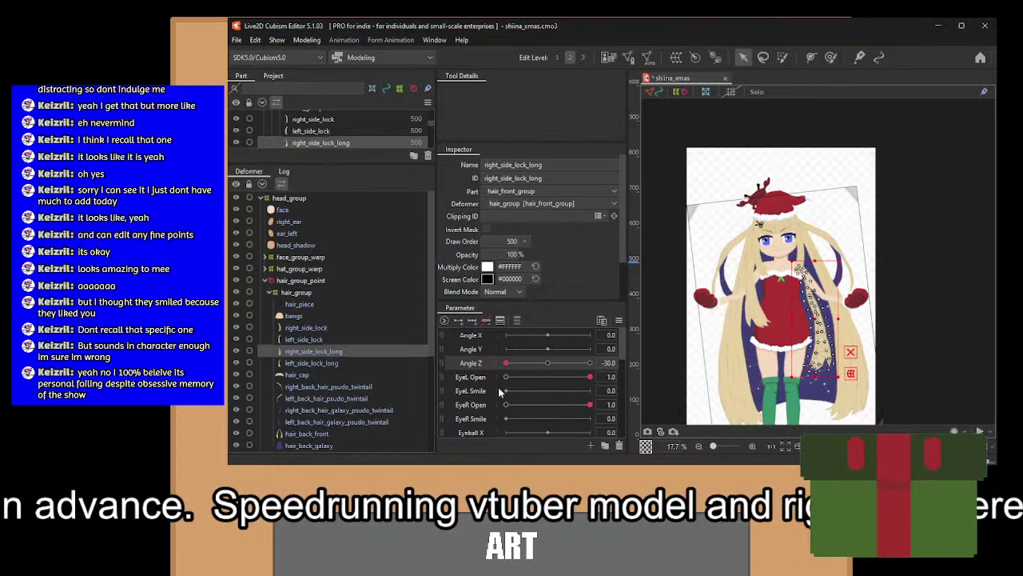
Undo the hair_group_point deformer, the hair_group regrouping and the head_group keys, tilts and division changes.
key(ctrl+z)
key(ctrl+z)
key(ctrl+z)
key(ctrl+z)
key(ctrl+z)
key(ctrl+z)
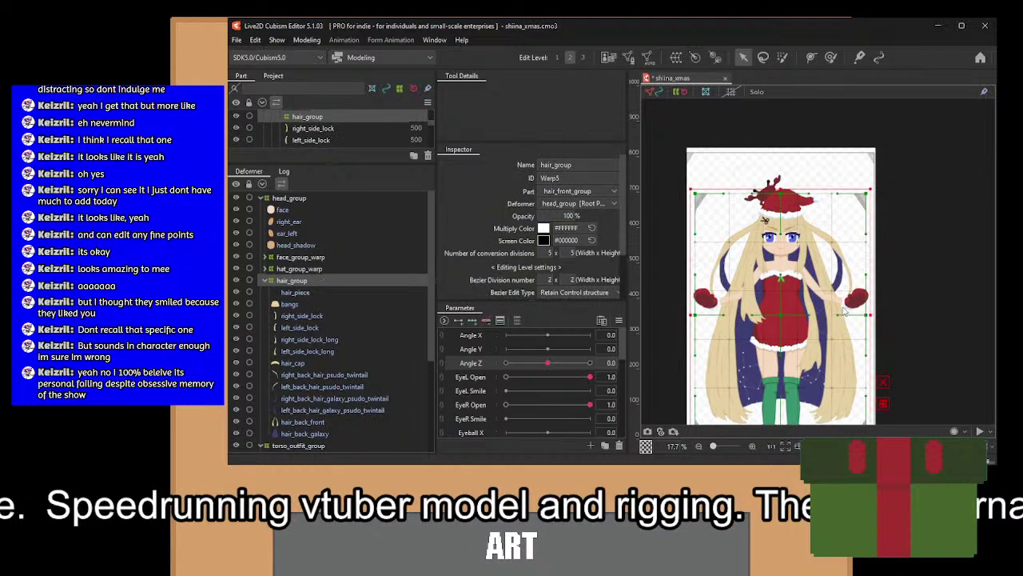
key(ctrl+z)
key(ctrl+z)
key(ctrl+z)
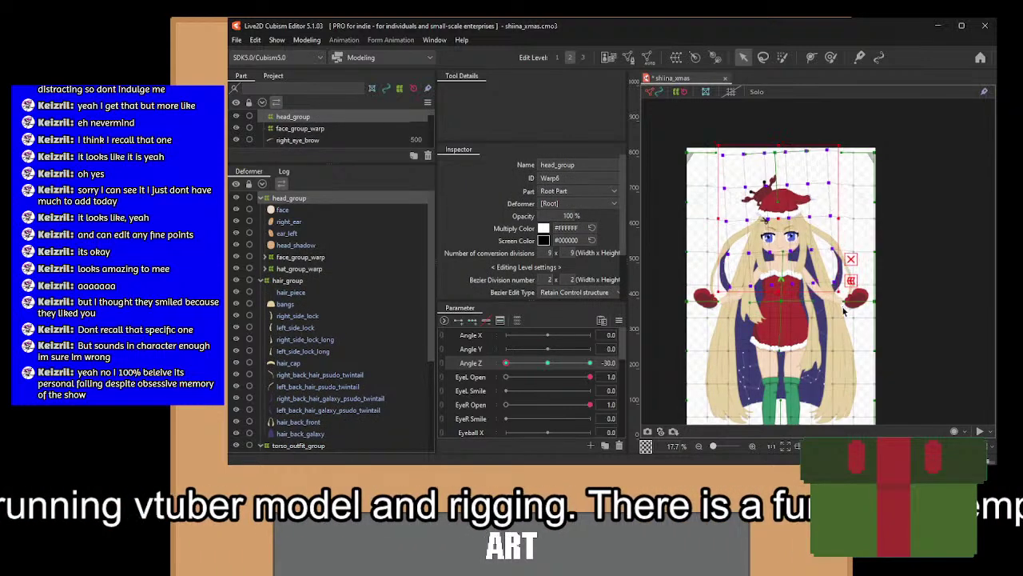
key(ctrl+z)
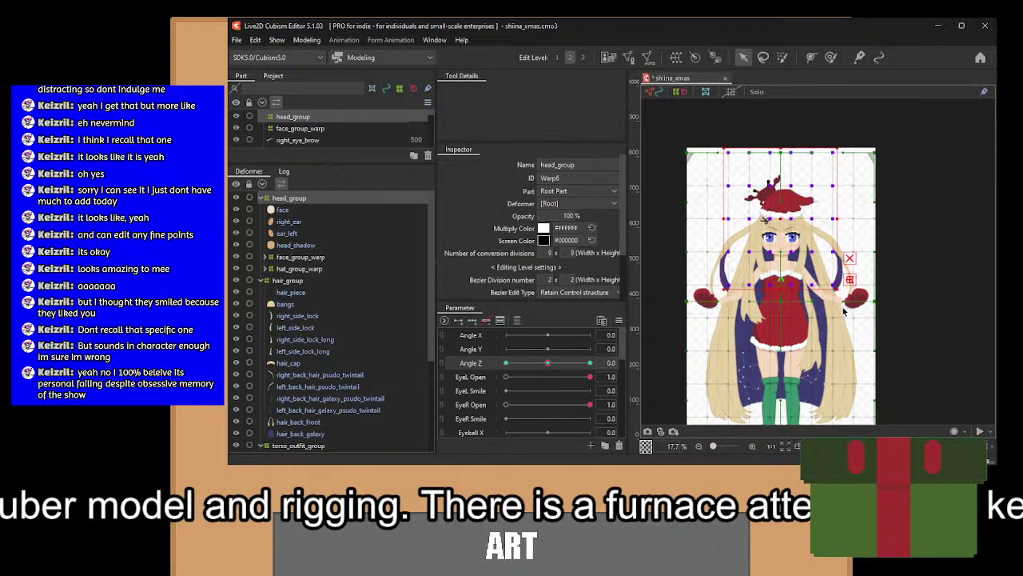
key(ctrl+z)
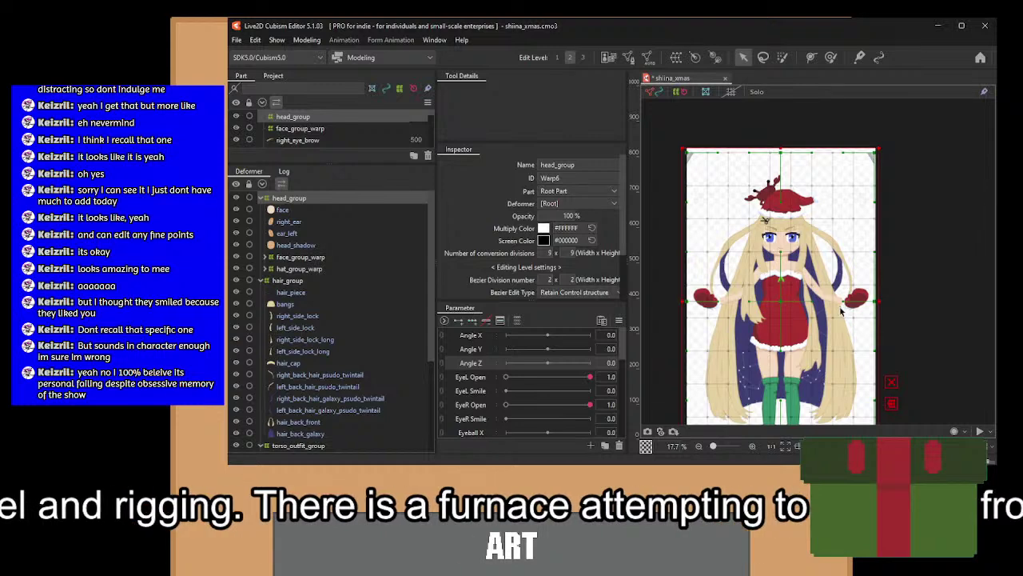
key(ctrl+z)
key(ctrl+z)
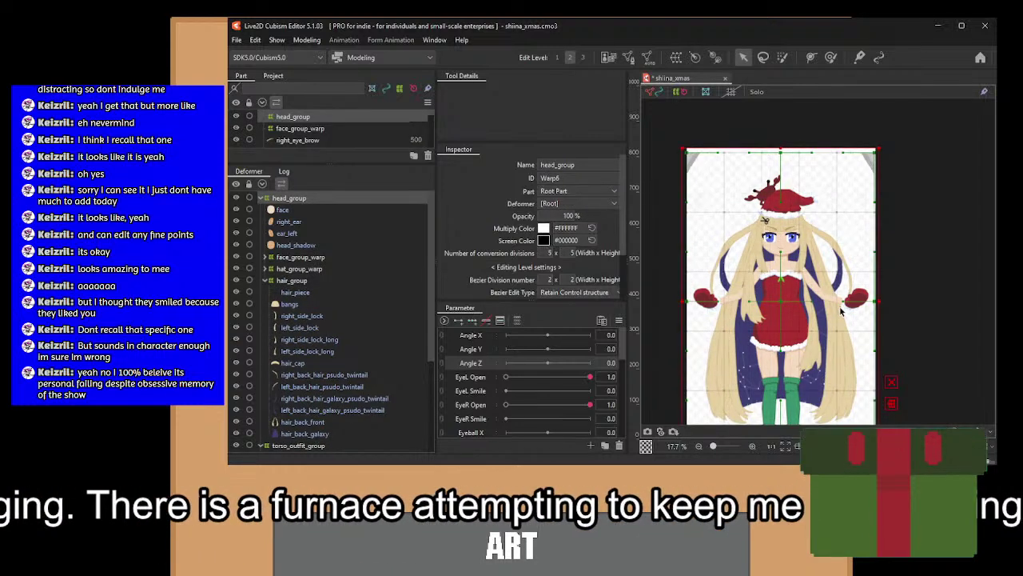
key(ctrl+z)
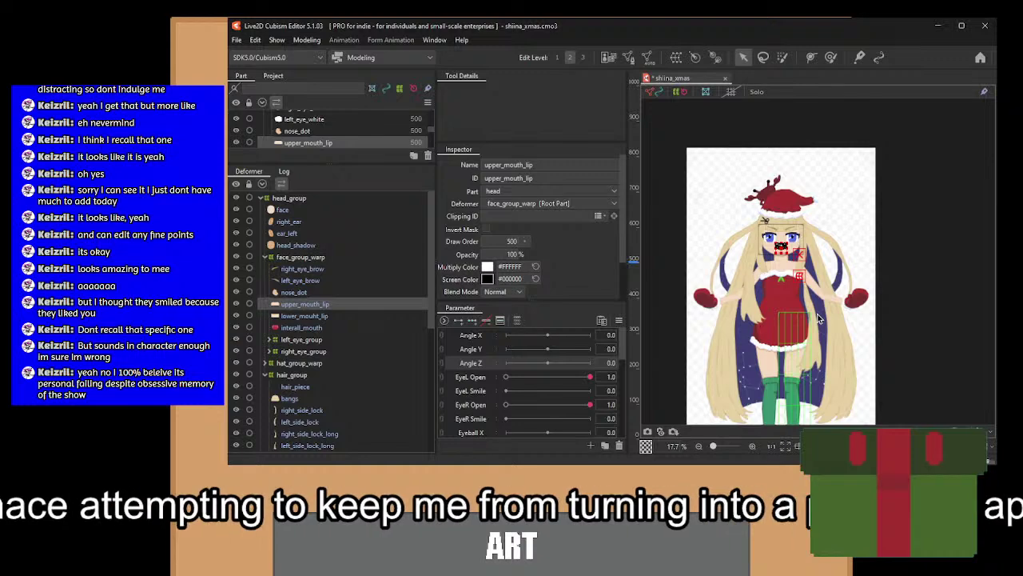
Redo the head_group and hair_group edits up to the creation of the hair_group_point rotation deformer.
key(ctrl+y)
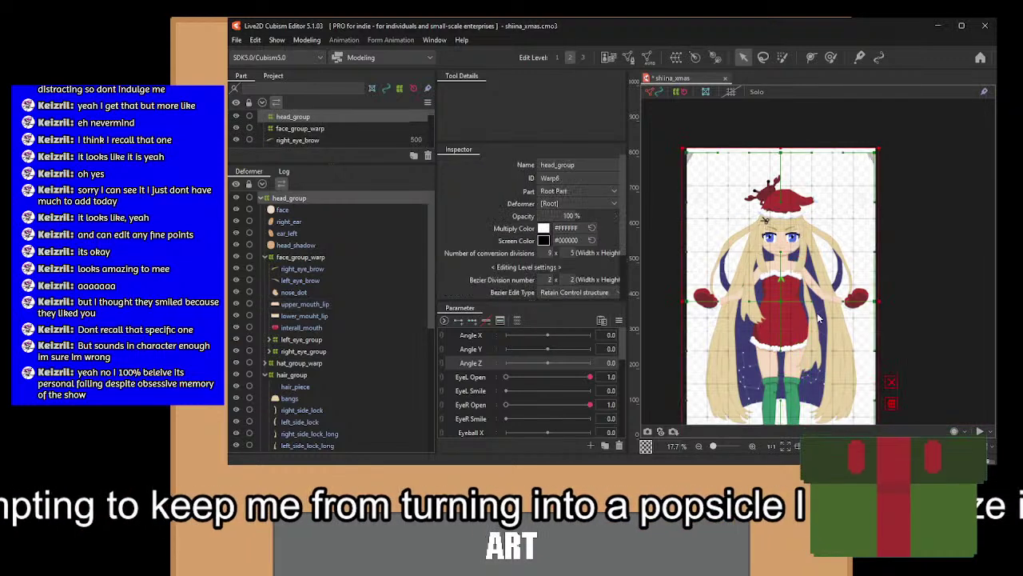
key(ctrl+z)
key(ctrl+z)
key(ctrl+z)
key(ctrl+z)
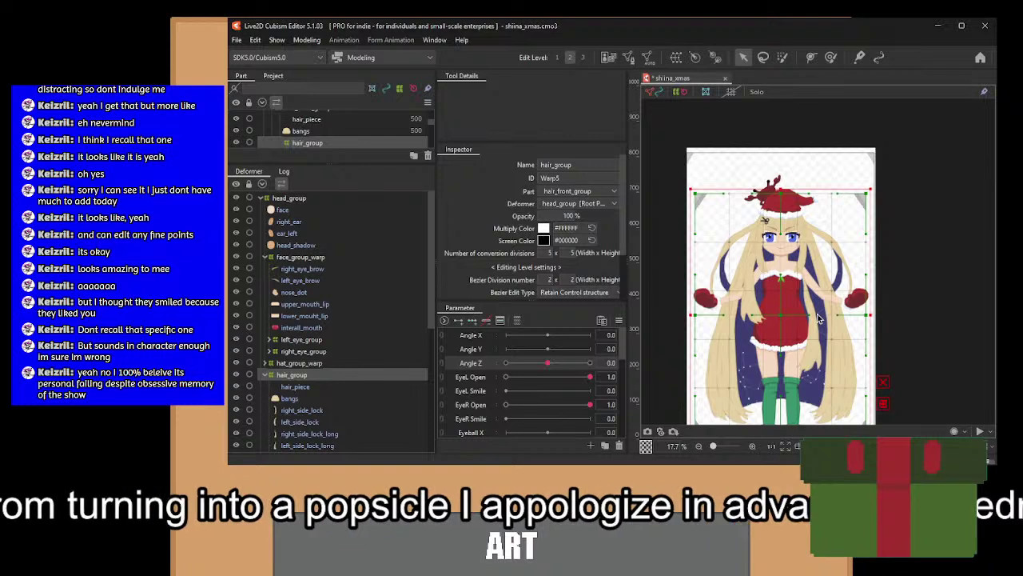
key(ctrl+y)
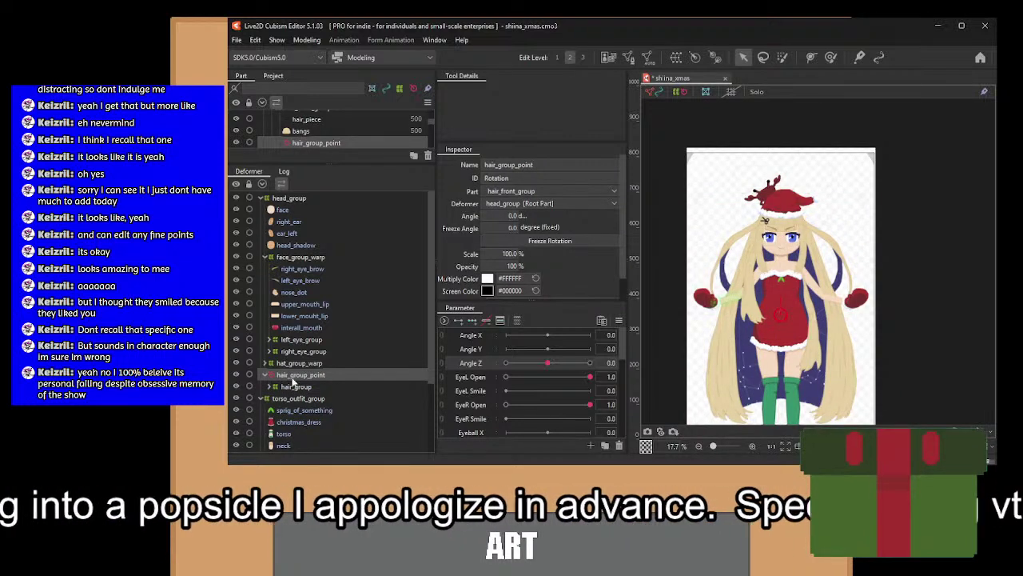
Move right_side_lock_long straight up until it hangs from under the hat level with the opposite long lock, and save the model.
click(268, 387)
scroll(324, 392, down, 1)
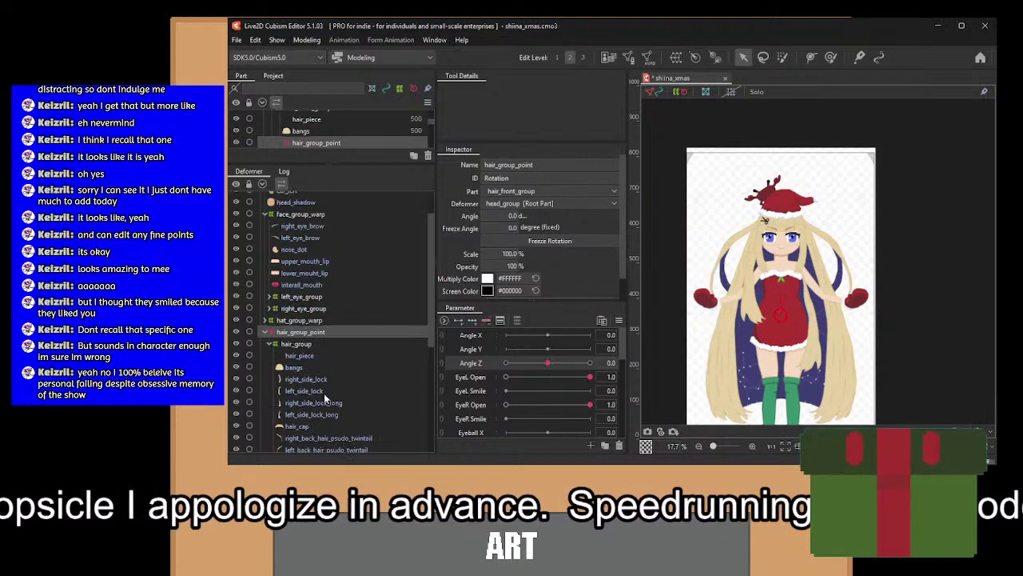
click(323, 402)
scroll(816, 337, up, 3)
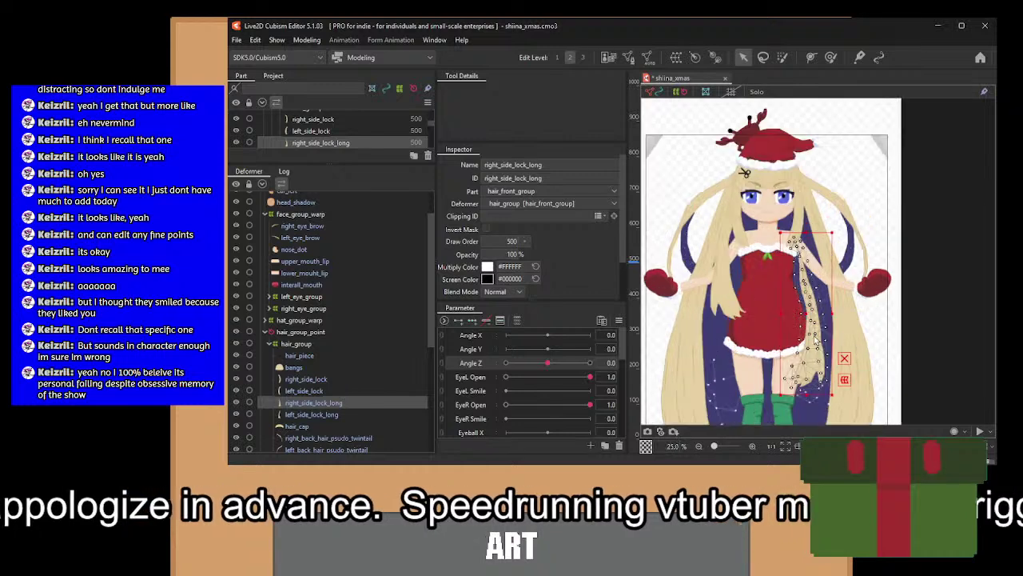
drag(806, 311, 806, 219)
drag(729, 249, 767, 261)
scroll(764, 293, up, 3)
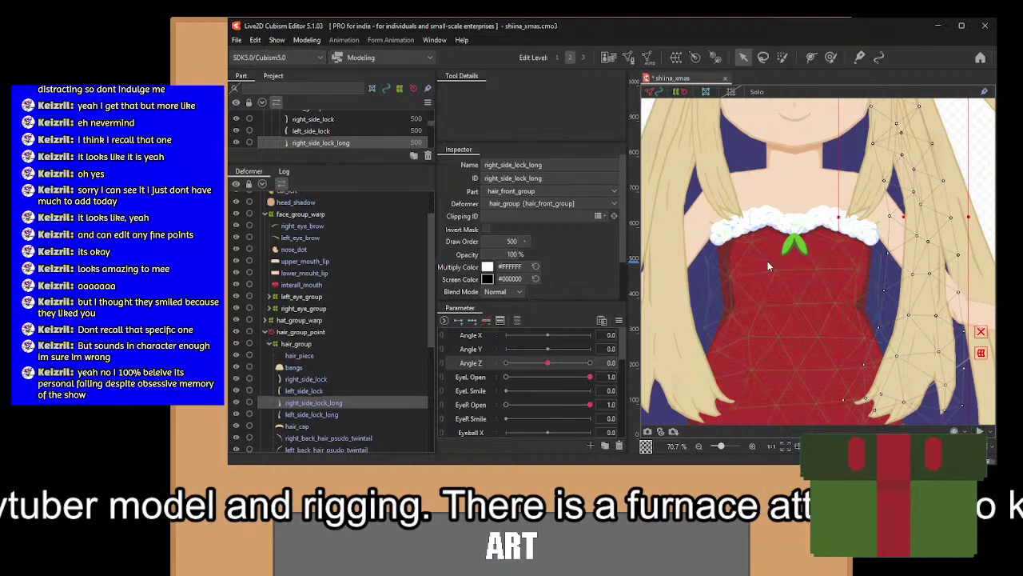
scroll(837, 262, down, 3)
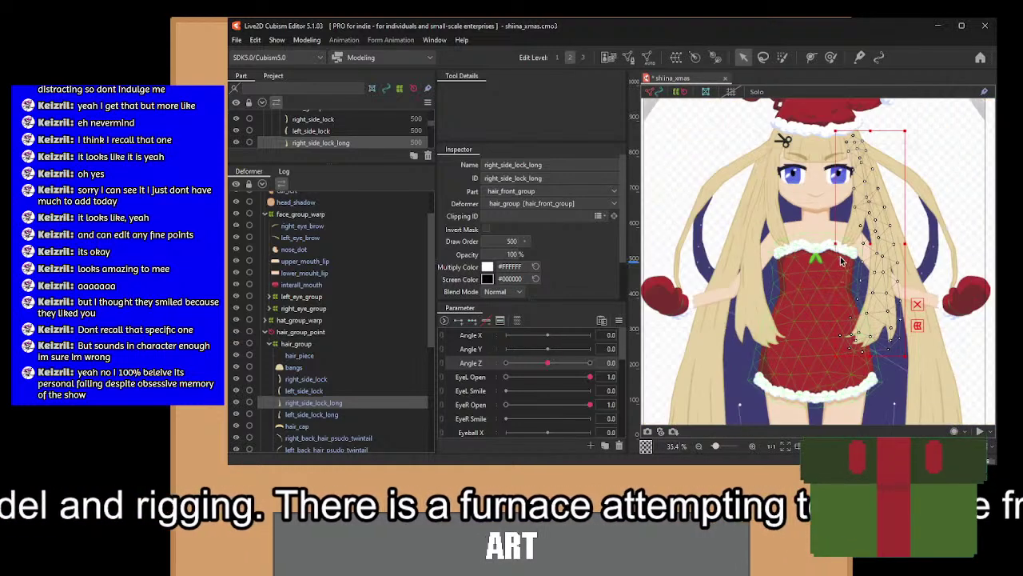
click(840, 259)
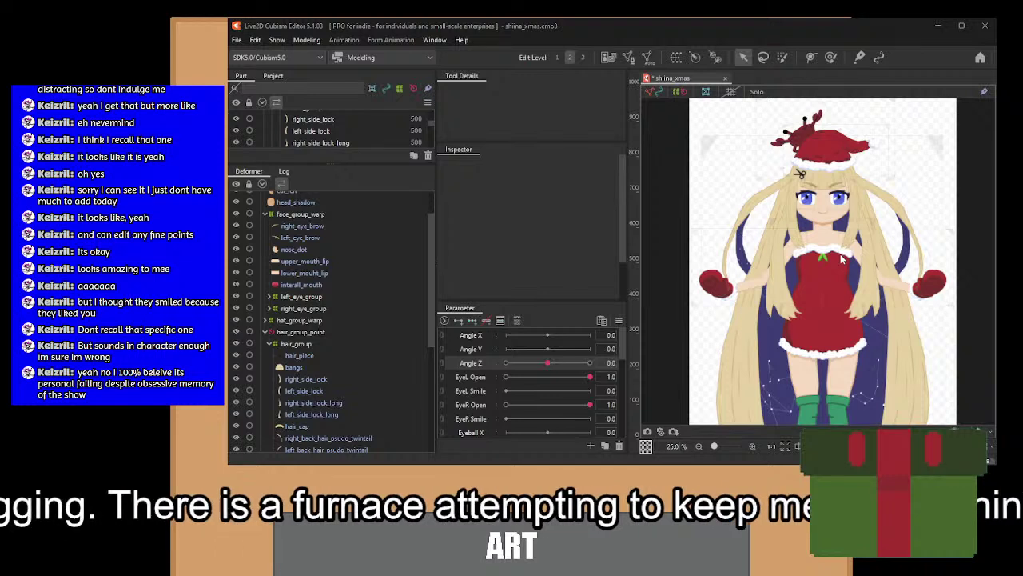
key(ctrl+s)
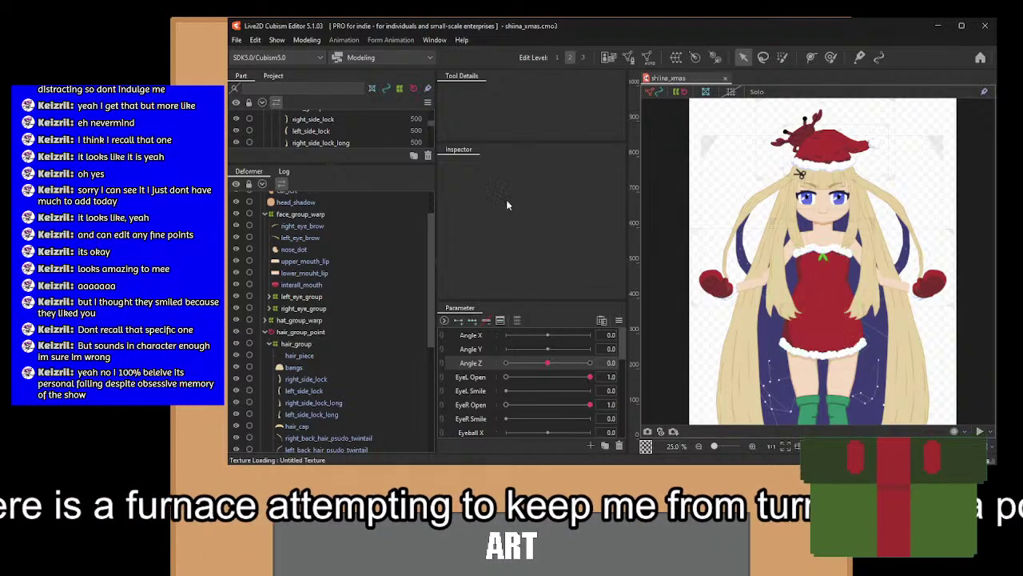
Add three keys on Angle Z to the hair_group_point rotation deformer and go to the -30 key.
drag(547, 367, 359, 358)
click(317, 333)
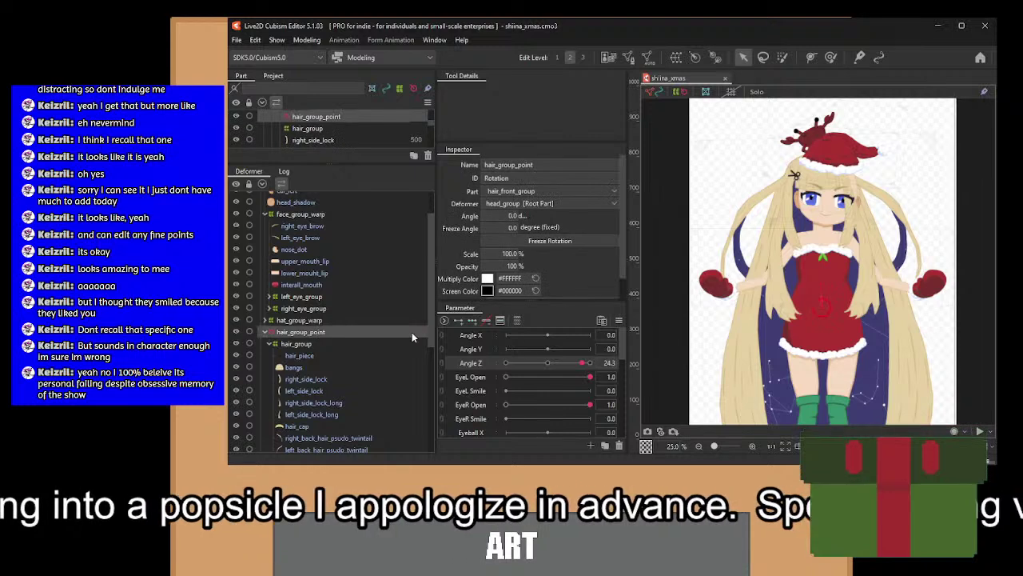
click(547, 366)
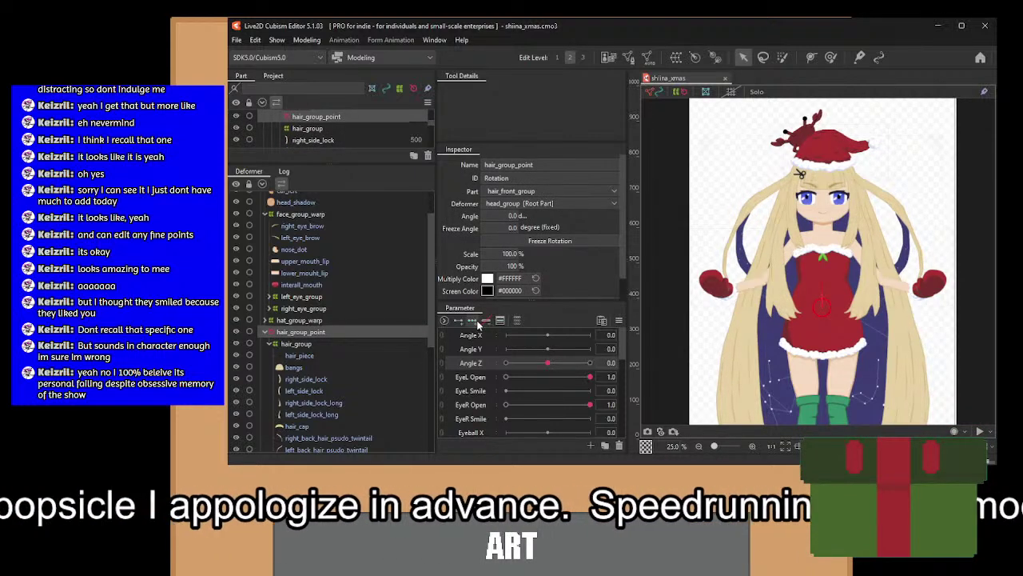
click(511, 368)
Return Angle Z to 0 and move the hair_group_point rotation deformer's pivot from the dress up to the forehead.
scroll(824, 230, up, 3)
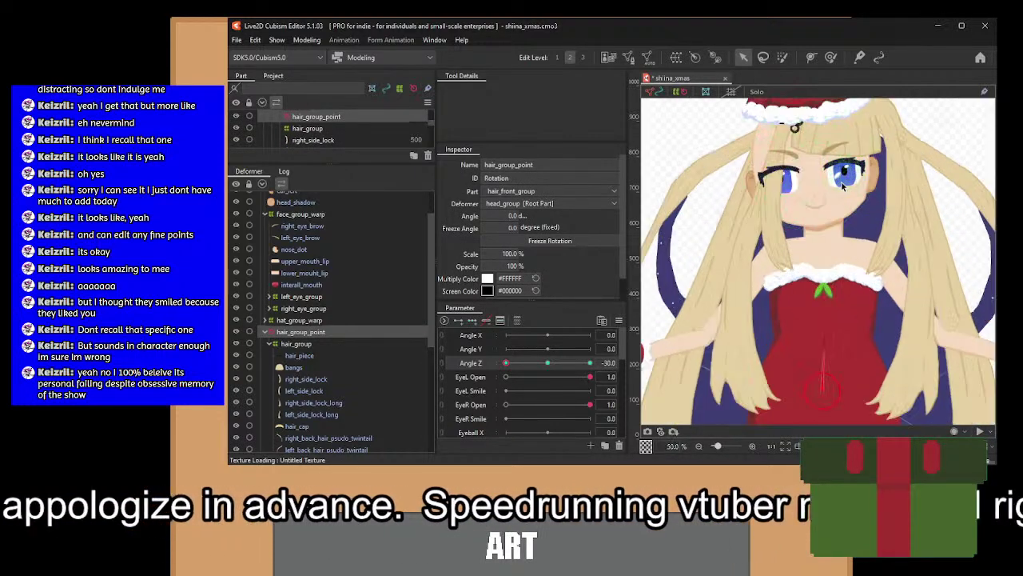
drag(825, 248, 814, 124)
scroll(814, 119, up, 1)
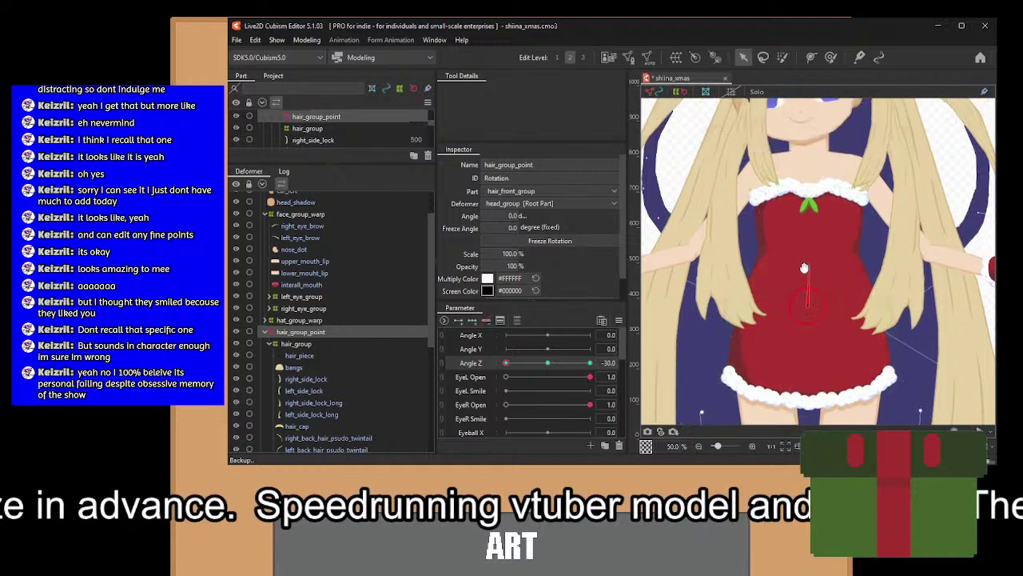
click(548, 362)
click(812, 249)
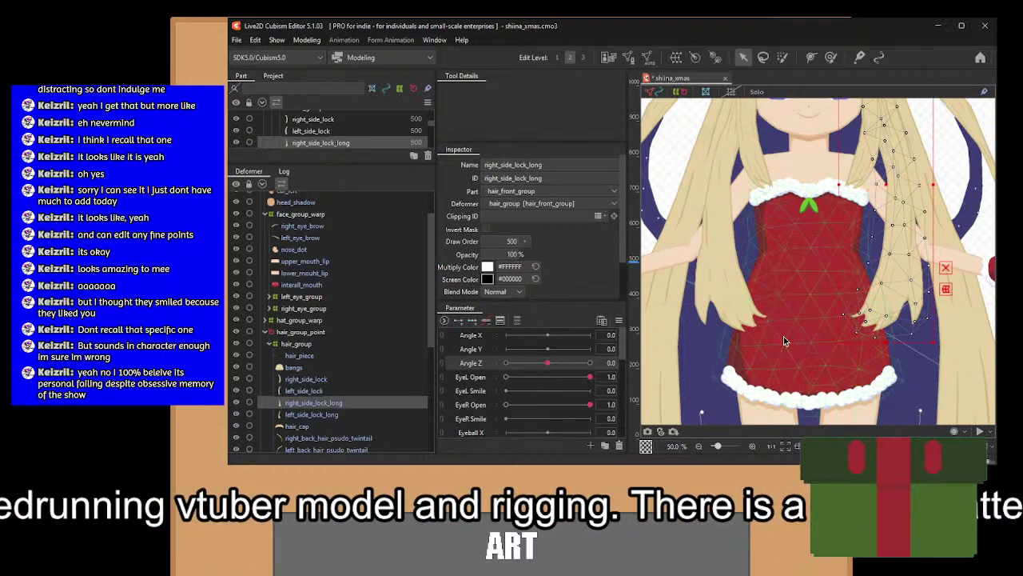
click(307, 333)
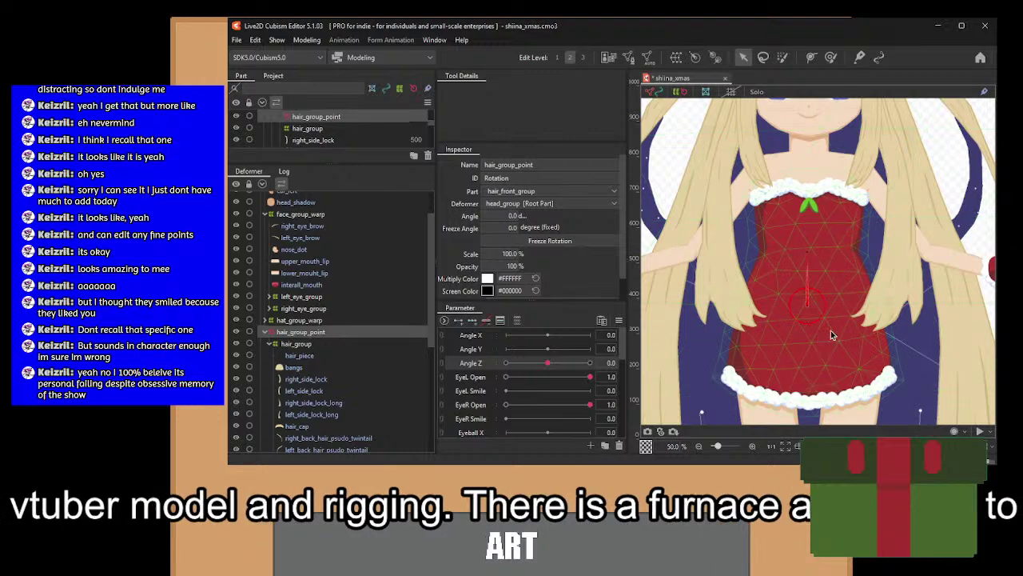
scroll(812, 307, down, 3)
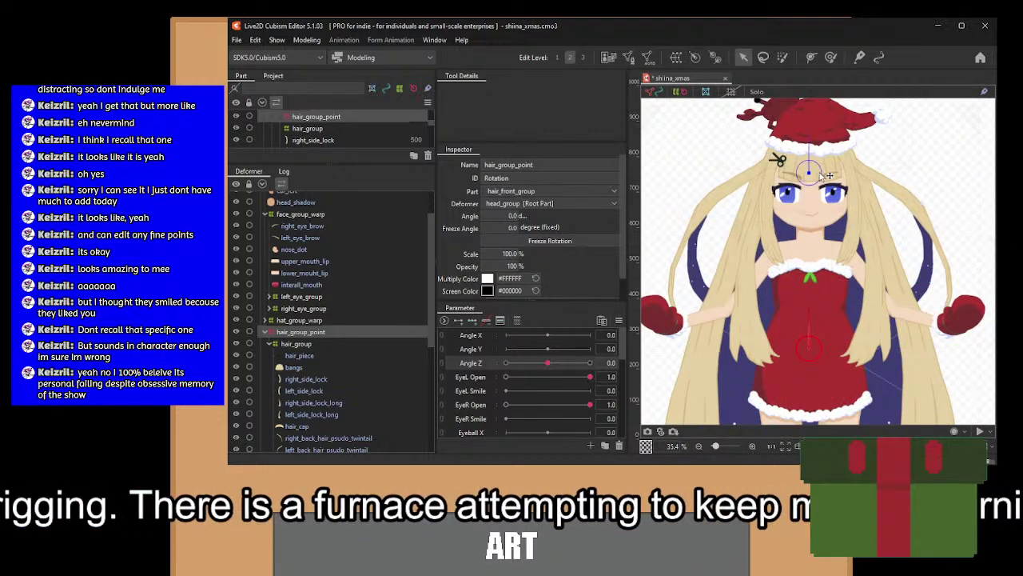
Preview the hair's response by moving Angle Z off centre and back to 0.
drag(549, 359, 572, 349)
click(548, 363)
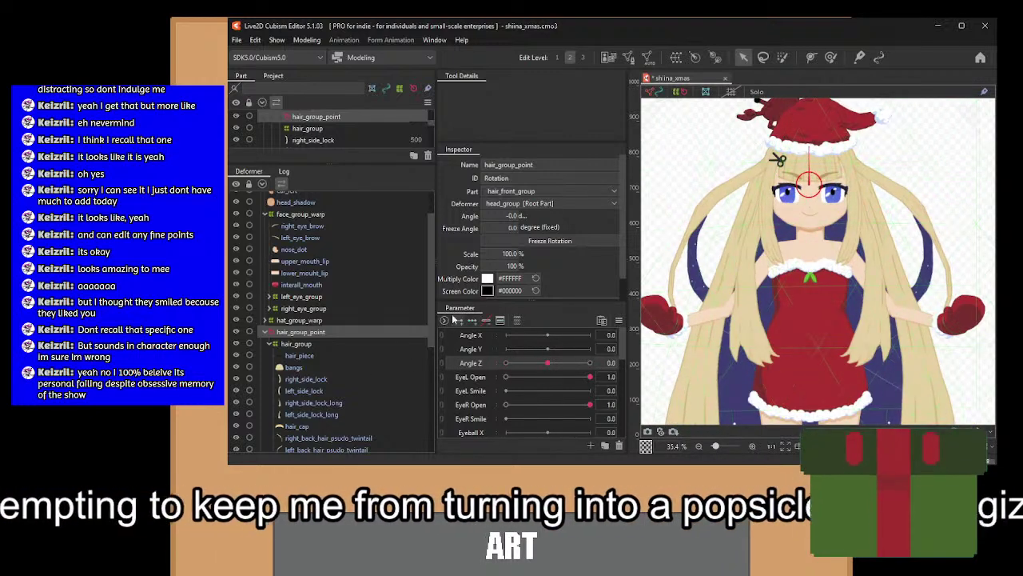
scroll(301, 377, down, 3)
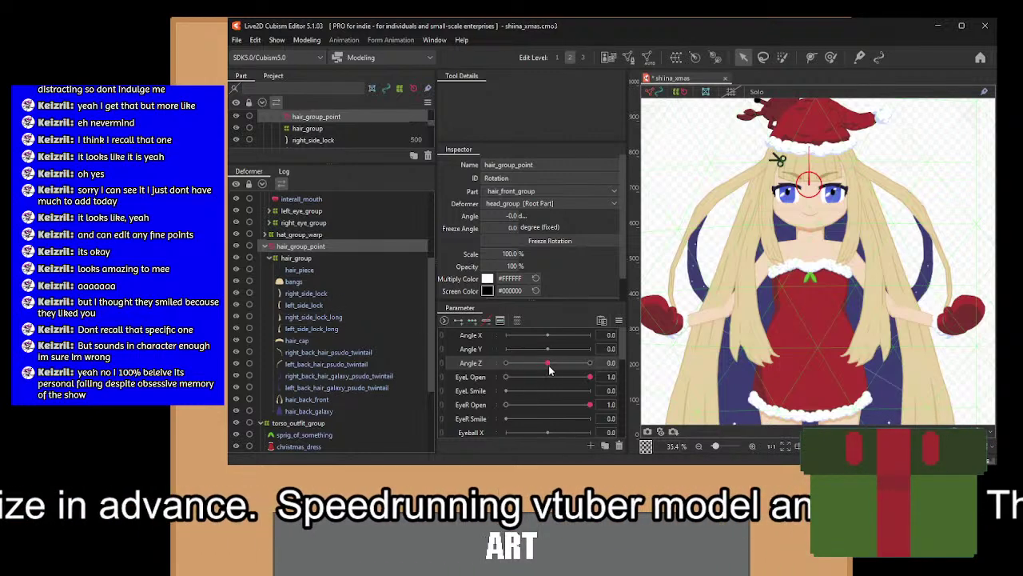
mouse_move(549, 366)
mouse_down()
mouse_move(525, 364)
mouse_move(548, 365)
mouse_up()
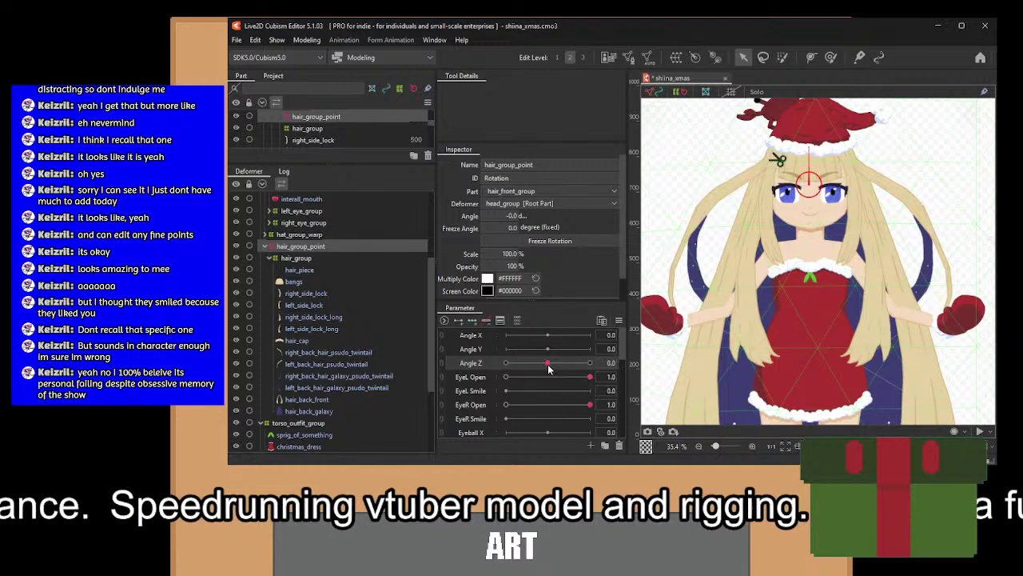
Add three Angle Z keys to the neck and, at -30, tilt its mesh and nudge it sideways to follow the head.
scroll(803, 225, up, 5)
click(785, 227)
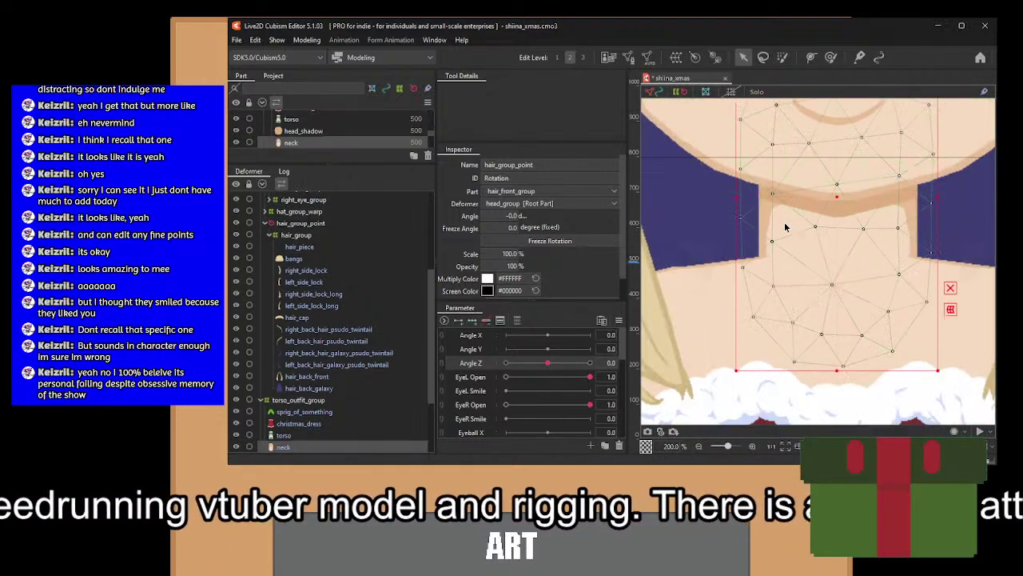
scroll(779, 255, down, 3)
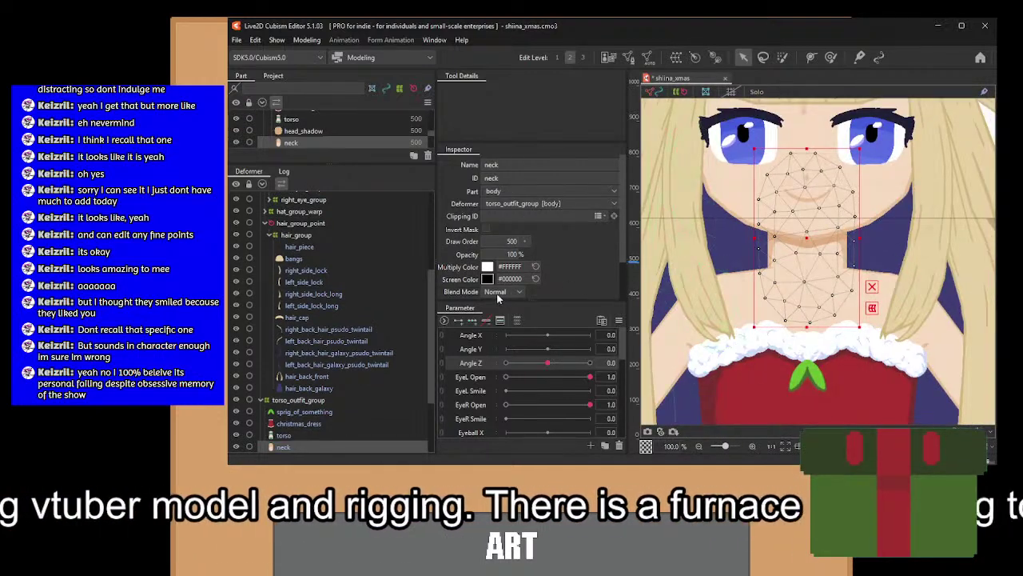
click(503, 363)
drag(716, 141, 875, 332)
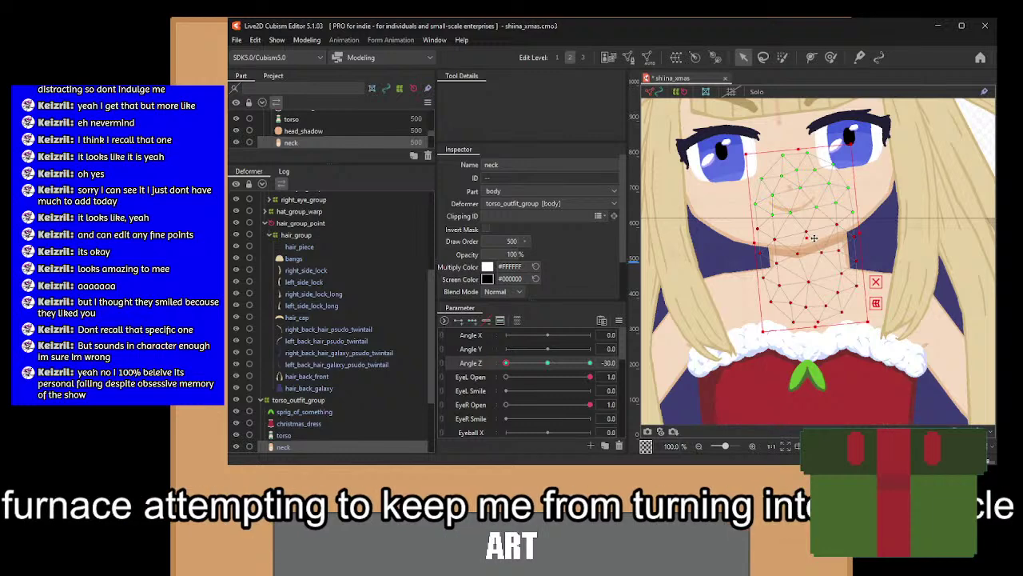
drag(810, 236, 807, 237)
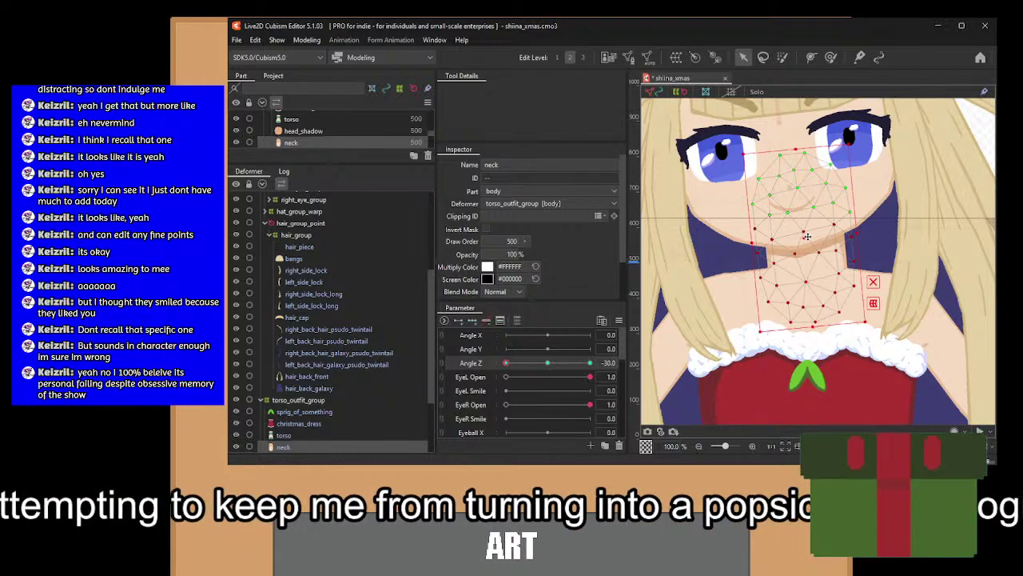
Sweep Angle Z through its keys to check the neck's tilt, and return it to 0.
mouse_move(505, 363)
mouse_down()
mouse_move(562, 364)
mouse_move(477, 373)
mouse_move(557, 363)
mouse_move(491, 372)
mouse_up()
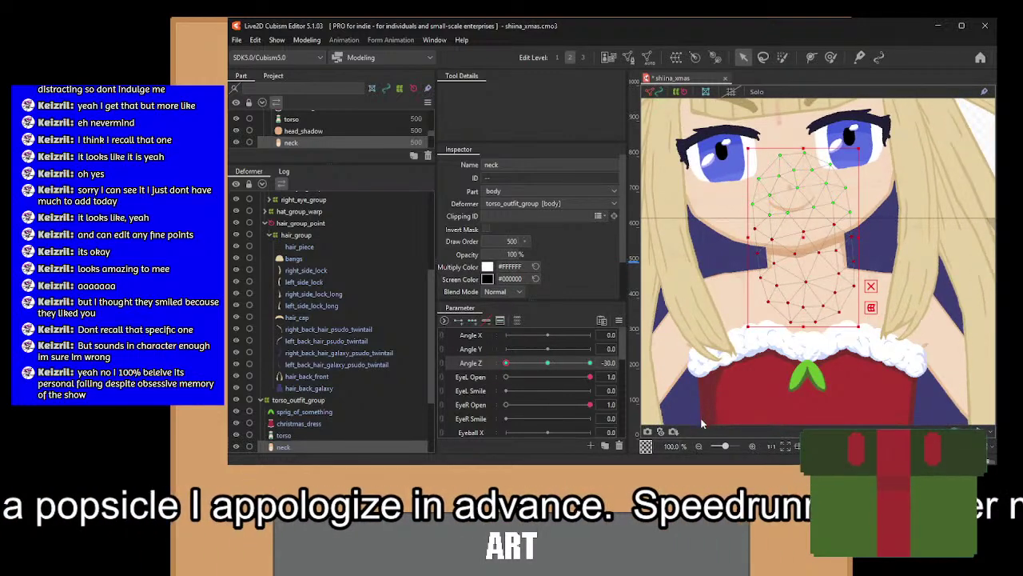
click(589, 363)
drag(590, 363, 547, 380)
Examine the model in its neutral pose from the head down to the boots and back up.
scroll(841, 255, down, 5)
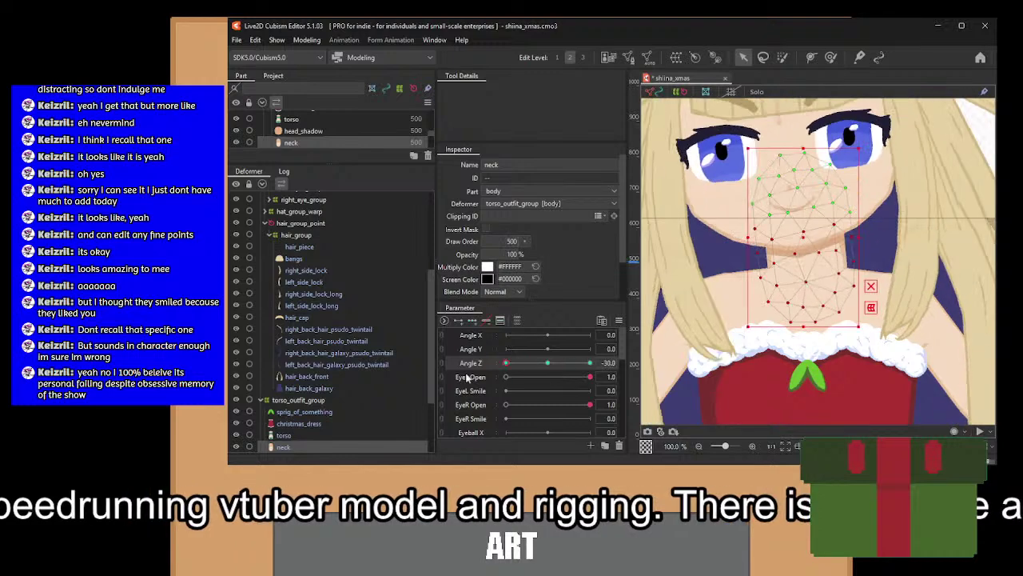
scroll(844, 254, up, 2)
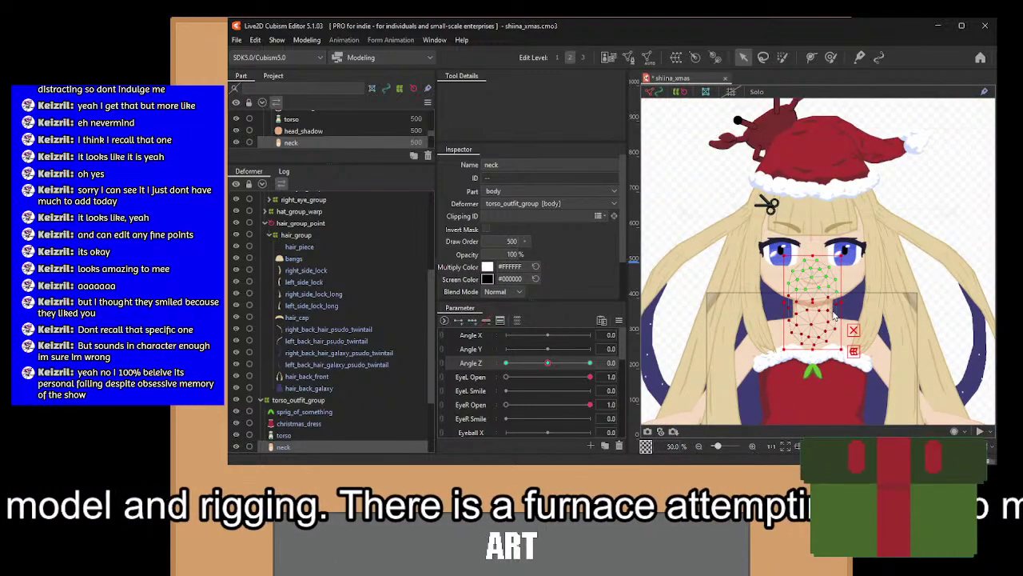
drag(805, 385, 805, 265)
scroll(814, 279, down, 2)
scroll(802, 216, down, 1)
scroll(805, 265, up, 2)
scroll(806, 271, down, 1)
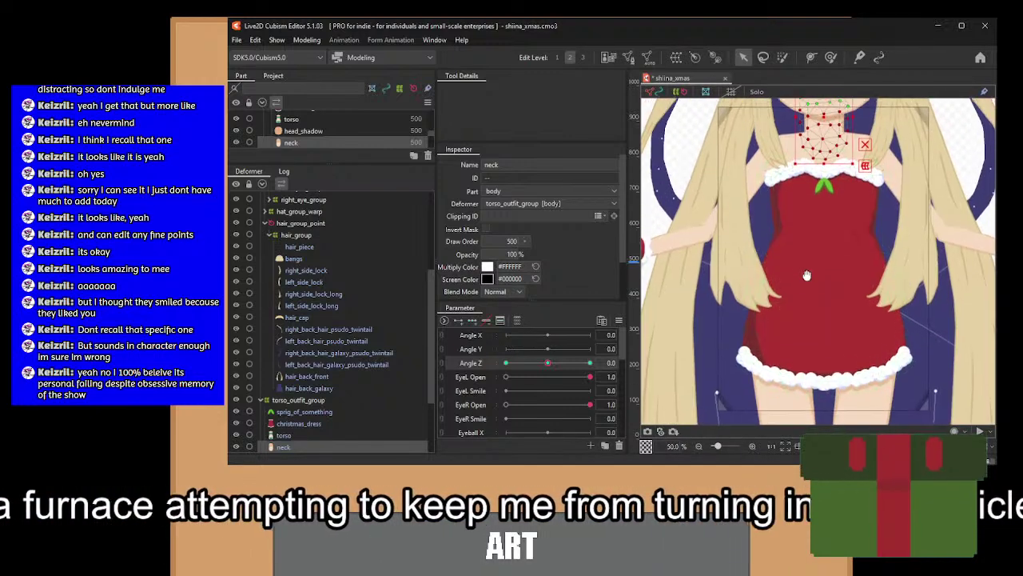
scroll(785, 225, up, 2)
scroll(757, 268, down, 2)
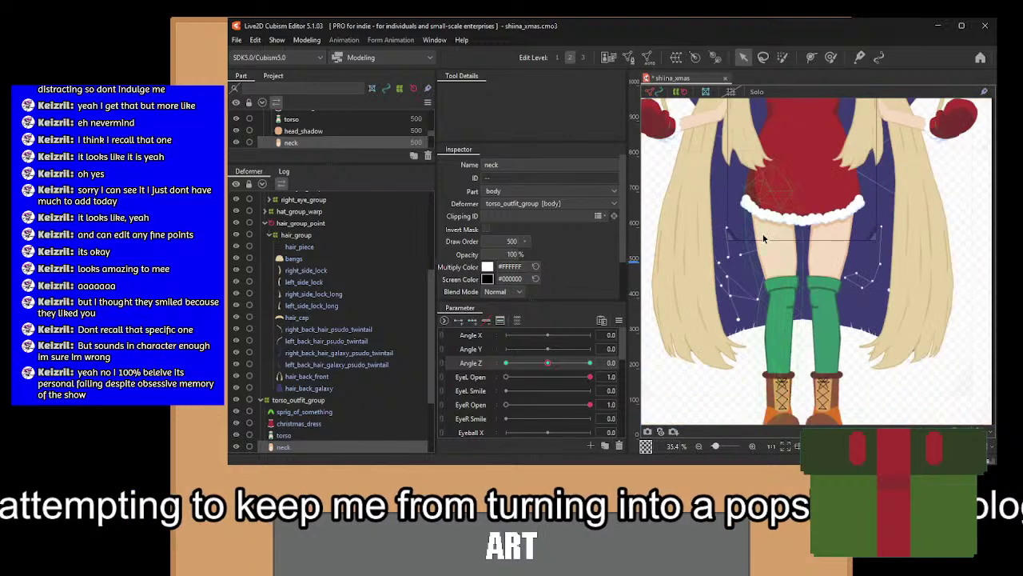
scroll(792, 278, up, 2)
drag(834, 236, 825, 301)
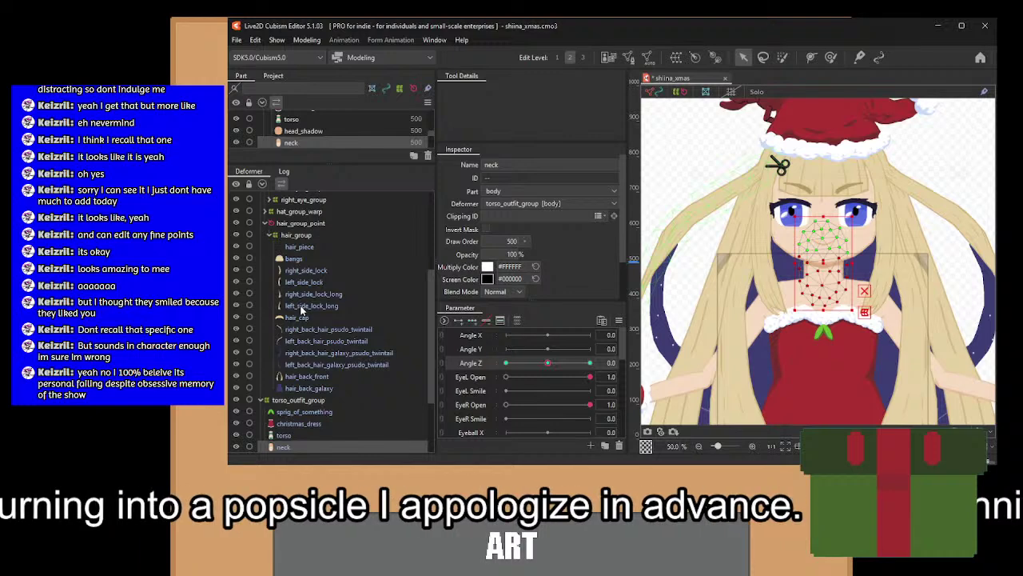
Make Angle X the active parameter and collapse hair_group in the deformer hierarchy.
click(480, 336)
scroll(380, 301, up, 4)
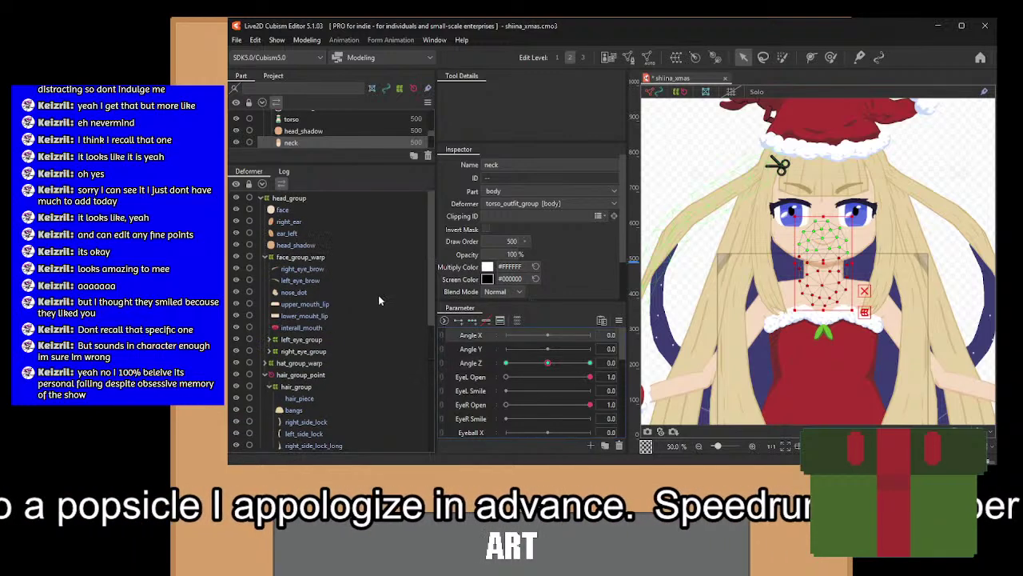
scroll(341, 294, down, 1)
scroll(312, 358, down, 1)
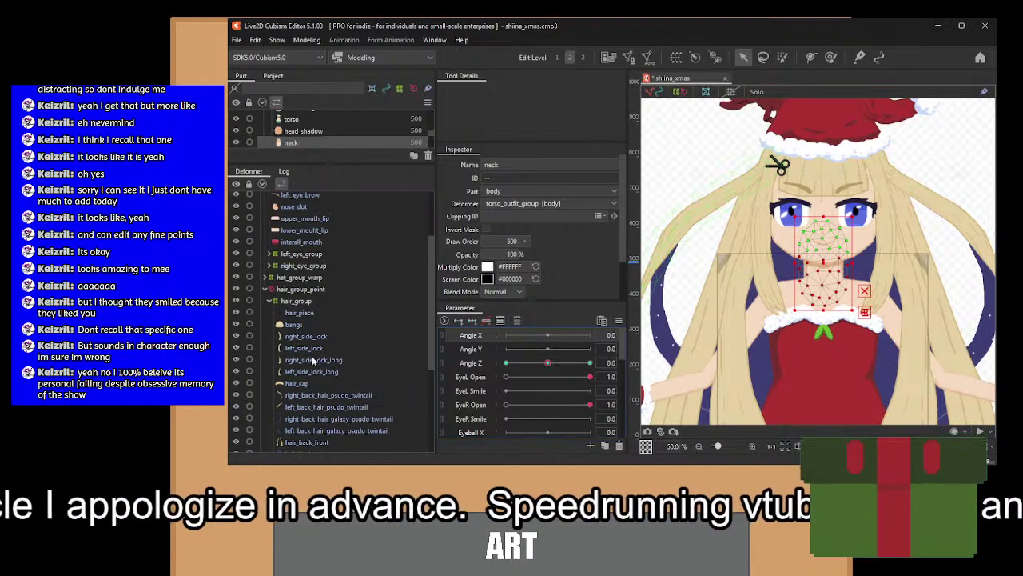
click(306, 326)
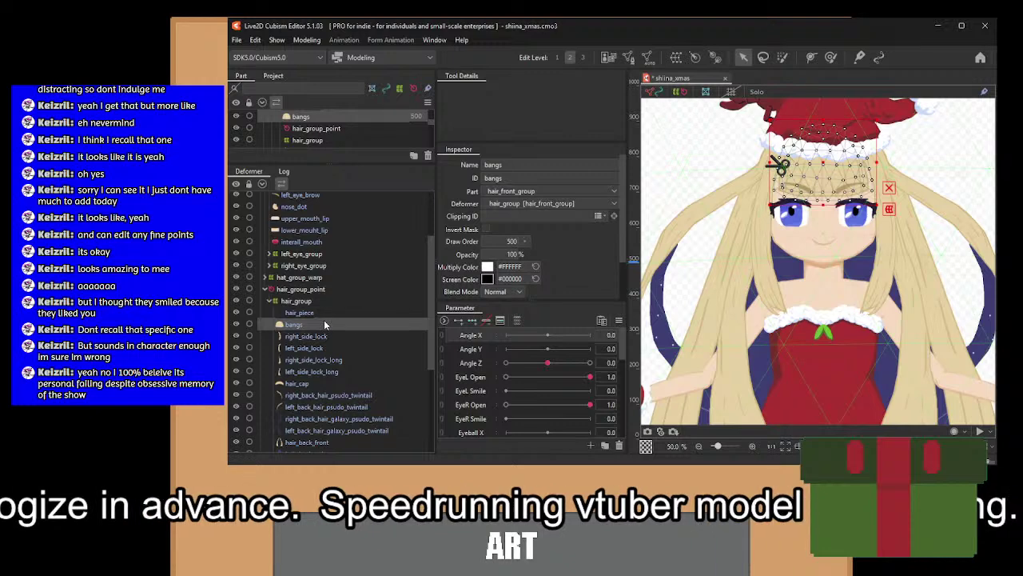
click(268, 301)
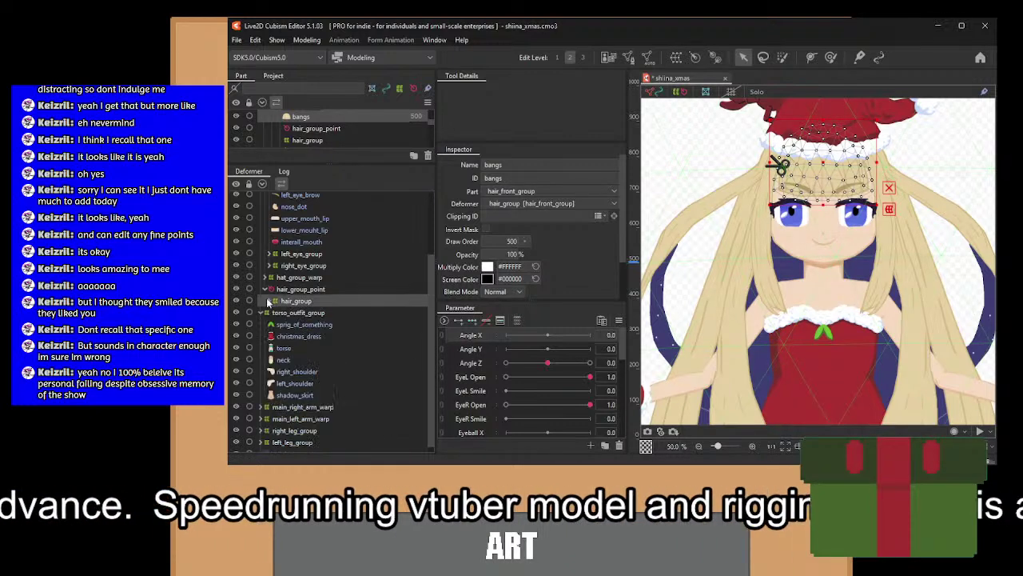
scroll(276, 292, up, 2)
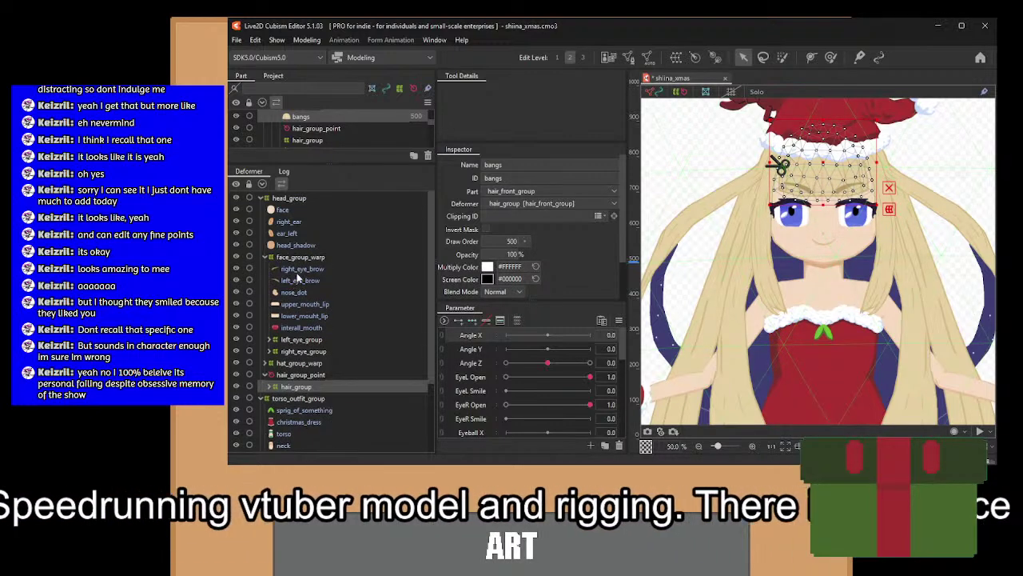
click(312, 271)
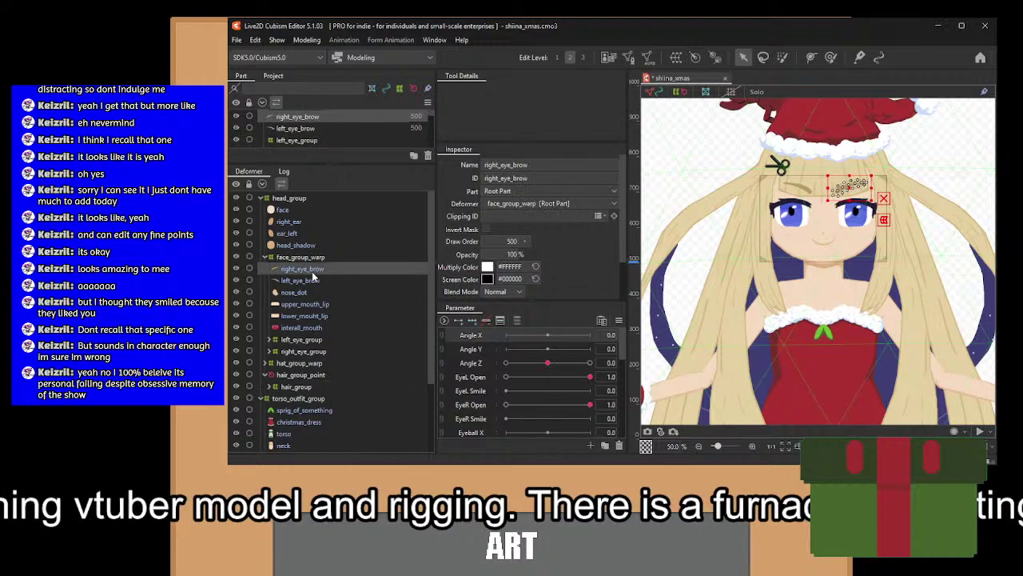
ctrl+click(313, 281)
ctrl+click(307, 293)
ctrl+click(307, 305)
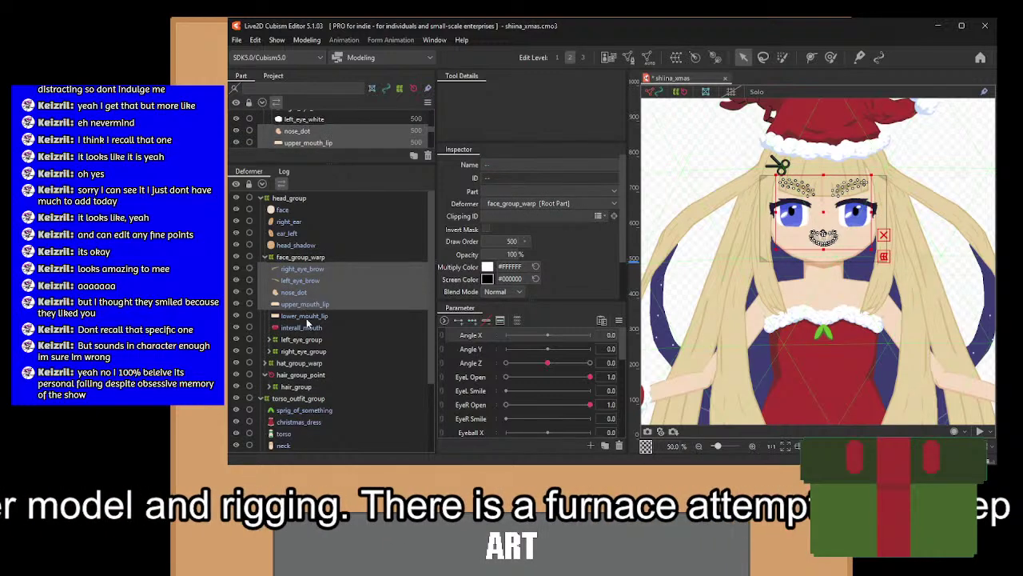
ctrl+click(309, 317)
ctrl+click(309, 329)
ctrl+click(309, 340)
ctrl+click(311, 351)
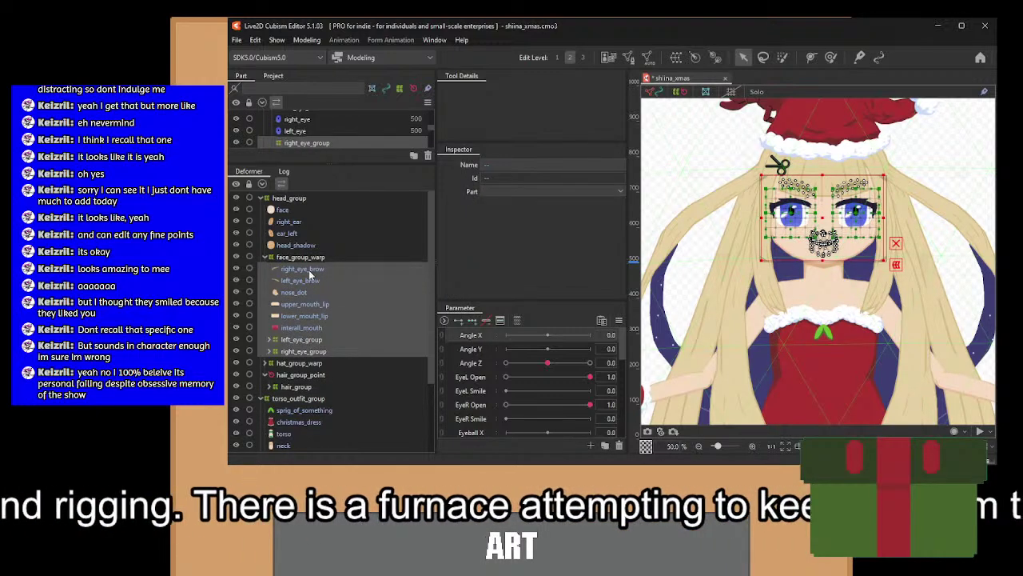
click(312, 258)
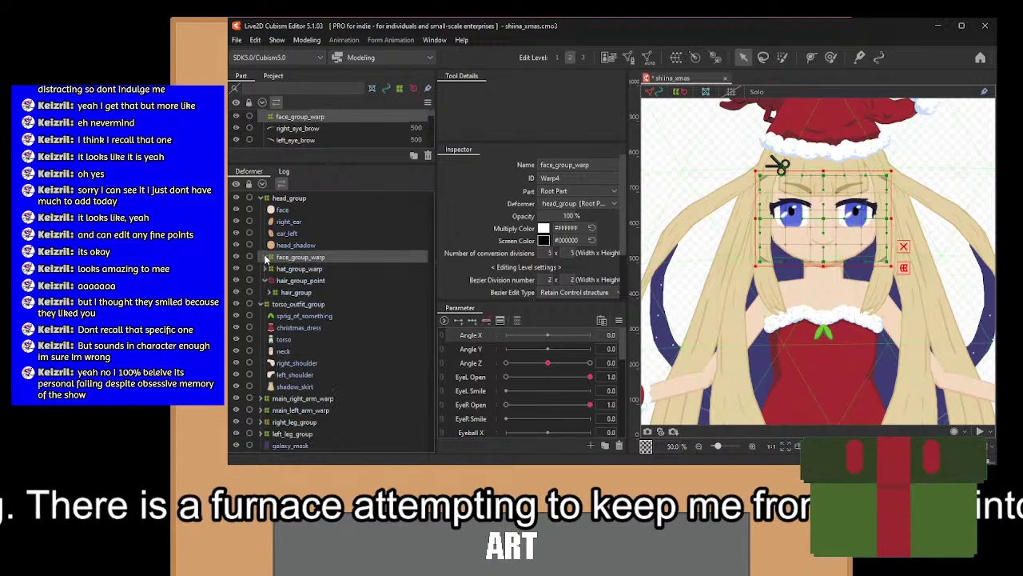
Create the warp deformer head_x_y_warp with 9 x 9 conversion divisions around face, right_ear, ear_left, head_shadow and face_group_warp.
click(301, 243)
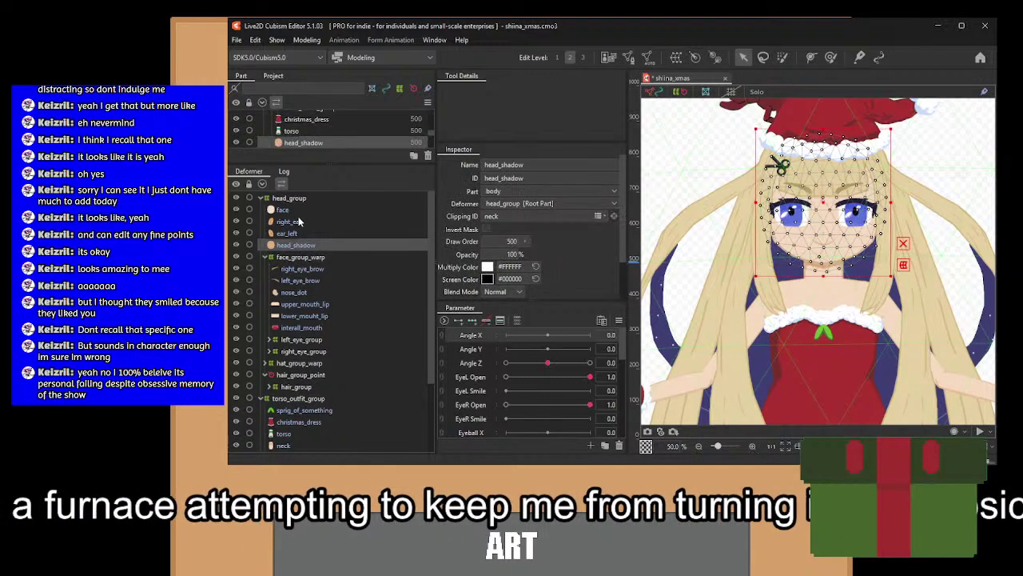
click(296, 211)
ctrl+click(297, 220)
ctrl+click(302, 245)
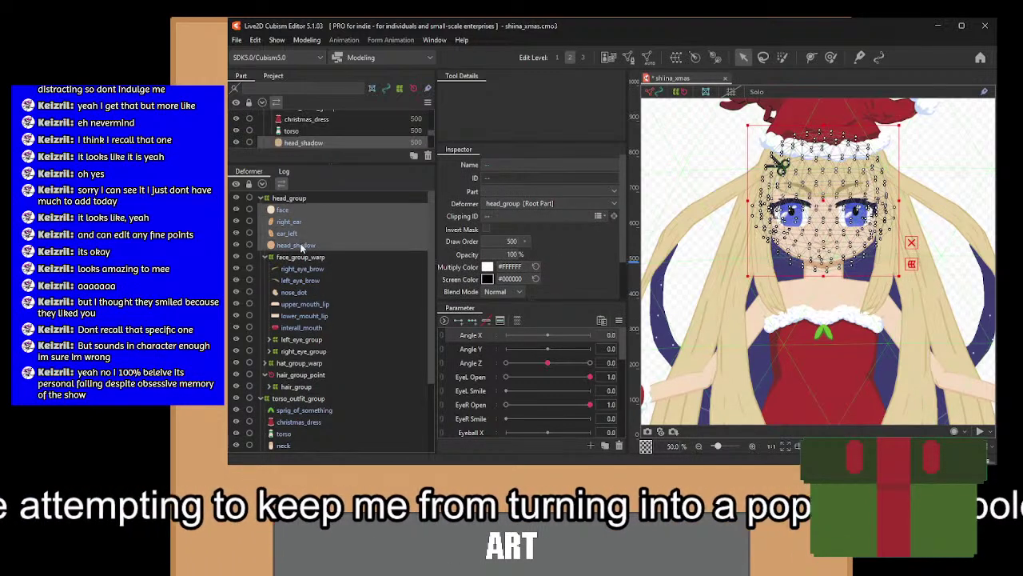
ctrl+click(305, 255)
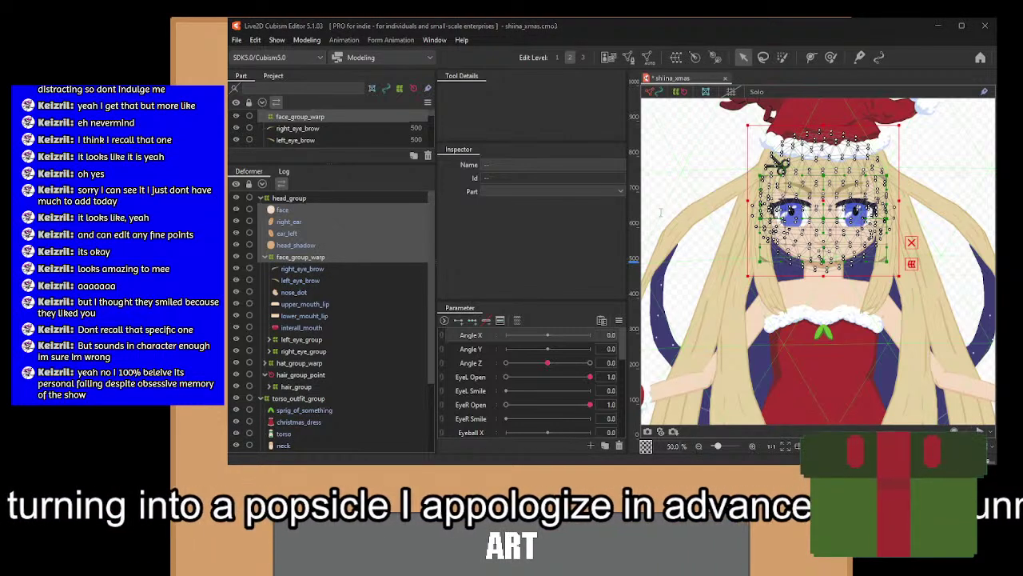
click(627, 385)
scroll(870, 203, up, 4)
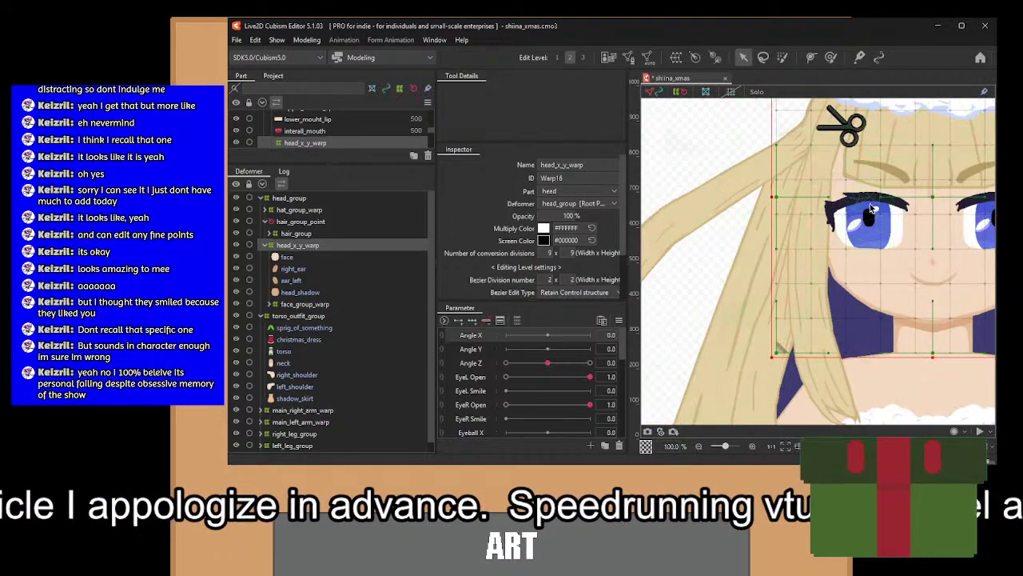
Add three keys on Angle X to head_x_y_warp and, at -30, shift its inner grid points slightly toward the viewer's left.
scroll(788, 229, down, 2)
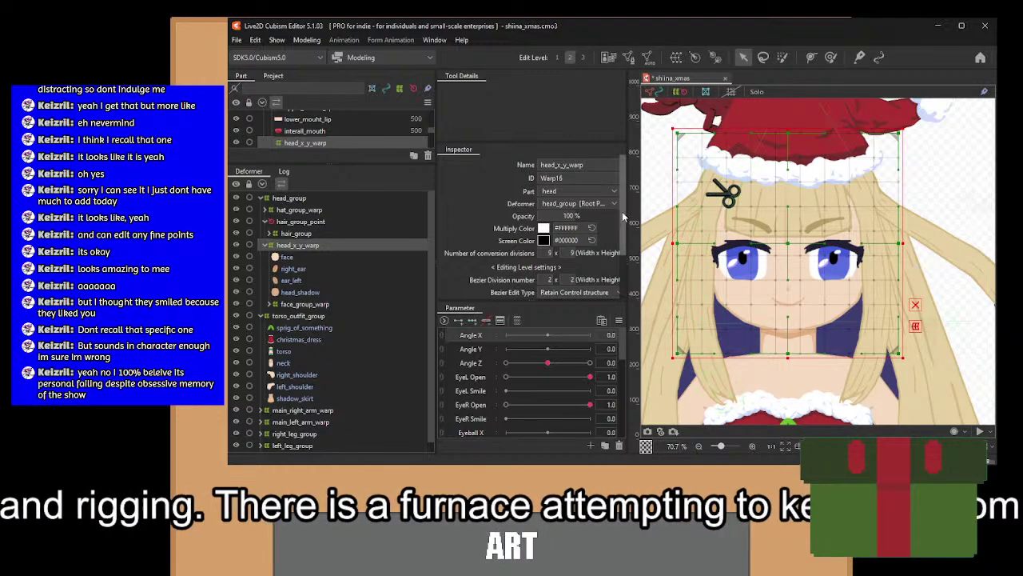
click(472, 321)
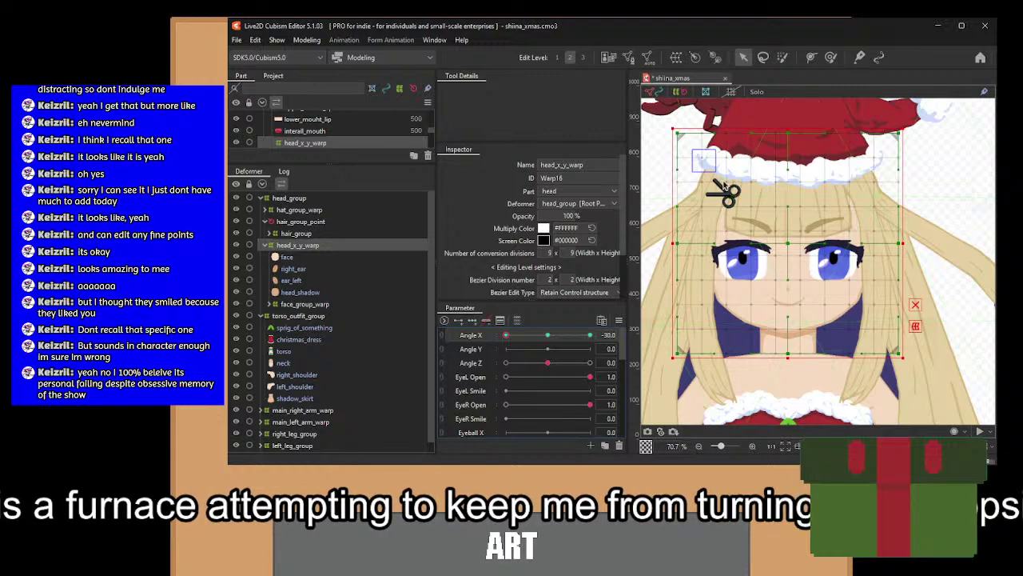
drag(715, 172, 893, 347)
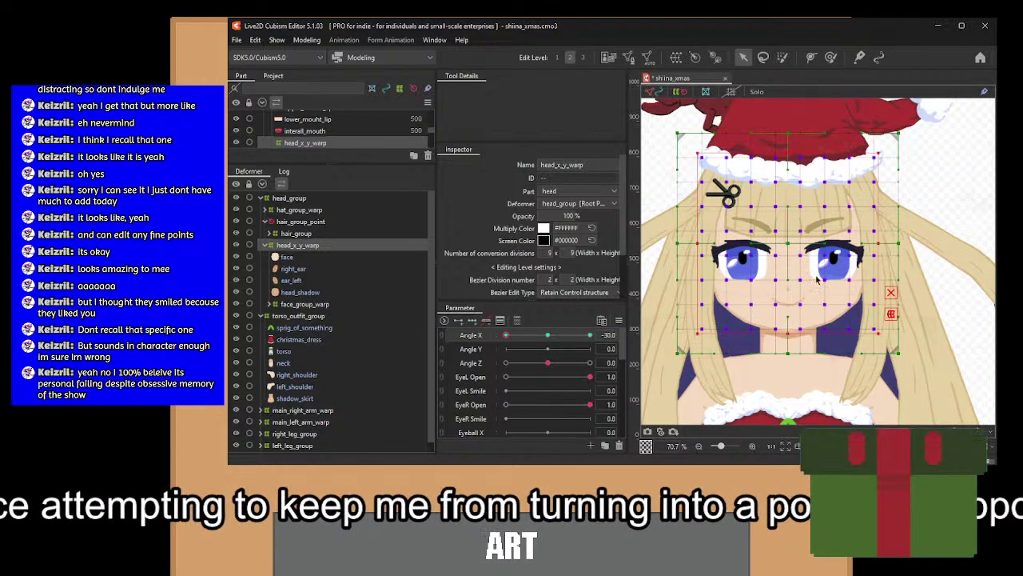
drag(787, 249, 780, 243)
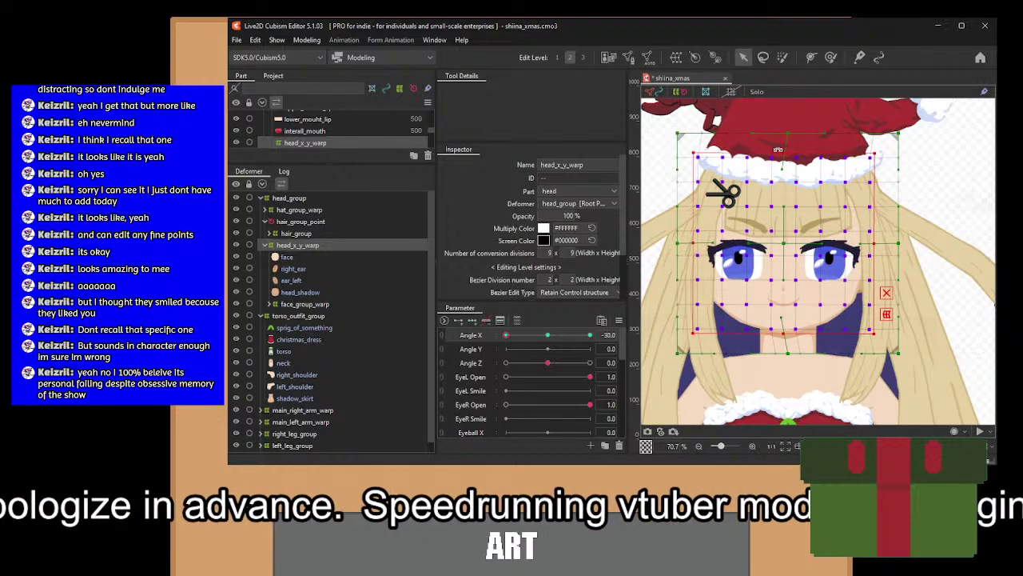
Try to narrow head_x_y_warp's left grid columns and move its right columns toward the face's centre at Angle X -30.
drag(774, 147, 687, 348)
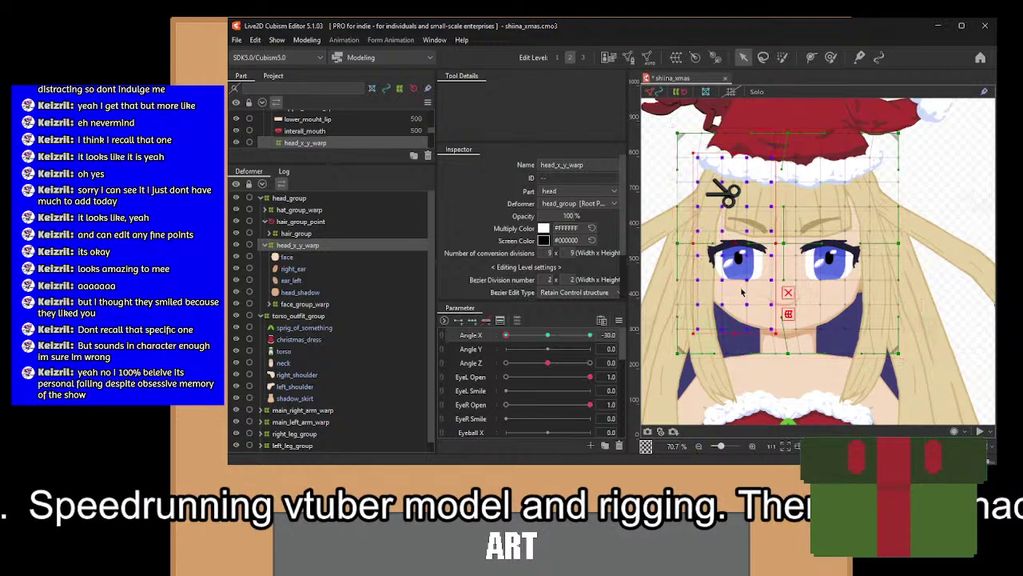
drag(779, 243, 771, 241)
click(777, 241)
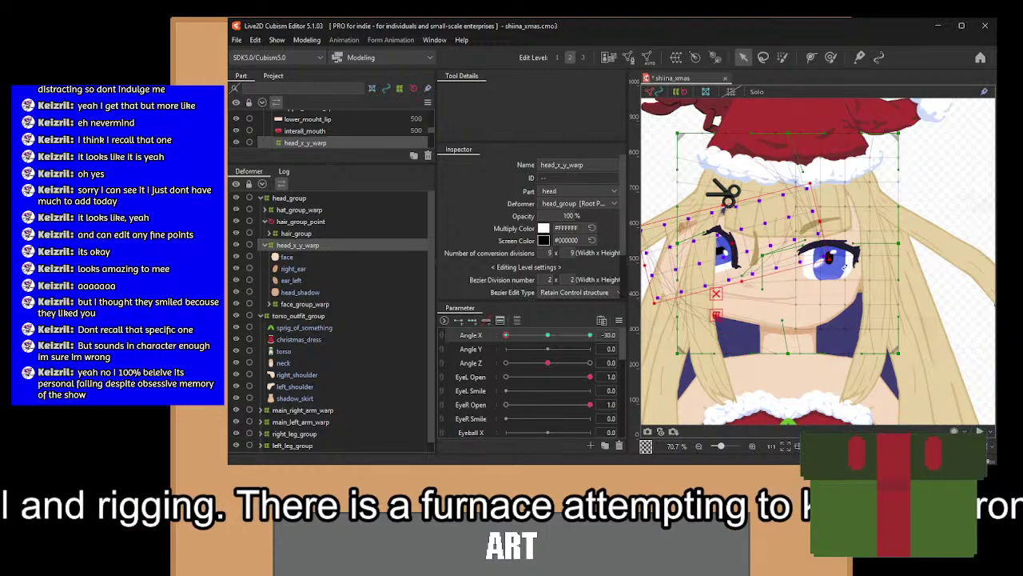
click(853, 276)
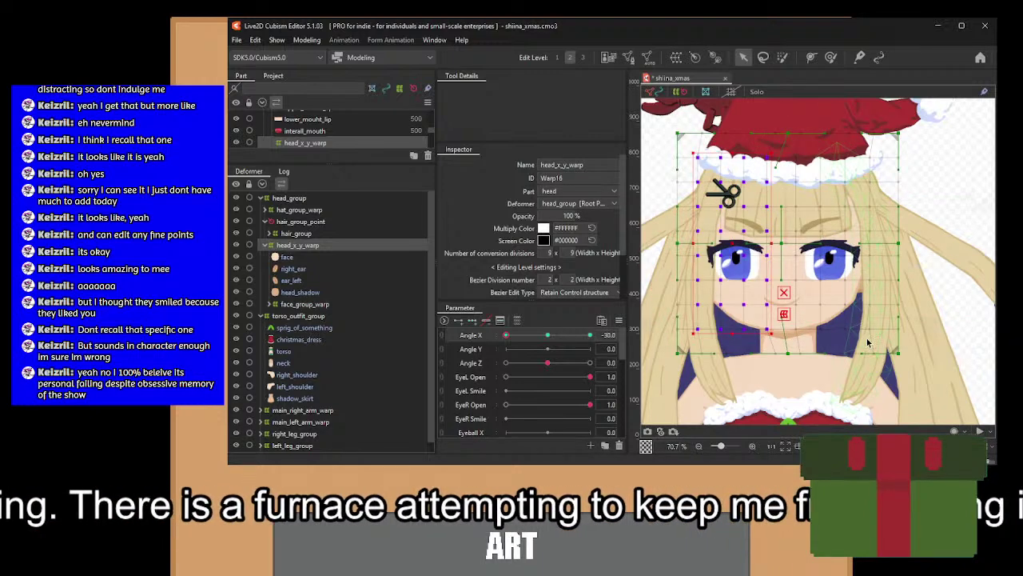
drag(877, 340, 780, 147)
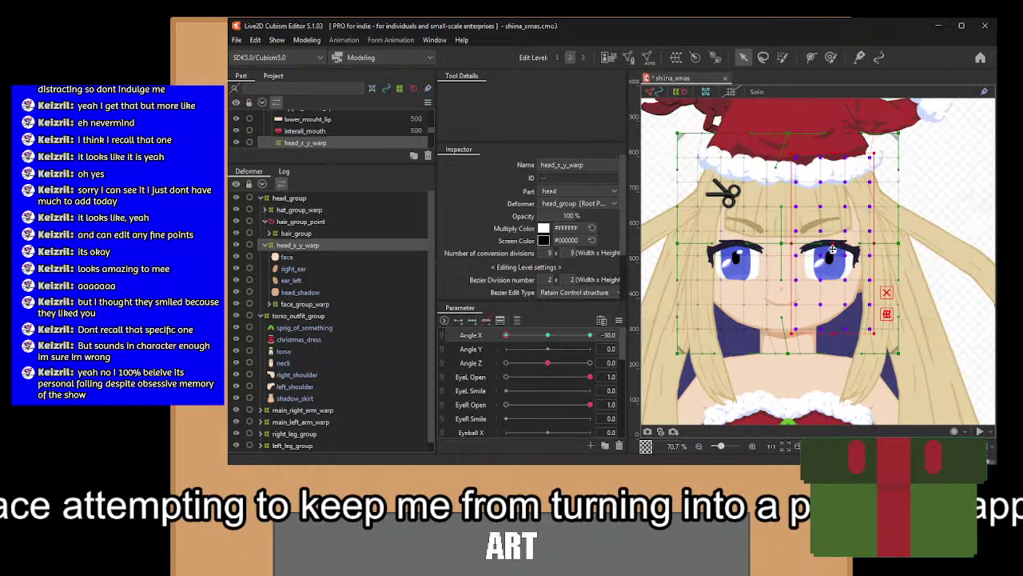
drag(832, 247, 803, 250)
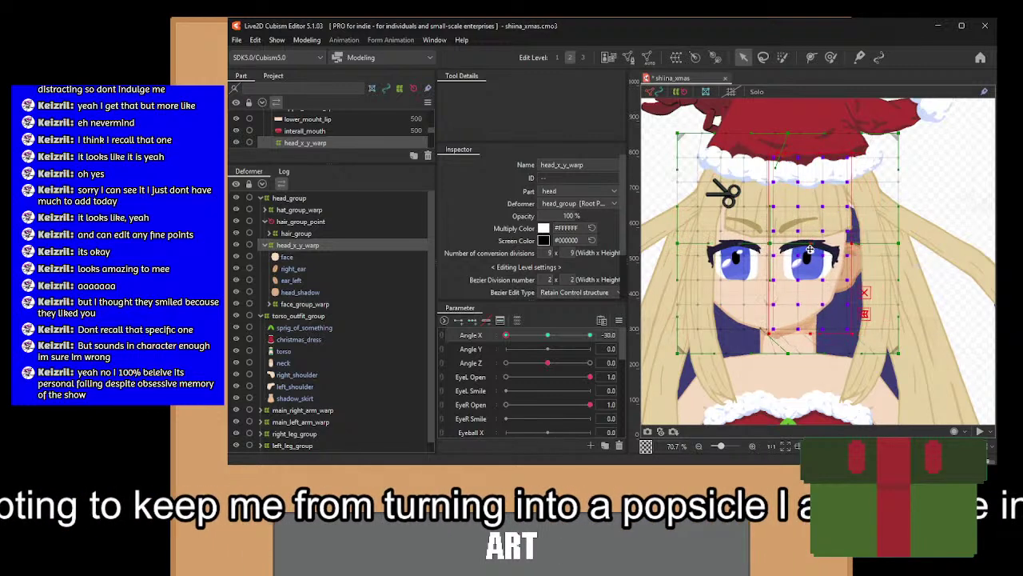
key(ctrl+z)
click(811, 254)
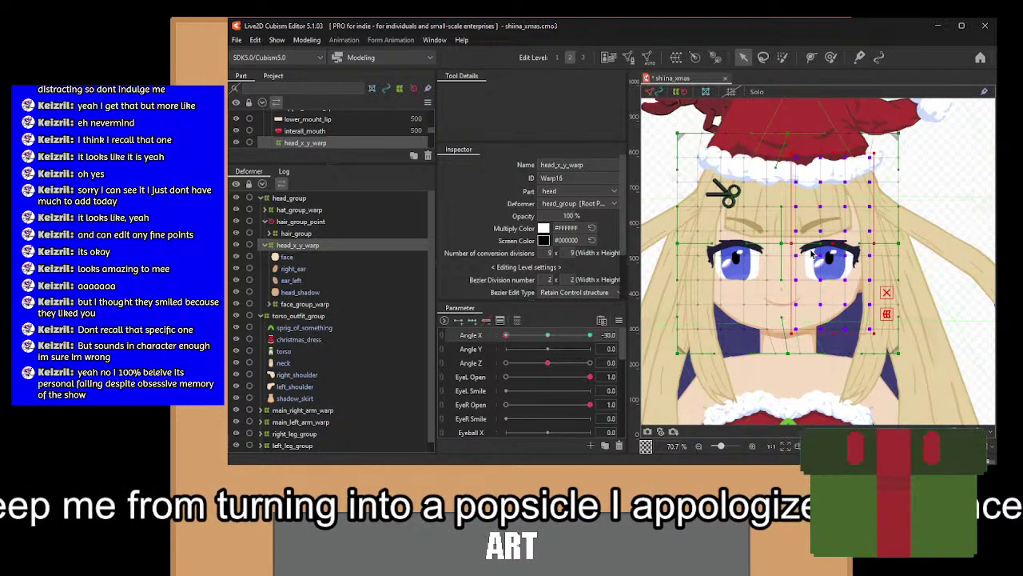
Undo the head_x_y_warp grid edits, its Angle X keys and the creation of the deformer.
key(ctrl+z)
key(ctrl+z)
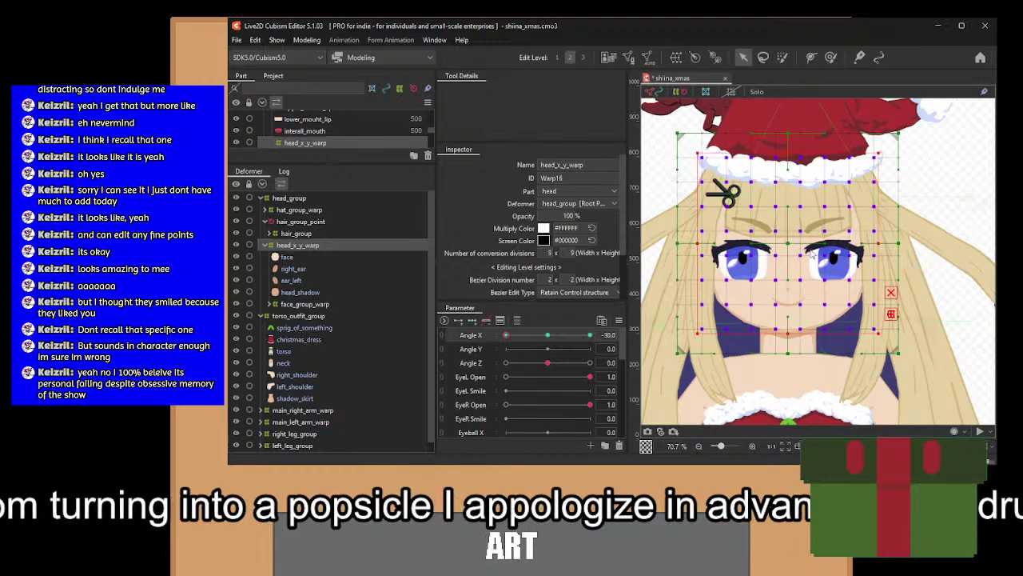
key(ctrl+z)
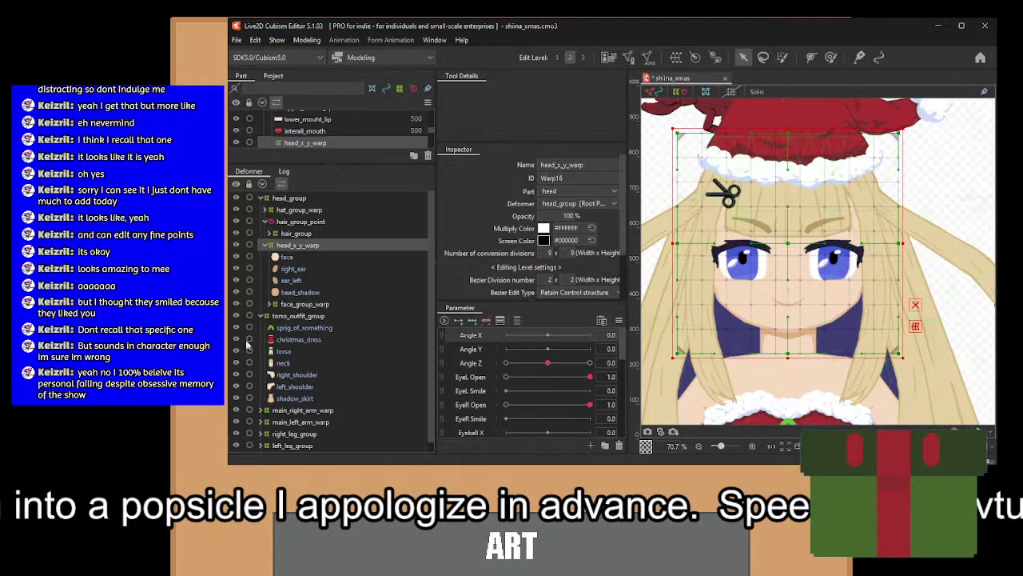
key(ctrl+z)
Select face_group_warp, add three keys on Angle X and set the parameter to -30.
click(301, 256)
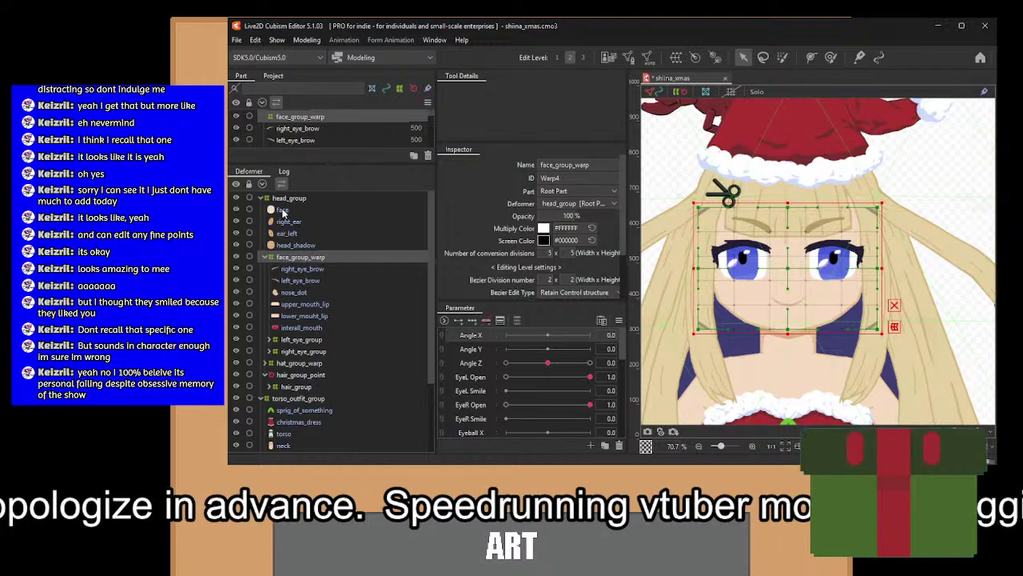
click(484, 320)
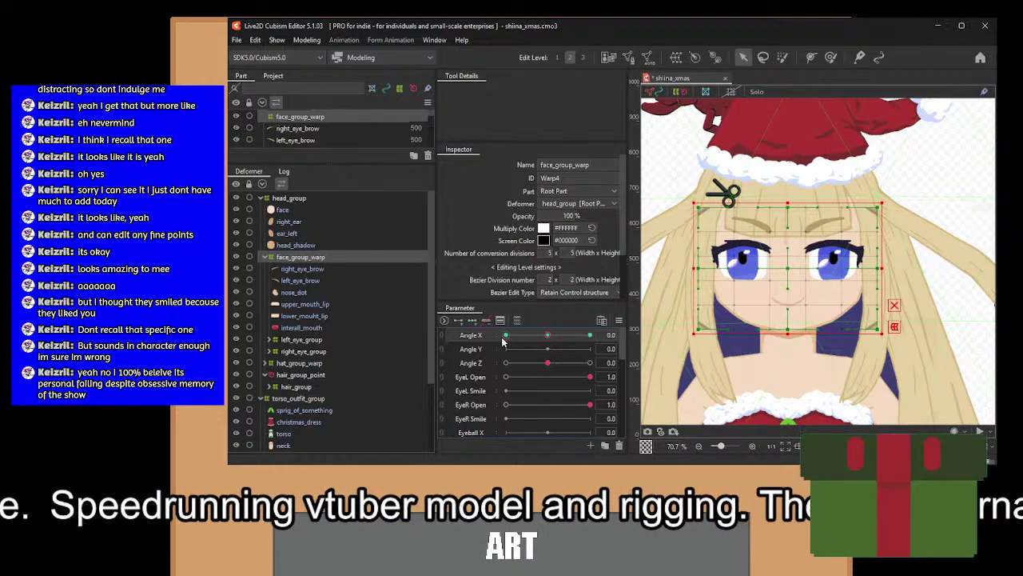
click(506, 335)
At Angle X -30, narrow the left columns of face_group_warp's grid and shift the whole grid slightly toward the viewer's left.
scroll(807, 233, up, 2)
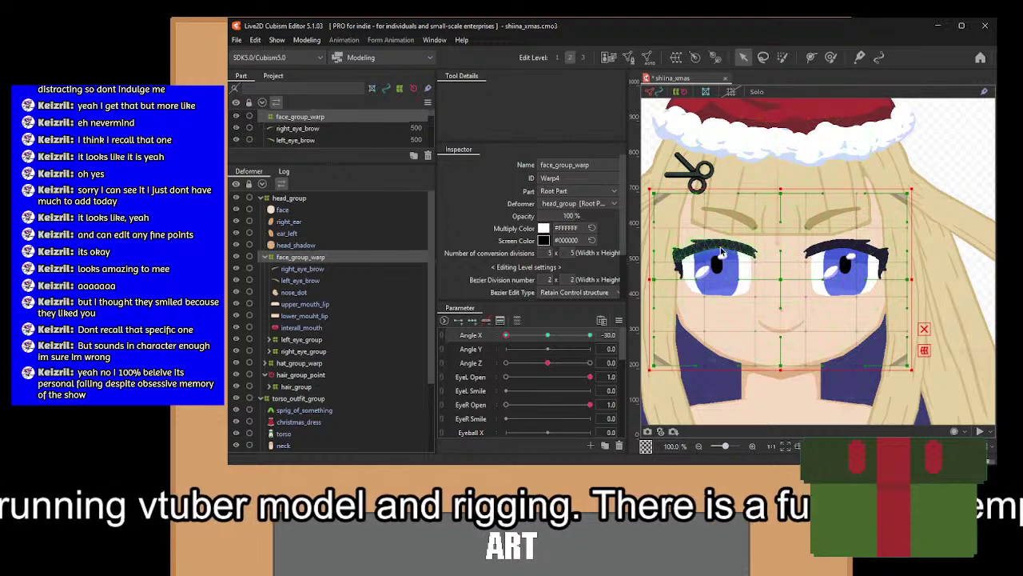
drag(721, 252, 729, 250)
drag(945, 174, 785, 370)
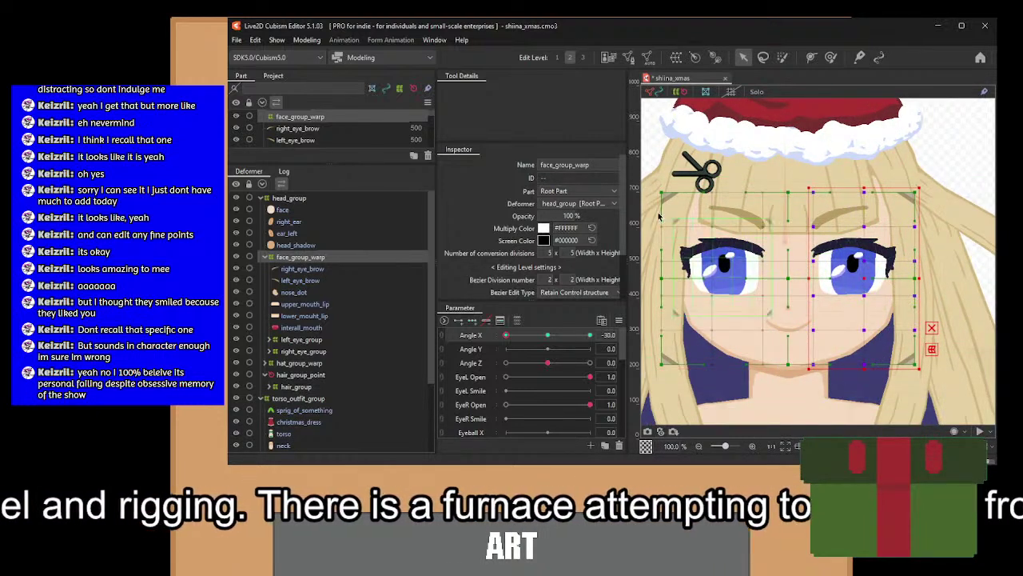
drag(651, 171, 775, 400)
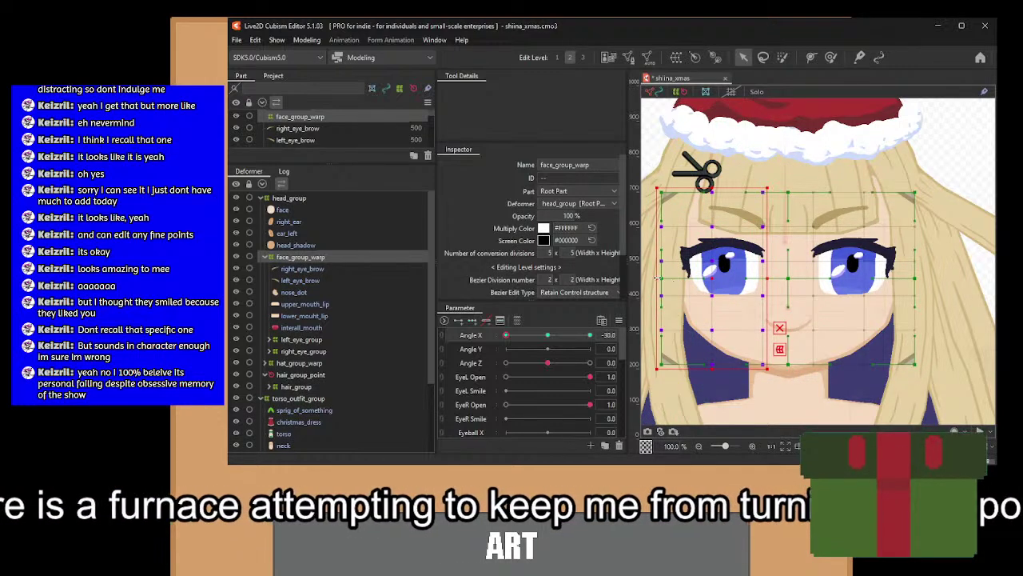
drag(657, 279, 673, 279)
drag(940, 158, 657, 415)
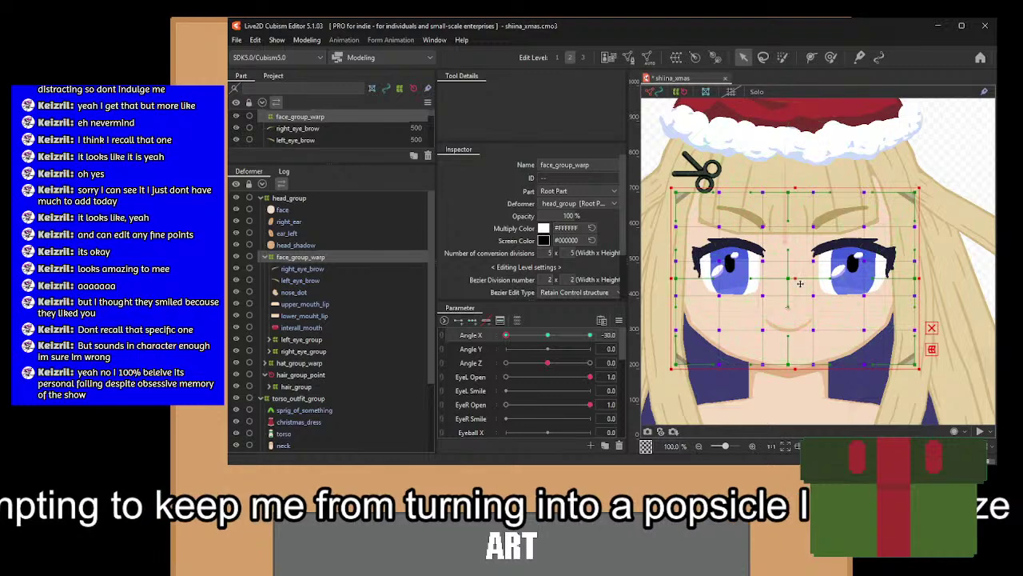
drag(799, 278, 786, 276)
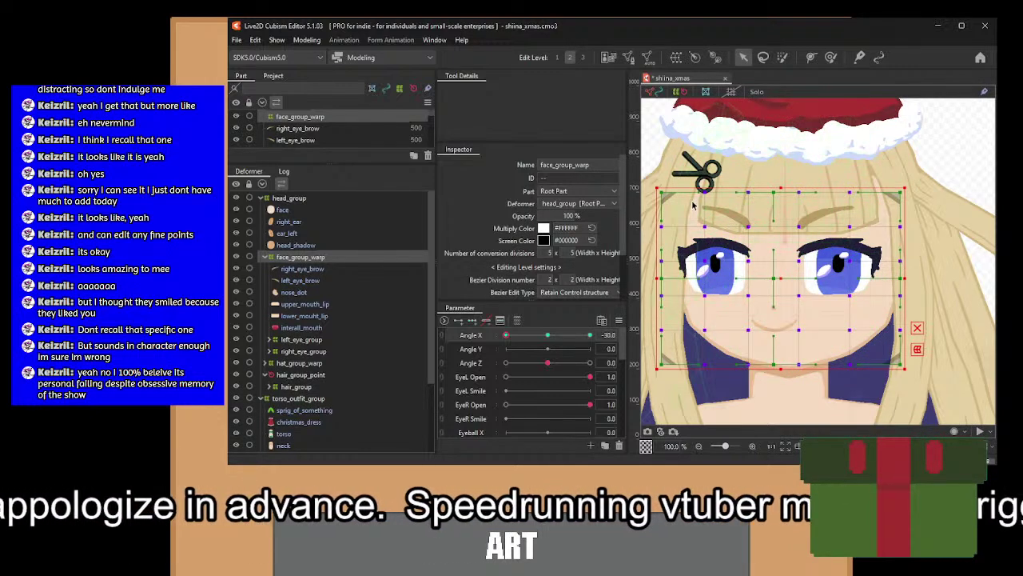
Squeeze face_group_warp's left grid columns slightly inward in three passes, selecting two, three and four columns of points.
drag(712, 182, 652, 406)
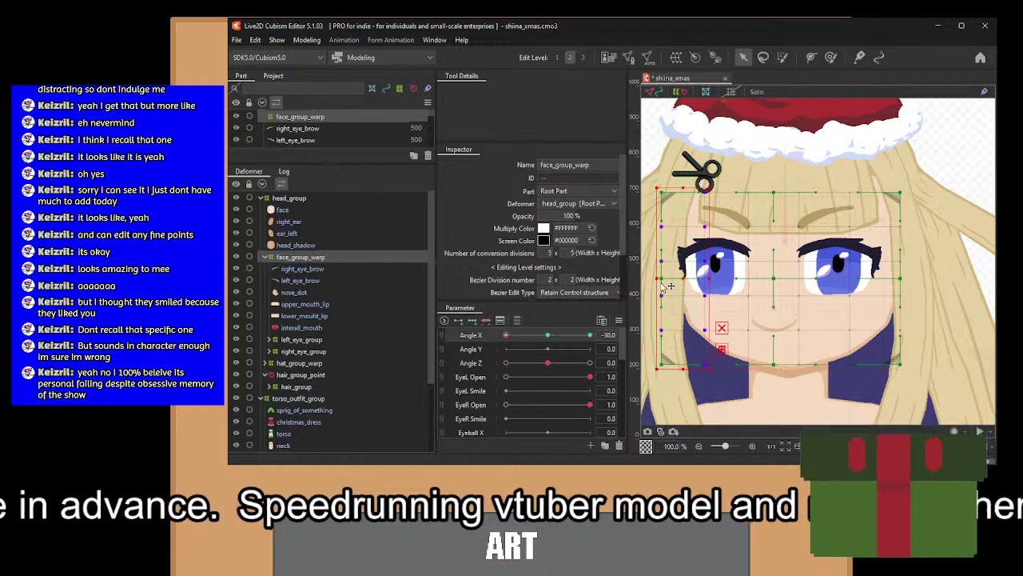
drag(655, 276, 660, 276)
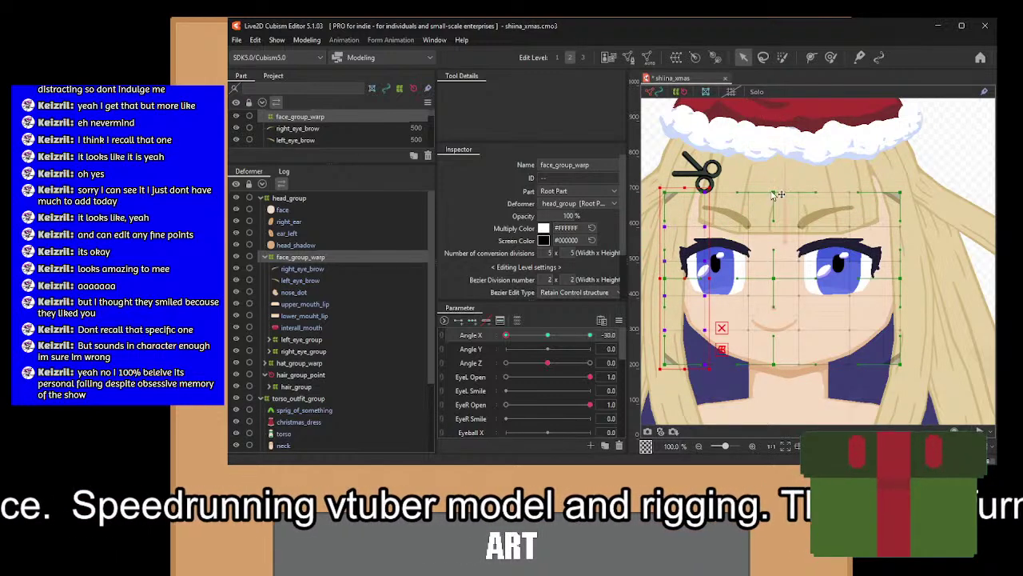
drag(759, 177, 647, 404)
drag(660, 279, 663, 279)
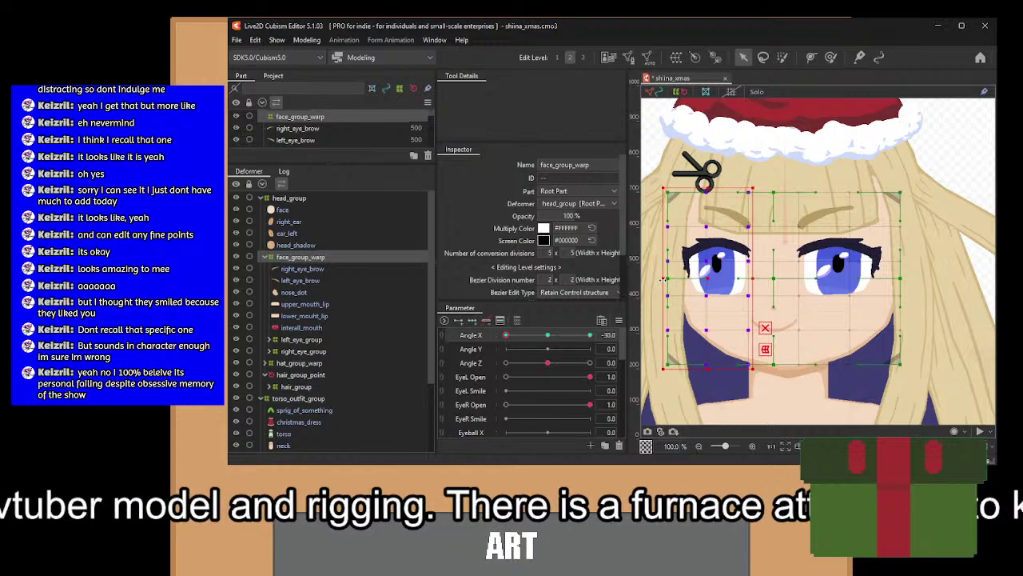
drag(810, 172, 668, 354)
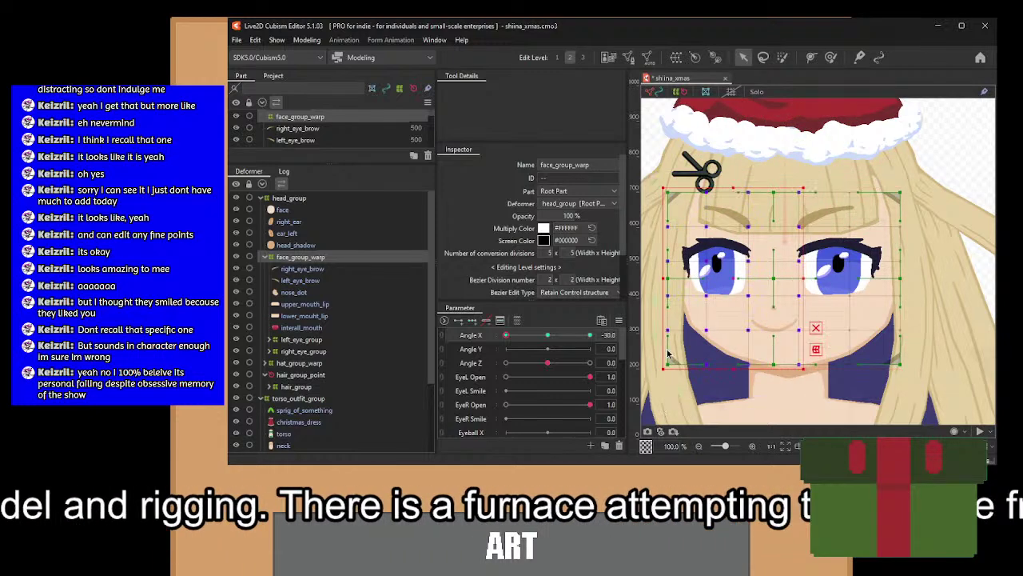
drag(660, 280, 663, 281)
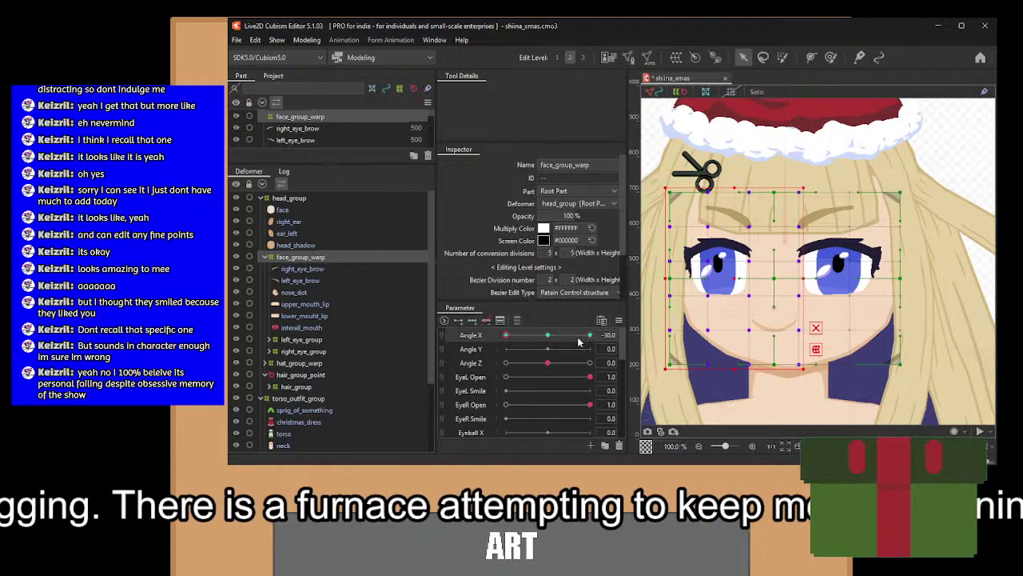
Shift all points of face_group_warp slightly to the left at Angle X -30 and preview the head turn.
drag(507, 336, 474, 354)
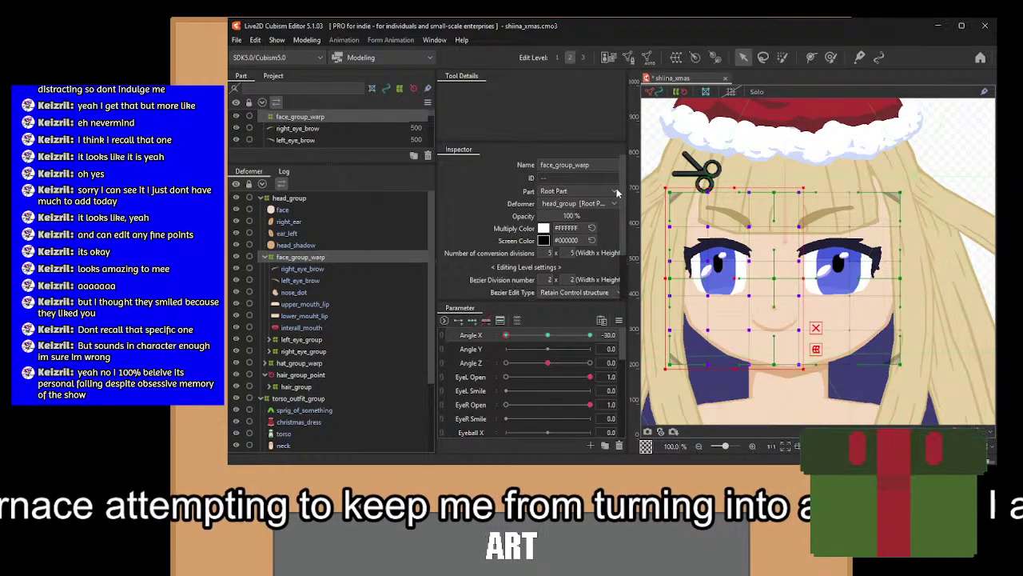
drag(643, 166, 946, 400)
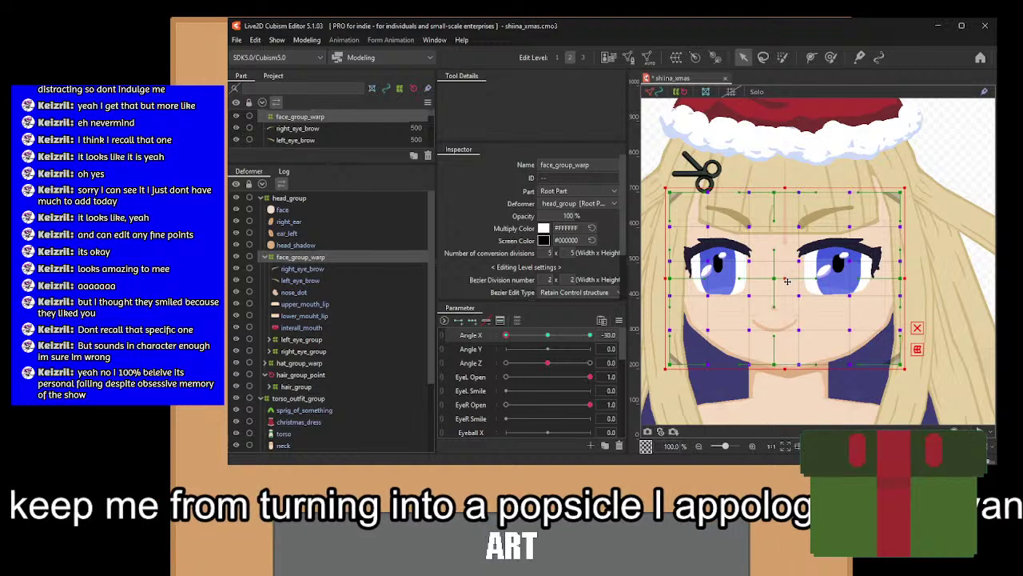
drag(786, 281, 785, 281)
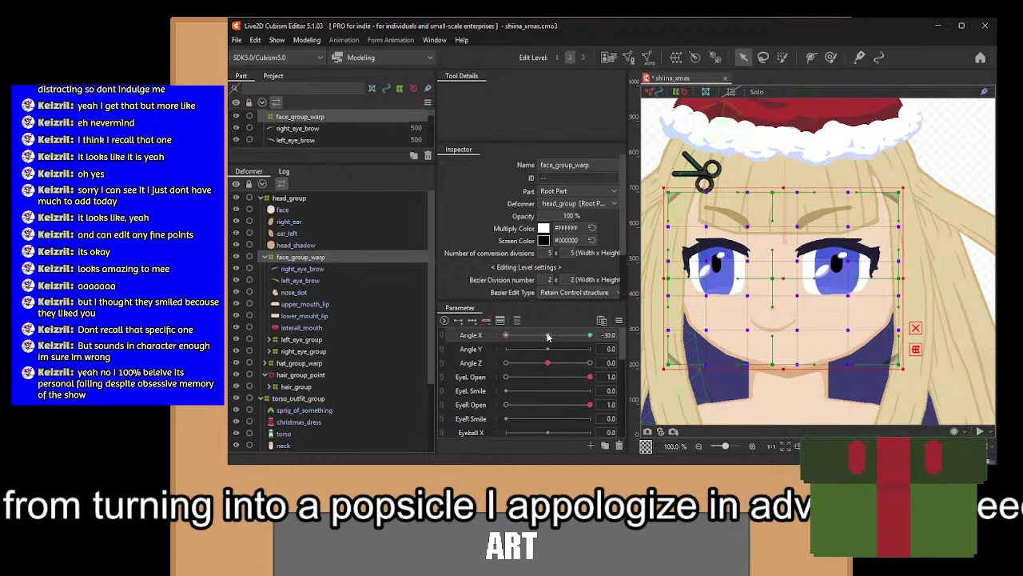
drag(510, 335, 382, 373)
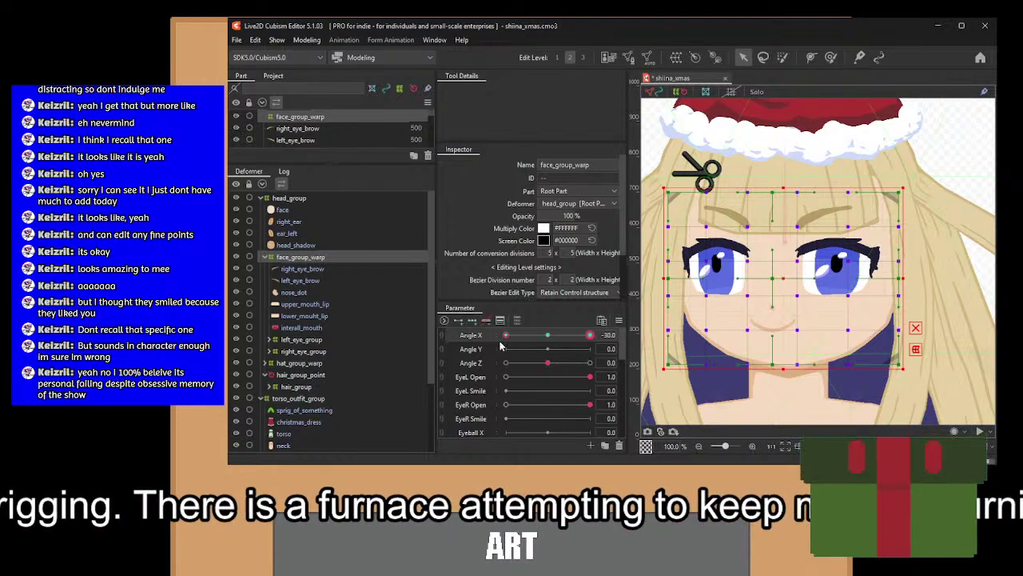
drag(505, 335, 445, 354)
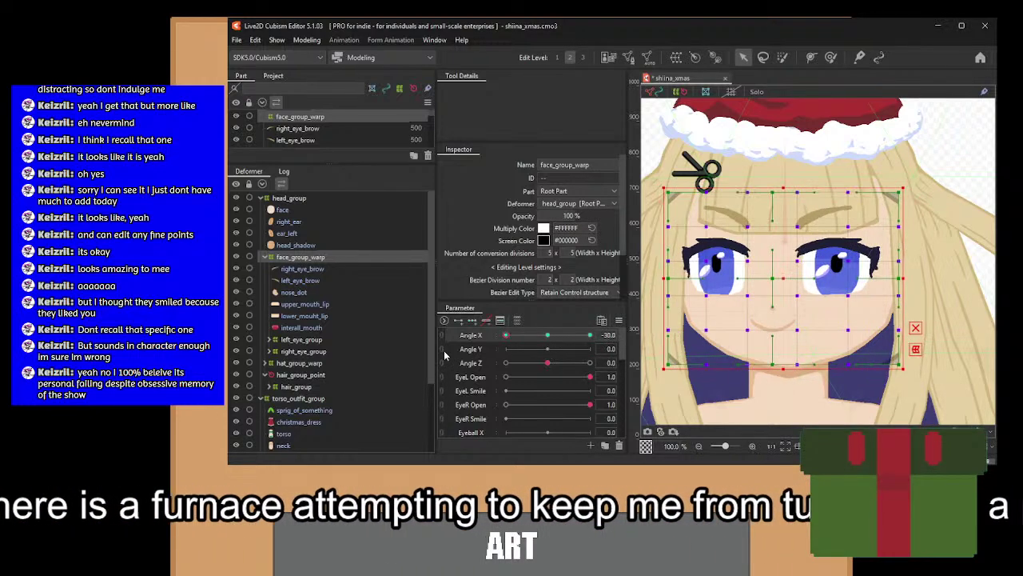
At Angle X 0, create the warp deformer head_x_y_deform around the face, both ears and head shadow, with three keys on Angle X.
click(547, 335)
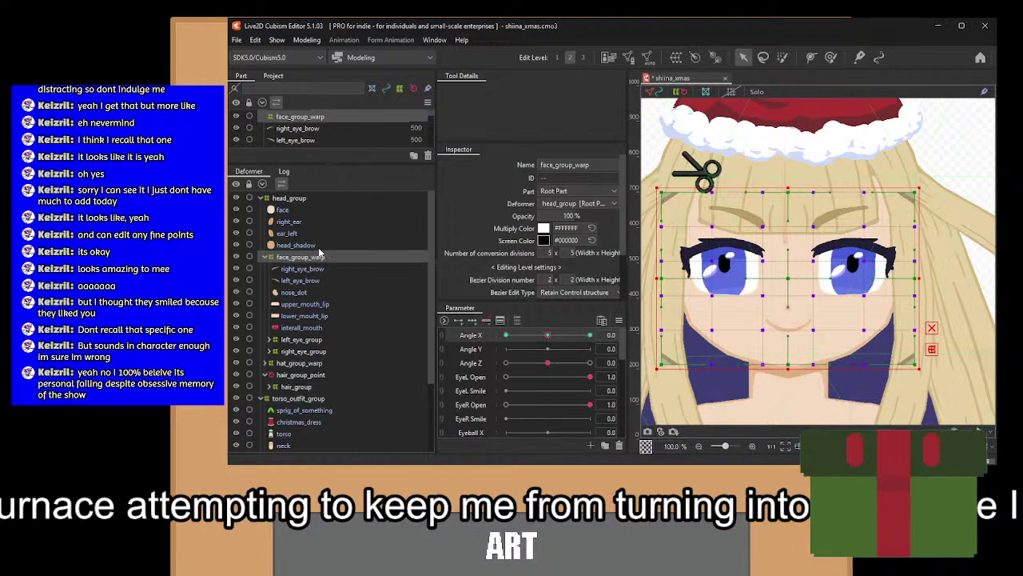
click(288, 233)
drag(296, 244, 284, 208)
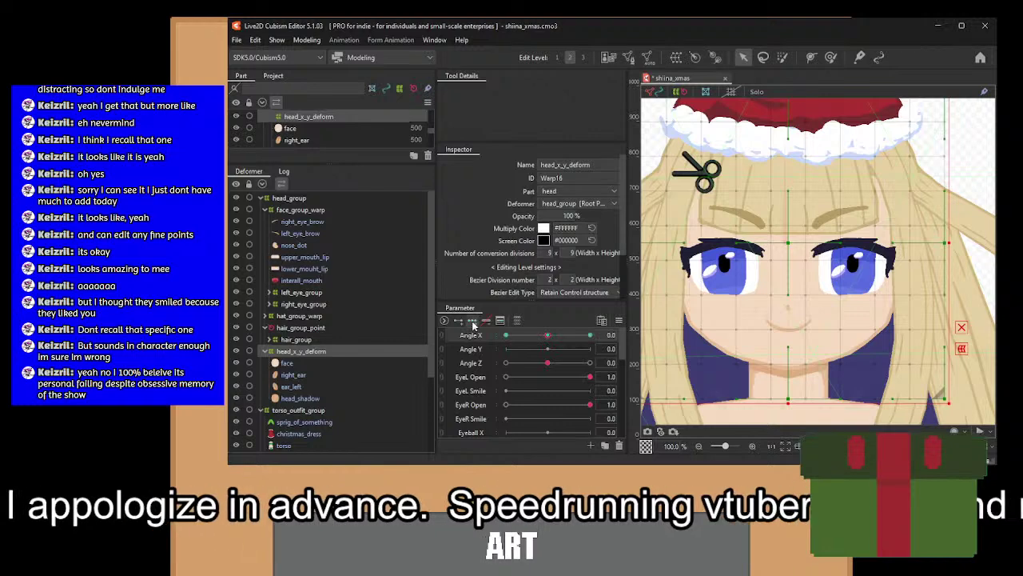
click(473, 320)
At Angle X -30, pull the center columns of head_x_y_deform leftward by compressing the left part of its grid.
drag(546, 337, 505, 341)
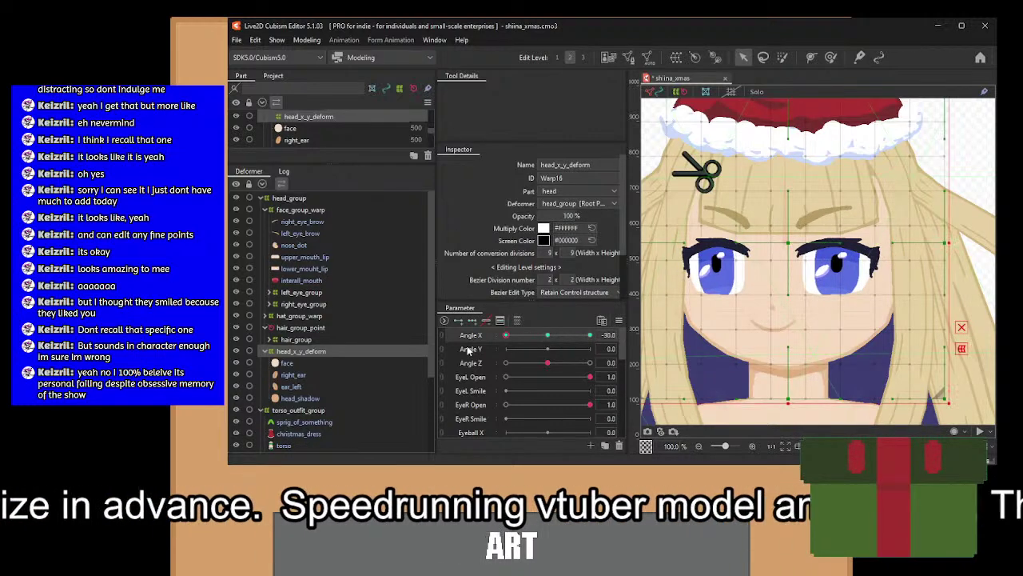
scroll(723, 151, down, 1)
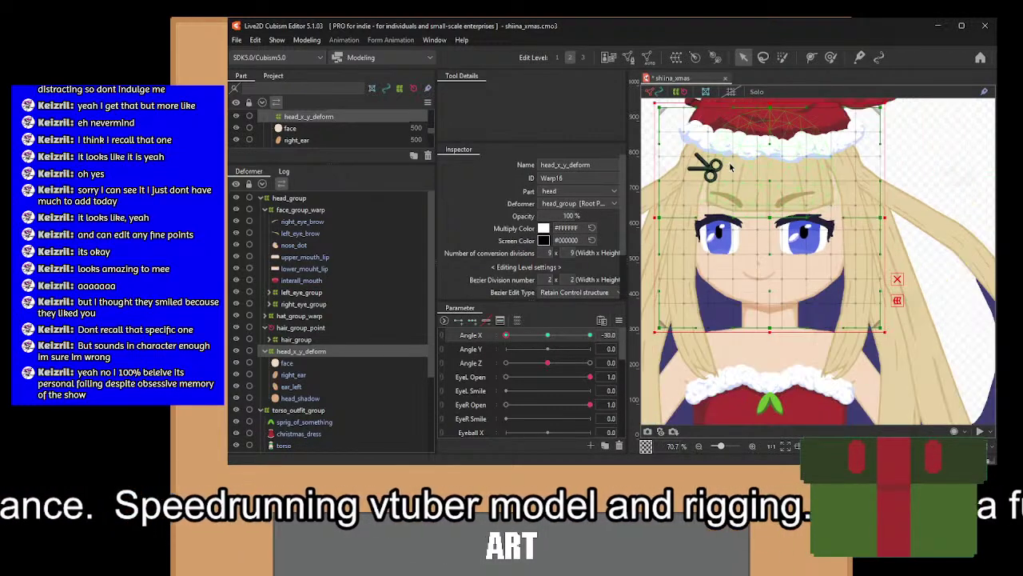
scroll(806, 144, down, 1)
drag(800, 118, 637, 385)
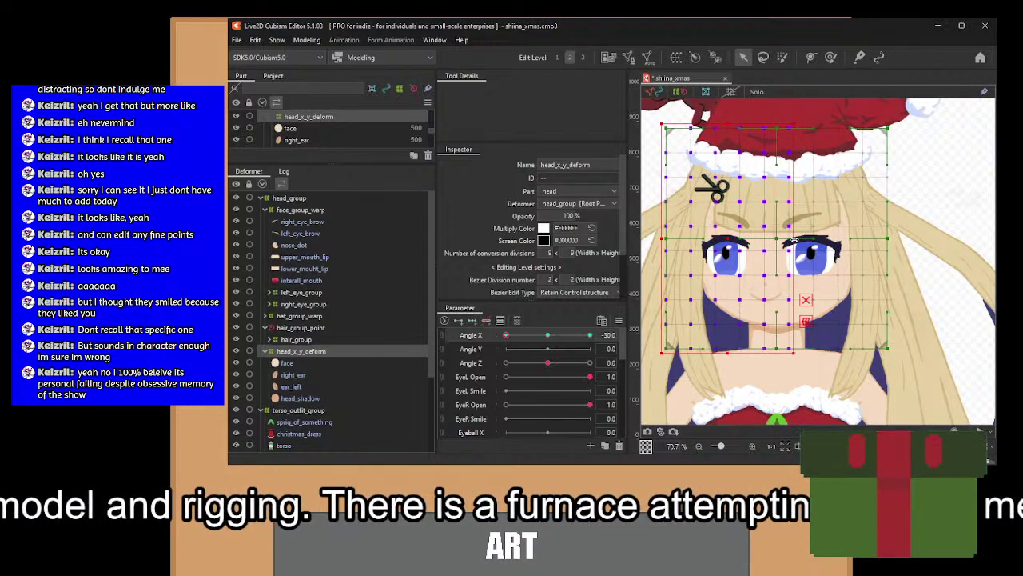
drag(795, 238, 783, 240)
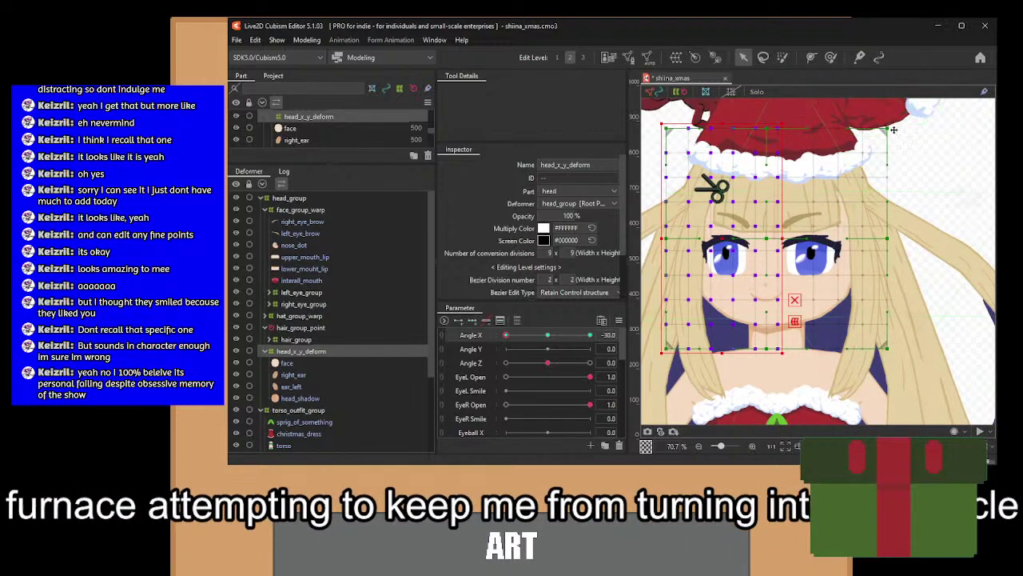
Nudge three grid columns beside the face's right edge slightly left, move the outer two of them back right, and preview Angle X.
scroll(875, 122, up, 2)
drag(857, 199, 857, 162)
scroll(857, 162, down, 2)
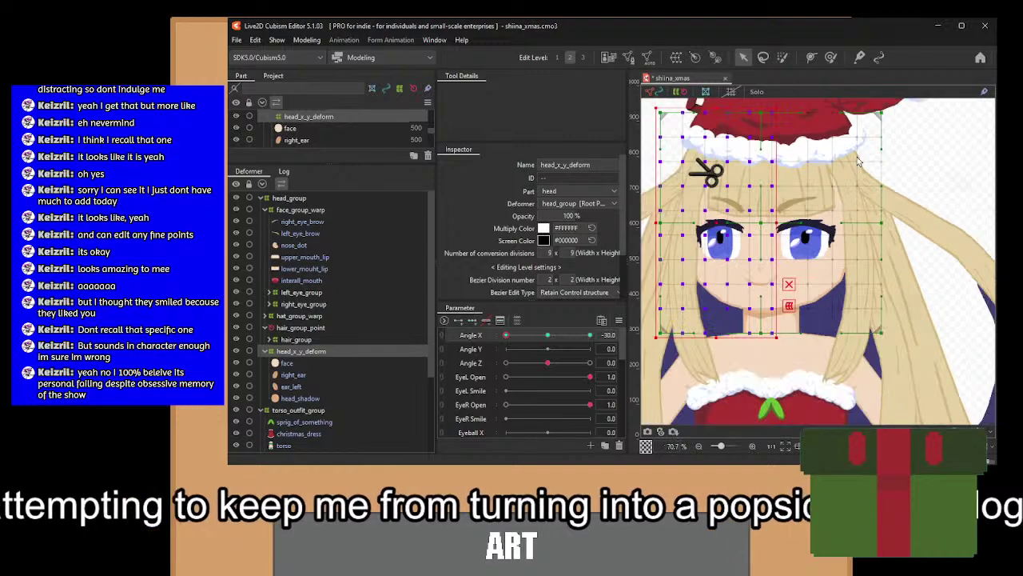
scroll(857, 142, up, 3)
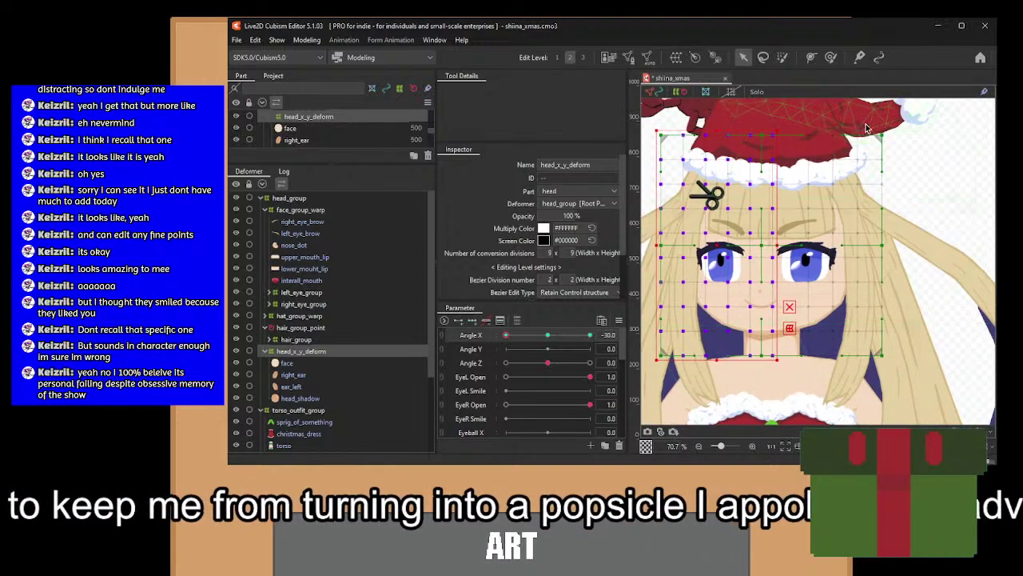
drag(869, 122, 787, 398)
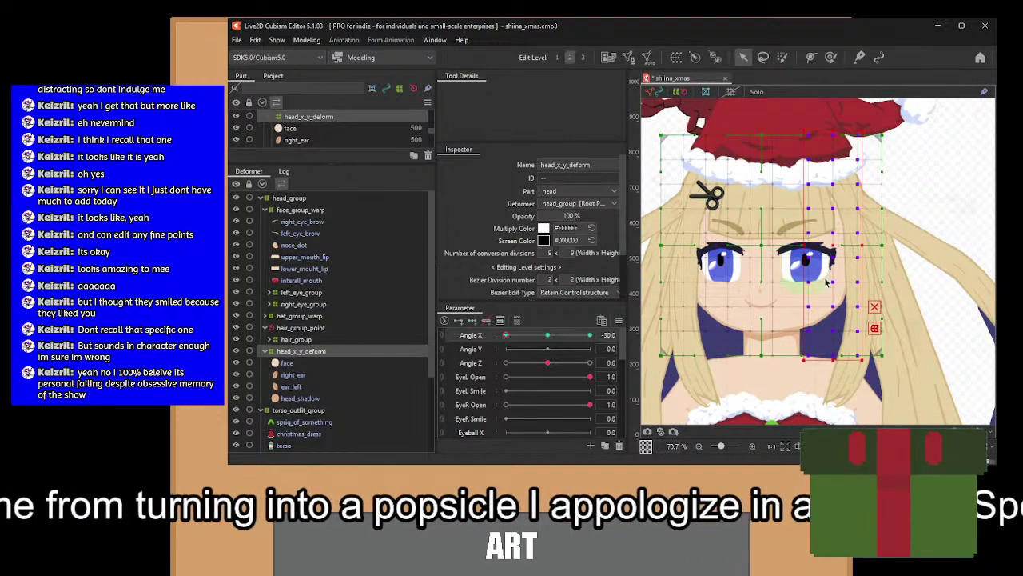
drag(832, 243, 828, 243)
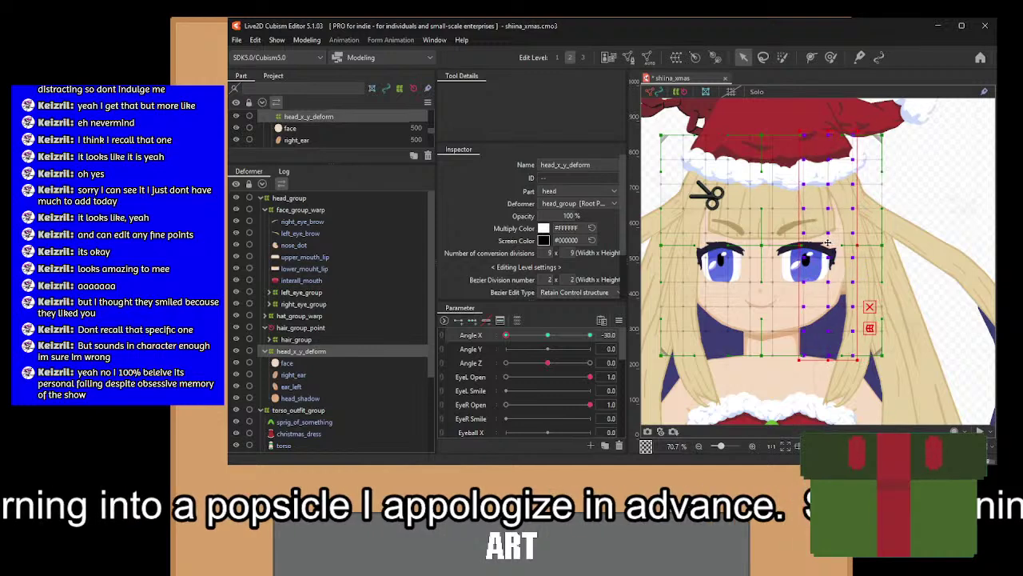
drag(866, 127, 819, 390)
key(ctrl+z)
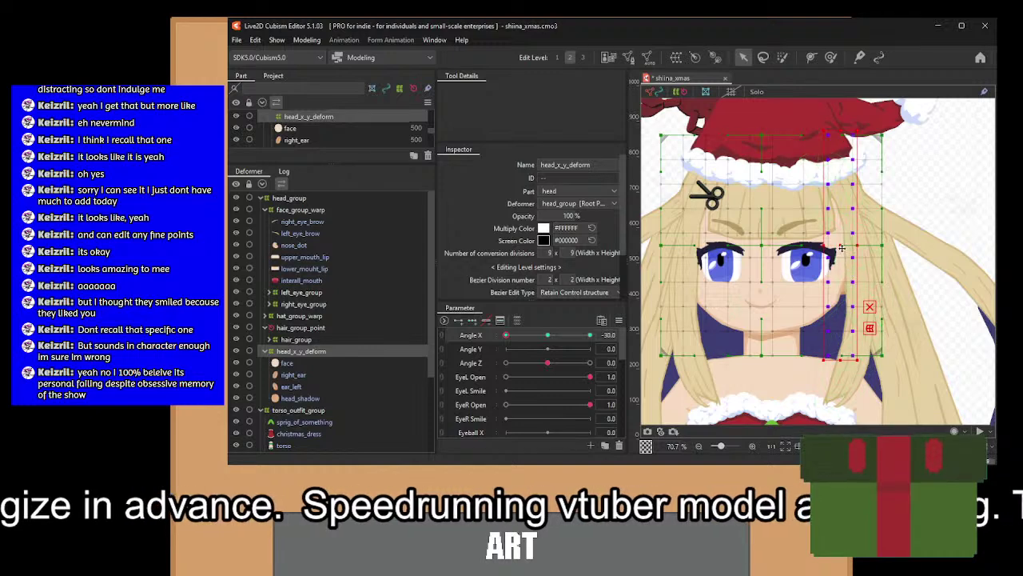
drag(841, 248, 845, 247)
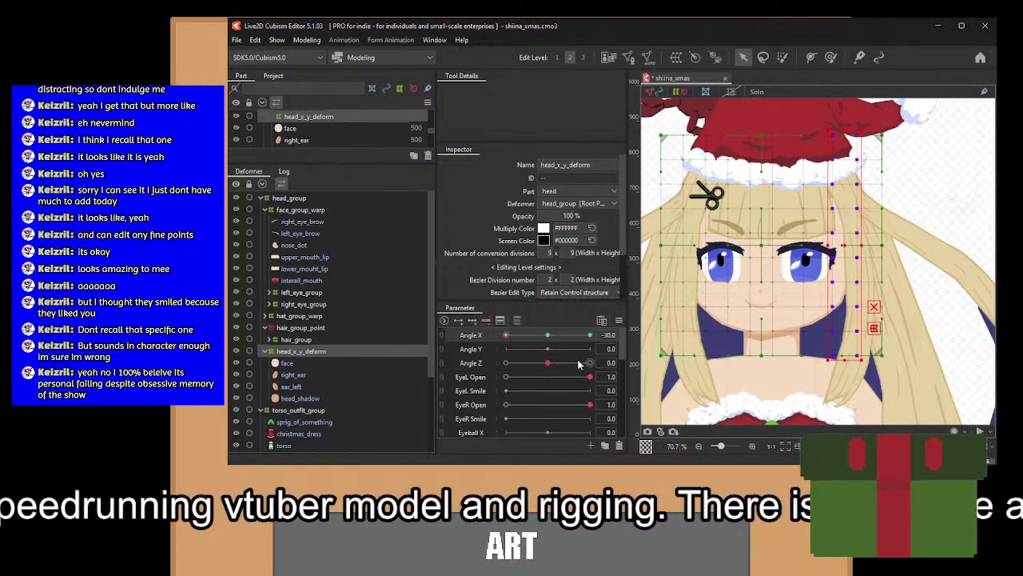
drag(513, 337, 480, 354)
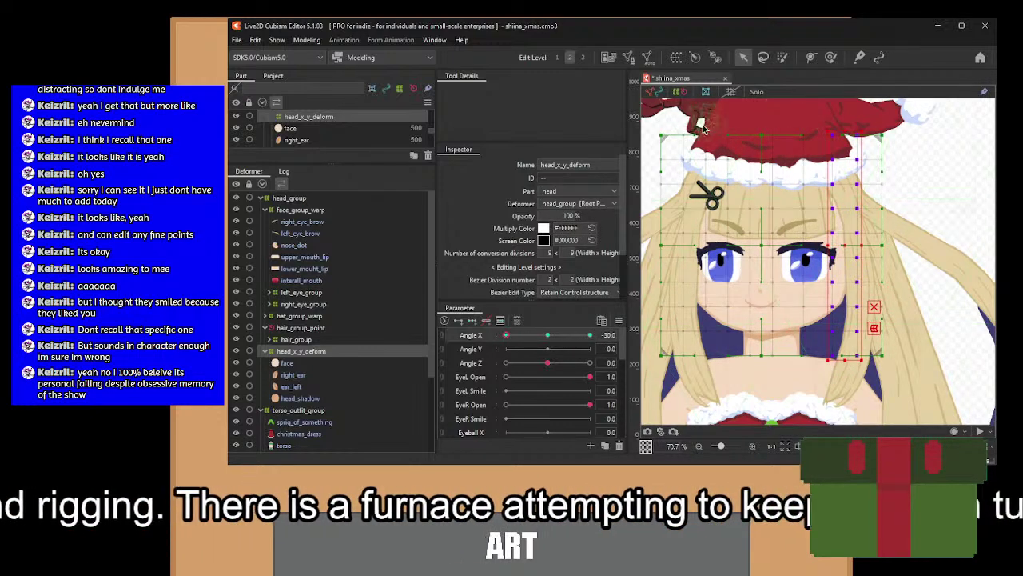
Squeeze the leftmost columns of head_x_y_deform inward to narrow the left side of the head at Angle X -30.
drag(714, 124, 638, 399)
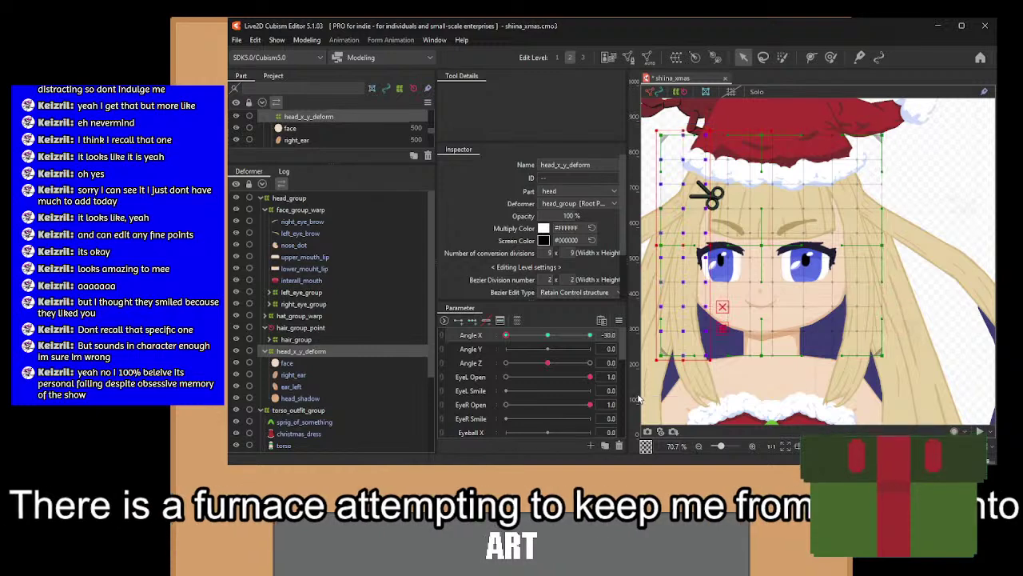
drag(655, 244, 662, 244)
drag(737, 130, 656, 398)
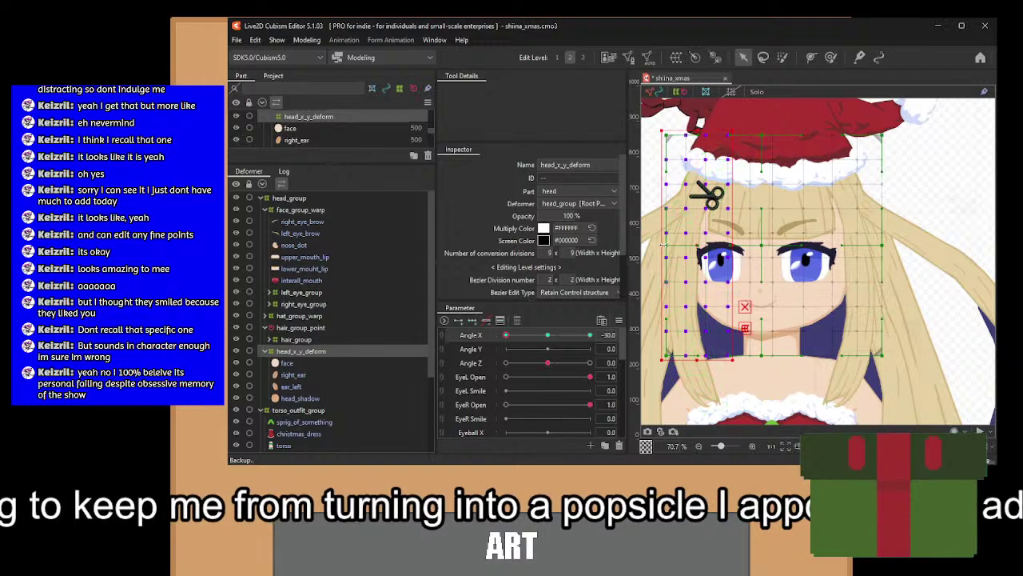
drag(661, 244, 673, 245)
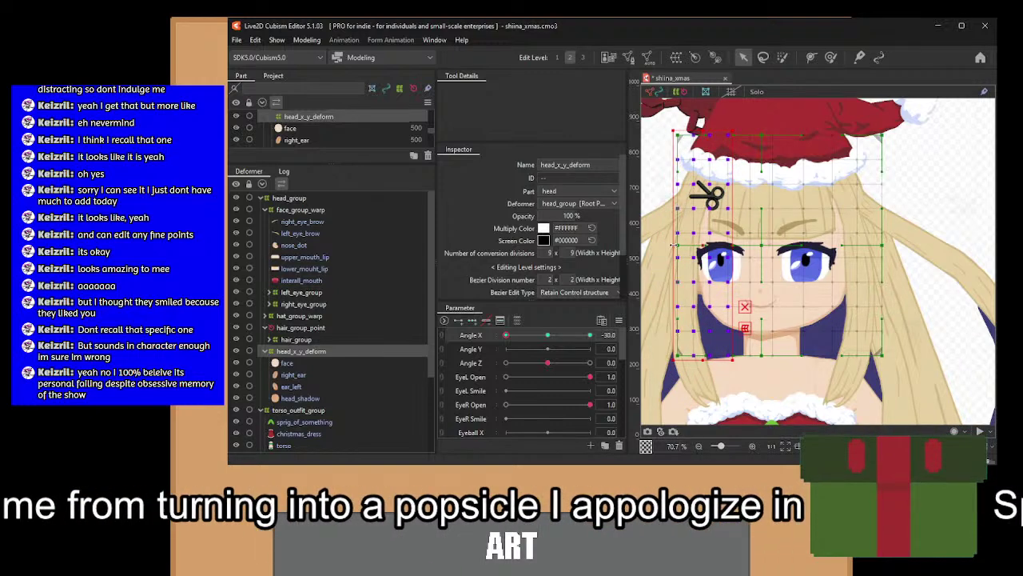
Create the warp deformer ear_warp_x_y around right_ear and ear_left with 9 × 9 conversion divisions, and give it three Angle X keys.
click(307, 386)
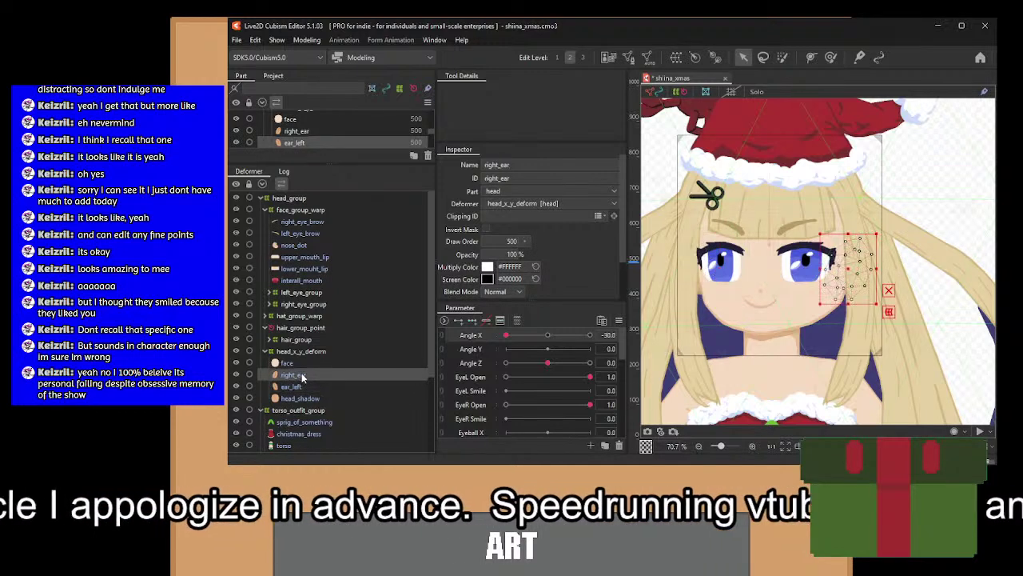
click(303, 375)
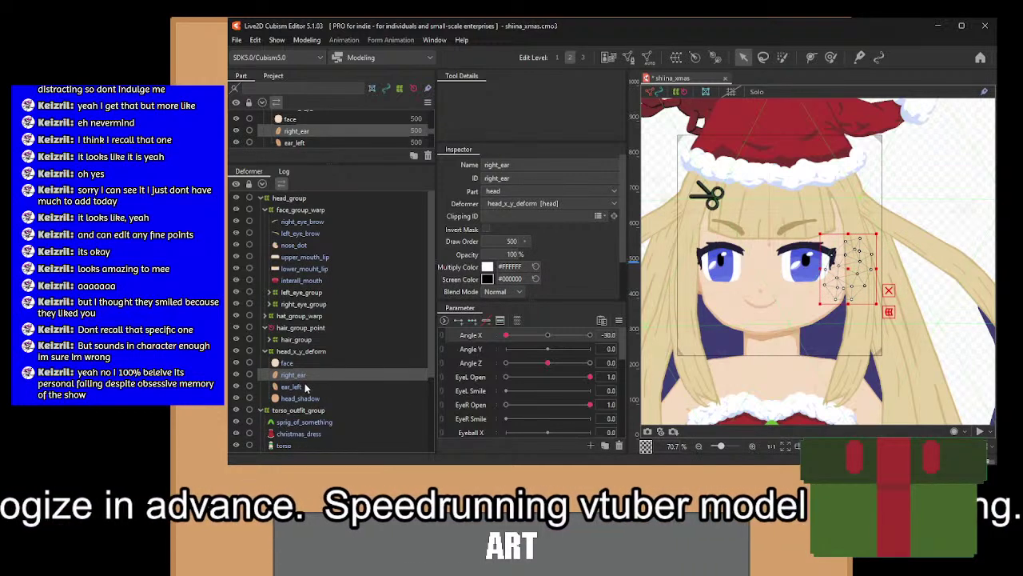
ctrl+click(307, 387)
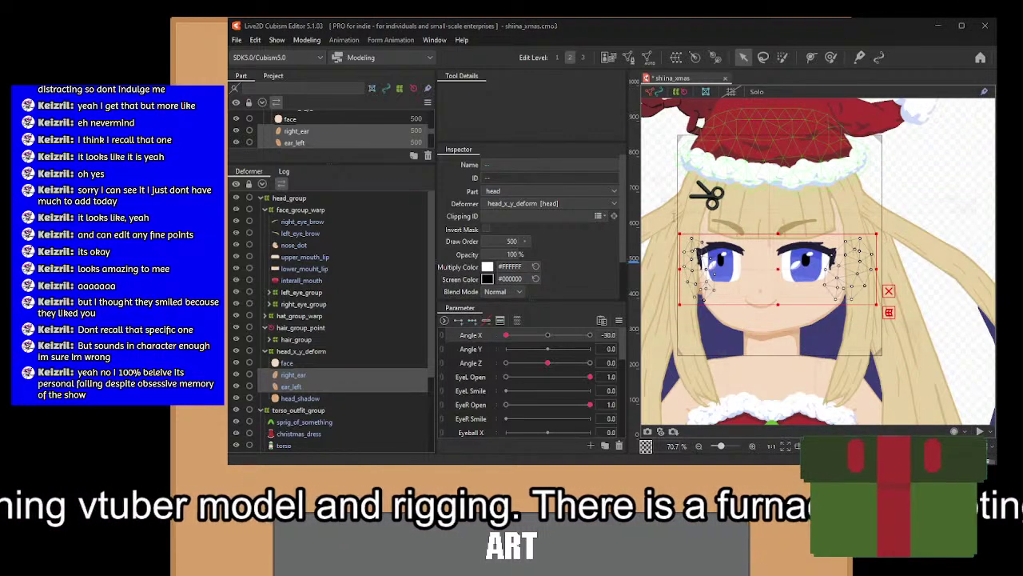
click(642, 381)
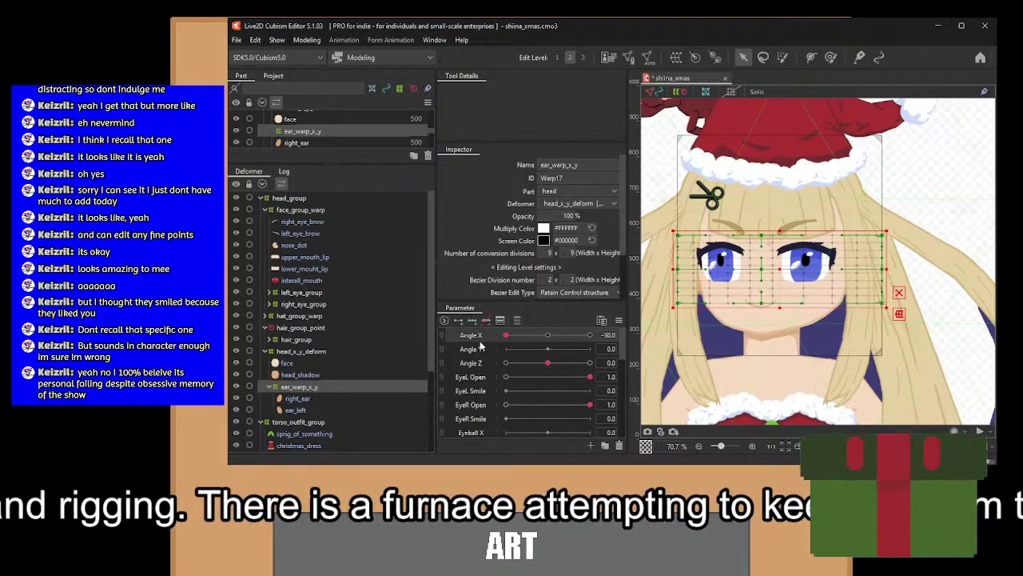
drag(505, 334, 548, 334)
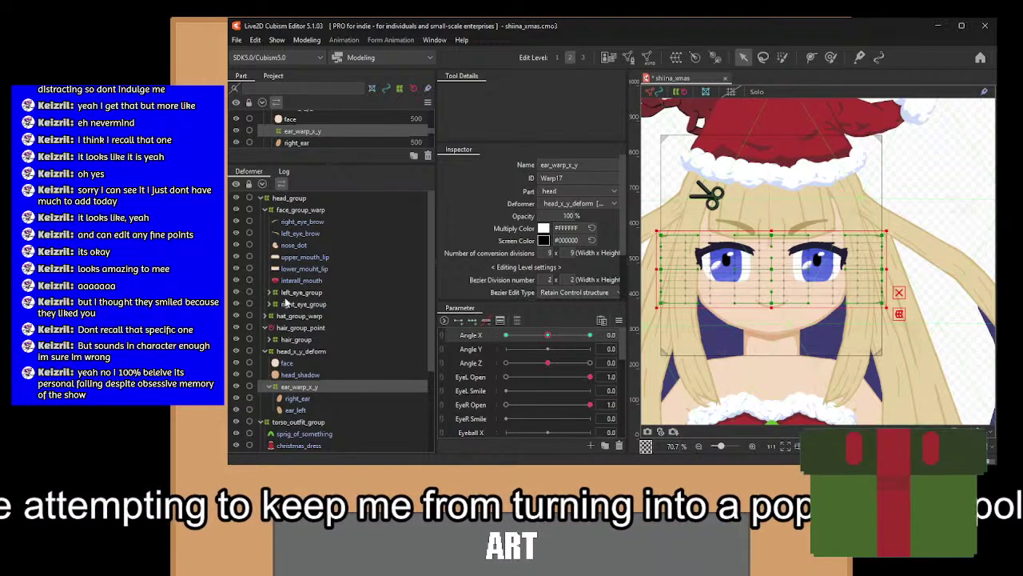
Hide hair_front_group so that the ears are exposed.
scroll(296, 141, up, 4)
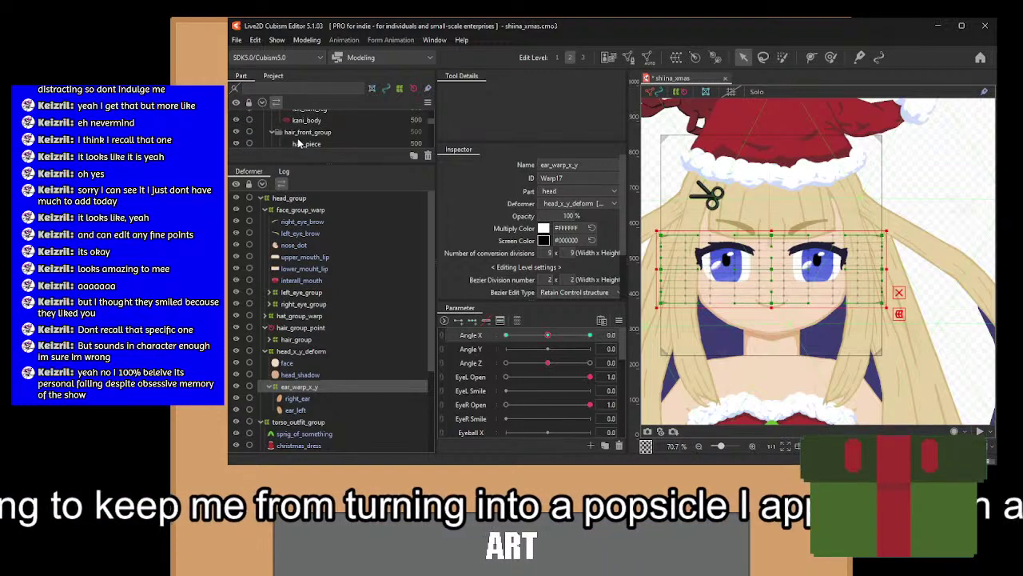
scroll(298, 143, up, 2)
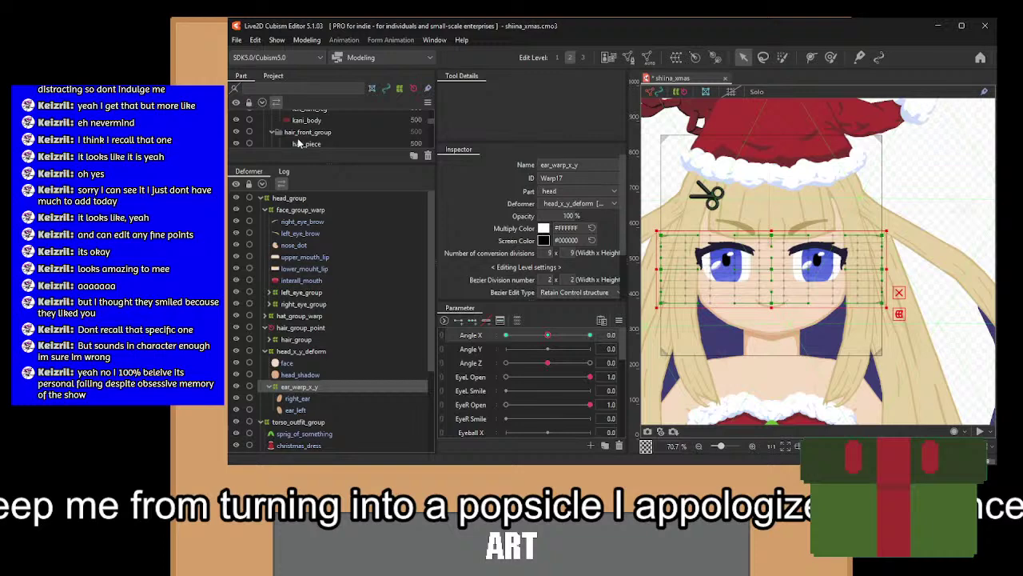
click(236, 131)
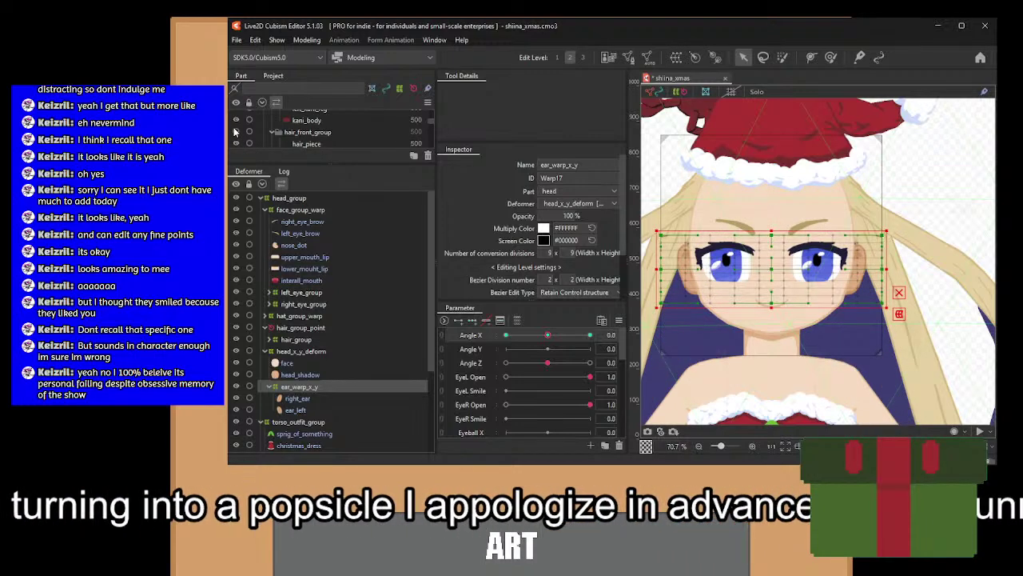
At Angle X -30, shift the three grid columns of ear_warp_x_y around the right-hand ear slightly outward to the right.
click(505, 335)
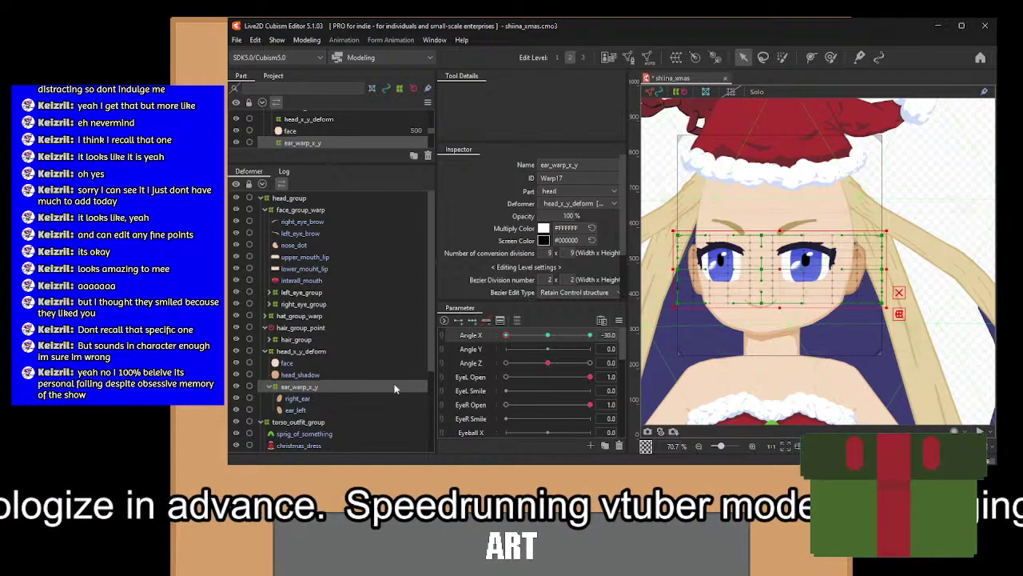
scroll(695, 189, up, 5)
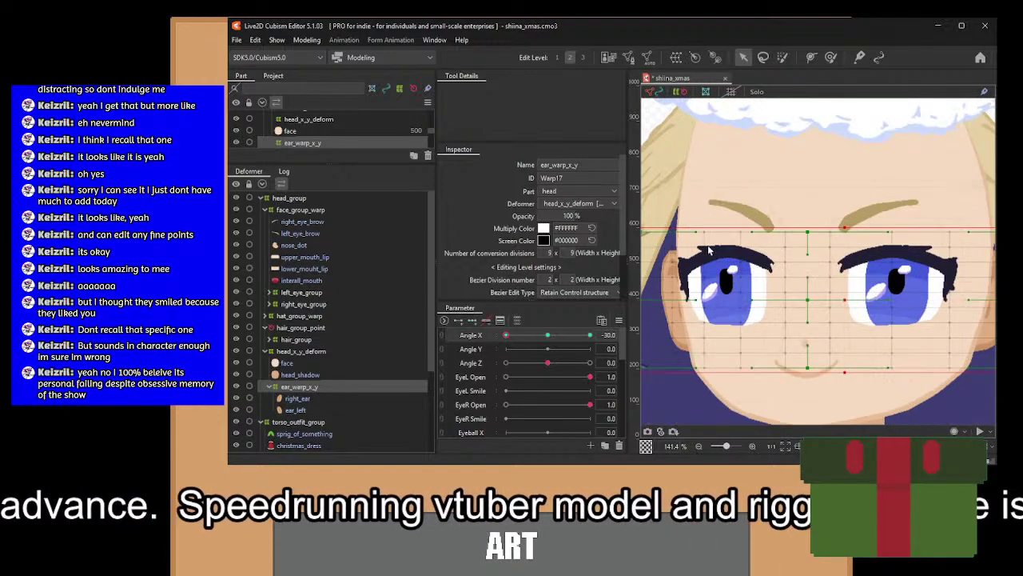
drag(742, 254, 832, 394)
drag(913, 337, 693, 328)
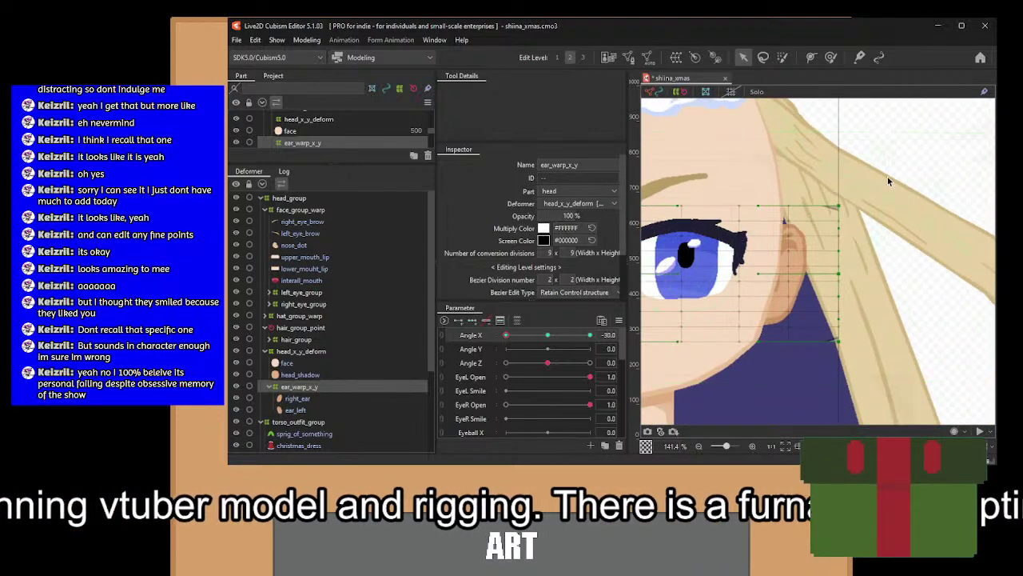
drag(888, 177, 719, 378)
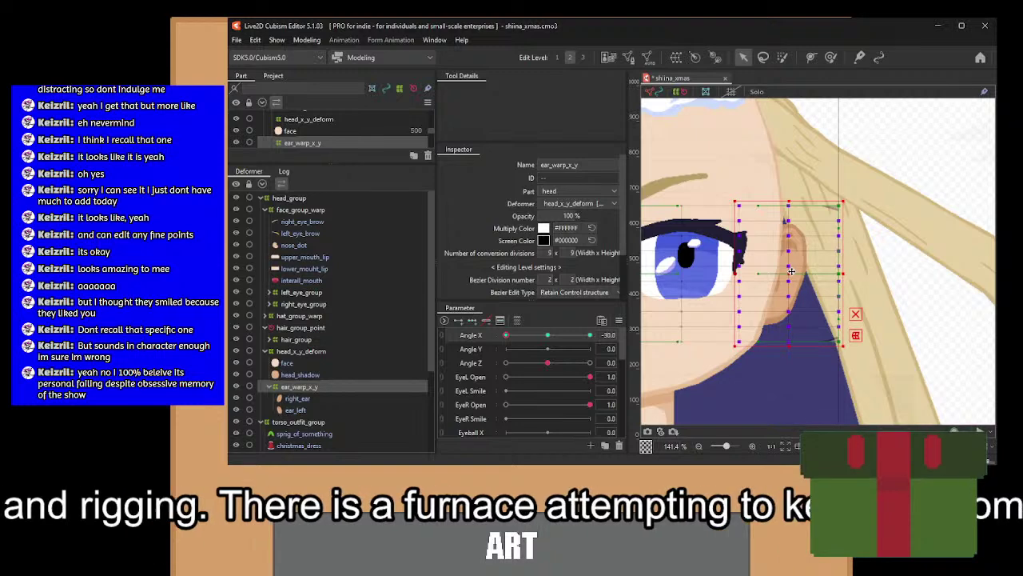
drag(791, 271, 797, 272)
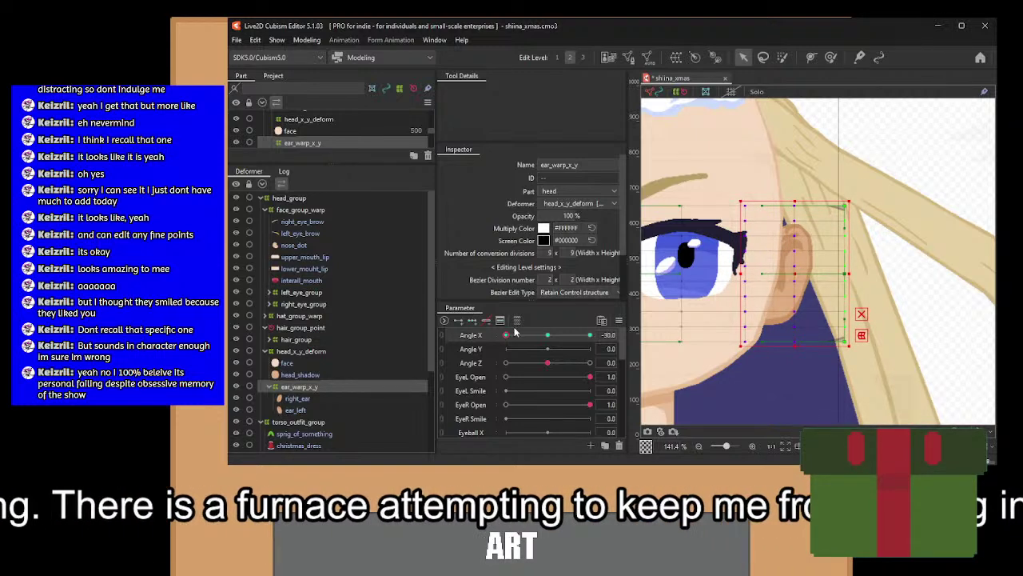
scroll(755, 269, down, 3)
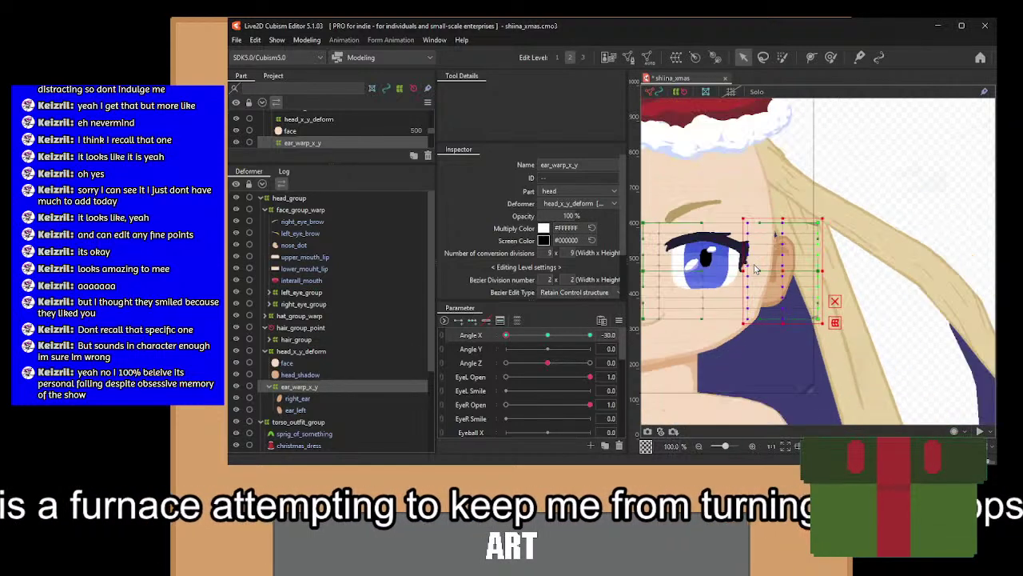
Preview the head turn between Angle X -30 and 30, comparing how ear_warp_x_y and head_x_y_deform move.
drag(755, 270, 901, 281)
drag(517, 336, 466, 336)
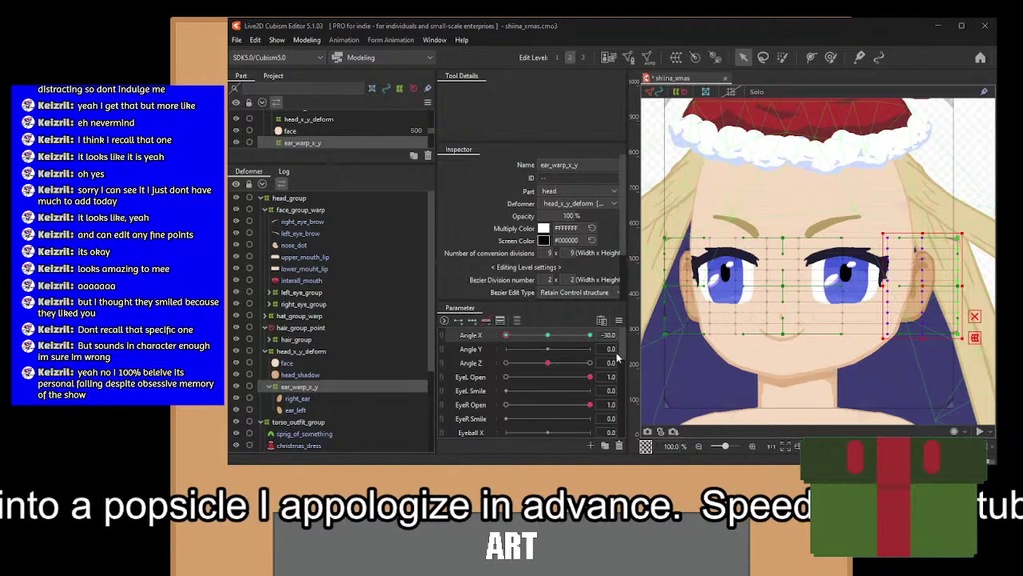
click(589, 335)
drag(511, 331, 689, 336)
drag(550, 347, 626, 347)
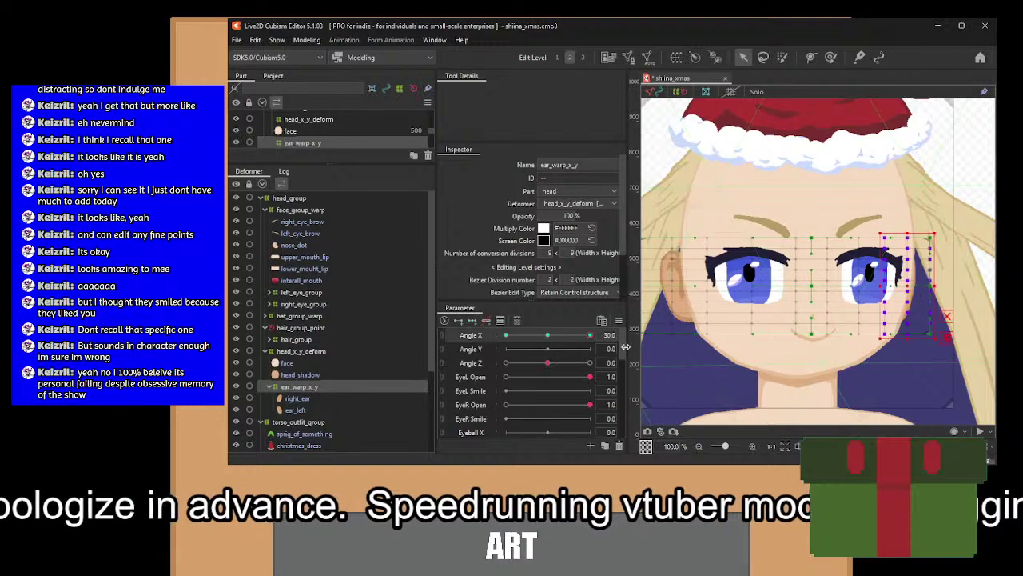
click(505, 335)
click(589, 335)
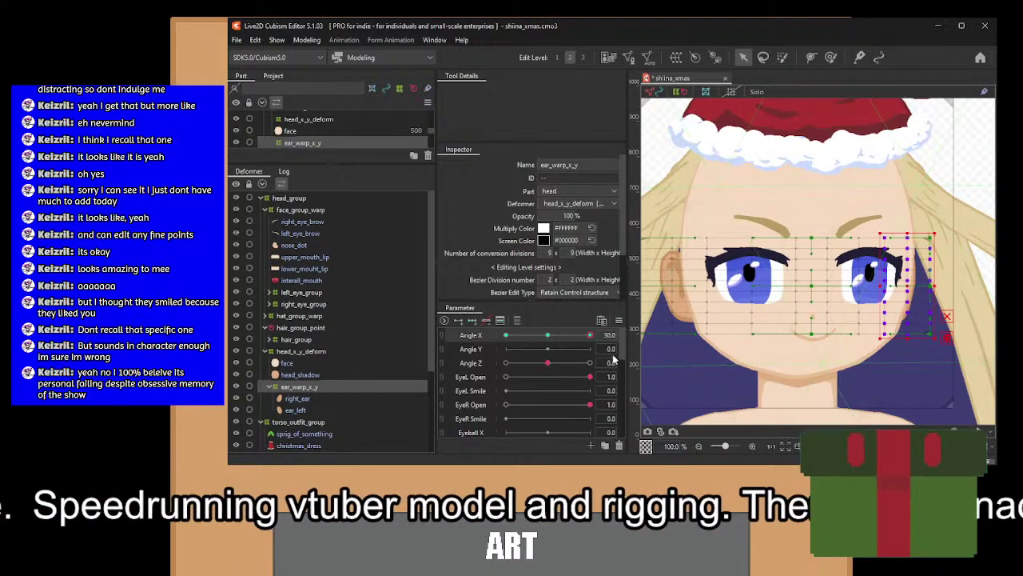
click(505, 335)
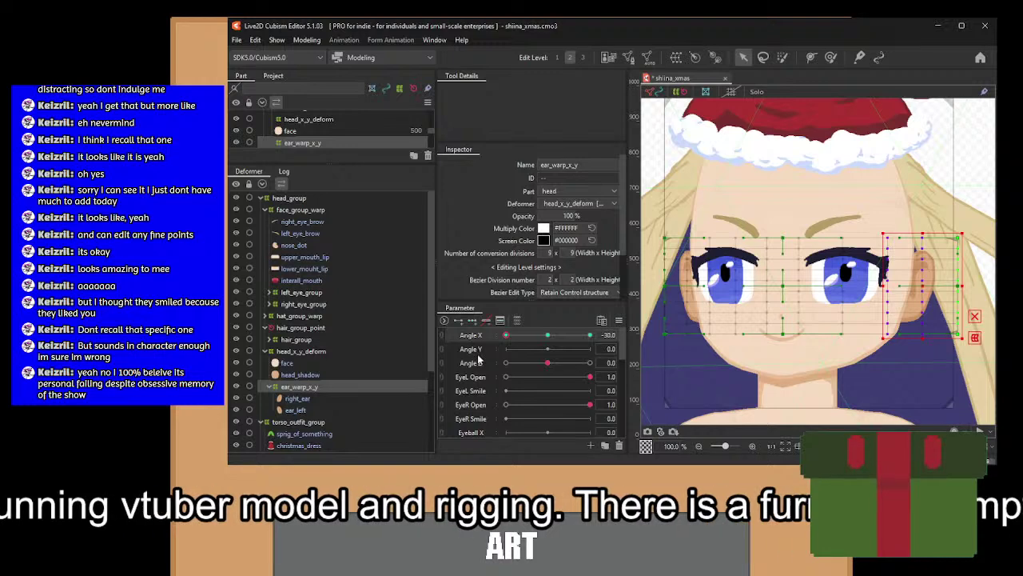
drag(506, 335, 500, 360)
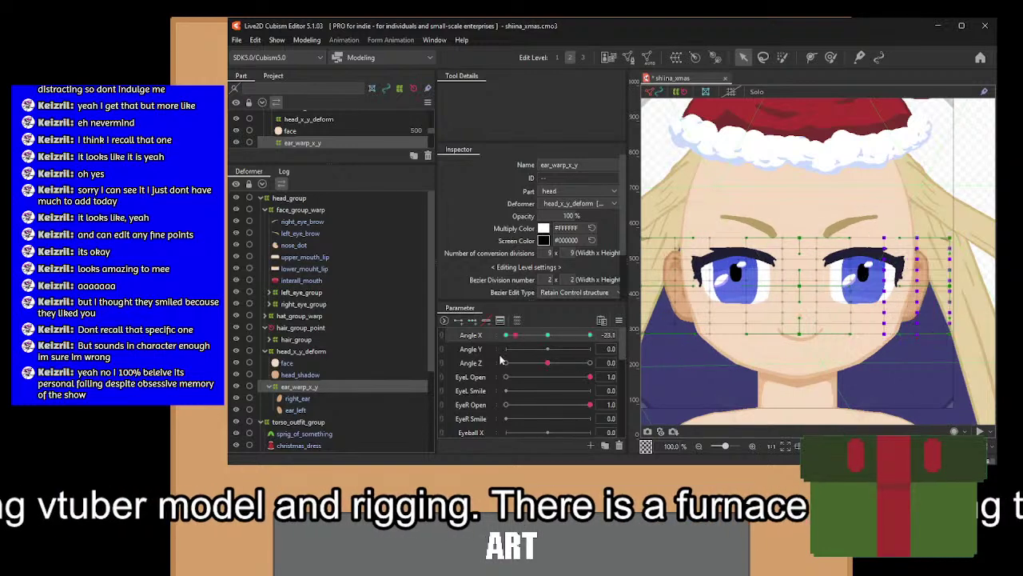
click(320, 349)
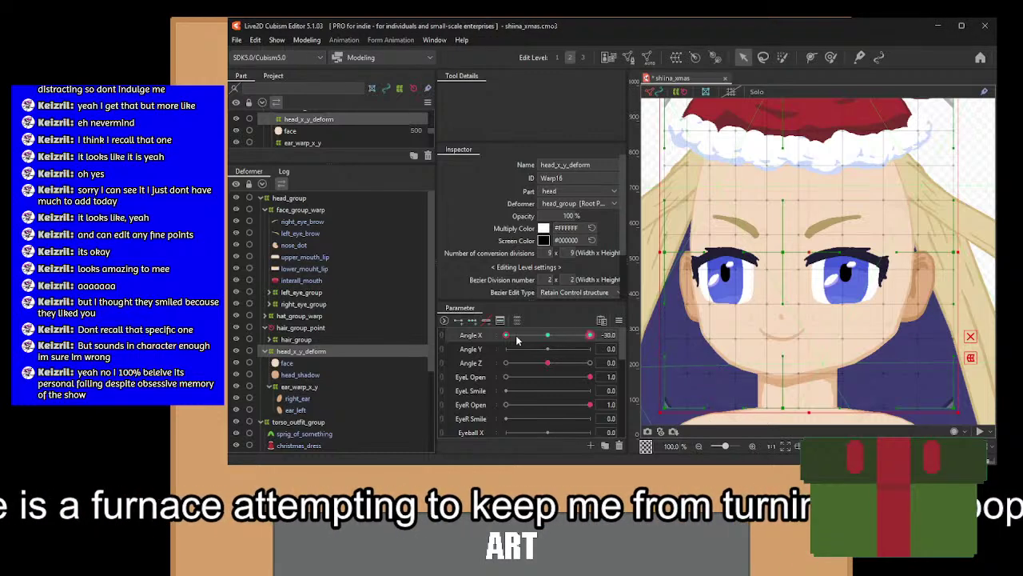
drag(506, 335, 637, 351)
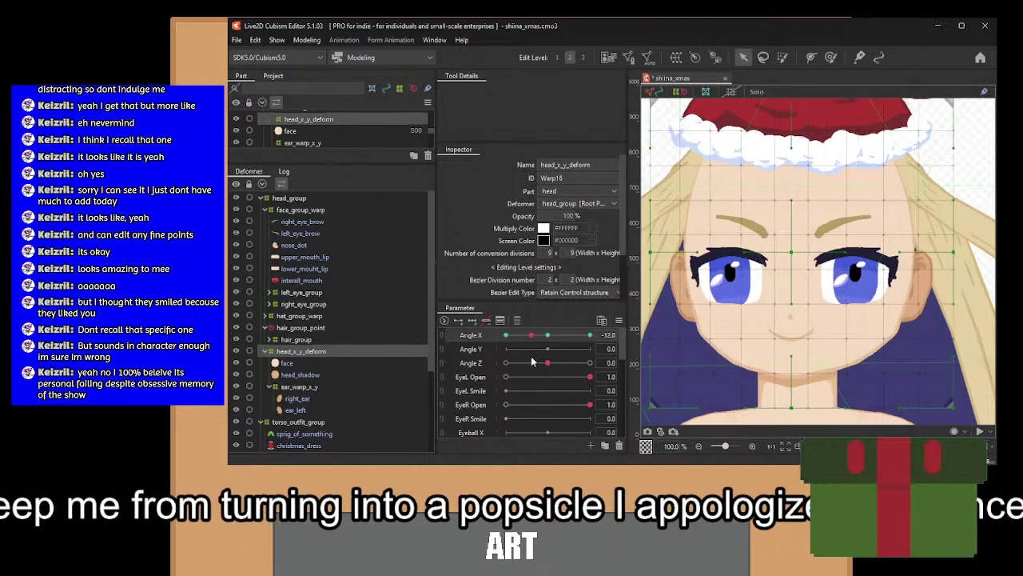
Delete the ear_warp_x_y deformer and put right_ear and ear_left directly under head_x_y_deform.
click(310, 388)
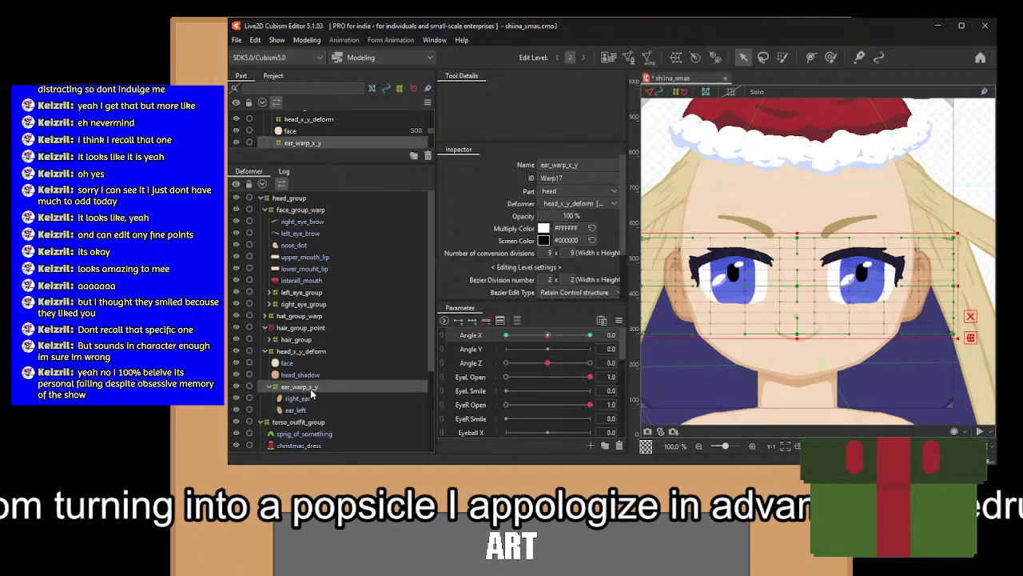
drag(299, 398, 307, 375)
click(305, 412)
drag(304, 410, 311, 388)
click(312, 410)
key(Delete)
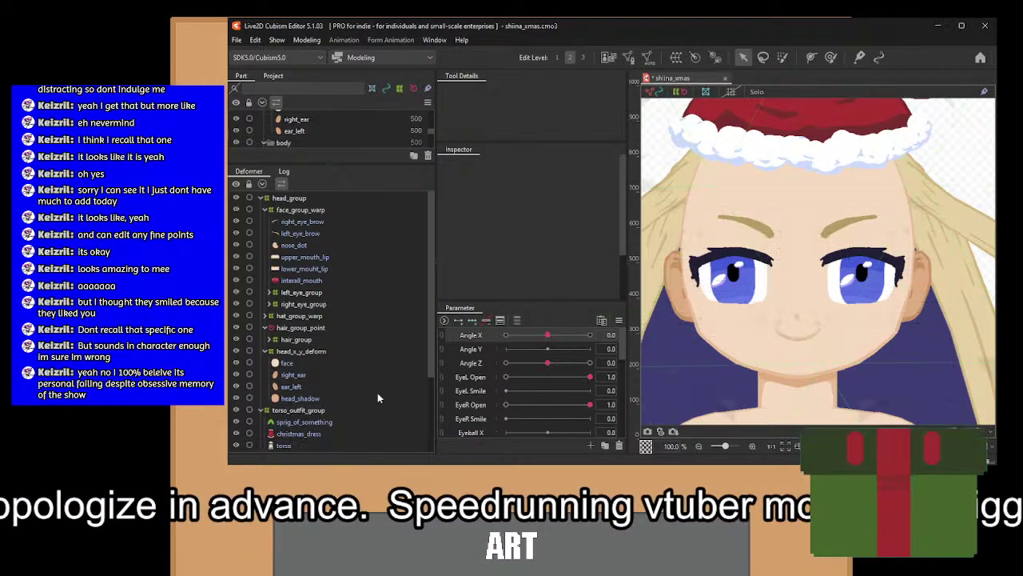
At Angle X -30, shift the three rightmost columns of head_x_y_deform slightly inward and check the head turn.
drag(548, 335, 451, 349)
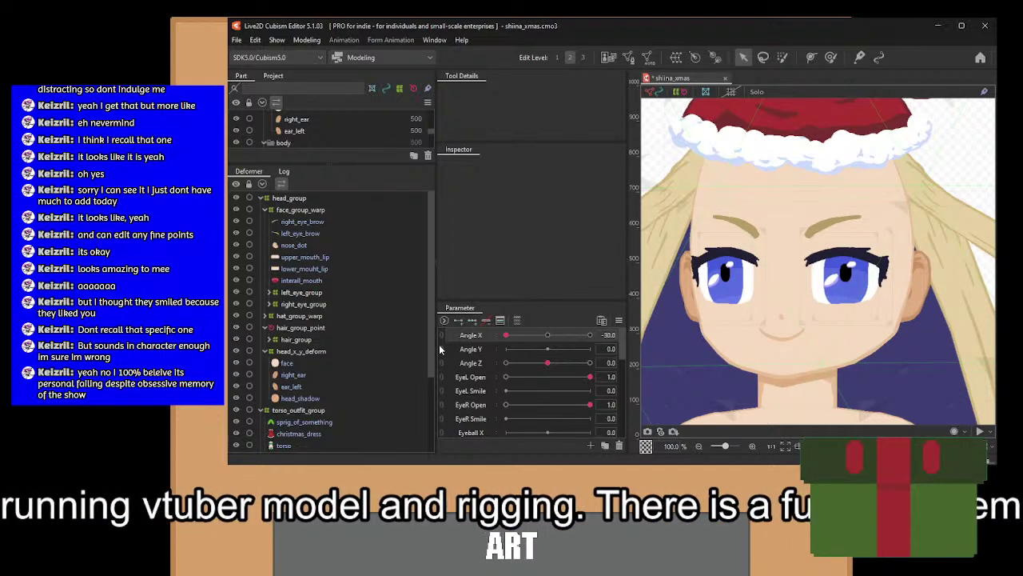
click(297, 352)
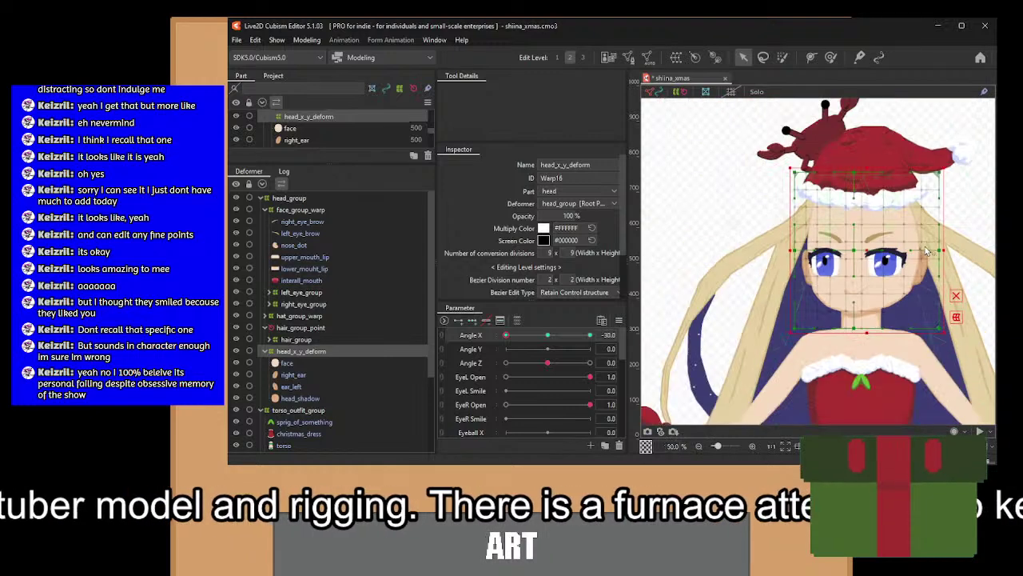
scroll(963, 158, down, 3)
drag(967, 154, 904, 348)
scroll(923, 283, up, 1)
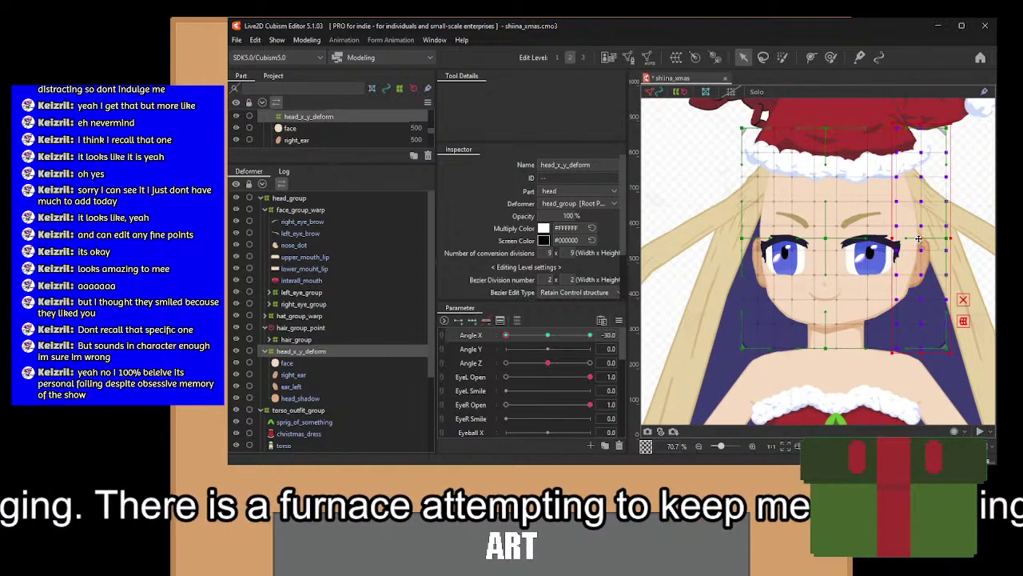
drag(918, 238, 915, 238)
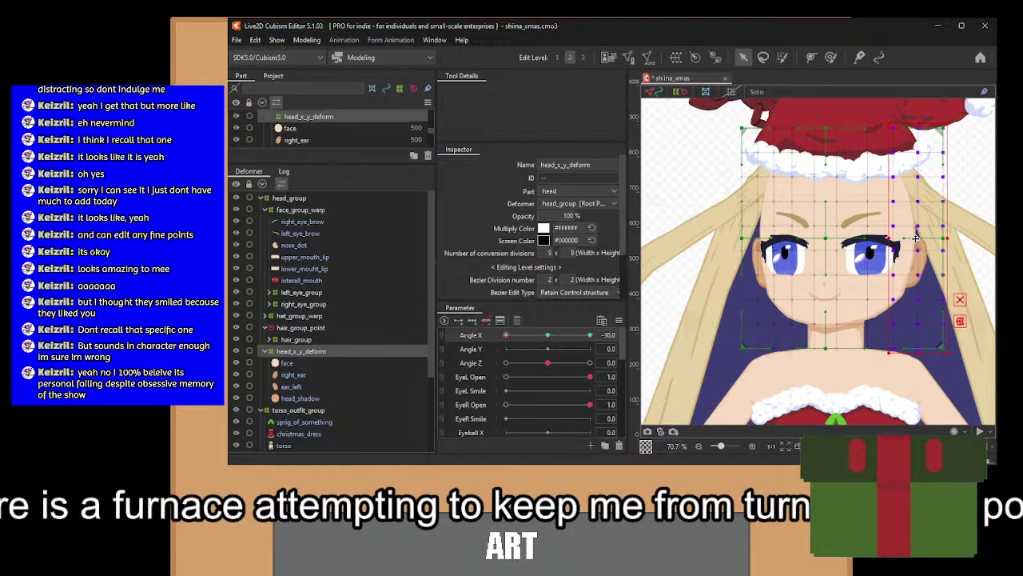
drag(506, 337, 485, 337)
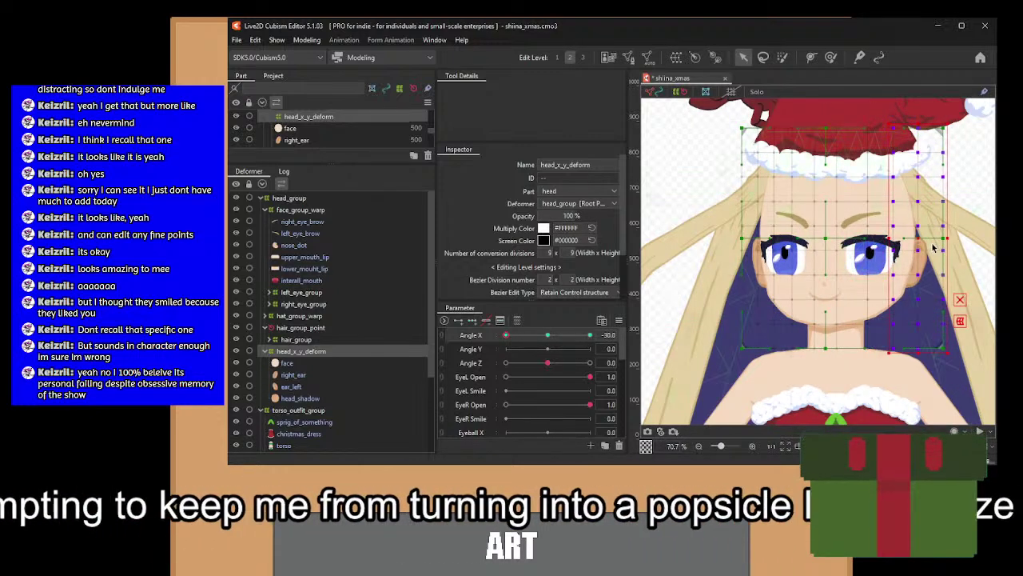
drag(921, 237, 918, 238)
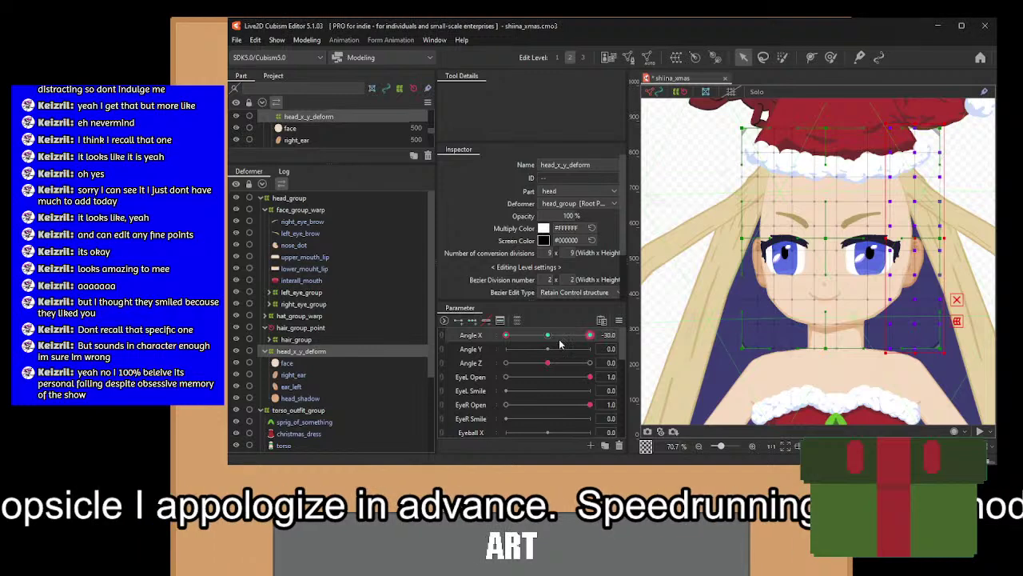
drag(512, 335, 548, 335)
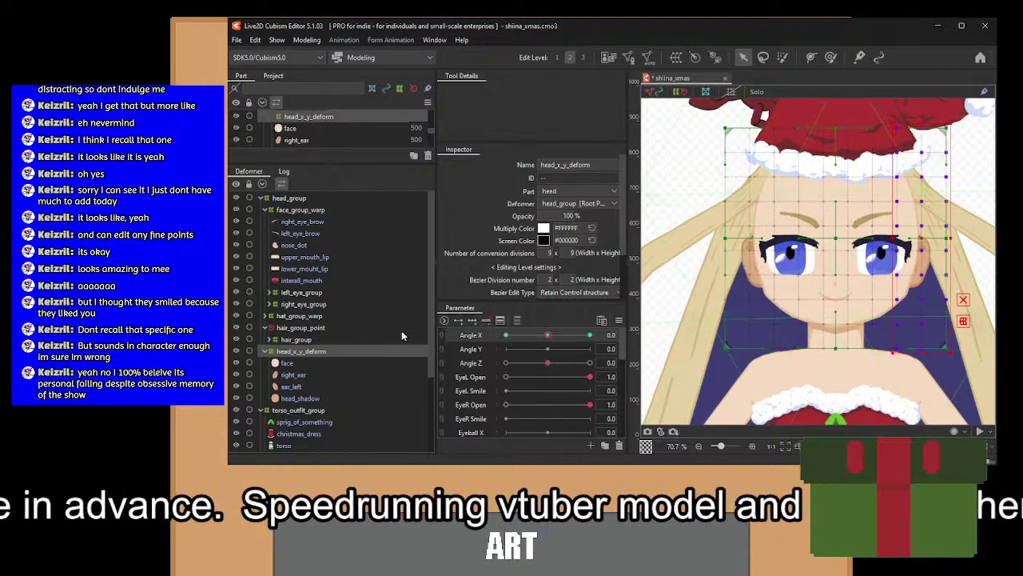
Give face_group_warp three Angle Y keys and shift its whole grid slightly down at Angle Y -30.
click(314, 410)
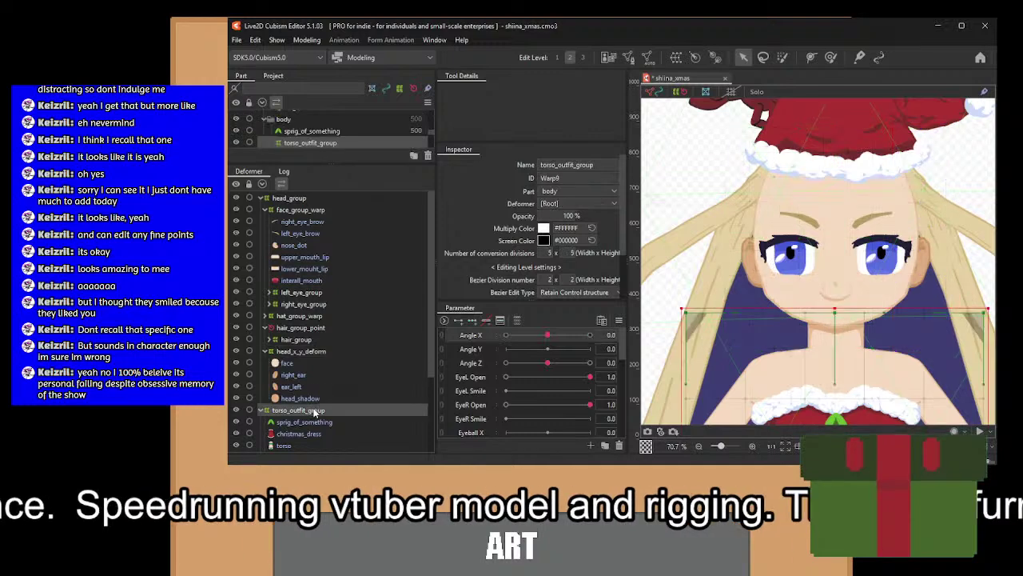
click(301, 342)
click(308, 351)
scroll(309, 349, down, 1)
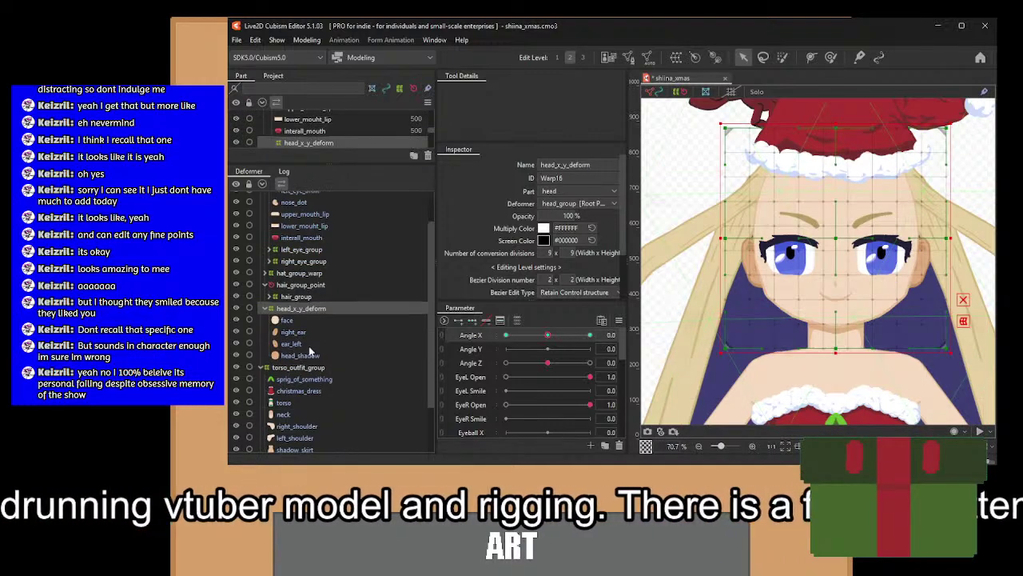
scroll(310, 351, up, 1)
click(310, 211)
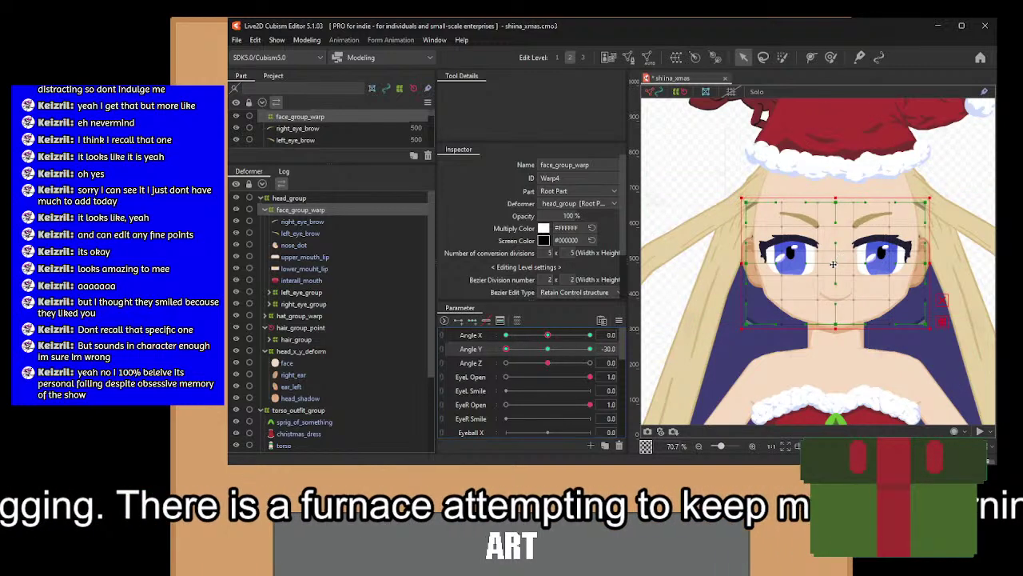
drag(833, 265, 833, 272)
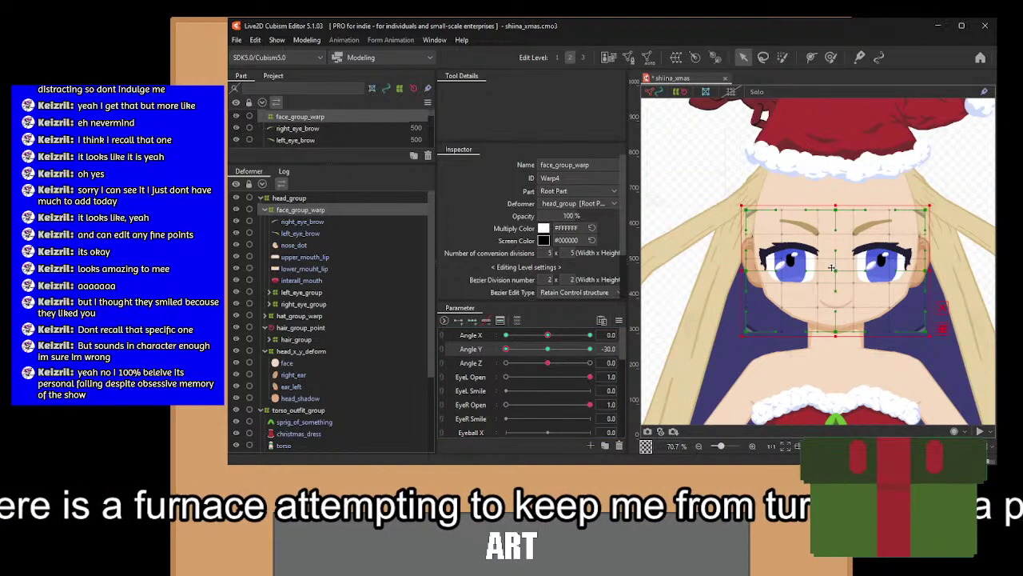
At Angle Y -30, raise the two lowest rows of face_group_warp slightly, then nudge the whole grid down.
scroll(843, 321, up, 1)
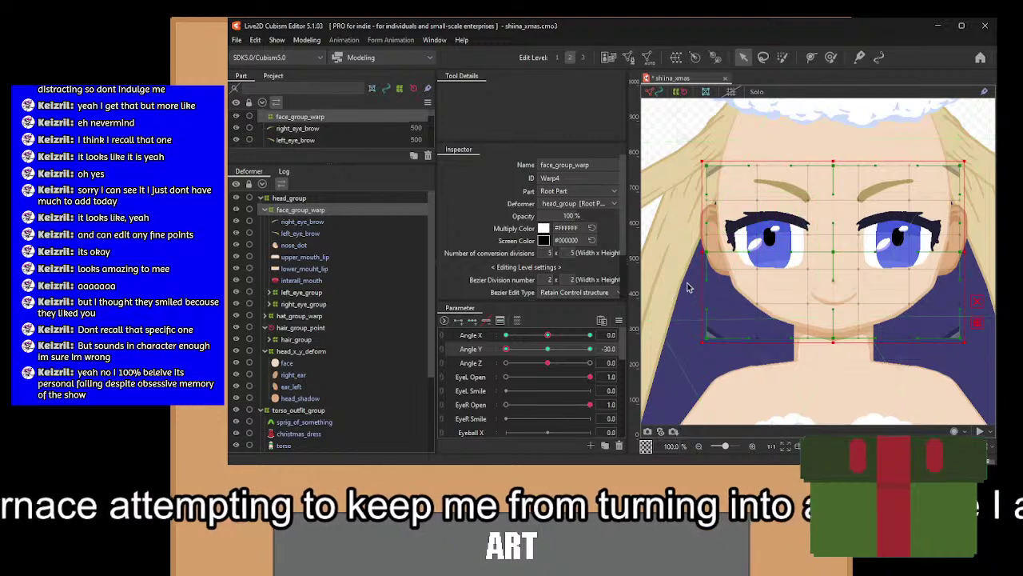
drag(686, 281, 994, 374)
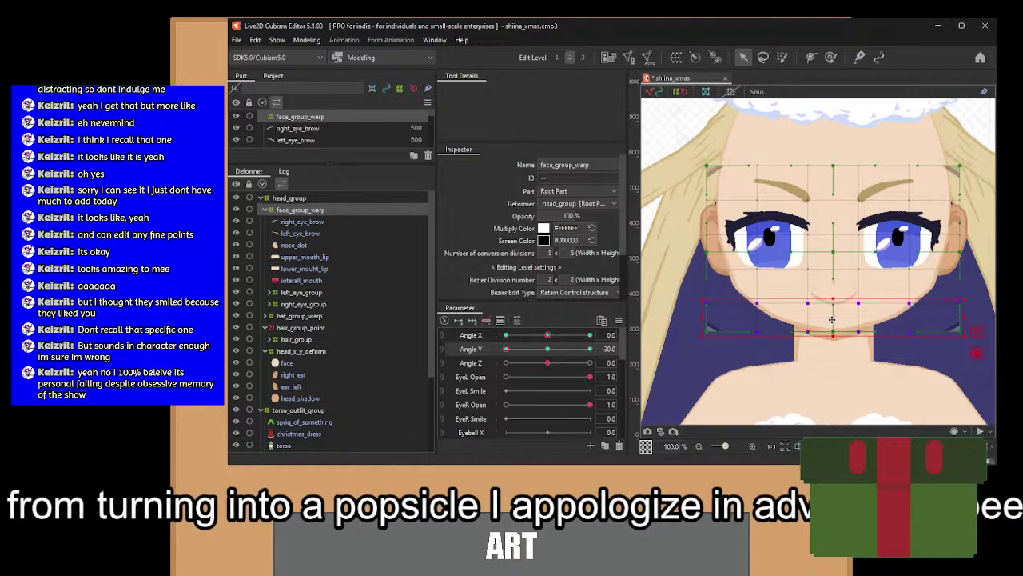
drag(831, 319, 831, 316)
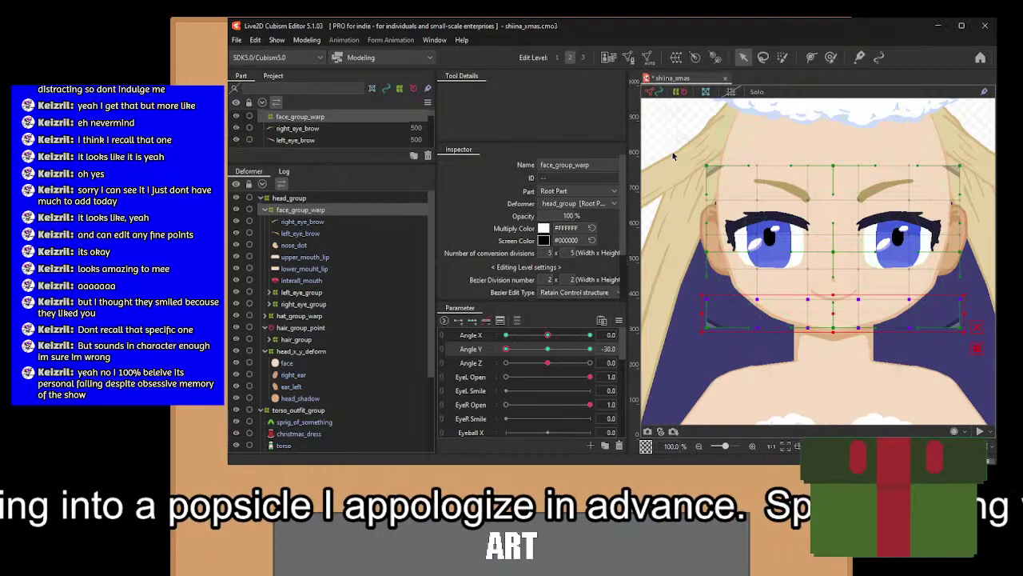
drag(674, 156, 996, 368)
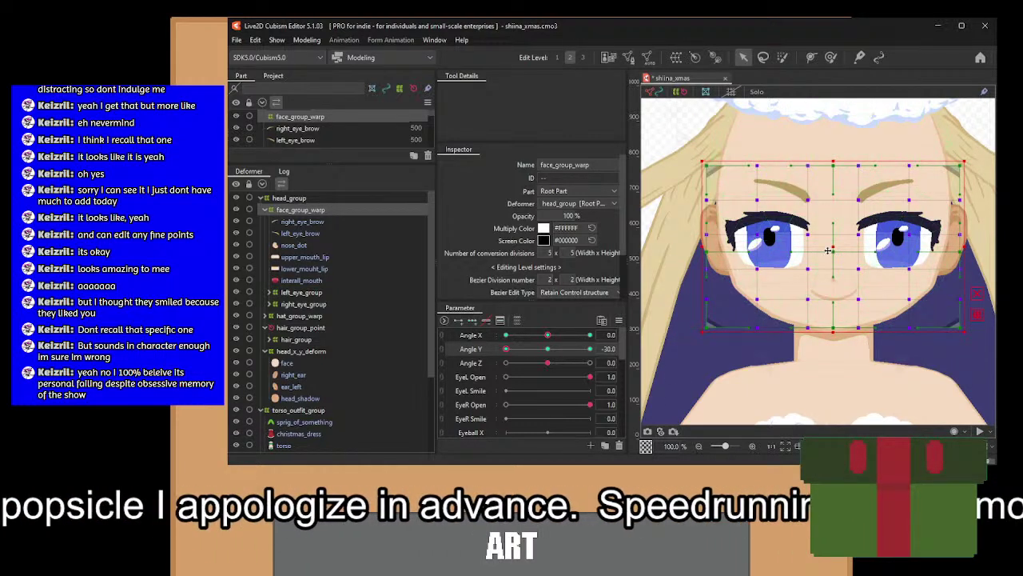
drag(827, 250, 830, 256)
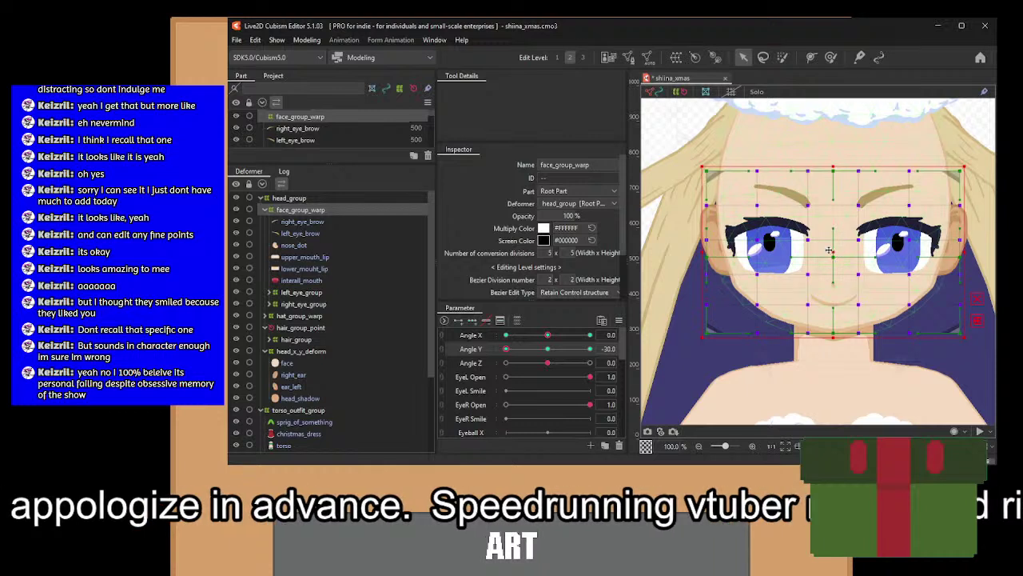
At Angle Y 30, move the whole face_group_warp grid up, then lower its upper four rows slightly.
drag(499, 349, 591, 349)
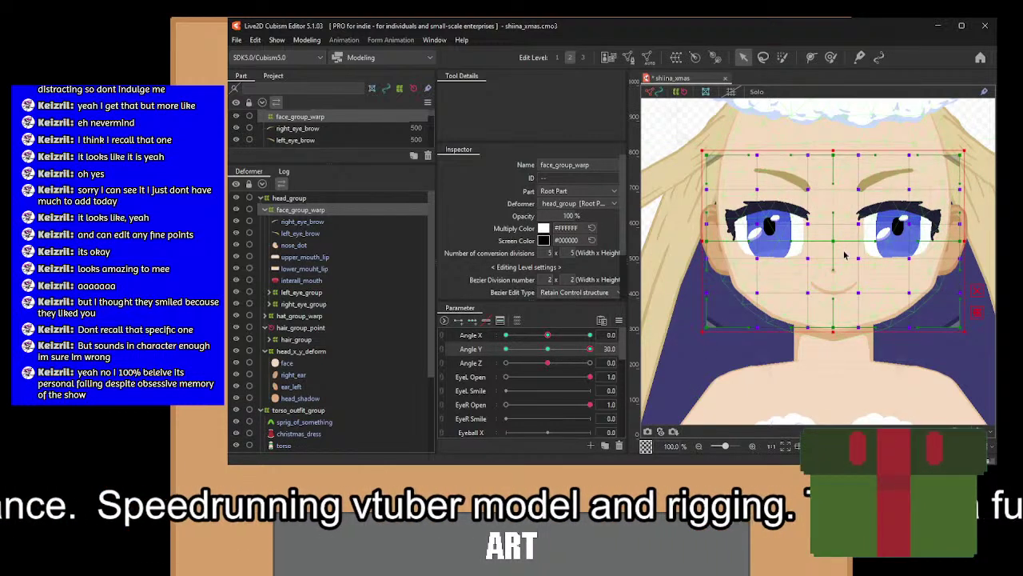
drag(836, 242, 836, 225)
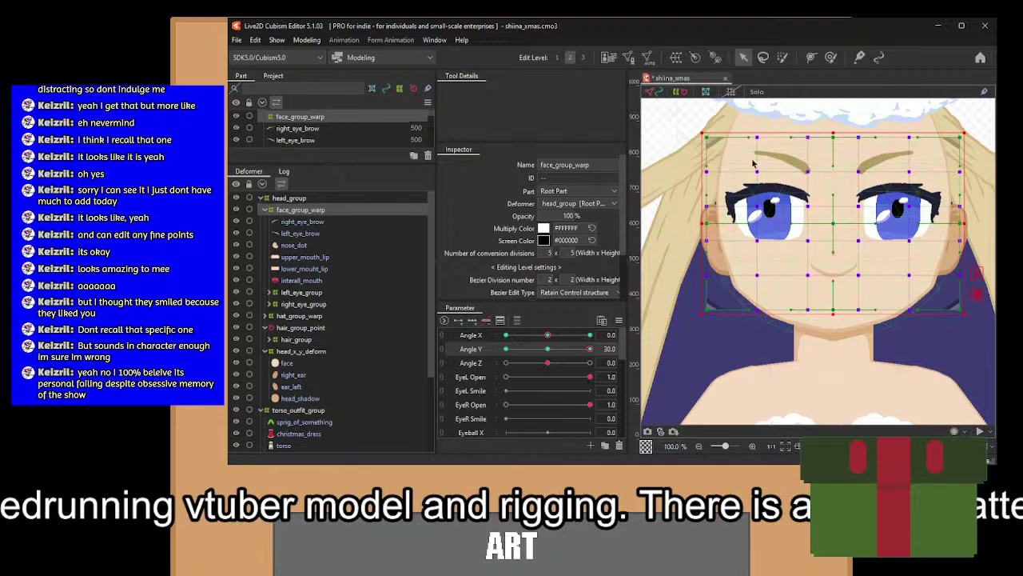
drag(659, 117, 989, 254)
drag(836, 130, 835, 136)
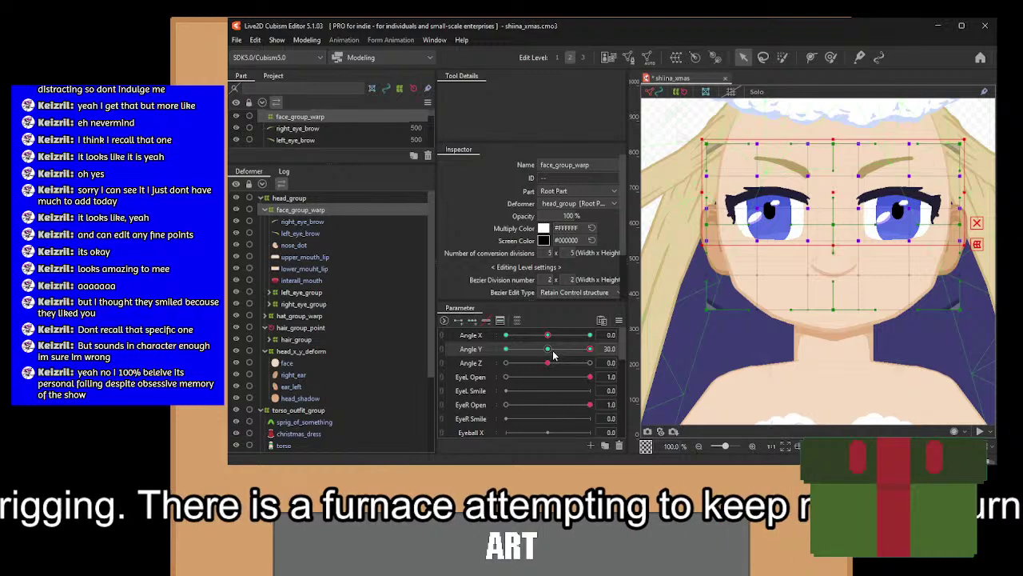
scroll(849, 299, down, 1)
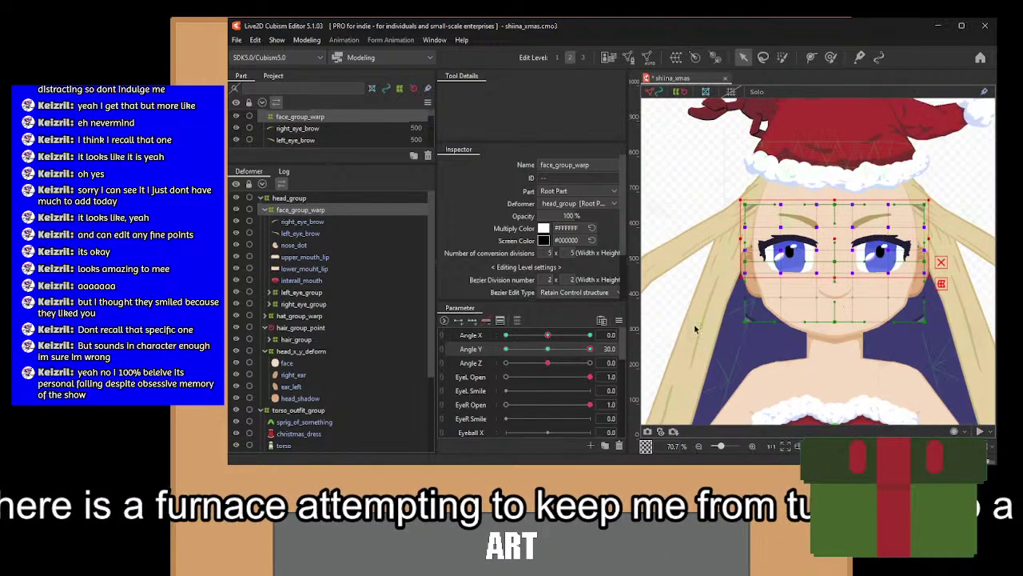
Add three Angle Y keys to head_x_y_deform from the neutral pose and set Angle Y to -30.
click(548, 349)
click(298, 352)
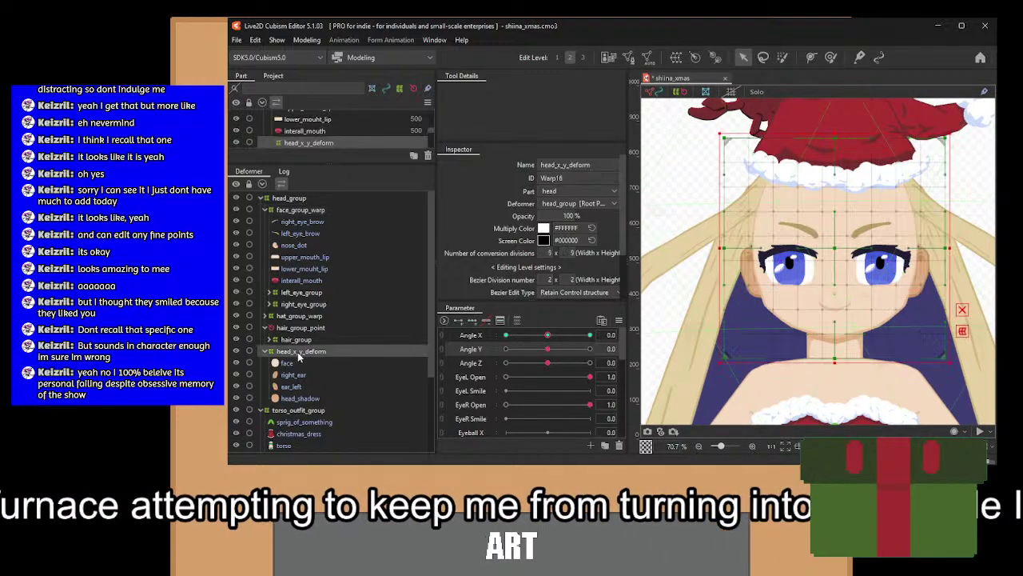
click(473, 320)
drag(548, 350, 502, 360)
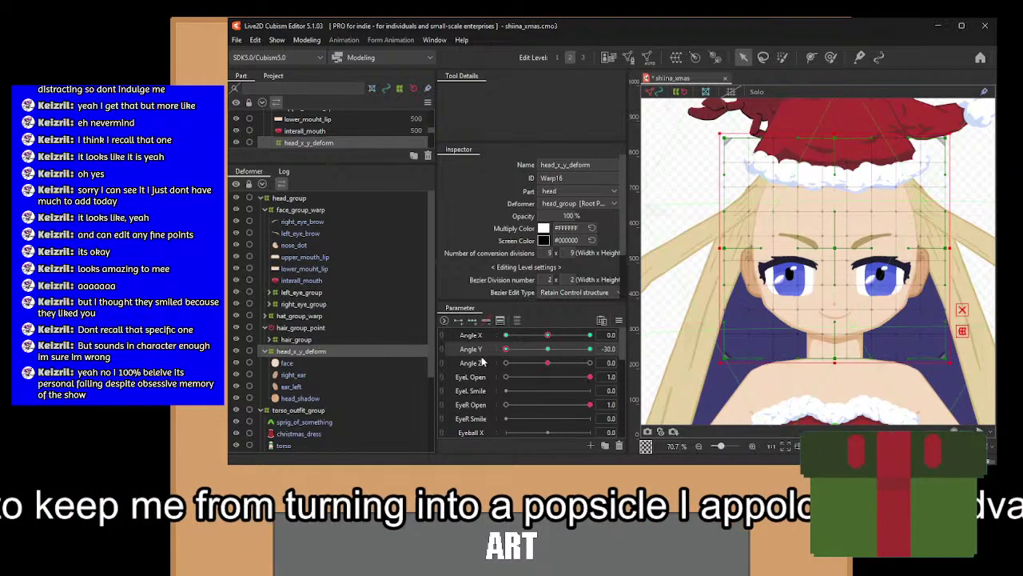
Raise the lower four grid rows of head_x_y_deform slightly to shorten the chin area at Angle Y -30.
drag(853, 199, 826, 251)
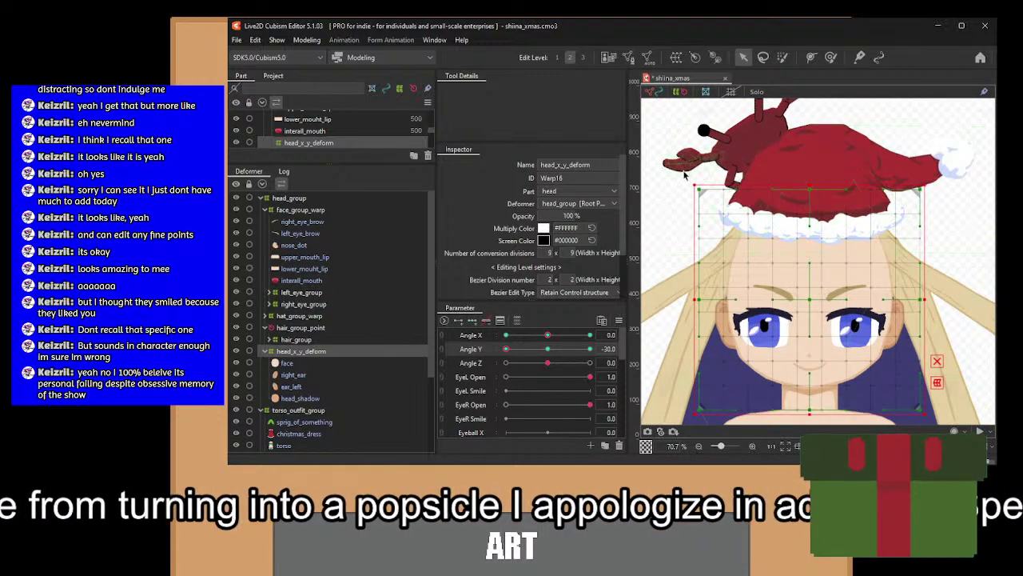
drag(766, 350, 767, 324)
drag(686, 310, 973, 409)
scroll(805, 387, up, 2)
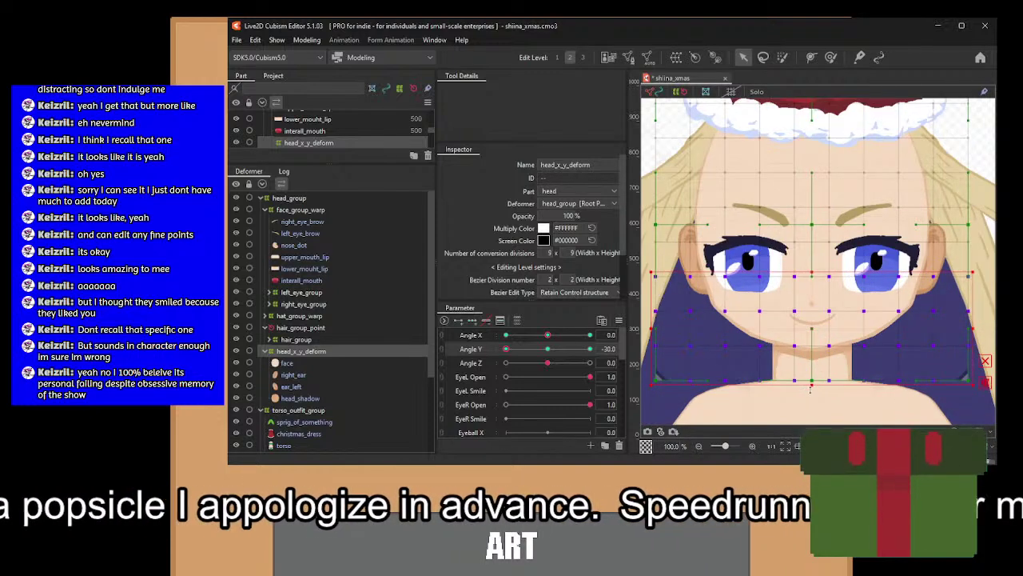
drag(809, 388, 812, 378)
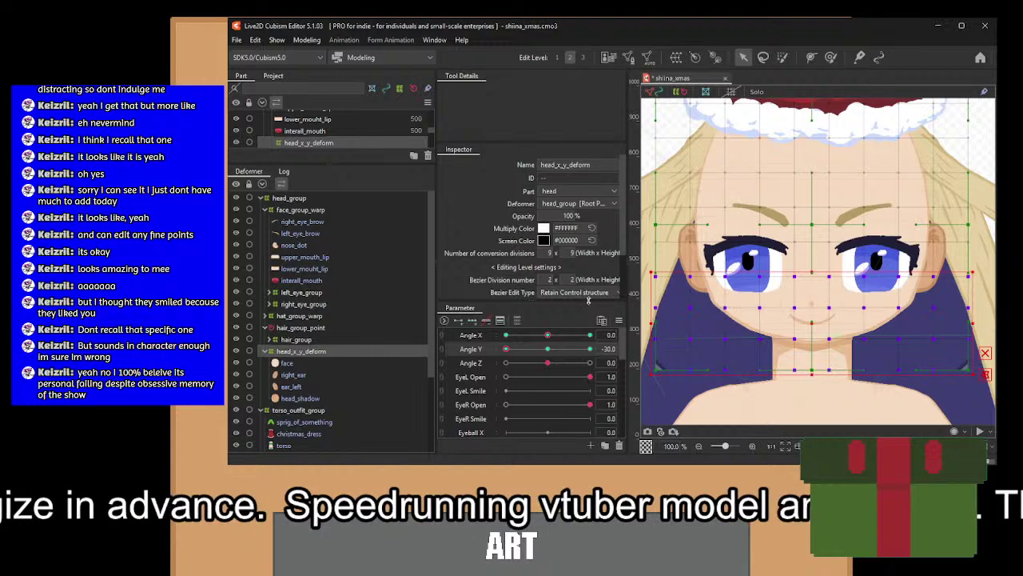
scroll(810, 318, down, 1)
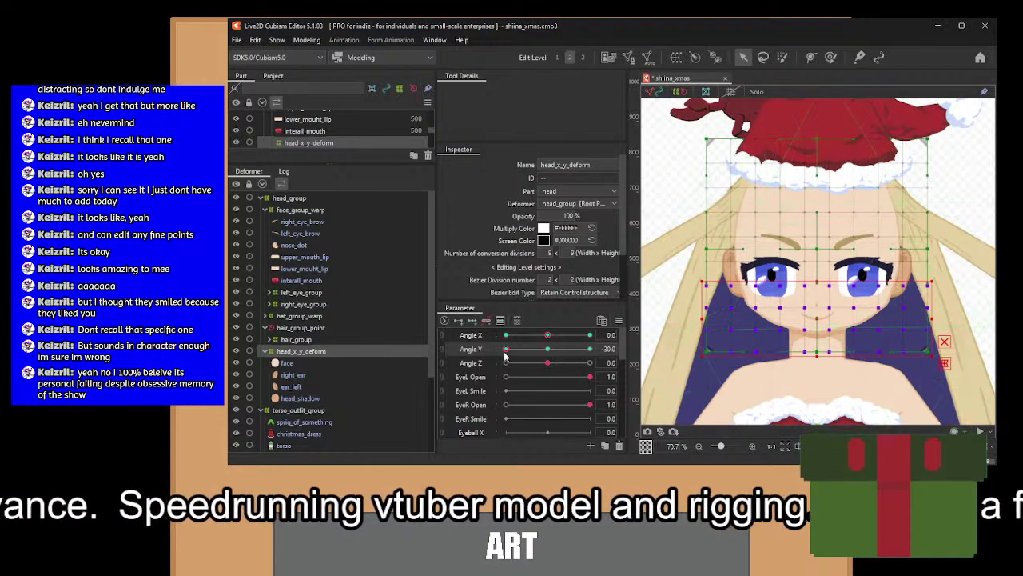
At Angle Y 30, raise the lower four grid rows of head_x_y_deform and check the head_shadow mesh at the chin.
drag(505, 357, 621, 354)
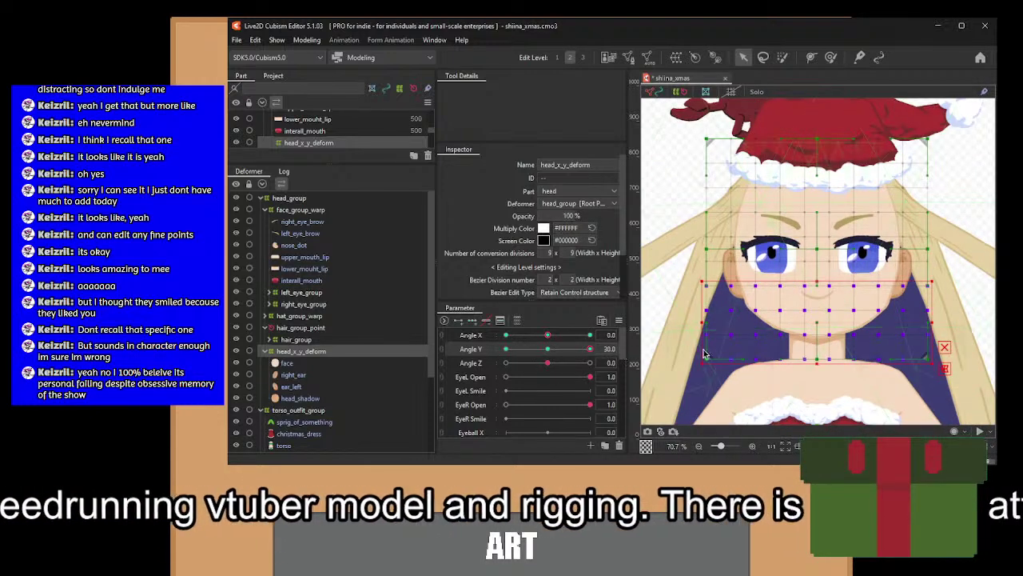
drag(817, 364, 817, 350)
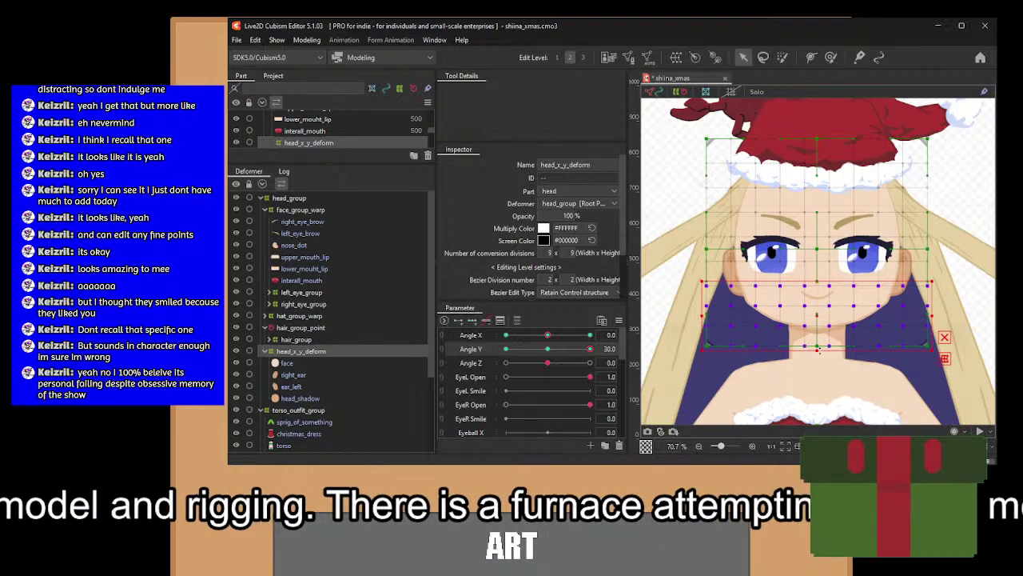
click(298, 398)
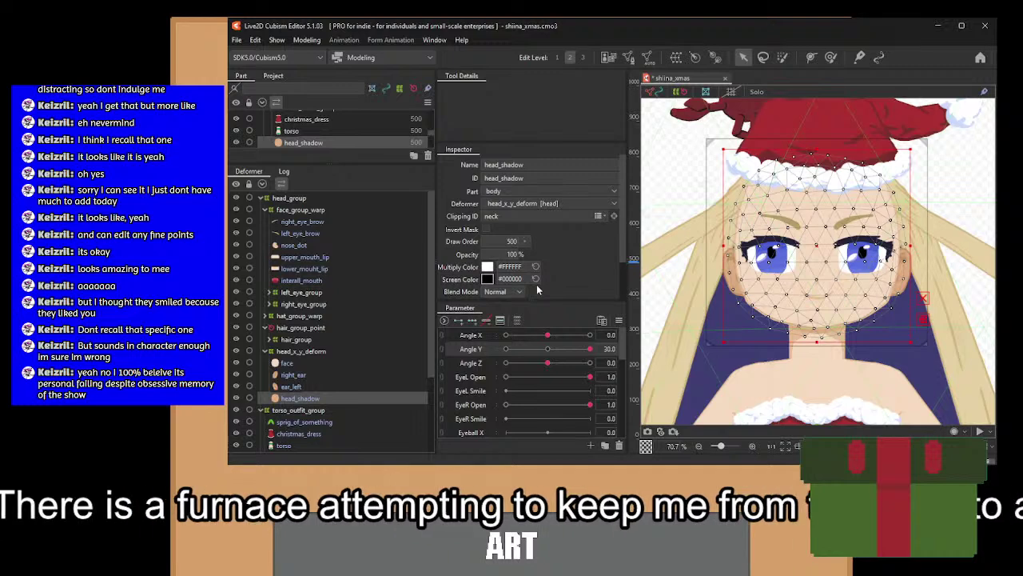
scroll(804, 347, up, 2)
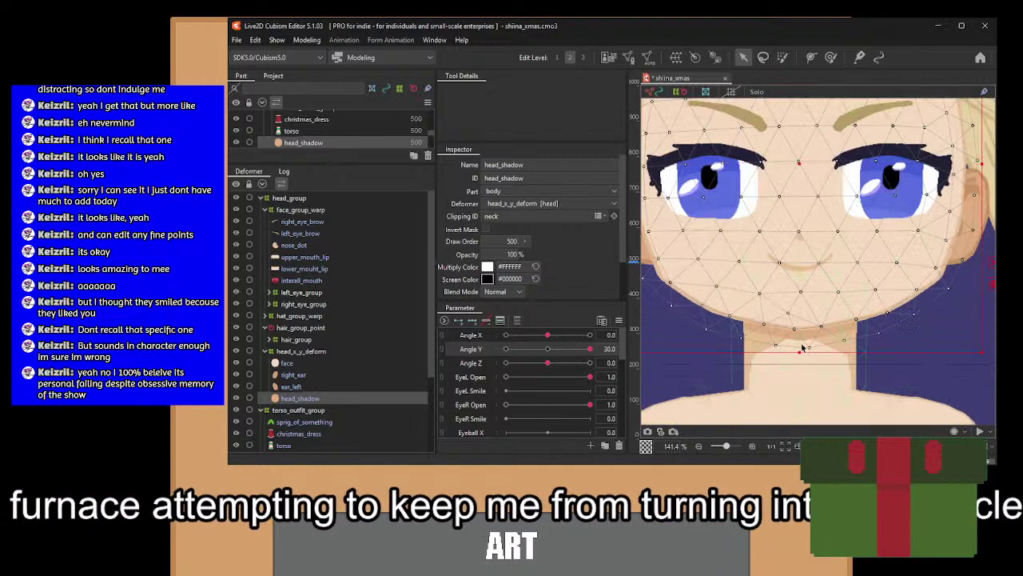
click(312, 352)
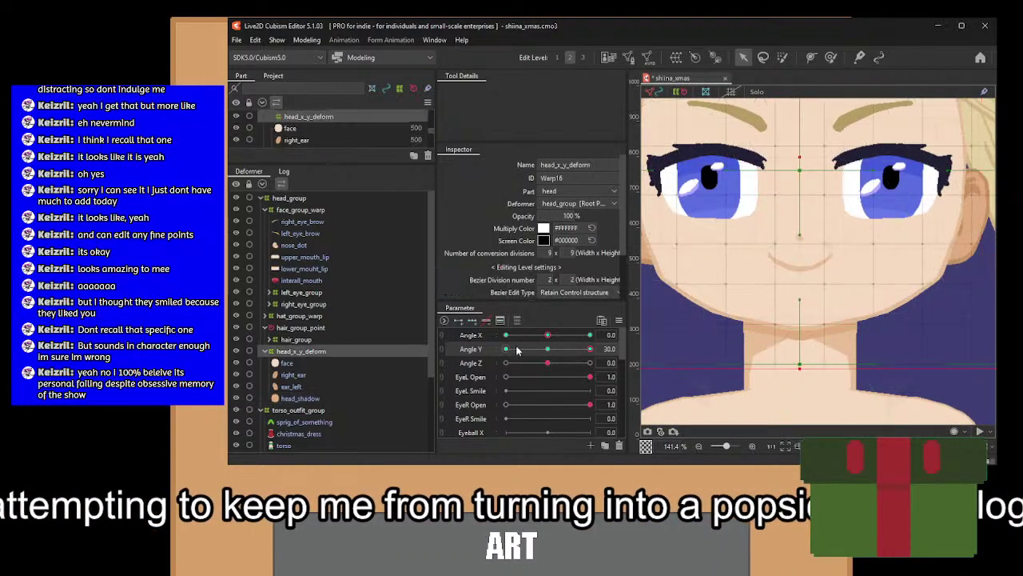
scroll(812, 328, down, 1)
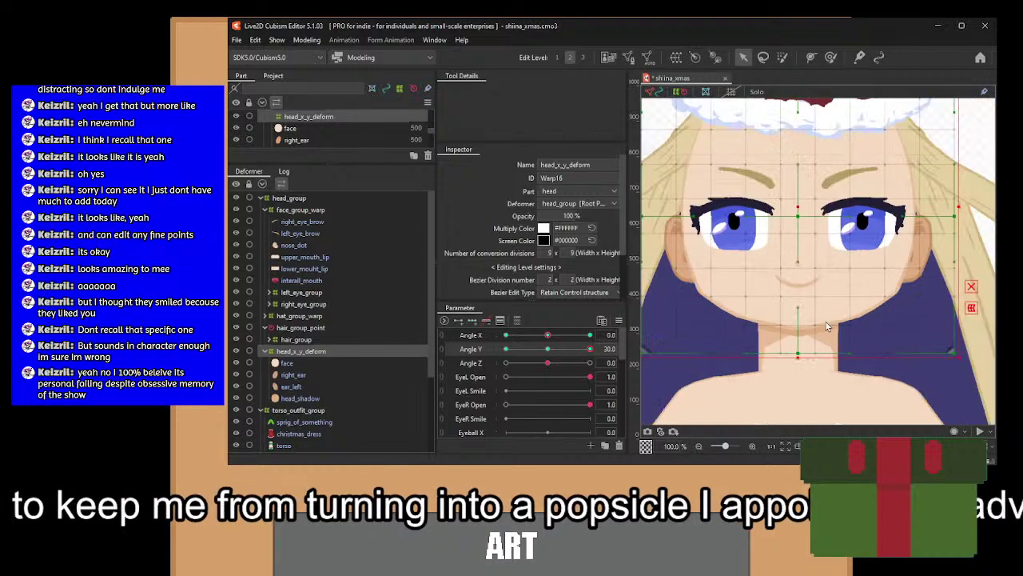
At Angle Y -30, raise the grid points around both ears of head_x_y_deform slightly.
drag(593, 346, 425, 379)
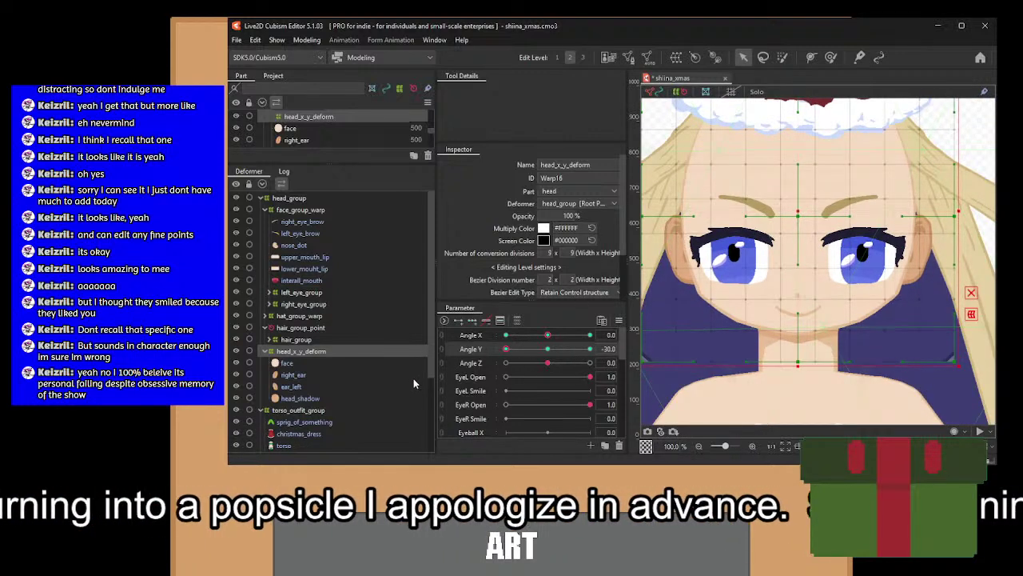
scroll(821, 279, down, 1)
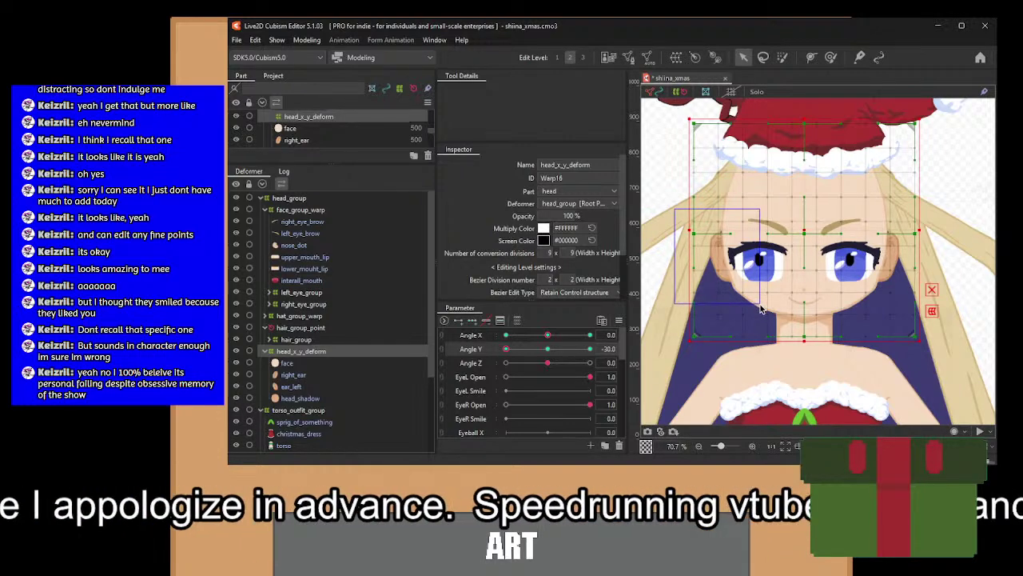
drag(760, 306, 761, 307)
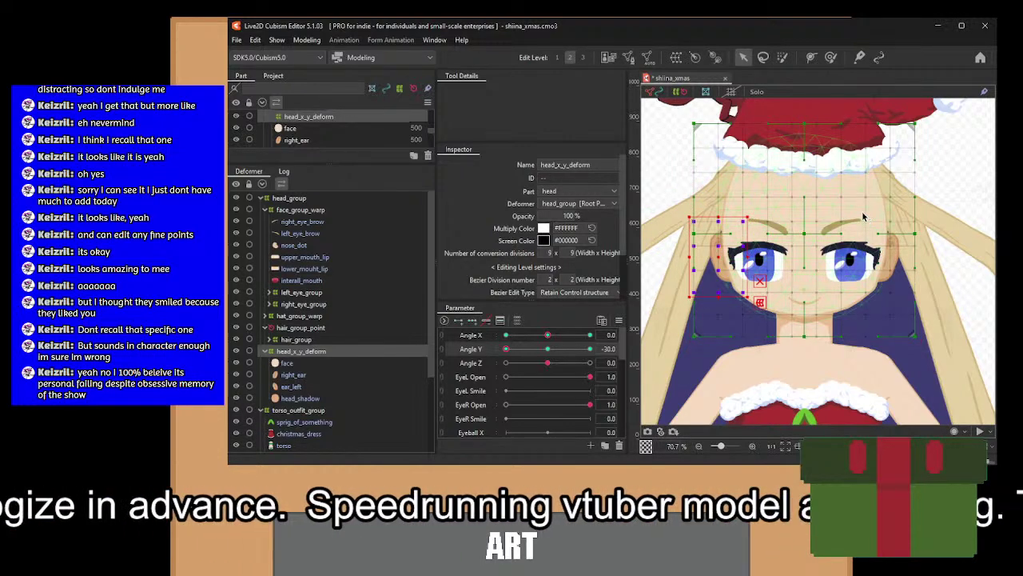
drag(869, 215, 939, 309)
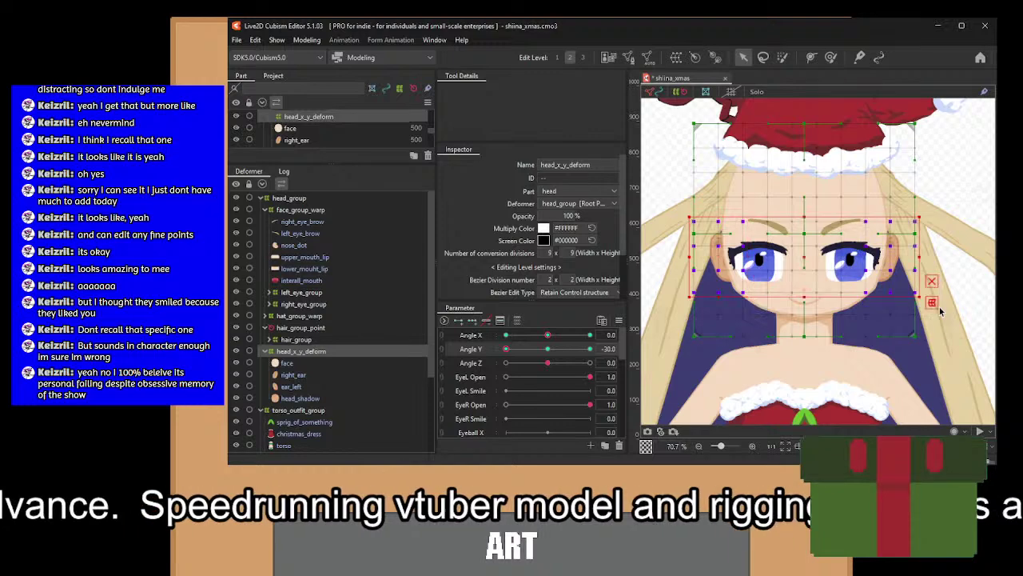
drag(803, 258, 803, 251)
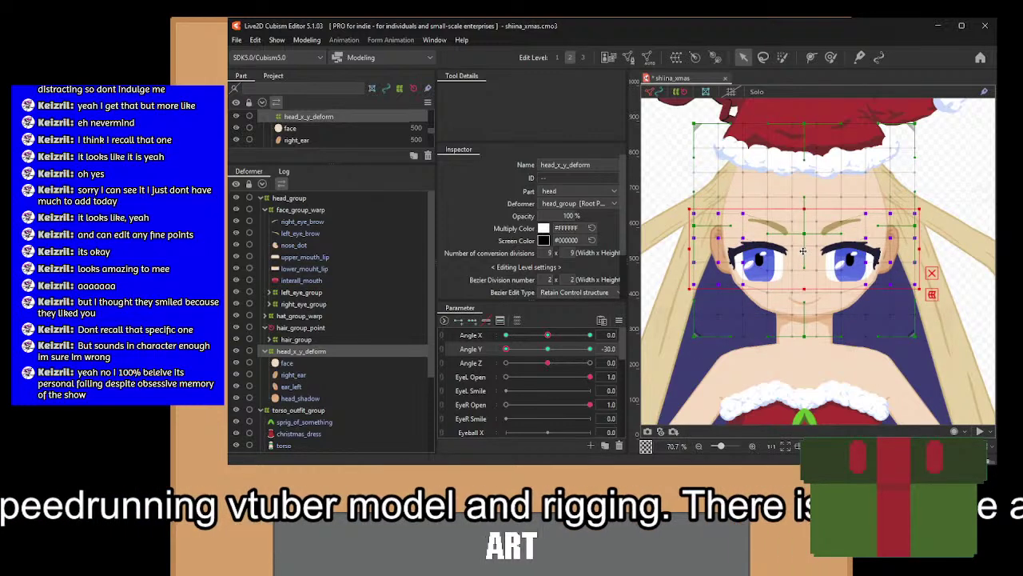
At Angle Y 30, lower the ear-side grid points of head_x_y_deform slightly, preview the tilt and reset Angle Y to 0.
click(589, 350)
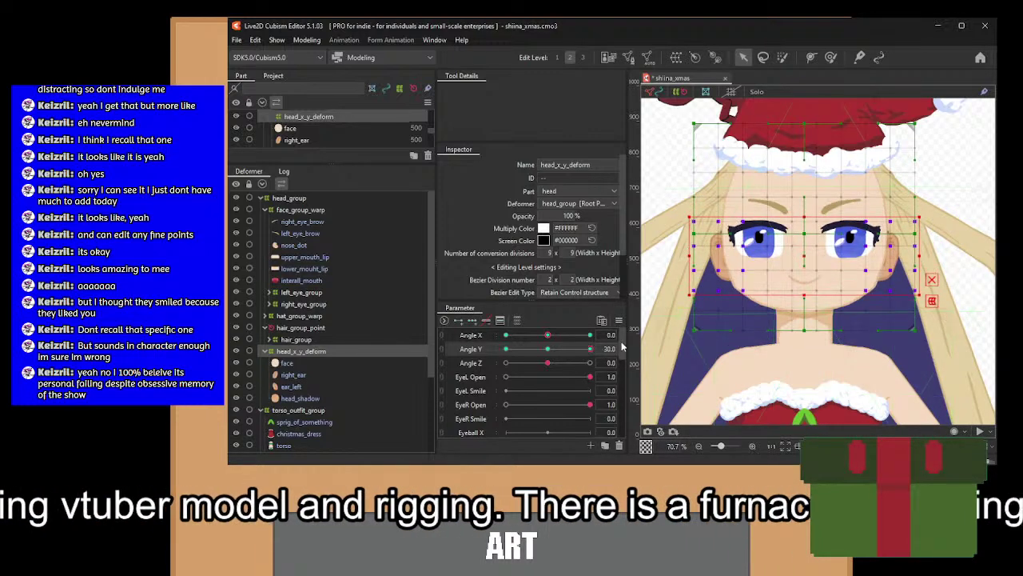
drag(804, 253, 804, 257)
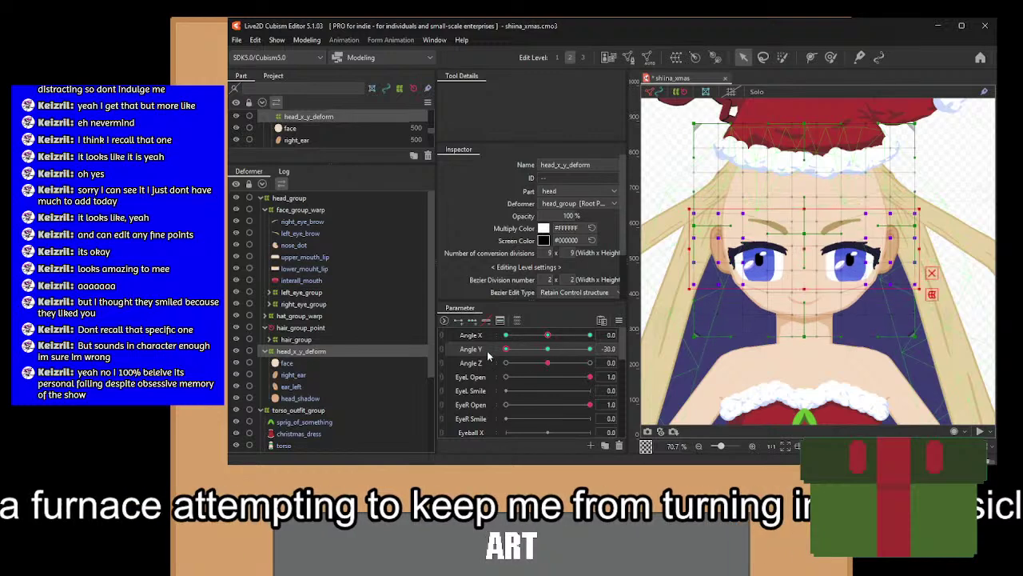
drag(589, 349, 505, 349)
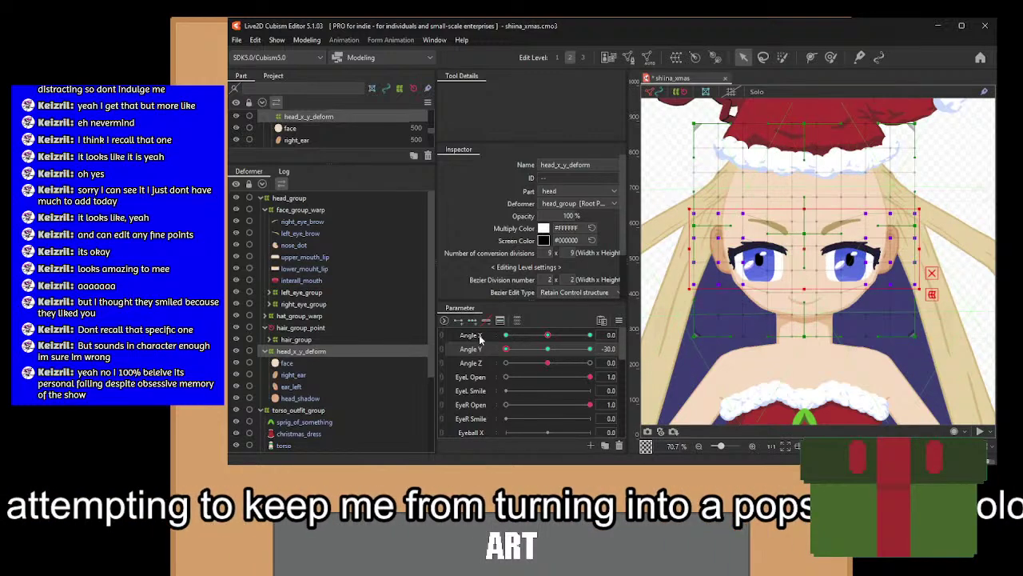
click(548, 348)
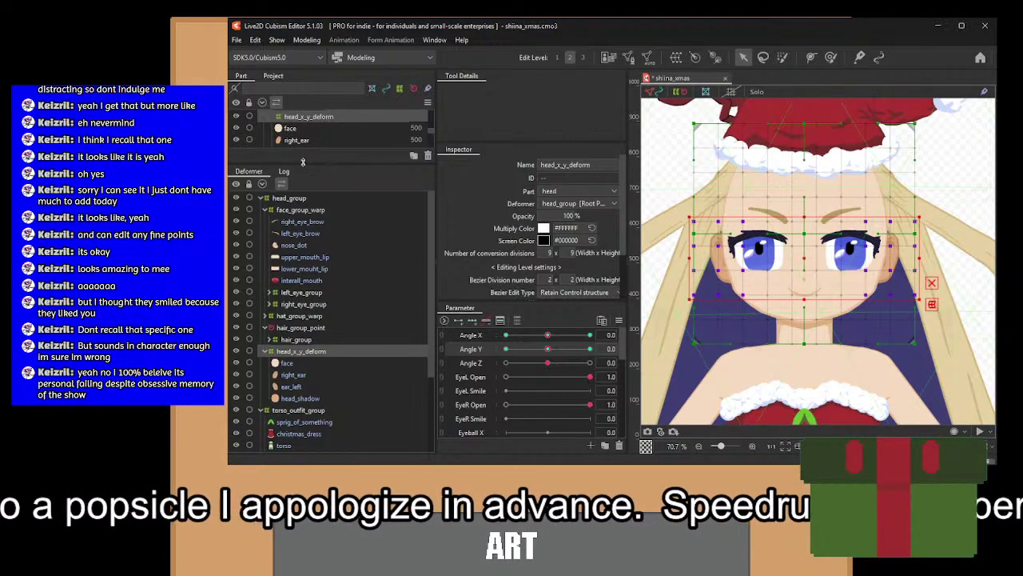
Enlarge the part list and make hair_front_group visible again.
drag(303, 161, 323, 244)
scroll(324, 240, up, 5)
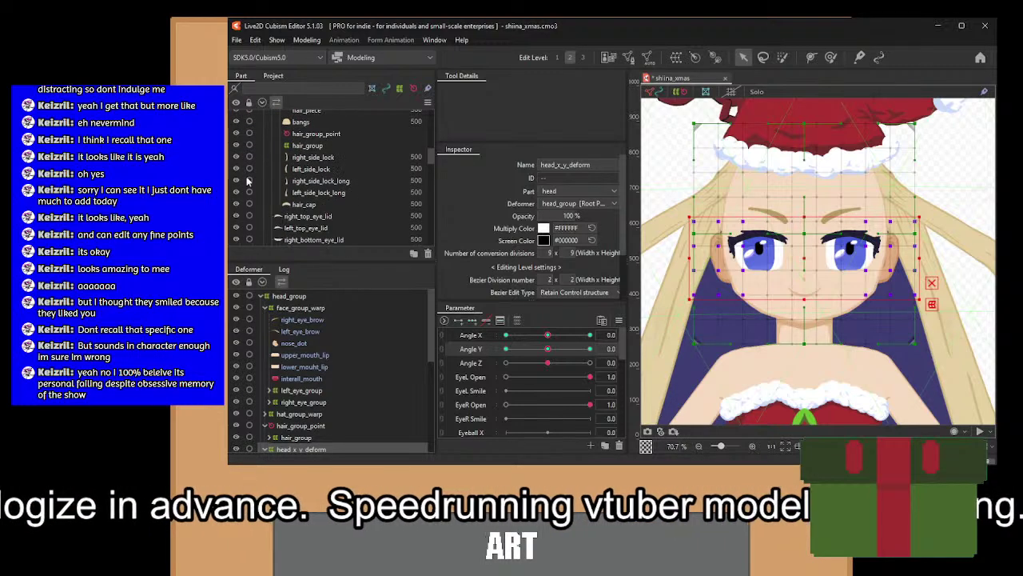
click(236, 141)
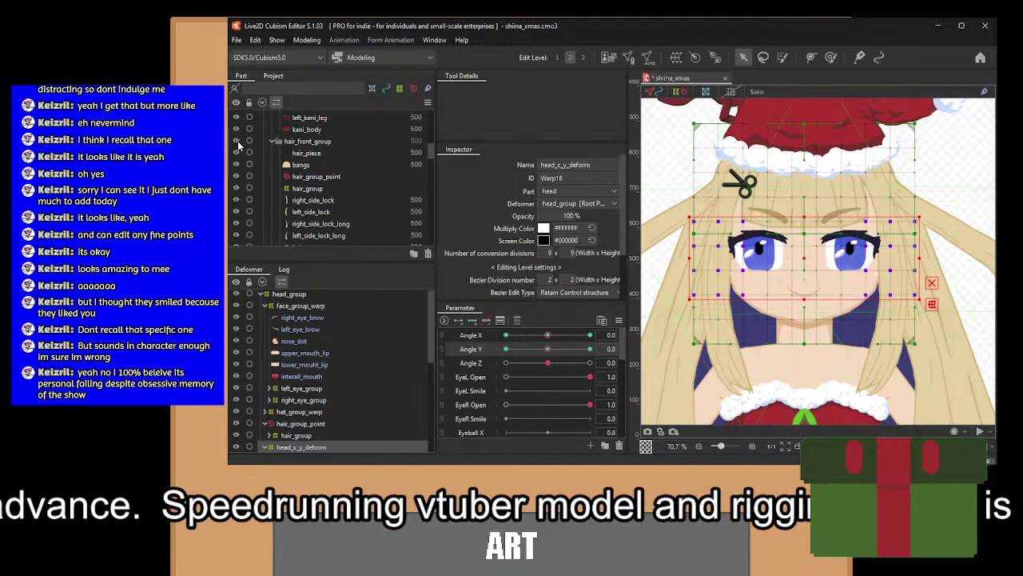
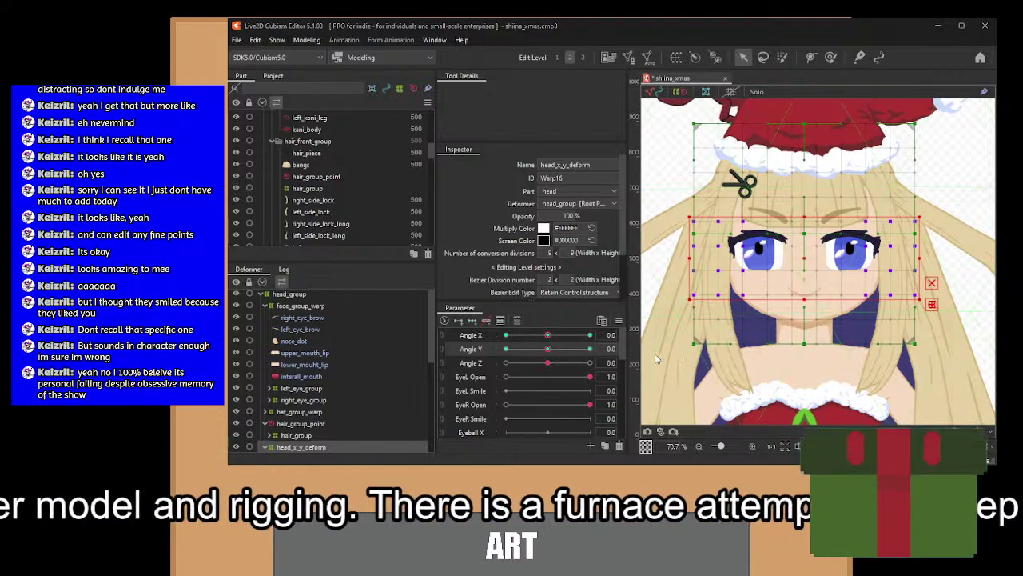
Collapse the head_x_y_deform, torso_outfit_group and face_group_warp branches in the deformer tree and select face_group_warp.
click(264, 446)
click(271, 405)
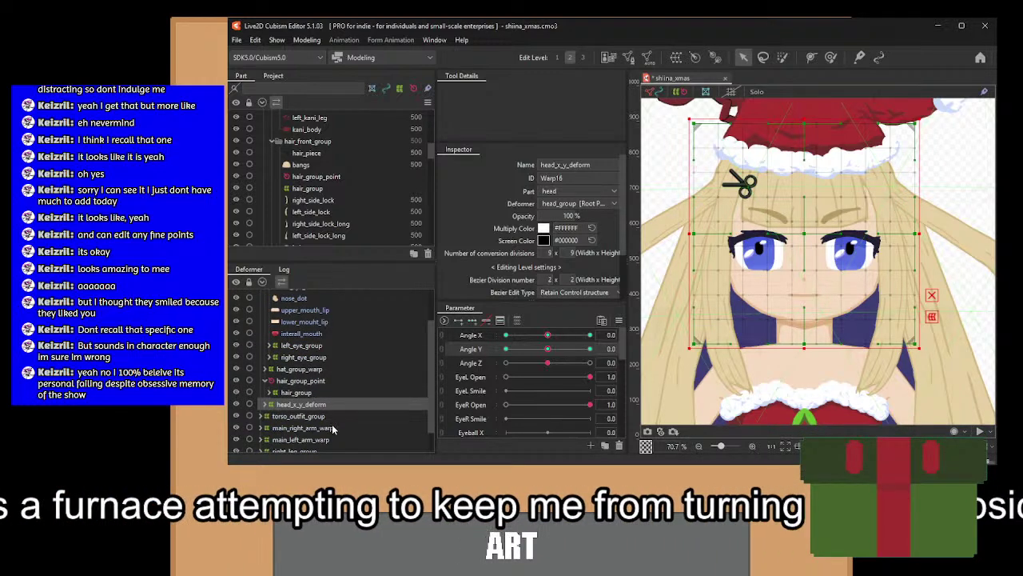
click(264, 416)
scroll(295, 360, up, 2)
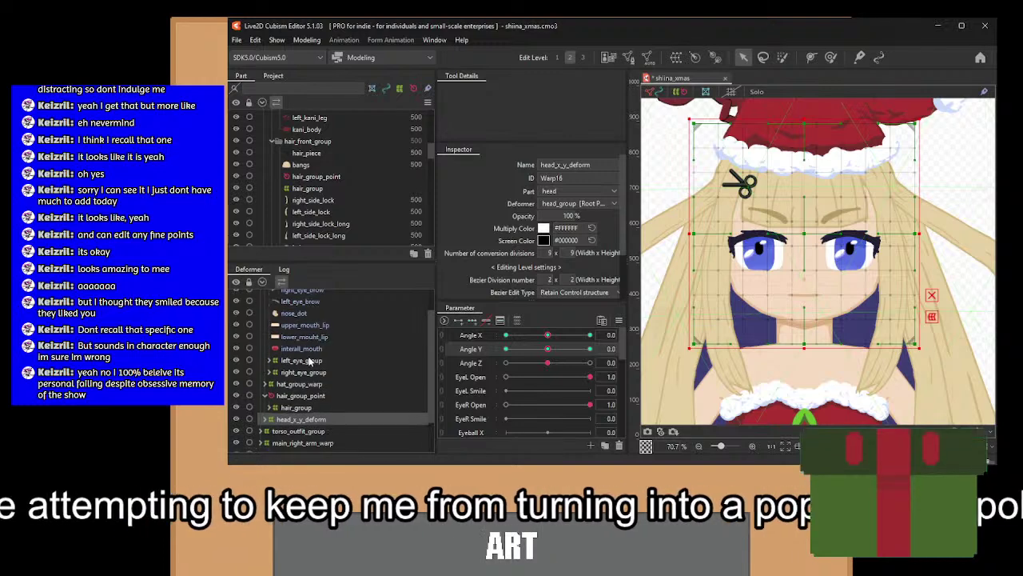
click(270, 307)
click(300, 307)
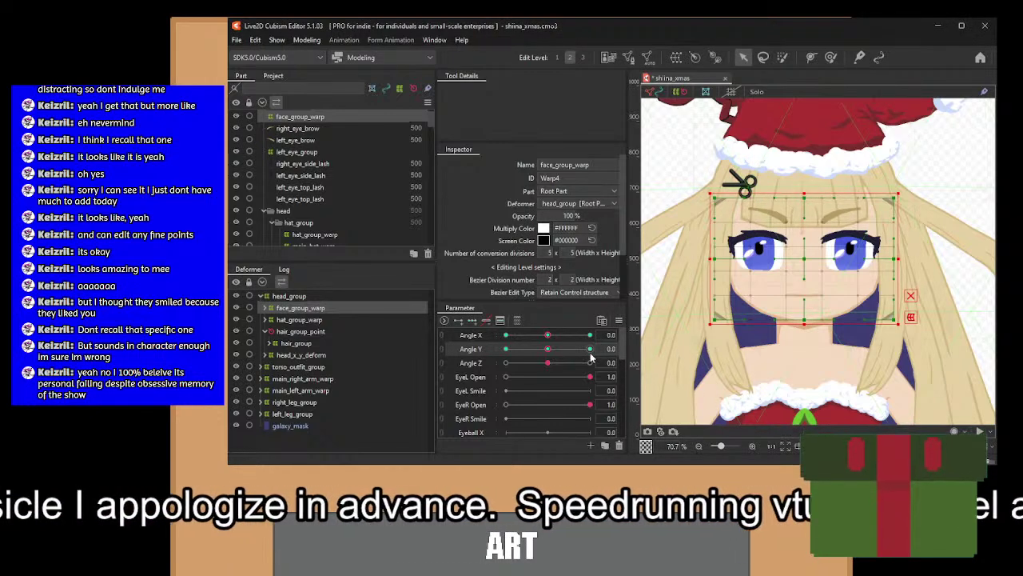
Link Angle X and Angle Y to preview the combined head movement, and separate the two parameters again.
click(440, 337)
mouse_move(548, 353)
mouse_down()
mouse_move(461, 378)
mouse_move(548, 414)
mouse_move(601, 420)
mouse_move(462, 431)
mouse_move(591, 296)
mouse_move(624, 441)
mouse_move(467, 444)
mouse_move(490, 416)
mouse_move(581, 440)
mouse_move(491, 408)
mouse_move(480, 317)
mouse_move(510, 430)
mouse_move(538, 433)
mouse_move(550, 340)
mouse_move(562, 396)
mouse_move(556, 370)
mouse_move(548, 386)
mouse_move(548, 353)
mouse_up()
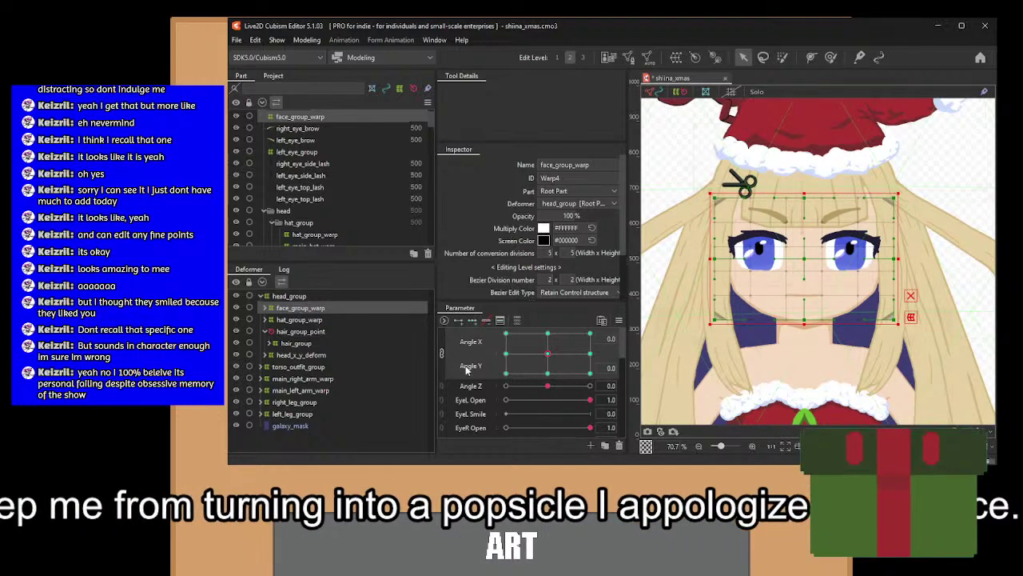
click(441, 352)
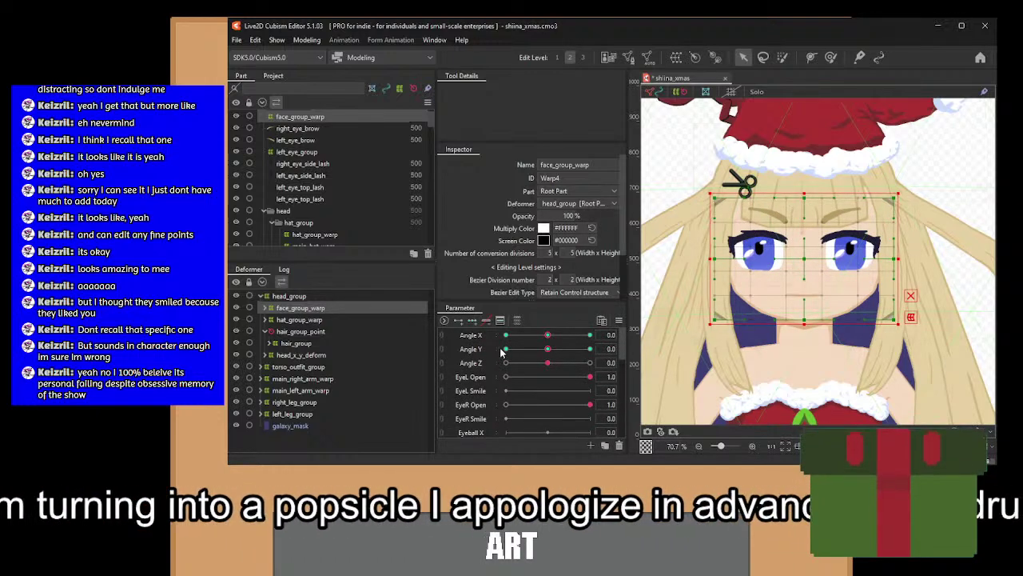
At Angle Y -30, narrow the lower three grid rows of face_group_warp symmetrically, then narrow the lowest two rows further.
click(503, 350)
scroll(762, 260, up, 2)
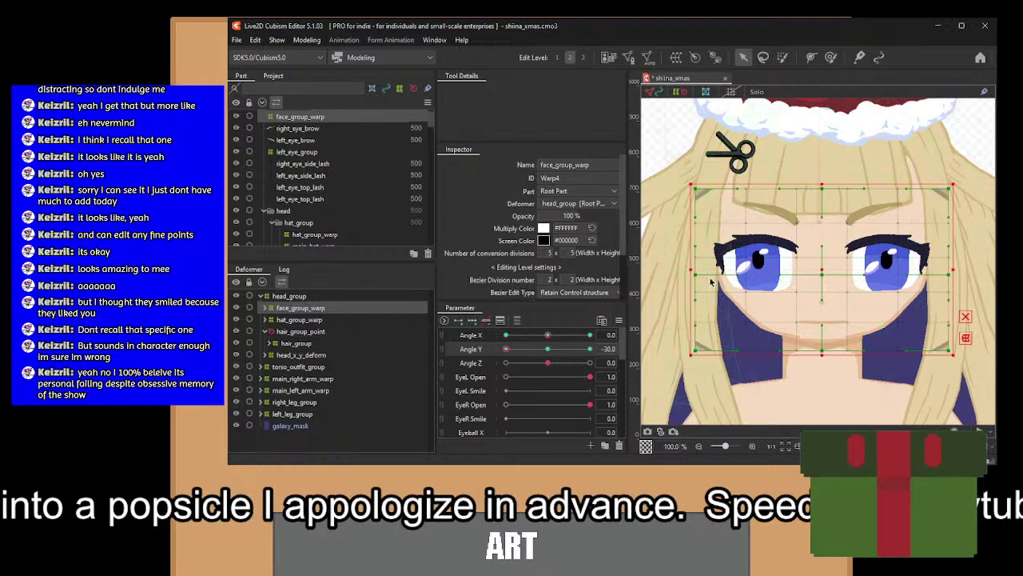
drag(681, 280, 977, 388)
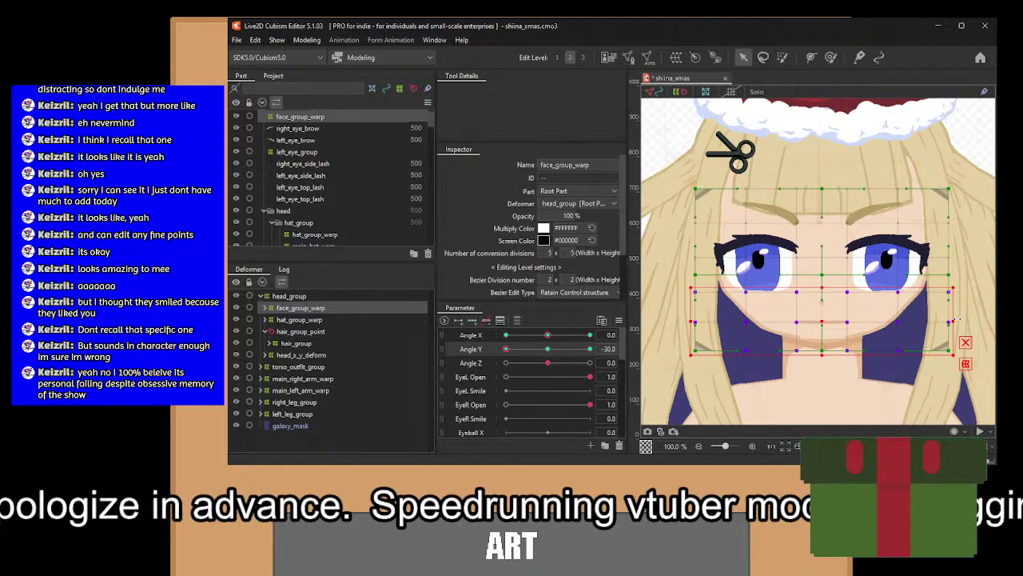
drag(957, 319, 952, 320)
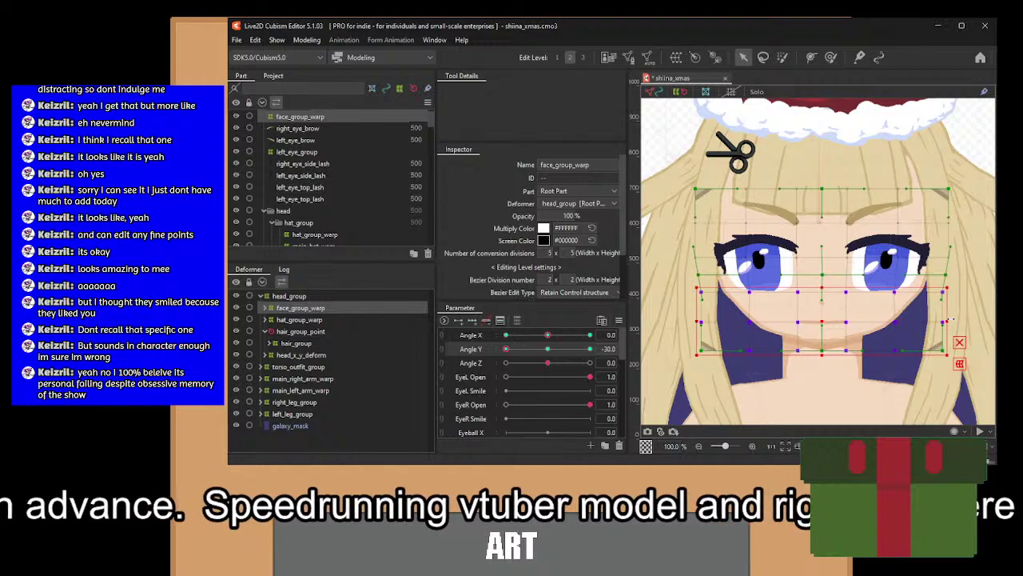
drag(676, 305, 988, 374)
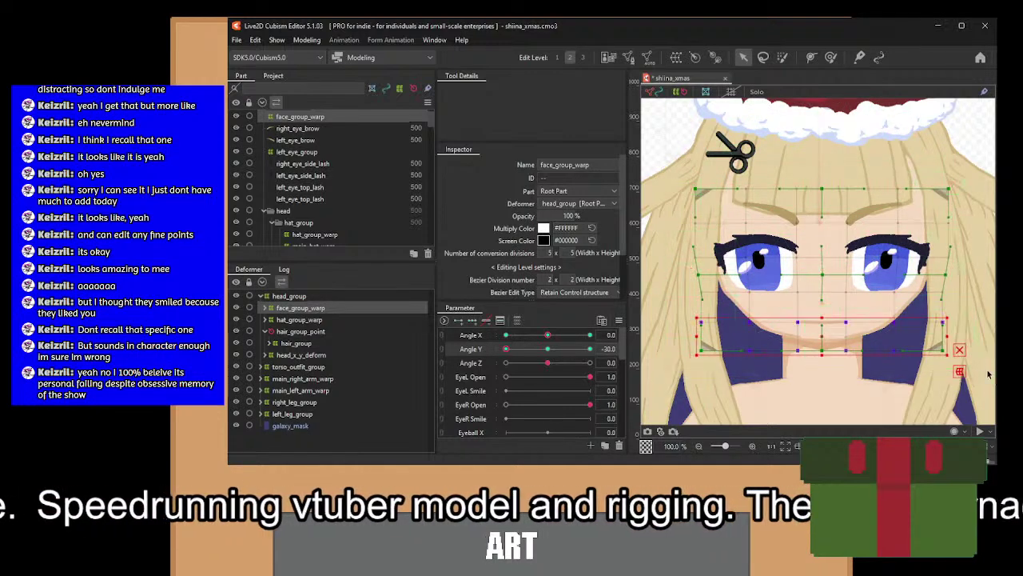
drag(948, 336, 943, 336)
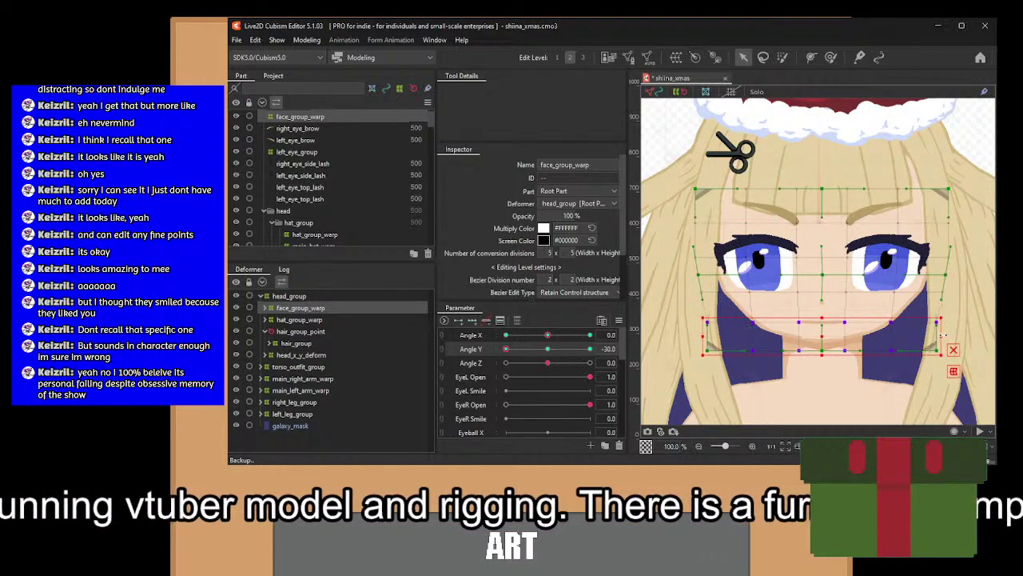
At Angle Y 30, narrow the upper three grid rows of face_group_warp symmetrically, then narrow the top two rows further without rotating them.
drag(520, 349, 640, 366)
drag(654, 120, 992, 256)
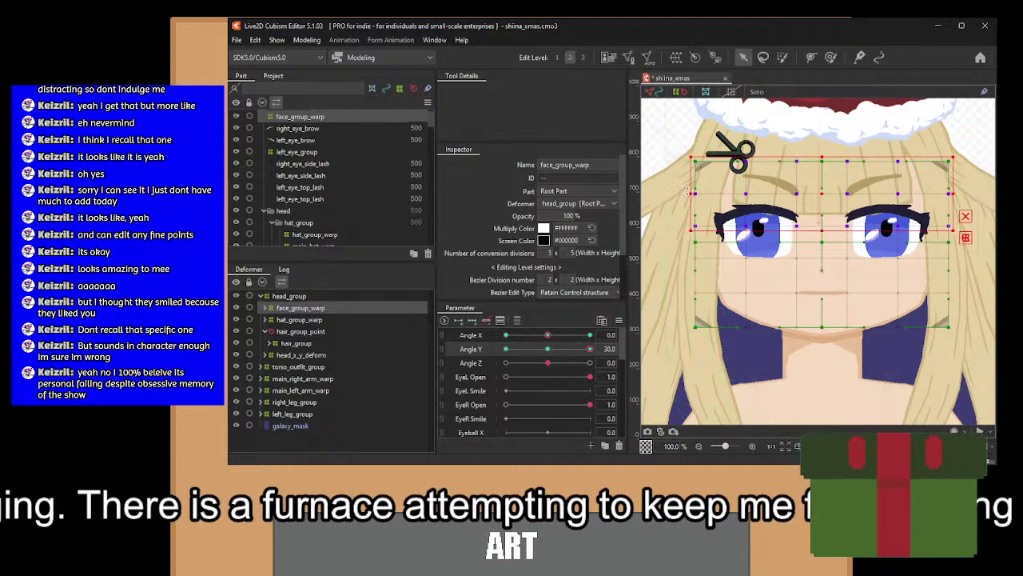
drag(690, 192, 695, 192)
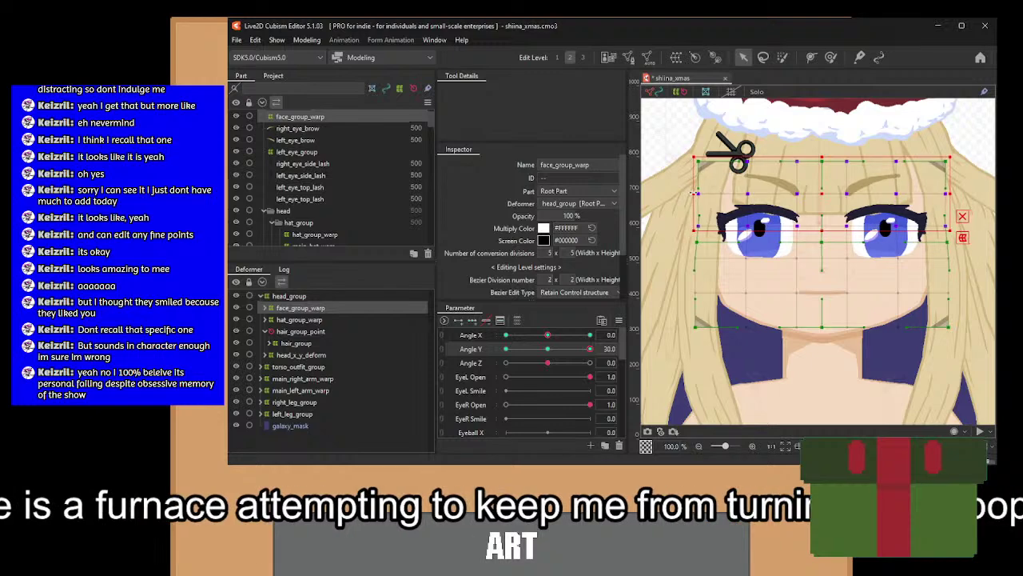
drag(663, 142, 980, 213)
drag(693, 176, 692, 179)
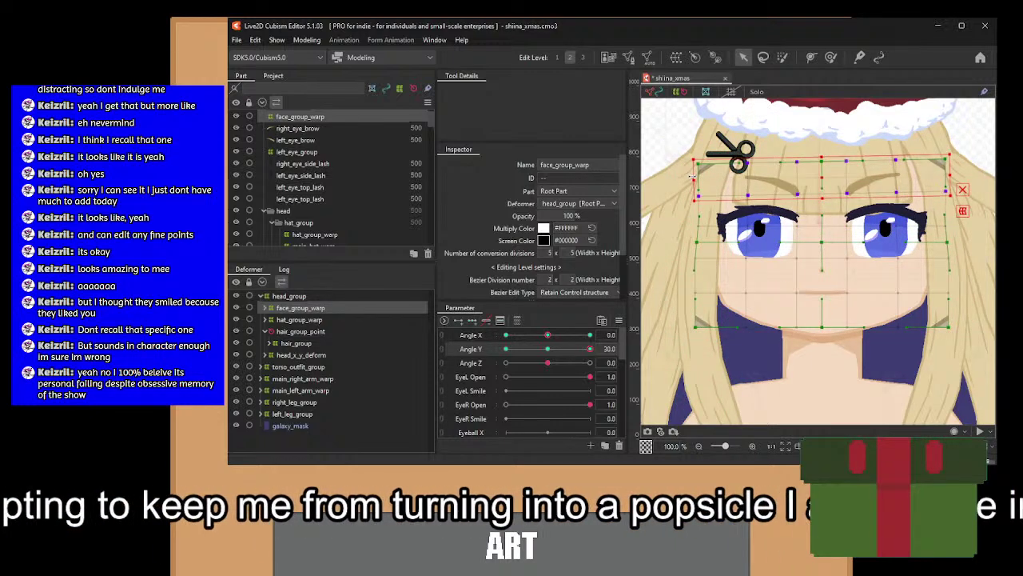
key(ctrl+z)
drag(694, 176, 702, 176)
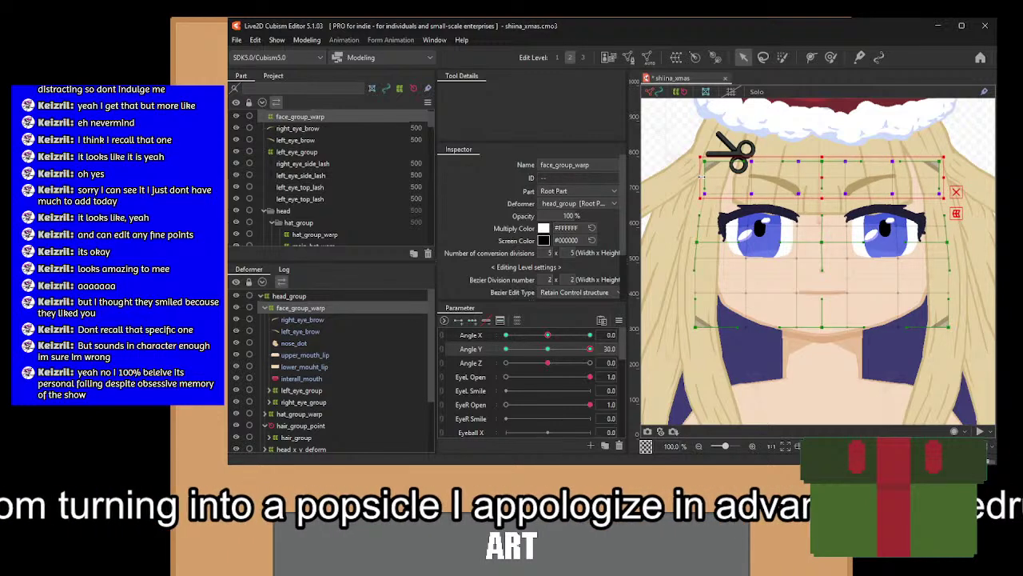
Preview the face tilt along Angle Y, return the parameter to 0 and clear the grid point selection.
drag(590, 354, 622, 347)
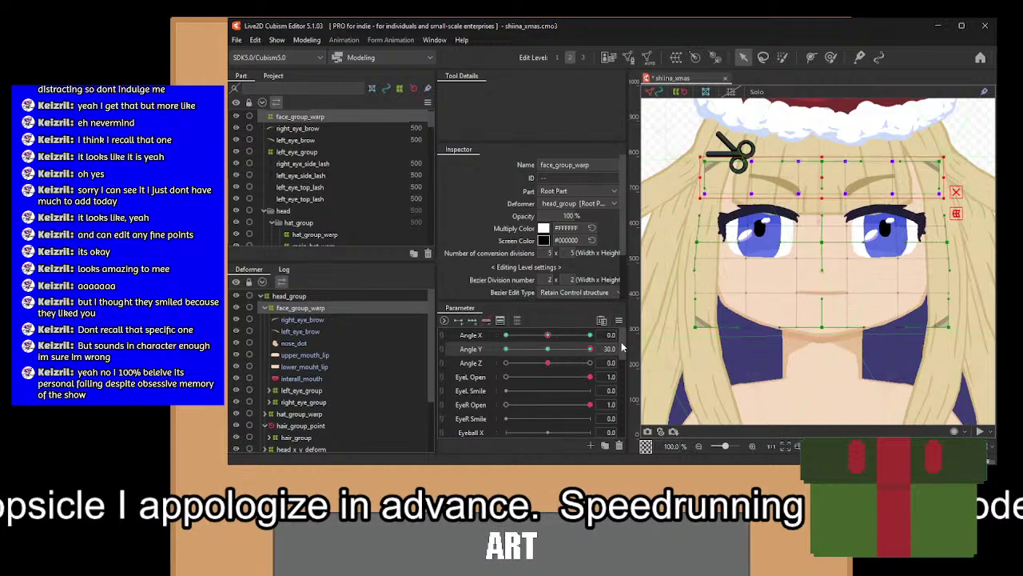
click(558, 349)
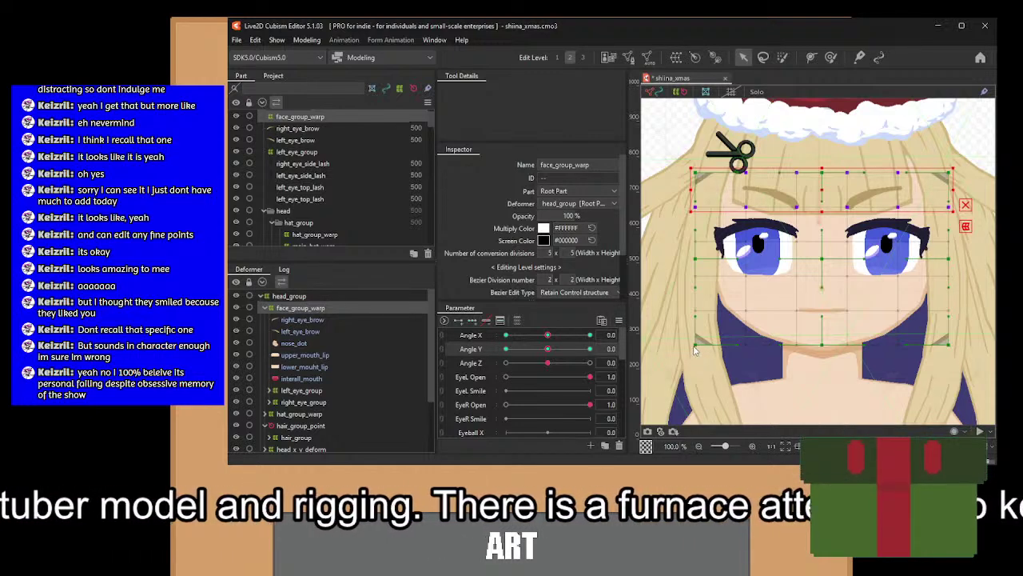
key(Escape)
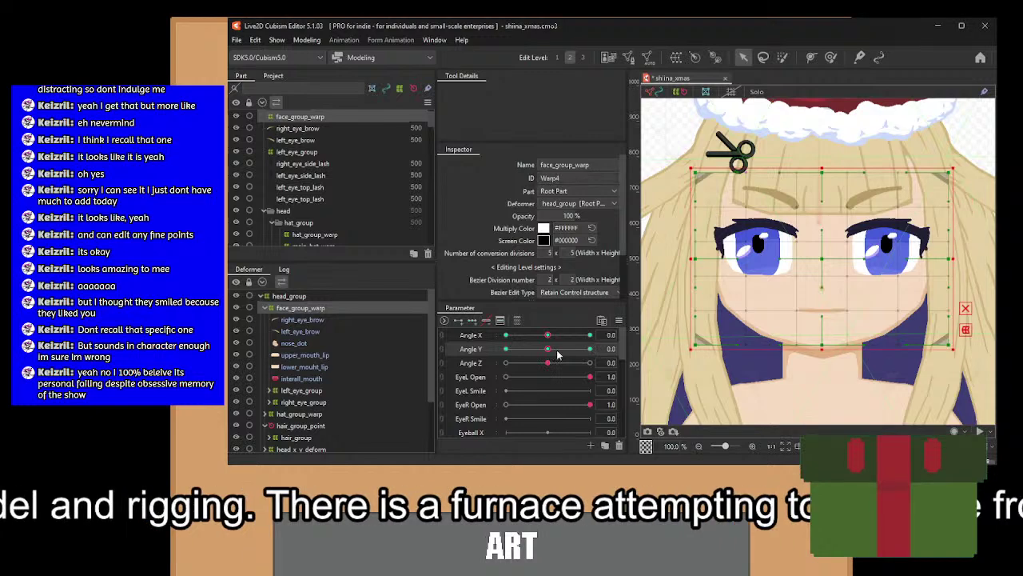
Link Angle X and Angle Y, preview the combined face movement to the corners, return both to 0 and unlink them.
click(443, 334)
drag(547, 354, 671, 389)
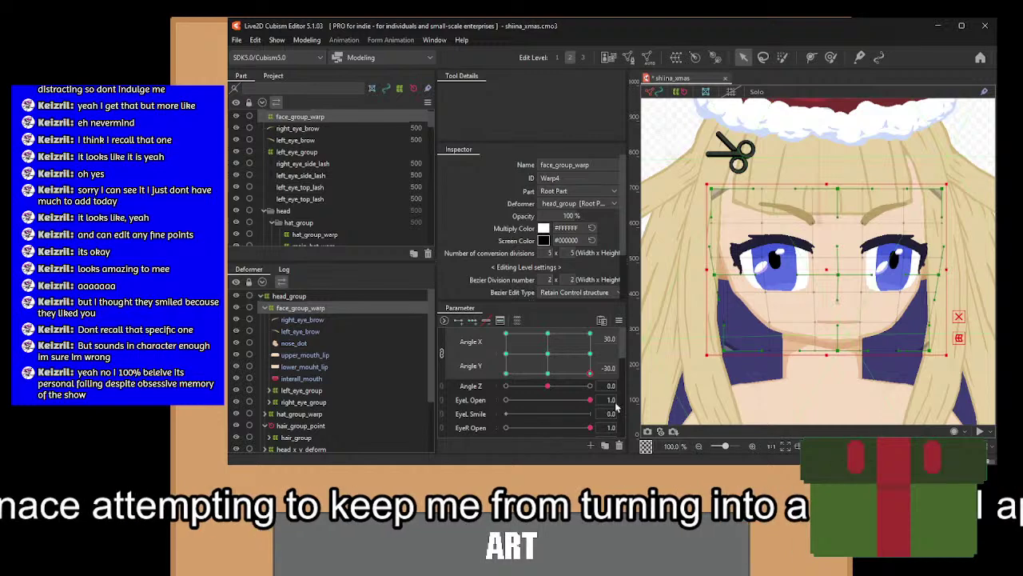
drag(615, 406, 548, 353)
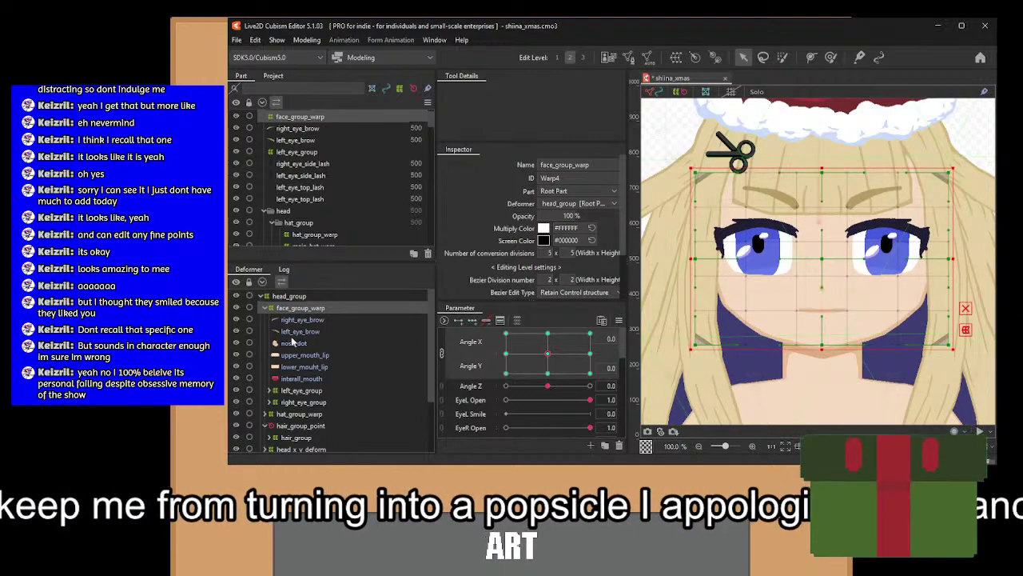
click(442, 352)
scroll(765, 301, down, 3)
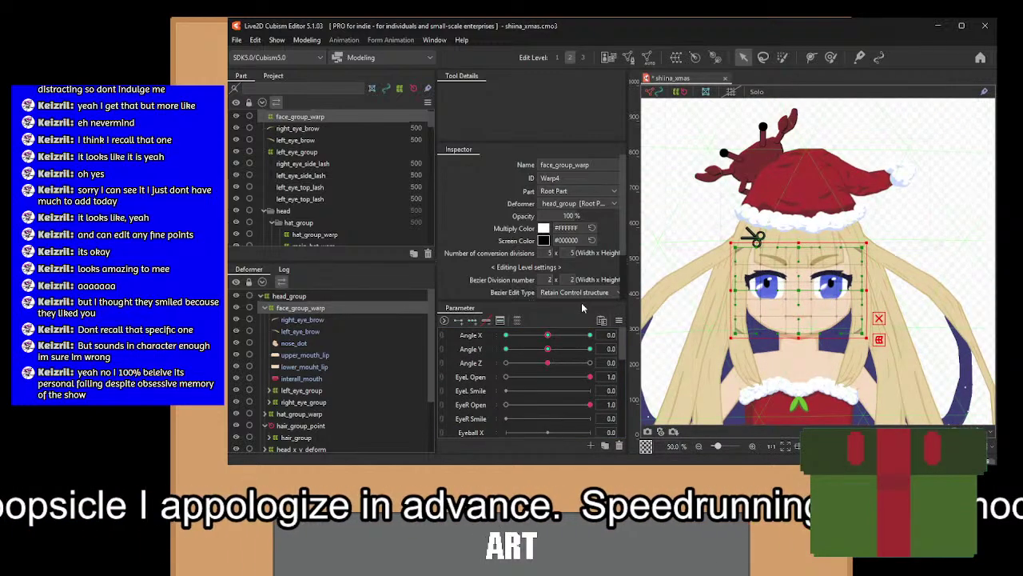
Enclose face_group_warp, hat_group_warp, hair_group_point and head_x_y_deform in a new 5 x 5 parent warp deformer named head_y_down, with Angle Z at 0.
click(289, 297)
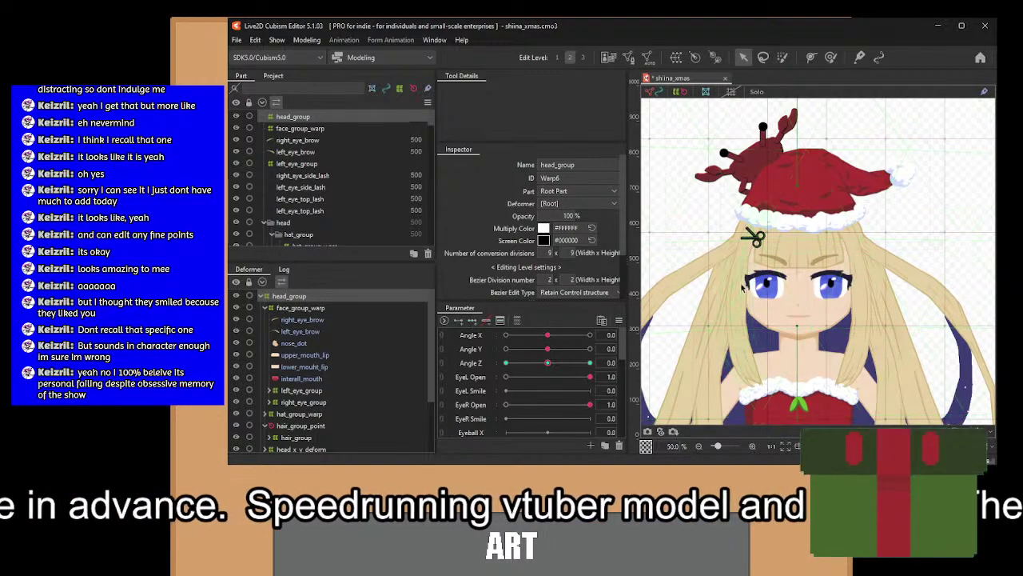
mouse_move(548, 362)
mouse_down()
mouse_move(462, 384)
mouse_move(537, 373)
mouse_up()
click(267, 309)
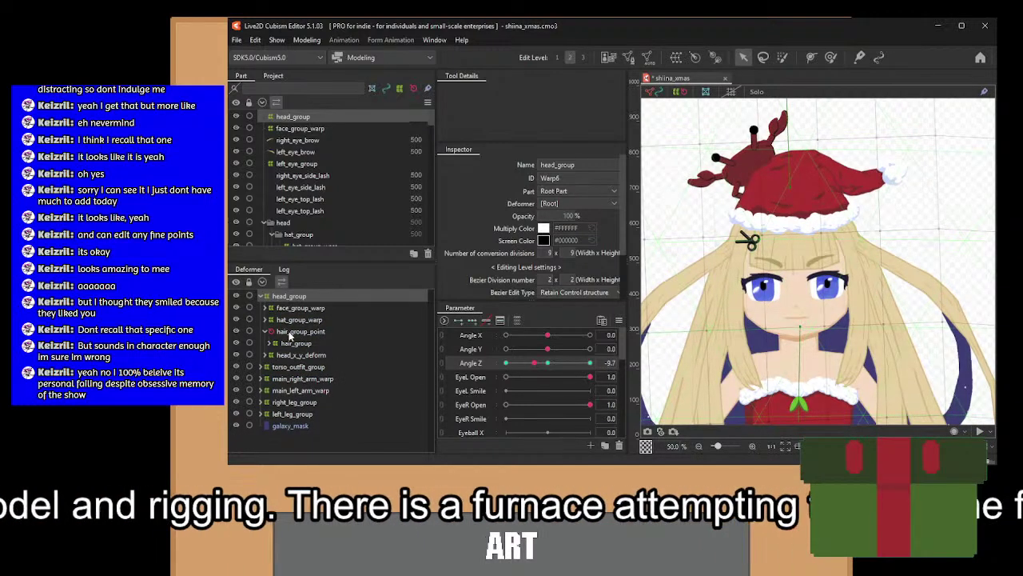
click(265, 330)
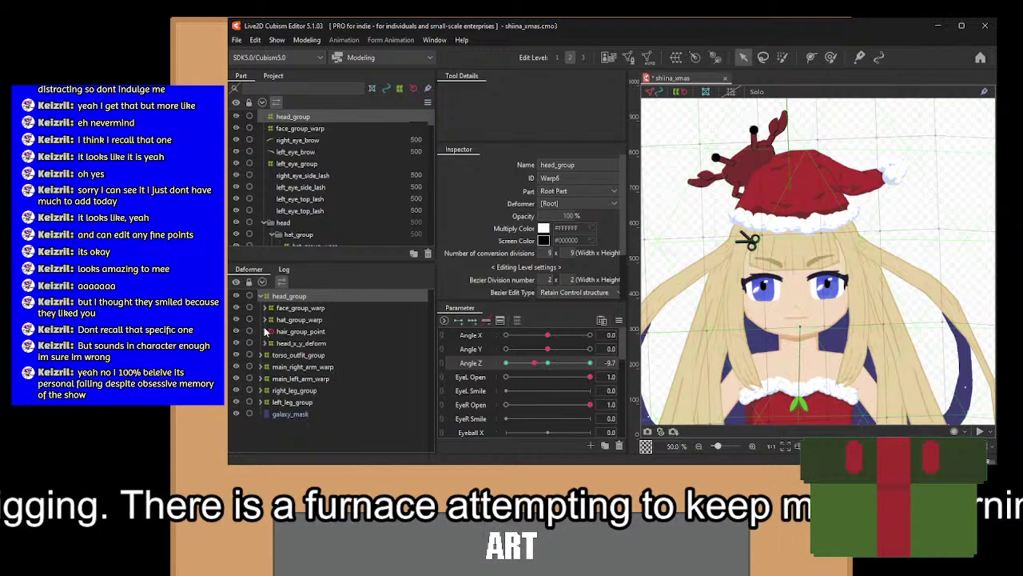
click(300, 343)
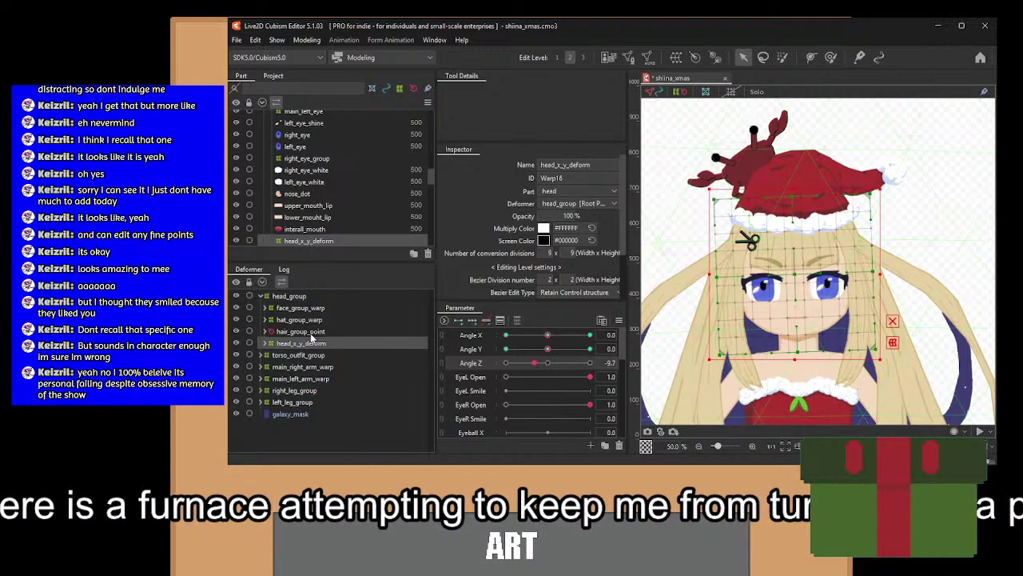
shift+click(310, 319)
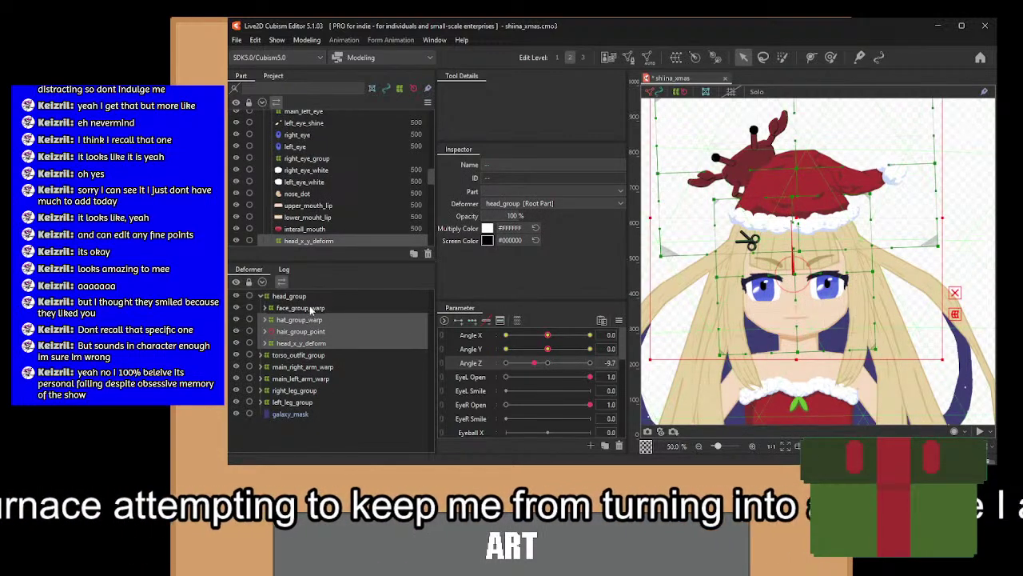
shift+click(311, 309)
drag(549, 362, 556, 365)
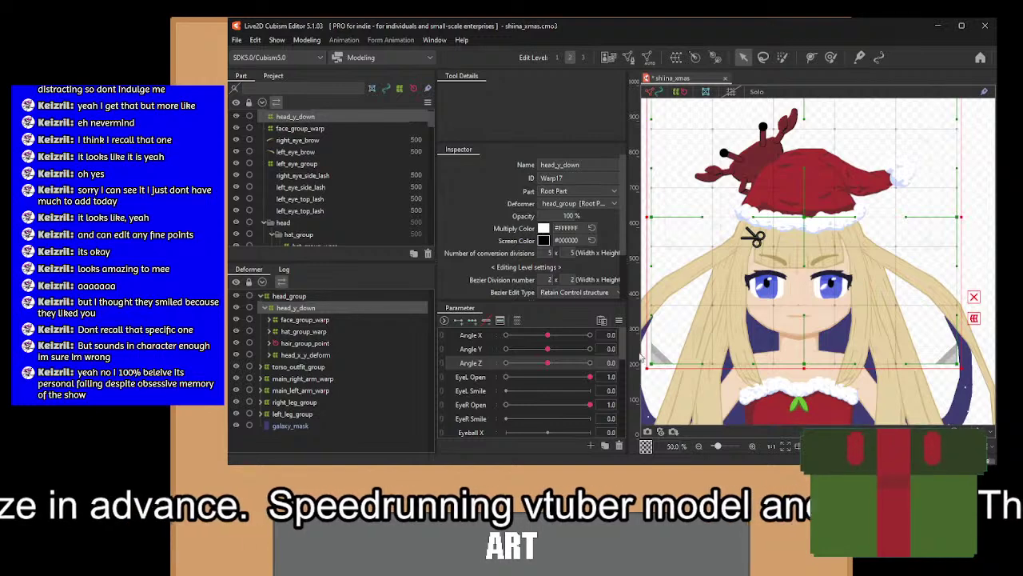
Add three keys to head_y_down on Angle Y, shift the whole deformer slightly down at -30, and return Angle Y to 0.
click(505, 350)
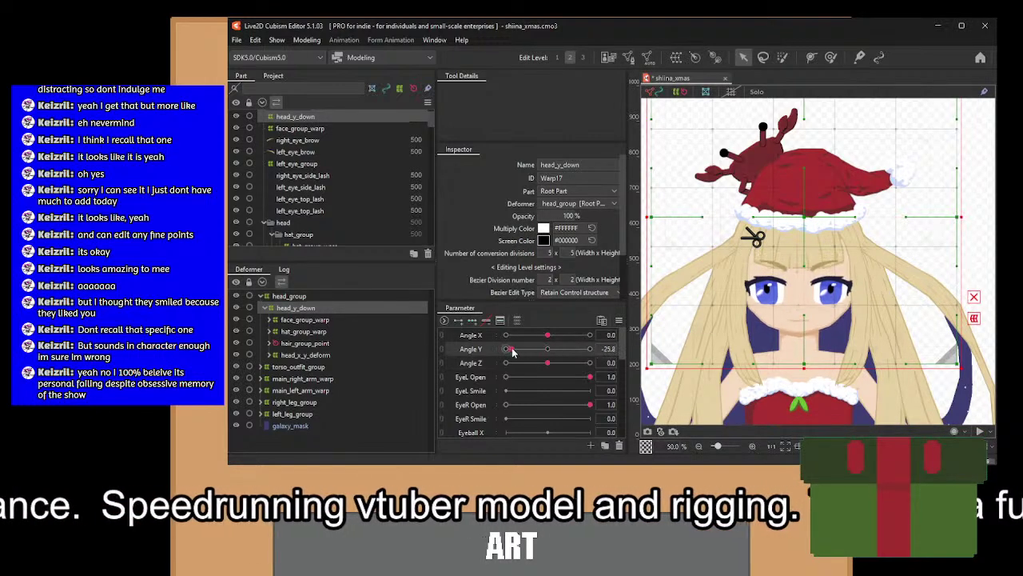
click(549, 349)
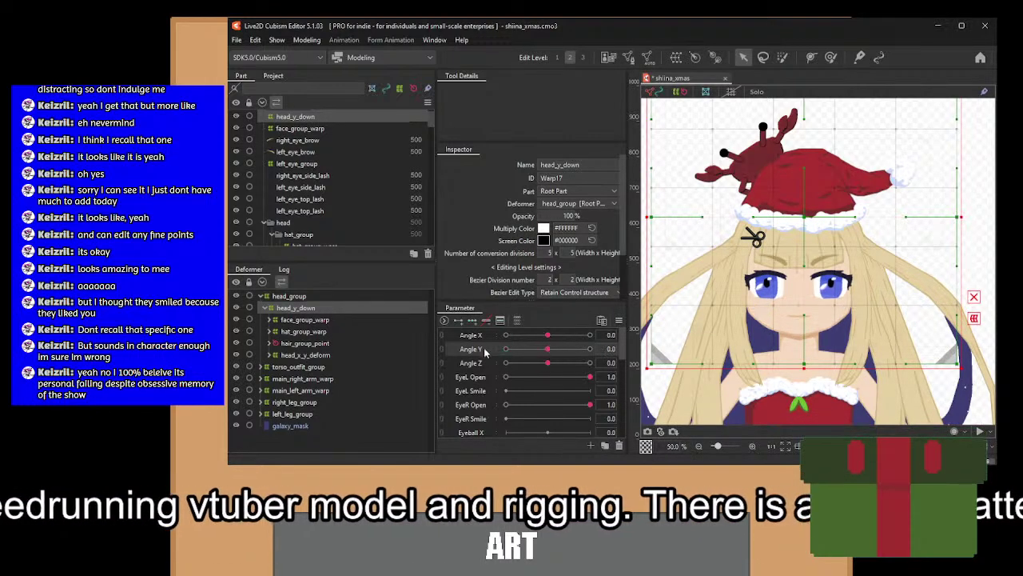
click(600, 320)
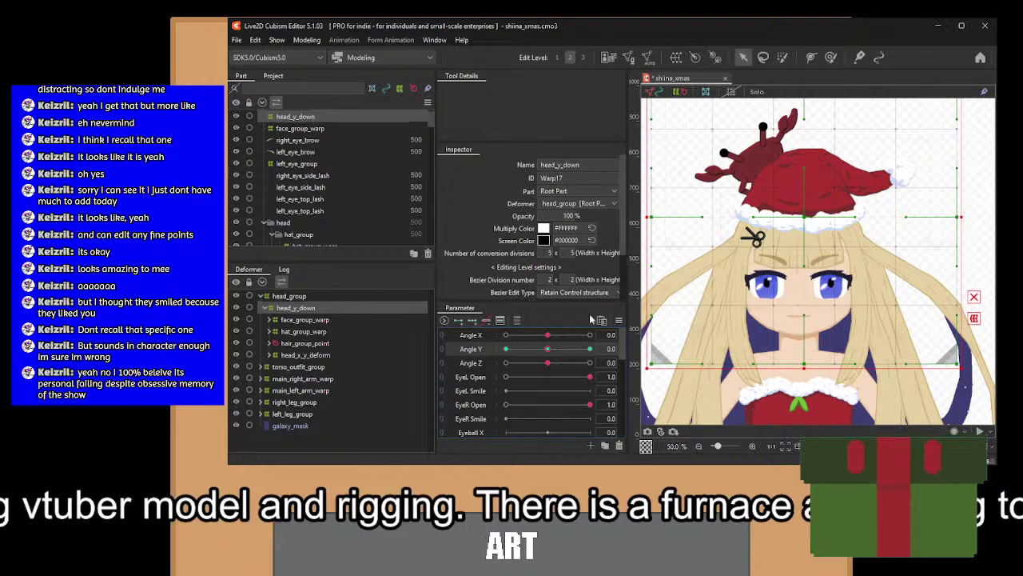
click(505, 349)
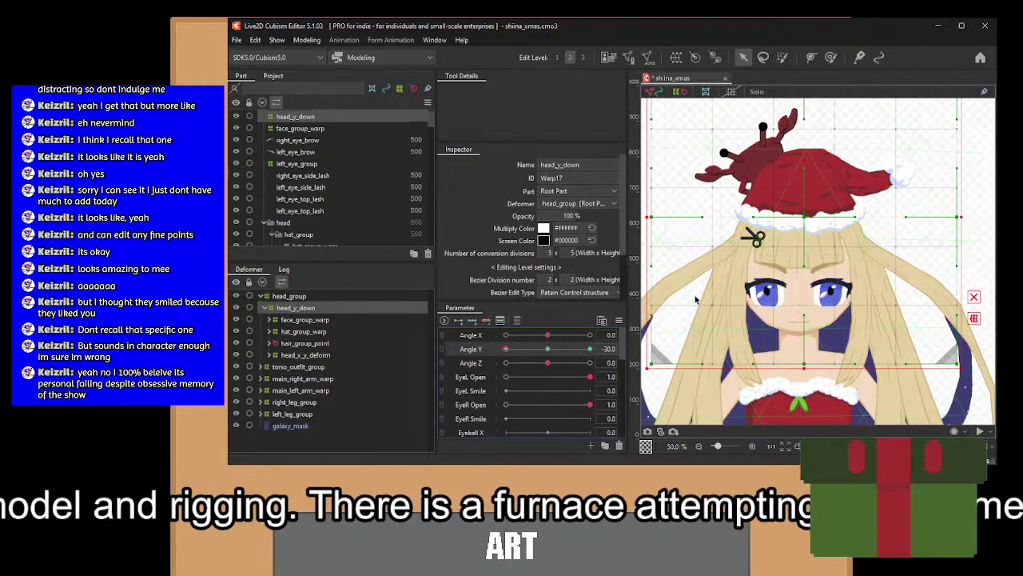
mouse_move(807, 219)
mouse_down()
mouse_move(807, 156)
mouse_move(807, 231)
mouse_up()
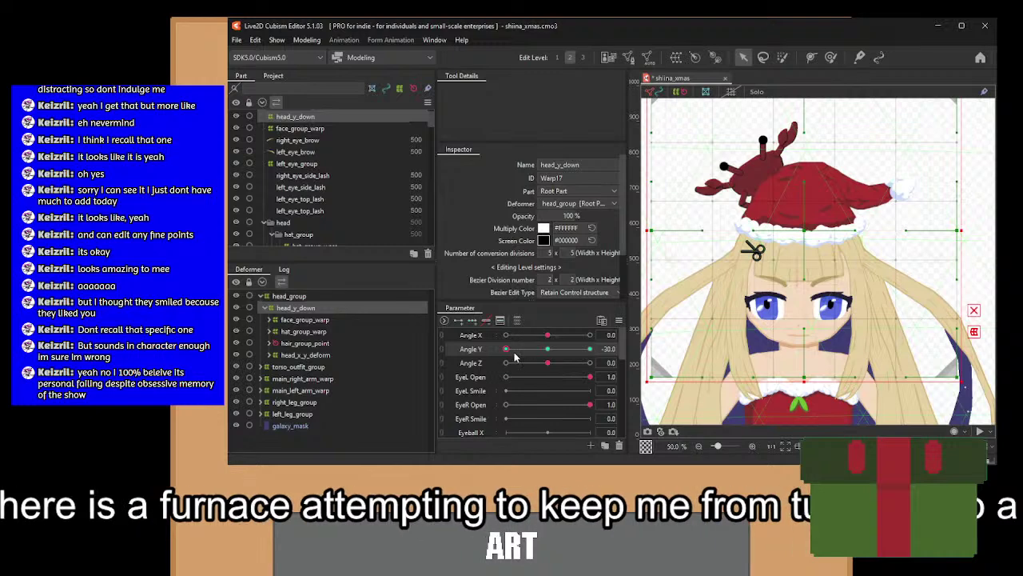
drag(514, 352, 475, 373)
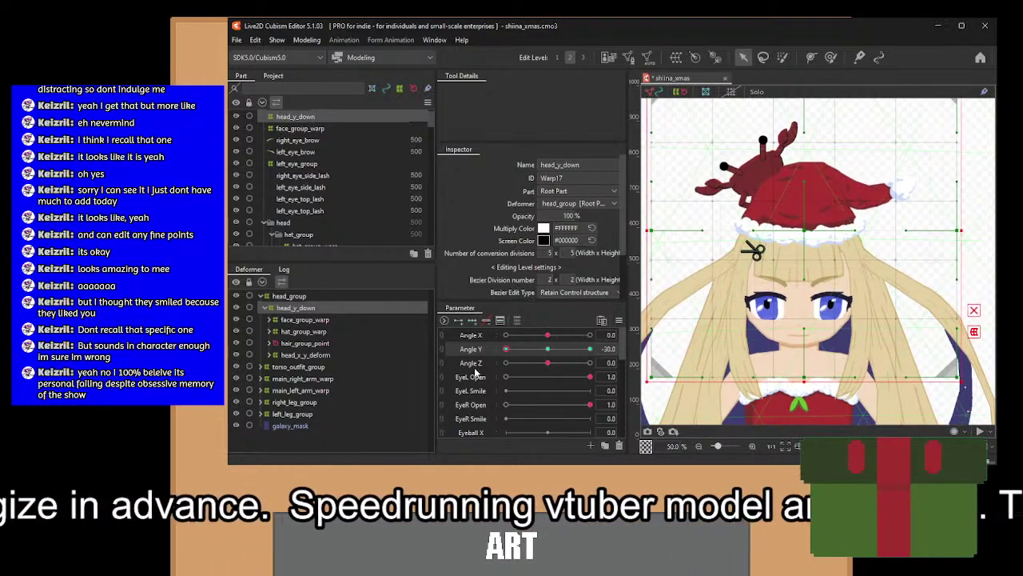
click(549, 349)
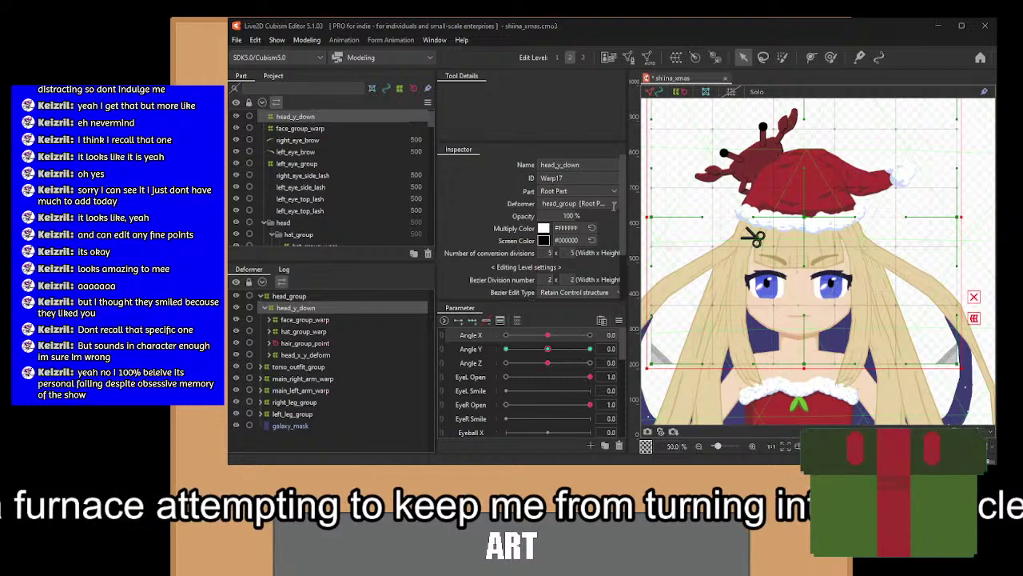
Create a hatToggle parameter below Angle X and add keys to it for hat_group_warp at 0, 0.5 and 1.0.
click(600, 296)
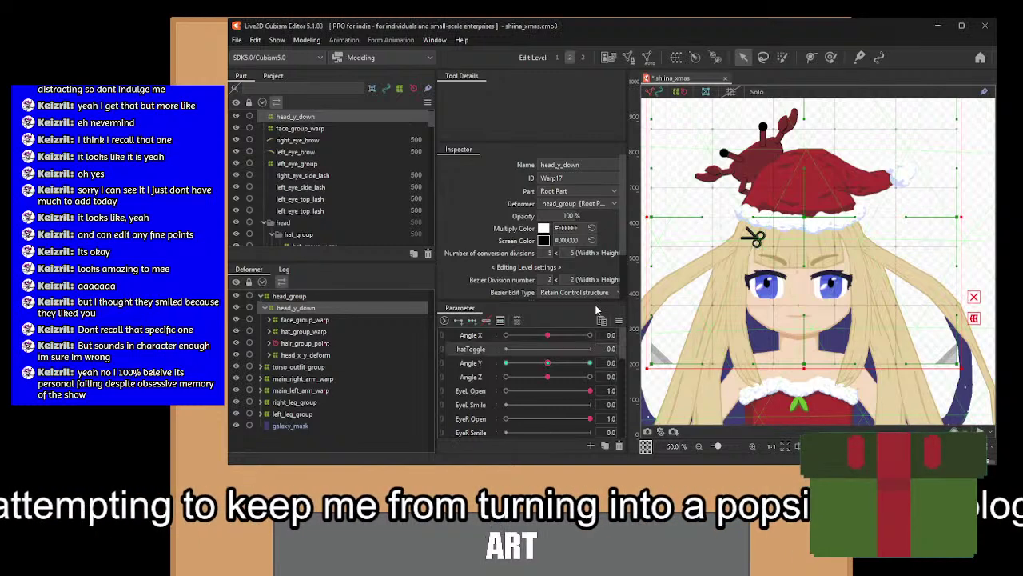
click(302, 344)
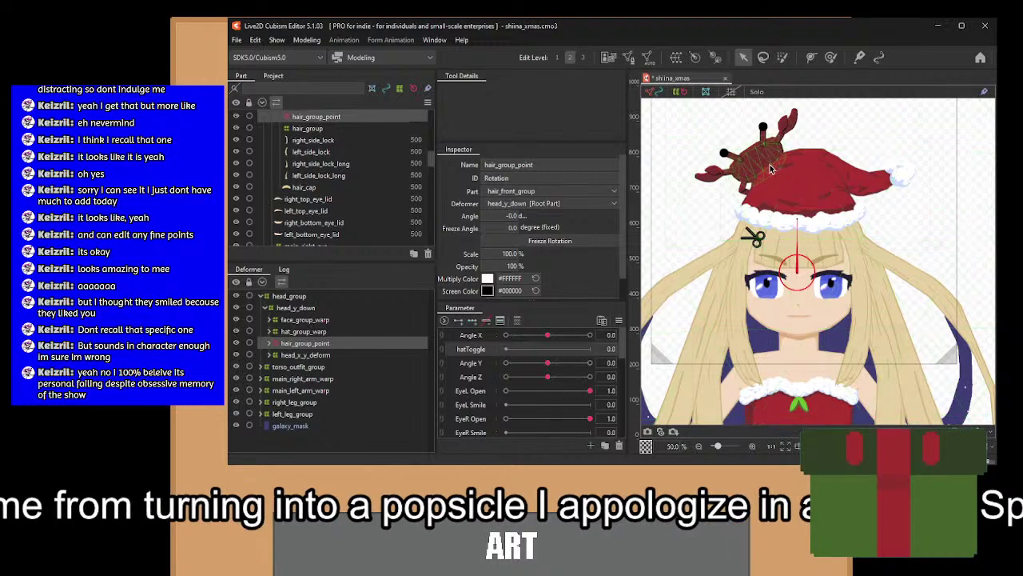
click(784, 177)
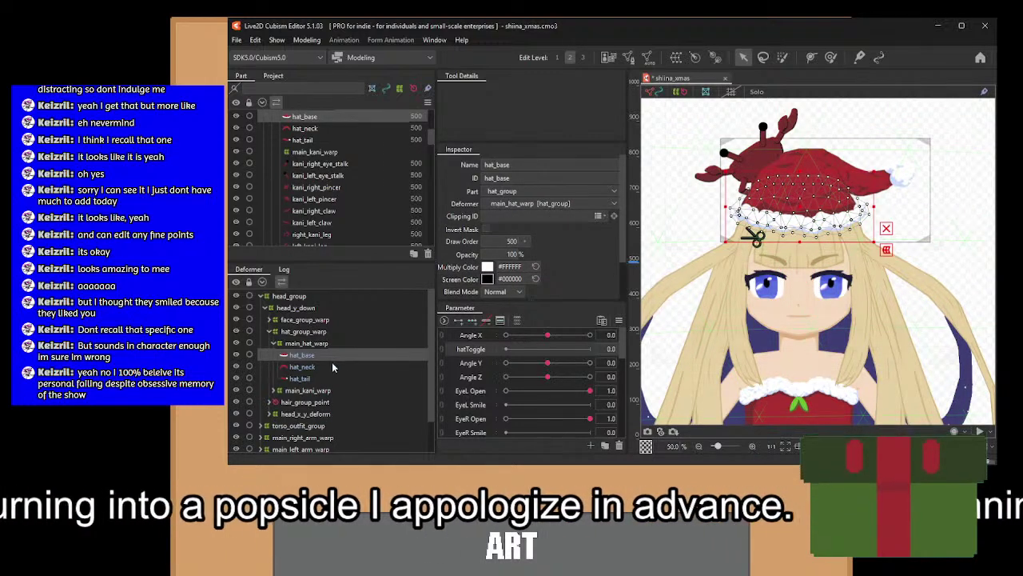
click(313, 331)
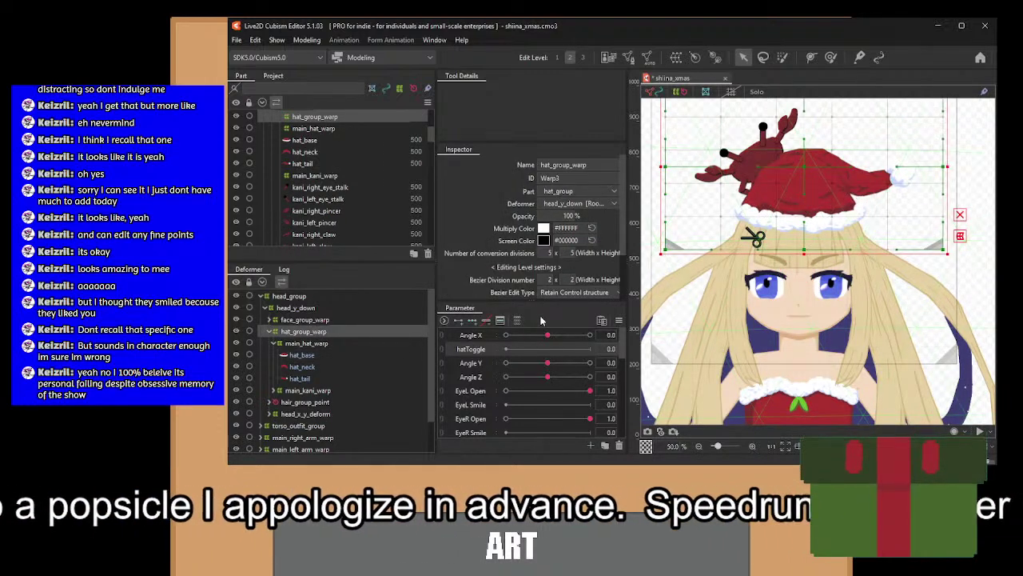
click(460, 320)
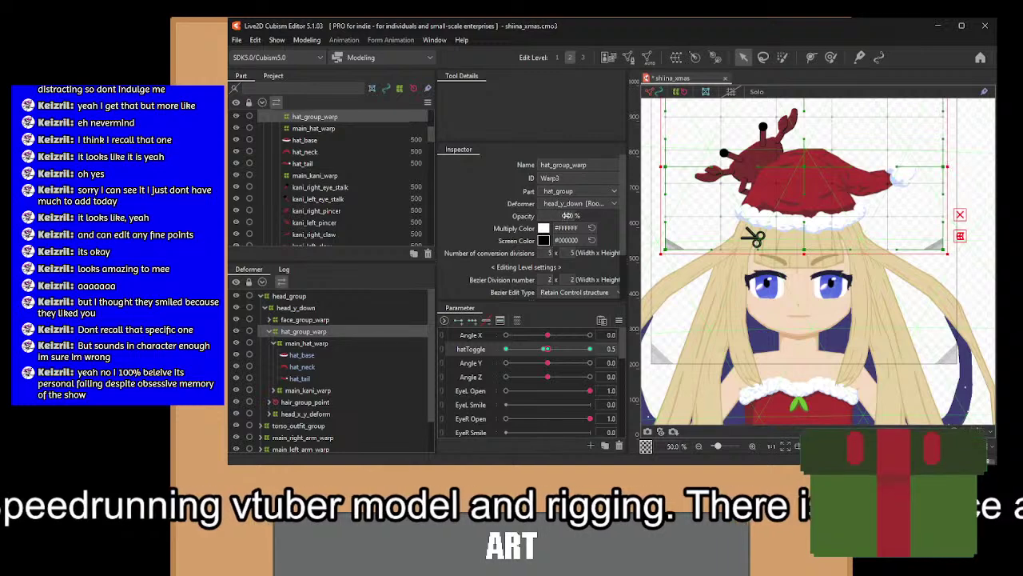
Set the opacity of hat_group_warp to 0% at hatToggle 0.5 and 1.0, and test the toggle.
text(0)
key(Return)
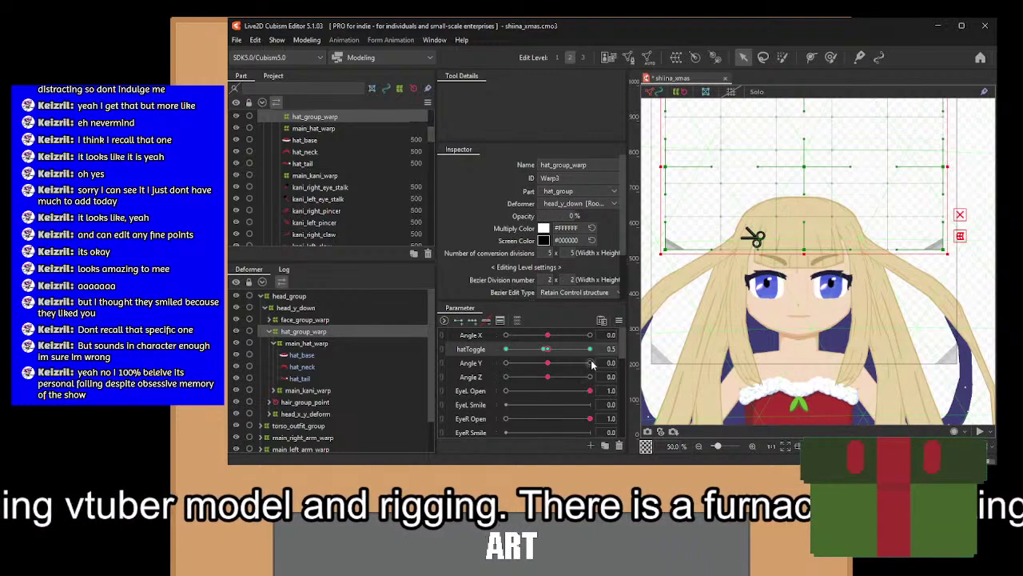
click(590, 349)
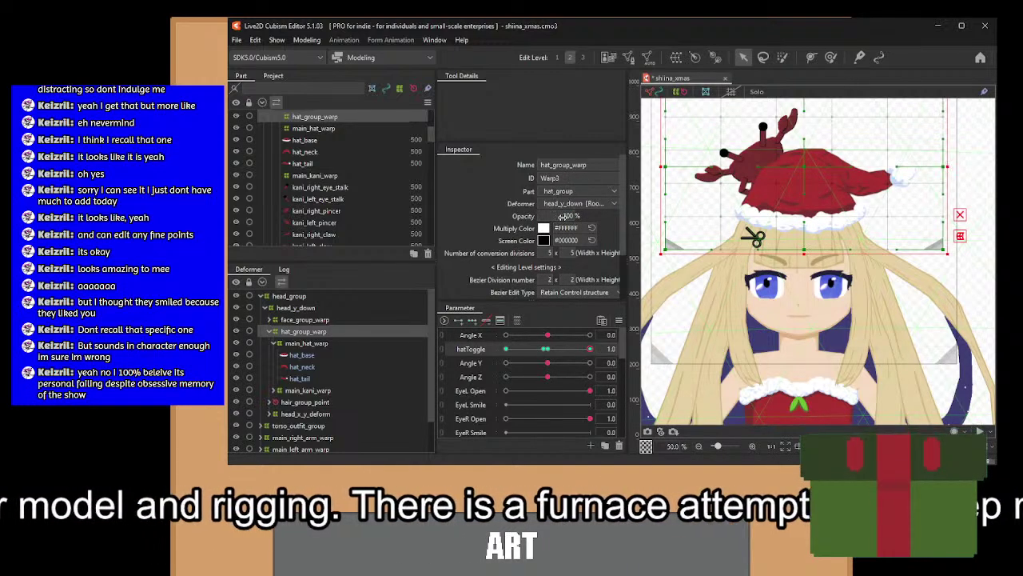
click(566, 216)
text(0)
key(Return)
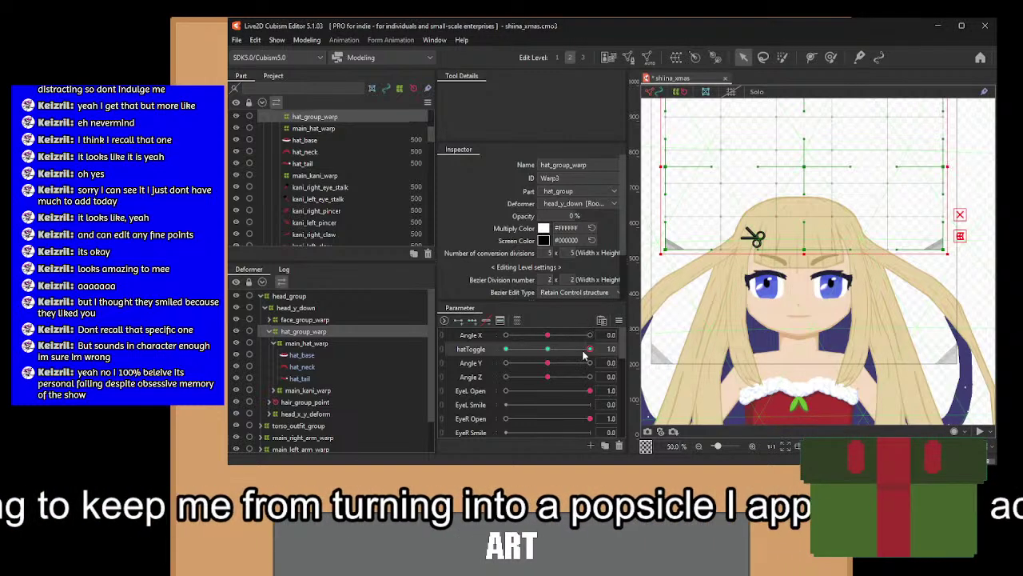
drag(582, 352, 626, 372)
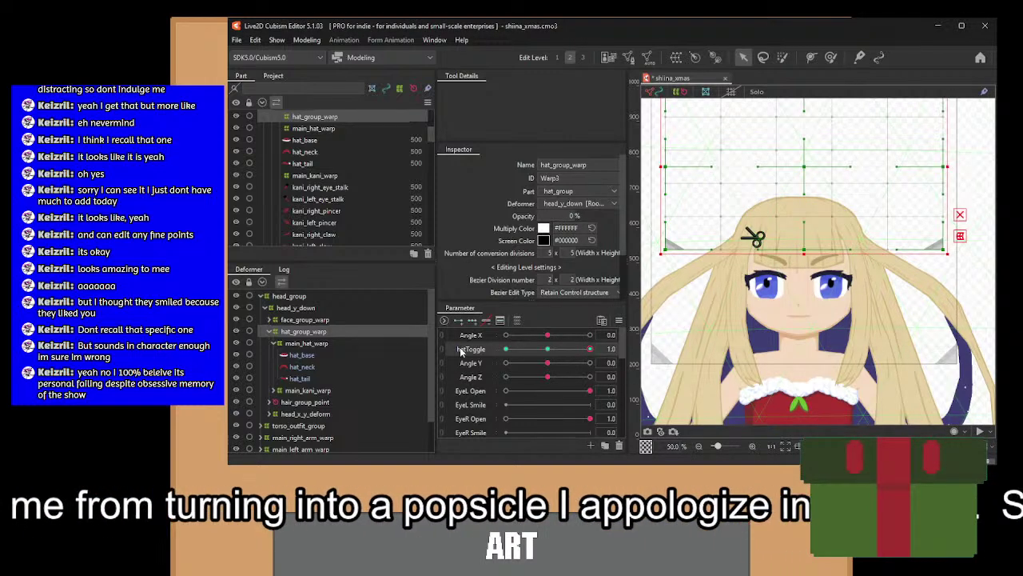
Move hatToggle above Angle X in the parameter order, save the model and collapse hat_group_warp.
drag(461, 351, 468, 335)
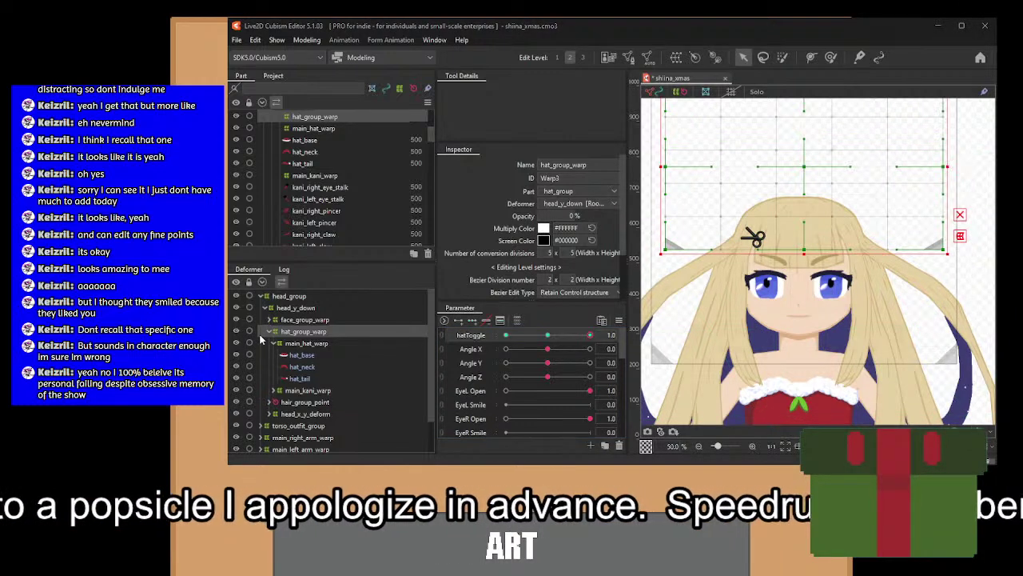
key(ctrl+s)
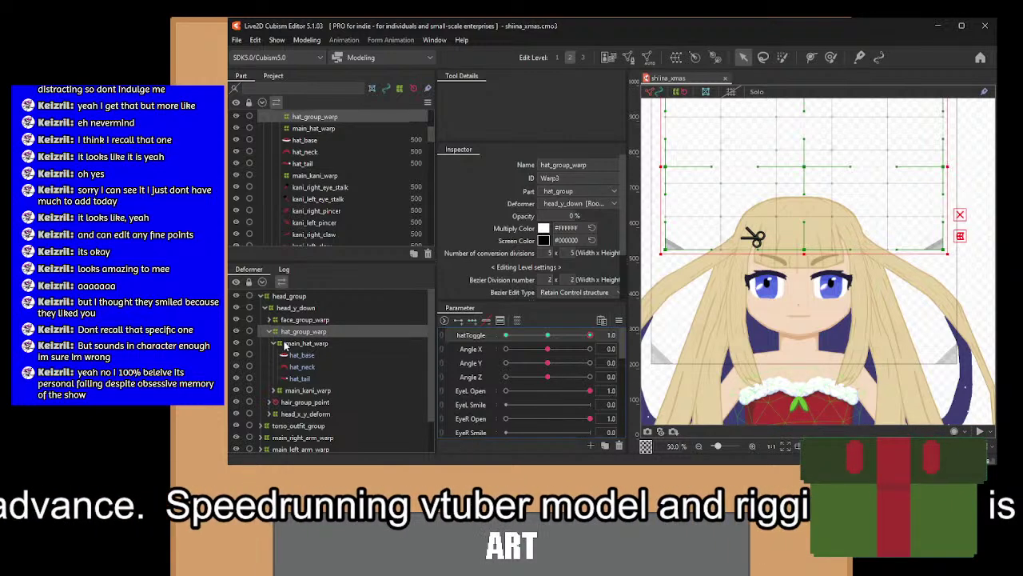
click(271, 332)
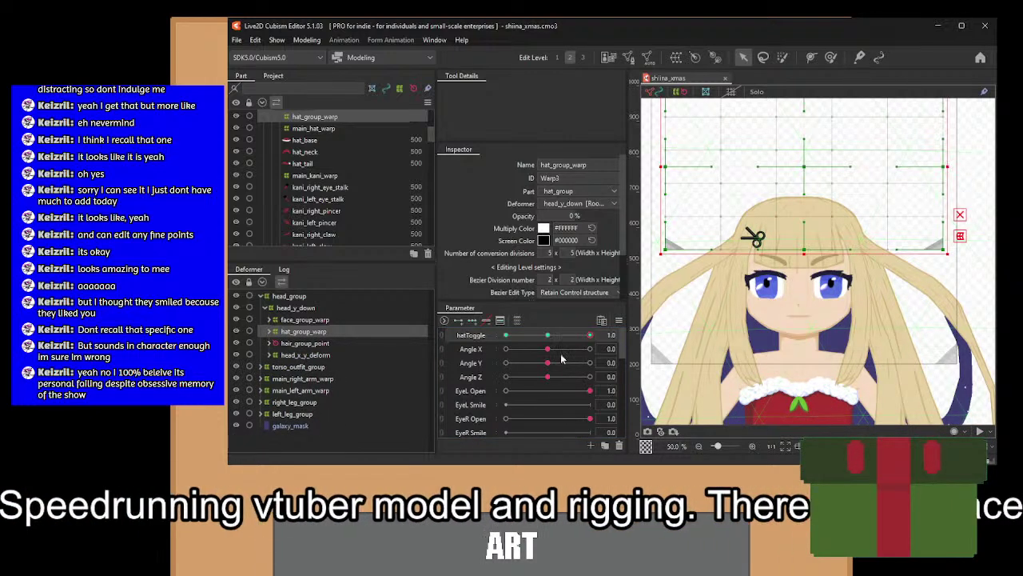
With the hat hidden, preview the head movement along Angle Y in both directions and return Angle Y to 0.
drag(590, 336, 660, 339)
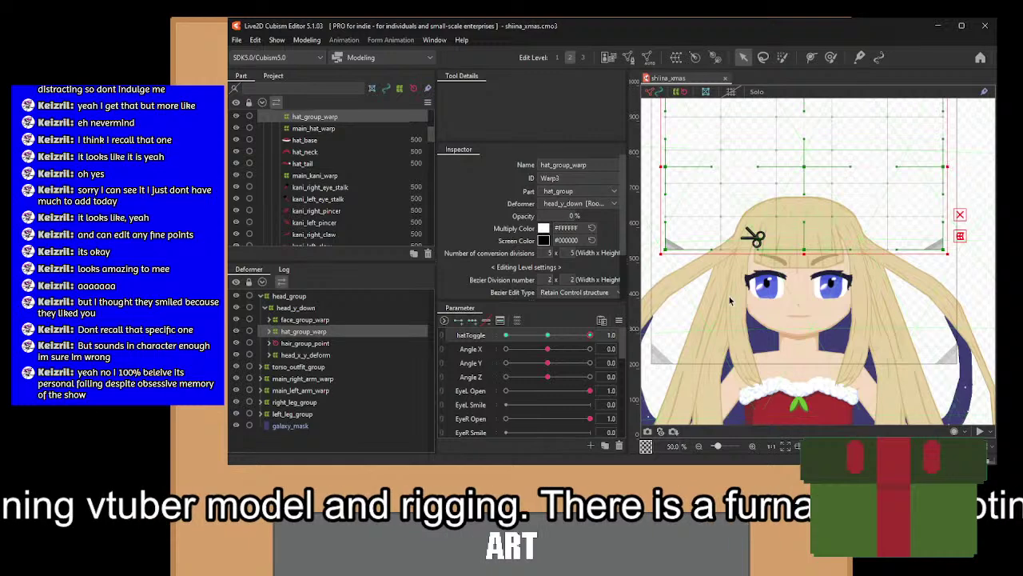
drag(548, 365, 429, 407)
drag(518, 398, 612, 375)
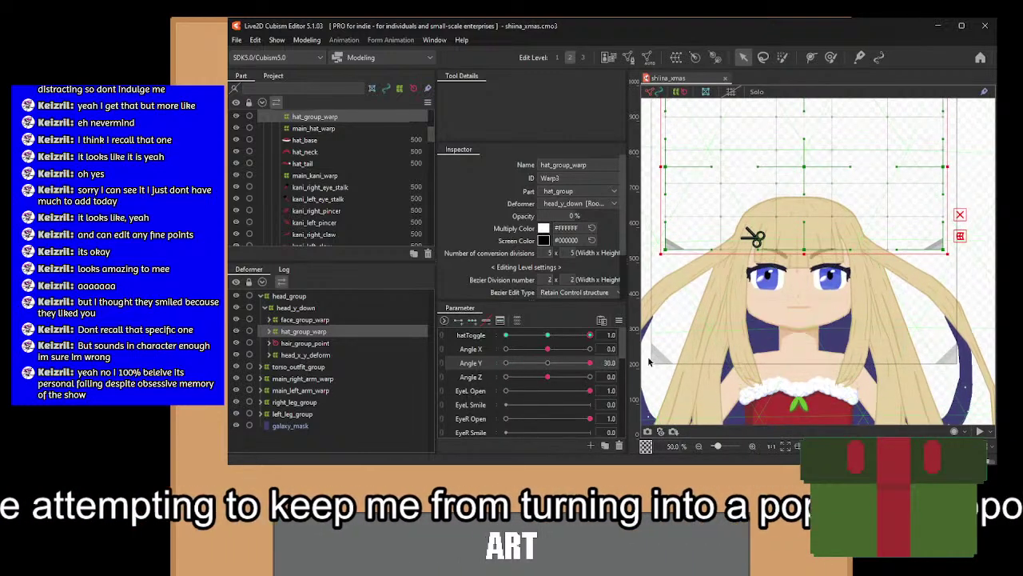
drag(590, 362, 547, 365)
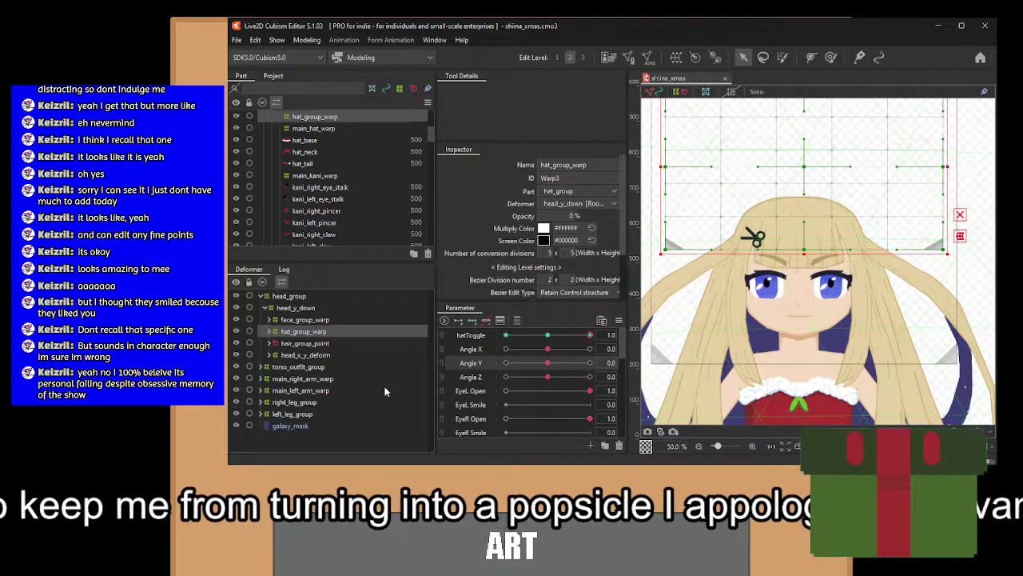
Create a warp deformer named front_hair_warp inside hair_group around hair_piece, bangs, the four side locks and hair_cap.
click(317, 342)
click(270, 342)
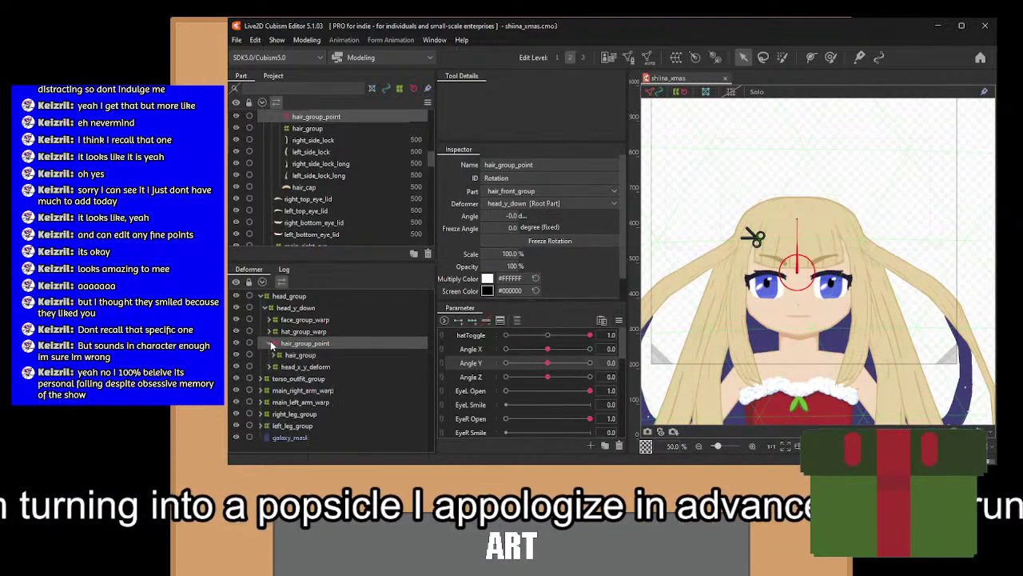
click(276, 355)
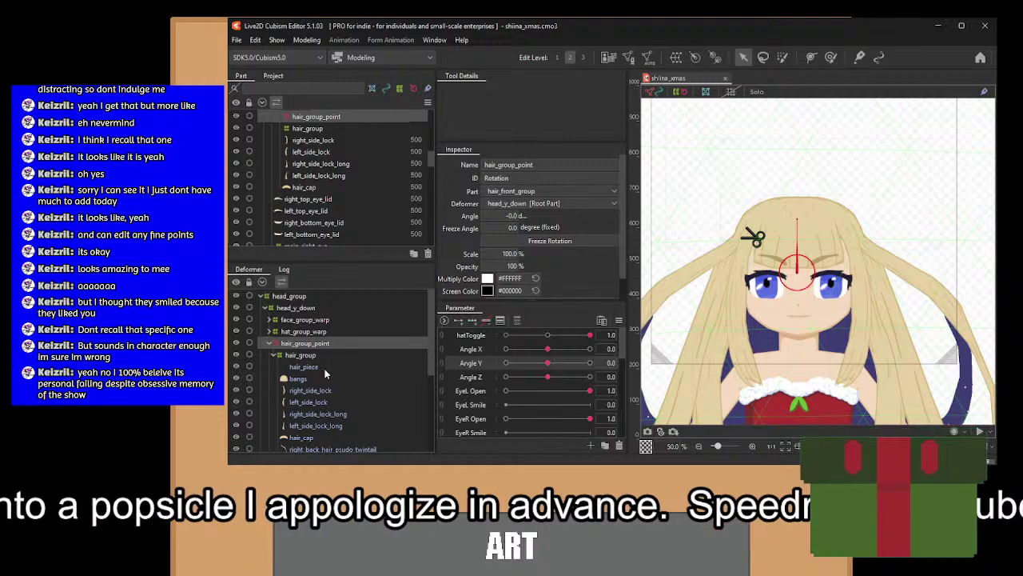
scroll(328, 376, down, 3)
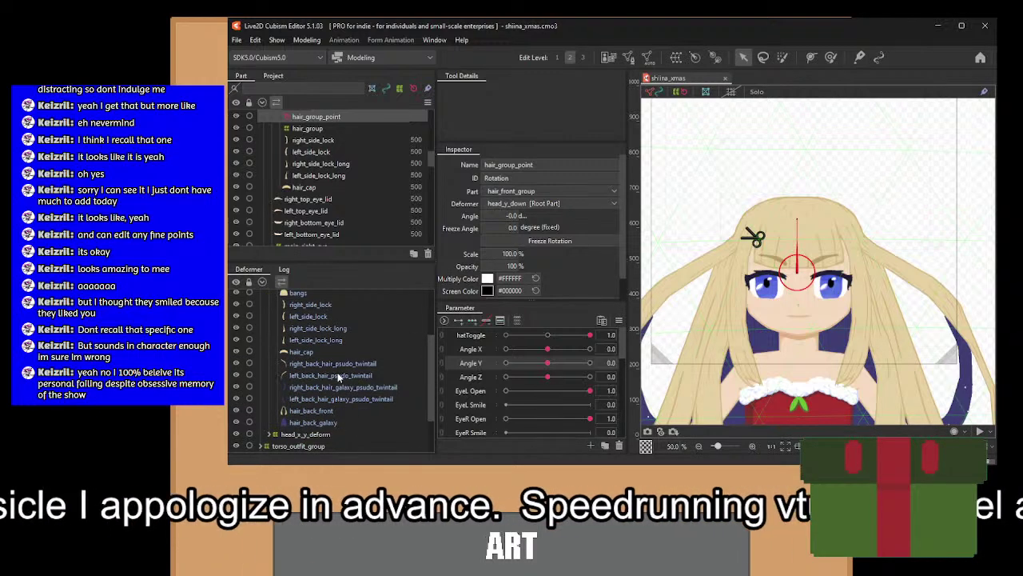
scroll(339, 375, up, 2)
click(312, 336)
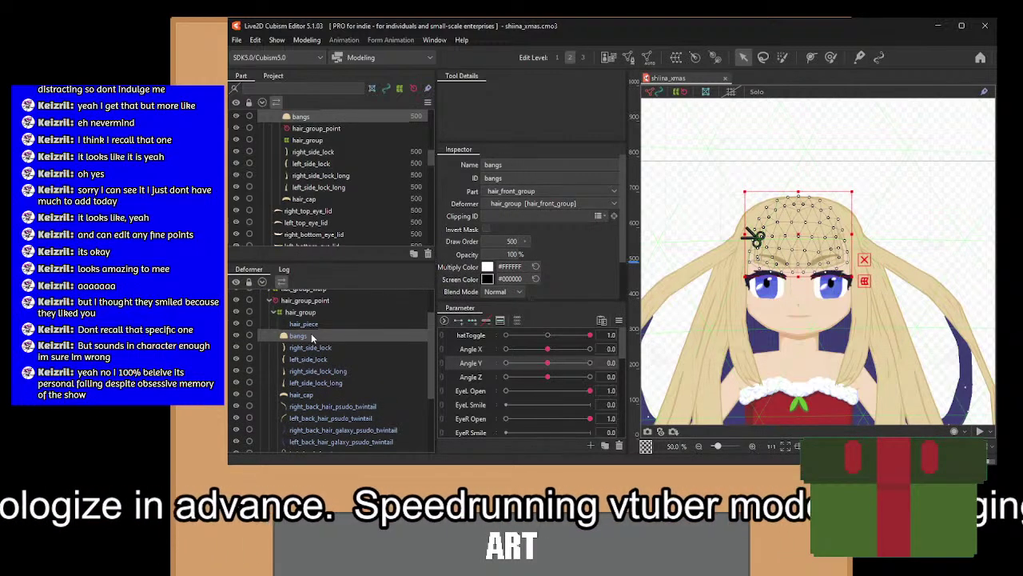
ctrl+click(303, 323)
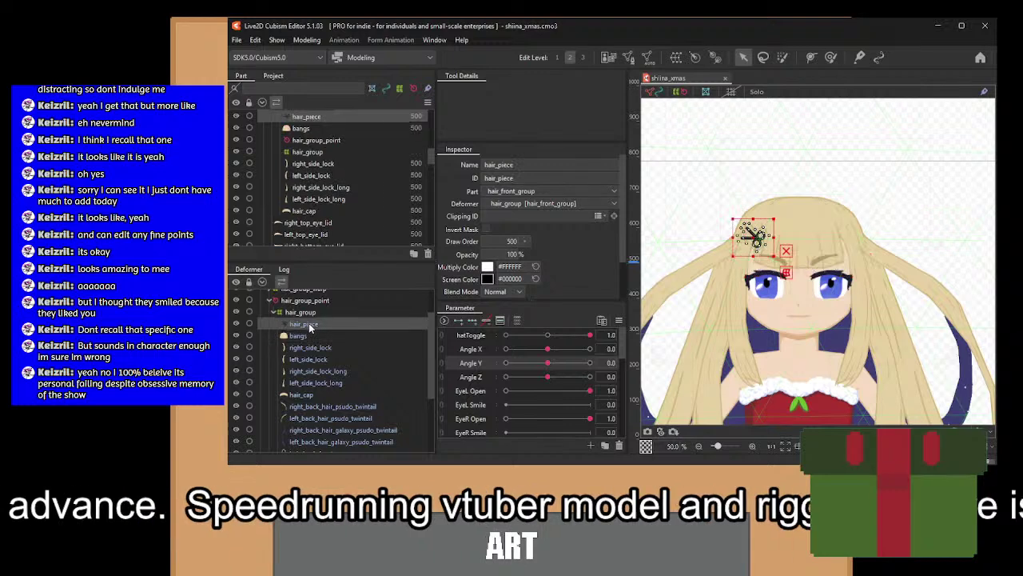
ctrl+click(310, 347)
ctrl+click(308, 359)
ctrl+click(320, 371)
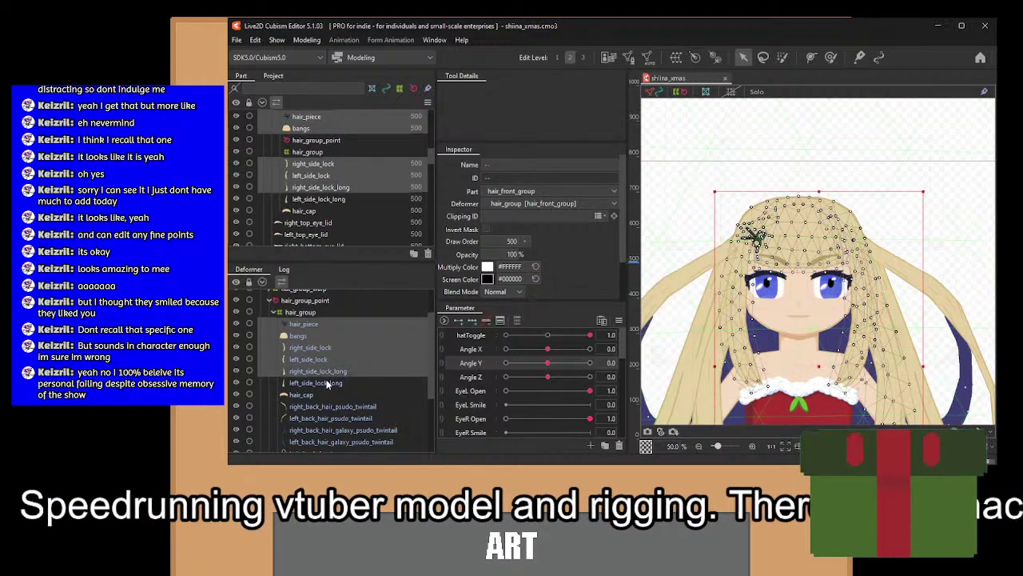
ctrl+click(326, 383)
ctrl+click(325, 394)
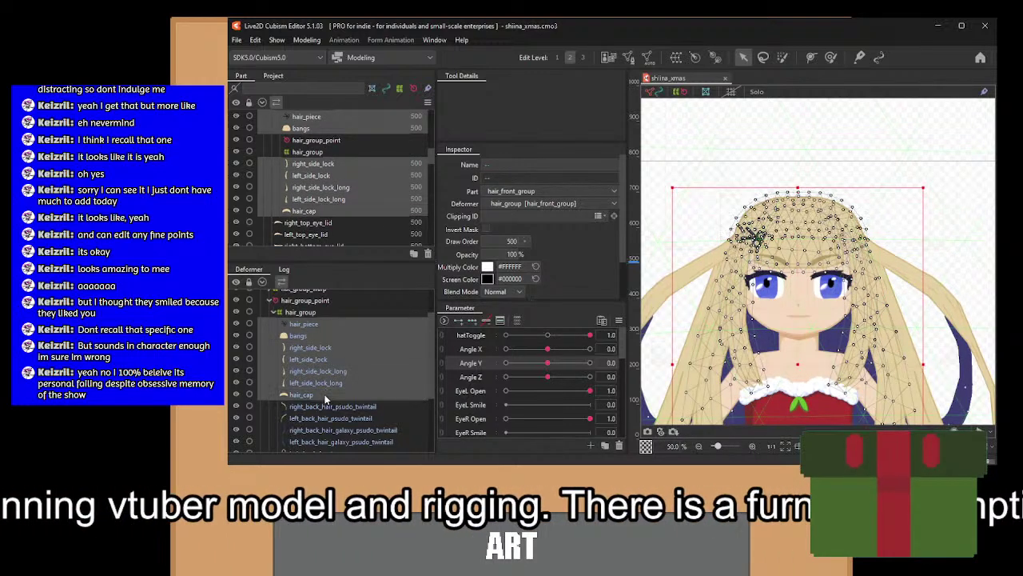
scroll(362, 372, down, 3)
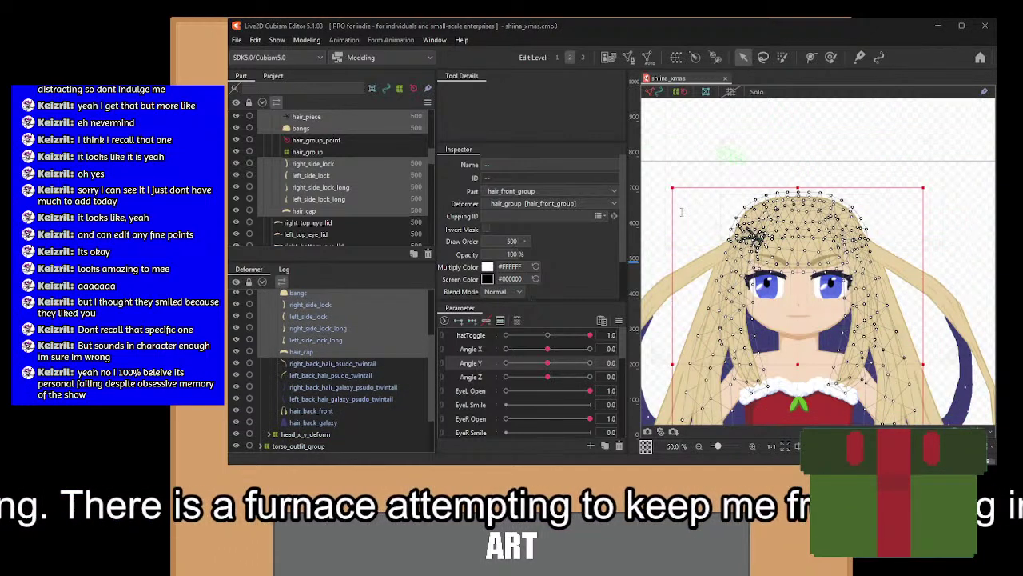
click(626, 380)
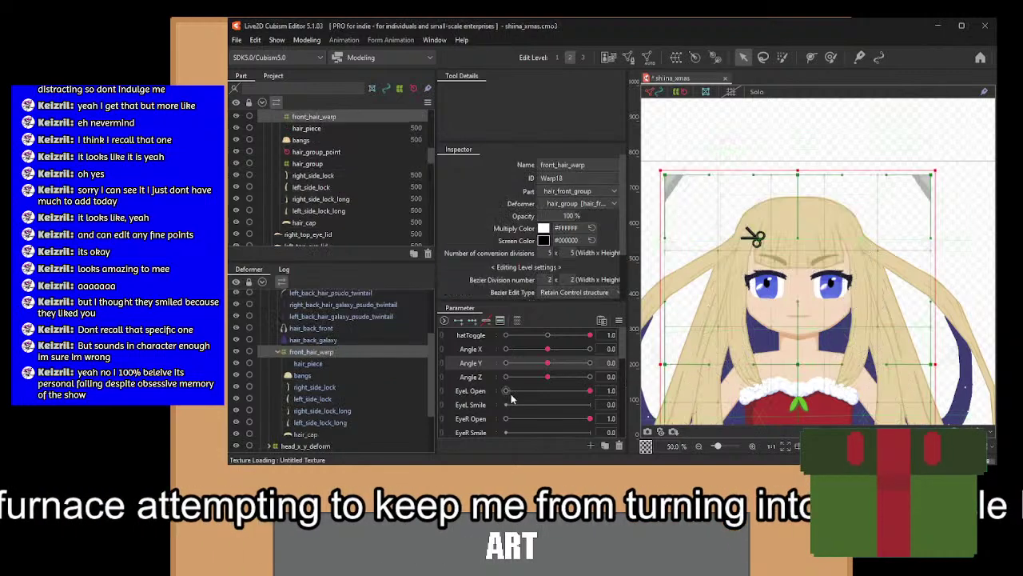
Create a warp deformer named back_hair_warp inside hair_group around the four pseudo-twintail meshes, hair_back_front and hair_back_galaxy.
click(330, 330)
scroll(329, 332, up, 1)
ctrl+click(333, 359)
ctrl+click(331, 348)
ctrl+click(329, 336)
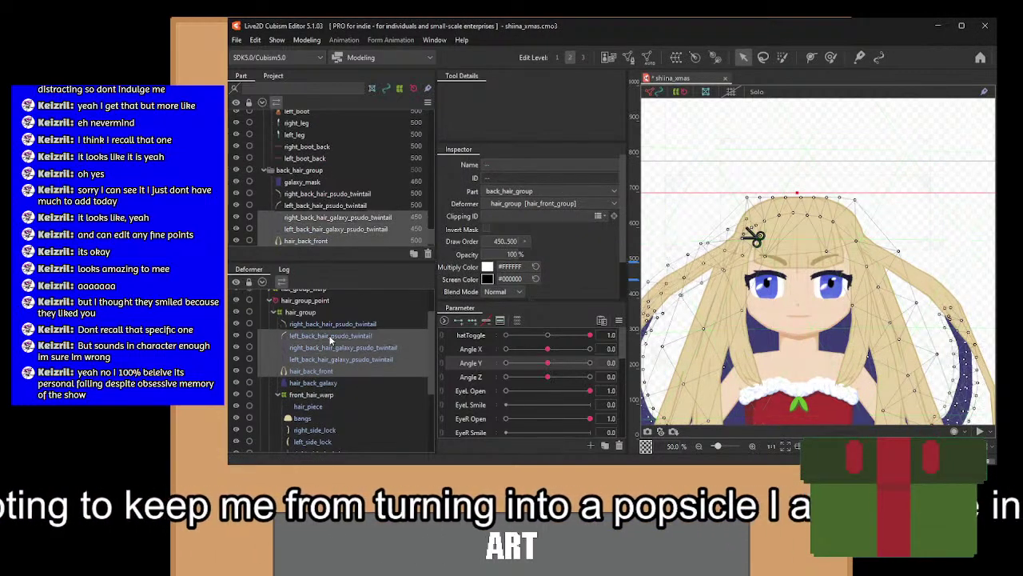
drag(329, 339, 331, 328)
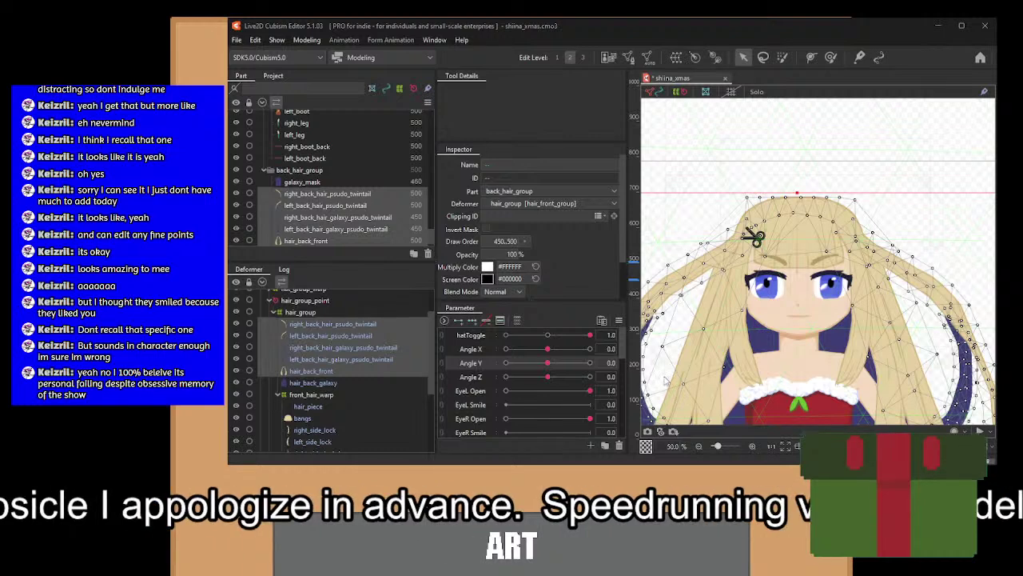
shift+click(338, 385)
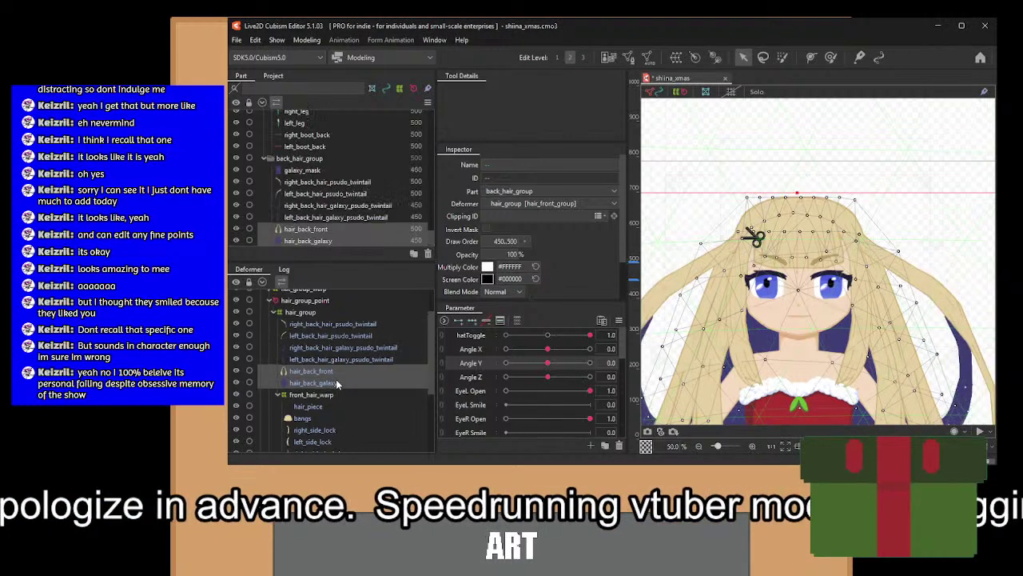
drag(351, 357, 324, 328)
ctrl+click(326, 346)
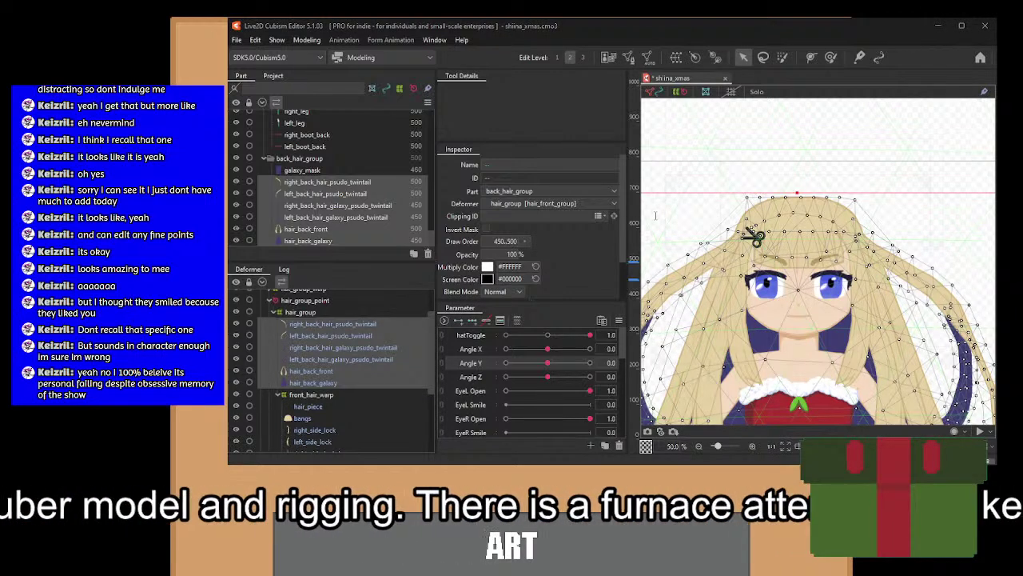
click(550, 383)
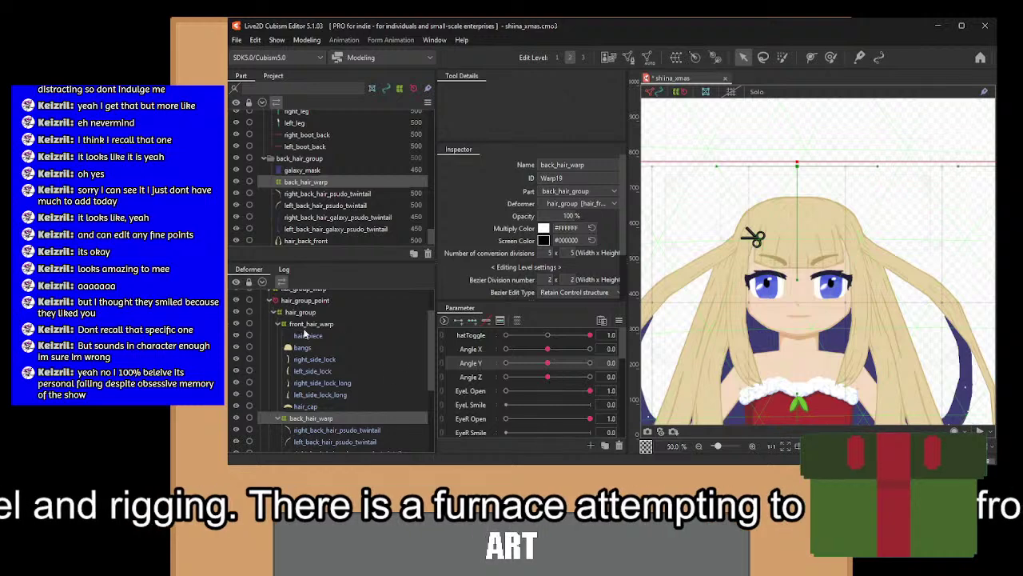
Collapse front_hair_warp and back_hair_warp, and add three Angle Y keys at -30, 0 and 30 to front_hair_warp.
click(278, 324)
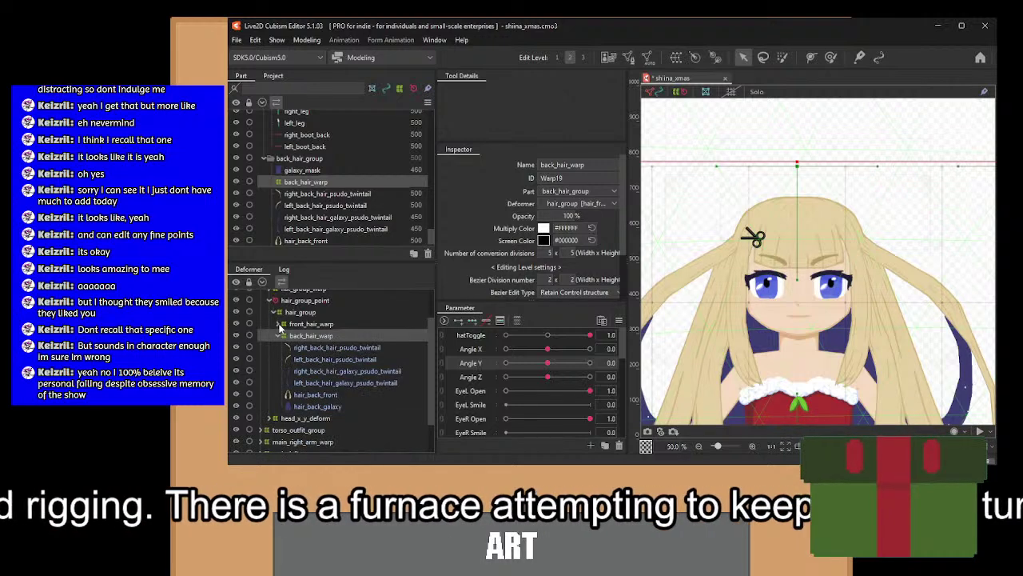
click(280, 336)
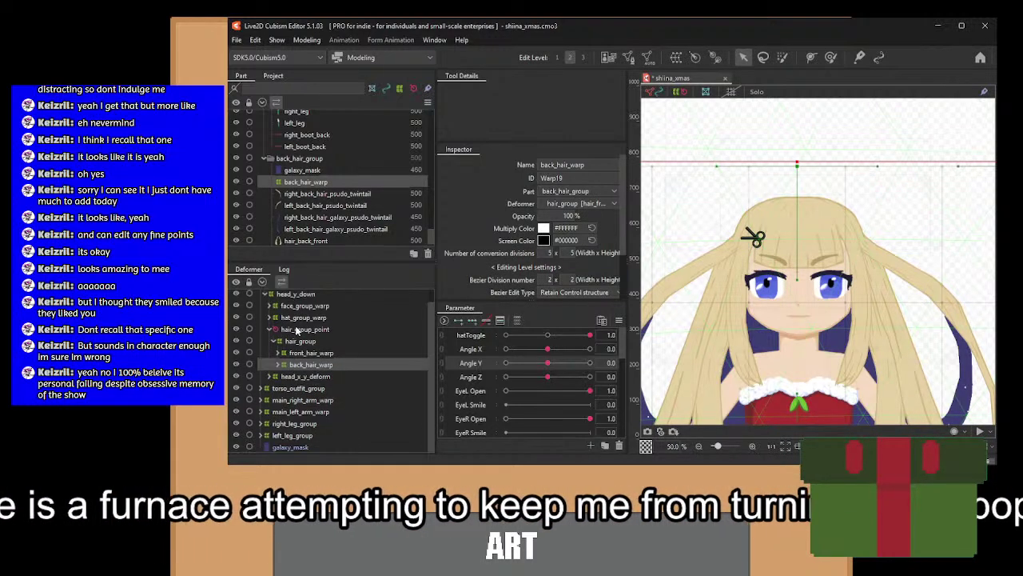
click(302, 355)
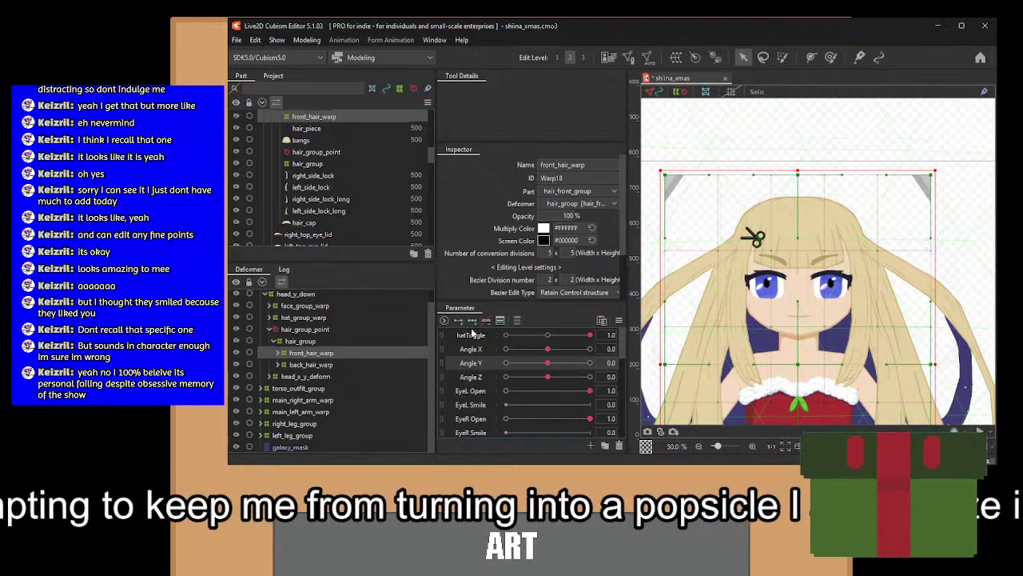
click(472, 321)
Examine how the front hair sits from the head down to its lower ends at Angle Y -30.
drag(546, 366, 505, 364)
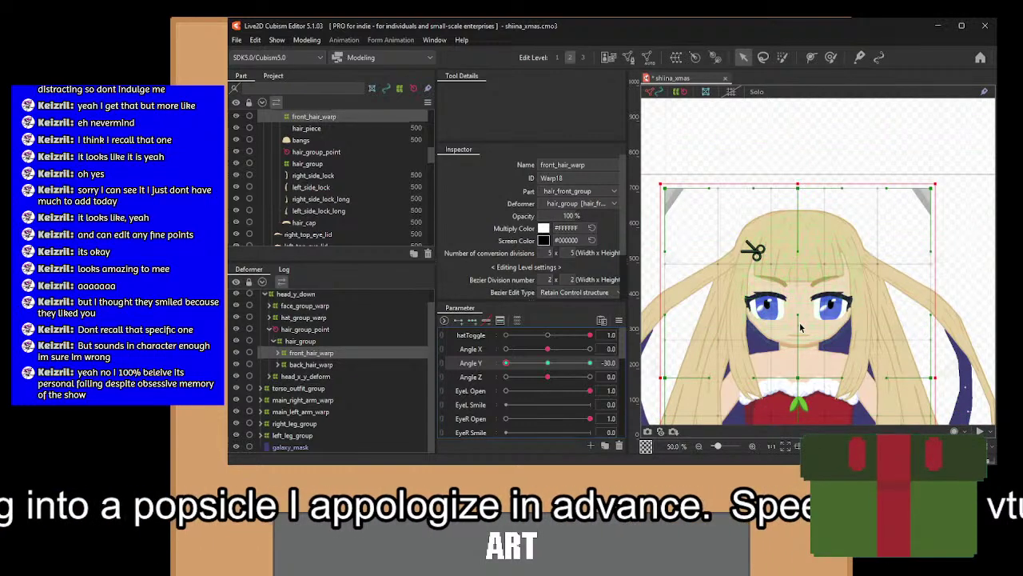
scroll(799, 336, down, 5)
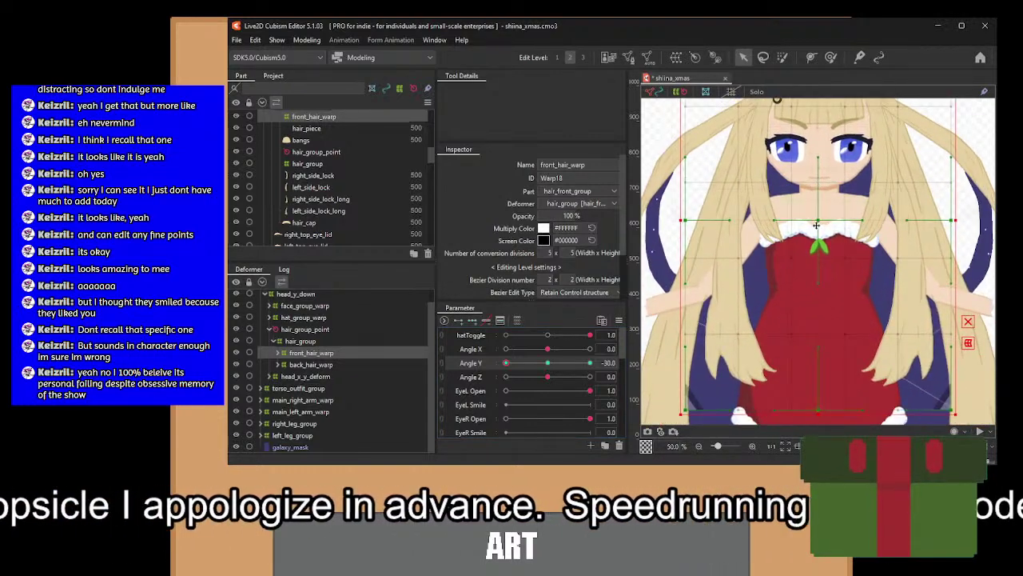
scroll(824, 295, up, 3)
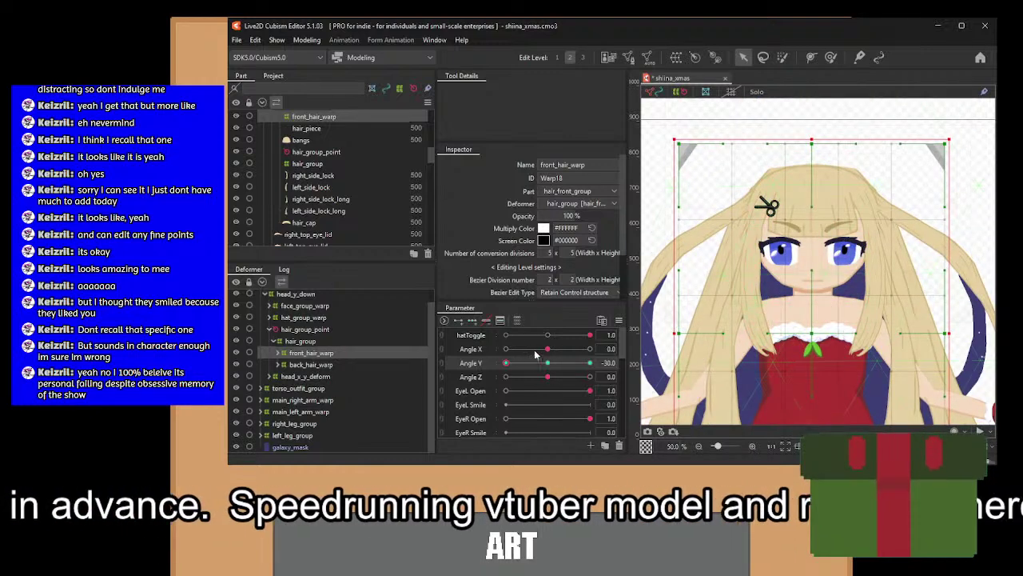
mouse_move(507, 363)
mouse_down()
mouse_move(587, 361)
mouse_move(491, 368)
mouse_up()
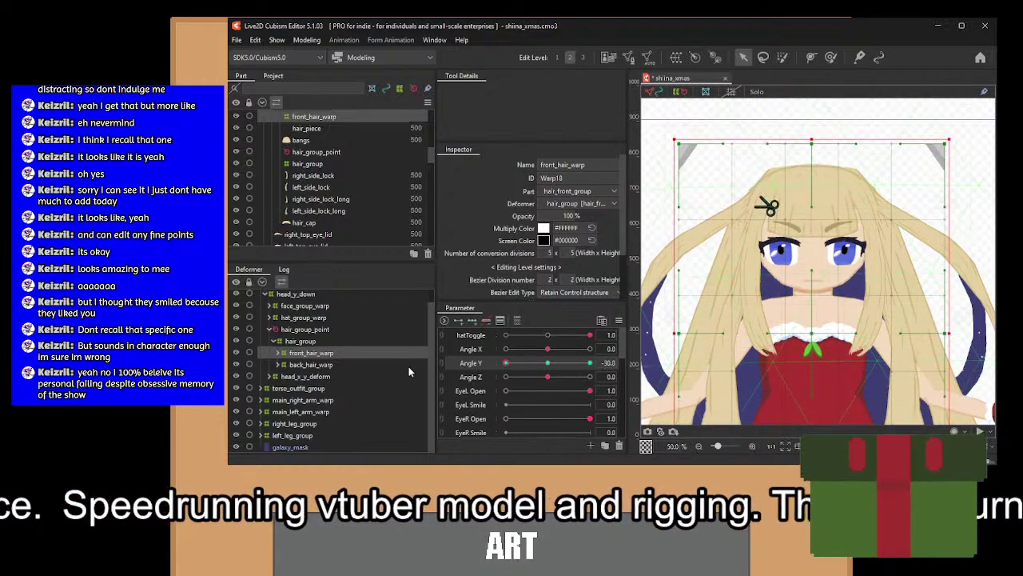
drag(662, 133, 969, 238)
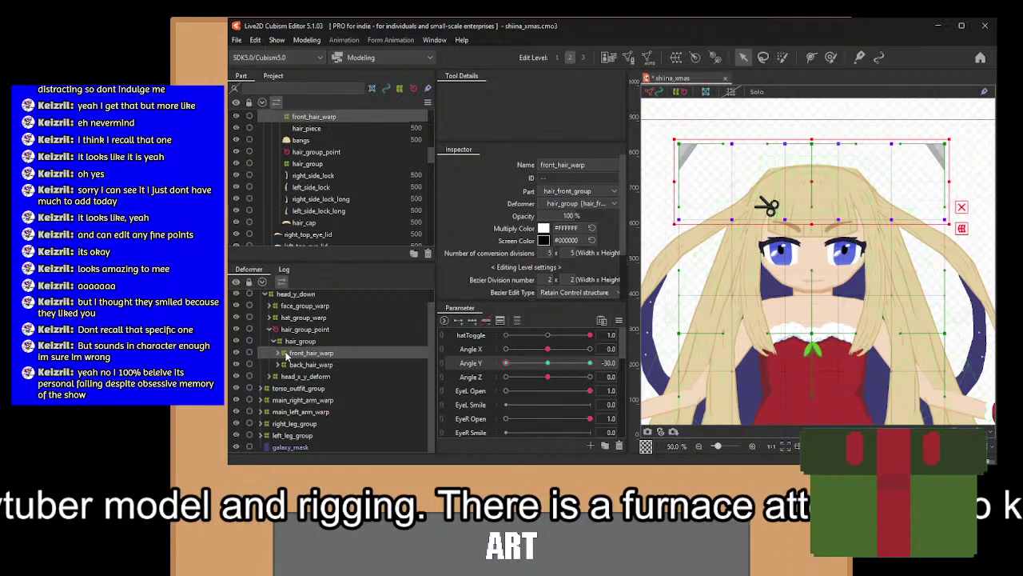
Return Angle Y to 0 and create a rotation deformer named hair_piece_rotate for hair_piece under front_hair_warp.
click(278, 353)
click(311, 364)
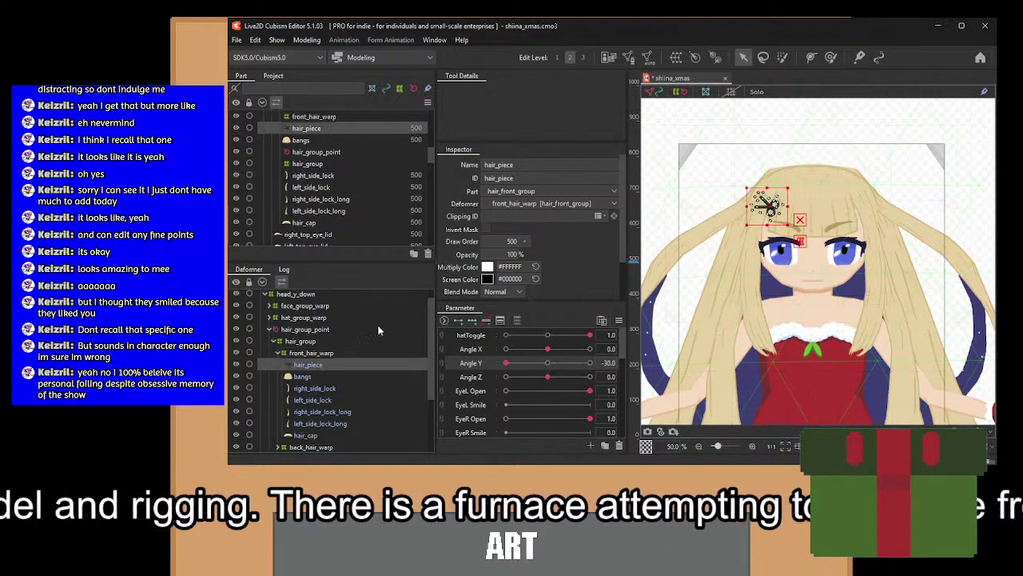
click(550, 363)
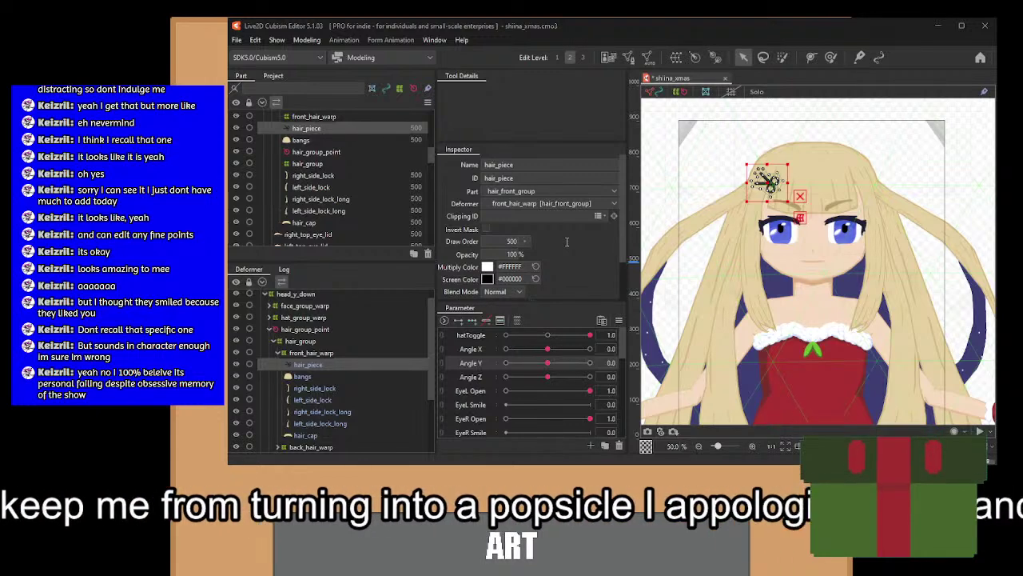
click(602, 330)
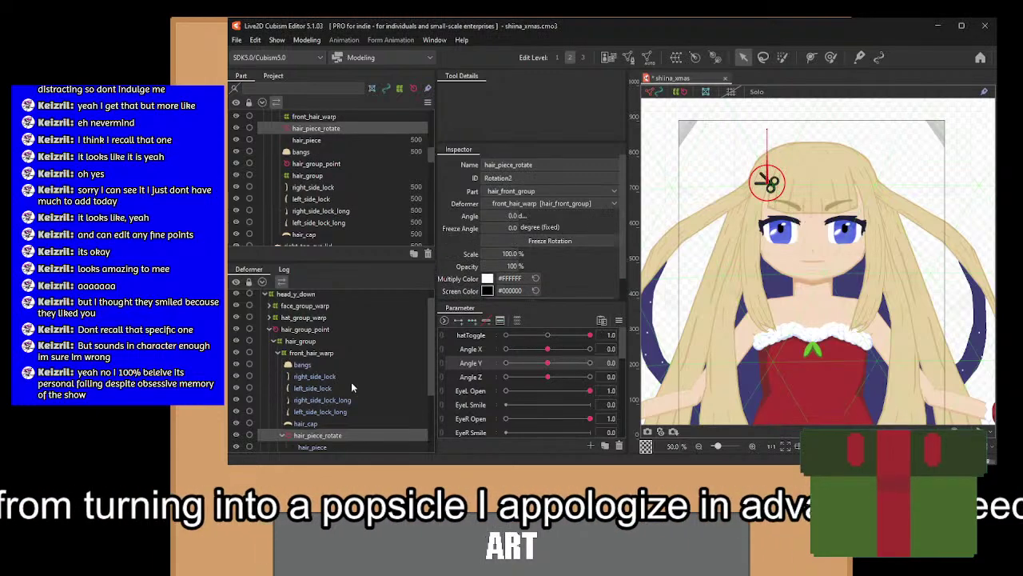
At Angle Y -30, raise the top row of front_hair_warp's control points slightly and preview the movement.
click(311, 353)
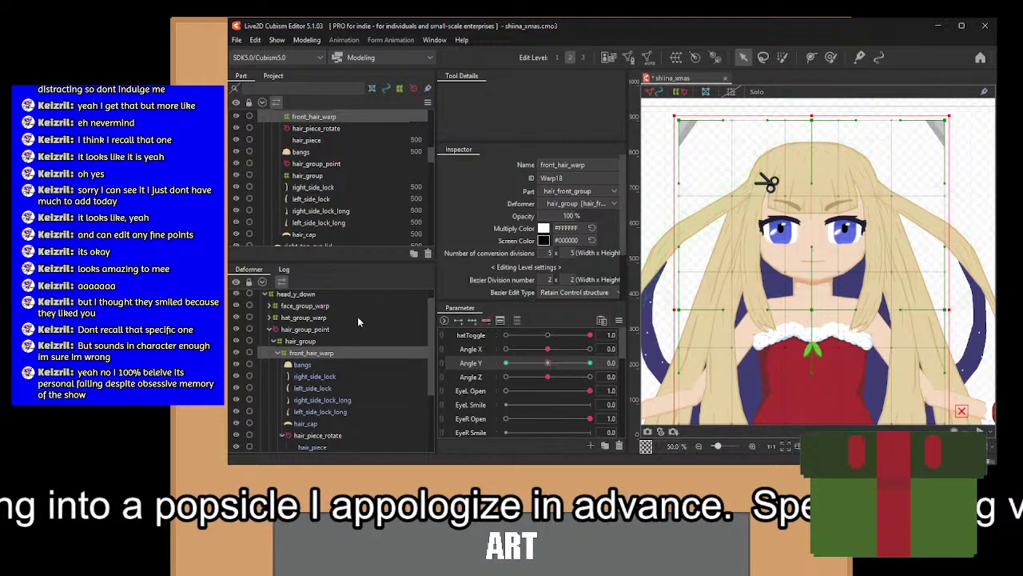
click(502, 362)
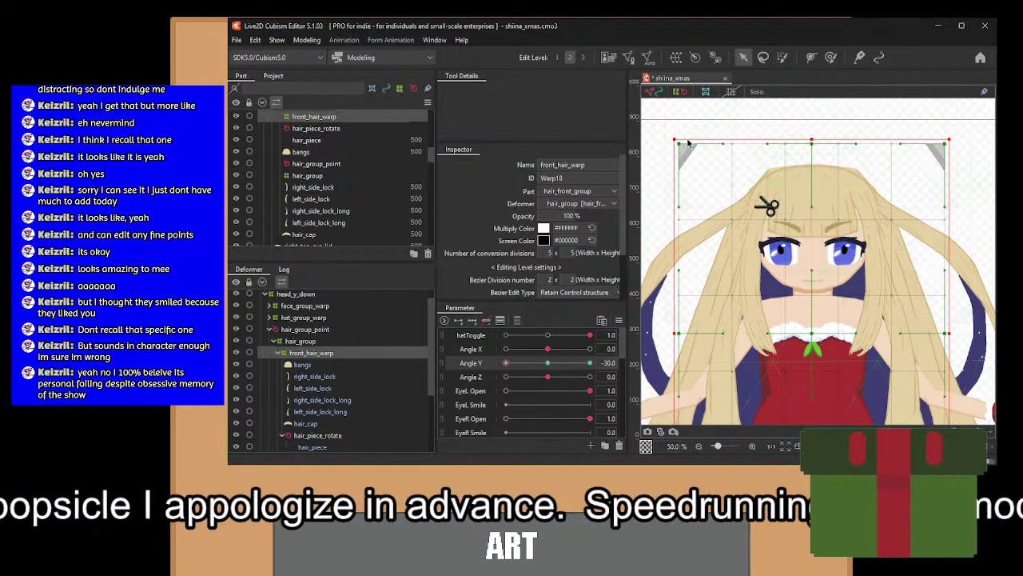
drag(660, 135, 969, 202)
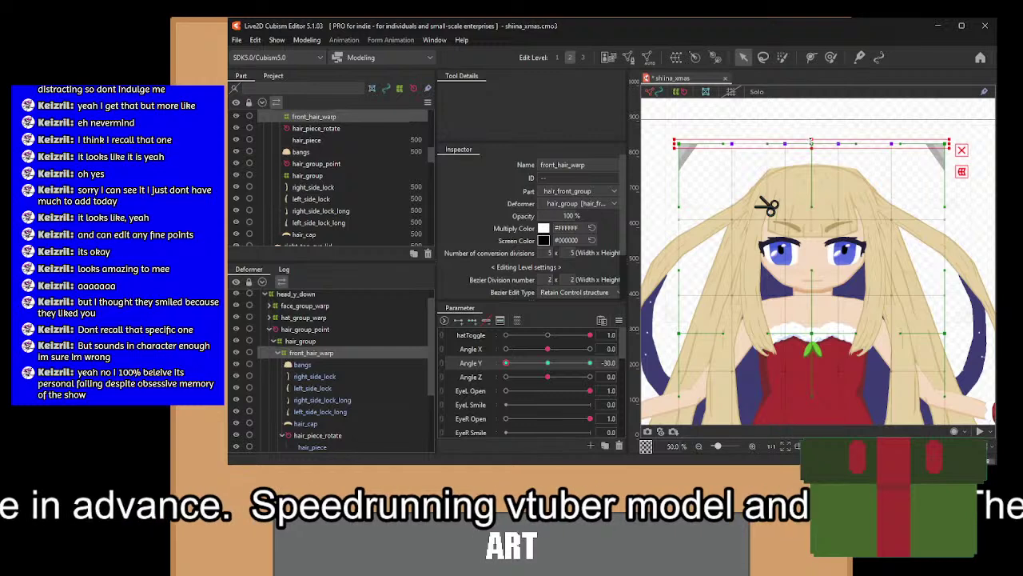
drag(813, 143, 814, 133)
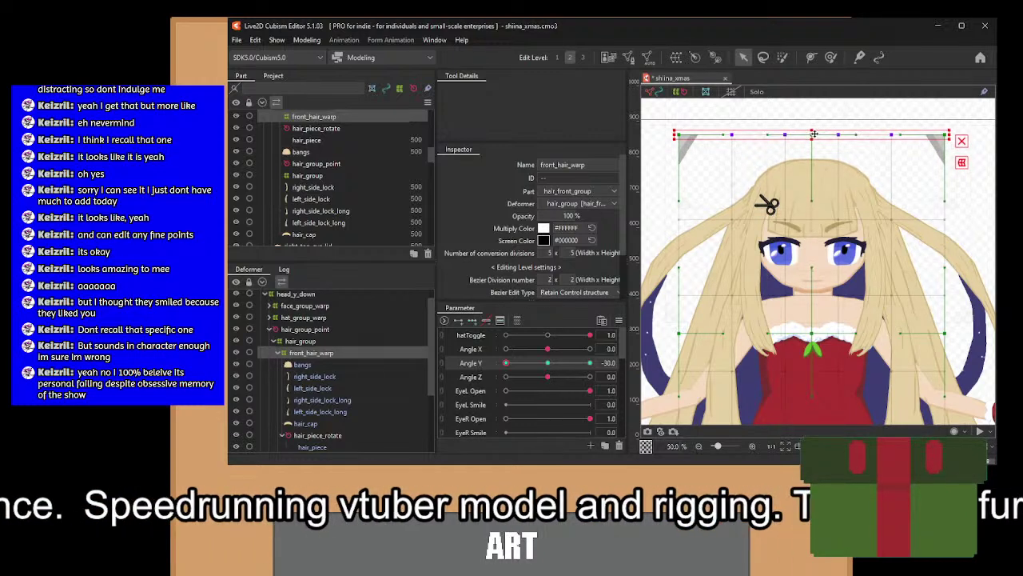
drag(506, 364, 463, 368)
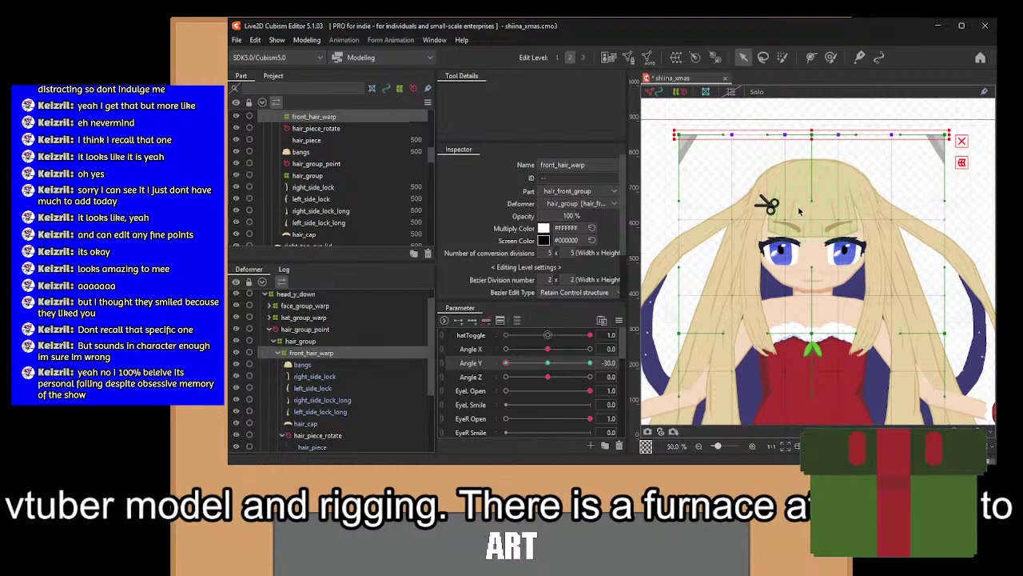
At Angle Y -30, lower front_hair_warp's central points over the bangs and raise its top row a little more.
drag(784, 209, 862, 245)
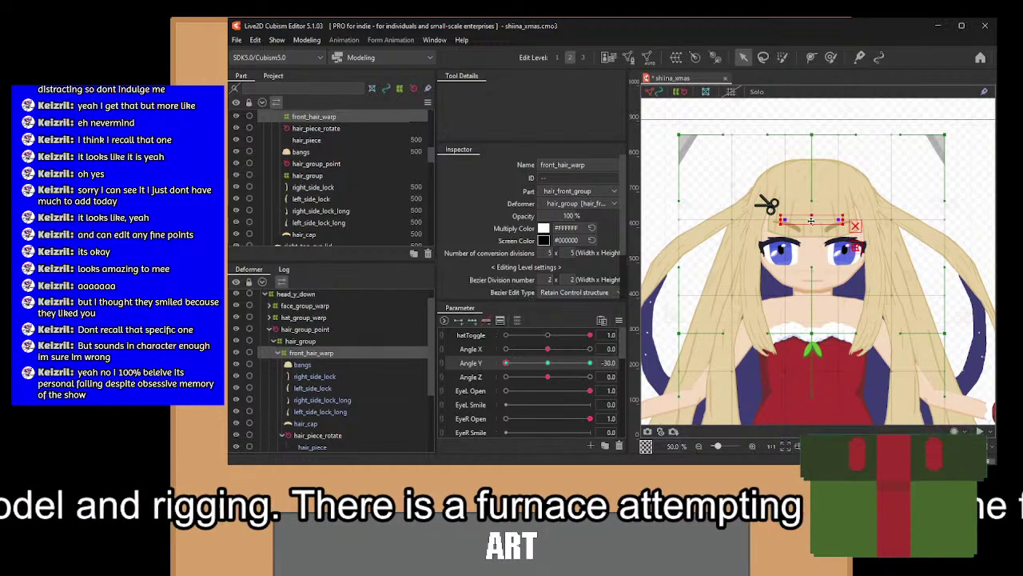
drag(811, 219, 811, 225)
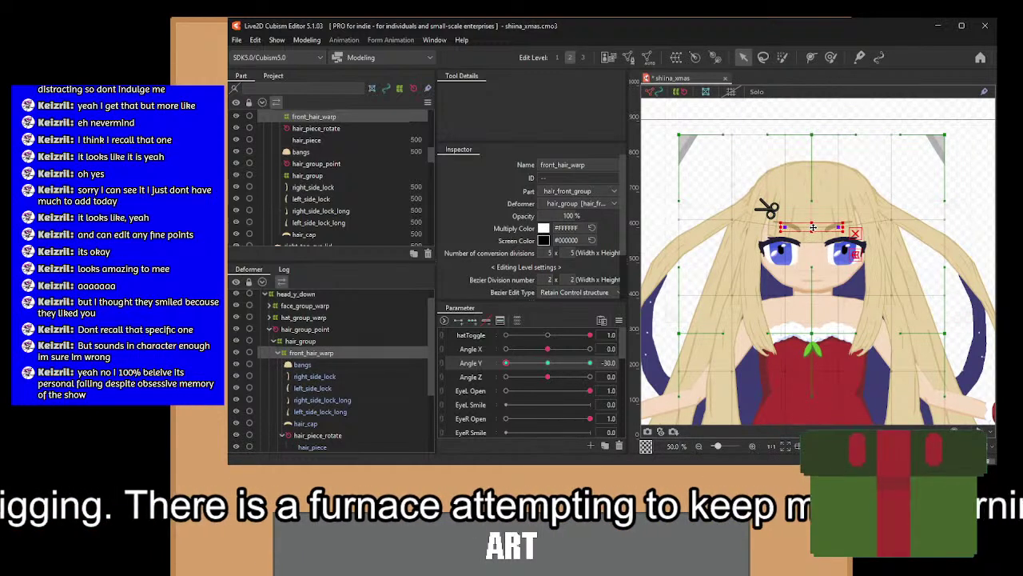
drag(675, 110, 991, 168)
drag(810, 136, 809, 132)
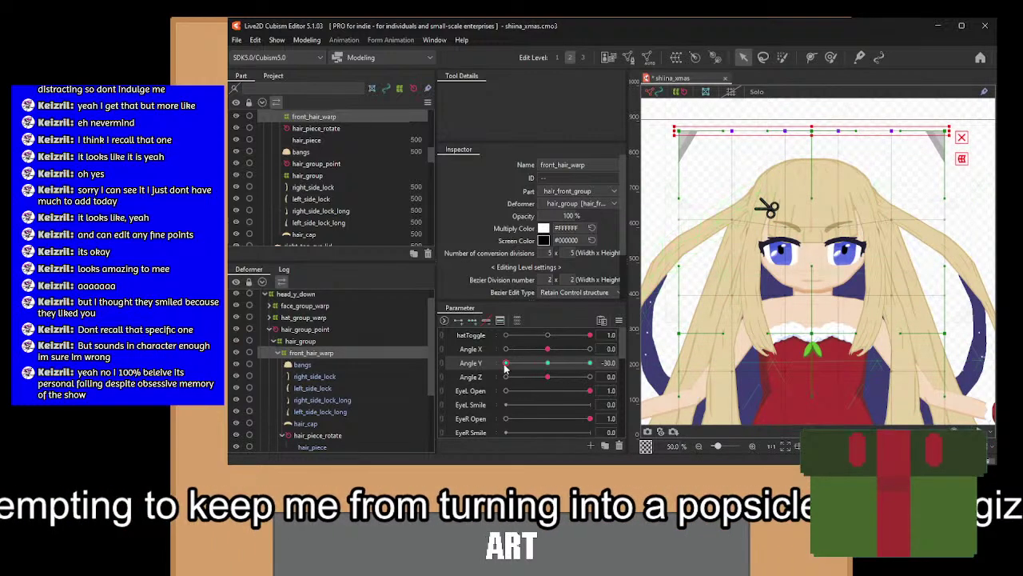
Set Angle Y to 30 and lower the top row of front_hair_warp's control points slightly.
drag(505, 365, 682, 357)
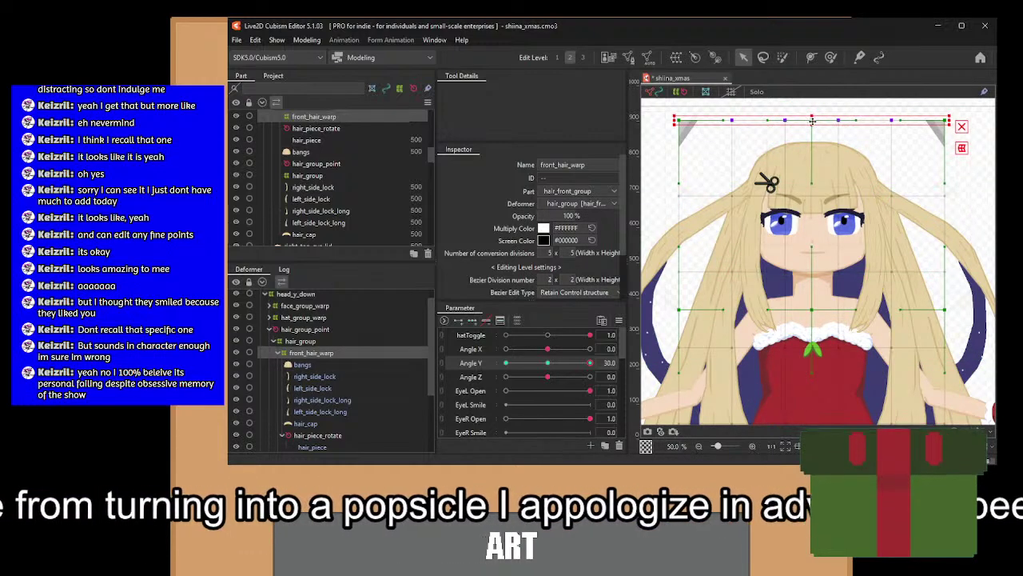
drag(811, 118, 812, 124)
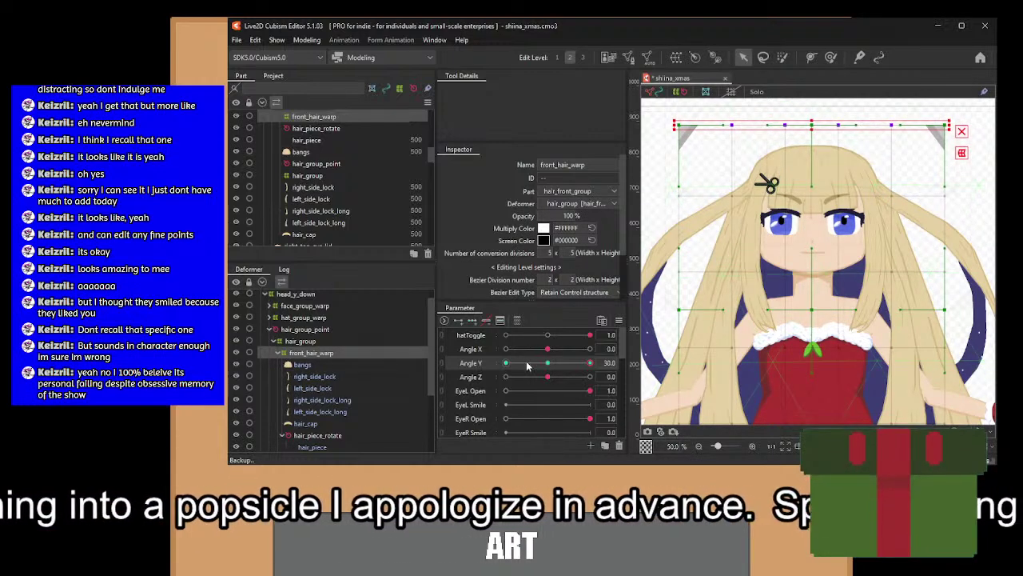
At Angle Y 30, raise front_hair_warp's inner row of control points at brow level slightly and preview the movement.
drag(762, 197, 901, 237)
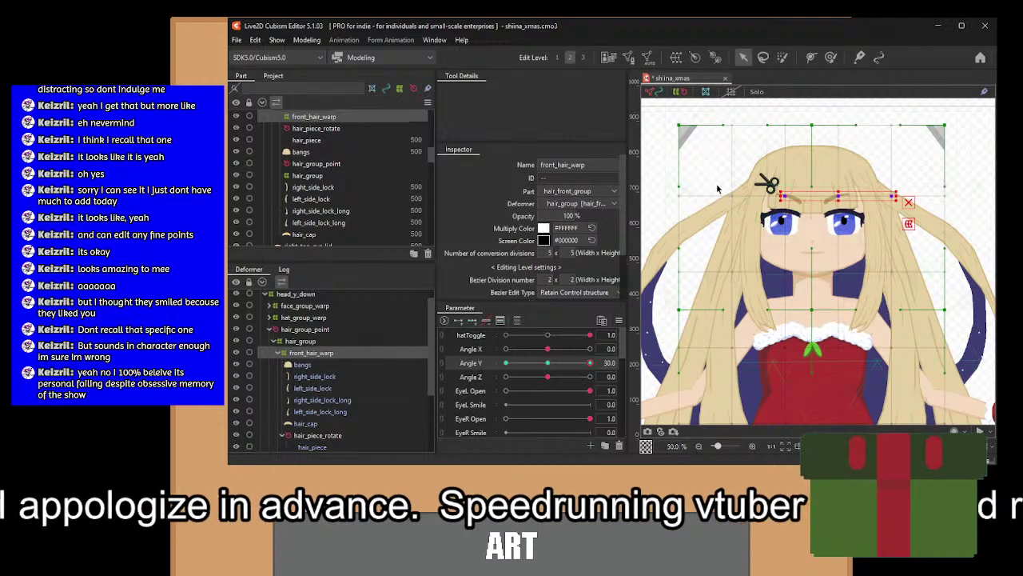
drag(716, 183, 895, 244)
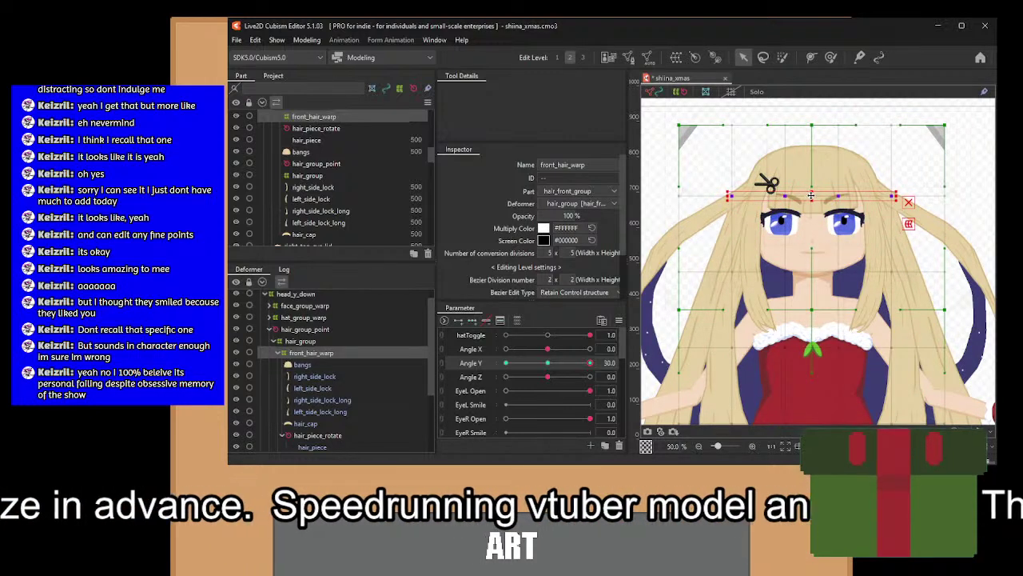
drag(812, 194, 812, 191)
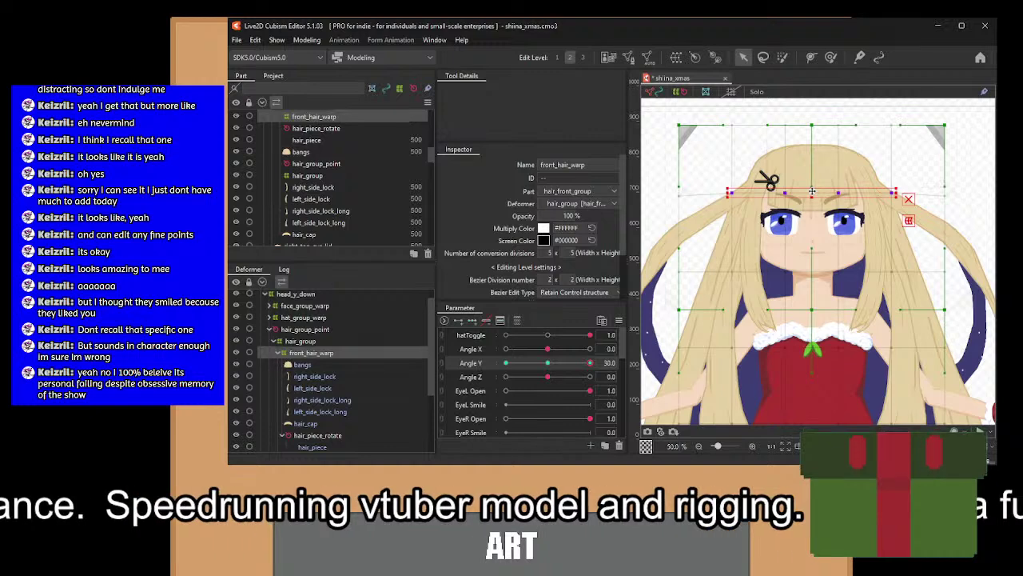
drag(586, 363, 639, 389)
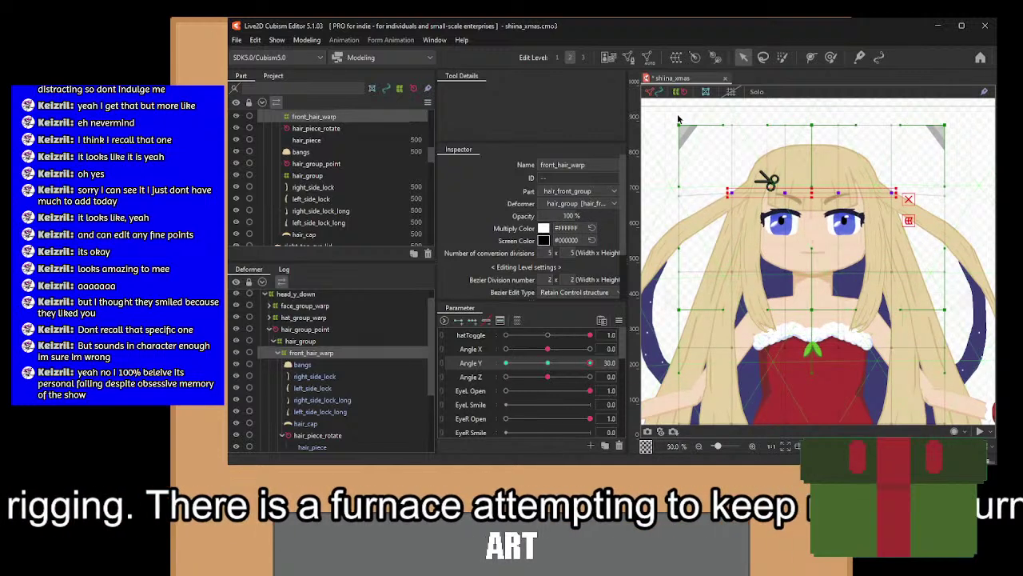
At Angle Y 30, lower front_hair_warp's top row of control points slightly, narrow it a little, and preview the movement.
drag(659, 111, 982, 163)
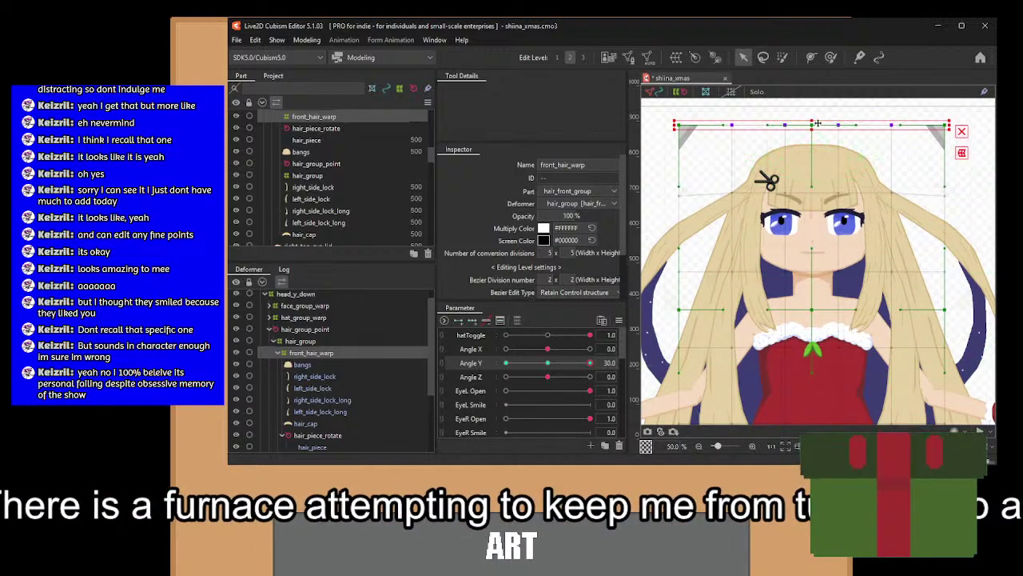
drag(816, 124, 817, 129)
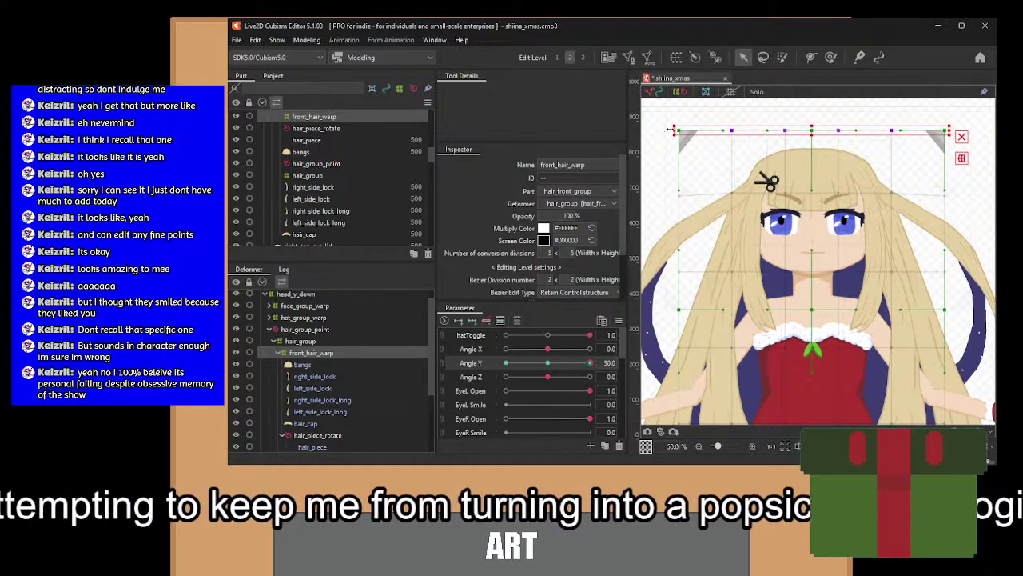
drag(673, 129, 686, 128)
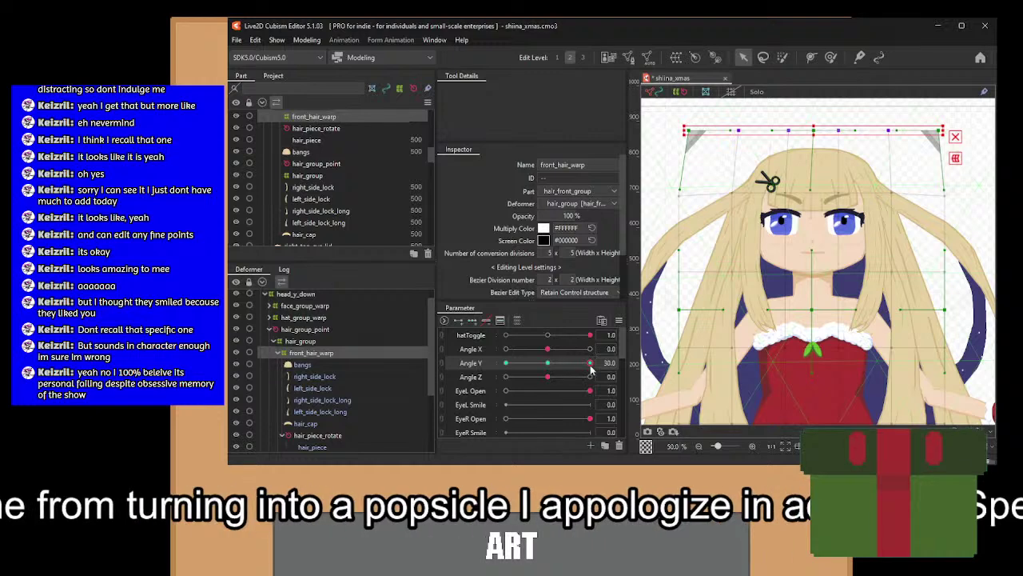
drag(590, 363, 612, 416)
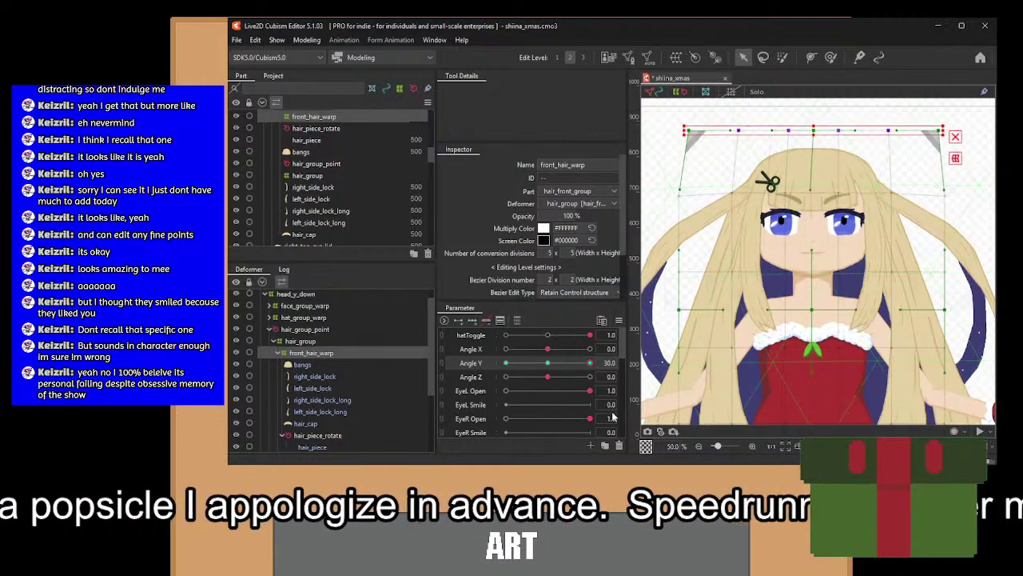
At Angle Y 30, raise front_hair_warp's central points over the bangs slightly, preview the full Angle Y range, and return it to 0.
drag(779, 173, 866, 223)
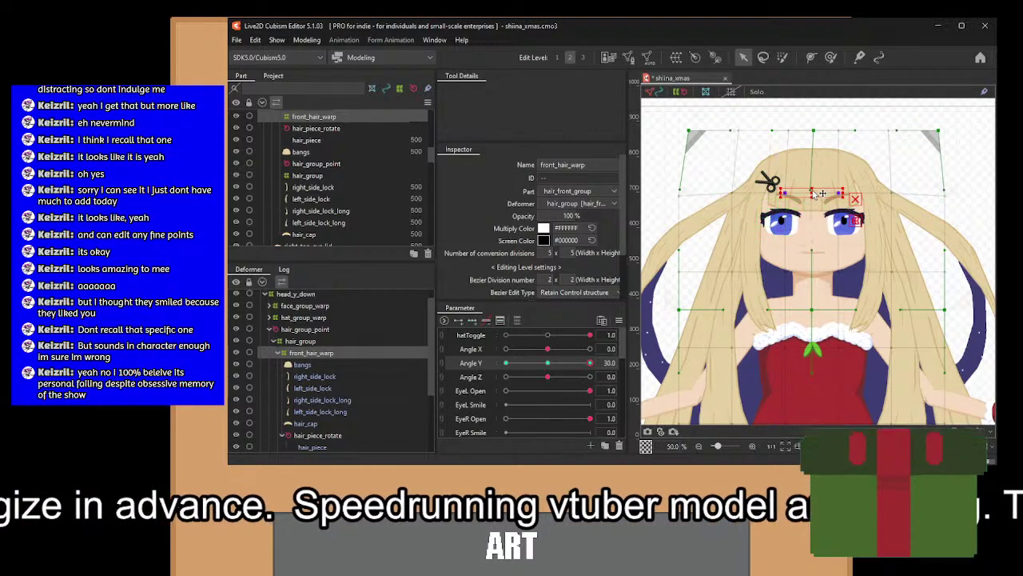
drag(814, 193, 813, 191)
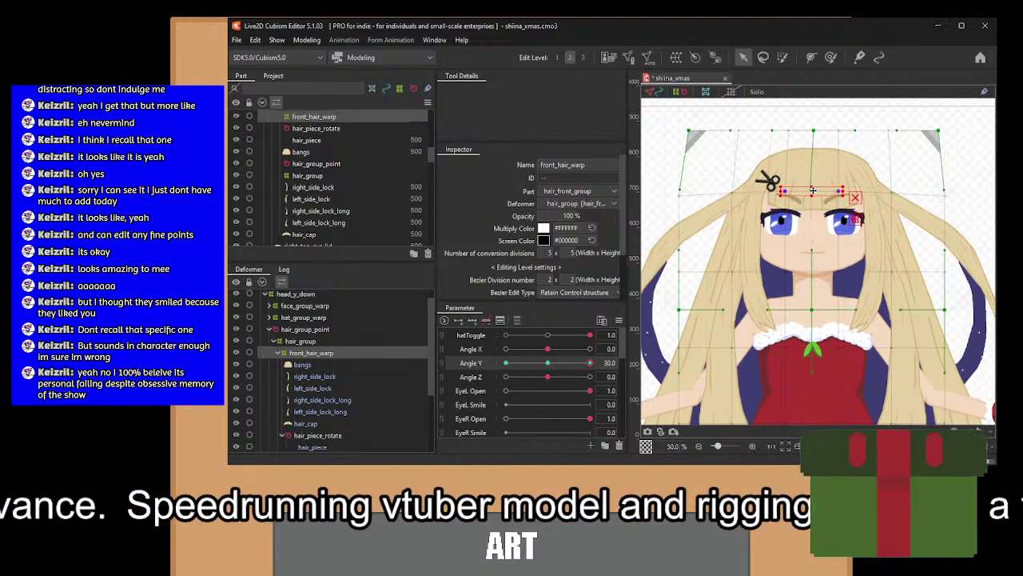
drag(590, 363, 505, 363)
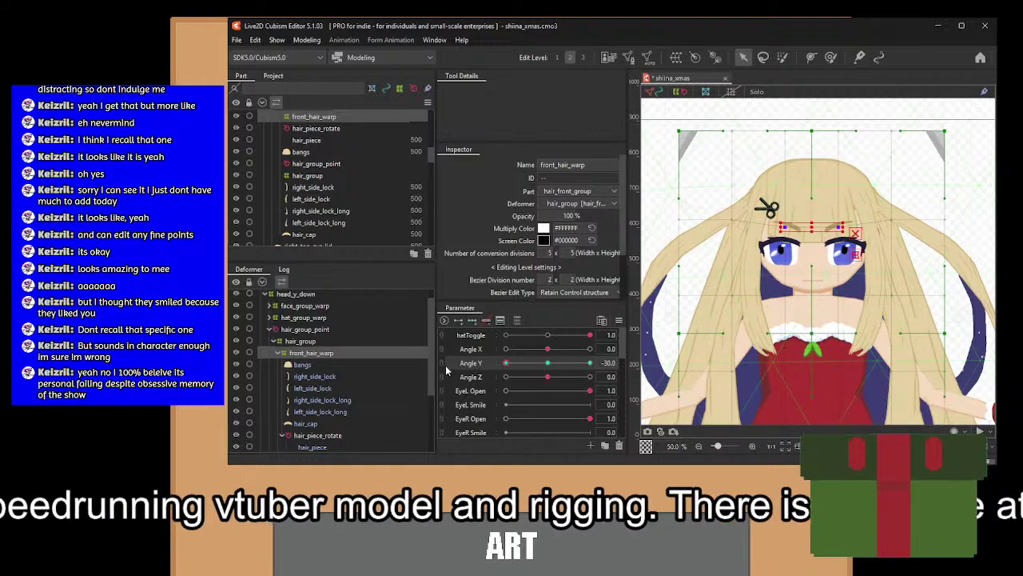
click(547, 363)
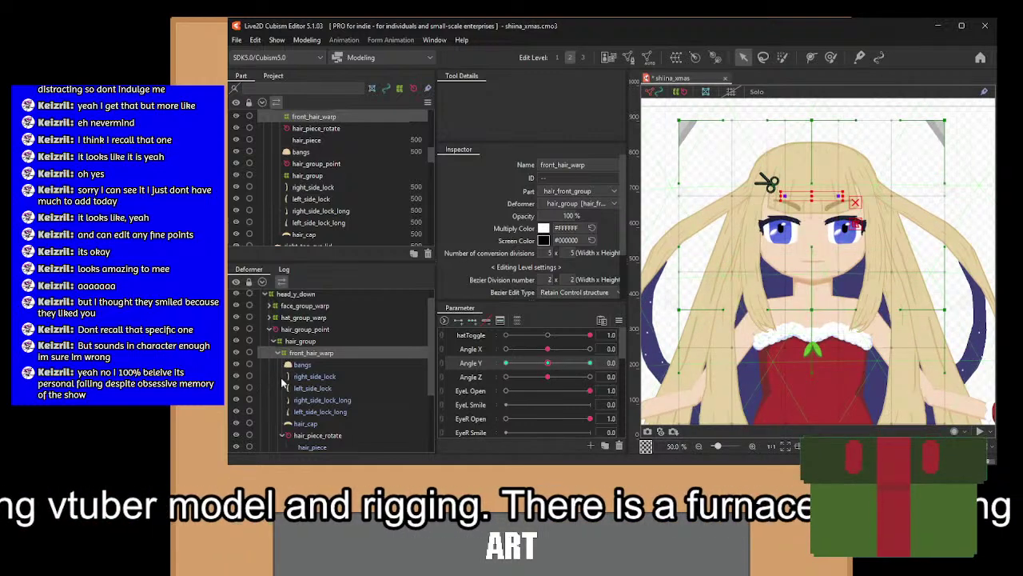
drag(547, 365, 659, 385)
drag(579, 363, 553, 365)
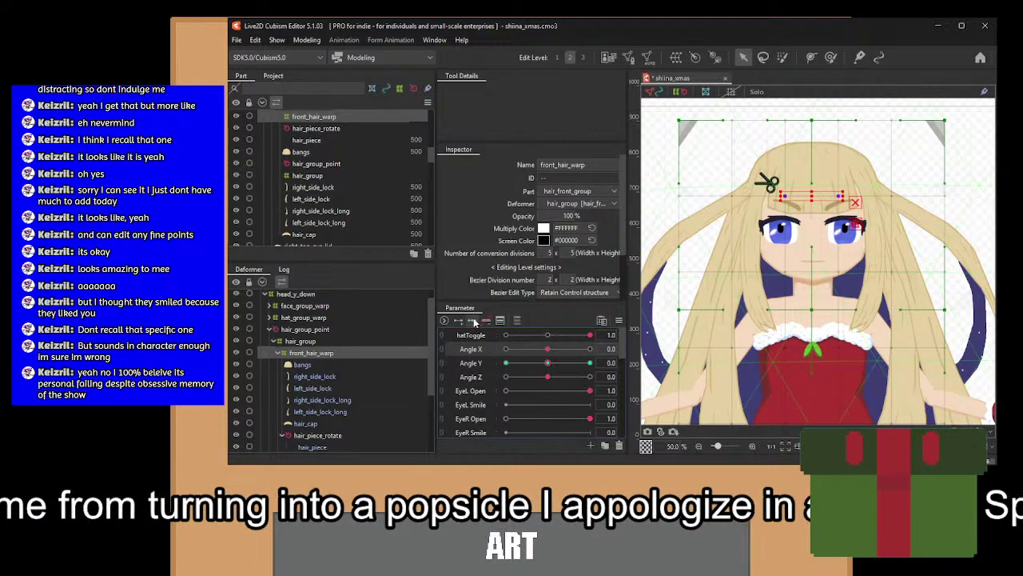
Add three Angle X keys to front_hair_warp, set Angle X to -30, and select its control points around one side of the face.
drag(548, 349, 474, 351)
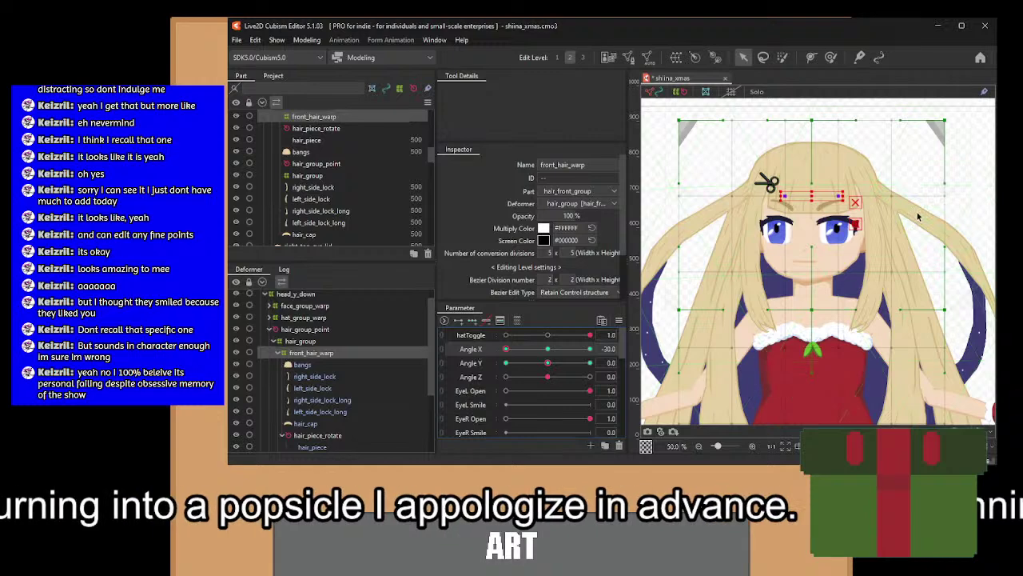
scroll(864, 160, up, 2)
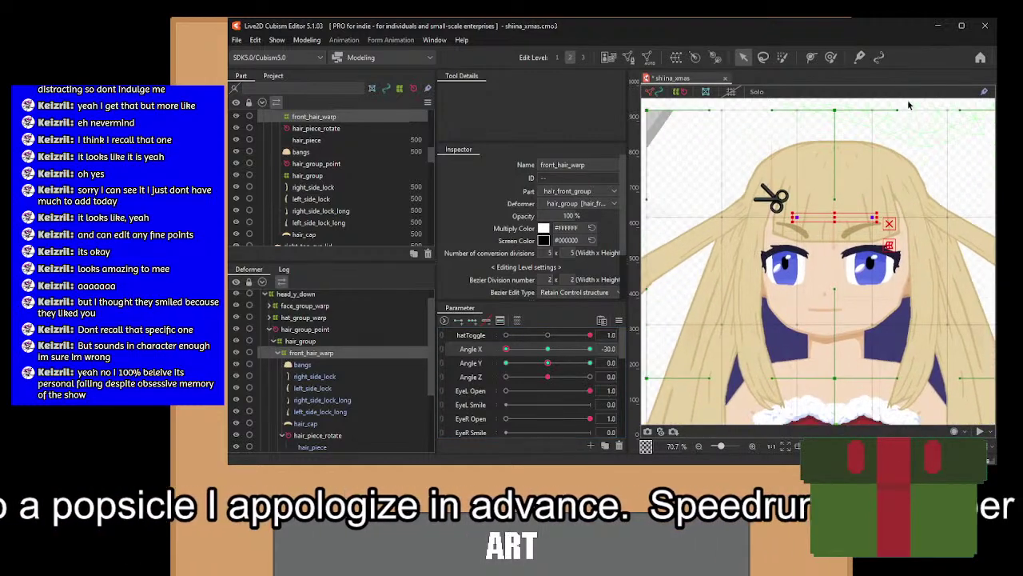
drag(910, 103, 709, 414)
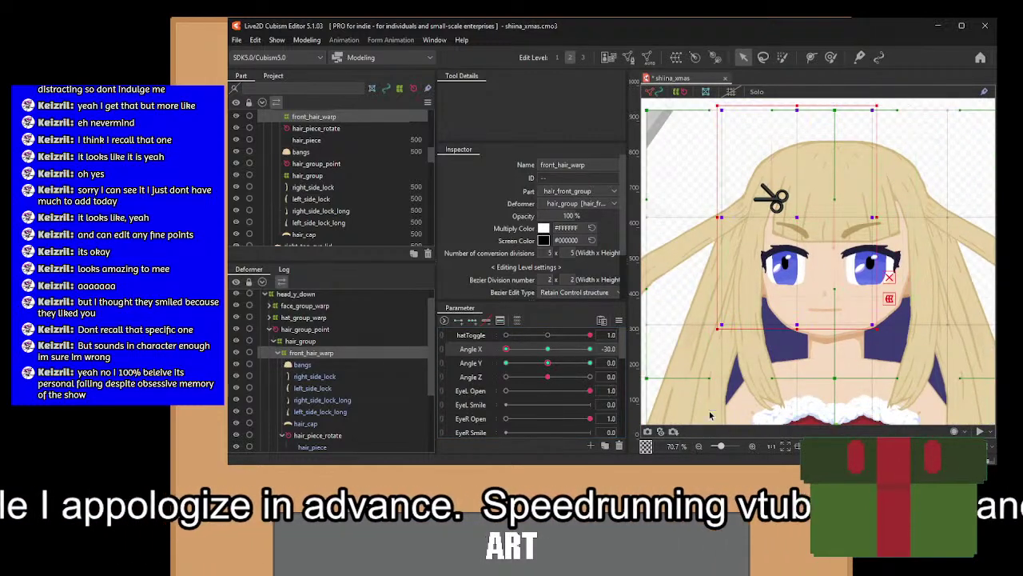
Return Angle X to 0 and set front_hair_warp's conversion divisions to 9 x 9.
click(316, 354)
click(548, 349)
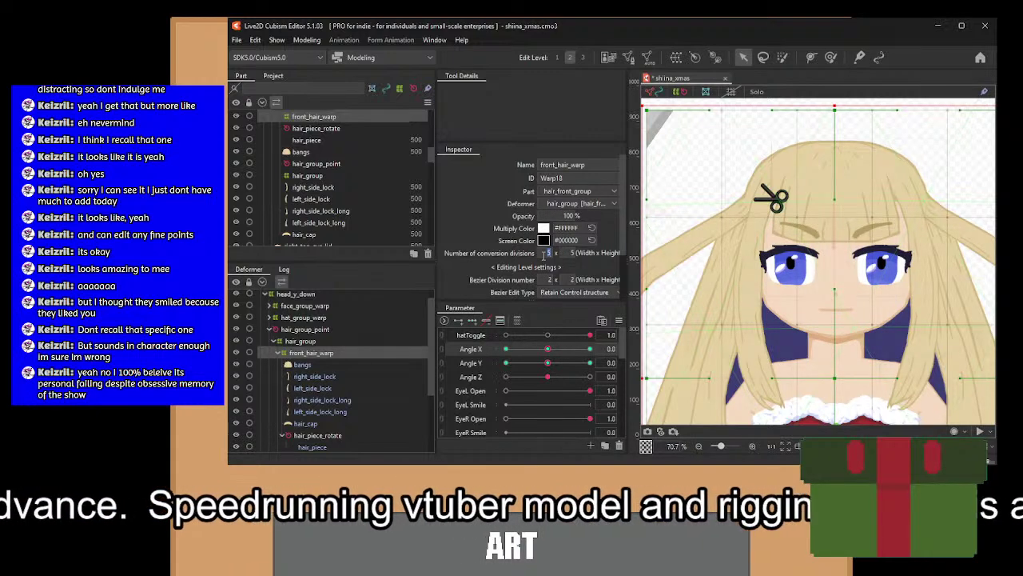
text(9)
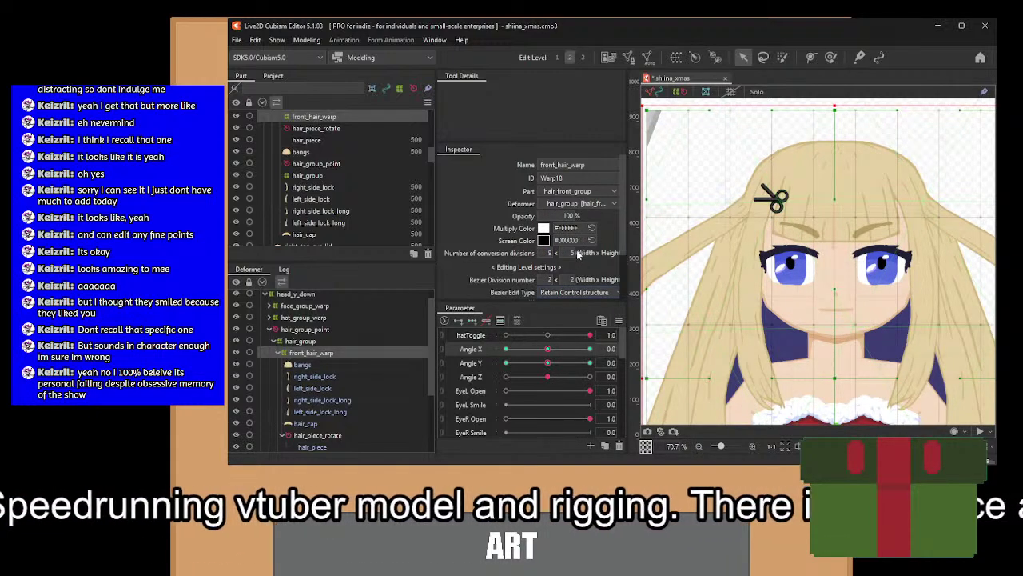
click(574, 253)
text(9)
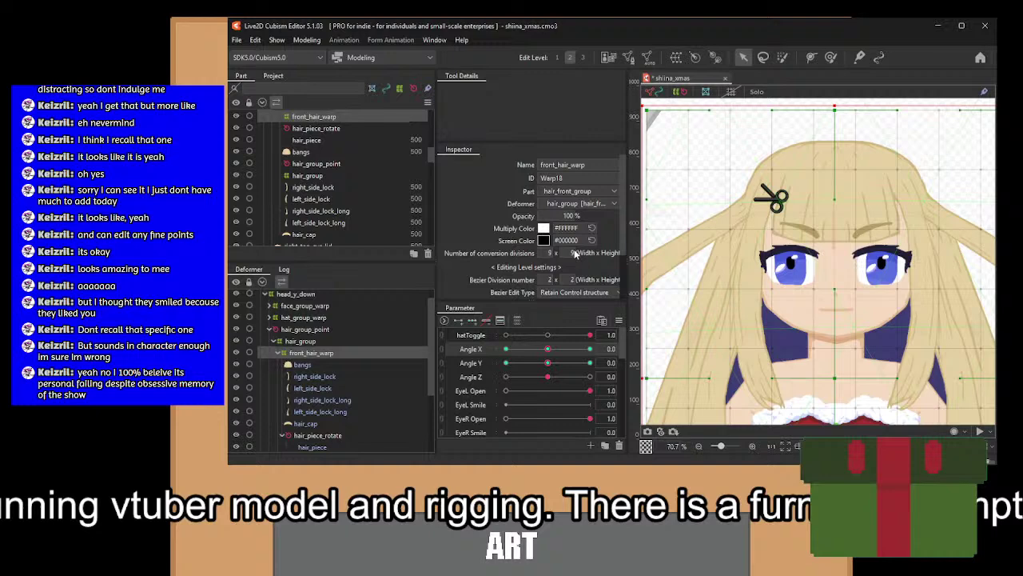
Preview the front hair against the face at Angle X -30 and return Angle X to 0.
click(505, 349)
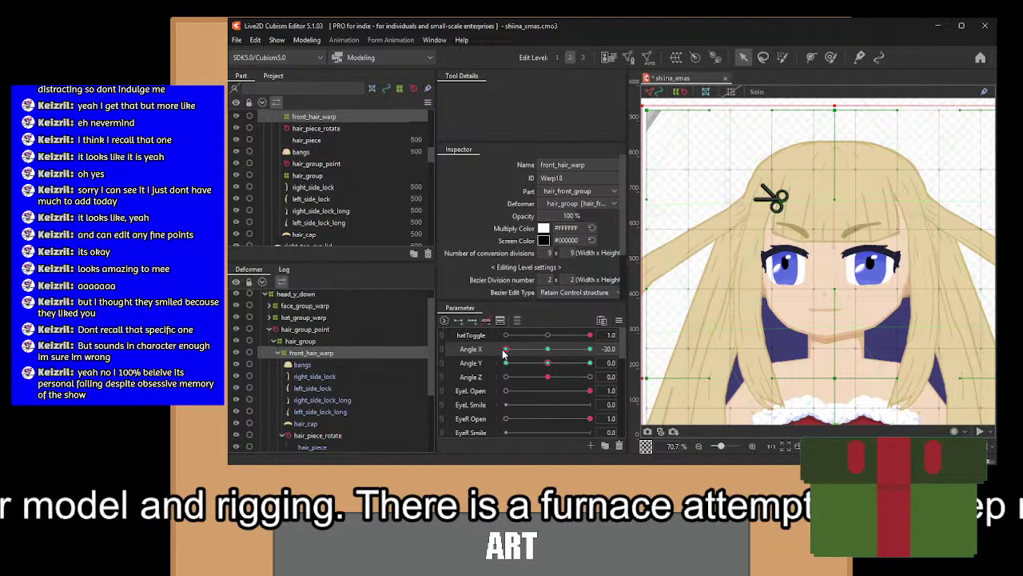
drag(866, 185, 873, 201)
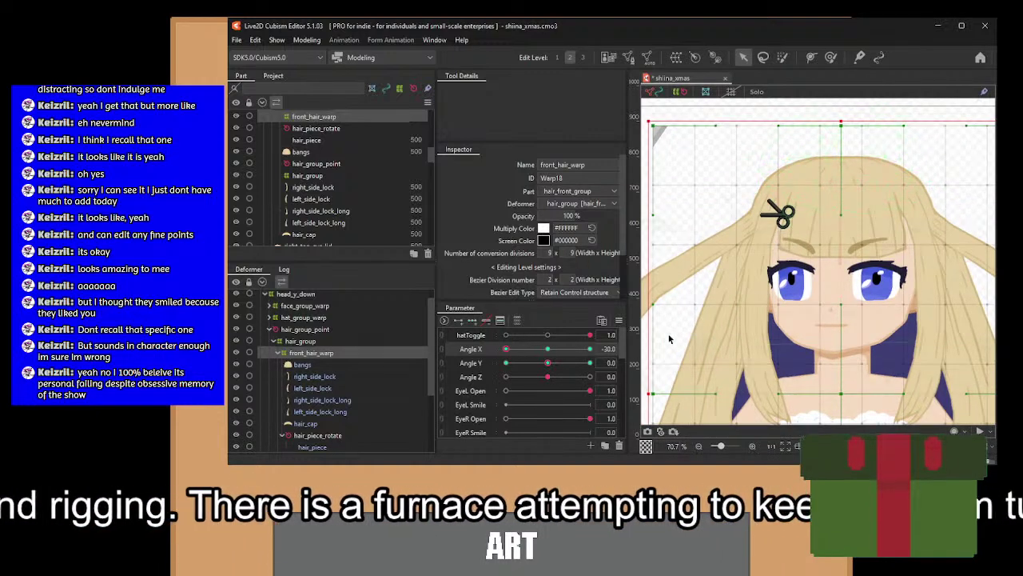
click(547, 349)
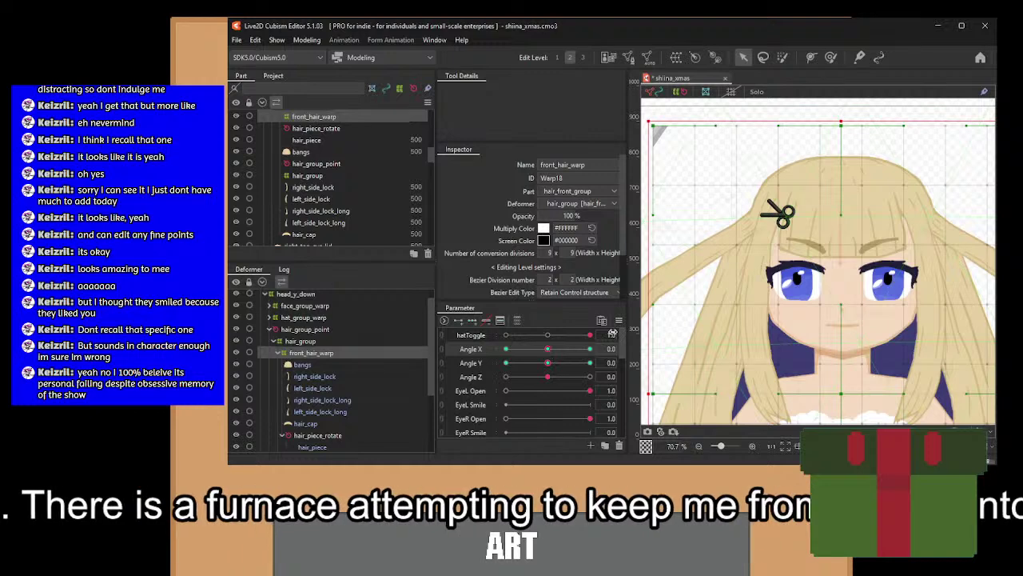
click(296, 365)
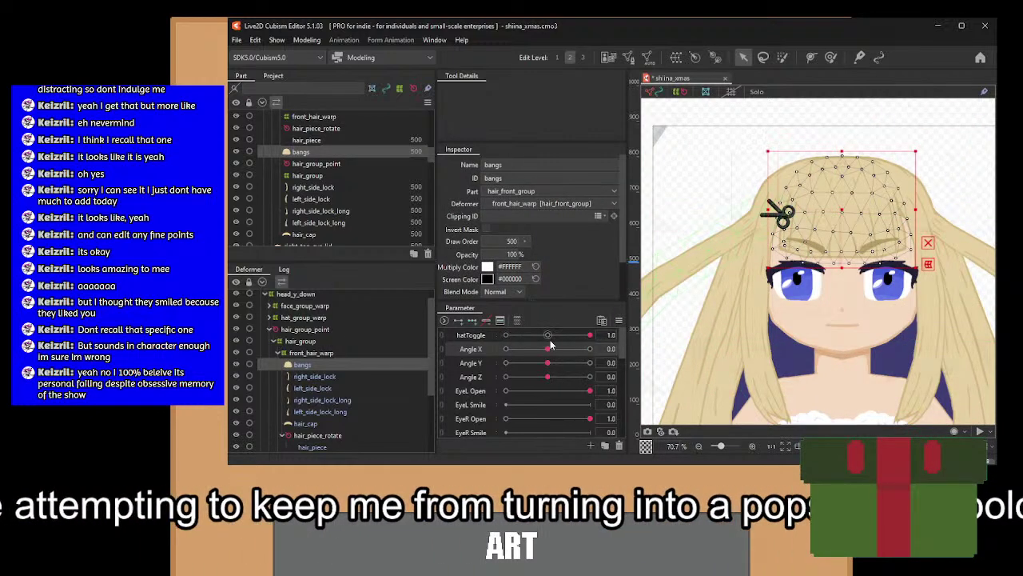
click(360, 352)
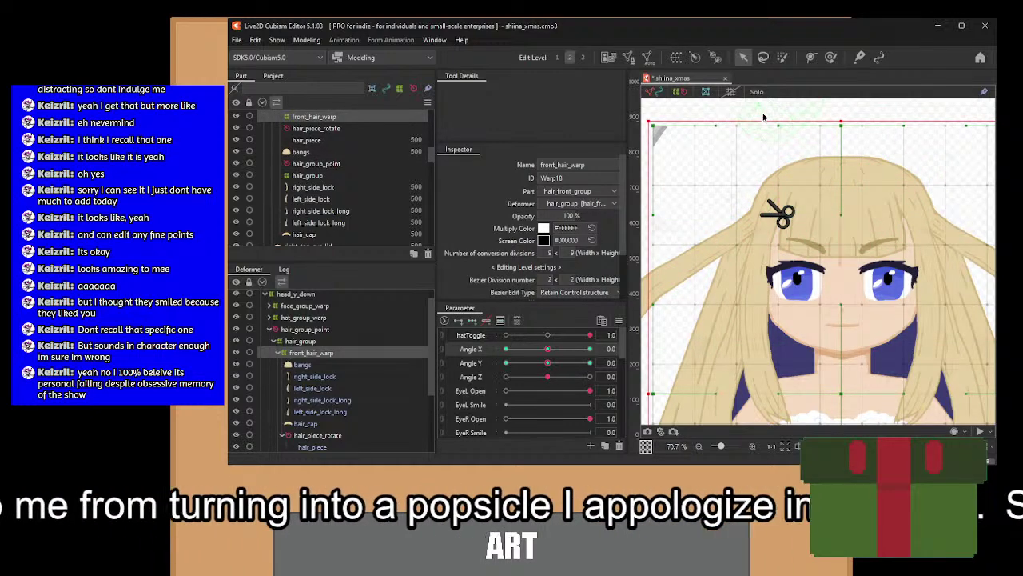
drag(763, 118, 929, 344)
click(346, 363)
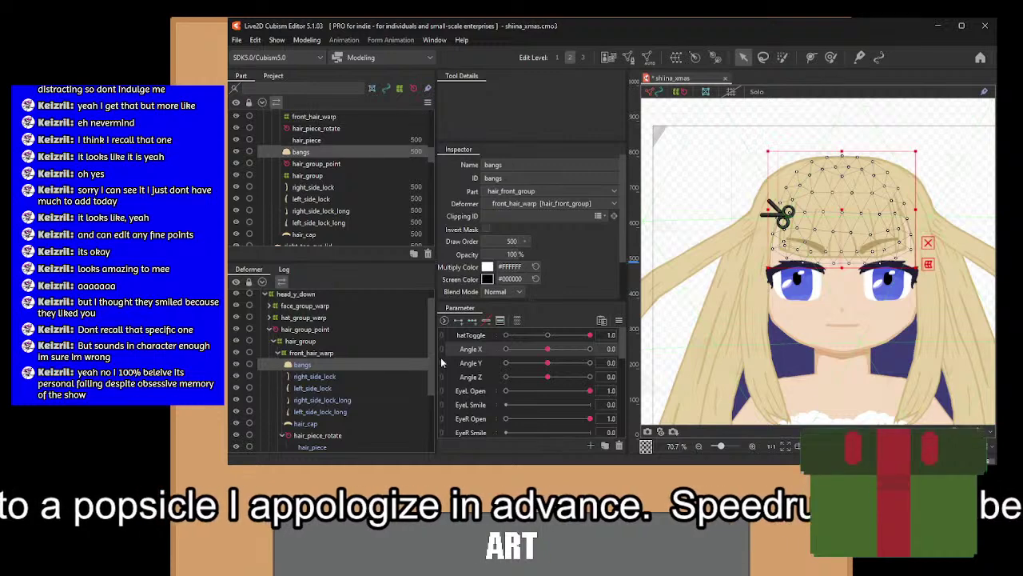
click(506, 350)
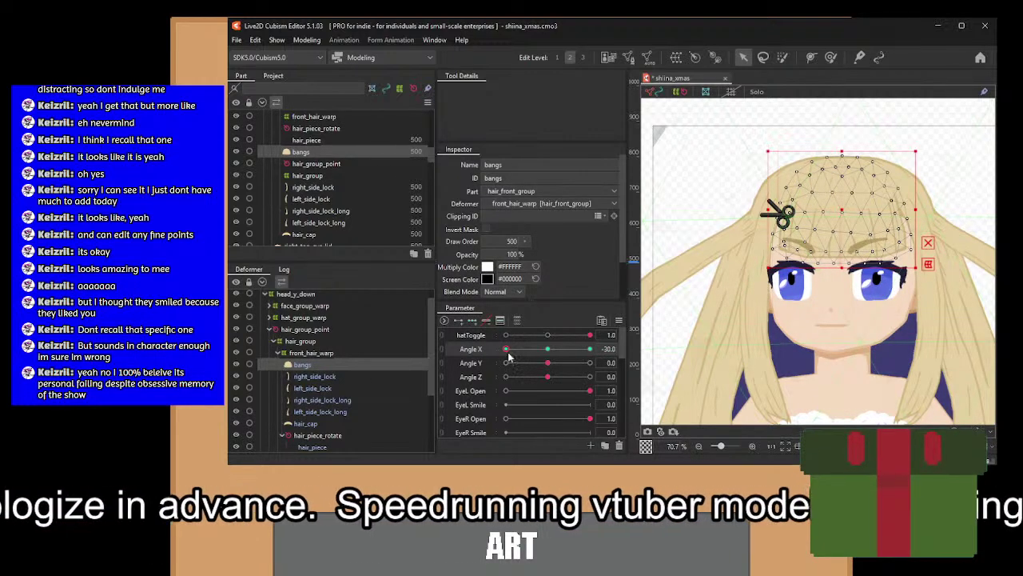
key(ctrl+z)
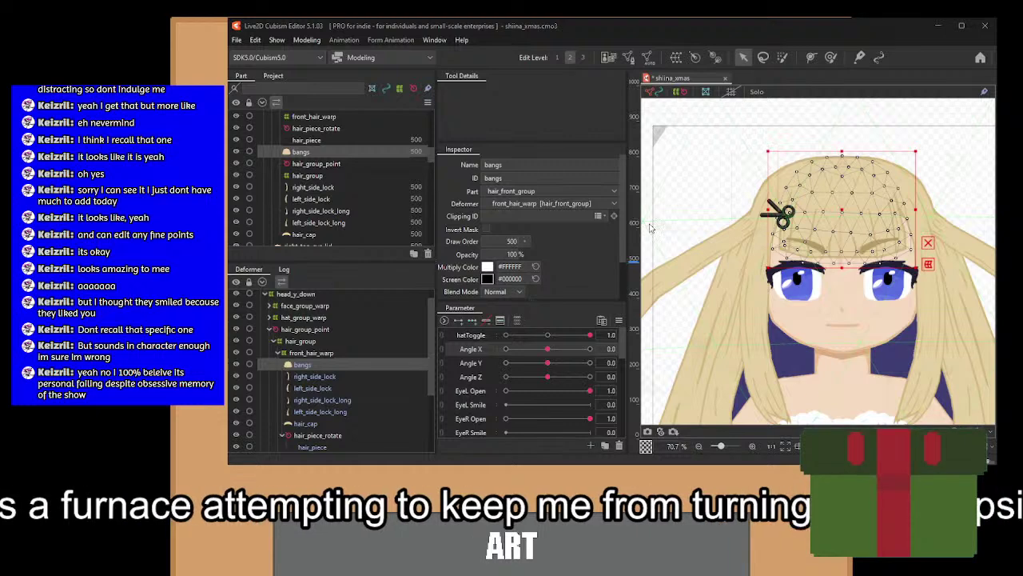
Create a warp deformer named bang_x_deformer for bangs, key it on Angle X, and shift it slightly left at Angle X -30.
click(655, 382)
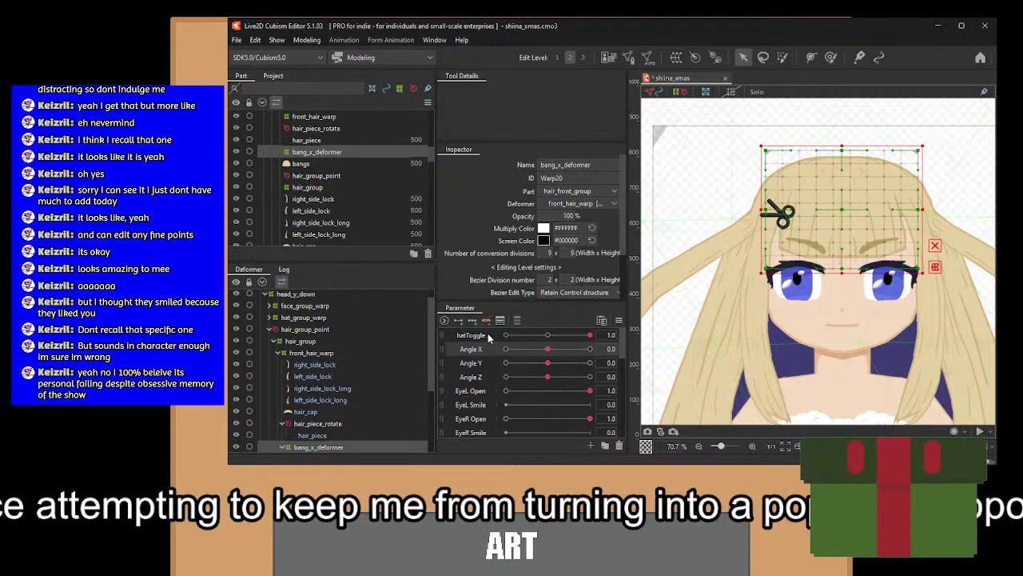
click(507, 350)
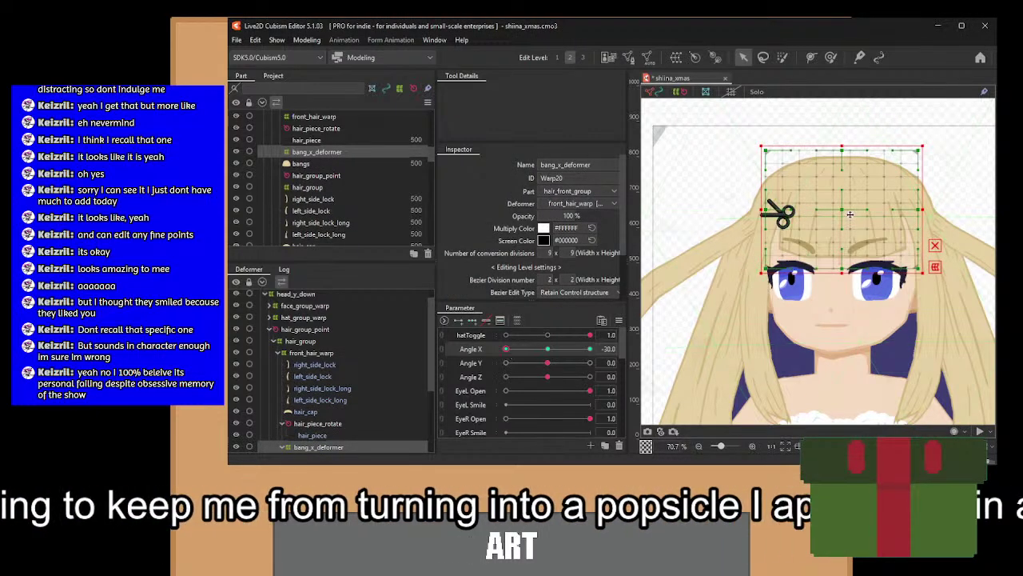
drag(839, 210, 828, 210)
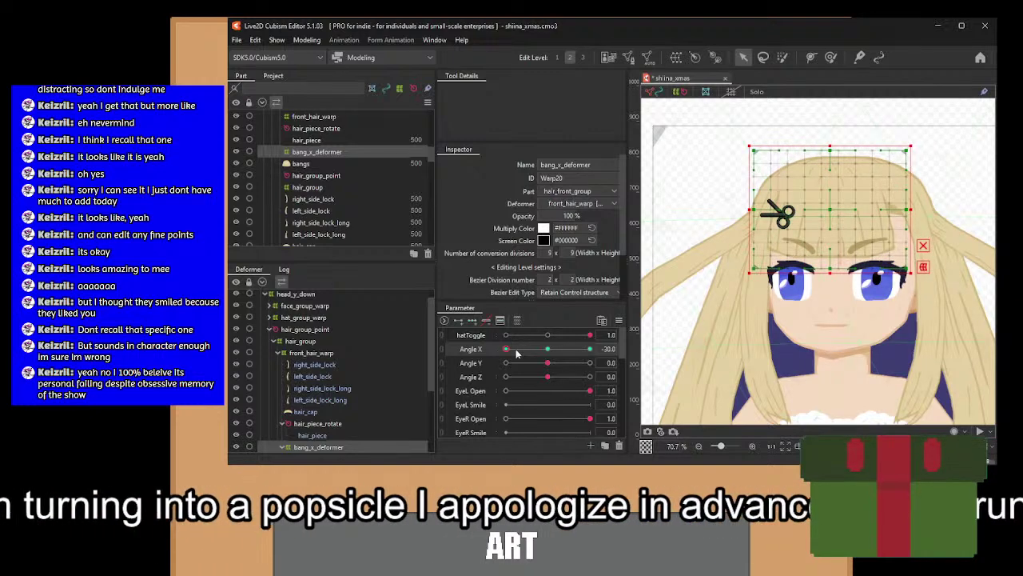
Move hair_piece_rotate with its hair_piece under bang_x_deformer and preview the result at Angle X -30.
click(320, 436)
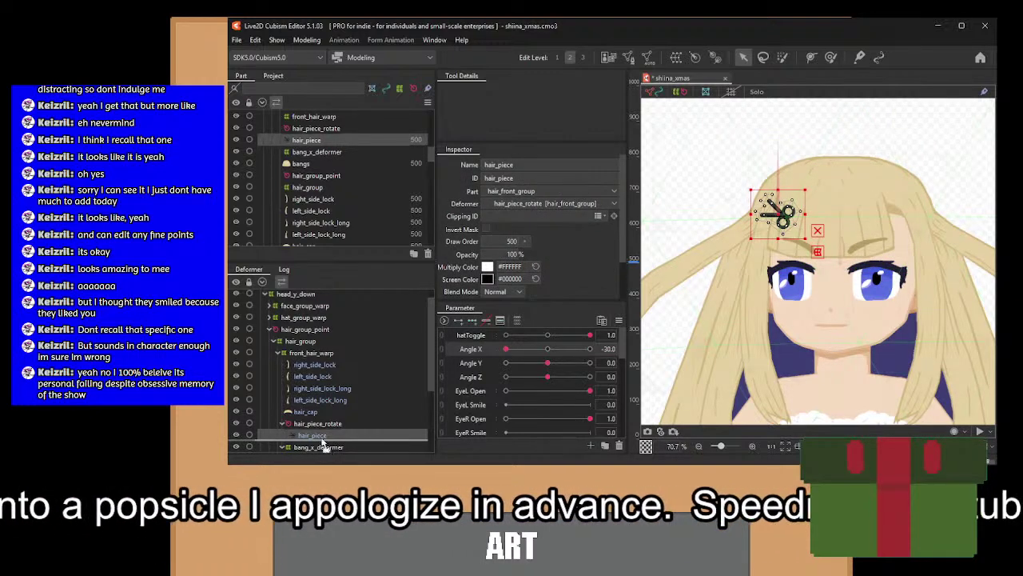
click(540, 347)
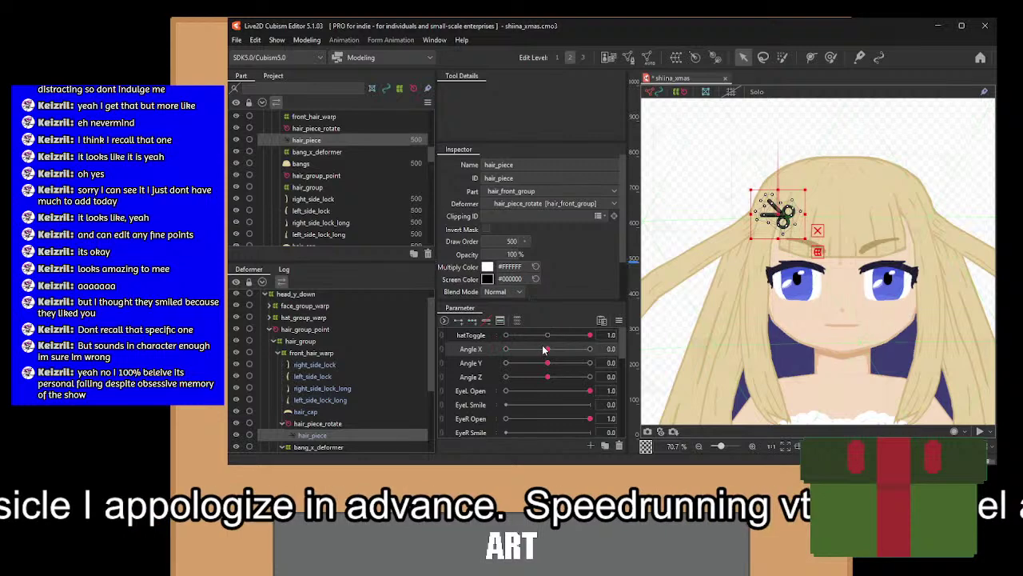
scroll(344, 418, down, 2)
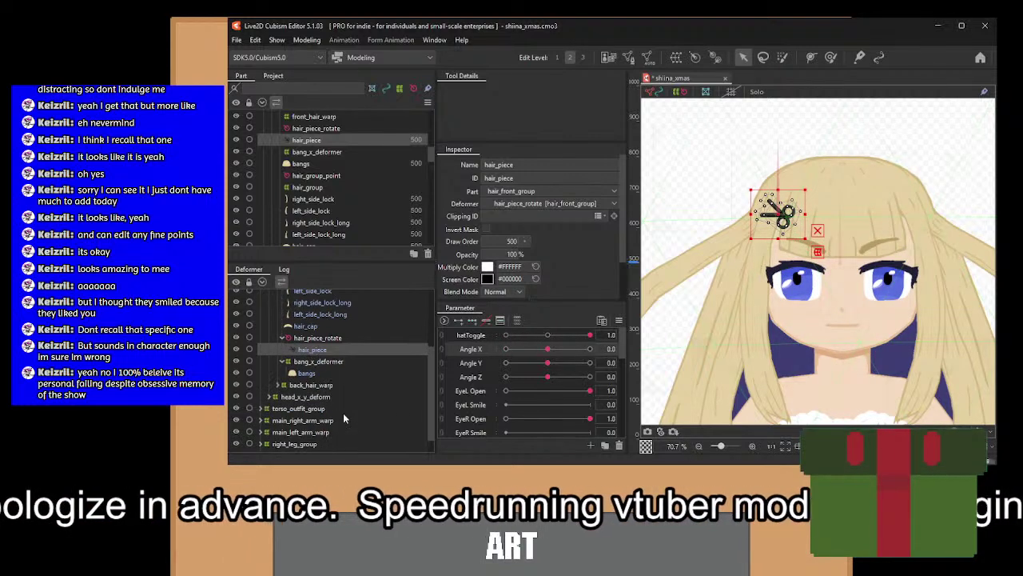
drag(324, 341, 335, 372)
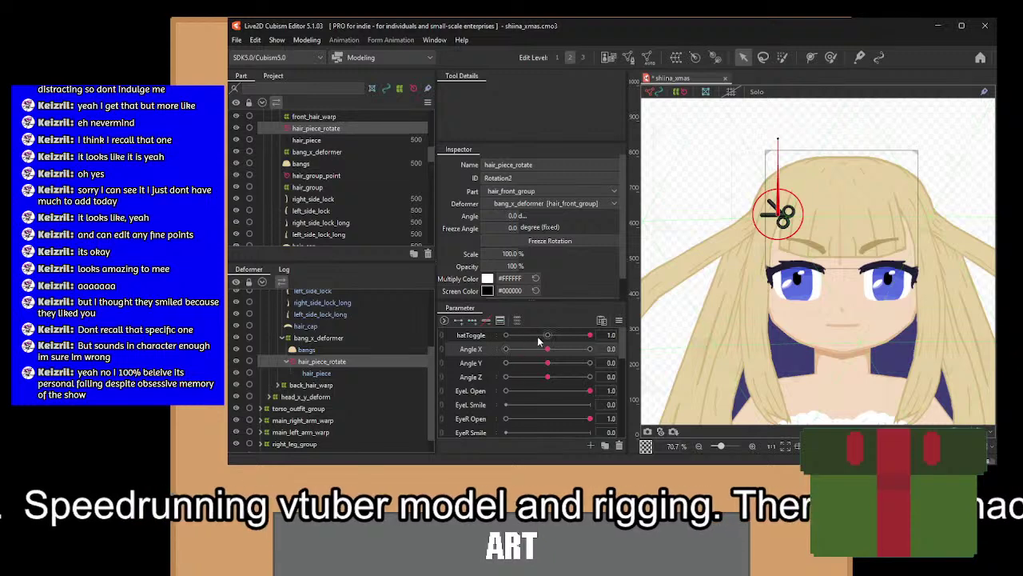
drag(548, 350, 459, 358)
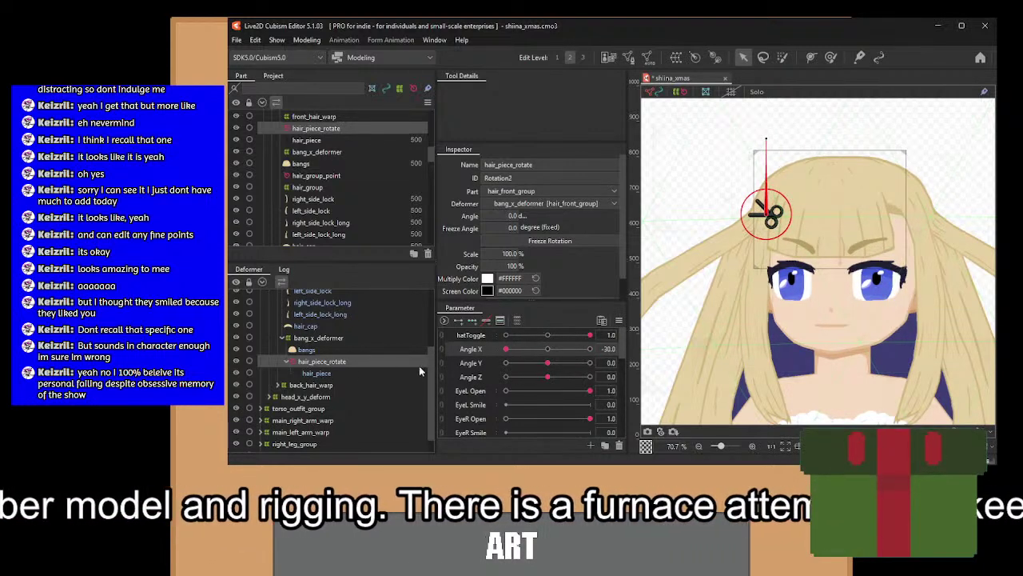
Squeeze the left-hand columns of bang_x_deformer's grid slightly inward at Angle X -30, adjusting the outermost columns separately.
click(319, 337)
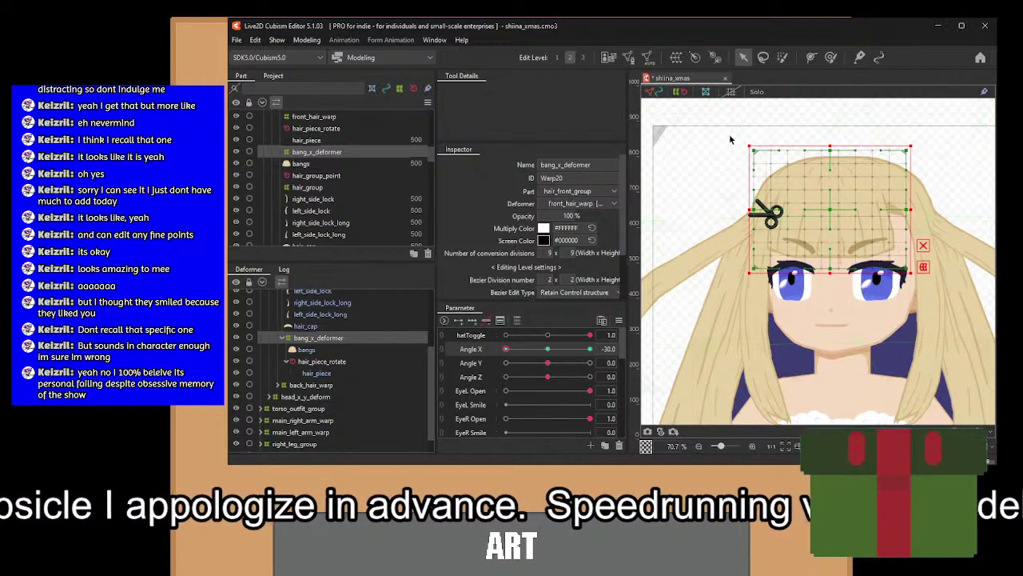
drag(730, 140, 821, 286)
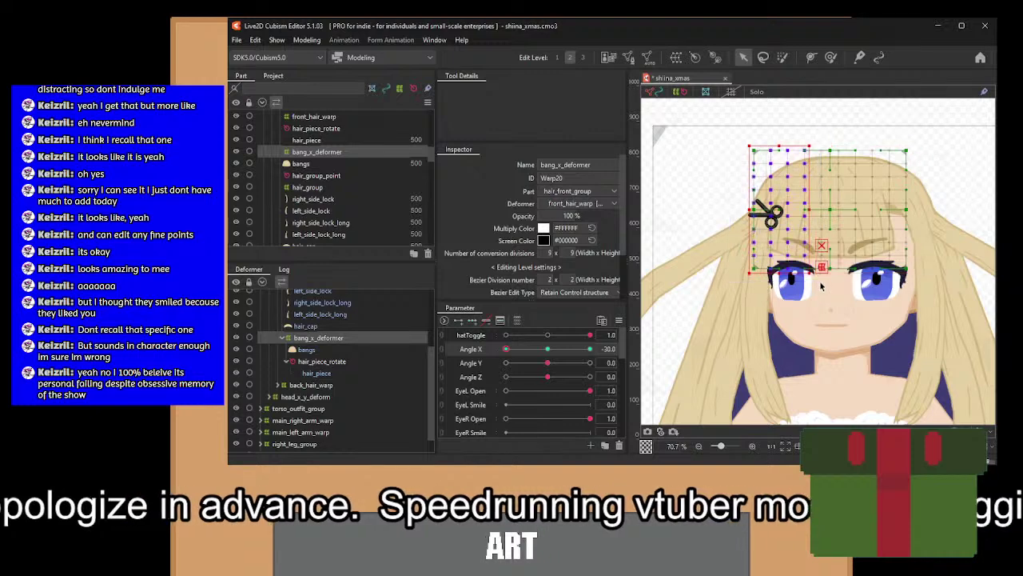
drag(766, 212, 771, 215)
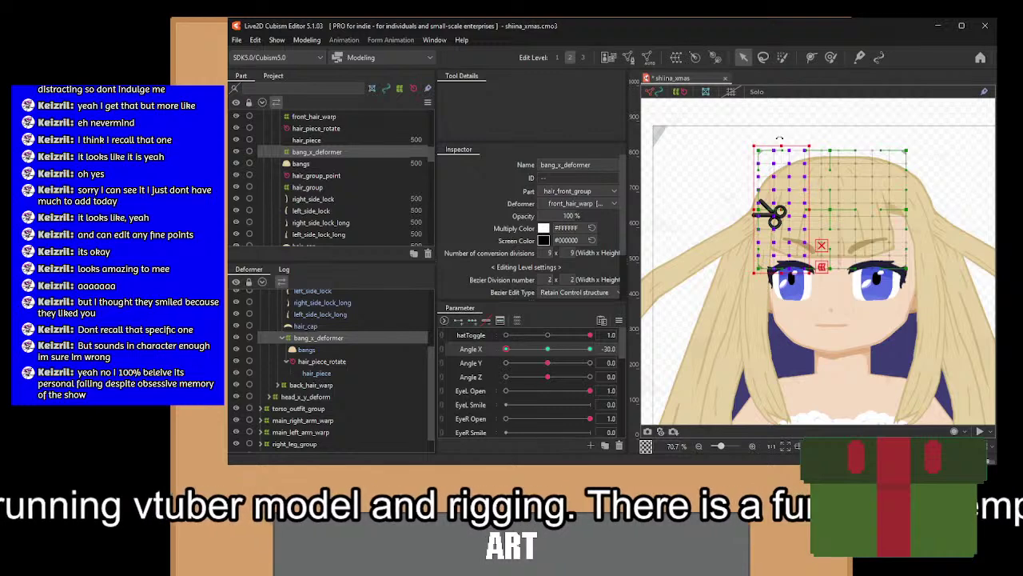
drag(777, 139, 743, 289)
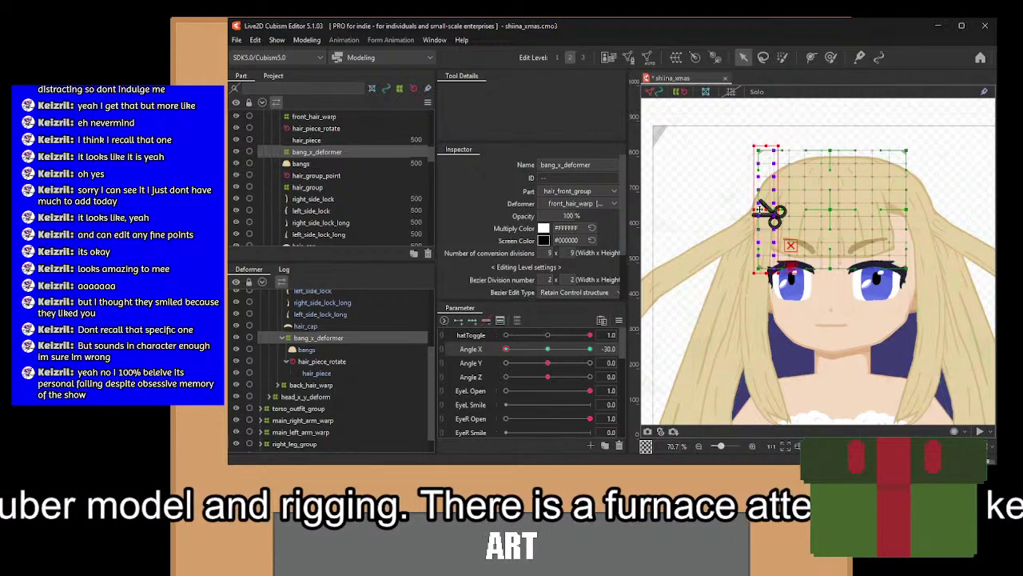
drag(761, 210, 765, 211)
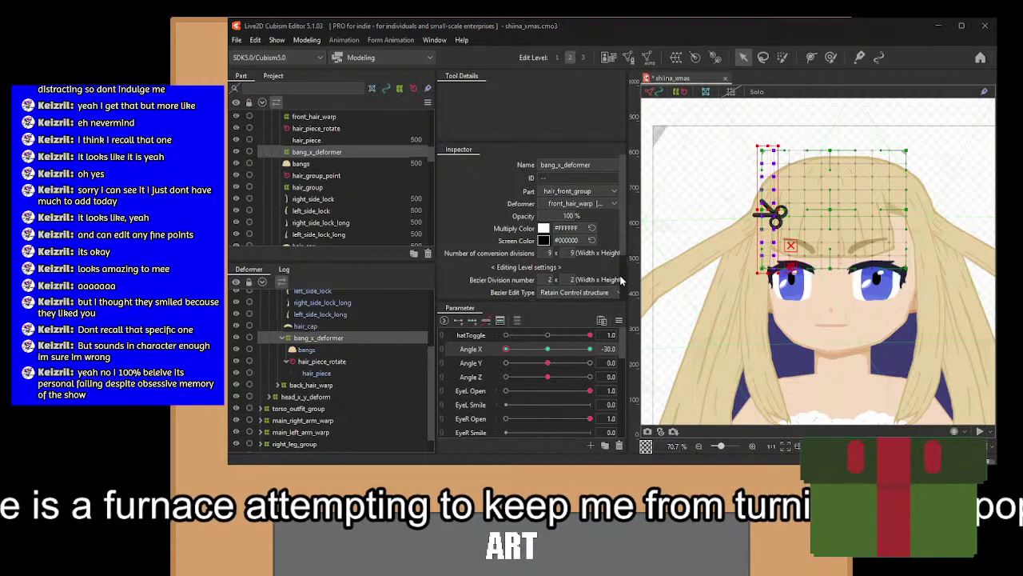
Preview the bangs at Angle X 30 and -30 and return Angle X to 0.
drag(509, 349, 666, 353)
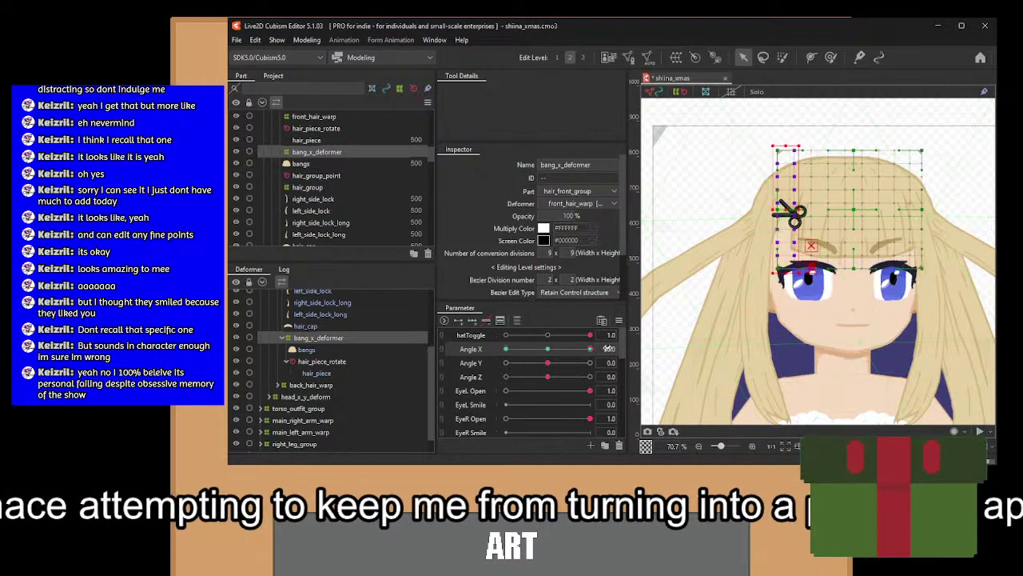
click(505, 349)
click(547, 348)
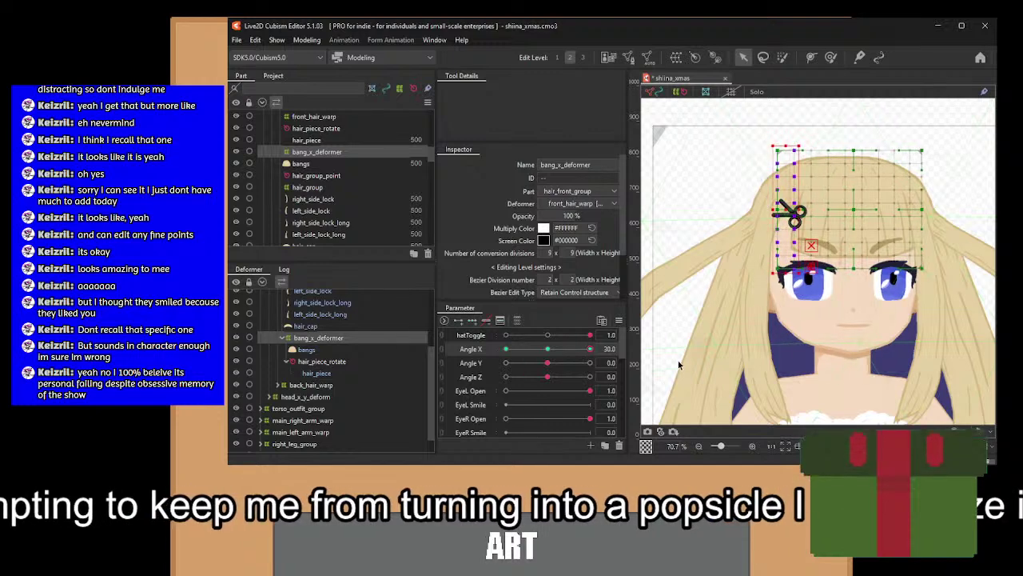
Create a warp deformer named side_lock_x for right_side_lock and left_side_lock and key it on Angle X.
scroll(336, 364, up, 2)
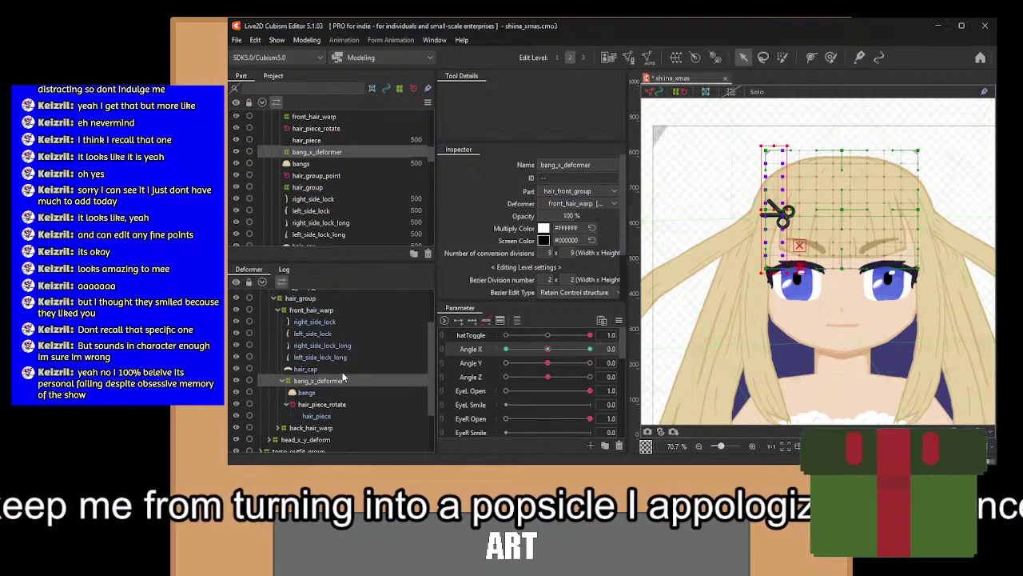
click(314, 323)
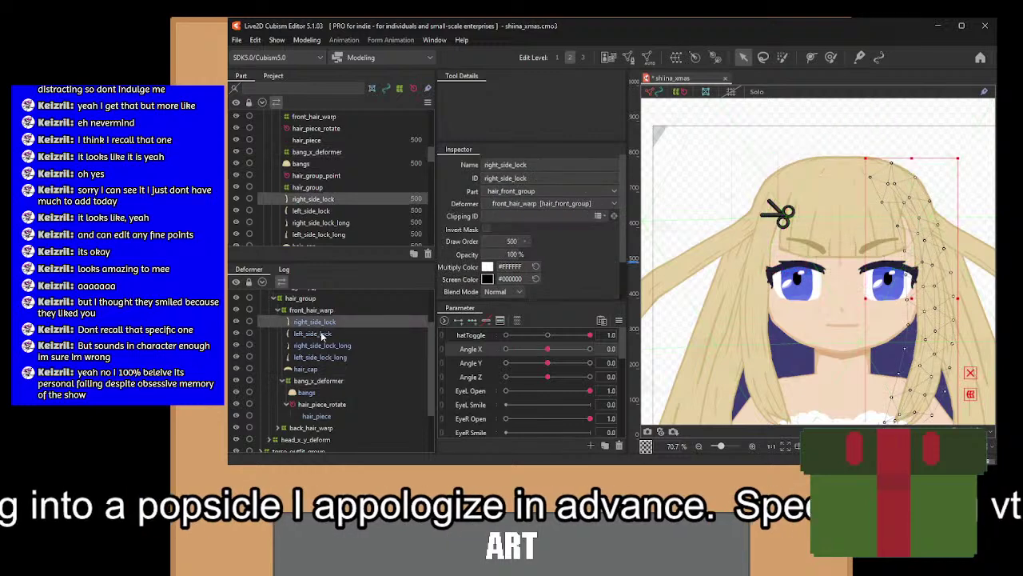
ctrl+click(322, 334)
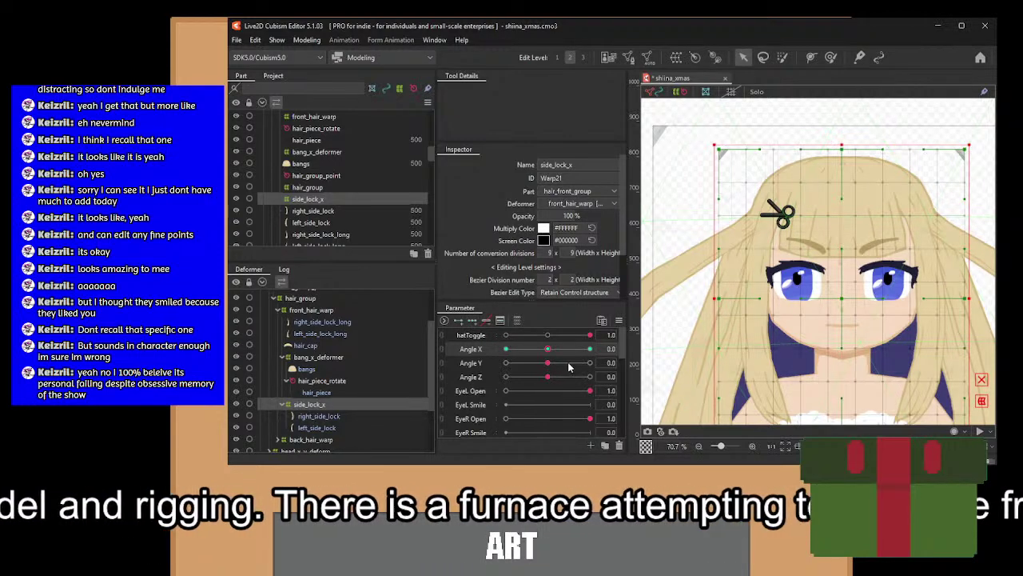
At Angle X -30, stretch the right-hand columns of side_lock_x's grid slightly outward, undoing the trial rotation.
drag(551, 351, 500, 351)
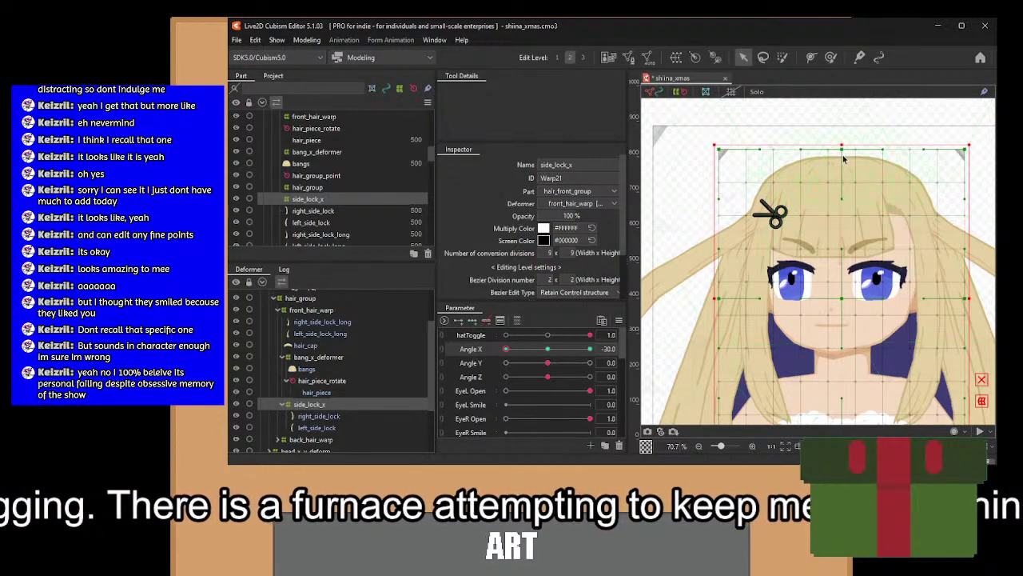
drag(873, 131, 991, 323)
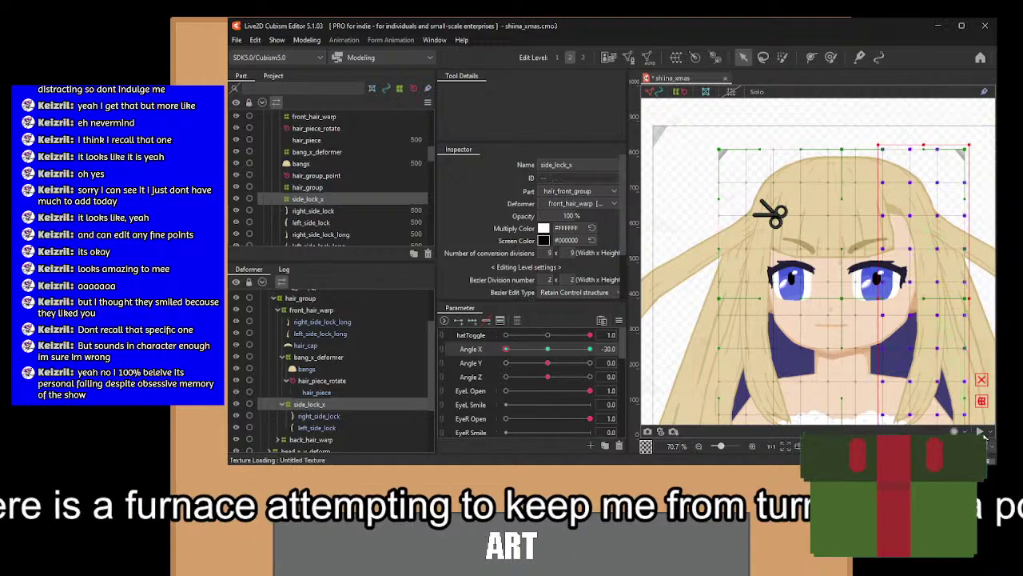
drag(922, 281, 864, 243)
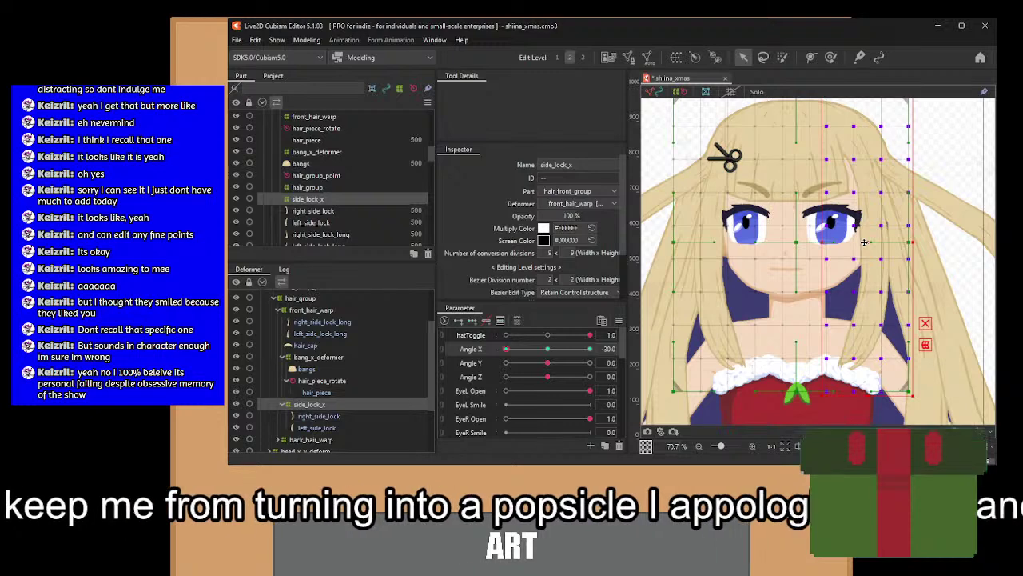
drag(890, 165, 879, 223)
drag(857, 163, 928, 186)
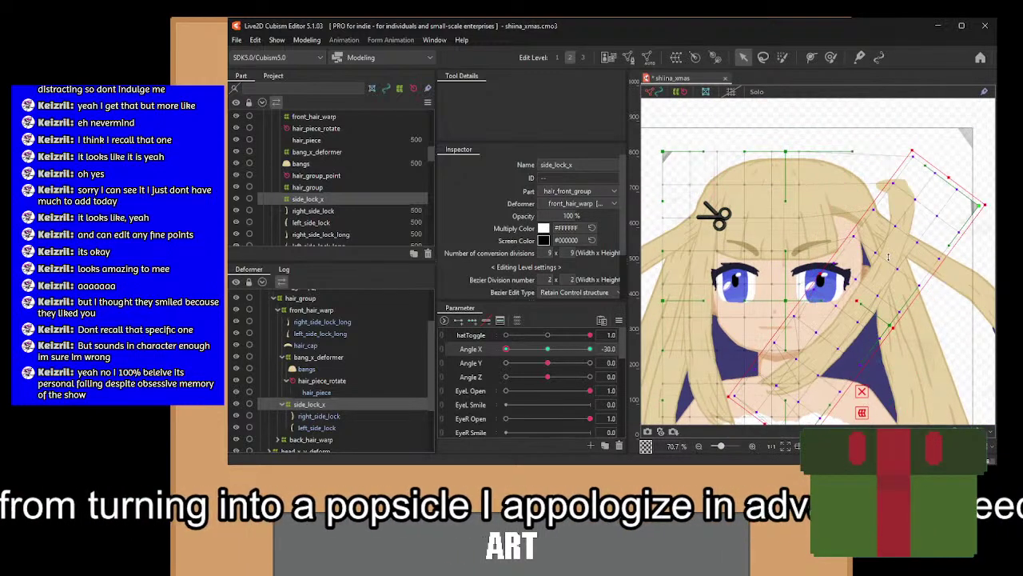
key(ctrl+z)
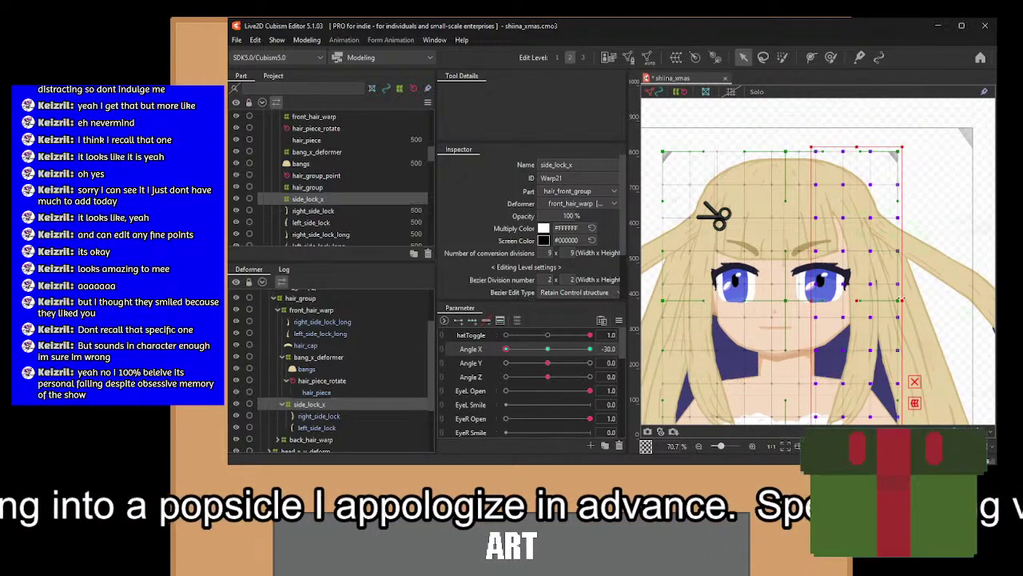
drag(903, 303, 911, 302)
Squeeze the left-hand columns of side_lock_x's grid inward and nudge them slightly right at Angle X -30.
drag(737, 258, 783, 237)
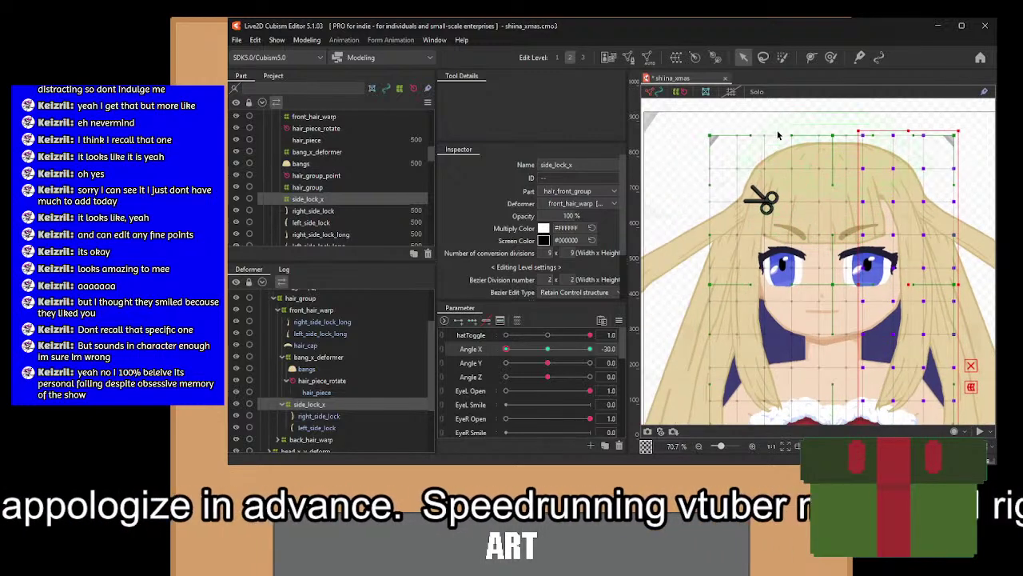
drag(780, 122, 695, 448)
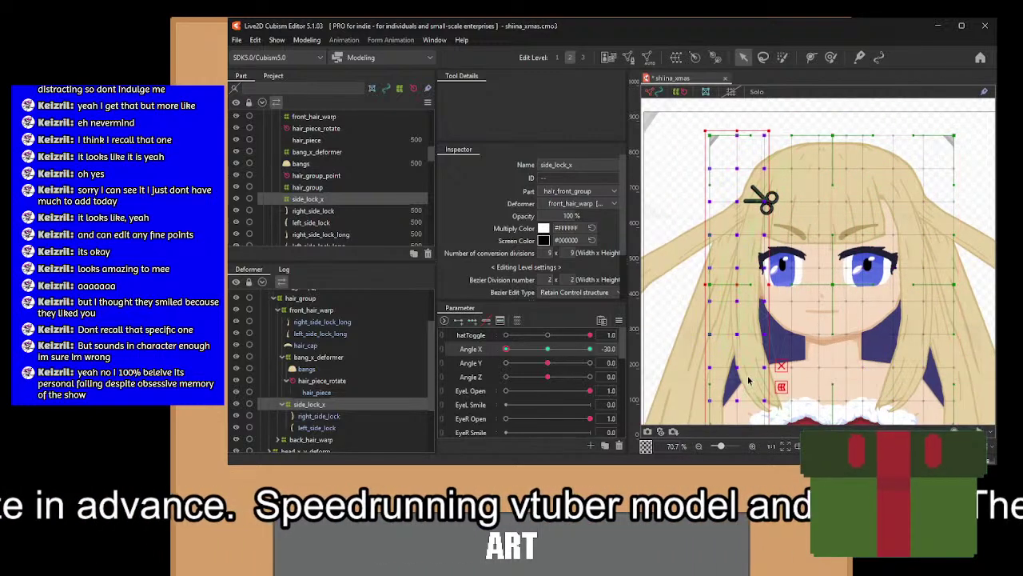
drag(748, 380, 742, 349)
scroll(746, 294, down, 1)
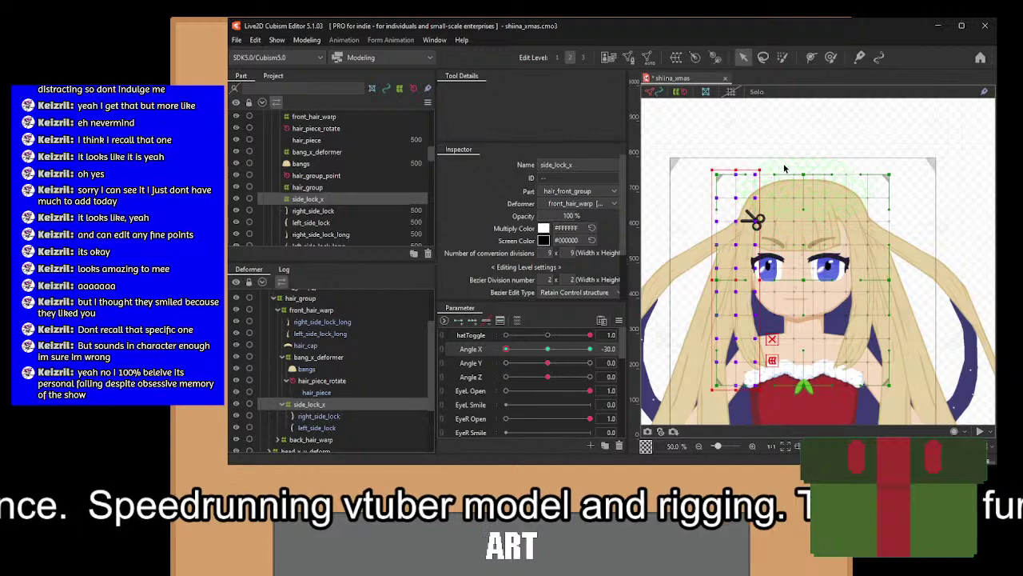
drag(784, 168, 699, 426)
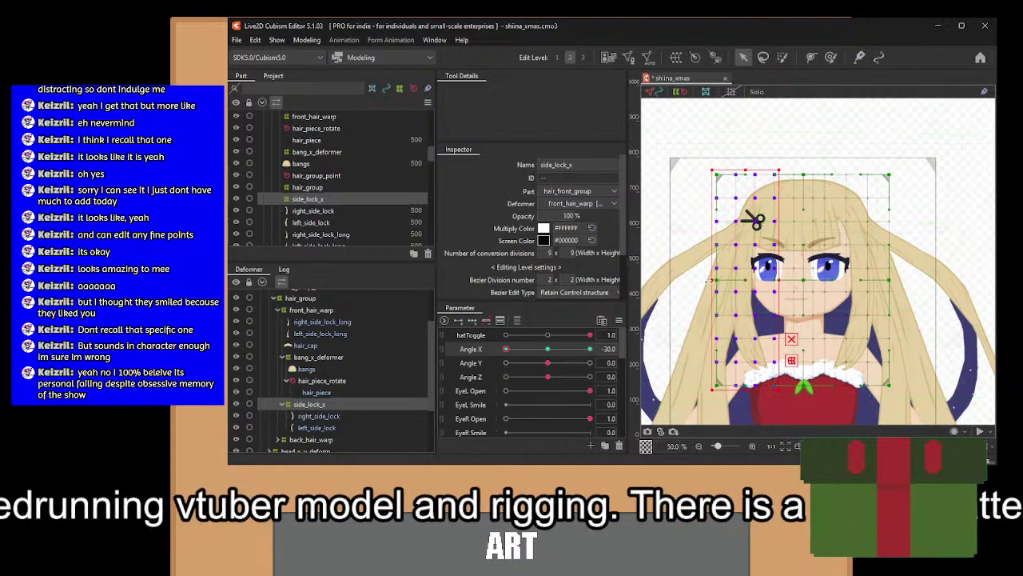
drag(709, 281, 712, 282)
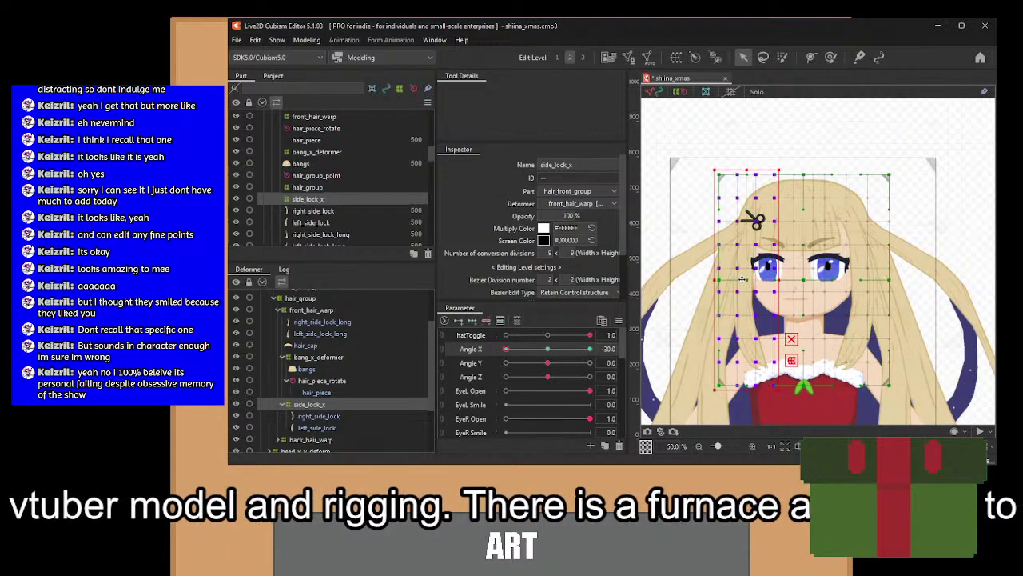
key(Right)
key(Right)
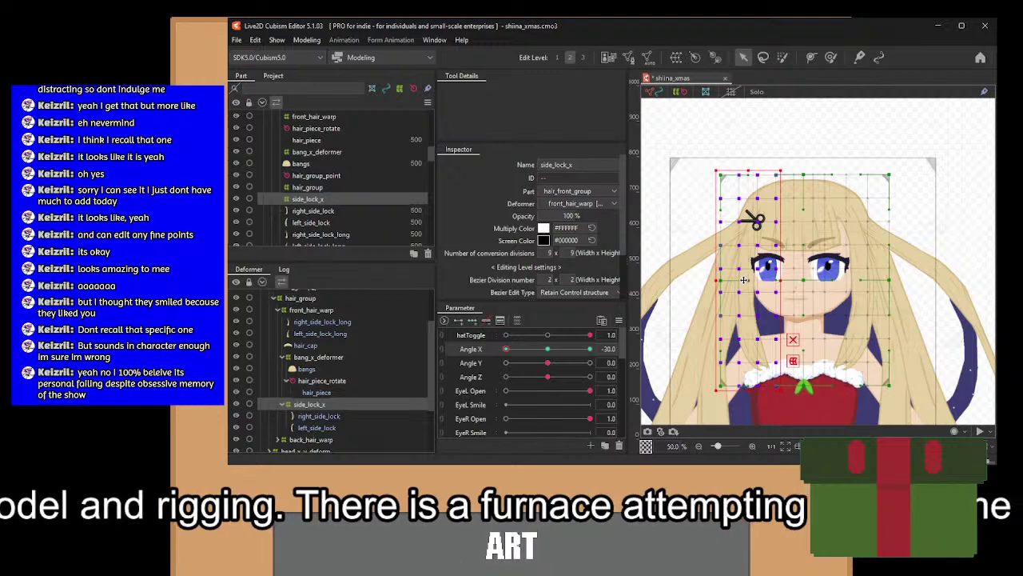
drag(507, 349, 487, 354)
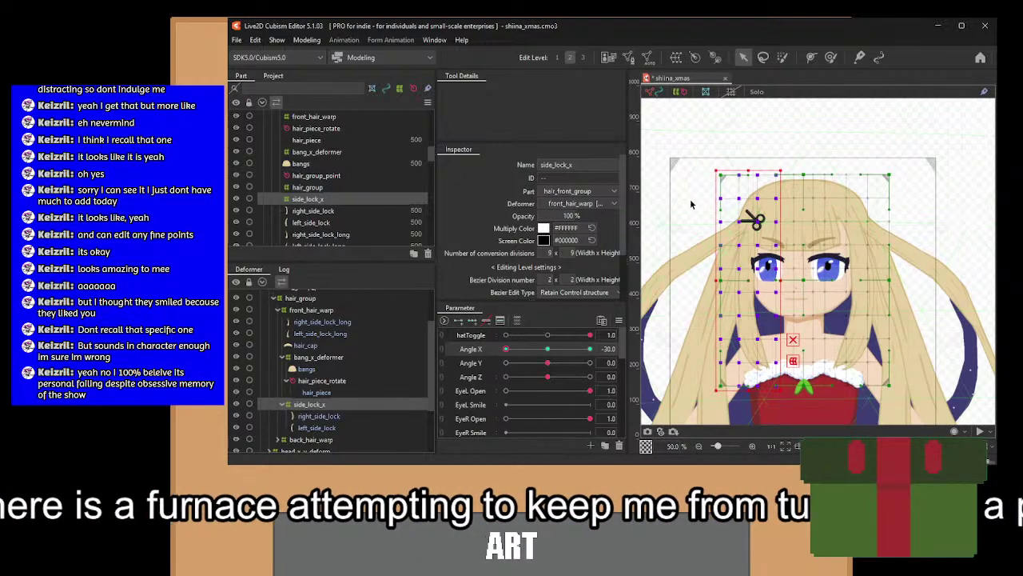
drag(744, 163, 692, 422)
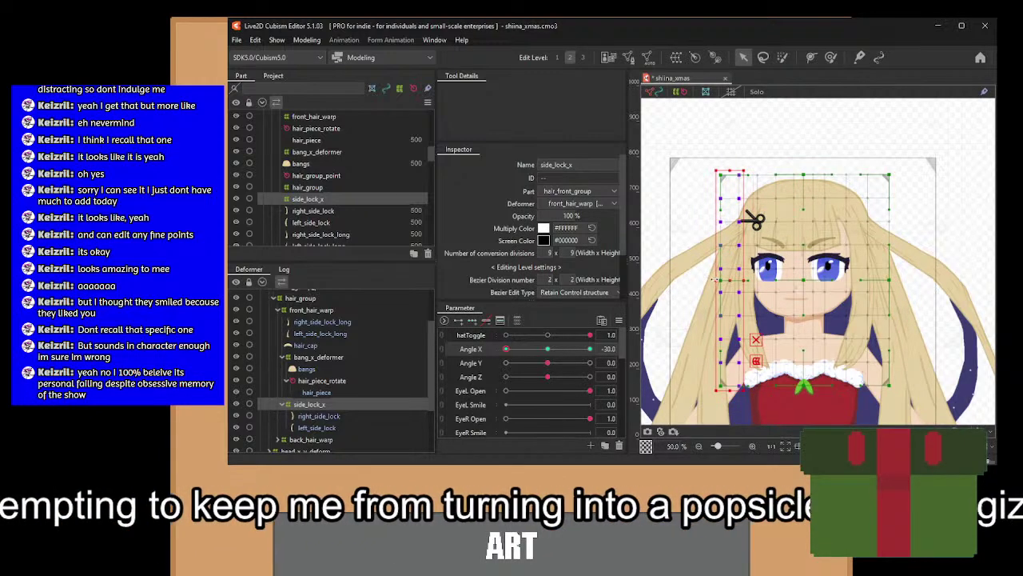
Preview the side locks at Angle X 30 and return Angle X to -30.
click(505, 349)
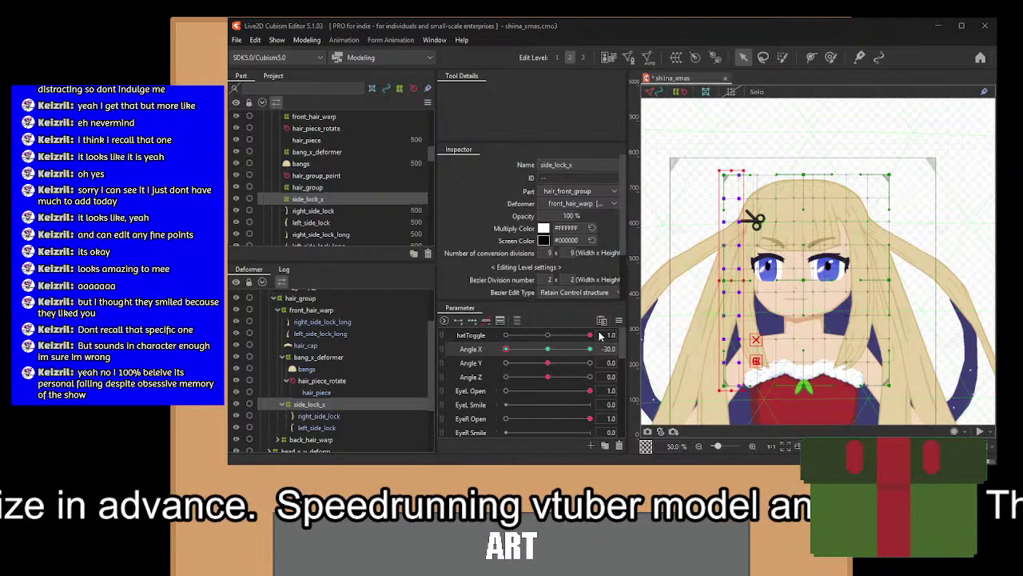
drag(507, 349, 626, 349)
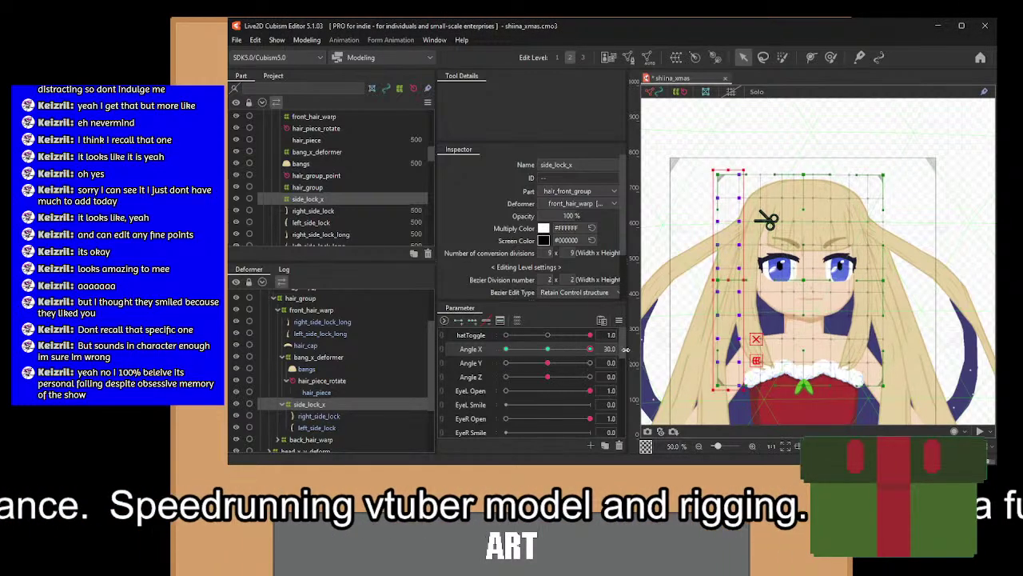
click(505, 349)
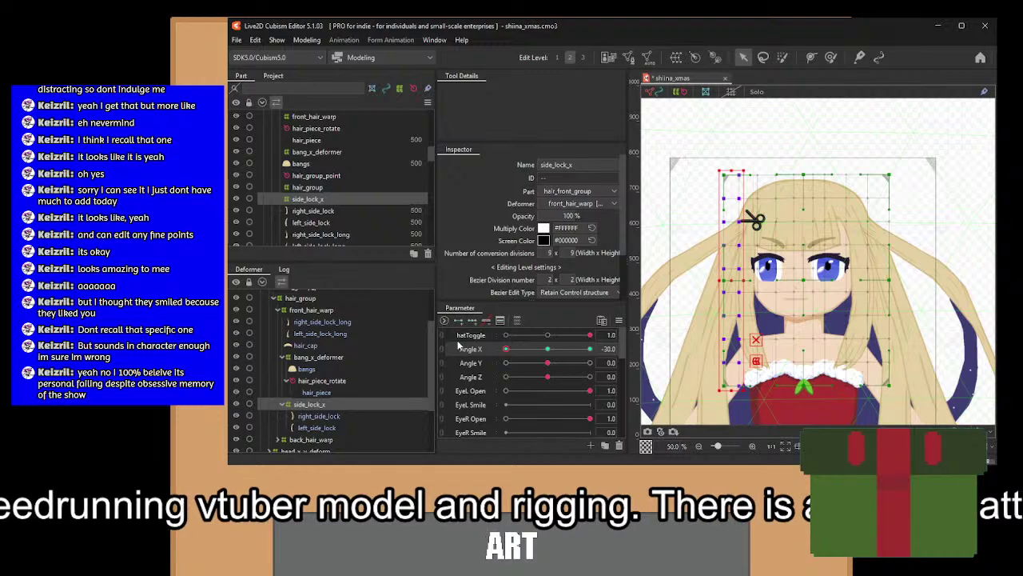
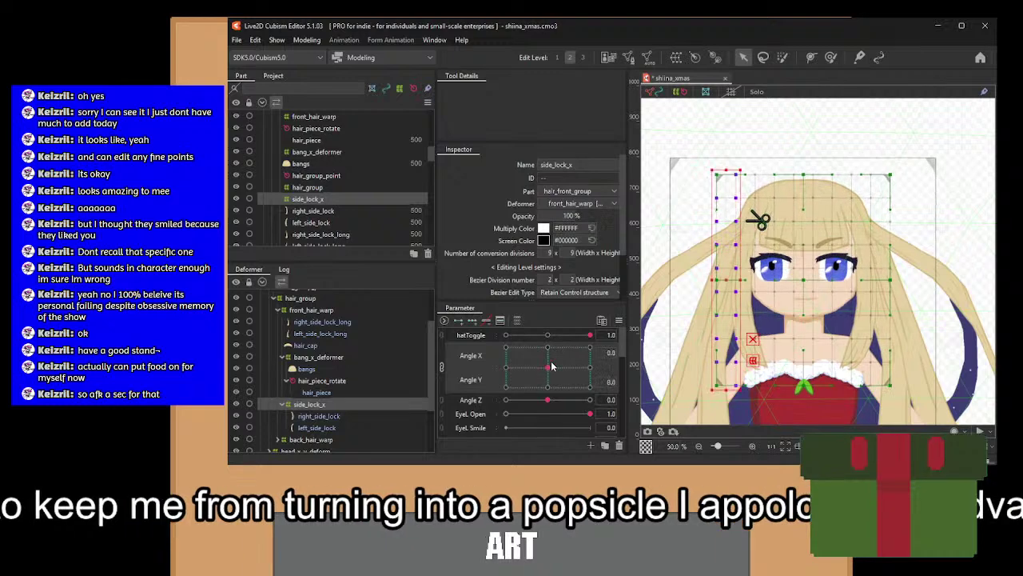
Unlink Angle X from Angle Y and create a warp deformer named long_sidelock_x for right_side_lock_long and left_side_lock_long.
click(442, 364)
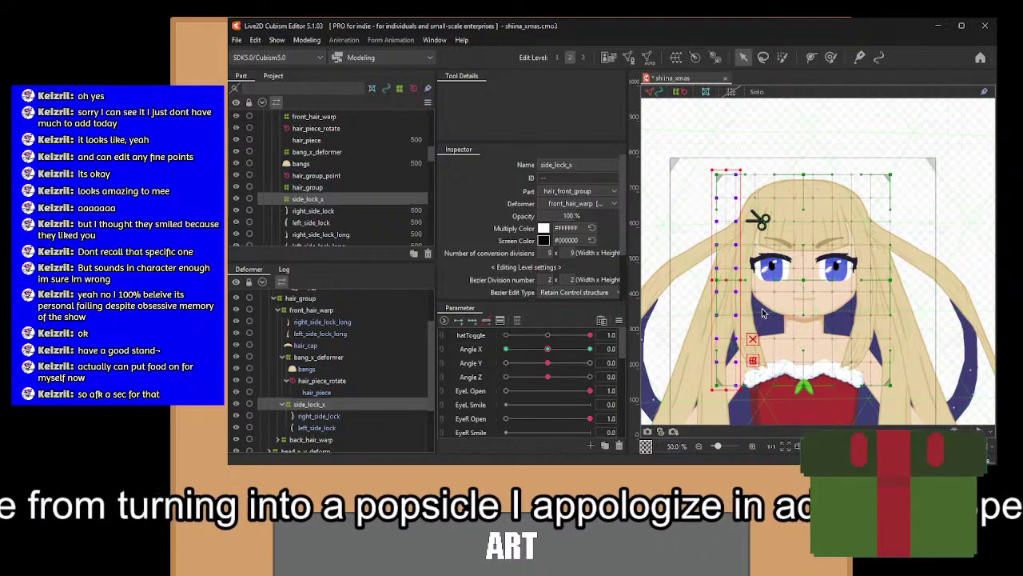
scroll(762, 312, down, 2)
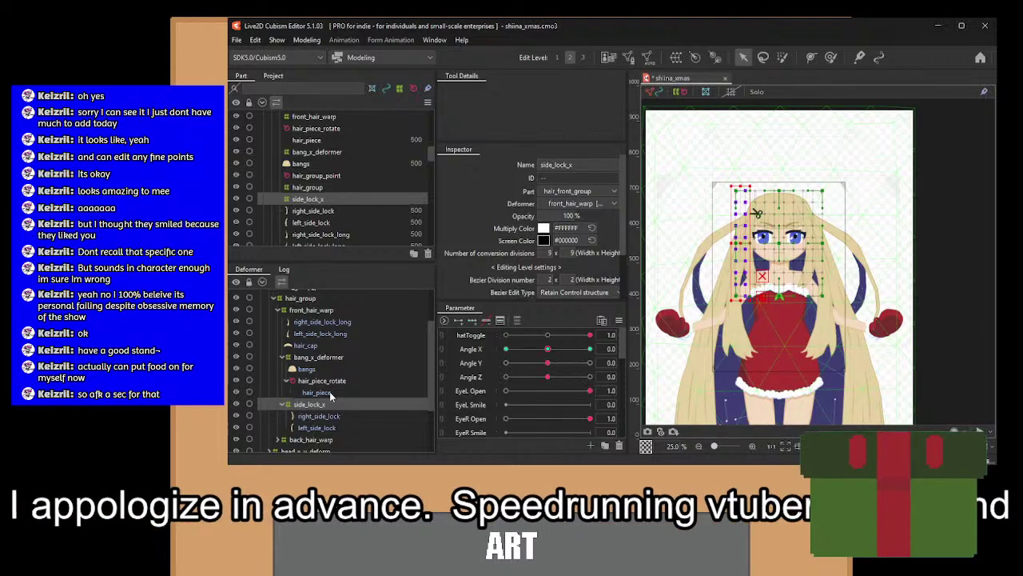
click(348, 331)
ctrl+click(343, 321)
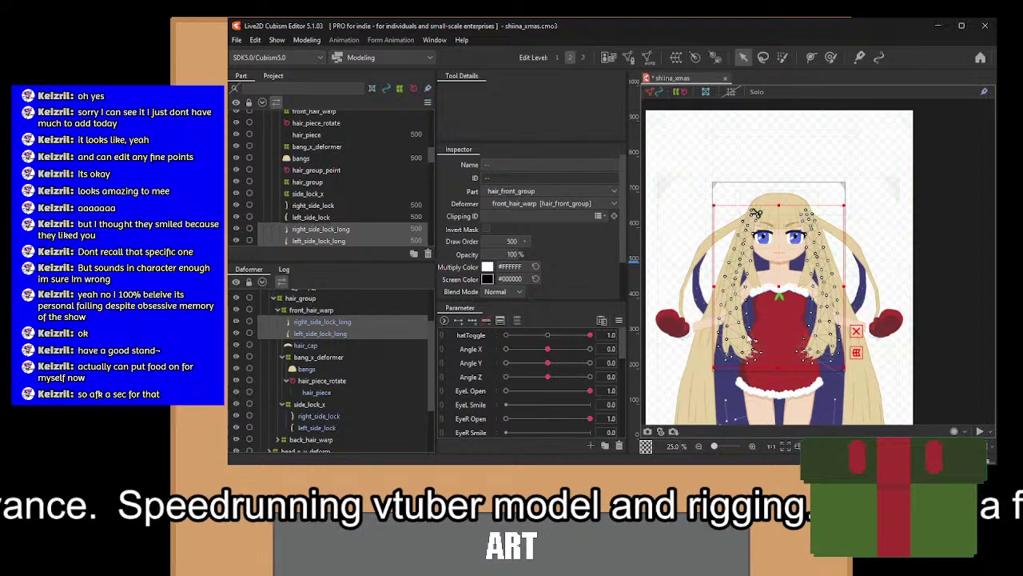
scroll(762, 233, up, 2)
drag(761, 233, 743, 254)
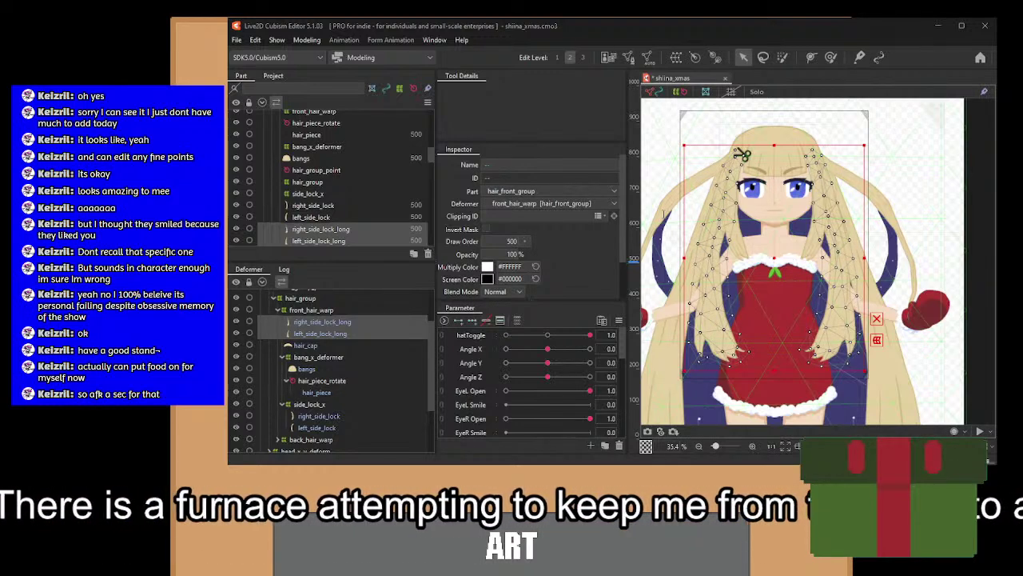
click(599, 391)
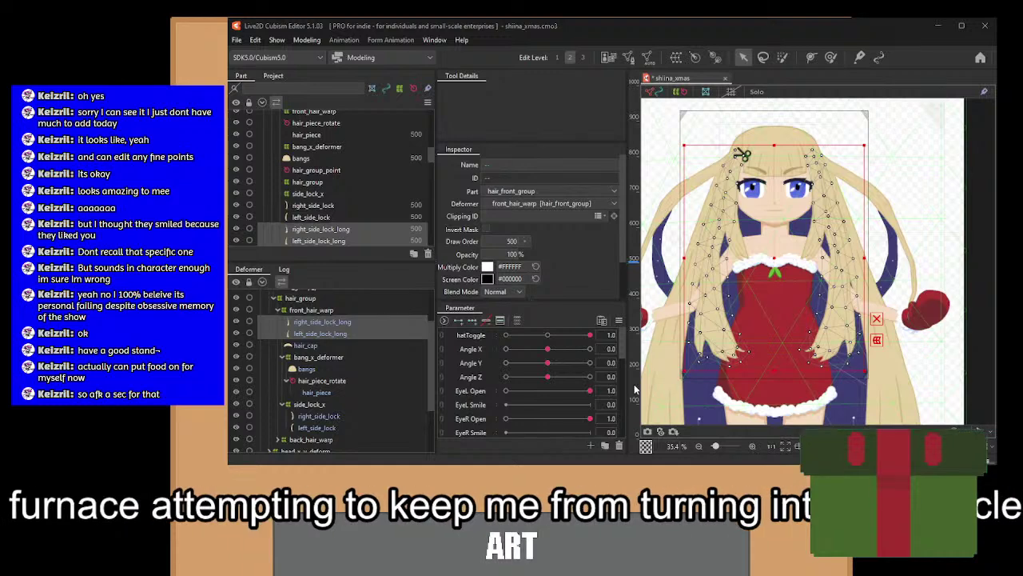
Add three Angle X keys to long_sidelock_x and shift its left-hand grid columns slightly right at Angle X -30.
click(482, 349)
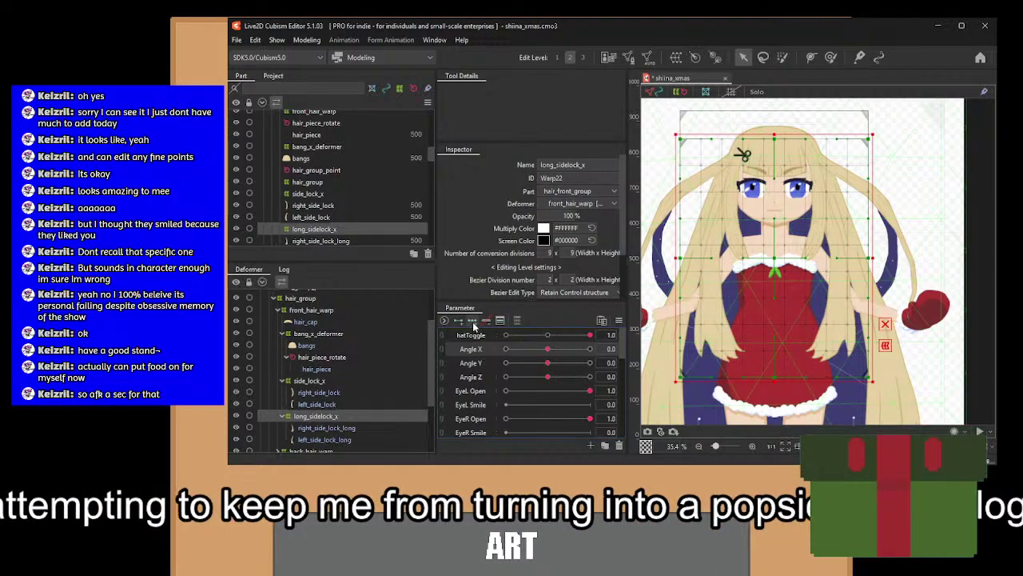
drag(547, 349, 496, 349)
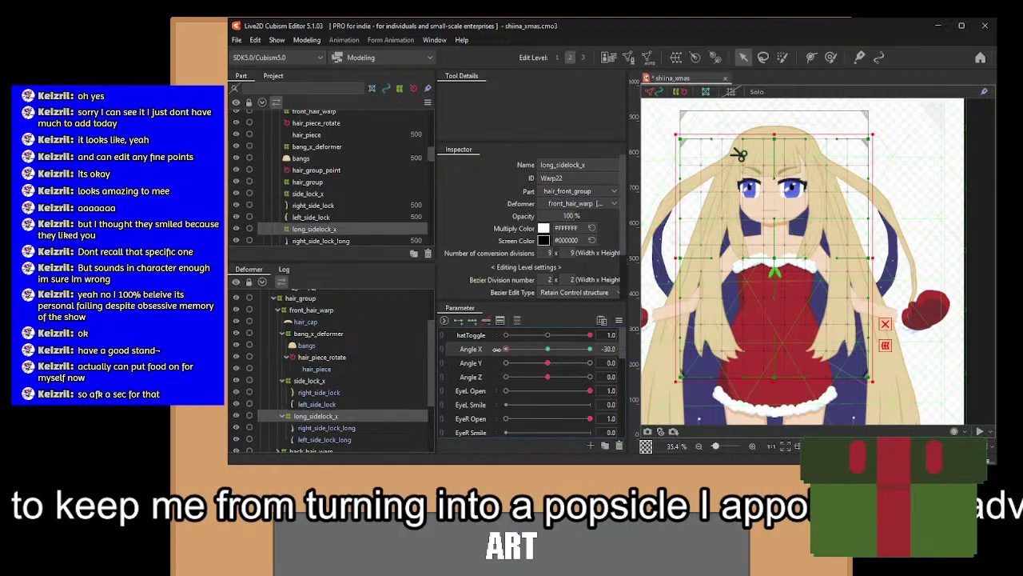
drag(654, 119, 767, 390)
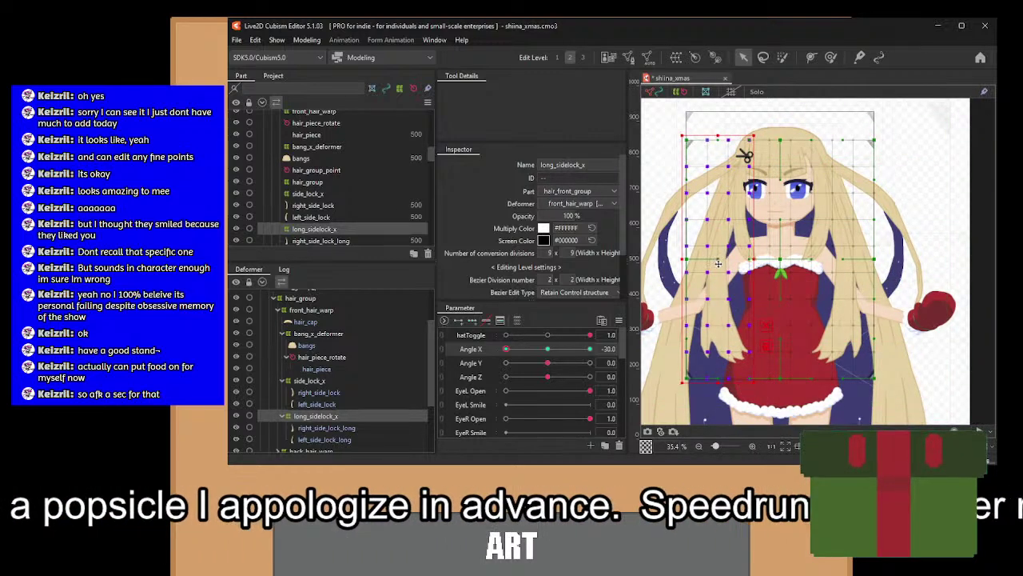
drag(717, 262, 721, 263)
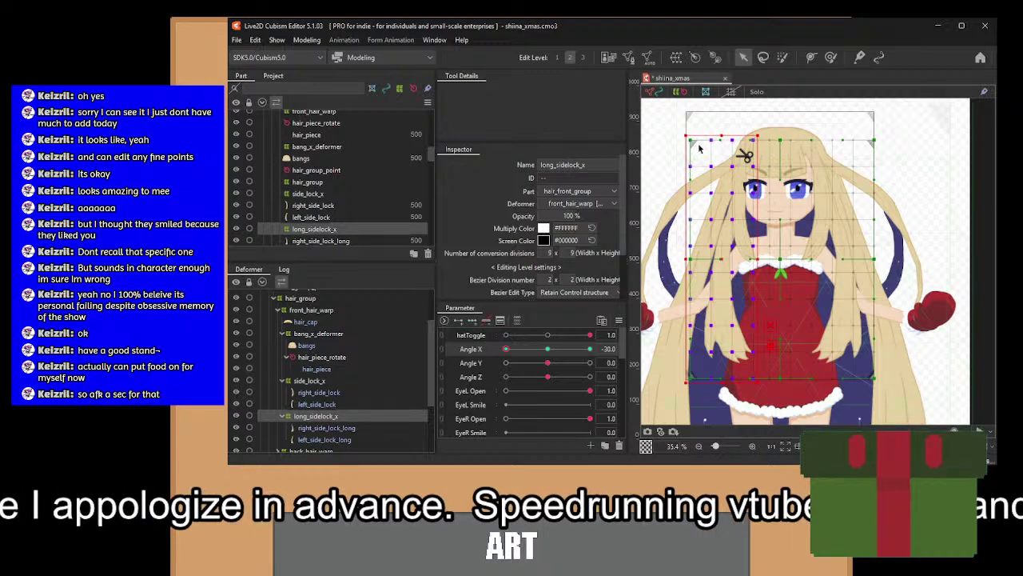
Squeeze the left-hand columns of long_sidelock_x's grid further inward and shift the right-hand columns slightly left at Angle X -30.
click(723, 127)
drag(706, 280, 679, 421)
drag(683, 260, 687, 261)
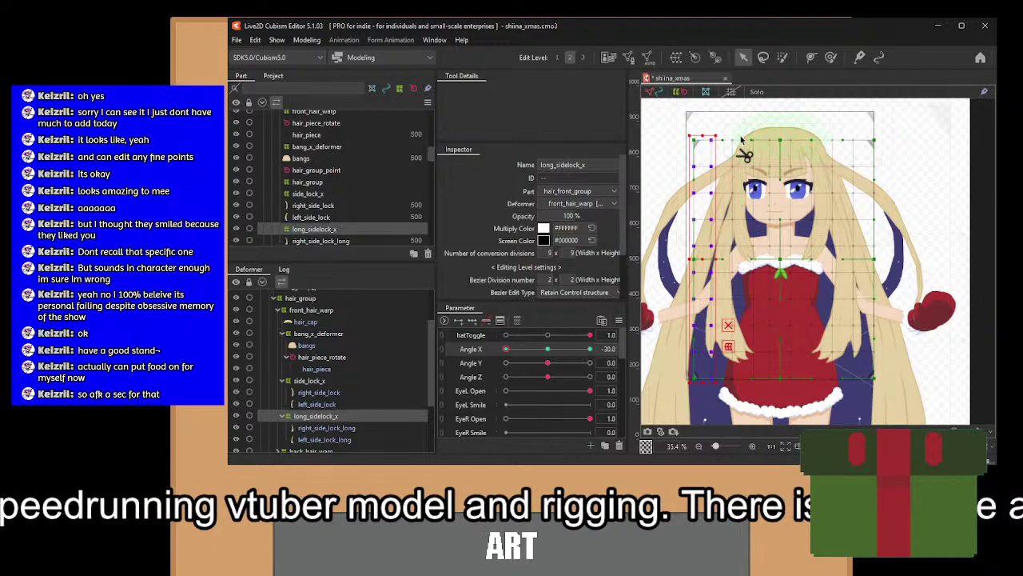
drag(738, 135, 663, 428)
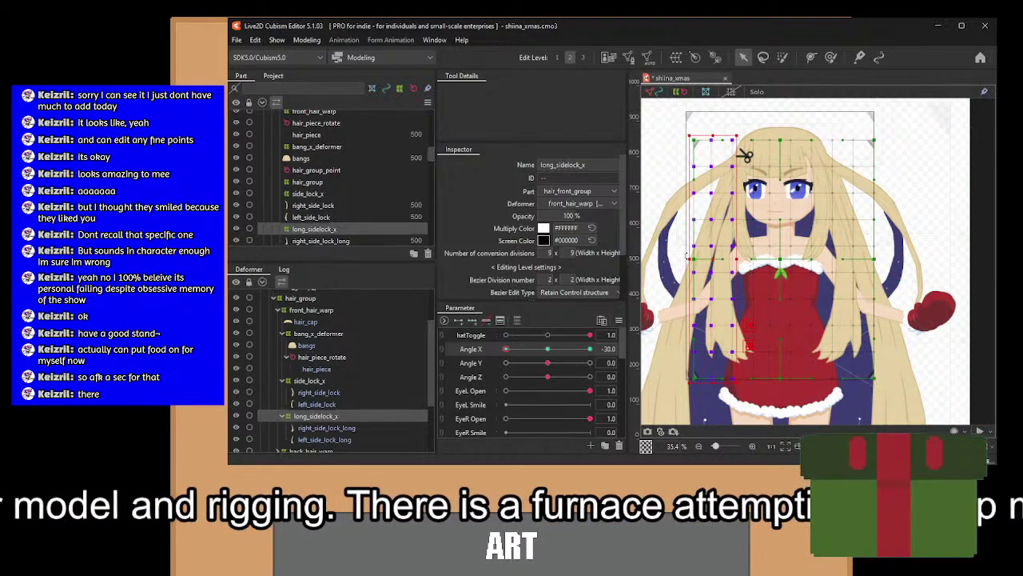
drag(687, 259, 688, 259)
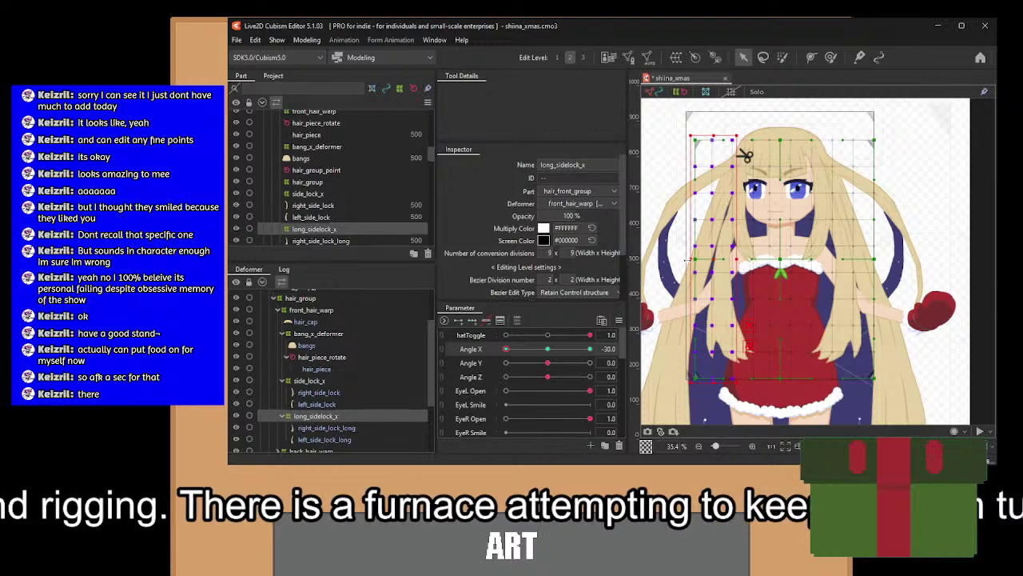
drag(893, 118, 789, 443)
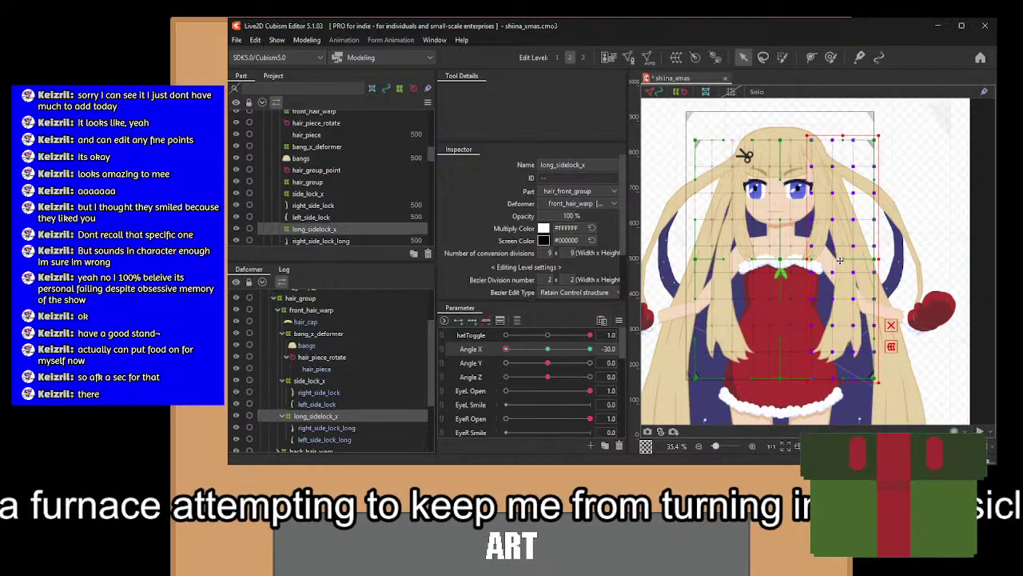
drag(846, 258, 843, 258)
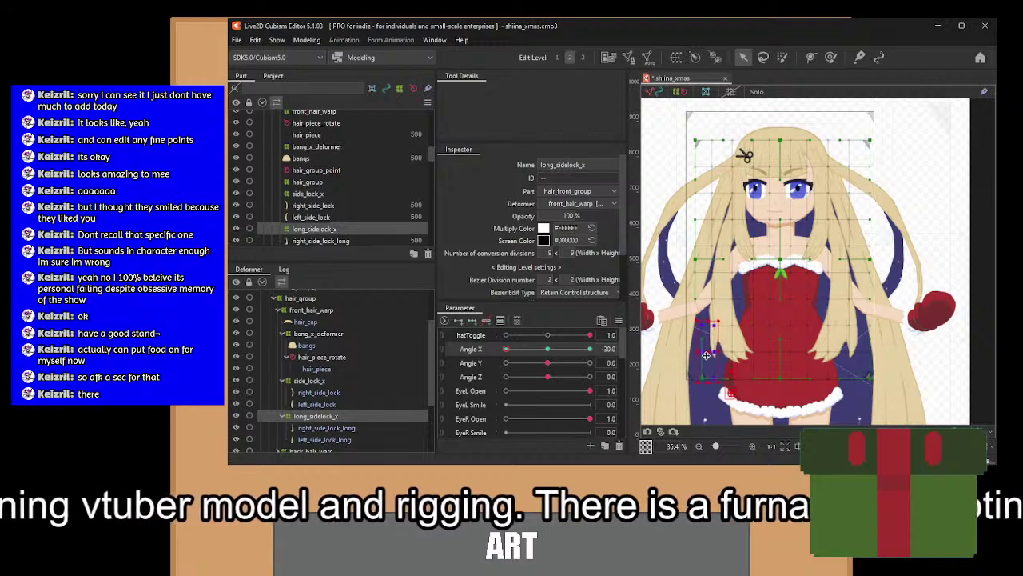
Adjust the lower points of long_sidelock_x's two leftmost grid columns, narrowing them and nudging them slightly right at Angle X -30.
click(707, 345)
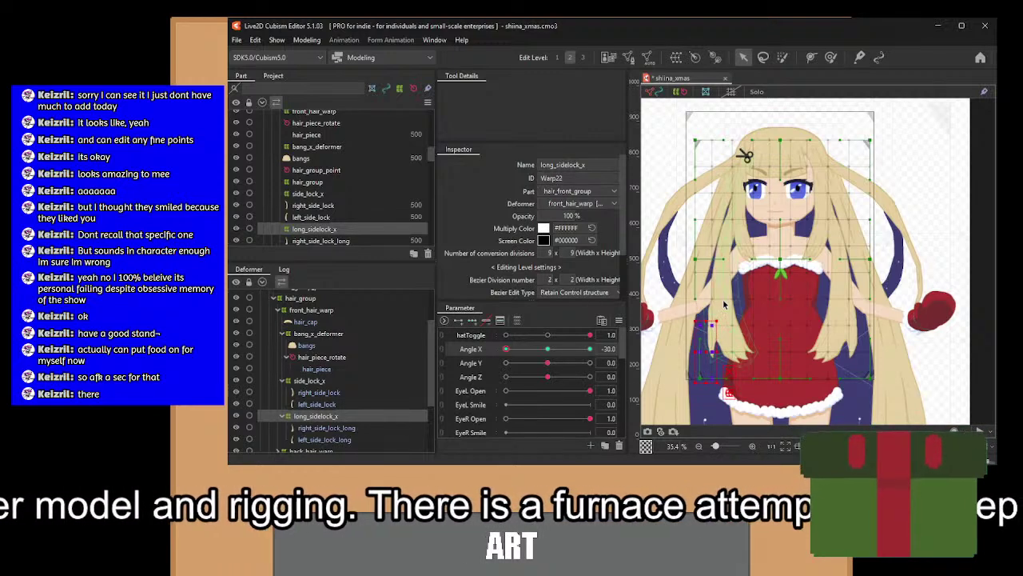
drag(692, 297, 717, 389)
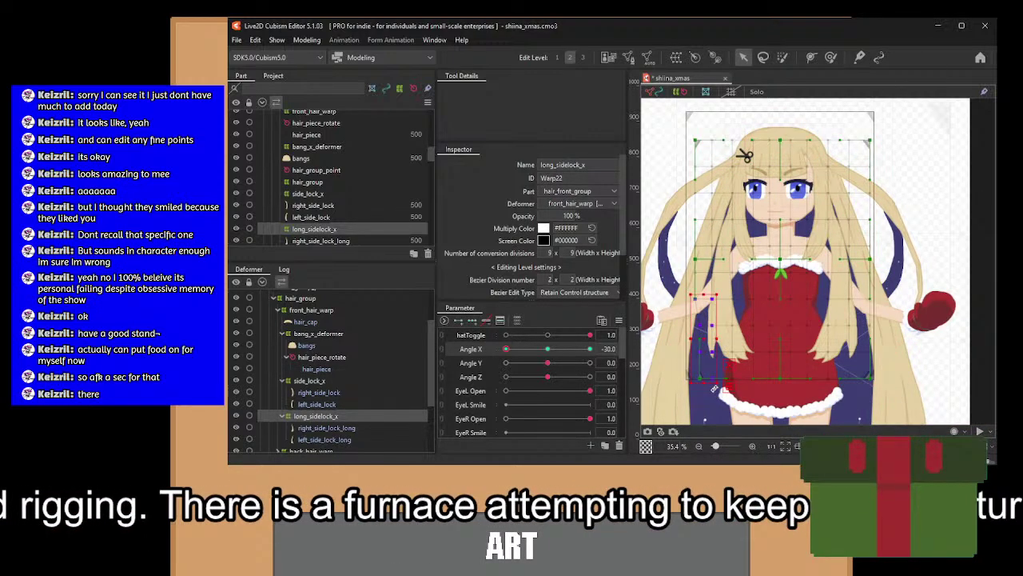
click(704, 316)
drag(729, 393, 721, 393)
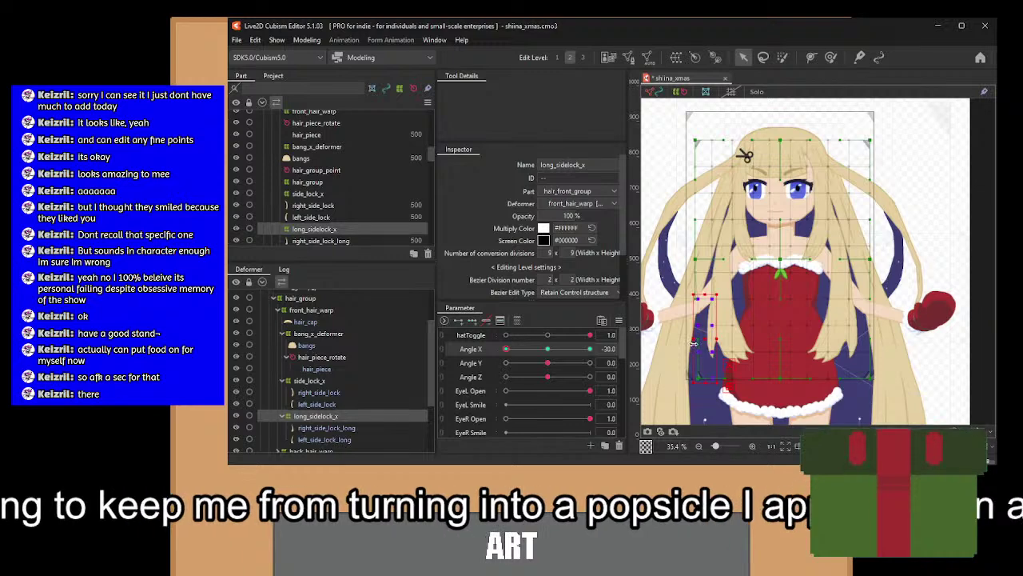
drag(702, 342, 705, 343)
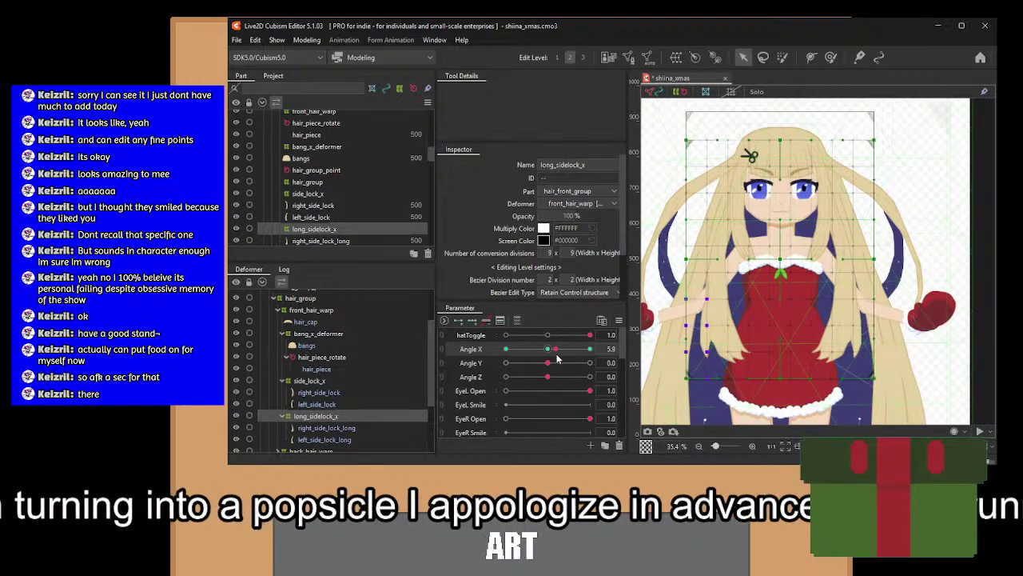
Preview the long side locks by sweeping Angle X, and return it to -30.
drag(487, 358, 532, 366)
click(506, 349)
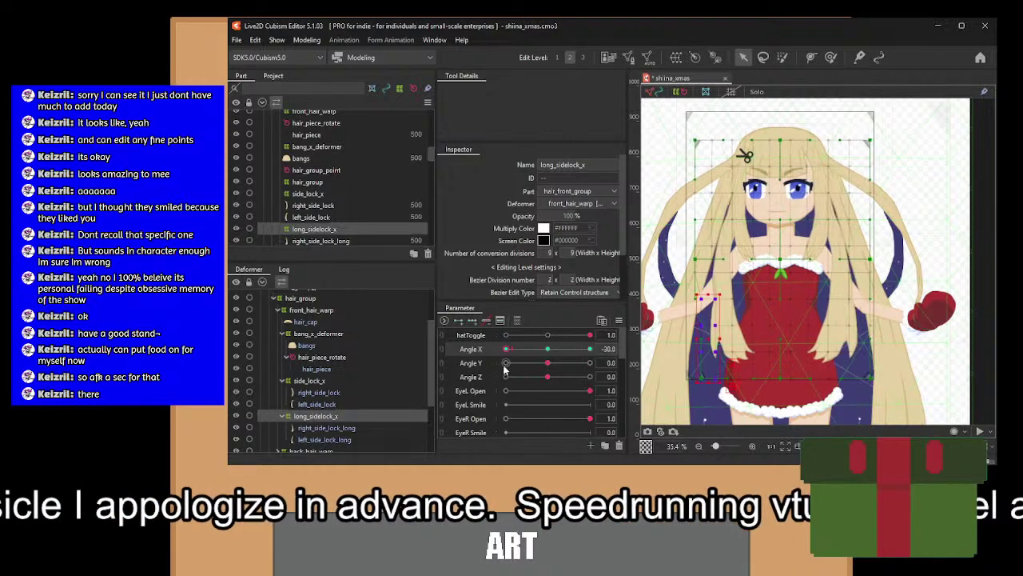
mouse_move(504, 366)
mouse_down()
mouse_move(551, 369)
mouse_move(472, 365)
mouse_move(555, 367)
mouse_move(490, 367)
mouse_up()
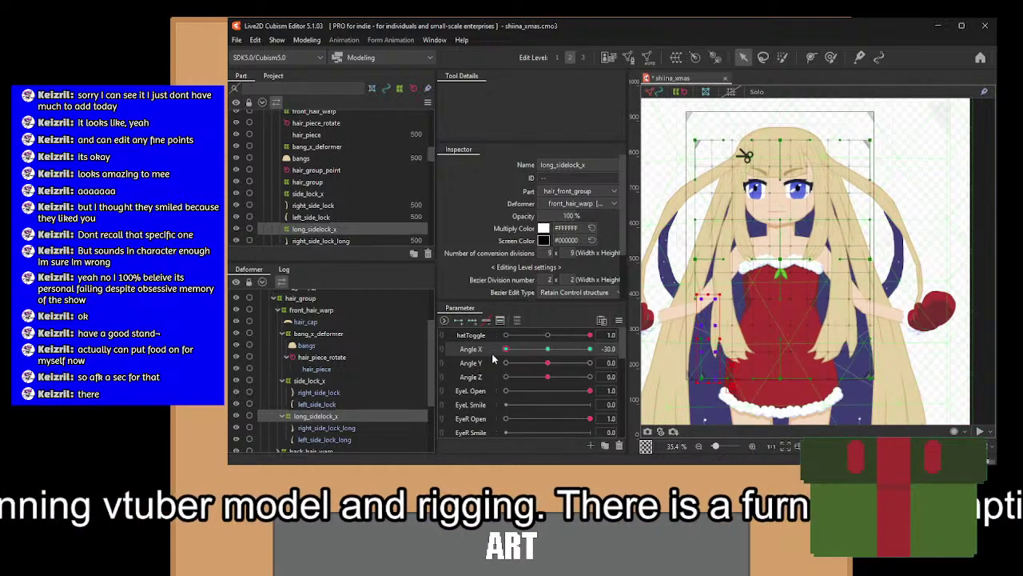
click(509, 354)
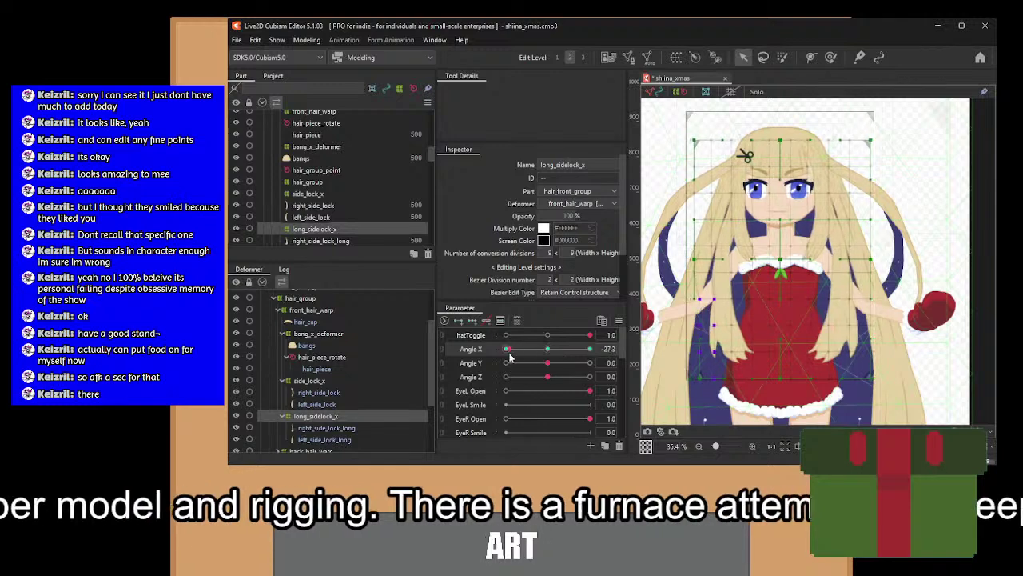
mouse_move(509, 357)
mouse_down()
mouse_move(507, 368)
mouse_move(557, 366)
mouse_move(500, 372)
mouse_up()
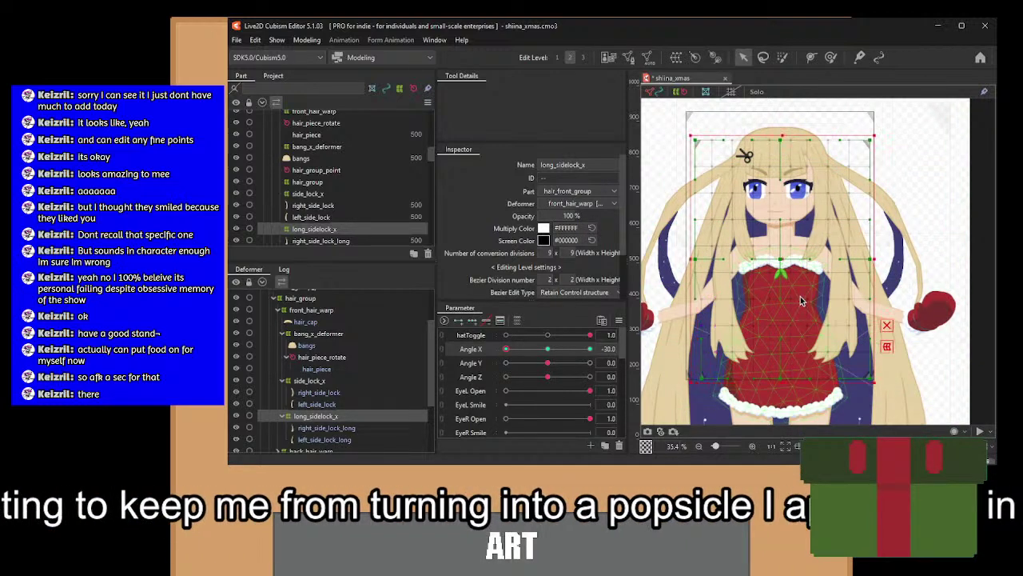
Nudge the lower grid points over the right-hand long lock's inner edge slightly right at Angle X -30, and return Angle X to 0.
drag(801, 296, 838, 398)
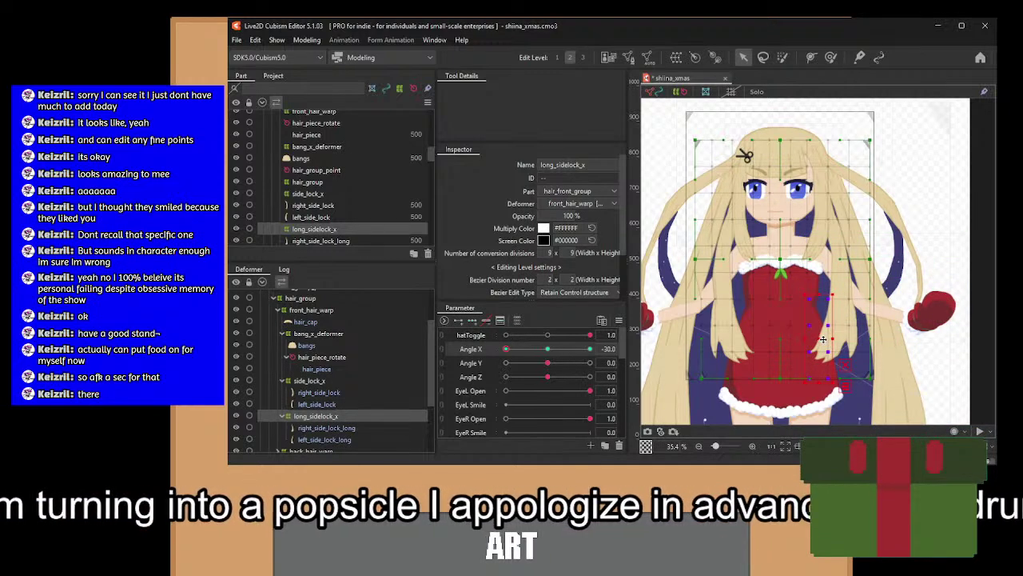
drag(823, 339, 825, 339)
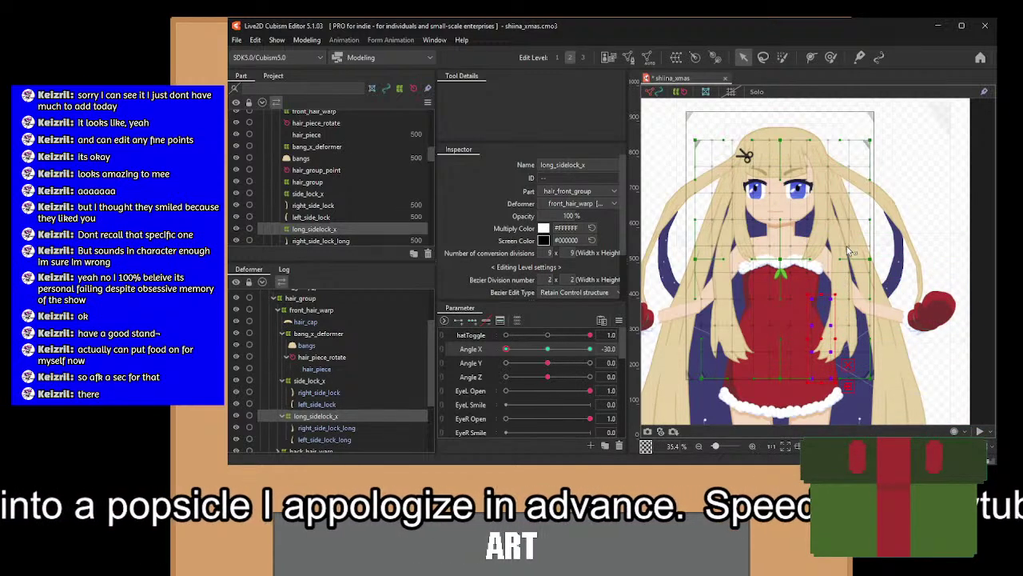
scroll(788, 312, up, 3)
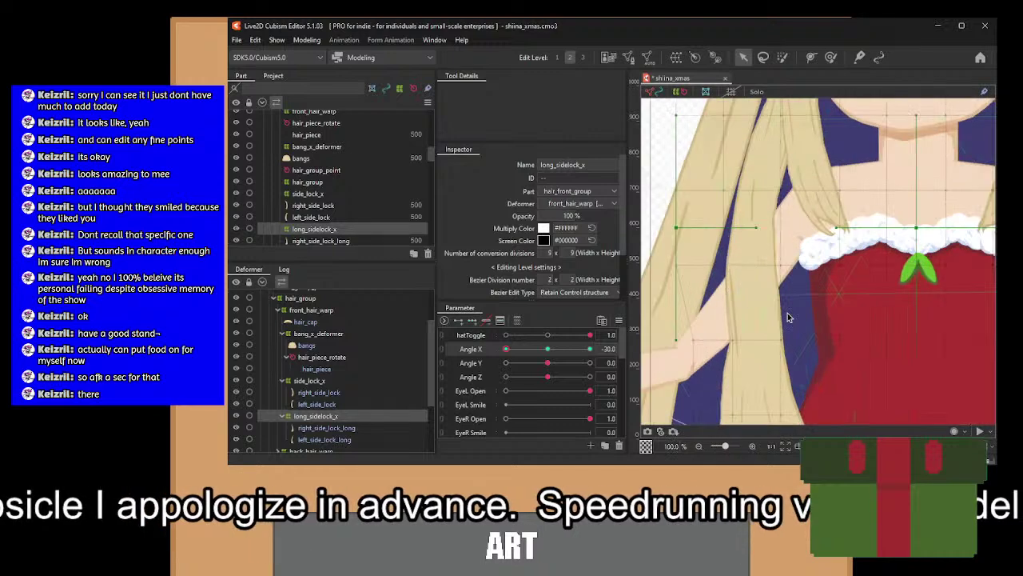
scroll(787, 313, down, 2)
drag(521, 356, 470, 359)
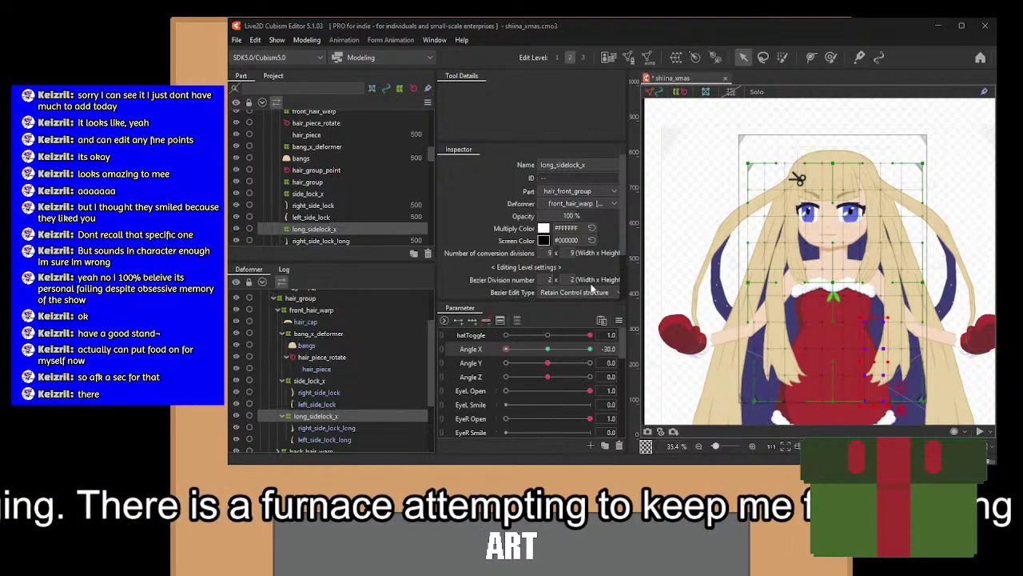
drag(506, 350, 546, 349)
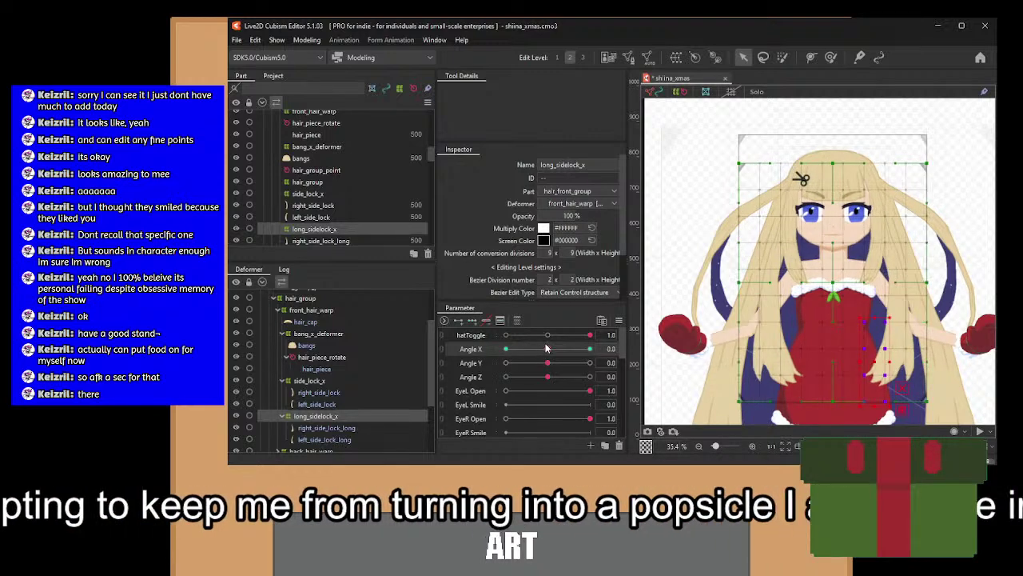
Create a warp deformer named back_hair_x for hair_back_front and hair_back_galaxy under back_hair_warp.
scroll(353, 388, down, 2)
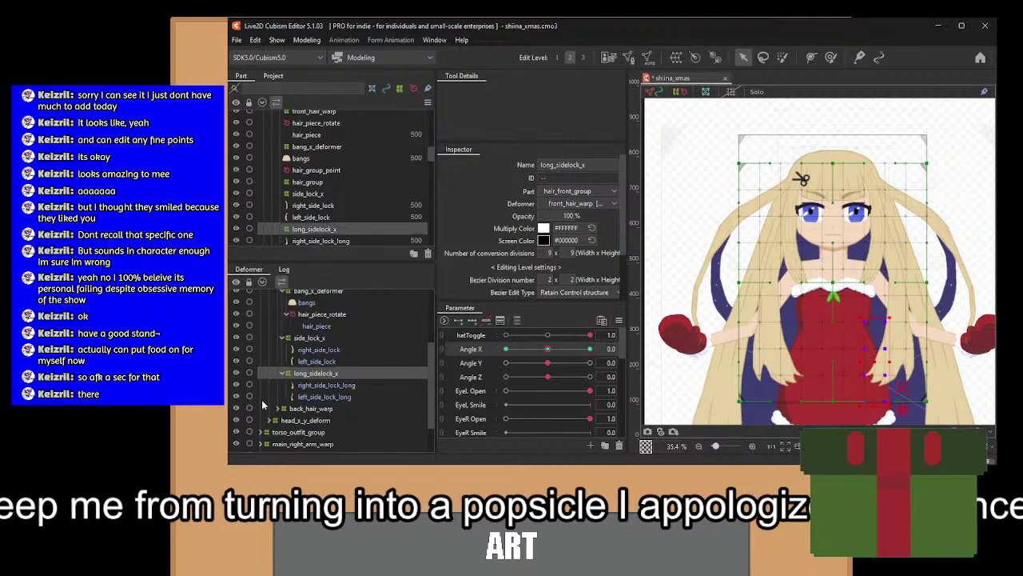
click(308, 408)
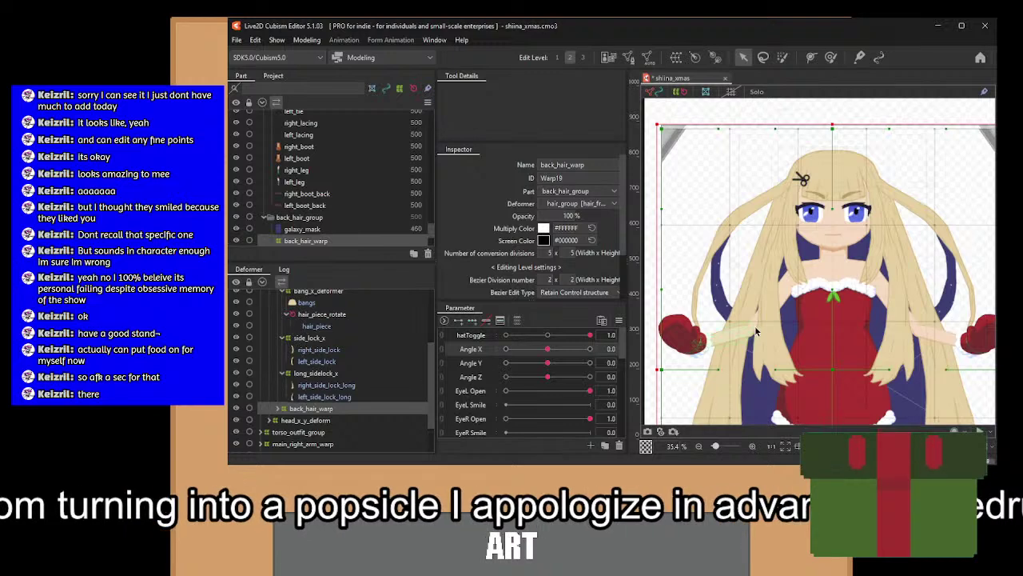
scroll(755, 321, down, 3)
drag(755, 321, 755, 266)
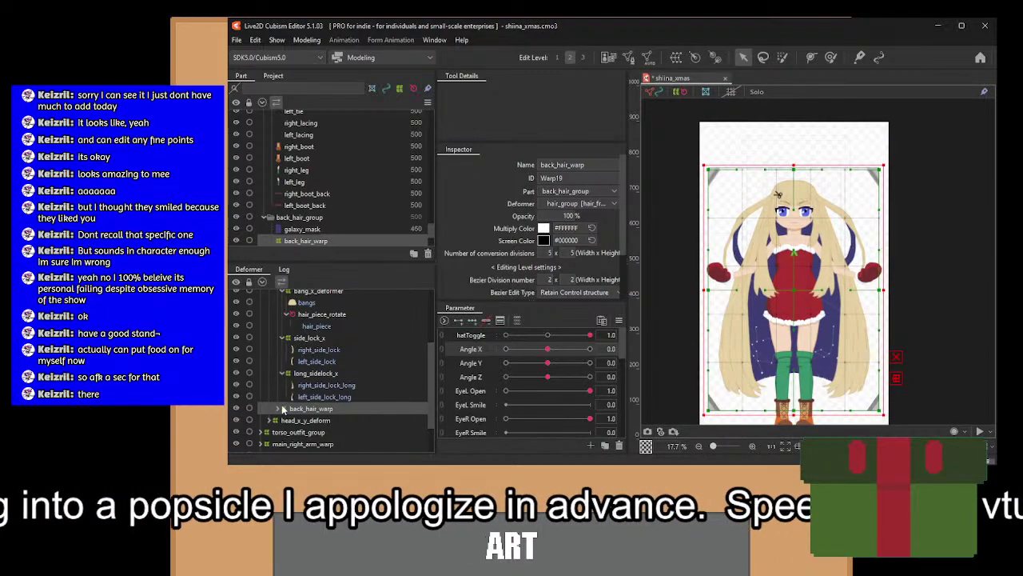
click(277, 409)
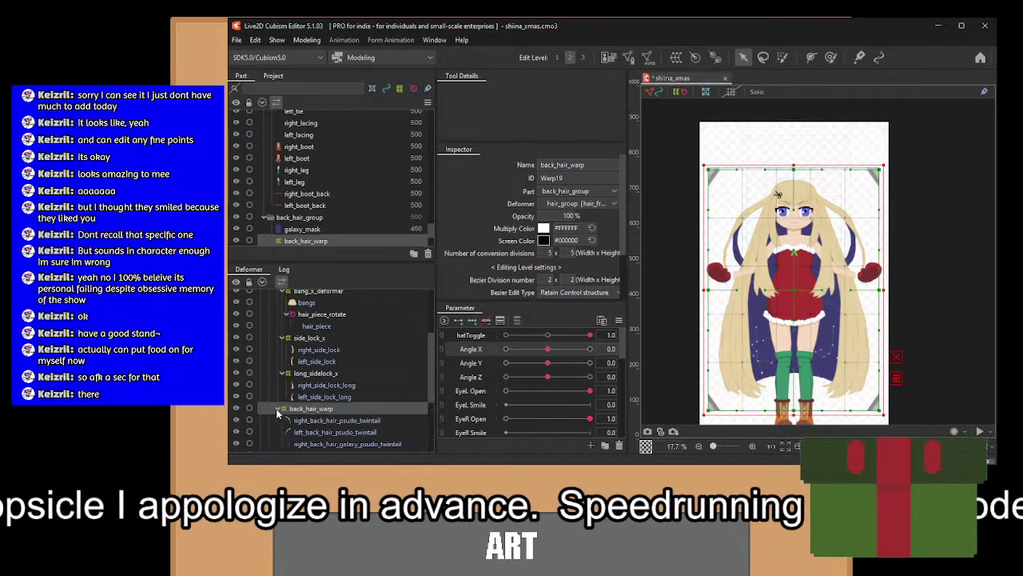
scroll(336, 403, down, 3)
click(333, 383)
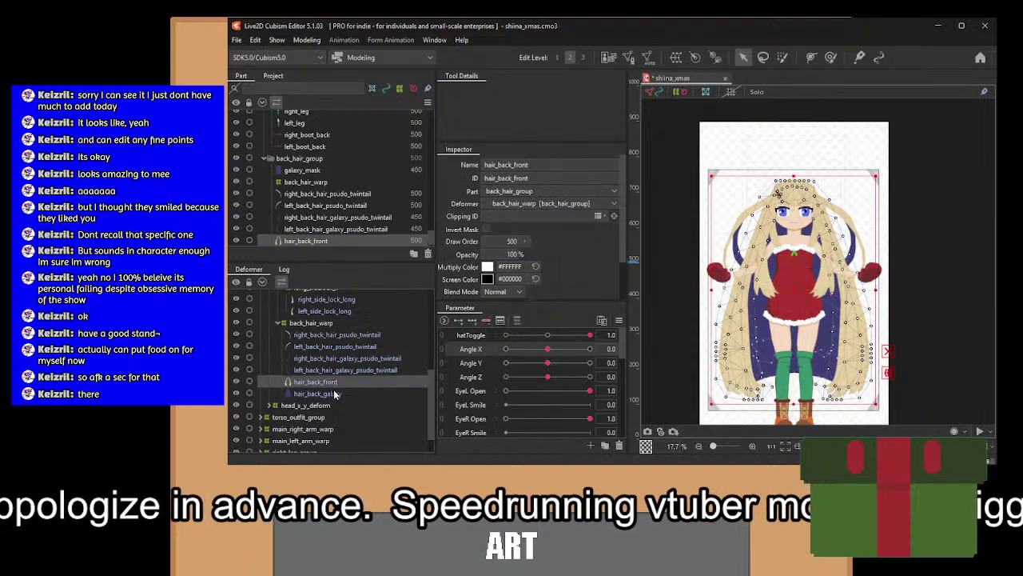
ctrl+click(336, 394)
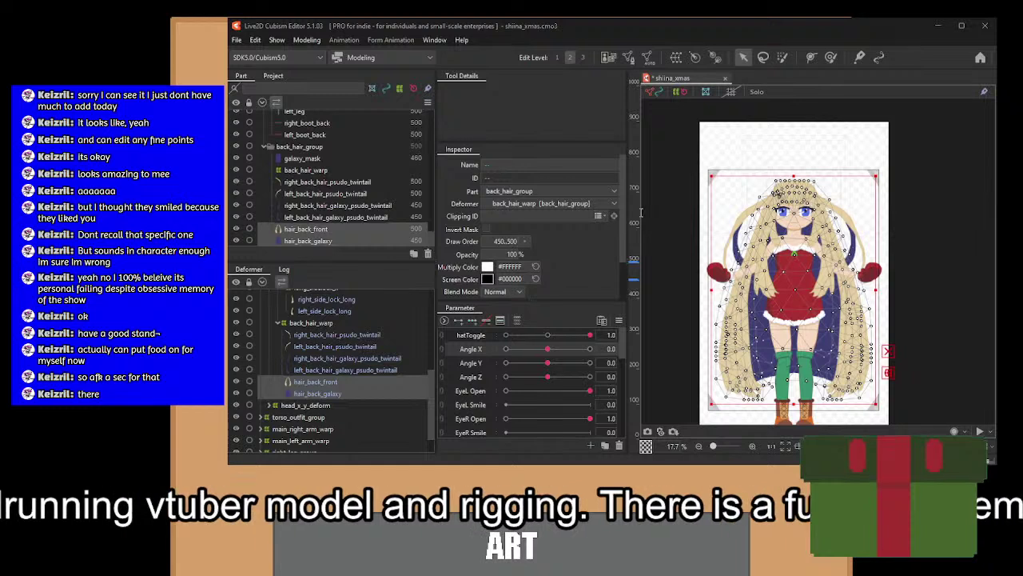
click(641, 380)
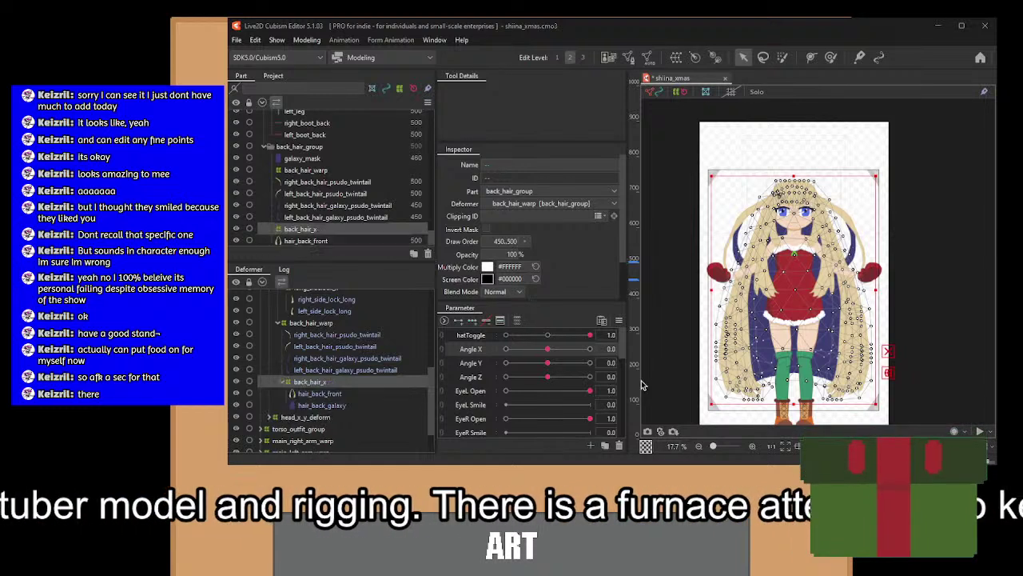
Add three Angle X keys to back_hair_x and squeeze its left-hand grid columns inward at Angle X -30.
click(505, 348)
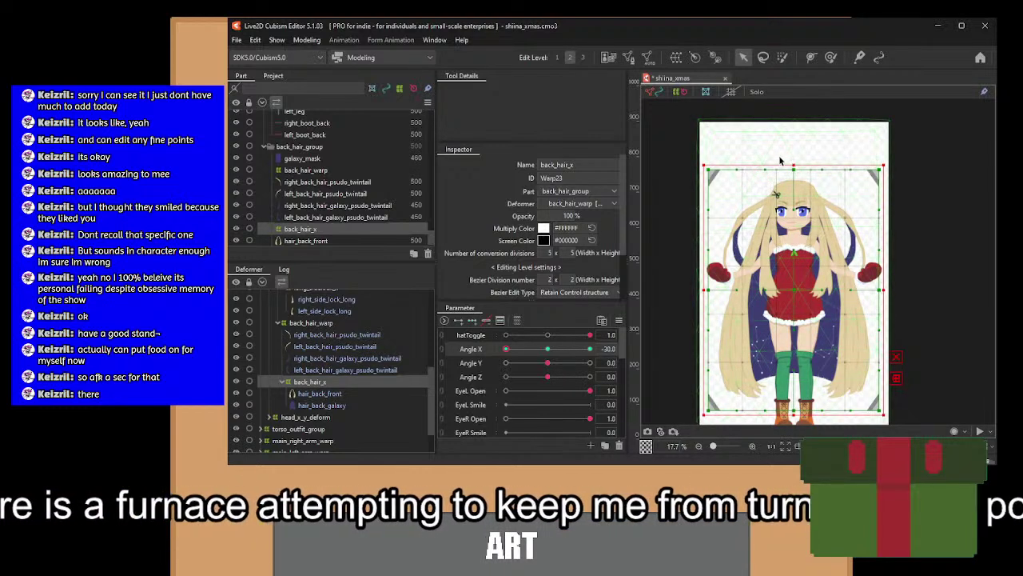
drag(721, 445, 695, 432)
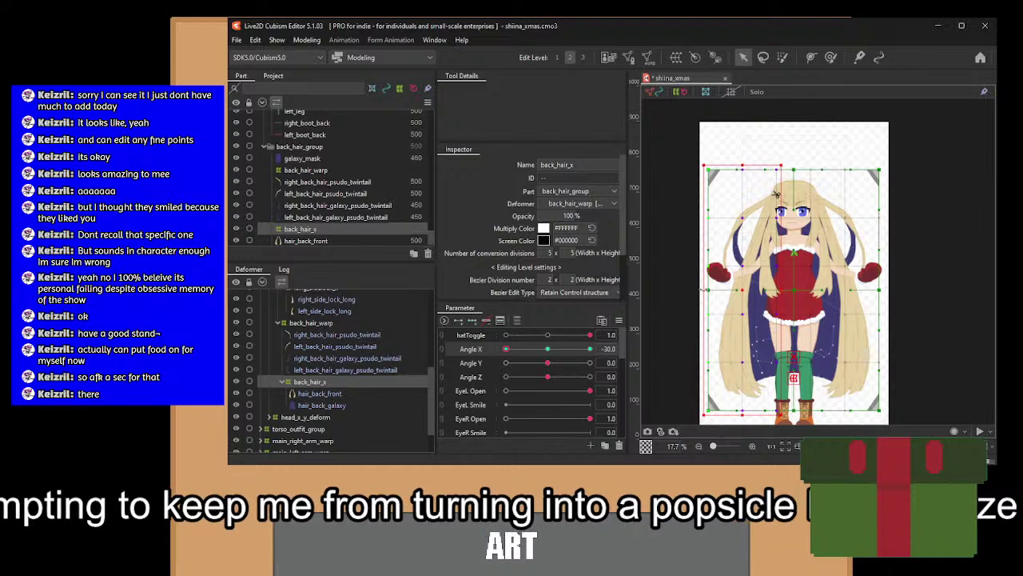
drag(704, 289, 710, 291)
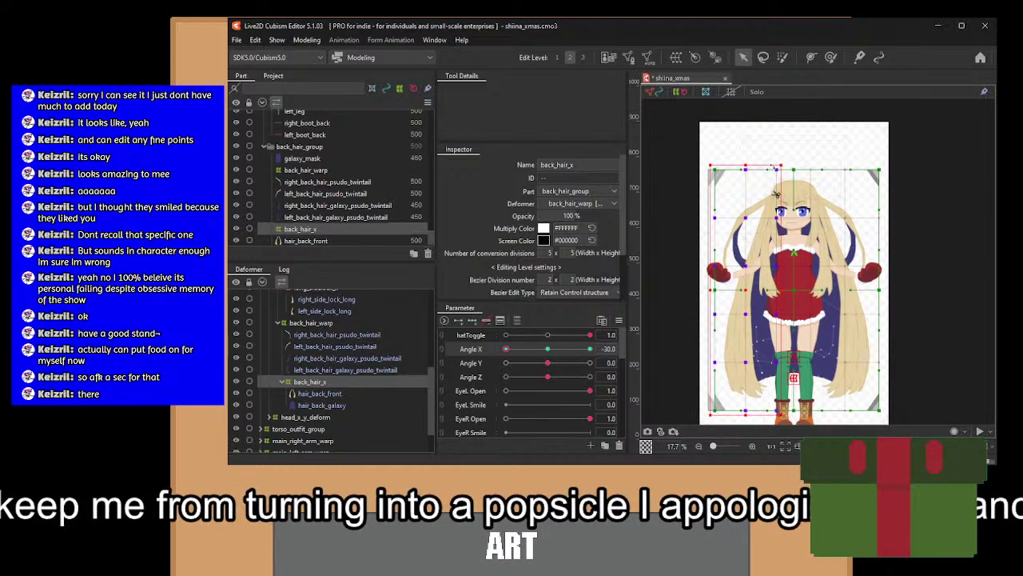
drag(769, 159, 695, 436)
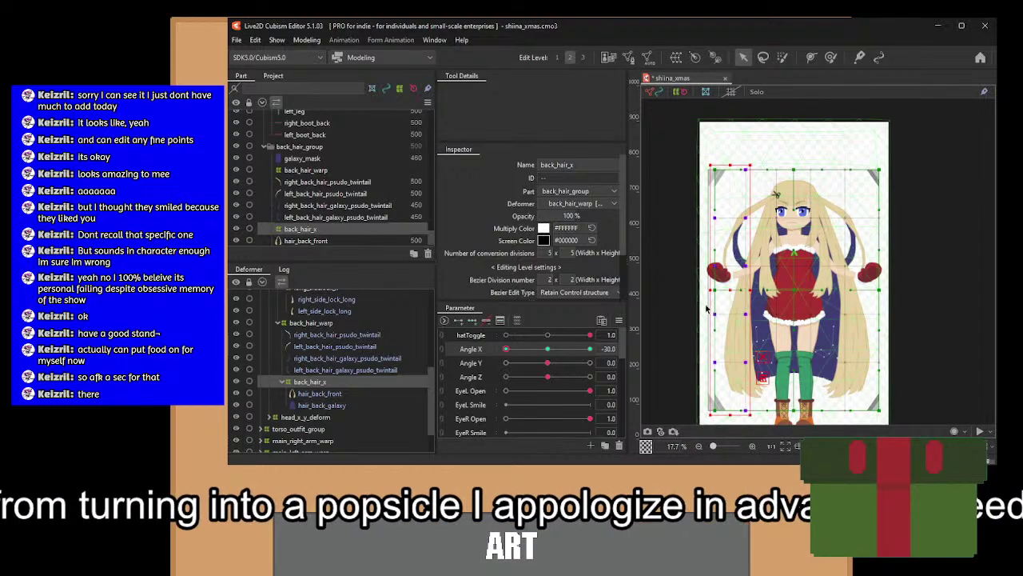
drag(709, 293, 714, 291)
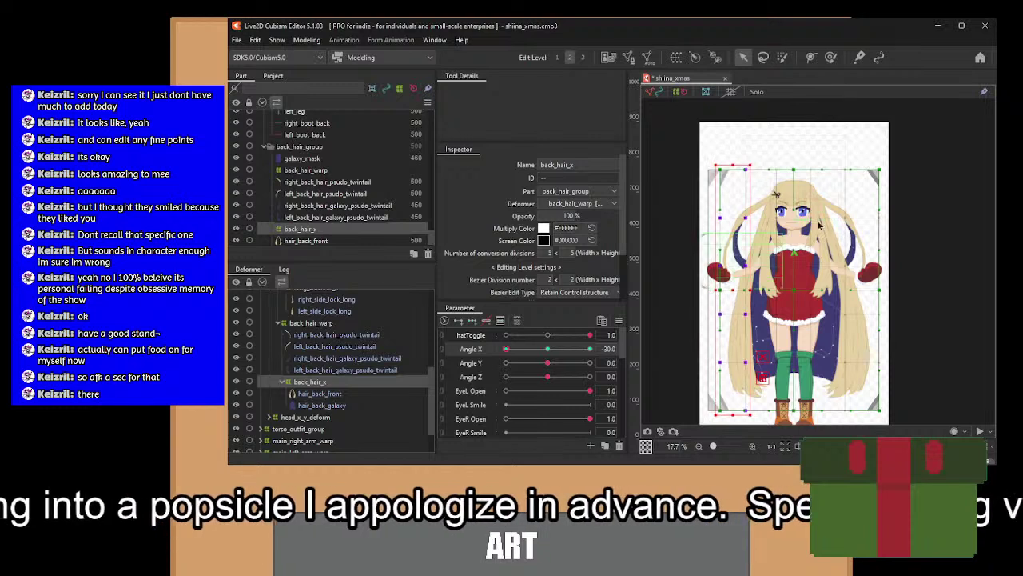
Squeeze the right-hand grid columns of back_hair_x slightly inward at Angle X -30, and check the movement.
drag(886, 148, 815, 431)
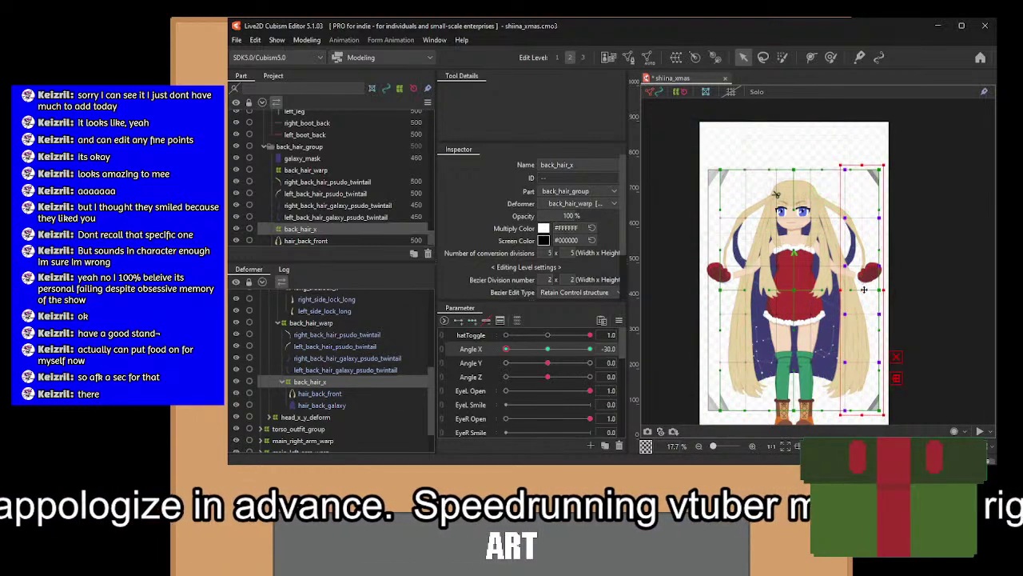
drag(864, 290, 859, 288)
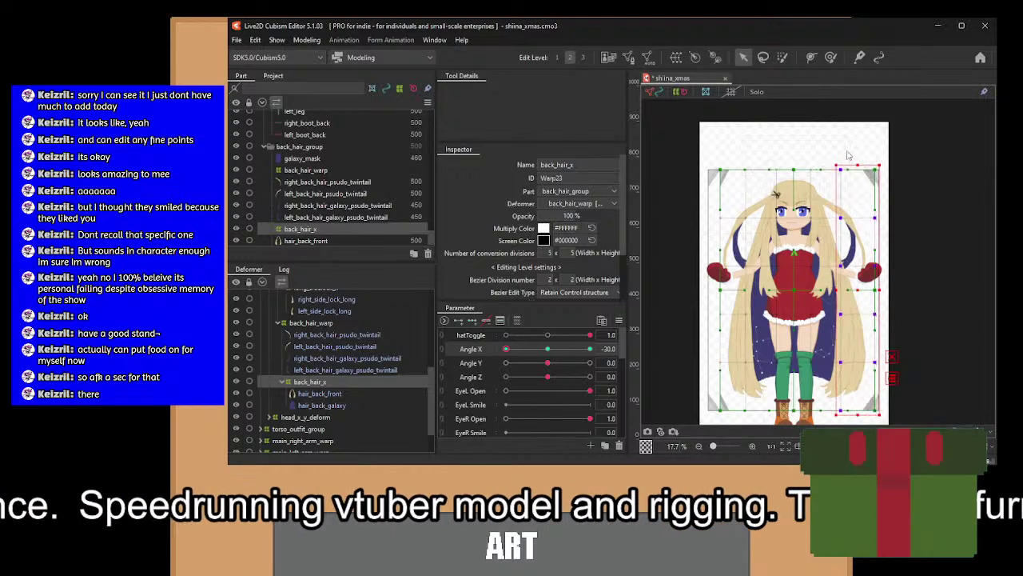
drag(852, 146, 787, 427)
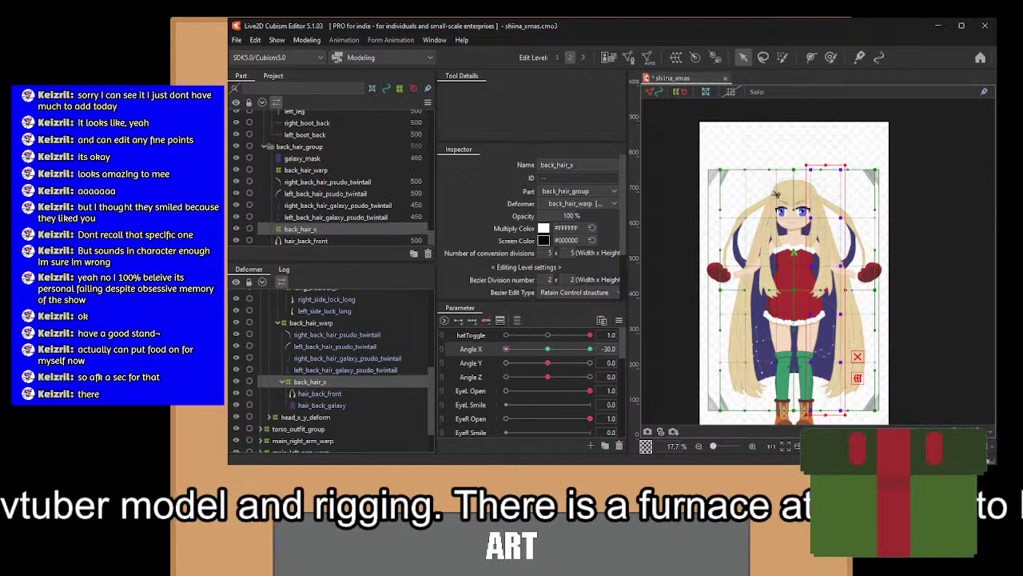
drag(848, 290, 846, 290)
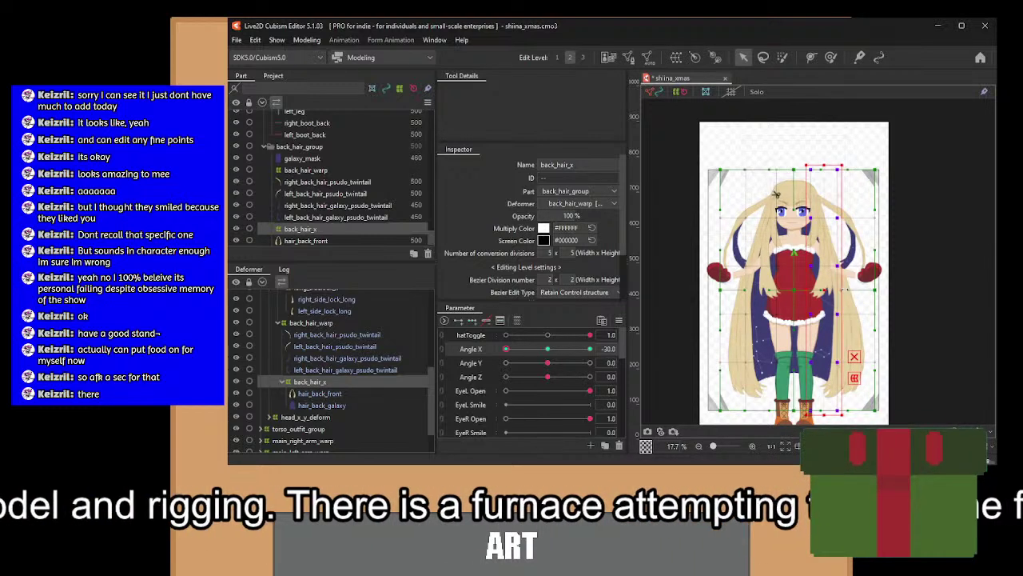
mouse_move(506, 350)
mouse_down()
mouse_move(549, 352)
mouse_move(491, 356)
mouse_move(554, 356)
mouse_move(491, 365)
mouse_move(529, 366)
mouse_move(506, 365)
mouse_up()
Return Angle X to -30 and narrow the lower left-hand grid points of back_hair_x slightly inward.
scroll(671, 376, up, 2)
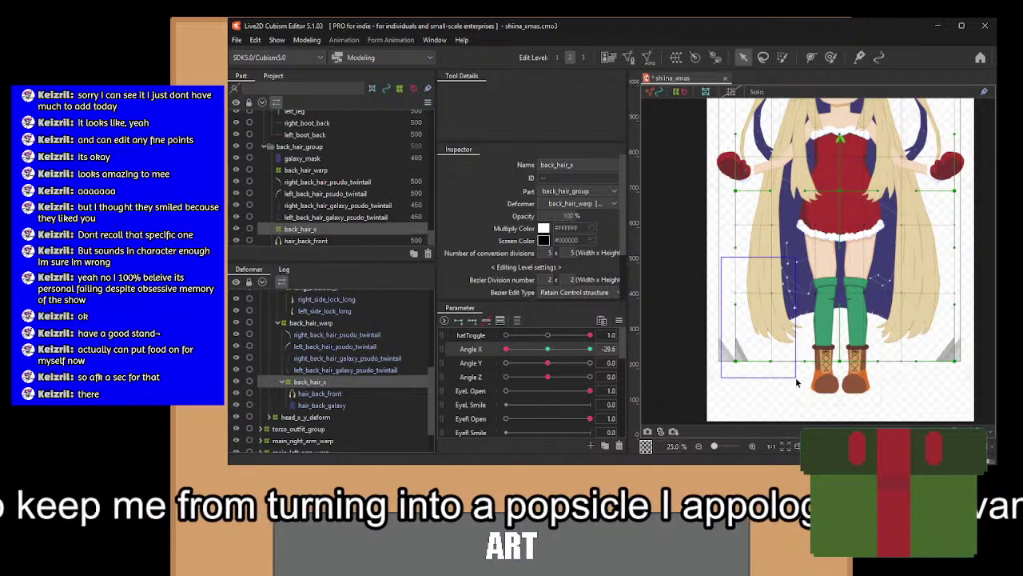
drag(797, 383, 783, 376)
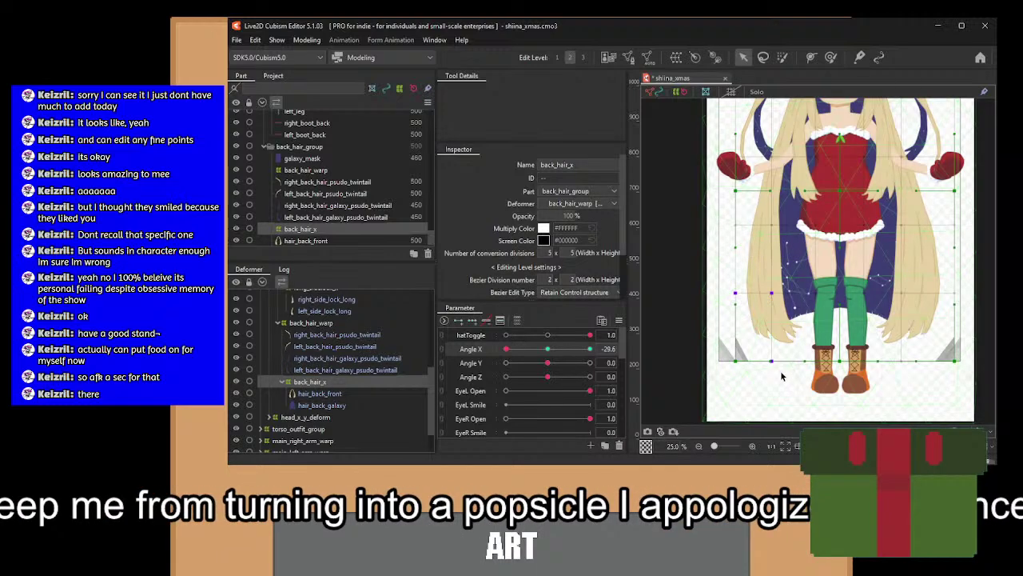
click(508, 349)
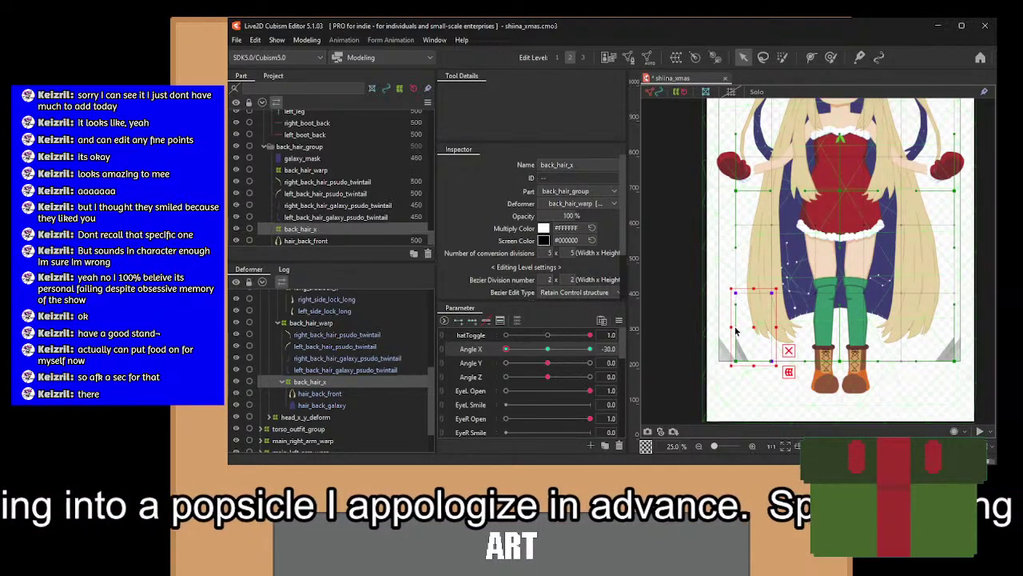
drag(732, 327, 736, 327)
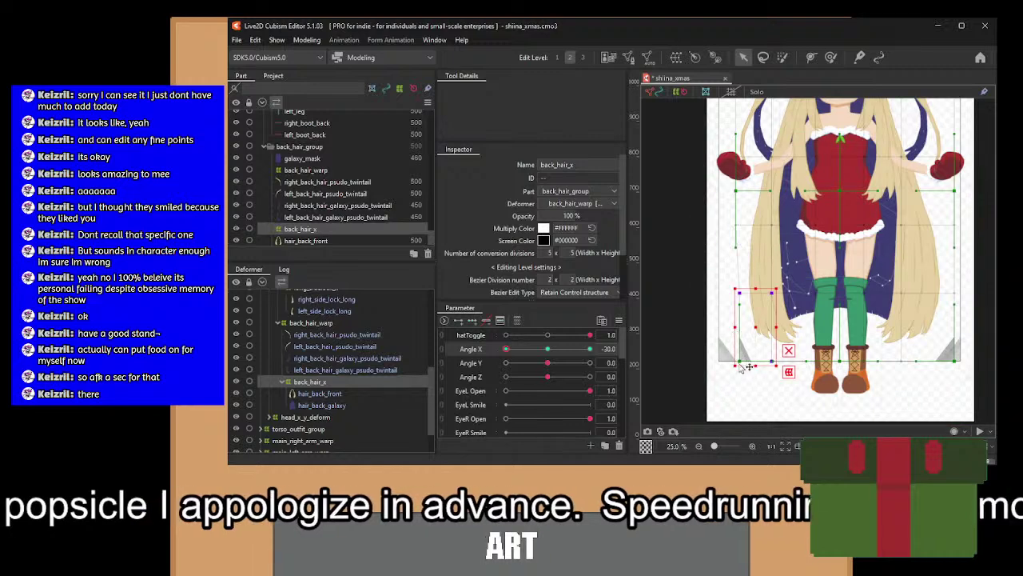
mouse_move(732, 369)
mouse_down()
mouse_move(744, 368)
mouse_move(733, 366)
mouse_up()
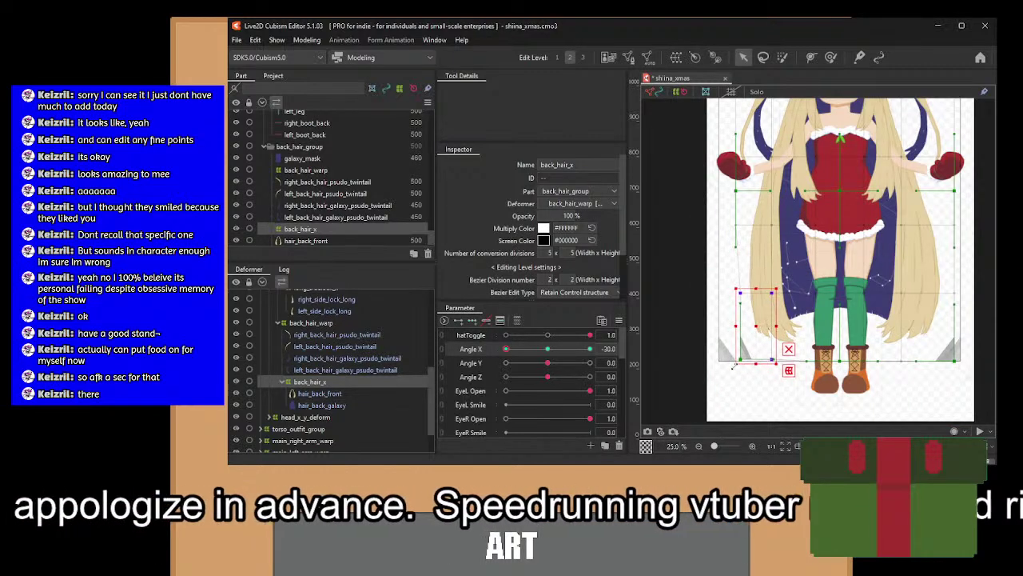
click(737, 370)
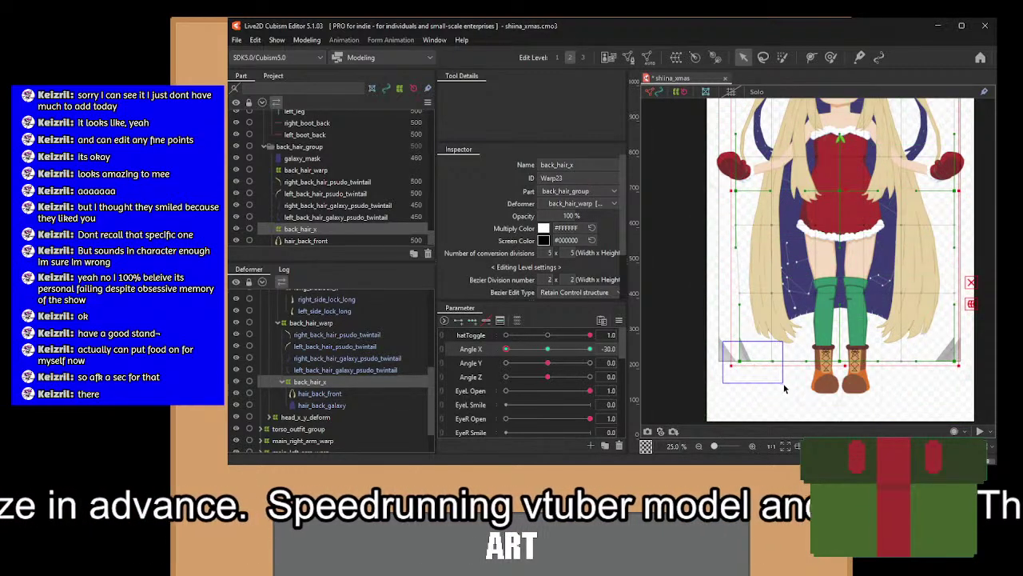
Pull back_hair_x's bottom-left corner points inward and raise the left half of its bottom row slightly at Angle X -30.
drag(784, 389, 784, 388)
drag(734, 361, 740, 362)
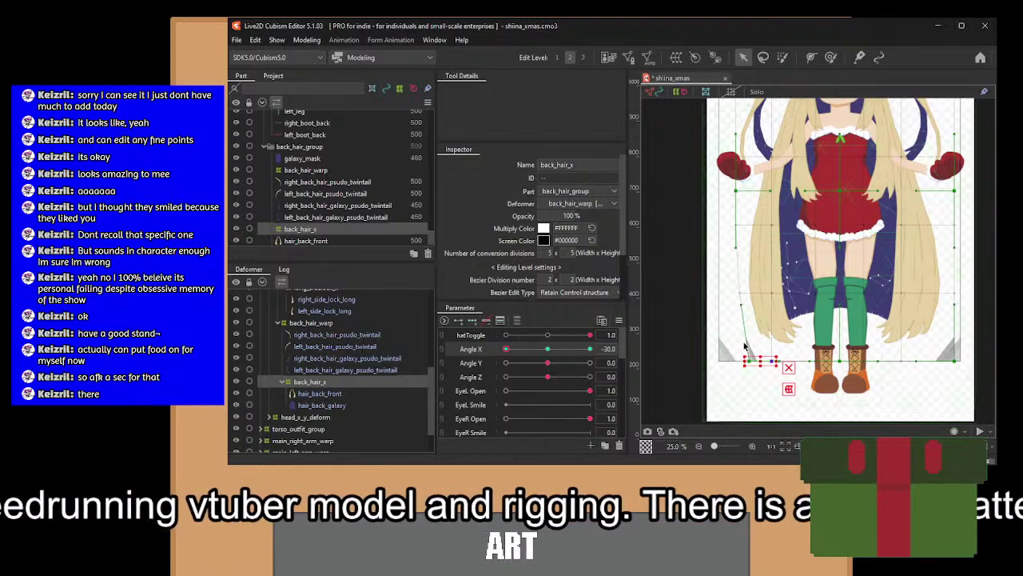
drag(728, 316, 816, 394)
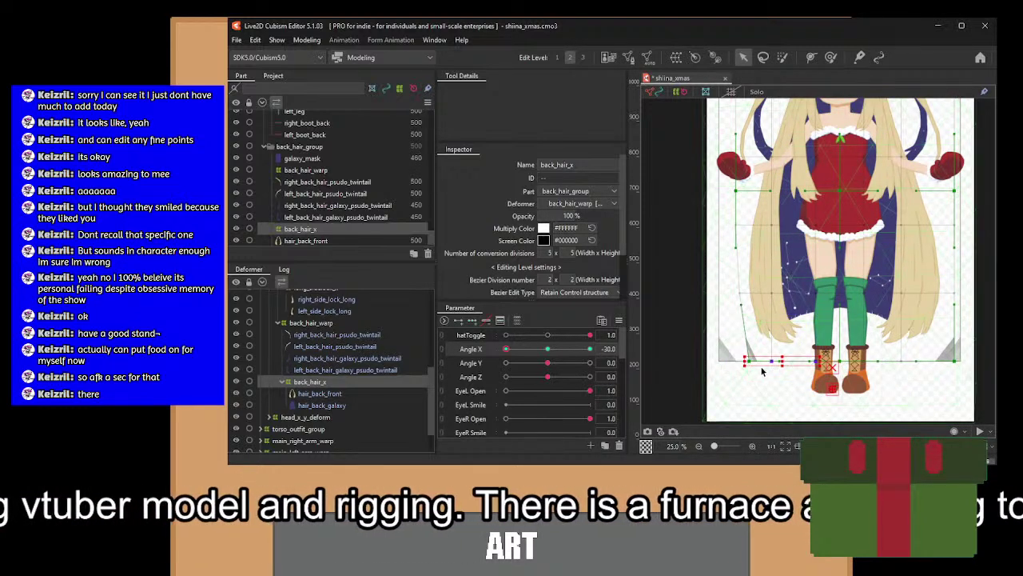
drag(774, 361, 780, 357)
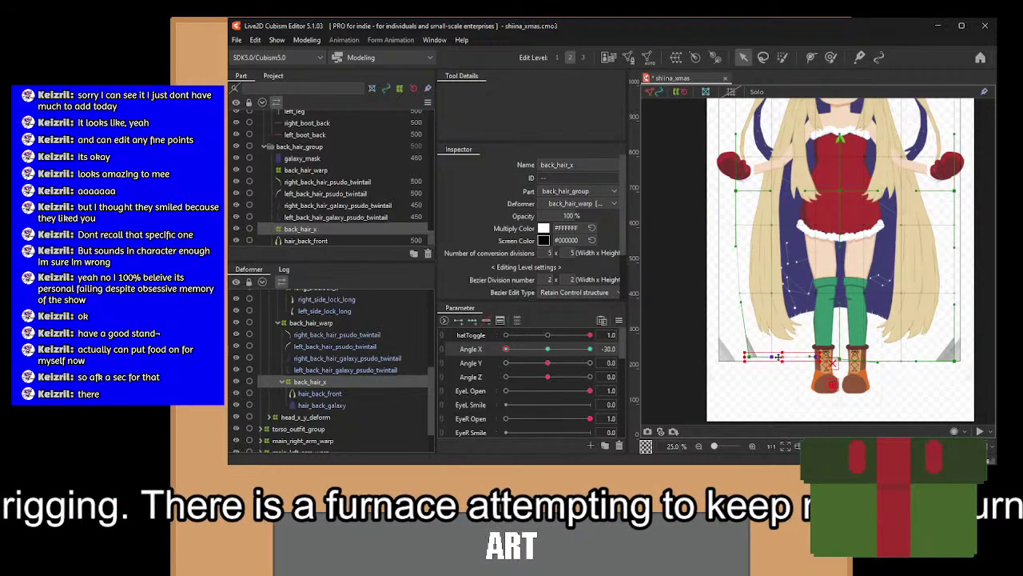
drag(849, 287, 808, 401)
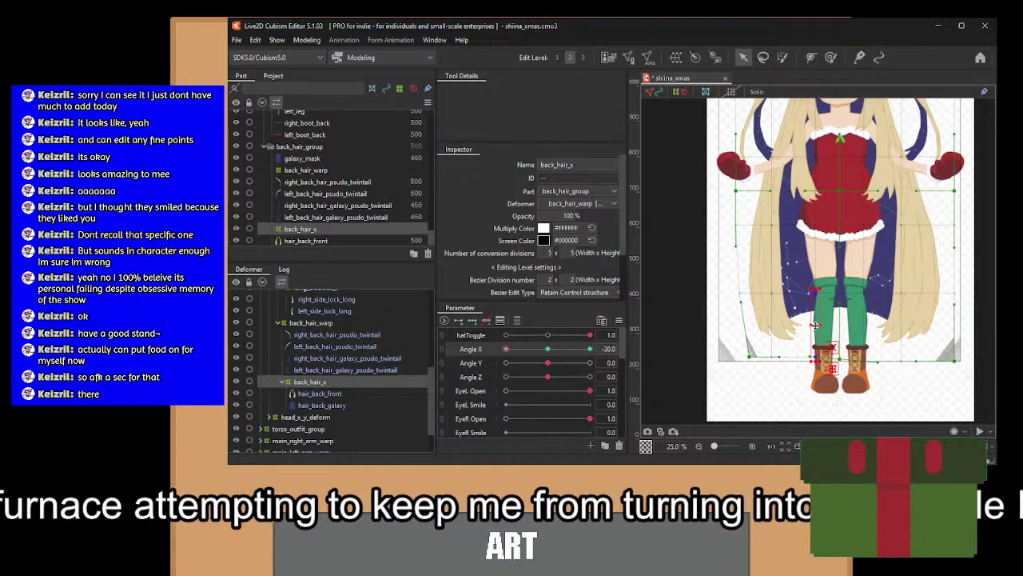
drag(815, 325, 815, 325)
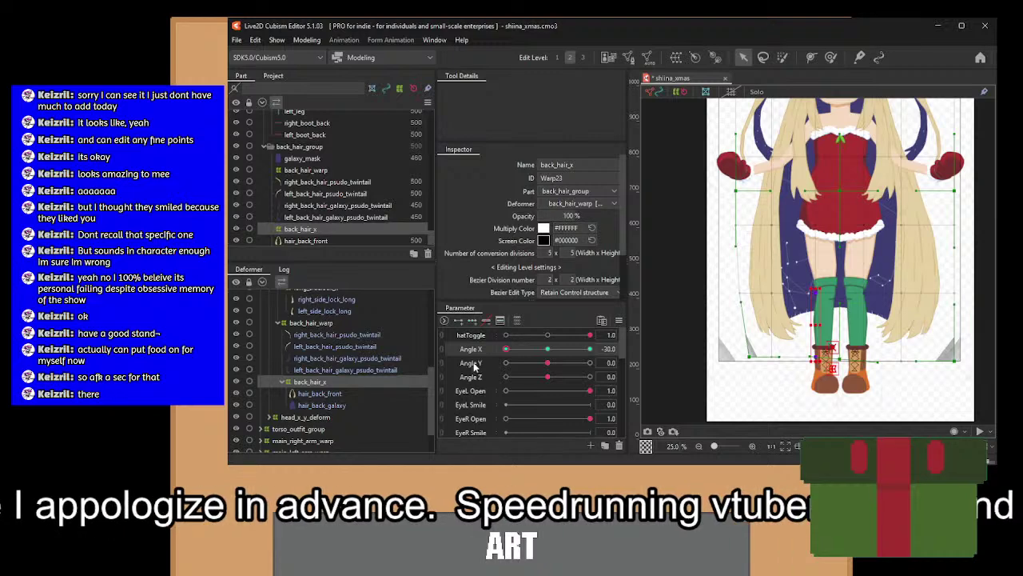
drag(831, 260, 794, 336)
drag(888, 162, 871, 203)
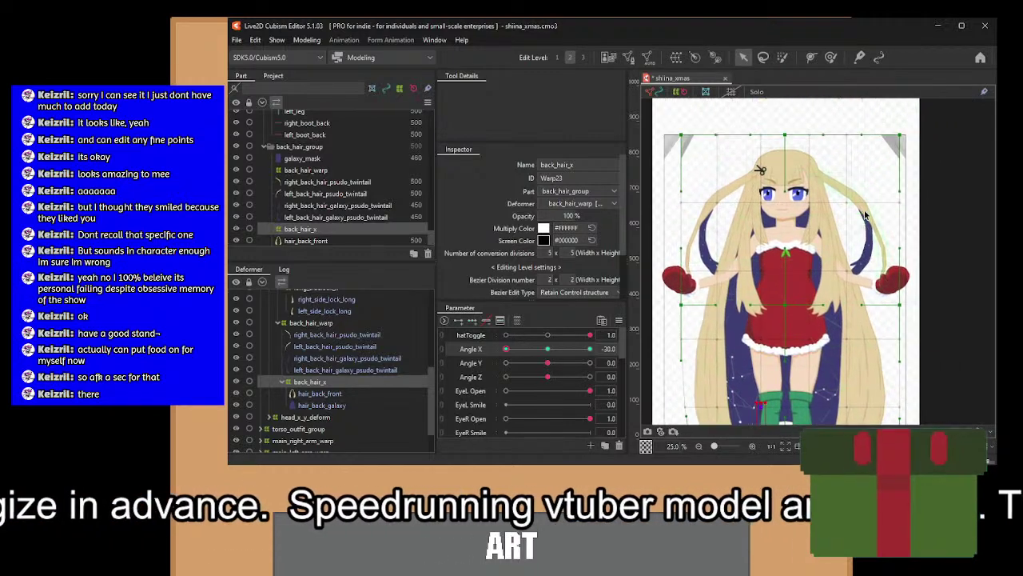
drag(871, 120, 919, 478)
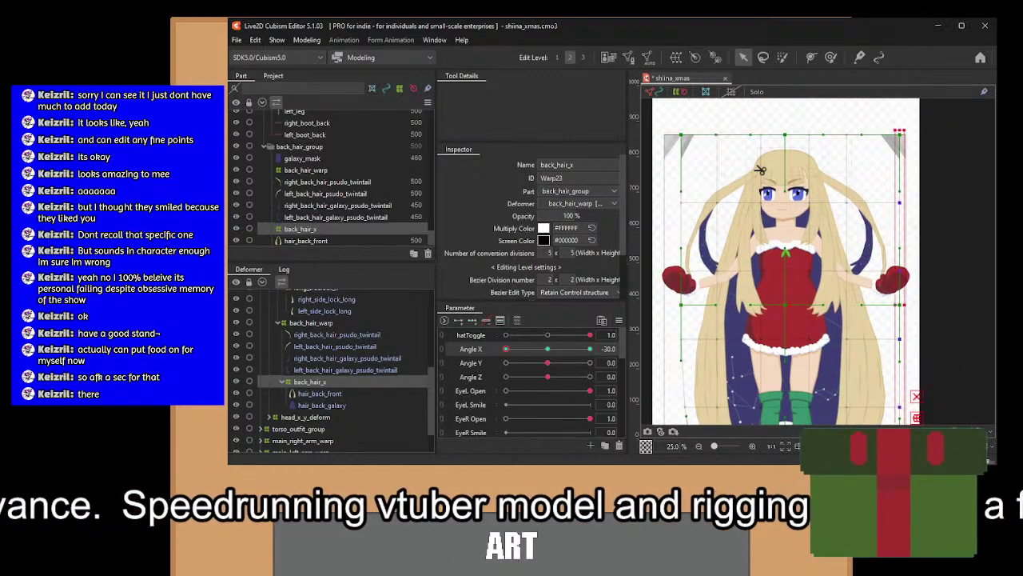
drag(883, 372, 872, 301)
scroll(872, 302, down, 2)
scroll(834, 192, up, 2)
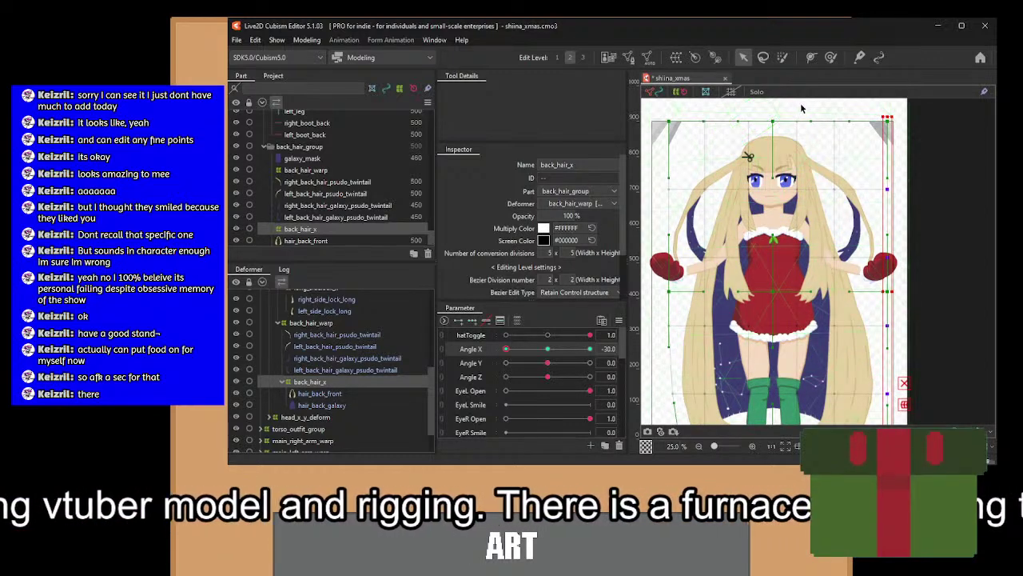
drag(791, 108, 908, 272)
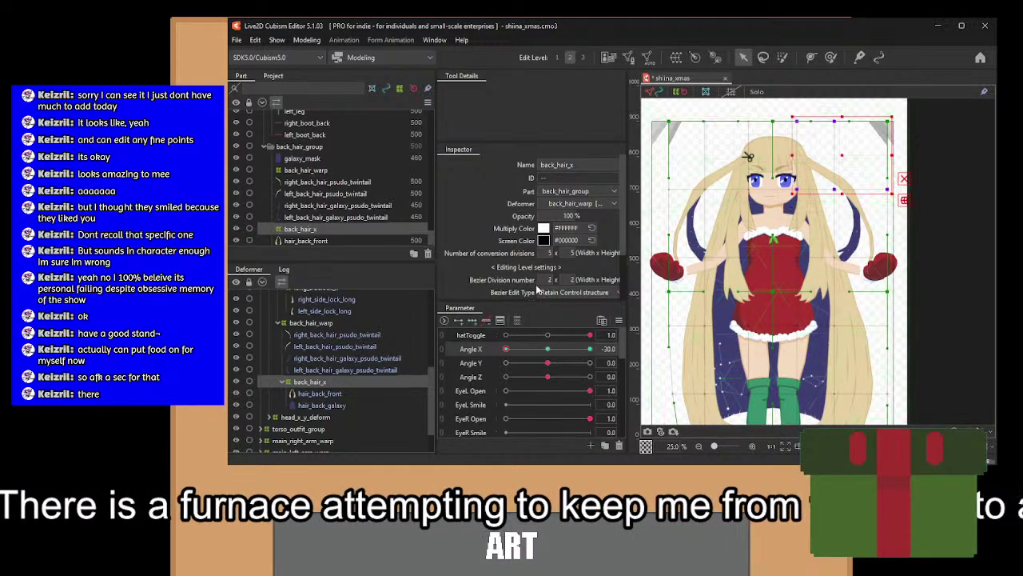
Set the conversion divisions of back_hair_x to 9 x 9 with Angle X at 0.
click(305, 382)
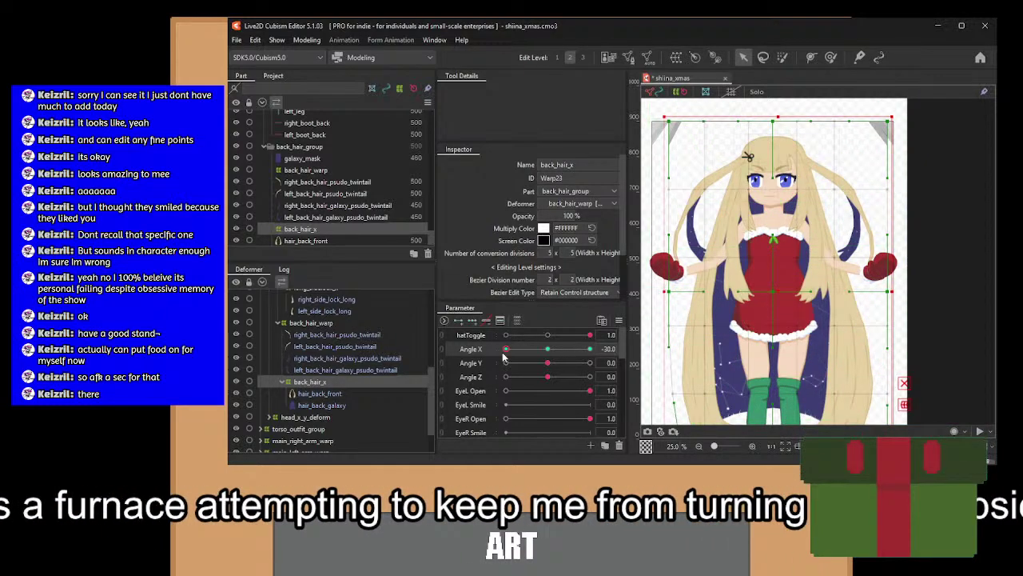
click(547, 353)
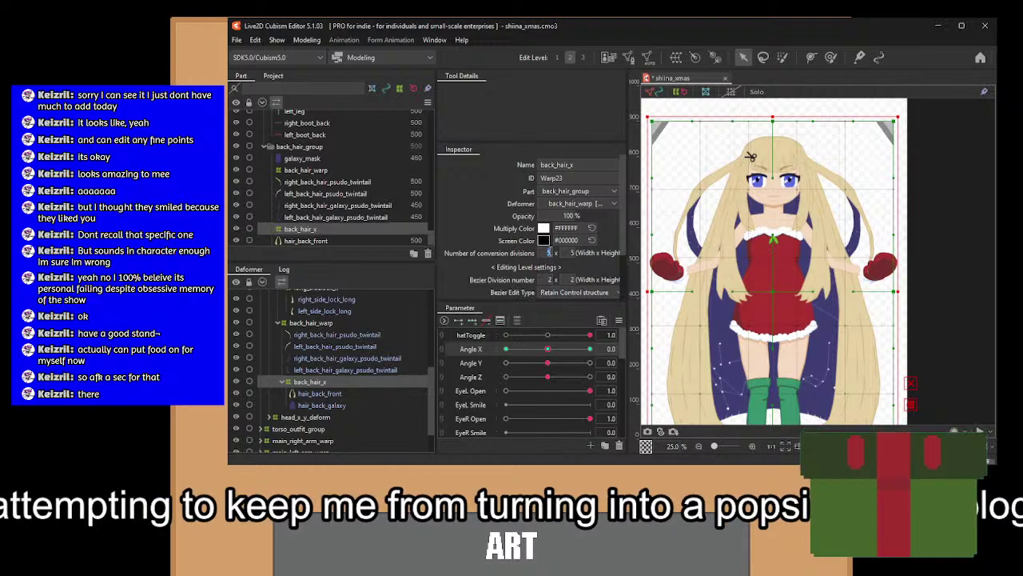
text(9)
key(Return)
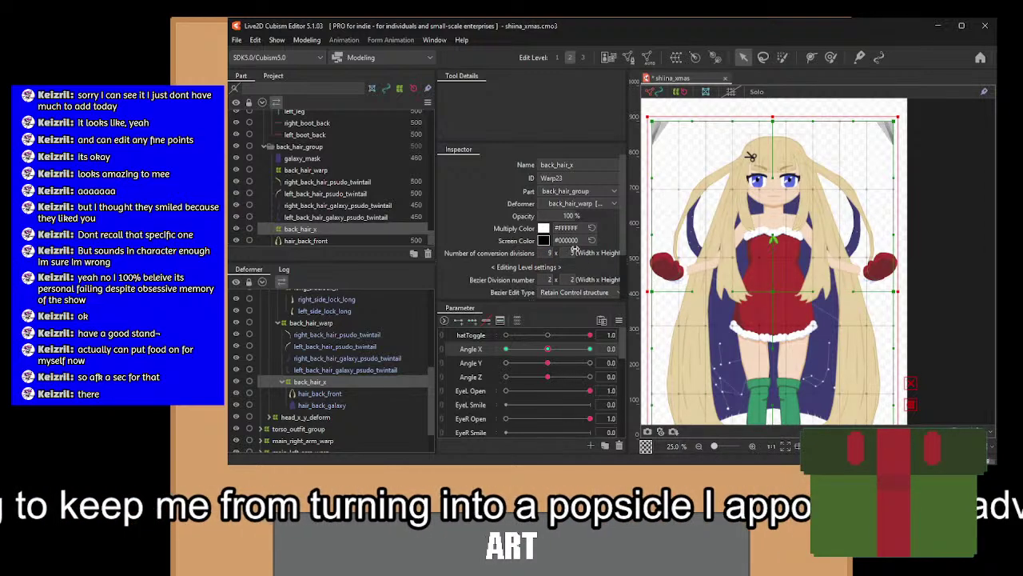
text(9)
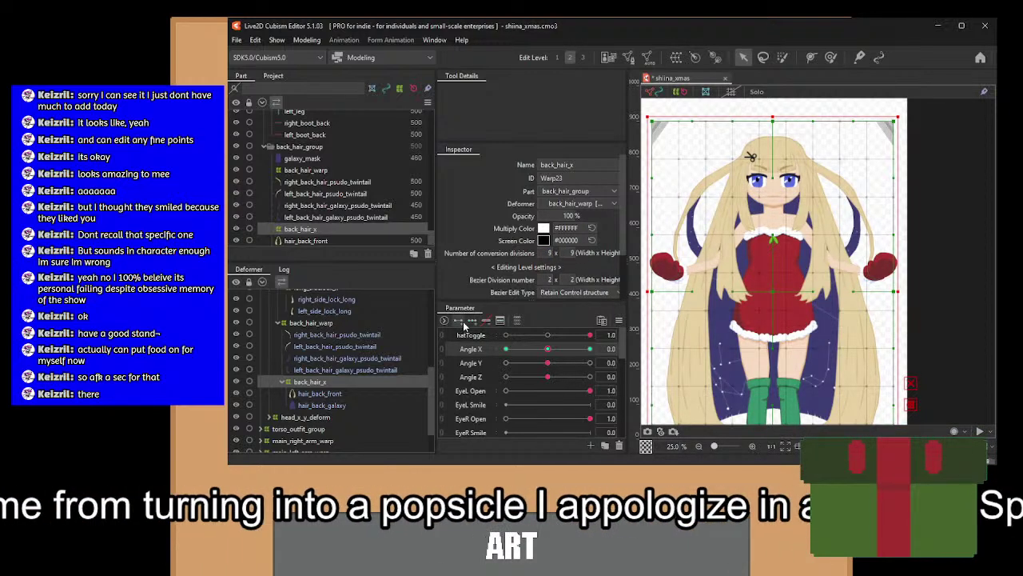
Set Angle X to -30, select the lower right-hand grid points of back_hair_x, and preview the Angle X movement.
click(503, 348)
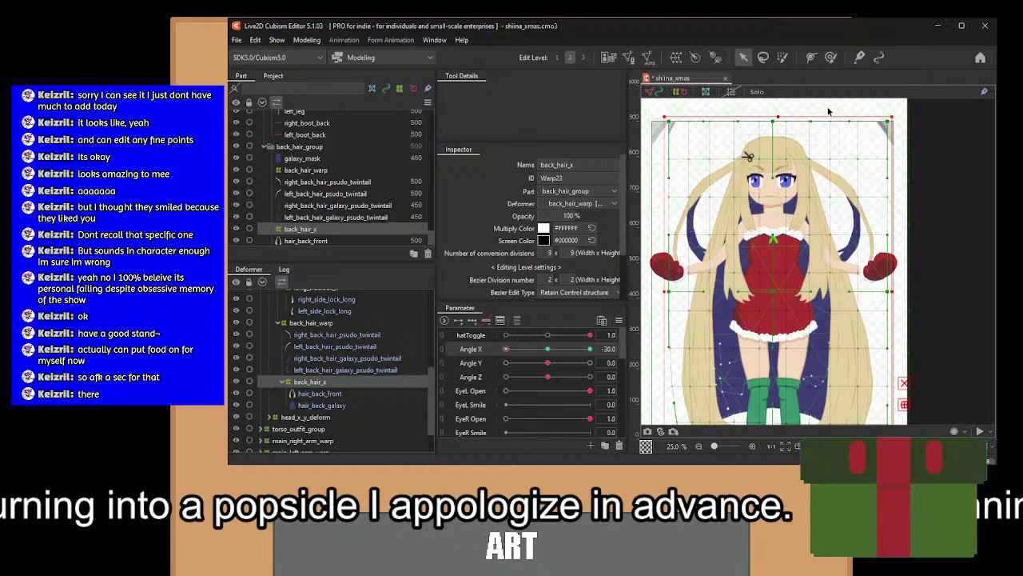
drag(845, 249, 829, 197)
drag(816, 155, 877, 428)
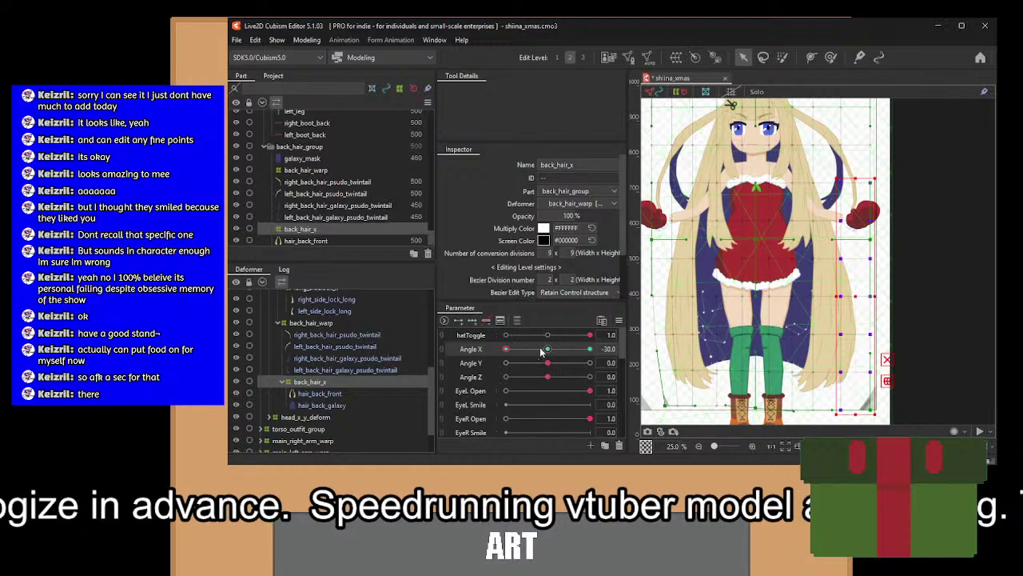
drag(541, 351, 446, 355)
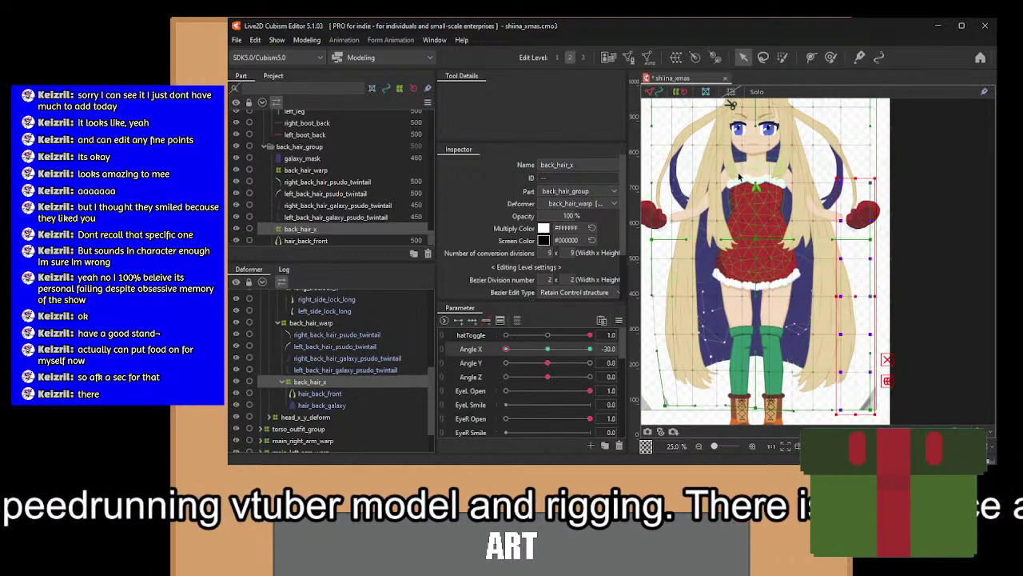
Shift the central grid columns of back_hair_x slightly right at Angle X -30, moving the lower half further.
scroll(735, 132, down, 2)
drag(738, 135, 746, 175)
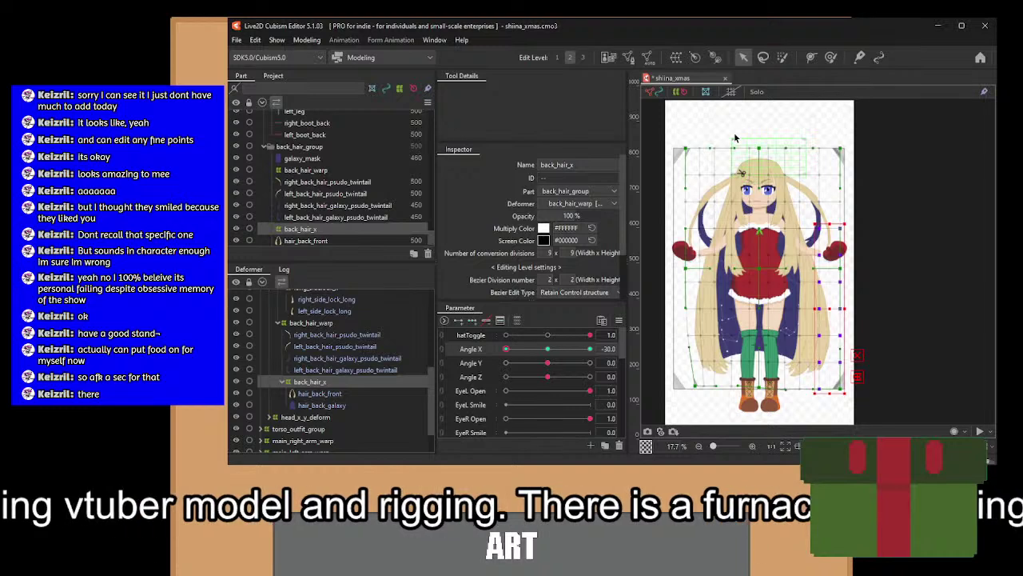
drag(736, 135, 786, 419)
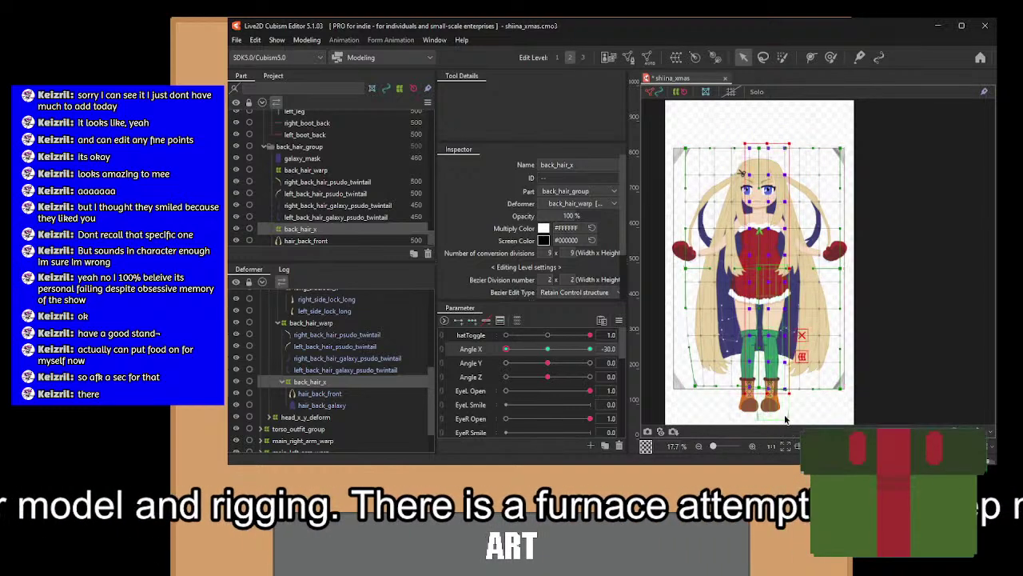
mouse_move(762, 267)
mouse_down()
mouse_move(770, 261)
mouse_move(763, 266)
mouse_up()
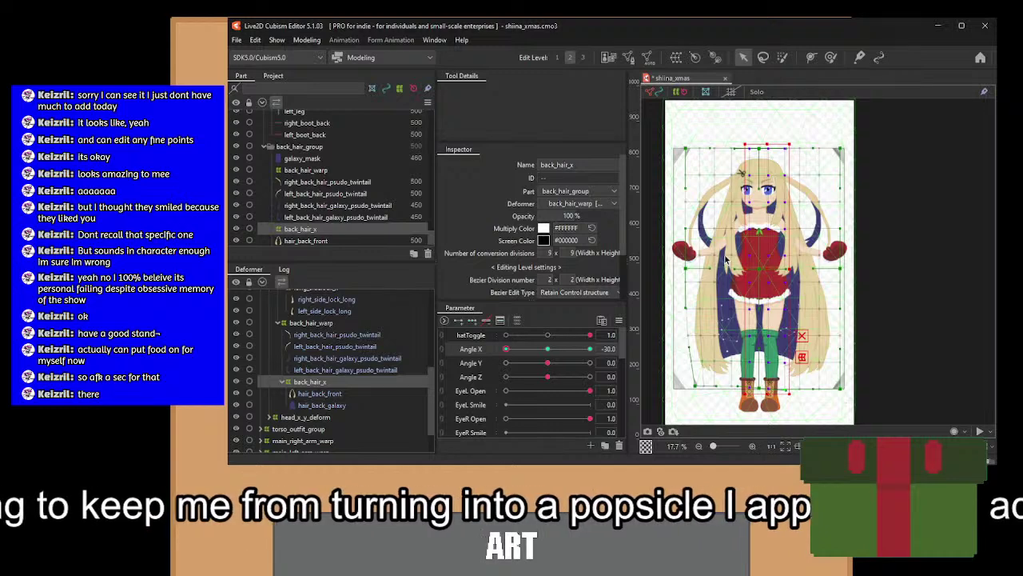
drag(724, 254, 794, 434)
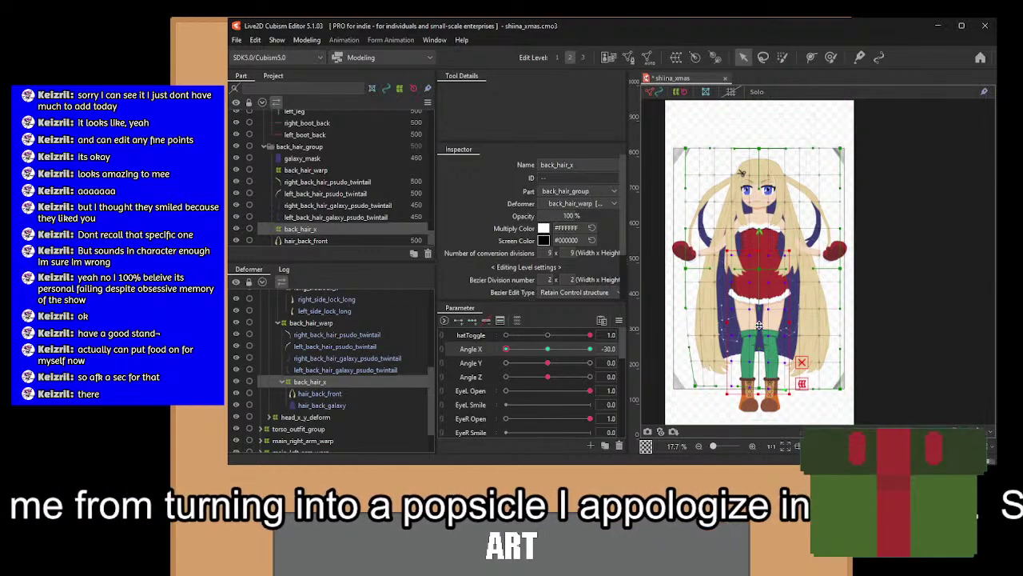
drag(758, 326, 763, 322)
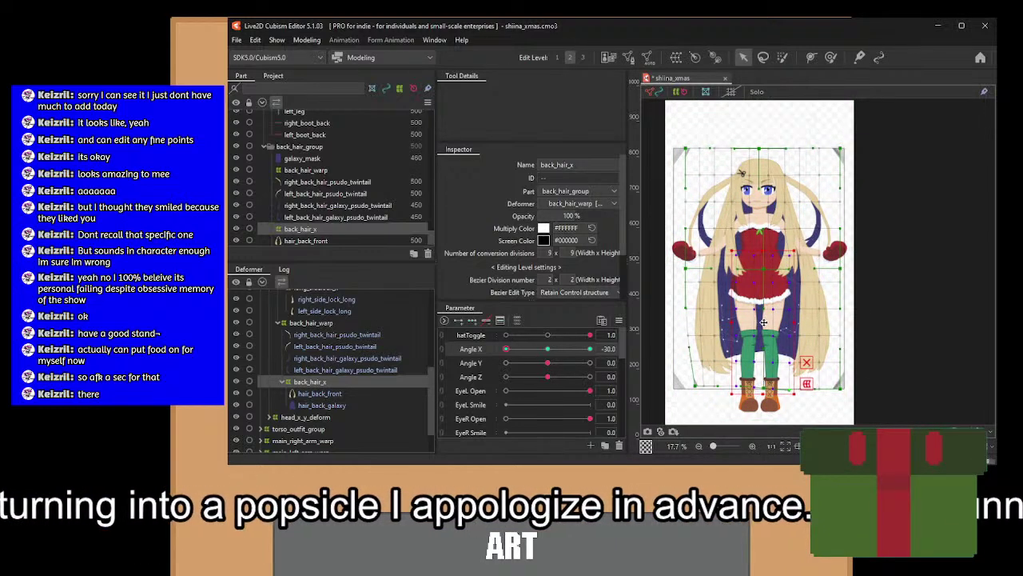
Sweep Angle X to check the back hair, return it to -30, and move back_hair_x's right-of-centre grid columns left.
drag(508, 354, 463, 364)
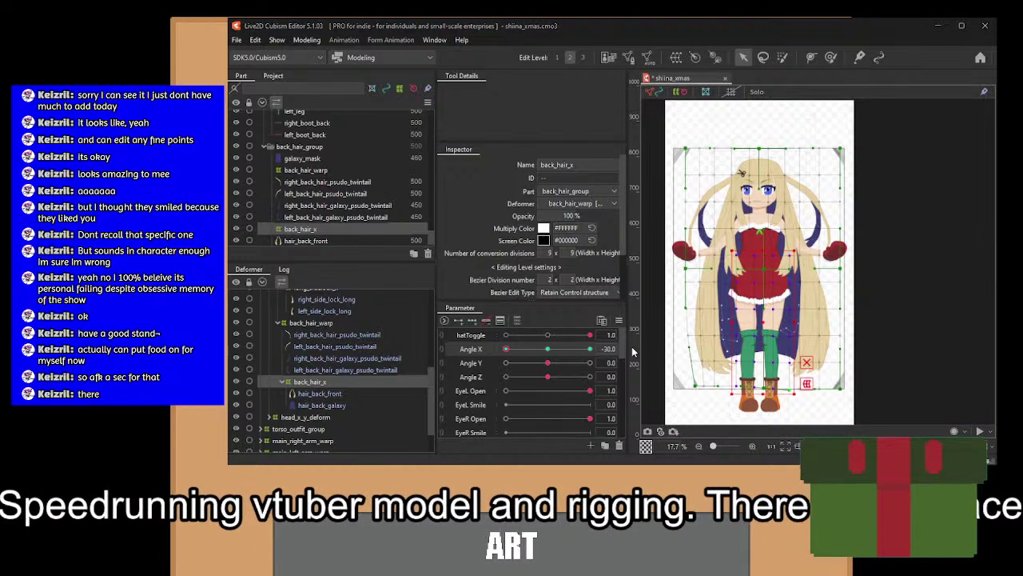
drag(507, 347, 617, 371)
click(506, 349)
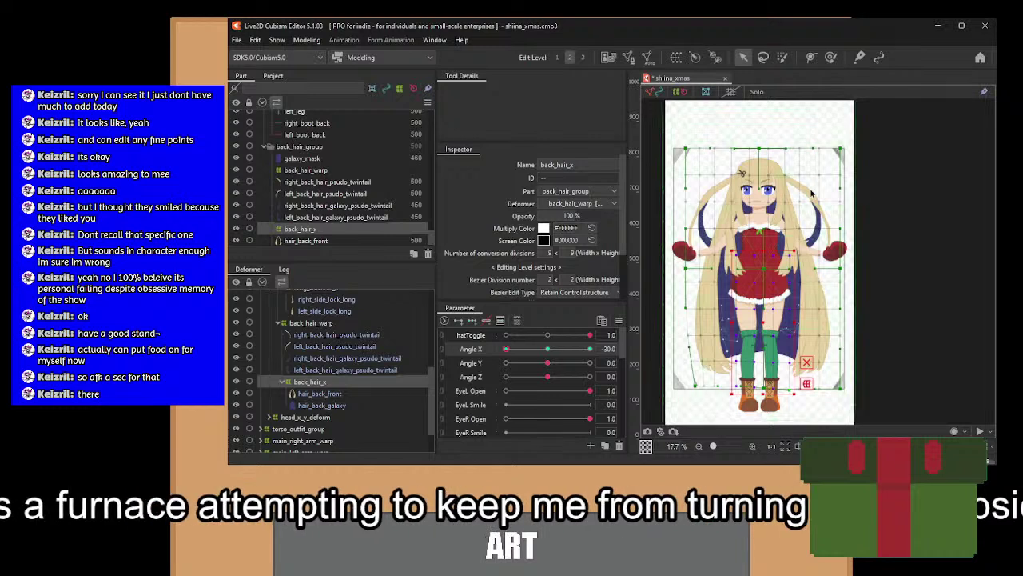
drag(811, 173, 788, 355)
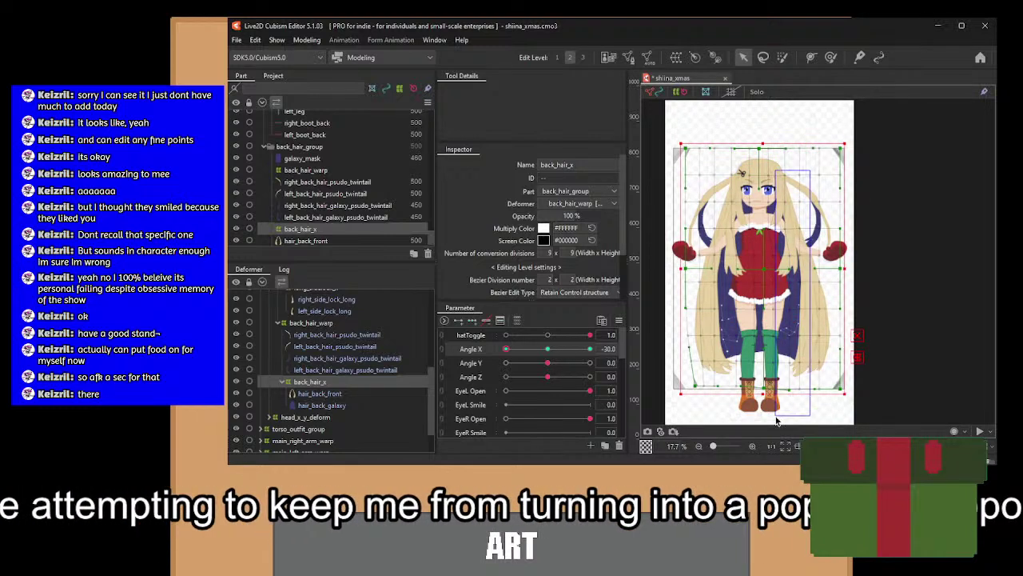
drag(797, 281, 785, 289)
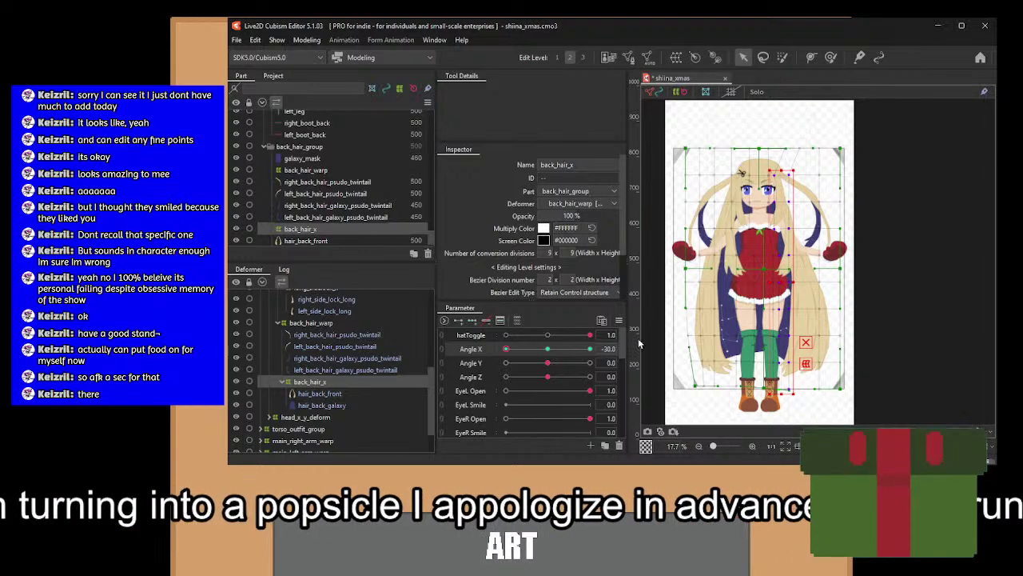
Undo the last leftward shift of back_hair_x's right-of-centre grid columns and sweep Angle X to check the back hair.
drag(510, 349, 484, 347)
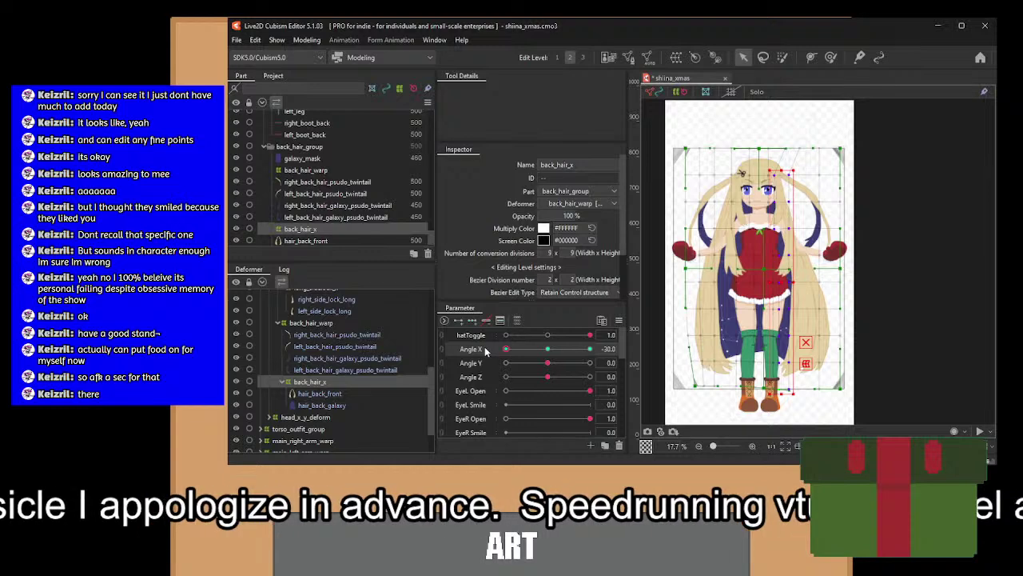
click(549, 350)
key(ctrl+z)
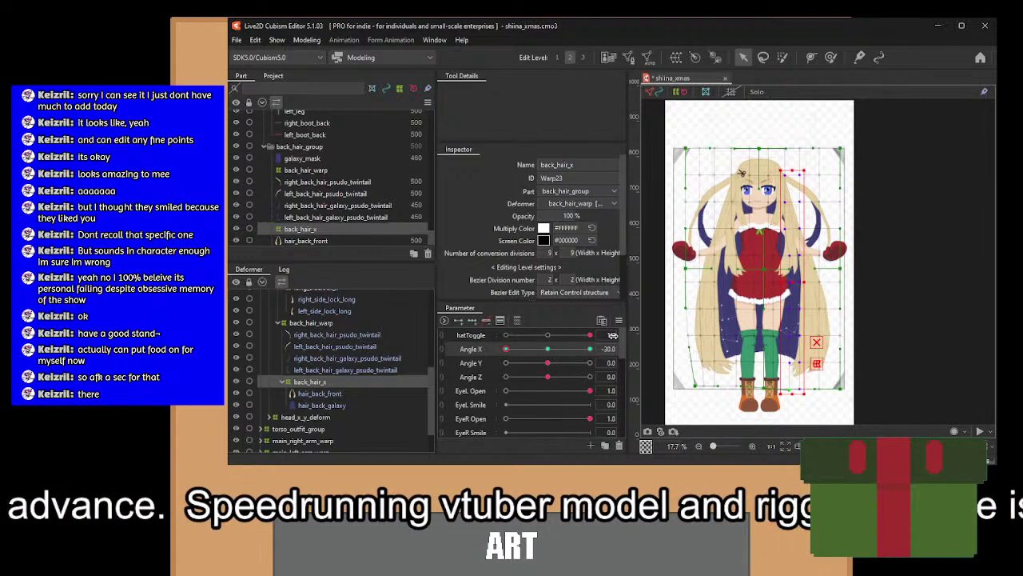
key(ctrl+z)
mouse_move(507, 350)
mouse_down()
mouse_move(630, 349)
mouse_move(489, 355)
mouse_up()
click(548, 350)
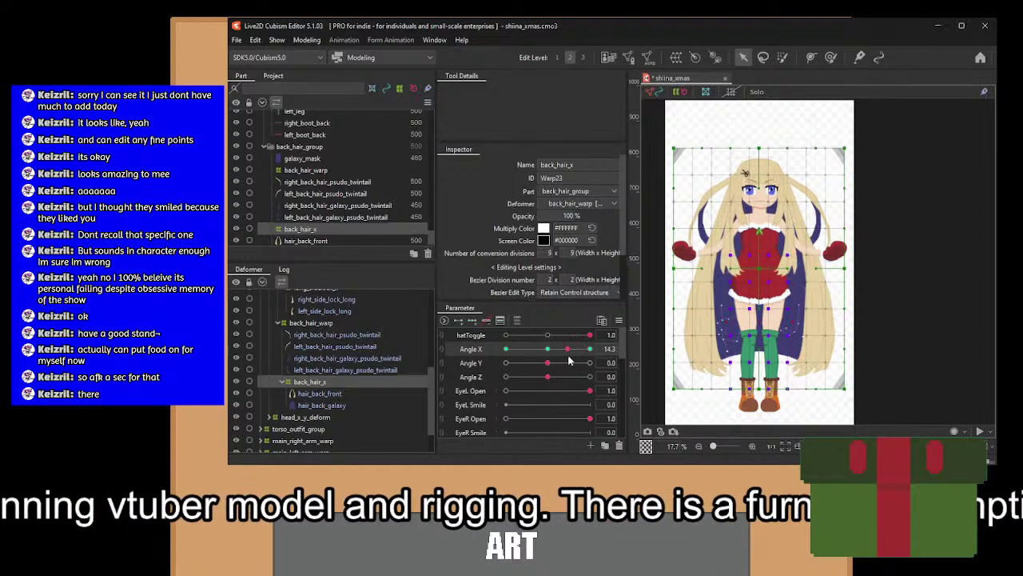
Add three Angle X keys to the hair_back_front mesh and set Angle X to -30.
click(350, 398)
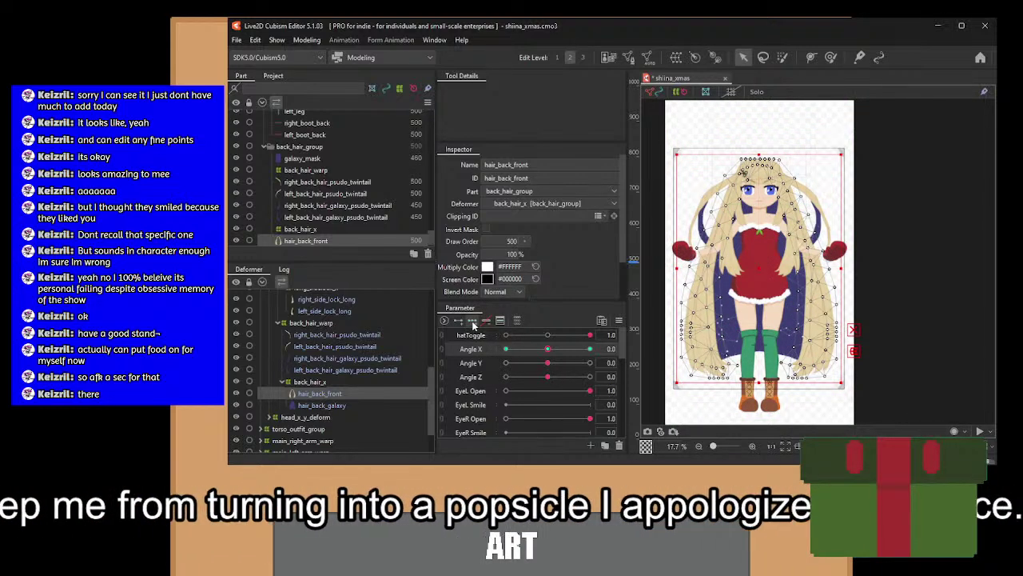
click(512, 350)
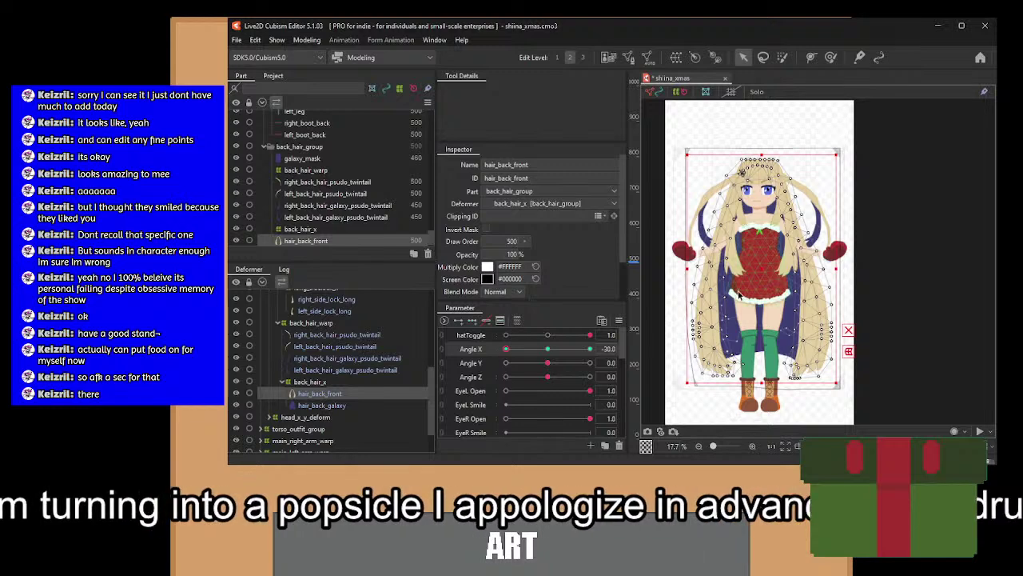
Shift the inner-edge vertices of hair_back_front's right-hand lock, from face level to the tips, slightly left and preview the Angle X movement.
scroll(825, 340, up, 4)
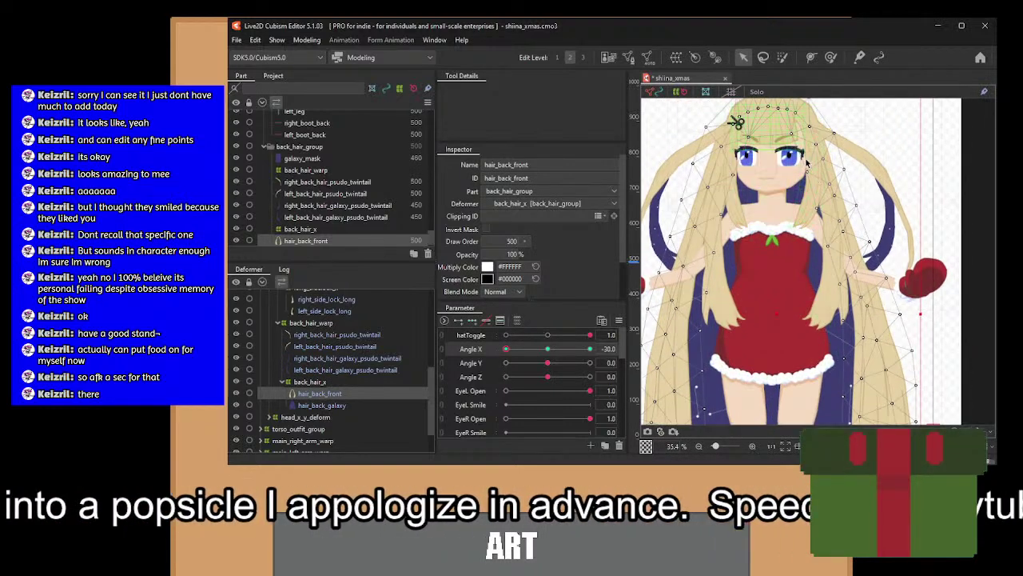
drag(826, 198, 828, 197)
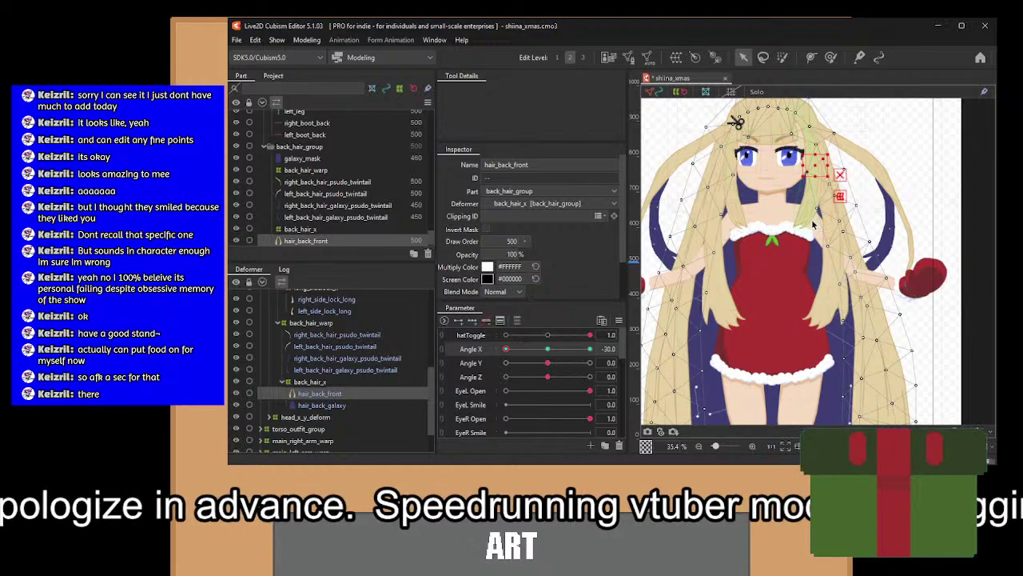
drag(831, 190, 846, 210)
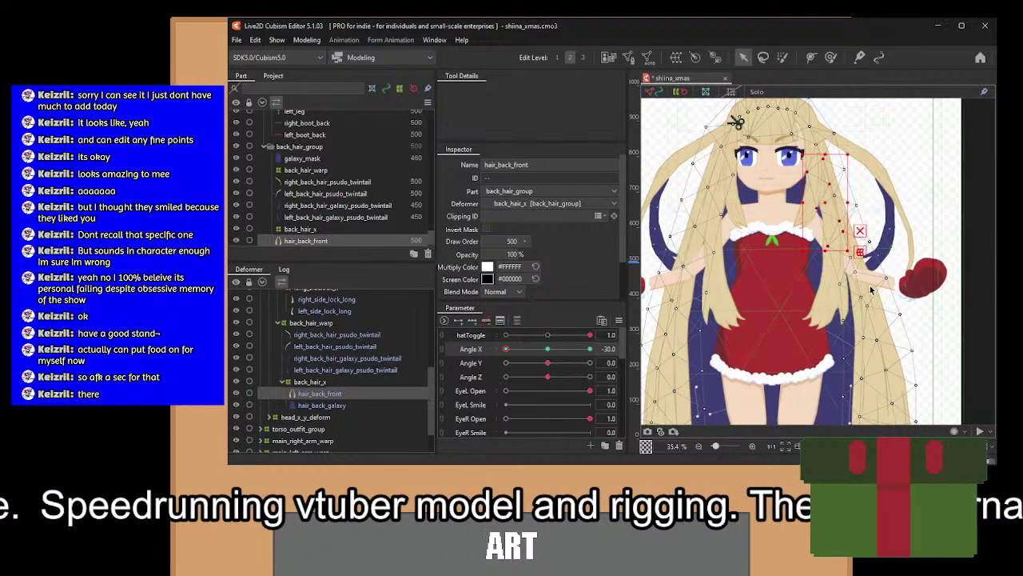
drag(865, 286, 860, 225)
drag(802, 248, 841, 193)
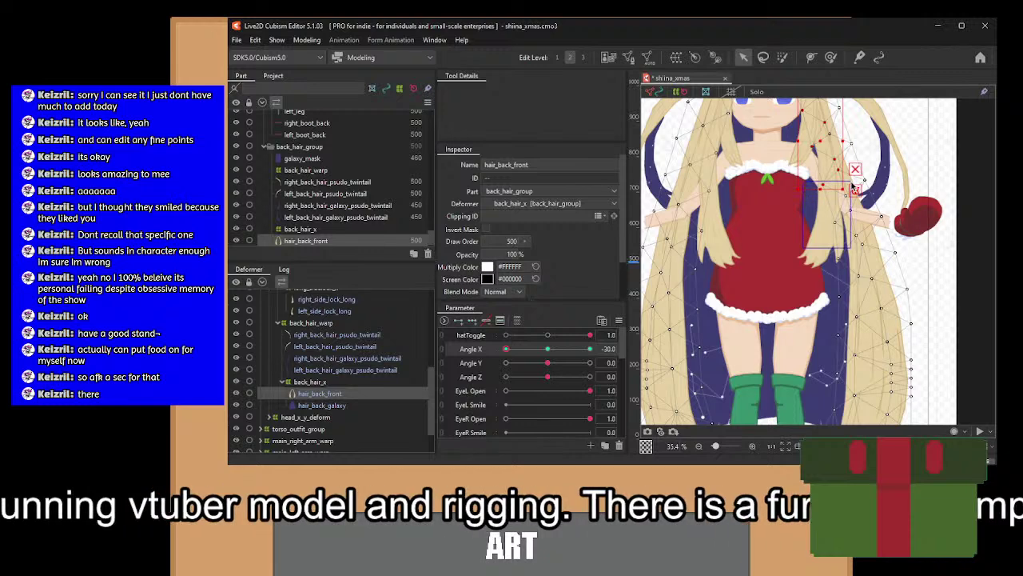
scroll(835, 204, down, 2)
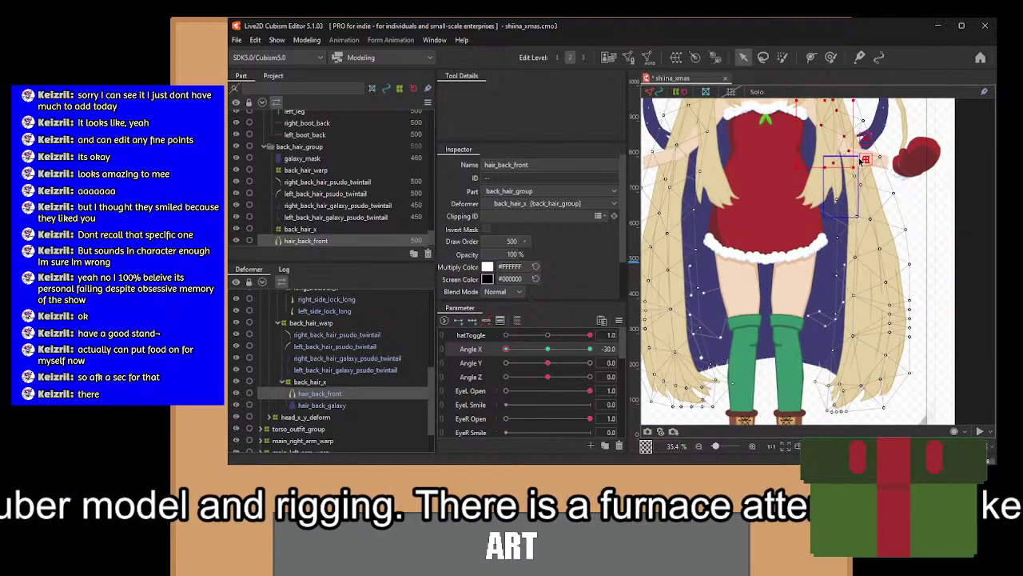
scroll(828, 216, down, 2)
drag(830, 218, 851, 171)
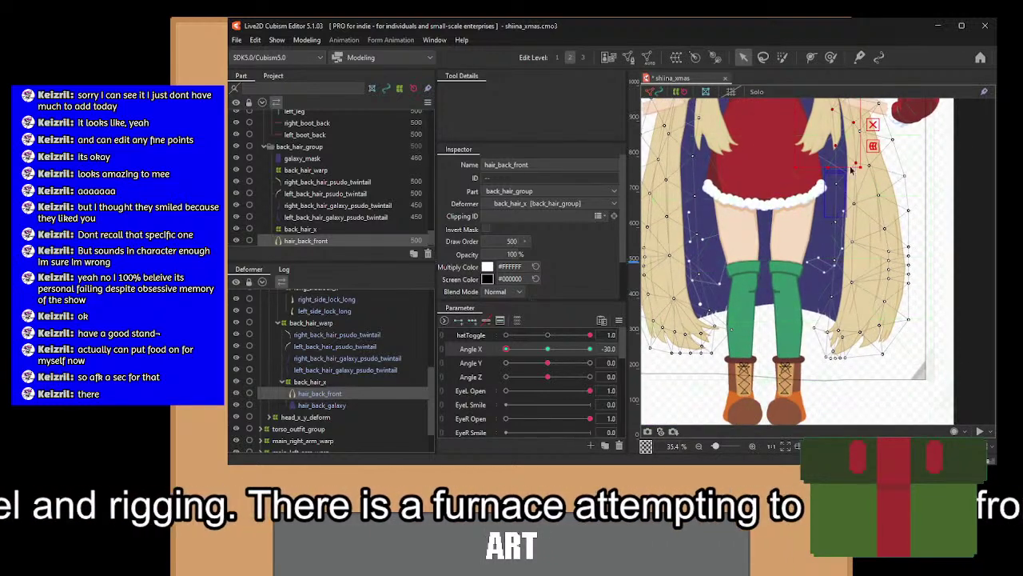
drag(805, 279, 868, 190)
drag(809, 347, 866, 230)
drag(815, 362, 868, 329)
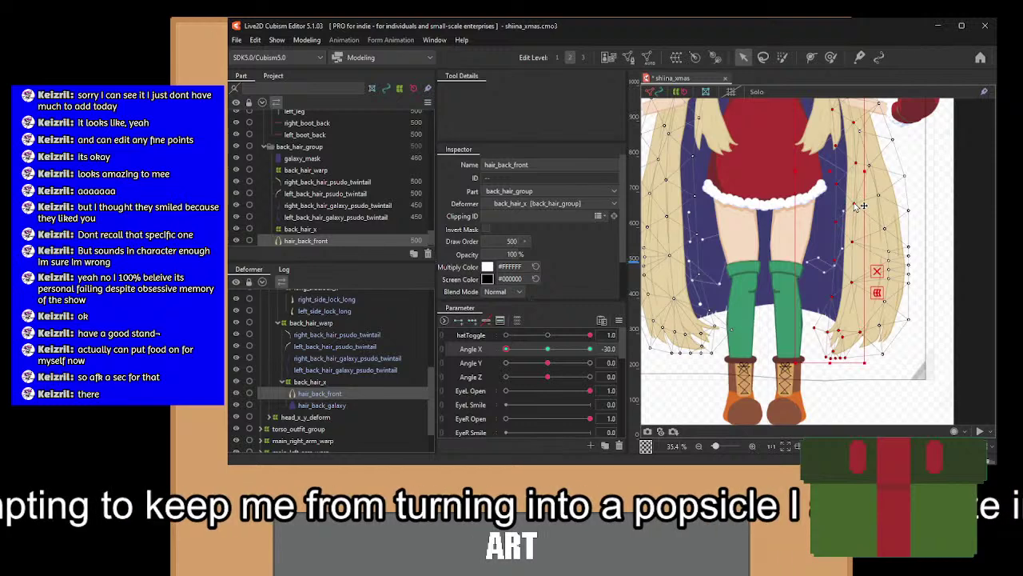
drag(855, 168, 844, 262)
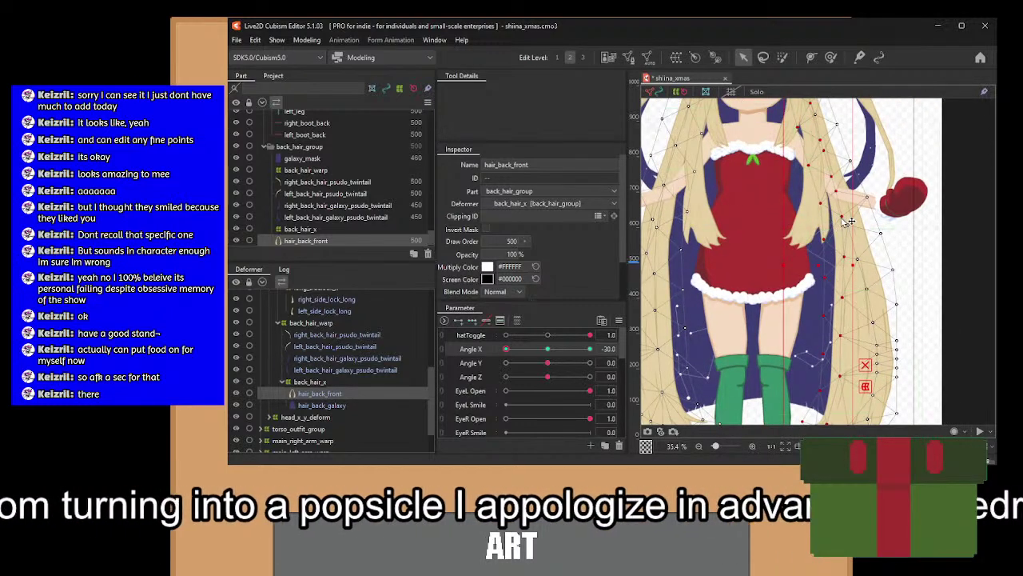
drag(846, 222, 869, 251)
scroll(838, 221, up, 3)
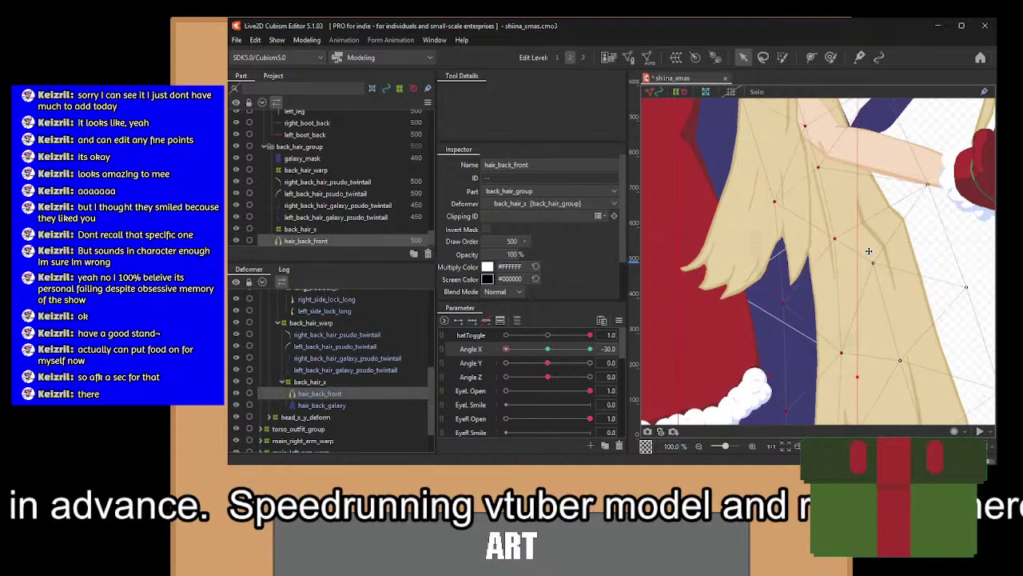
key(ctrl+z)
scroll(865, 238, down, 5)
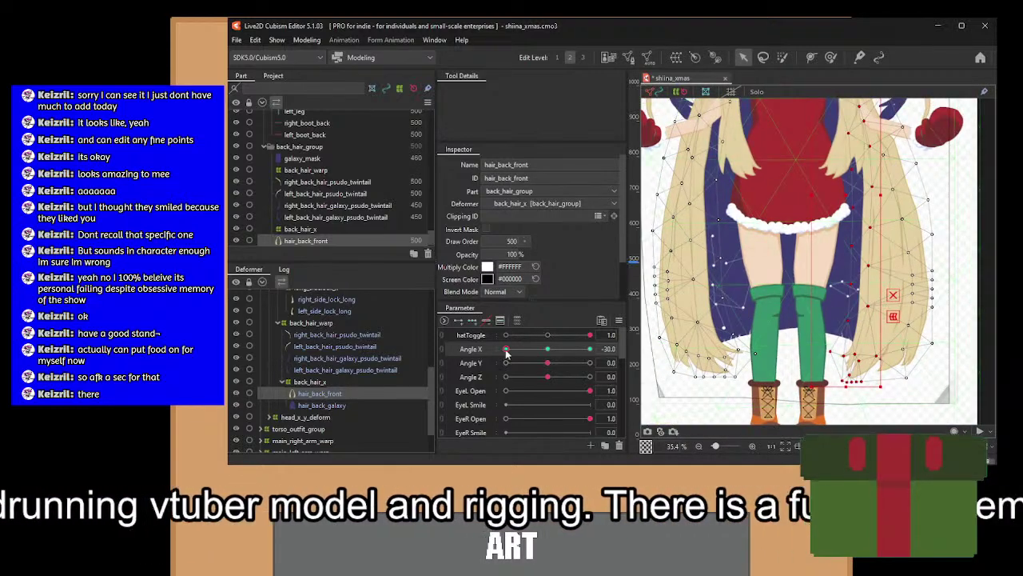
drag(505, 348, 477, 358)
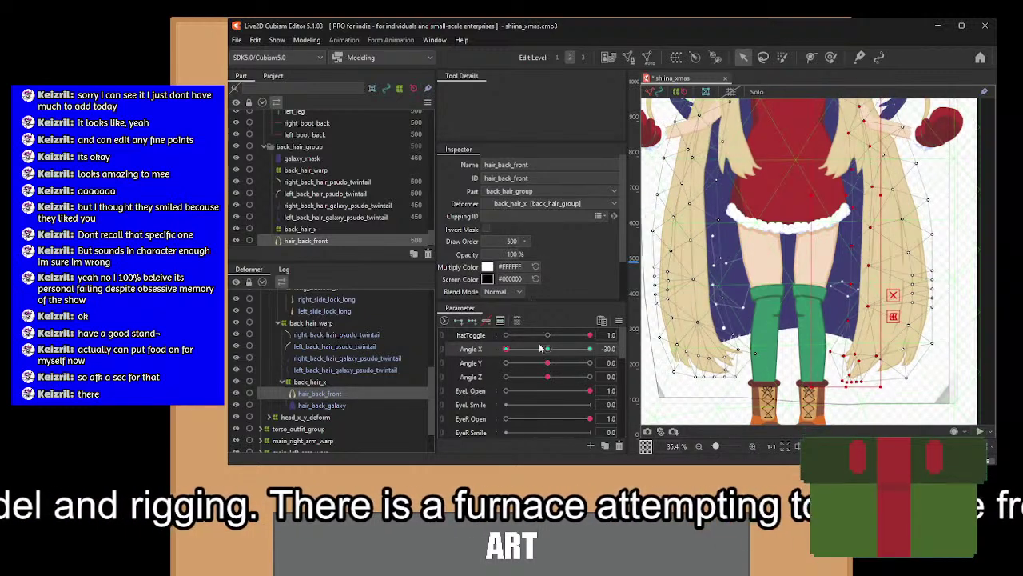
Move the lower inner vertices at the tips of the right-hand lock further left and preview Angle X.
drag(809, 284, 892, 396)
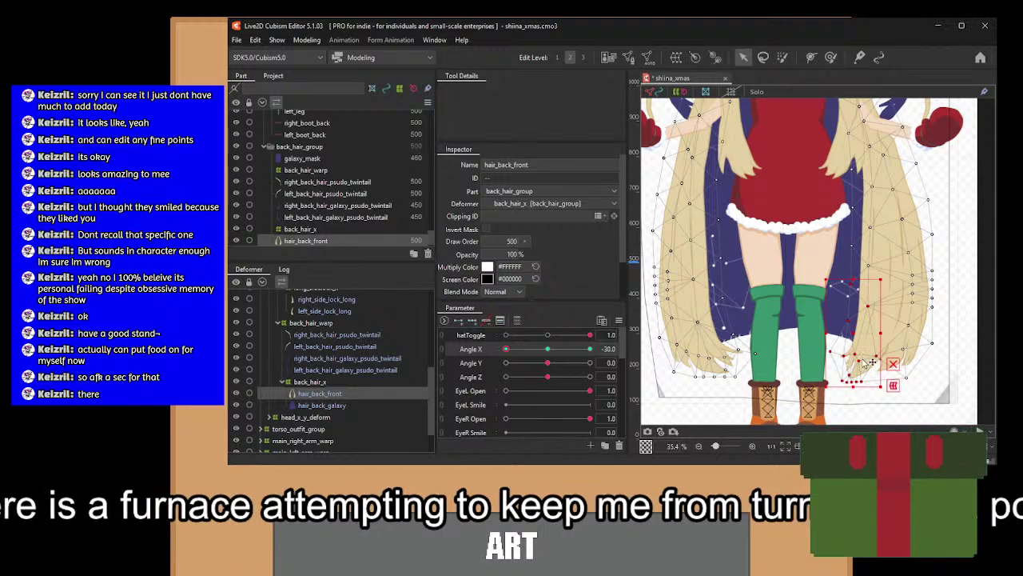
drag(863, 361, 863, 364)
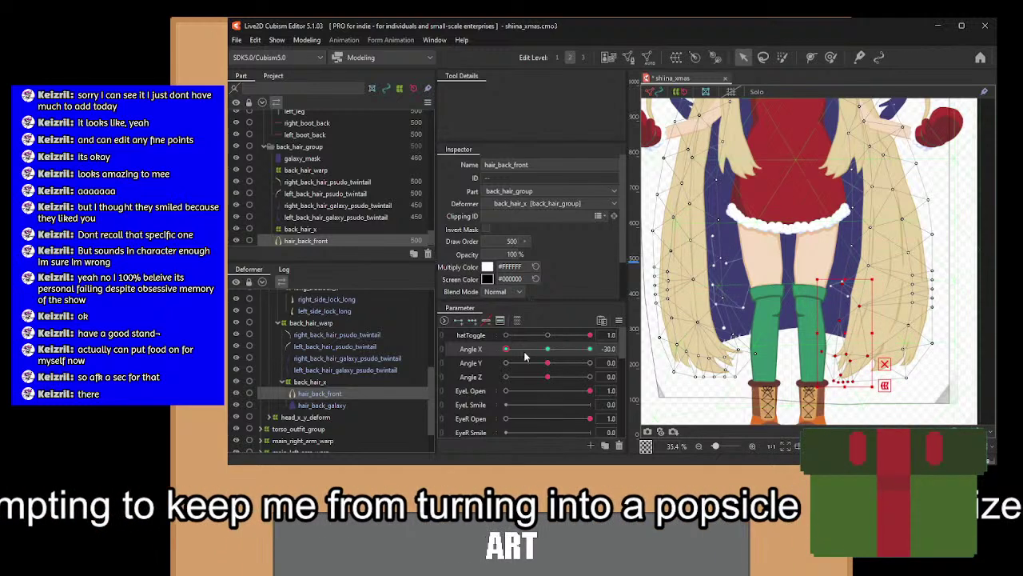
drag(506, 350, 489, 361)
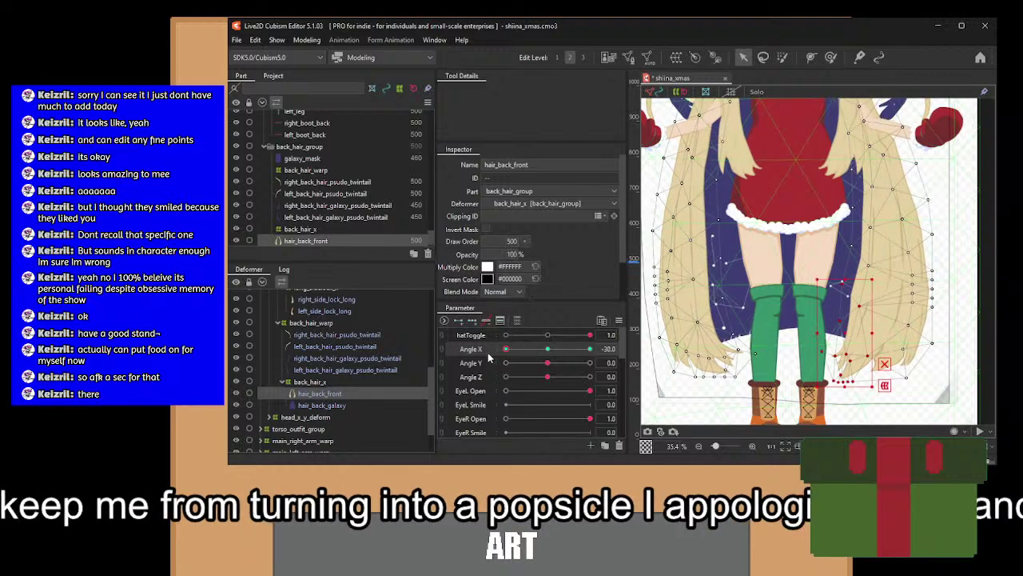
Adjust single hair_back_front vertices just below the right-hand forearm to smooth the lock's outline, and check the result with Angle X.
scroll(831, 328, up, 2)
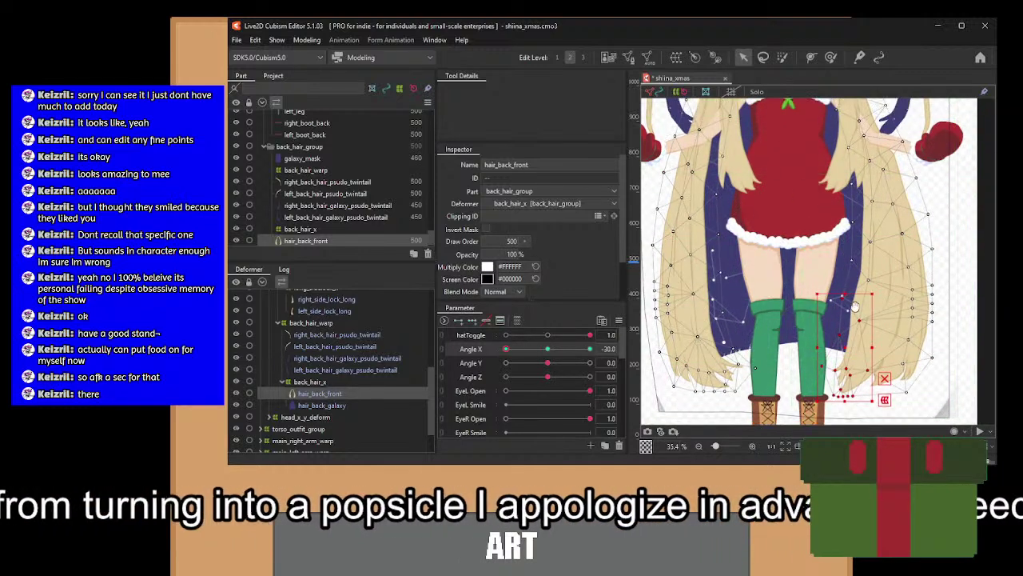
scroll(870, 330, up, 1)
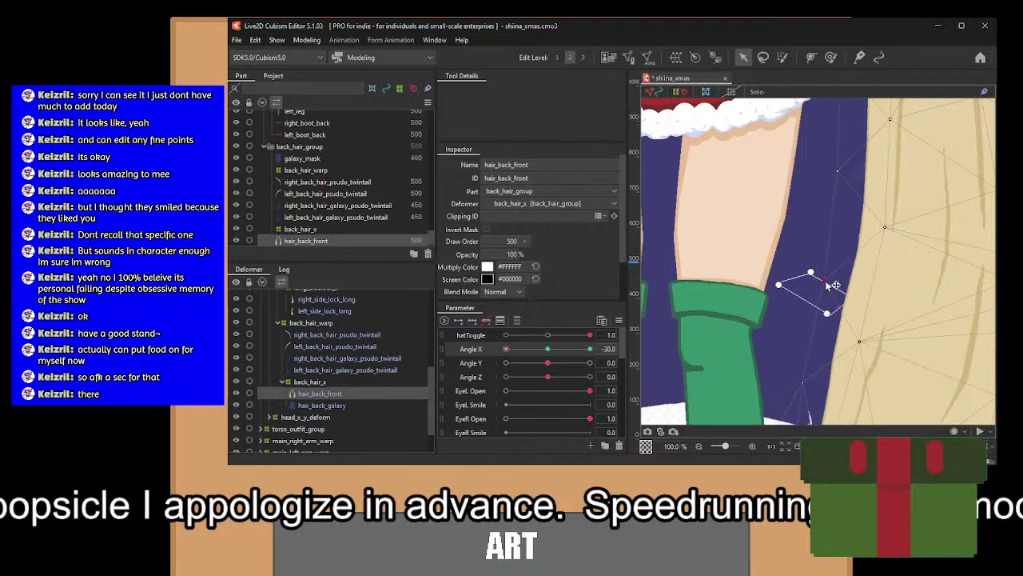
scroll(826, 279, up, 4)
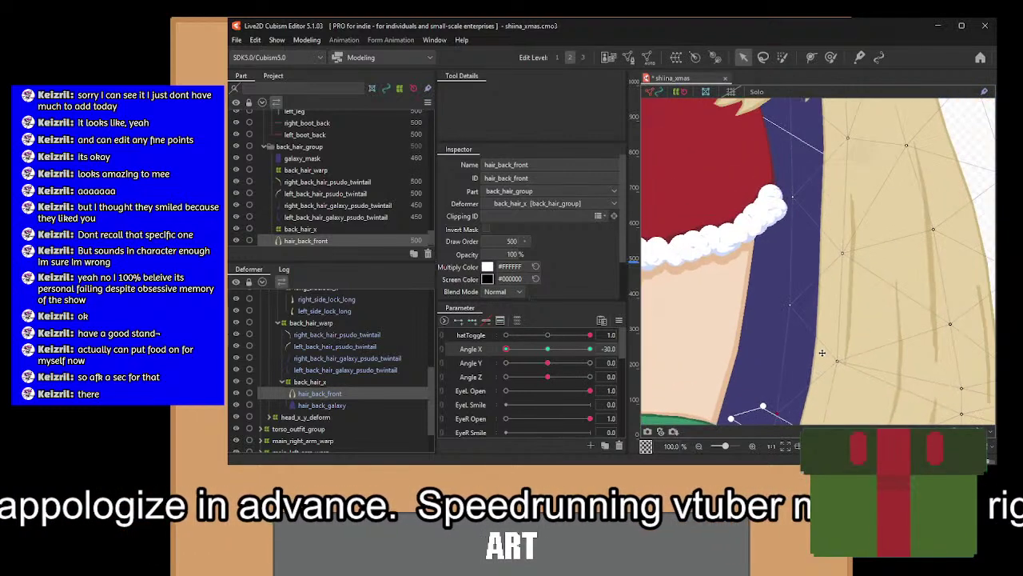
scroll(821, 353, up, 5)
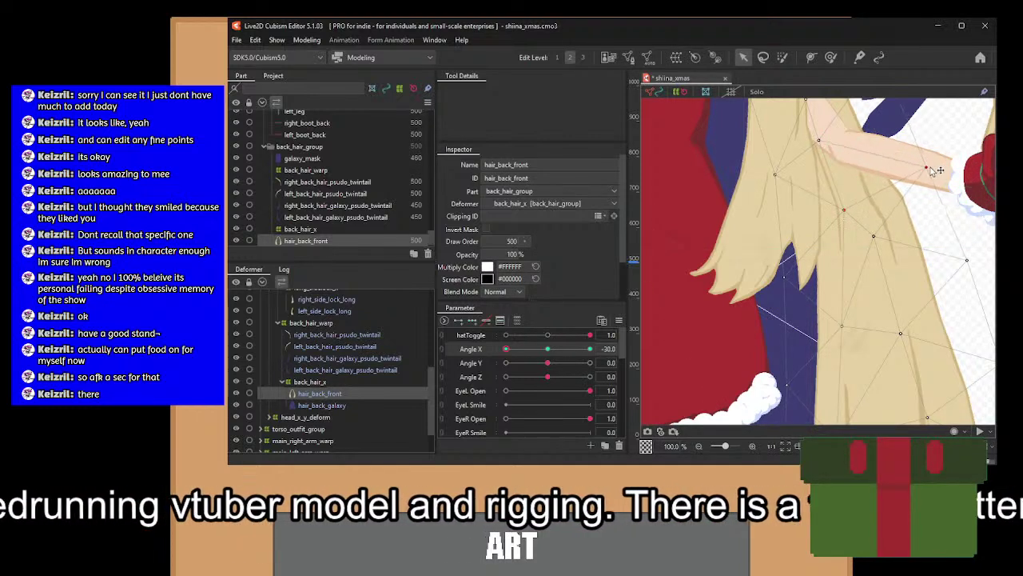
click(962, 269)
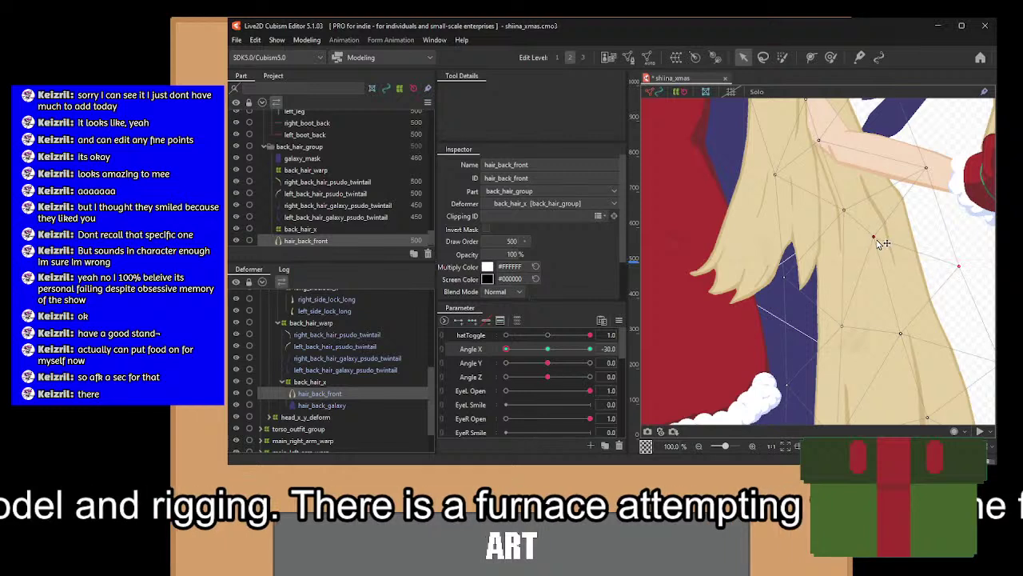
drag(877, 240, 906, 250)
click(987, 257)
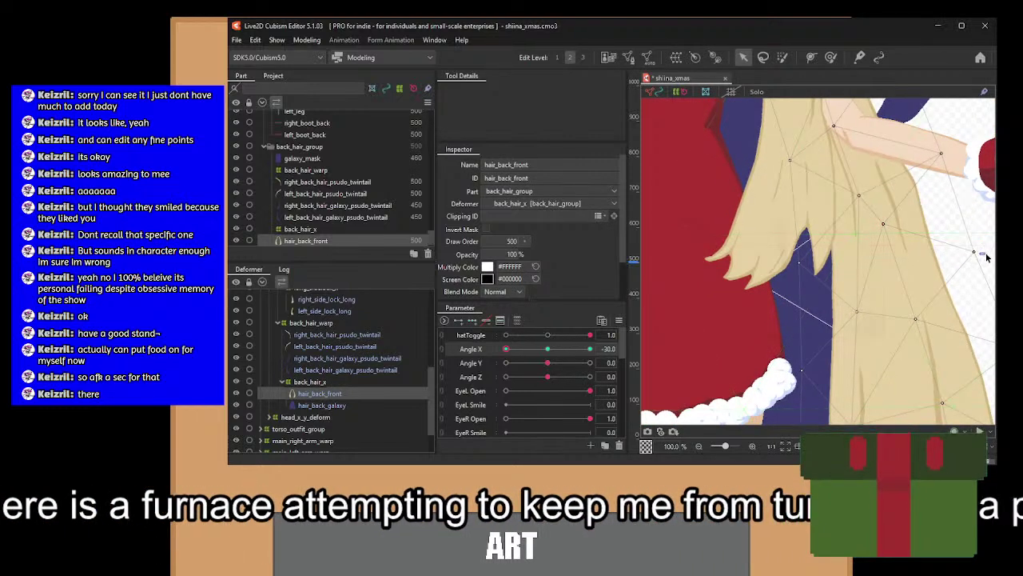
drag(975, 253, 981, 252)
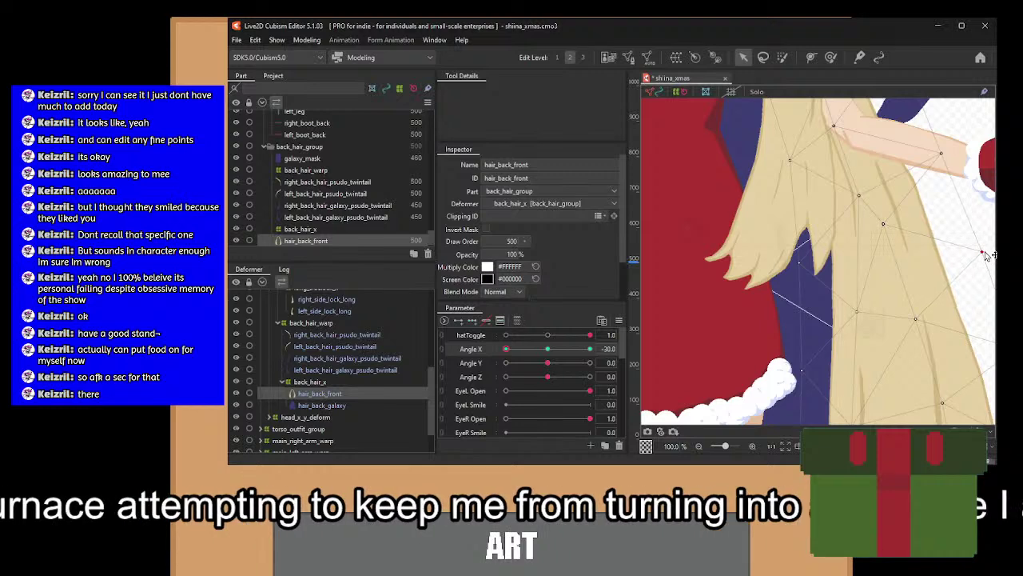
scroll(987, 253, down, 5)
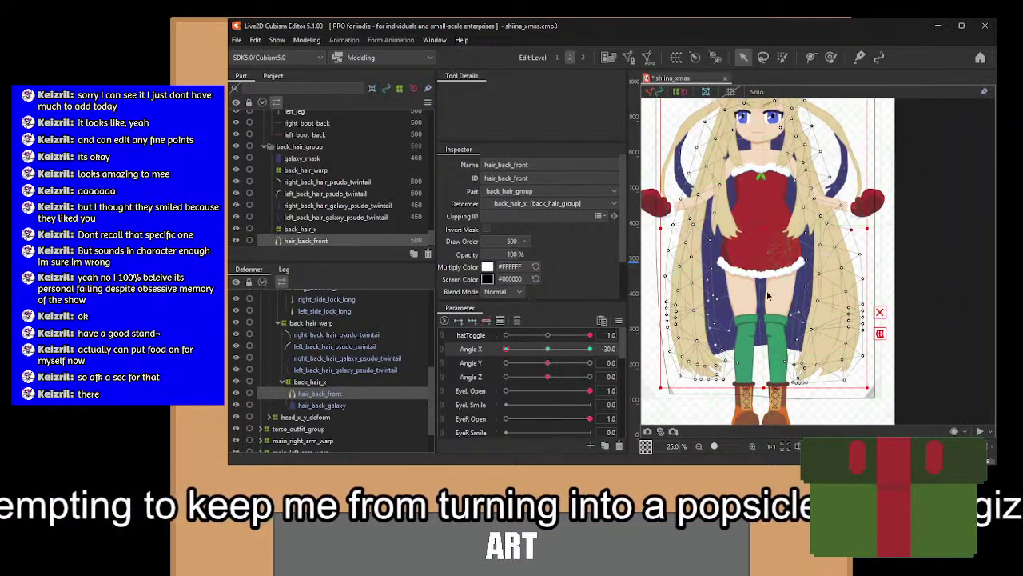
scroll(767, 294, down, 2)
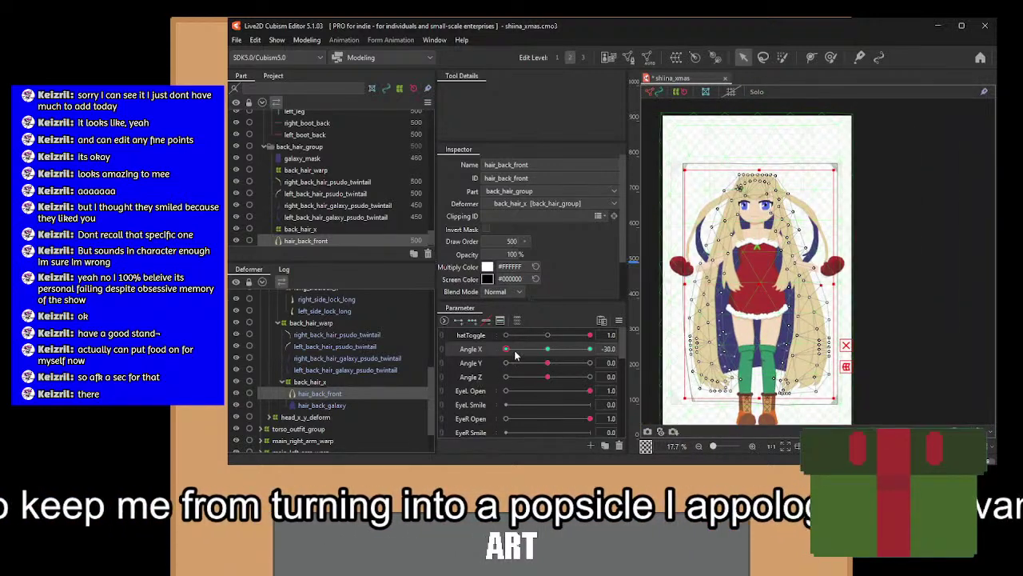
mouse_move(516, 355)
mouse_down()
mouse_move(548, 356)
mouse_move(472, 364)
mouse_move(570, 365)
mouse_move(507, 365)
mouse_up()
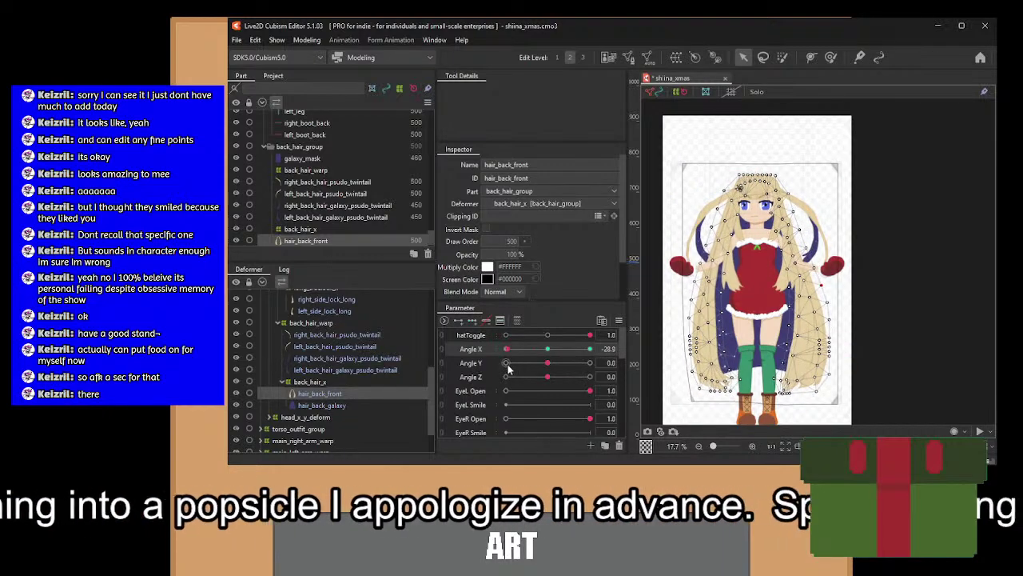
Shift the inner vertices of hair_back_front's left-hand lock, beside the skirt and thighs, slightly left at Angle X -30.
scroll(757, 328, up, 4)
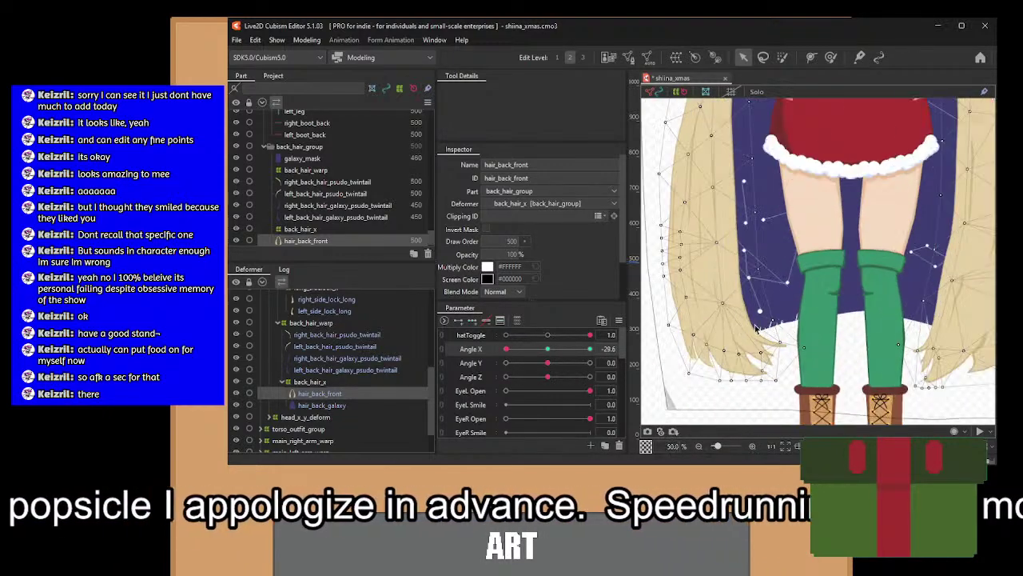
drag(753, 252, 752, 331)
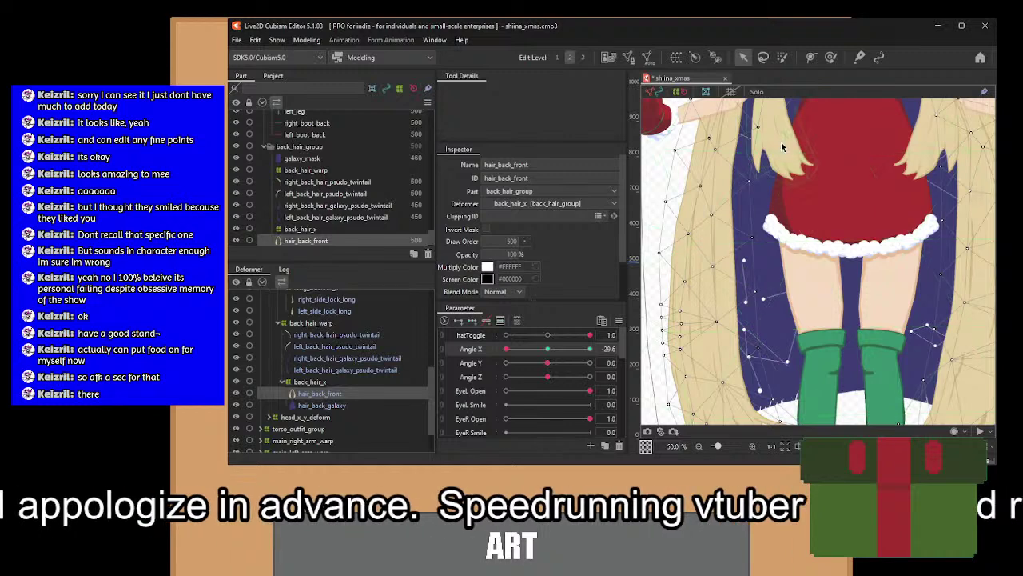
scroll(782, 147, up, 2)
drag(770, 149, 719, 304)
scroll(720, 304, down, 3)
drag(790, 223, 736, 293)
scroll(744, 239, up, 2)
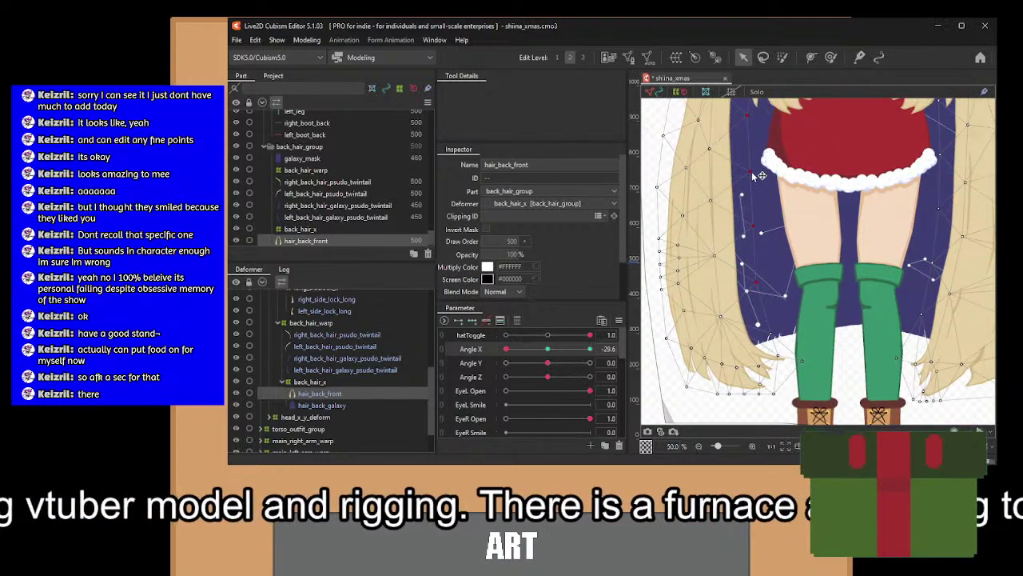
click(505, 349)
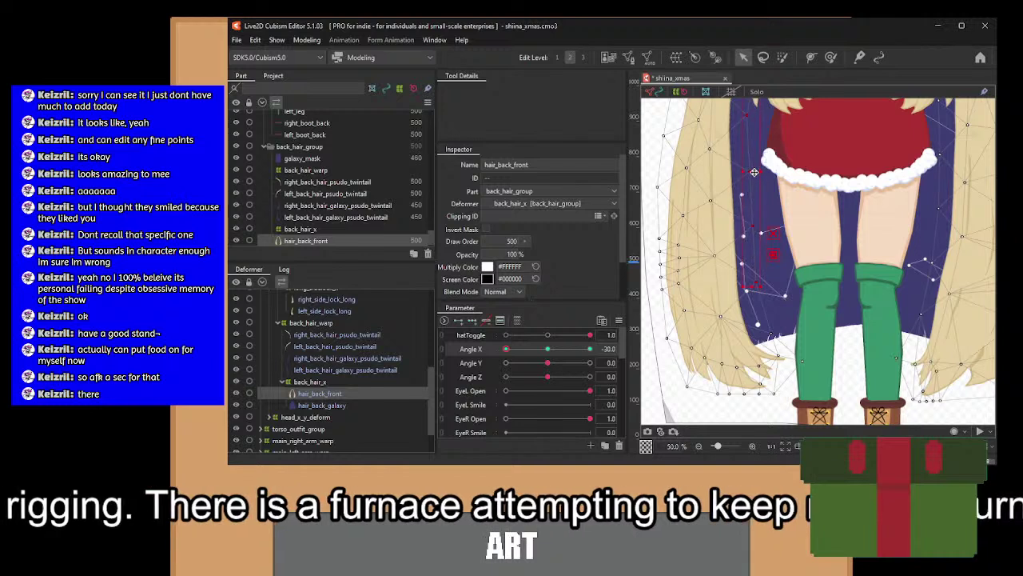
drag(754, 172, 750, 172)
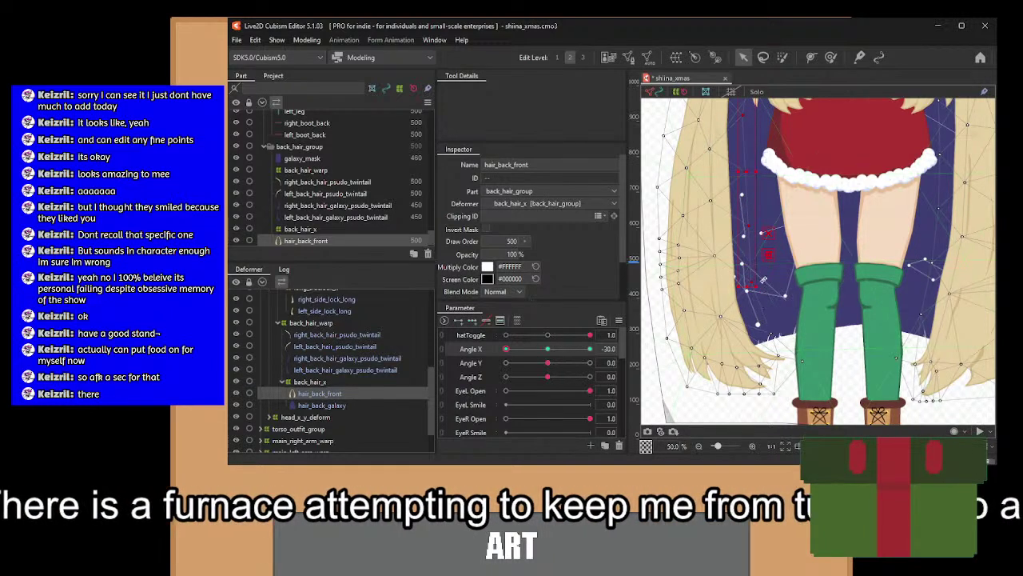
Adjust the vertices around the tips of hair_back_front's left-hand lock at Angle X -30 and preview the movement up to Angle X 30.
drag(795, 303, 736, 338)
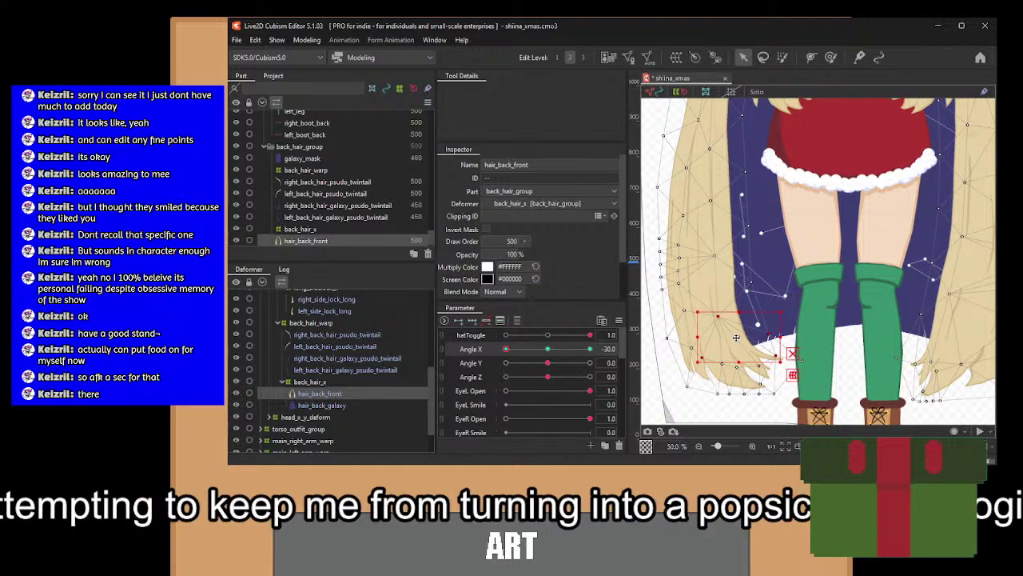
mouse_move(752, 270)
mouse_down()
mouse_move(757, 282)
mouse_move(766, 264)
mouse_up()
drag(666, 311, 724, 401)
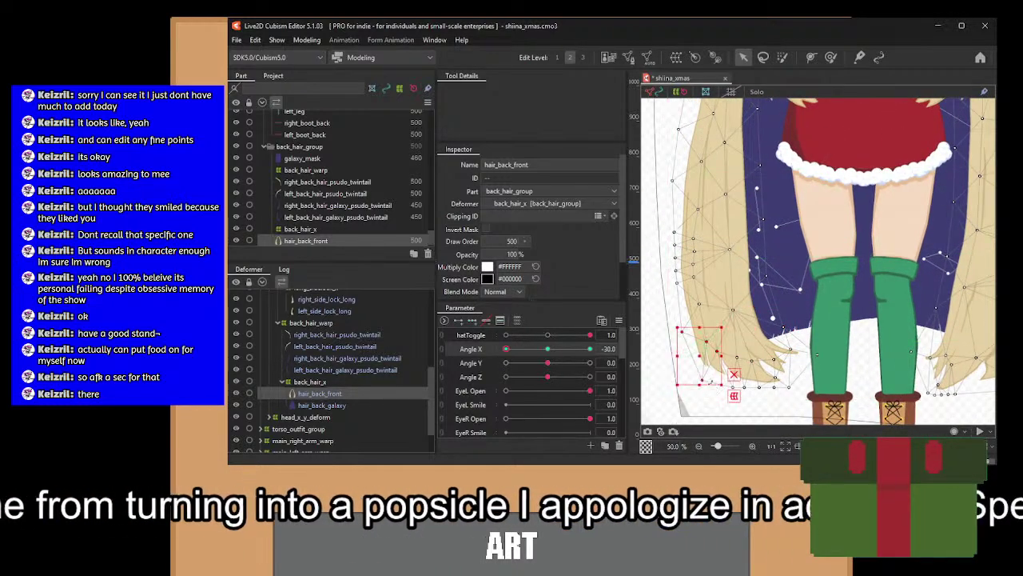
mouse_move(506, 350)
mouse_down()
mouse_move(551, 352)
mouse_move(506, 350)
mouse_up()
scroll(812, 349, down, 2)
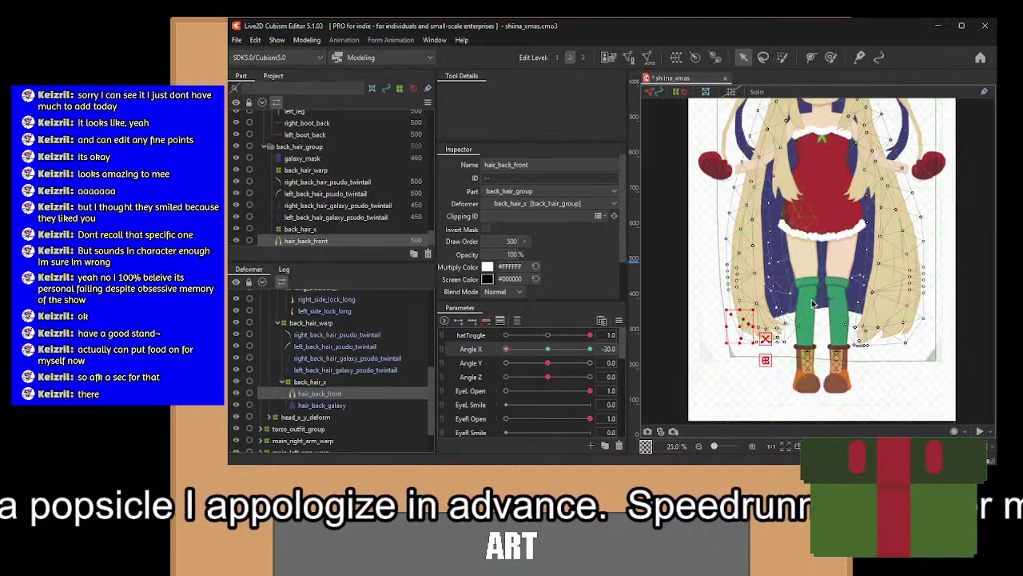
scroll(812, 349, down, 1)
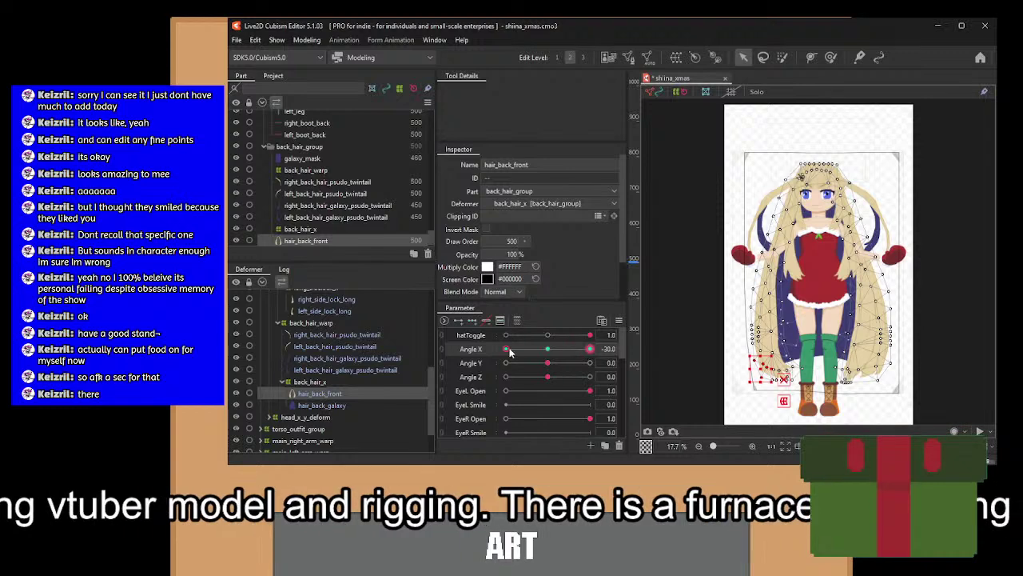
drag(505, 349, 622, 371)
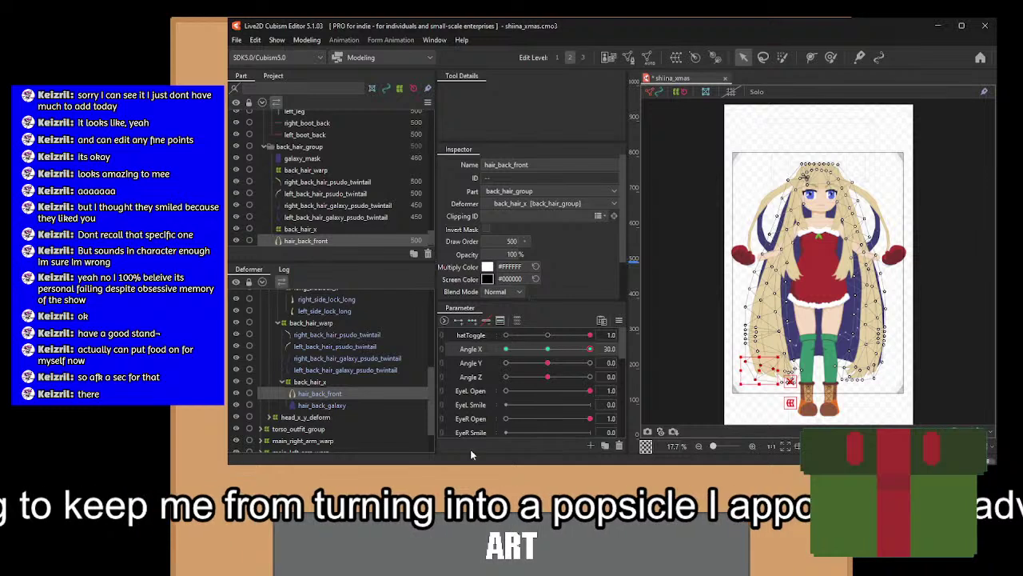
Add three Angle X keys to the hair_back_galaxy mesh and set Angle X to -30.
click(345, 403)
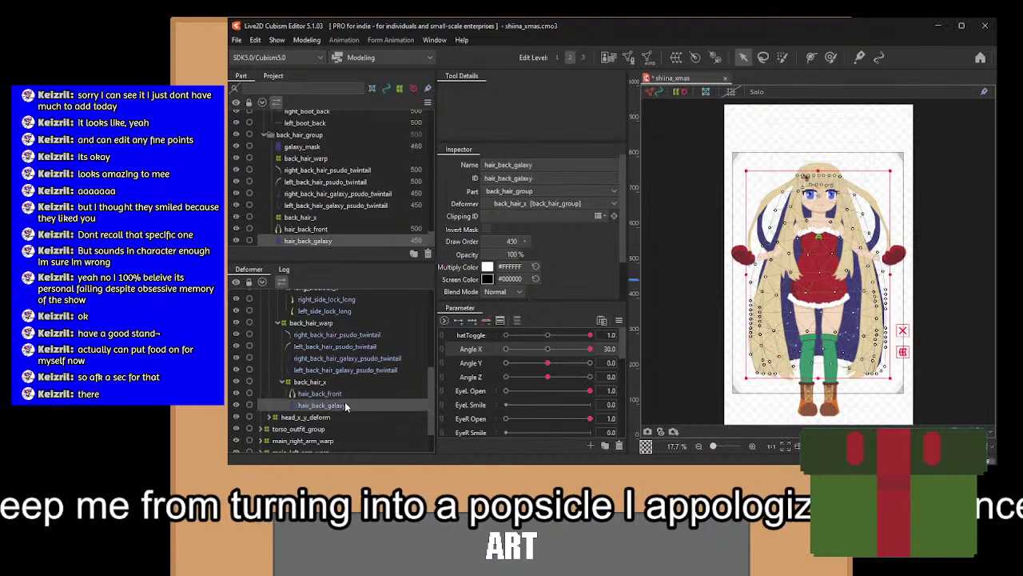
click(553, 349)
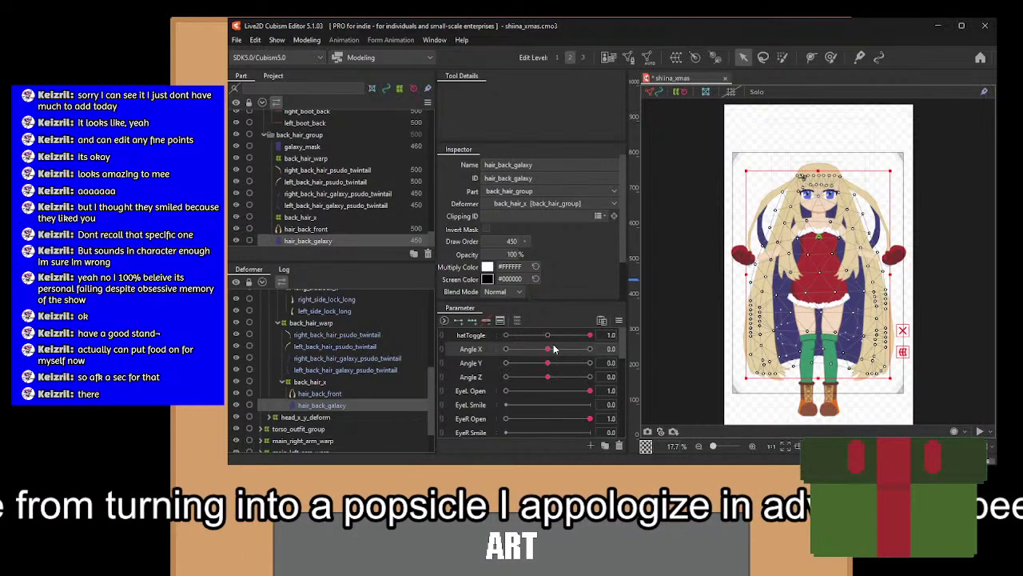
click(505, 349)
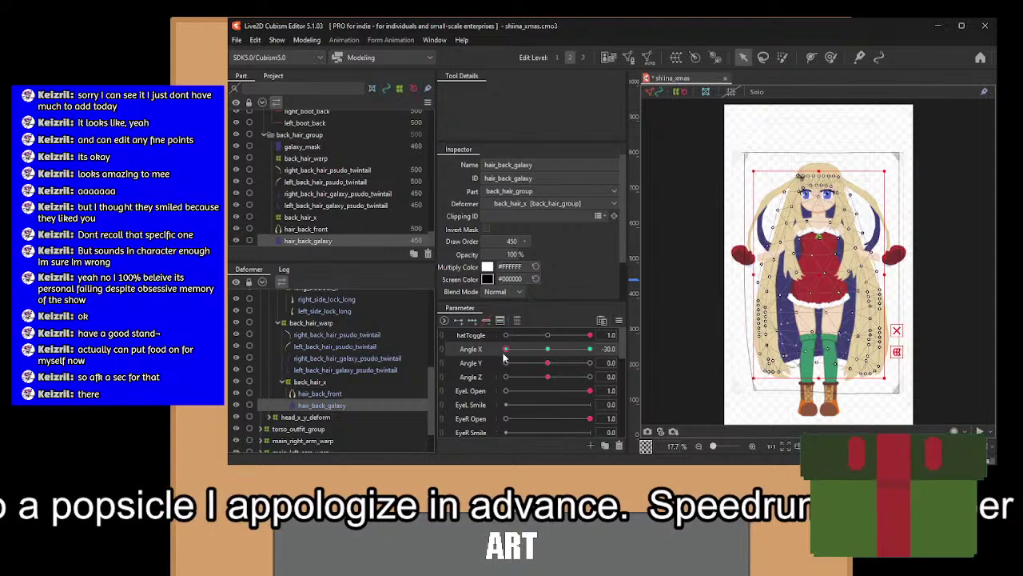
Bring the outer left-hand vertices of hair_back_galaxy slightly inward at Angle X -30 and preview the movement up to Angle X 30.
scroll(867, 272, up, 2)
drag(717, 355, 740, 358)
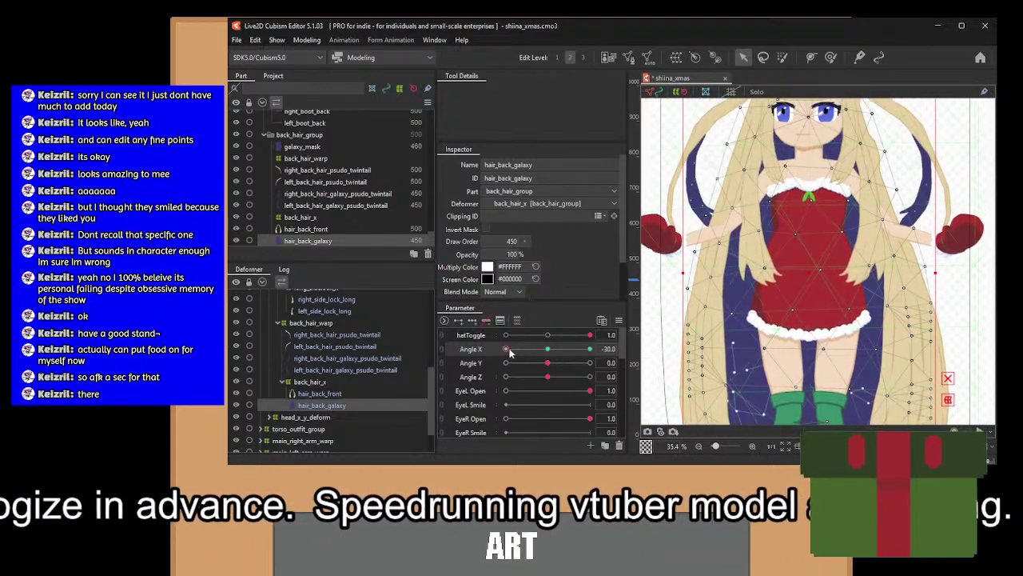
drag(506, 349, 609, 349)
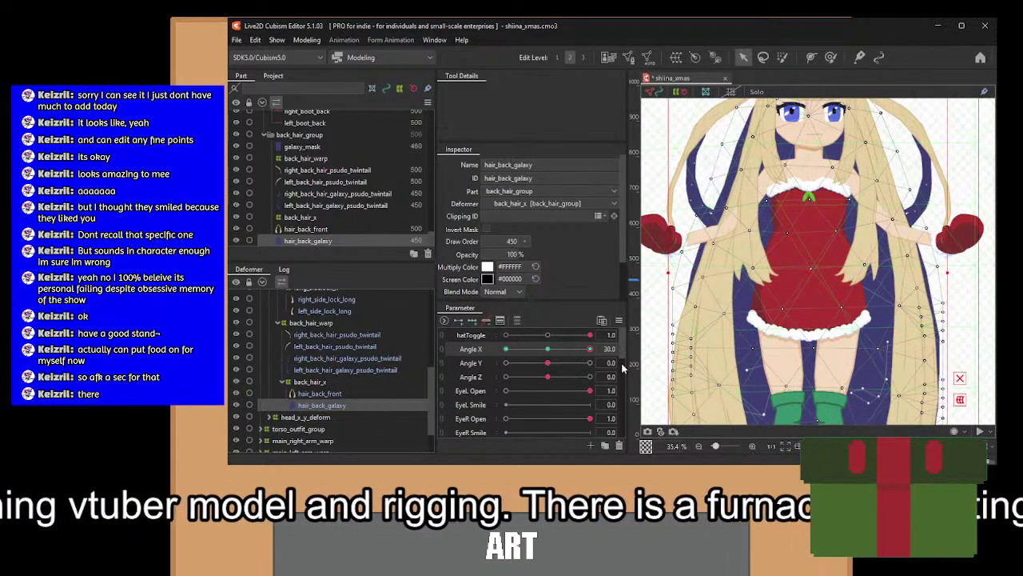
scroll(794, 285, down, 2)
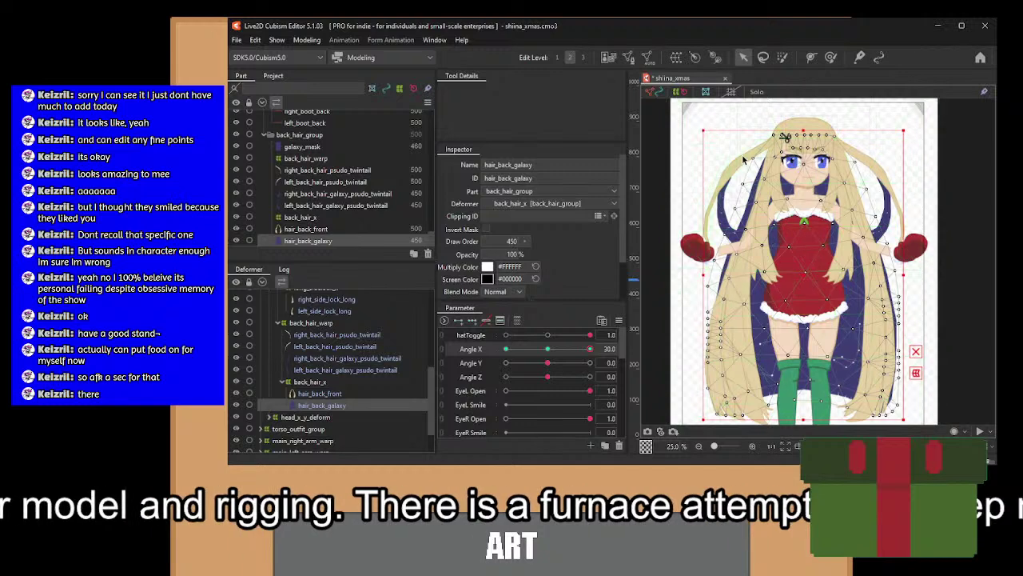
drag(699, 126, 775, 255)
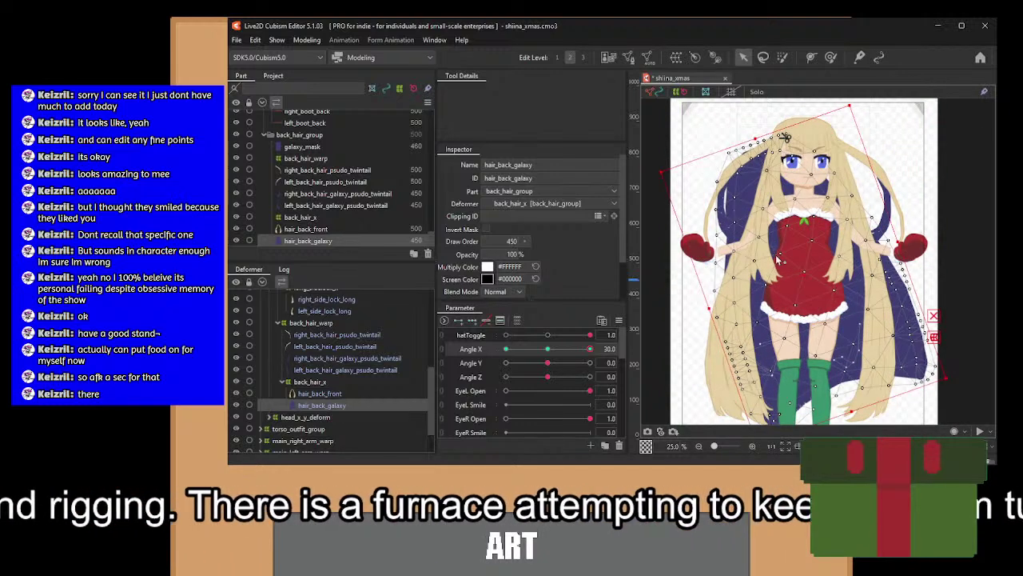
key(ctrl+z)
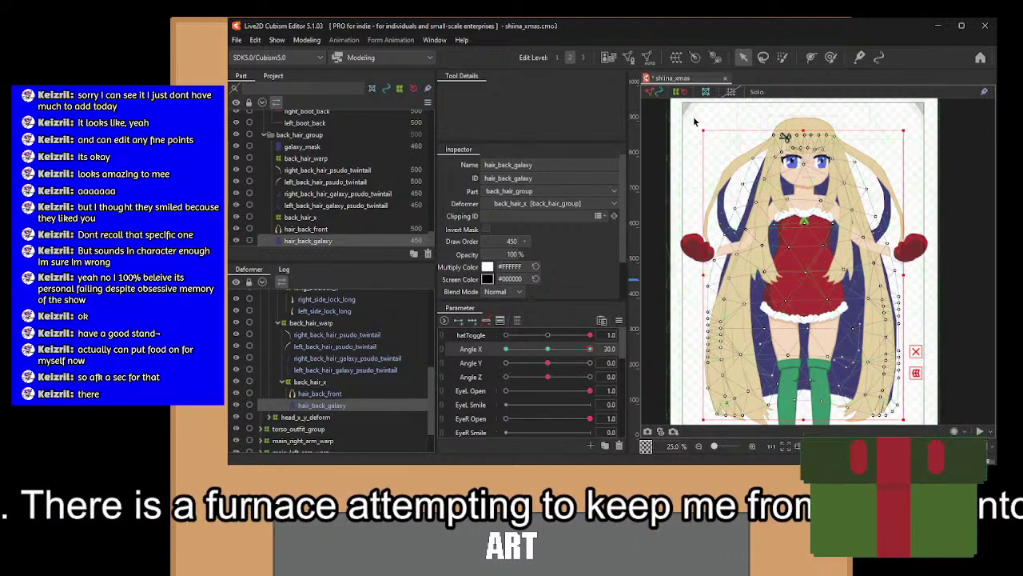
Move the outer vertices on both sides of hair_back_galaxy slightly inward at Angle X 30 and preview the Angle X movement.
drag(792, 346, 789, 346)
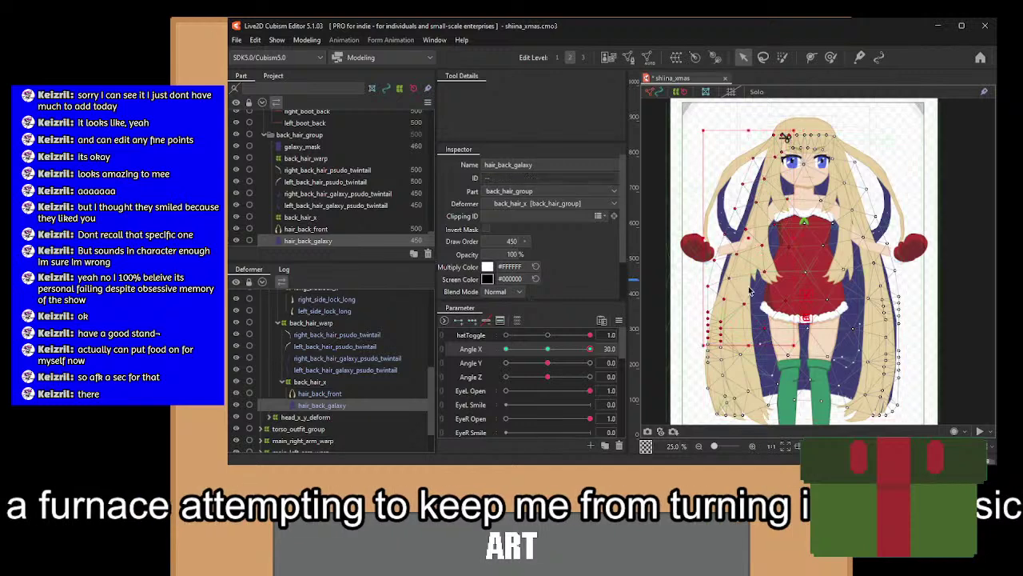
drag(752, 231, 744, 208)
drag(926, 188, 847, 423)
drag(876, 293, 865, 294)
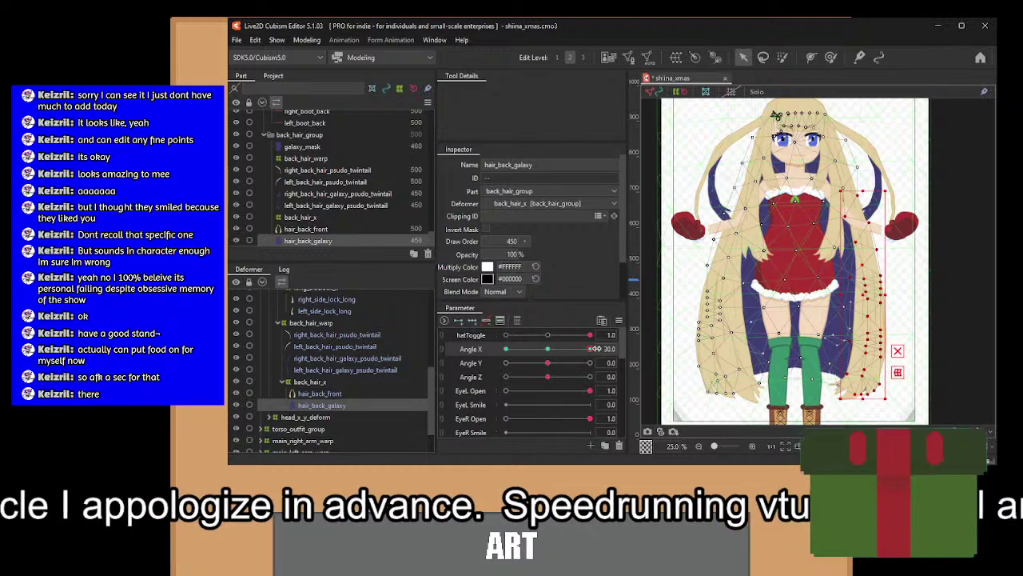
drag(590, 349, 528, 352)
scroll(789, 231, up, 3)
click(335, 325)
click(335, 336)
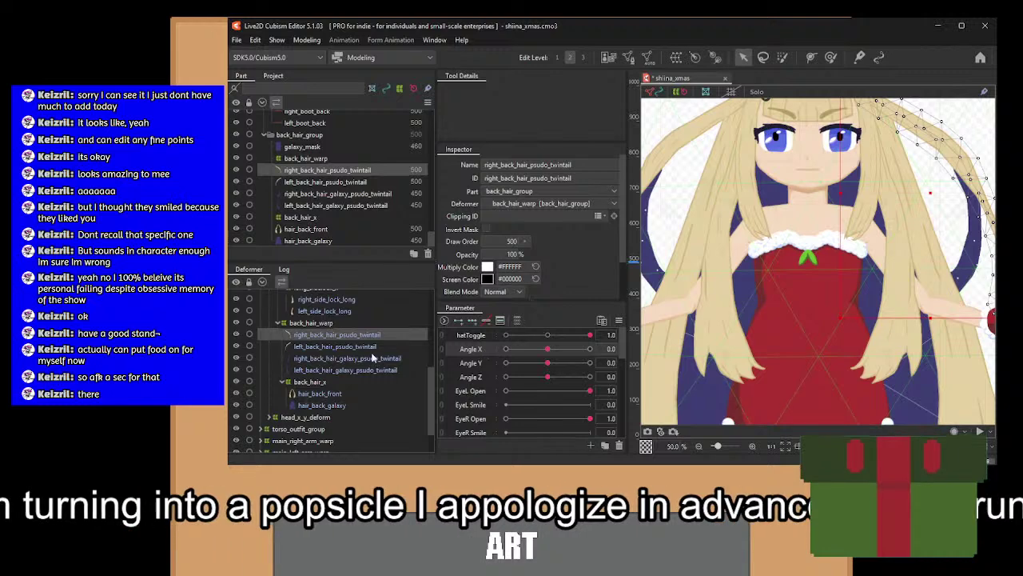
scroll(754, 297, down, 3)
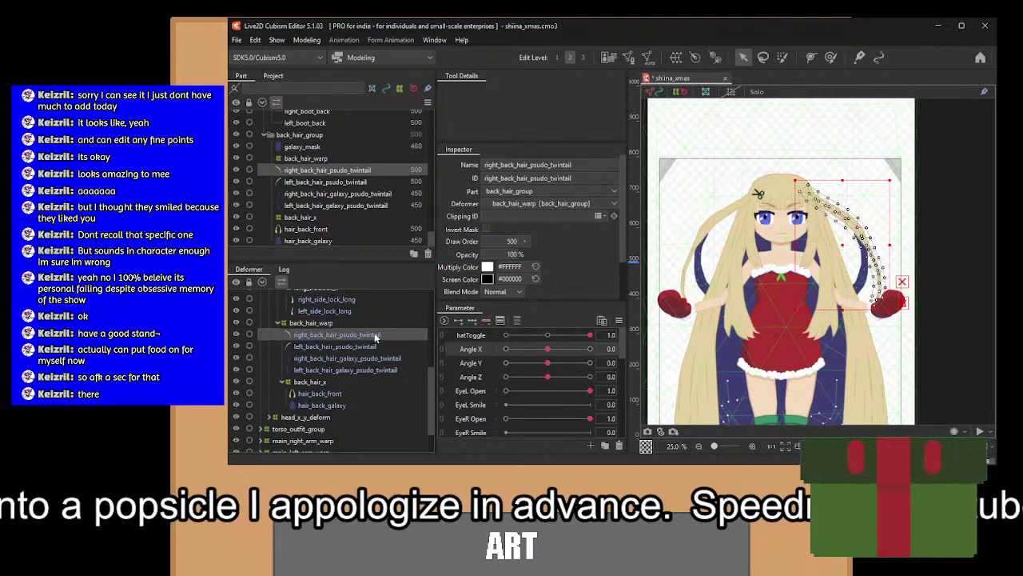
Shift the right-hand control points of the long_sidelock_x warp deformer slightly left at Angle X -30 and preview the movement.
scroll(360, 330, up, 2)
click(318, 331)
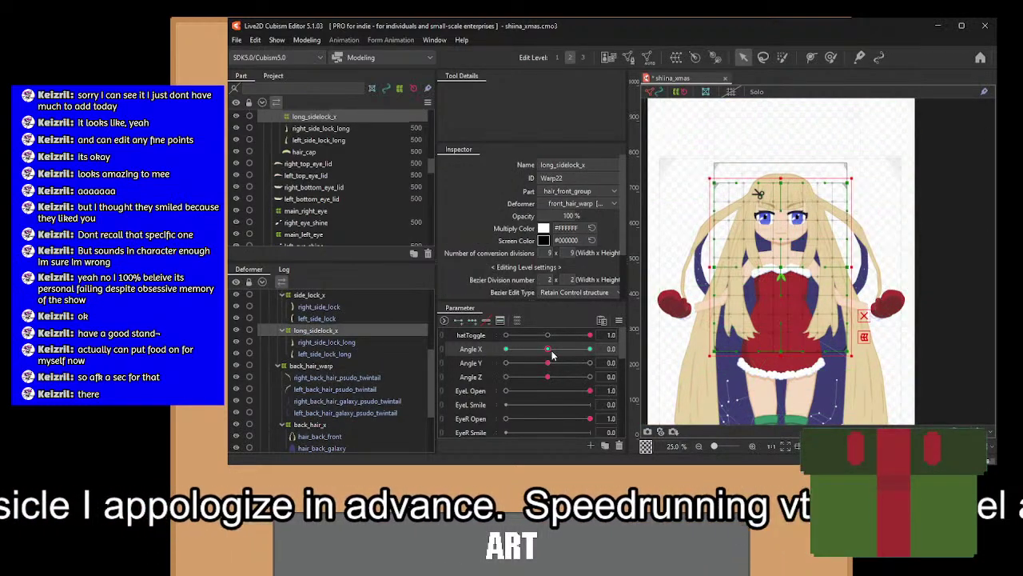
drag(549, 352, 506, 352)
scroll(860, 253, up, 2)
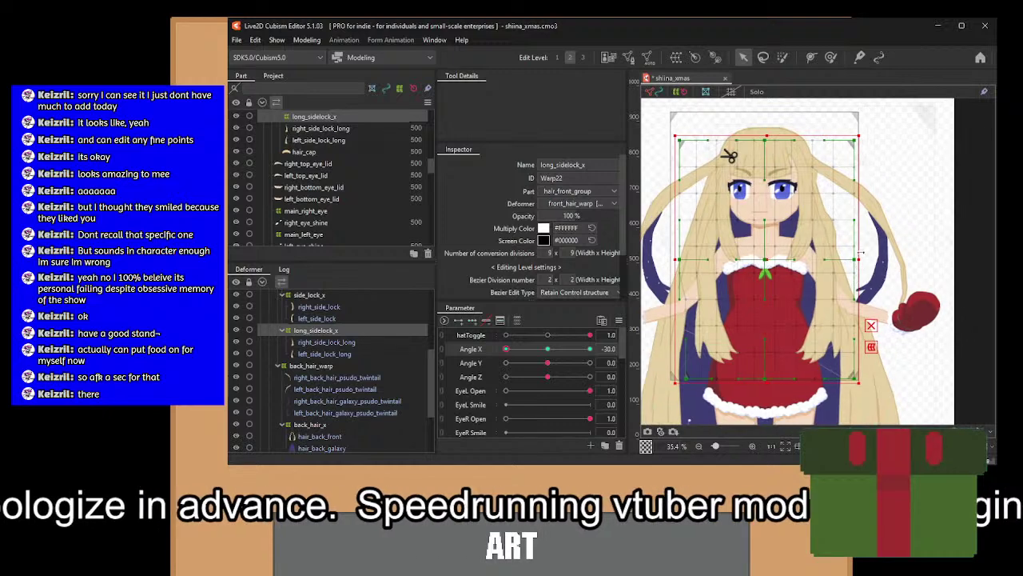
drag(886, 126, 781, 371)
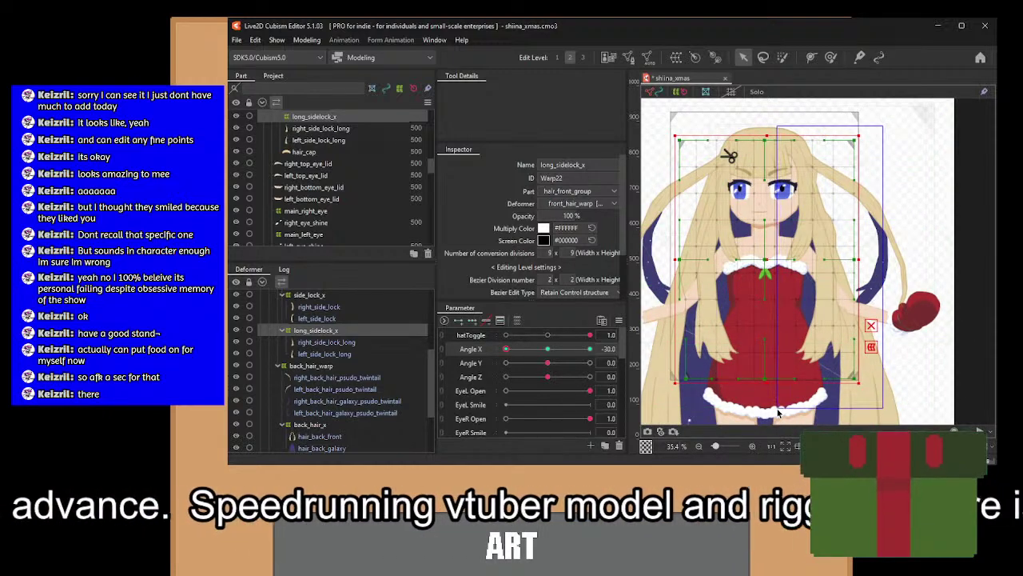
drag(827, 257, 817, 256)
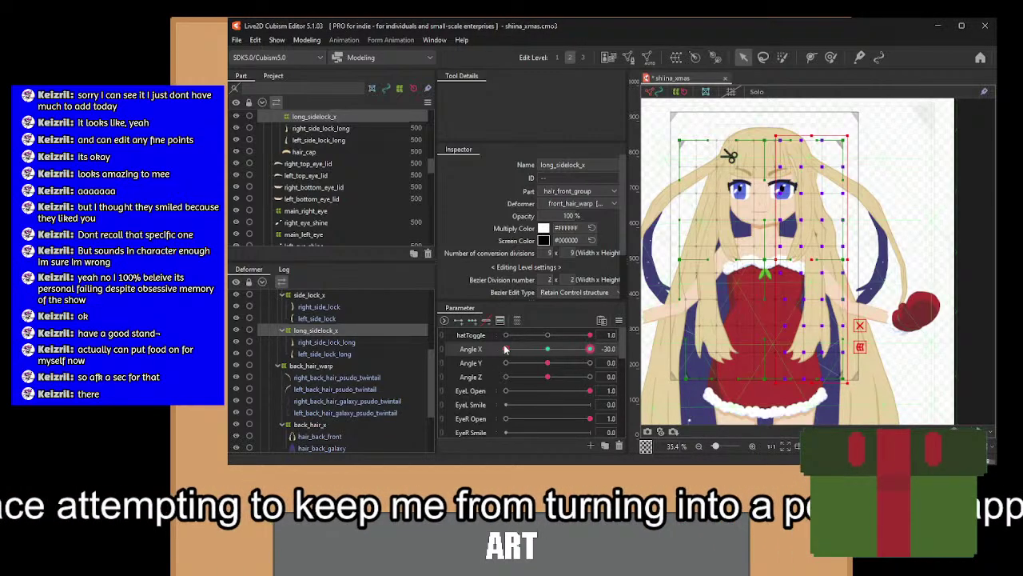
drag(505, 349, 434, 364)
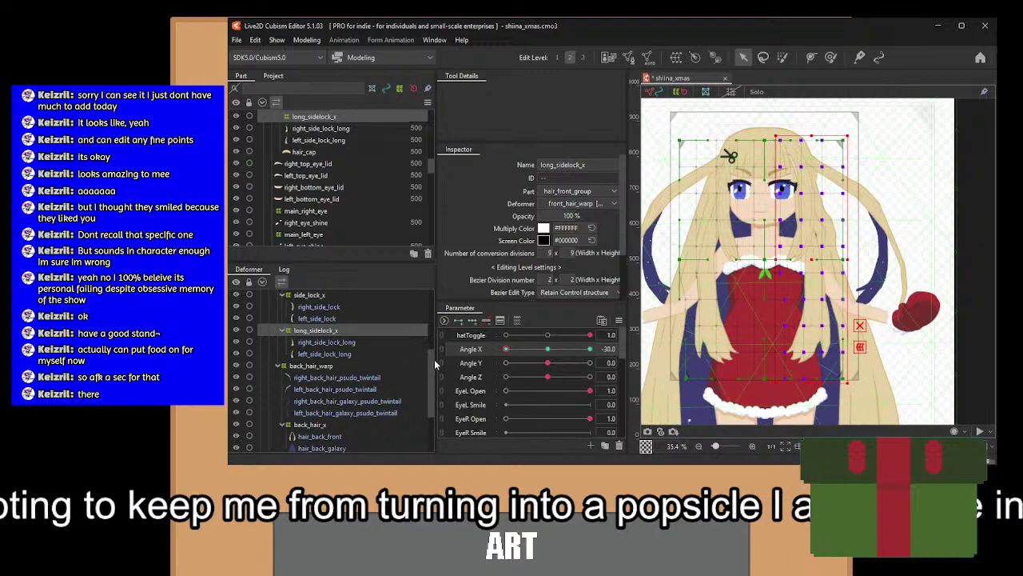
Move hair_back_front's protruding vertex beside the right-hand side lock at neck level to the left at Angle X -30.
scroll(817, 271, up, 8)
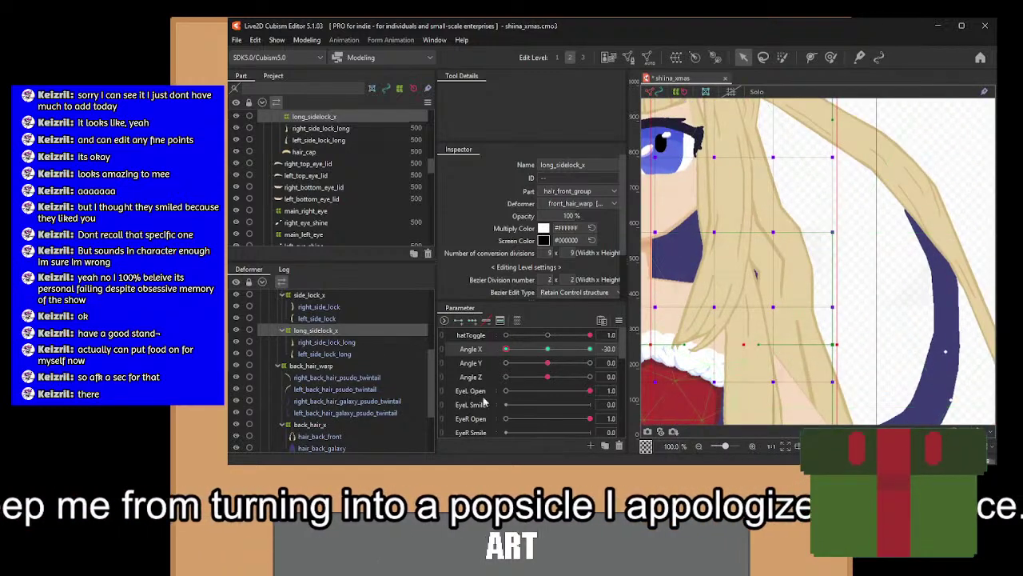
click(327, 435)
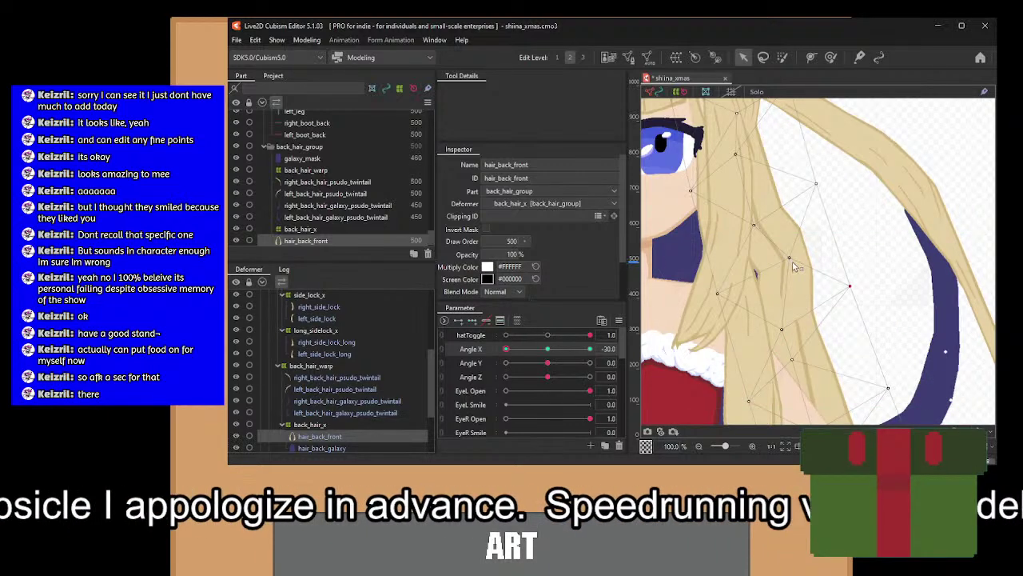
drag(791, 259, 776, 262)
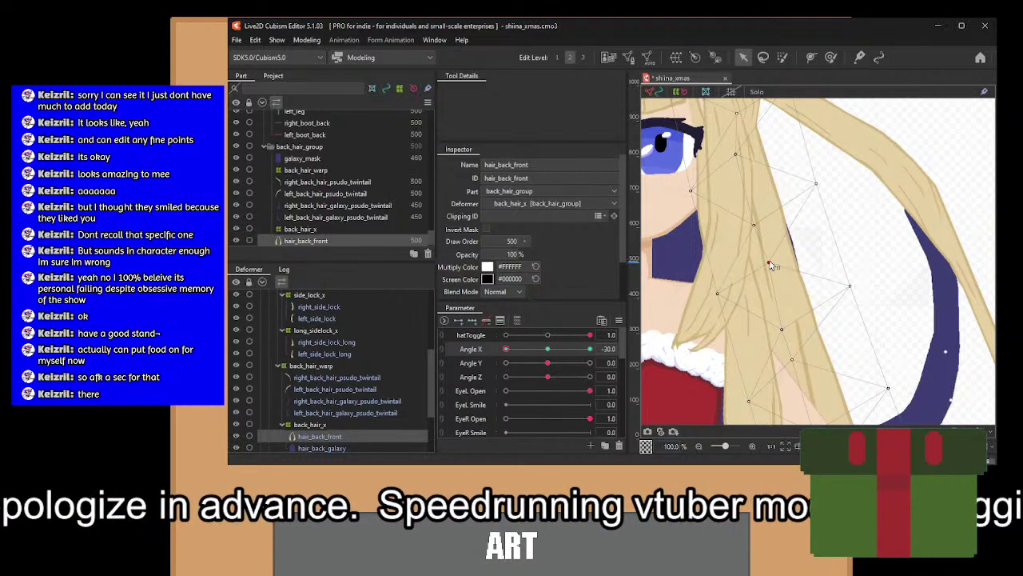
scroll(773, 265, down, 1)
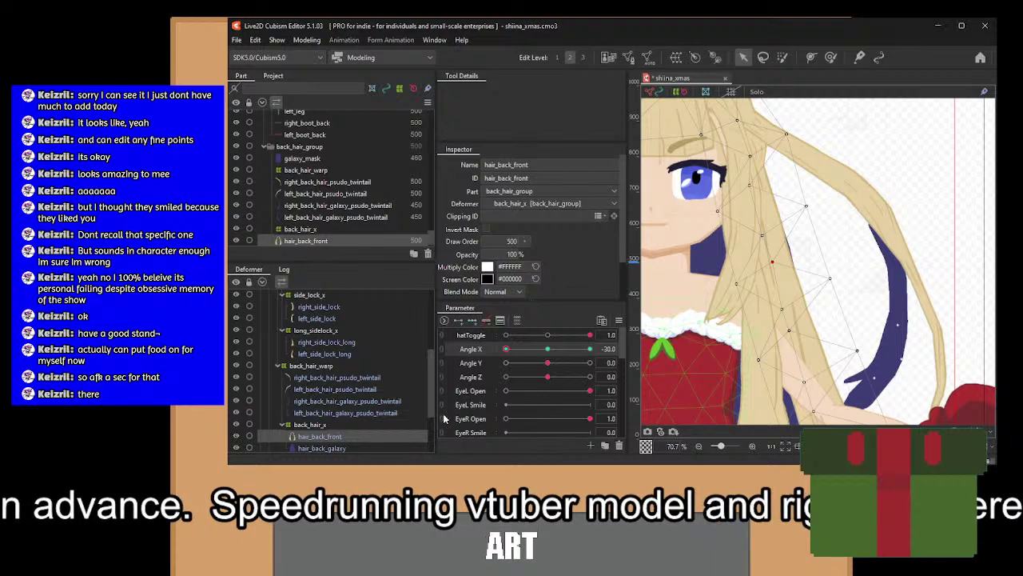
Pull the outer hair_back_galaxy vertices beside the right-hand side lock, at face and neck level, left and preview Angle X.
click(336, 449)
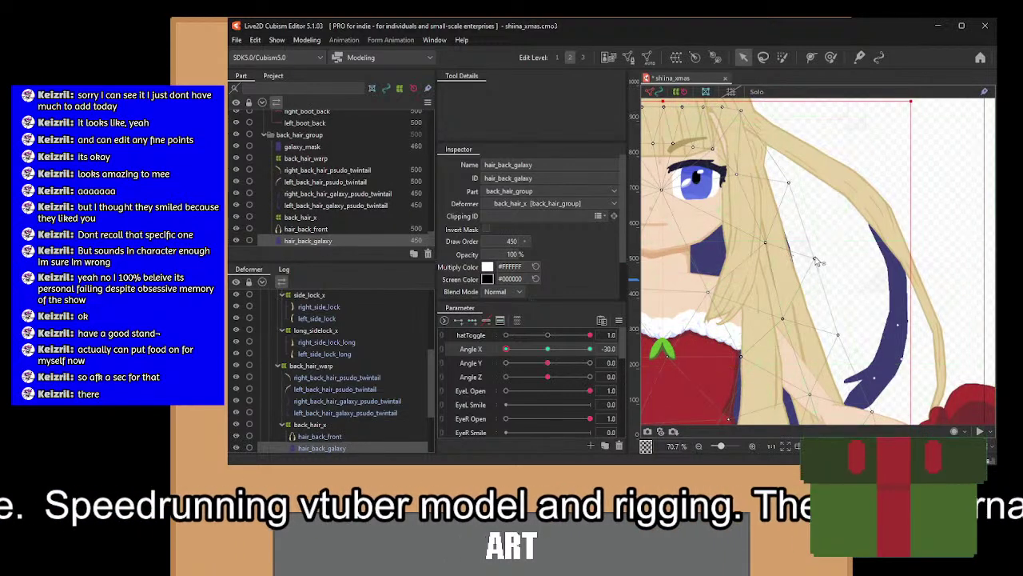
drag(808, 261, 799, 260)
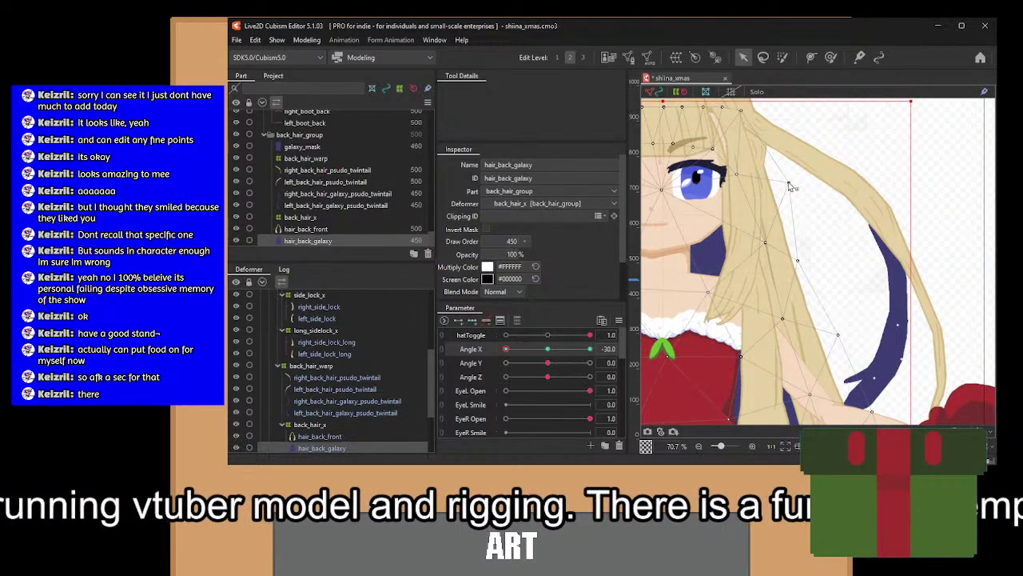
scroll(799, 294, down, 2)
drag(783, 307, 824, 296)
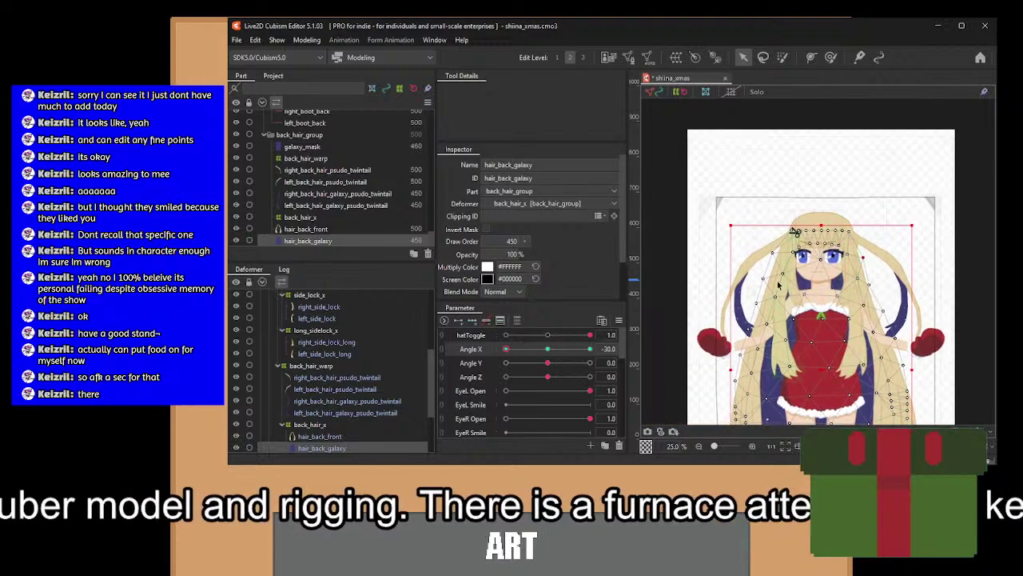
scroll(823, 359, up, 1)
drag(515, 349, 495, 361)
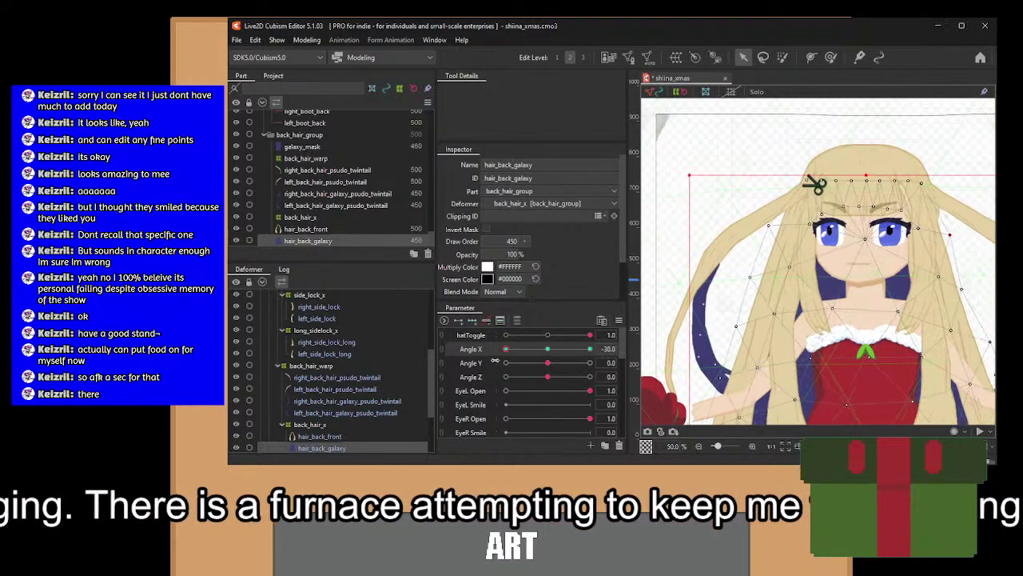
Preview the back hair on the whole model at Angle X 30, and reset Angle X to 0.
scroll(904, 290, down, 5)
drag(902, 292, 844, 239)
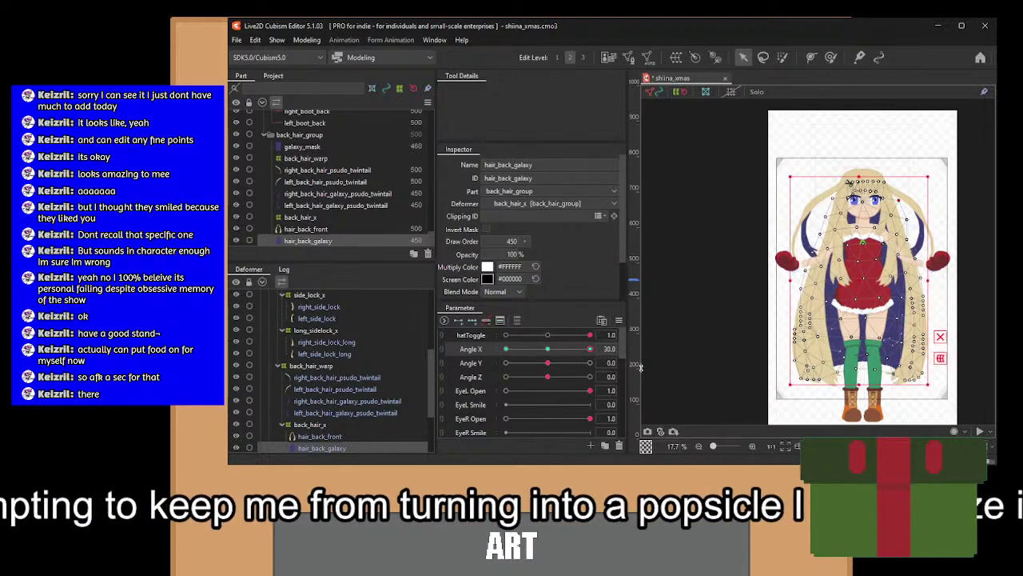
click(589, 348)
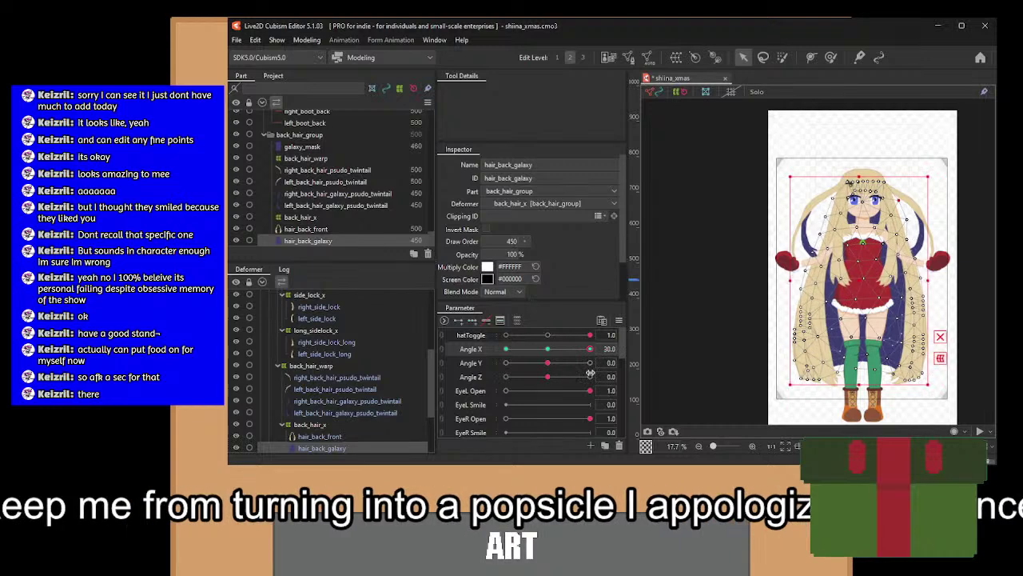
click(548, 349)
scroll(848, 231, up, 5)
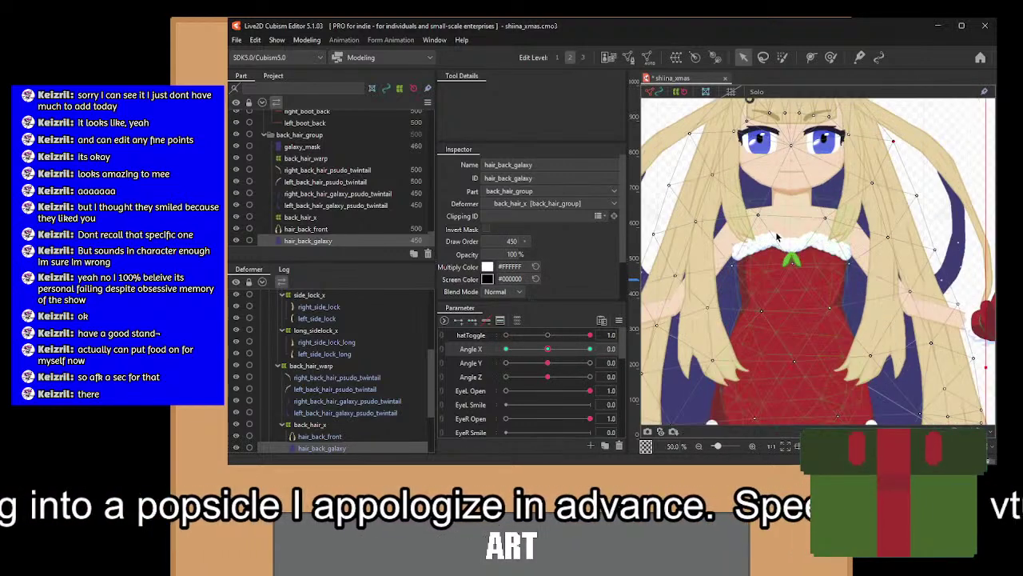
click(325, 377)
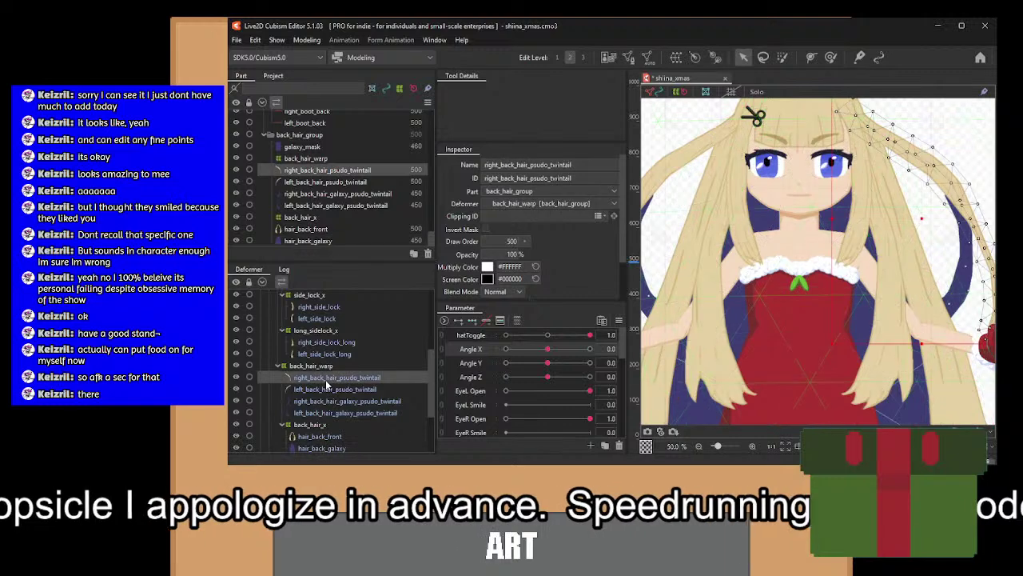
ctrl+click(346, 390)
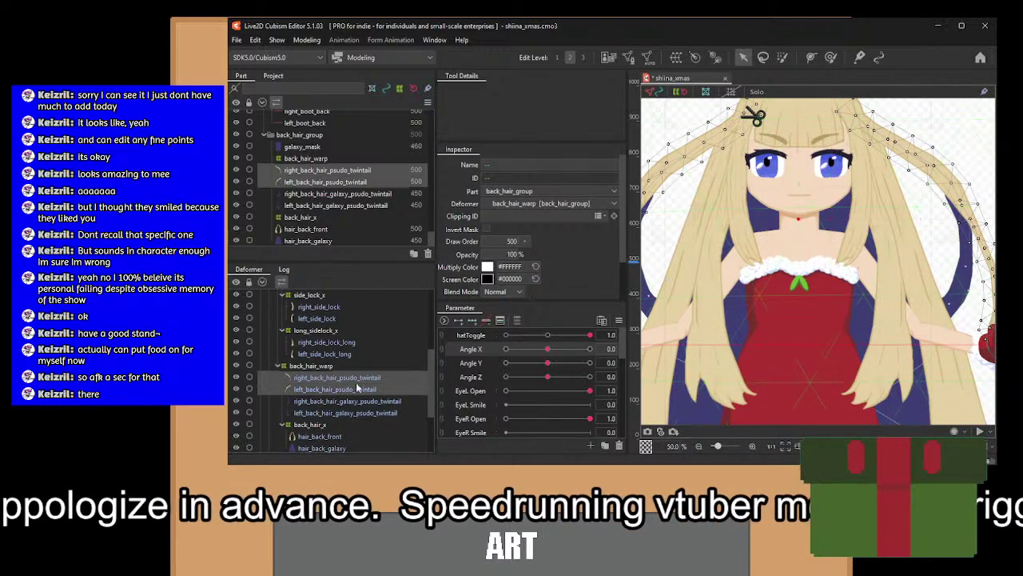
scroll(764, 276, down, 2)
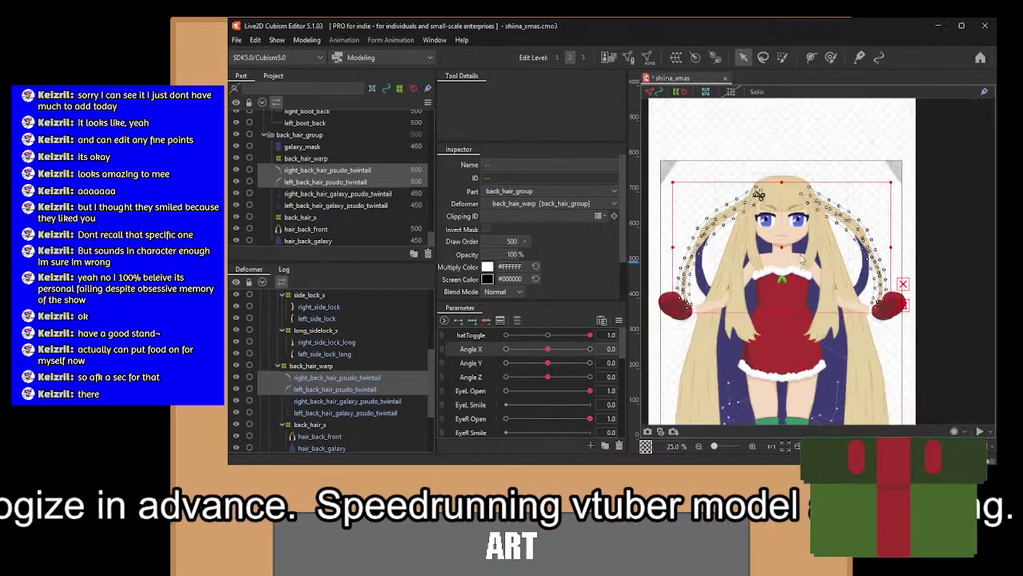
ctrl+click(348, 380)
click(348, 381)
ctrl+click(345, 403)
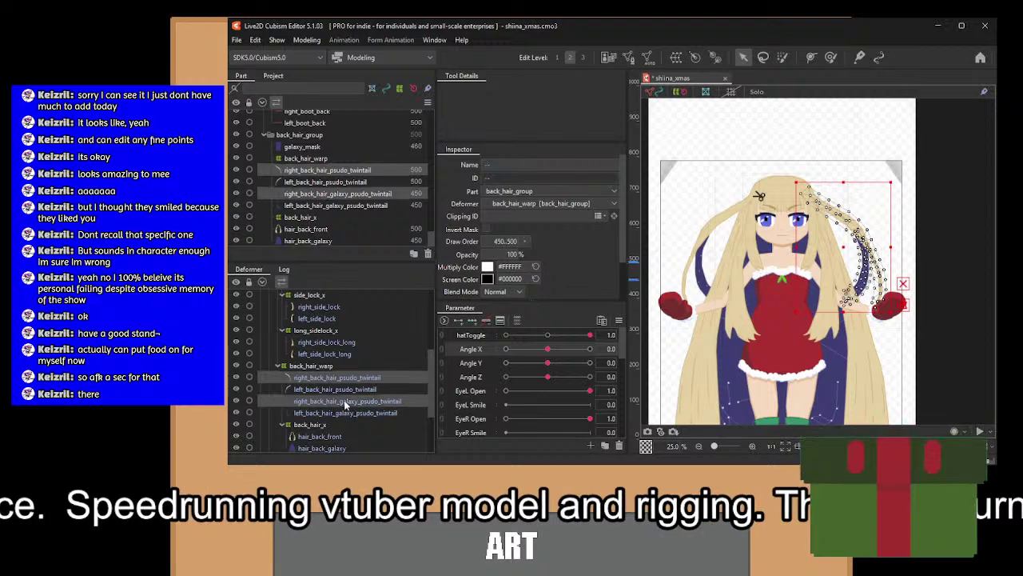
click(327, 389)
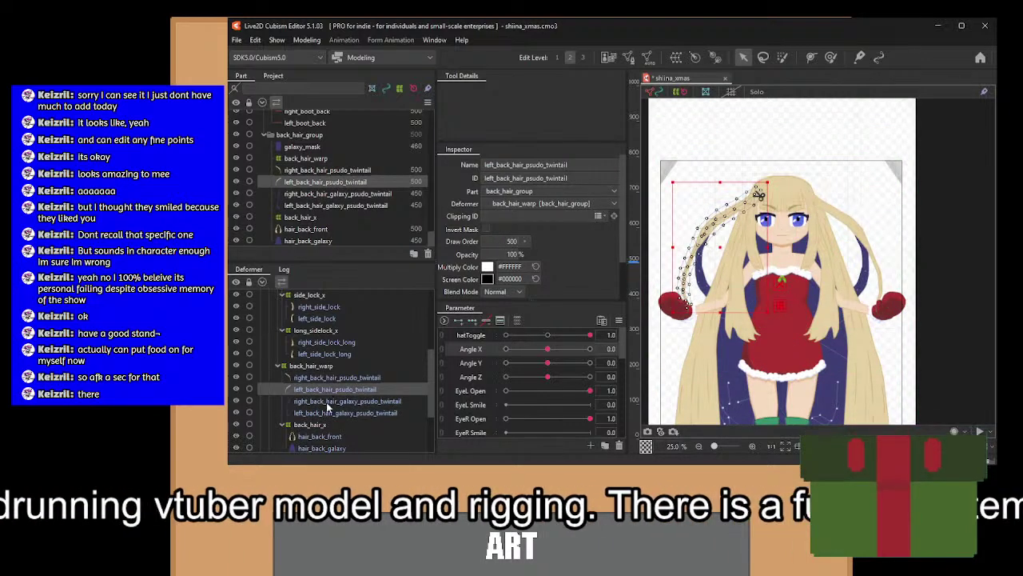
ctrl+click(326, 410)
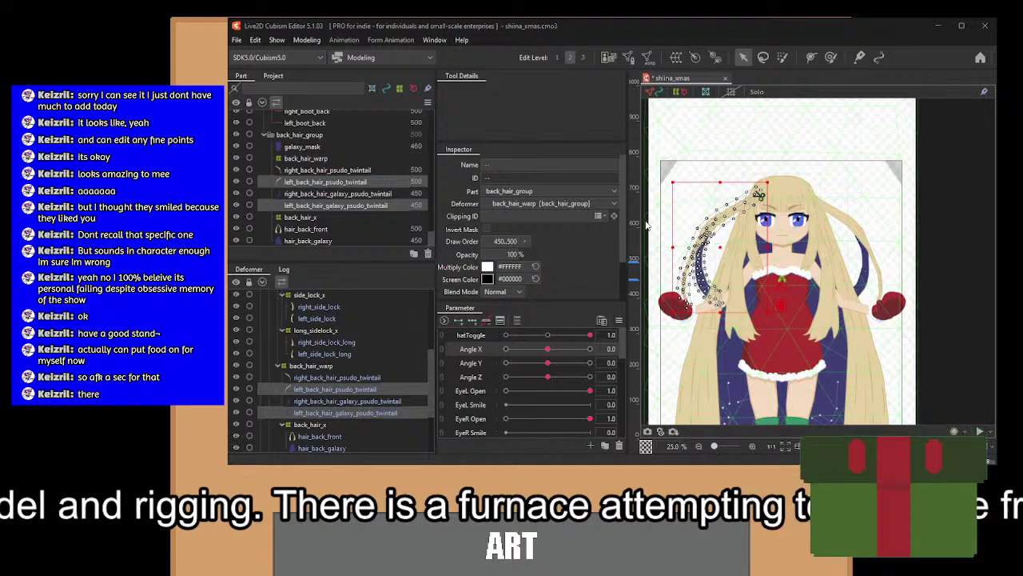
Select the right and left back_hair_psudo_twintail and back_hair_galaxy_psudo_twintail meshes together and start creating a warp deformer for them.
click(341, 387)
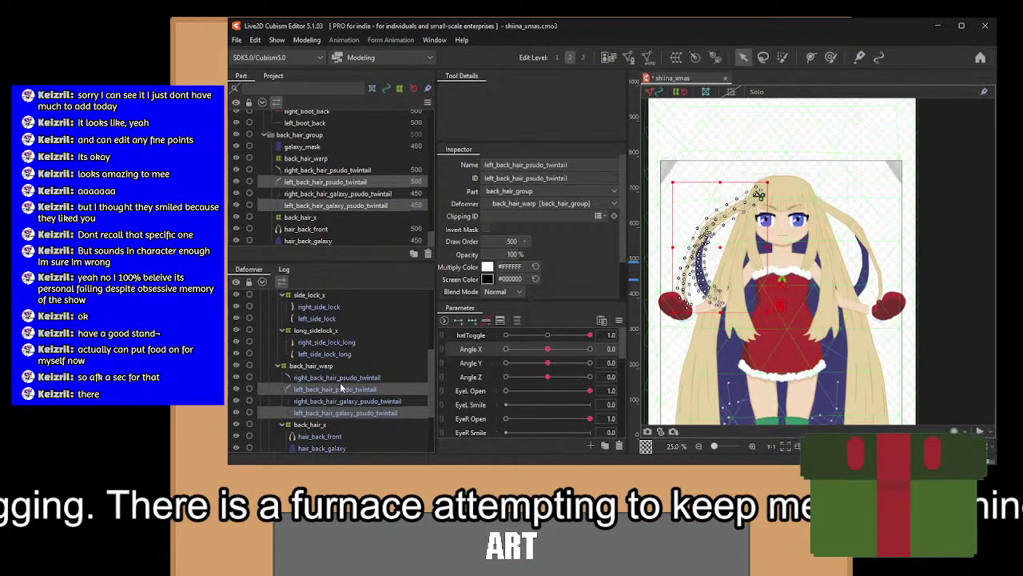
ctrl+click(342, 377)
ctrl+click(343, 401)
ctrl+click(343, 413)
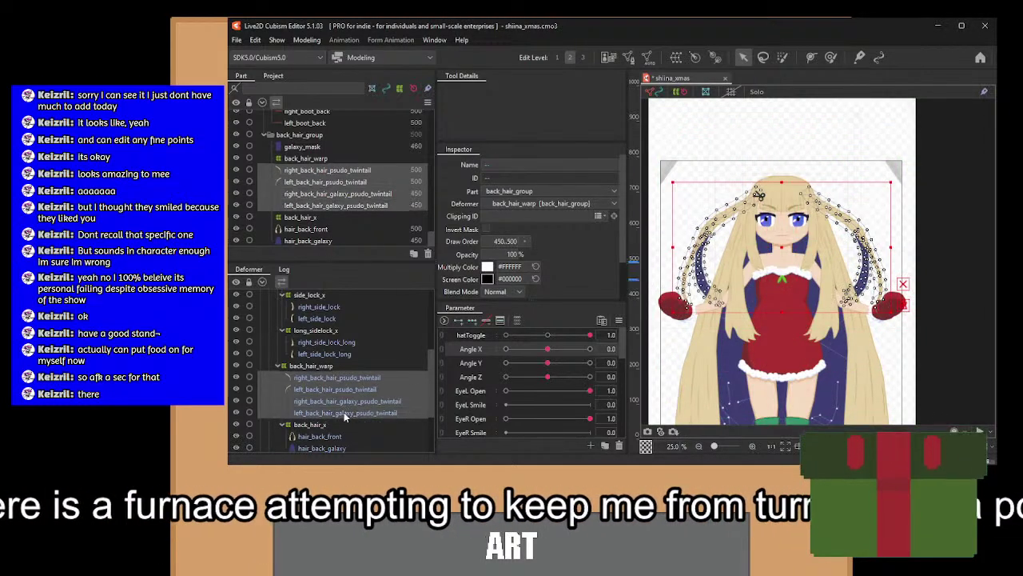
click(678, 60)
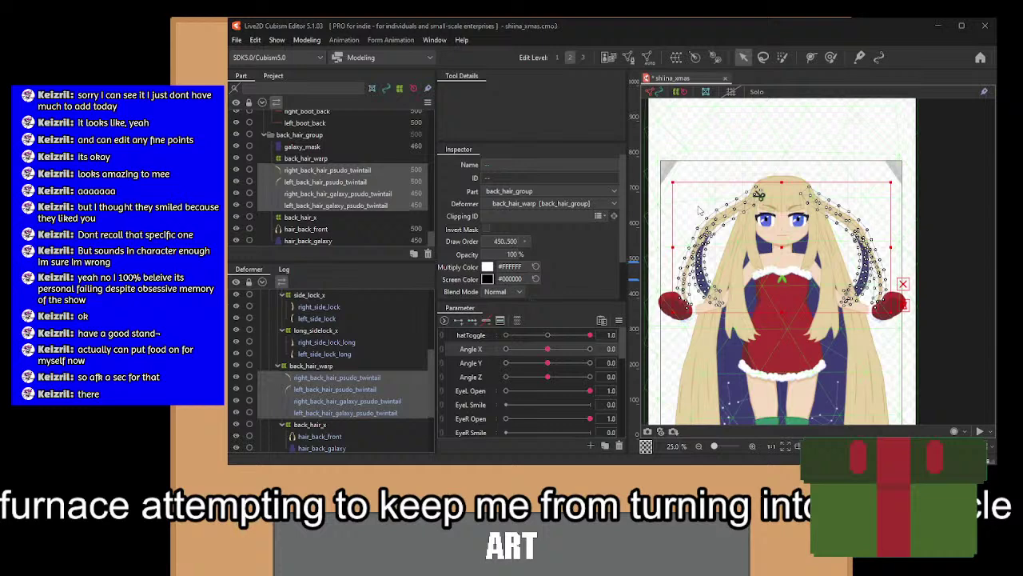
Create a 5 x 5 warp deformer around the four psudo_twintail meshes and give it three keys on Angle X.
click(624, 376)
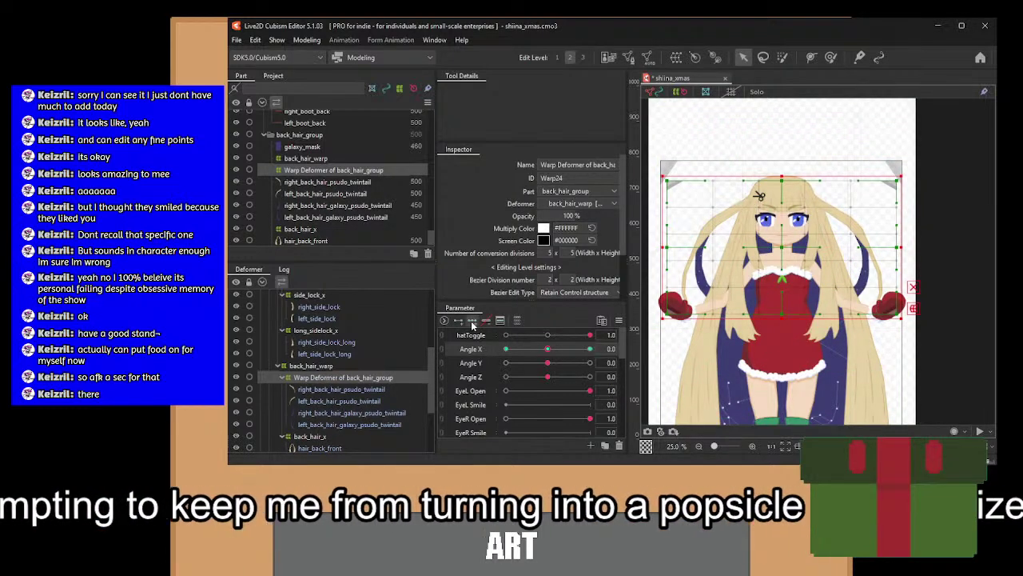
drag(548, 350, 465, 364)
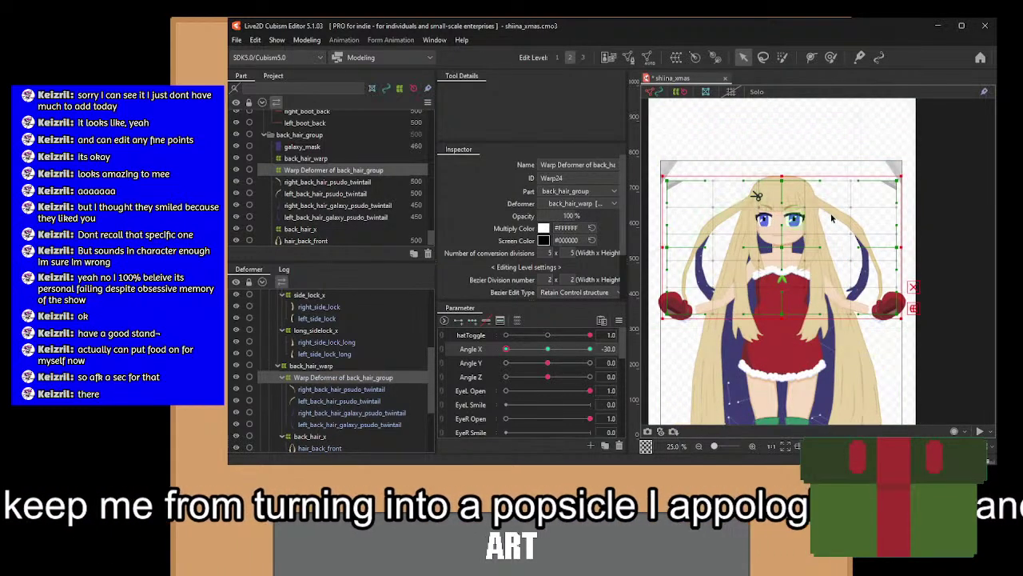
At Angle X -30, shift the twintail warp deformer's left-hand lattice points inward toward the head.
scroll(799, 213, up, 3)
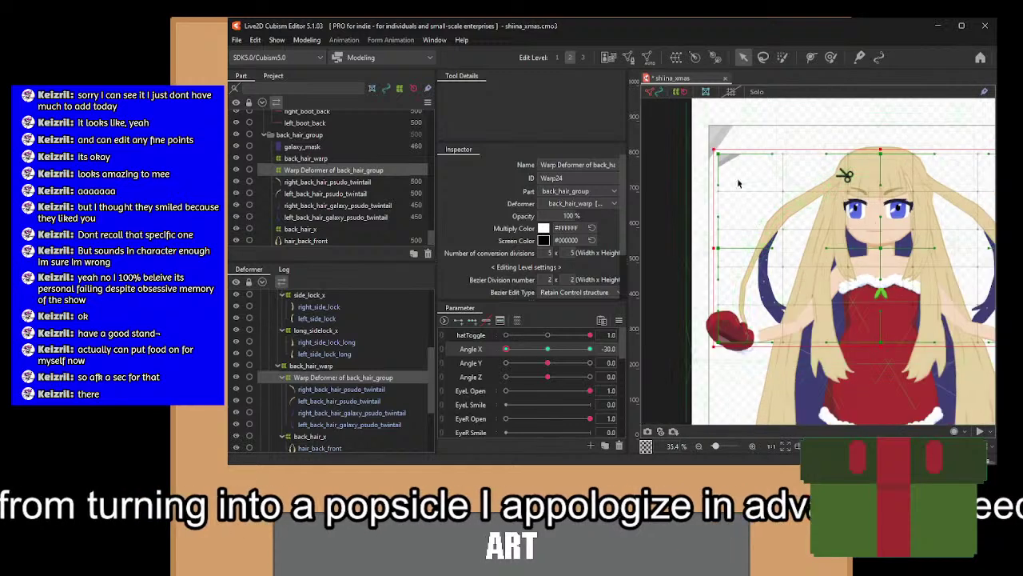
drag(832, 307, 876, 370)
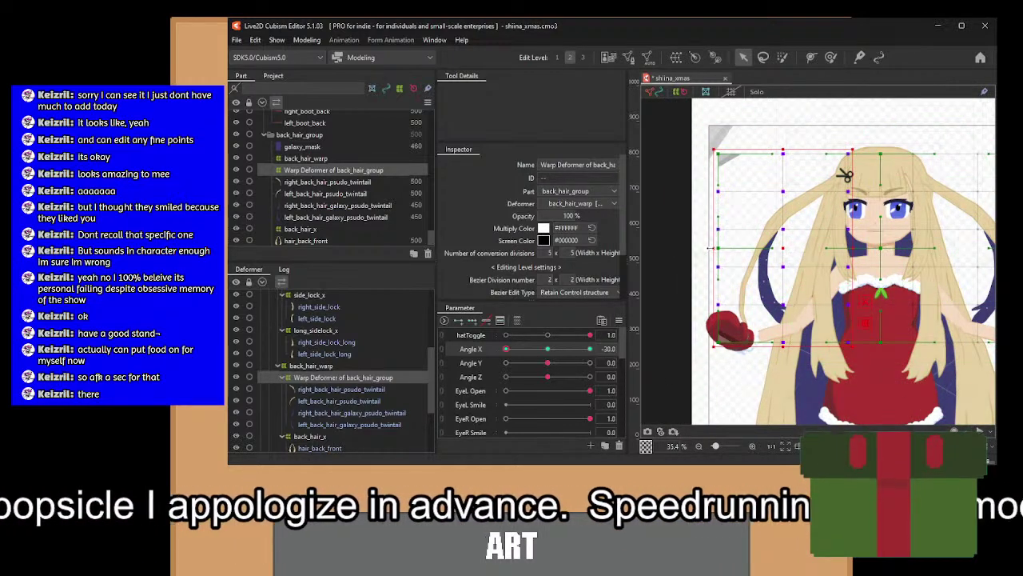
drag(711, 248, 730, 248)
drag(825, 133, 710, 378)
drag(730, 249, 741, 252)
drag(507, 349, 460, 358)
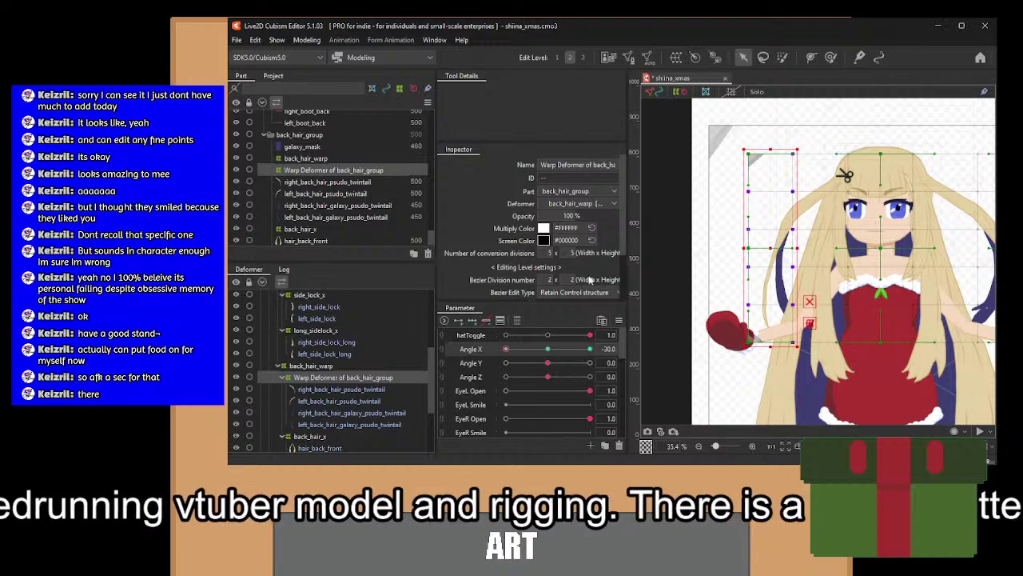
At Angle X -30, shift the twintail warp deformer's right-hand lattice points slightly inward toward the head.
drag(868, 134, 687, 383)
drag(801, 246, 736, 247)
key(Left)
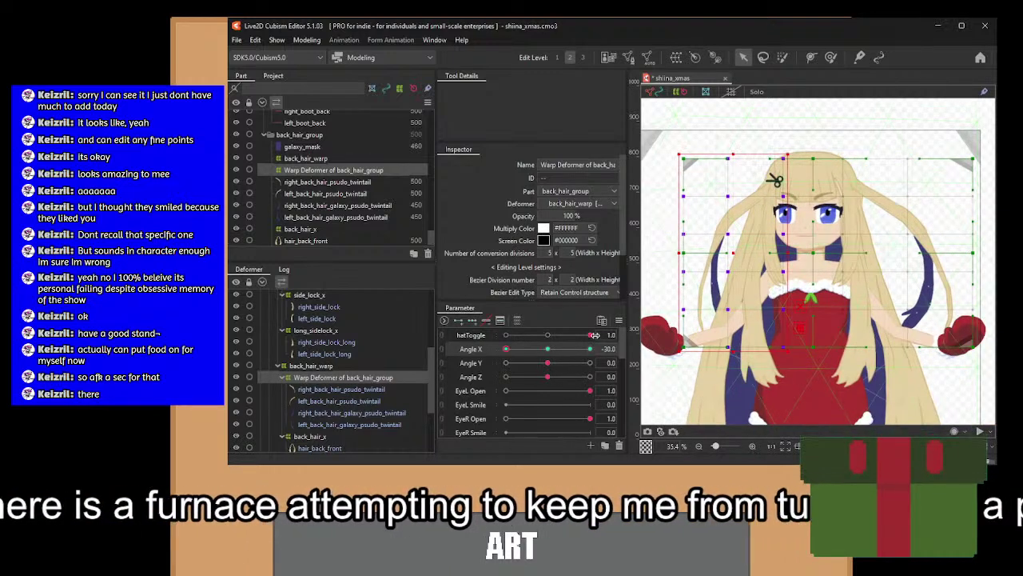
drag(809, 371, 764, 368)
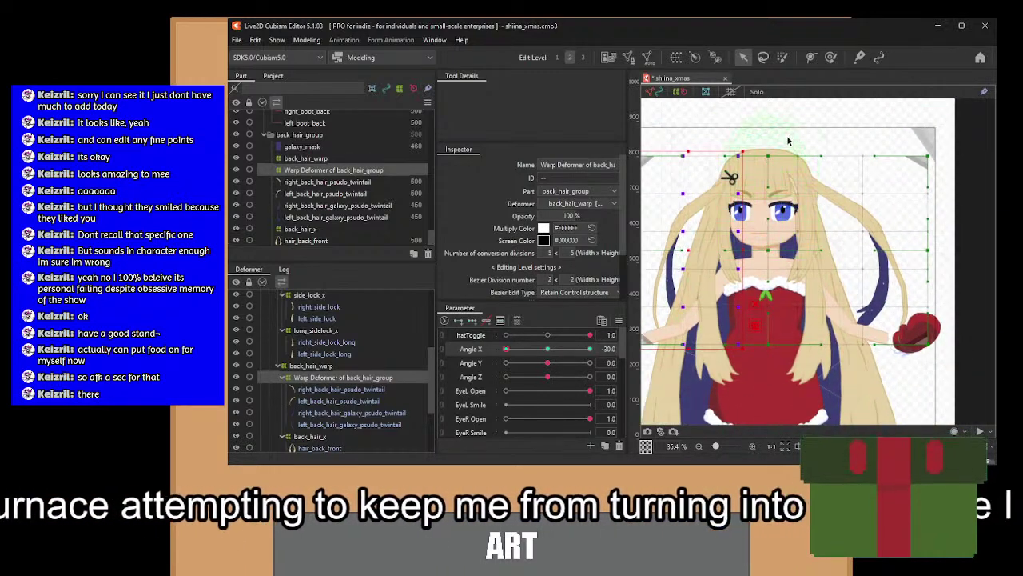
drag(787, 142, 949, 355)
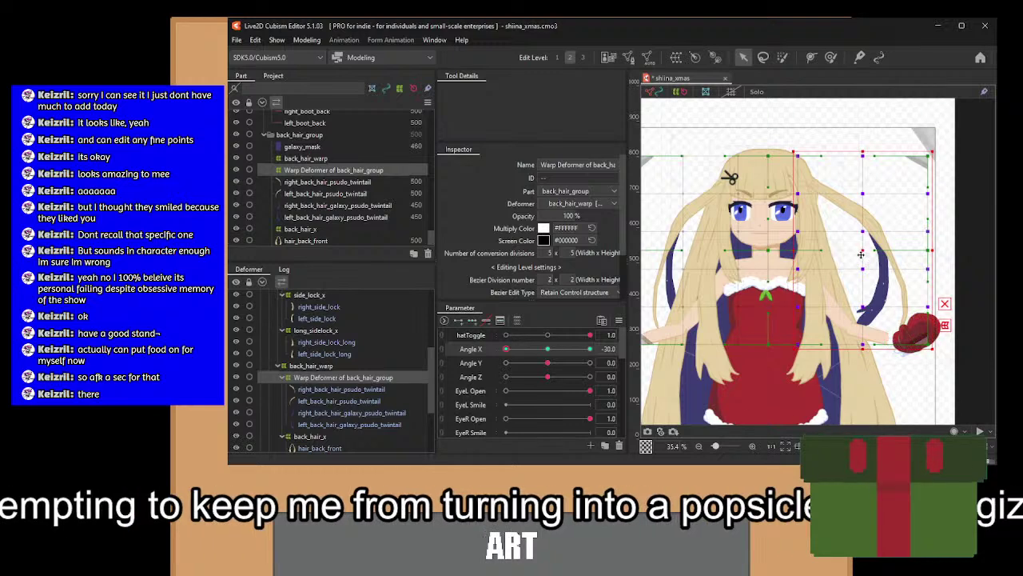
drag(861, 255, 853, 253)
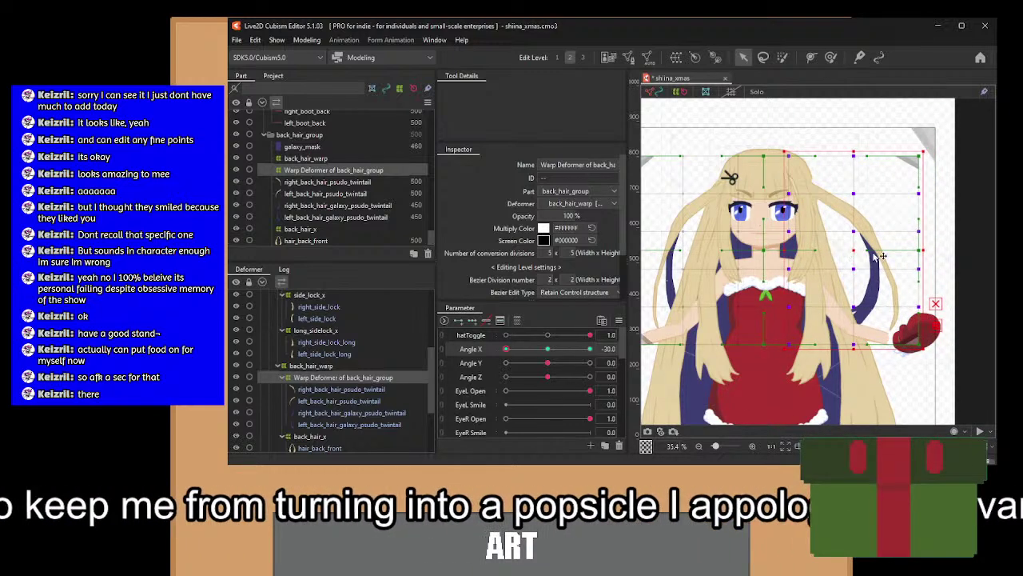
drag(933, 143, 835, 379)
scroll(831, 315, down, 1)
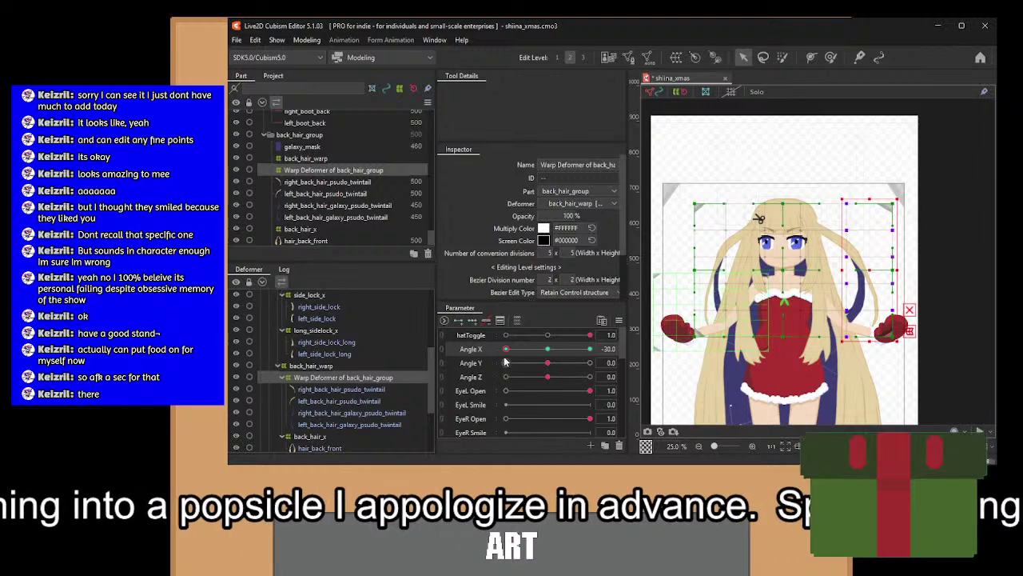
Mirror the twintail deformation onto the Angle X 30 key and preview the head turn across the range.
drag(506, 350, 468, 364)
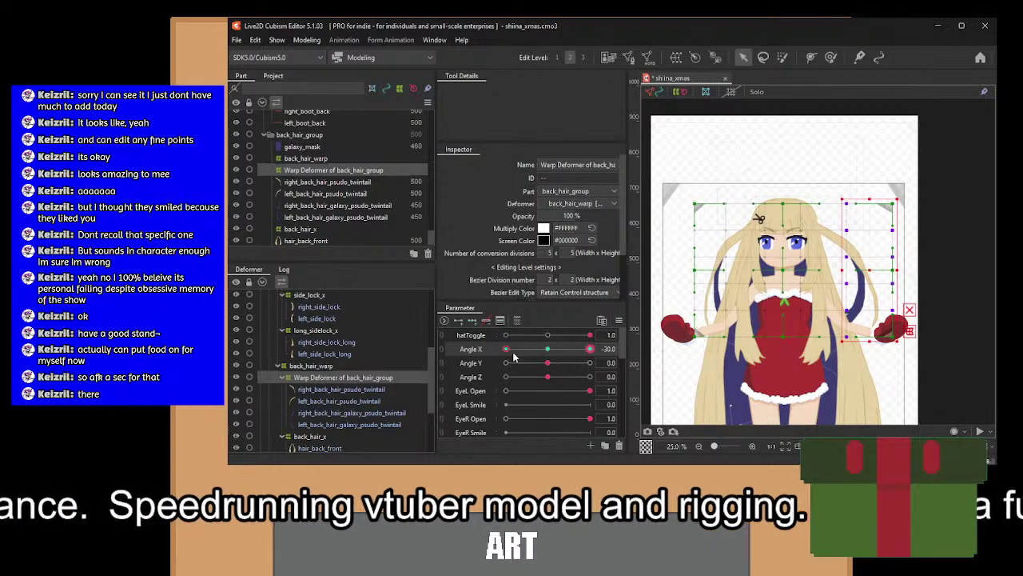
drag(512, 352, 608, 350)
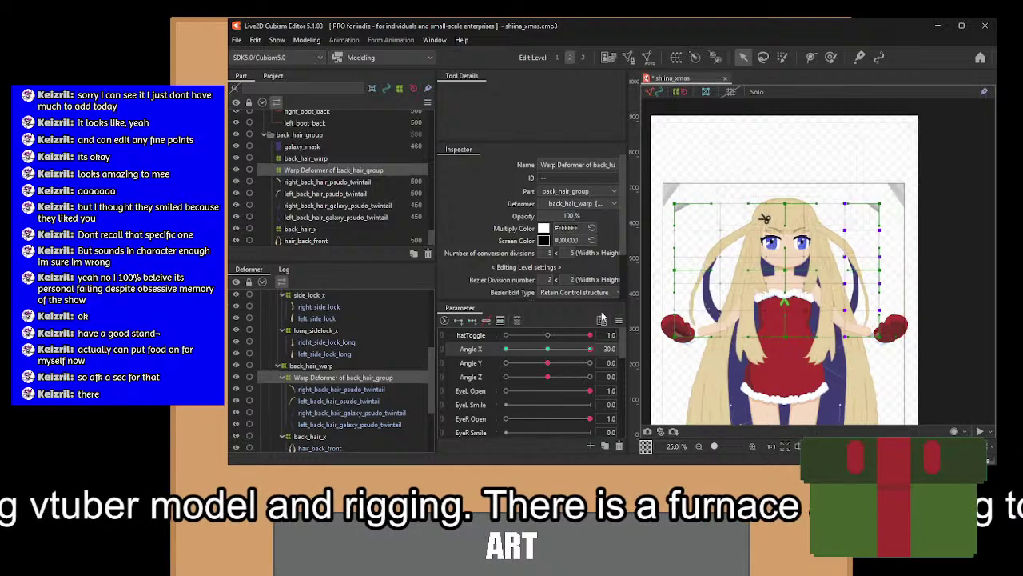
drag(602, 317, 509, 311)
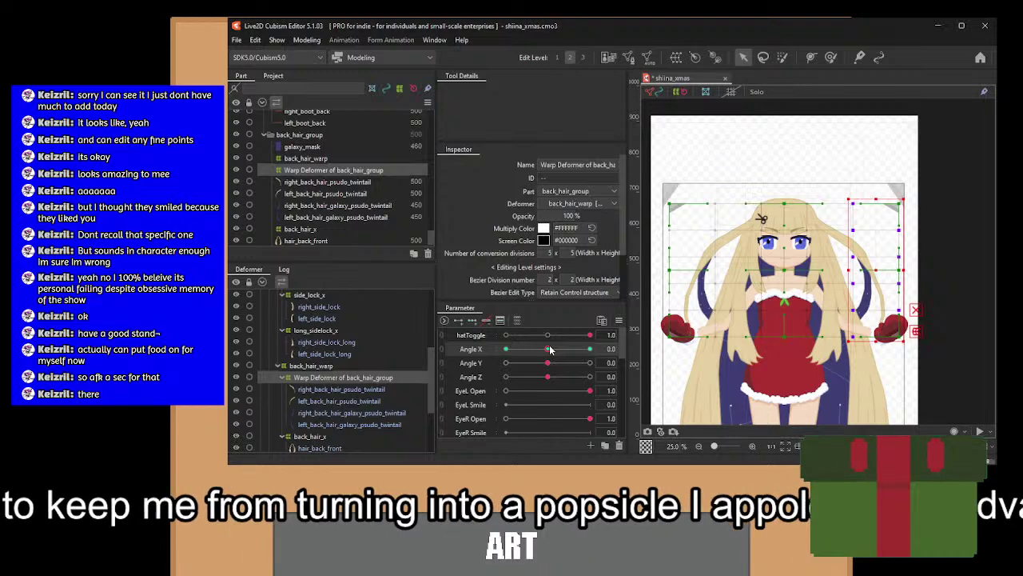
Collapse back_hair_warp in the deformer hierarchy and check the hair with the head tilted to Angle Z -30, returning Angle Z to 0.
mouse_move(558, 366)
mouse_down()
mouse_move(589, 365)
mouse_move(547, 363)
mouse_up()
scroll(757, 274, down, 5)
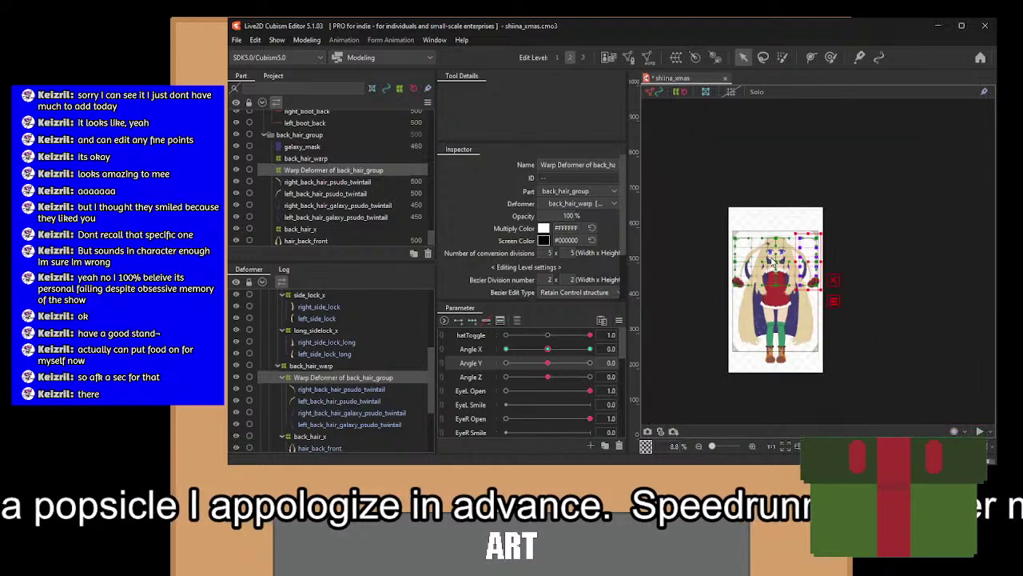
scroll(769, 290, up, 7)
drag(777, 395, 773, 246)
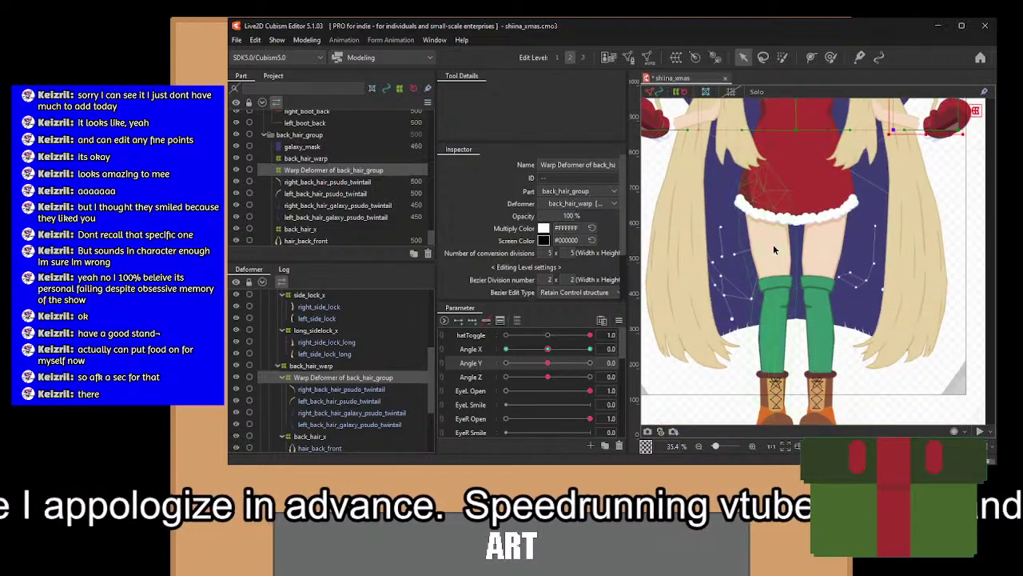
click(280, 366)
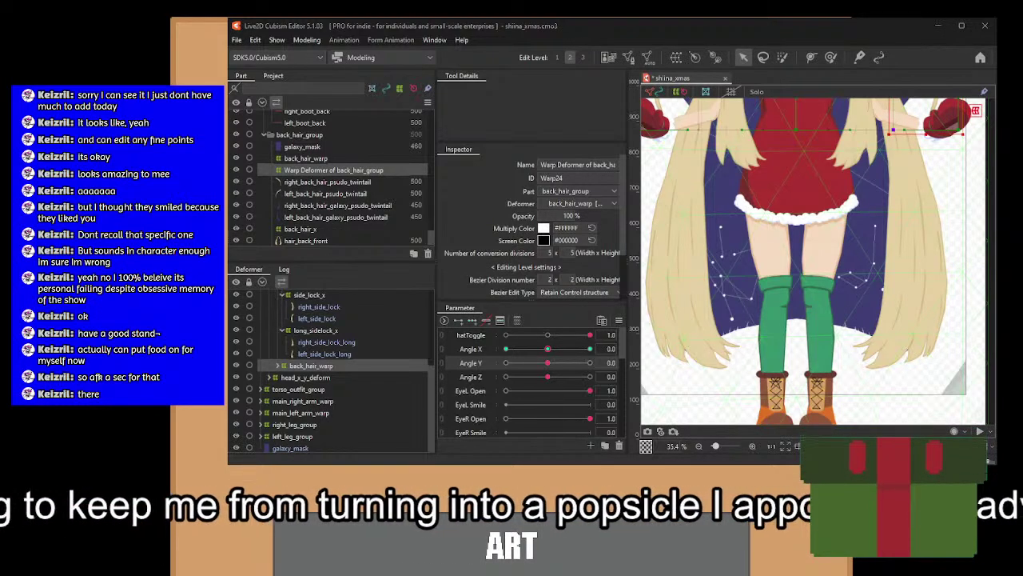
scroll(851, 213, down, 3)
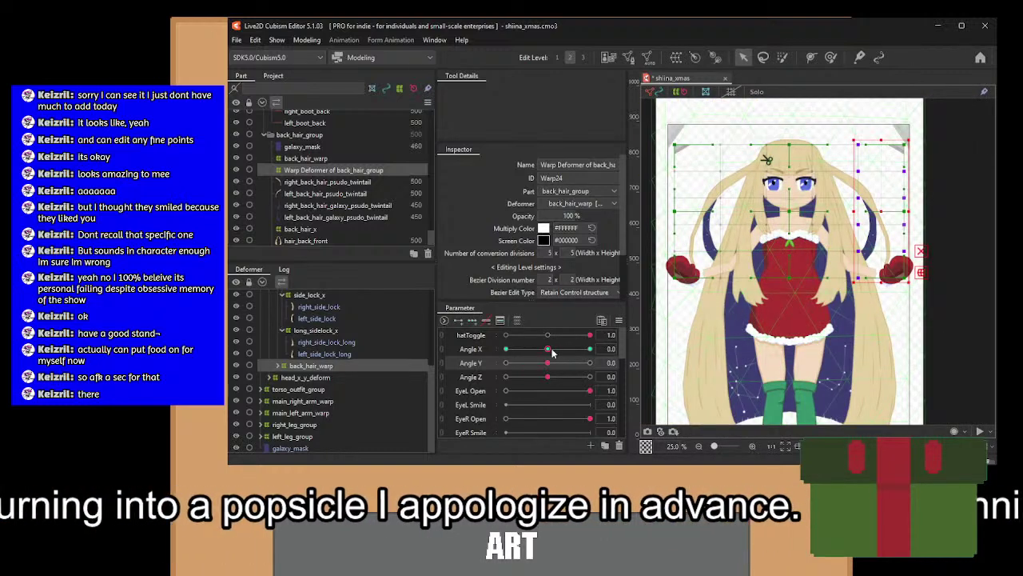
drag(550, 363, 484, 377)
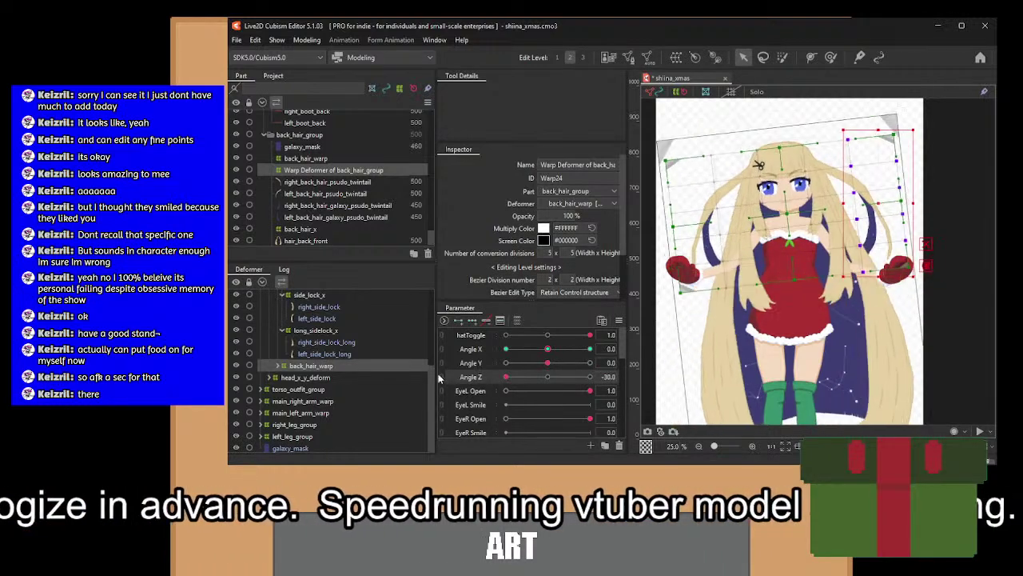
click(546, 378)
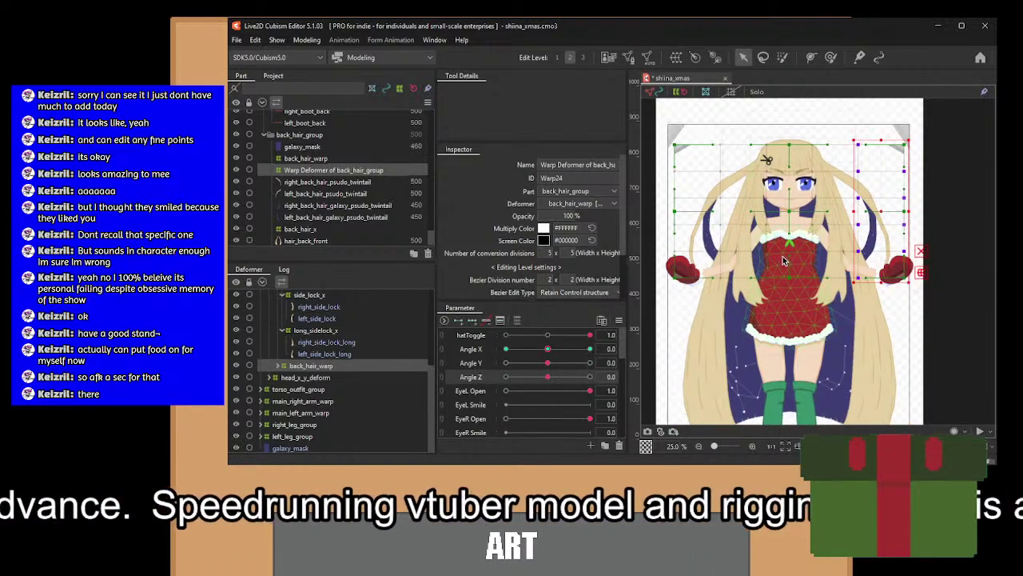
scroll(783, 260, down, 2)
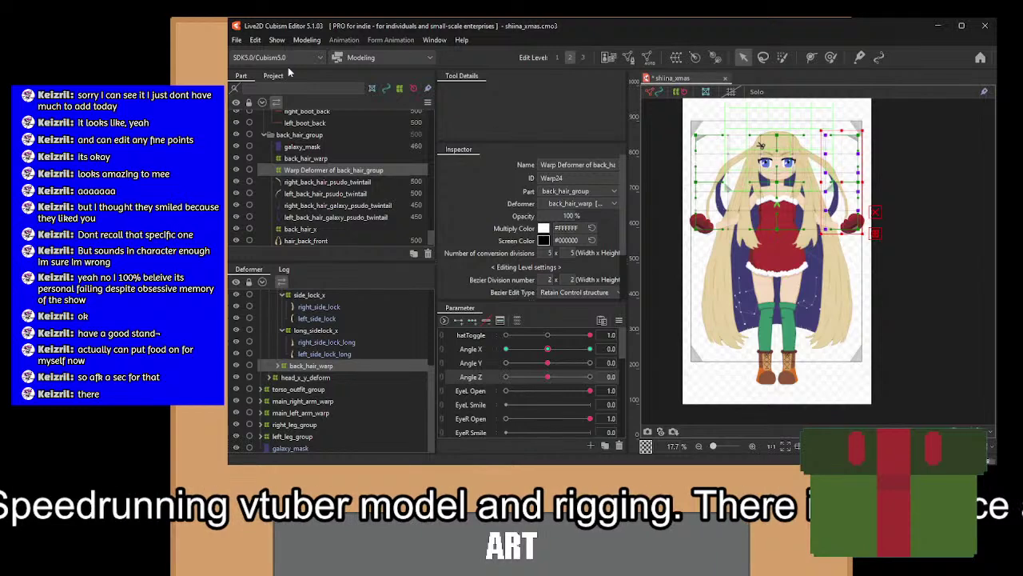
Select both left_eye_brow and right_eye_brow meshes and add three keys to them on BrowL Y.
scroll(324, 354, up, 4)
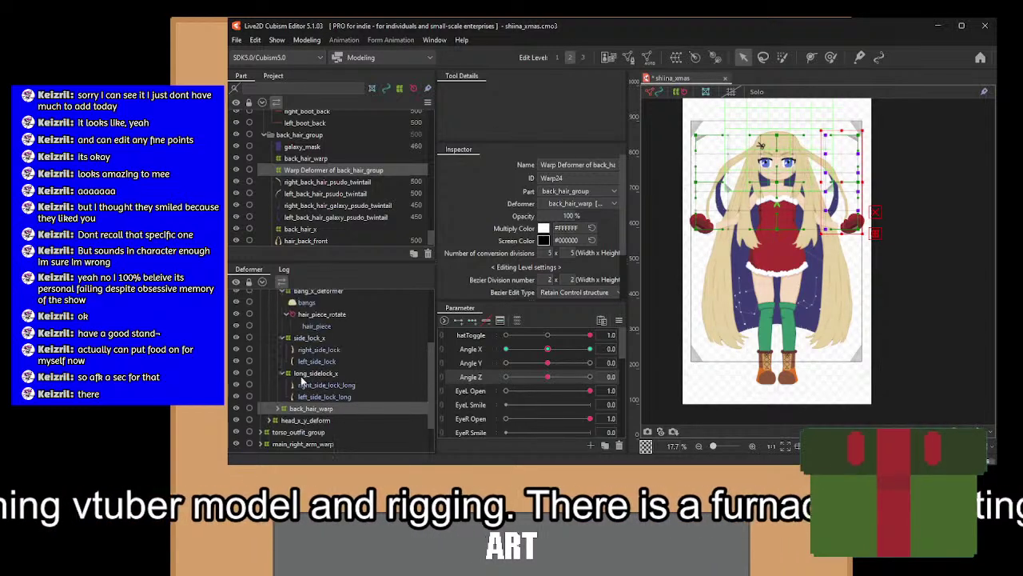
scroll(783, 173, up, 3)
scroll(750, 208, up, 3)
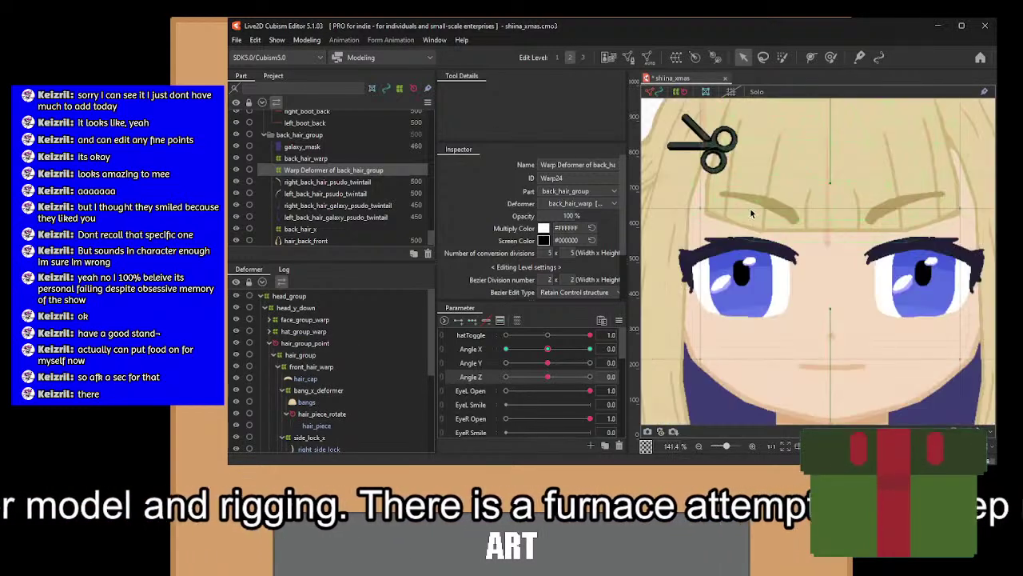
click(752, 209)
click(782, 210)
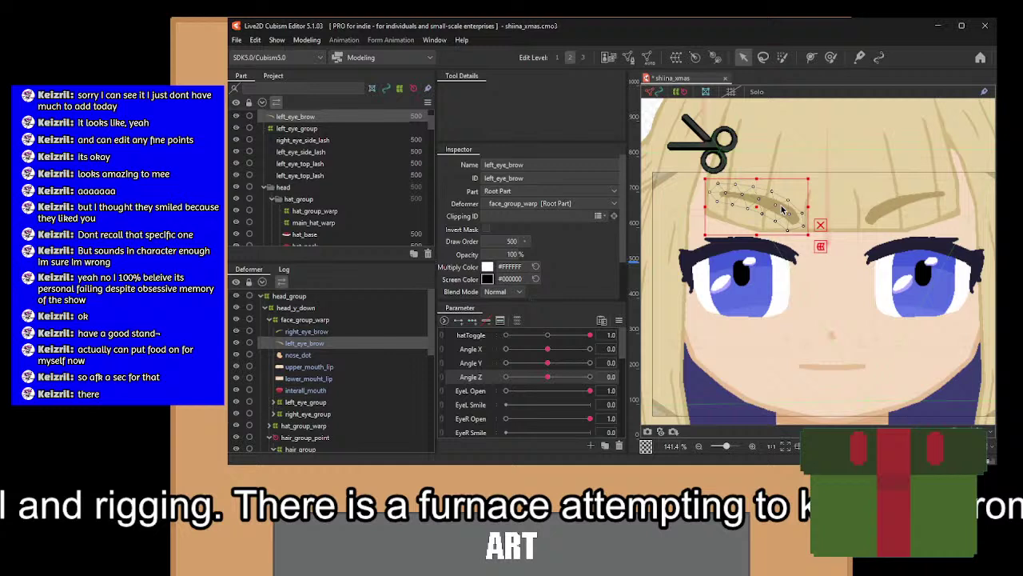
shift+click(886, 204)
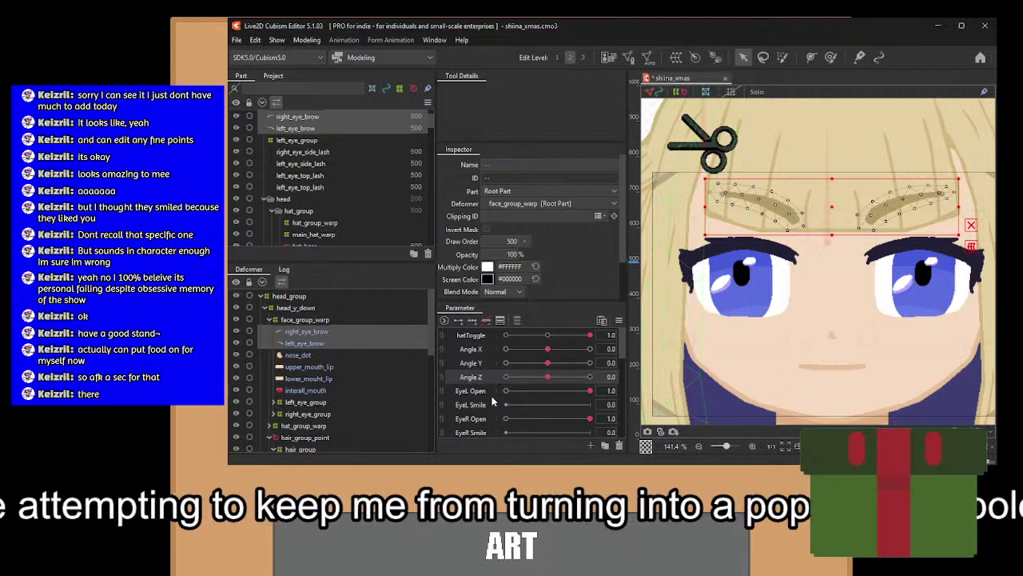
scroll(485, 395, down, 2)
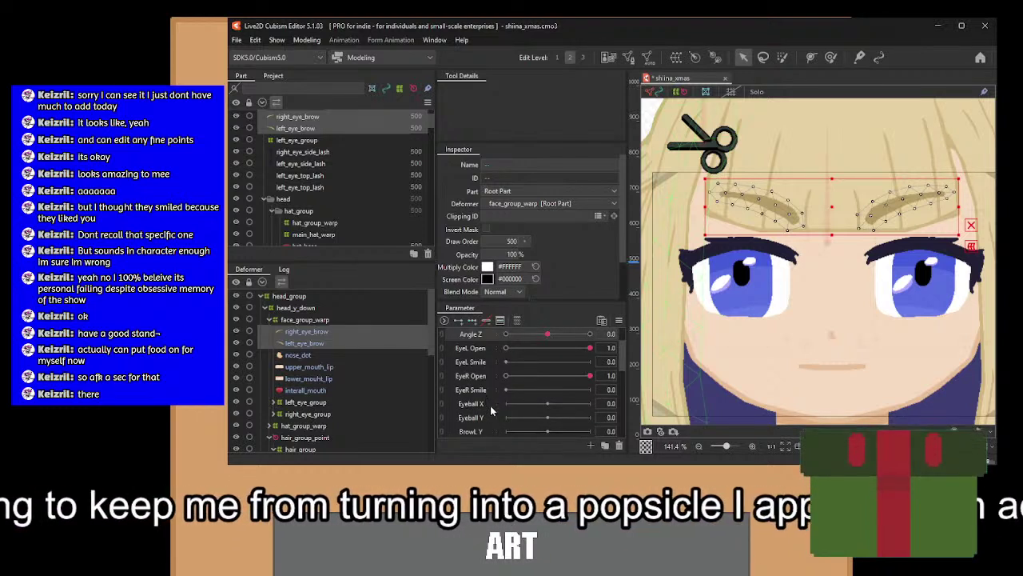
scroll(485, 387, down, 2)
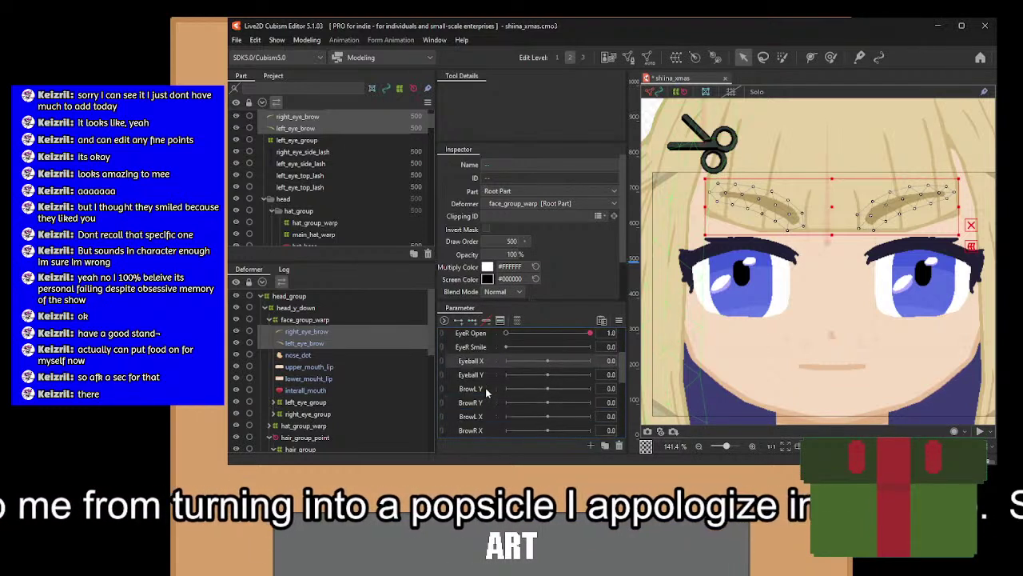
click(480, 390)
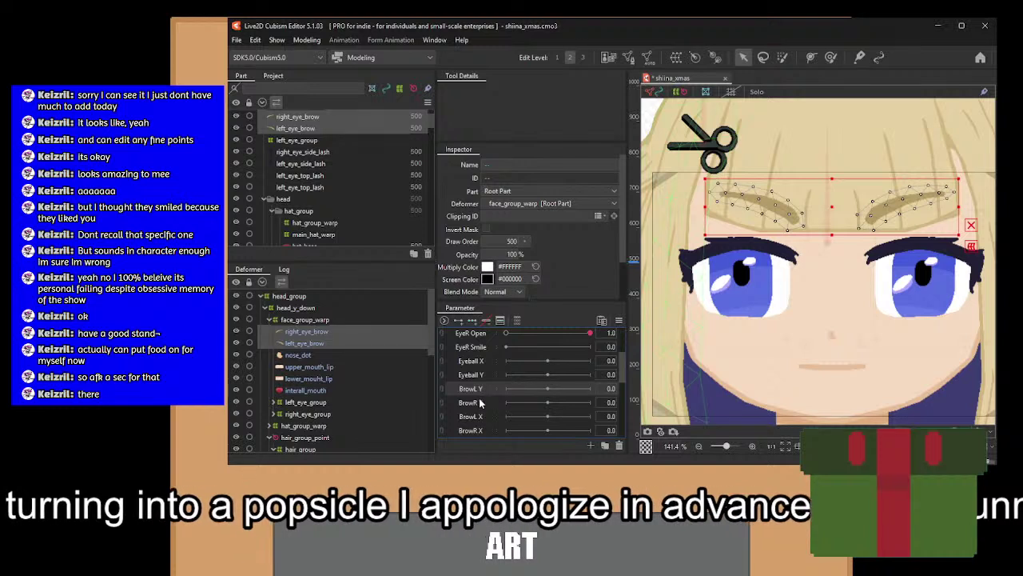
click(473, 321)
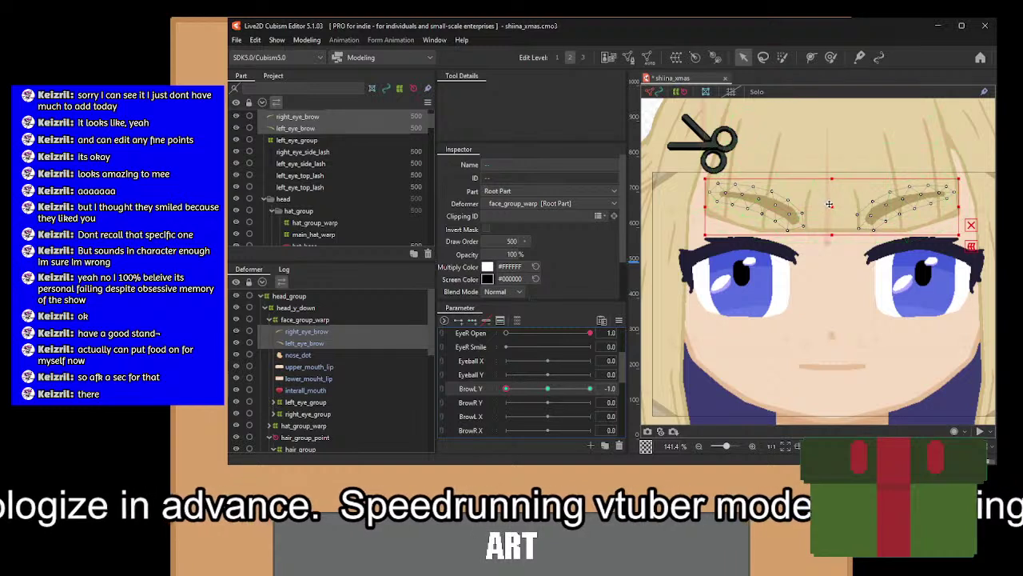
Move both eyebrows down slightly at BrowL Y -1 and up slightly at BrowL Y 1.
drag(829, 205, 825, 223)
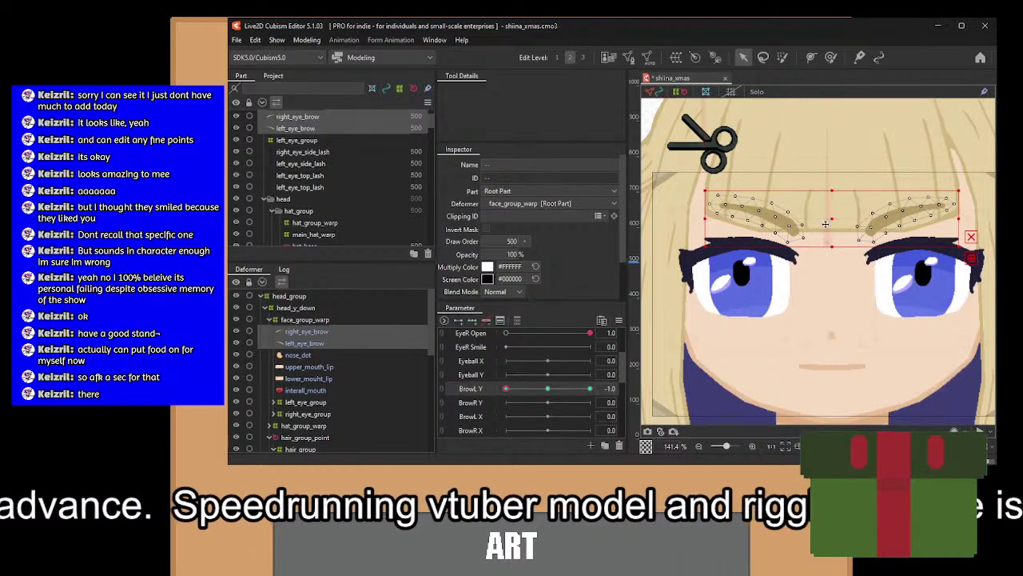
click(590, 389)
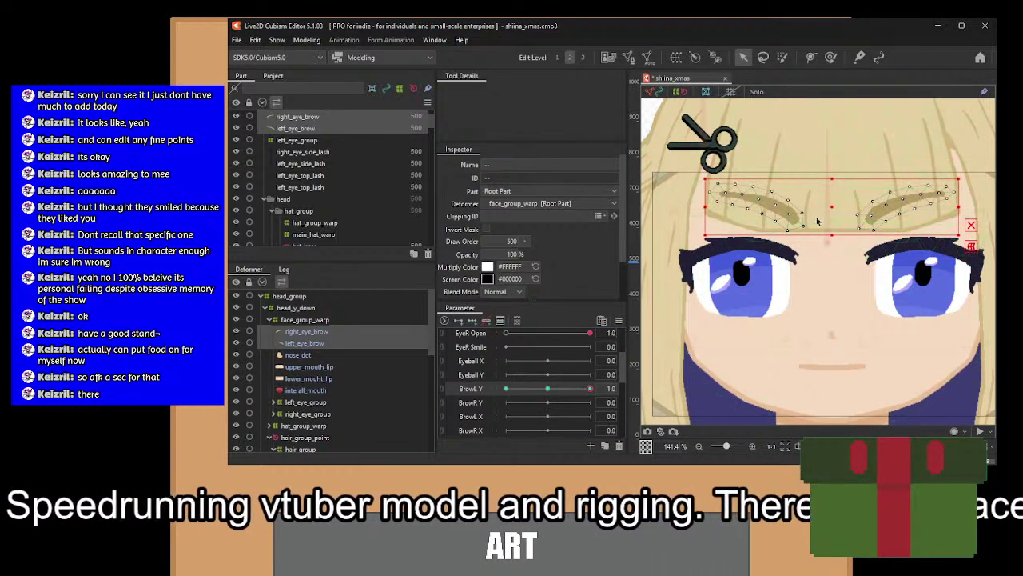
drag(828, 208, 829, 192)
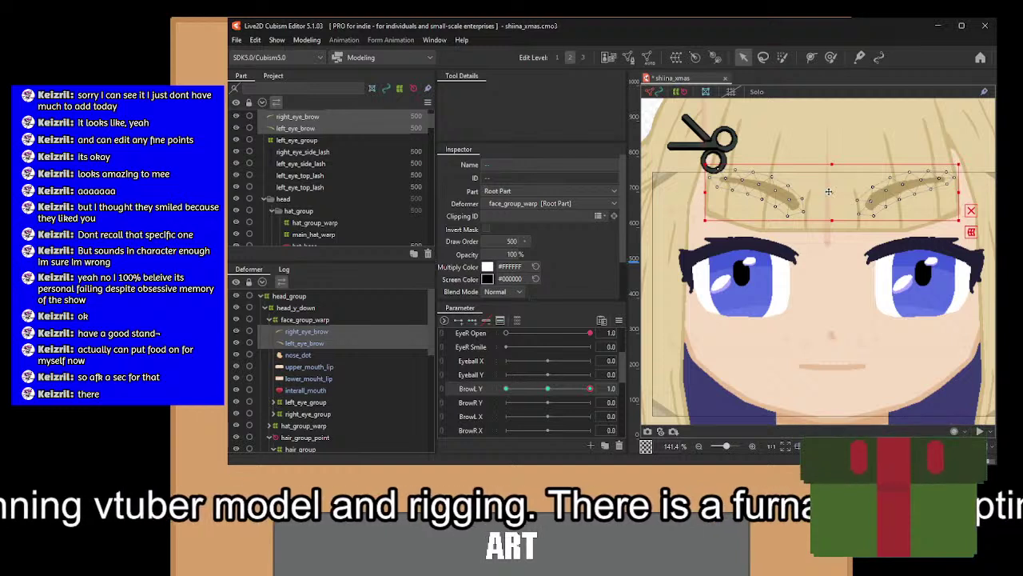
Transfer right_eye_brow's keys from BrowL Y to BrowR Y and reset BrowL Y to 0.
click(353, 332)
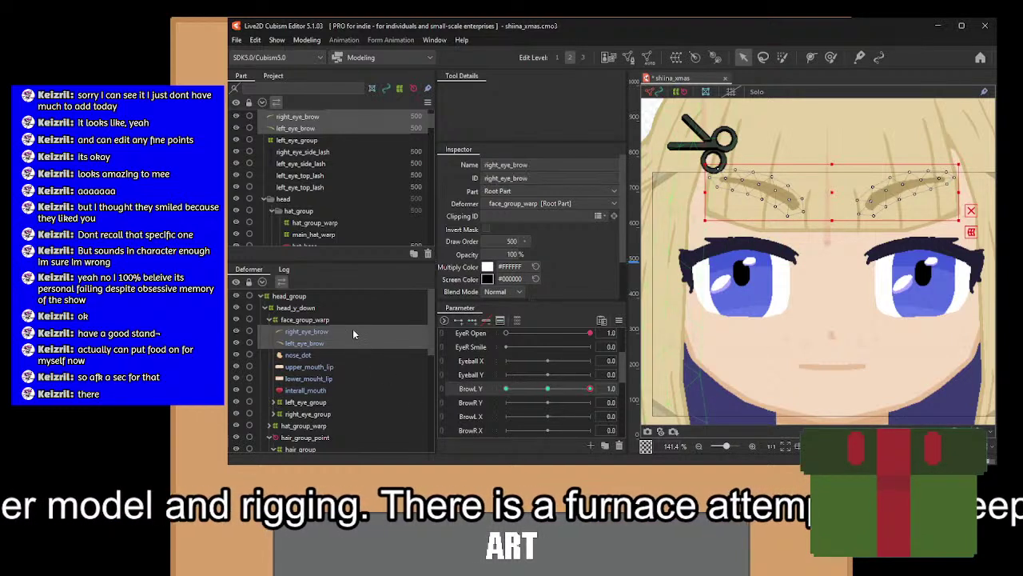
click(353, 332)
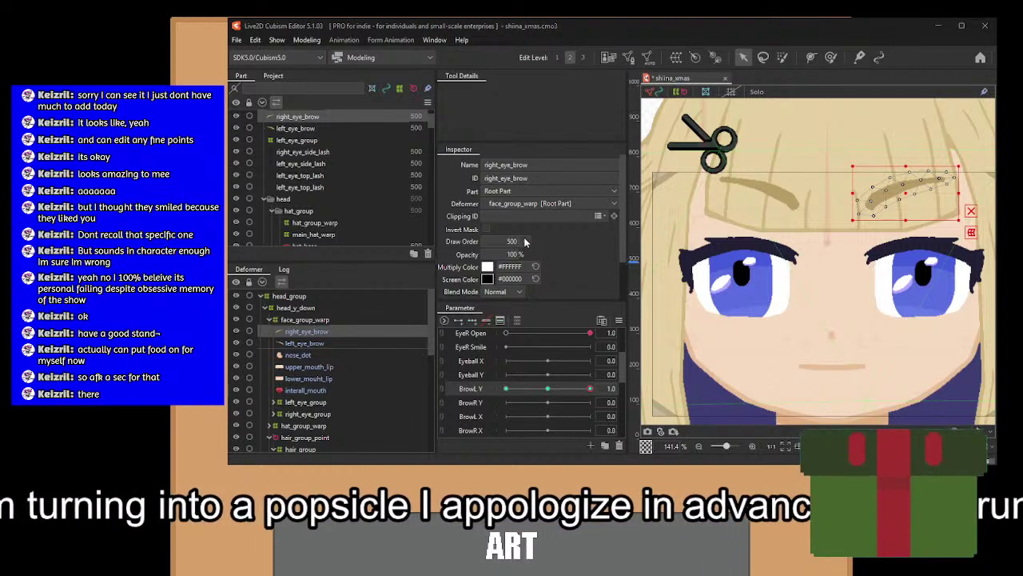
click(591, 314)
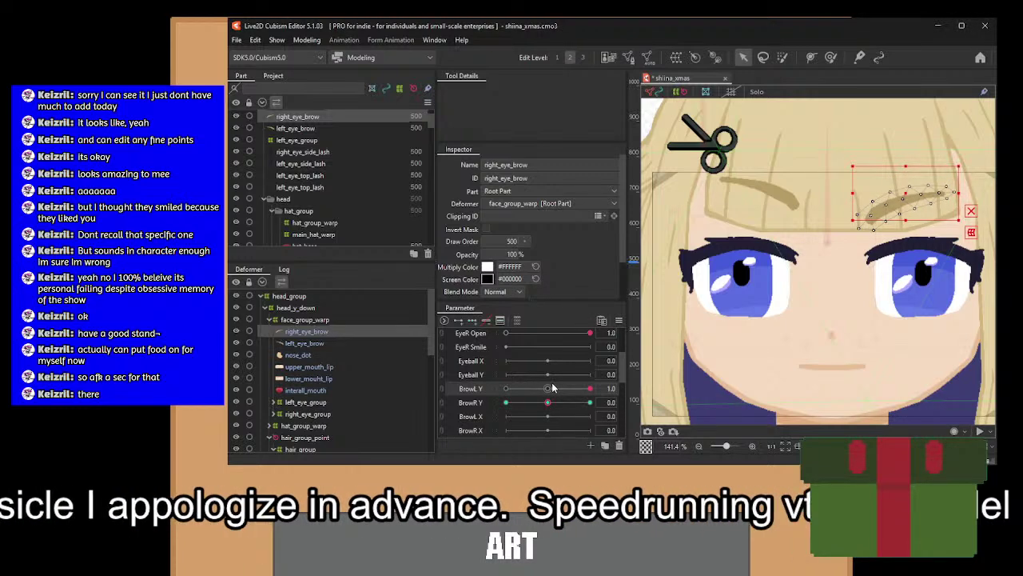
click(550, 387)
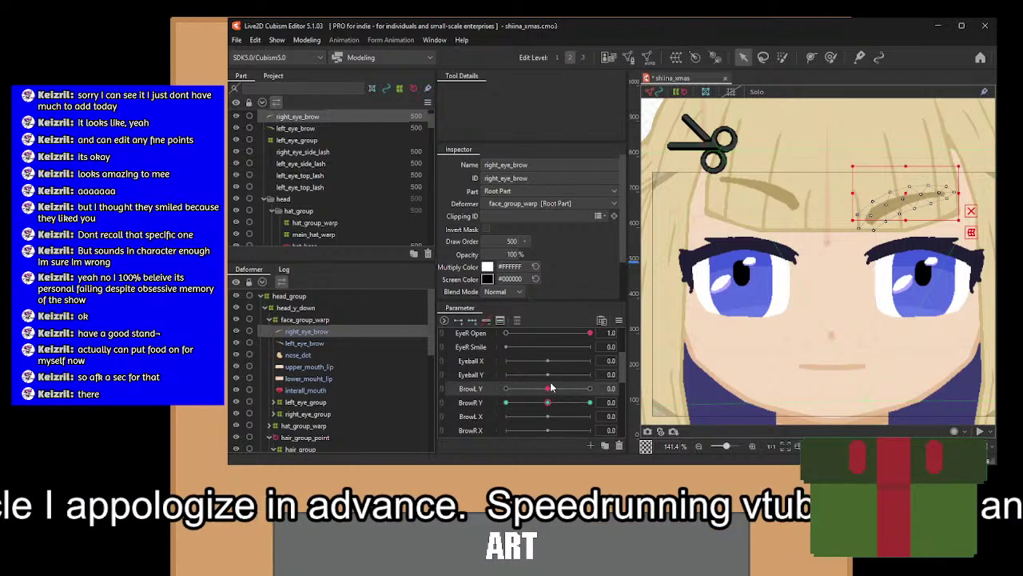
Play the [Posing] preview in Physics Settings to check the model's motion, stop it and return to the modeling view.
click(320, 39)
click(355, 274)
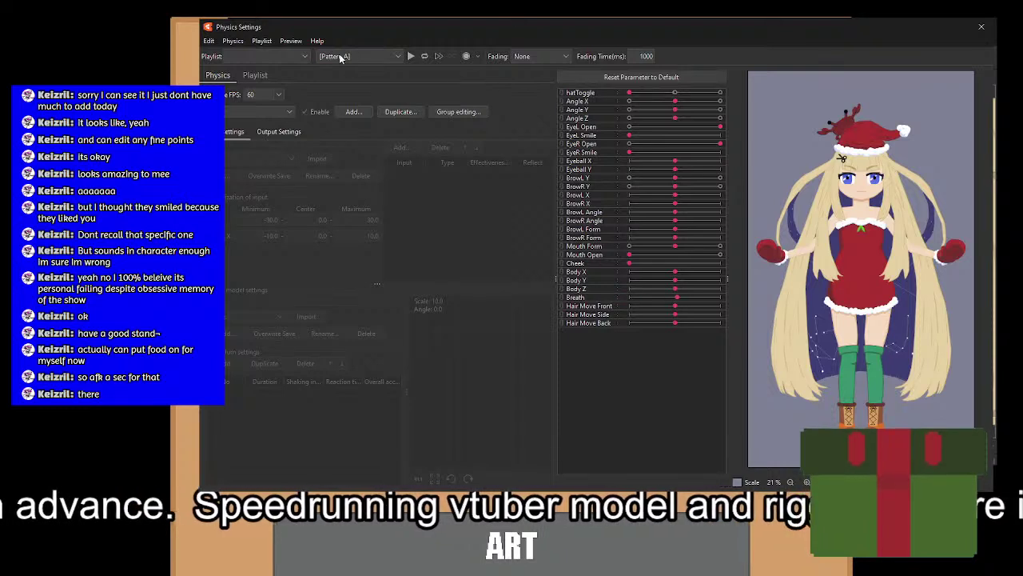
click(342, 92)
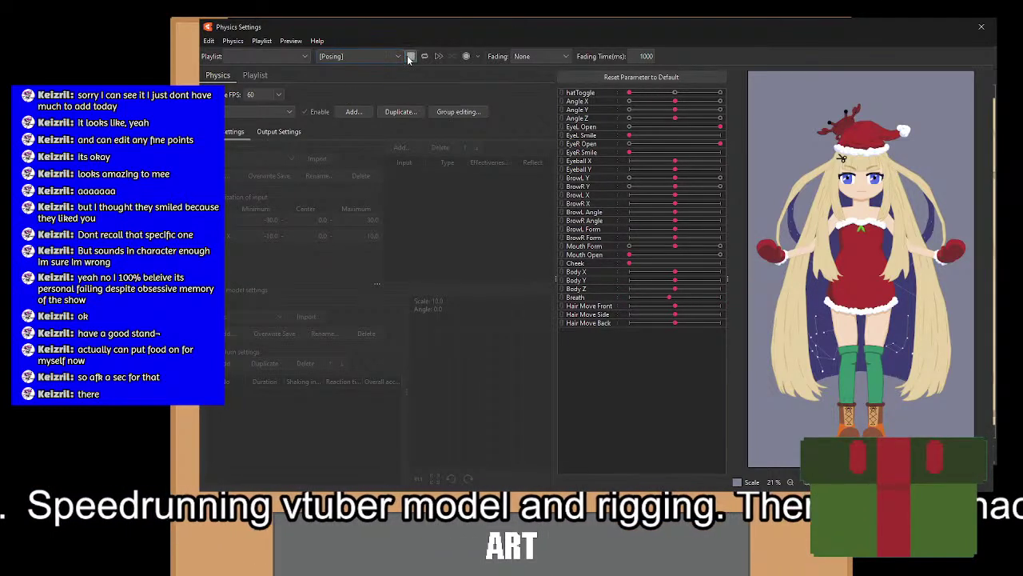
click(409, 57)
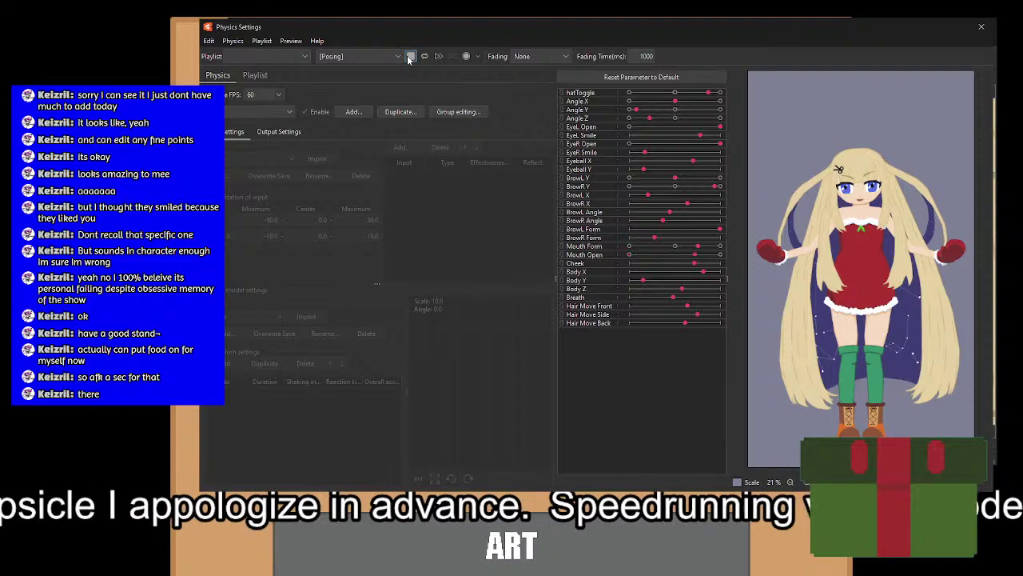
click(409, 56)
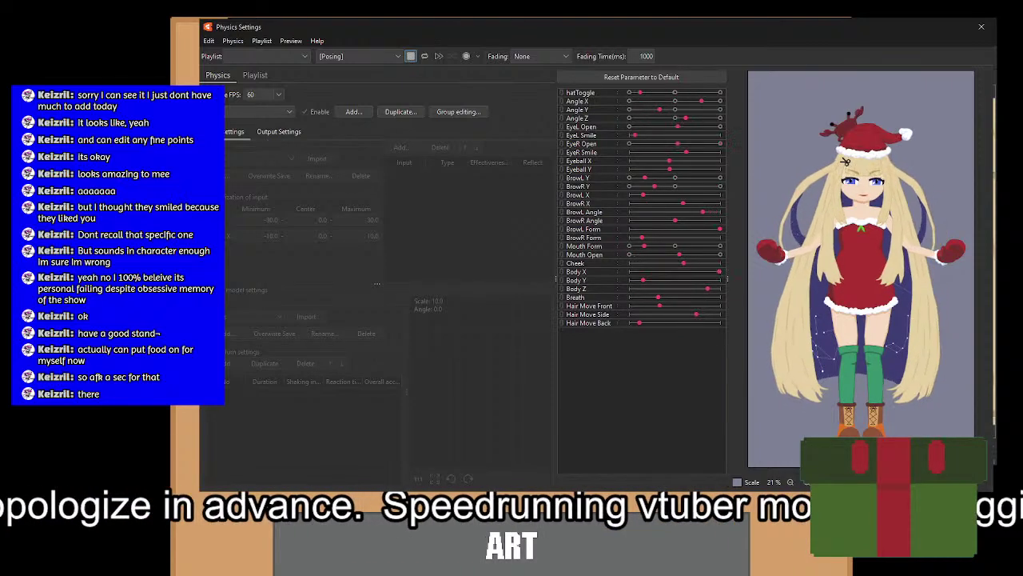
click(978, 27)
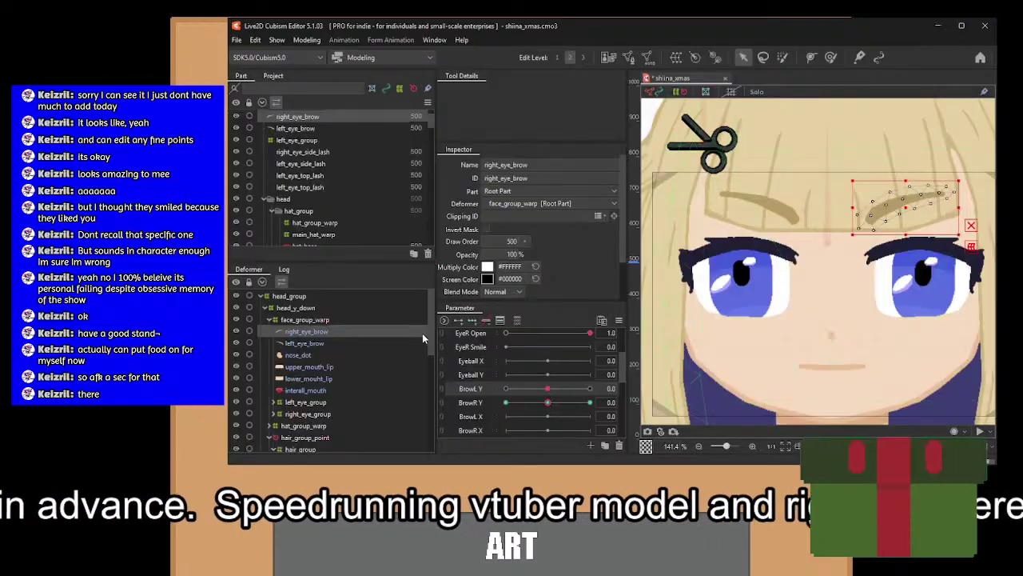
Create a warp deformer named front_move for sprig_of_something, christmas_dress and torso within torso_outfit_group, and add three keys on Angle X.
scroll(719, 306, down, 3)
drag(745, 326, 765, 182)
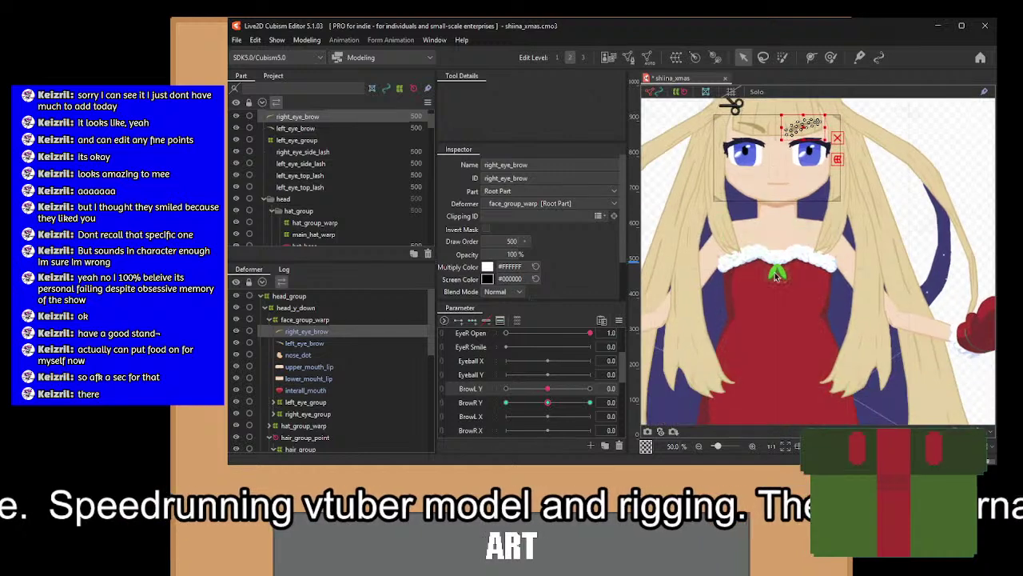
scroll(779, 287, up, 1)
drag(779, 294, 777, 225)
scroll(362, 381, down, 6)
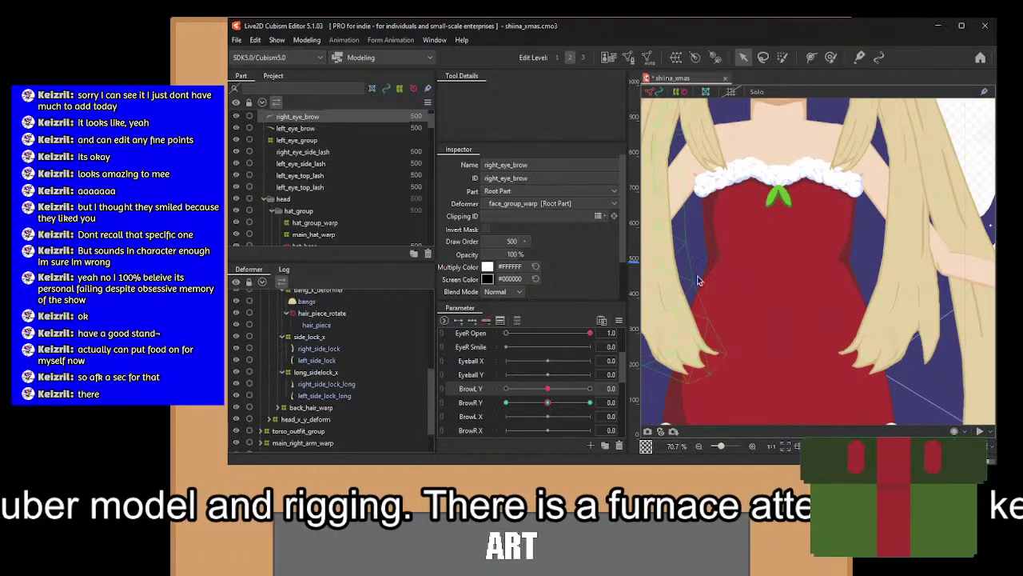
click(790, 226)
scroll(348, 387, down, 2)
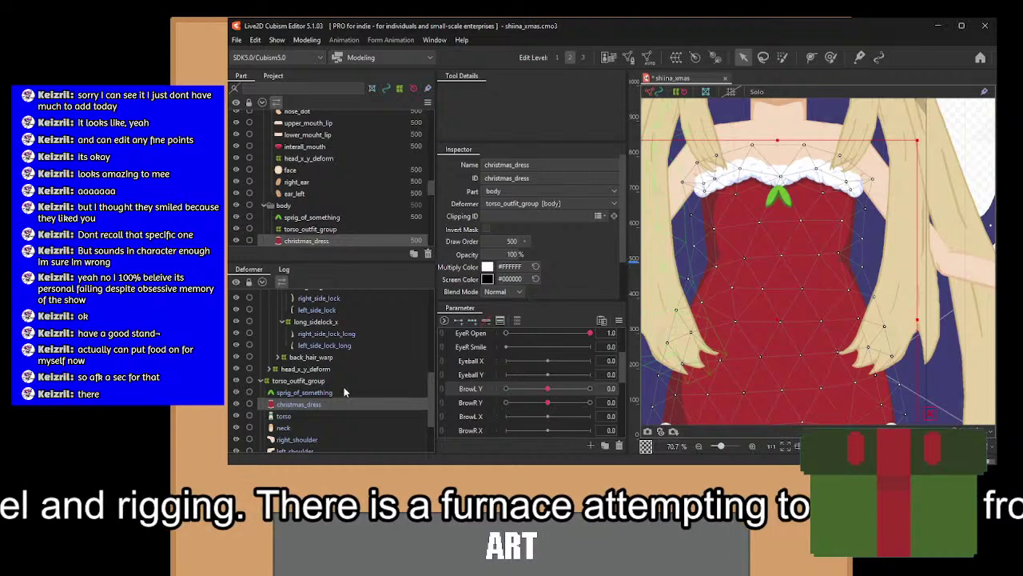
click(306, 393)
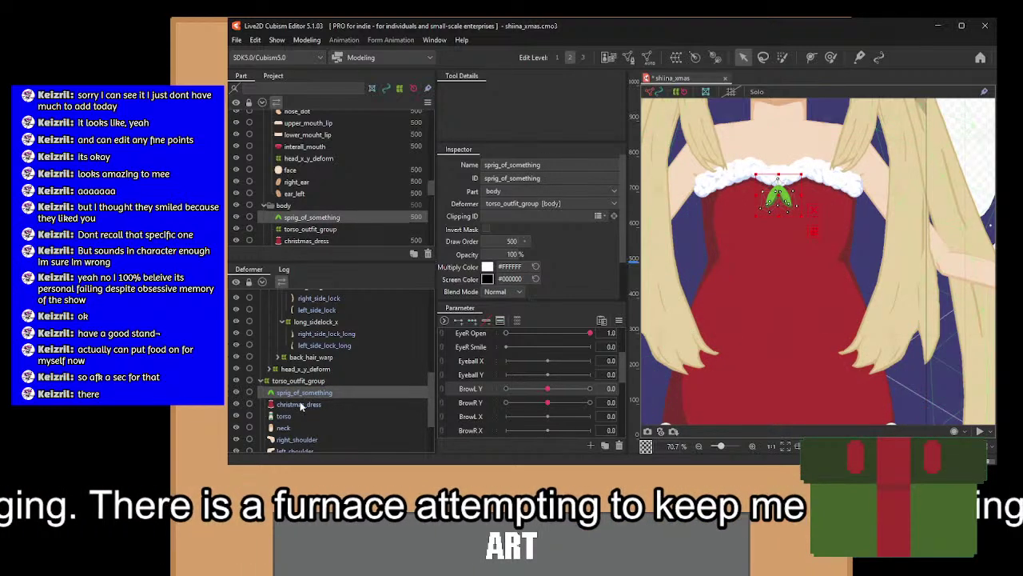
ctrl+click(301, 405)
ctrl+click(314, 413)
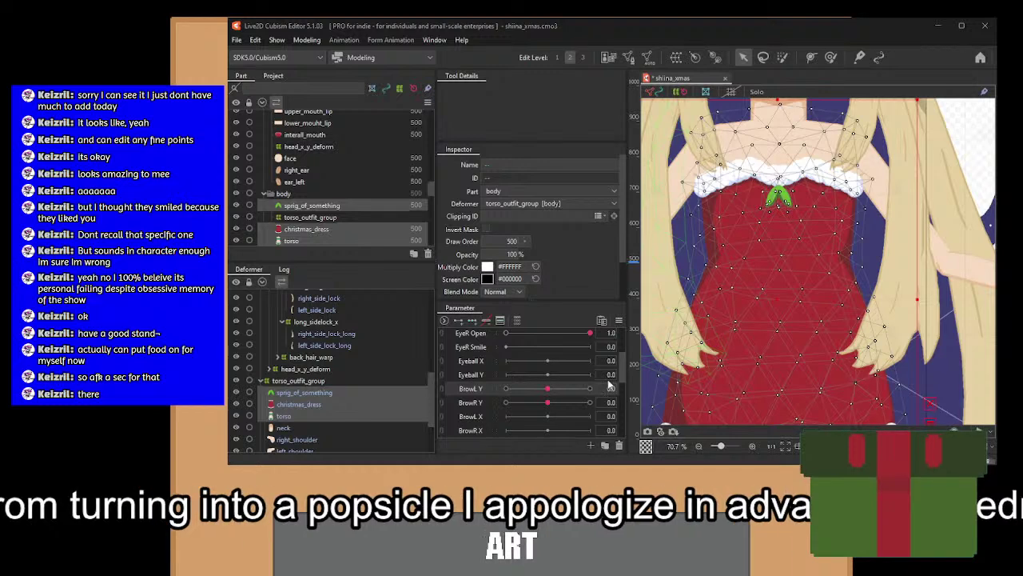
scroll(478, 385, up, 3)
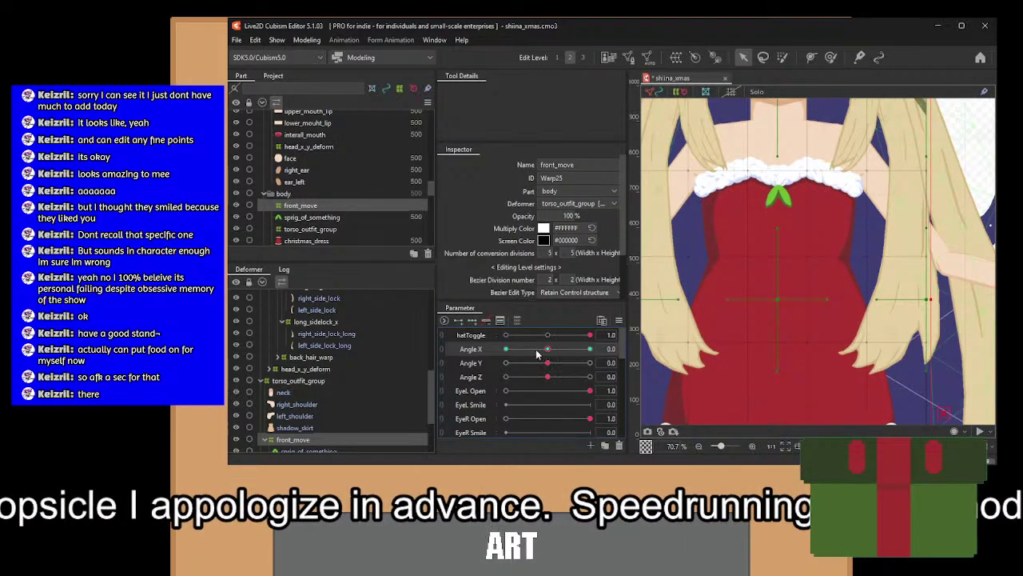
At Angle X -30, shift front_move's central column of control points slightly toward the viewer's left.
drag(546, 349, 488, 353)
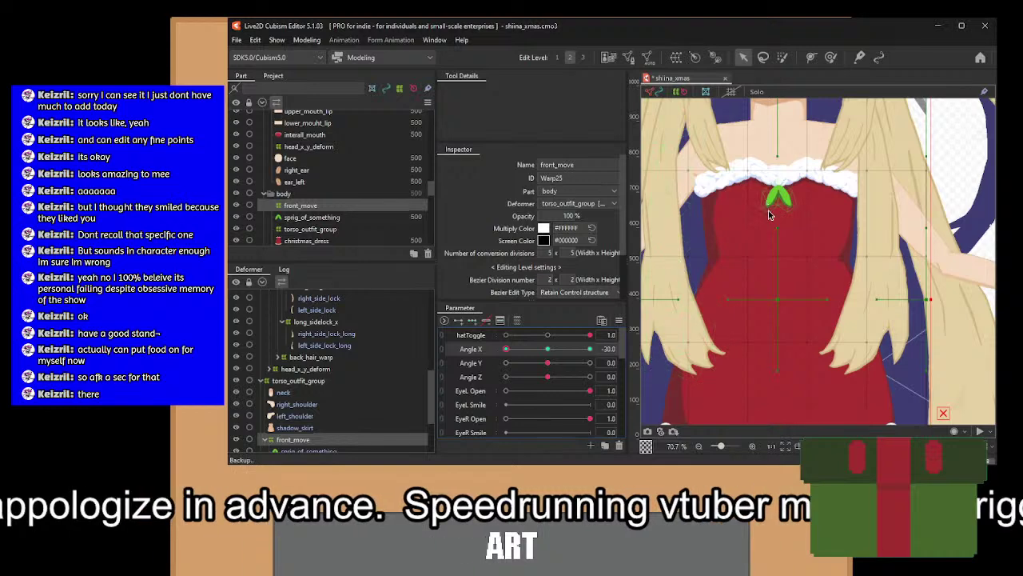
scroll(768, 214, down, 1)
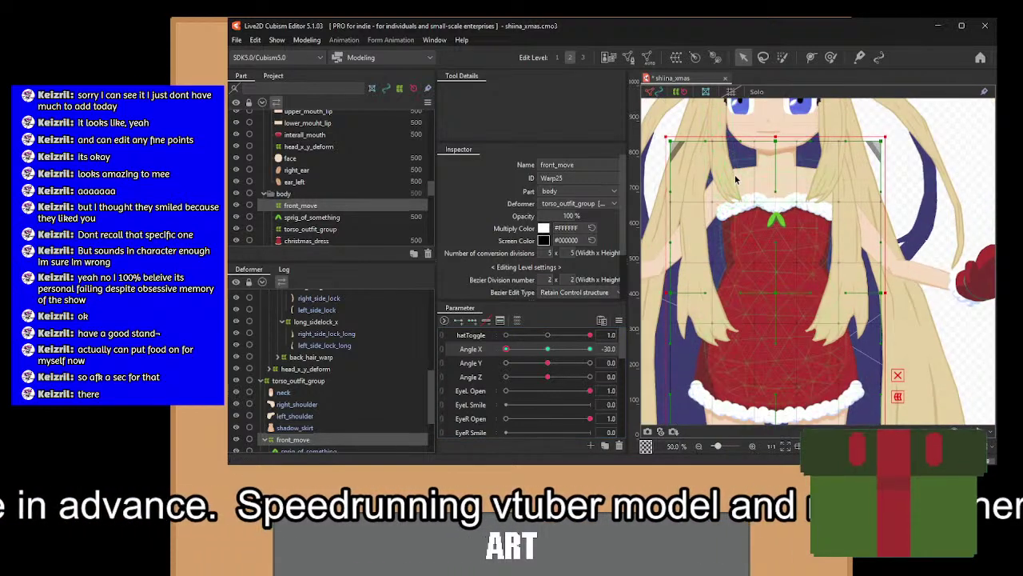
drag(733, 174, 809, 422)
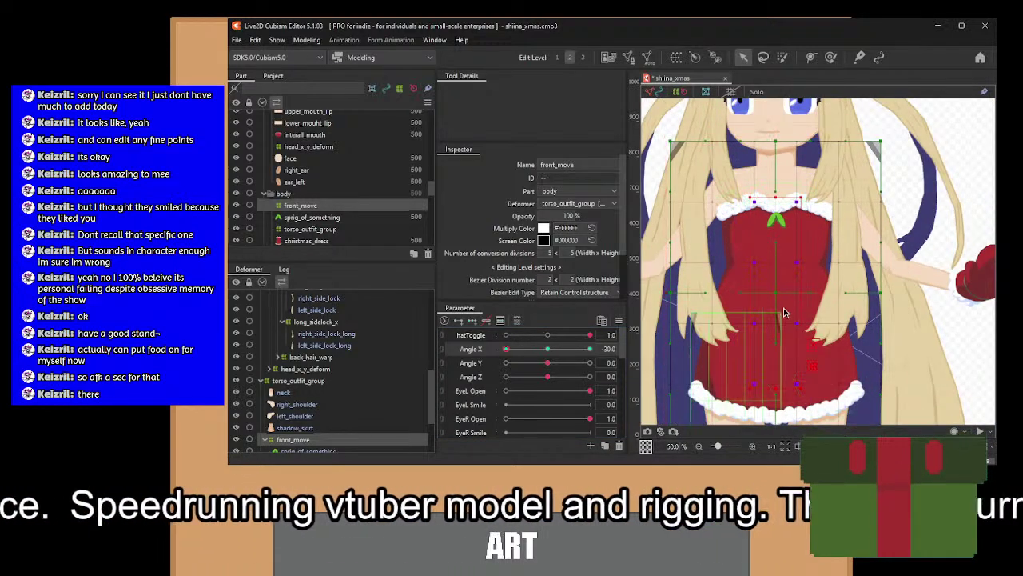
drag(782, 295, 775, 293)
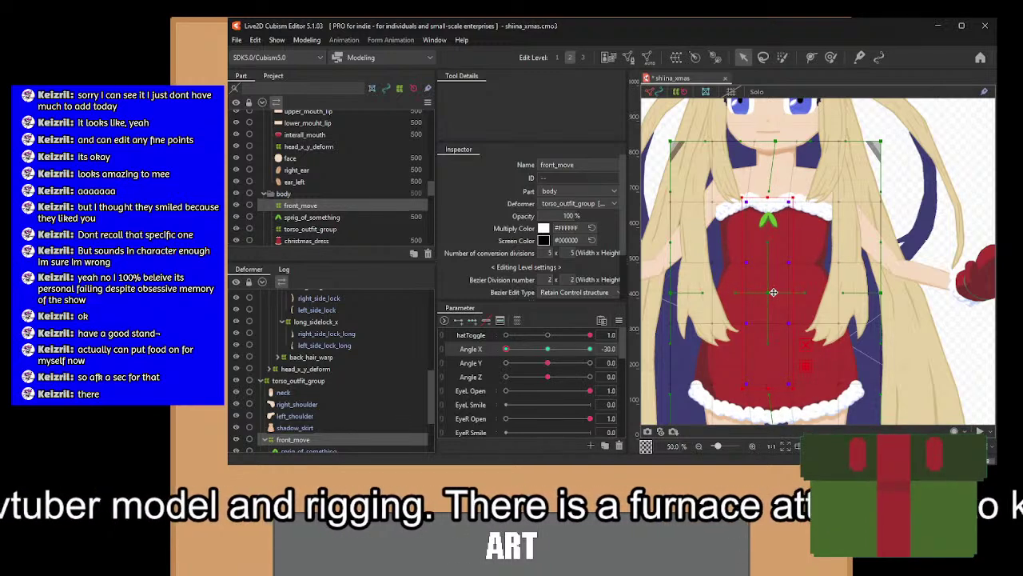
Pull front_move's lower-left grid corner slightly inward around the skirt hem at Angle X -30, and select the bottom centre points.
scroll(798, 264, down, 3)
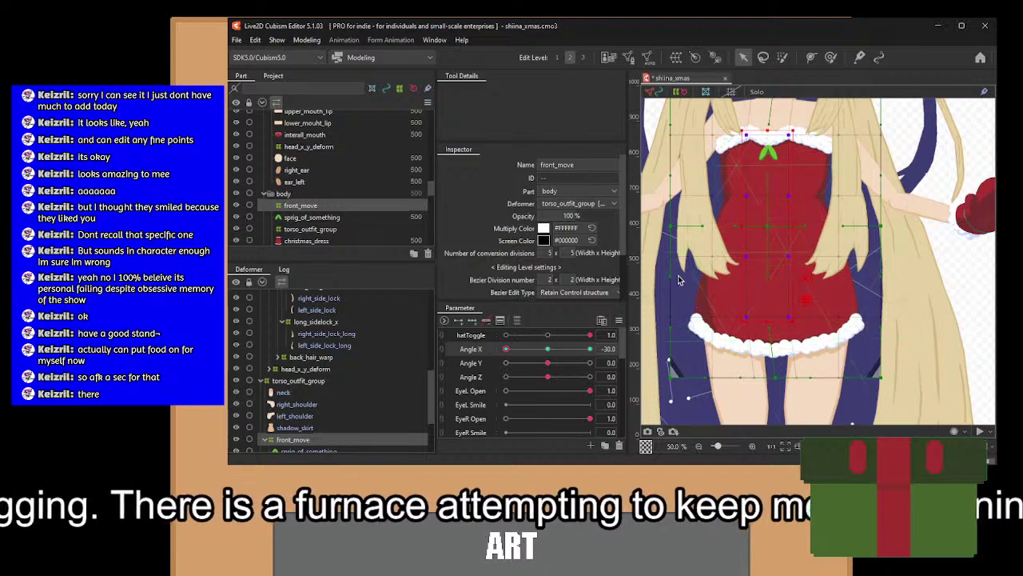
drag(661, 268, 735, 411)
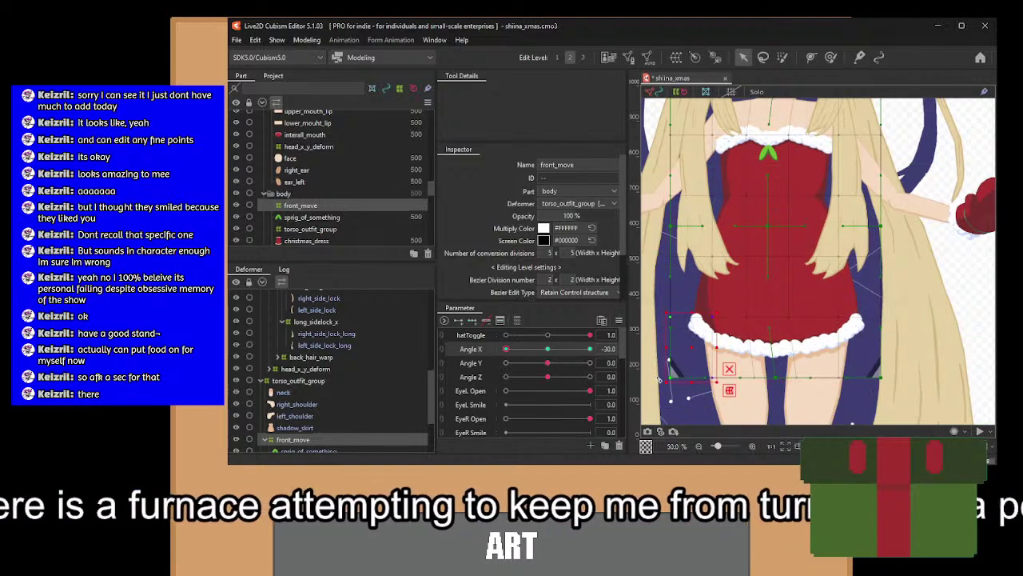
drag(690, 344, 693, 345)
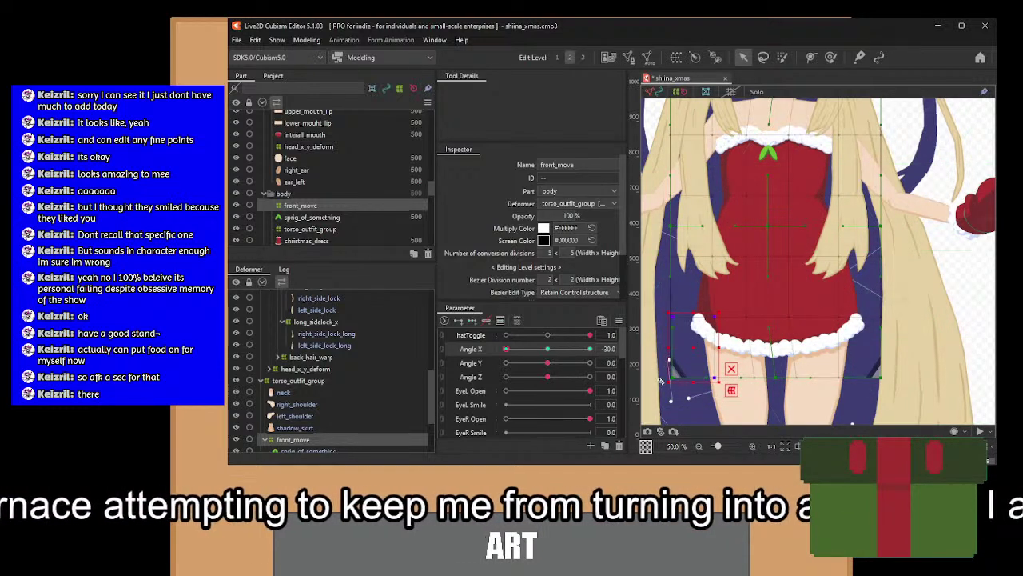
drag(668, 384, 675, 378)
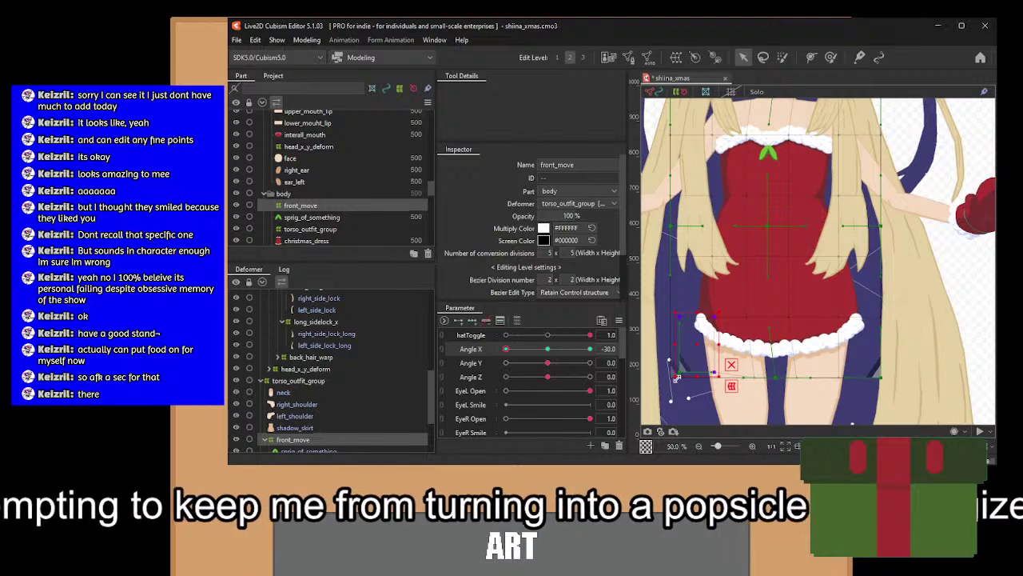
click(810, 328)
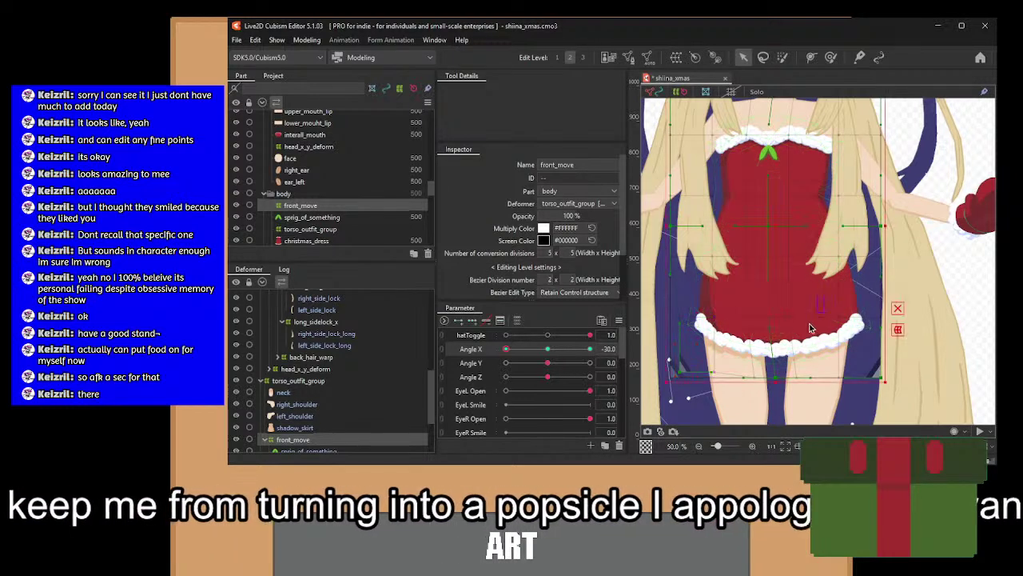
drag(748, 391, 796, 371)
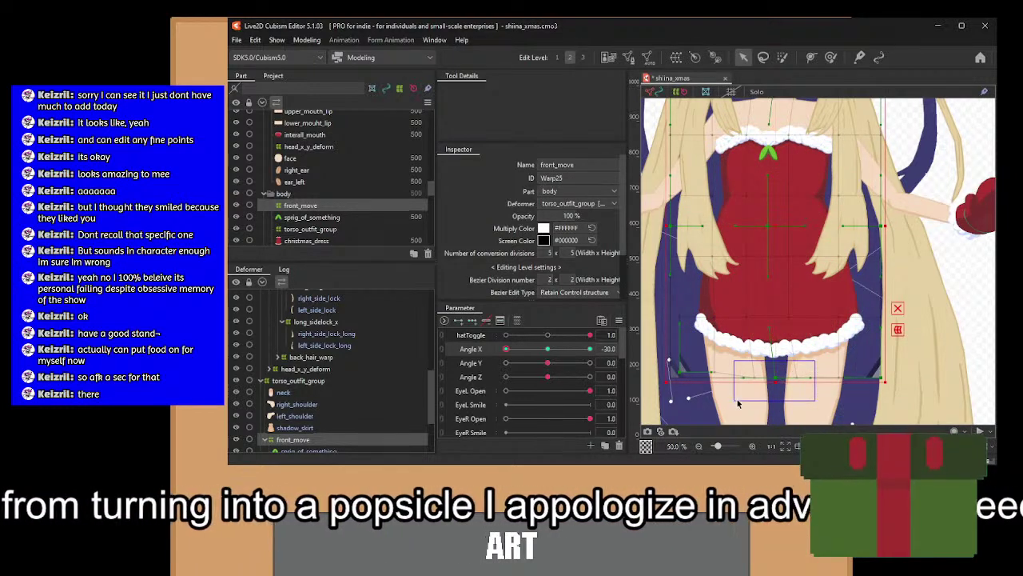
drag(738, 404, 738, 404)
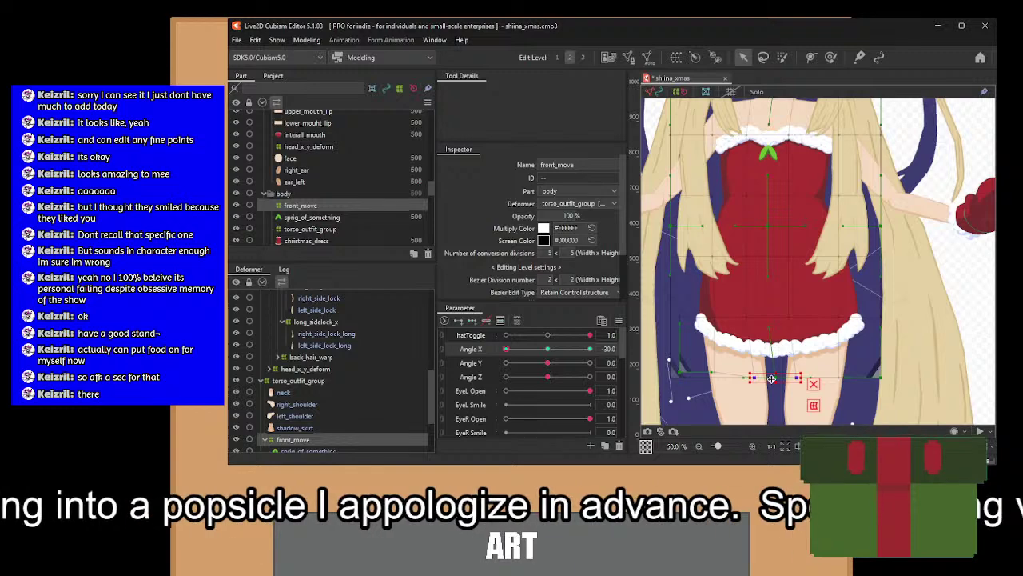
Reset Angle X to 0 and move the shadow_skirt mesh into the front_move deformer.
scroll(302, 385, down, 1)
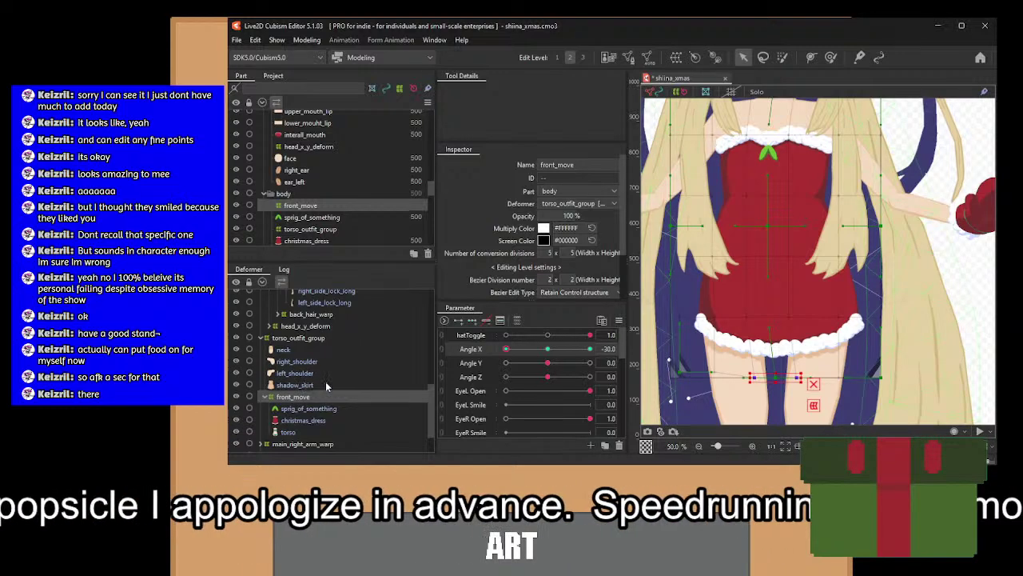
drag(535, 353, 545, 351)
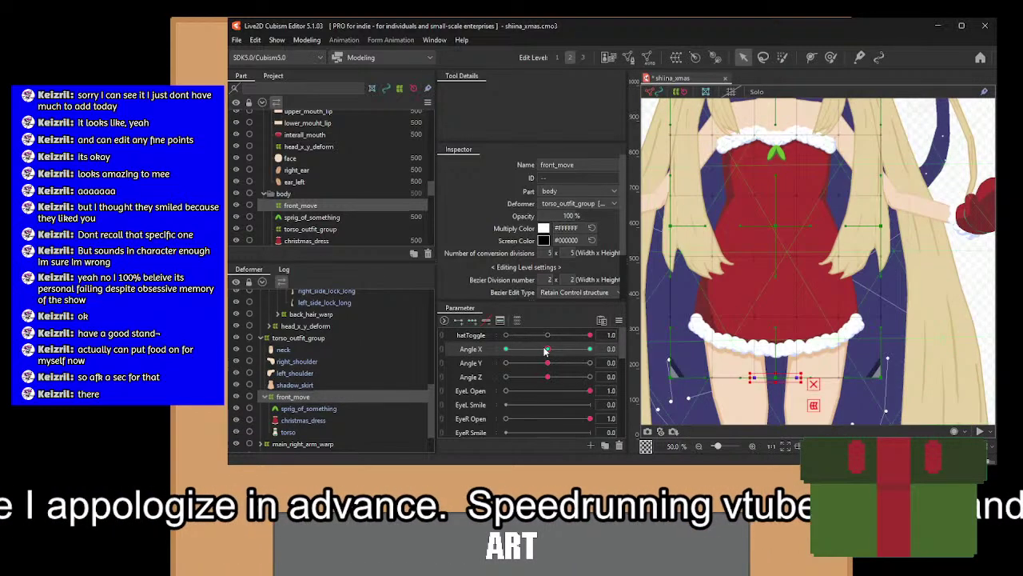
click(326, 386)
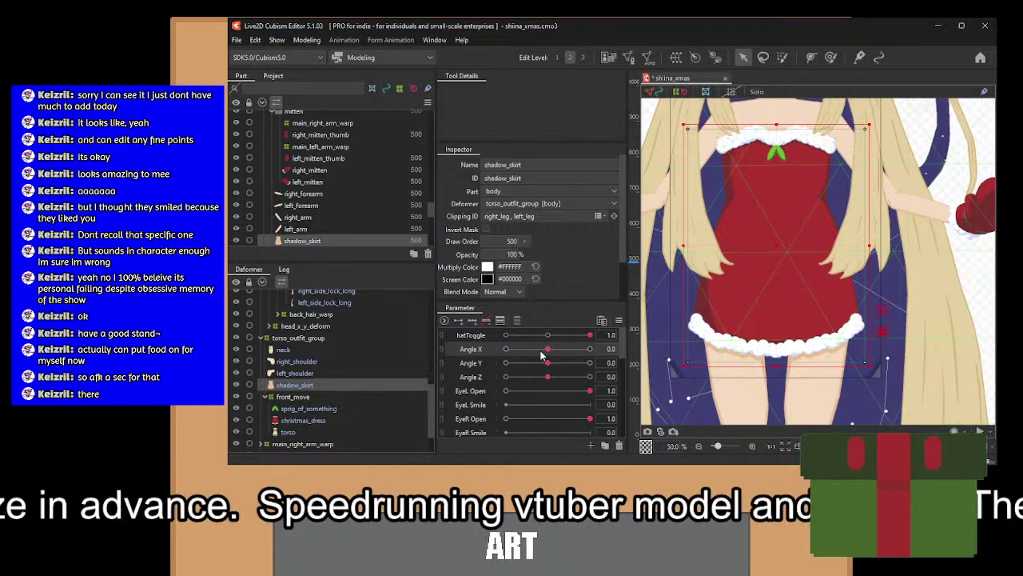
drag(312, 402, 313, 404)
click(301, 387)
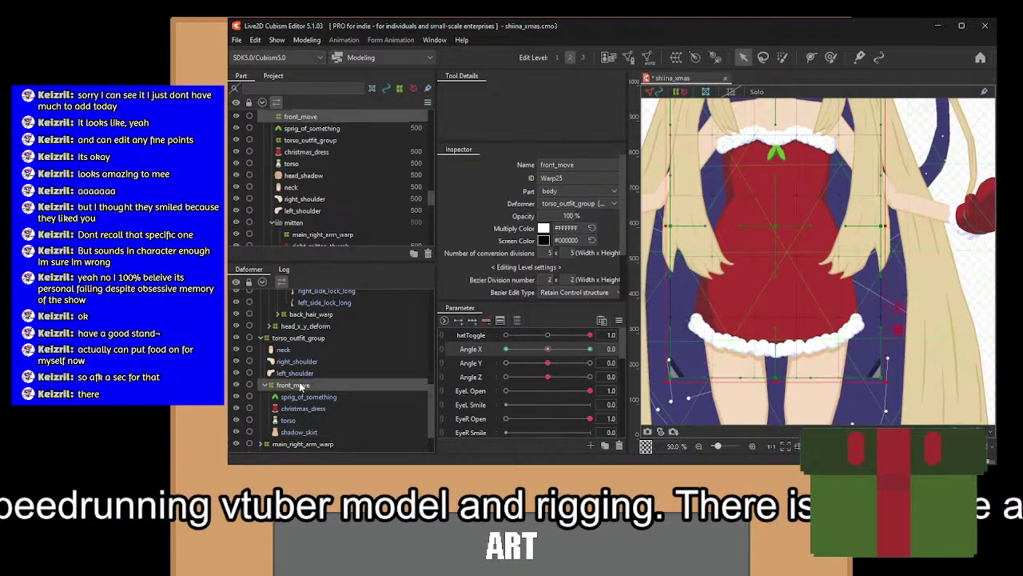
At Angle X -30, shift front_move's bottom centre points below the skirt hem slightly toward the viewer's left.
click(505, 349)
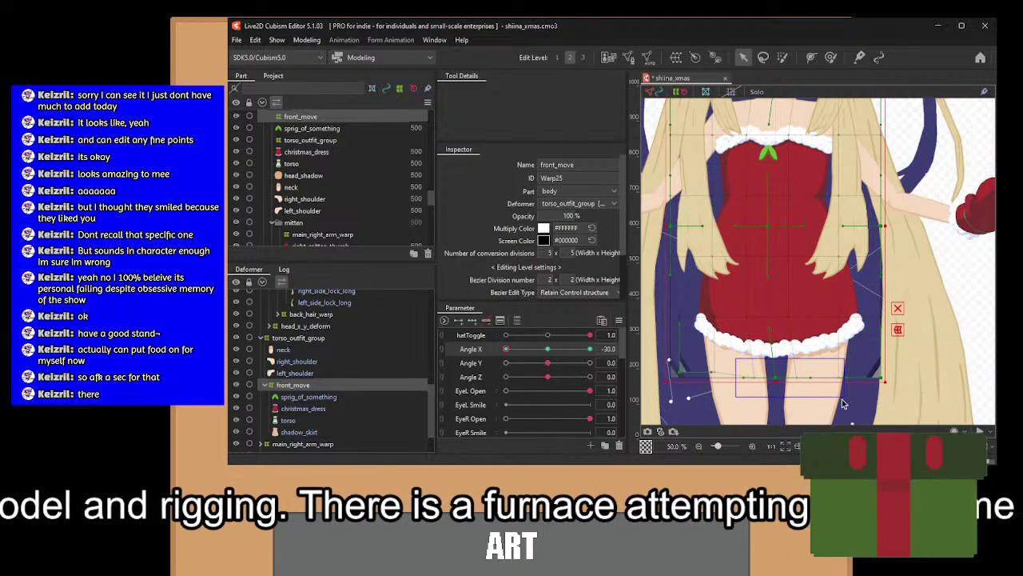
drag(813, 402, 771, 375)
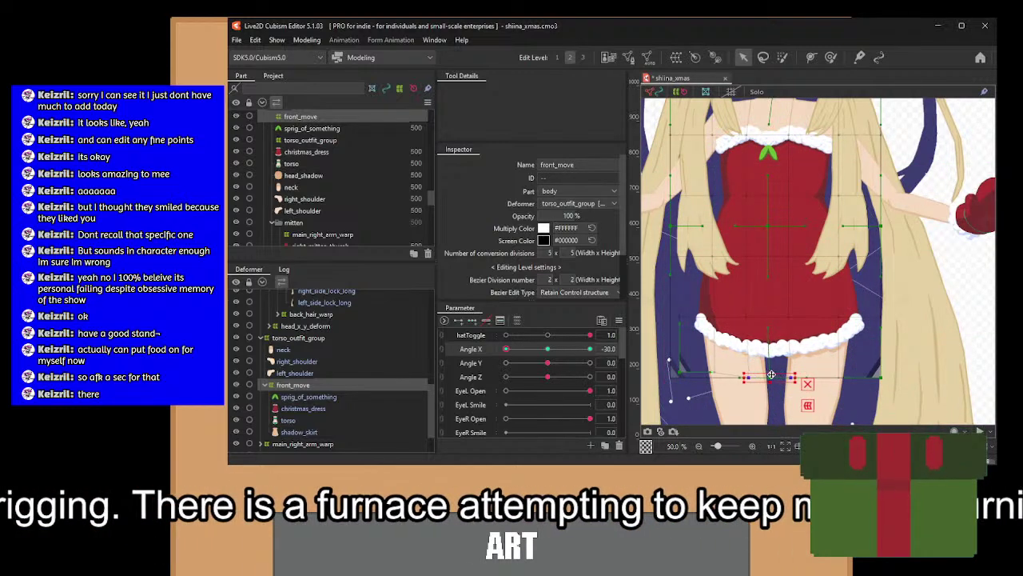
drag(704, 307, 812, 384)
drag(754, 350, 750, 347)
drag(695, 318, 746, 367)
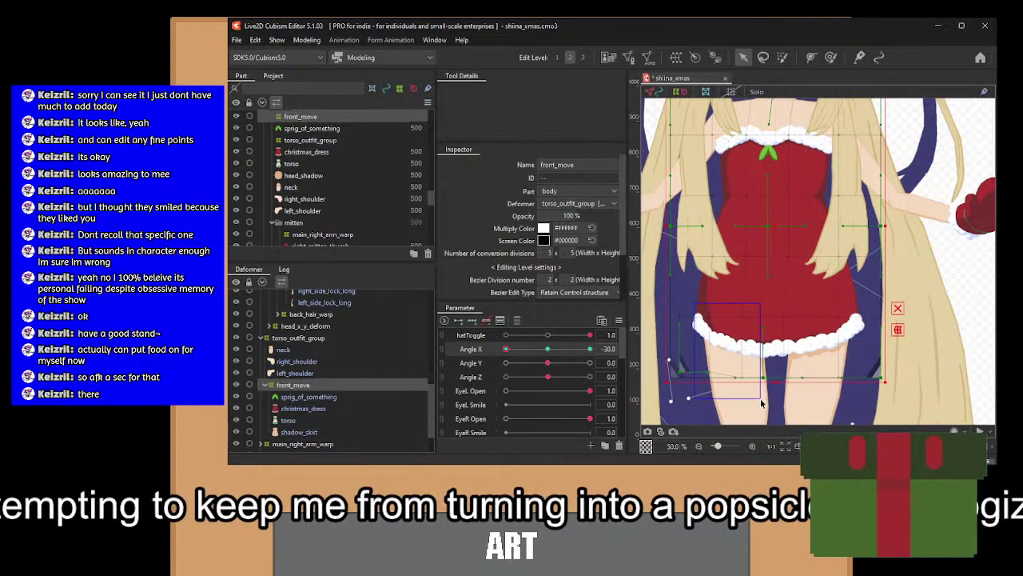
drag(760, 404, 760, 404)
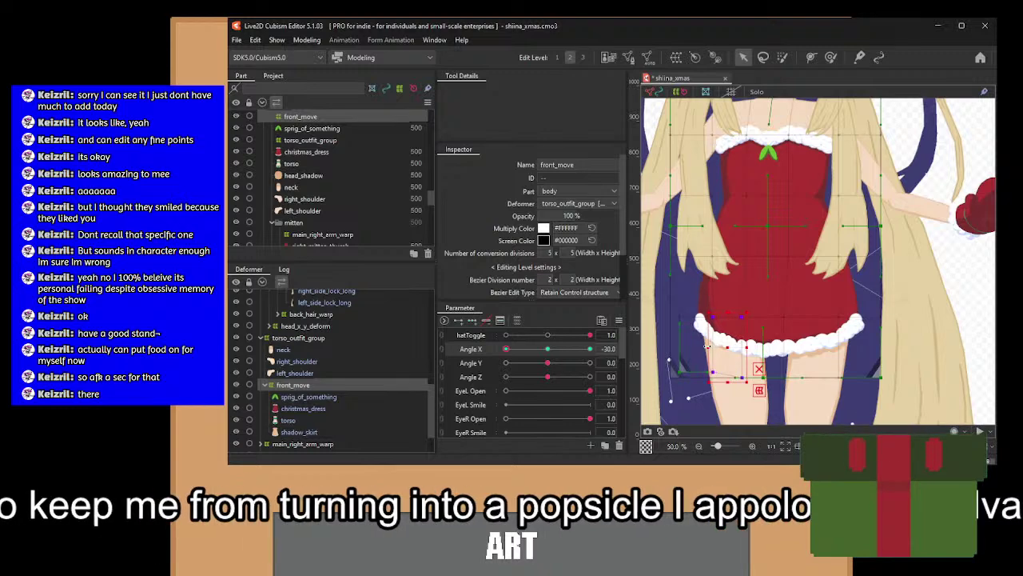
Check the whole body's turn by varying Angle X, and return the parameter to 0.
scroll(798, 301, down, 3)
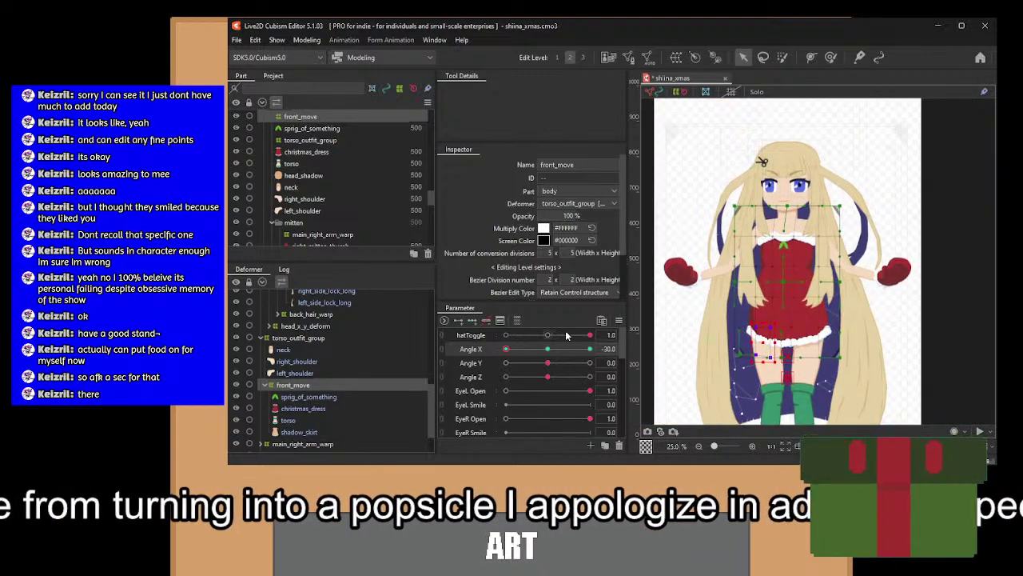
drag(510, 349, 471, 364)
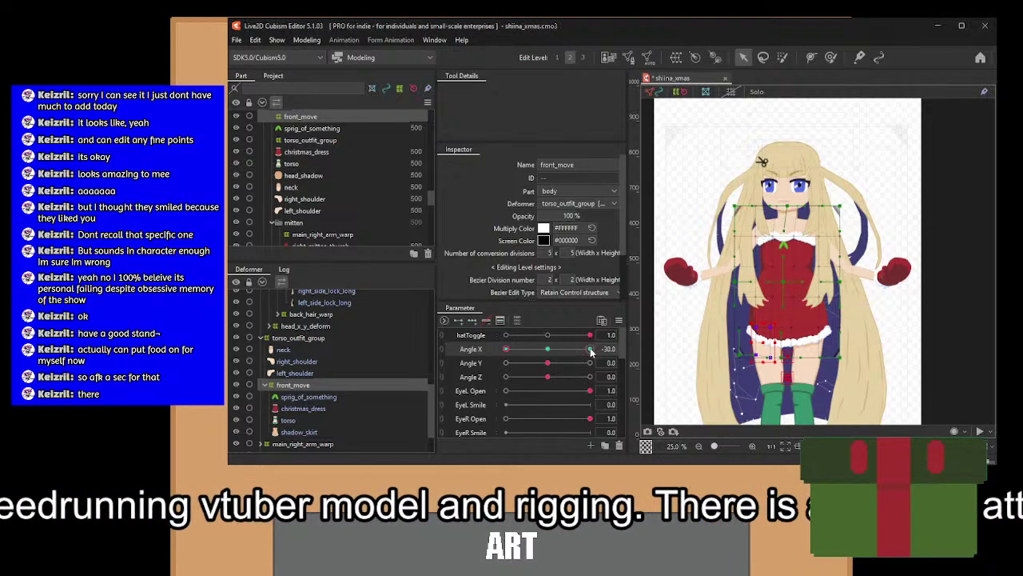
drag(514, 353, 547, 361)
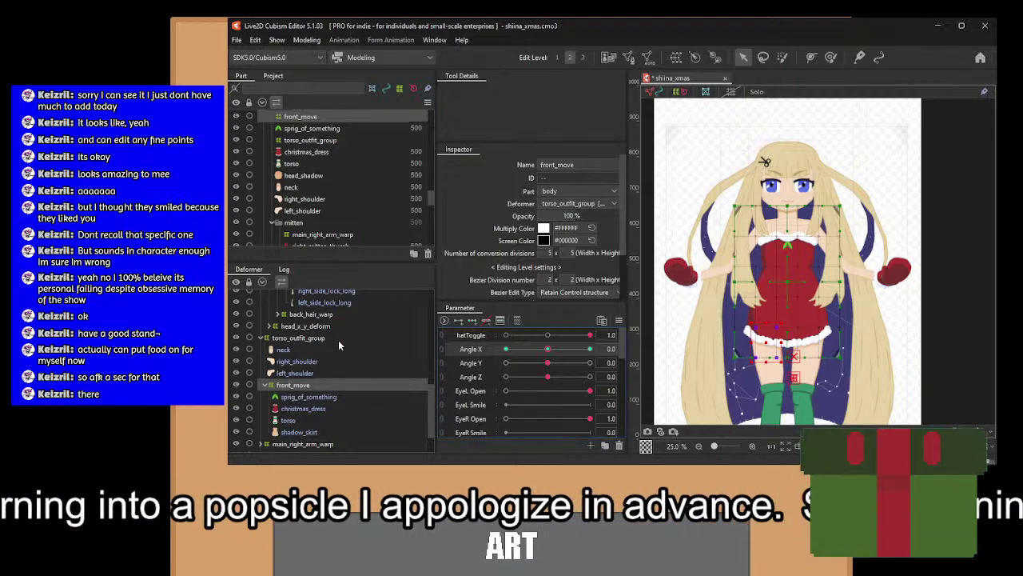
Key main_right_arm_warp and main_left_arm_warp to Angle X with three key points, and set Angle X to -30.
scroll(314, 369, down, 1)
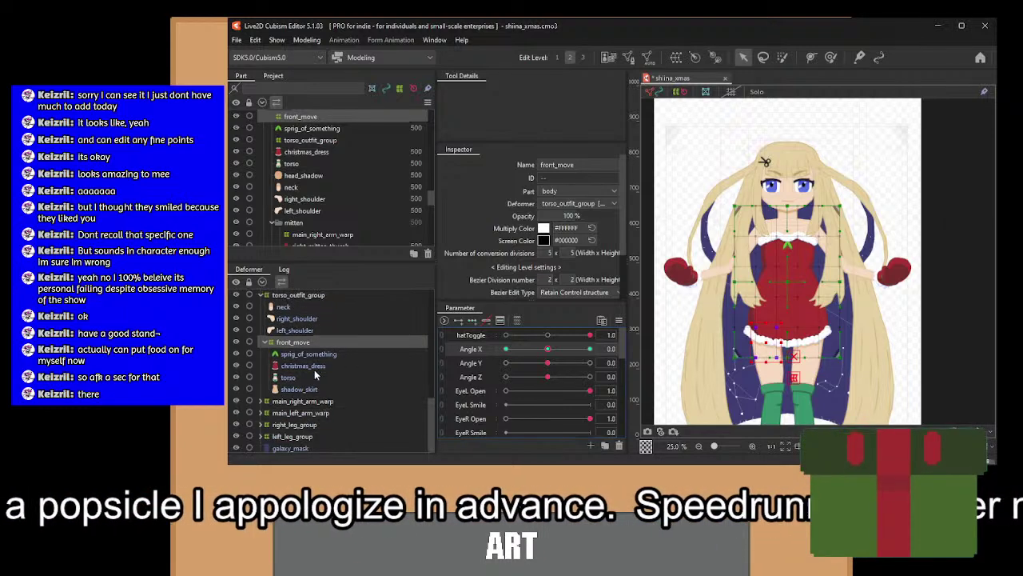
click(324, 404)
click(324, 415)
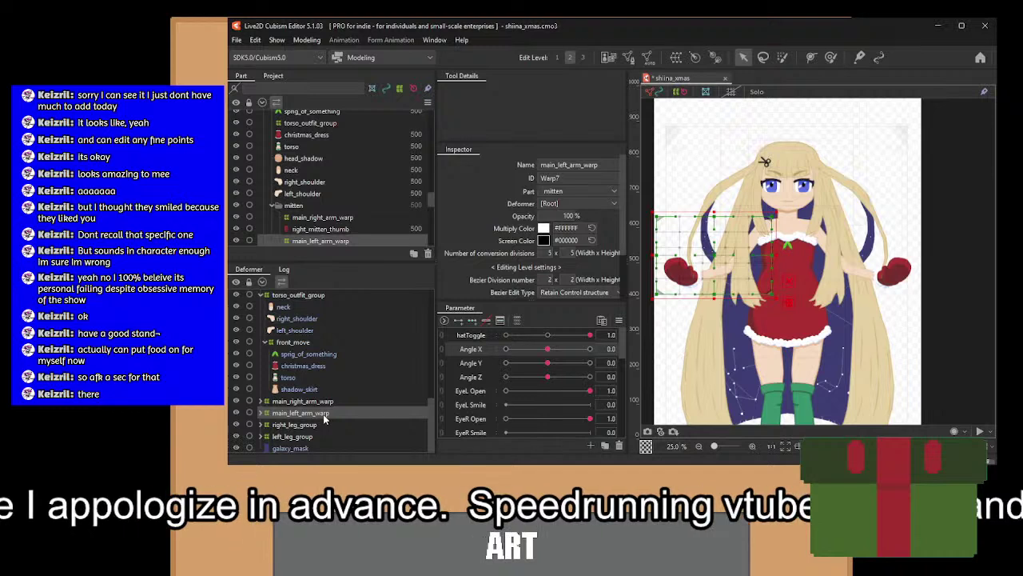
click(315, 401)
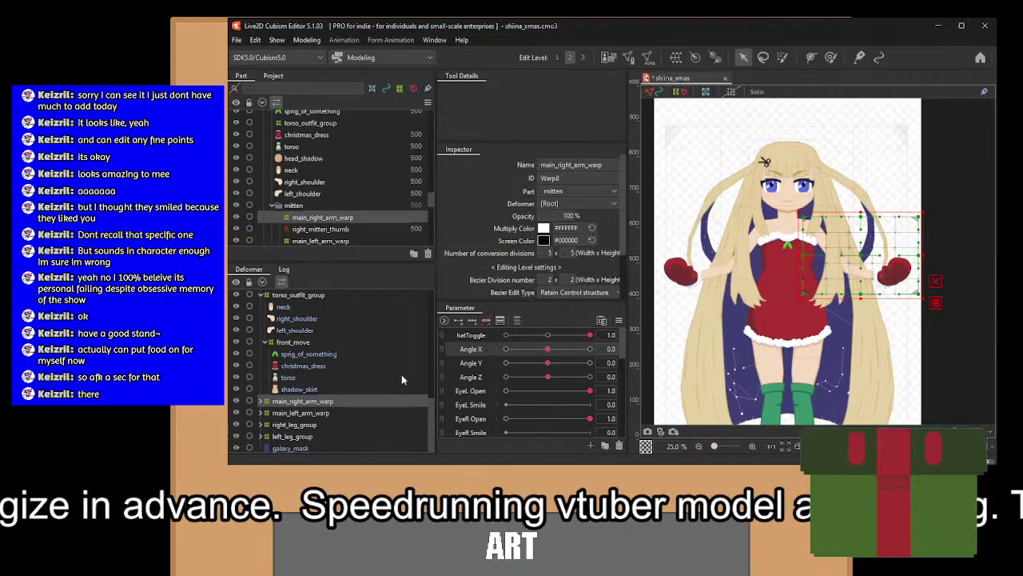
click(335, 413)
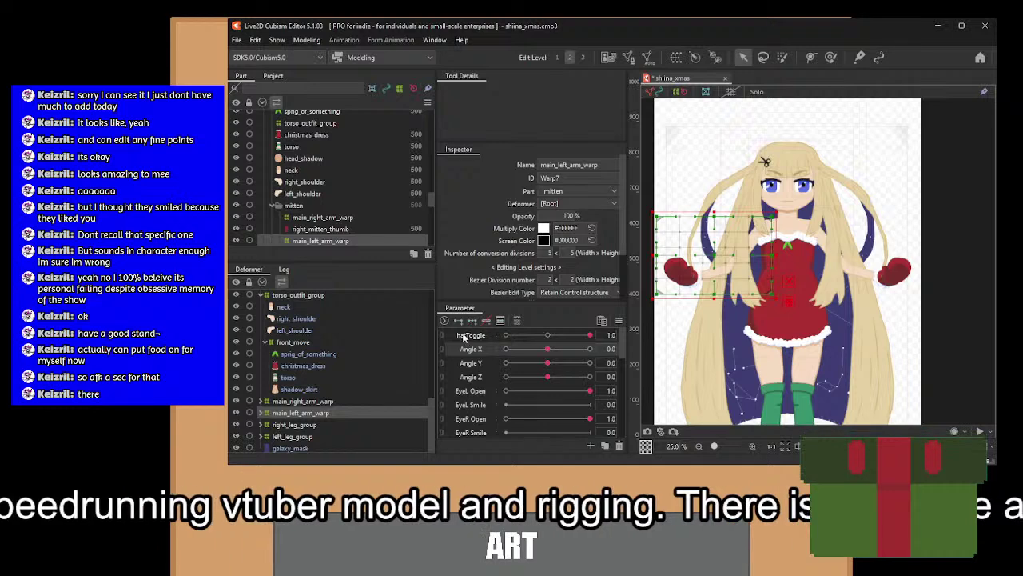
ctrl+click(331, 403)
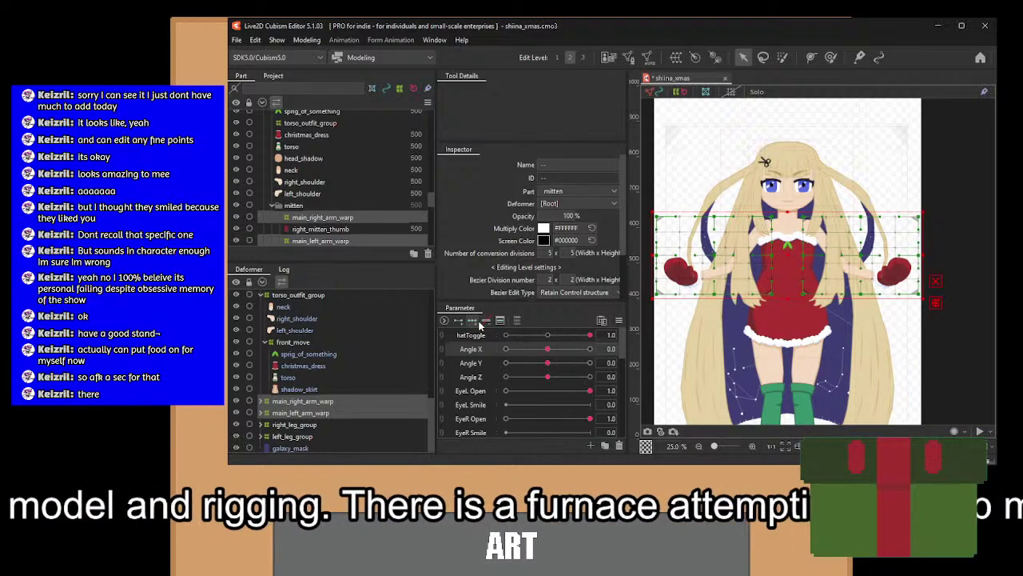
click(510, 347)
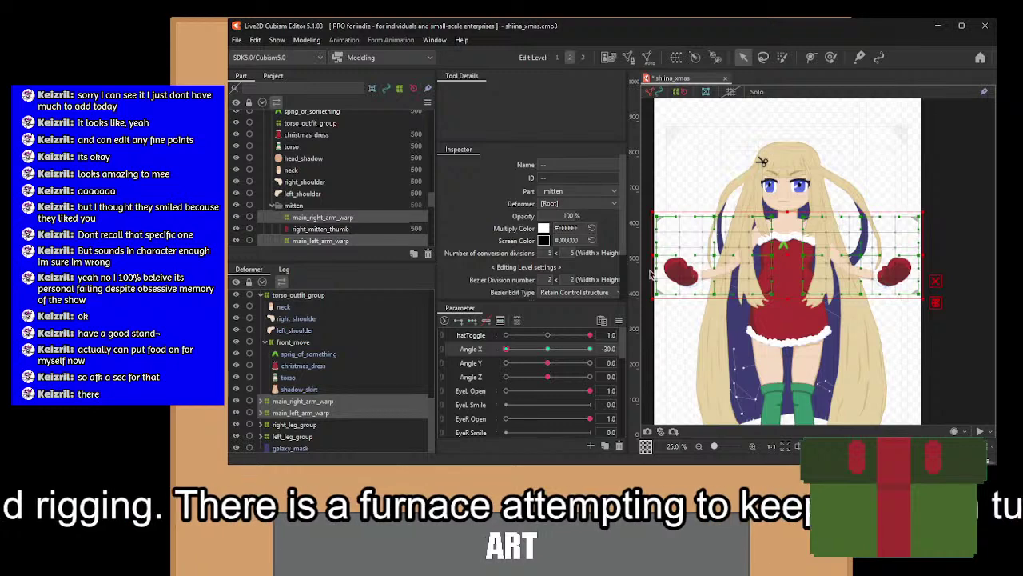
At Angle X -30, squeeze main_left_arm_warp slightly inward from its outer edge, shift main_right_arm_warp slightly toward the viewer's left, and reset Angle X to 0.
drag(652, 252, 658, 255)
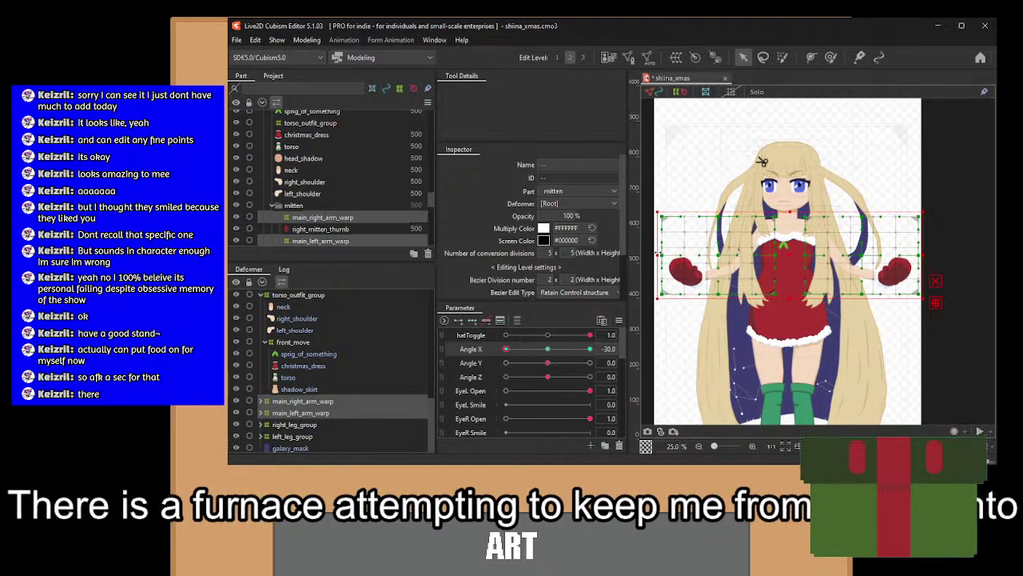
key(ctrl+z)
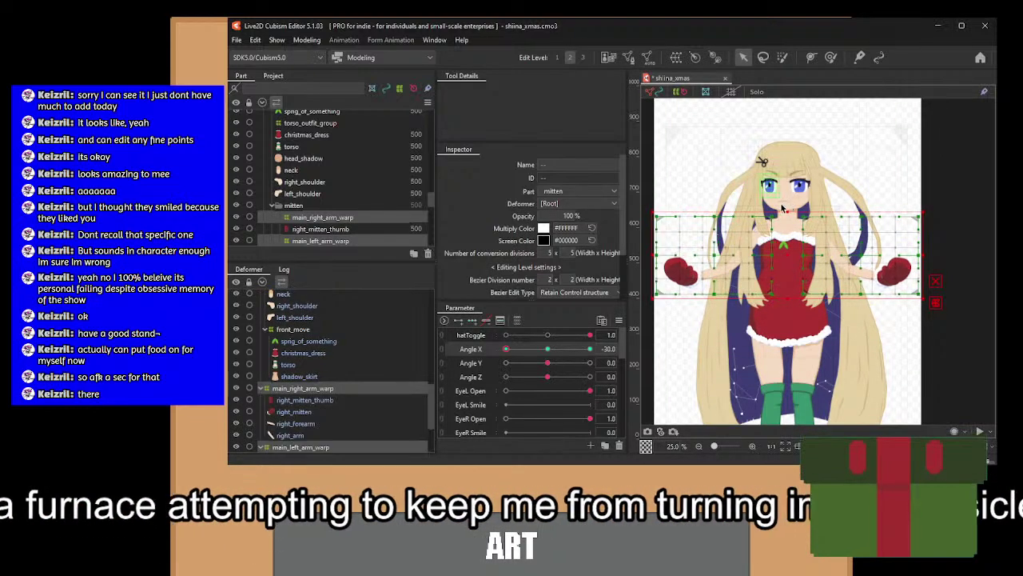
click(660, 269)
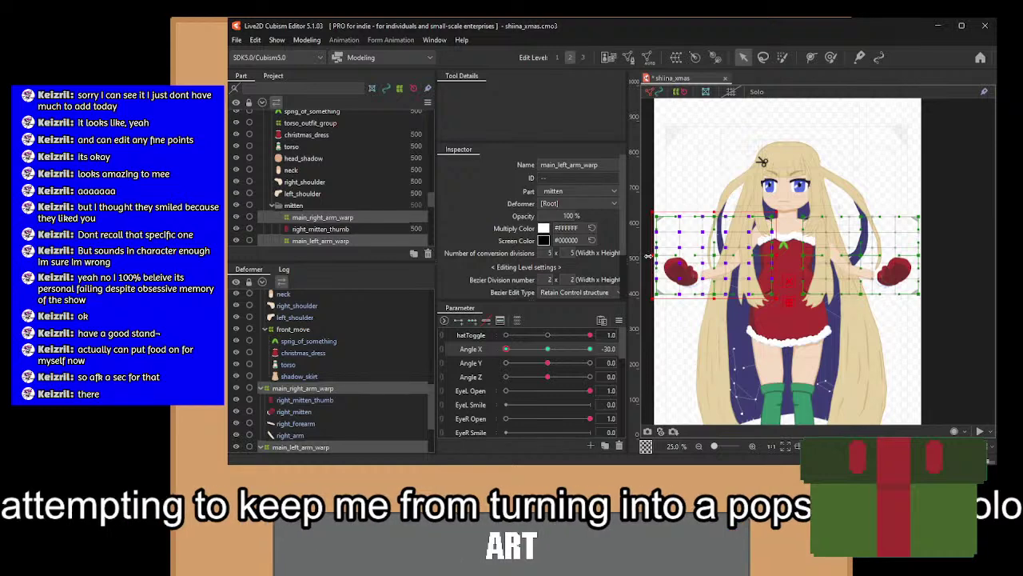
drag(649, 256, 655, 256)
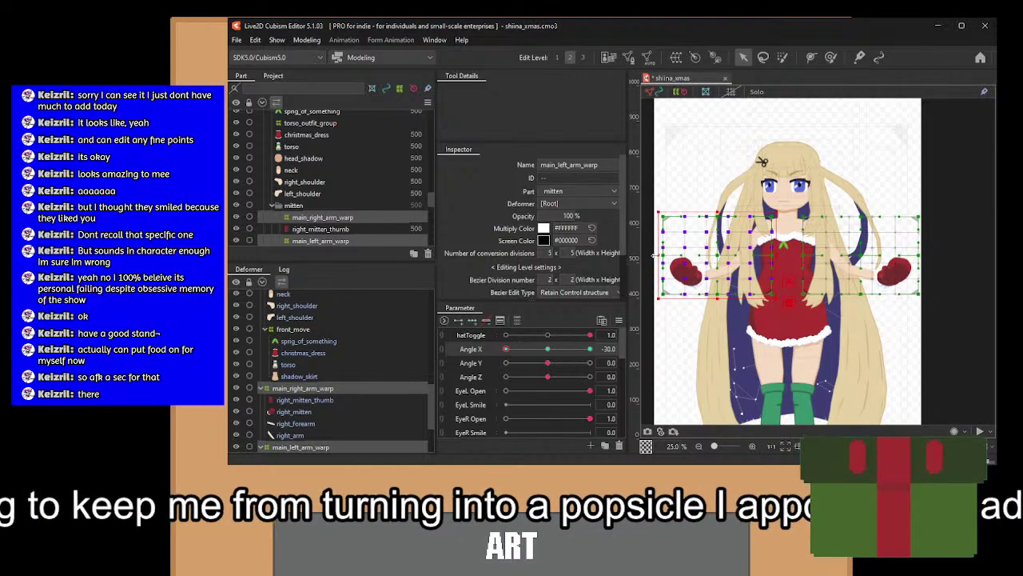
drag(795, 207, 958, 333)
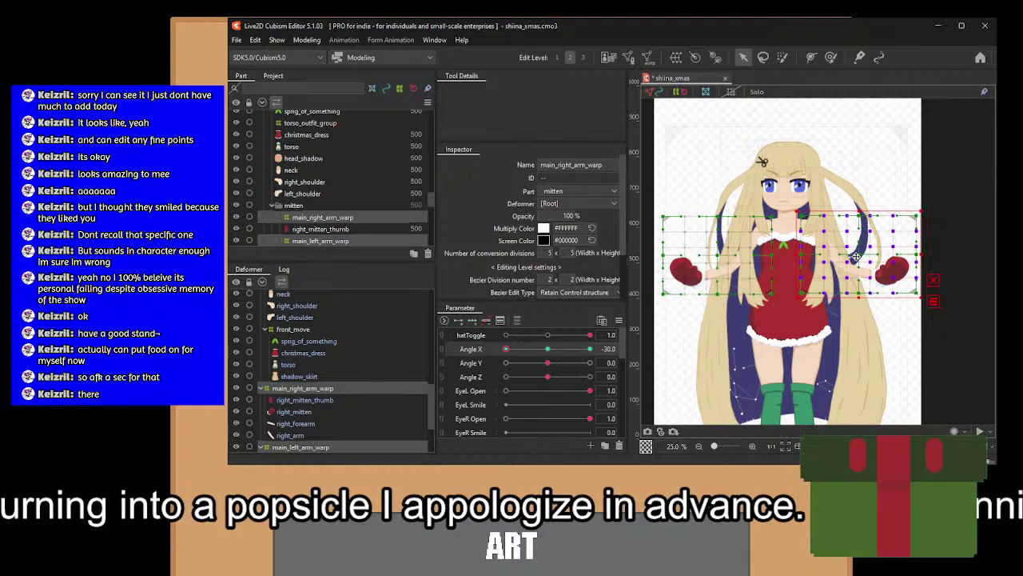
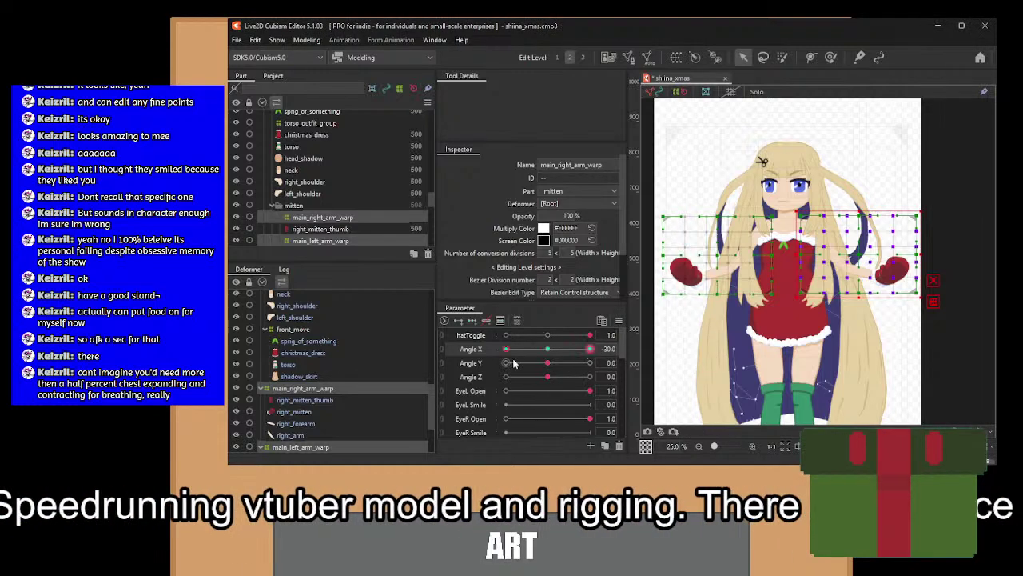
drag(506, 348, 548, 384)
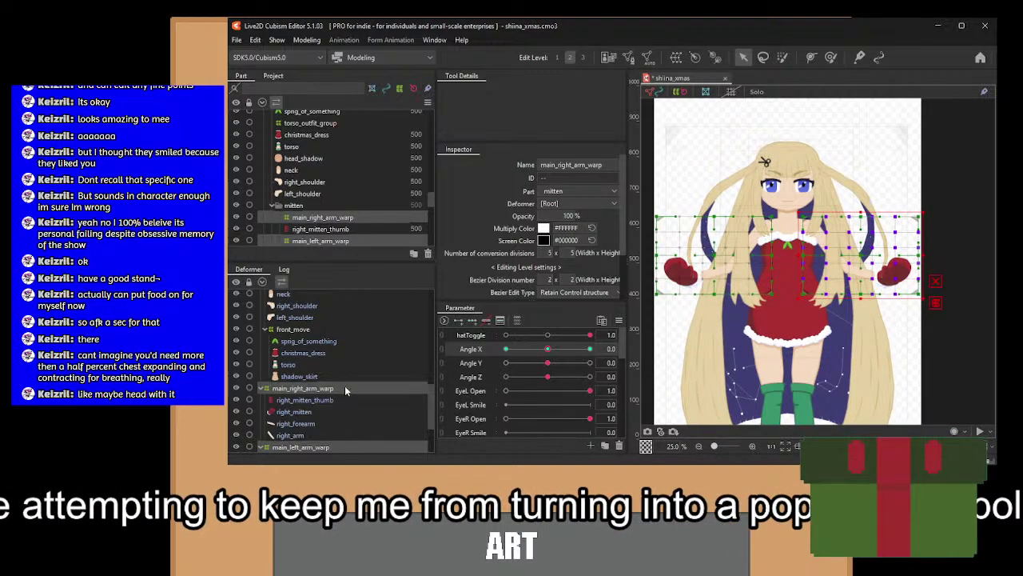
click(299, 424)
ctrl+click(302, 411)
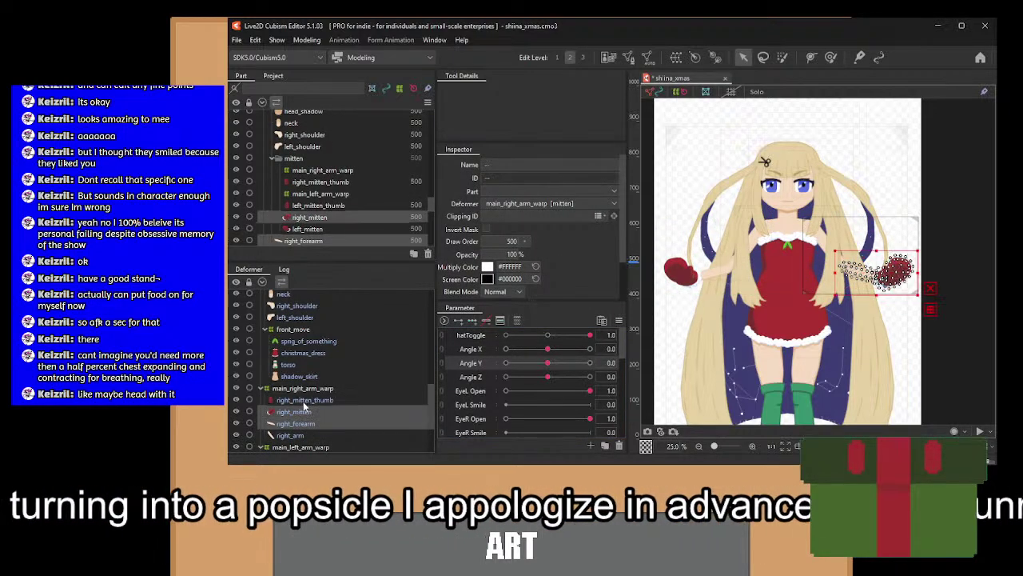
ctrl+click(305, 399)
scroll(336, 375, down, 2)
scroll(356, 356, down, 1)
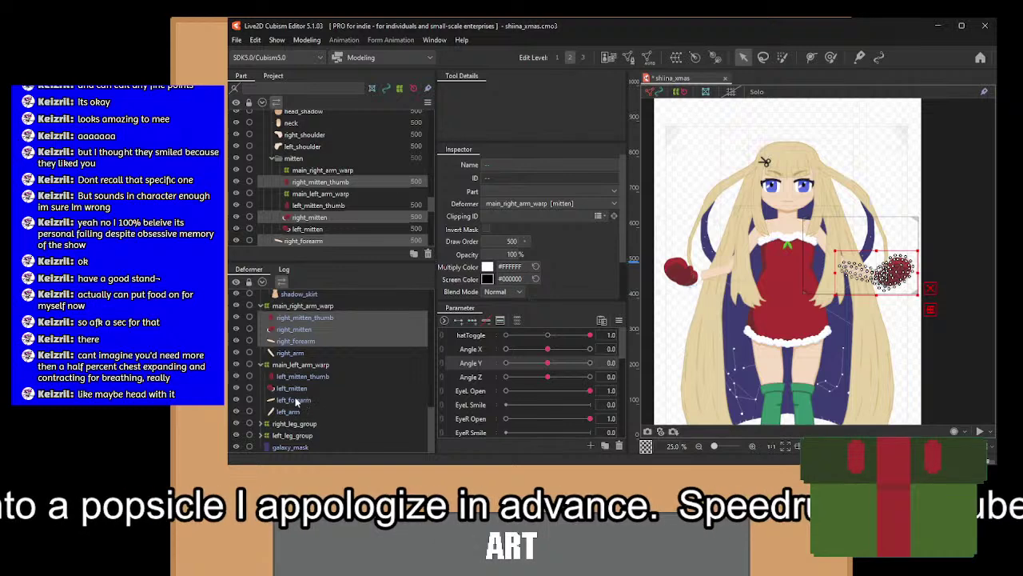
shift+click(297, 389)
shift+click(304, 400)
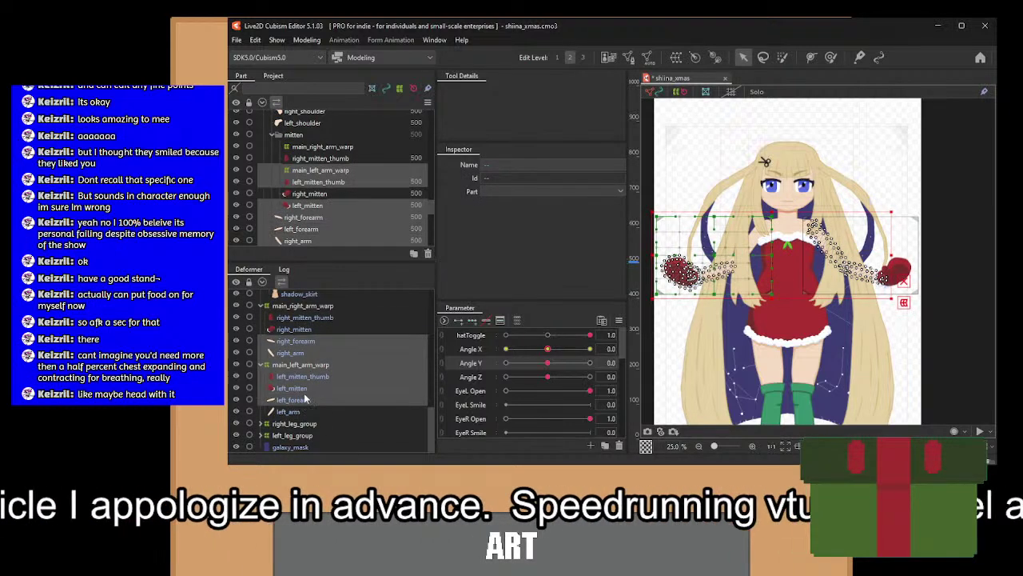
Key both forearms, mittens and mitten thumbs to Angle Y with three key points, and set Angle Y to -30.
click(303, 391)
shift+click(304, 398)
ctrl+click(302, 376)
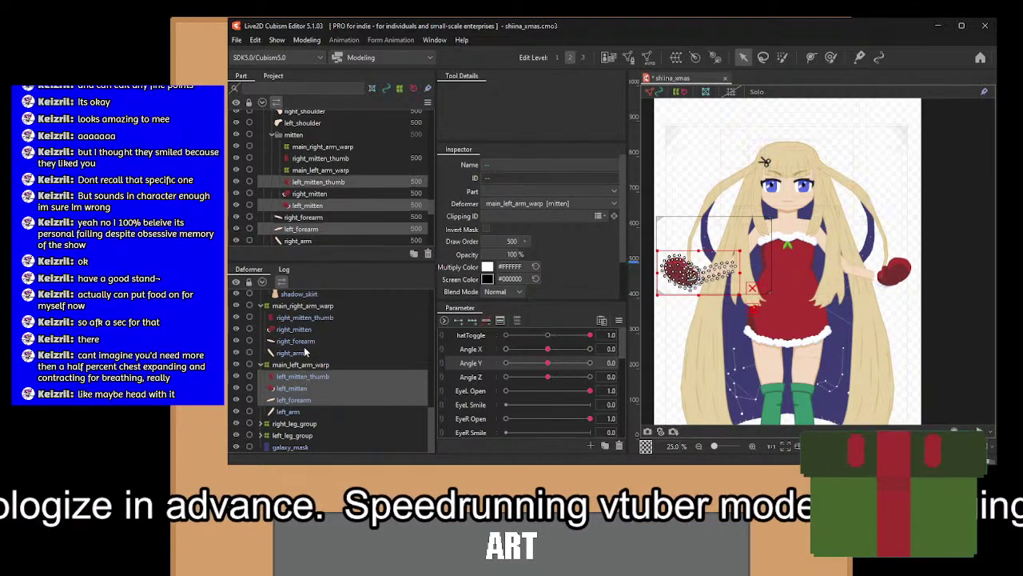
ctrl+click(296, 341)
ctrl+click(294, 328)
ctrl+click(311, 318)
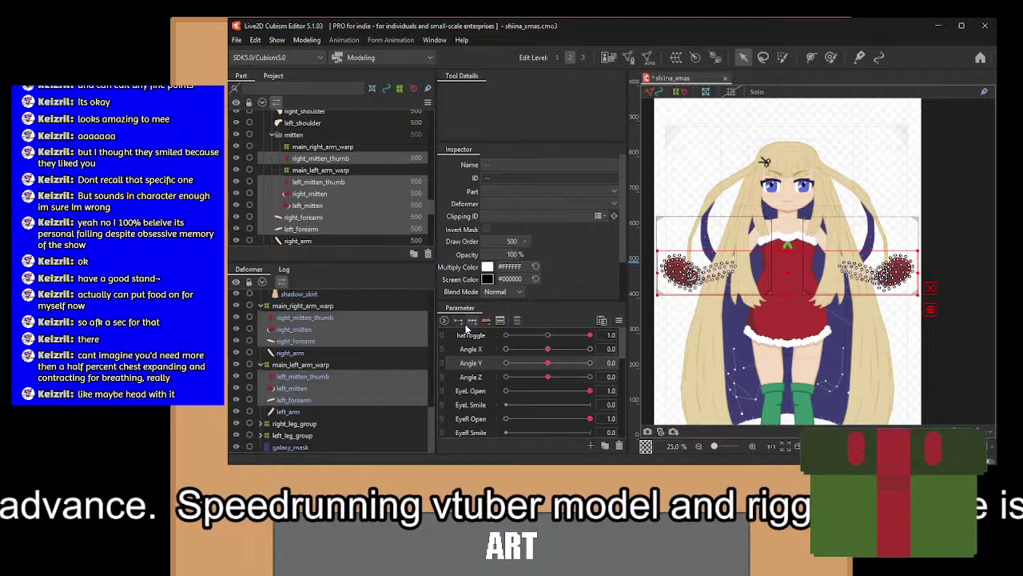
click(512, 363)
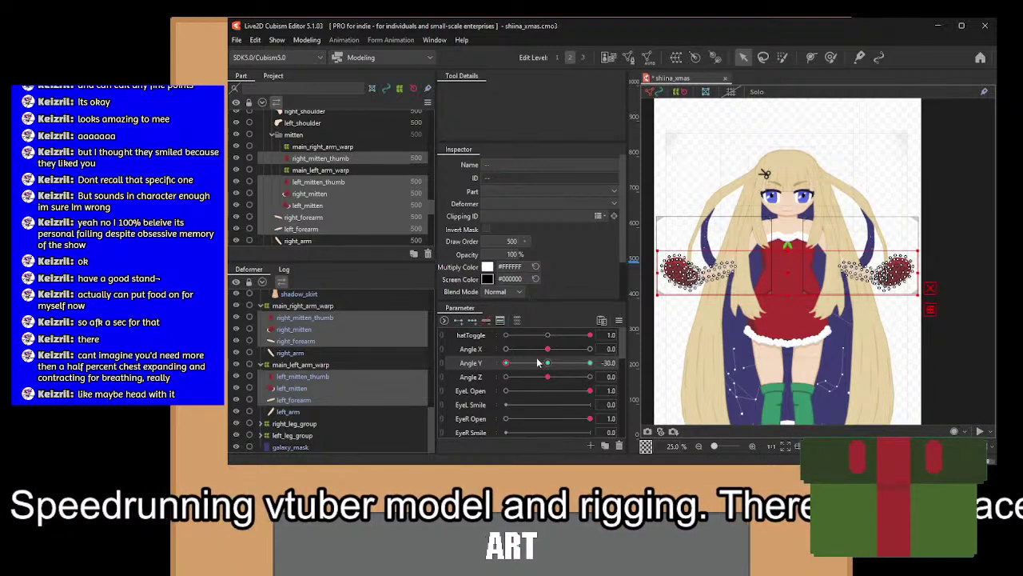
mouse_move(513, 364)
mouse_down()
mouse_move(592, 366)
mouse_move(517, 373)
mouse_up()
click(506, 364)
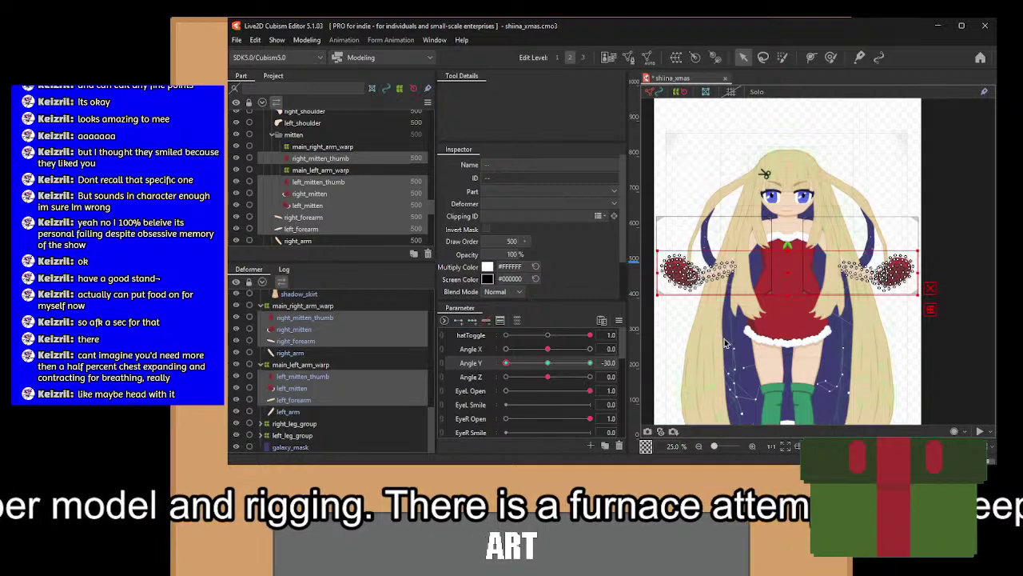
At Angle Y -30, rotate the left forearm, mitten and thumb slightly so the hand drops, and lower them to meet the upper arm.
scroll(724, 338, up, 2)
drag(778, 316, 841, 301)
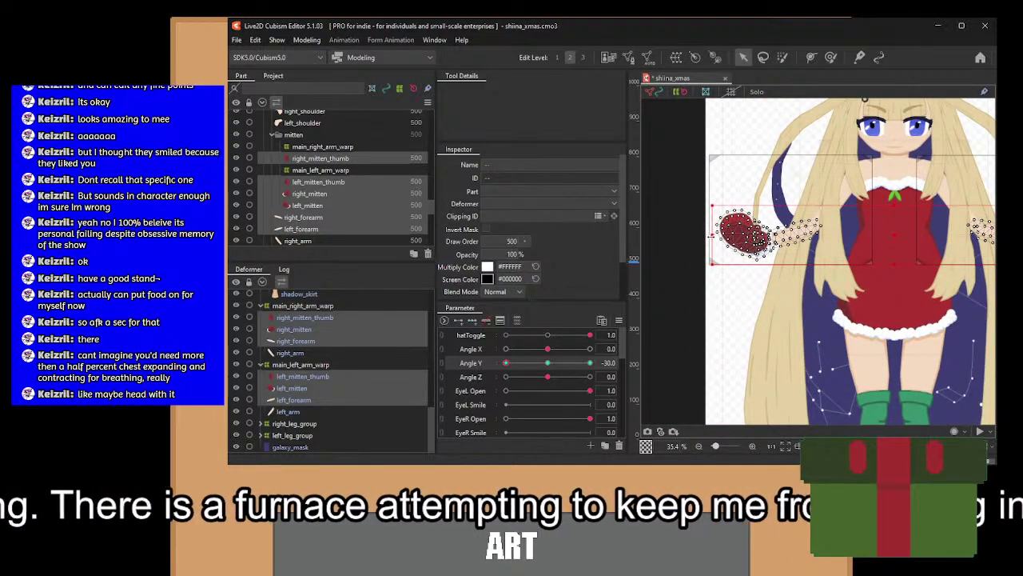
drag(893, 191, 717, 280)
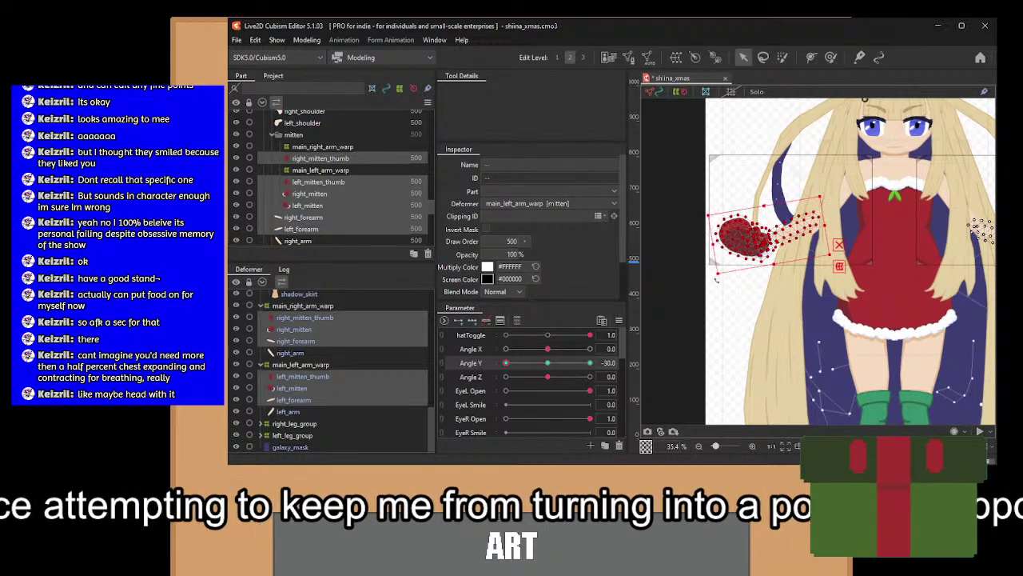
drag(771, 236, 773, 242)
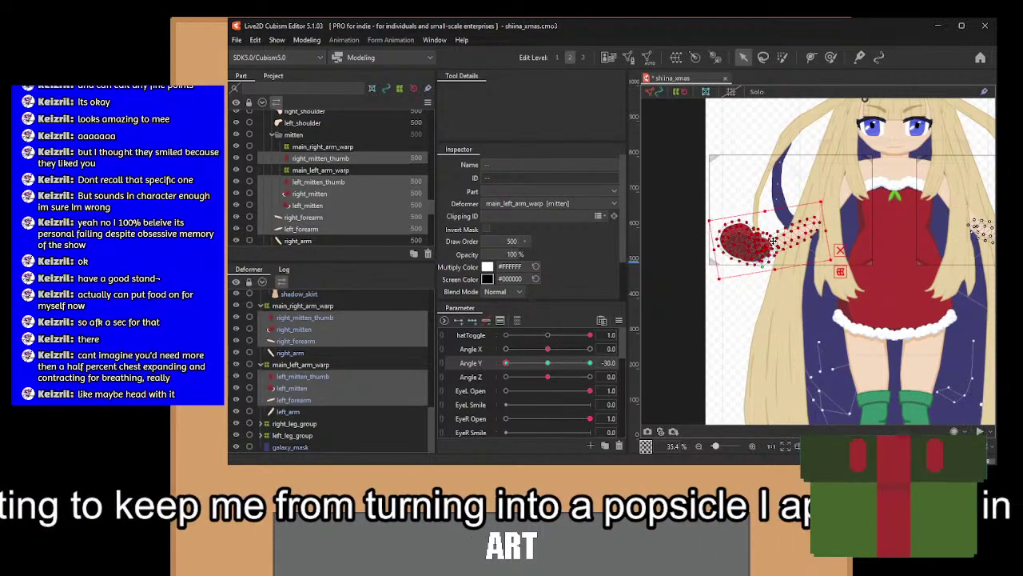
scroll(773, 240, up, 6)
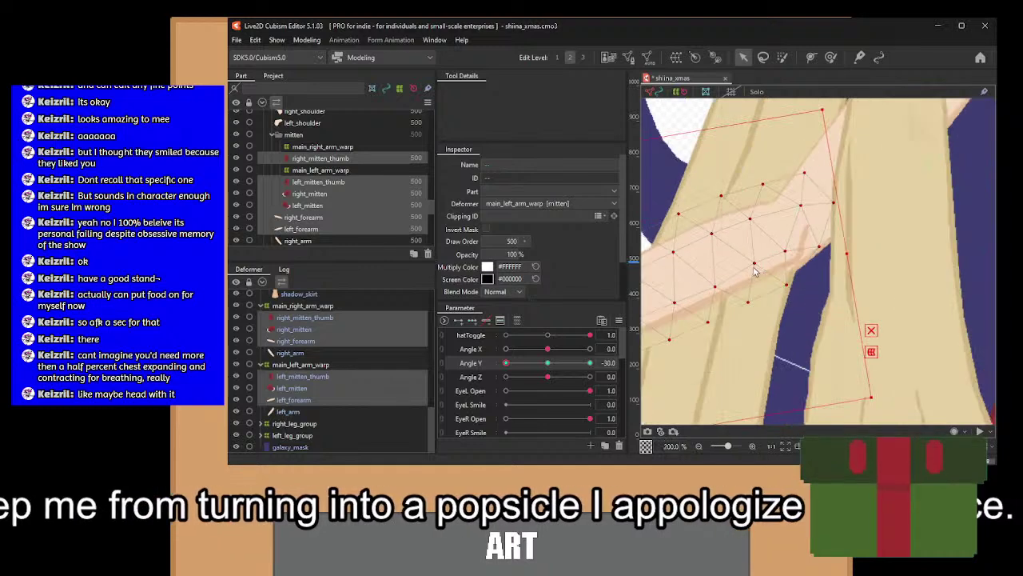
key(Down)
key(Down)
key(Down)
key(Down)
key(Down)
key(Down)
key(Down)
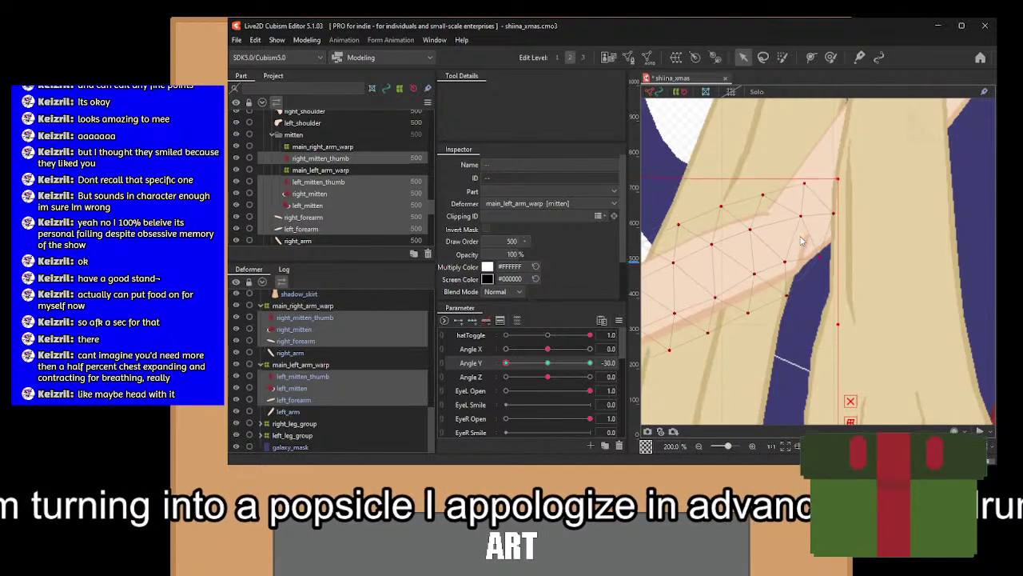
key(Up)
key(Up)
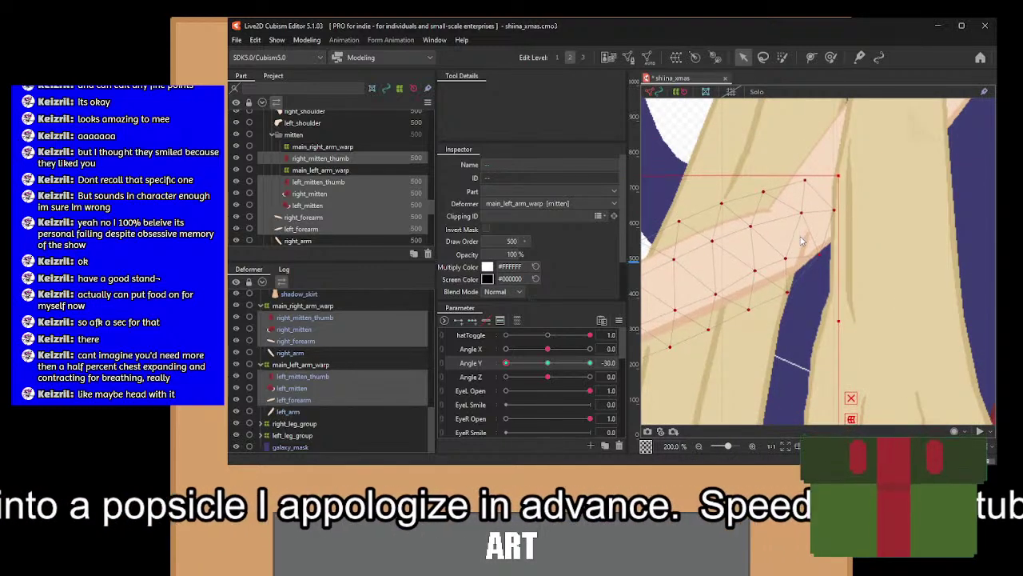
scroll(799, 236, down, 6)
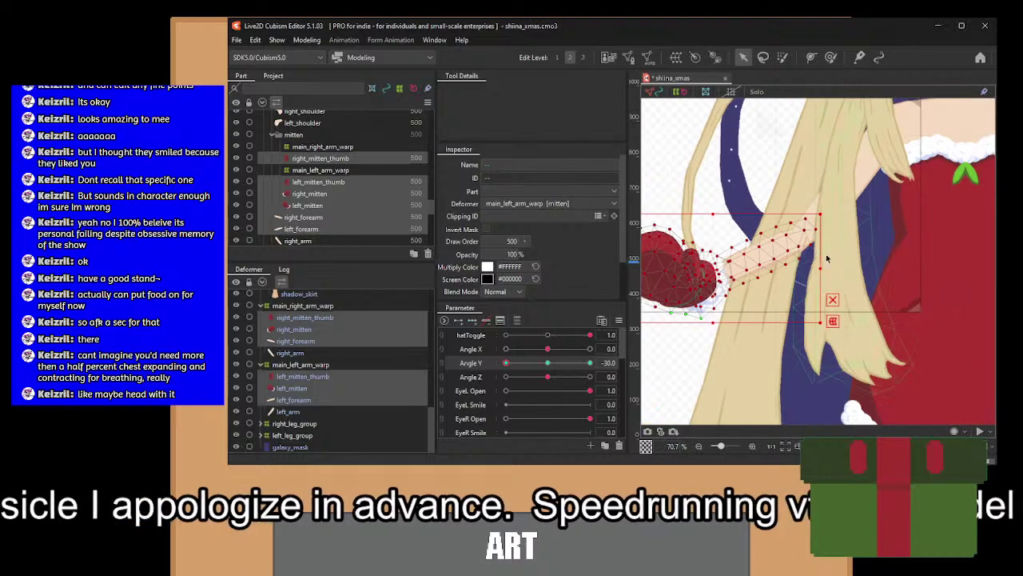
At Angle Y -30, tilt the right forearm, mitten and thumb slightly hand-down, and nudge them down and slightly toward the body.
scroll(834, 261, up, 1)
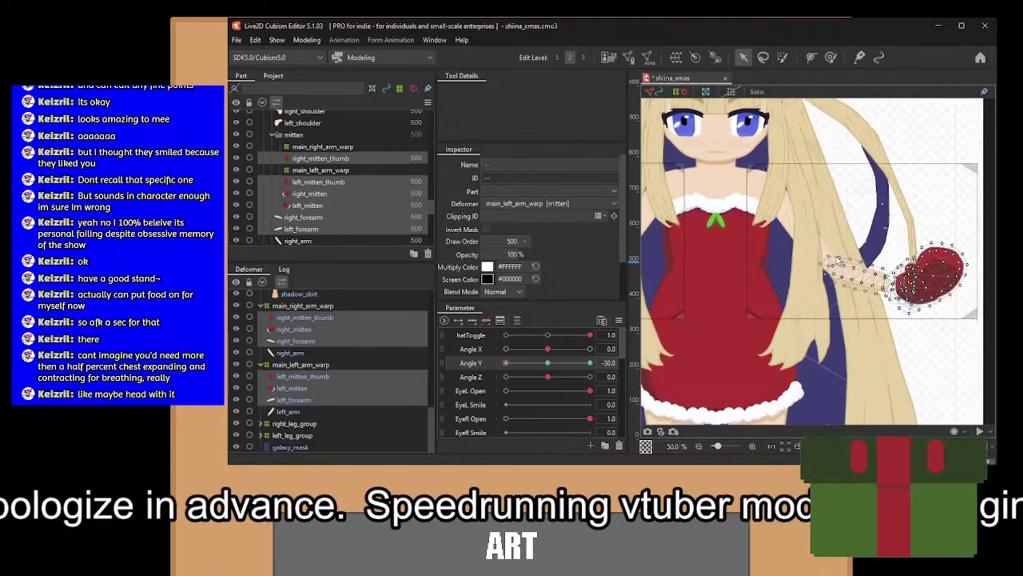
drag(809, 200, 956, 322)
click(866, 329)
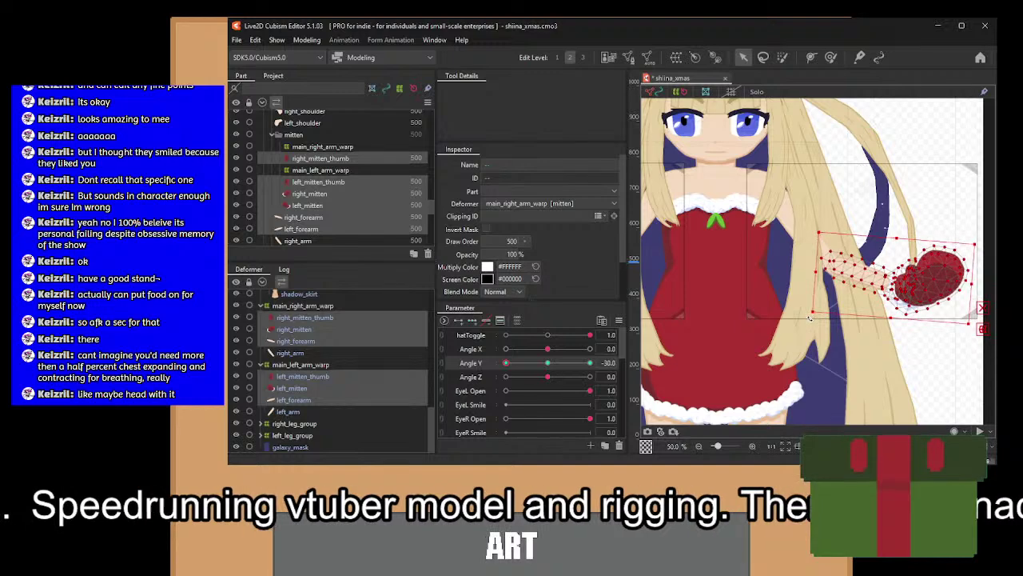
scroll(894, 280, up, 3)
key(Down)
key(Down)
key(Down)
key(Down)
key(Down)
key(Down)
key(Down)
key(Down)
key(Down)
key(Down)
key(Down)
key(Down)
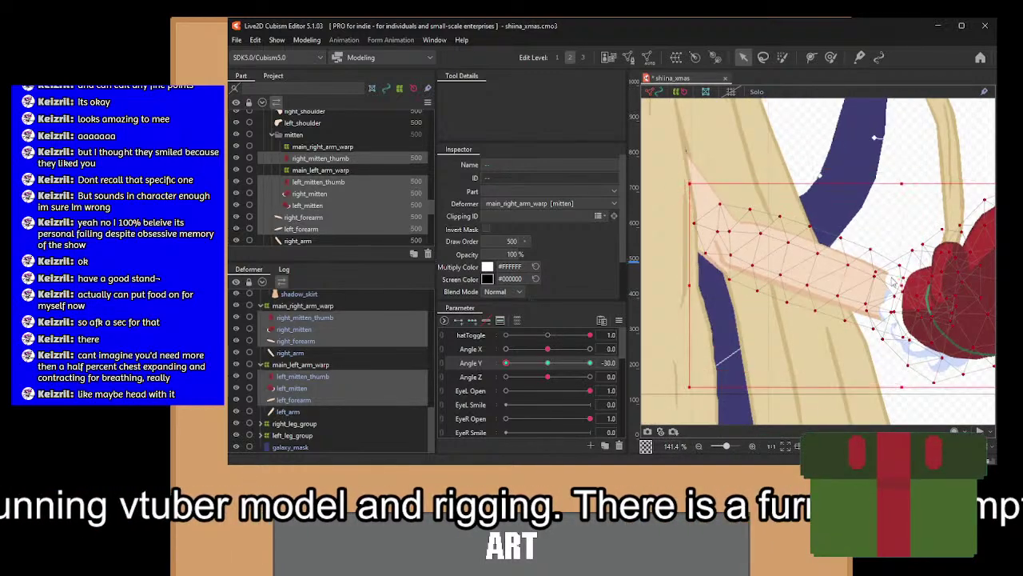
key(Down)
key(Down)
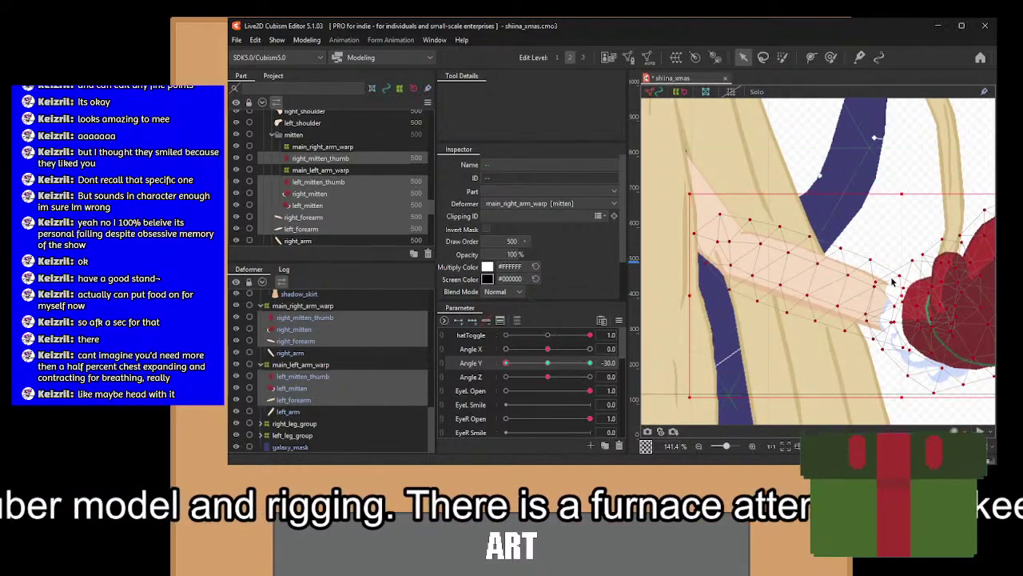
key(Up)
key(Up)
key(Up)
key(Up)
key(Left)
key(Left)
key(Left)
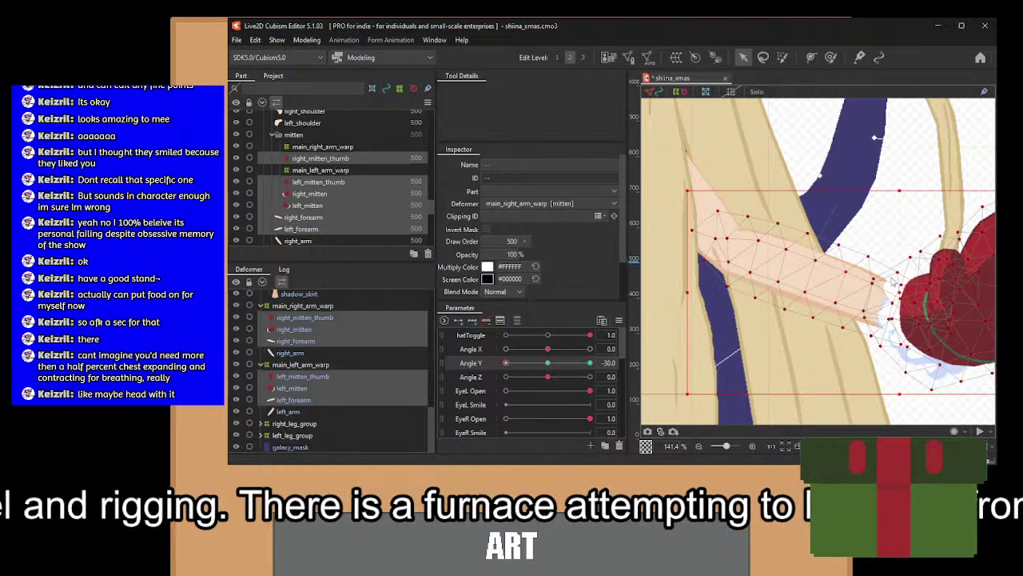
key(Down)
scroll(894, 279, down, 6)
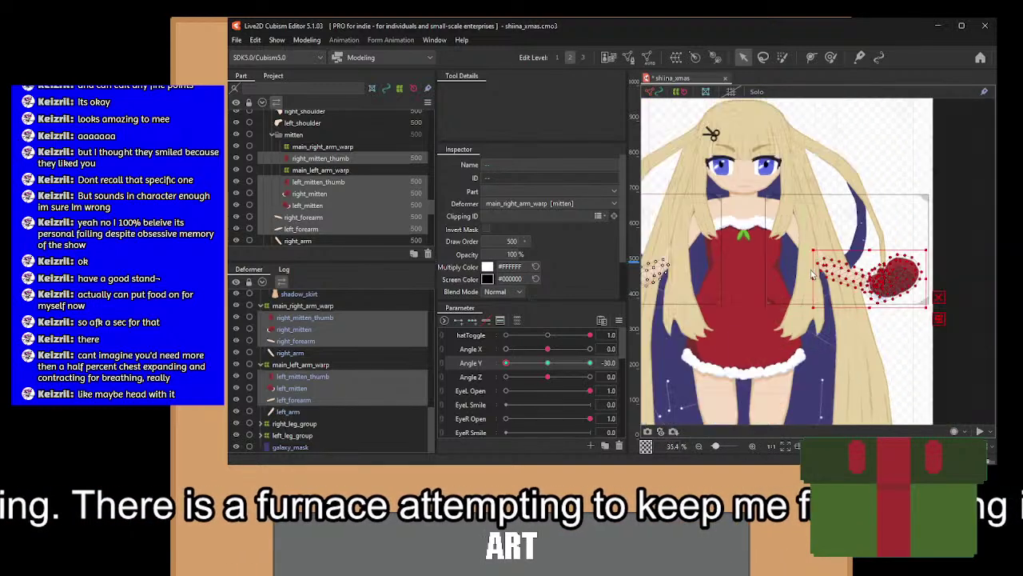
Check the forearm movement by varying Angle Y, and set the parameter to 30.
drag(508, 362, 593, 372)
click(548, 363)
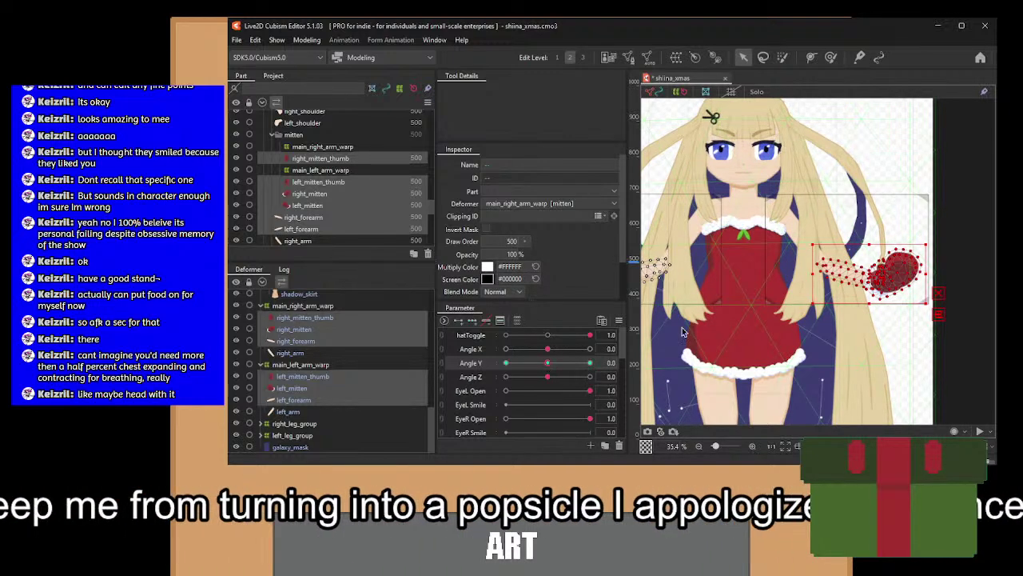
drag(681, 327, 768, 337)
scroll(768, 337, down, 1)
click(590, 366)
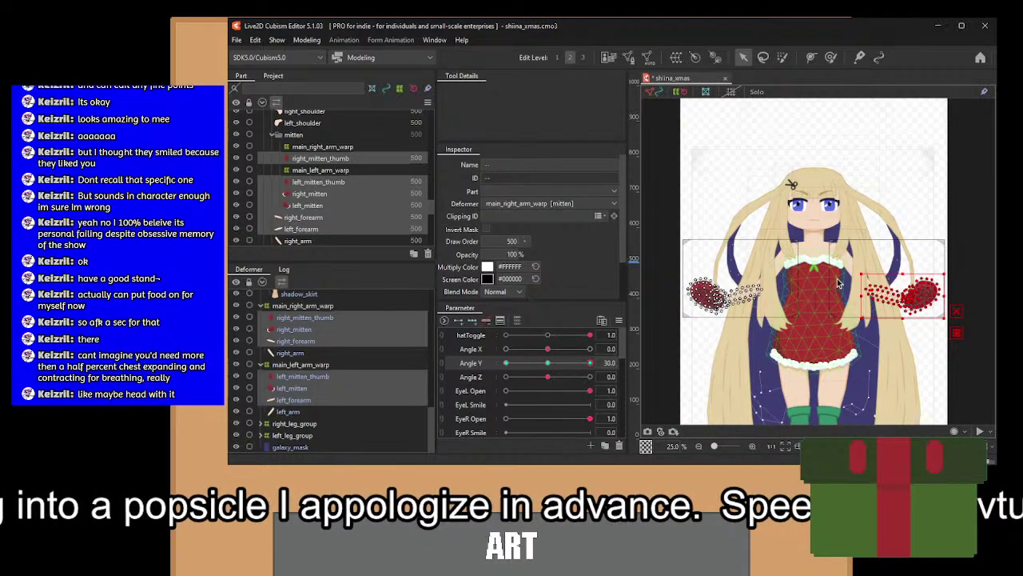
At Angle Y 30, raise both upper arms slightly.
ctrl+click(289, 412)
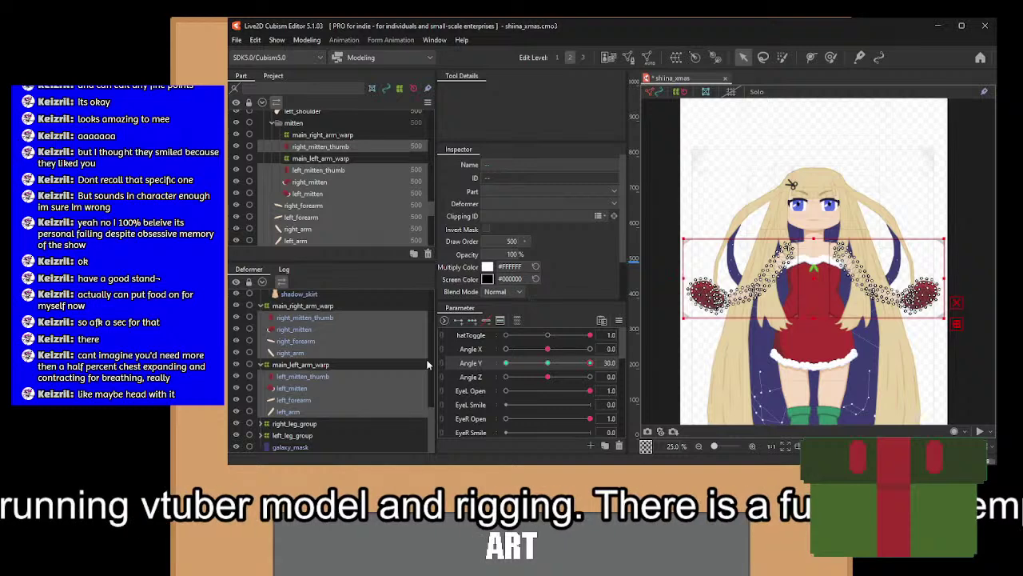
click(297, 398)
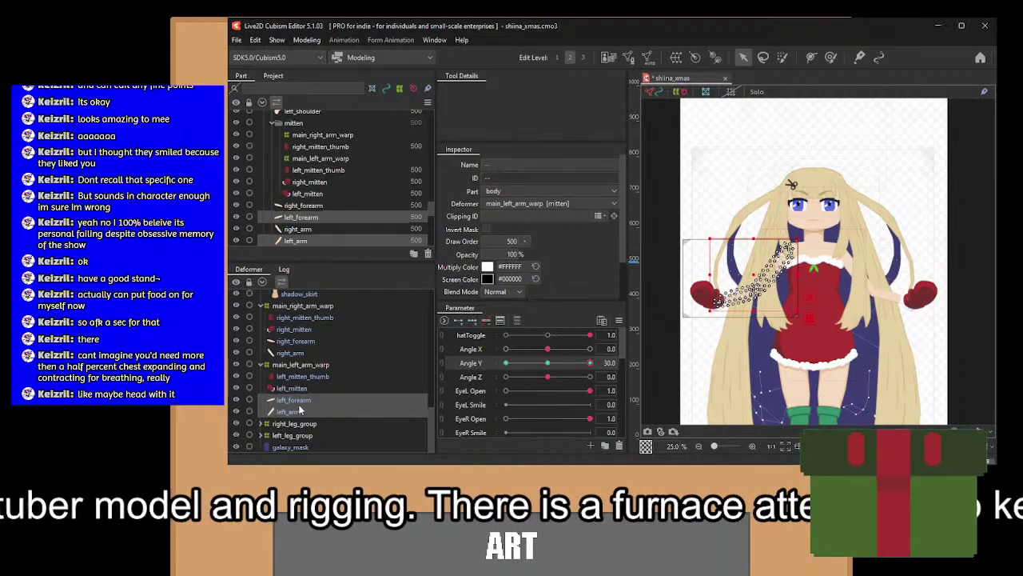
click(299, 411)
ctrl+click(304, 352)
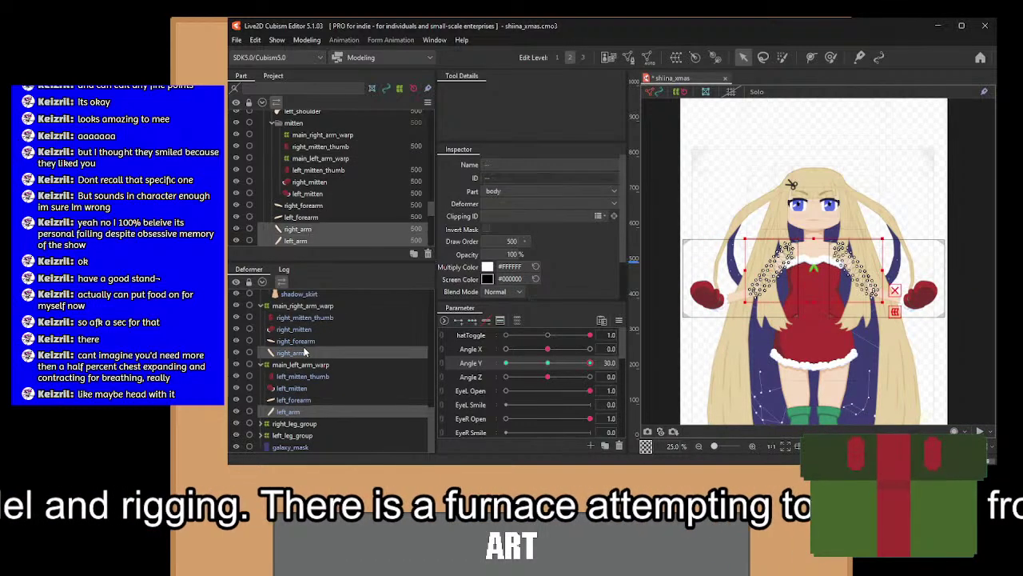
scroll(859, 305, up, 2)
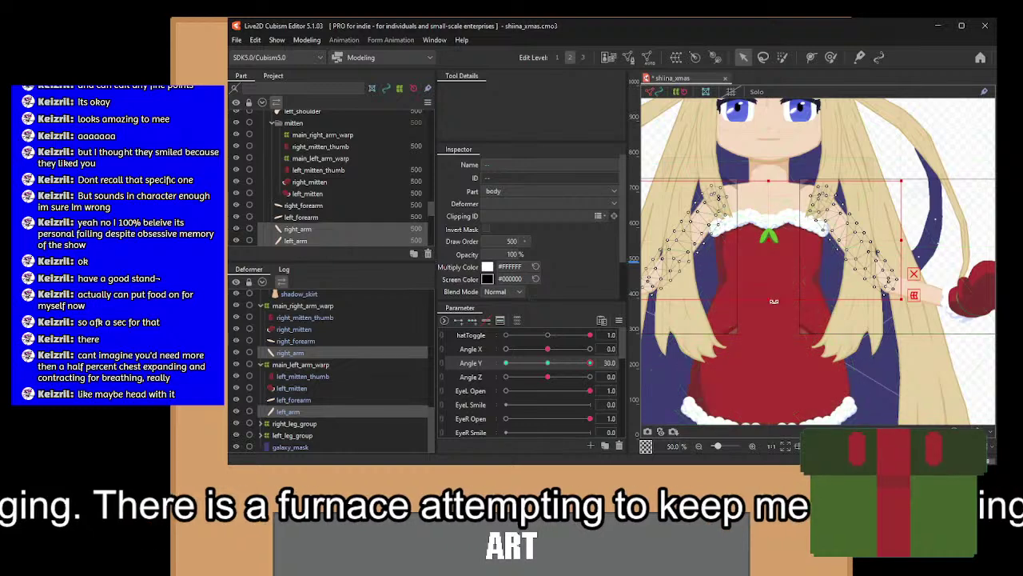
drag(767, 303, 770, 285)
At Angle Y 30, move the right forearm, both mittens and their thumbs up to meet the raised arm, and reset Angle Y to 0.
click(318, 389)
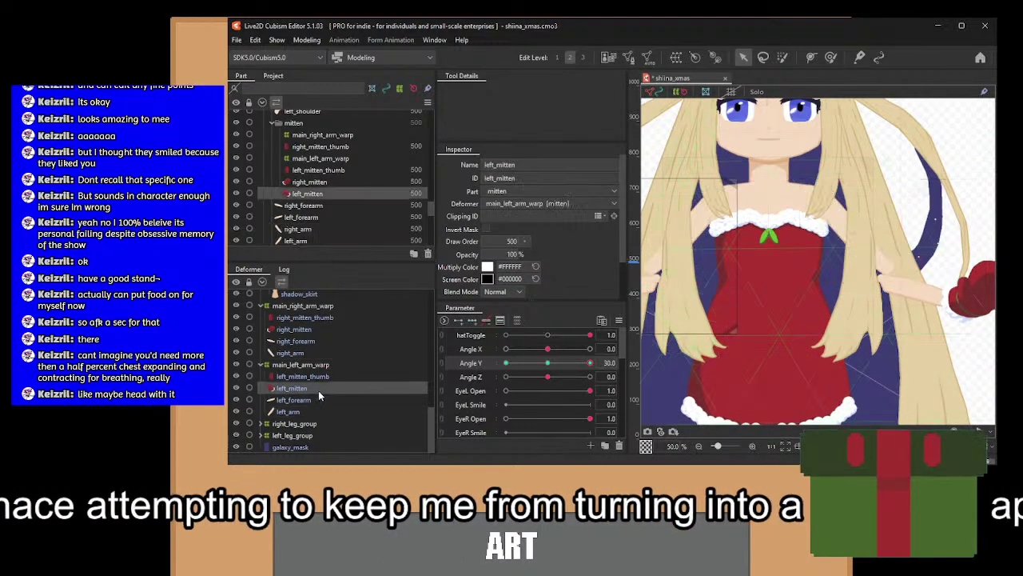
shift+click(313, 395)
shift+click(321, 376)
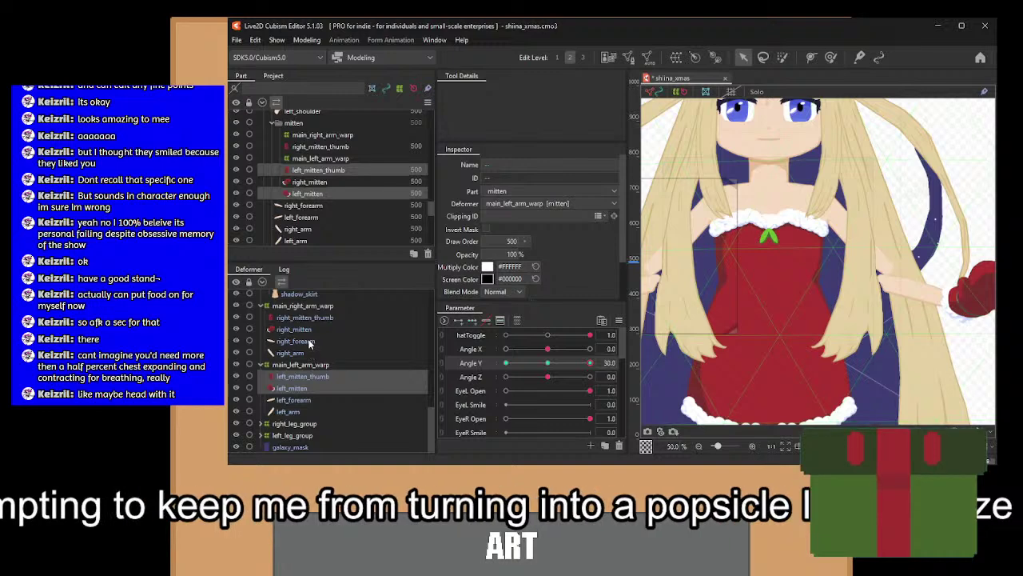
ctrl+click(310, 342)
shift+click(319, 316)
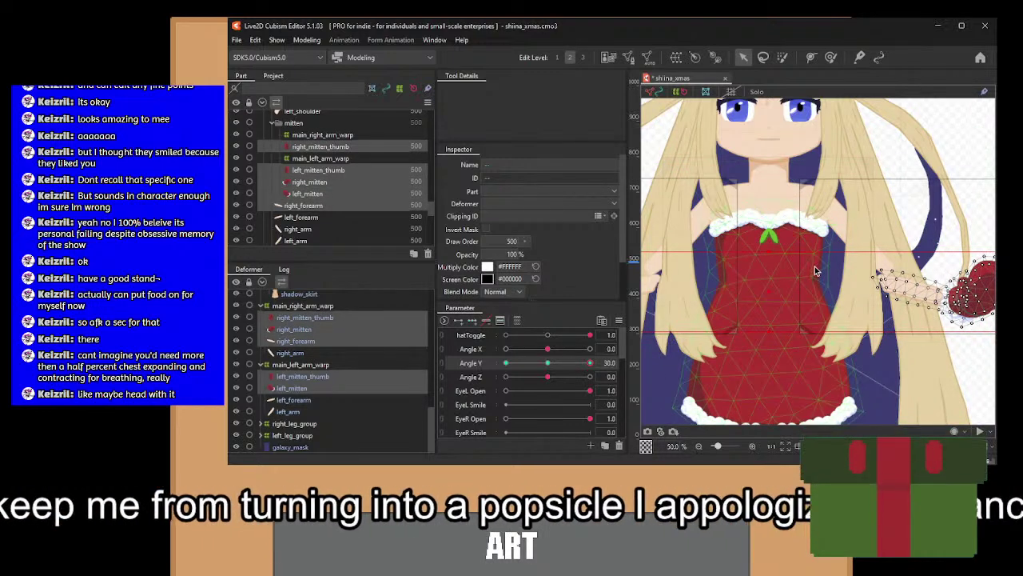
scroll(919, 280, up, 4)
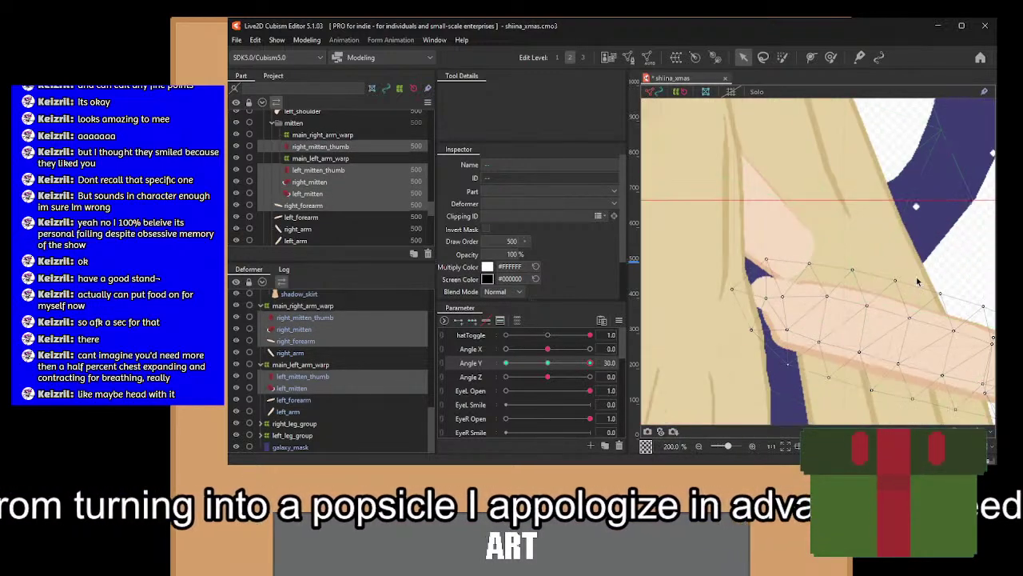
key(Up)
key(Up)
key(Up)
key(Up)
key(Up)
key(Up)
key(Up)
key(Up)
key(Up)
key(Up)
key(Up)
key(Up)
key(Up)
key(Up)
key(Up)
key(Up)
key(Up)
key(Up)
key(Up)
key(Up)
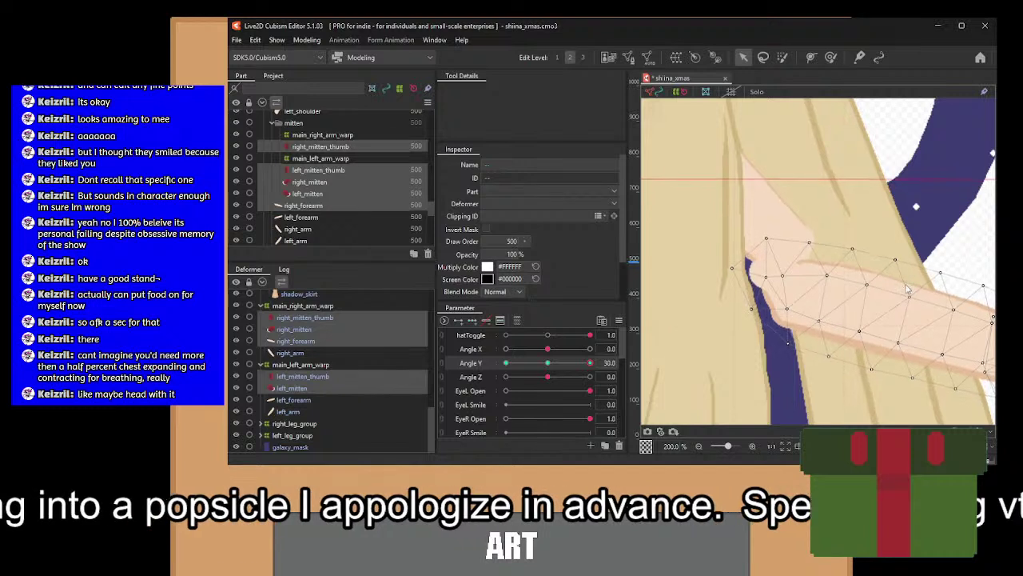
scroll(899, 284, down, 3)
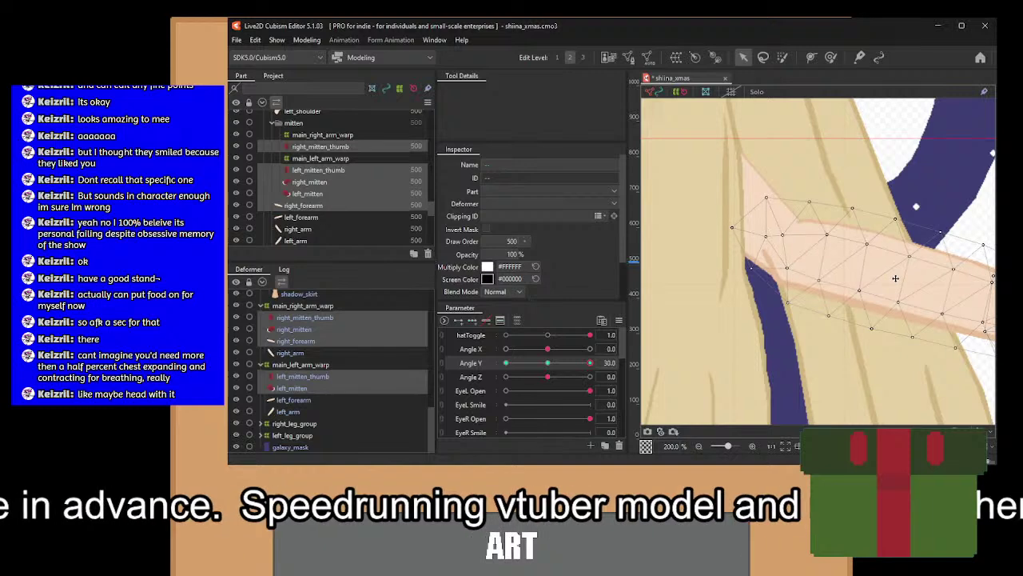
scroll(896, 278, down, 8)
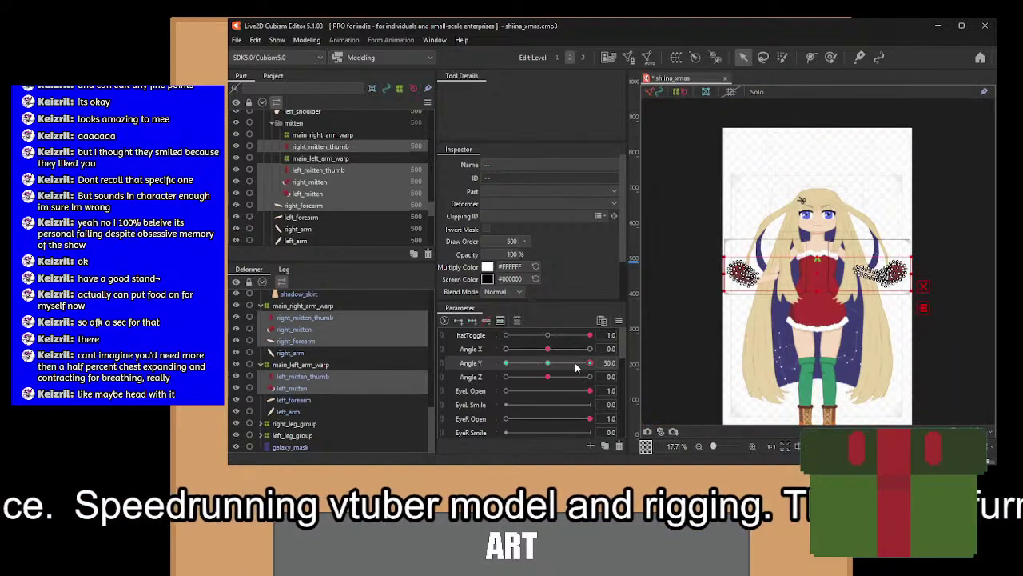
drag(590, 363, 547, 365)
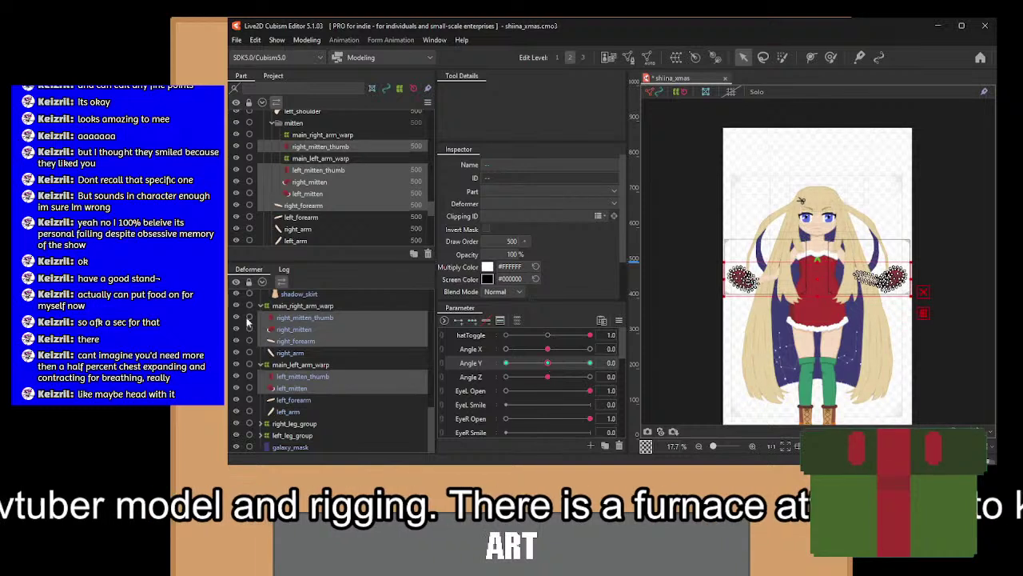
Collapse the two main arm warps, front_move and torso_outfit_group in the deformer hierarchy.
click(271, 306)
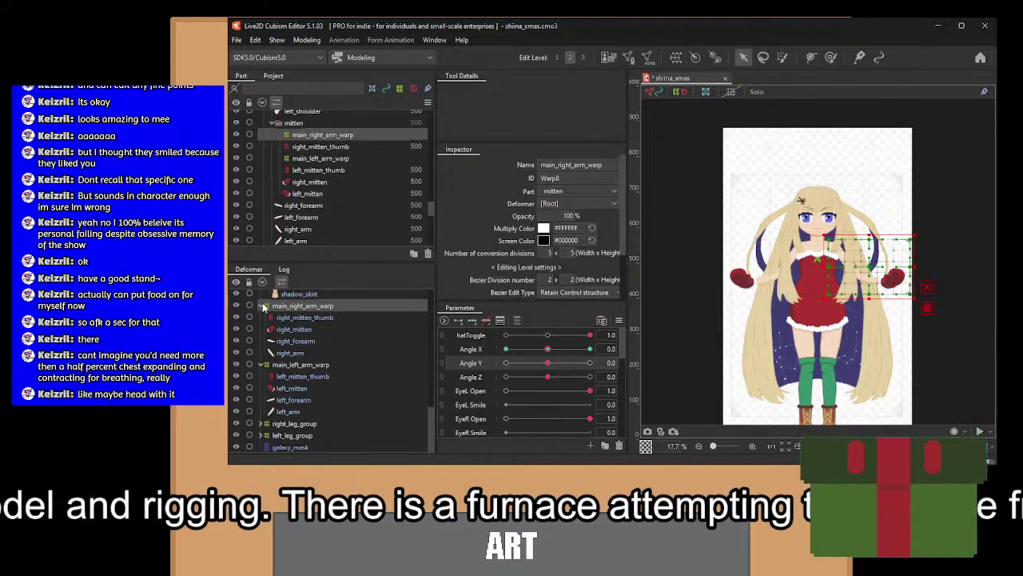
click(258, 305)
click(259, 363)
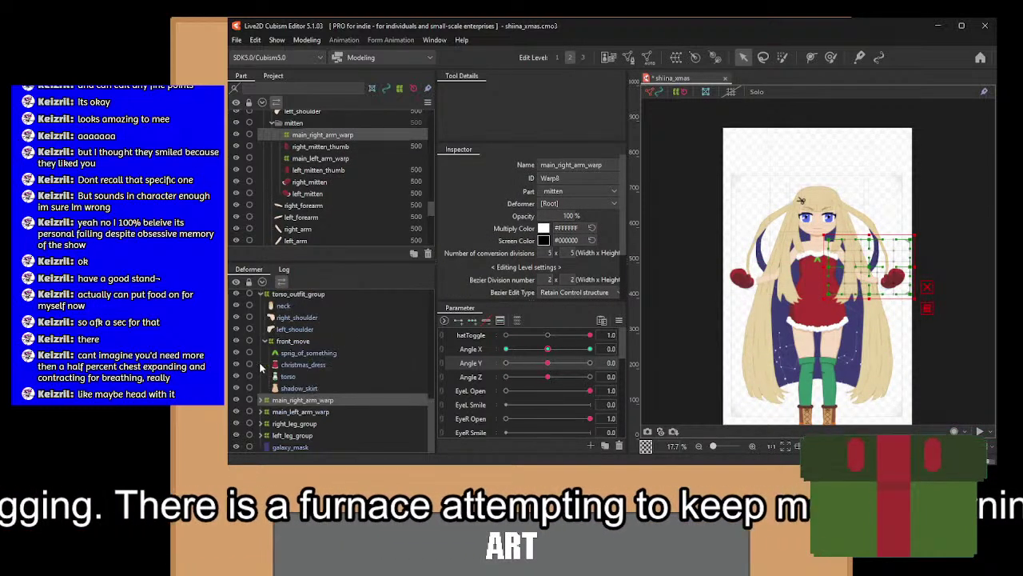
click(265, 341)
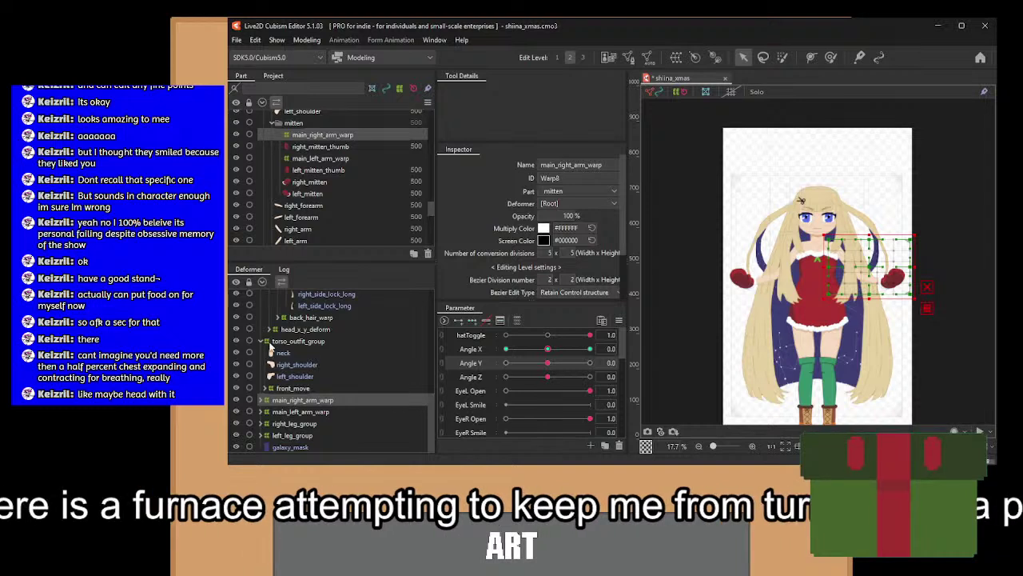
click(257, 339)
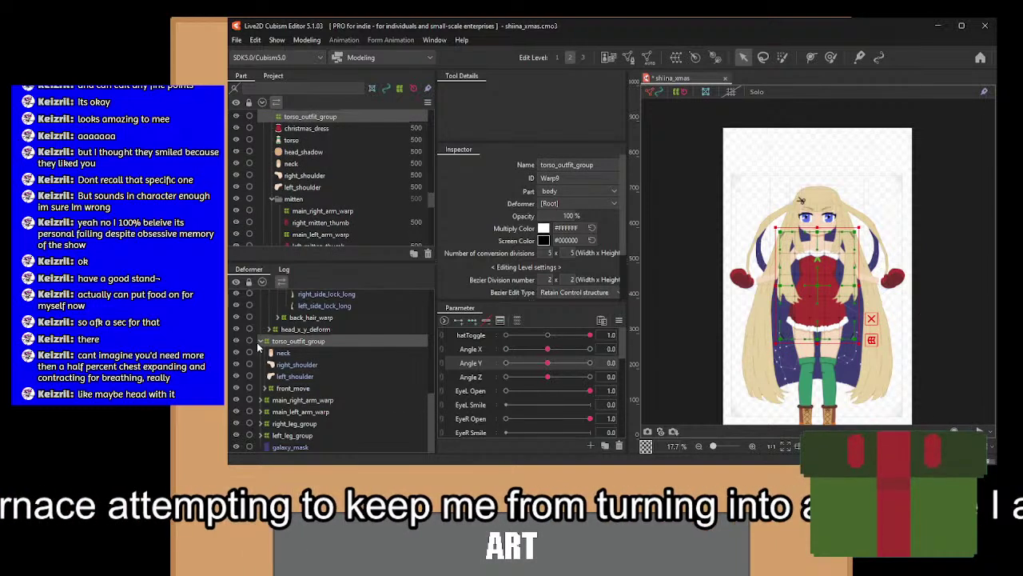
click(258, 340)
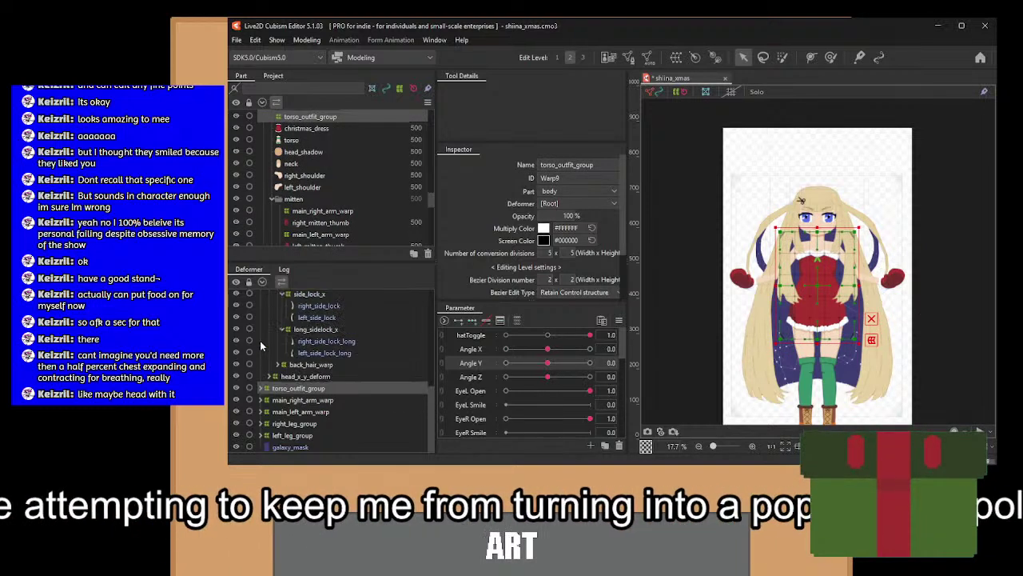
Create a parent warp deformer named tilt_down_warp with 9 x 9 conversion divisions around head_group, torso_outfit_group and main_right_arm_warp.
click(304, 401)
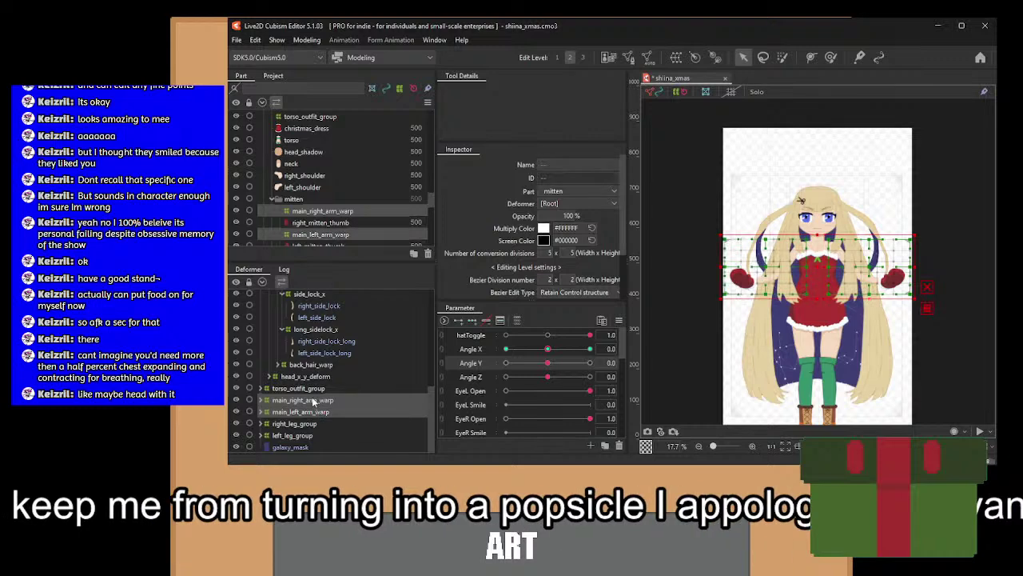
ctrl+click(312, 389)
scroll(304, 346, up, 5)
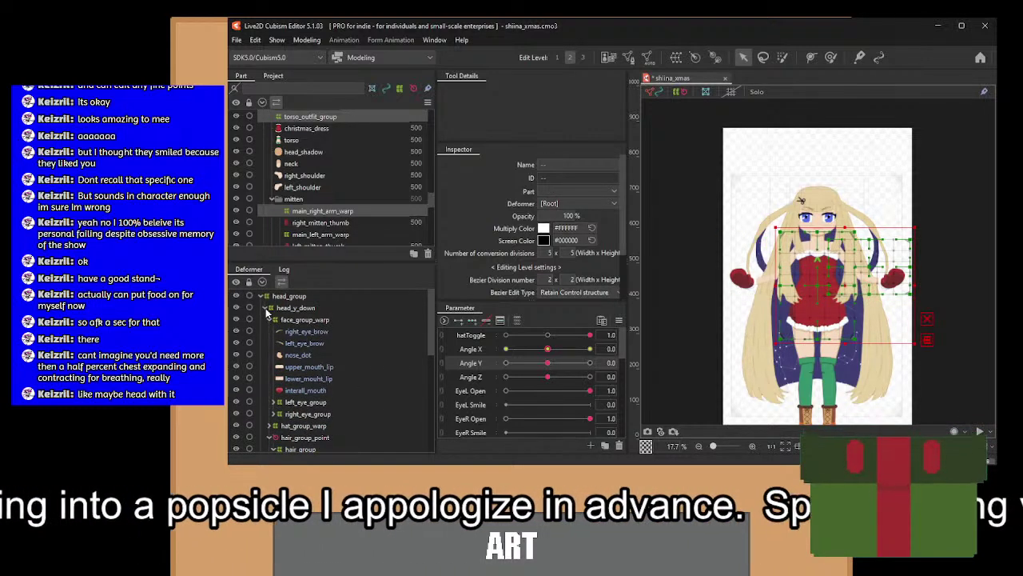
click(262, 296)
ctrl+click(293, 296)
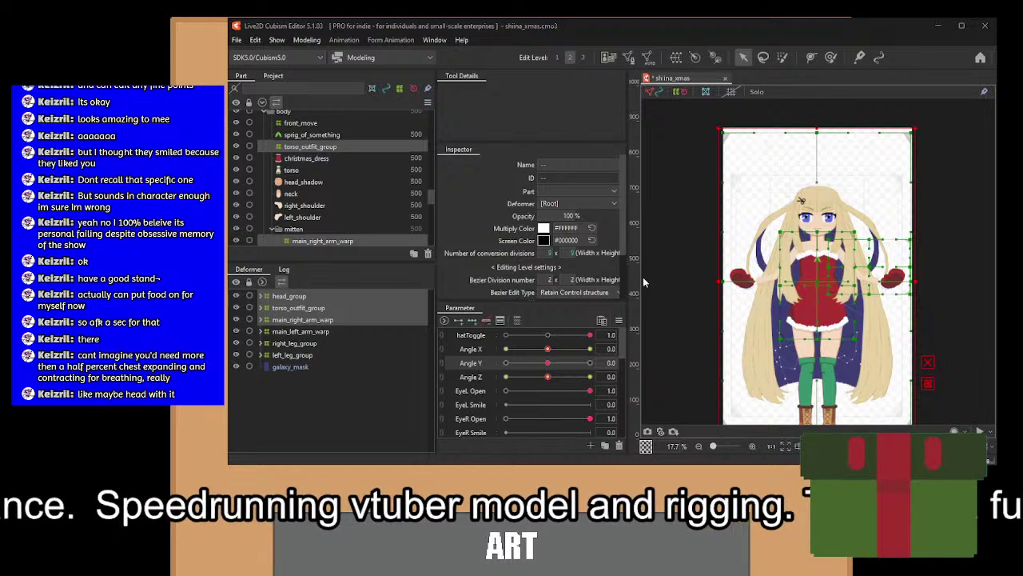
click(642, 383)
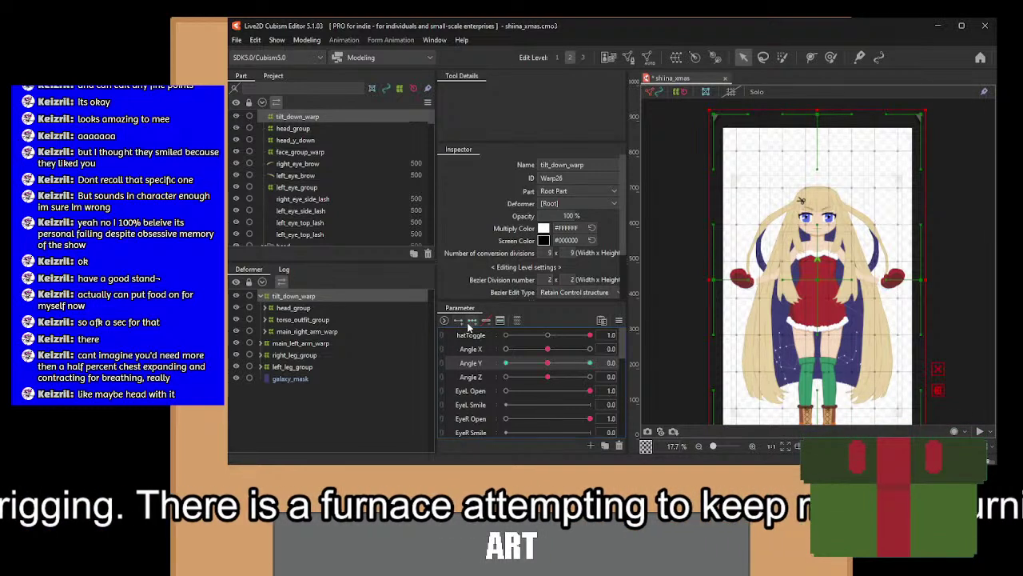
Shift tilt_down_warp's middle Angle Y key to between -30 and 0, and set Angle Y to -30.
click(499, 319)
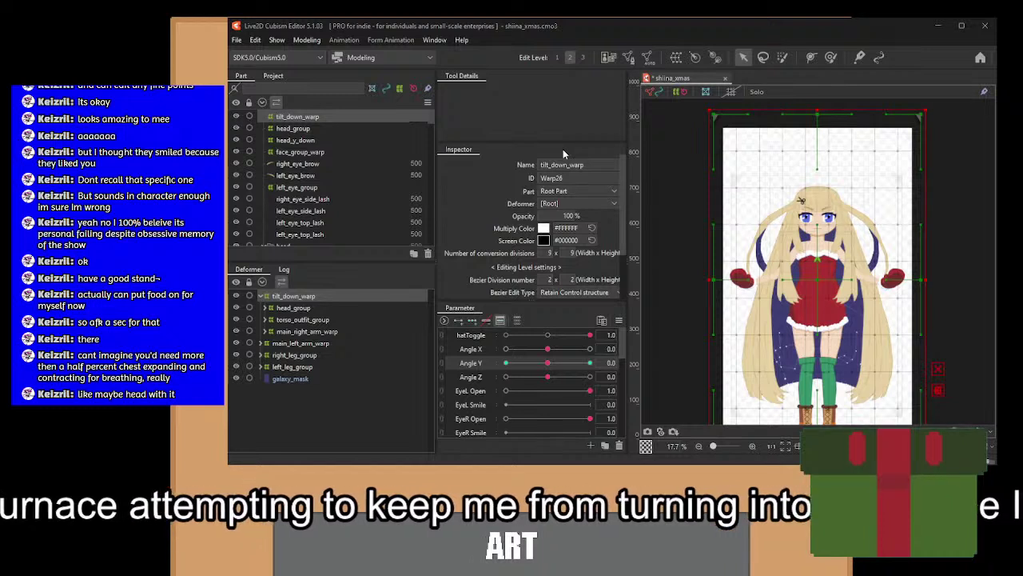
click(589, 373)
click(505, 362)
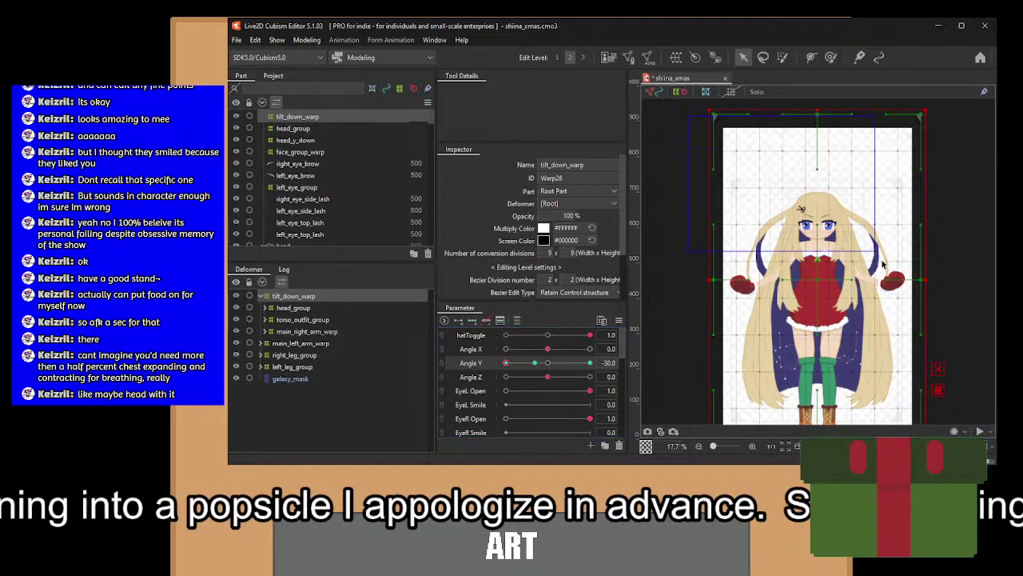
At Angle Y -30, lower the upper rows of tilt_down_warp's points slightly in two passes, and test the tilt by varying Angle Y.
click(857, 259)
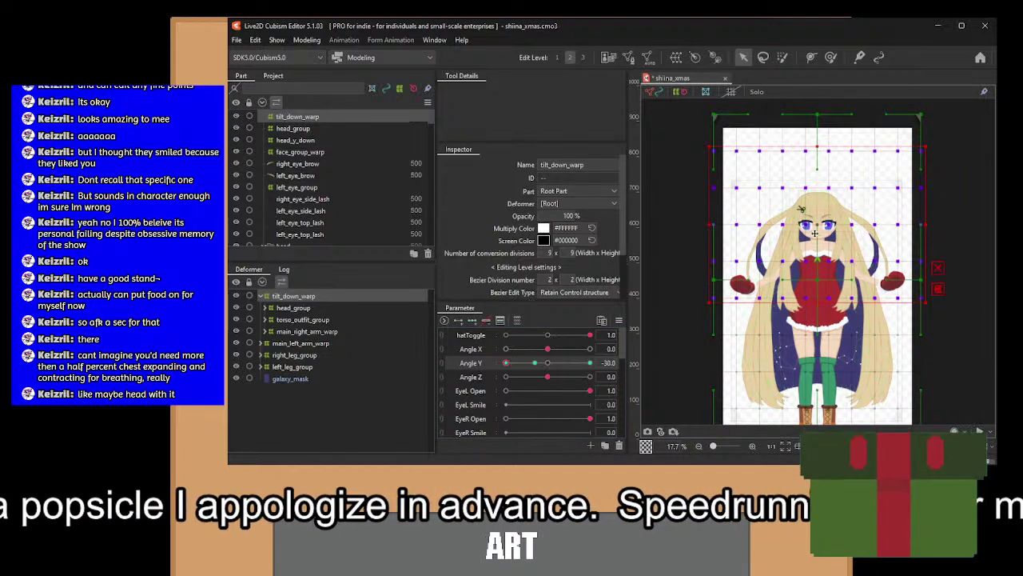
drag(817, 228, 817, 232)
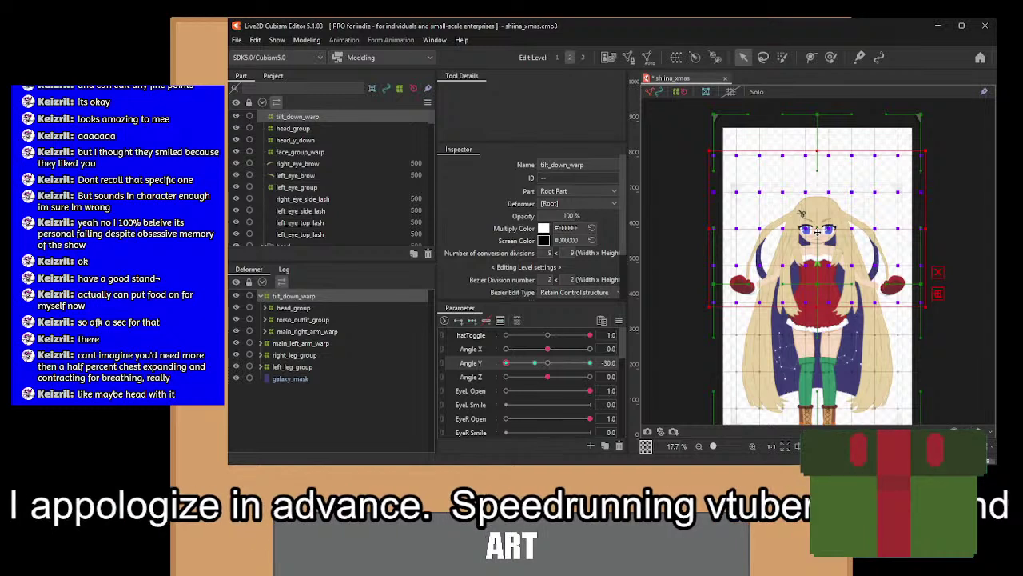
drag(684, 122, 952, 273)
drag(819, 209, 819, 212)
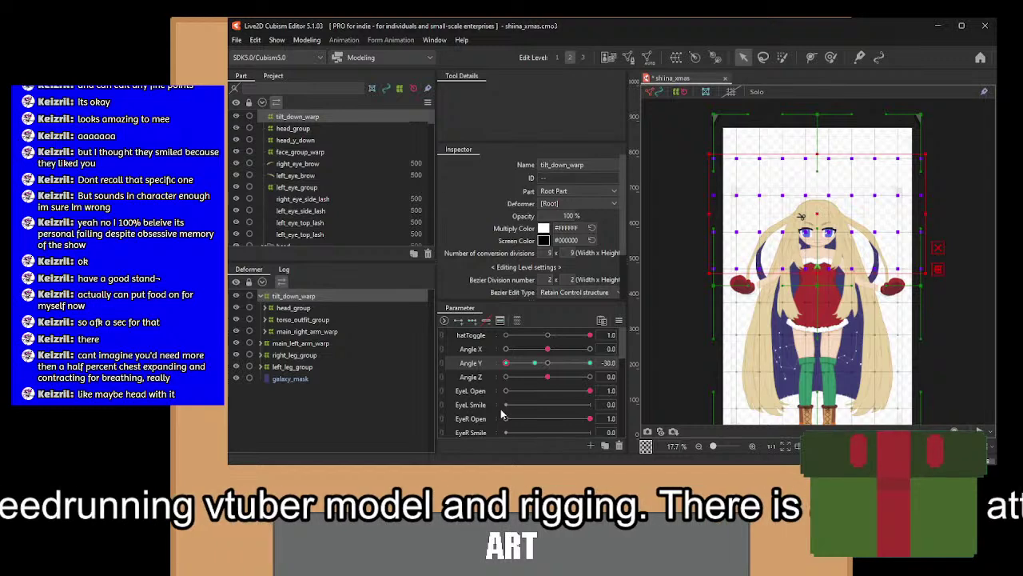
mouse_move(506, 363)
mouse_down()
mouse_move(619, 363)
mouse_move(490, 377)
mouse_up()
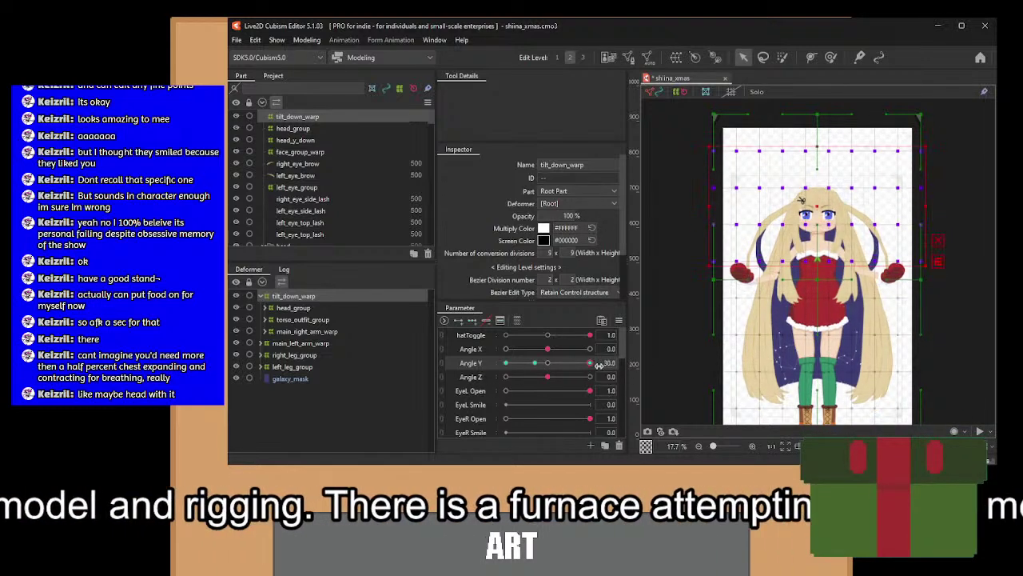
At Angle Y -30, lower the four central tilt_down_warp points over the dress slightly, and test the motion on Angle Y.
scroll(754, 223, up, 4)
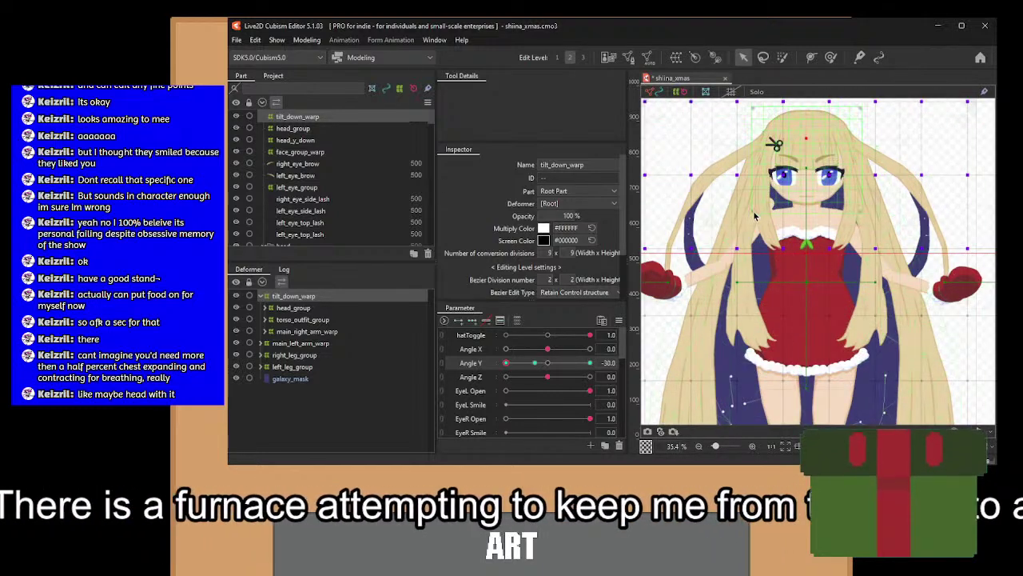
drag(753, 210, 861, 340)
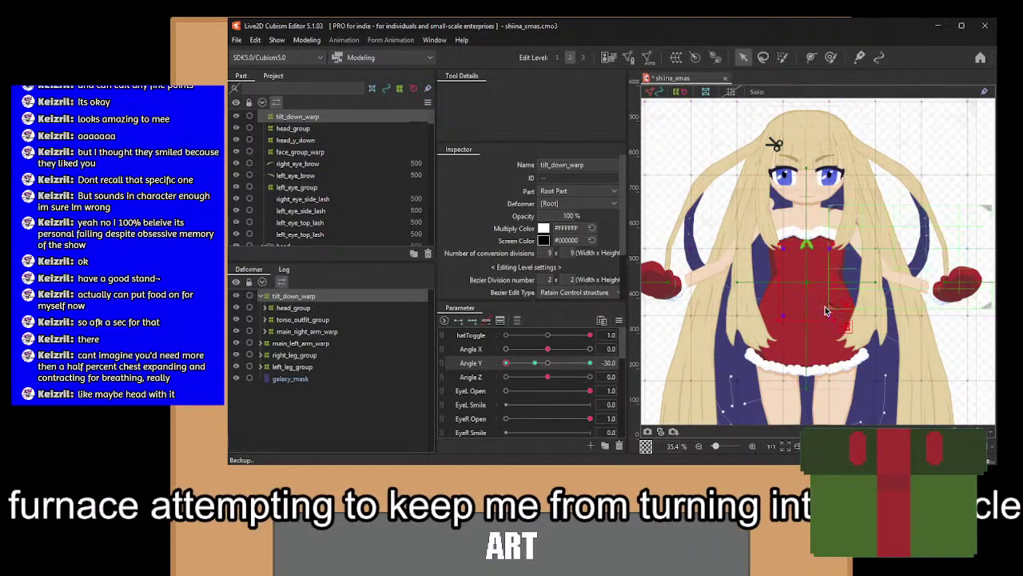
drag(810, 287, 810, 293)
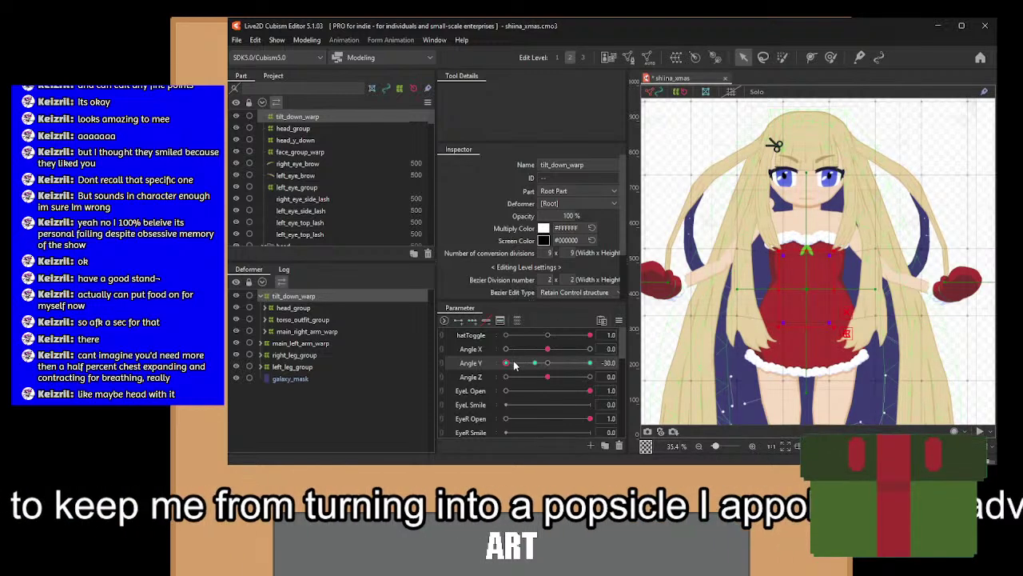
drag(514, 362, 468, 371)
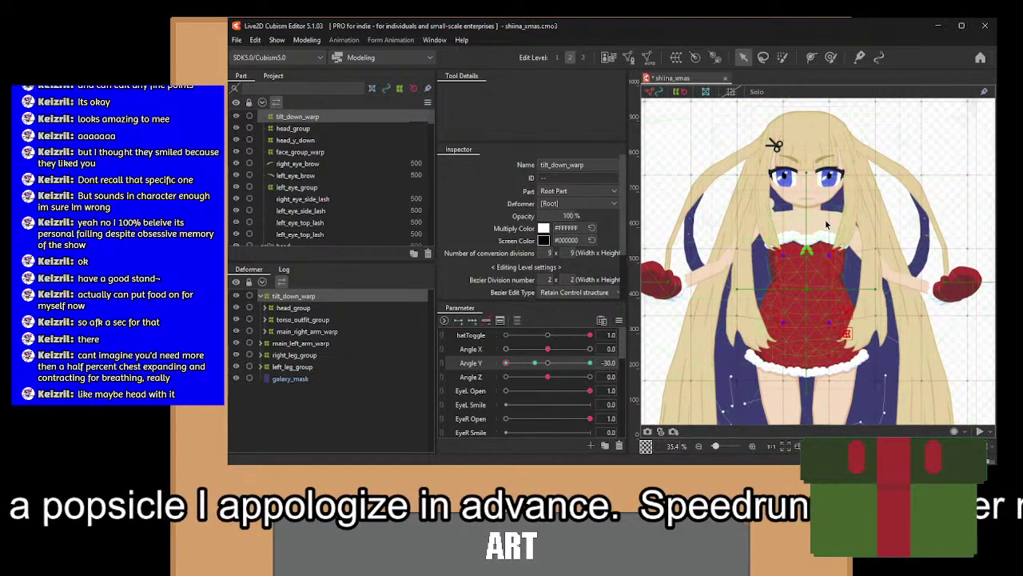
Examine the mitten, arm and body movement across the Angle Y range, and leave the parameter at 30.
scroll(815, 226, up, 1)
drag(864, 266, 838, 267)
scroll(684, 215, up, 1)
drag(684, 215, 889, 181)
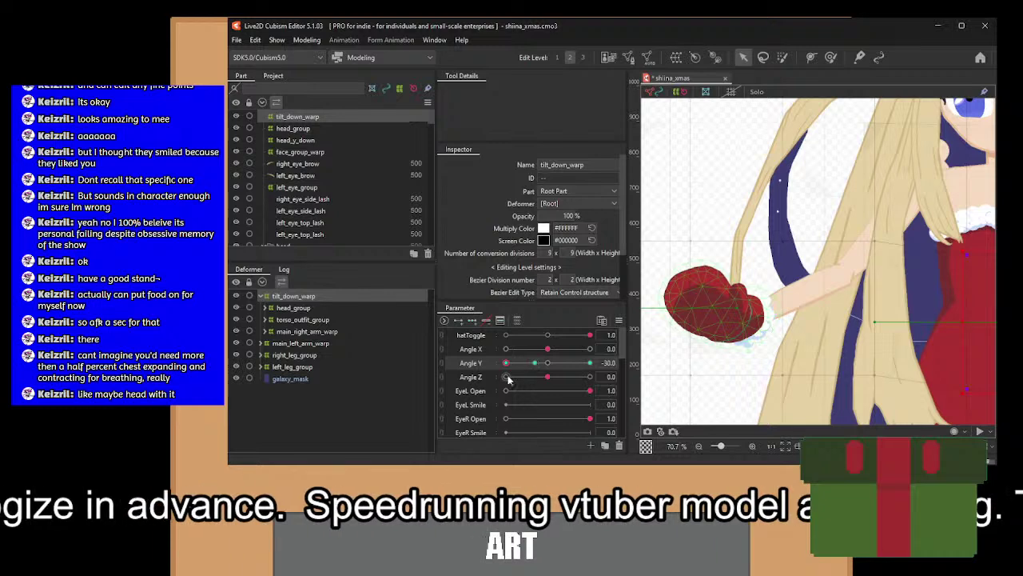
drag(505, 366, 591, 368)
scroll(817, 305, down, 2)
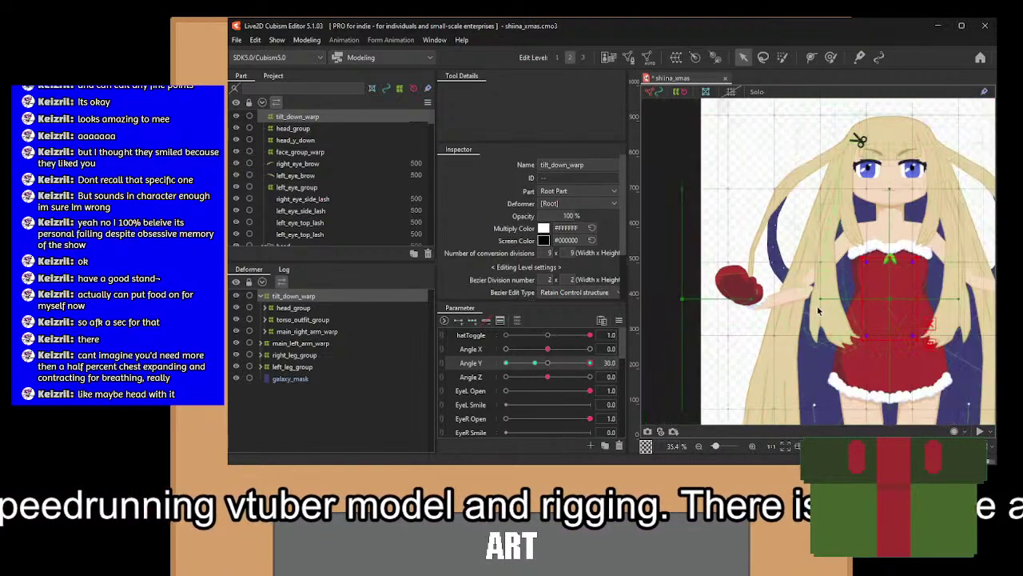
drag(750, 297, 761, 296)
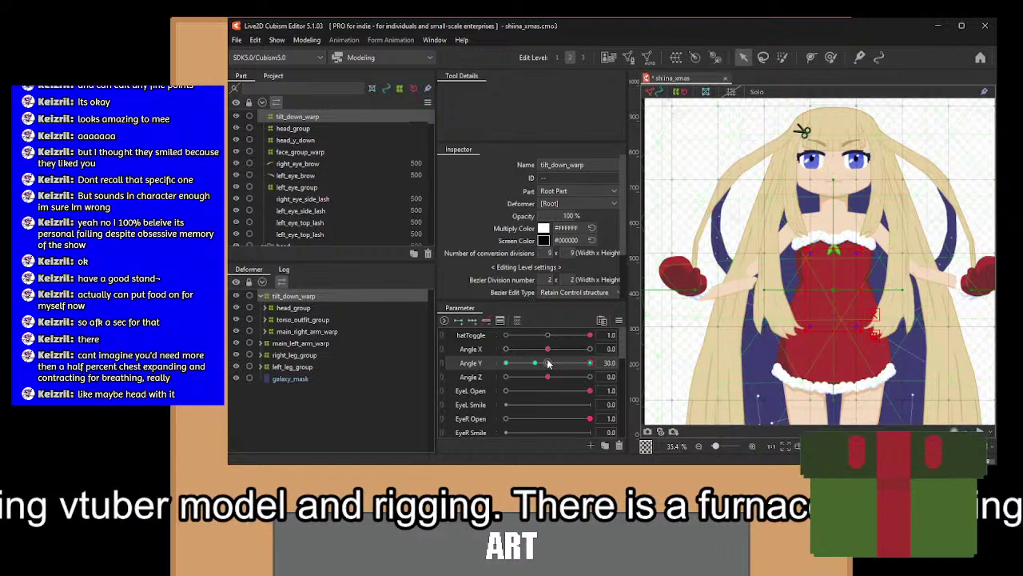
drag(589, 363, 630, 368)
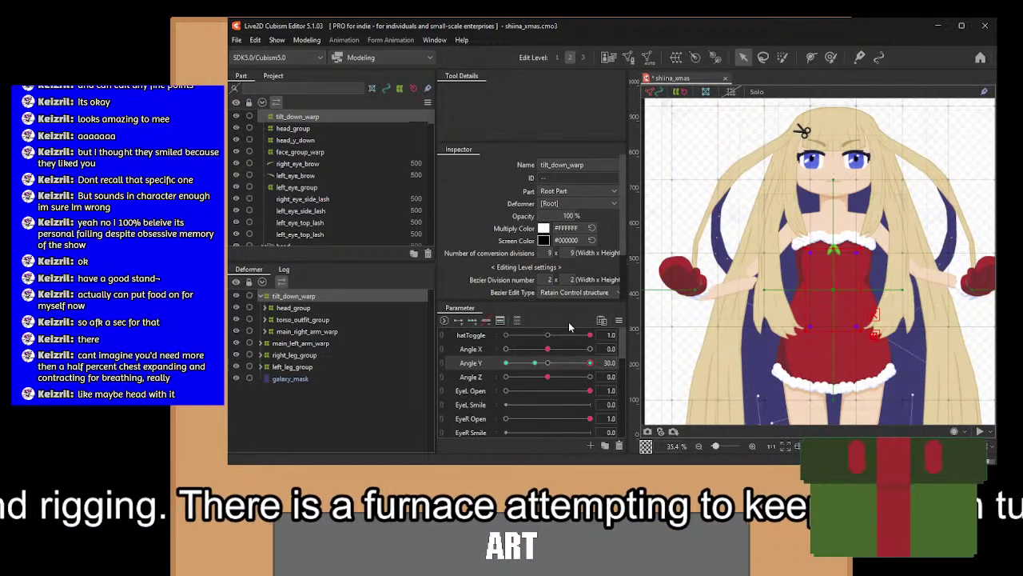
Delete tilt_down_warp's keys on Angle Y, and set Angle Y to 30.
click(546, 364)
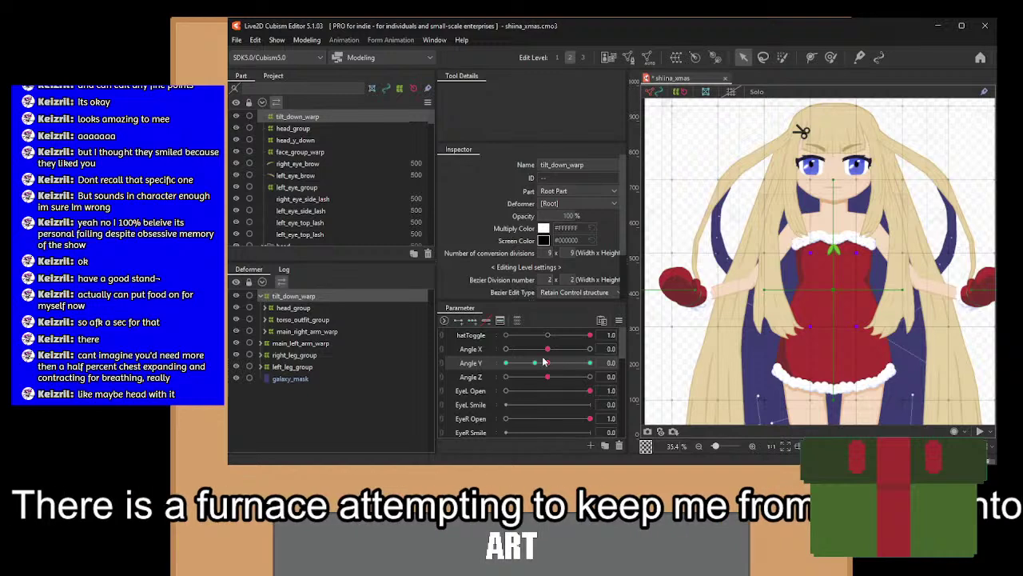
click(486, 321)
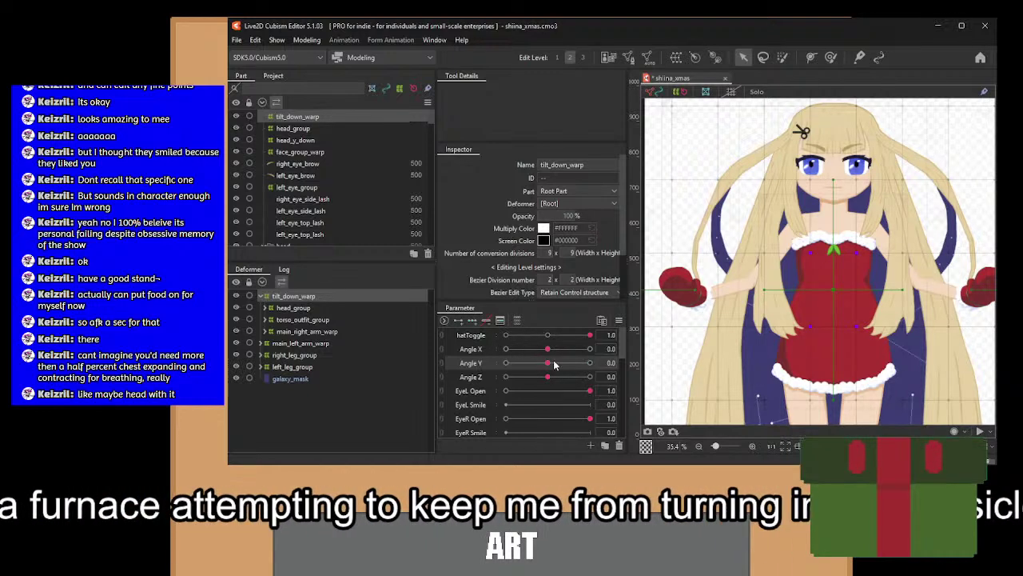
drag(550, 363, 674, 393)
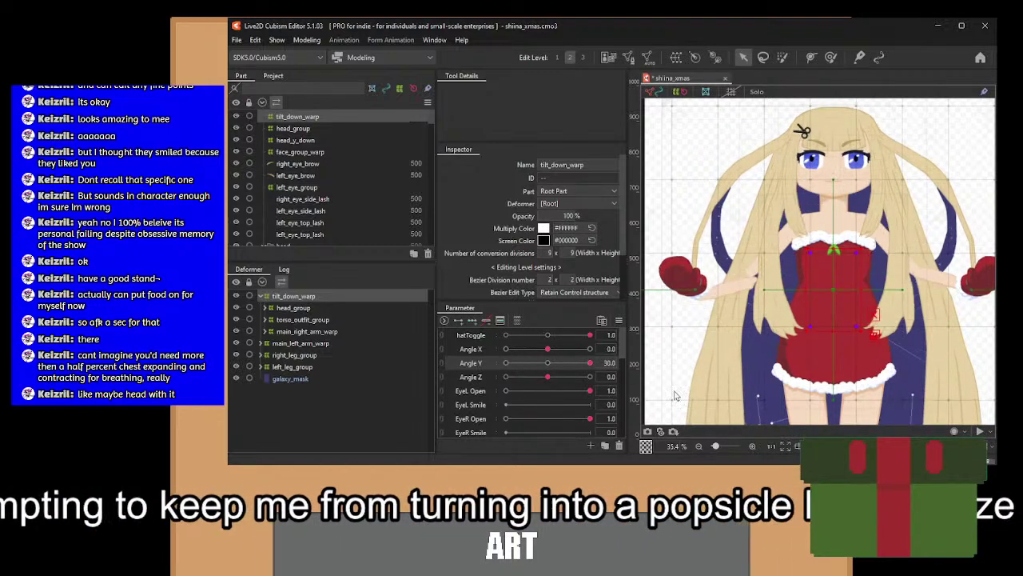
At Angle Y 30, raise left_forearm, left_mitten and left_mitten_thumb together slightly, then test the motion and return Angle Y to 0.
click(741, 288)
ctrl+click(293, 366)
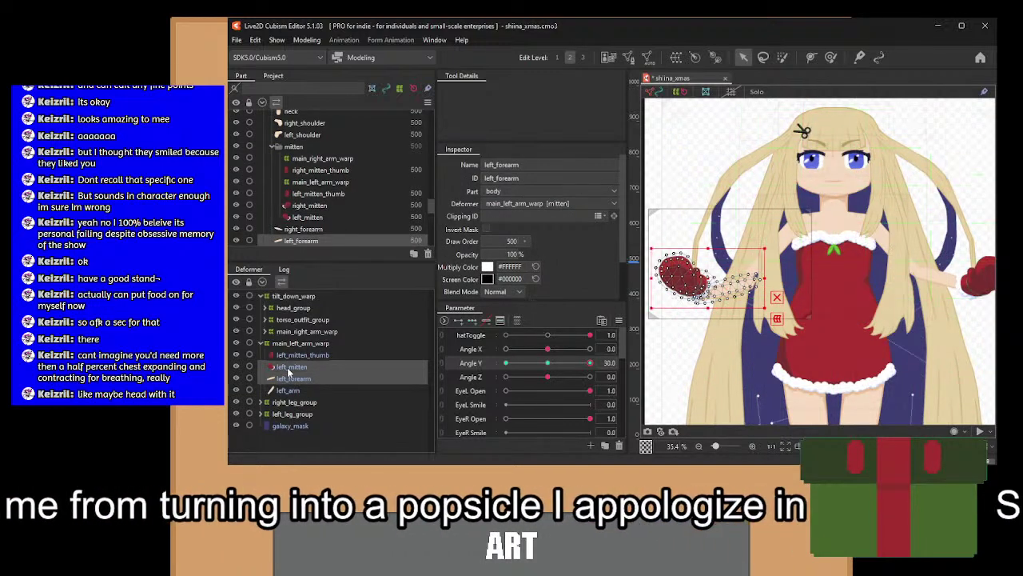
ctrl+click(301, 354)
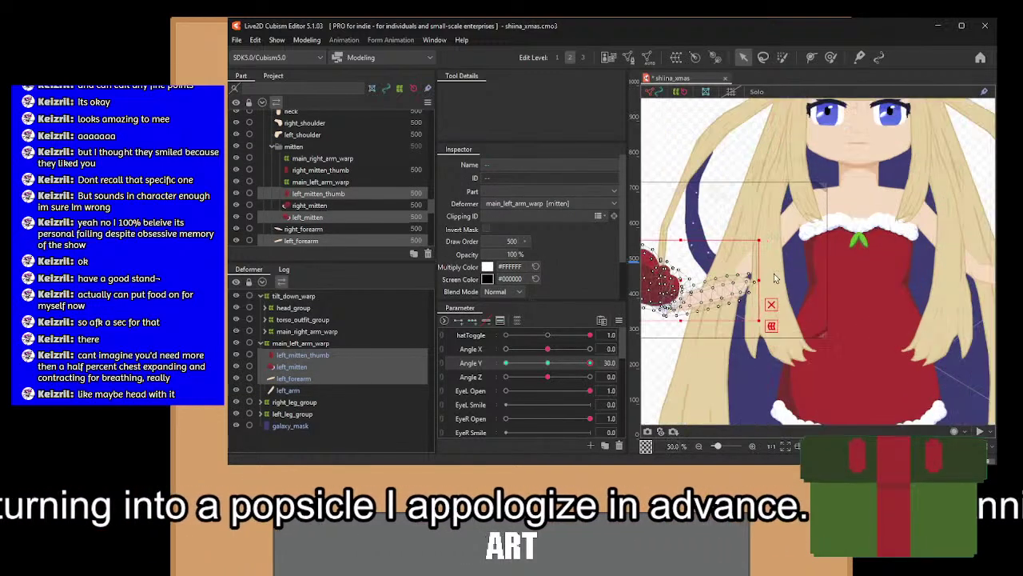
scroll(739, 291, up, 2)
scroll(732, 283, up, 1)
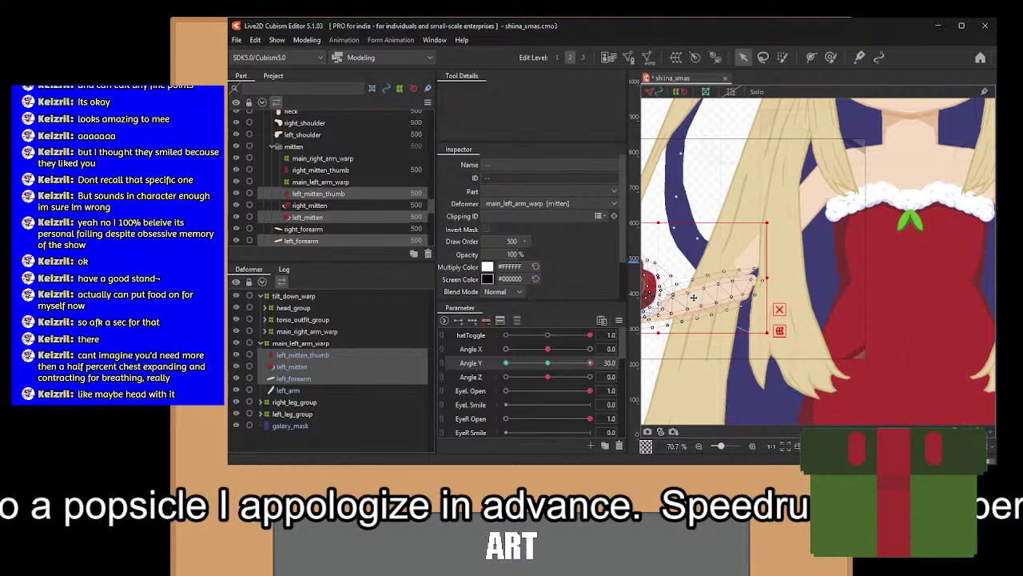
drag(694, 297, 696, 275)
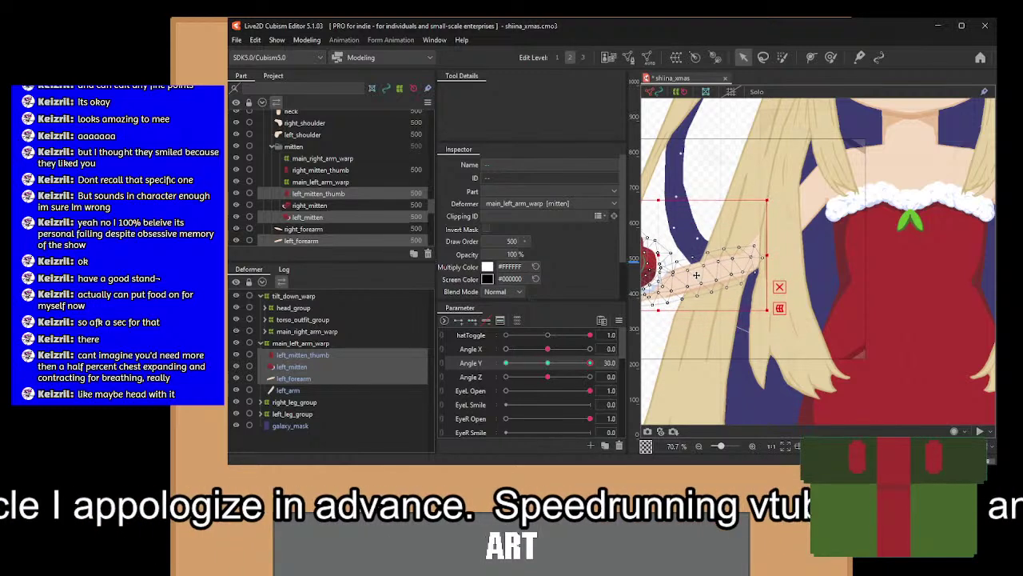
scroll(696, 275, down, 3)
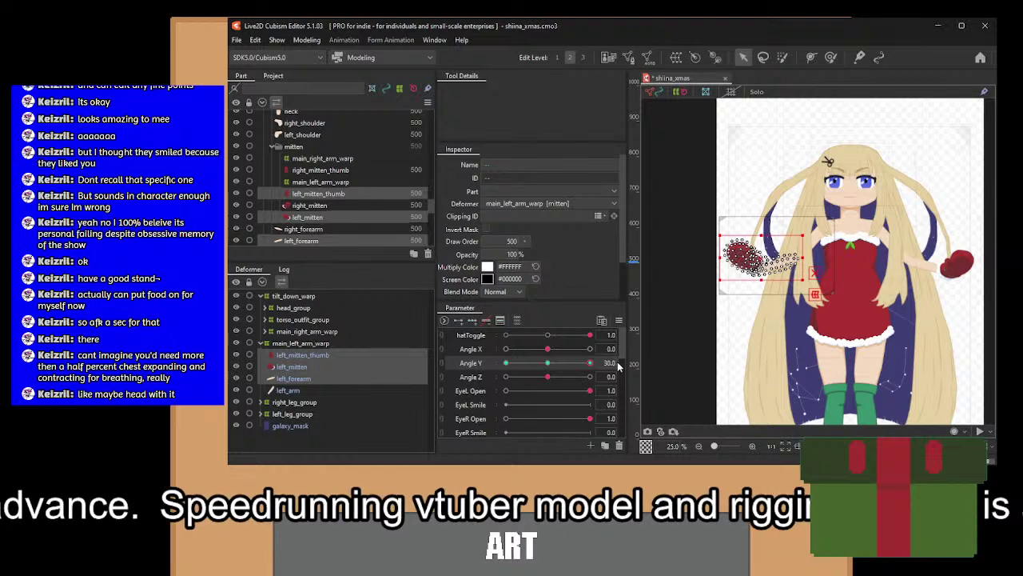
drag(590, 363, 511, 390)
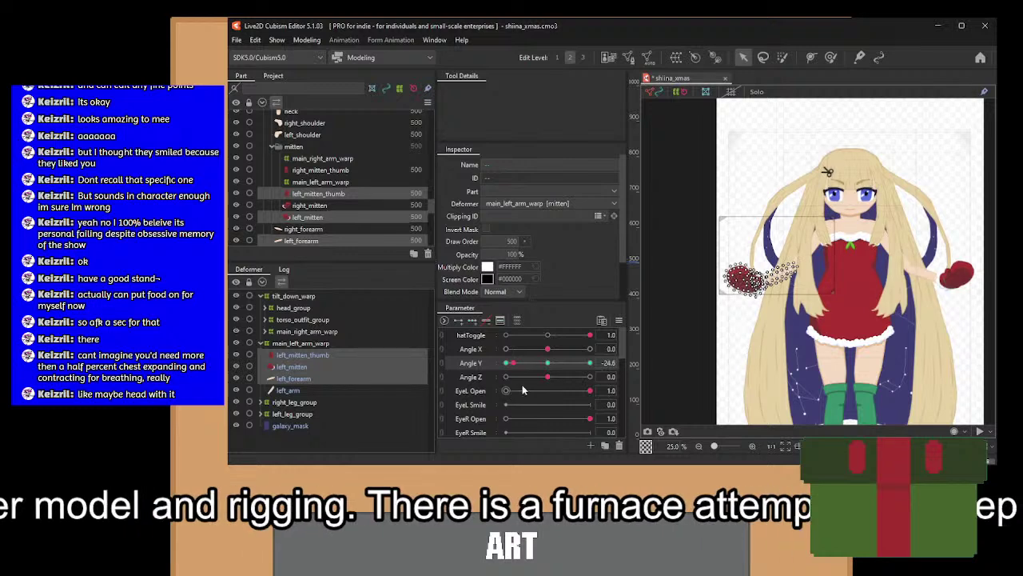
click(549, 363)
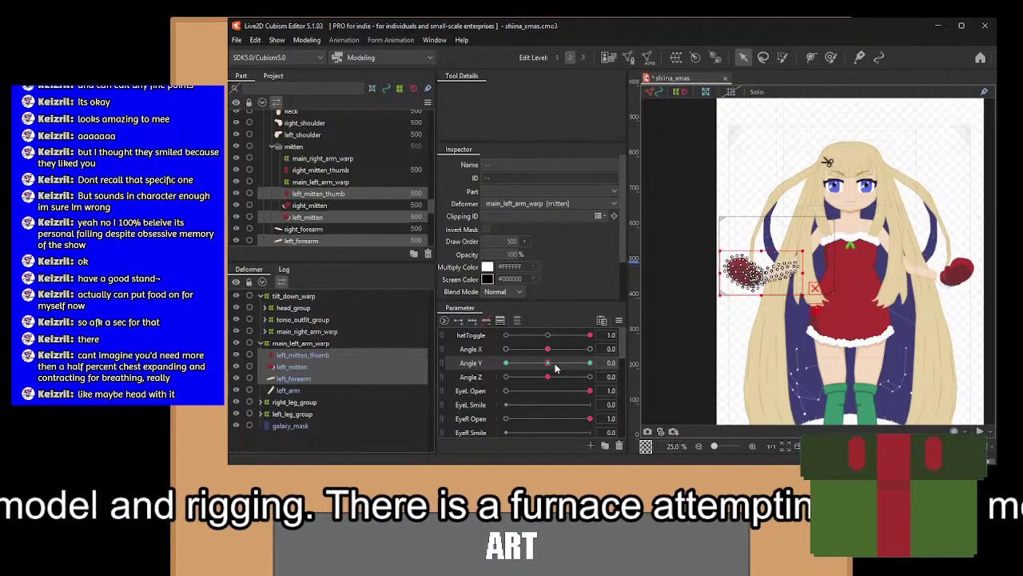
Key tilt_down_warp on Angle Y again, with the middle key between -30 and 0, and set Angle Y to -30.
click(258, 344)
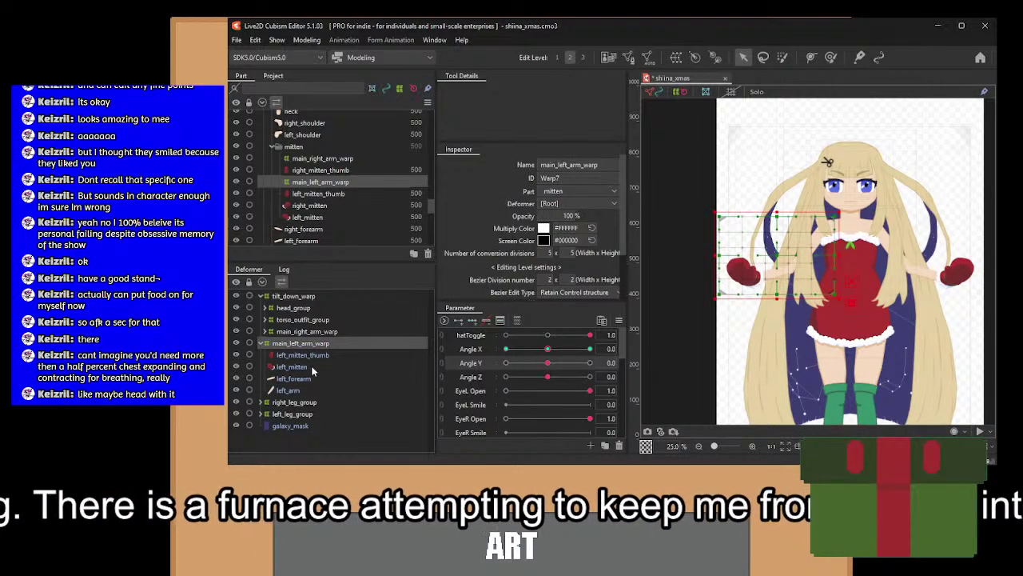
click(278, 297)
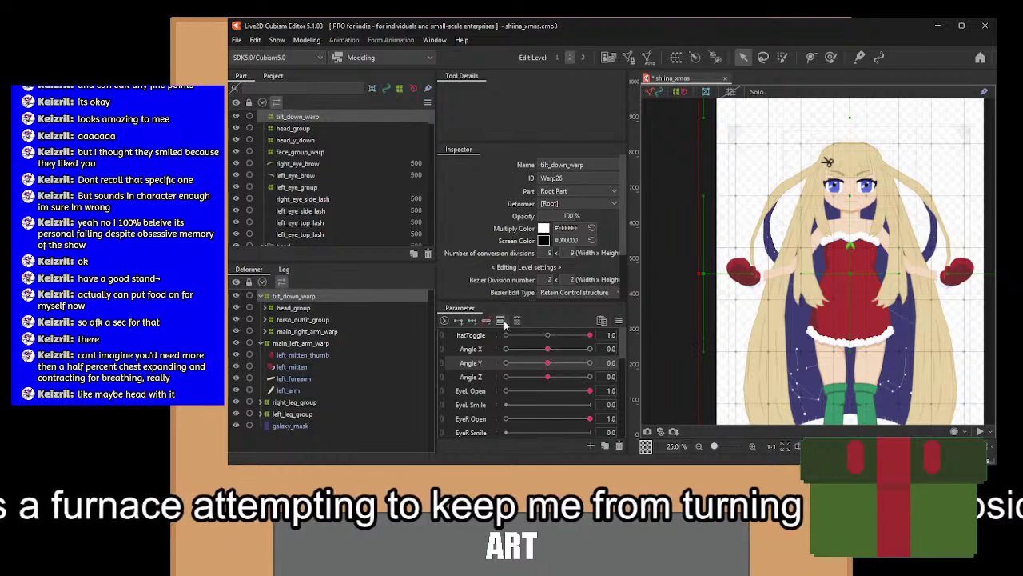
click(457, 321)
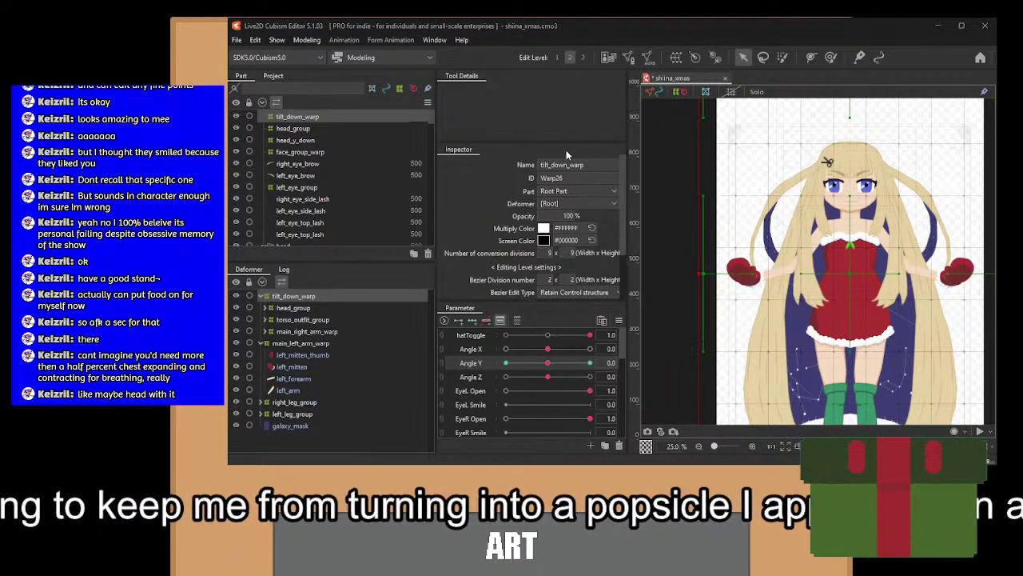
click(506, 364)
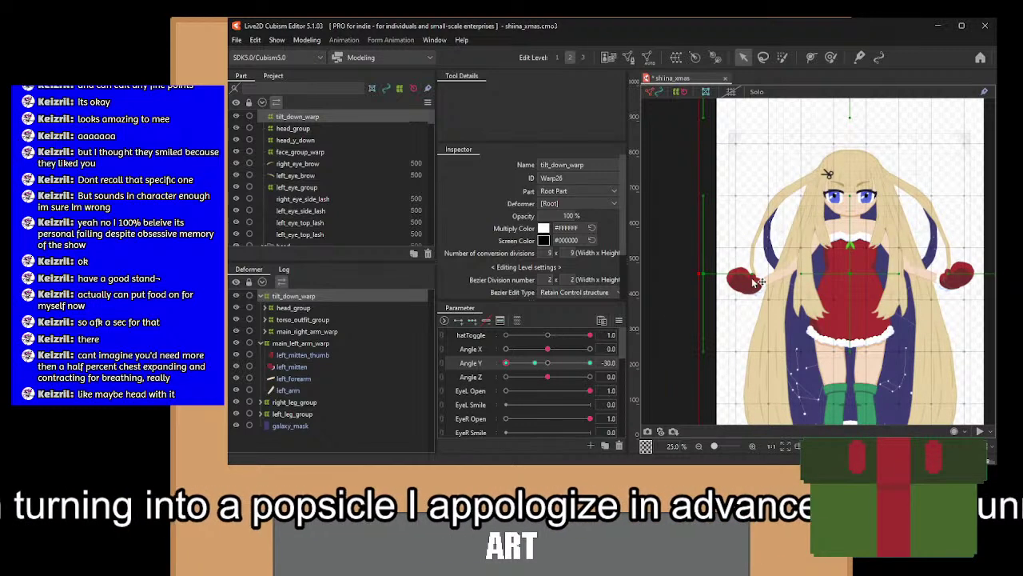
Try moving the tilt_down_warp points over the head and torso at Angle Y -30, and undo the changes.
drag(781, 121, 923, 330)
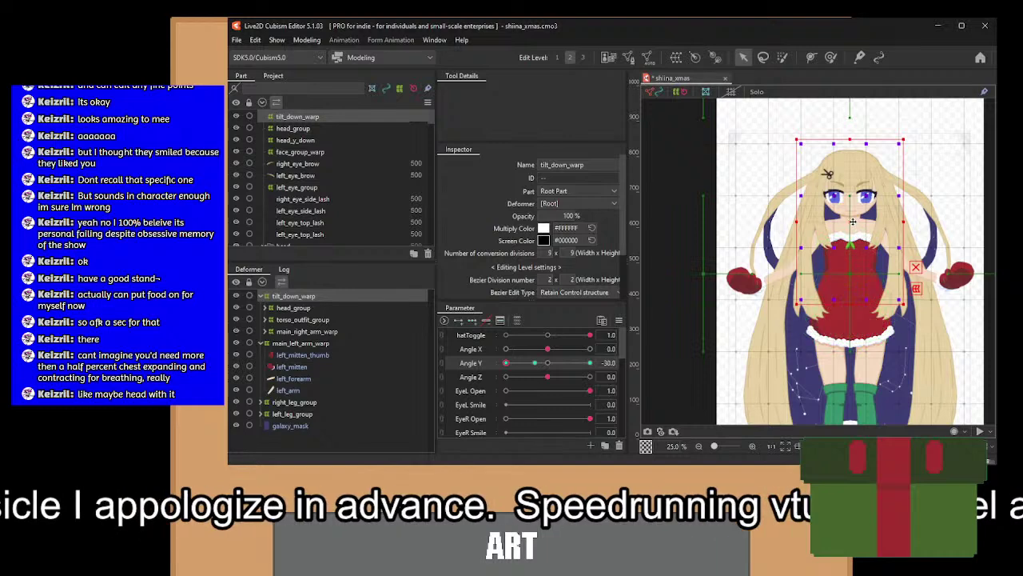
drag(852, 221, 831, 273)
key(ctrl+z)
drag(960, 323, 972, 194)
key(ctrl+z)
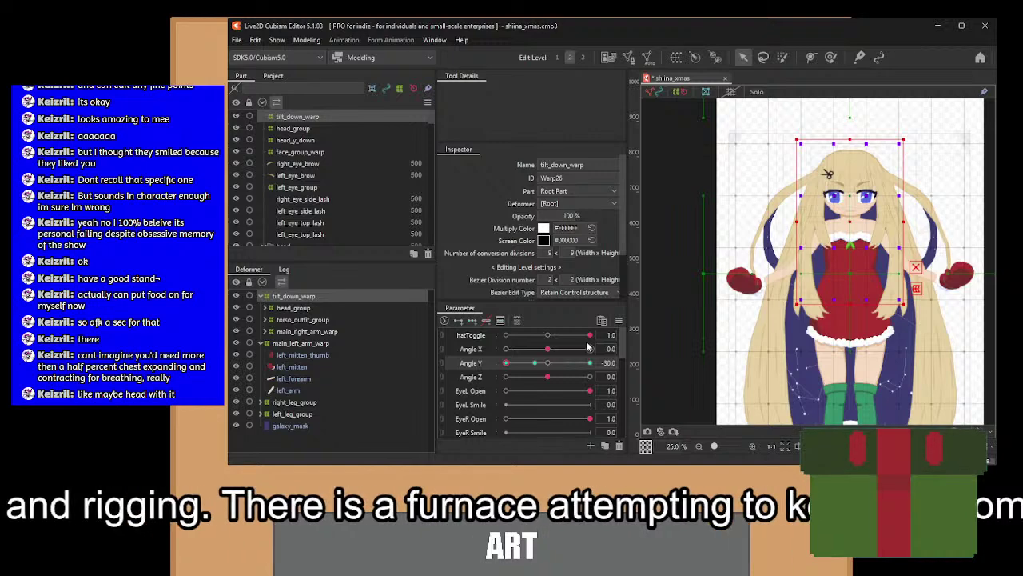
Key torso_outfit_group on Angle Y, with the middle key between -30 and 0, and set Angle Y to -30.
scroll(916, 245, up, 2)
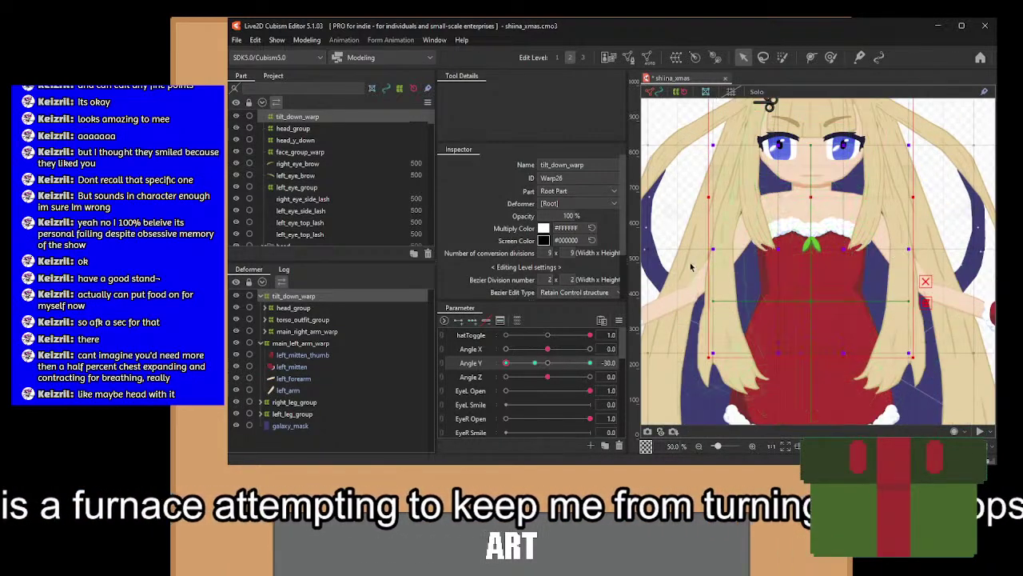
click(547, 364)
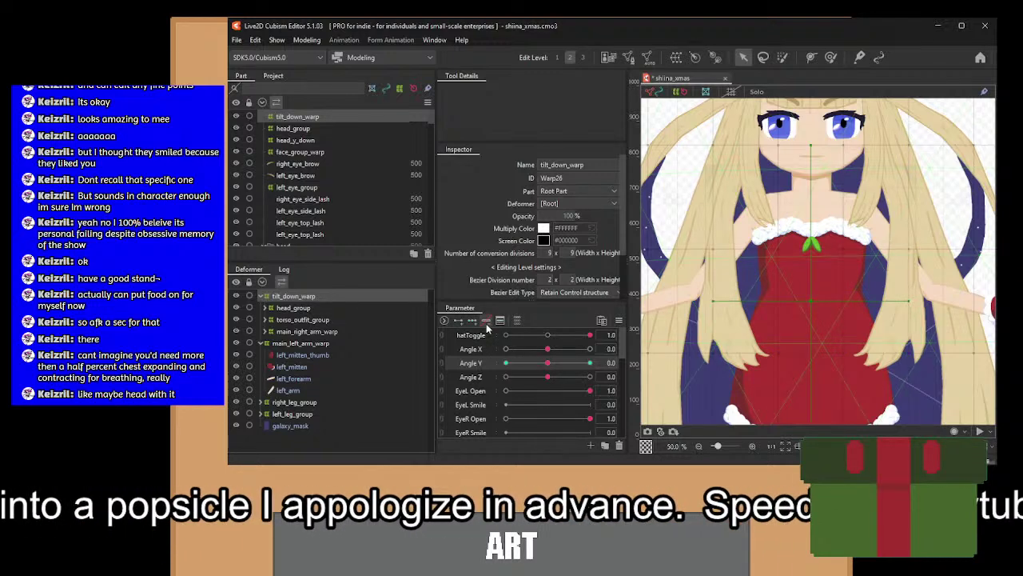
click(284, 344)
click(295, 319)
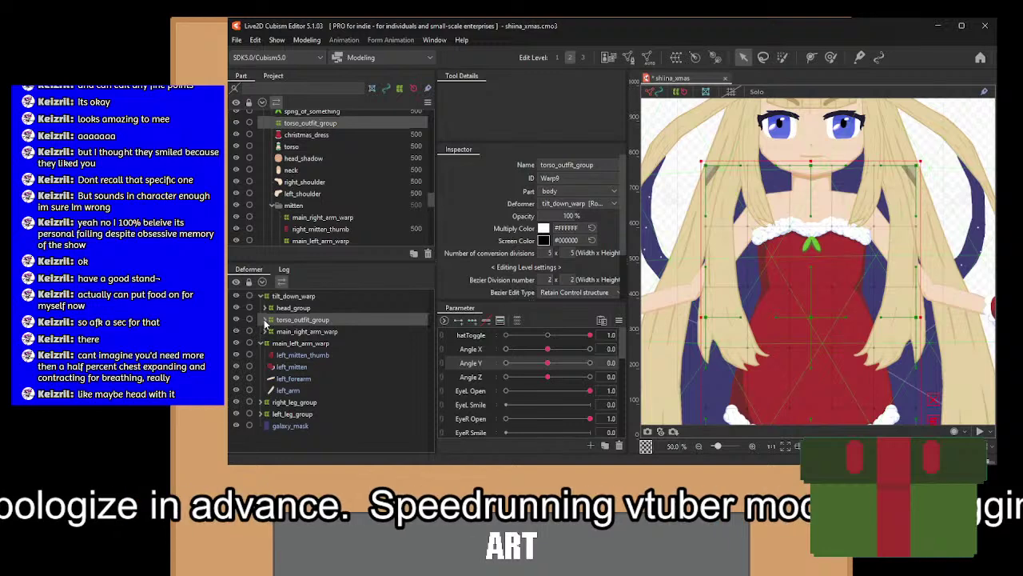
click(264, 319)
click(298, 366)
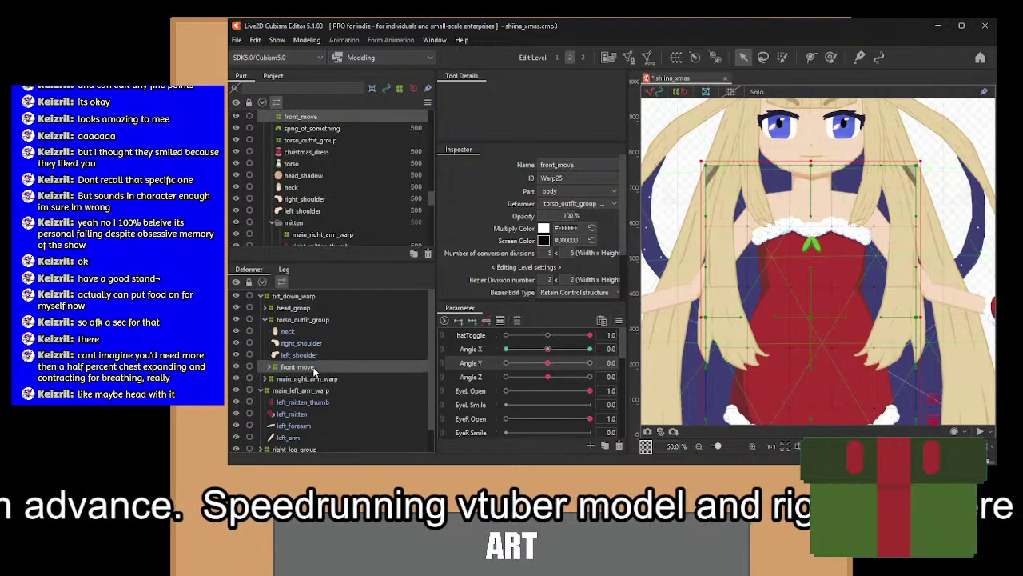
click(304, 320)
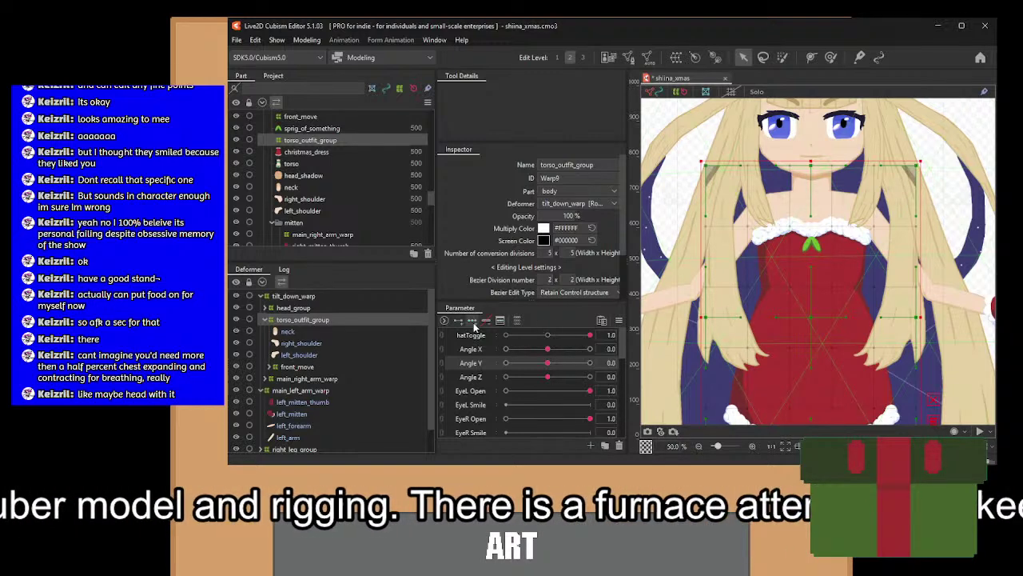
click(507, 364)
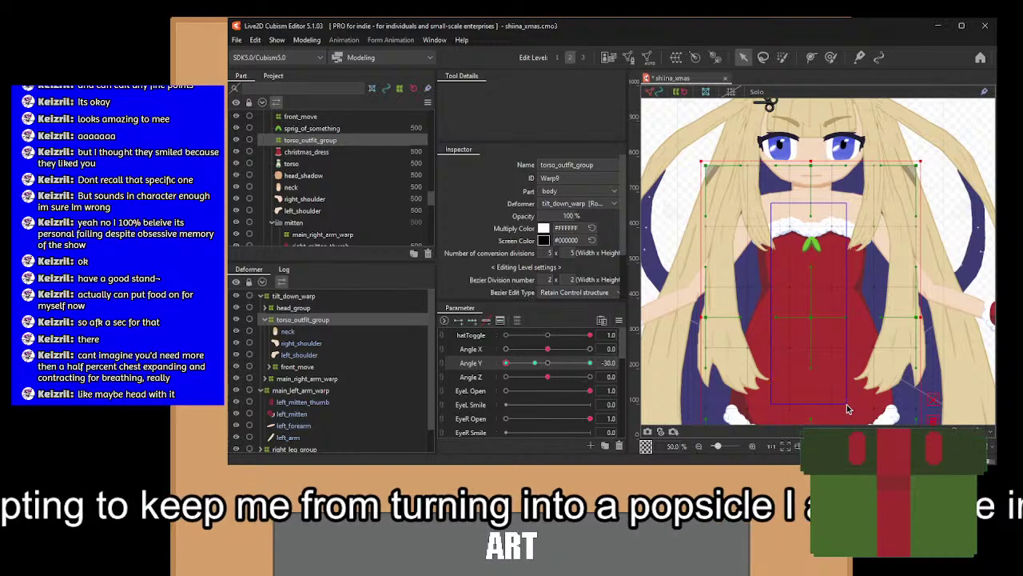
At Angle Y -30, lower torso_outfit_group's central points over the chest and waist slightly, then lower the points around the dress hem.
click(811, 290)
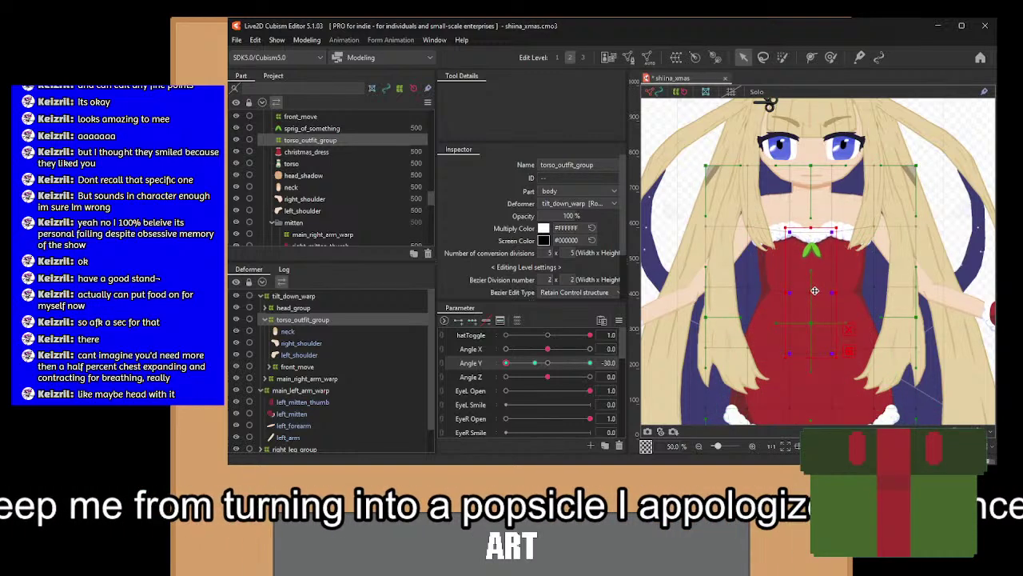
scroll(799, 312, down, 3)
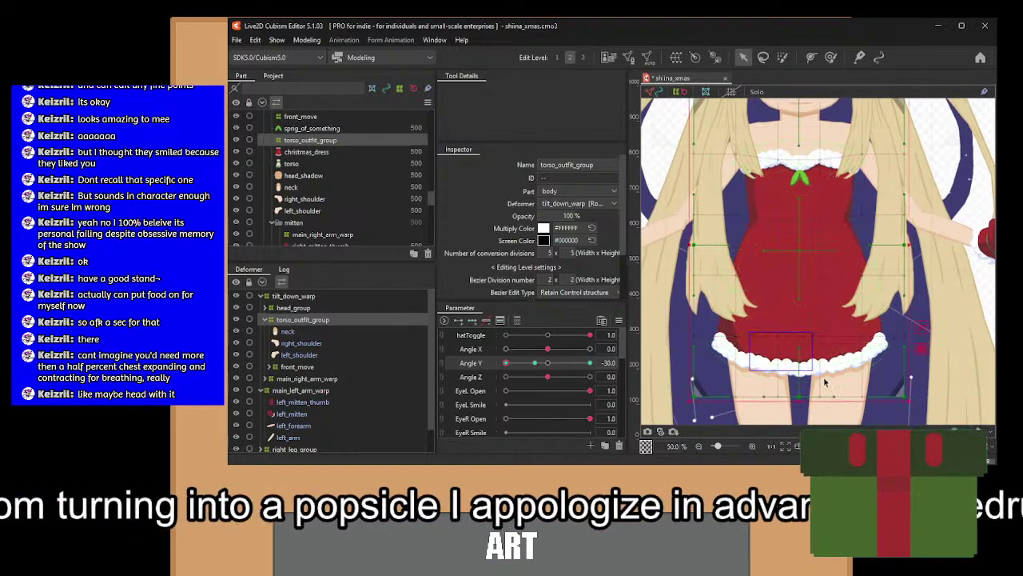
click(729, 323)
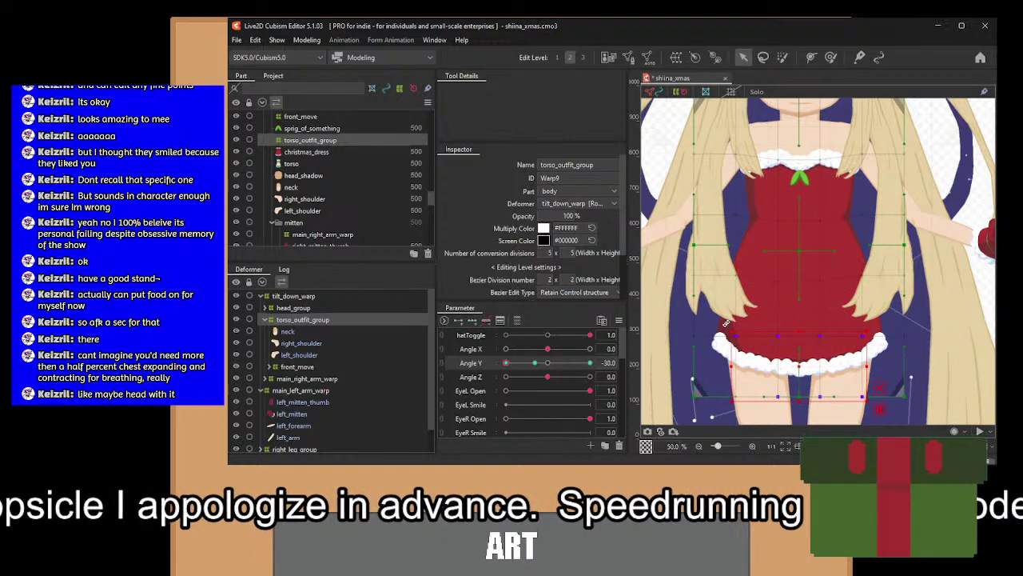
drag(725, 322, 850, 411)
key(ctrl+z)
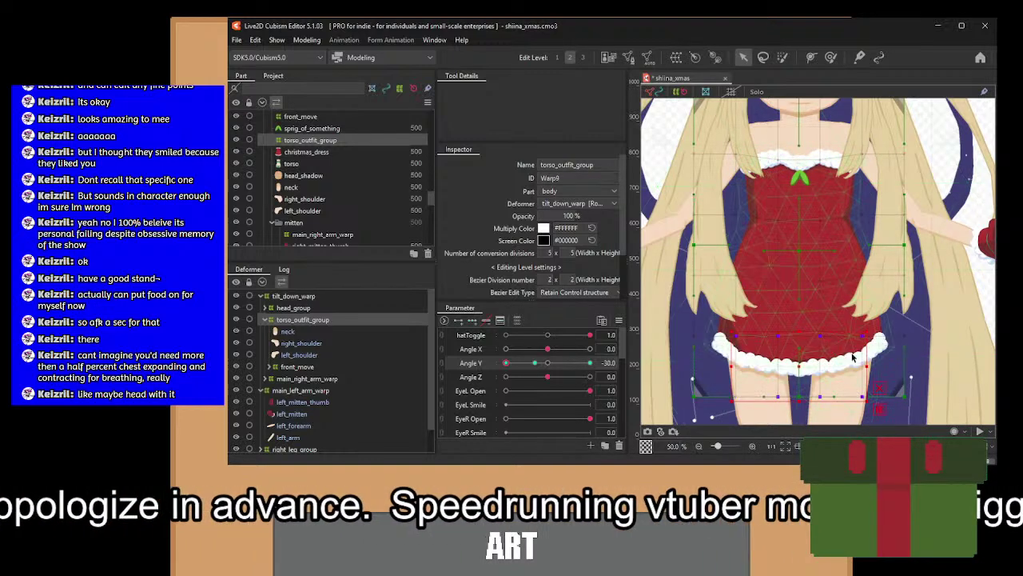
click(793, 368)
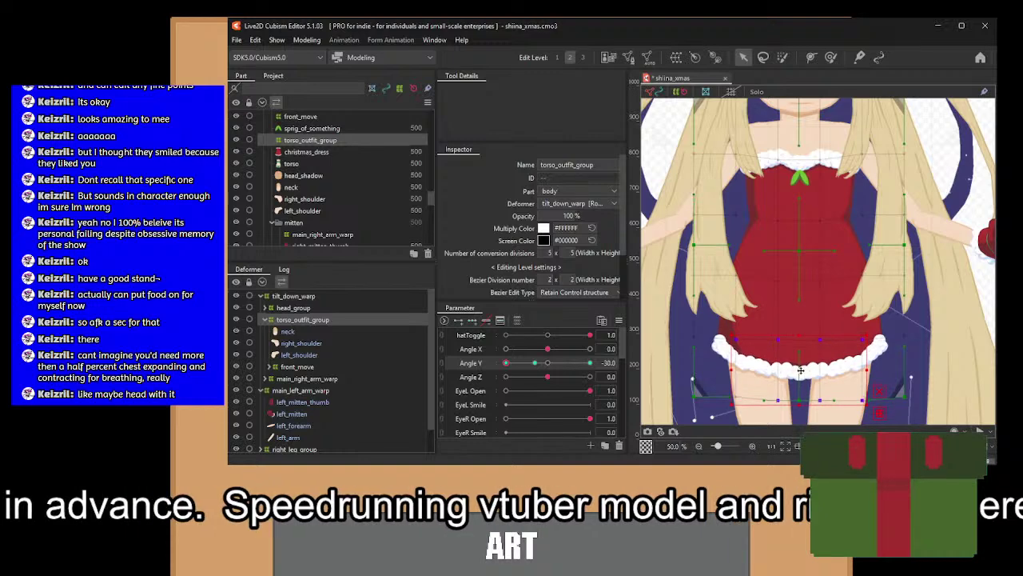
Lower the two central points on torso_outfit_group's bottom edge slightly further, and test the dress by moving Angle Y to 0.
drag(756, 368, 837, 427)
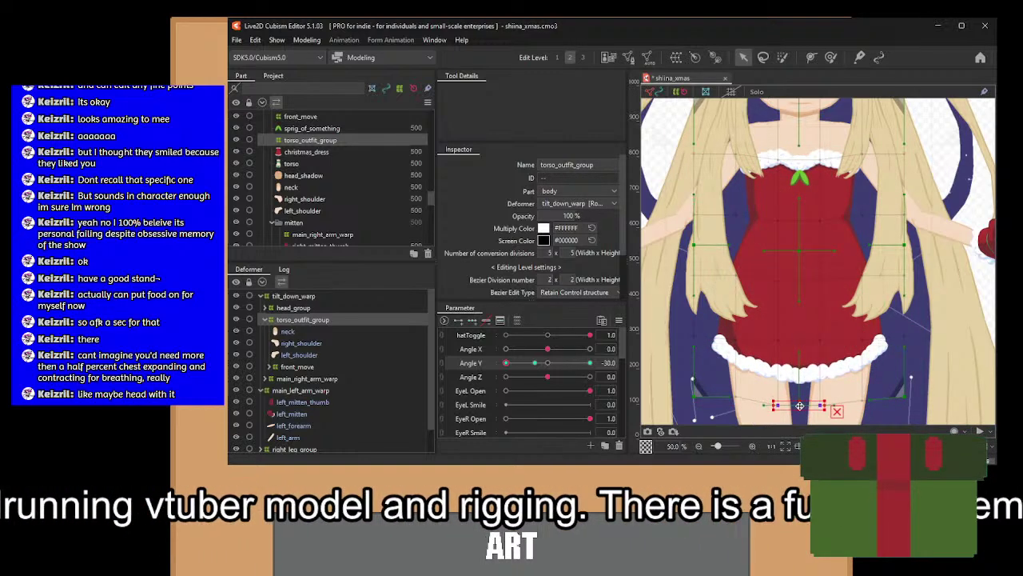
scroll(828, 332, down, 3)
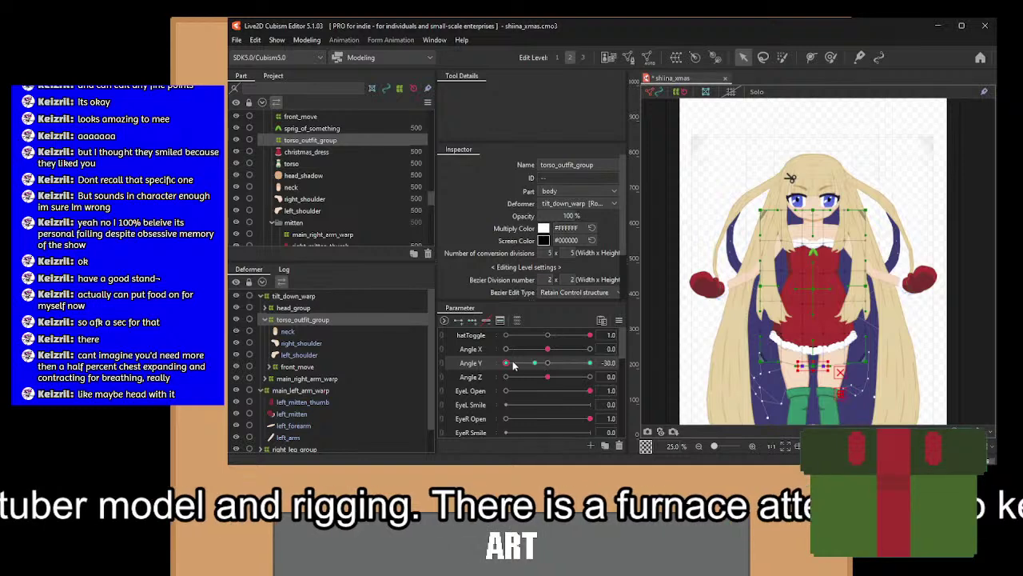
drag(510, 363, 557, 365)
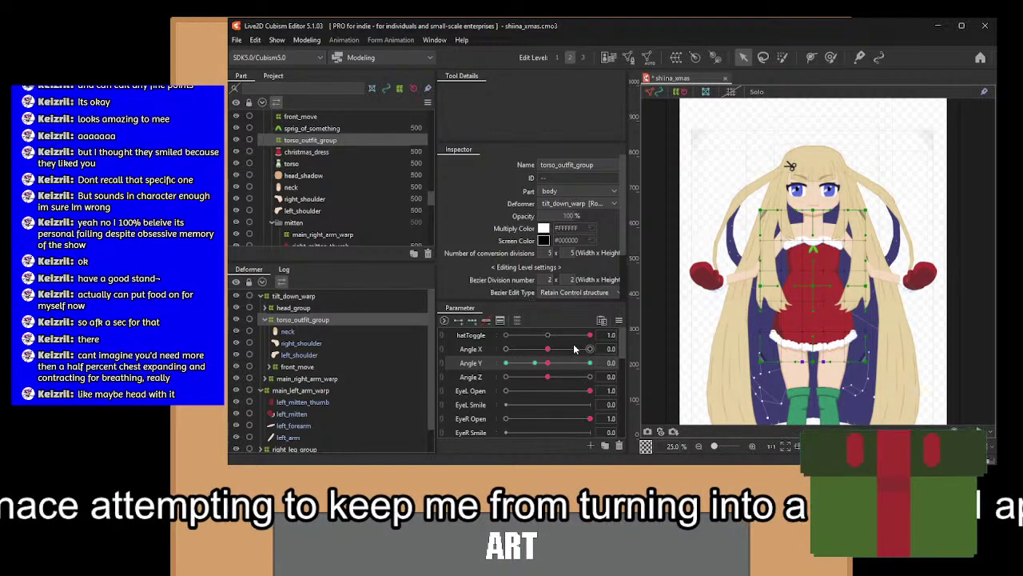
Move main_left_arm_warp with its left arm and mitten parts into tilt_down_warp, and collapse tilt_down_warp in the deformer hierarchy.
drag(918, 372, 848, 295)
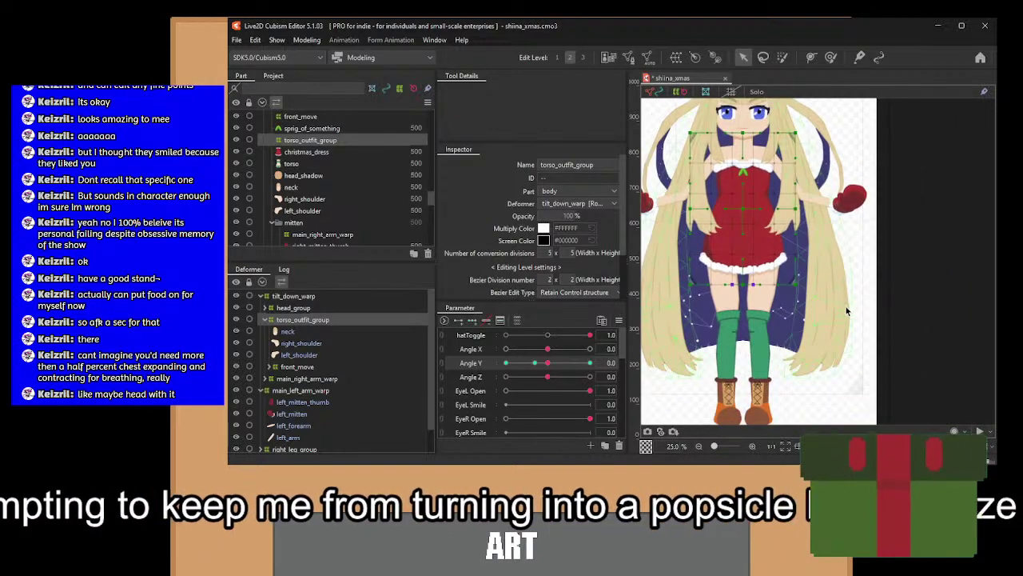
click(262, 296)
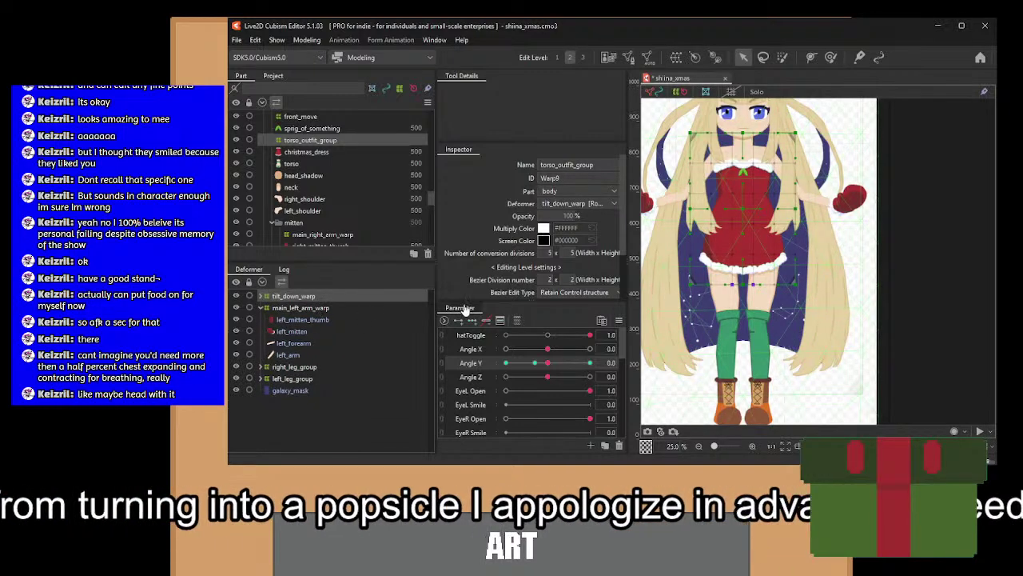
drag(723, 239, 766, 263)
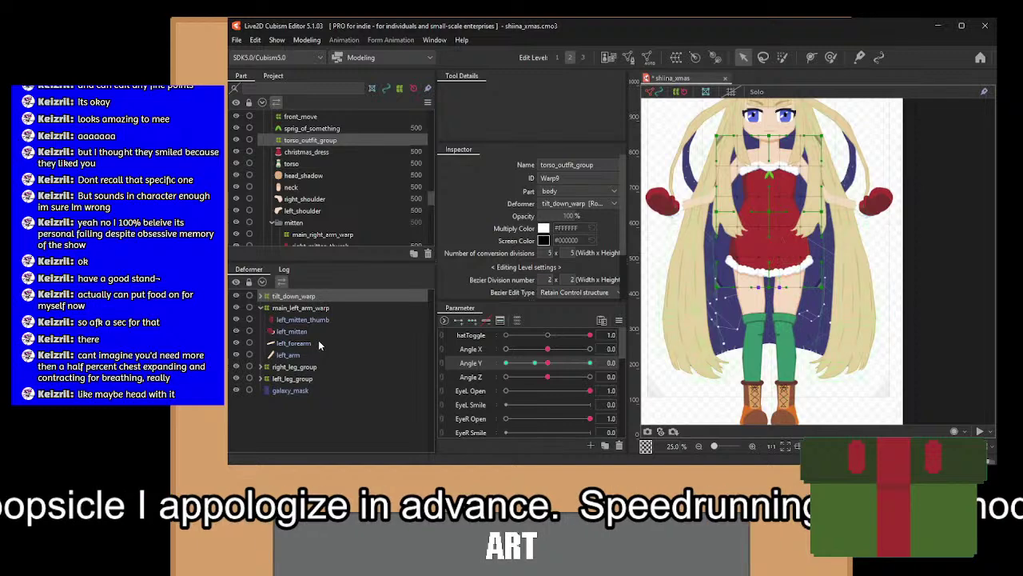
click(292, 378)
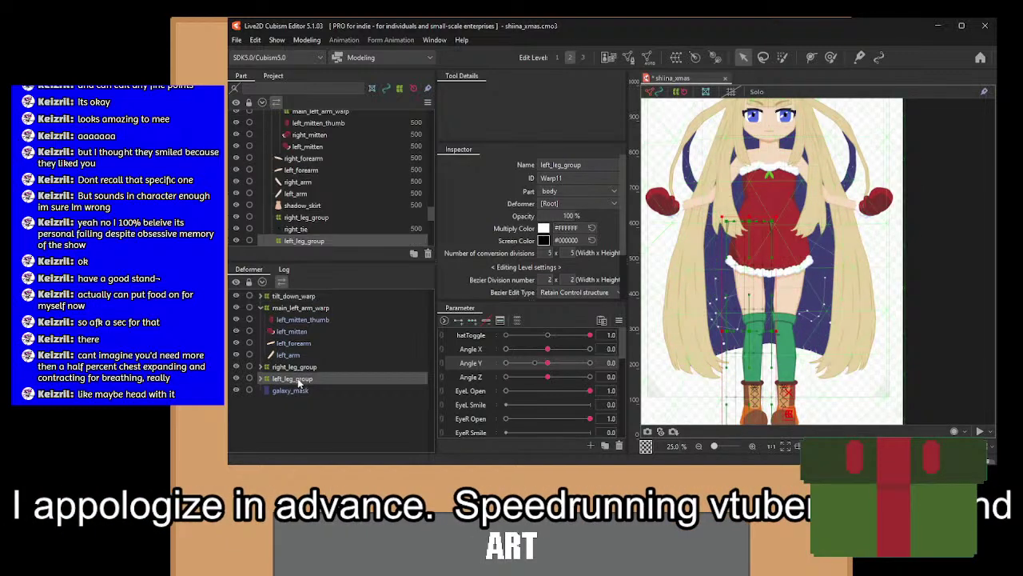
click(259, 297)
click(259, 296)
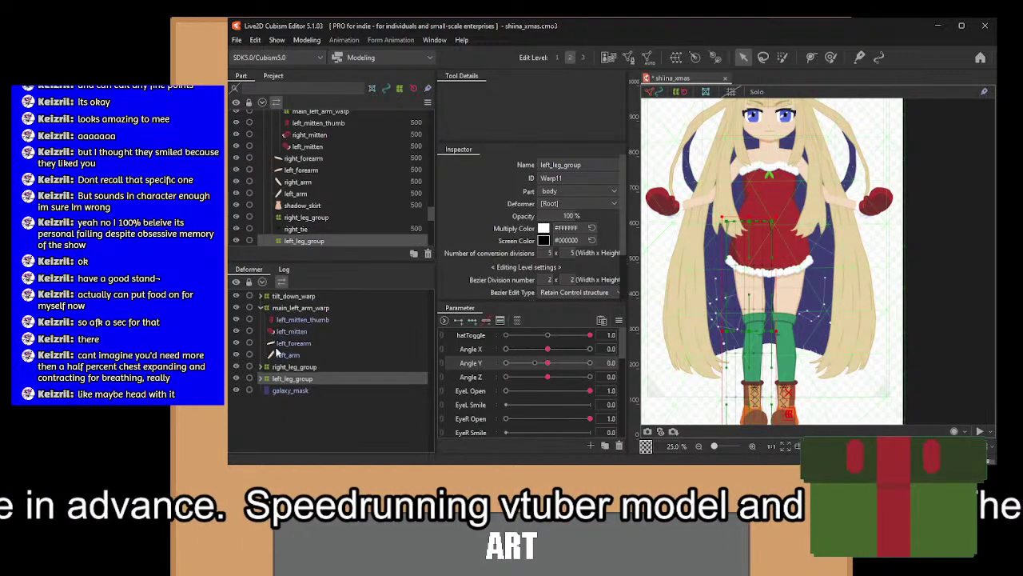
click(288, 308)
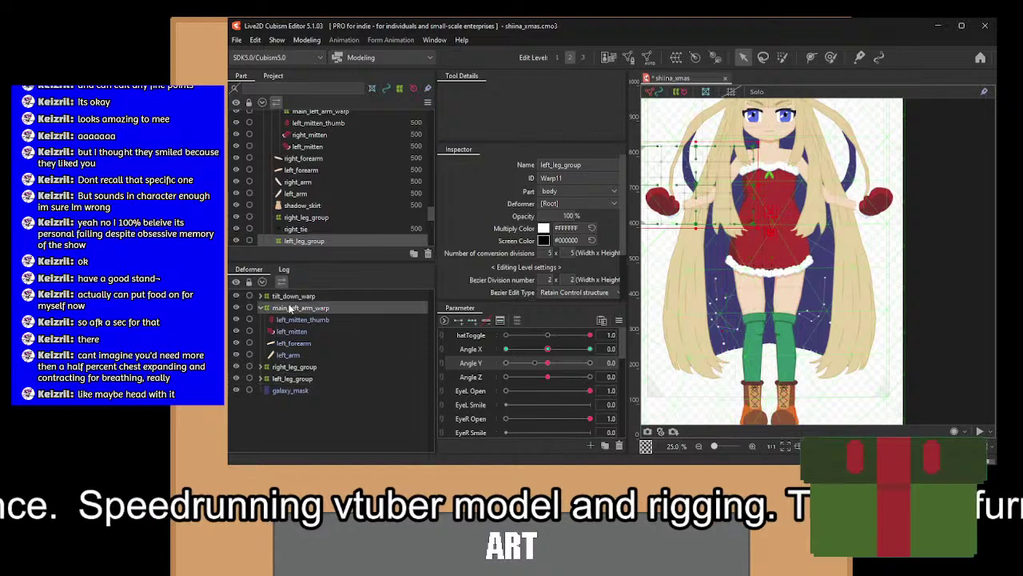
click(261, 297)
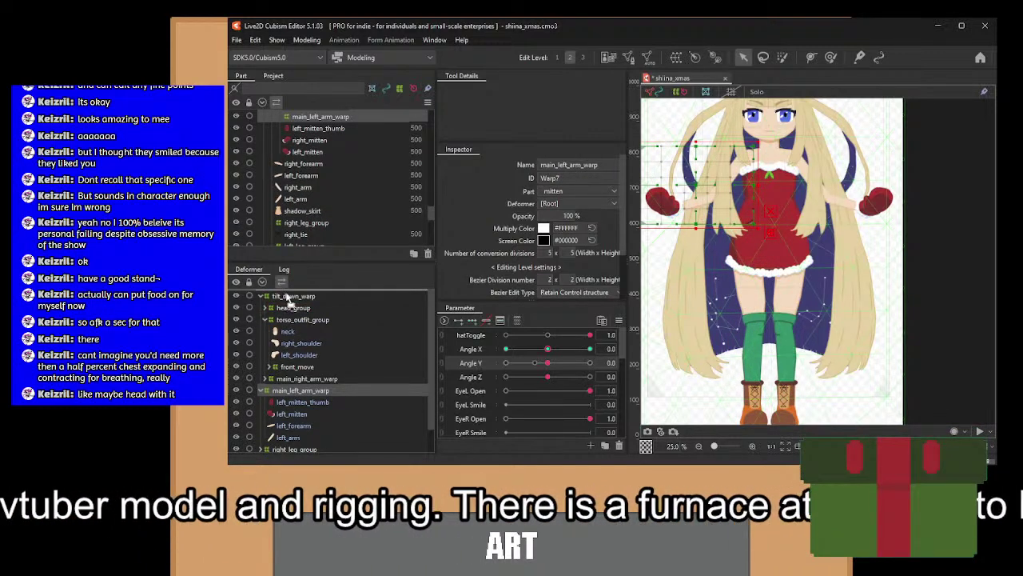
drag(289, 301, 287, 302)
click(263, 297)
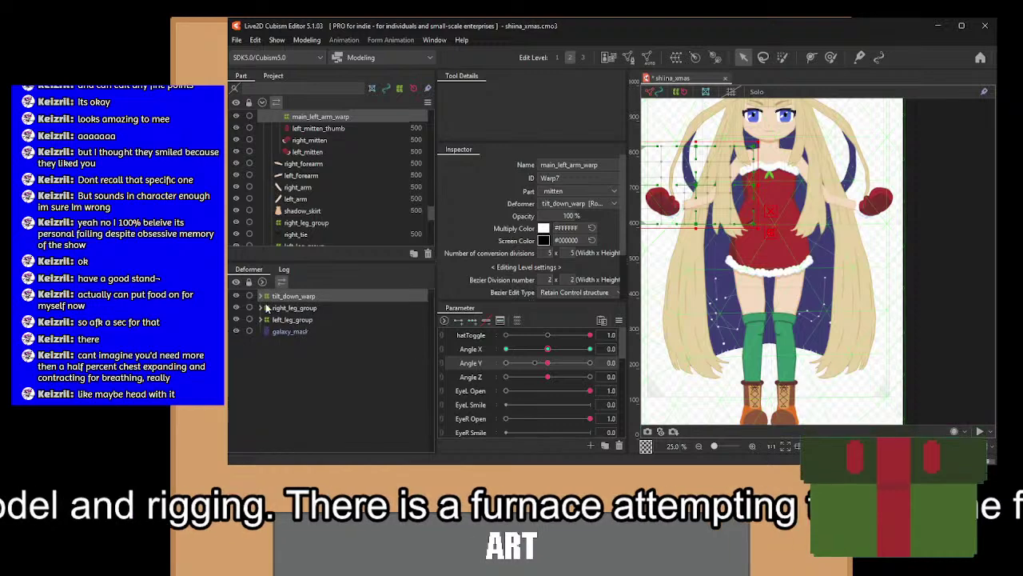
Key tilt_down_warp with three keys on Body Y, set Body Y to -10, and lower the whole warp slightly.
click(284, 307)
click(286, 319)
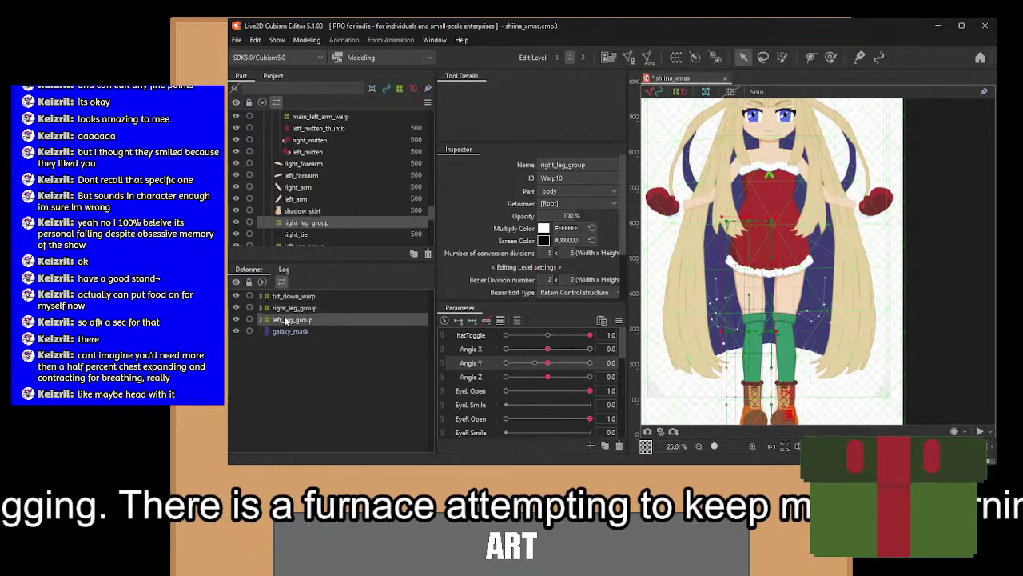
click(284, 297)
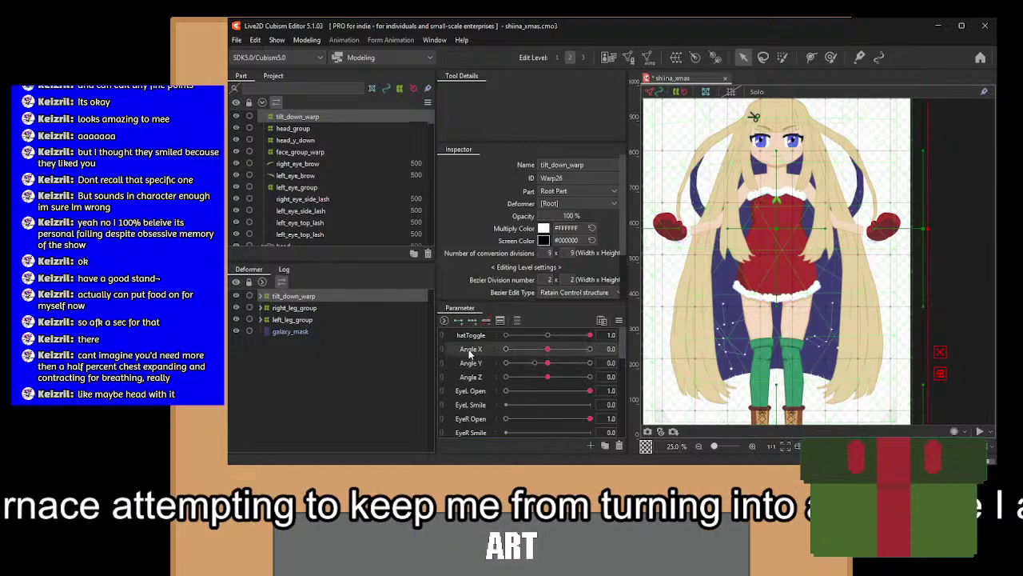
scroll(691, 315, down, 1)
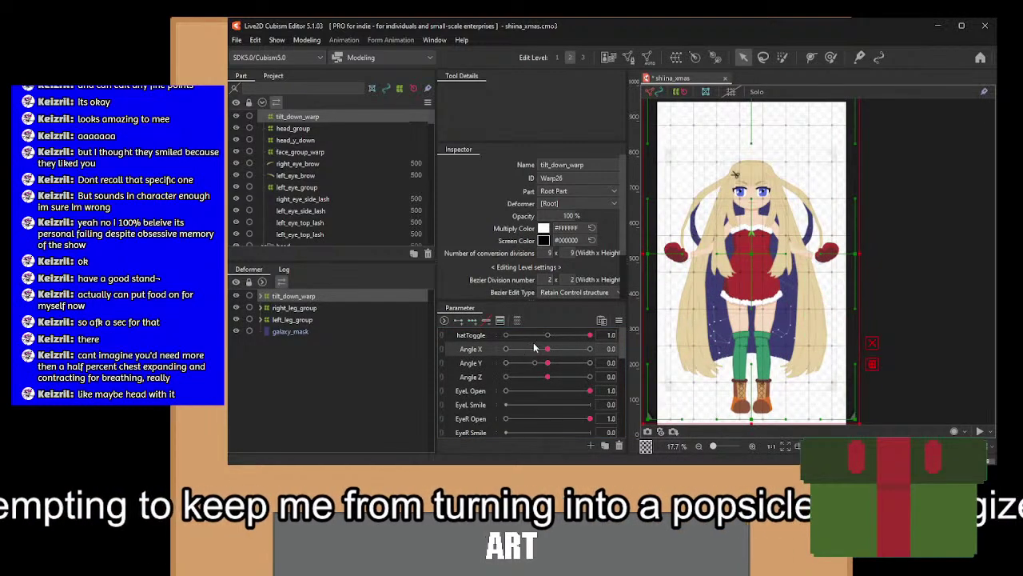
scroll(503, 398, down, 3)
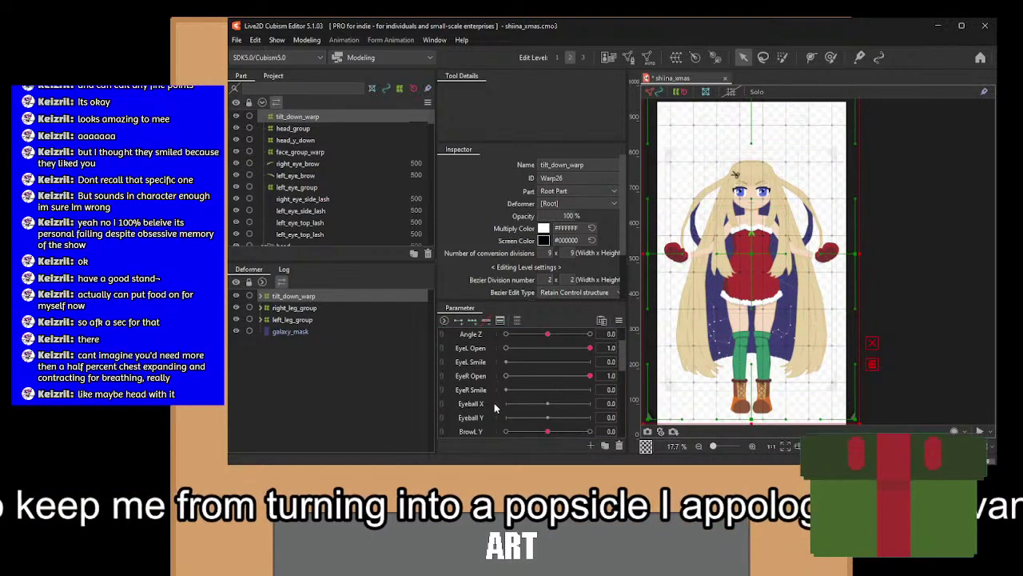
scroll(493, 407, down, 3)
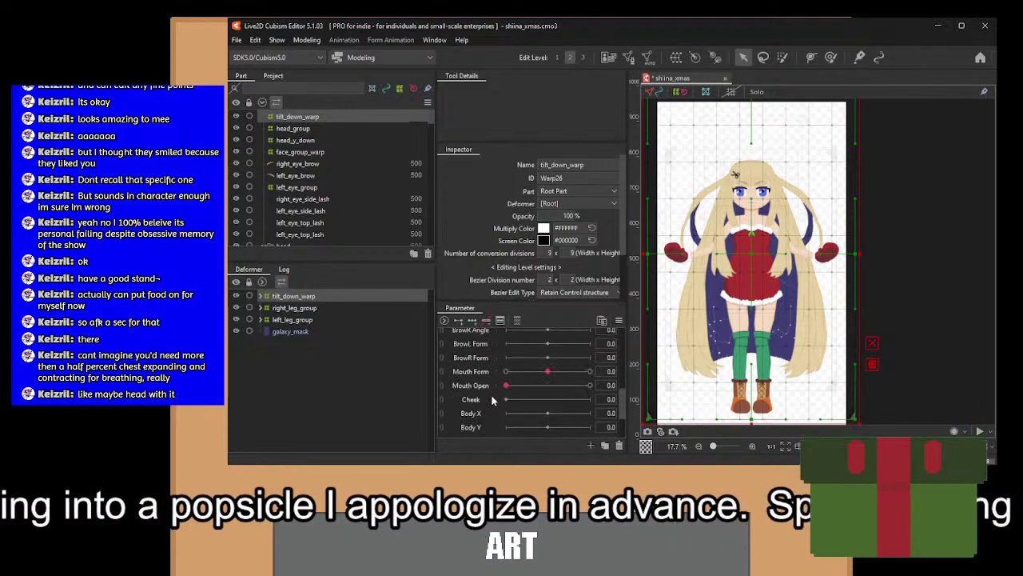
scroll(485, 416, down, 2)
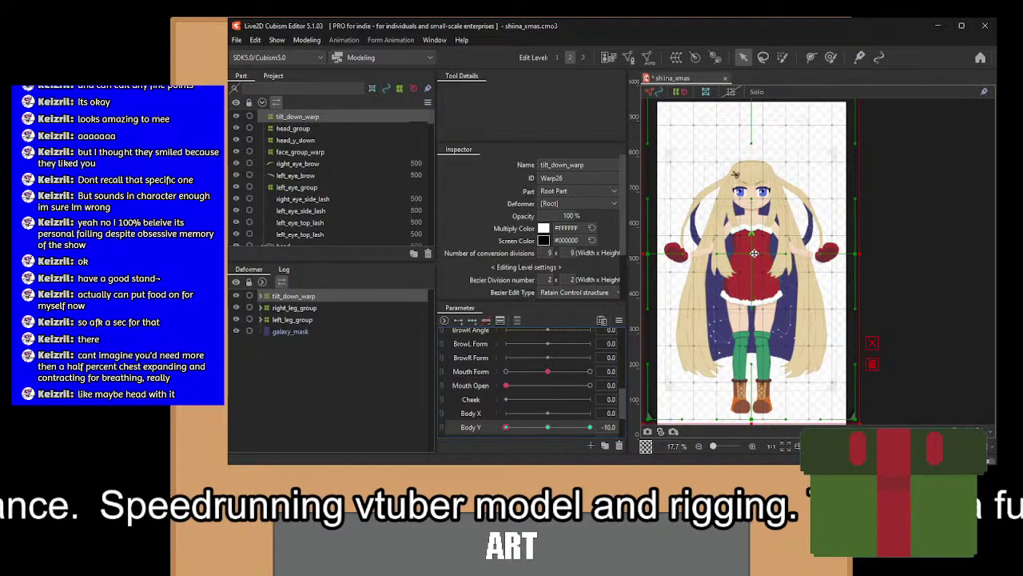
drag(754, 254, 751, 264)
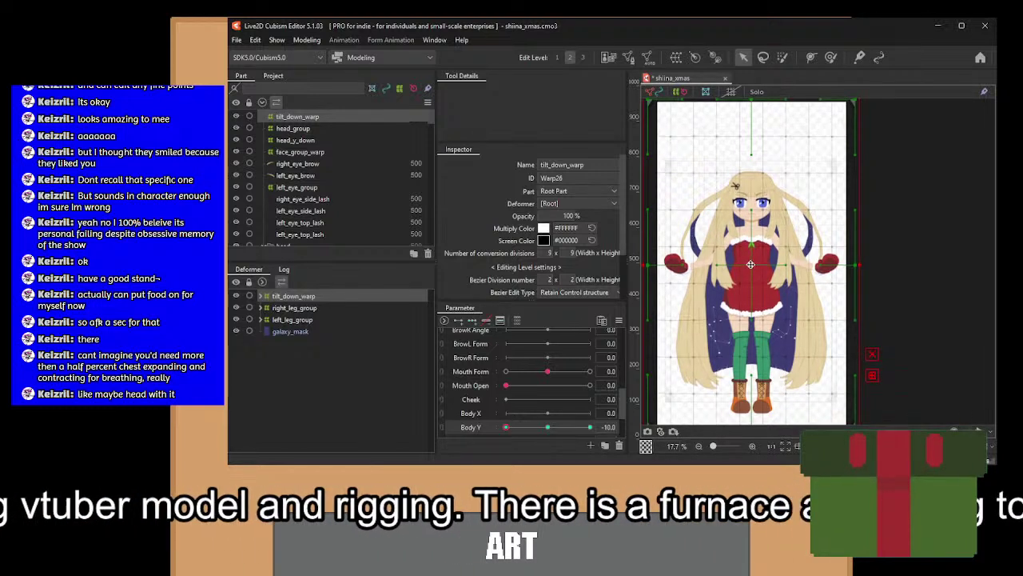
Try keying right_leg_group and left_leg_group together with three keys on Body Y.
click(308, 319)
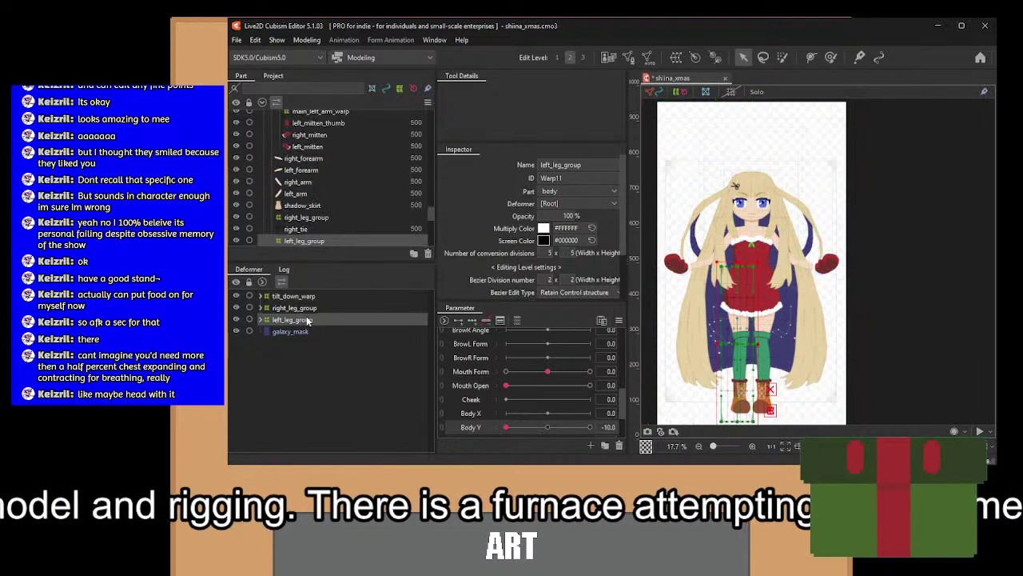
ctrl+click(294, 308)
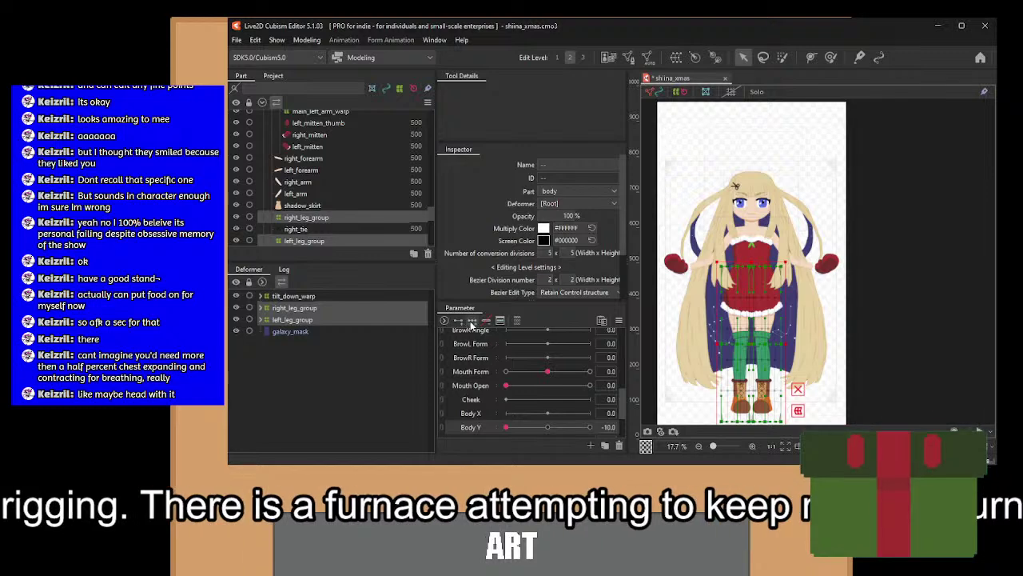
scroll(755, 331, up, 2)
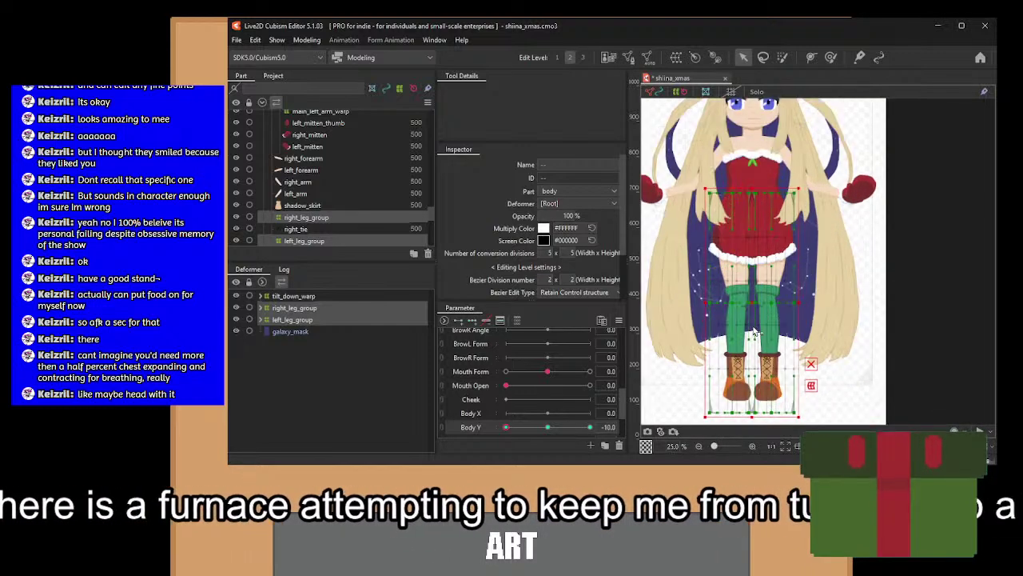
scroll(755, 329, up, 1)
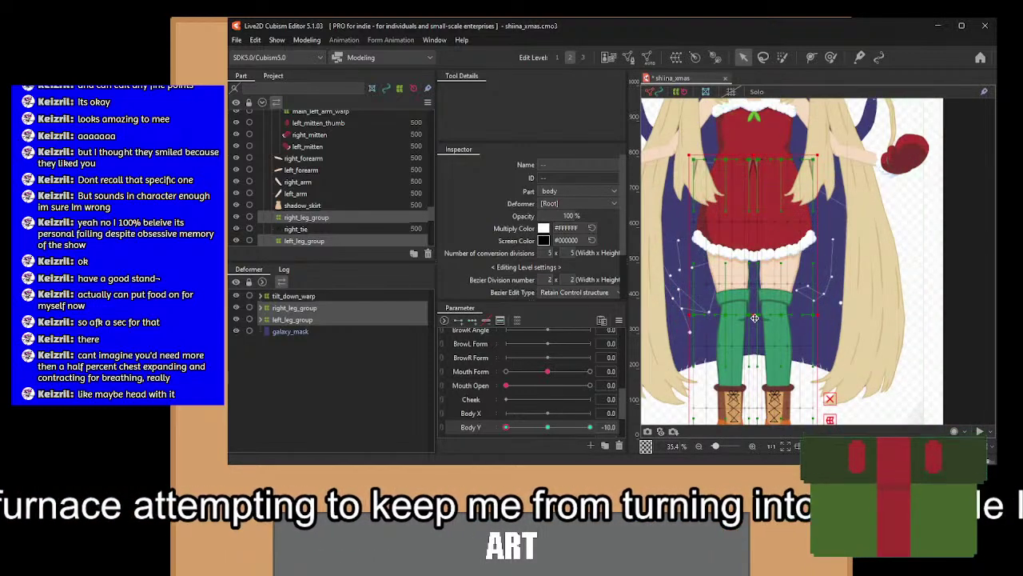
drag(754, 318, 751, 276)
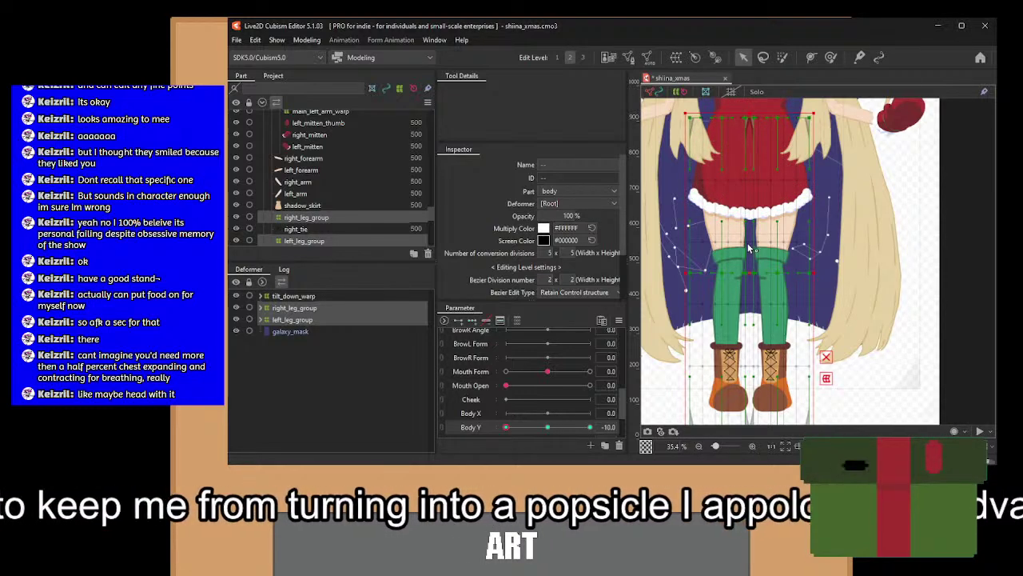
drag(765, 301, 773, 258)
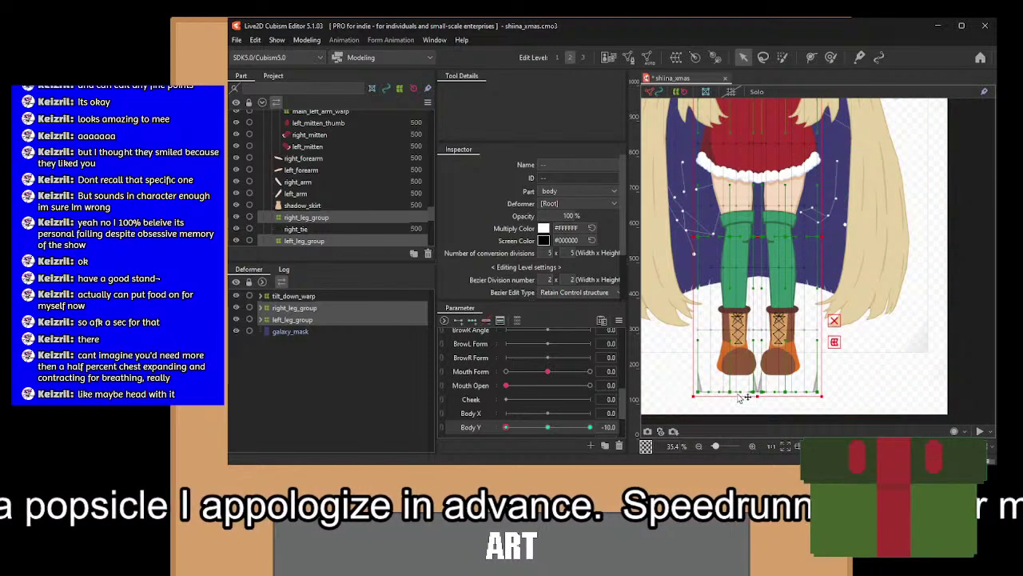
Try rotating and shifting right_leg_group's lower-leg points outward at Body Y -10, and test the bend by moving Body Y to 0.
click(312, 310)
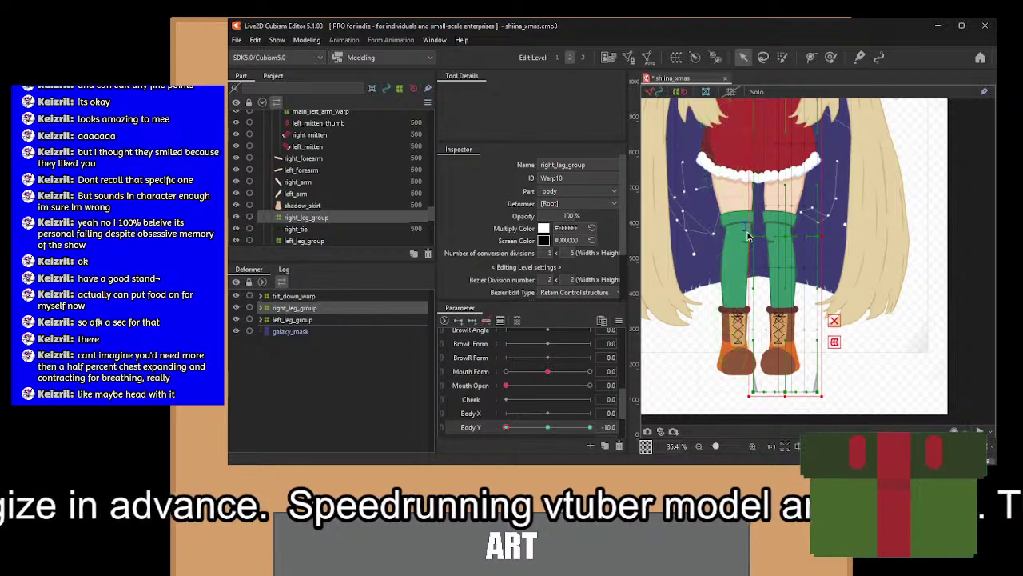
drag(748, 232, 829, 397)
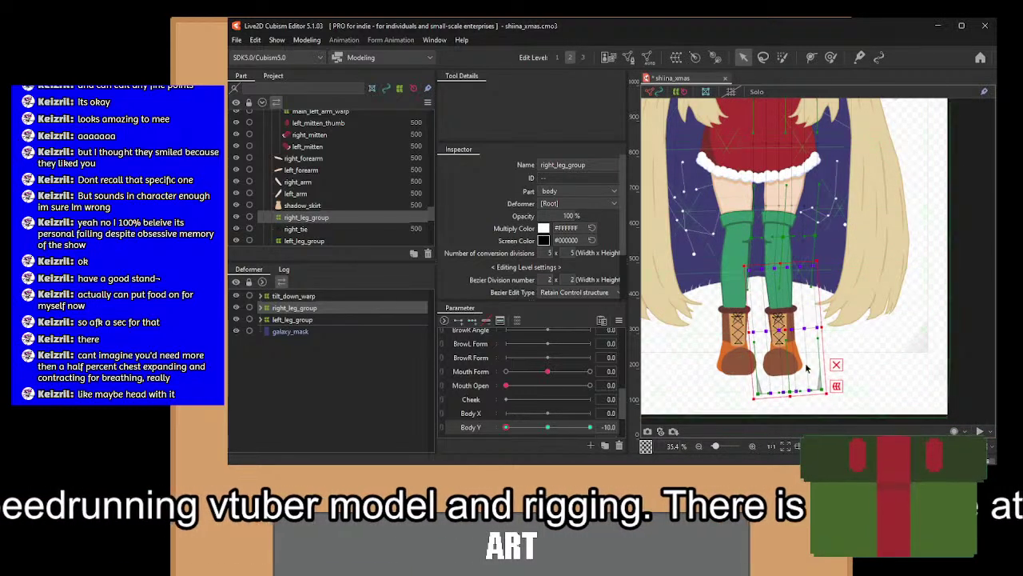
drag(780, 328, 790, 328)
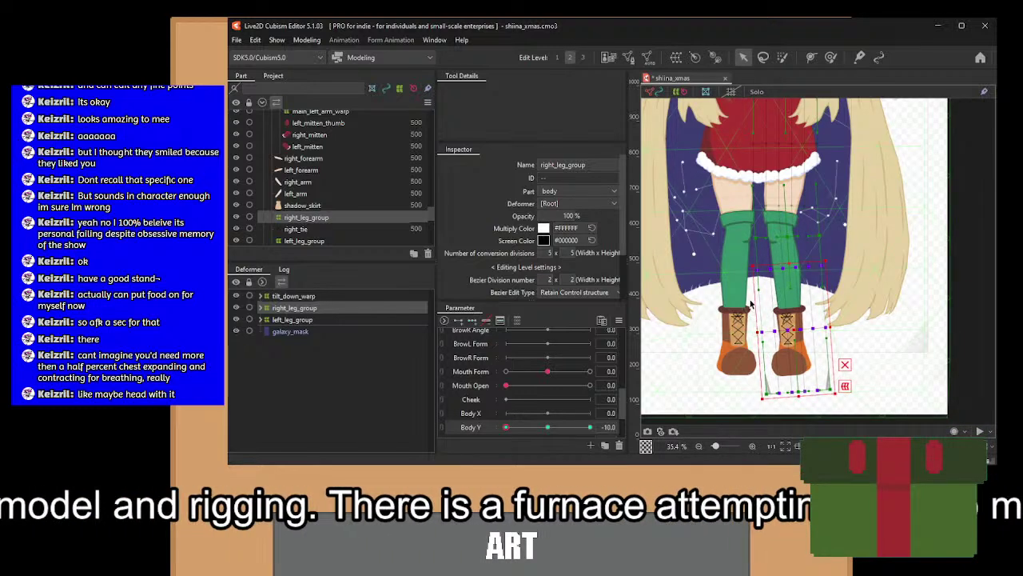
drag(743, 263, 759, 308)
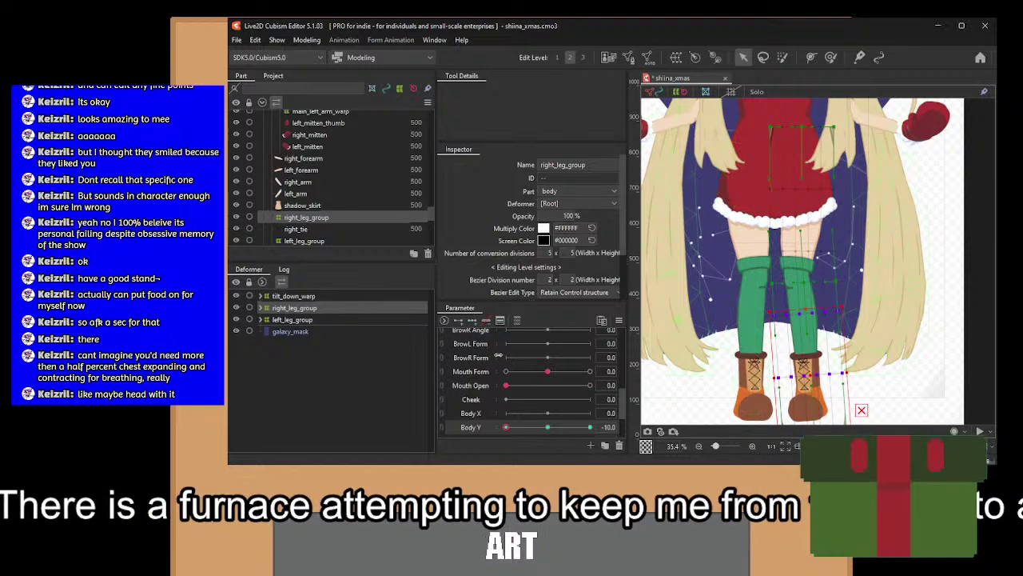
drag(510, 424, 484, 429)
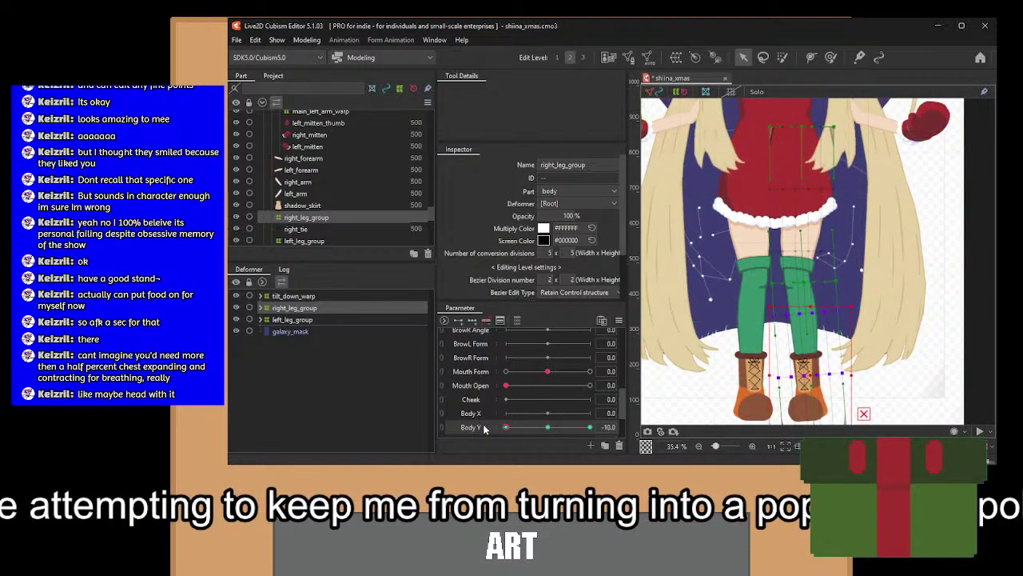
click(541, 426)
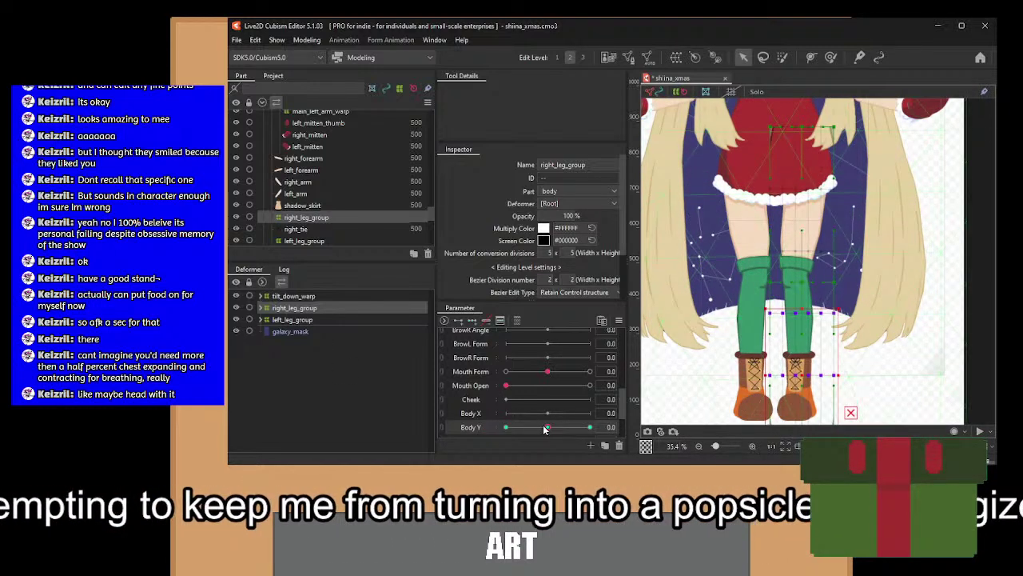
Undo the right leg bend and the Body Y keys on both leg groups.
double_click(294, 309)
key(ctrl+z)
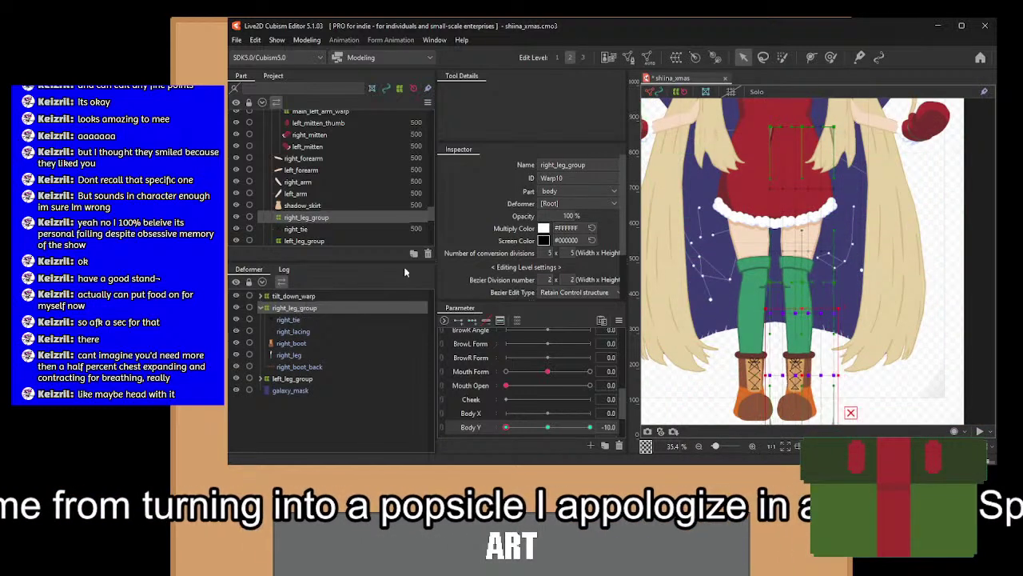
key(ctrl+z)
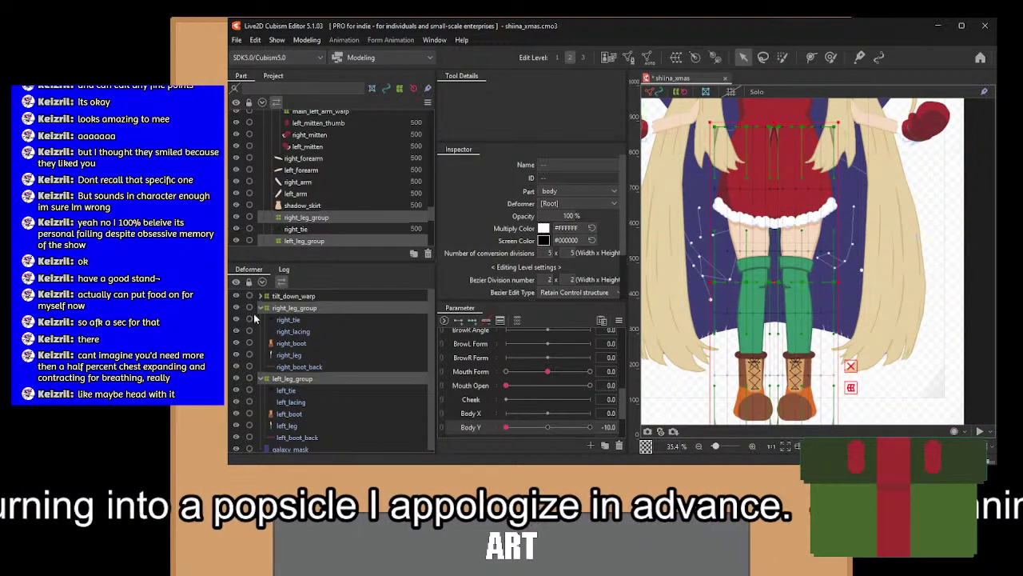
Raise tilt_down_warp in two small moves at Body Y -10, testing its vertical travel against Body Y 0.
click(292, 297)
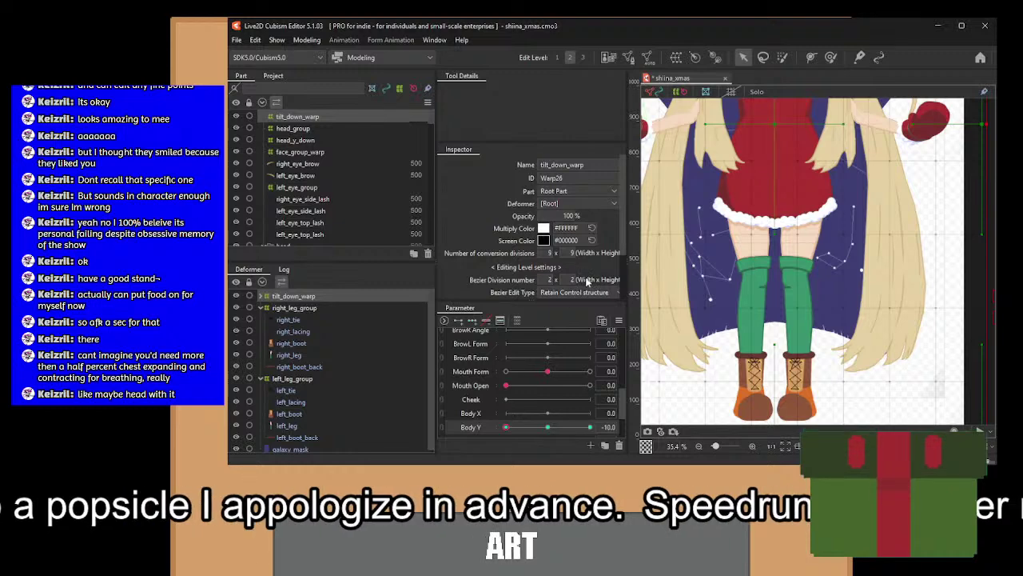
scroll(732, 300, down, 4)
drag(733, 300, 738, 294)
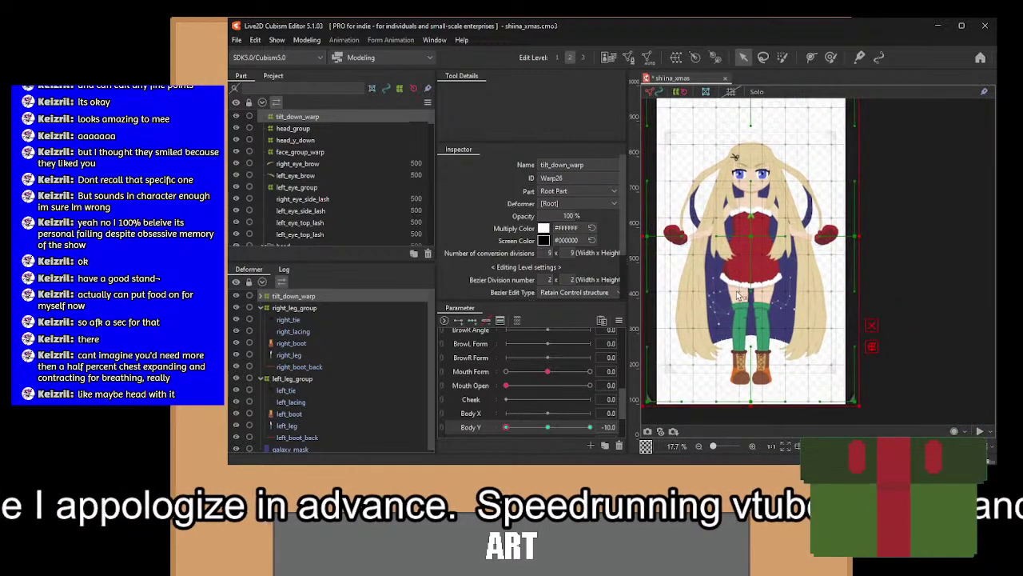
click(551, 427)
drag(551, 426, 500, 433)
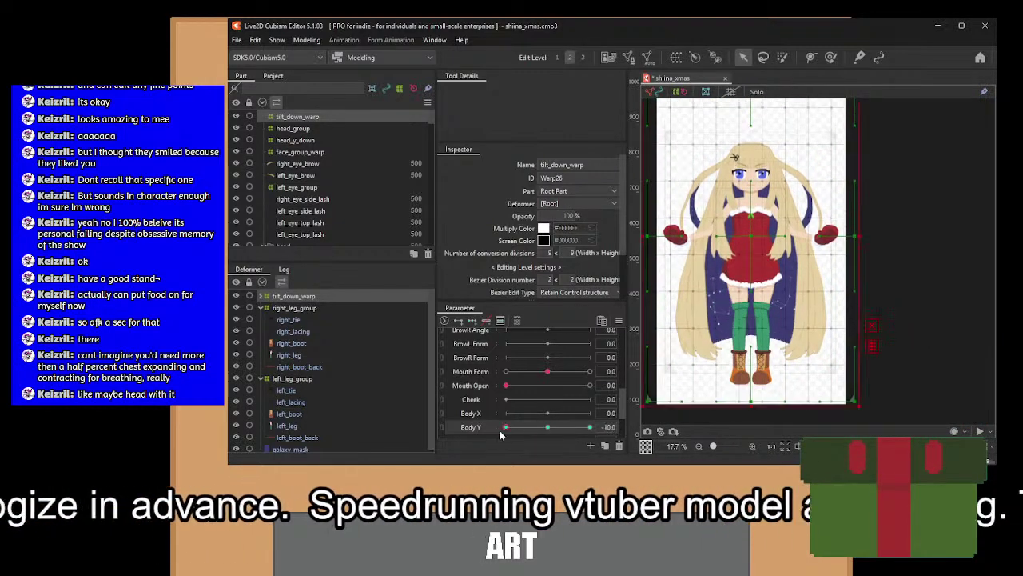
click(549, 426)
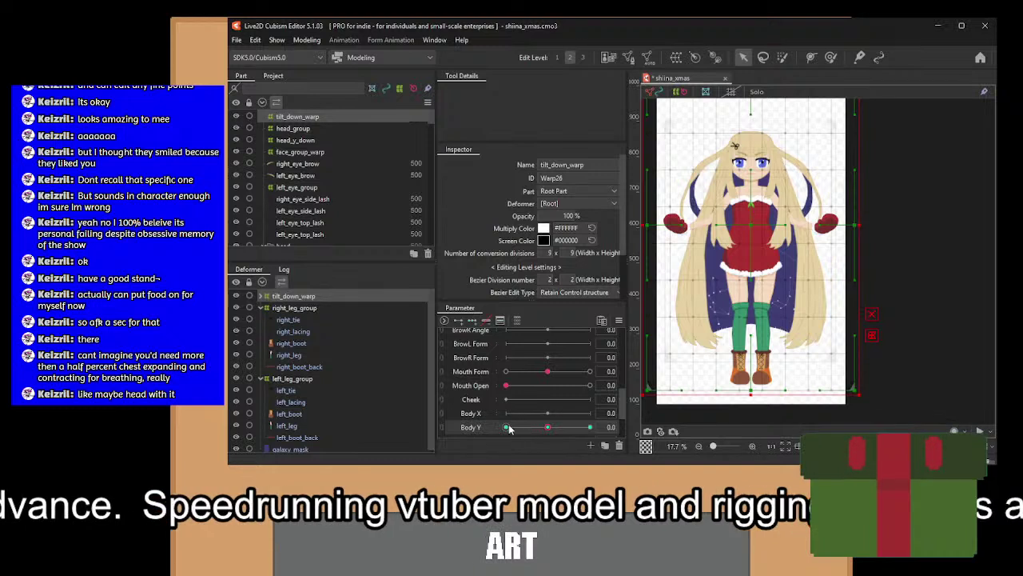
click(506, 427)
drag(750, 234, 750, 227)
mouse_move(506, 428)
mouse_down()
mouse_move(549, 427)
mouse_move(498, 430)
mouse_up()
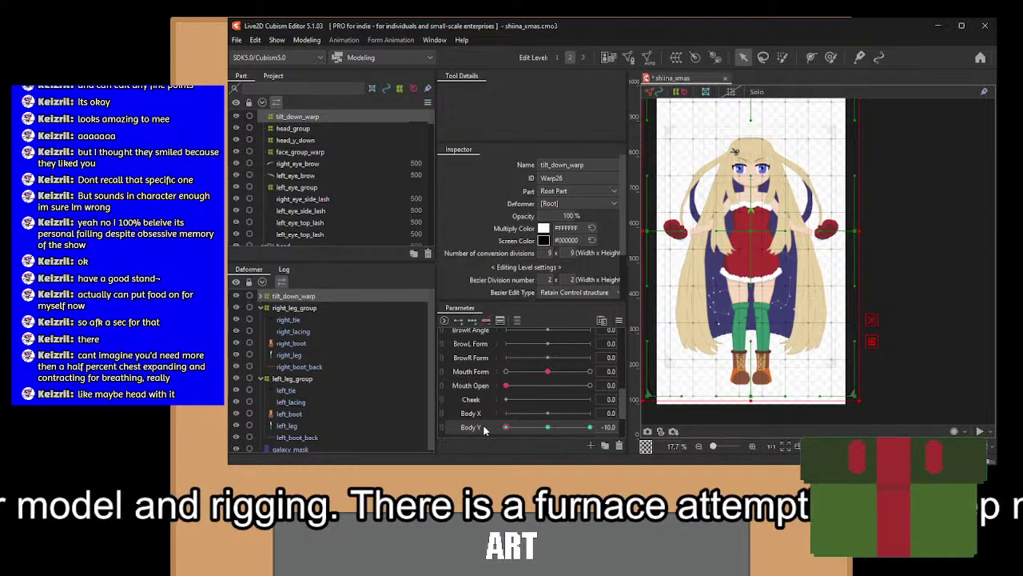
drag(749, 229, 749, 225)
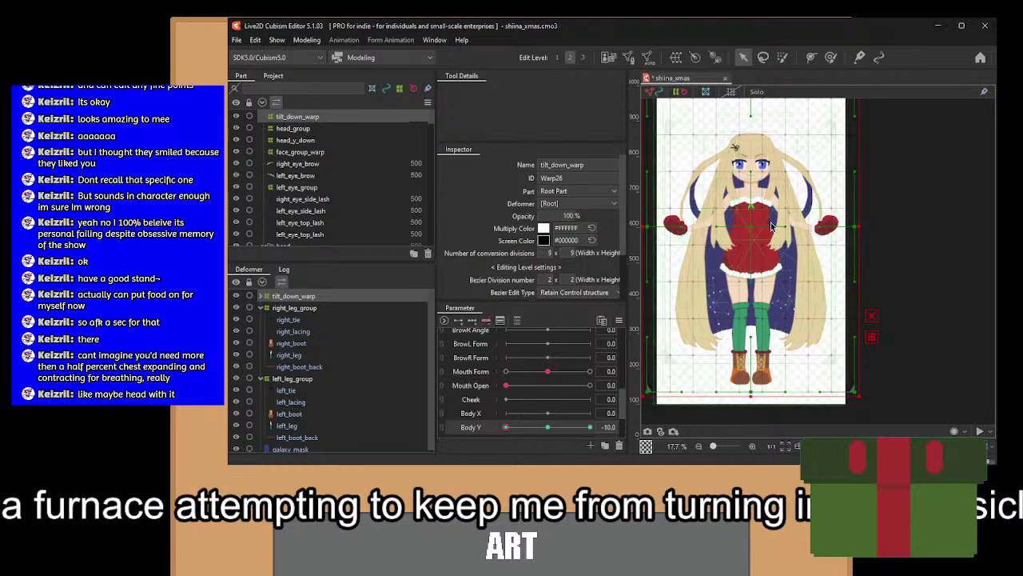
Check tilt_down_warp at Body Y 10 and lower the warp slightly at Body Y -10.
click(590, 428)
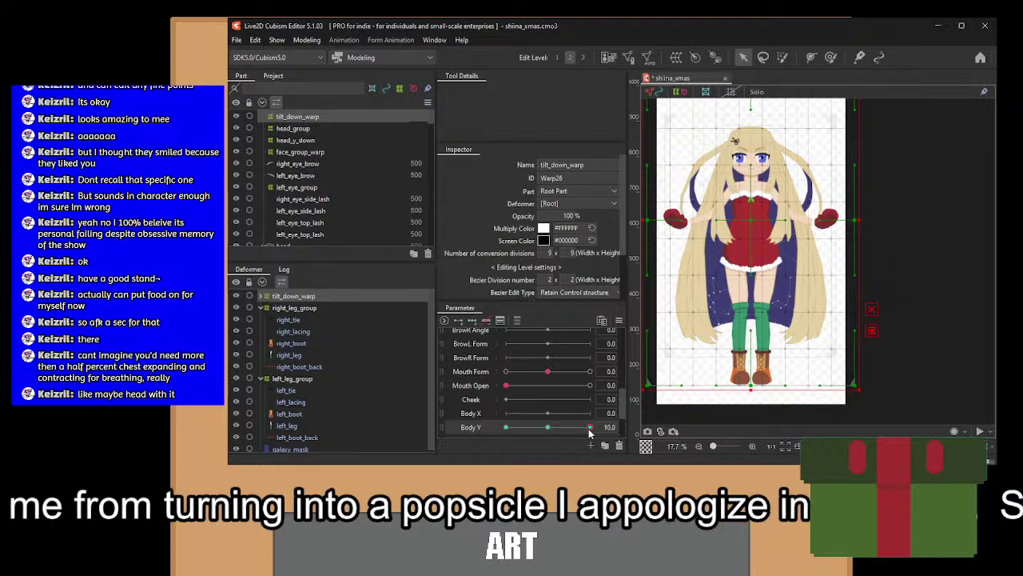
click(505, 427)
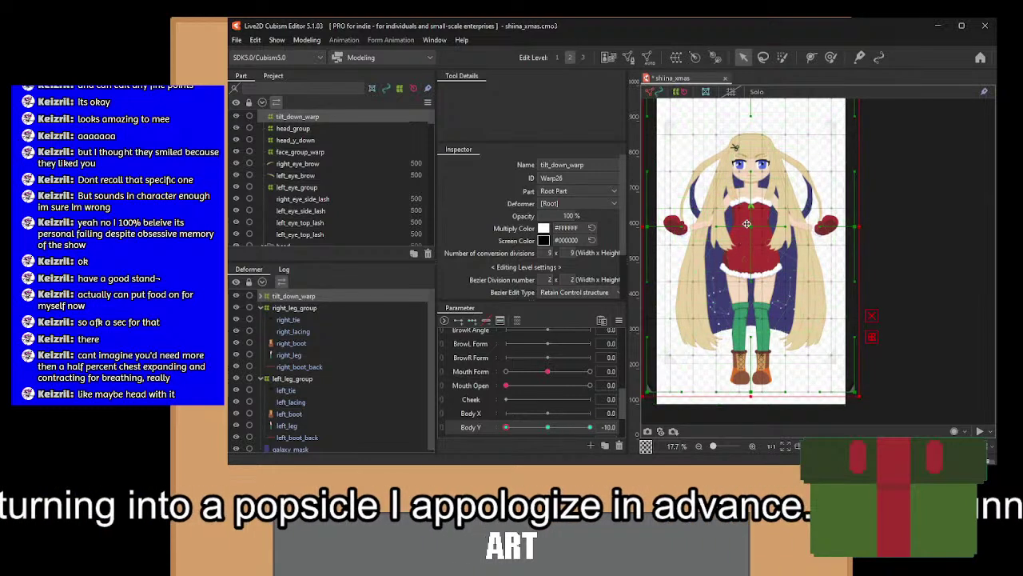
drag(749, 222, 749, 225)
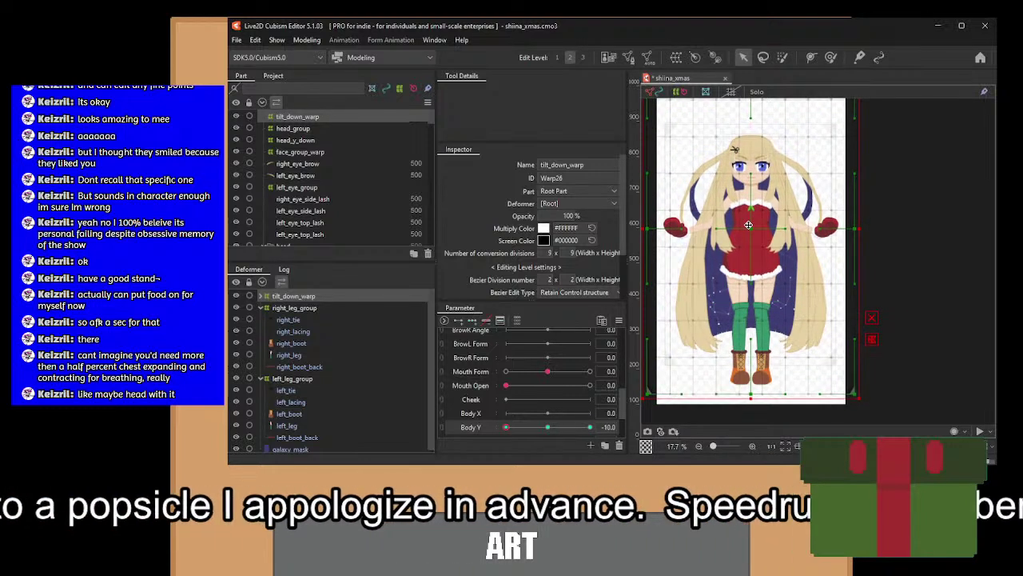
Add three keys on Body Y to left_leg_group and set the parameter to -10 for editing.
click(323, 308)
click(284, 380)
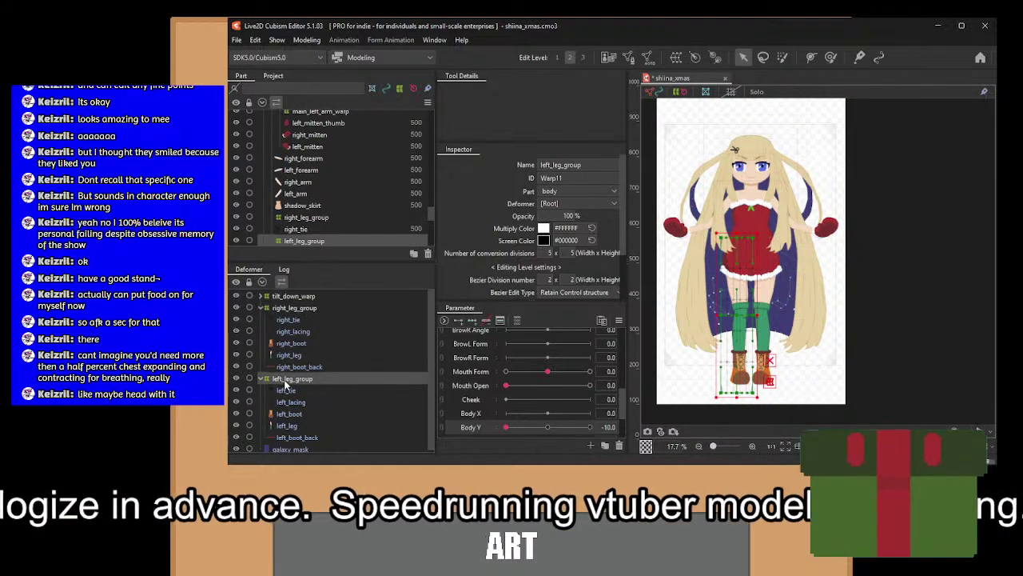
click(471, 320)
scroll(704, 320, up, 2)
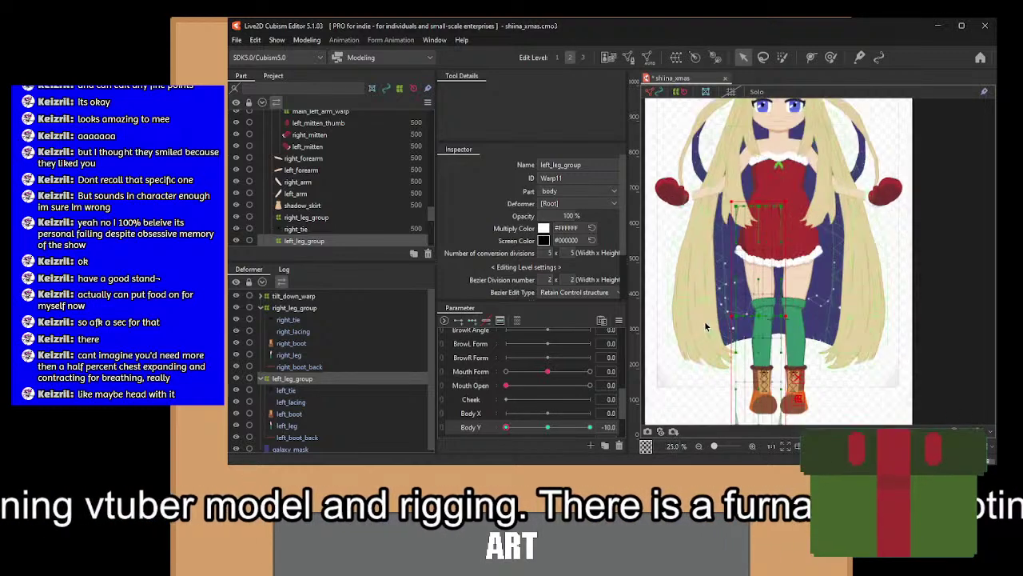
drag(705, 321, 704, 300)
mouse_move(506, 426)
mouse_down()
mouse_move(516, 430)
mouse_move(506, 427)
mouse_up()
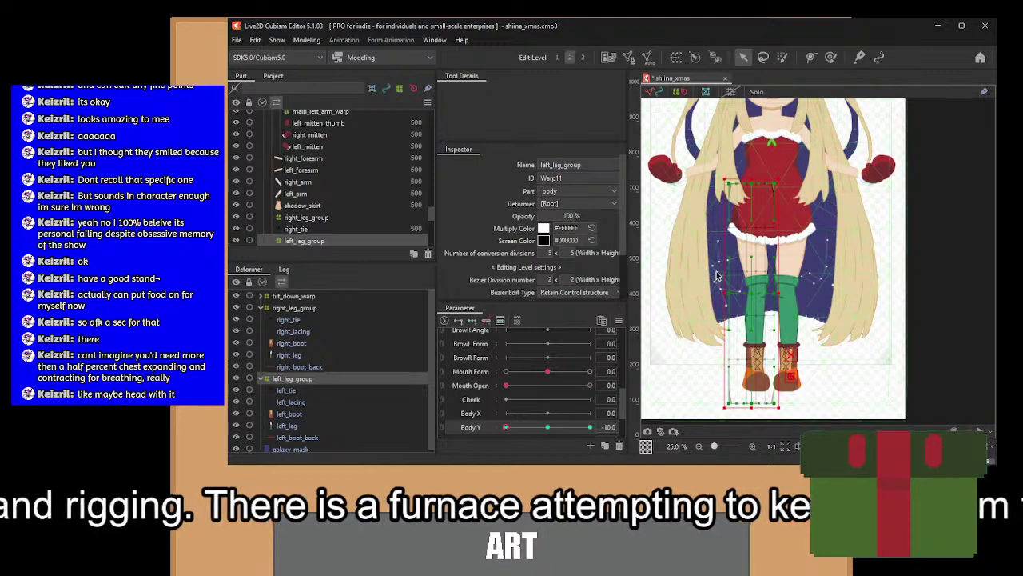
At Body Y -10, rotate left_leg_group's lower-leg points slightly outward and counter-rotate the foot points to level the boot.
drag(717, 276, 799, 428)
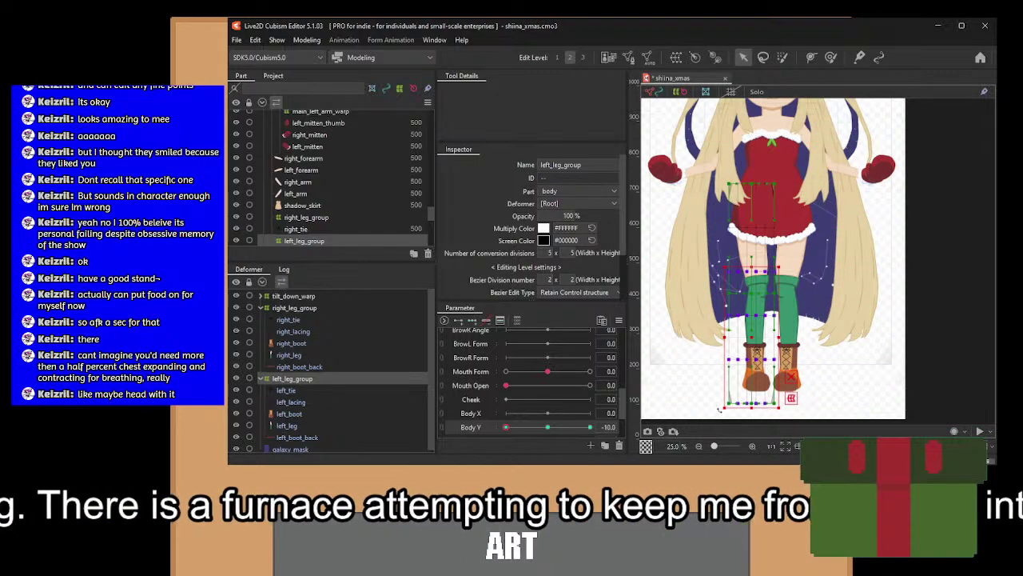
drag(720, 410, 714, 407)
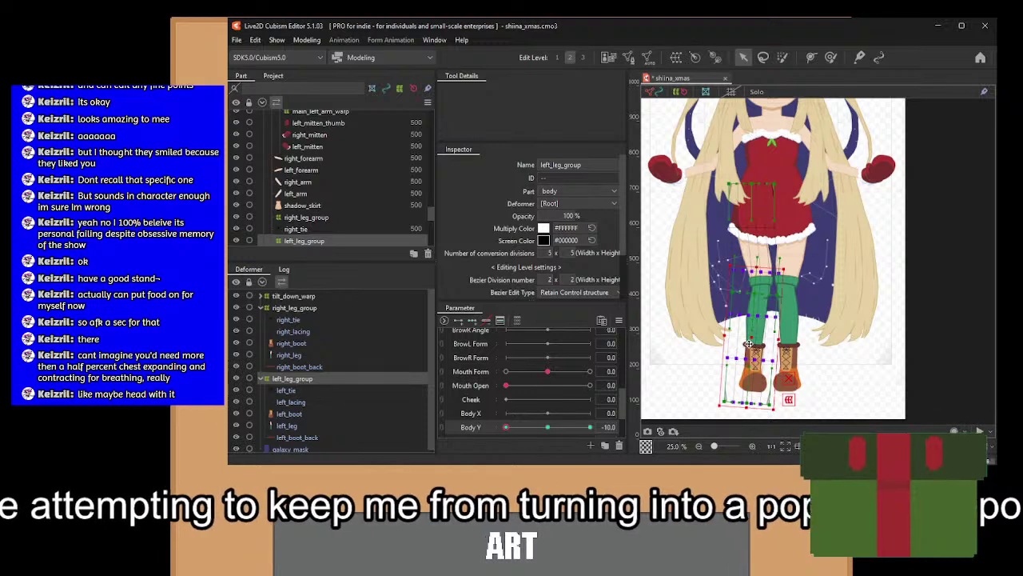
drag(748, 344, 797, 395)
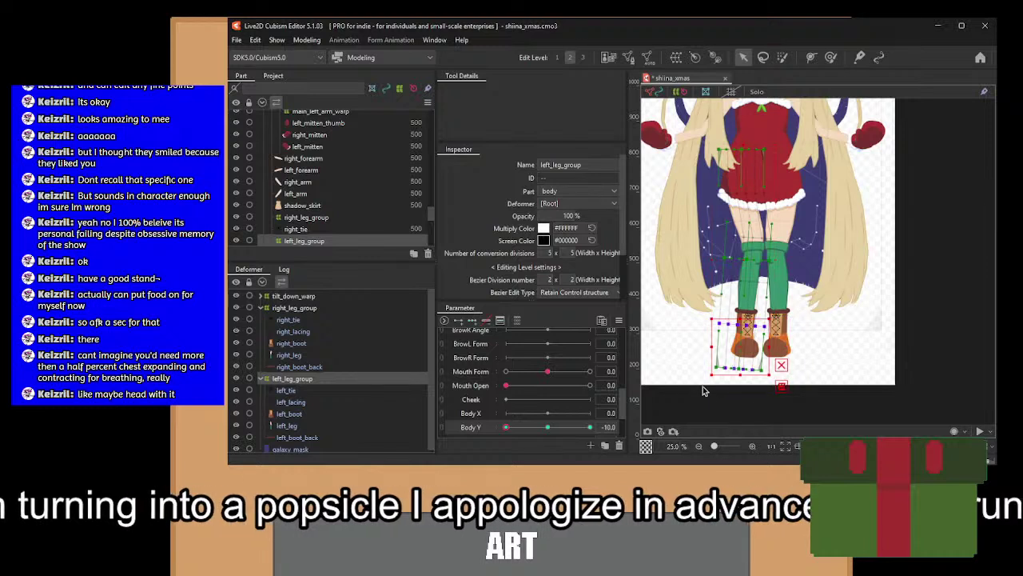
drag(706, 373, 709, 376)
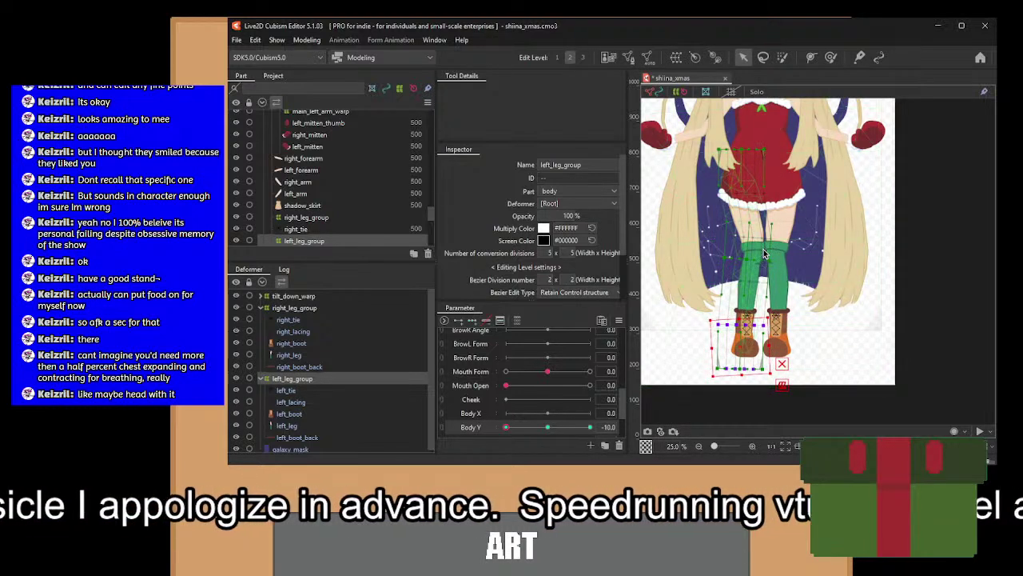
At Body Y 10, shift left_leg_group's lower-leg points slightly outward.
drag(506, 427, 634, 429)
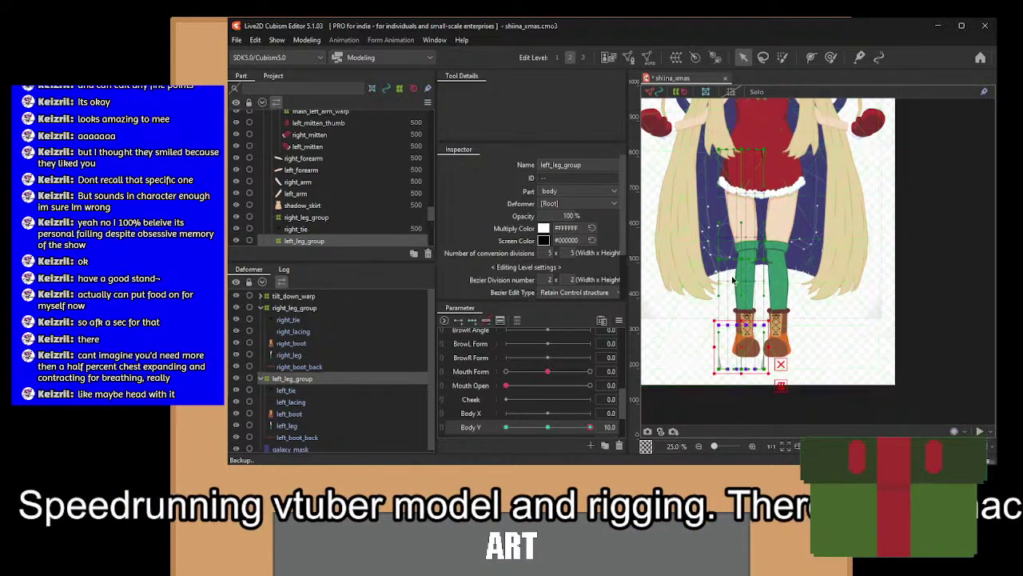
drag(807, 225, 679, 393)
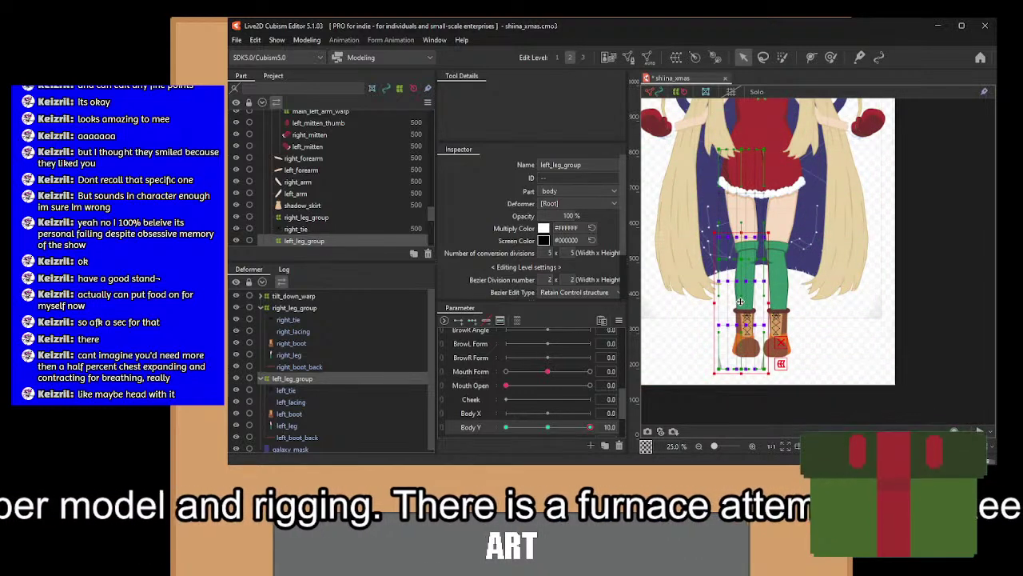
drag(740, 302, 738, 301)
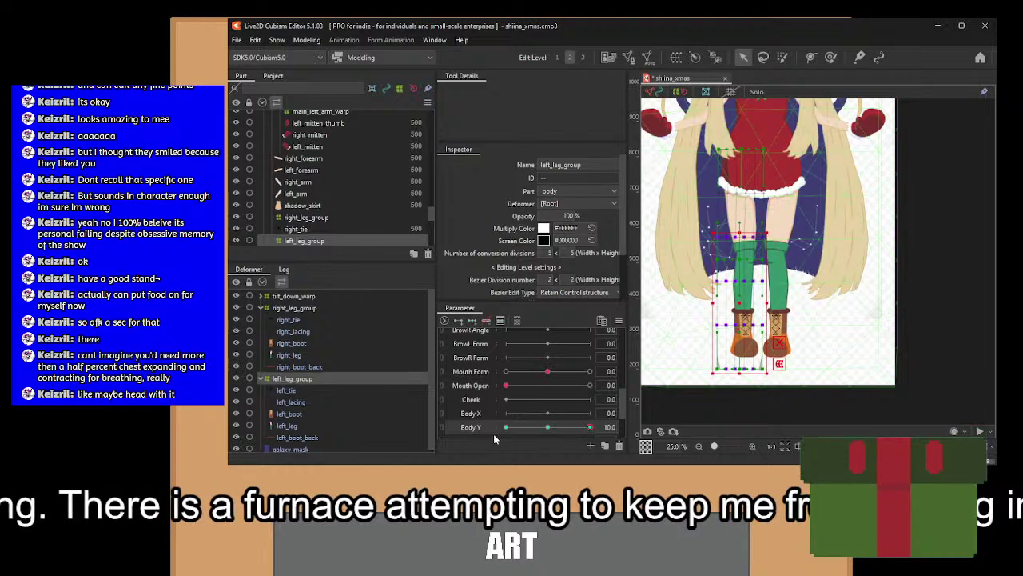
Delete right_leg_group together with right_tie, right_lacing, right_boot, right_leg and right_boot_back.
click(296, 309)
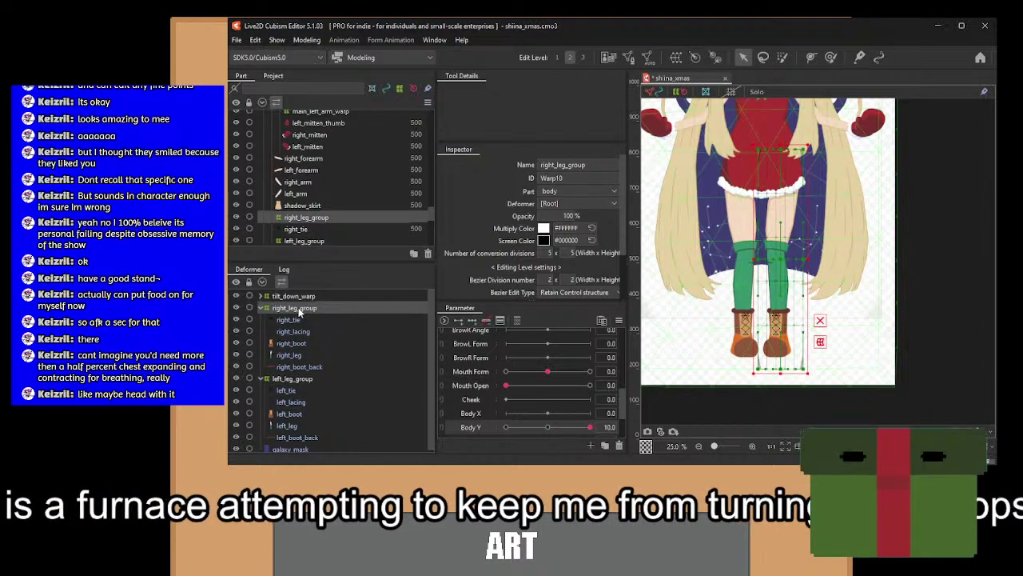
key(Delete)
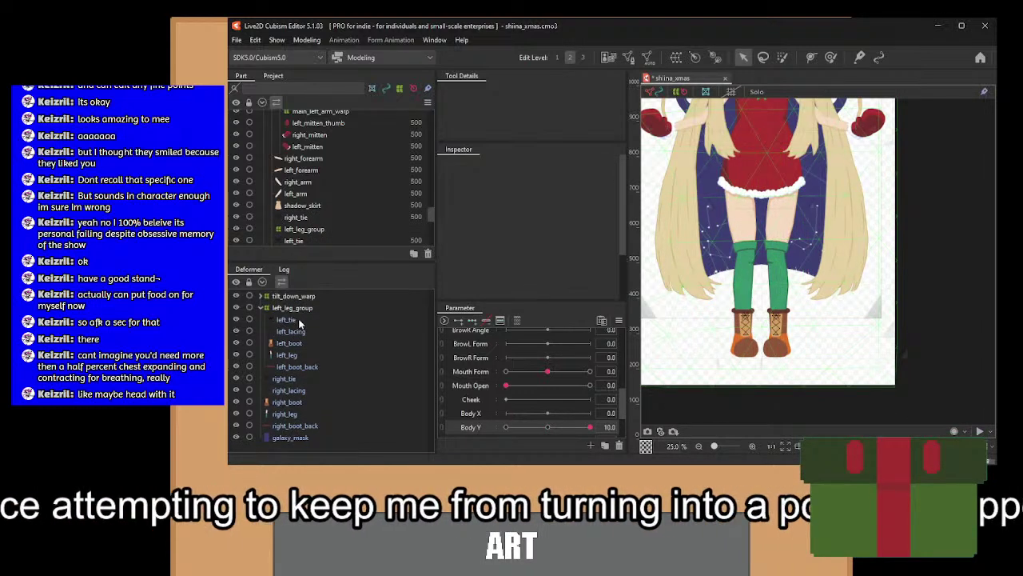
key(ctrl+z)
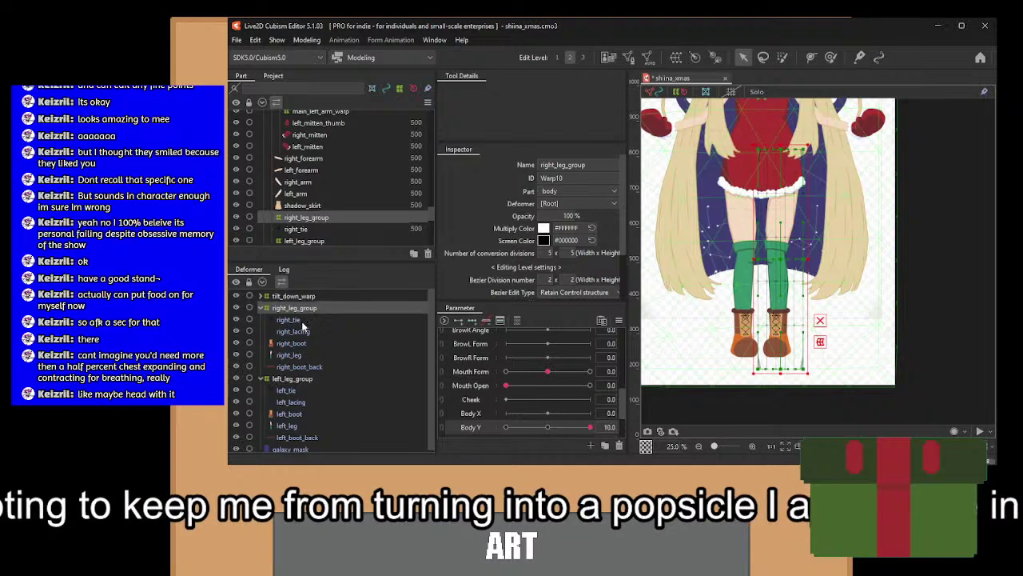
ctrl+click(302, 320)
ctrl+click(302, 331)
ctrl+click(302, 341)
ctrl+click(305, 354)
ctrl+click(306, 366)
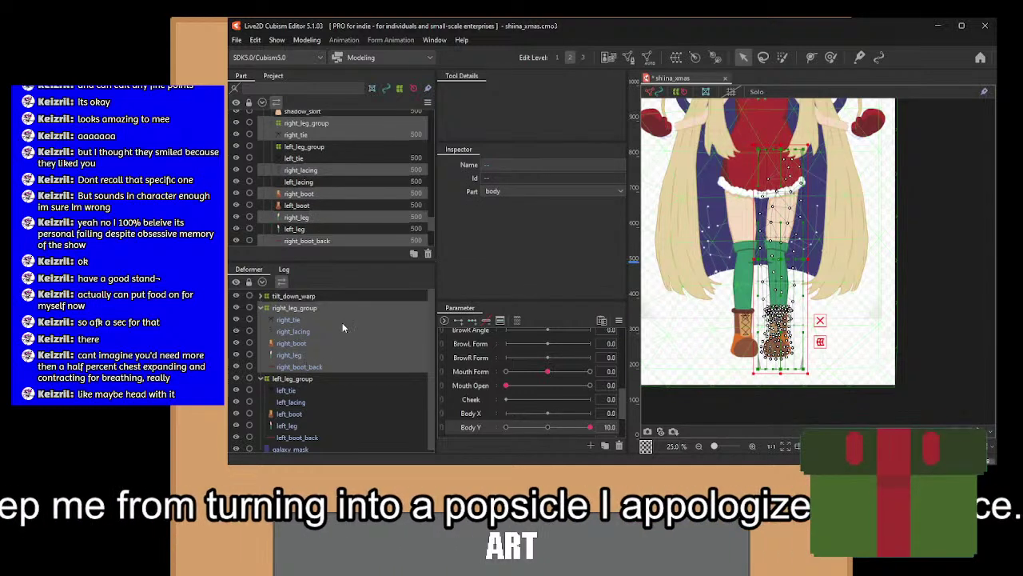
key(Delete)
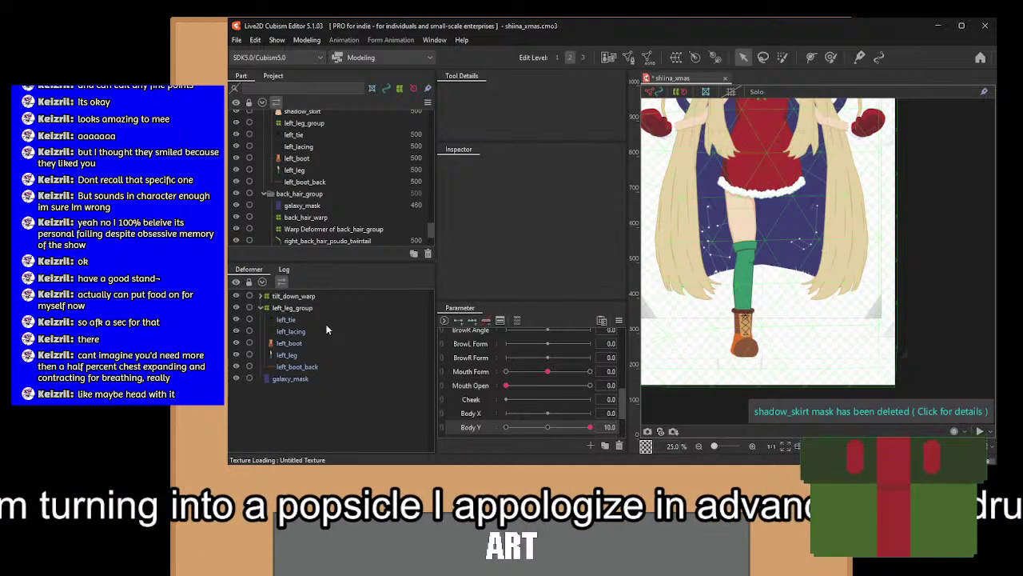
Try duplicating only the left_leg_group warp, freeing the copy from the temporary position-adjusting deformer and deleting that deformer.
click(316, 309)
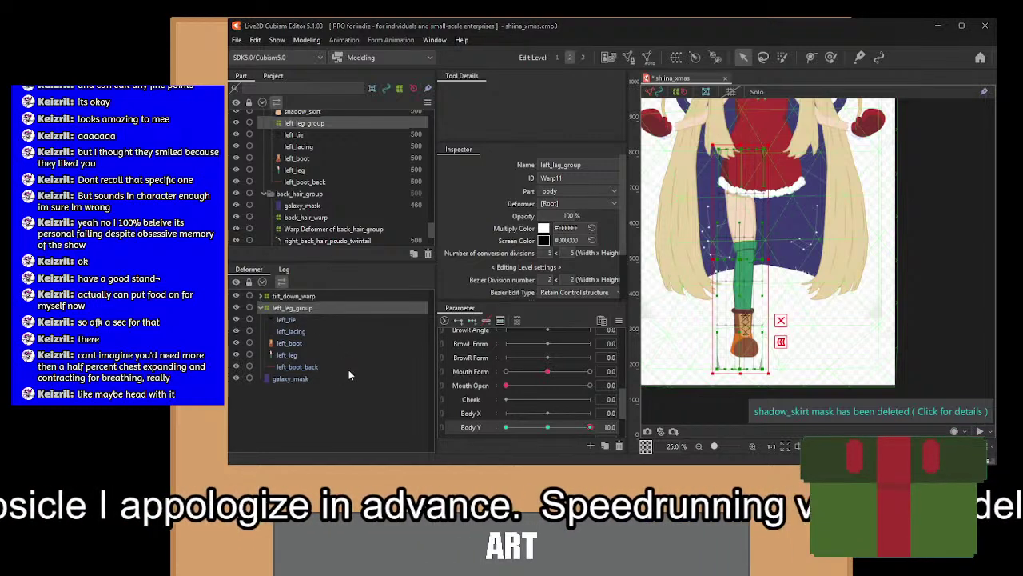
key(ctrl+v)
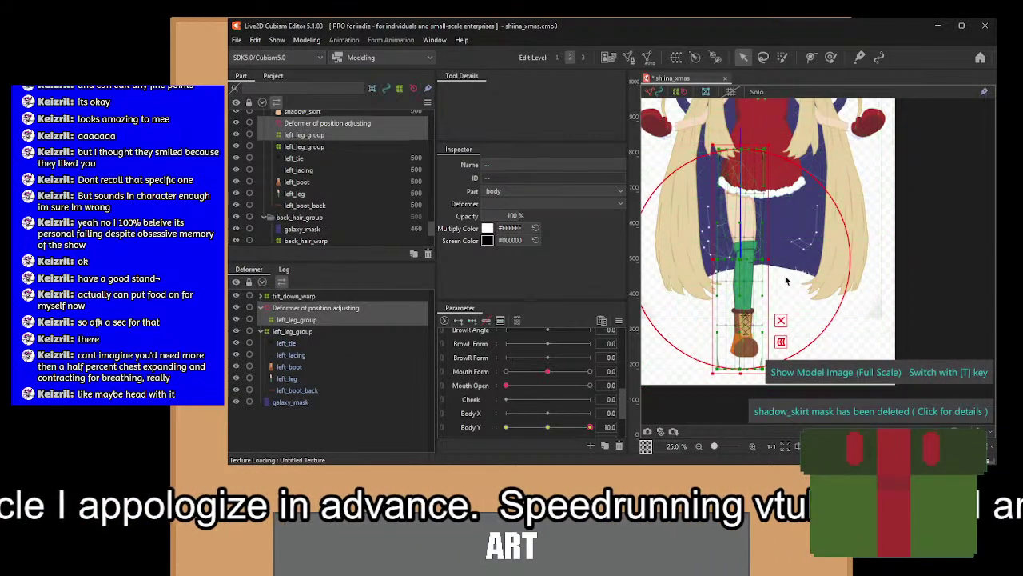
click(331, 308)
drag(306, 319, 308, 304)
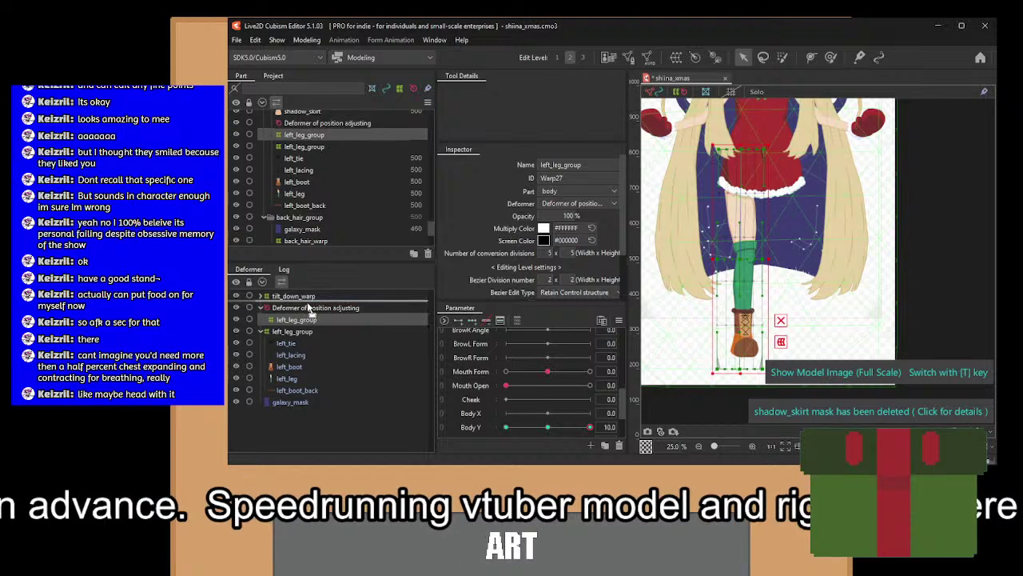
click(327, 309)
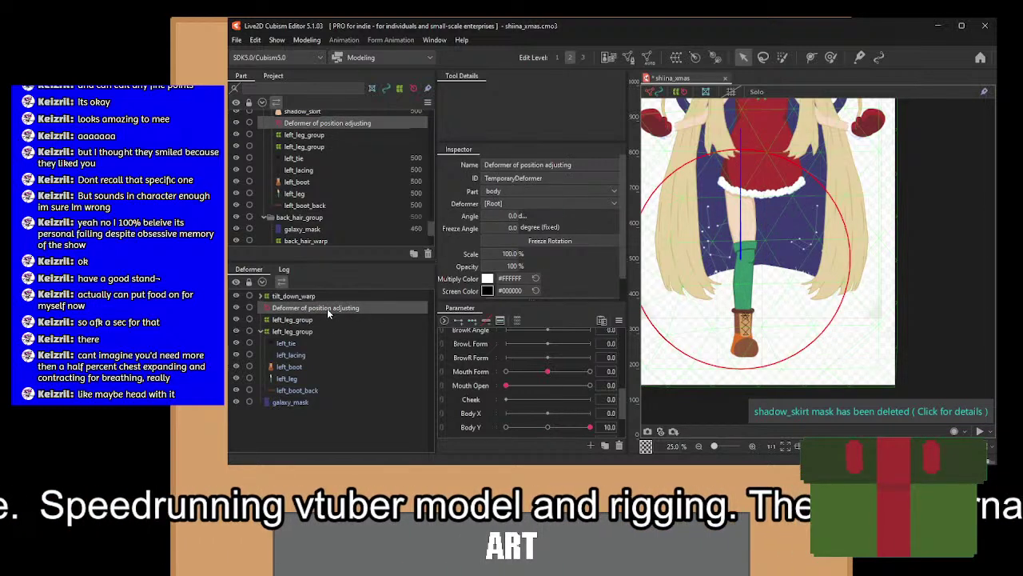
key(Delete)
Try placing the copied left_leg_group warp over the missing right leg's position and pairing it with the left leg's parts.
click(295, 309)
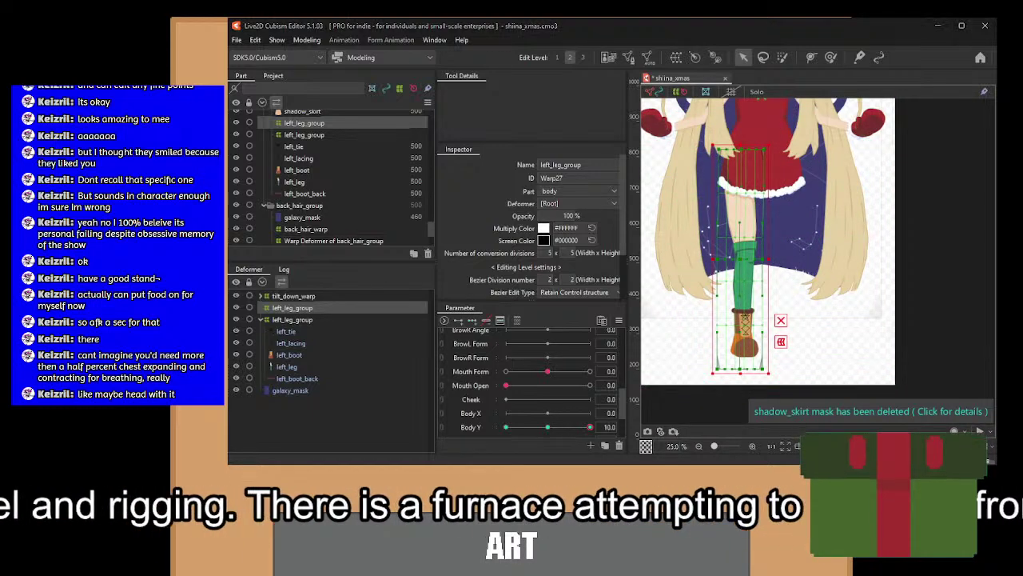
key(ctrl+z)
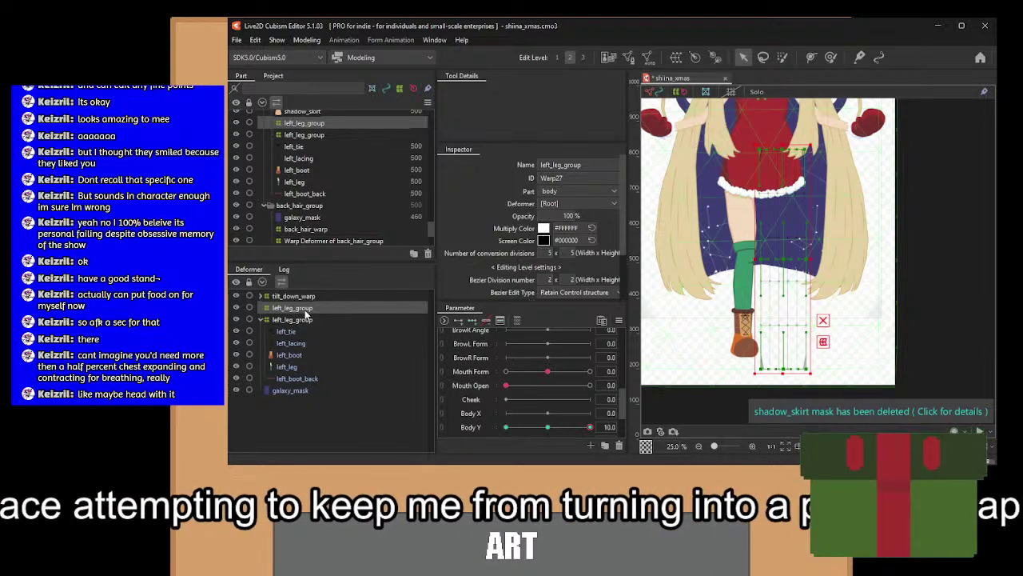
drag(288, 330, 288, 382)
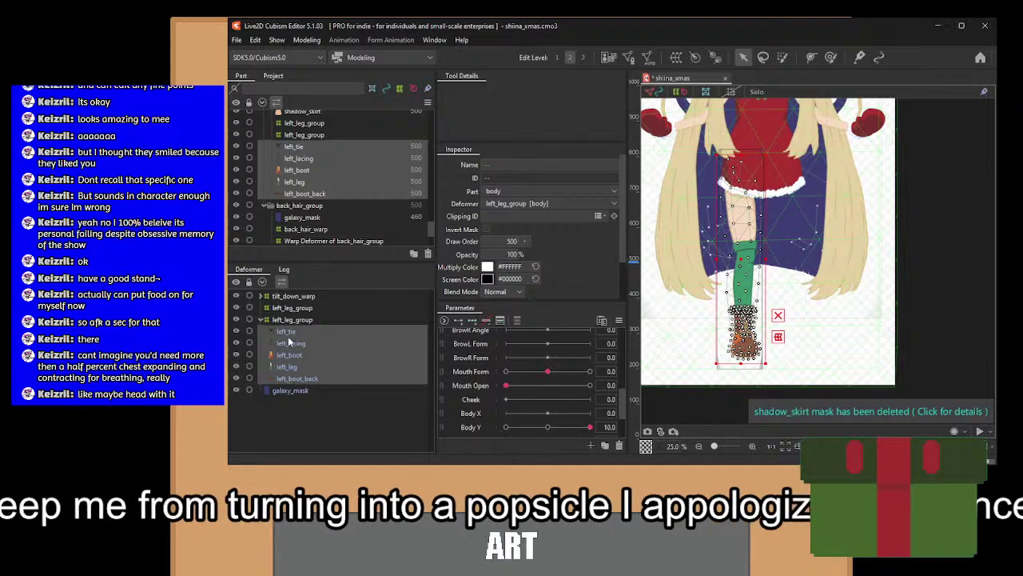
click(293, 310)
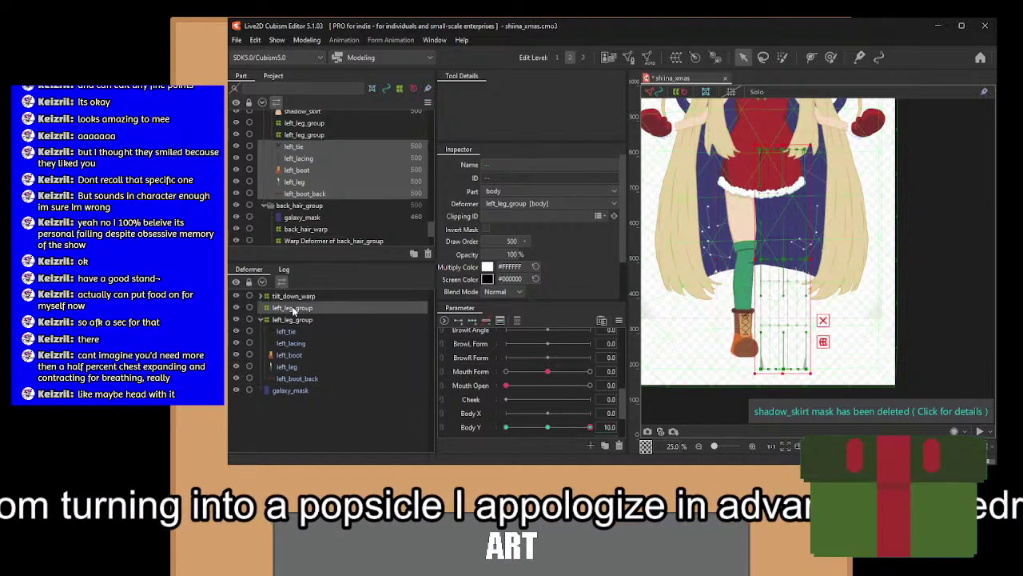
drag(294, 332, 293, 357)
click(294, 310)
Undo the duplication and repositioning of the left_leg_group warp.
key(ctrl+z)
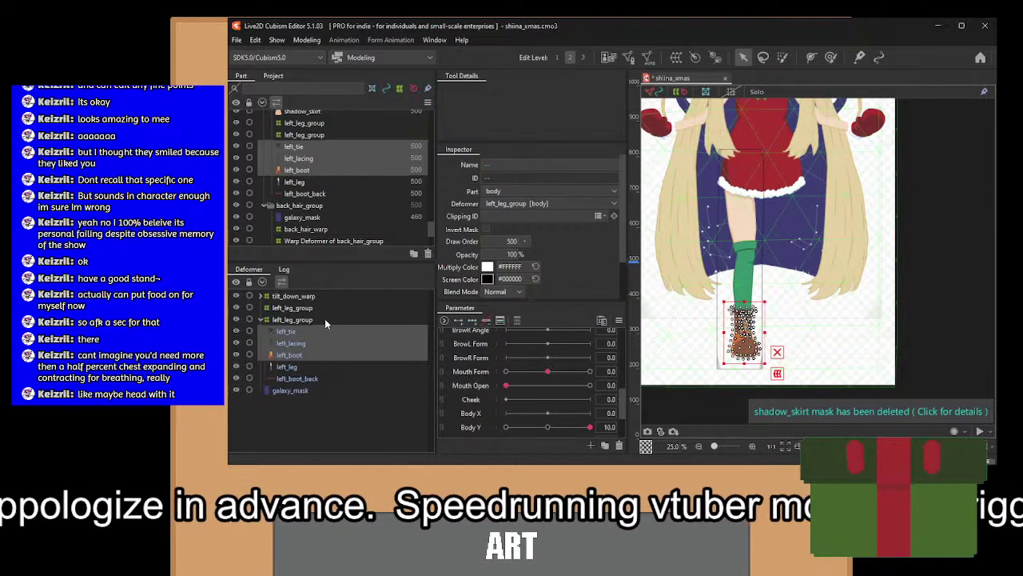
key(ctrl+z)
key(ctrl+z)
key(ctrl+z)
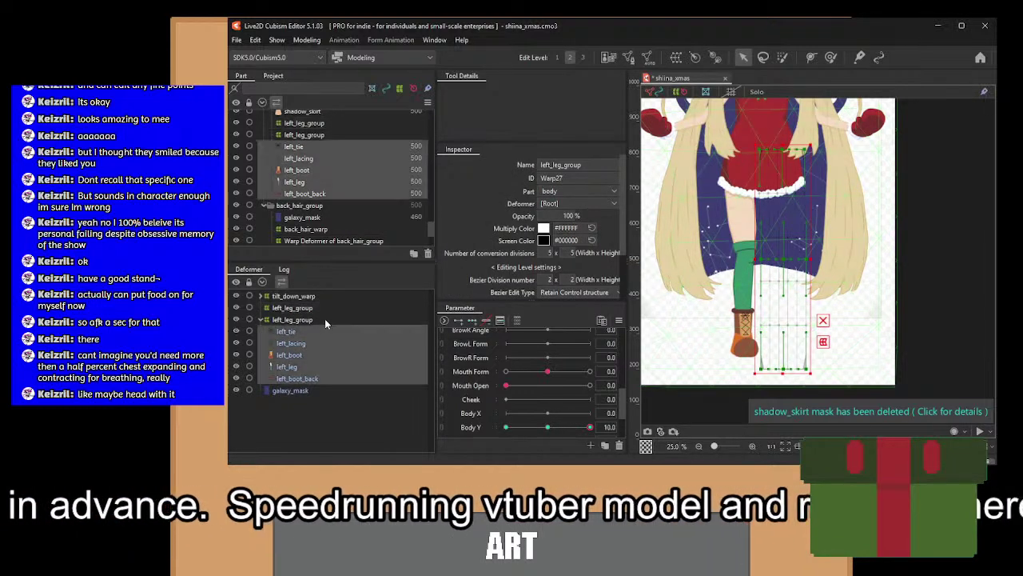
key(ctrl+z)
key(ctrl+z)
key(ctrl+z)
key(ctrl+z)
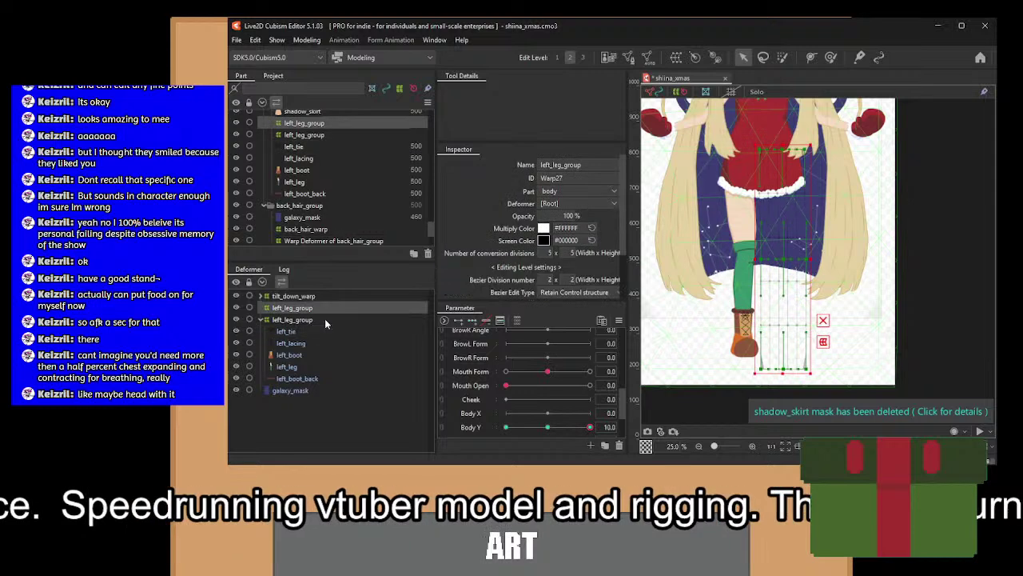
key(ctrl+z)
key(ctrl+z)
key(ctrl+z)
key(ctrl+z)
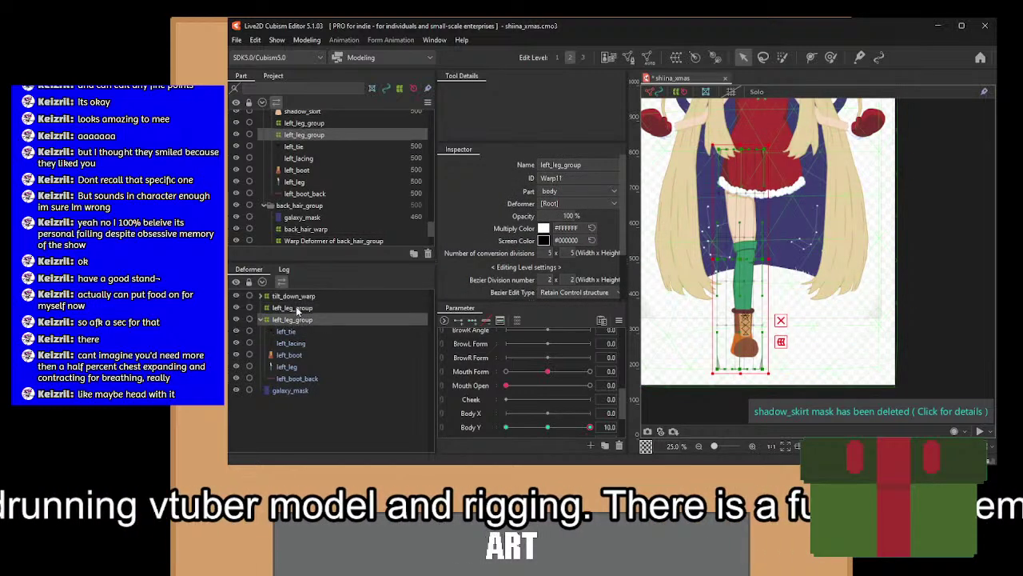
key(ctrl+z)
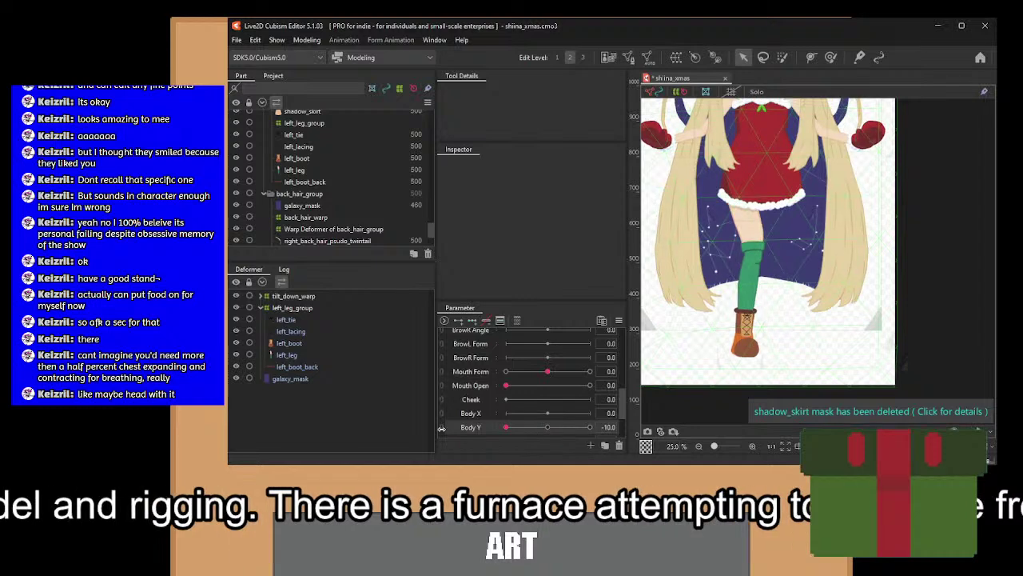
Duplicate left_leg_group with all its leg and boot parts, free the copy from the temporary position-adjusting deformer and delete that deformer.
drag(297, 366, 295, 318)
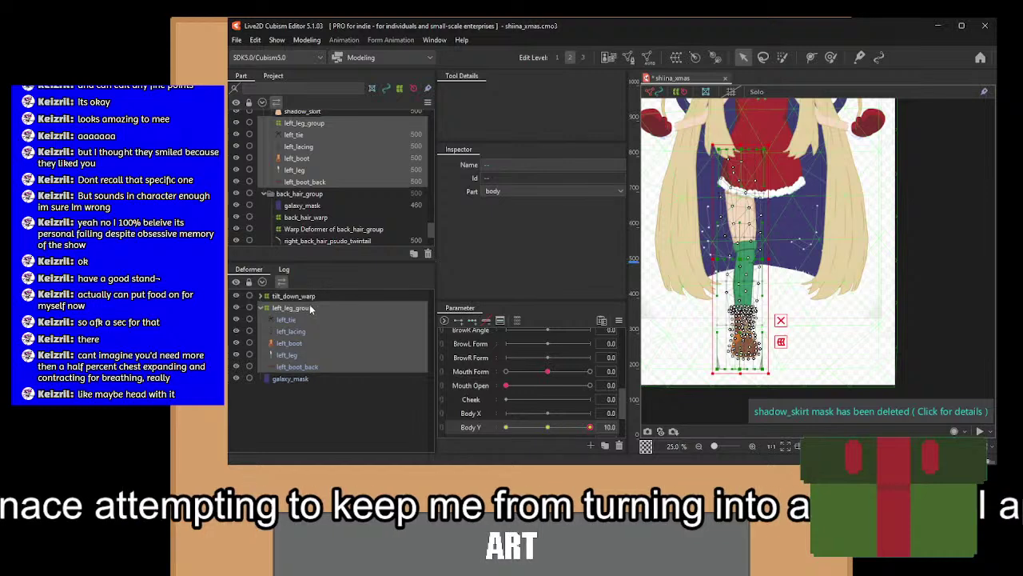
key(ctrl+v)
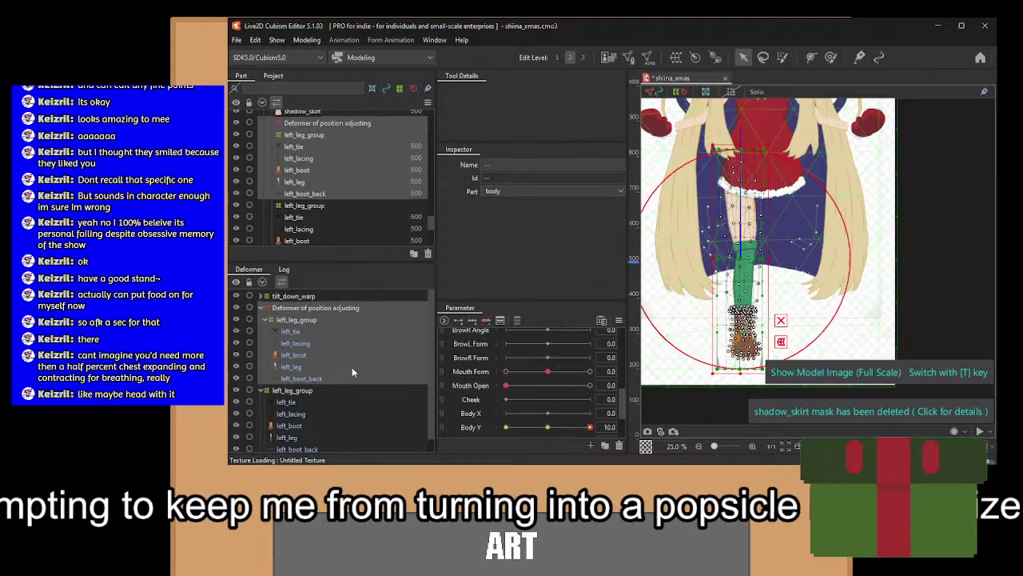
click(301, 309)
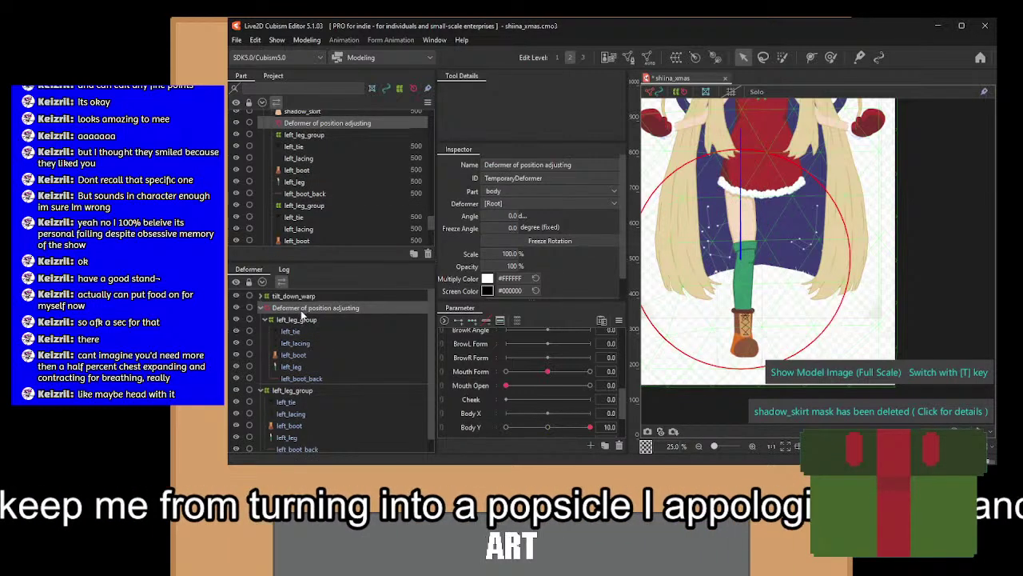
drag(301, 319, 301, 307)
click(301, 311)
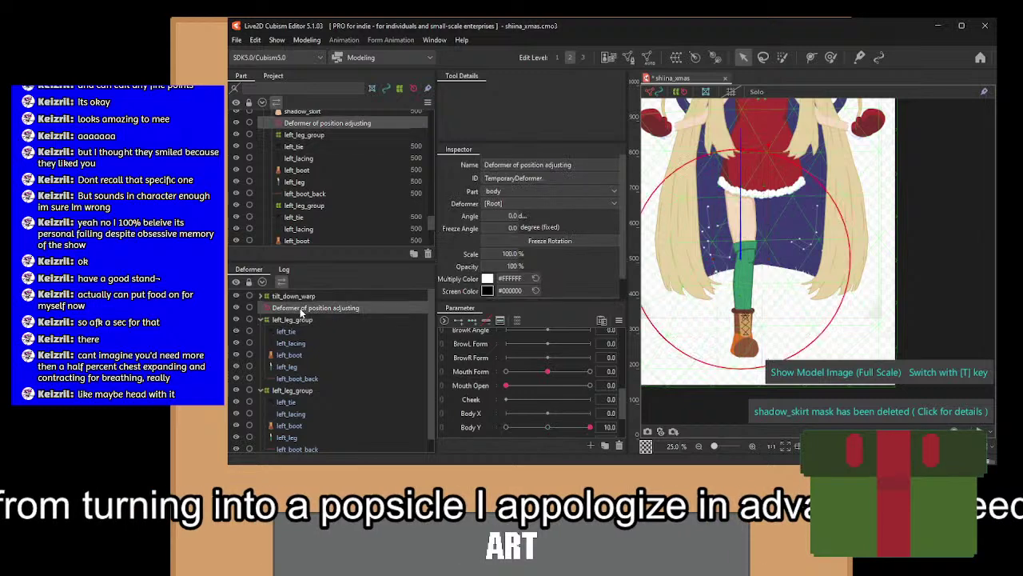
key(Delete)
Place the copied leg group over the missing right leg's position and rename its warp right_leg_group.
click(300, 307)
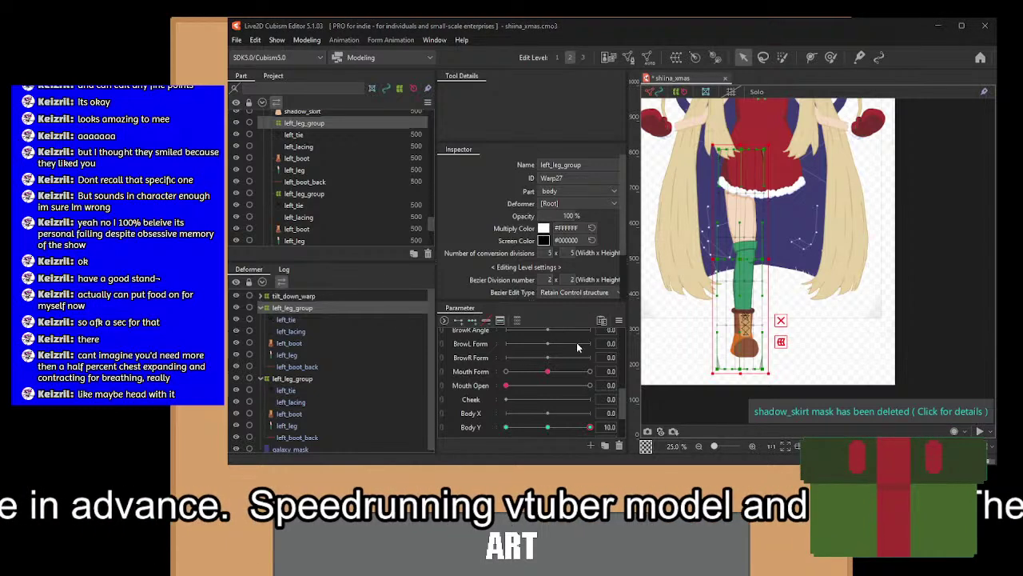
key(ctrl+z)
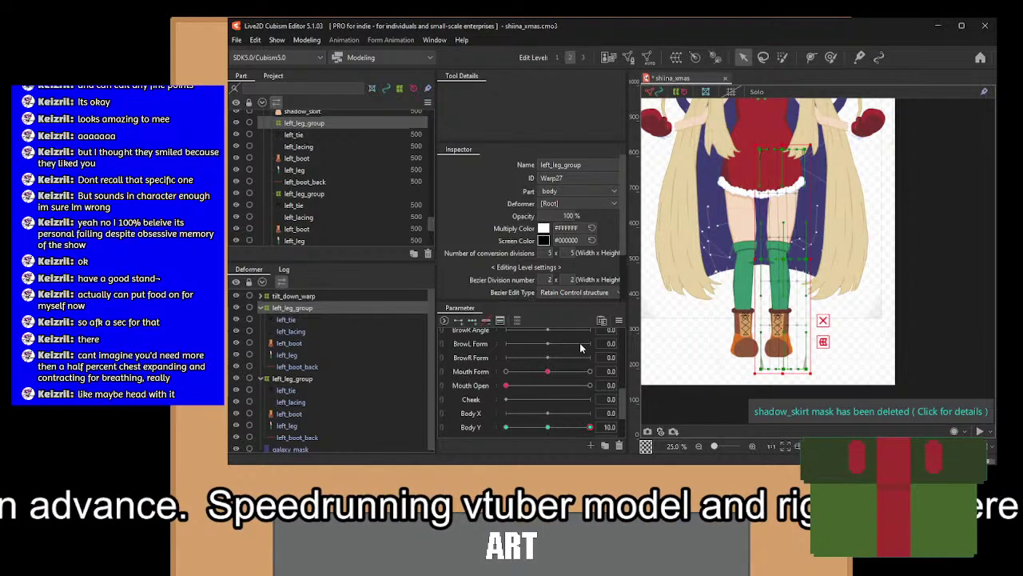
double_click(297, 311)
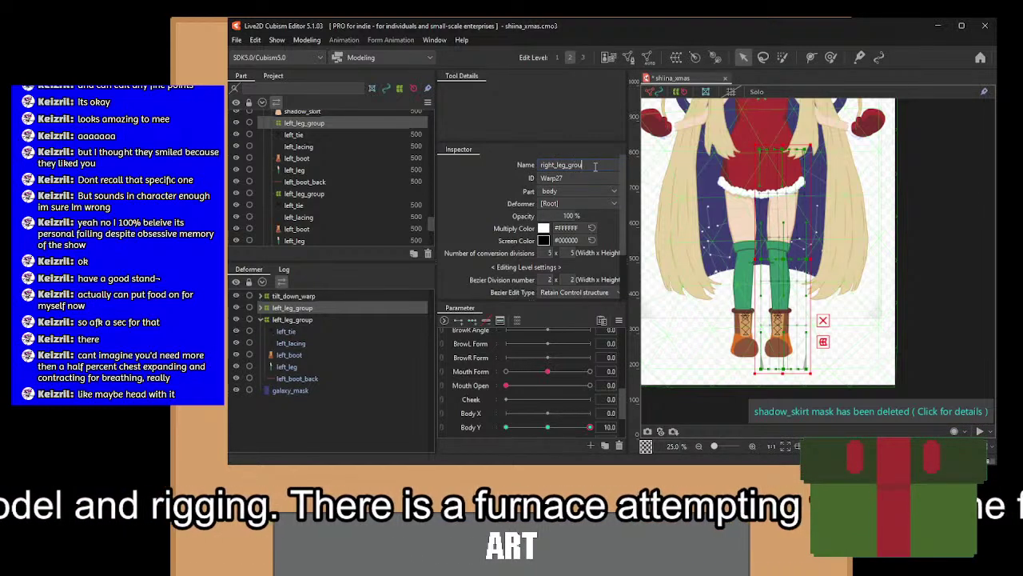
click(260, 308)
Set the ID of the left_tie copy inside right_leg_group to right_tie.
click(291, 320)
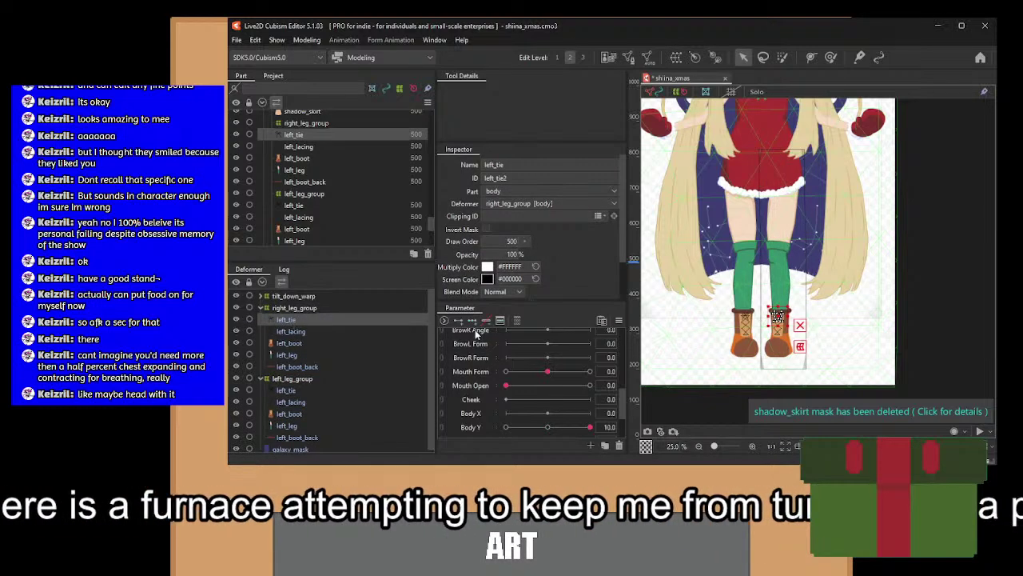
click(515, 178)
text(right_)
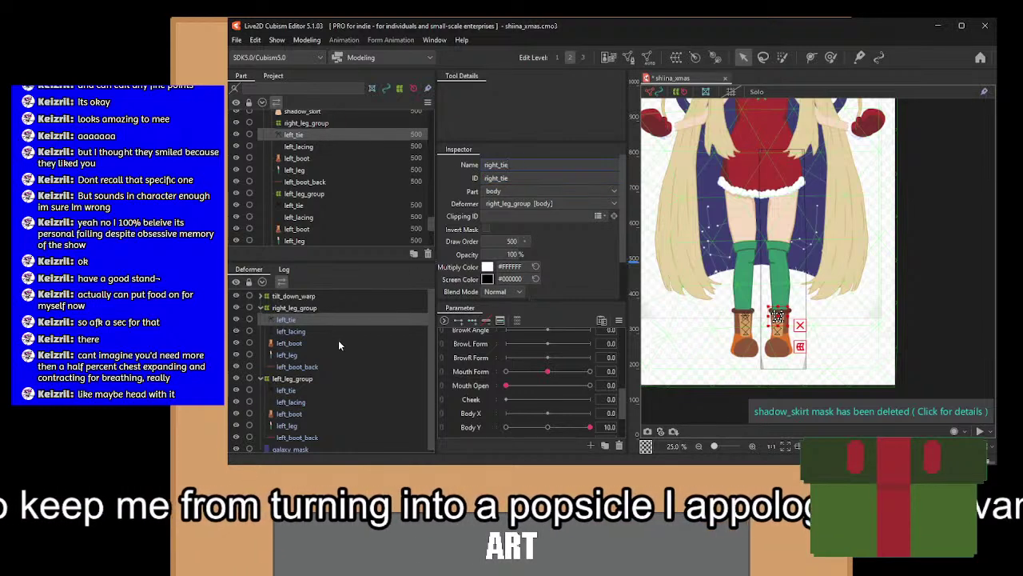
click(297, 332)
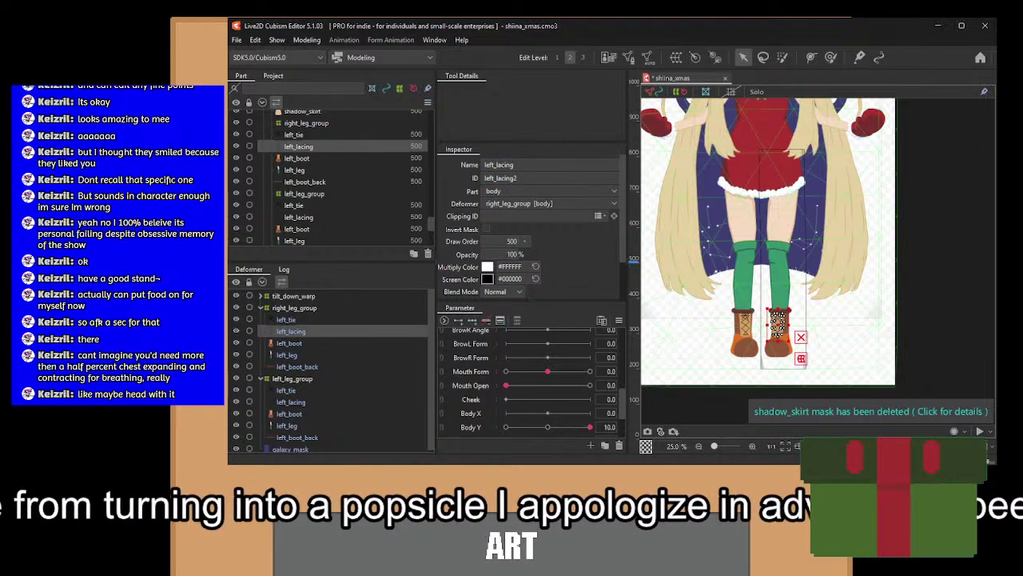
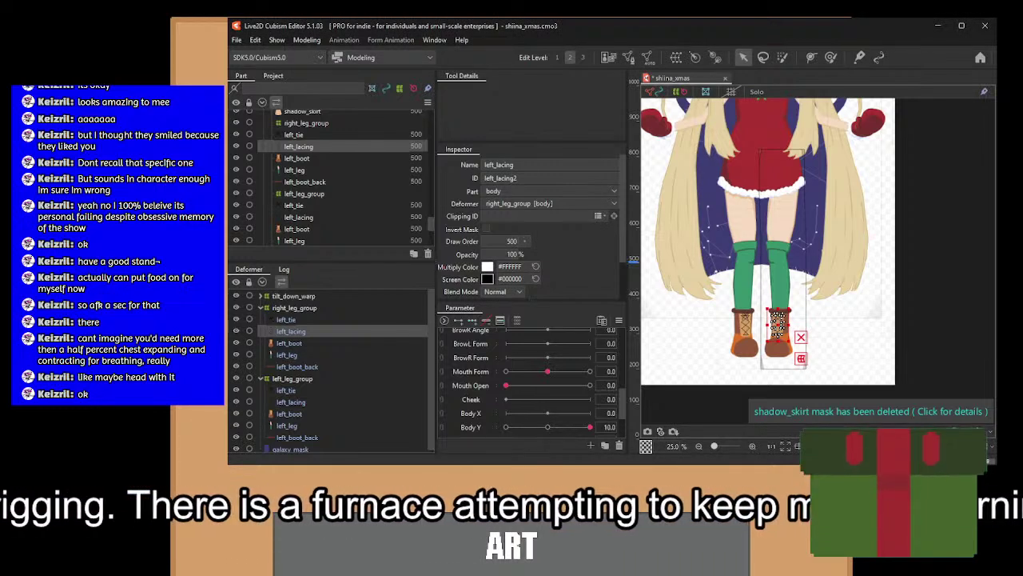
Inspect the shadow_skirt part up close where it falls on the upper legs, and save the model.
scroll(767, 288, up, 4)
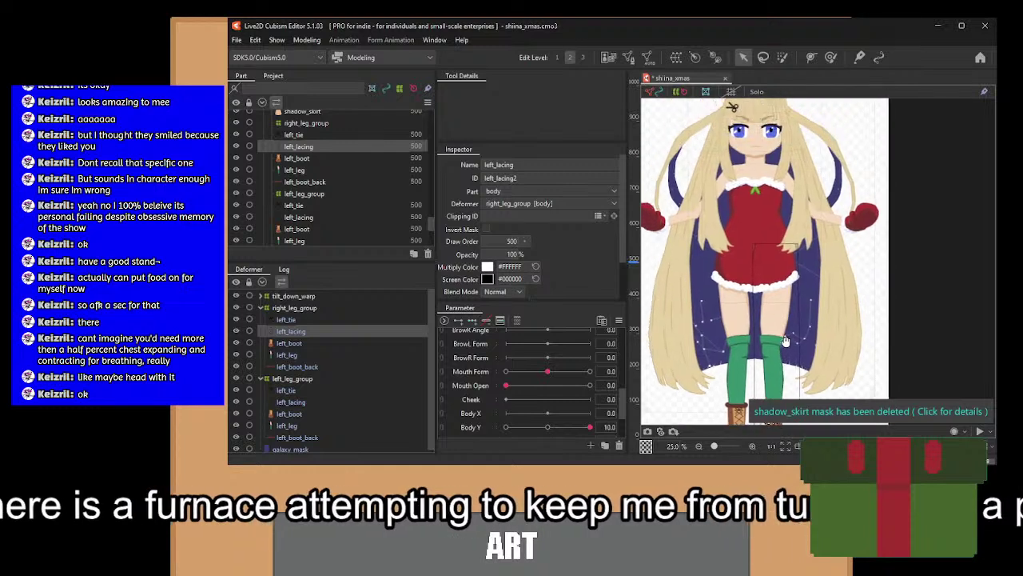
scroll(798, 242, up, 1)
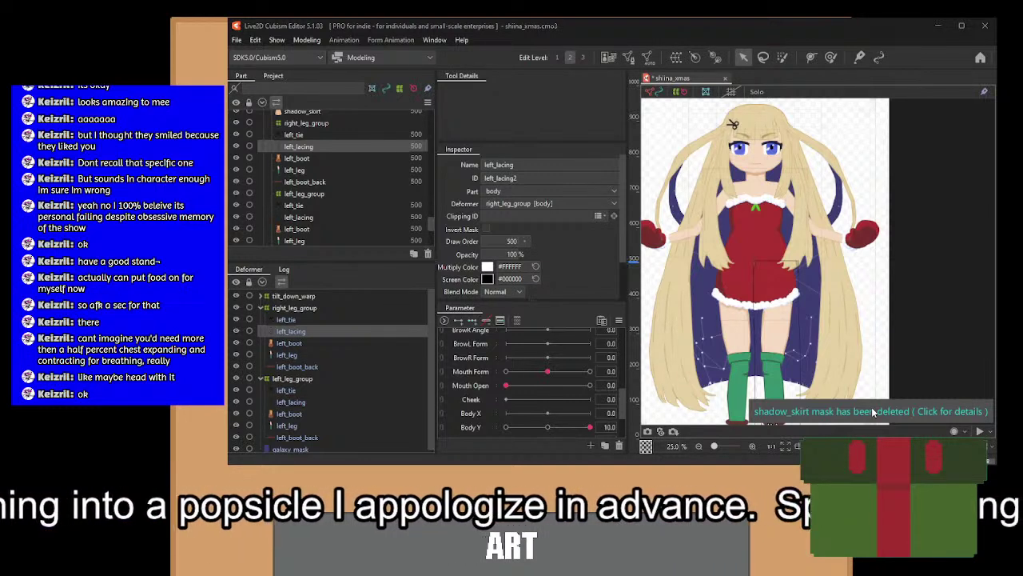
click(829, 286)
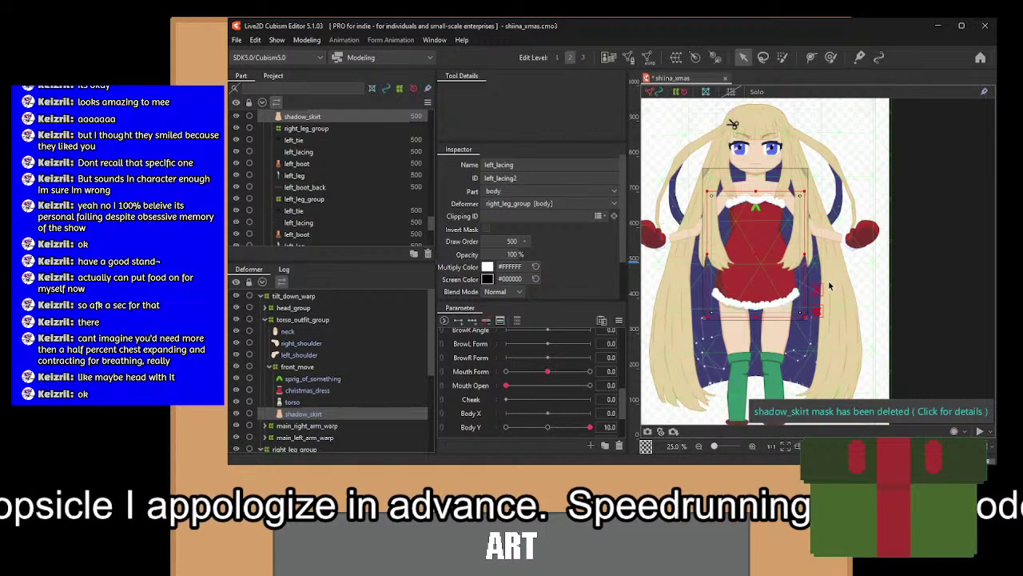
click(336, 412)
scroll(575, 349, up, 1)
scroll(752, 320, up, 6)
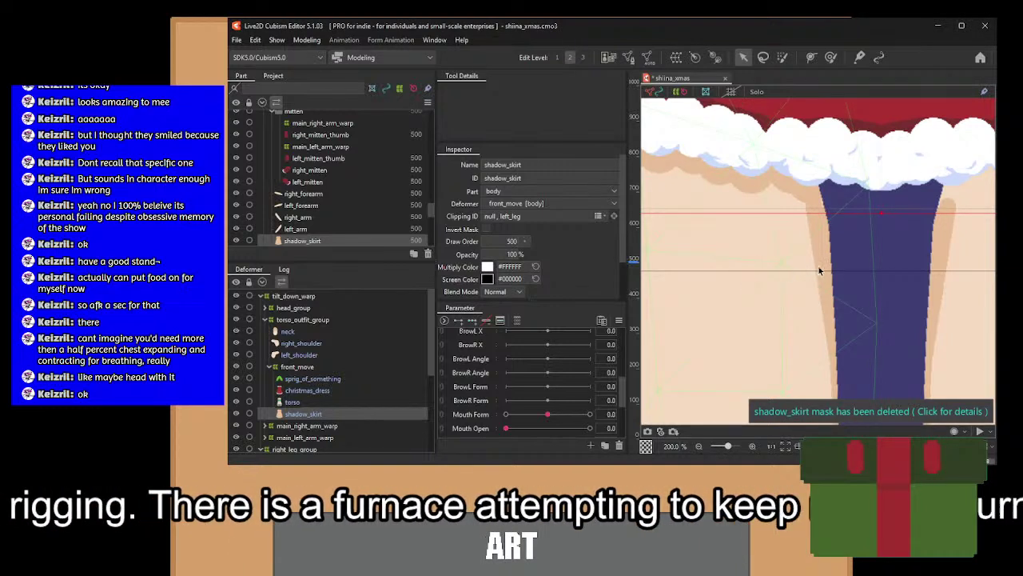
key(ctrl+s)
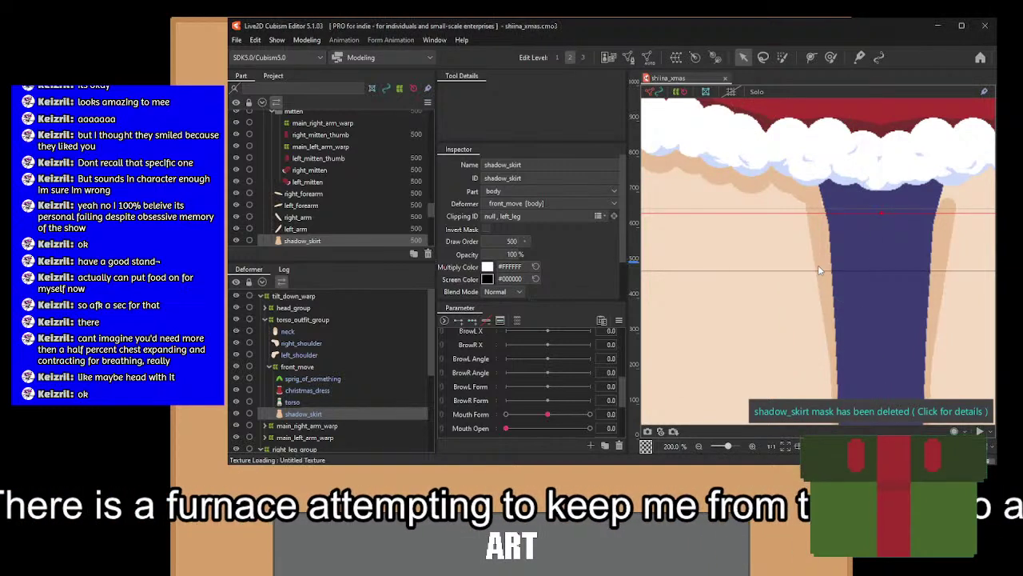
Examine the settings of the front_move parts sprig_of_something, christmas_dress, torso and shadow_skirt, and close the editor.
scroll(818, 265, down, 6)
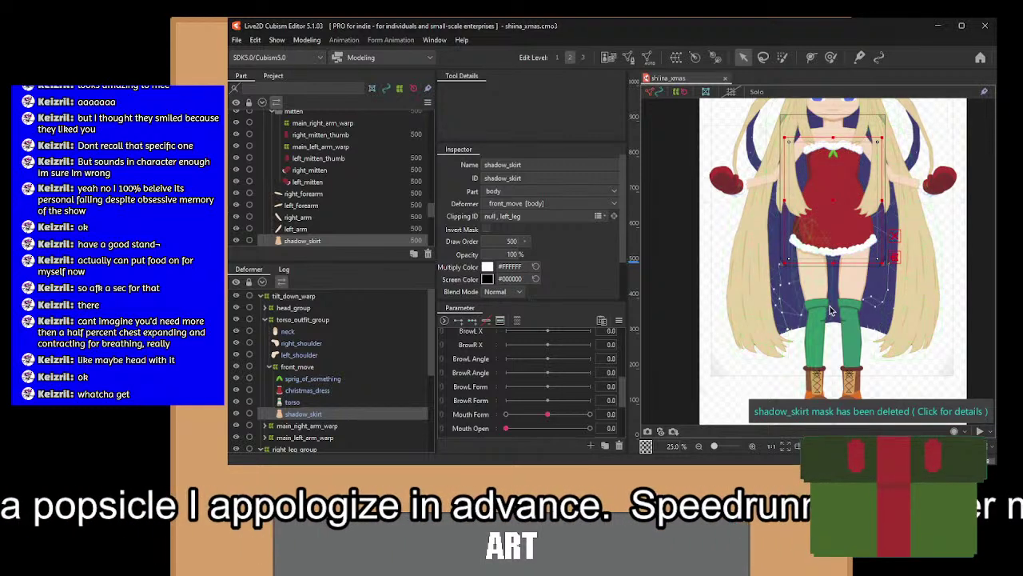
drag(849, 276, 839, 257)
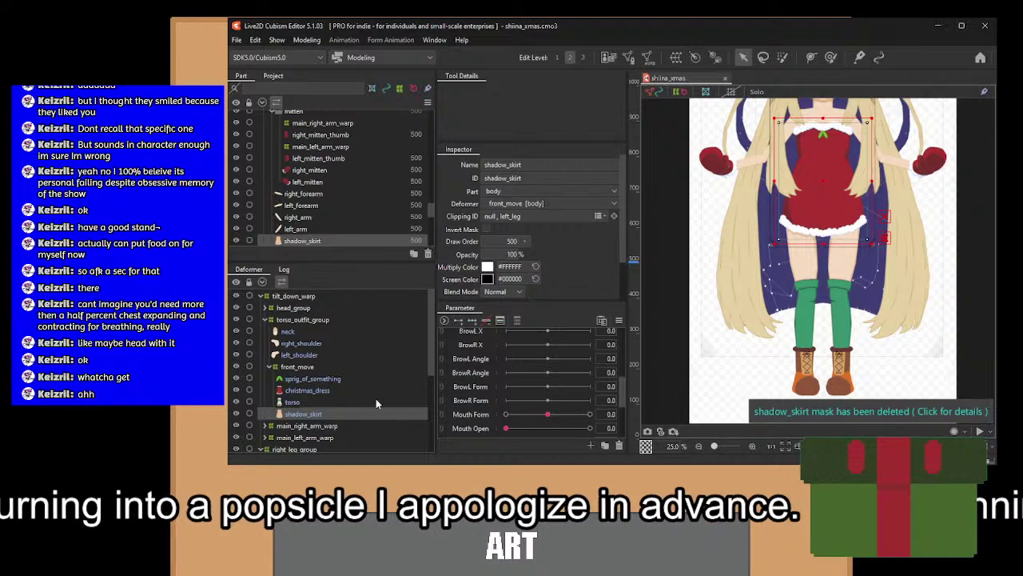
scroll(500, 405, down, 3)
scroll(545, 397, up, 5)
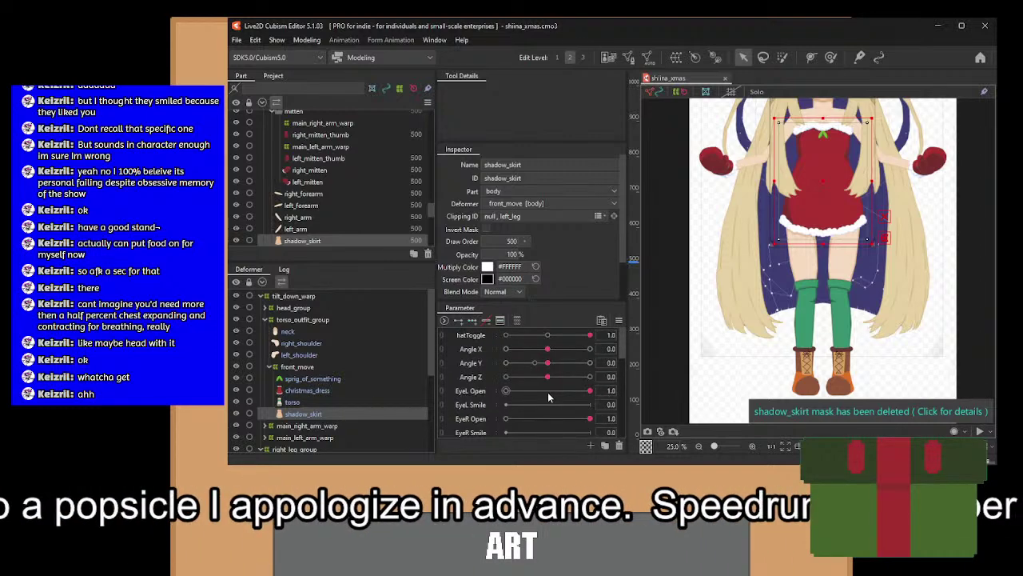
scroll(547, 393, down, 5)
click(354, 380)
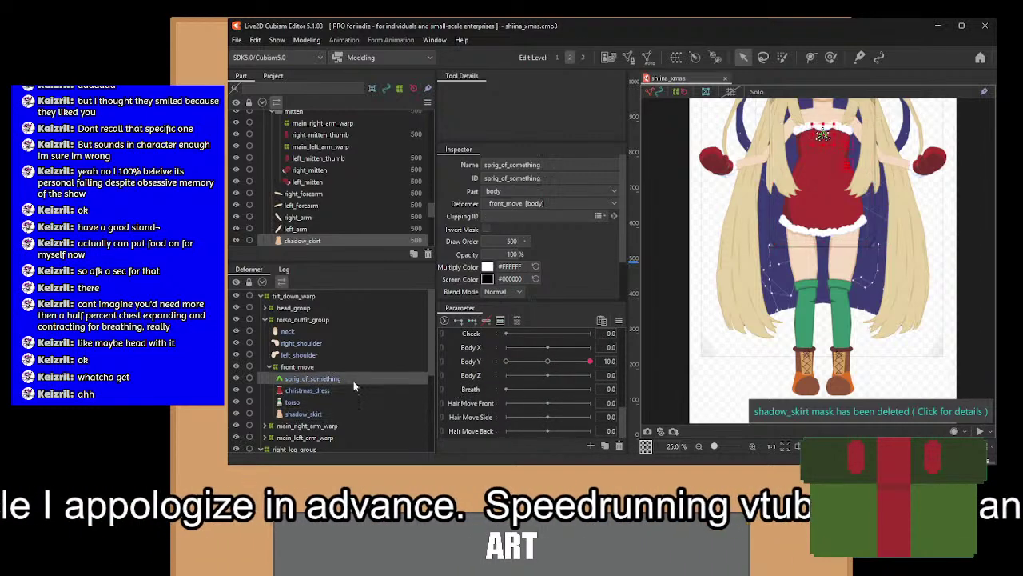
click(351, 391)
click(351, 401)
click(358, 414)
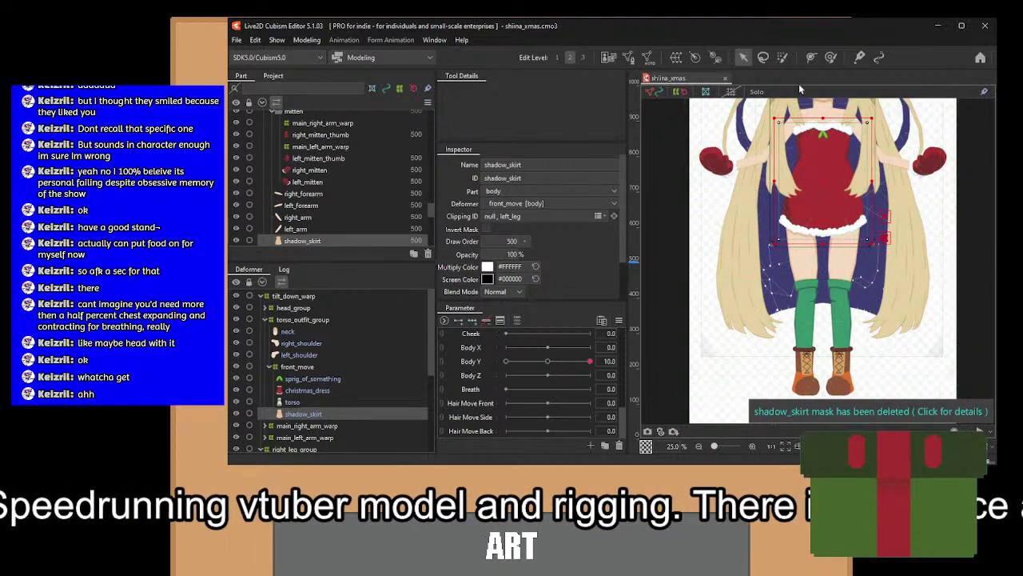
click(985, 25)
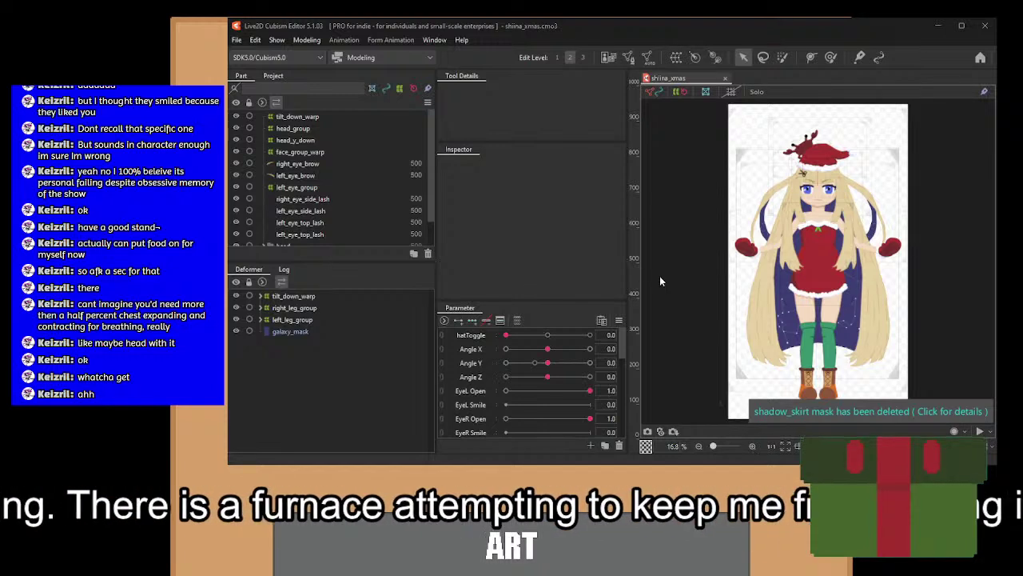
Try clearing the clipping IDs of the shadow_skirt part.
click(871, 411)
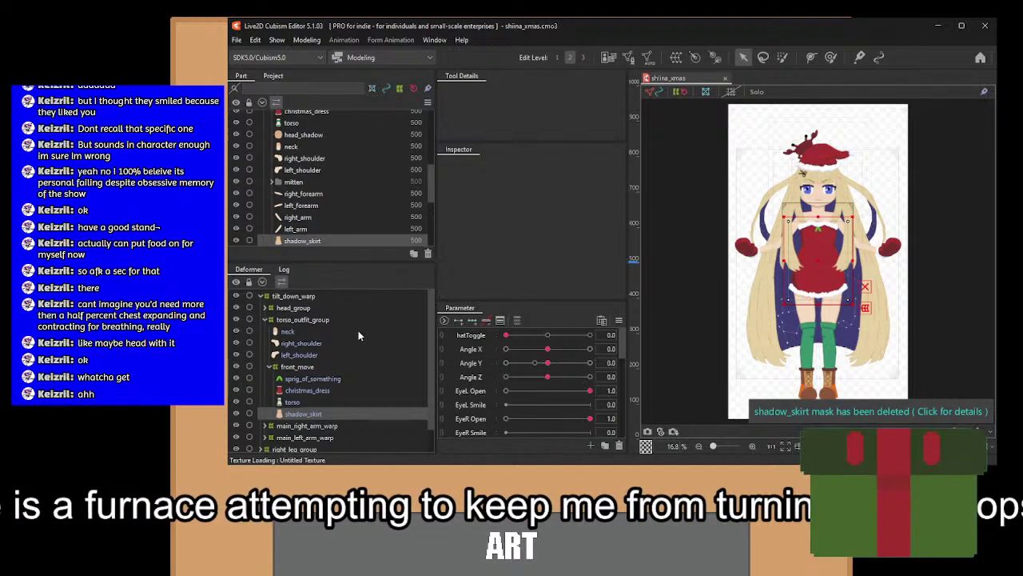
click(353, 403)
click(348, 412)
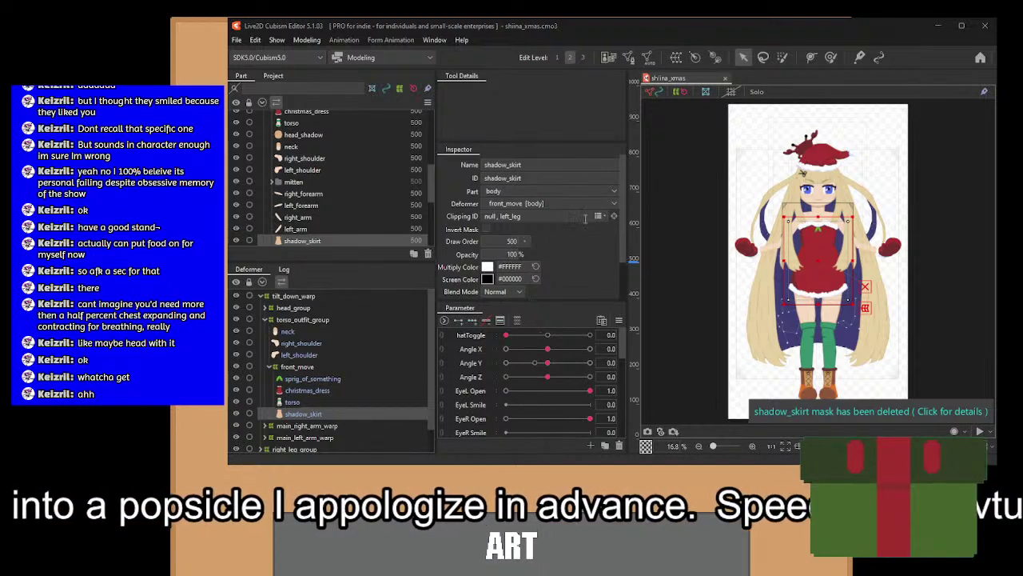
click(582, 215)
key(Delete)
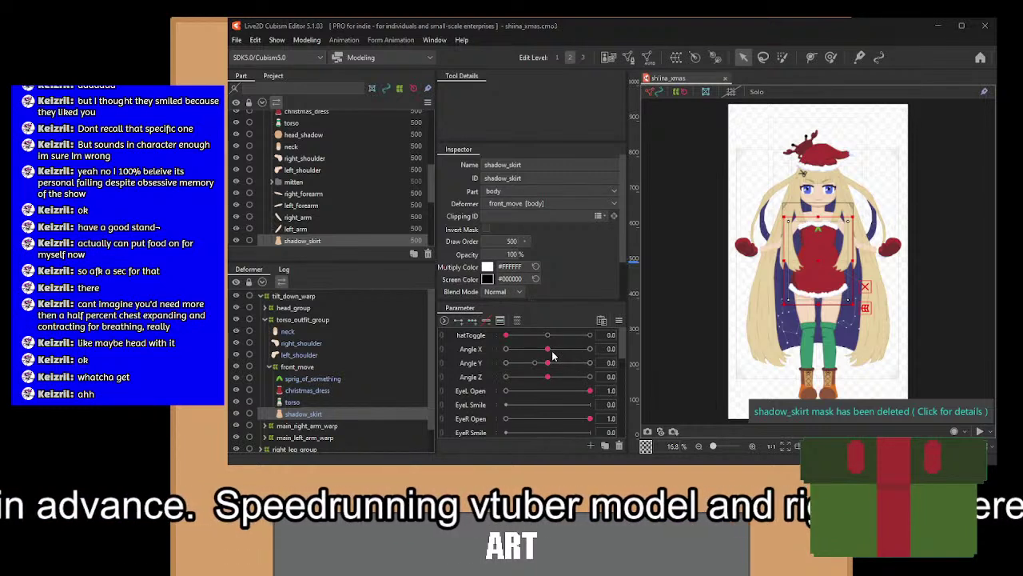
scroll(398, 363, down, 1)
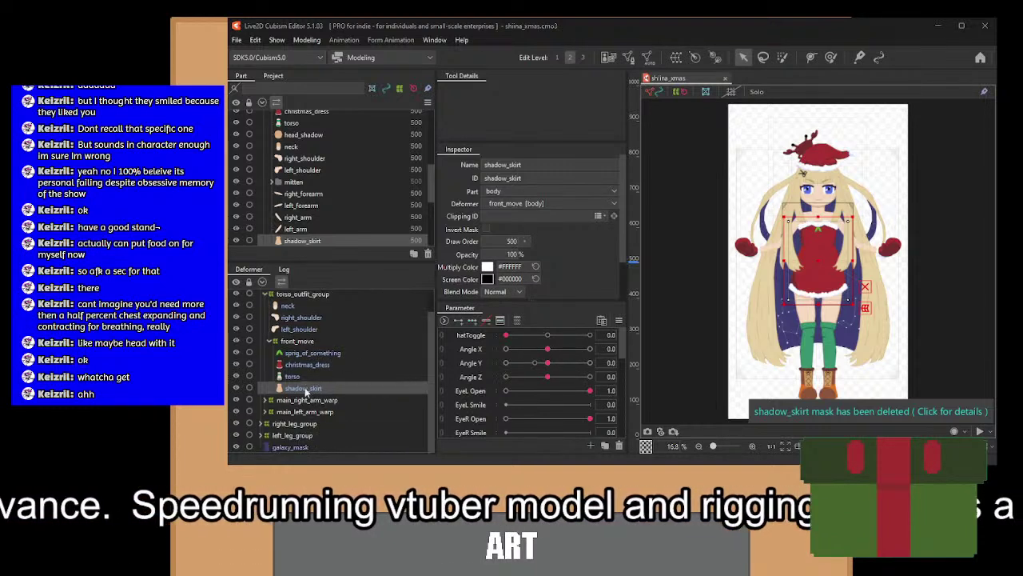
click(263, 424)
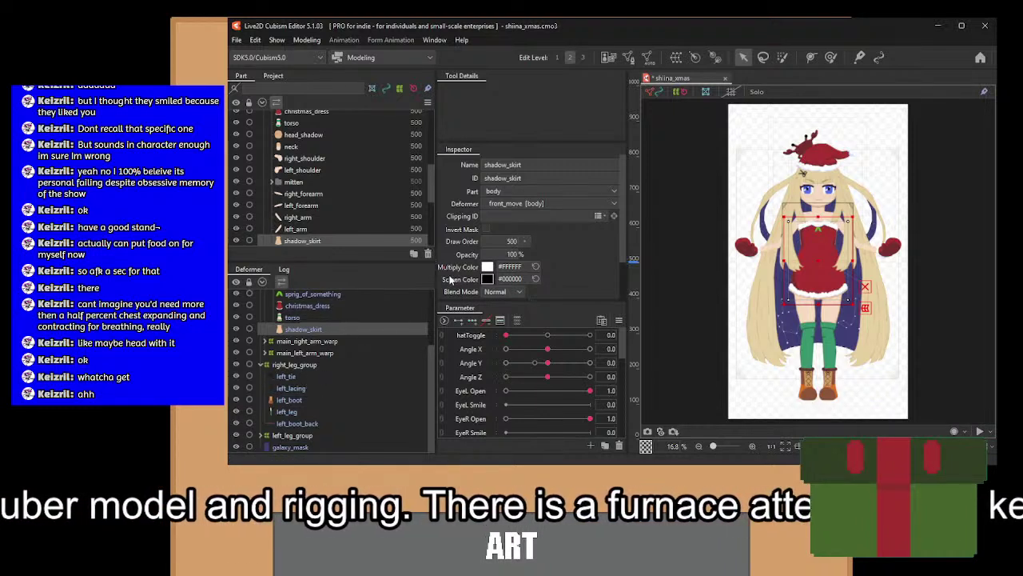
key(ctrl+z)
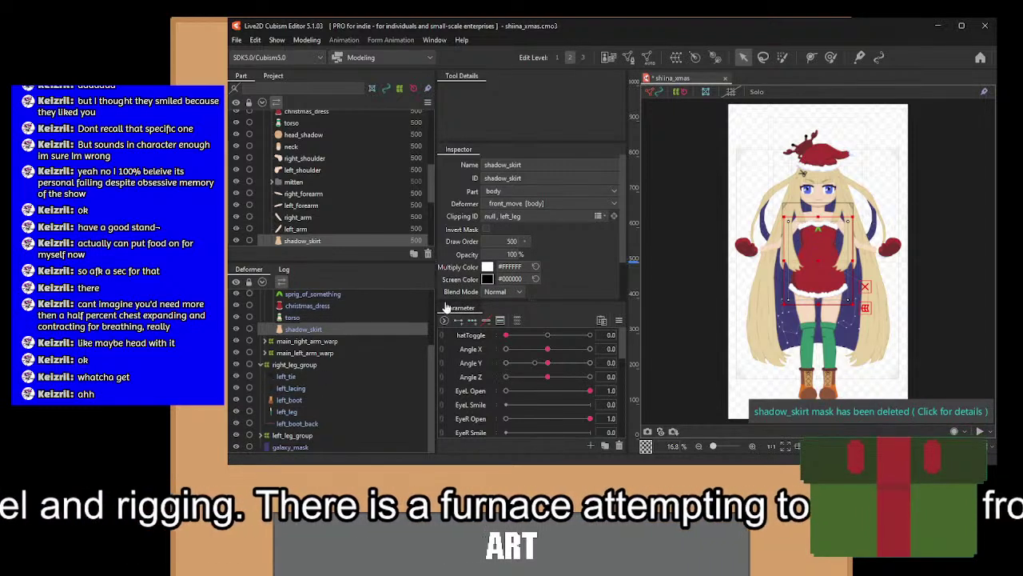
Rename the left_tie copy inside right_leg_group as right_tie.
click(298, 367)
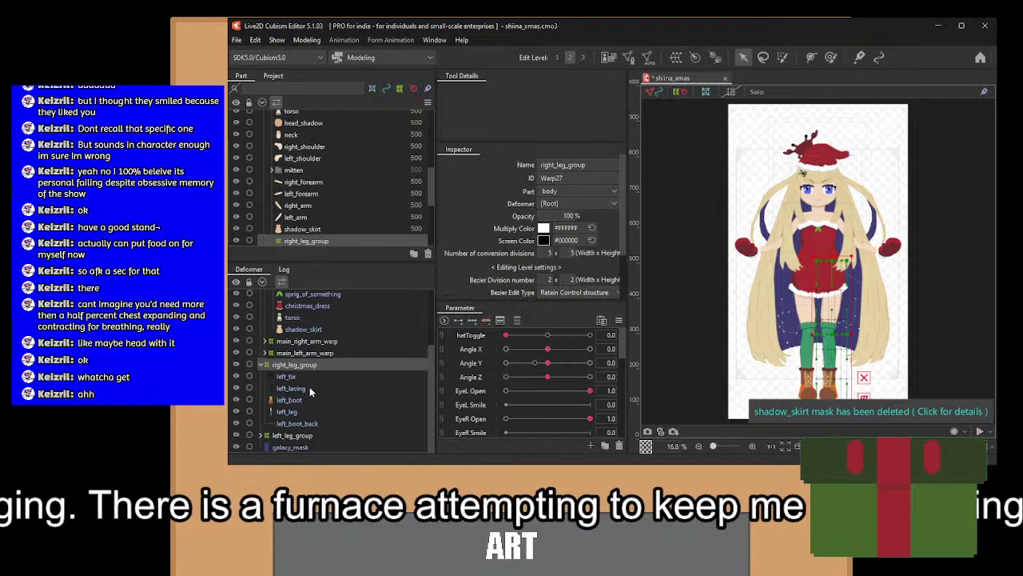
click(306, 378)
double_click(540, 164)
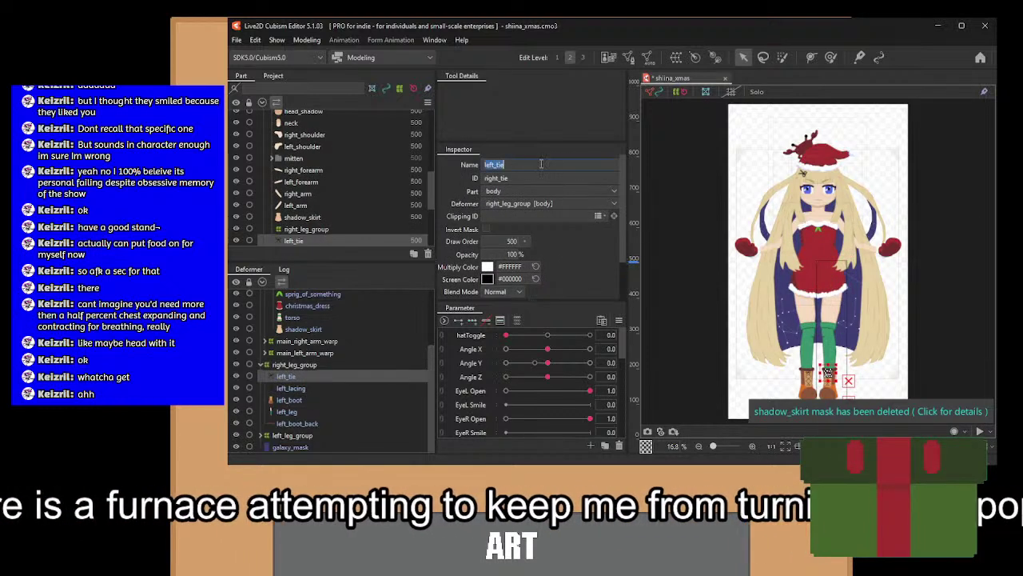
text(right_tie)
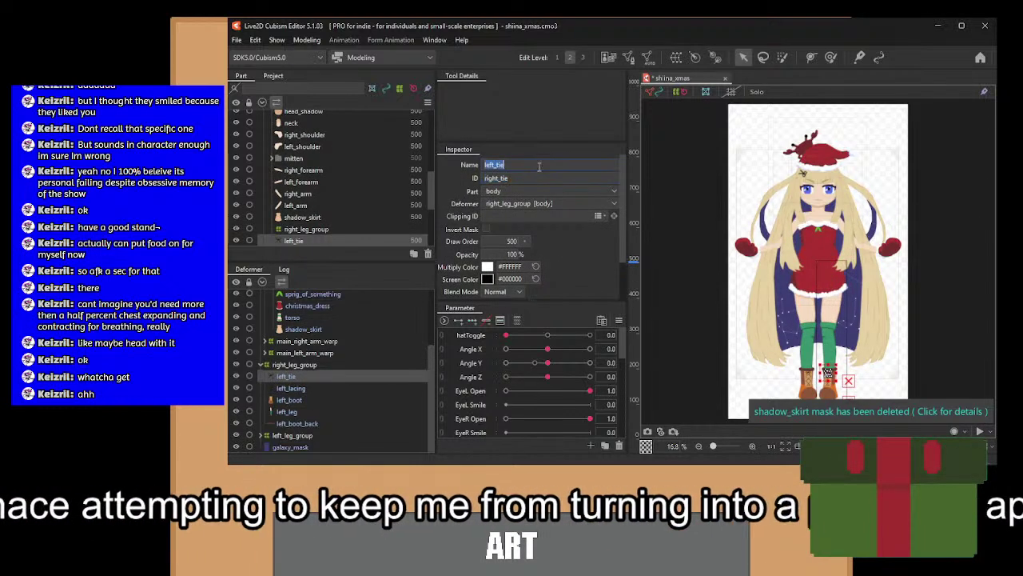
Set both the ID and the name of the left_lacing copy inside right_leg_group to right_lacing.
click(286, 389)
double_click(533, 178)
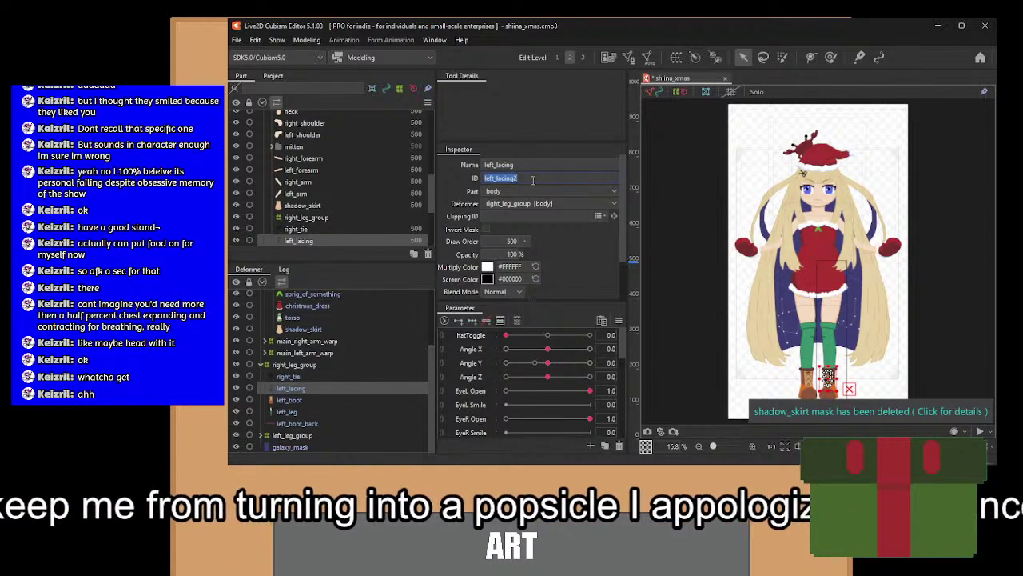
text(right_)
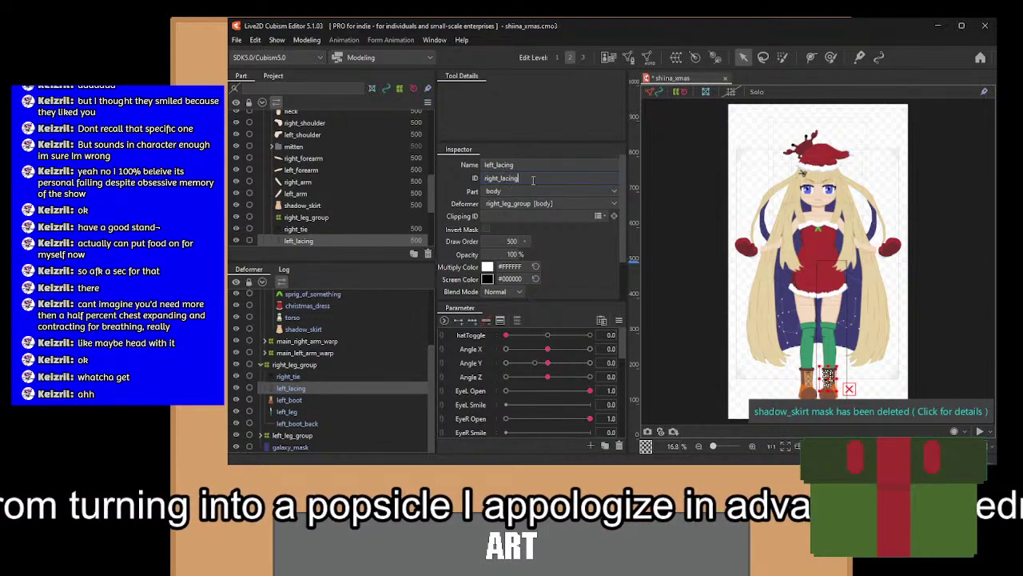
double_click(533, 180)
key(ctrl+c)
double_click(541, 166)
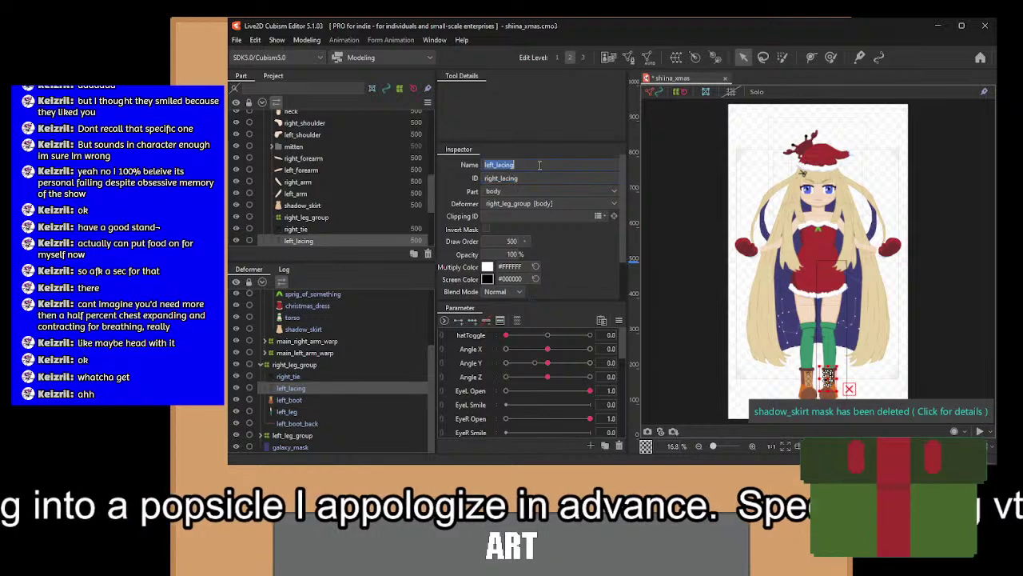
key(ctrl+v)
key(Return)
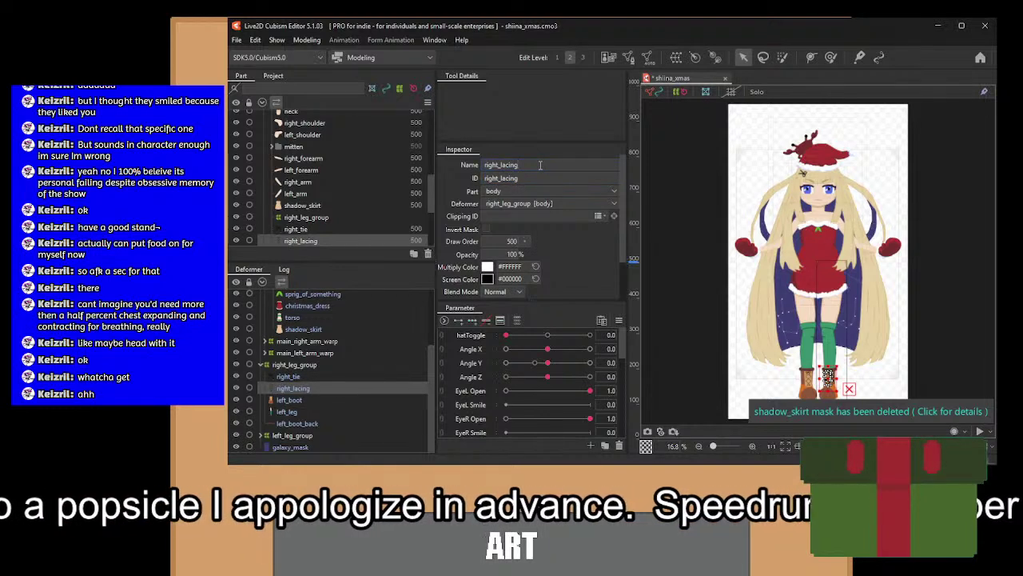
Set both the ID and the name of the left_boot copy inside right_leg_group to right_boot.
click(303, 401)
double_click(541, 176)
text(r)
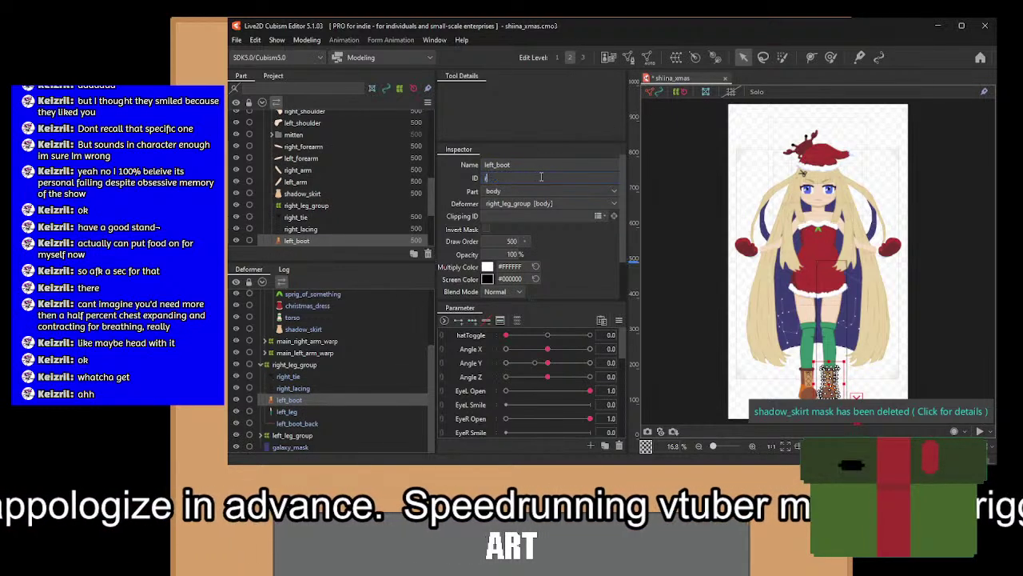
text(ight_boot)
key(Return)
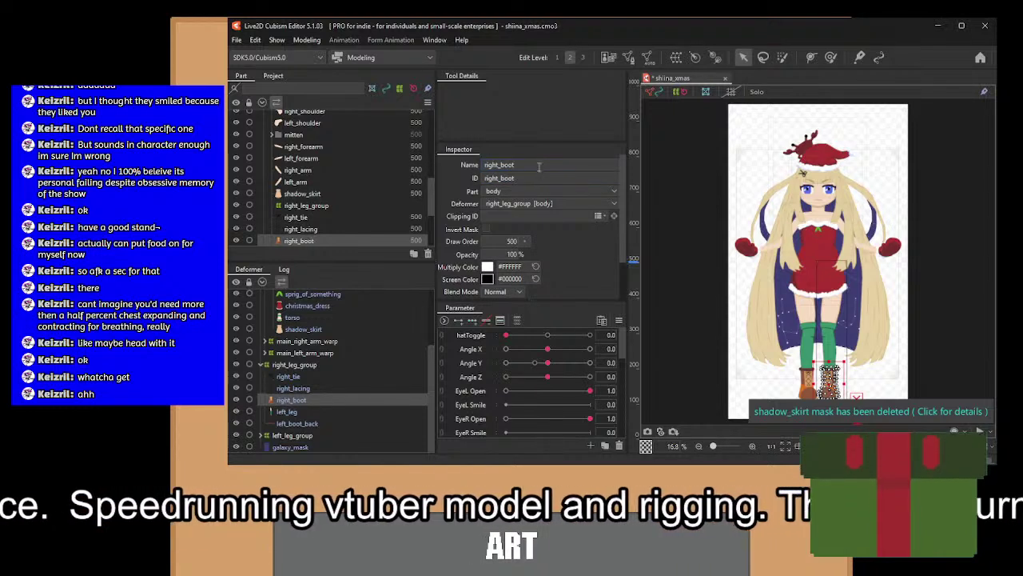
Set both the ID and the name of the left_leg copy inside right_leg_group to right_leg.
click(274, 411)
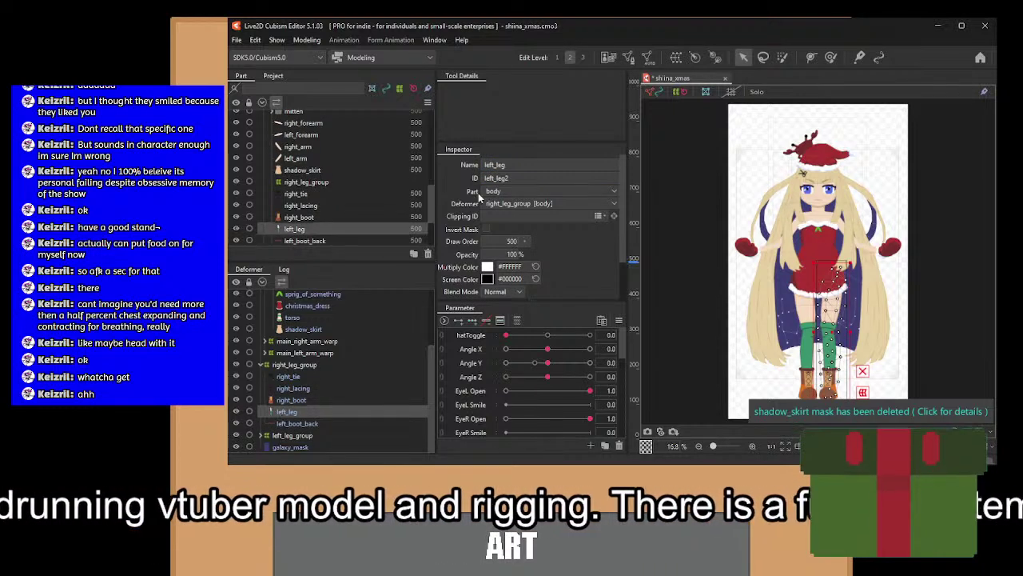
double_click(514, 178)
text(right_)
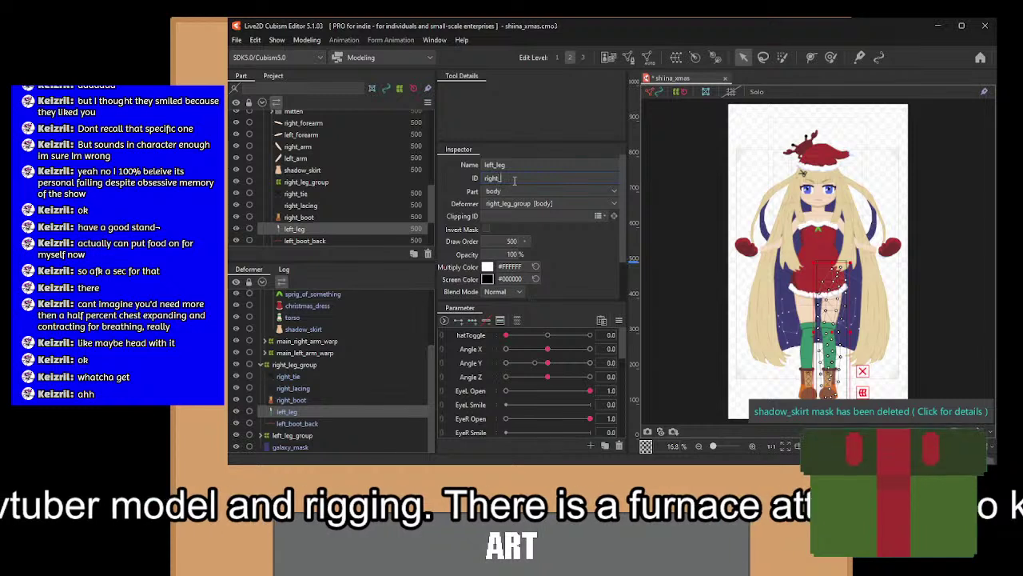
text(leg)
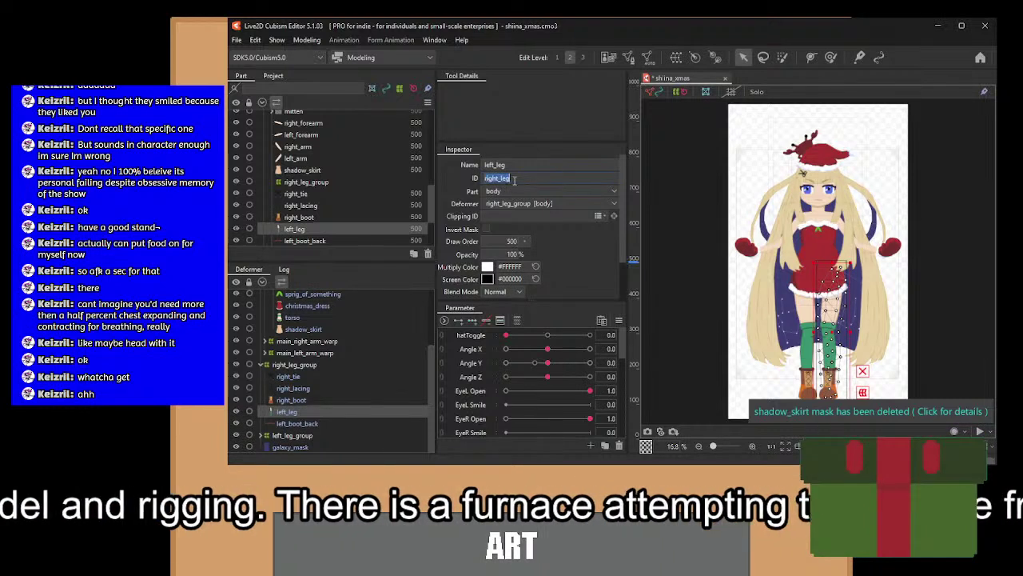
double_click(522, 164)
key(ctrl+v)
key(Return)
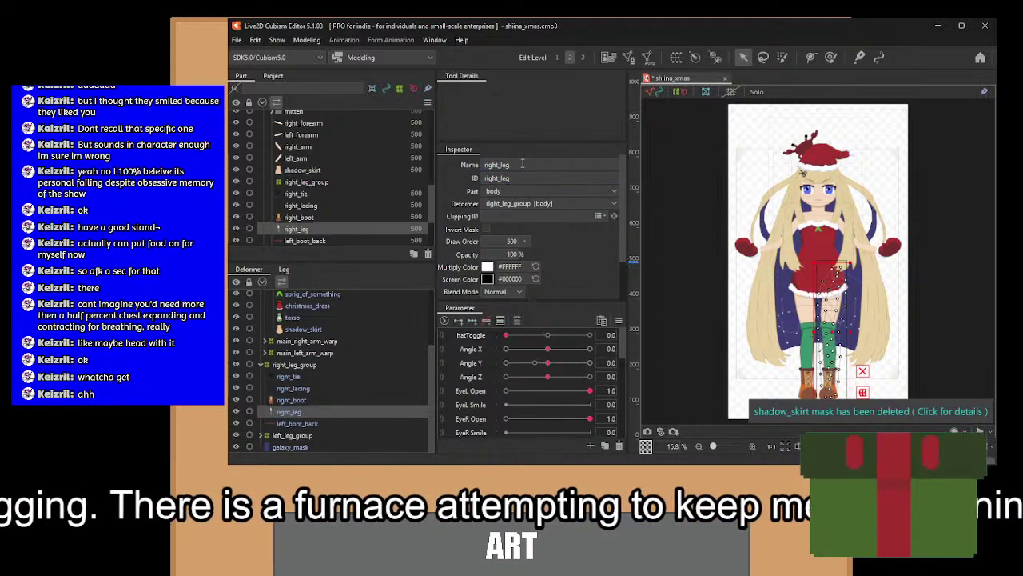
Set both the ID and the name of the left_boot_back copy inside right_leg_group to right_boot_back.
click(324, 423)
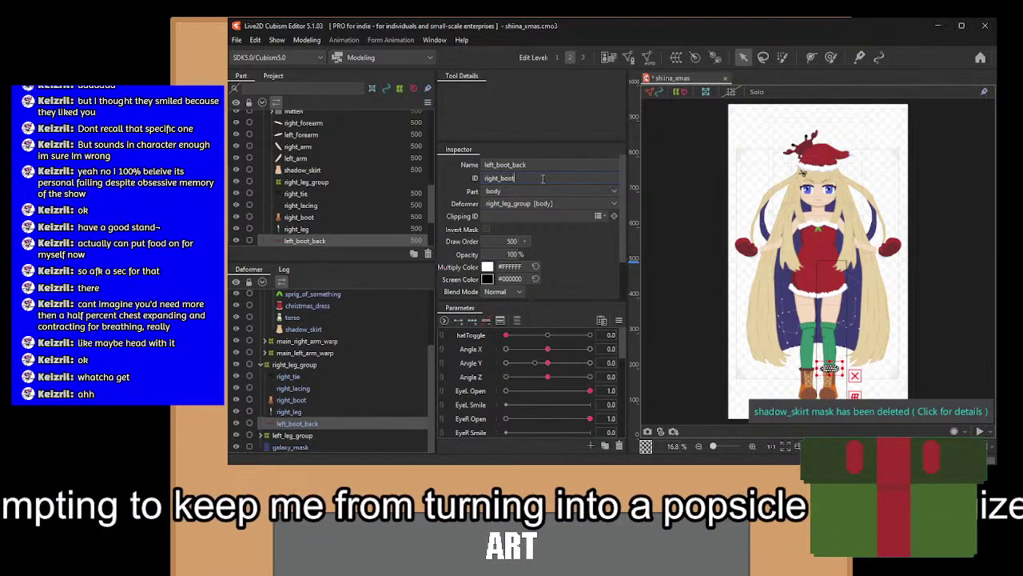
double_click(543, 178)
key(ctrl+c)
double_click(541, 163)
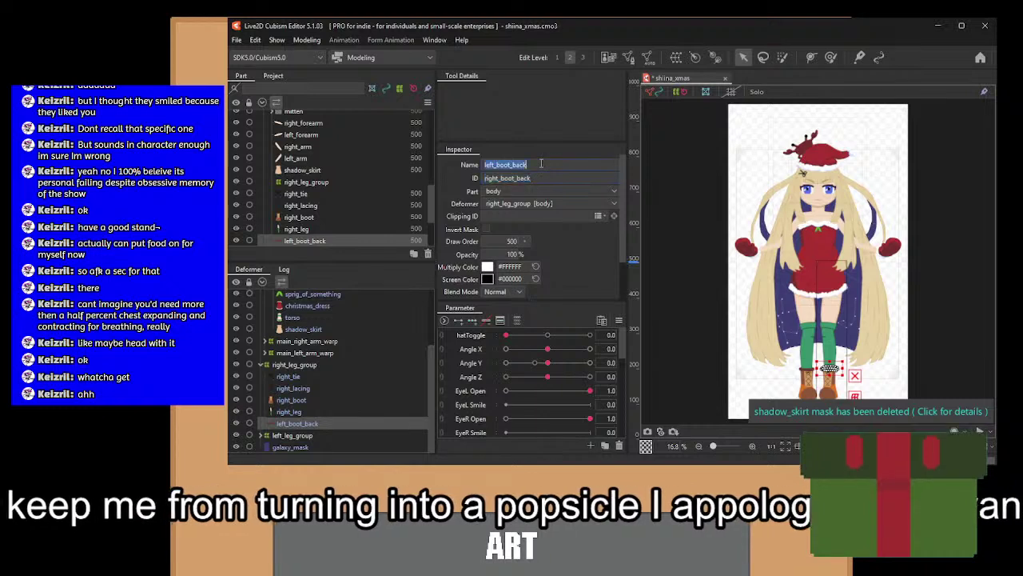
key(ctrl+v)
key(Return)
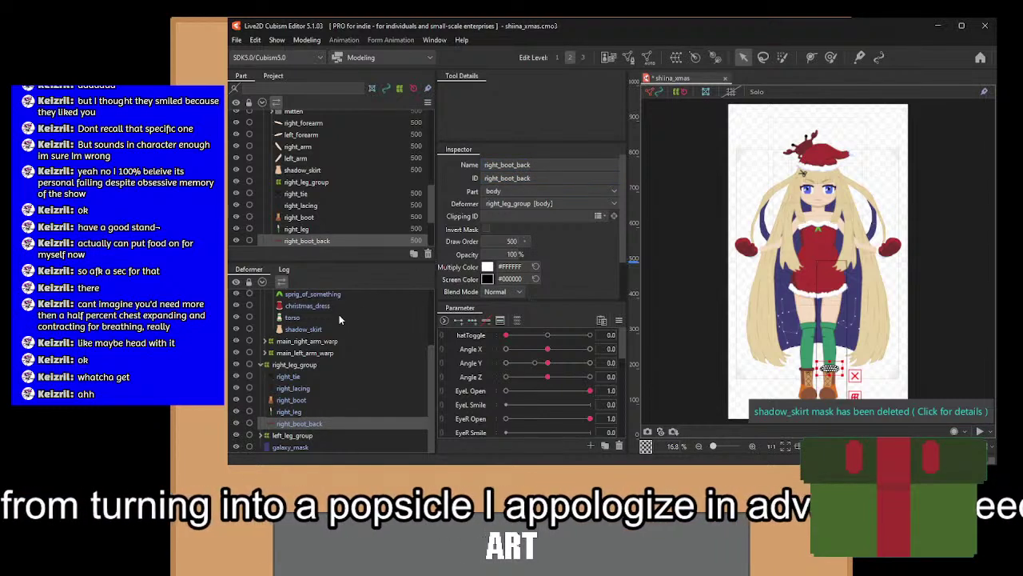
Set the clipping IDs of the shadow_skirt part to right_leg and left_leg, and inspect the skirt hem.
click(308, 193)
scroll(318, 164, up, 3)
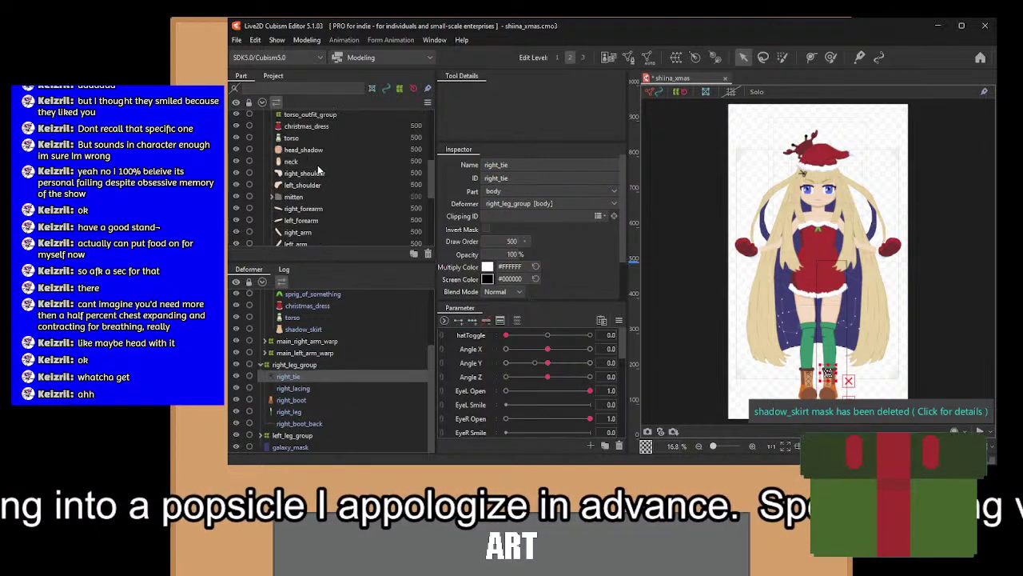
click(317, 330)
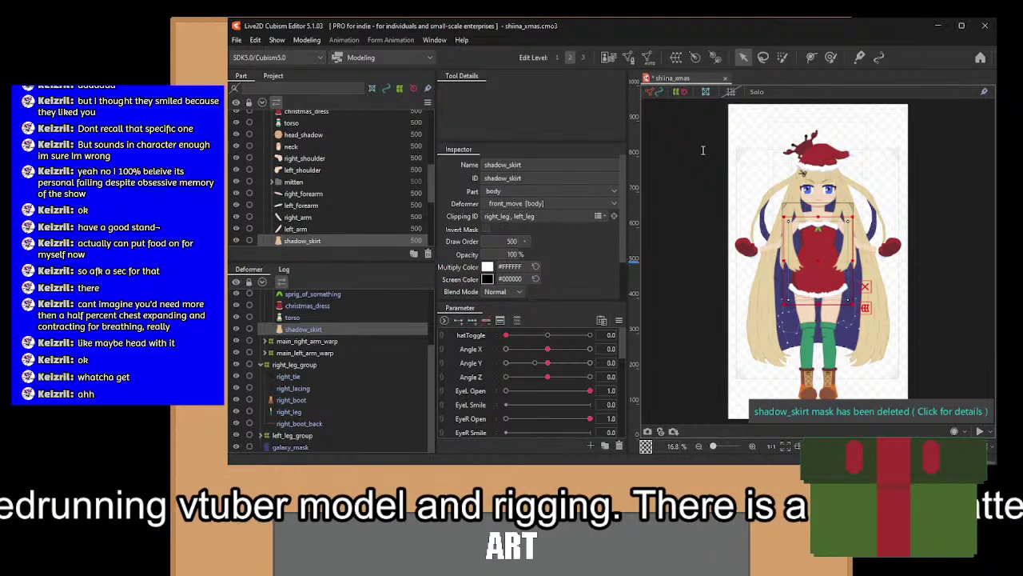
scroll(845, 293, up, 5)
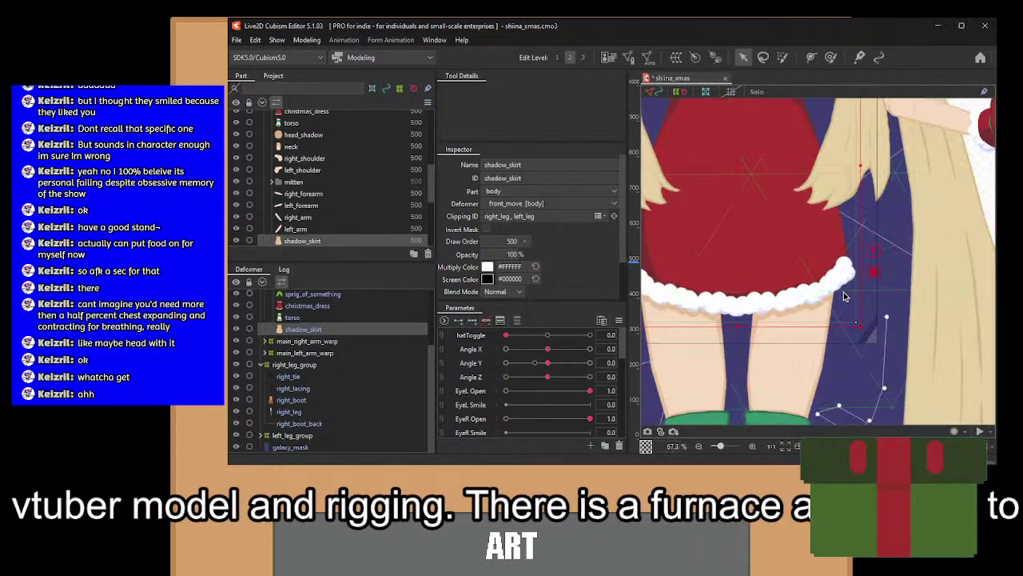
scroll(839, 294, down, 5)
drag(821, 299, 793, 319)
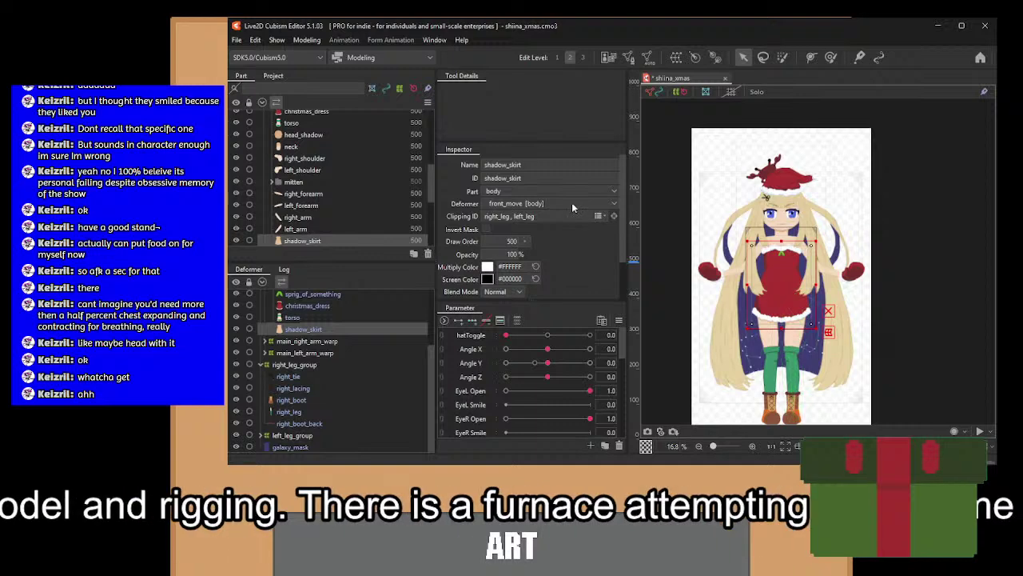
Preview the model's motion in Physics Settings by playing the Posing pattern with a larger model view, and close the window.
click(351, 277)
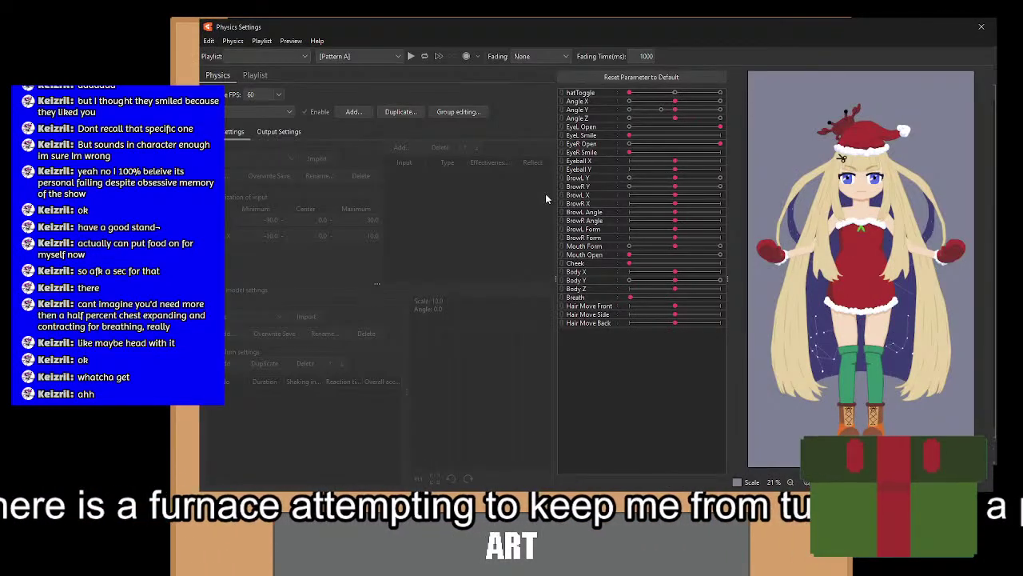
drag(554, 211, 490, 217)
drag(726, 293, 617, 334)
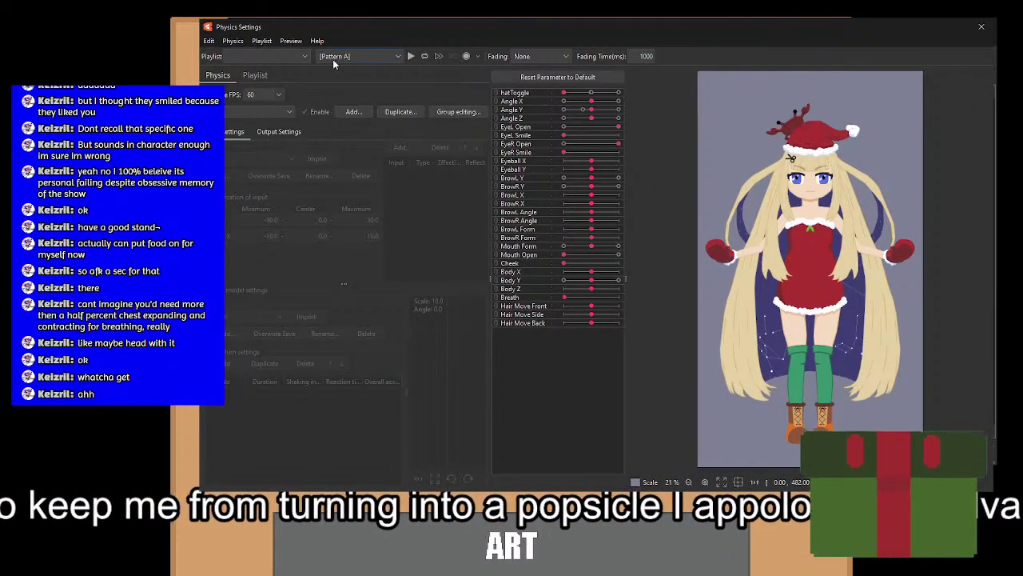
click(411, 56)
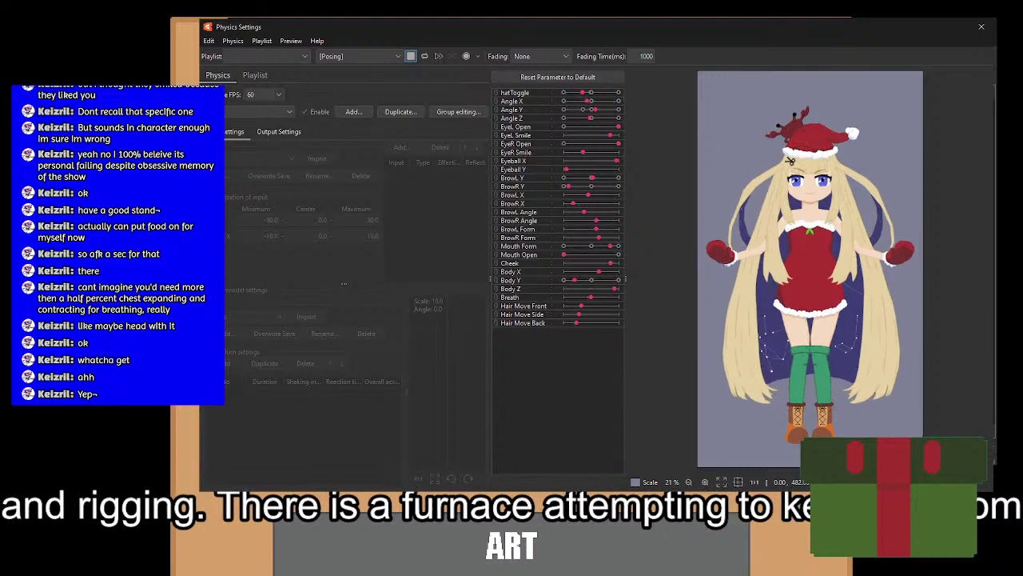
click(979, 29)
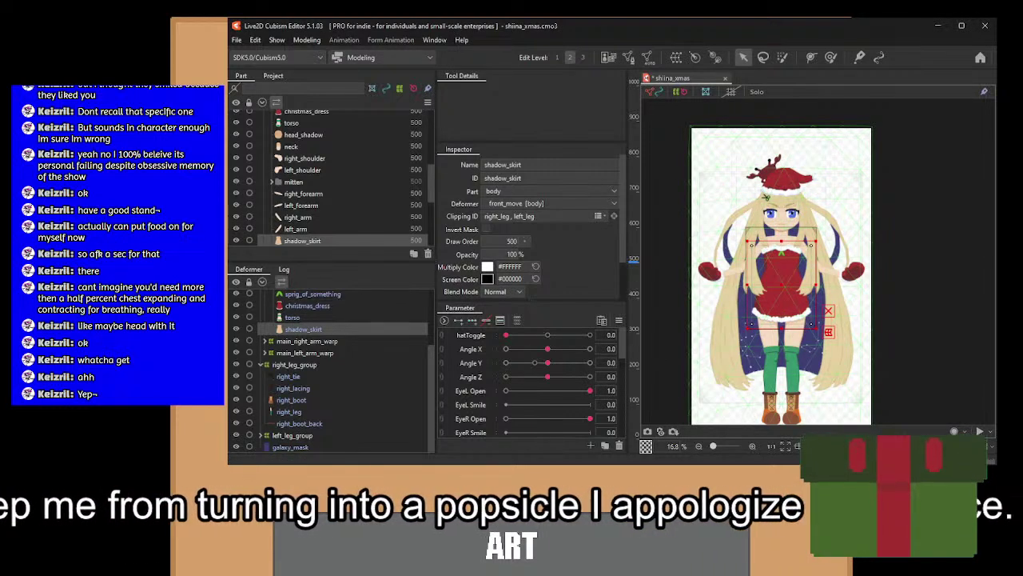
Add three keys on Eyeball X to the main_left_eye and right_eye_group deformers, and set the parameter to -1.0.
scroll(739, 217, up, 5)
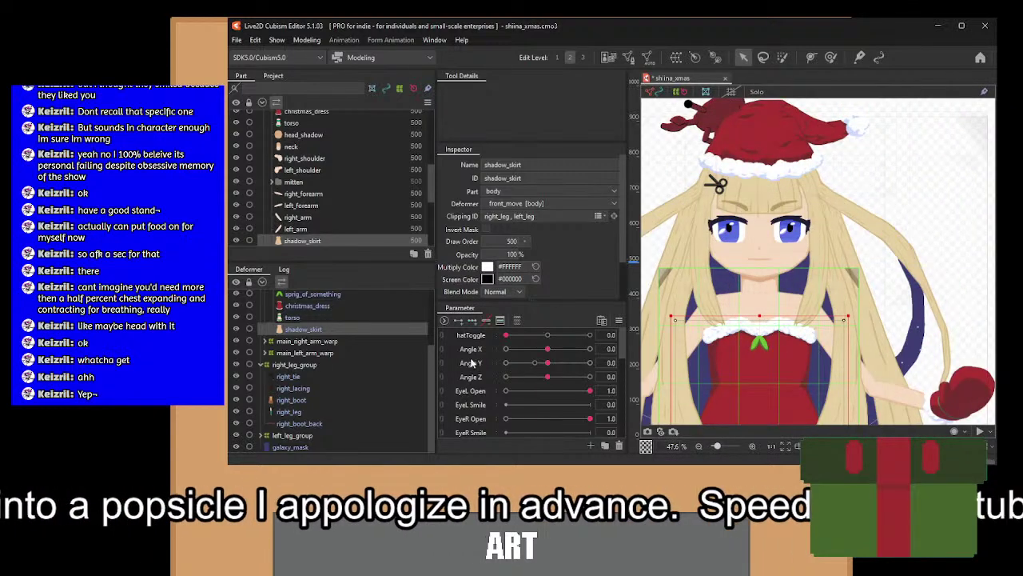
scroll(310, 342, up, 2)
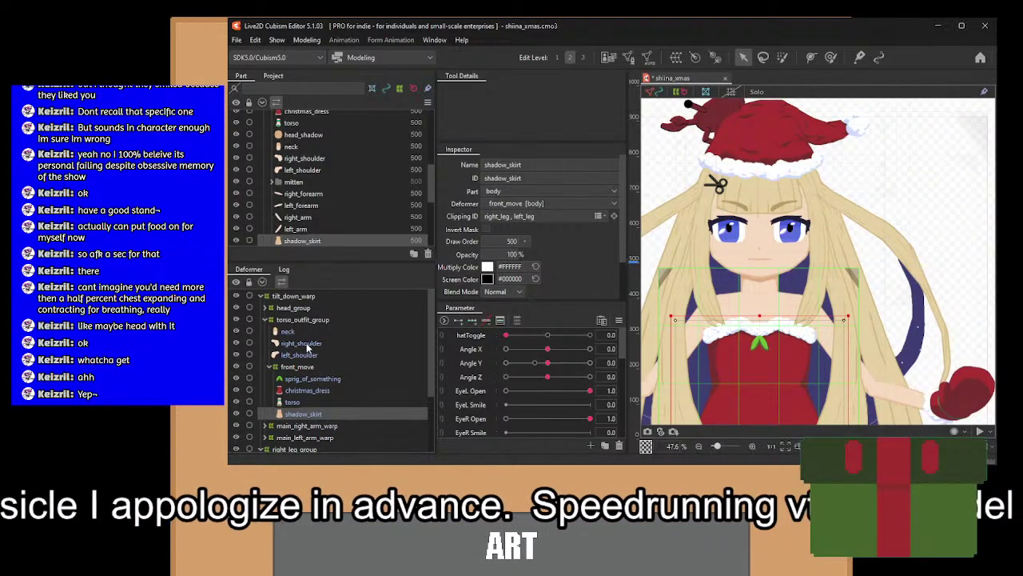
drag(724, 195, 784, 175)
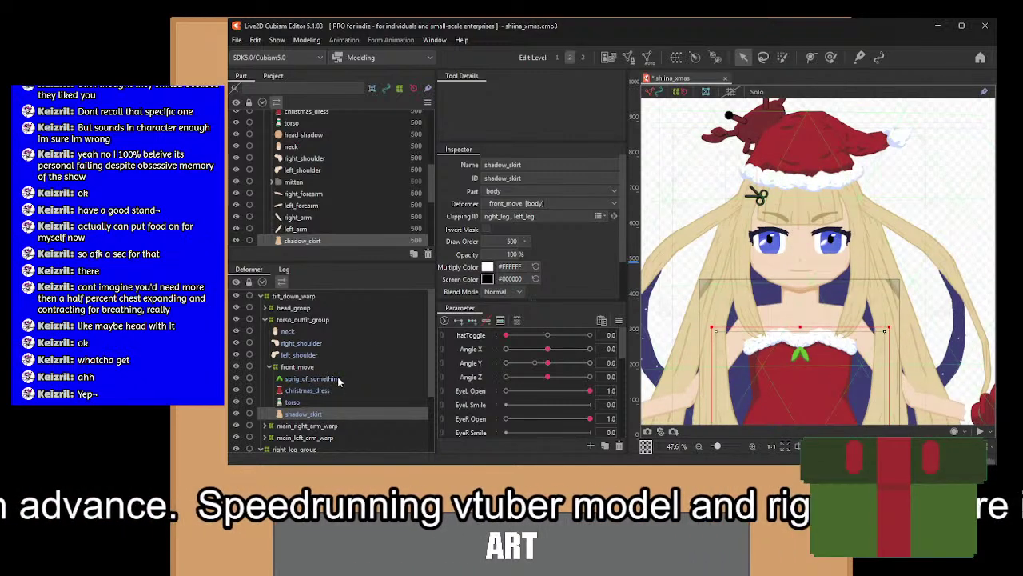
scroll(342, 382, down, 2)
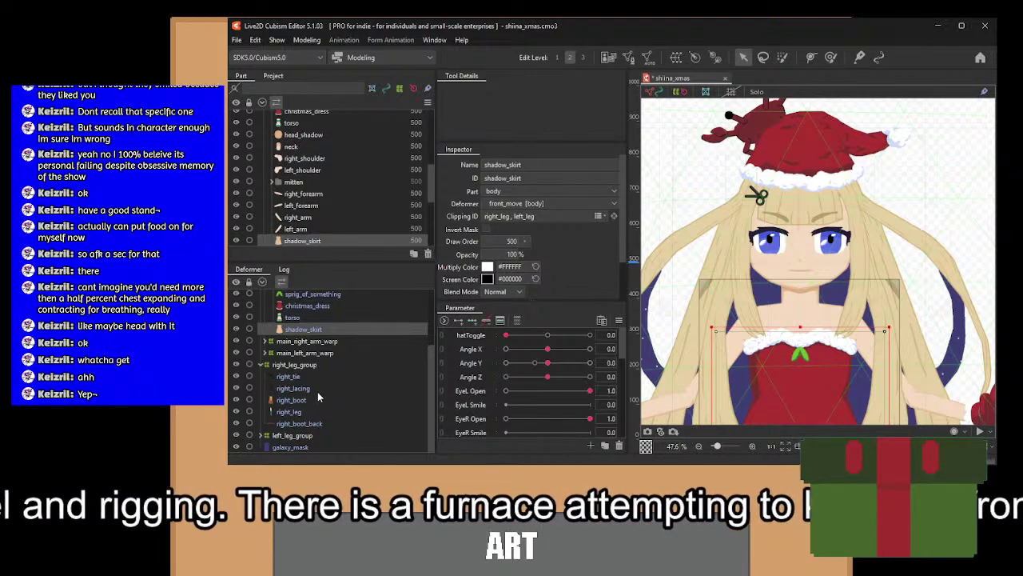
scroll(317, 391, up, 2)
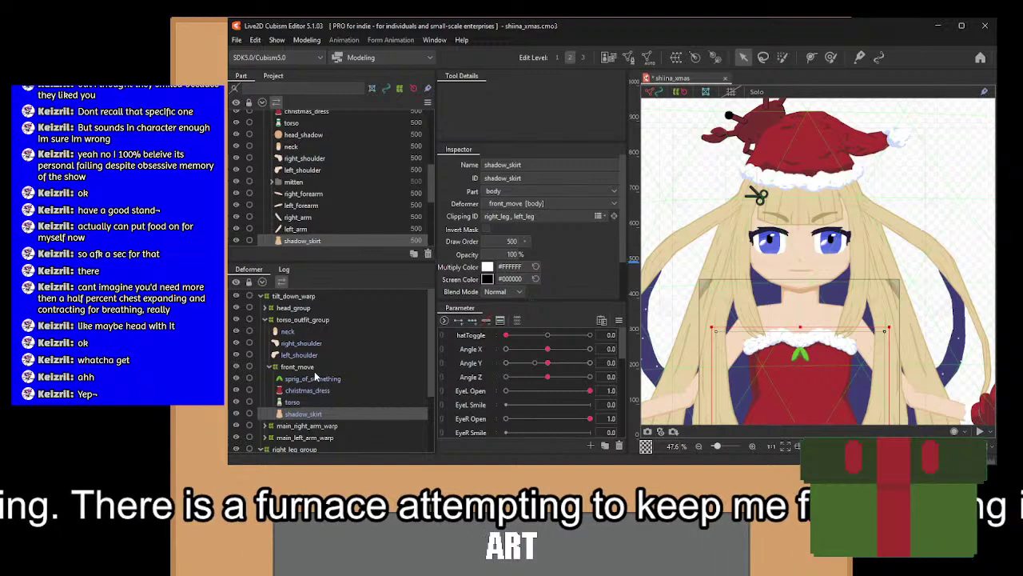
click(774, 249)
scroll(351, 379, down, 1)
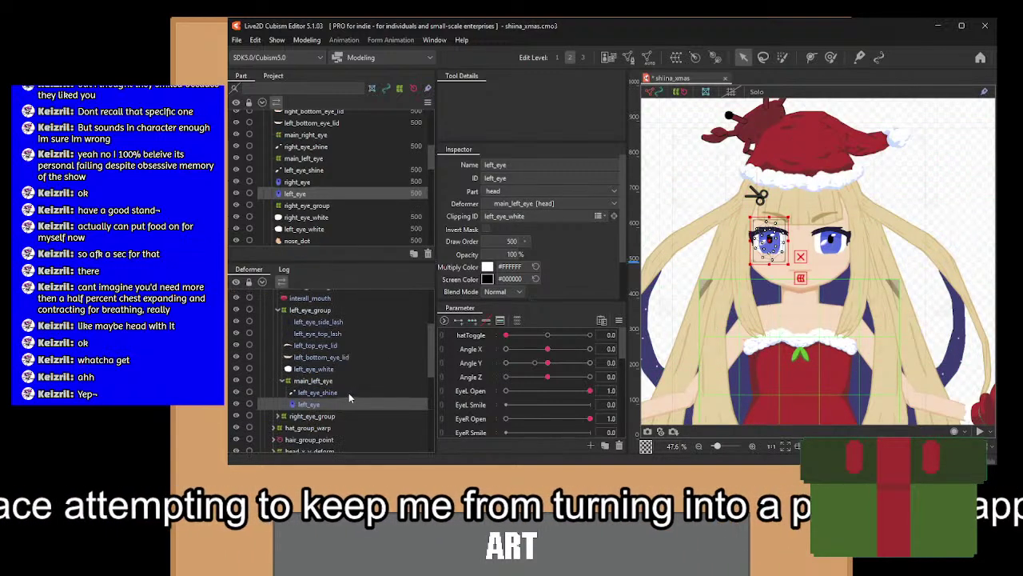
click(322, 381)
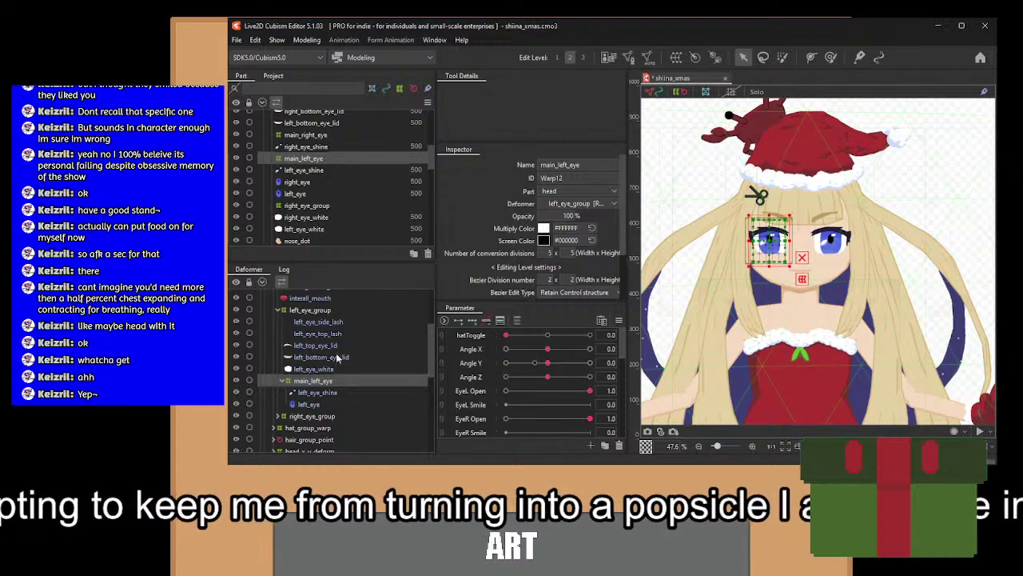
ctrl+click(329, 417)
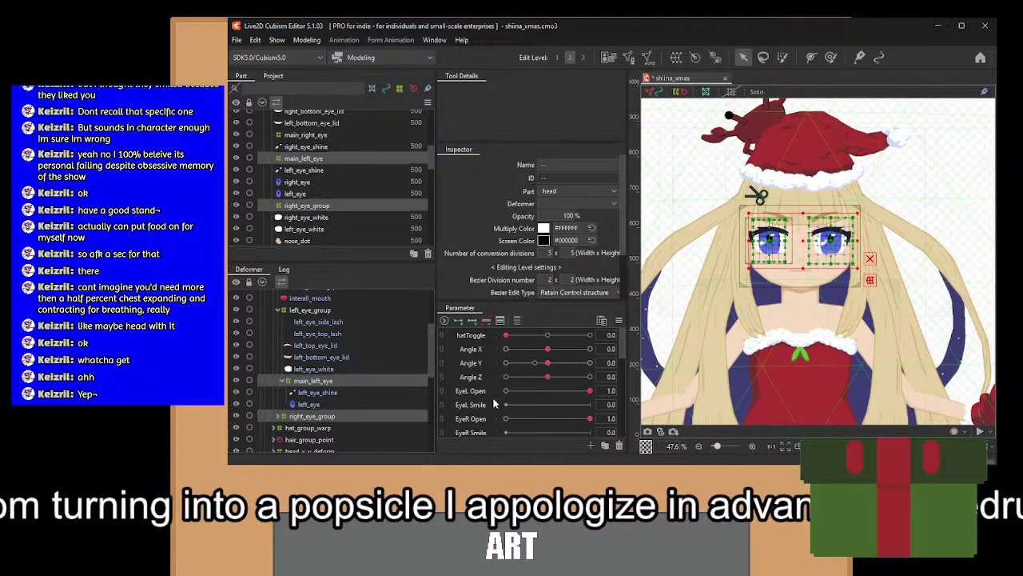
scroll(487, 390, down, 1)
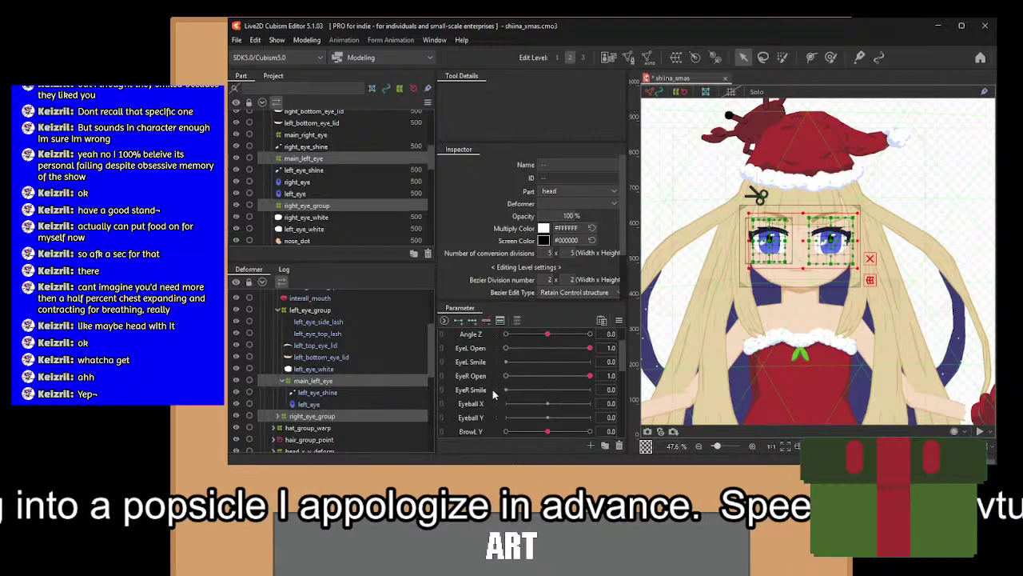
click(481, 406)
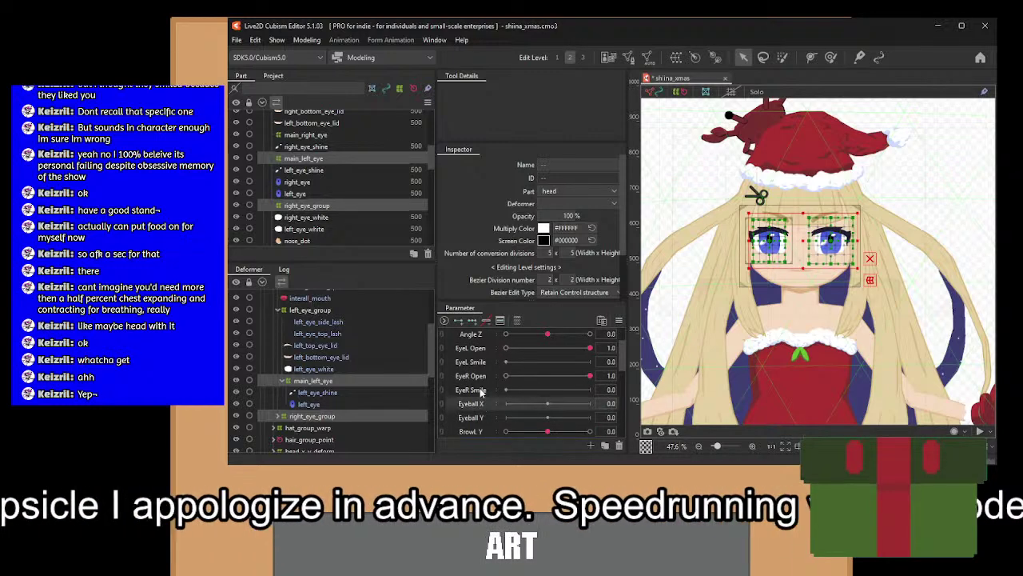
click(506, 404)
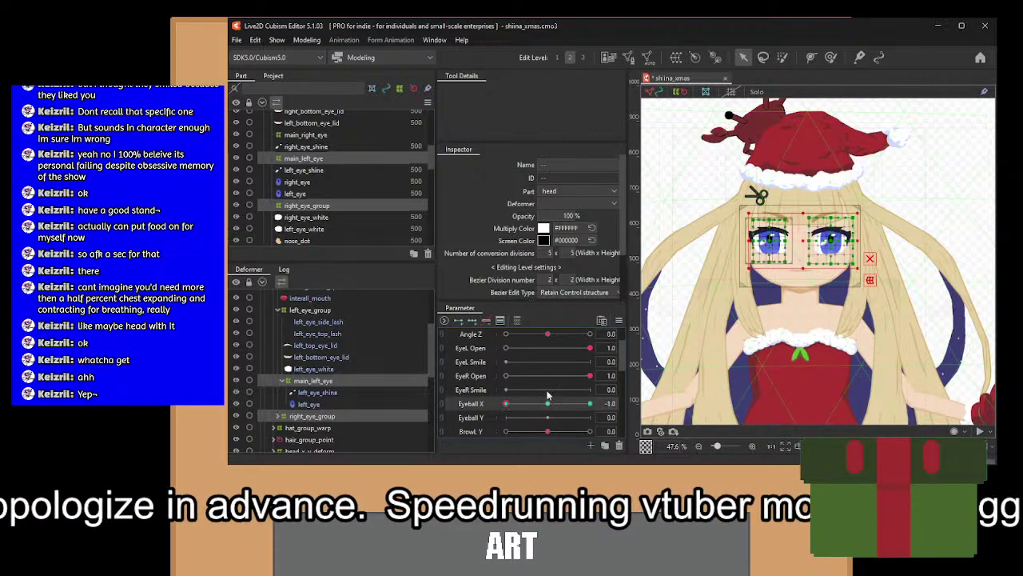
Try shifting main_left_eye and right_eye_group together horizontally to the left for Eyeball X -1.0.
scroll(797, 244, up, 3)
scroll(797, 244, up, 1)
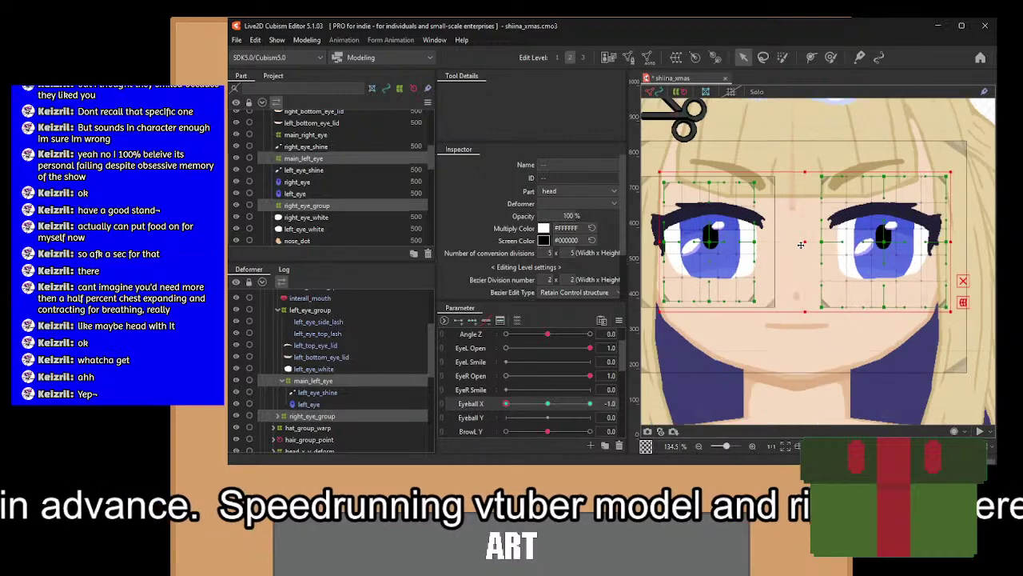
drag(785, 240, 669, 240)
key(ctrl+z)
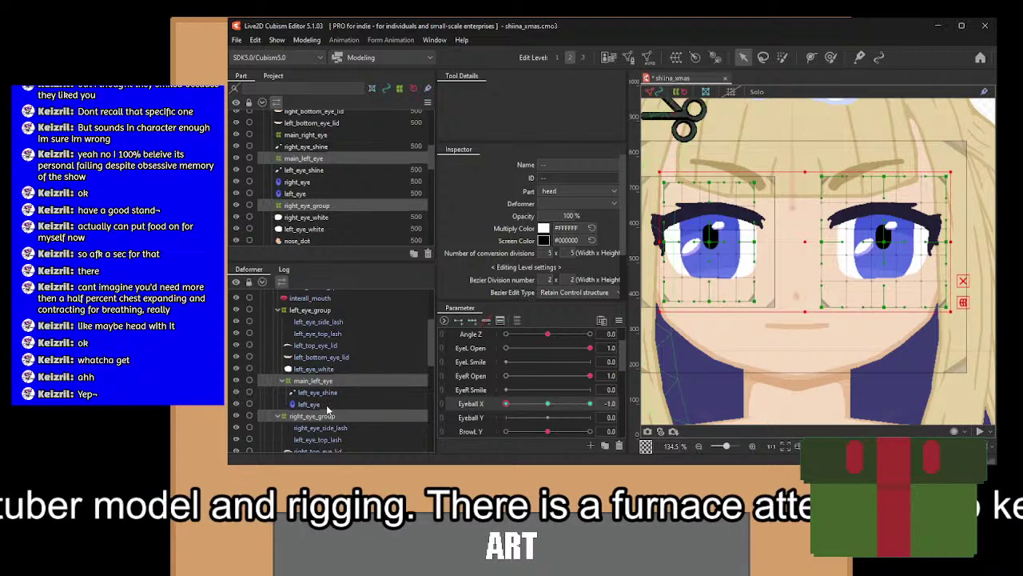
Add three Eyeball X keys to the main_right_eye and main_left_eye deformers, and shift both irises horizontally to the left at -1.0.
scroll(325, 399, down, 2)
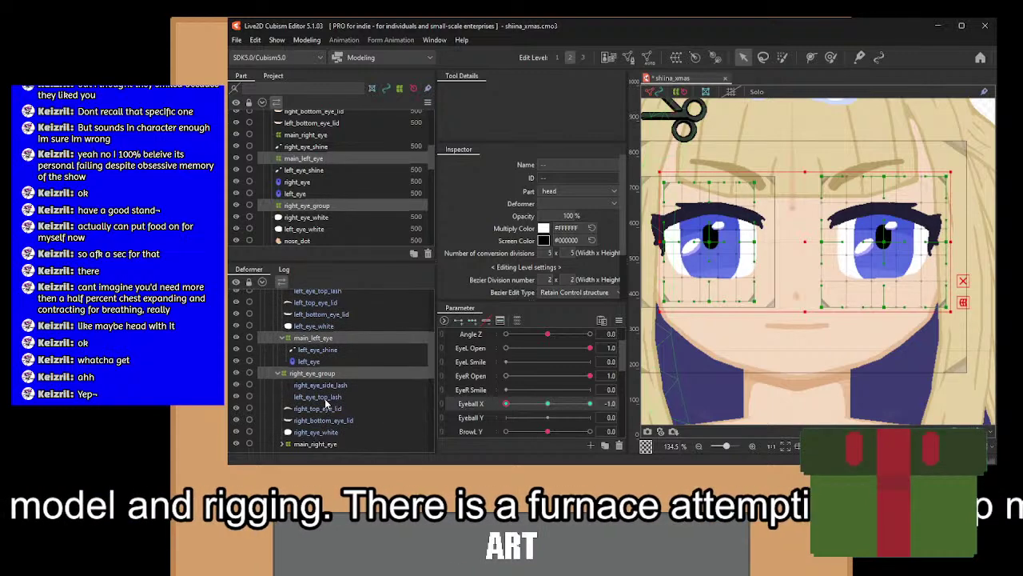
click(329, 444)
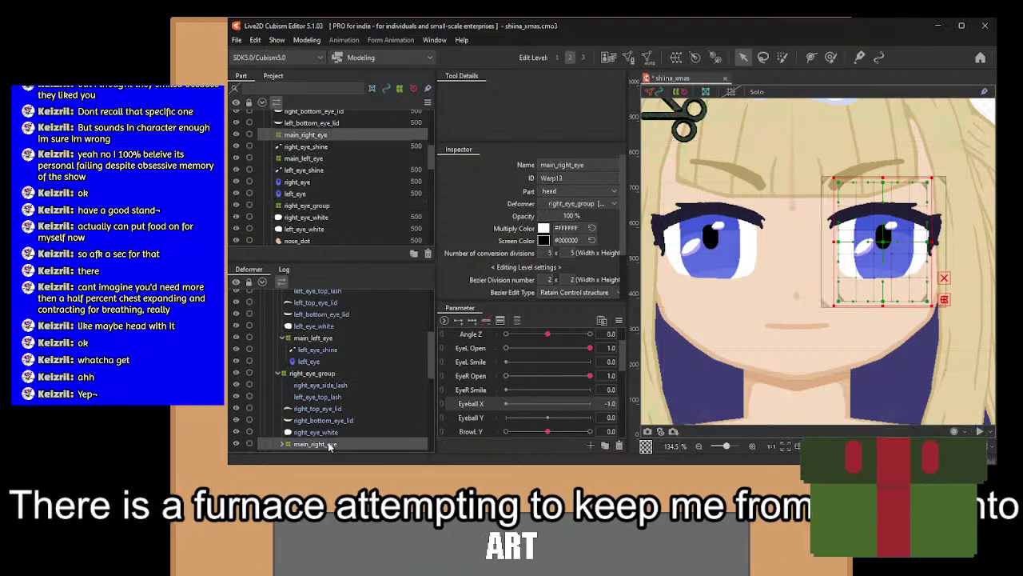
ctrl+click(323, 338)
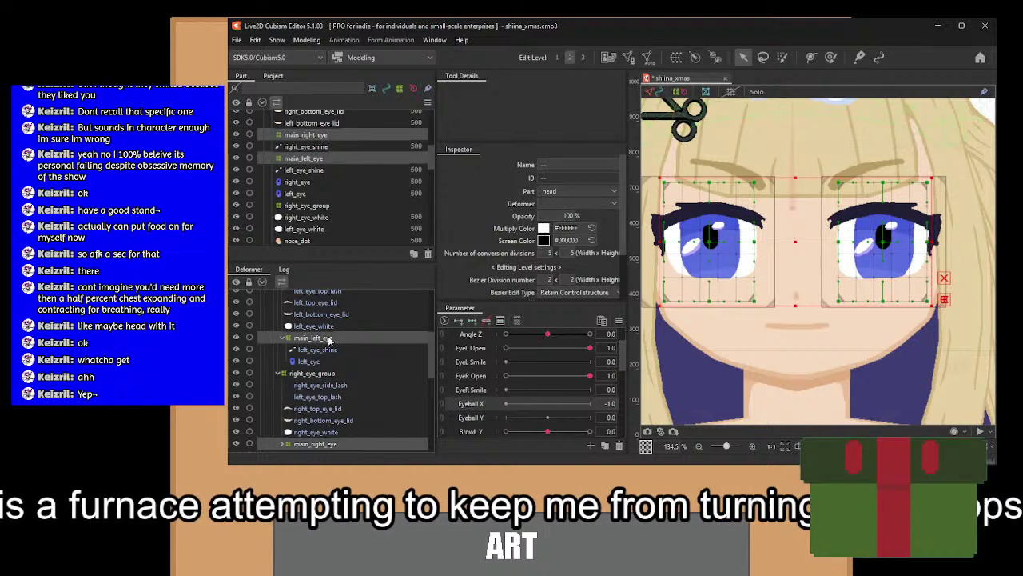
click(473, 320)
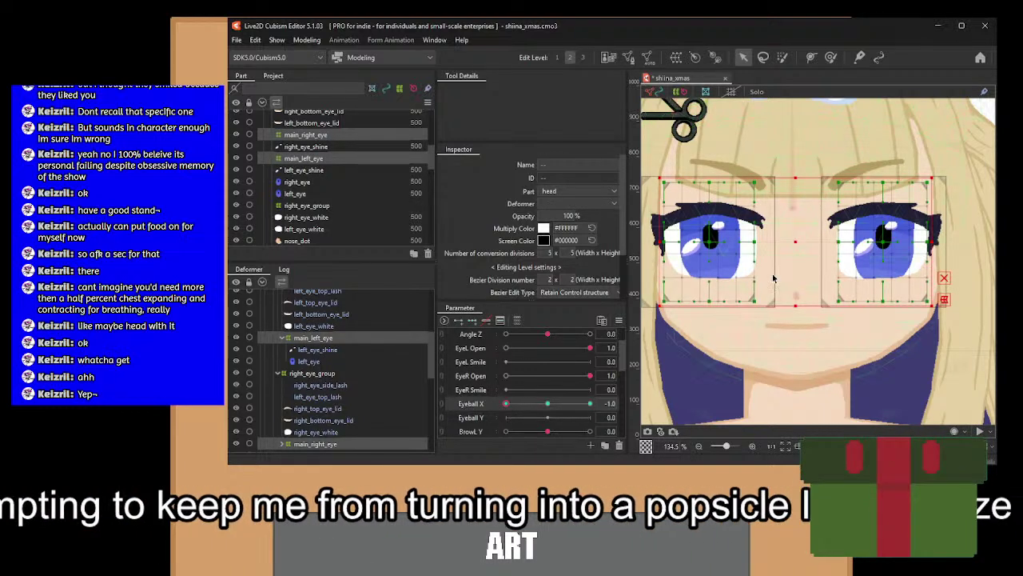
drag(796, 239, 766, 240)
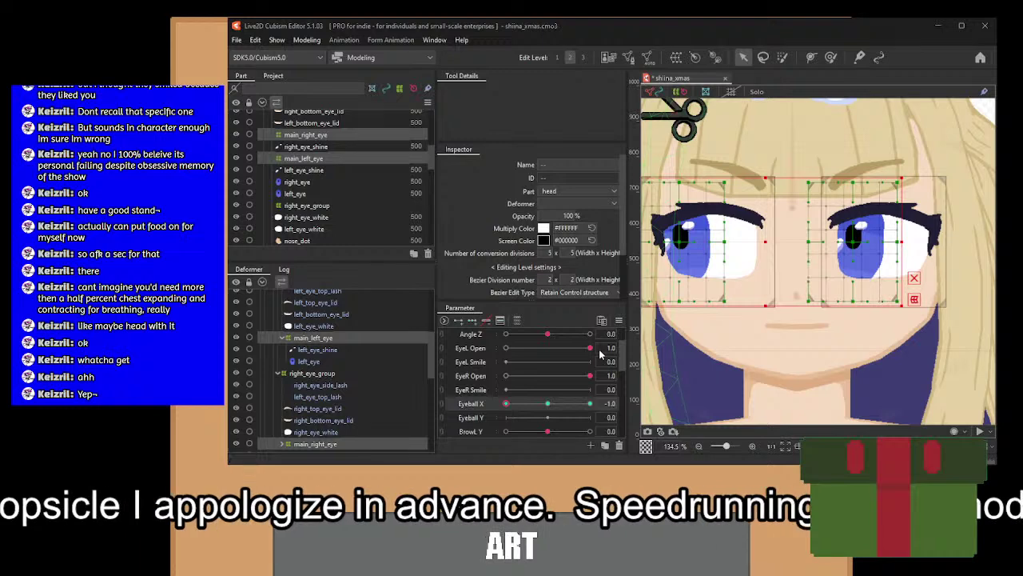
Reset Eyeball X to 0.0, add three Eyeball Y keys to main_right_eye and main_left_eye, and shift both irises down at -1.0 and slightly up at 1.0.
click(548, 403)
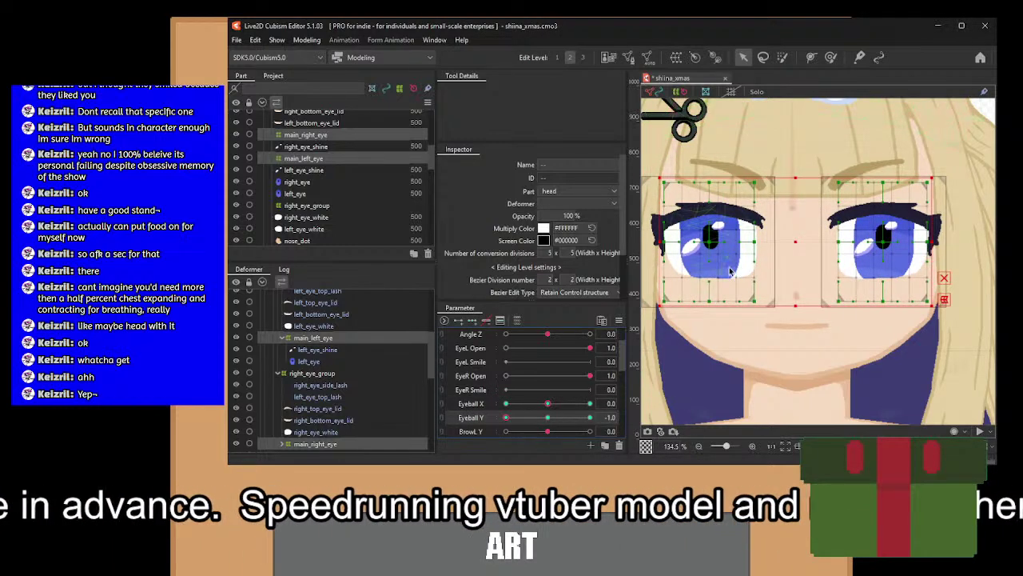
drag(806, 242, 795, 269)
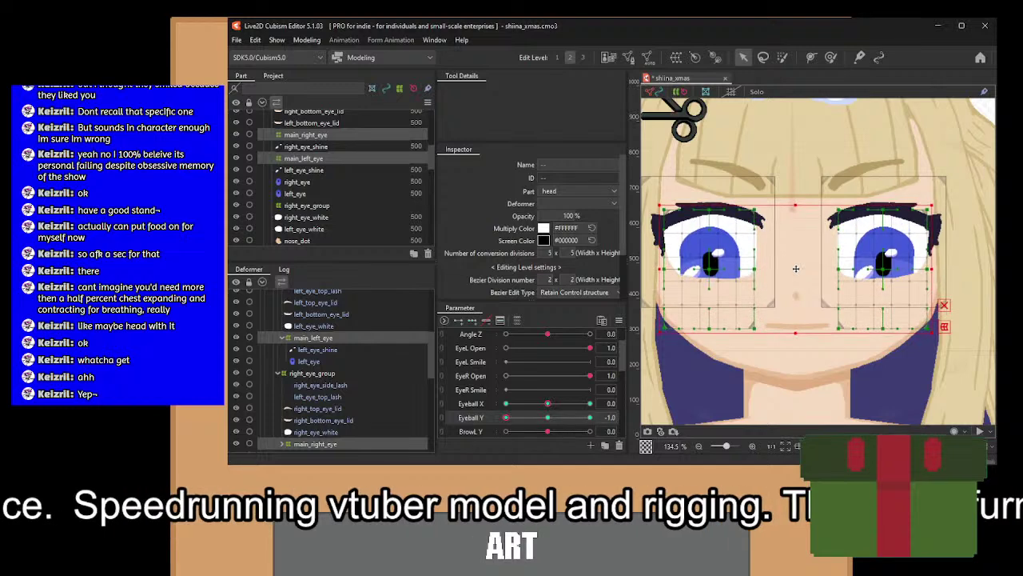
click(589, 417)
drag(792, 238, 792, 228)
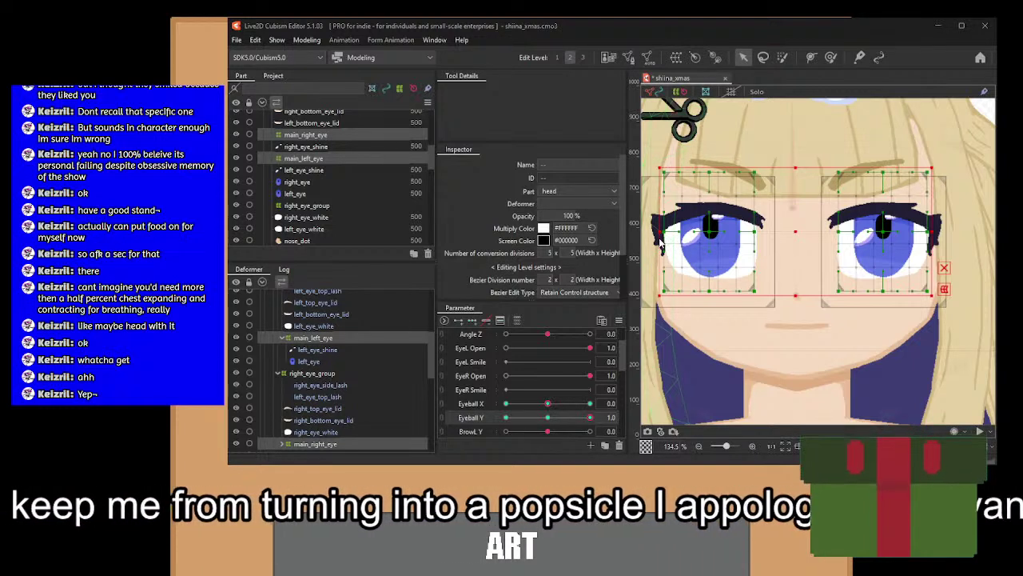
Add an Eyeball Y key at 1.0, raise both irises further up under the upper lids there, and reset Eyeball Y to 0.0.
key(ctrl+z)
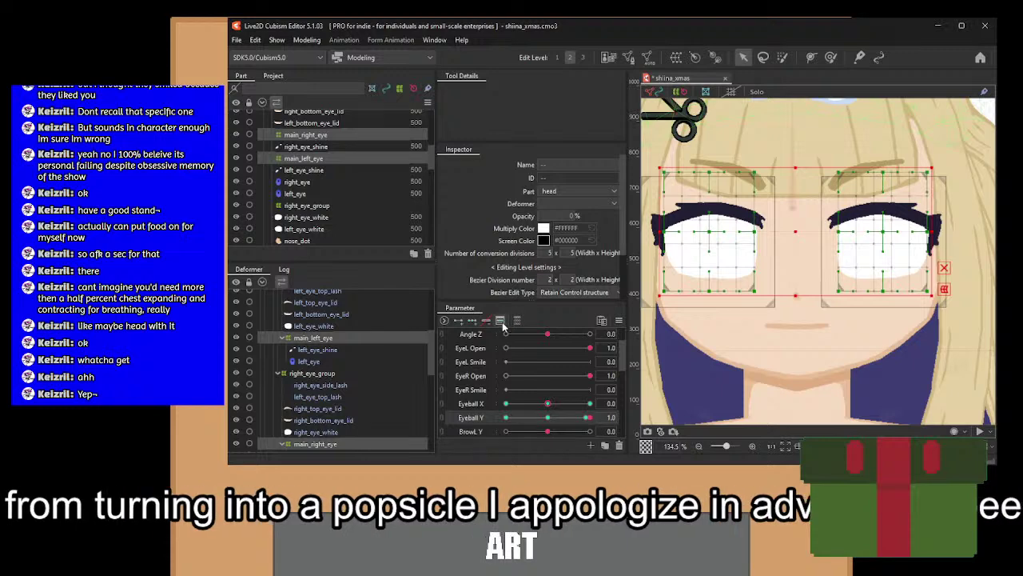
click(597, 375)
drag(797, 229, 798, 204)
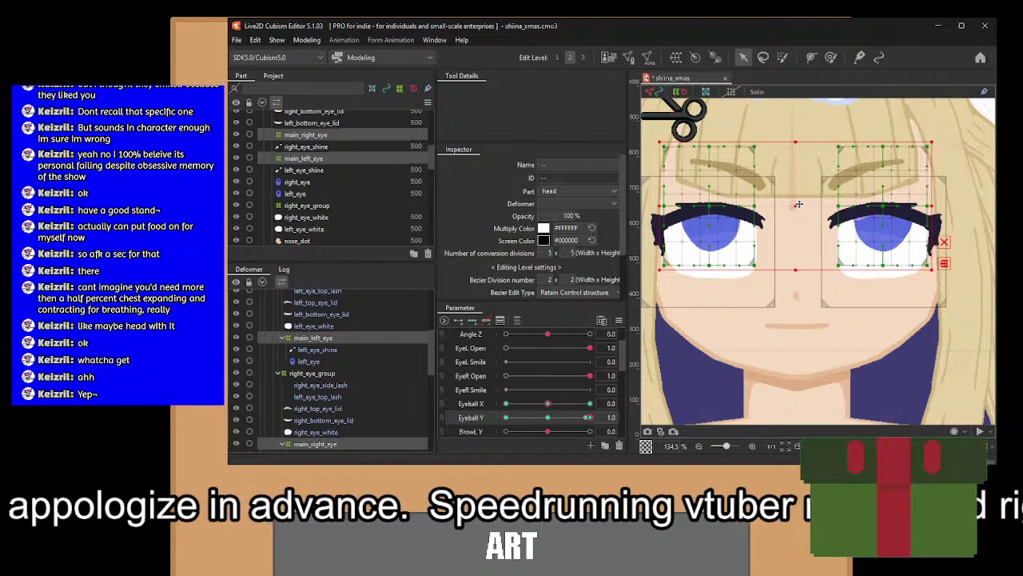
click(586, 418)
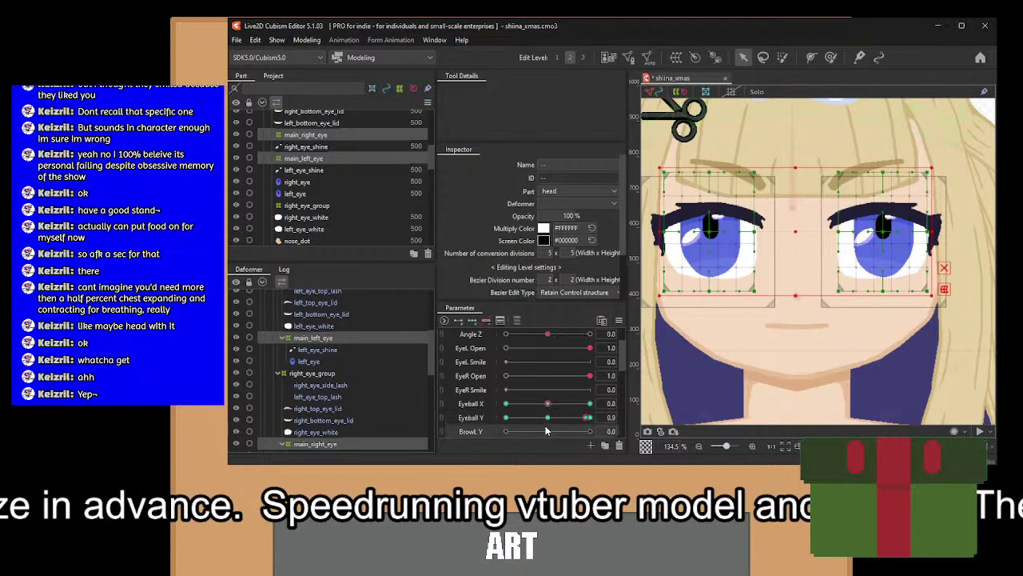
click(547, 417)
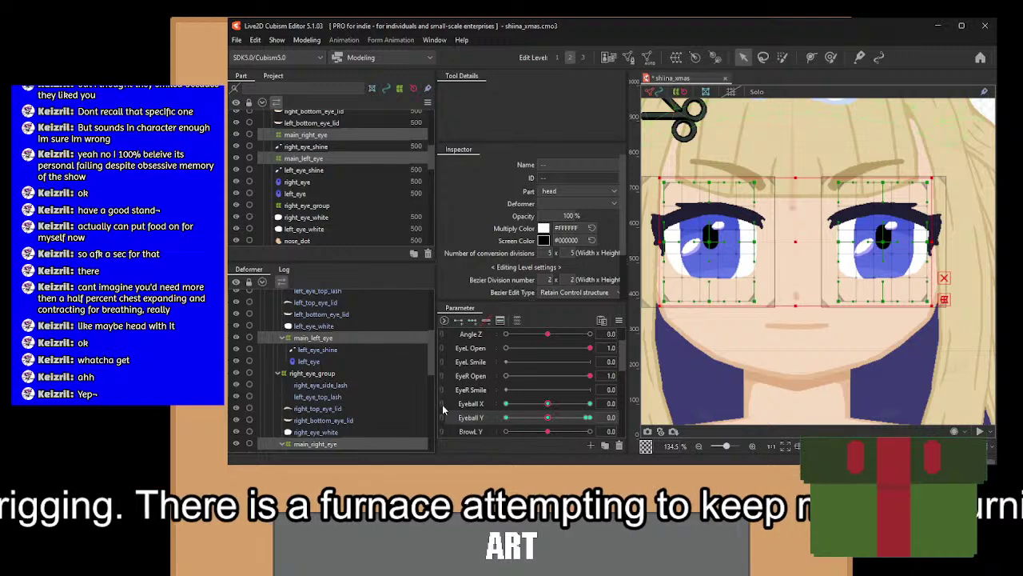
Link Eyeball X with Eyeball Y, check the irises at several combined positions, then reset both to 0.0 and unlink them.
scroll(479, 404, down, 3)
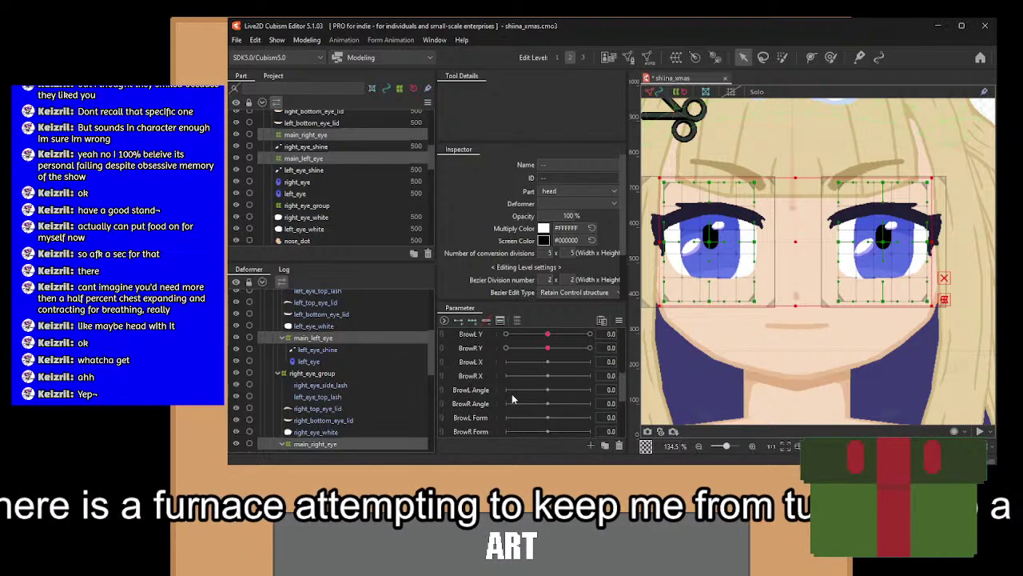
scroll(512, 398, up, 1)
click(506, 367)
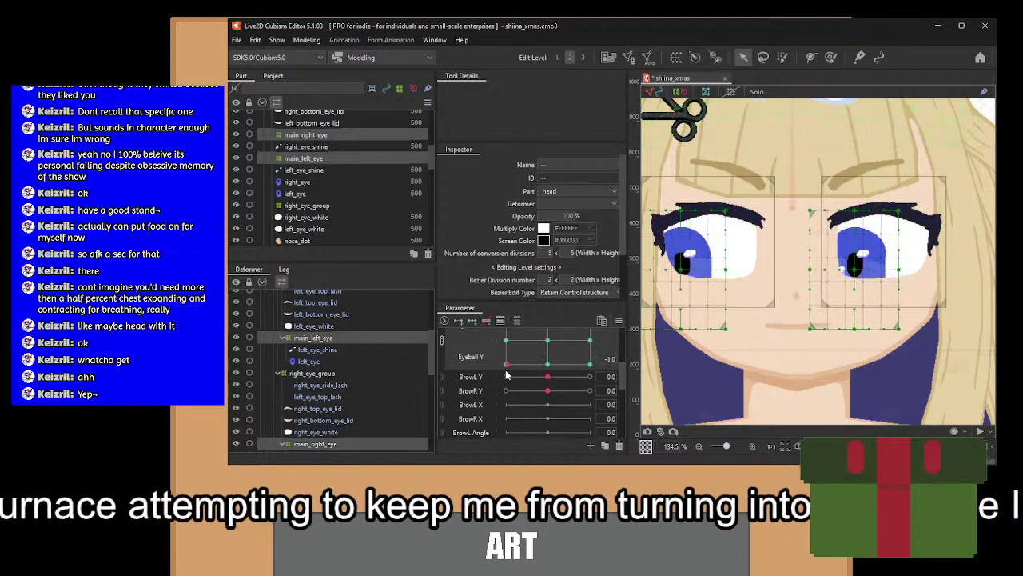
drag(506, 371, 620, 342)
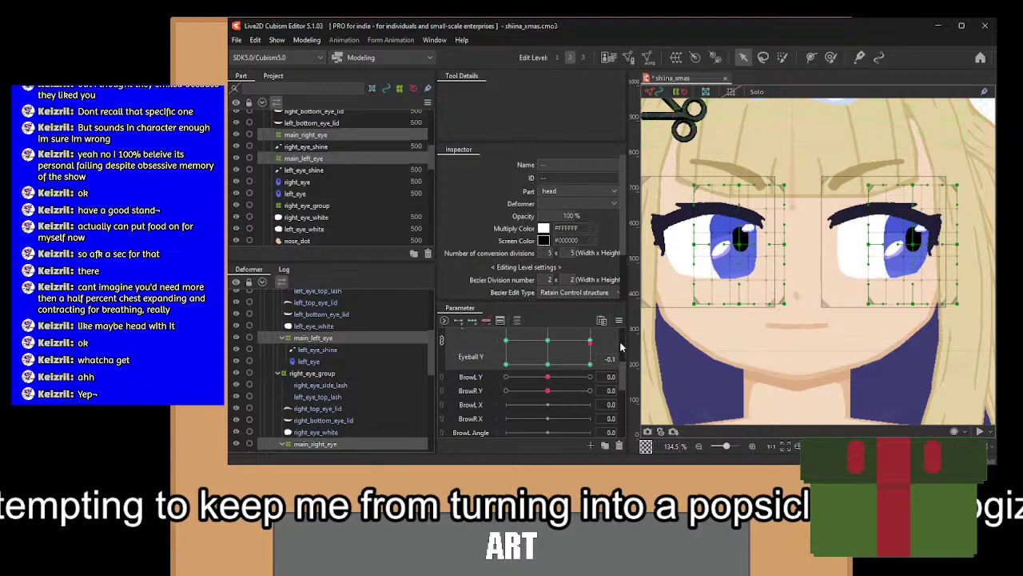
scroll(620, 342, up, 1)
drag(587, 385, 547, 383)
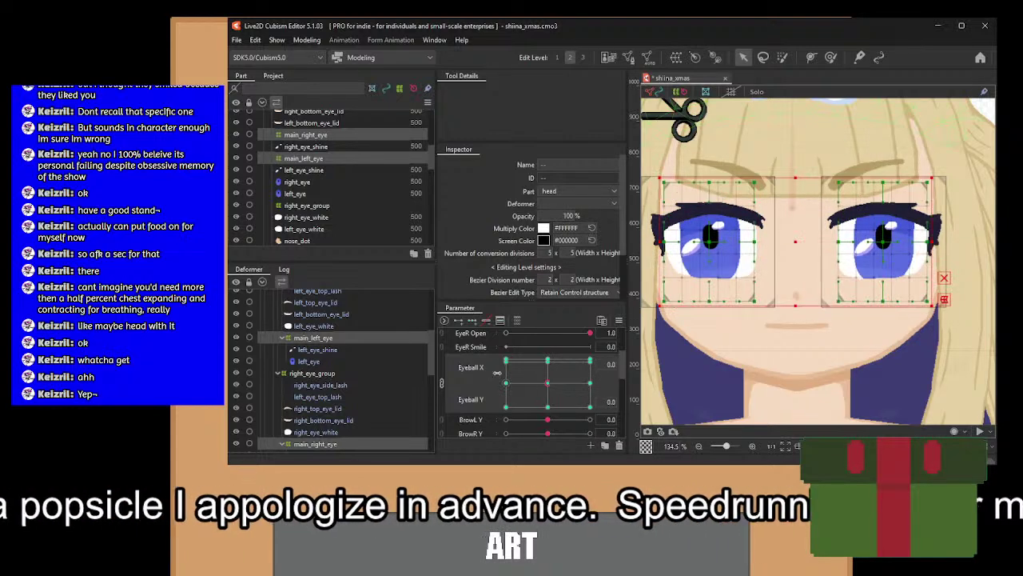
click(444, 384)
Create the rotation deformer eye_stalk_right for kani_right_eye_stalk on the hat's crab and place its pivot at the base of the stalk.
scroll(800, 290, down, 3)
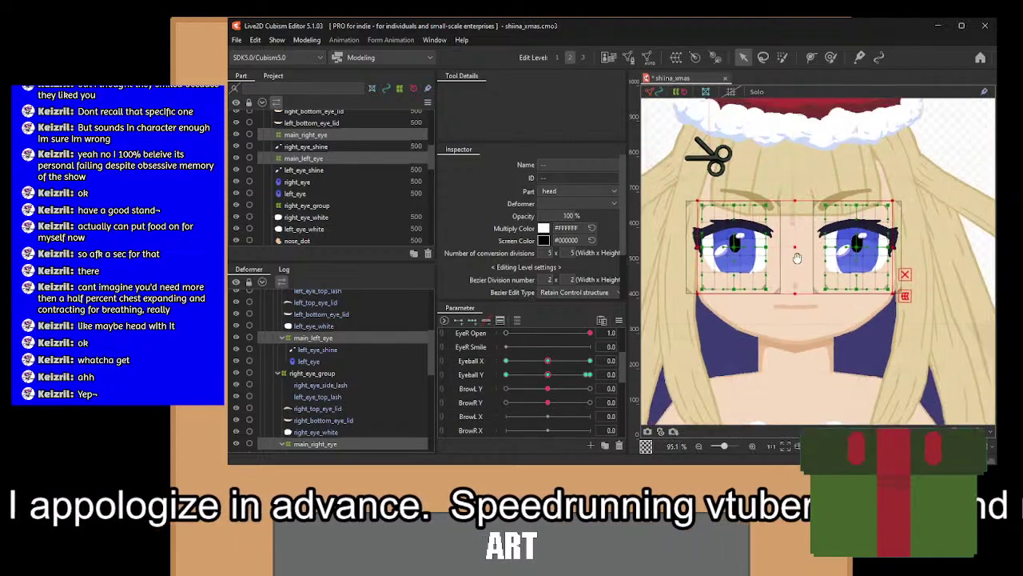
scroll(799, 290, down, 2)
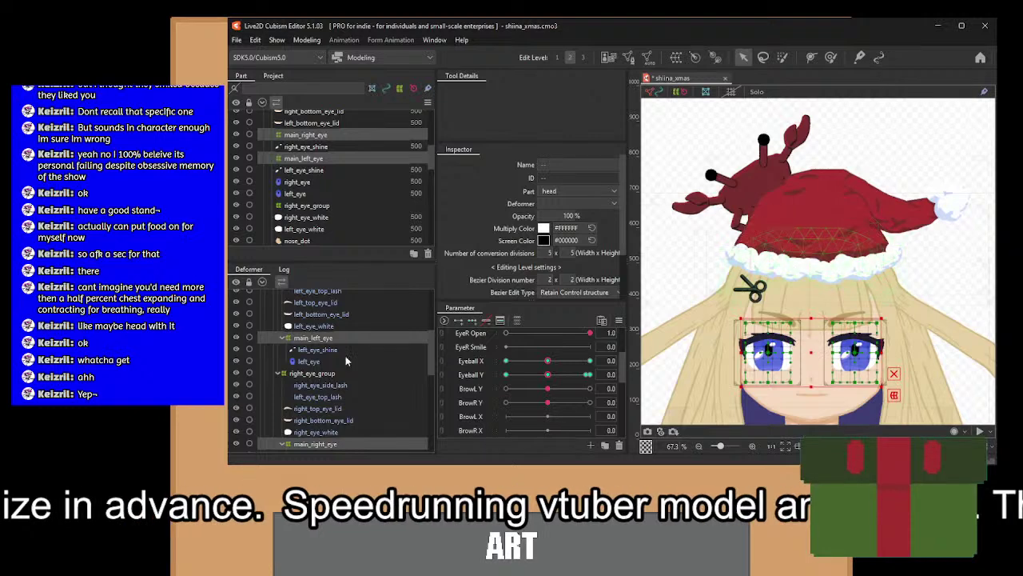
scroll(353, 371, up, 3)
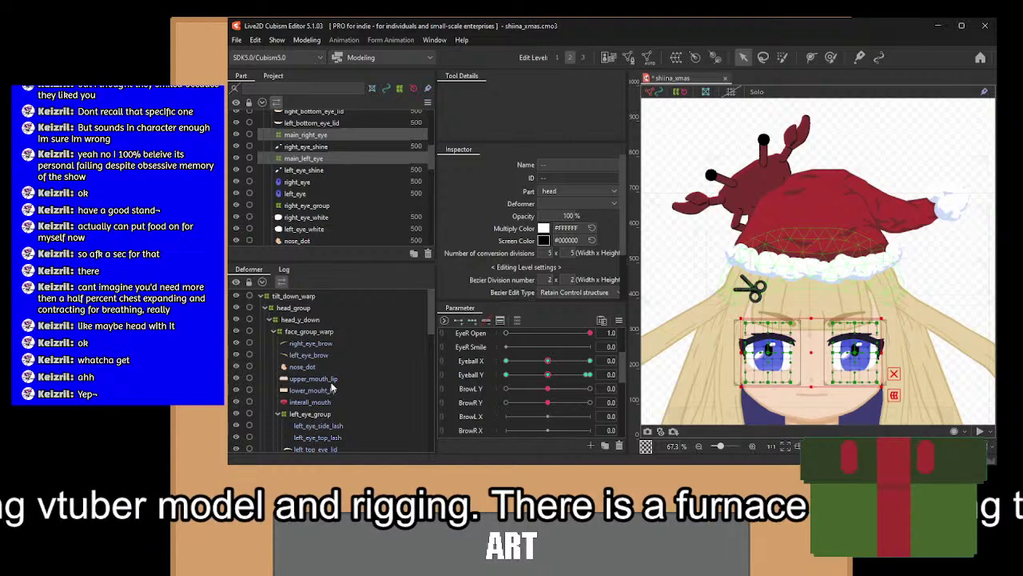
click(749, 189)
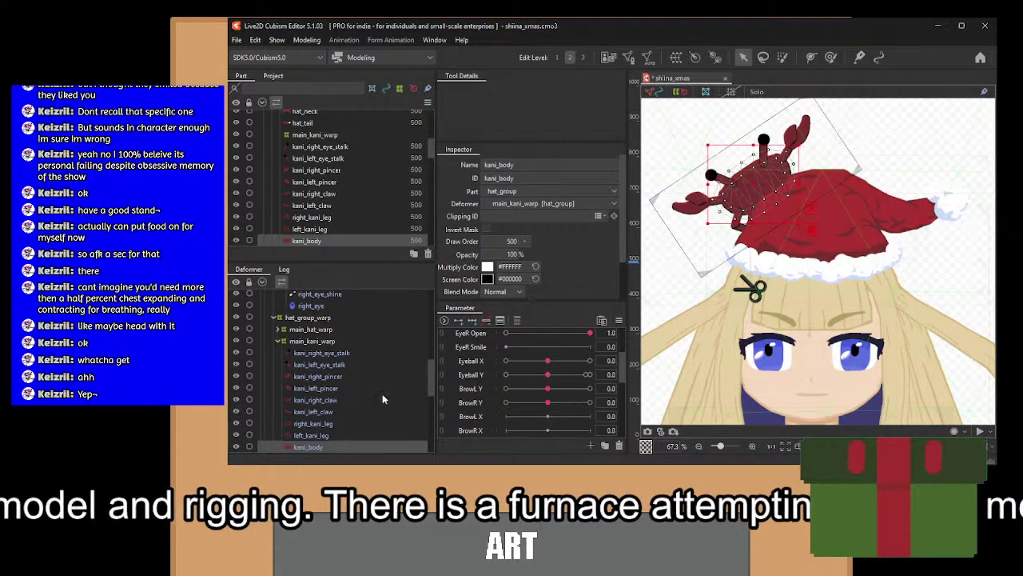
click(330, 354)
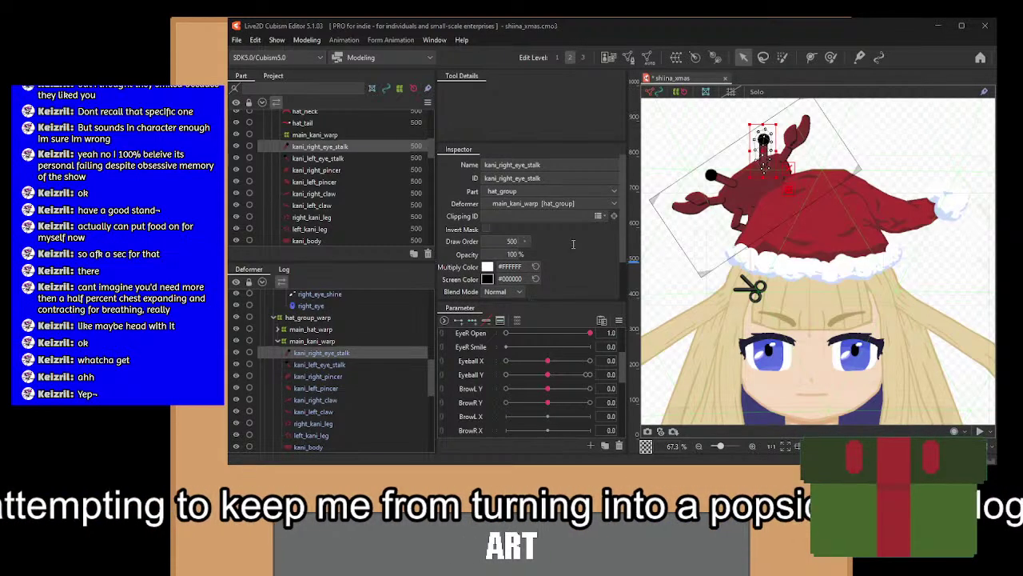
scroll(768, 128, up, 4)
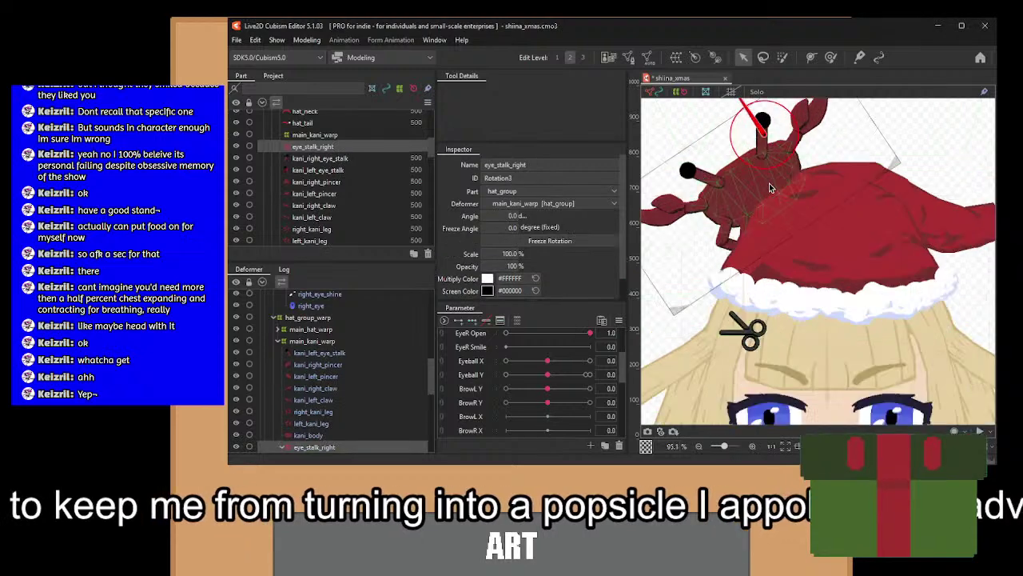
drag(760, 134, 760, 148)
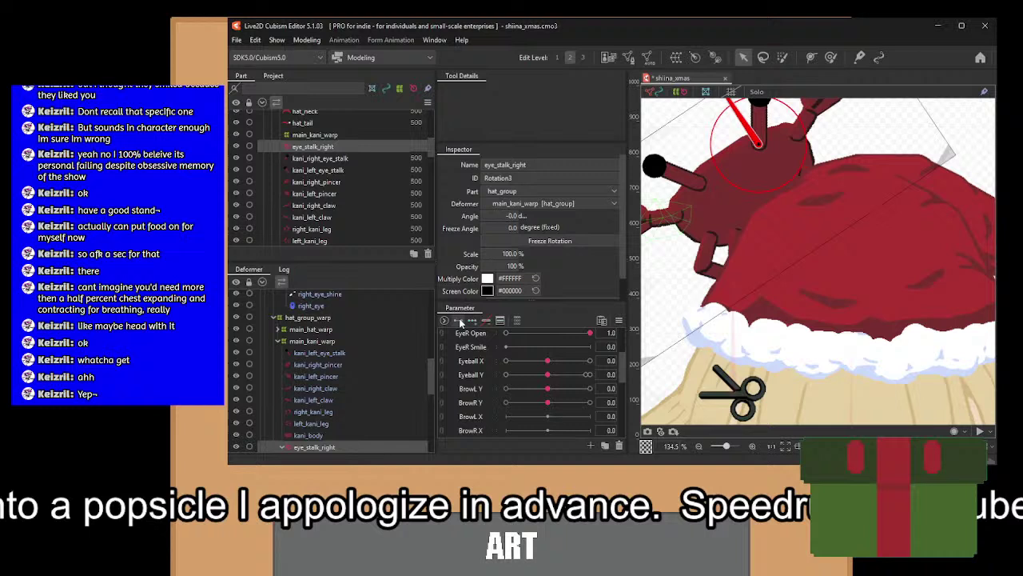
Create the rotation deformer eye_stalk_left for kani_left_eye_stalk and place its pivot where the stalk meets the crab's body.
click(331, 353)
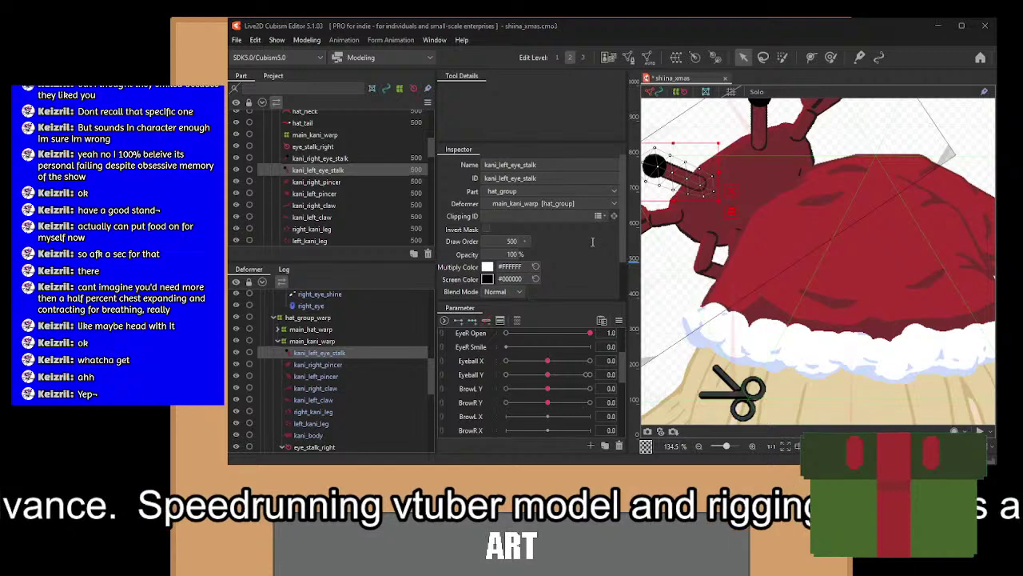
click(557, 372)
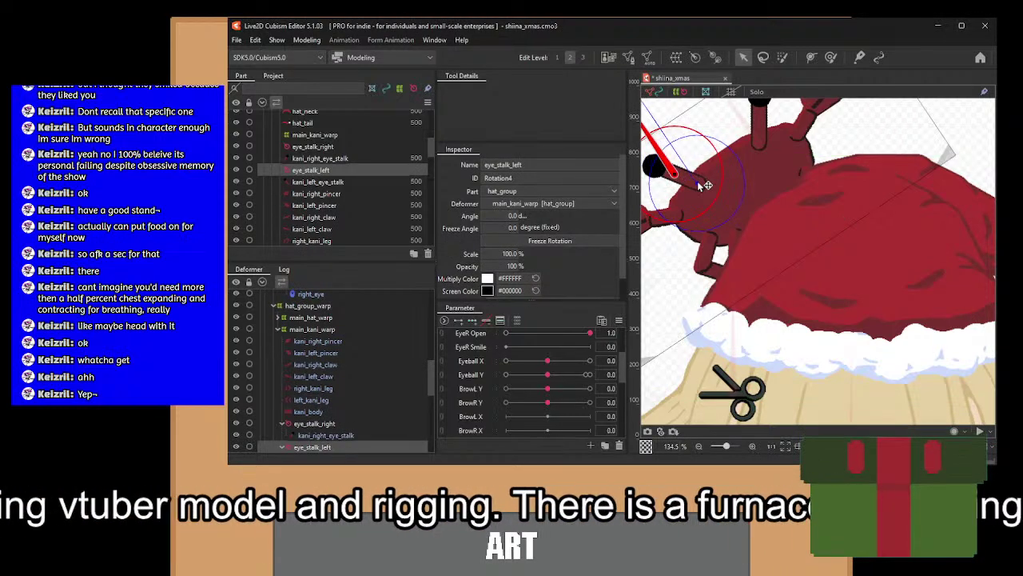
scroll(751, 220, up, 2)
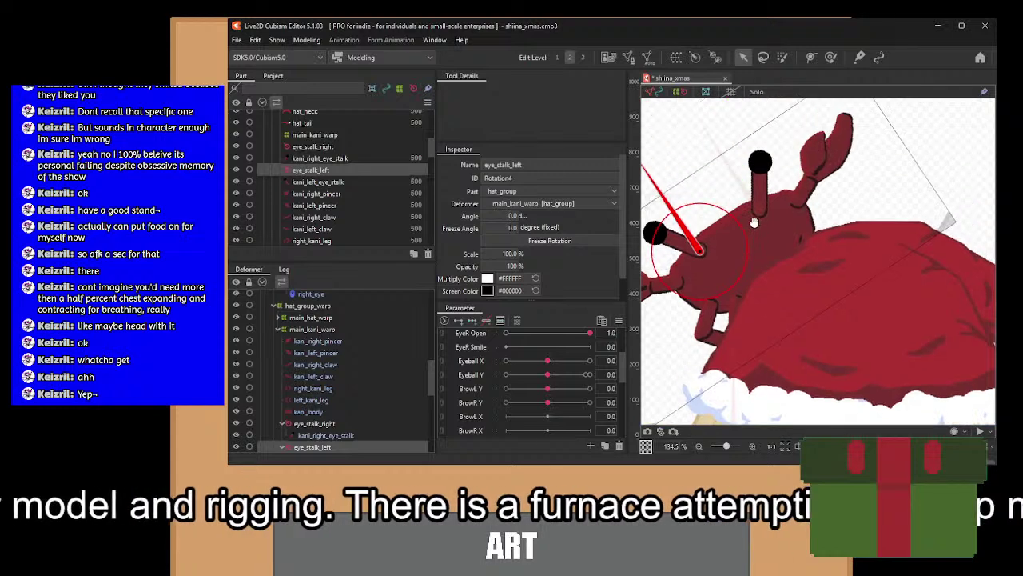
drag(754, 222, 757, 219)
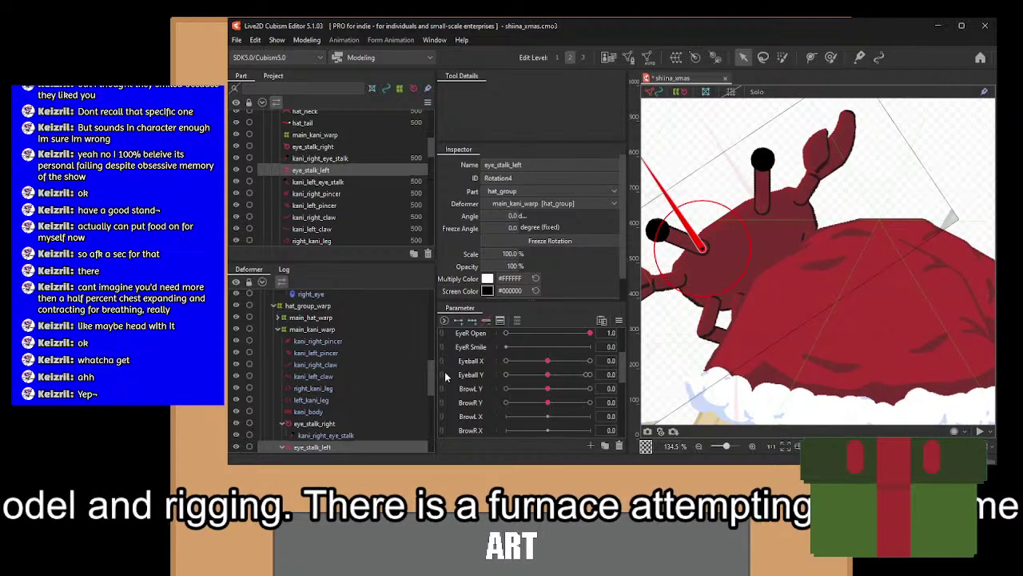
Create the rotation deformer pinch_right_rotate for kani_right_pincer and place its pivot at the pincer's joint.
click(327, 403)
click(323, 364)
click(327, 353)
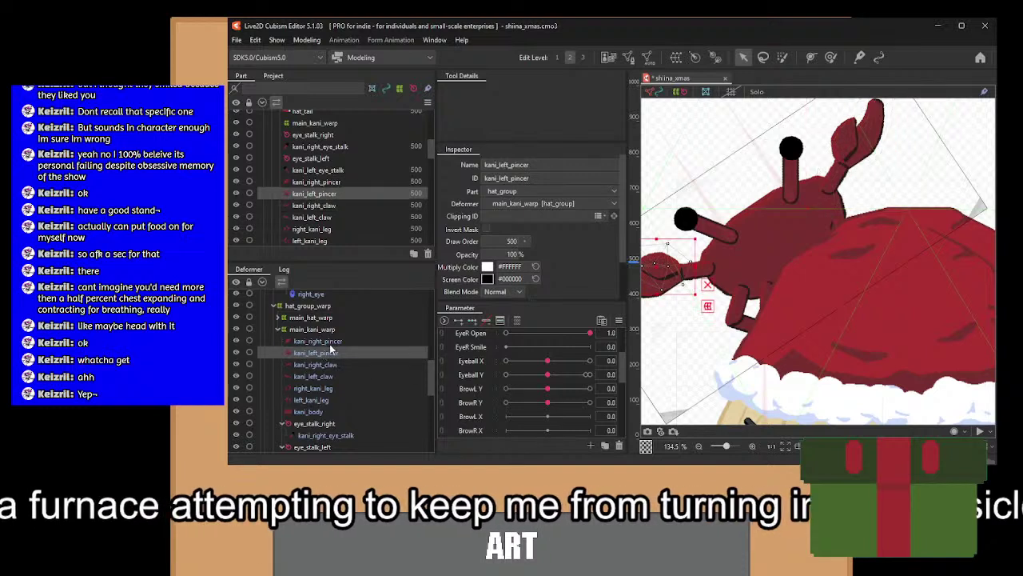
click(330, 344)
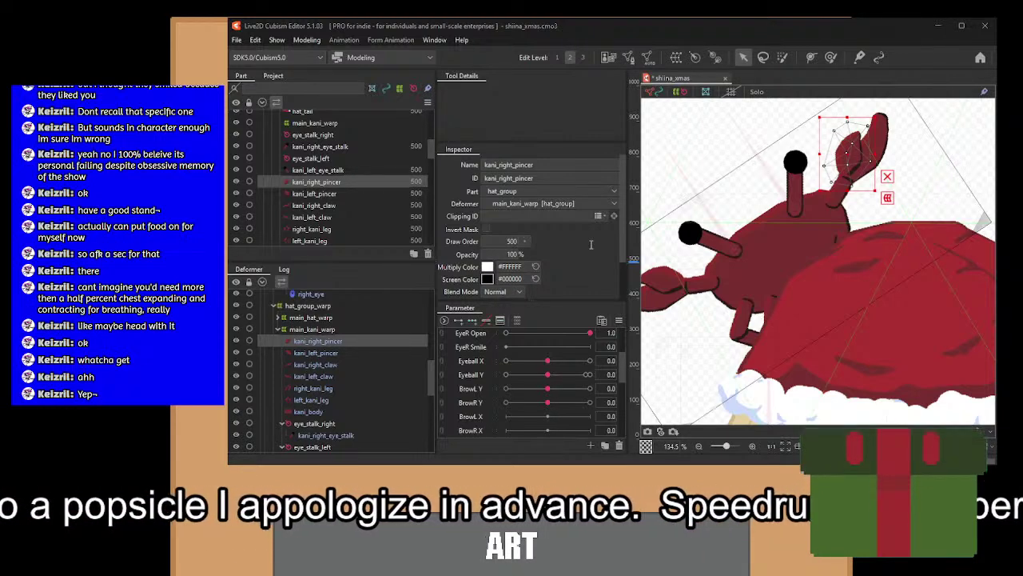
click(605, 332)
drag(853, 154, 856, 176)
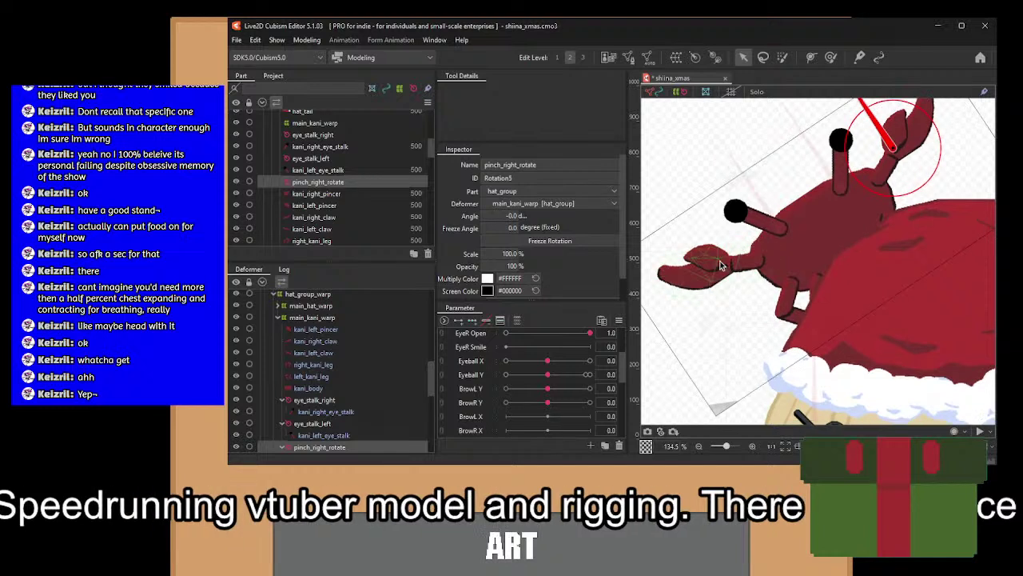
Create the rotation deformer pinch_left_rotate for kani_left_pincer and place its pivot at the pincer's joint.
click(714, 260)
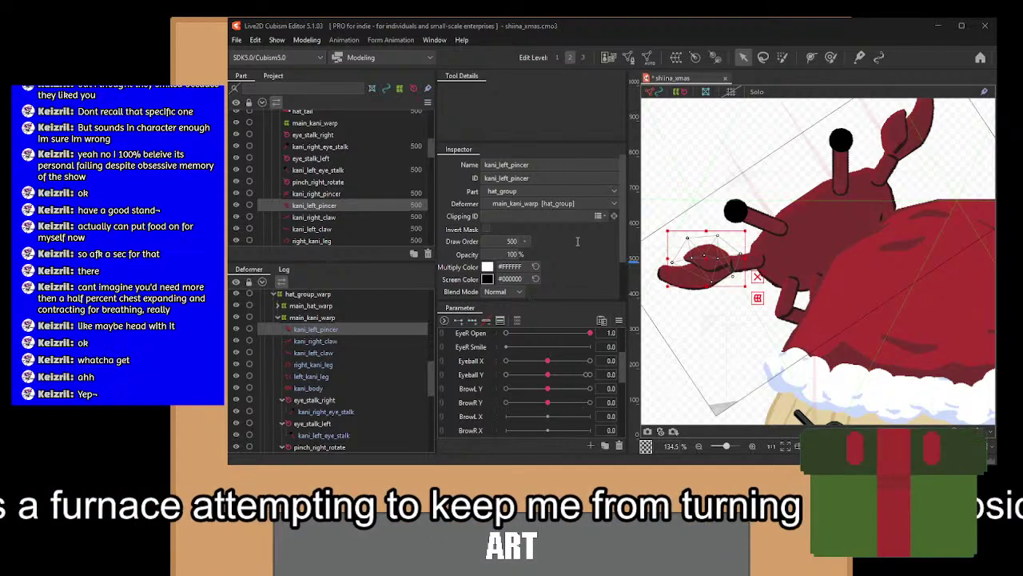
click(712, 258)
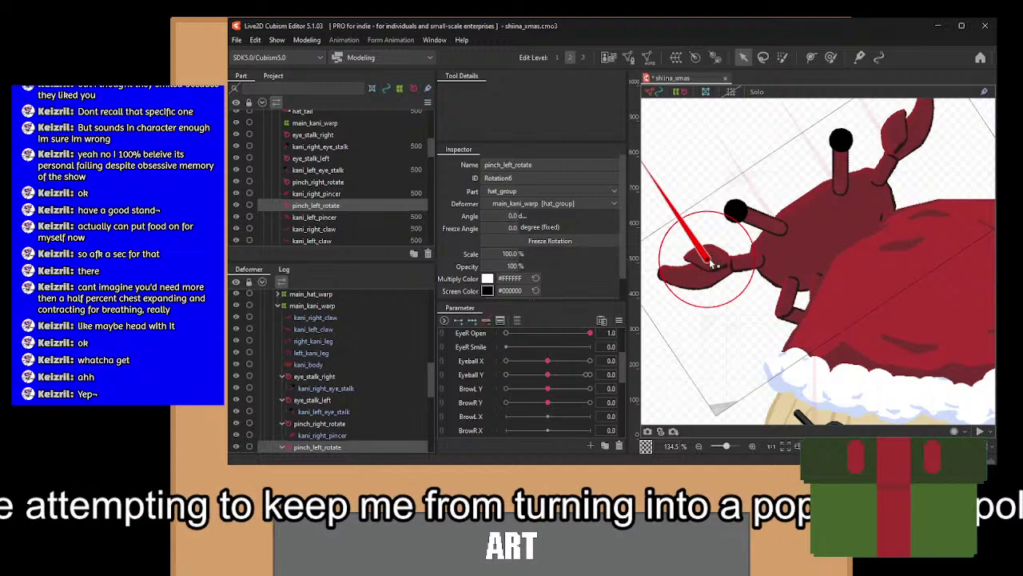
drag(711, 264, 731, 269)
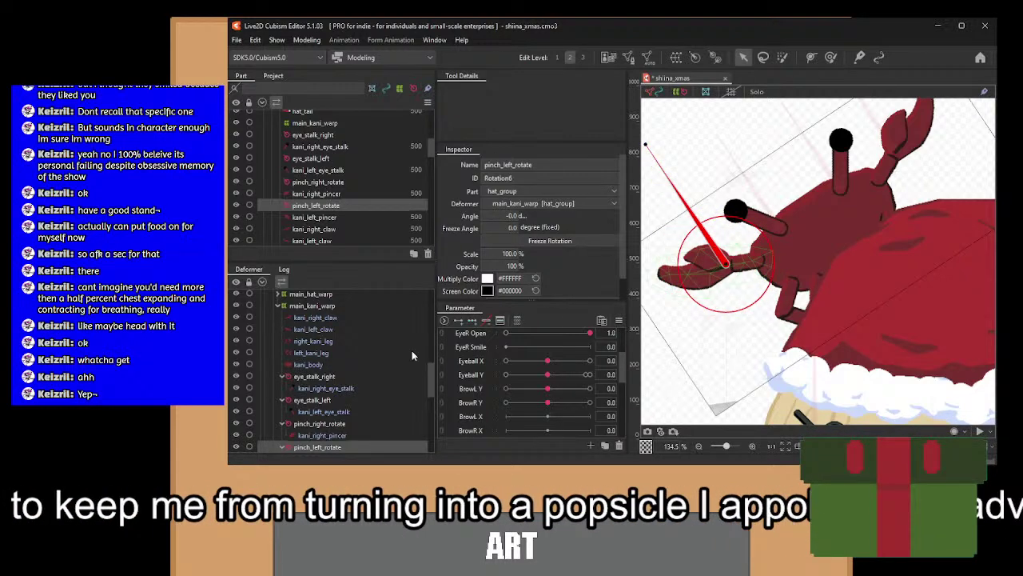
Create the rotation deformer claw_right_rotate for kani_right_claw with its pivot at the claw's base, and nest pinch_right_rotate under it.
click(323, 318)
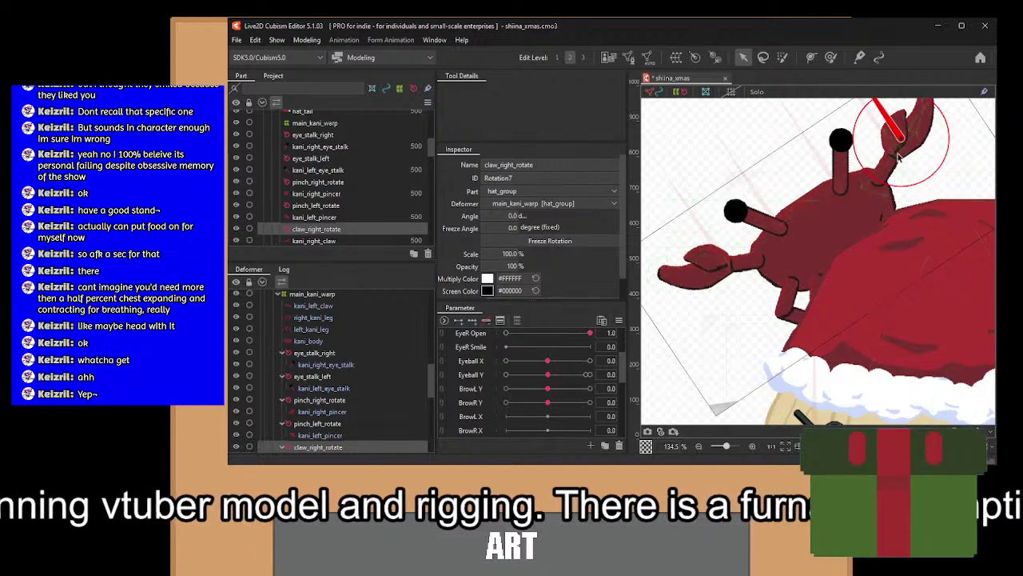
drag(901, 140, 877, 183)
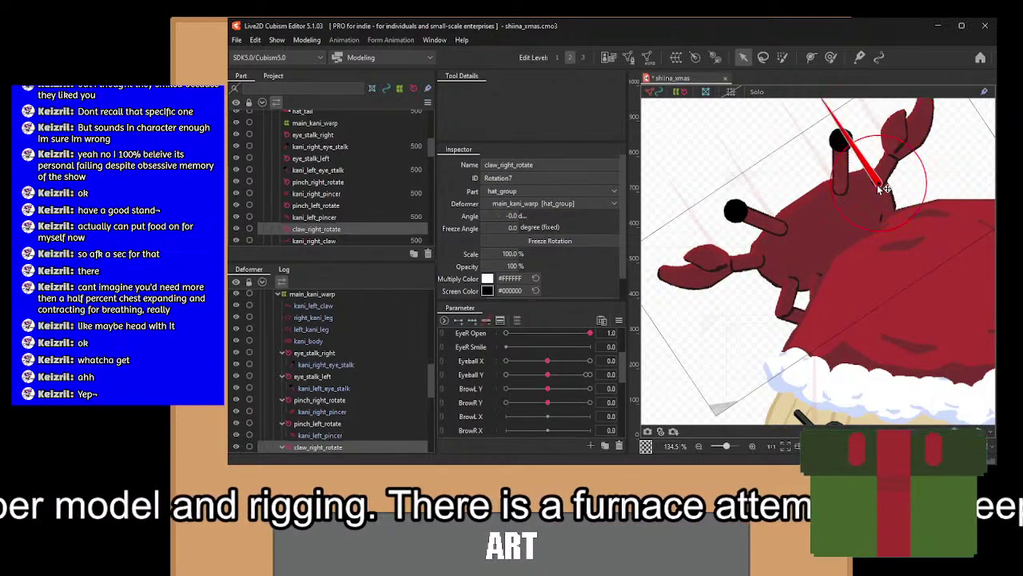
click(334, 402)
drag(335, 450, 334, 450)
key(ctrl+z)
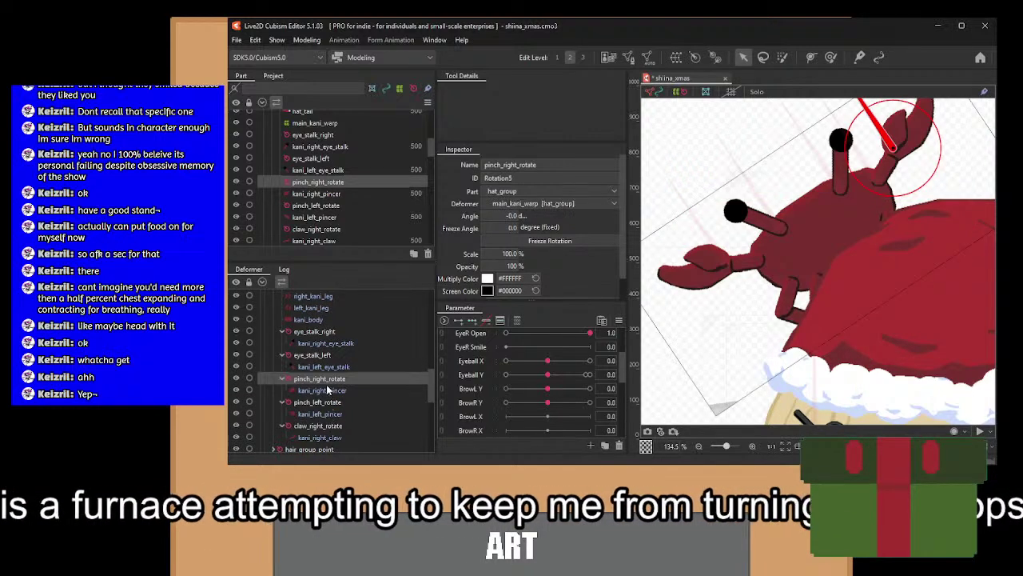
drag(327, 381, 331, 439)
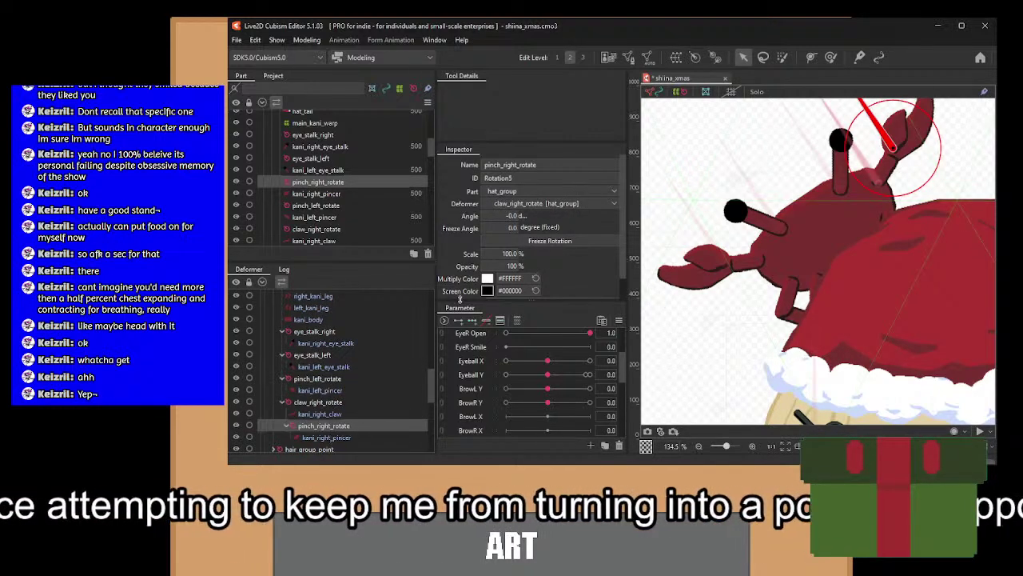
Create the rotation deformer claw_left_rotate for kani_left_claw and nest pinch_left_rotate under it.
click(747, 263)
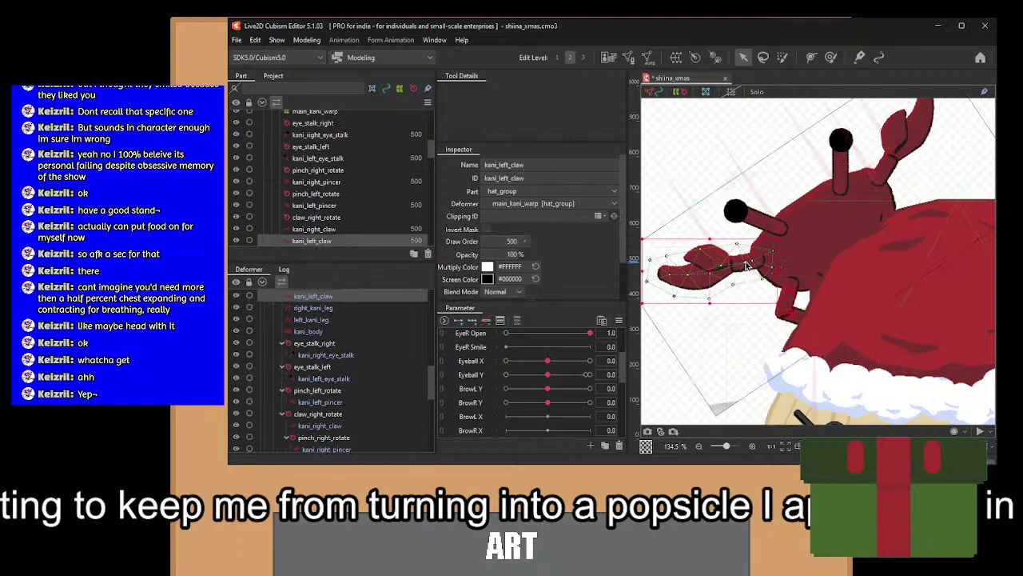
click(717, 56)
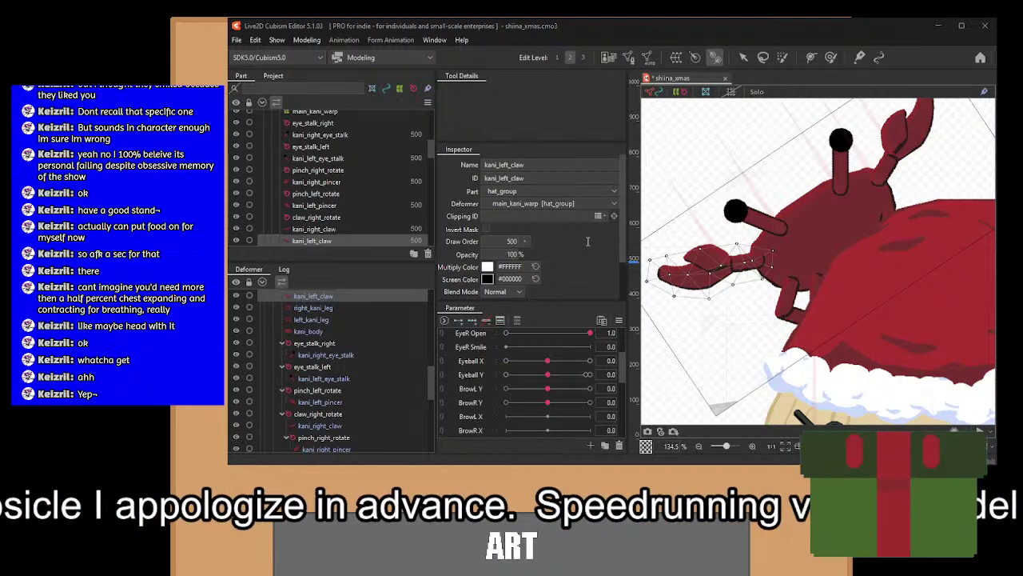
click(571, 329)
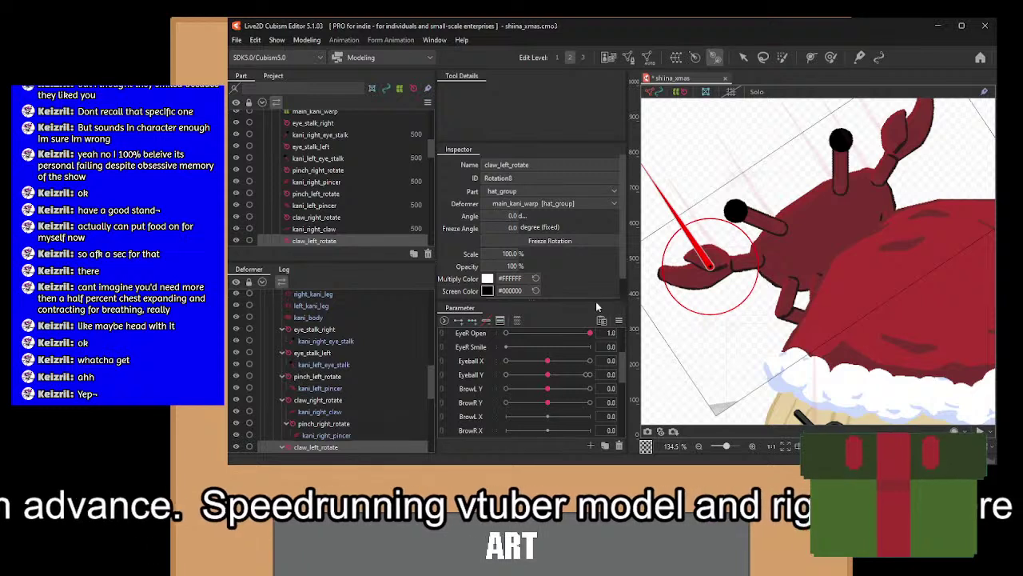
drag(338, 377, 332, 426)
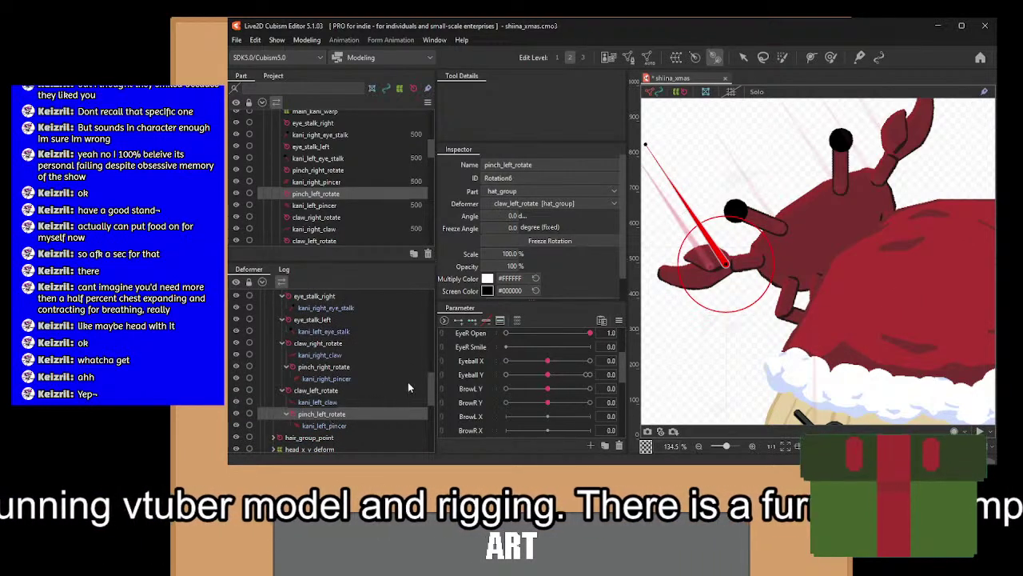
click(286, 389)
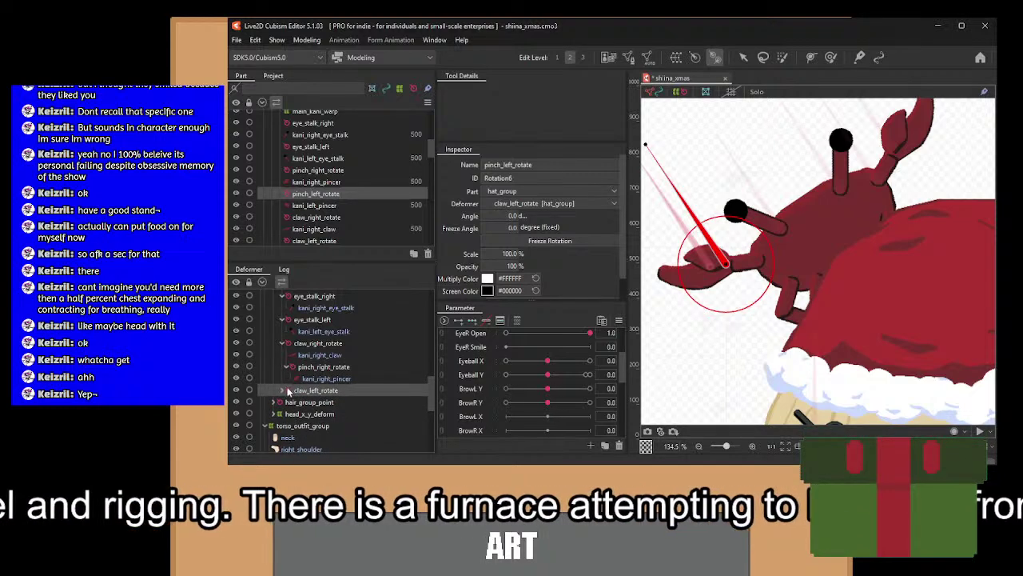
click(285, 389)
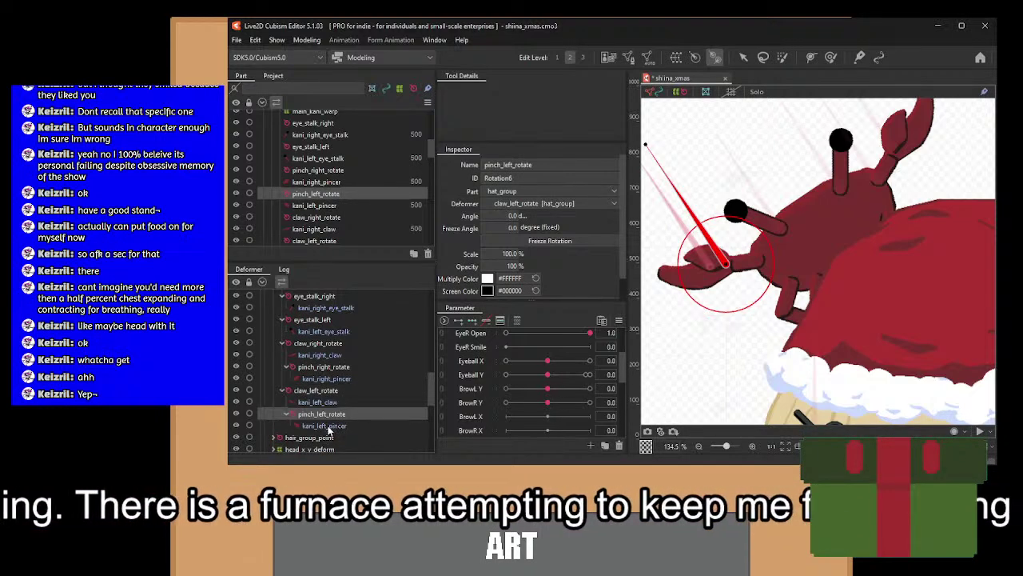
Add two keys on the Breath parameter to pinch_left_rotate and set its angle to 10 degrees at Breath 1.0.
click(324, 426)
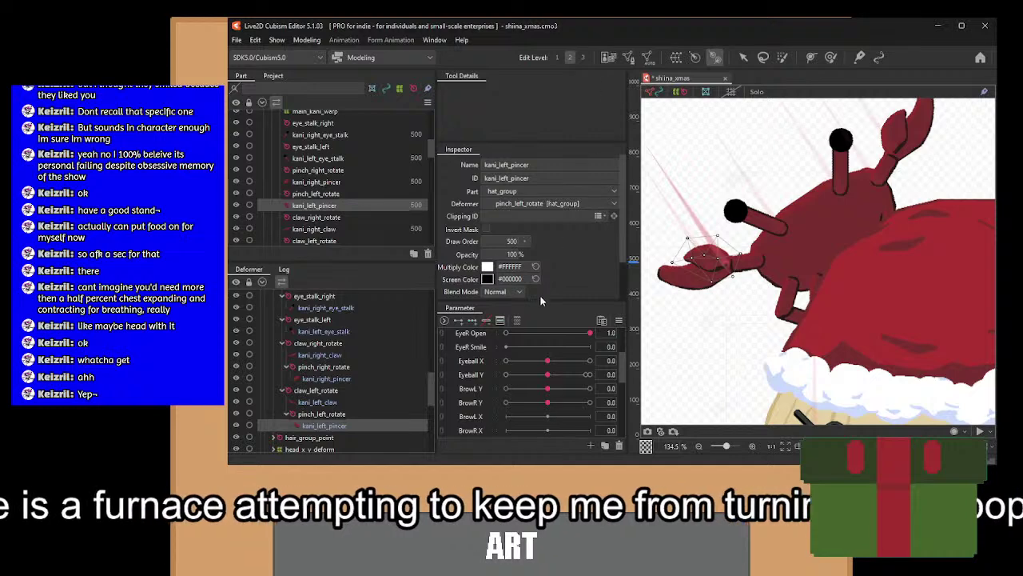
scroll(525, 370, down, 5)
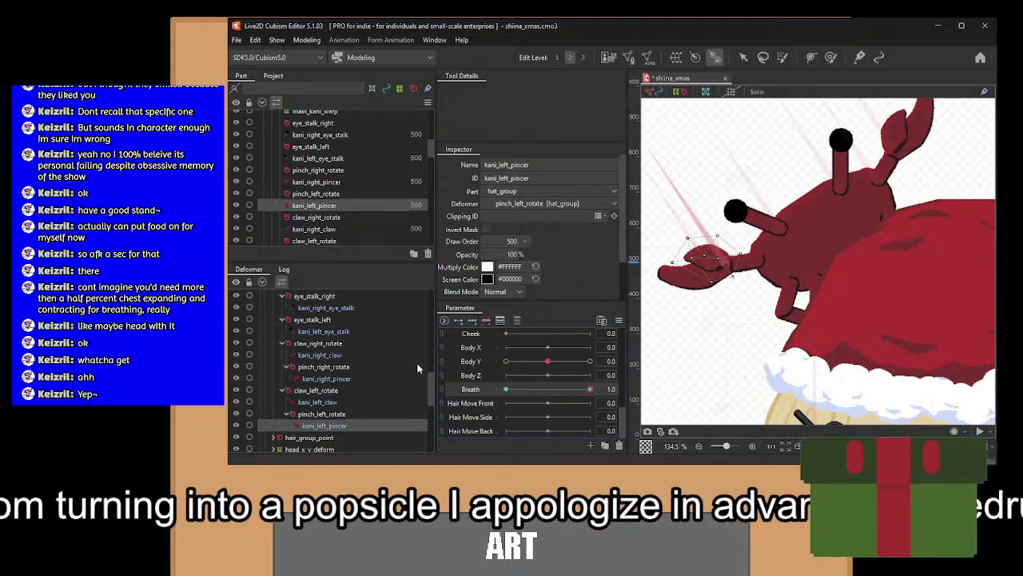
click(322, 414)
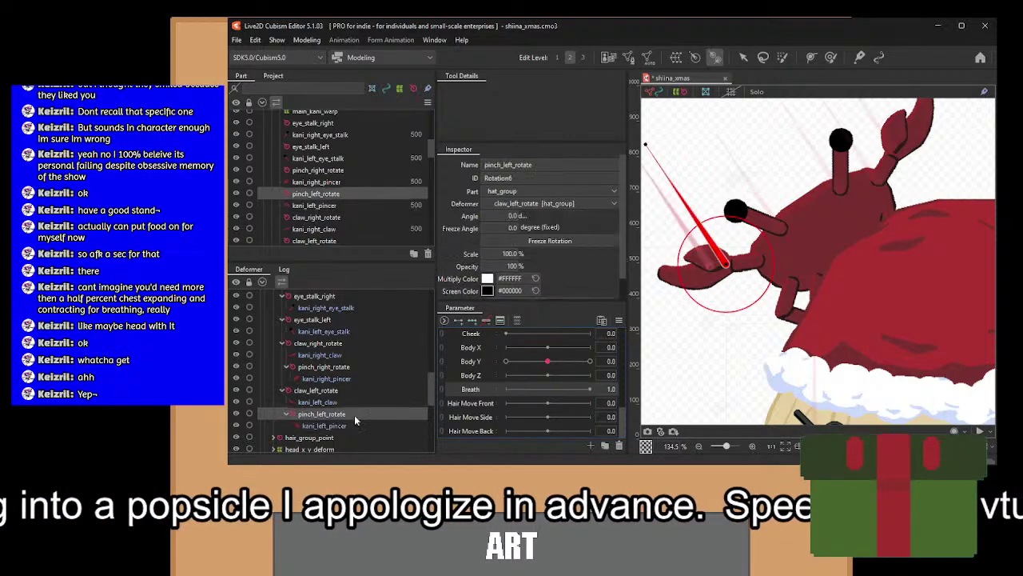
click(454, 323)
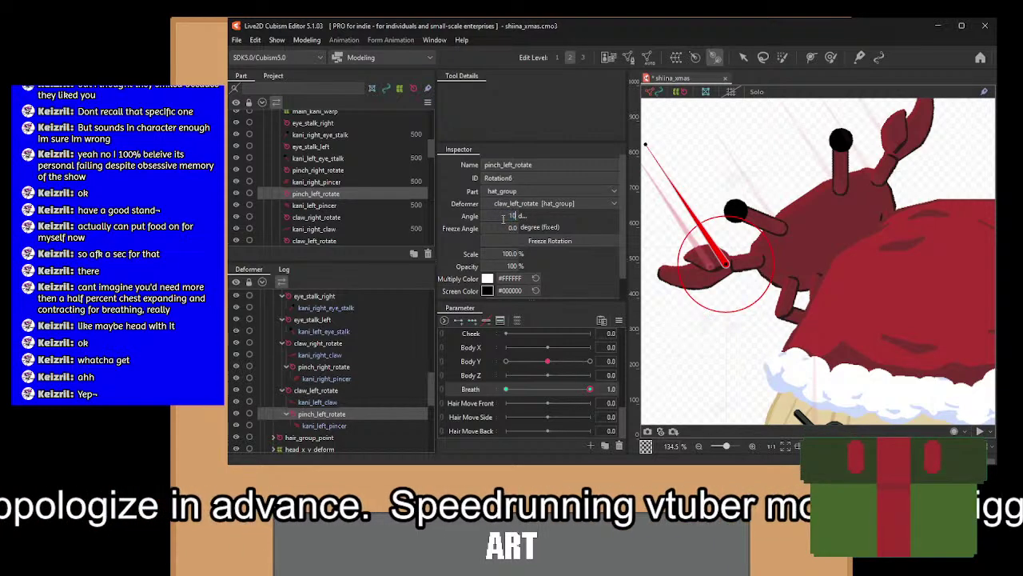
key(Return)
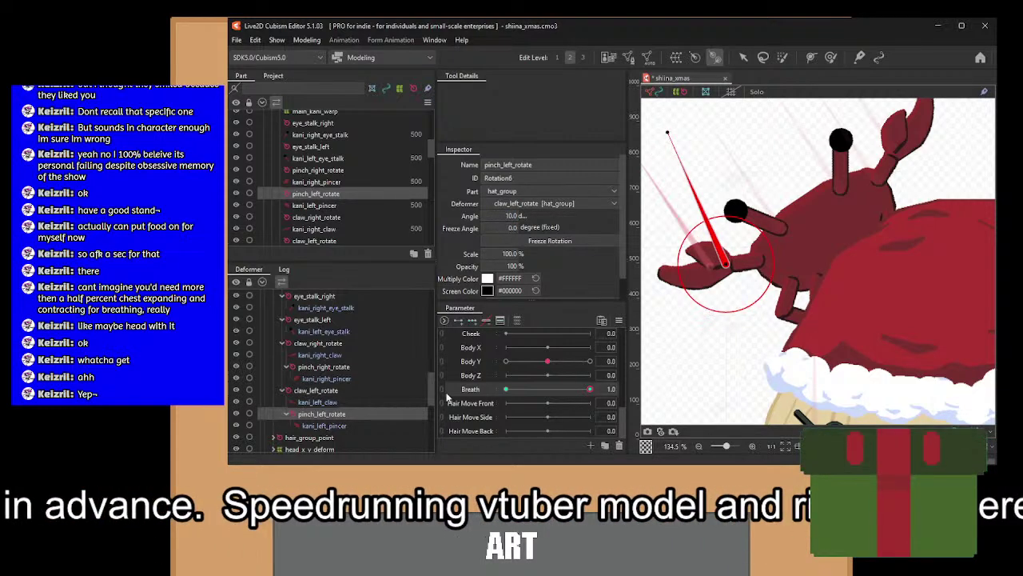
Add two Breath keys to pinch_right_rotate, set its angle to -10 degrees at Breath 1.0, and preview the motion.
click(326, 368)
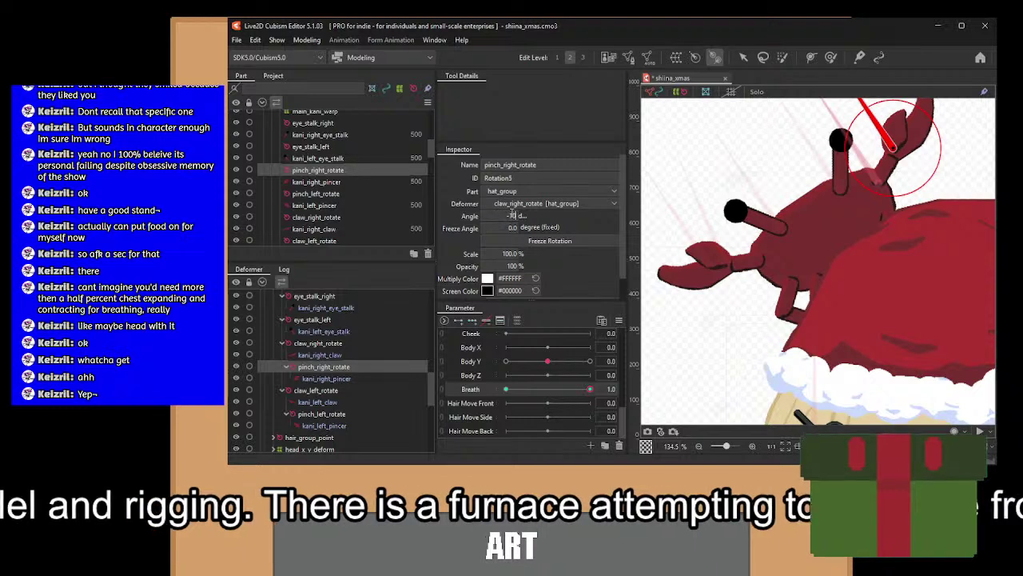
key(Return)
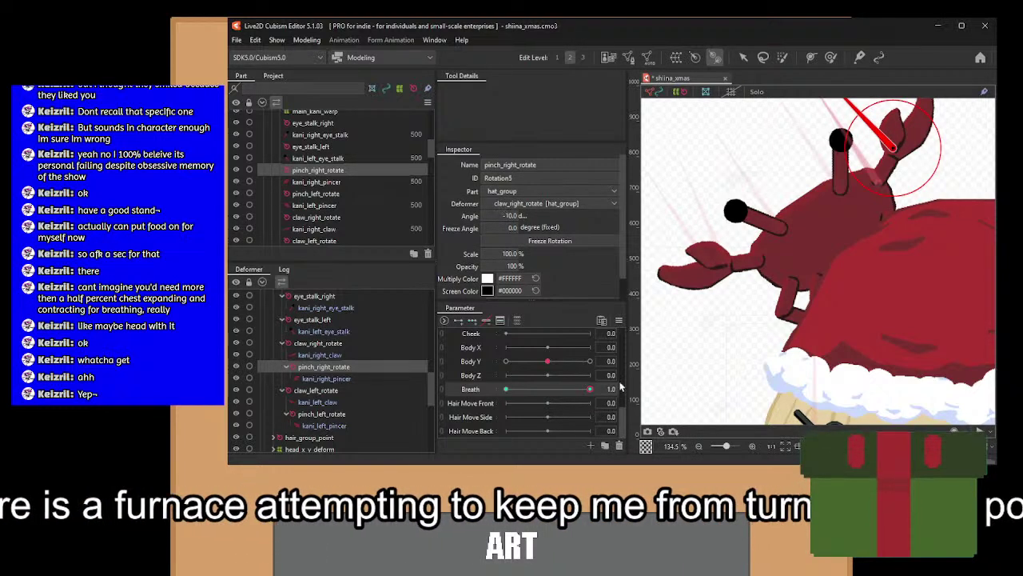
drag(589, 388, 559, 386)
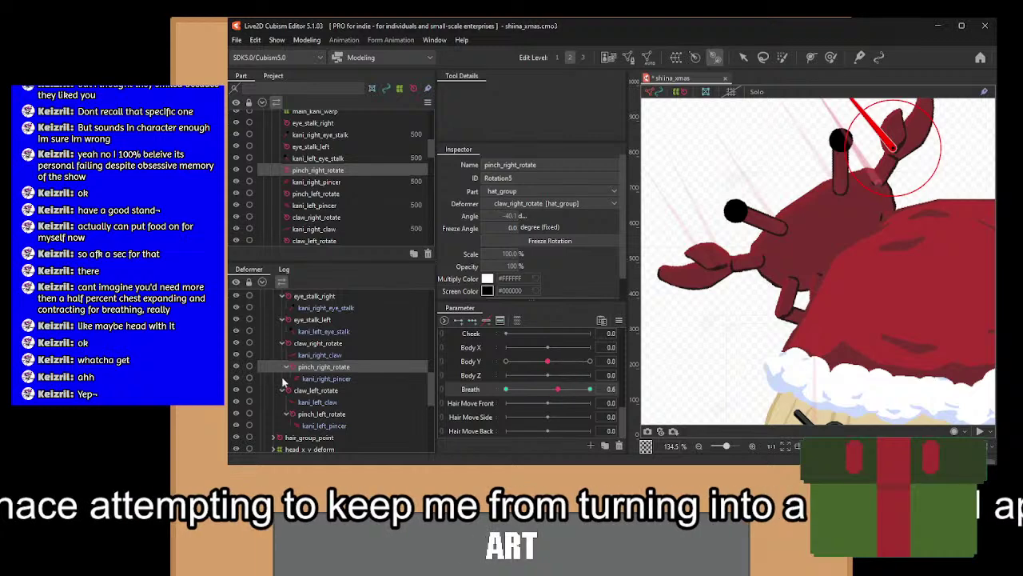
Add three keys on Eyeball X to eye_stalk_left and set its angle to -15 degrees at Eyeball X -1.0.
click(330, 320)
scroll(344, 342, up, 1)
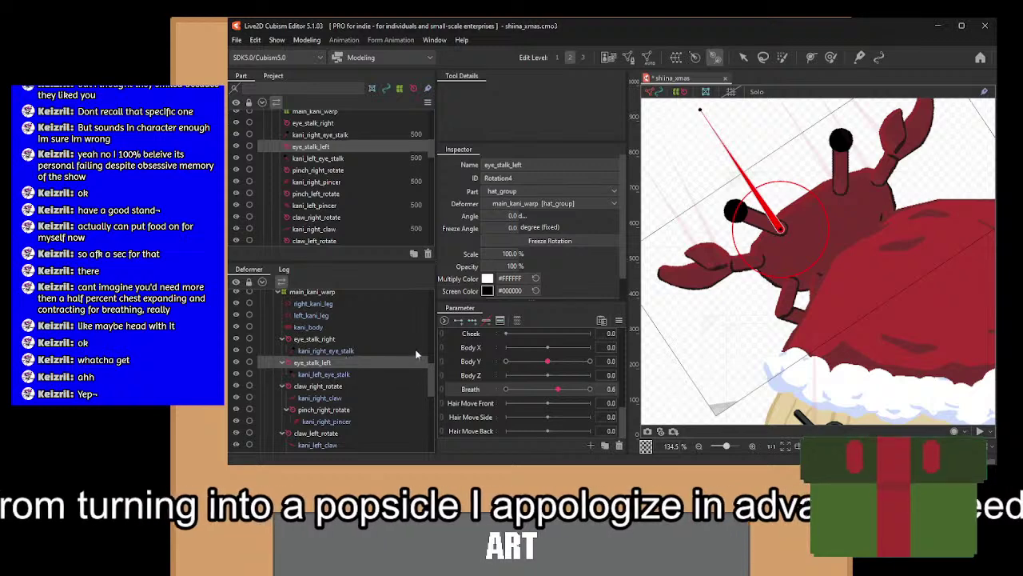
scroll(538, 373, up, 5)
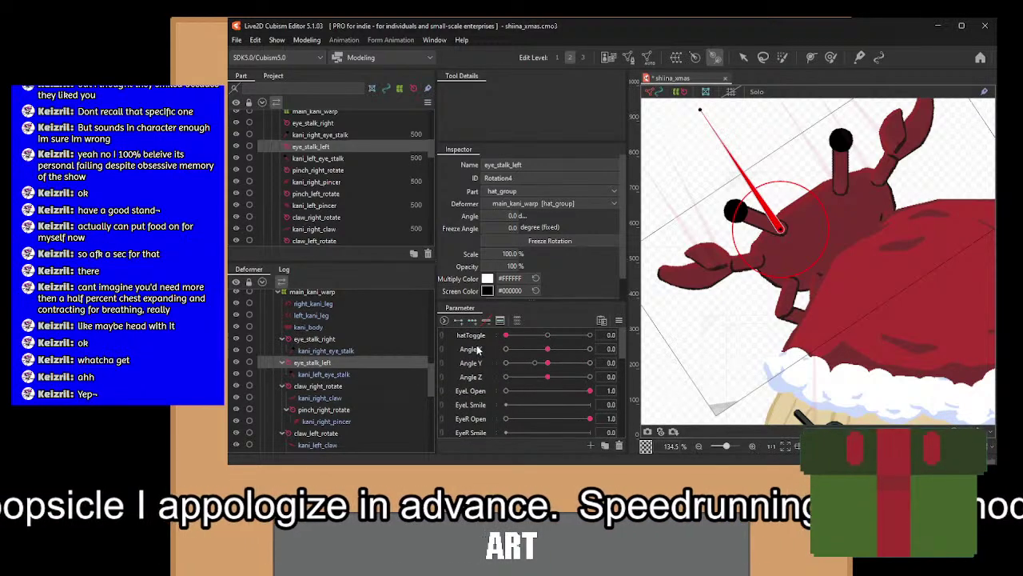
scroll(490, 391, down, 2)
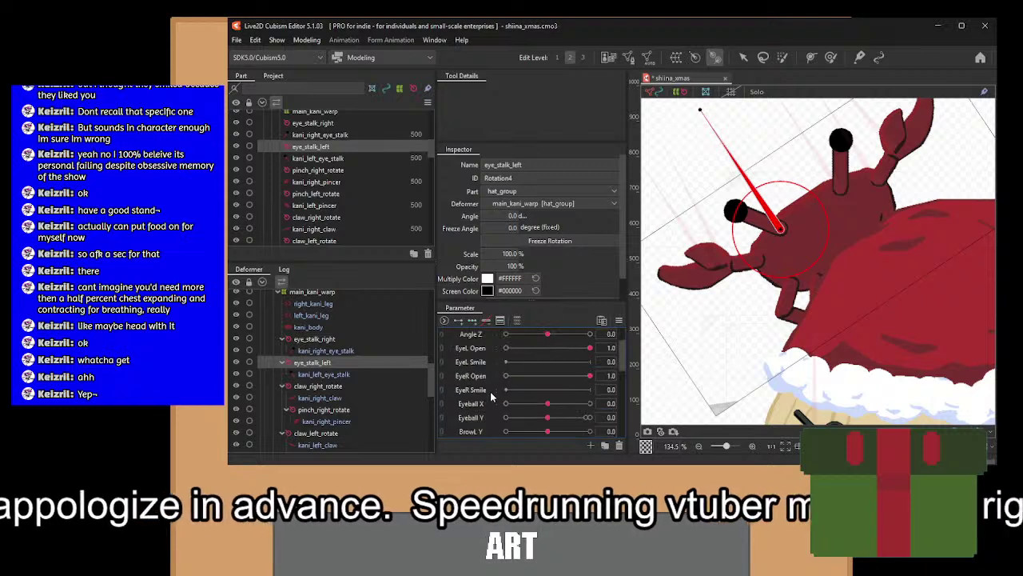
click(477, 405)
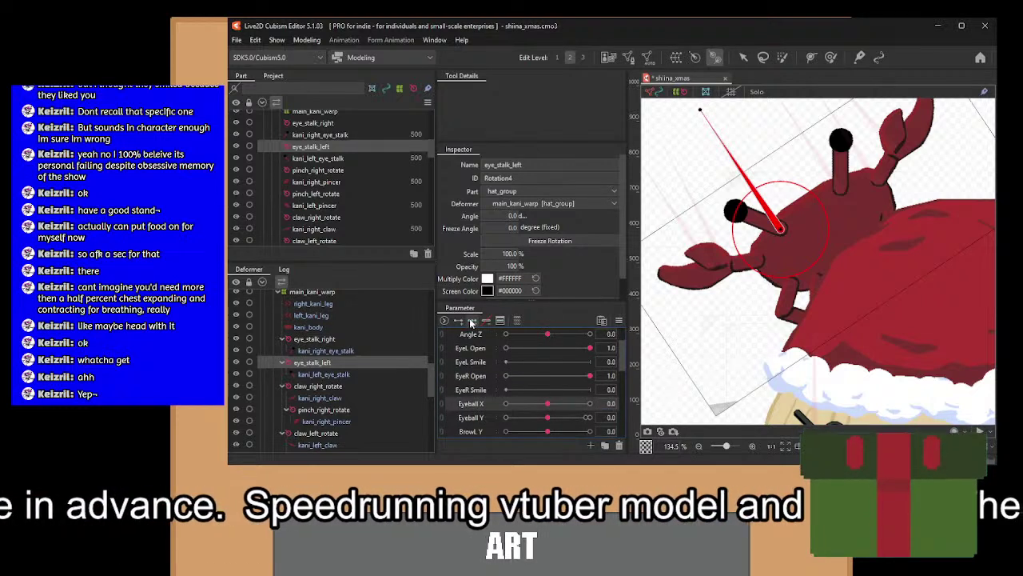
click(505, 403)
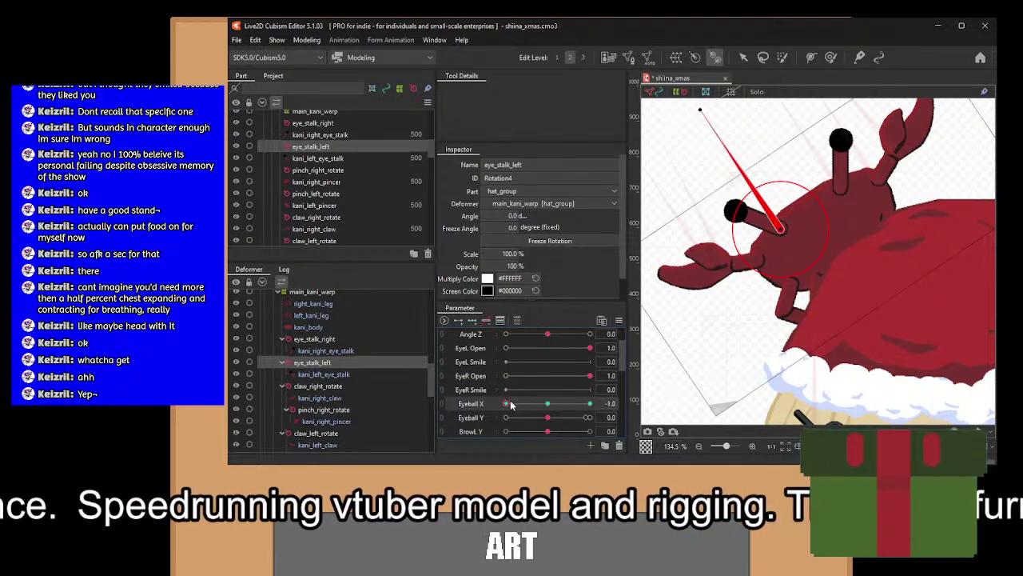
click(509, 218)
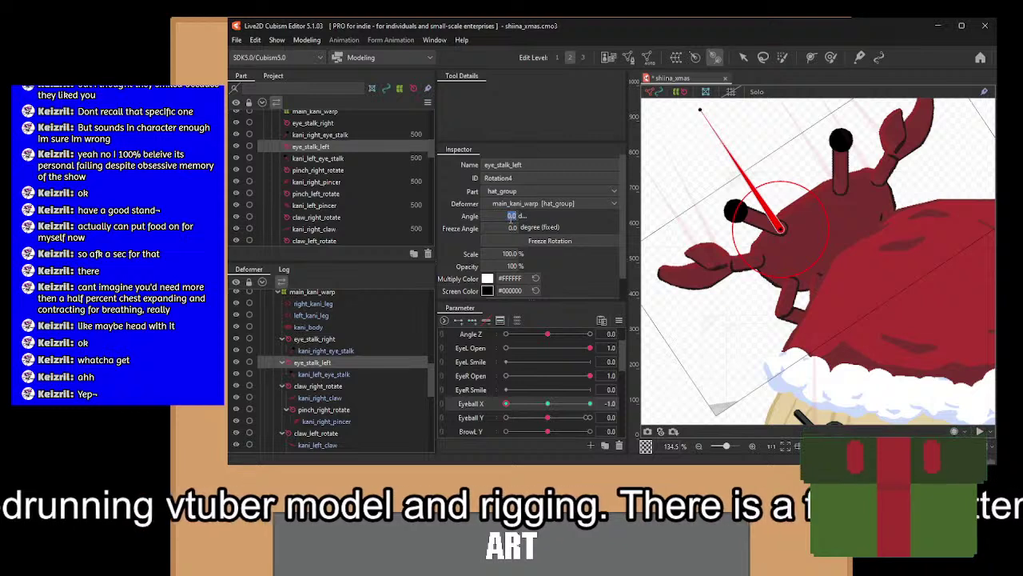
text(10)
key(Return)
click(511, 218)
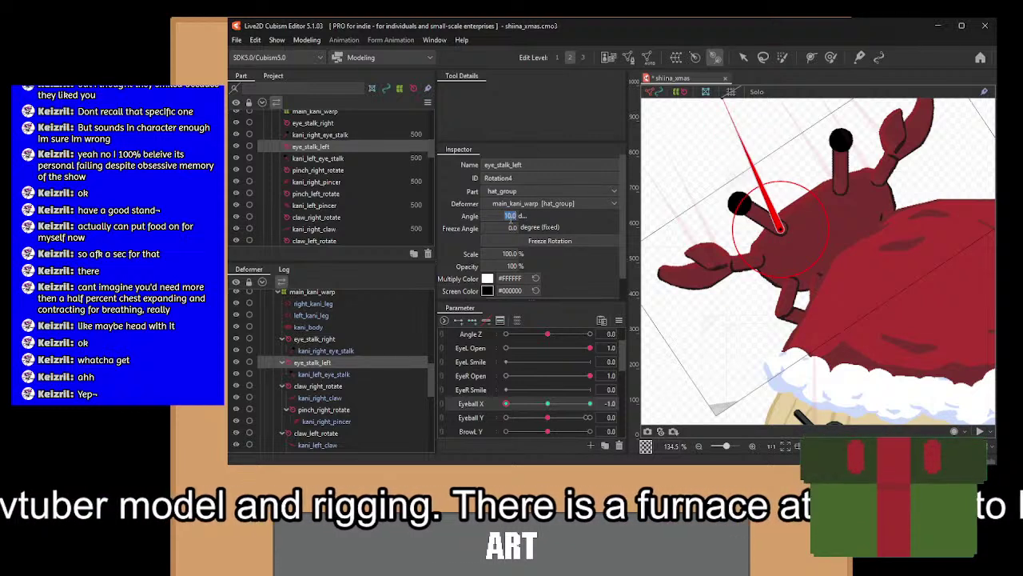
text(-15)
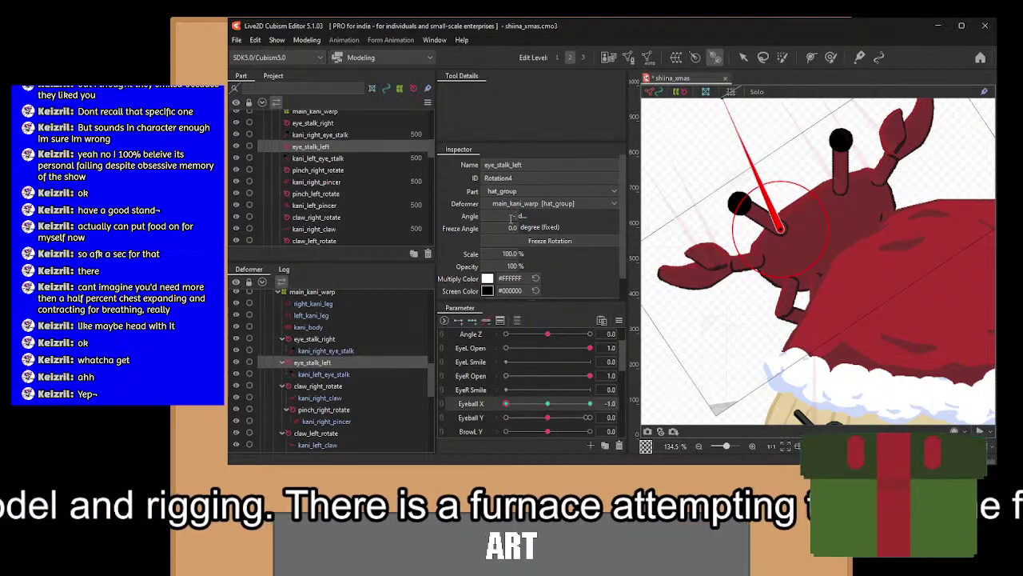
key(Return)
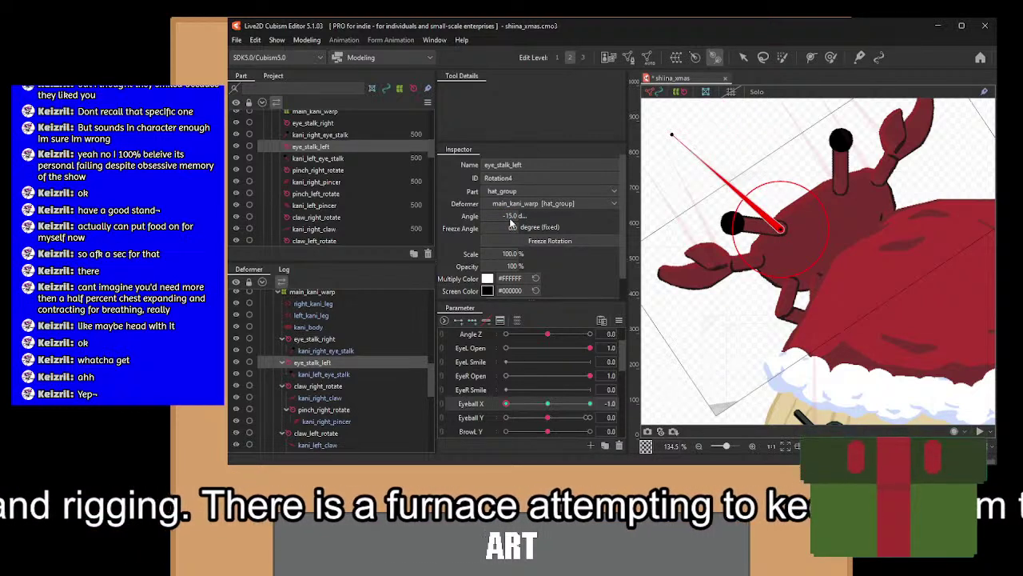
Set eye_stalk_left's angle to -5 degrees at Eyeball X 1.0.
click(589, 404)
click(512, 216)
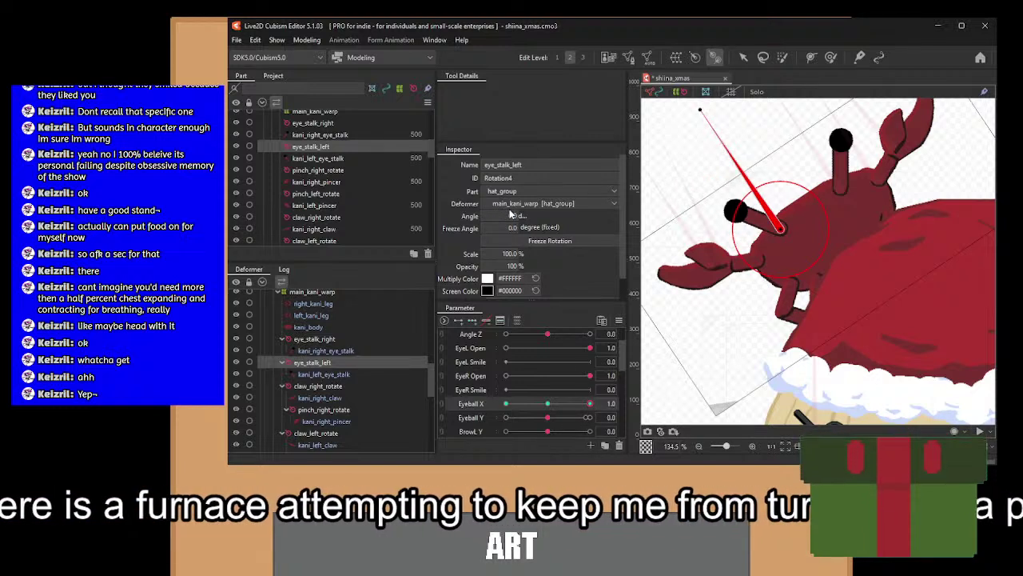
text(-35)
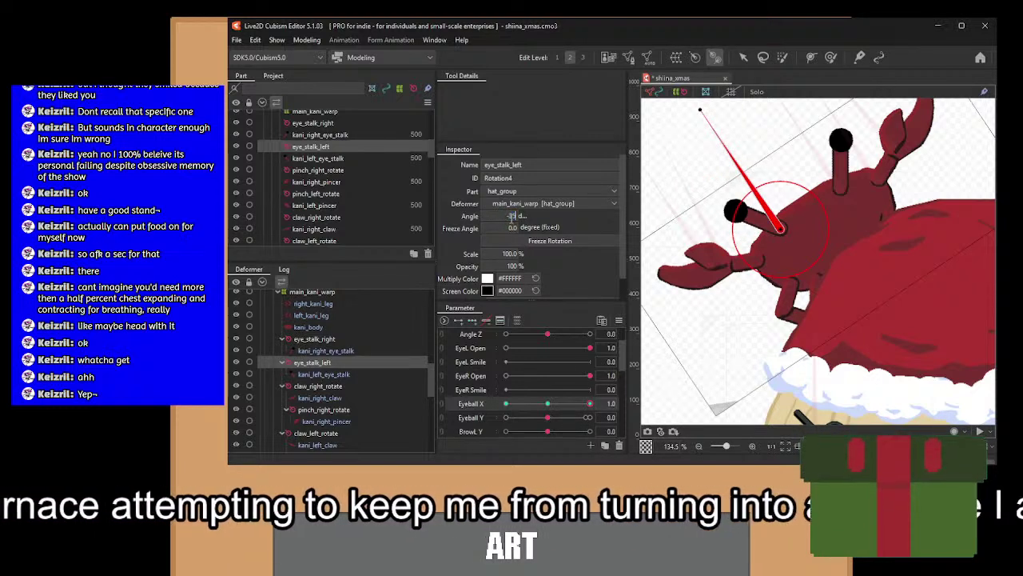
key(BackSpace)
key(BackSpace)
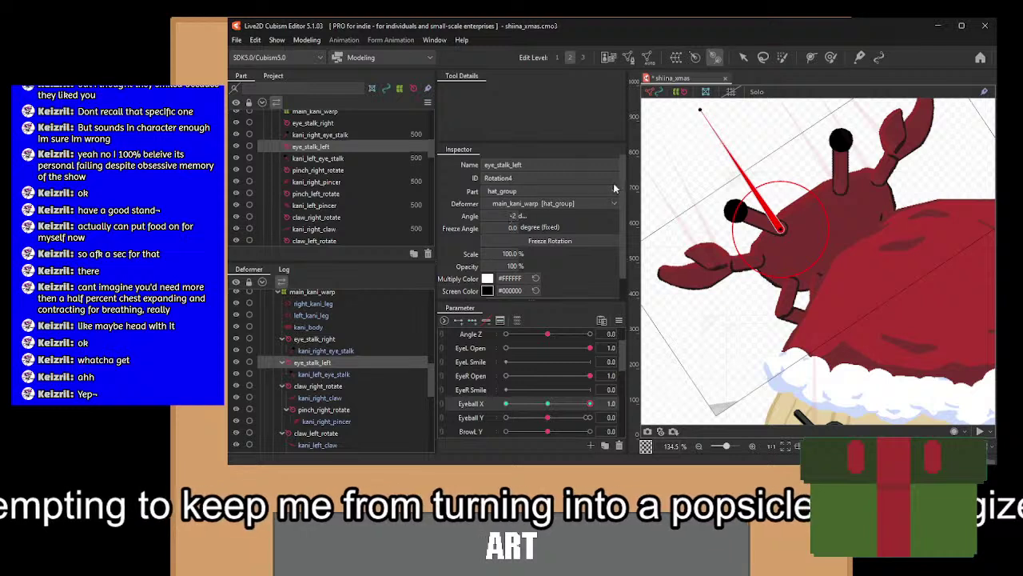
text(5)
key(Return)
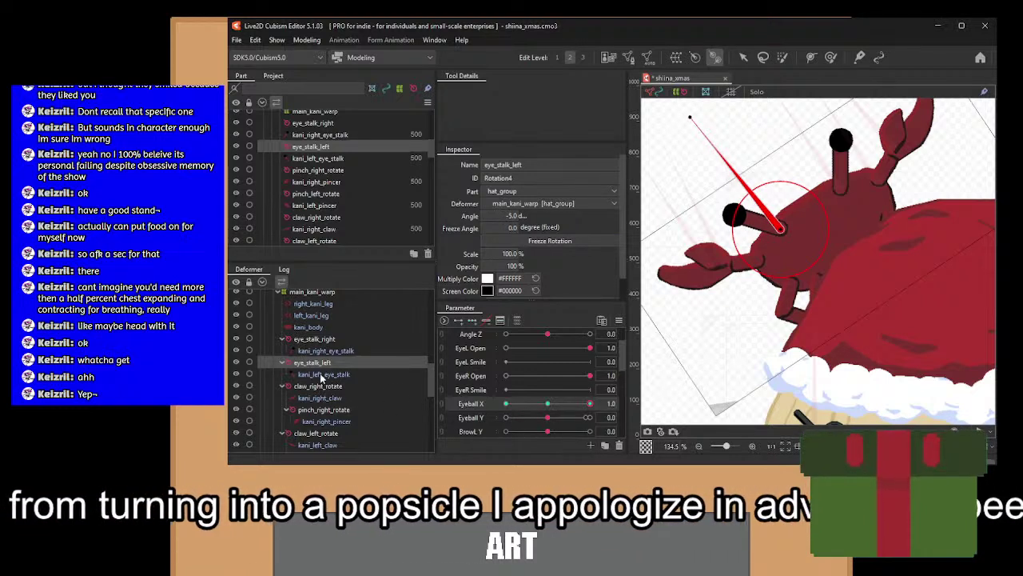
Add three keys on Eyeball X to eye_stalk_right and set its angle to -5 degrees at Eyeball X -1.0.
click(320, 340)
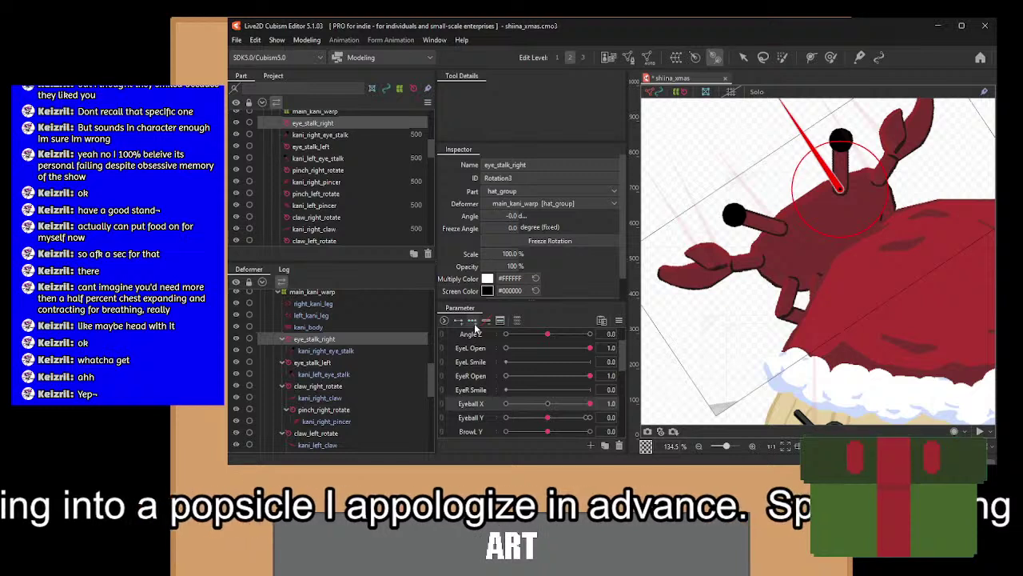
click(505, 404)
click(521, 213)
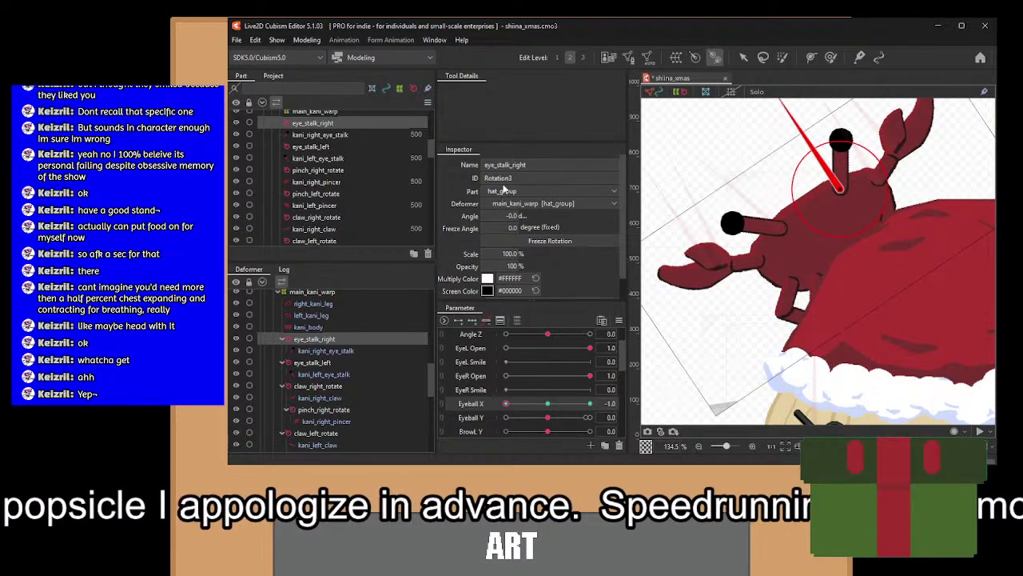
text(5)
key(Return)
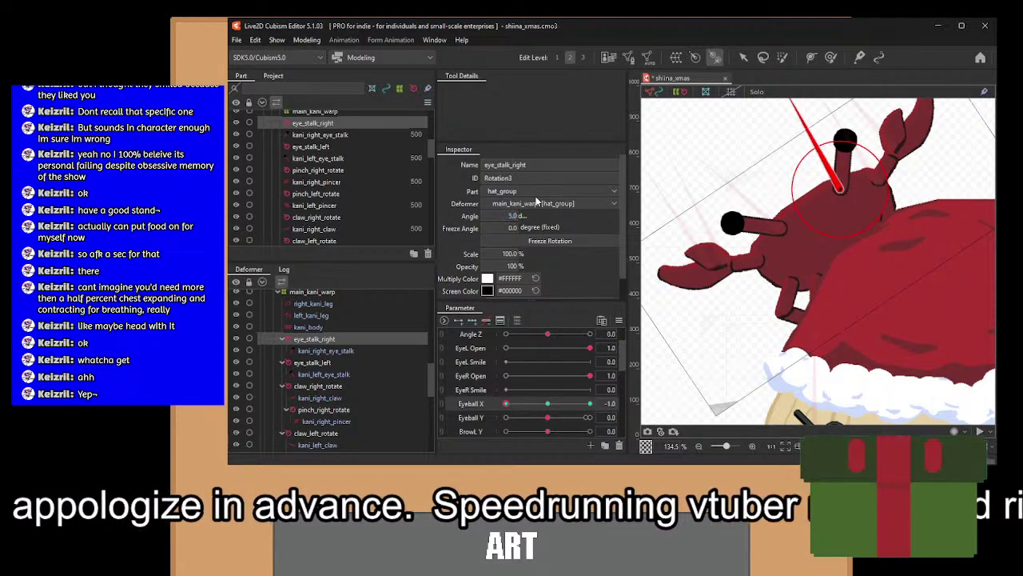
click(505, 214)
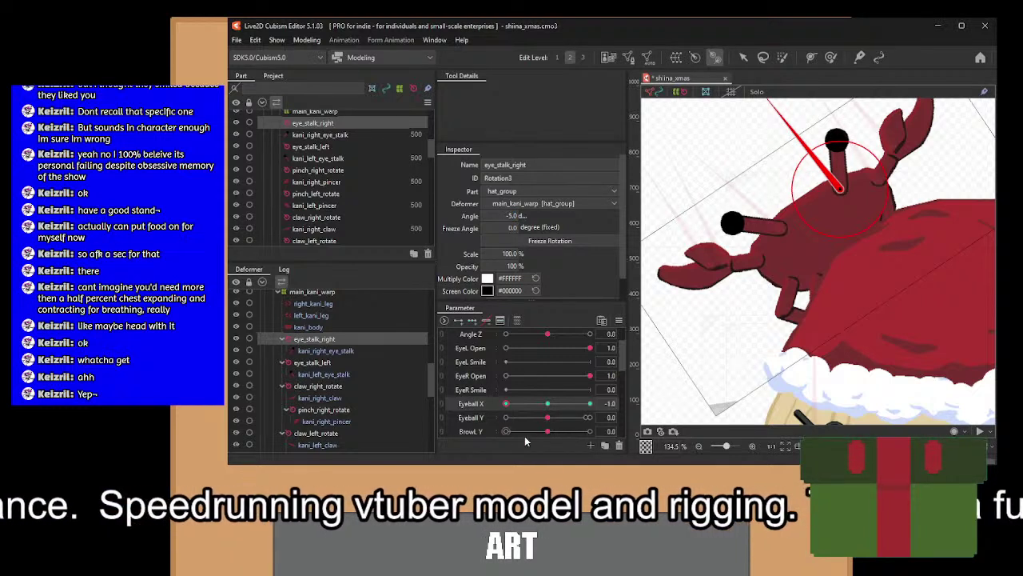
Set eye_stalk_right's angle to 15 degrees at Eyeball X 1.0, and check eye_stalk_left's pose across Eyeball X.
click(590, 403)
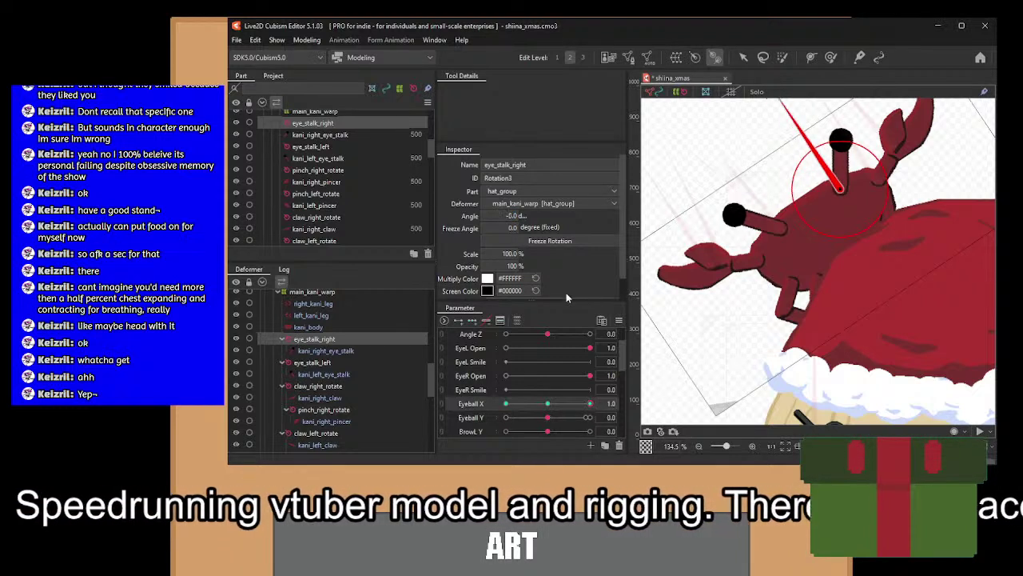
click(510, 214)
text(15)
key(Return)
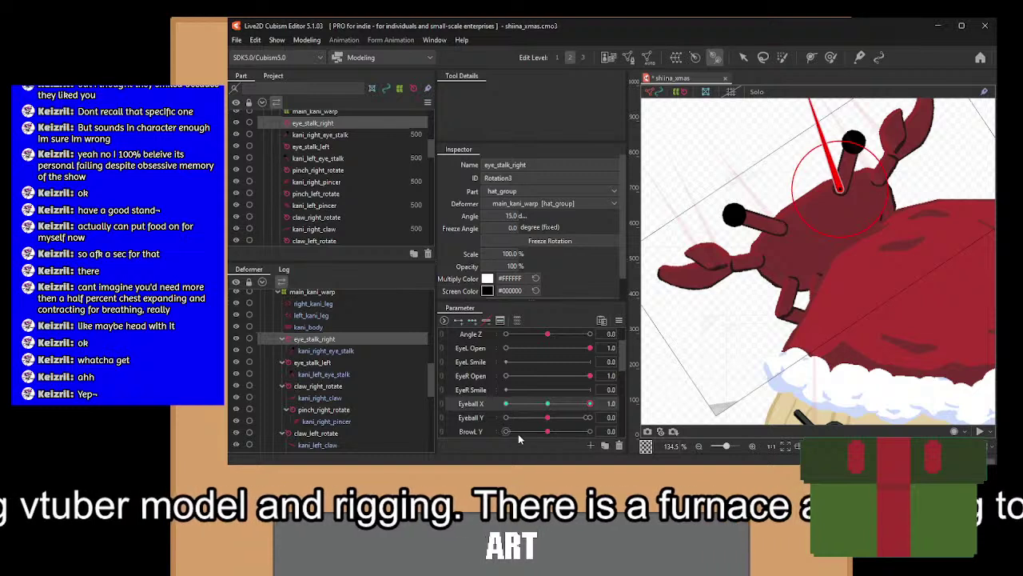
click(323, 363)
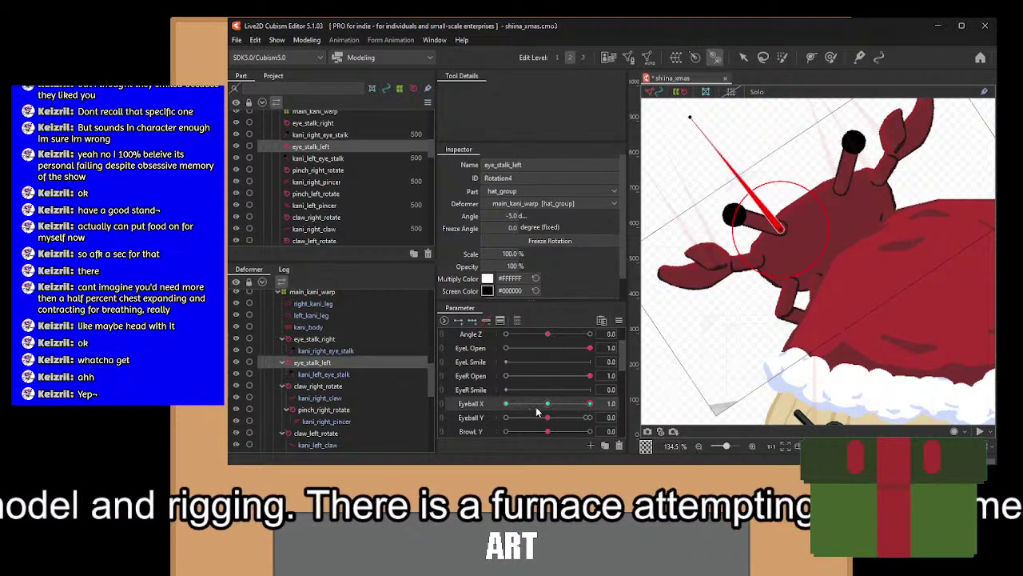
click(506, 403)
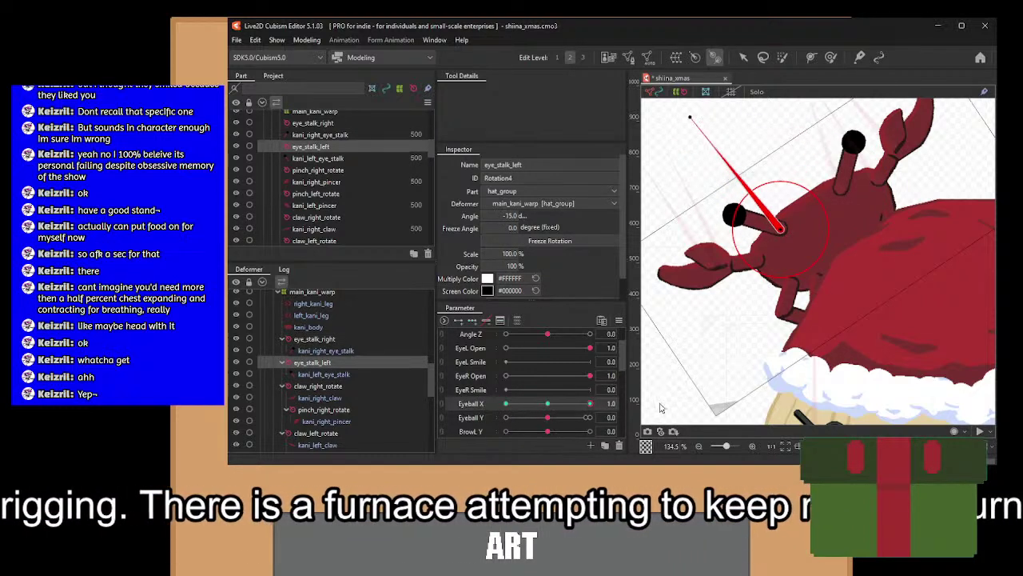
Compare the poses of eye_stalk_left and eye_stalk_right at different Eyeball X values.
click(561, 404)
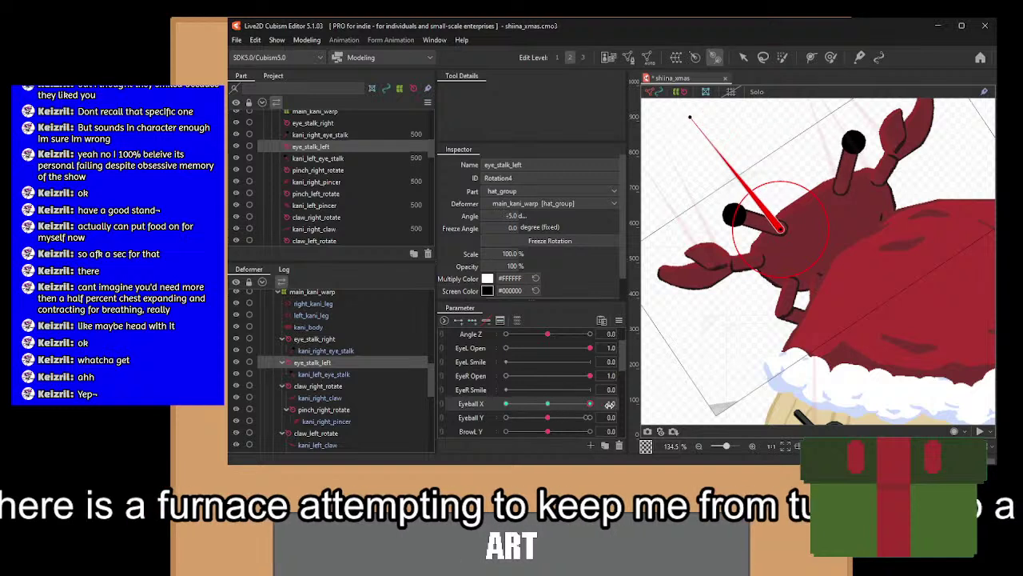
mouse_move(561, 405)
mouse_down()
mouse_move(469, 416)
mouse_move(563, 409)
mouse_move(540, 417)
mouse_move(548, 412)
mouse_up()
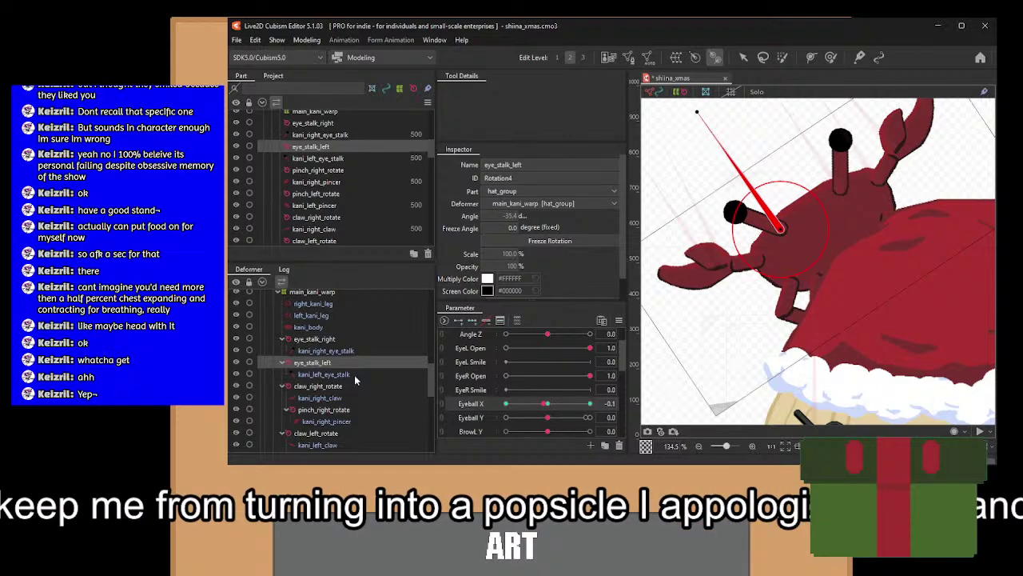
click(549, 405)
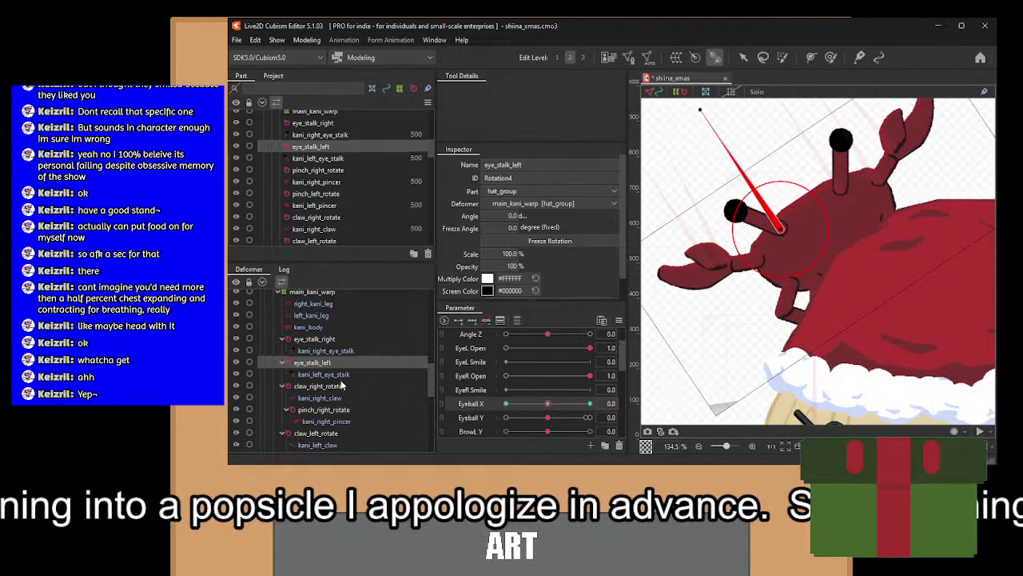
click(332, 340)
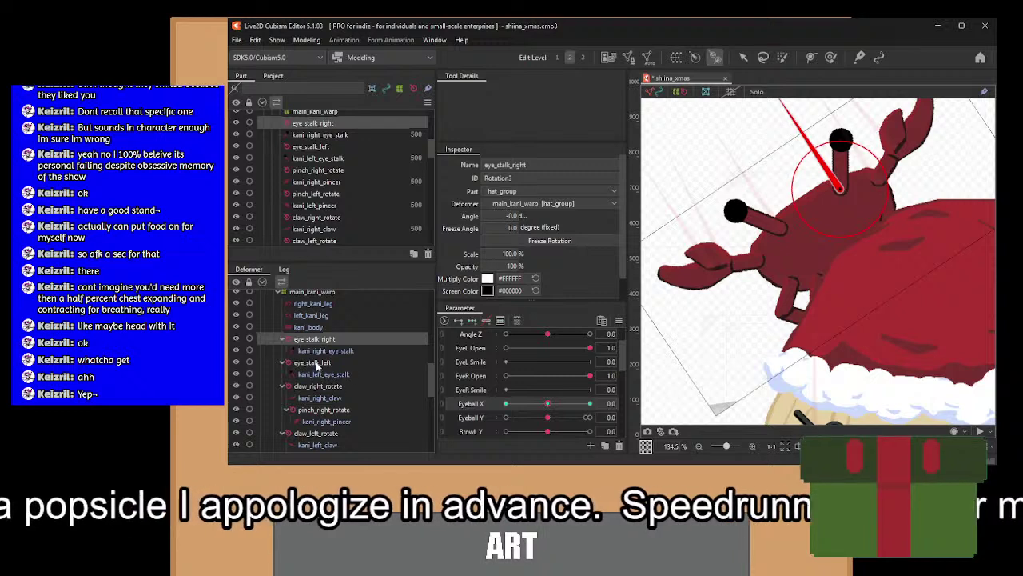
click(317, 364)
click(590, 404)
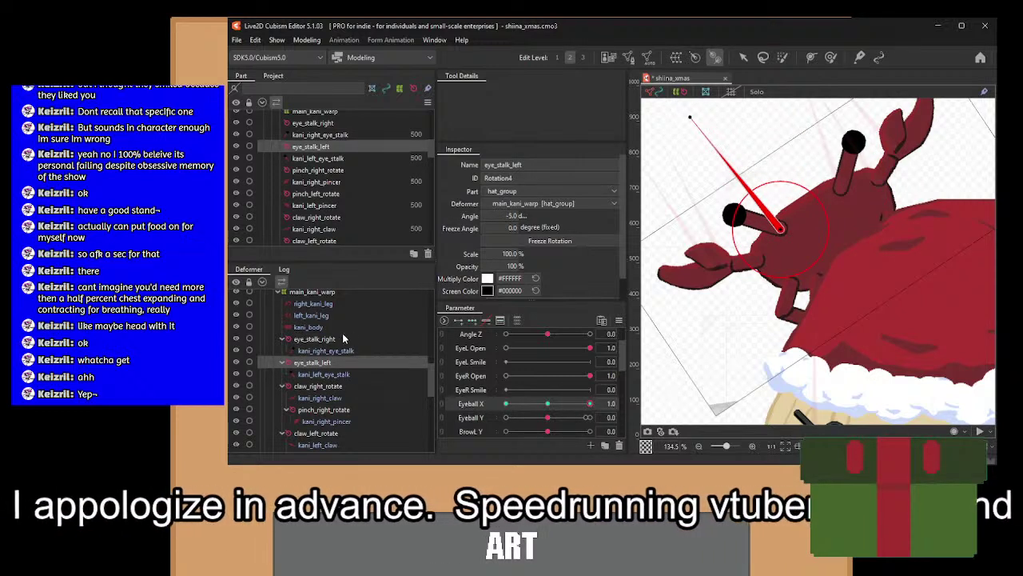
click(344, 339)
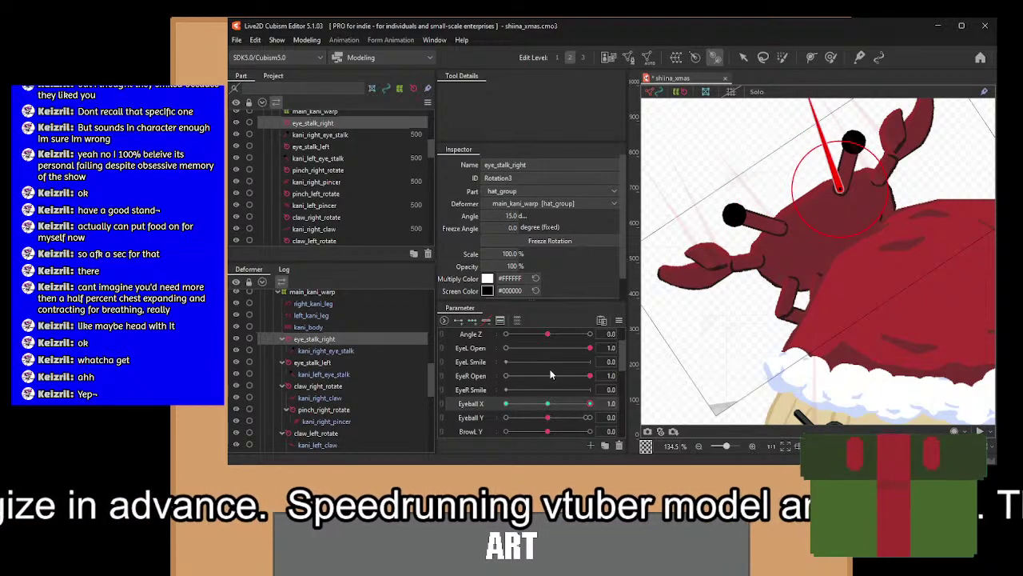
Give eye_stalk_right a larger negative angle at Eyeball X -1.0.
drag(590, 404, 545, 403)
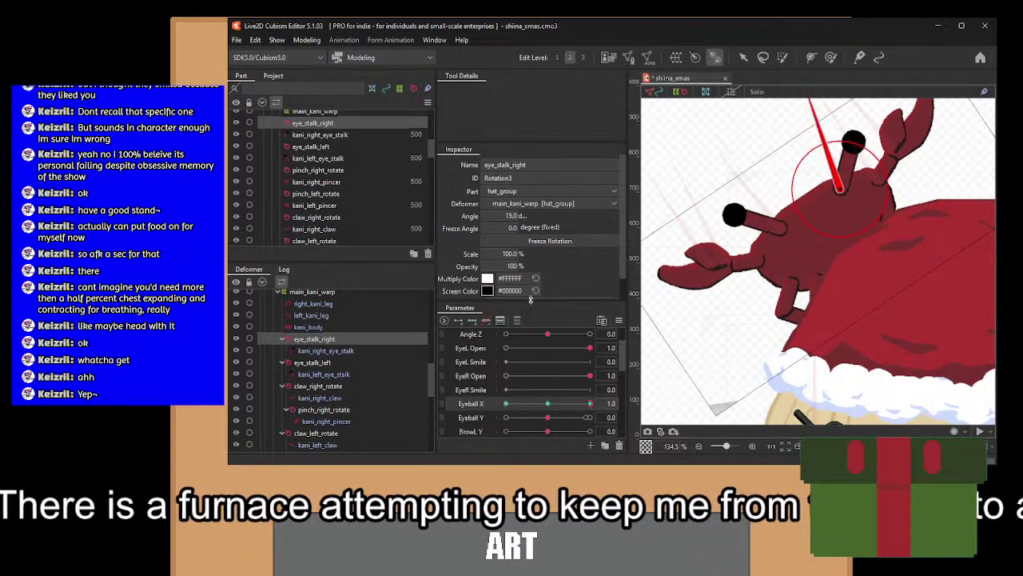
click(507, 403)
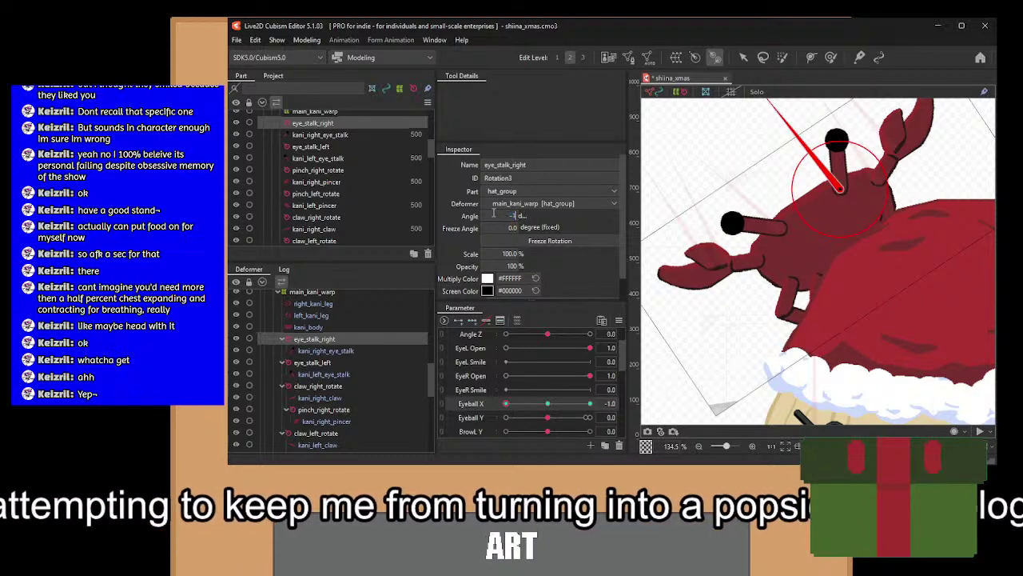
click(423, 364)
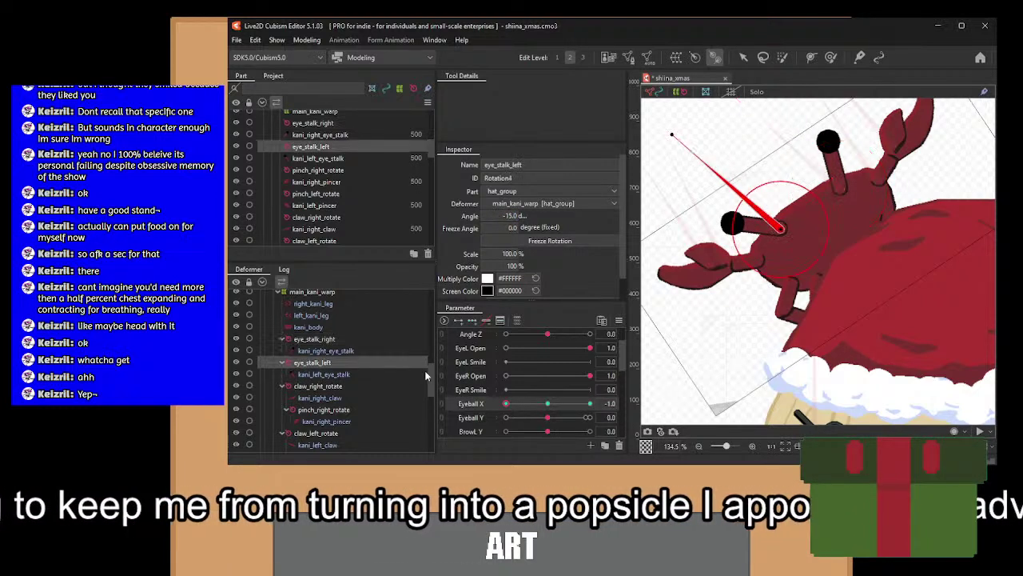
Try an angle of -15 degrees on eye_stalk_left at Eyeball X 1.0.
click(589, 404)
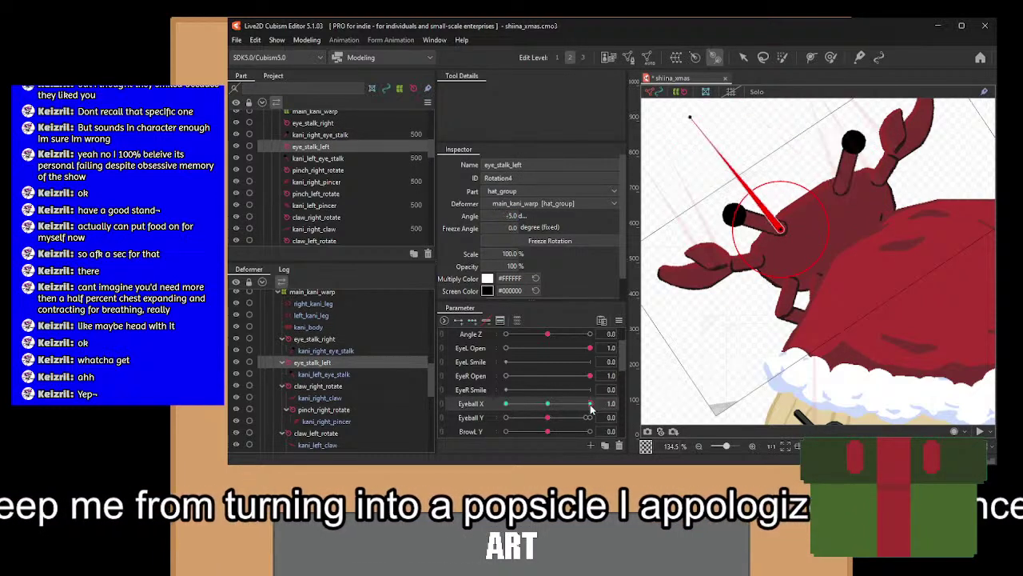
click(510, 215)
text(-)
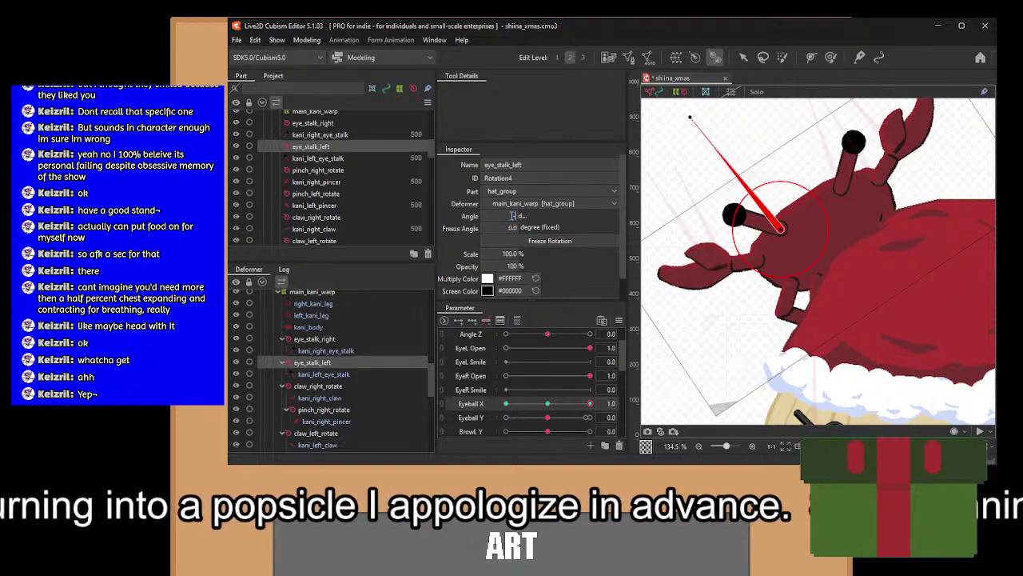
text(50)
key(Return)
Set eye_stalk_left's angle to 15 degrees at Eyeball X 1.0.
drag(590, 405, 616, 402)
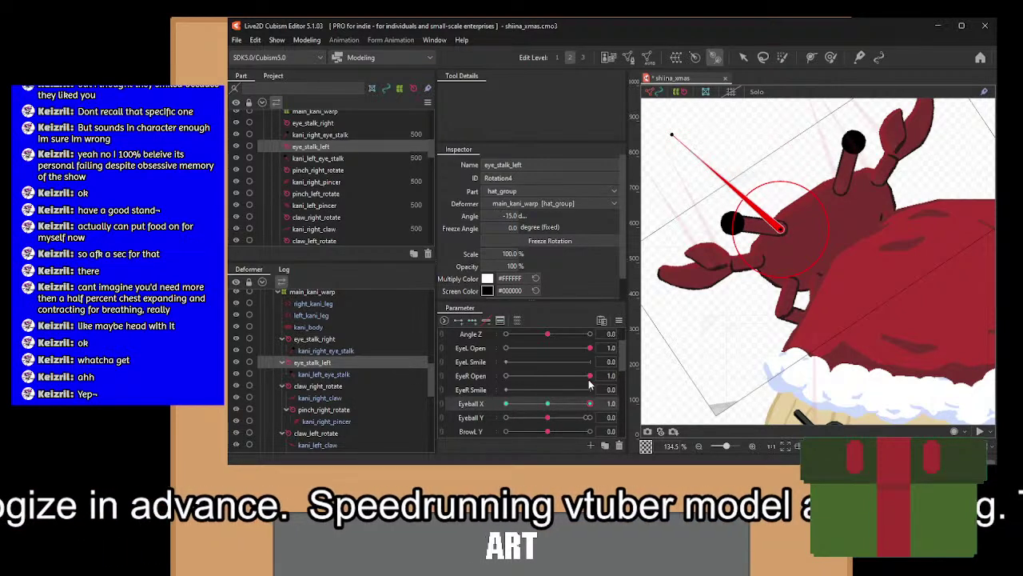
double_click(510, 216)
text(15)
key(Return)
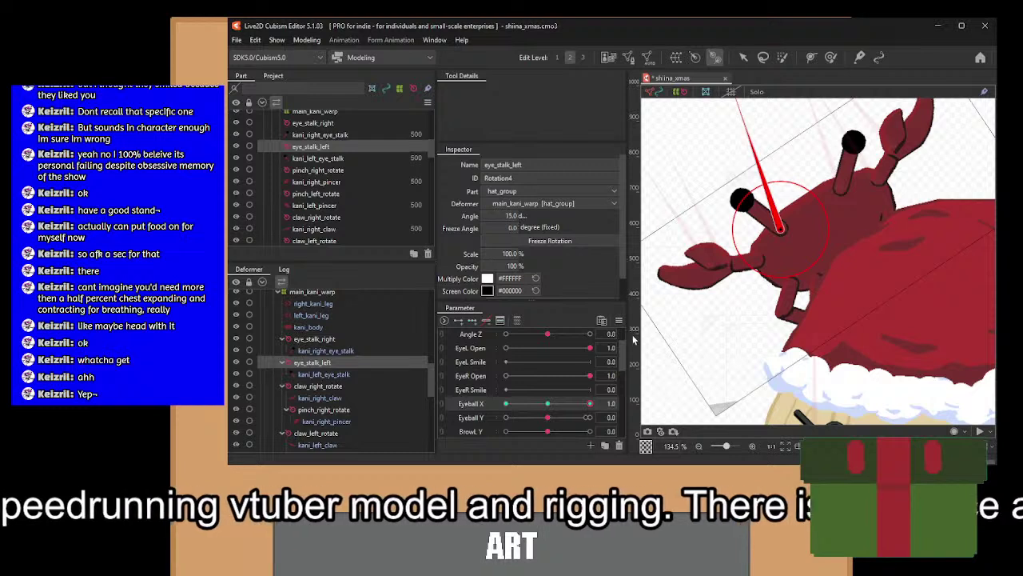
Reset Eyeball X to 0 and add three keyforms on the Angle X parameter for the claw_right_rotate deformer.
drag(588, 404, 526, 426)
click(553, 403)
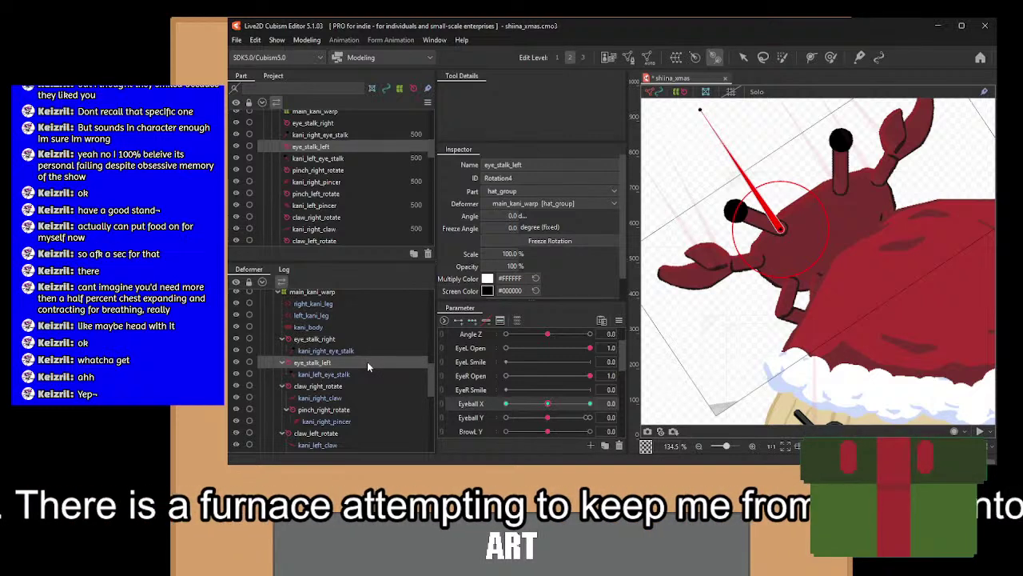
click(341, 409)
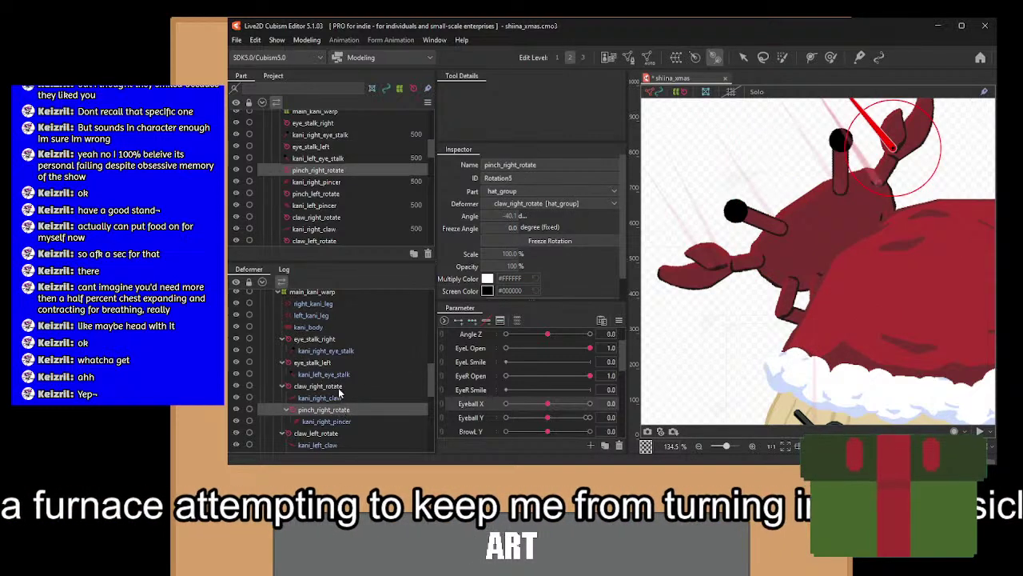
click(339, 389)
scroll(519, 382, up, 1)
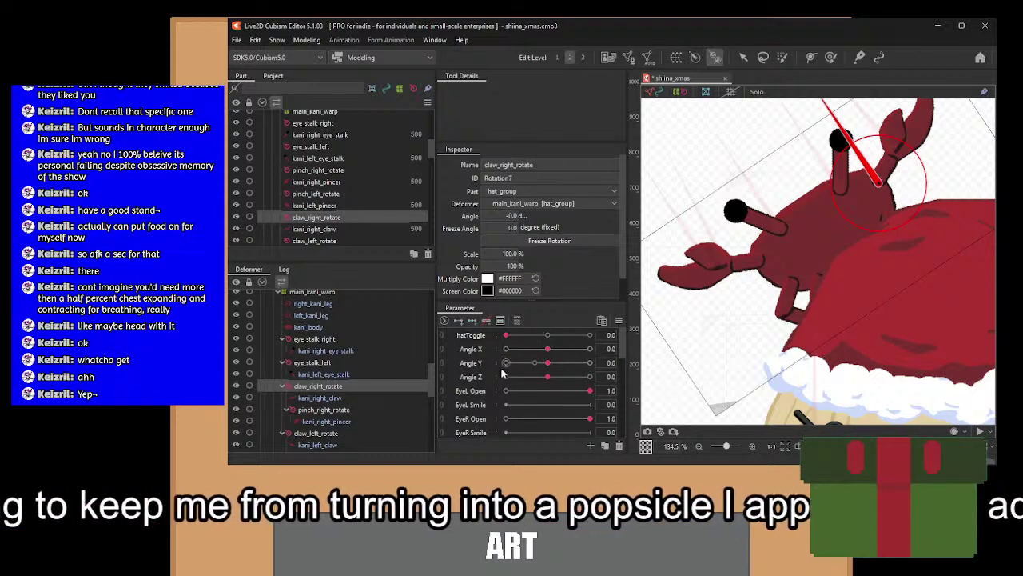
click(512, 349)
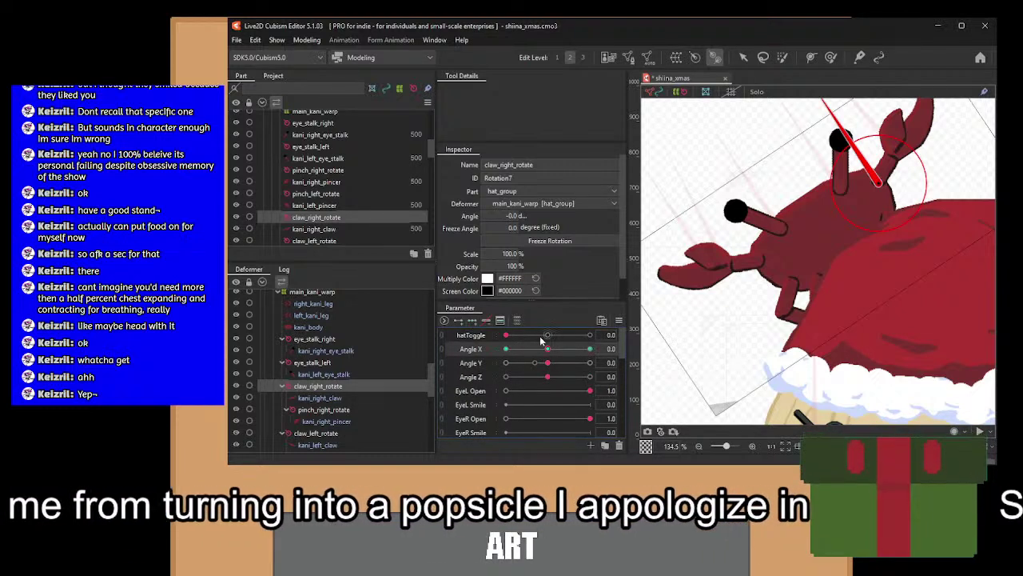
At Angle X 30, set the claw_right_rotate deformer's angle to -15 degrees.
click(589, 349)
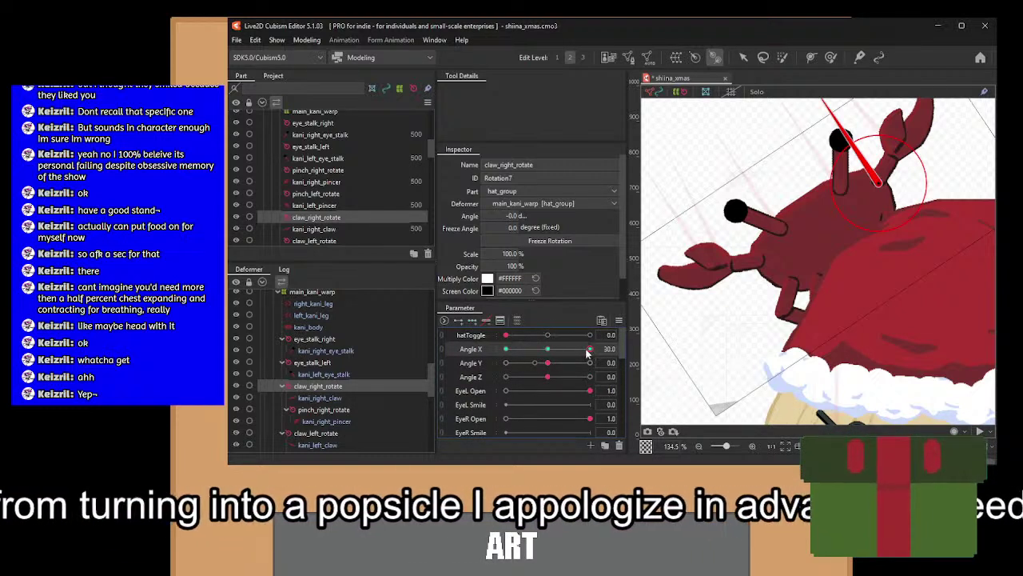
click(512, 216)
text(10)
key(Return)
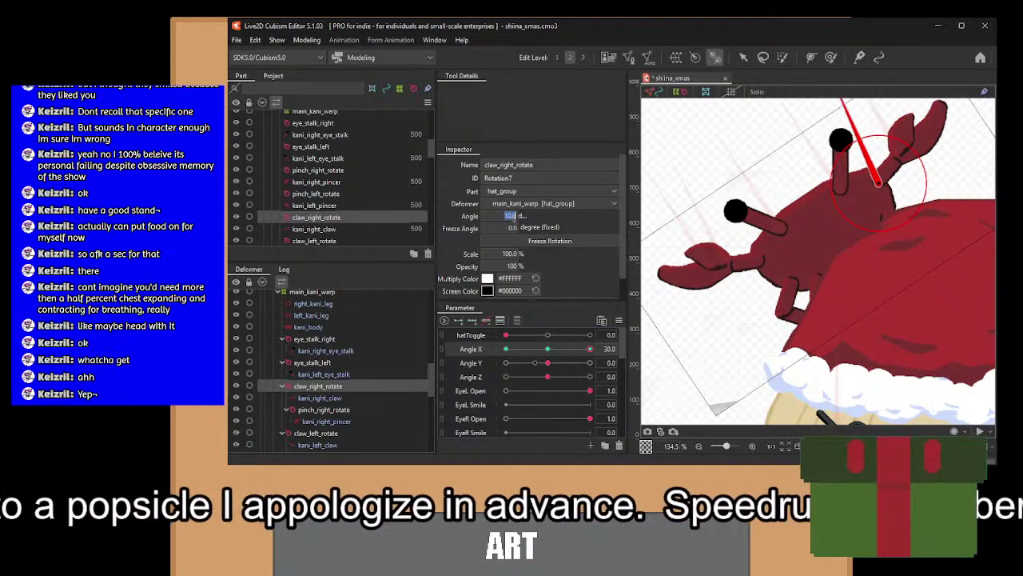
text(-15)
key(Return)
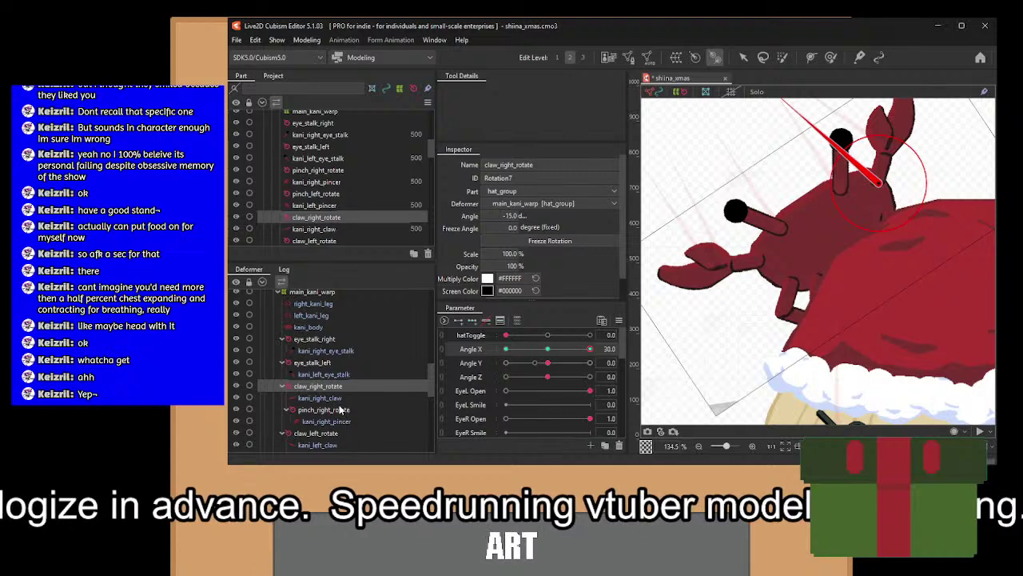
Try keying claw_left_rotate on Angle X with a 15 degree angle at -30, and undo it.
click(327, 433)
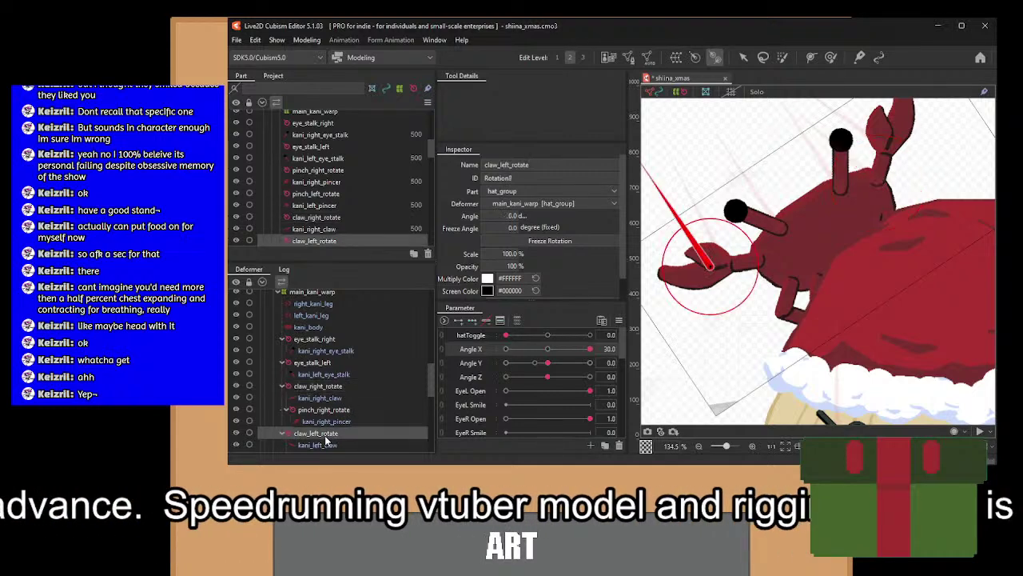
click(508, 349)
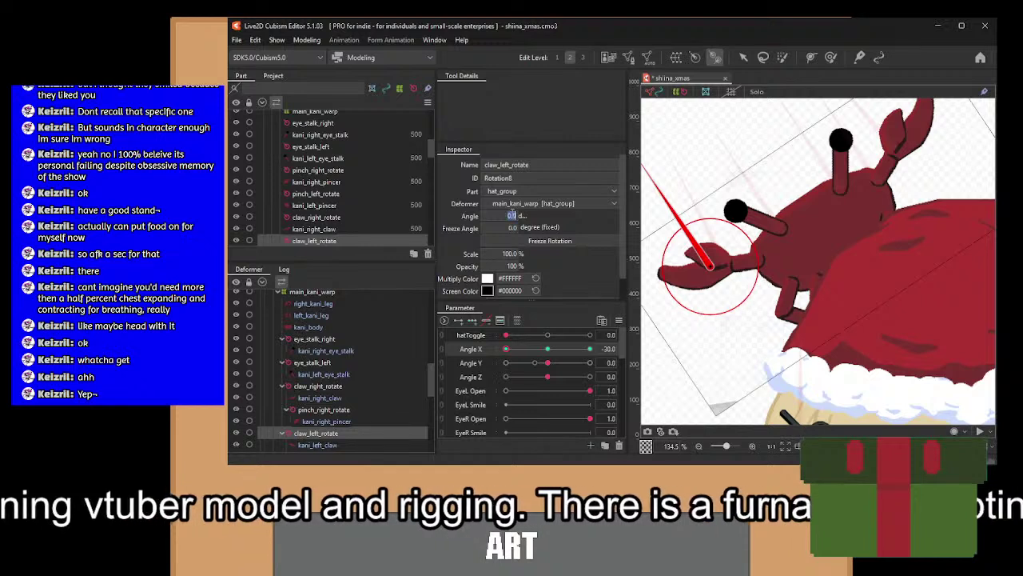
text(15)
key(Return)
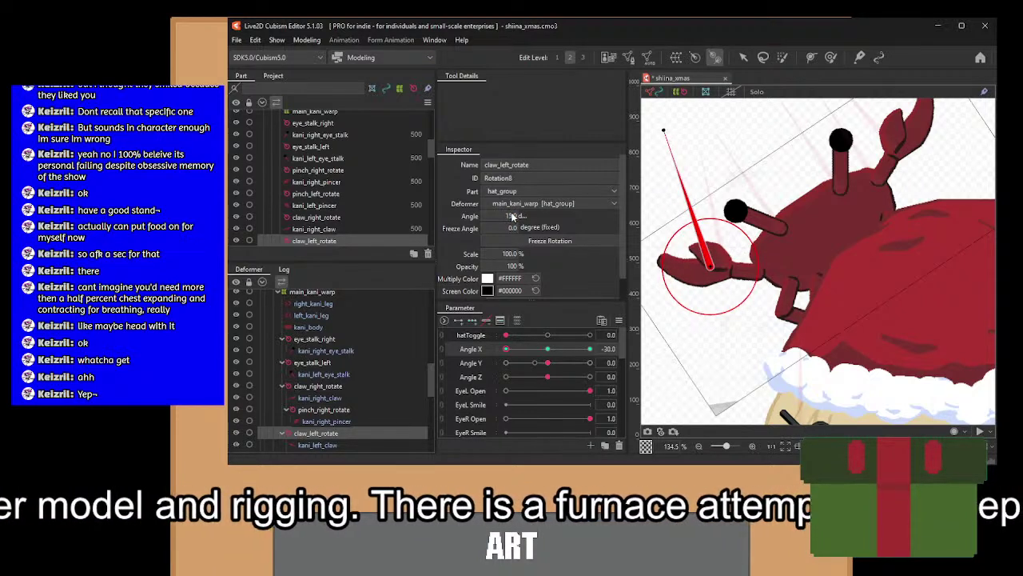
key(ctrl+z)
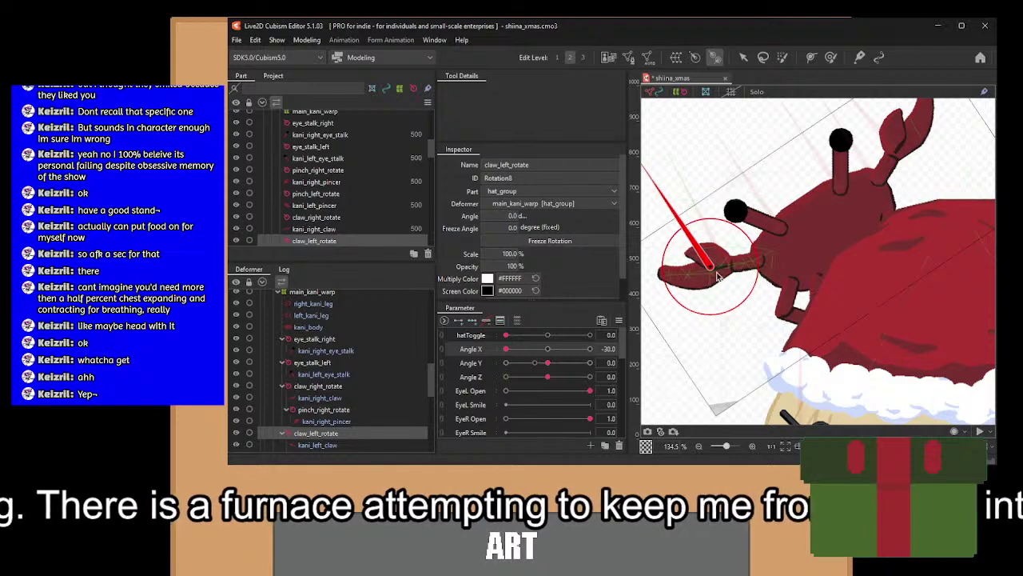
Set Angle X to 0 and hatToggle to 0.5, and try moving claw_left_rotate's pivot to the base of the claw arm.
drag(711, 267, 758, 266)
key(ctrl+z)
key(ctrl+z)
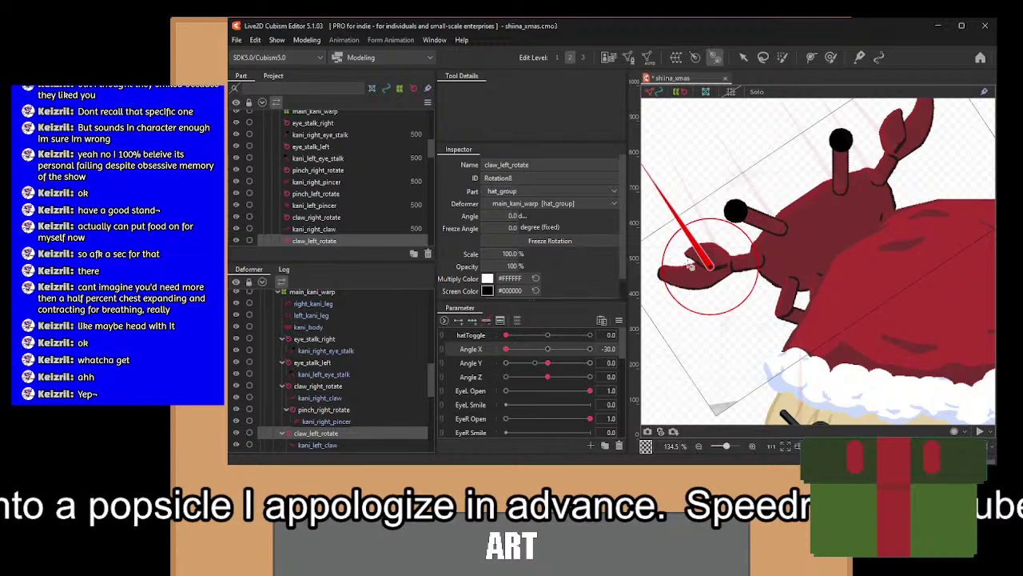
click(548, 349)
click(547, 334)
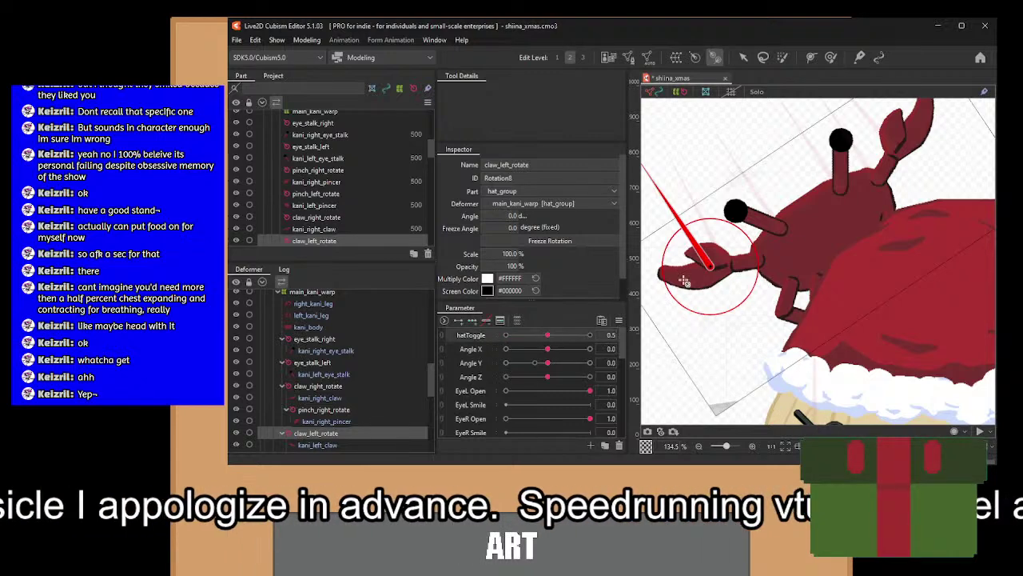
scroll(711, 267, up, 3)
drag(707, 266, 787, 232)
key(ctrl+z)
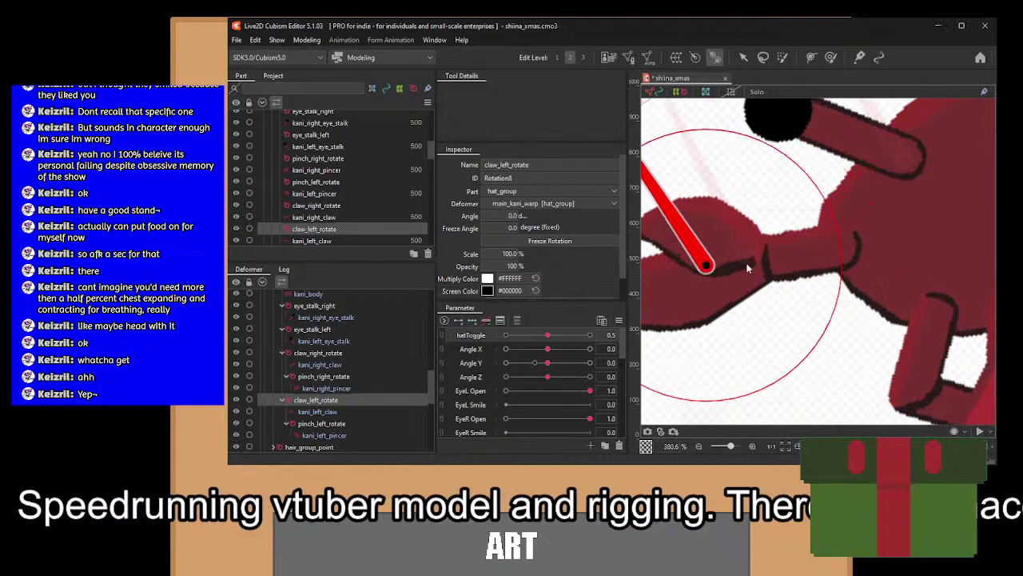
drag(707, 264, 825, 256)
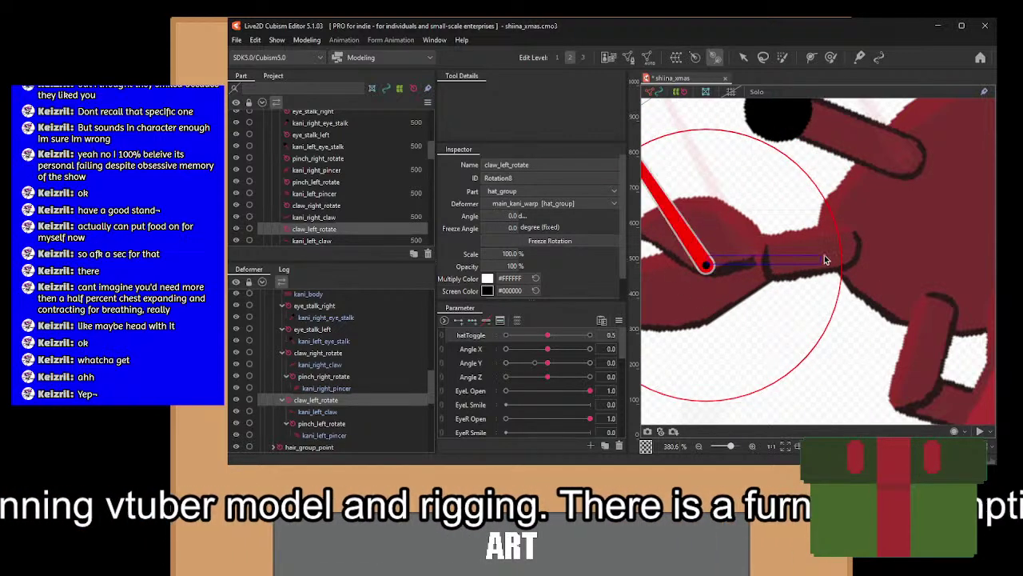
Move kani_left_claw and pinch_left_rotate out of claw_left_rotate into pinch_right_rotate, and delete the emptied claw_left_rotate deformer.
click(324, 411)
click(333, 401)
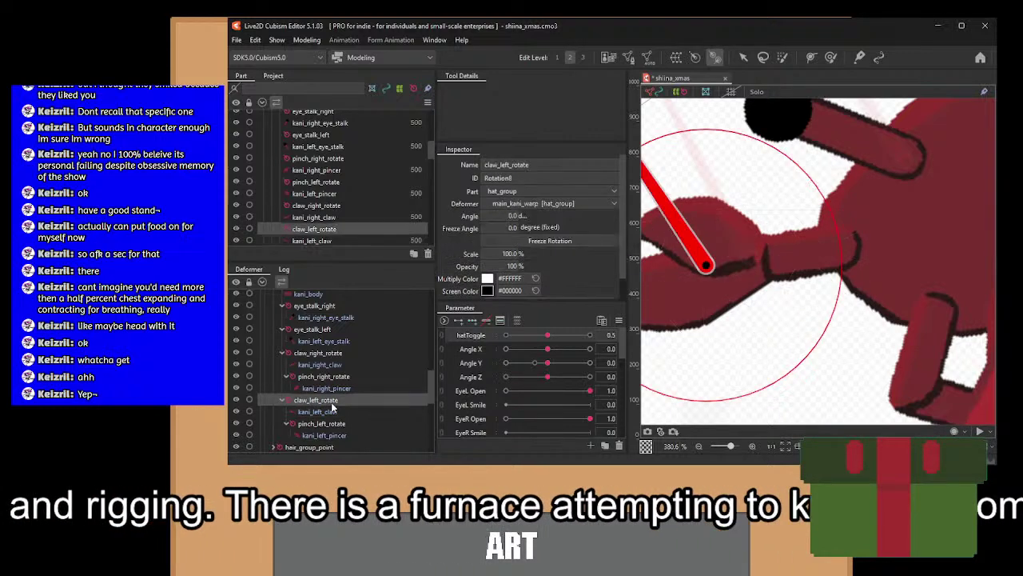
click(334, 411)
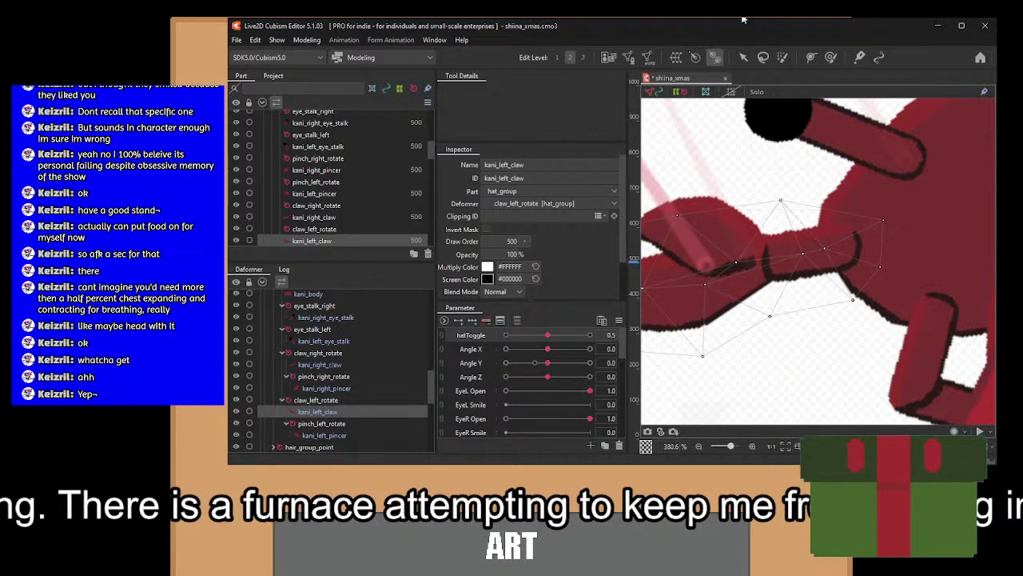
drag(318, 415, 326, 391)
click(327, 435)
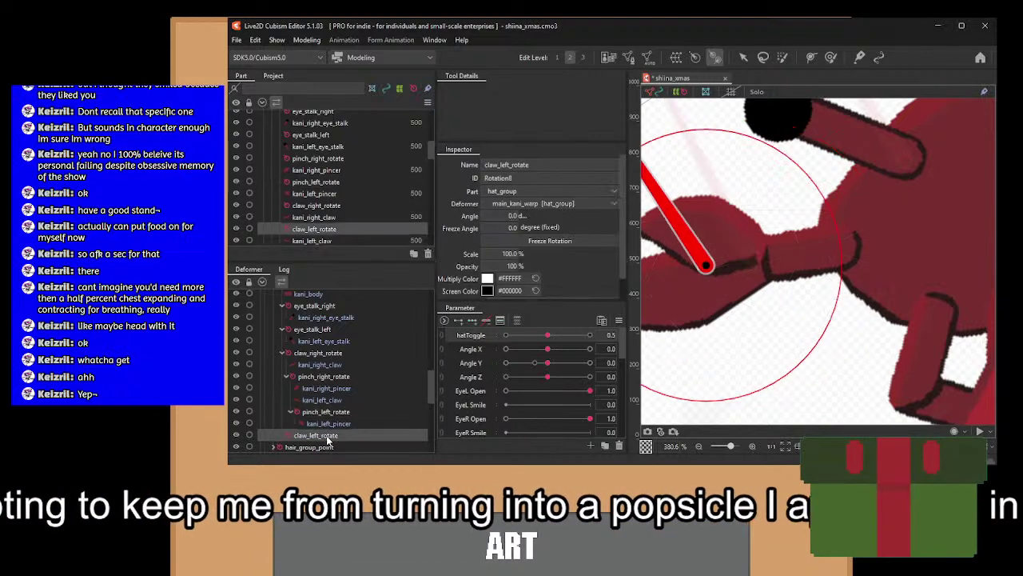
key(Delete)
Create a rotation deformer named left_claw_rotate as the parent of kani_left_claw.
click(326, 411)
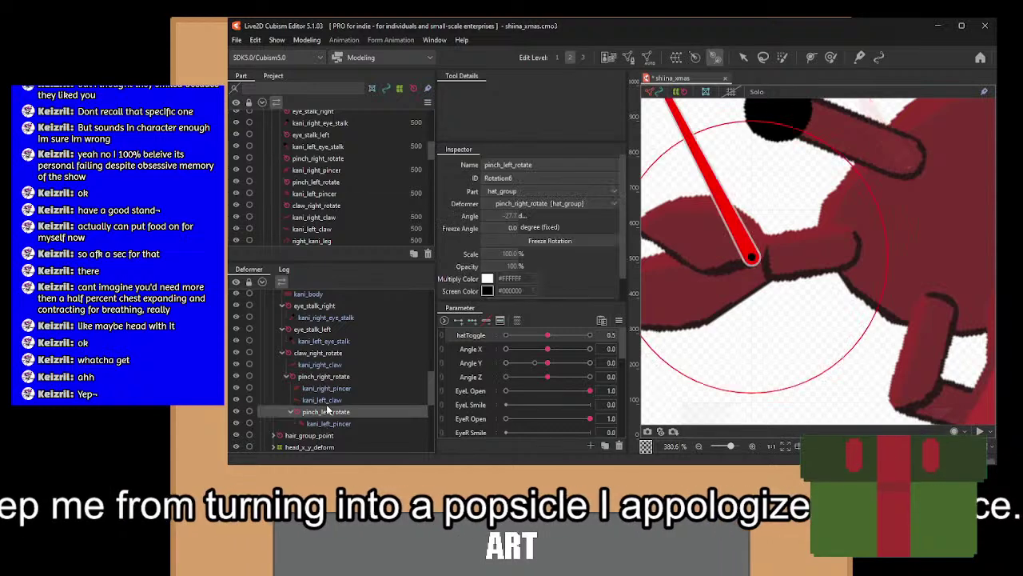
click(325, 399)
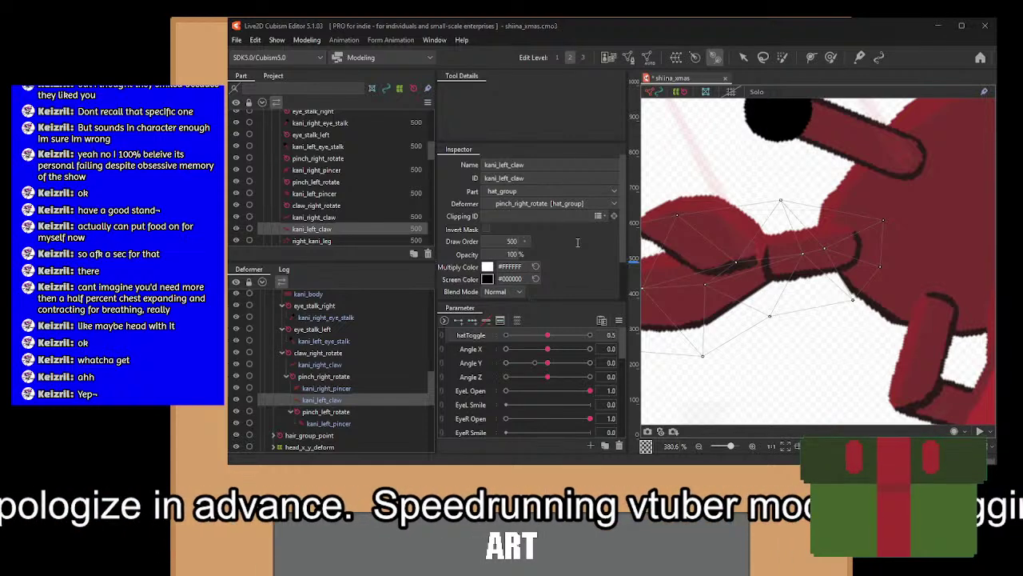
click(586, 326)
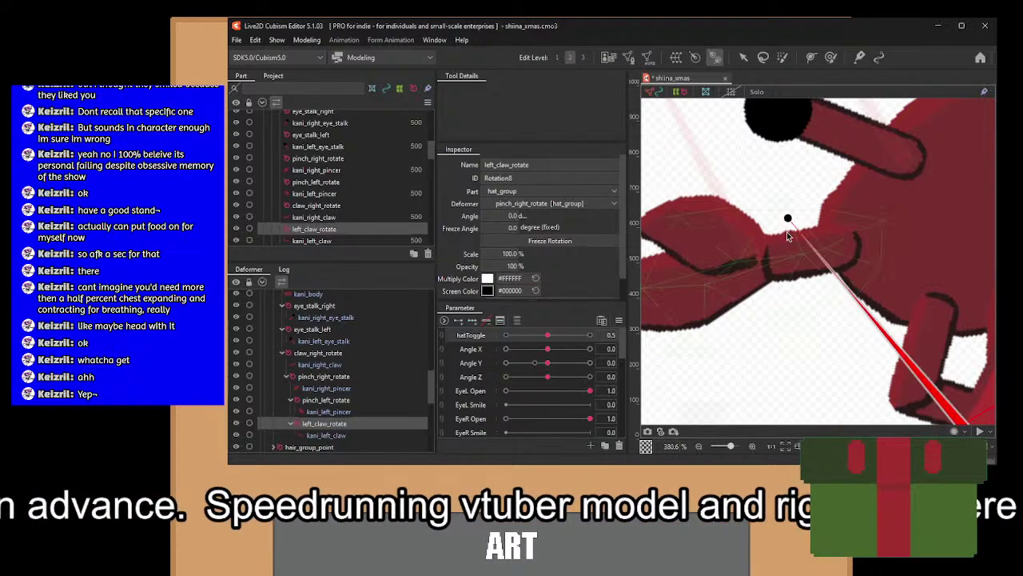
scroll(853, 278, down, 6)
scroll(897, 324, up, 5)
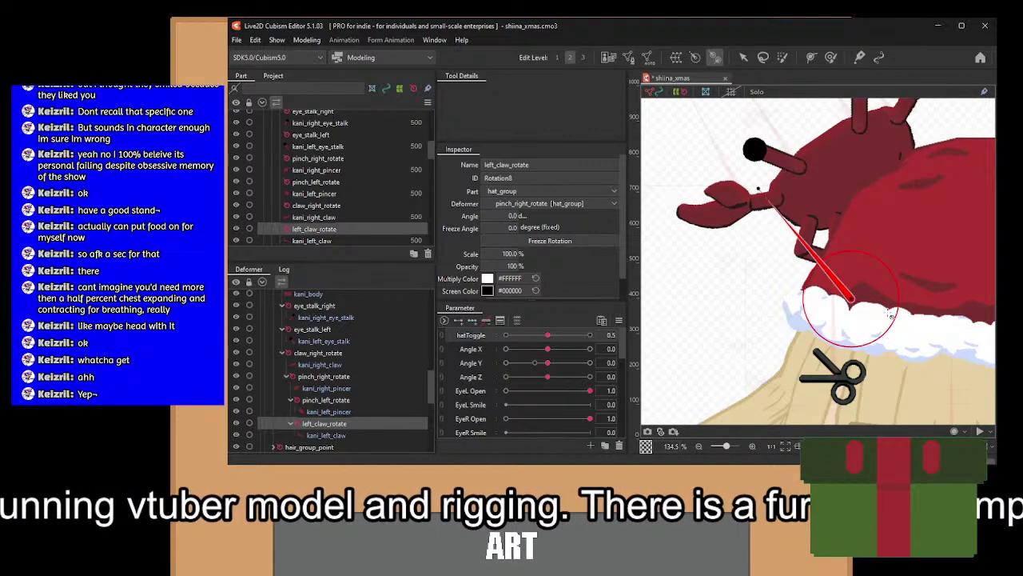
Try moving left_claw_rotate's pivot from the hat brim toward the crab, undo each attempt and delete the deformer.
drag(855, 298, 817, 246)
key(ctrl+z)
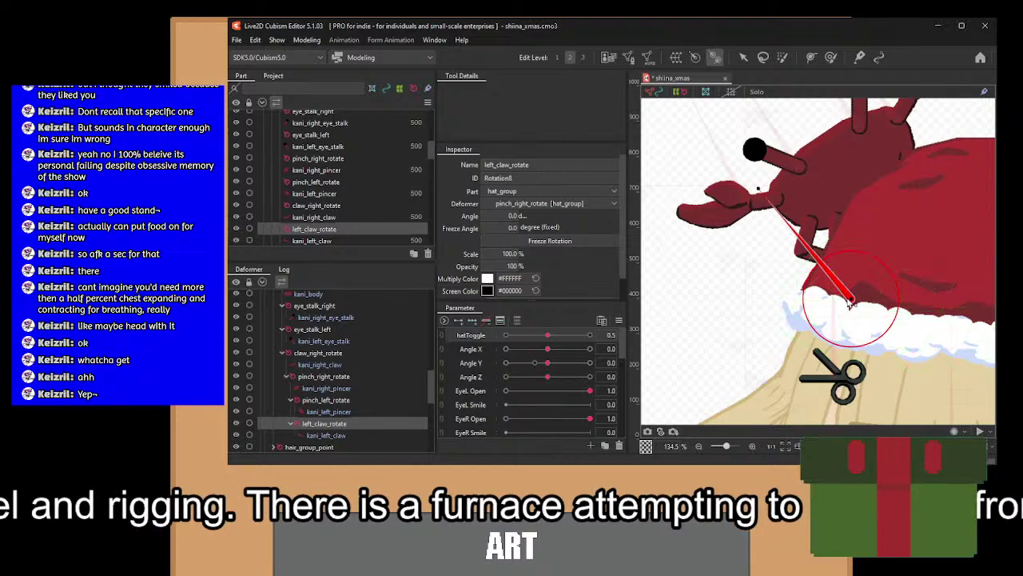
drag(852, 298, 837, 250)
key(ctrl+z)
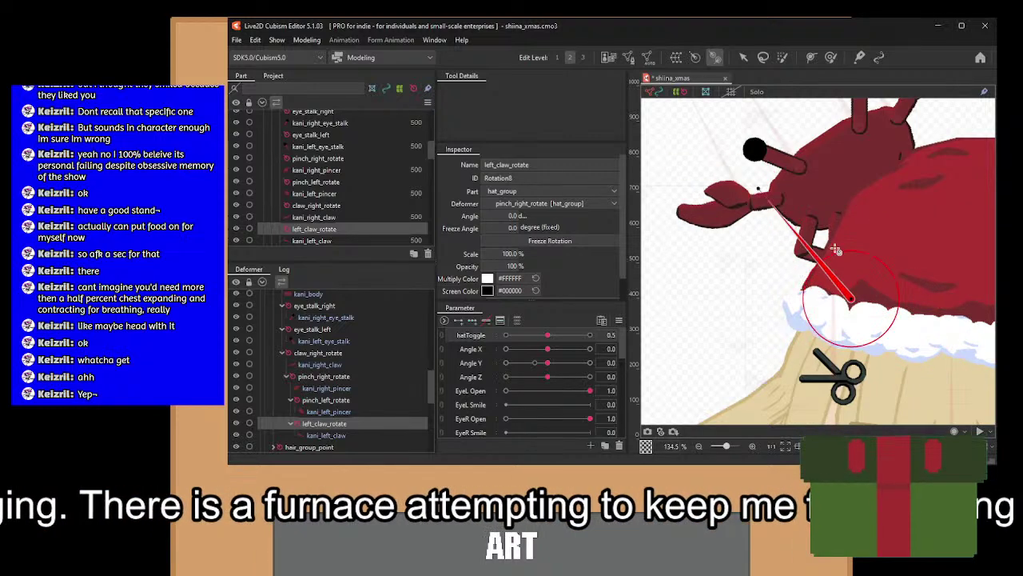
key(Delete)
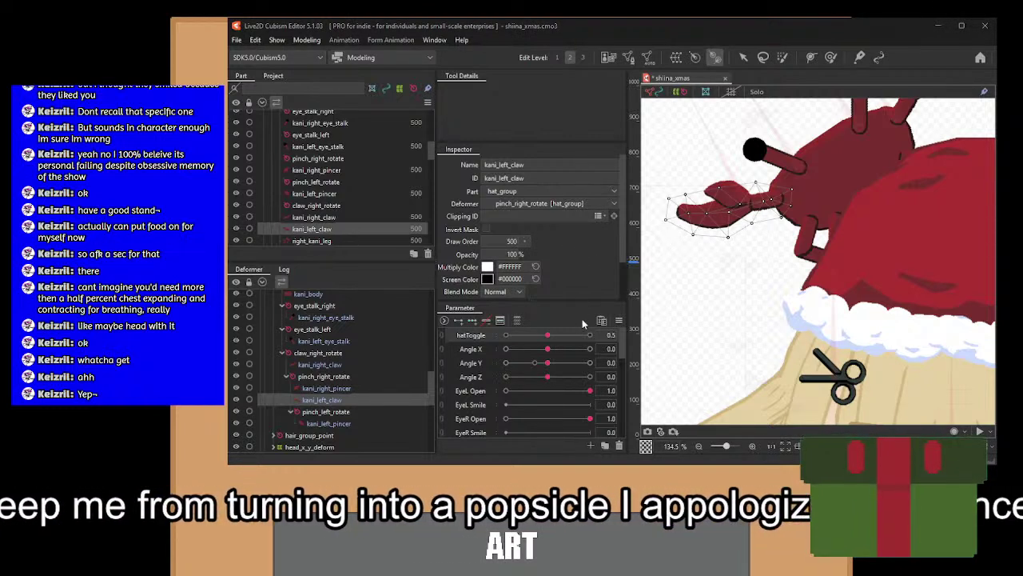
Recreate the left_claw_rotate rotation deformer for kani_left_claw and try moving its pivot toward the left claw.
click(597, 338)
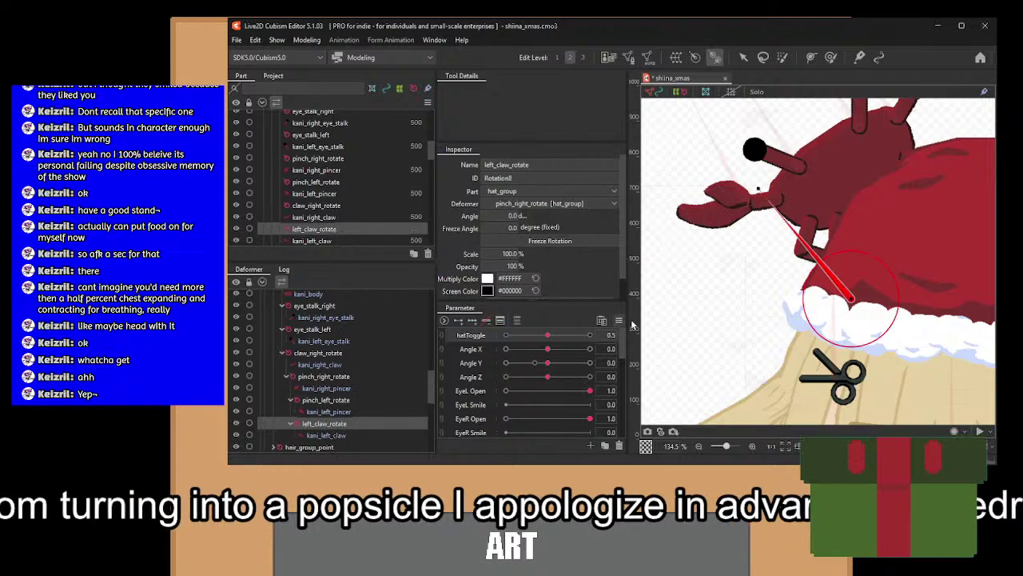
drag(851, 303, 782, 237)
key(ctrl+z)
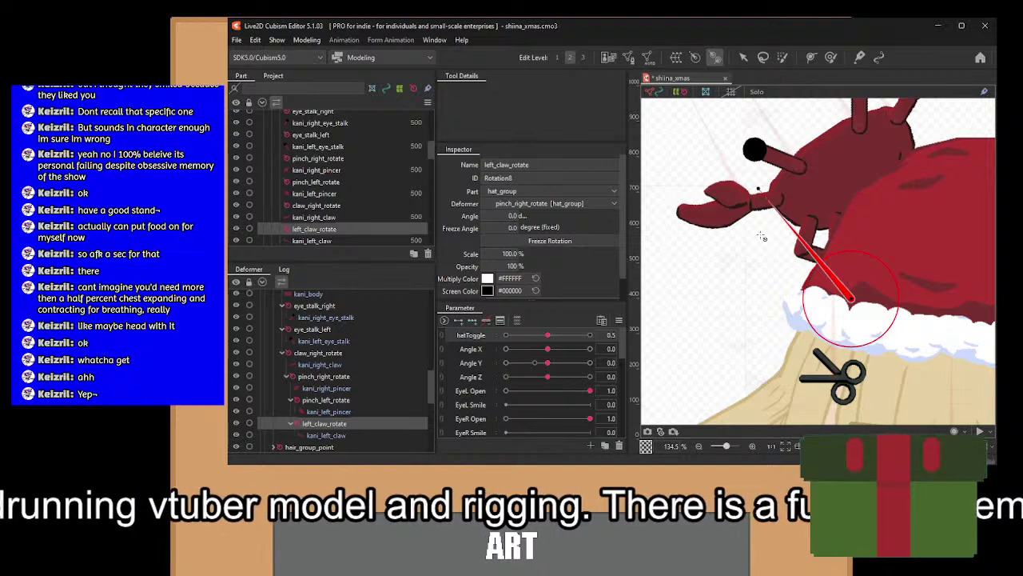
Reparent left_claw_rotate and pinch_left_rotate from pinch_right_rotate to claw_right_rotate.
click(328, 411)
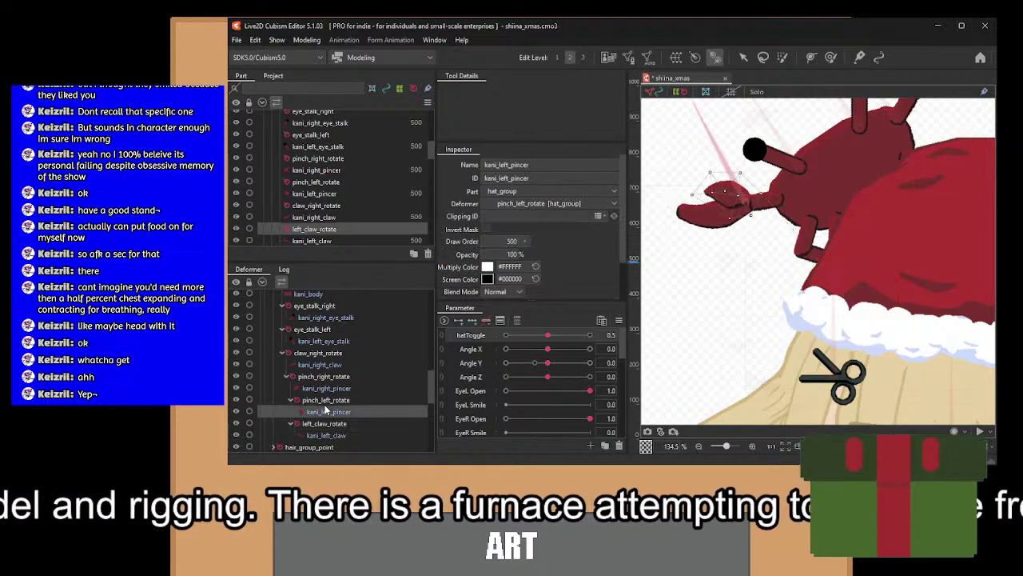
click(336, 435)
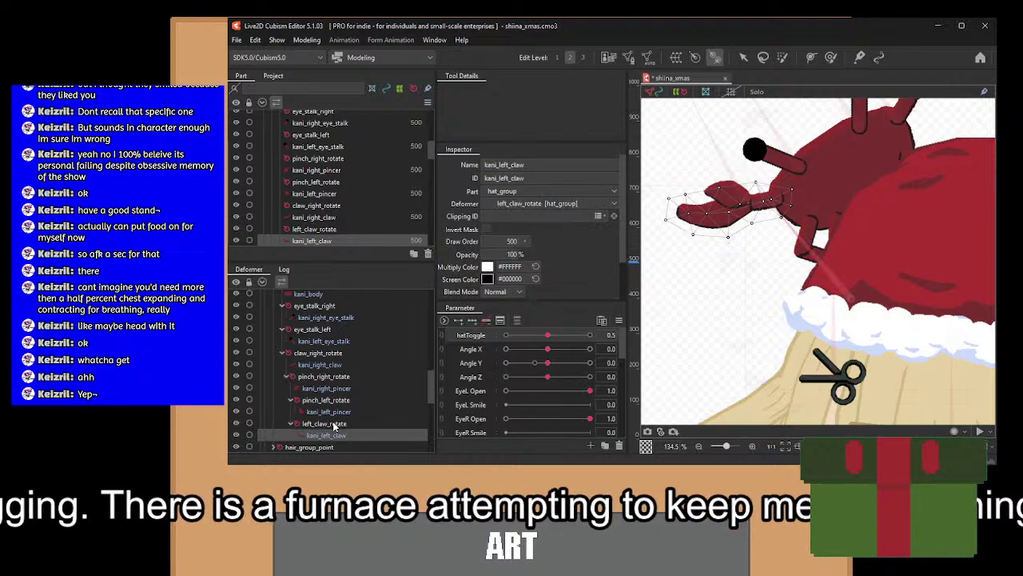
click(319, 424)
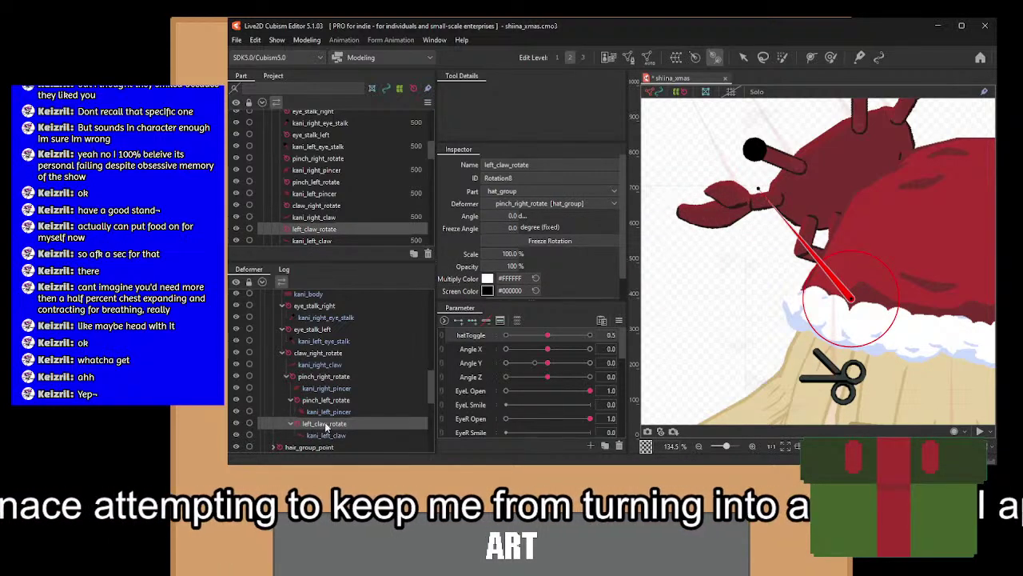
drag(326, 428, 329, 378)
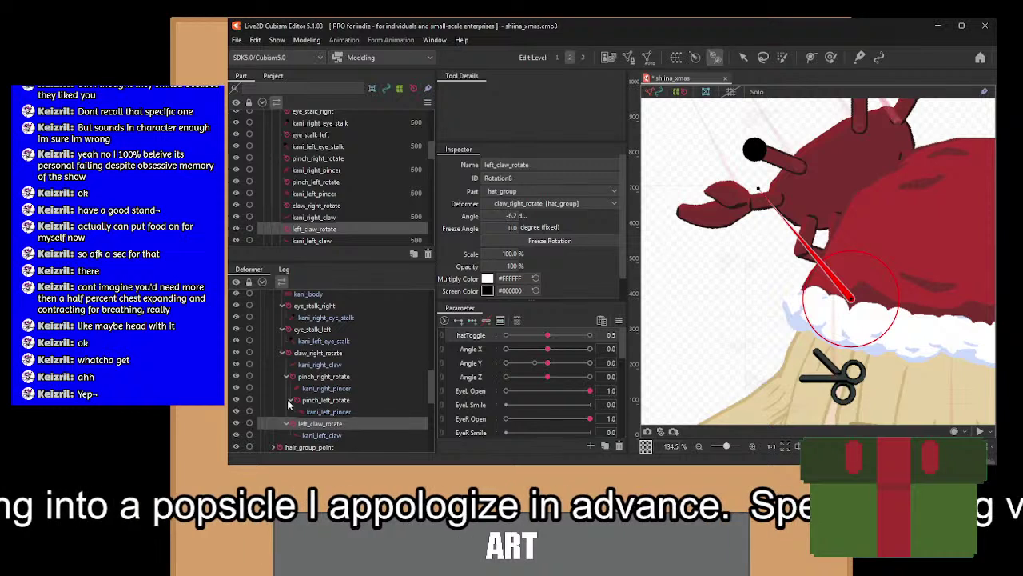
click(288, 404)
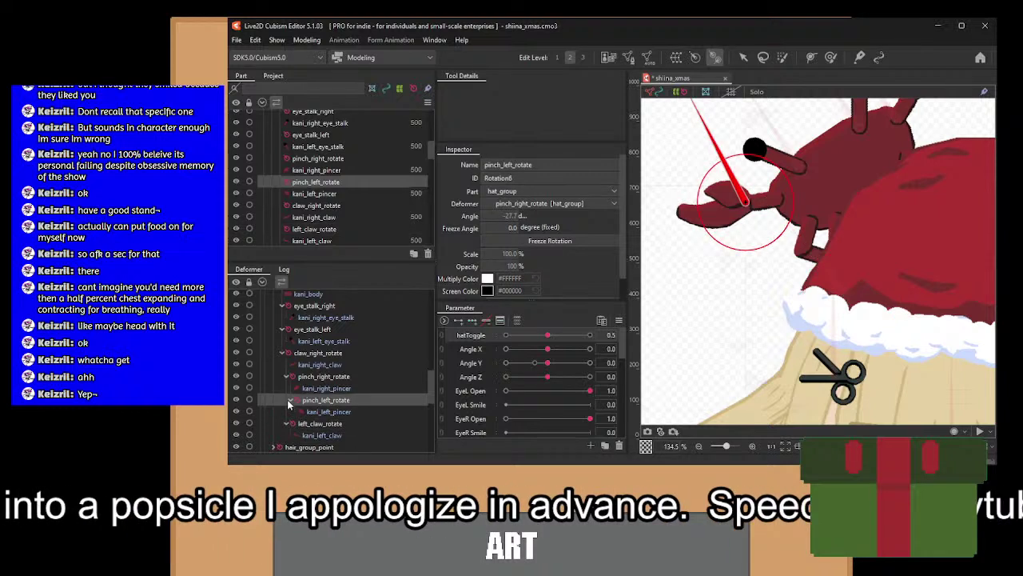
click(327, 381)
click(327, 401)
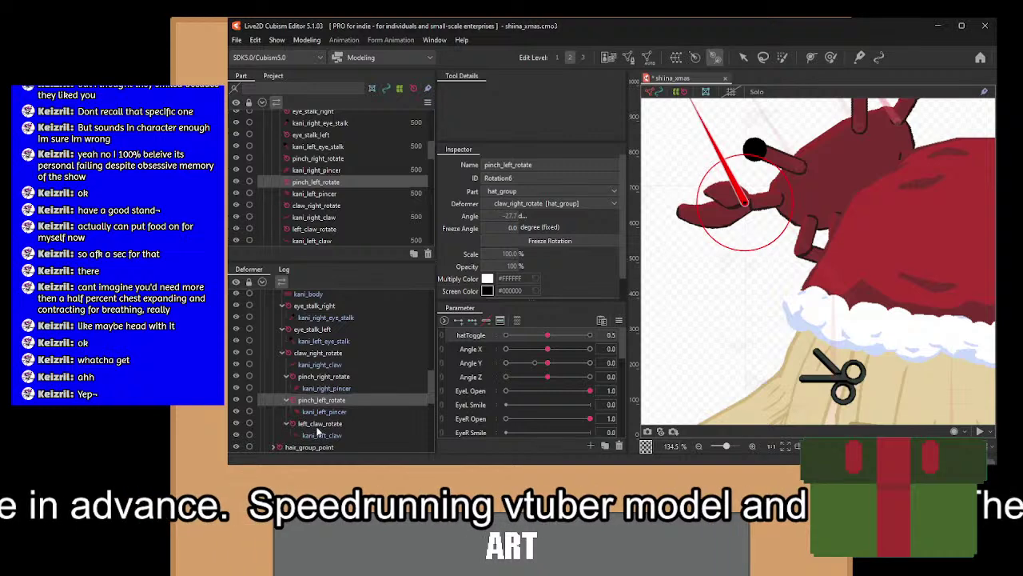
Move kani_left_claw out of left_claw_rotate into claw_right_rotate and delete the left_claw_rotate deformer.
click(317, 427)
drag(319, 436, 324, 398)
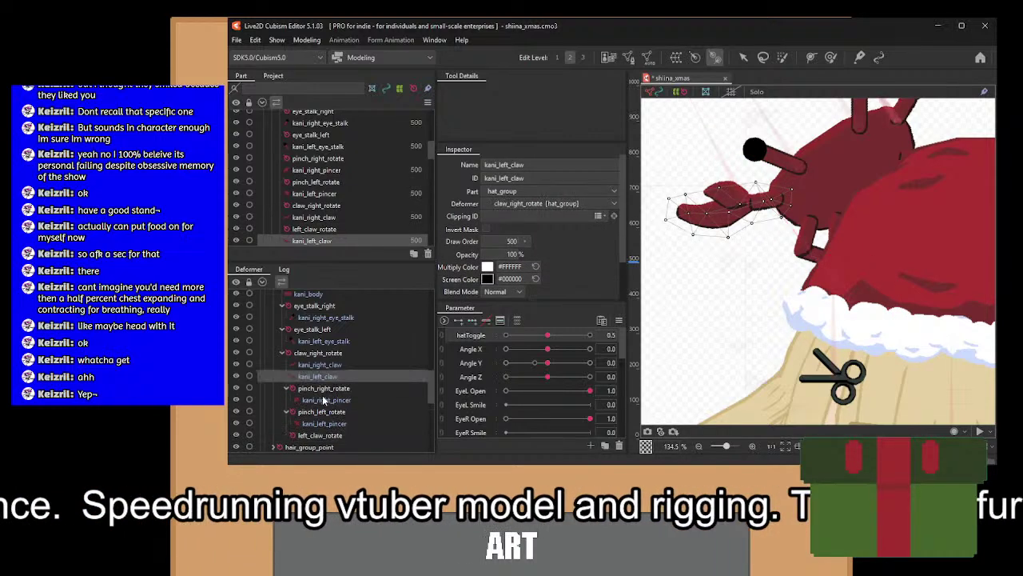
click(329, 435)
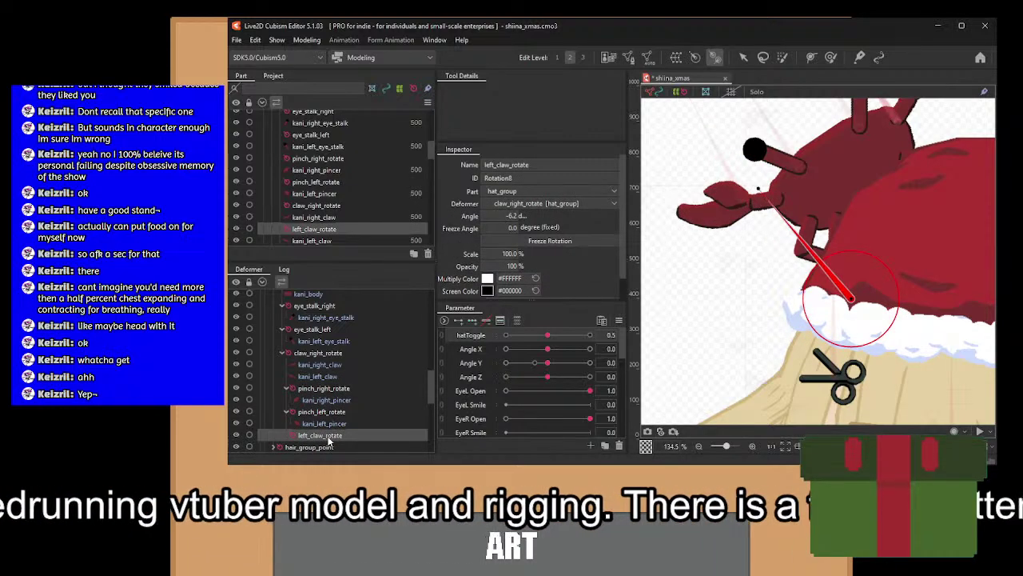
key(Delete)
Reparent kani_left_claw and pinch_left_rotate from claw_right_rotate to main_kani_warp.
click(324, 412)
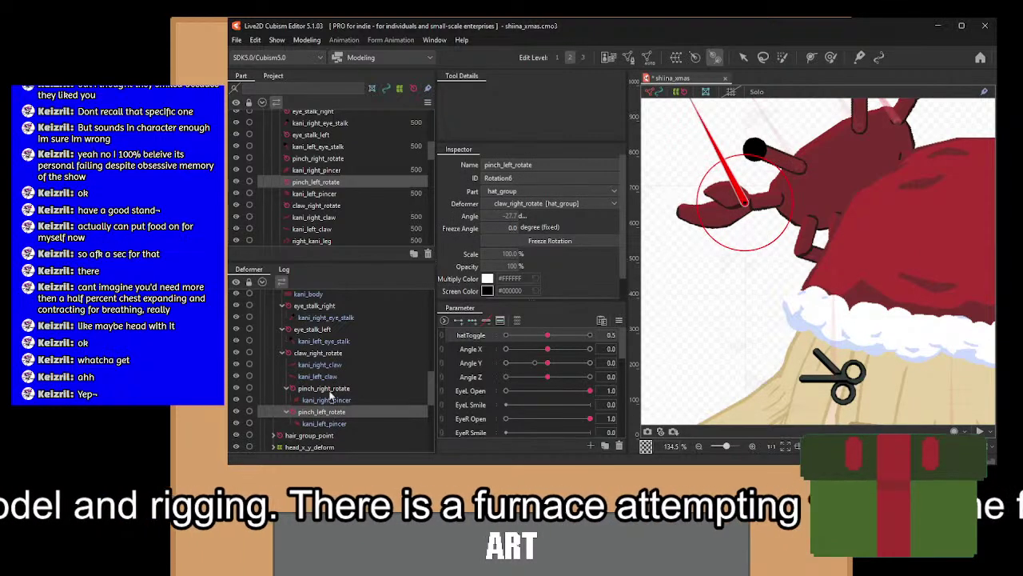
scroll(324, 350, up, 1)
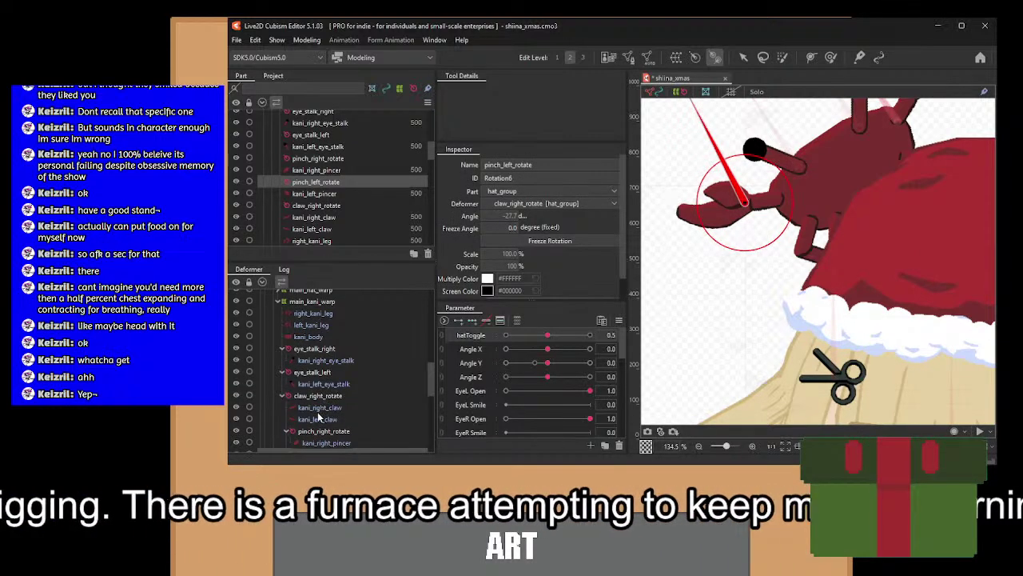
scroll(319, 417, down, 1)
click(318, 354)
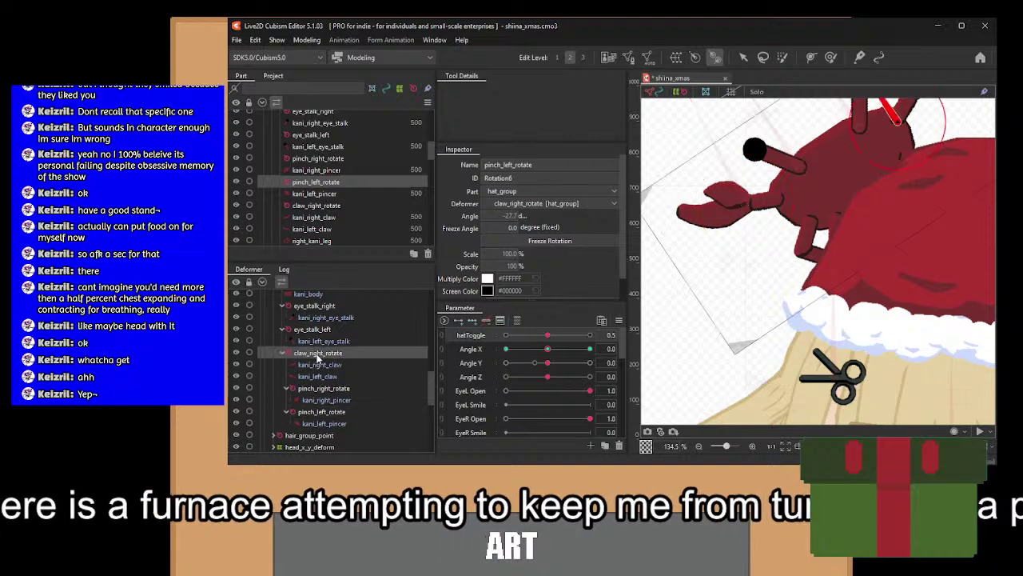
click(320, 388)
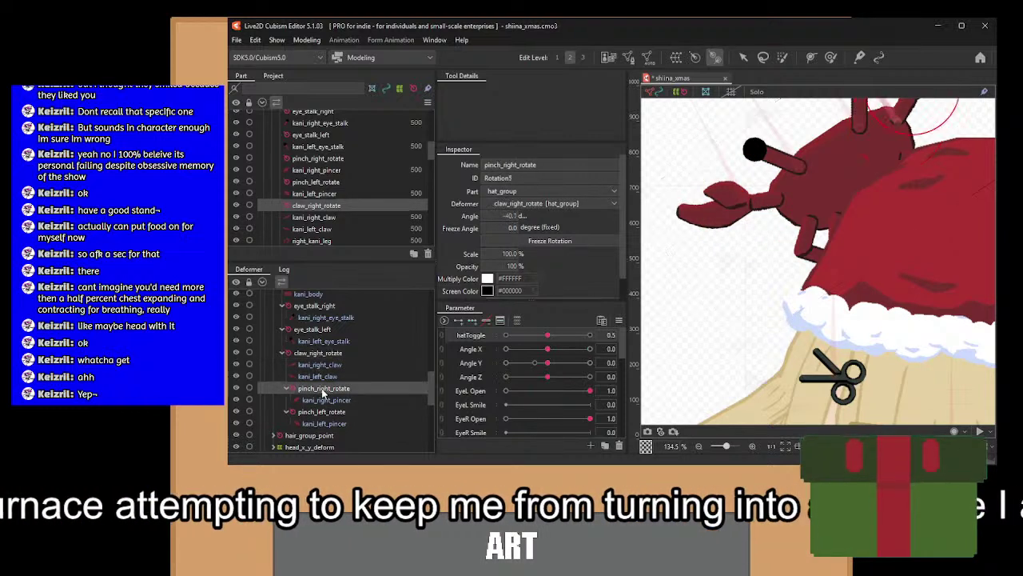
click(285, 355)
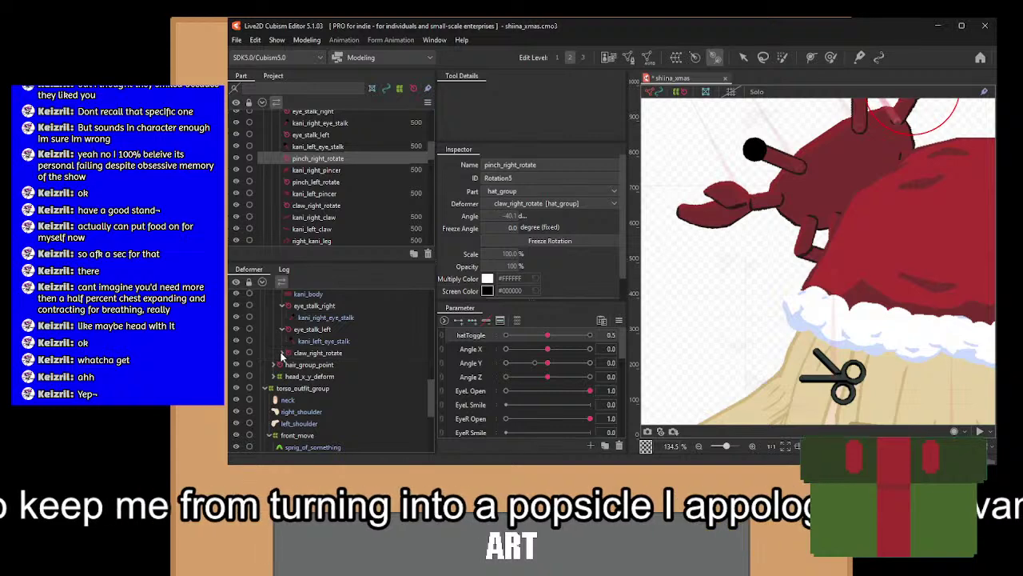
click(281, 354)
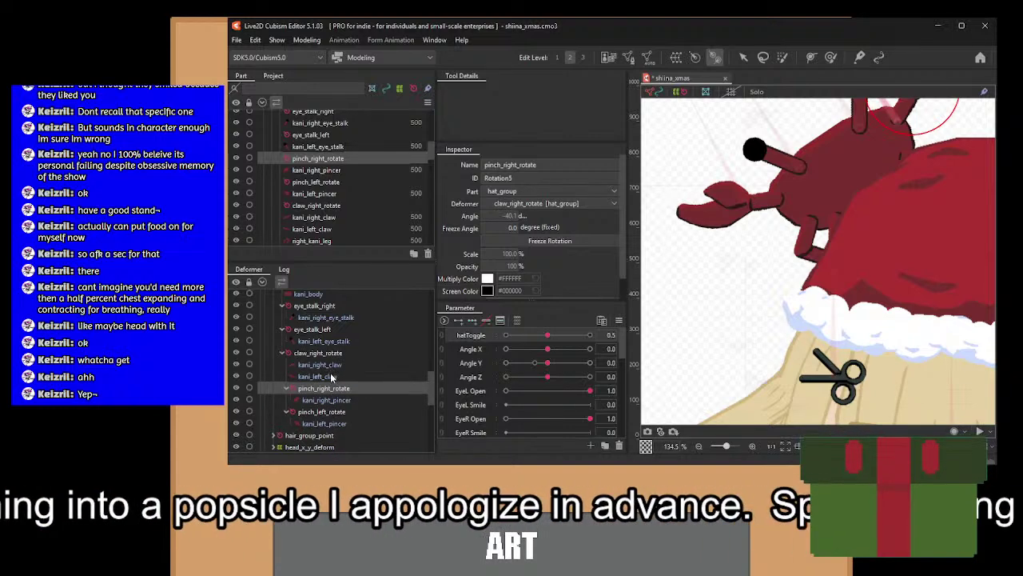
drag(330, 377, 336, 351)
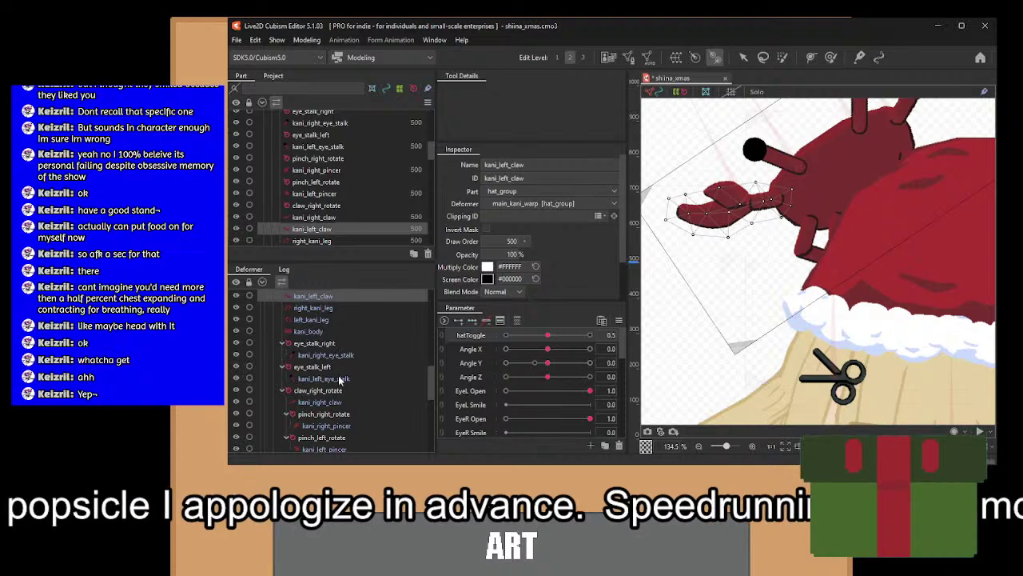
scroll(339, 381, down, 2)
drag(325, 399, 333, 307)
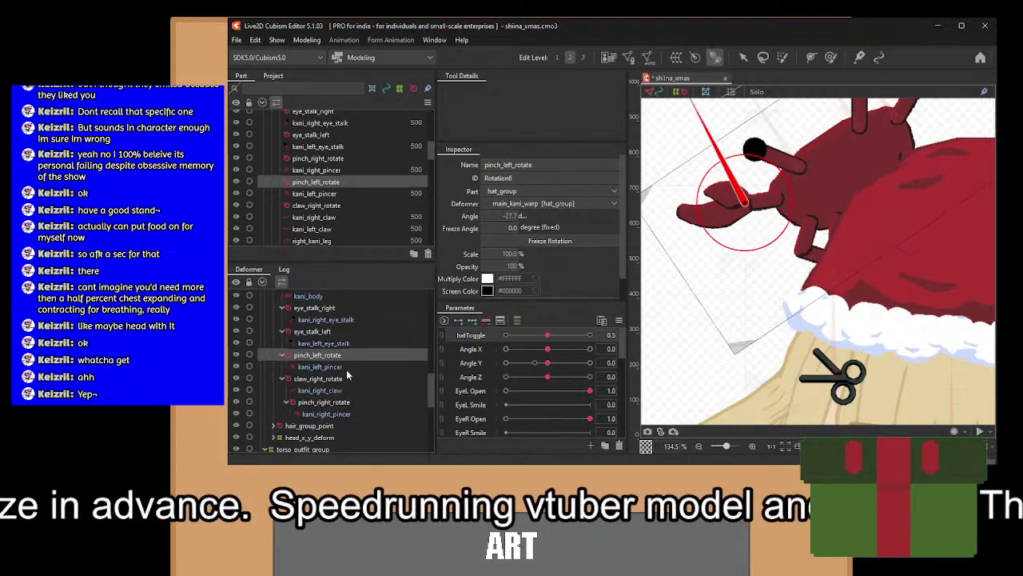
scroll(349, 380, up, 2)
Create a left_claw_rotate rotation deformer for kani_left_claw under main_kani_warp and move it toward the crab's body.
click(316, 304)
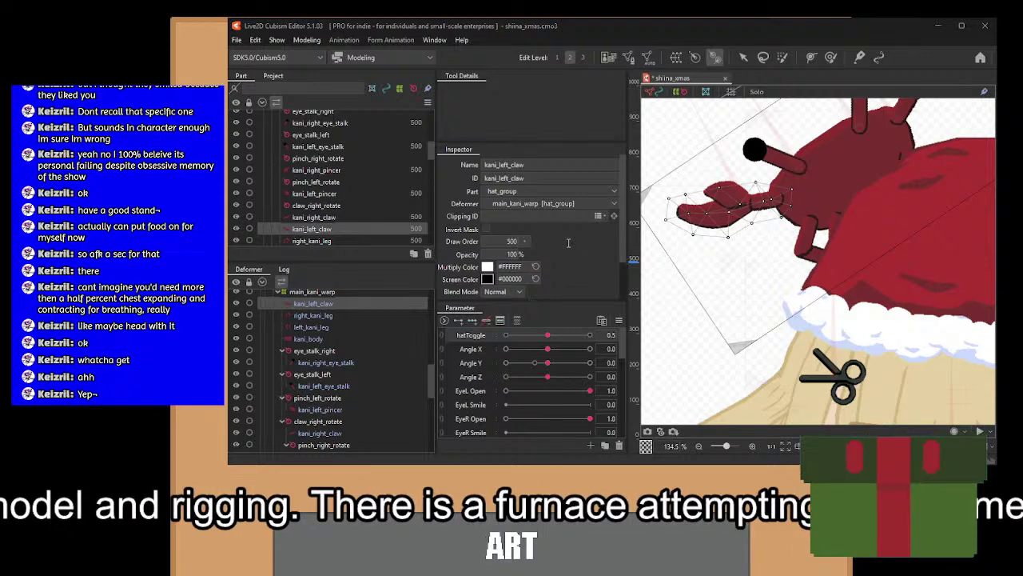
click(583, 333)
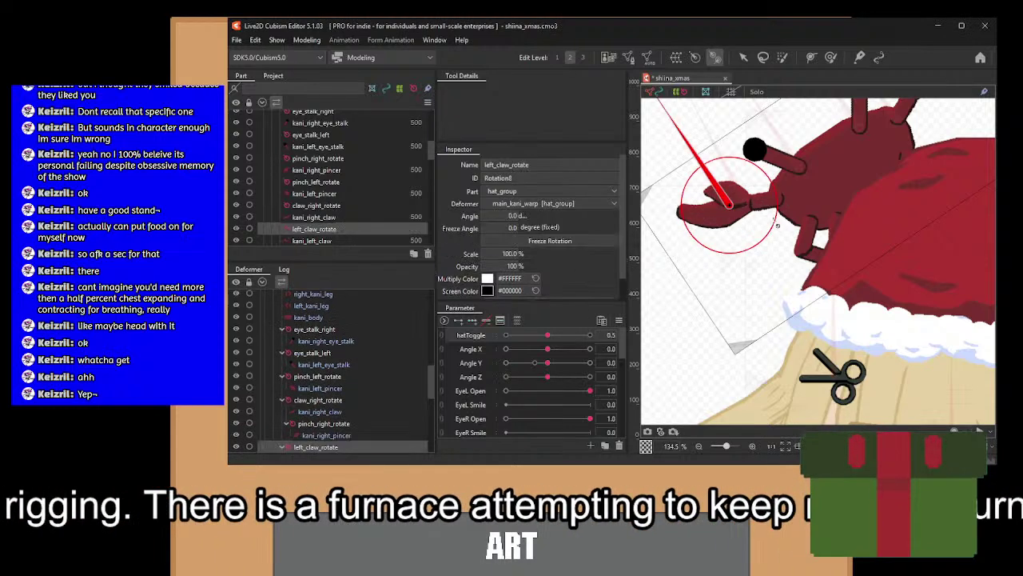
drag(728, 205, 780, 200)
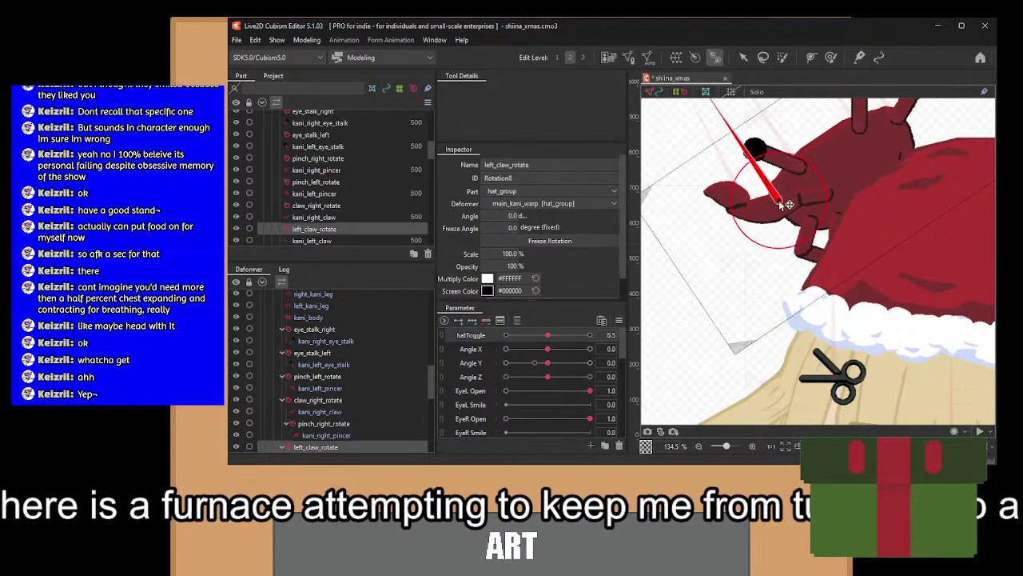
Undo the left_claw_rotate setup and the earlier hierarchy changes, review the deformer hierarchy, and restore the undone edits.
key(ctrl+z)
key(ctrl+z)
key(ctrl+z)
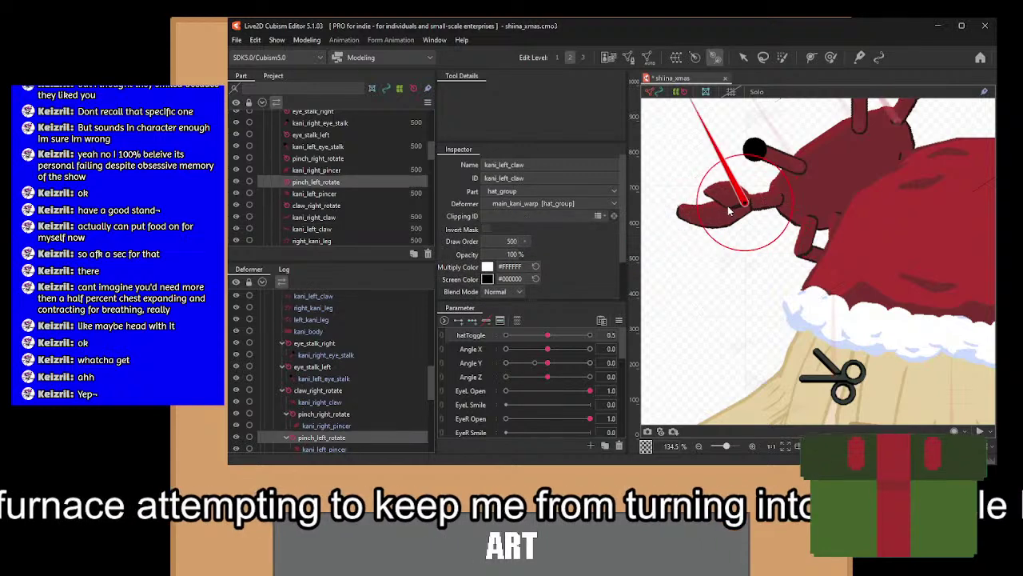
key(ctrl+z)
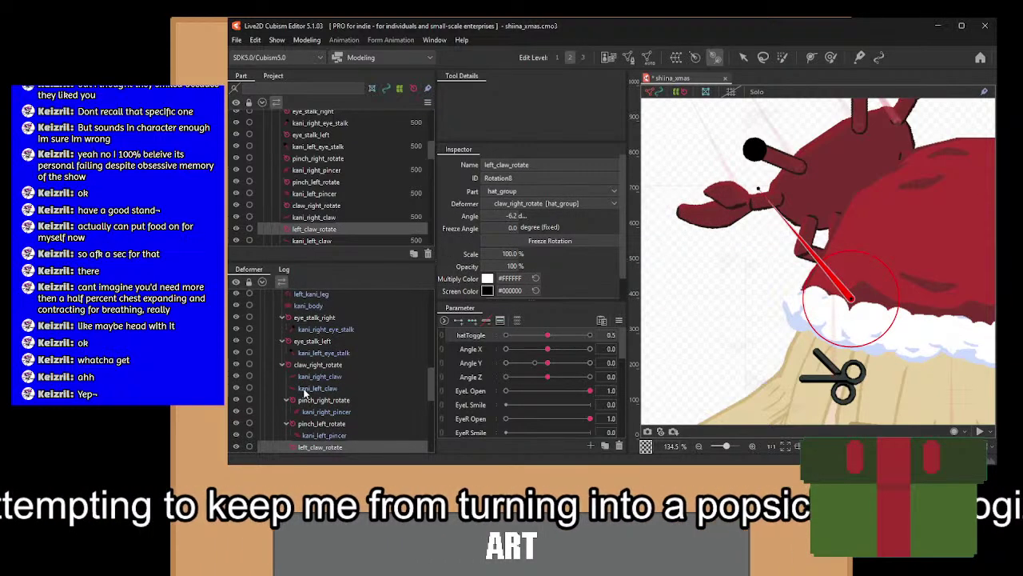
scroll(310, 400, up, 3)
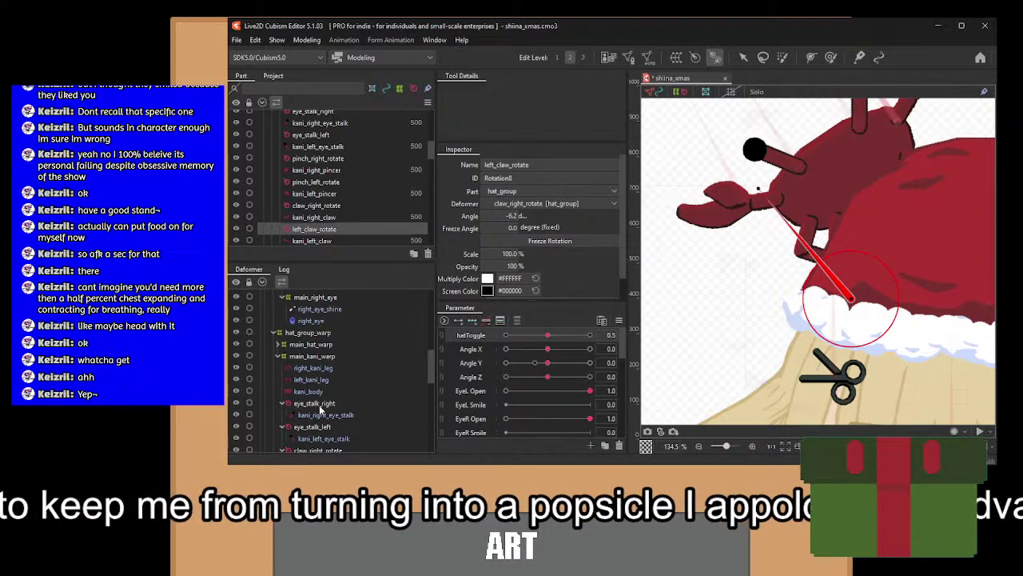
scroll(319, 406, up, 4)
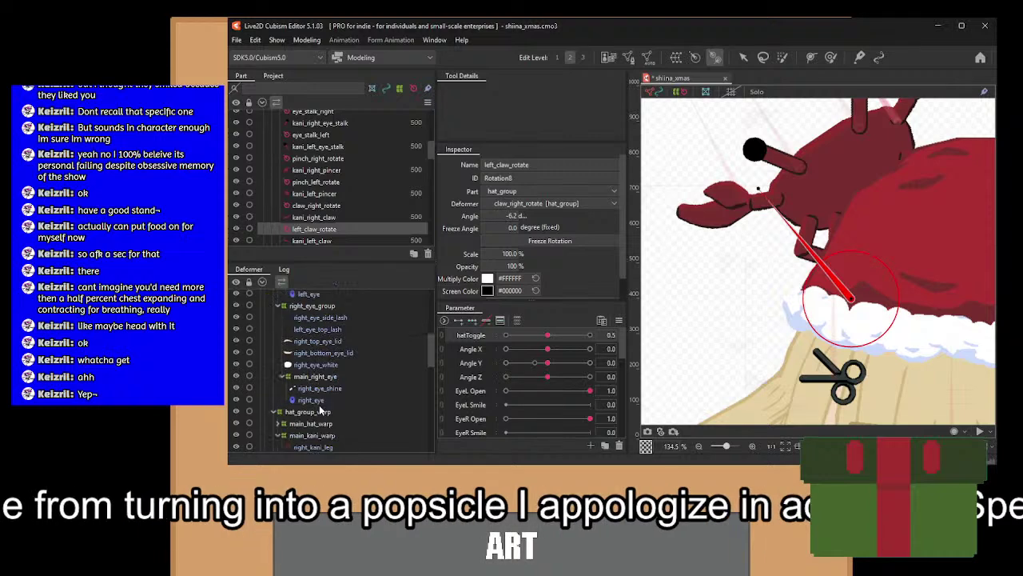
scroll(319, 404, down, 5)
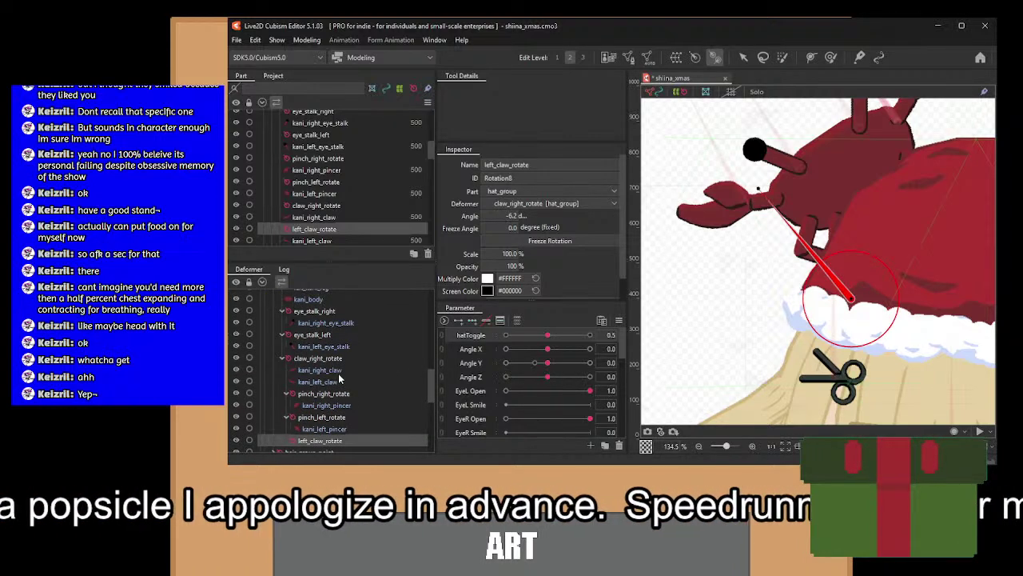
key(ctrl+z)
key(ctrl+z)
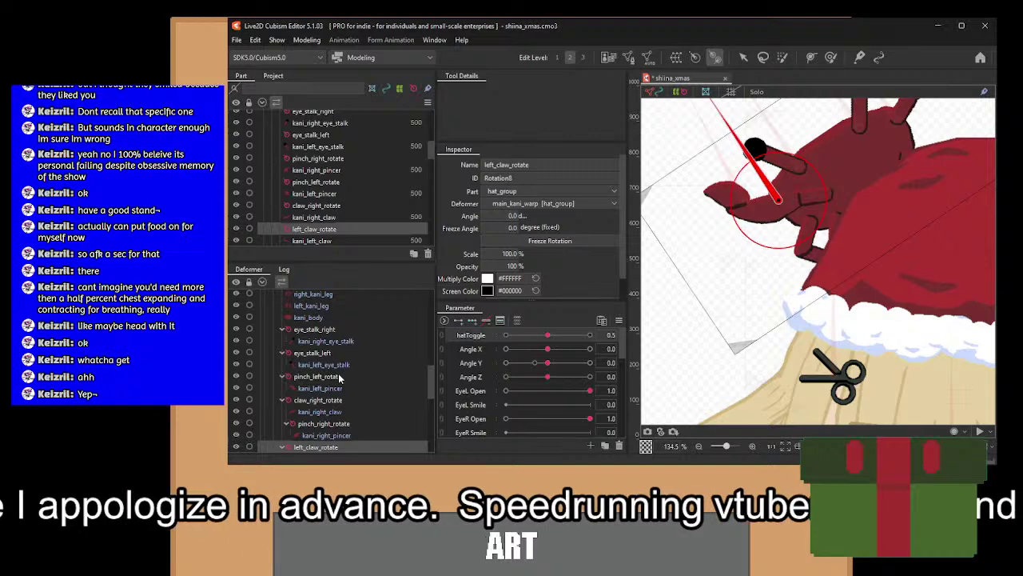
Enlarge the deformer list to show the crab's whole hierarchy and select kani_left_claw under left_claw_rotate.
scroll(327, 396, down, 2)
scroll(344, 395, up, 1)
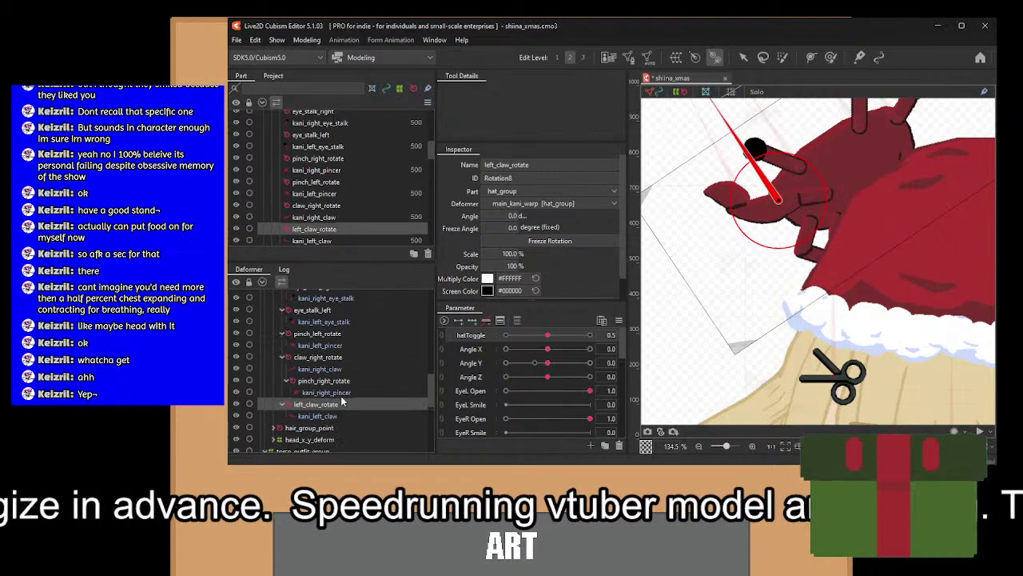
scroll(336, 404, up, 1)
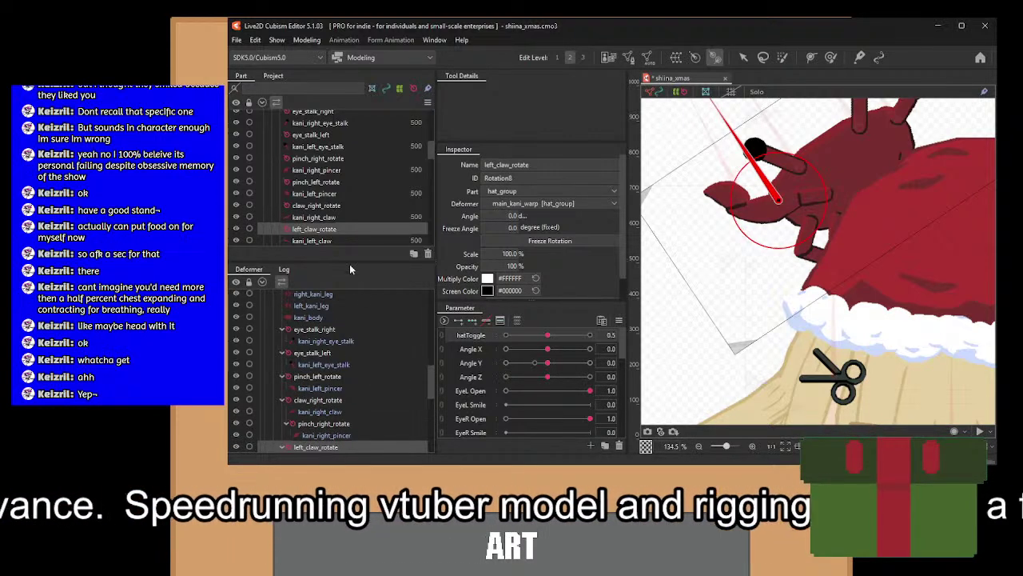
drag(334, 261, 337, 176)
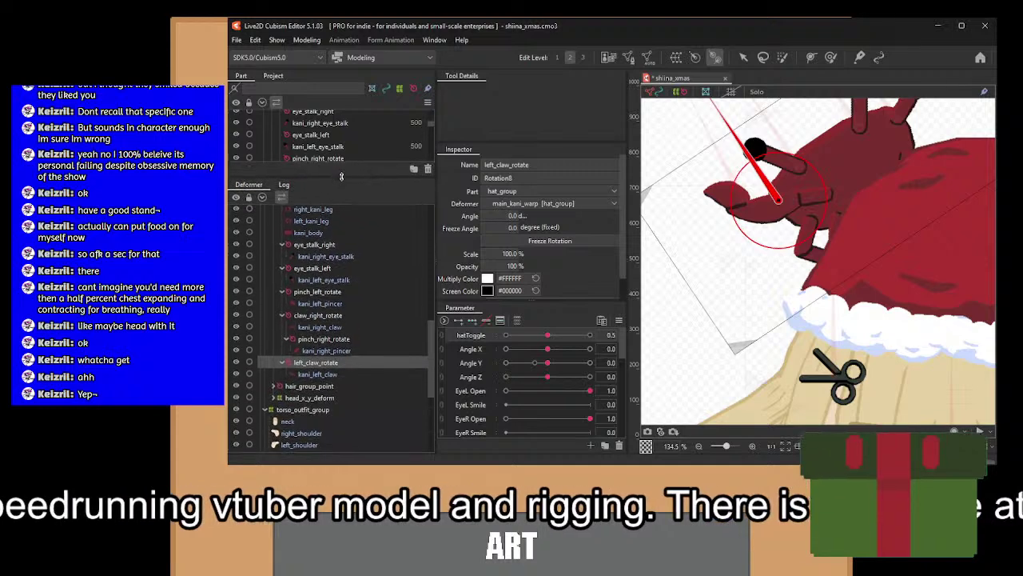
click(323, 374)
scroll(339, 361, up, 2)
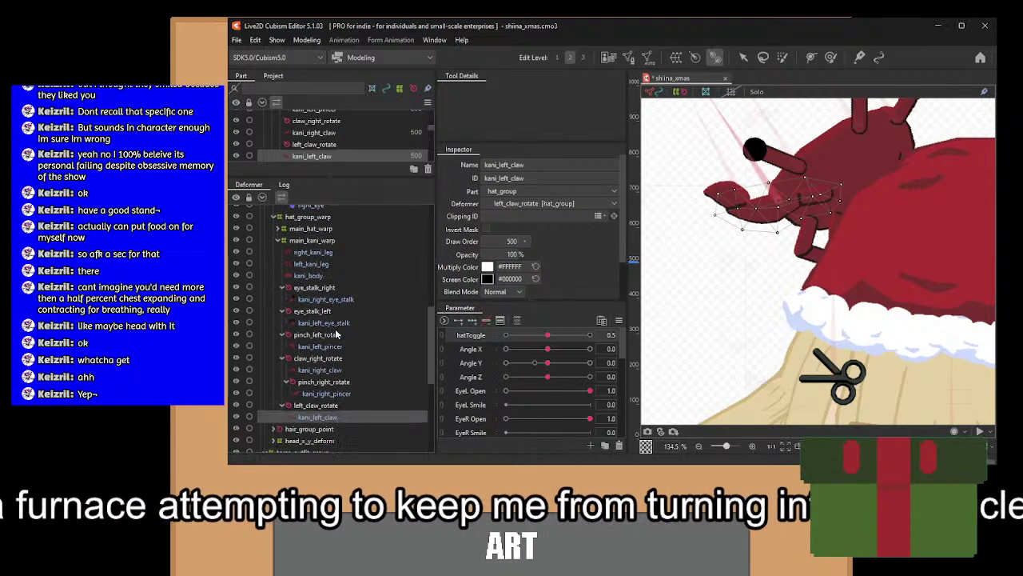
scroll(336, 351, down, 1)
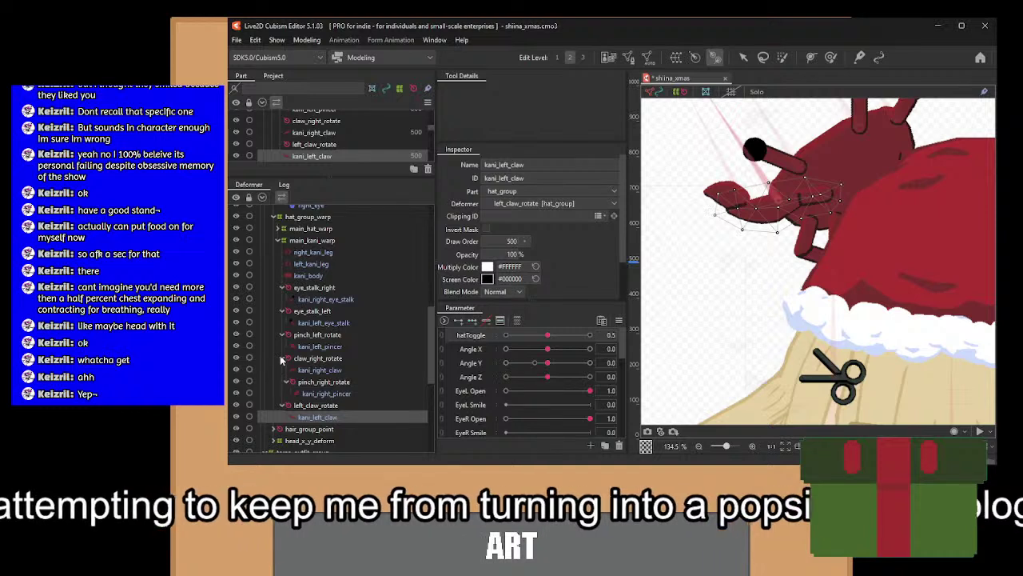
Collapse claw_right_rotate, try reparenting kani_left_pincer from pinch_left_rotate to main_kani_warp, and undo the reparenting.
click(281, 360)
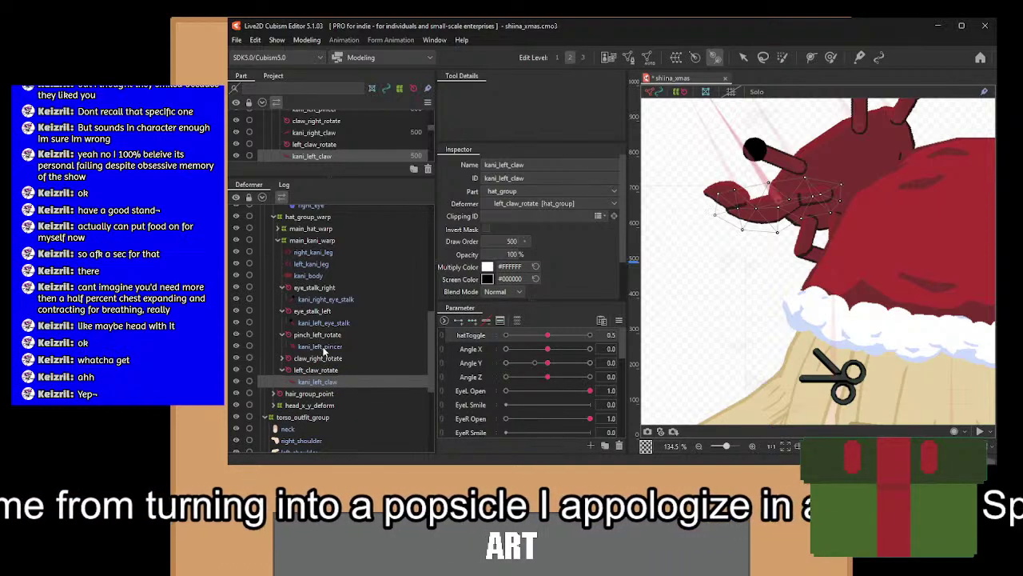
drag(324, 349, 327, 342)
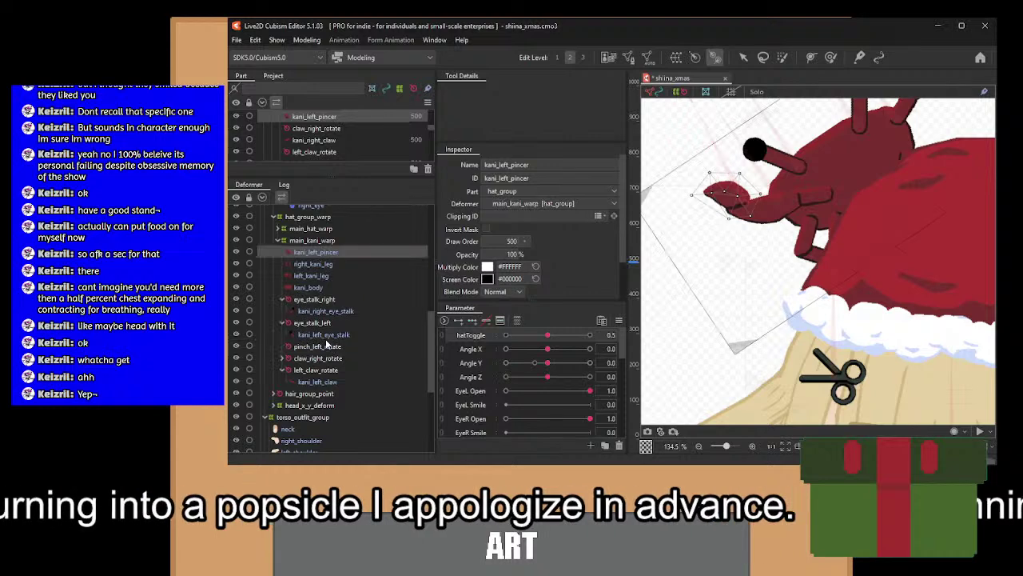
key(ctrl+z)
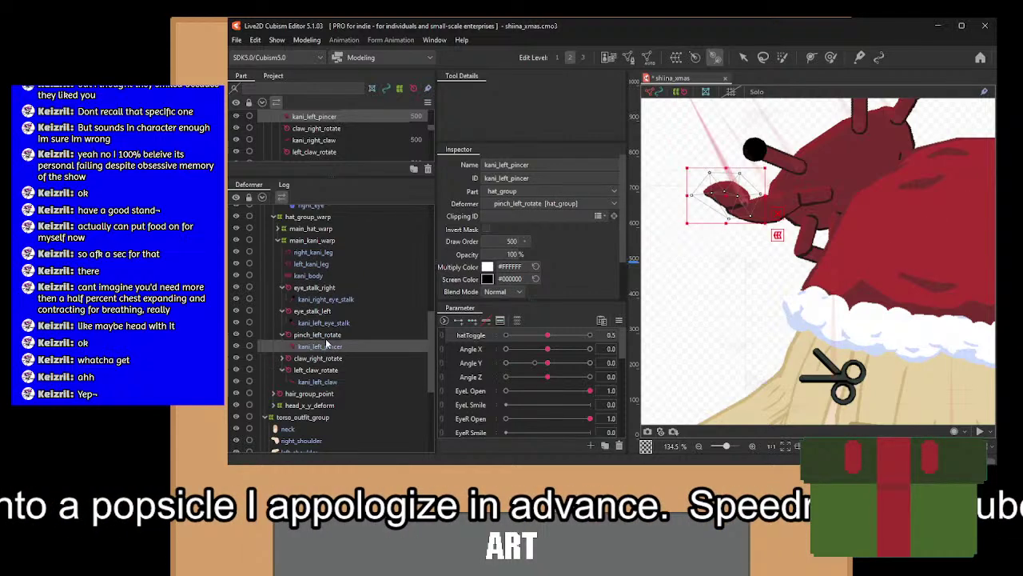
Move kani_left_claw from left_claw_rotate back to main_kani_warp and delete the emptied left_claw_rotate deformer.
click(312, 393)
click(311, 384)
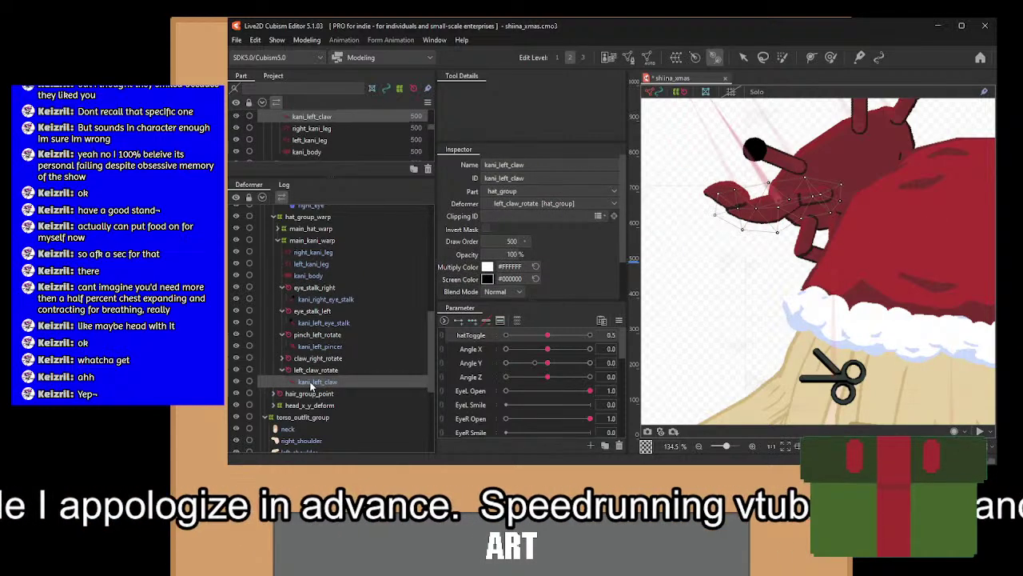
drag(311, 385, 317, 369)
click(332, 382)
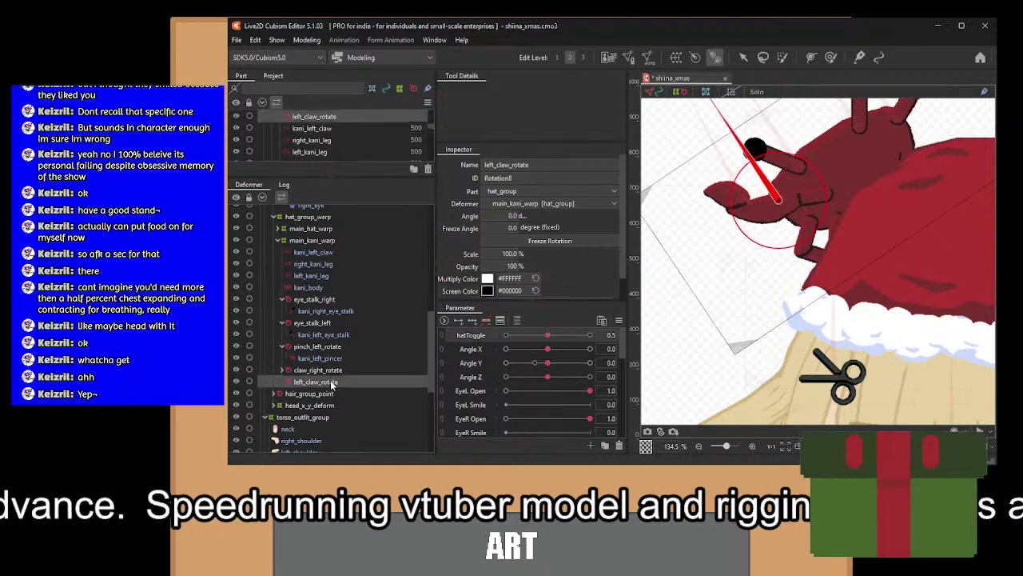
key(Delete)
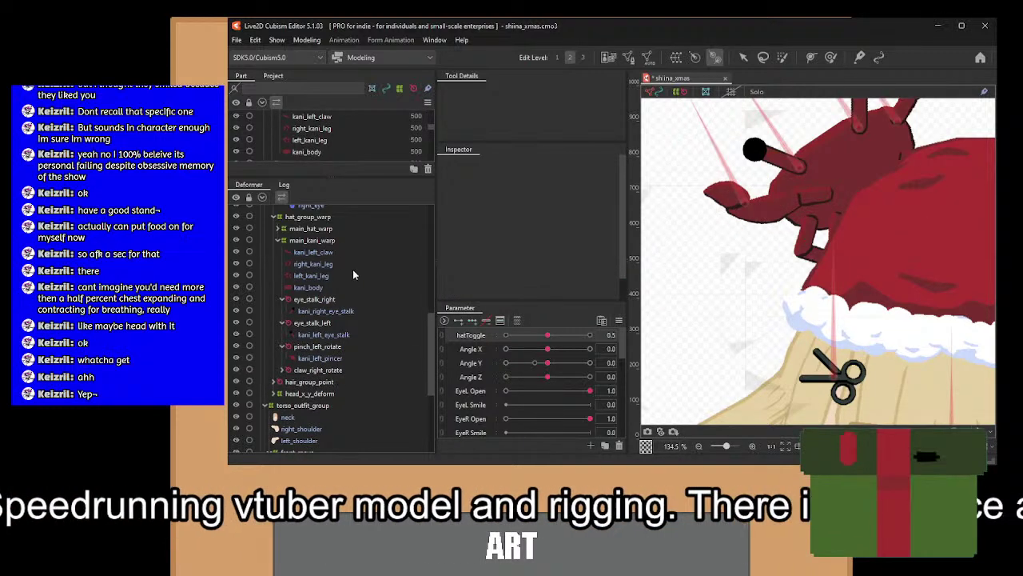
Examine the kani_left_claw and right_kani_leg meshes on the crab and select their parent warp deformer main_kani_warp.
click(328, 243)
click(336, 251)
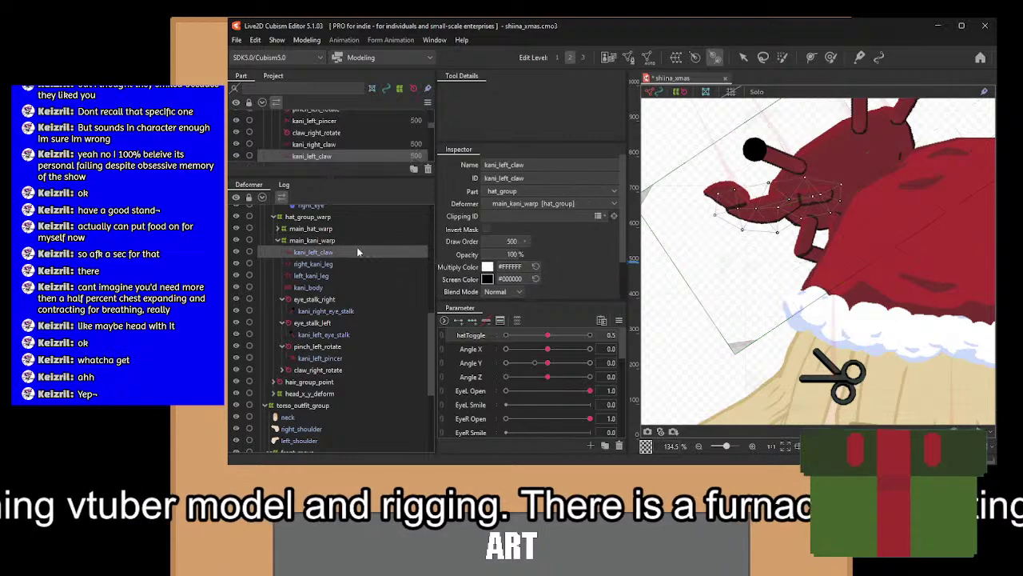
drag(798, 174, 809, 231)
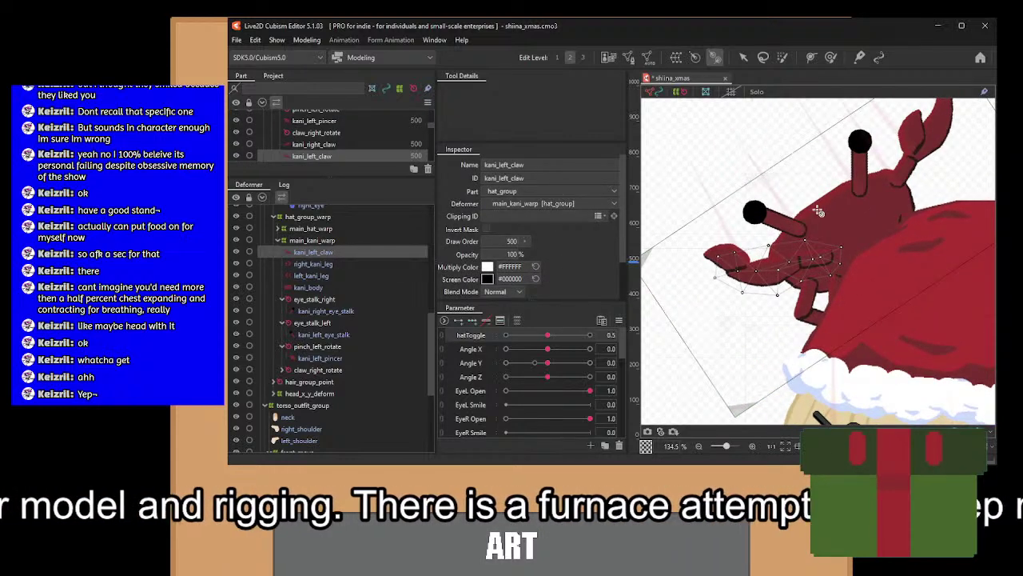
click(324, 264)
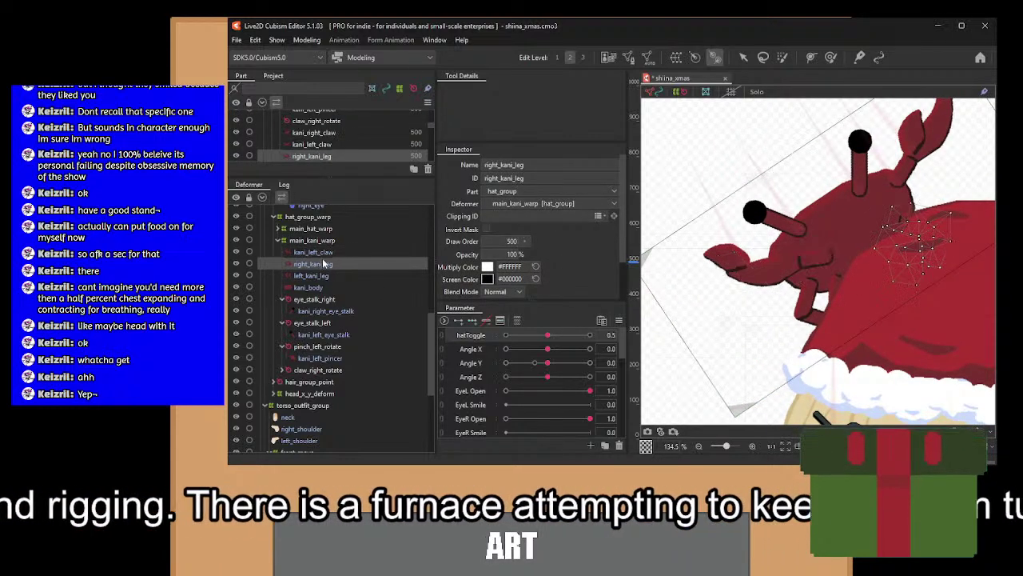
click(324, 253)
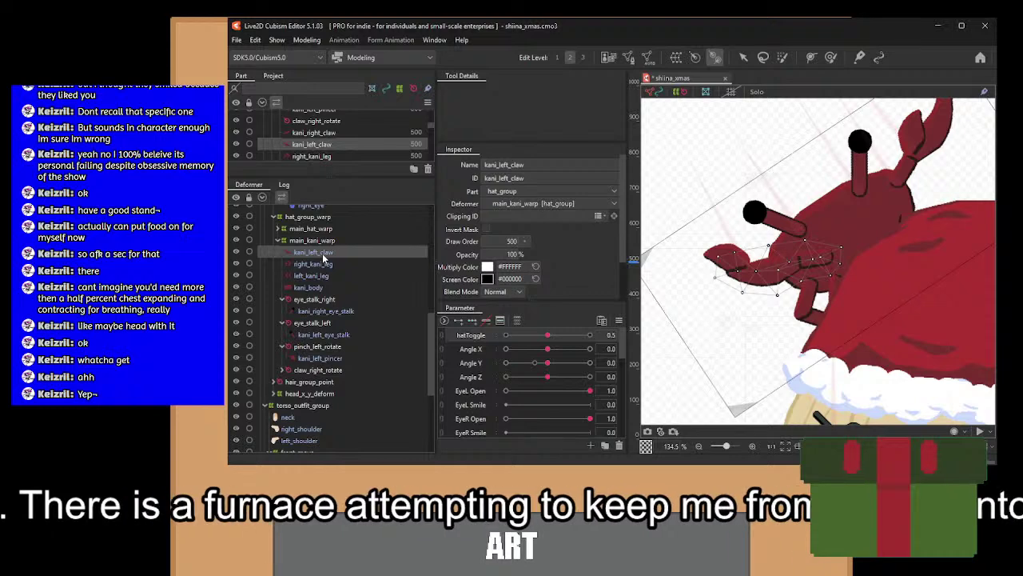
click(895, 278)
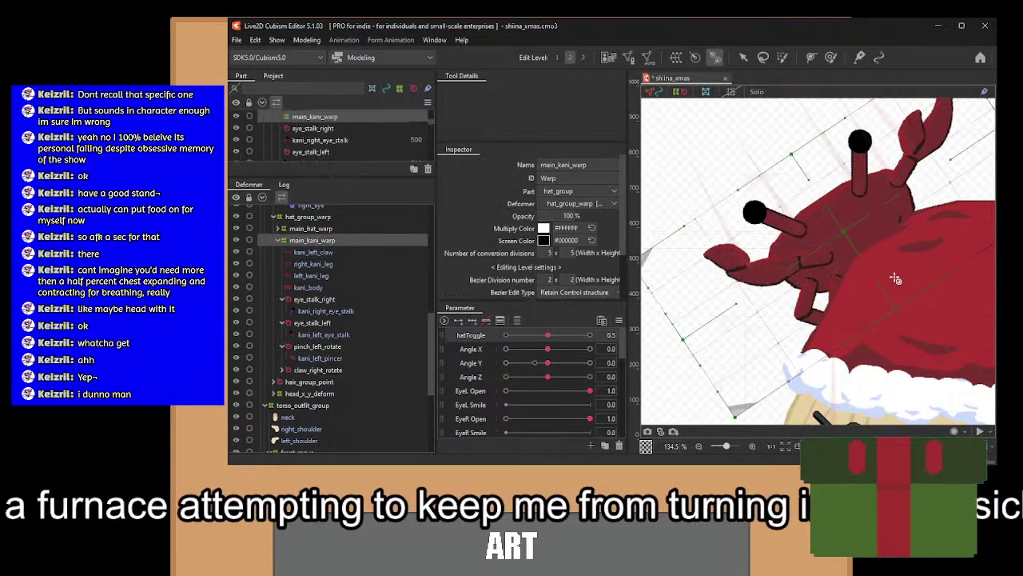
Undo the deletion of left_claw_rotate and the reparenting of kani_left_claw.
key(Escape)
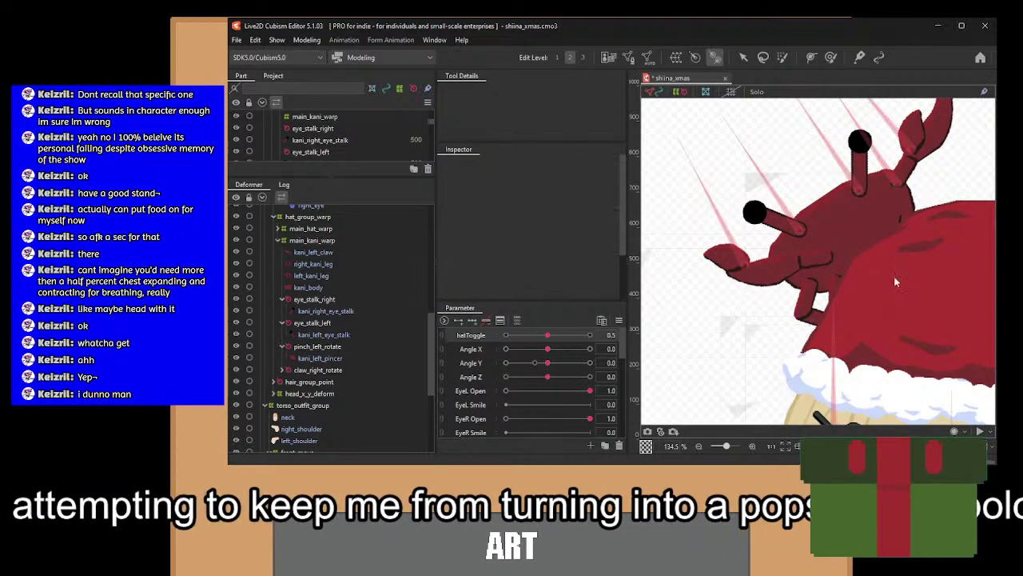
key(ctrl+z)
key(ctrl+z)
key(ctrl+z)
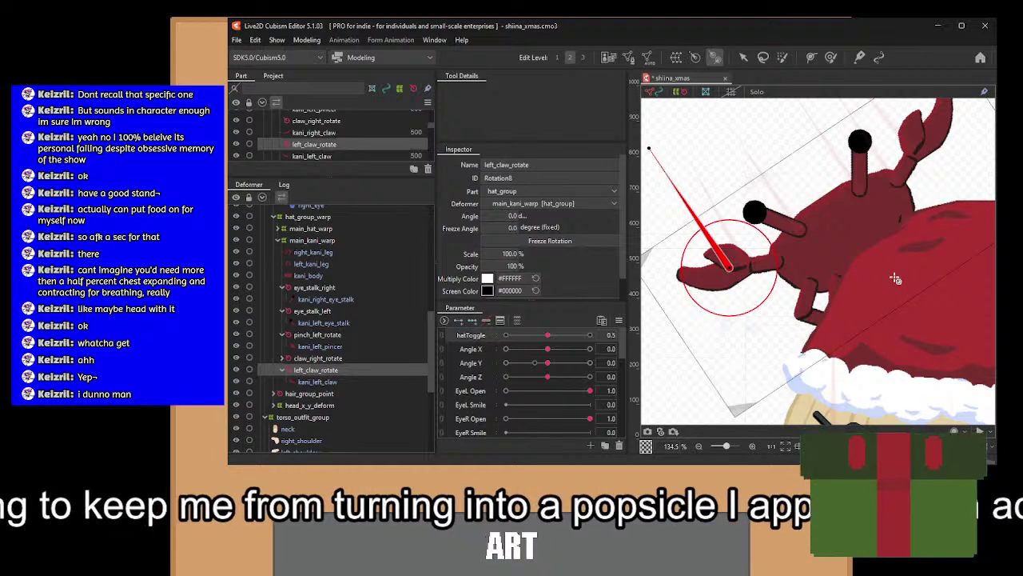
Reparent kani_left_claw from left_claw_rotate to main_kani_warp again and delete the emptied left_claw_rotate.
click(317, 382)
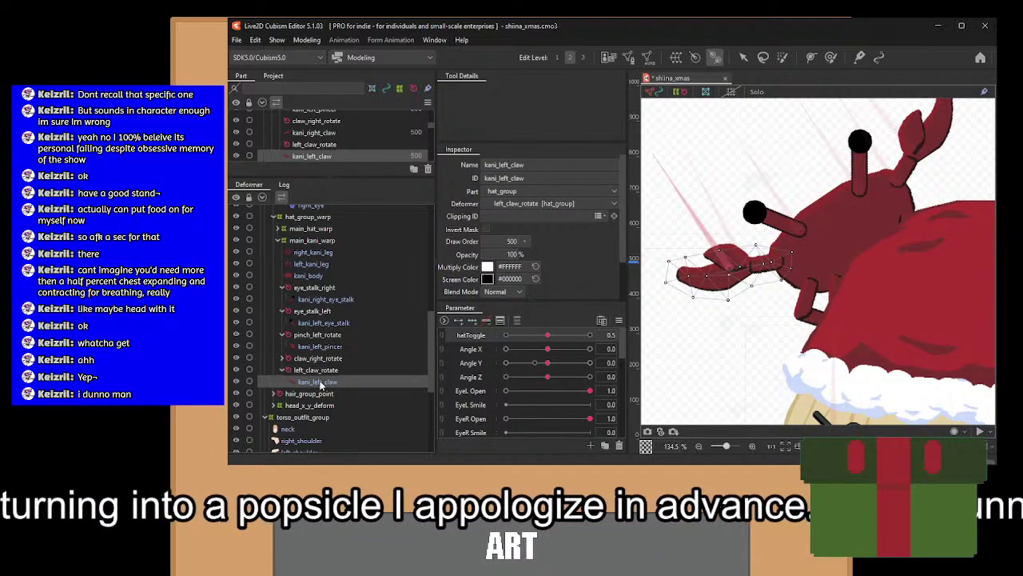
drag(319, 385, 339, 262)
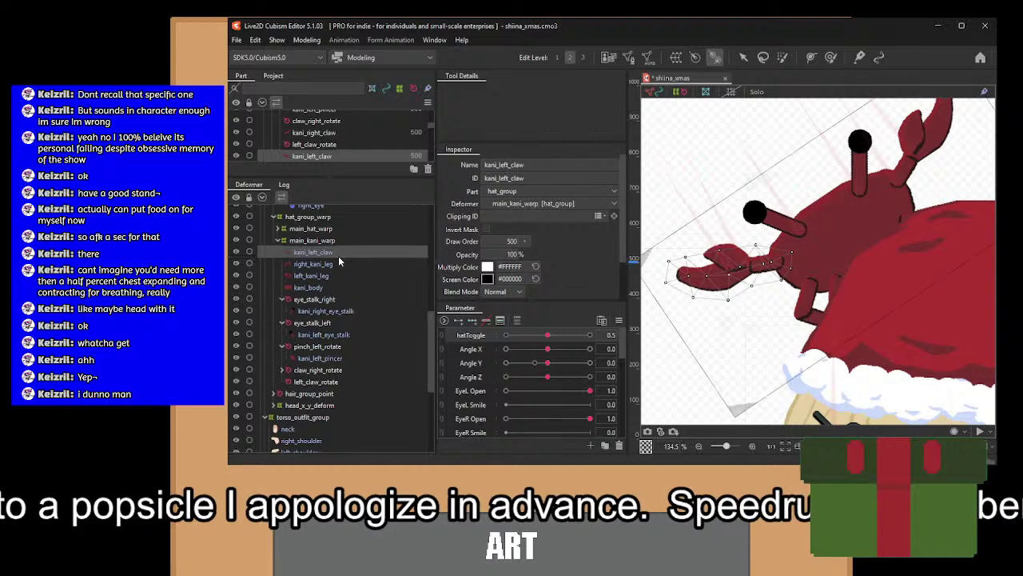
click(326, 382)
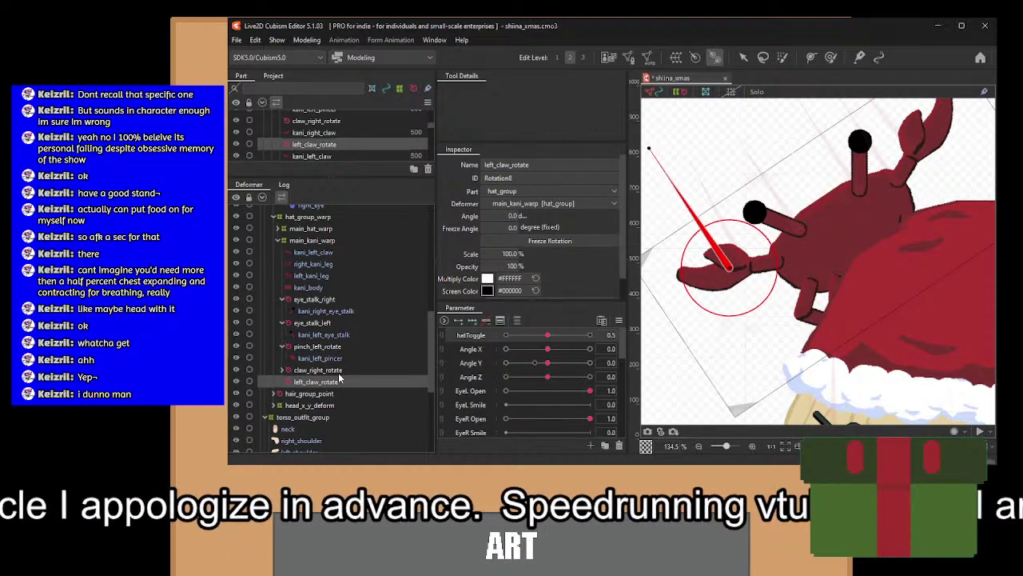
key(Delete)
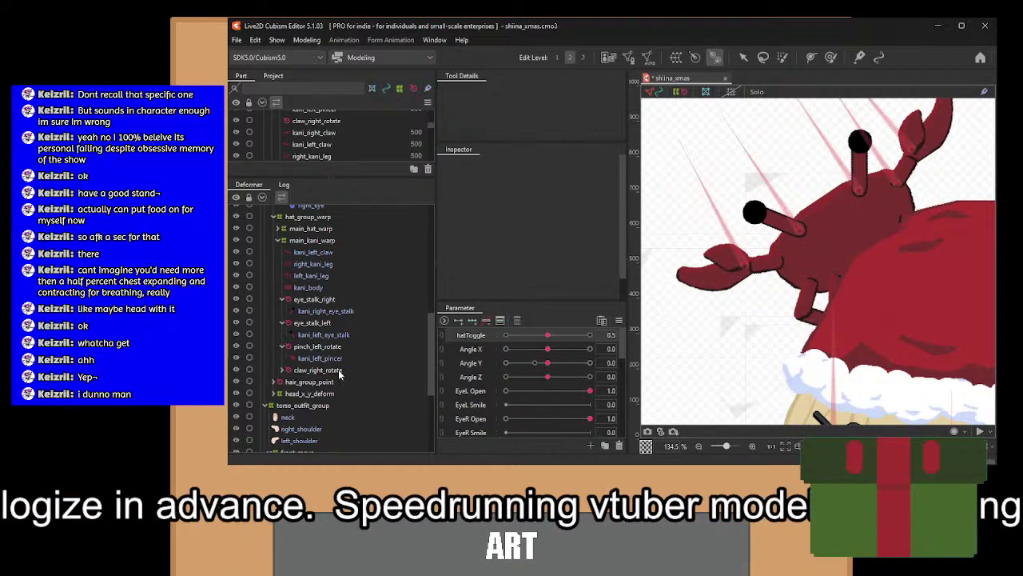
Try giving kani_left_claw a new claw_right_rotate rotation deformer and moving its pivot towards the claw's base, and remove the deformer.
click(315, 254)
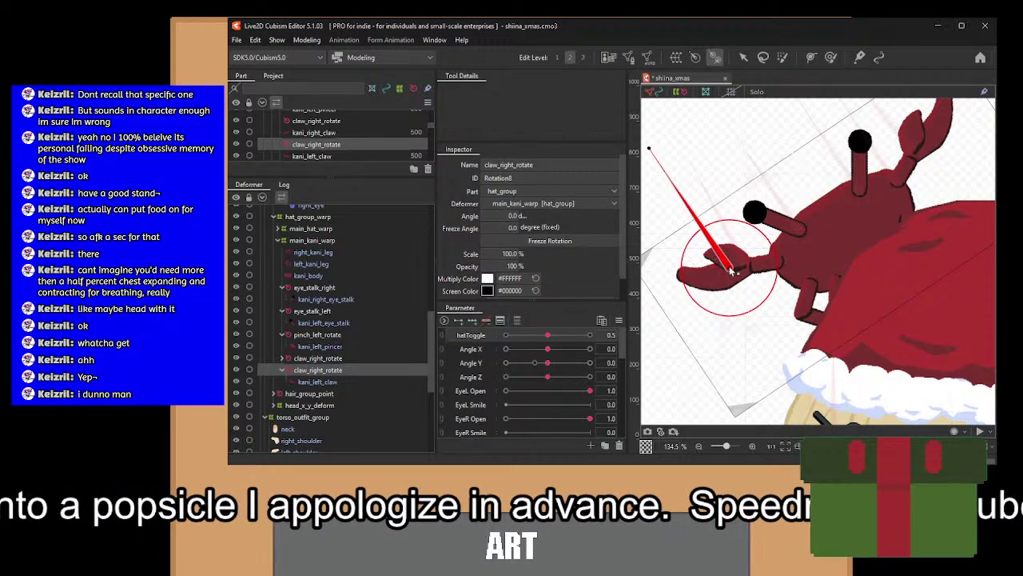
drag(730, 270, 766, 242)
key(ctrl+z)
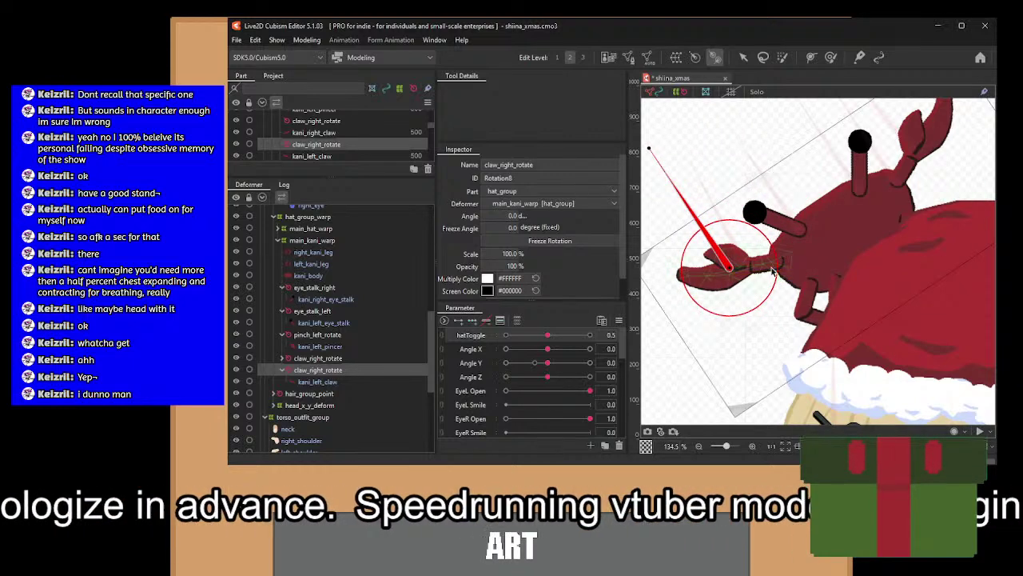
mouse_move(731, 270)
mouse_down()
mouse_move(755, 239)
mouse_move(720, 274)
mouse_move(737, 269)
mouse_up()
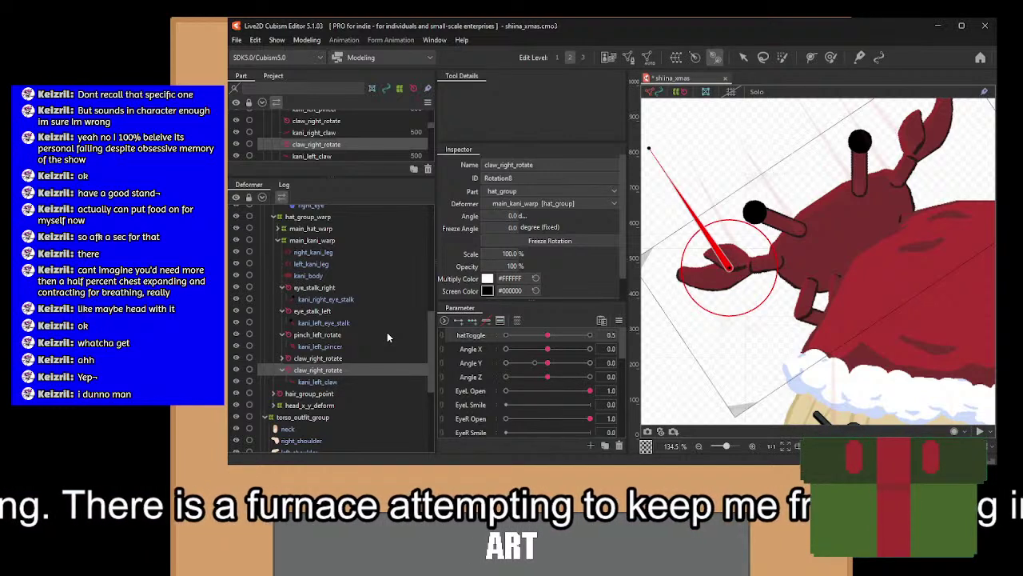
key(Delete)
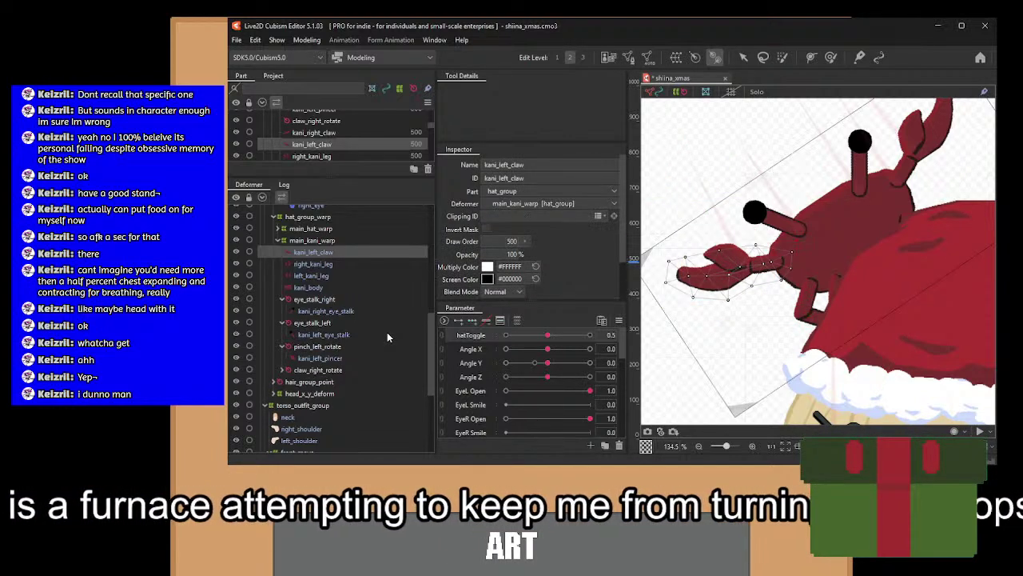
Try placing a rotation deformer directly on the joint between kani_left_claw and the crab's body, removing each attempt.
click(781, 267)
key(ctrl+z)
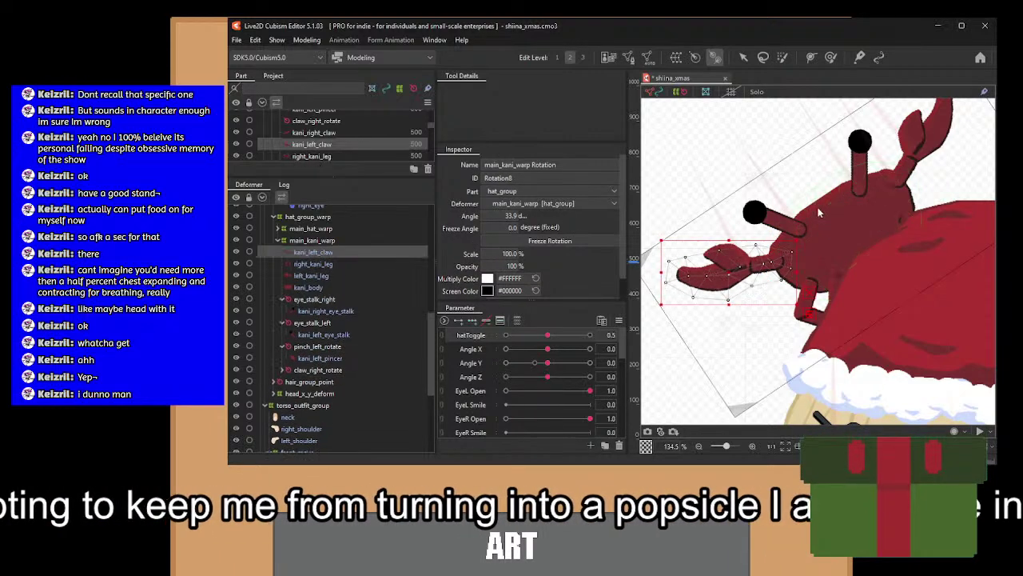
click(775, 263)
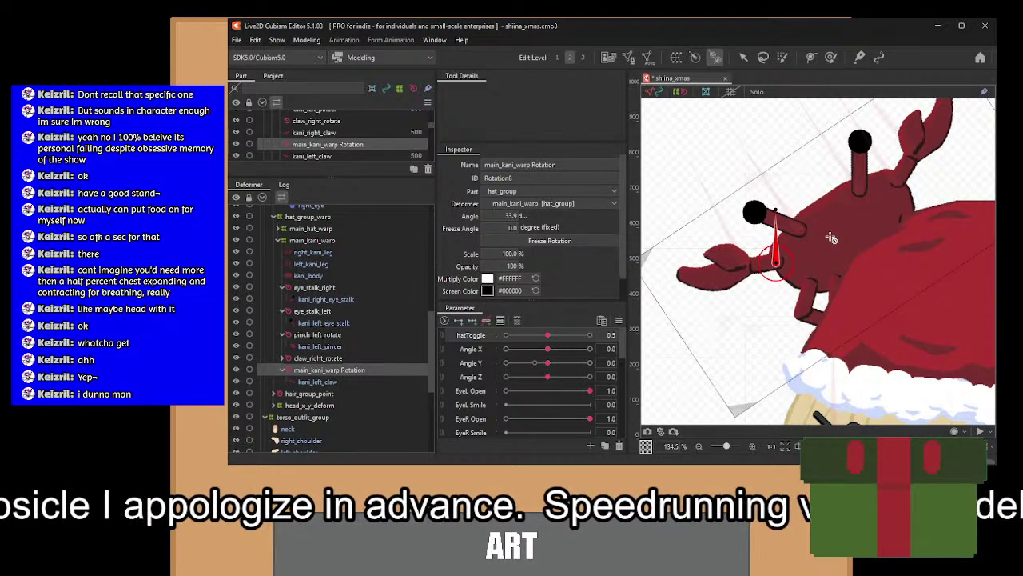
click(804, 251)
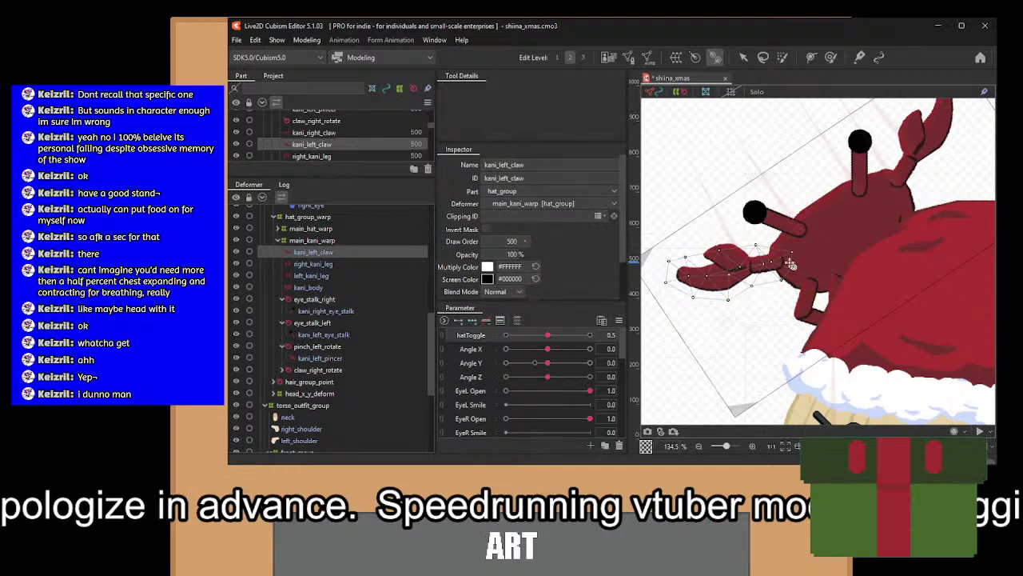
scroll(789, 264, up, 3)
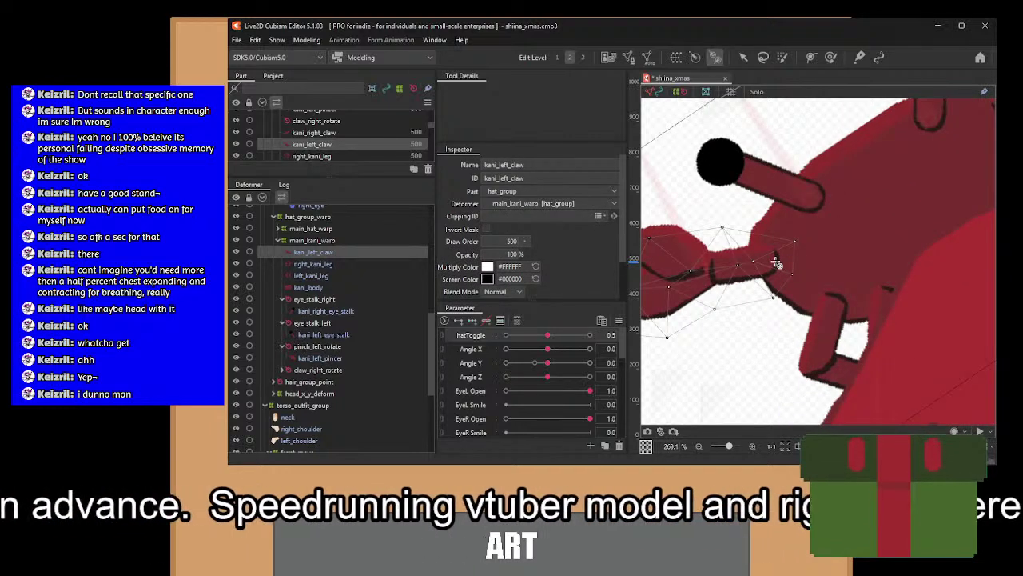
click(769, 262)
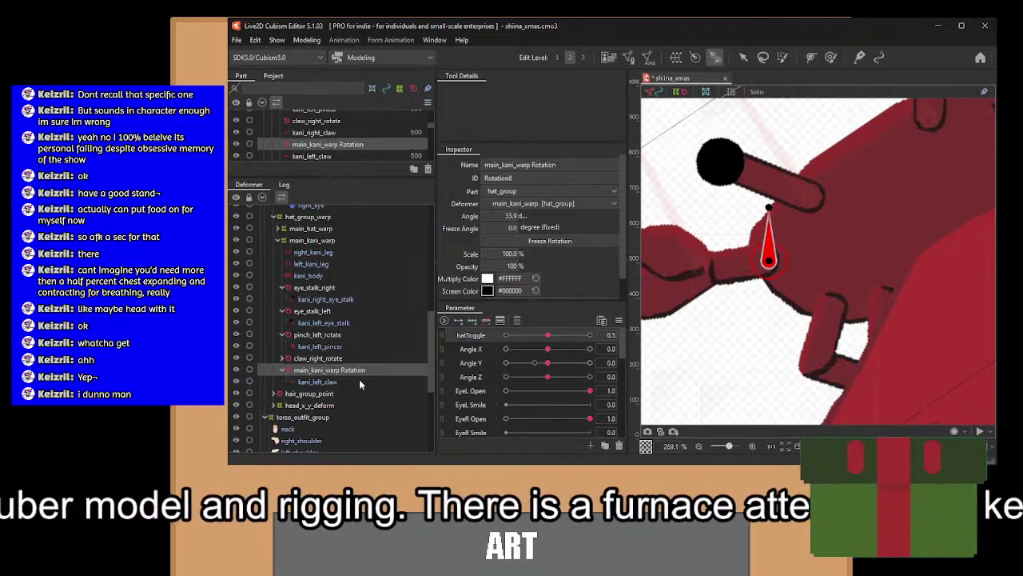
key(Delete)
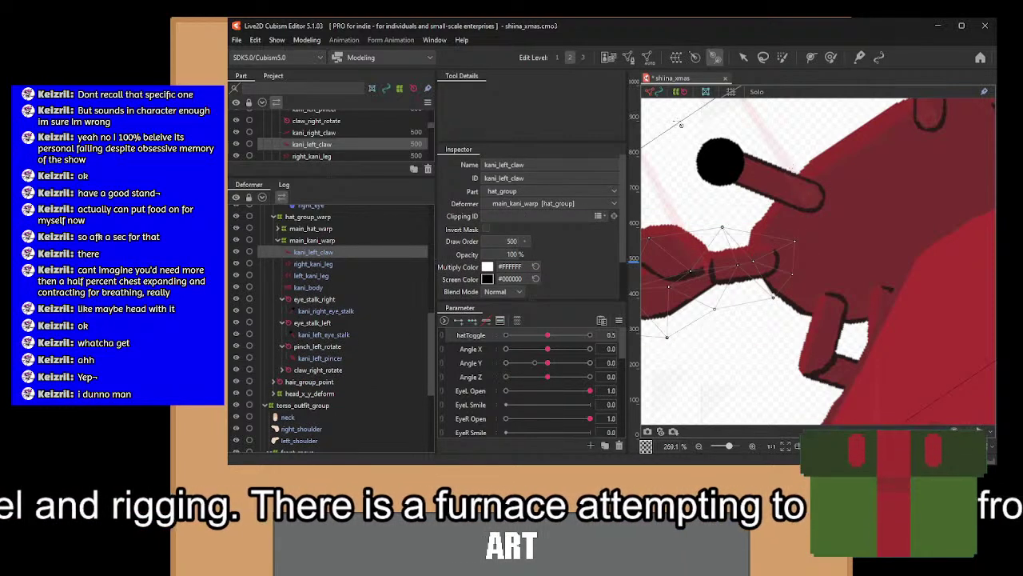
Save the shiina_xmas model and close the editor.
key(ctrl+s)
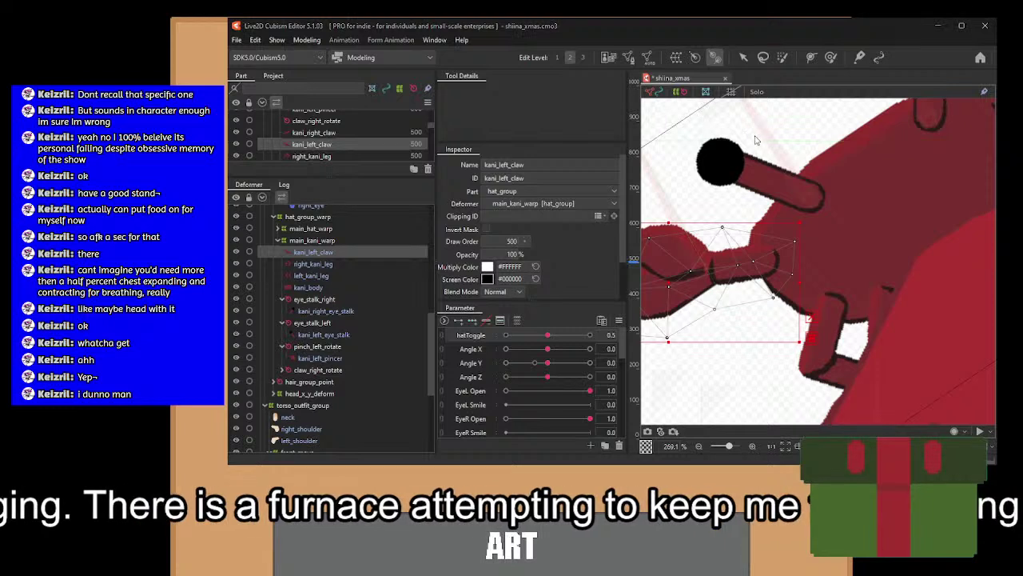
click(984, 26)
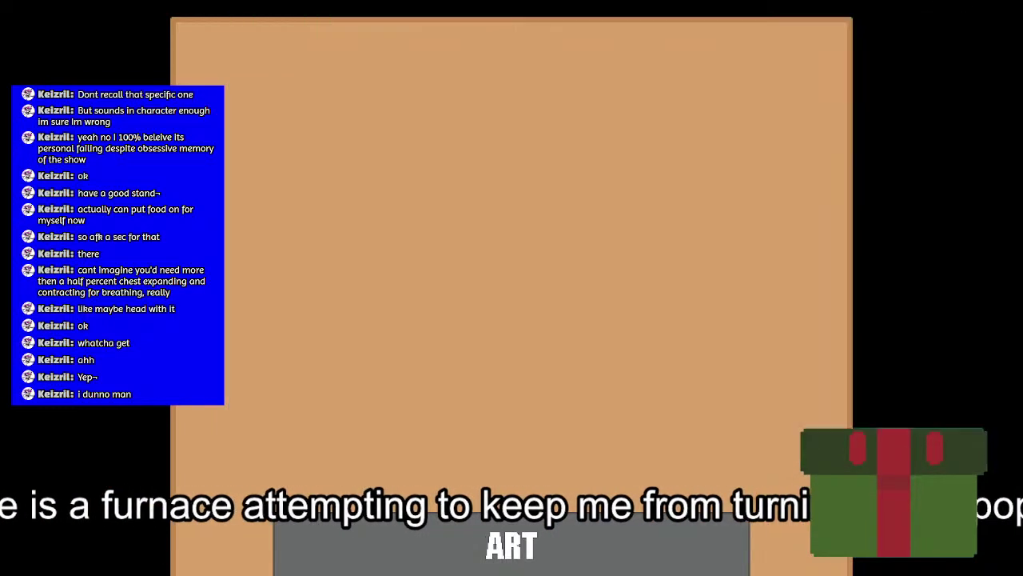
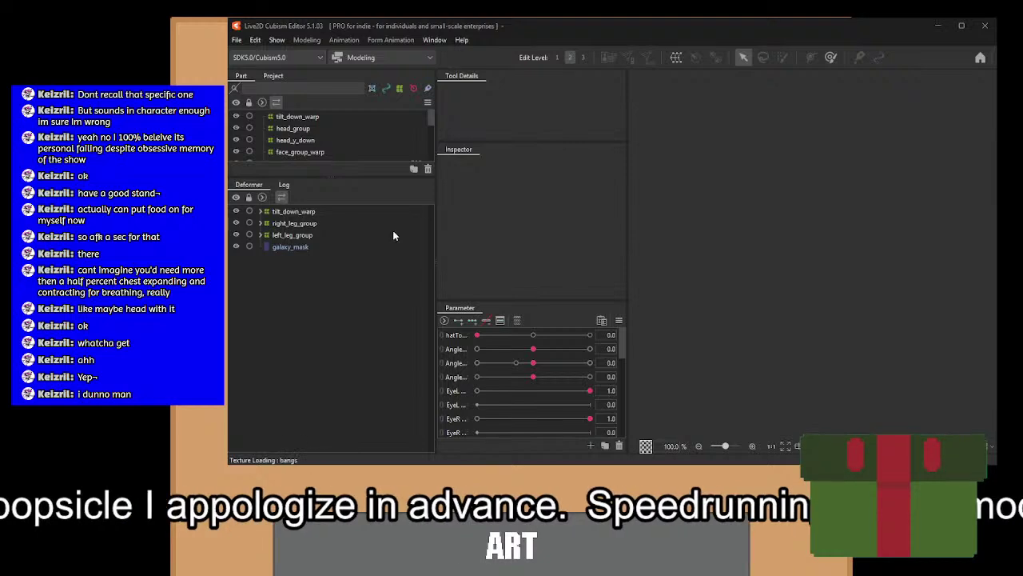
Create a rotation deformer named right_claw_rotate for kani_left_claw under main_kani_warp and move its pivot to the joint with the body.
scroll(749, 234, up, 10)
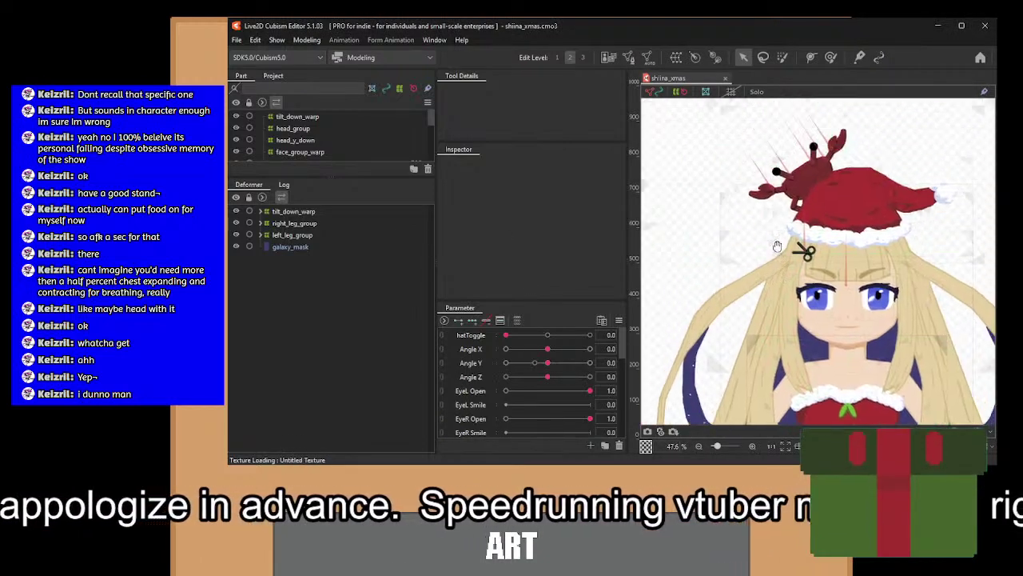
click(740, 219)
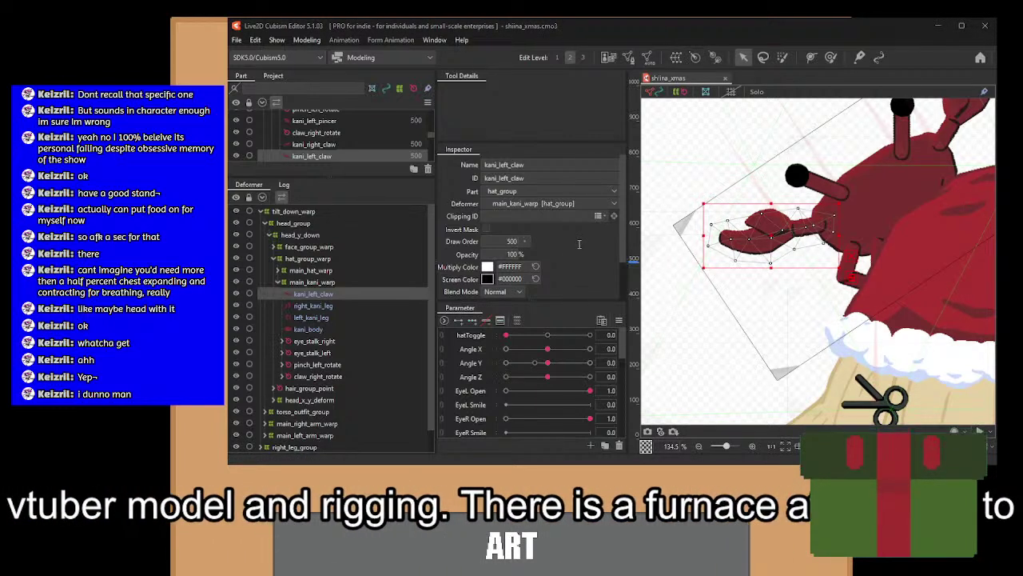
click(603, 326)
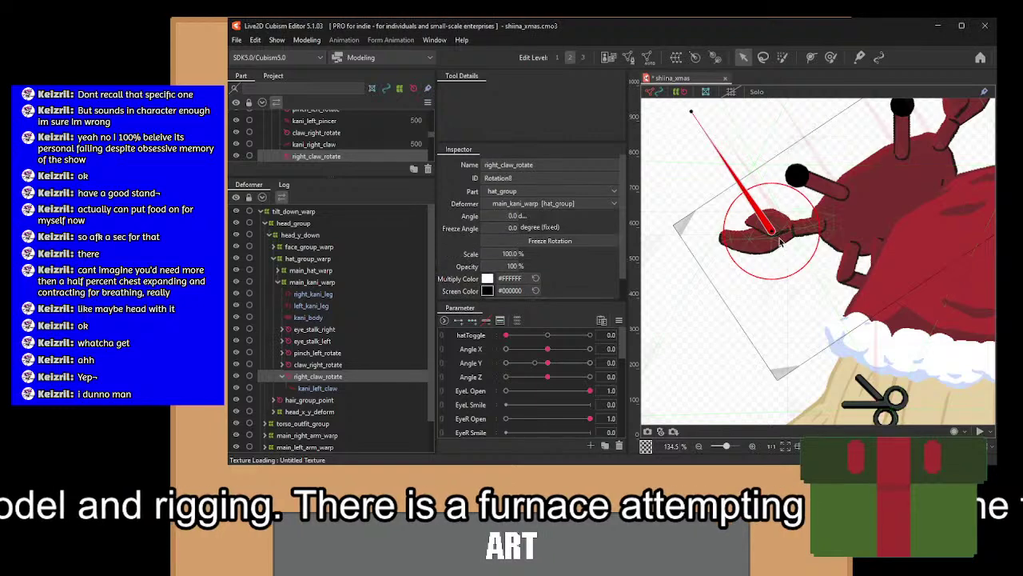
drag(775, 235, 831, 230)
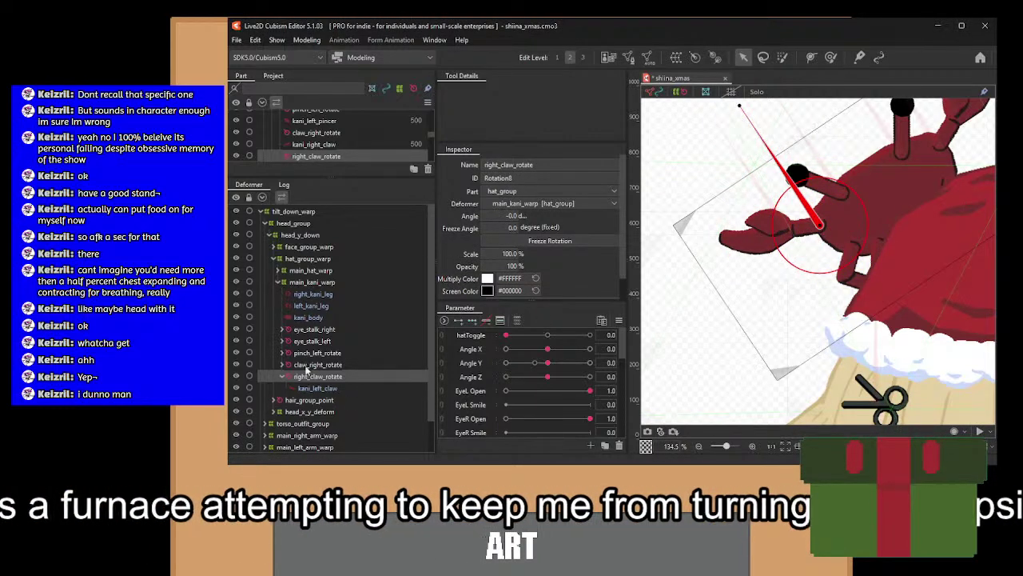
Try reparenting claw_right_rotate under right_claw_rotate, expand its children, and undo the reparenting.
click(335, 365)
drag(335, 371, 341, 387)
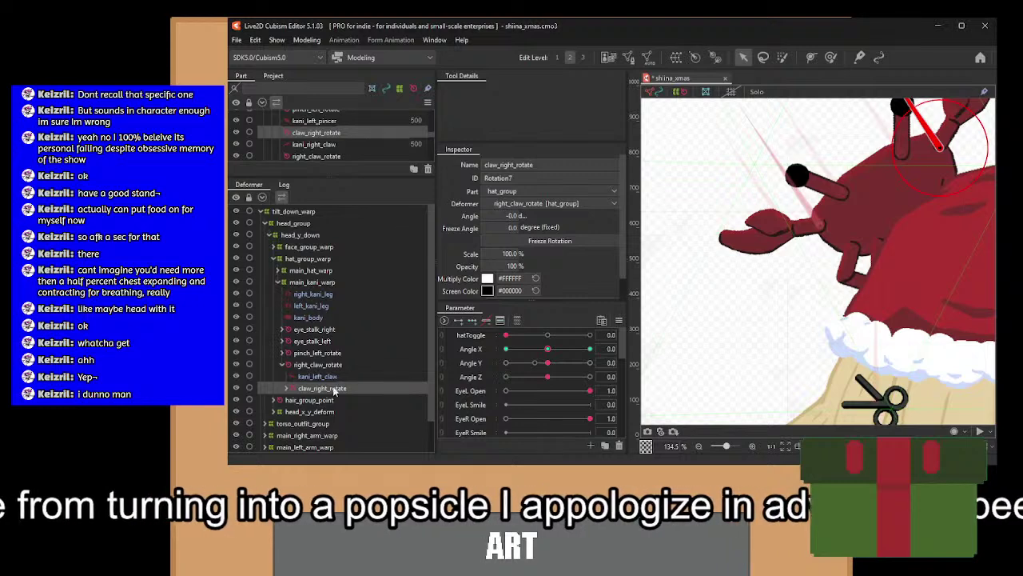
click(286, 388)
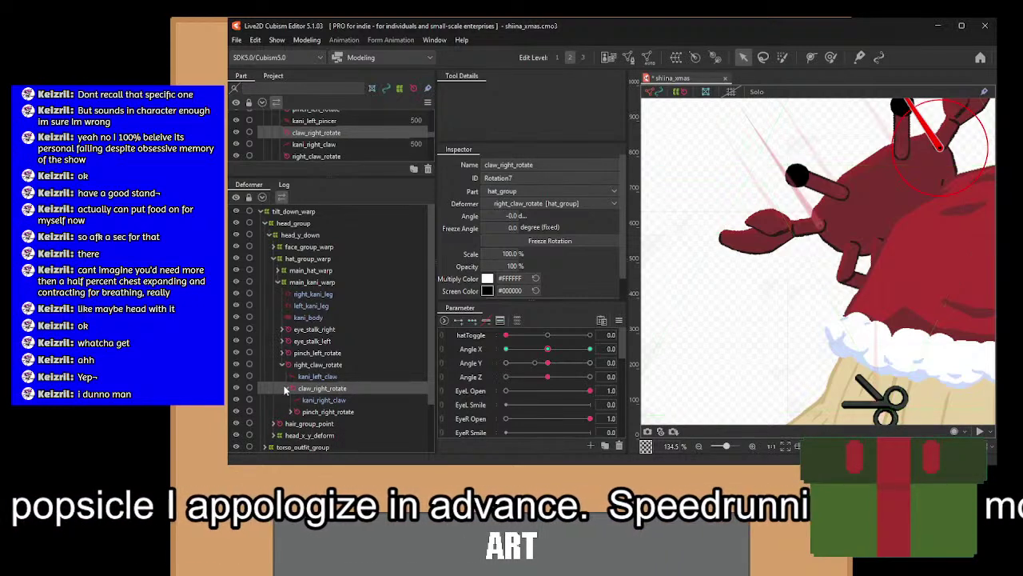
key(ctrl+z)
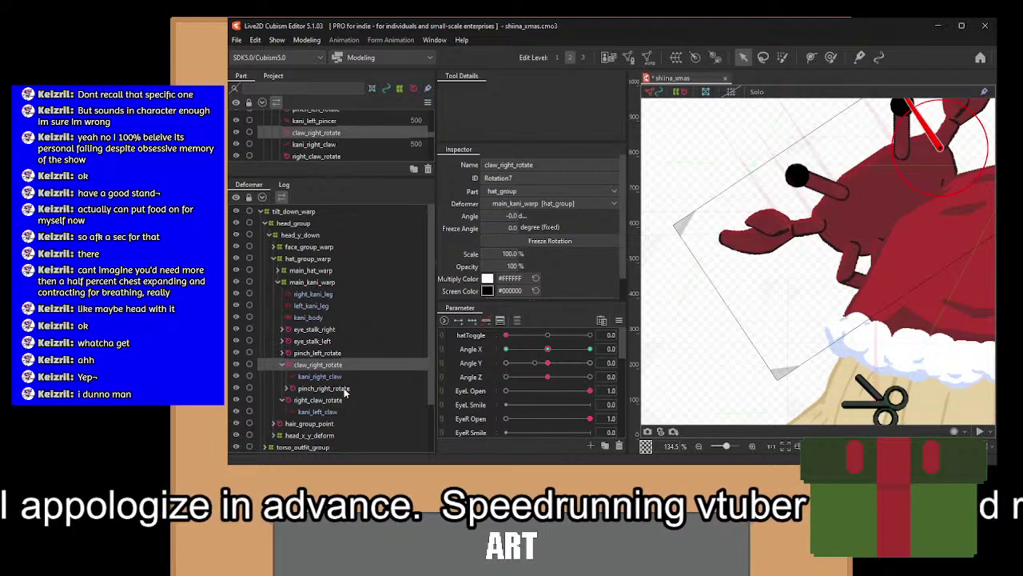
Rename the right_claw_rotate deformer as left_claw_rotate.
click(320, 400)
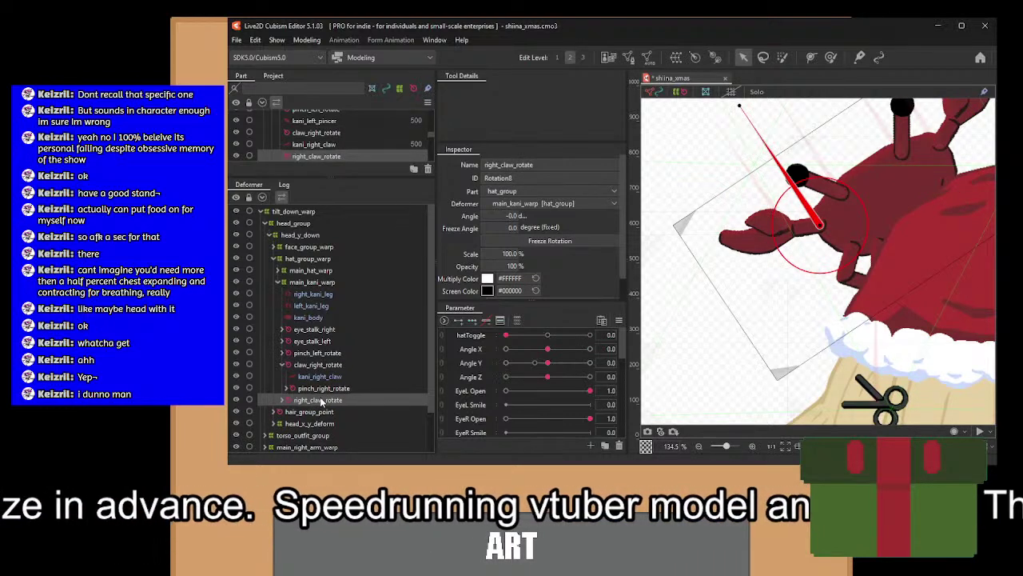
double_click(536, 165)
text(left_cla)
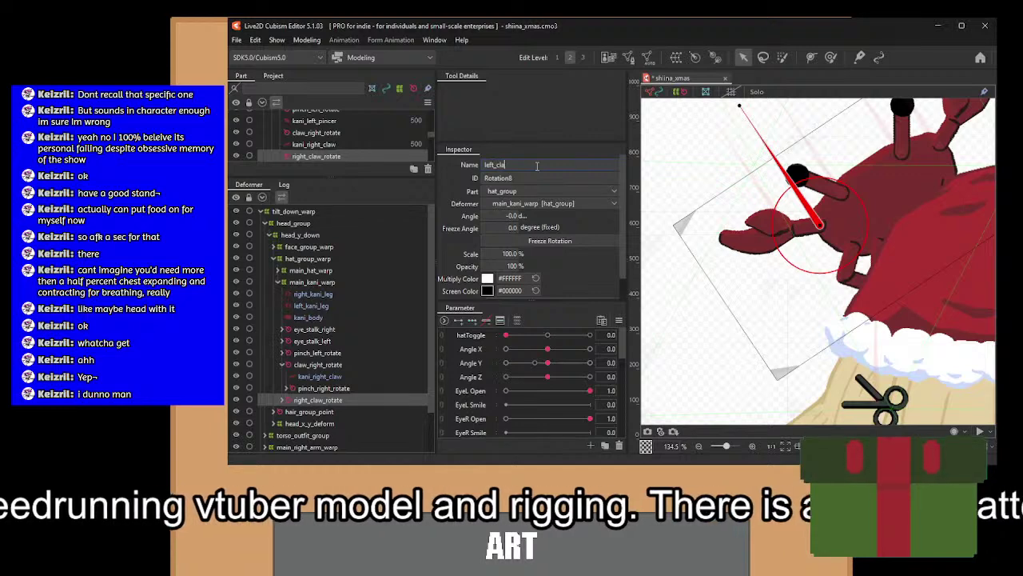
text(w_rotate)
key(Return)
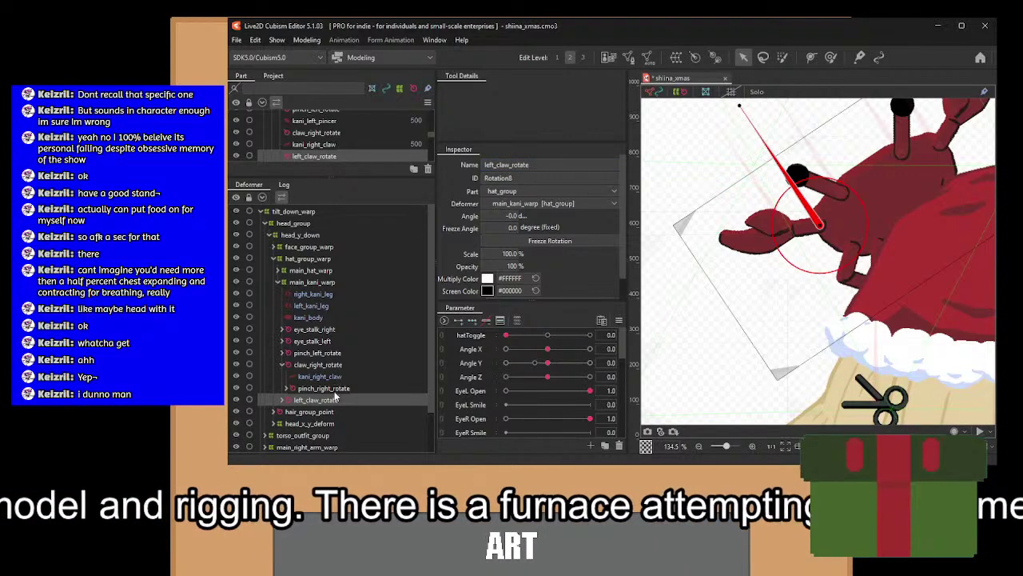
Reparent pinch_left_rotate under left_claw_rotate, collapse claw_right_rotate and expand left_claw_rotate to show its children.
drag(312, 354, 328, 400)
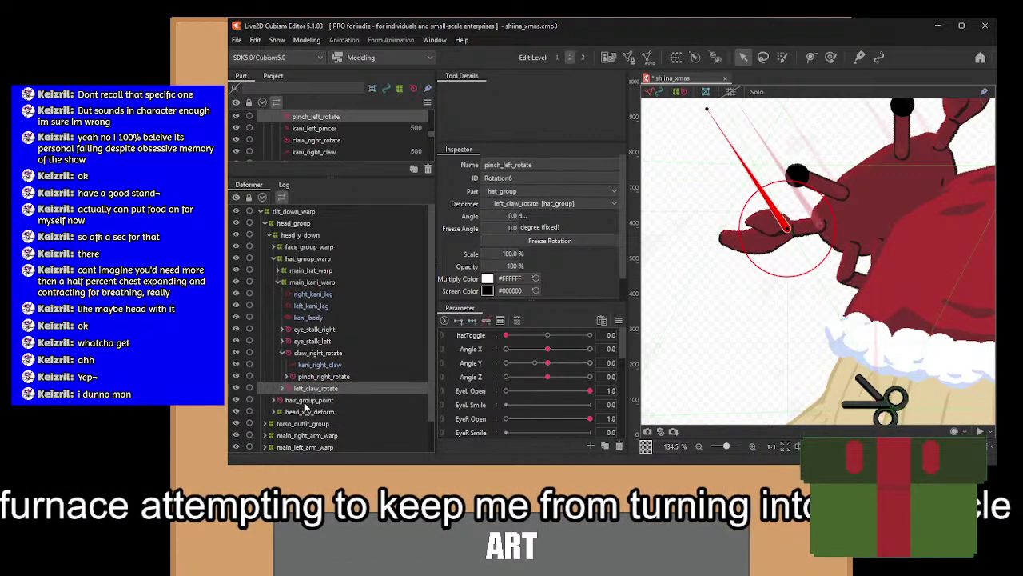
click(286, 354)
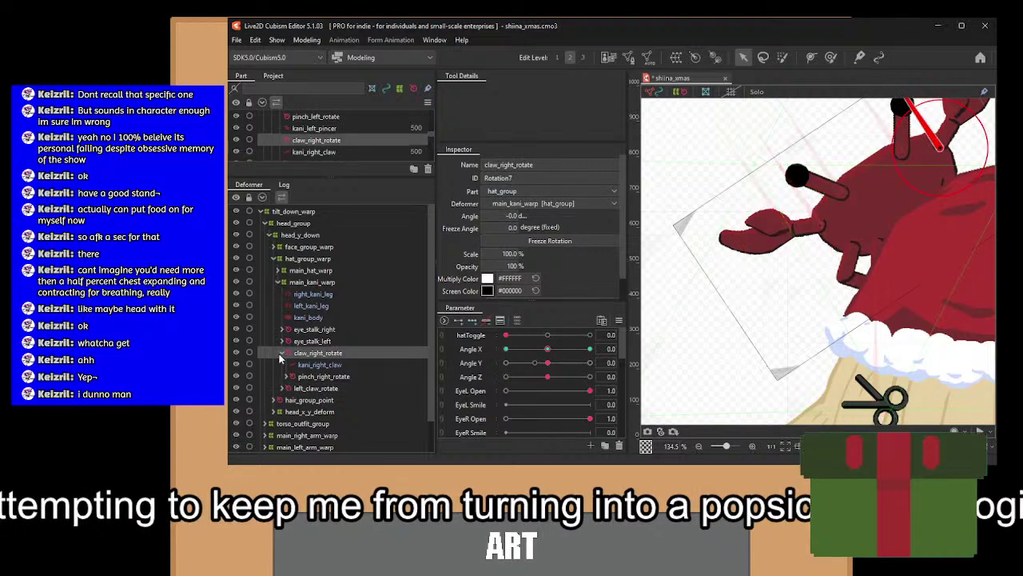
click(283, 353)
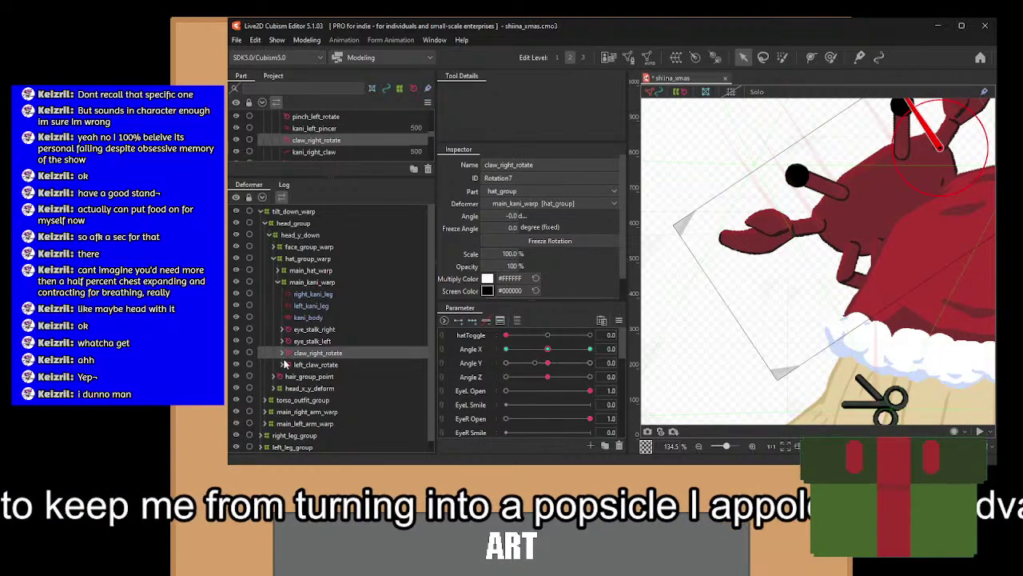
click(282, 365)
Check the parenting of kani_left_claw and pinch_left_rotate under left_claw_rotate by selecting them in the hierarchy.
click(310, 399)
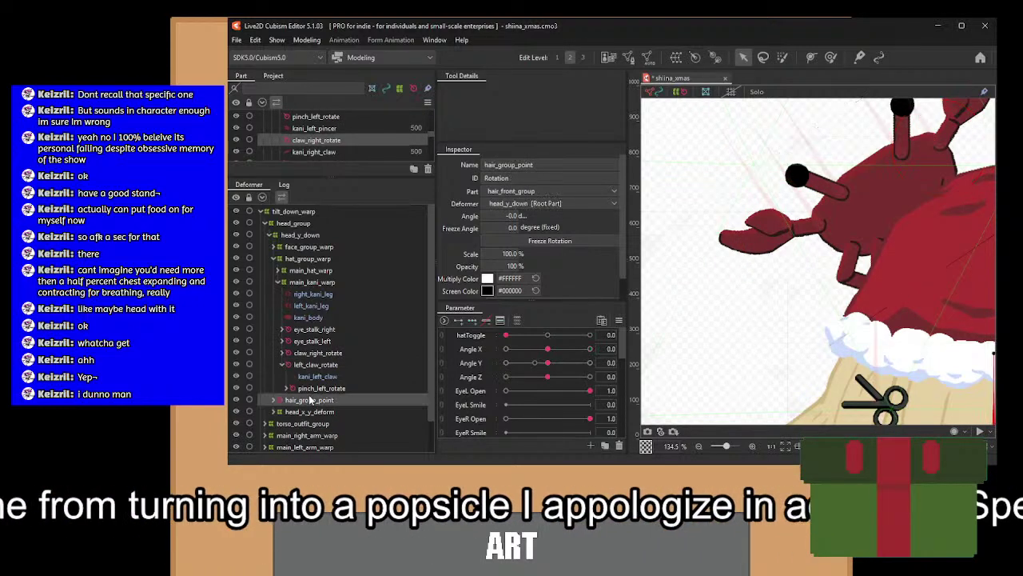
click(315, 389)
click(316, 378)
click(315, 364)
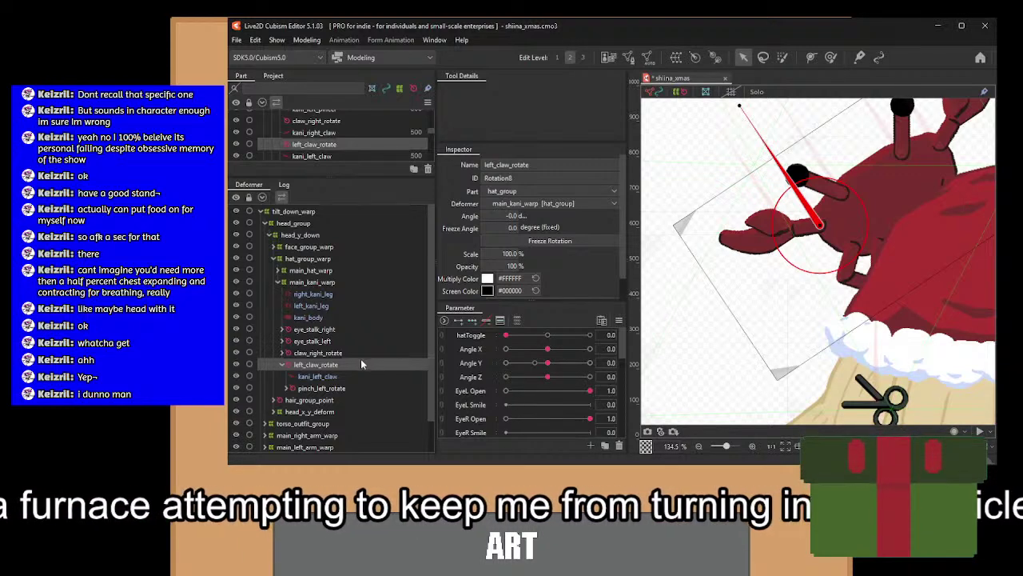
click(323, 387)
click(328, 400)
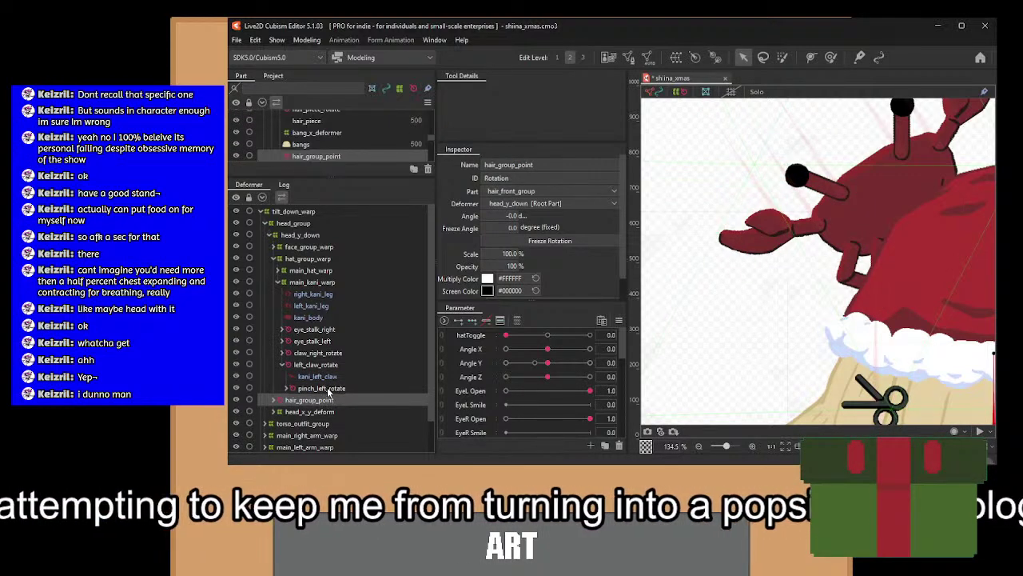
Add three Angle X keys to left_claw_rotate and set its angle to 15 degrees at Angle X -30.
click(328, 389)
click(336, 377)
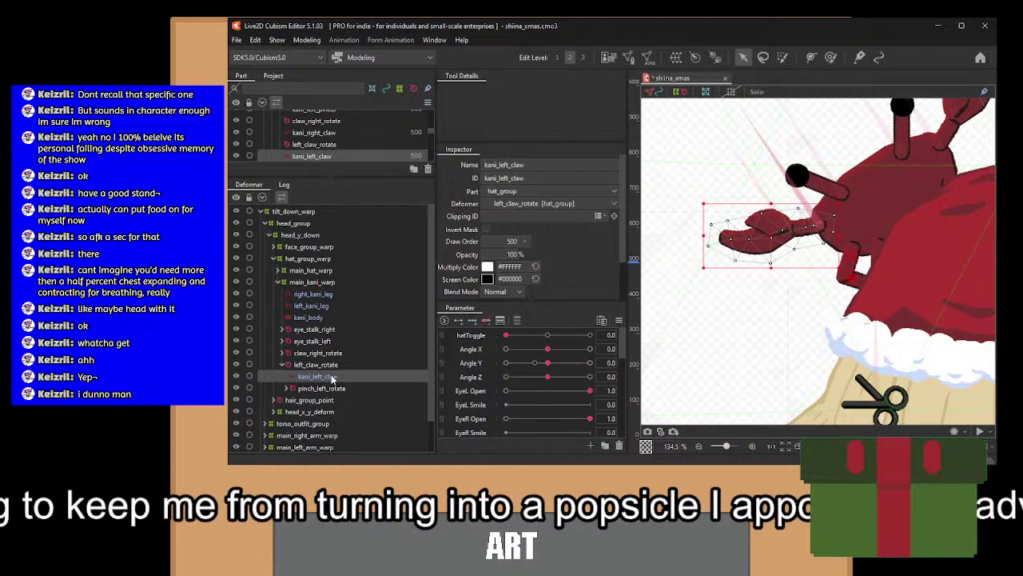
click(329, 366)
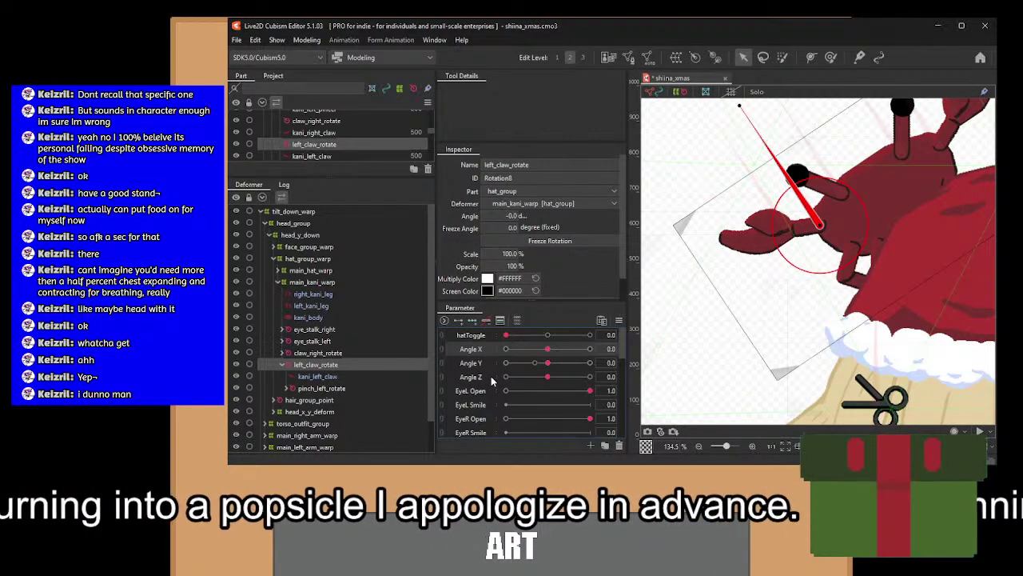
click(317, 354)
click(317, 364)
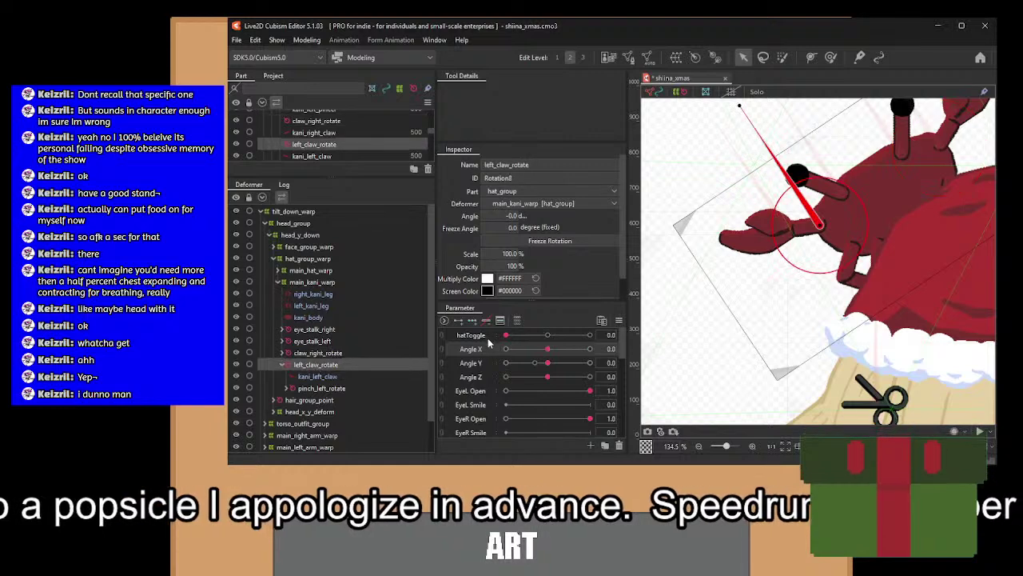
click(511, 352)
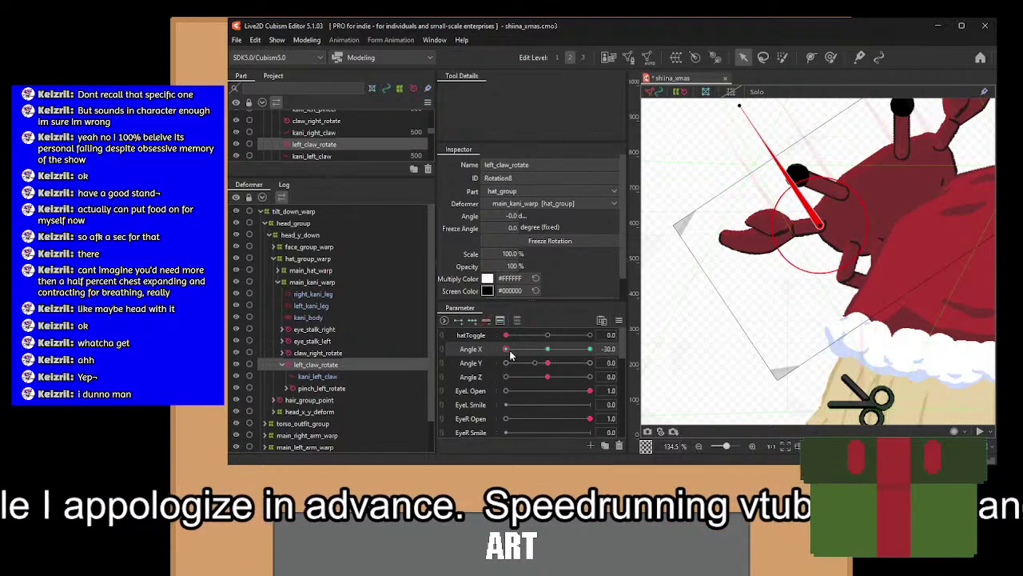
click(514, 216)
text(41)
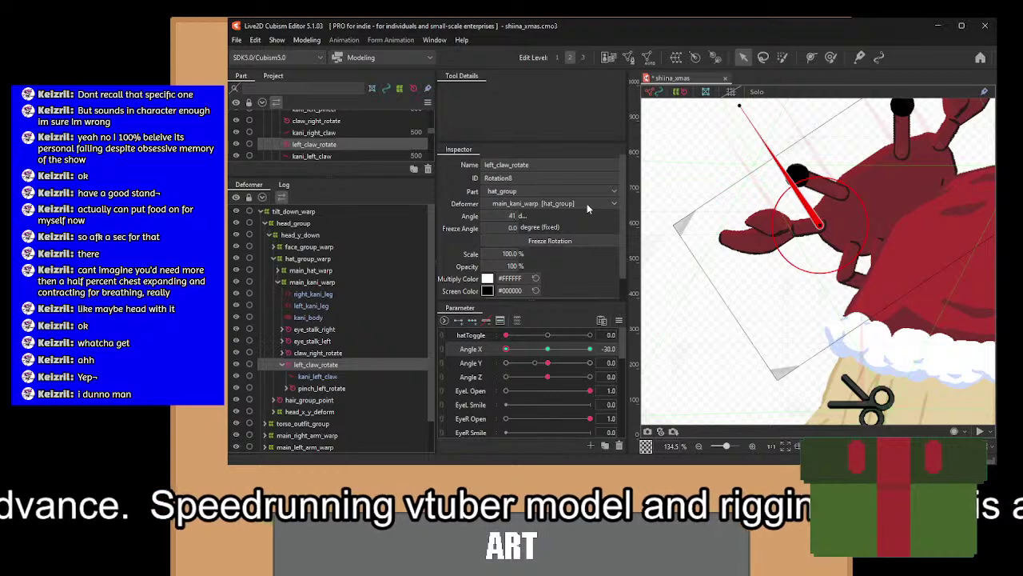
key(BackSpace)
text(15)
key(Return)
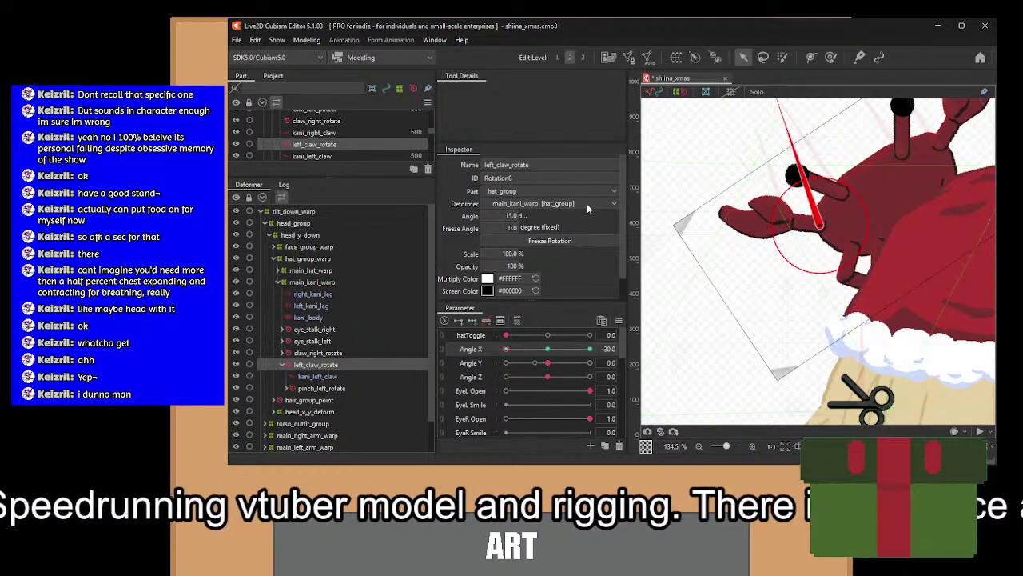
Preview the left claw's rotation across the Angle X range with the head in view, and return Angle X to 0.
drag(508, 350, 671, 362)
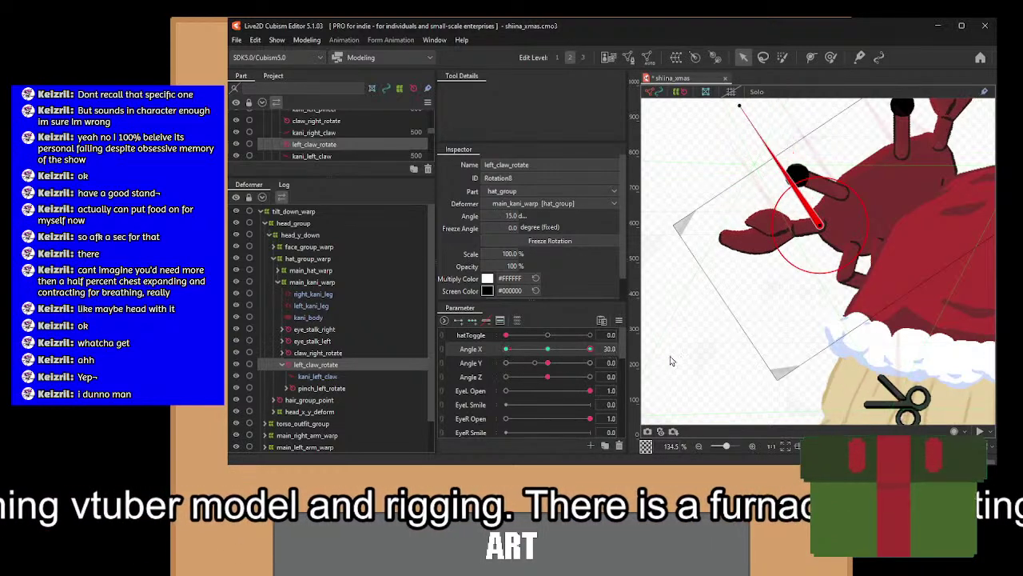
drag(597, 361, 455, 364)
click(548, 349)
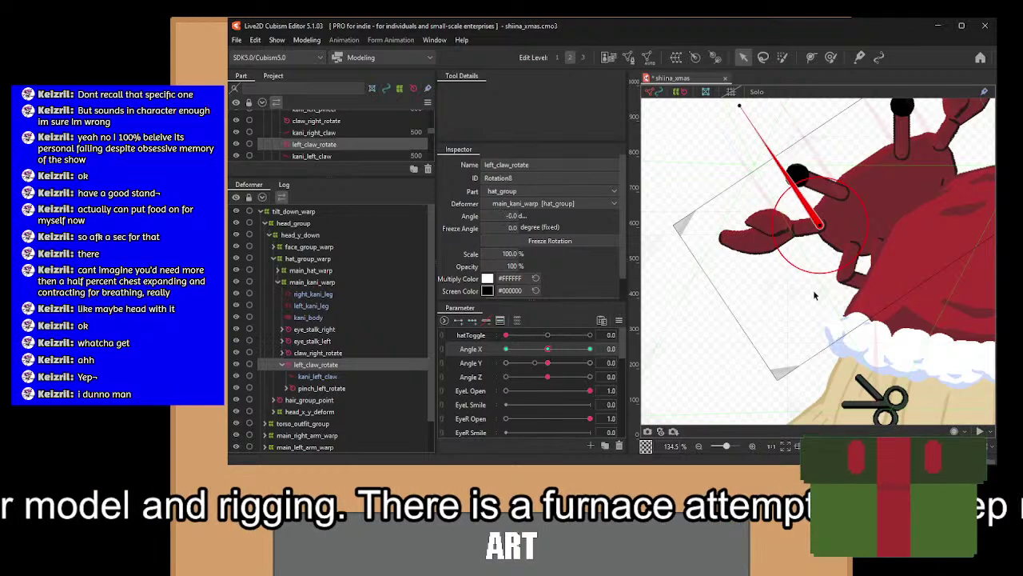
scroll(813, 290, down, 5)
drag(514, 352, 592, 364)
click(548, 349)
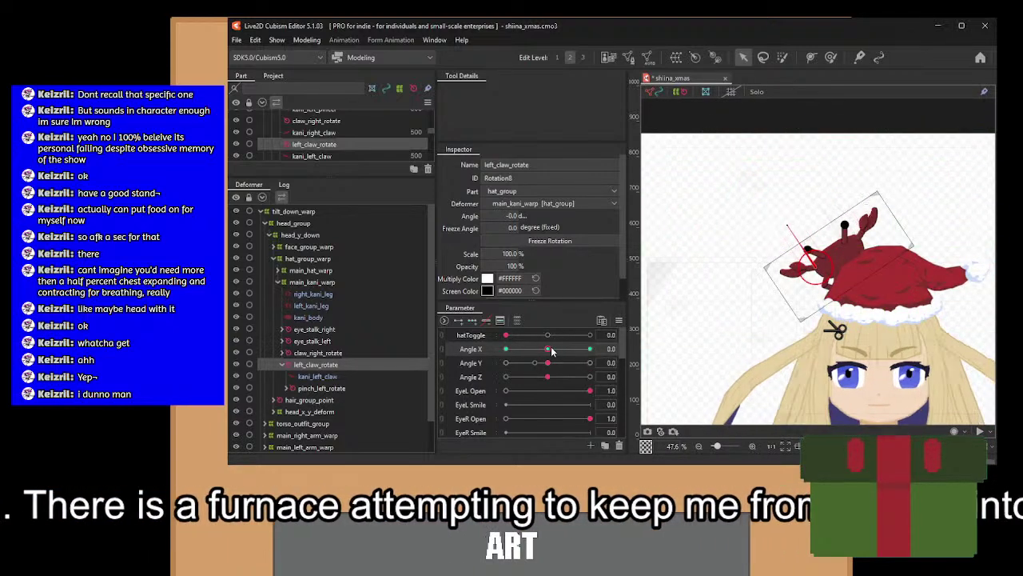
Create a parent warp deformer named hat_group_x_y_warp around main_hat_warp and main_kani_warp inside hat_group_warp.
click(297, 294)
click(300, 282)
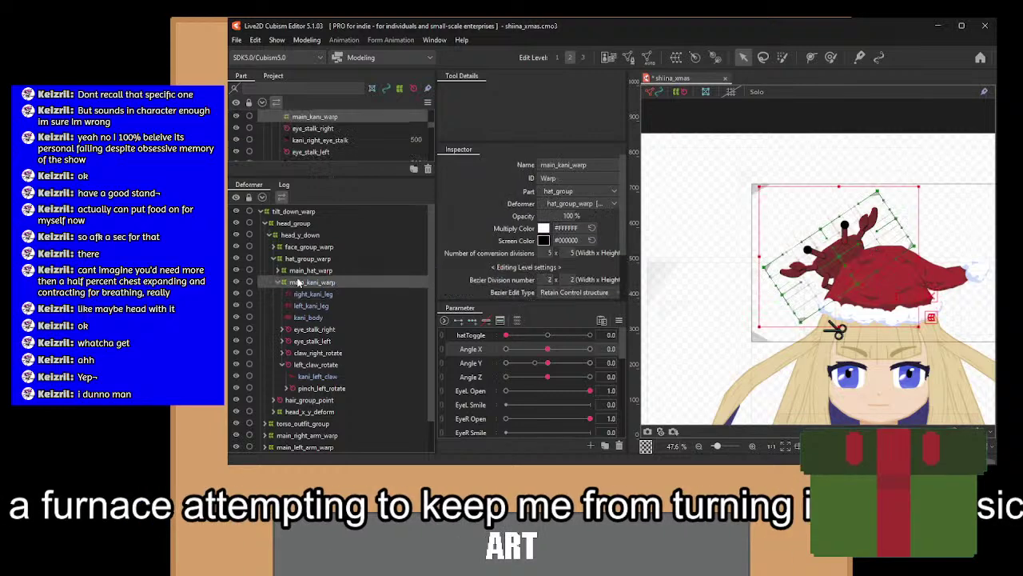
click(308, 247)
click(310, 260)
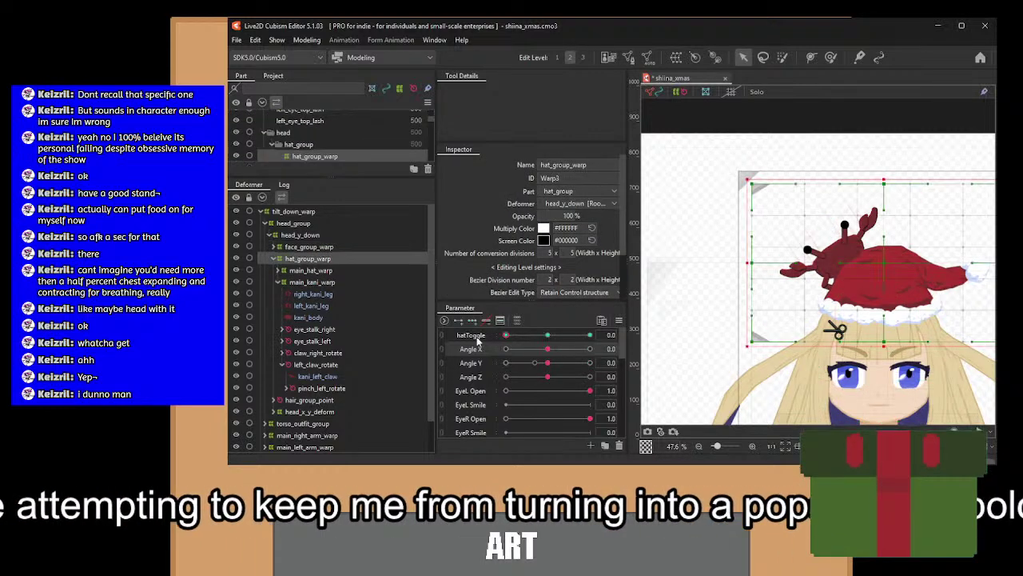
click(309, 270)
ctrl+click(312, 282)
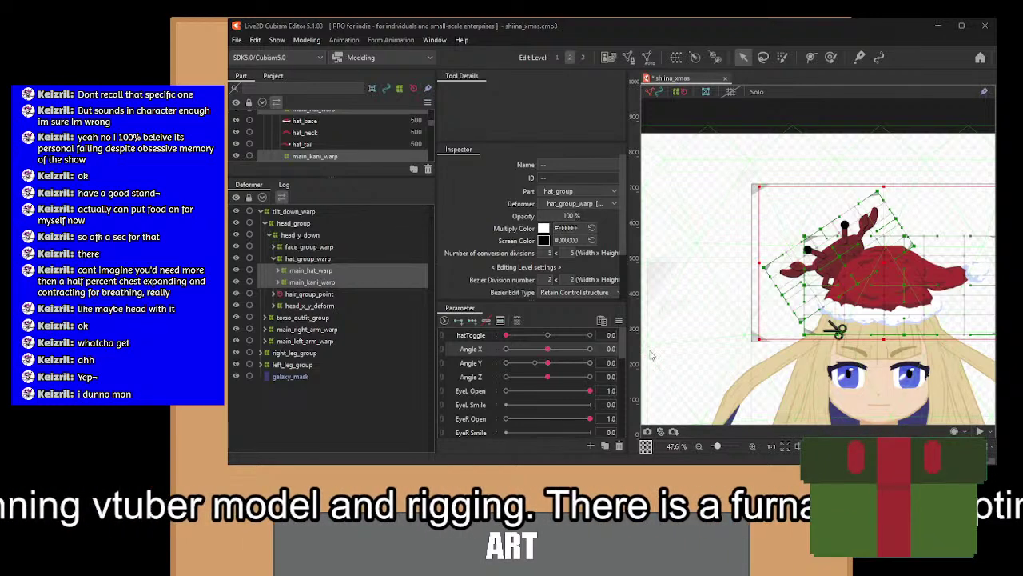
click(641, 382)
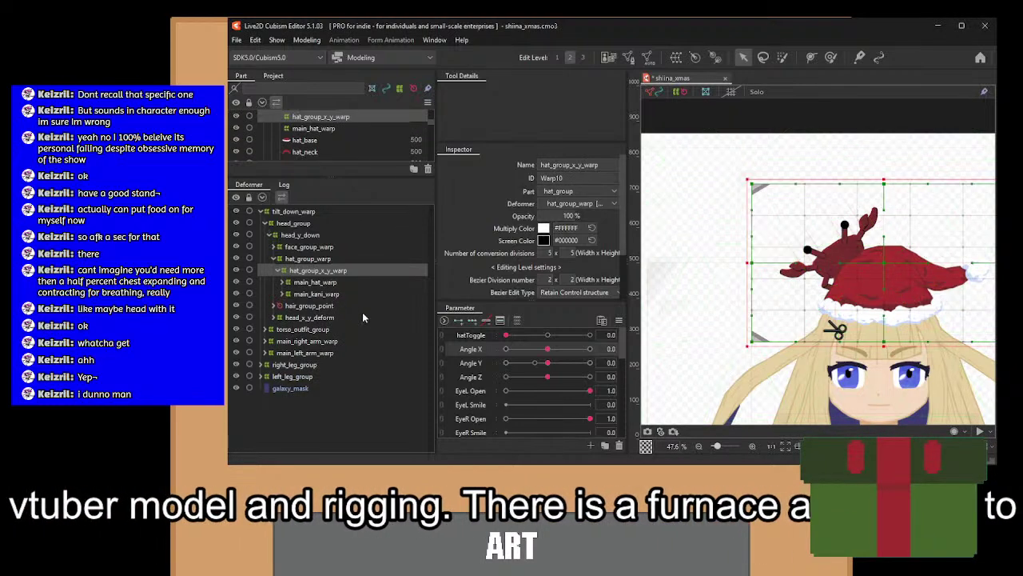
Try shifting hat_group_x_y_warp toward the crab side at Angle X -30, narrowing that side, and mirroring the pose to Angle X 30.
click(505, 348)
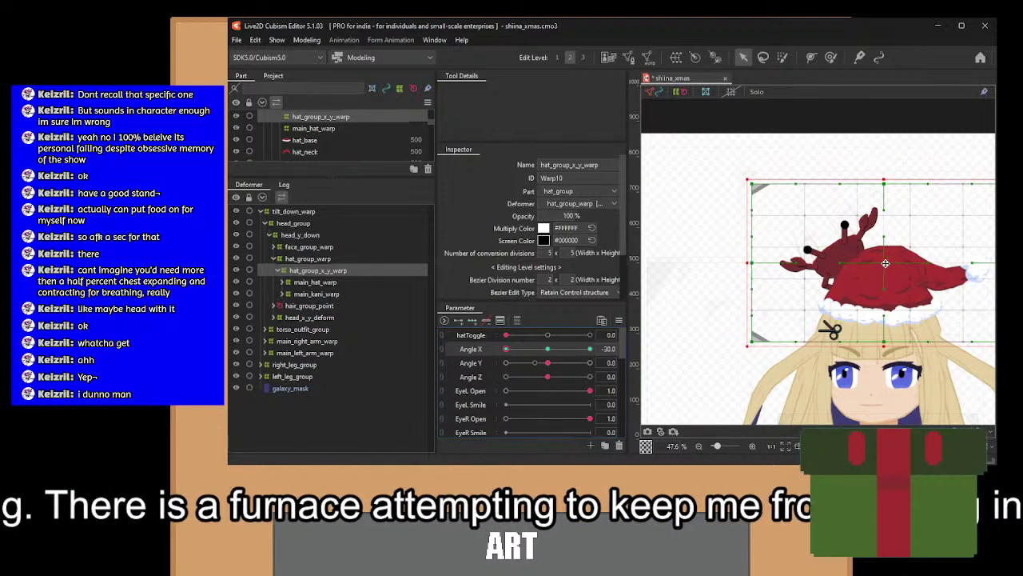
drag(886, 263, 875, 263)
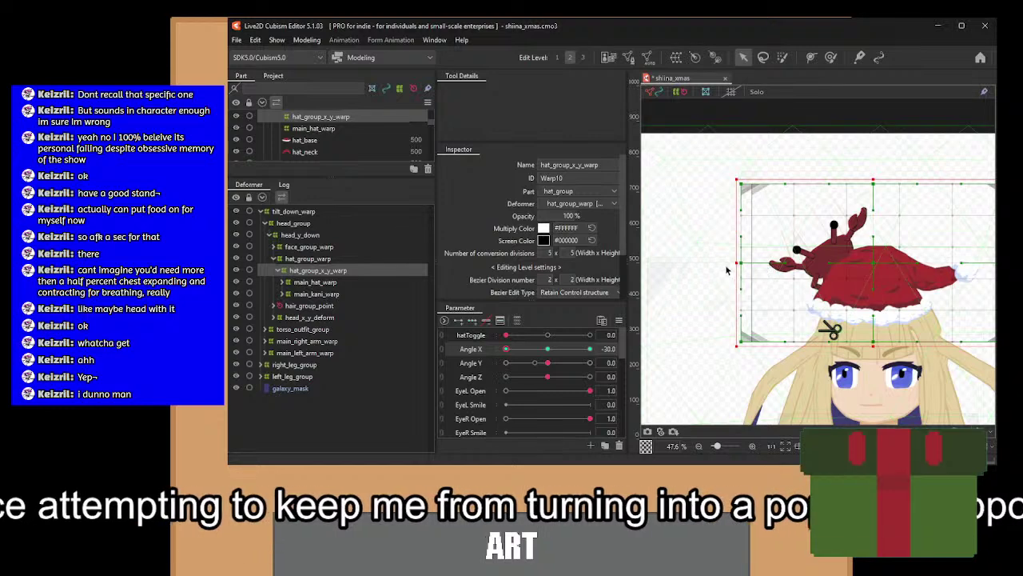
drag(736, 262, 742, 262)
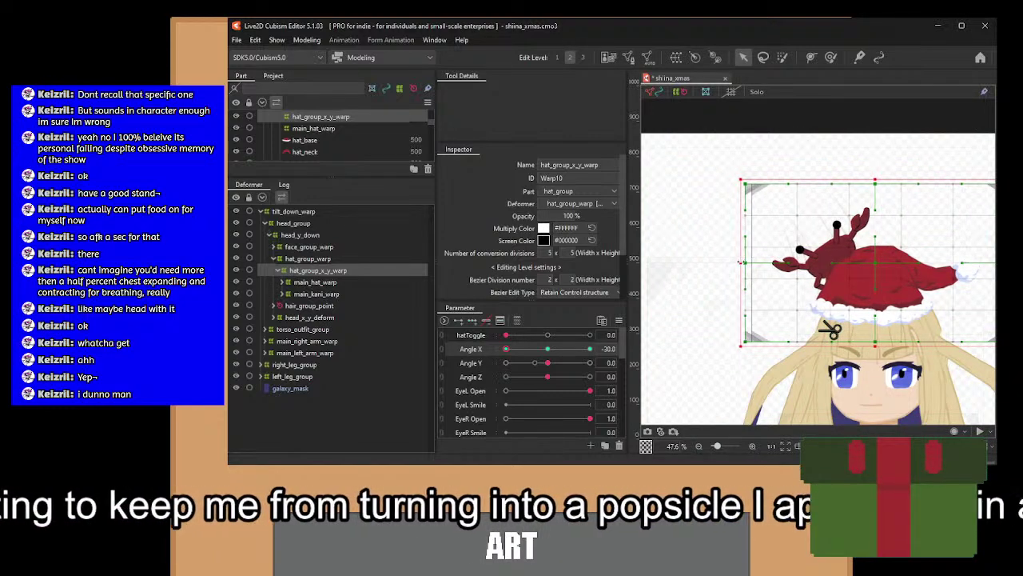
drag(905, 160, 720, 419)
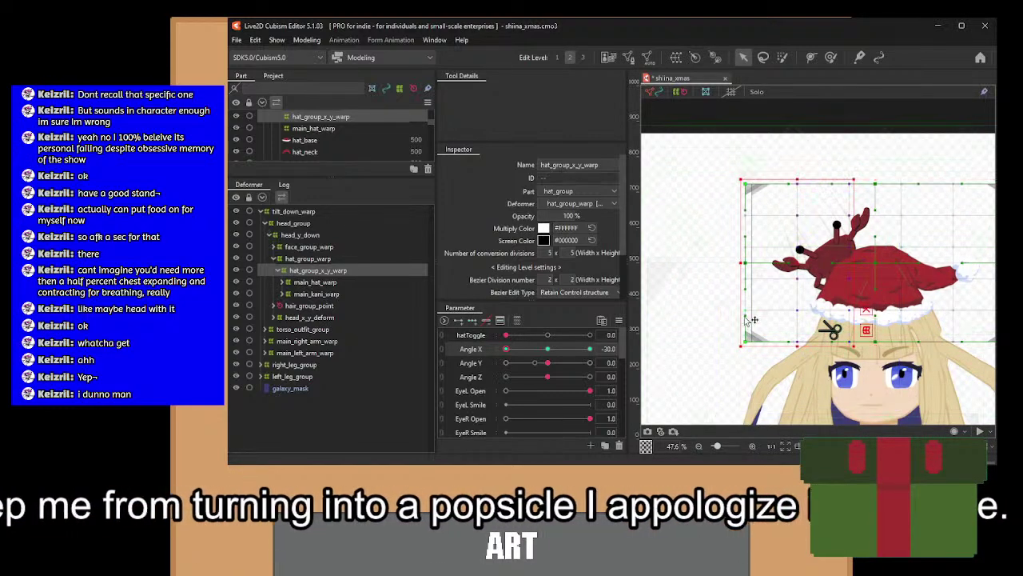
drag(738, 260, 749, 260)
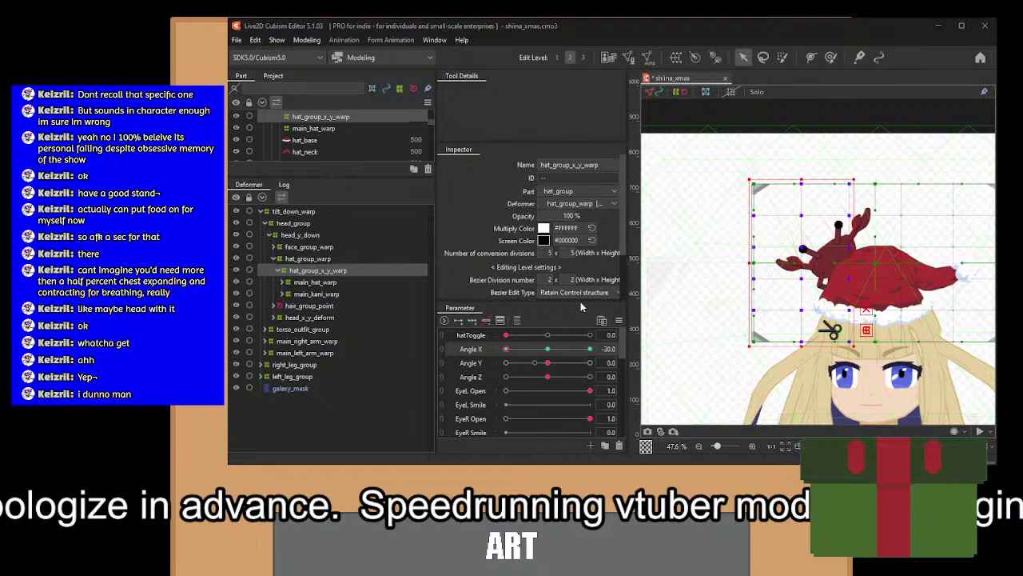
drag(524, 354, 626, 360)
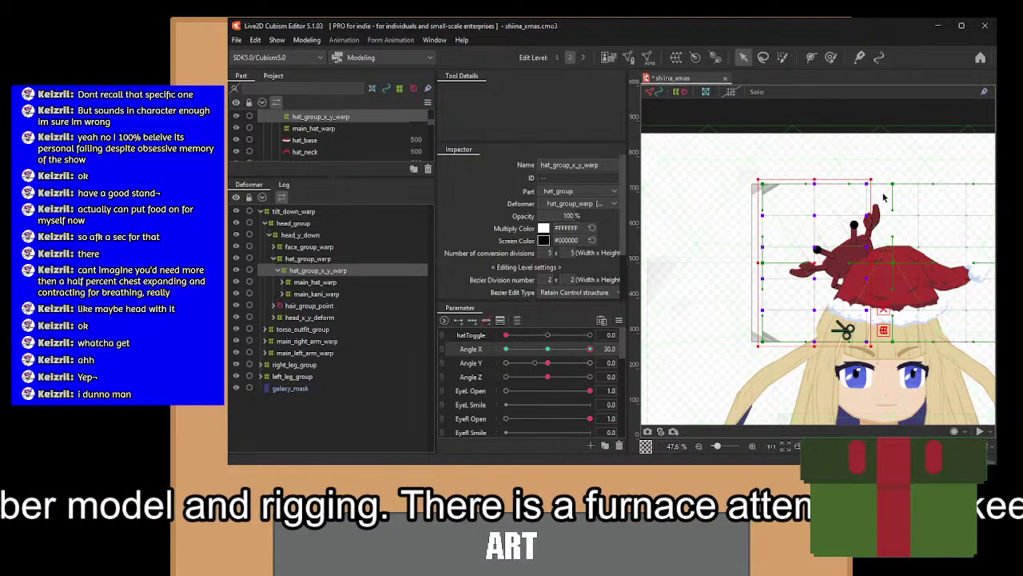
click(548, 351)
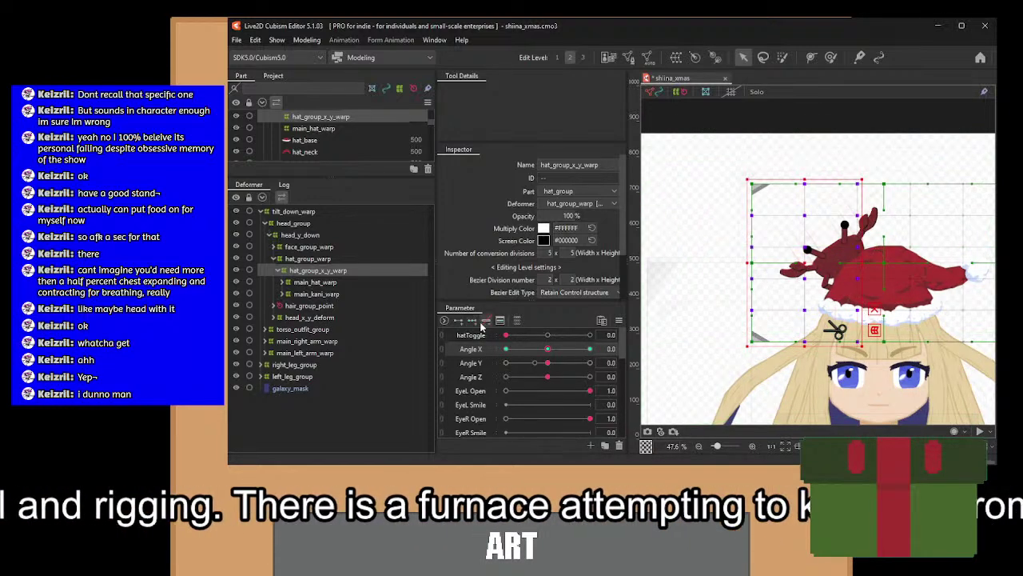
Shift all of hat_group_x_y_warp slightly toward the crab side at Angle X -30, mirror it to 30, and check both extremes.
click(507, 349)
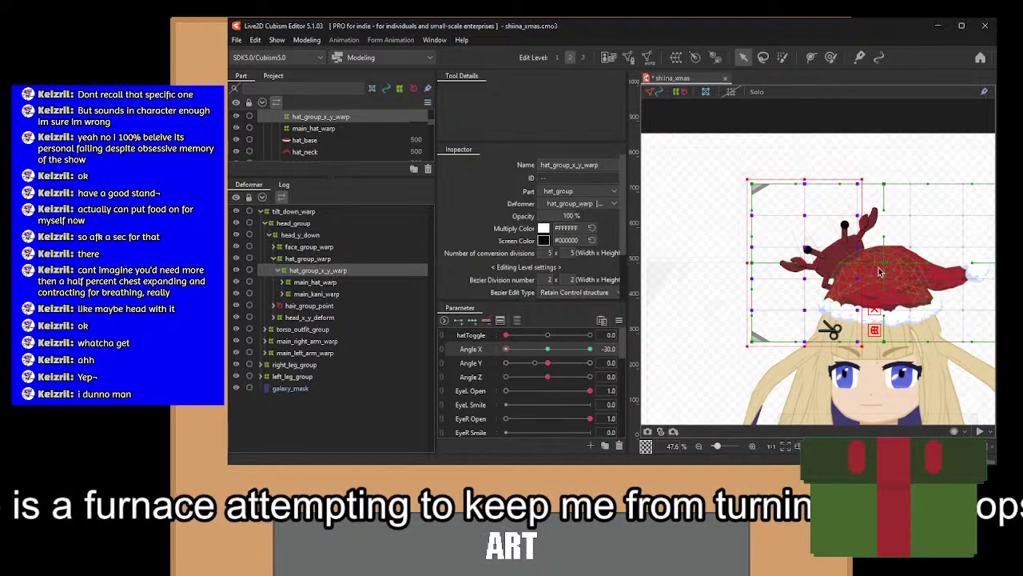
drag(881, 269, 815, 273)
drag(679, 168, 978, 388)
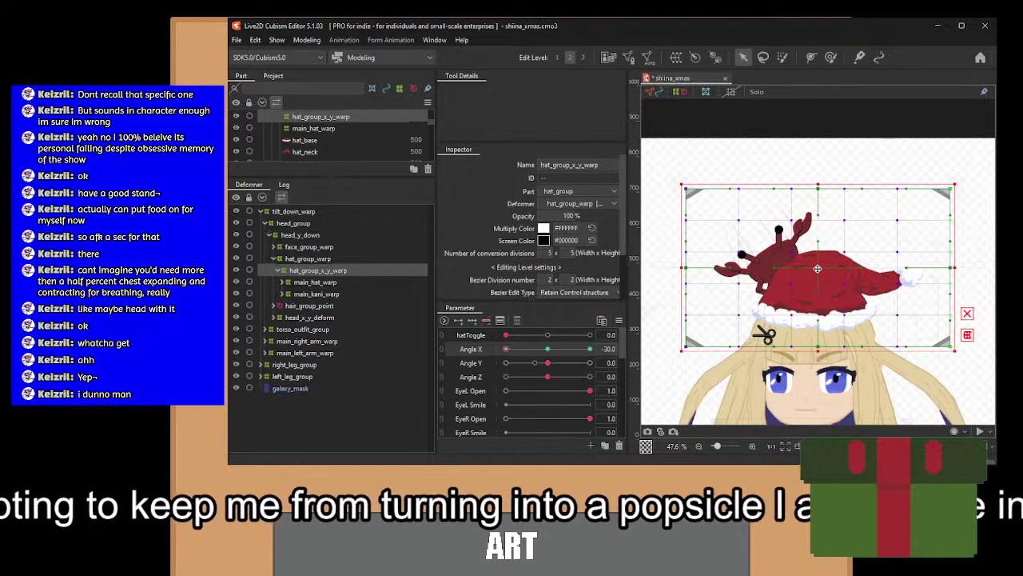
drag(816, 268, 813, 267)
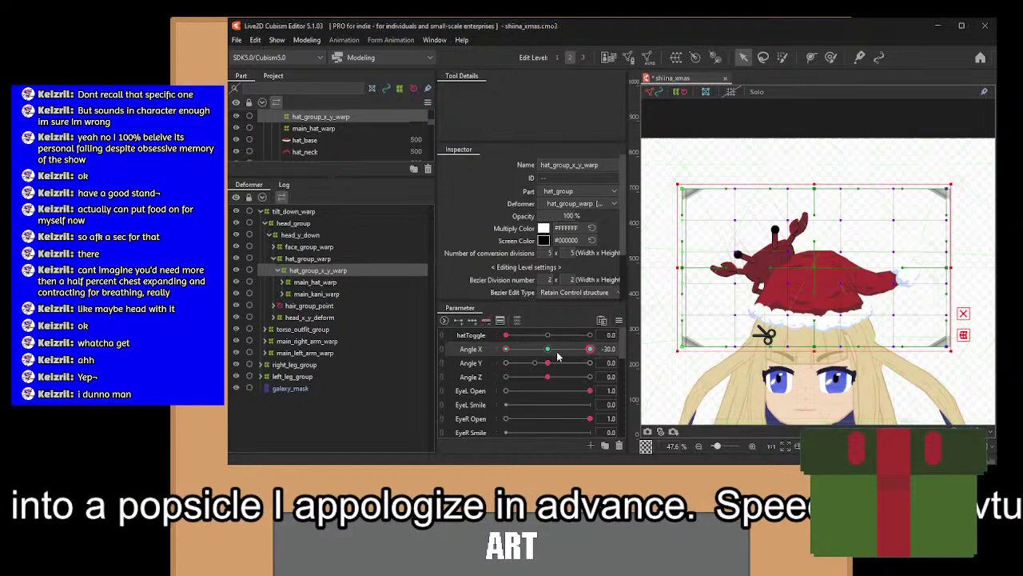
drag(502, 350, 605, 352)
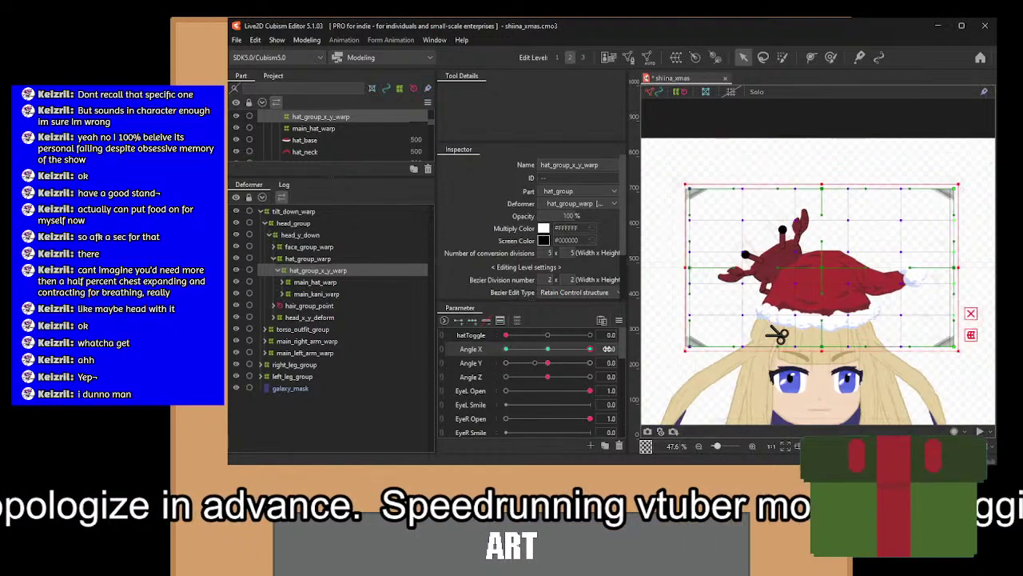
click(548, 350)
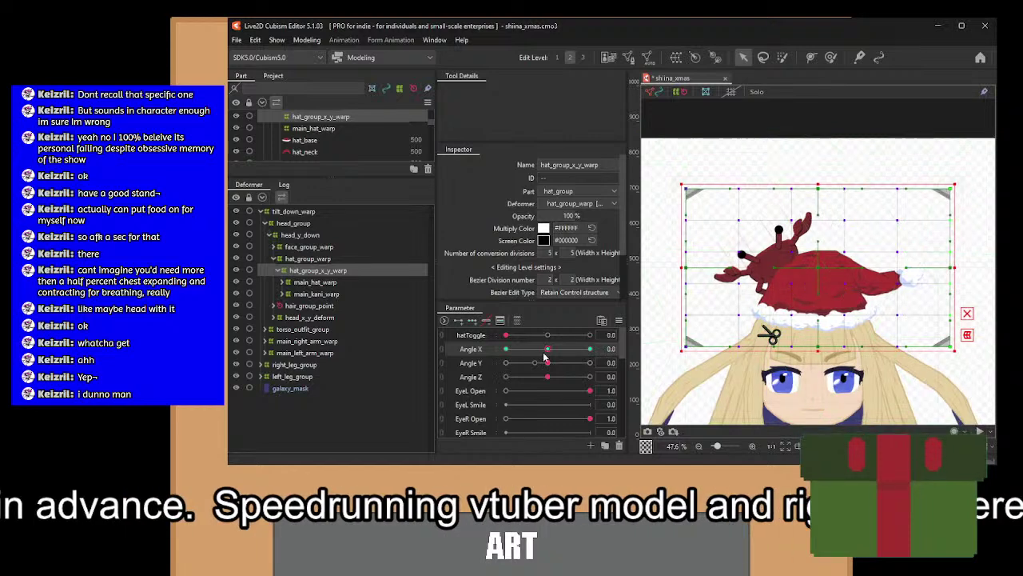
Add three Angle Y keys to hat_group_x_y_warp and move the whole warp slightly down at Angle Y -30.
click(488, 363)
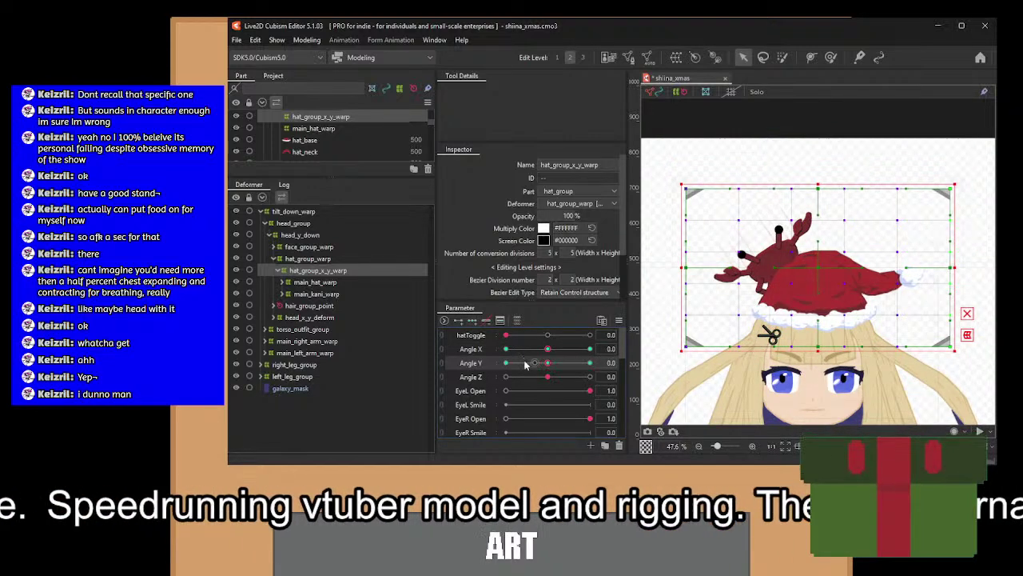
click(505, 363)
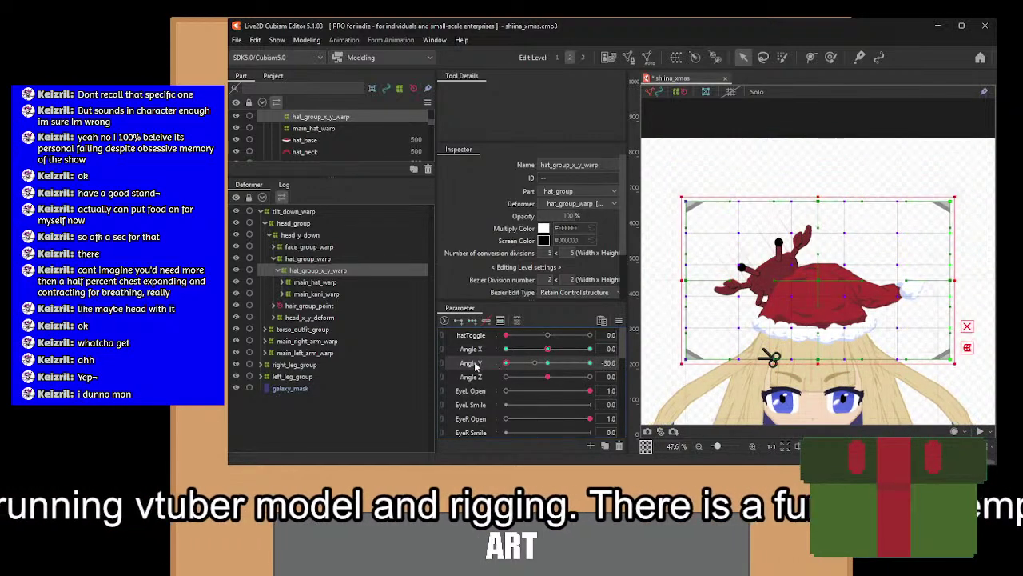
drag(818, 281, 819, 285)
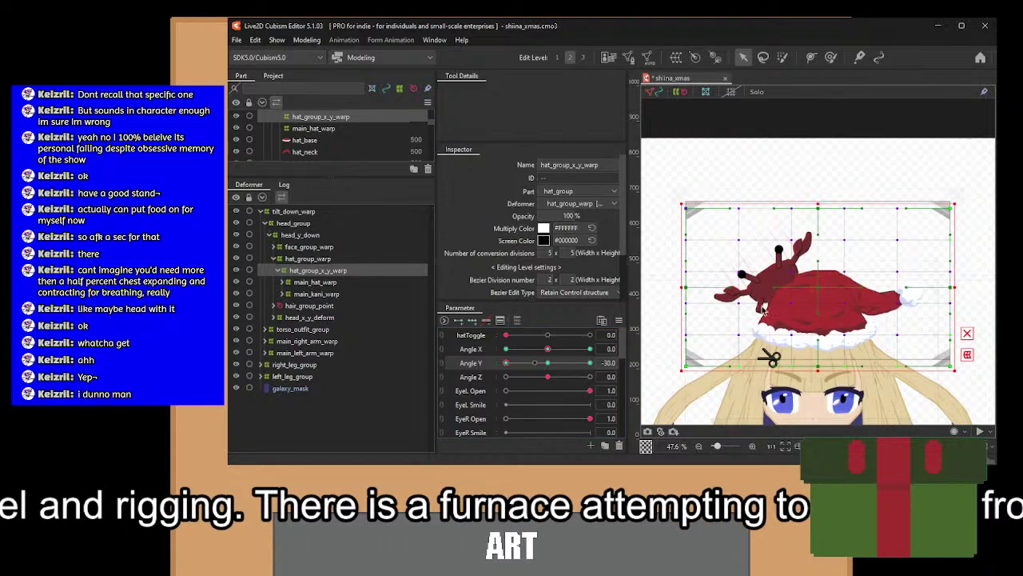
At Angle Y 30, raise hat_group_x_y_warp slightly, lower its top edge a little, and pull its bottom-centre points up.
drag(506, 363, 639, 377)
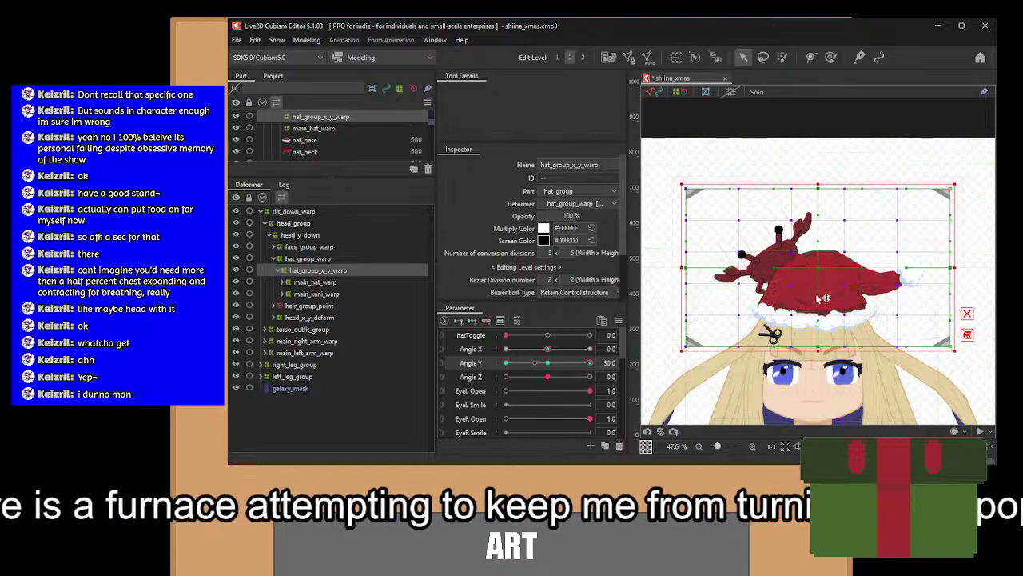
drag(818, 271, 819, 266)
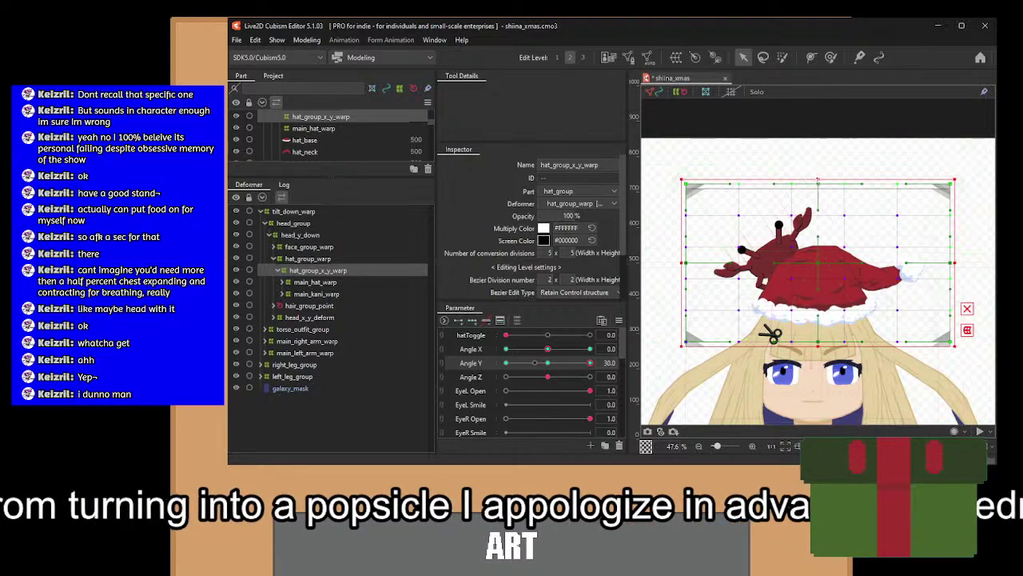
drag(818, 178, 821, 182)
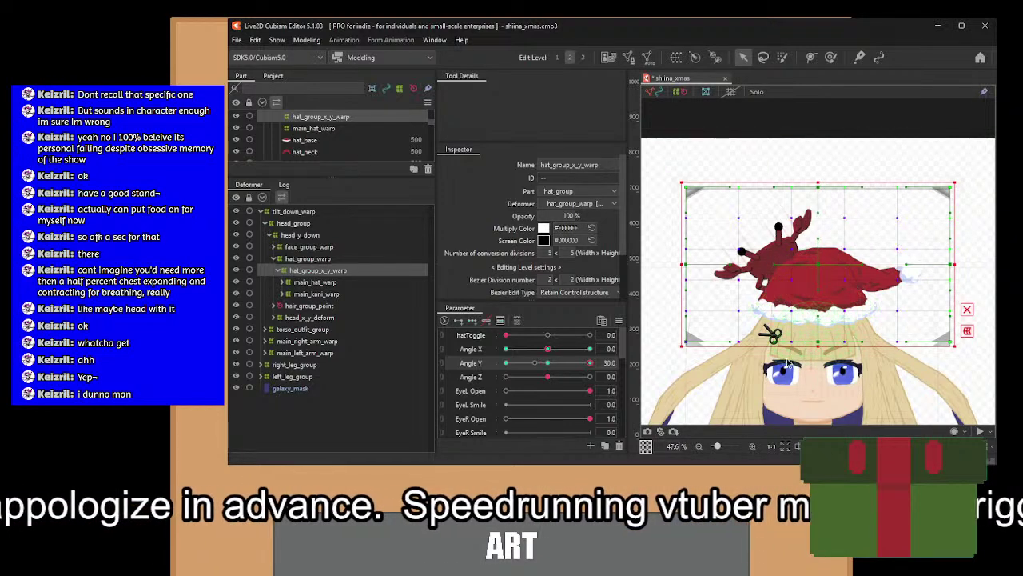
drag(849, 266, 846, 274)
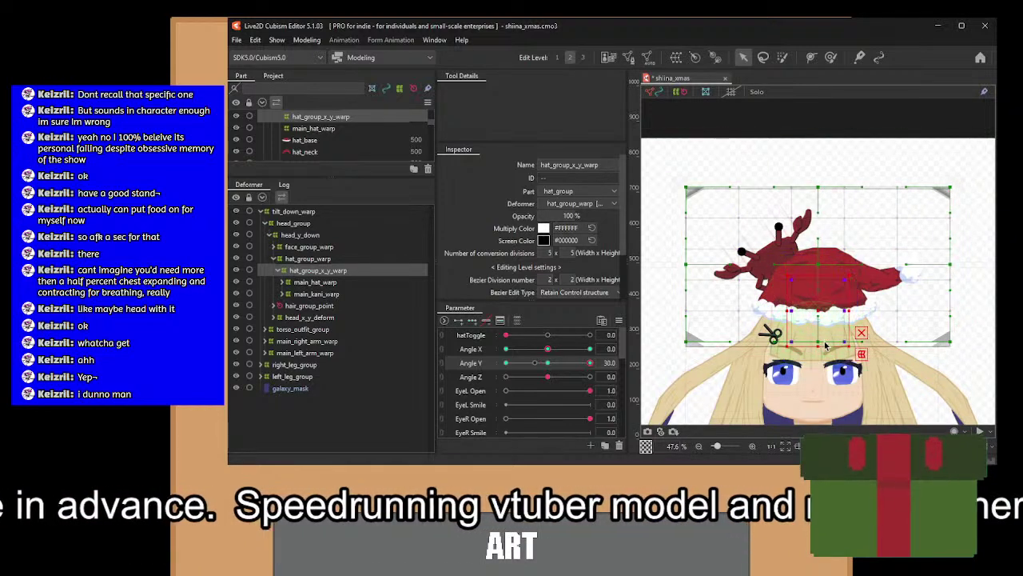
drag(818, 347, 818, 340)
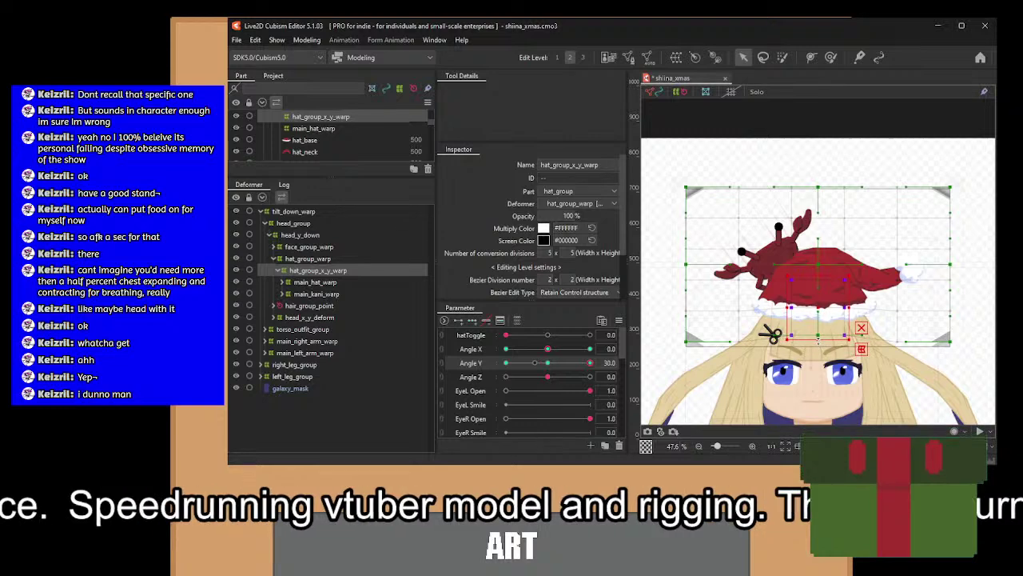
drag(589, 363, 612, 372)
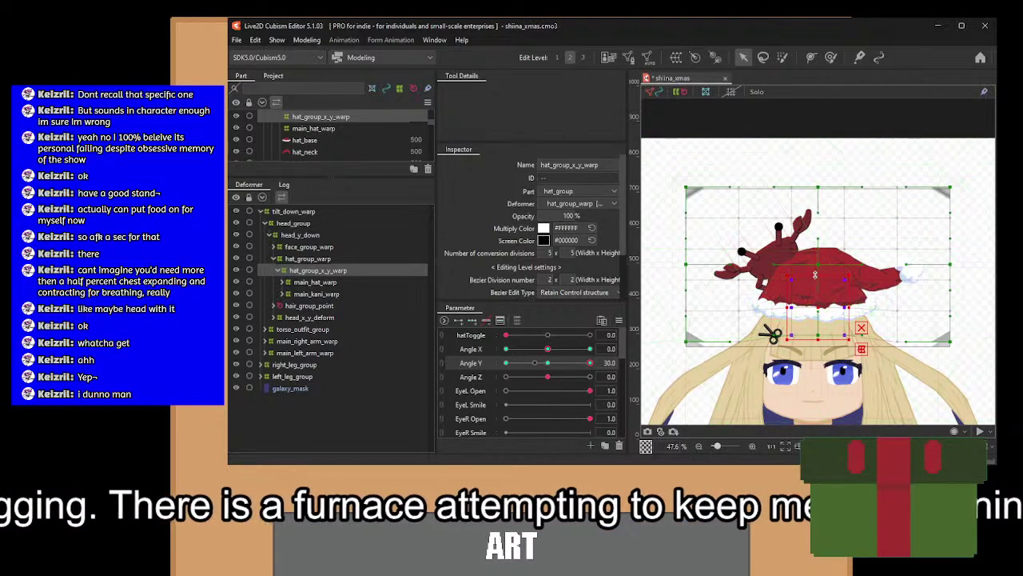
At Angle Y 30, move all of hat_group_x_y_warp slightly down and compress its upper rows downward.
drag(670, 174, 966, 369)
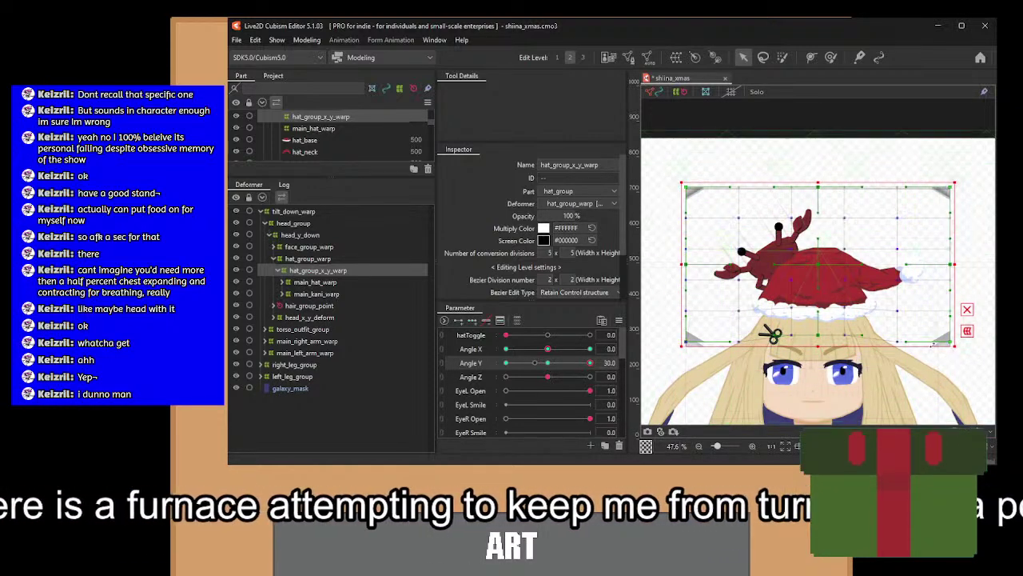
drag(824, 262, 821, 265)
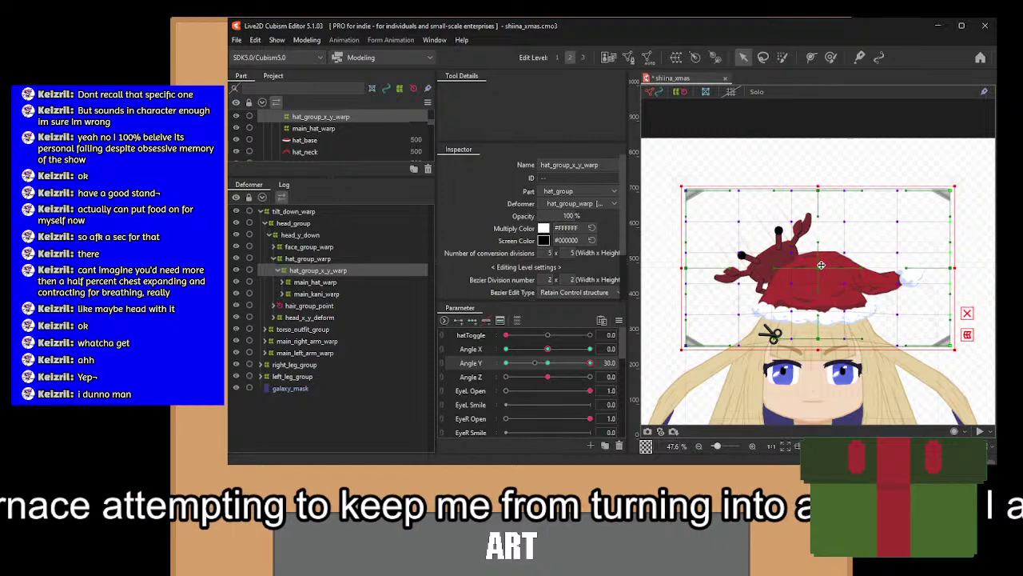
drag(590, 362, 609, 376)
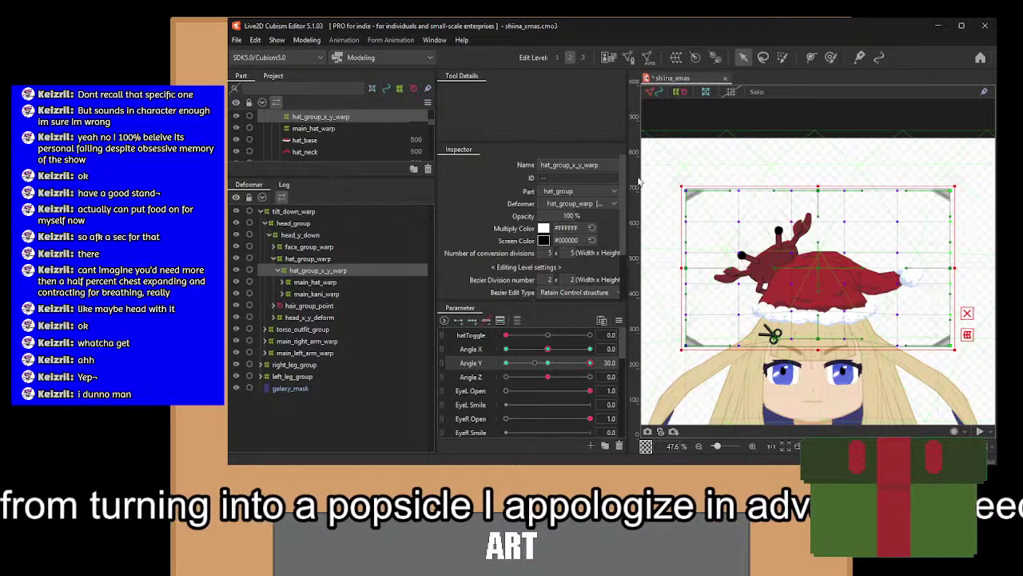
drag(662, 168, 995, 335)
drag(819, 185, 818, 196)
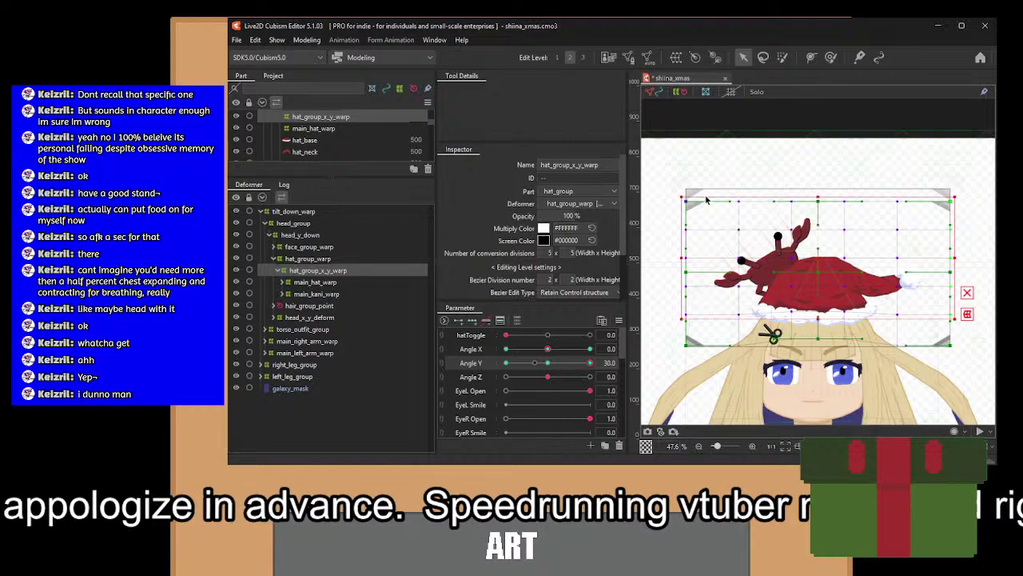
drag(658, 186, 980, 301)
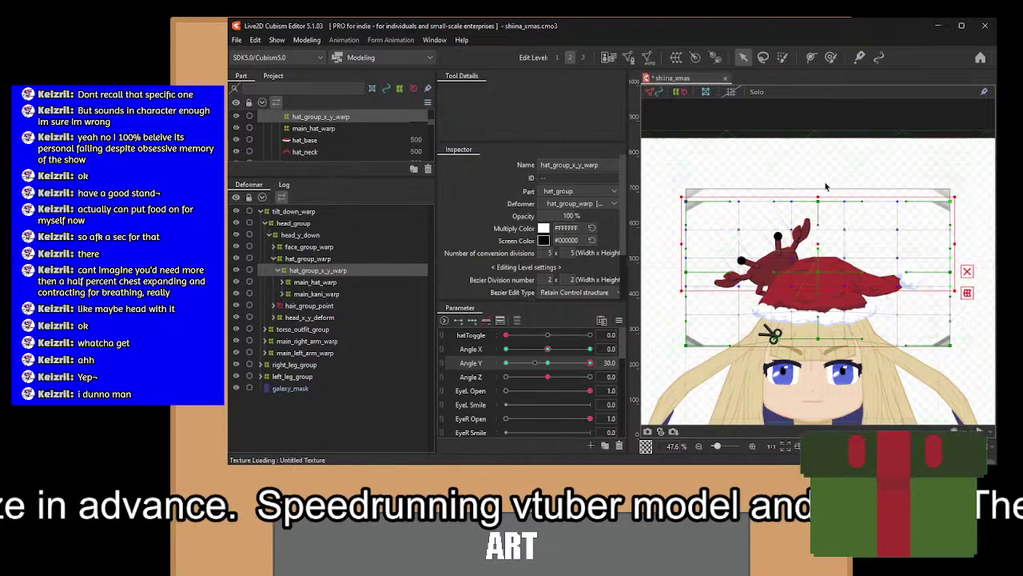
Check the hat group's pose across Angle Y, and across Angle X and Angle Y temporarily linked, ending at 0.
click(589, 365)
drag(589, 365, 495, 375)
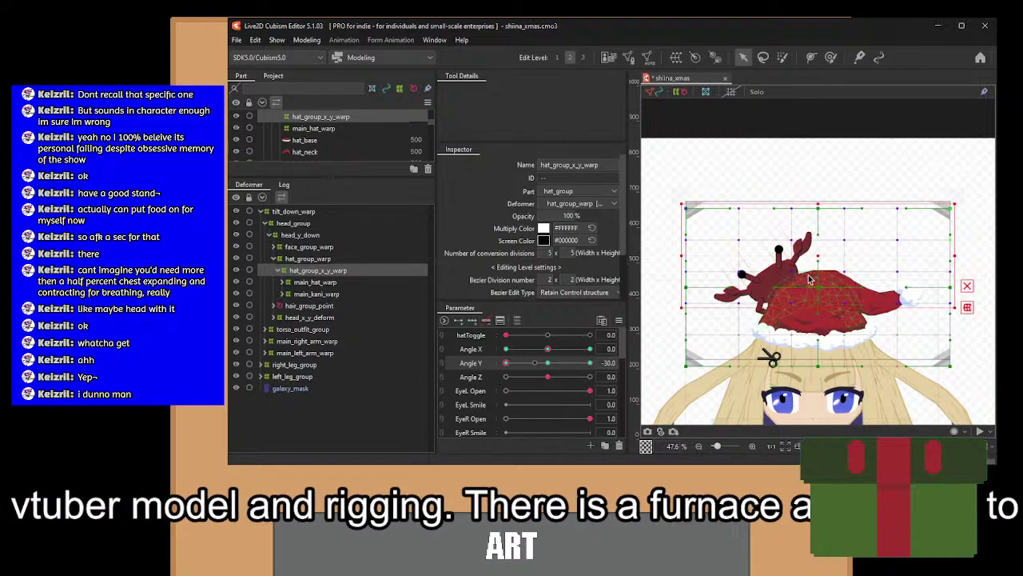
click(602, 319)
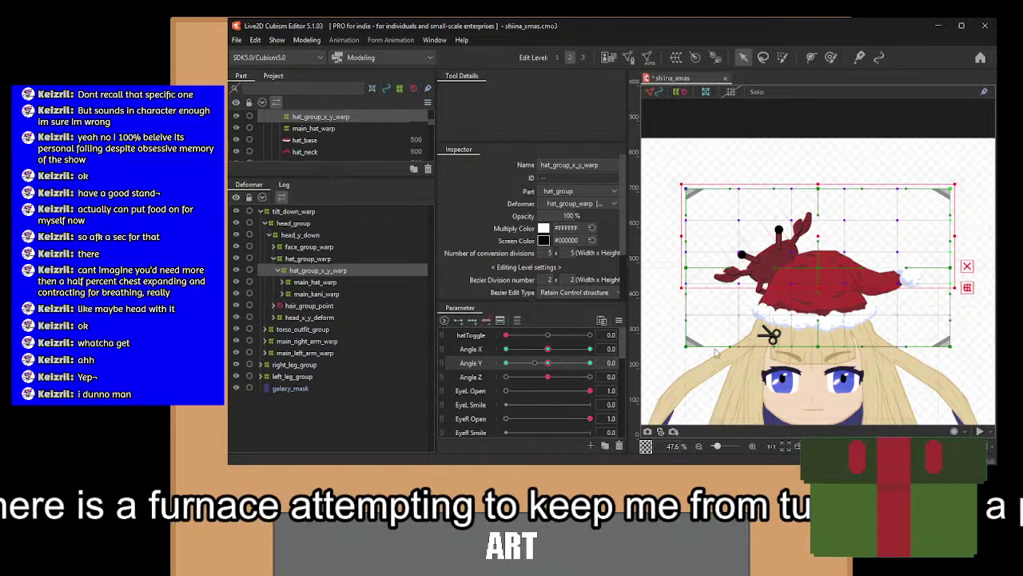
key(Escape)
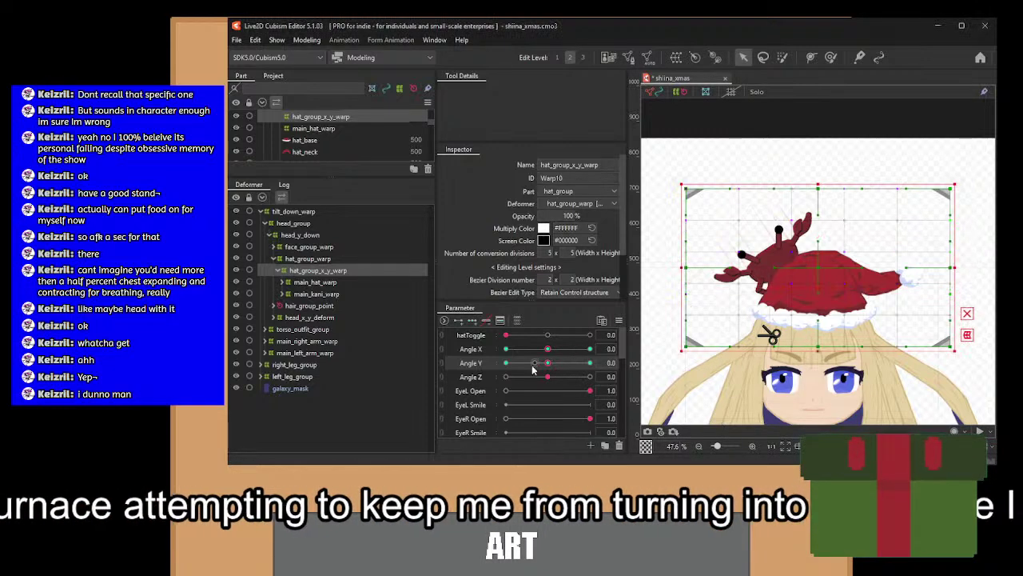
click(442, 355)
drag(548, 370, 567, 349)
click(546, 371)
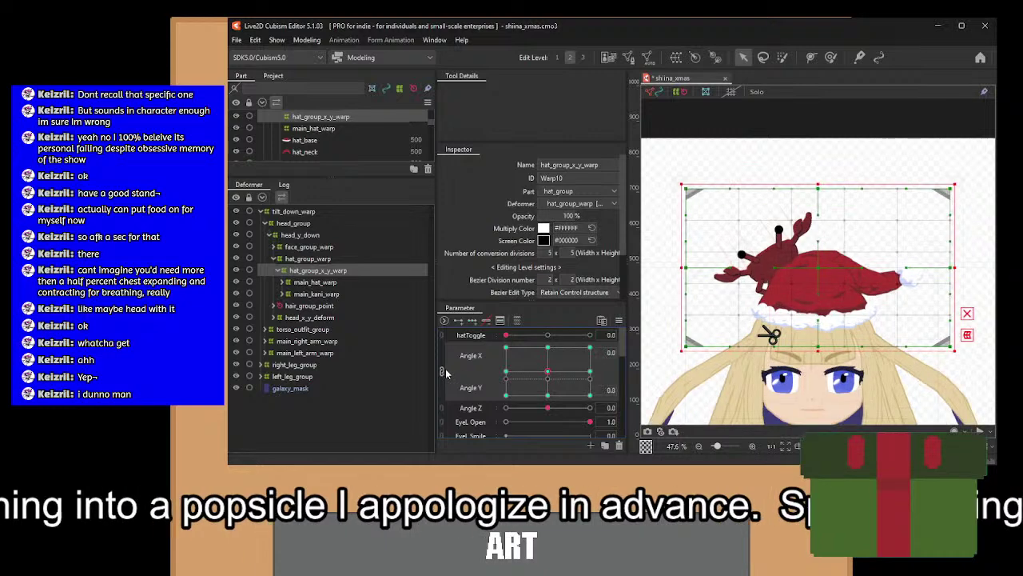
click(445, 369)
Create a parent warp deformer named sub_x_y around hat_neck and hat_tail inside main_hat_warp.
click(300, 294)
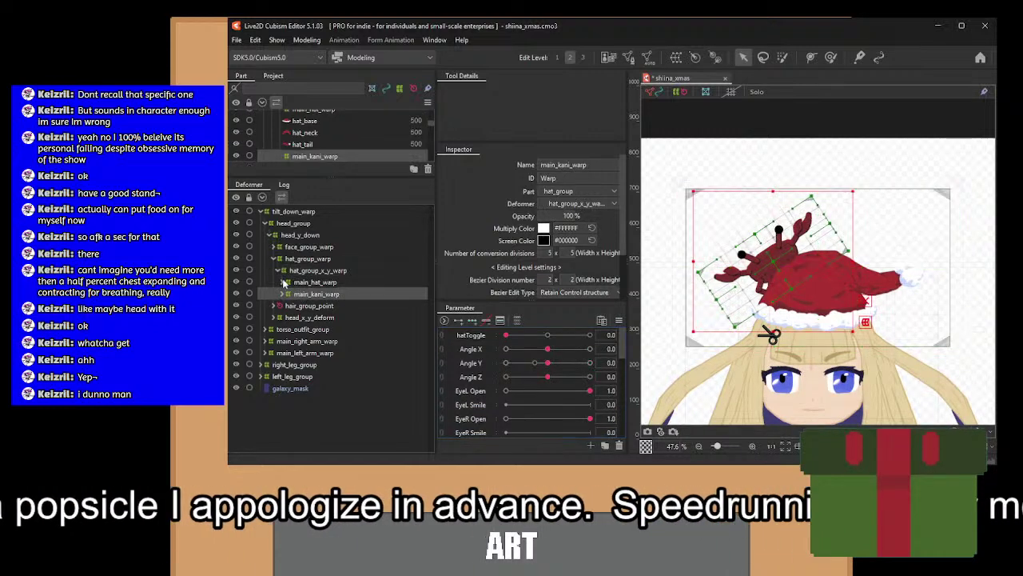
click(282, 281)
click(310, 307)
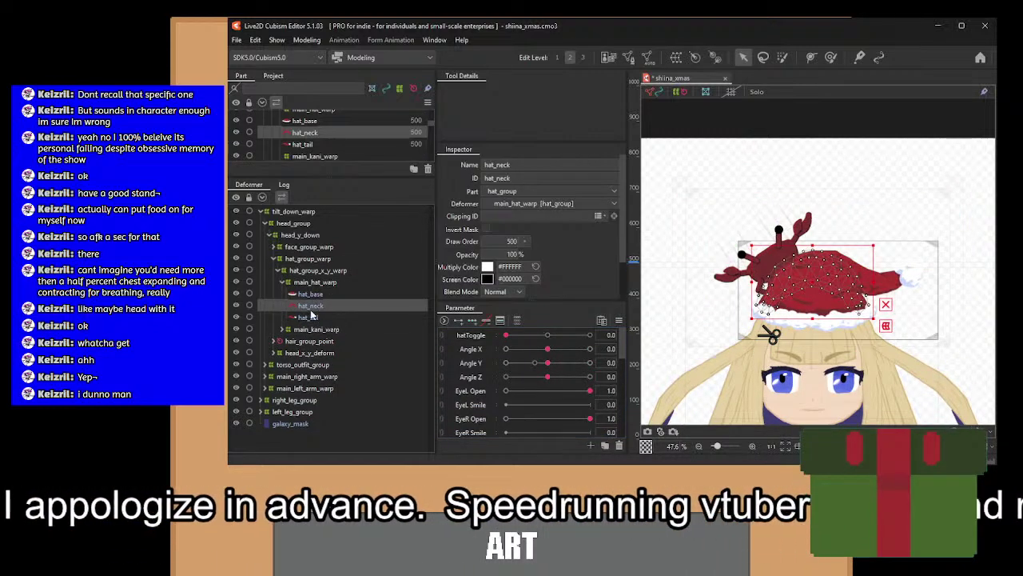
ctrl+click(311, 317)
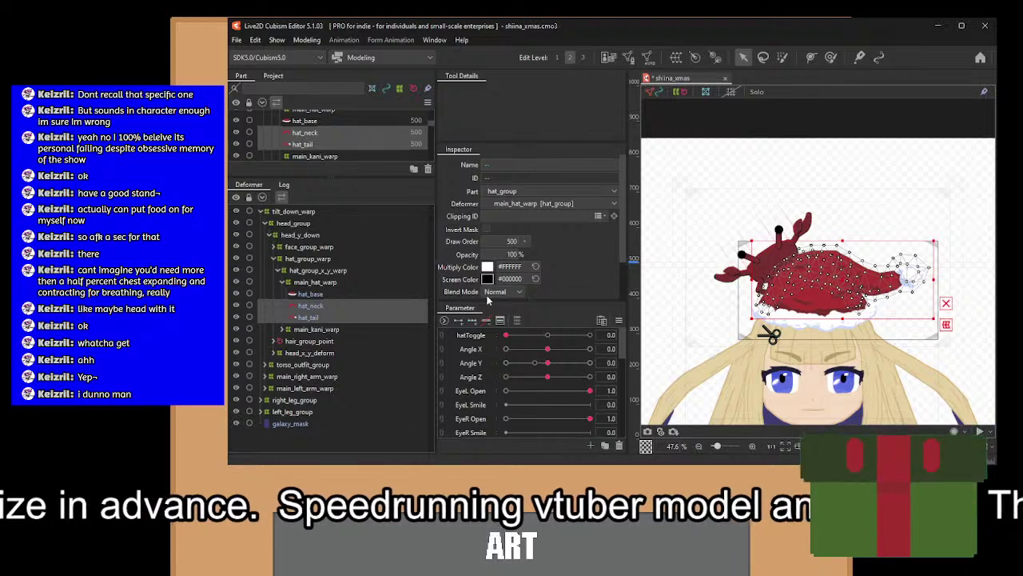
click(676, 58)
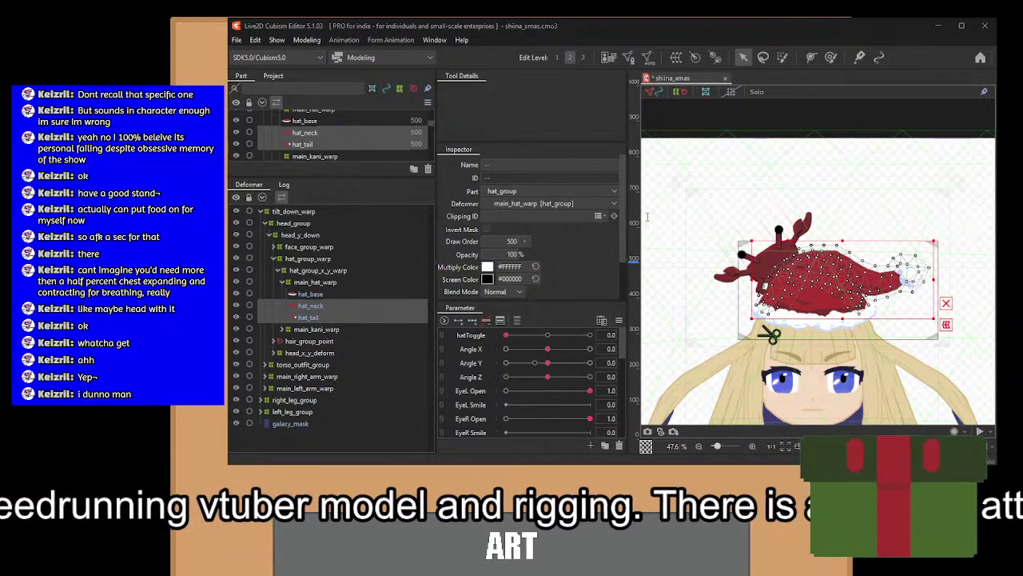
click(626, 385)
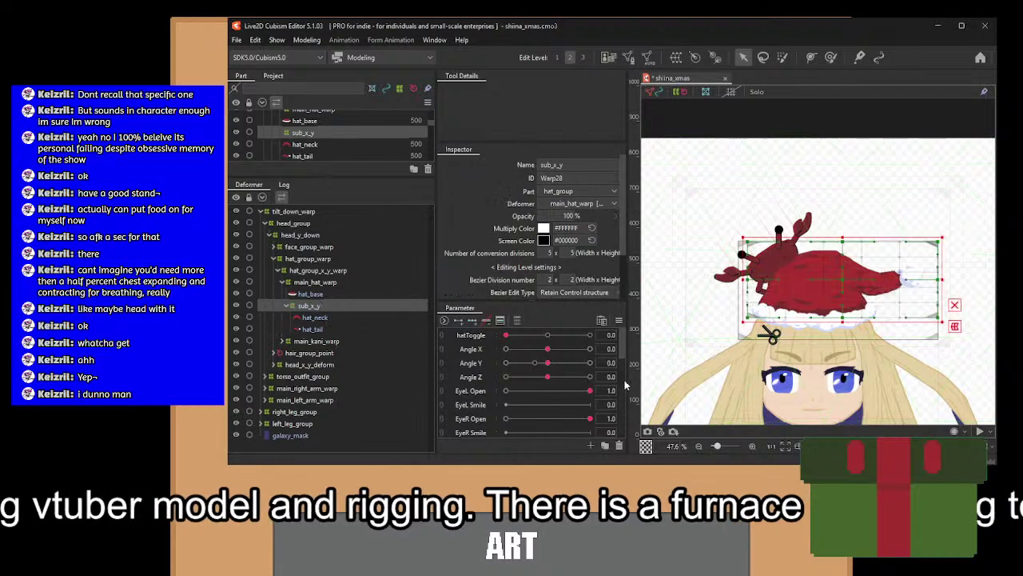
Add three Angle X keys to sub_x_y, shifting it slightly away from the crab at -30 and pulling in its tail-side edge at 30.
click(471, 351)
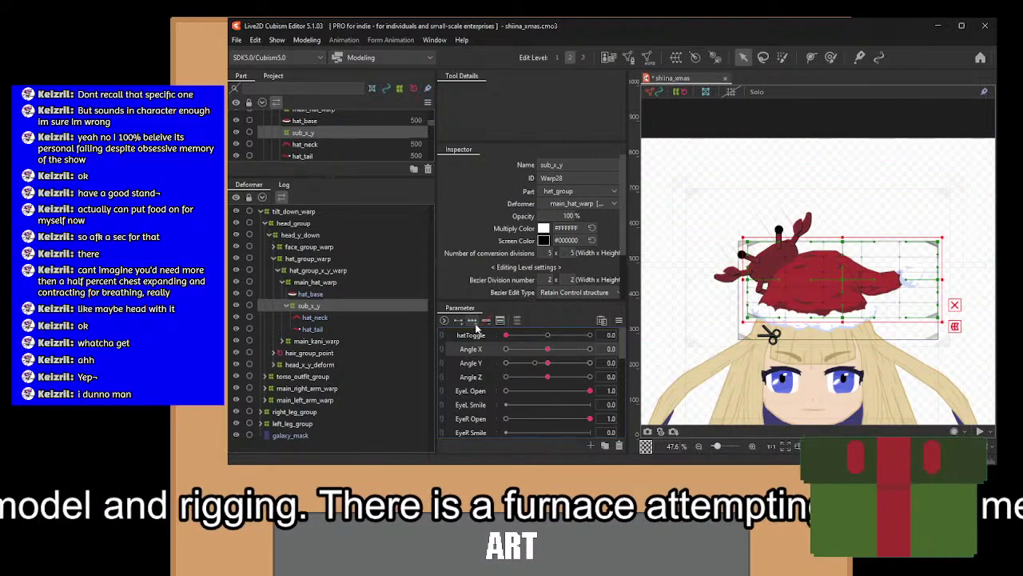
click(505, 349)
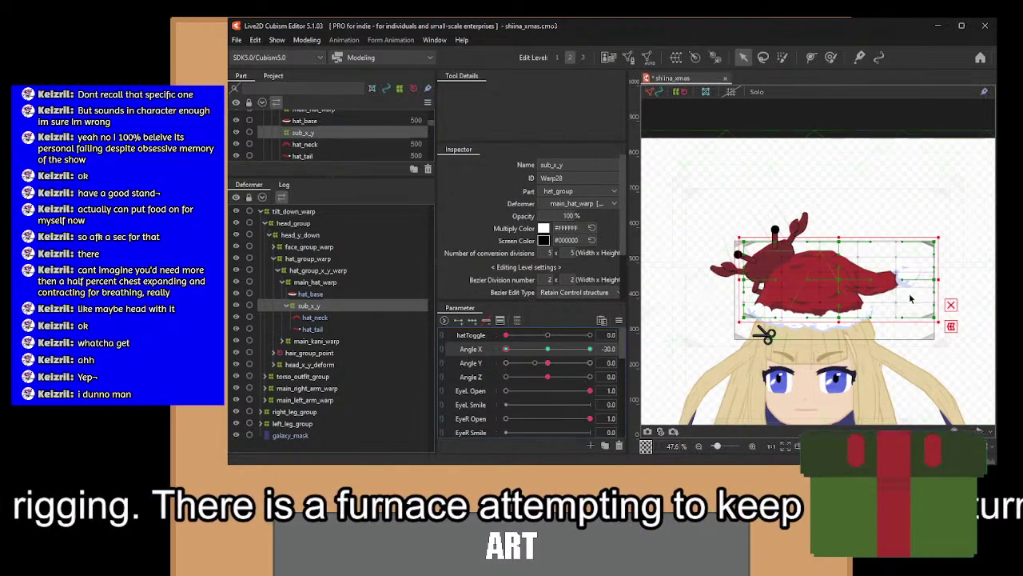
drag(840, 285, 843, 285)
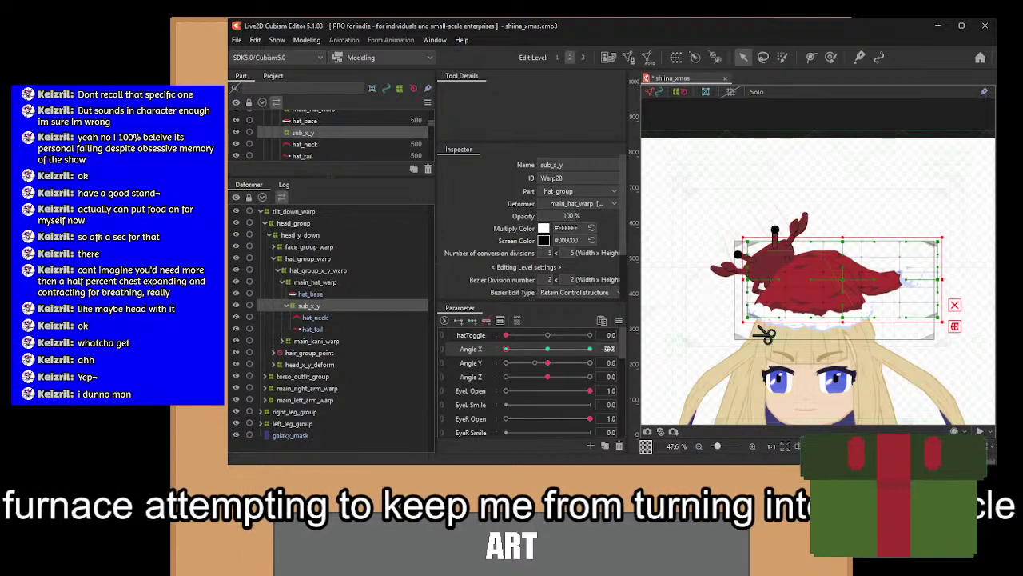
drag(531, 357, 633, 351)
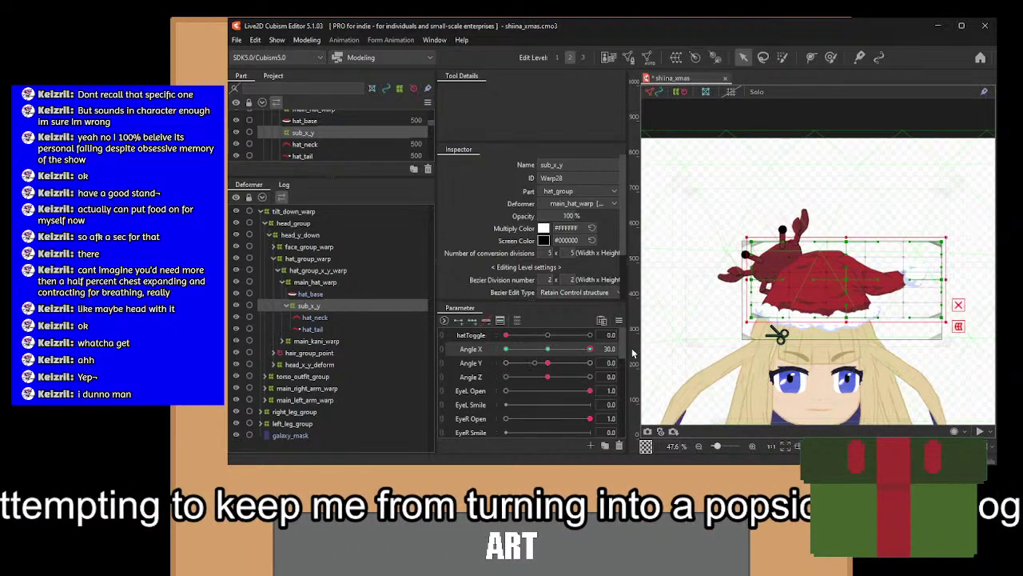
drag(945, 279, 932, 275)
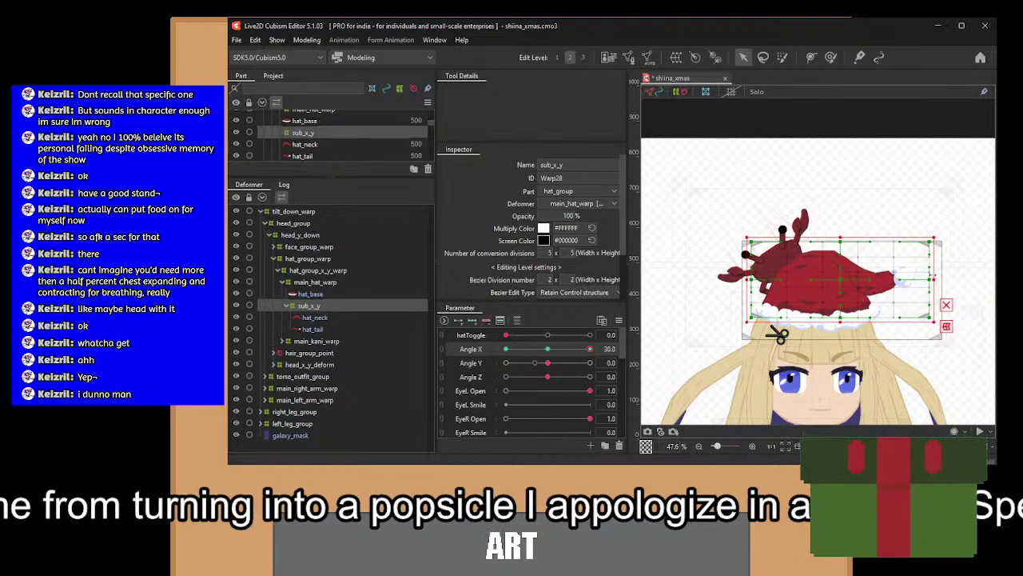
click(548, 349)
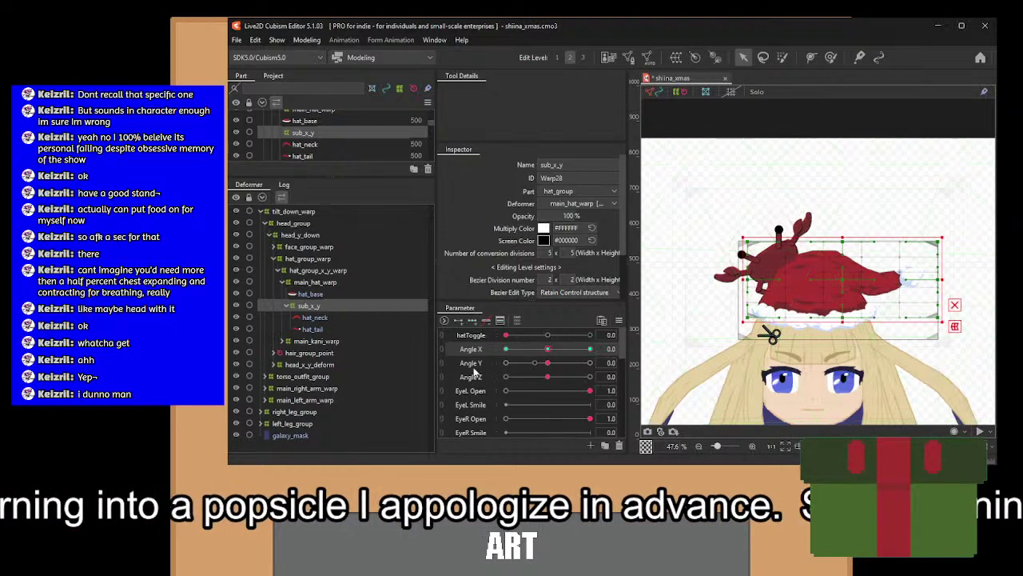
Add three Angle Y keys to sub_x_y, moving the warp slightly up at -30 and slightly down at 30.
click(506, 363)
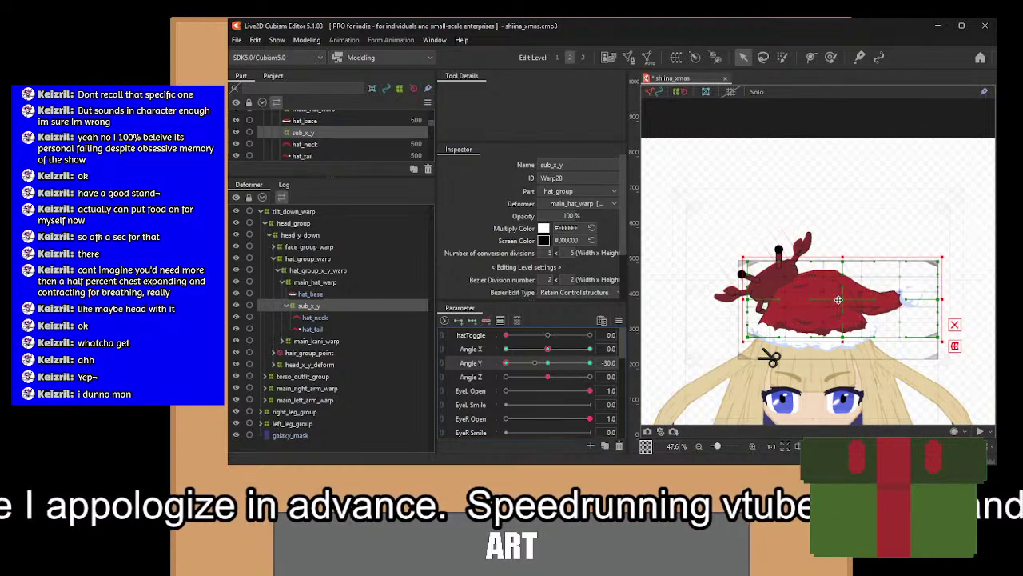
drag(838, 299, 838, 297)
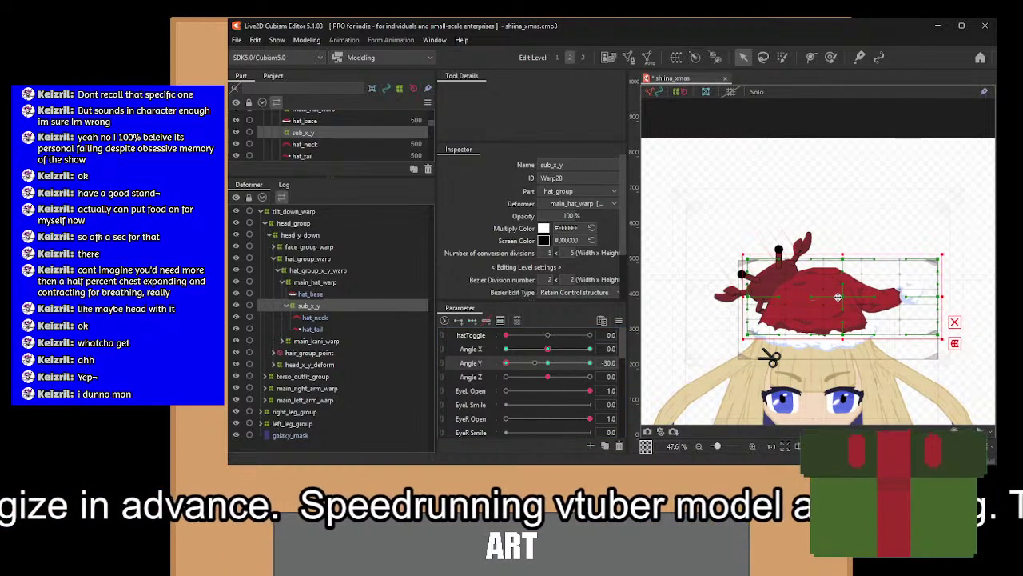
click(590, 363)
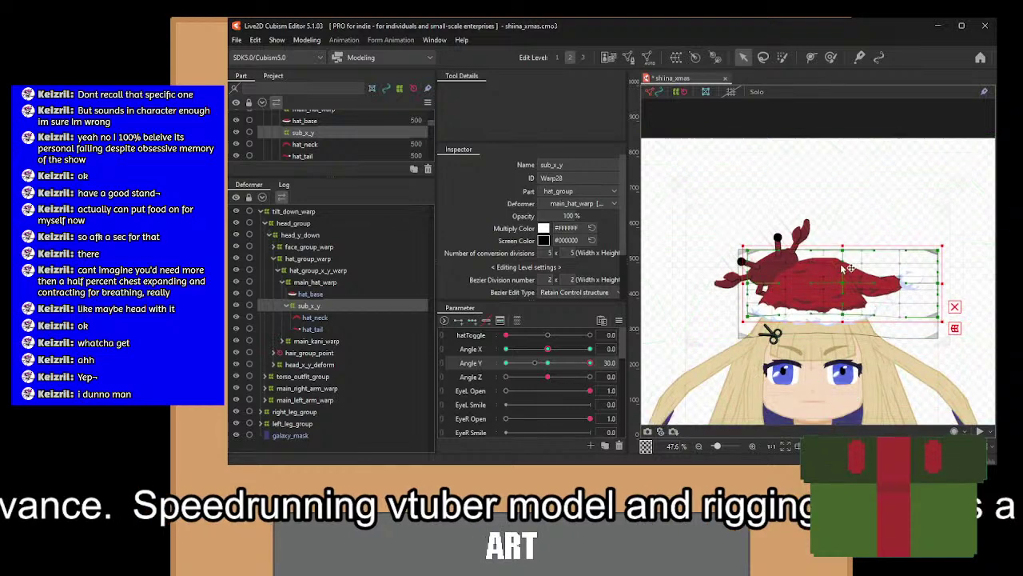
drag(841, 280, 841, 285)
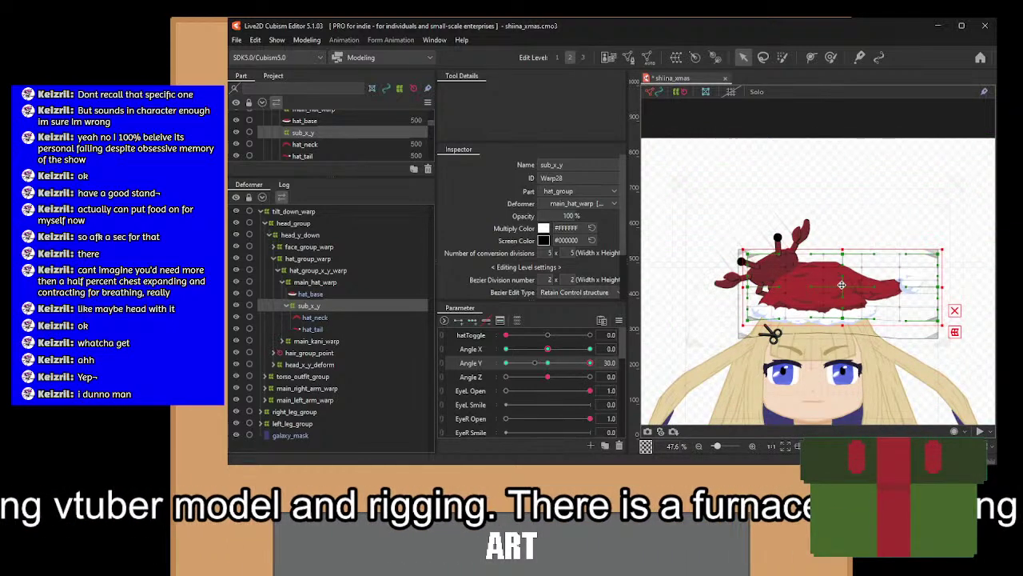
click(547, 363)
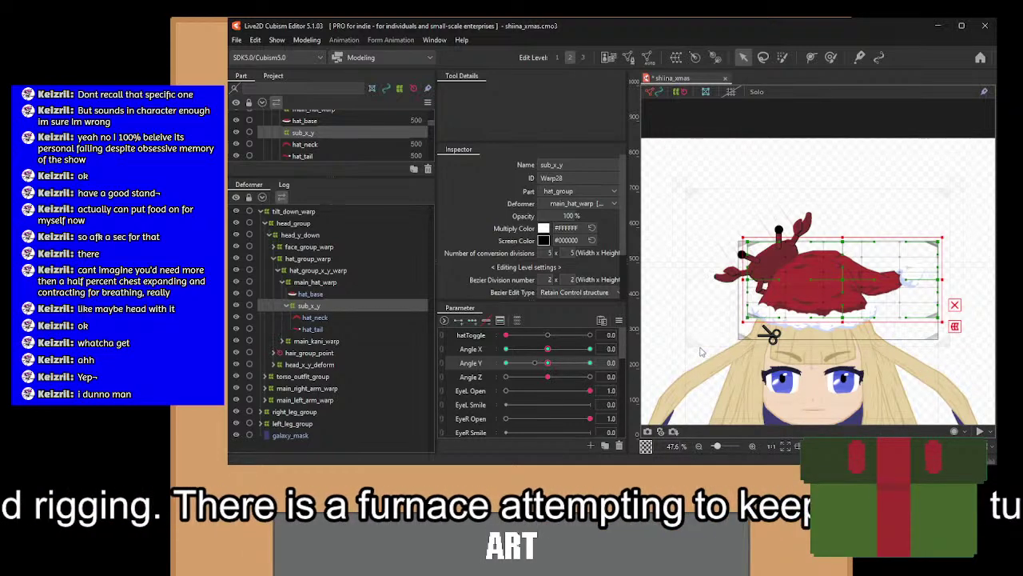
Link Angle X and Angle Y temporarily to check sub_x_y at the combined corner poses, and return both to 0.
click(443, 349)
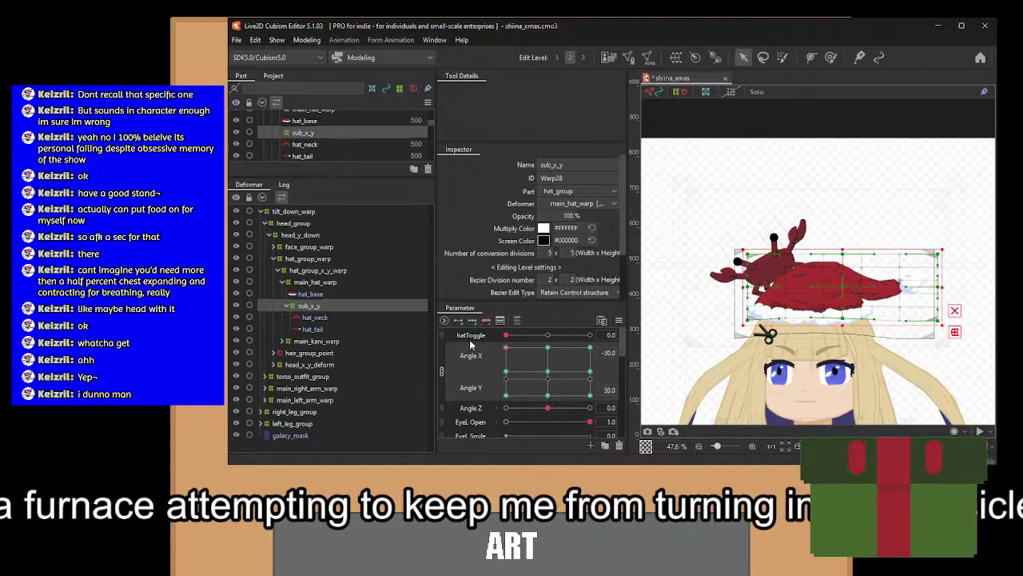
mouse_move(470, 339)
mouse_down()
mouse_move(470, 414)
mouse_move(470, 334)
mouse_up()
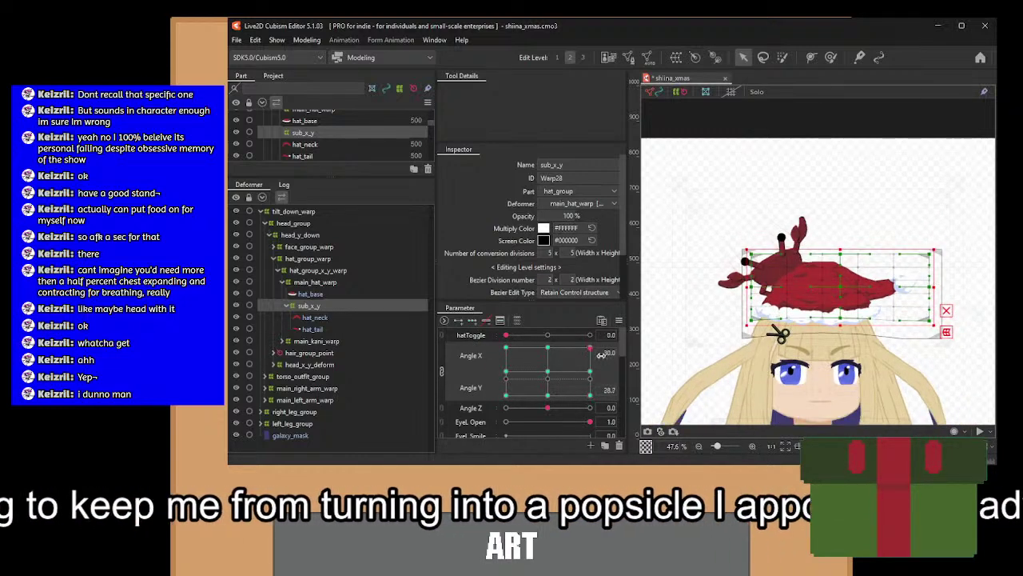
drag(622, 403, 548, 371)
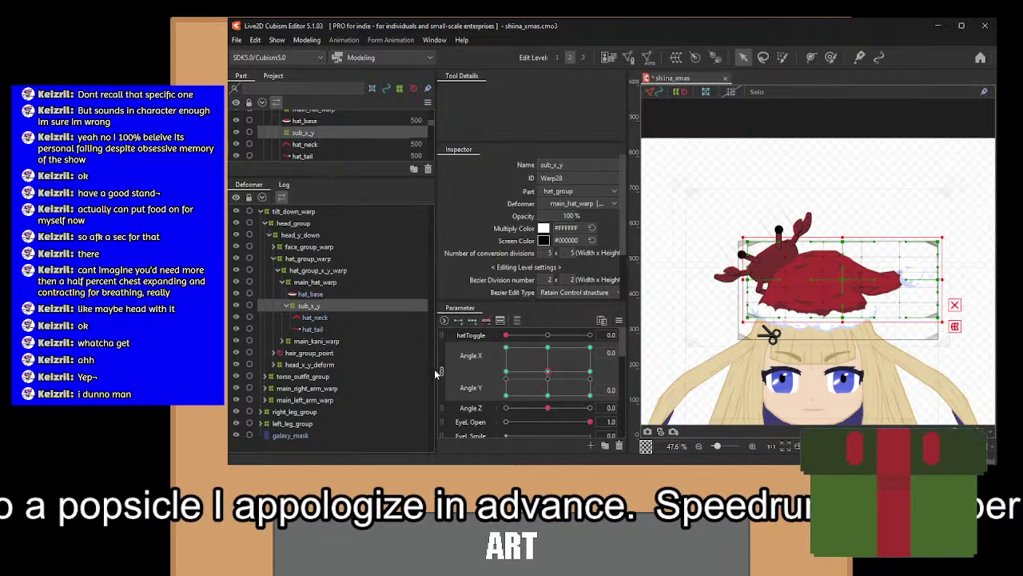
click(442, 370)
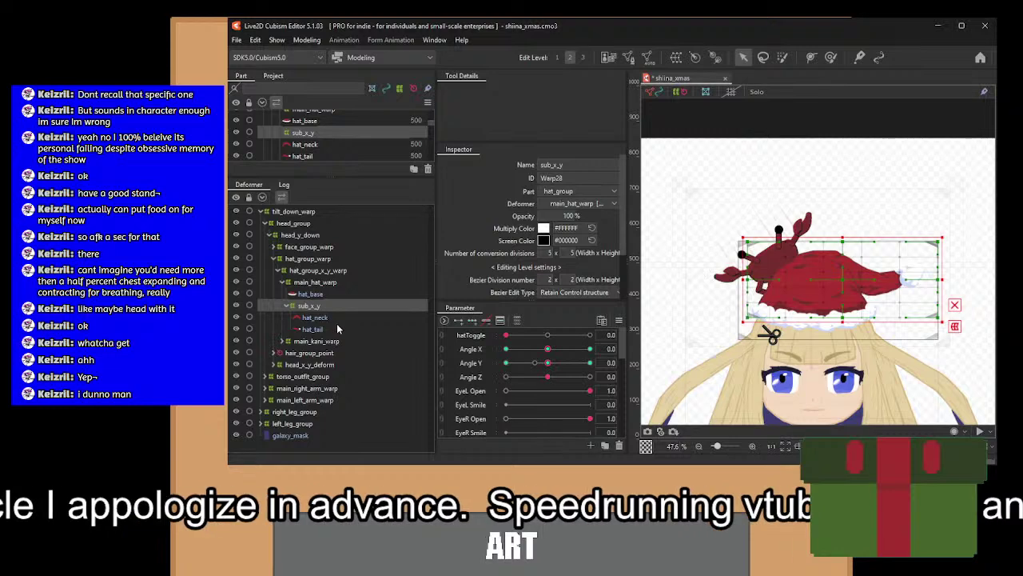
Inspect the Angle X and Angle Y keys of the hat deformers, checking hat_group_x_y_warp at Angle X -30 and returning it to 0.
click(319, 285)
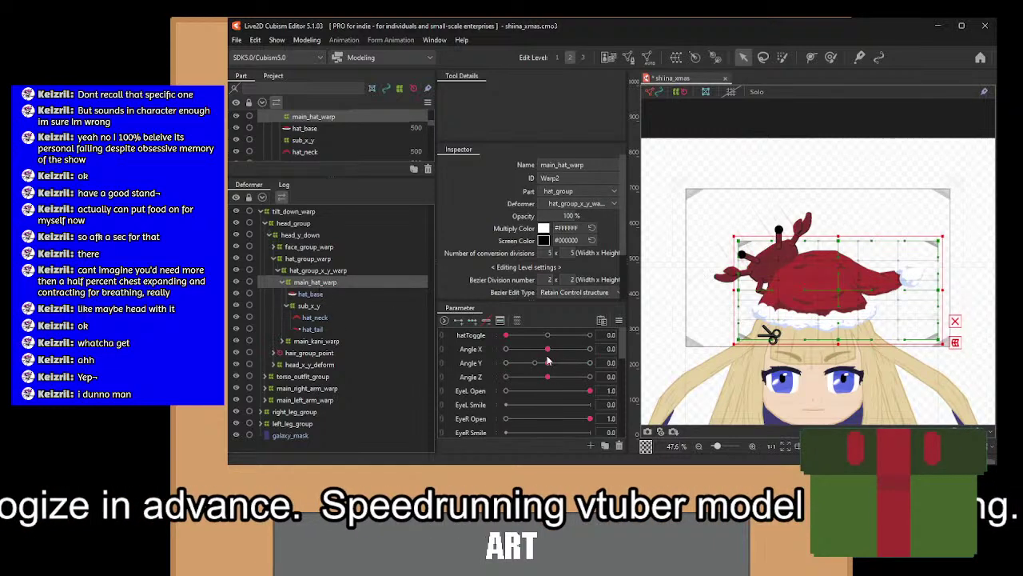
click(318, 306)
click(317, 282)
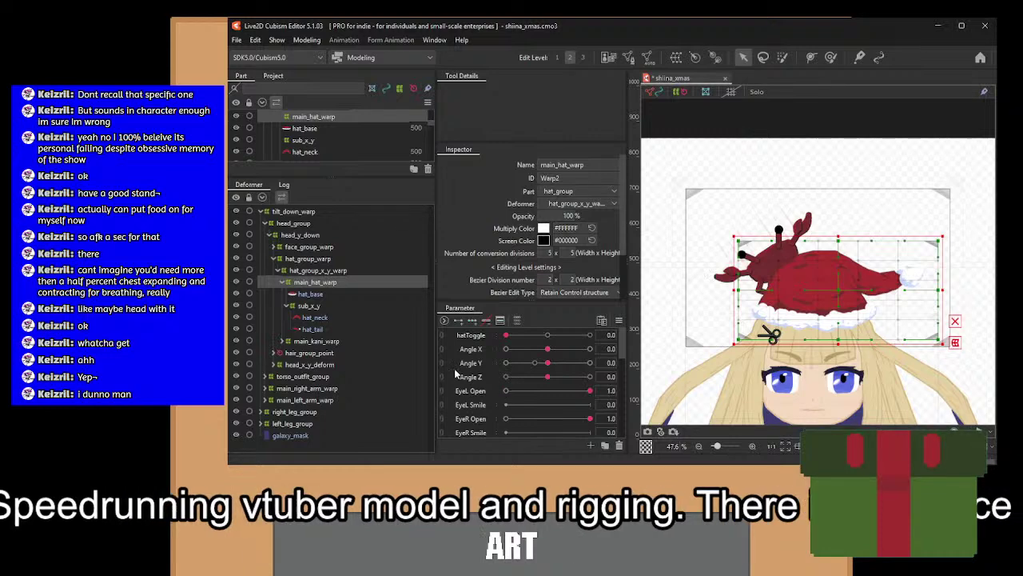
click(318, 270)
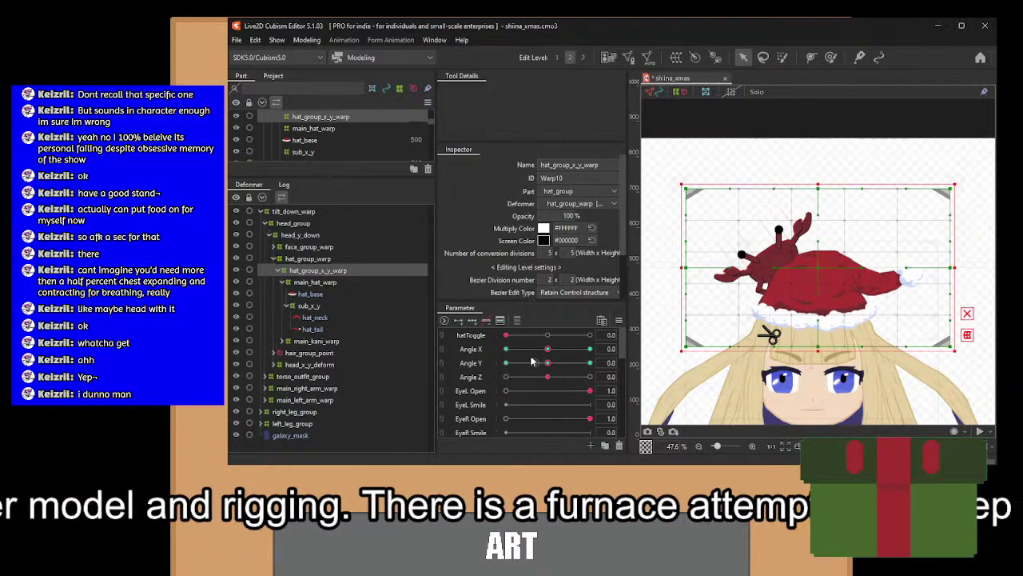
drag(547, 354, 486, 354)
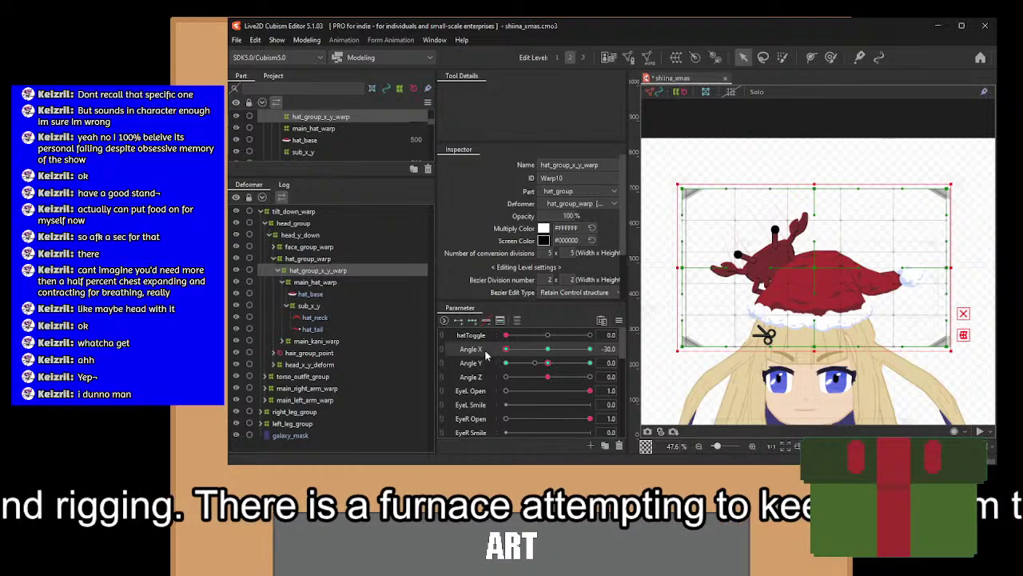
scroll(821, 297, up, 3)
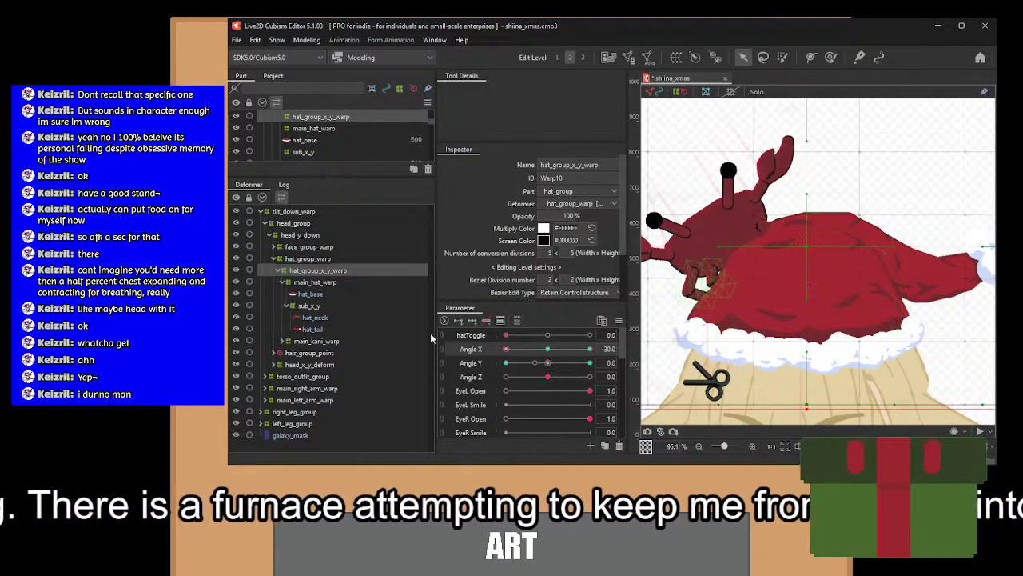
click(549, 353)
Add three Angle X keys to main_hat_warp and, at -30, shift its lower middle points slightly toward the crab side.
click(312, 283)
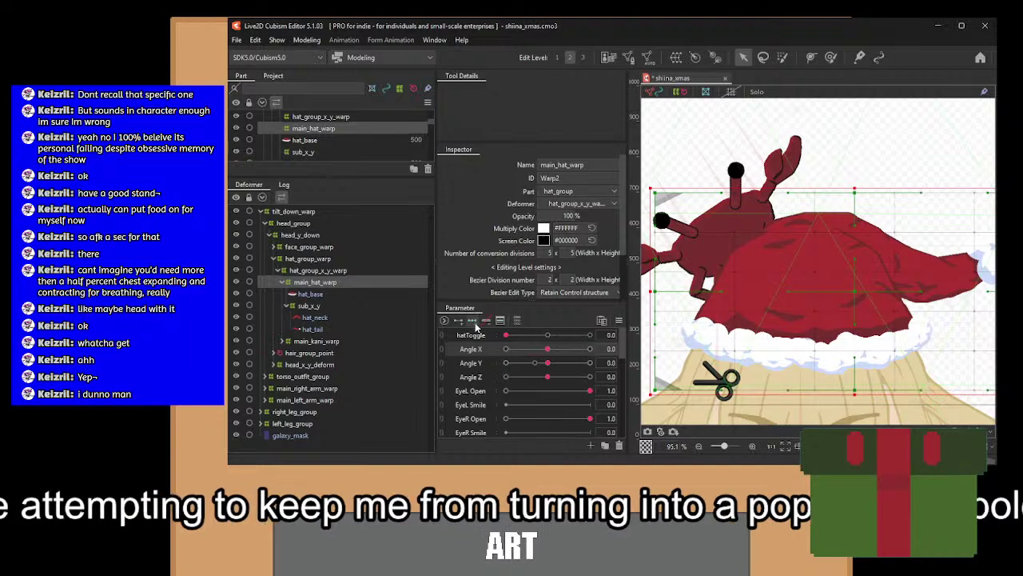
drag(549, 349, 506, 349)
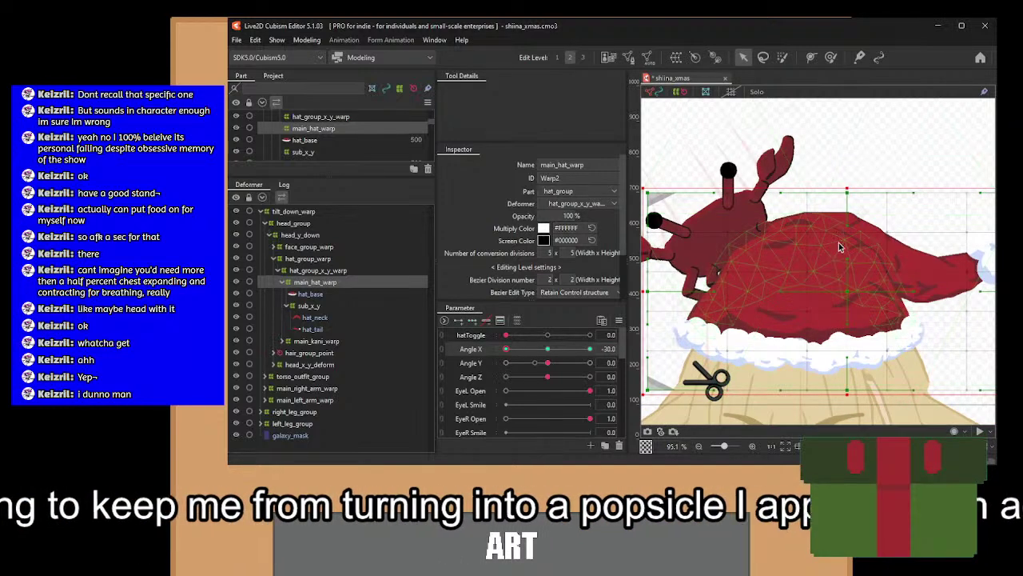
drag(795, 337, 724, 412)
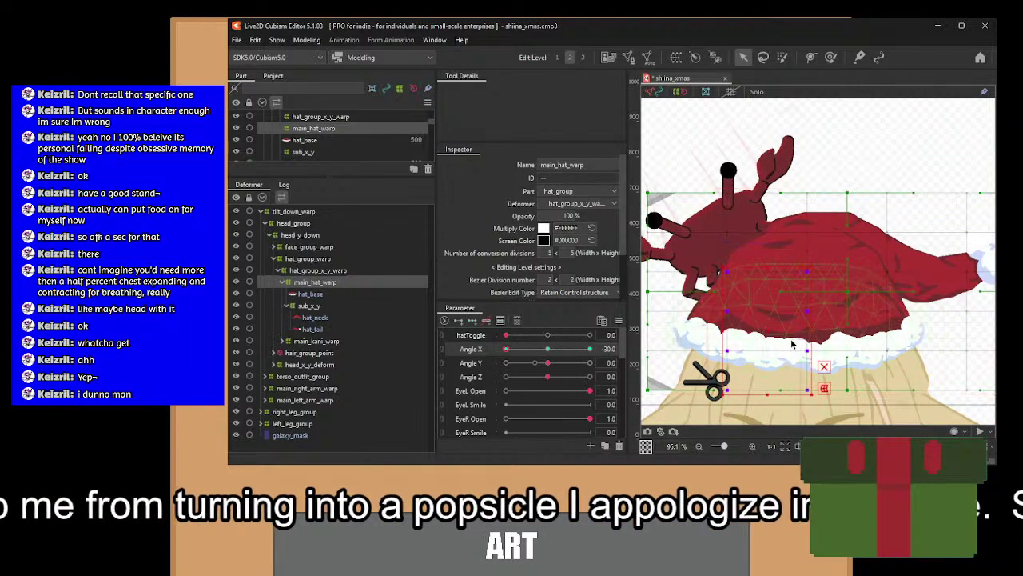
drag(773, 335, 760, 336)
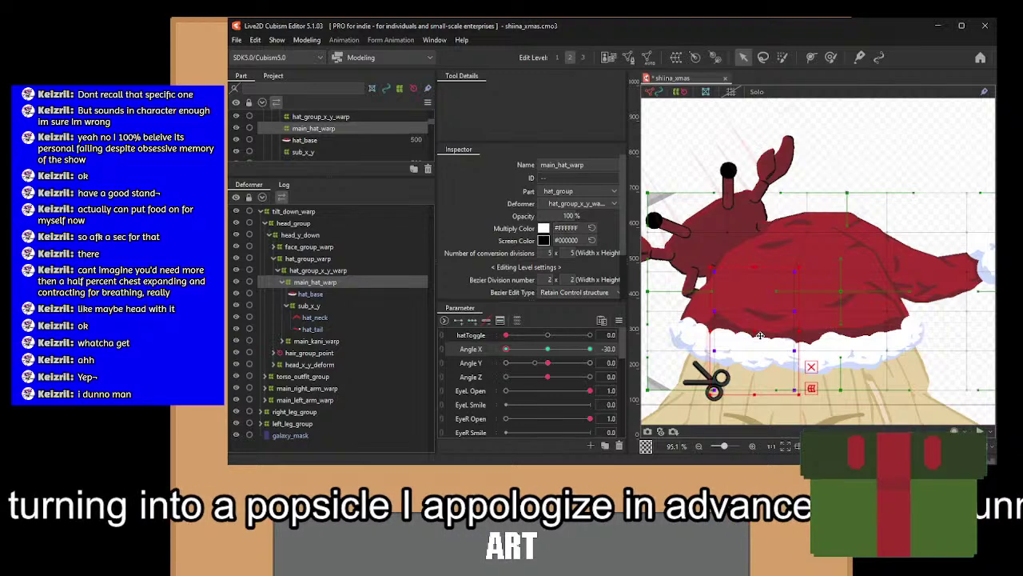
At Angle X 30, shift the lower middle points of main_hat_warp slightly toward the tail, check the motion, and return Angle X to 0.
click(589, 349)
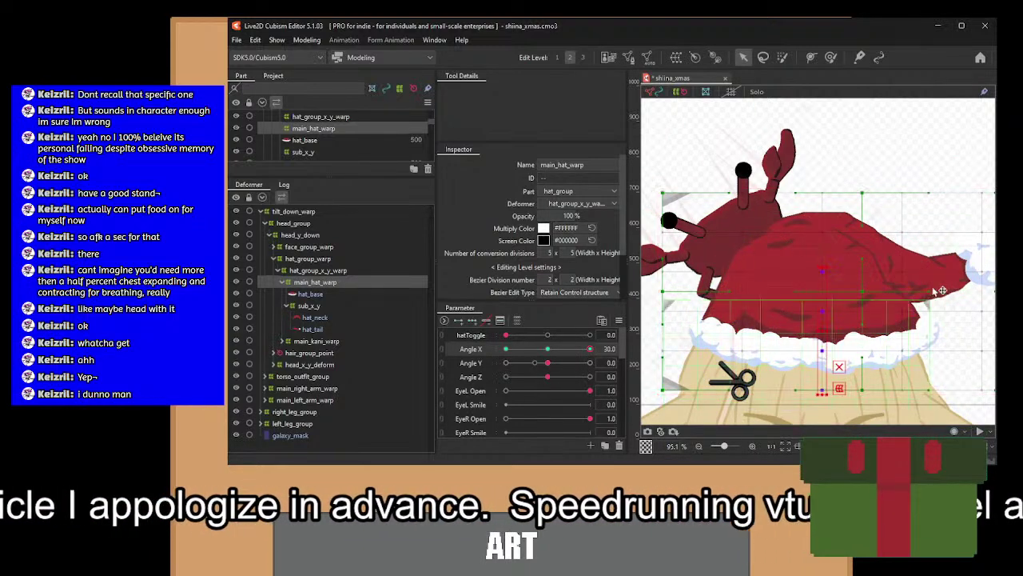
drag(934, 264, 769, 414)
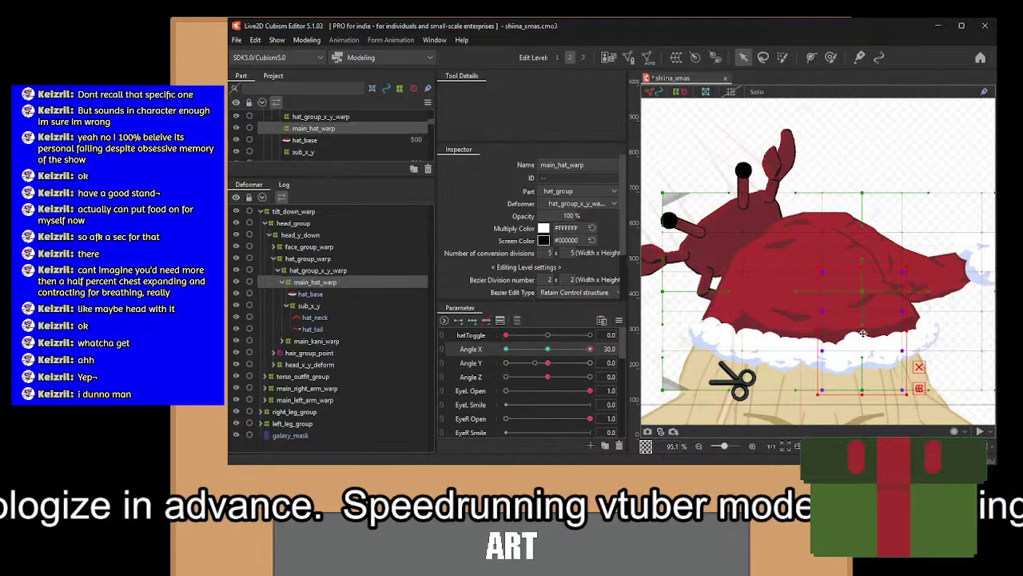
drag(864, 333, 874, 332)
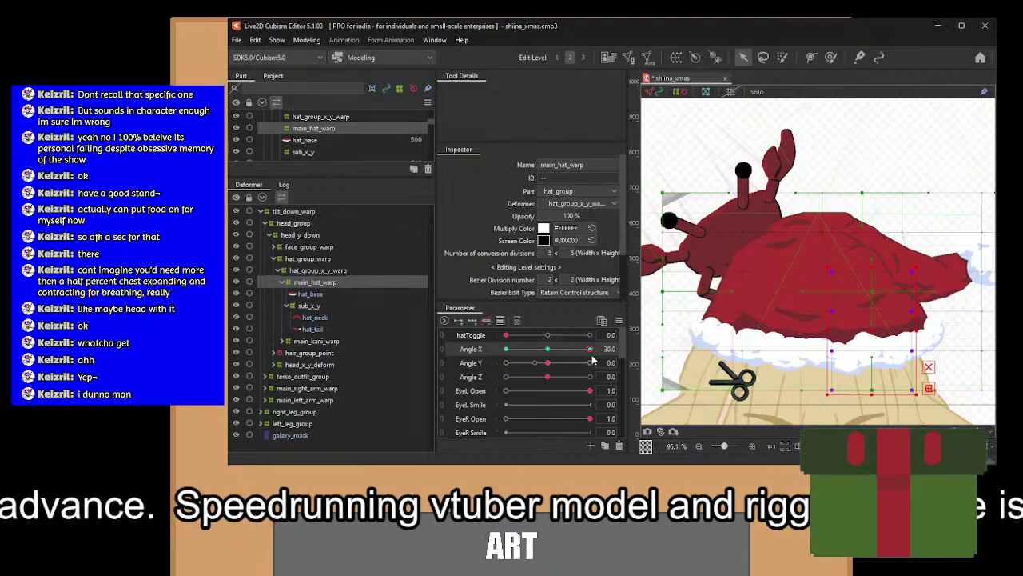
drag(590, 349, 549, 383)
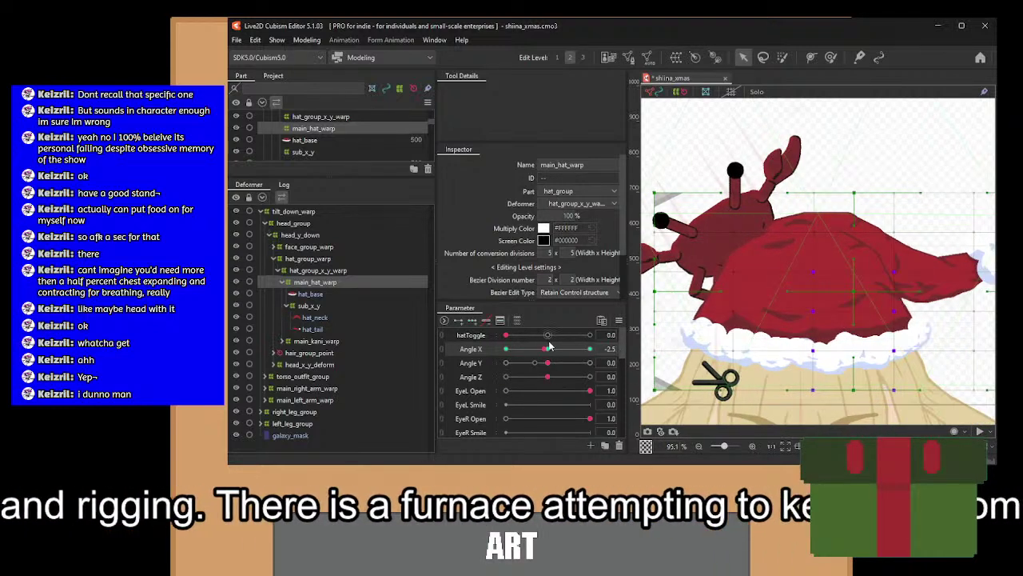
click(548, 335)
click(547, 349)
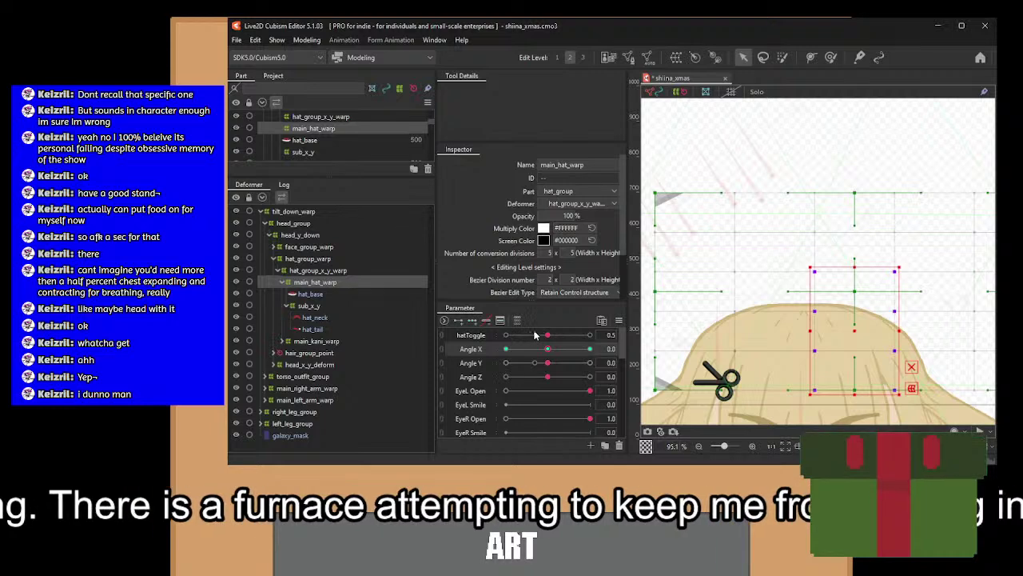
drag(536, 335, 484, 335)
Add three Angle Y keys to main_hat_warp and, at -30, bend the middle of its lower edge slightly downward.
click(478, 364)
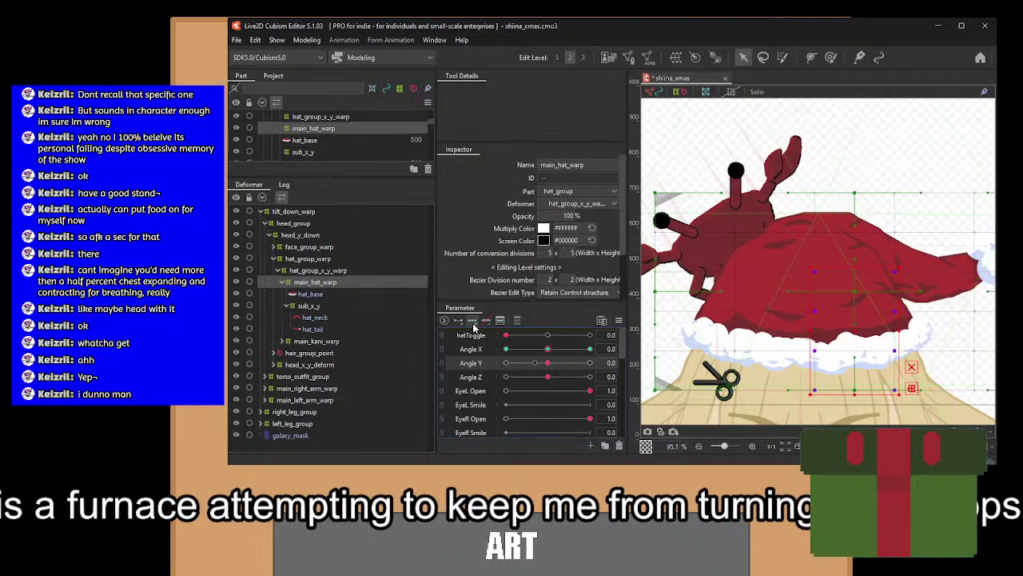
click(472, 321)
drag(547, 364, 472, 367)
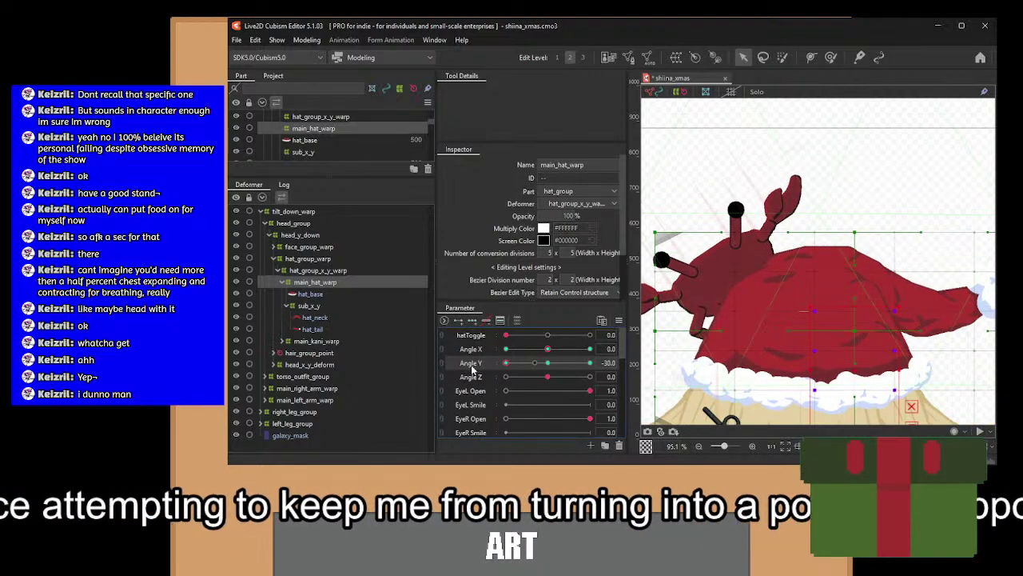
drag(743, 308, 877, 390)
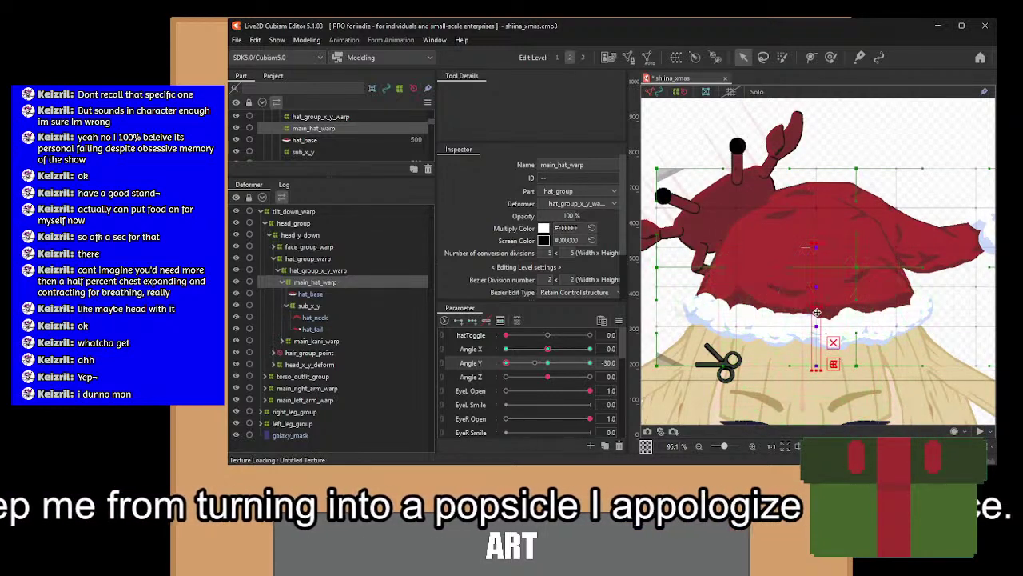
click(808, 248)
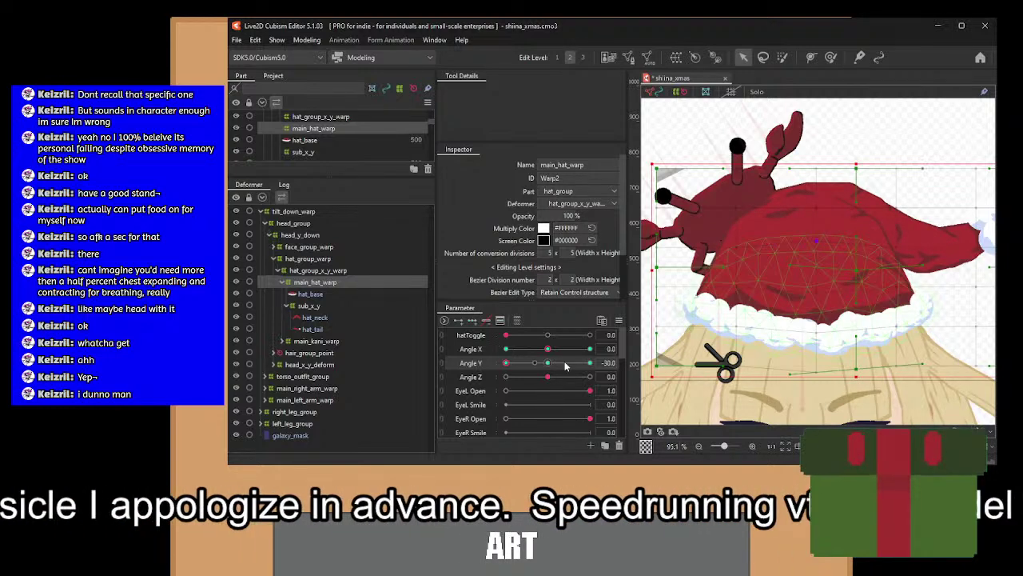
At Angle Y 30, bend the middle of main_hat_warp's lower edge slightly upward, check the motion, and return Angle Y to 0.
click(590, 363)
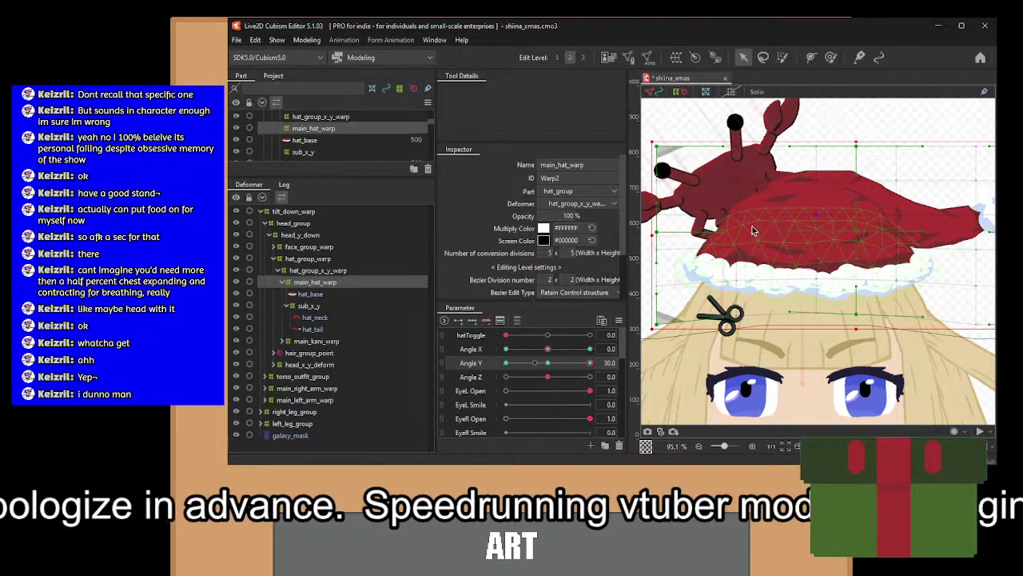
drag(753, 230, 875, 359)
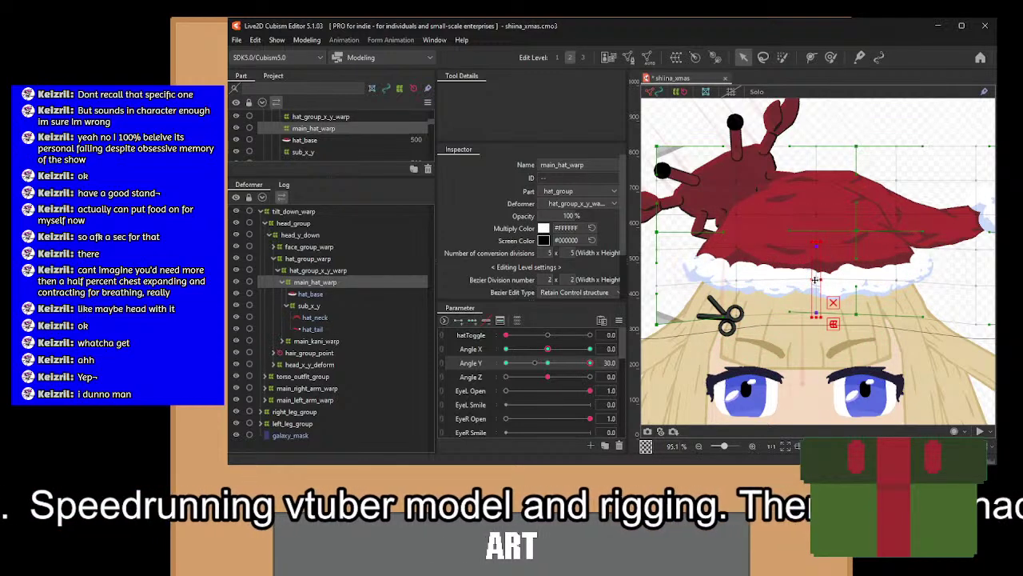
drag(816, 280, 815, 269)
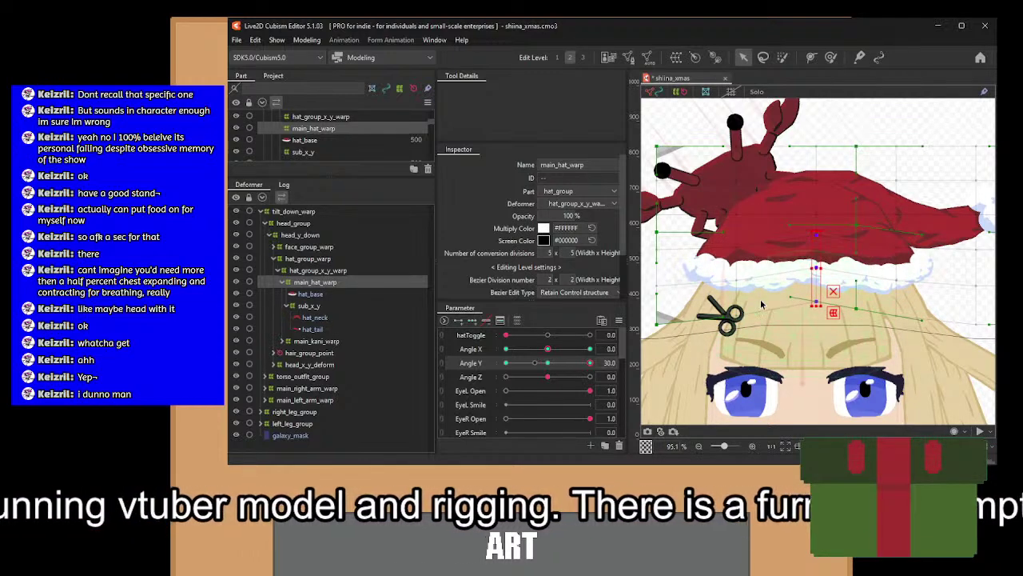
drag(724, 257, 770, 360)
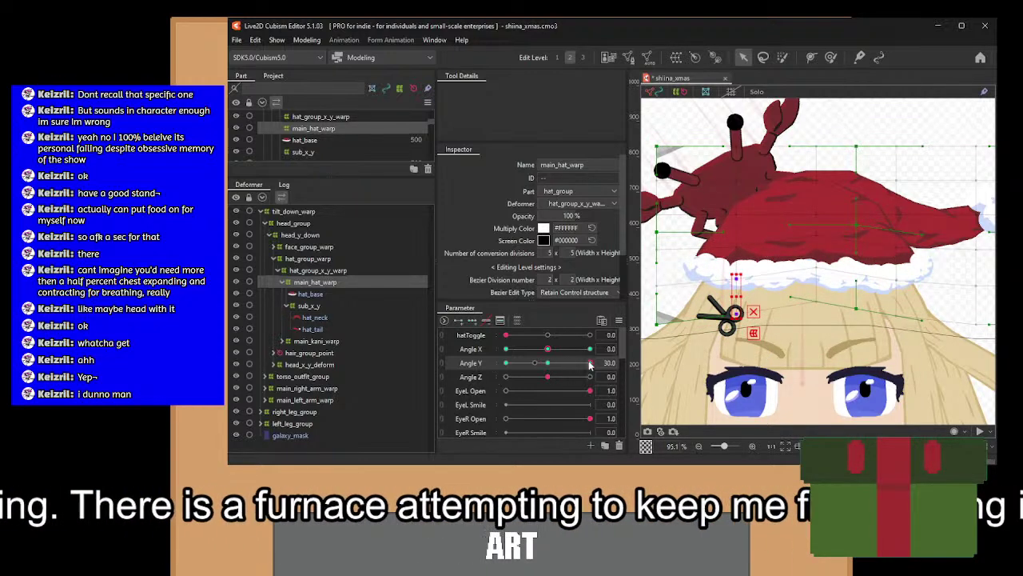
drag(590, 364, 491, 380)
click(547, 363)
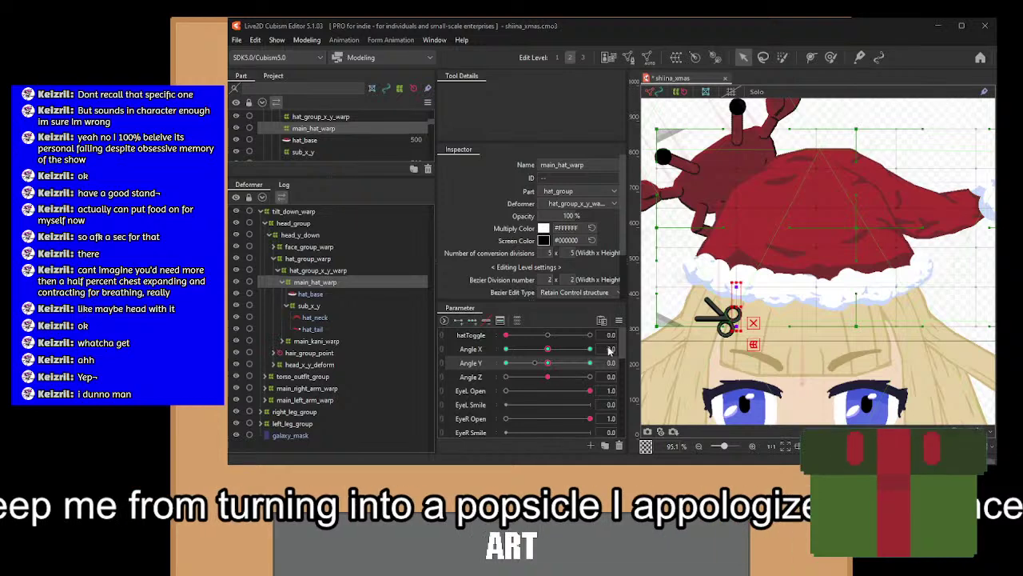
Link Angle X and Angle Y to check main_hat_warp in combined poses, and return both to 0.
key(Escape)
click(443, 358)
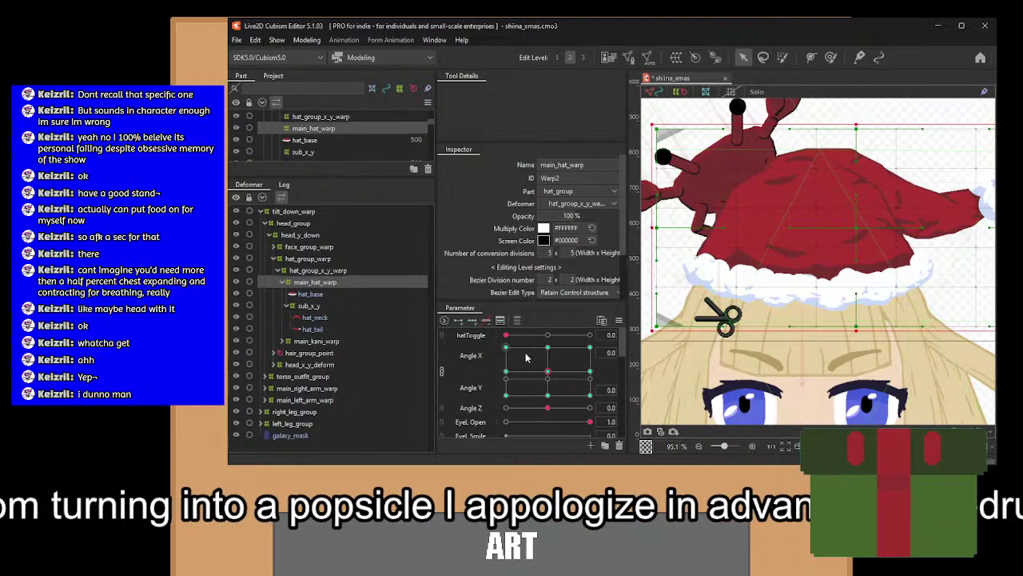
drag(560, 371, 548, 399)
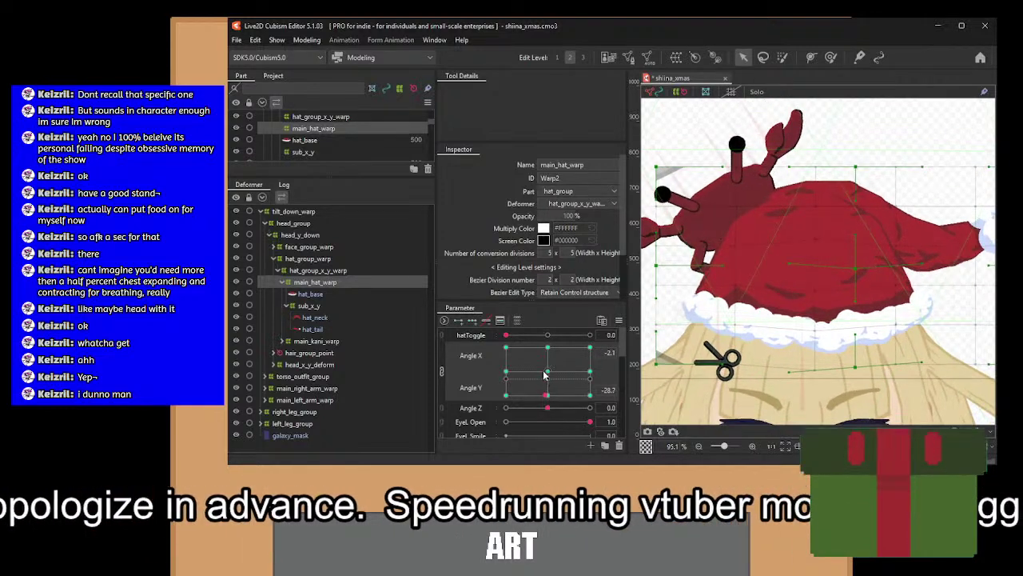
click(547, 371)
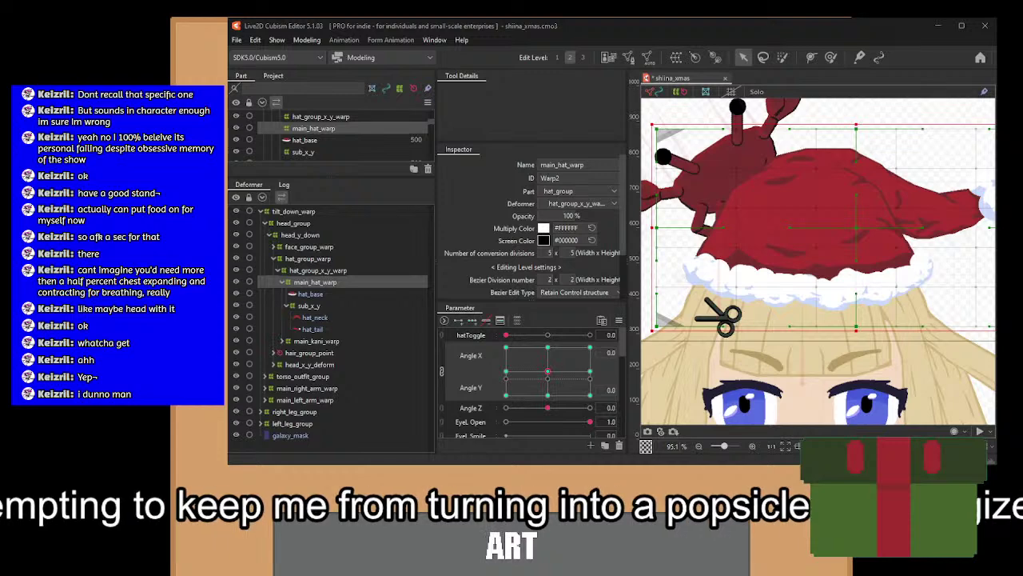
Create a parent warp deformer named hair_physics_back around hair_back_front and hair_back_galaxy inside back_hair_x, with 9 x 9 conversion divisions.
scroll(787, 189, down, 2)
scroll(786, 188, down, 2)
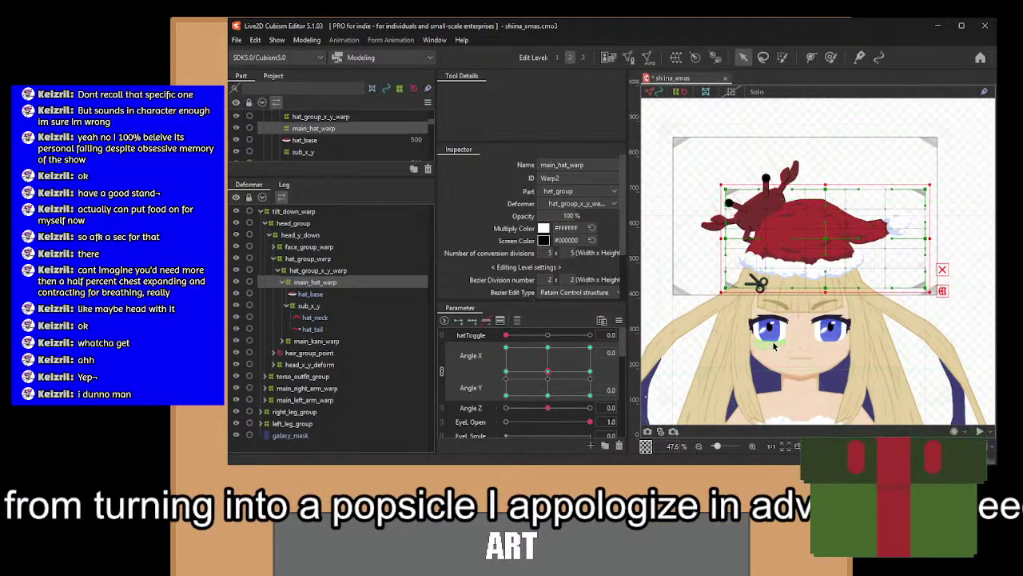
drag(771, 329, 767, 217)
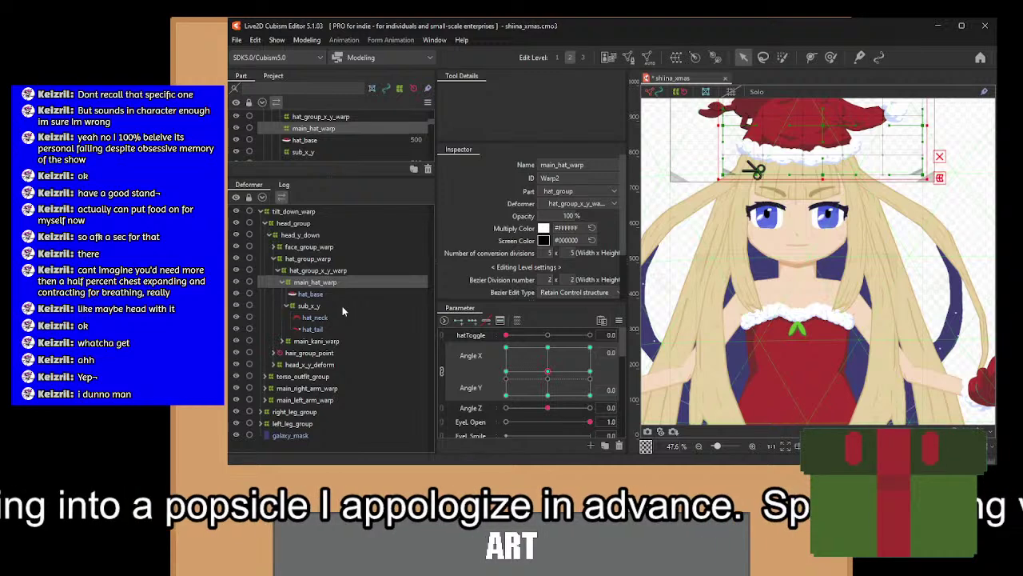
drag(755, 313, 751, 132)
scroll(750, 275, down, 4)
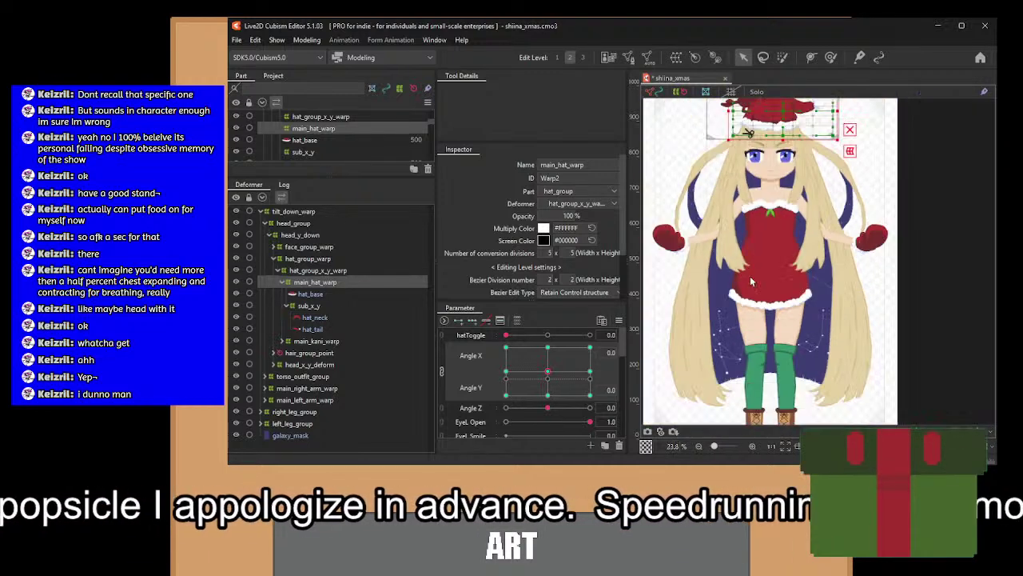
click(685, 371)
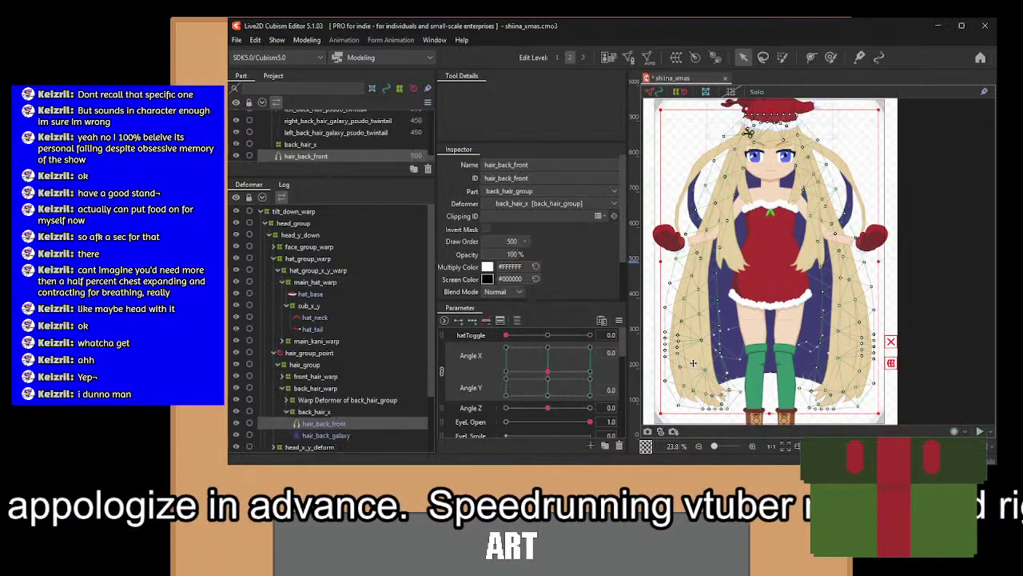
ctrl+click(340, 434)
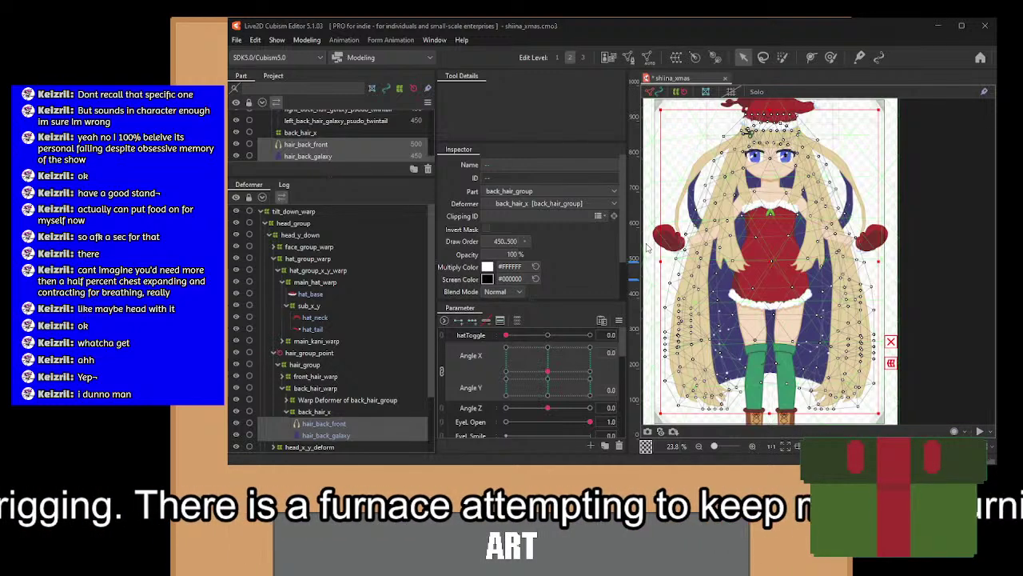
click(631, 381)
Add three Hair Move Back keys to hair_physics_back and, at -1, tilt and shift its lower half slightly to the left.
scroll(507, 424, down, 5)
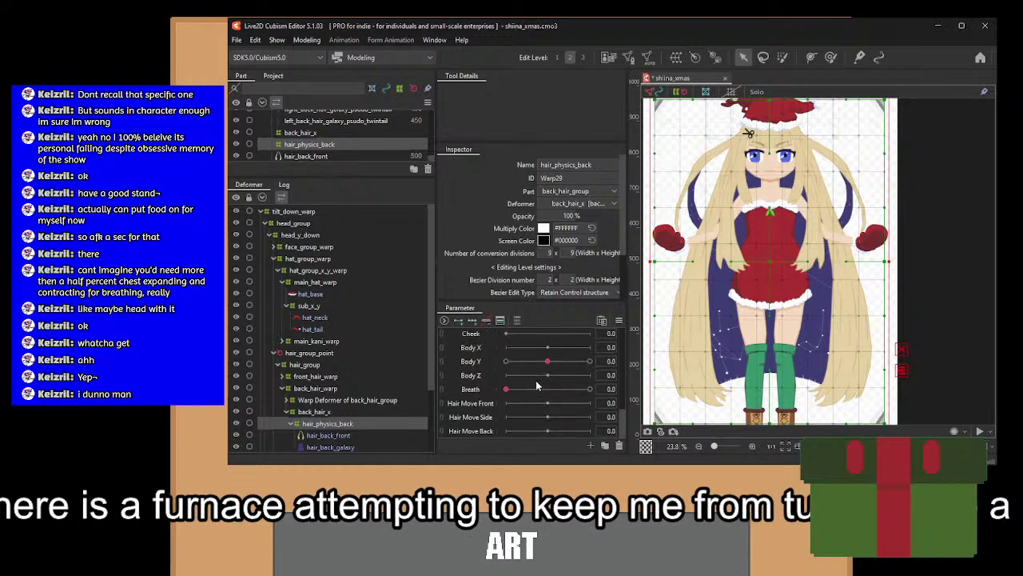
click(489, 432)
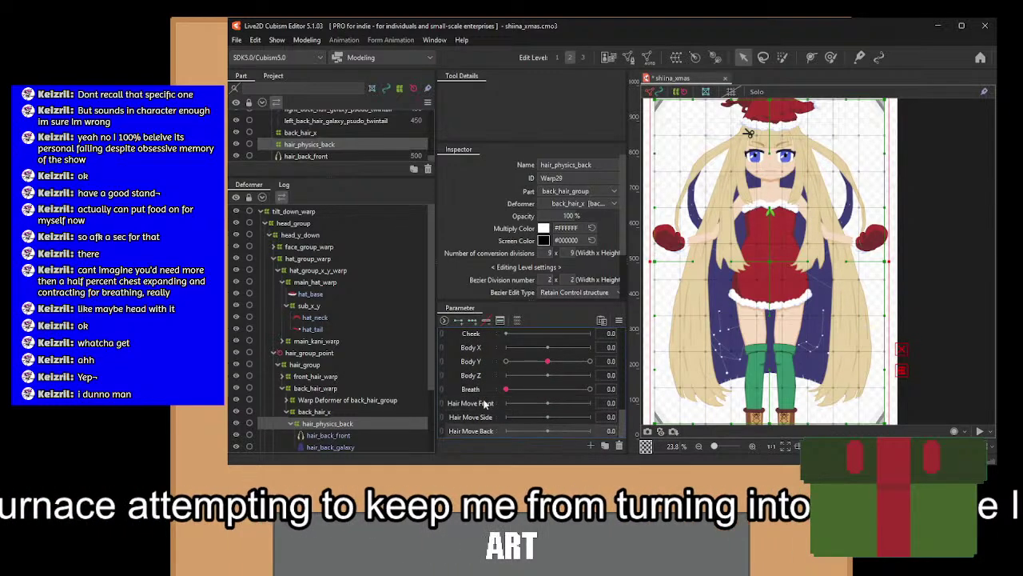
click(505, 430)
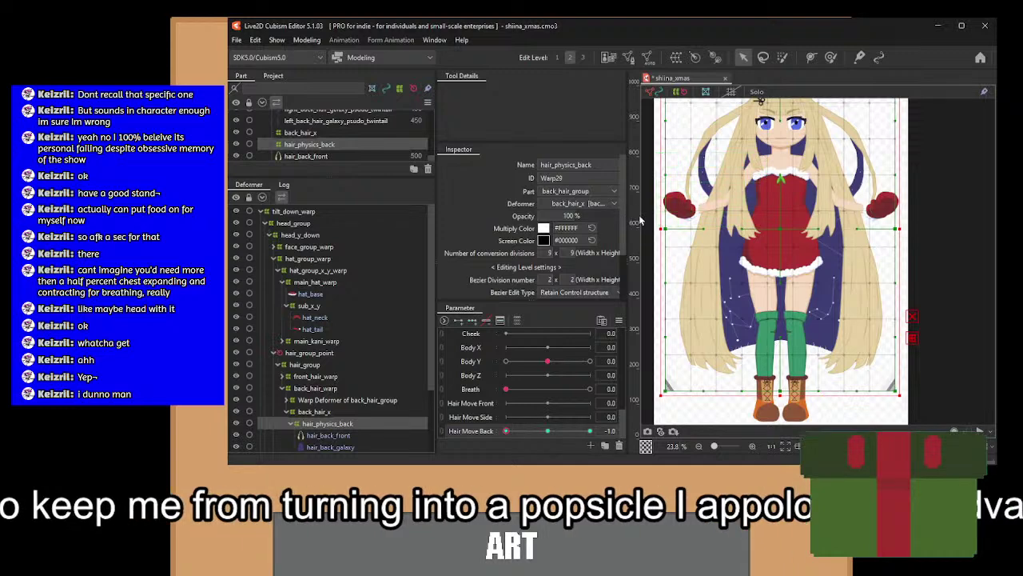
drag(913, 393, 921, 406)
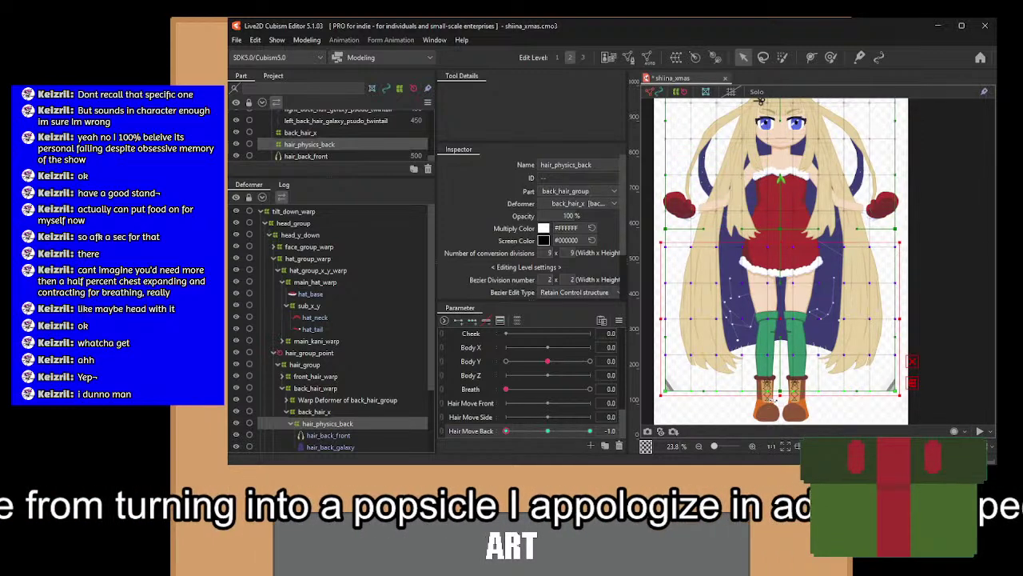
drag(779, 403, 775, 404)
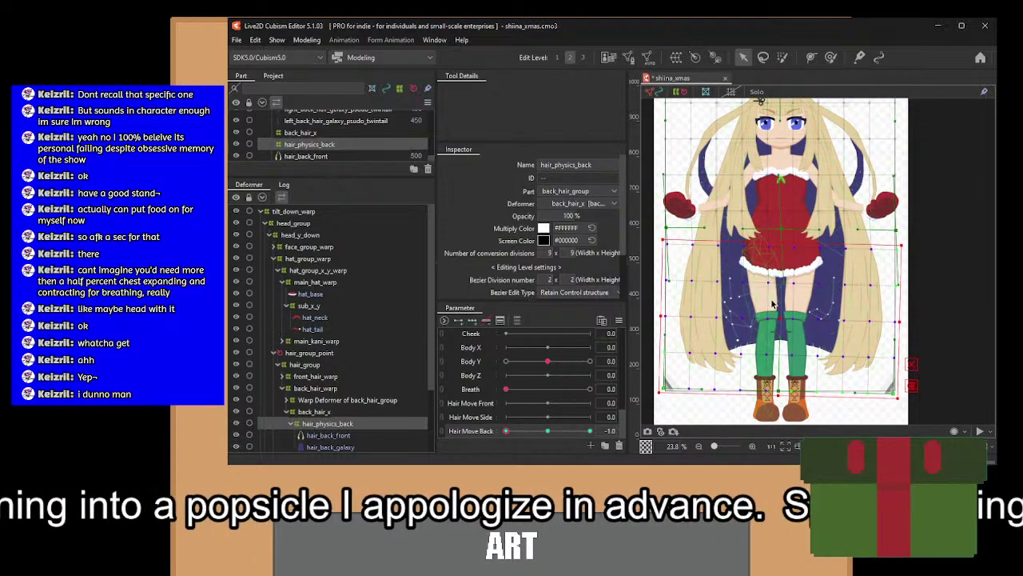
drag(774, 318, 772, 318)
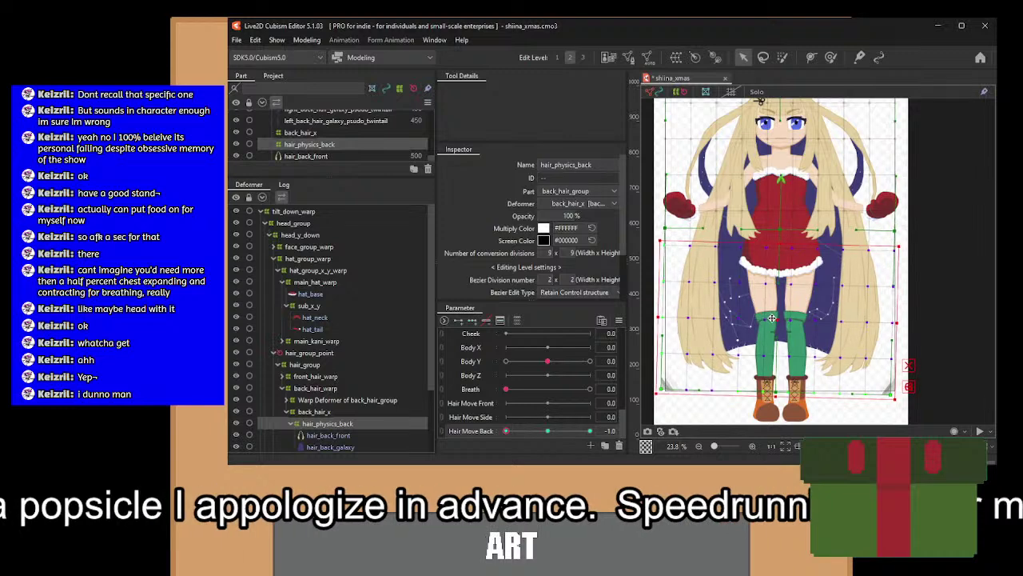
Tilt and shift the lowest control points of hair_physics_back further left at Hair Move Back -1.
drag(649, 271, 898, 406)
drag(782, 333, 809, 312)
drag(678, 297, 916, 393)
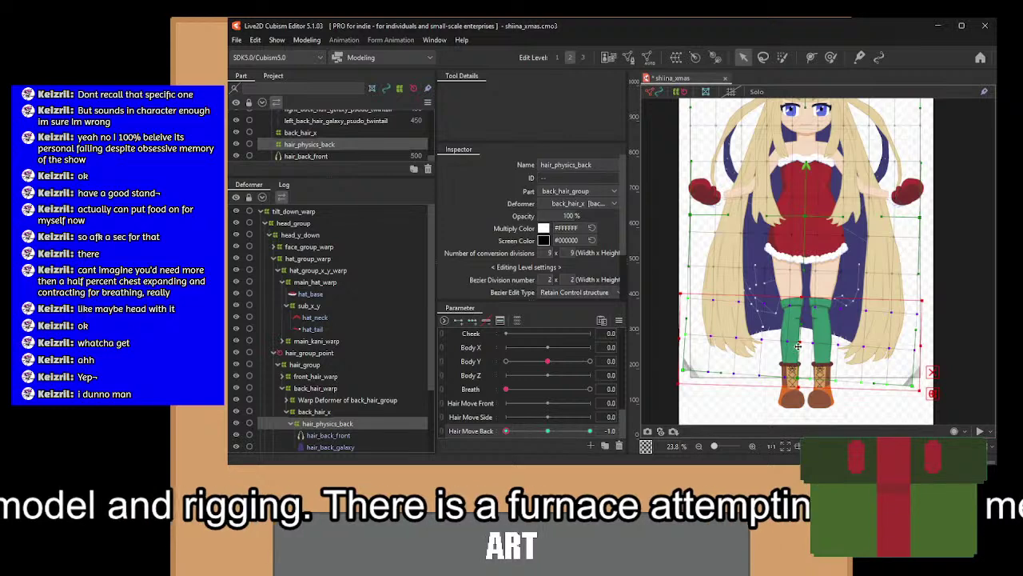
drag(797, 345, 794, 346)
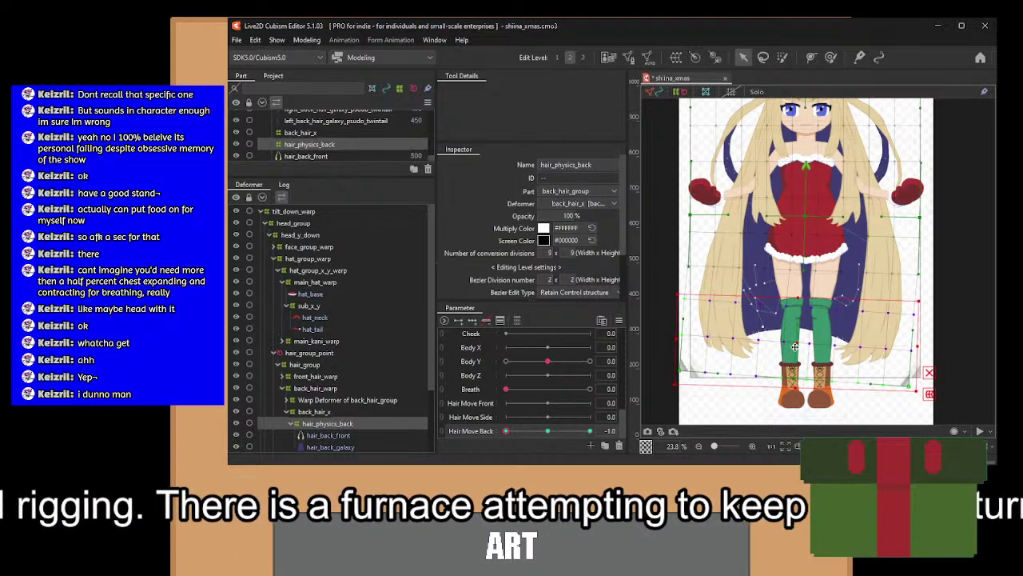
Swing hair_physics_back's lower-left corner further outward, mirror the pose to Hair Move Back 1, and return the parameter to 0.
drag(663, 296, 811, 409)
drag(674, 387, 670, 384)
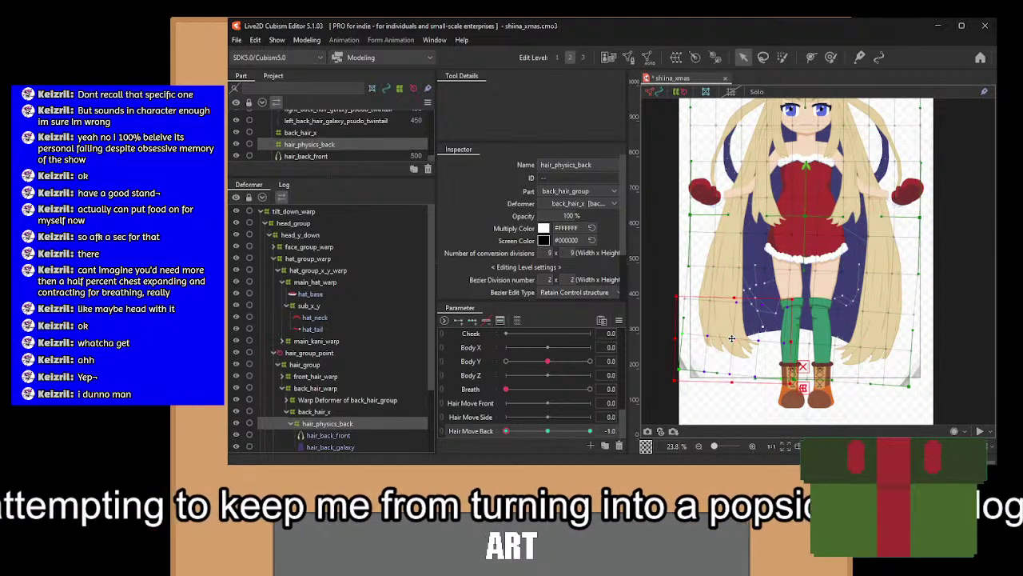
drag(731, 338, 729, 338)
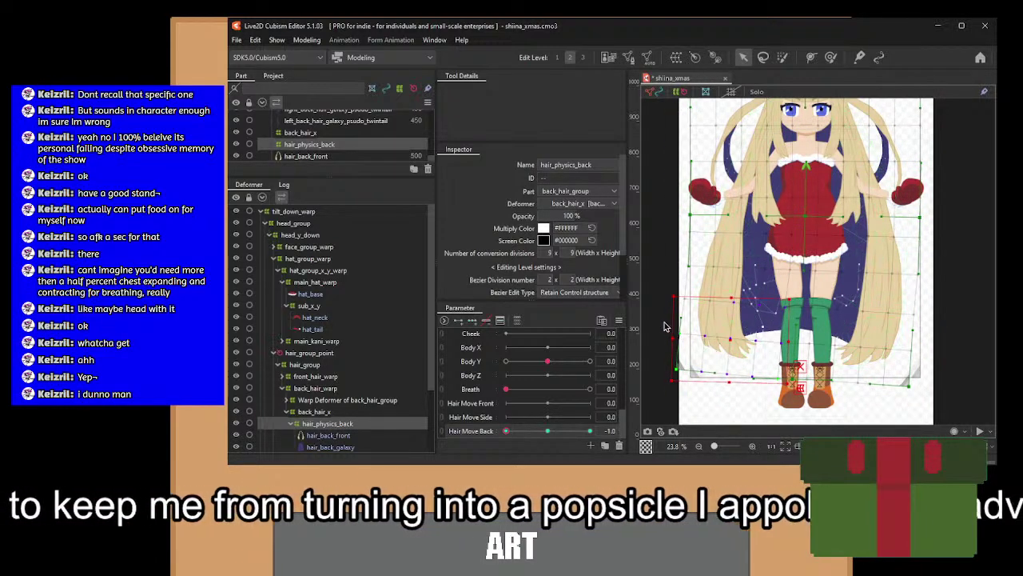
drag(662, 319, 711, 357)
drag(767, 406, 766, 404)
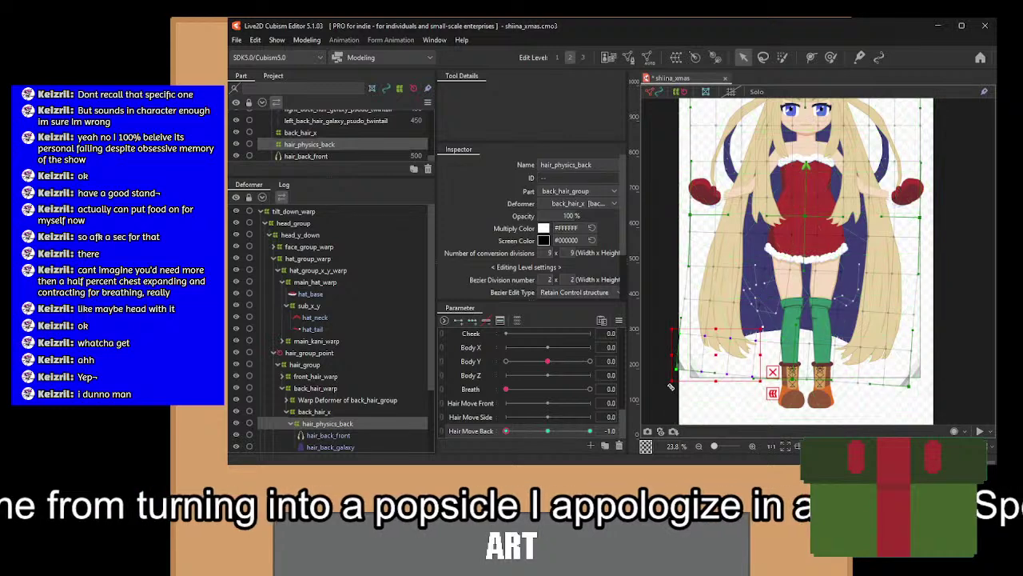
drag(715, 354, 711, 353)
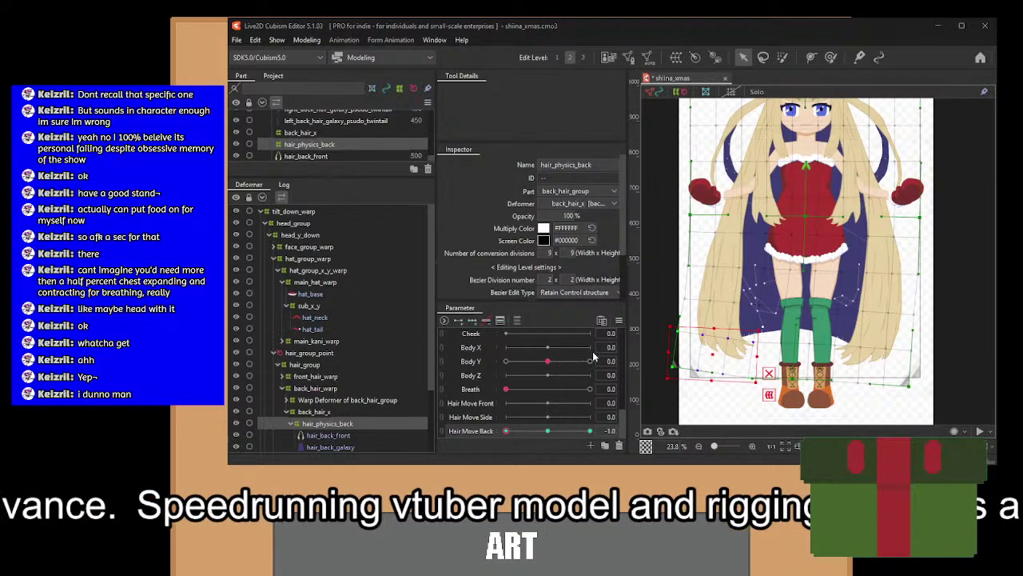
click(507, 430)
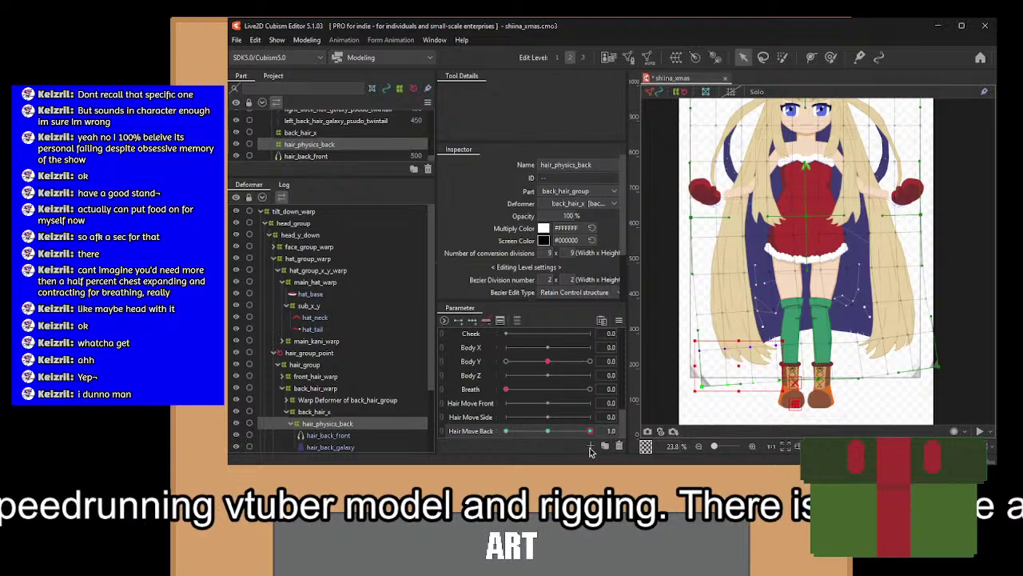
click(548, 430)
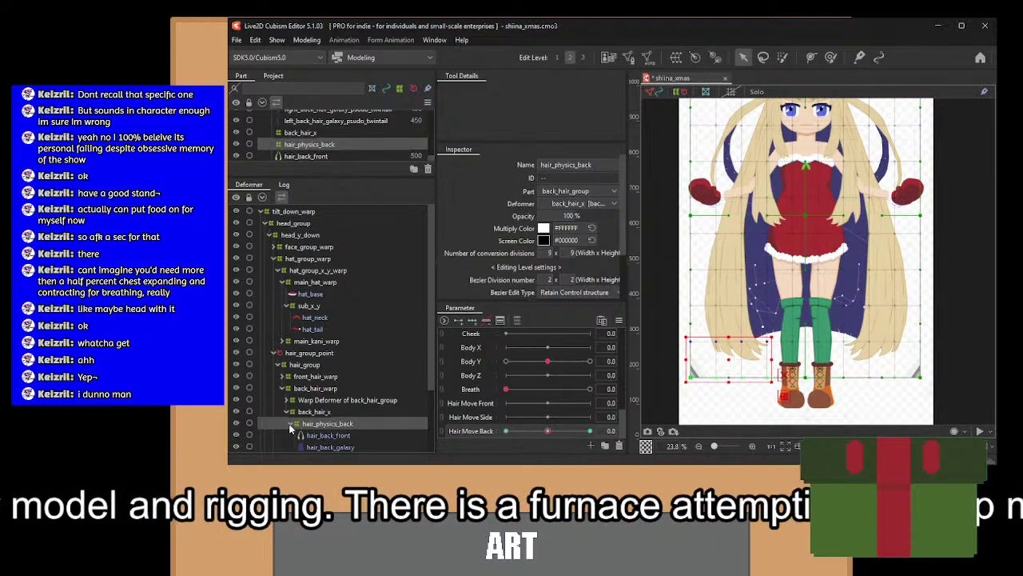
Rename the warp deformer of back_hair_group to psudo_twintail_warp.
click(293, 425)
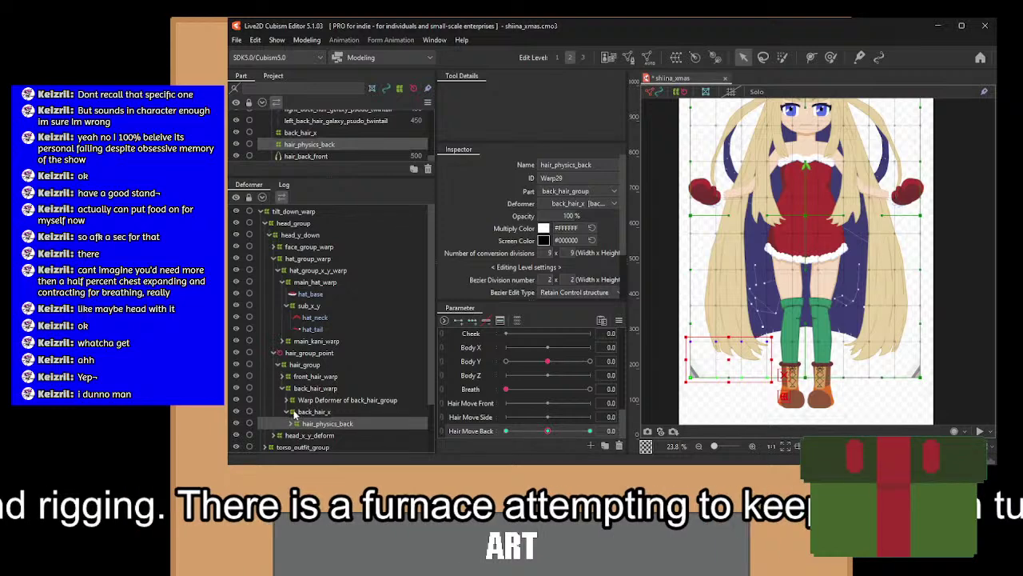
click(298, 401)
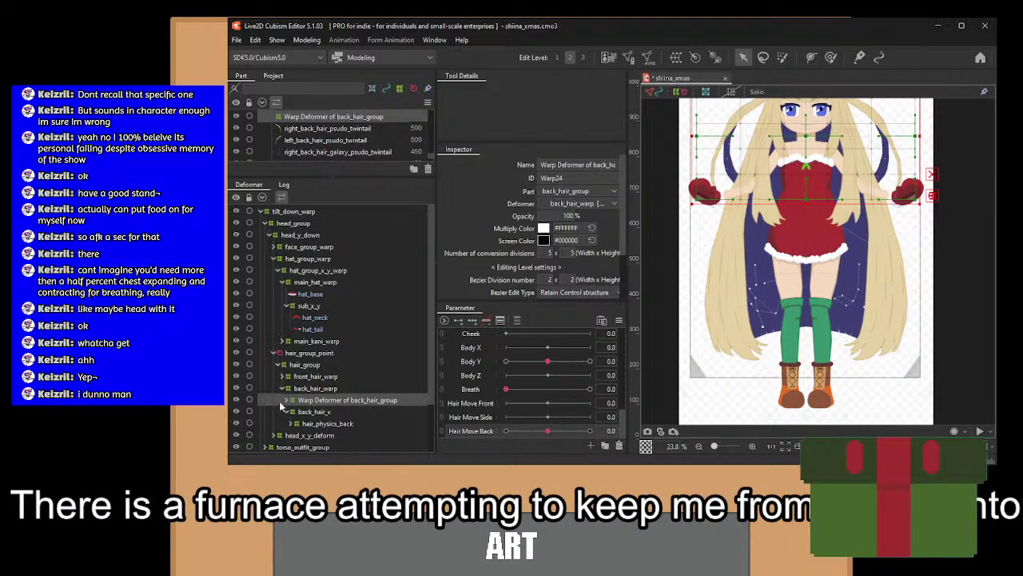
click(289, 401)
double_click(328, 403)
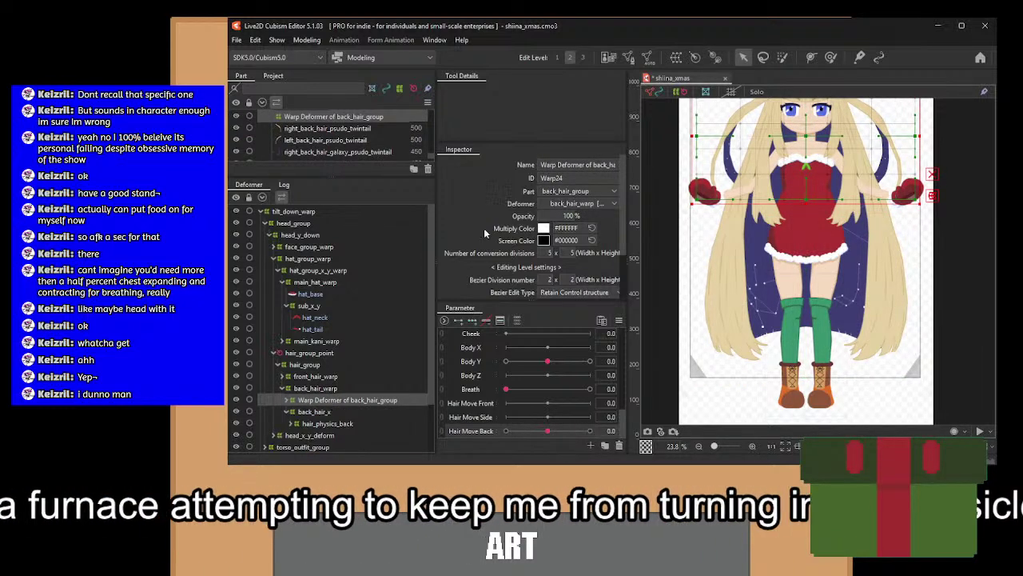
double_click(594, 175)
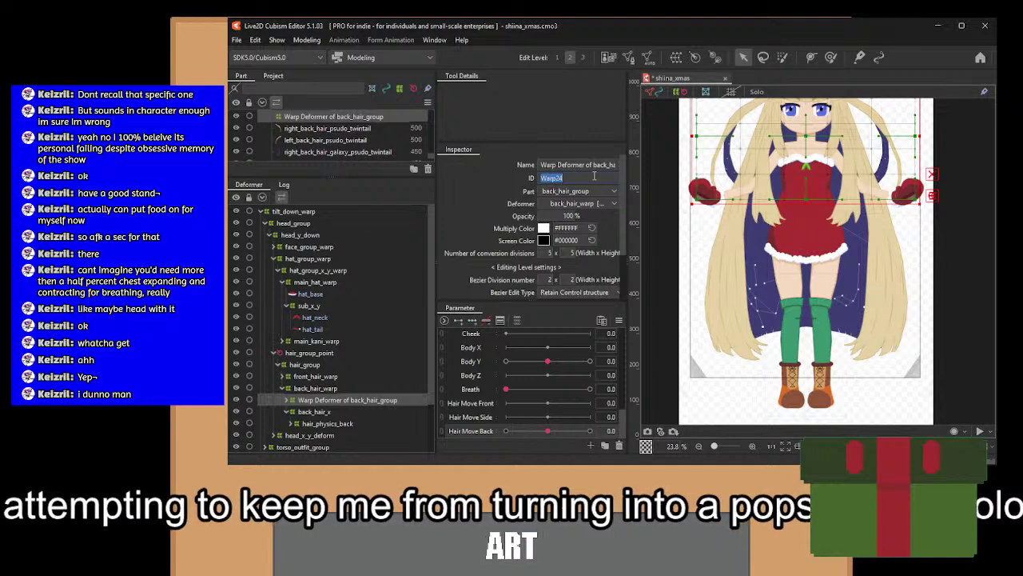
triple_click(594, 164)
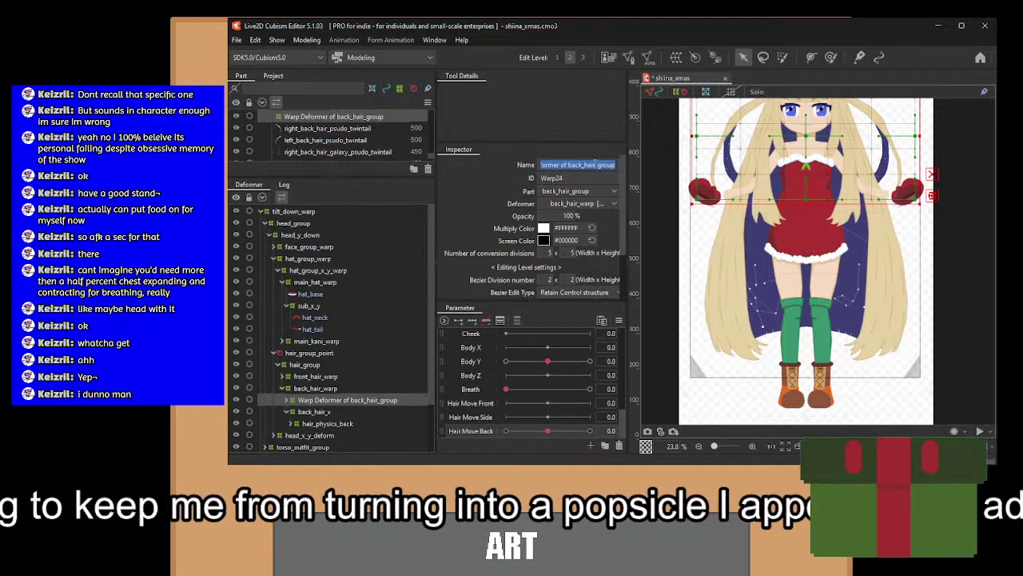
text(psudo_twintail)
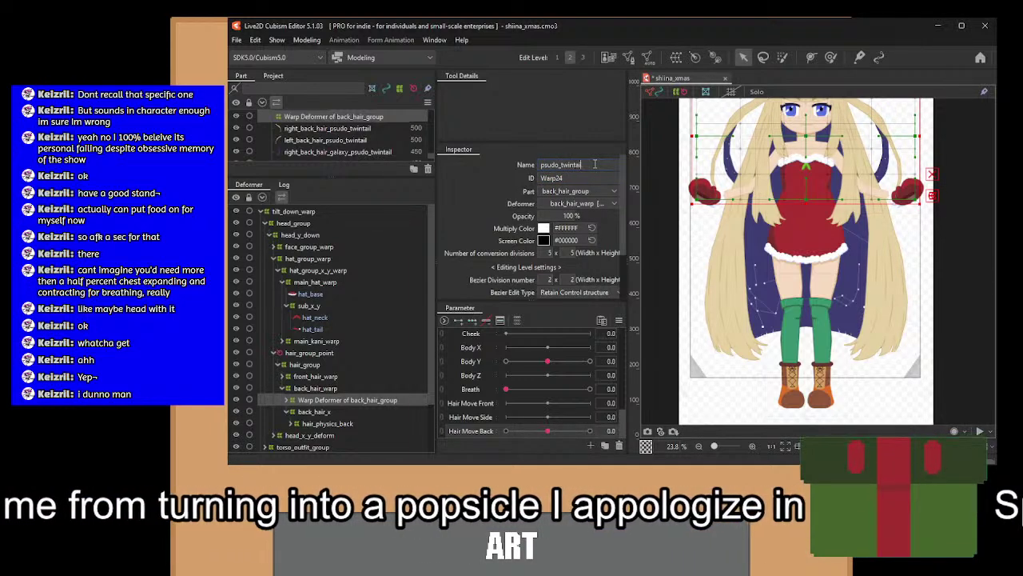
text(_warp)
key(Return)
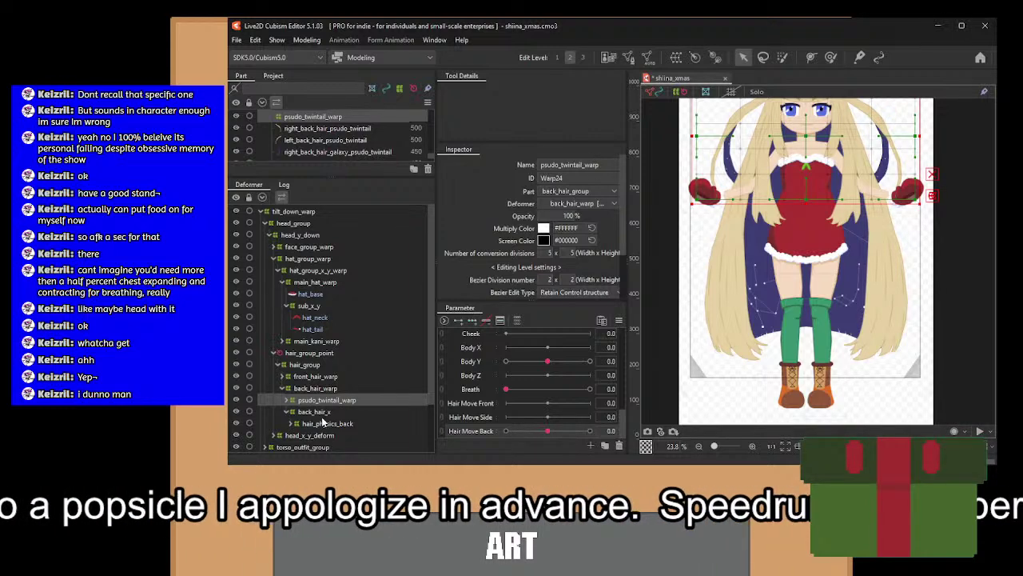
Create a parent warp deformer named not_twin_tail_physics around the four psudo_twintail meshes and add three Hair Move Back keys to it.
click(291, 399)
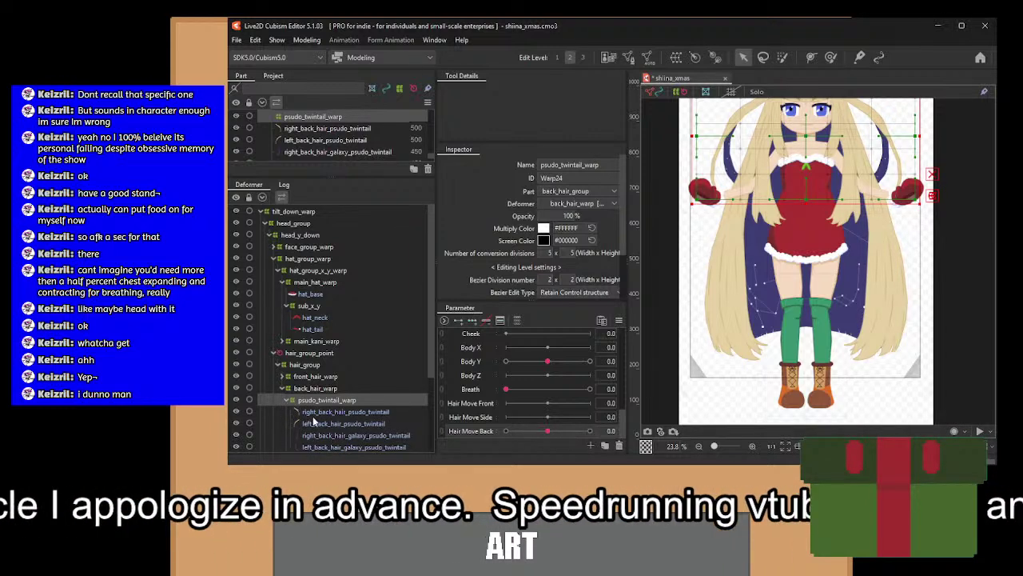
click(316, 413)
scroll(339, 384, down, 1)
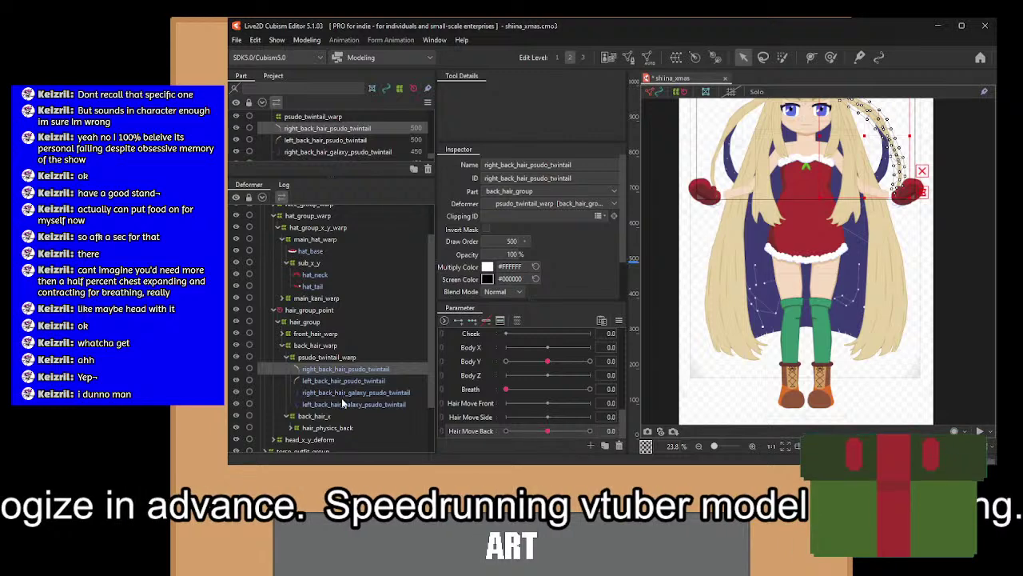
shift+click(343, 404)
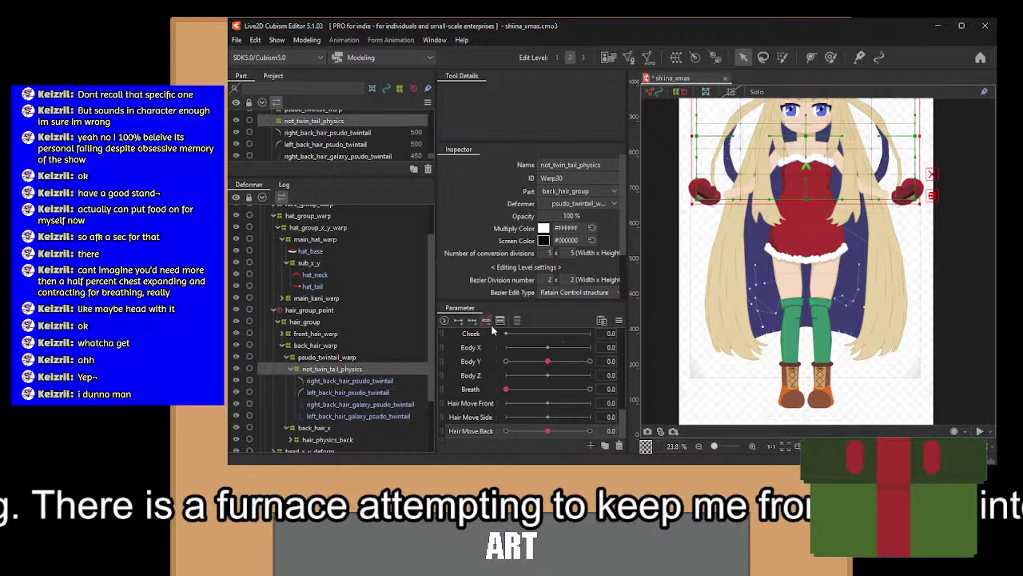
At Hair Move Back -1, tilt the left side of not_twin_tail_physics slightly upward and outward to the left.
click(505, 431)
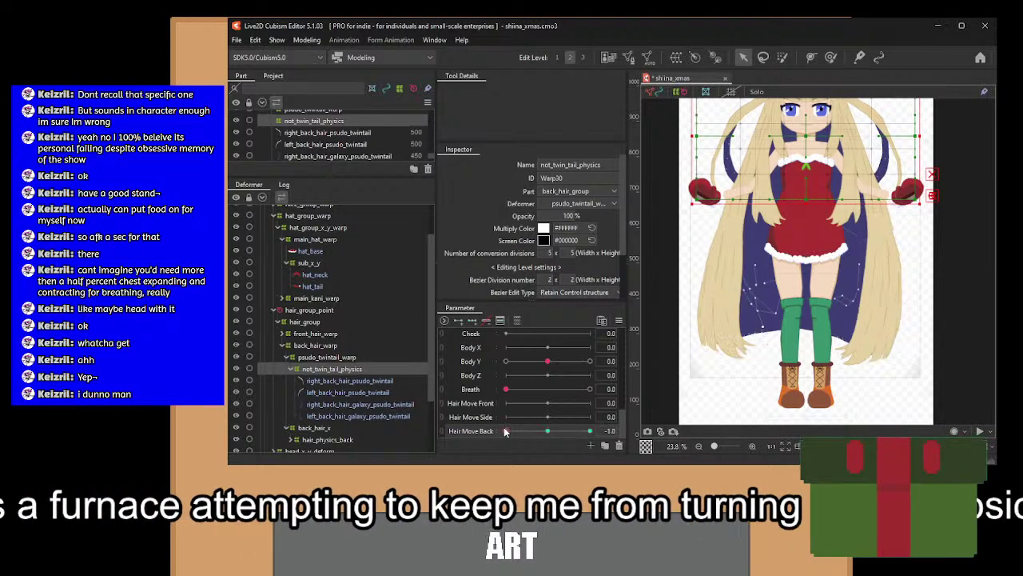
drag(757, 215, 772, 278)
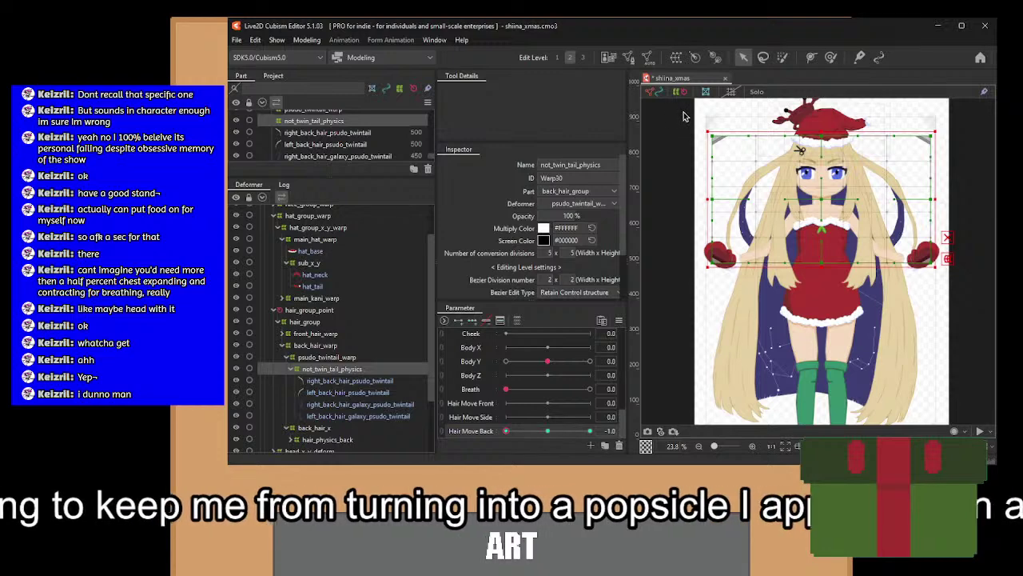
drag(686, 110, 839, 287)
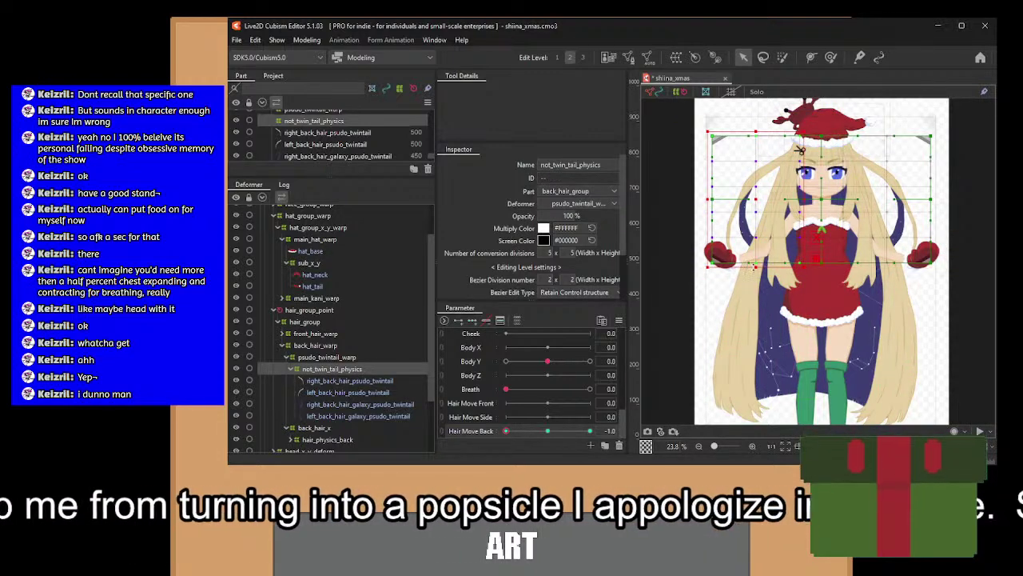
drag(768, 100, 732, 263)
drag(742, 117, 698, 304)
drag(713, 261, 713, 255)
drag(803, 116, 695, 343)
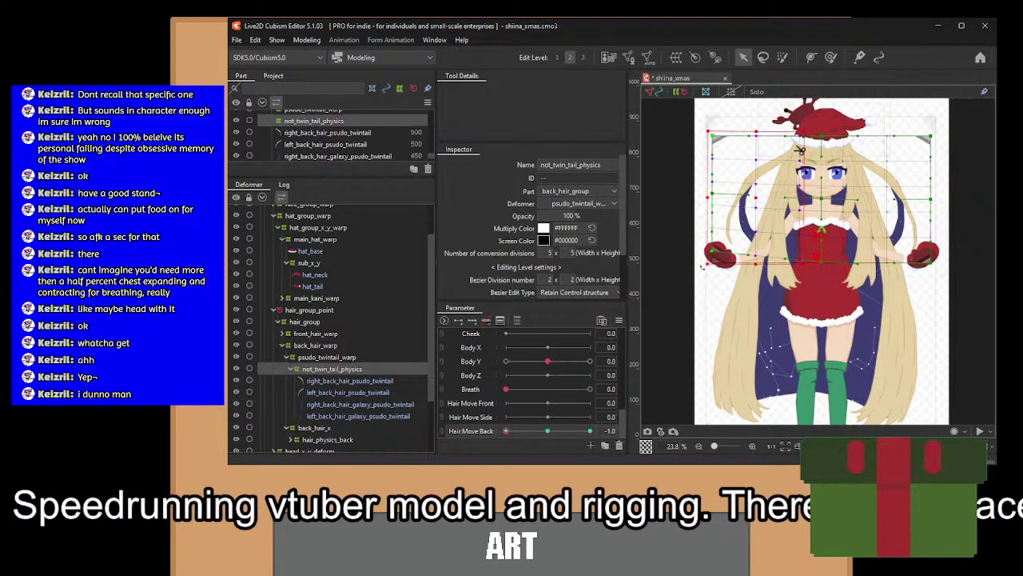
drag(703, 267, 702, 263)
drag(745, 201, 742, 199)
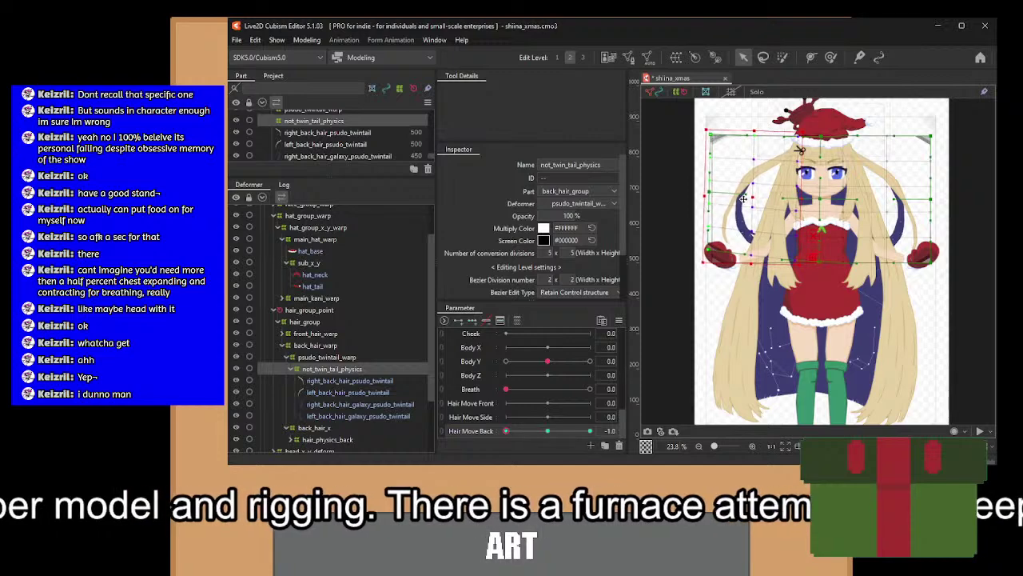
Lower the right side of not_twin_tail_physics slightly and tilt its bottom edge to the left at Hair Move Back -1.
drag(940, 118, 837, 312)
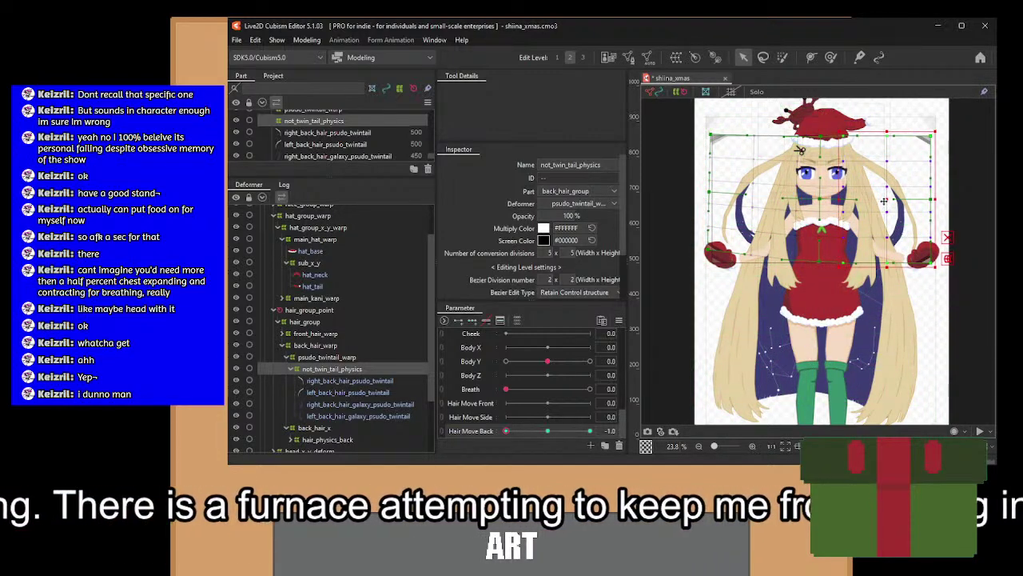
drag(884, 202, 885, 205)
drag(876, 132, 949, 317)
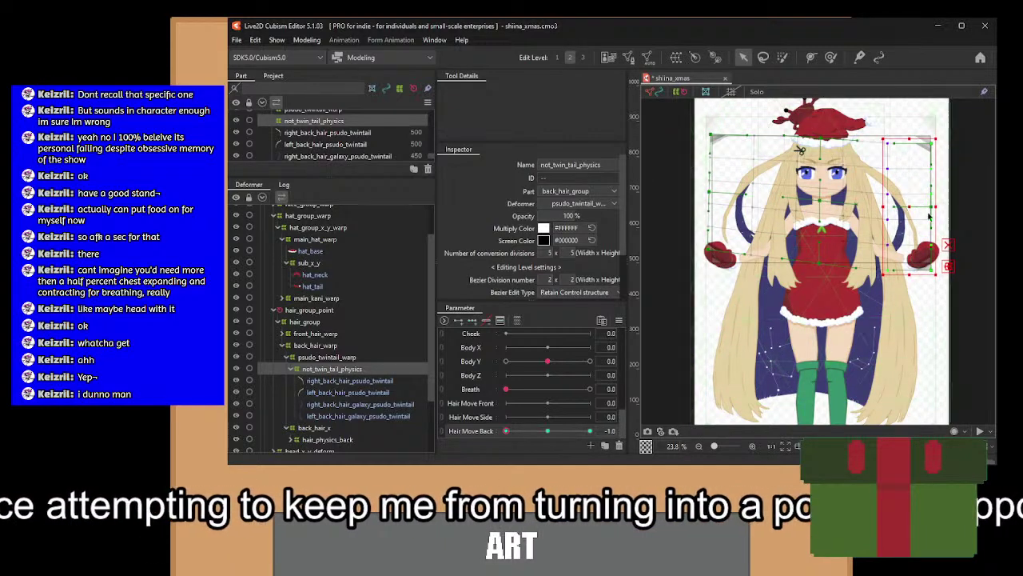
drag(944, 126, 849, 345)
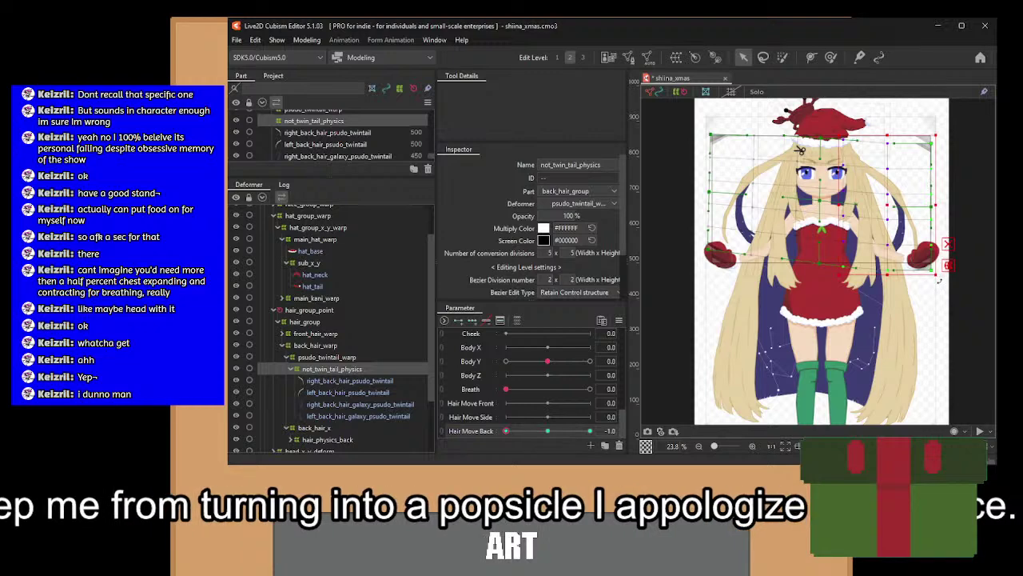
drag(940, 281, 936, 284)
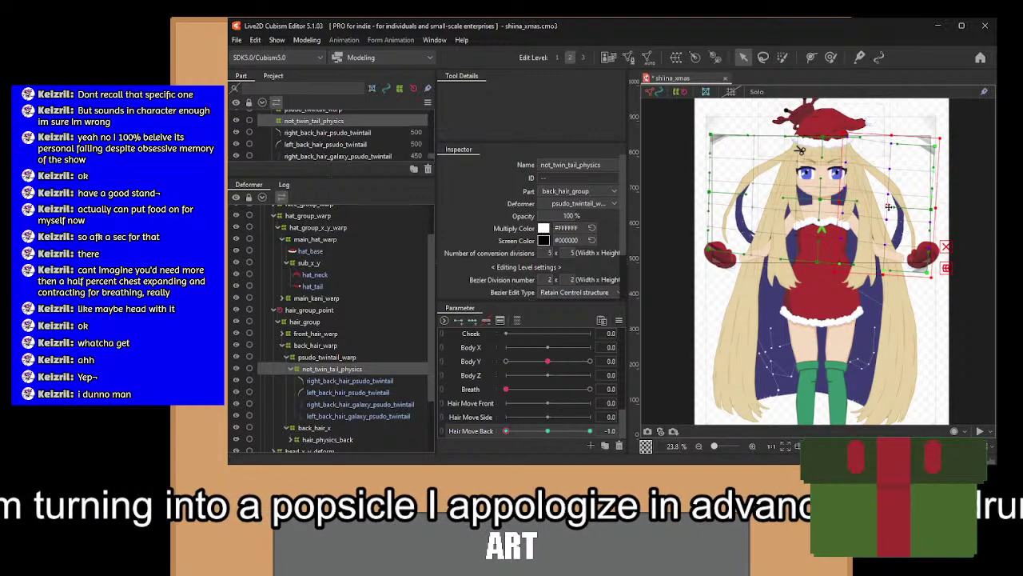
drag(889, 207, 887, 207)
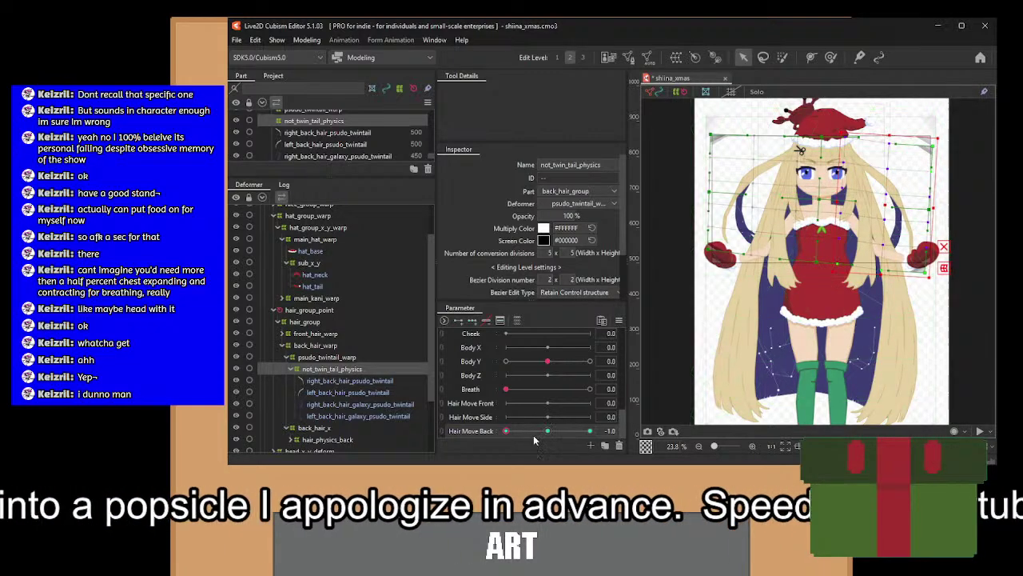
mouse_move(506, 430)
mouse_down()
mouse_move(557, 430)
mouse_move(493, 436)
mouse_up()
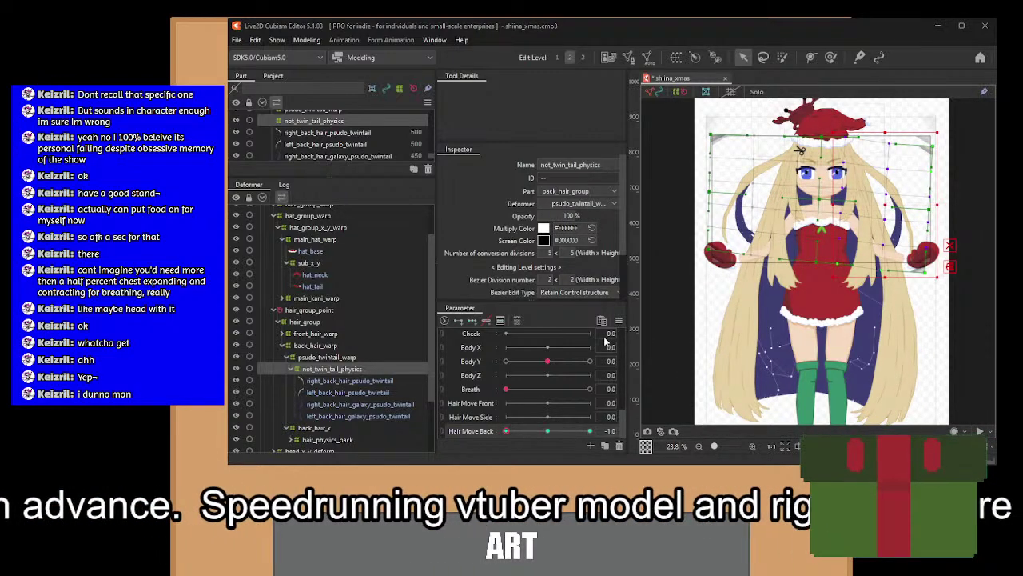
Create a parent warp deformer named long_sidelock_phsyics around the left and right side_lock_long meshes and add three Hair Move Side keys to it.
click(546, 431)
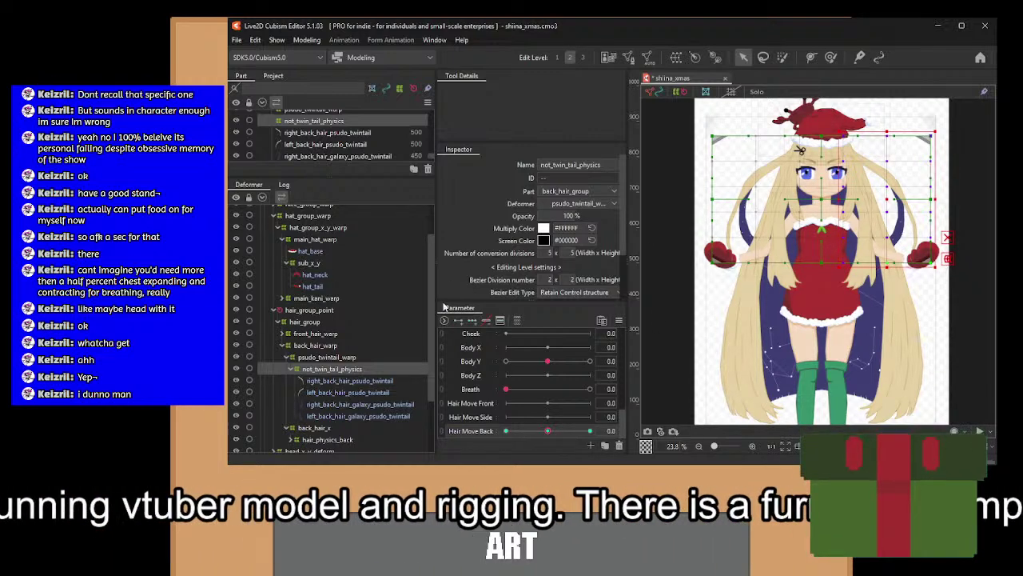
click(775, 260)
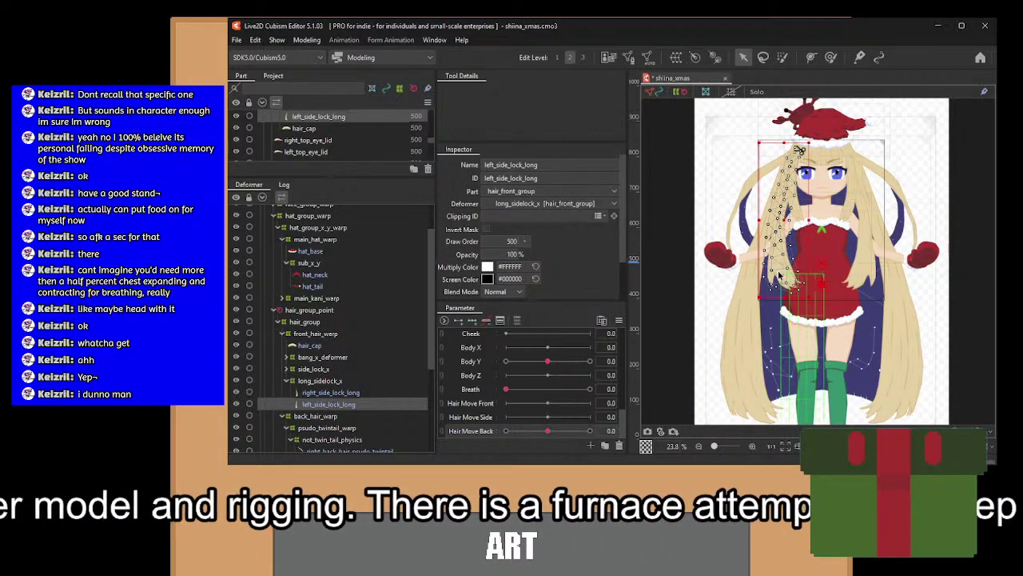
ctrl+click(358, 392)
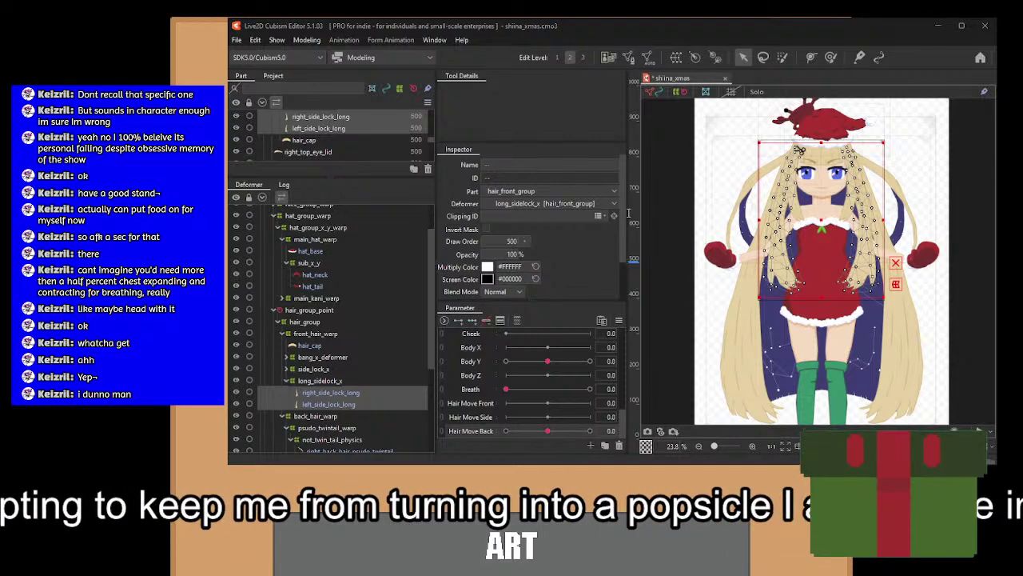
click(625, 377)
click(476, 420)
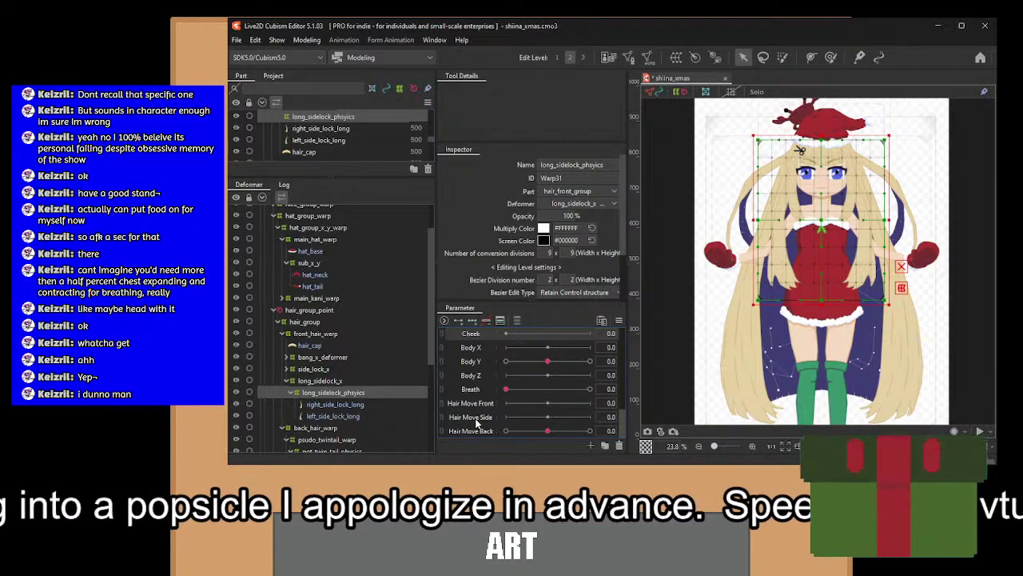
click(476, 420)
click(472, 321)
At Hair Move Side -1, swing the lower part of long_sidelock_phsyics left with its left side tilted upward, then return the parameter to 0.
click(505, 418)
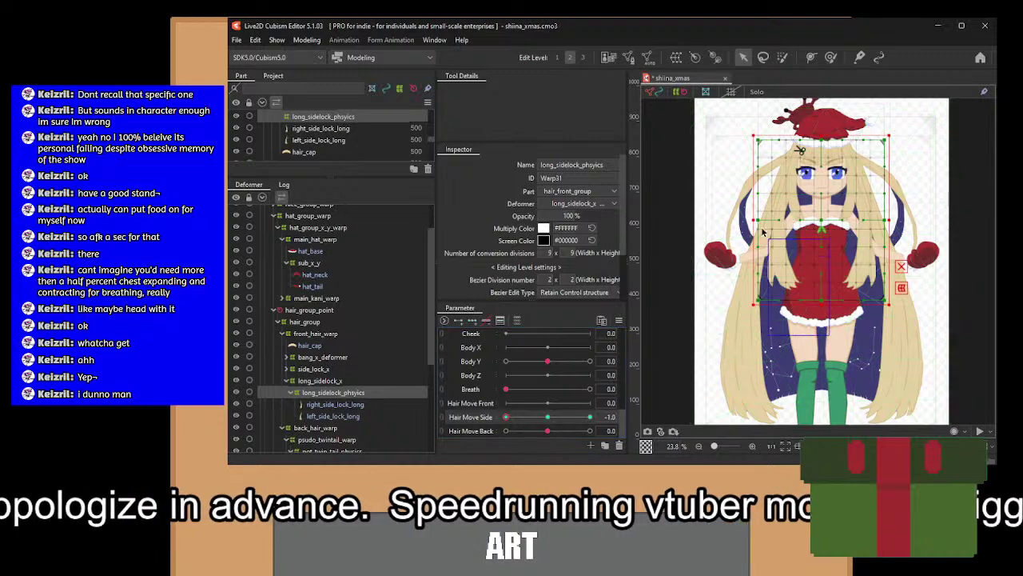
drag(832, 336, 747, 168)
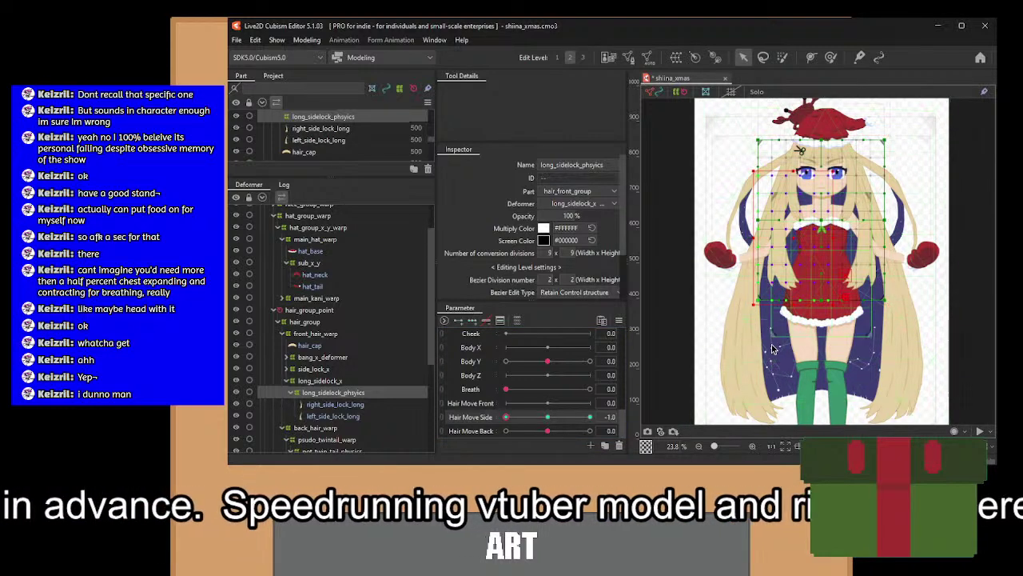
drag(749, 309, 746, 307)
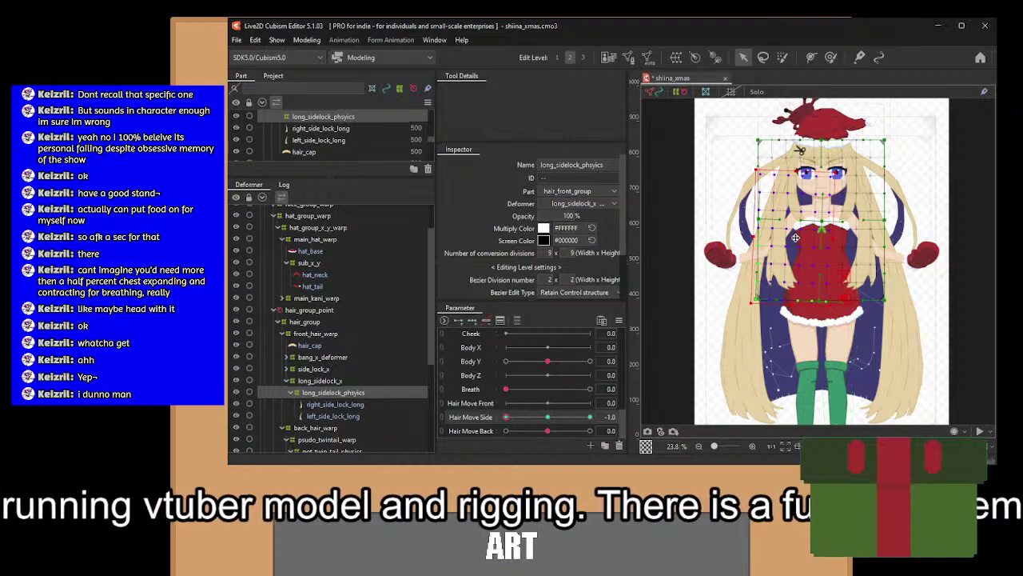
drag(909, 204, 688, 338)
drag(747, 313, 743, 311)
drag(814, 262, 811, 262)
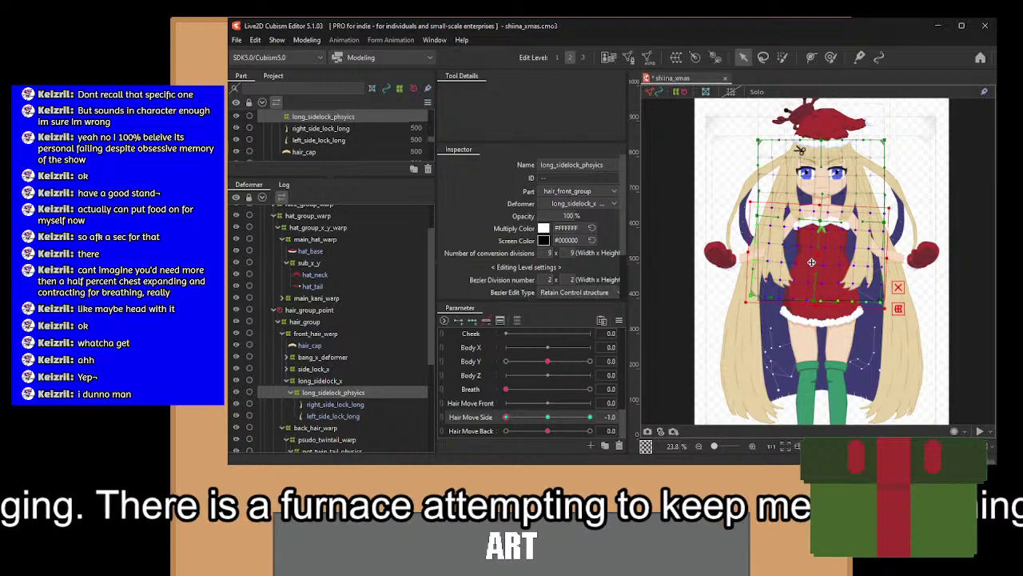
drag(903, 229, 743, 297)
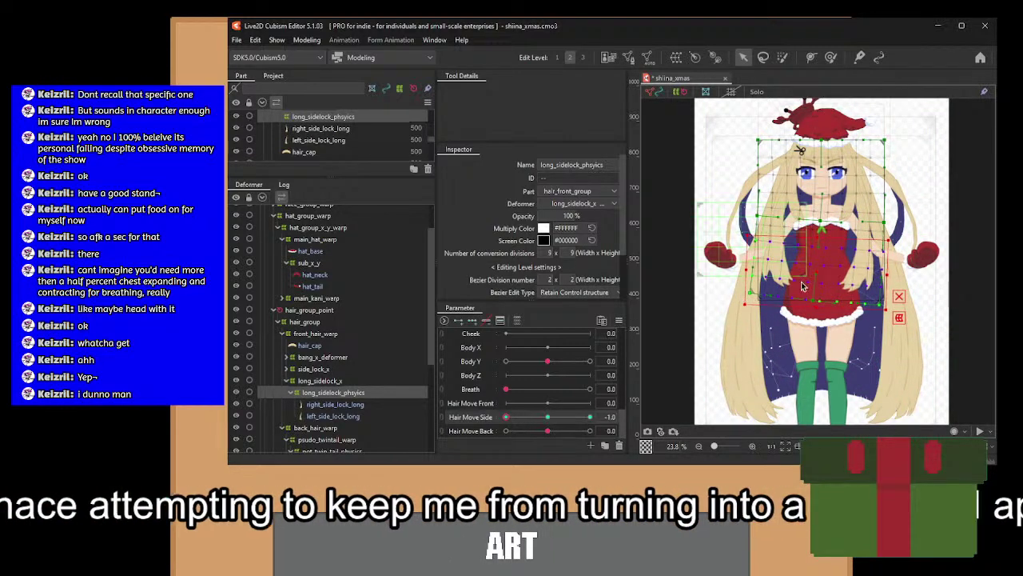
drag(812, 281, 809, 273)
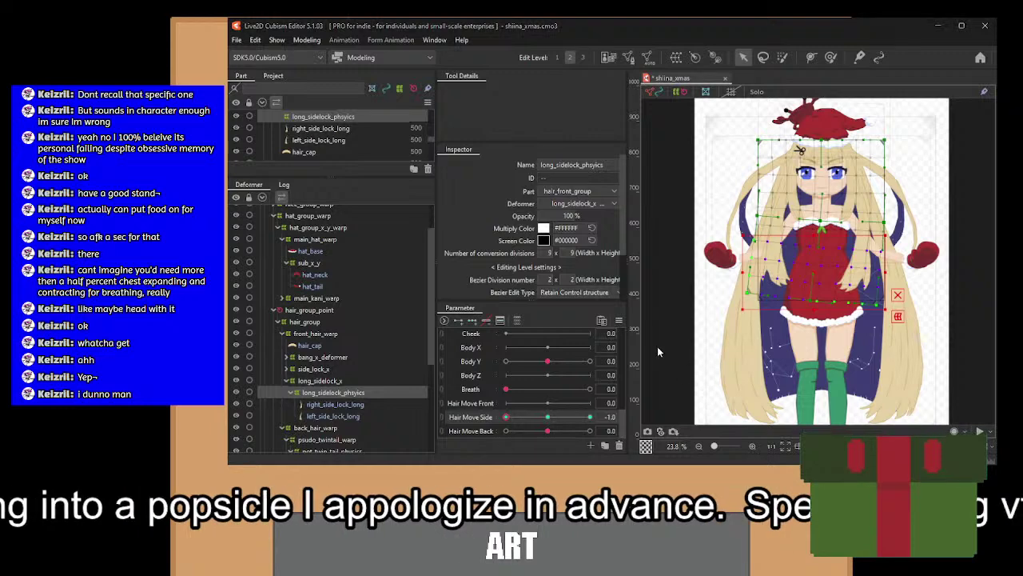
drag(508, 417, 544, 425)
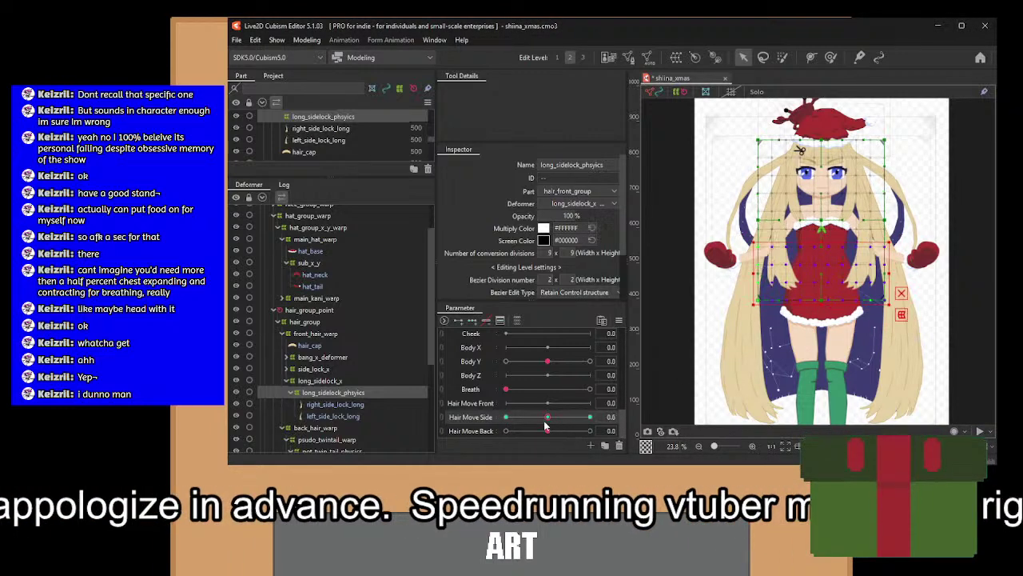
Create a parent warp deformer named side_lock_phsyics around right_side_lock and left_side_lock and add three Hair Move Side keys to it.
click(283, 370)
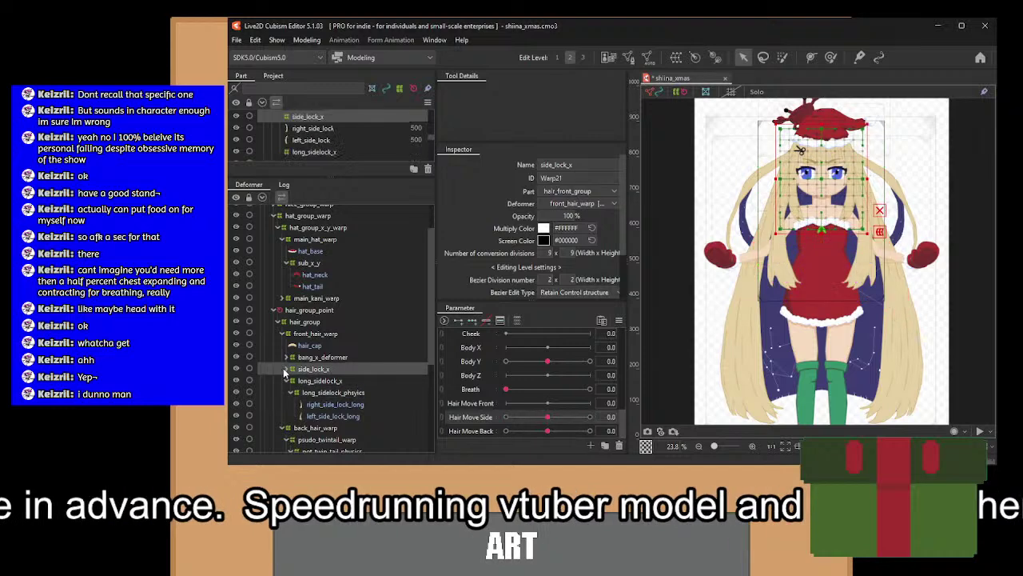
click(287, 370)
click(336, 382)
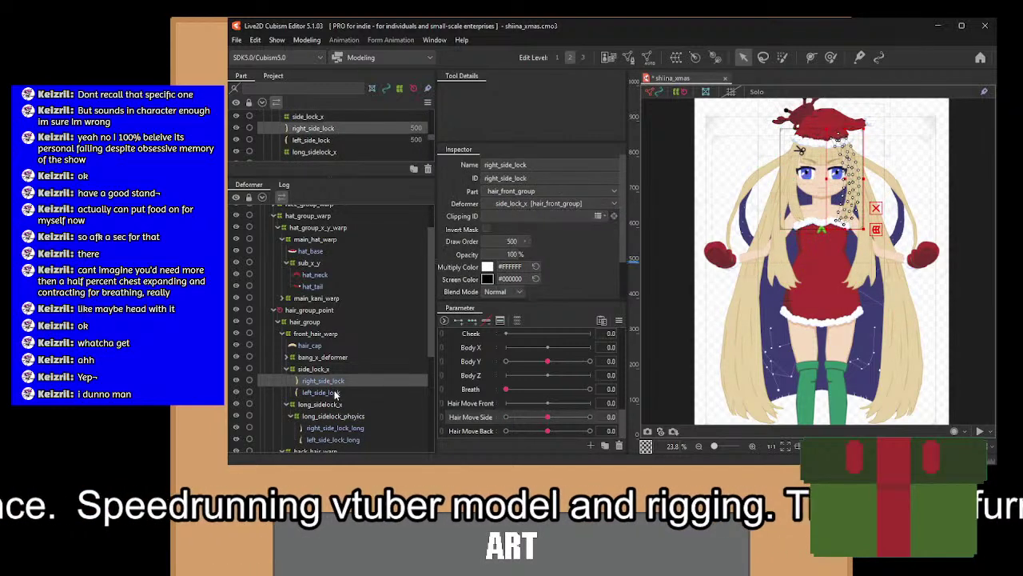
ctrl+click(321, 392)
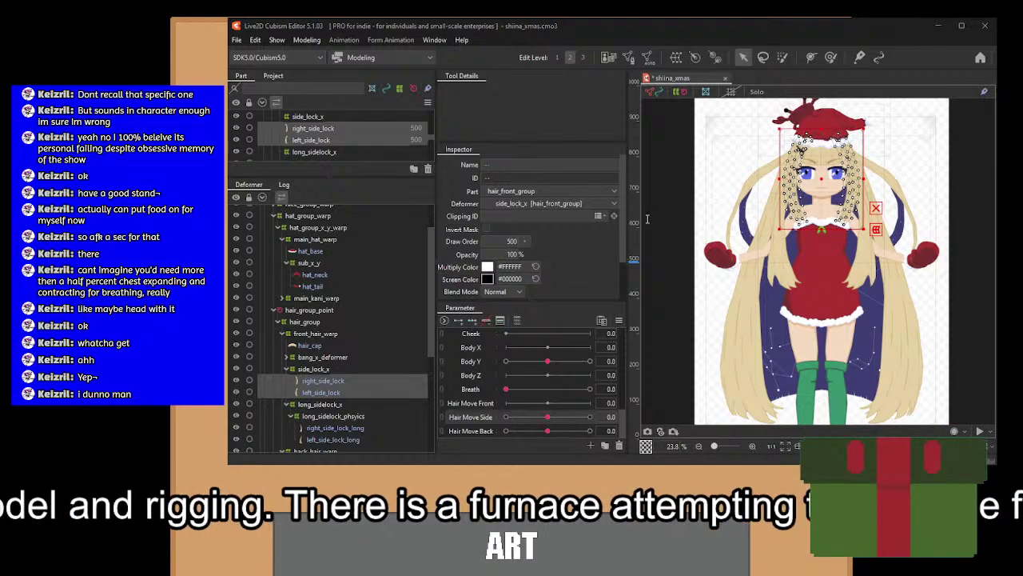
click(634, 378)
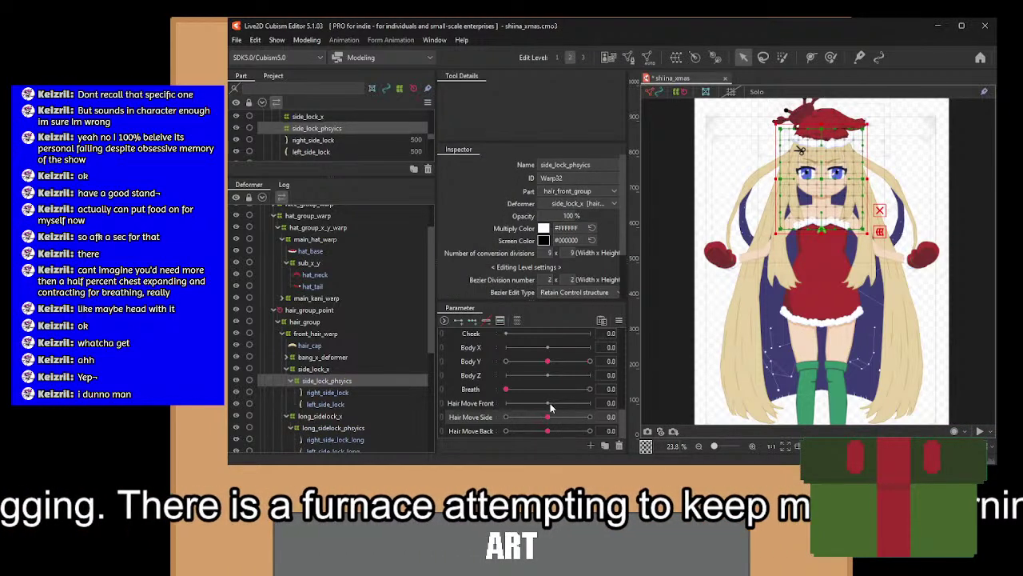
click(472, 320)
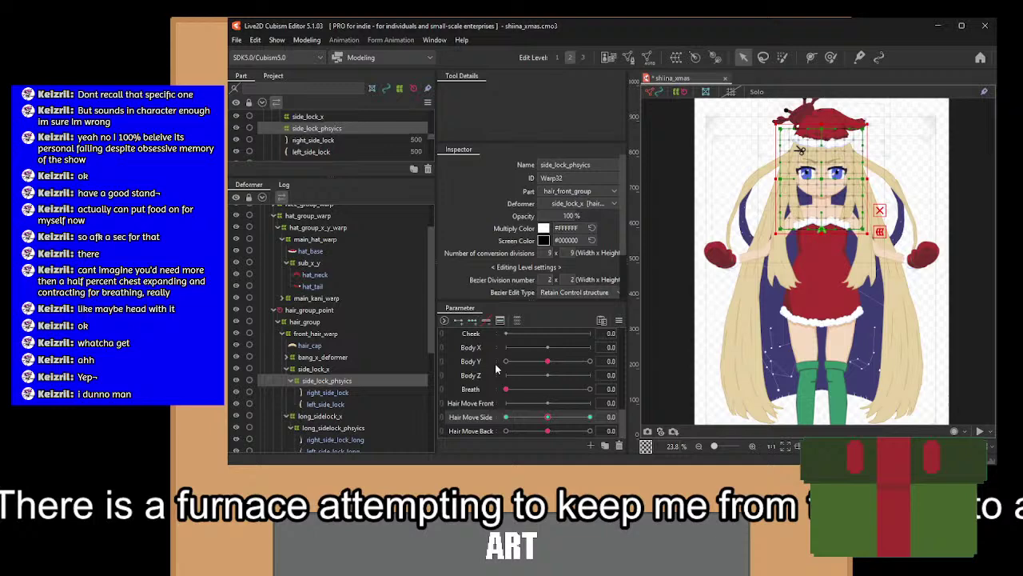
At Hair Move Side -1, bend the lower part of side_lock_phsyics left and raise its left corner, then return the parameter to 0.
click(509, 419)
scroll(774, 173, up, 2)
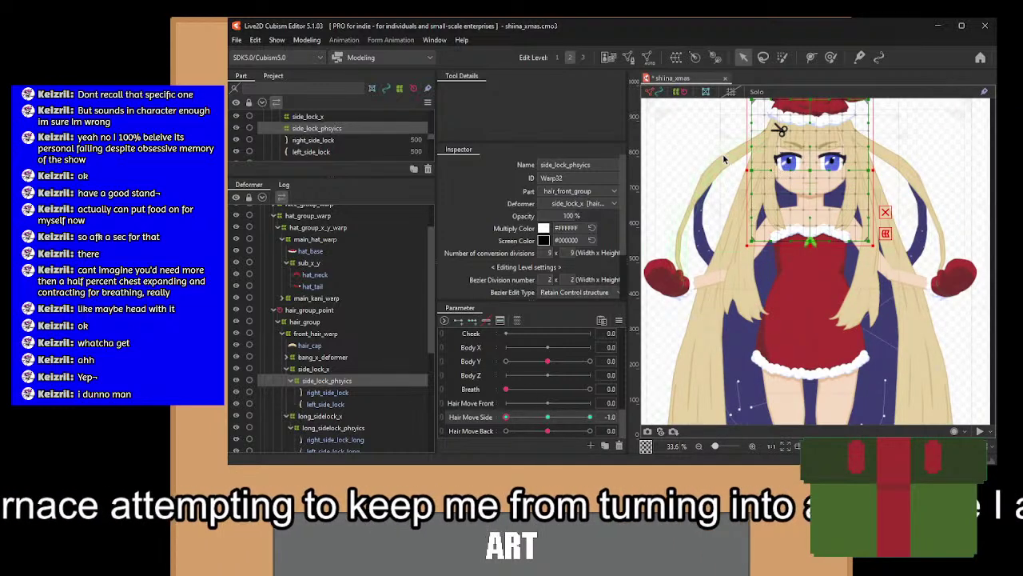
drag(724, 160, 913, 275)
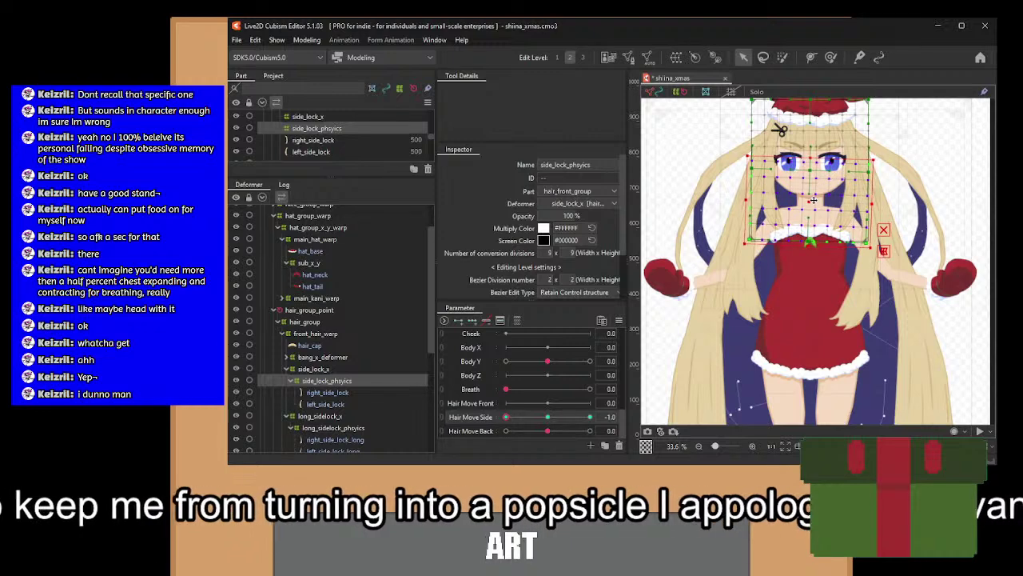
drag(706, 165, 801, 264)
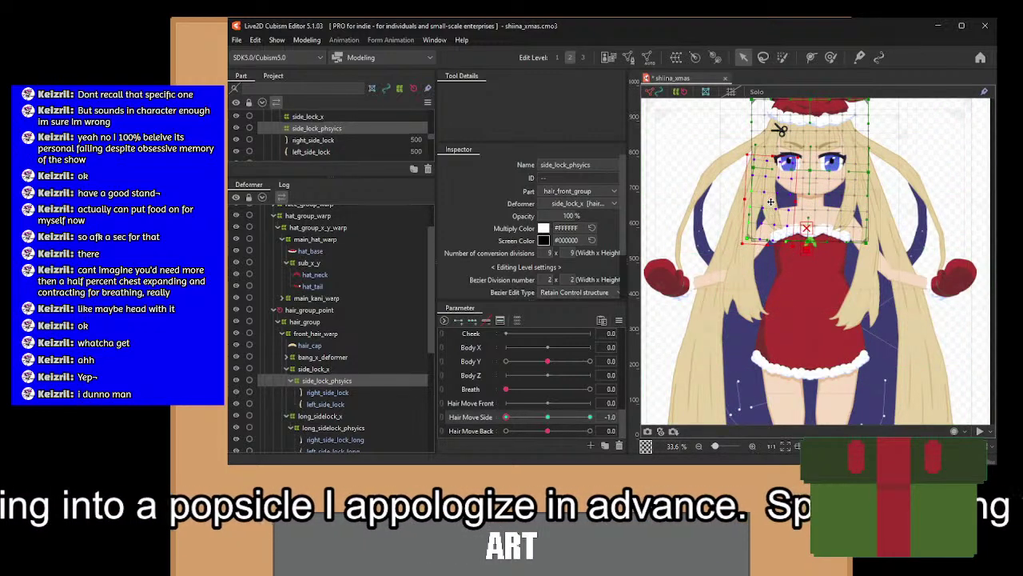
drag(770, 202, 894, 263)
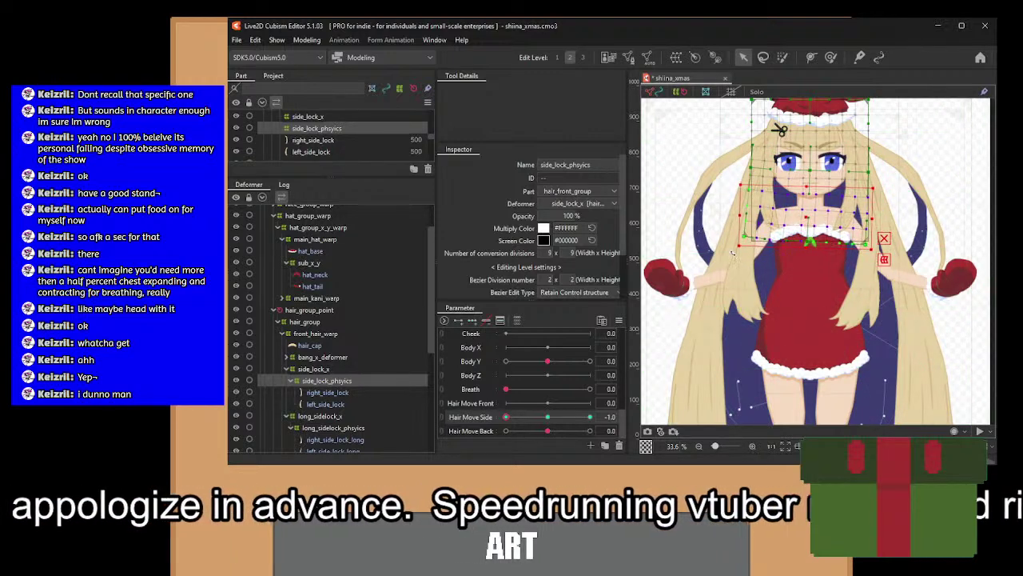
drag(802, 211, 769, 233)
drag(720, 255, 762, 220)
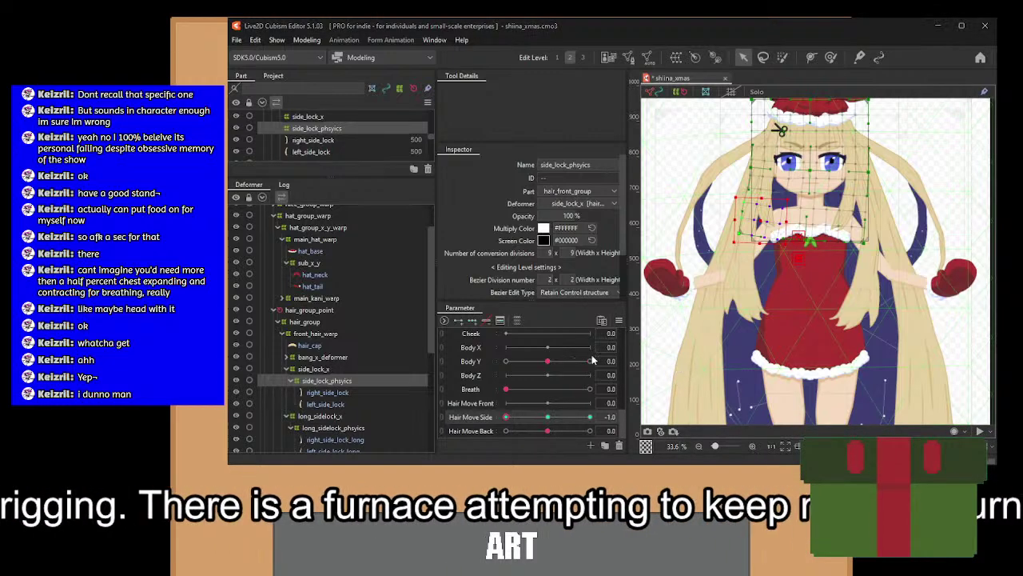
mouse_move(507, 418)
mouse_down()
mouse_move(610, 416)
mouse_move(505, 416)
mouse_up()
click(548, 417)
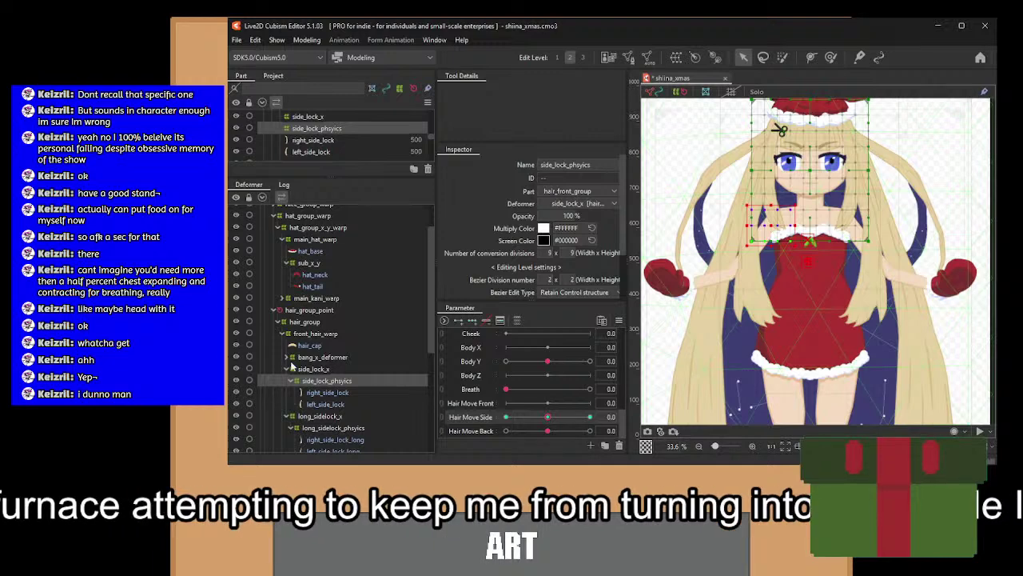
Create a parent warp deformer named bang_physics around bangs and hair_piece_rotate, add three Hair Move Front keys and set the parameter to -1.
click(285, 356)
click(288, 356)
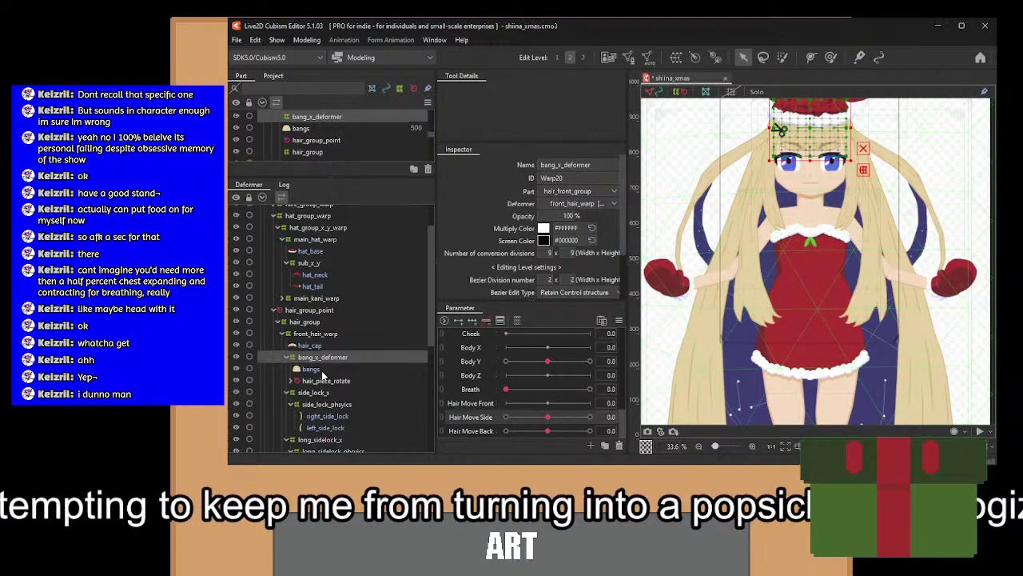
click(322, 370)
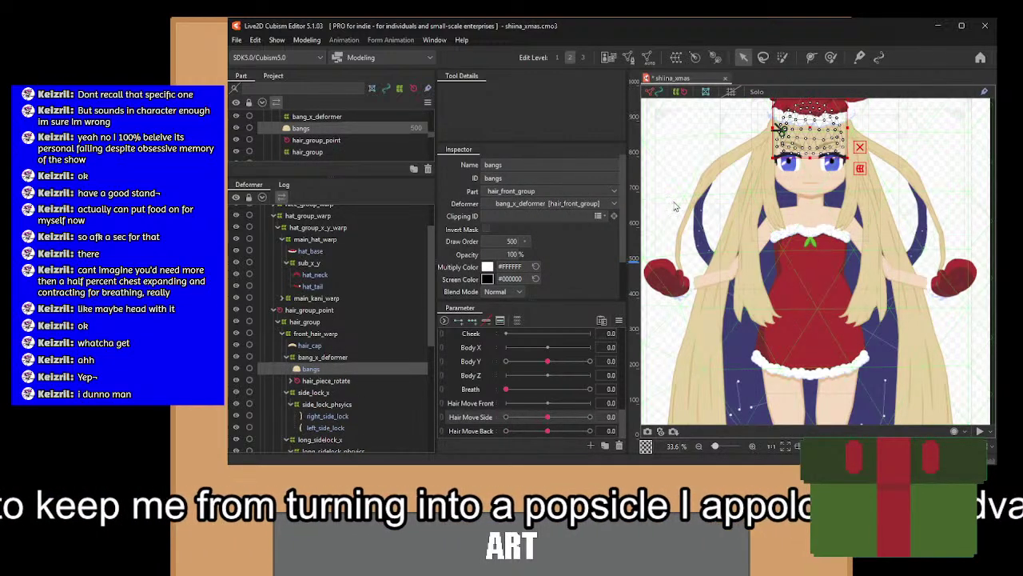
ctrl+click(341, 381)
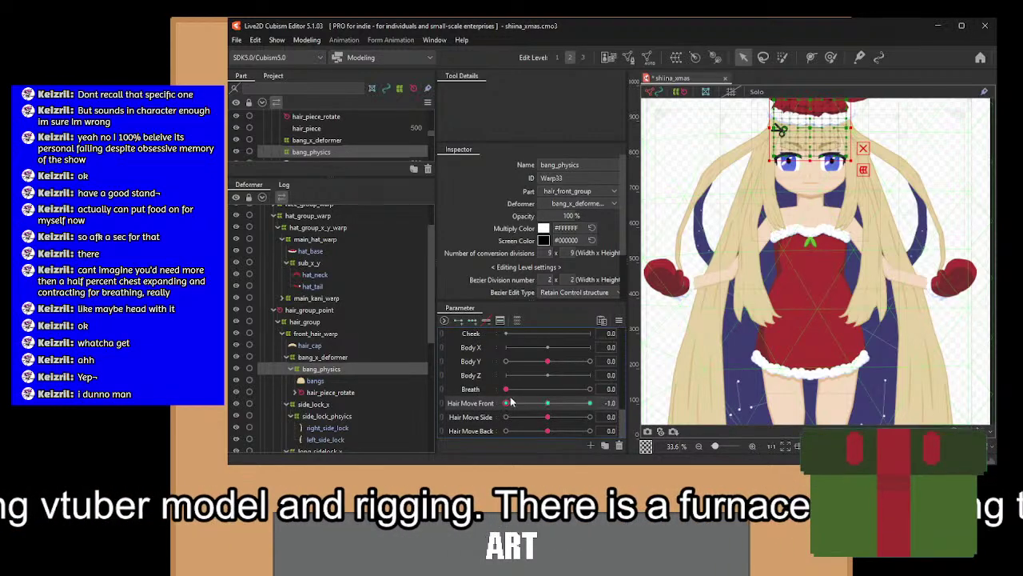
Try to tilt the lower half of bang_physics slightly at Hair Move Front -1.
scroll(772, 200, up, 3)
drag(772, 200, 693, 312)
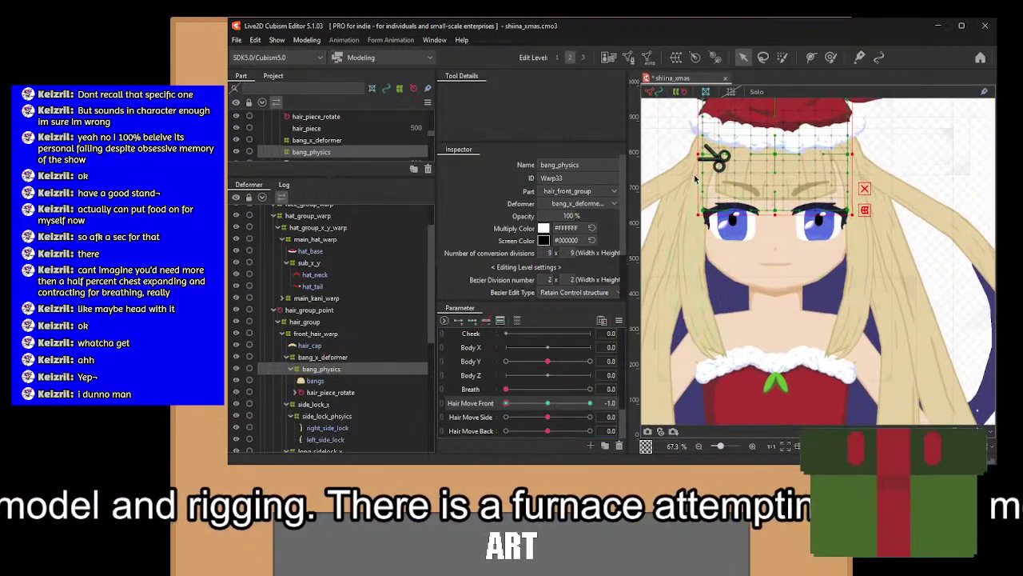
drag(689, 161, 877, 233)
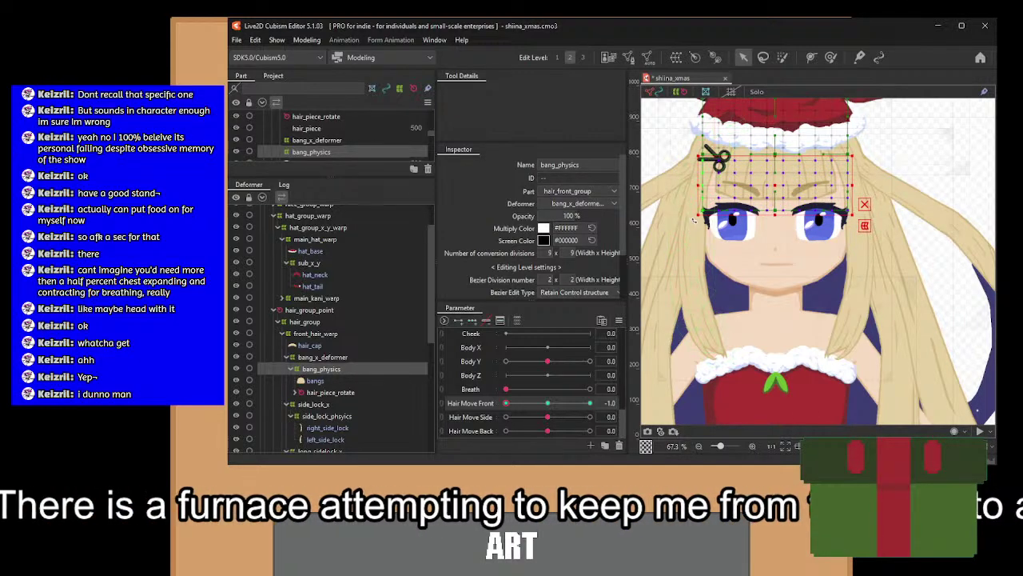
drag(694, 221, 691, 219)
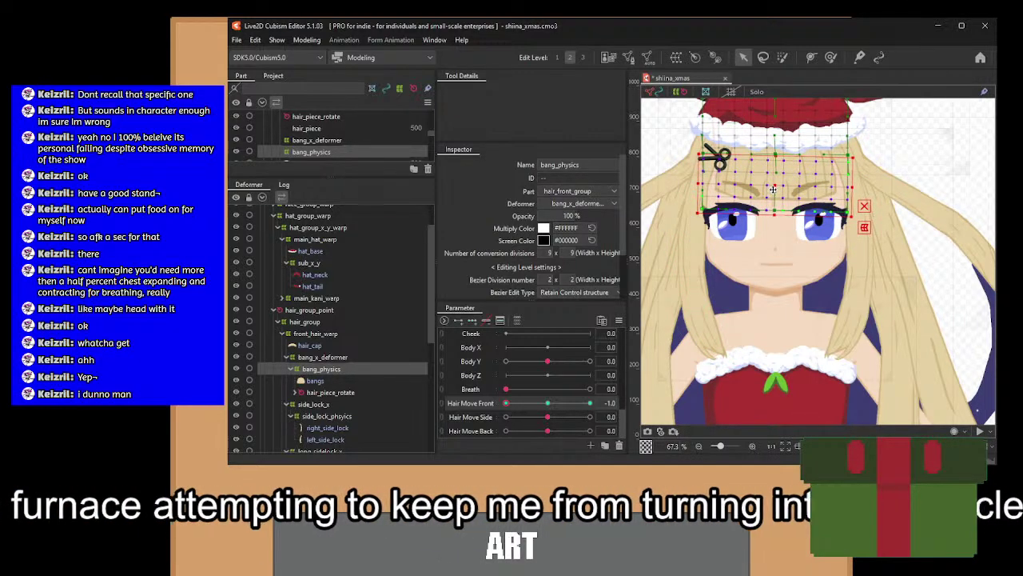
drag(773, 188, 773, 187)
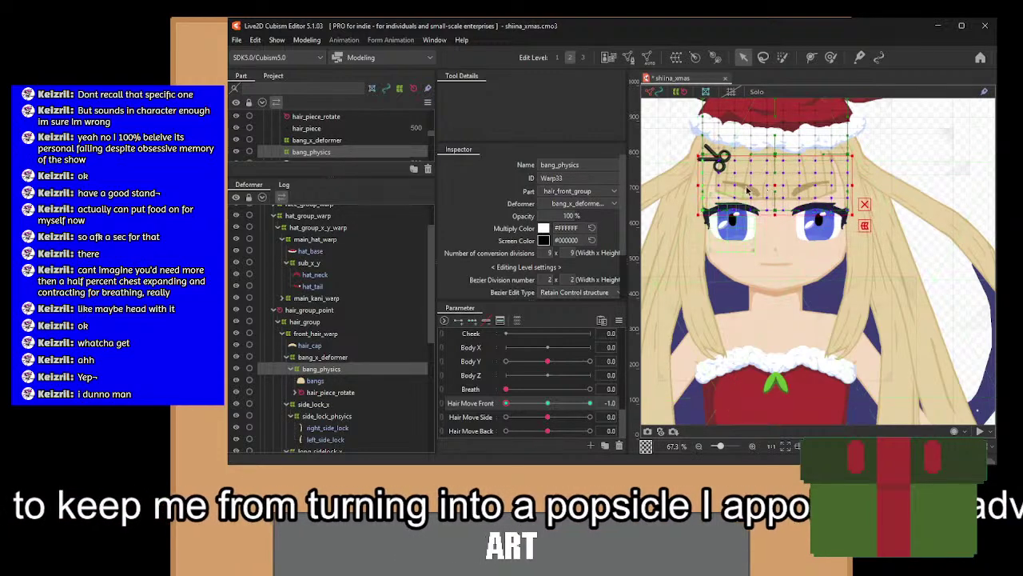
At Hair Move Front -1, tilt the bottom rows of bang_physics and shift them slightly left, then return the parameter to 0.
drag(674, 175, 927, 249)
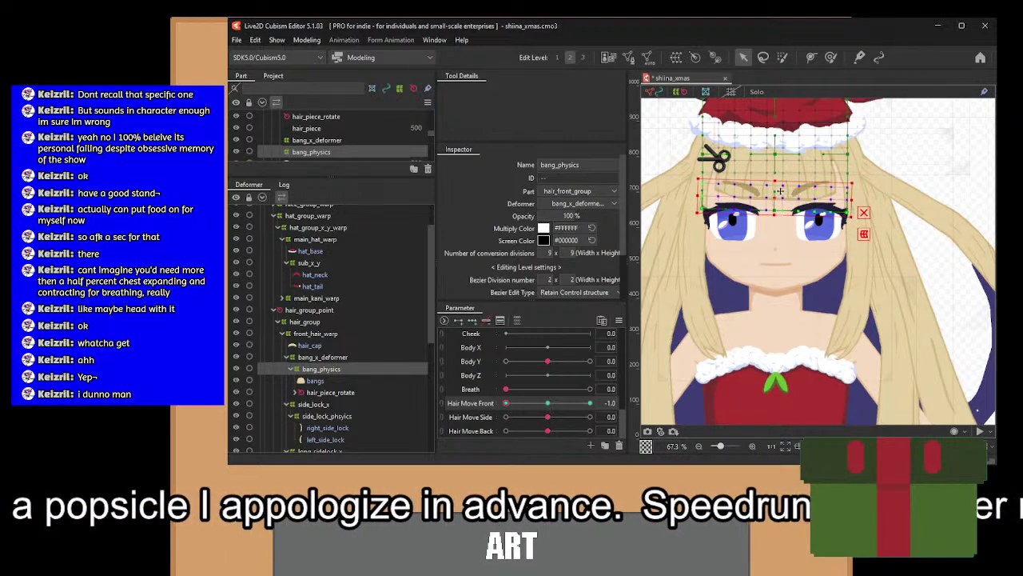
drag(775, 195, 773, 194)
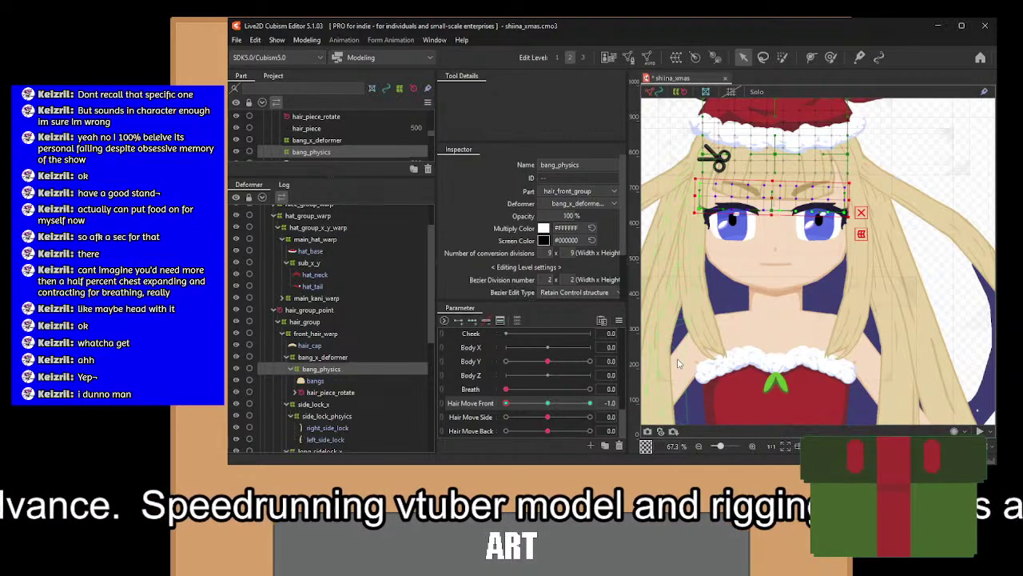
key(ctrl+z)
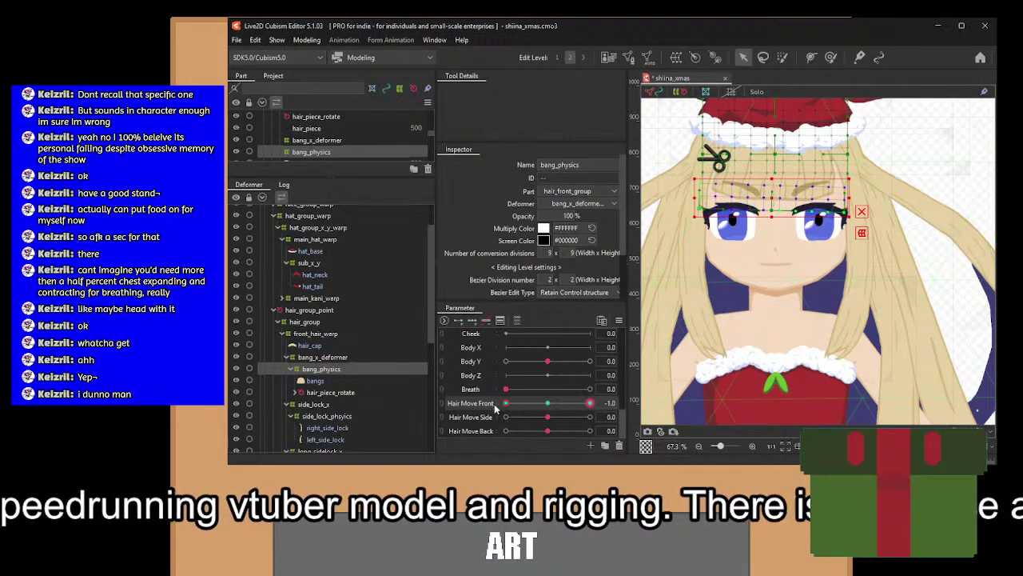
mouse_move(546, 404)
mouse_down()
mouse_move(506, 408)
mouse_move(549, 415)
mouse_up()
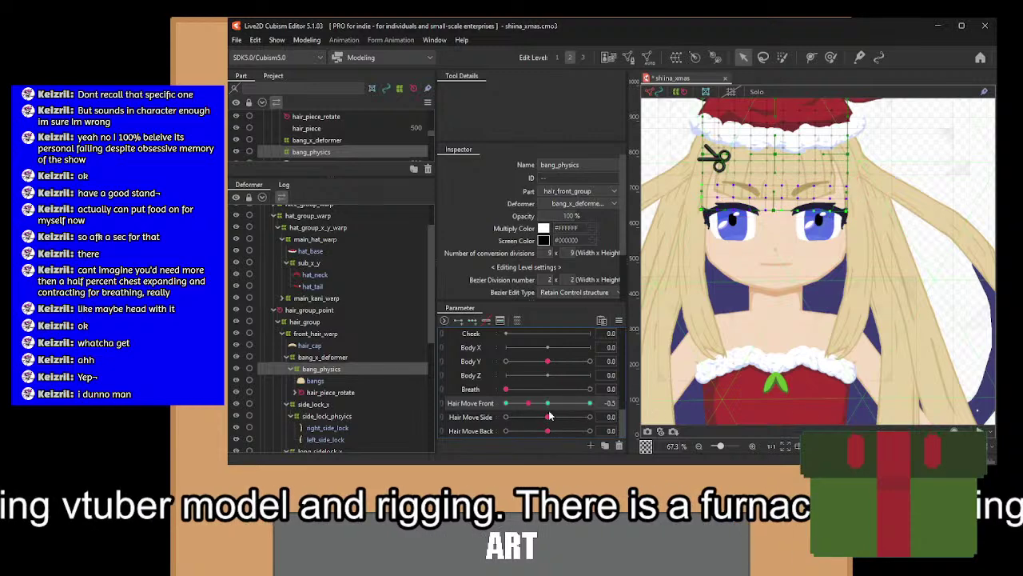
click(548, 403)
Create a parent warp deformer named hat_physics around hat_tail, add three Hair Move Back keys and set the parameter to -1.
scroll(836, 191, down, 4)
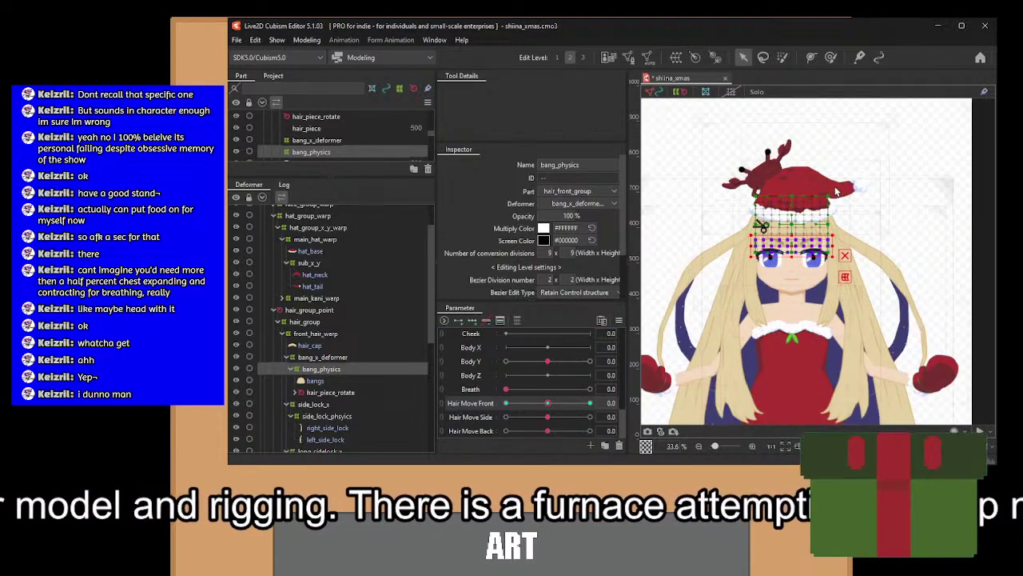
click(859, 184)
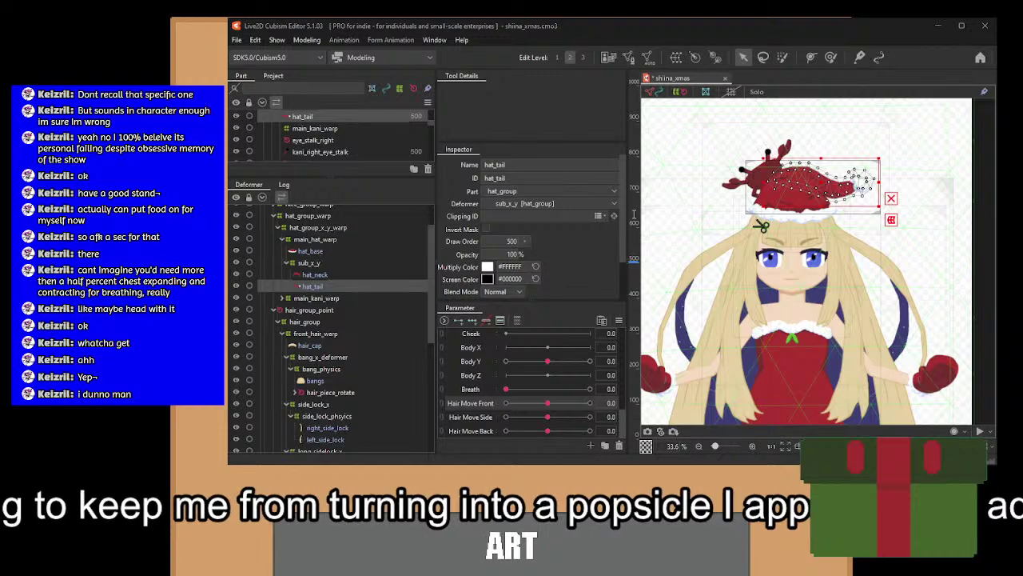
click(631, 390)
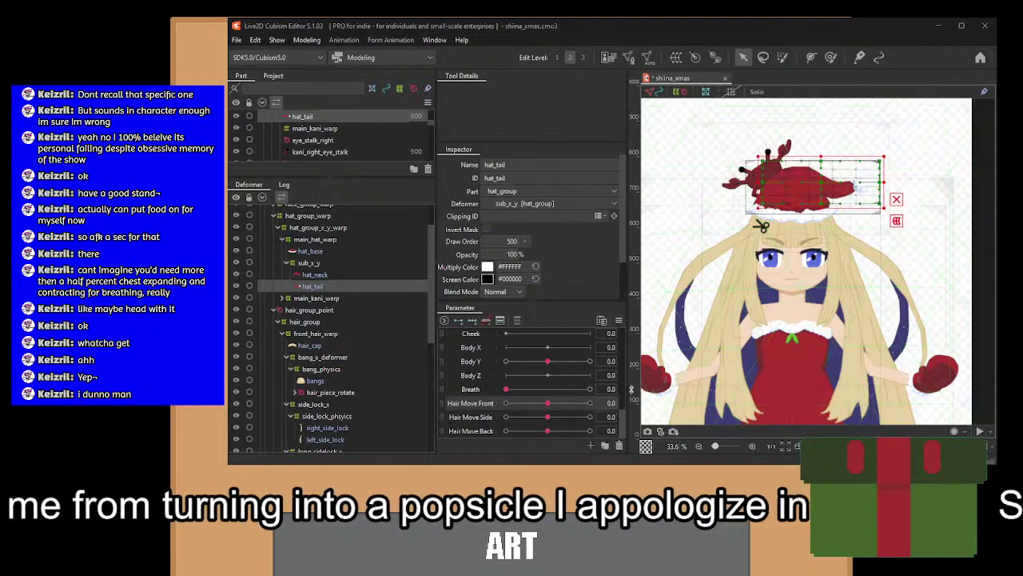
click(476, 321)
click(506, 431)
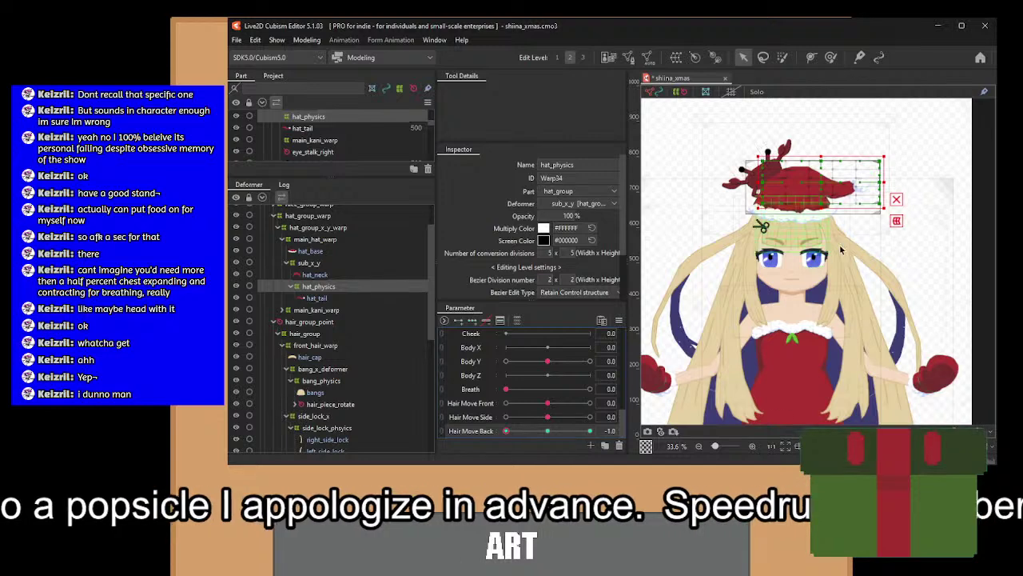
At Hair Move Back -1, rotate the tail-end columns of hat_physics clockwise and lower them so the hat's tail droops.
drag(826, 138, 929, 273)
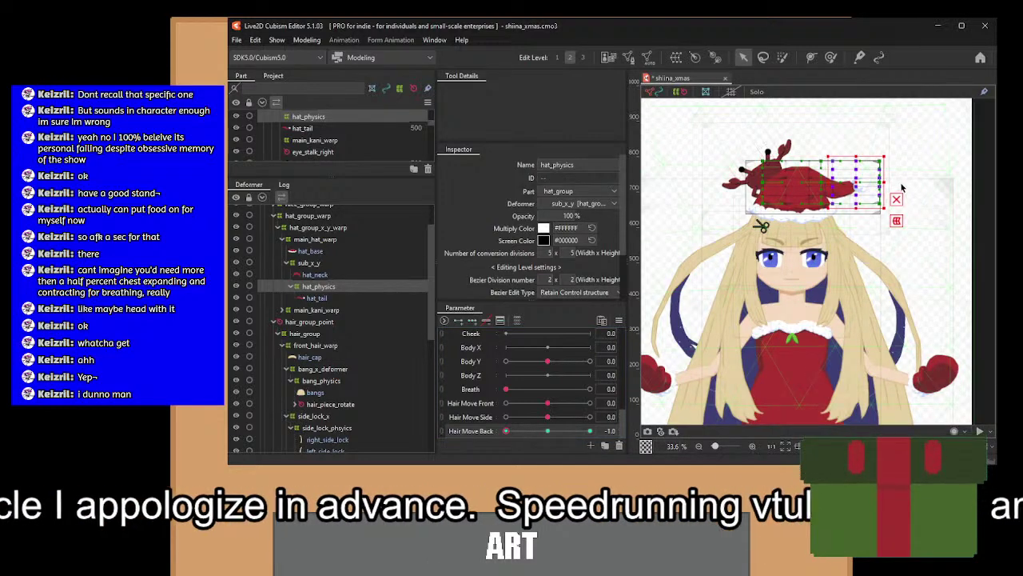
drag(889, 182, 911, 264)
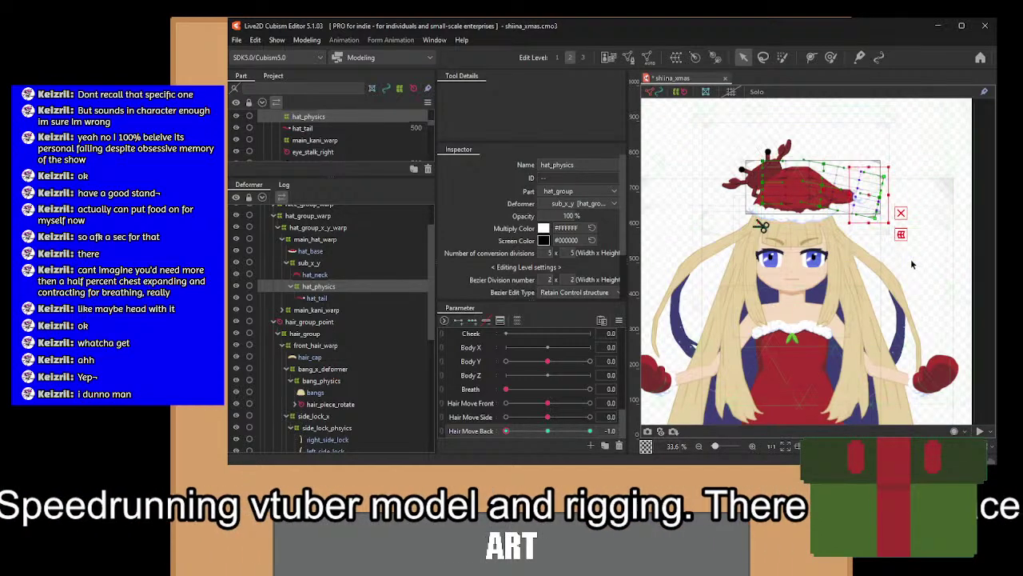
scroll(873, 223, up, 5)
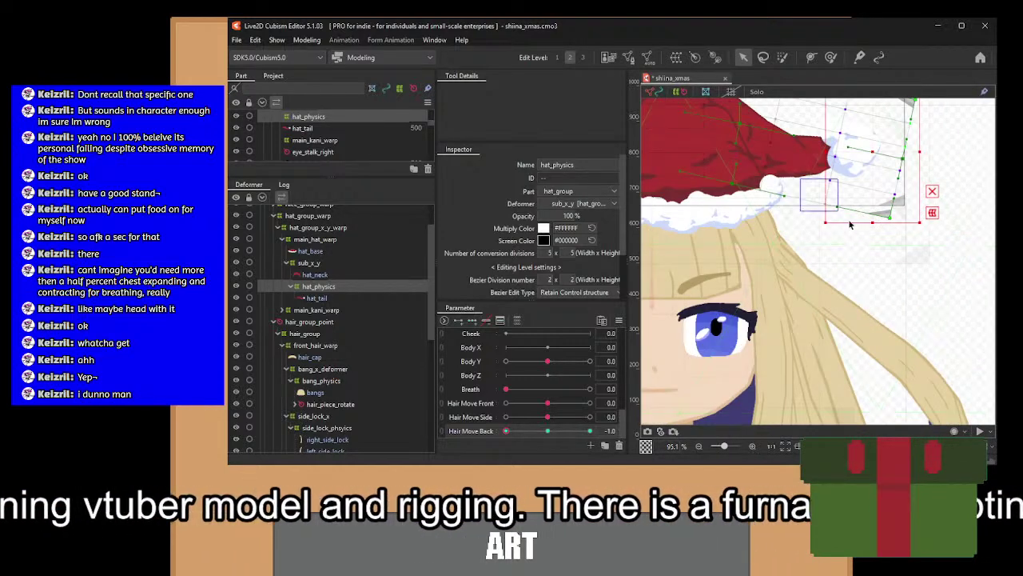
click(914, 218)
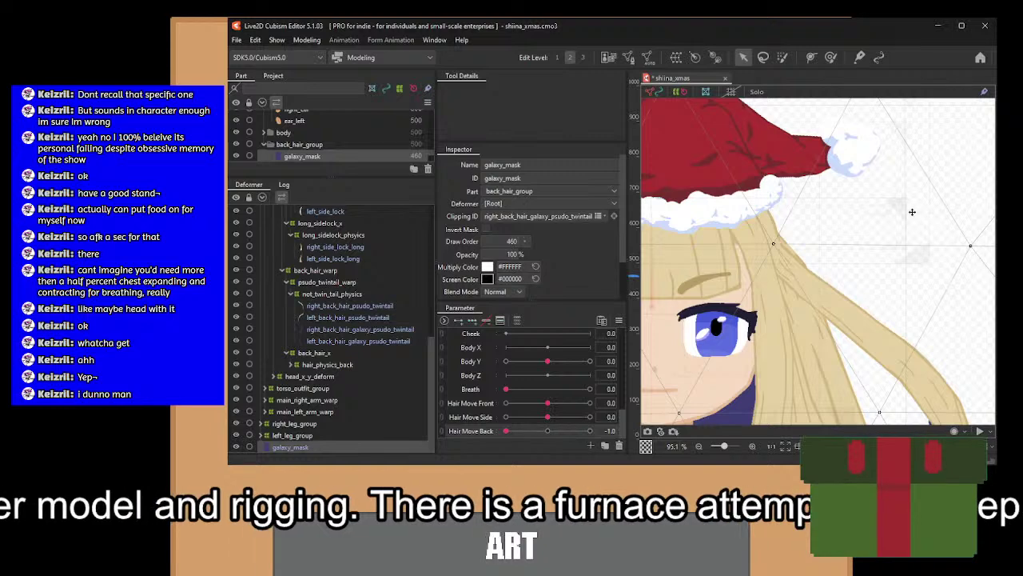
drag(912, 212, 904, 262)
key(ctrl+z)
drag(795, 237, 849, 286)
drag(915, 277, 904, 284)
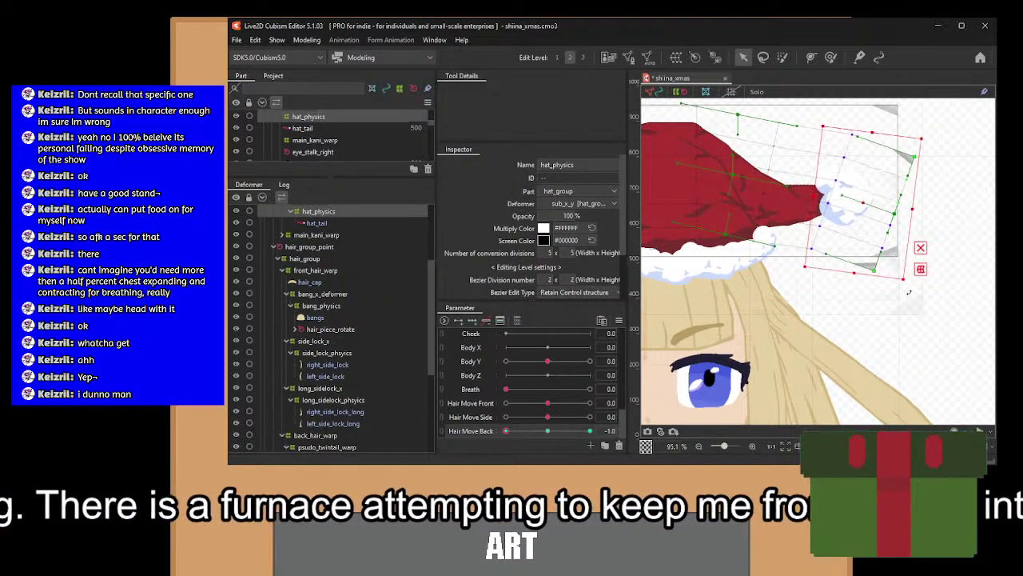
drag(860, 204, 859, 222)
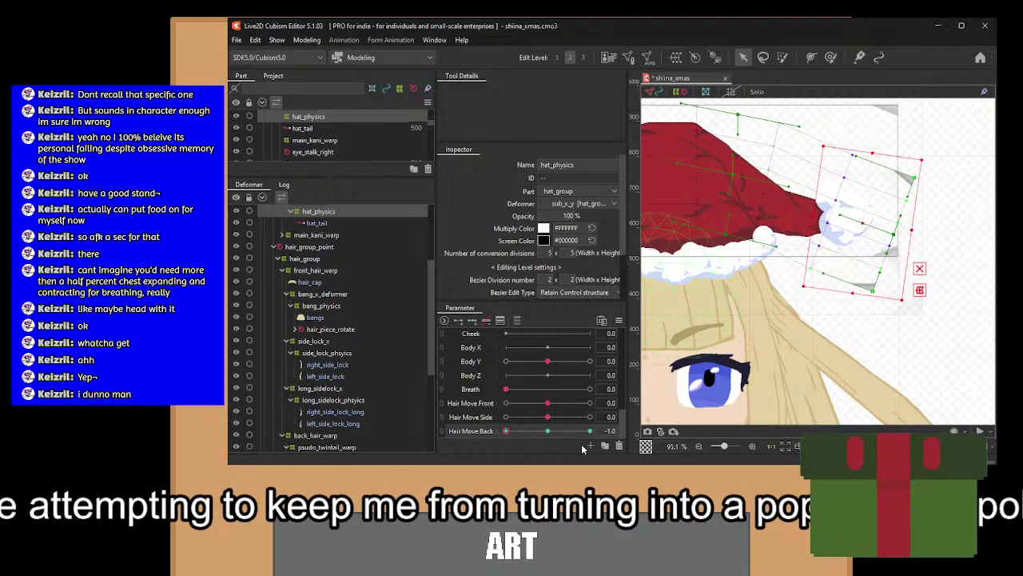
At Hair Move Back 1, rotate the three outer columns of hat_physics slightly counterclockwise and raise them.
click(589, 431)
drag(773, 280, 782, 345)
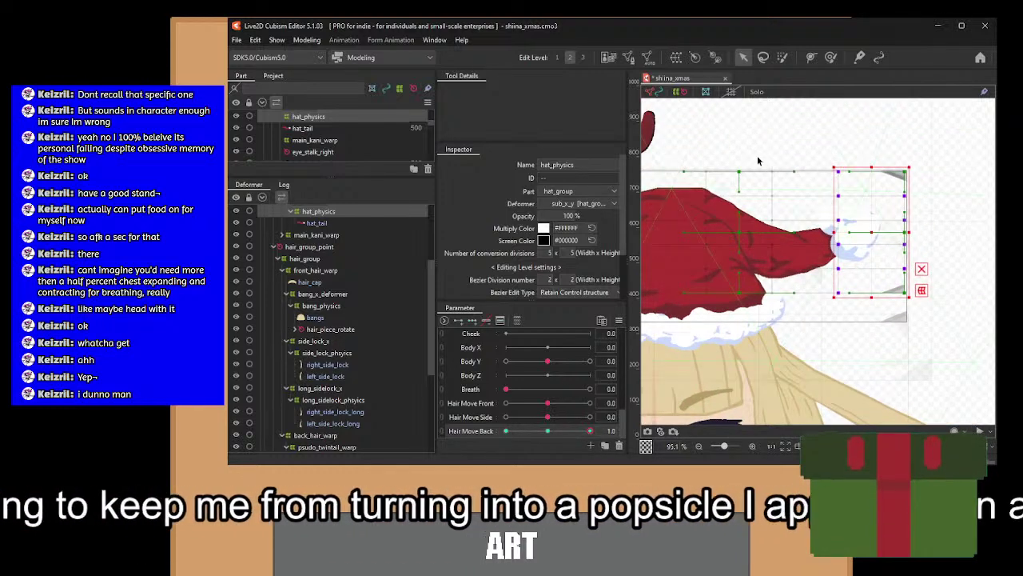
drag(745, 144, 972, 340)
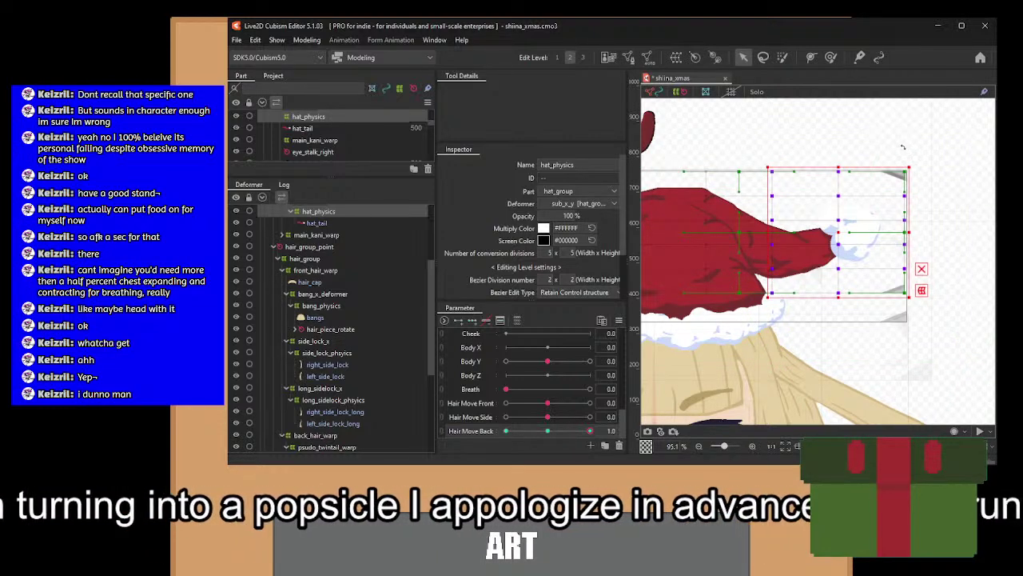
drag(917, 165, 908, 156)
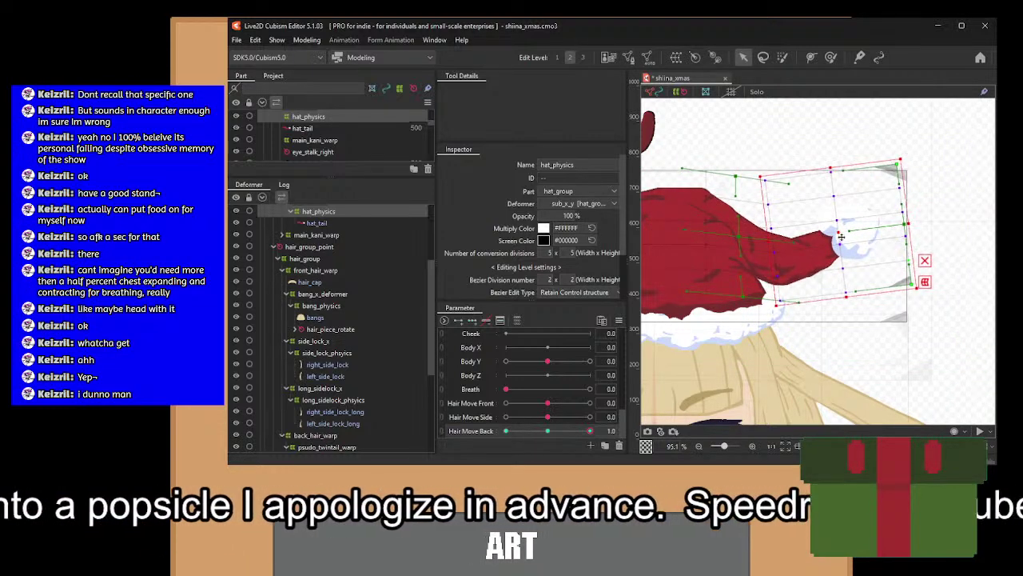
drag(837, 234, 830, 217)
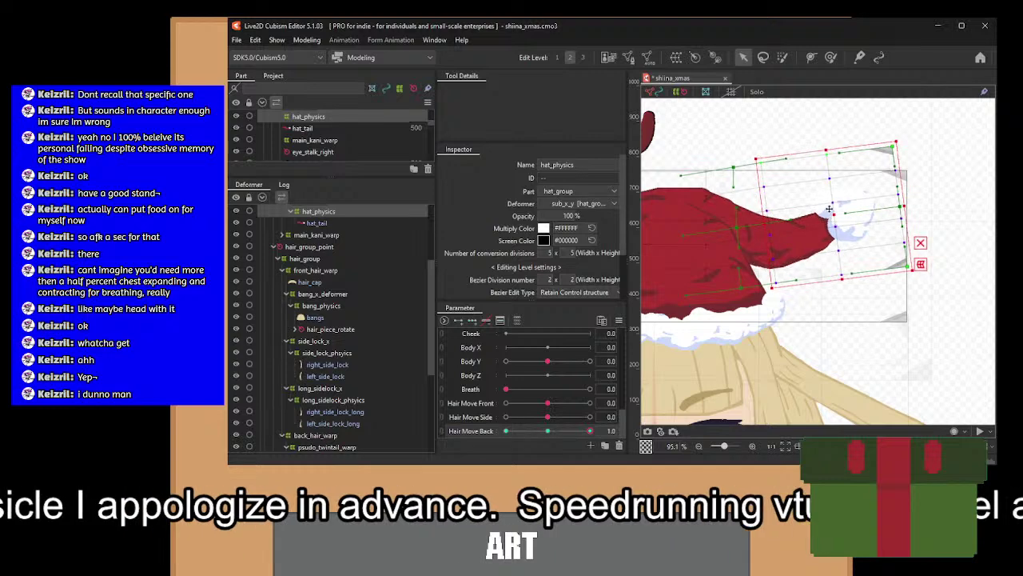
Rotate the pom-pom end of hat_physics further counterclockwise and move it up and inward, then return Hair Move Back to 0.
drag(805, 134, 948, 325)
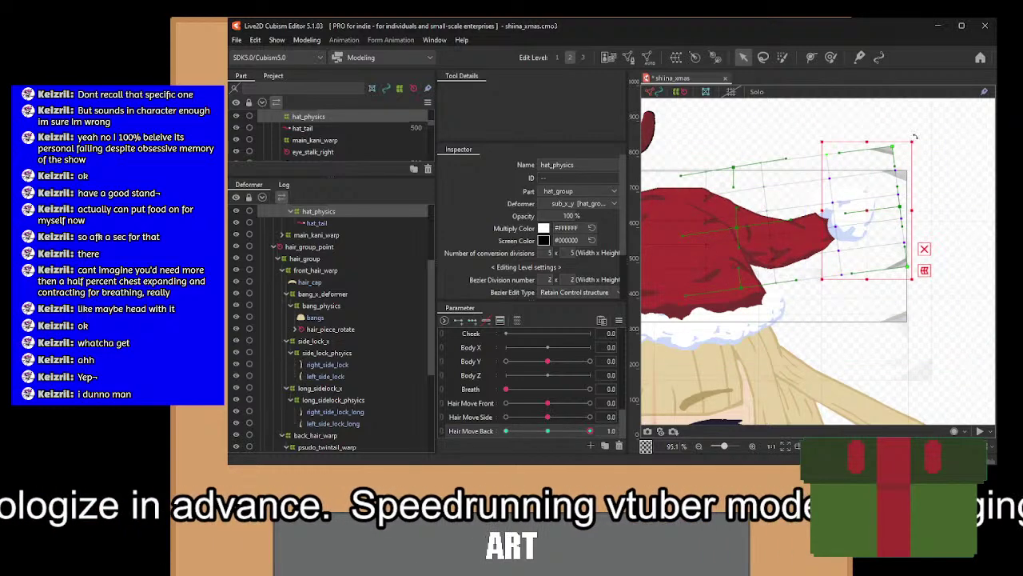
drag(915, 136, 896, 127)
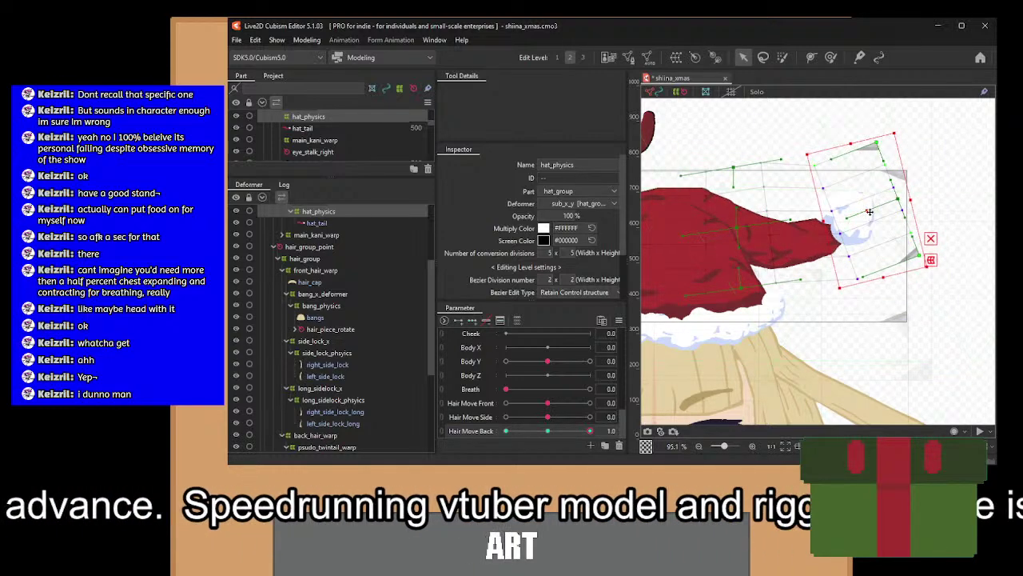
drag(870, 211, 859, 201)
scroll(871, 234, down, 4)
scroll(864, 213, up, 3)
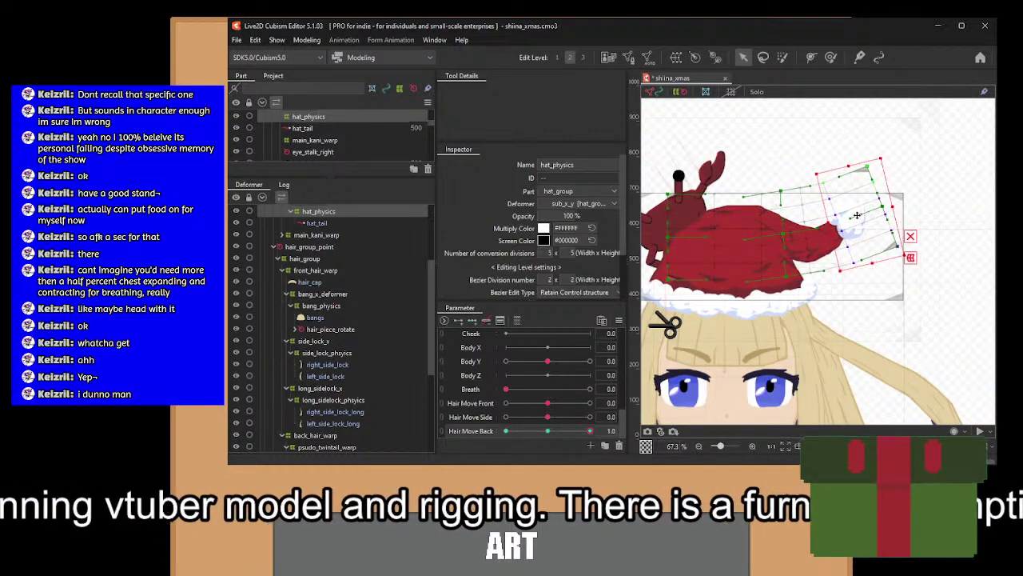
scroll(862, 241, down, 3)
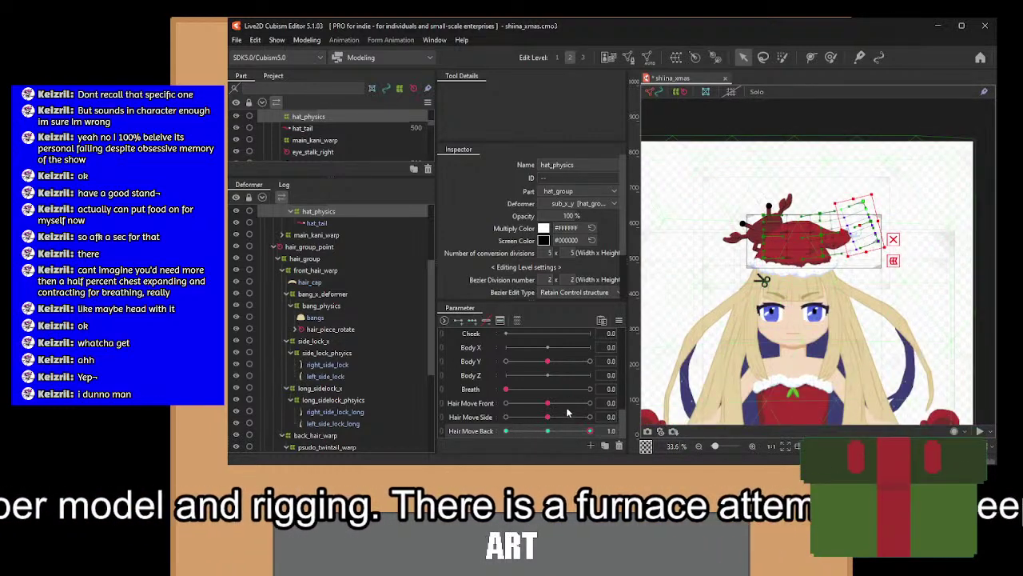
drag(584, 433, 547, 431)
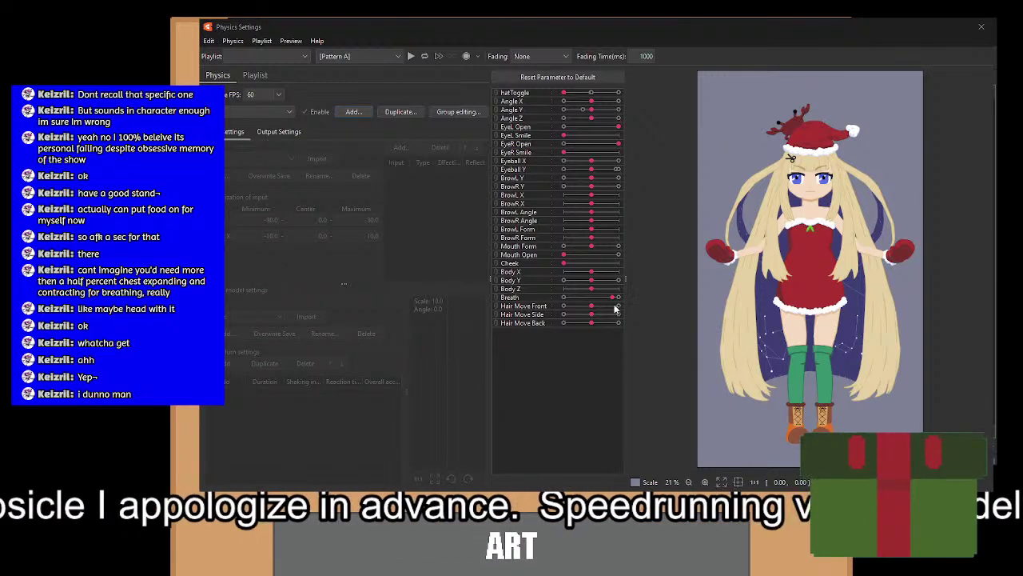
Add a back_long physics group with Head Input and Hair (Long), a Hair Move output and a first normalization range of -30 to 30.
click(580, 297)
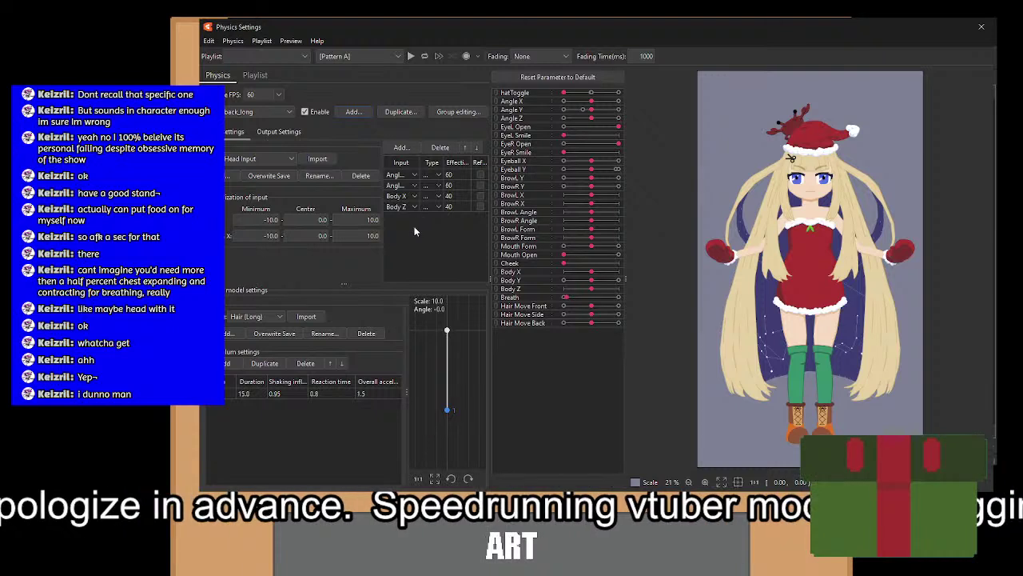
click(278, 133)
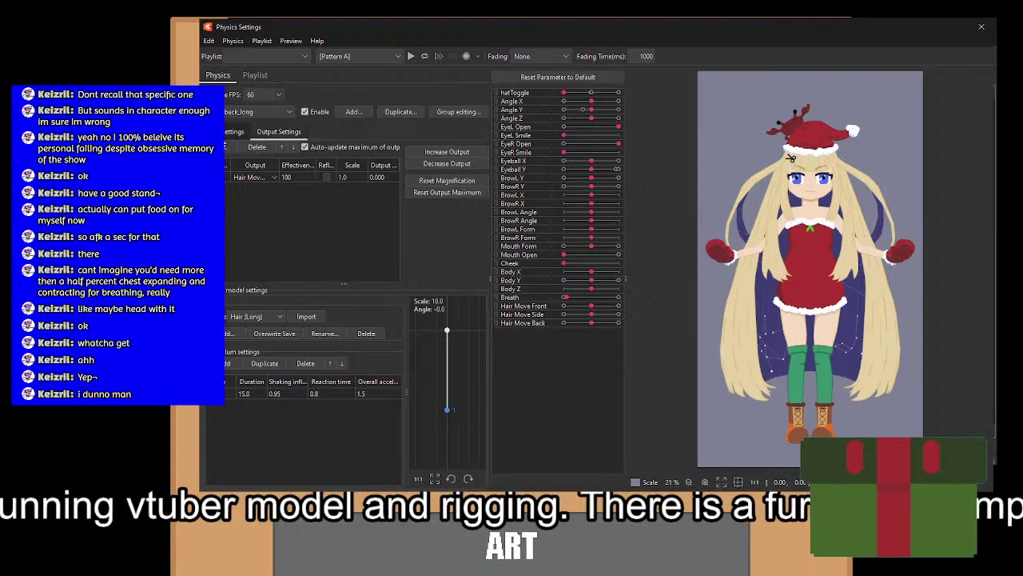
click(234, 131)
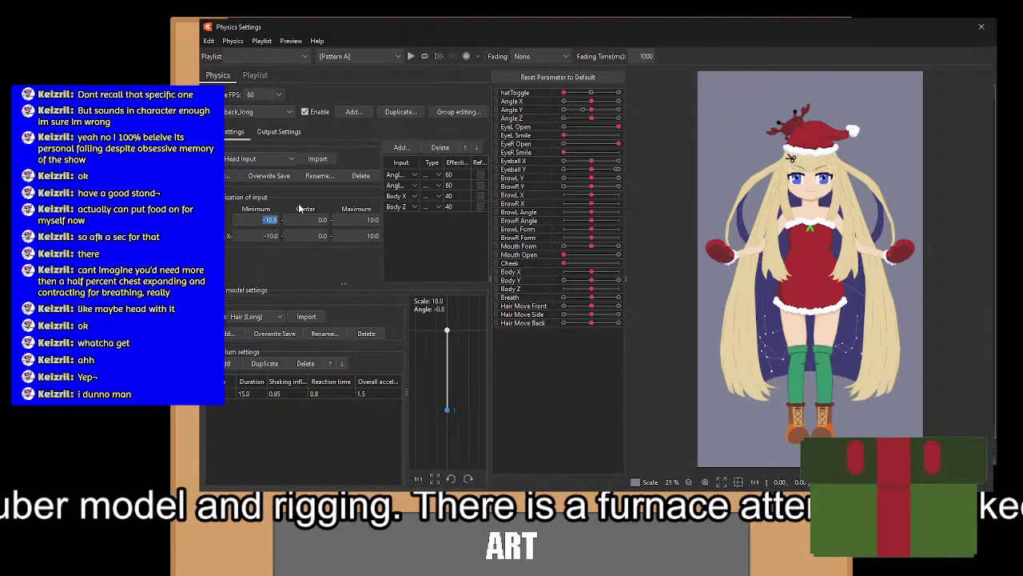
key(BackSpace)
text(-30)
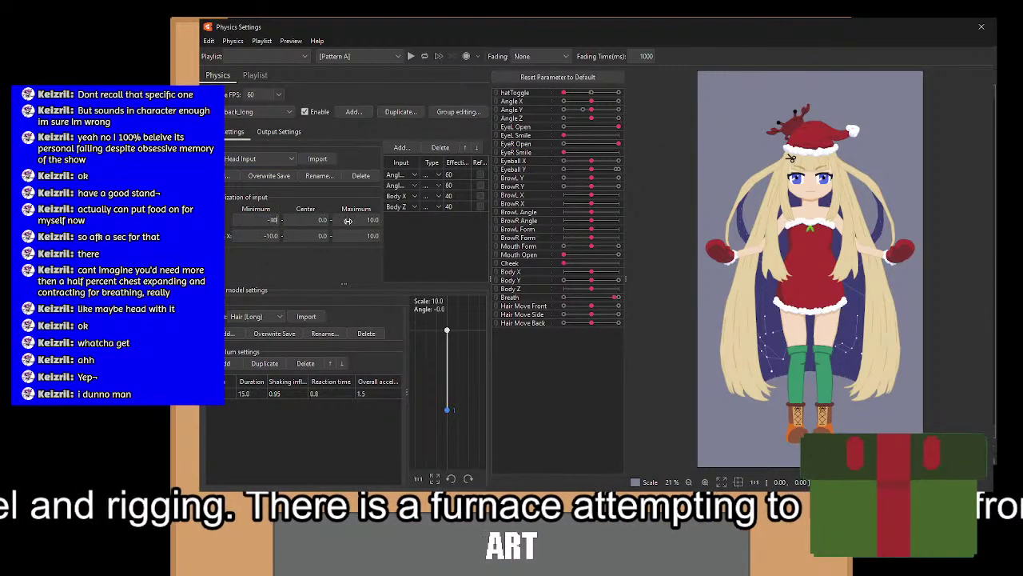
click(348, 222)
text(30)
key(Return)
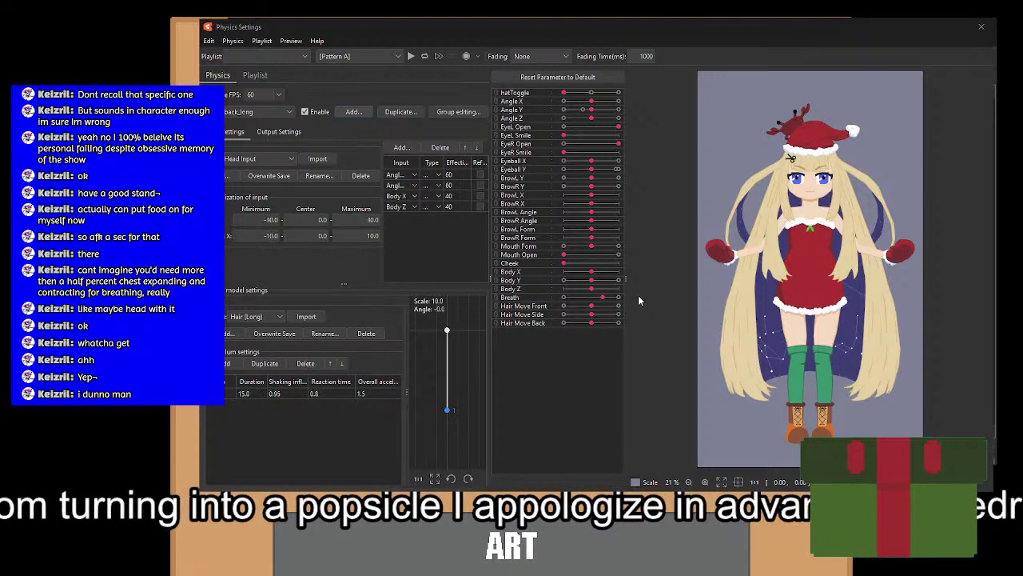
Add a side_long physics group with Head Input and Hair (Long), widen its first normalization range from a -20 minimum, and prepare its output.
key(Up)
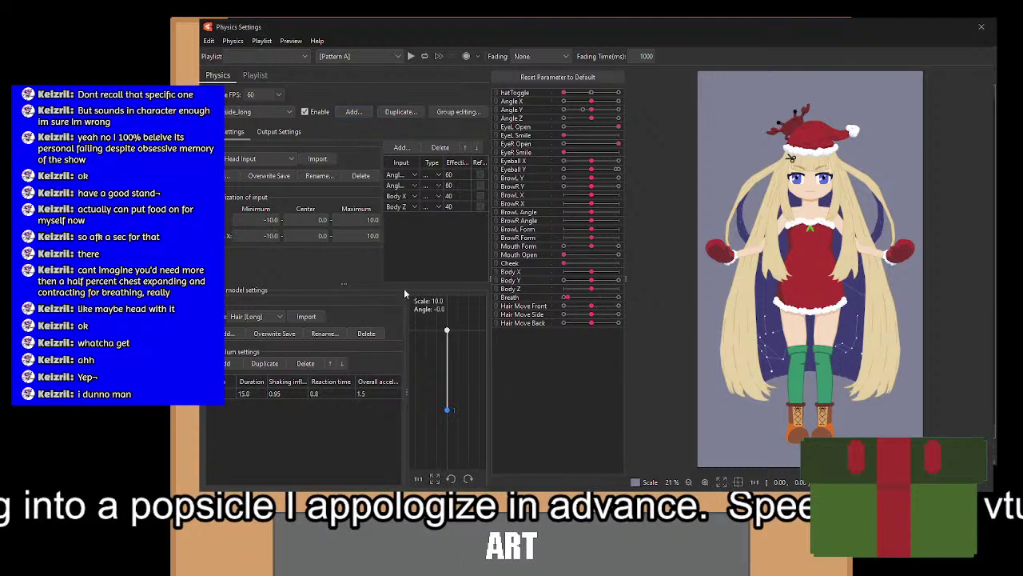
click(279, 219)
text(-20)
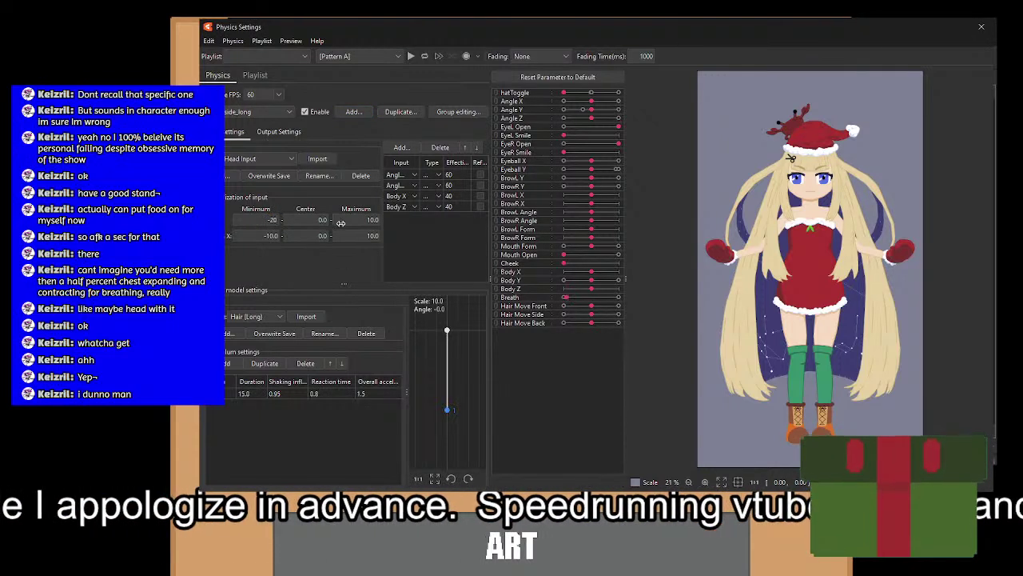
click(346, 222)
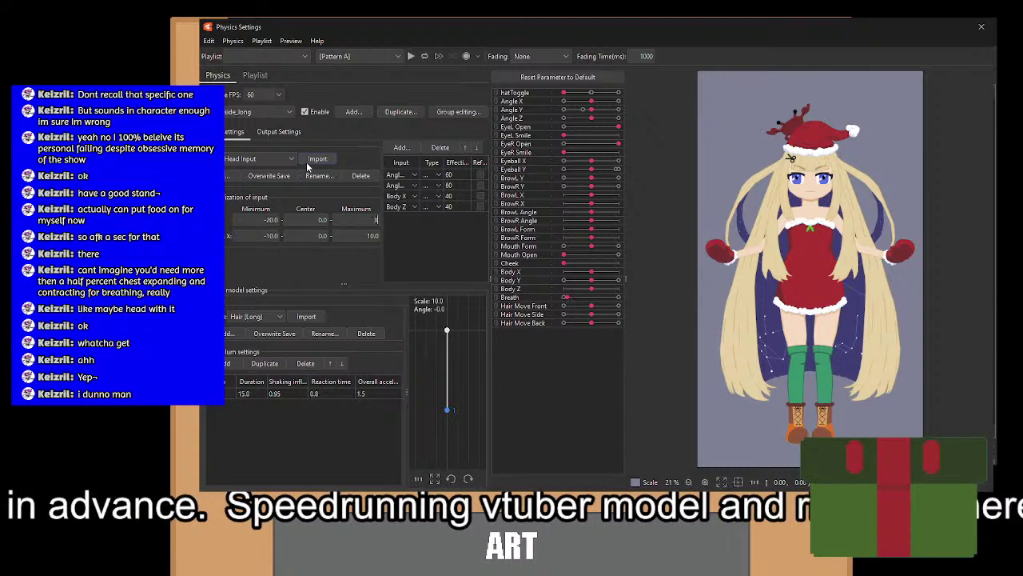
click(278, 131)
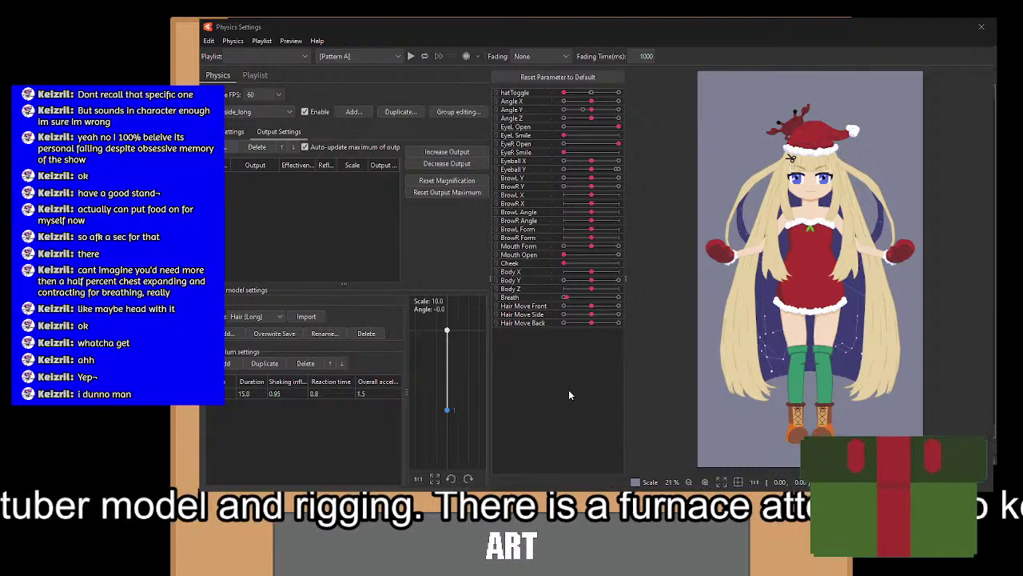
Add a front_short physics group with Head Input and Hair (Short), a first normalization range of -20 to 20 and a Hair Move output.
click(344, 113)
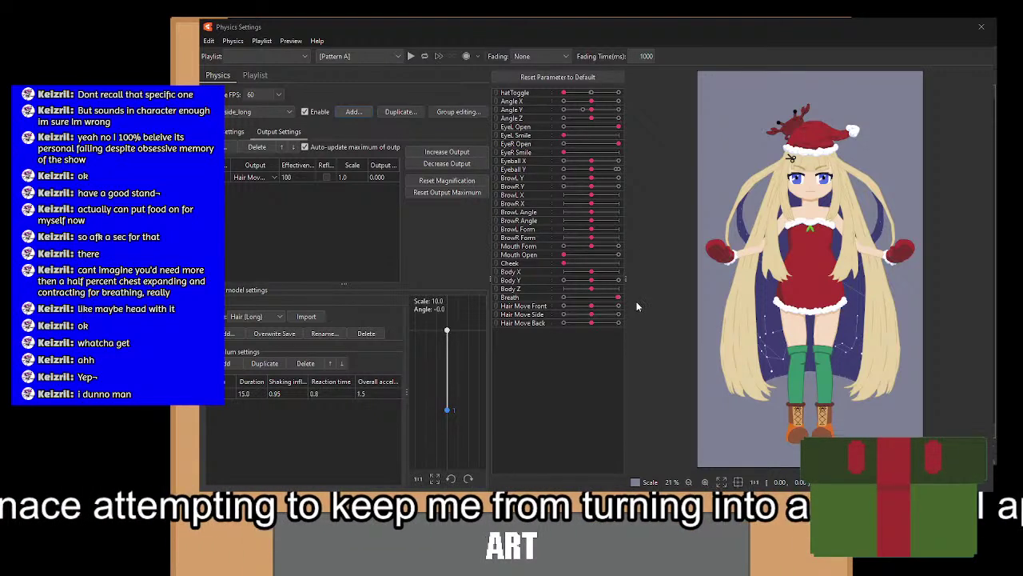
click(583, 293)
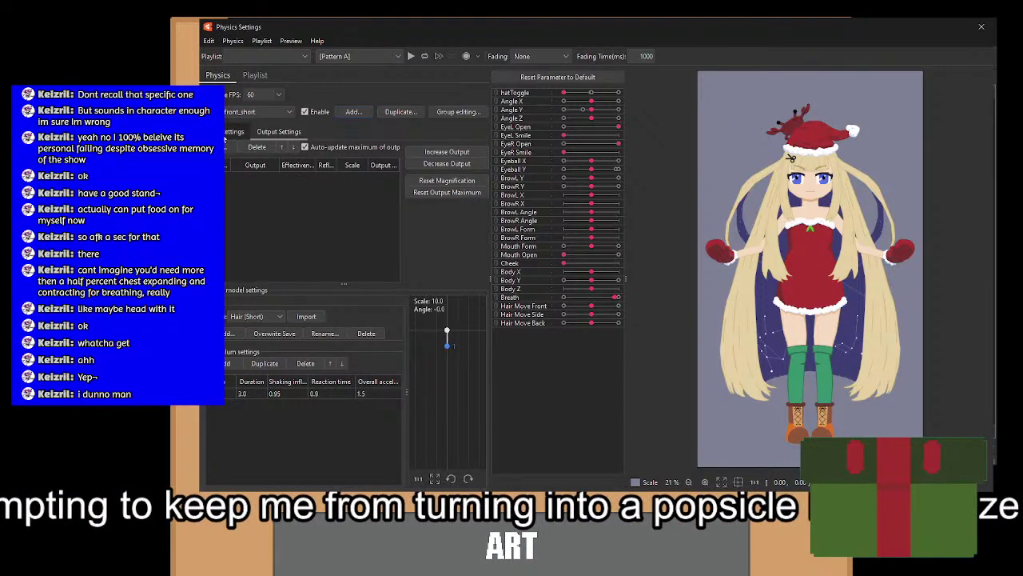
click(226, 134)
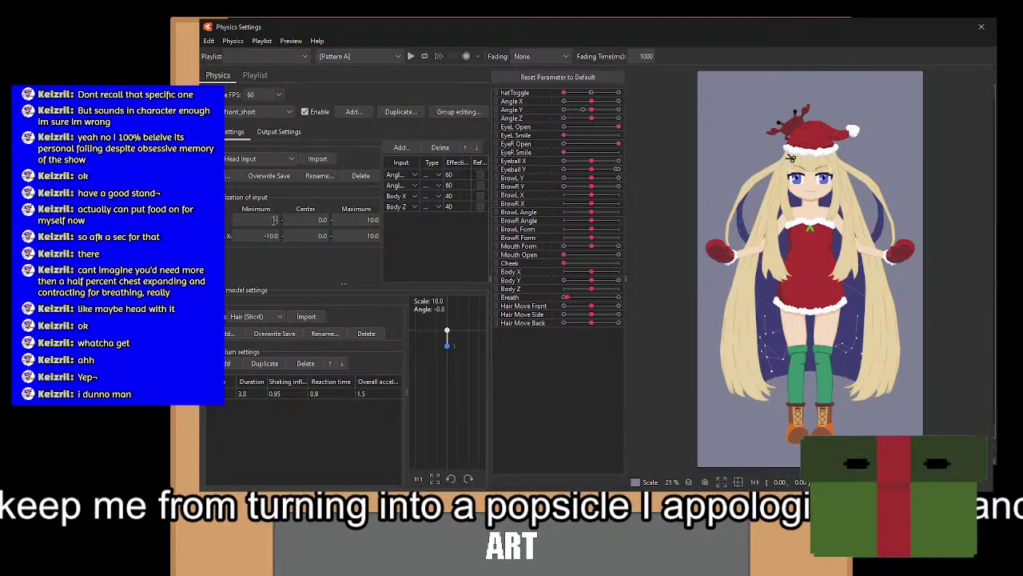
click(348, 224)
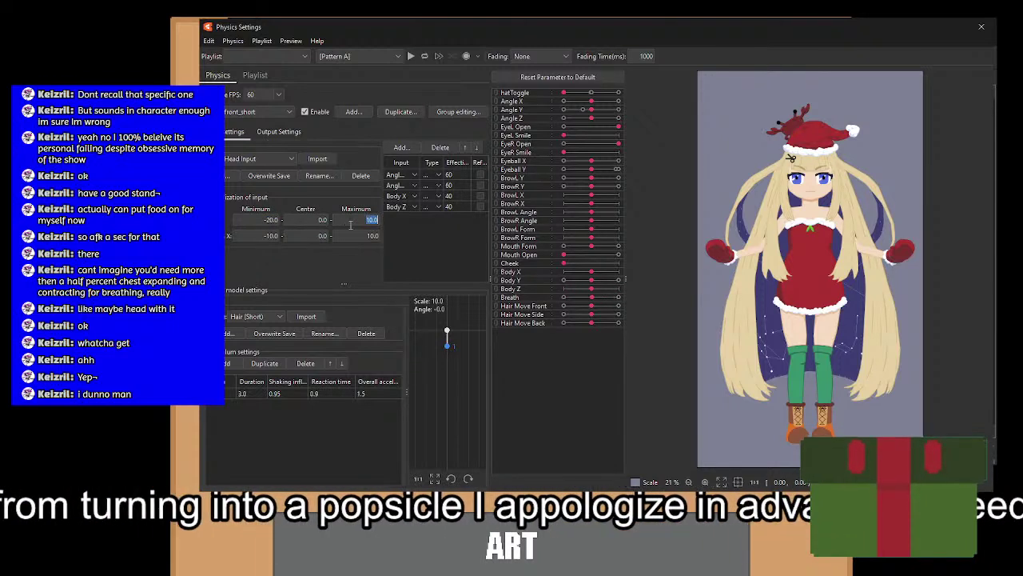
text(20)
key(Return)
click(279, 131)
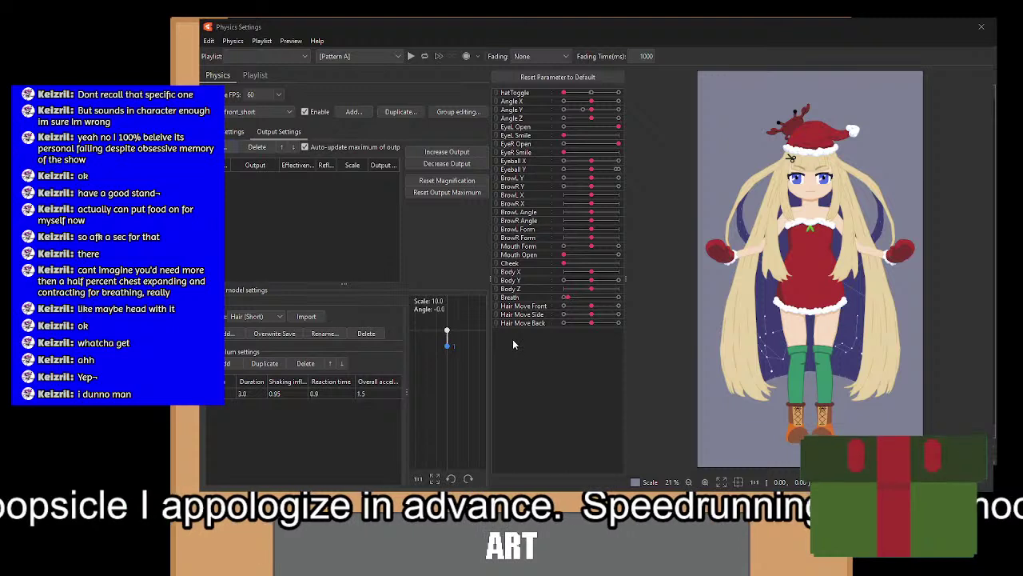
click(561, 393)
Choose the Posing pattern and play it to preview the hair and hat physics.
click(394, 58)
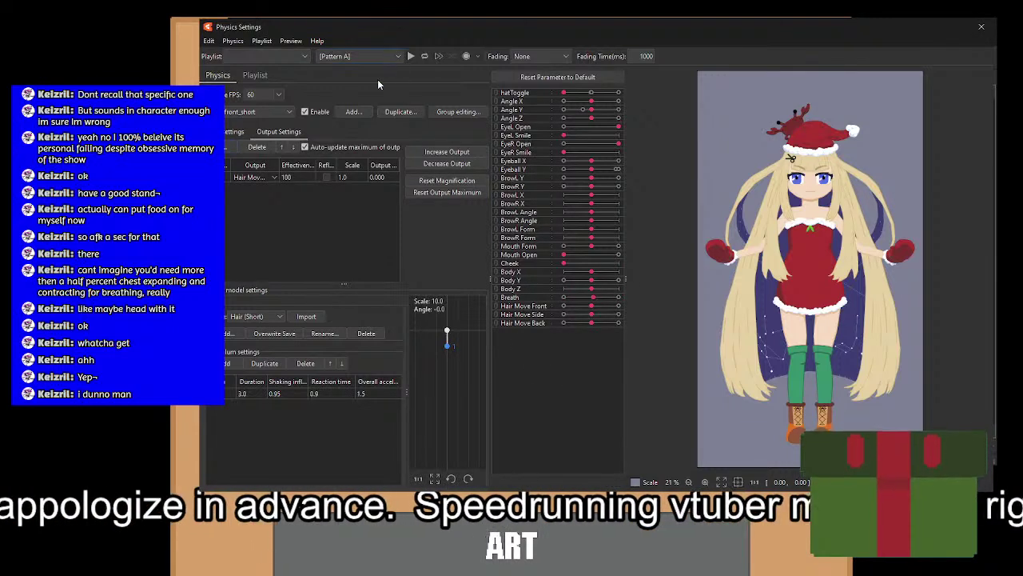
click(376, 88)
click(409, 56)
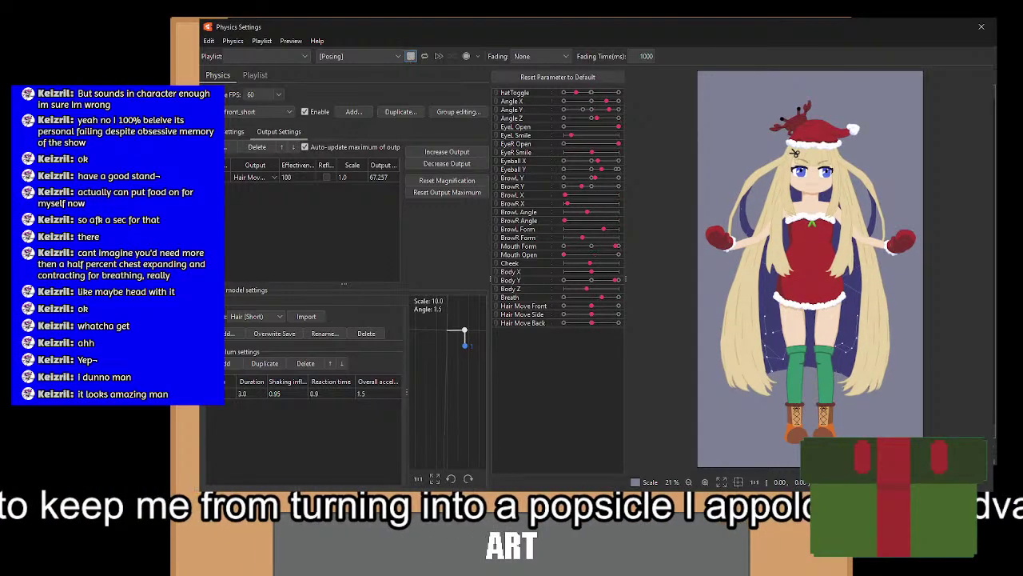
Close the physics settings and create a warp deformer named breathing_torso around right_shoulder, left_shoulder and front_move.
click(982, 27)
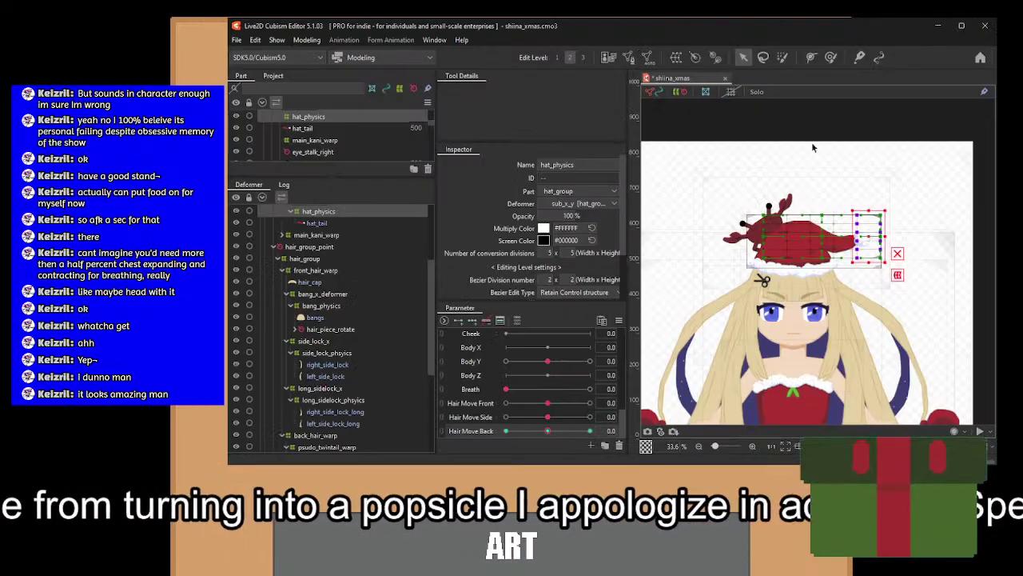
scroll(759, 295, down, 6)
scroll(769, 293, up, 4)
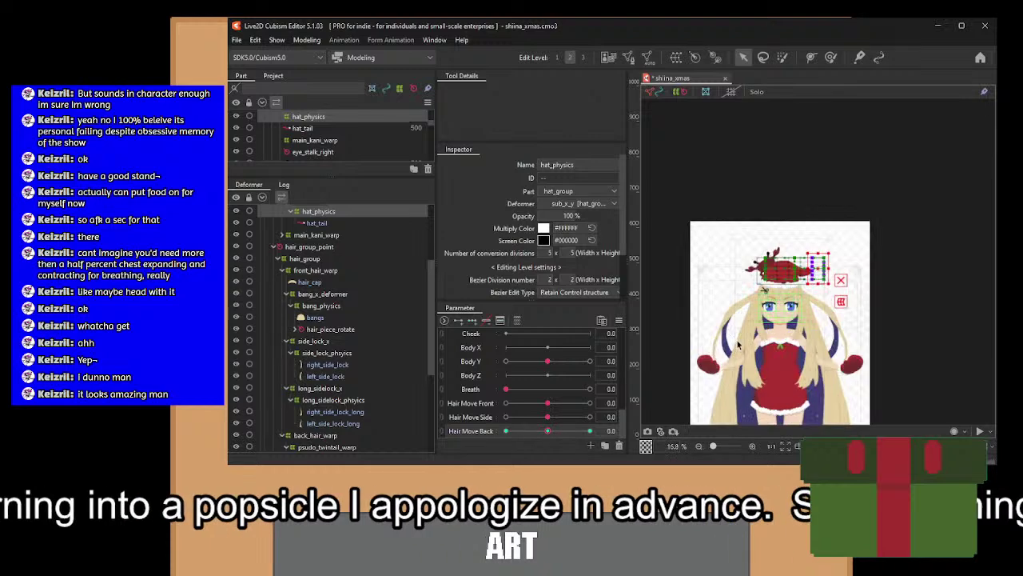
drag(770, 351, 781, 282)
click(791, 286)
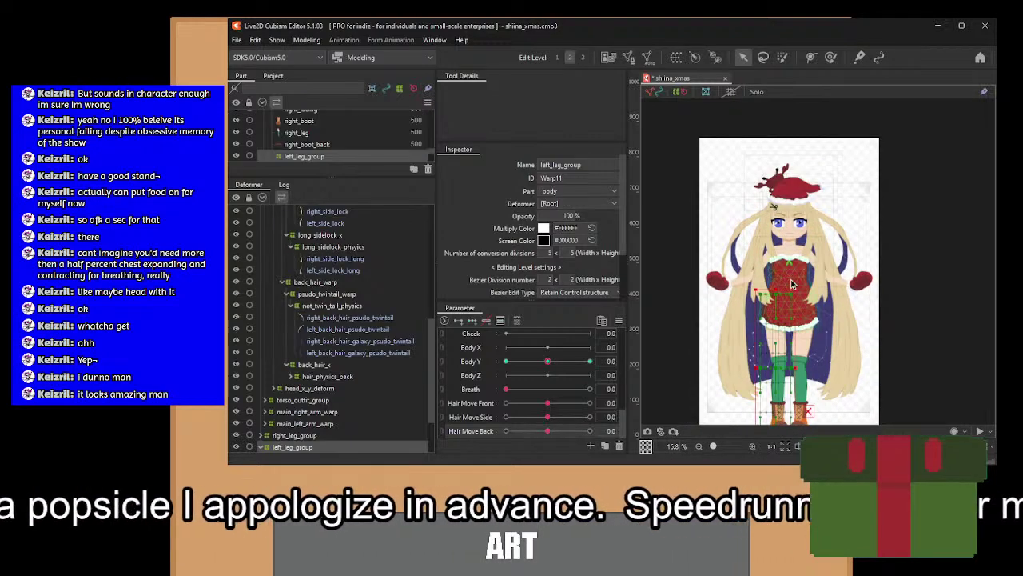
scroll(323, 303, down, 1)
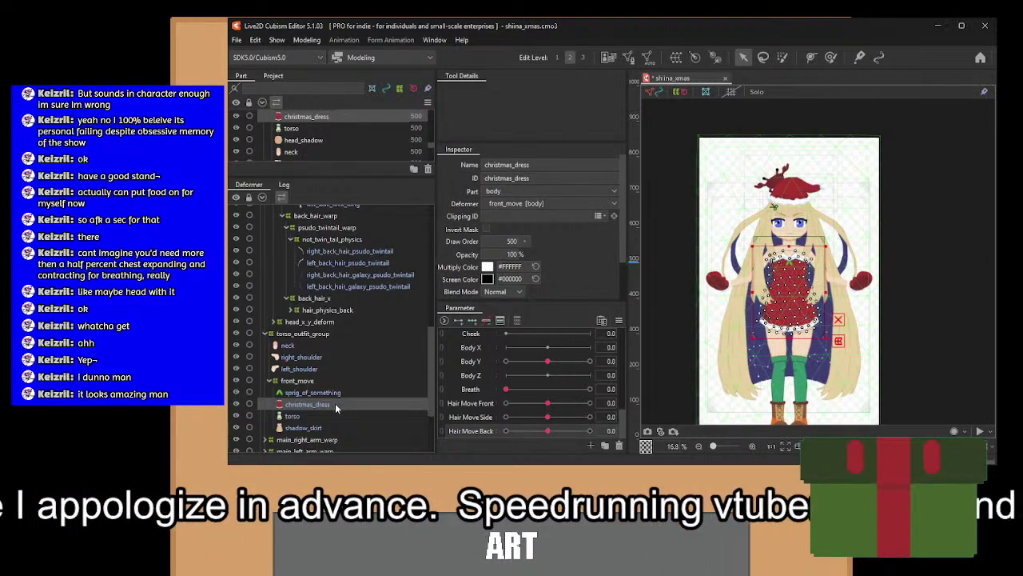
click(319, 378)
scroll(324, 381, down, 1)
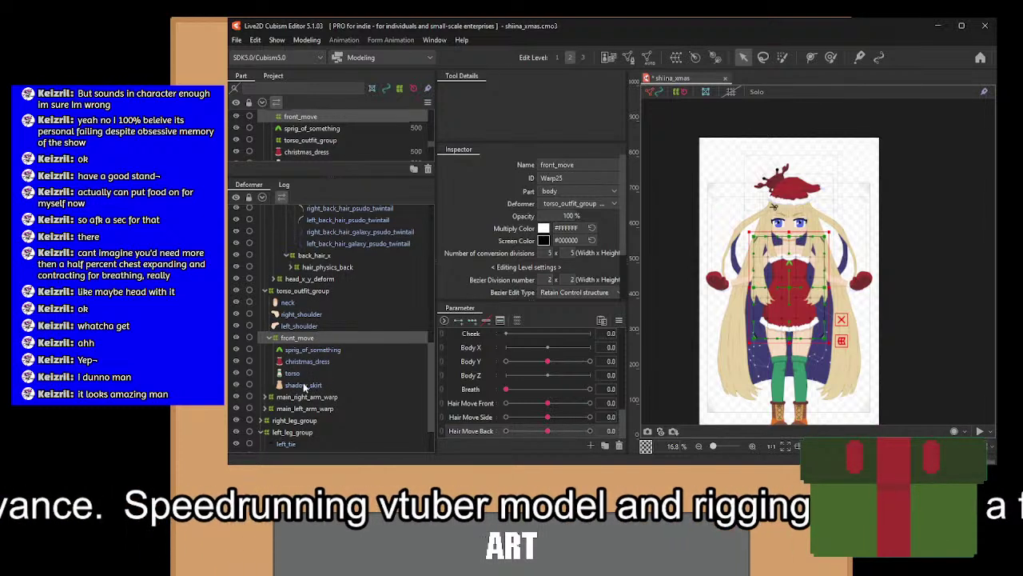
click(307, 317)
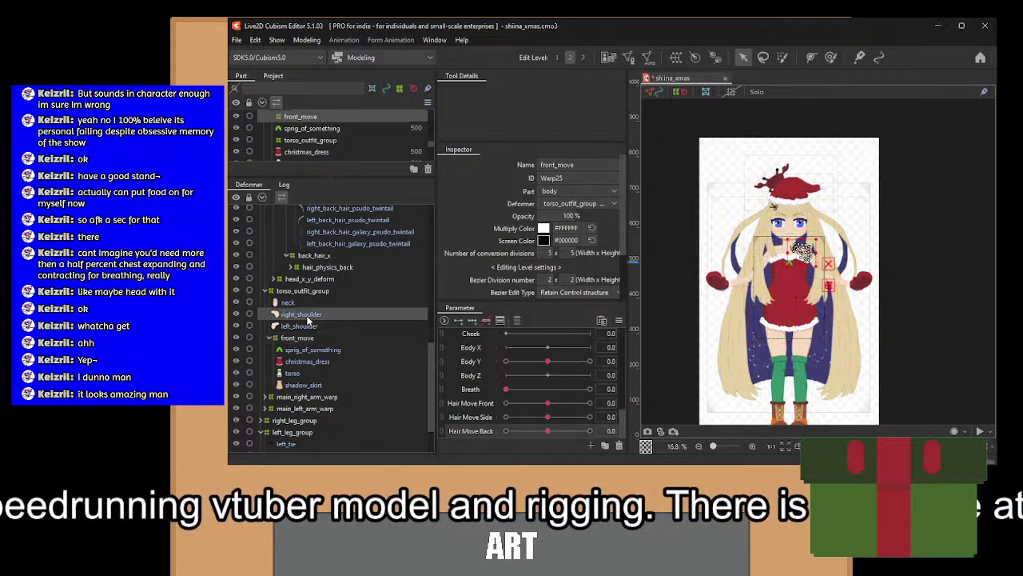
ctrl+click(305, 327)
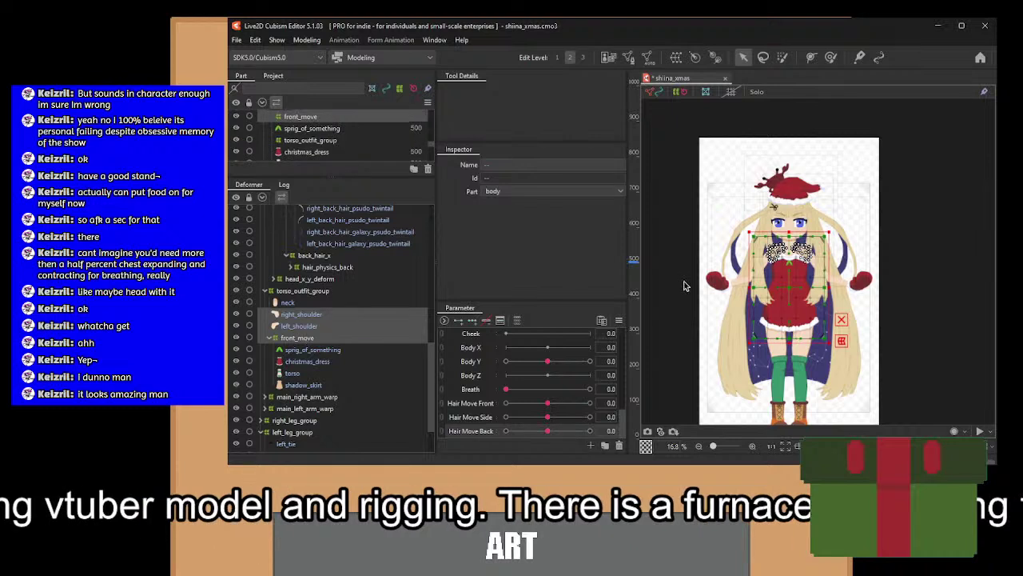
scroll(768, 208, up, 1)
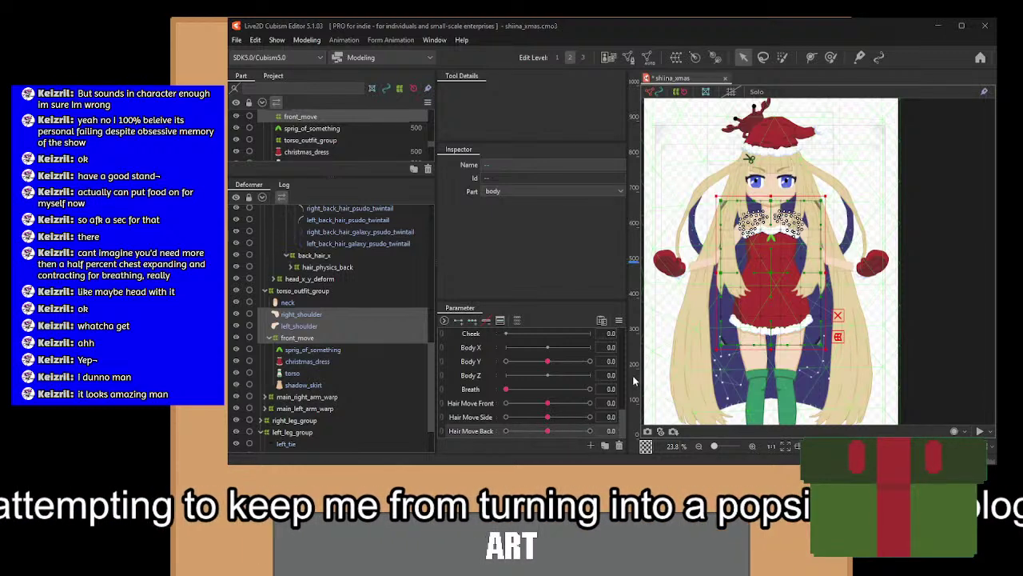
click(633, 380)
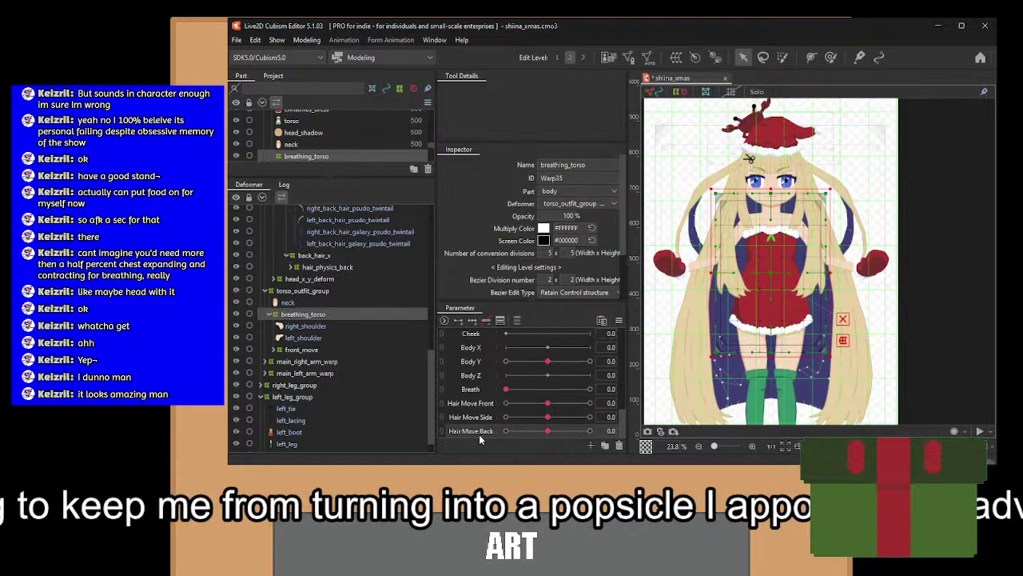
Add two Breath keys to breathing_torso, widen the whole warp slightly at Breath 1.0 and compare it with Breath 0.
click(479, 390)
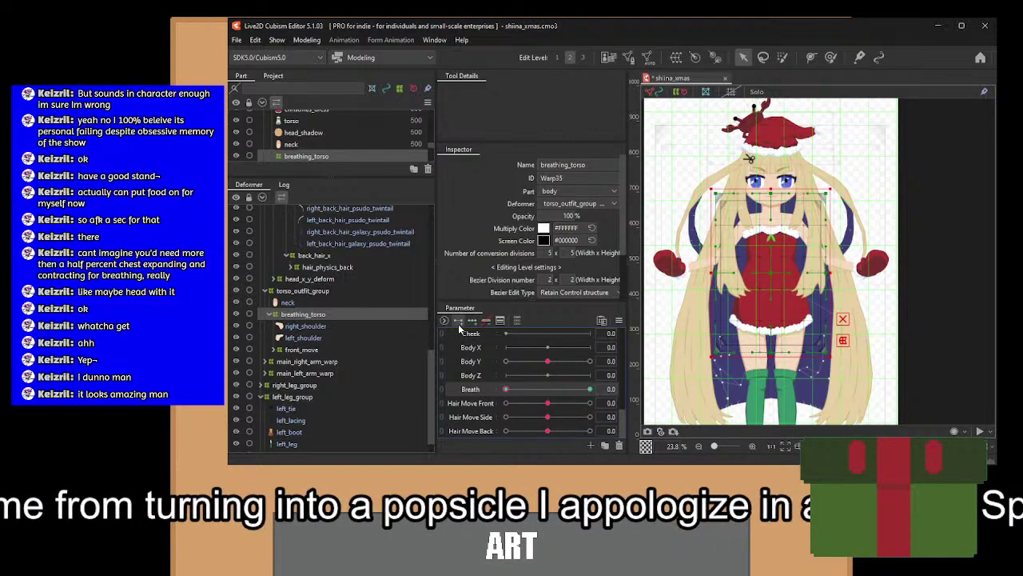
click(589, 388)
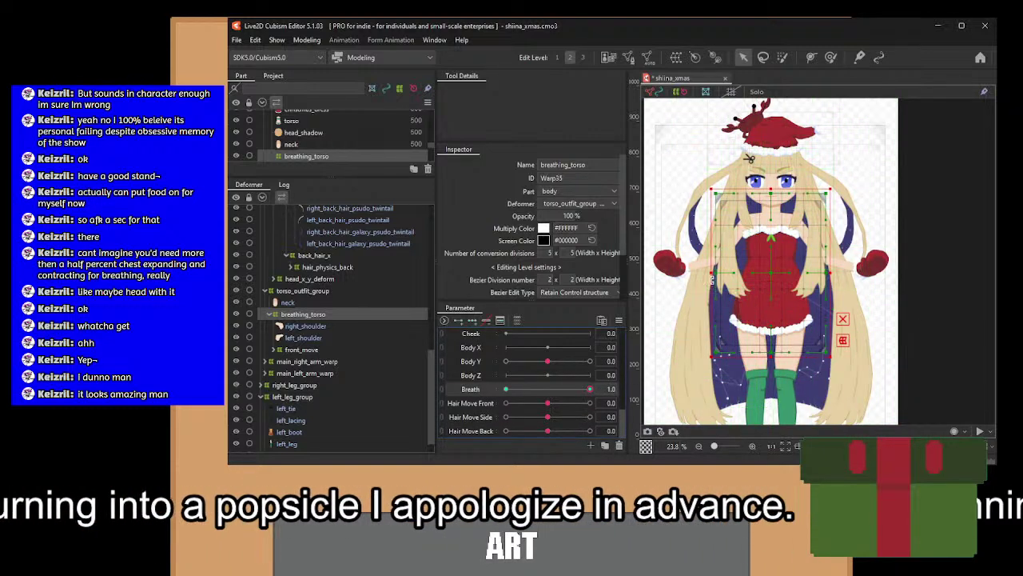
drag(708, 274, 706, 274)
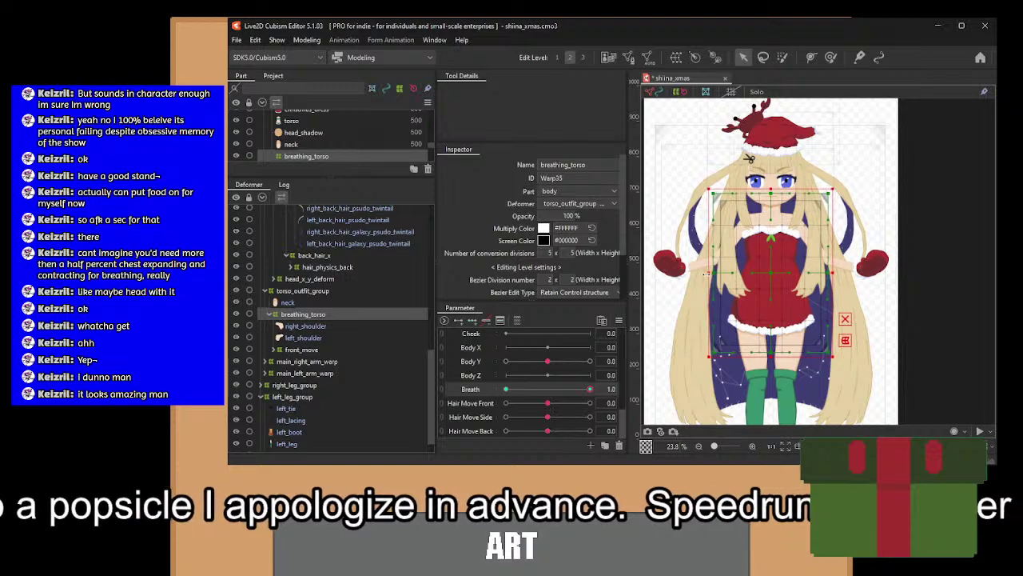
mouse_move(591, 388)
mouse_down()
mouse_move(453, 400)
mouse_move(589, 405)
mouse_up()
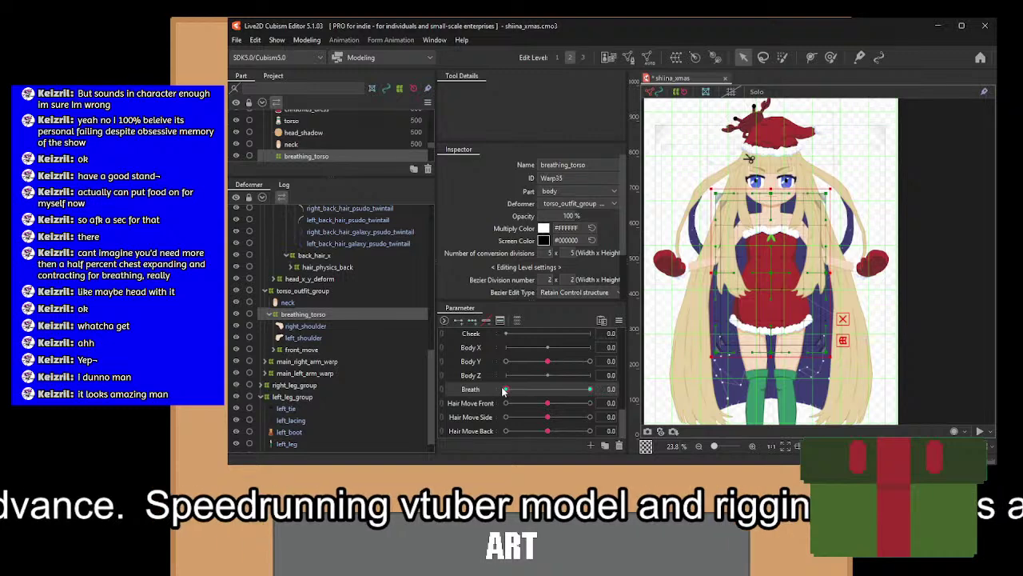
click(505, 390)
Select the middle control points of breathing_torso at Breath 1.0 and widen only that area slightly.
click(589, 388)
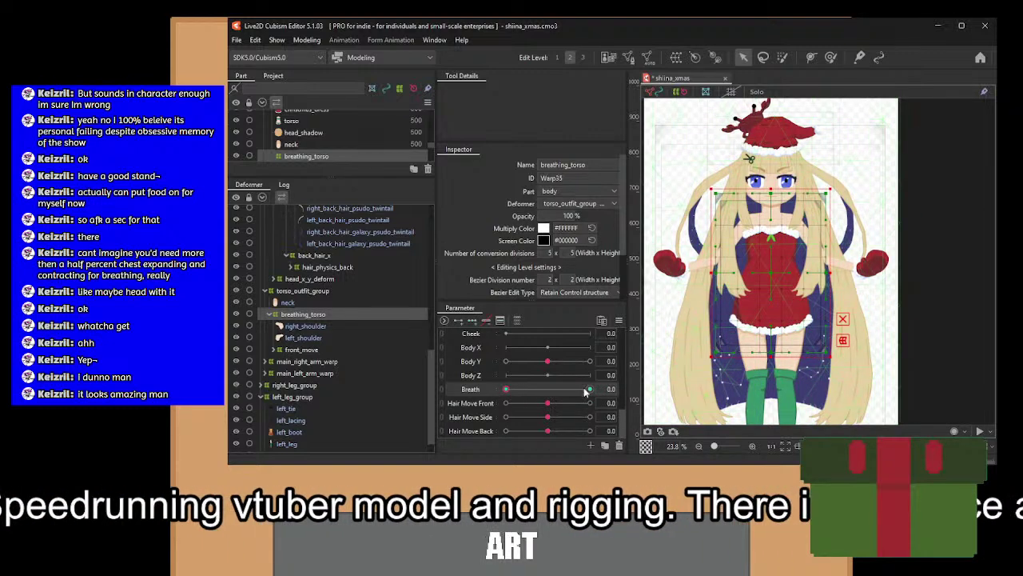
scroll(785, 308, up, 2)
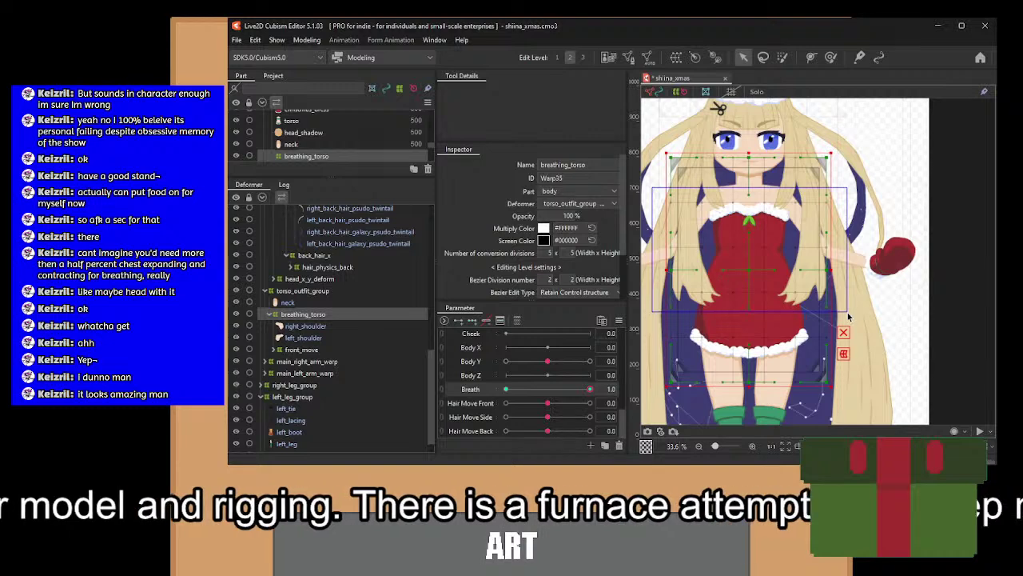
click(845, 283)
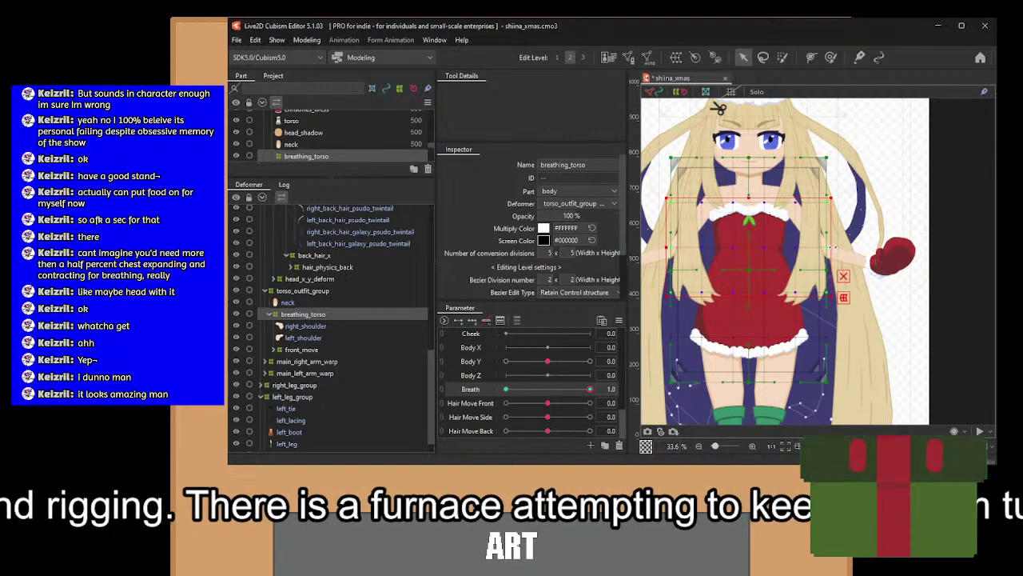
drag(833, 248, 836, 248)
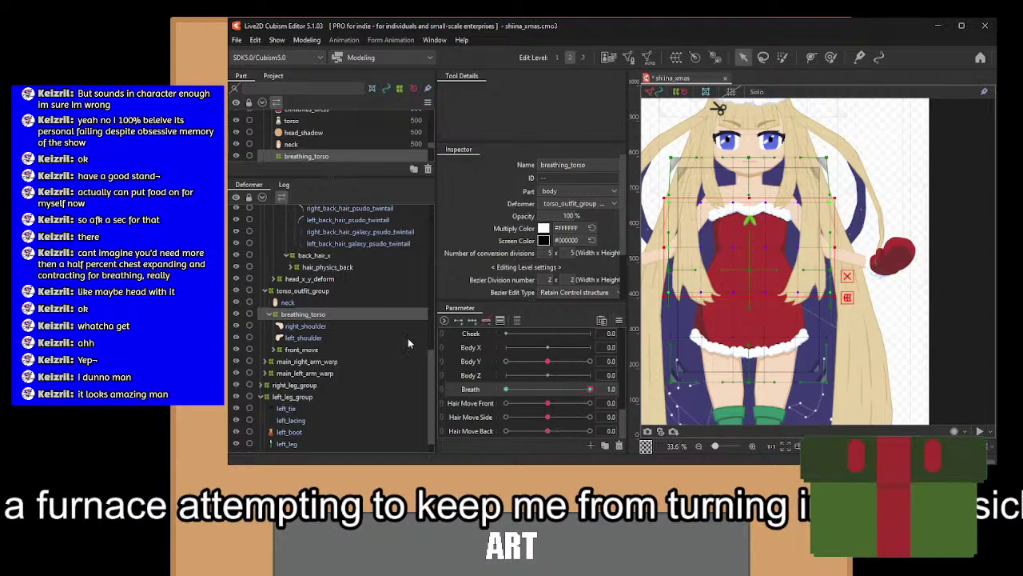
Add two Breath keys to the head_y_down warp, raise it slightly at Breath 1.0 and preview the head motion.
scroll(408, 344, up, 10)
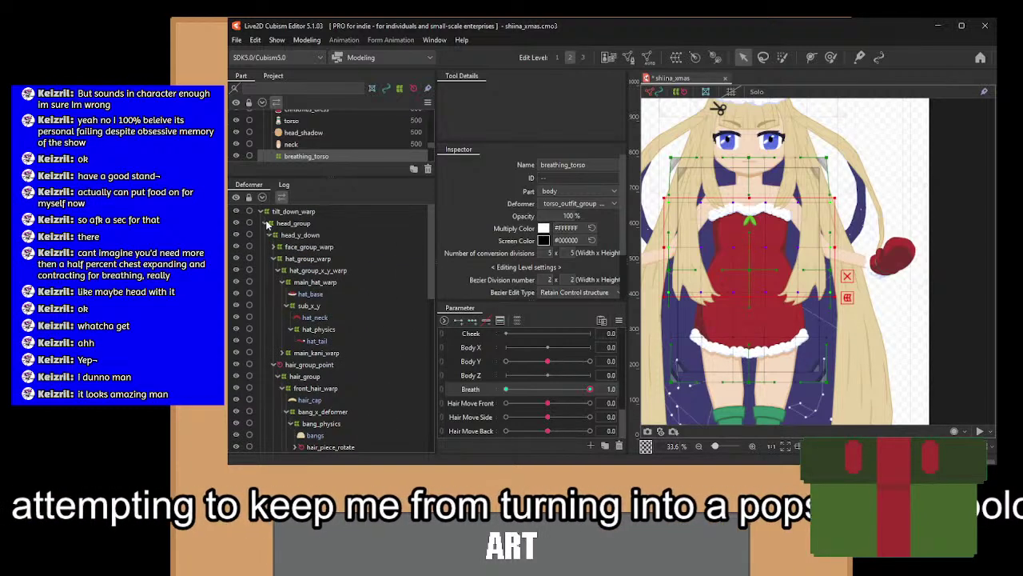
click(293, 223)
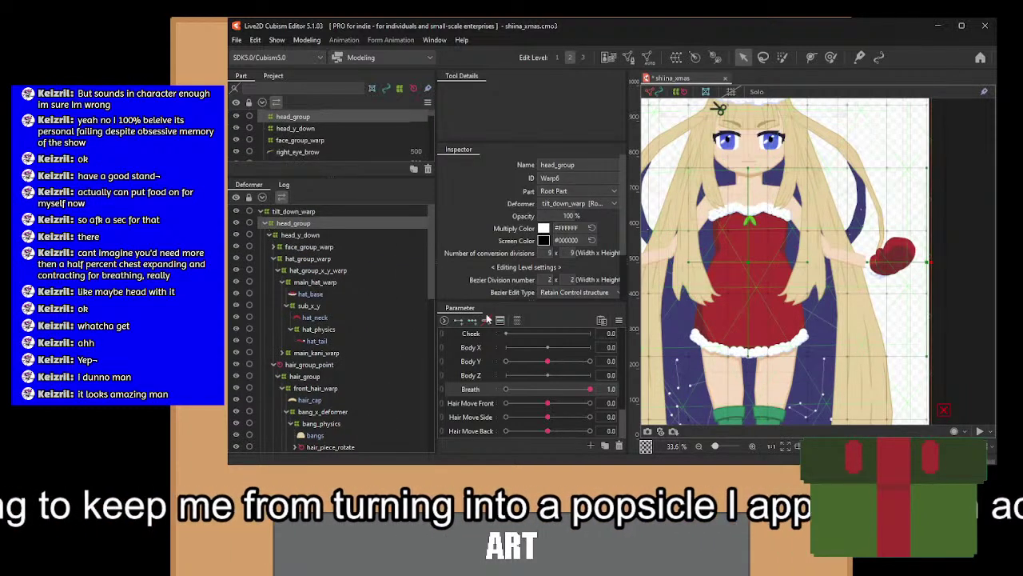
scroll(554, 385, up, 5)
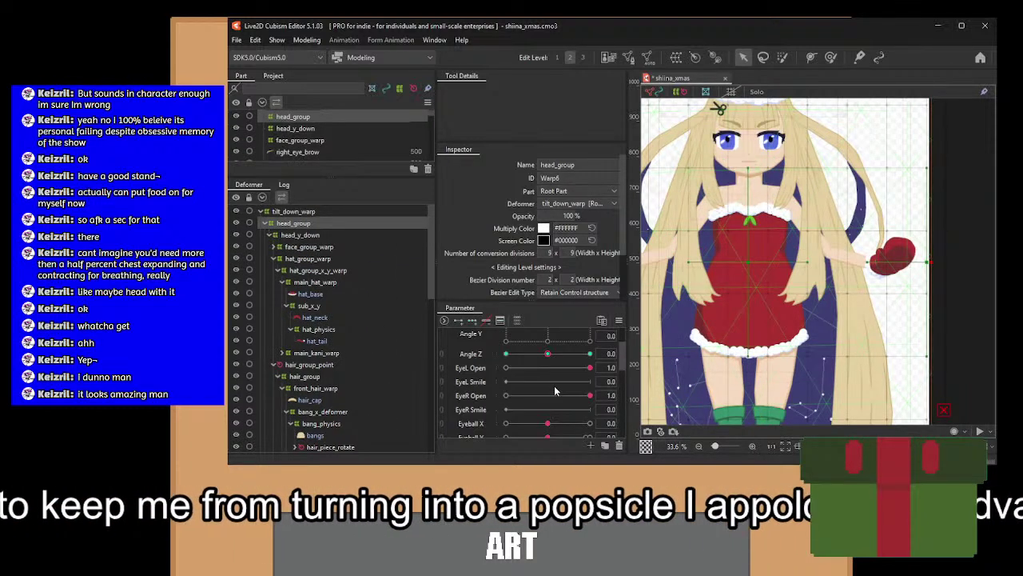
click(303, 235)
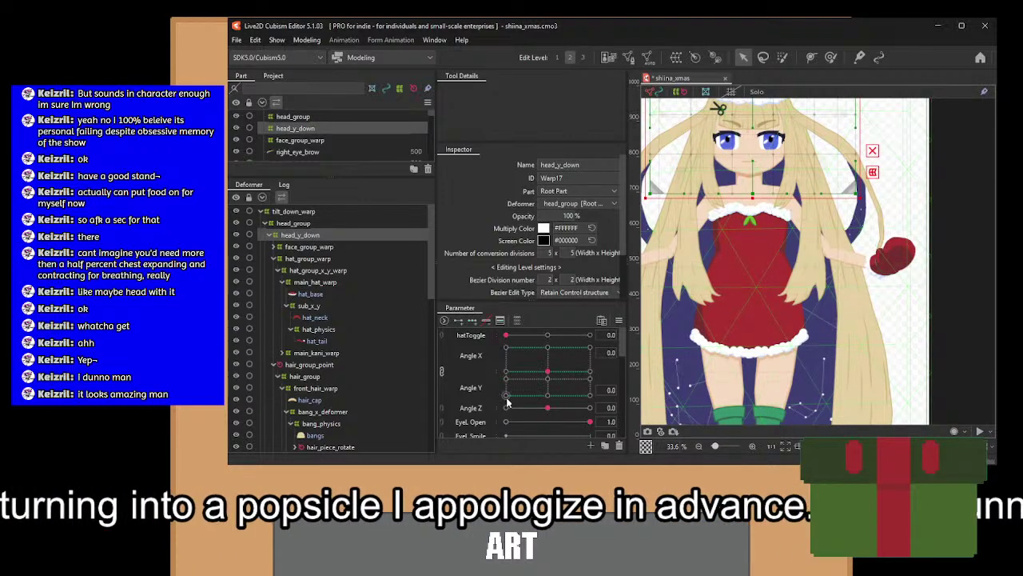
scroll(537, 397, down, 5)
scroll(539, 397, up, 5)
scroll(566, 404, down, 6)
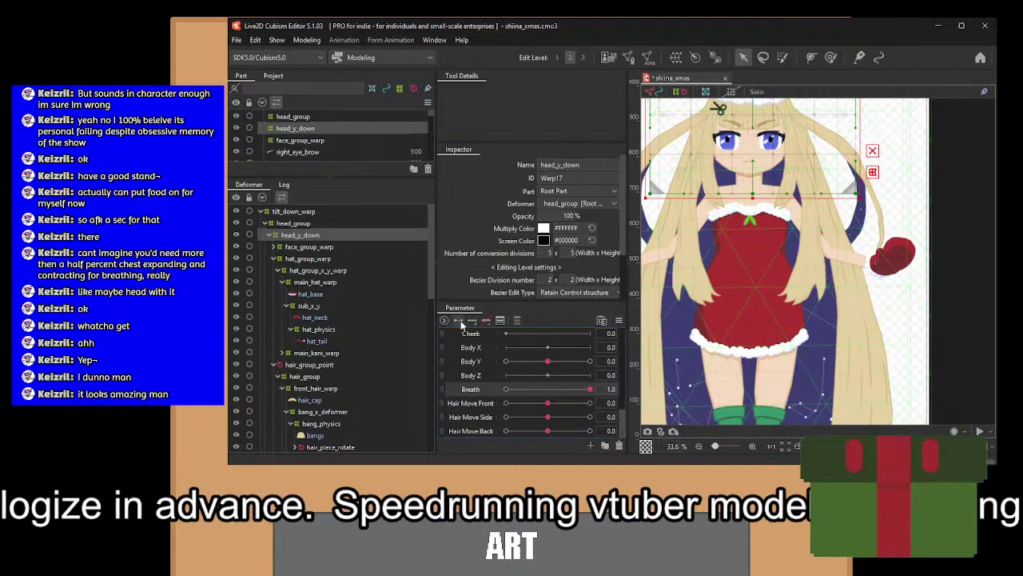
scroll(755, 165, up, 4)
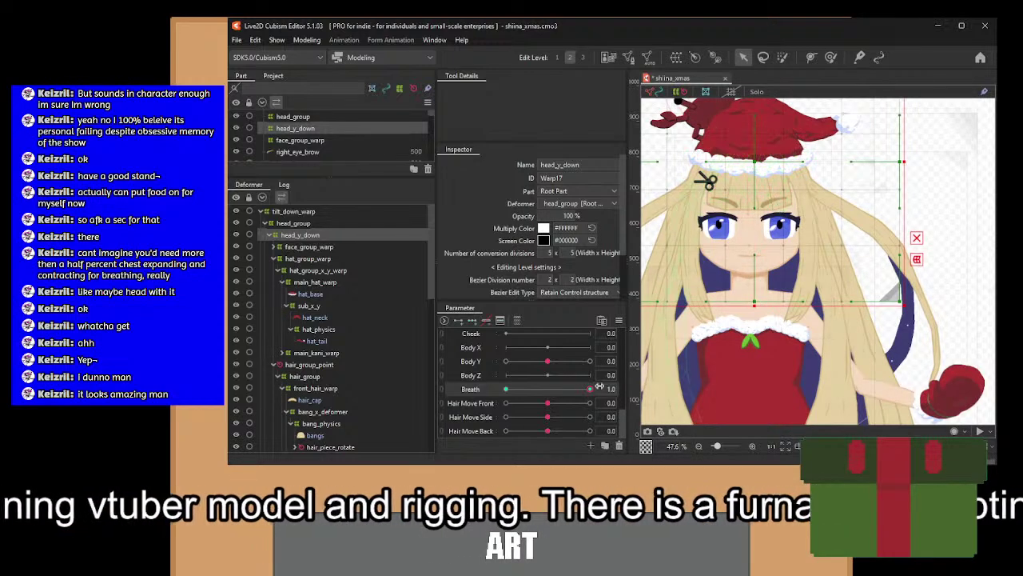
drag(589, 390, 481, 406)
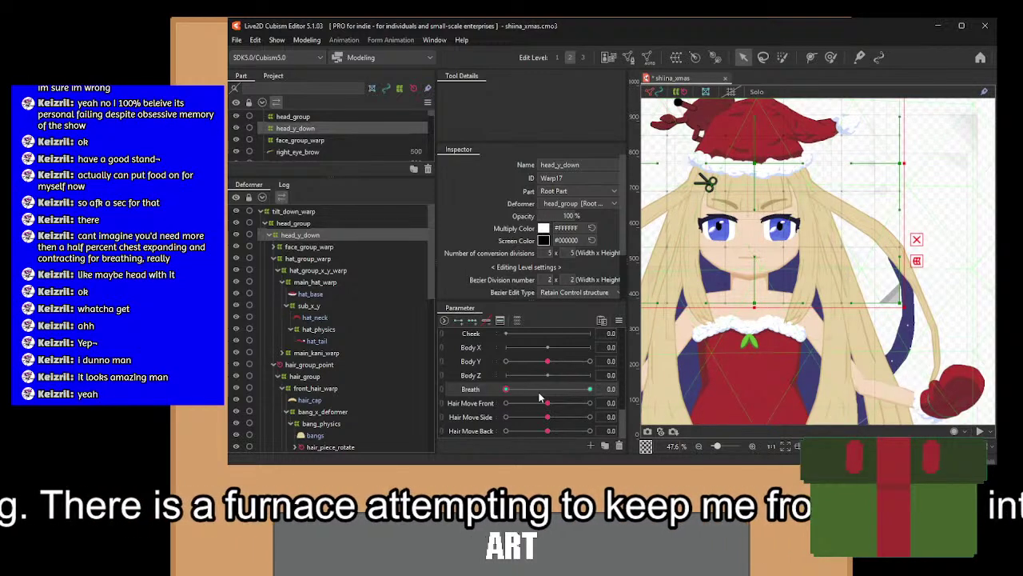
Delete the Breath keys from the breathing_torso warp deformer.
click(754, 375)
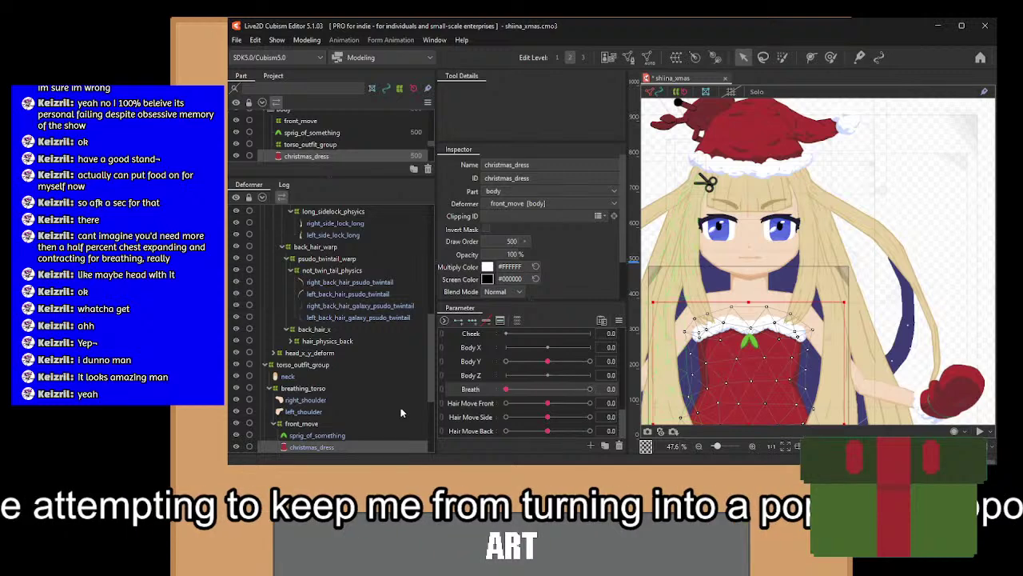
click(309, 425)
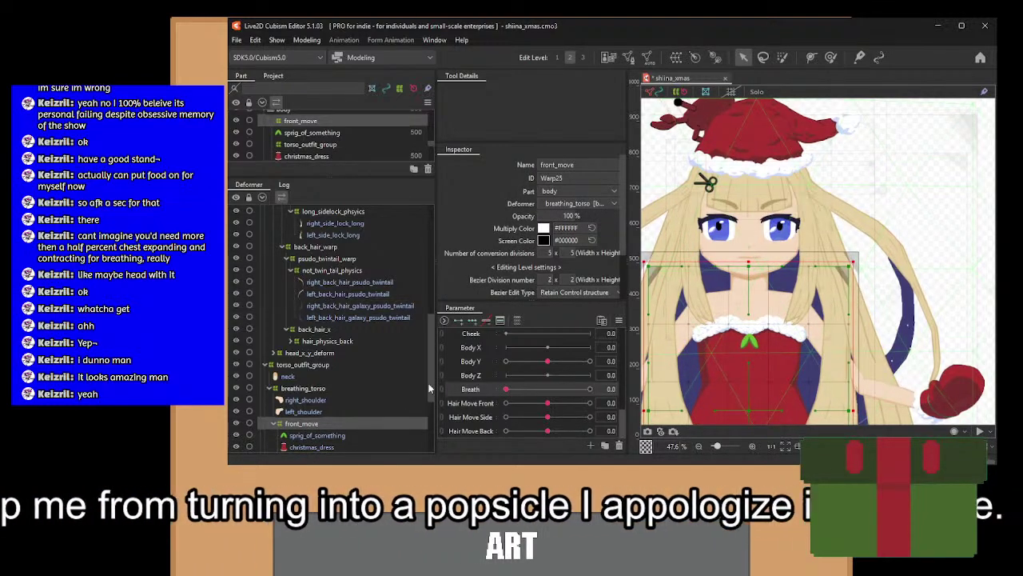
click(314, 390)
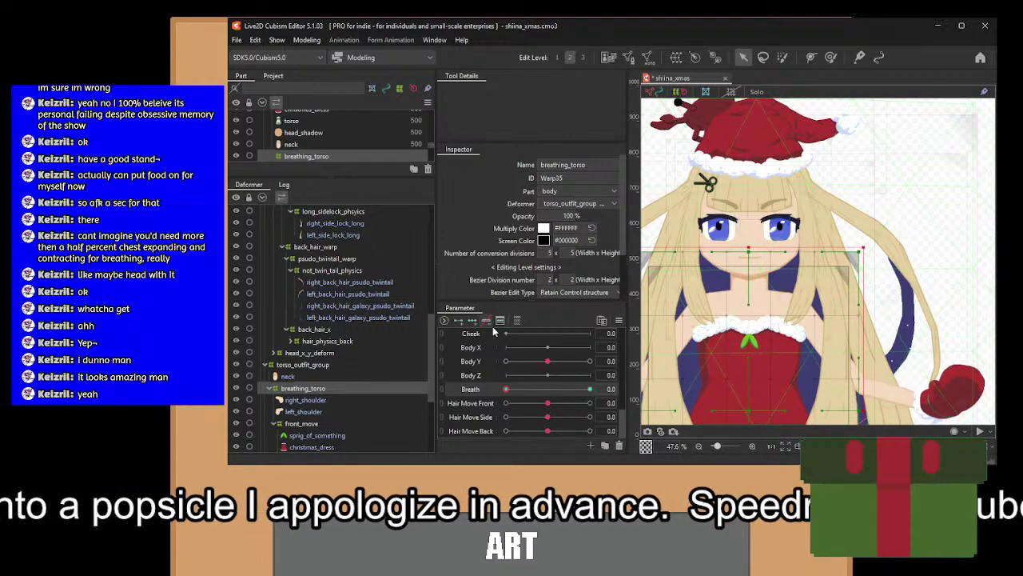
scroll(312, 412, down, 3)
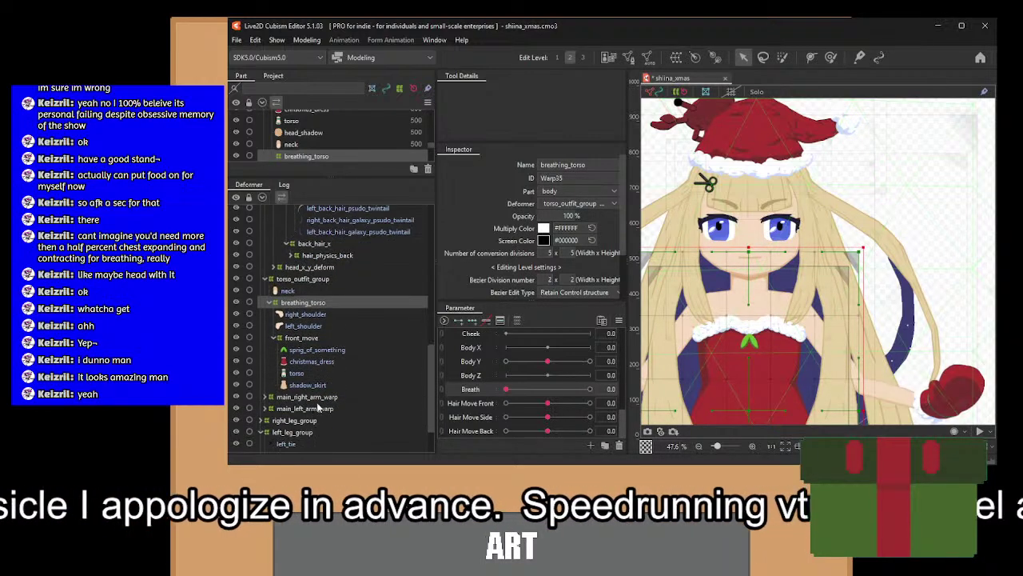
Create a warp deformer named breathing around christmas_dress and torso inside front_move.
click(314, 362)
ctrl+click(315, 373)
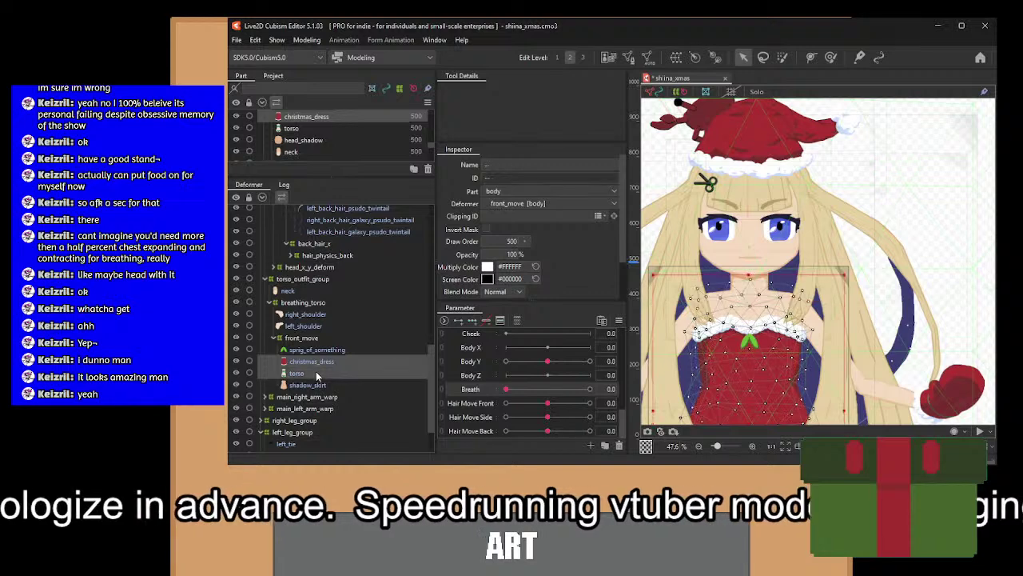
click(674, 62)
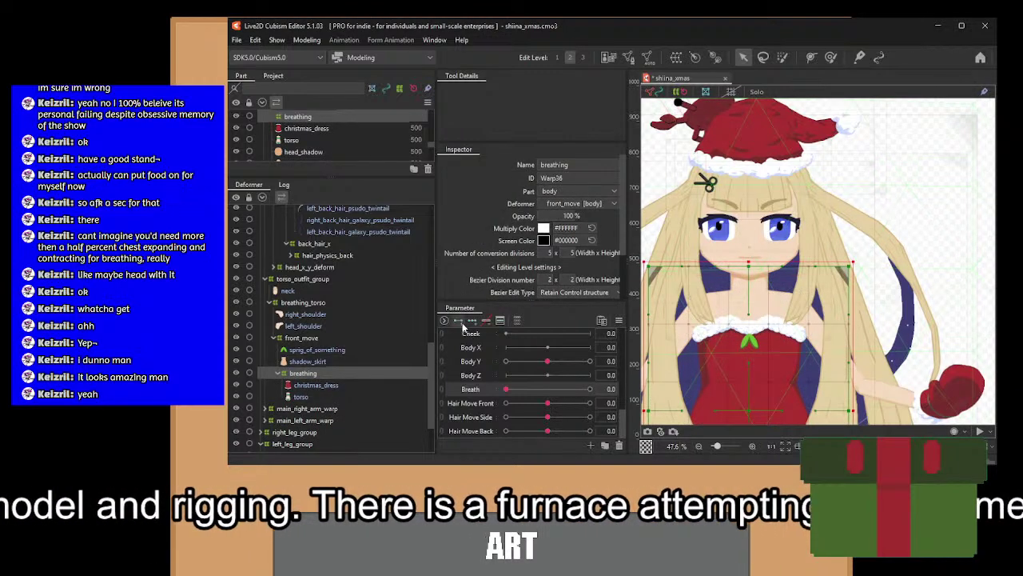
Add two Breath keys to the breathing warp, widen its middle control points slightly at Breath 1.0 and preview the motion.
scroll(662, 206, down, 5)
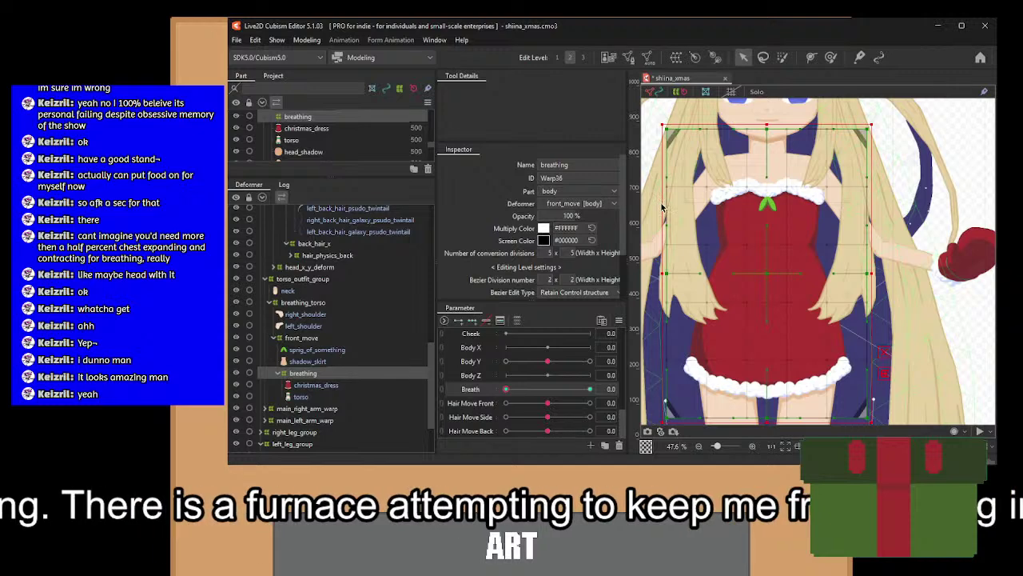
drag(653, 208, 901, 312)
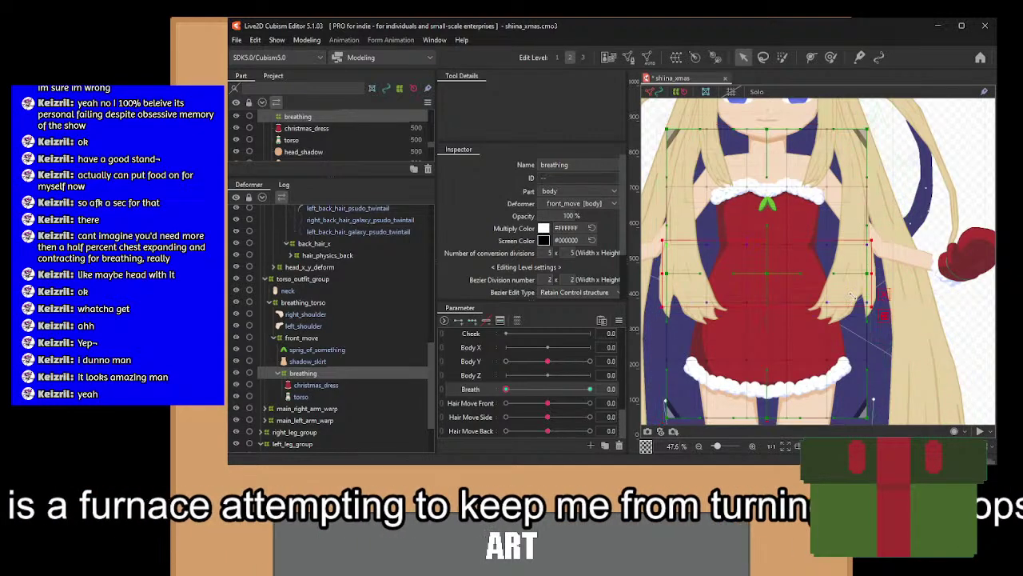
click(590, 389)
drag(661, 273, 657, 272)
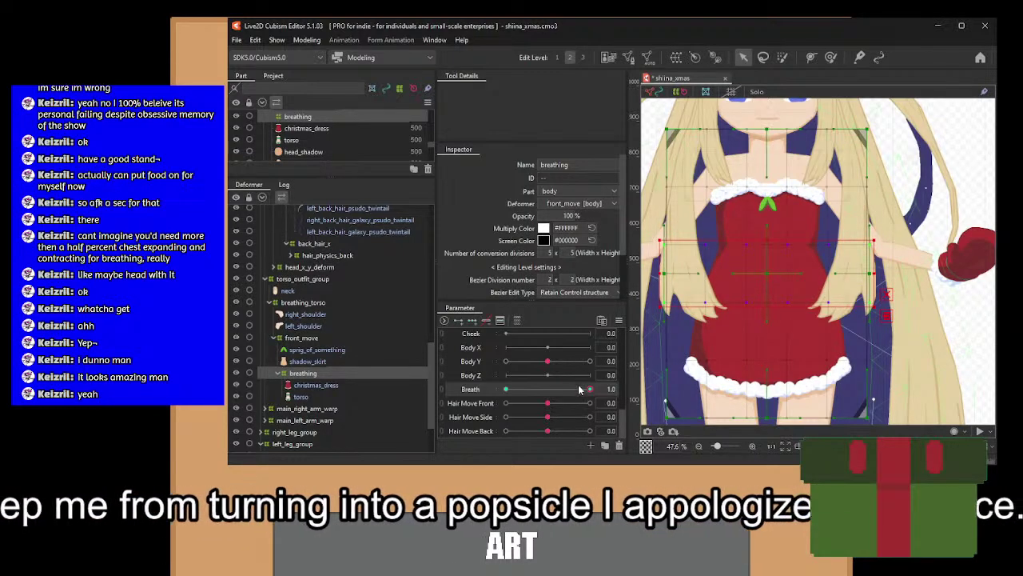
drag(590, 389, 529, 392)
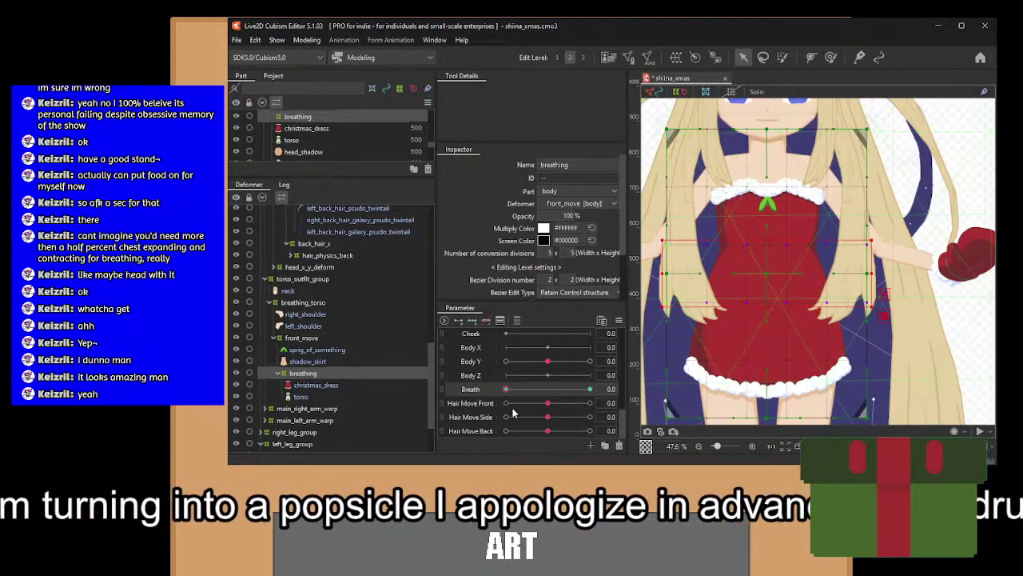
click(589, 389)
drag(634, 408, 556, 425)
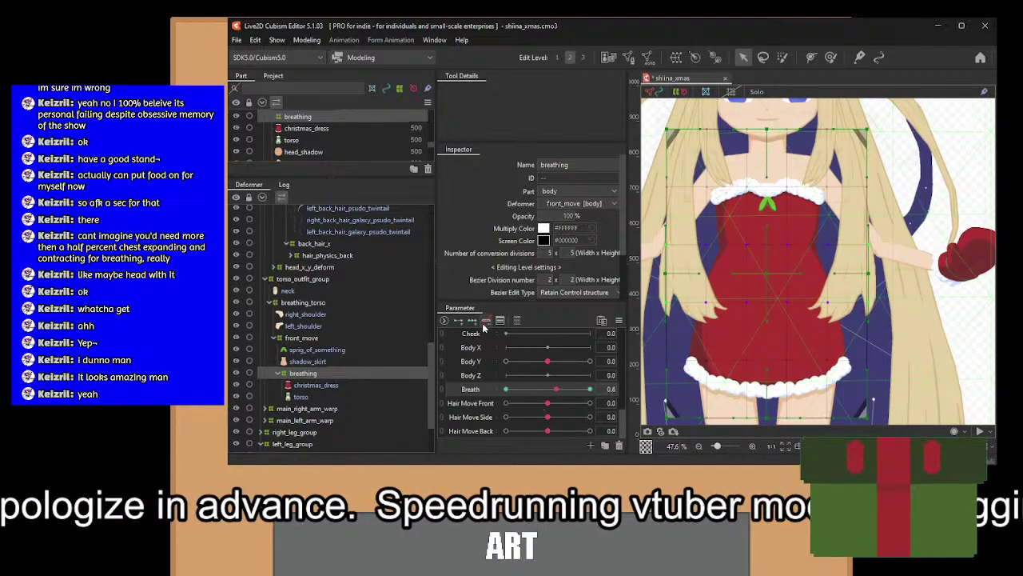
Create a warp deformer named crab_breathing around kani_body, the eye stalks and the claws inside main_kani_warp.
scroll(802, 348, up, 5)
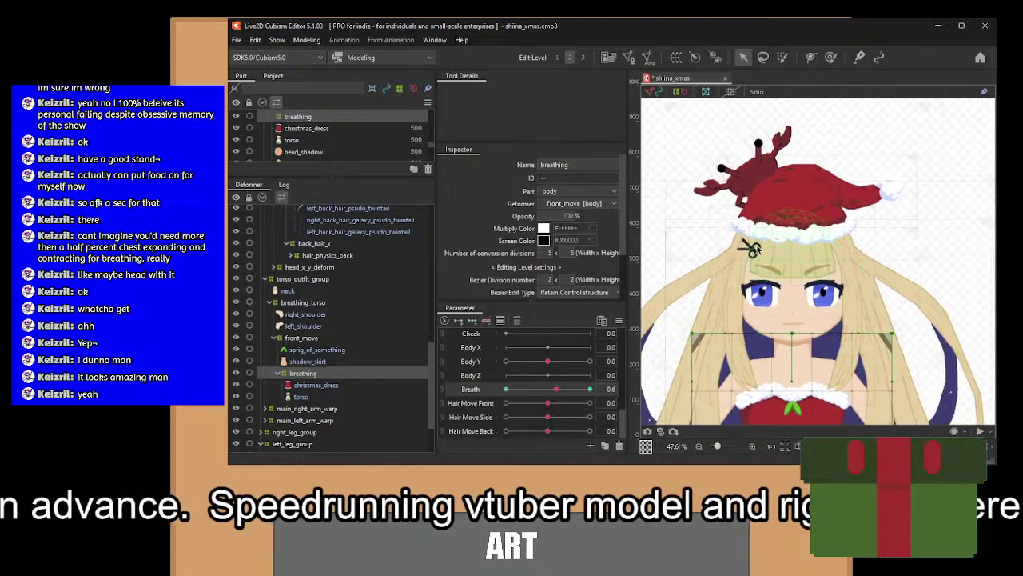
click(752, 168)
click(752, 168)
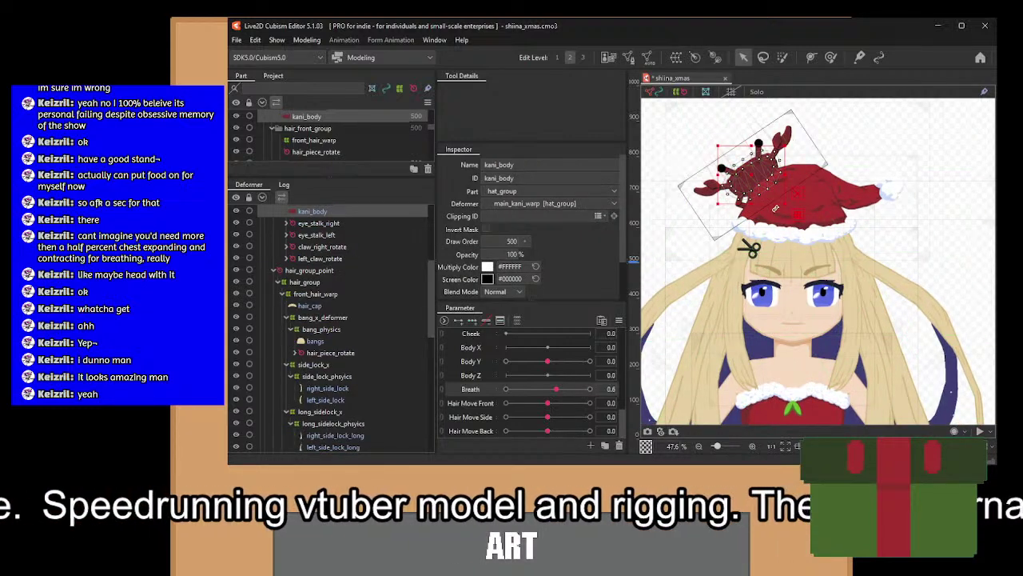
scroll(800, 254, up, 2)
scroll(350, 282, up, 2)
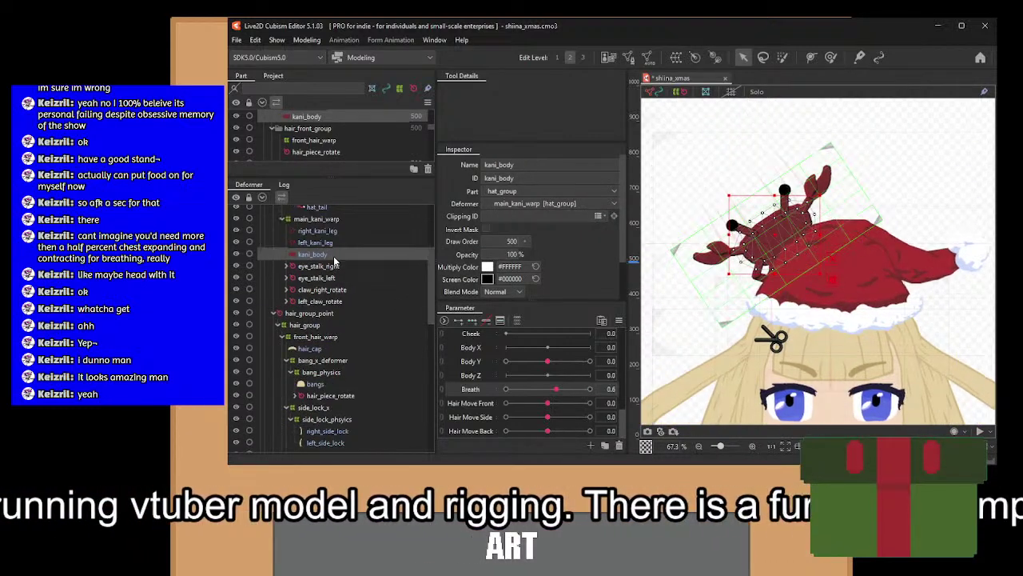
click(349, 278)
click(332, 254)
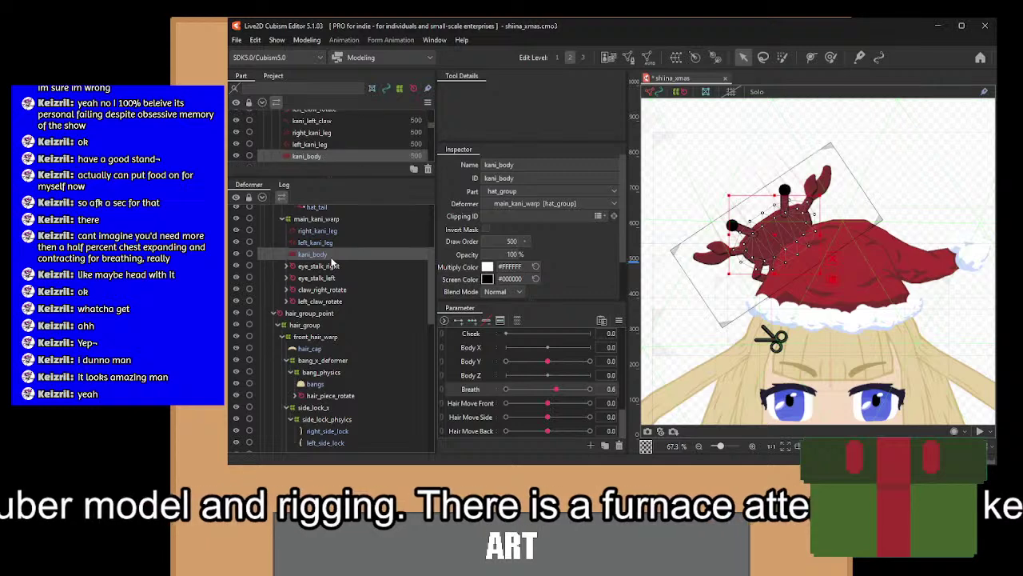
click(331, 230)
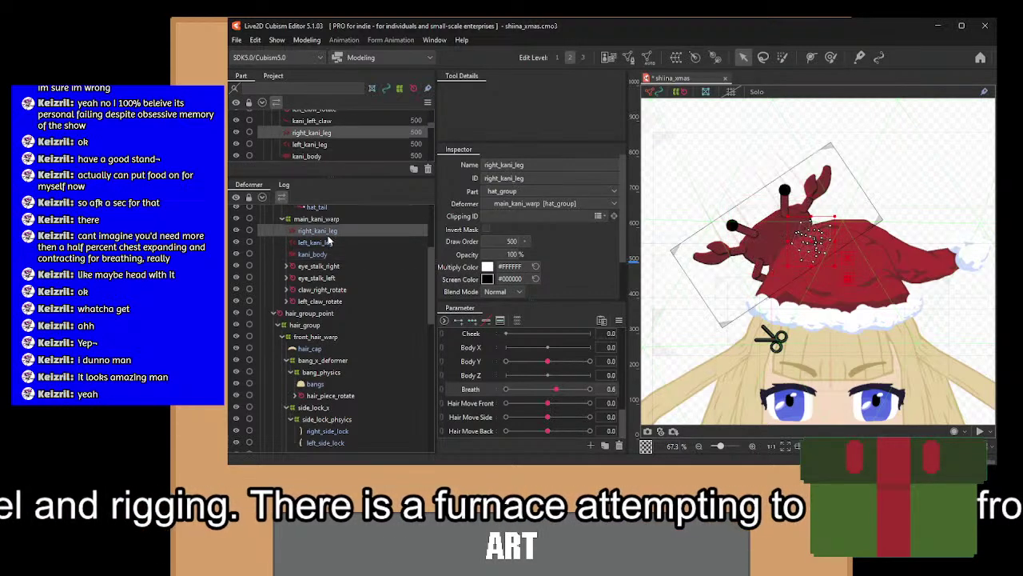
key(Down)
click(328, 230)
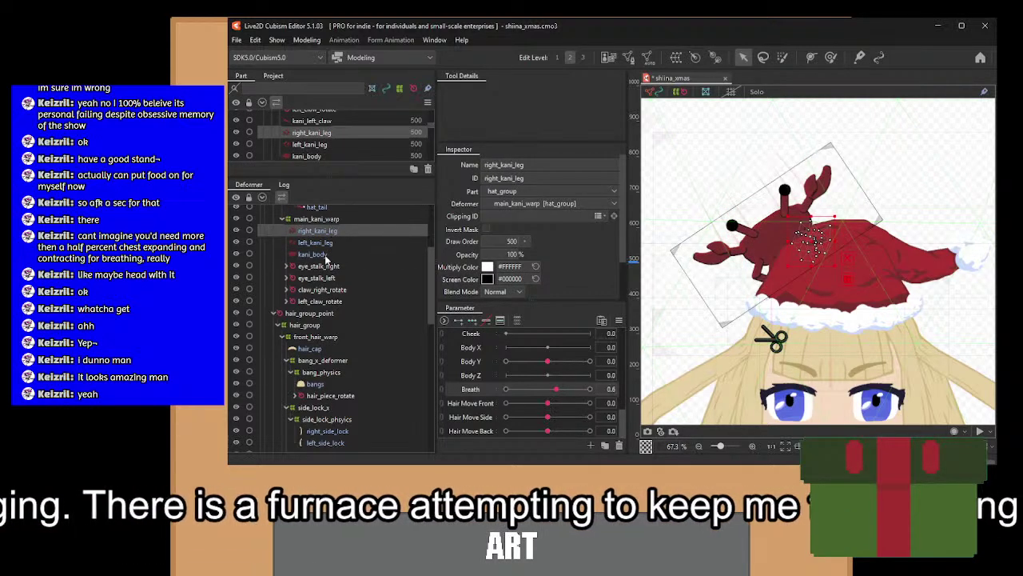
click(320, 254)
key(shift+Down)
key(shift+Down)
key(shift+Down)
key(shift+Down)
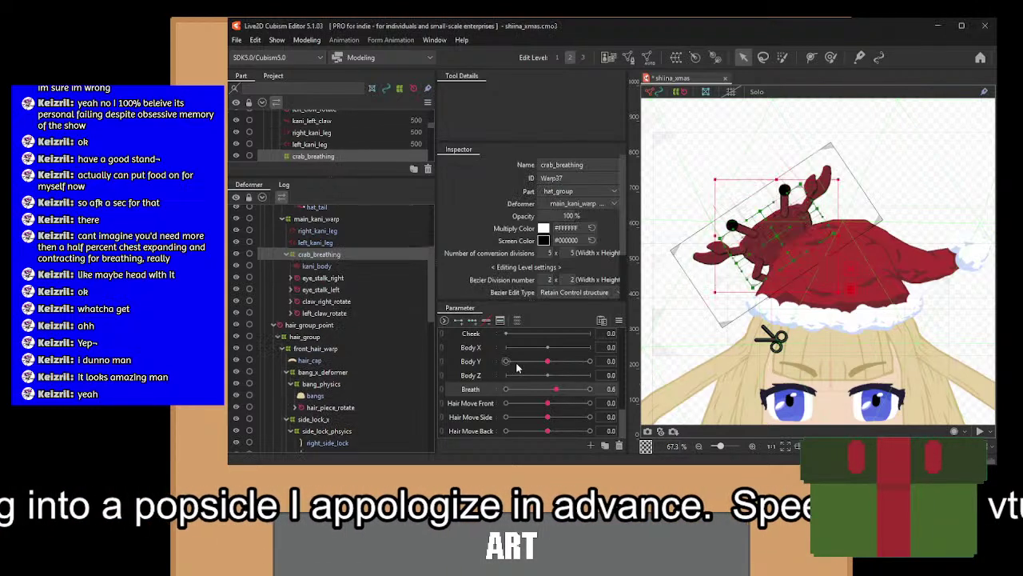
Add two Breath keys to crab_breathing, shift the crab warp slightly upward at Breath 1.0 and preview the motion.
click(590, 390)
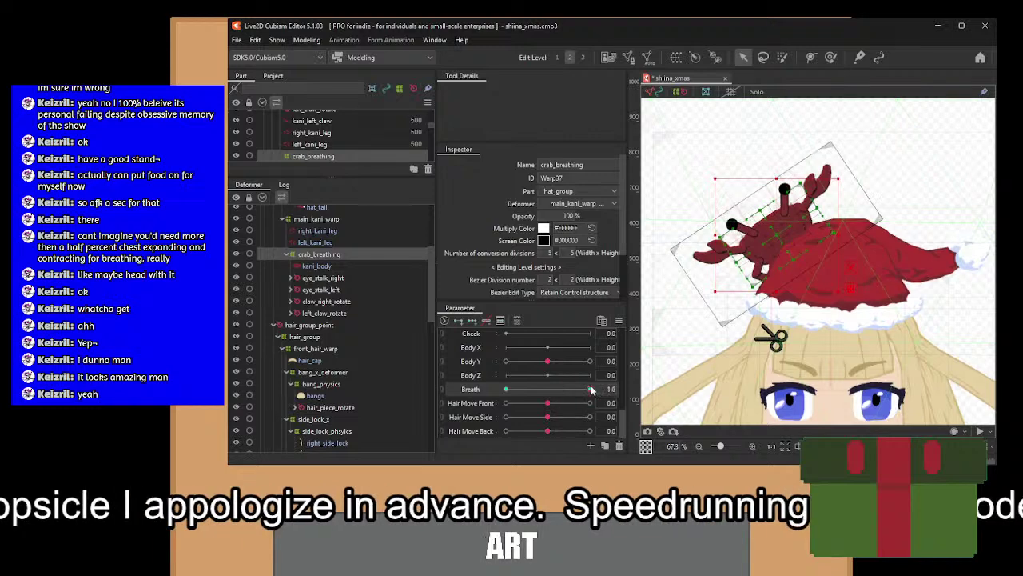
scroll(810, 228, up, 6)
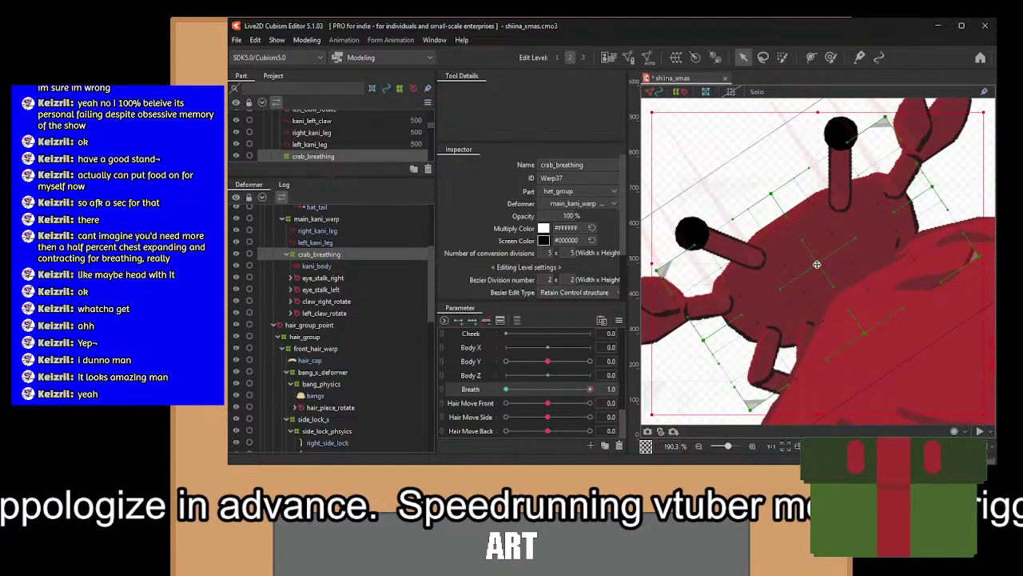
mouse_move(817, 264)
mouse_down()
mouse_move(811, 256)
mouse_move(816, 263)
mouse_up()
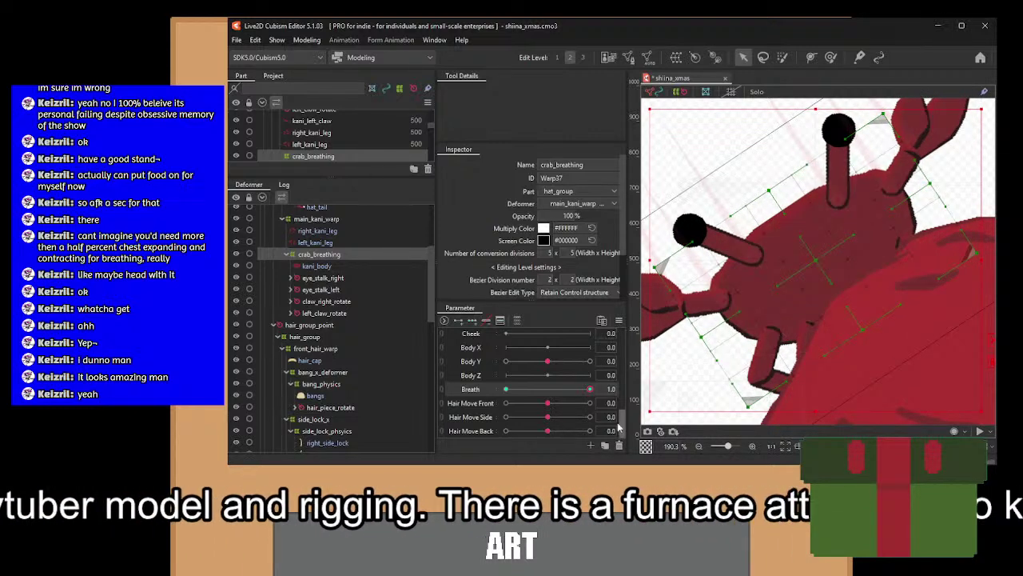
drag(591, 390, 687, 413)
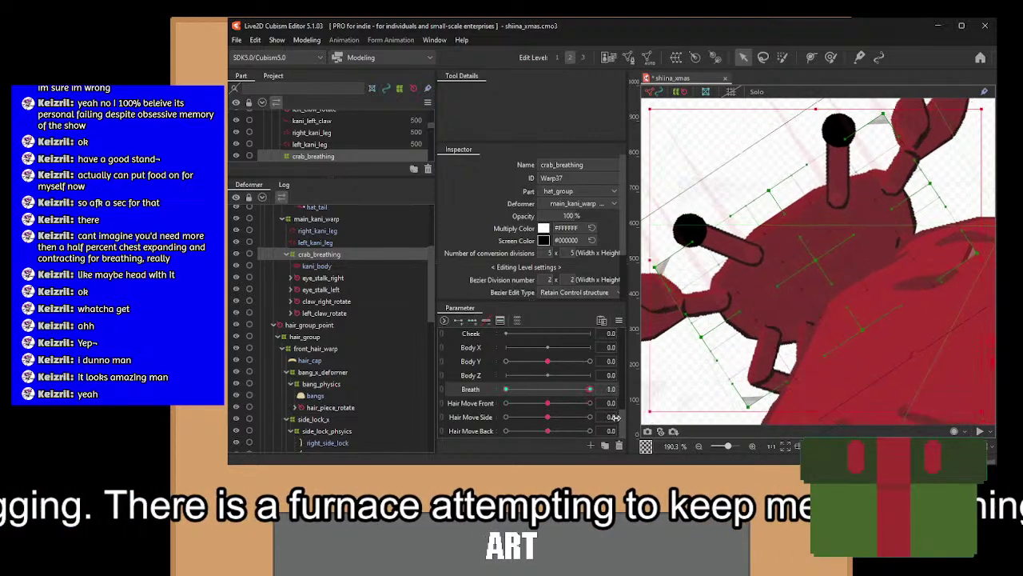
Play the [Posing] pattern in the physics settings to preview the whole model's motion, and return to modeling.
scroll(769, 350, down, 5)
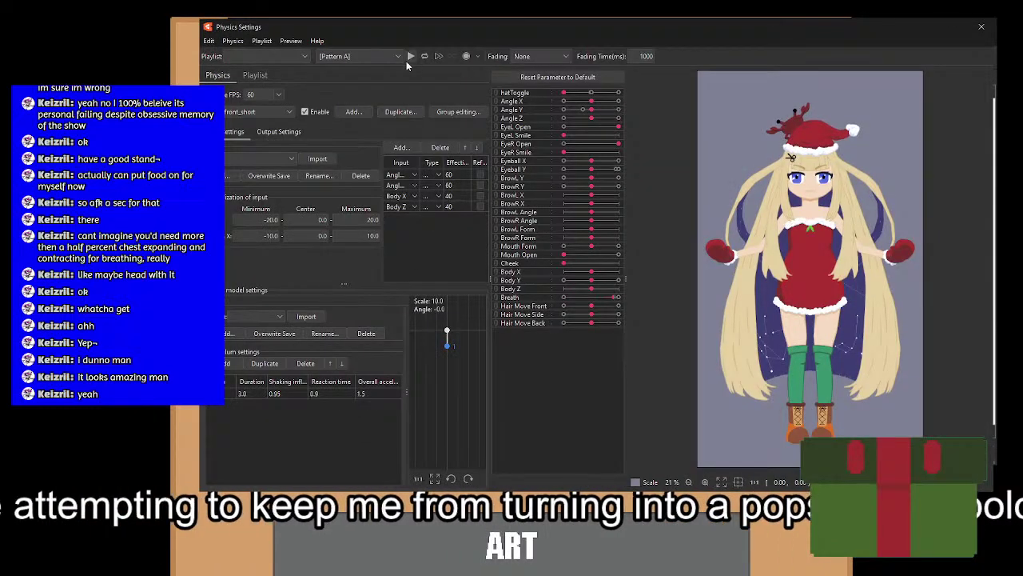
click(392, 57)
click(388, 81)
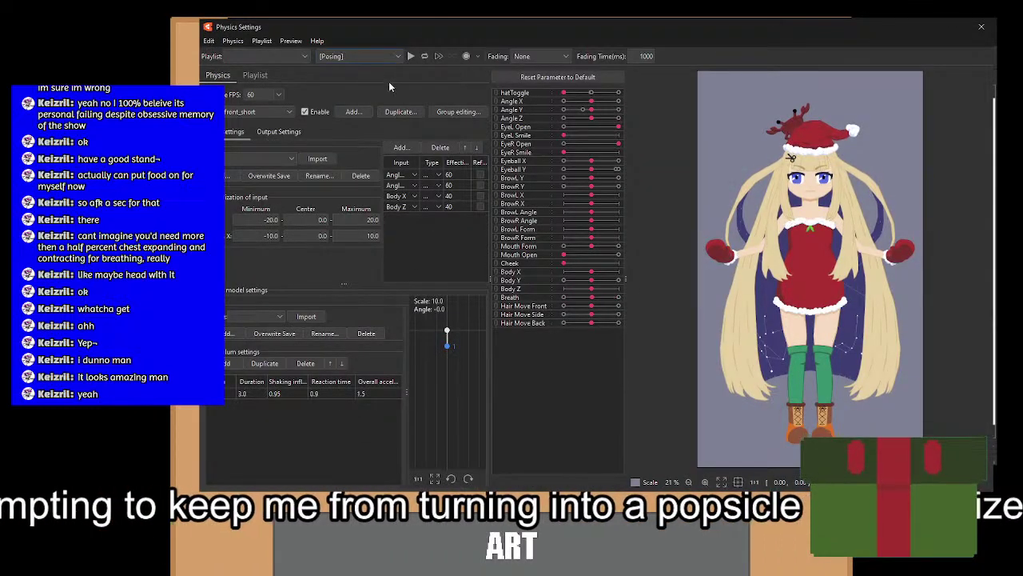
click(410, 56)
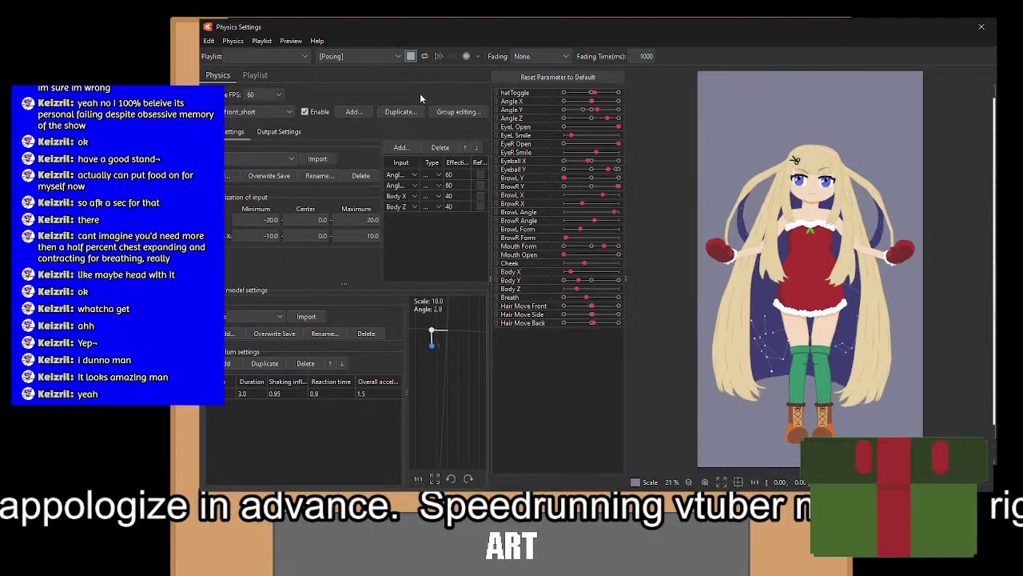
click(981, 27)
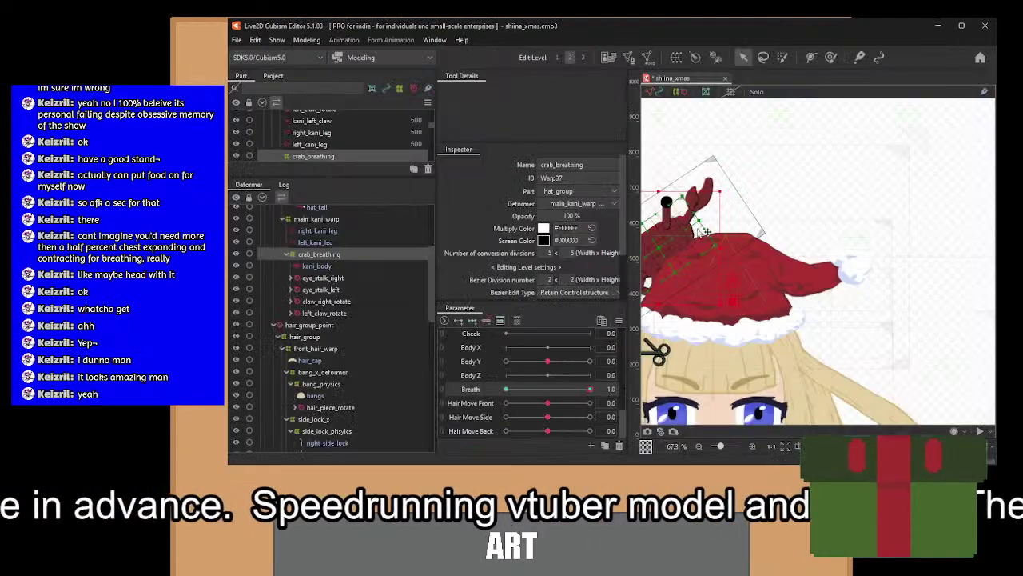
Create a warp deformer named nose_travel around nose_dot inside face_group_warp.
drag(725, 287, 761, 84)
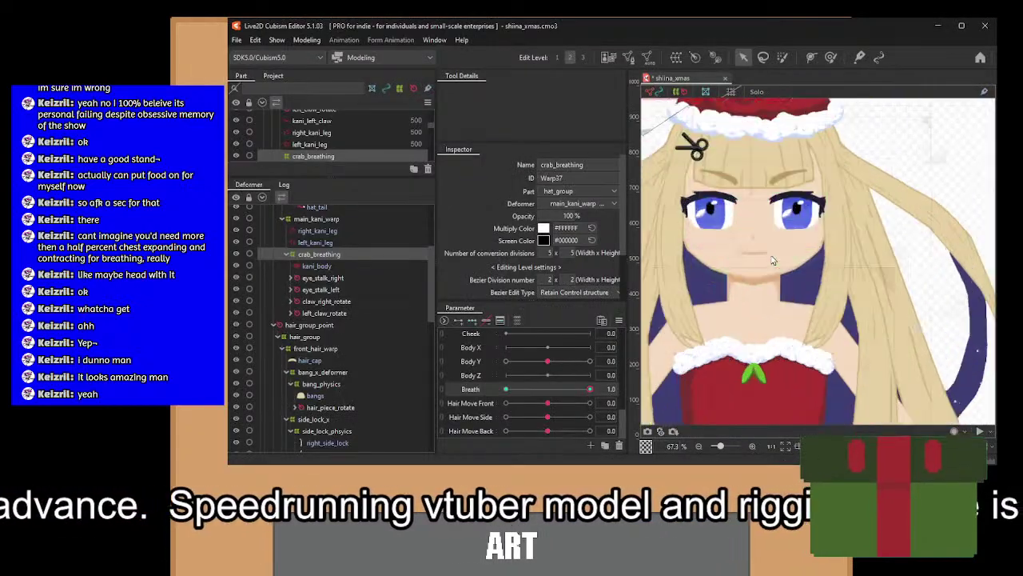
click(737, 221)
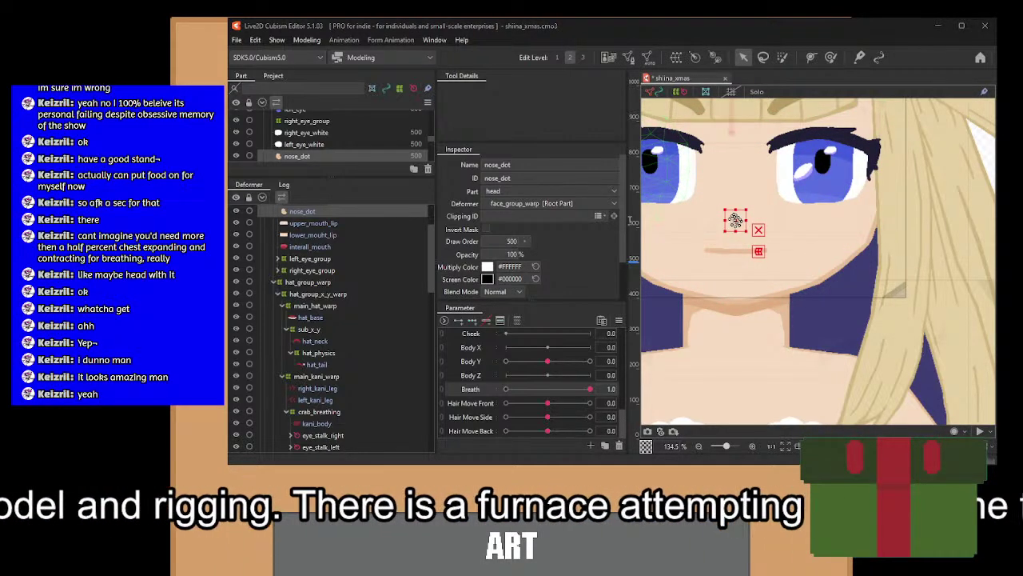
click(646, 379)
Unlink Angle X and Angle Y, add three Angle X keys to nose_travel and shift the nose left at -30.0.
scroll(565, 381, up, 5)
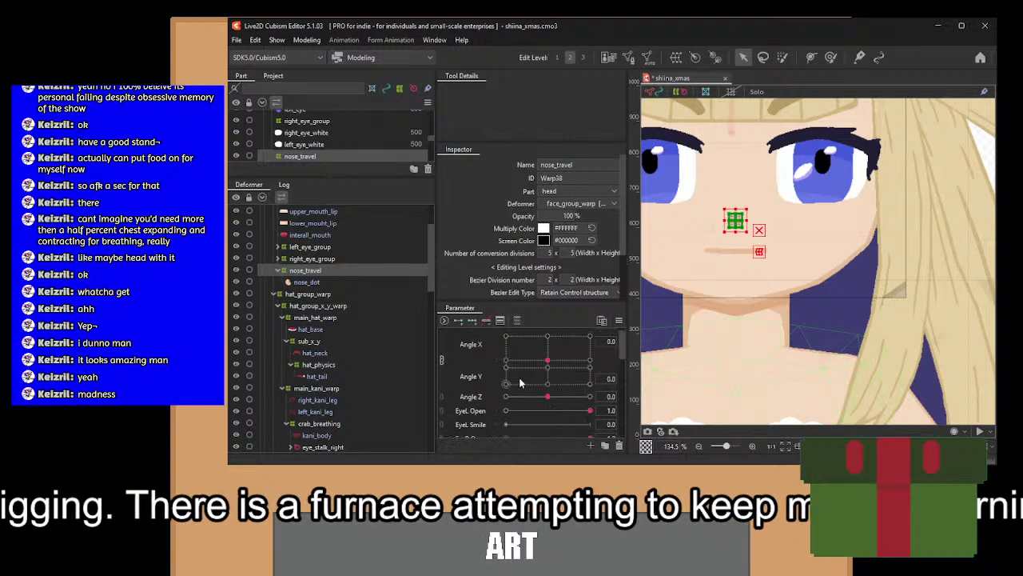
click(442, 369)
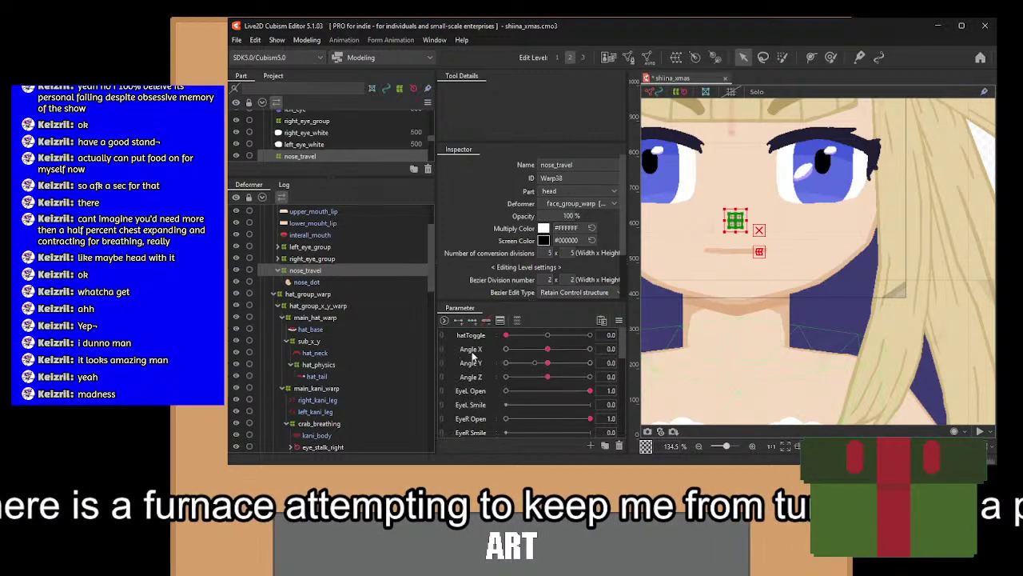
click(482, 349)
click(472, 321)
drag(541, 351, 506, 350)
scroll(784, 226, up, 5)
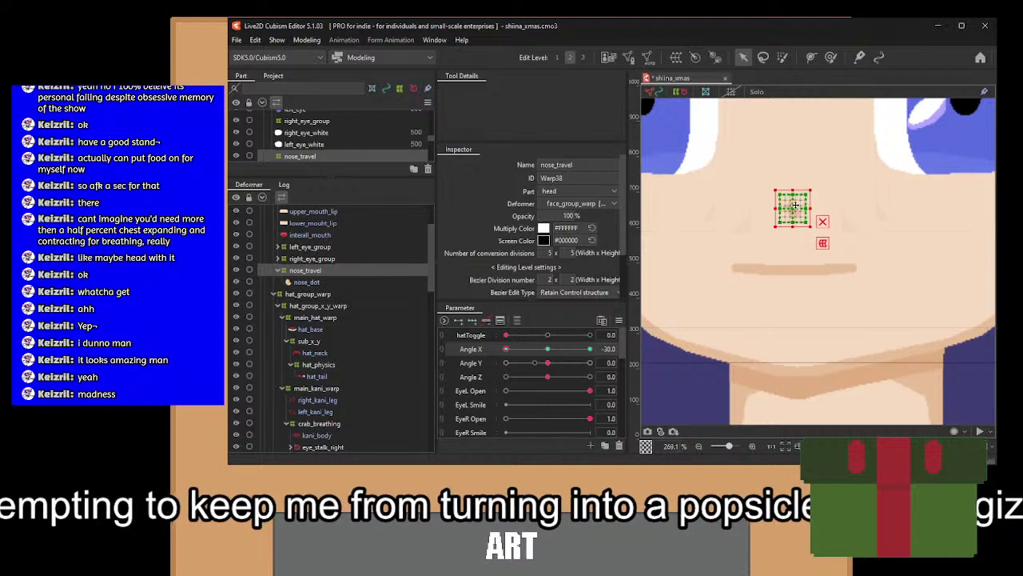
drag(795, 203, 755, 201)
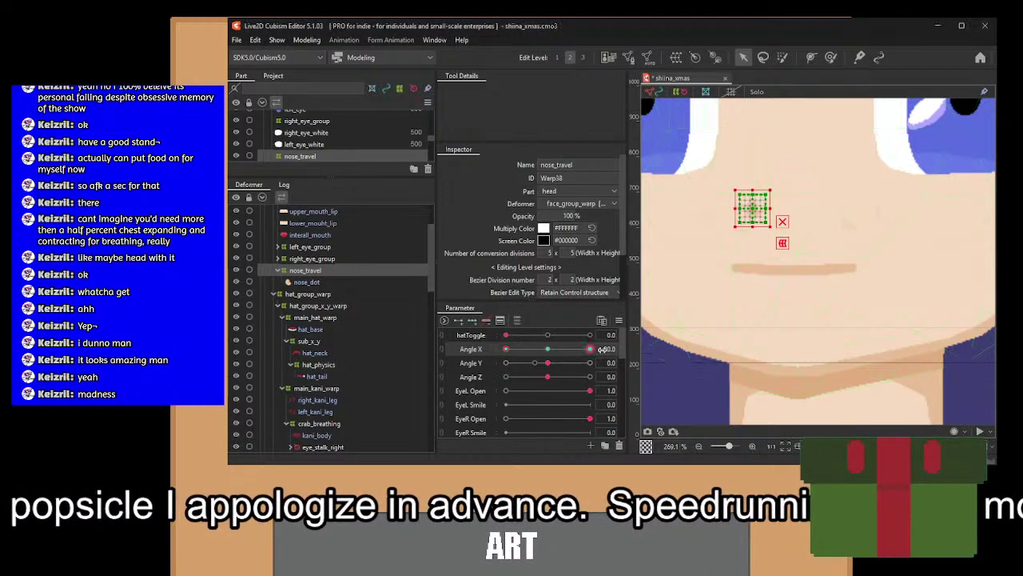
drag(505, 348, 544, 349)
Add three Angle Y keys to nose_travel and lower the nose at Angle Y -30.0.
click(470, 374)
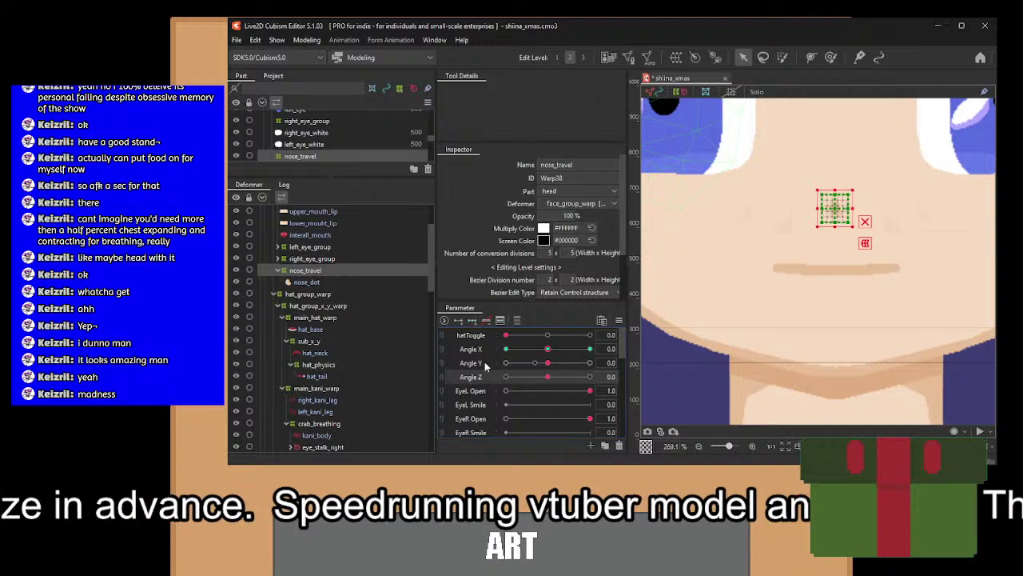
click(485, 364)
click(472, 321)
click(506, 363)
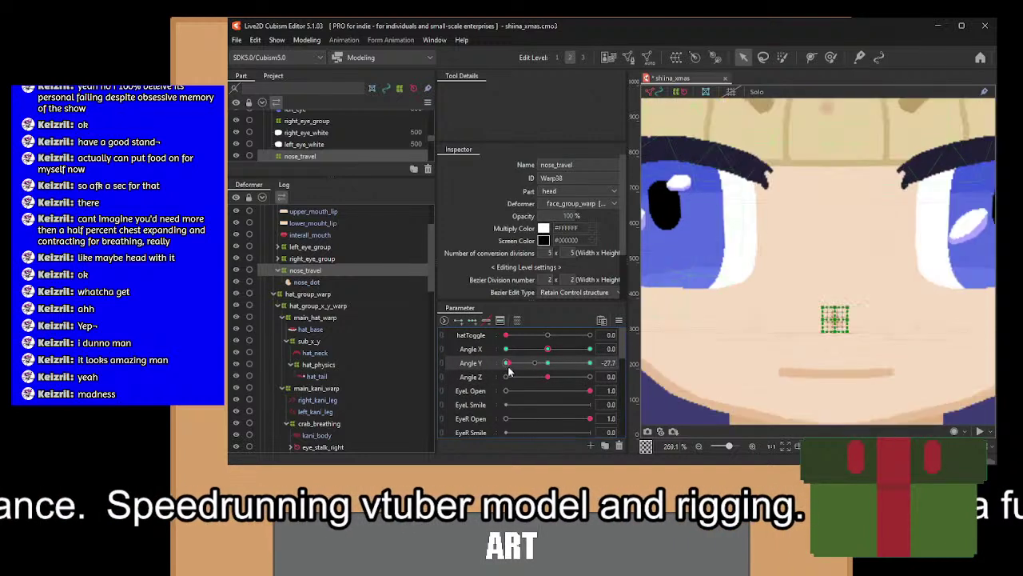
scroll(815, 295, up, 2)
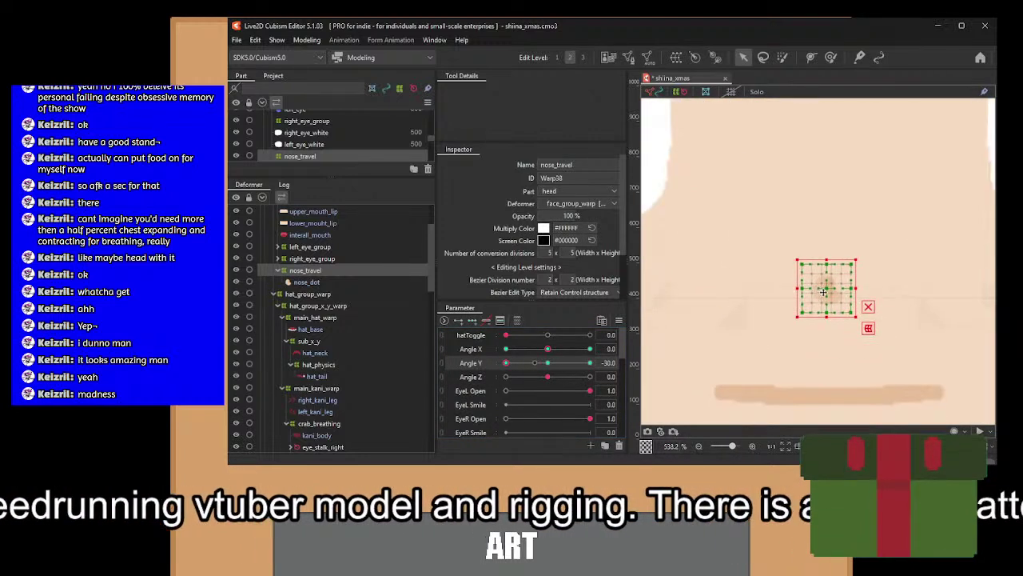
drag(815, 296, 826, 335)
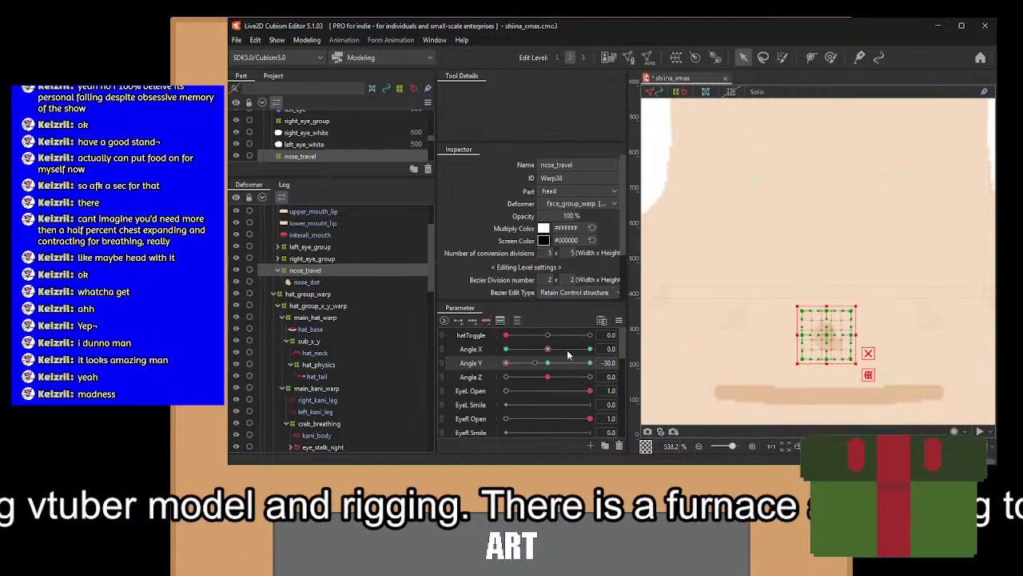
Raise the nose_travel warp and stretch it vertically at Angle Y 30.0, returning Angle Y to 0.0 once shaped.
click(590, 362)
scroll(791, 209, down, 4)
scroll(791, 208, up, 1)
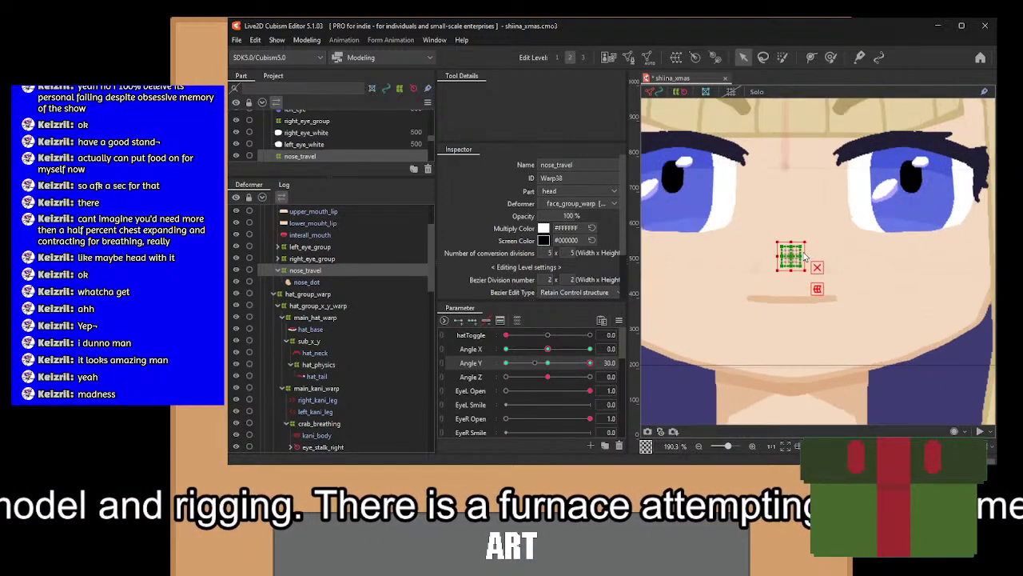
drag(789, 255, 790, 222)
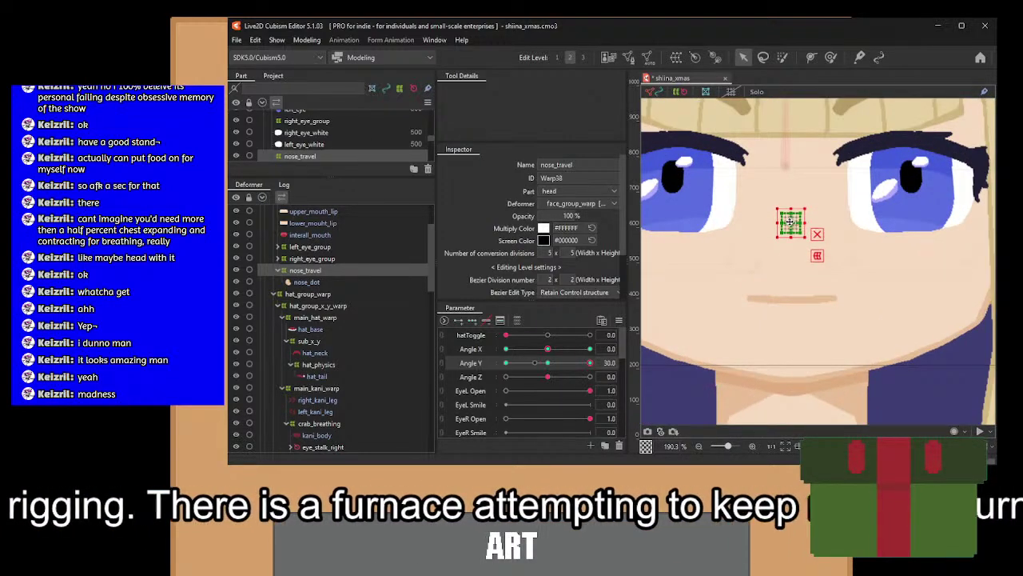
scroll(790, 223, up, 4)
drag(752, 278, 839, 213)
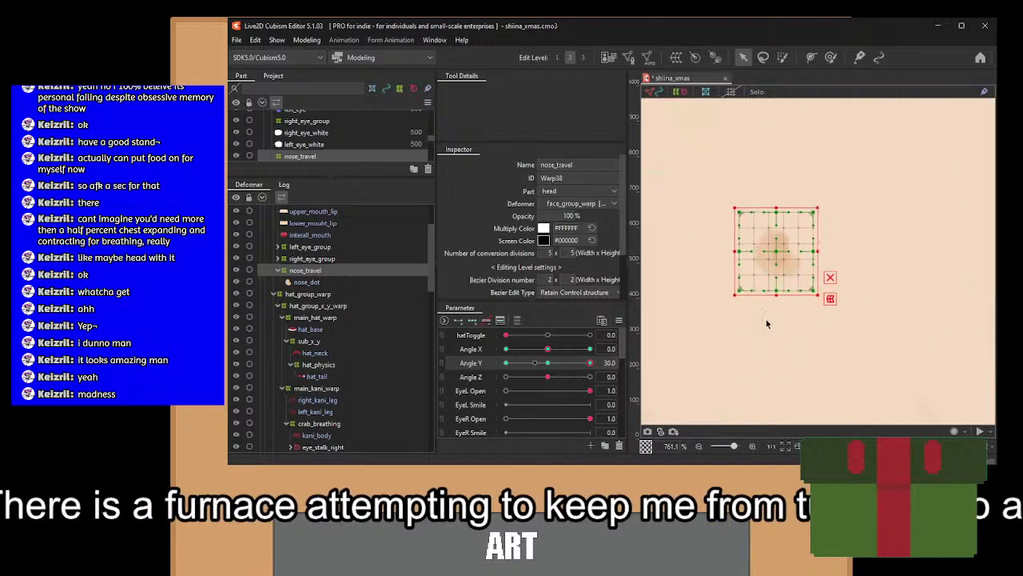
drag(775, 294, 776, 318)
drag(780, 263, 778, 257)
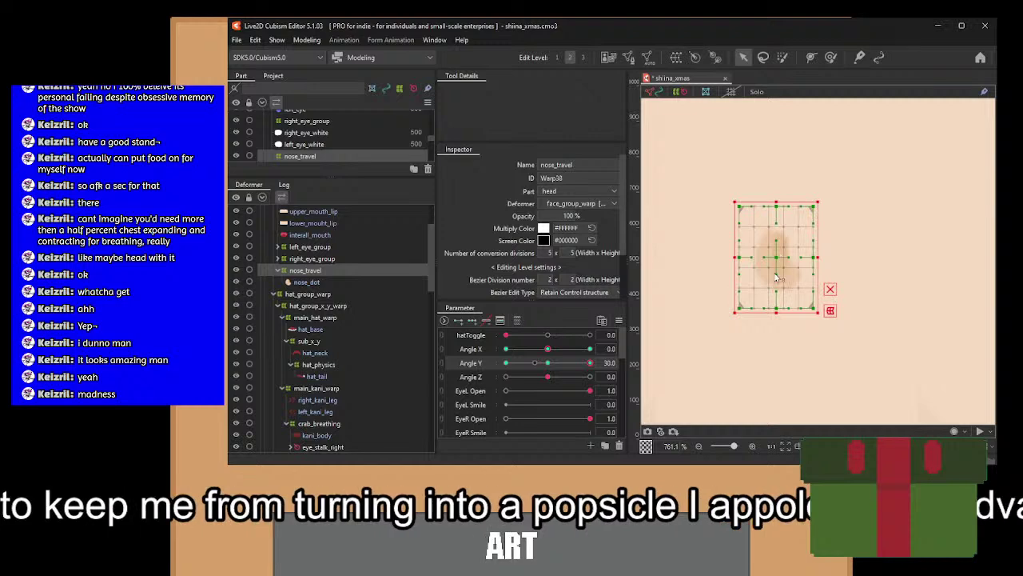
scroll(789, 268, down, 4)
scroll(870, 263, down, 2)
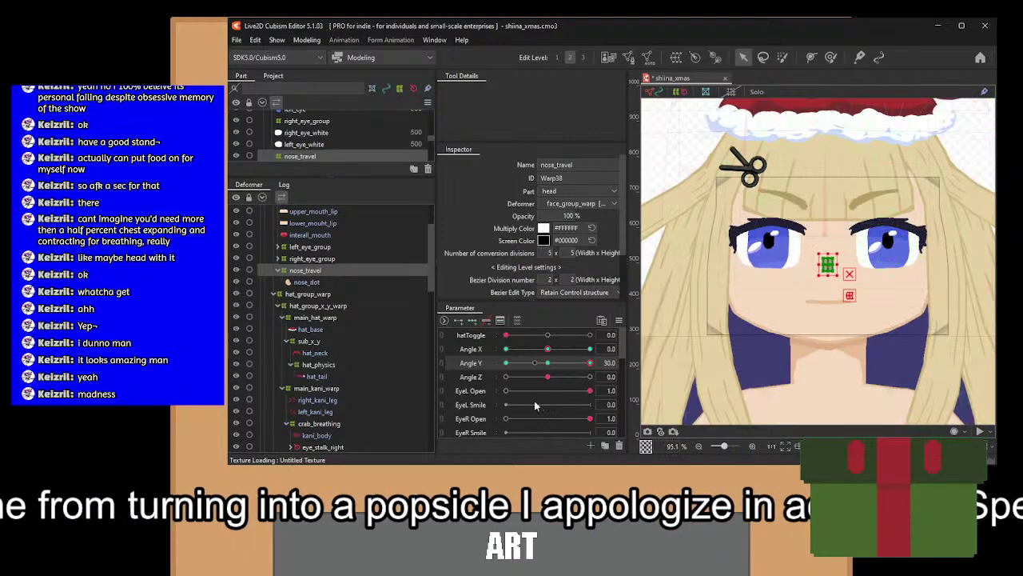
click(547, 362)
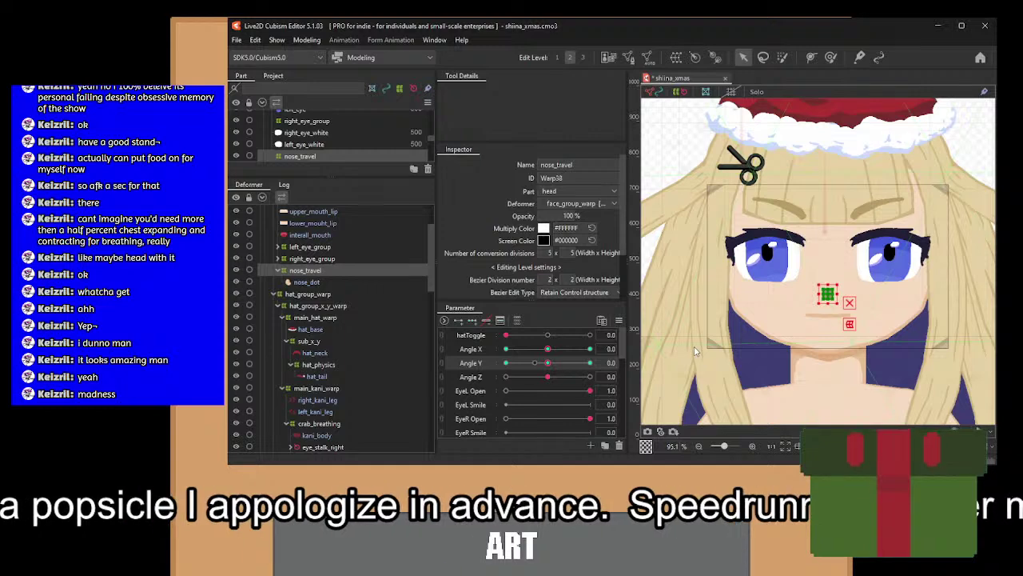
Link Angle X and Angle Y to check the nose at combined head angles, reset both to 0.0 and unlink them.
click(446, 353)
click(506, 347)
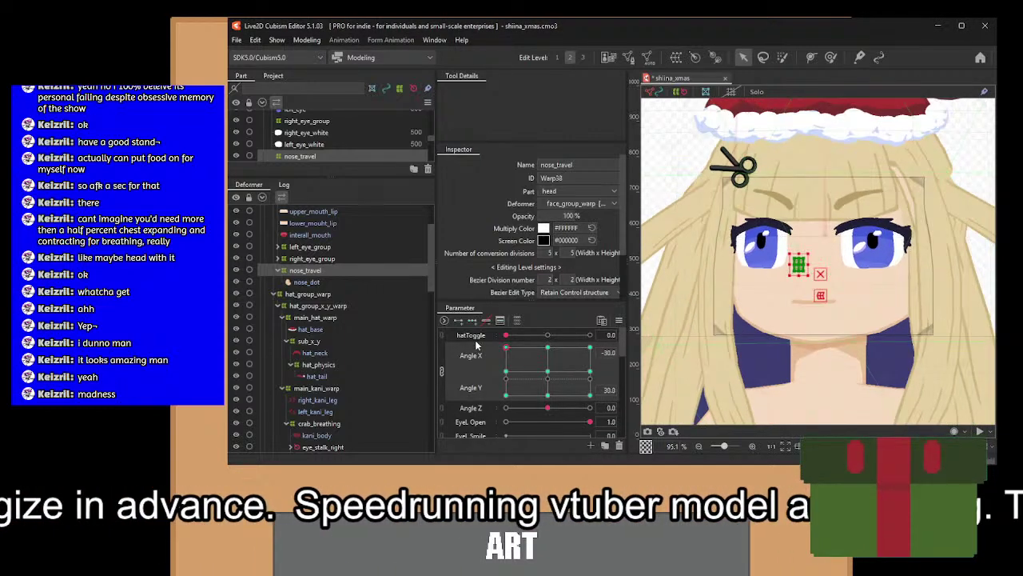
mouse_move(476, 345)
mouse_down()
mouse_move(490, 415)
mouse_move(607, 409)
mouse_move(632, 323)
mouse_move(486, 338)
mouse_up()
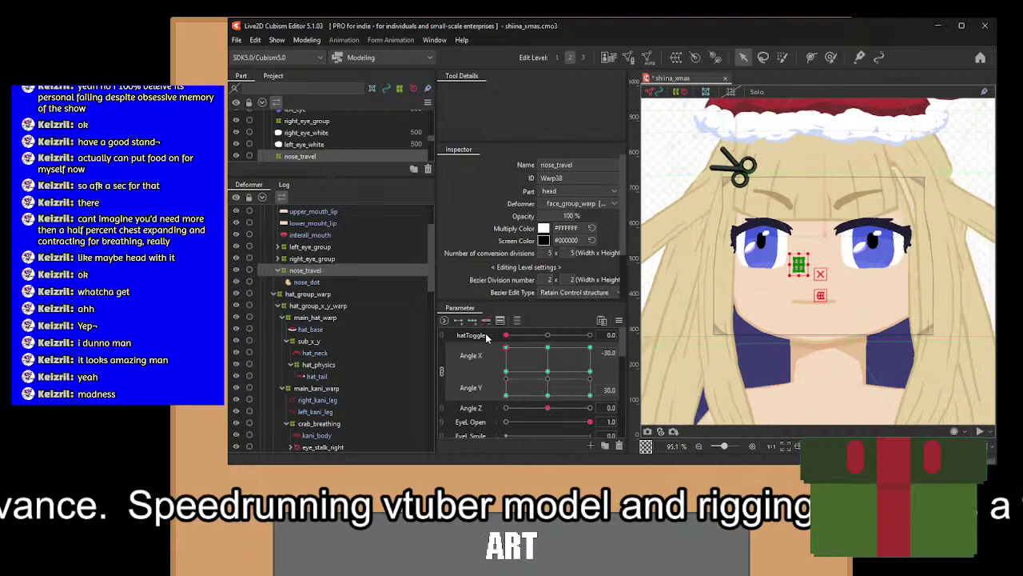
drag(472, 424, 617, 354)
click(547, 371)
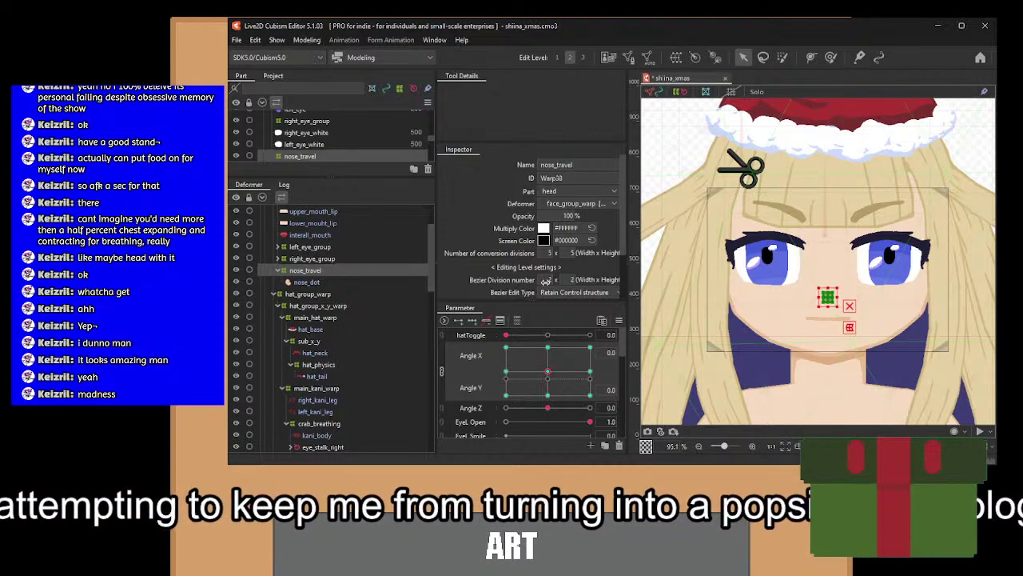
click(441, 368)
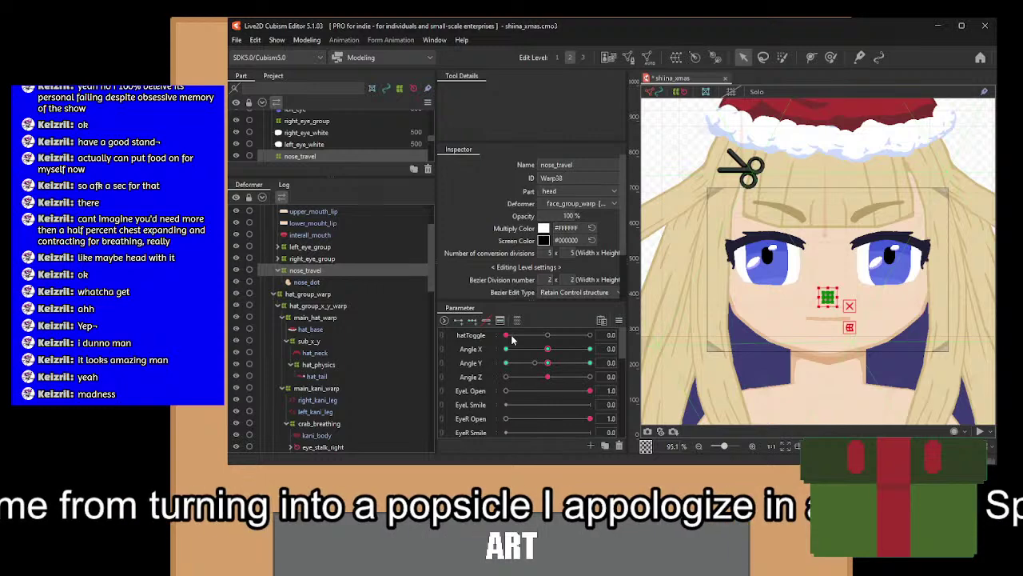
Add three Hair Move Front keys to the sprig_bounce warp on the dress and set the parameter to -1.0.
scroll(657, 276, down, 2)
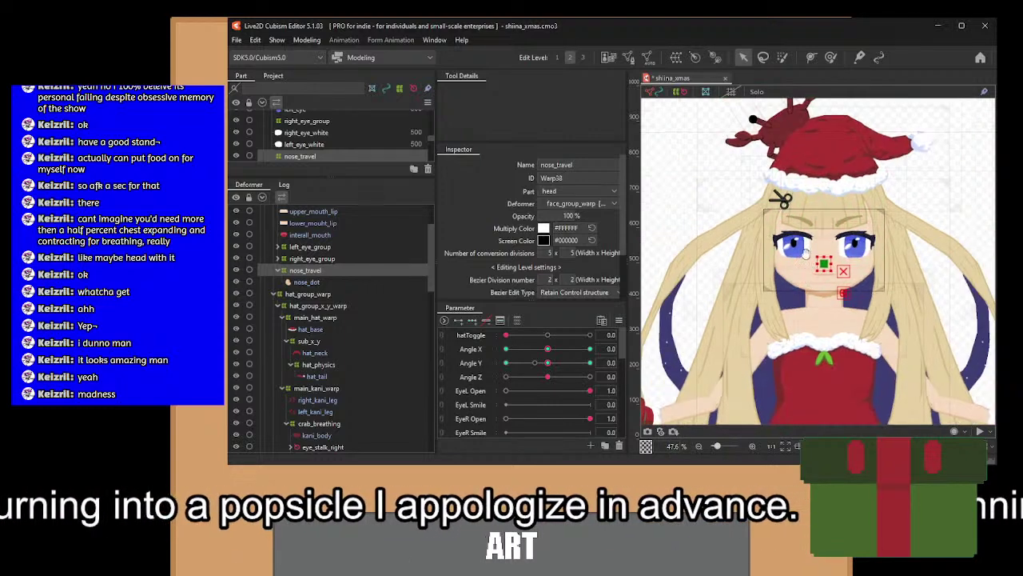
scroll(824, 239, up, 6)
click(831, 237)
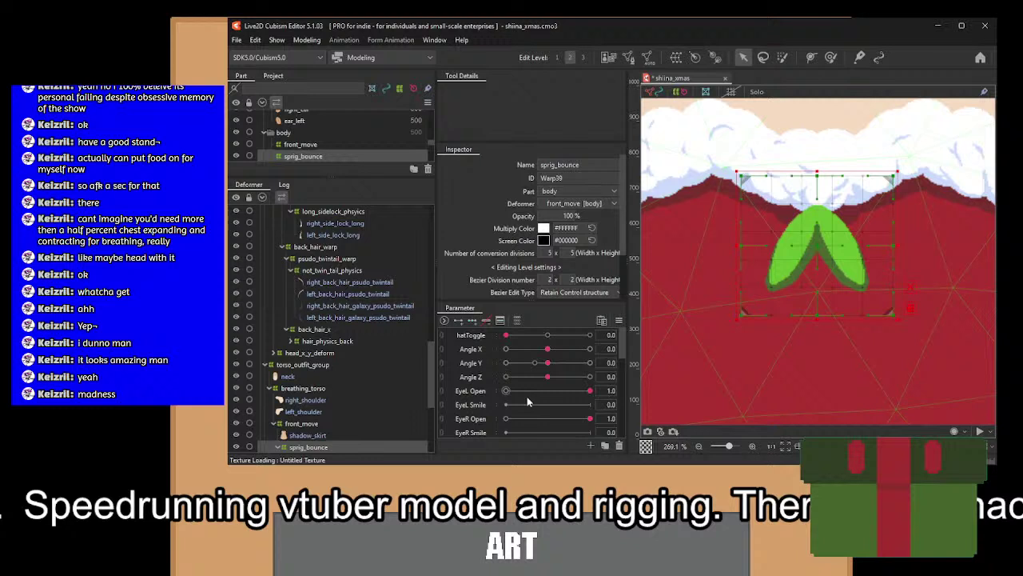
scroll(523, 398, down, 5)
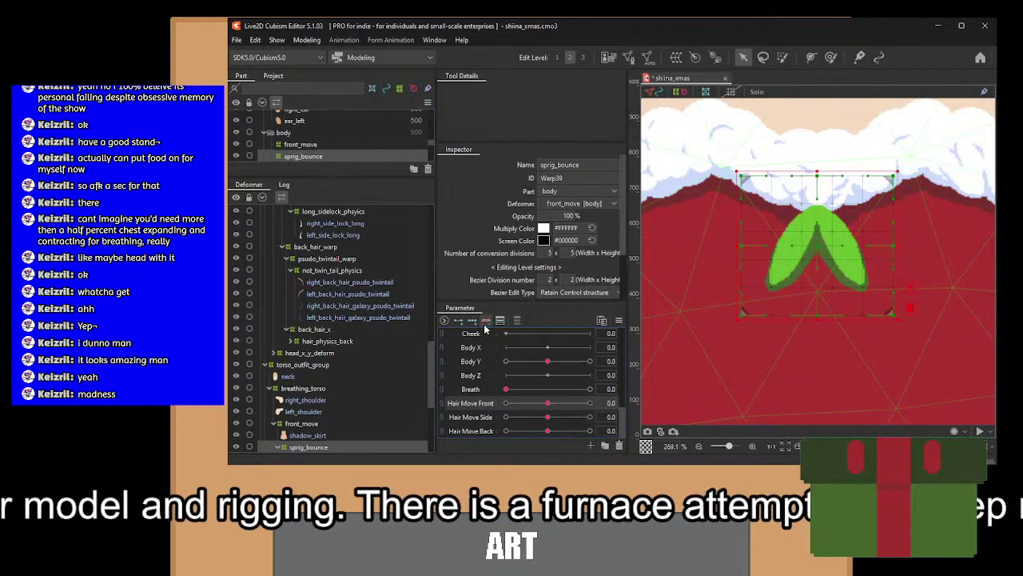
click(506, 403)
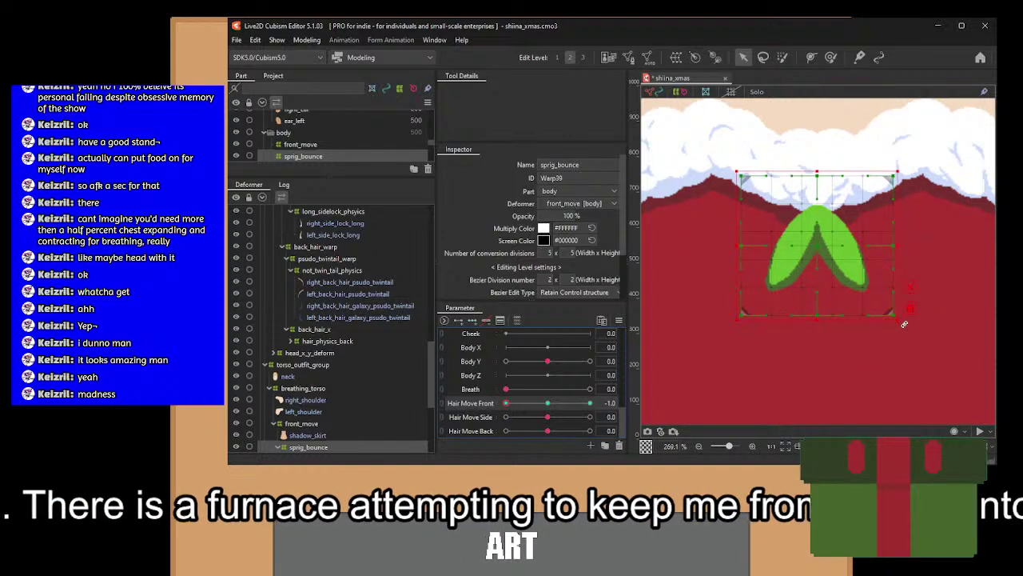
At Hair Move Front -1.0, rotate the sprig_bounce warp slightly clockwise and shift it a little to the left.
drag(904, 323, 899, 330)
key(ctrl+z)
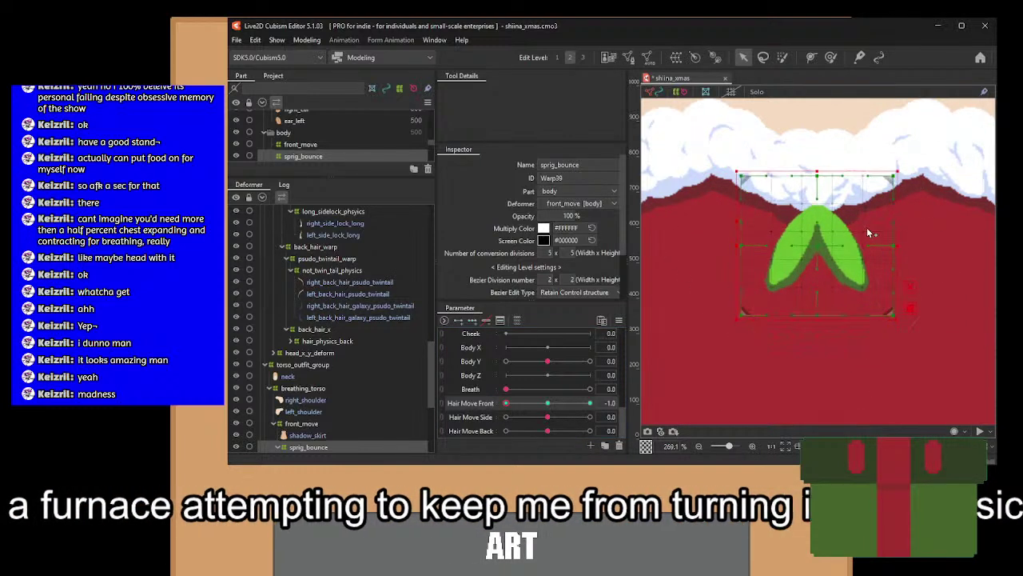
drag(900, 324, 886, 329)
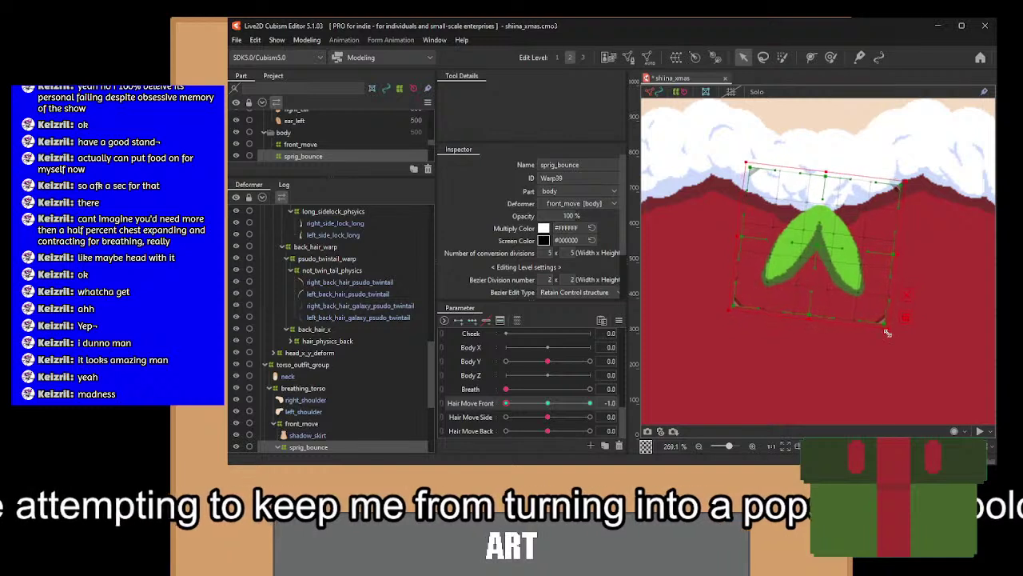
drag(813, 248, 799, 250)
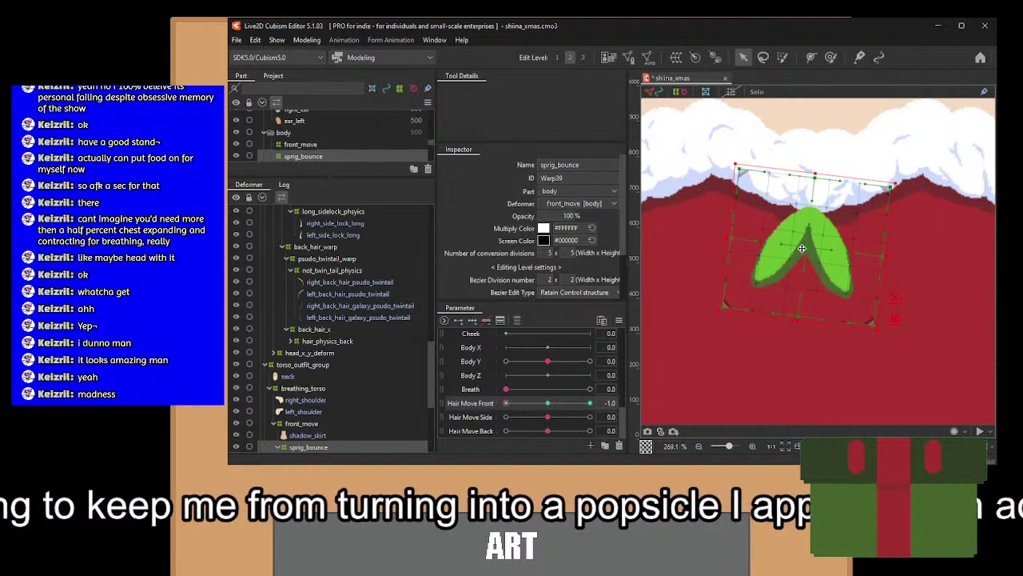
Select the control points around the sprig's left leaf and stretch and shift them slightly outward to the left.
drag(705, 207, 812, 342)
drag(716, 314, 714, 312)
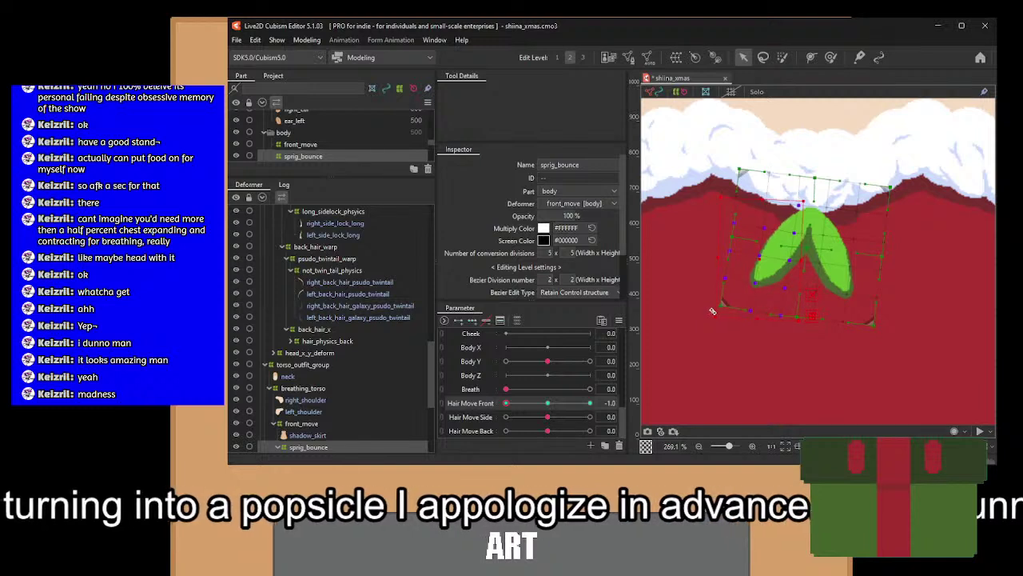
drag(758, 264, 753, 263)
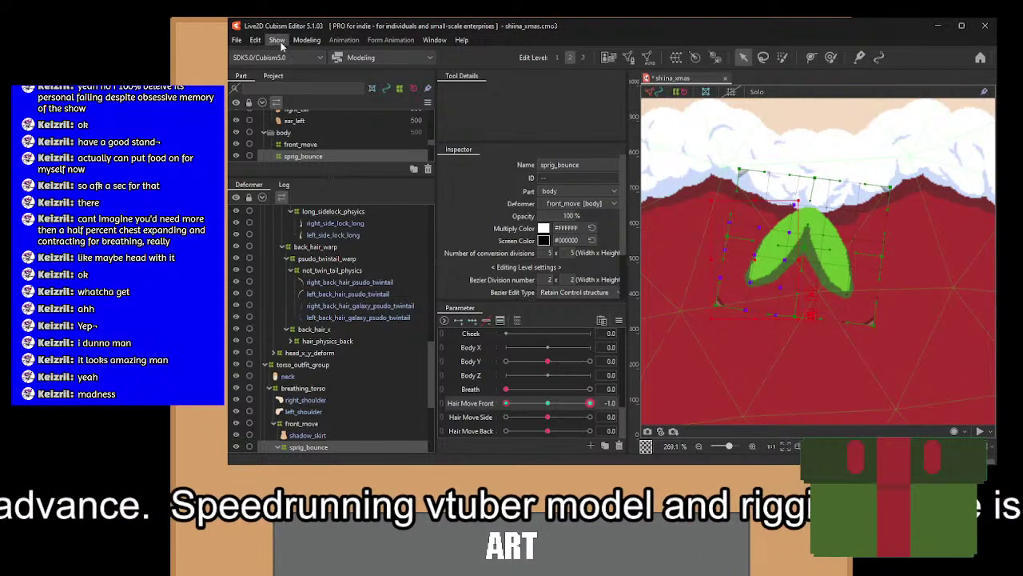
Open the physics settings and play the [Posing] pattern to preview the model's motion.
click(306, 39)
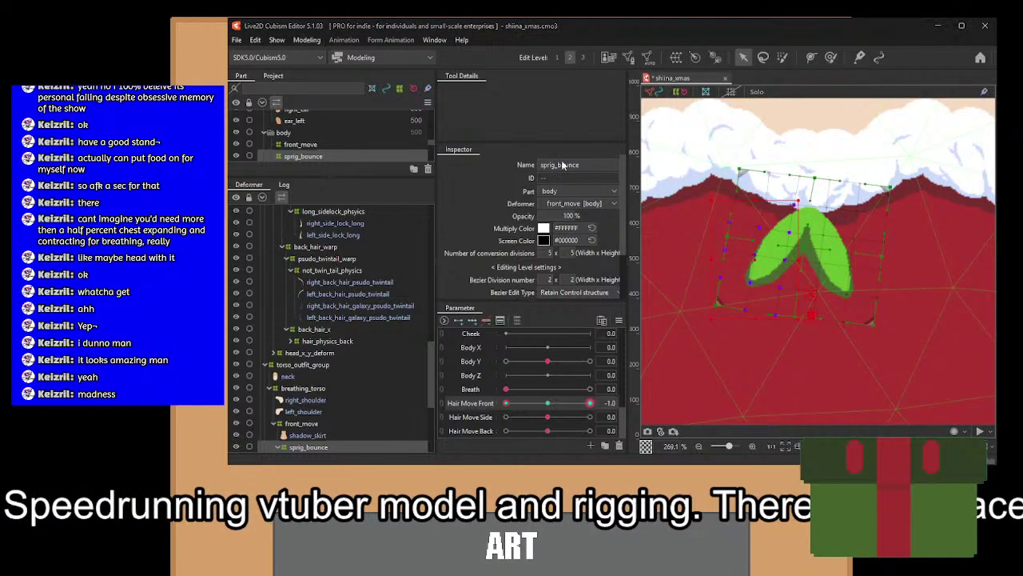
click(351, 297)
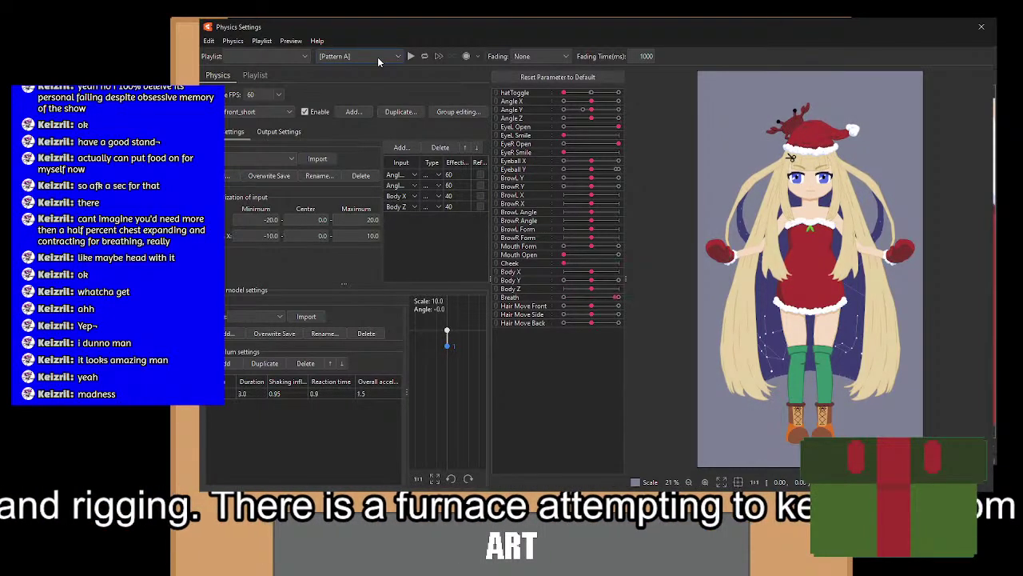
click(377, 57)
click(339, 92)
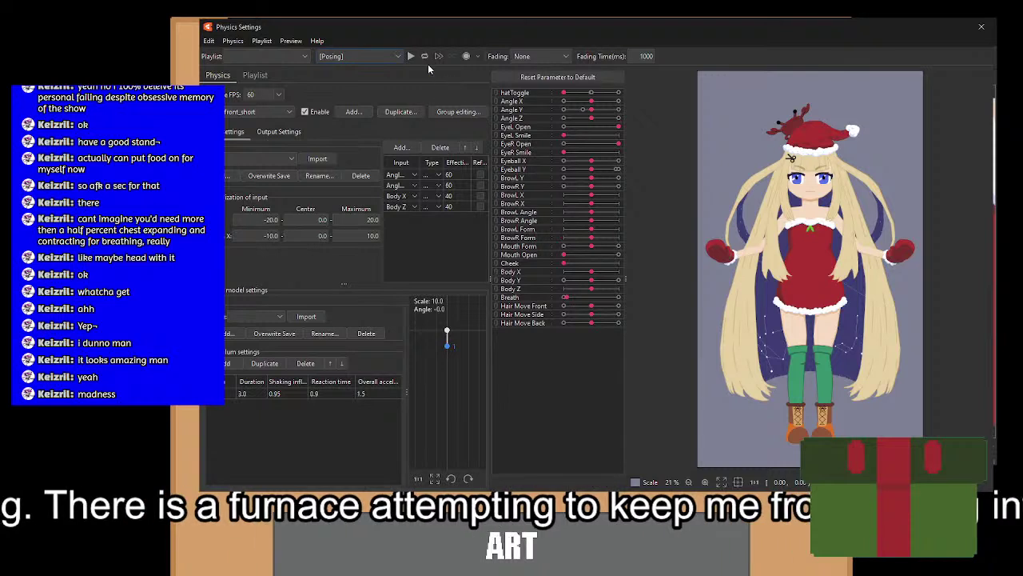
click(412, 59)
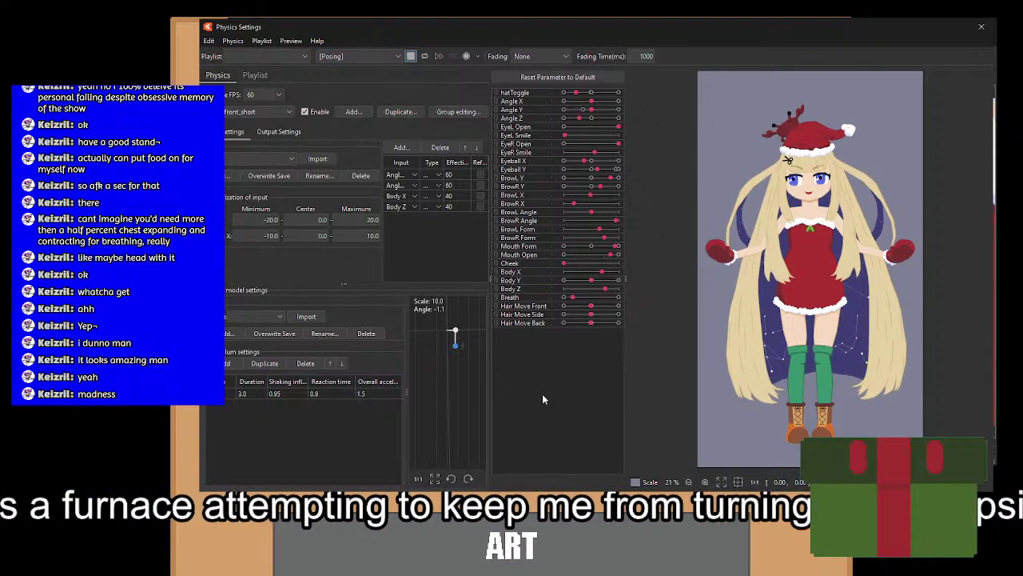